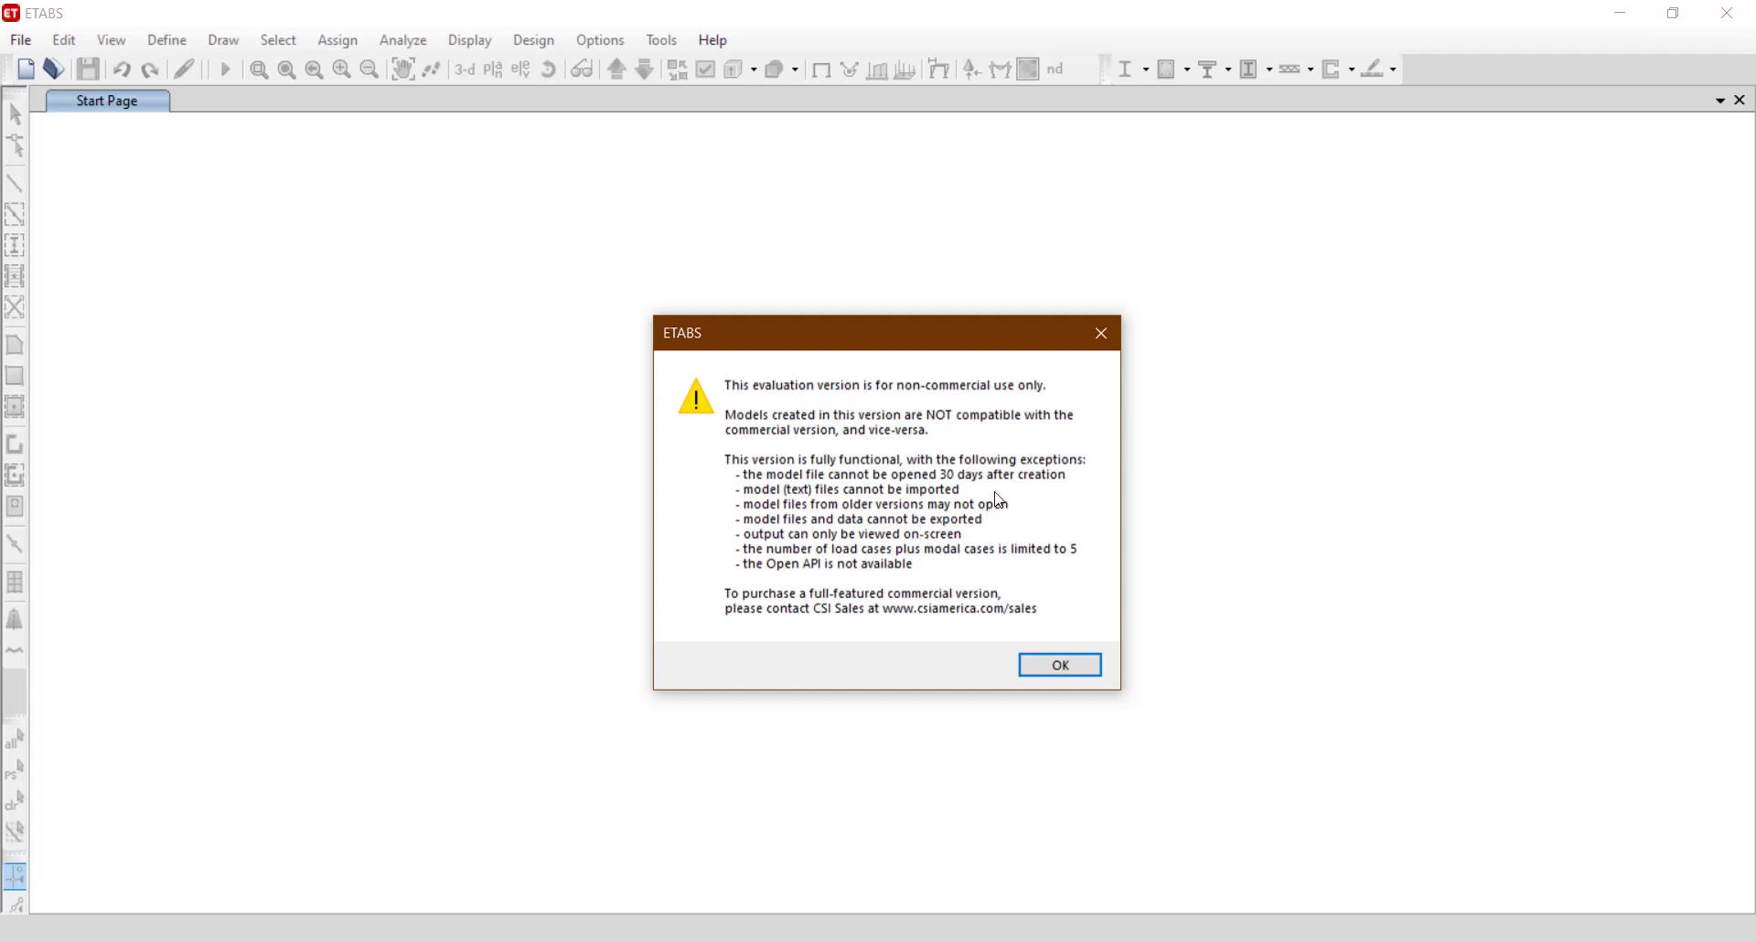
Start a new model using built-in settings with Metric SI units, the Indian steel database, IS 800:2007 and IS 456:2000.
{"action": "left_click", "coordinate": [1059, 665]}
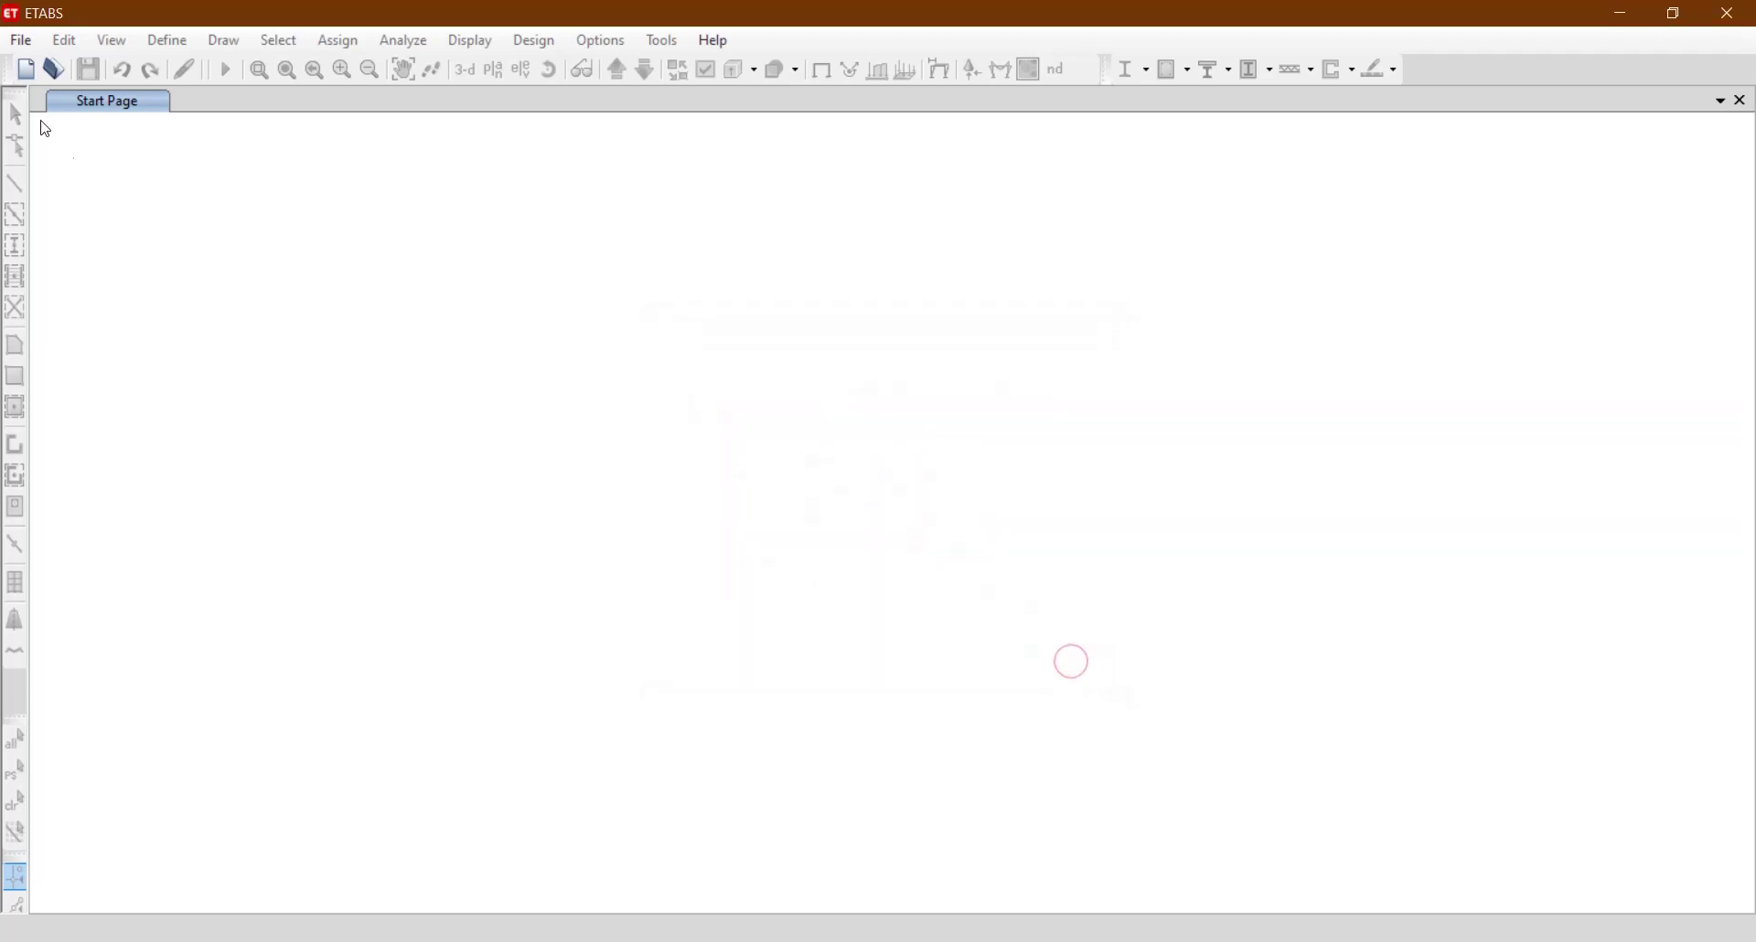
{"action": "left_click", "coordinate": [20, 40]}
{"action": "left_click", "coordinate": [33, 68]}
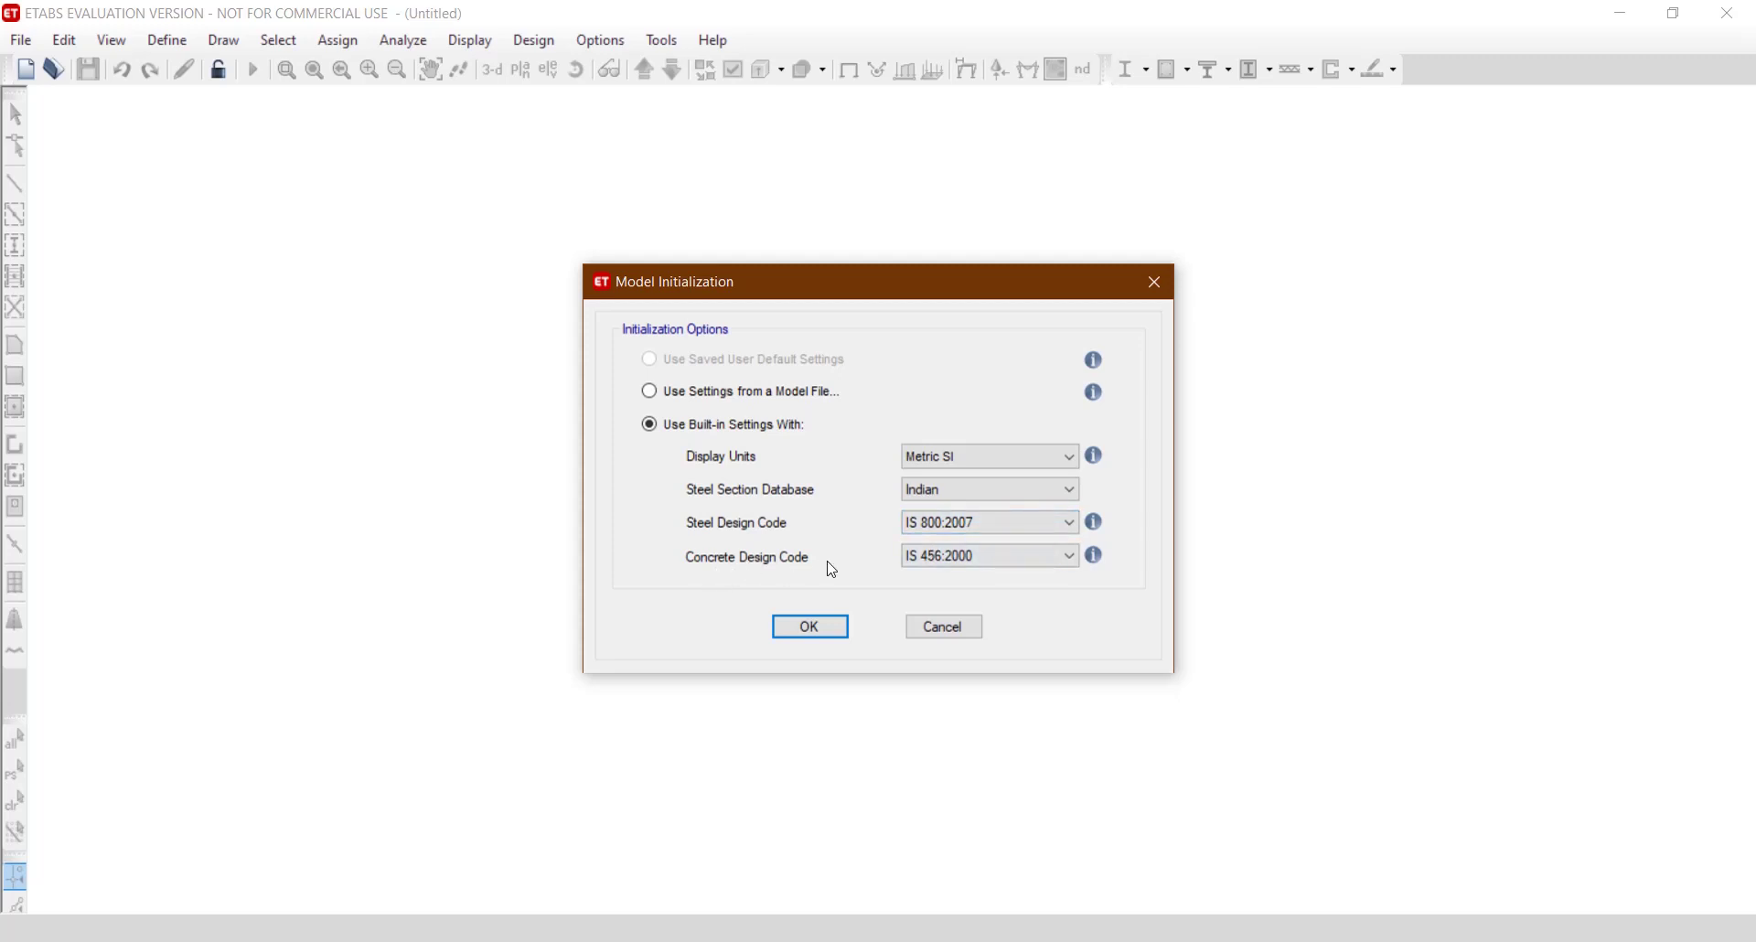
{"action": "left_click", "coordinate": [805, 627]}
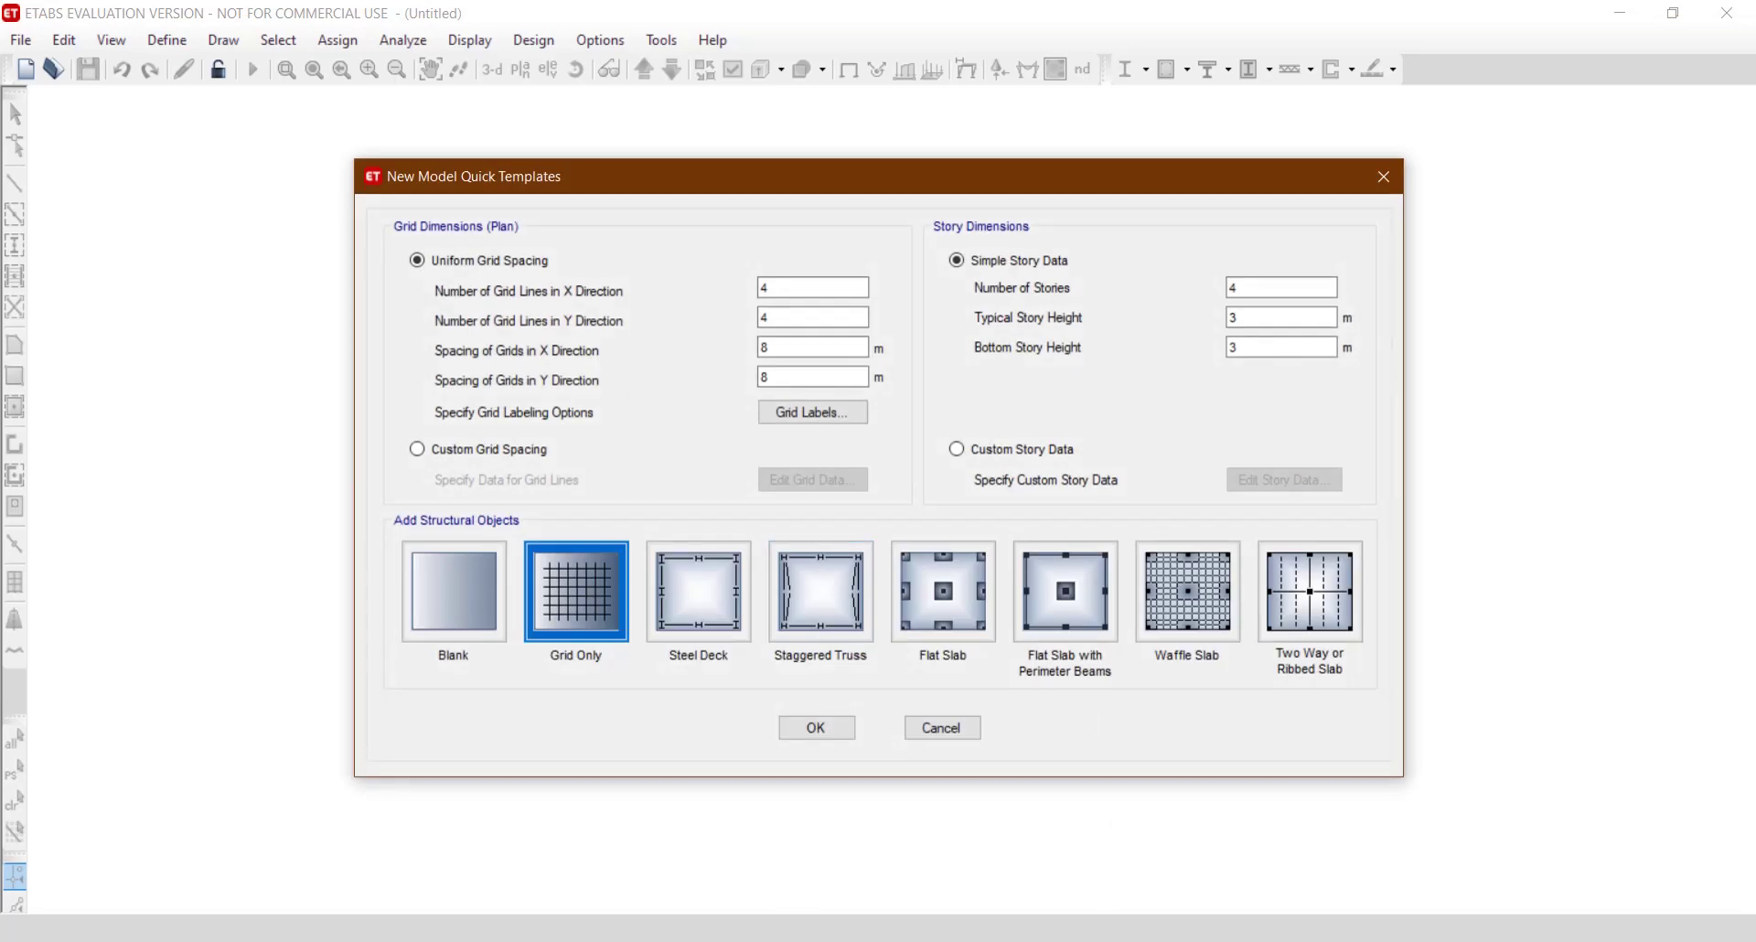
Following the 1-5 story plan in project-Model.jpg, define a Grid Only layout with 6 grid lines in X and Y at 5 m spacing.
{"action": "left_click", "coordinate": [1217, 859]}
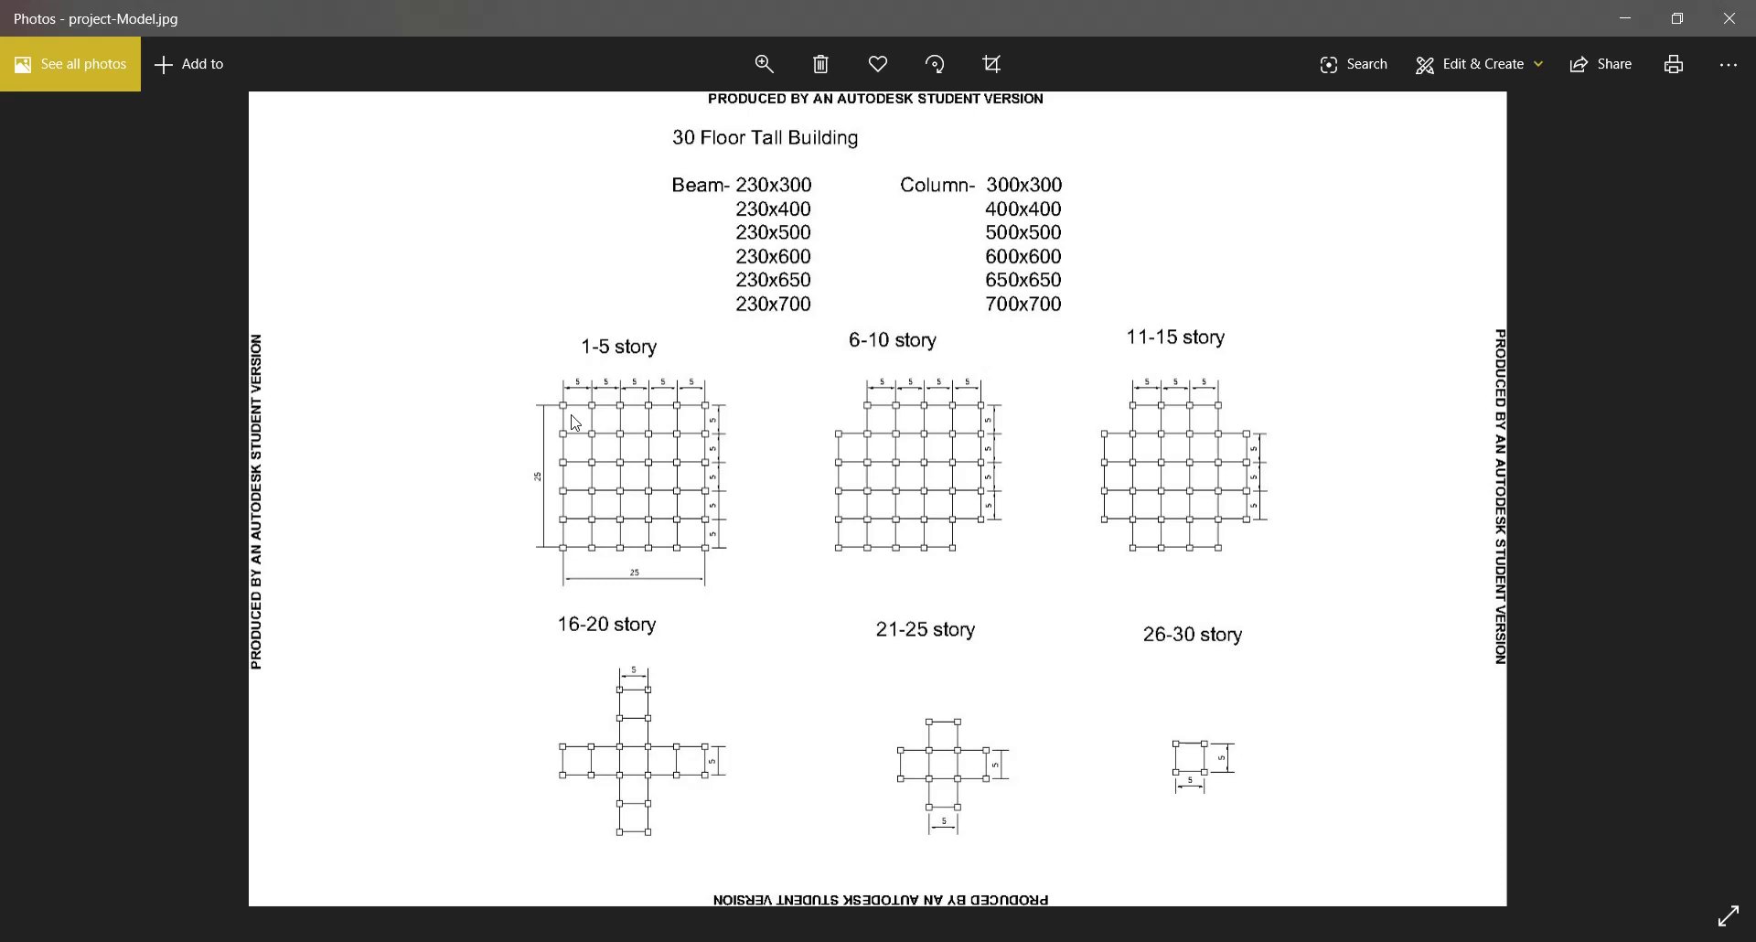
{"action": "left_click", "coordinate": [764, 64]}
{"action": "left_click_drag", "start_coordinate": [662, 123], "coordinate": [709, 124]}
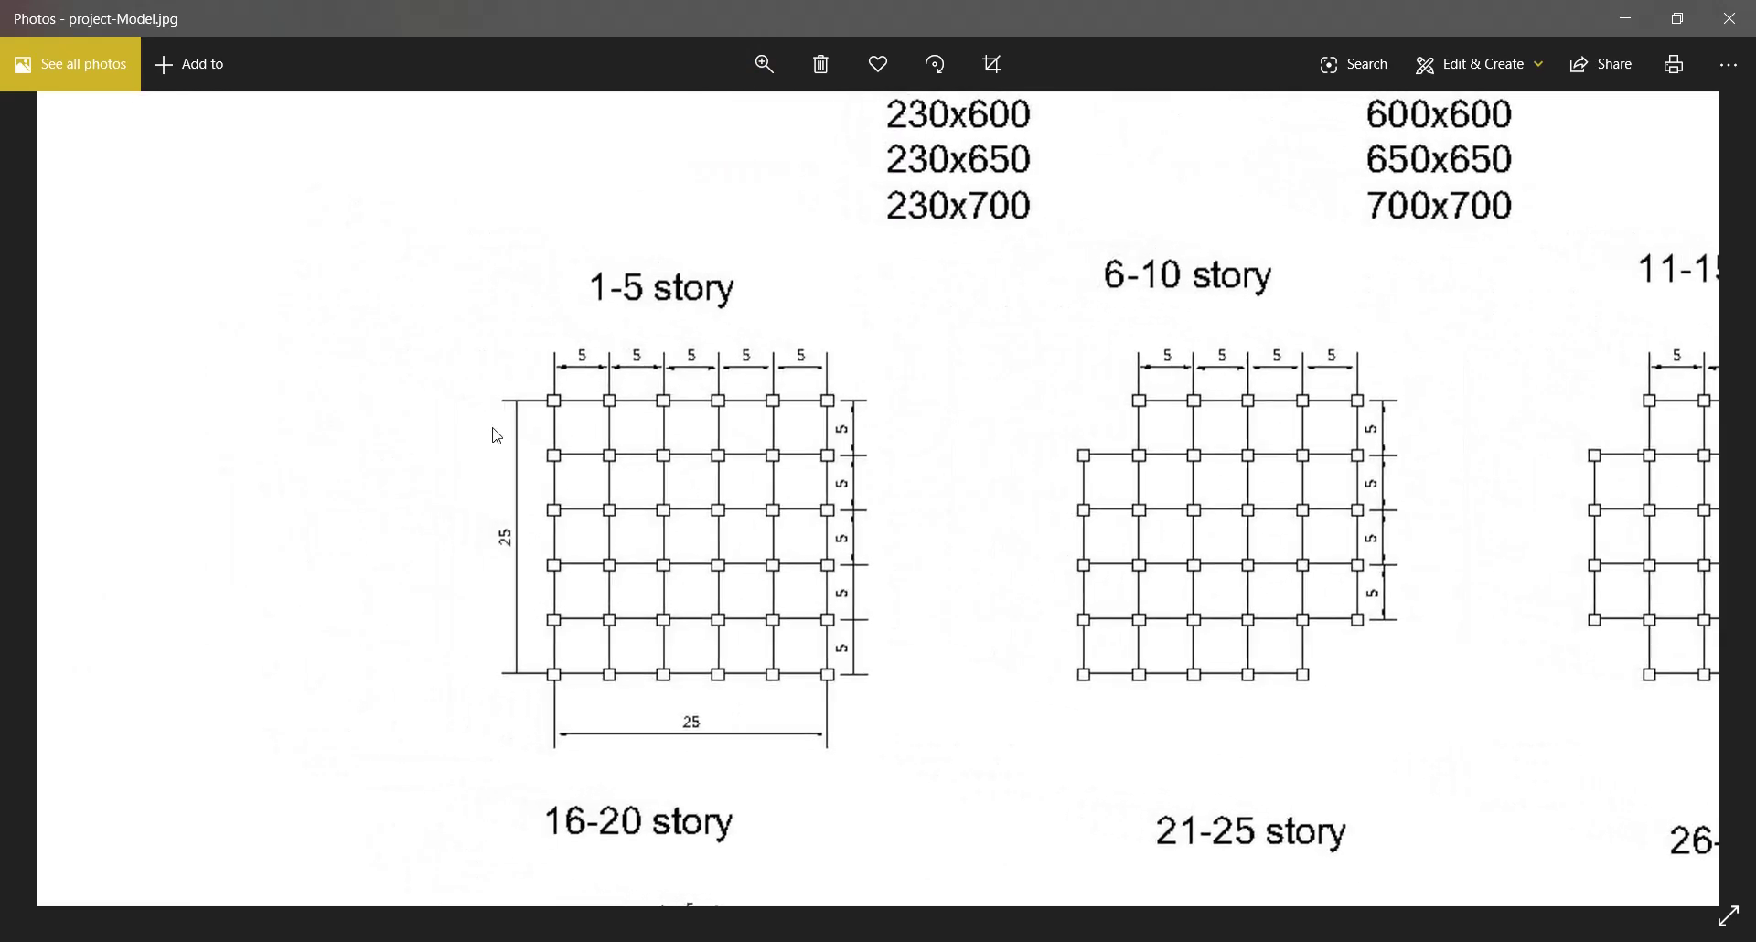
{"action": "left_click", "coordinate": [1638, 20]}
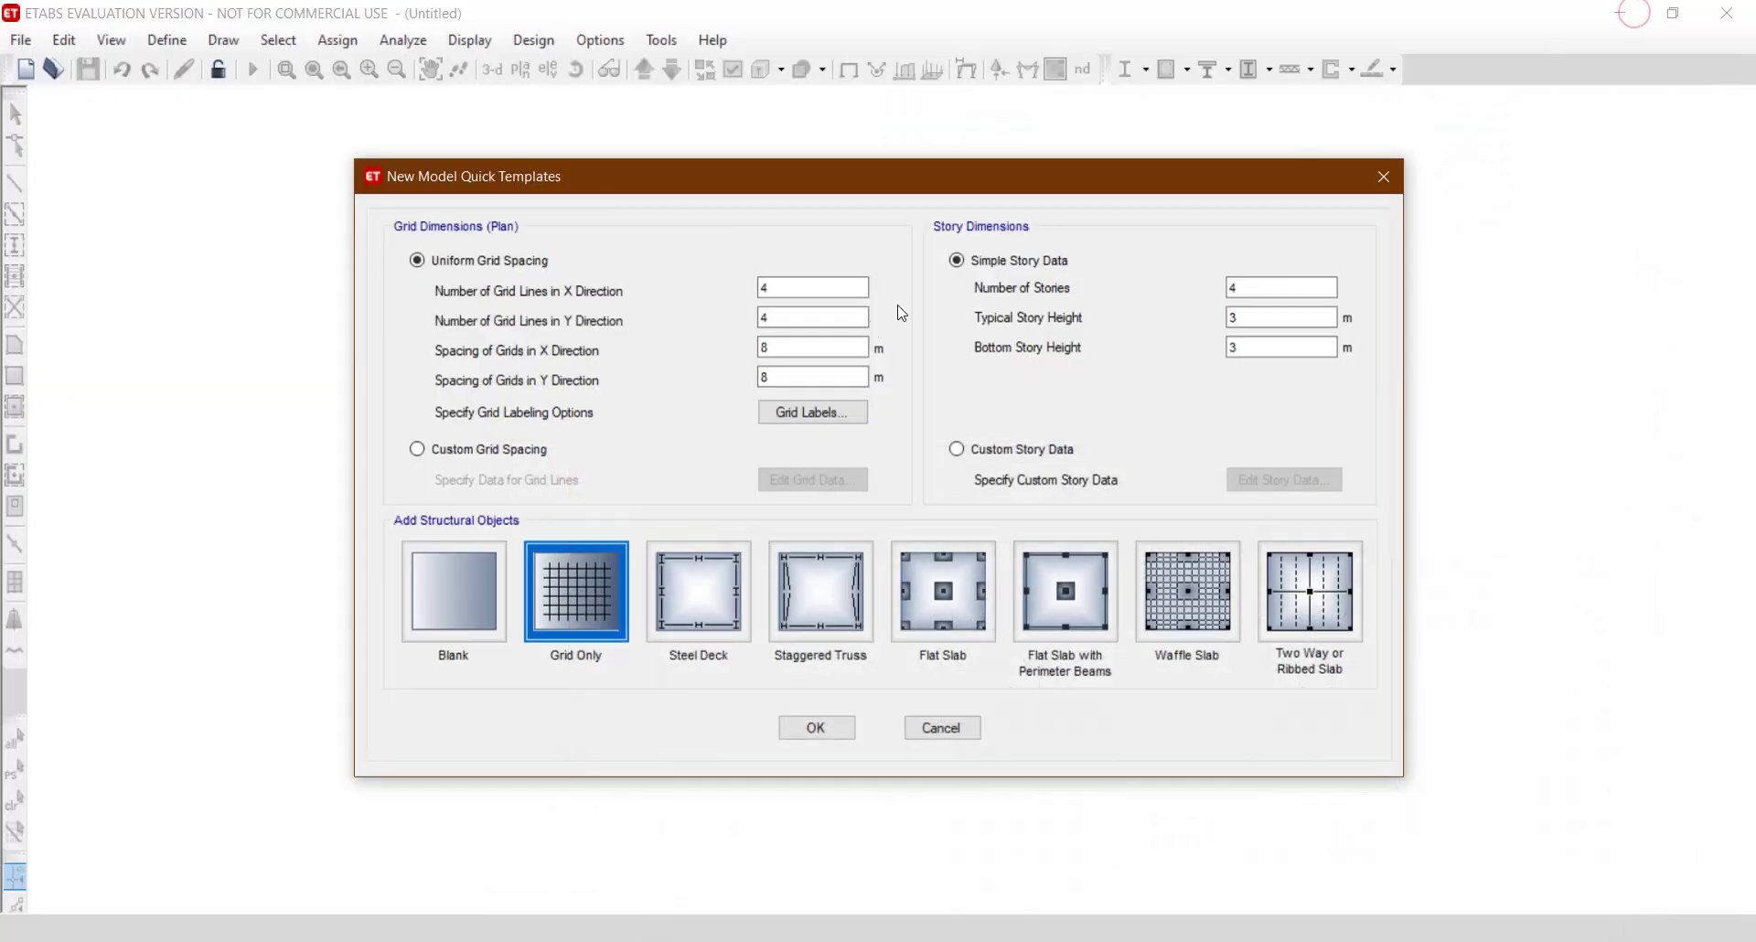
{"action": "double_click", "coordinate": [800, 291]}
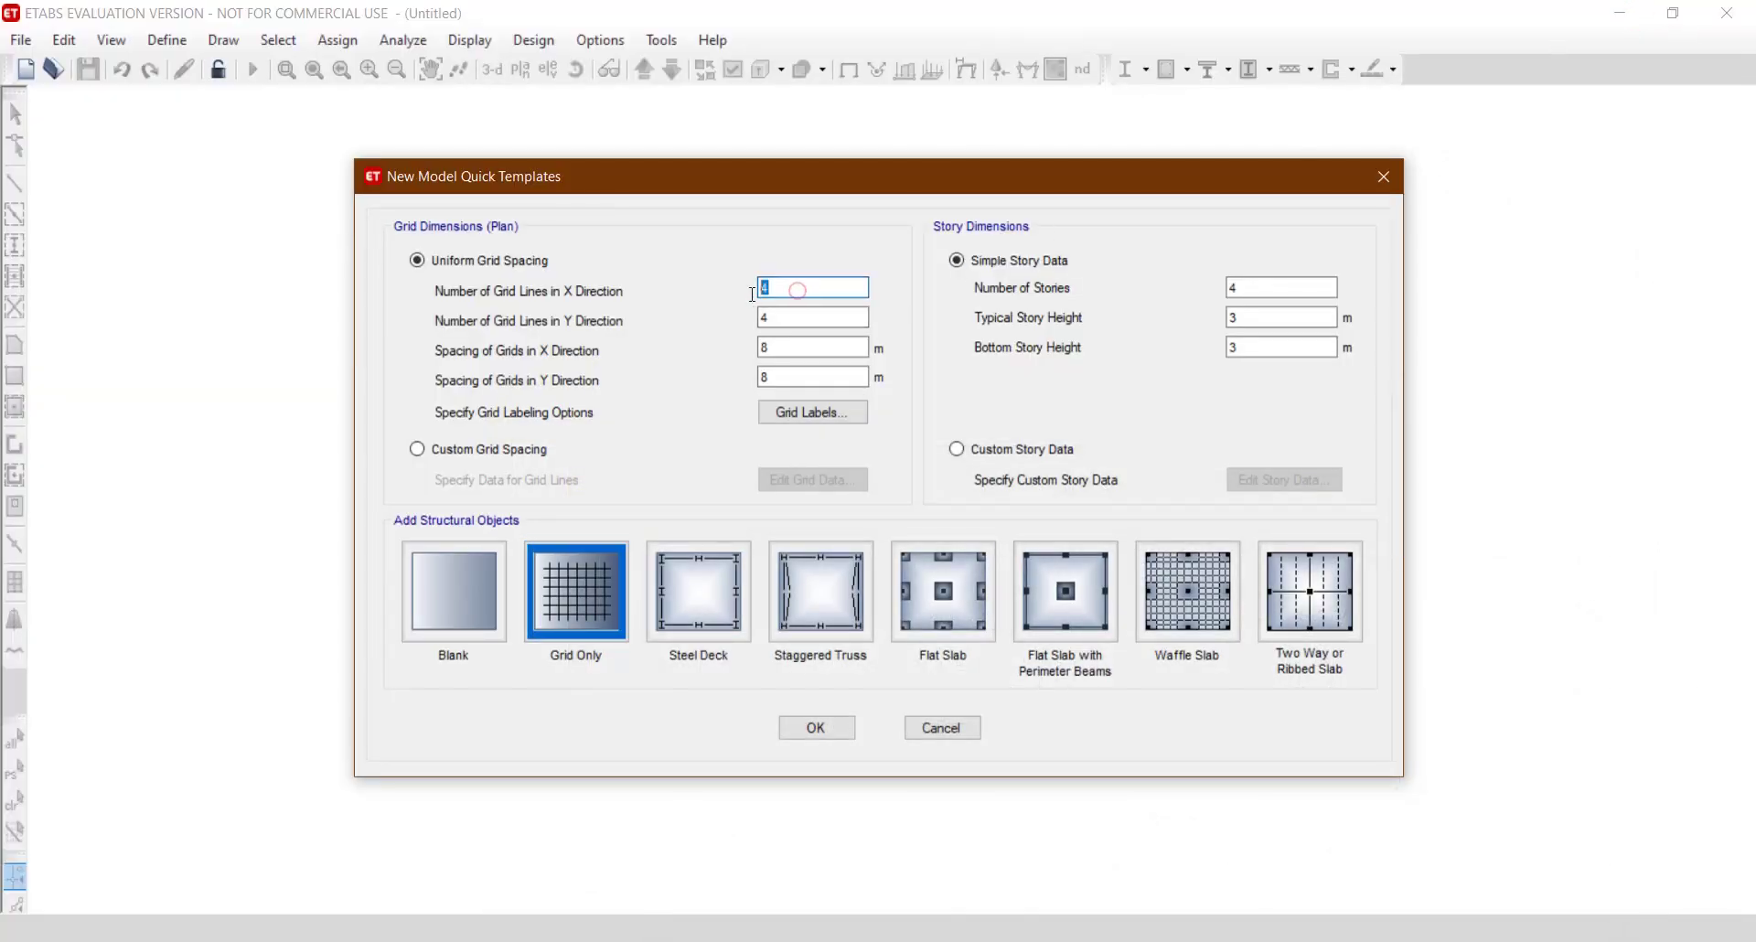
{"action": "type", "text": "6"}
{"action": "double_click", "coordinate": [787, 318]}
{"action": "type", "text": "6"}
{"action": "double_click", "coordinate": [787, 347]}
{"action": "type", "text": "5"}
{"action": "double_click", "coordinate": [787, 378]}
{"action": "type", "text": "5"}
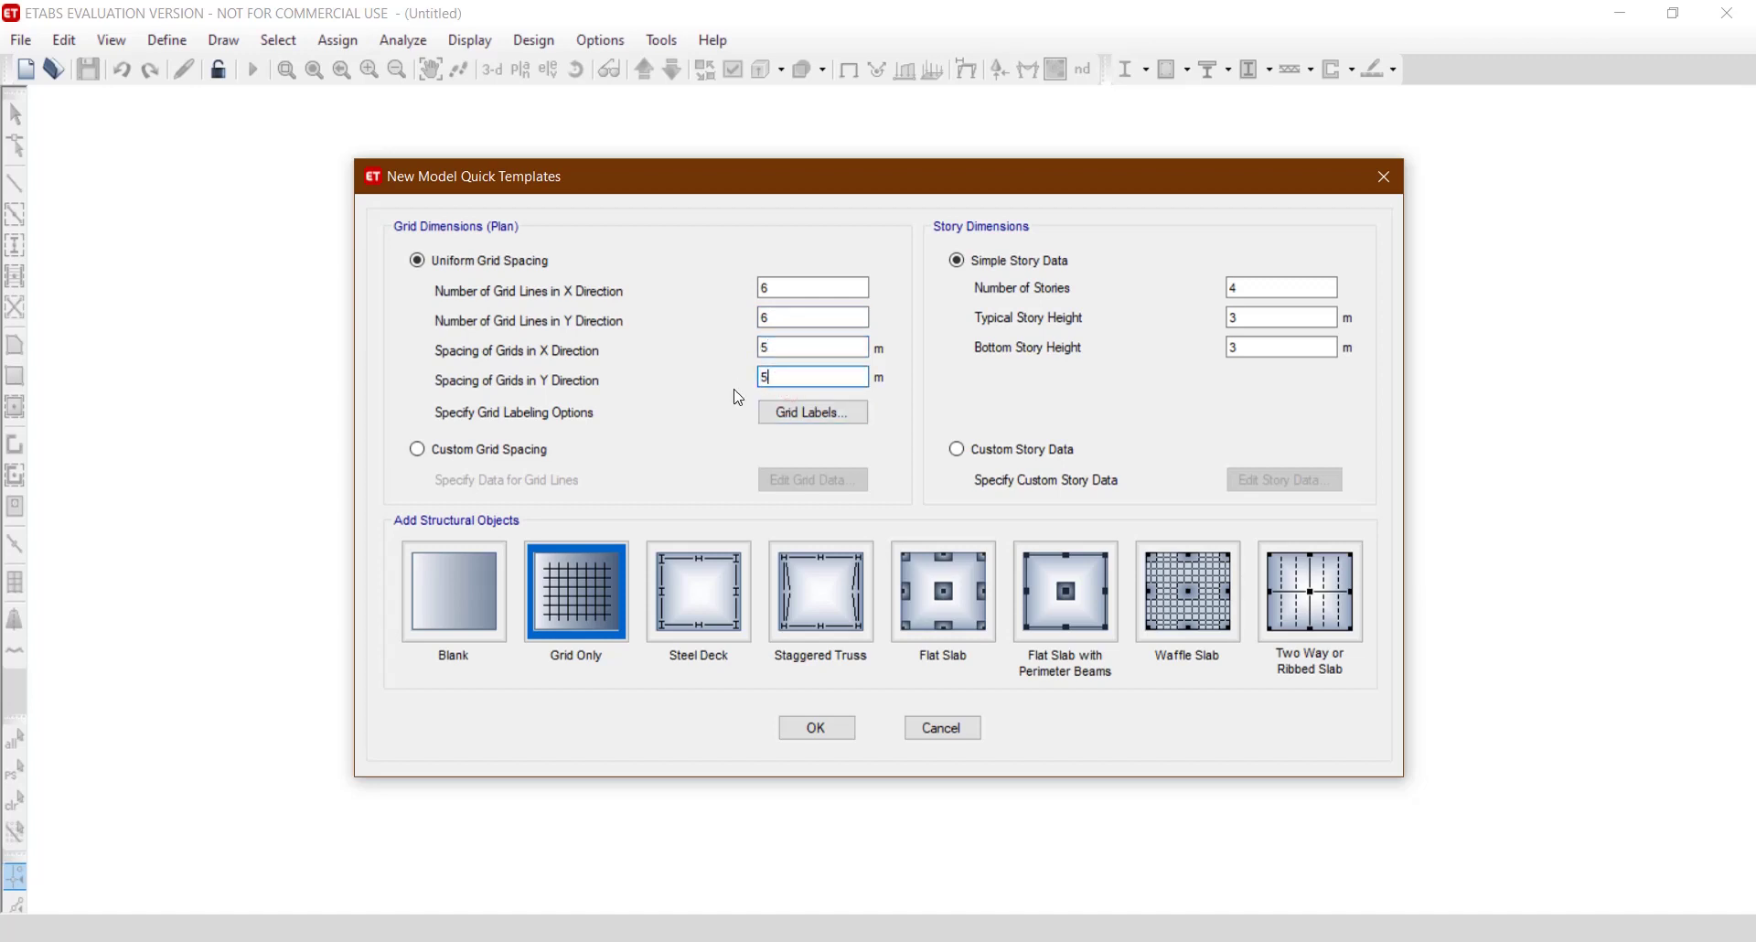
{"action": "left_click", "coordinate": [595, 615]}
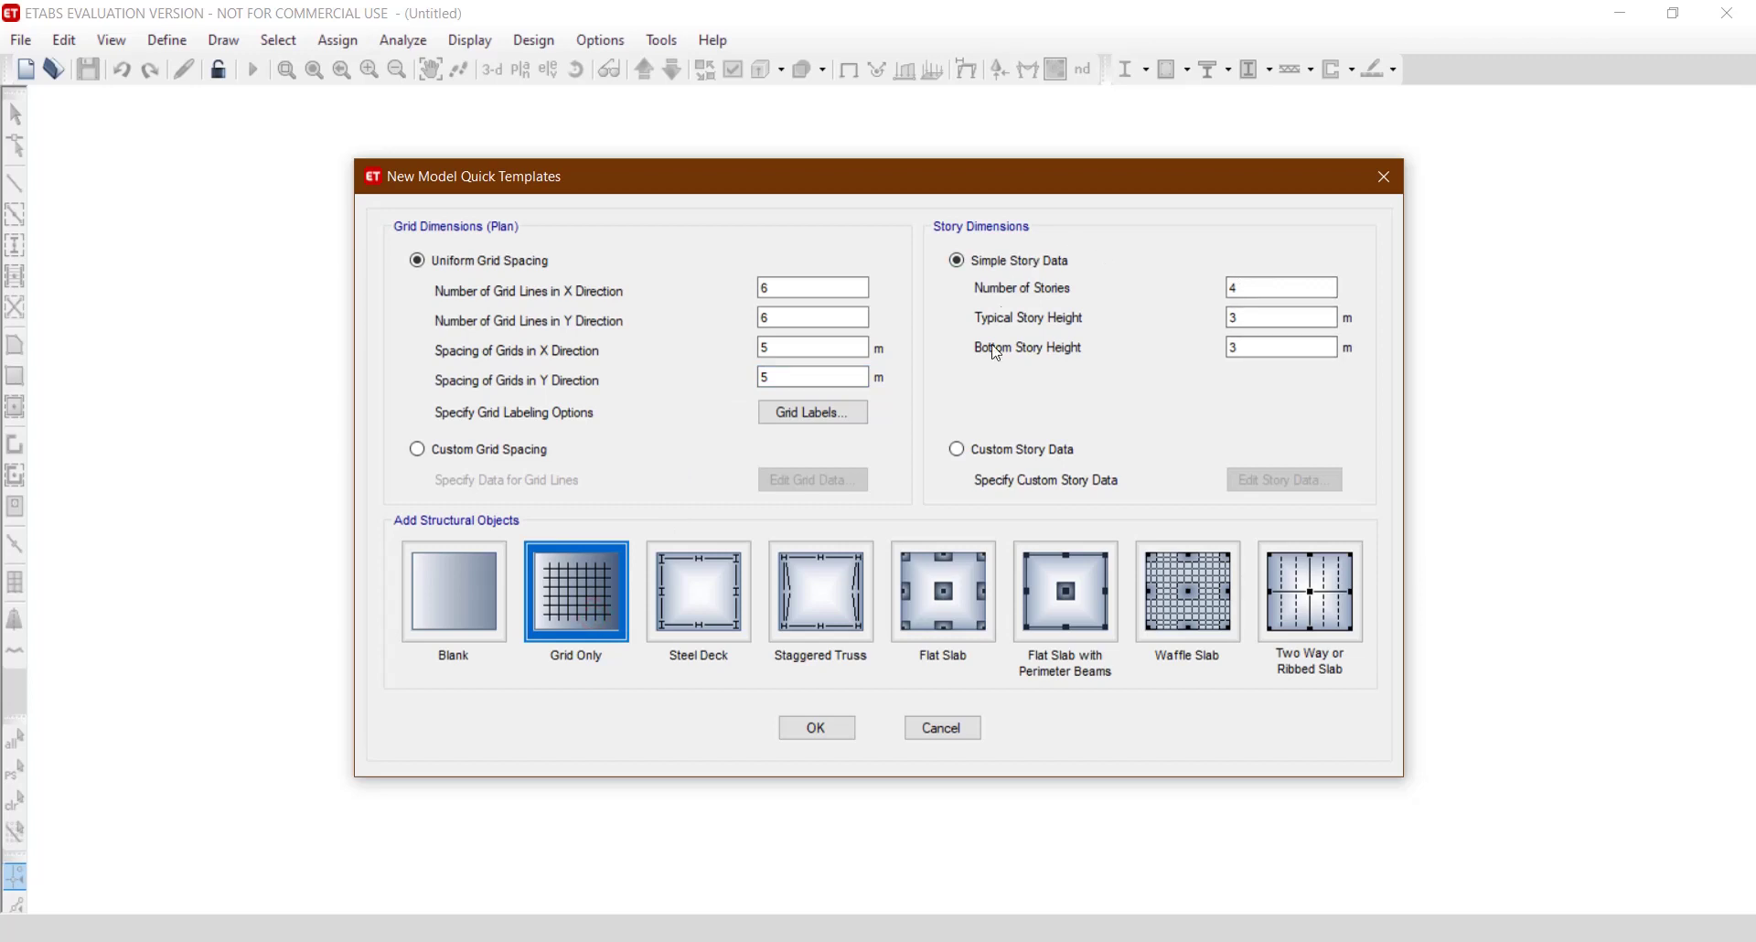
Set the number of stories to 30, switch to custom story data and open the story data for editing.
{"action": "left_click", "coordinate": [1255, 286]}
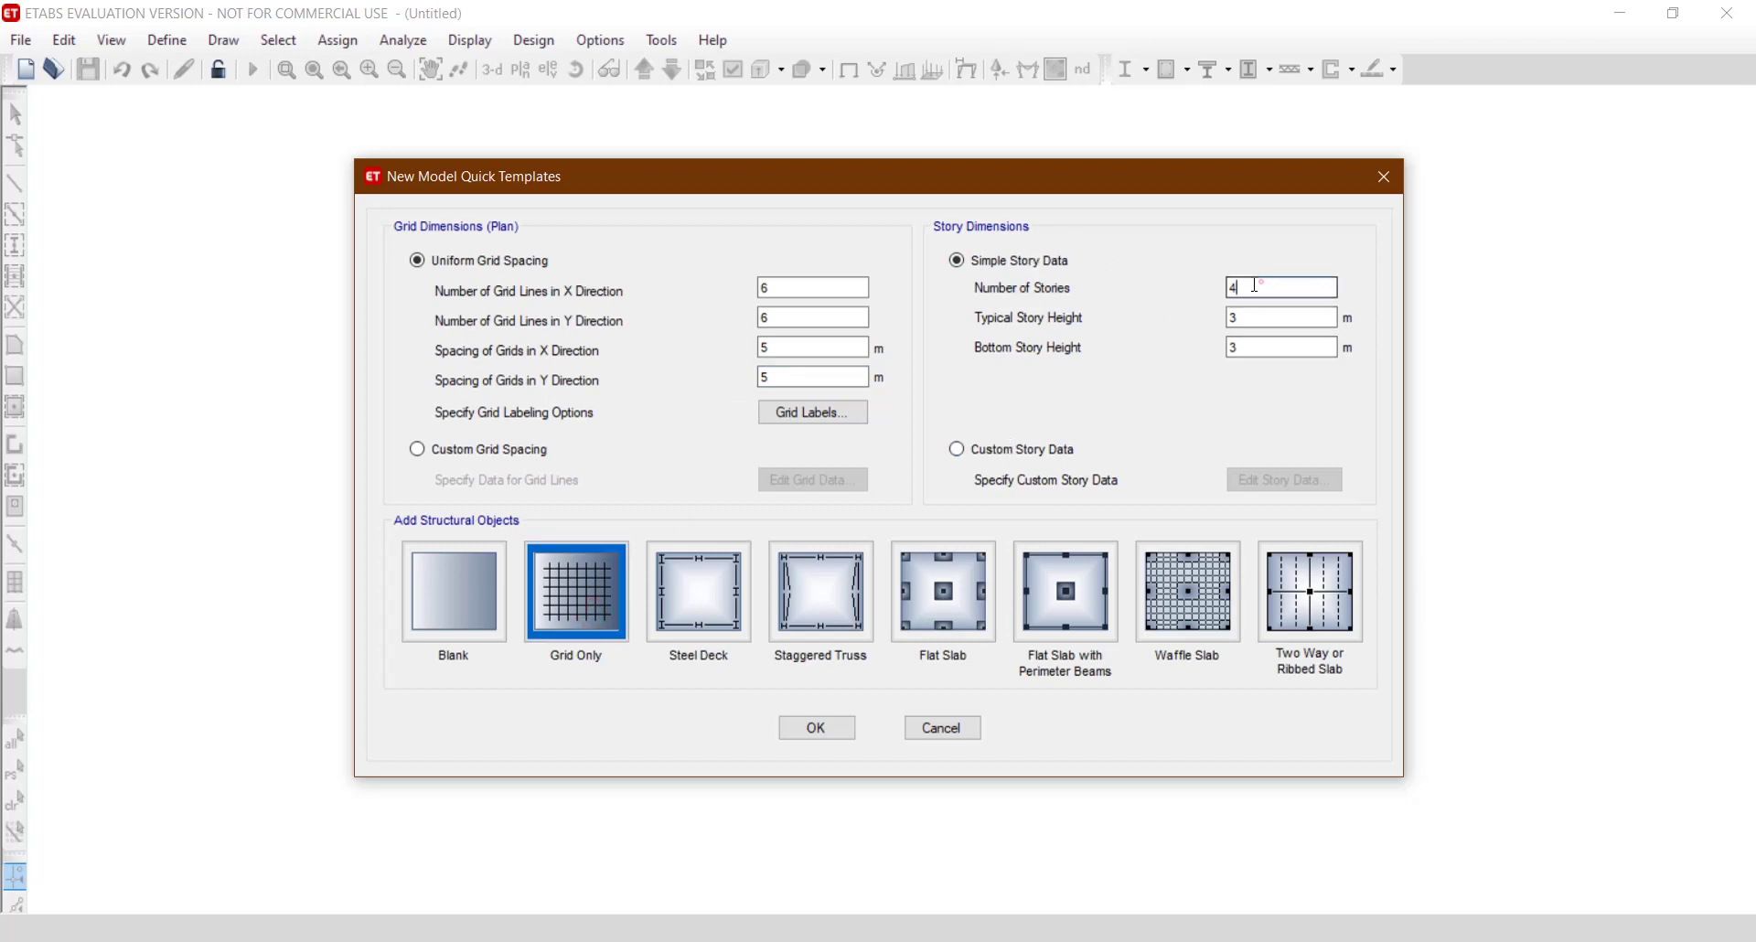
{"action": "left_click_drag", "start_coordinate": [1260, 286], "coordinate": [1193, 286]}
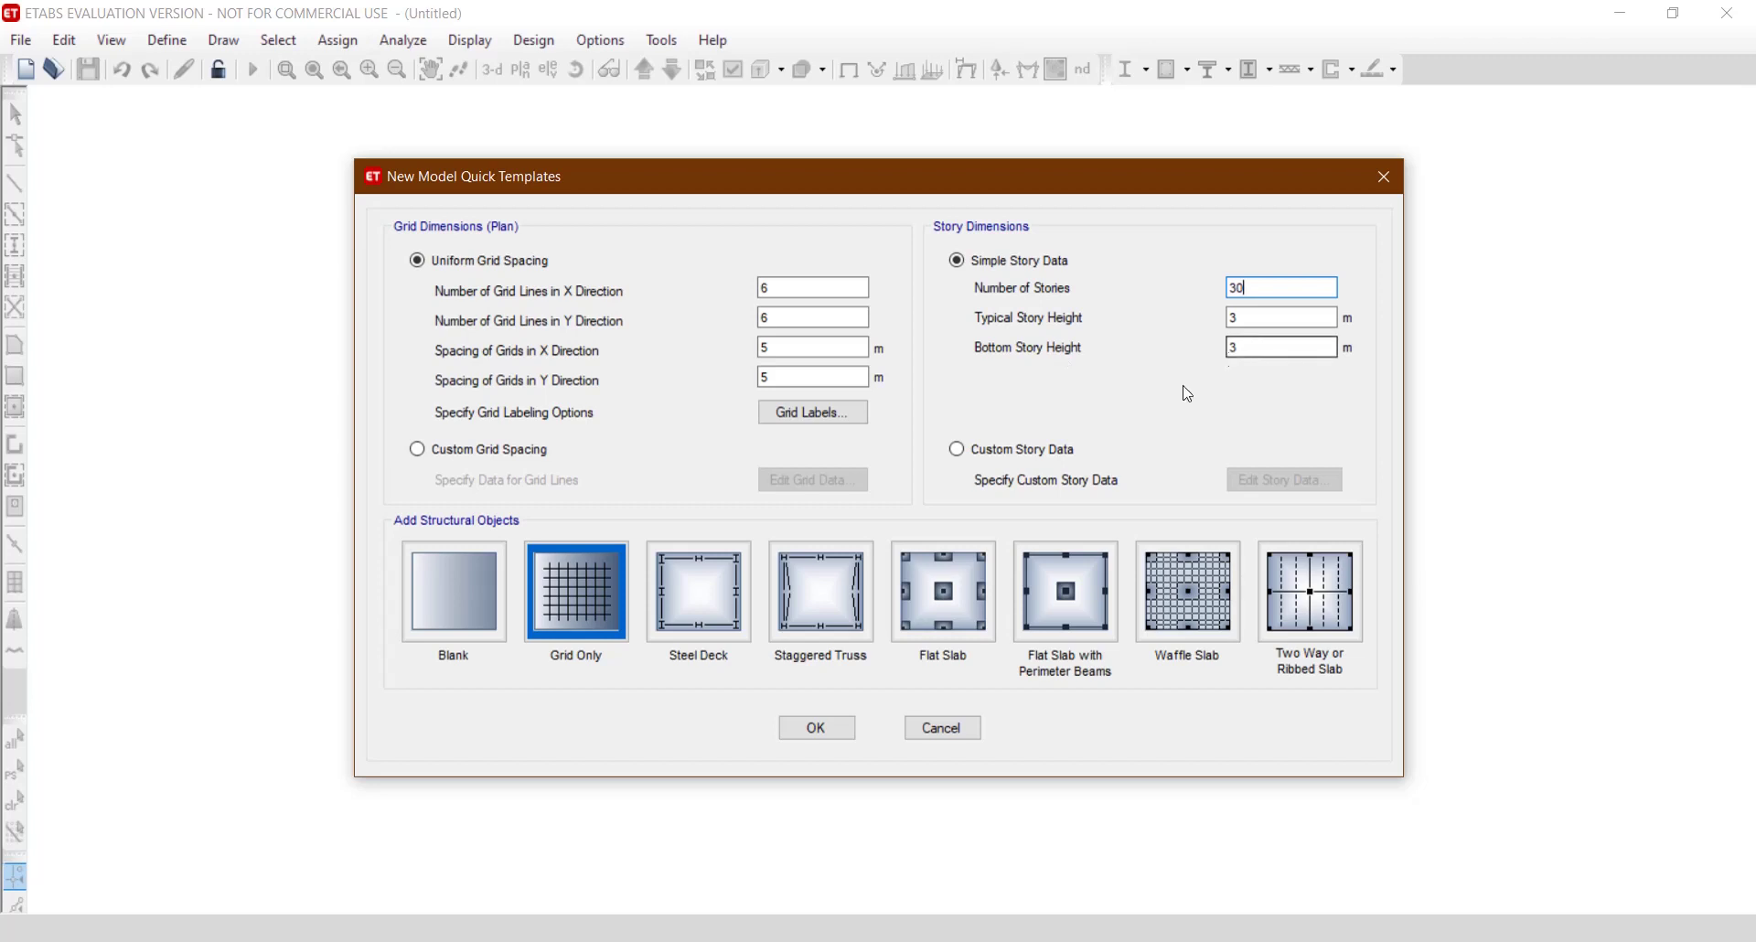
{"action": "left_click", "coordinate": [1050, 450]}
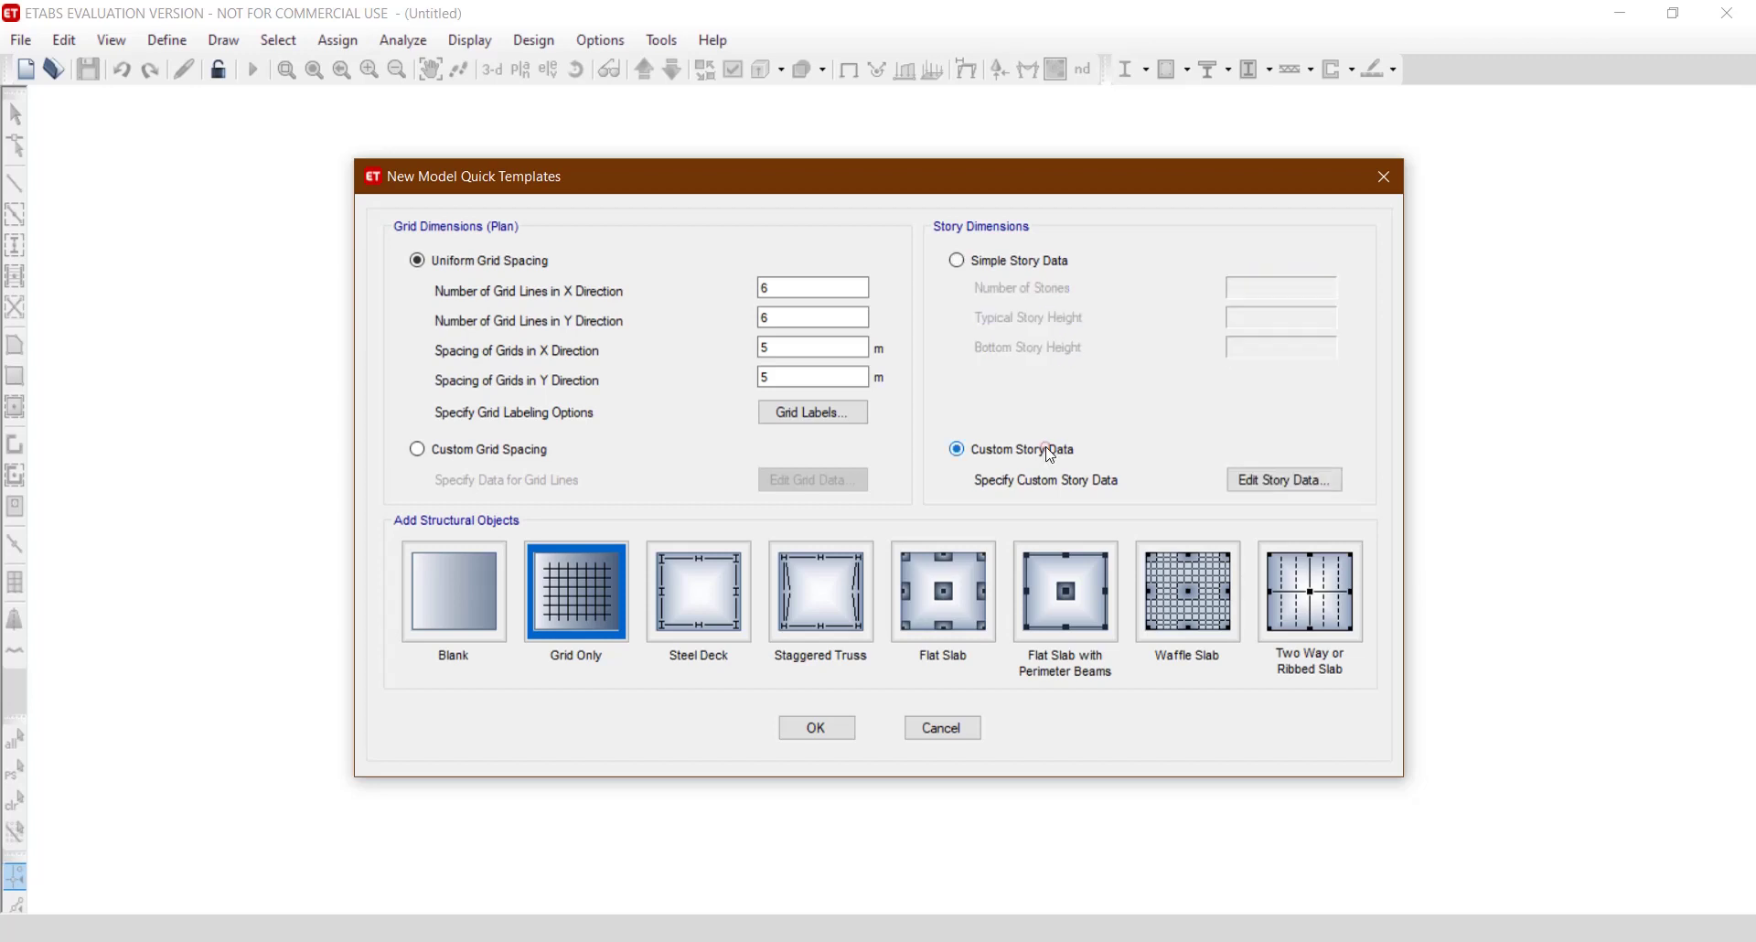
{"action": "left_click", "coordinate": [1279, 482]}
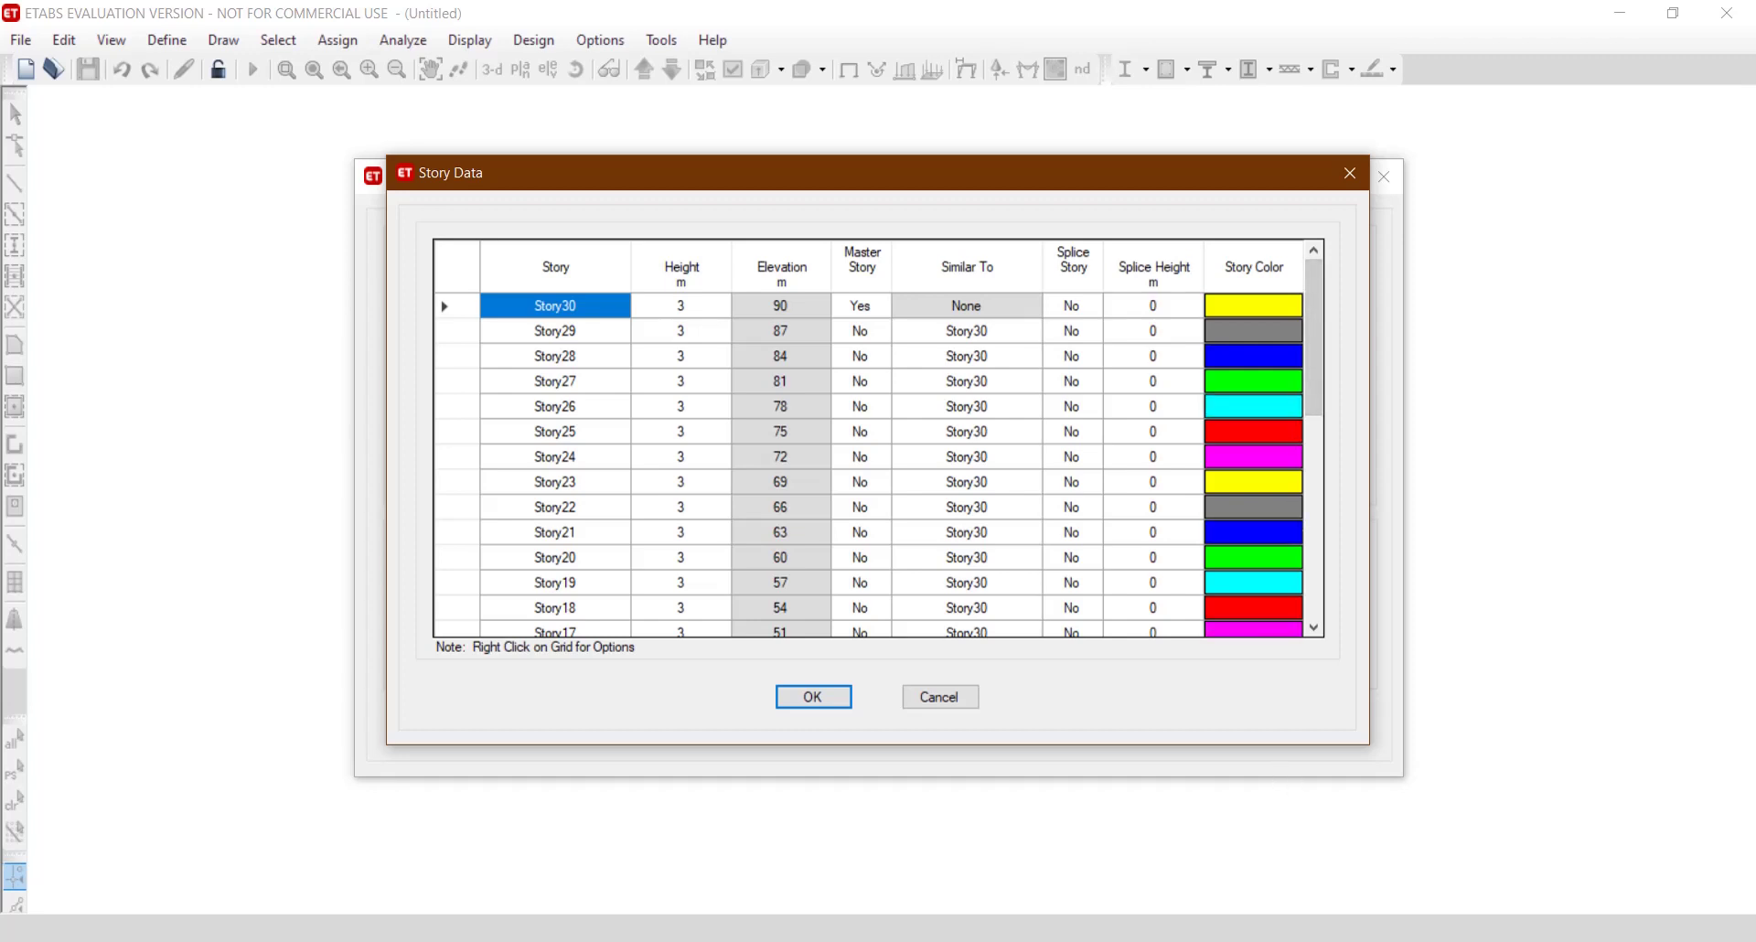
Compare the story groups in the project-Model.jpg drawing with the rows of the story data table.
{"action": "mouse_move", "coordinate": [1270, 941]}
{"action": "left_click", "coordinate": [1180, 941]}
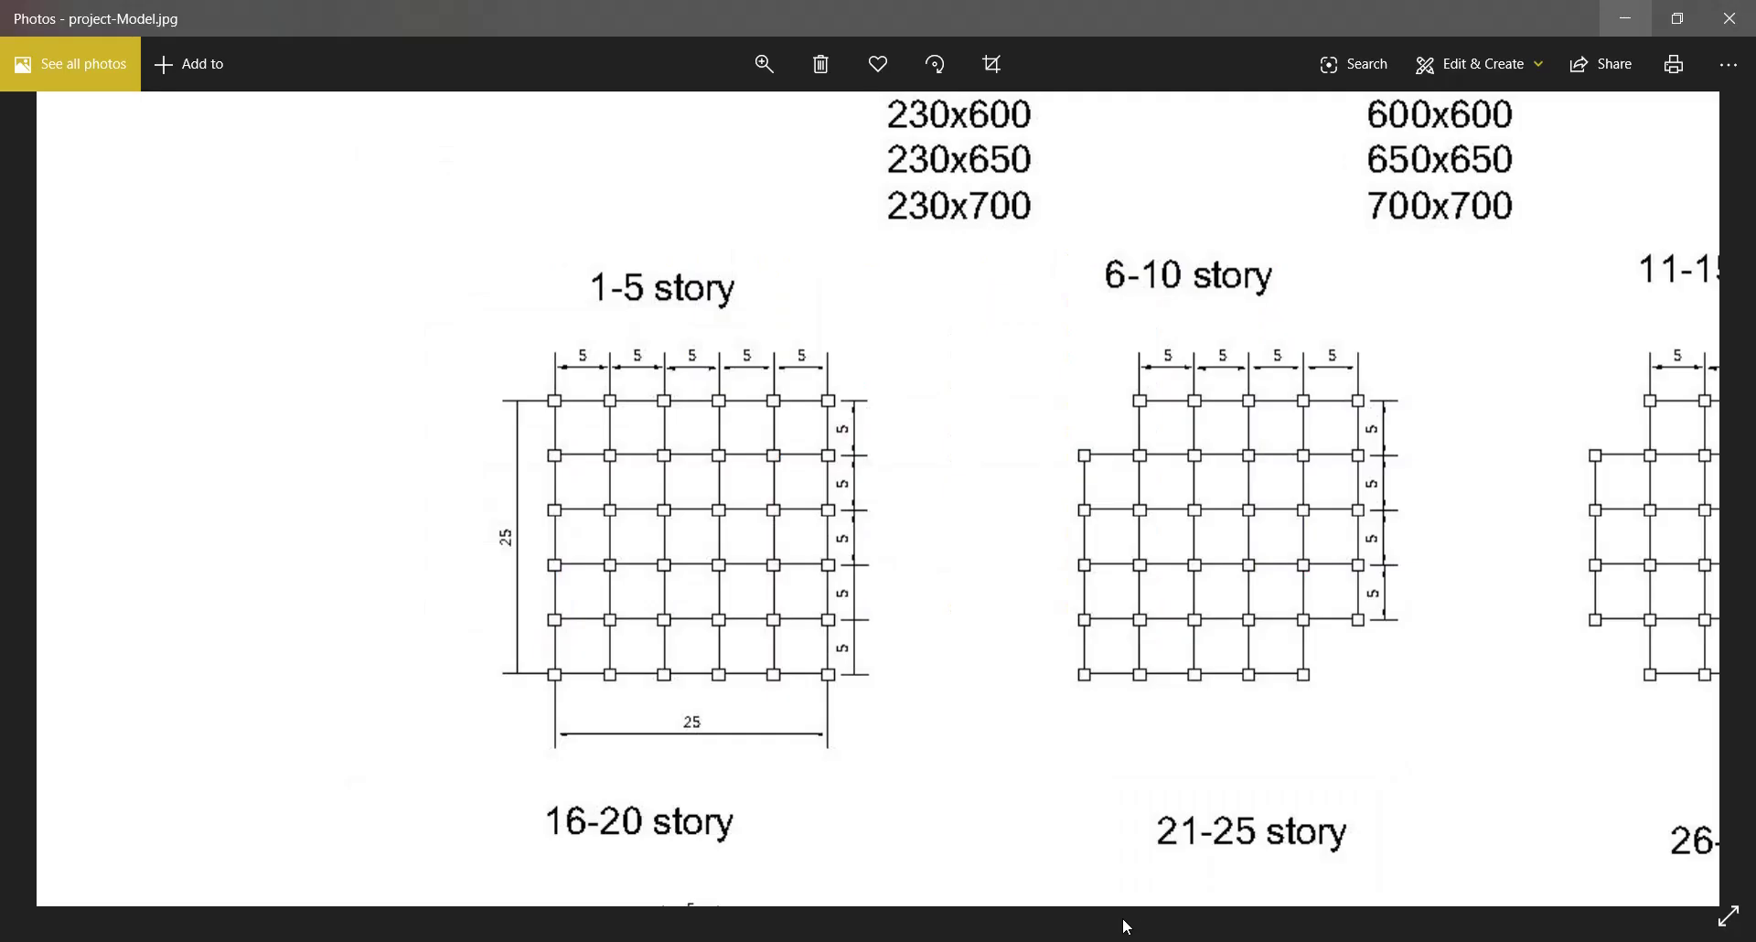
{"action": "scroll", "coordinate": [683, 682], "scroll_direction": "down", "scroll_amount": 4}
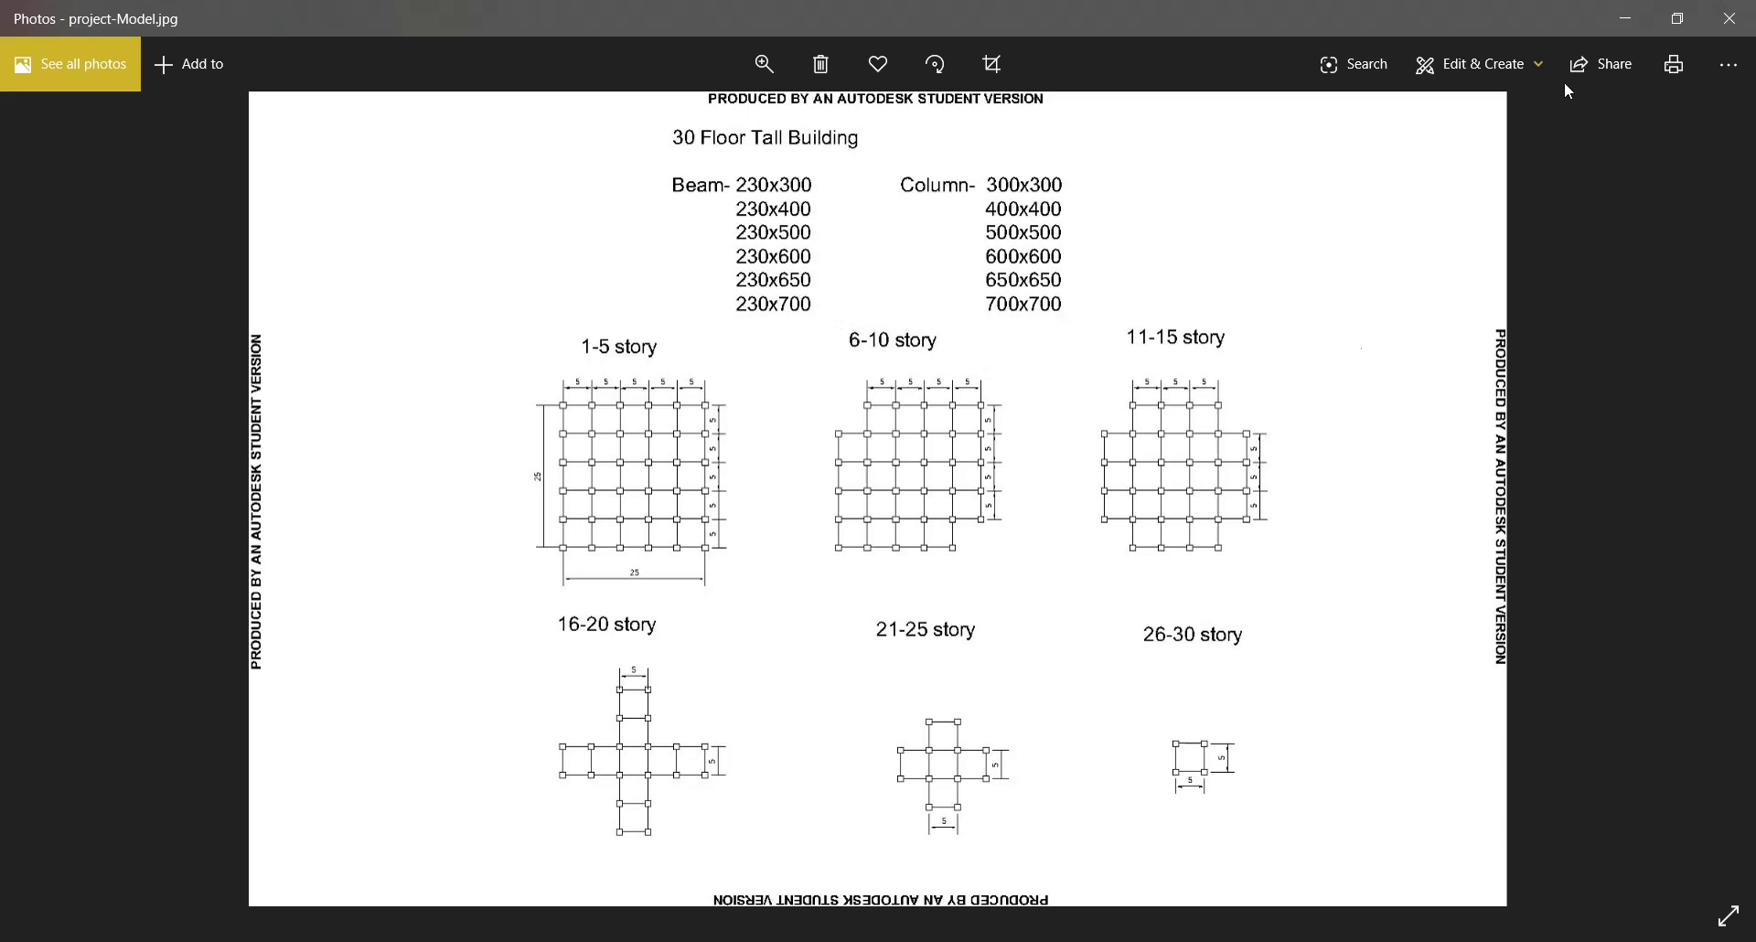
{"action": "left_click", "coordinate": [1646, 20]}
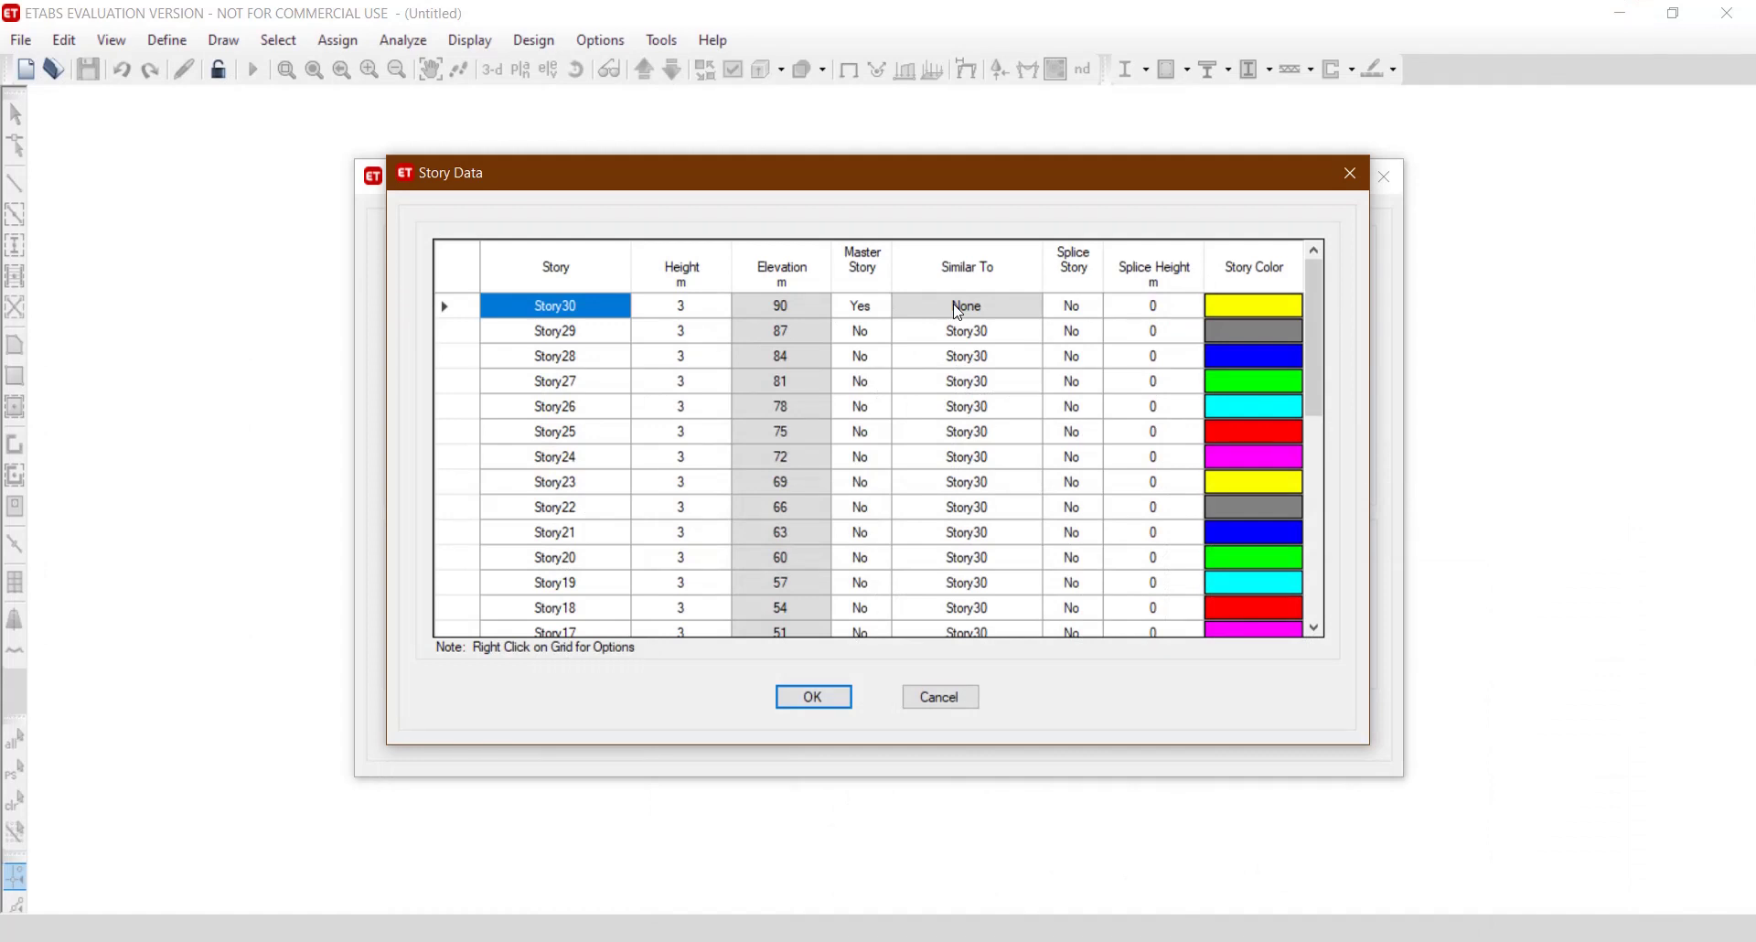
{"action": "left_click_drag", "start_coordinate": [1315, 322], "coordinate": [1282, 548]}
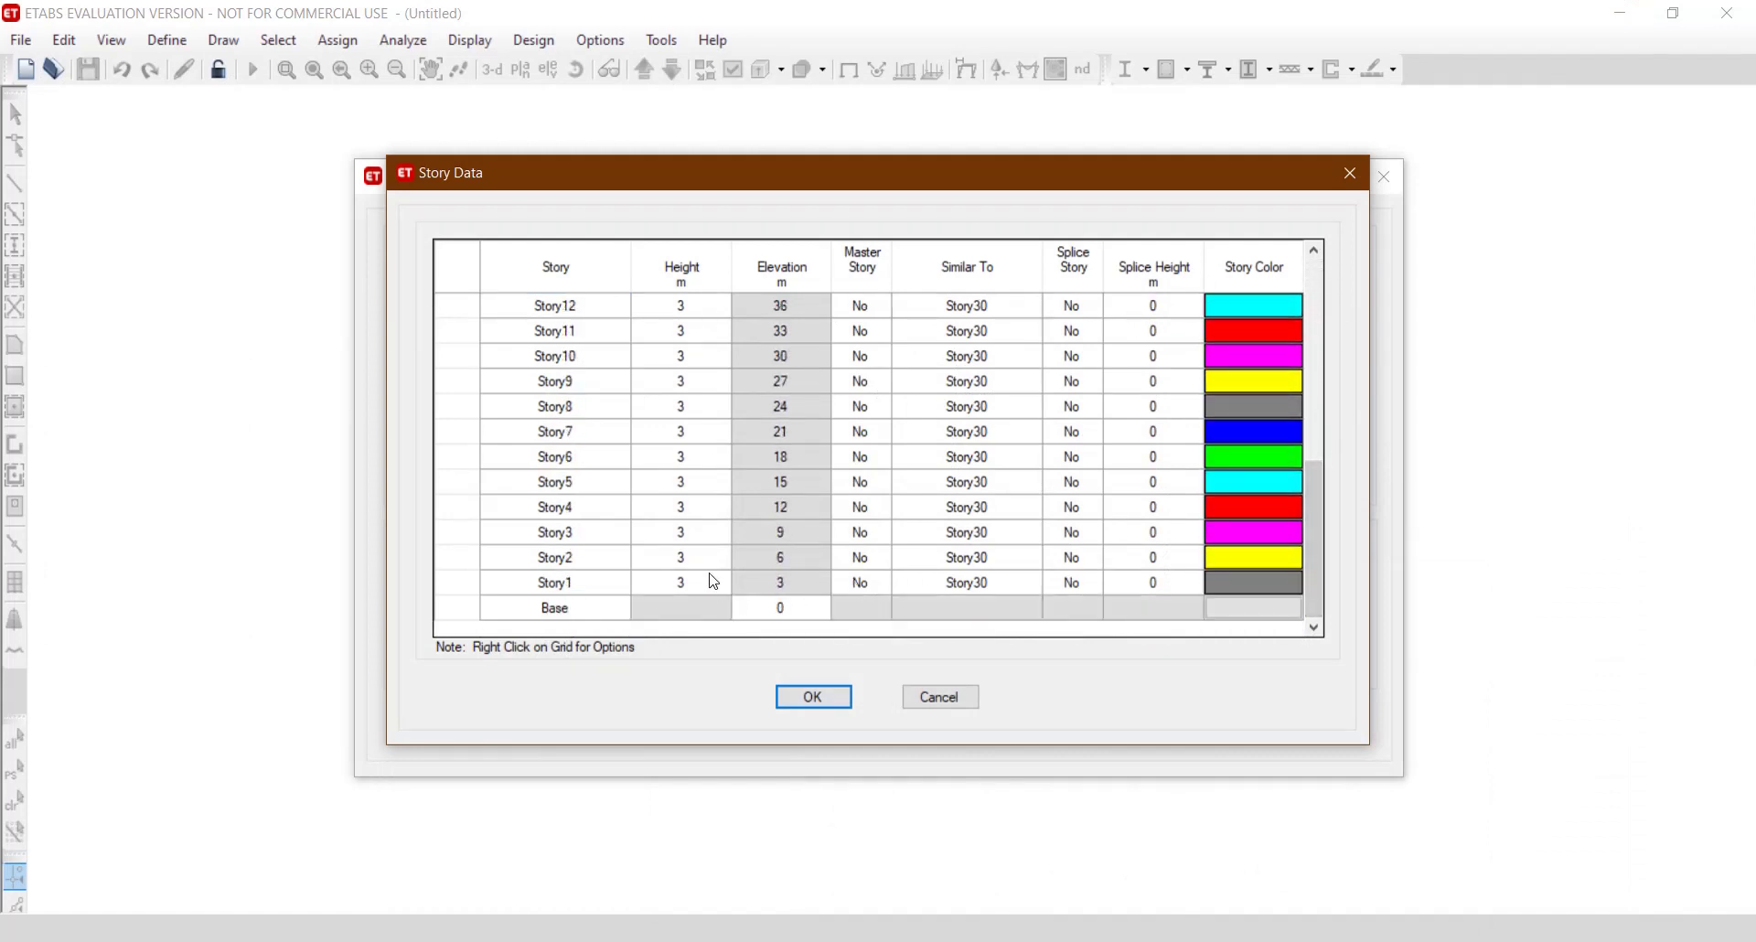
{"action": "left_click", "coordinate": [1220, 941]}
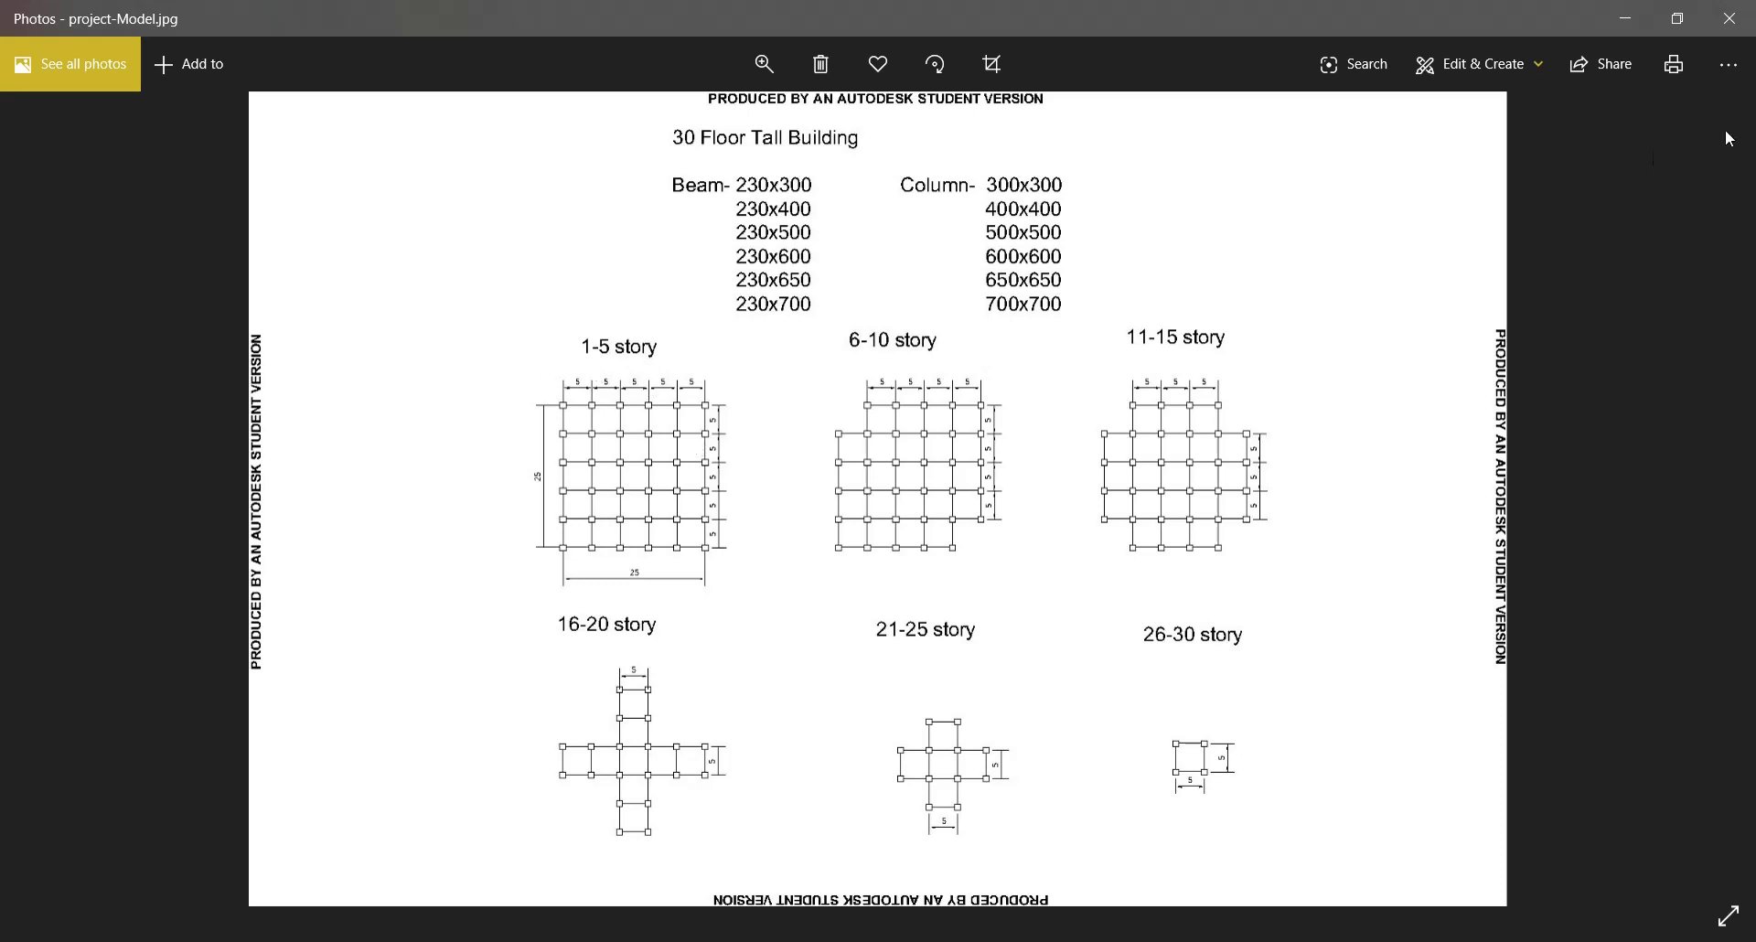
{"action": "left_click", "coordinate": [1626, 18]}
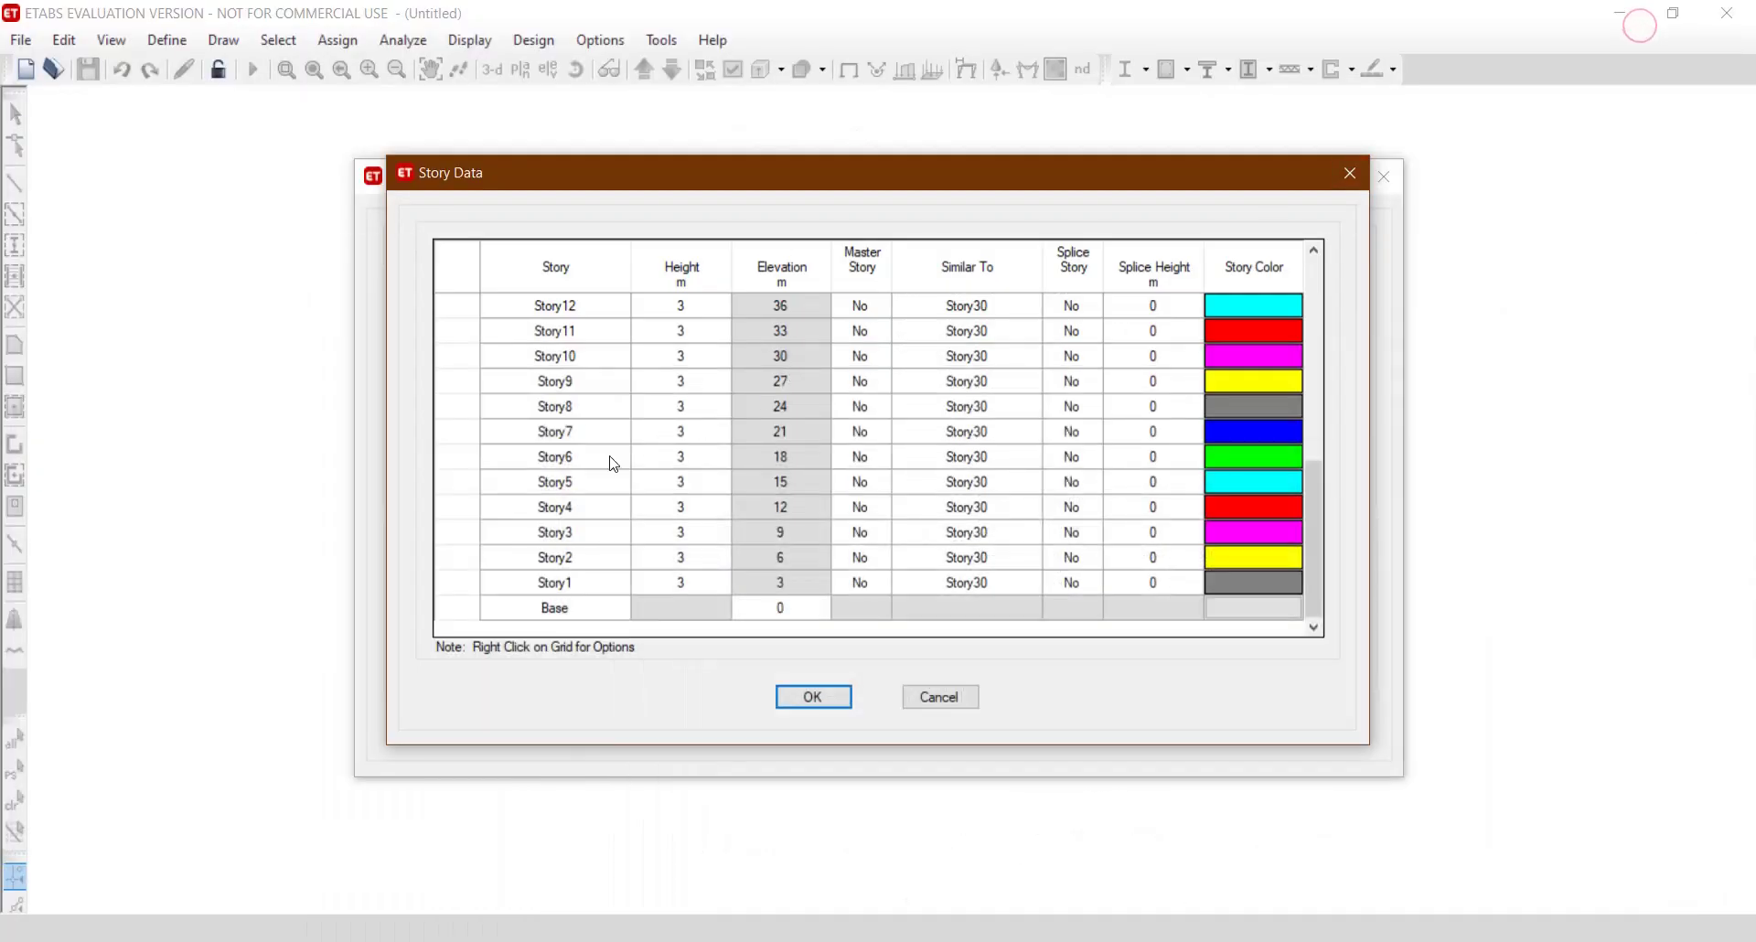
Make Story5 and Story10 master stories, in line with the story groups in the project drawing.
{"action": "left_click", "coordinate": [872, 485]}
{"action": "left_click", "coordinate": [883, 482]}
{"action": "left_click", "coordinate": [885, 505]}
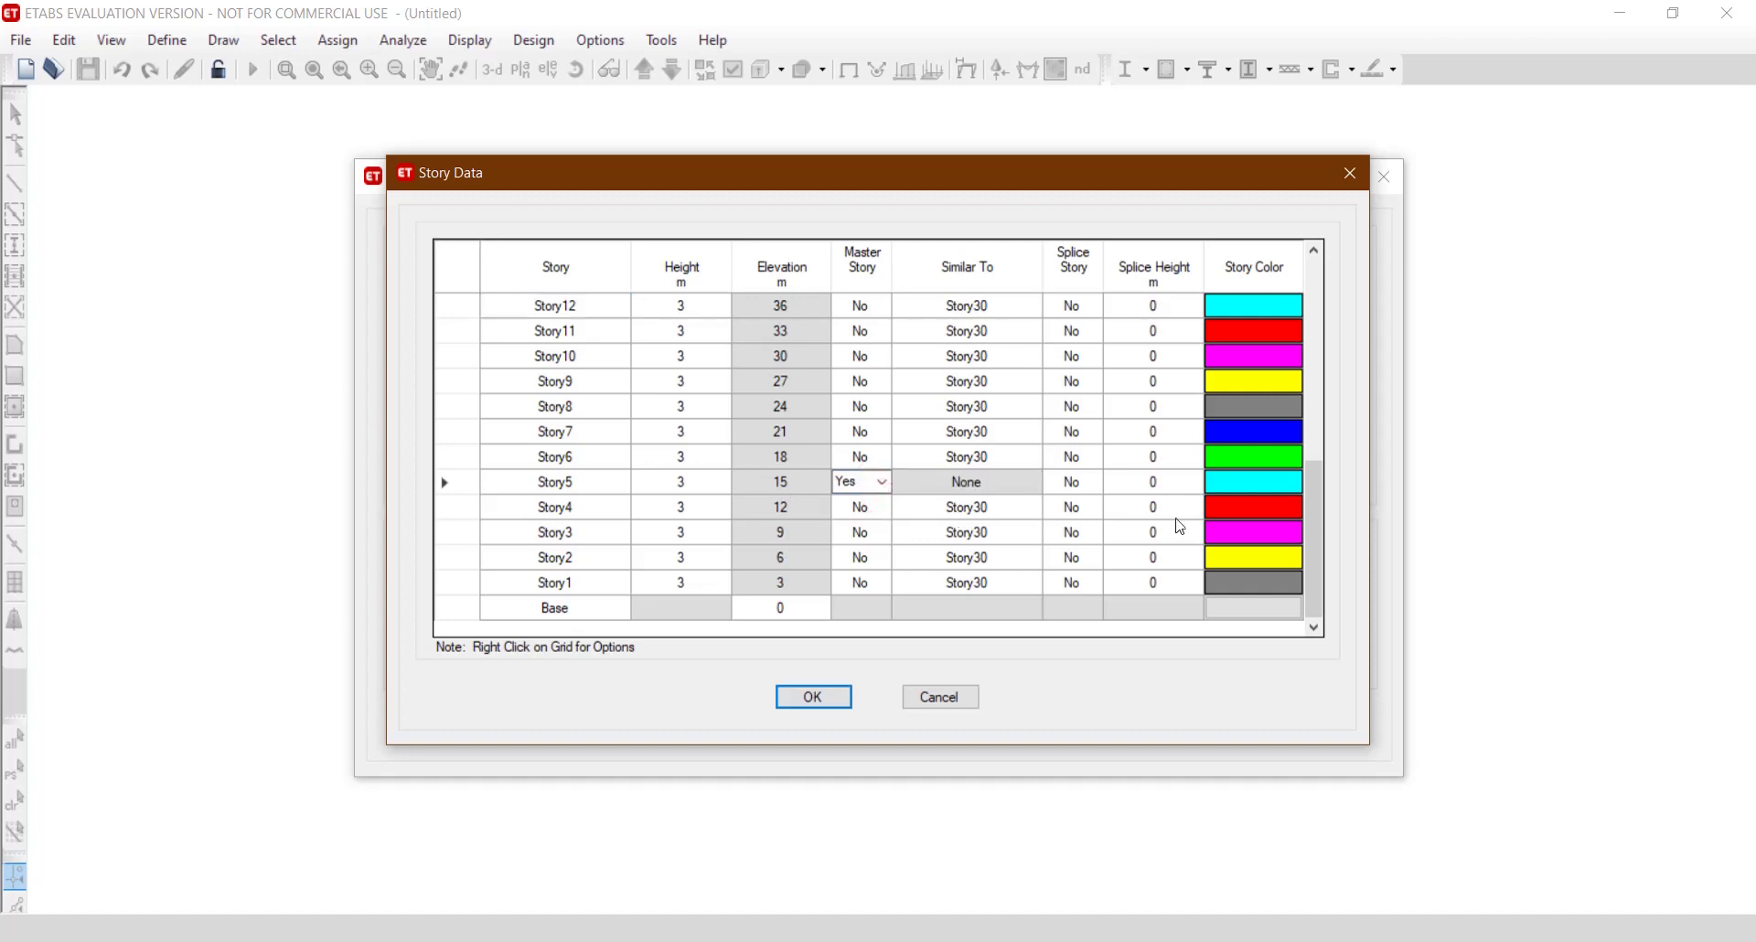
{"action": "key", "text": "alt+Tab"}
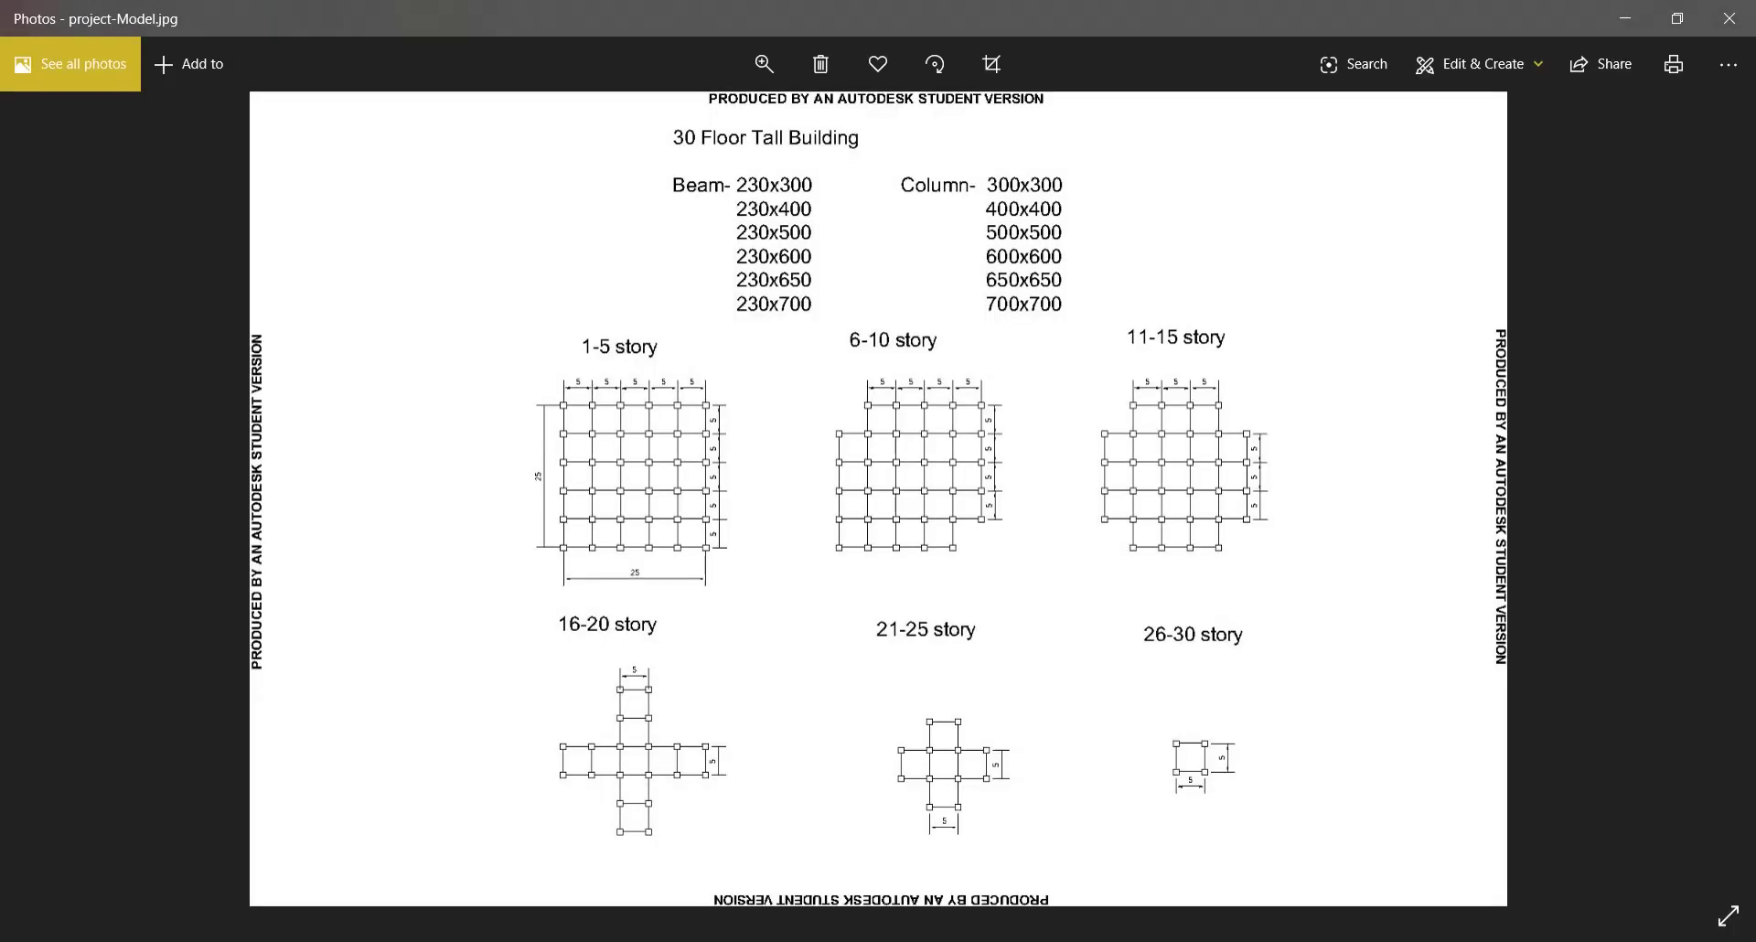
{"action": "key", "text": "alt+Tab"}
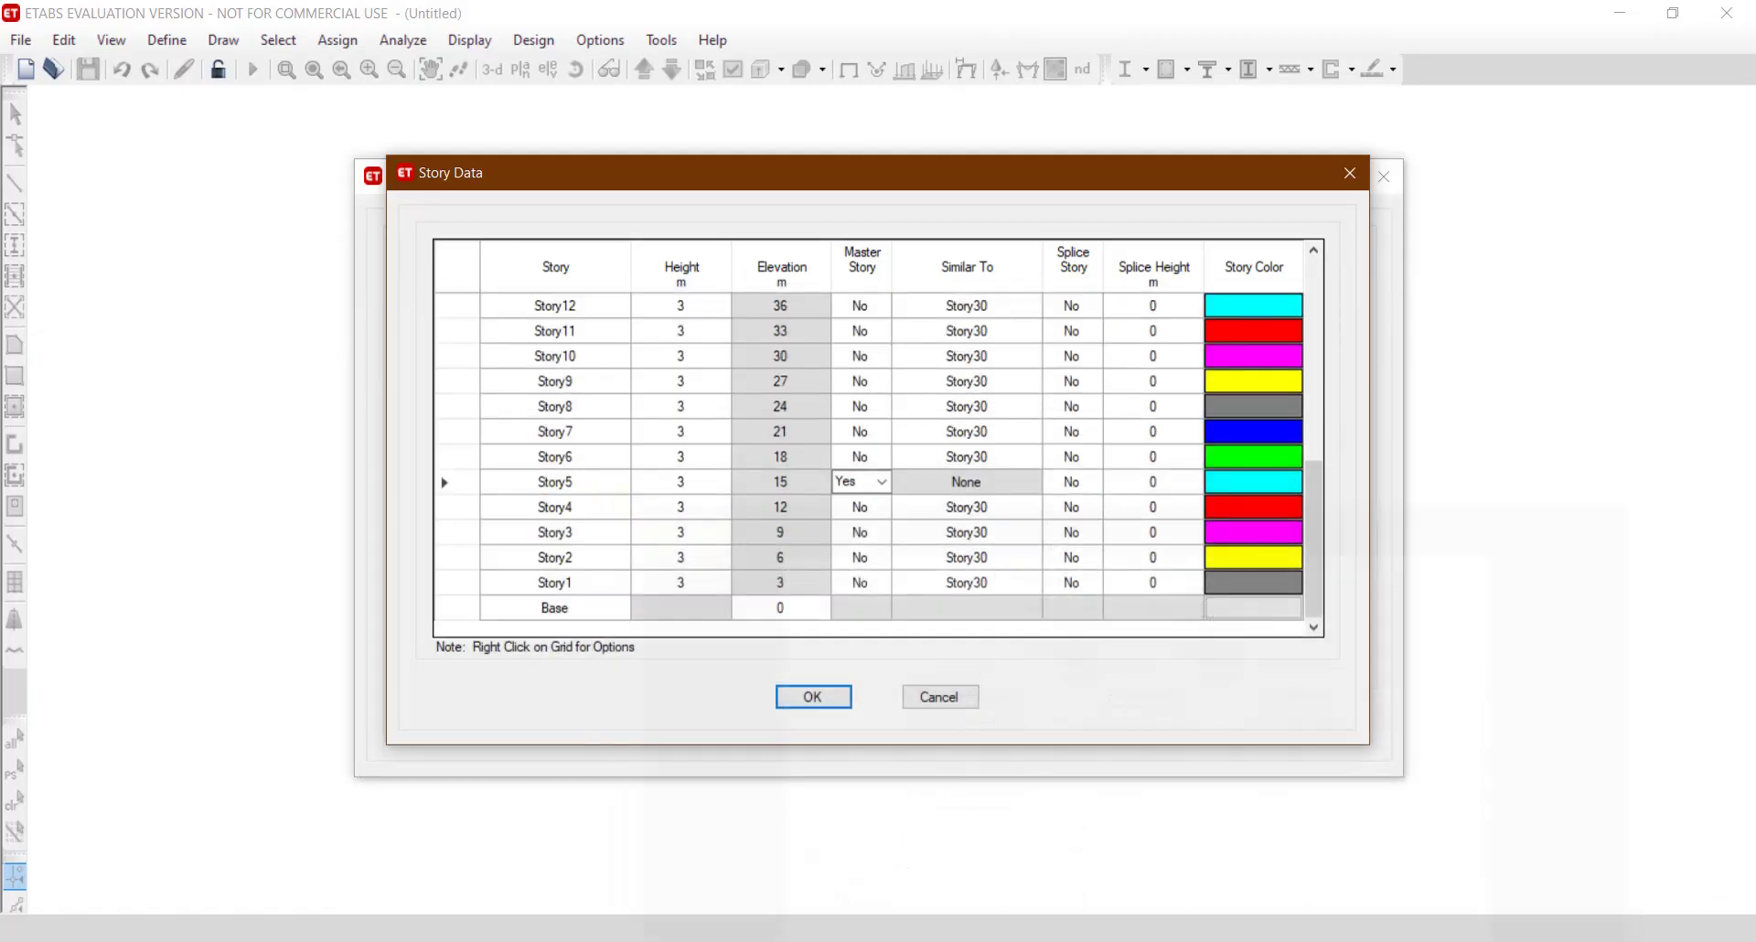
{"action": "left_click_drag", "start_coordinate": [1313, 517], "coordinate": [1315, 490]}
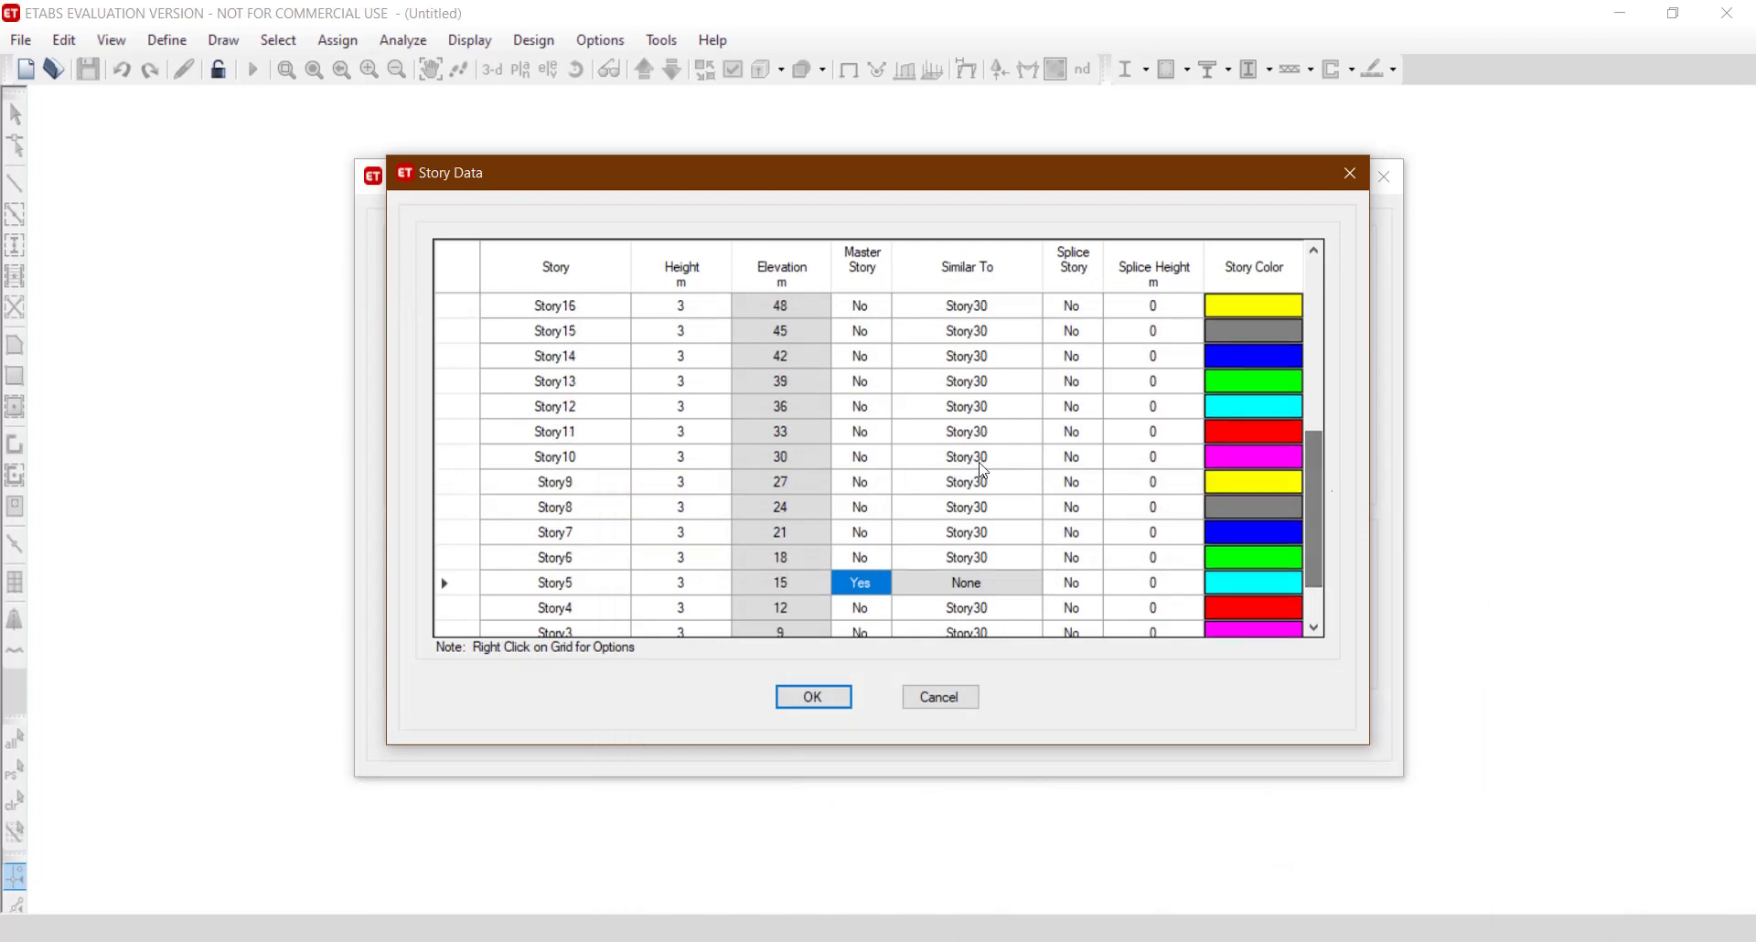
{"action": "left_click", "coordinate": [868, 457]}
{"action": "left_click", "coordinate": [883, 457]}
{"action": "left_click", "coordinate": [879, 491]}
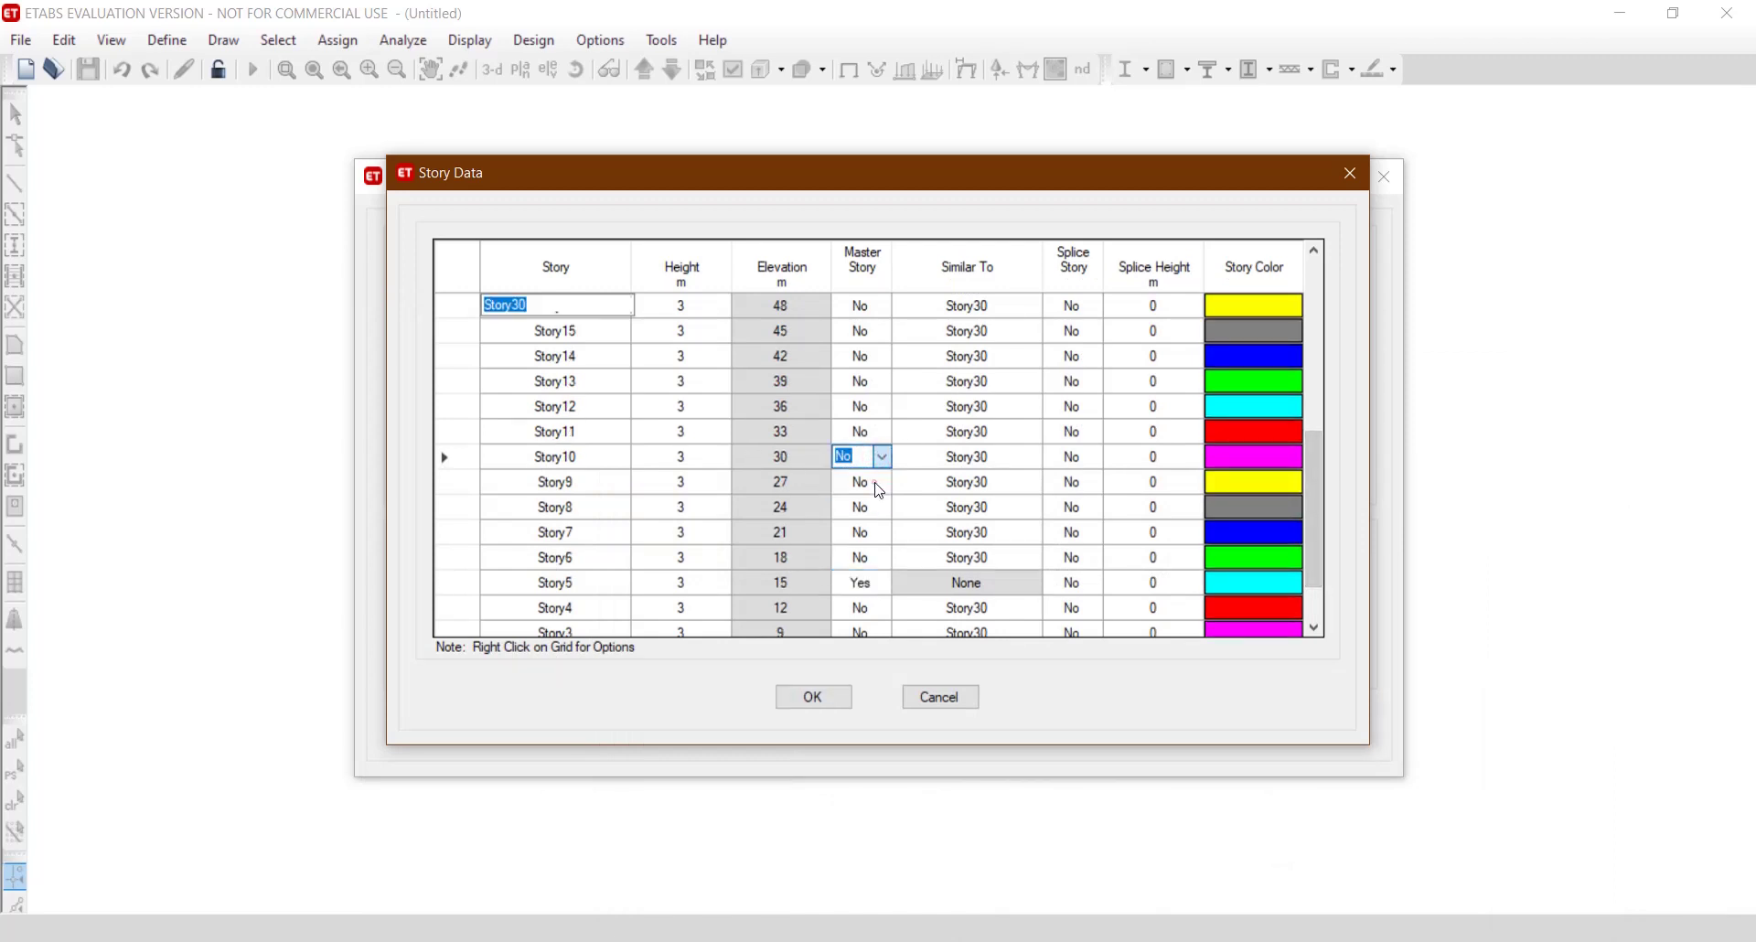
Make Story15 and Story20 master stories in the story data.
{"action": "left_click_drag", "start_coordinate": [1311, 472], "coordinate": [1313, 446]}
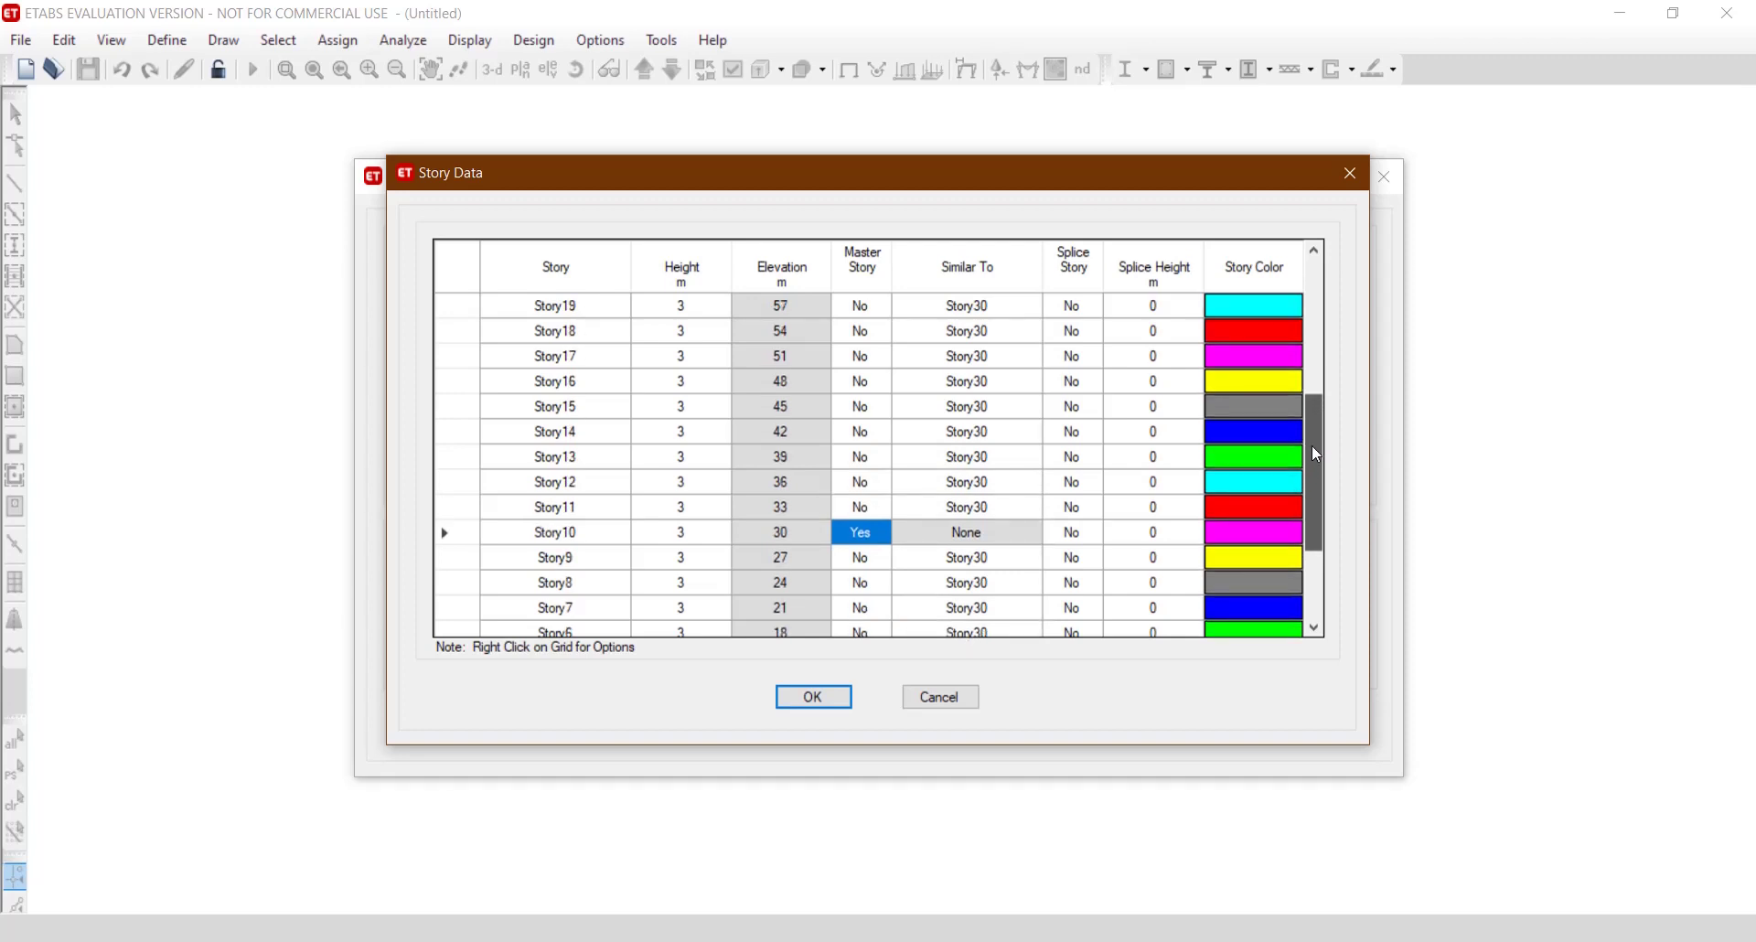
{"action": "left_click", "coordinate": [855, 407]}
{"action": "left_click", "coordinate": [883, 405]}
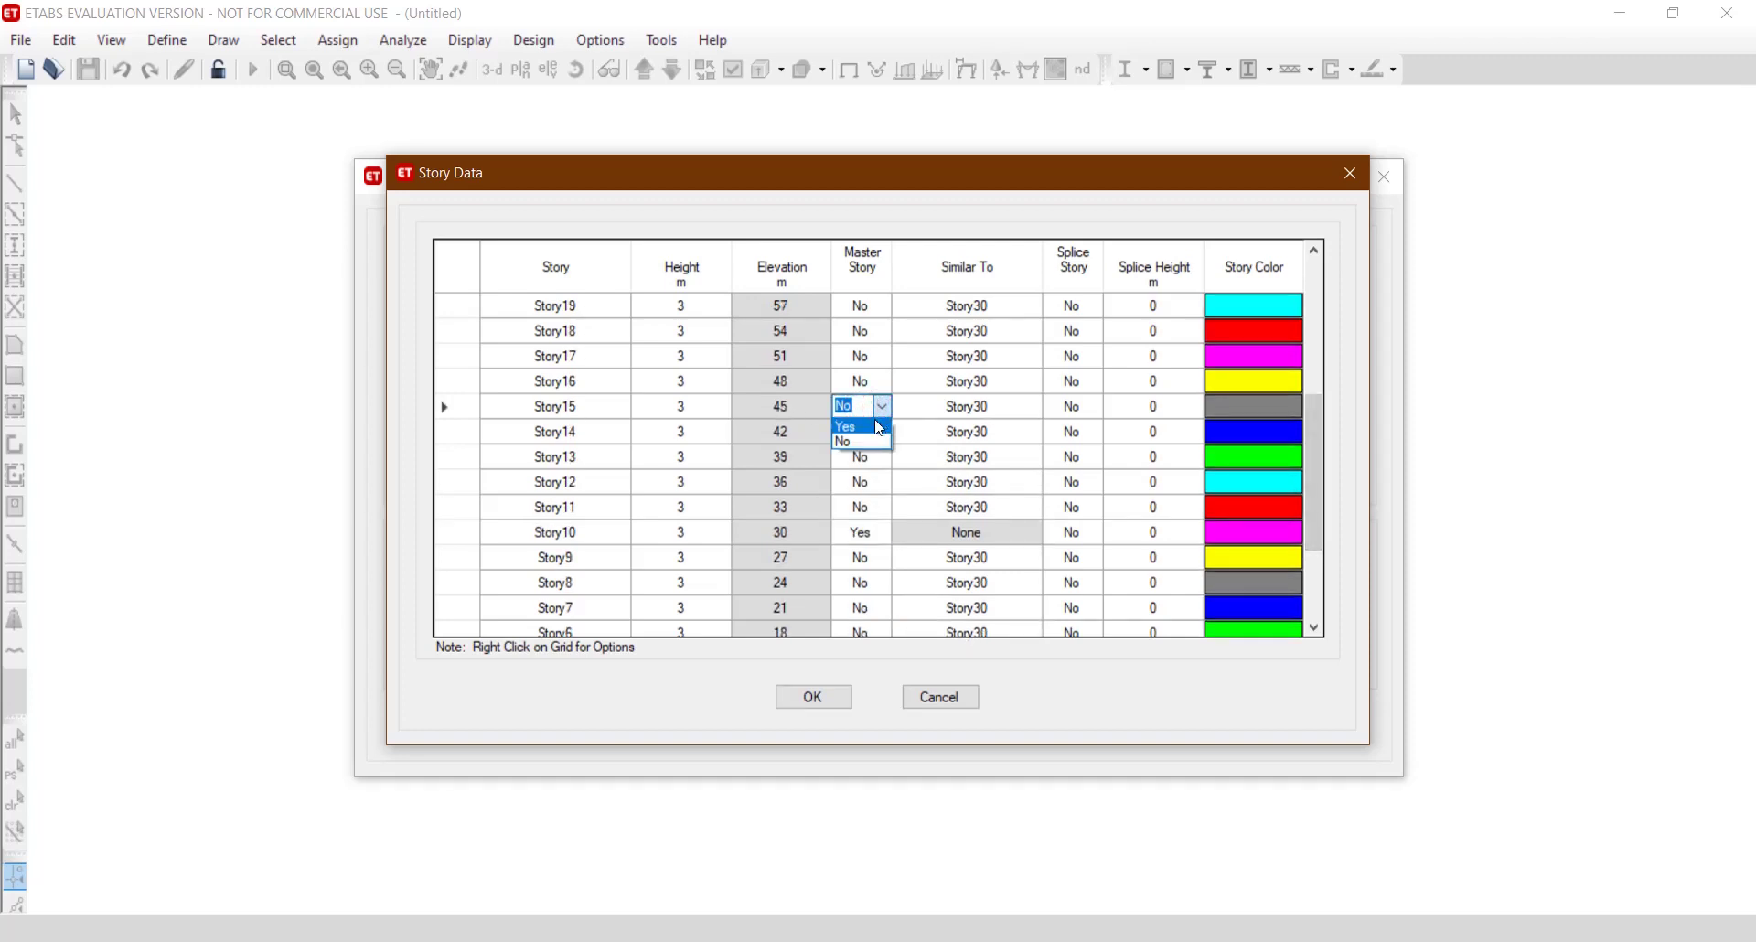
{"action": "left_click", "coordinate": [879, 427]}
{"action": "left_click_drag", "start_coordinate": [1308, 429], "coordinate": [1315, 376]}
{"action": "left_click", "coordinate": [885, 411]}
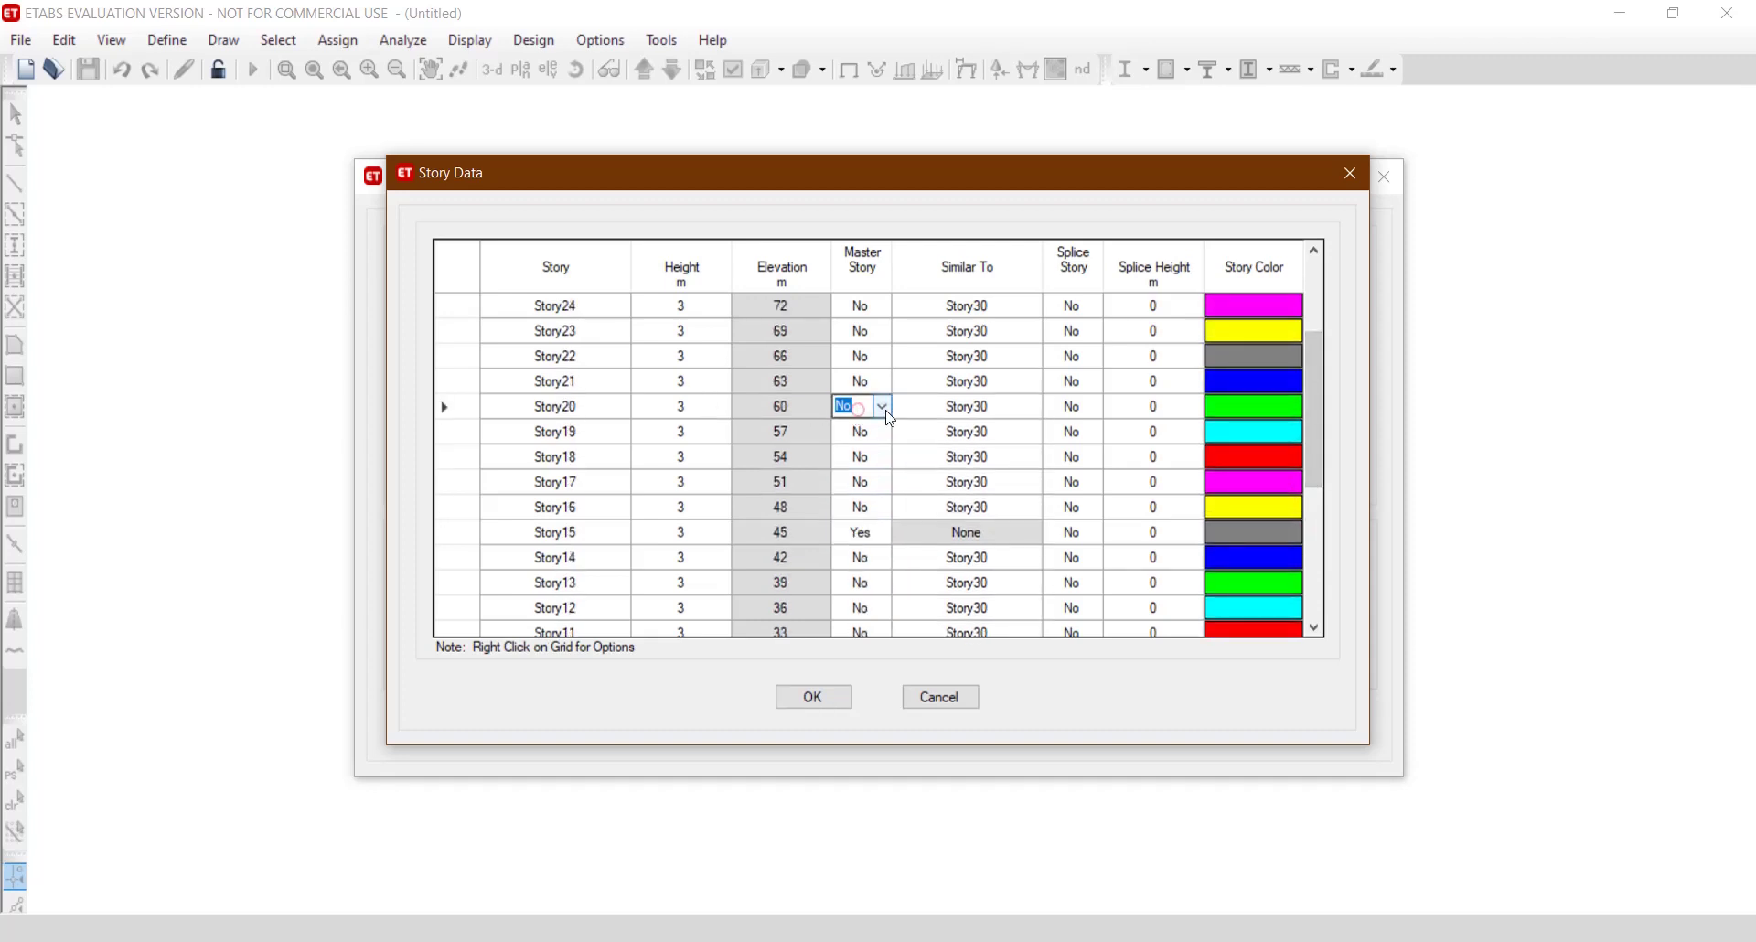
{"action": "left_click", "coordinate": [887, 412]}
{"action": "left_click", "coordinate": [882, 429]}
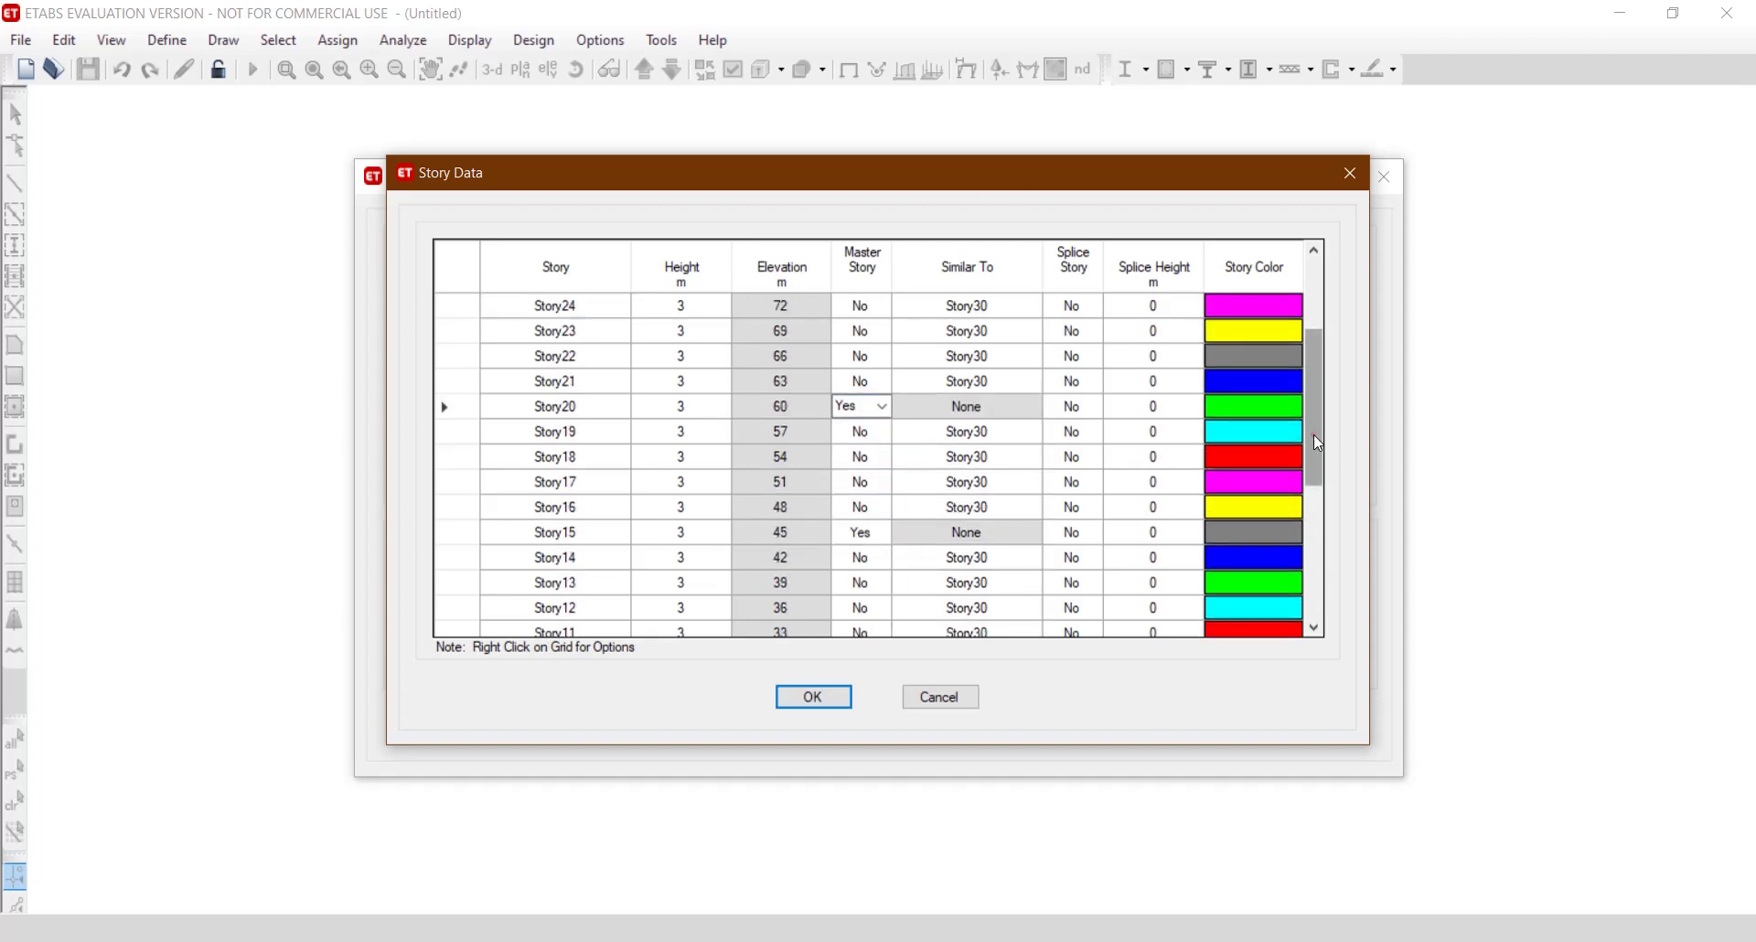
Make Story25 a master story in the story data.
{"action": "left_click_drag", "start_coordinate": [1318, 444], "coordinate": [1324, 378]}
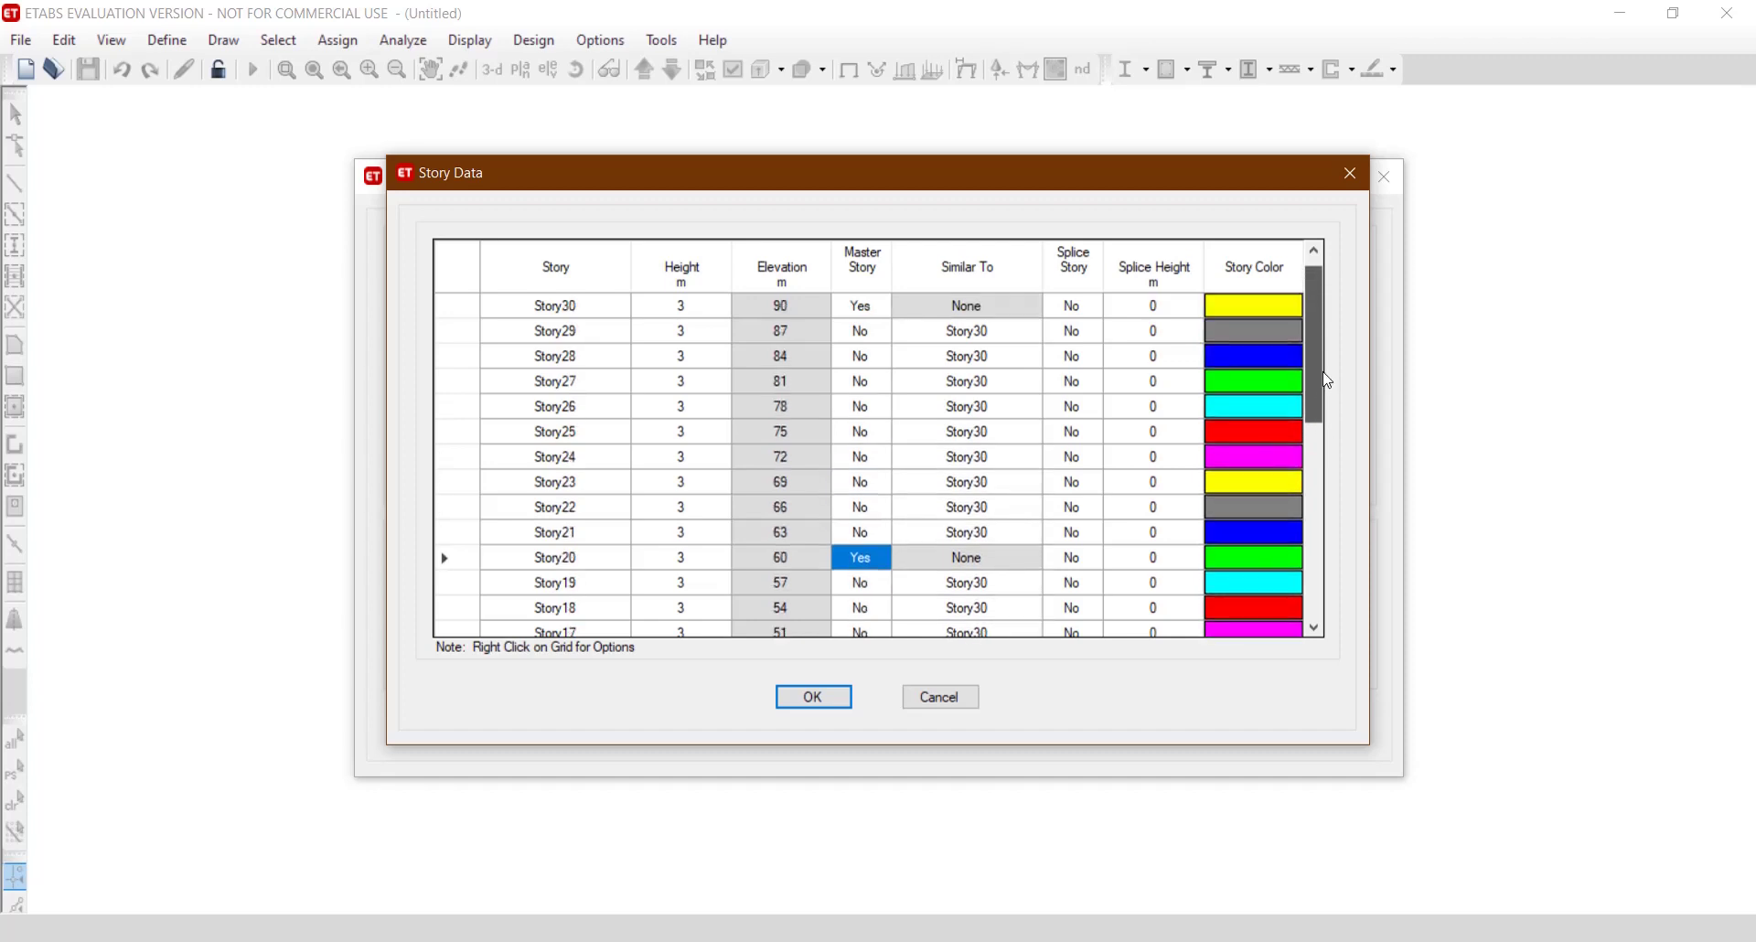
{"action": "left_click", "coordinate": [850, 430]}
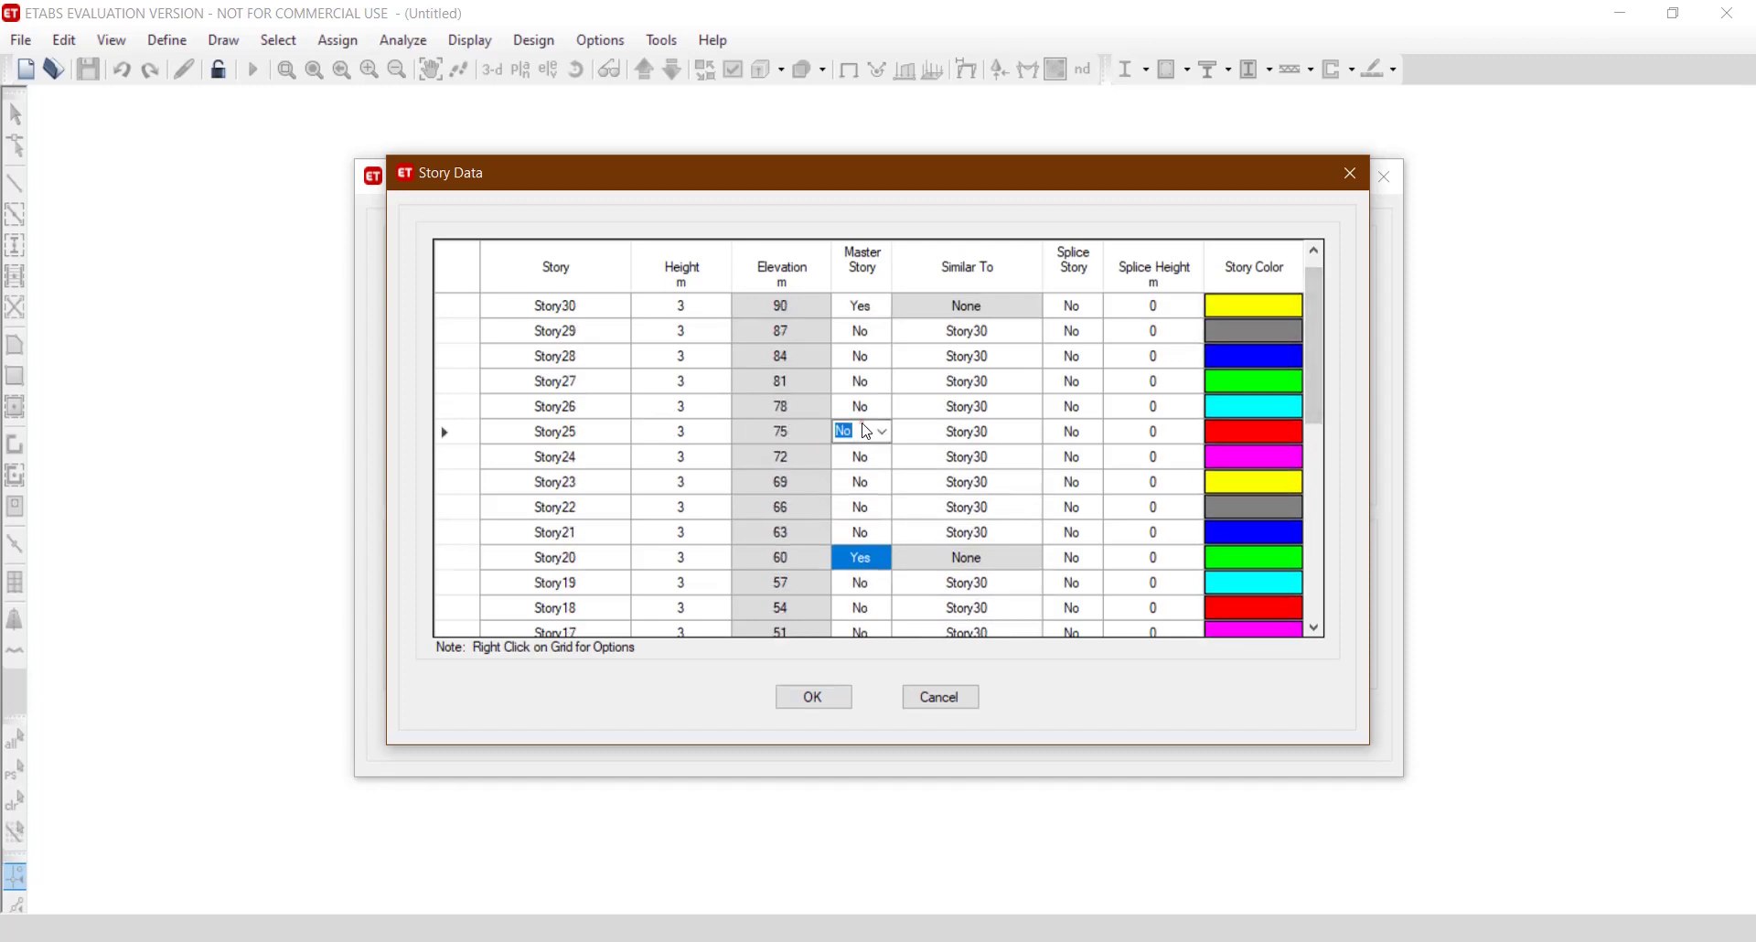
{"action": "left_click", "coordinate": [882, 430]}
{"action": "left_click", "coordinate": [876, 452]}
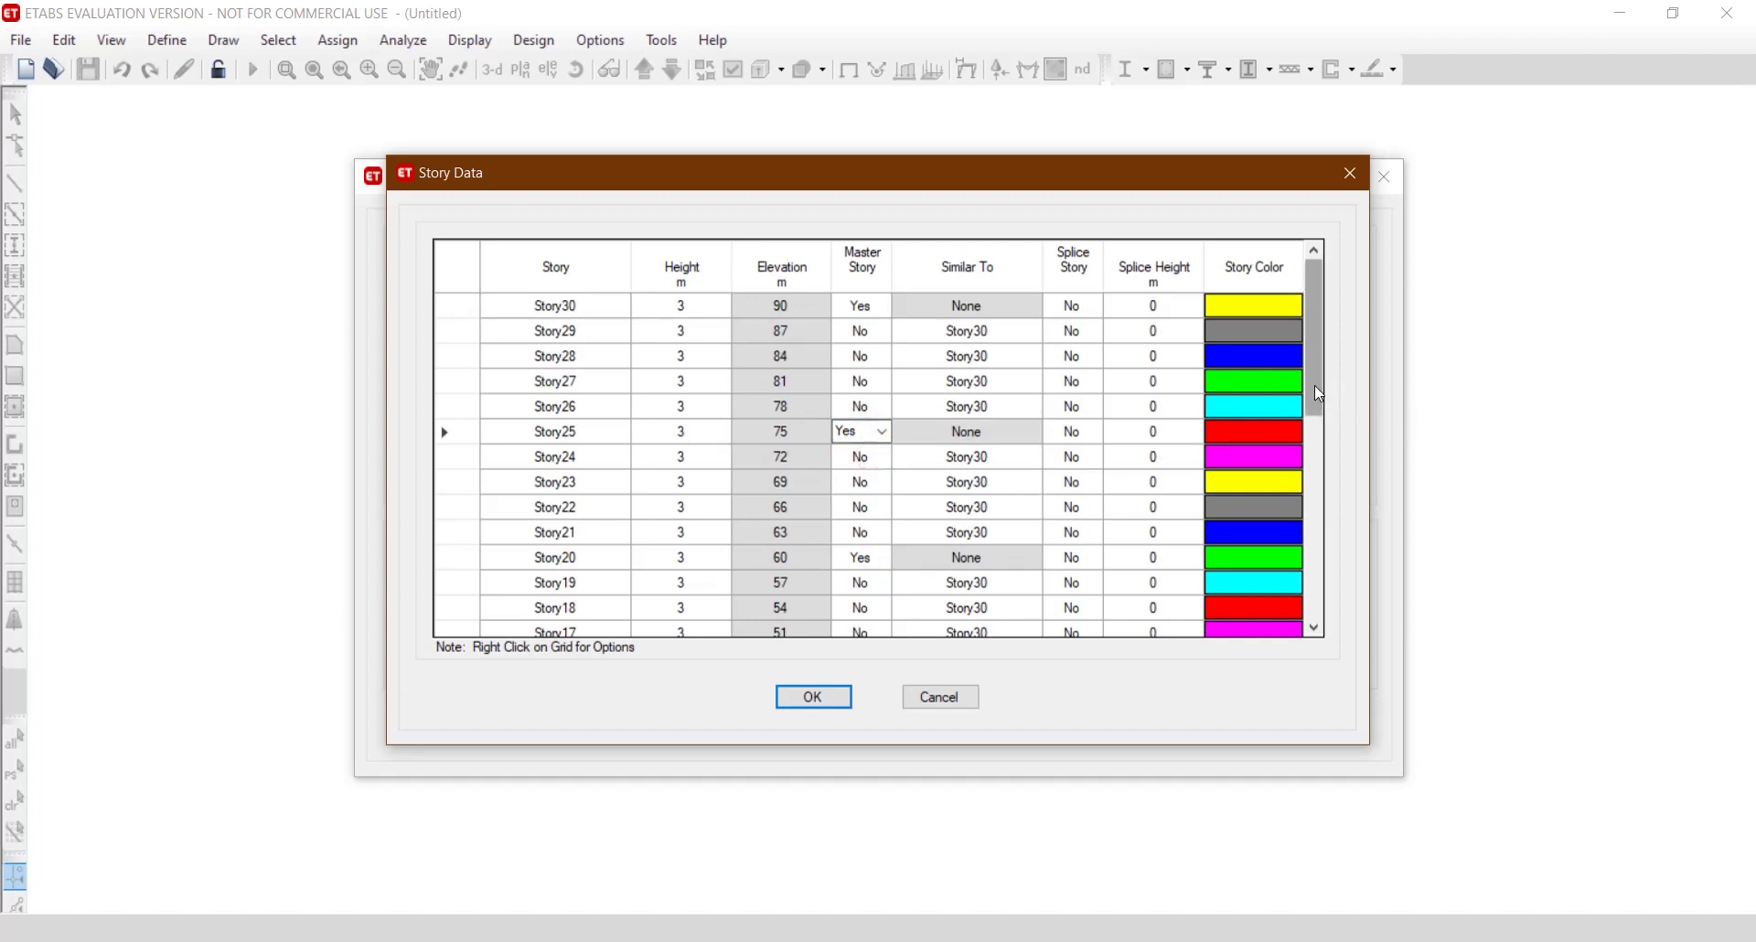
Set Story1 and Story2 as similar to Story5 in the story data.
{"action": "left_click_drag", "start_coordinate": [1314, 386], "coordinate": [1311, 623]}
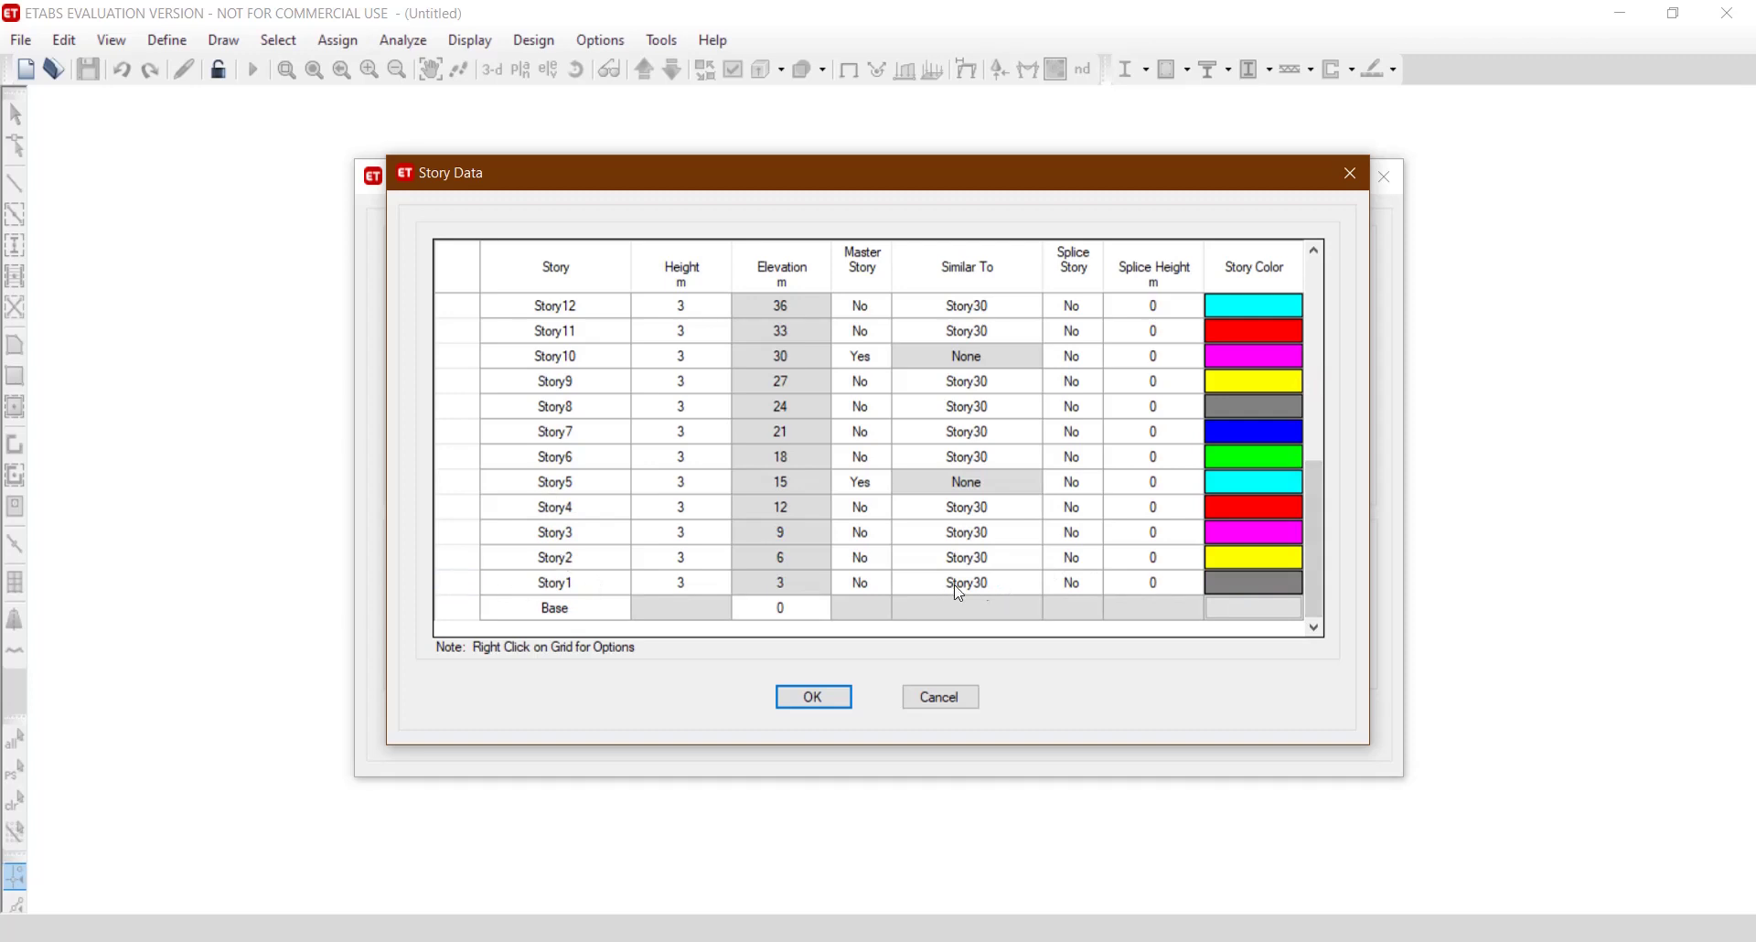
{"action": "left_click", "coordinate": [997, 588]}
{"action": "left_click", "coordinate": [997, 588]}
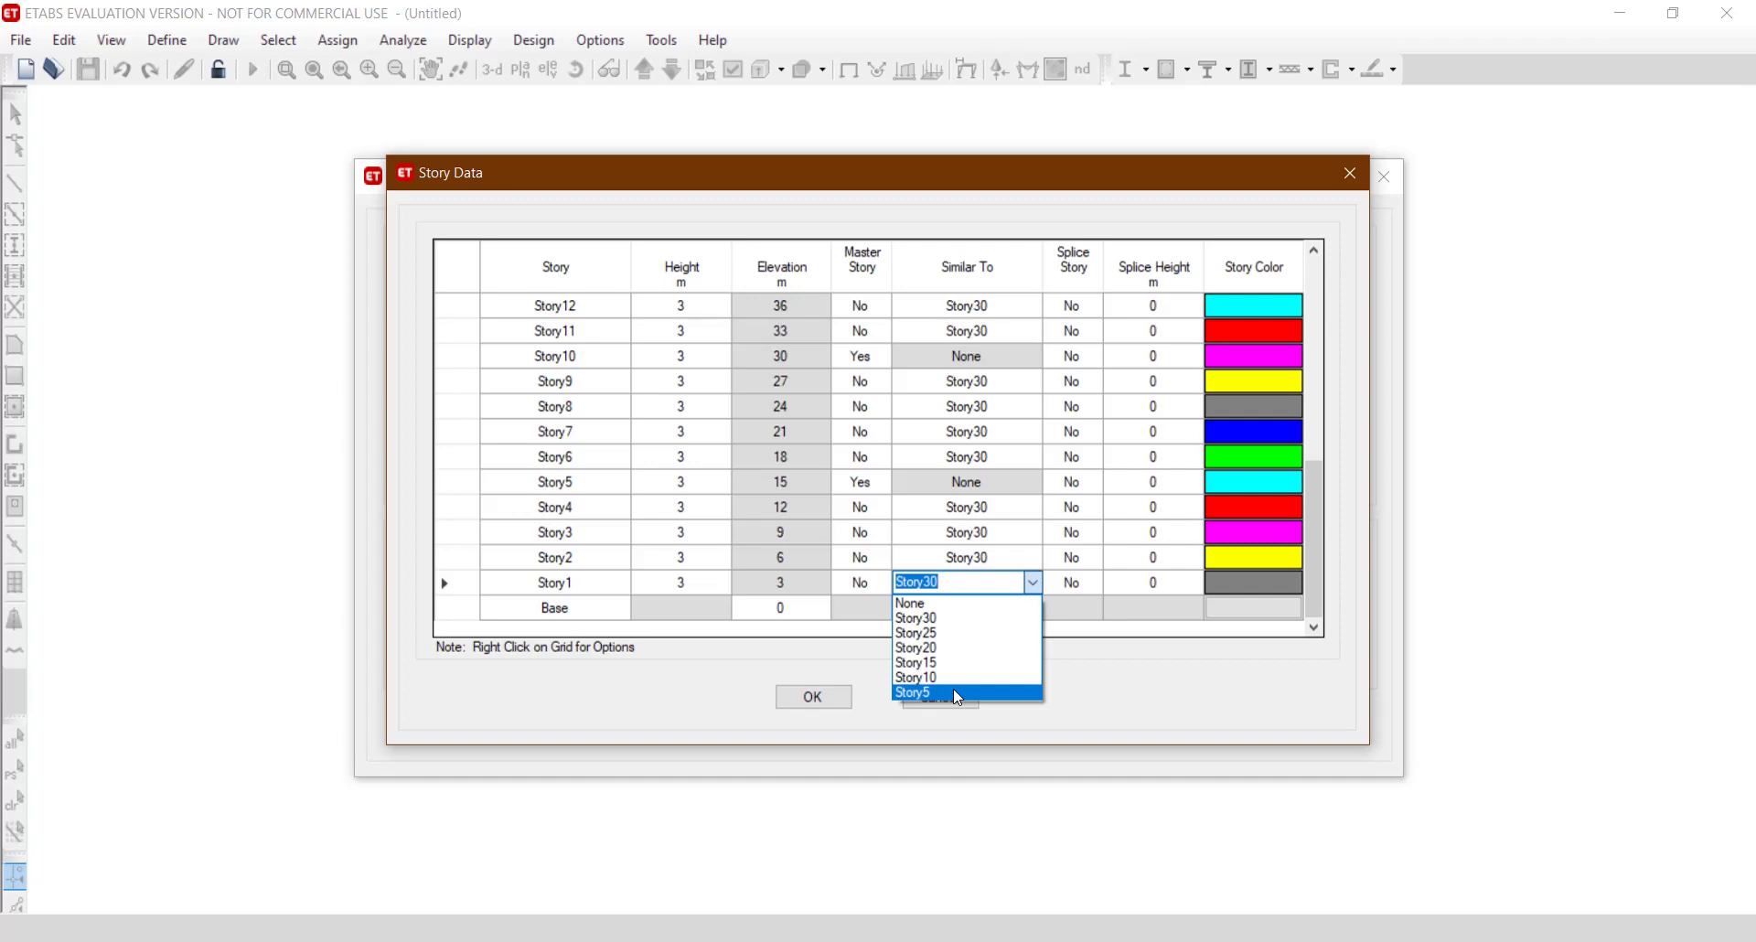
{"action": "left_click", "coordinate": [954, 692]}
{"action": "left_click", "coordinate": [988, 556]}
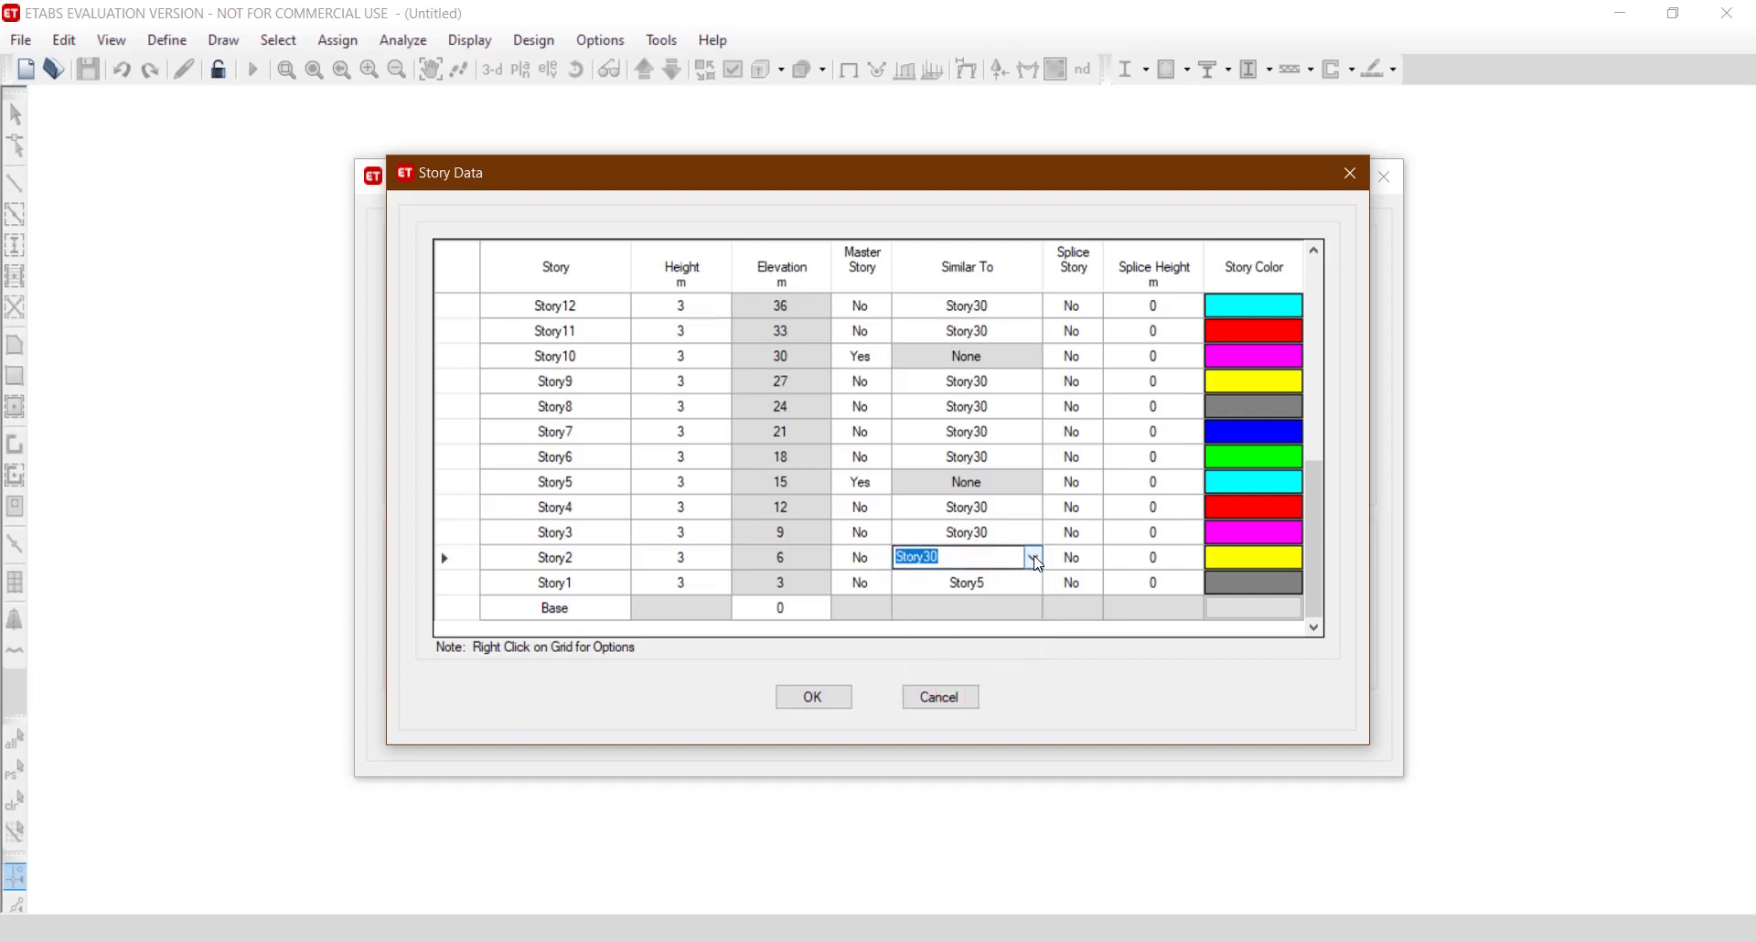
{"action": "left_click", "coordinate": [1036, 558]}
{"action": "left_click", "coordinate": [940, 660]}
Make Story3 and Story4 similar to master story Story5 in the story data.
{"action": "left_click", "coordinate": [1021, 534]}
{"action": "left_click", "coordinate": [1032, 533]}
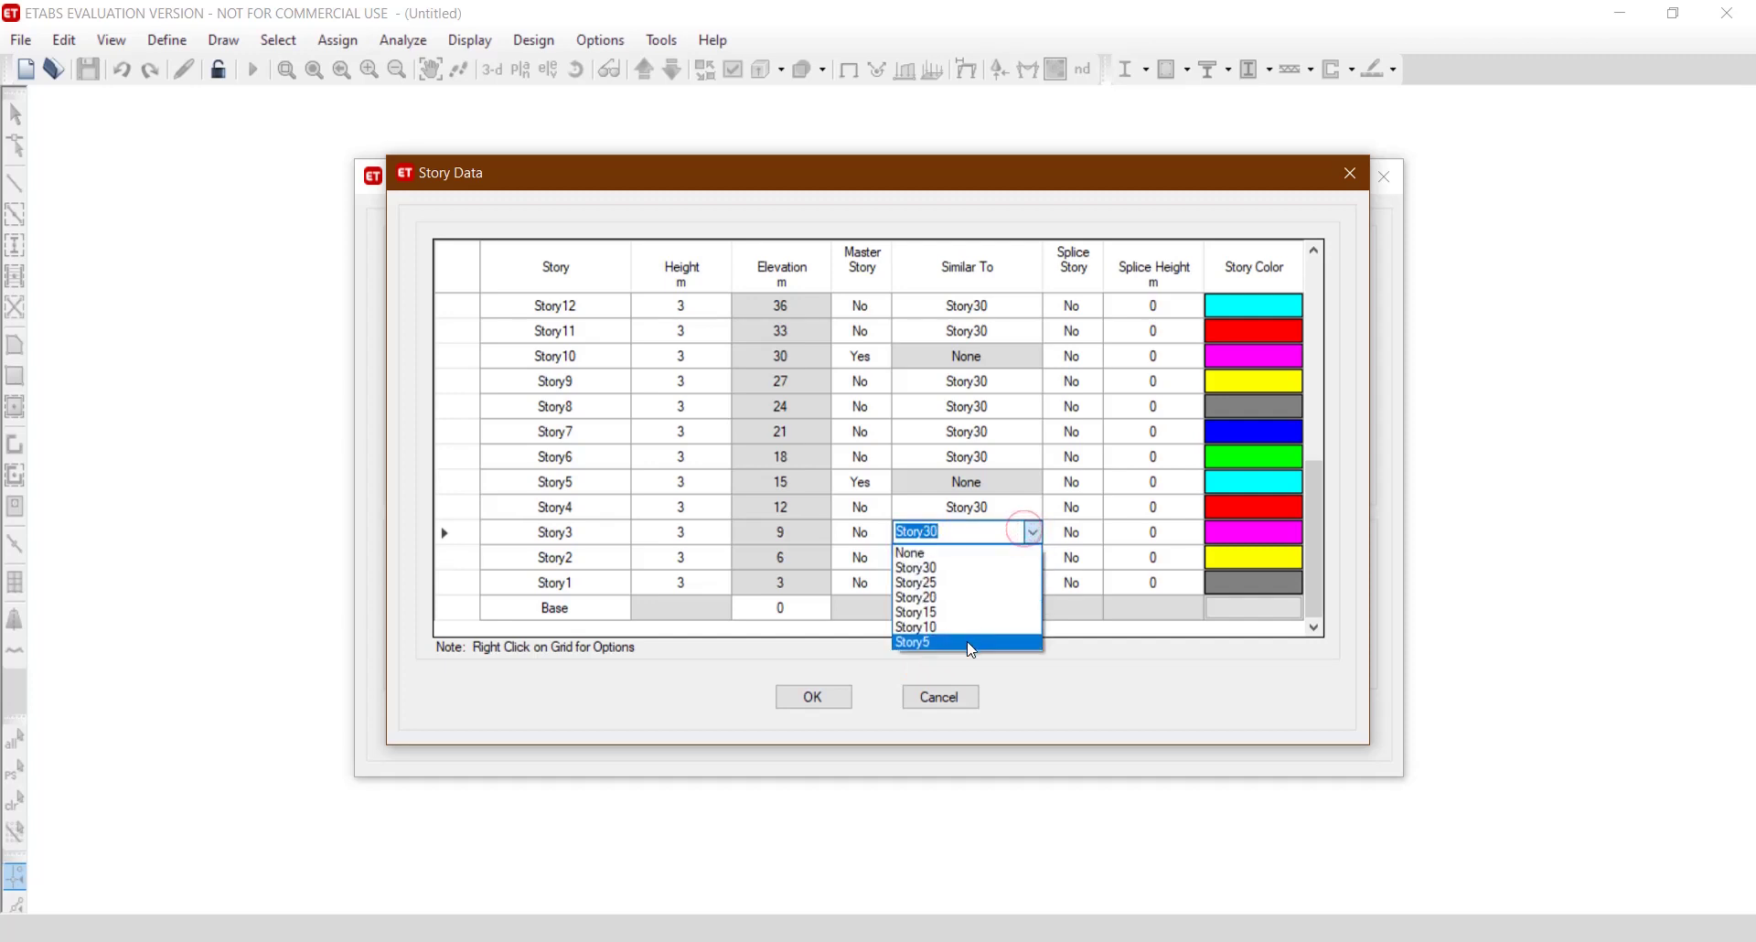
{"action": "left_click", "coordinate": [971, 650]}
{"action": "left_click", "coordinate": [1006, 507]}
{"action": "left_click", "coordinate": [1032, 507]}
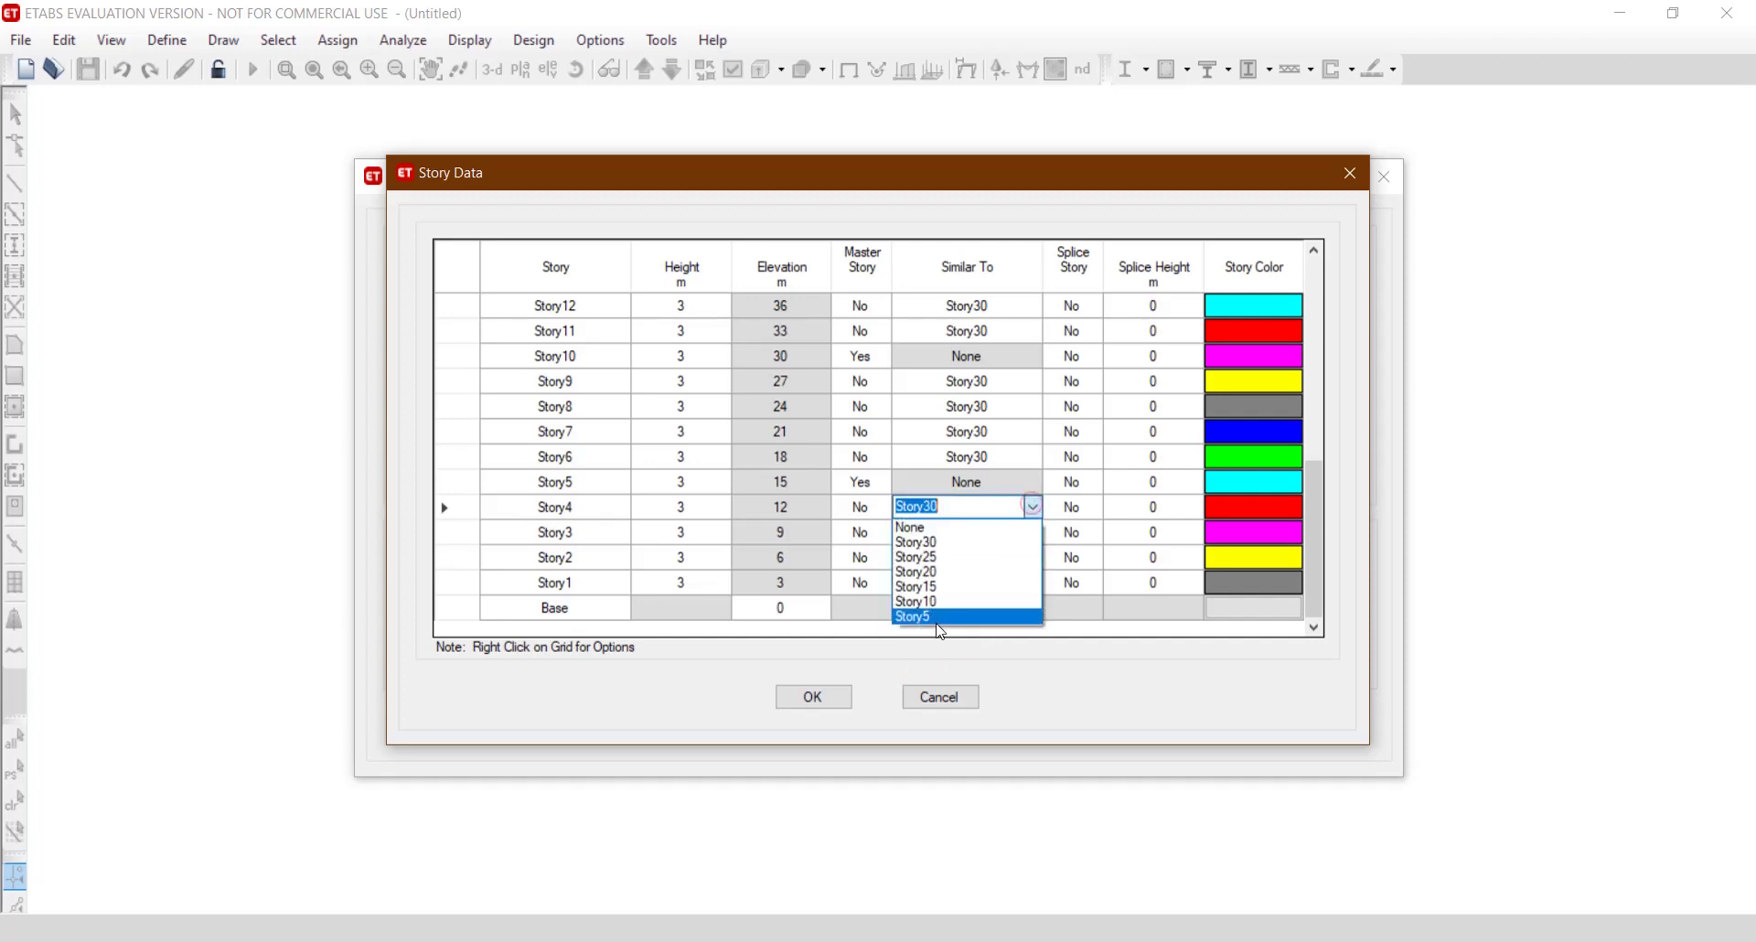
{"action": "left_click", "coordinate": [939, 620]}
Set Story6 and Story7 as similar to Story10 in the story data.
{"action": "scroll", "coordinate": [1323, 538], "scroll_direction": "up", "scroll_amount": 1}
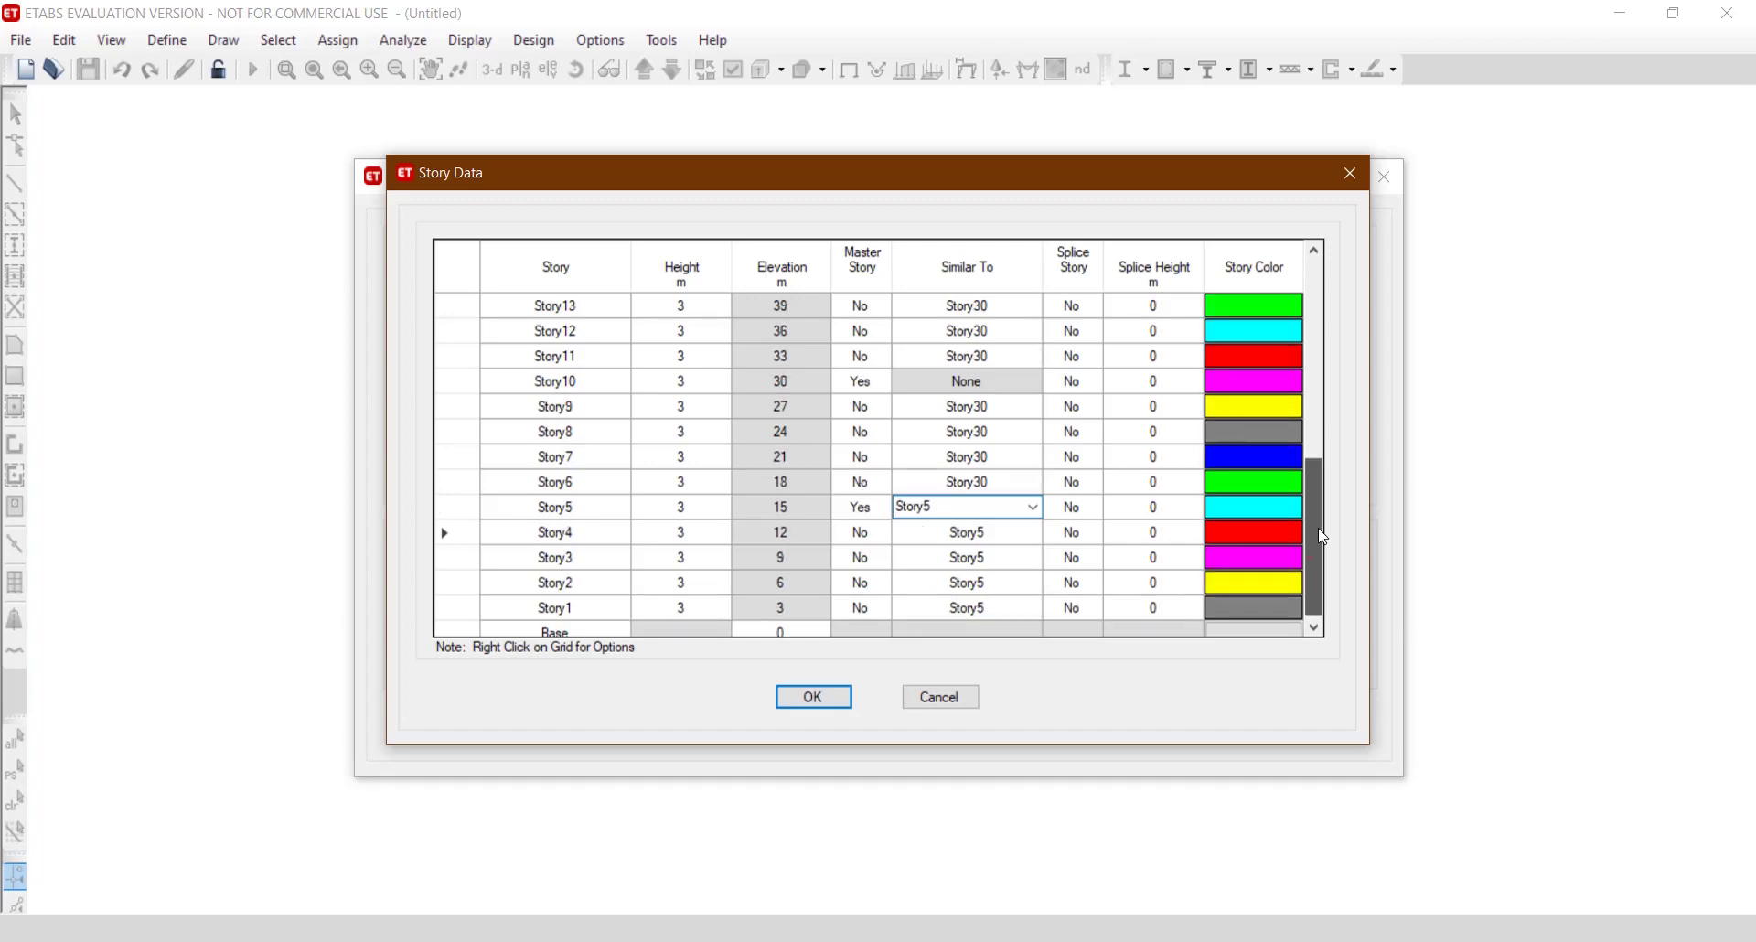
{"action": "scroll", "coordinate": [1323, 538], "scroll_direction": "up", "scroll_amount": 3}
{"action": "left_click", "coordinate": [1028, 557]}
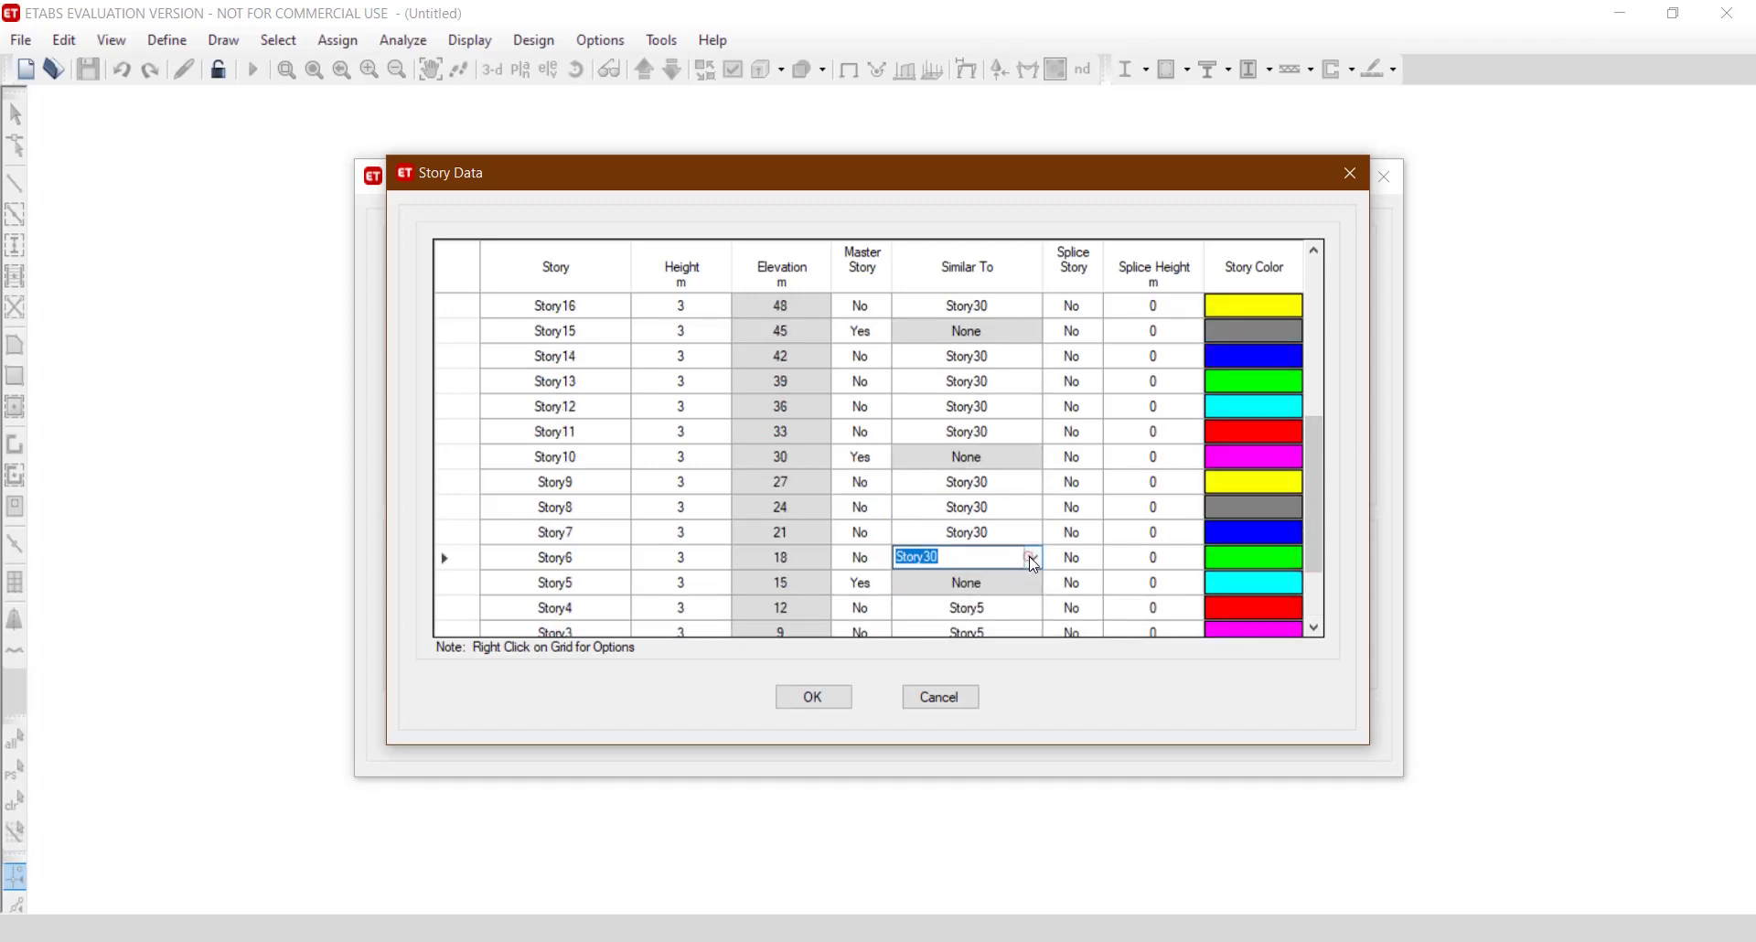
{"action": "left_click", "coordinate": [1033, 557]}
{"action": "left_click", "coordinate": [974, 651]}
{"action": "left_click", "coordinate": [1022, 533]}
{"action": "left_click", "coordinate": [1035, 535]}
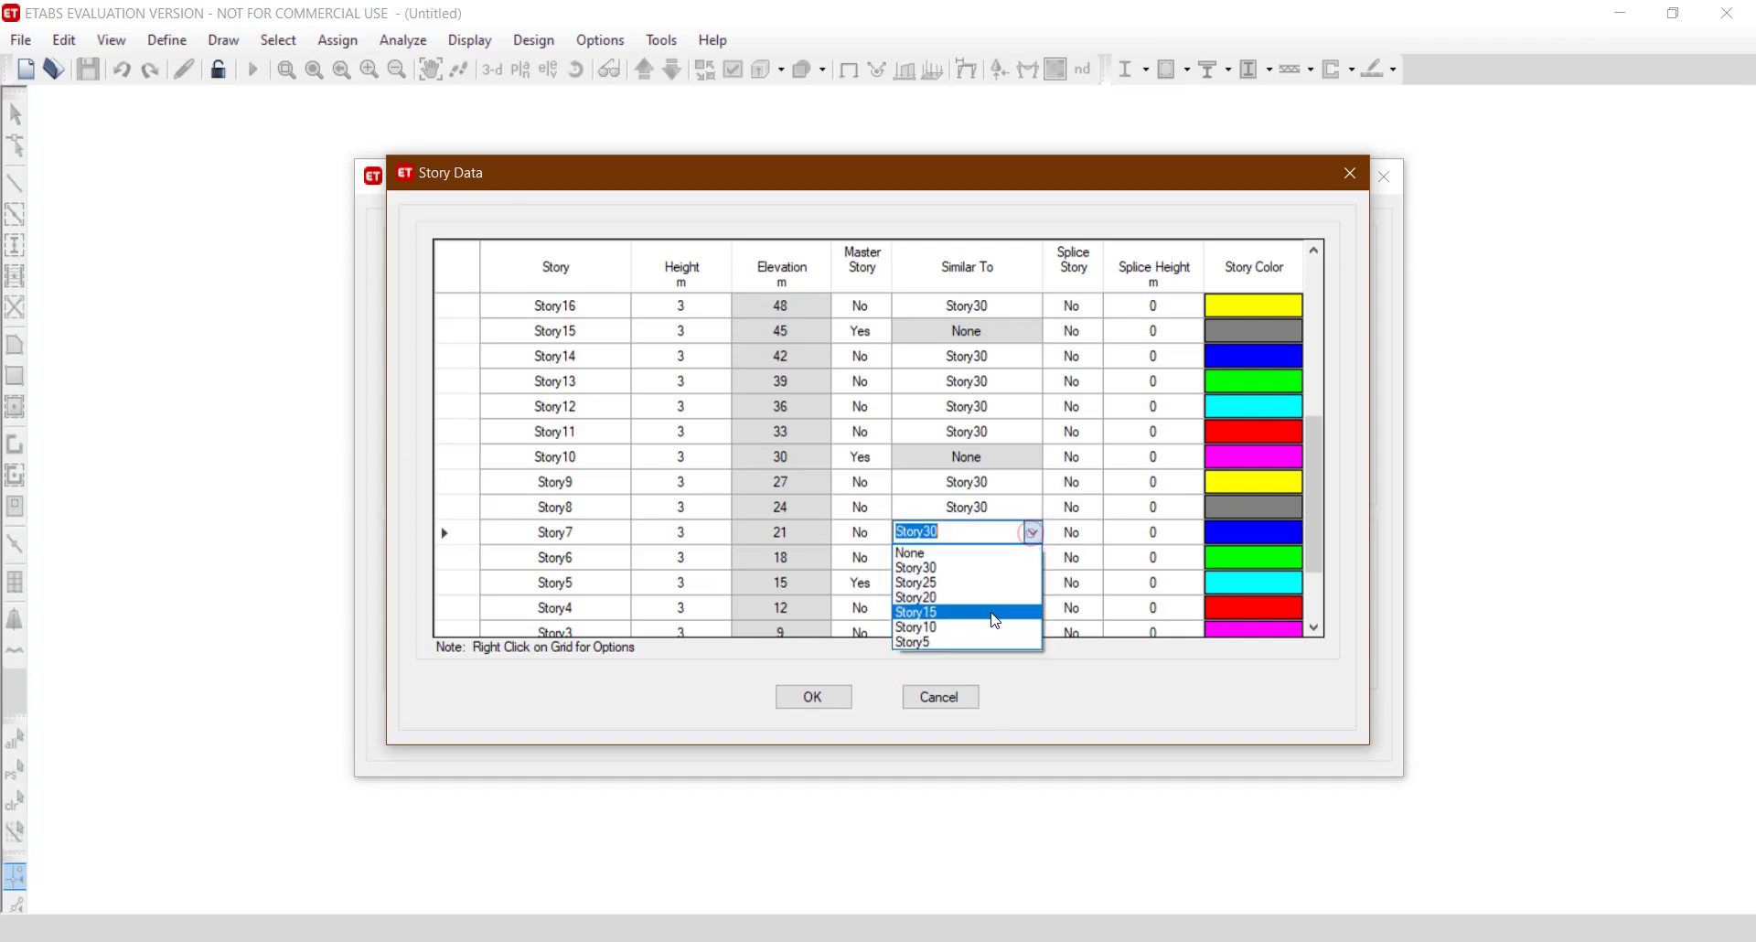
{"action": "left_click", "coordinate": [991, 628]}
Make Story8 and Story9 similar to master story Story10 in the story data.
{"action": "left_click", "coordinate": [1035, 511]}
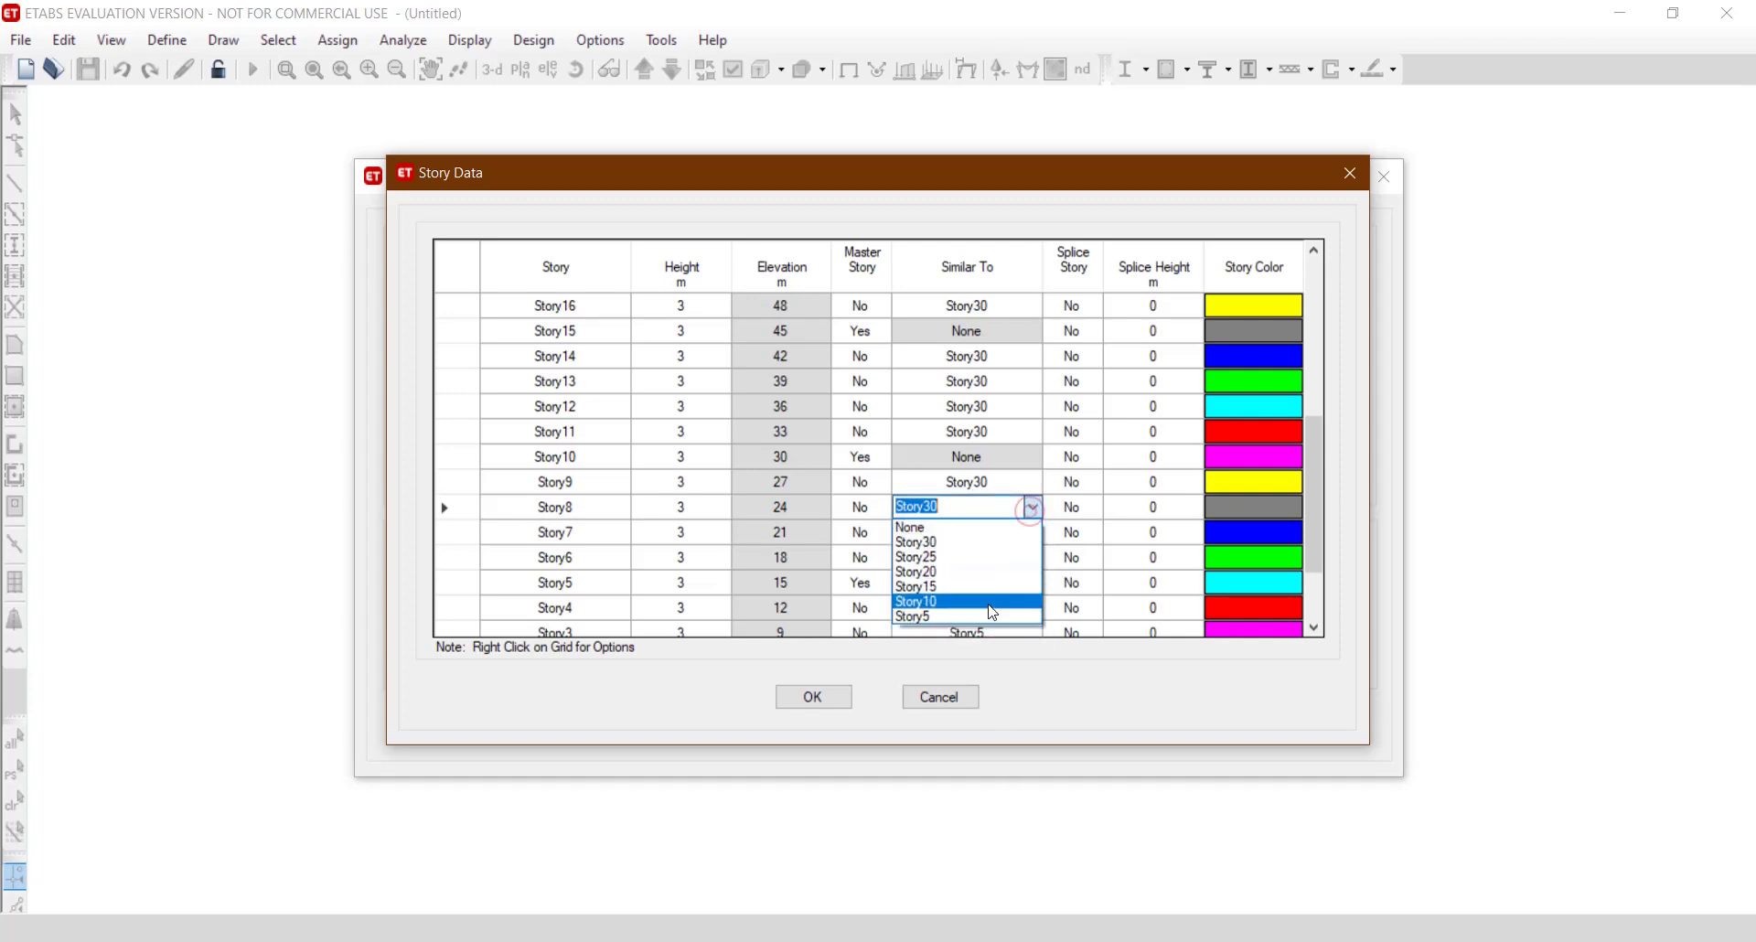
{"action": "left_click", "coordinate": [987, 599]}
{"action": "left_click", "coordinate": [1026, 482]}
{"action": "left_click", "coordinate": [1035, 484]}
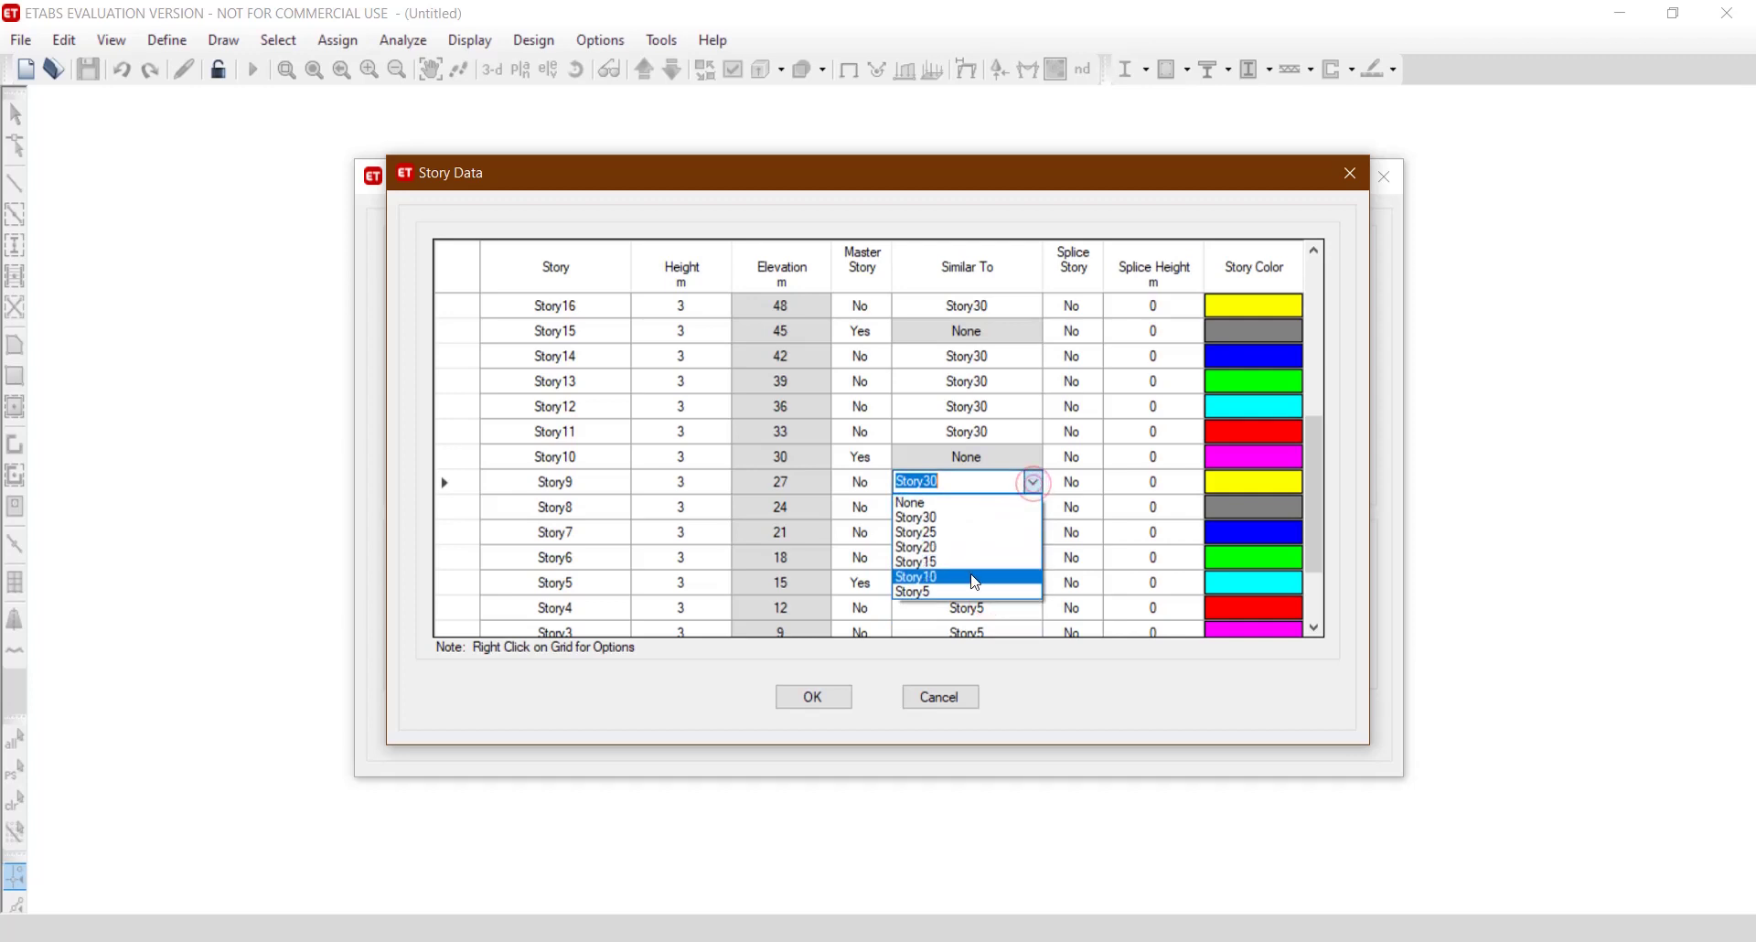
{"action": "left_click", "coordinate": [974, 575]}
Set Story11 and Story12 as similar to Story15 in the story data.
{"action": "scroll", "coordinate": [1299, 519], "scroll_direction": "up", "scroll_amount": 2}
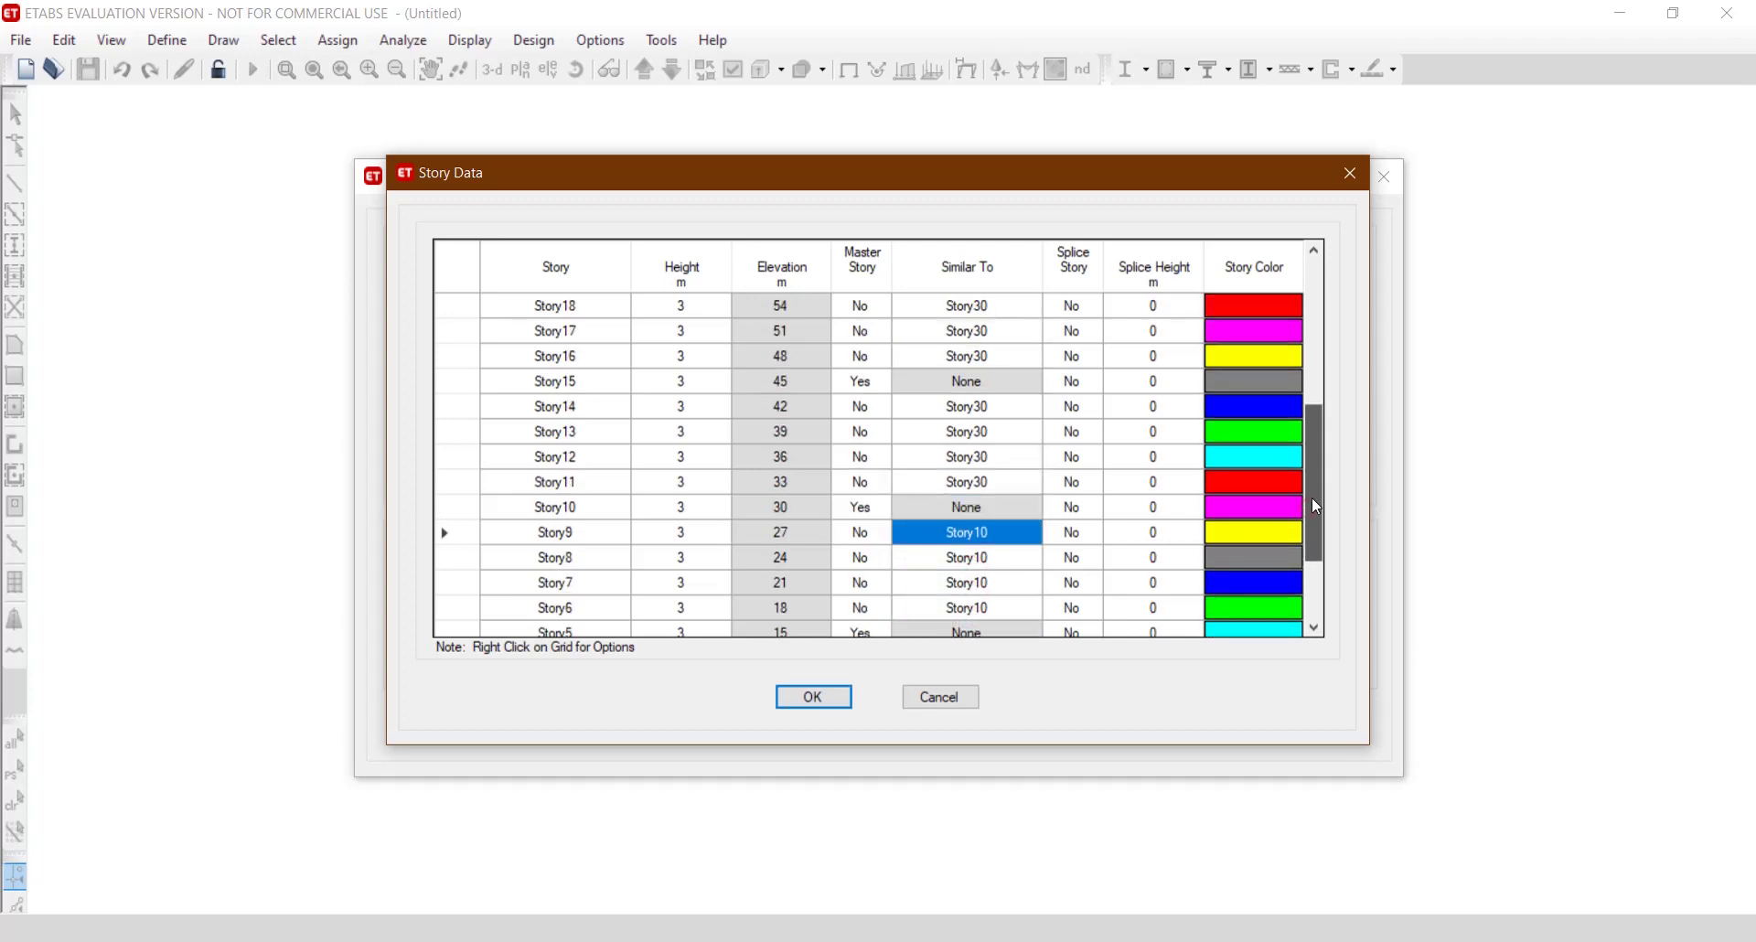
{"action": "left_click", "coordinate": [1013, 483]}
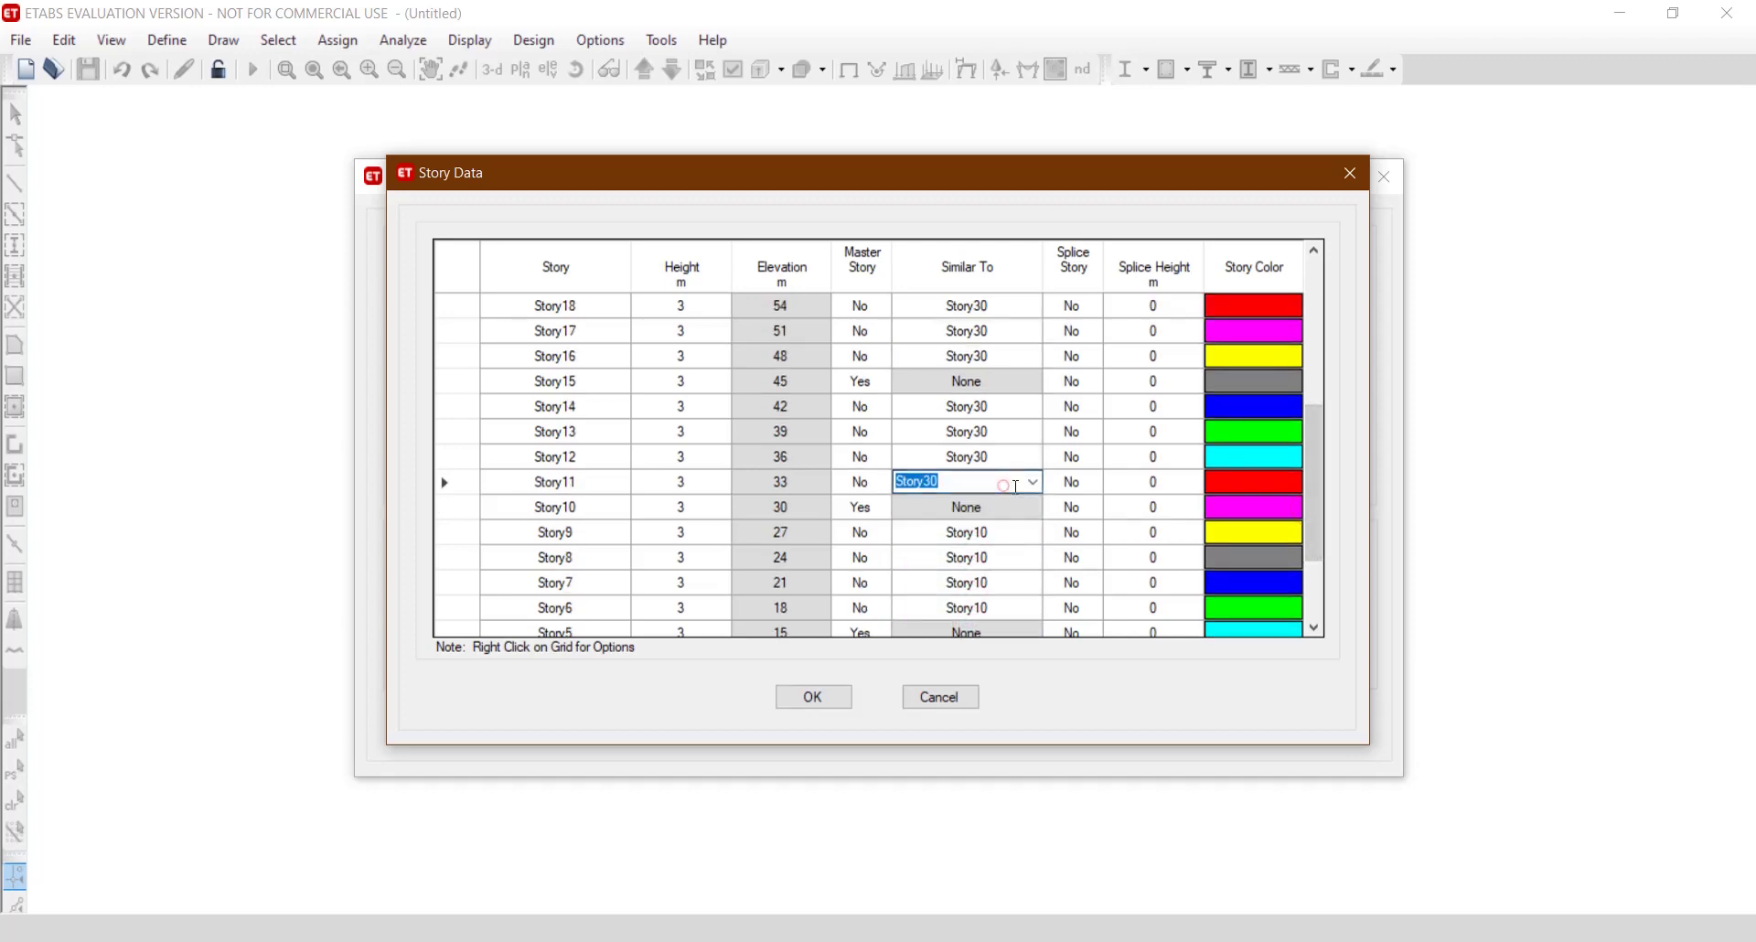
{"action": "left_click", "coordinate": [1033, 481]}
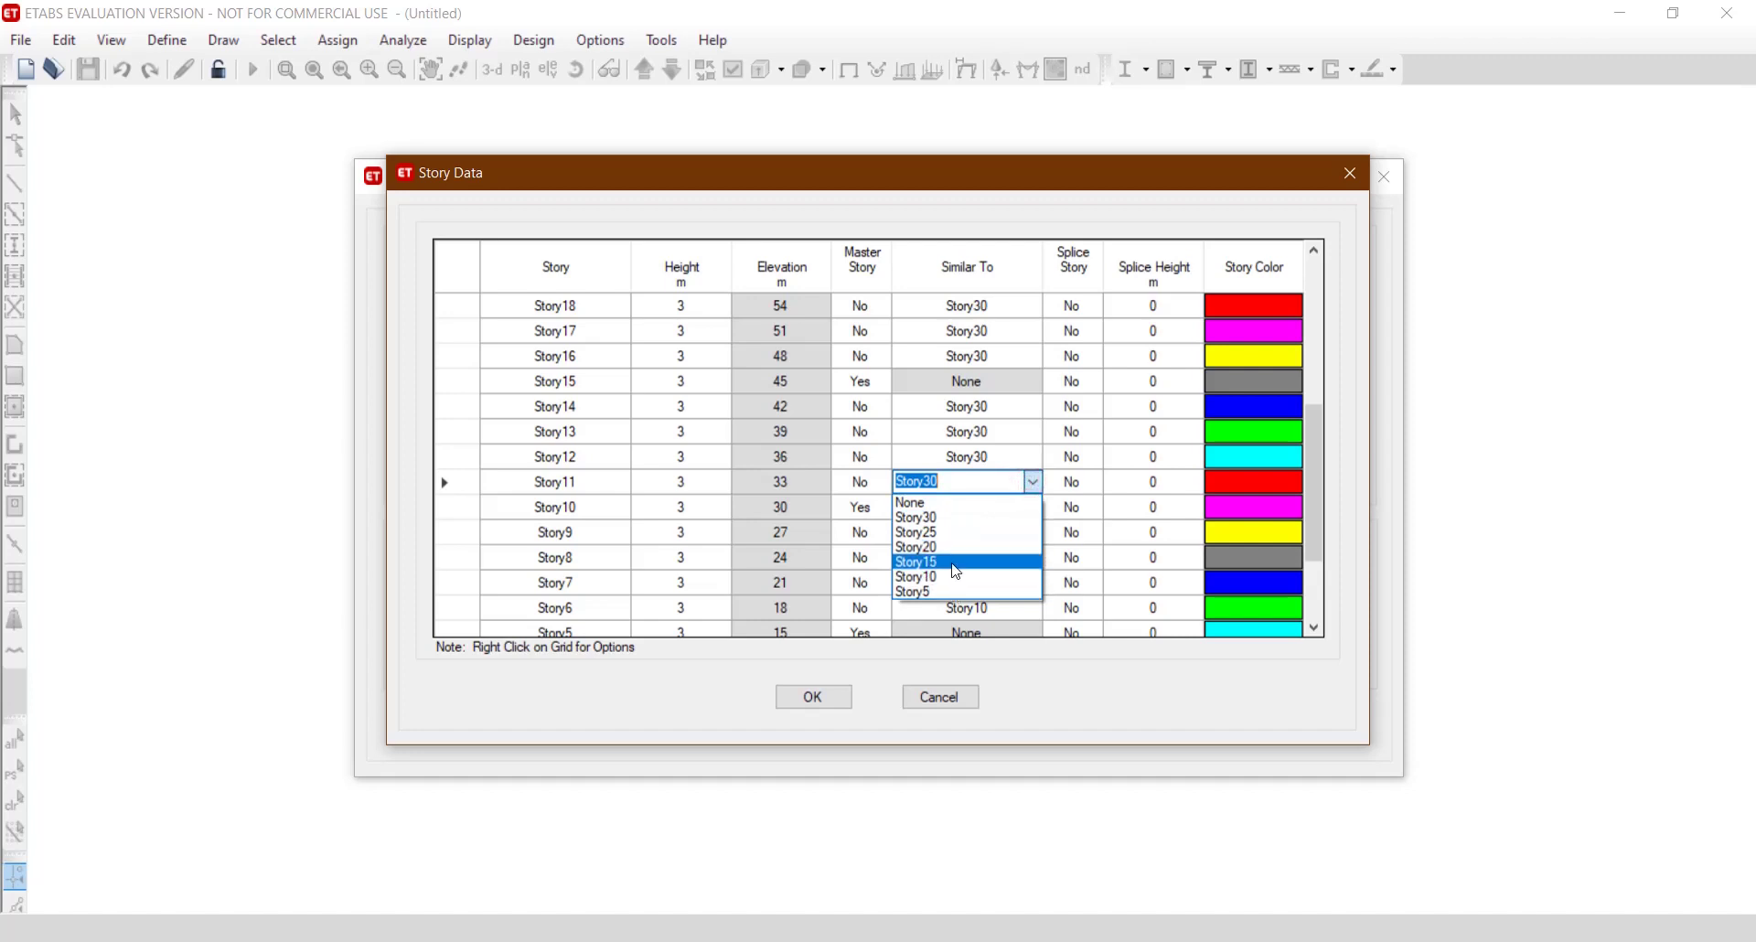
{"action": "left_click", "coordinate": [955, 577]}
{"action": "left_click", "coordinate": [1015, 457]}
{"action": "left_click", "coordinate": [1033, 456]}
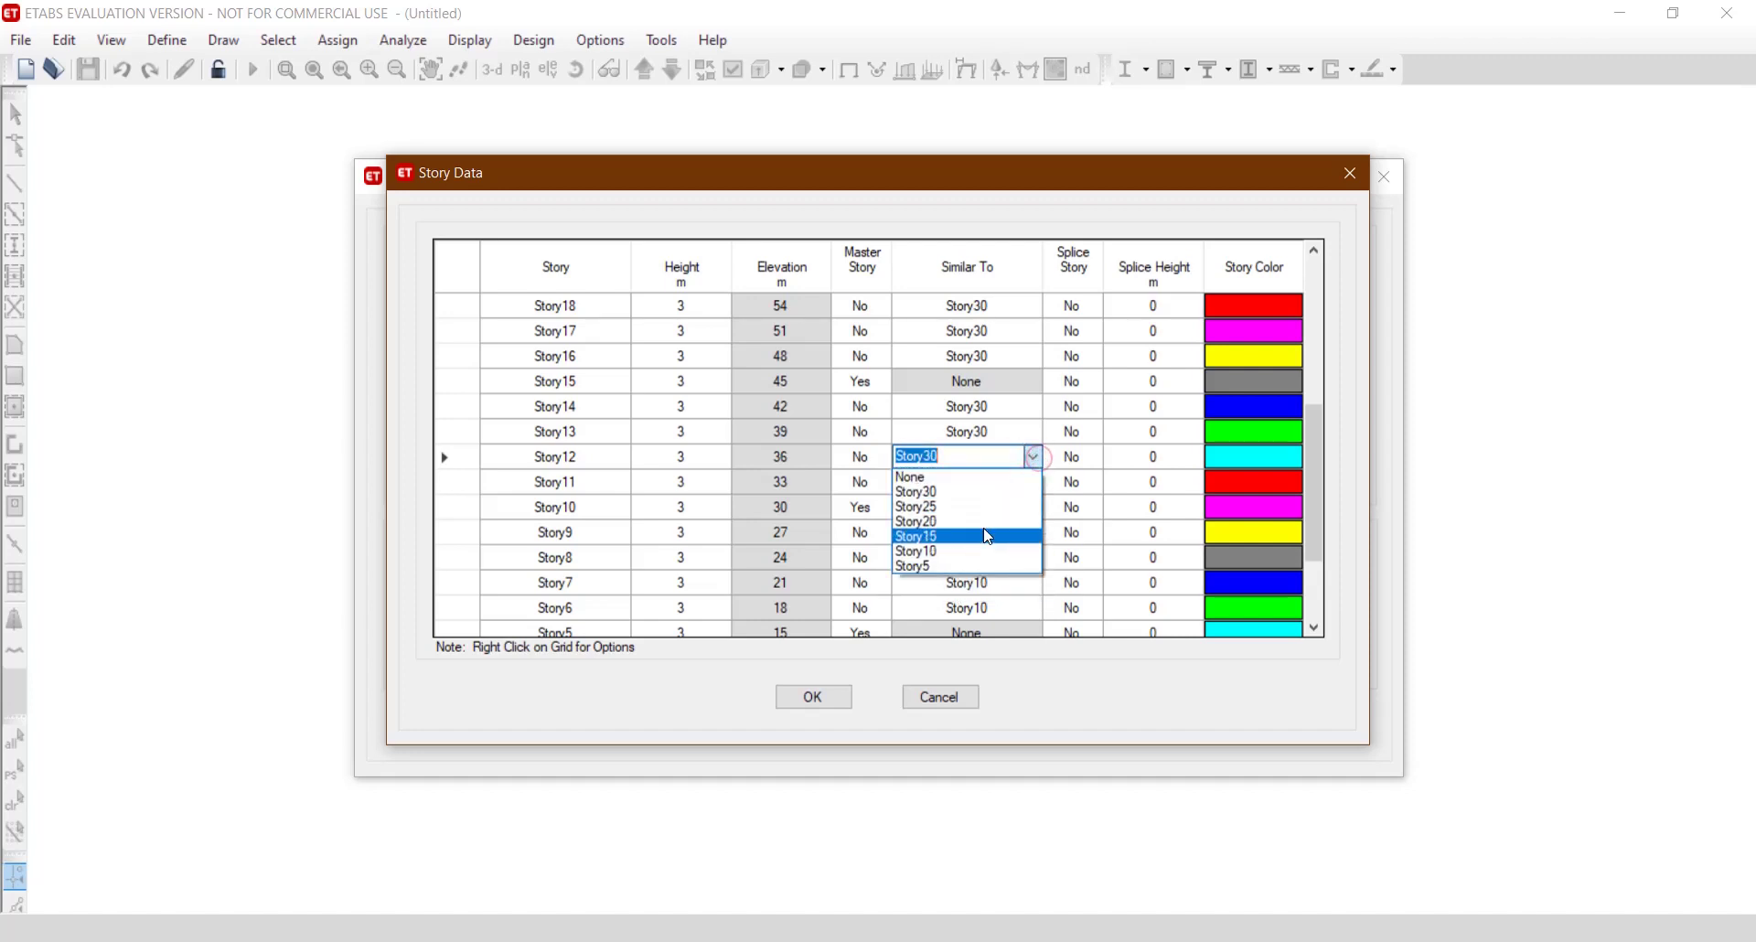
{"action": "left_click", "coordinate": [969, 551]}
Make Story13 and Story14 similar to master story Story15 in the story data.
{"action": "left_click", "coordinate": [1006, 431]}
{"action": "left_click", "coordinate": [1033, 430]}
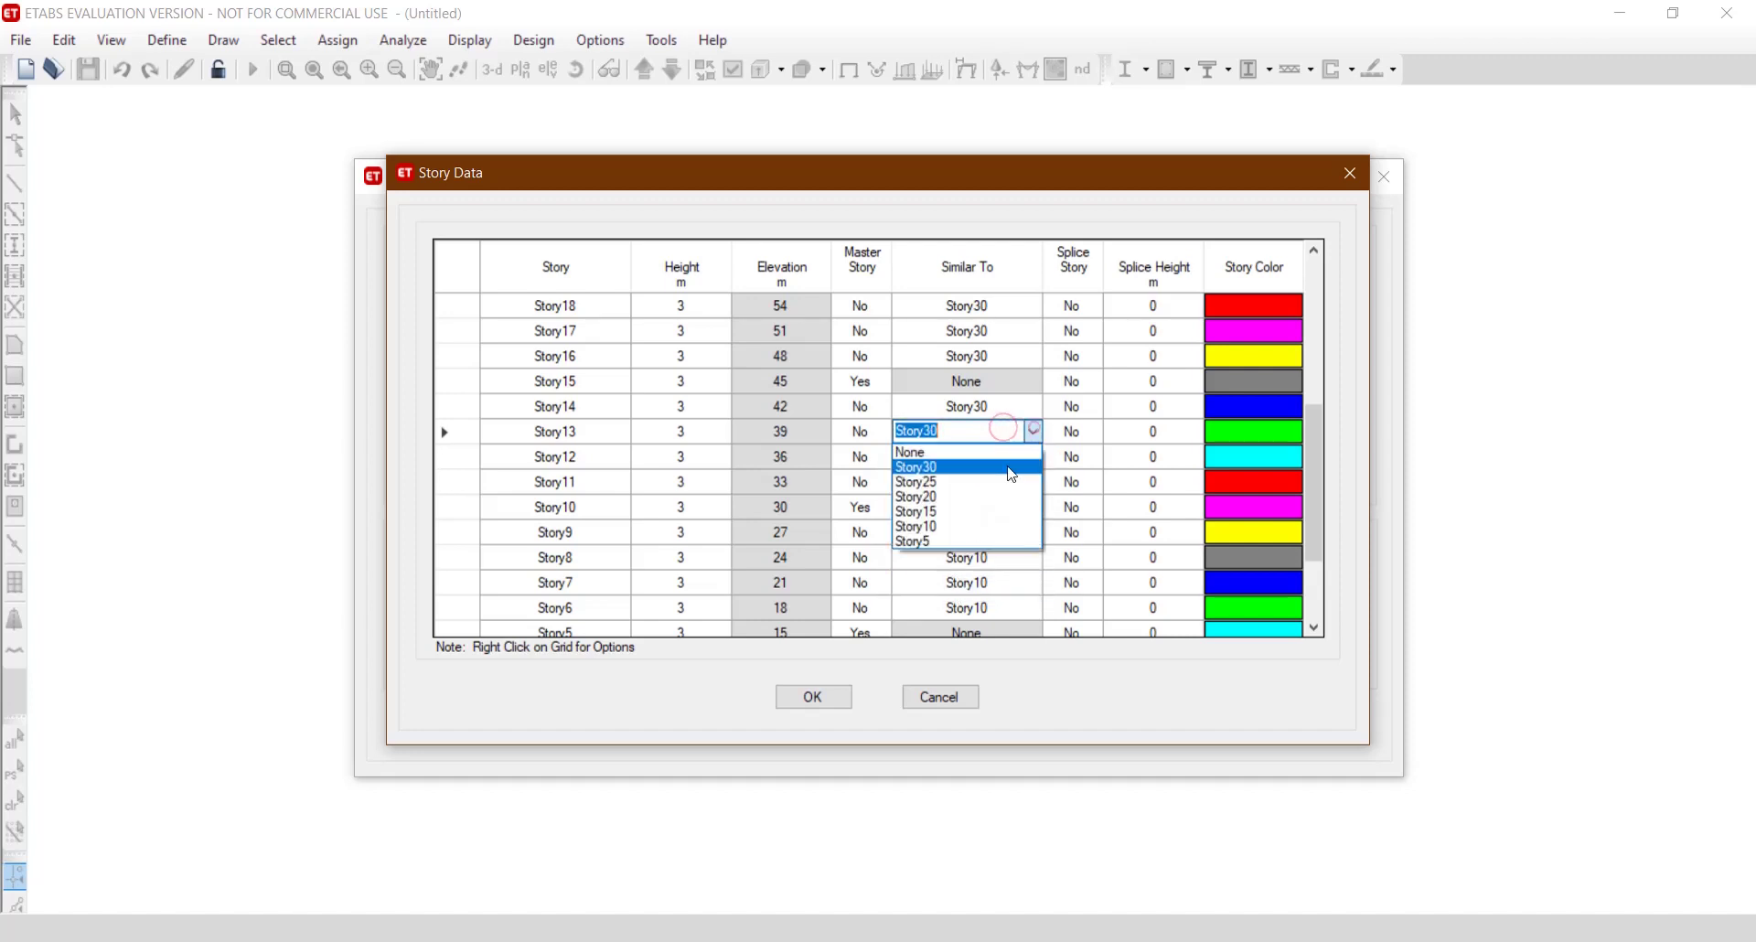
{"action": "left_click", "coordinate": [980, 510]}
{"action": "left_click", "coordinate": [1005, 413]}
{"action": "left_click", "coordinate": [1034, 406]}
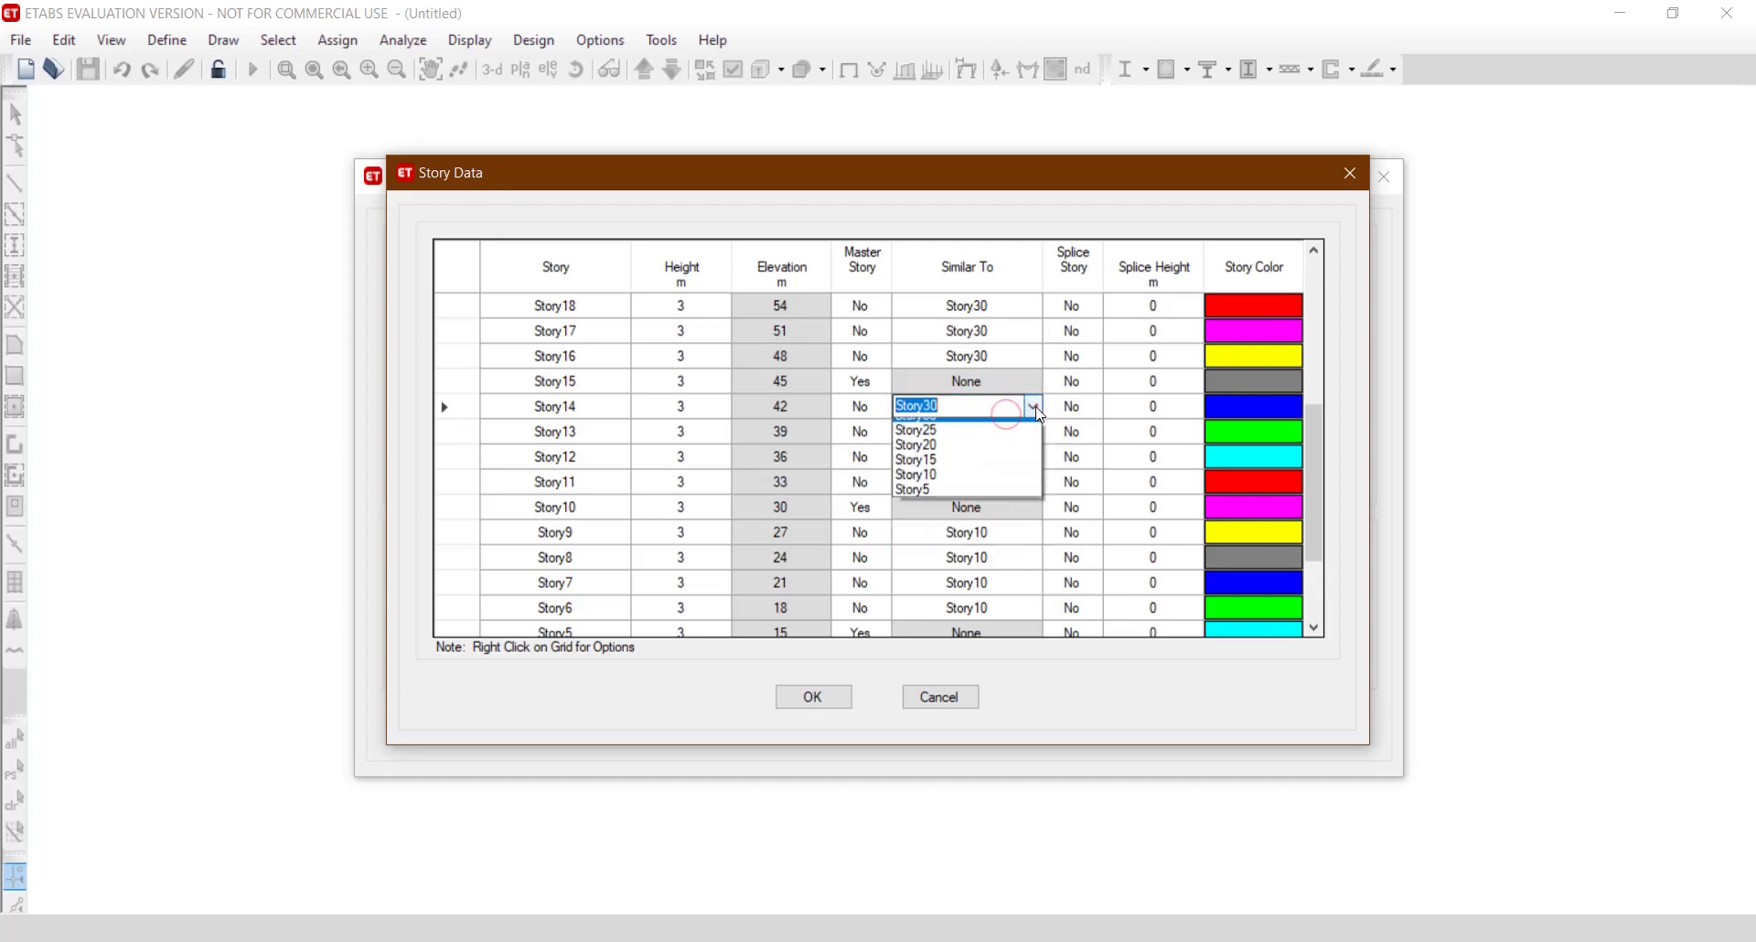
{"action": "left_click", "coordinate": [985, 482]}
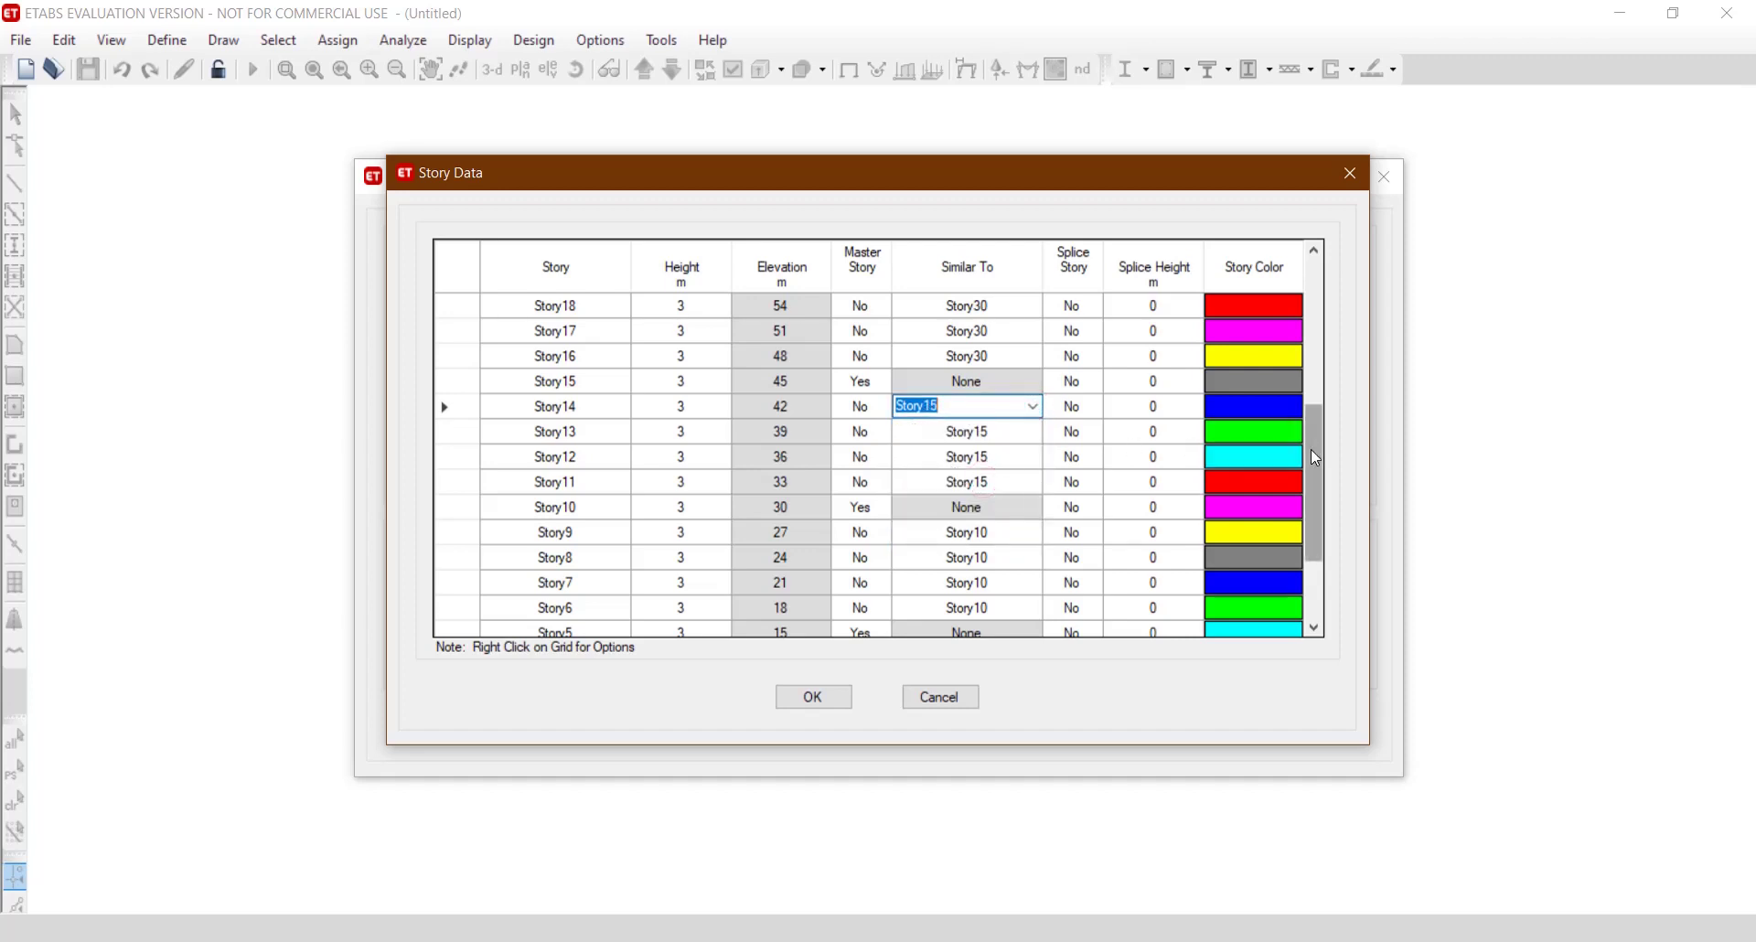
Set Story16 and Story17 as similar to Story20 in the story data.
{"action": "left_click_drag", "start_coordinate": [1310, 448], "coordinate": [1300, 402]}
{"action": "left_click", "coordinate": [988, 485]}
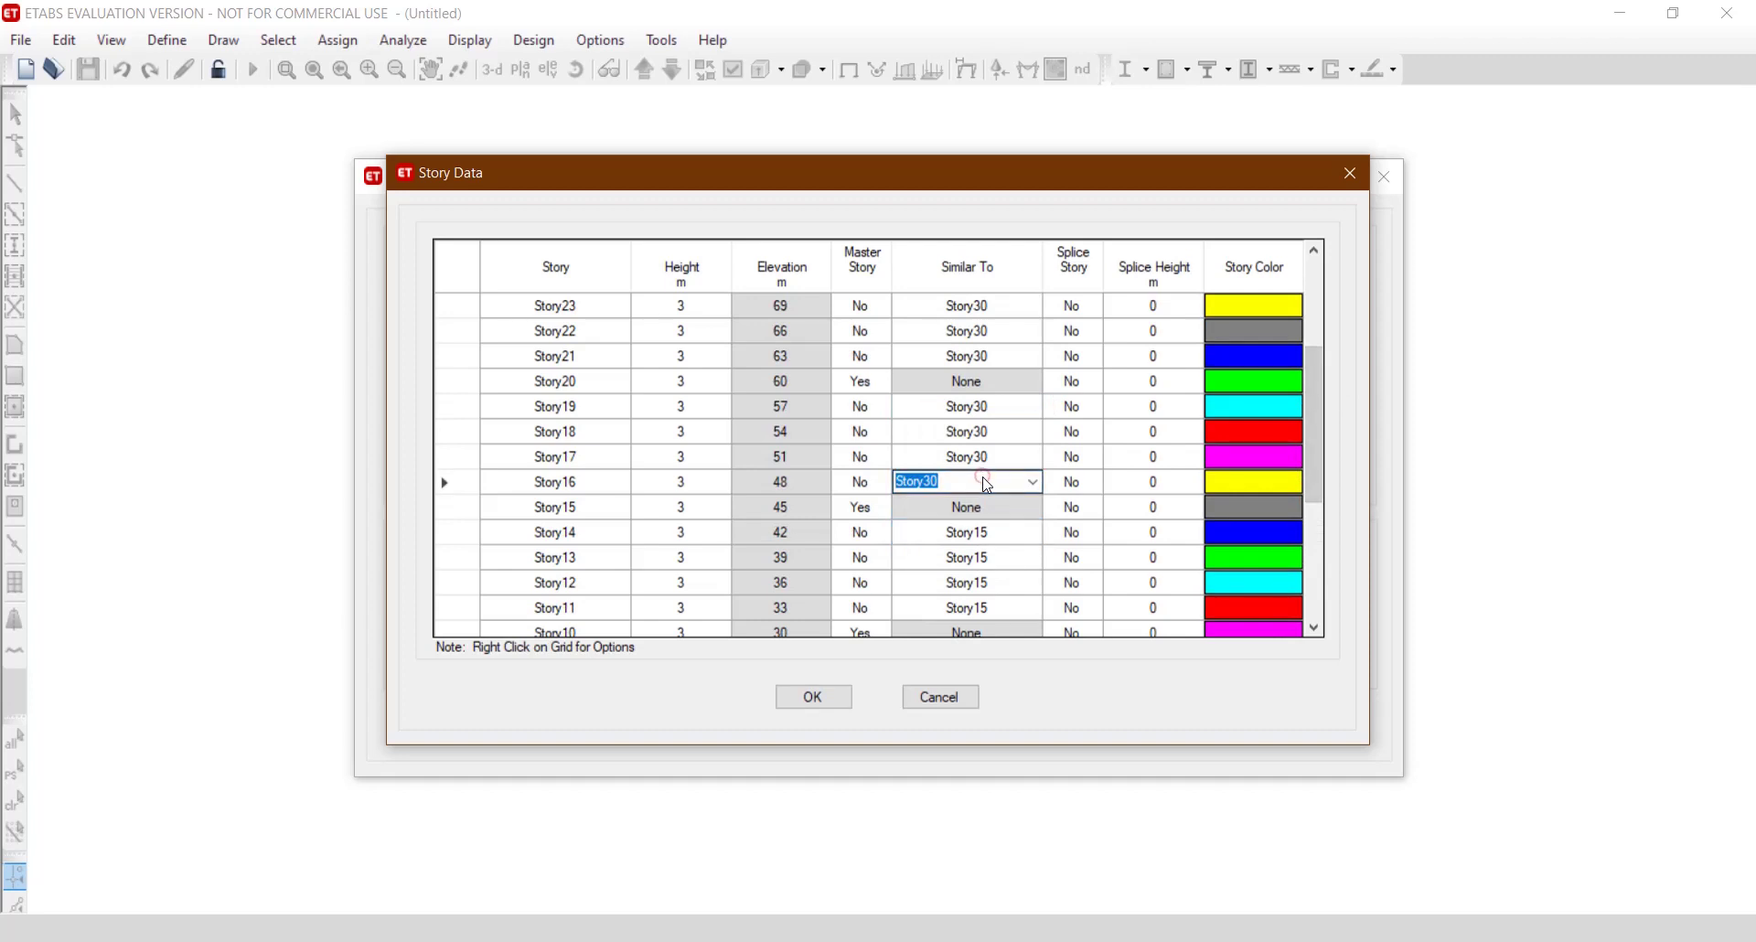
{"action": "left_click", "coordinate": [1033, 482]}
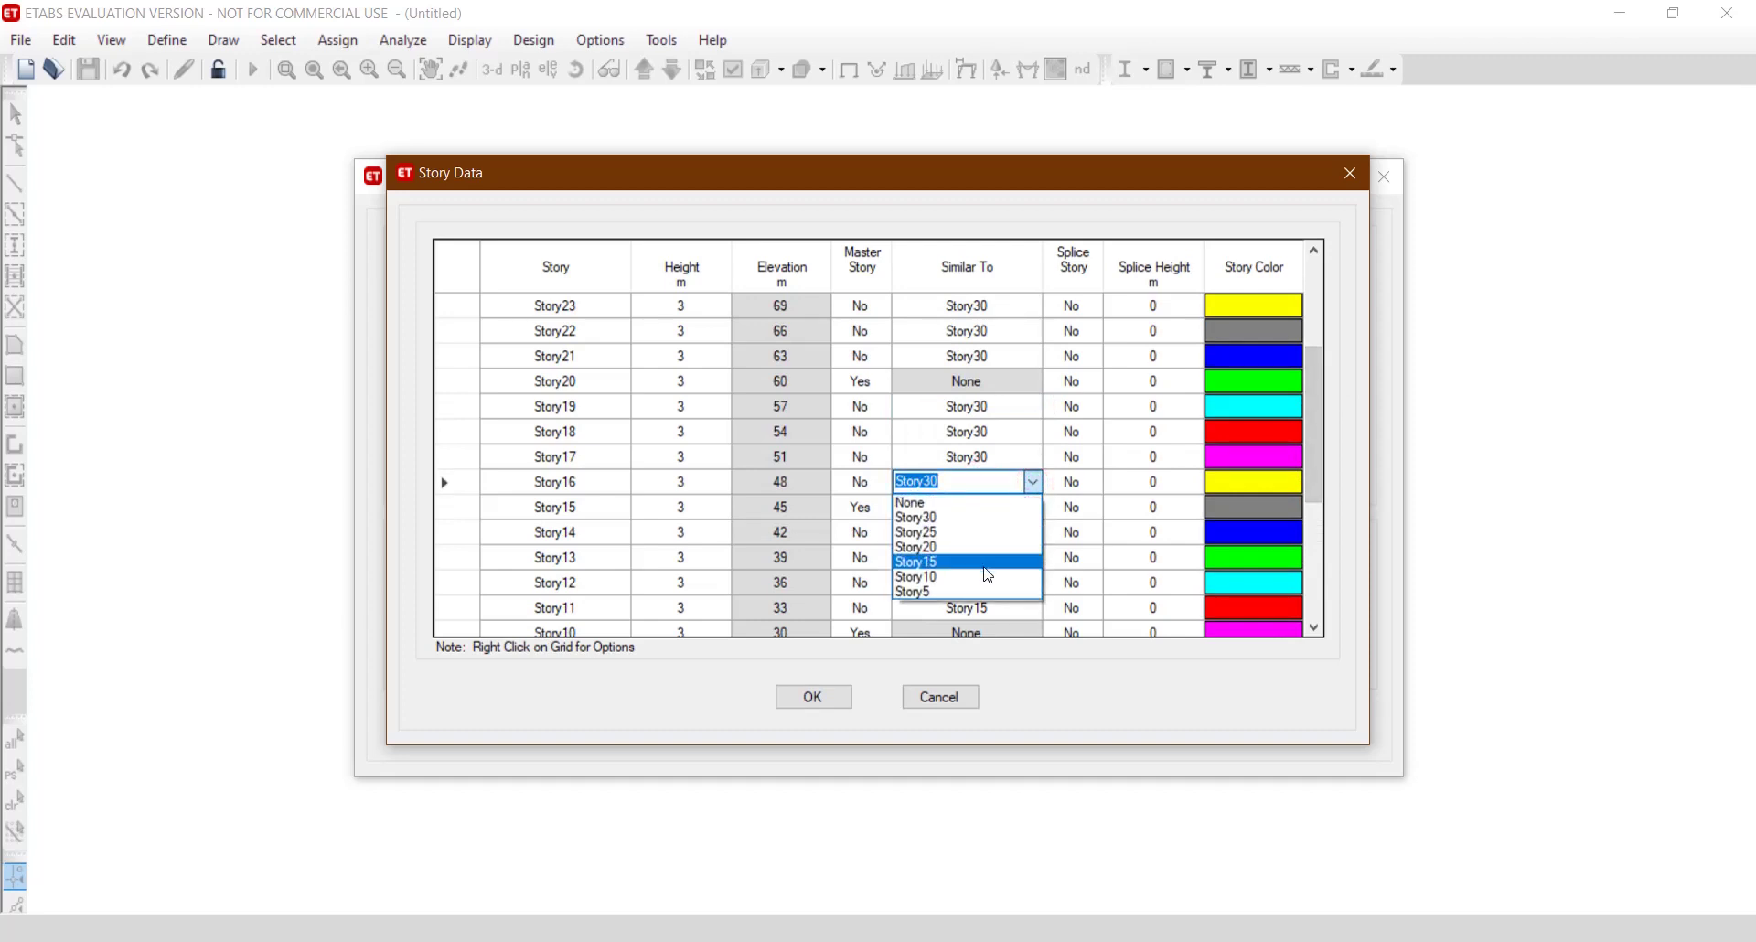
{"action": "left_click", "coordinate": [985, 547]}
{"action": "left_click", "coordinate": [1017, 454]}
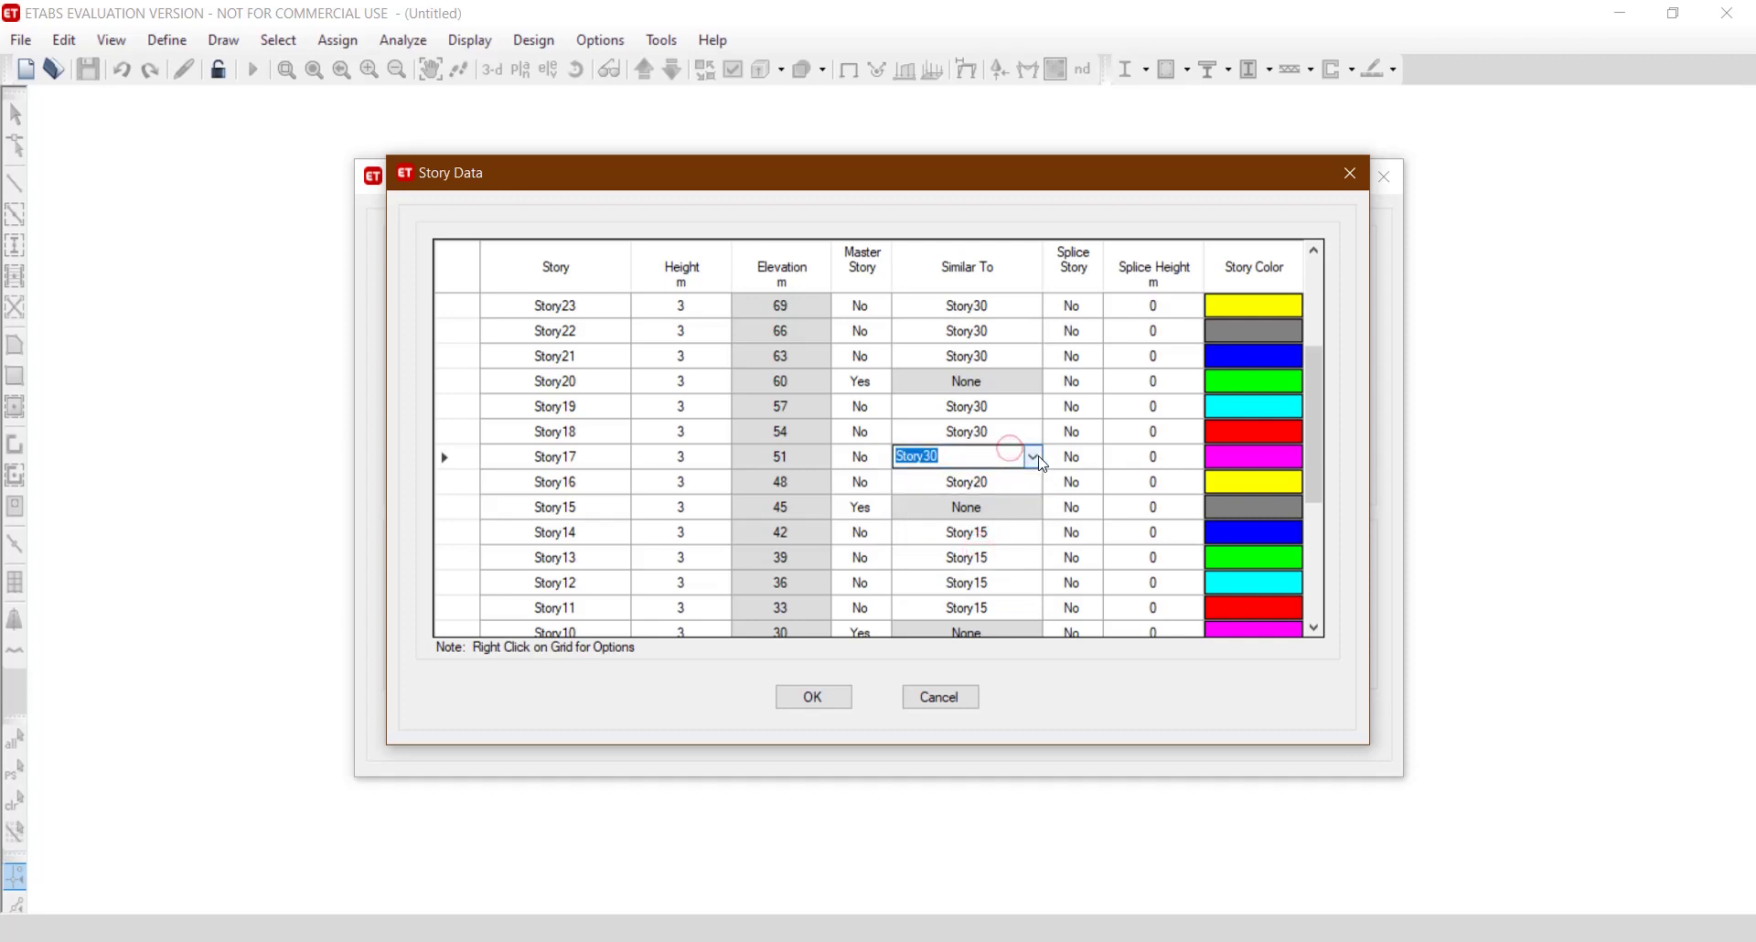
{"action": "left_click", "coordinate": [1033, 456]}
{"action": "left_click", "coordinate": [978, 522]}
Make Story18 and Story19 similar to master story Story20 in the story data.
{"action": "left_click", "coordinate": [1006, 431]}
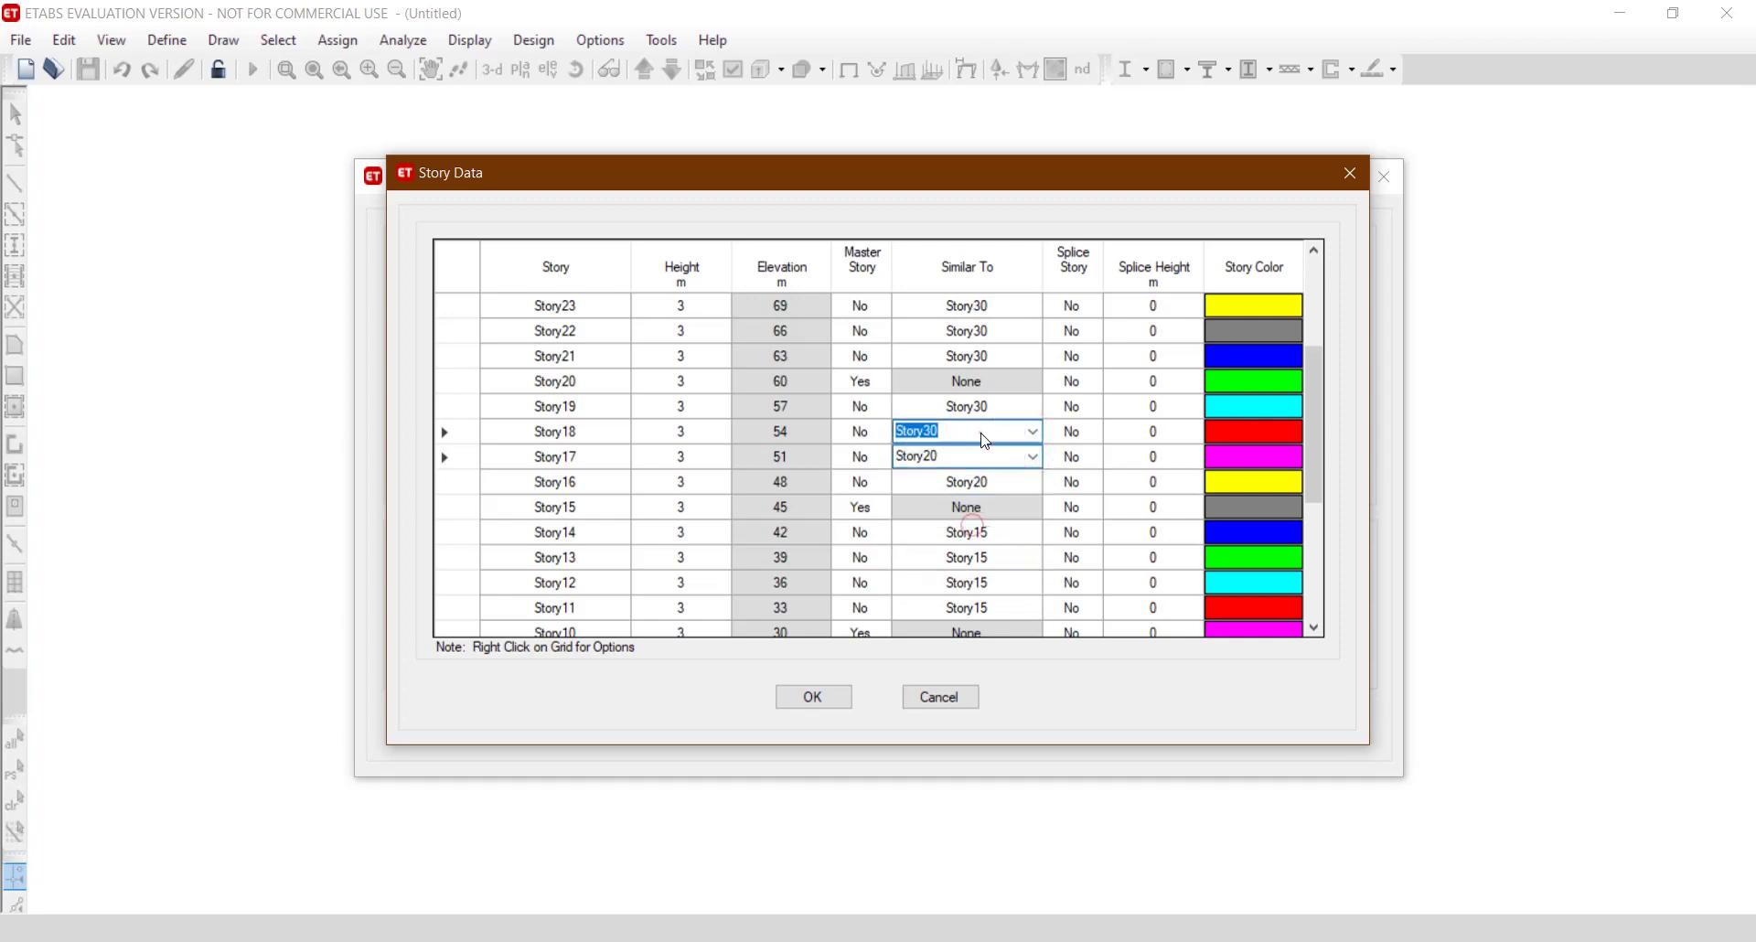
{"action": "left_click", "coordinate": [1034, 430]}
{"action": "left_click", "coordinate": [961, 496]}
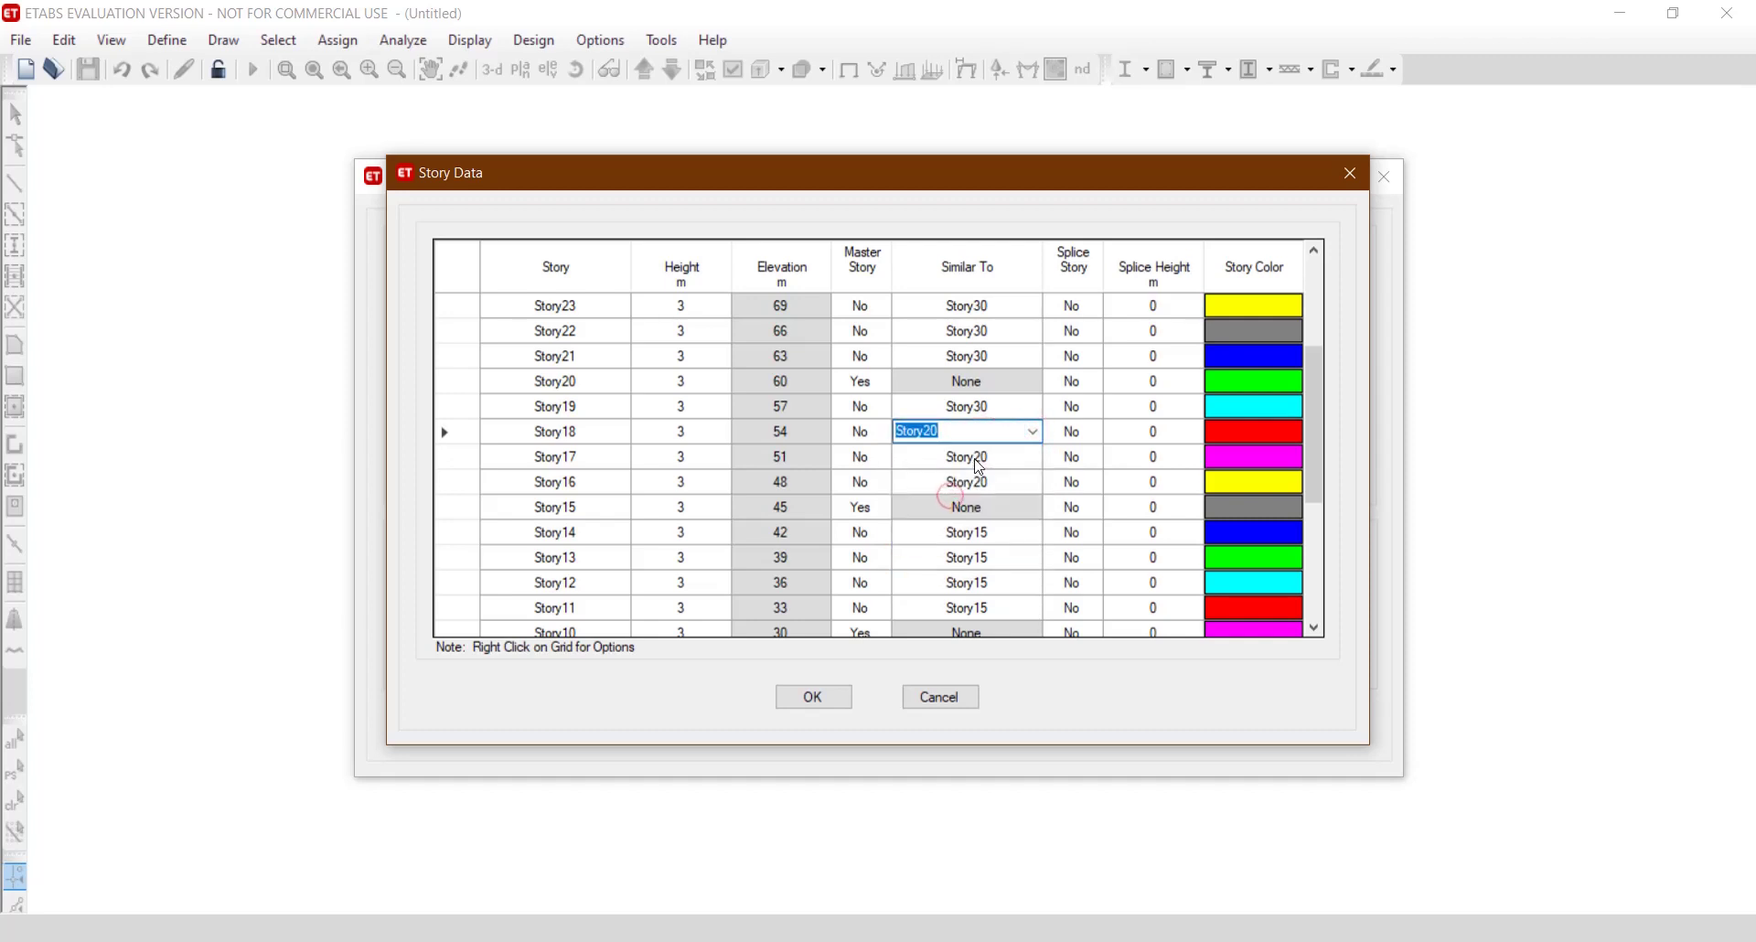
{"action": "left_click", "coordinate": [1011, 406]}
{"action": "left_click", "coordinate": [1034, 406]}
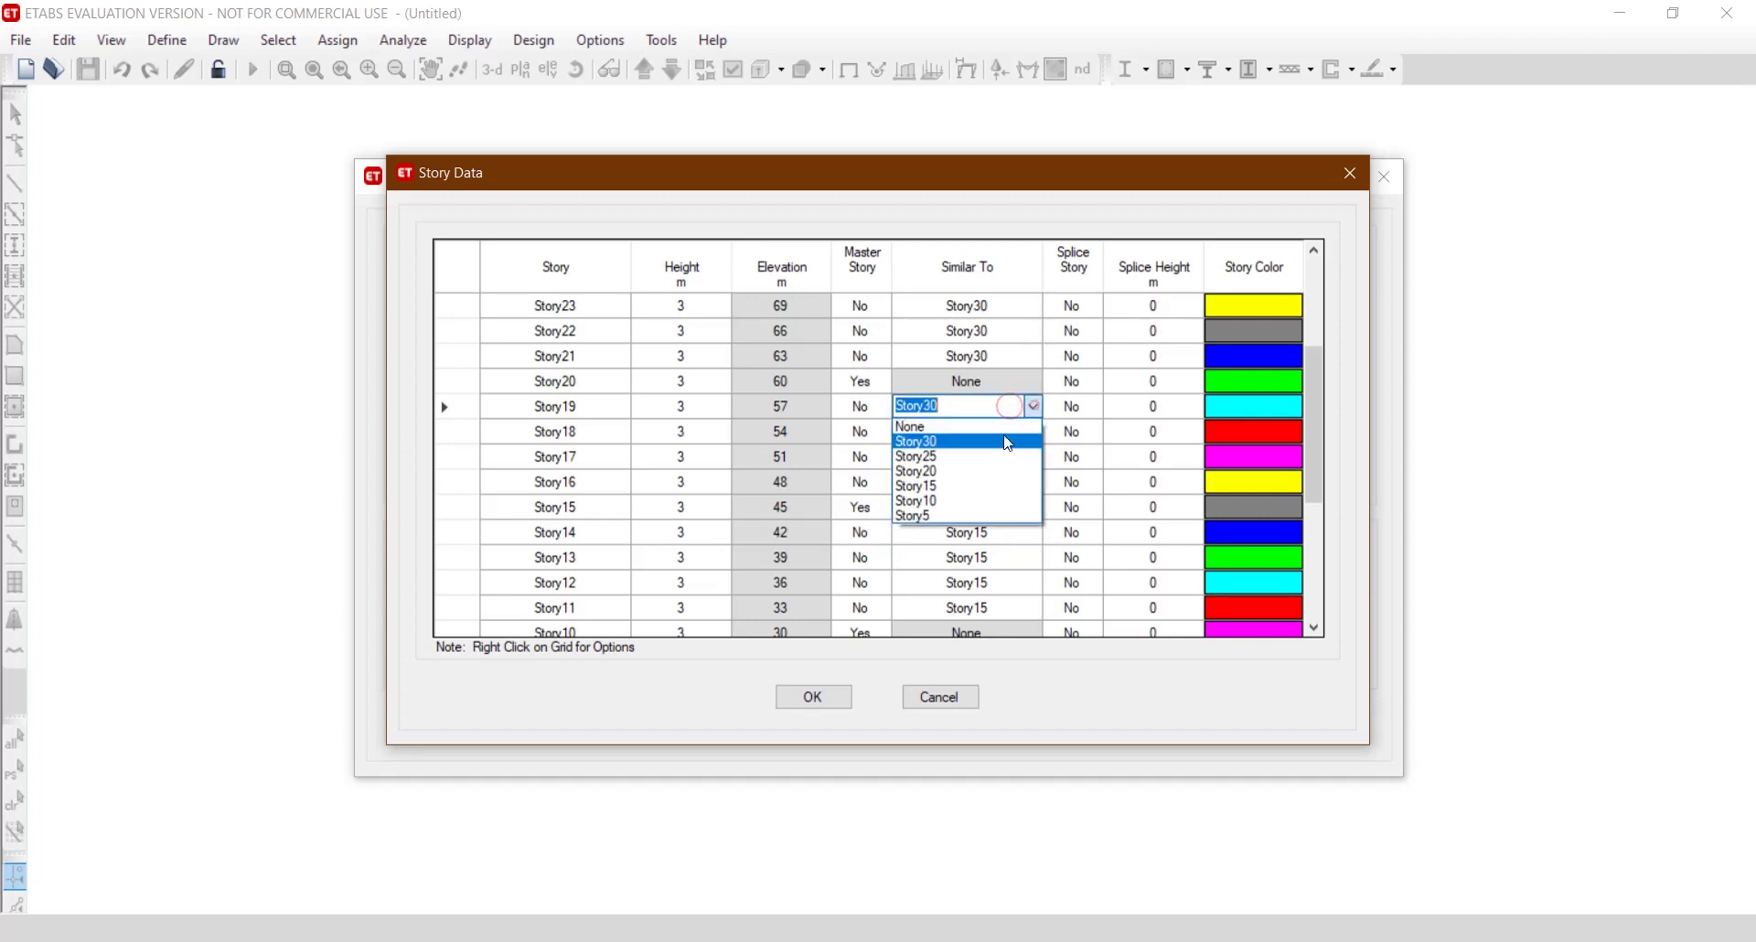
{"action": "left_click", "coordinate": [985, 474]}
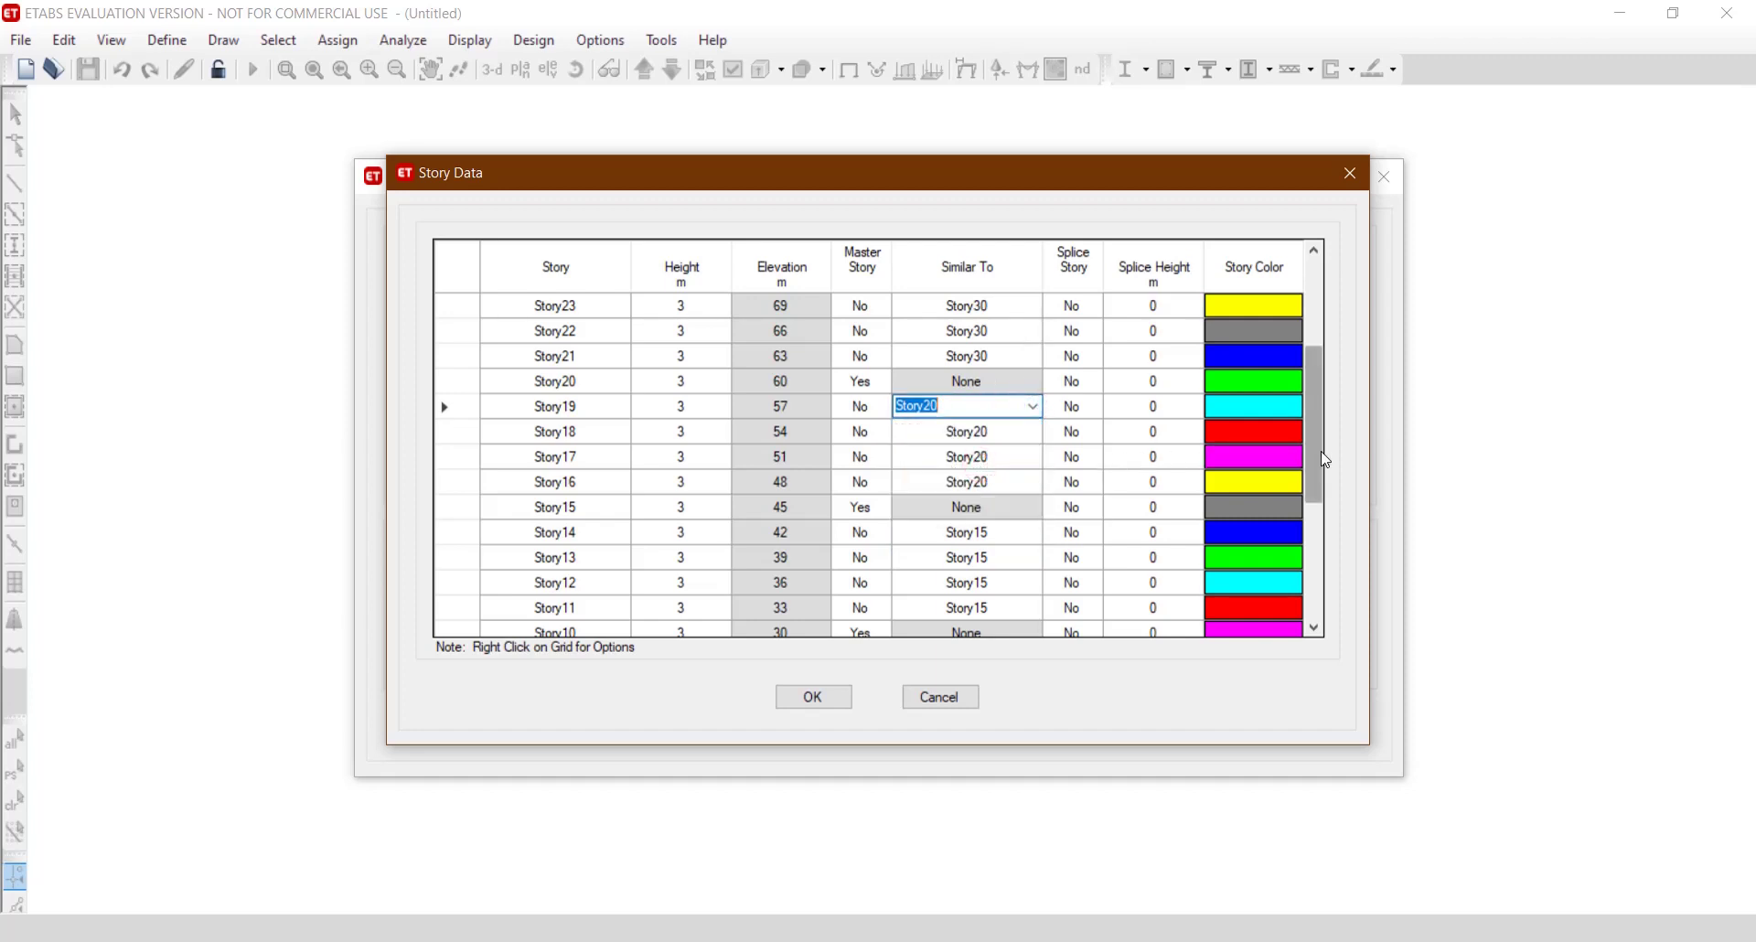
Set Story21 and Story22 as similar to Story25 in the story data.
{"action": "left_click_drag", "start_coordinate": [1320, 451], "coordinate": [1323, 395]}
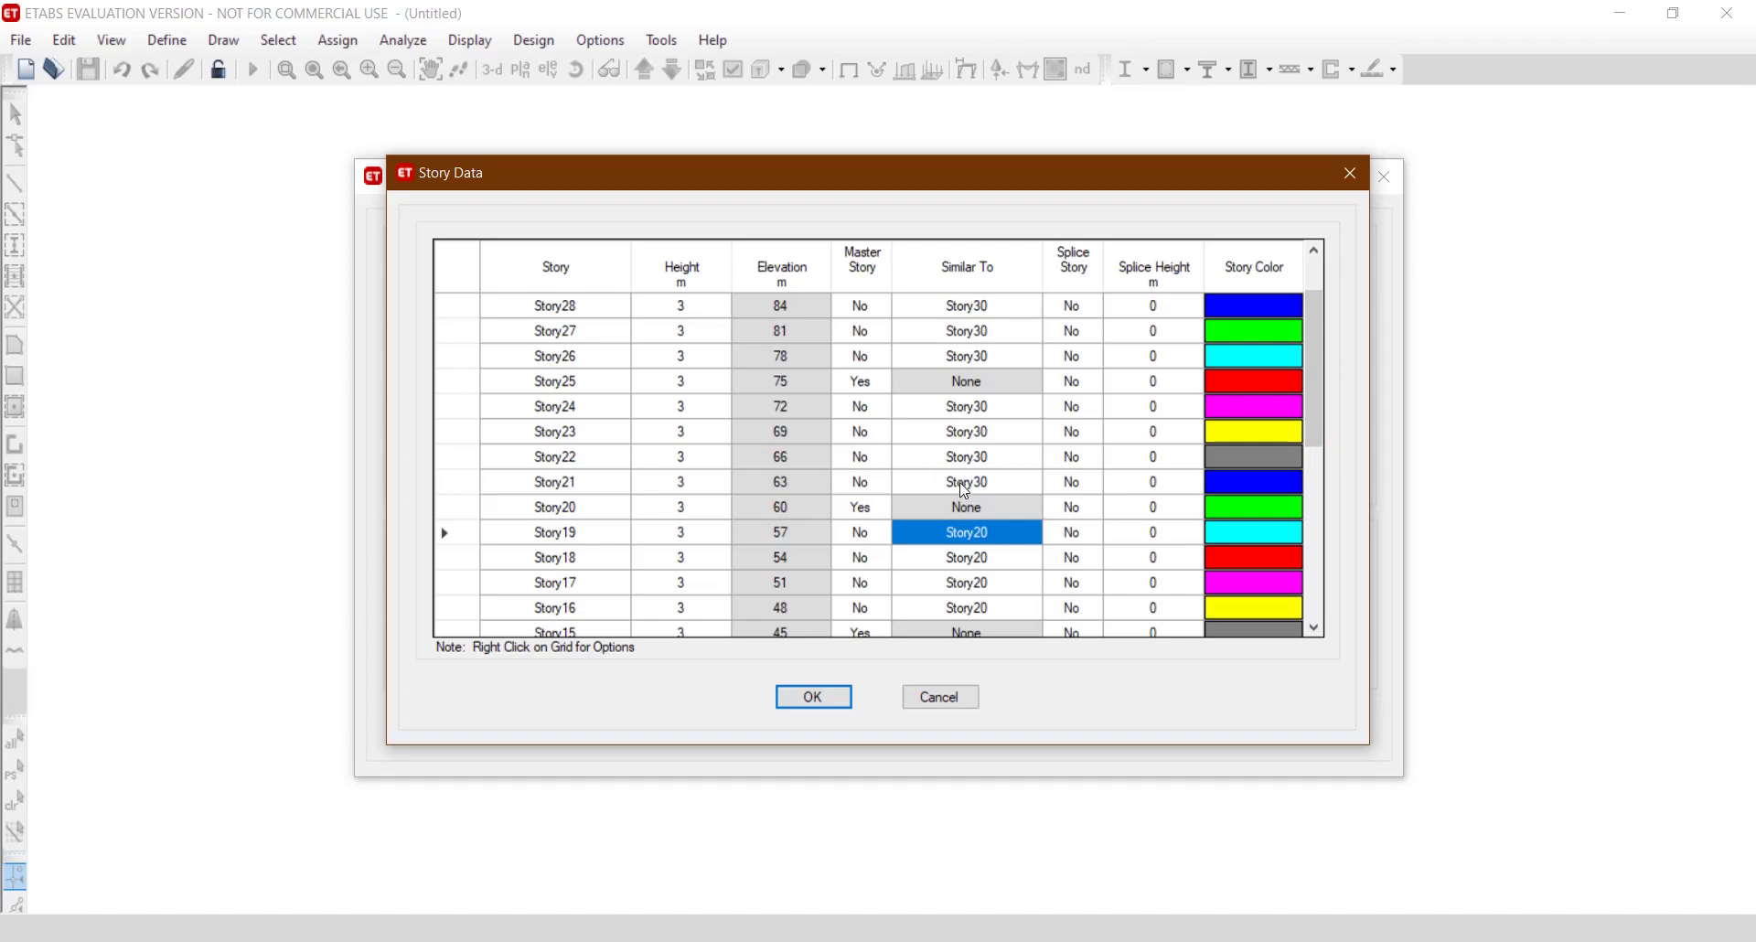
{"action": "left_click", "coordinate": [966, 484]}
{"action": "left_click", "coordinate": [1033, 482]}
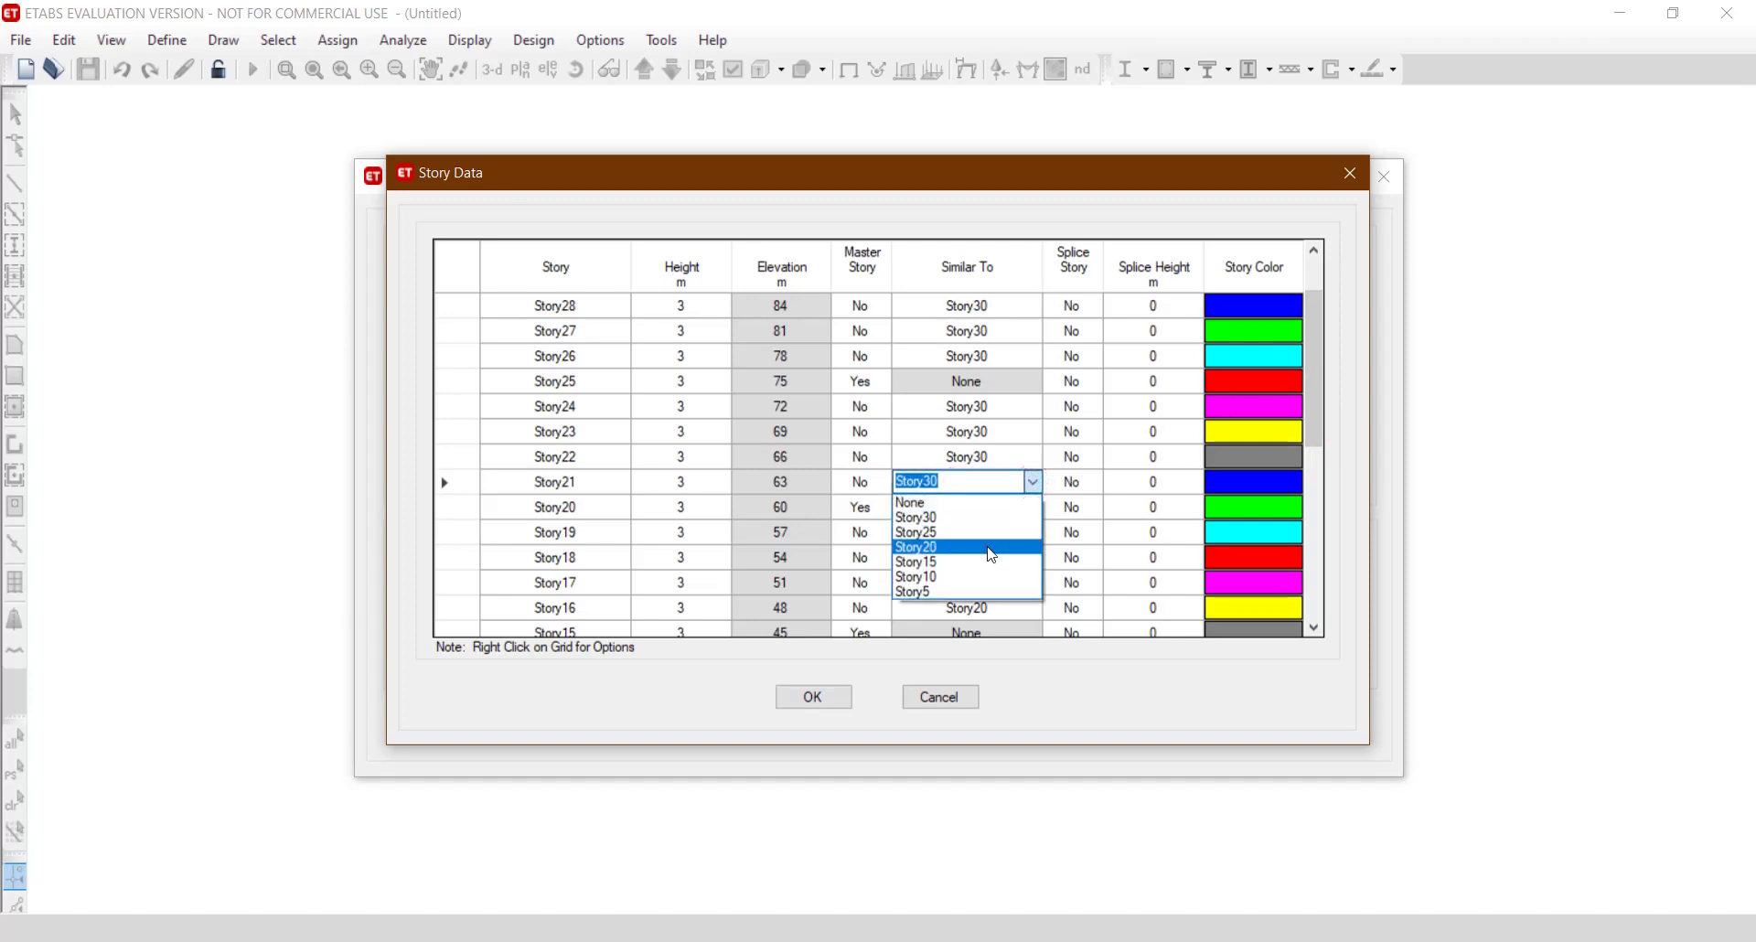
{"action": "left_click", "coordinate": [993, 549]}
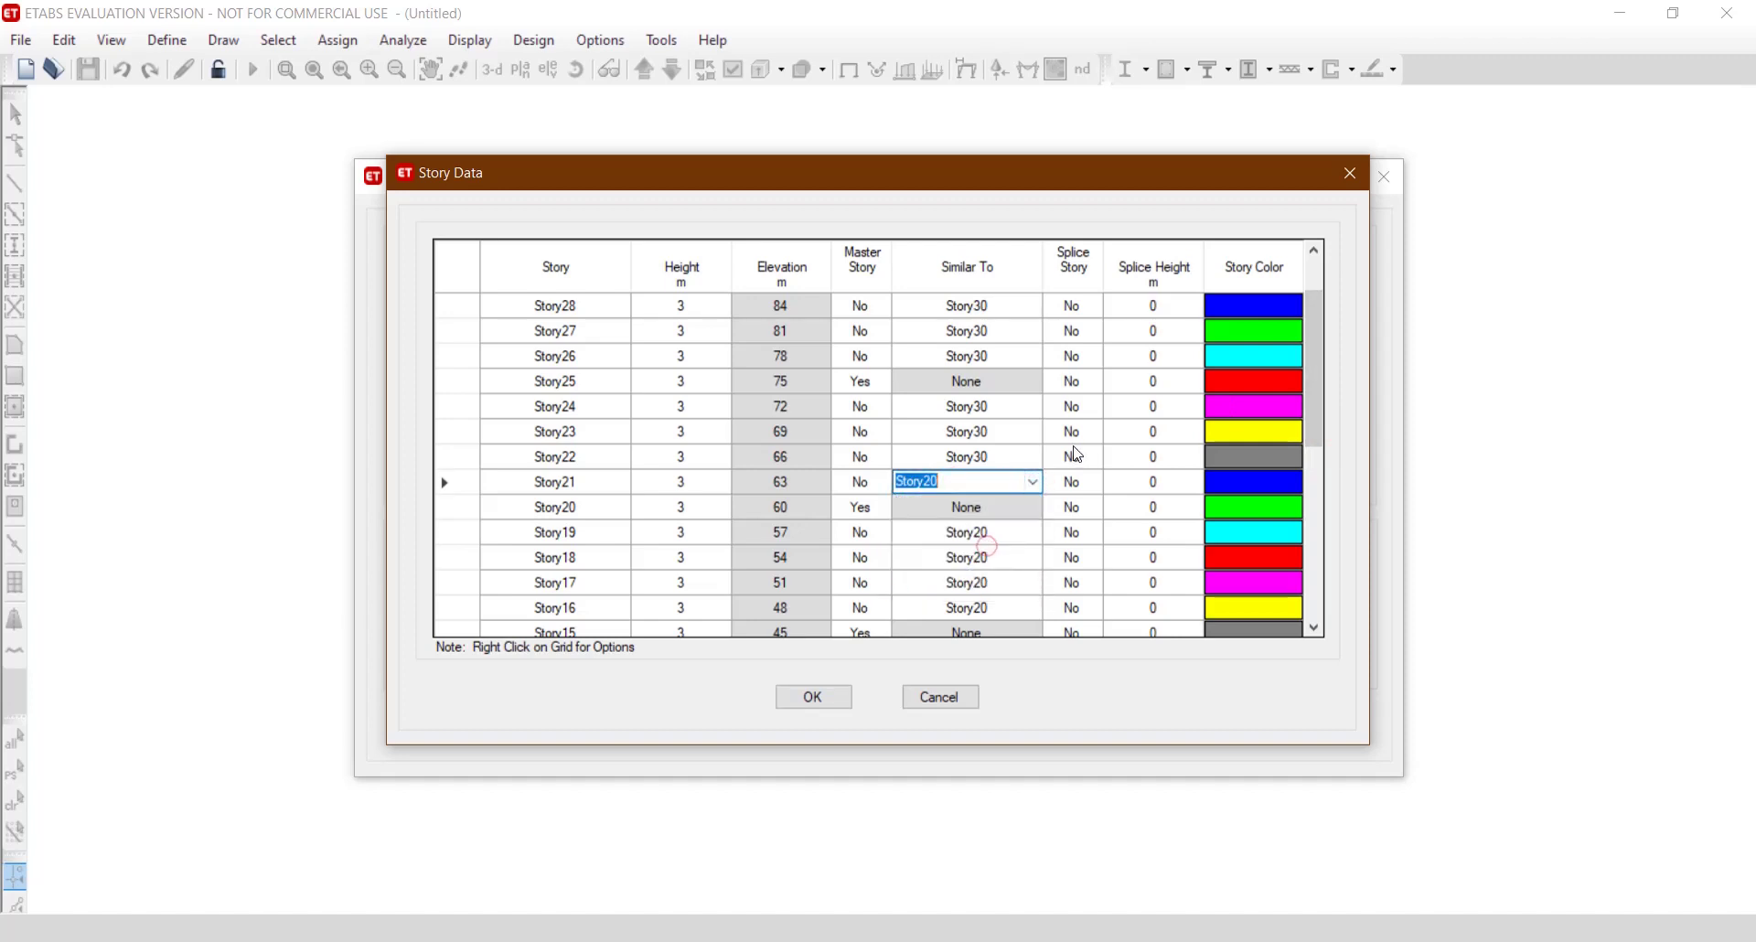
{"action": "left_click", "coordinate": [1040, 485]}
{"action": "left_click", "coordinate": [968, 530]}
{"action": "left_click", "coordinate": [1022, 459]}
{"action": "left_click", "coordinate": [1033, 458]}
{"action": "left_click", "coordinate": [1001, 504]}
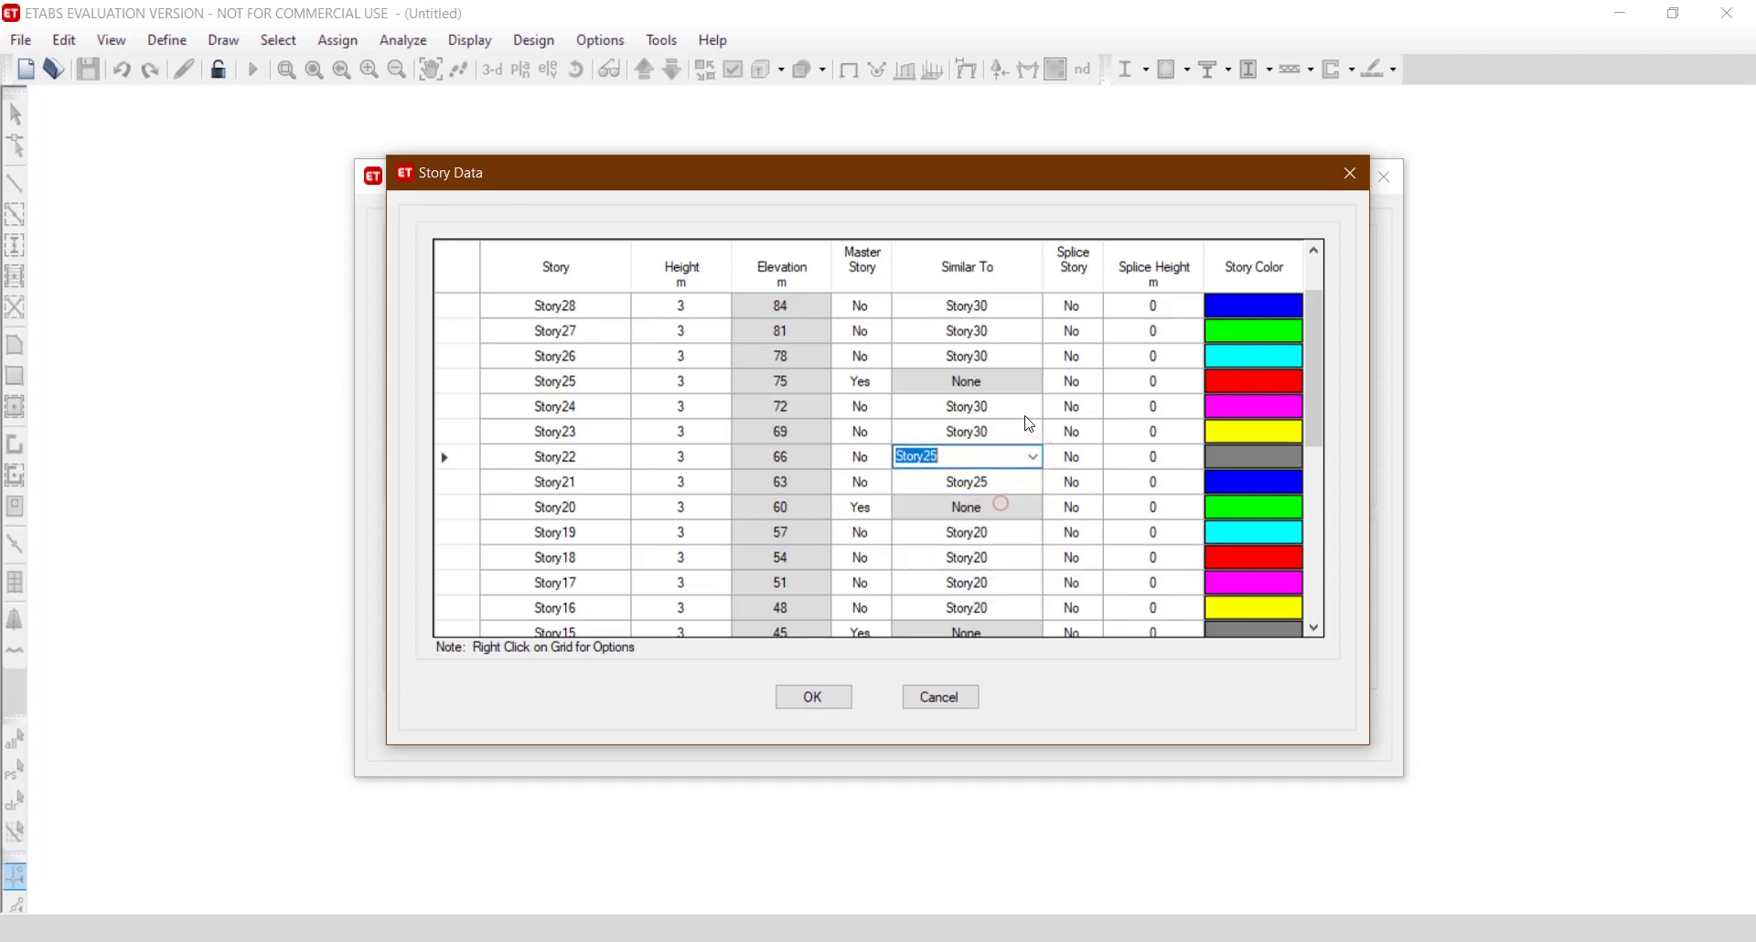
Make Story24 and Story23 similar to master story Story25 in the story data.
{"action": "left_click", "coordinate": [1015, 412]}
{"action": "left_click", "coordinate": [1033, 406]}
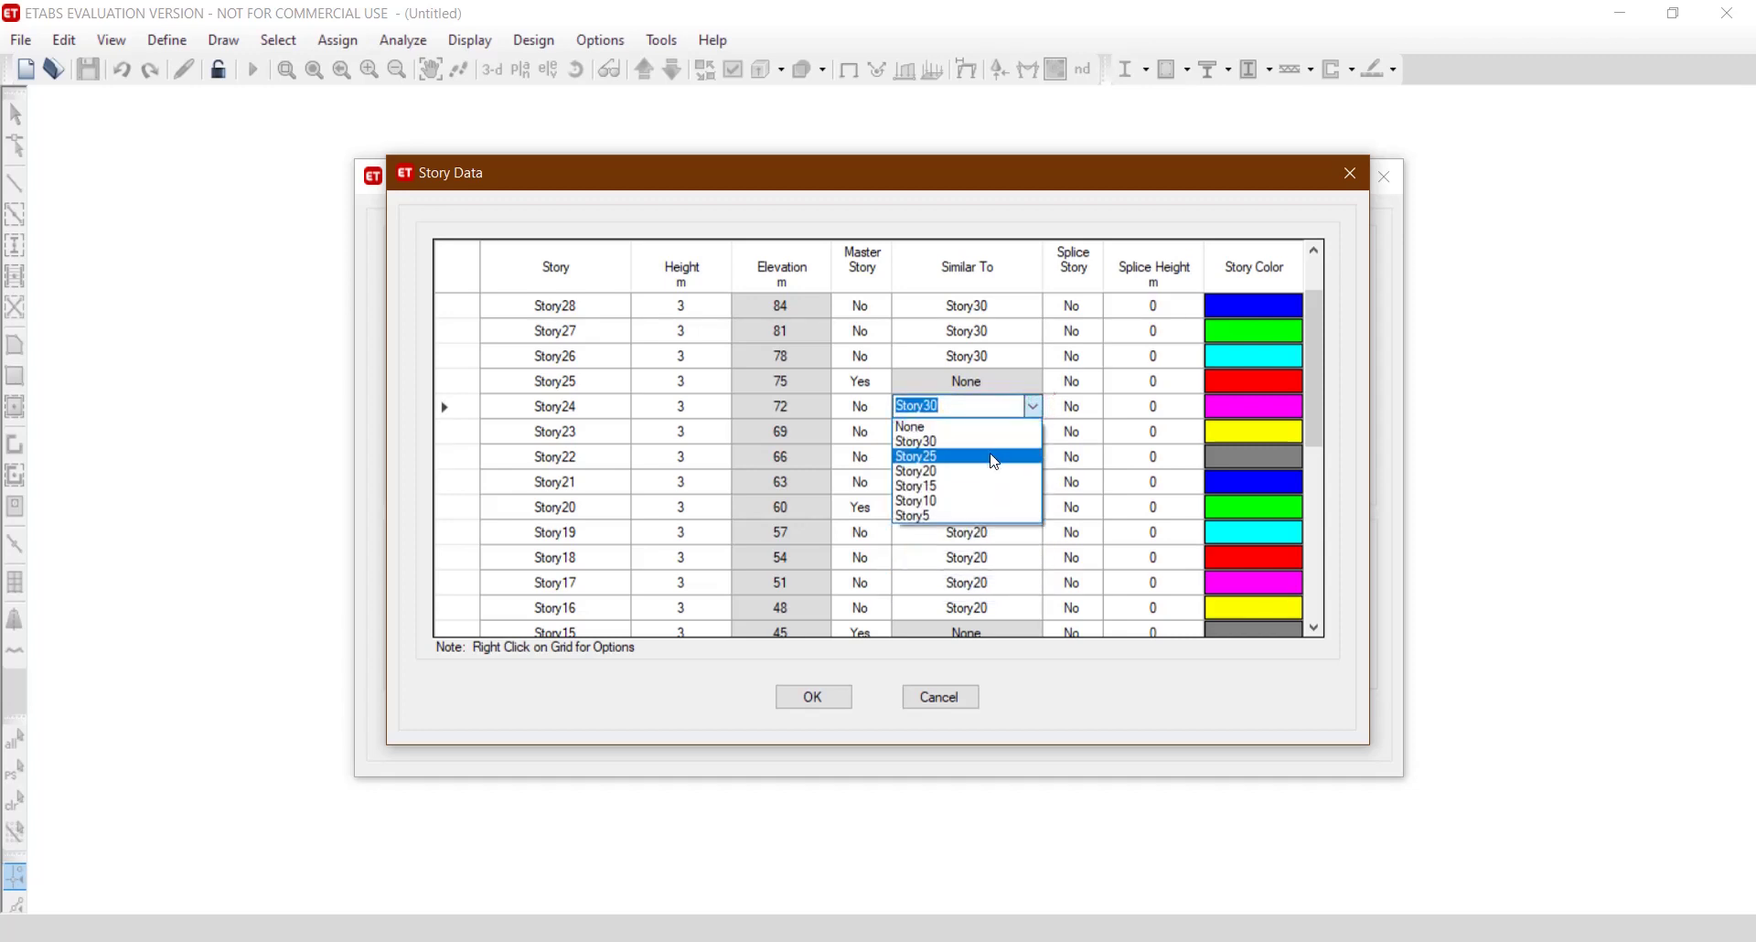
{"action": "left_click", "coordinate": [995, 456]}
{"action": "left_click", "coordinate": [1020, 432]}
{"action": "left_click", "coordinate": [1034, 432]}
{"action": "left_click", "coordinate": [997, 479]}
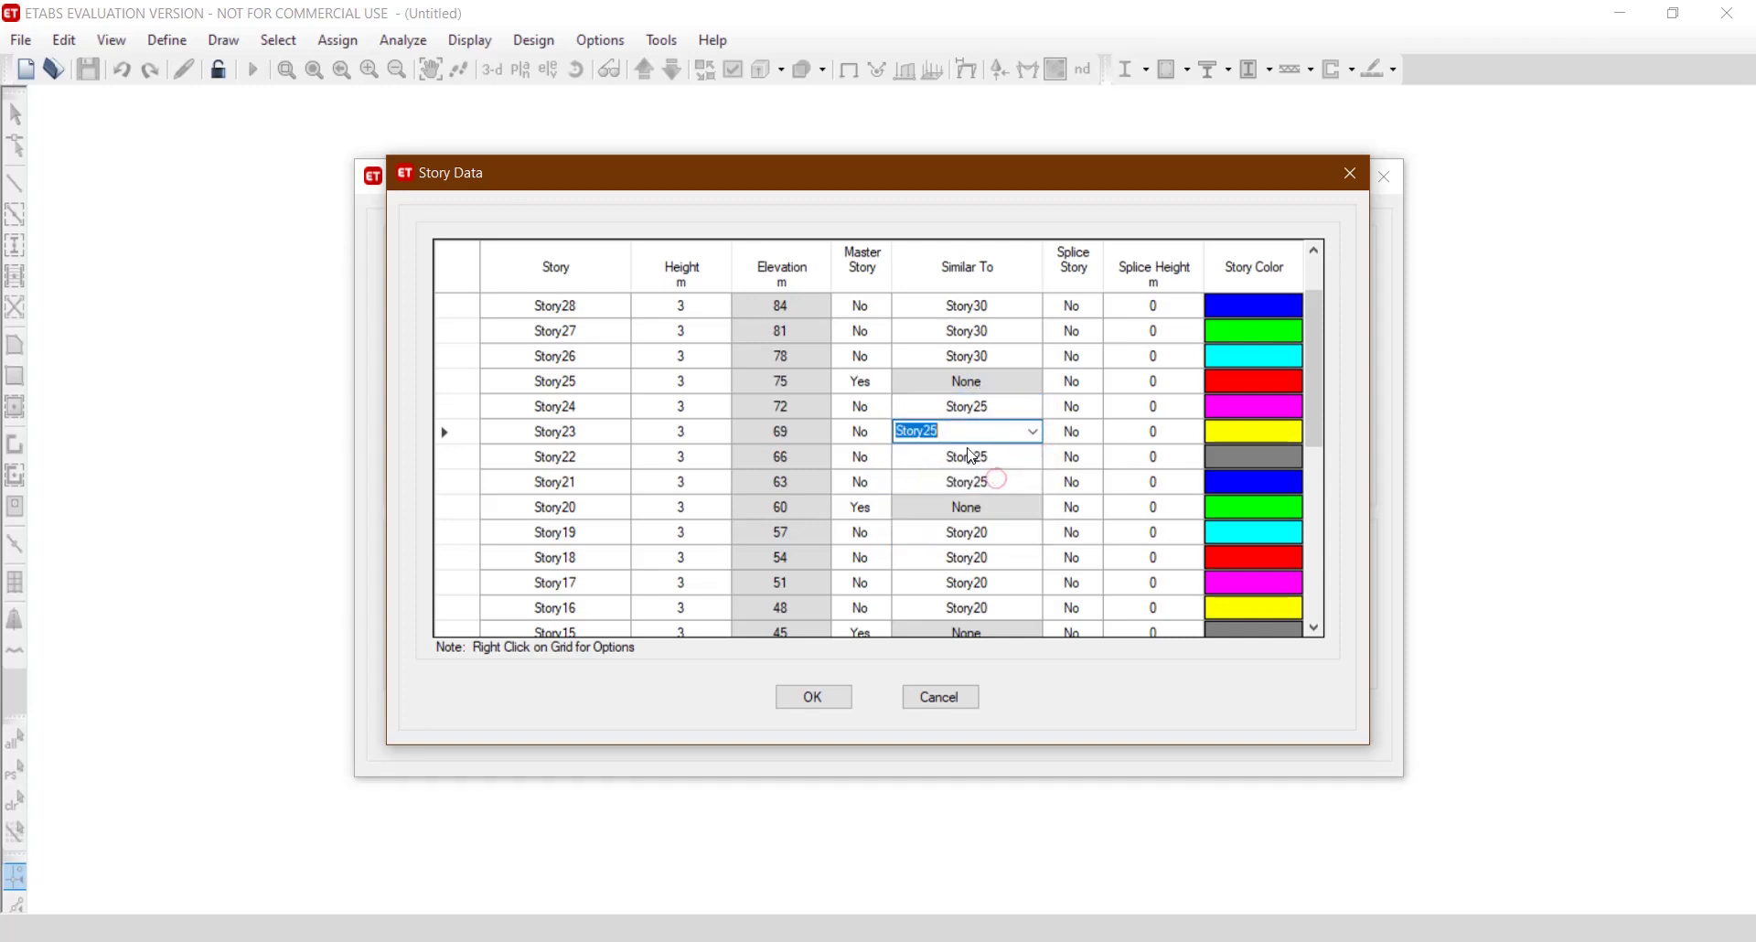
Accept the custom story data and create the grid-only model from the quick template.
{"action": "mouse_move", "coordinate": [1313, 409]}
{"action": "left_mouse_down"}
{"action": "mouse_move", "coordinate": [1311, 372]}
{"action": "mouse_move", "coordinate": [1306, 396]}
{"action": "left_mouse_up"}
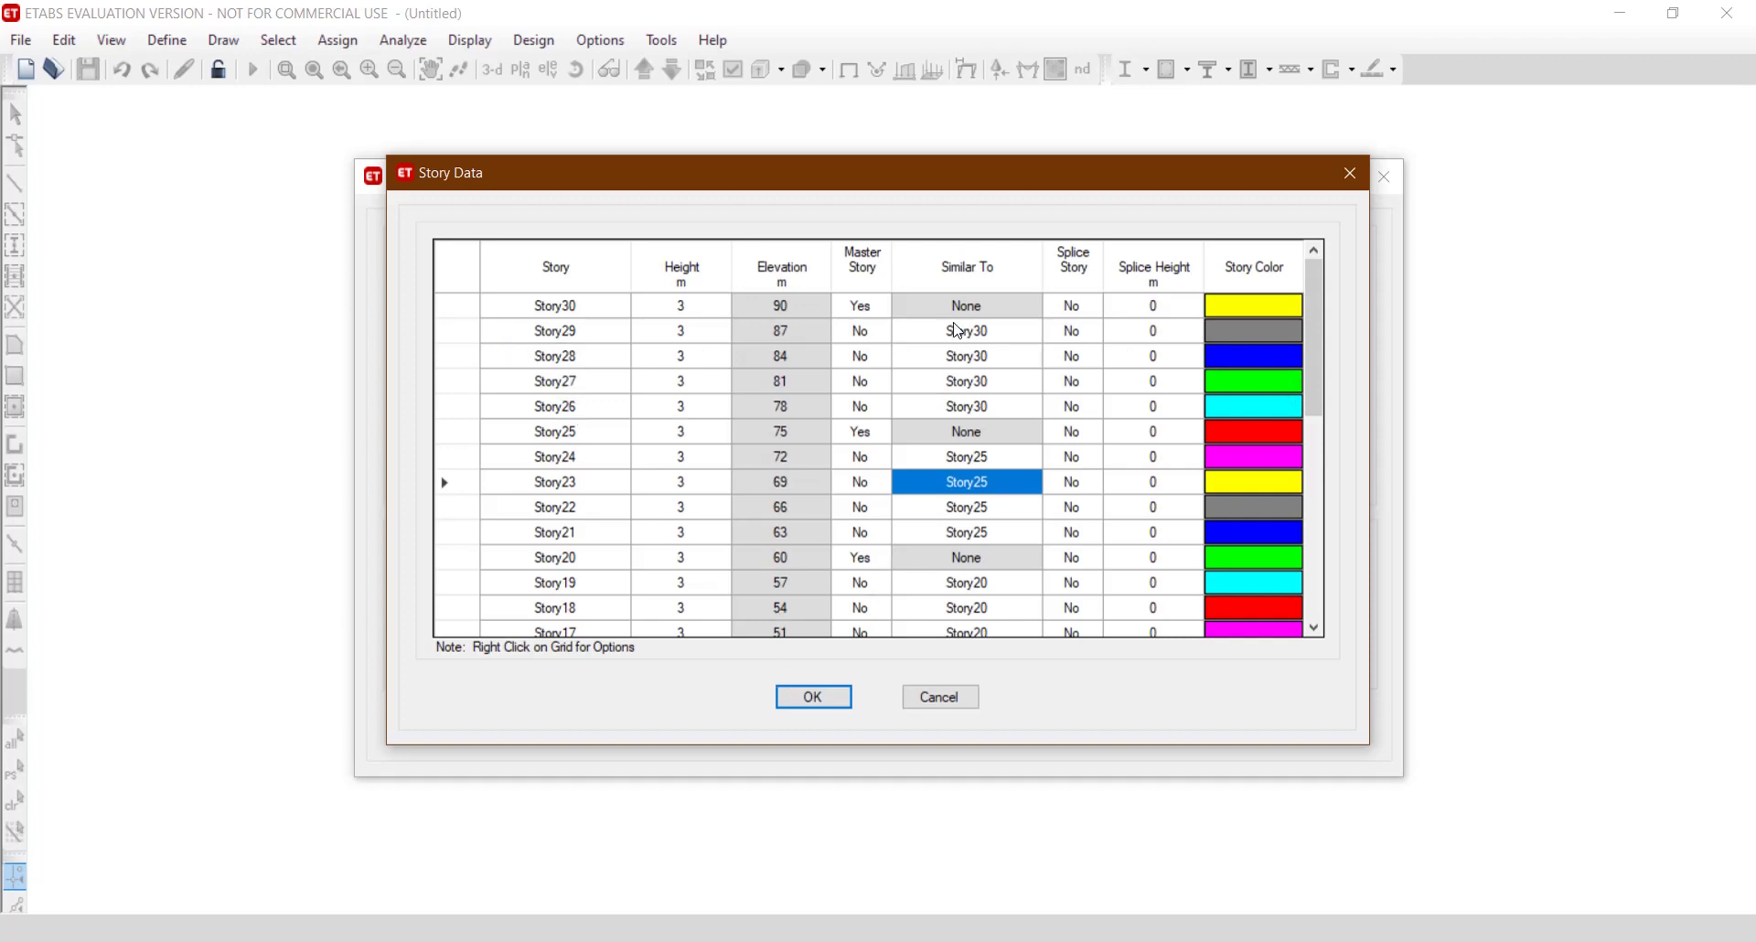
{"action": "left_click", "coordinate": [813, 697]}
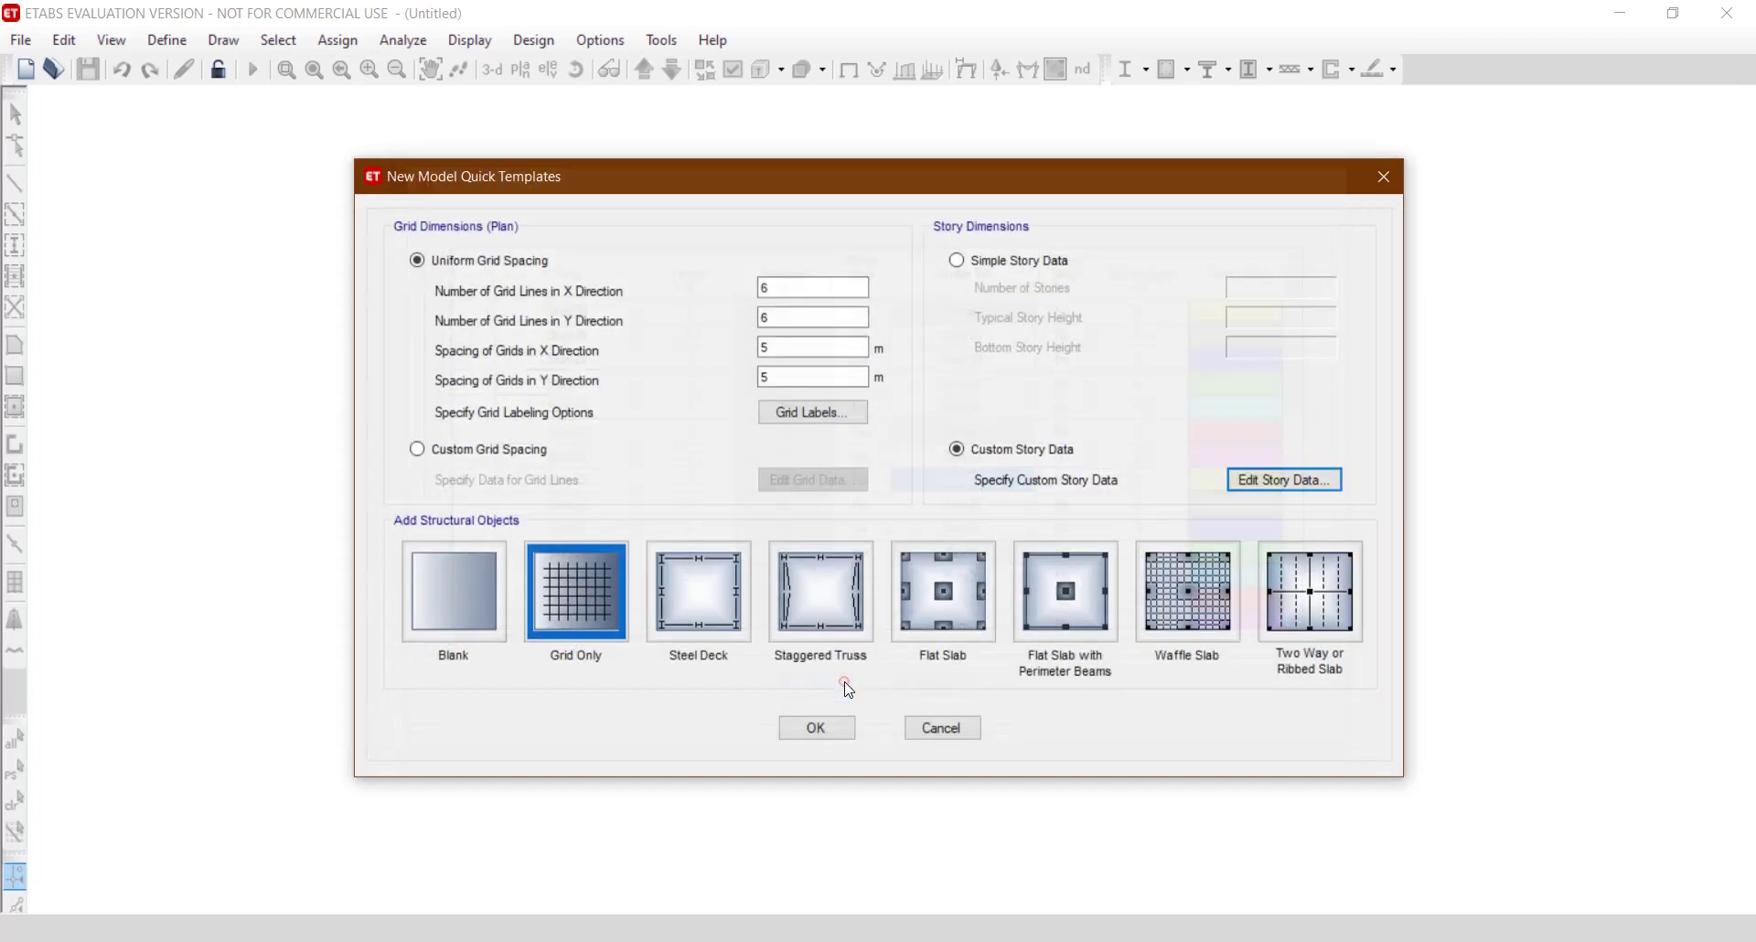
{"action": "left_click", "coordinate": [815, 731]}
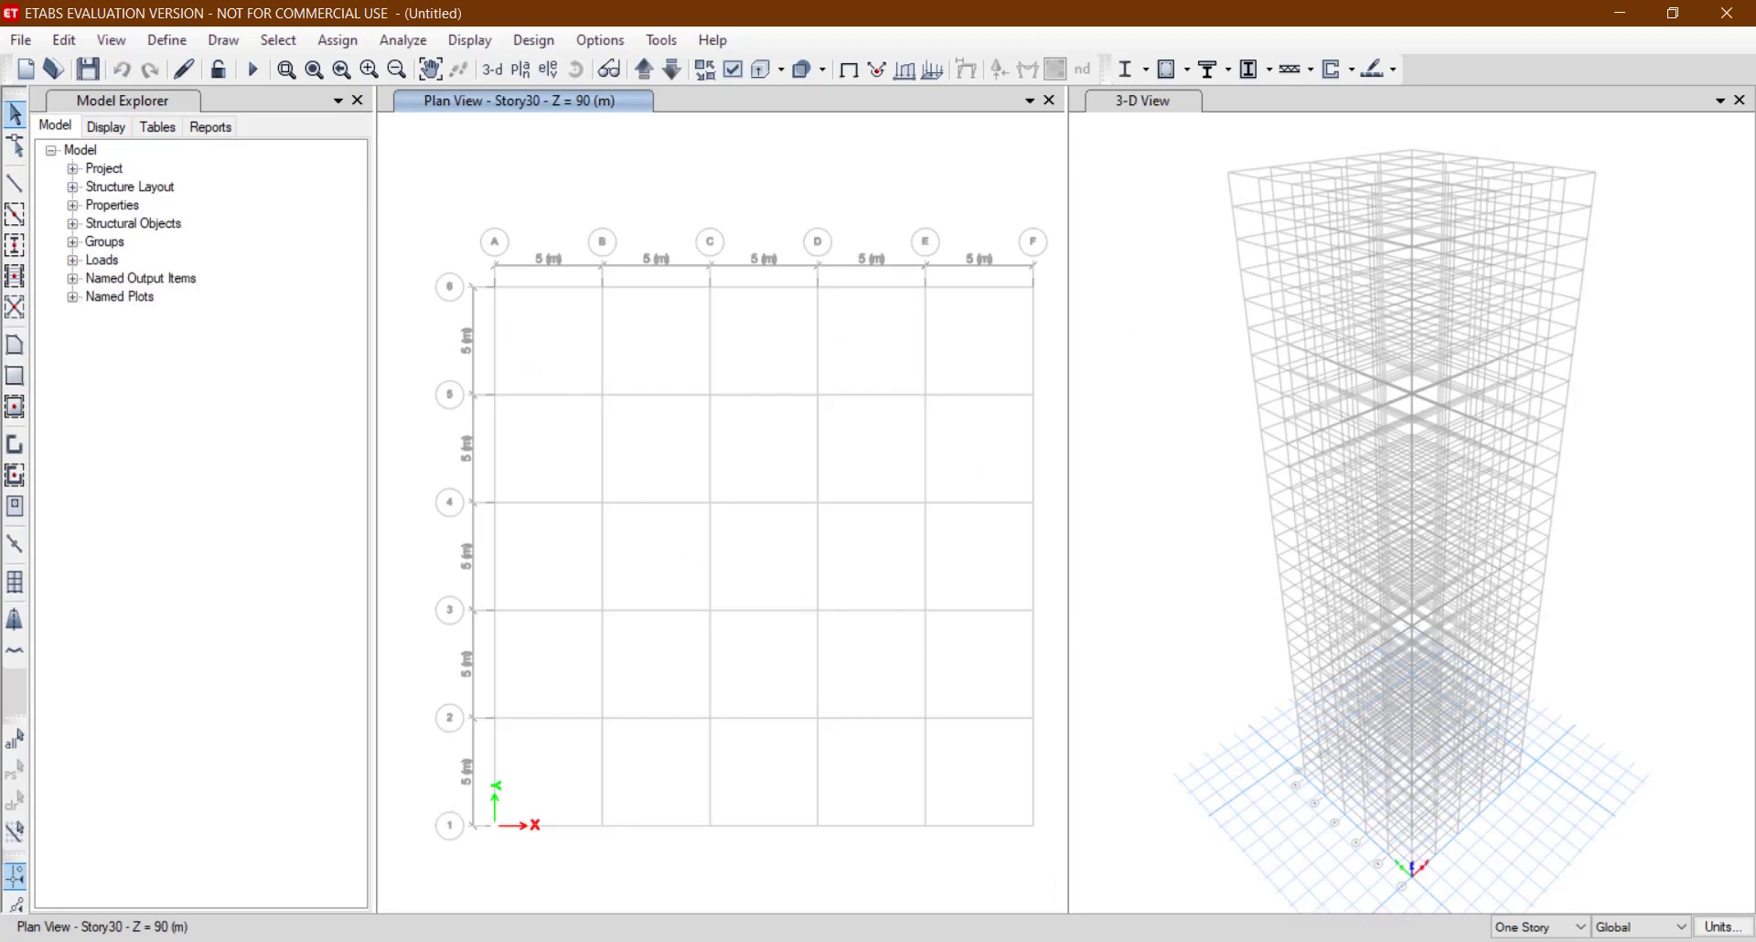
Review the story group plans and member sizes in the project-Model.jpg drawing in Photos, and return to ETABS.
{"action": "left_click", "coordinate": [1060, 941]}
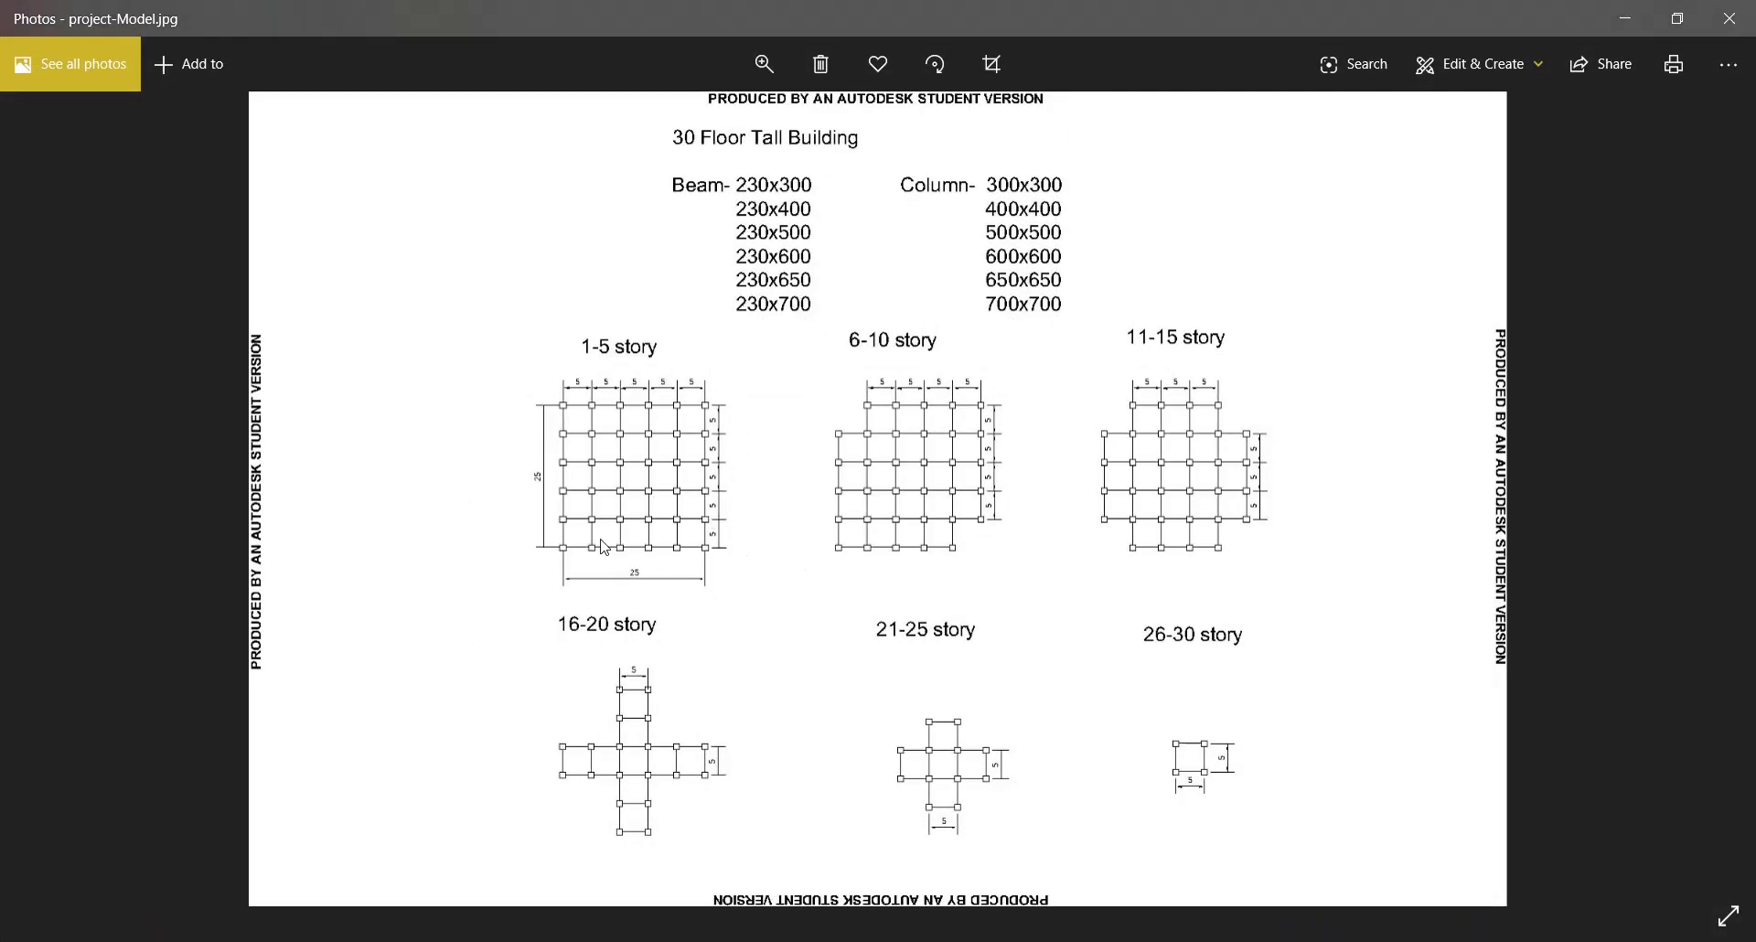
{"action": "left_click", "coordinate": [1628, 13]}
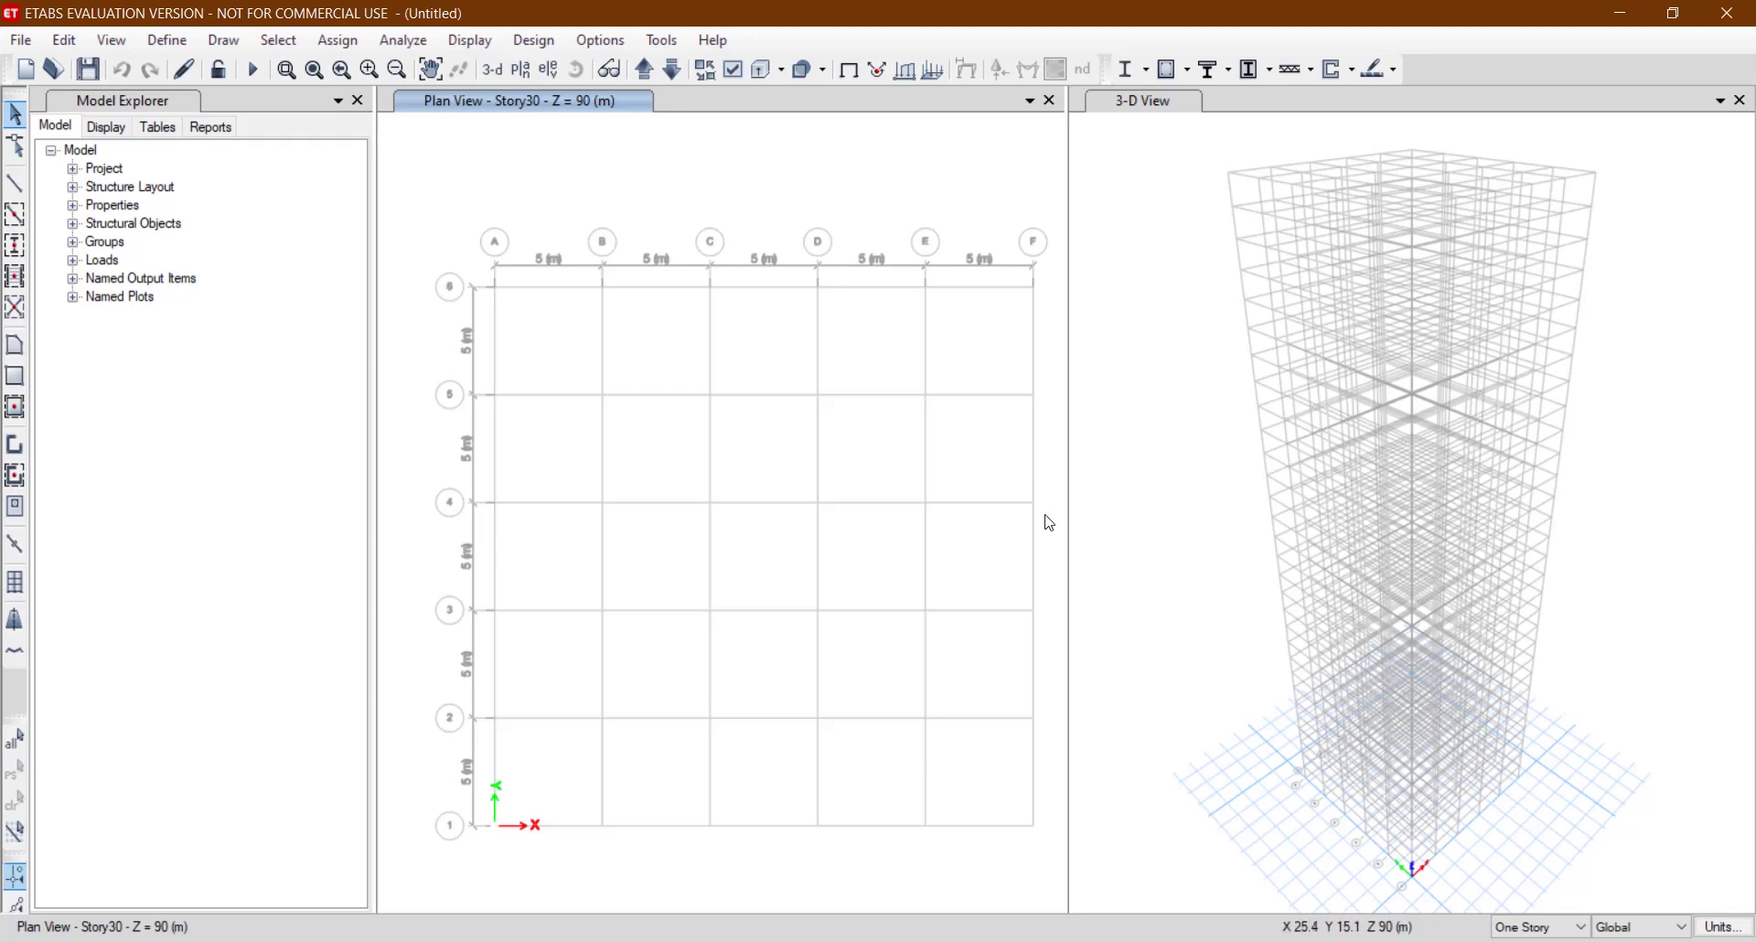
Add a new material for region India, type Concrete, Indian standard, grade M50, keeping its default property data.
{"action": "left_click", "coordinate": [188, 42]}
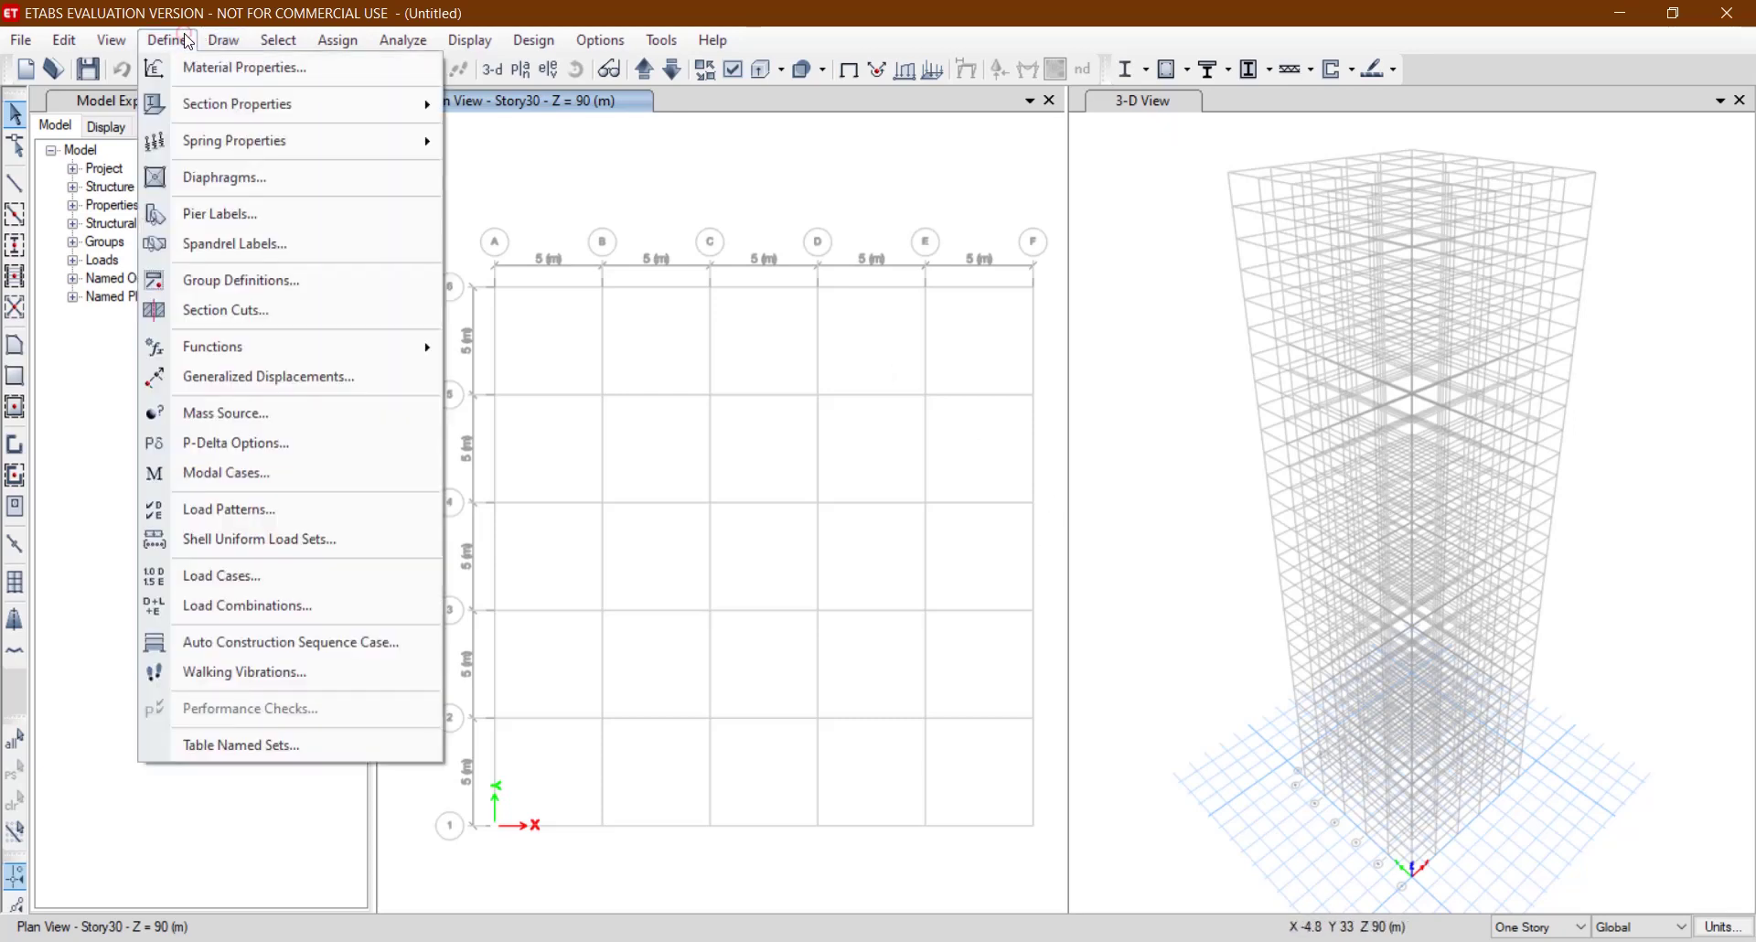
{"action": "left_click", "coordinate": [208, 80]}
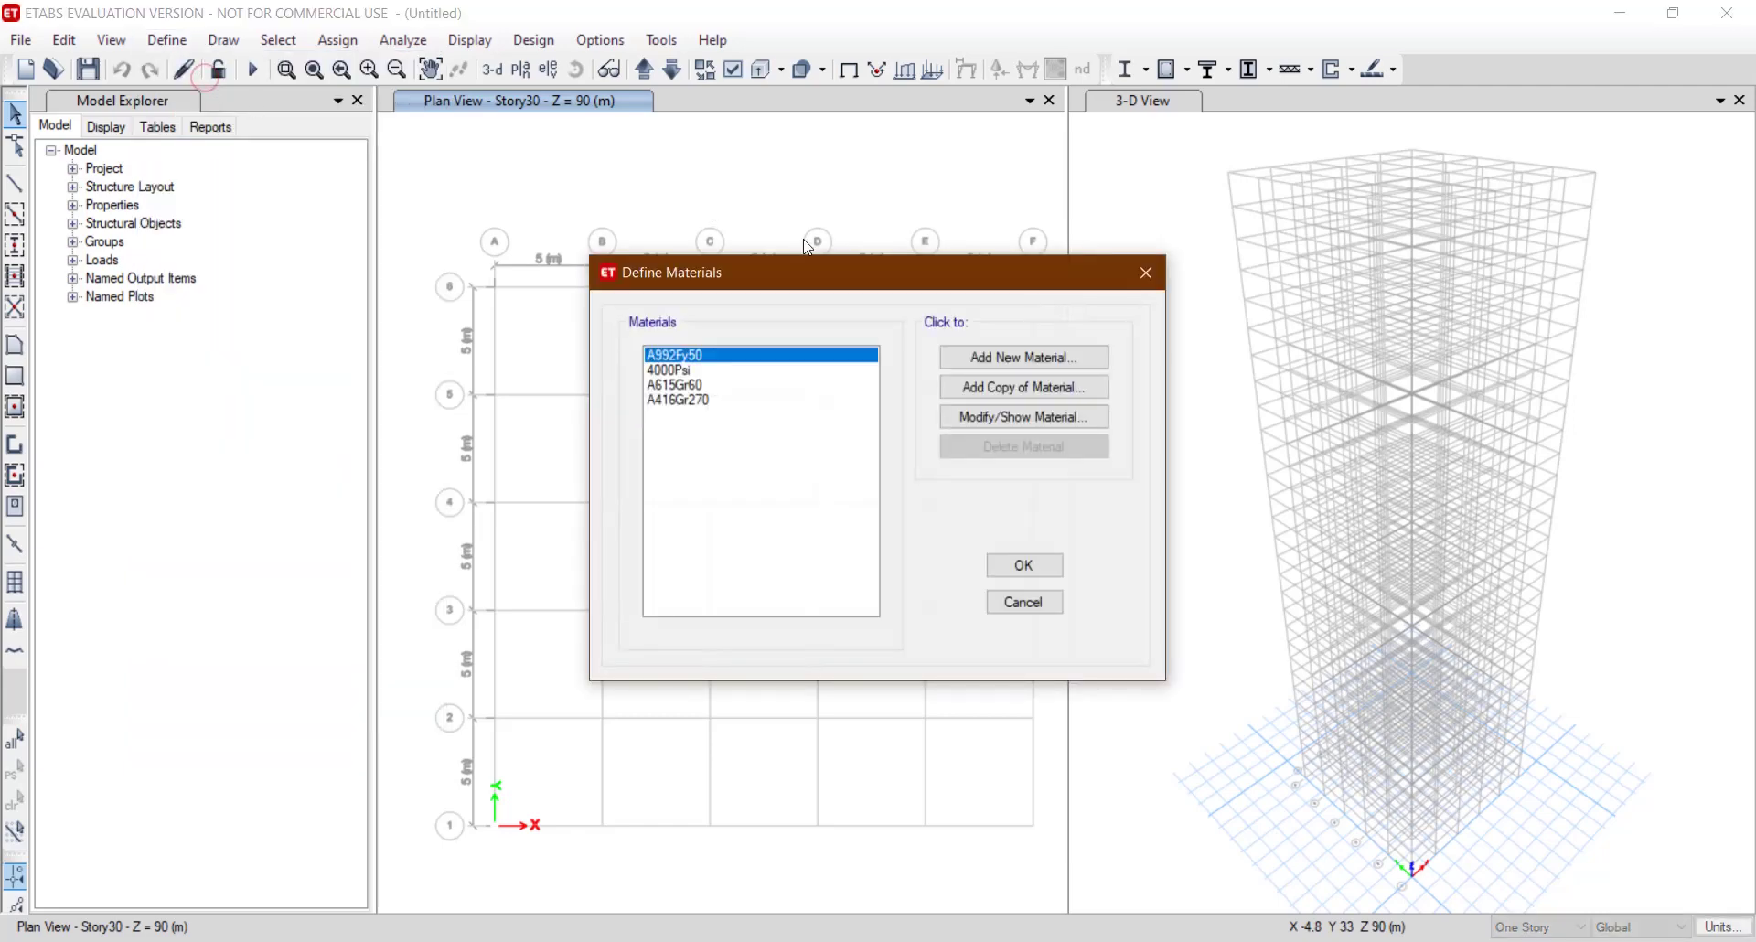
{"action": "left_click", "coordinate": [1008, 357]}
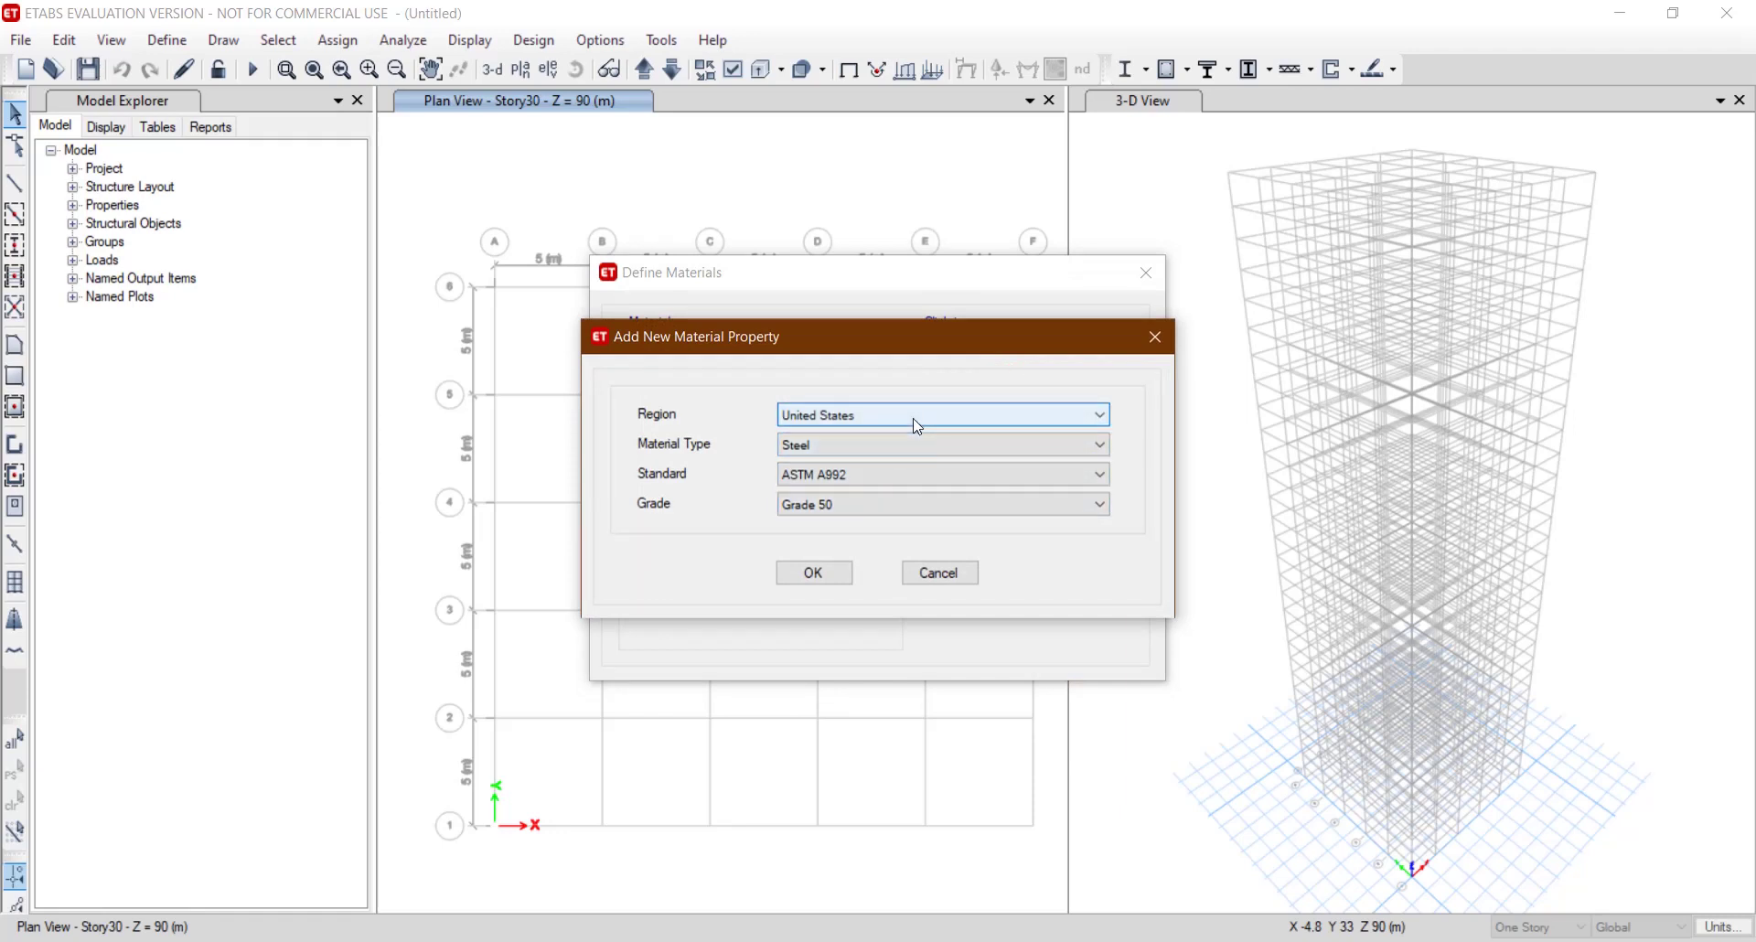
{"action": "left_click", "coordinate": [914, 417]}
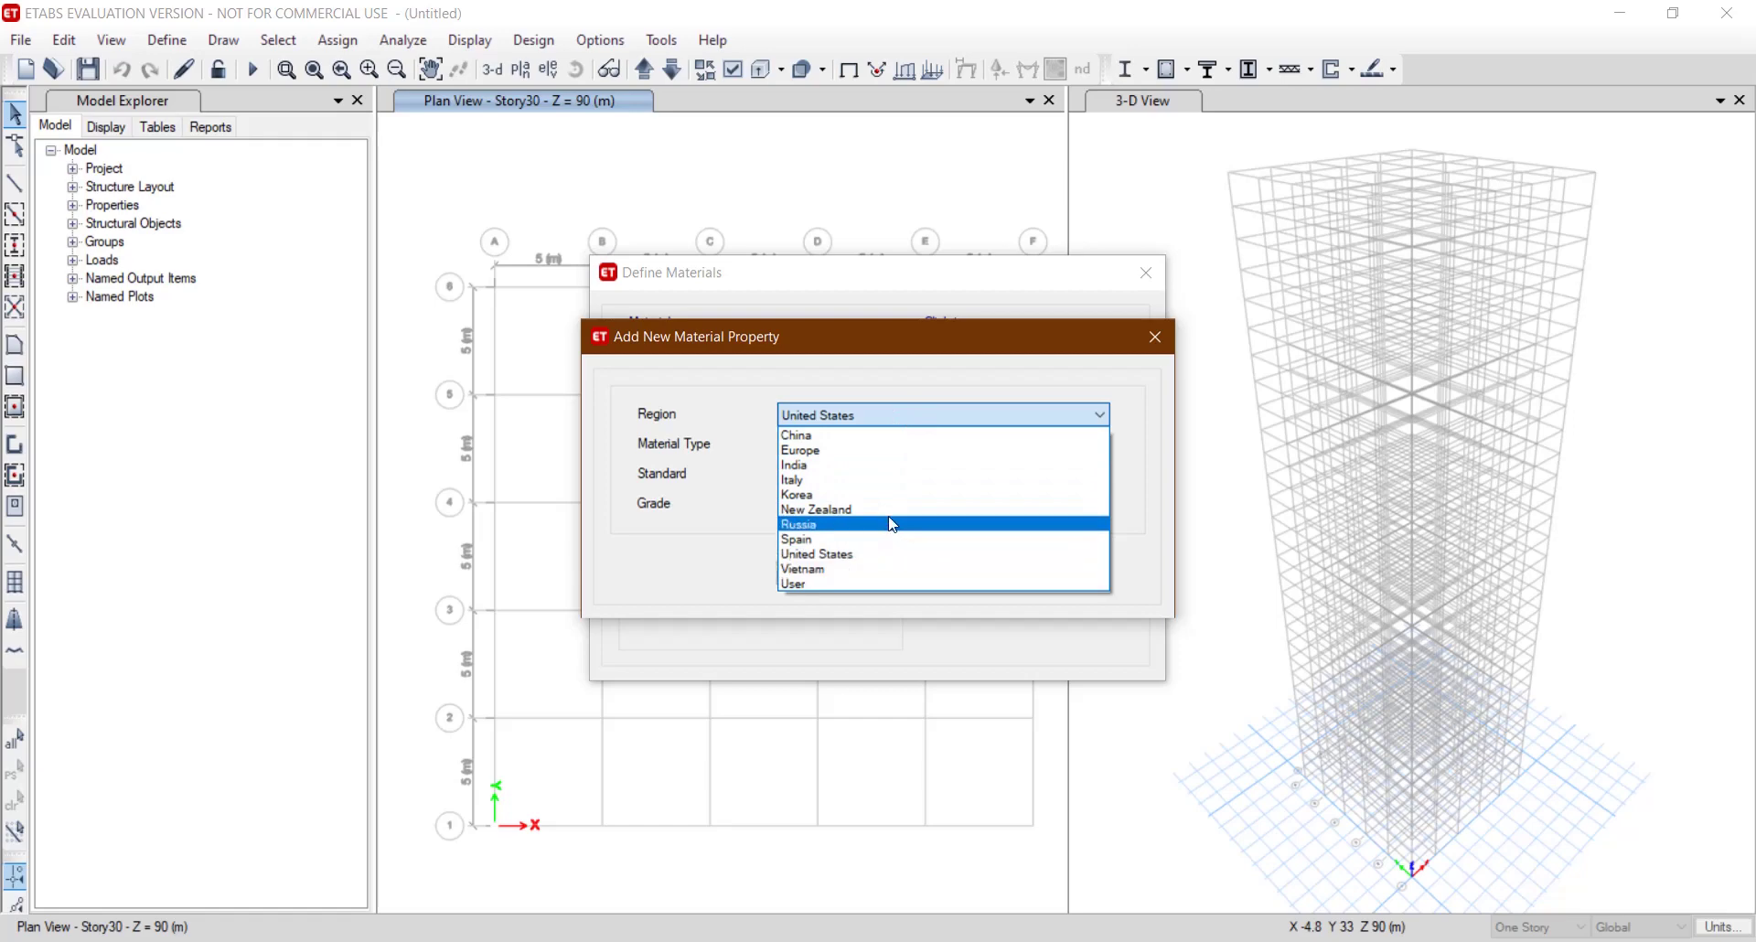
{"action": "left_click", "coordinate": [876, 465]}
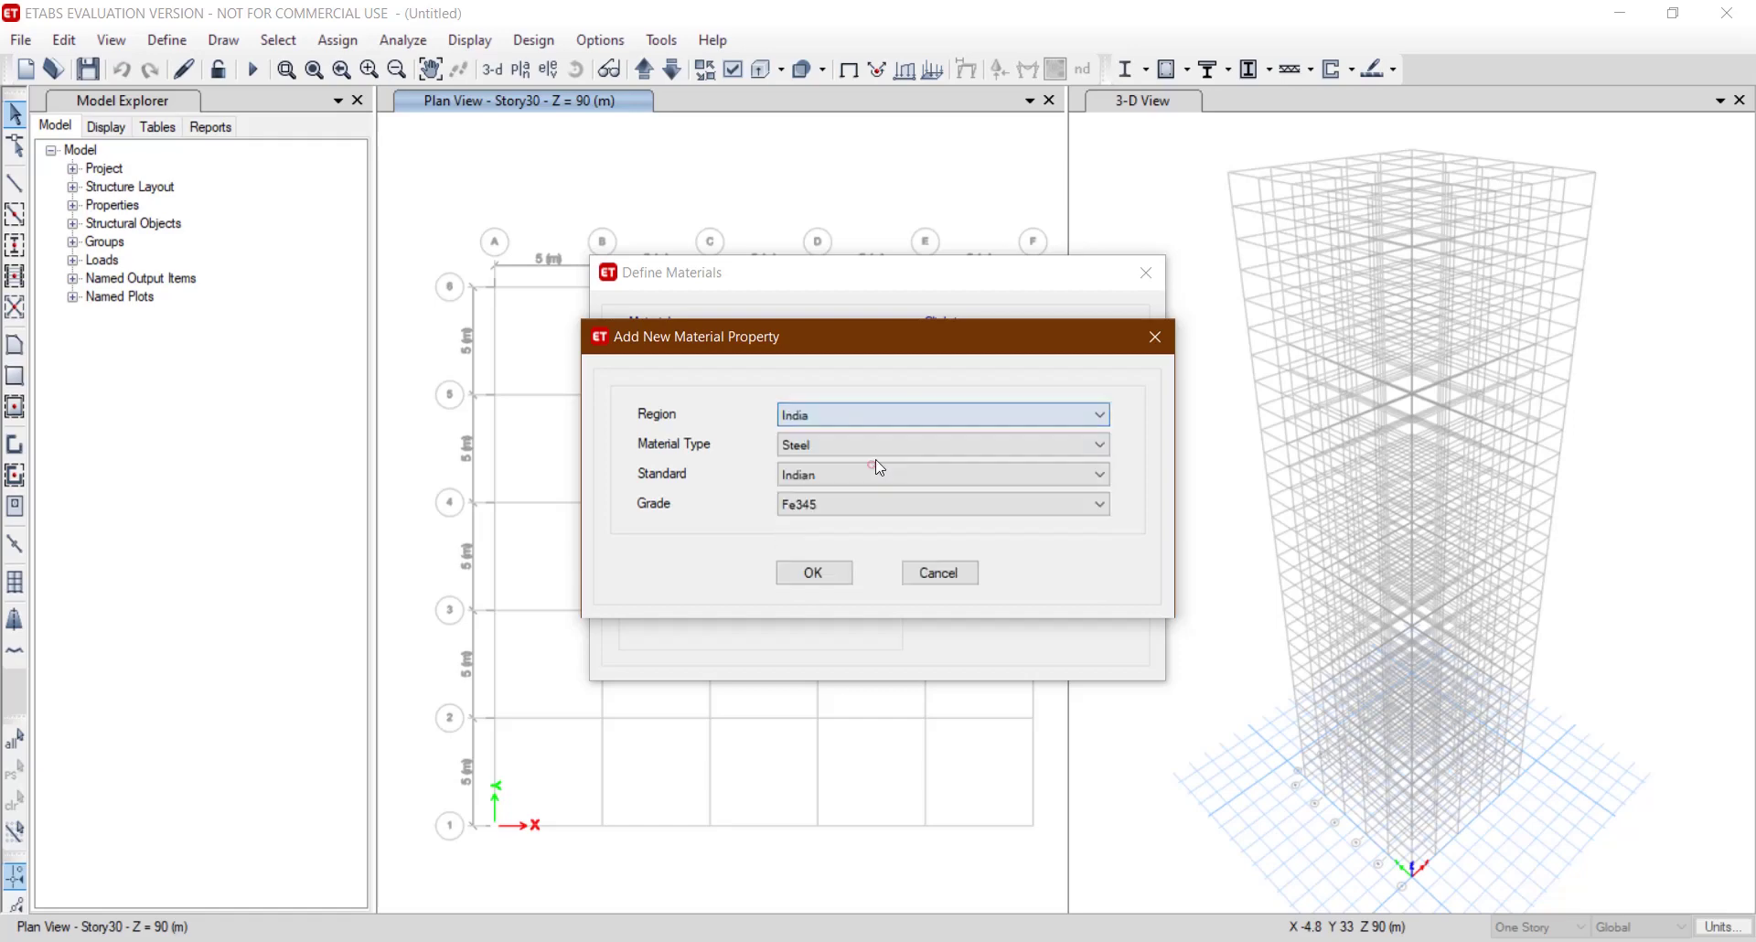
{"action": "left_click", "coordinate": [912, 449]}
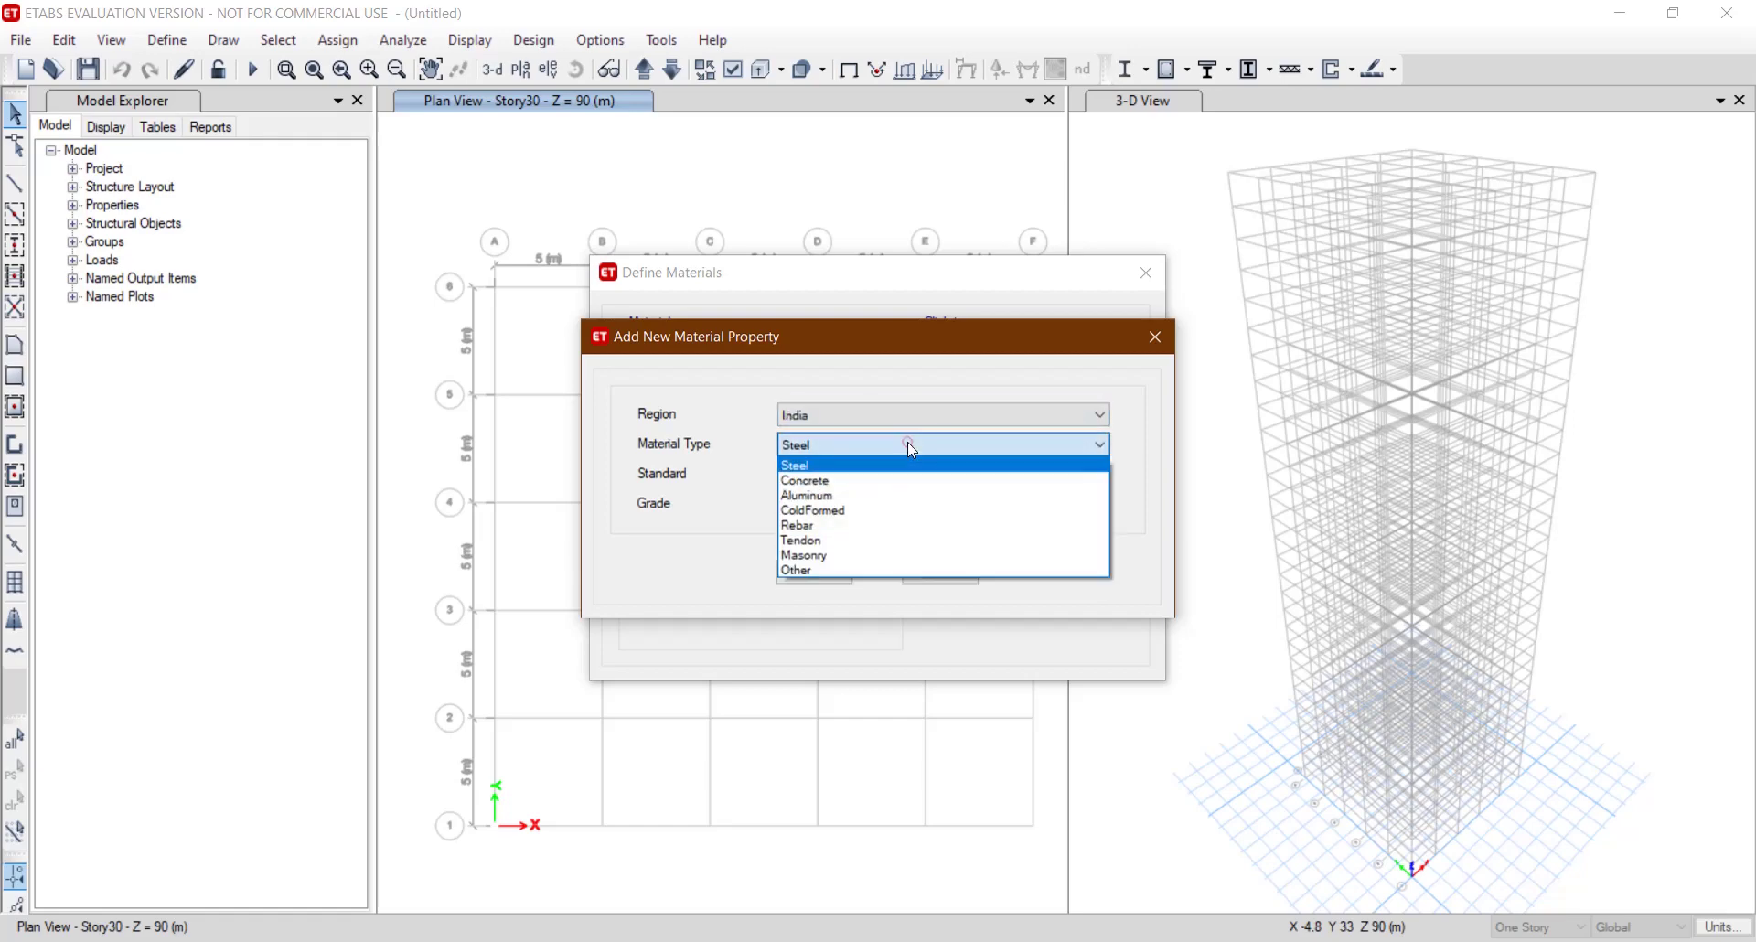
{"action": "left_click", "coordinate": [879, 481]}
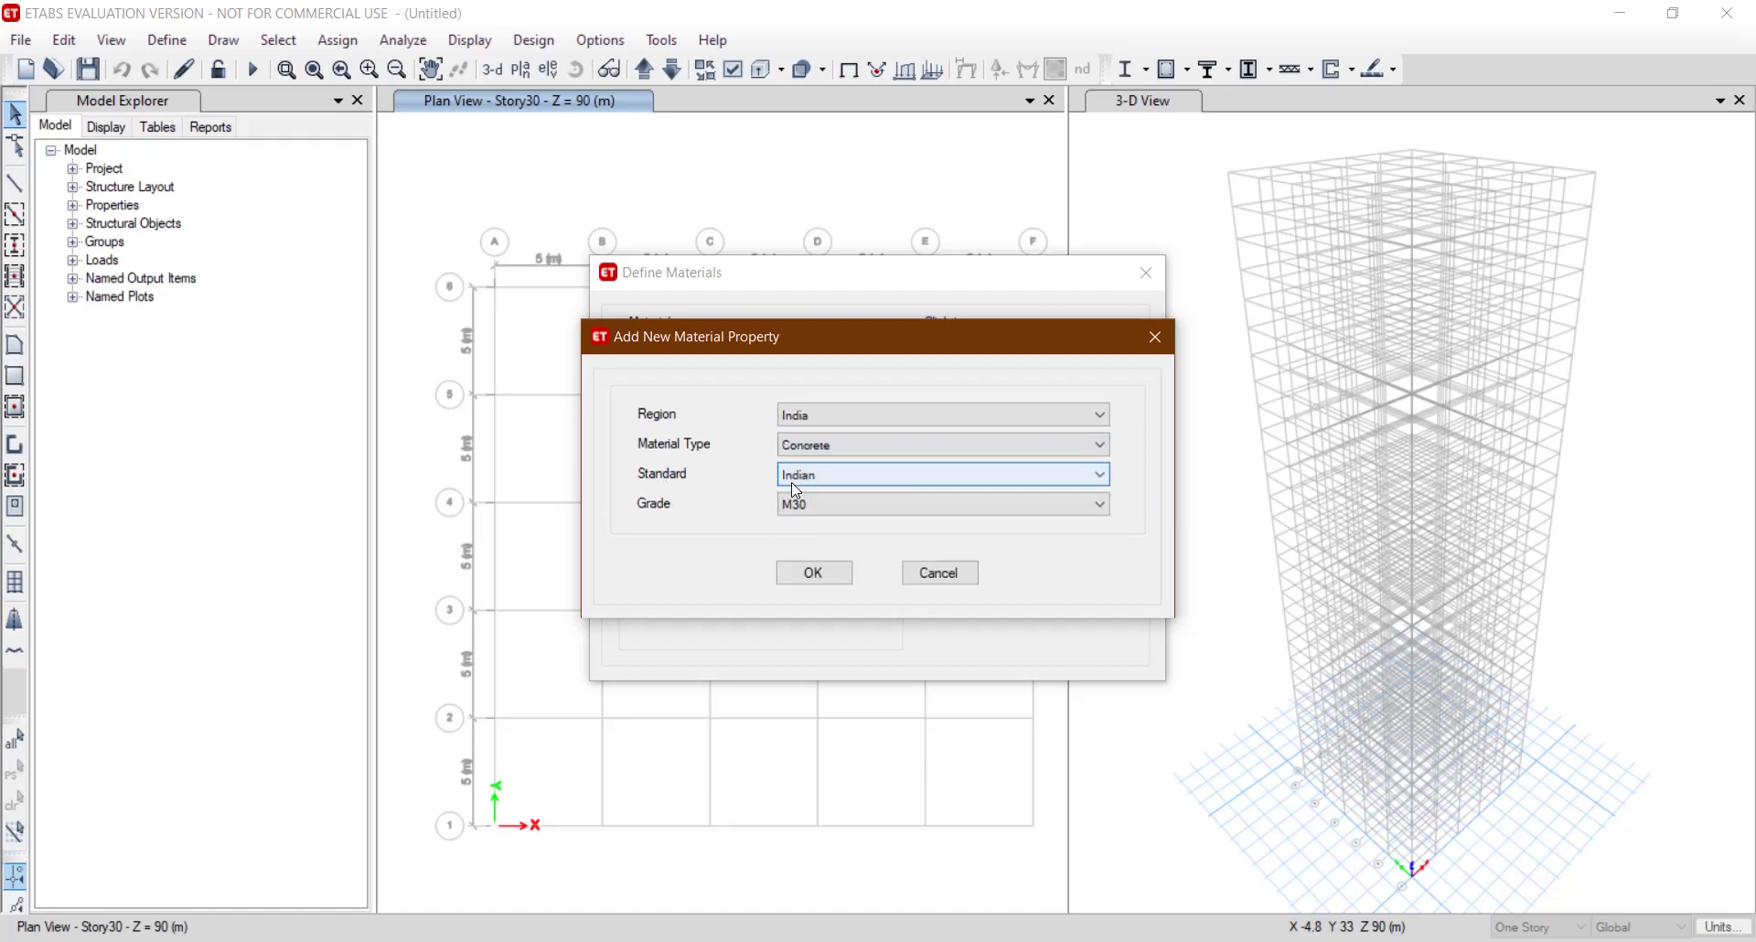
{"action": "left_click", "coordinate": [801, 504]}
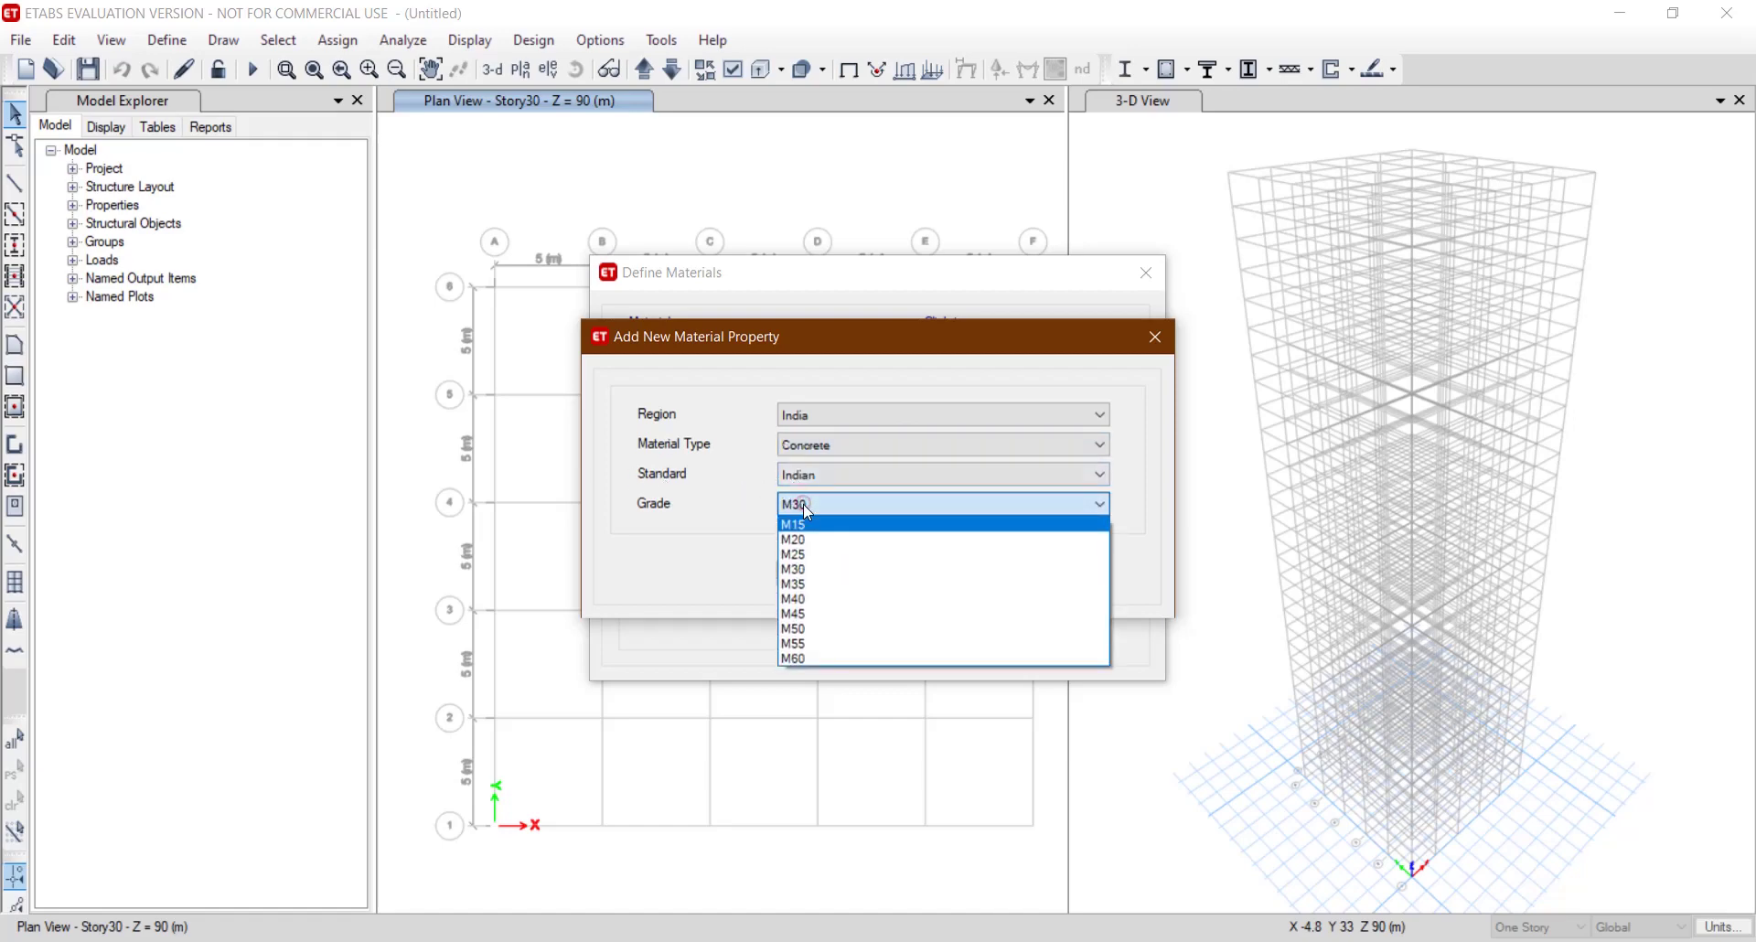
{"action": "left_click", "coordinate": [845, 628]}
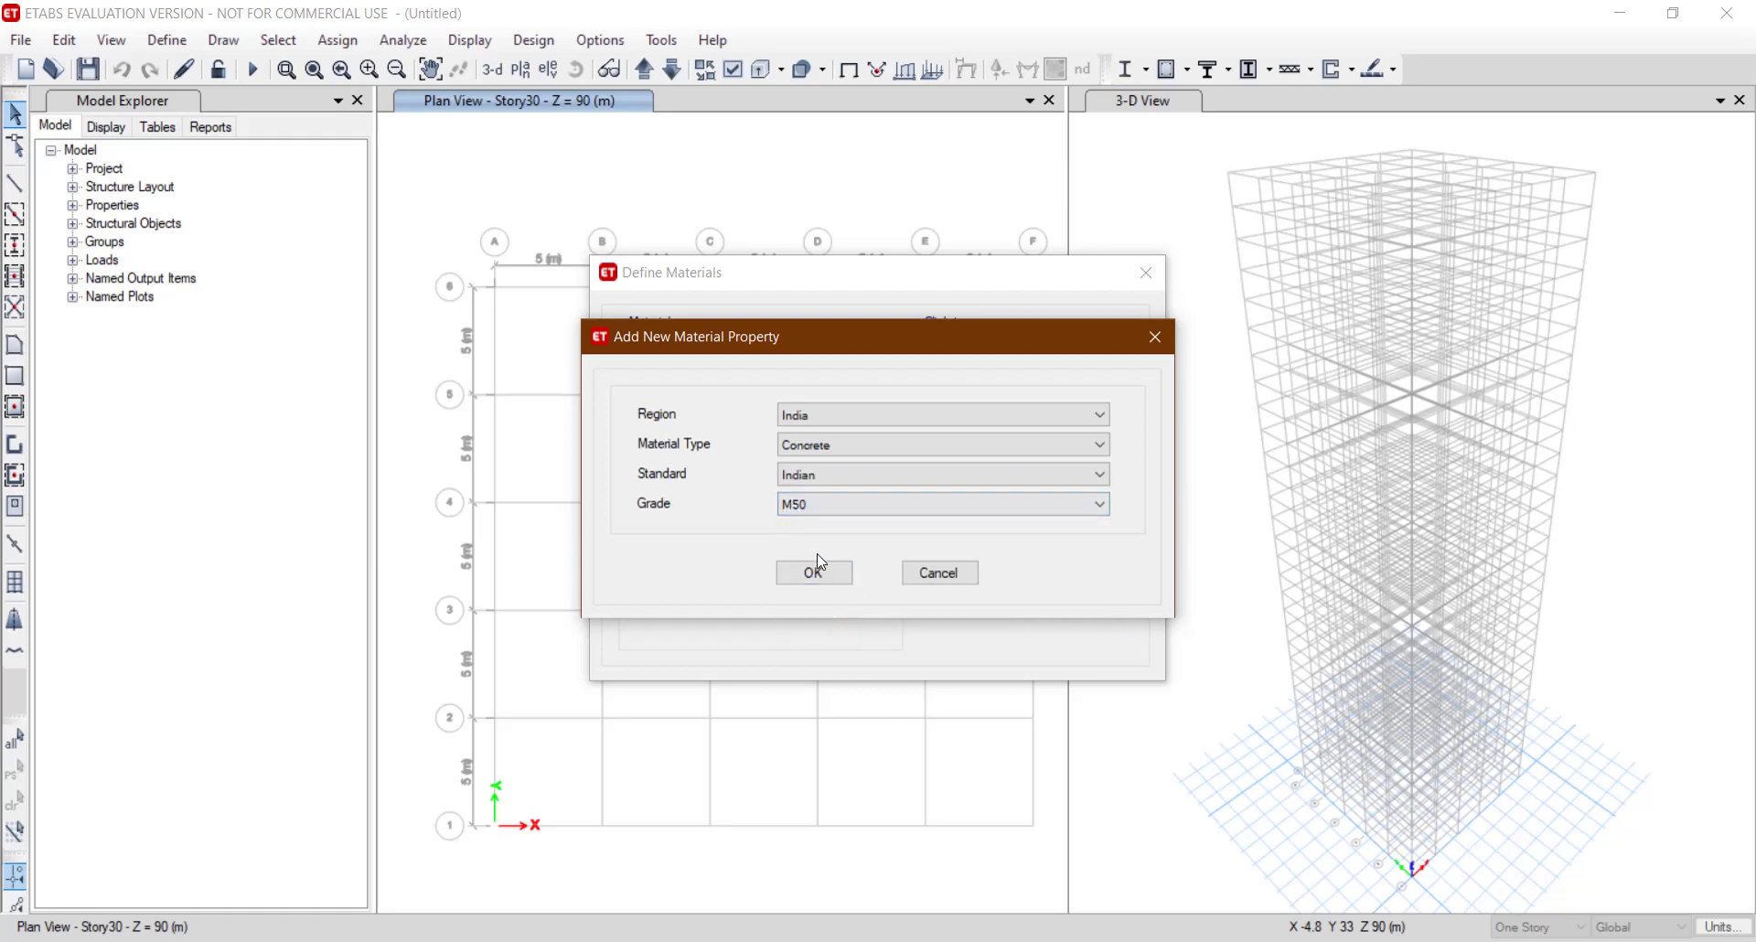
{"action": "left_click", "coordinate": [827, 577]}
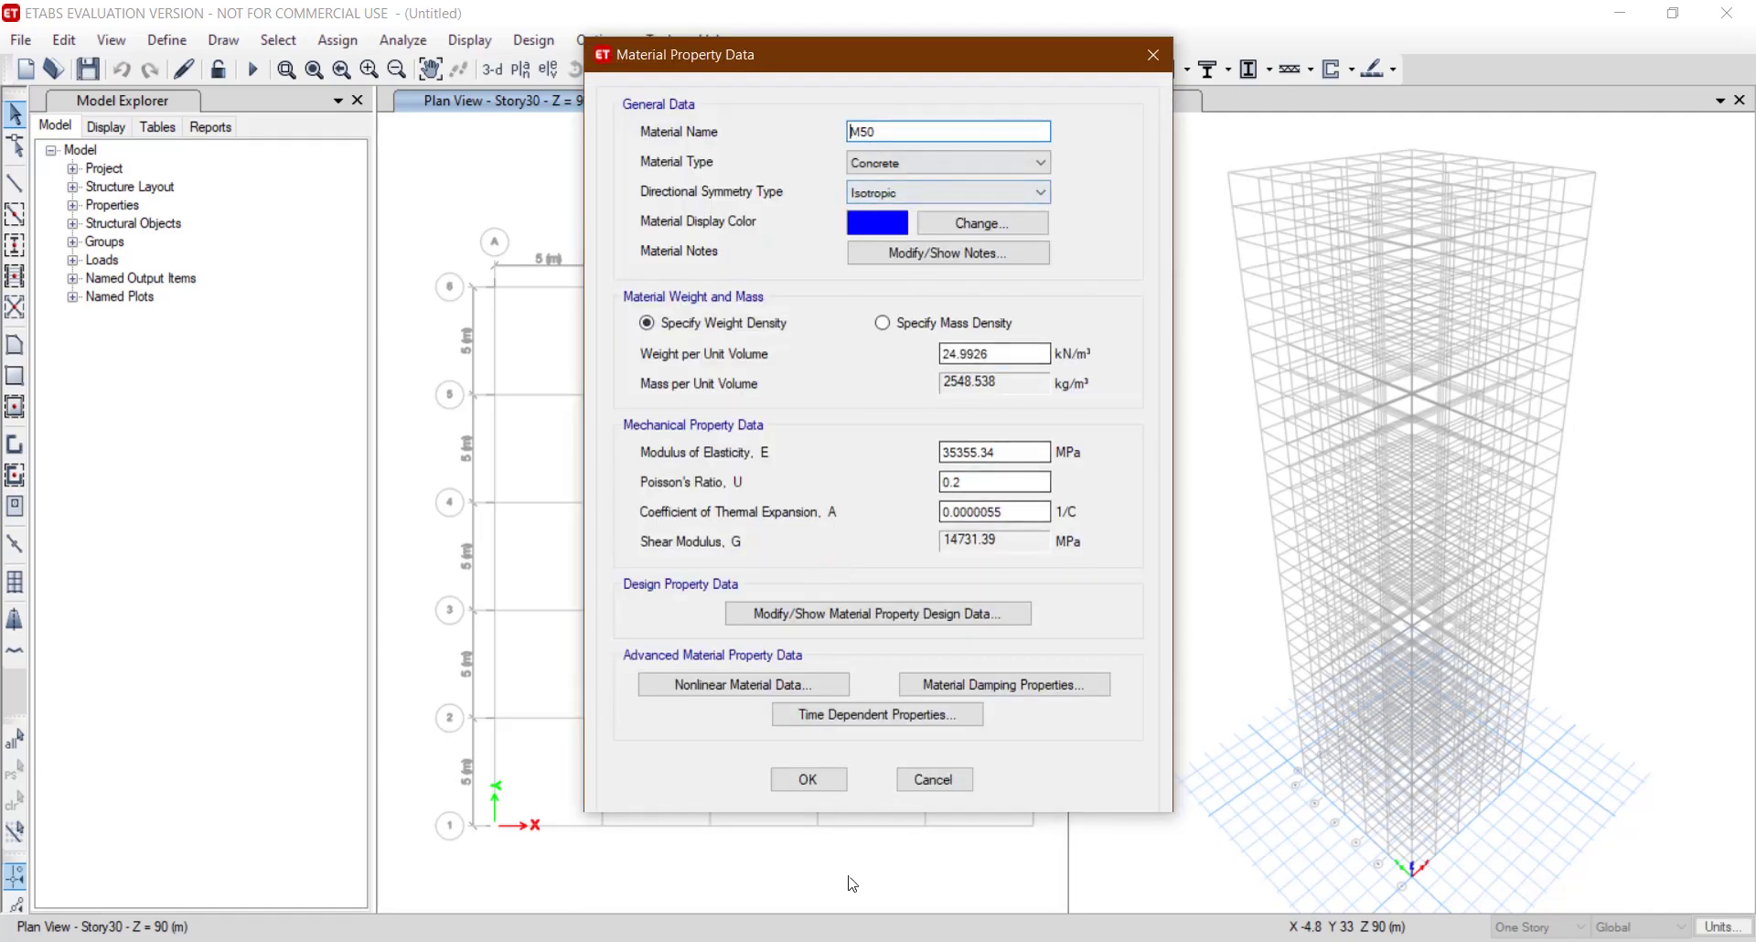
{"action": "left_click", "coordinate": [802, 785]}
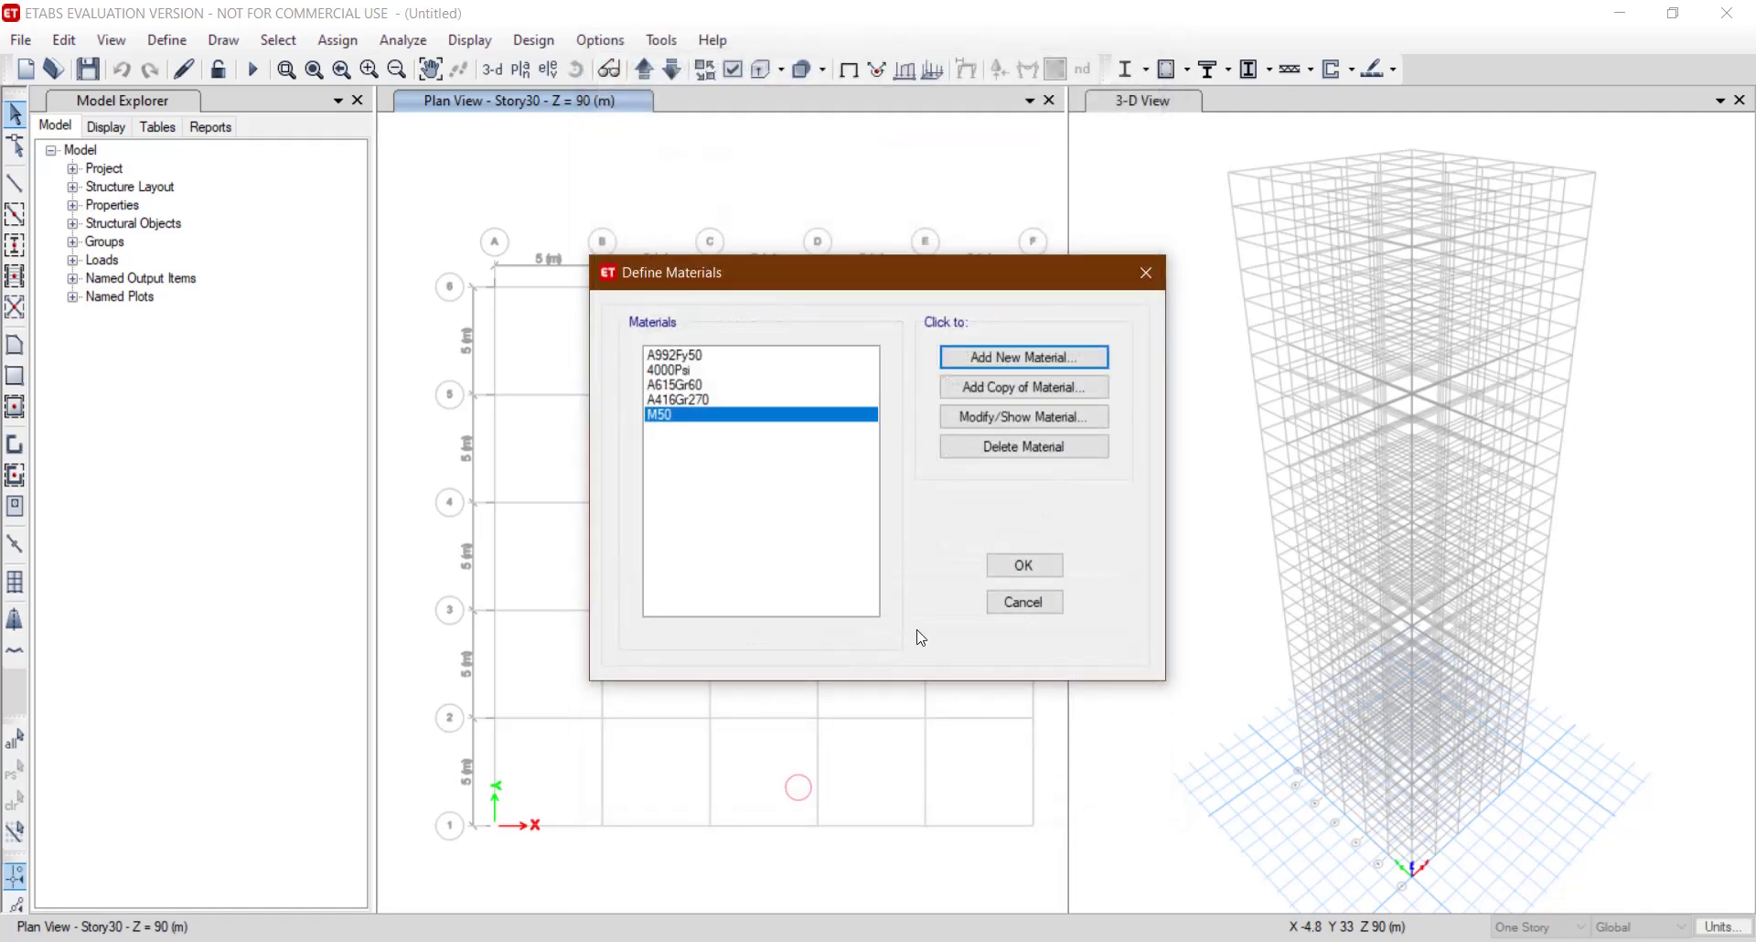
Add an Indian rebar material of HYSD Grade 500 with its default property data.
{"action": "left_click", "coordinate": [992, 359]}
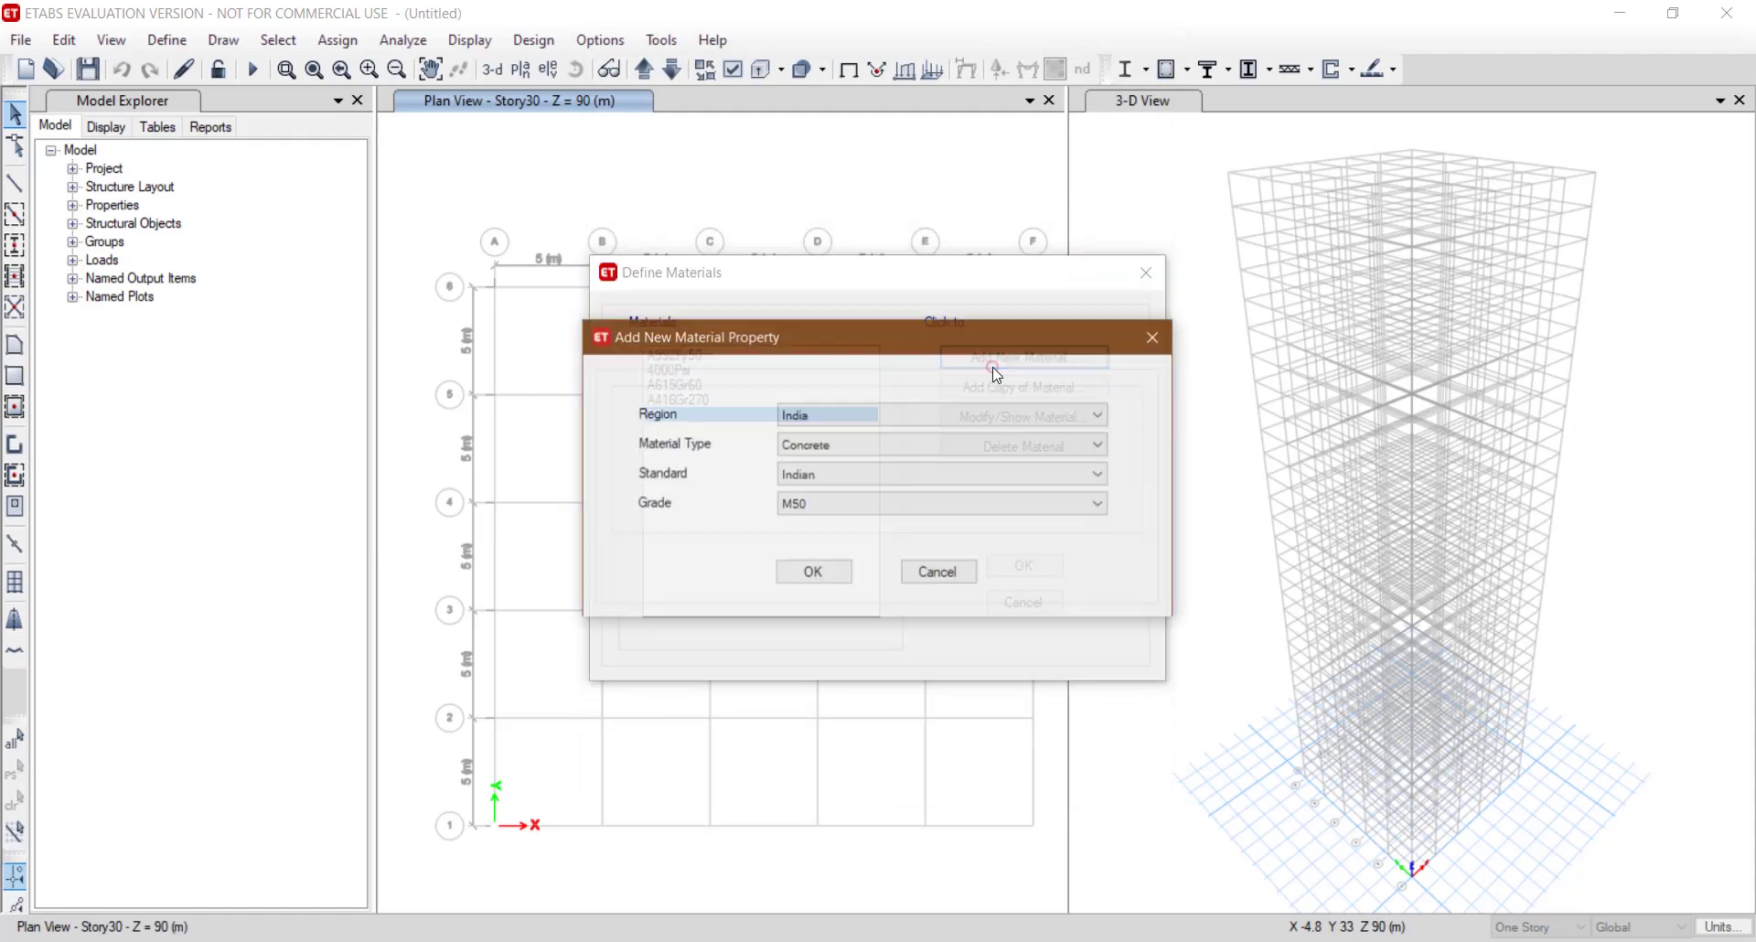
{"action": "left_click", "coordinate": [925, 448]}
{"action": "left_click", "coordinate": [916, 526]}
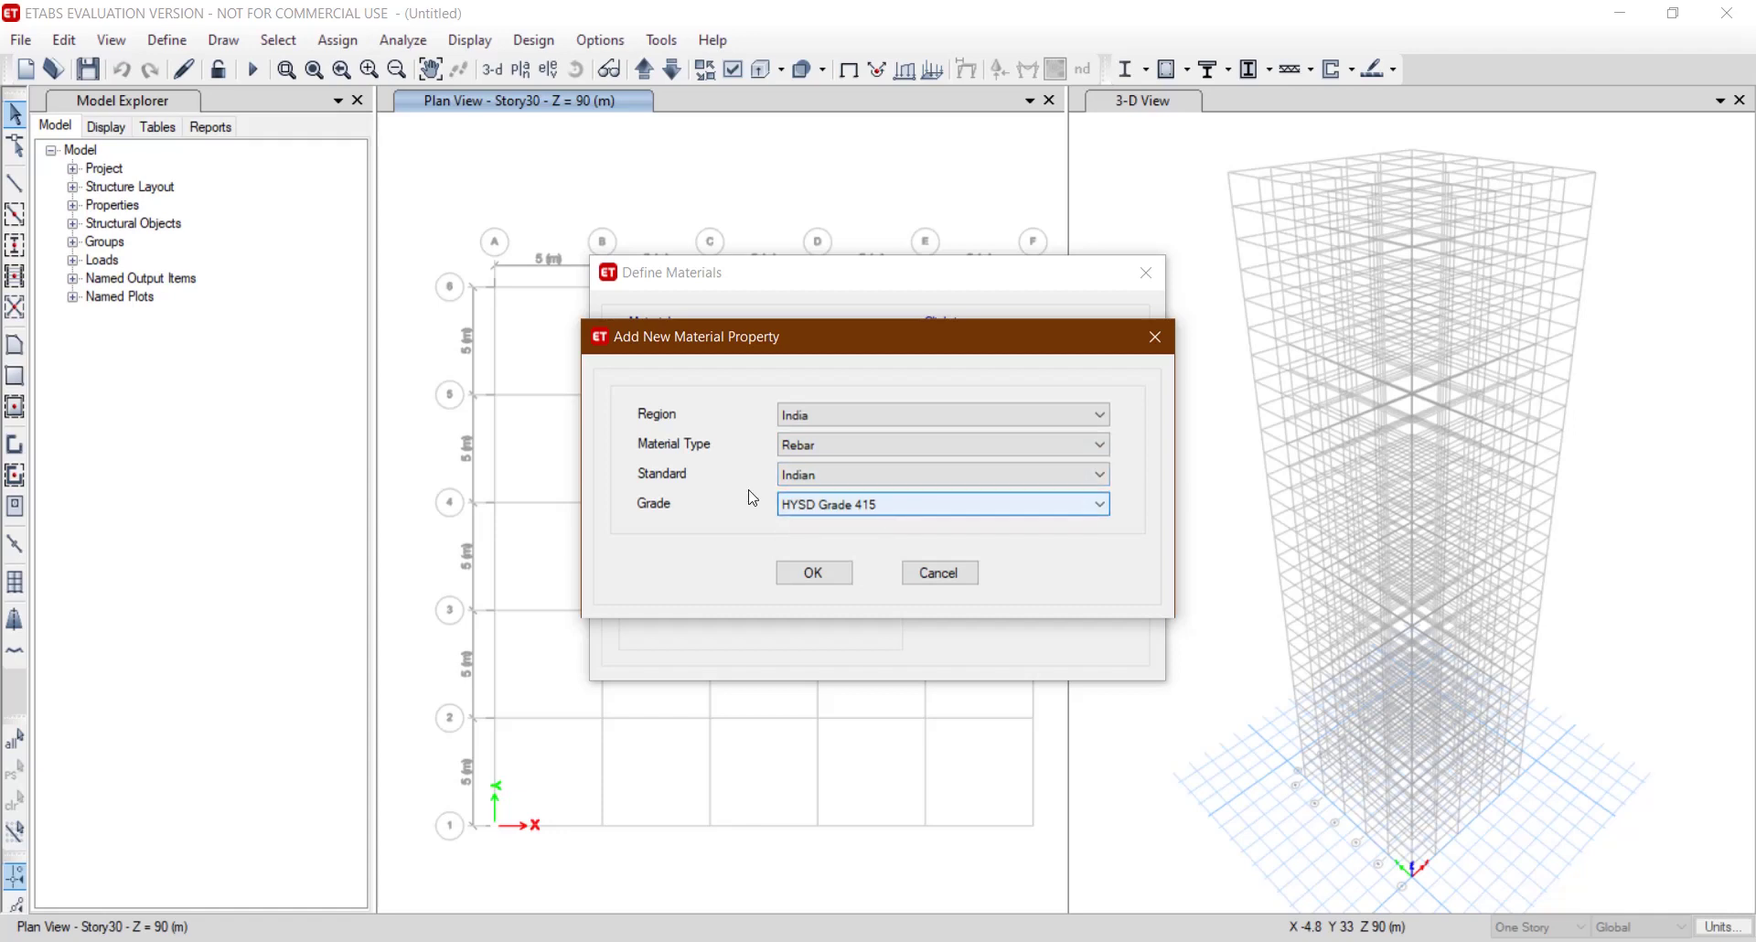
{"action": "left_click", "coordinate": [823, 505]}
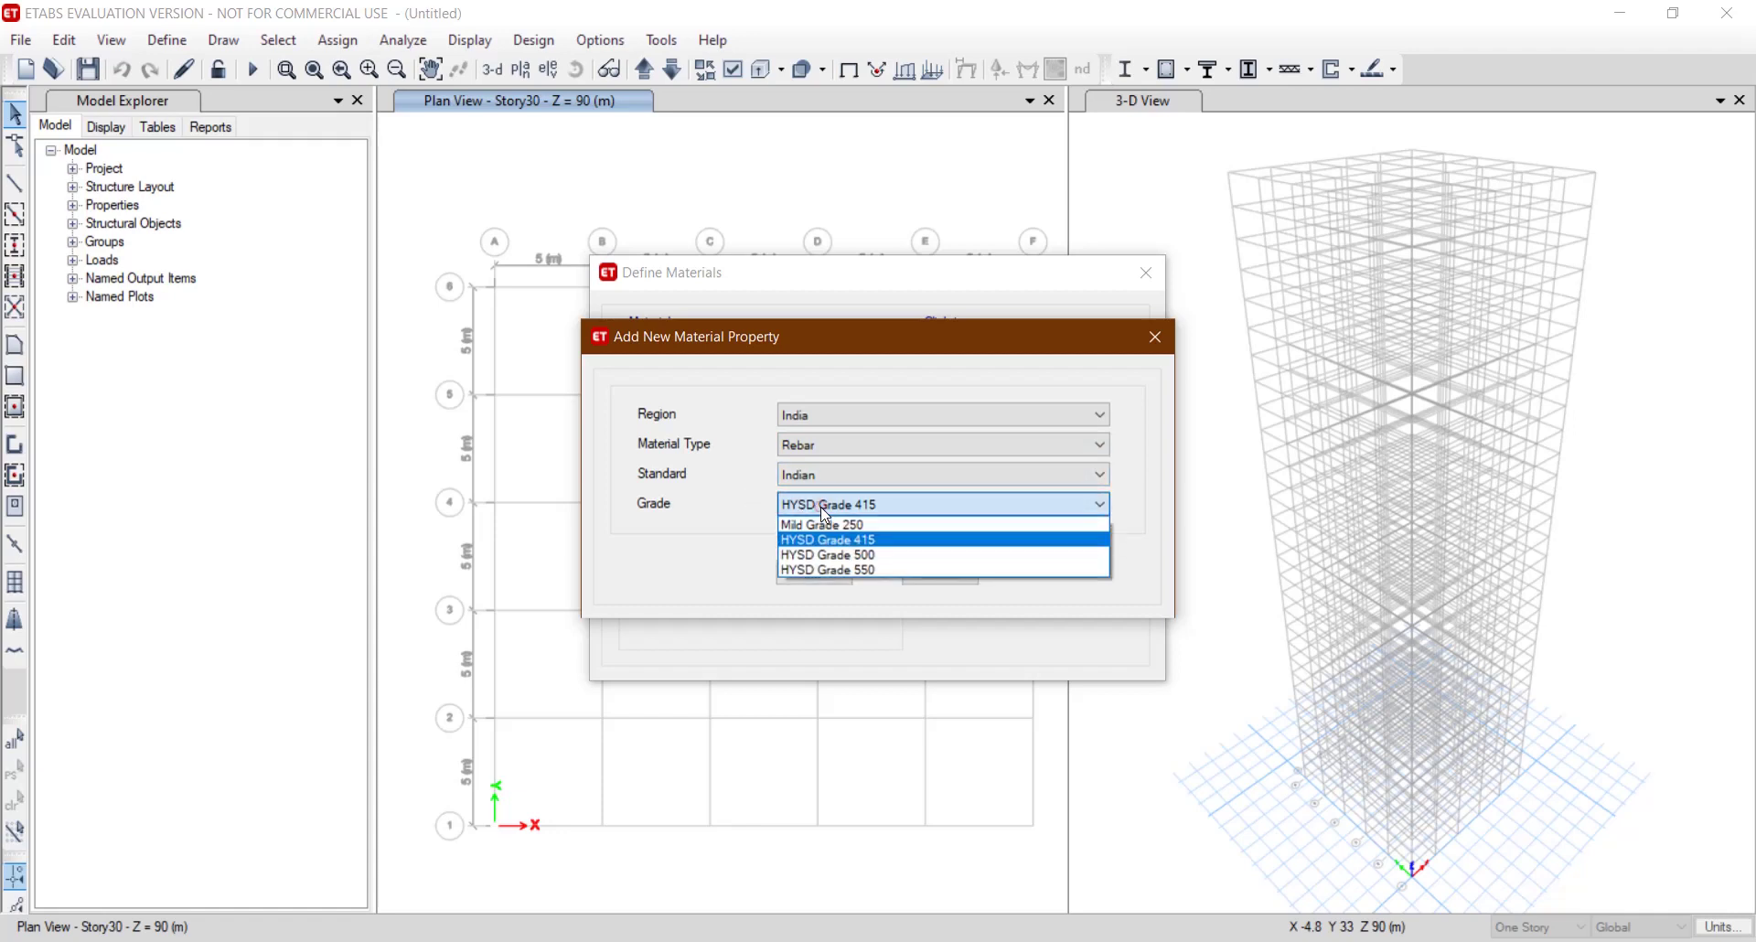
{"action": "left_click", "coordinate": [842, 556]}
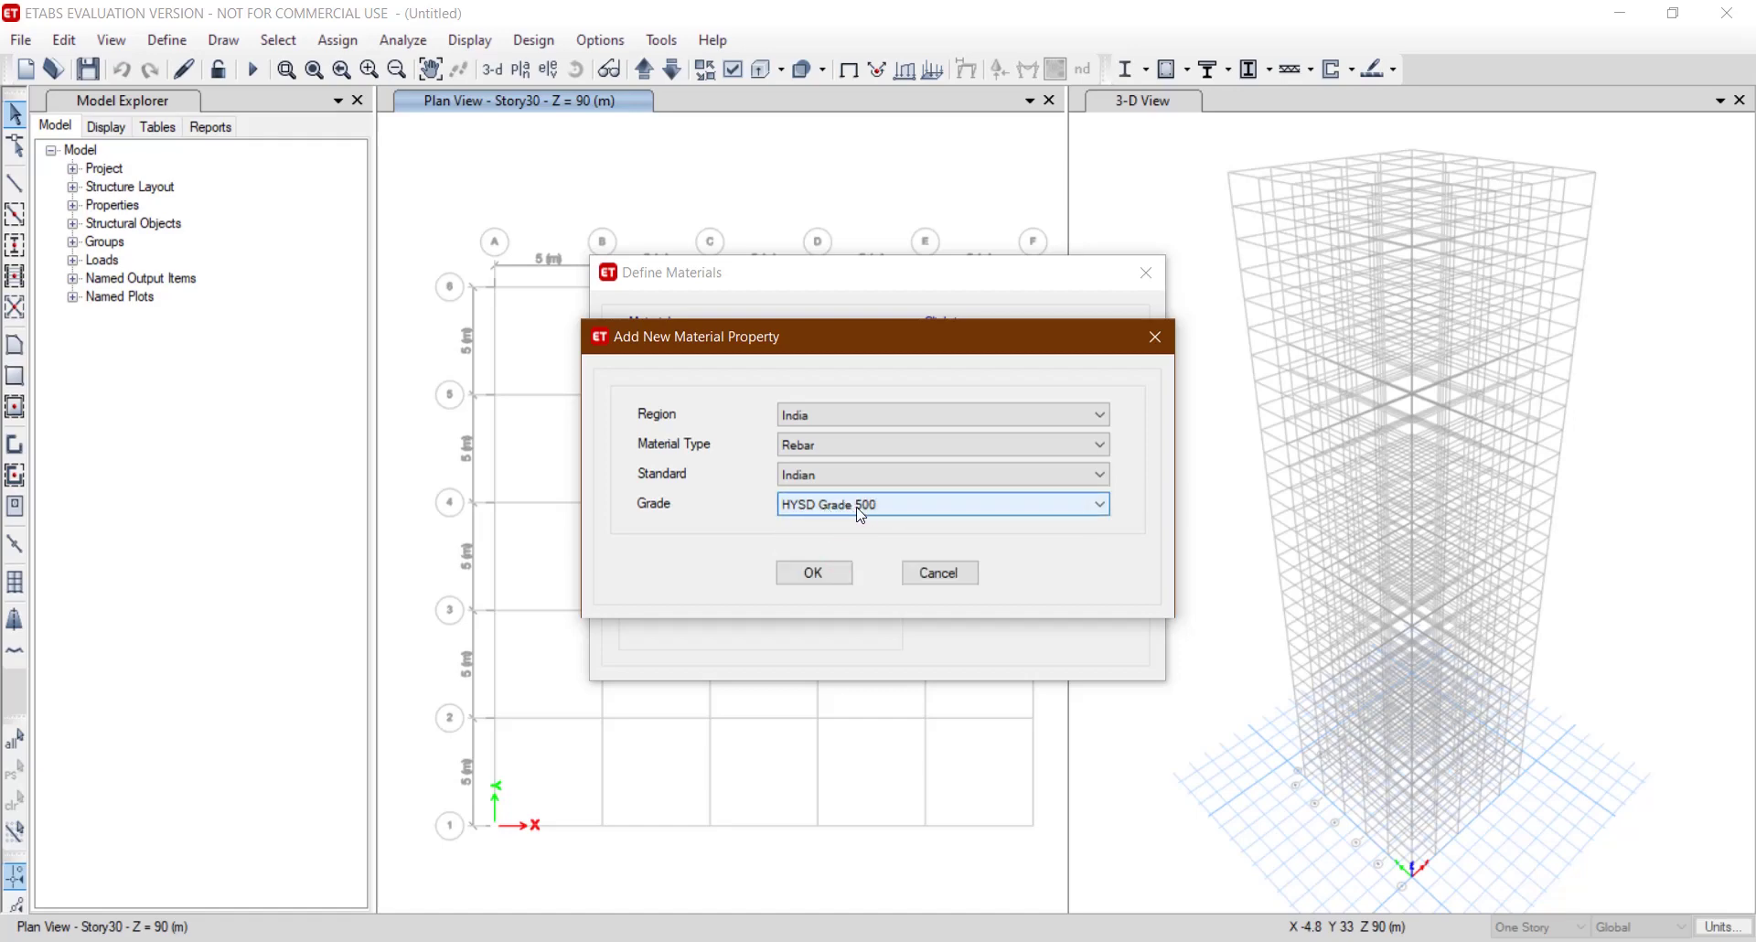
{"action": "left_click", "coordinate": [843, 576]}
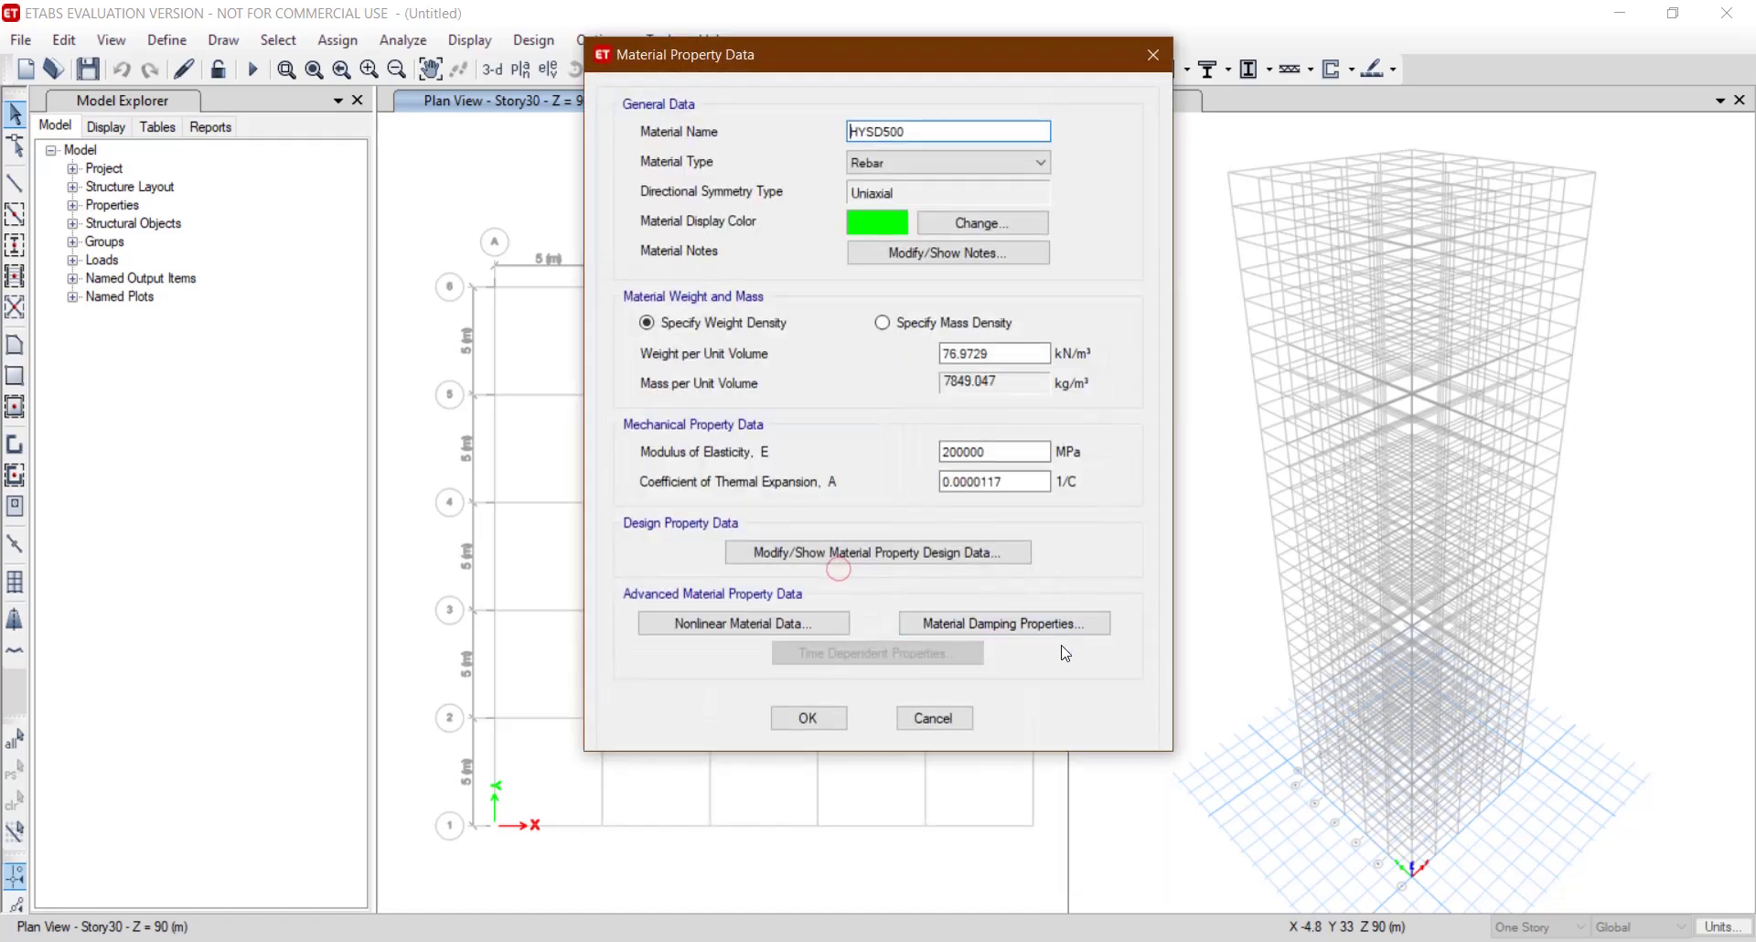
{"action": "left_click", "coordinate": [806, 723]}
Check the project-Model.jpg drawing in Photos, add an Indian HYSD Grade 415 rebar material in ETABS, and accept the material definitions.
{"action": "left_click", "coordinate": [1221, 941]}
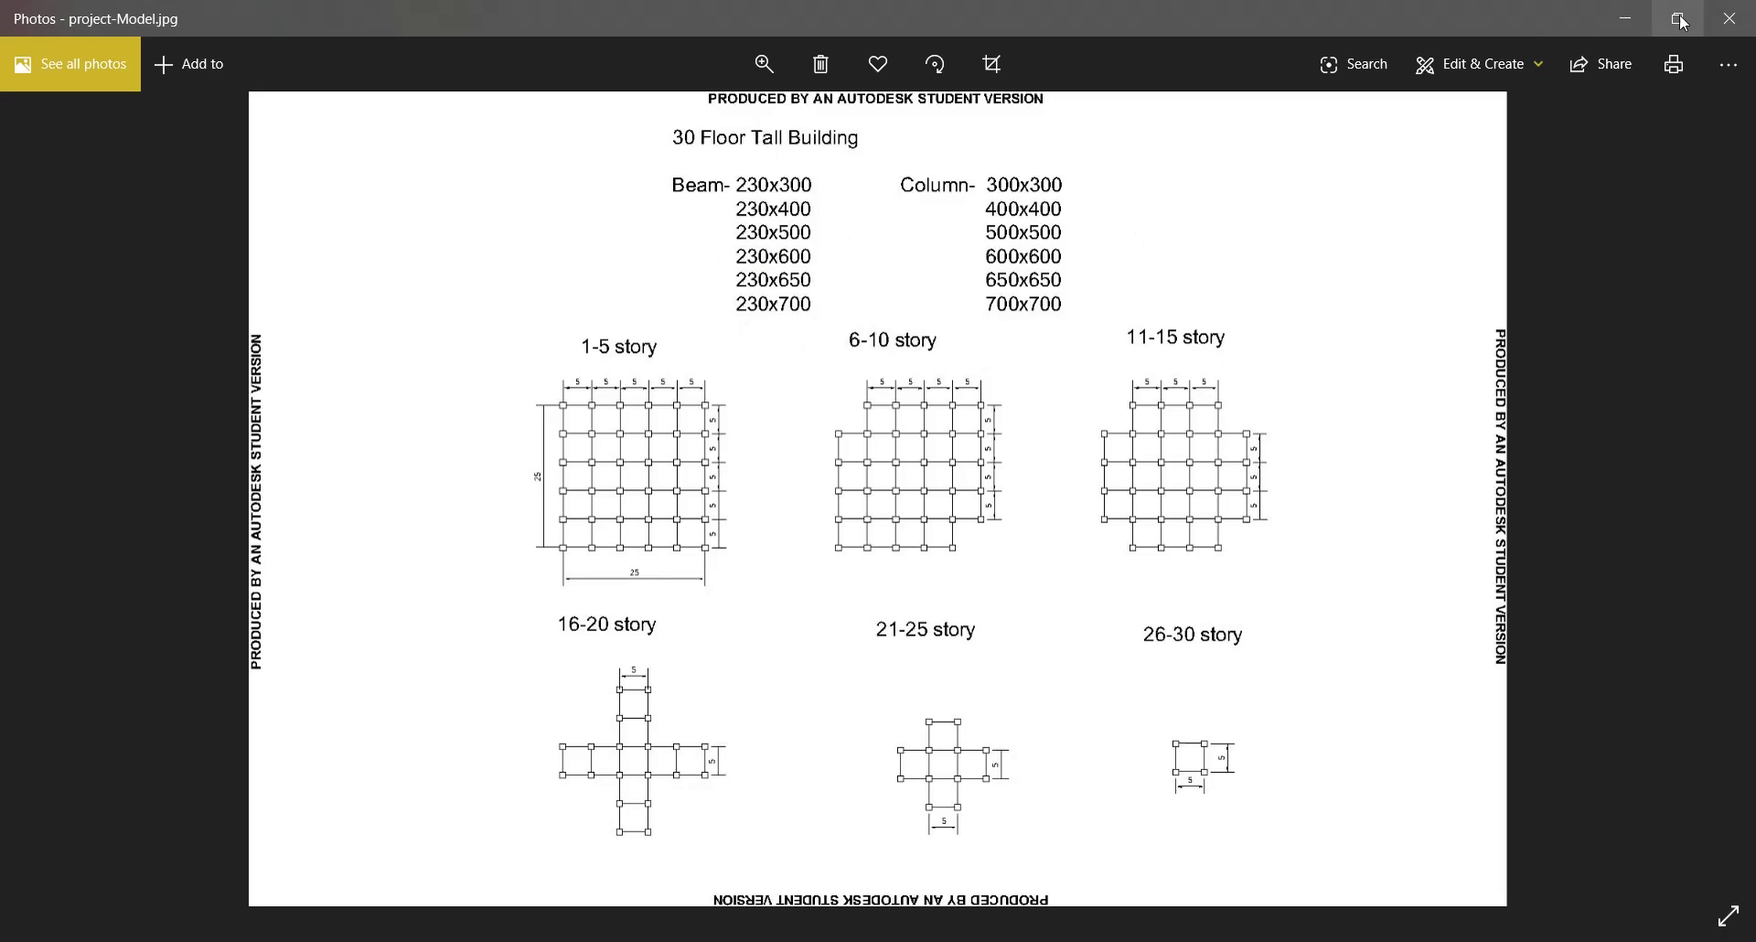
{"action": "left_click", "coordinate": [1625, 18]}
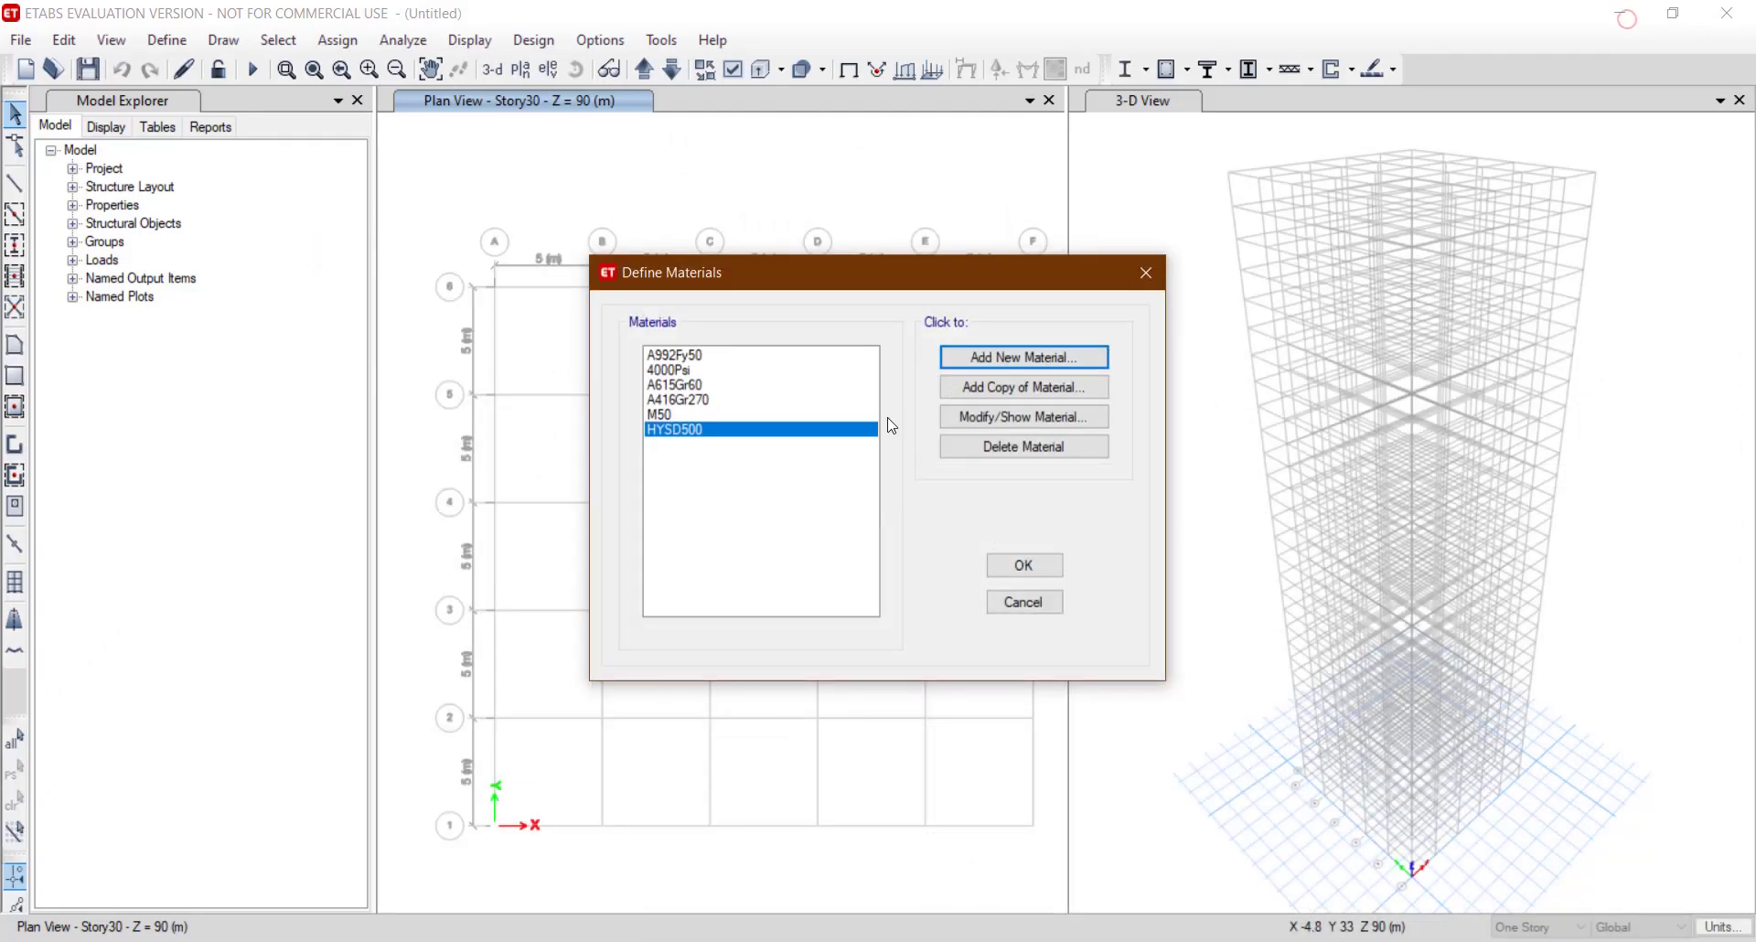
{"action": "left_click", "coordinate": [991, 360]}
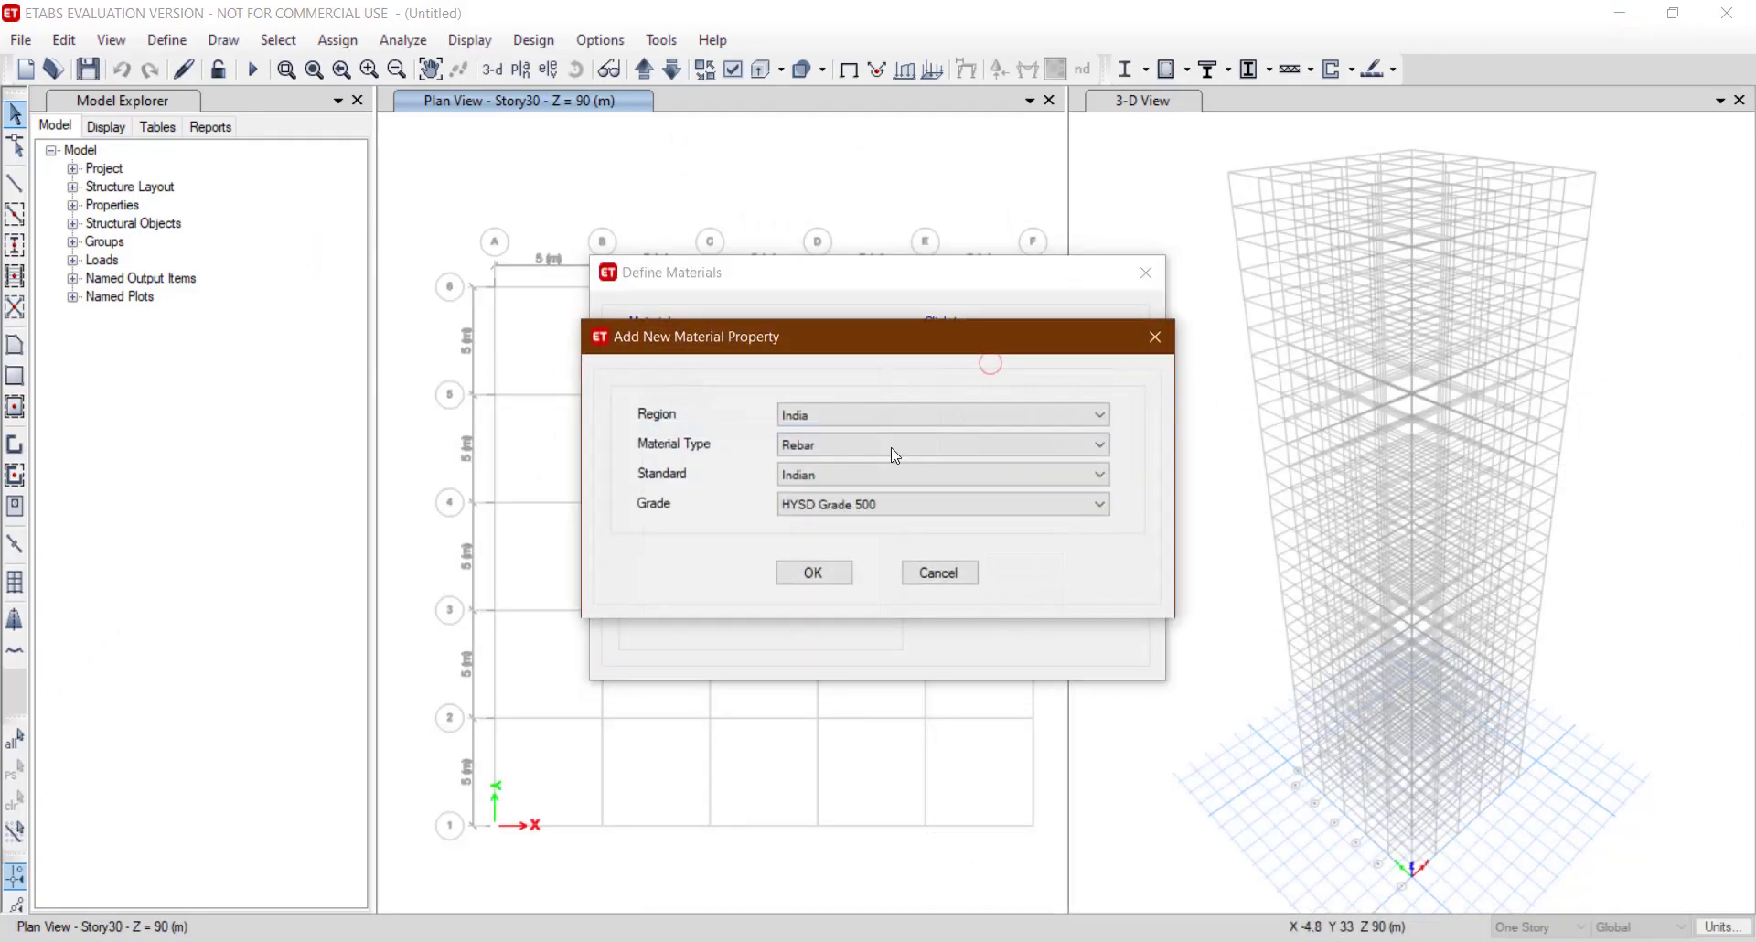
{"action": "left_click", "coordinate": [915, 504]}
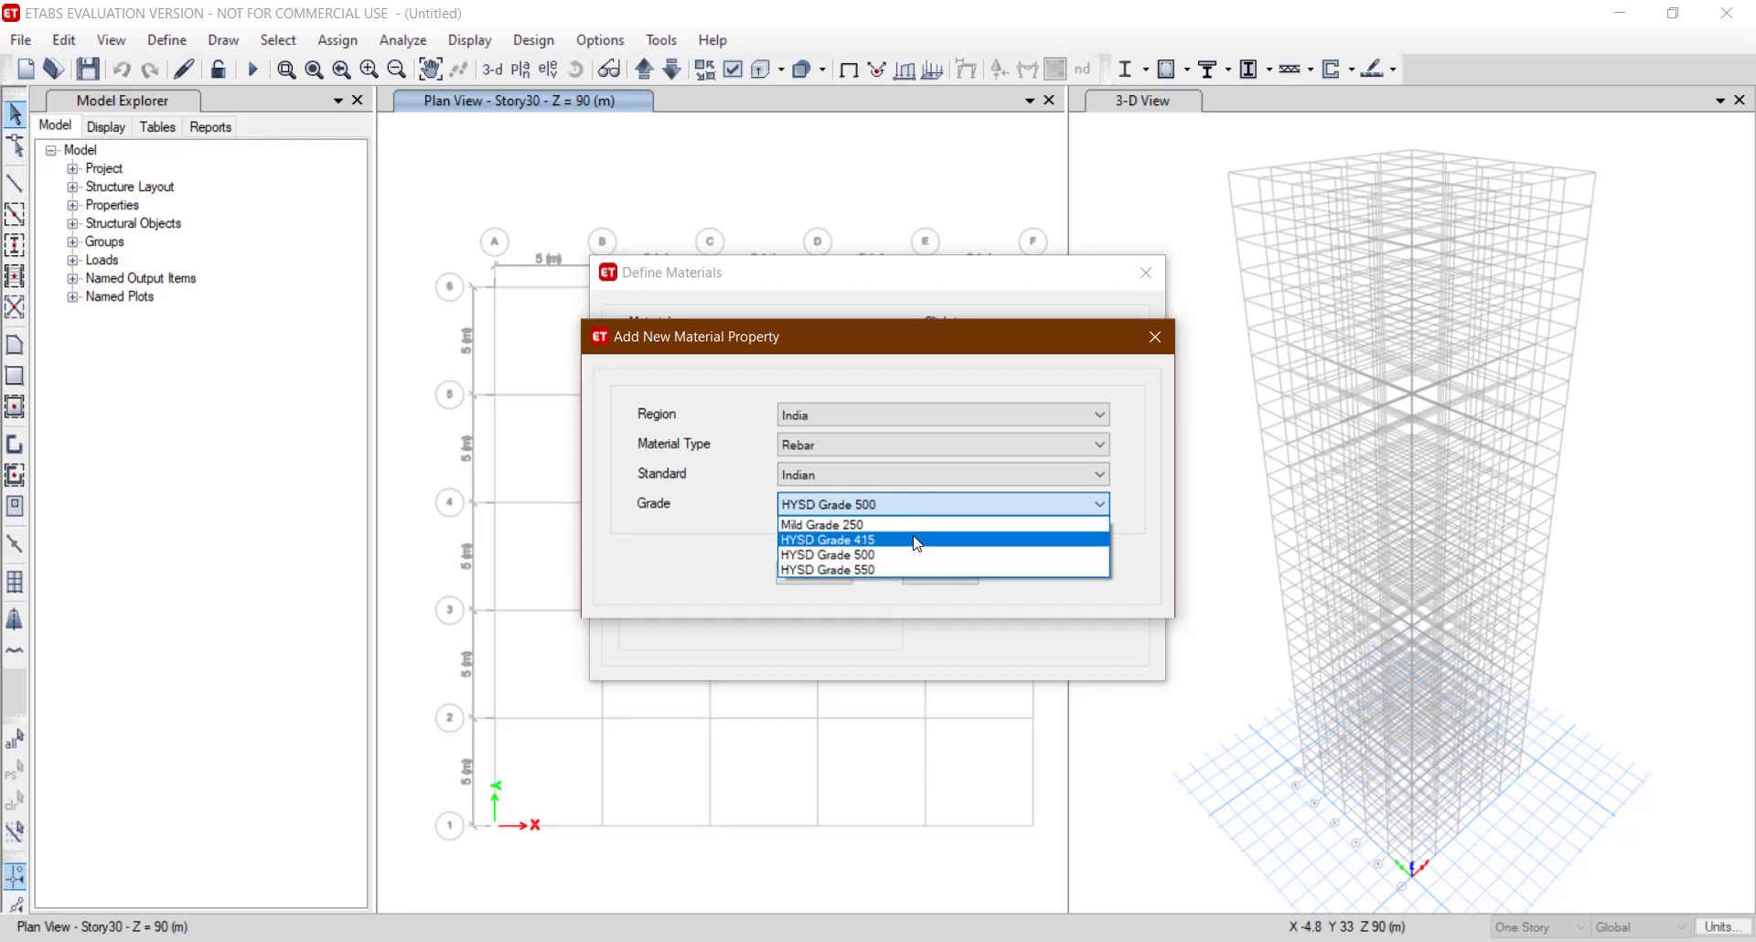
{"action": "left_click", "coordinate": [915, 540]}
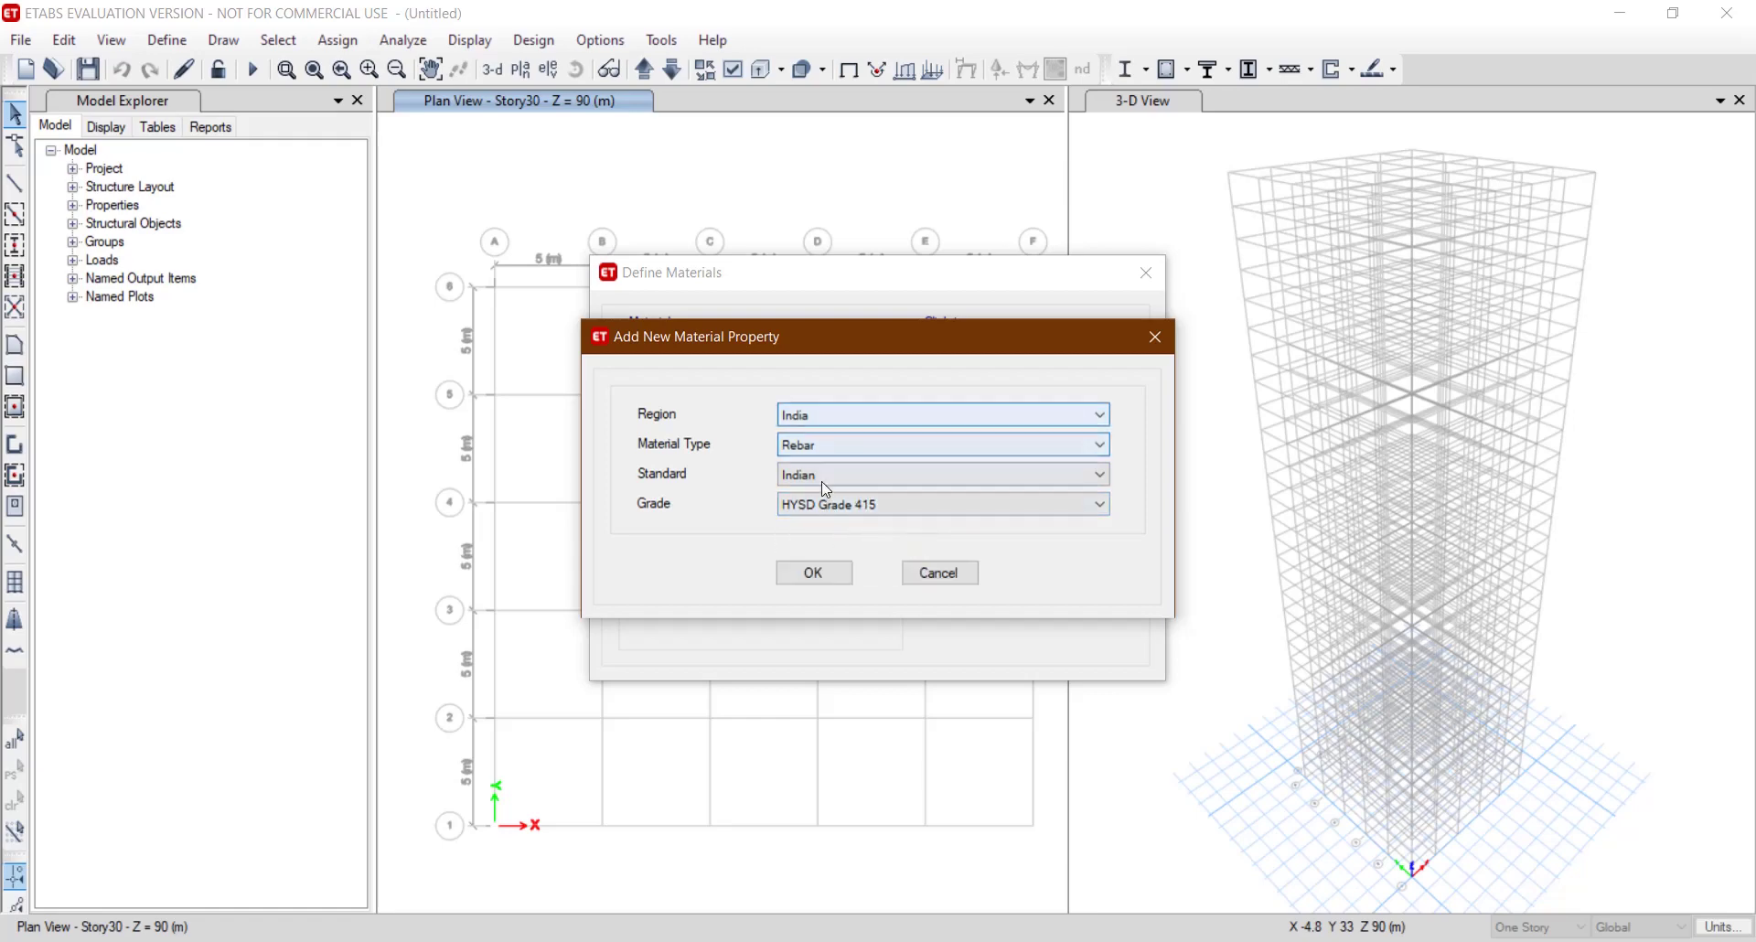
{"action": "left_click", "coordinate": [836, 574]}
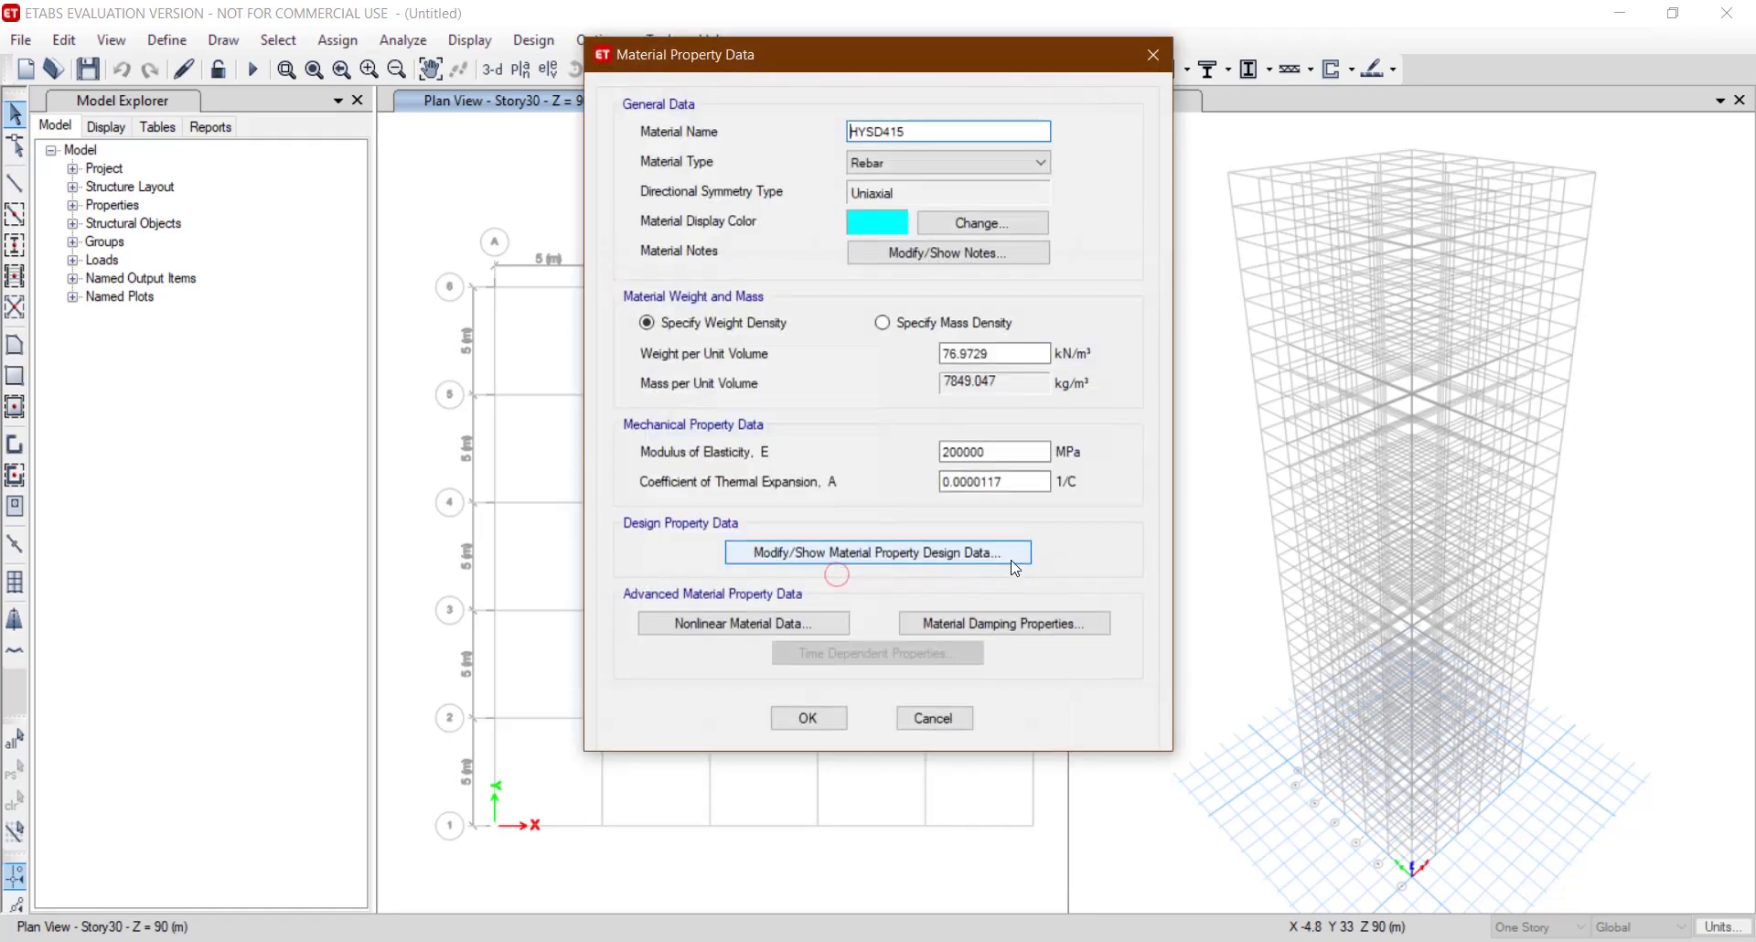
{"action": "left_click", "coordinate": [827, 718]}
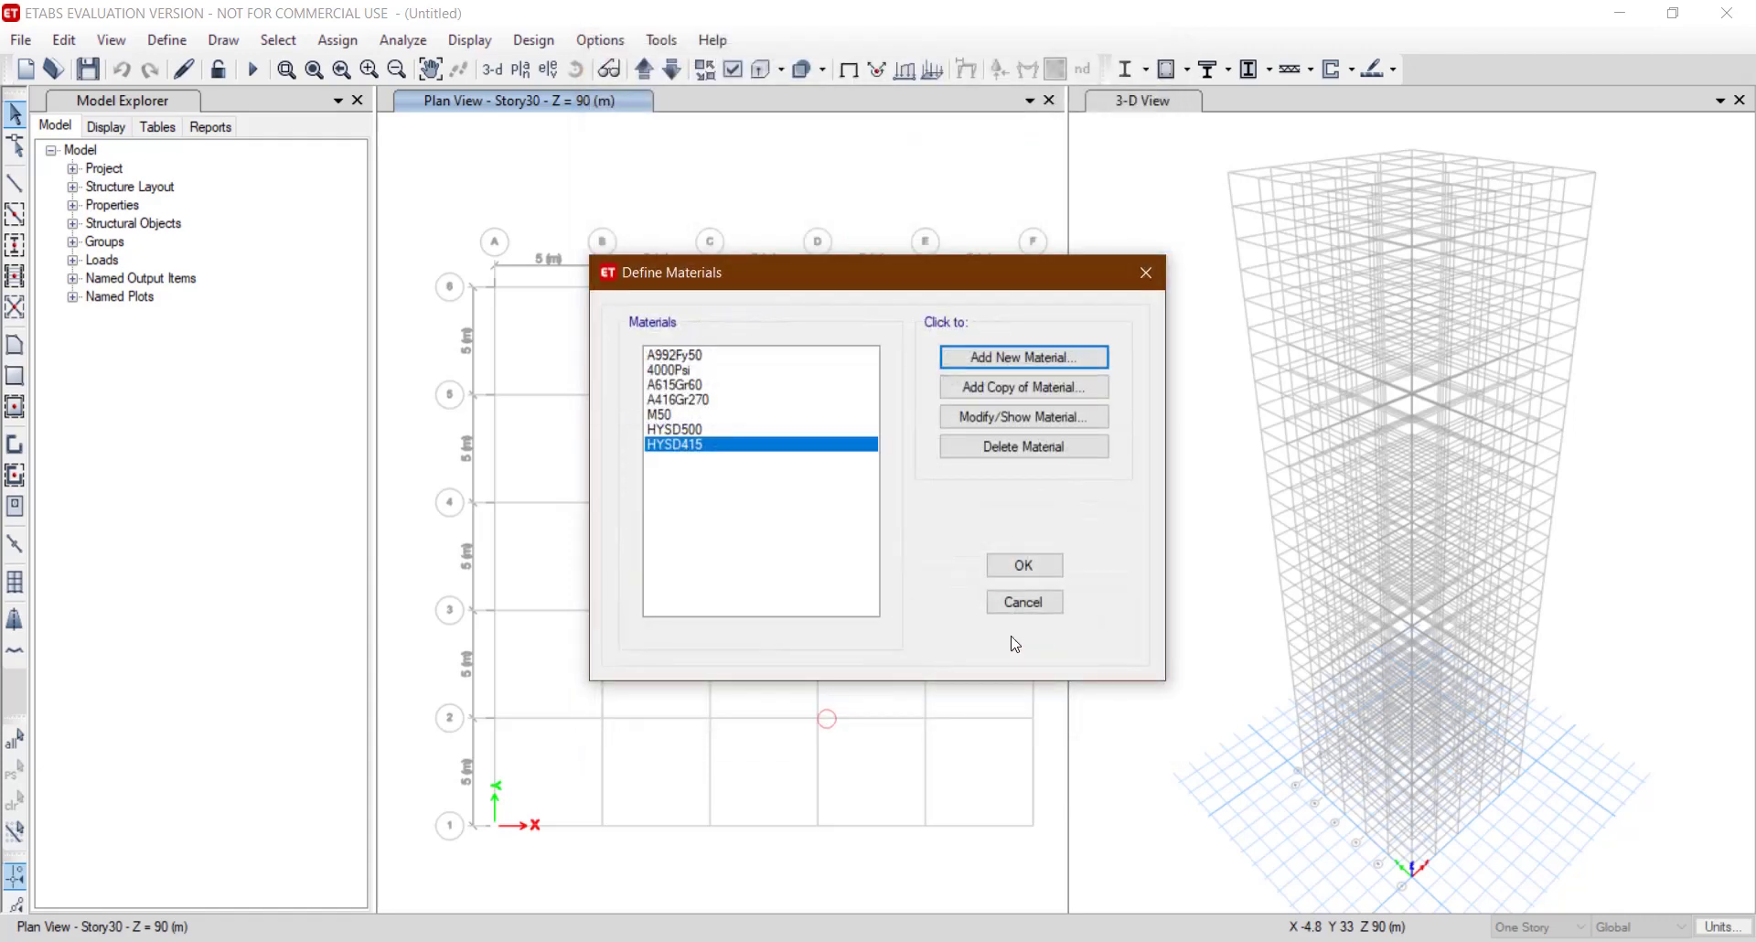
{"action": "left_click", "coordinate": [1020, 564]}
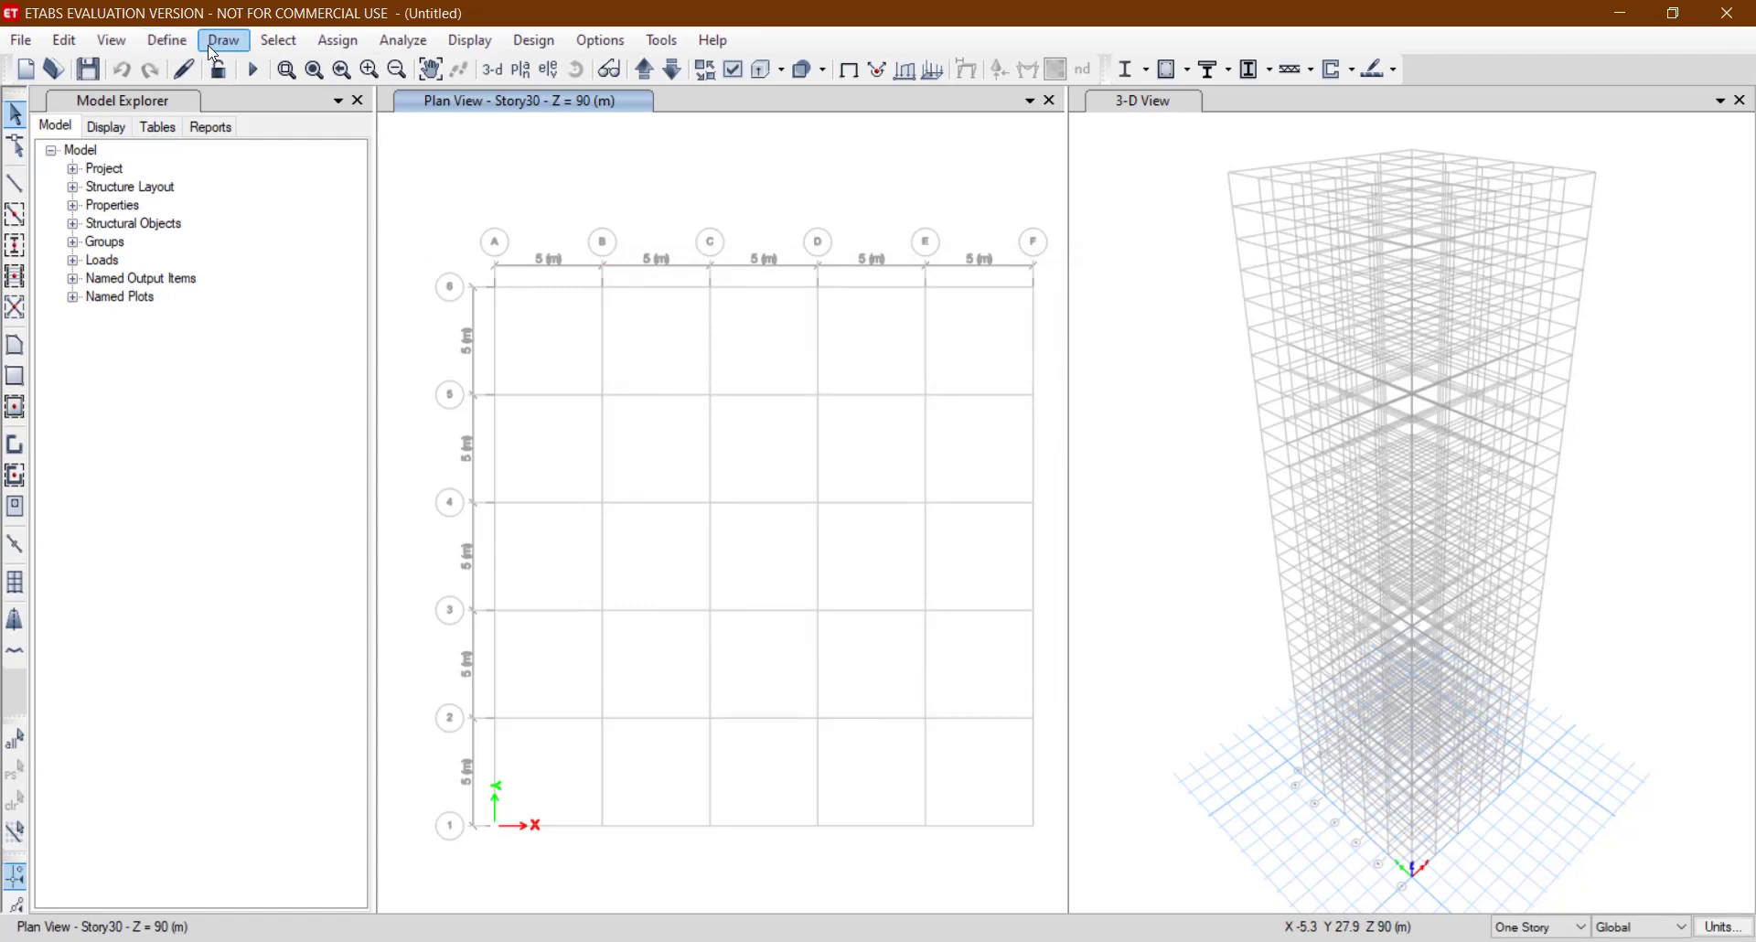
Create a new concrete rectangular frame section and look up the beam sizes in the project-Model.jpg drawing in Photos.
{"action": "left_click", "coordinate": [183, 46]}
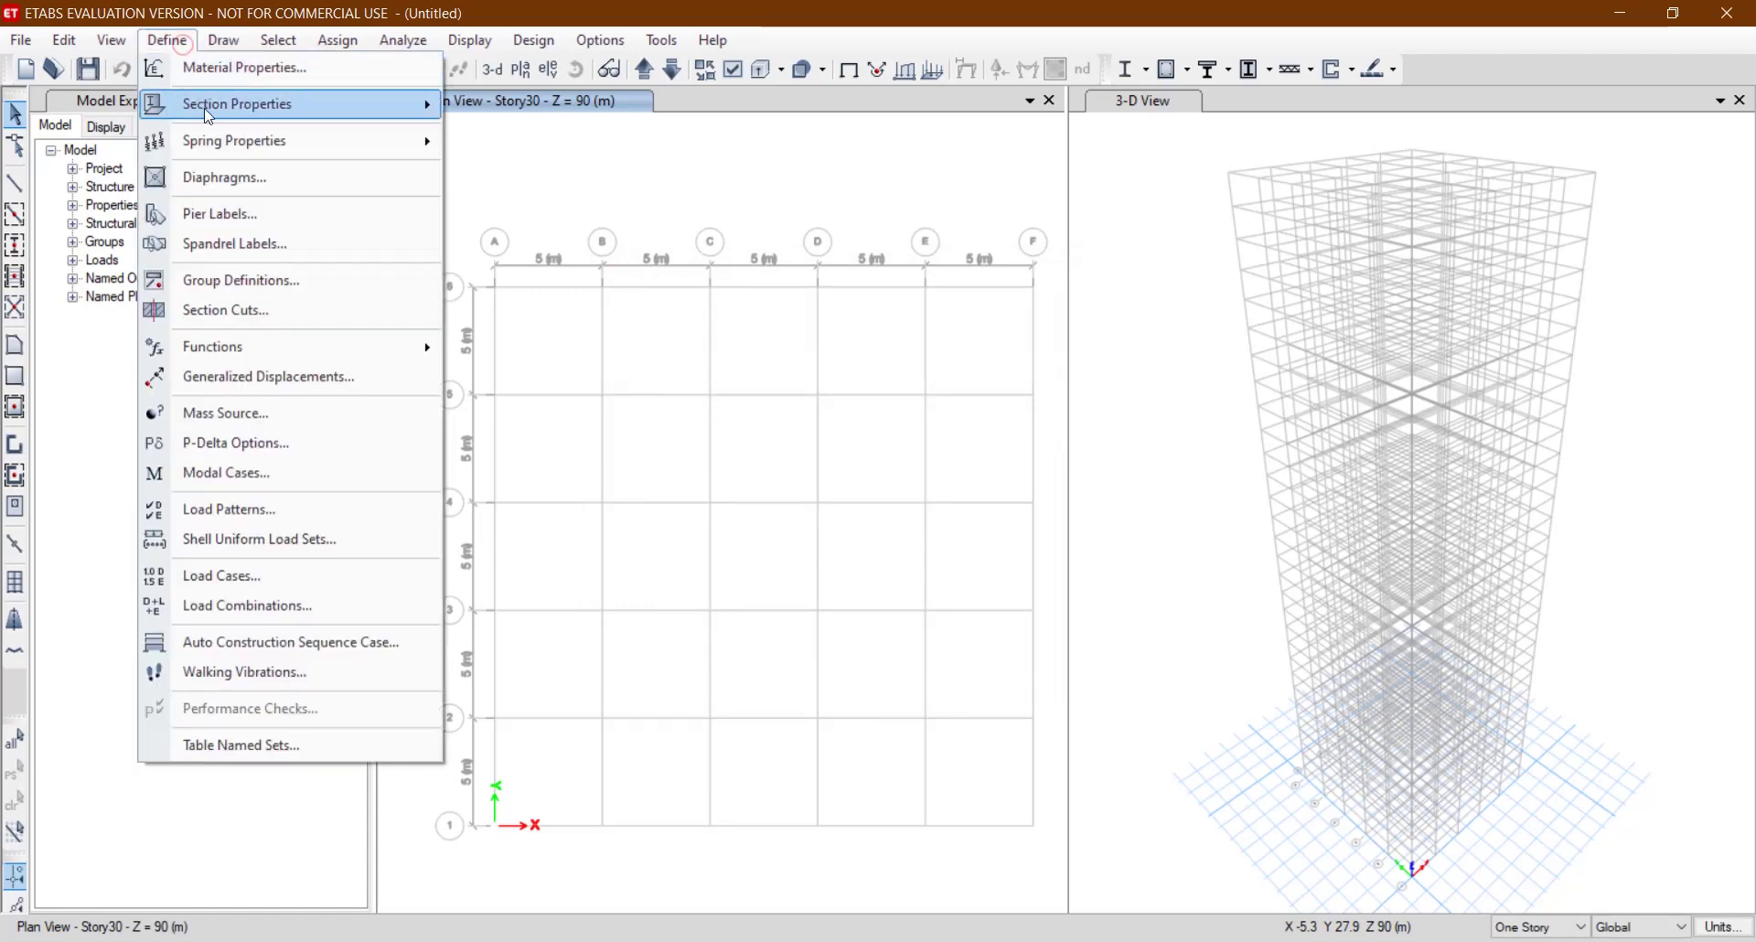
{"action": "mouse_move", "coordinate": [216, 108]}
{"action": "left_click", "coordinate": [512, 109]}
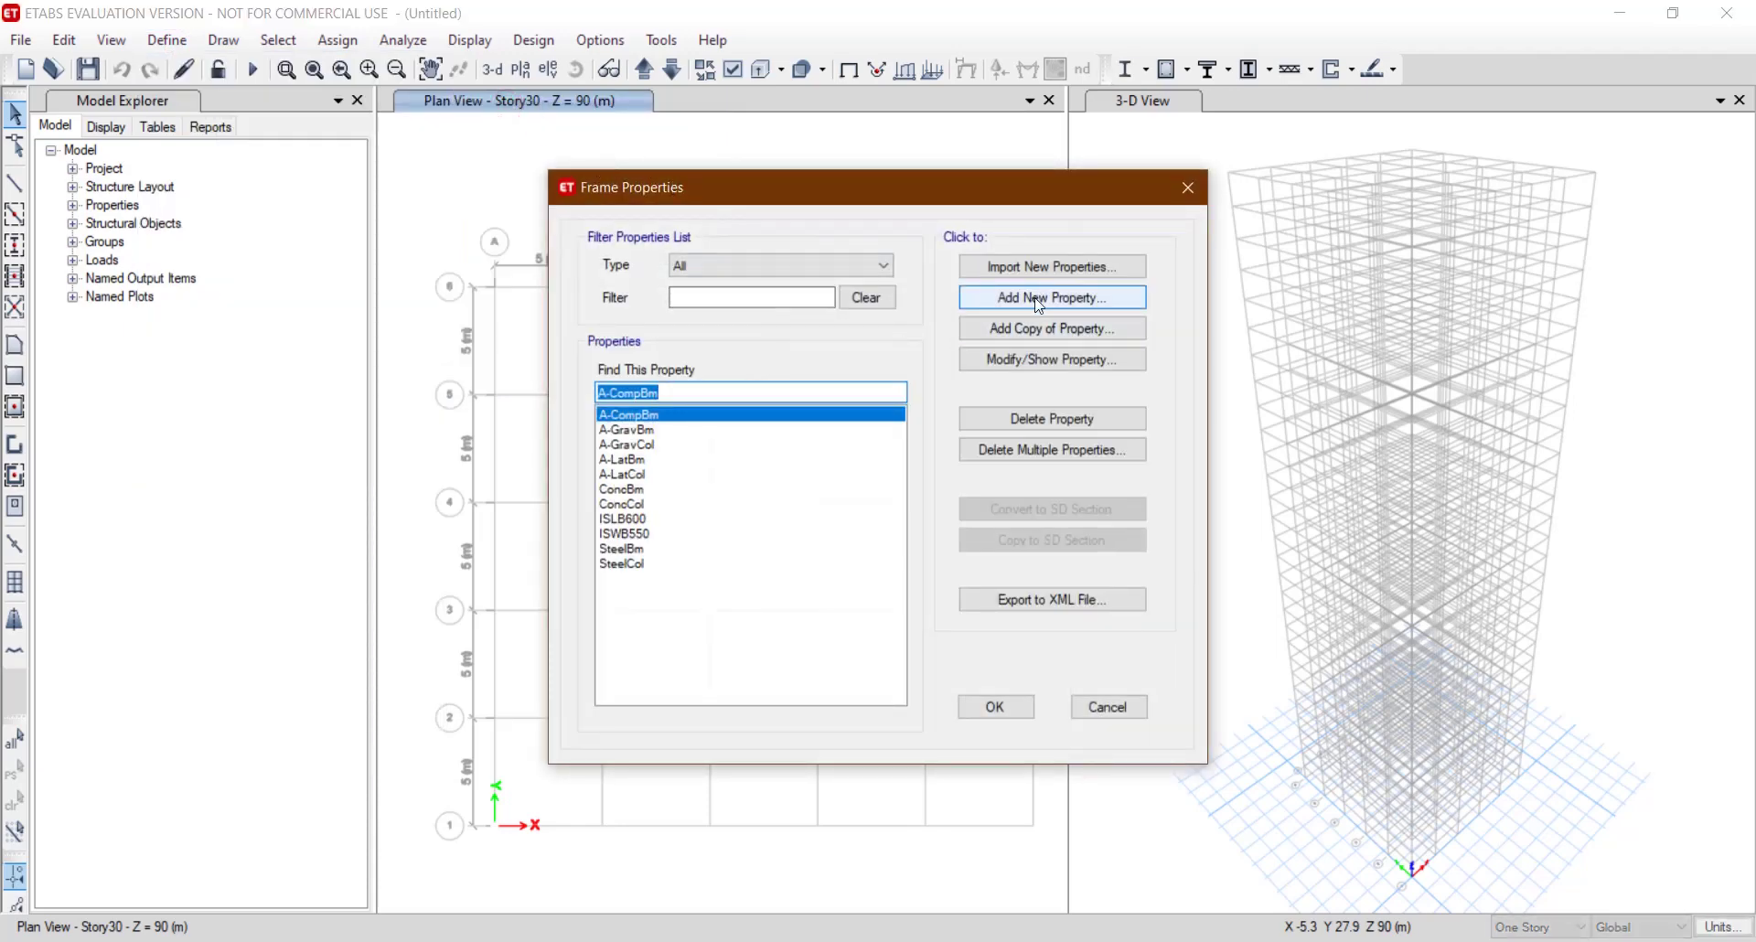
{"action": "left_click", "coordinate": [1038, 300]}
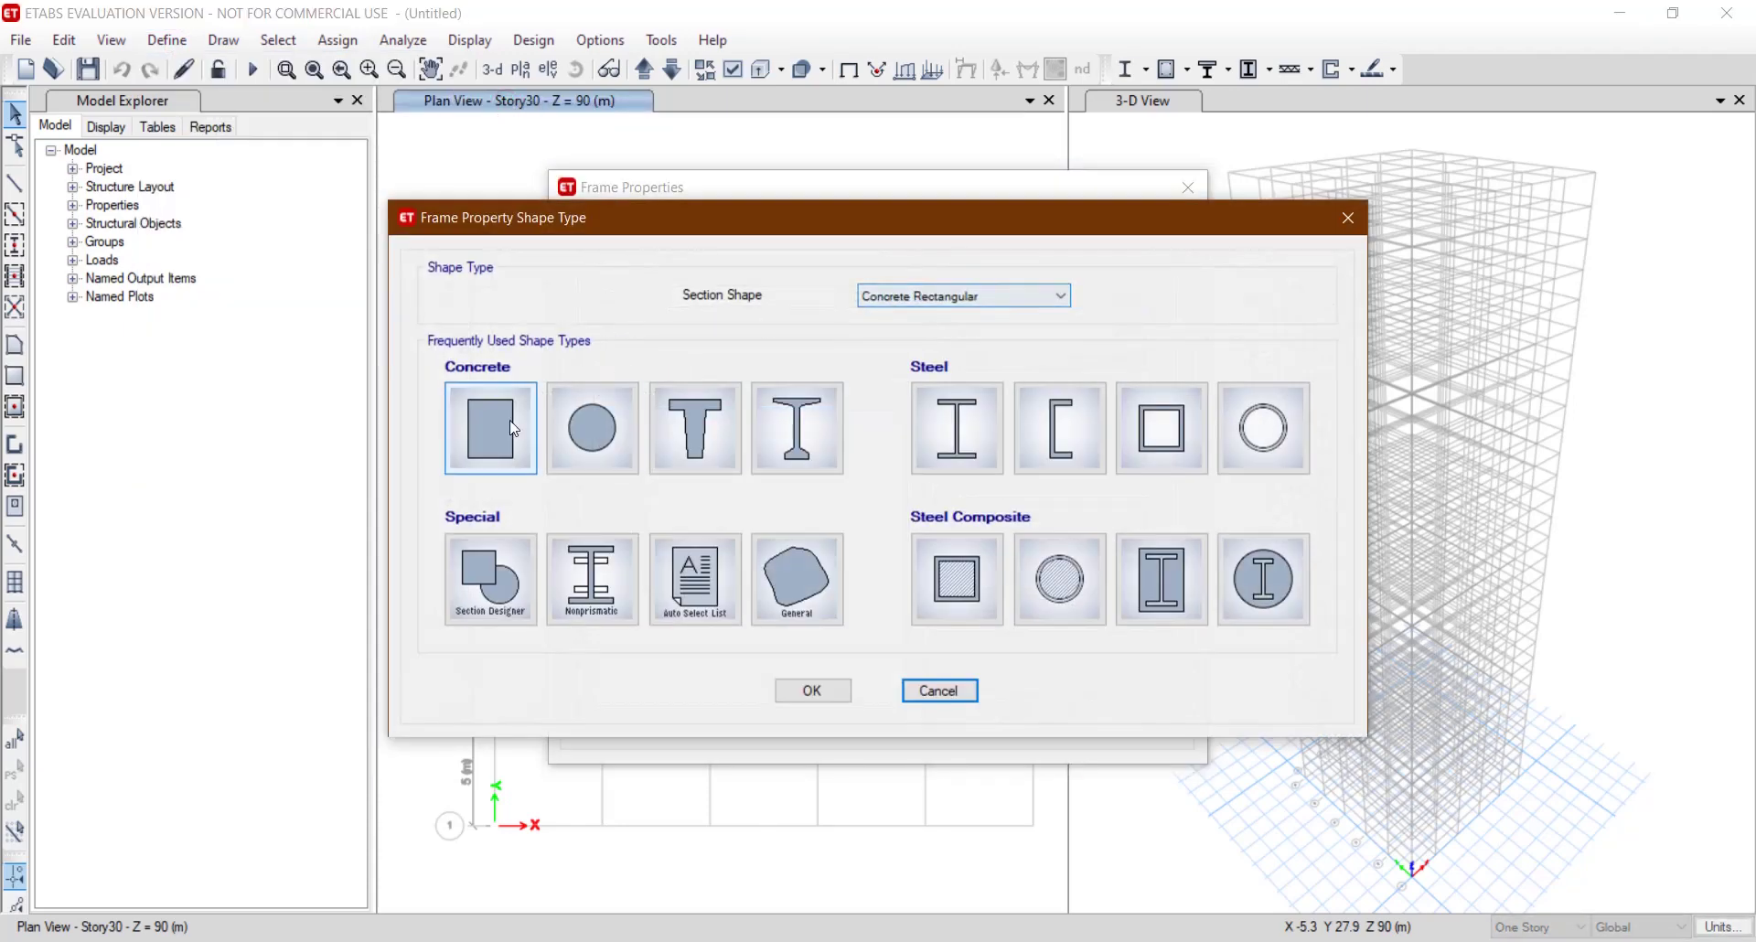
{"action": "left_click", "coordinate": [502, 431]}
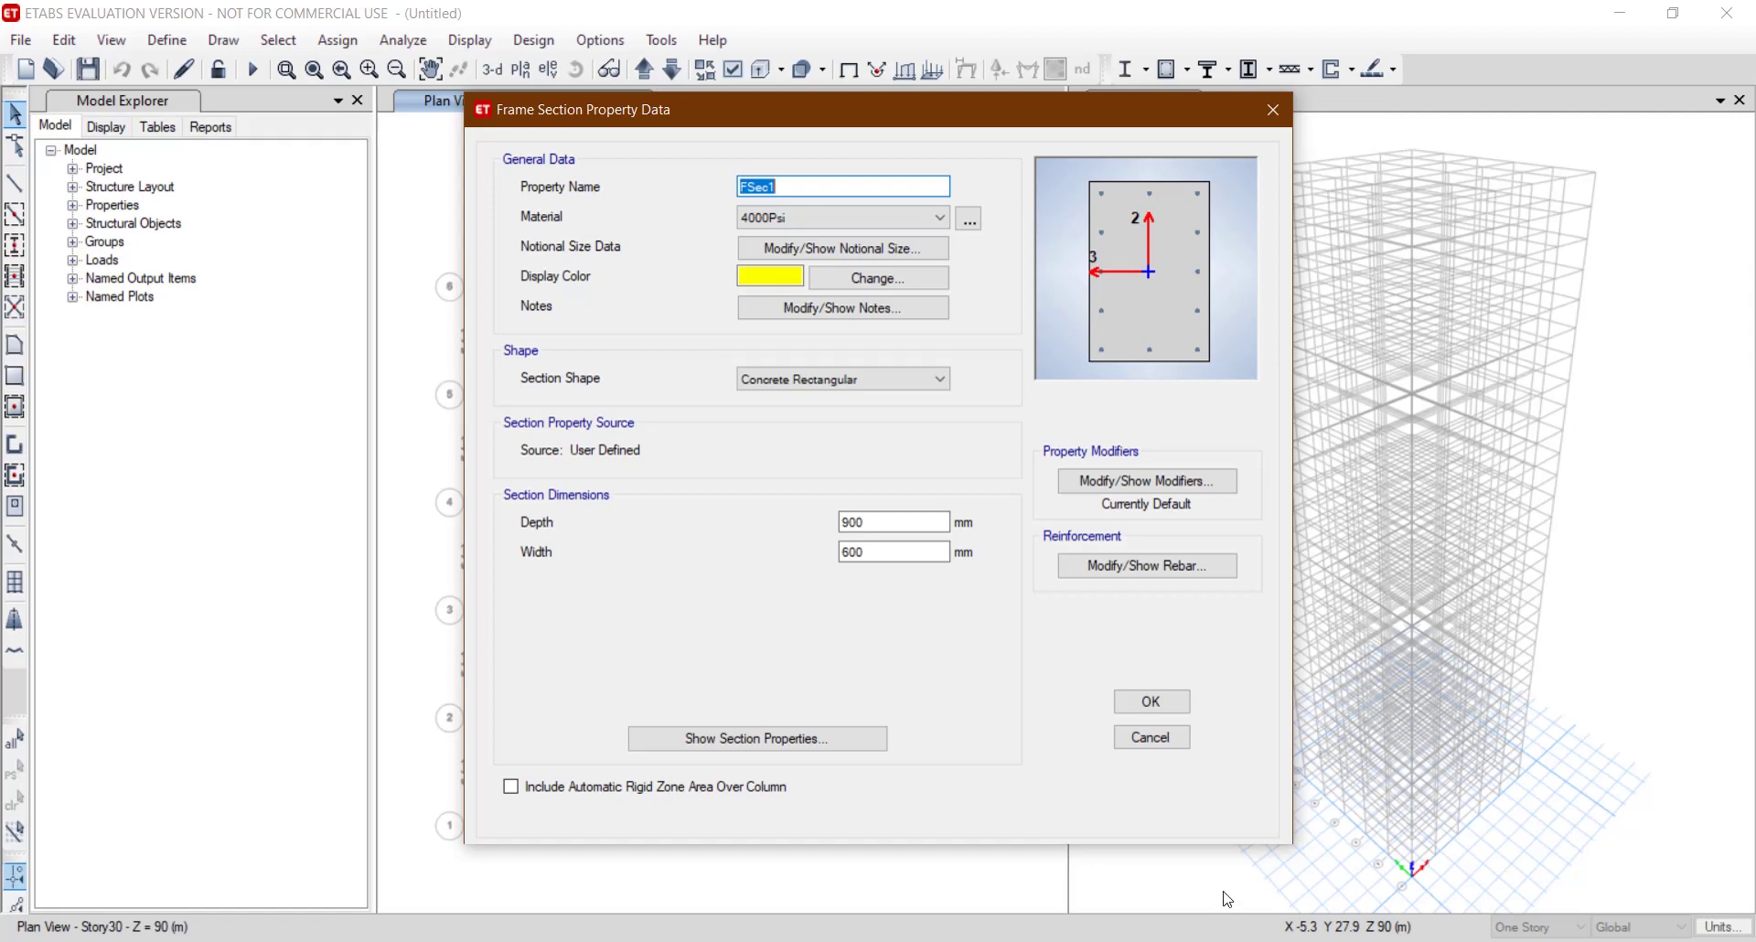
{"action": "key", "text": "alt+Tab"}
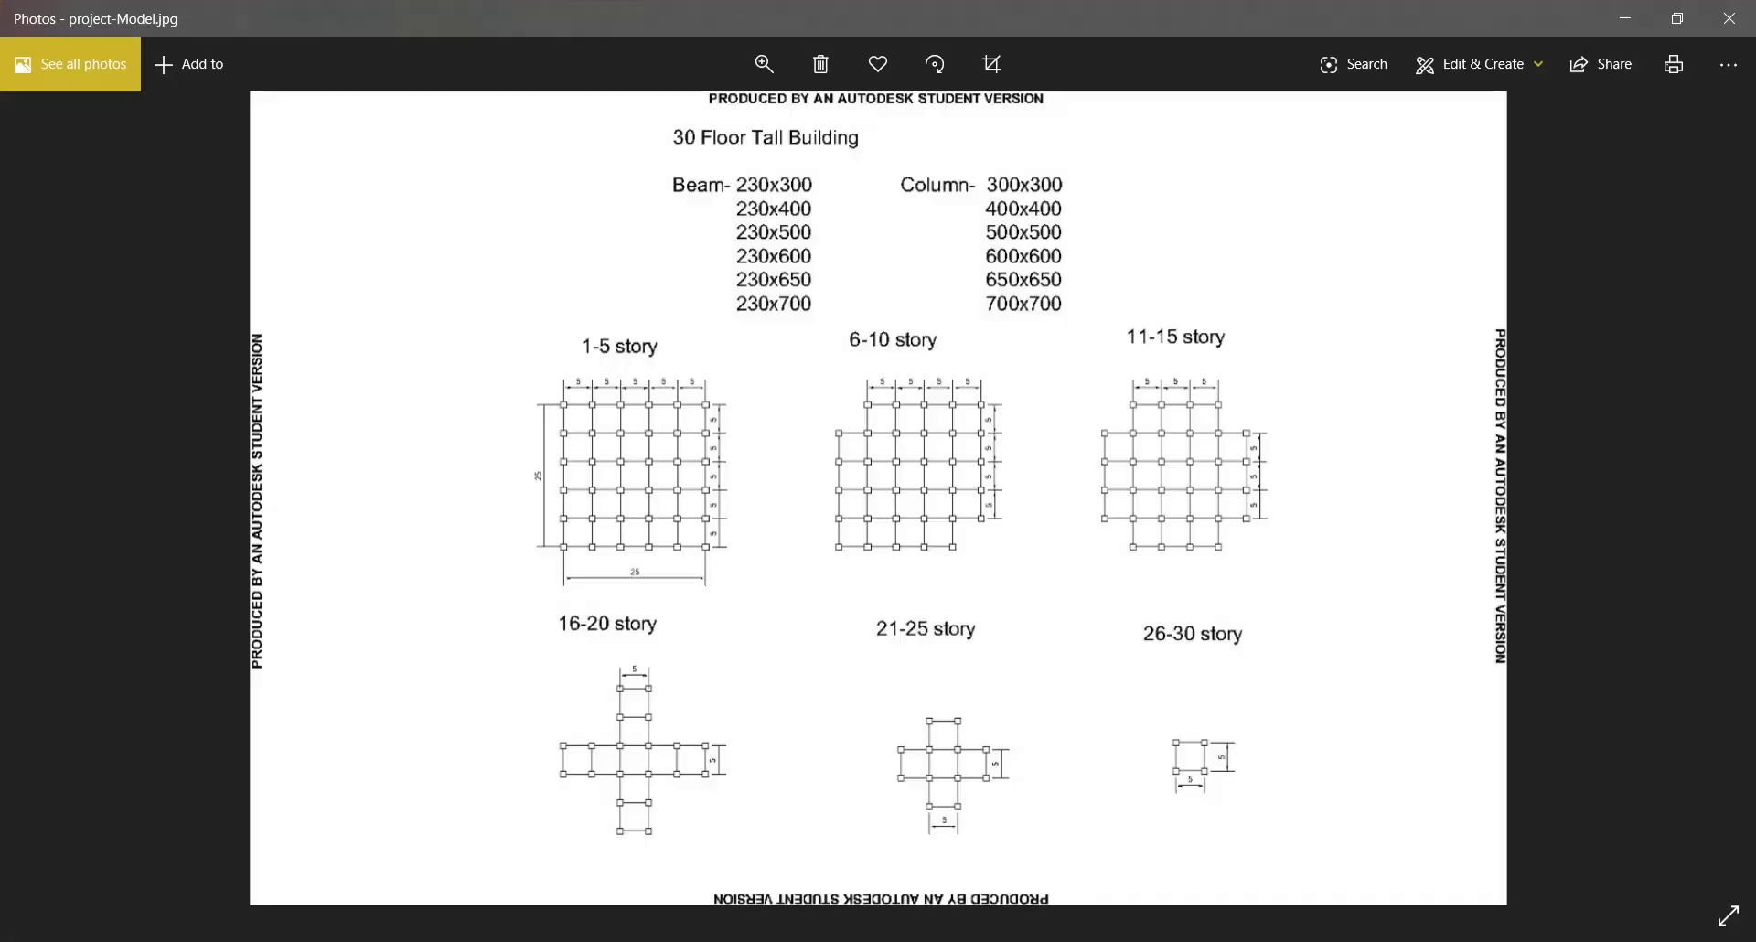
{"action": "key", "text": "alt+Tab"}
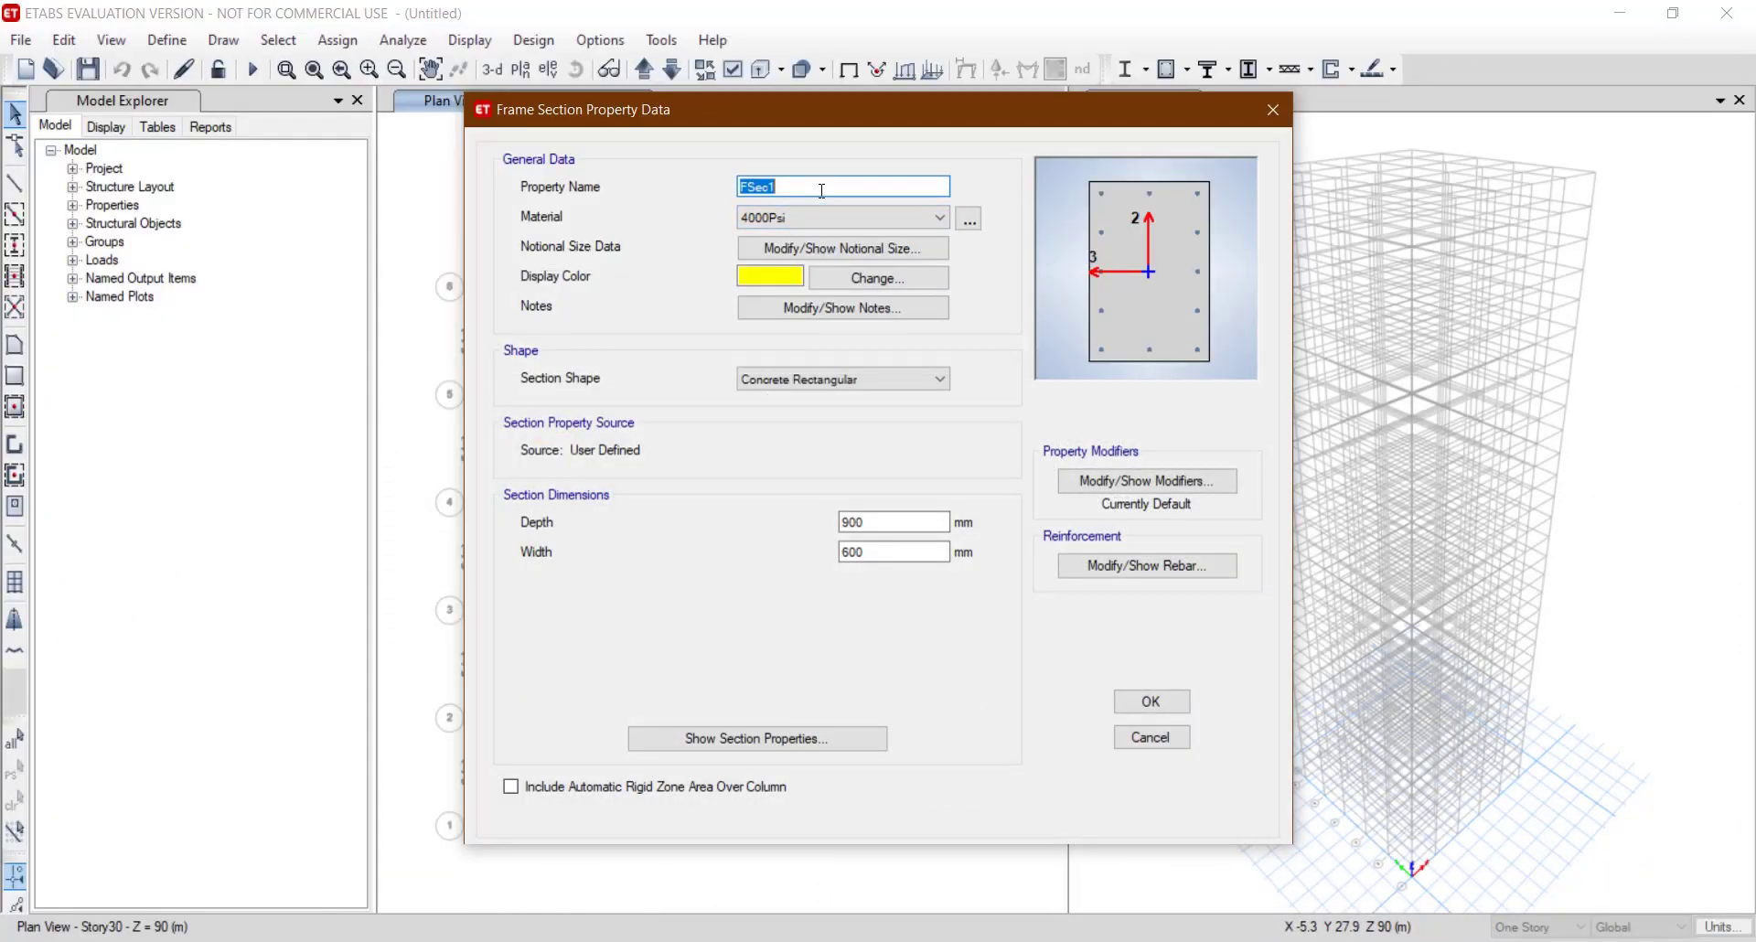
Define the section as B 230x300 in M50 material with a depth of 300 mm and a width of 230 mm.
{"action": "type", "text": "B 230x300"}
{"action": "left_click", "coordinate": [904, 220]}
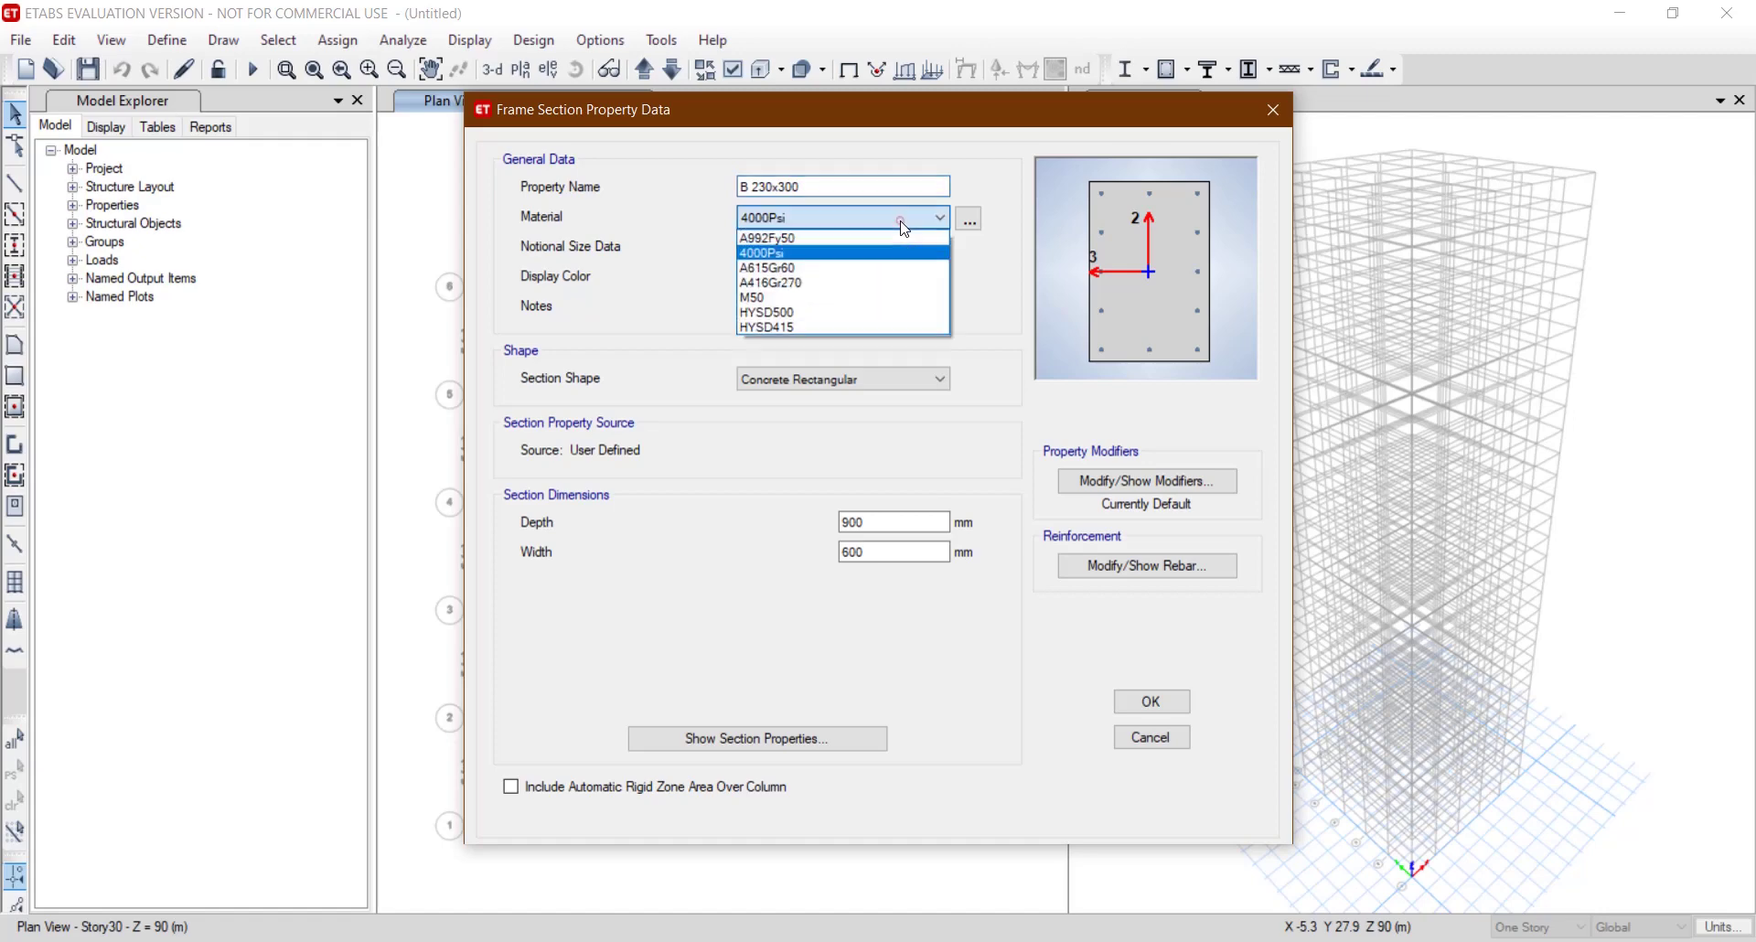
{"action": "left_click", "coordinate": [892, 298]}
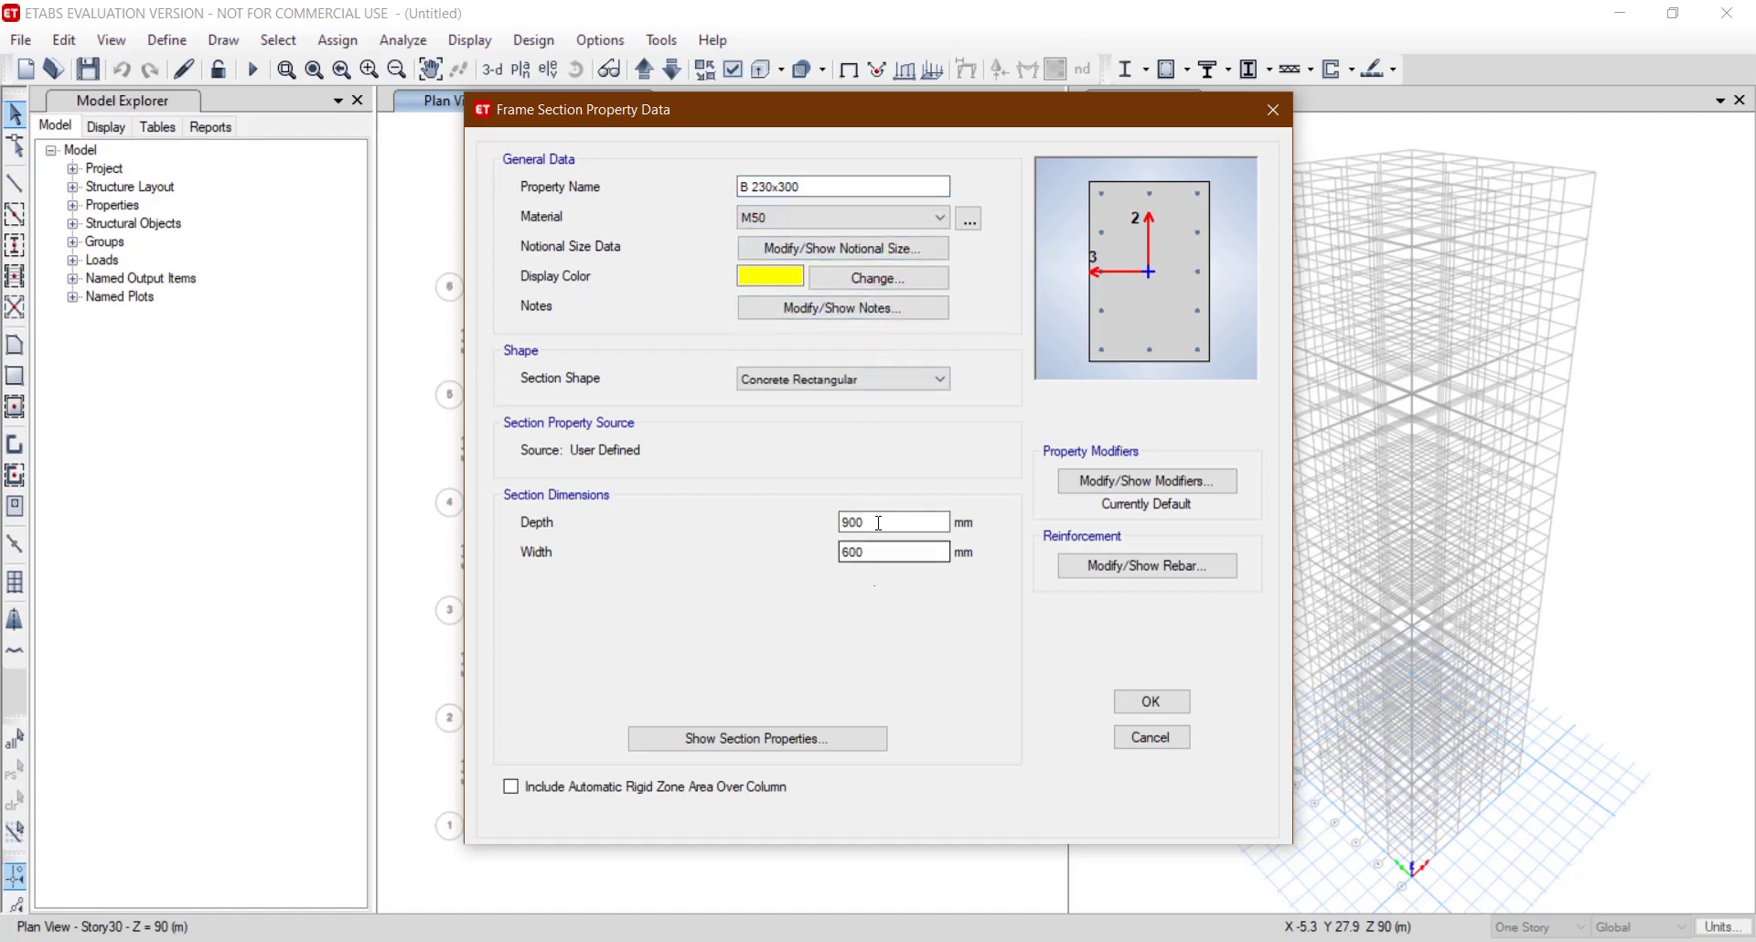
{"action": "left_click_drag", "start_coordinate": [876, 522], "coordinate": [795, 510]}
{"action": "type", "text": "3"}
{"action": "key", "text": "Tab"}
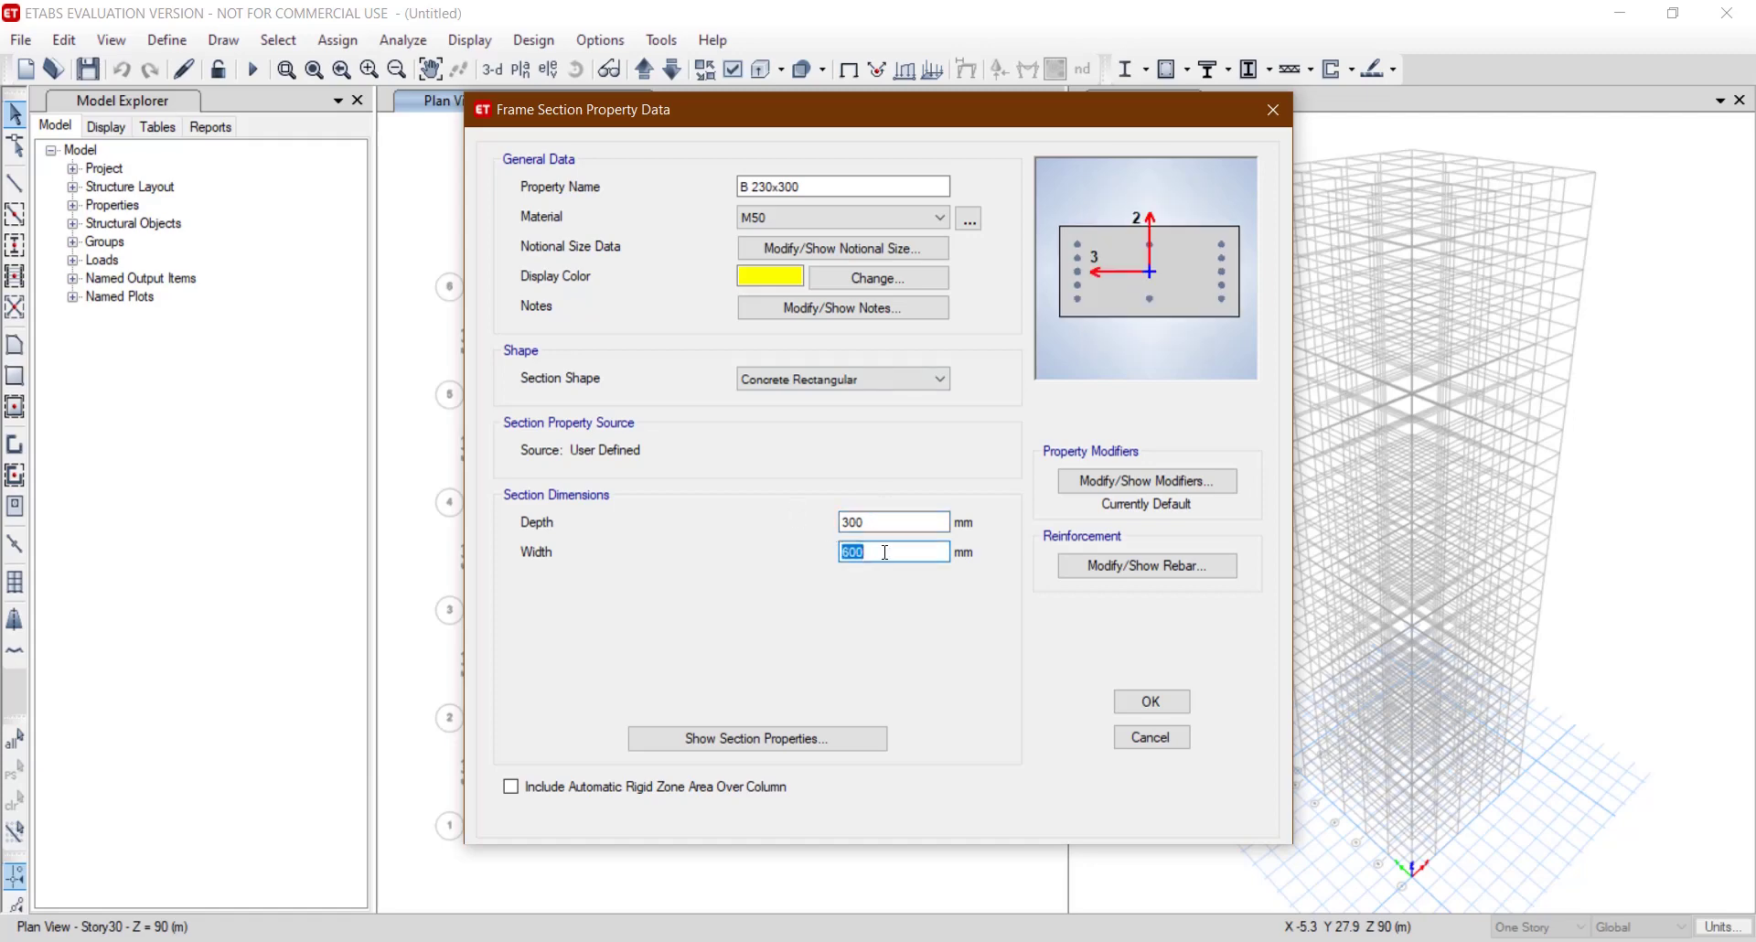
{"action": "type", "text": "230"}
Set the section's reinforcement to M3 beam design with HYSD500 longitudinal bars and HYSD415 confinement bars.
{"action": "left_click", "coordinate": [1170, 574]}
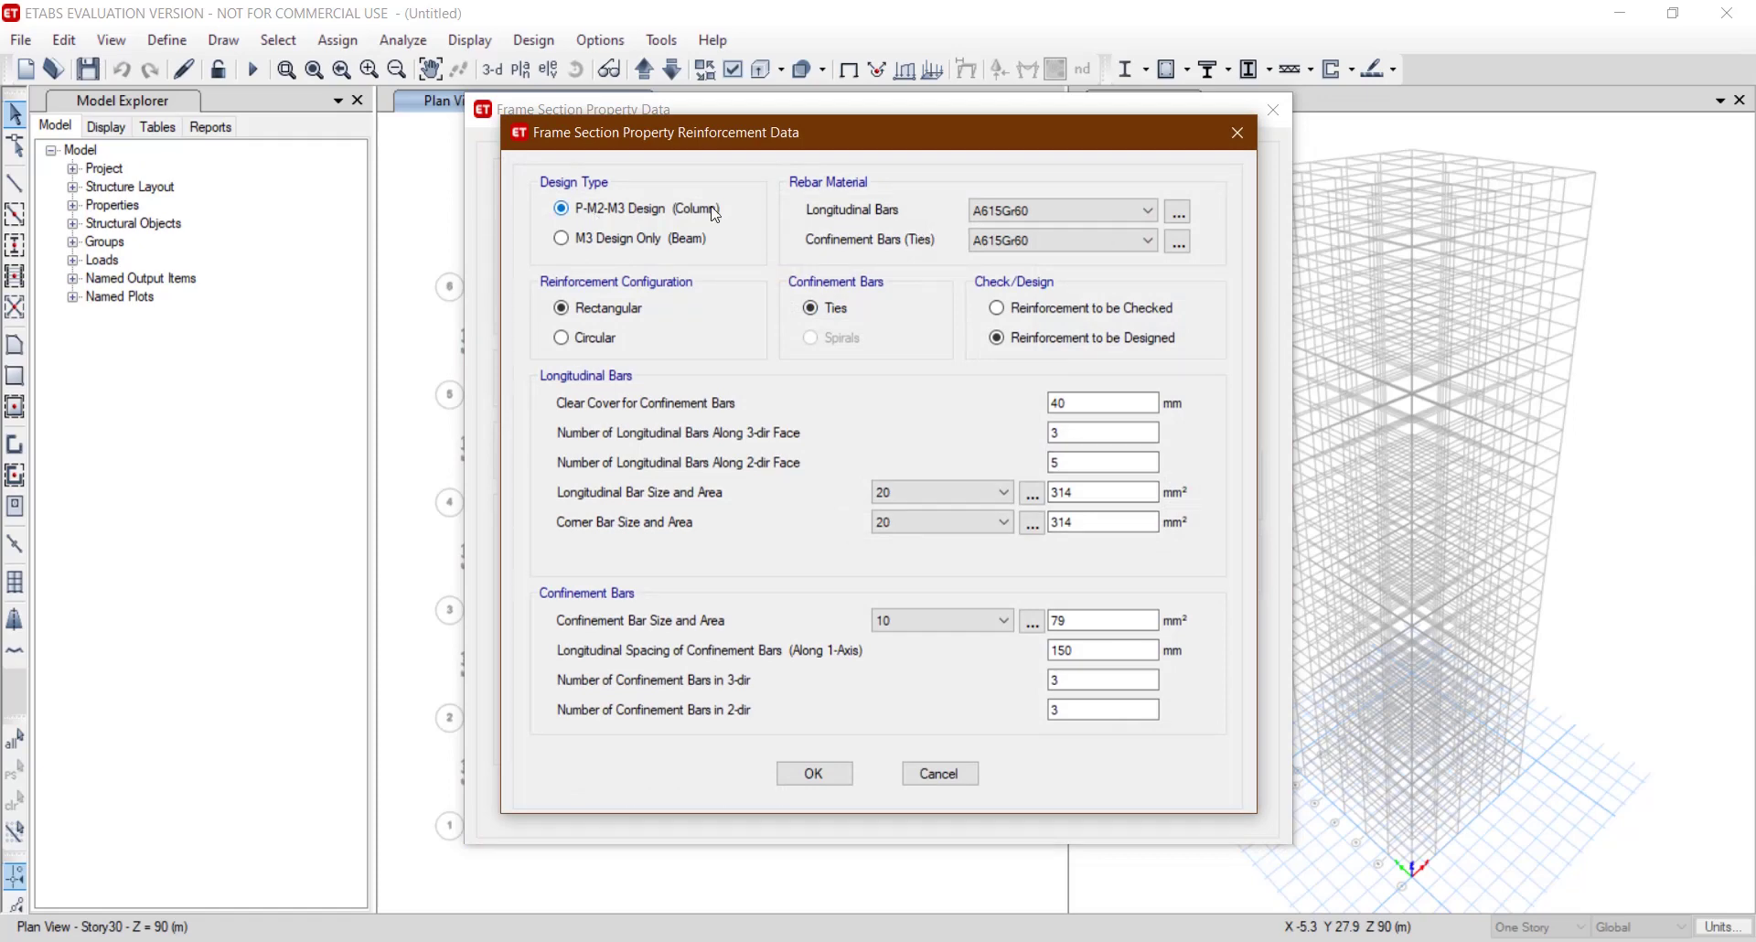
{"action": "left_click", "coordinate": [574, 240]}
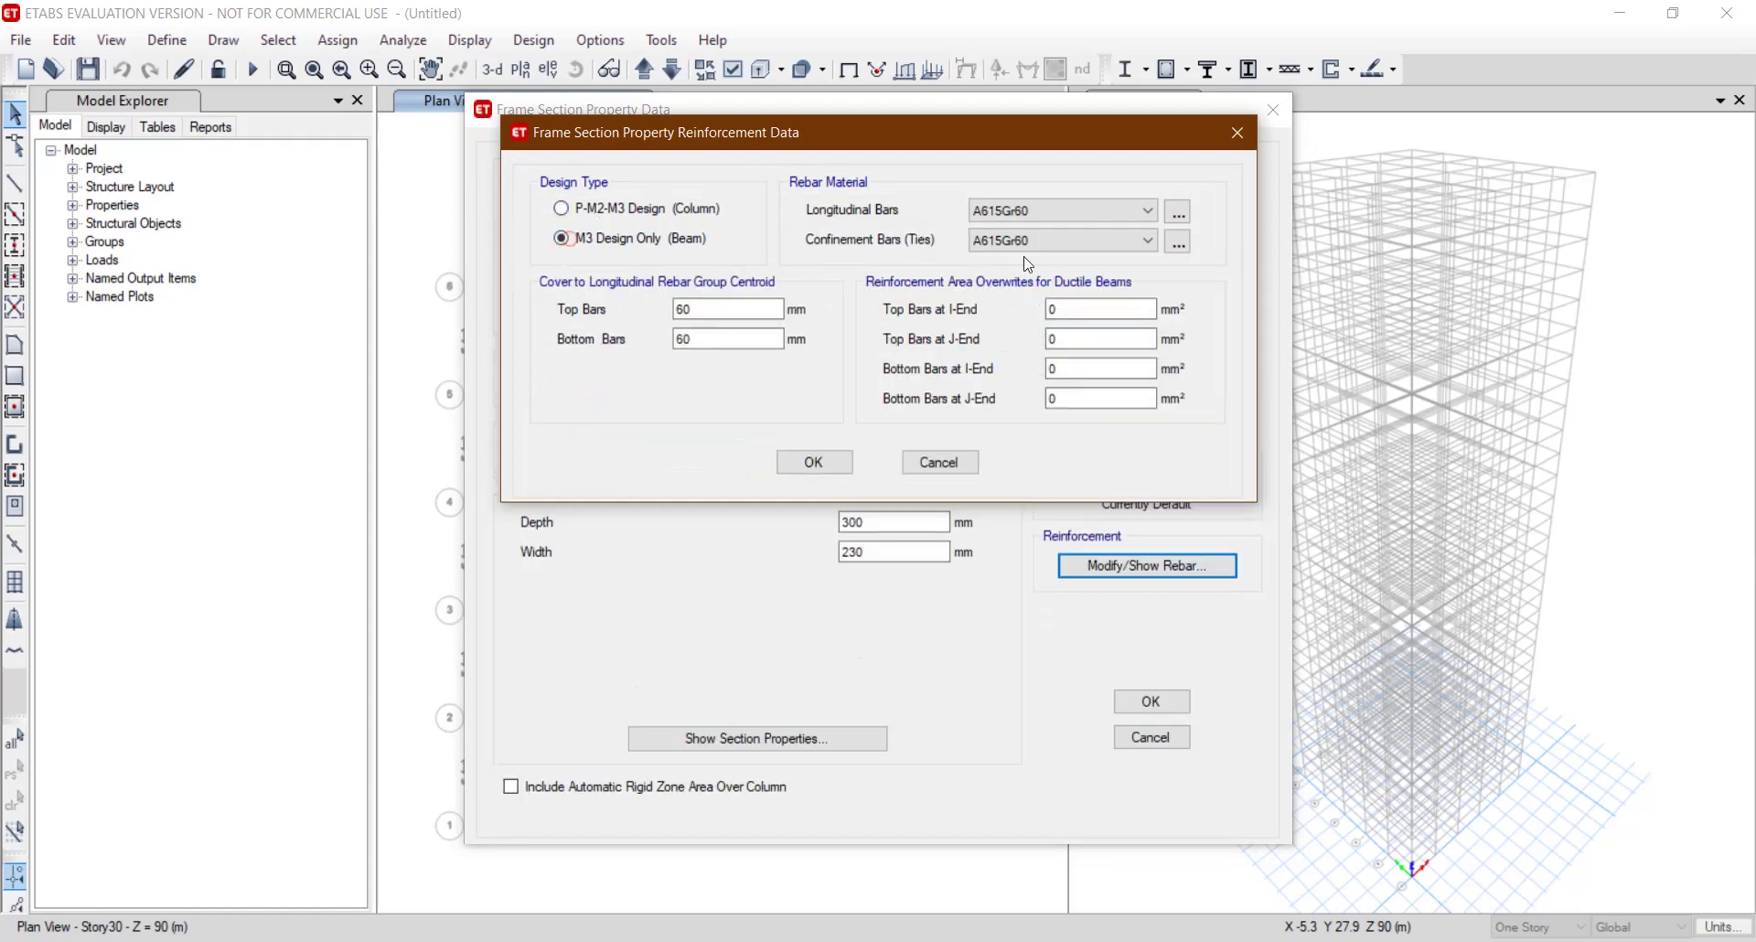
{"action": "left_click", "coordinate": [1041, 212]}
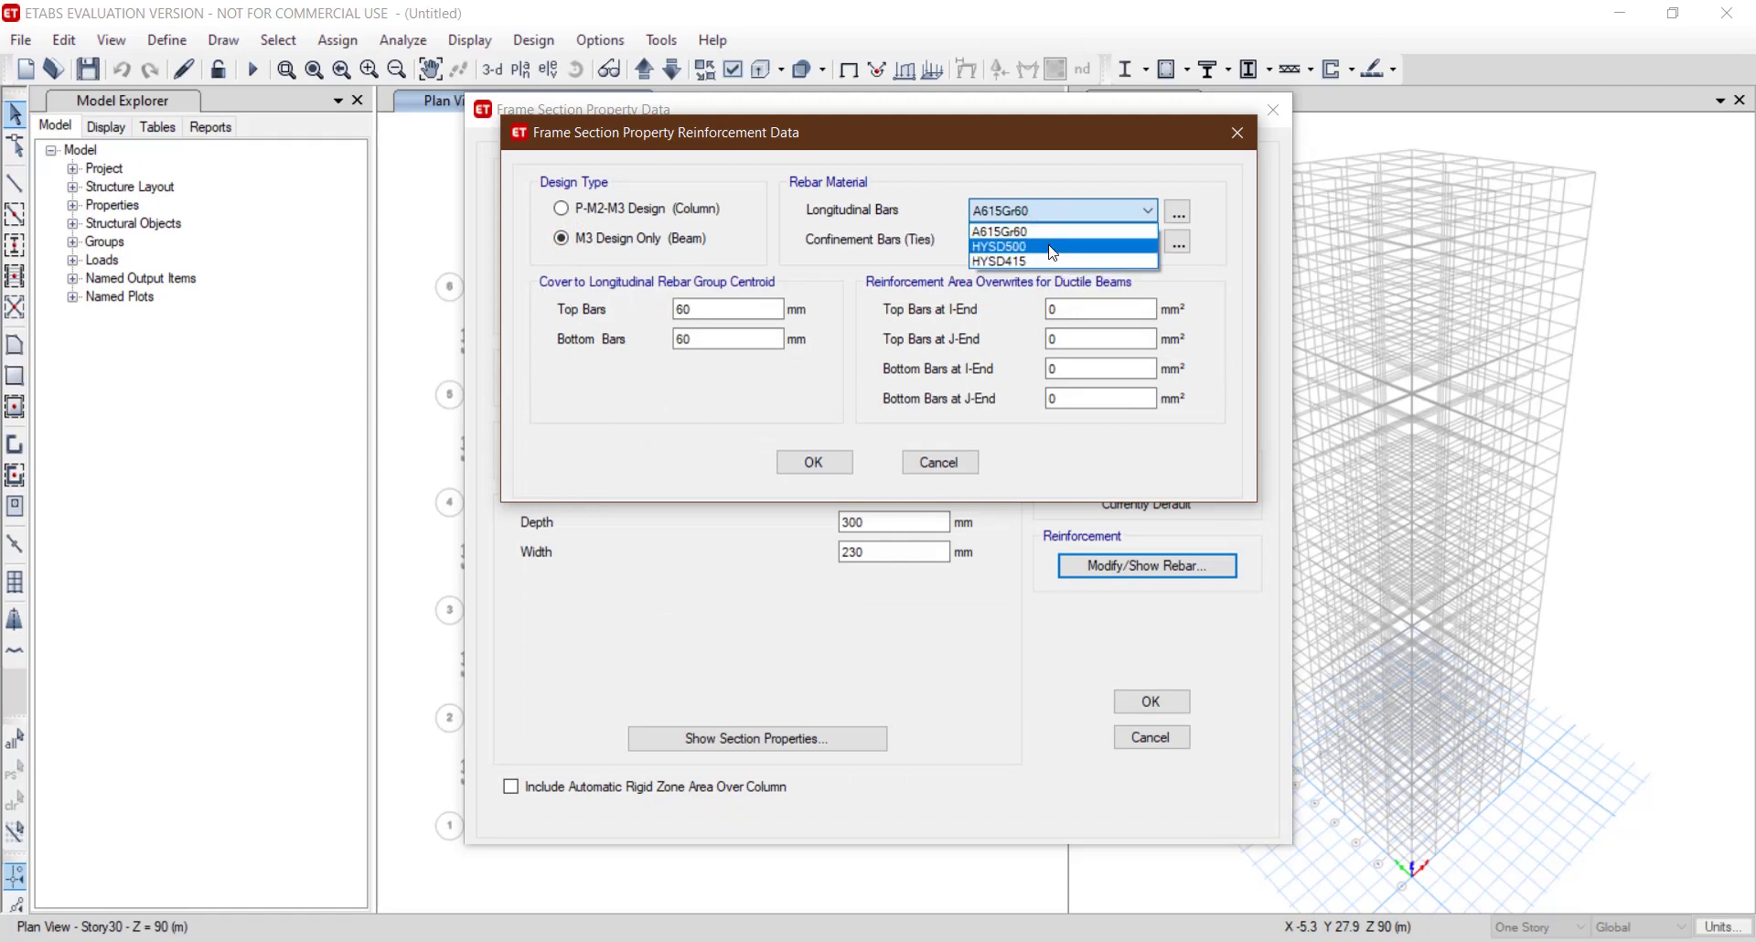
{"action": "left_click", "coordinate": [1053, 247]}
{"action": "left_click", "coordinate": [1051, 239]}
{"action": "left_click", "coordinate": [1051, 290]}
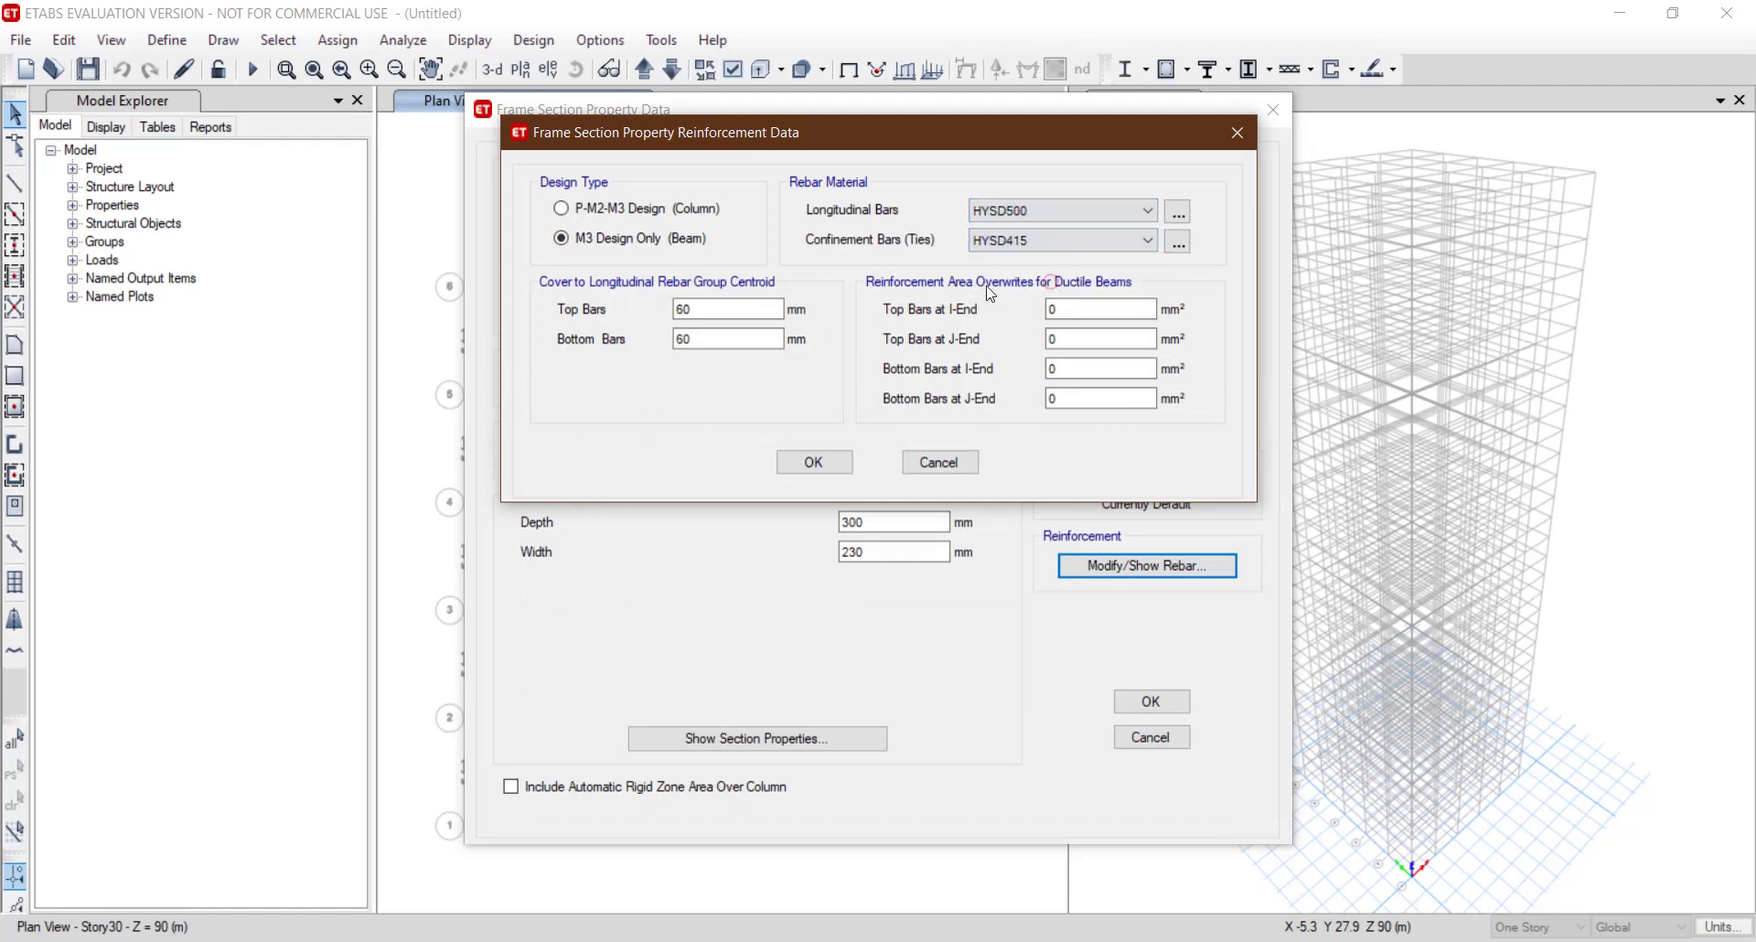
Set the top and bottom rebar cover to 25 mm and accept the B 230x300 section.
{"action": "double_click", "coordinate": [768, 309]}
{"action": "key", "text": "Tab"}
{"action": "type", "text": "2"}
{"action": "left_click", "coordinate": [797, 461]}
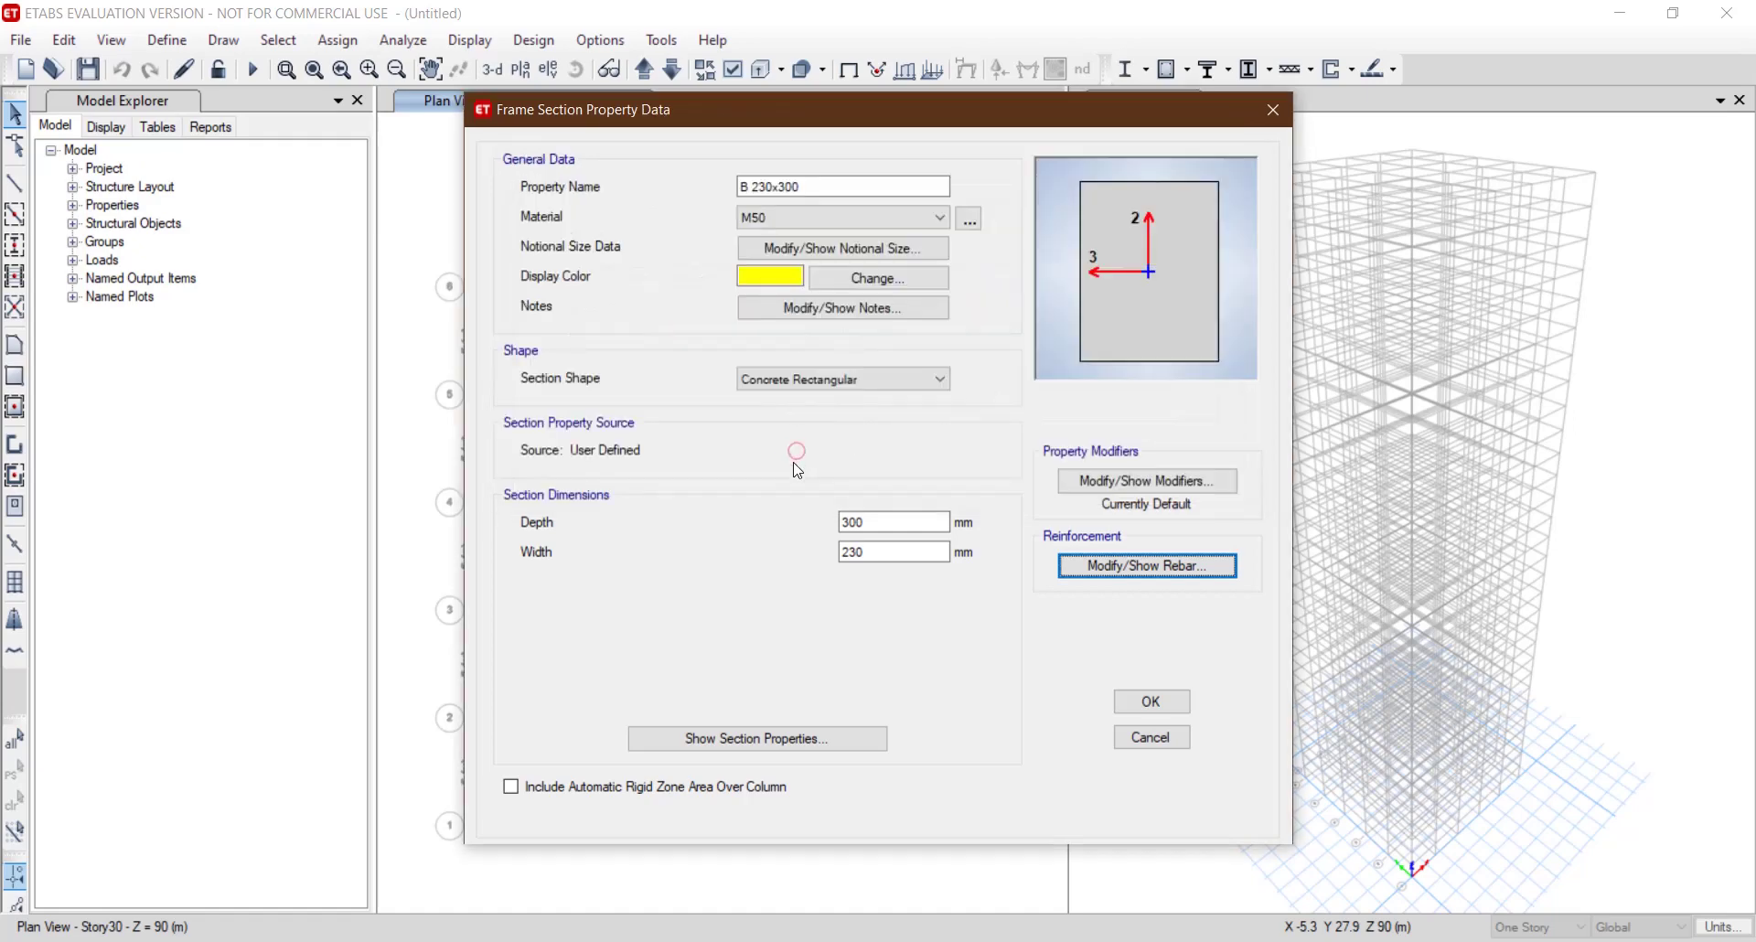
{"action": "left_click", "coordinate": [1178, 702]}
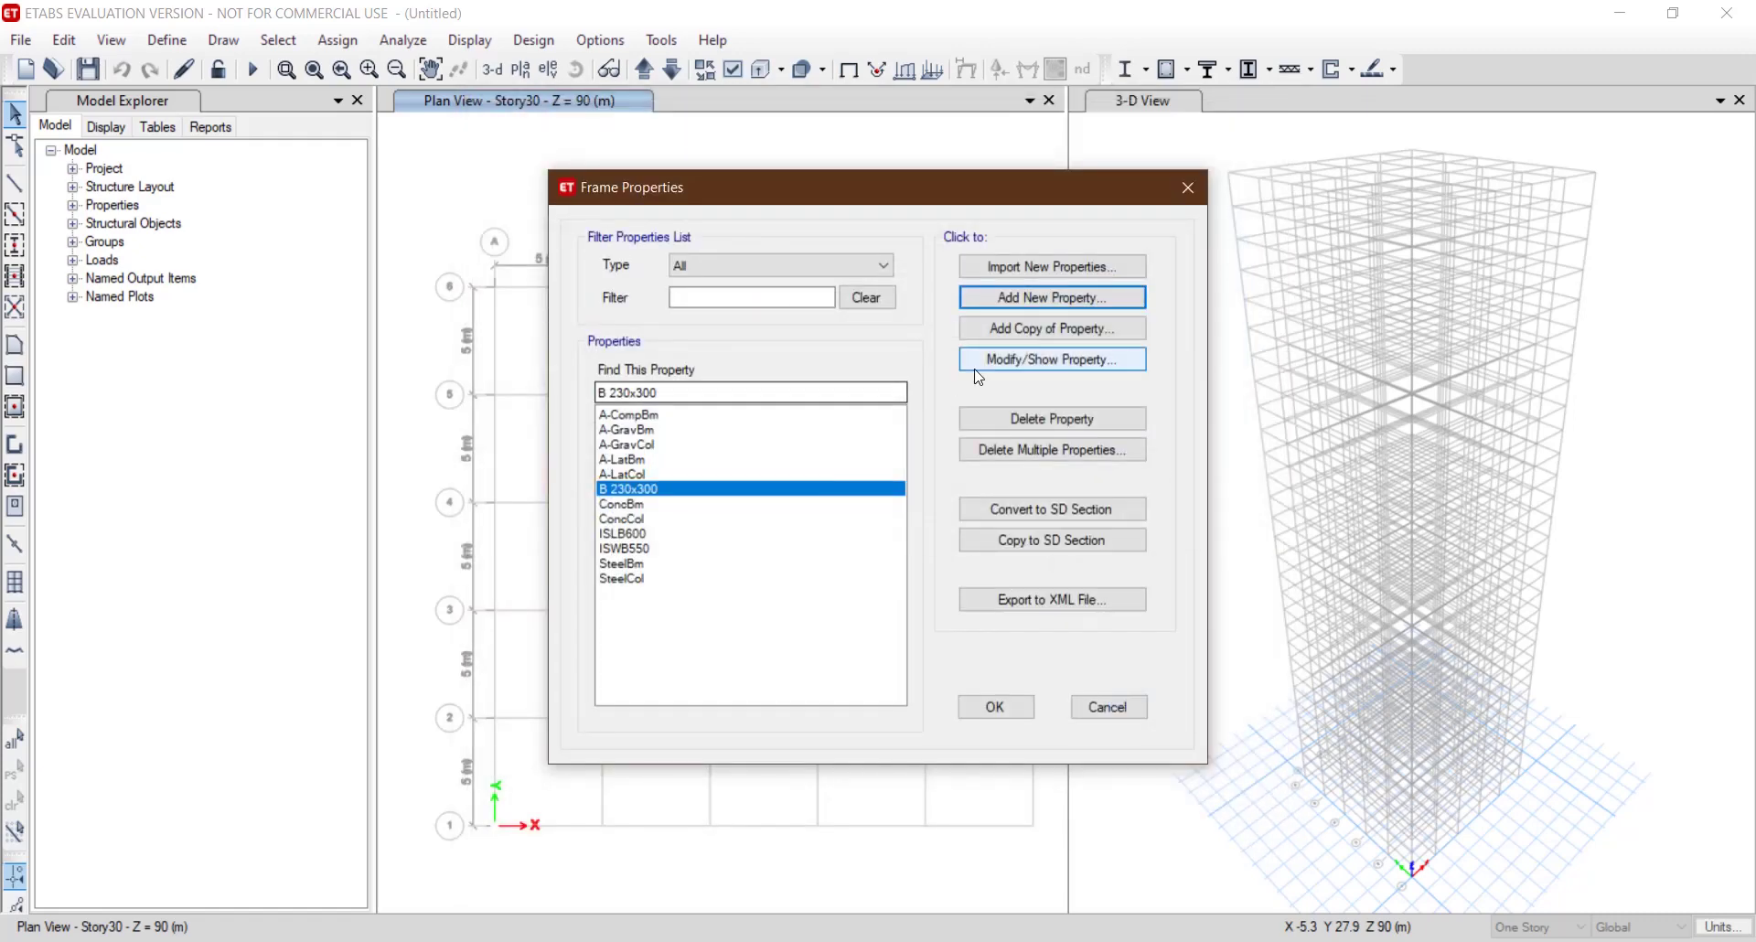
Copy the B 230x300 section as B 230x400 with a depth of 400 mm and accept its reinforcement data.
{"action": "left_click", "coordinate": [1012, 331]}
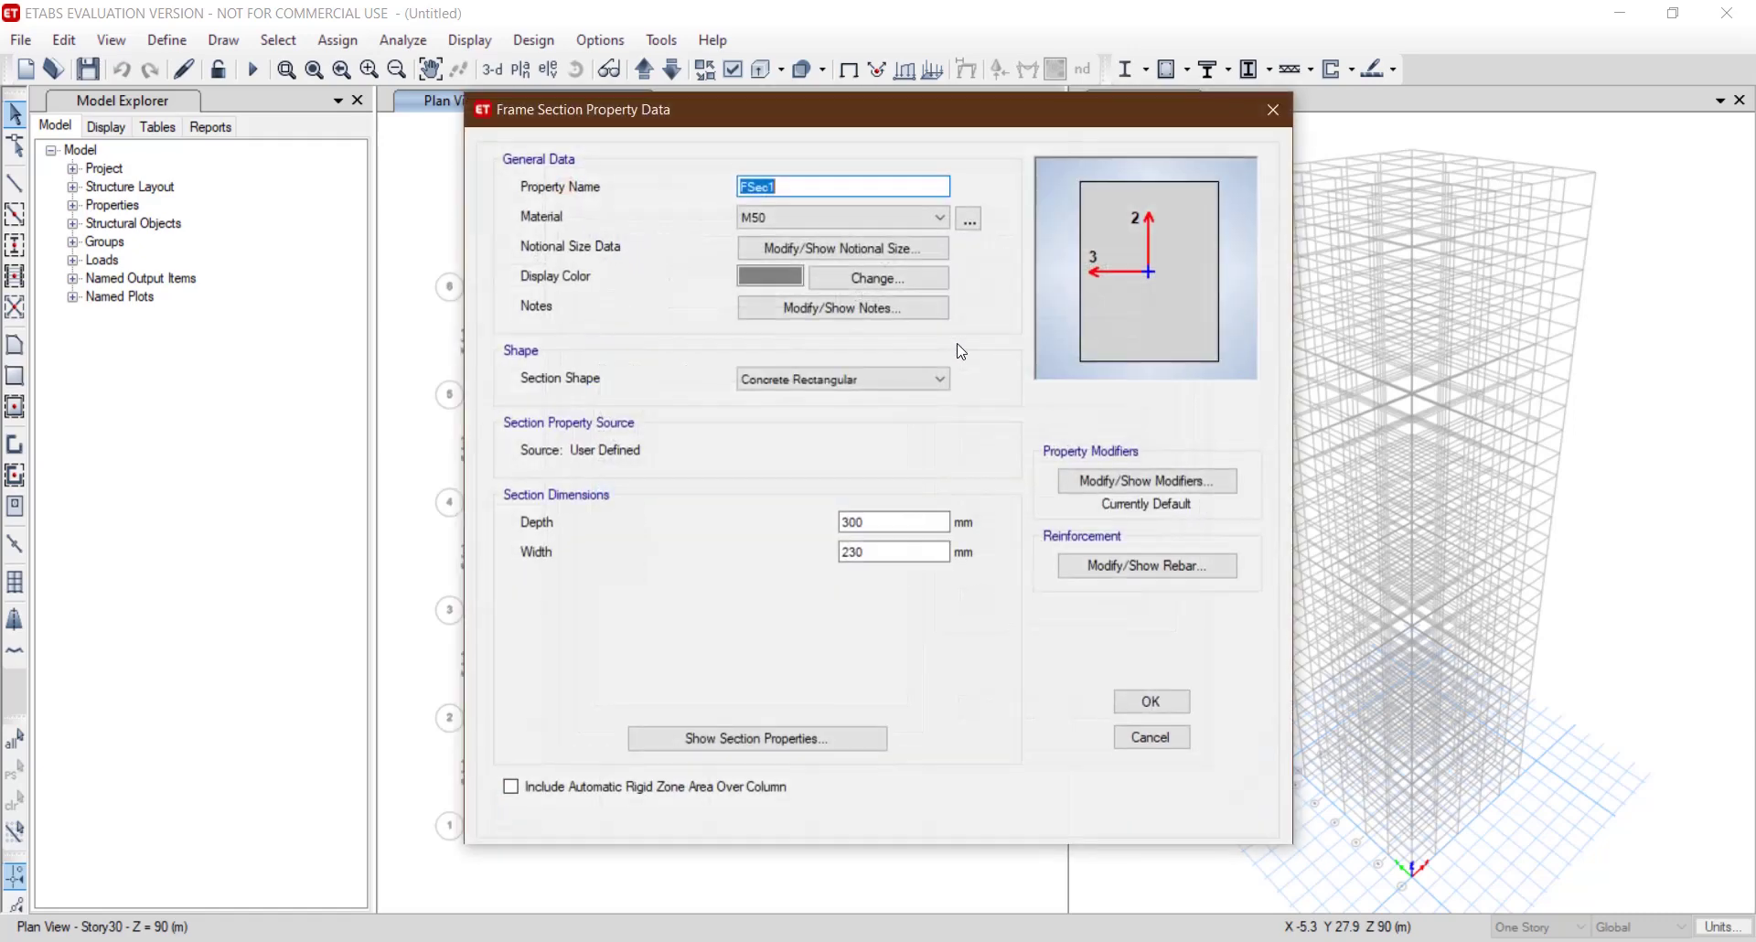
{"action": "type", "text": "B 230x400"}
{"action": "left_click_drag", "start_coordinate": [884, 522], "coordinate": [823, 522]}
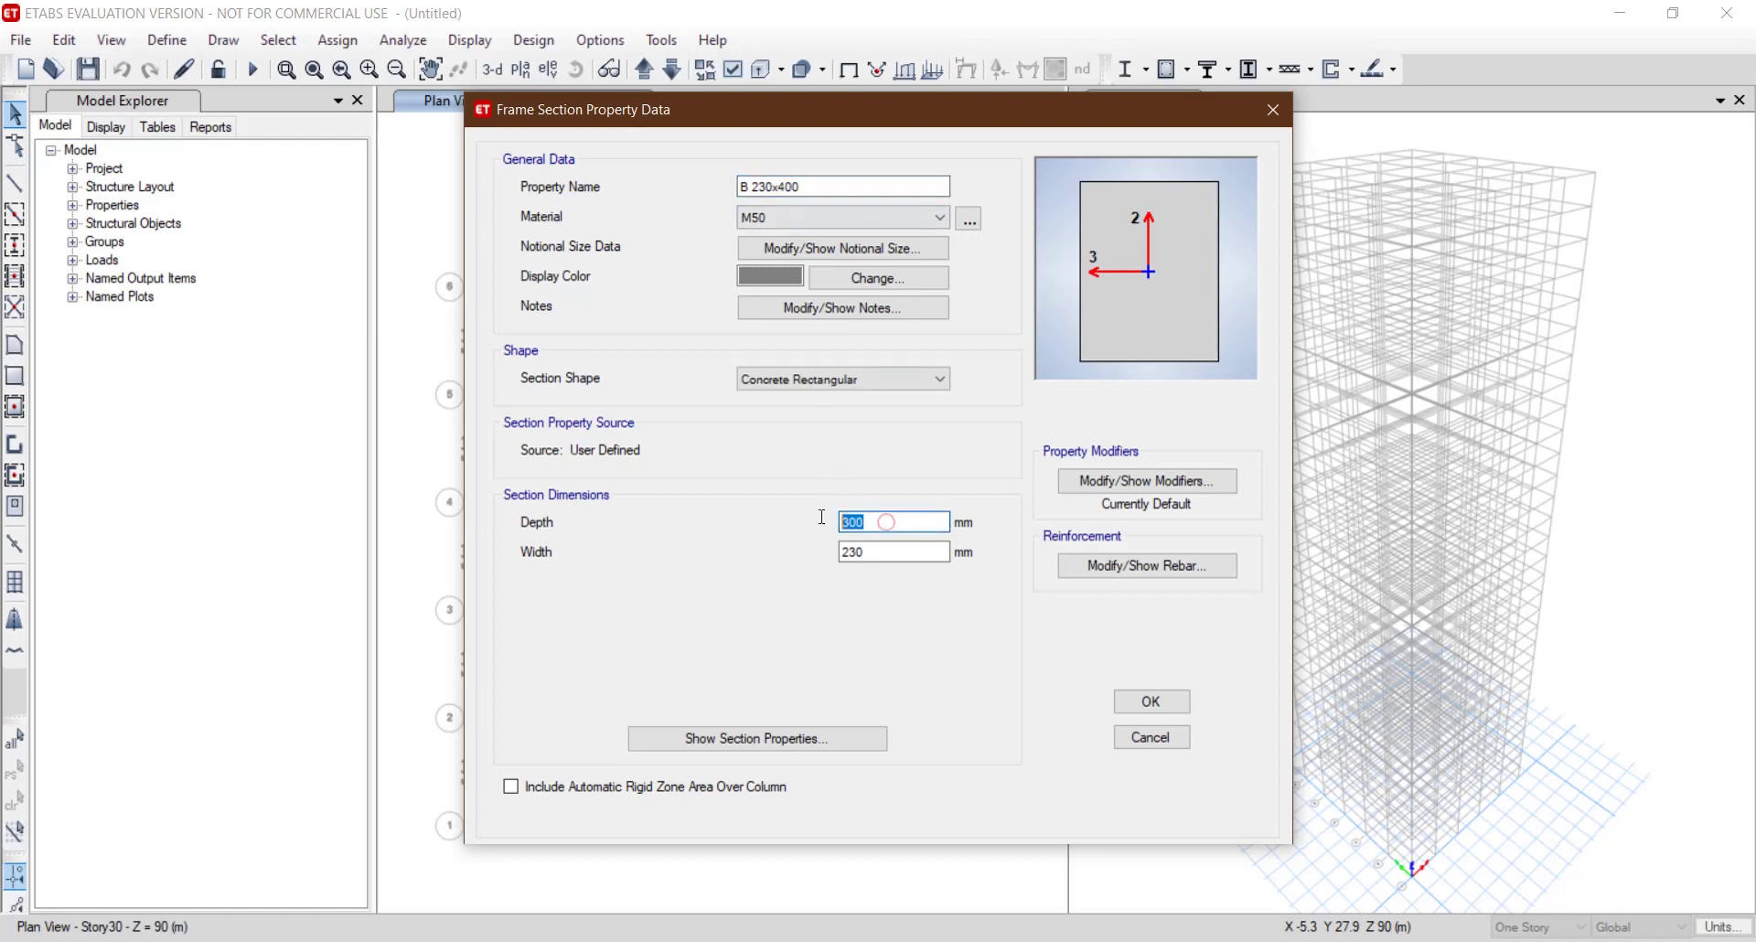
{"action": "type", "text": "4"}
{"action": "left_click", "coordinate": [1177, 573]}
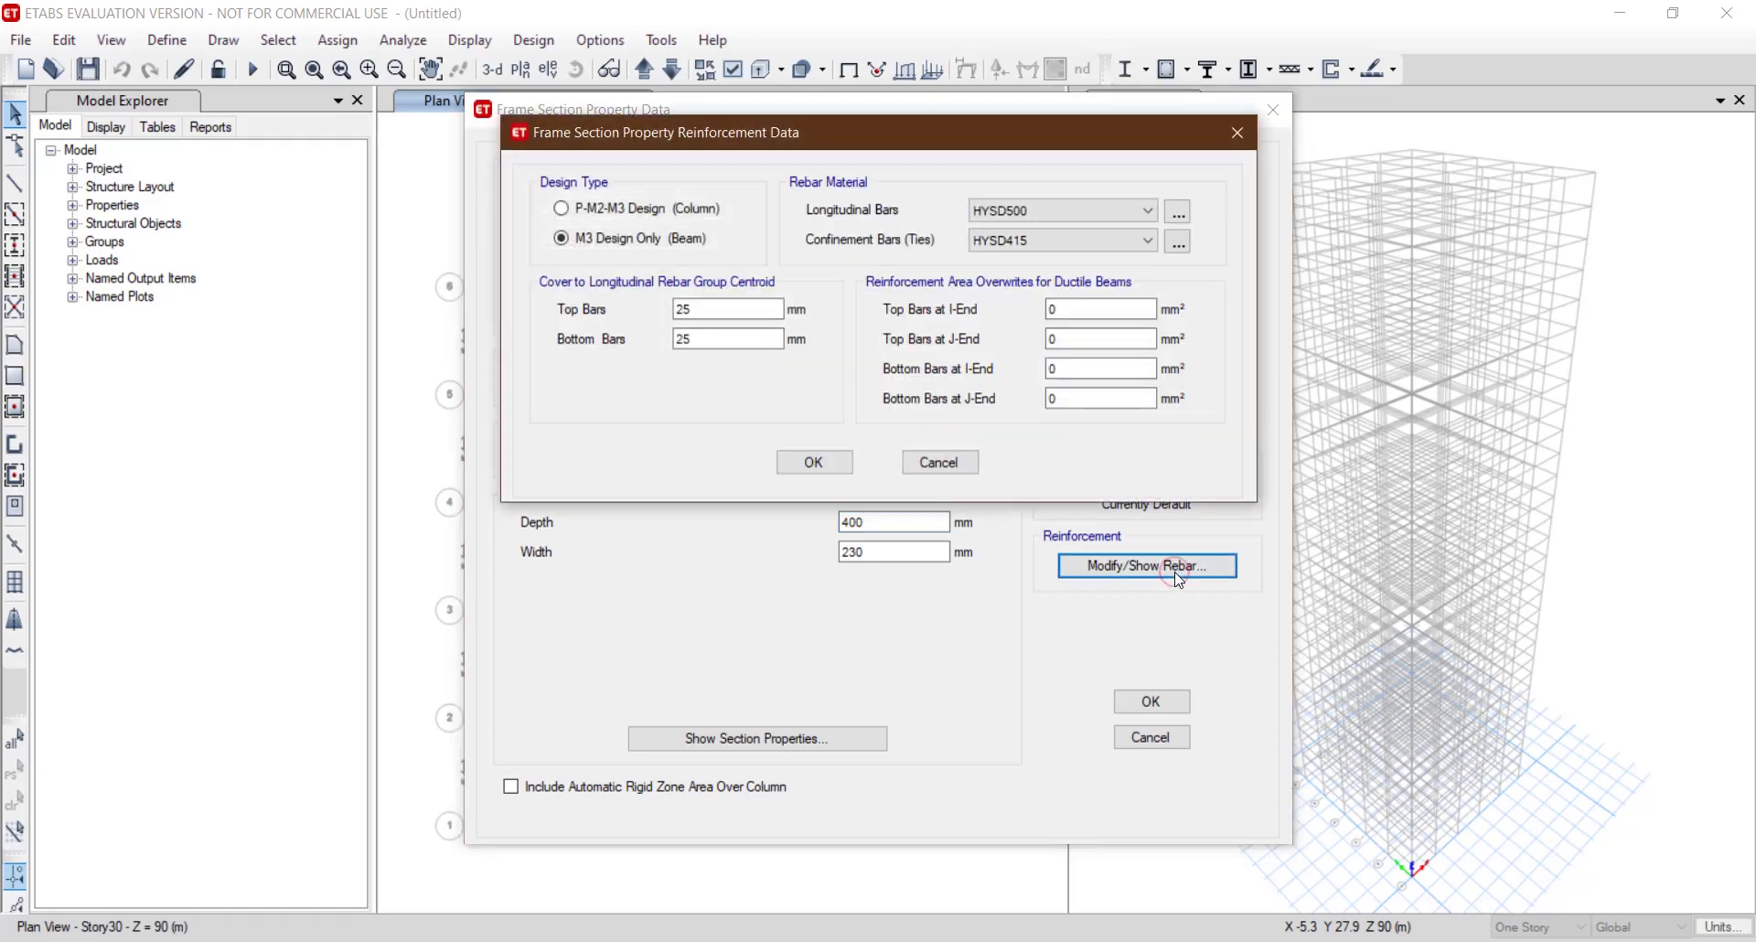
{"action": "left_click", "coordinate": [794, 462]}
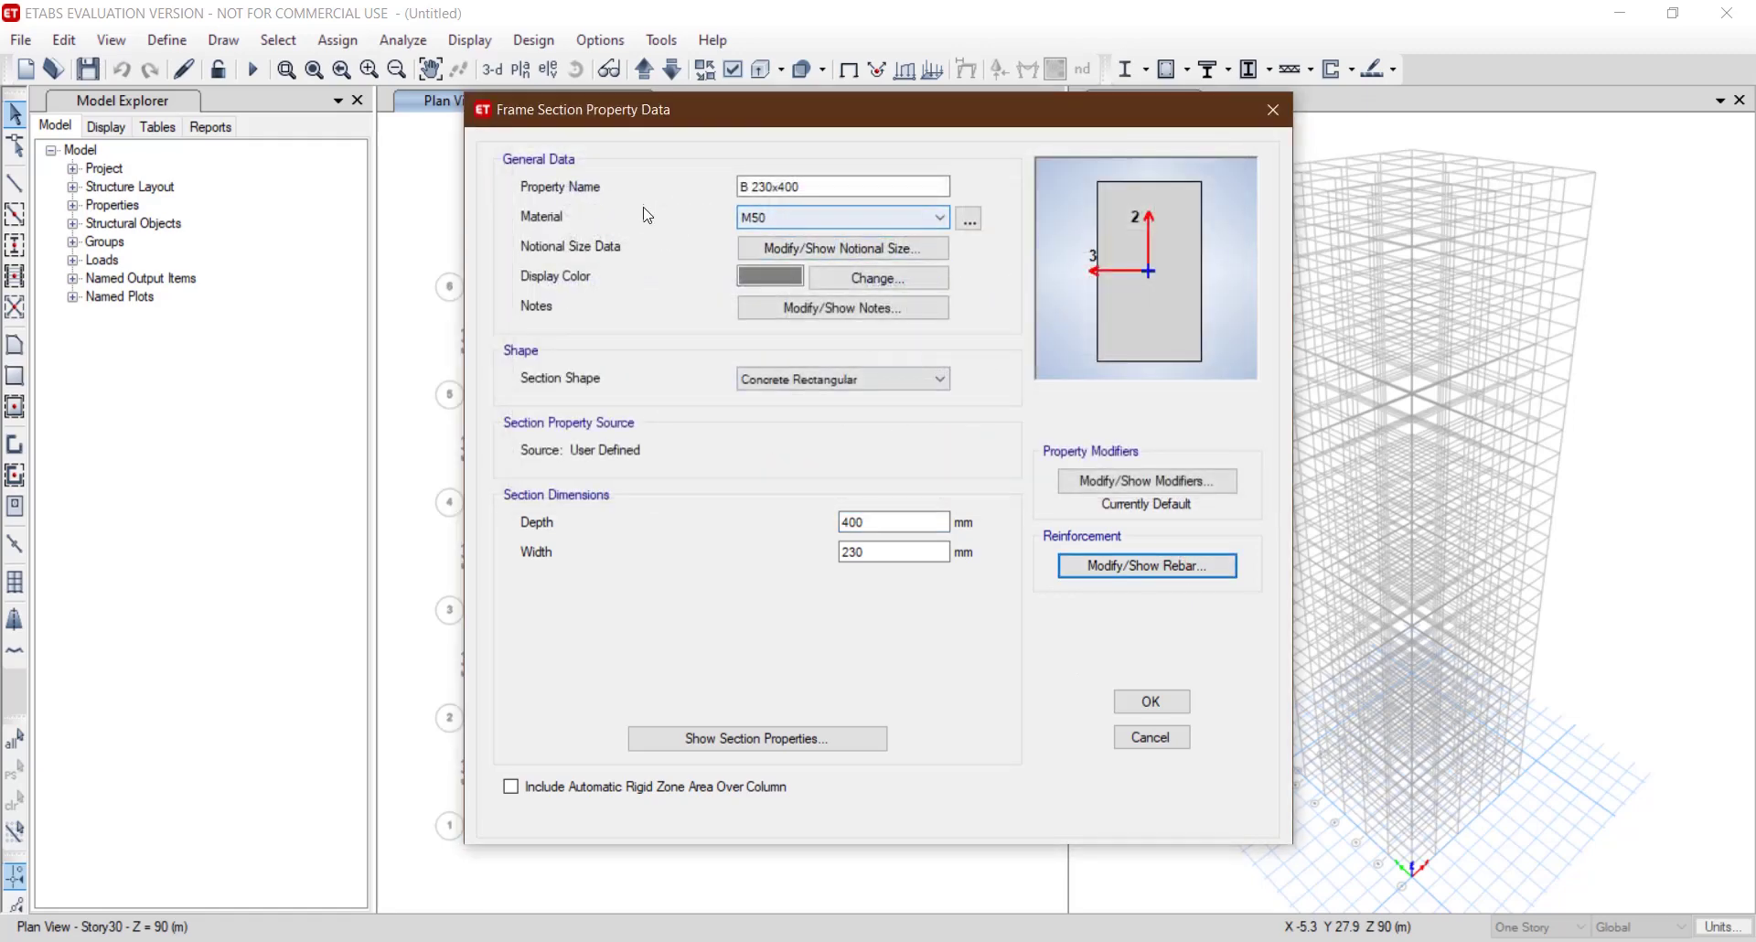
{"action": "left_click", "coordinate": [1154, 700]}
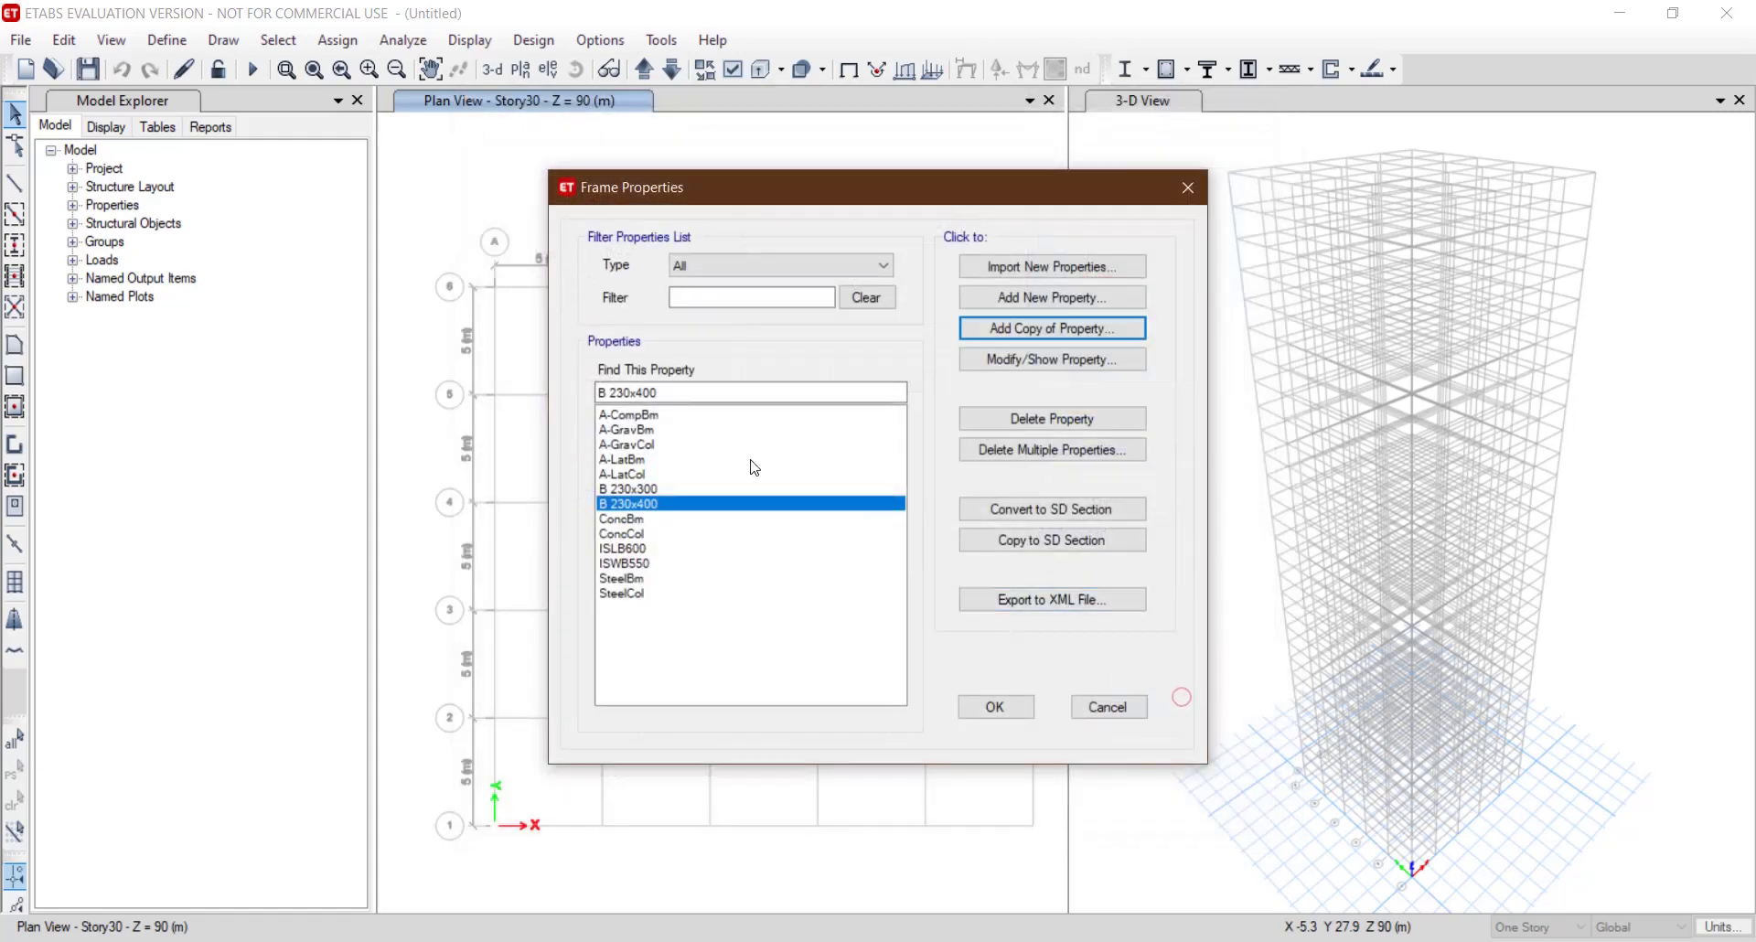
Copy the B 230x400 section as B 230x500 with a depth of 500 mm.
{"action": "left_click", "coordinate": [1011, 329]}
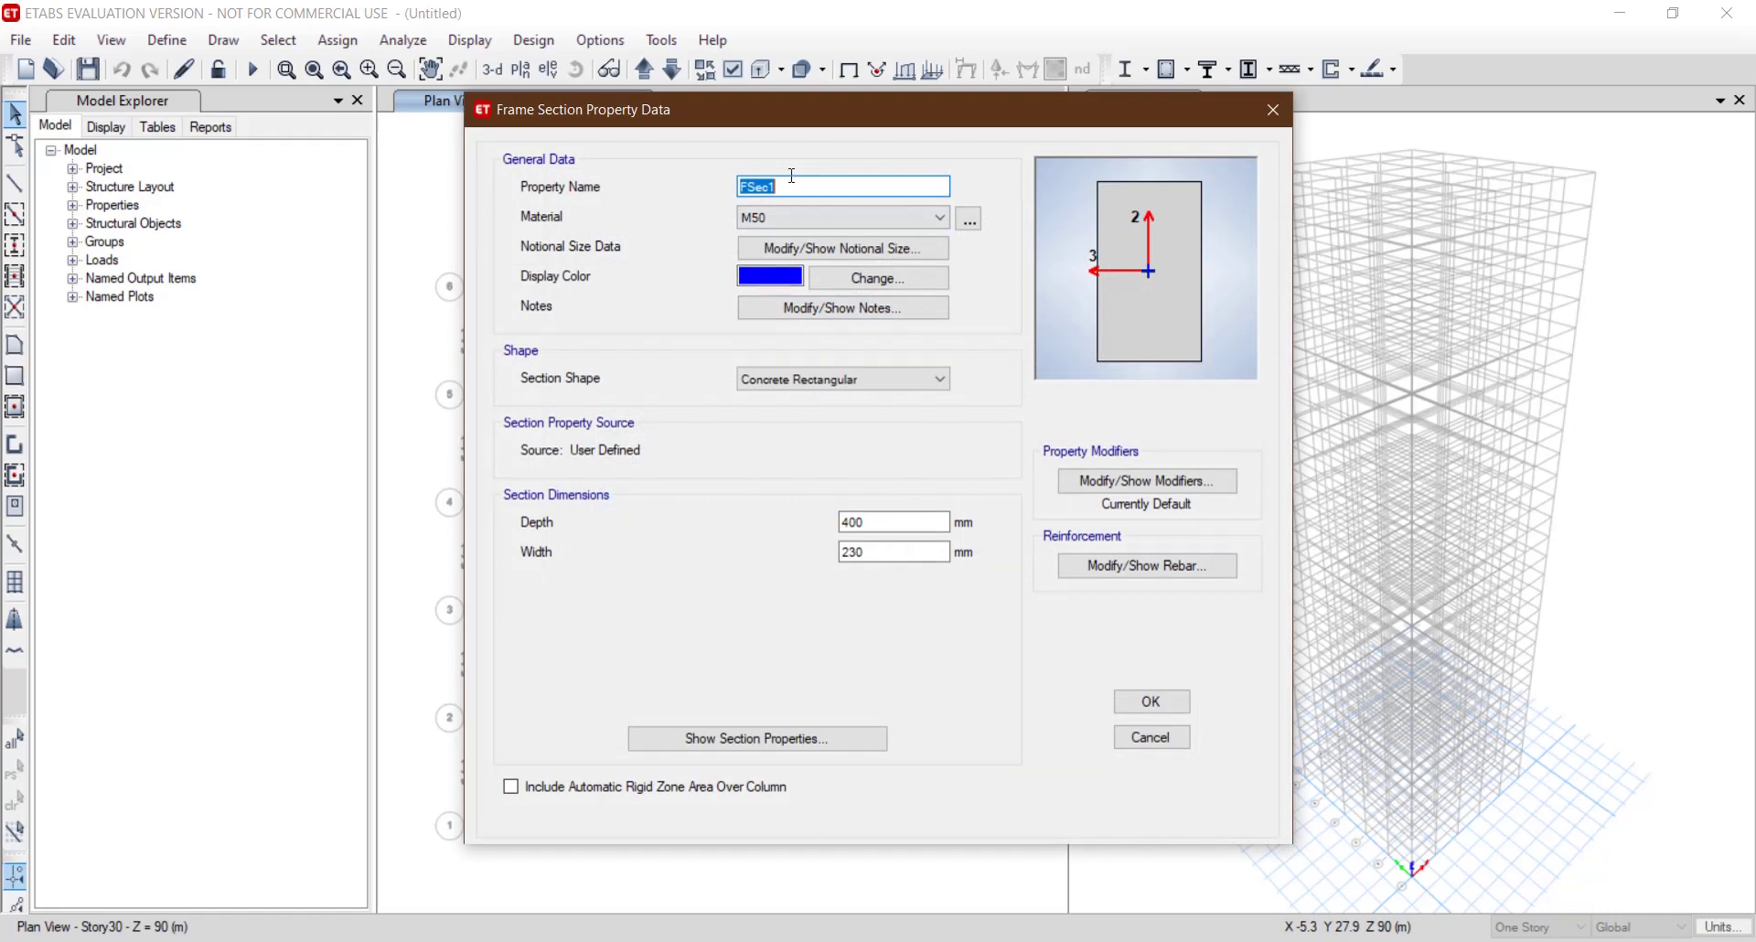
{"action": "type", "text": "B 230x500"}
{"action": "left_click_drag", "start_coordinate": [900, 521], "coordinate": [842, 519]}
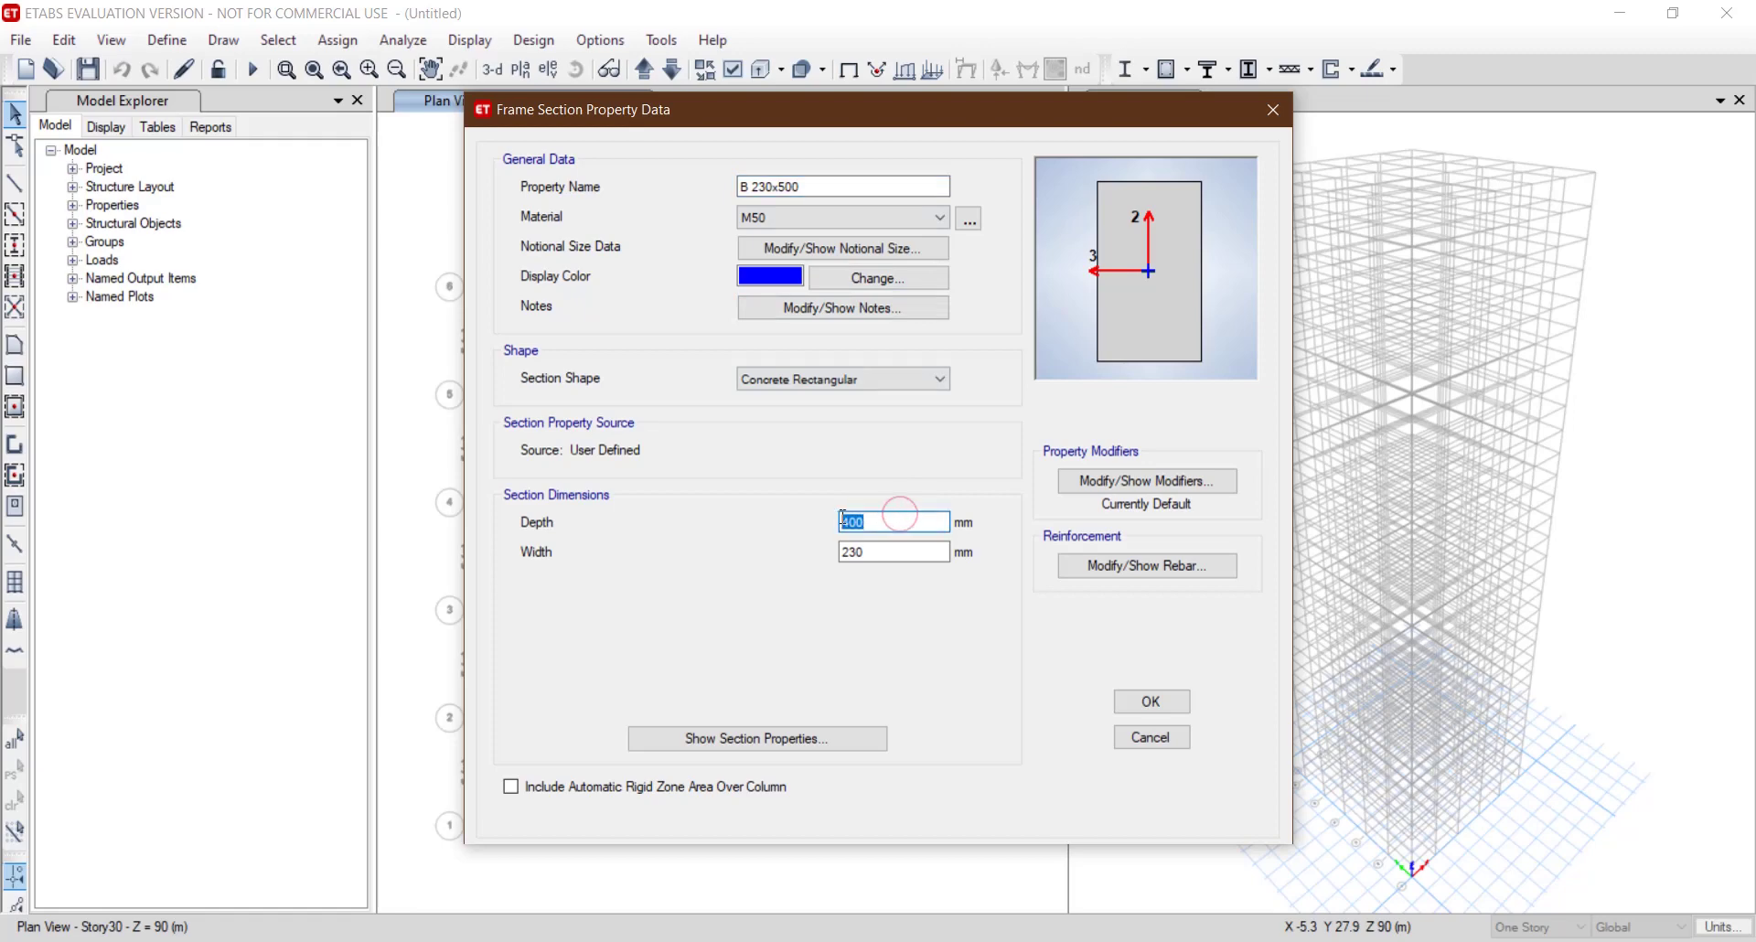
{"action": "type", "text": "500"}
{"action": "left_click", "coordinate": [1139, 702]}
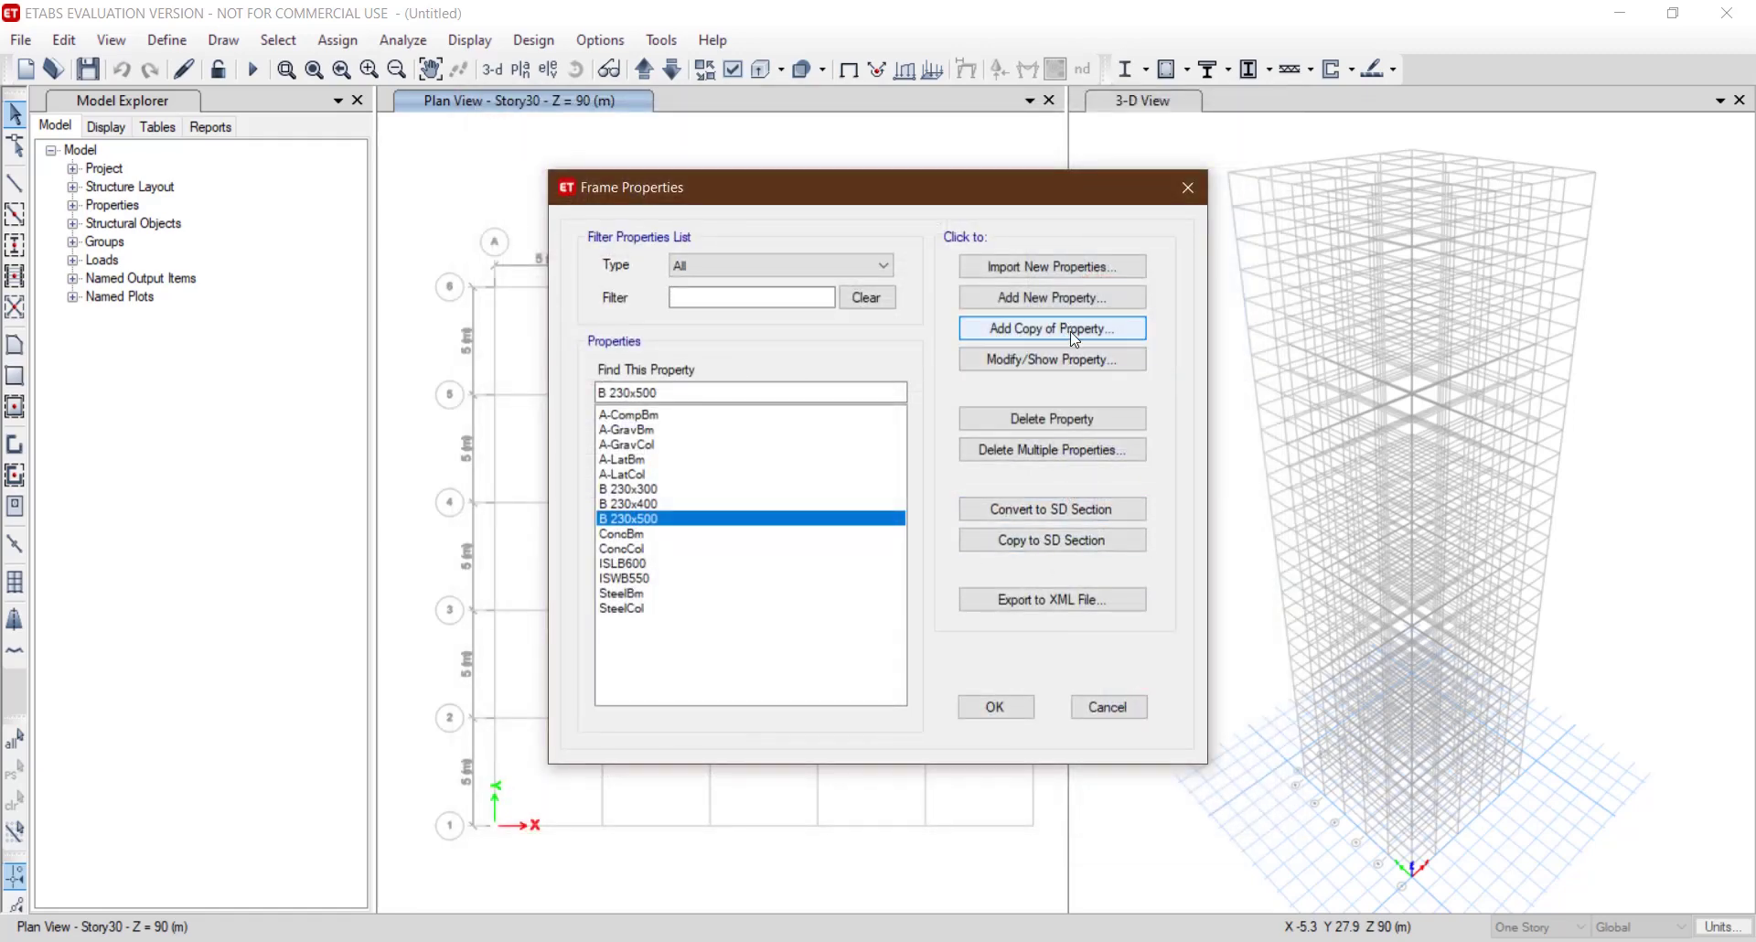
Copy the B 230x500 section as B 230x600 with a depth of 600 mm.
{"action": "left_click", "coordinate": [1069, 329]}
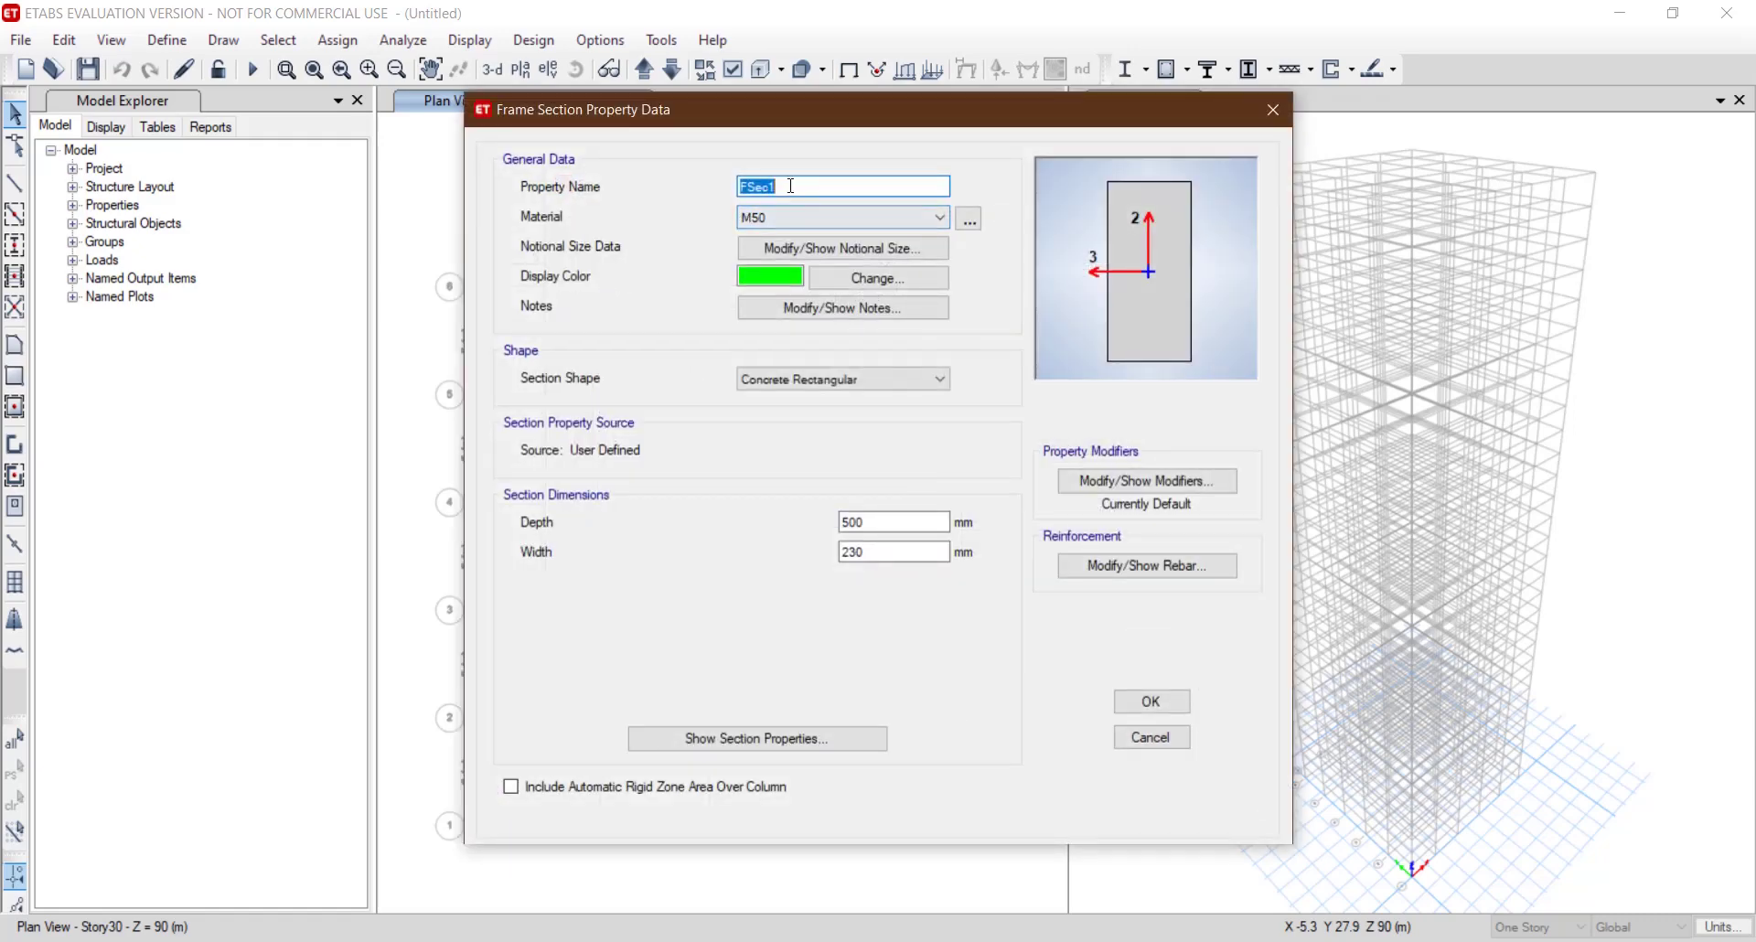
{"action": "type", "text": "B 230x600"}
{"action": "double_click", "coordinate": [886, 519]}
{"action": "type", "text": "600"}
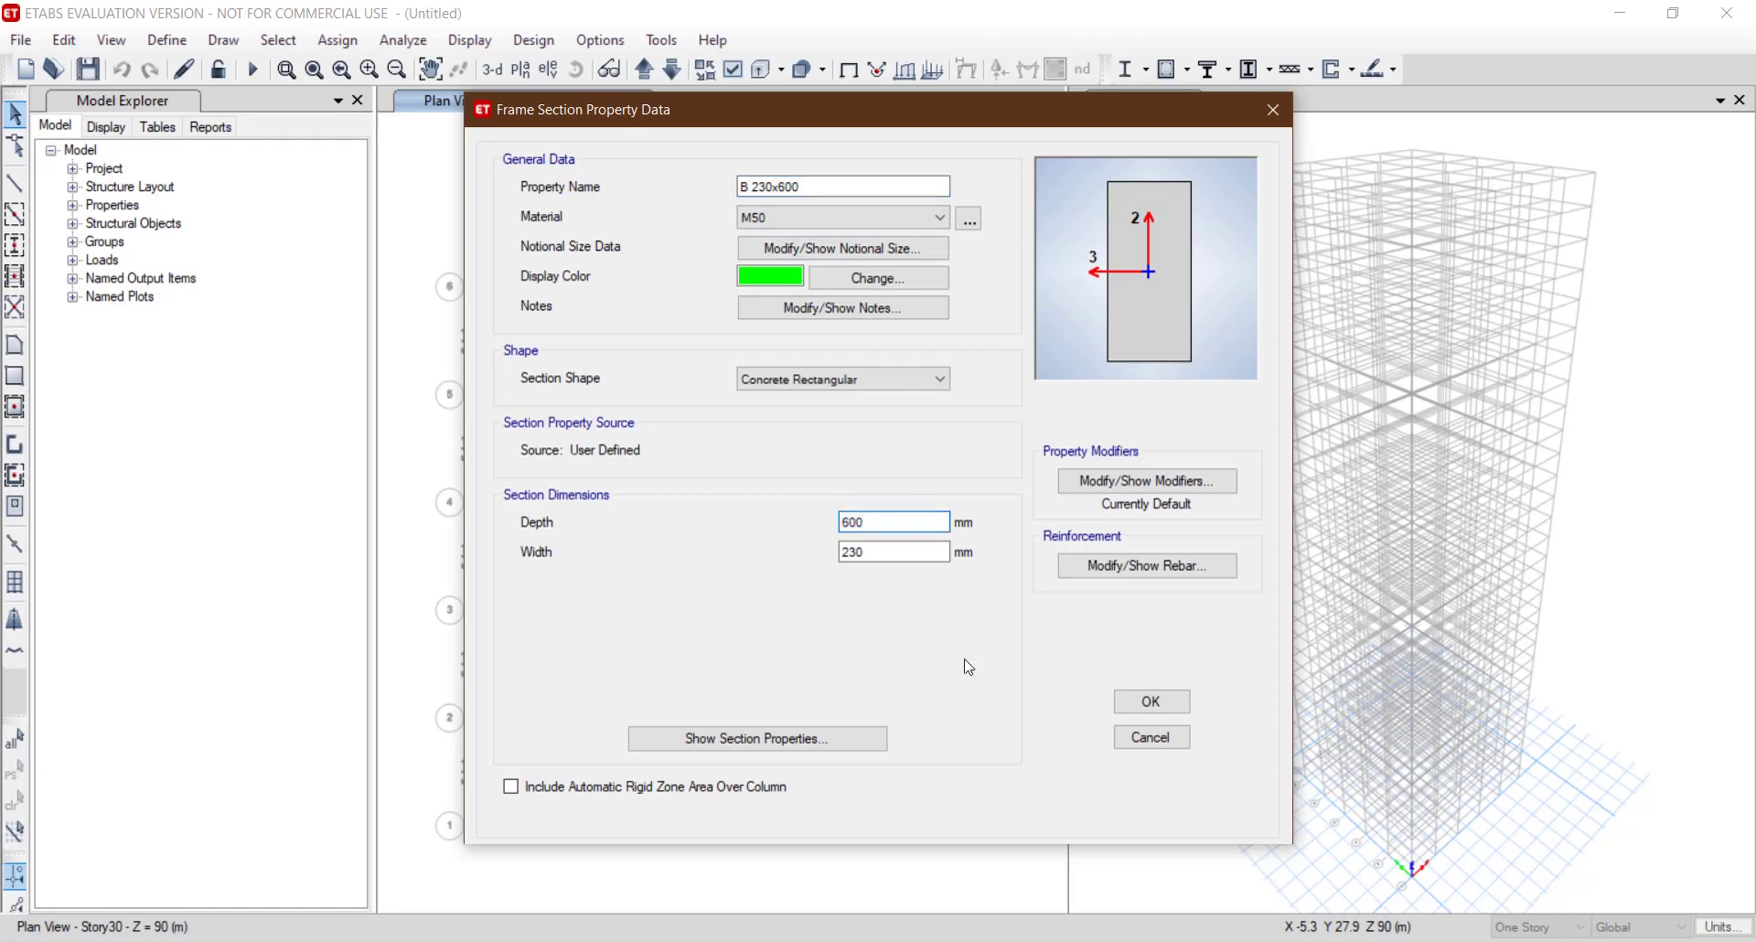
{"action": "left_click", "coordinate": [1124, 705]}
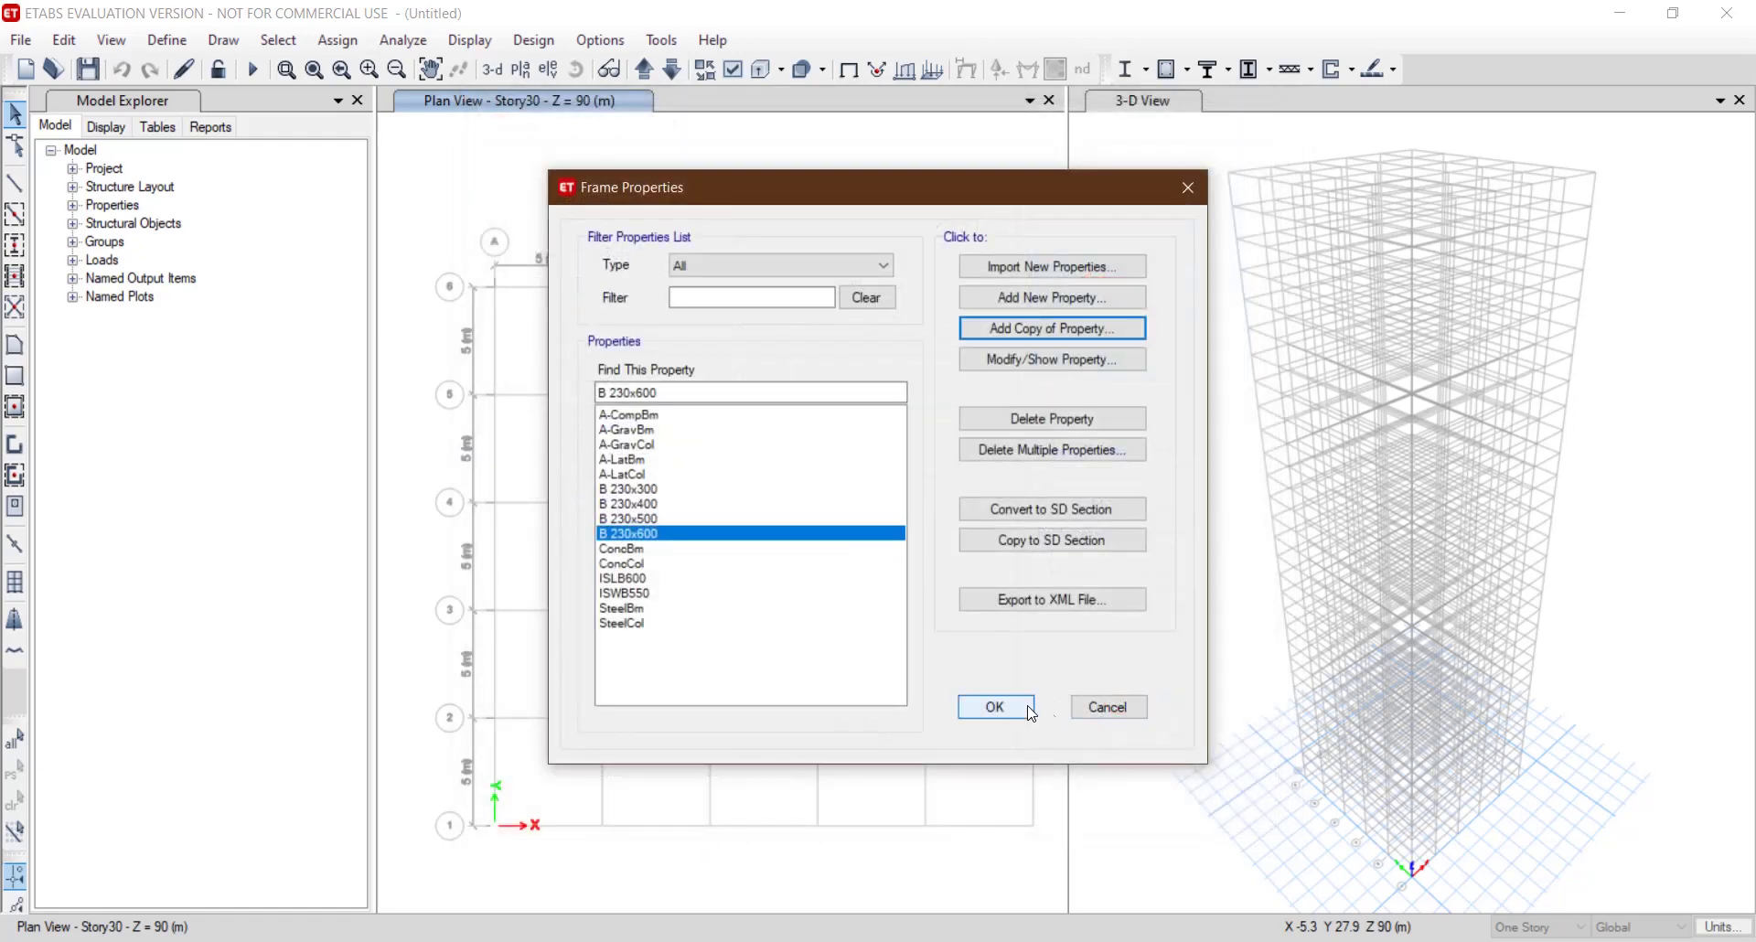
Check the beam sizes in project-Model.jpg in Photos, then copy B 230x600 in ETABS as B 230x650 with a depth of 650 mm.
{"action": "left_click", "coordinate": [1140, 940]}
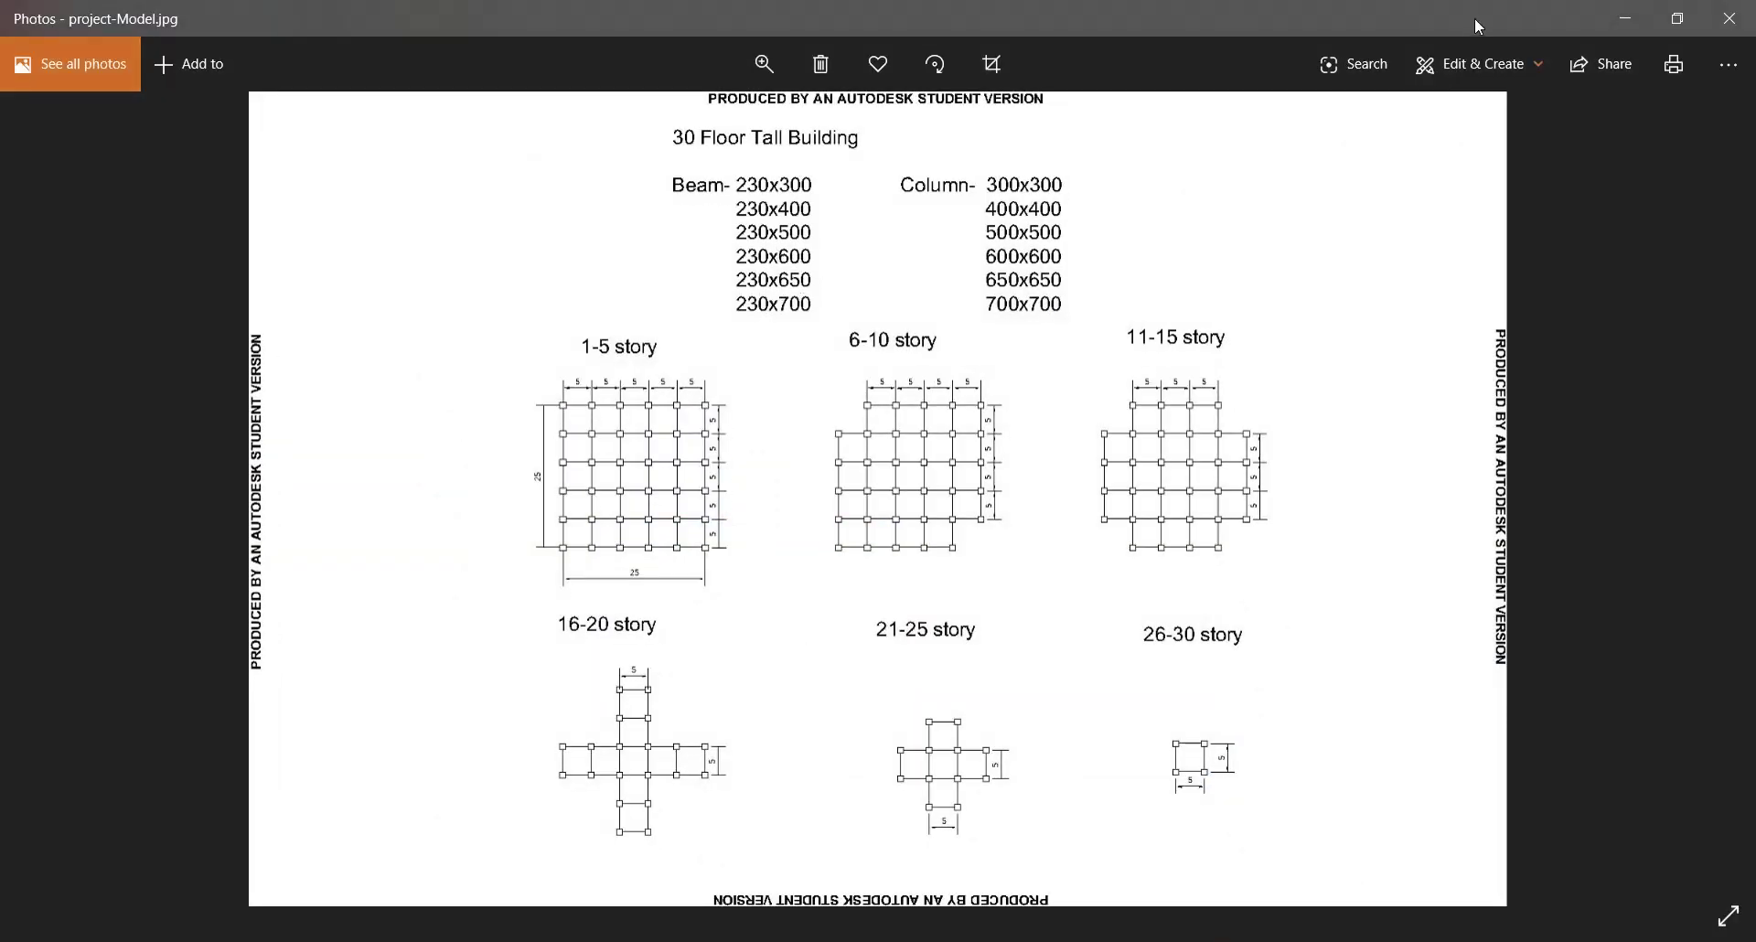
{"action": "left_click", "coordinate": [1624, 18]}
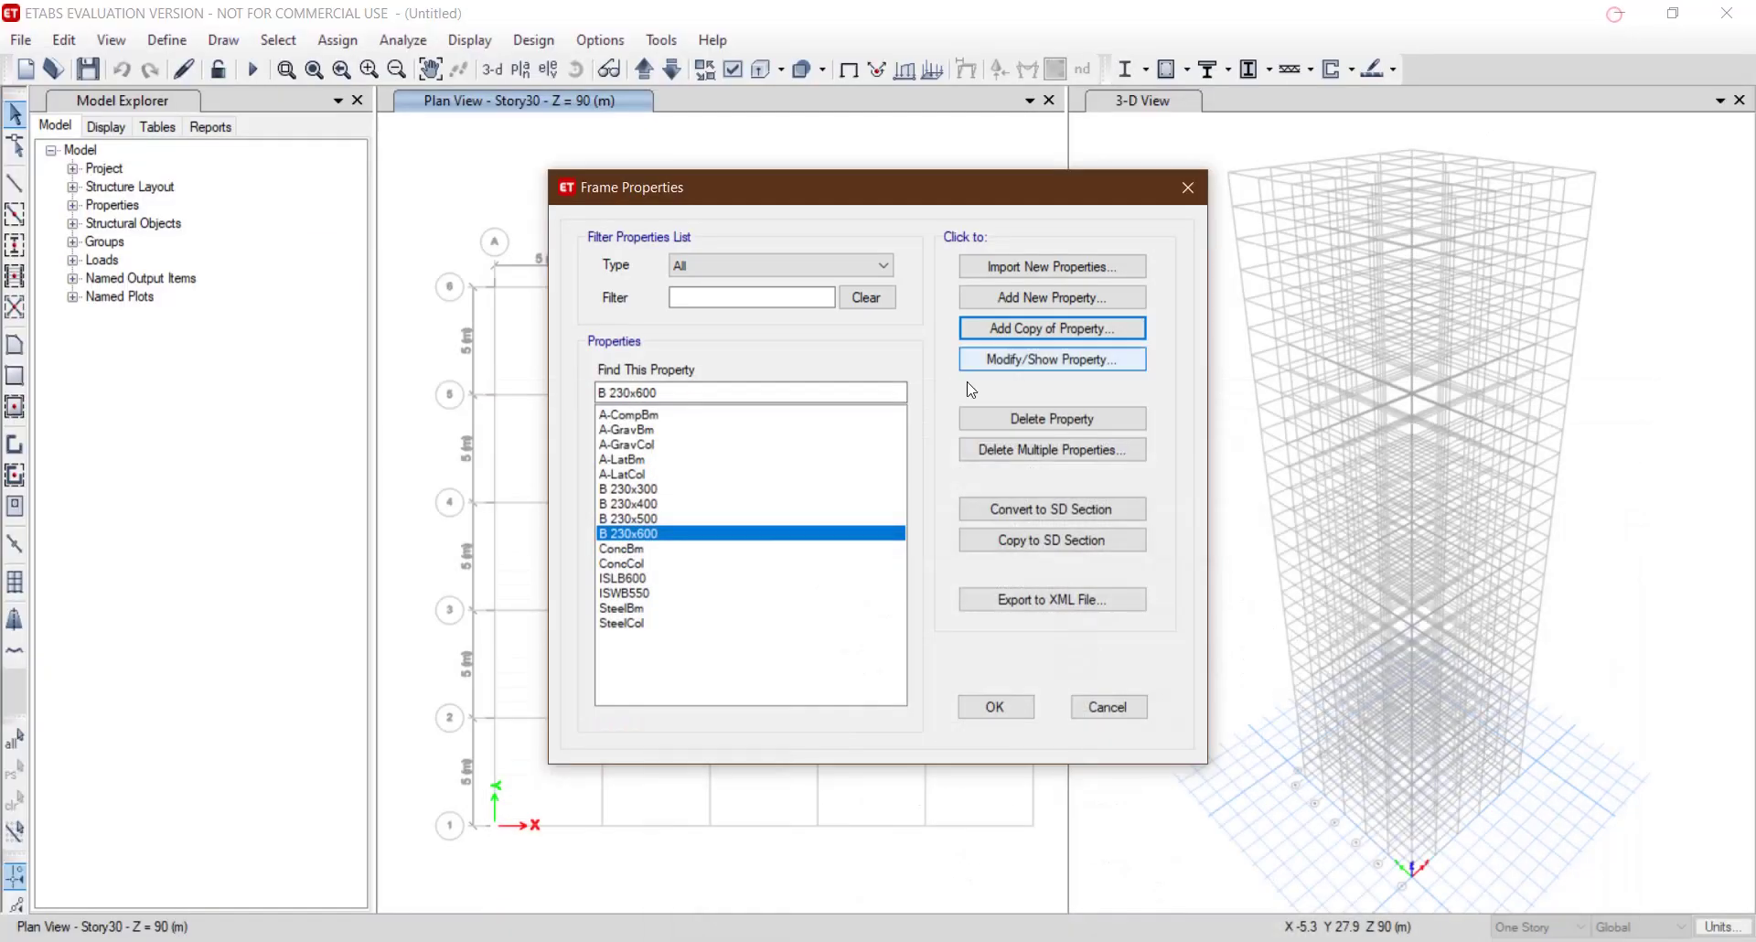
{"action": "left_click", "coordinate": [1026, 327]}
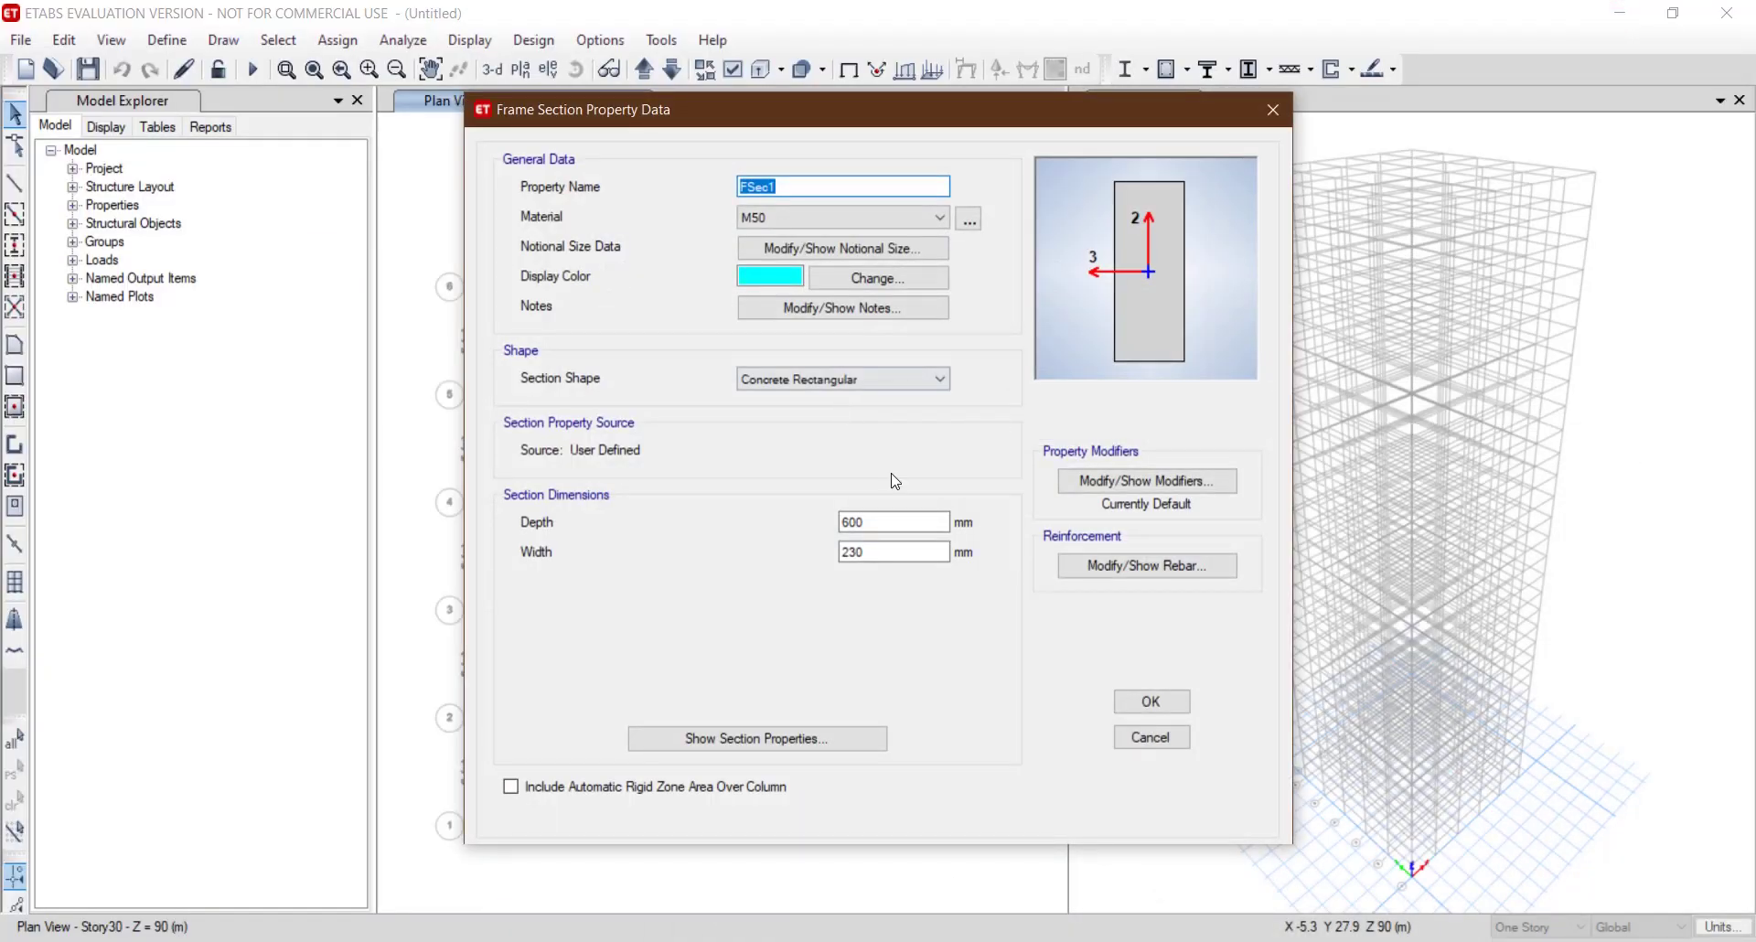
{"action": "left_click", "coordinate": [904, 518]}
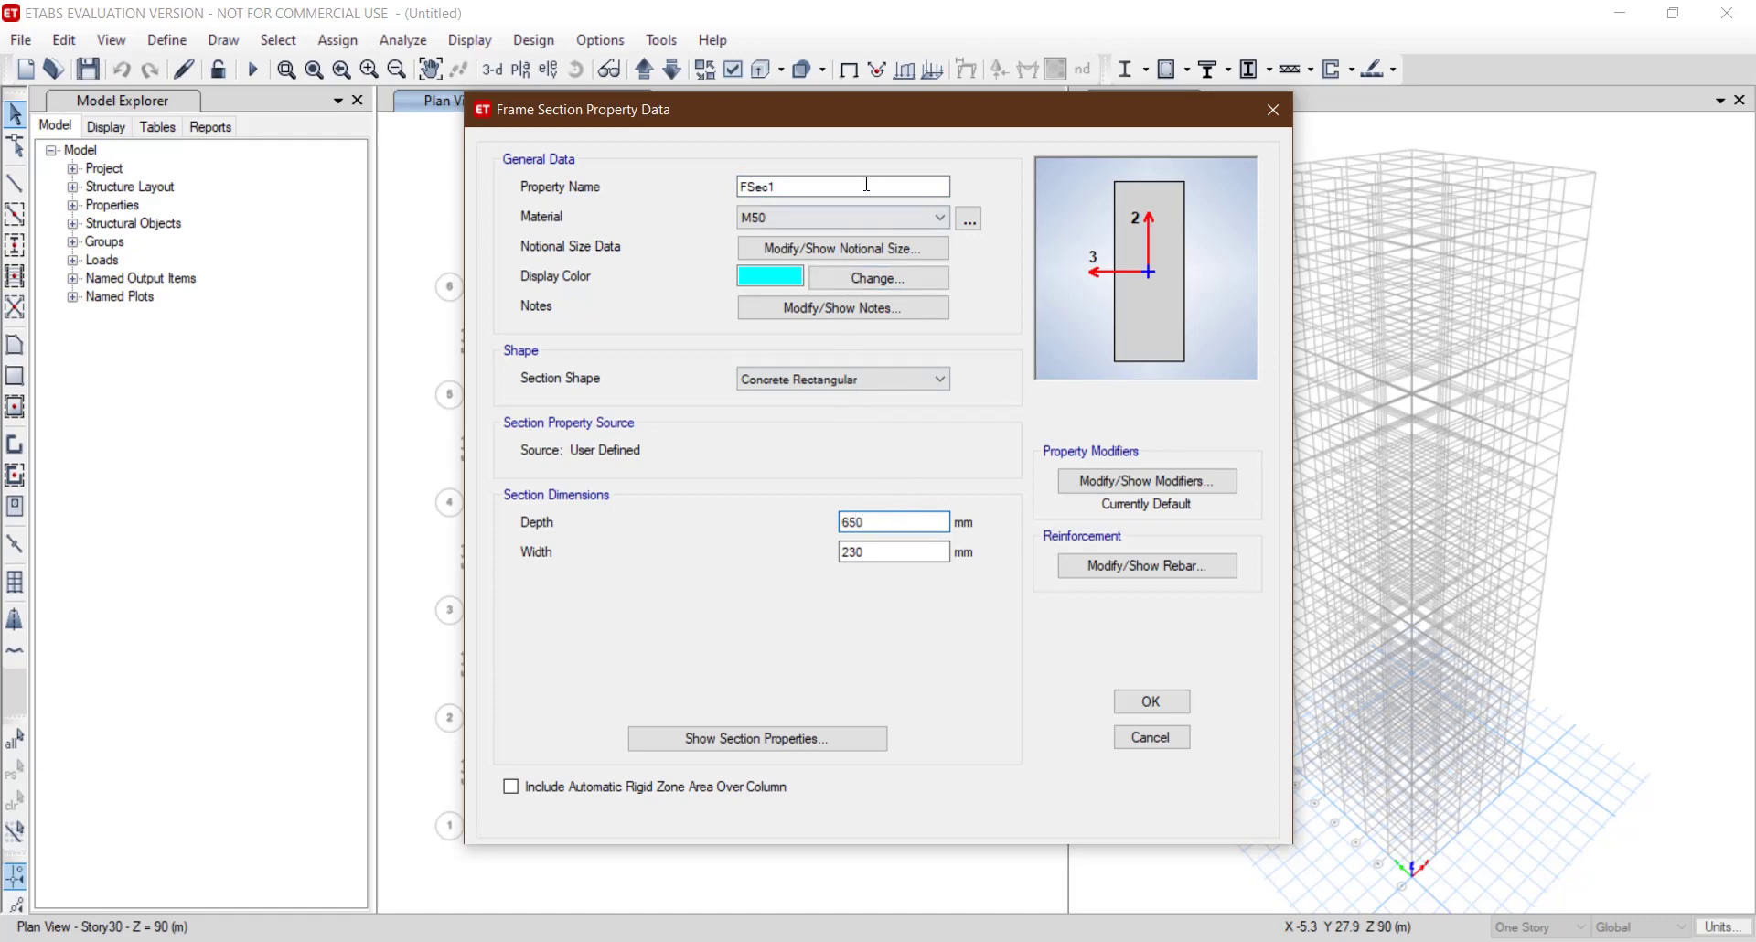
{"action": "left_click_drag", "start_coordinate": [736, 186], "coordinate": [864, 183]}
{"action": "type", "text": "B 230x650"}
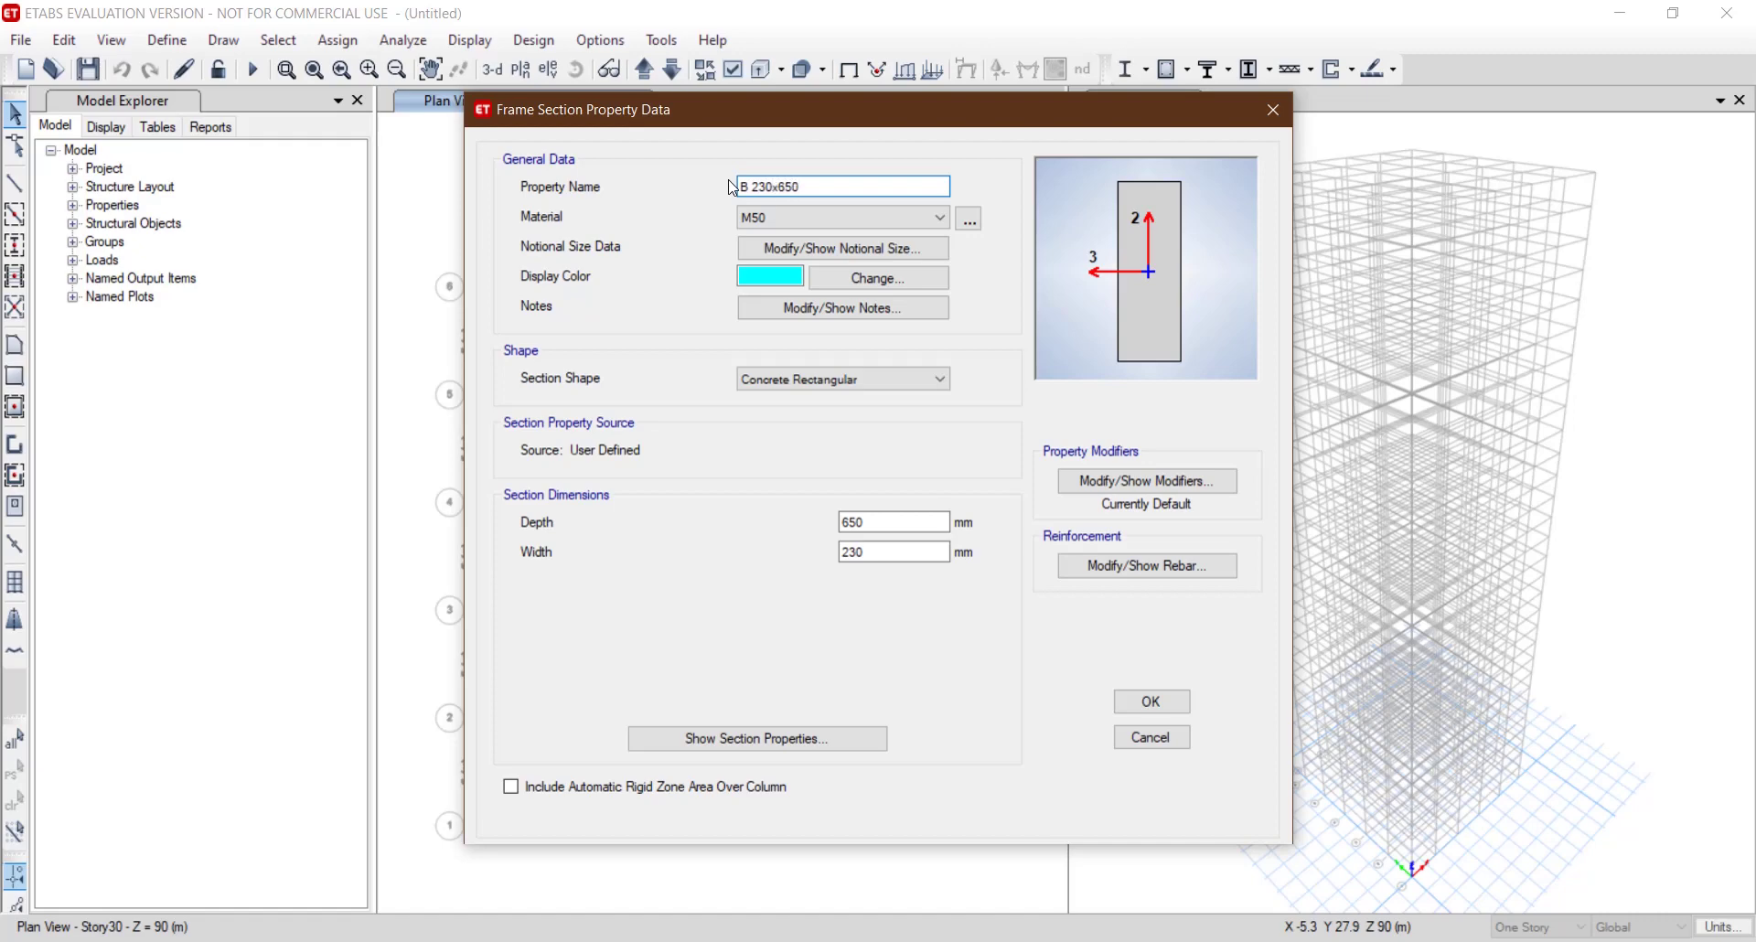
{"action": "left_click", "coordinate": [1177, 704]}
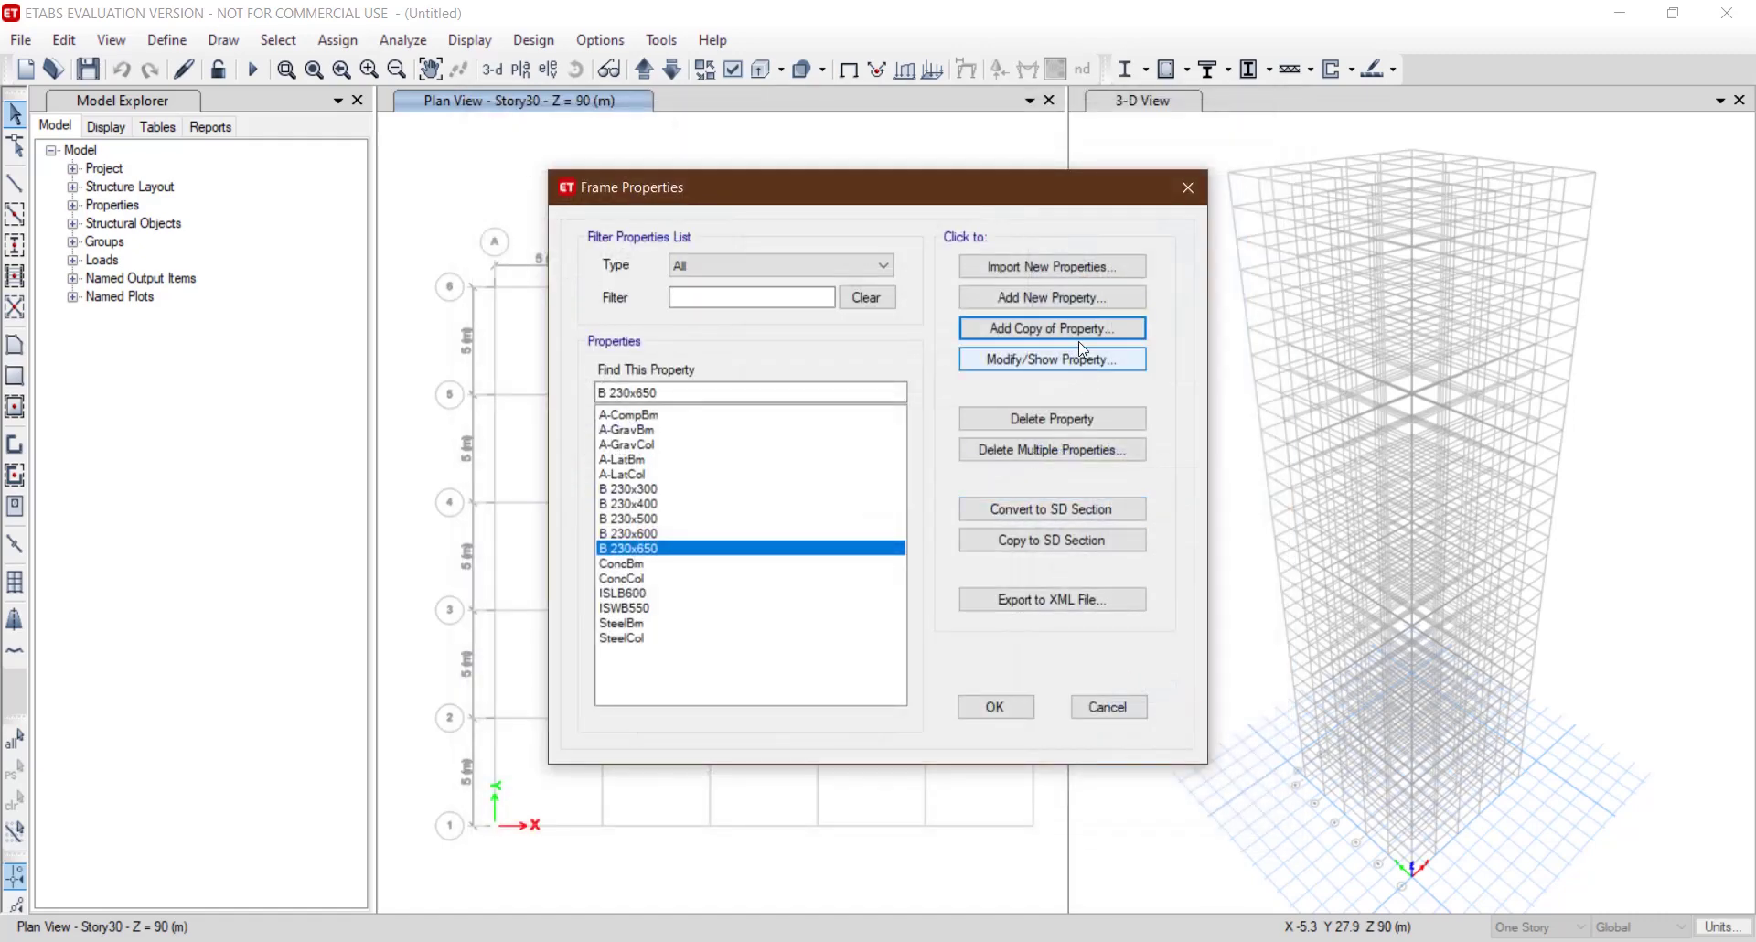
Copy the B 230x650 section as B 230x700 with a depth of 700 mm.
{"action": "left_click", "coordinate": [1065, 327]}
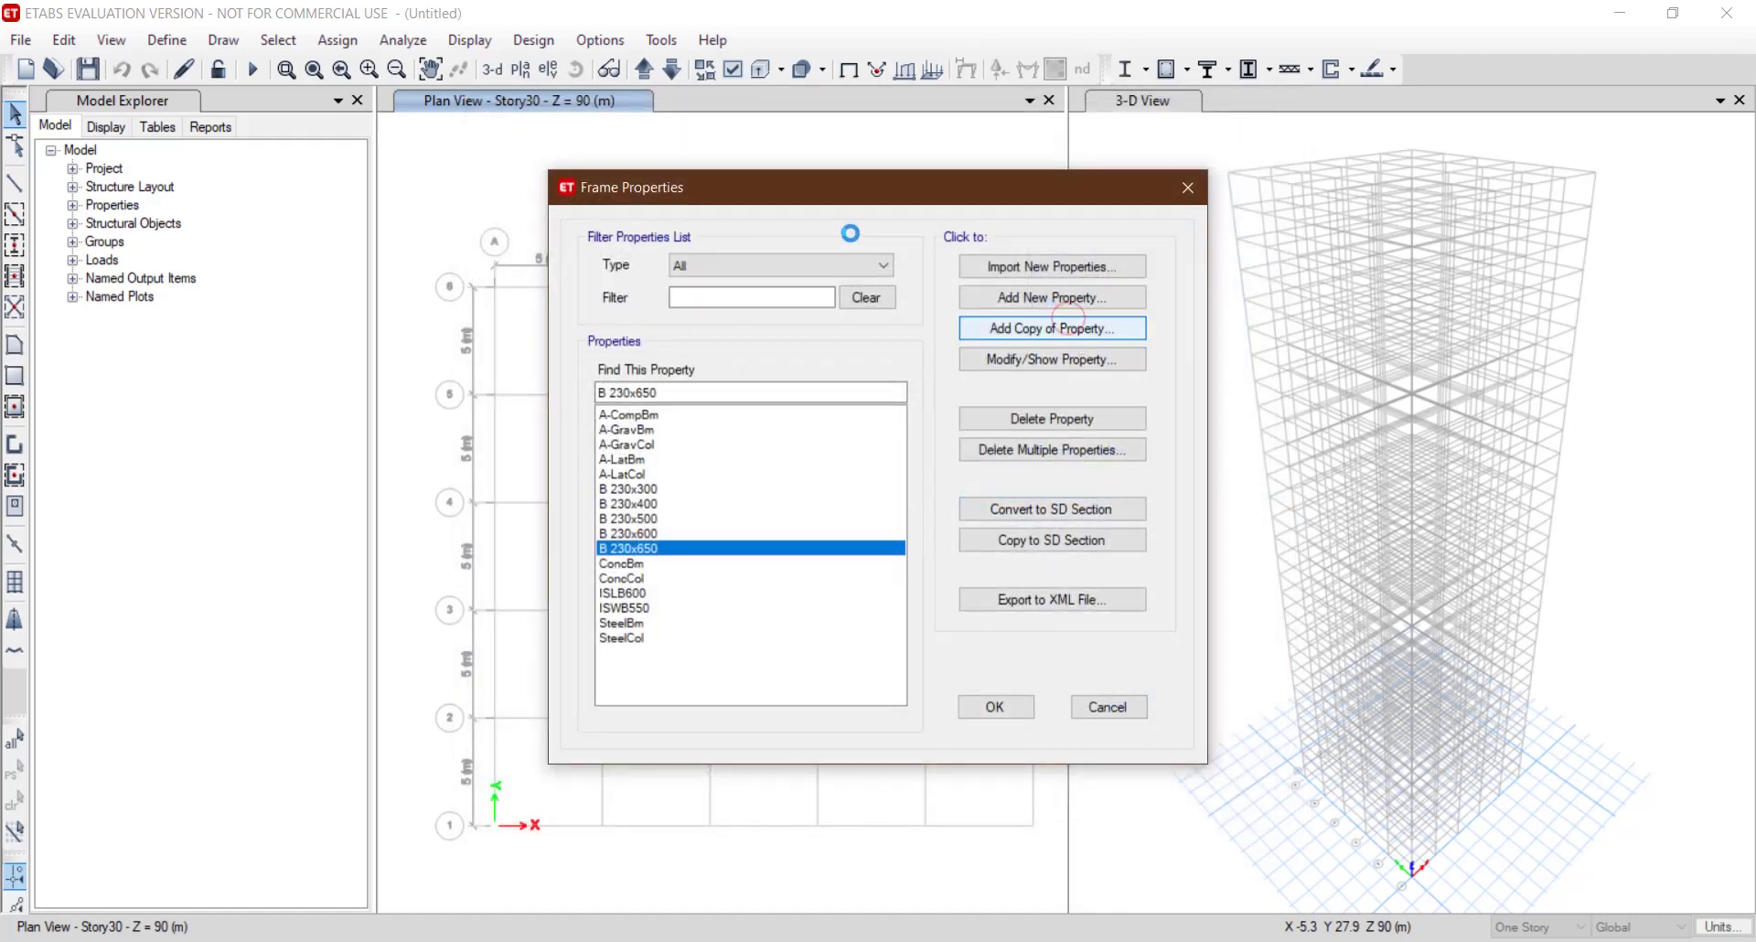
{"action": "type", "text": "B 230x700"}
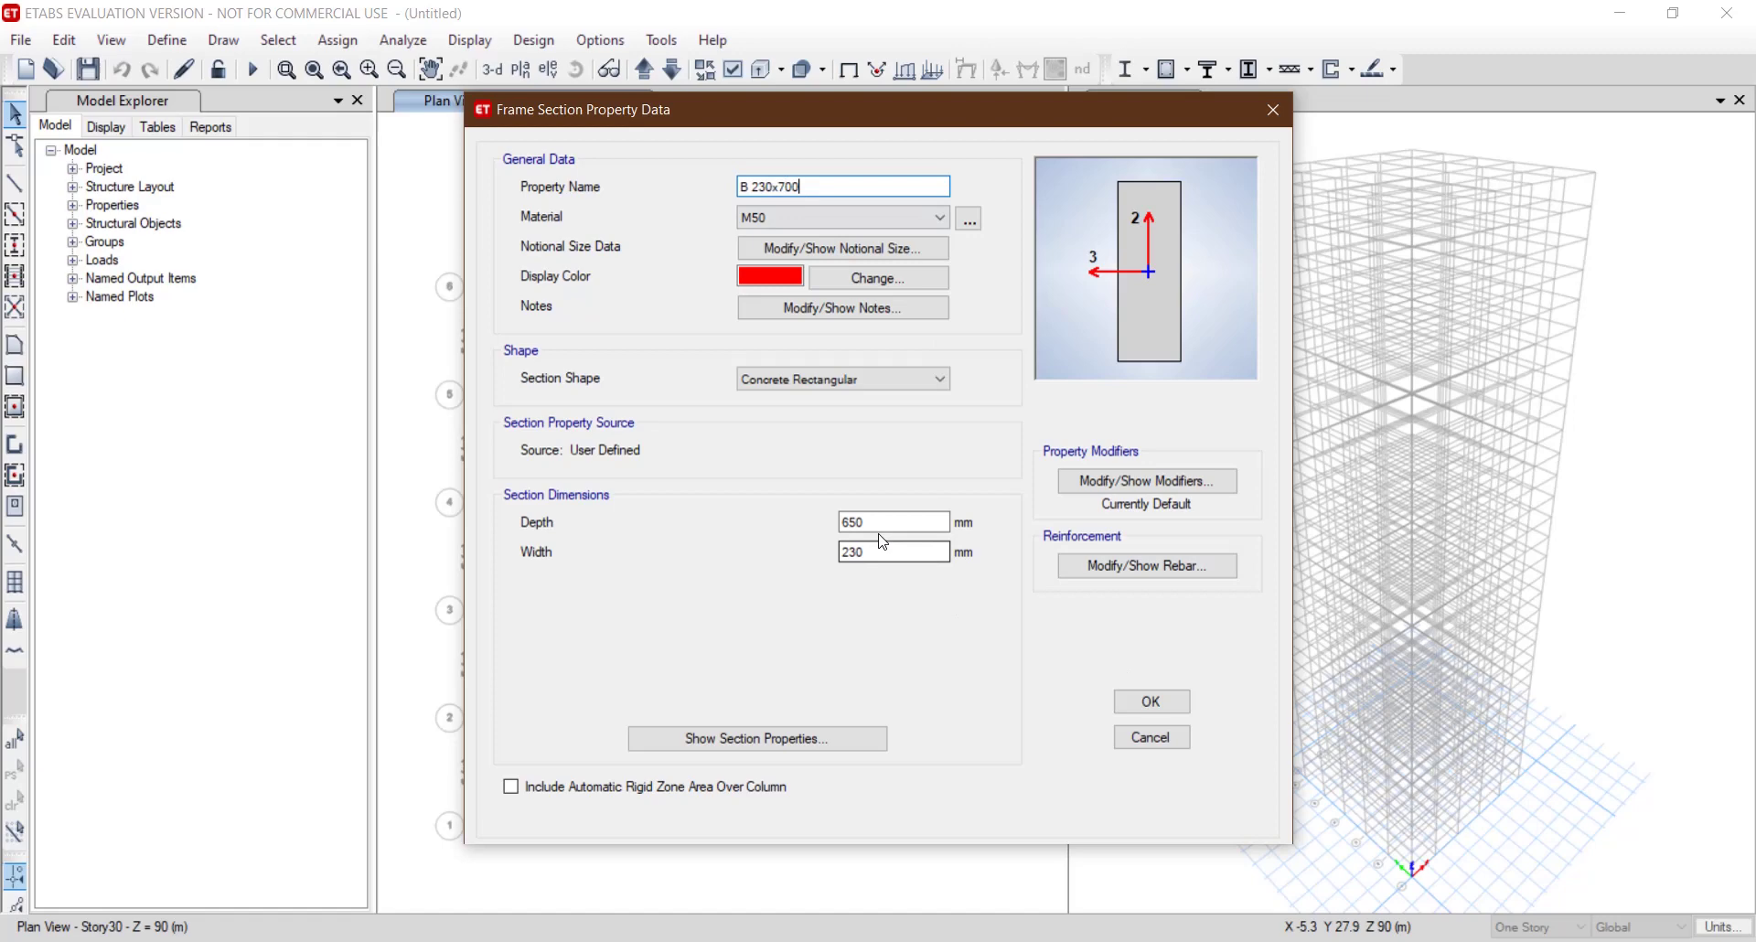
{"action": "left_click_drag", "start_coordinate": [914, 521], "coordinate": [805, 518]}
{"action": "type", "text": "700"}
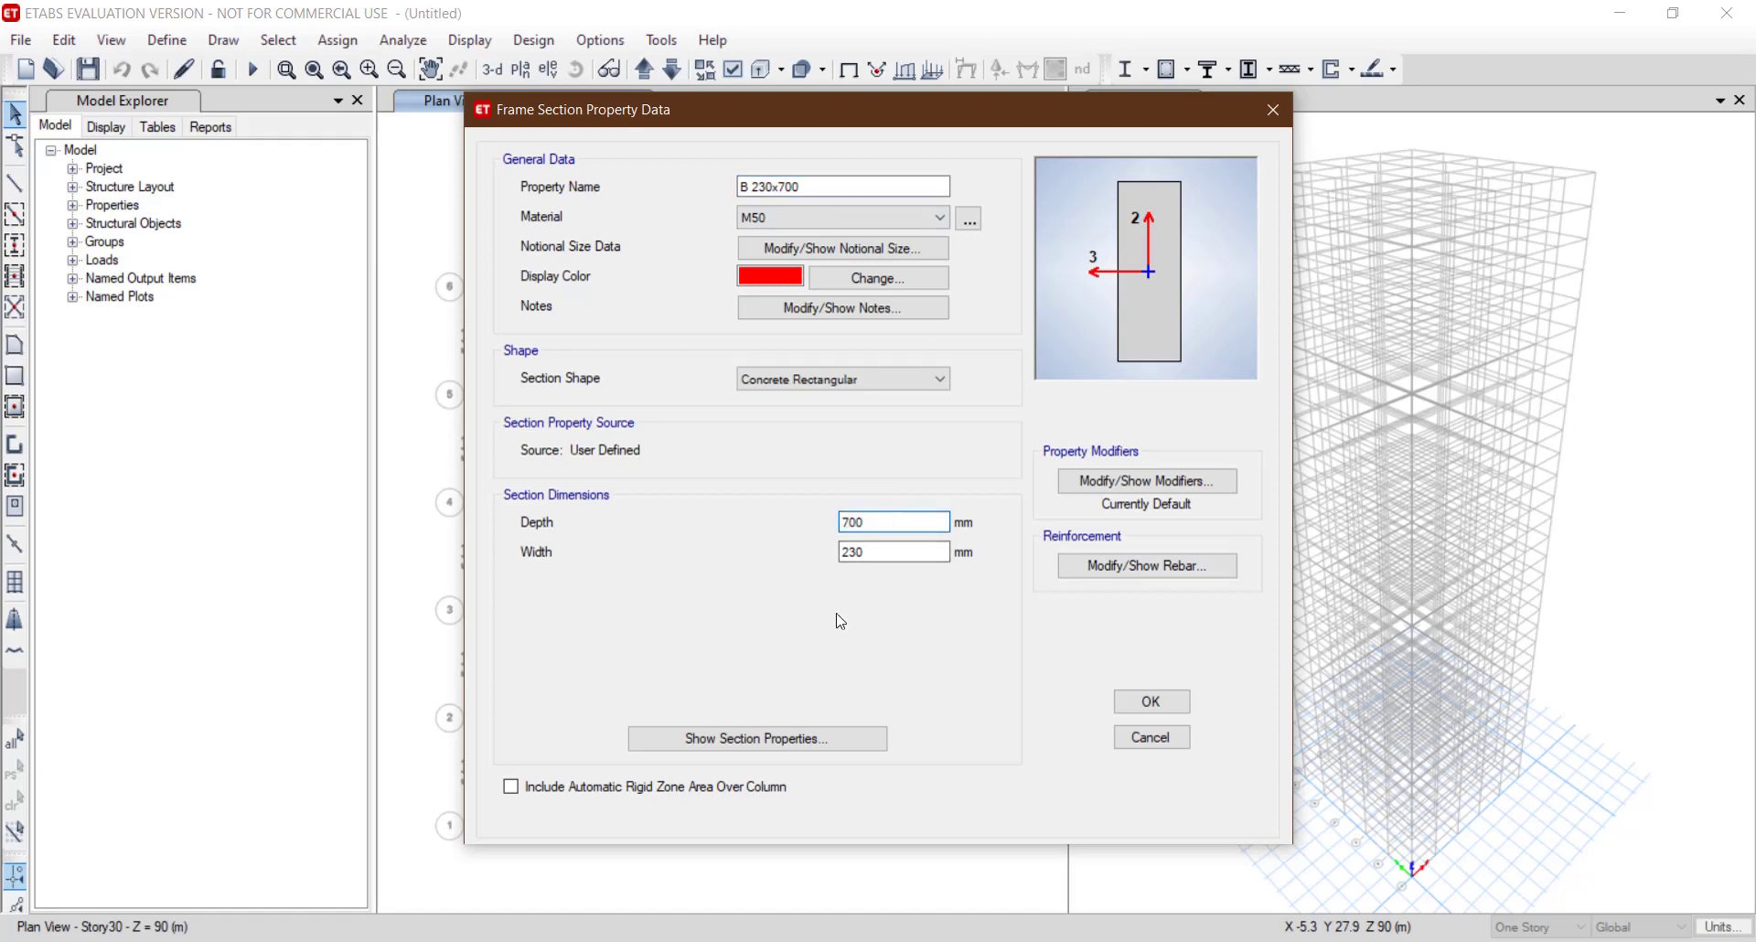
{"action": "left_click", "coordinate": [1143, 701]}
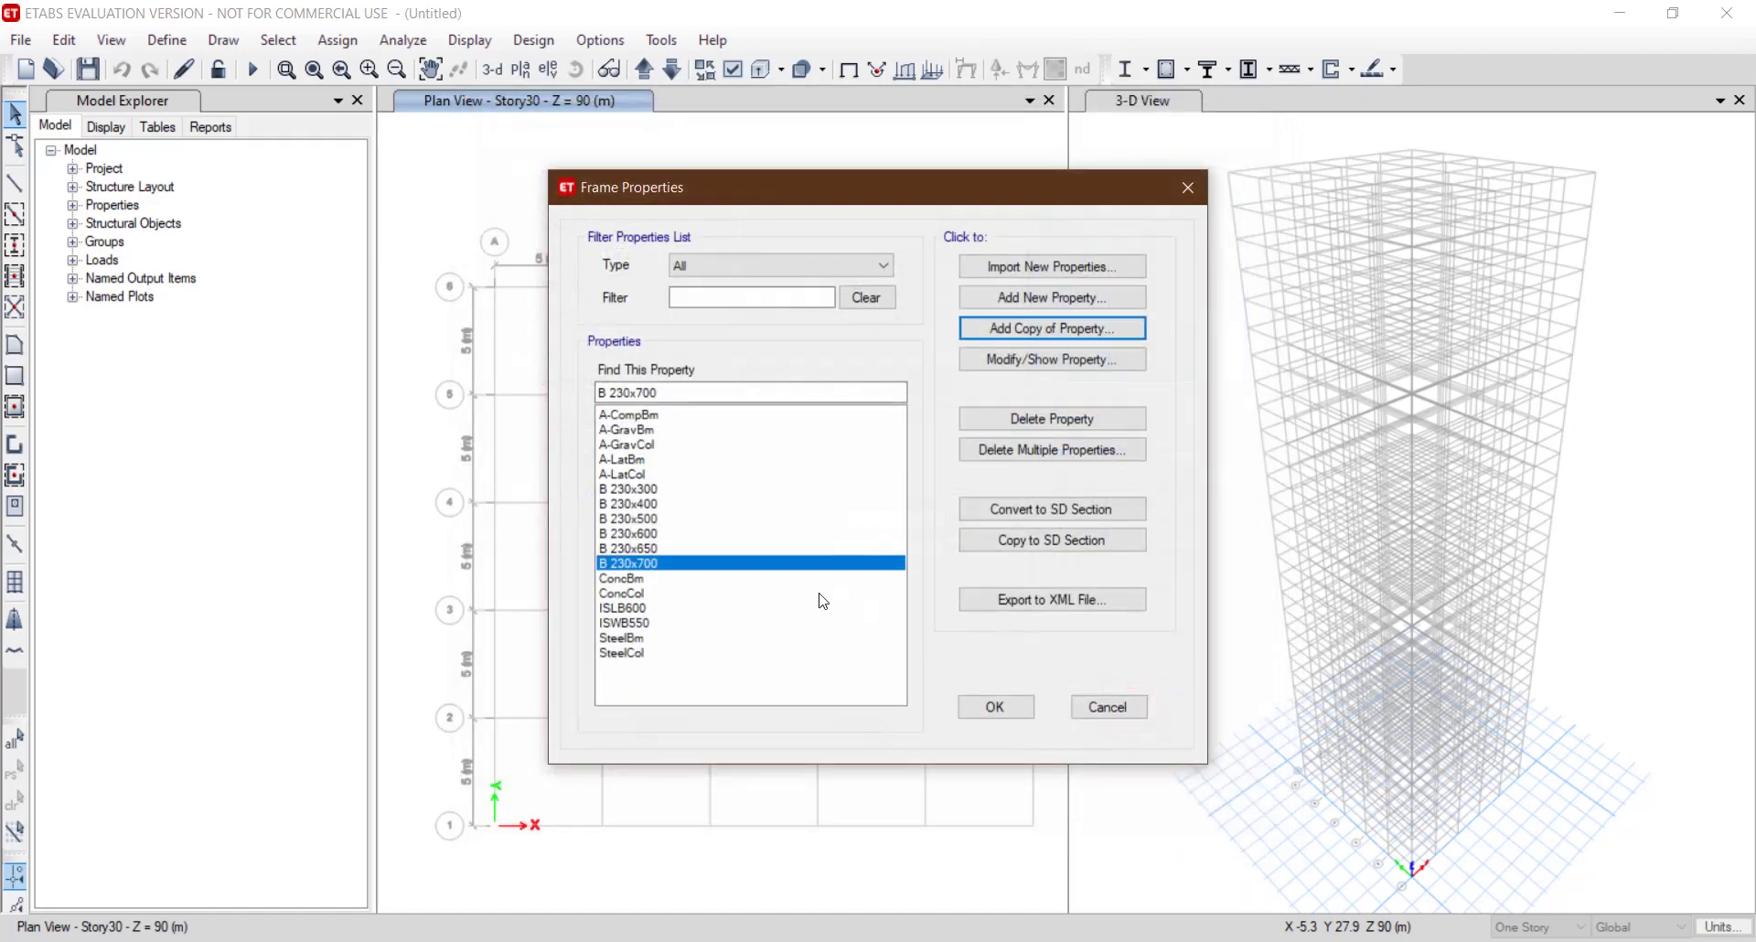
Create a new auto select list section with the Concrete design type and name it Beam autoselect.
{"action": "left_click", "coordinate": [1073, 295]}
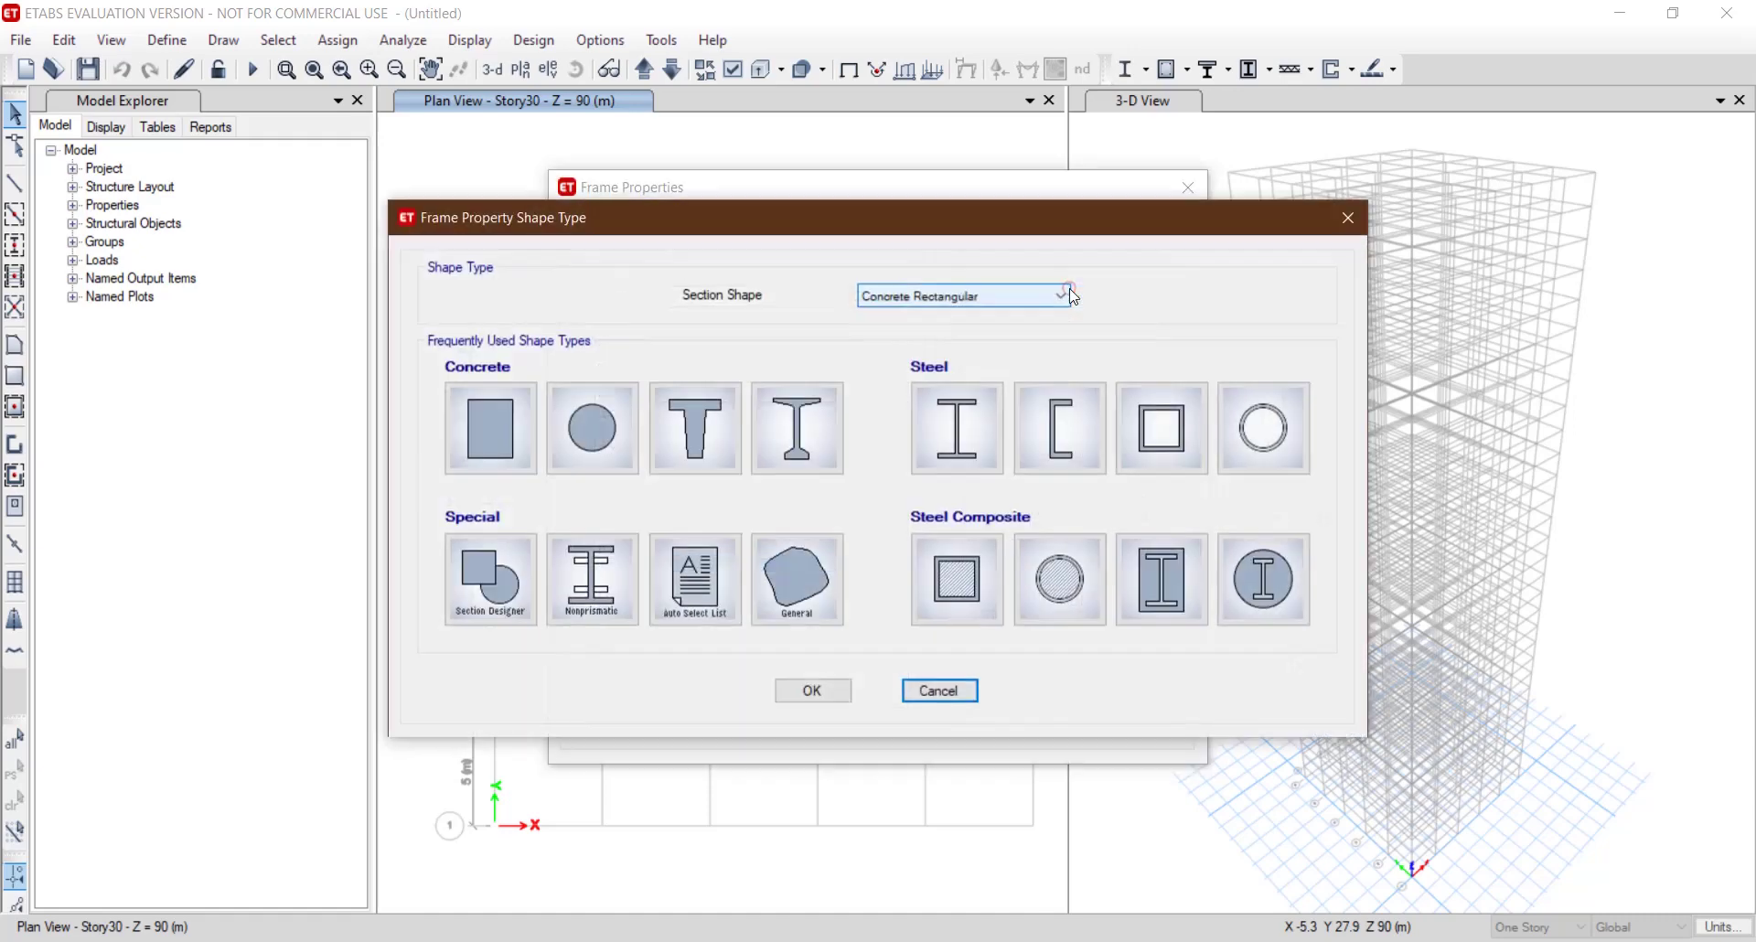
{"action": "left_click", "coordinate": [704, 615]}
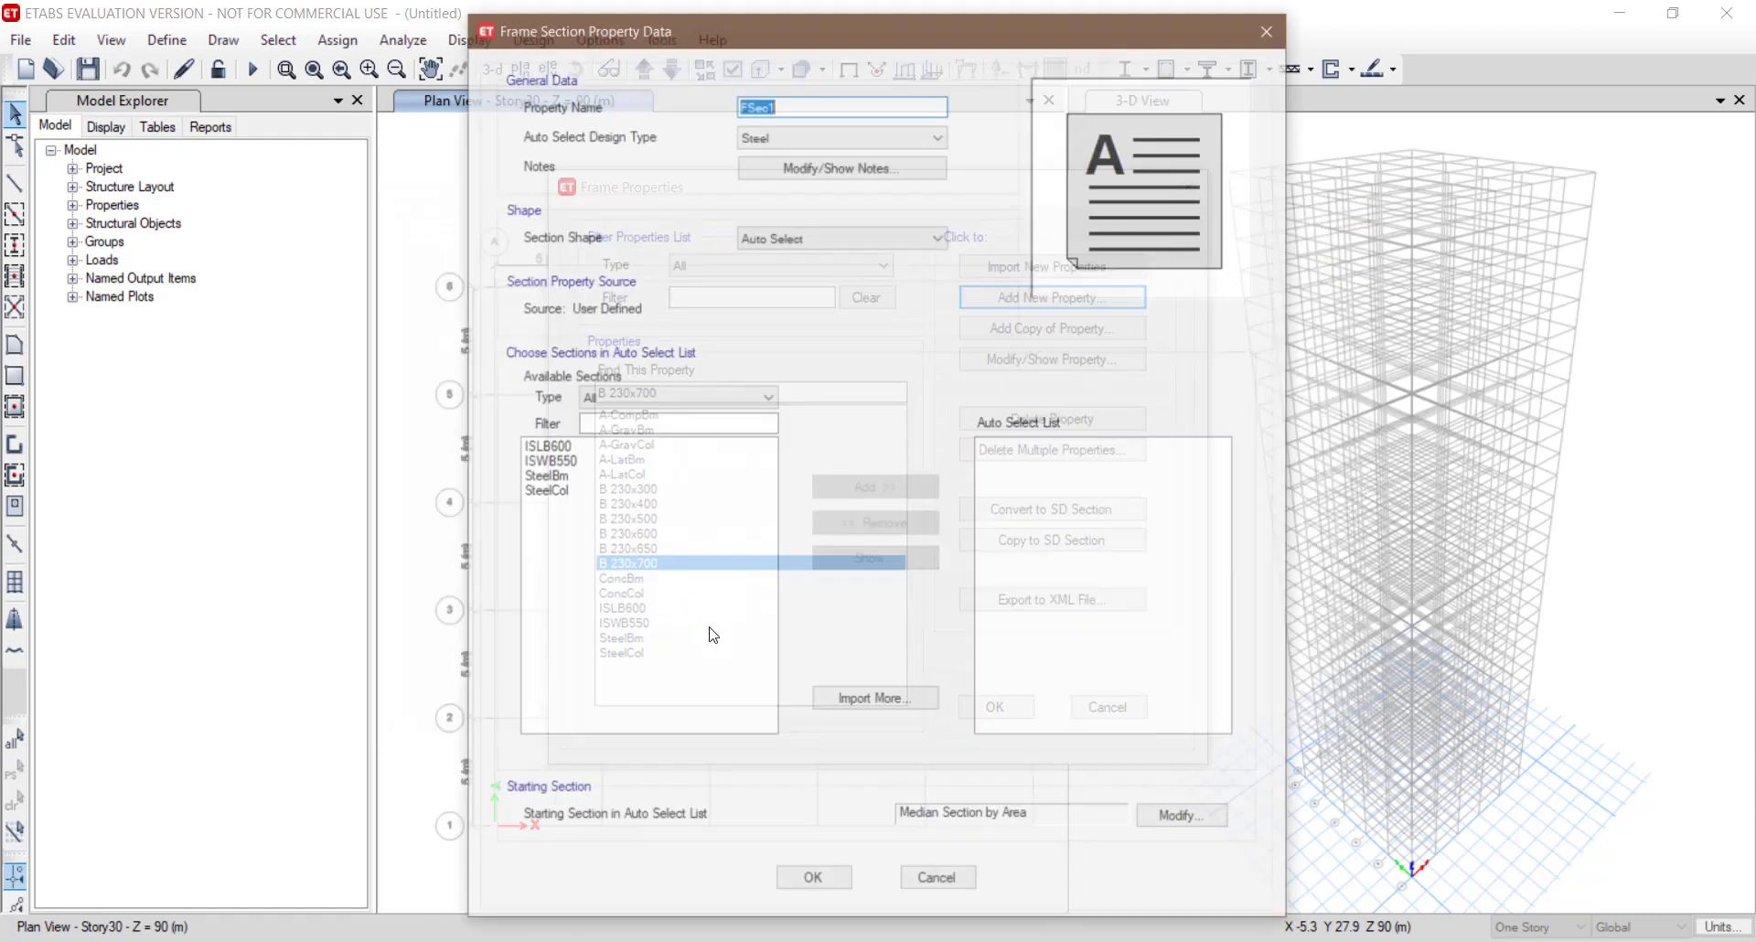
{"action": "left_click", "coordinate": [918, 137]}
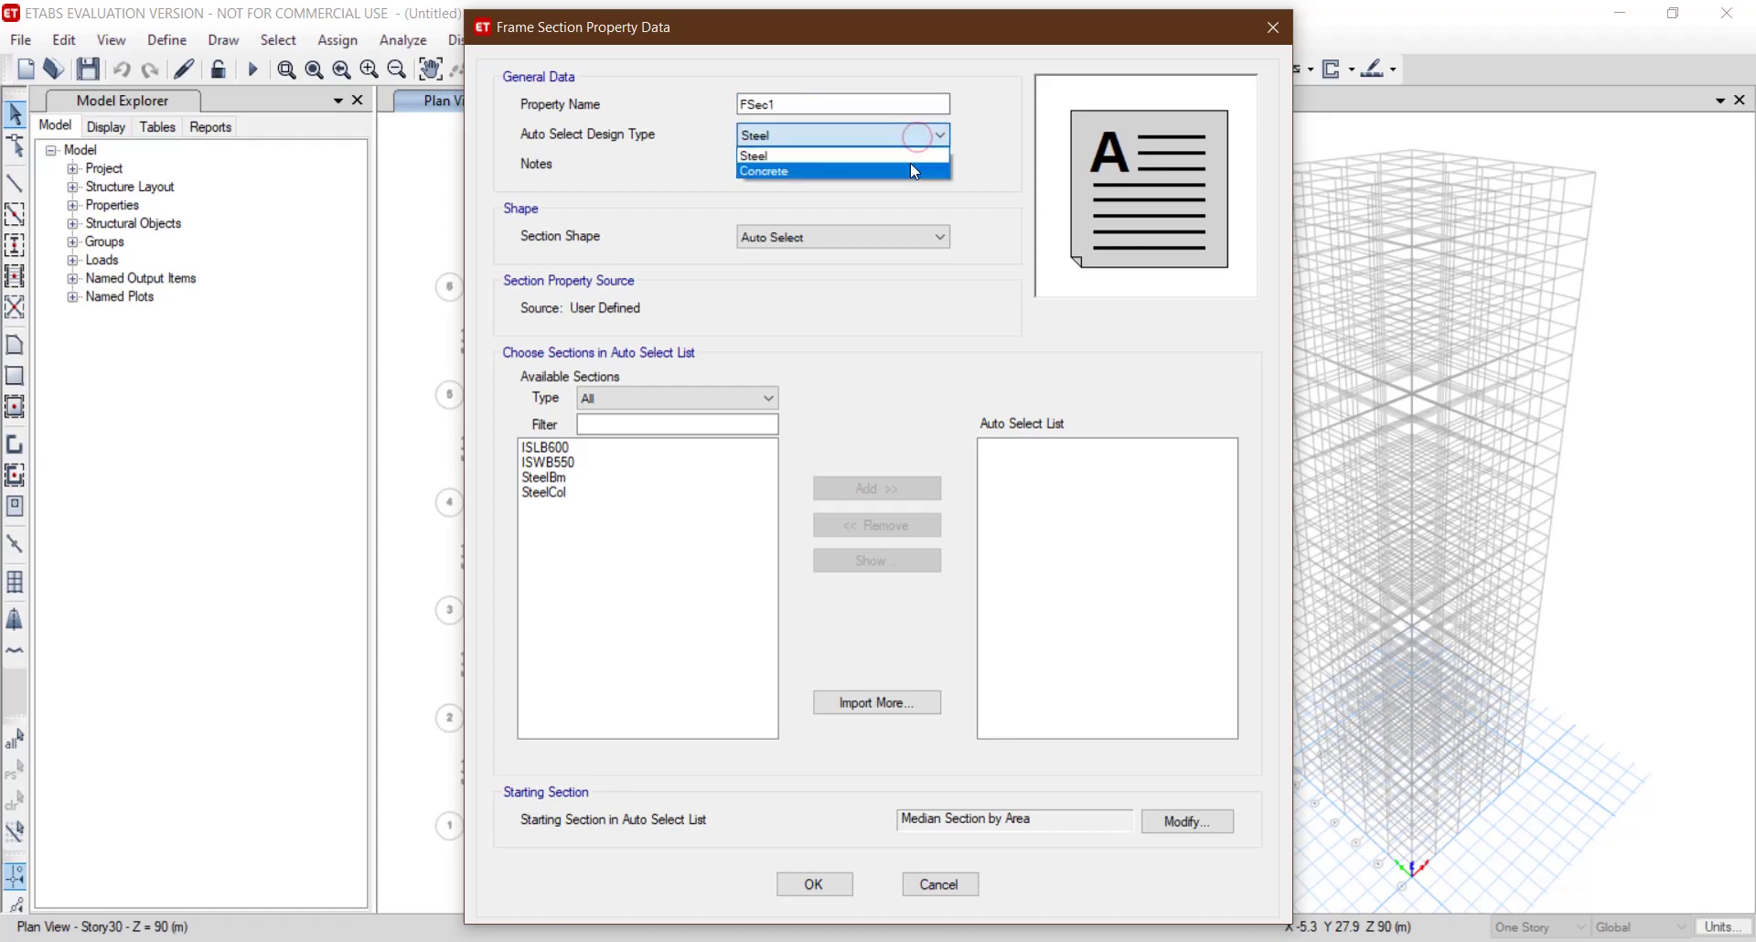
{"action": "left_click", "coordinate": [909, 163]}
{"action": "double_click", "coordinate": [873, 104]}
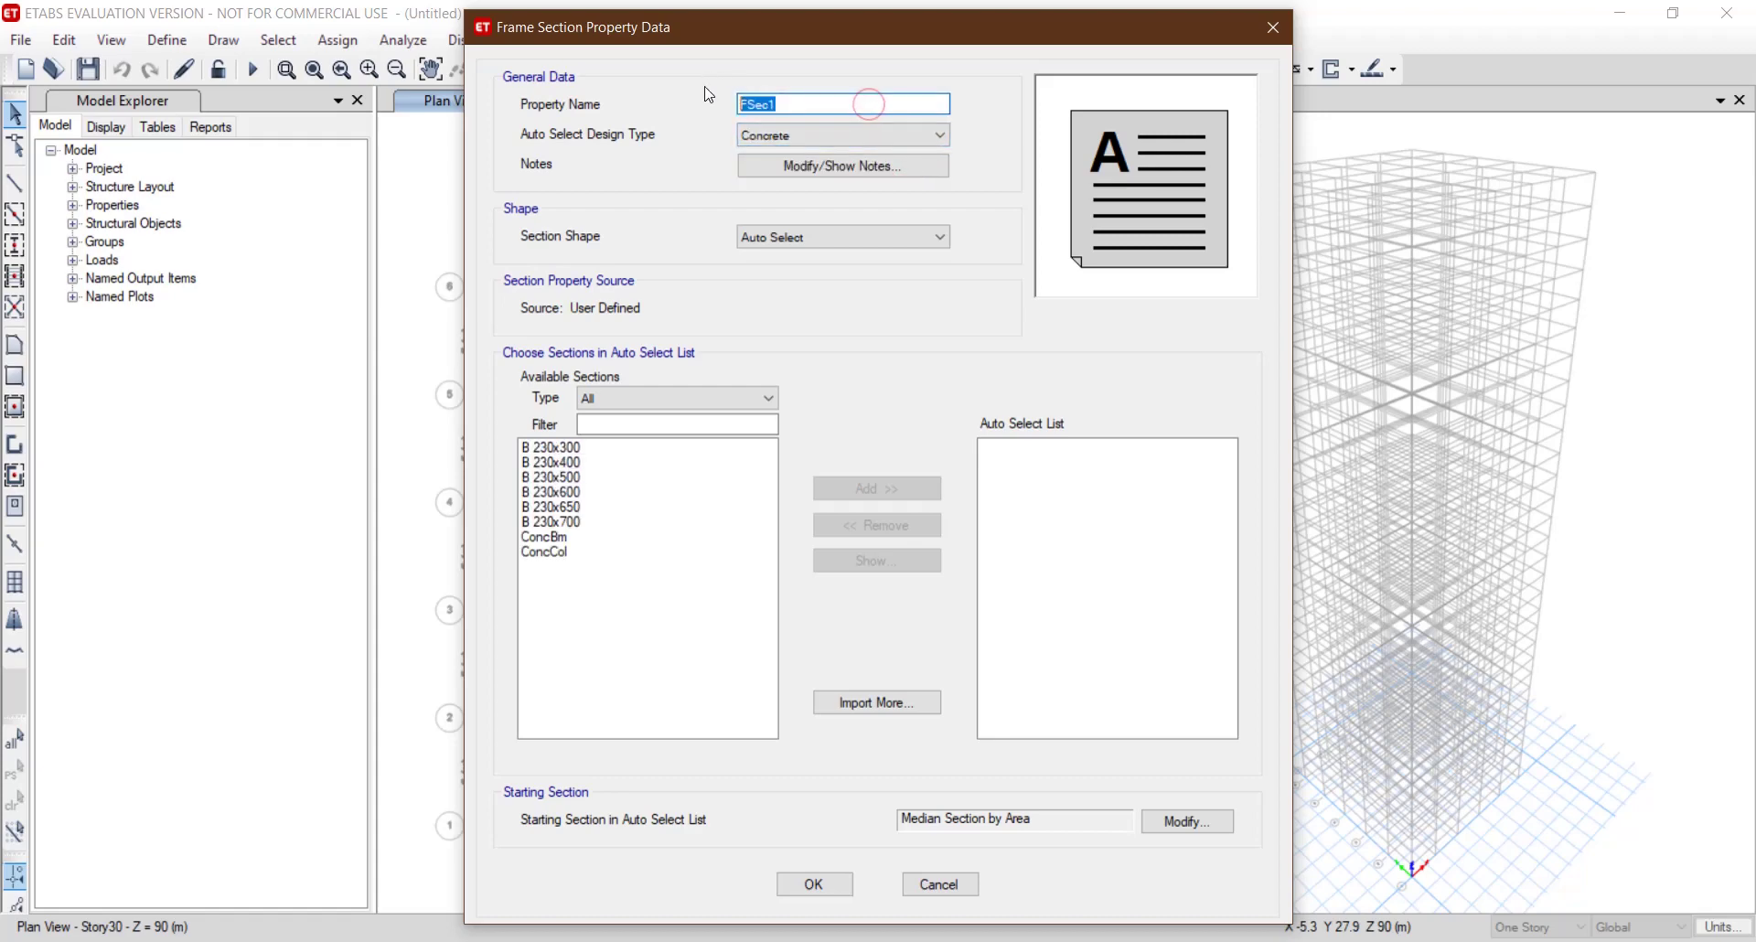
{"action": "type", "text": "Beam autoselect"}
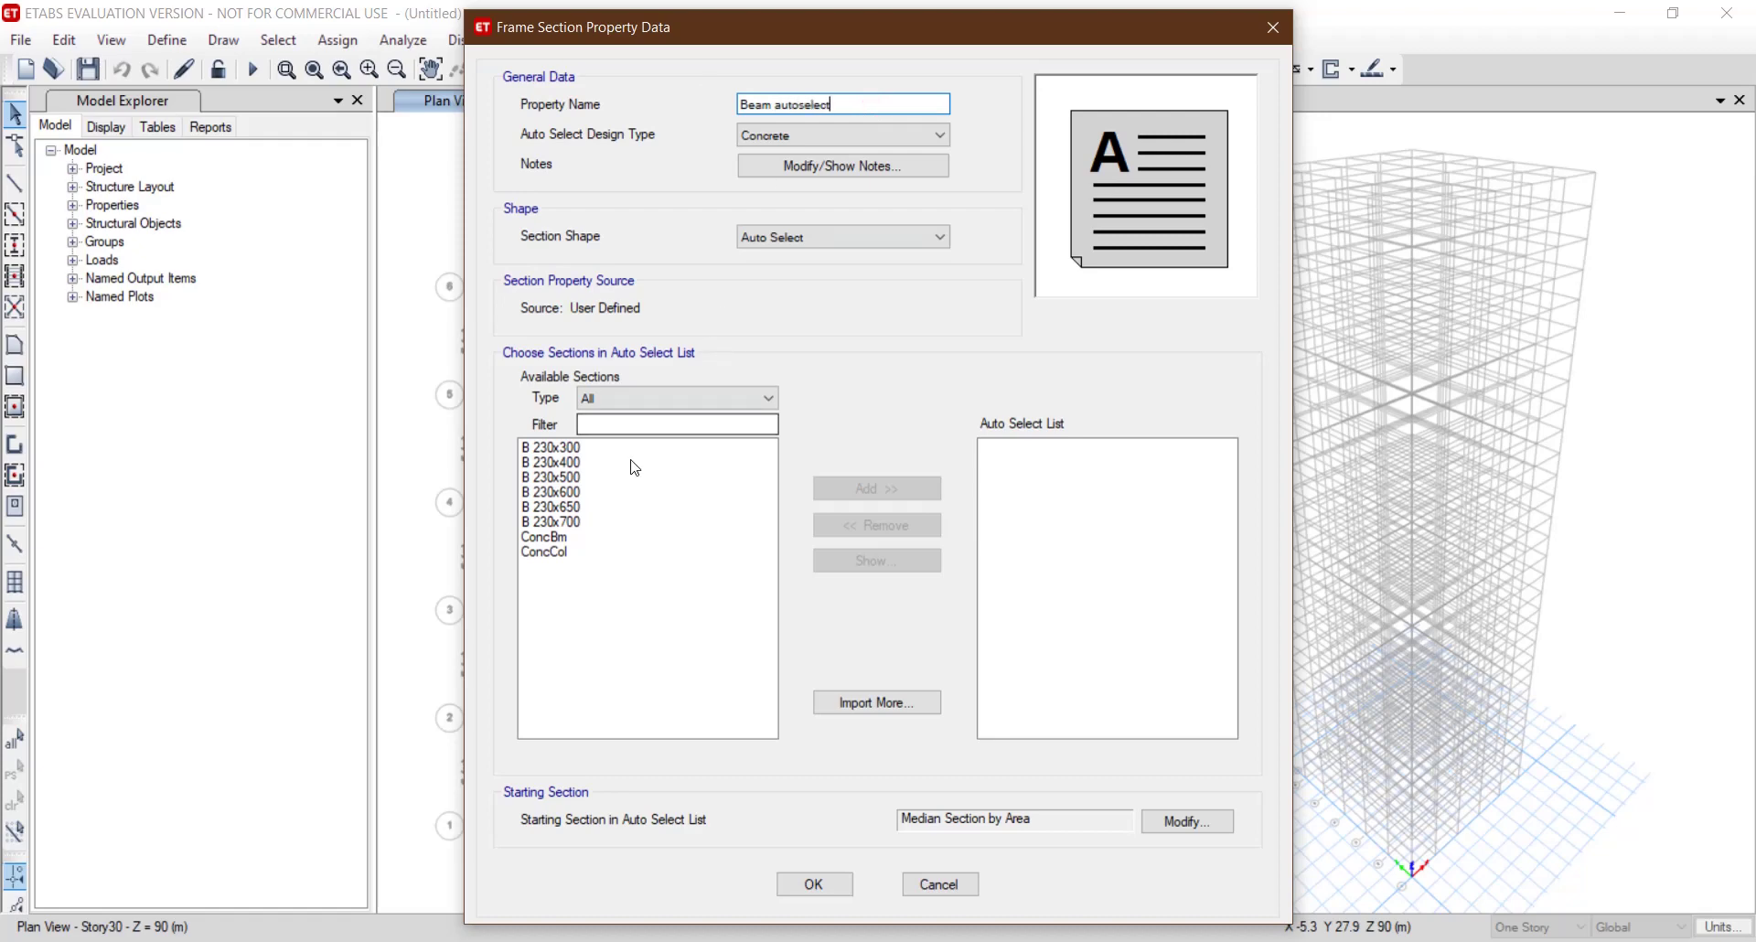
Add the six beam sections from B 230x300 to B 230x700 to the auto select list and accept it.
{"action": "left_click_drag", "start_coordinate": [624, 449], "coordinate": [629, 523]}
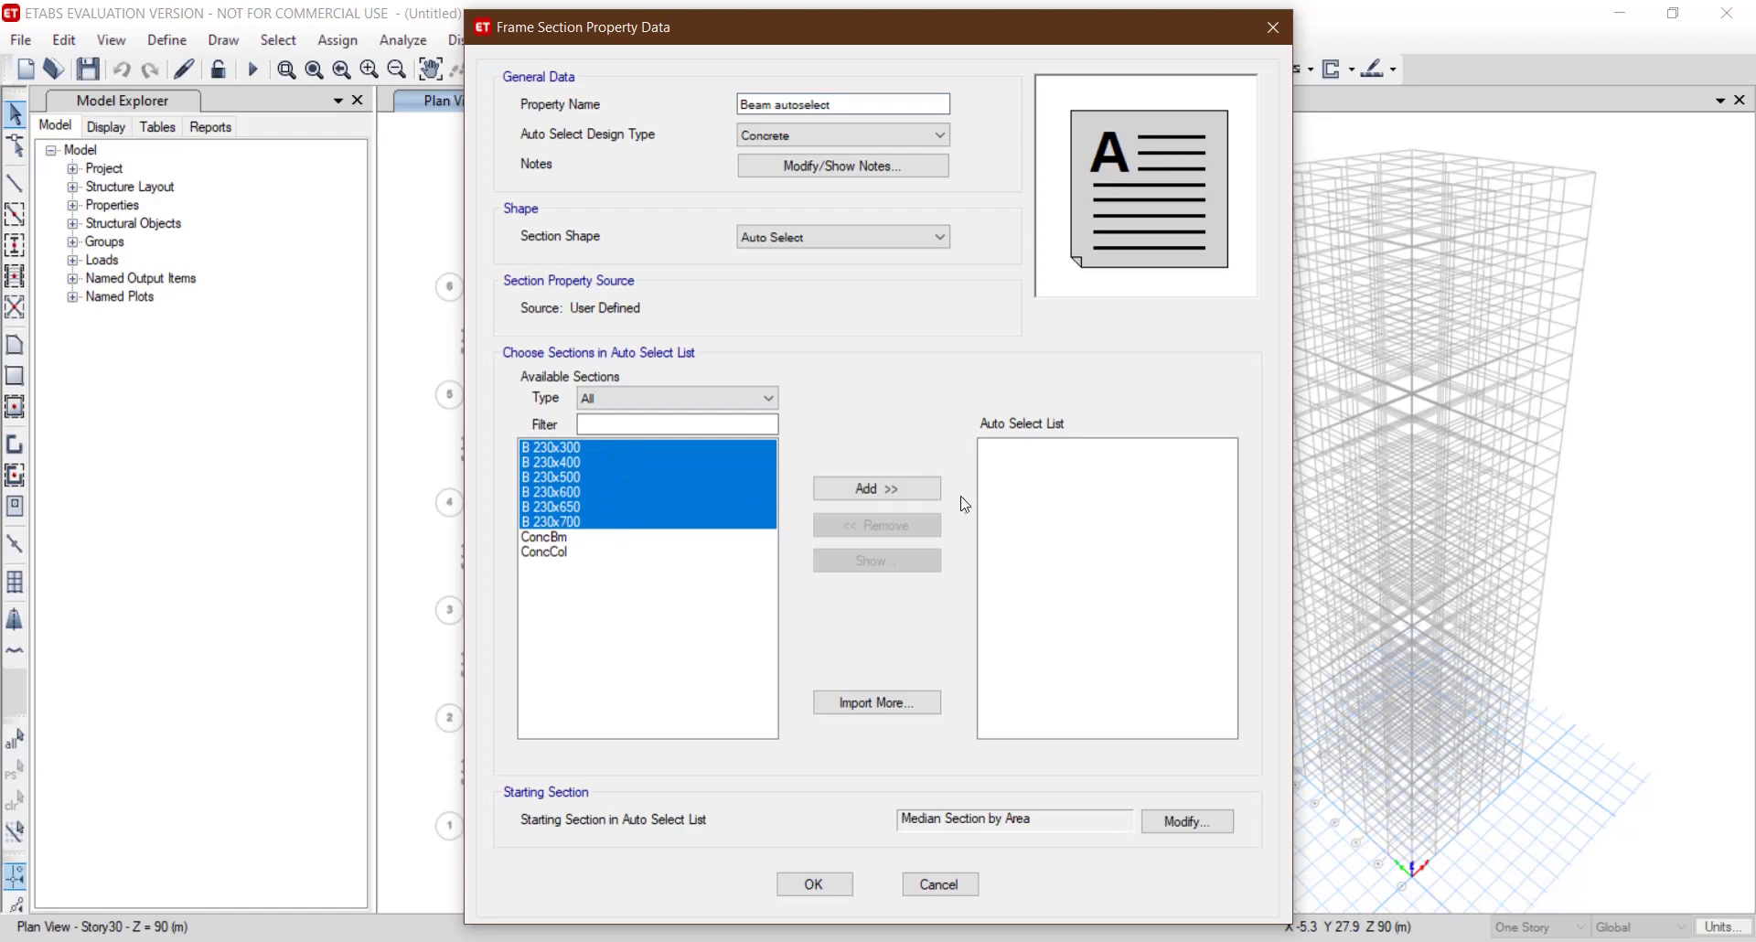
{"action": "left_click", "coordinate": [925, 490]}
{"action": "left_click", "coordinate": [818, 884]}
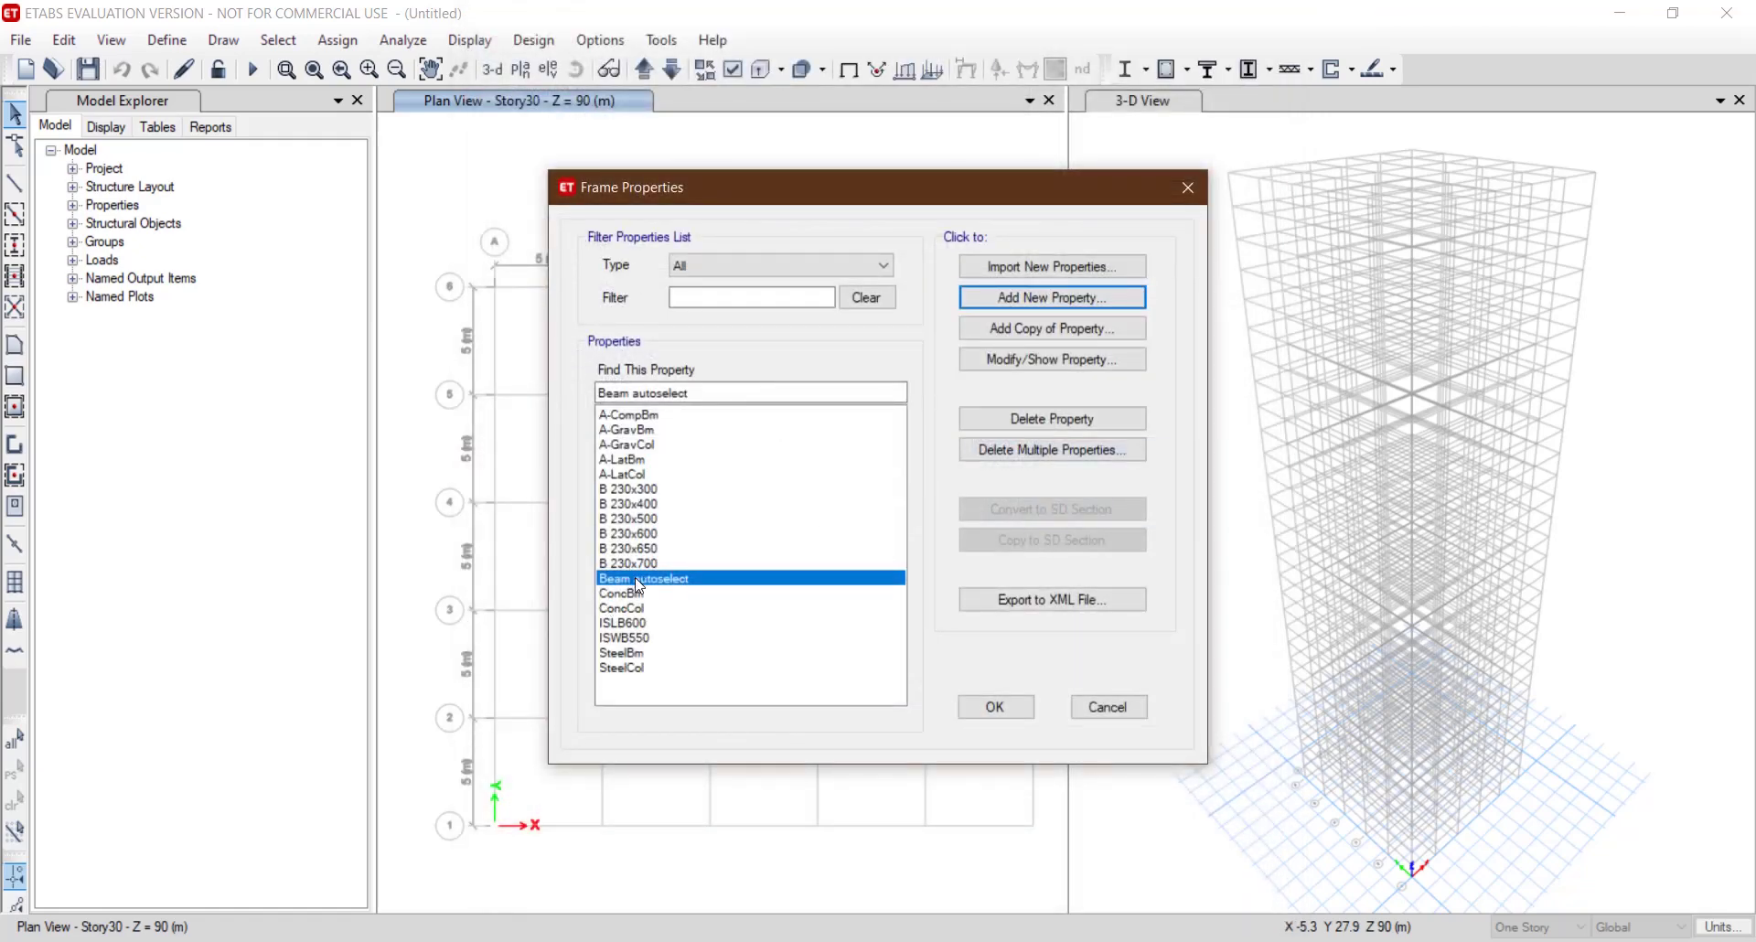
Create a new rectangular concrete frame section and assign M50 as its material.
{"action": "left_click", "coordinate": [1031, 301]}
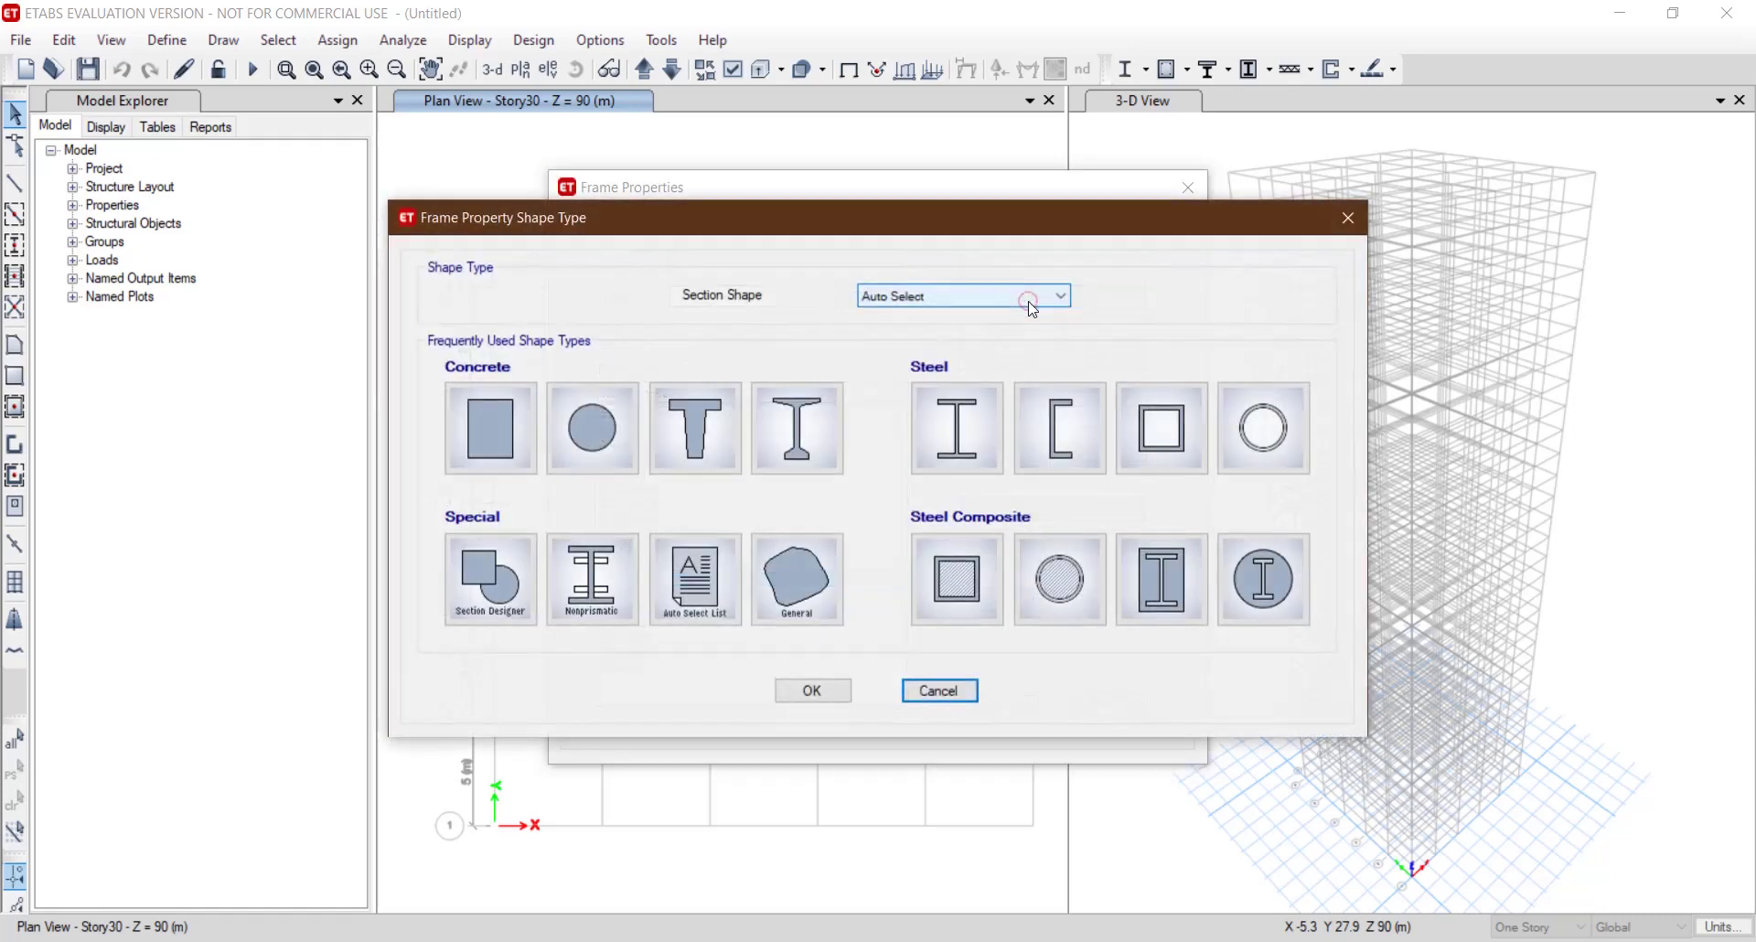
{"action": "left_click", "coordinate": [490, 398]}
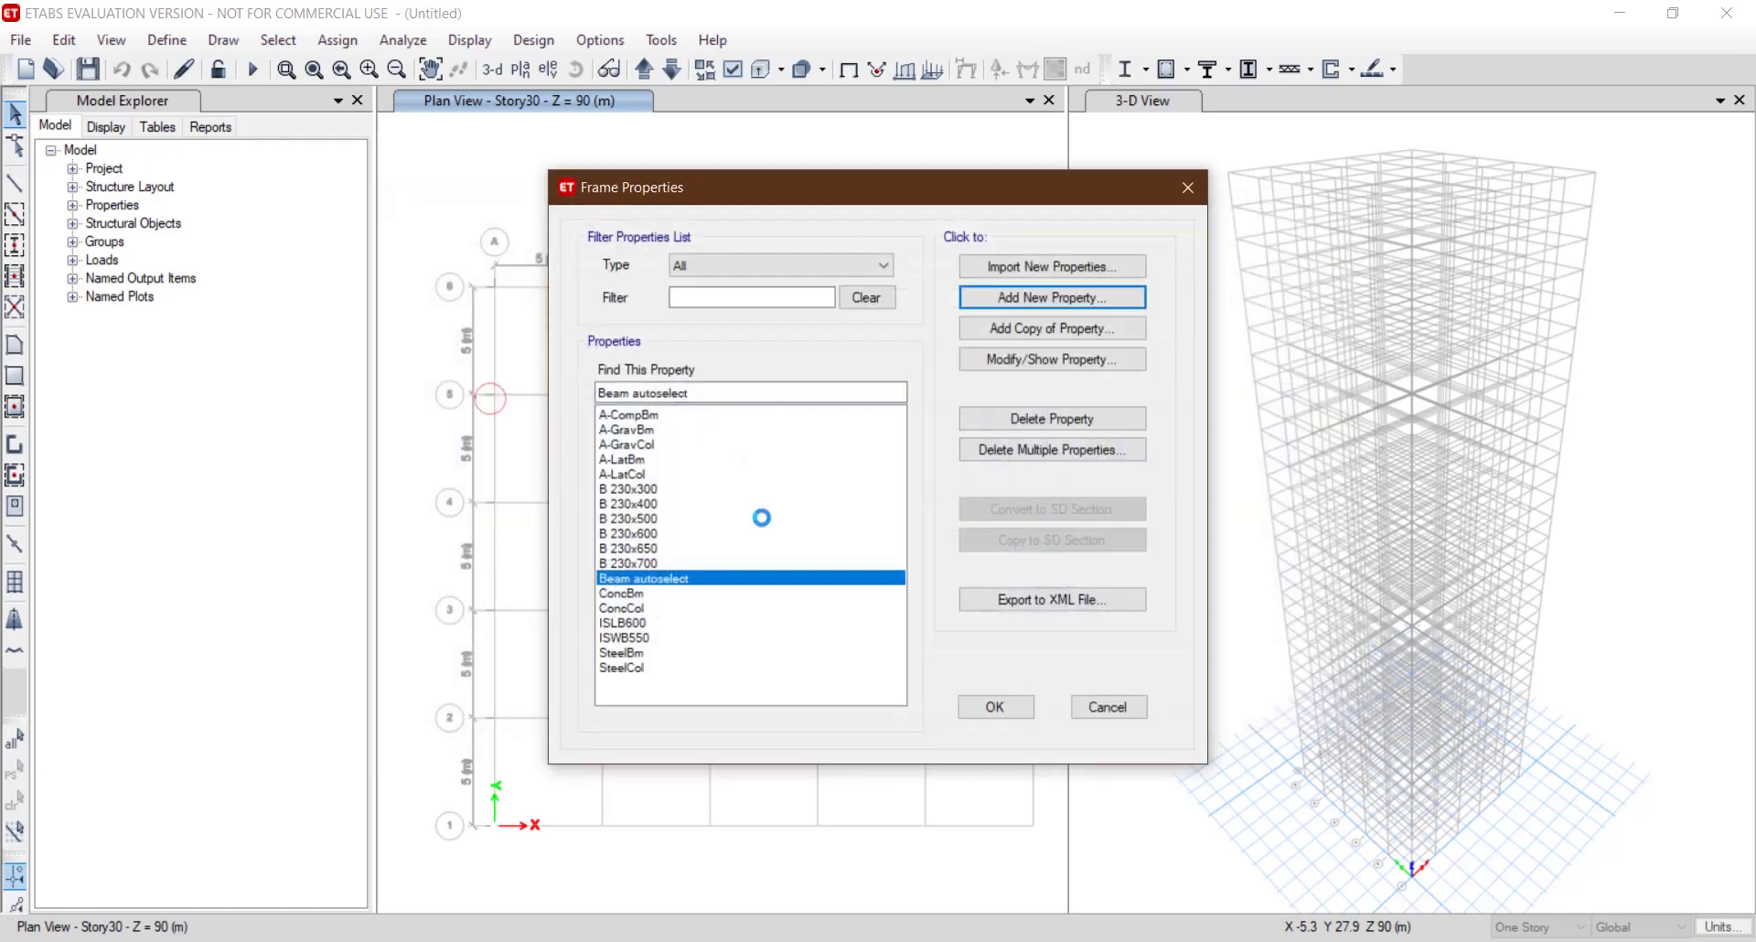
{"action": "left_click", "coordinate": [859, 216]}
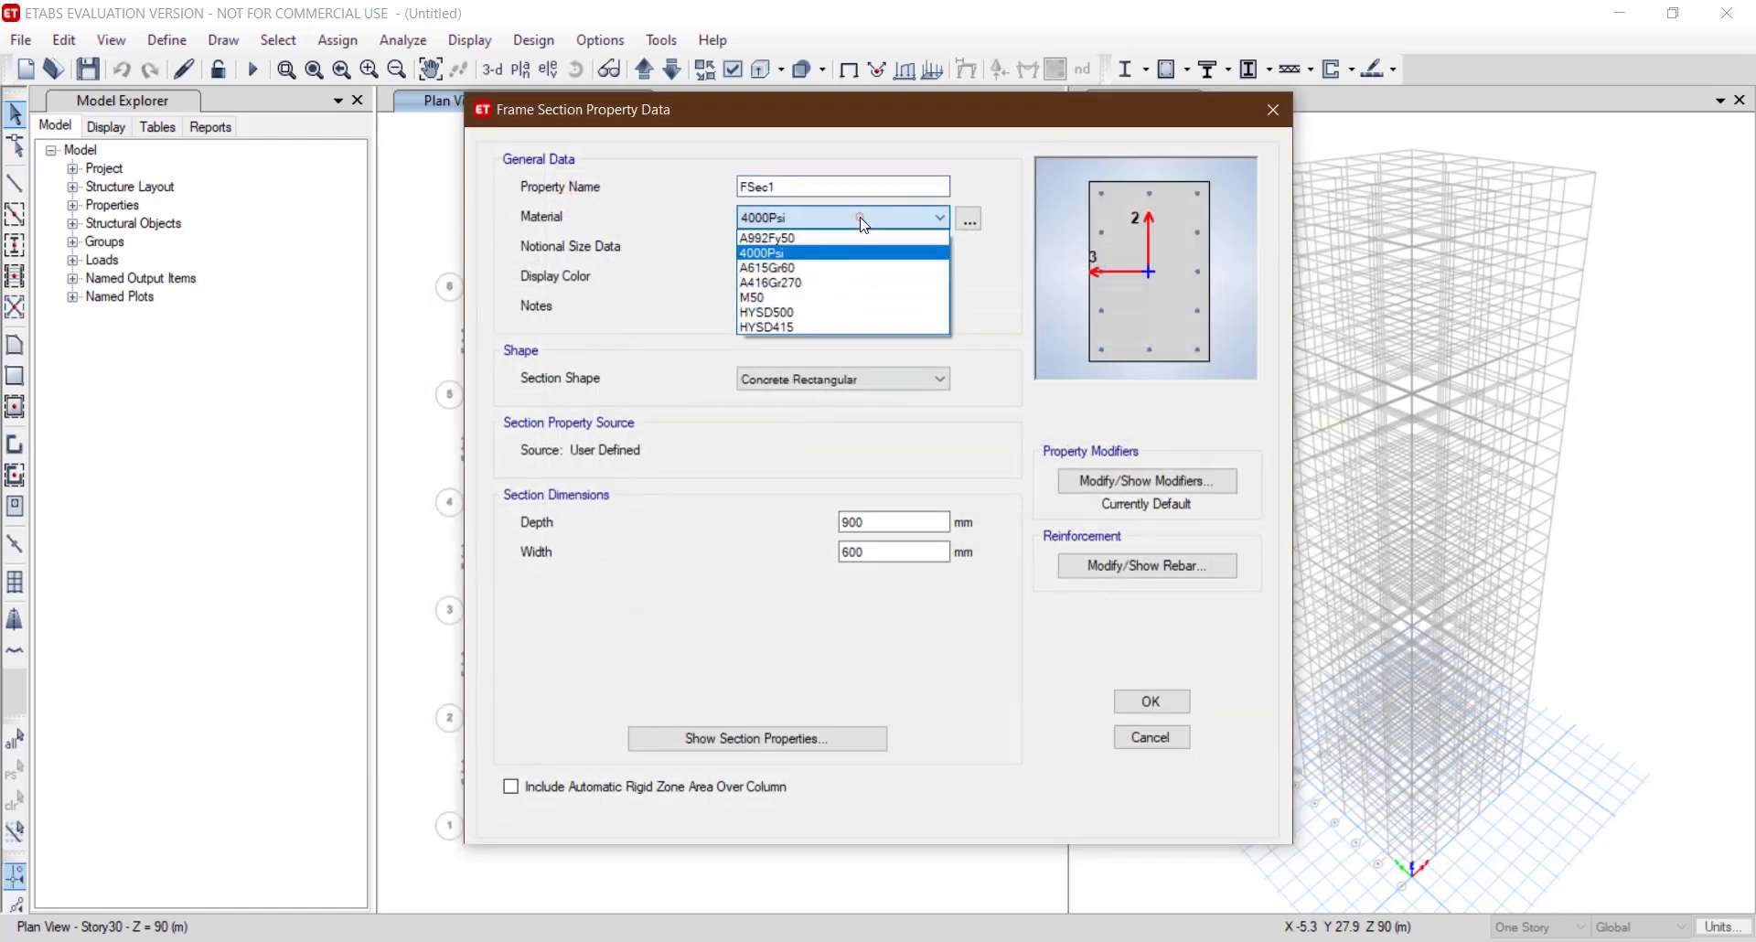
{"action": "left_click", "coordinate": [830, 313]}
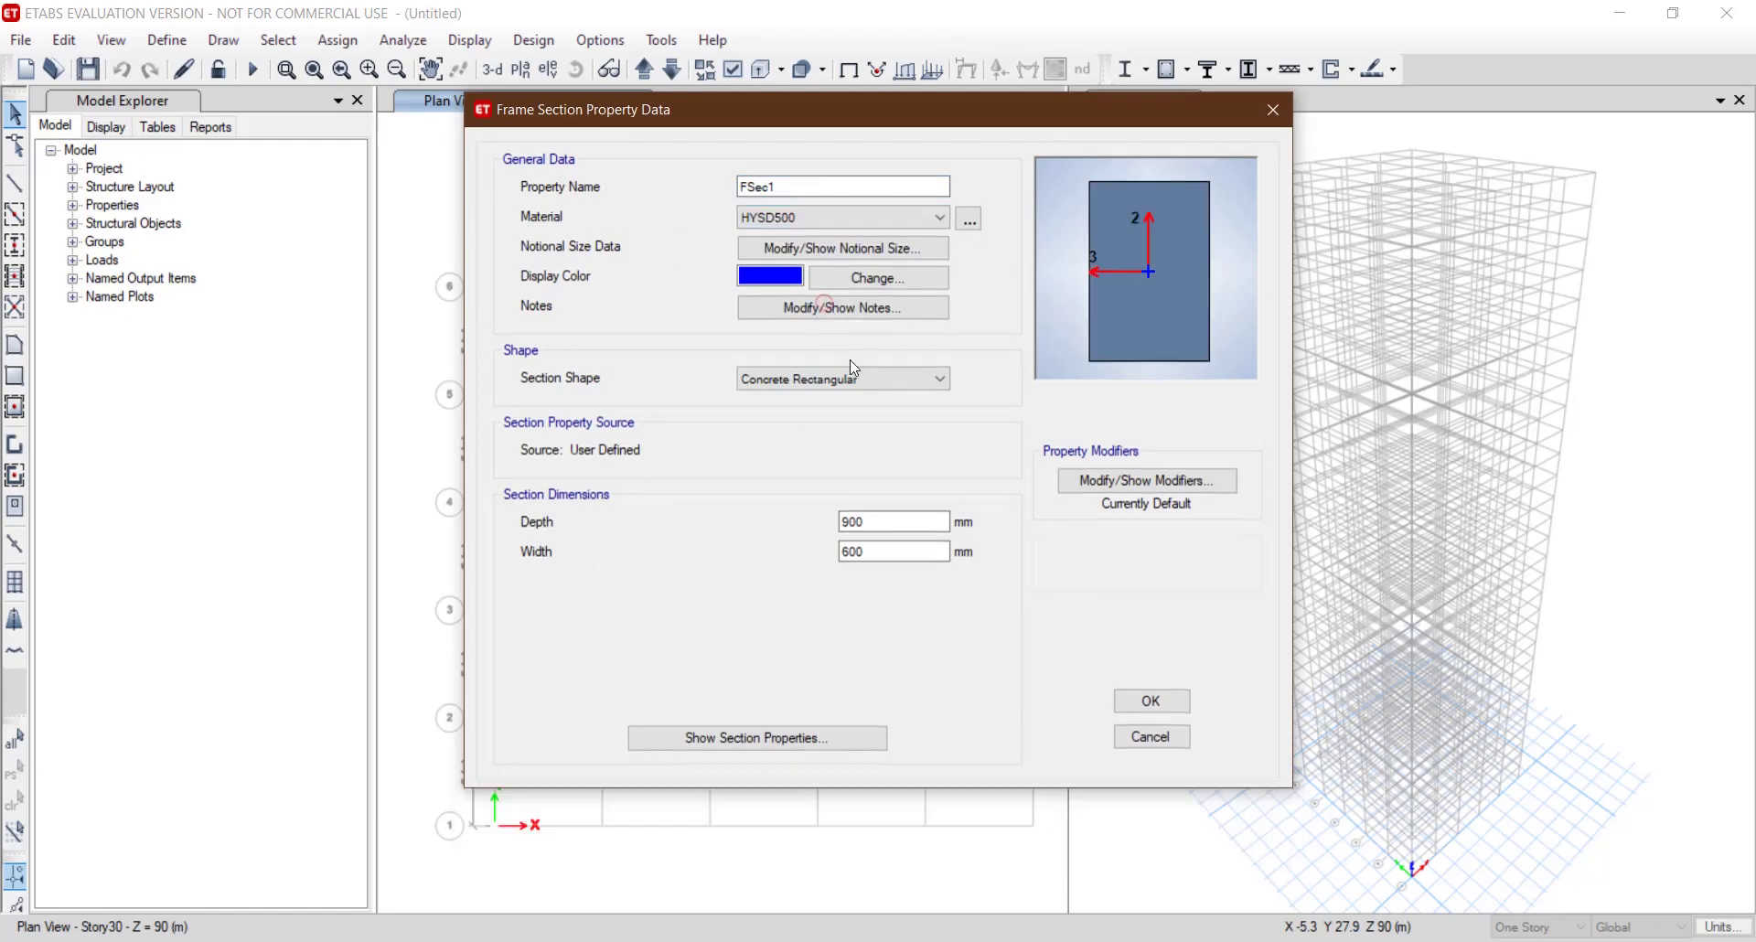
{"action": "left_click", "coordinate": [856, 216]}
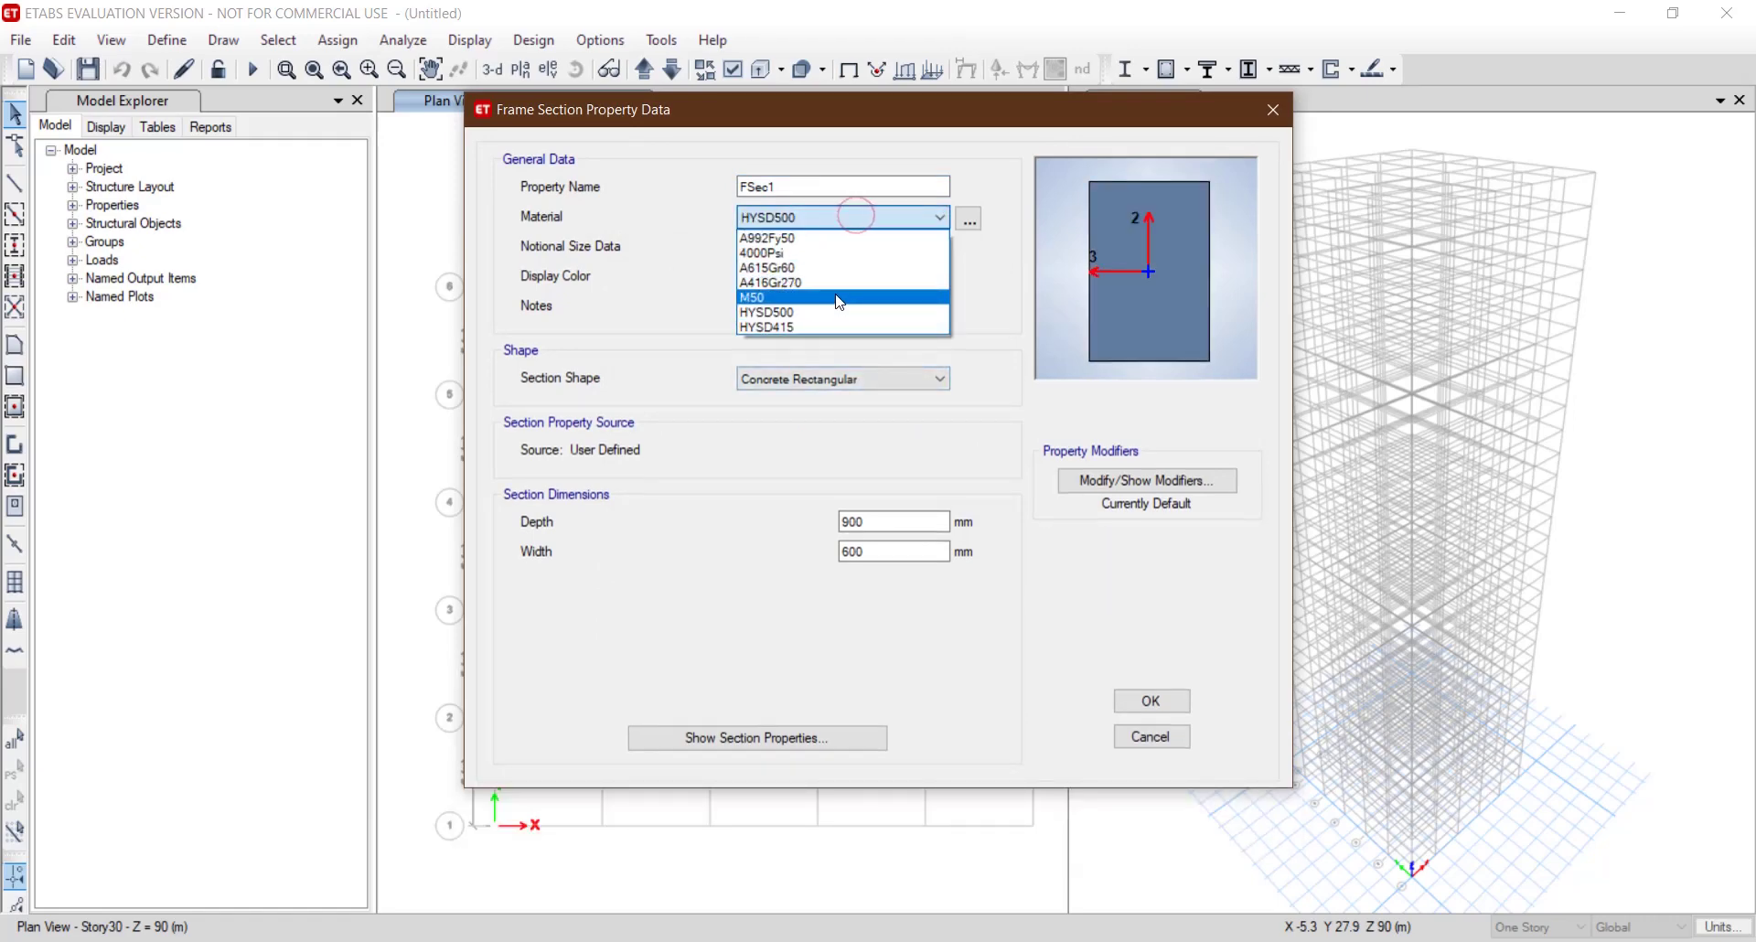
{"action": "left_click", "coordinate": [839, 297]}
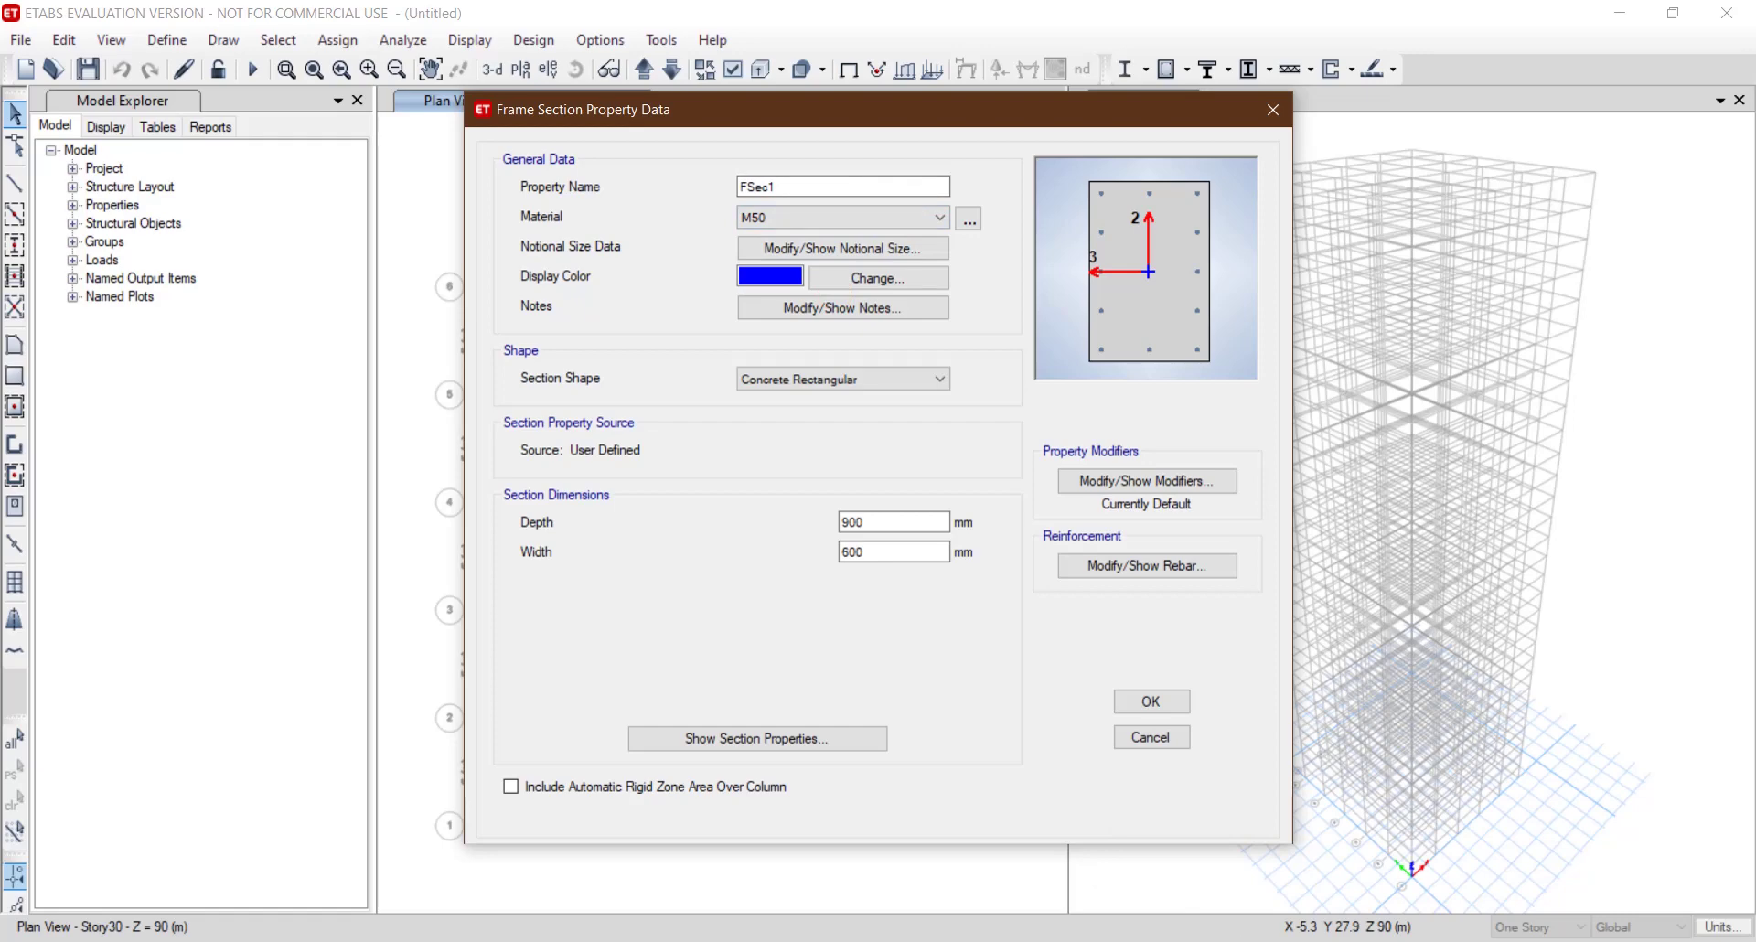
Check the column sizes in project-Model.jpg in Photos, then name the section C 300x300 in ETABS with a depth and width of 300 mm.
{"action": "key", "text": "alt+Tab"}
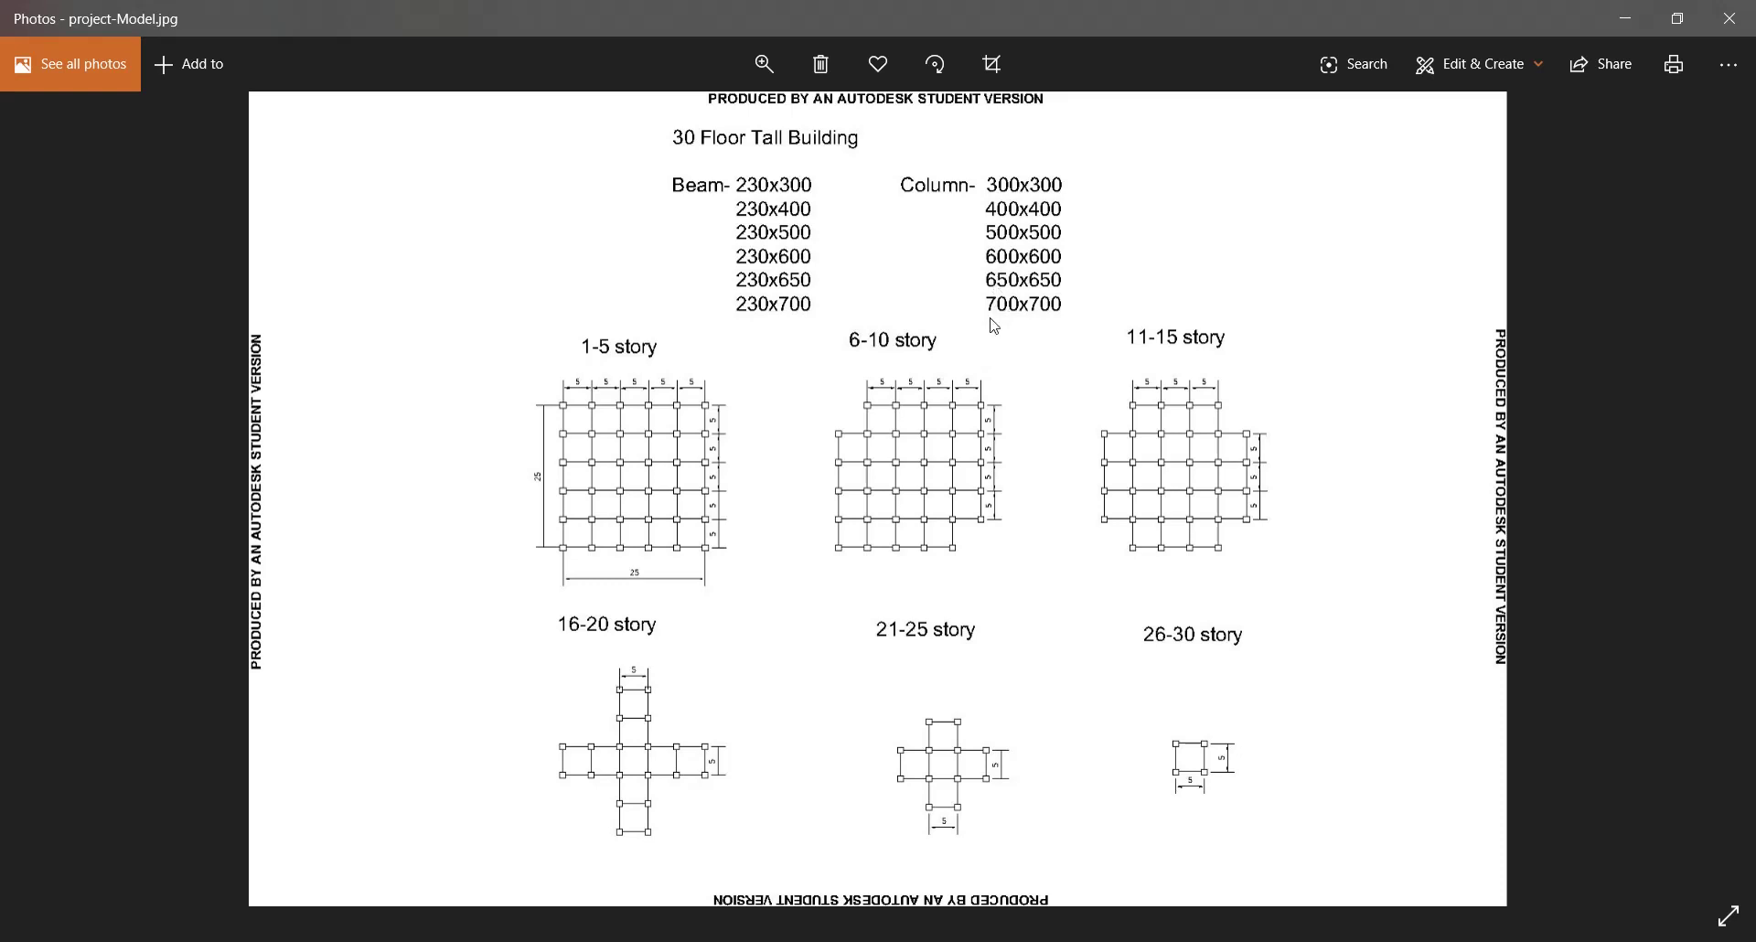
{"action": "left_click", "coordinate": [1628, 11]}
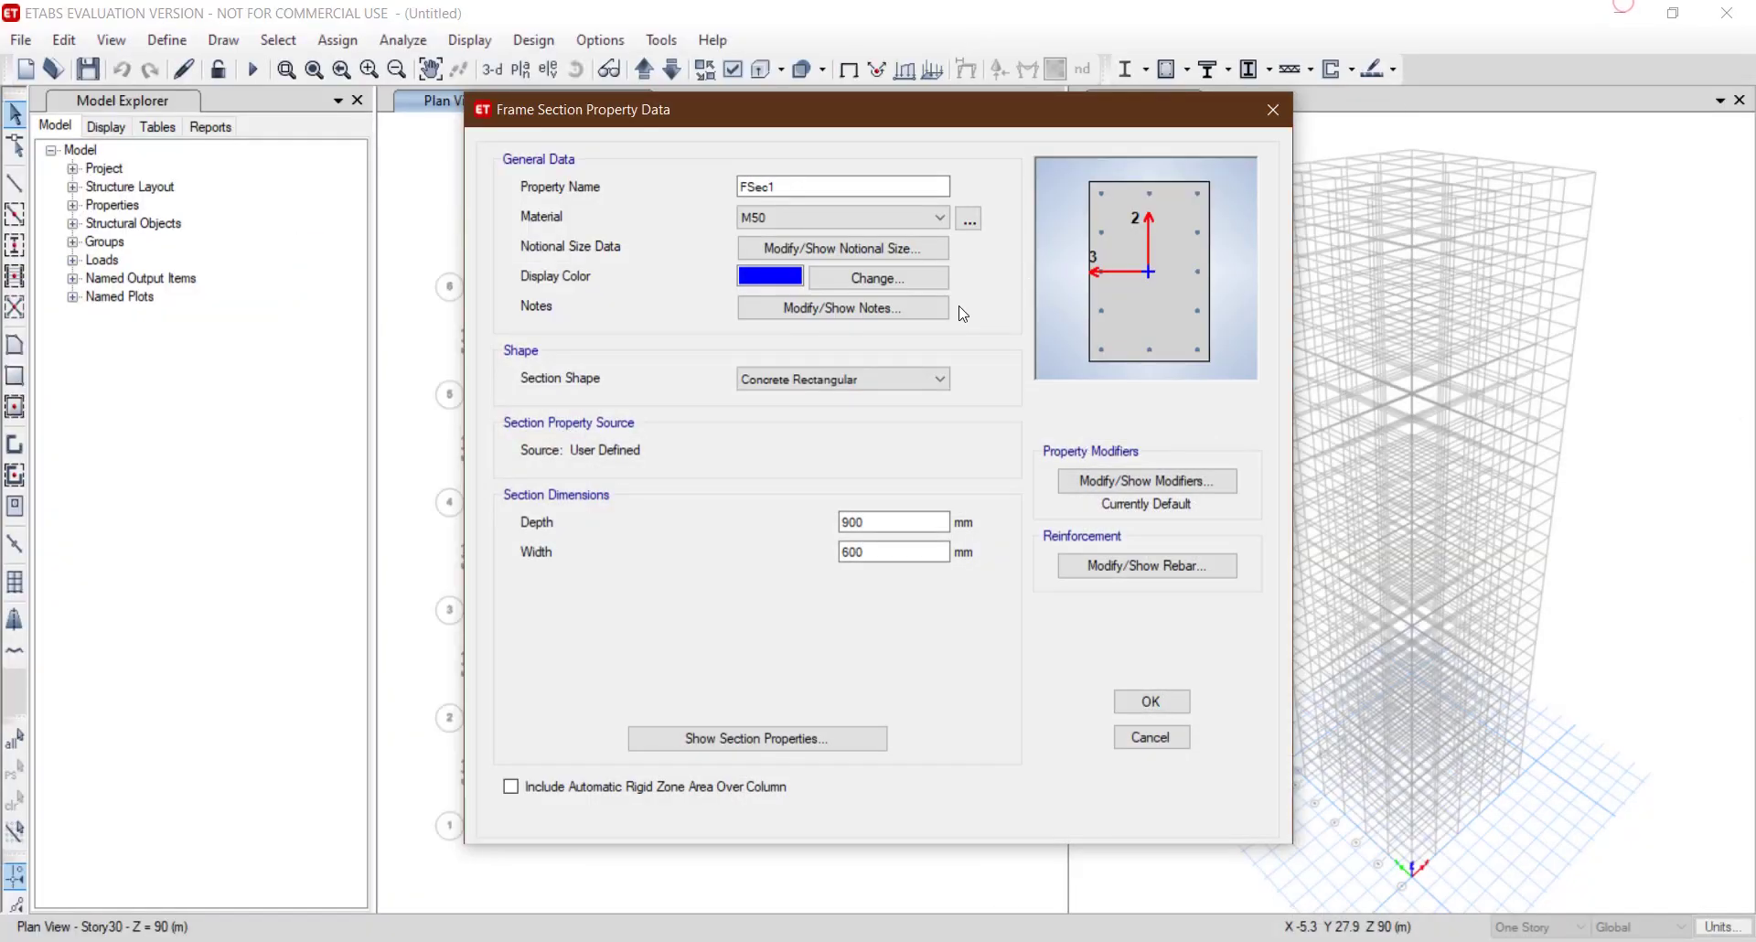
{"action": "double_click", "coordinate": [835, 191]}
{"action": "type", "text": "C"}
{"action": "left_click_drag", "start_coordinate": [893, 521], "coordinate": [798, 521]}
{"action": "type", "text": "3"}
{"action": "key", "text": "Tab"}
{"action": "type", "text": "300"}
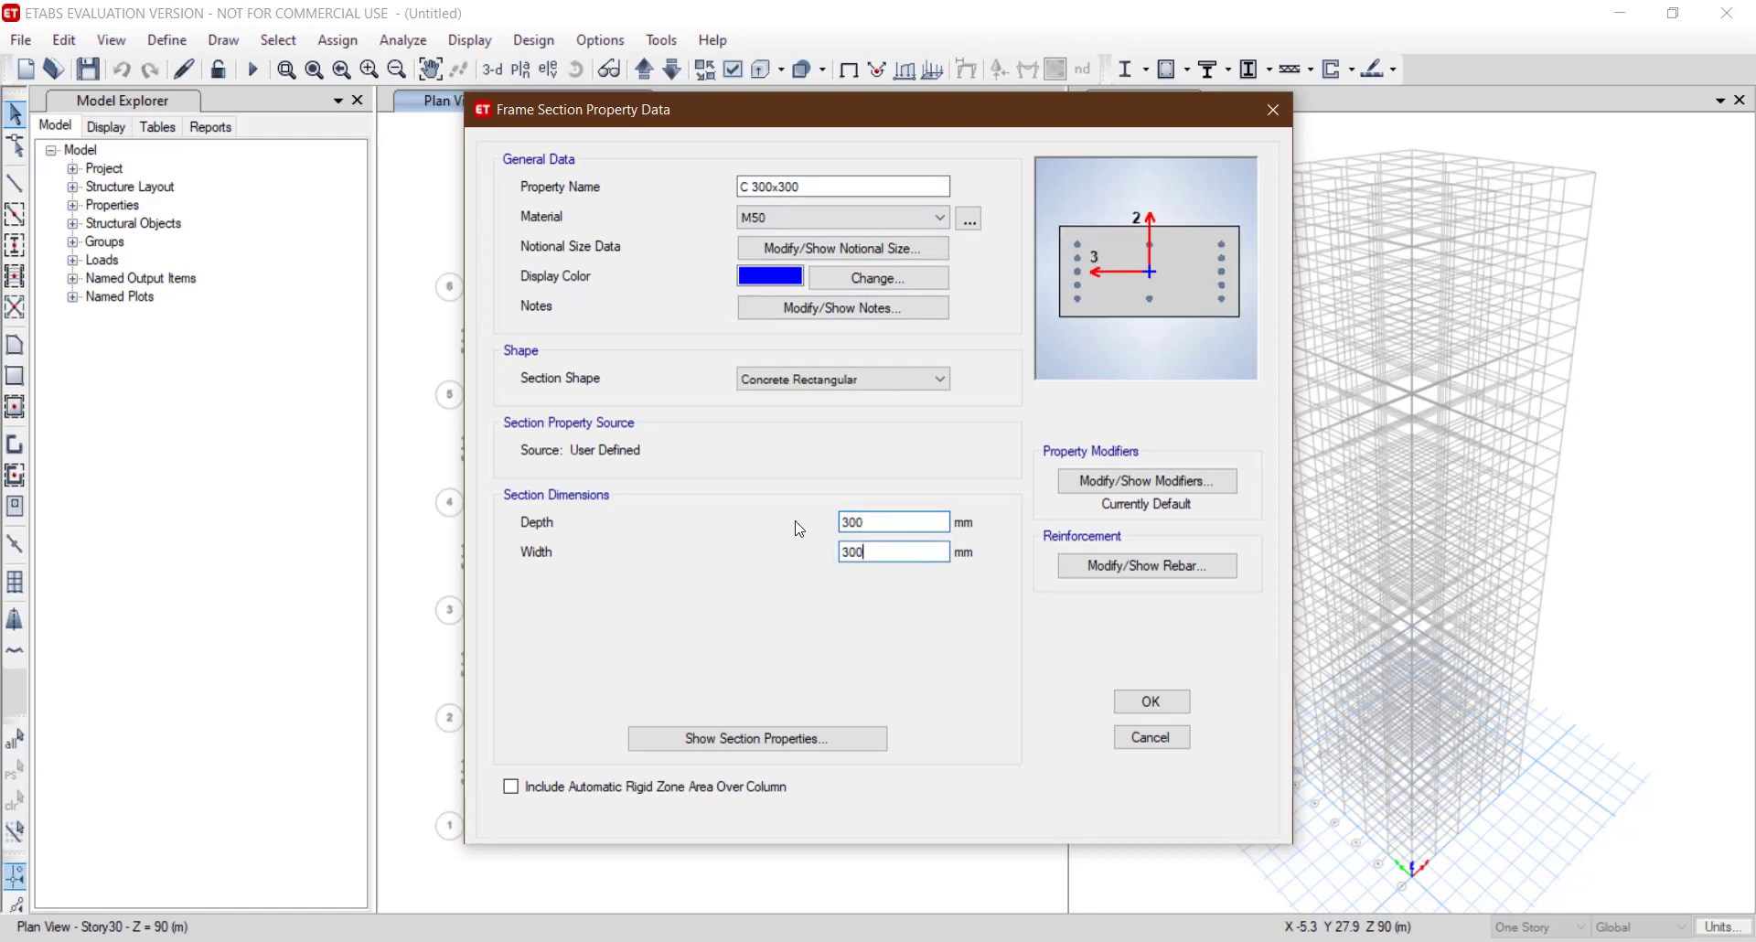
Set the column reinforcement to HYSD500 longitudinal bars and HYSD415 ties, then accept the C 300x300 section.
{"action": "left_click", "coordinate": [1206, 567]}
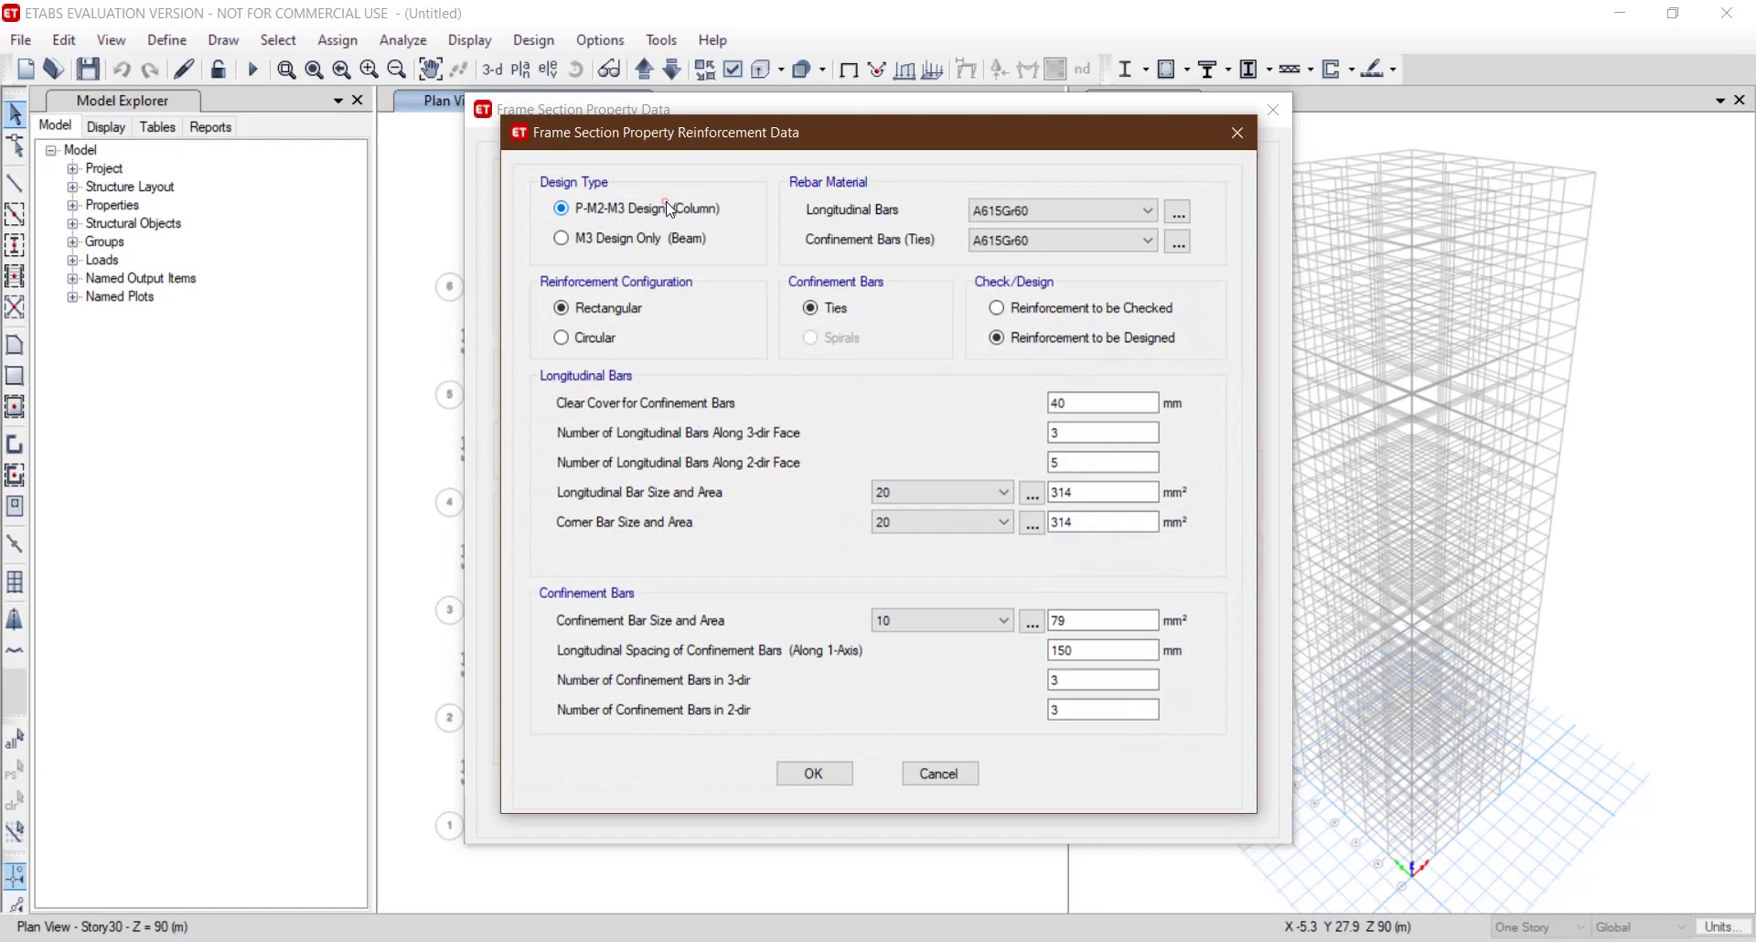
{"action": "left_click", "coordinate": [1013, 209]}
{"action": "left_click", "coordinate": [1043, 247]}
{"action": "left_click", "coordinate": [1041, 239]}
{"action": "left_click", "coordinate": [1051, 291]}
{"action": "left_click", "coordinate": [818, 773]}
{"action": "left_click", "coordinate": [1075, 564]}
{"action": "left_click", "coordinate": [809, 774]}
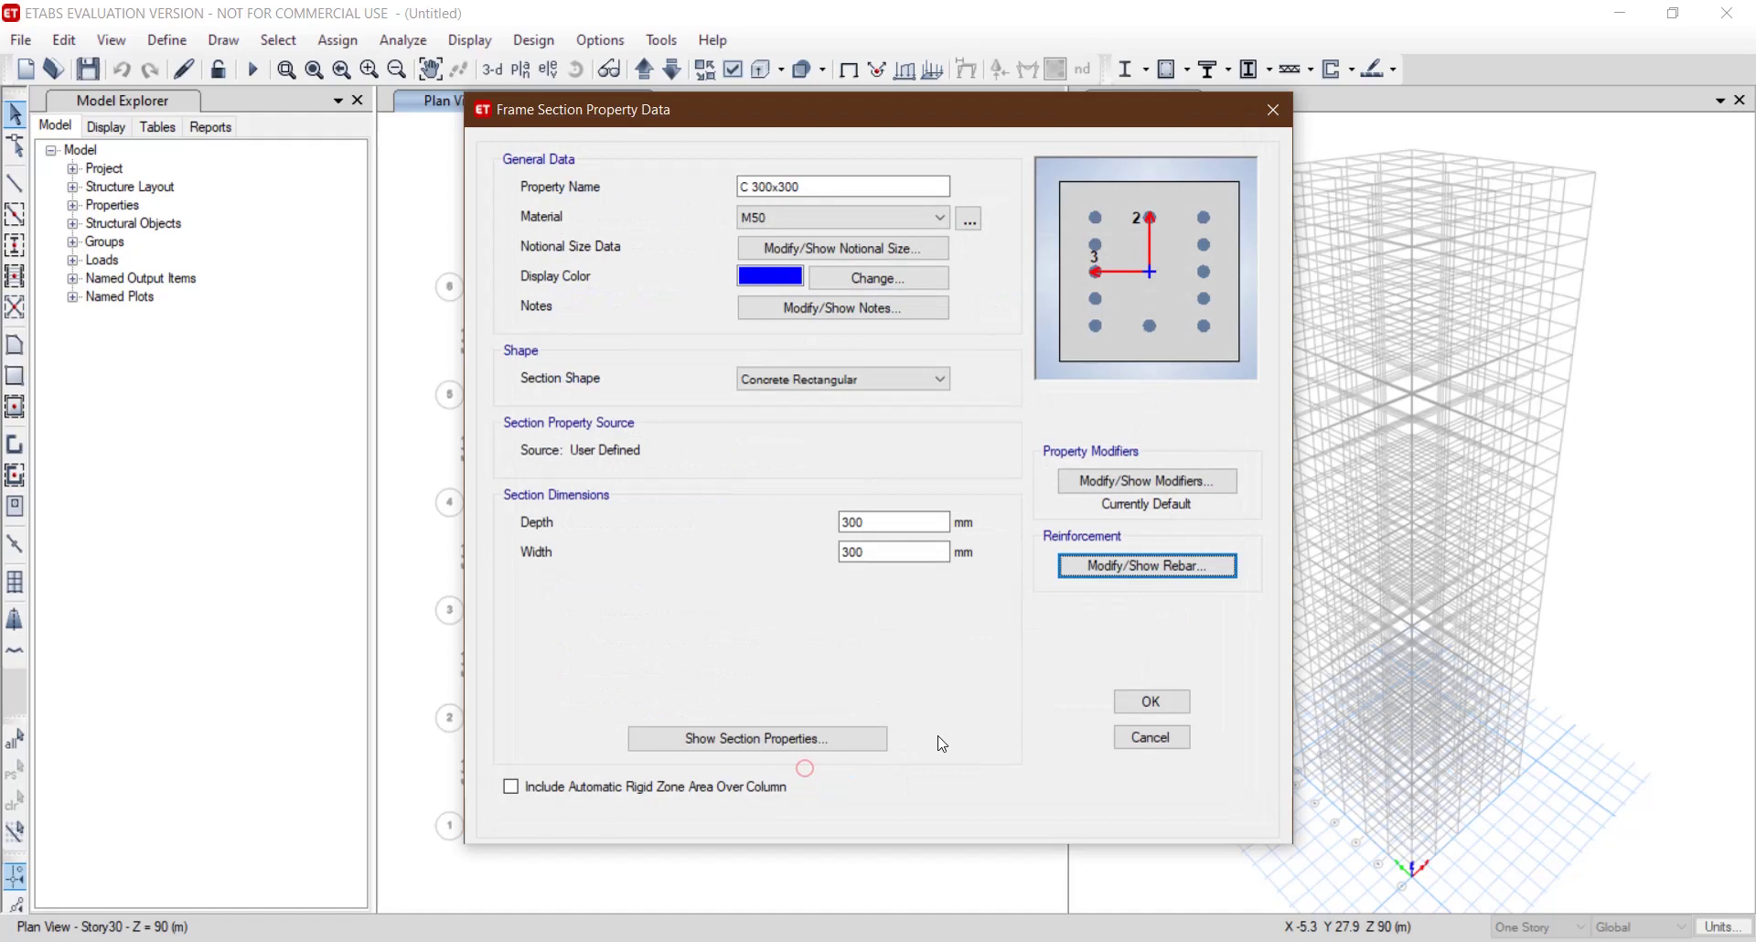
{"action": "left_click", "coordinate": [1160, 704]}
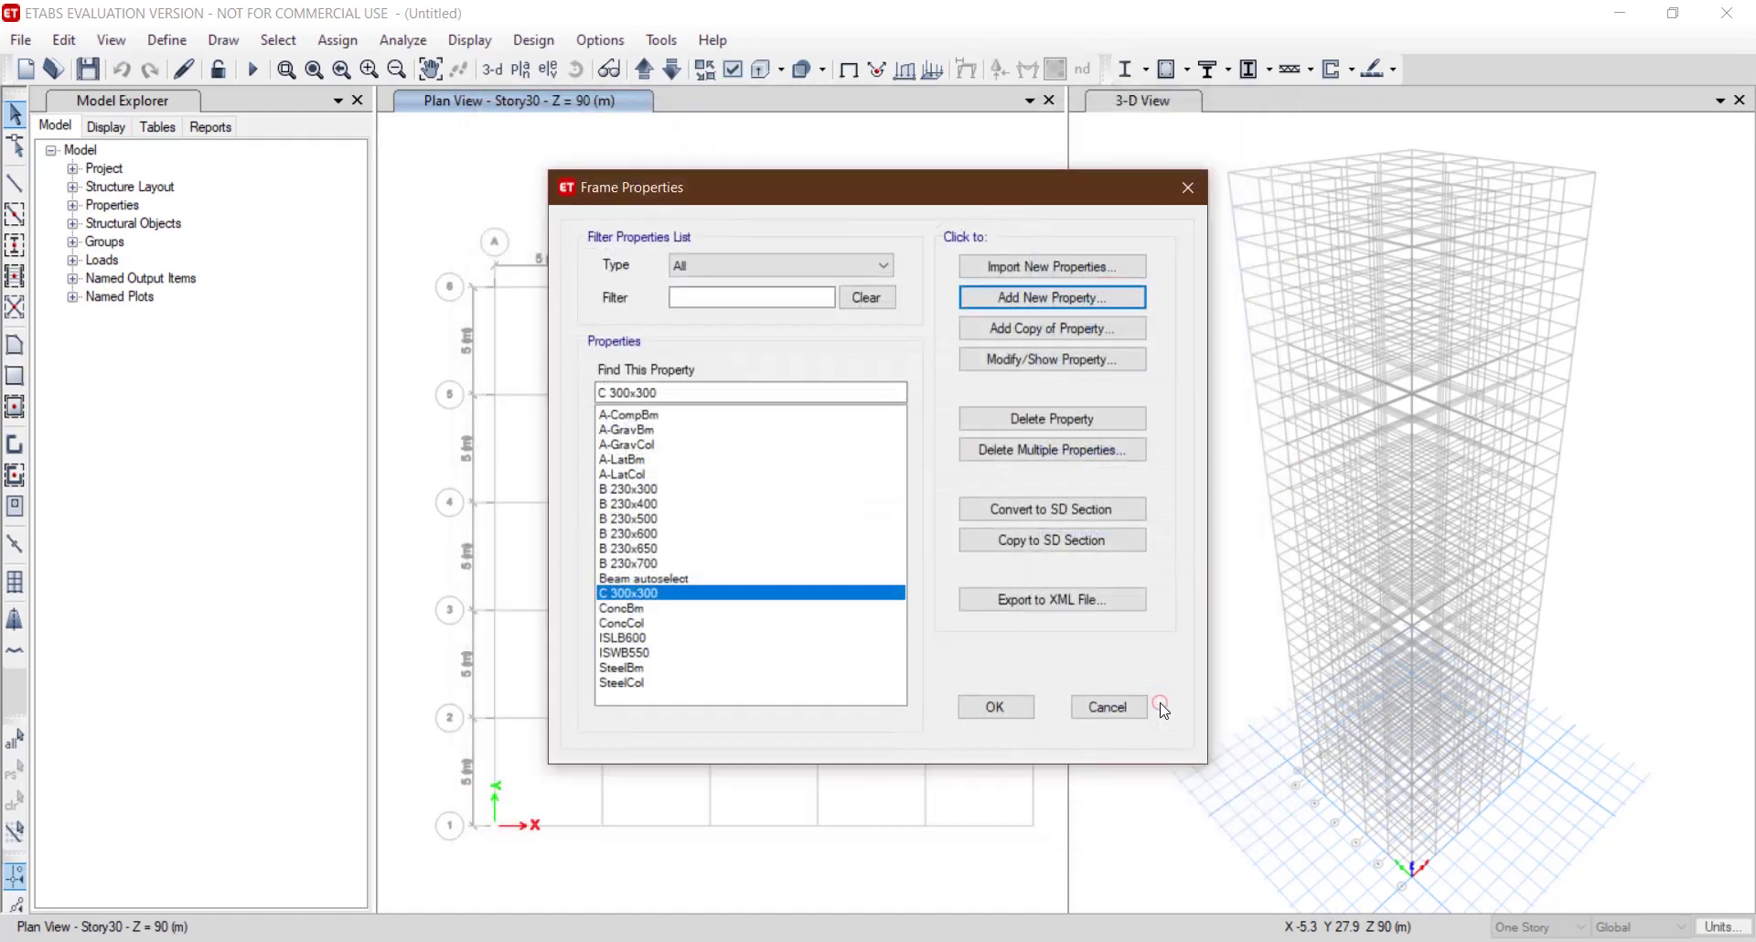
Check the column sizes in Photos, then copy C 300x300 in ETABS as C 400x400 with a depth and width of 400 mm.
{"action": "key", "text": "alt+Tab"}
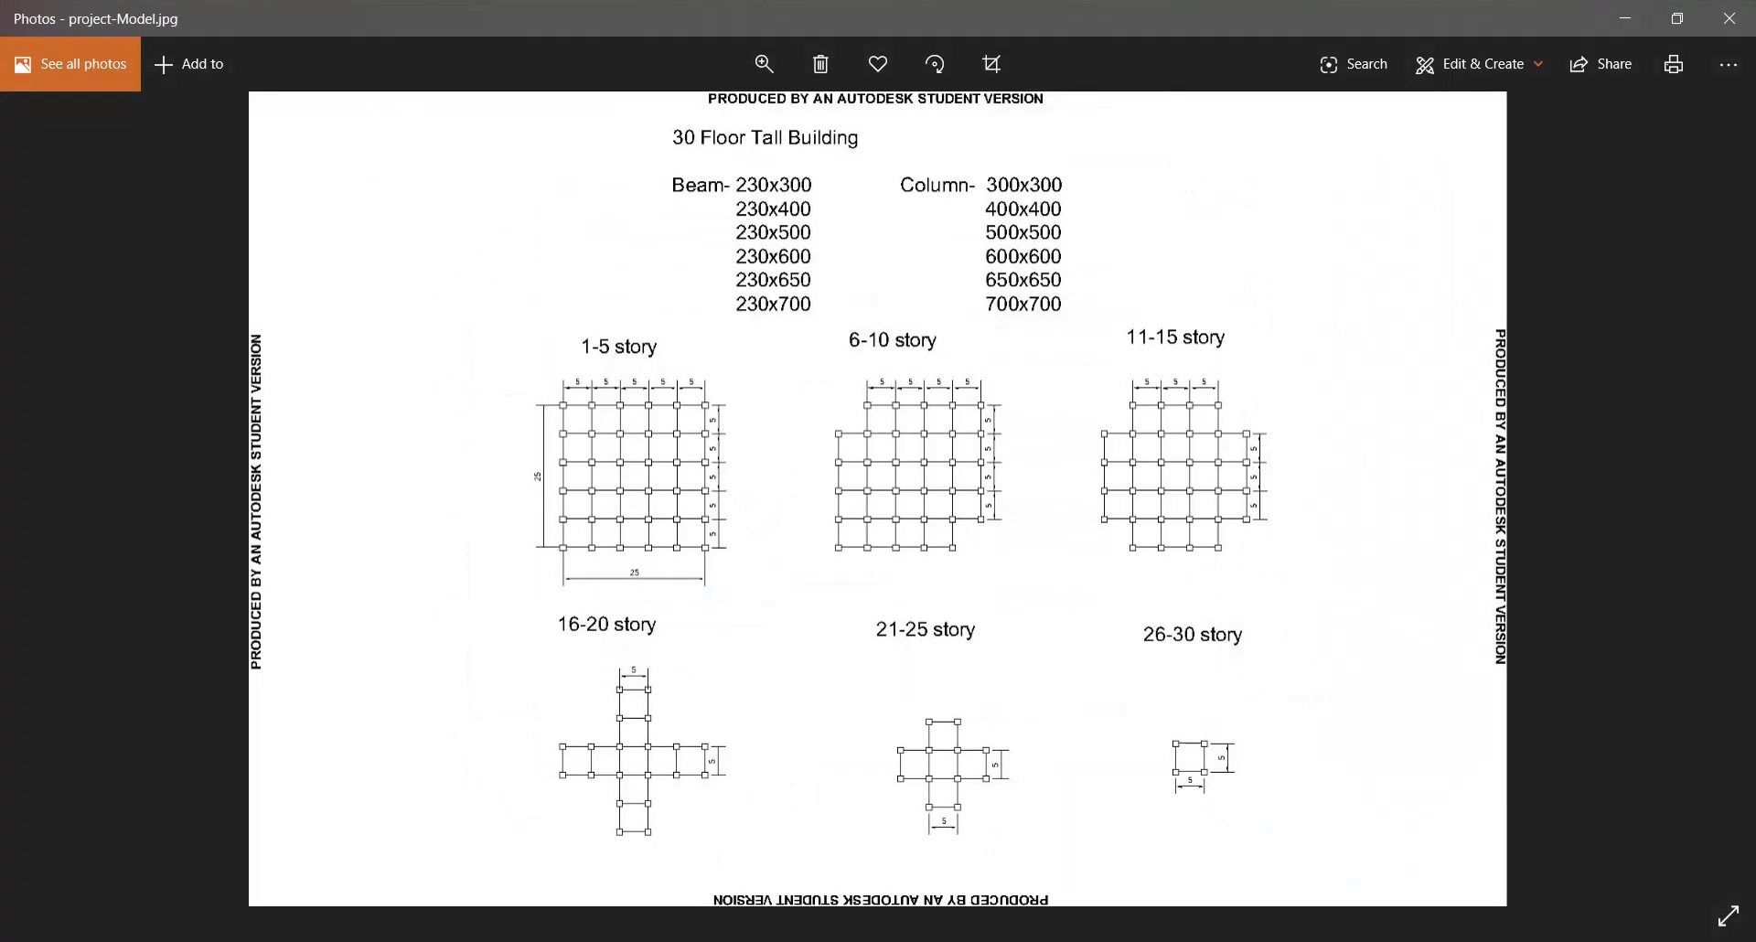
{"action": "key", "text": "alt+Tab"}
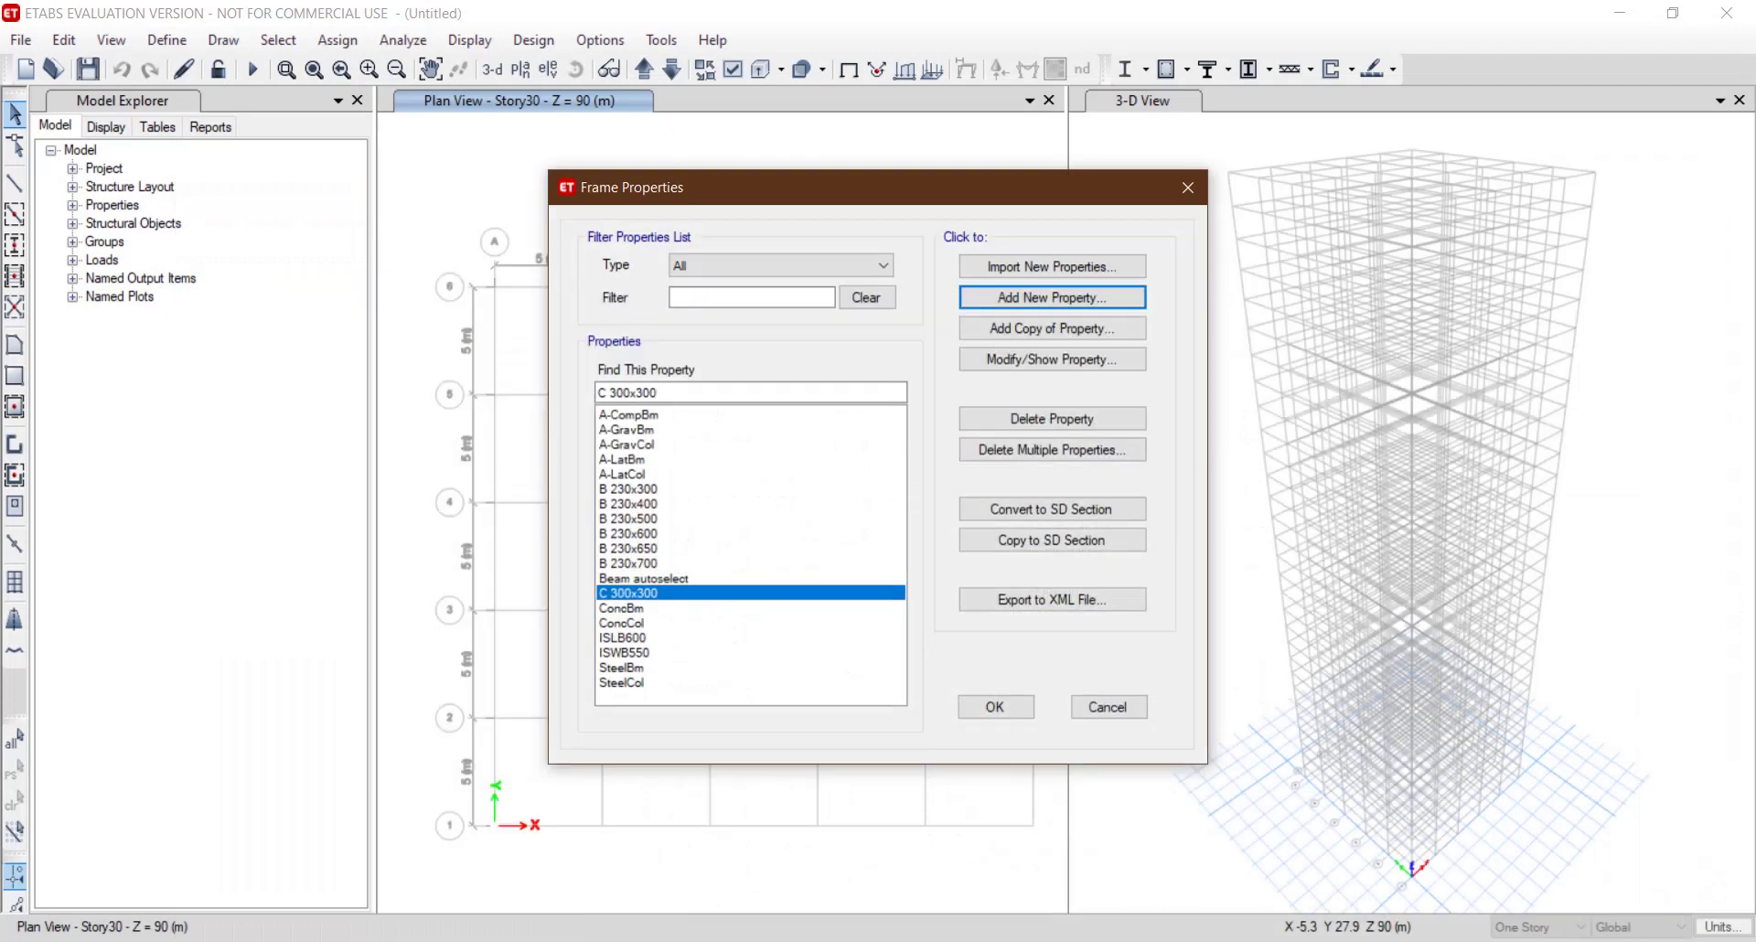
{"action": "left_click", "coordinate": [1034, 330]}
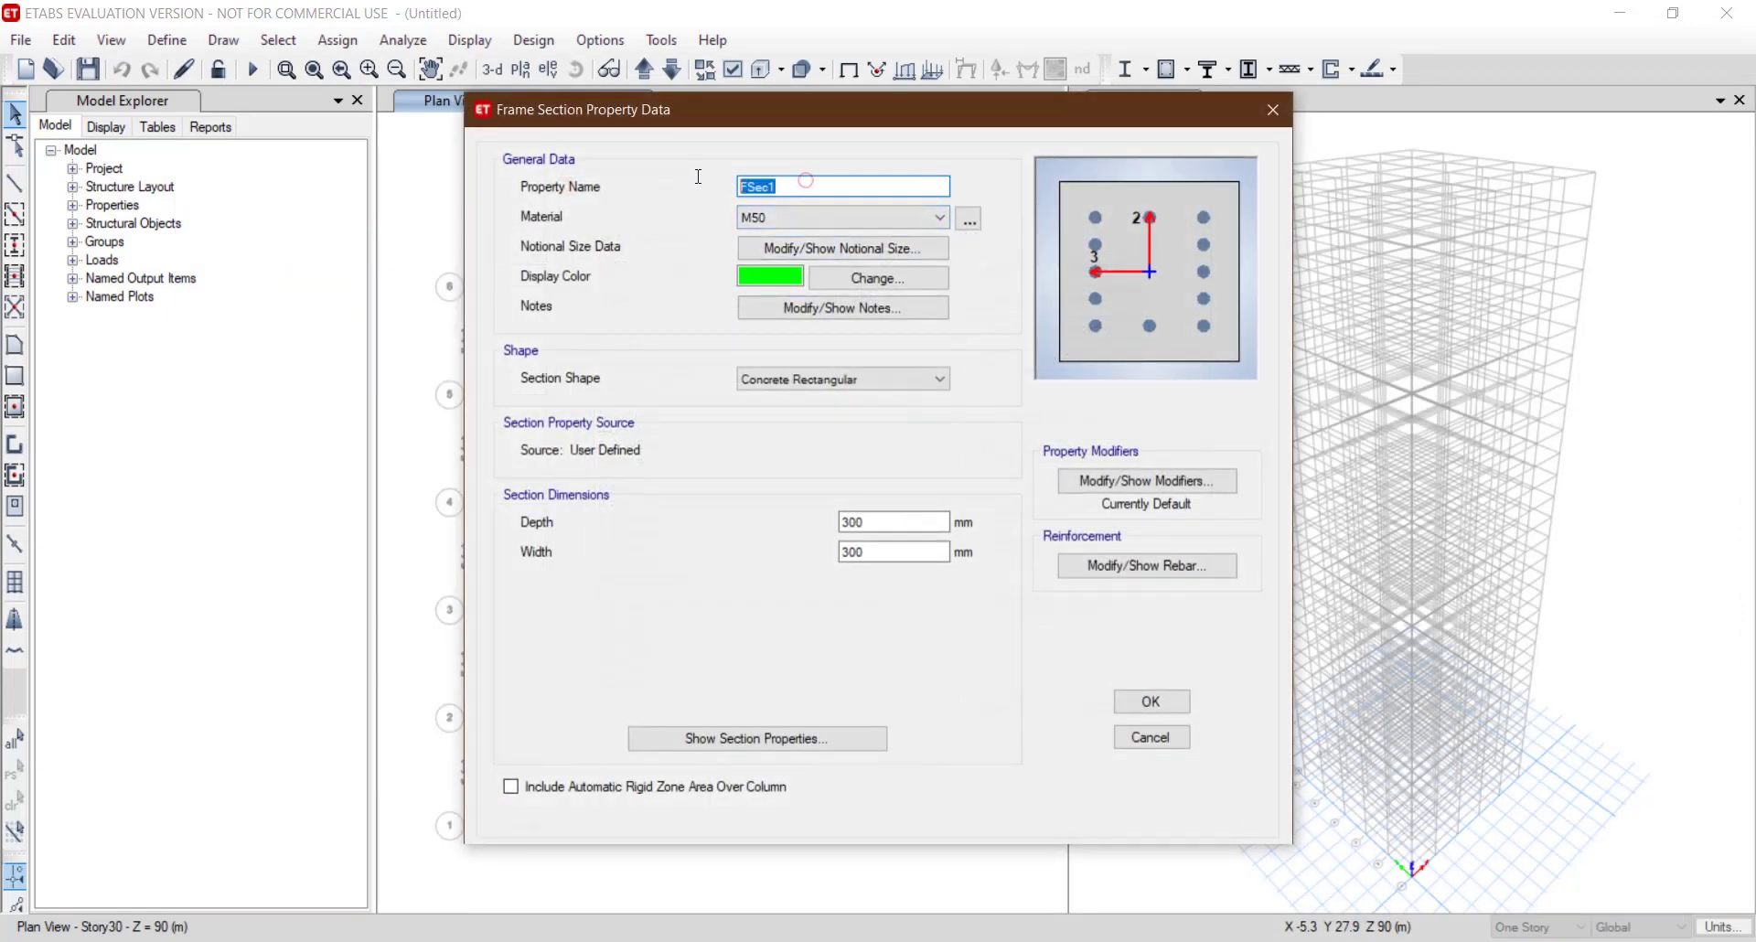
{"action": "type", "text": "C 400x400"}
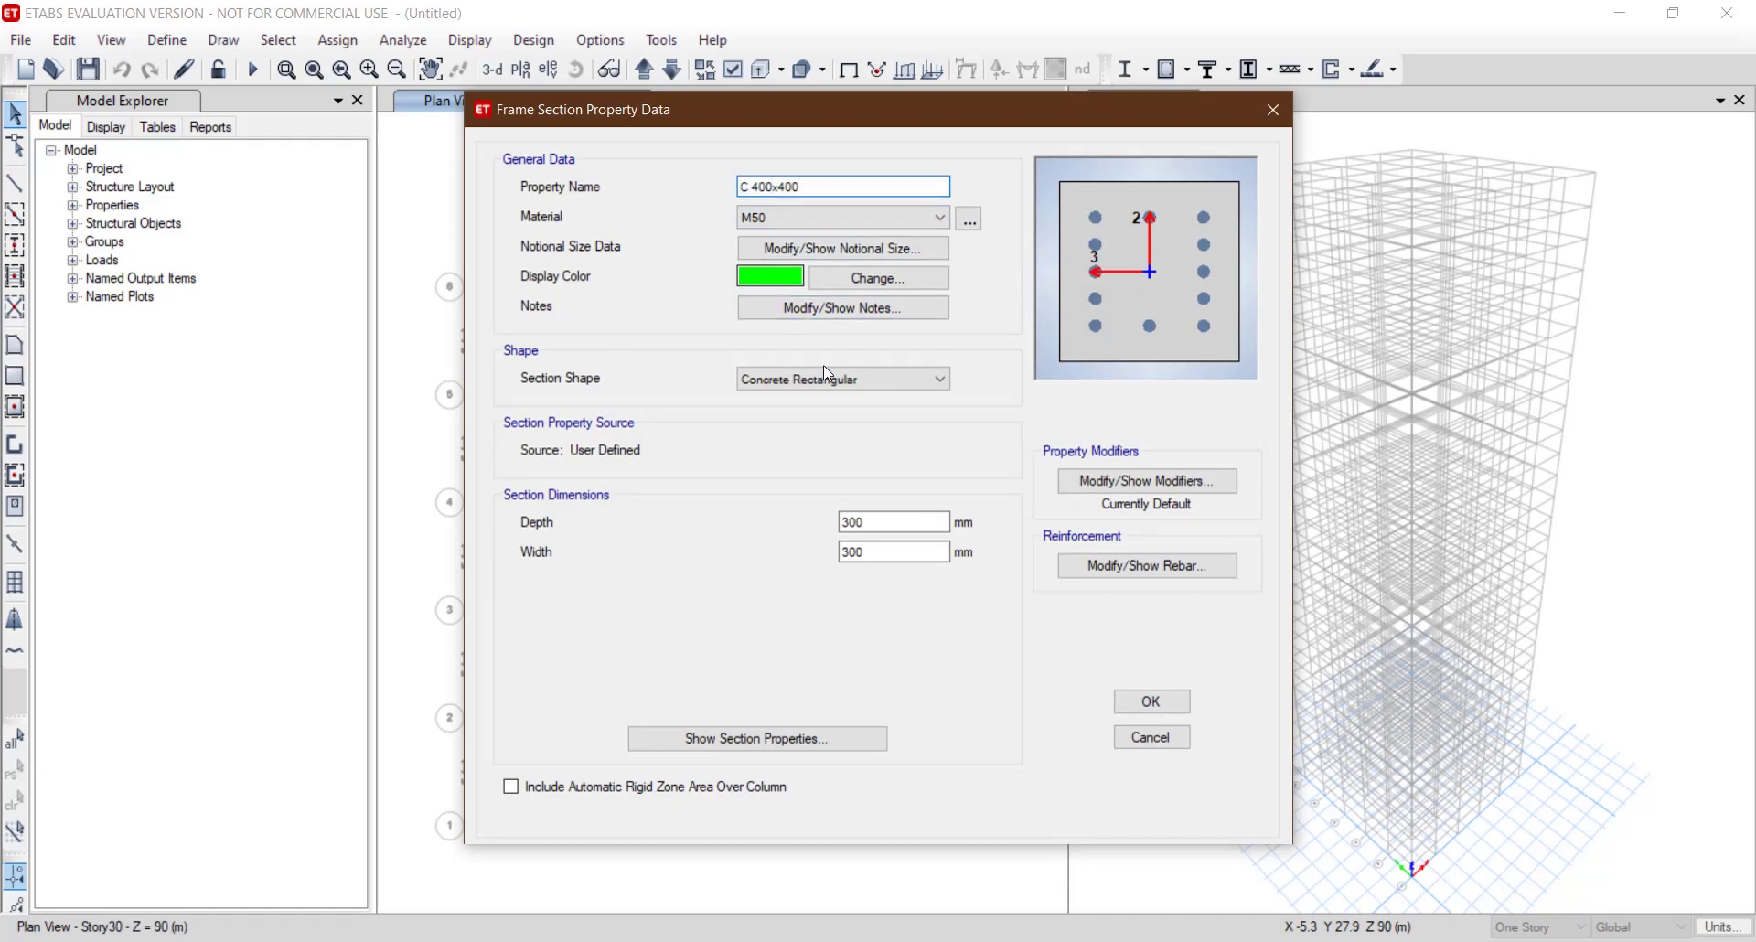
{"action": "double_click", "coordinate": [919, 521]}
{"action": "type", "text": "40"}
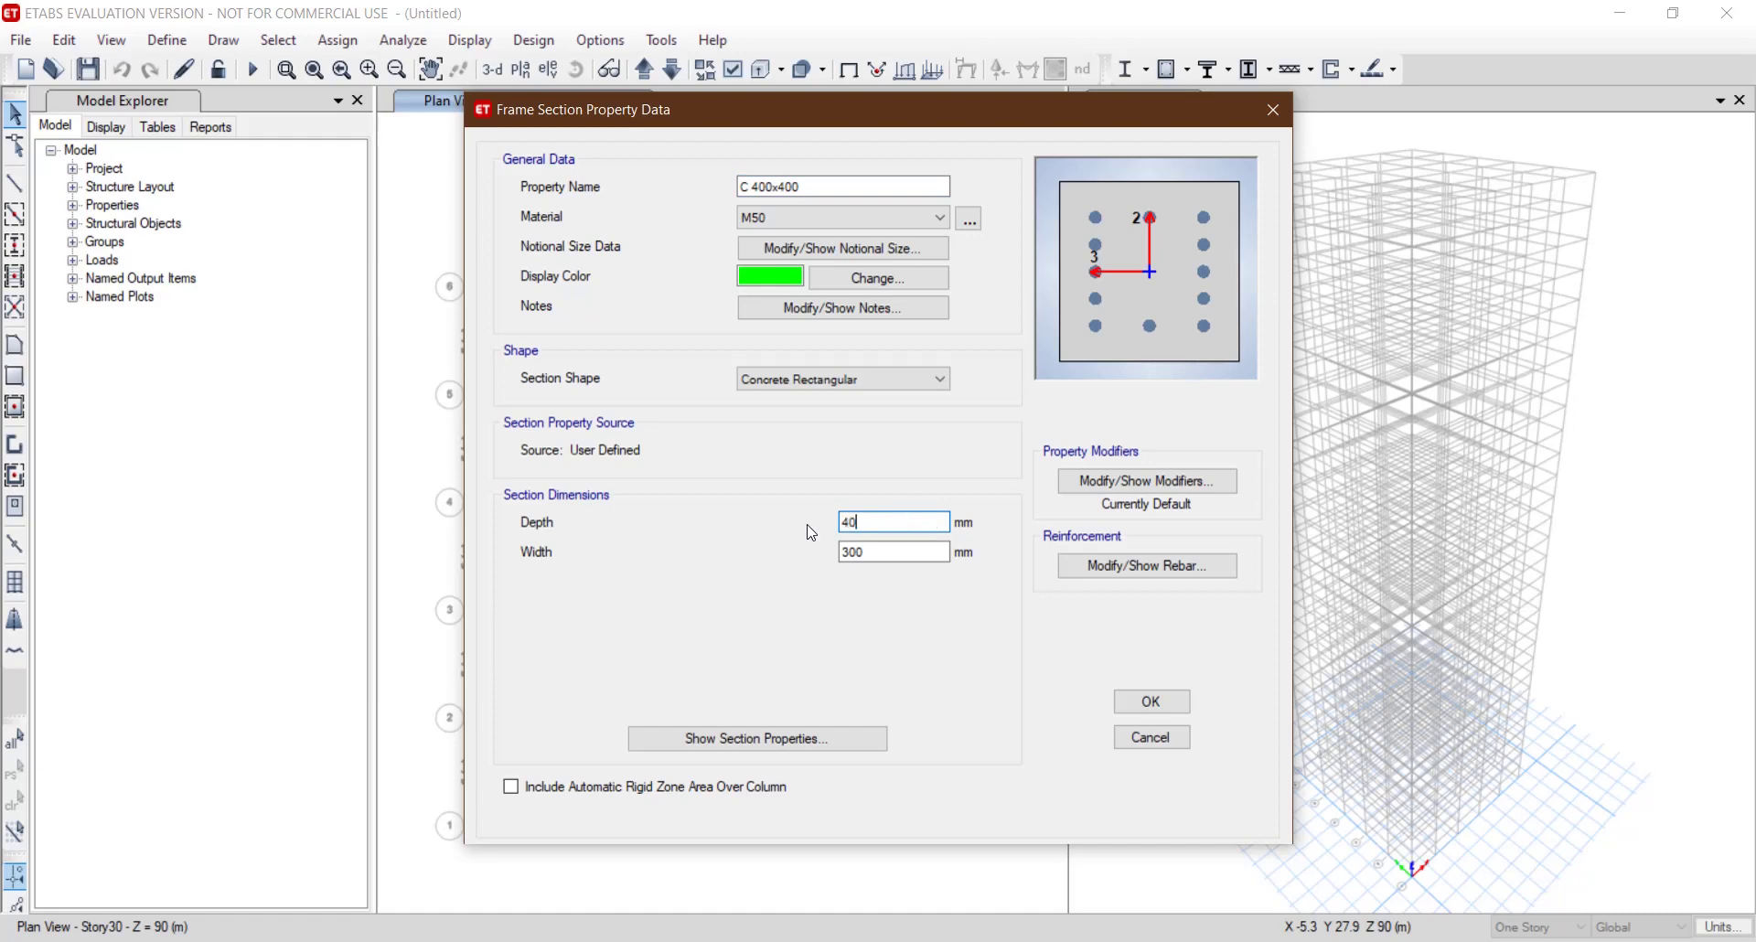
{"action": "type", "text": "0"}
{"action": "key", "text": "Tab"}
{"action": "type", "text": "400"}
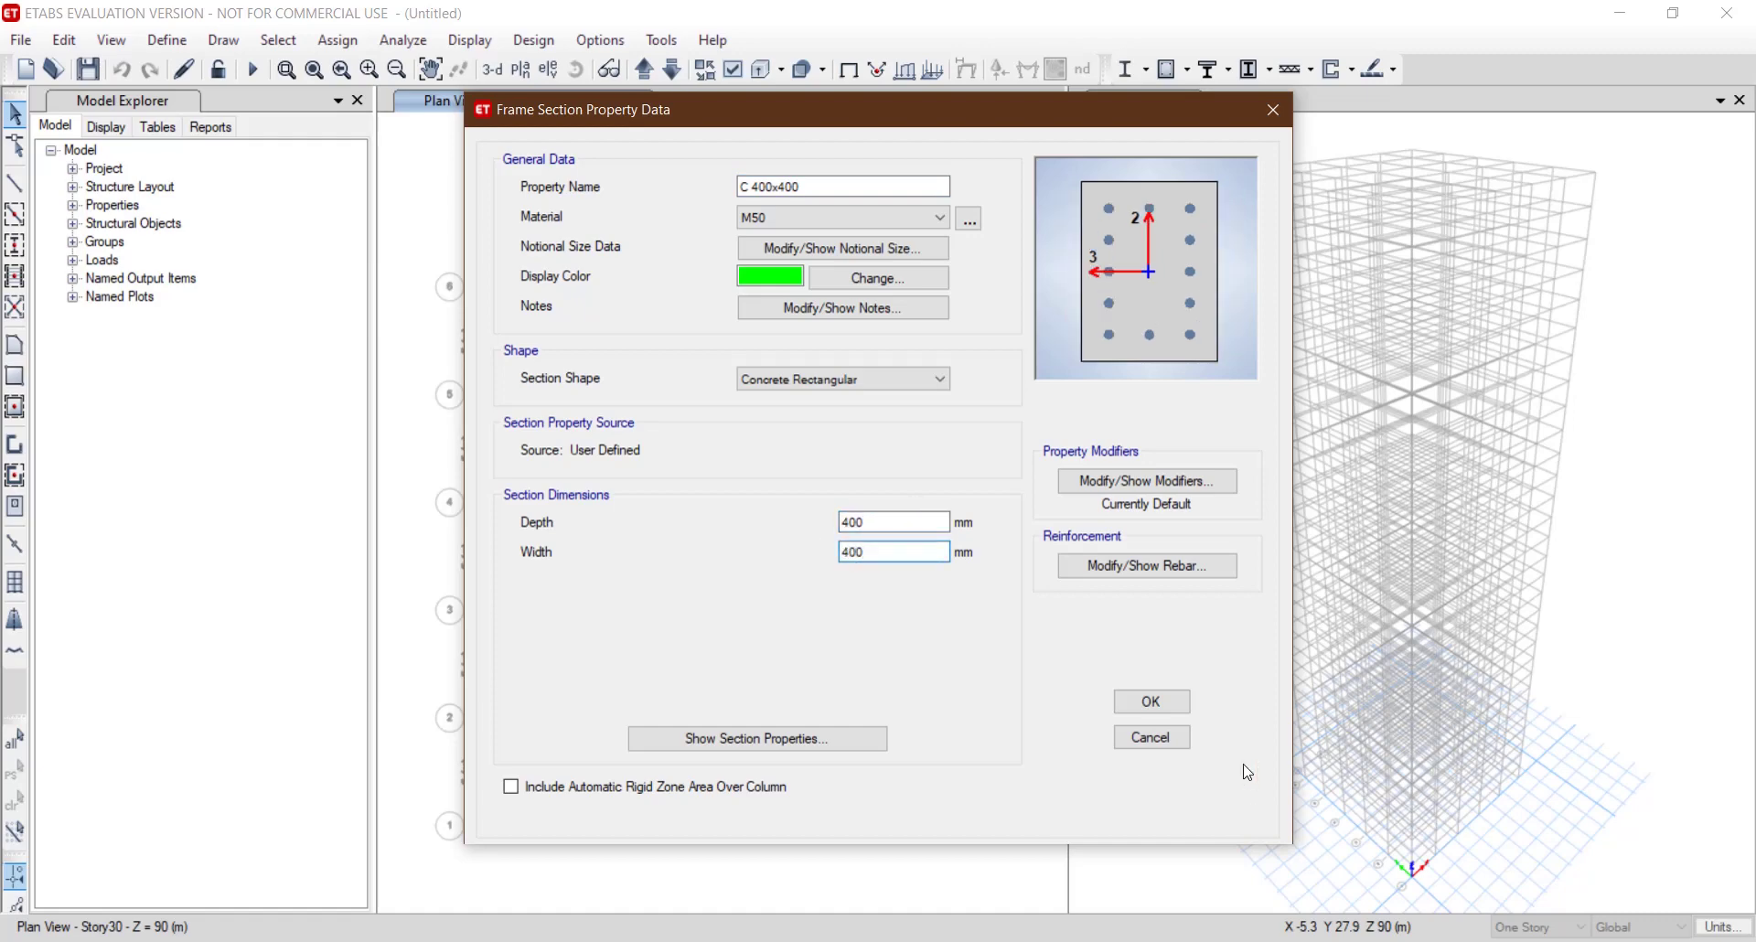
{"action": "left_click", "coordinate": [1157, 703]}
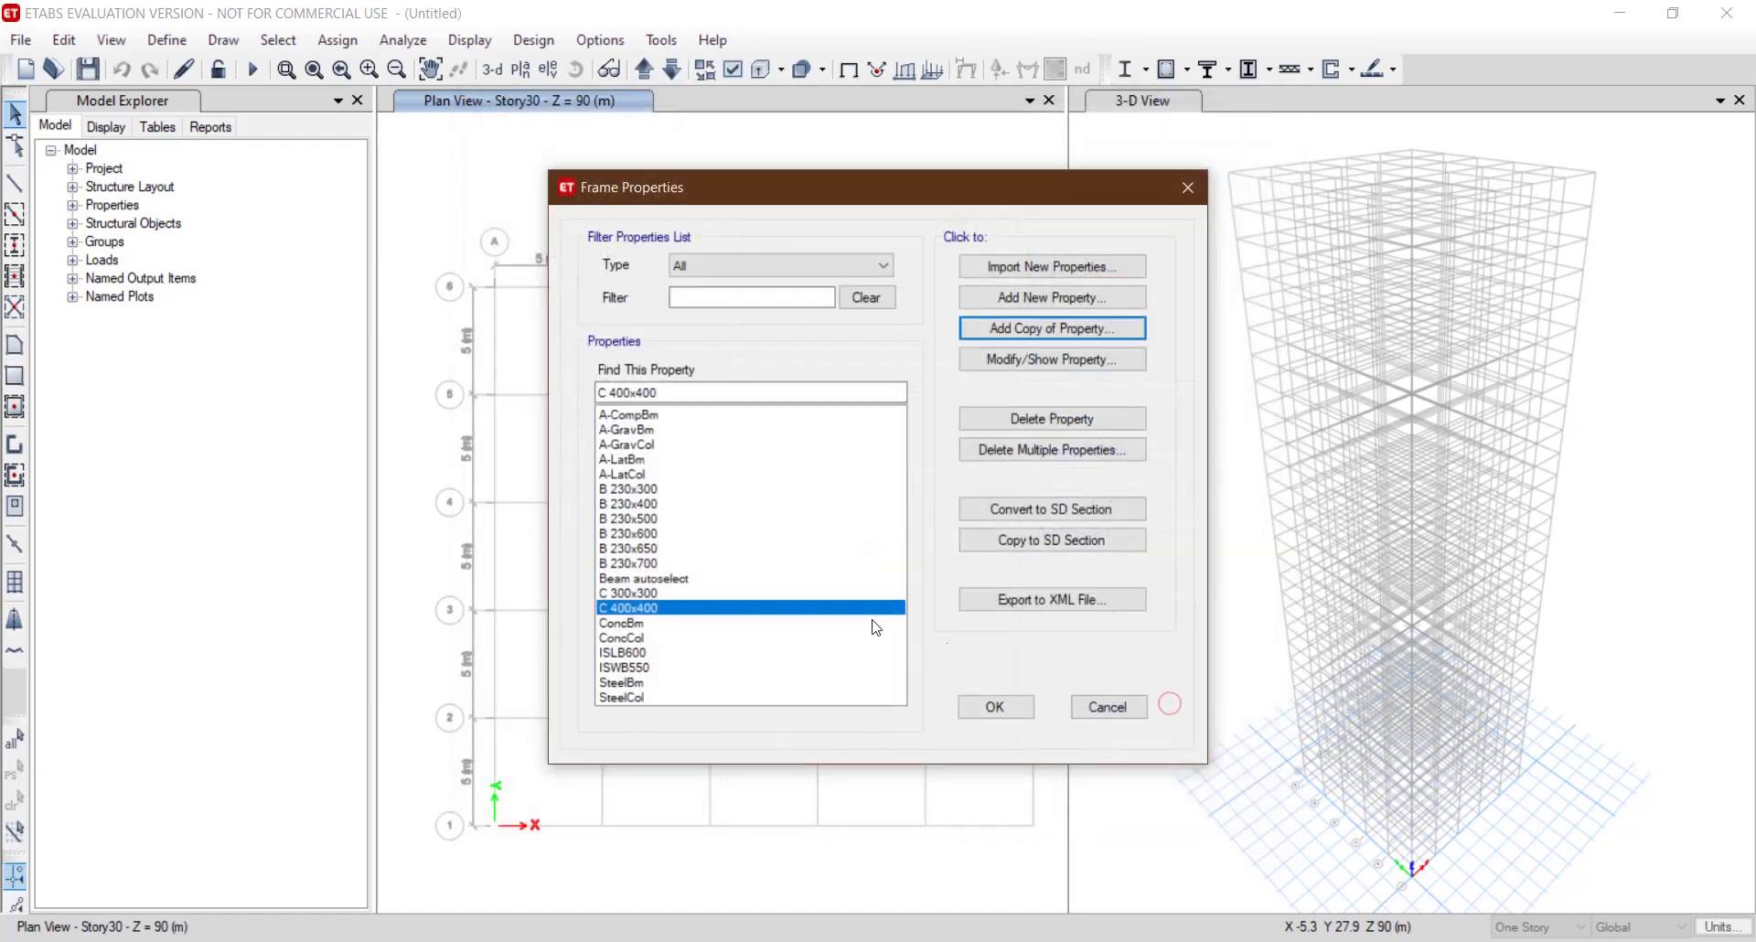
Copy the C 400x400 section as C 500x500 with a depth and width of 500 mm, and check its reinforcement data before accepting.
{"action": "left_click", "coordinate": [1041, 329]}
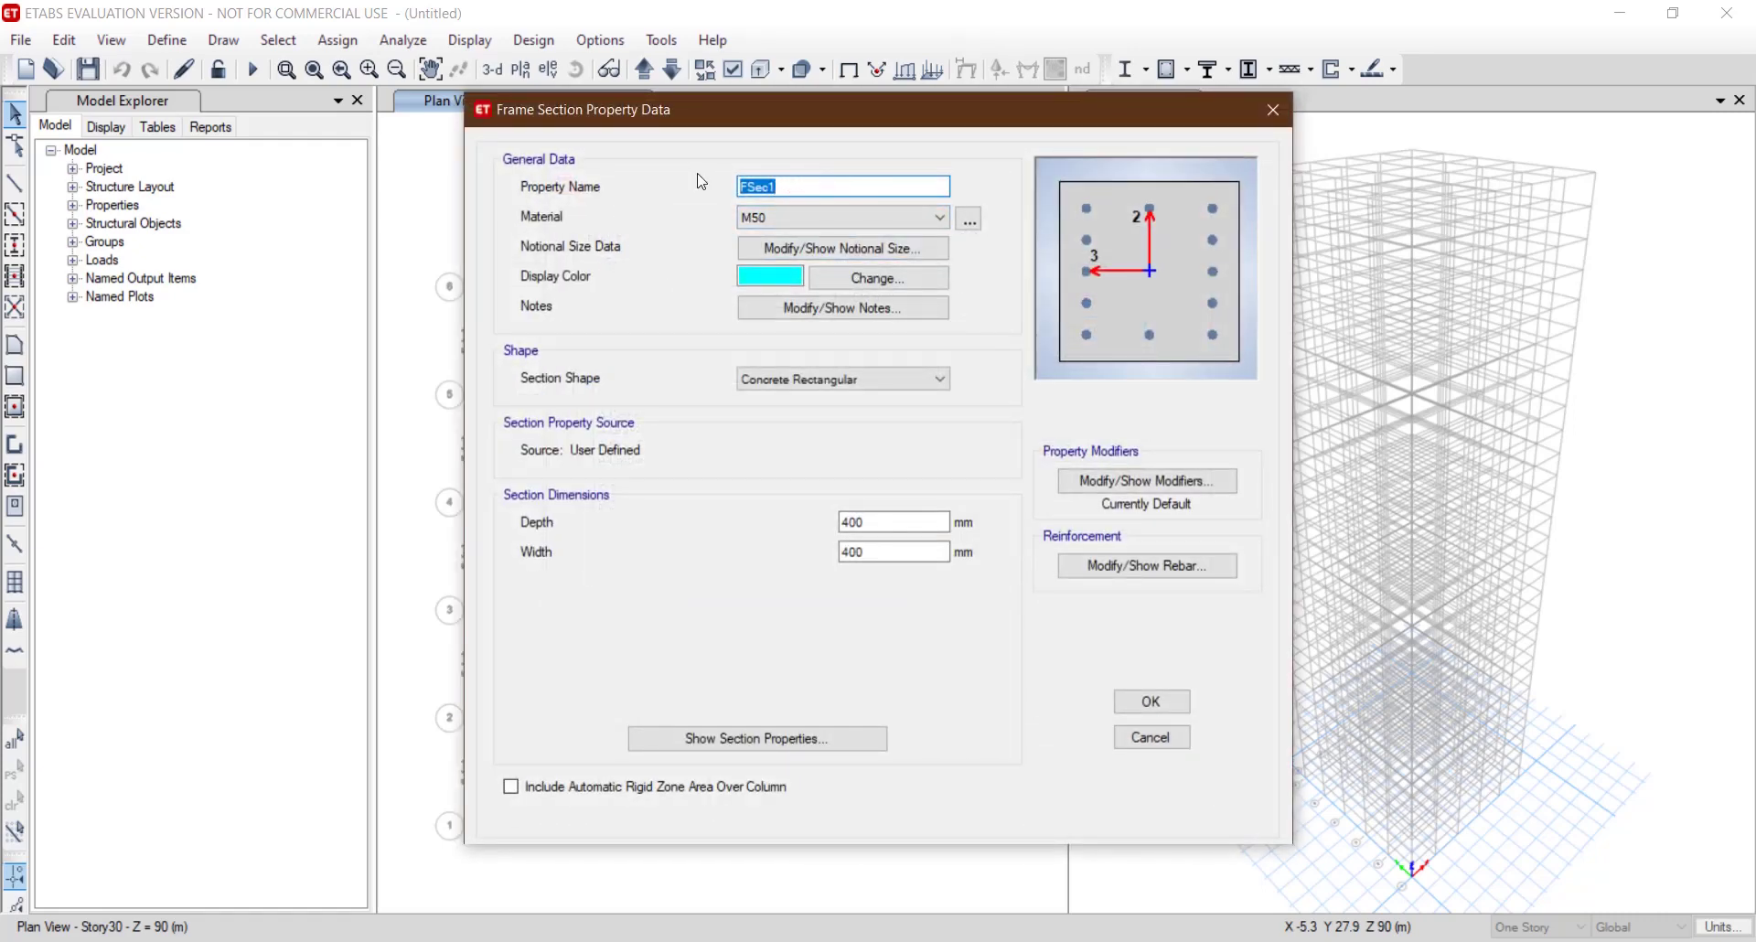
{"action": "type", "text": "C"}
{"action": "double_click", "coordinate": [906, 521]}
{"action": "type", "text": "500"}
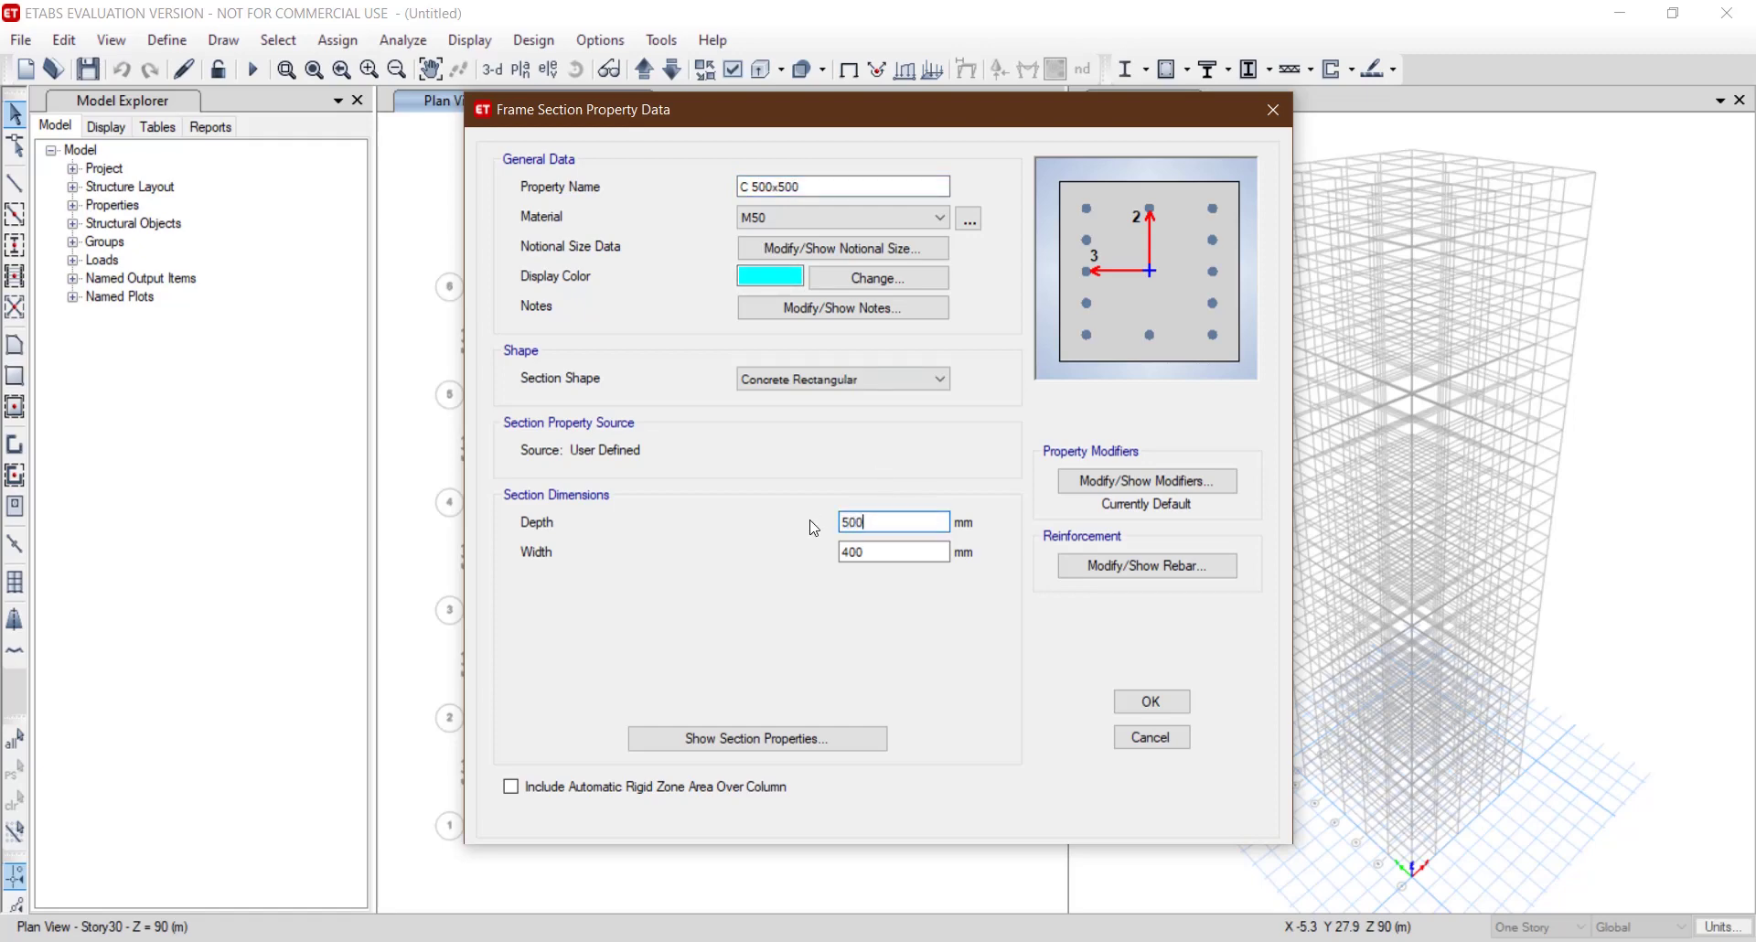
{"action": "key", "text": "Tab"}
{"action": "type", "text": "500"}
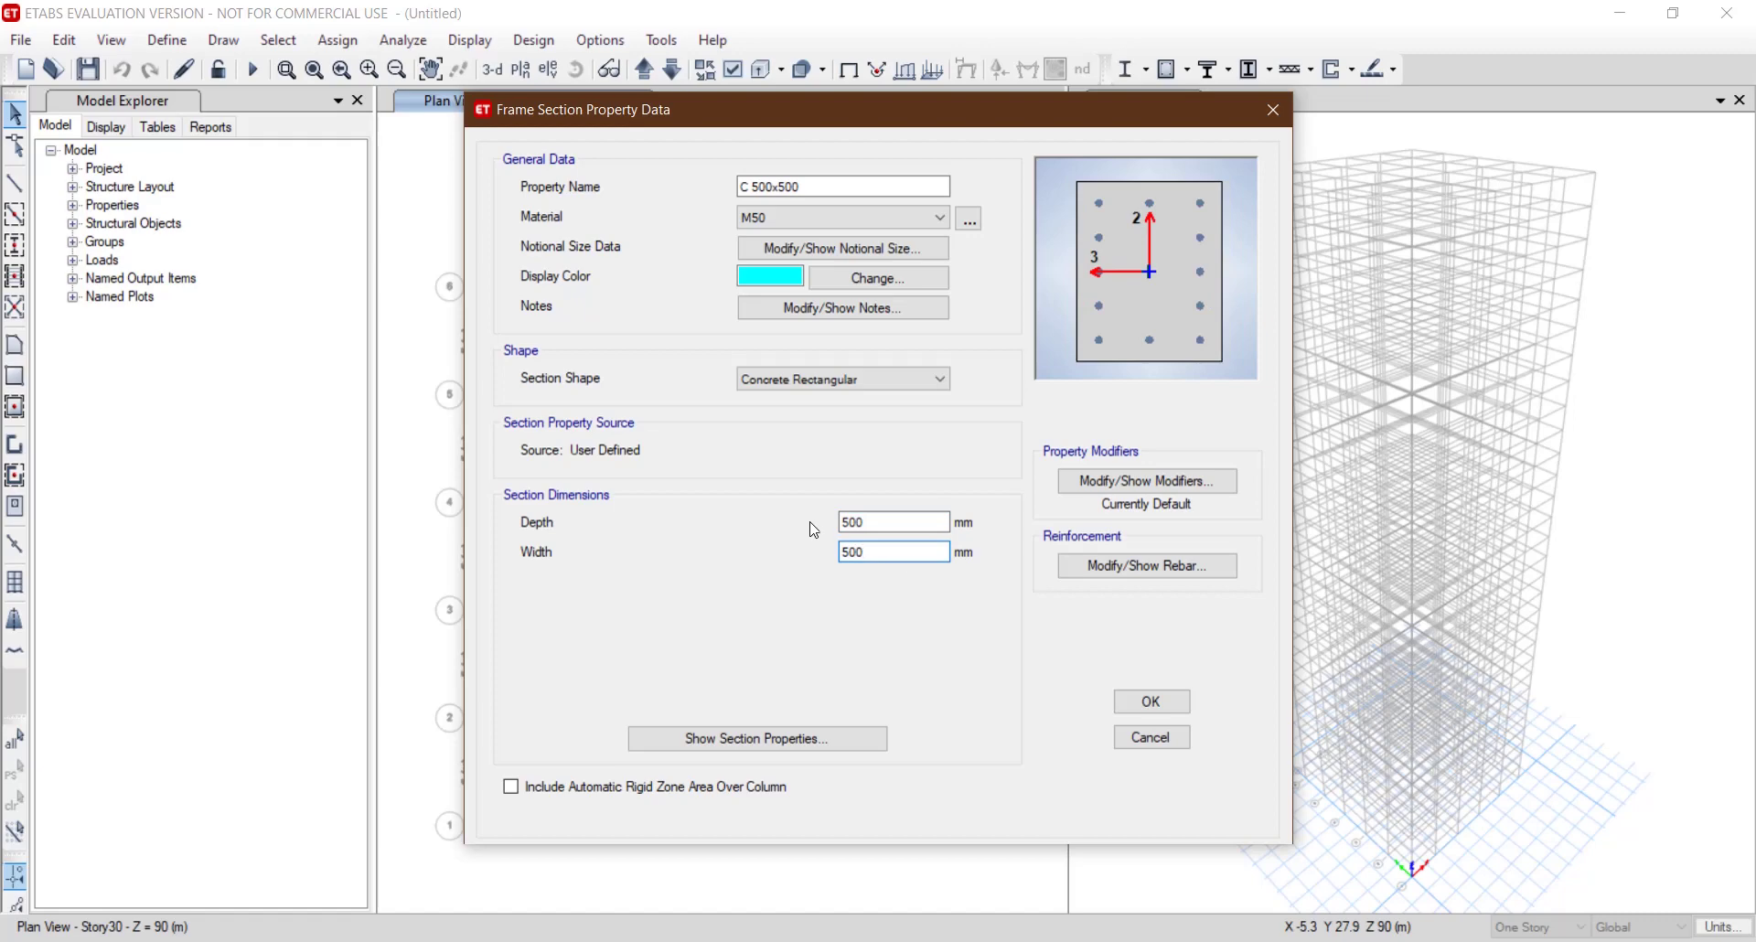
{"action": "left_click", "coordinate": [1150, 566]}
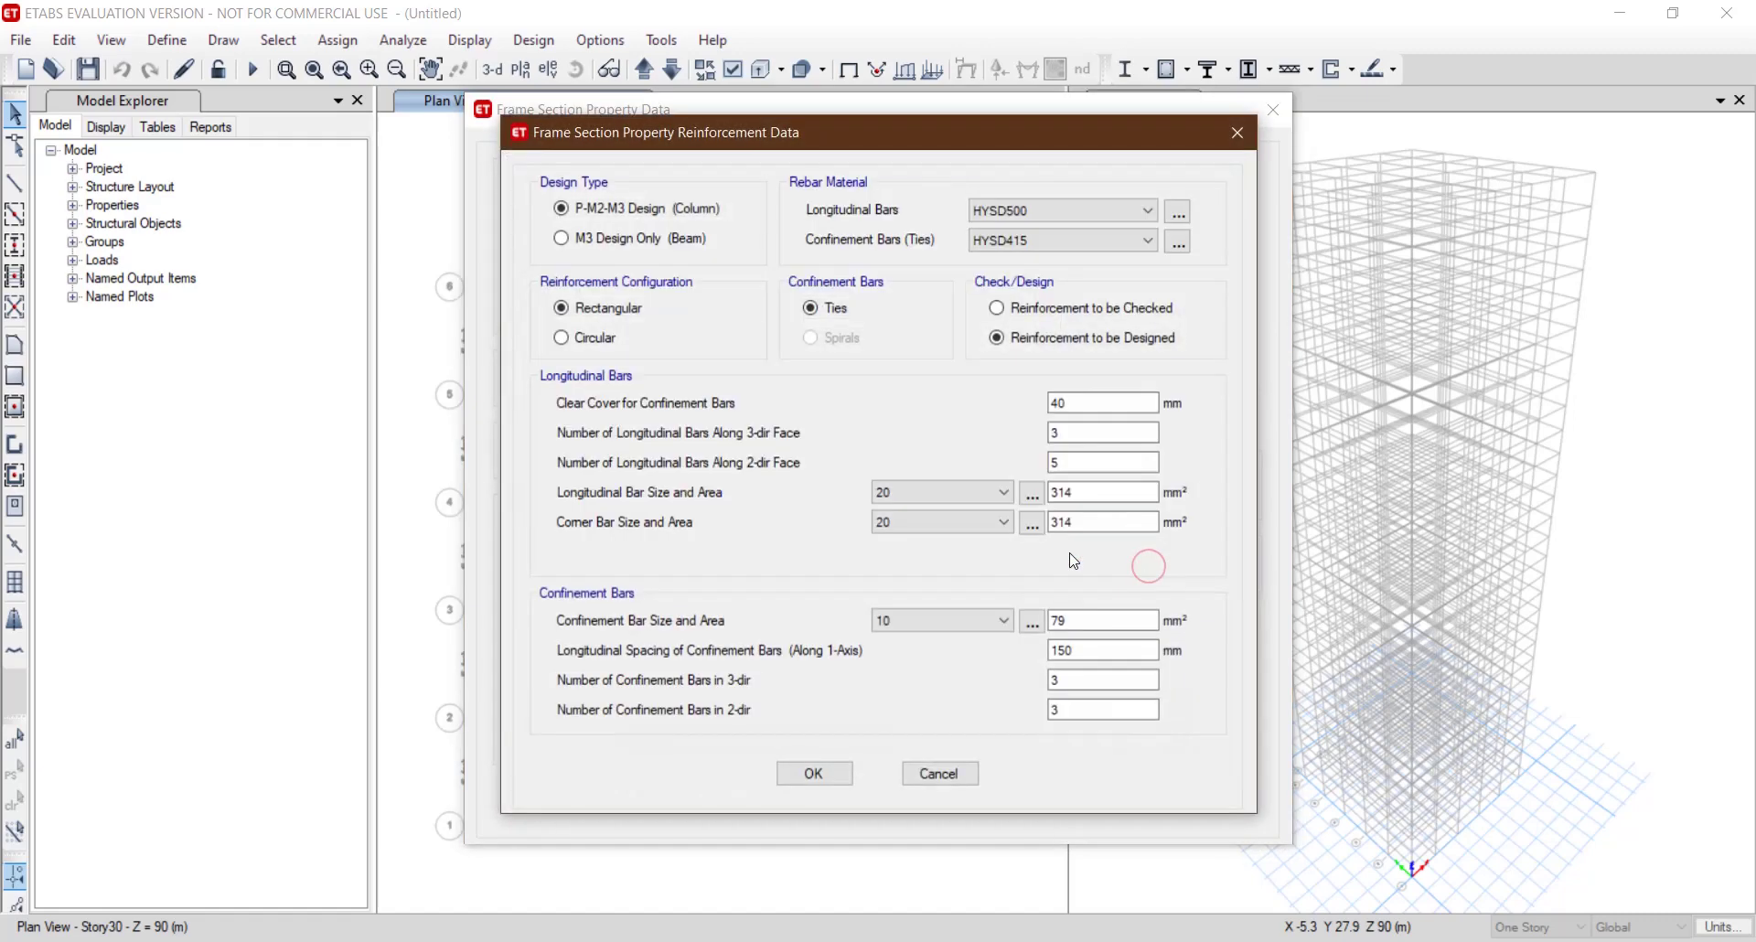
{"action": "left_click", "coordinate": [834, 773]}
{"action": "left_click", "coordinate": [1134, 702]}
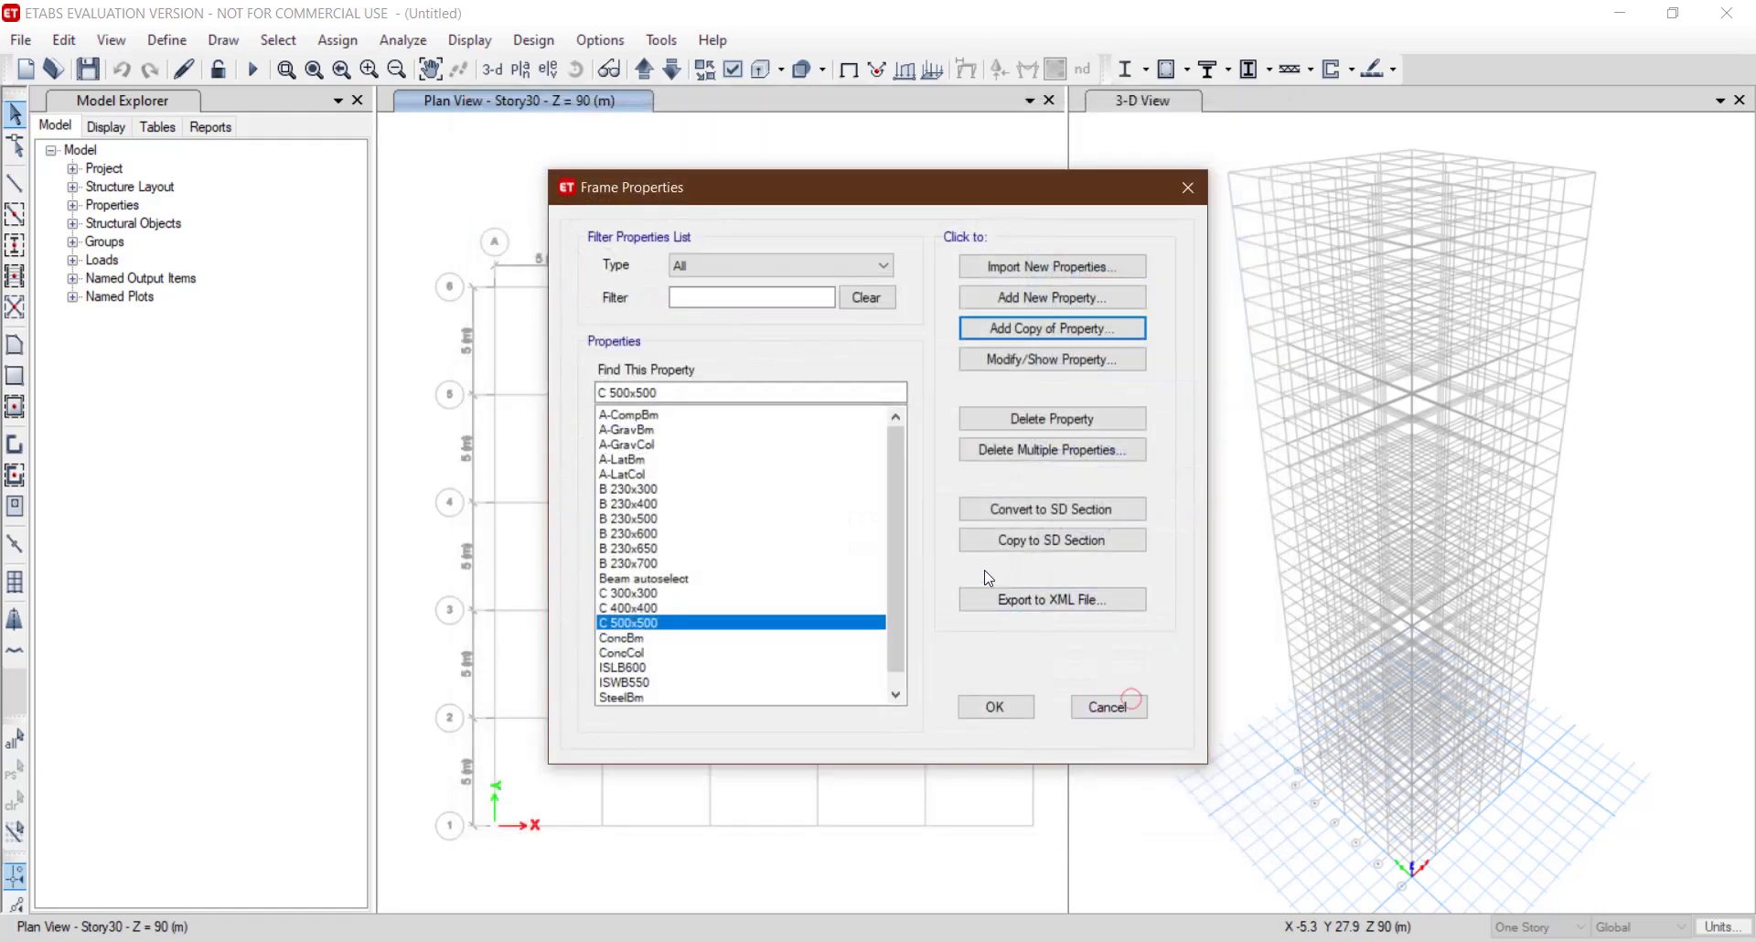
Copy the C 500x500 section as C 600x600 with a depth and width of 600 mm.
{"action": "left_click", "coordinate": [1036, 329]}
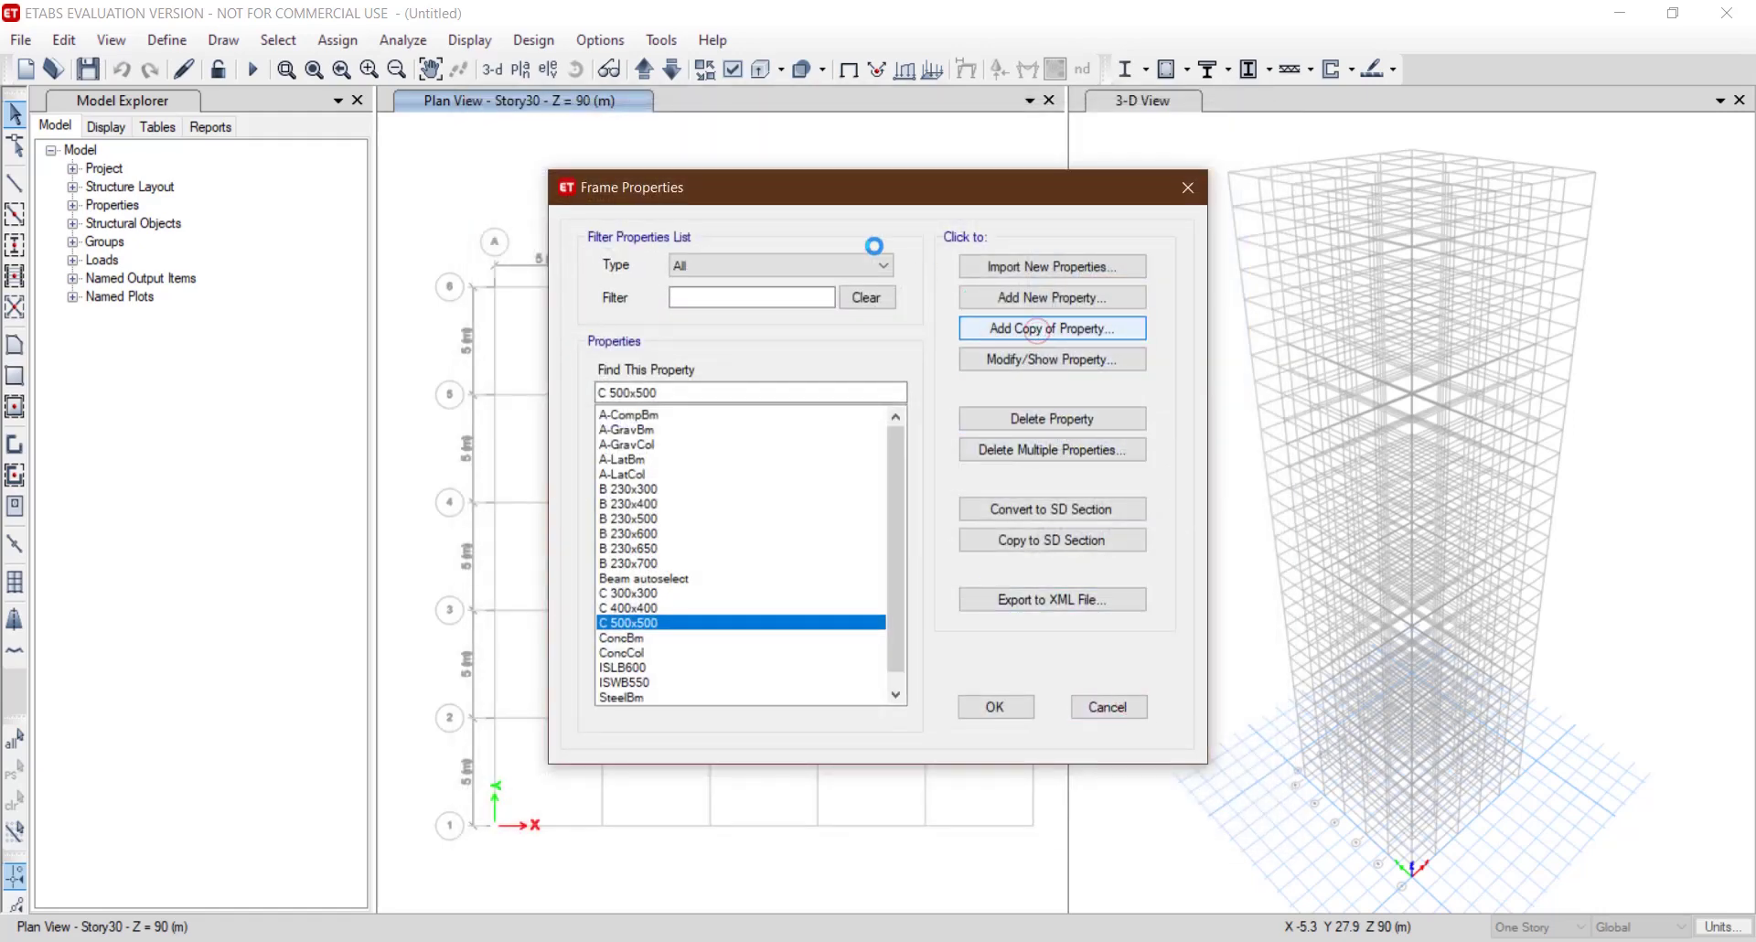
{"action": "type", "text": "C 600x600"}
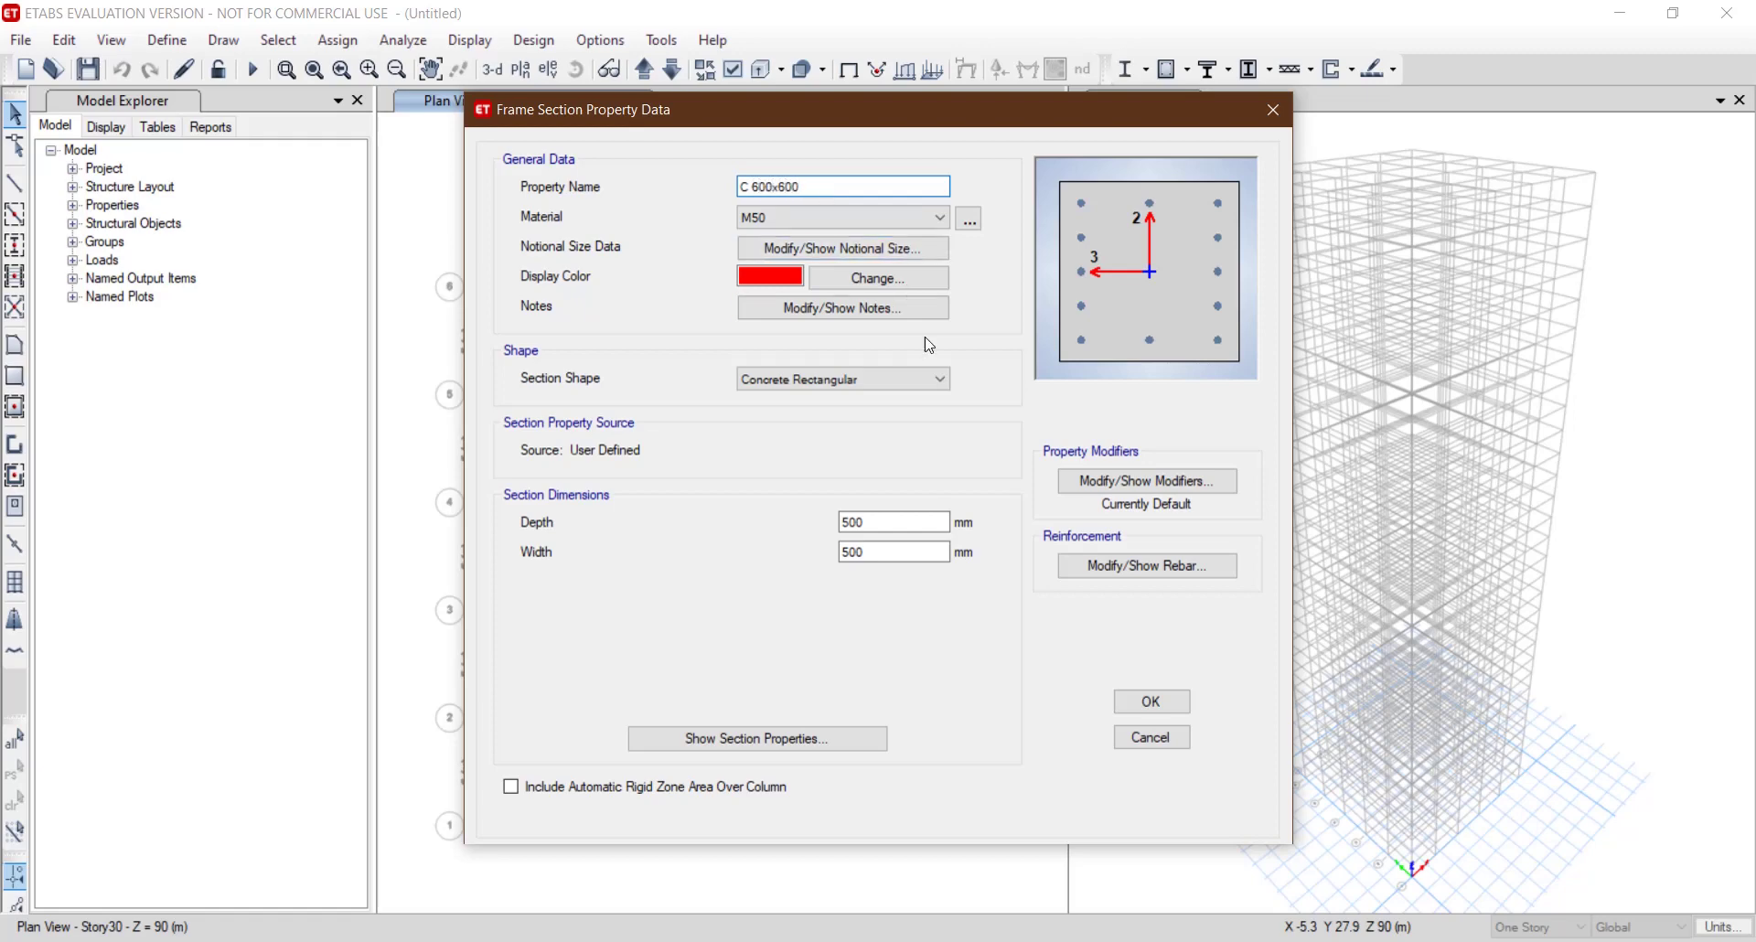
{"action": "double_click", "coordinate": [869, 522]}
{"action": "type", "text": "600"}
{"action": "key", "text": "Tab"}
{"action": "type", "text": "600"}
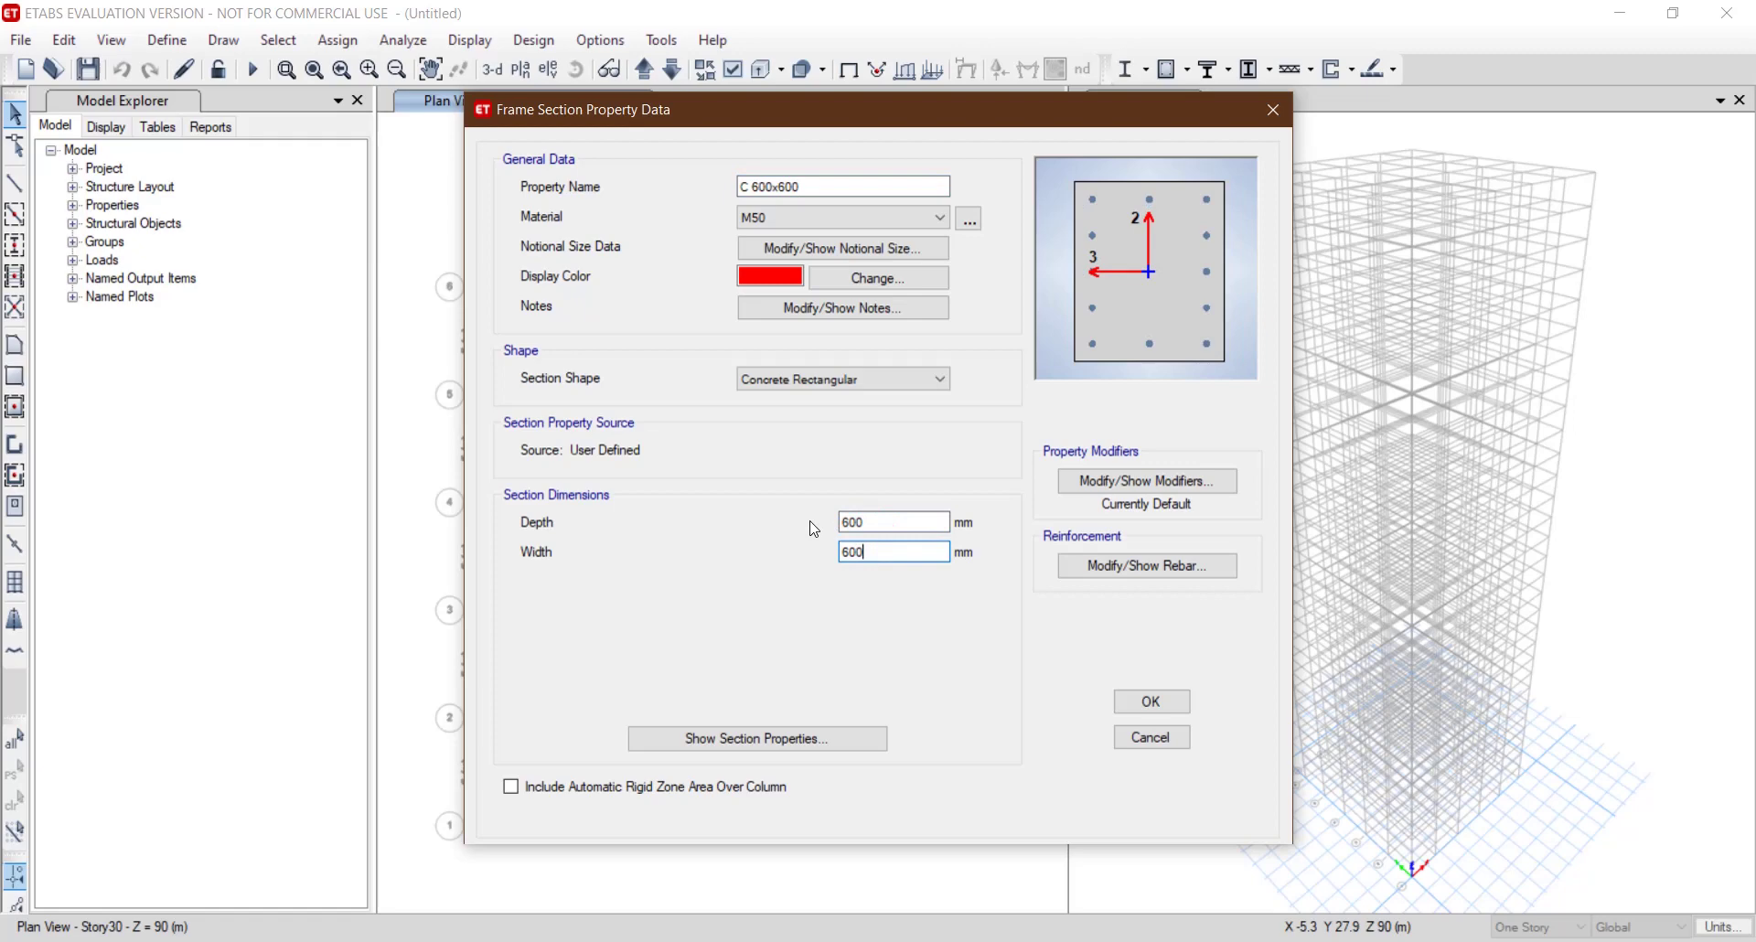
{"action": "left_click", "coordinate": [1166, 700]}
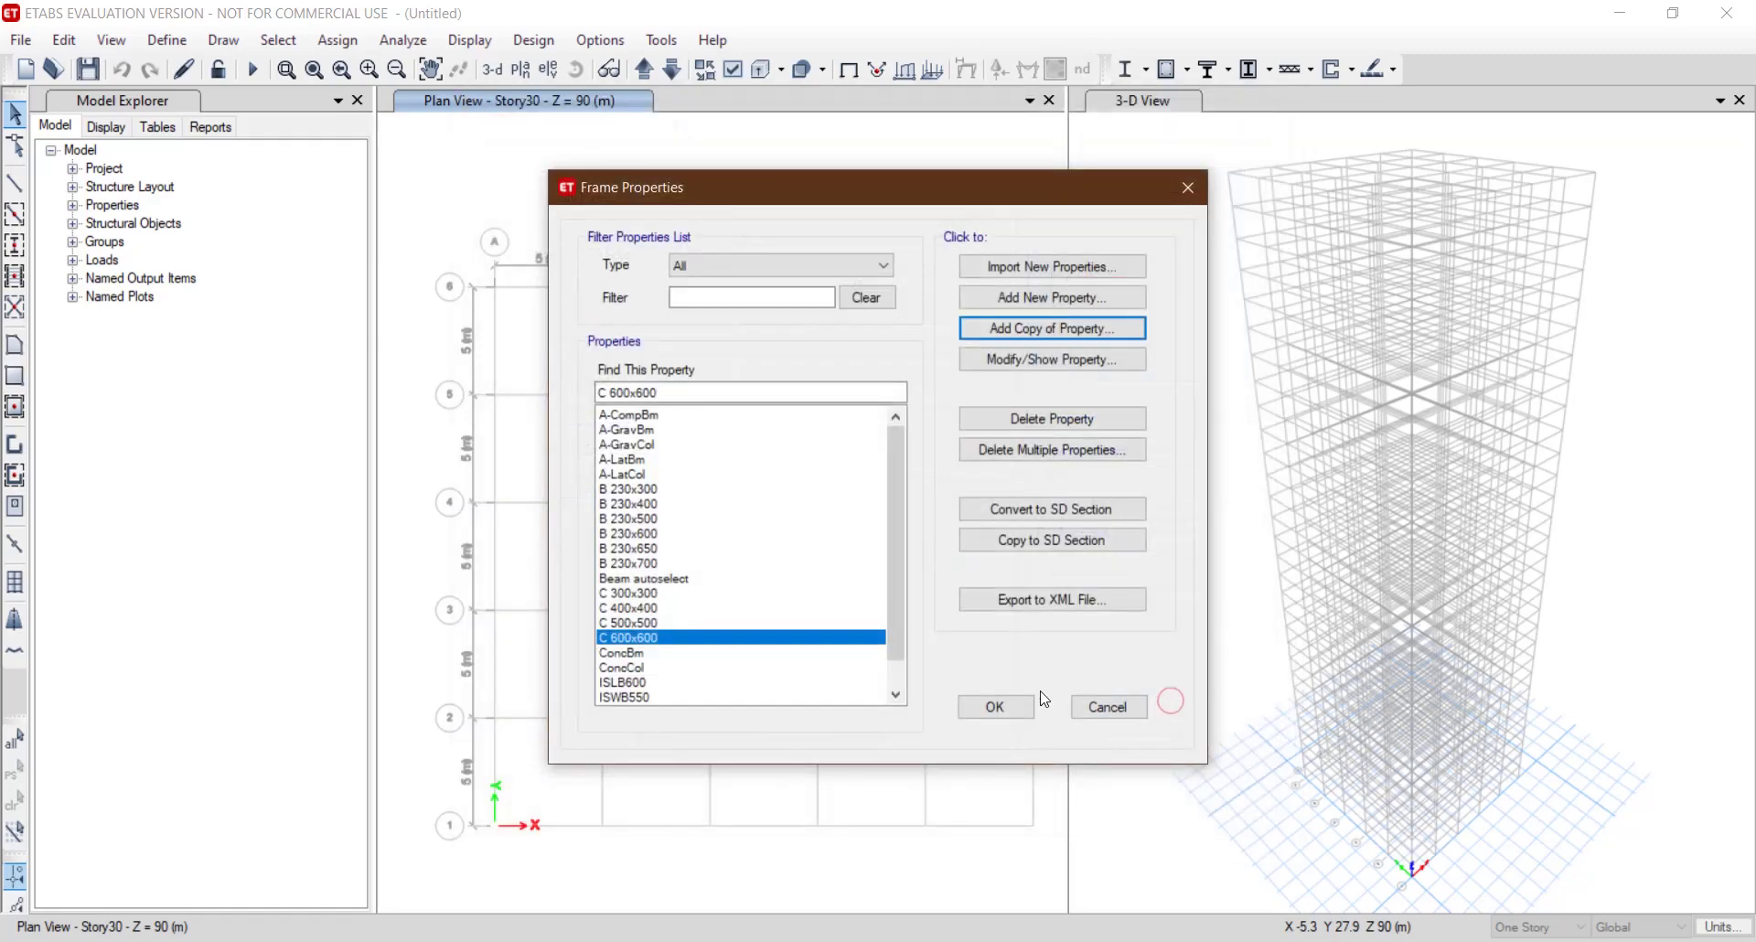
Copy the C 600x600 section as C 650x650 with a depth and width of 650 mm.
{"action": "left_click", "coordinate": [1070, 329]}
{"action": "left_click", "coordinate": [830, 189]}
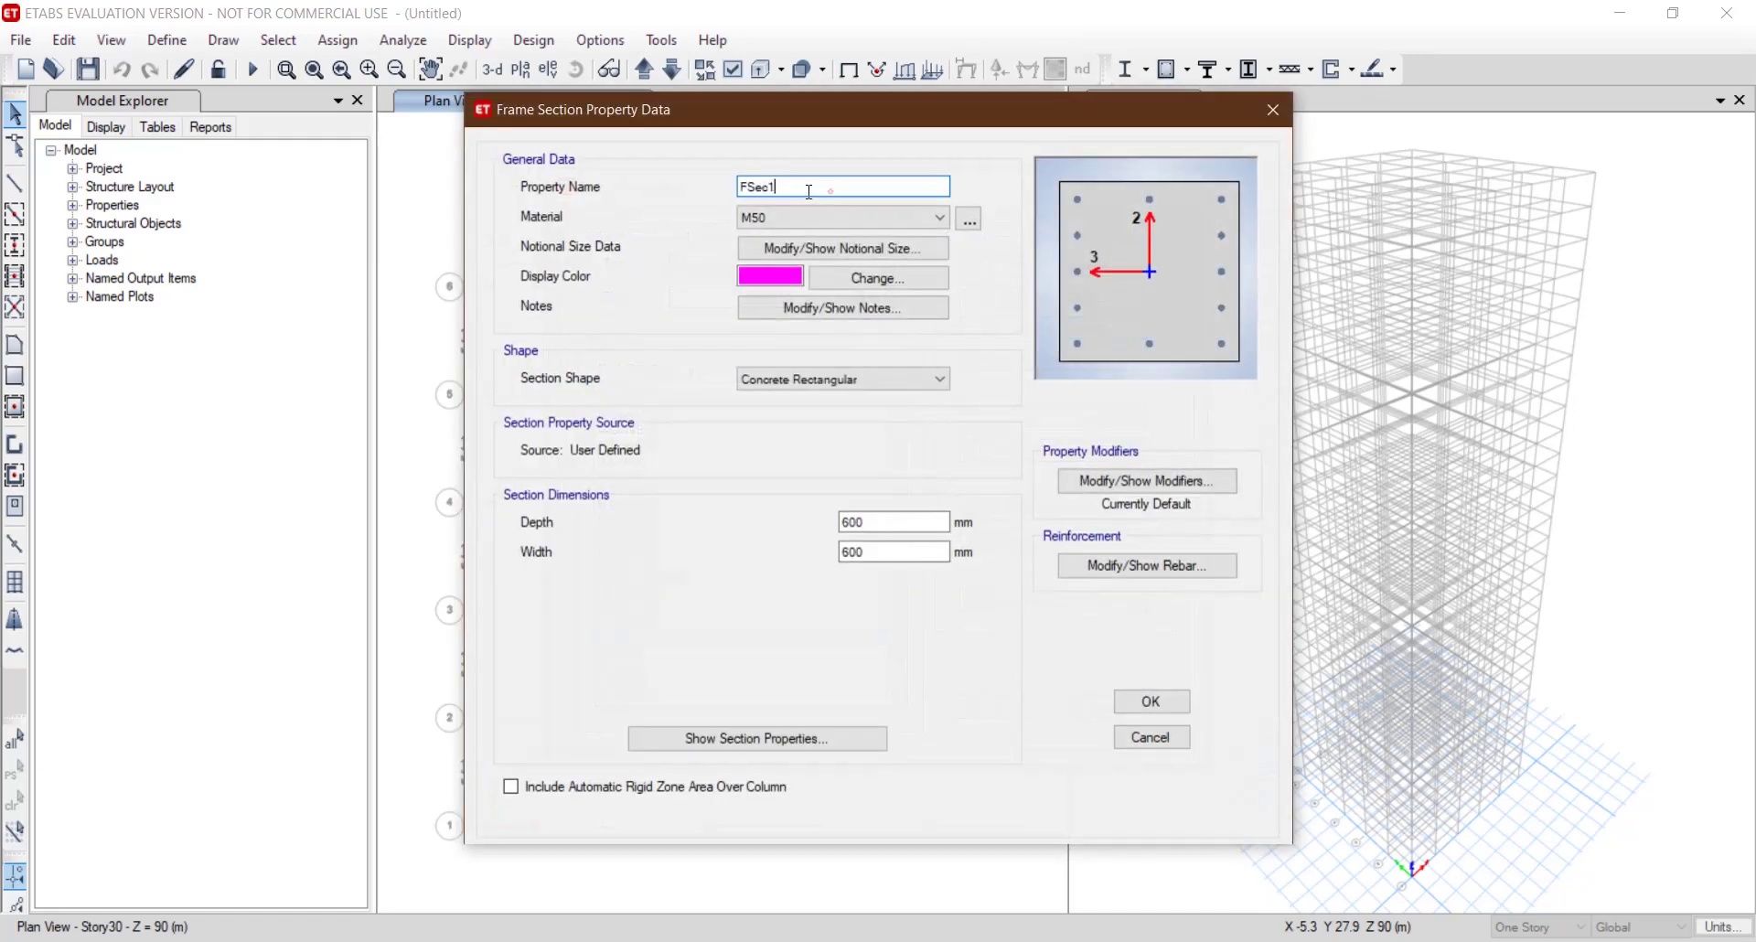
{"action": "double_click", "coordinate": [808, 191]}
{"action": "type", "text": "C 650x650"}
{"action": "left_click_drag", "start_coordinate": [893, 528], "coordinate": [853, 514]}
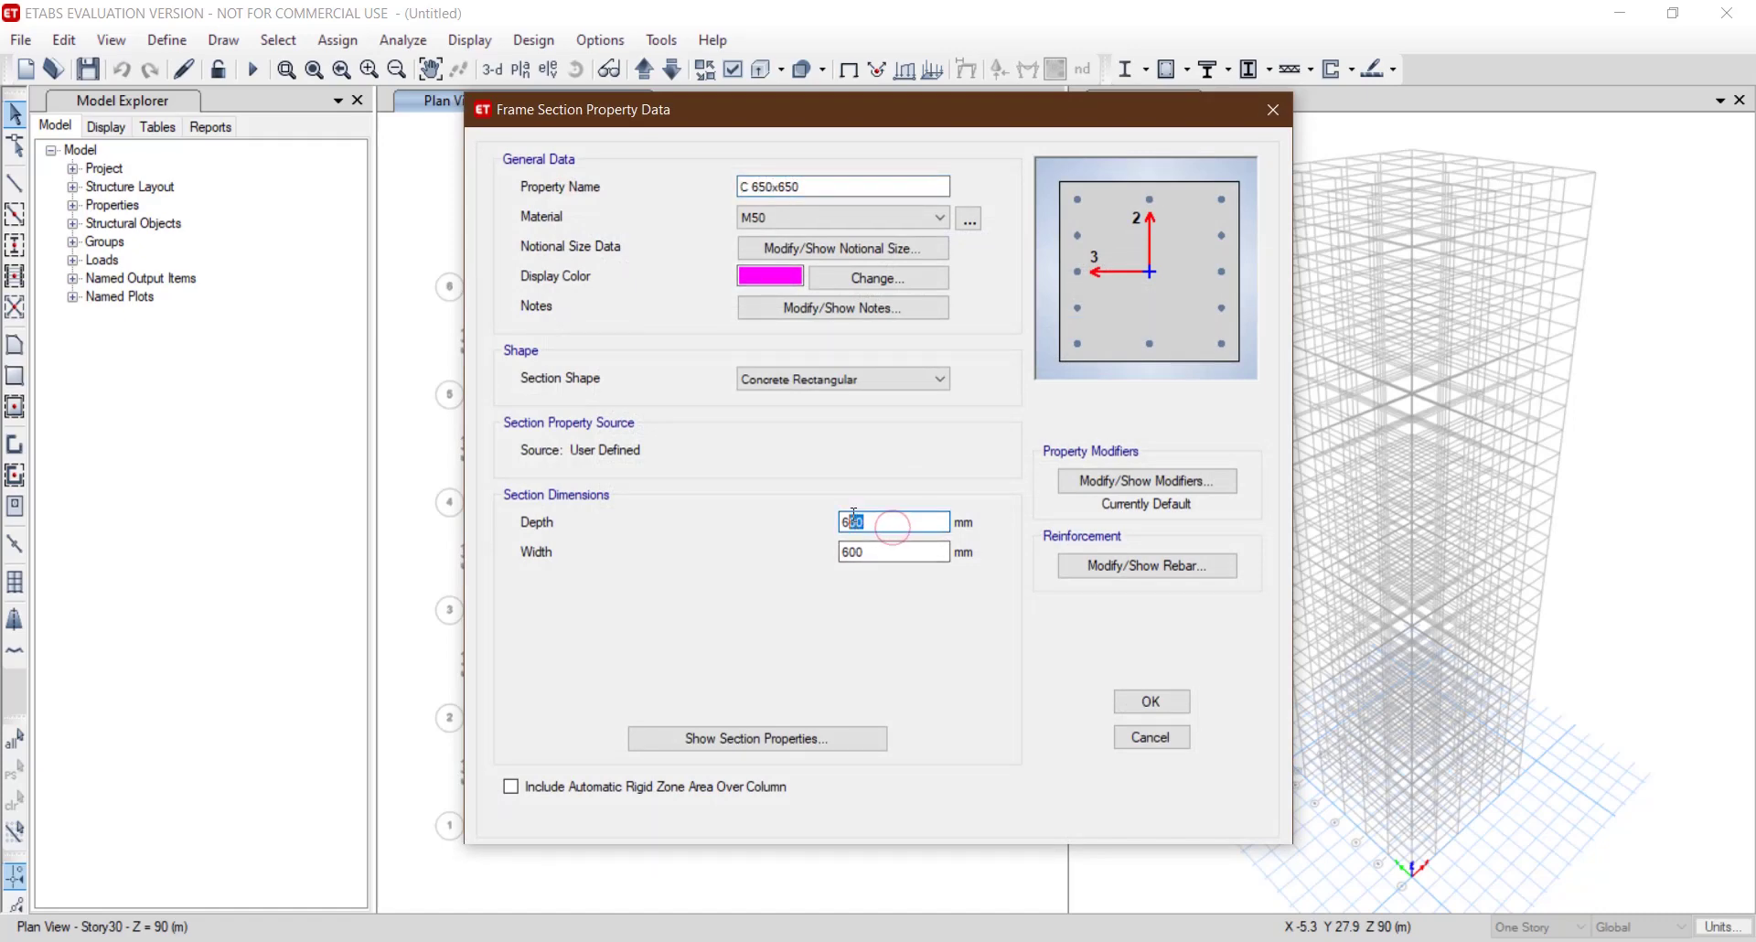
{"action": "type", "text": "5"}
{"action": "key", "text": "Tab"}
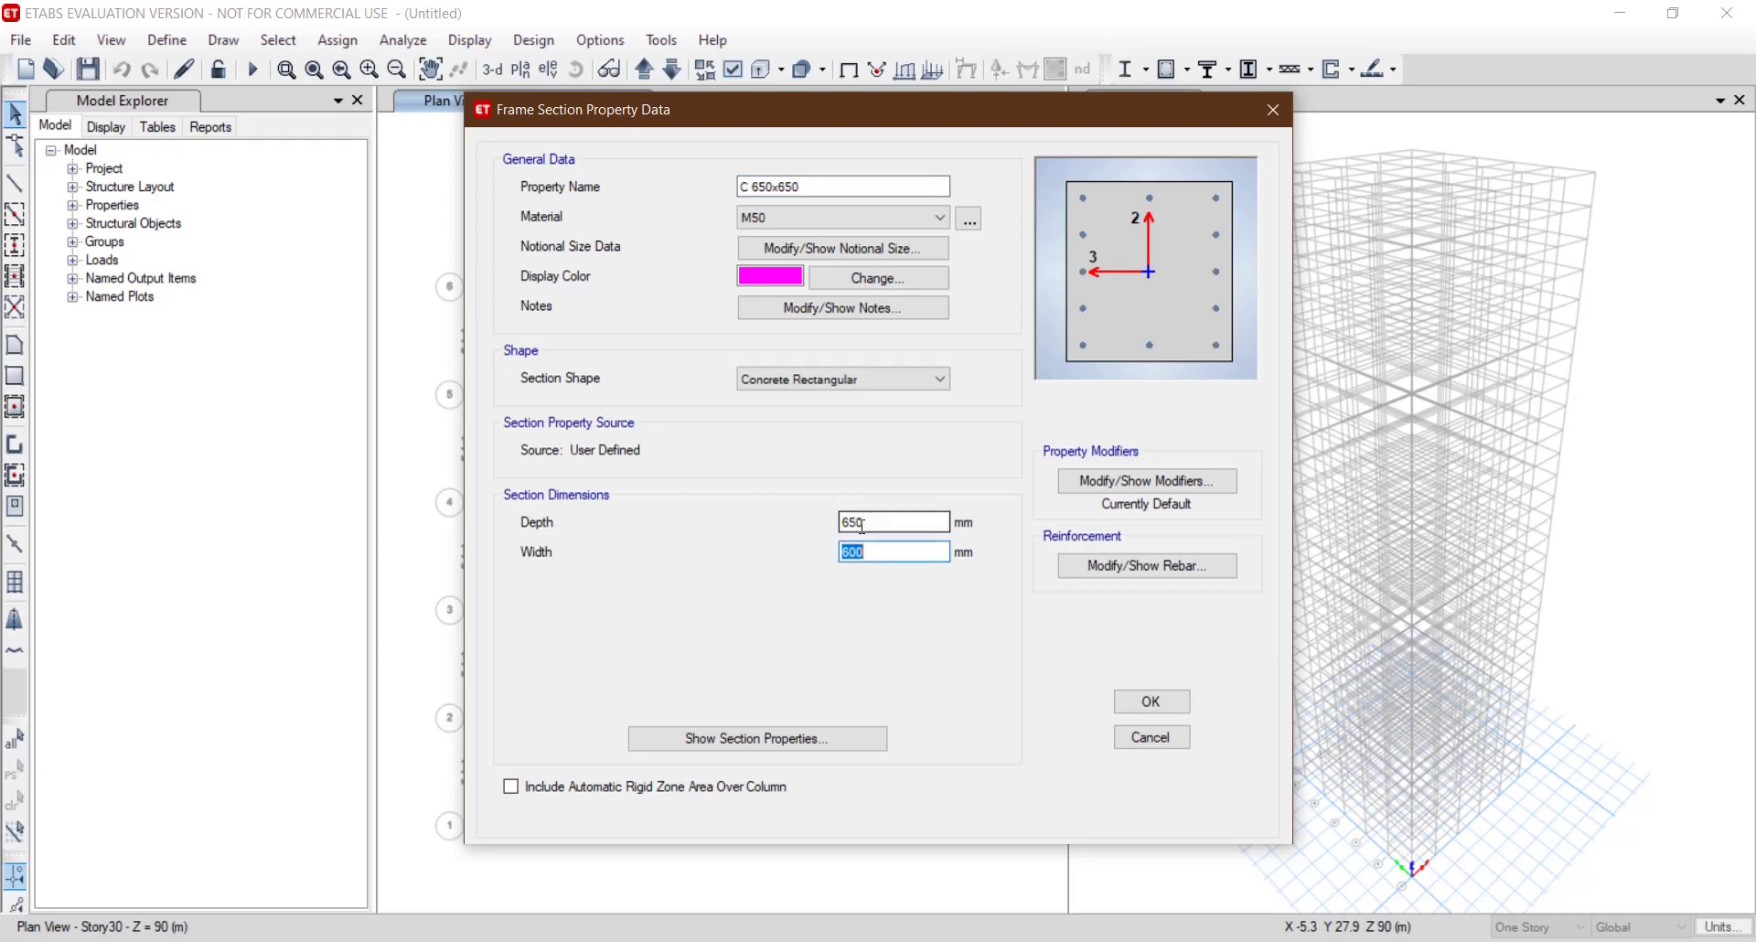
{"action": "type", "text": "6"}
{"action": "left_click", "coordinate": [1151, 701]}
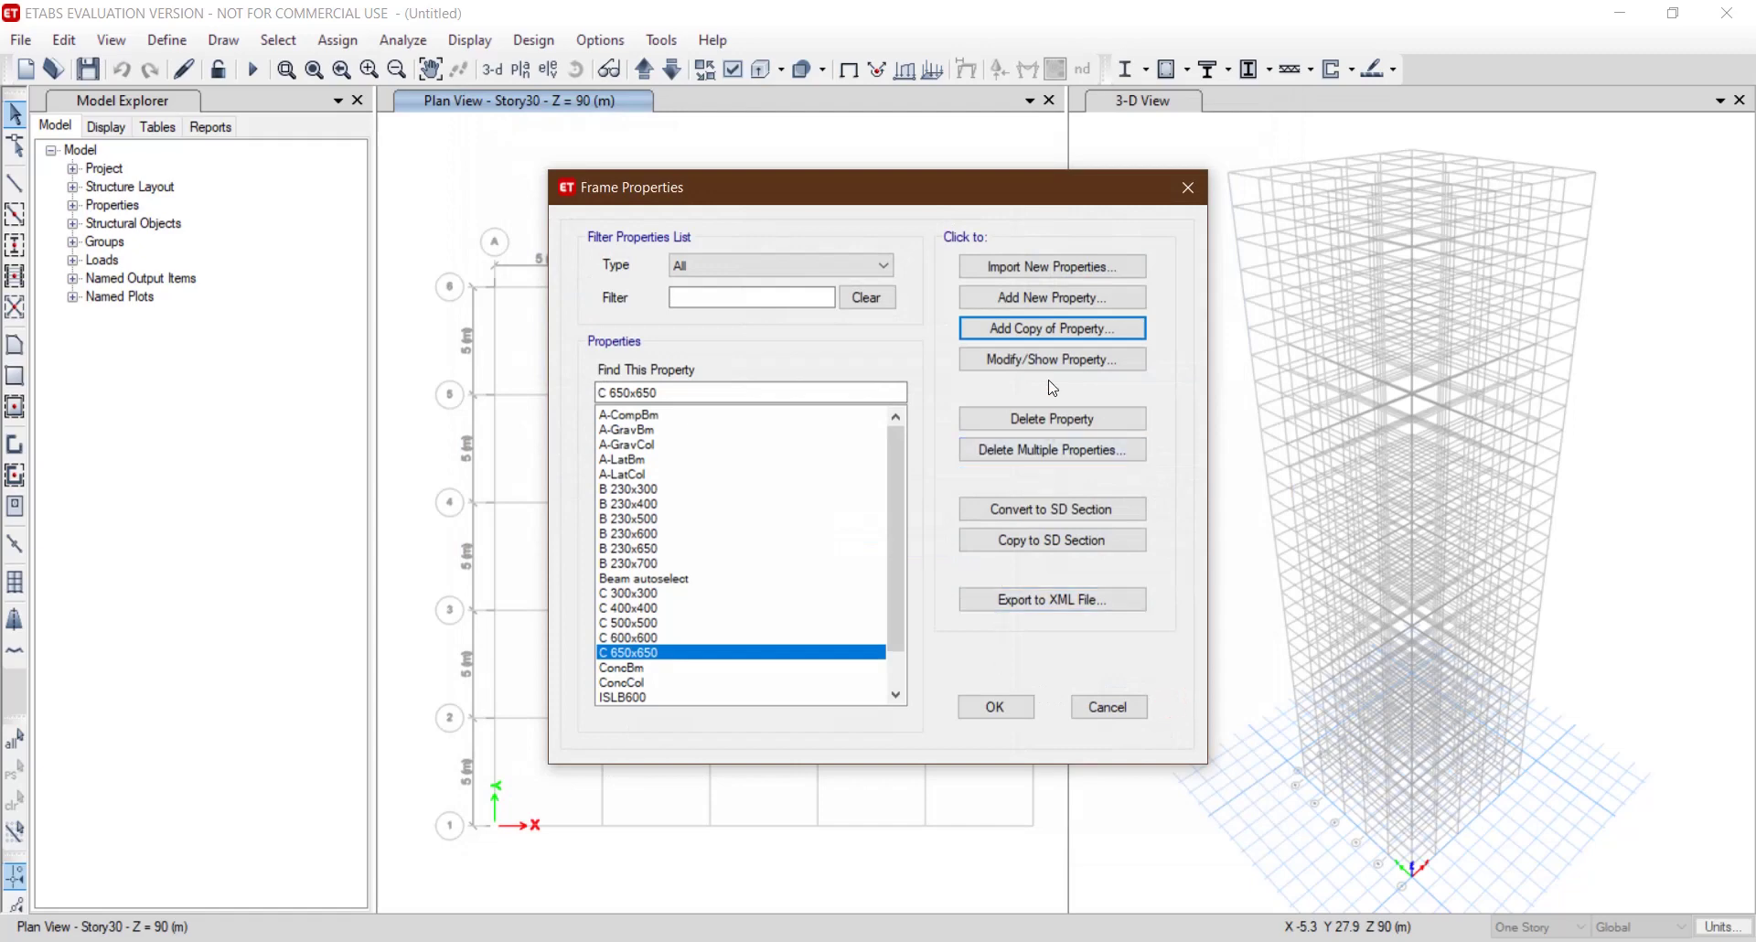
Copy the C 650x650 section as C 700x700 with a depth and width of 700 mm.
{"action": "left_click", "coordinate": [1056, 328]}
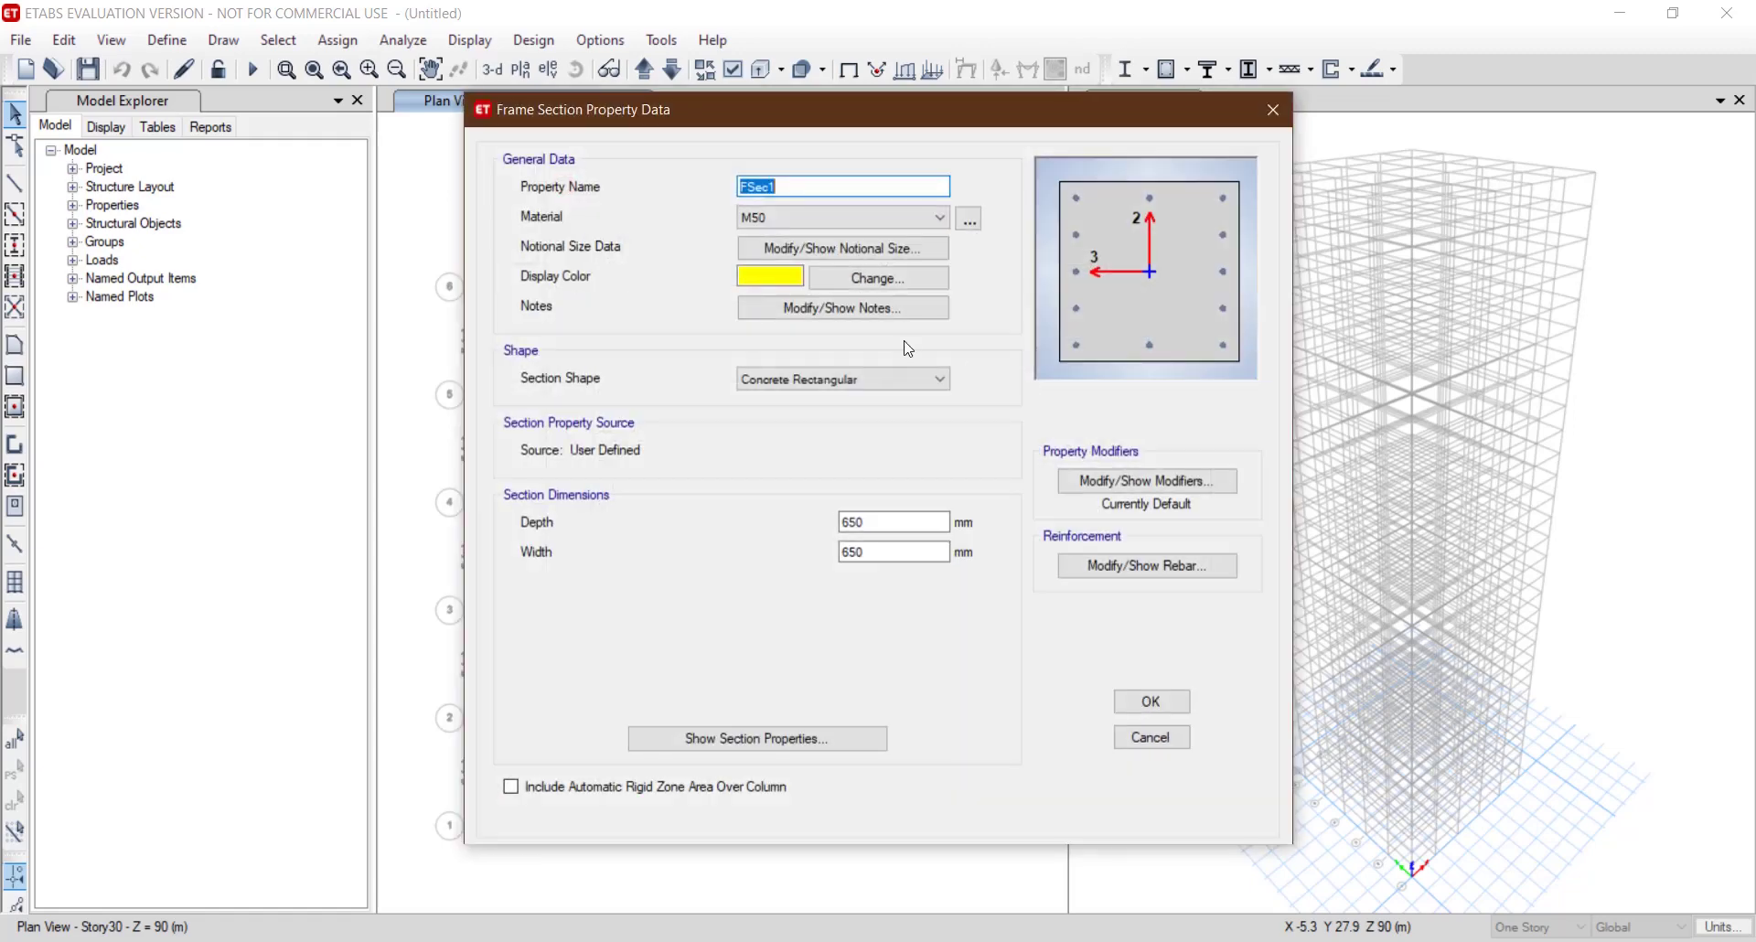
{"action": "type", "text": "C 700x700"}
{"action": "double_click", "coordinate": [860, 521]}
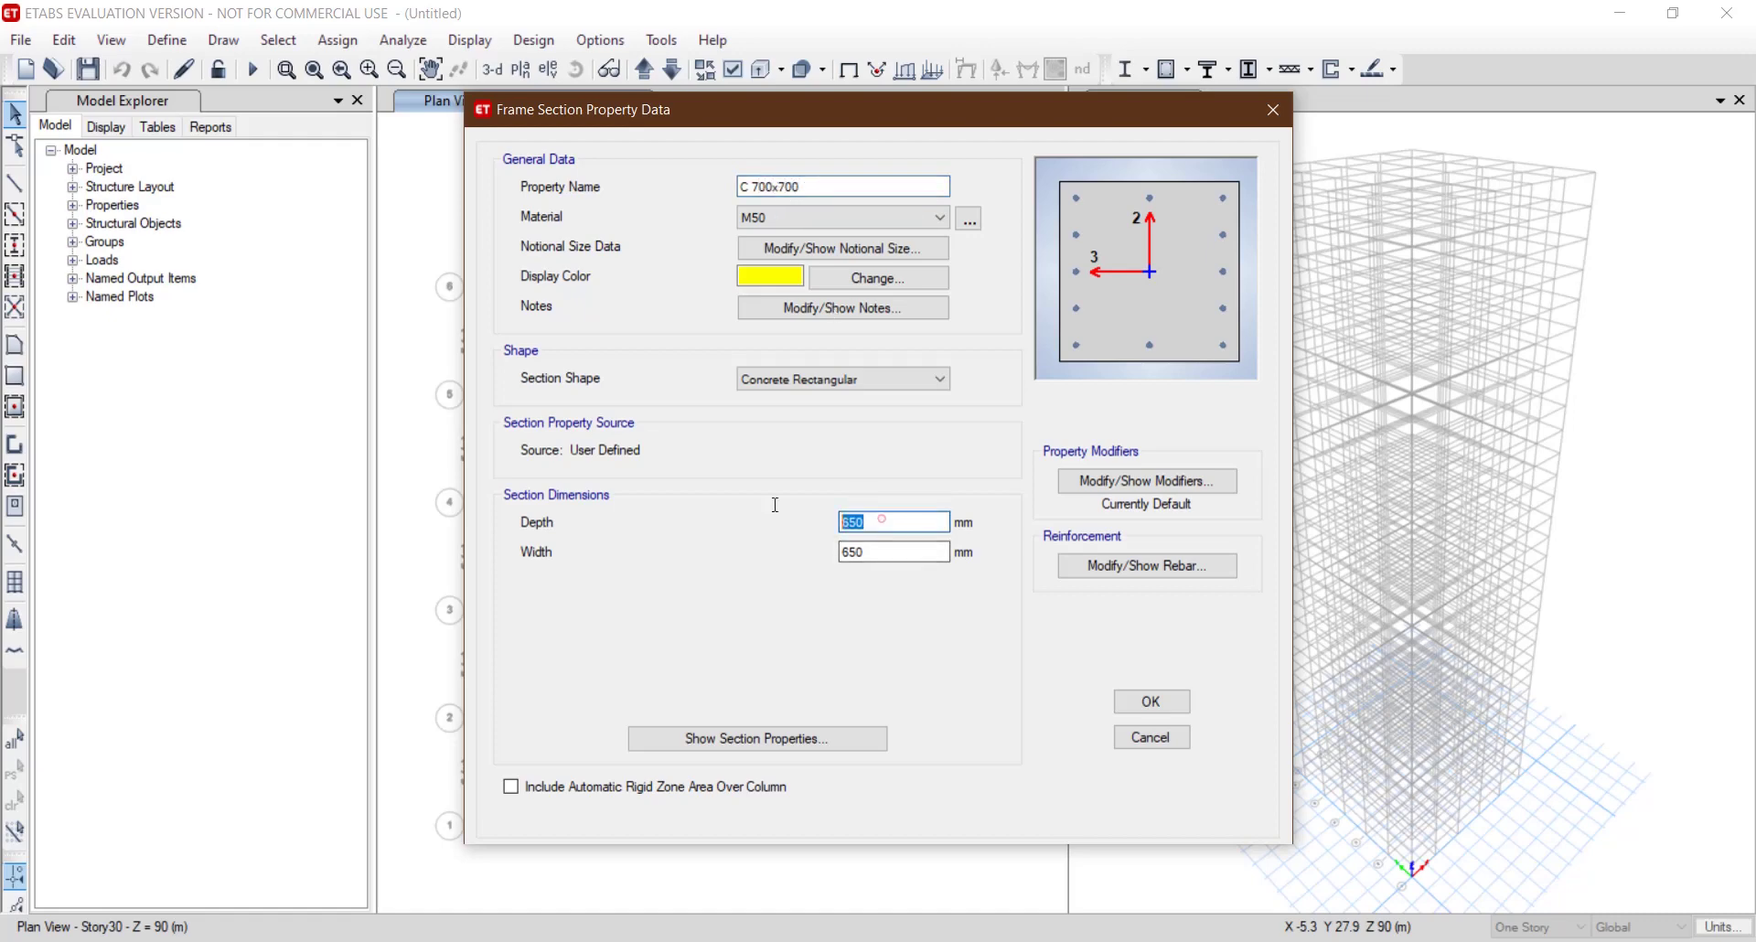
{"action": "type", "text": "700"}
{"action": "key", "text": "Tab"}
{"action": "type", "text": "70"}
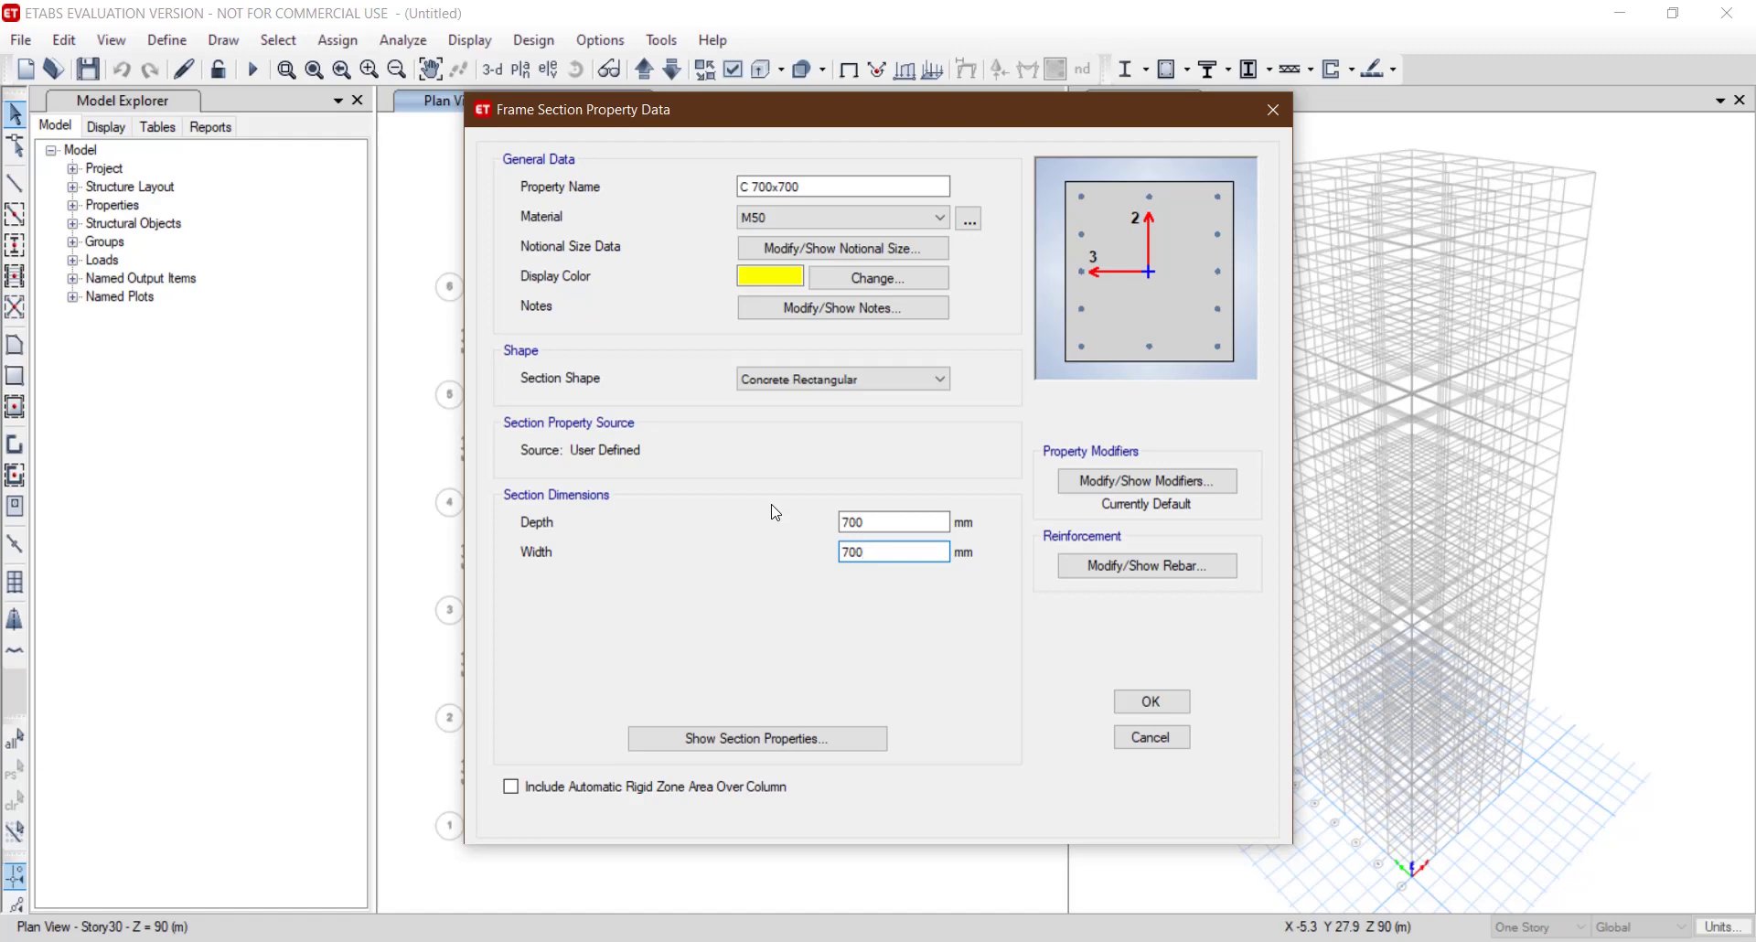
{"action": "left_click", "coordinate": [1141, 701]}
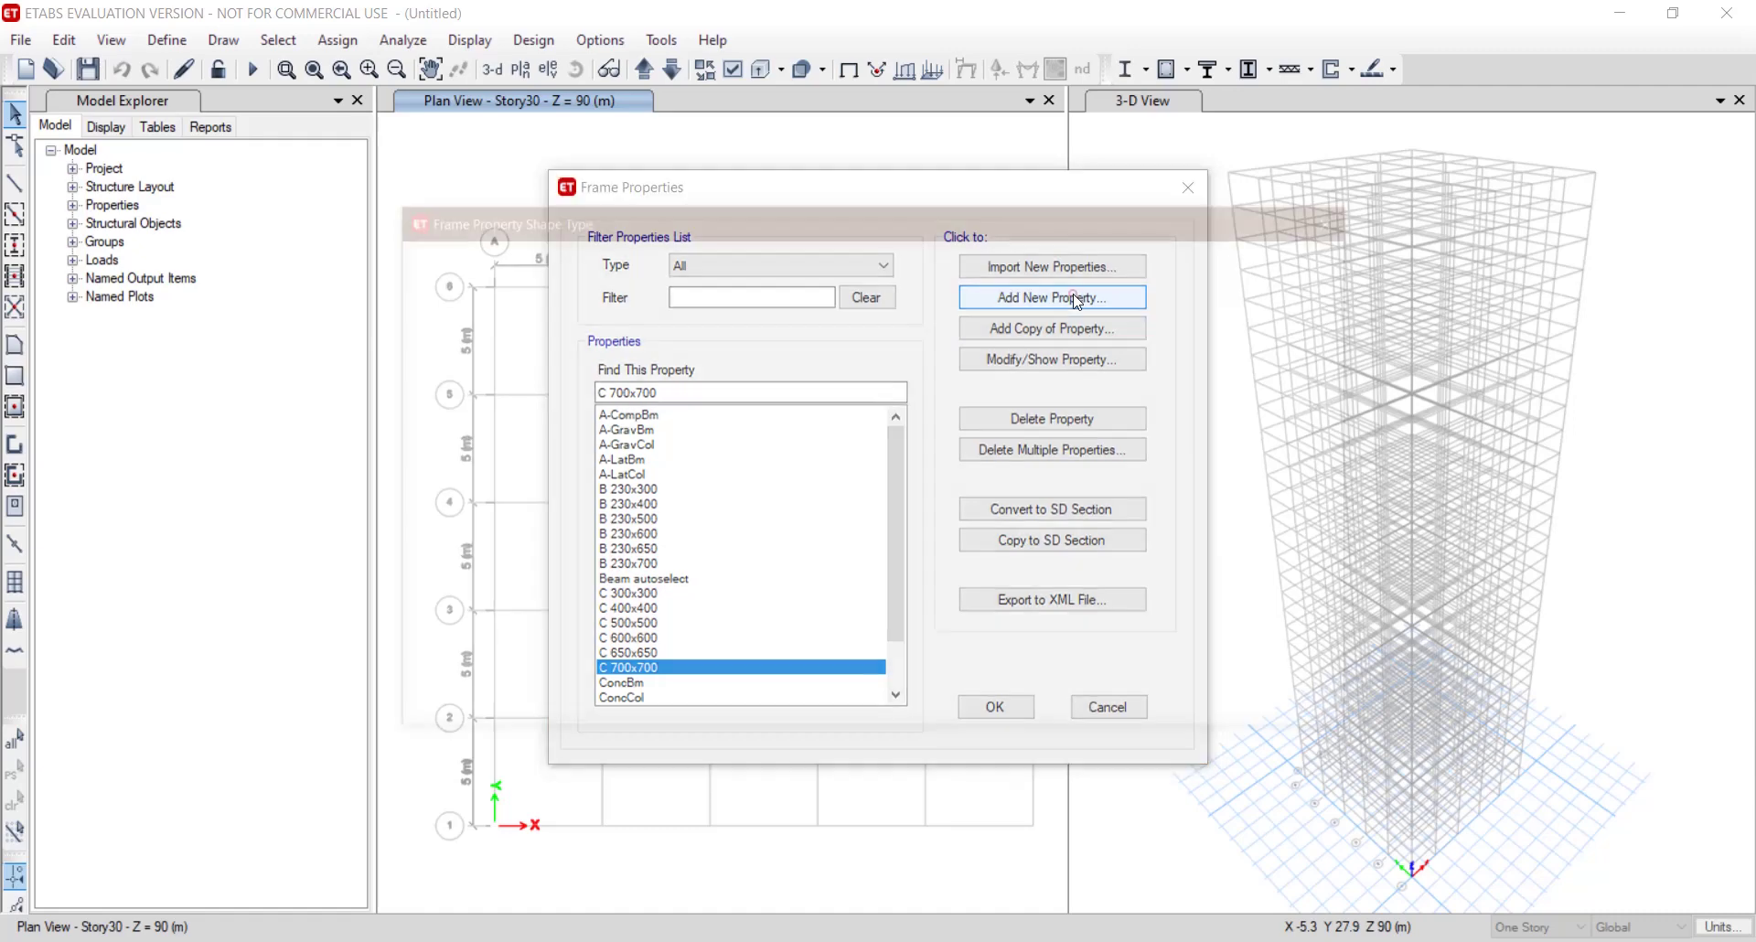
Create a concrete auto select section named Column autoselect list containing C 300x300 through C 700x700, and accept the frame properties.
{"action": "left_click", "coordinate": [1078, 296]}
{"action": "left_click", "coordinate": [693, 585]}
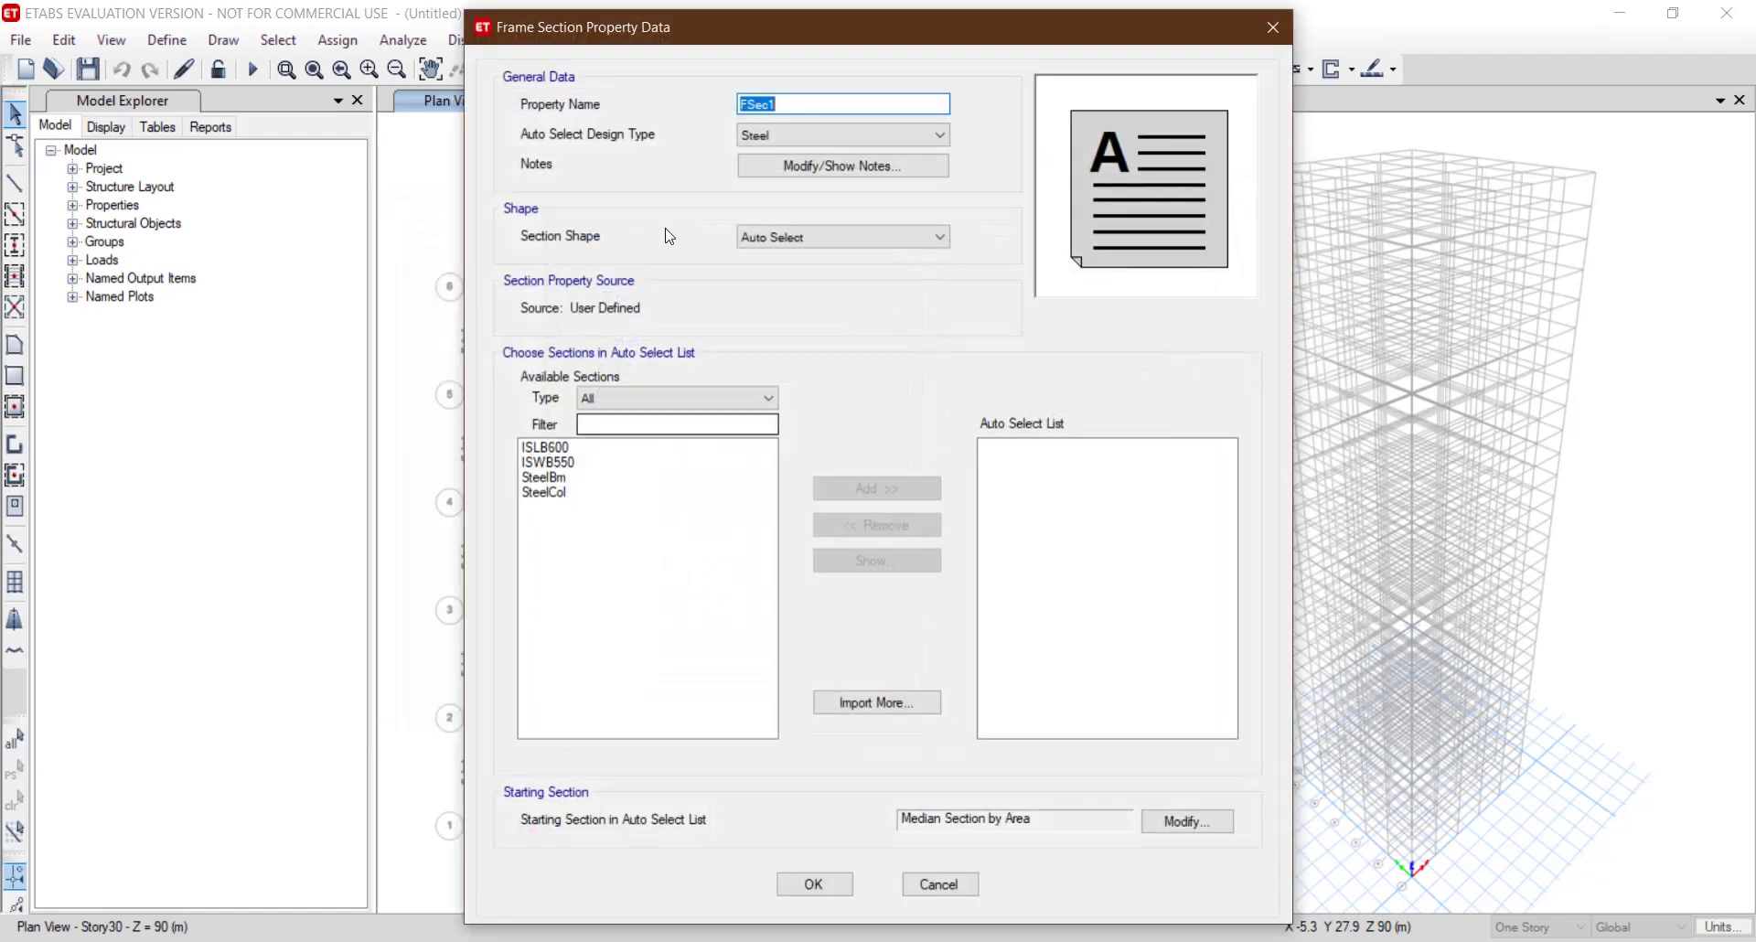
{"action": "type", "text": "Column autoselect list"}
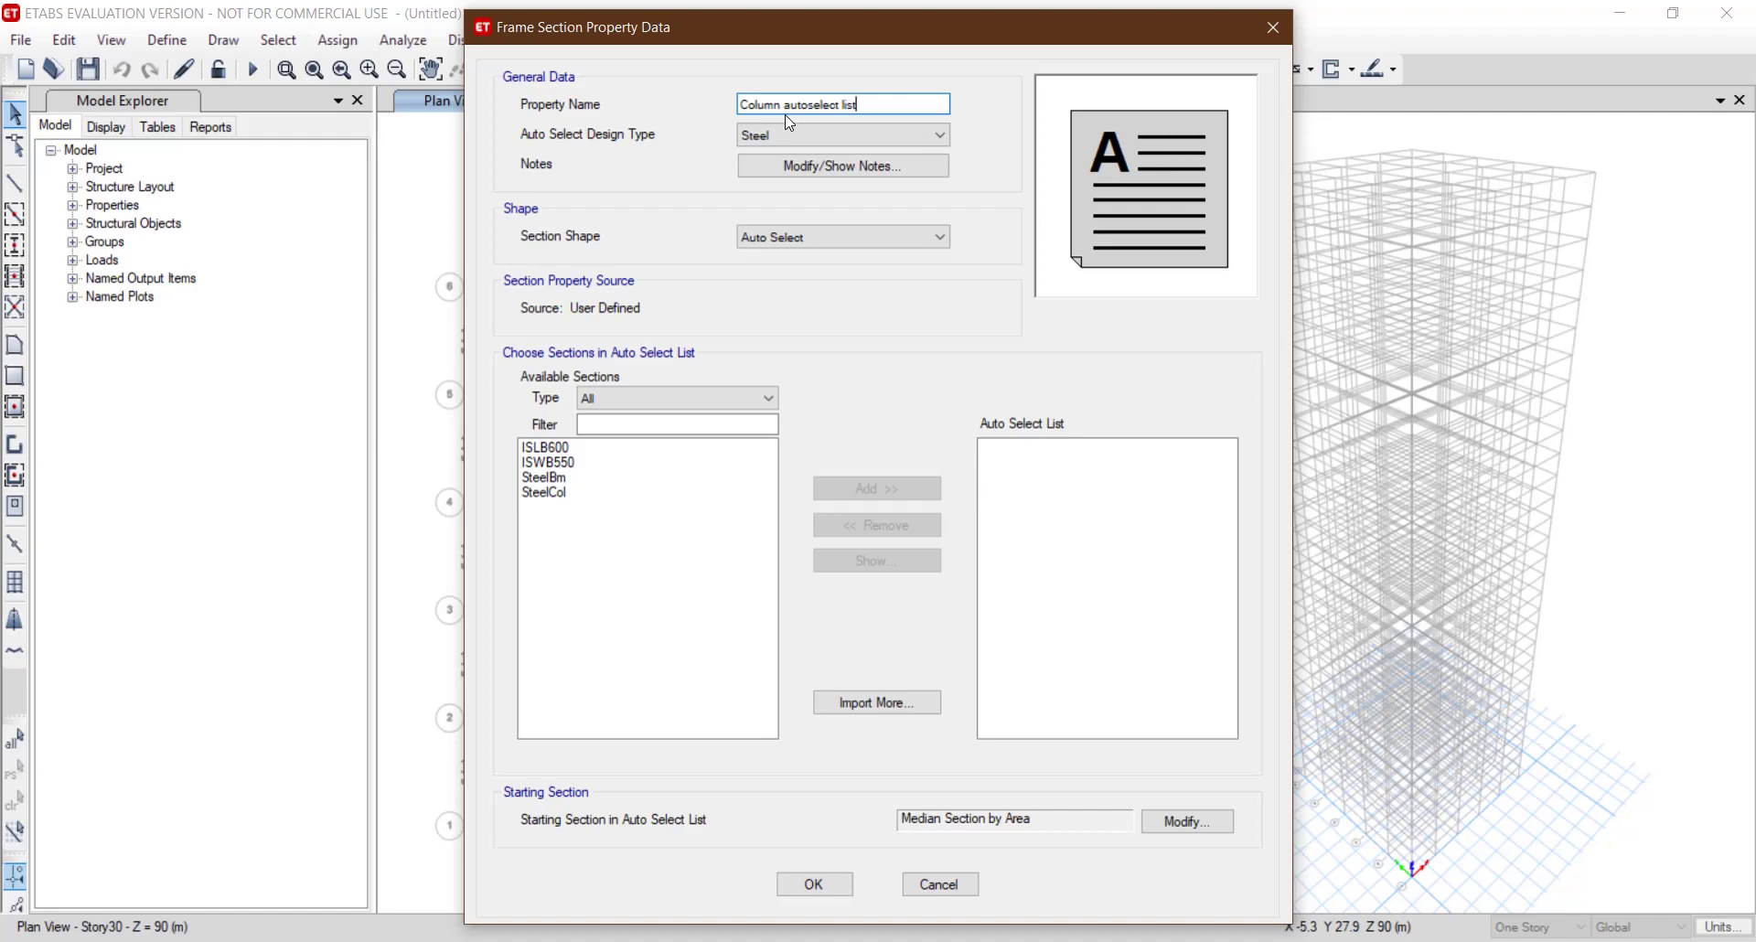
{"action": "left_click", "coordinate": [878, 138]}
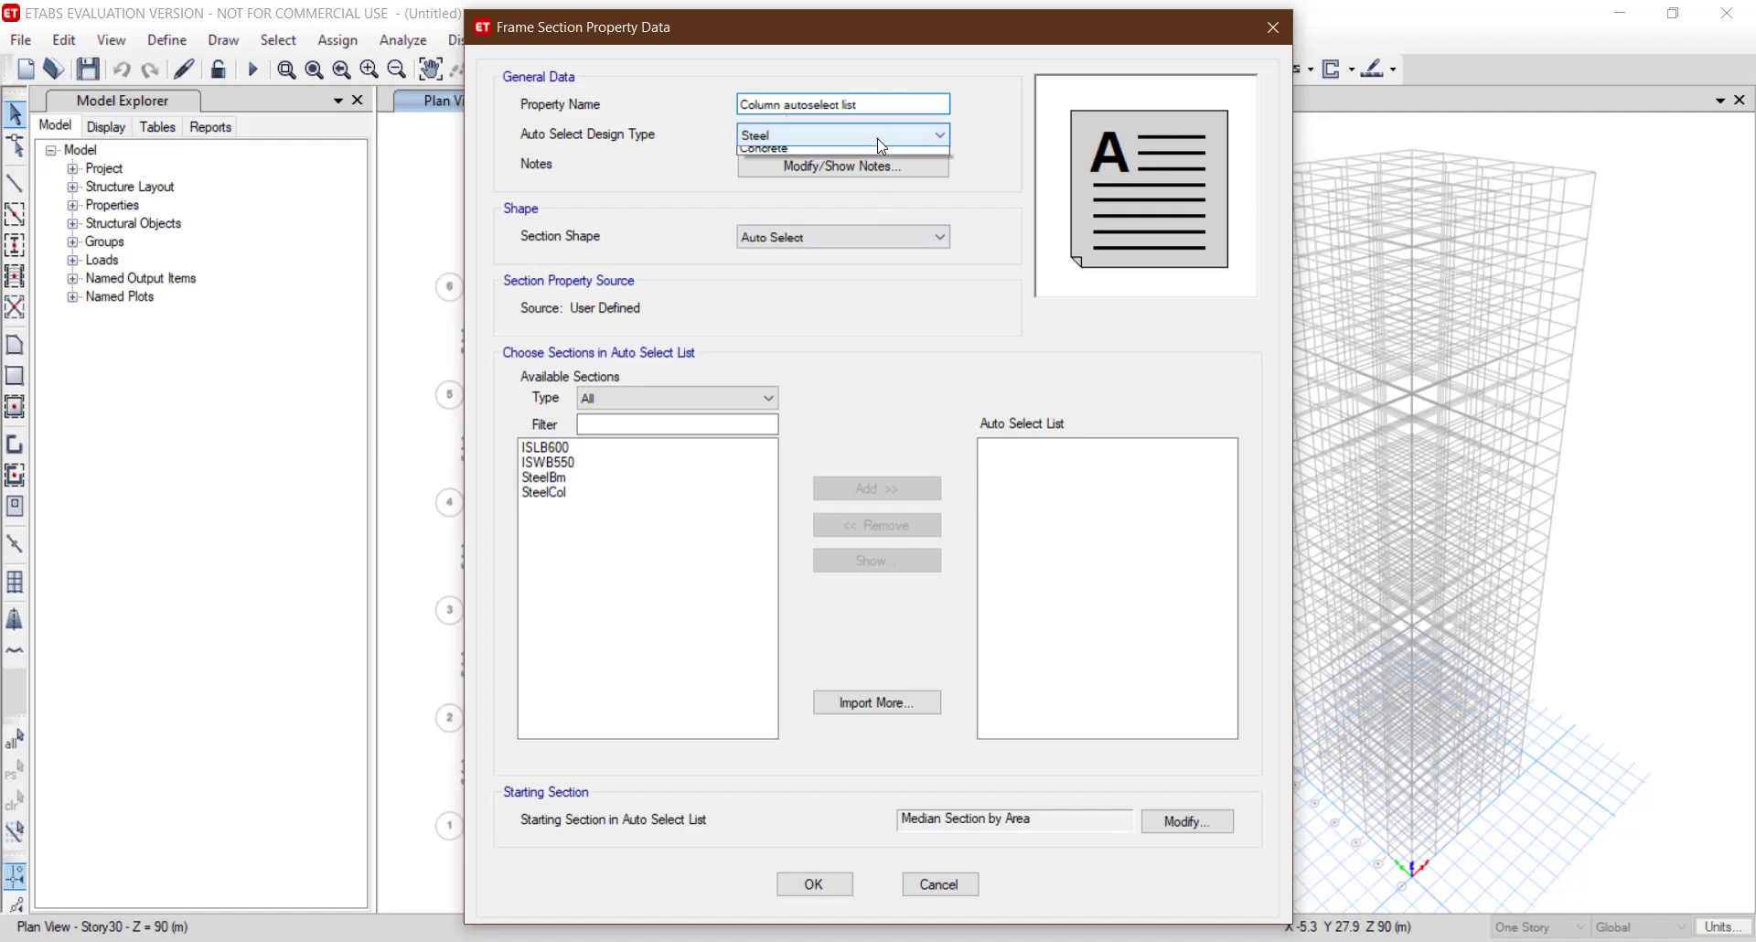
{"action": "left_click", "coordinate": [873, 171]}
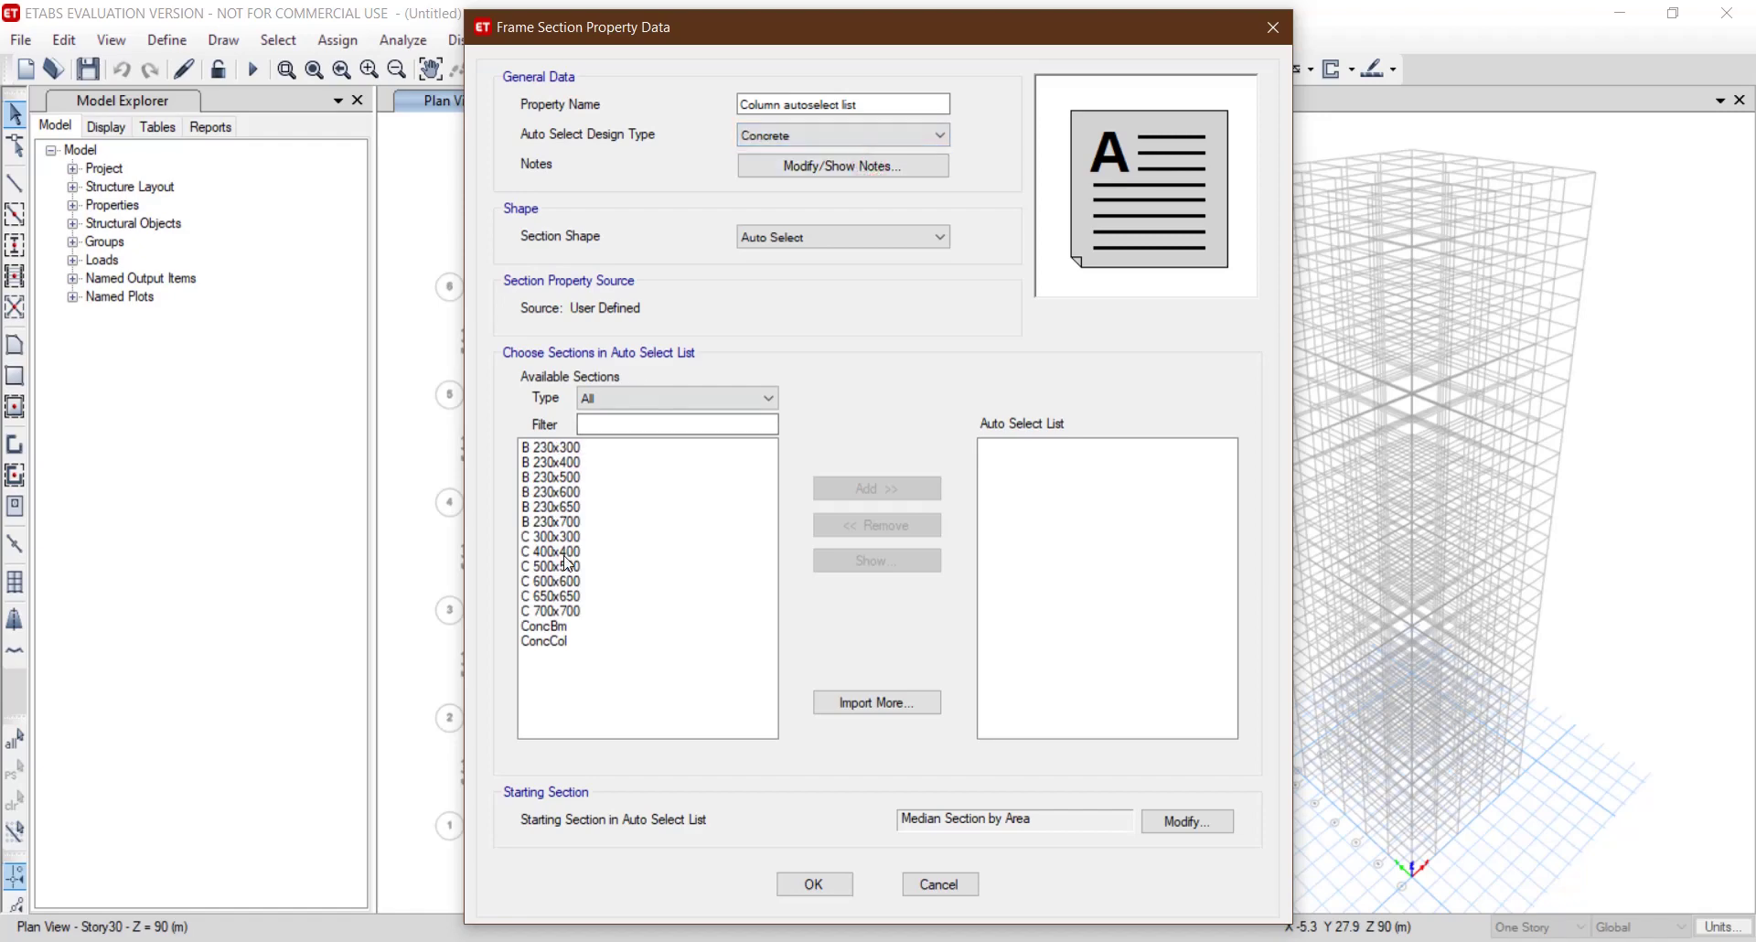
{"action": "left_click_drag", "start_coordinate": [563, 540], "coordinate": [567, 611]}
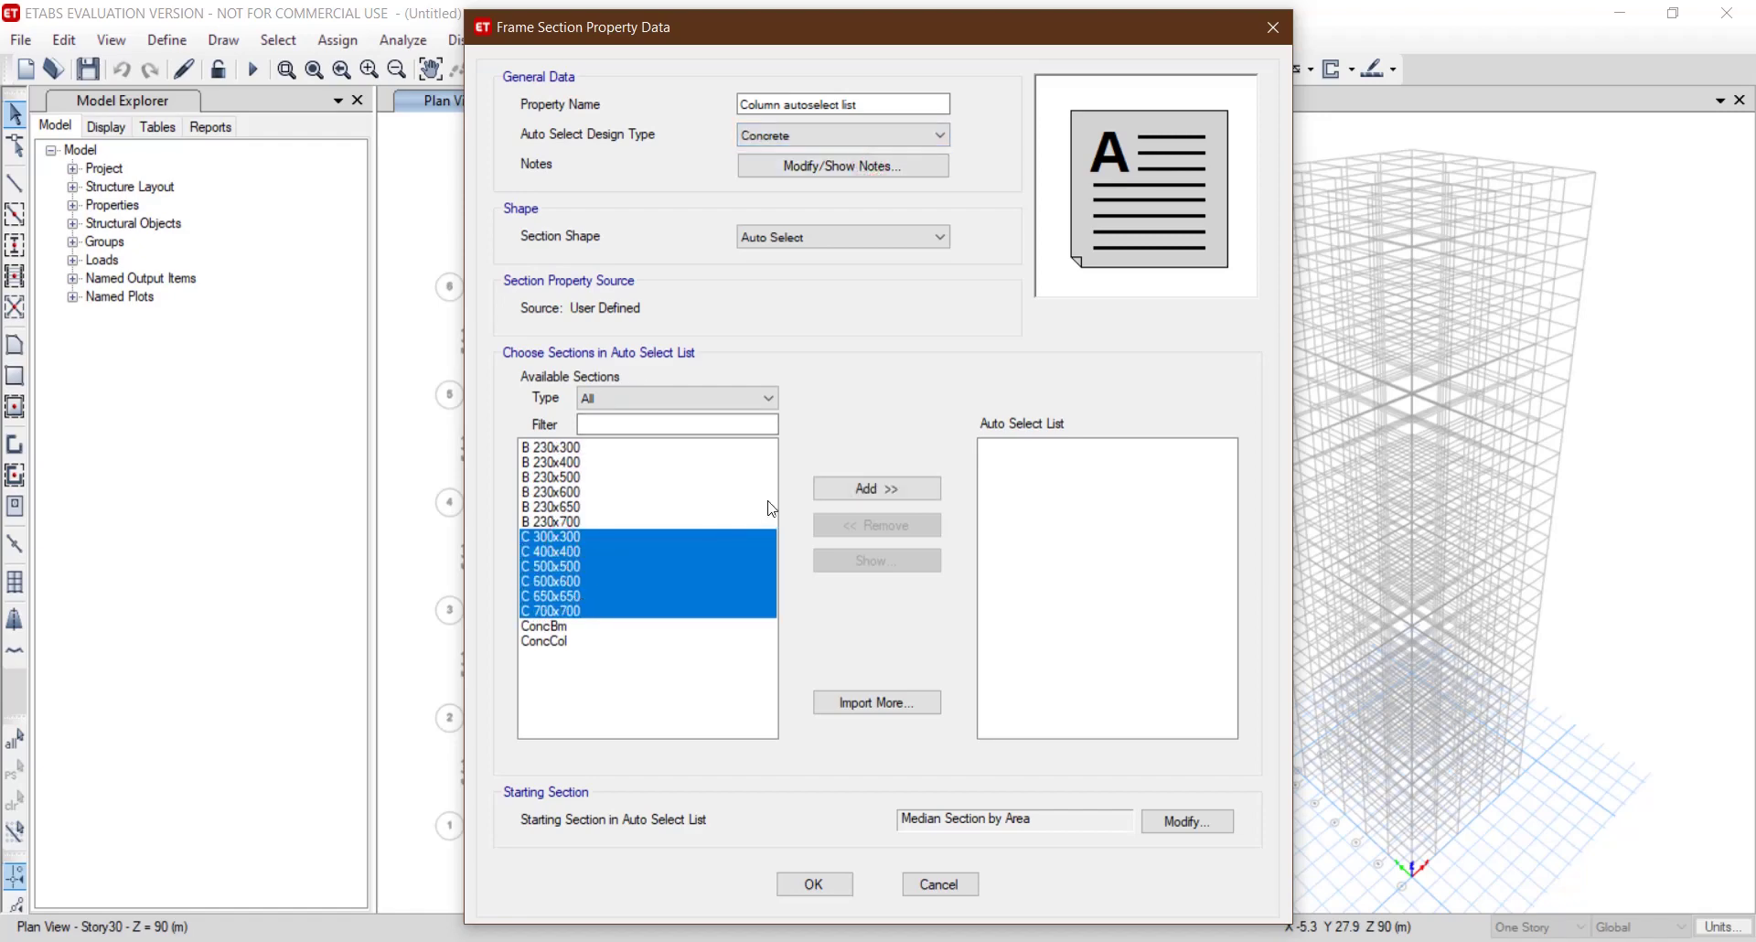
{"action": "left_click", "coordinate": [829, 490]}
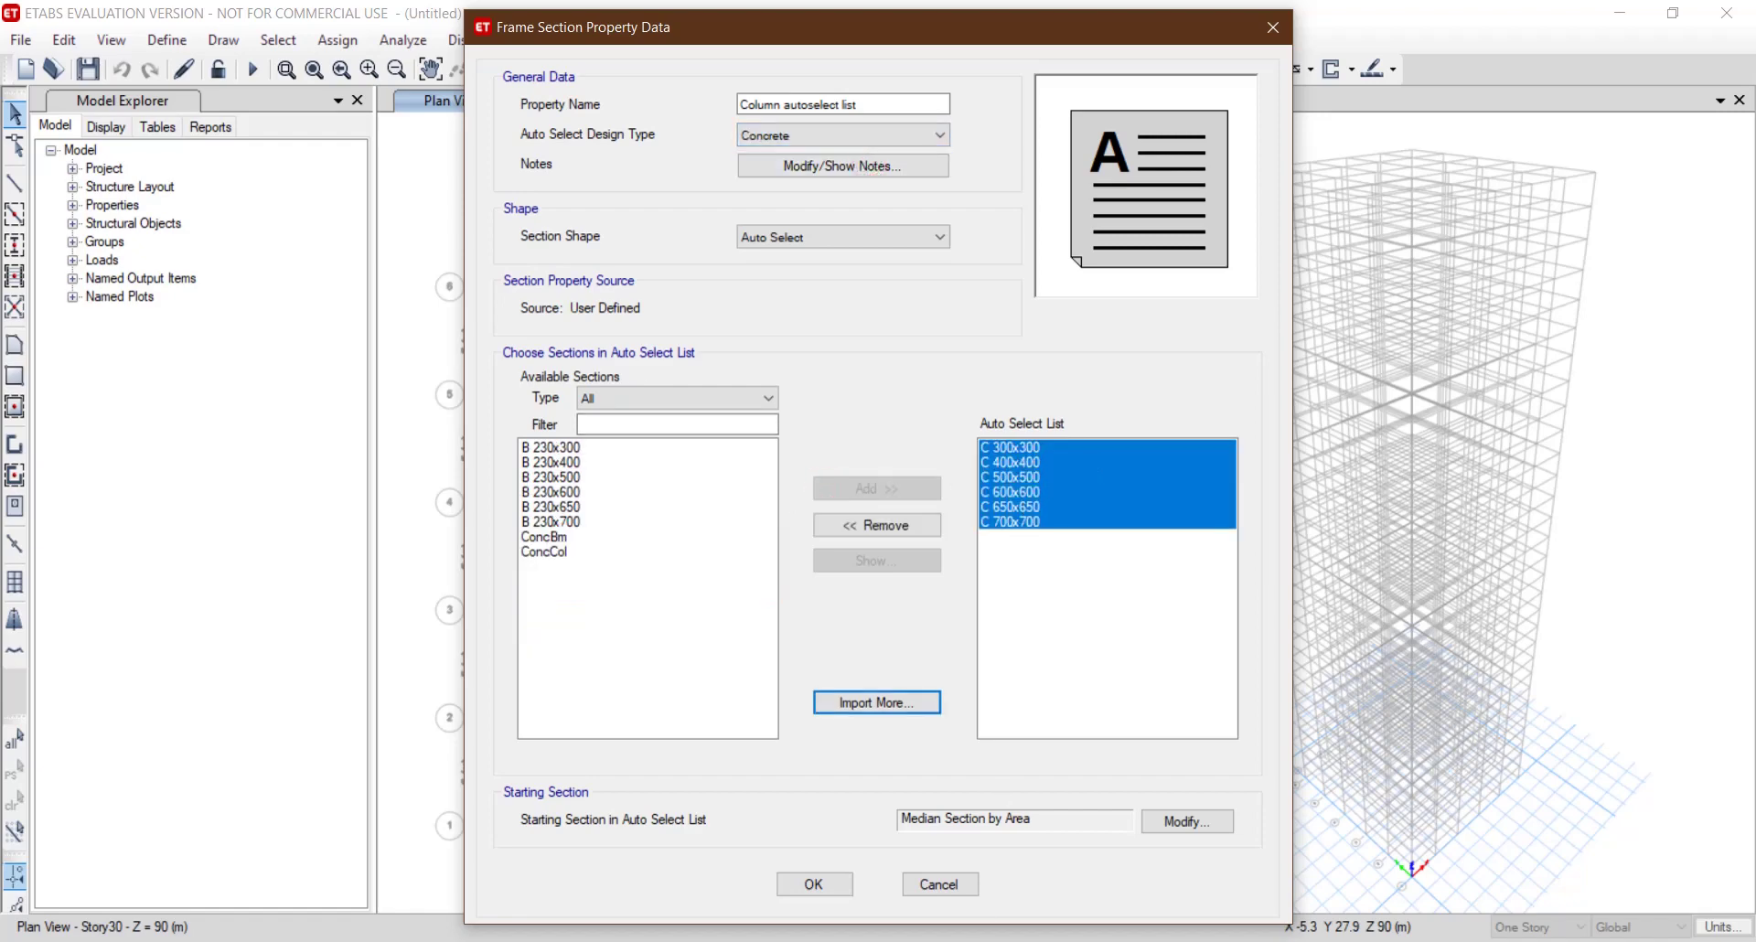
{"action": "left_click", "coordinate": [813, 884]}
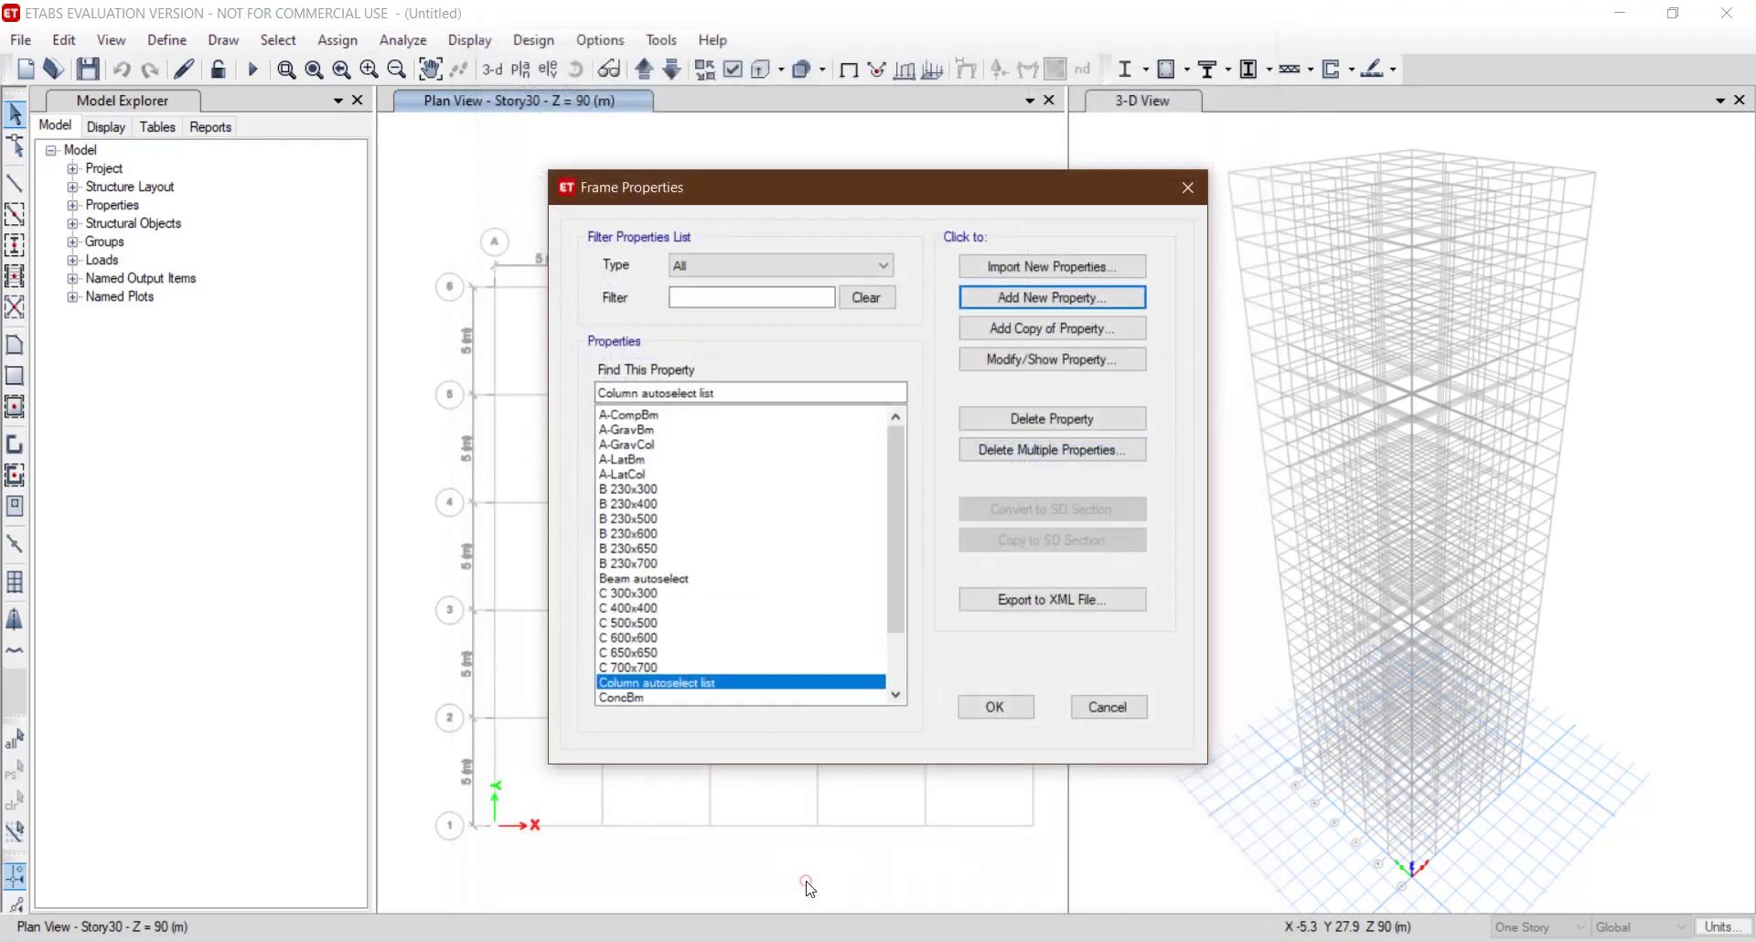
{"action": "left_click", "coordinate": [996, 706]}
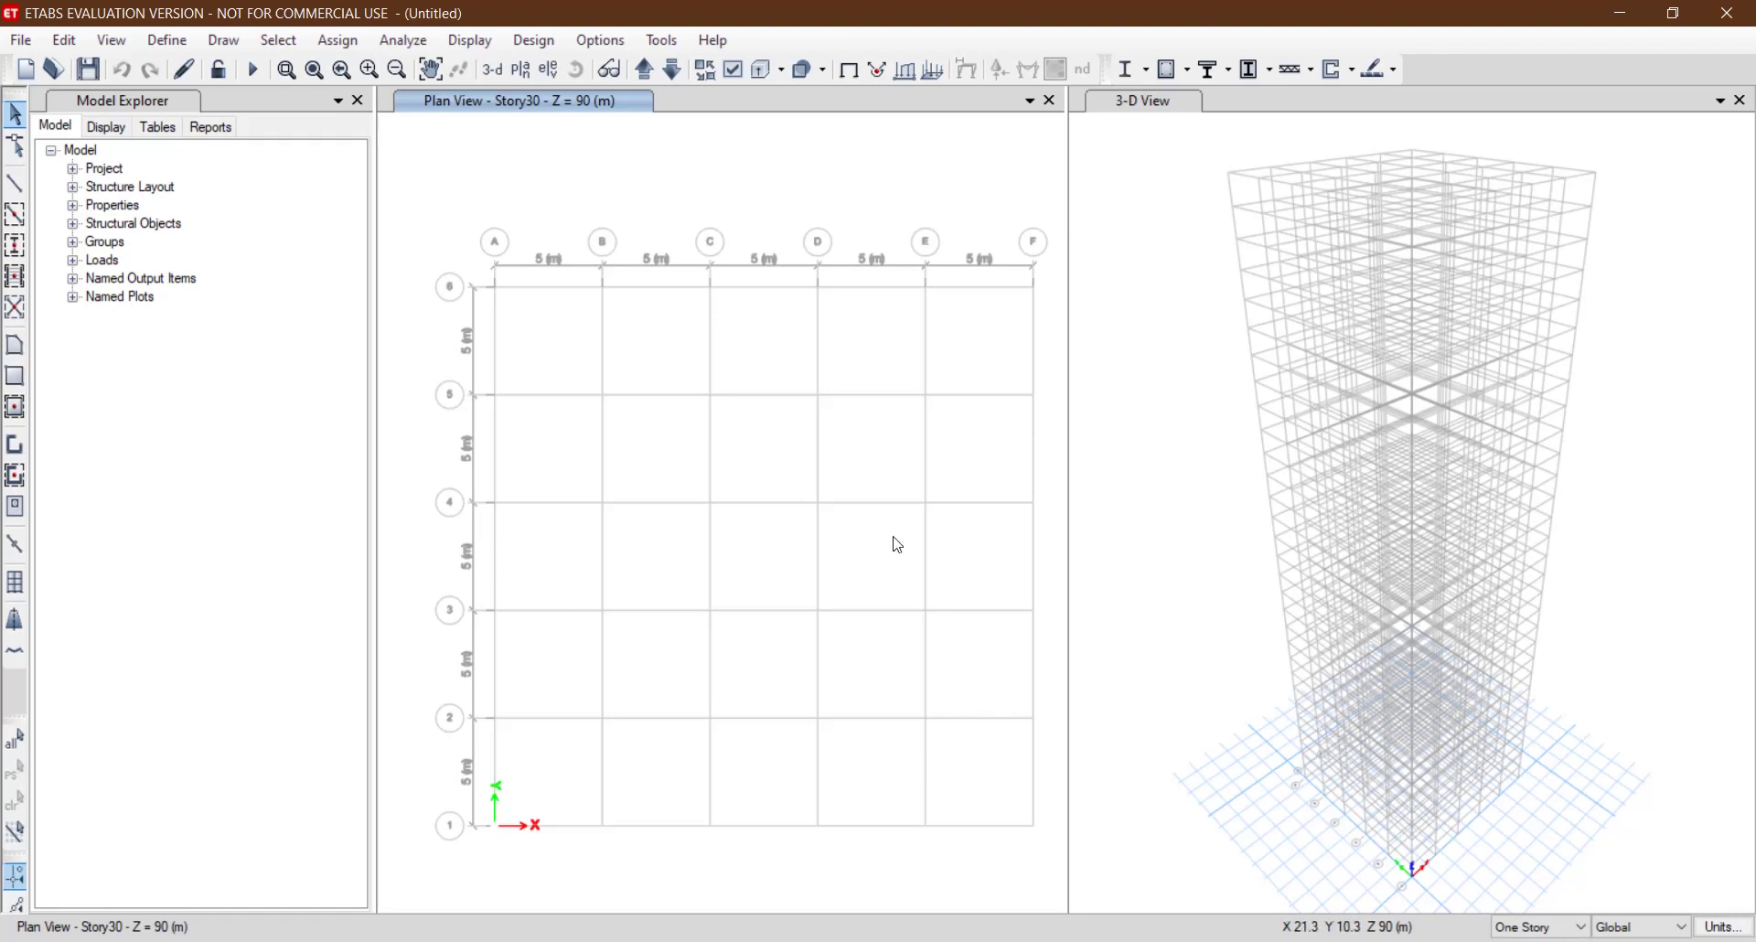
Define a new slab section named Slab 150 with M50 material and a thickness of 150 mm.
{"action": "left_click", "coordinate": [152, 43]}
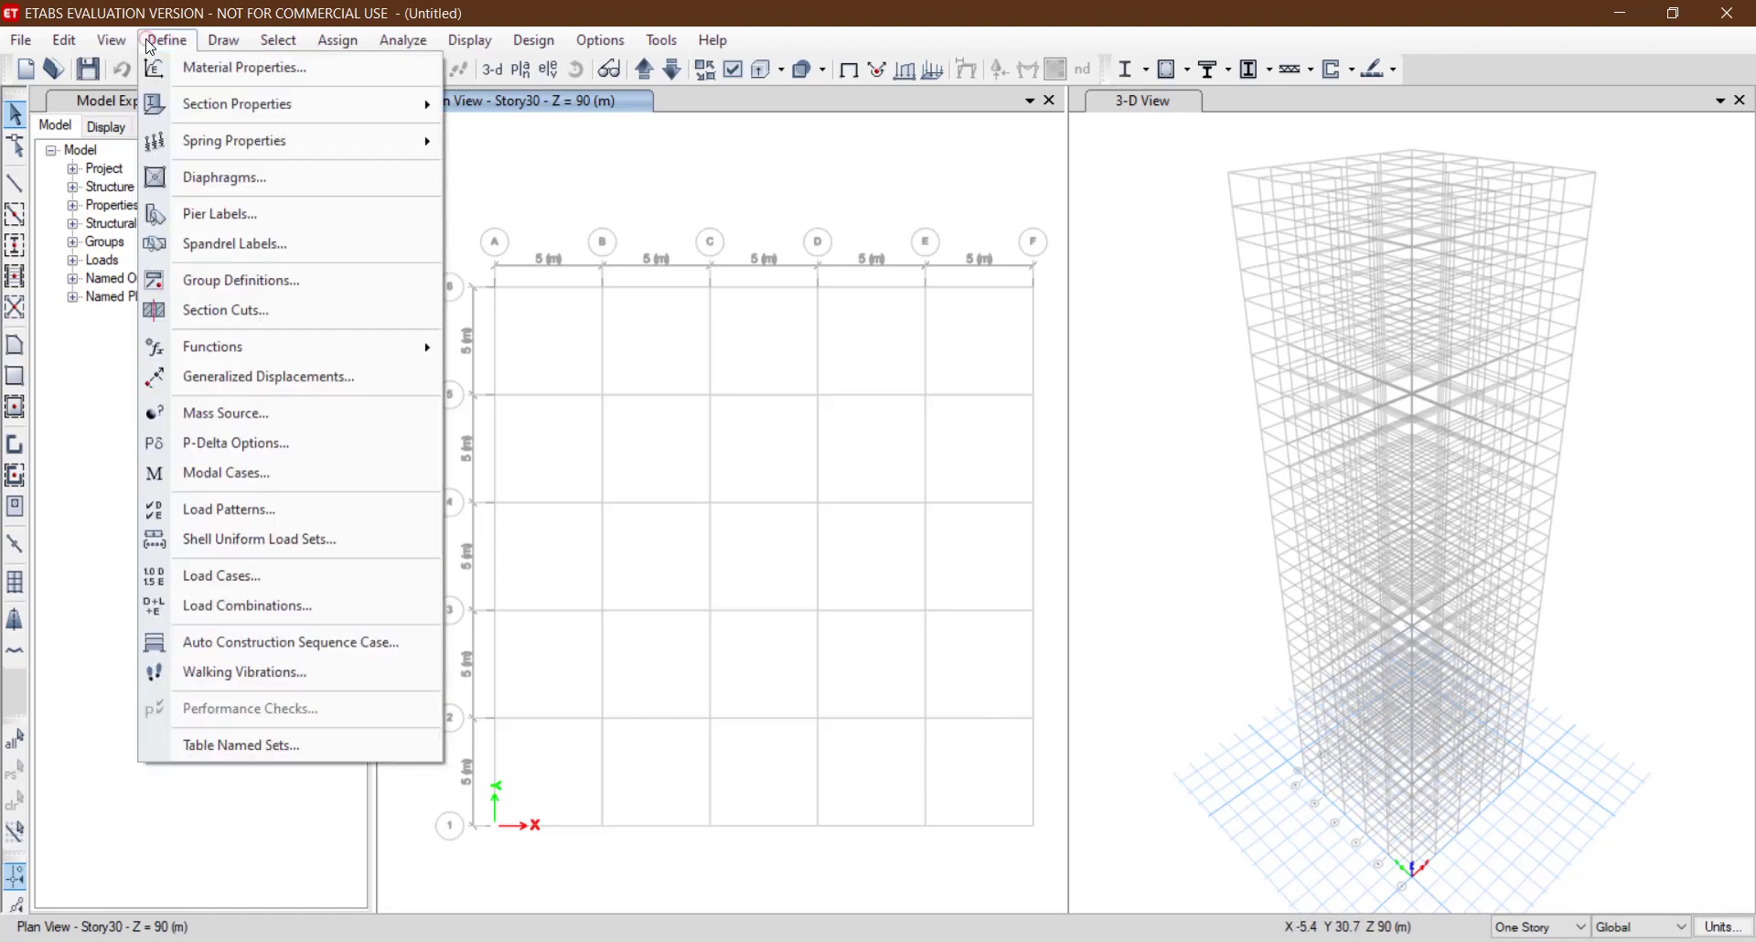
{"action": "mouse_move", "coordinate": [208, 111]}
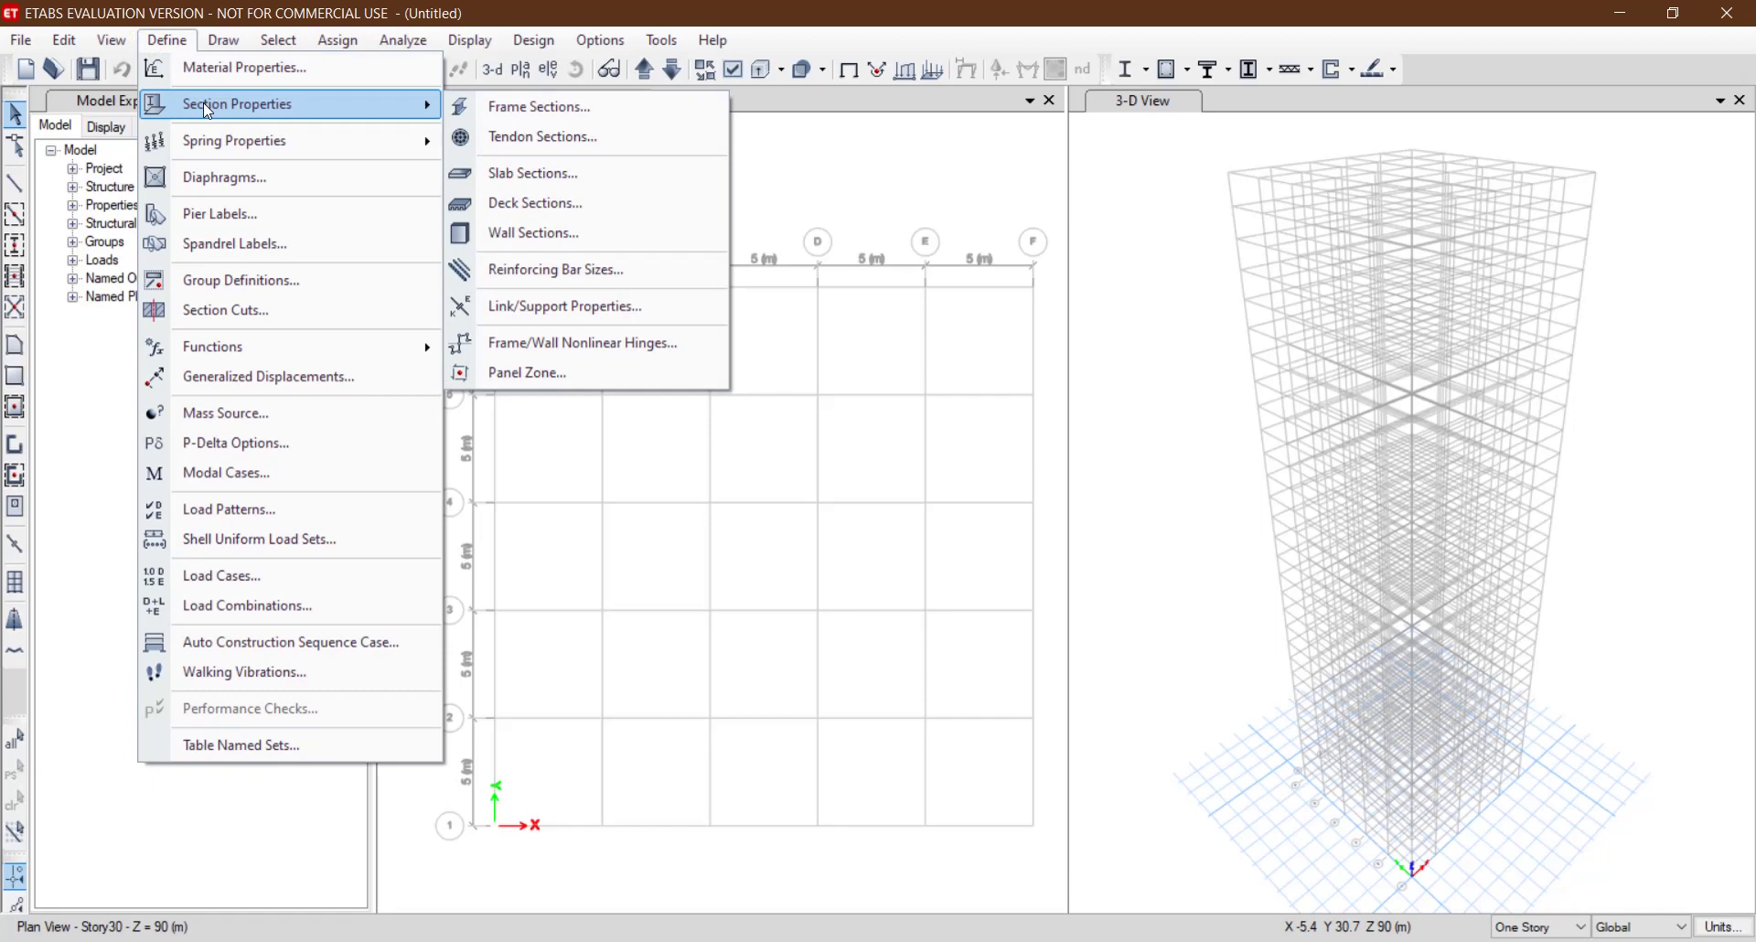
{"action": "left_click", "coordinate": [505, 184]}
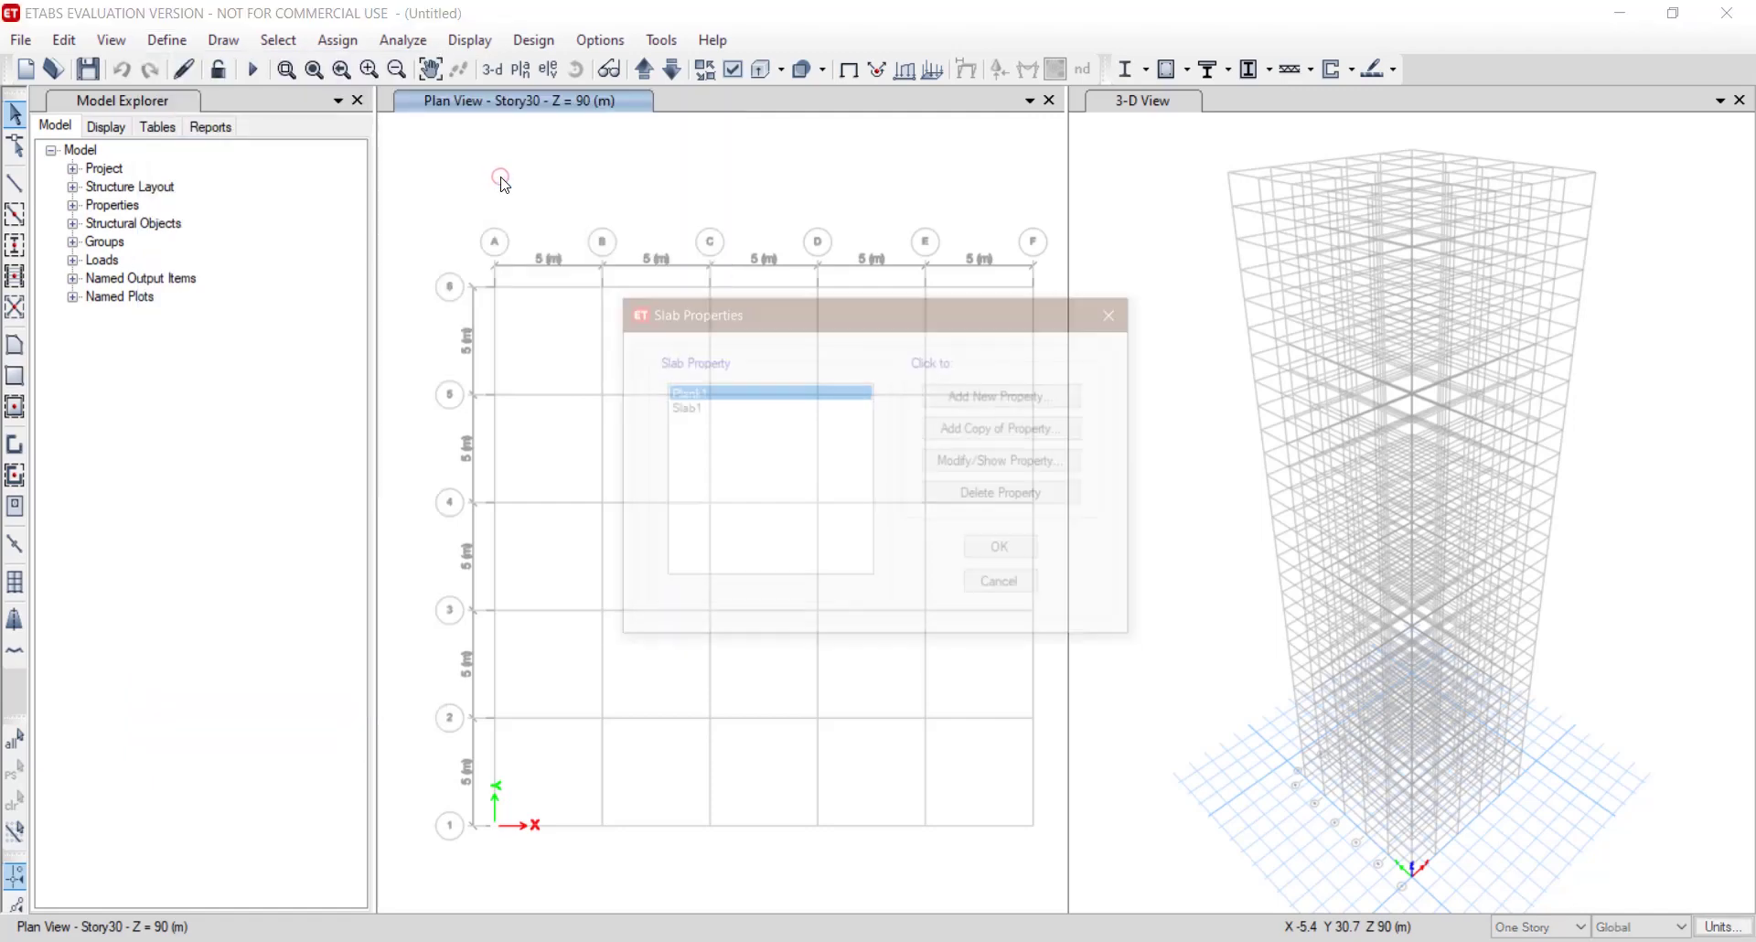
{"action": "left_click", "coordinate": [976, 396]}
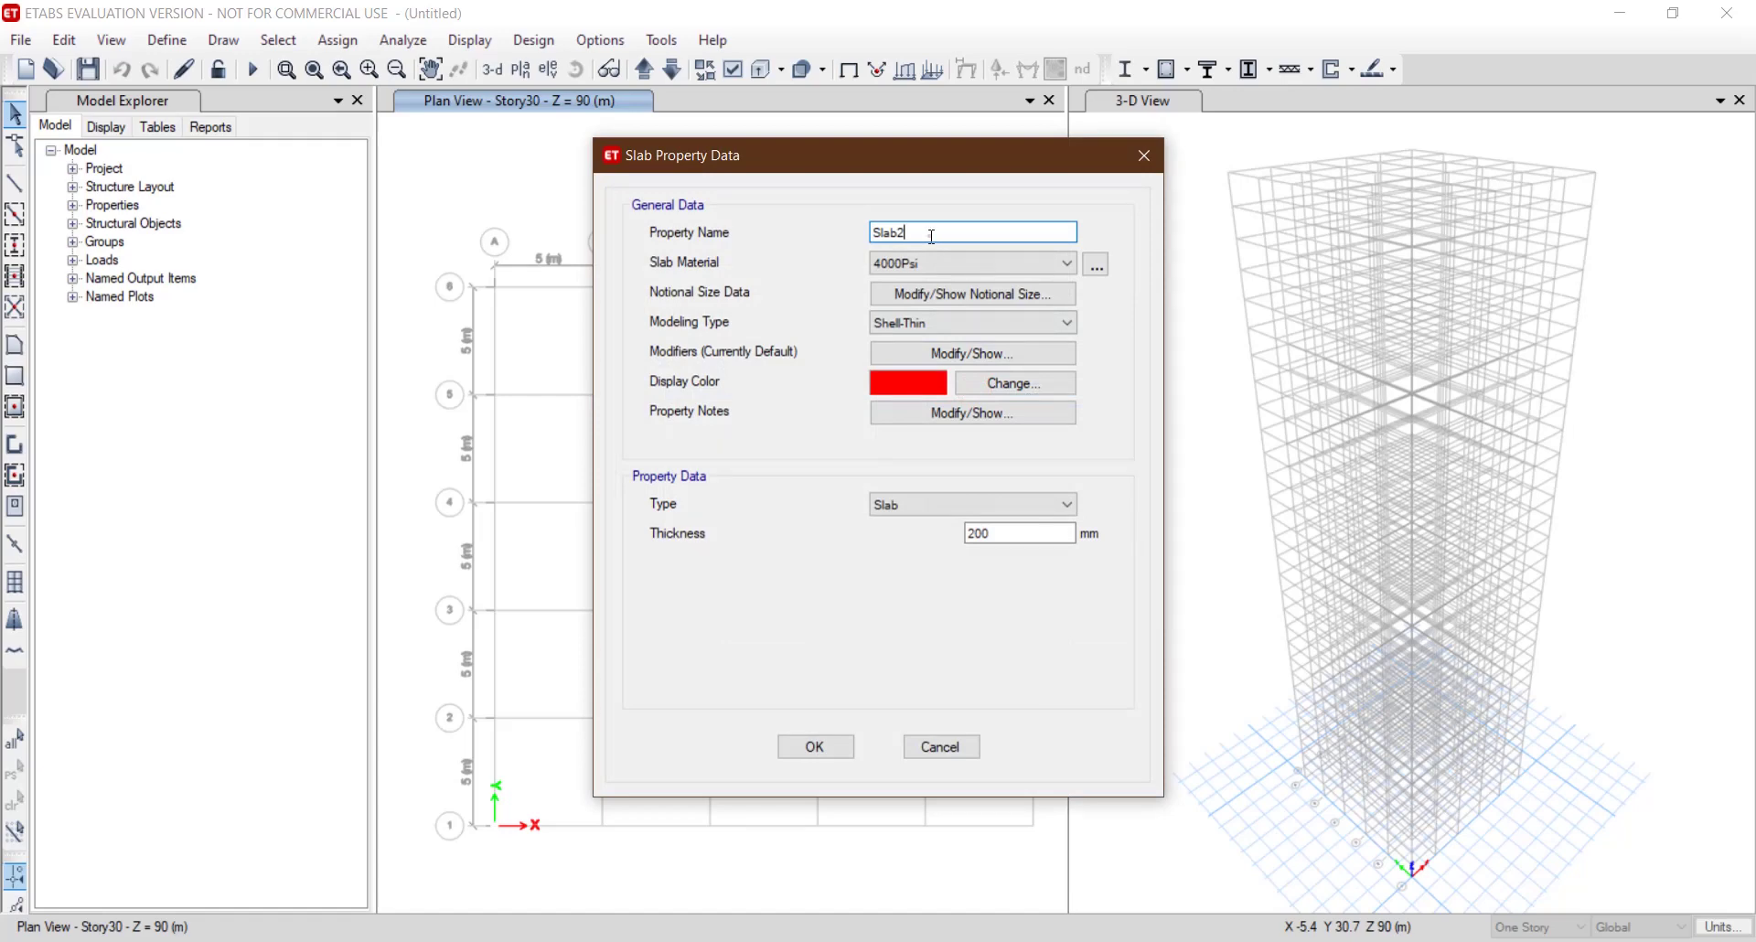
{"action": "key", "text": "BackSpace"}
{"action": "left_click", "coordinate": [916, 260]}
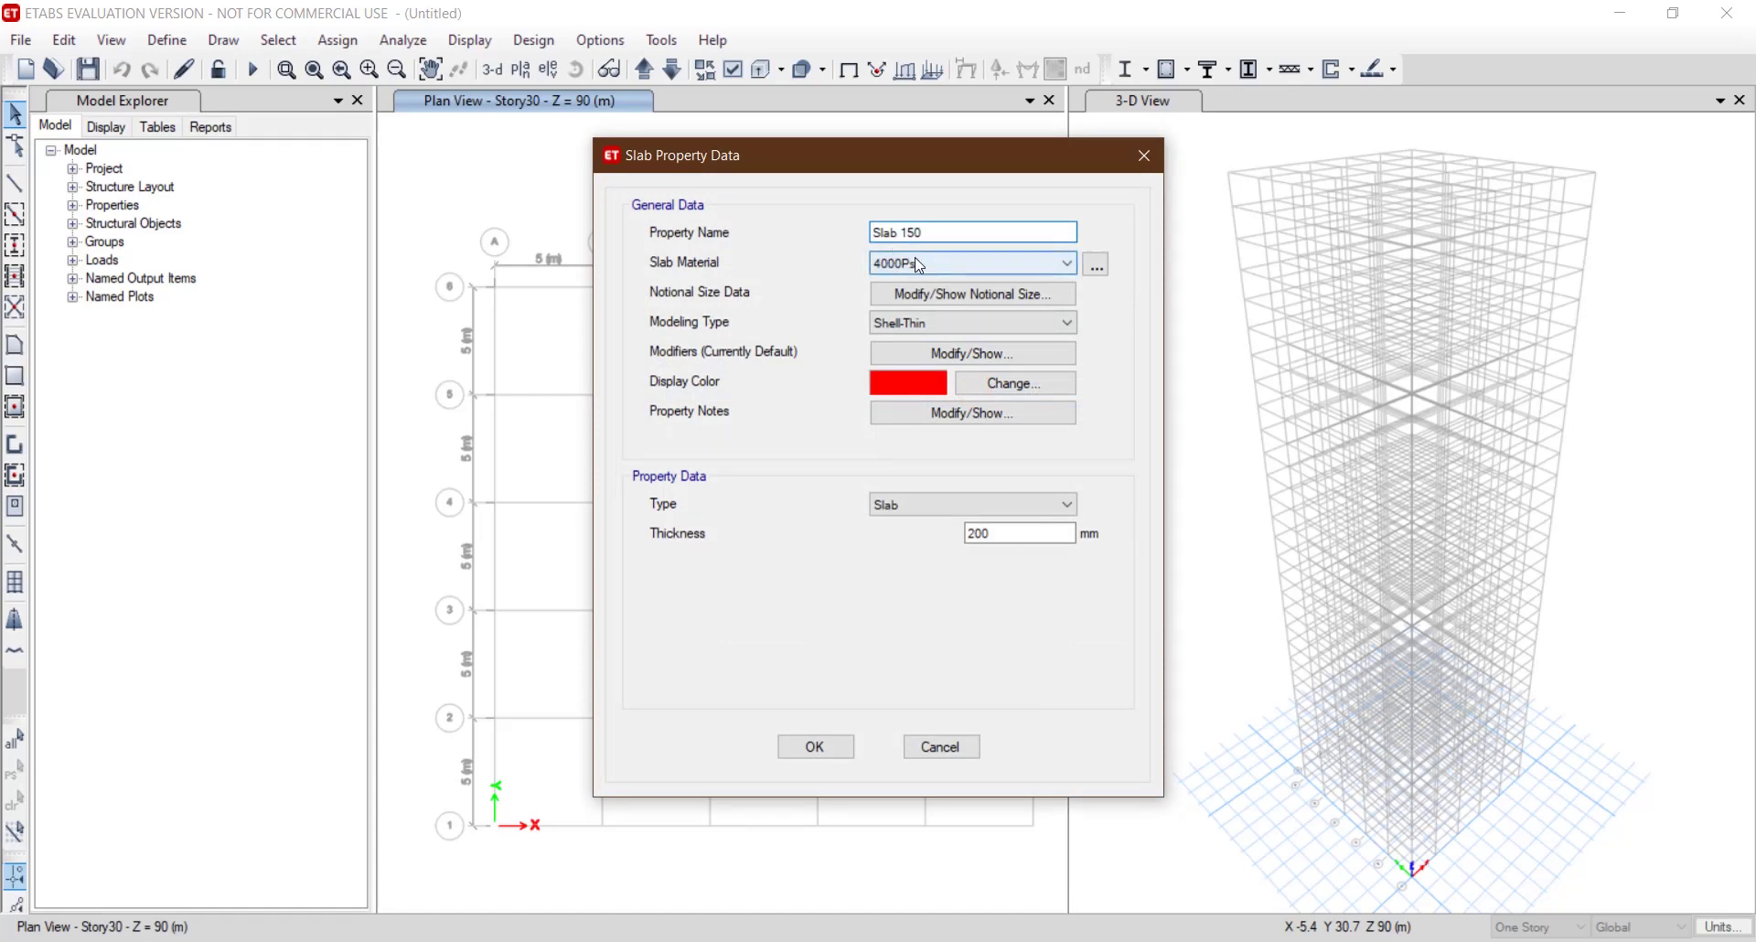
{"action": "left_click", "coordinate": [924, 344]}
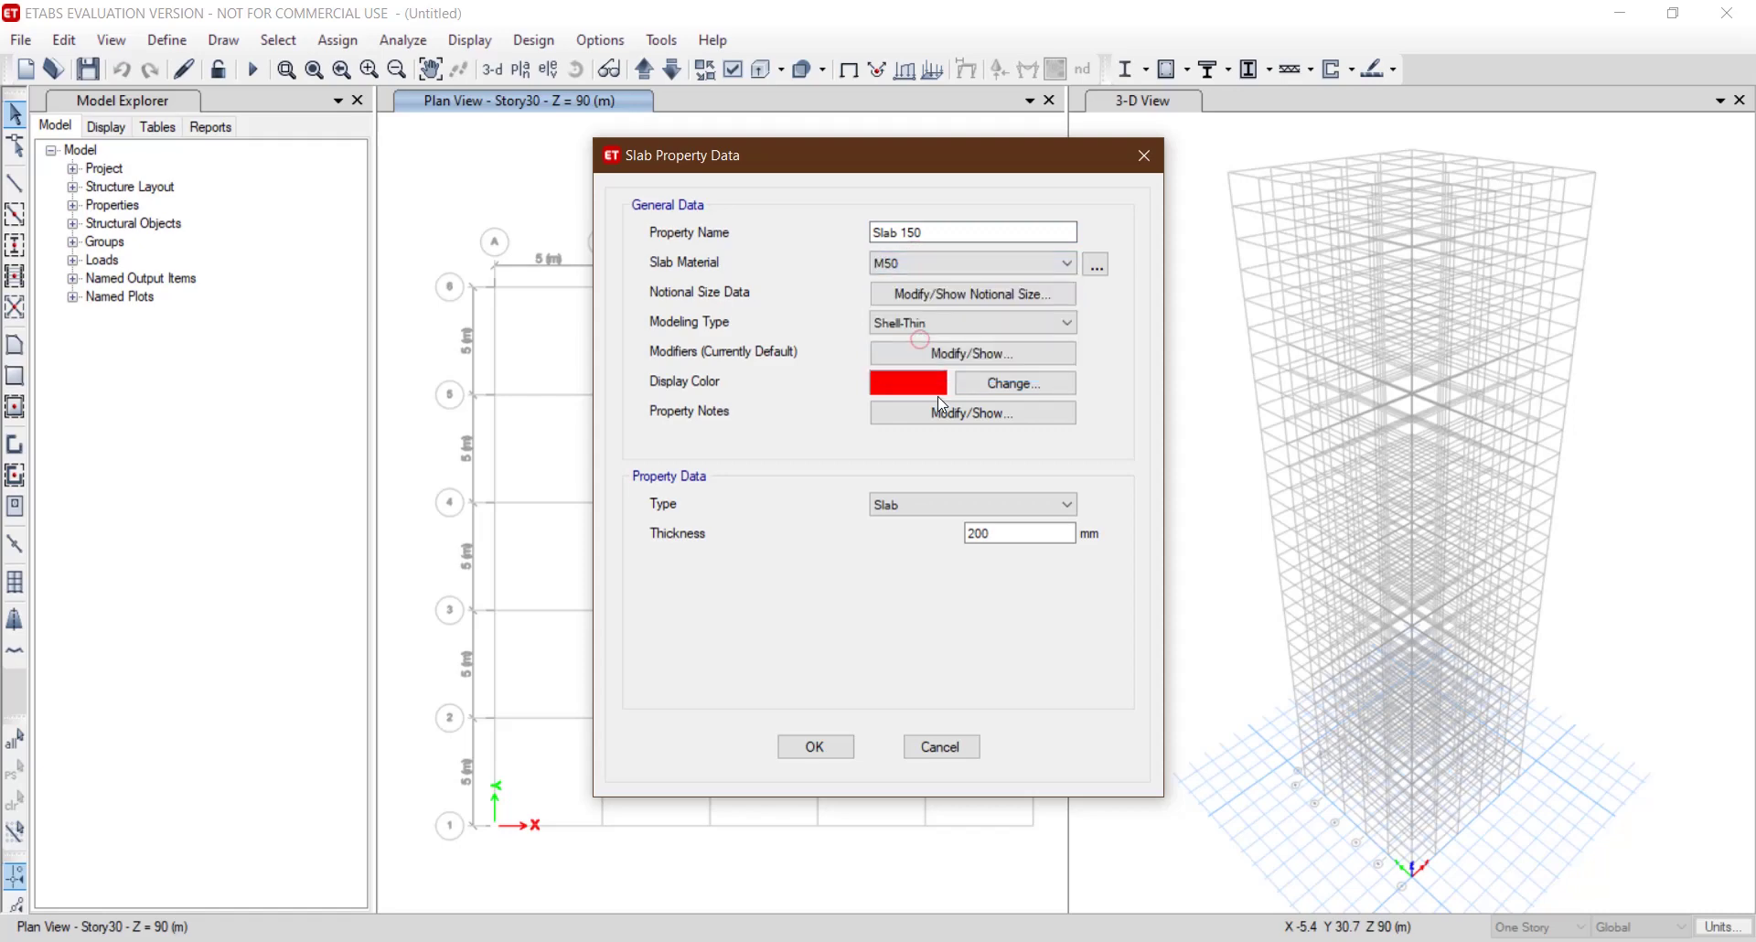
{"action": "double_click", "coordinate": [1009, 532]}
{"action": "type", "text": "150"}
{"action": "left_click", "coordinate": [813, 748]}
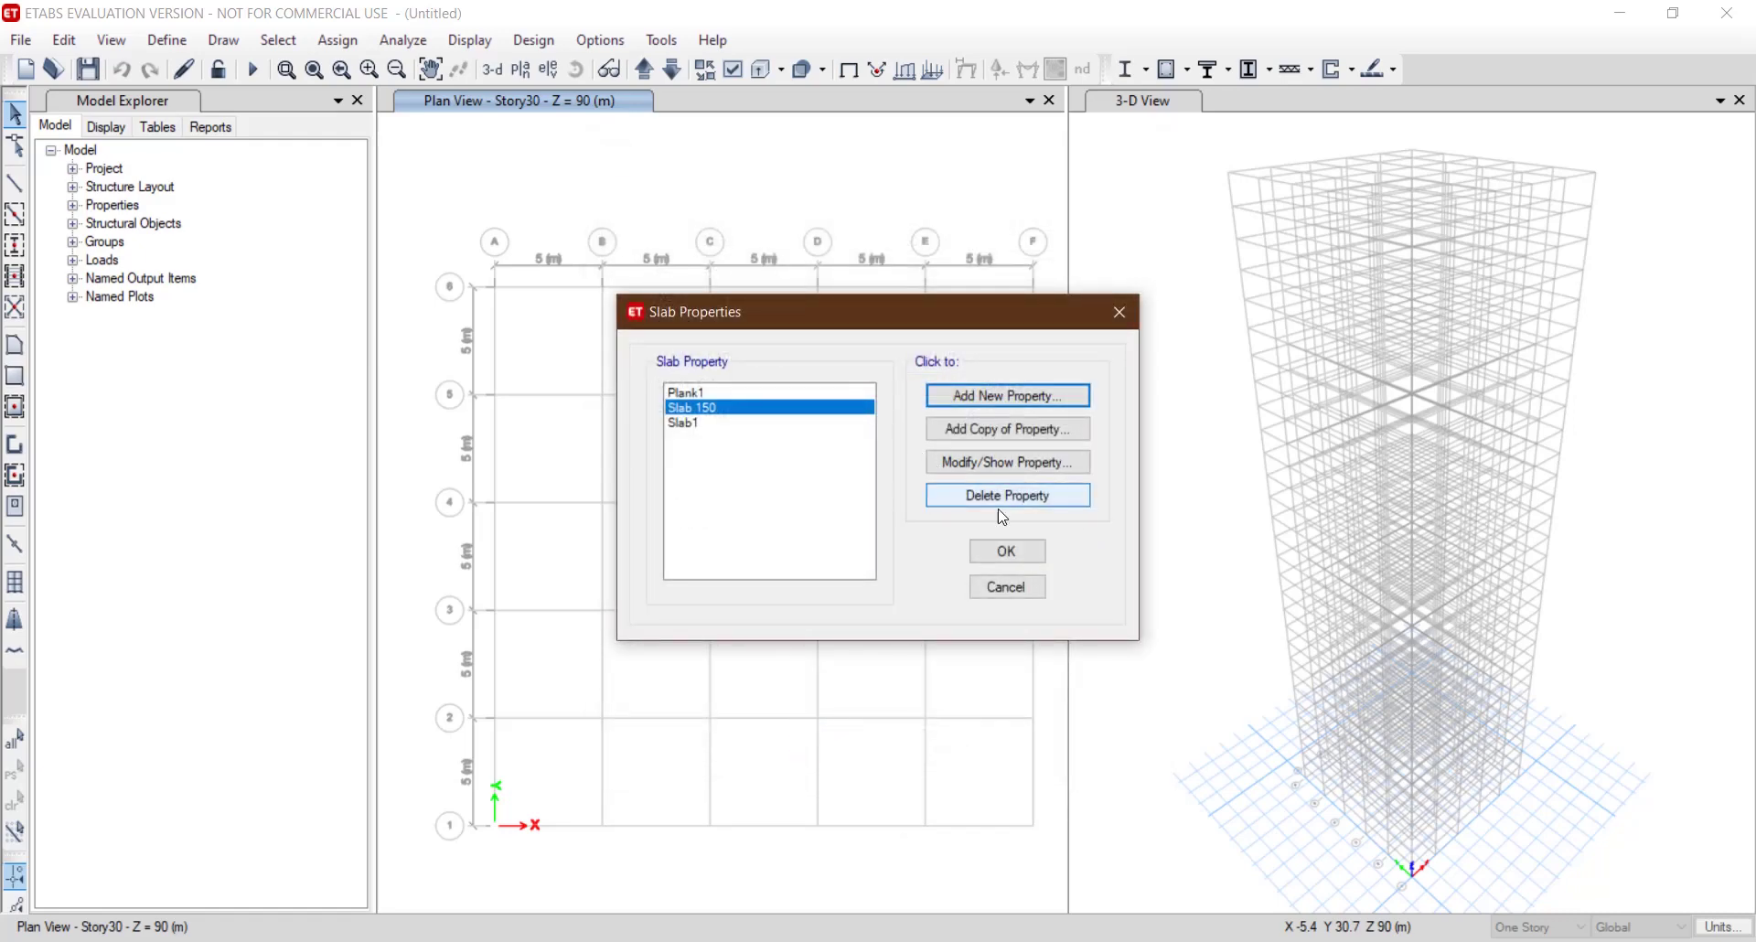
{"action": "left_click", "coordinate": [1015, 549]}
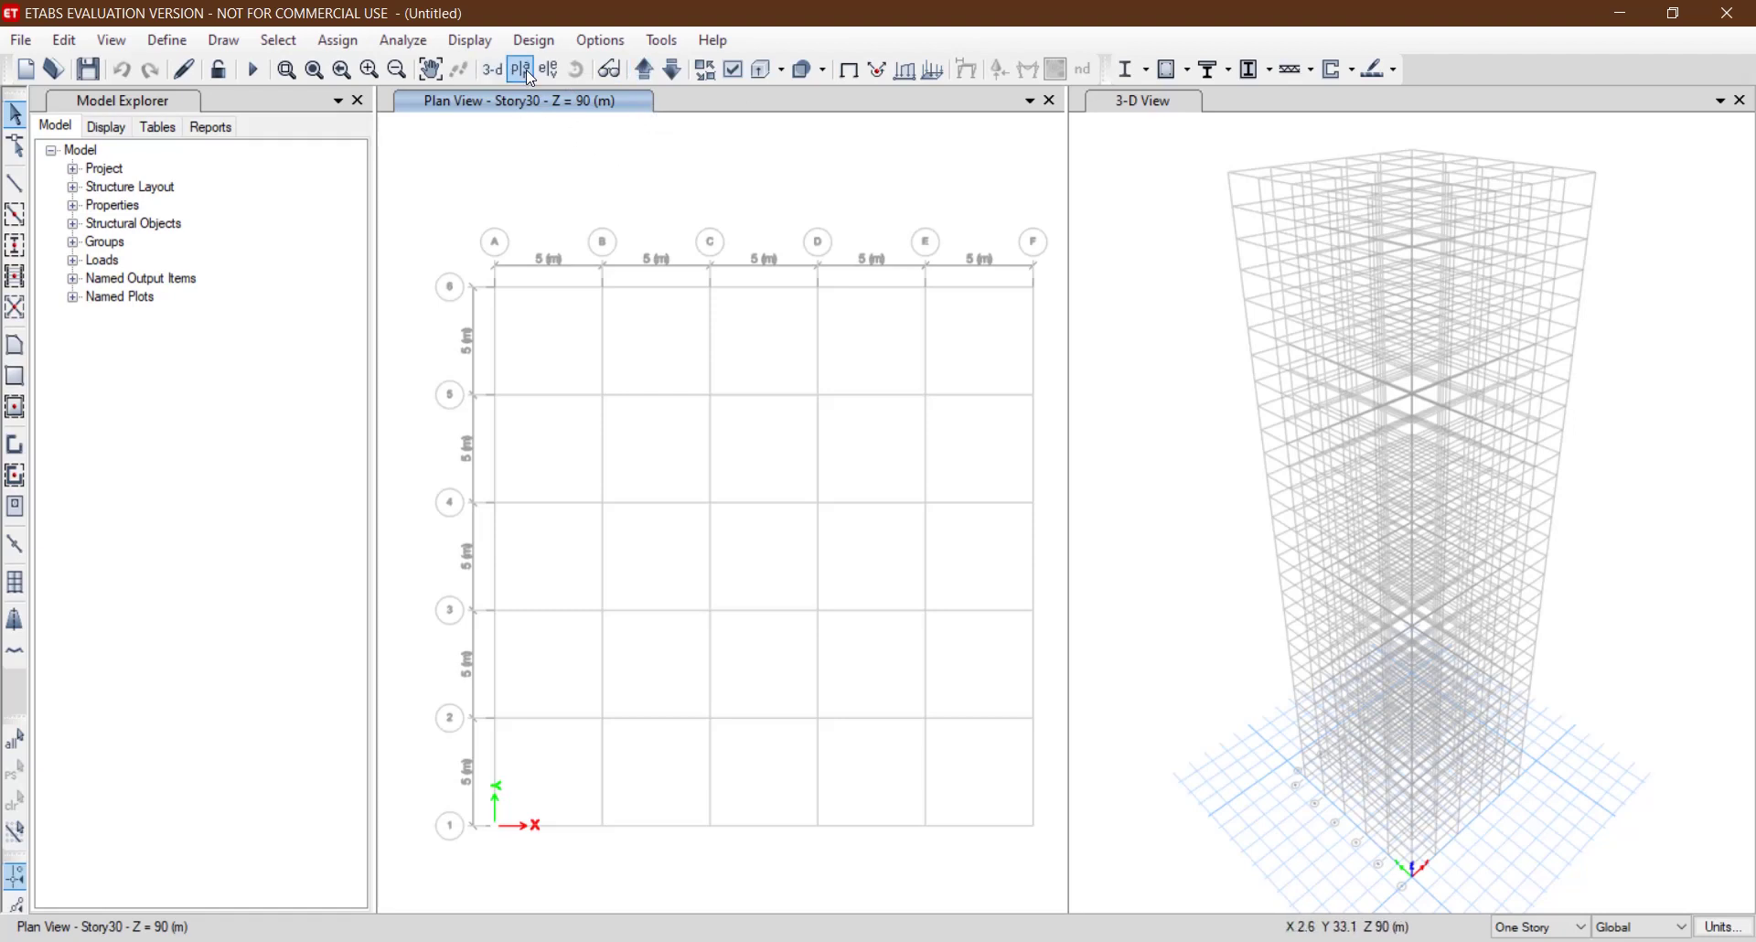
Set the plan view to Story1, and check the floor layouts on the project drawing in Photos before returning to ETABS.
{"action": "left_click", "coordinate": [647, 69]}
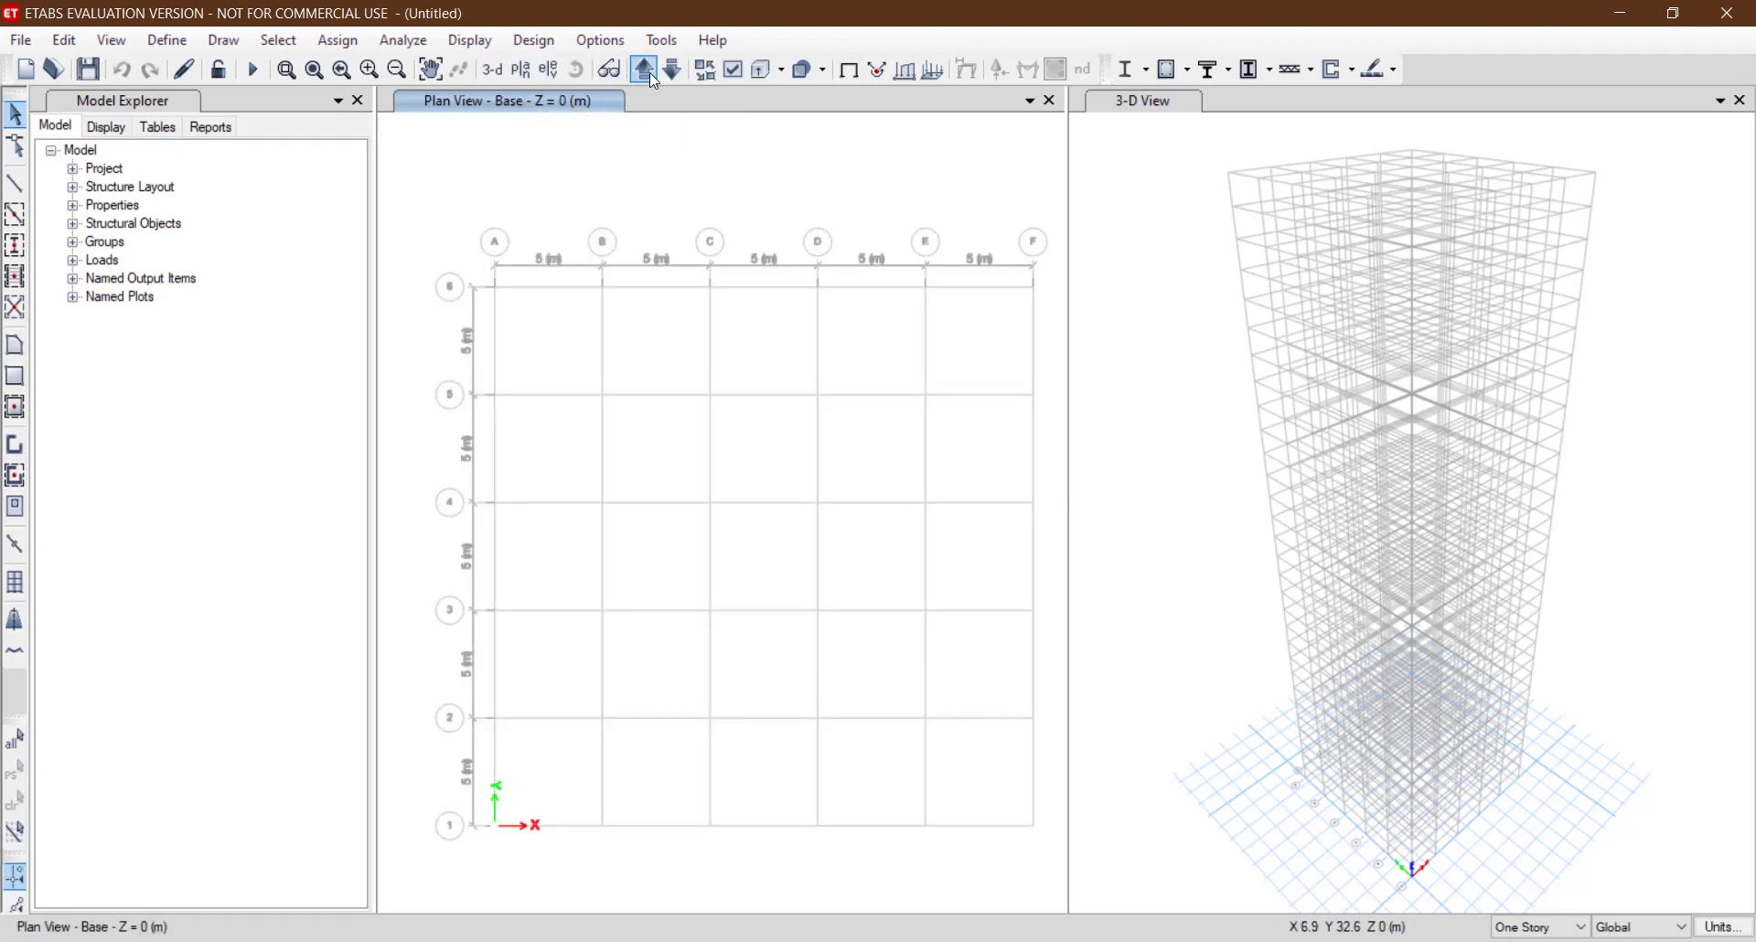
{"action": "left_click", "coordinate": [649, 73]}
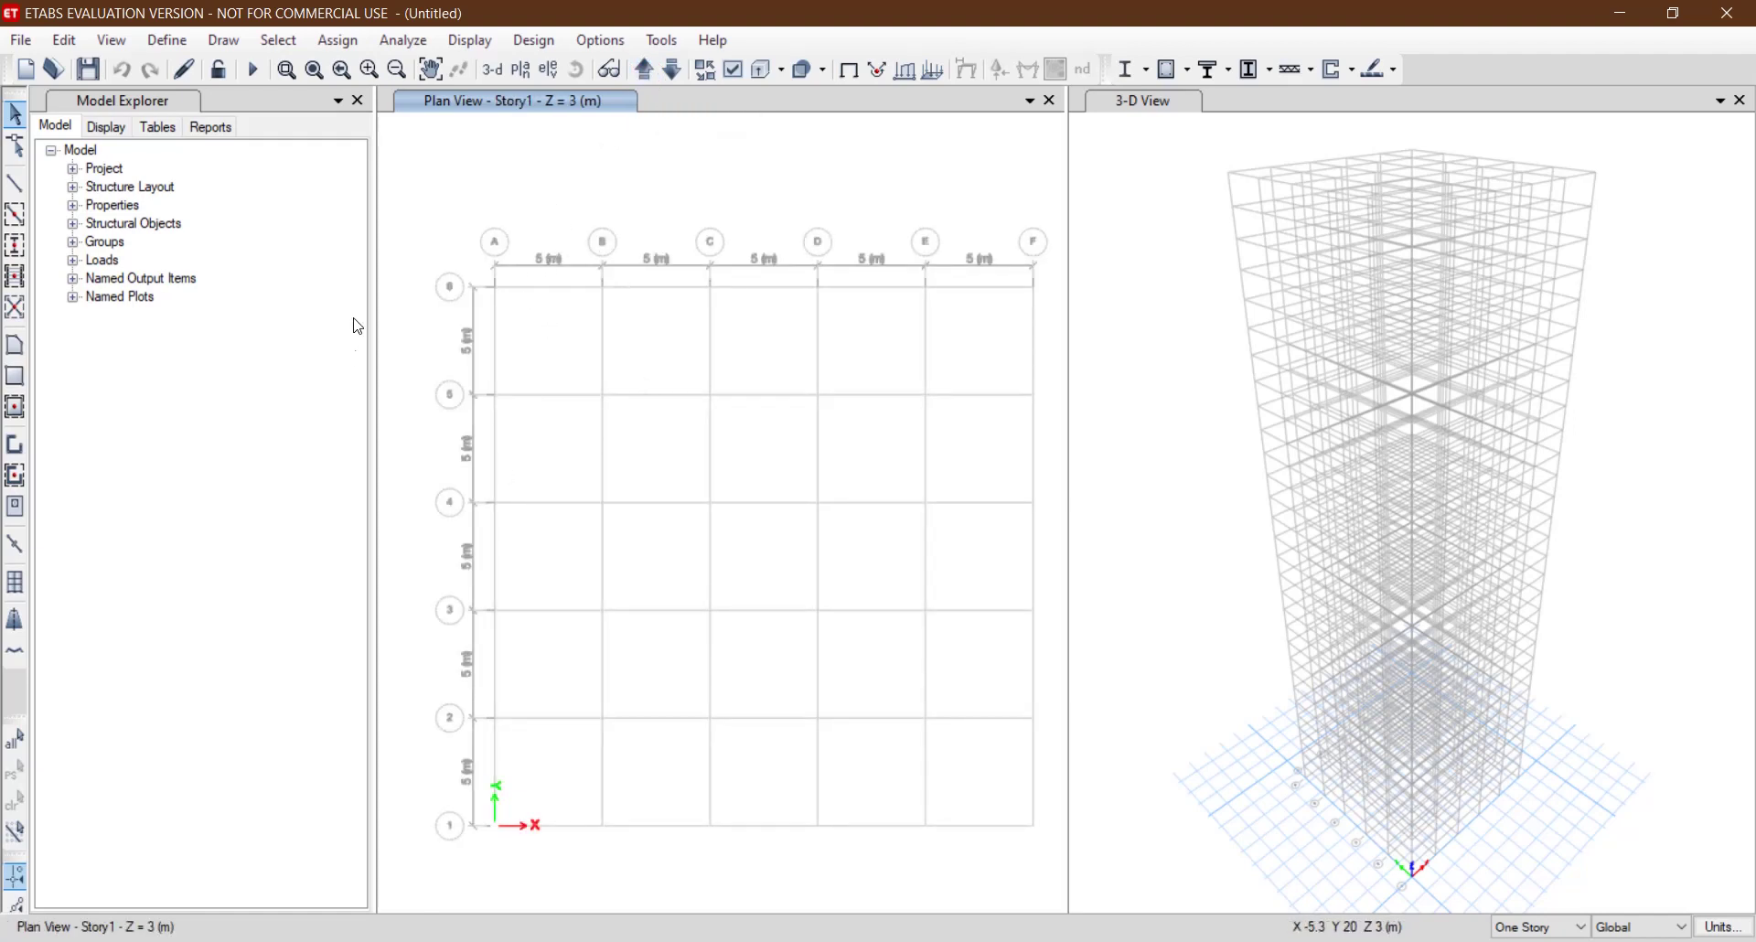
{"action": "left_click", "coordinate": [1219, 876]}
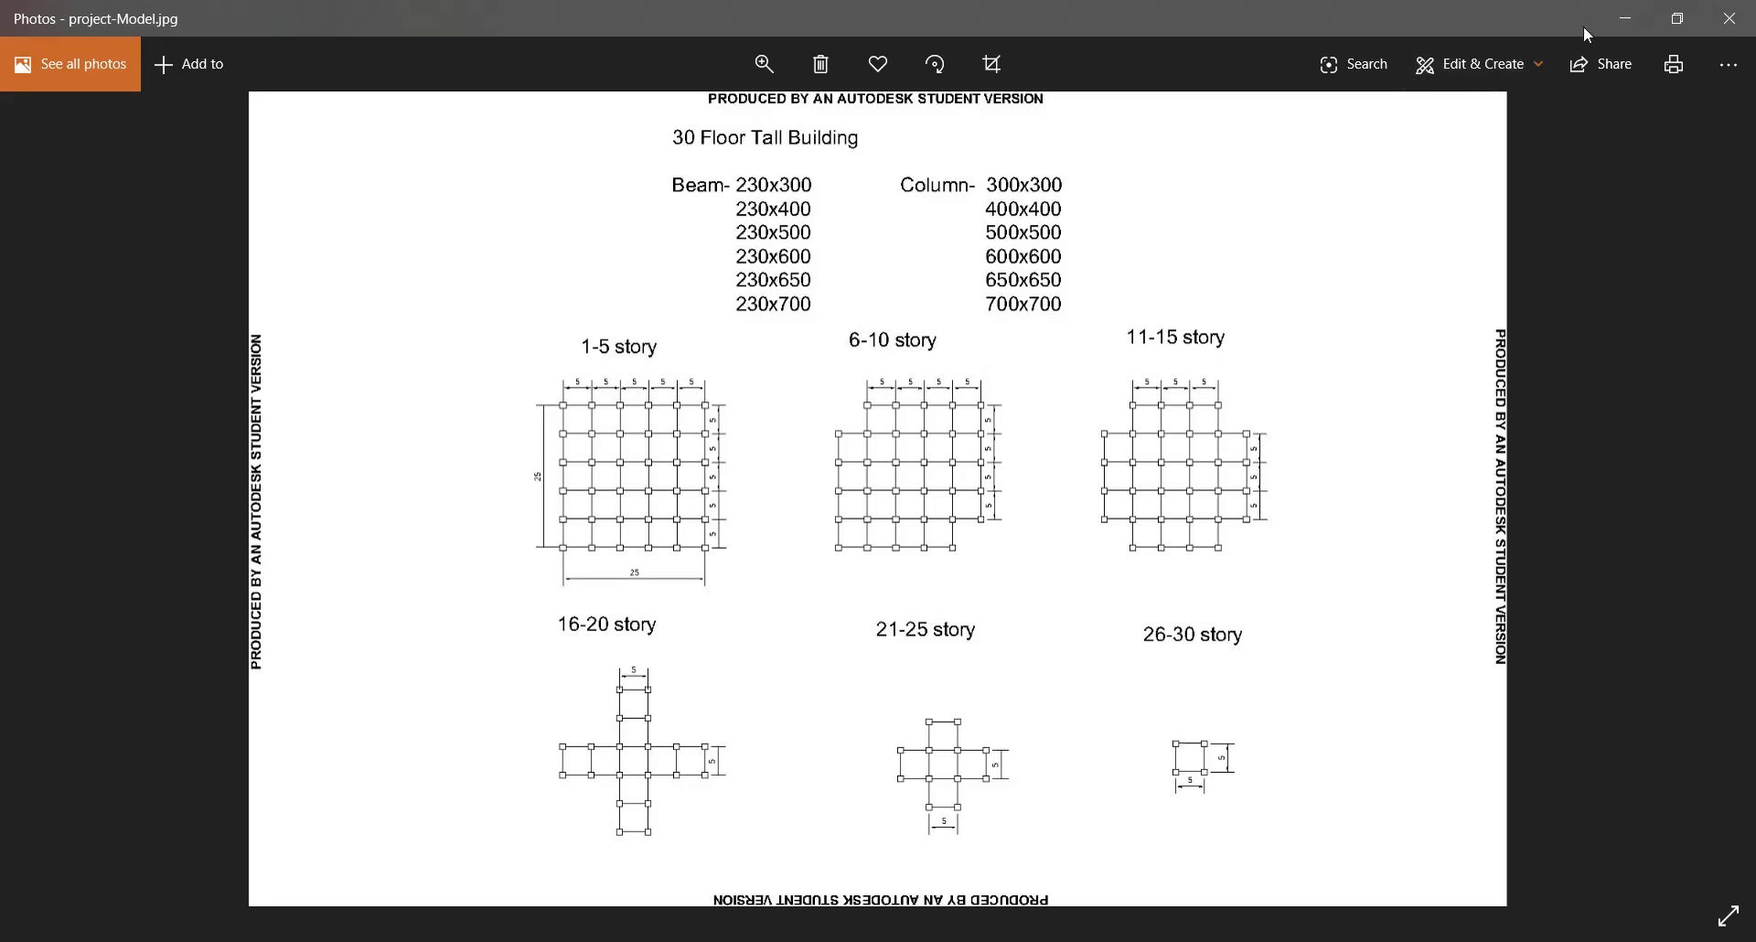
{"action": "left_click", "coordinate": [1625, 19]}
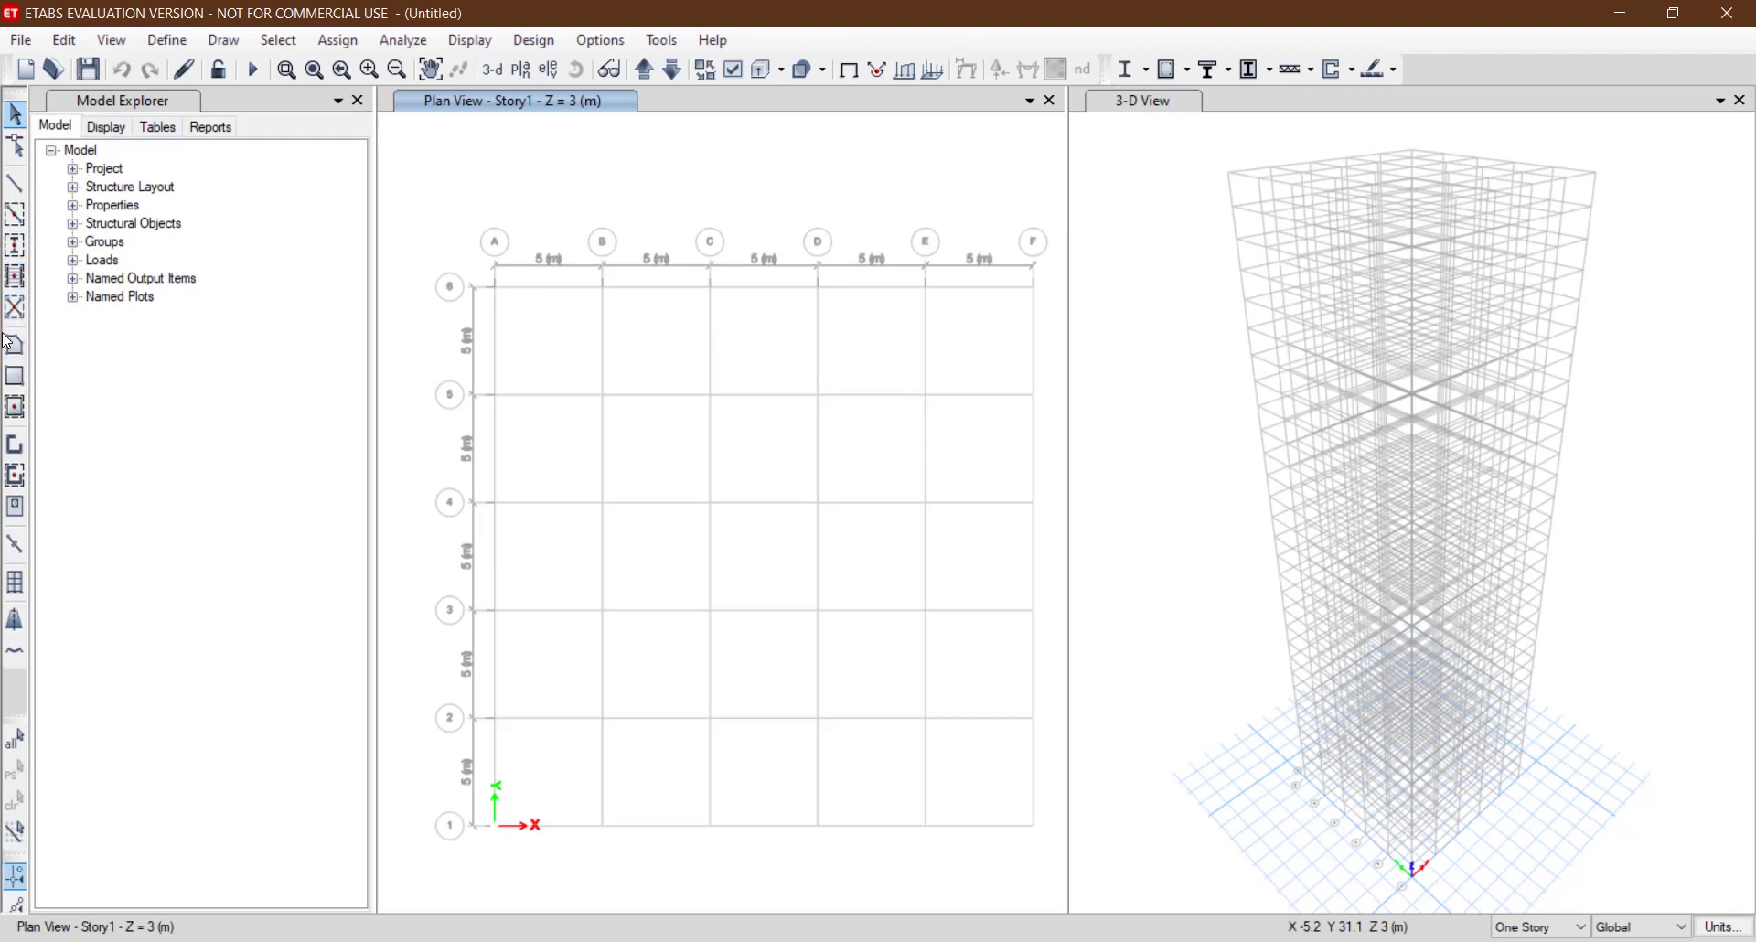
Quick draw columns using Column autoselect list at all grid intersections of Story1, applied to Similar Stories, and check them in 3D.
{"action": "left_click", "coordinate": [16, 246]}
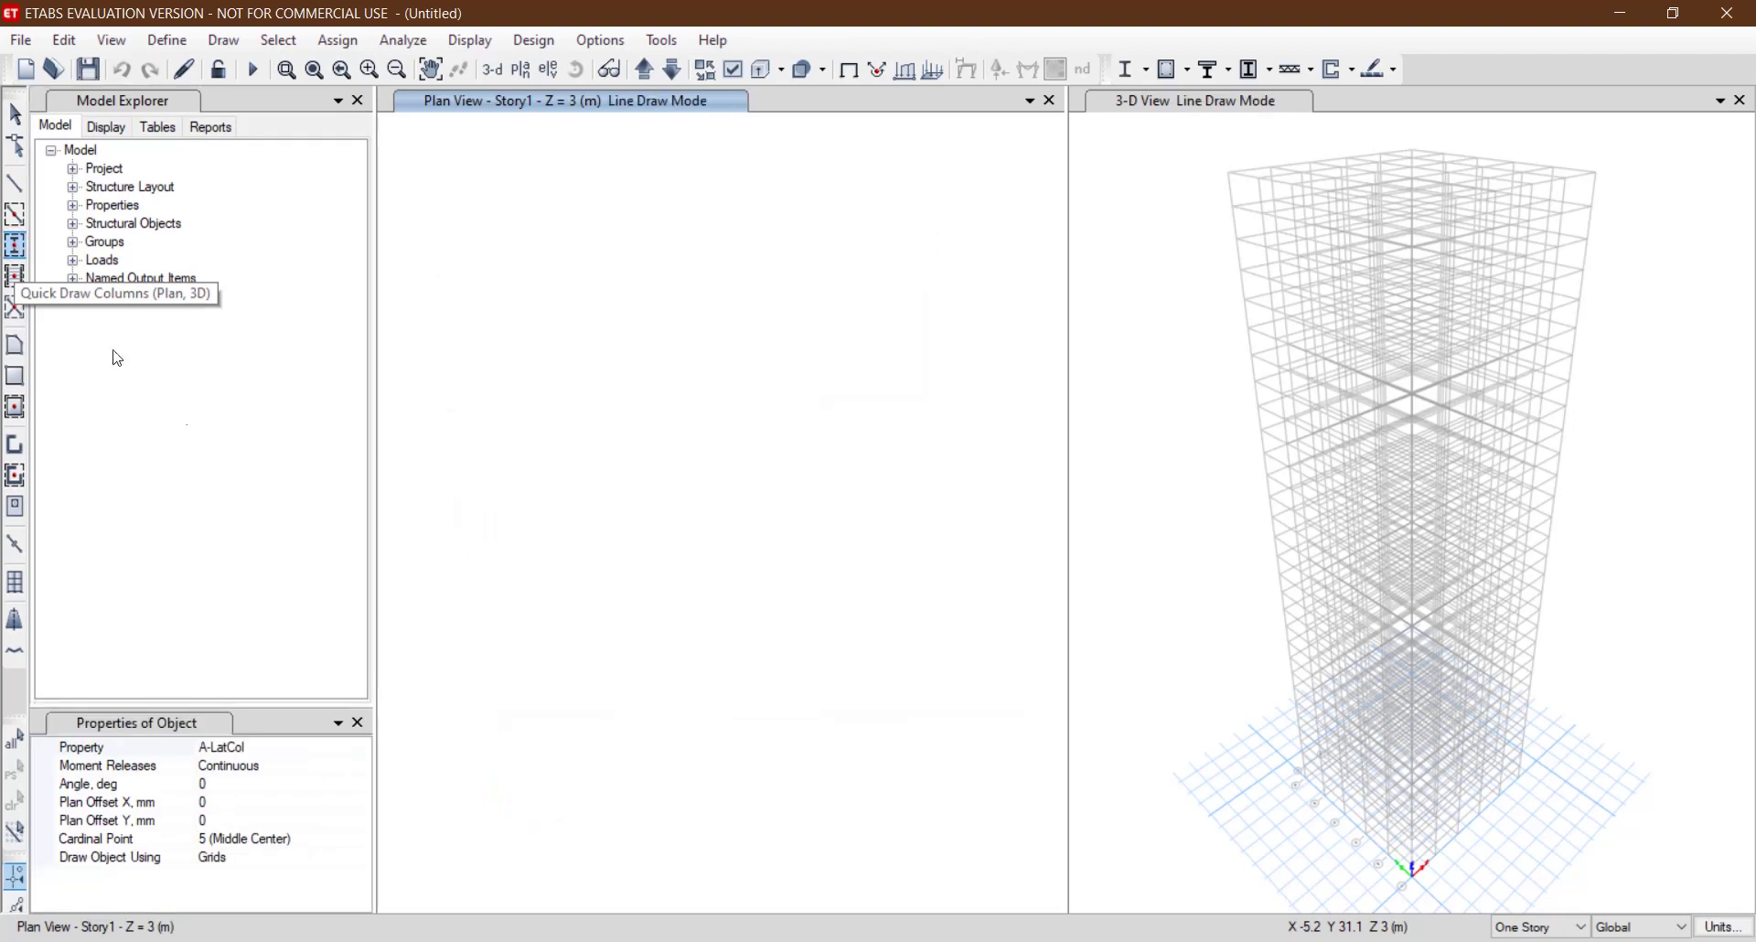
{"action": "left_click", "coordinate": [284, 747]}
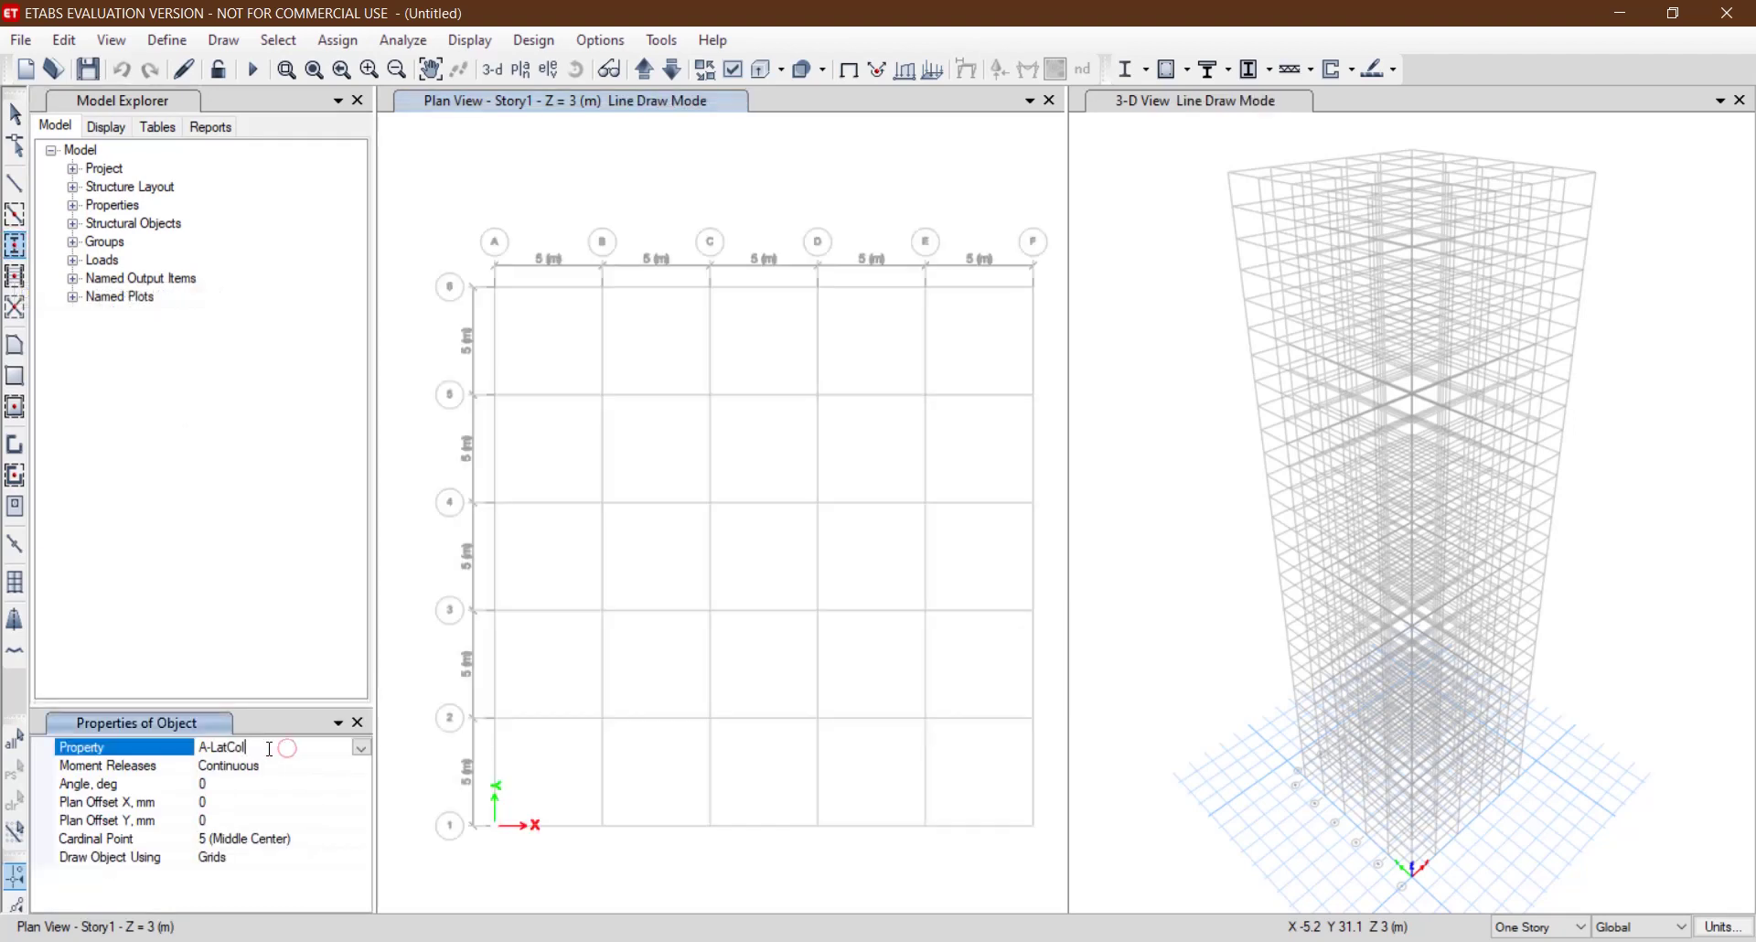
{"action": "left_click", "coordinate": [358, 747]}
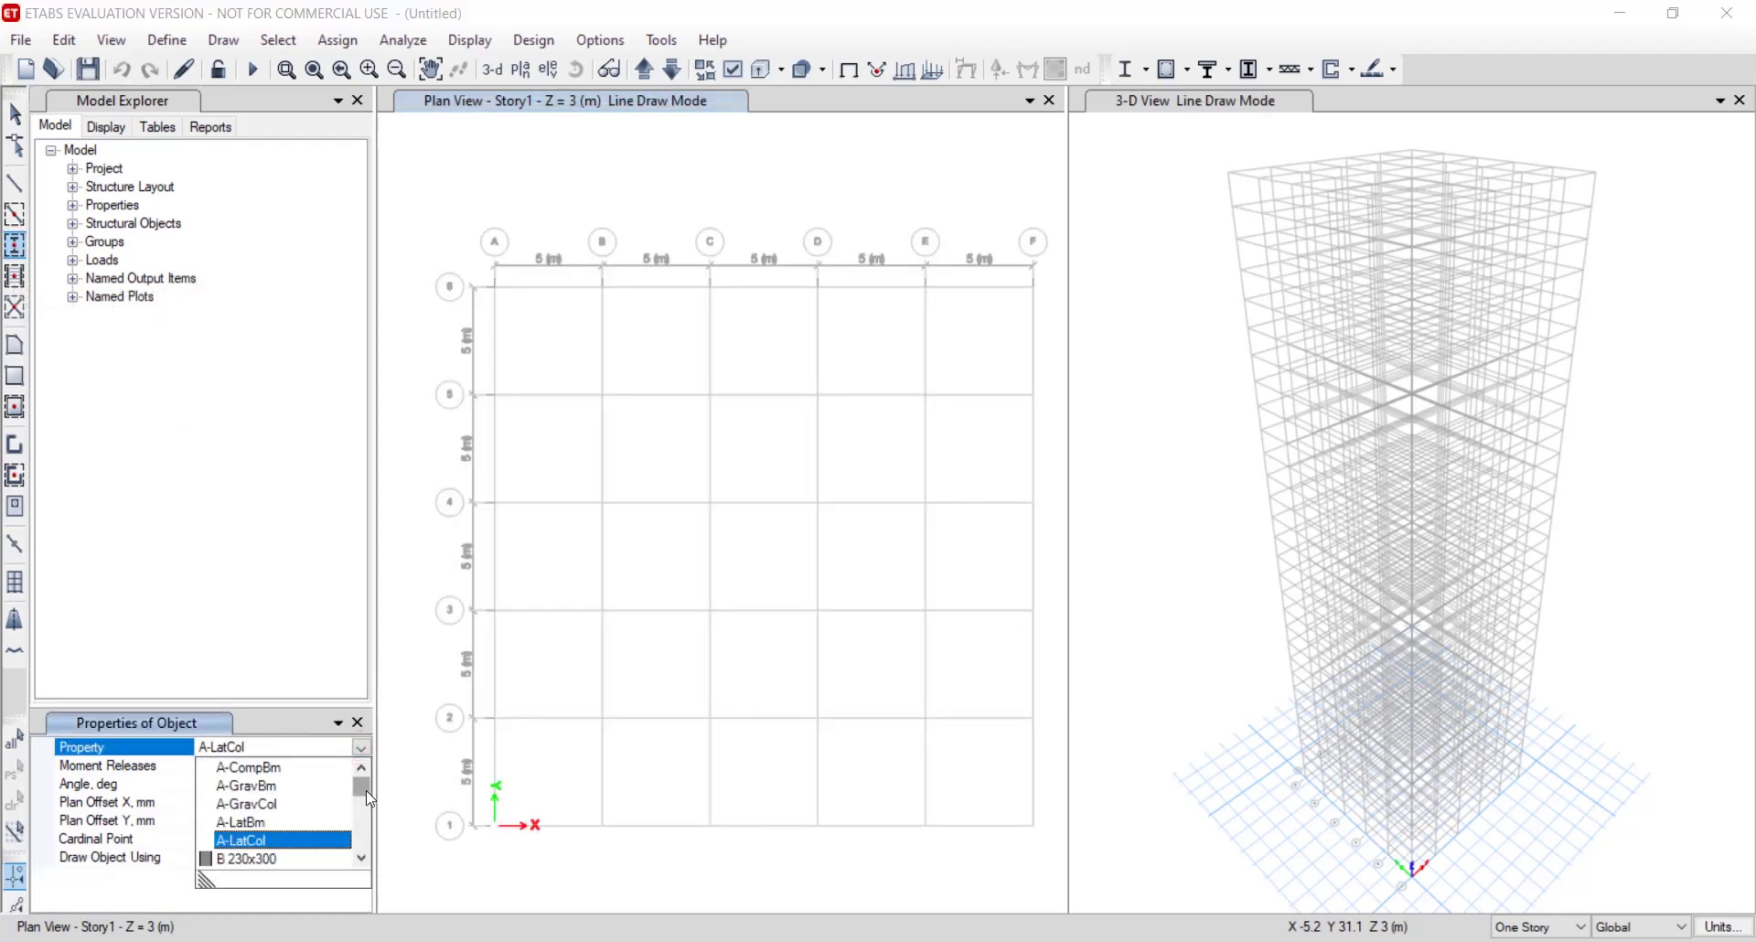
{"action": "left_click_drag", "start_coordinate": [366, 790], "coordinate": [352, 834]}
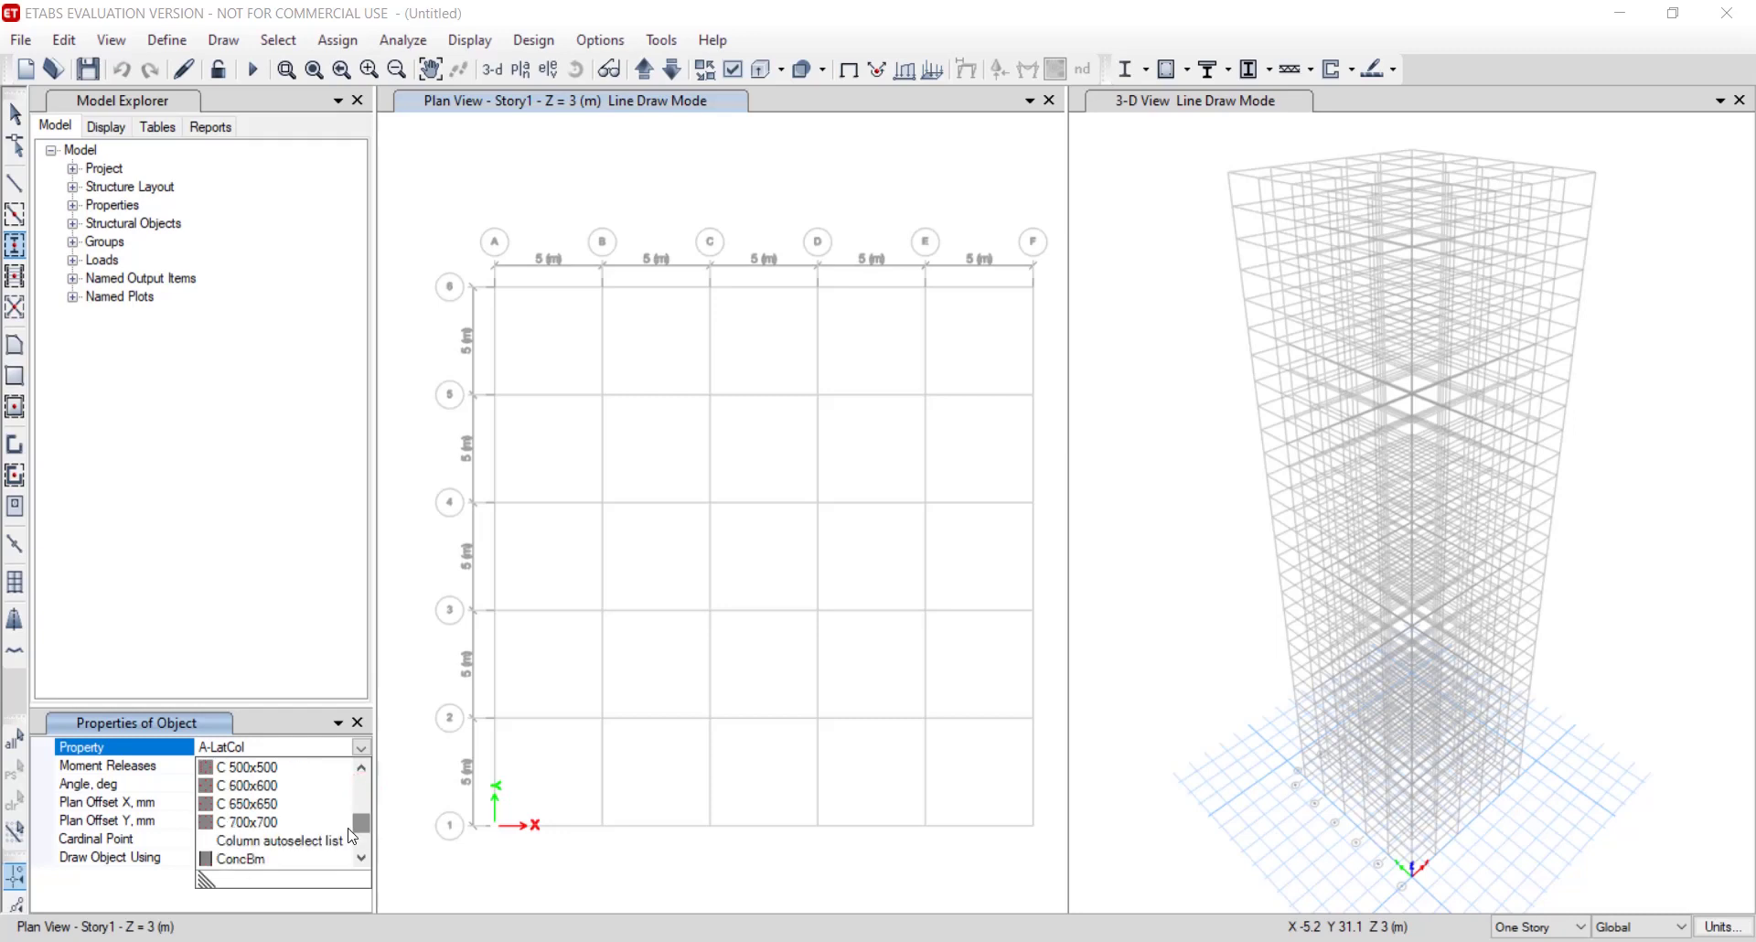
{"action": "left_click", "coordinate": [331, 839]}
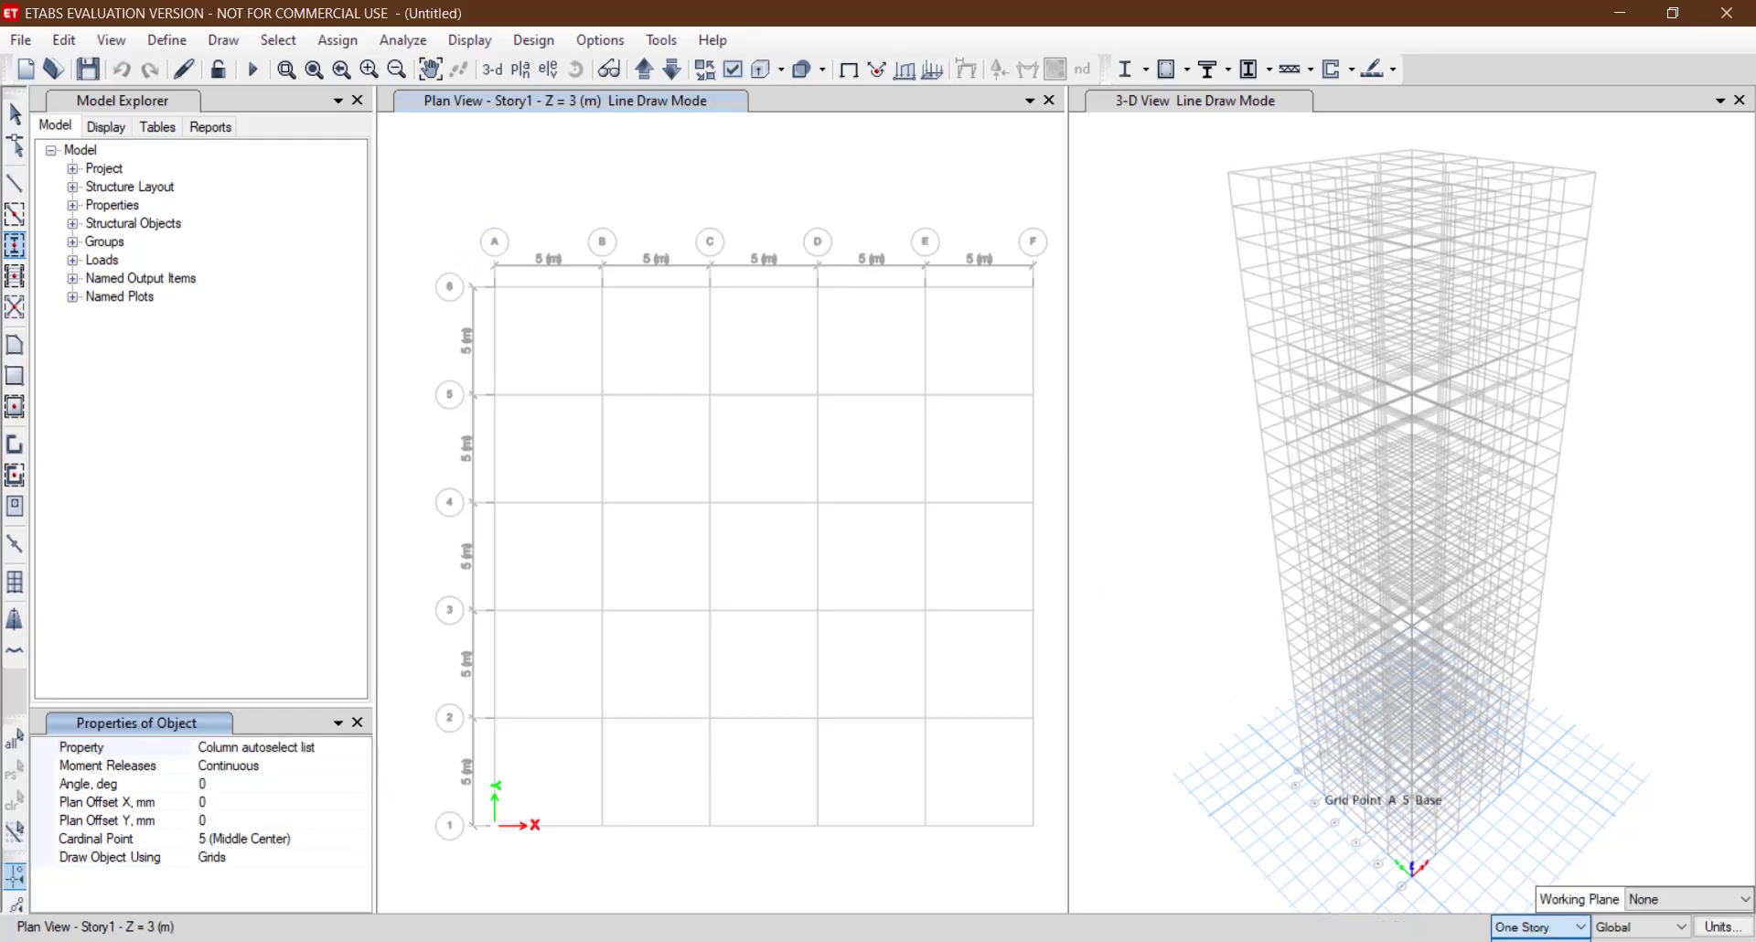
{"action": "left_click_drag", "start_coordinate": [465, 254], "coordinate": [1068, 849]}
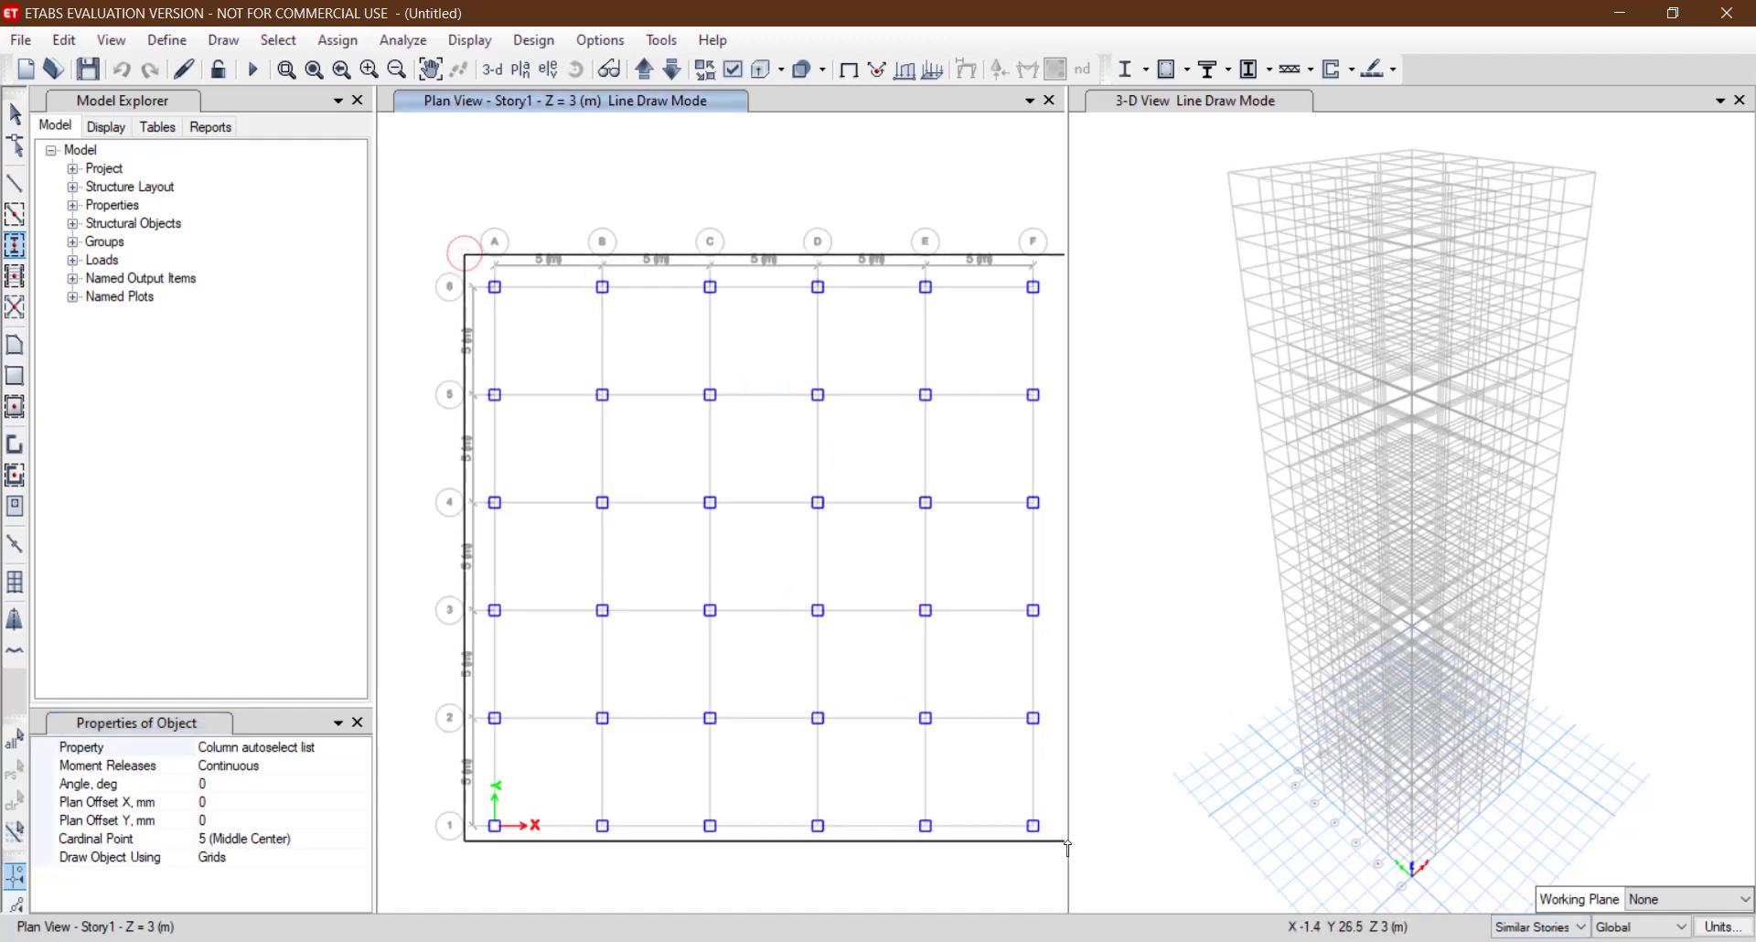
{"action": "left_click", "coordinate": [1293, 821]}
{"action": "scroll", "coordinate": [1281, 832], "scroll_direction": "down", "scroll_amount": 4}
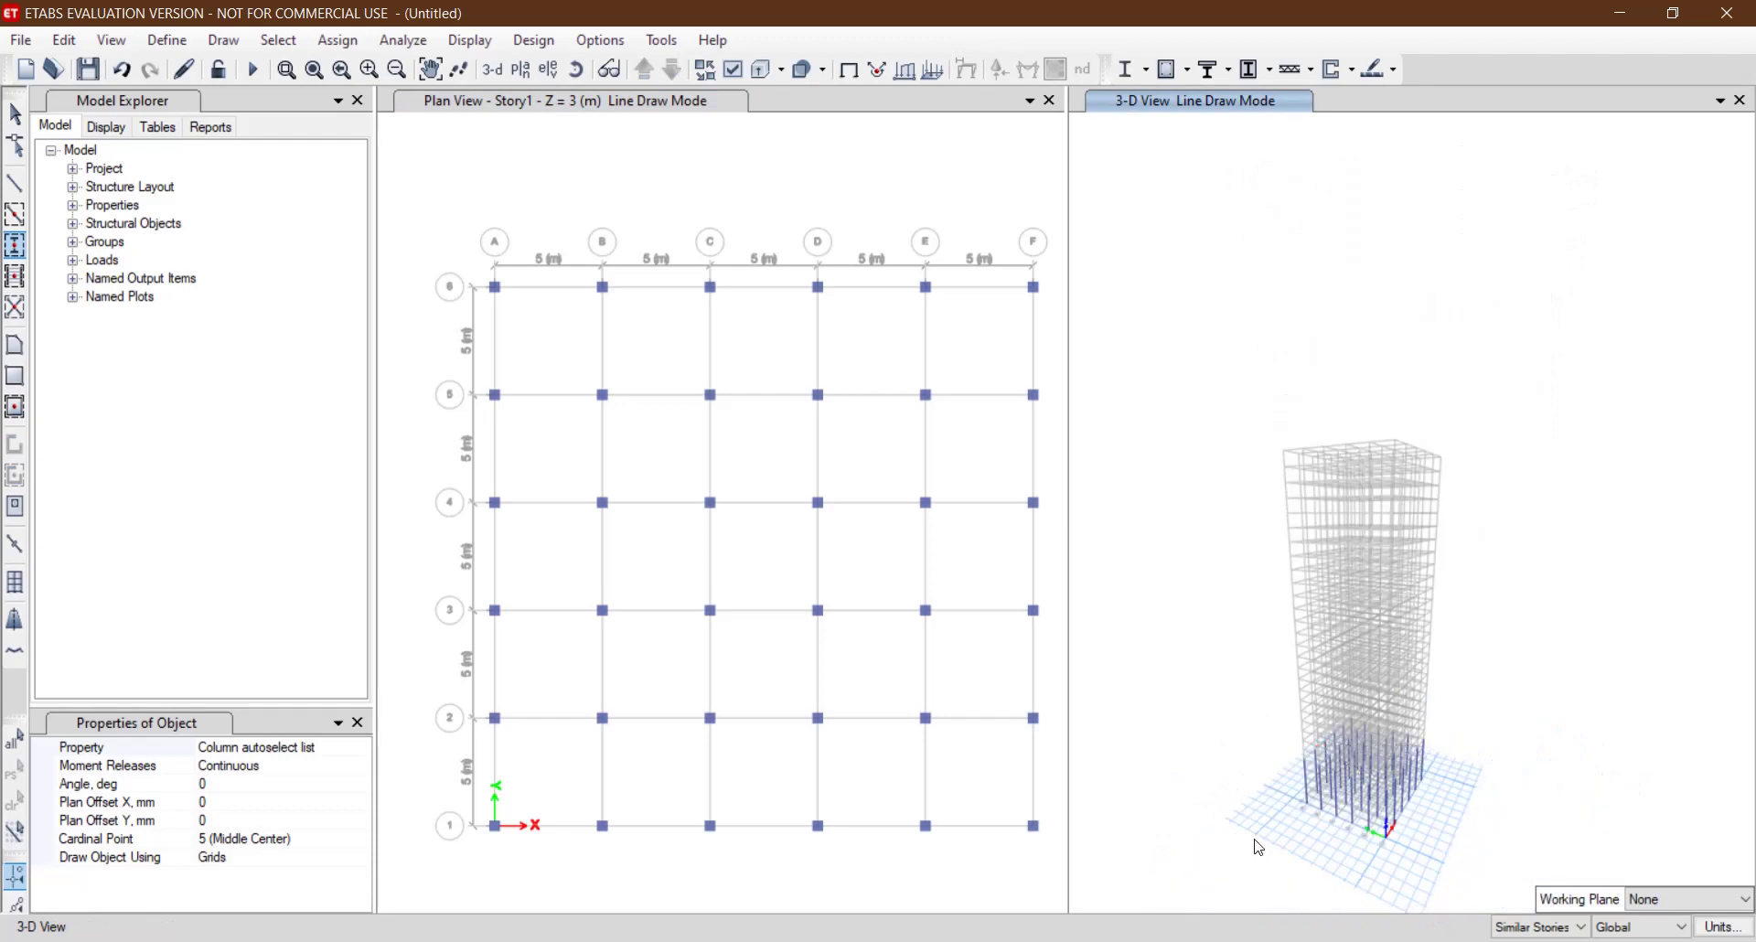
{"action": "scroll", "coordinate": [1301, 809], "scroll_direction": "up", "scroll_amount": 3}
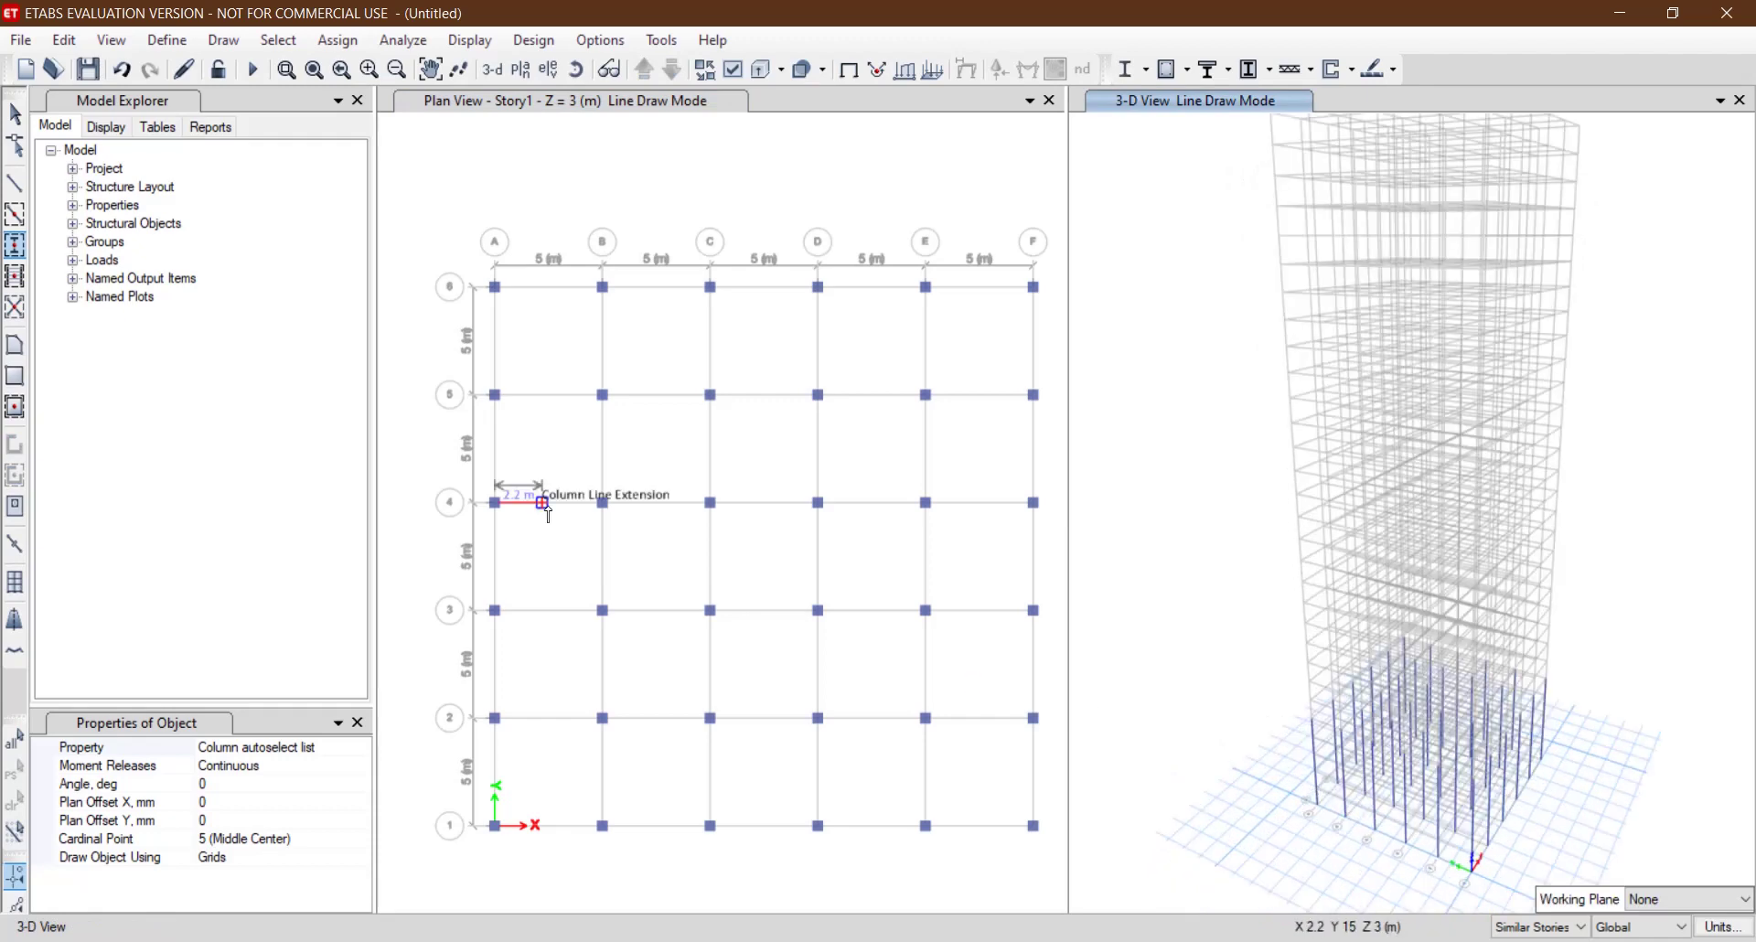
Try quick drawing A-LatBm beams along all the Story1 grid lines for Similar Stories, and undo them.
{"action": "left_click", "coordinate": [14, 215]}
{"action": "mouse_move", "coordinate": [447, 234]}
{"action": "left_mouse_down"}
{"action": "mouse_move", "coordinate": [795, 662]}
{"action": "mouse_move", "coordinate": [1060, 876]}
{"action": "left_mouse_up"}
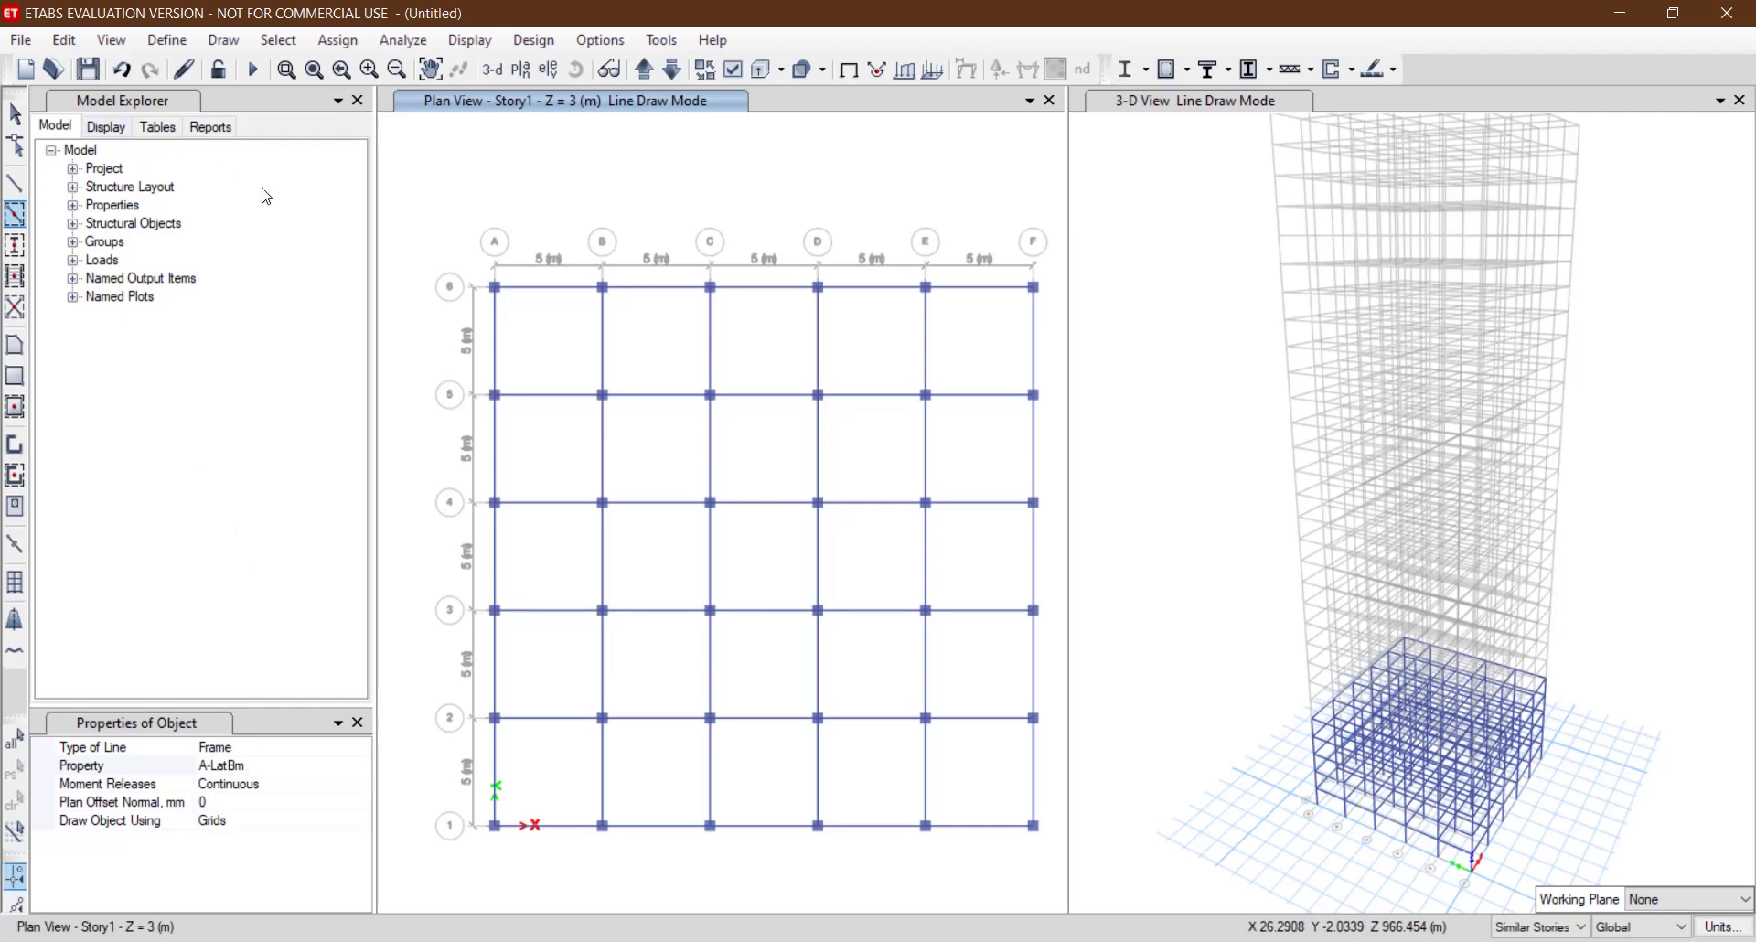
{"action": "left_click", "coordinate": [134, 74]}
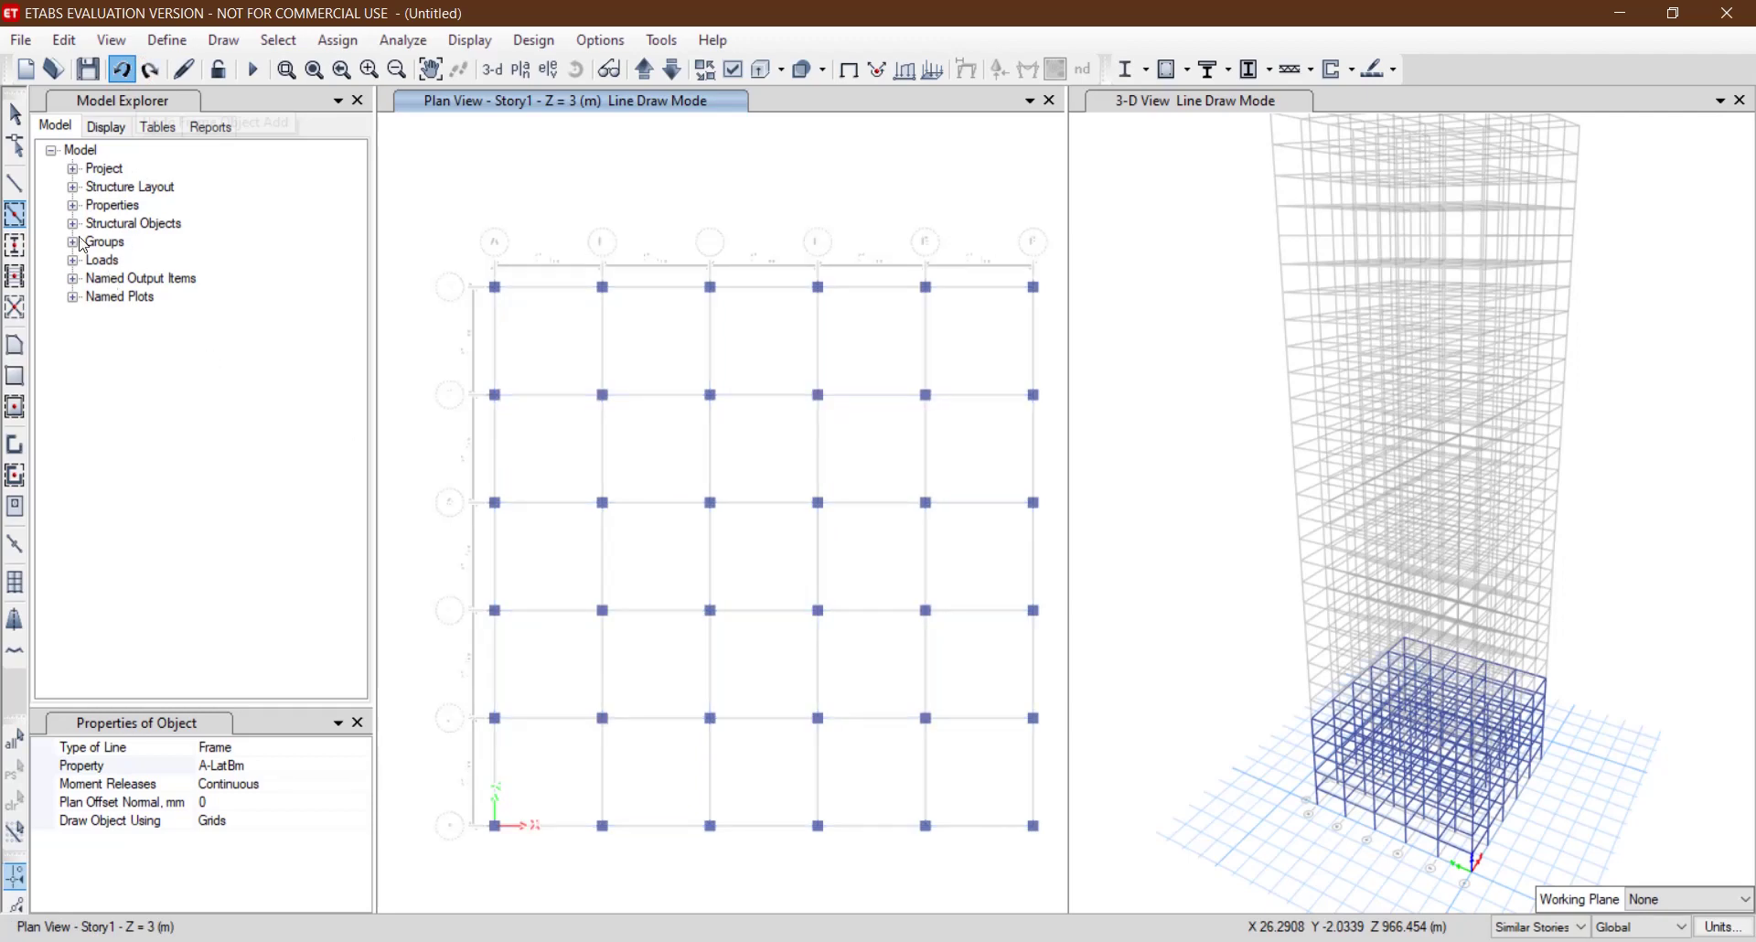
Quick draw beams with the Beam autoselect property along all Story1 grid lines, applied to Similar Stories.
{"action": "left_click", "coordinate": [287, 768]}
{"action": "left_click", "coordinate": [361, 766]}
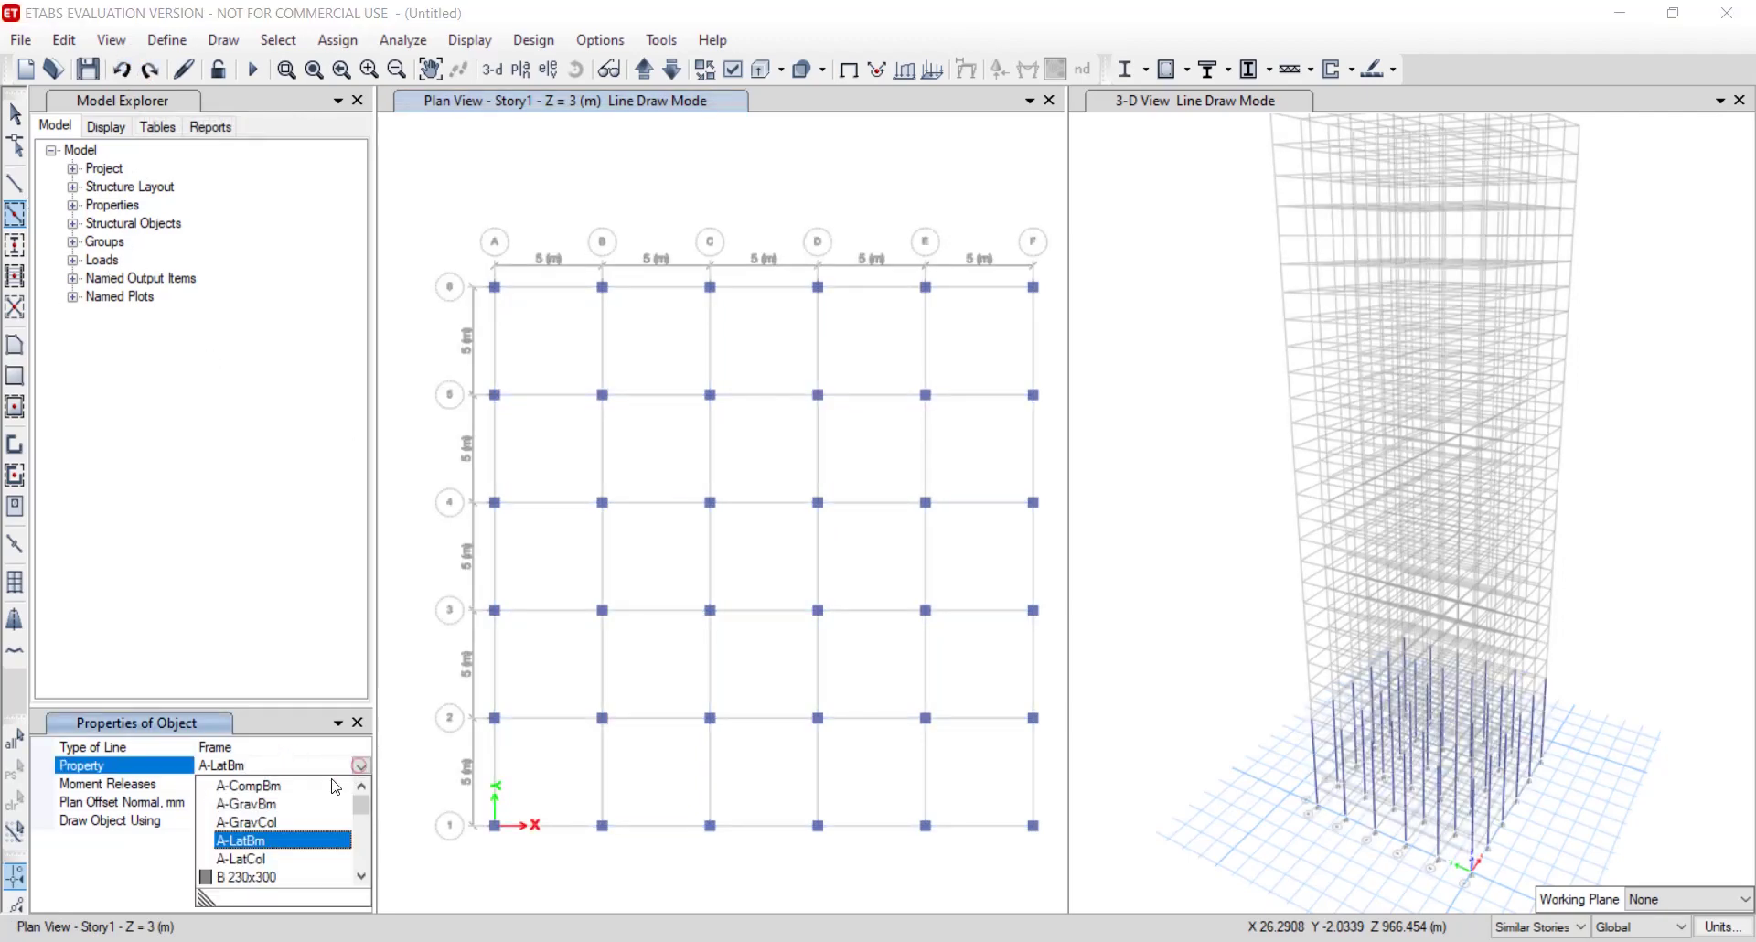
{"action": "scroll", "coordinate": [334, 832], "scroll_direction": "down", "scroll_amount": 3}
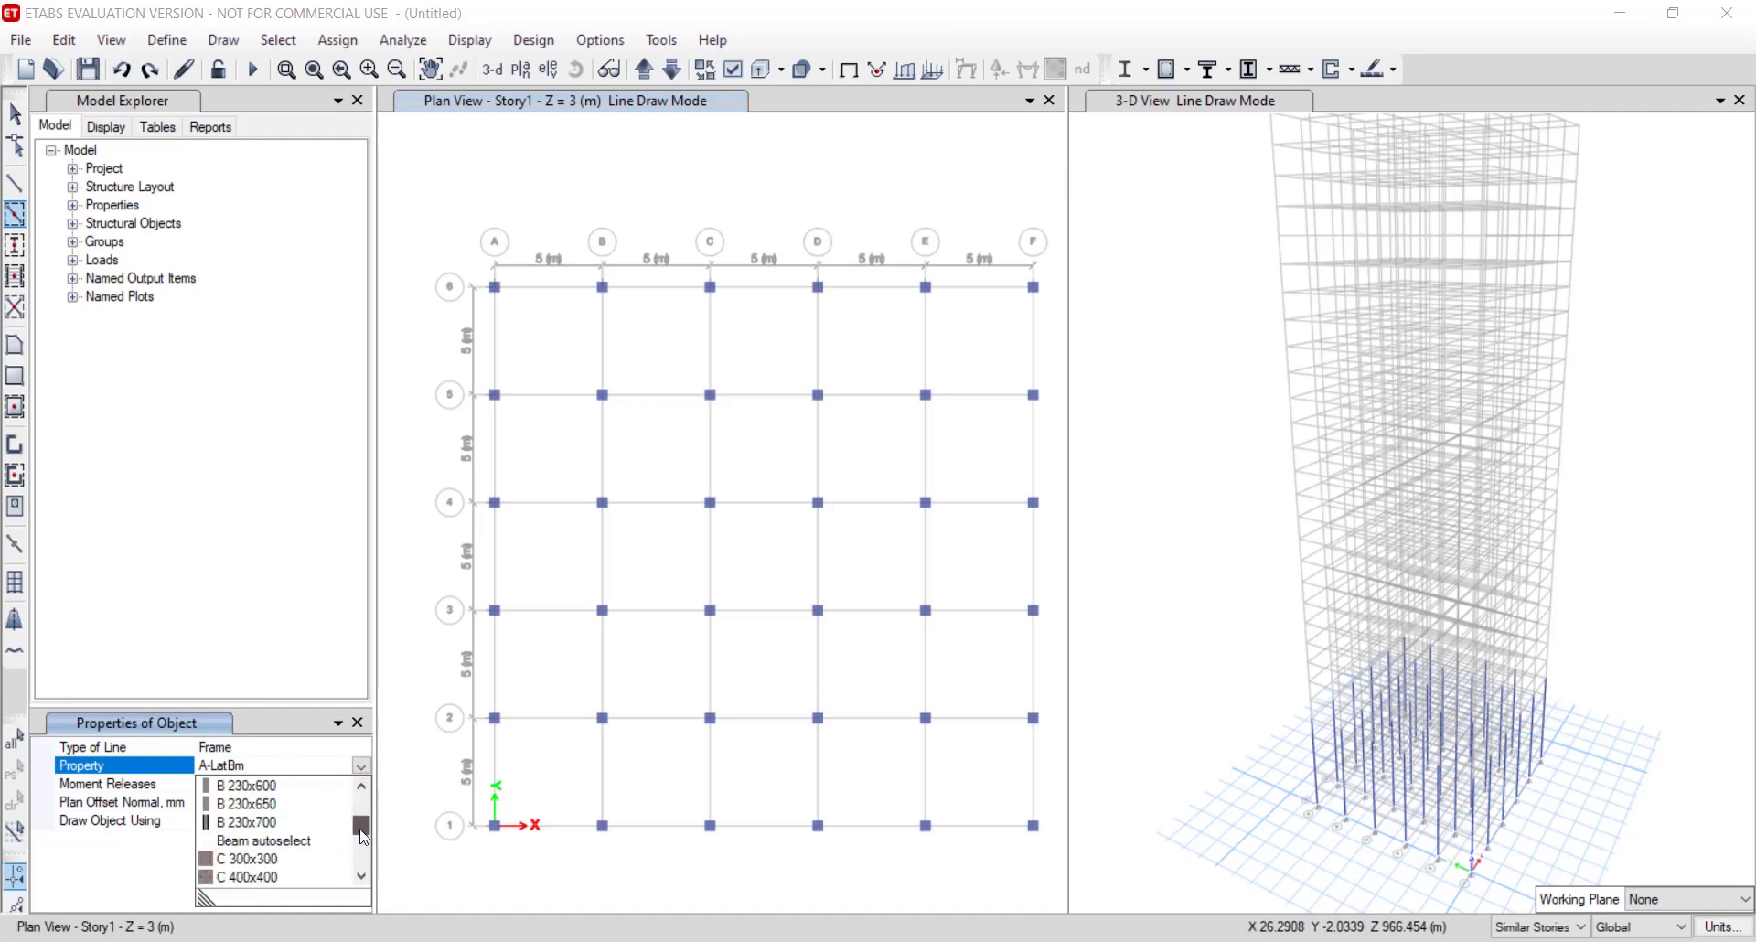
{"action": "left_click", "coordinate": [314, 842]}
{"action": "mouse_move", "coordinate": [465, 242]}
{"action": "left_mouse_down"}
{"action": "mouse_move", "coordinate": [787, 706]}
{"action": "mouse_move", "coordinate": [1040, 902]}
{"action": "left_mouse_up"}
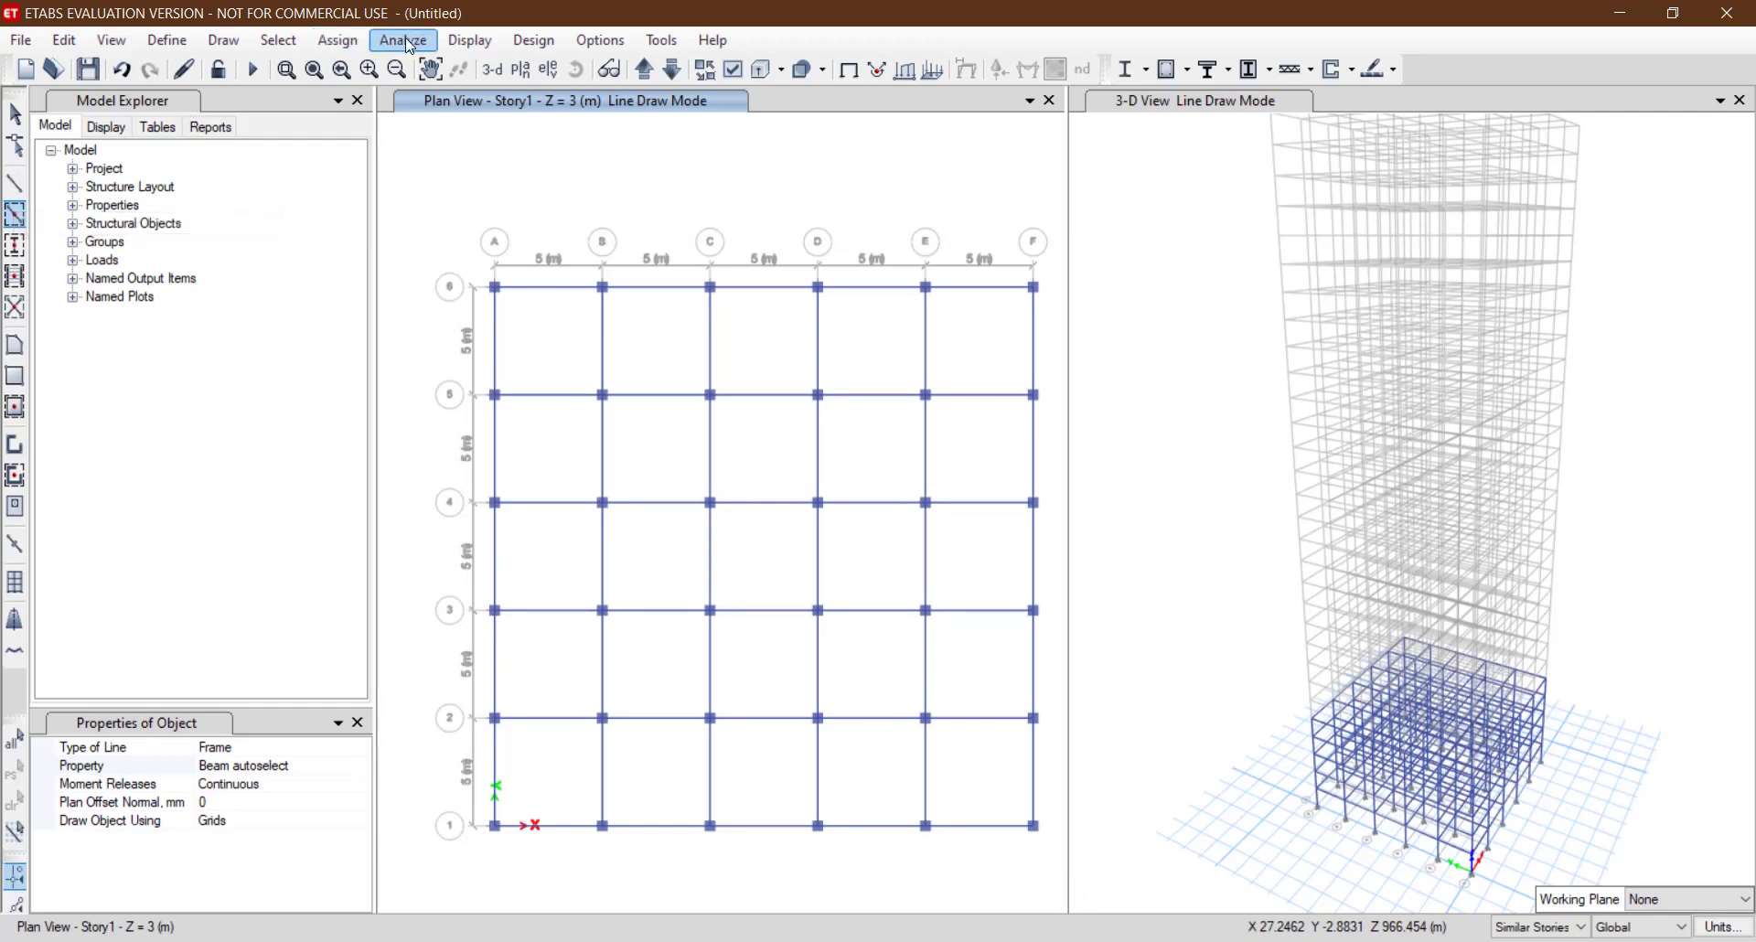
Set the plan view to Story6, and check the 6-10 story layout on the project drawing in Photos before returning to ETABS.
{"action": "left_click", "coordinate": [524, 75]}
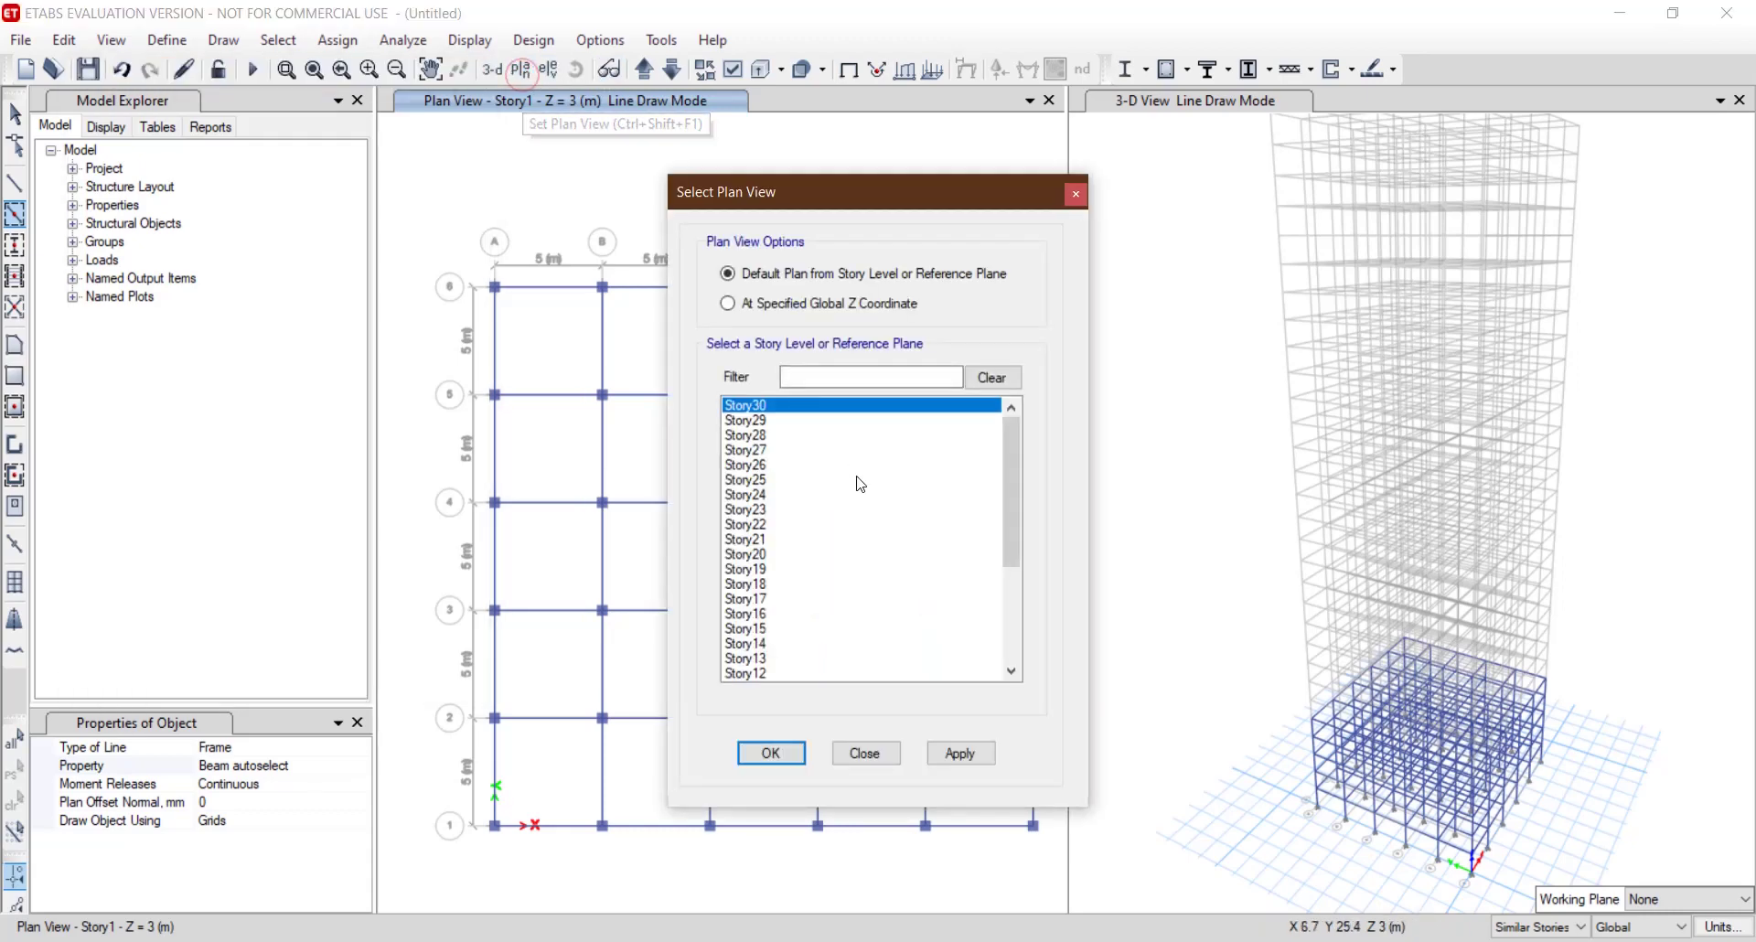
{"action": "left_click_drag", "start_coordinate": [1008, 458], "coordinate": [1008, 548]}
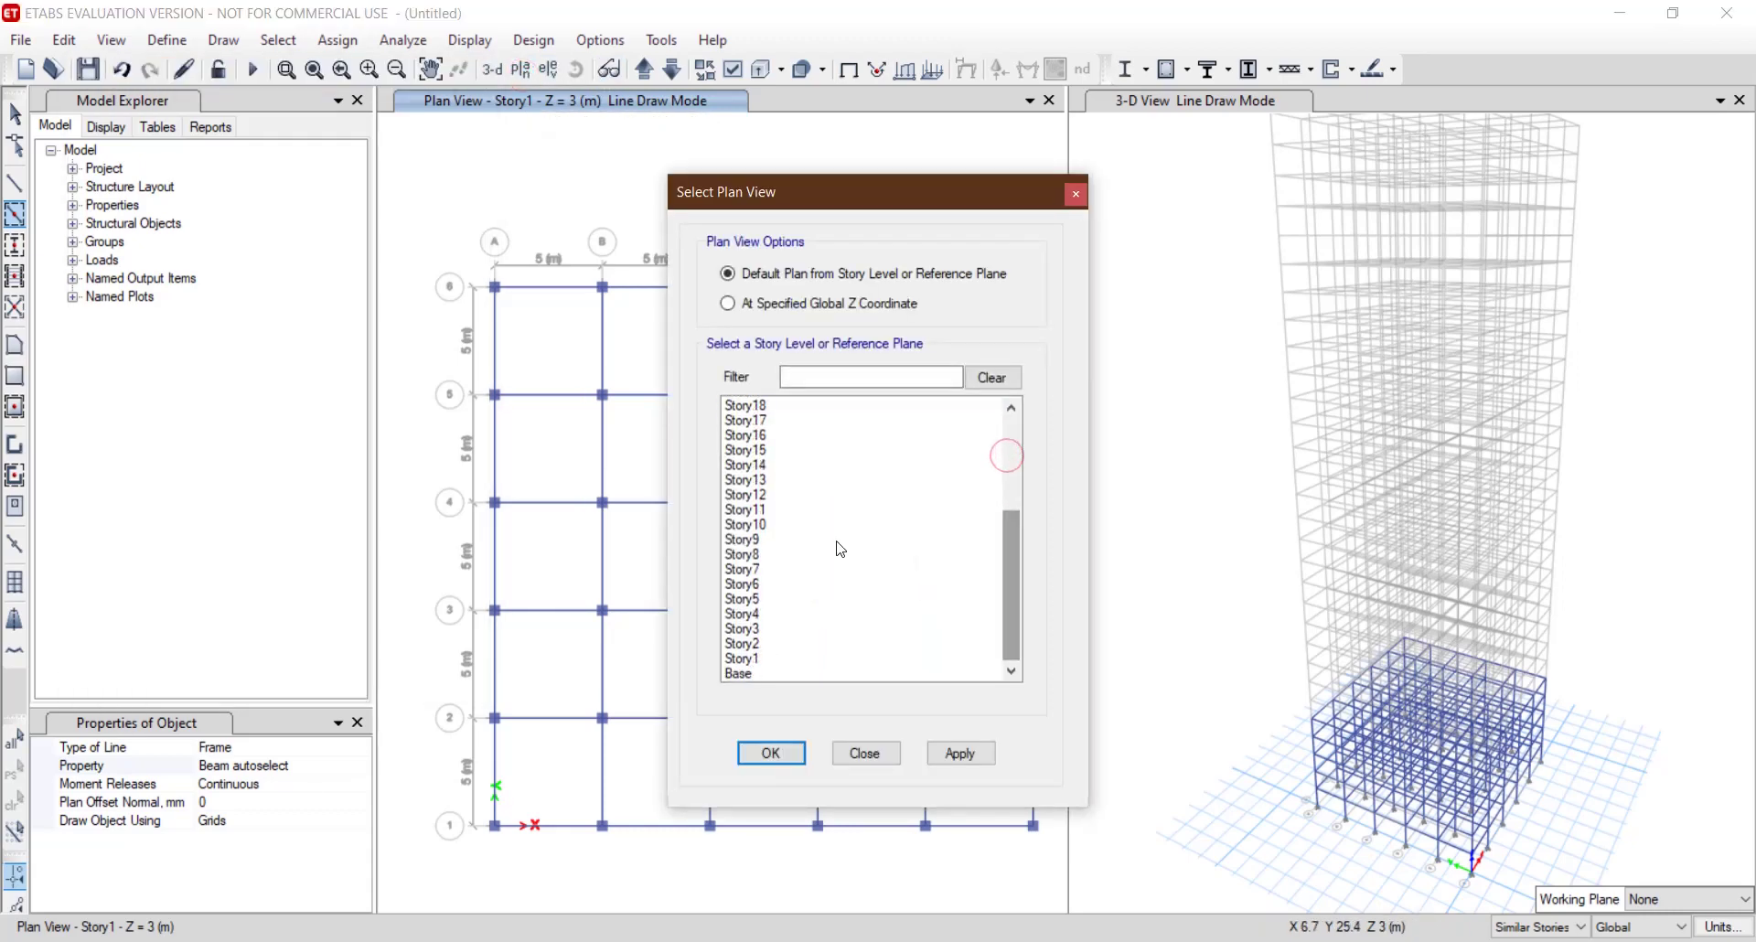
{"action": "left_click", "coordinate": [764, 584]}
{"action": "left_click", "coordinate": [776, 750]}
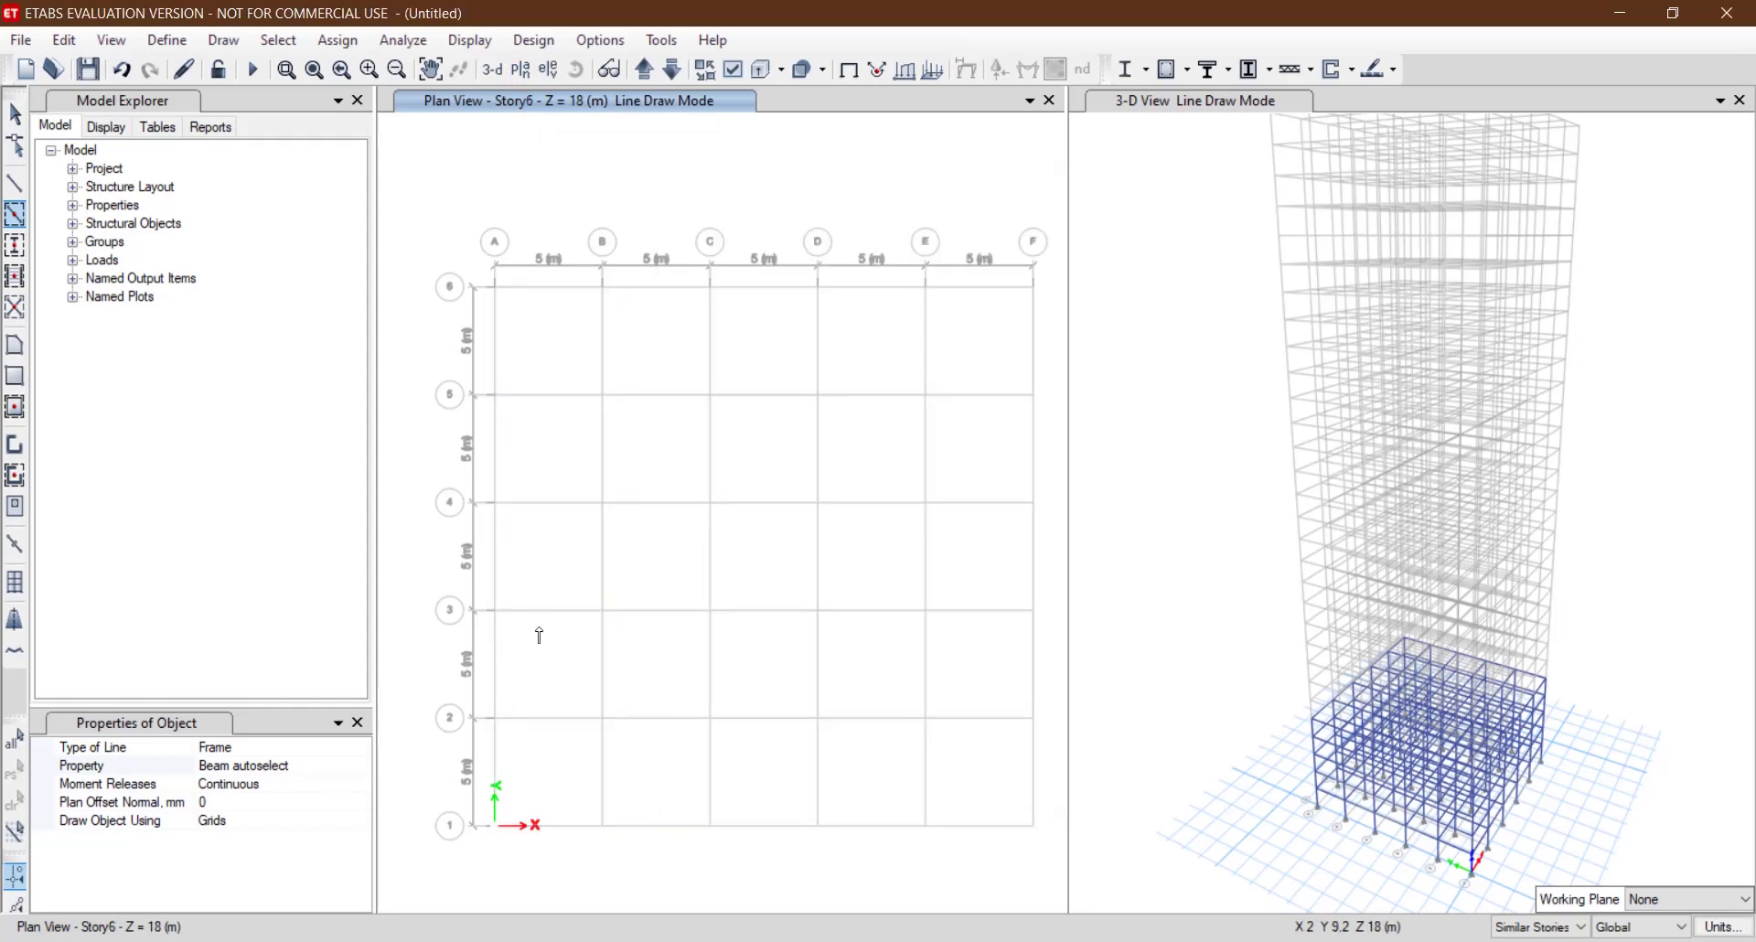
{"action": "key", "text": "alt+Tab"}
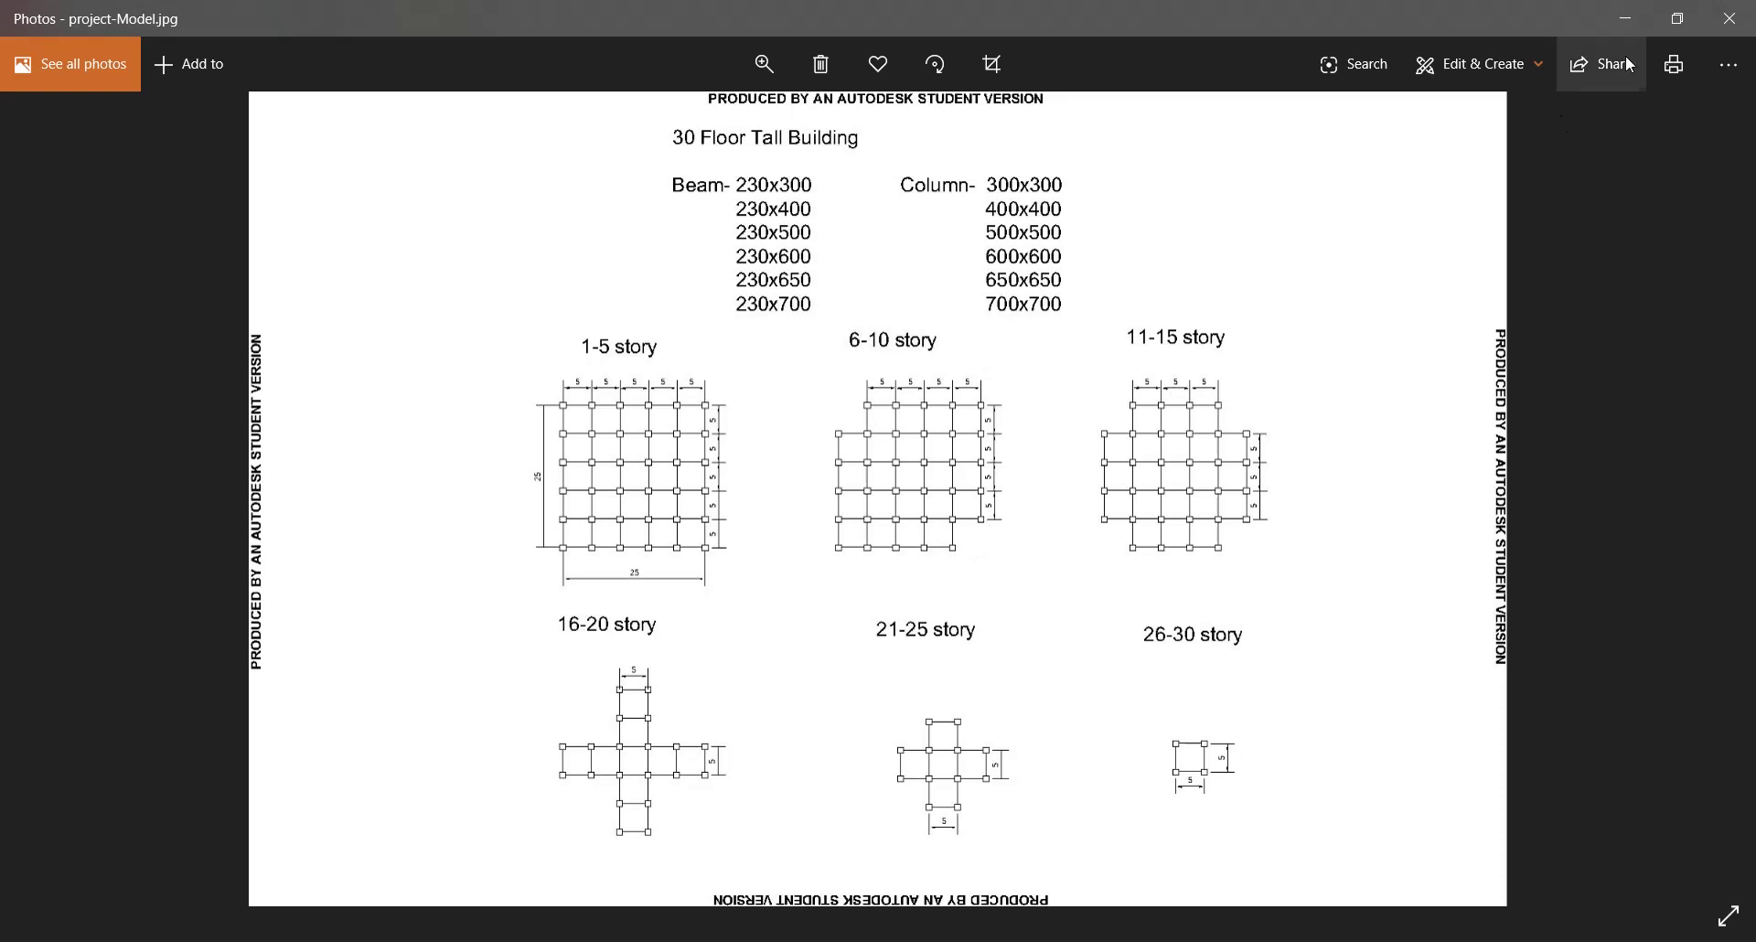
{"action": "left_click", "coordinate": [1625, 18]}
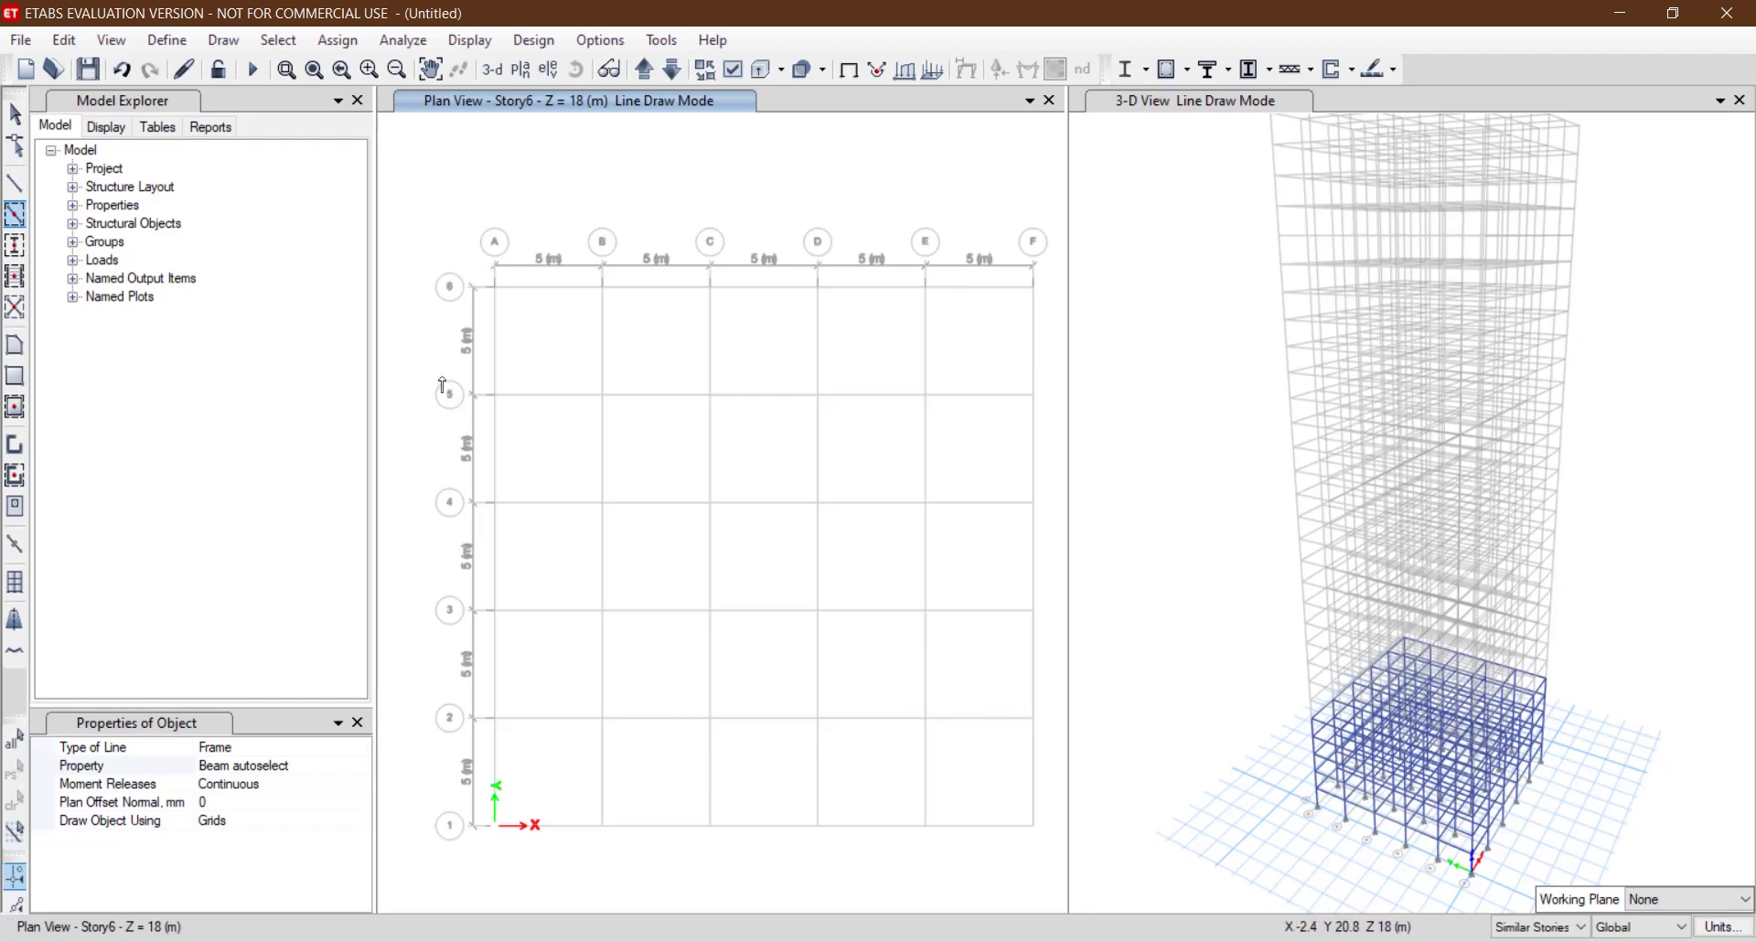
Quick draw Beam autoselect beams on Story6 for Similar Stories, leaving out the outer edges of corner bays A-B/5-6 and E-F/1-2.
{"action": "left_click_drag", "start_coordinate": [443, 376], "coordinate": [1050, 774]}
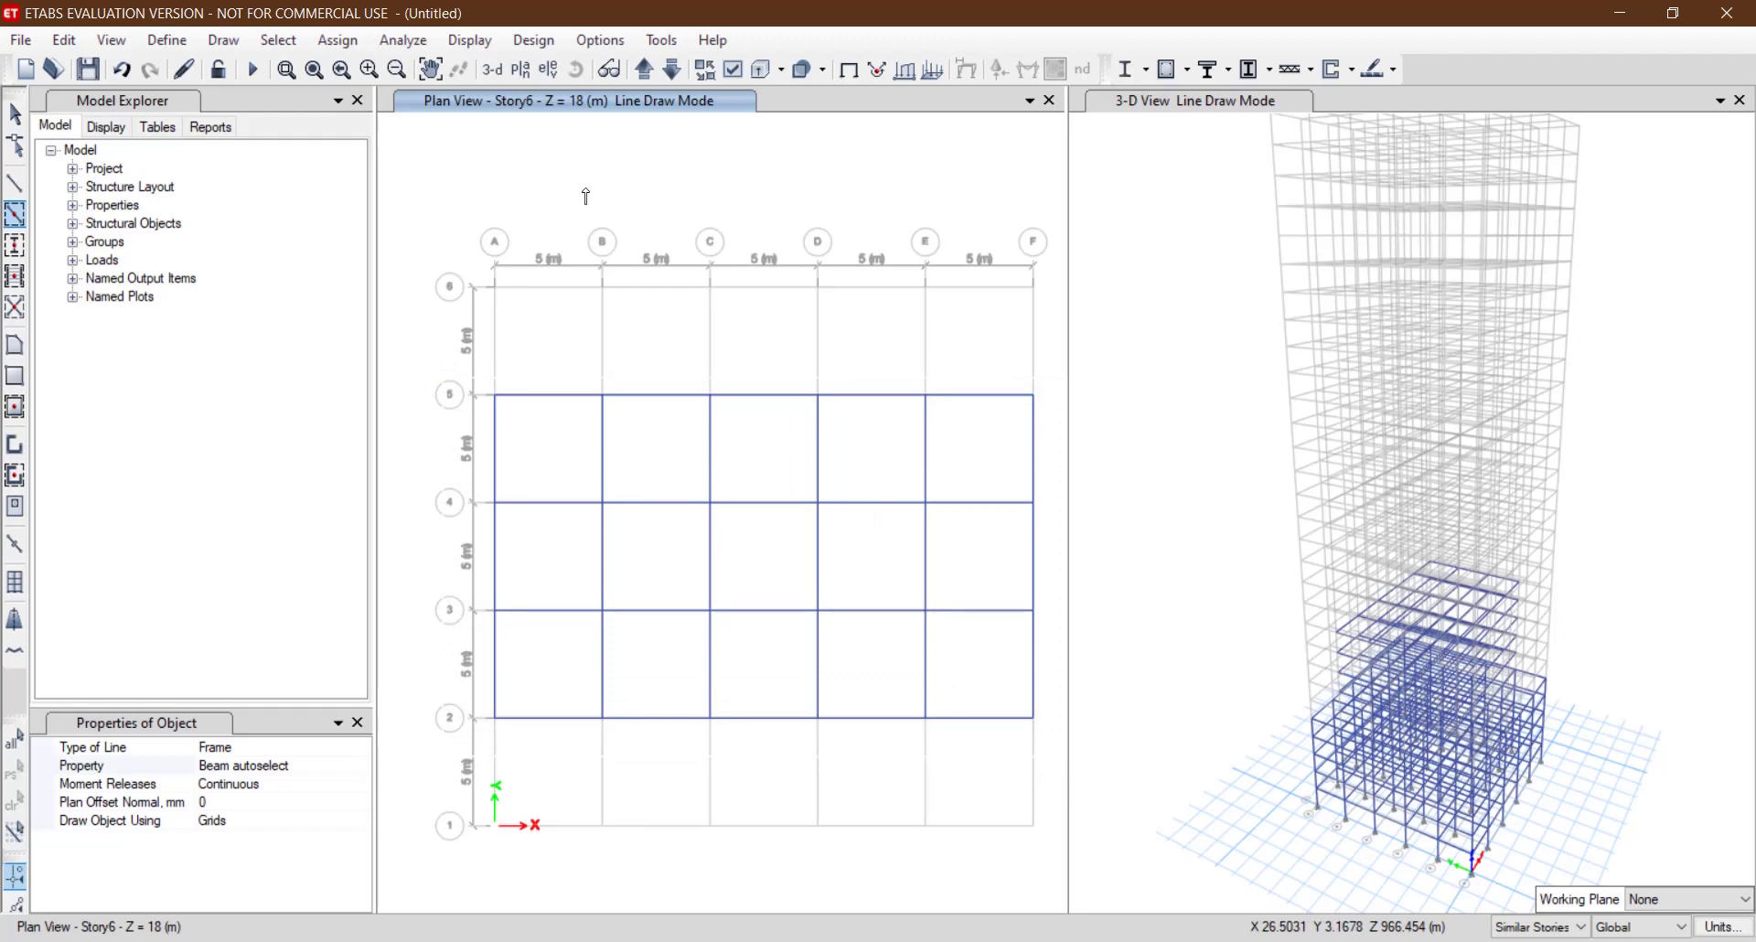
{"action": "left_click_drag", "start_coordinate": [561, 169], "coordinate": [944, 896]}
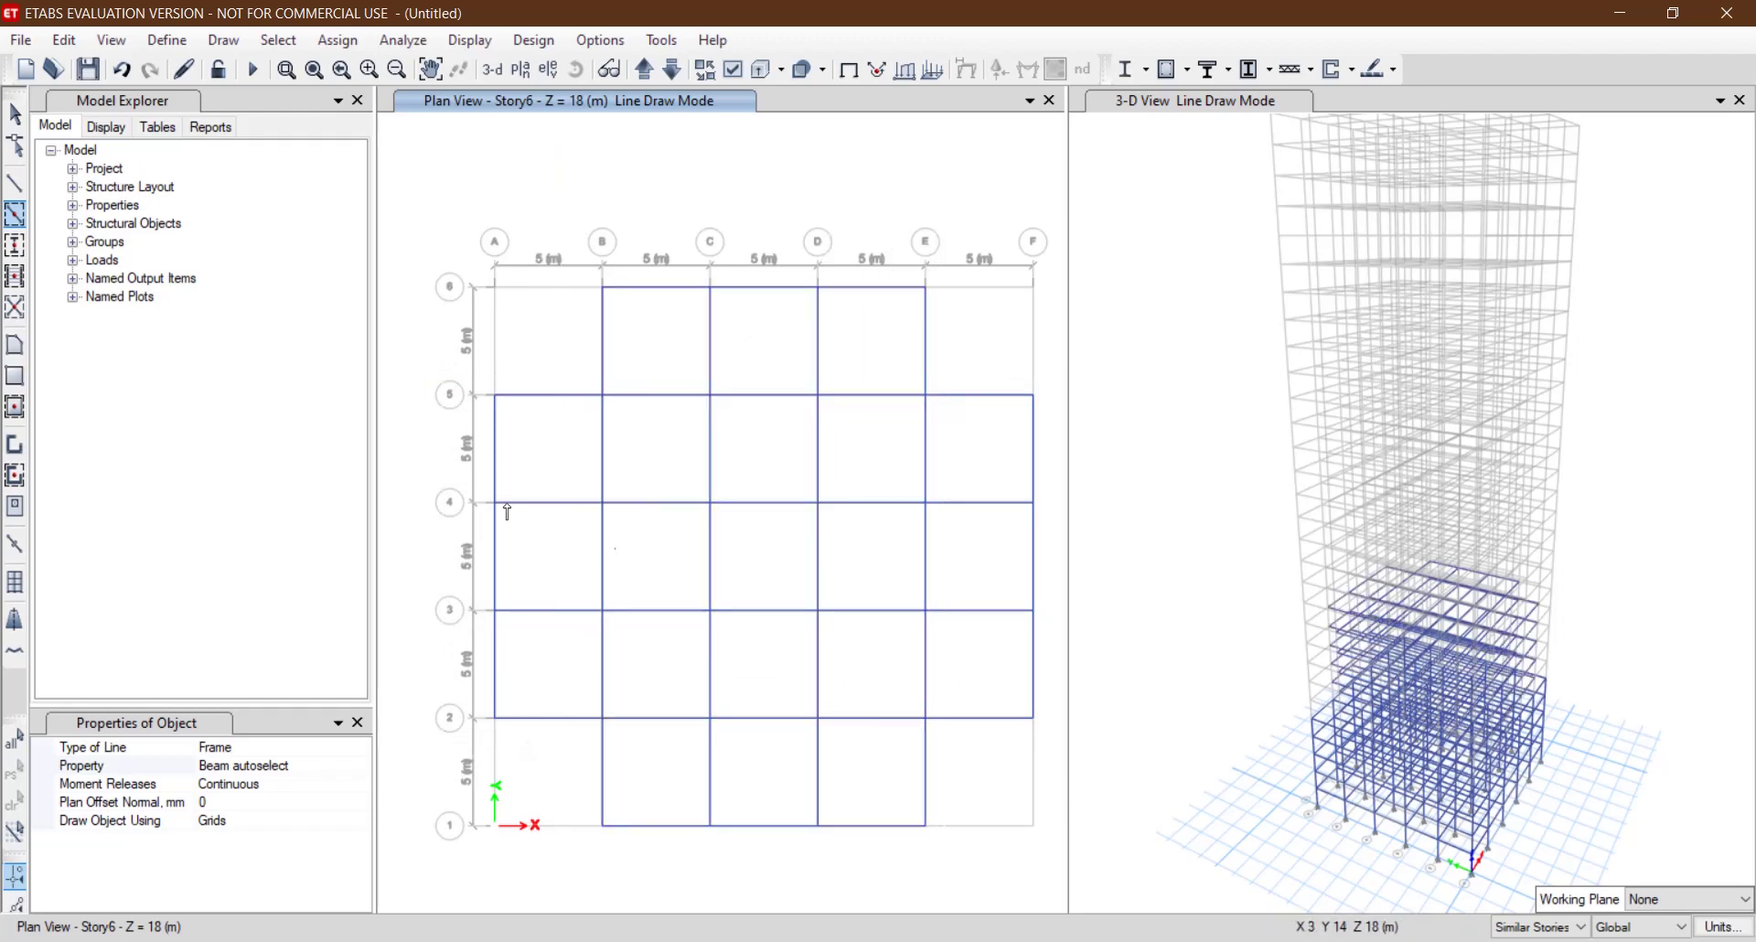
{"action": "left_click", "coordinate": [1034, 335]}
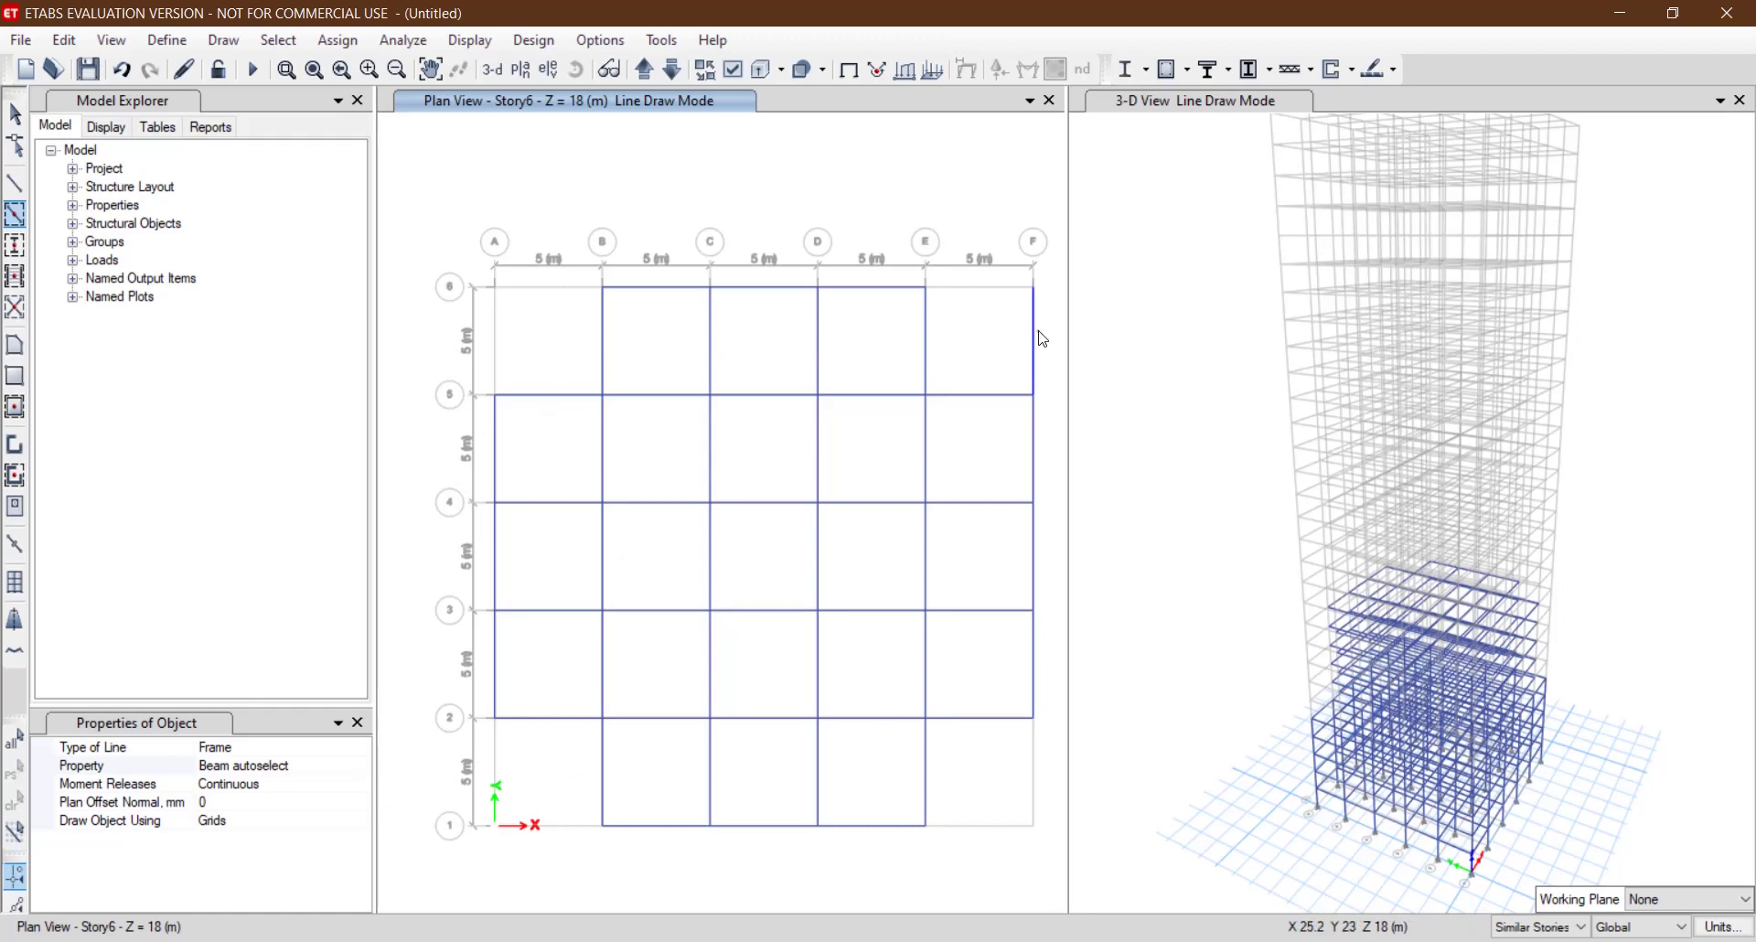
{"action": "left_click", "coordinate": [971, 300]}
{"action": "left_click", "coordinate": [574, 834]}
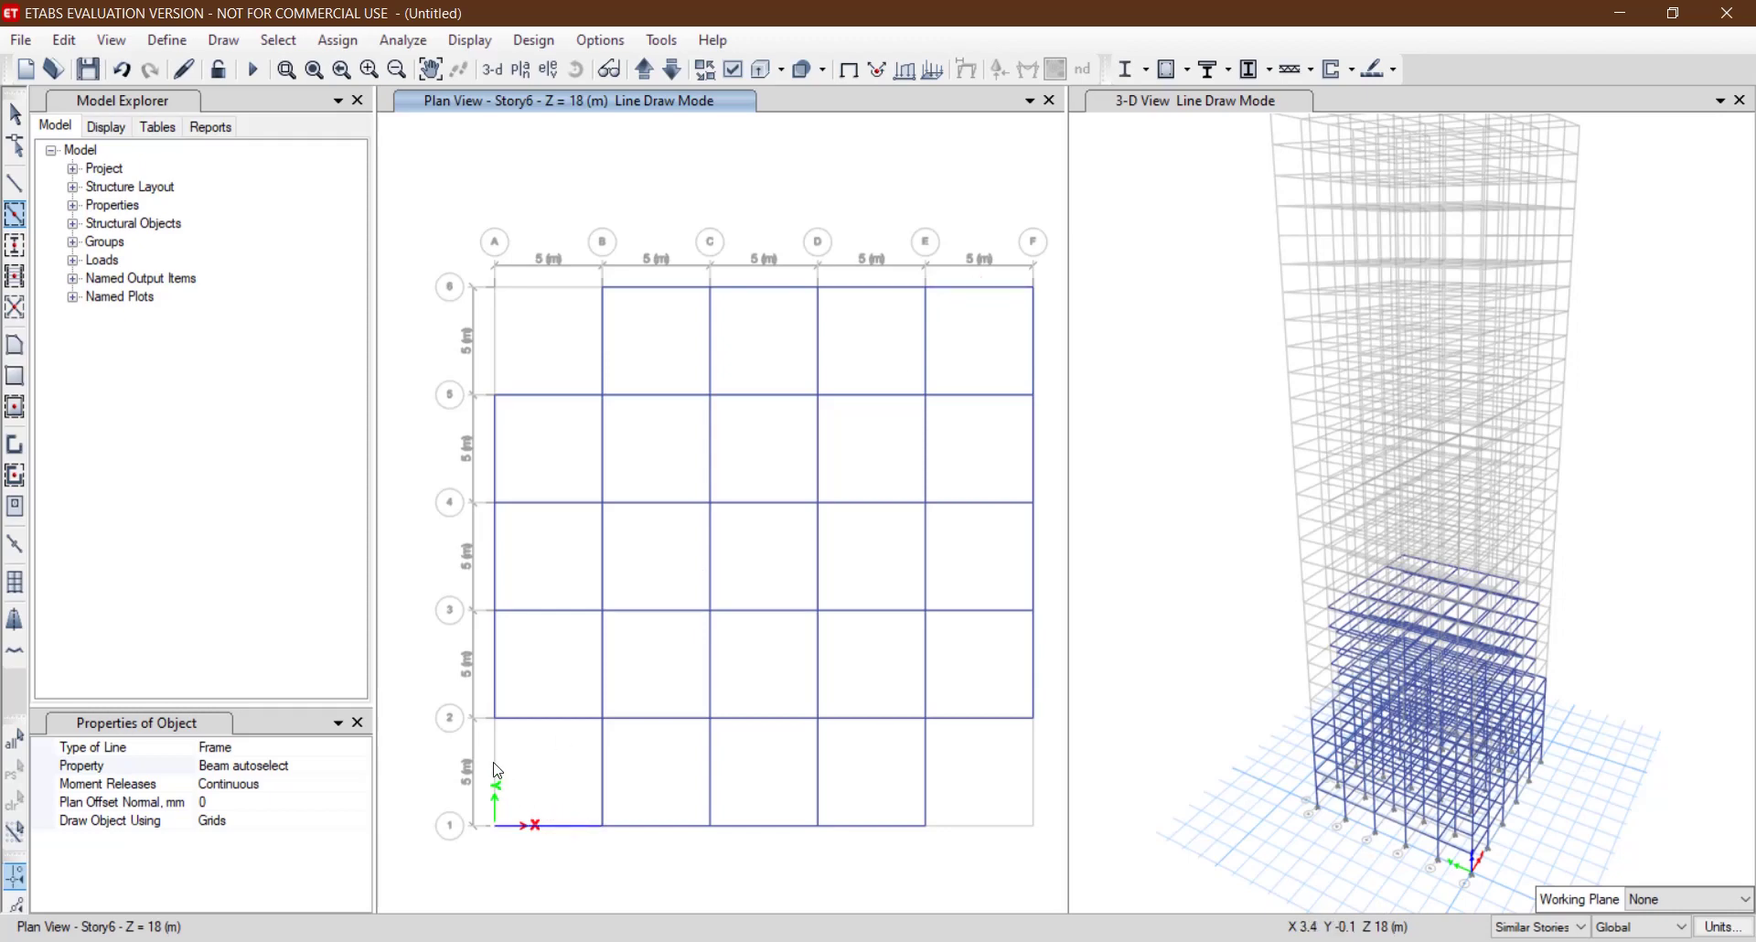
Quick draw Column autoselect list columns at the Story6 grid intersections, leaving out A6 and F1.
{"action": "left_click", "coordinate": [14, 247]}
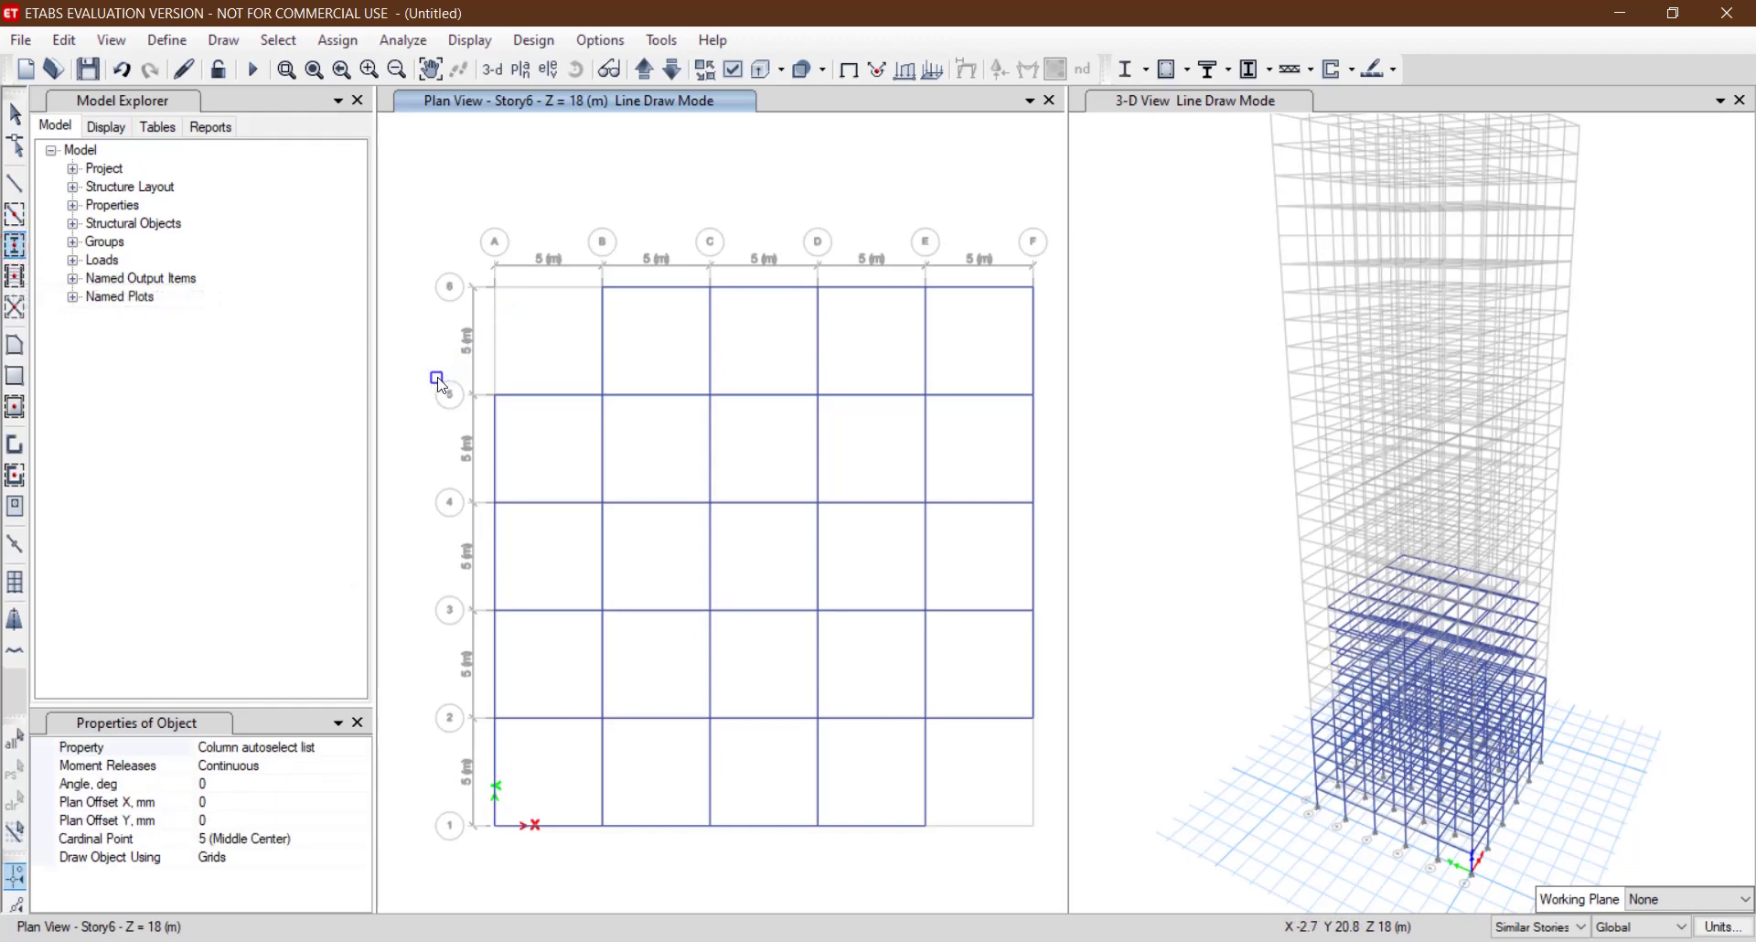
{"action": "left_click_drag", "start_coordinate": [434, 371], "coordinate": [939, 902]}
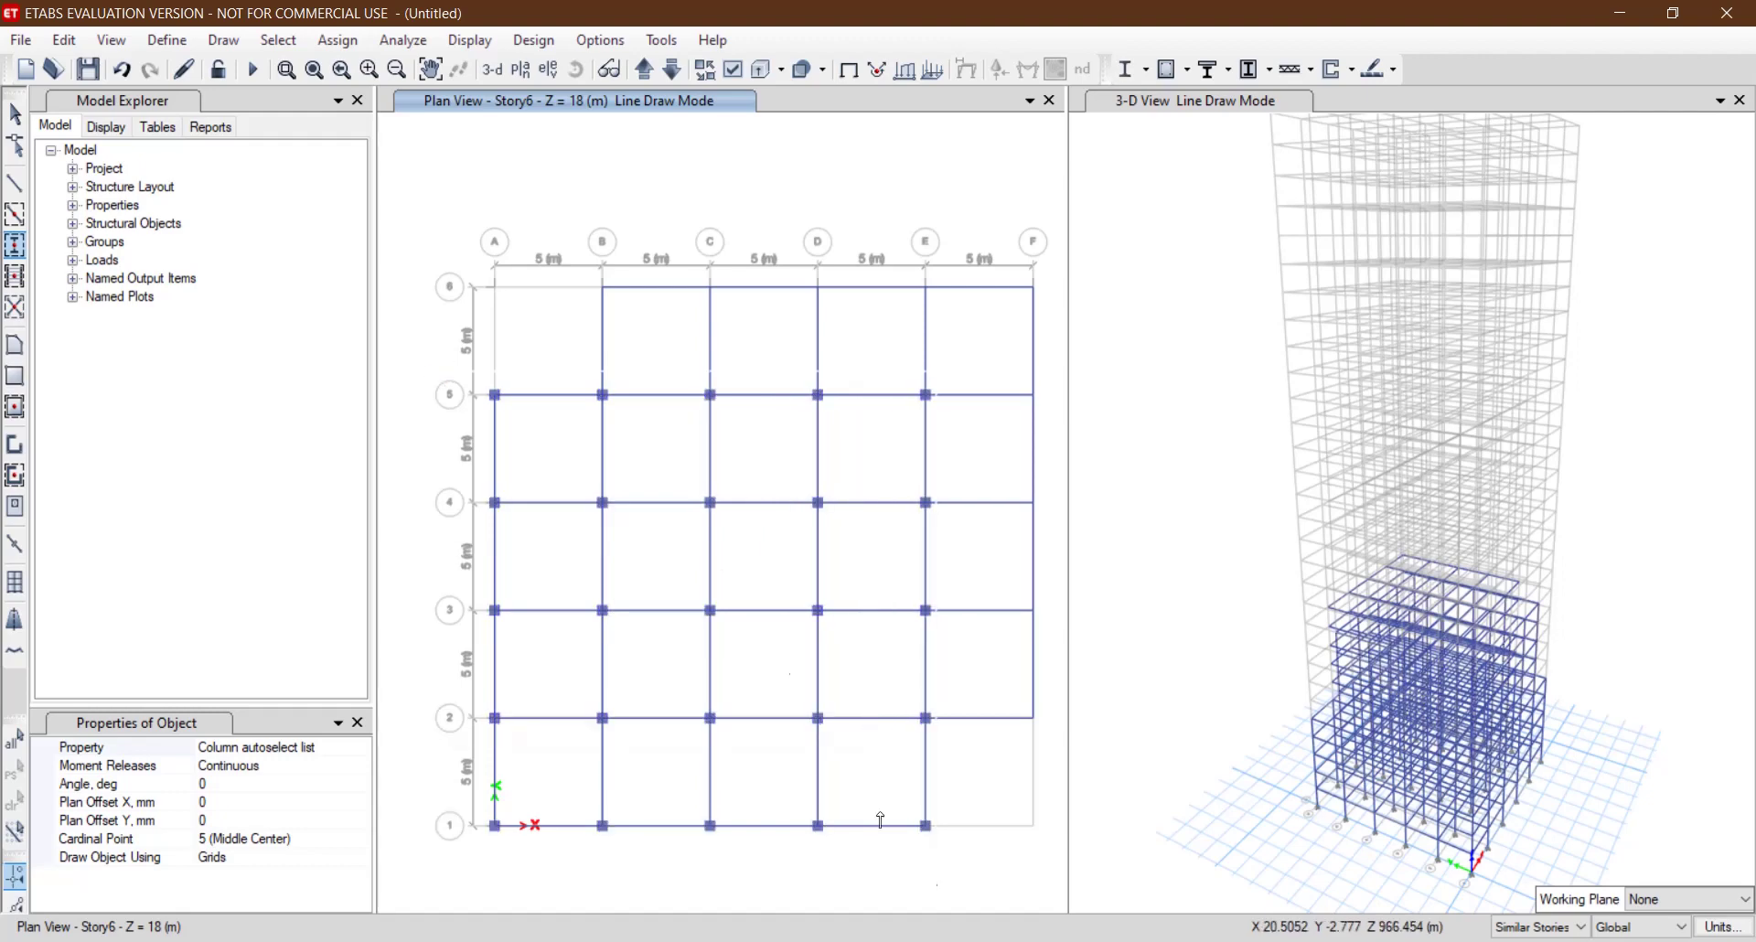
{"action": "left_click_drag", "start_coordinate": [592, 220], "coordinate": [983, 736]}
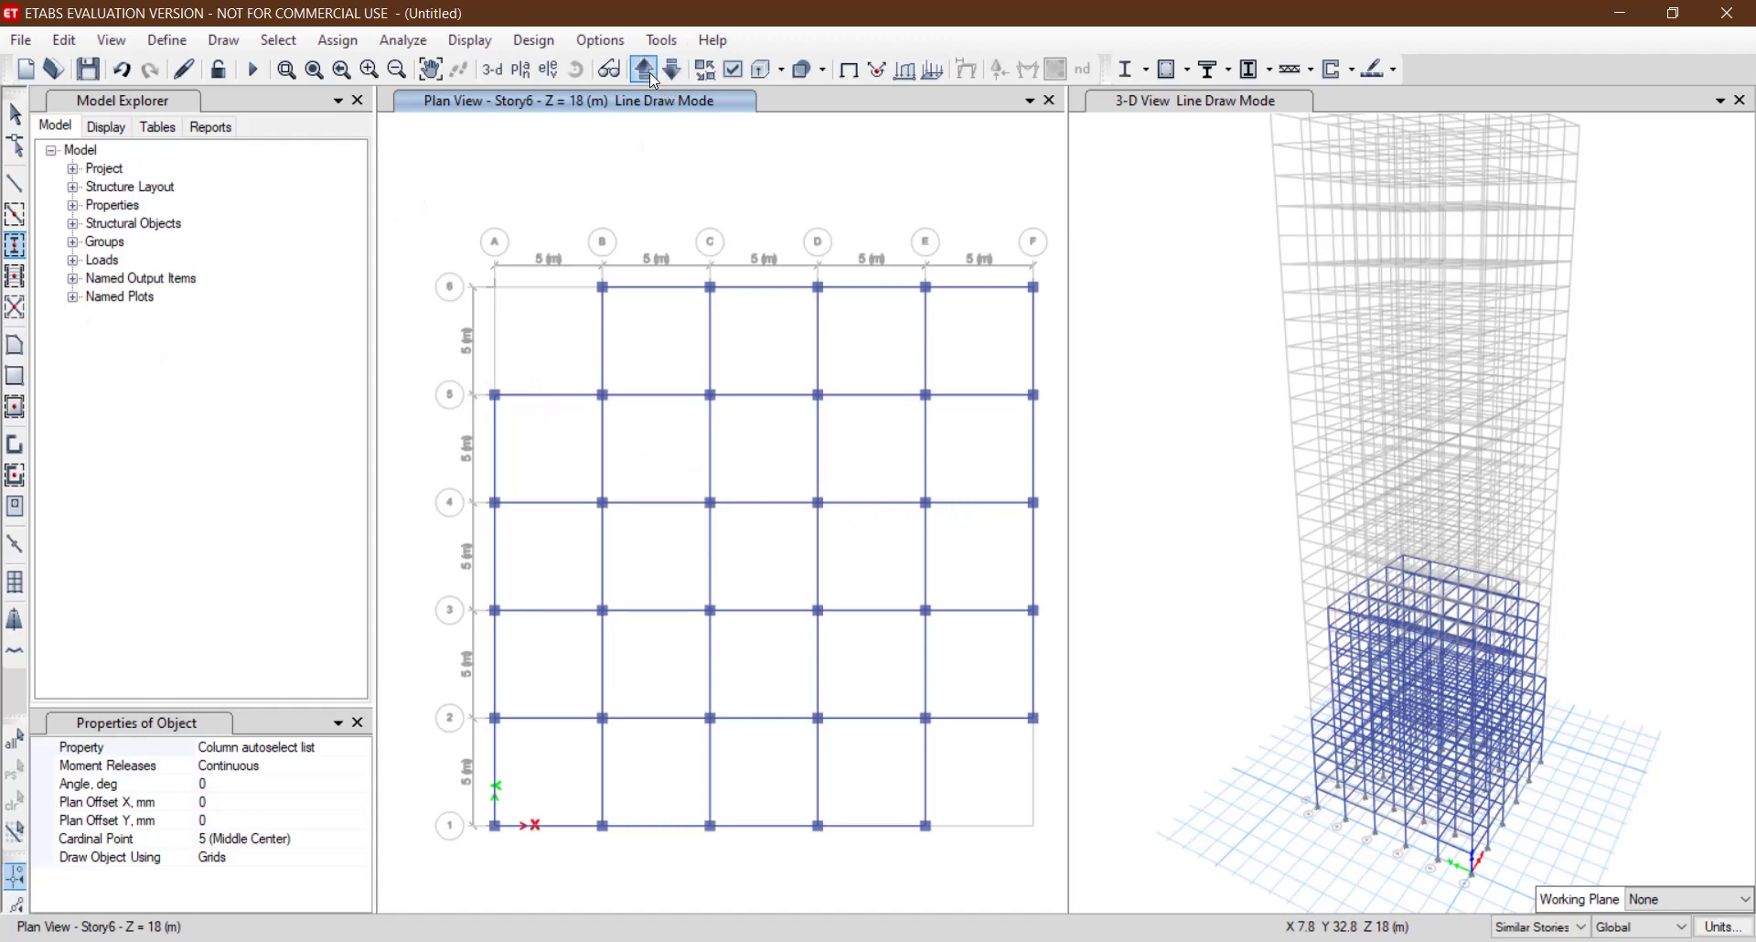
Set the plan view to Story11, and check the 11-15 story layout on the project drawing in Photos before returning to ETABS.
{"action": "left_click", "coordinate": [529, 73]}
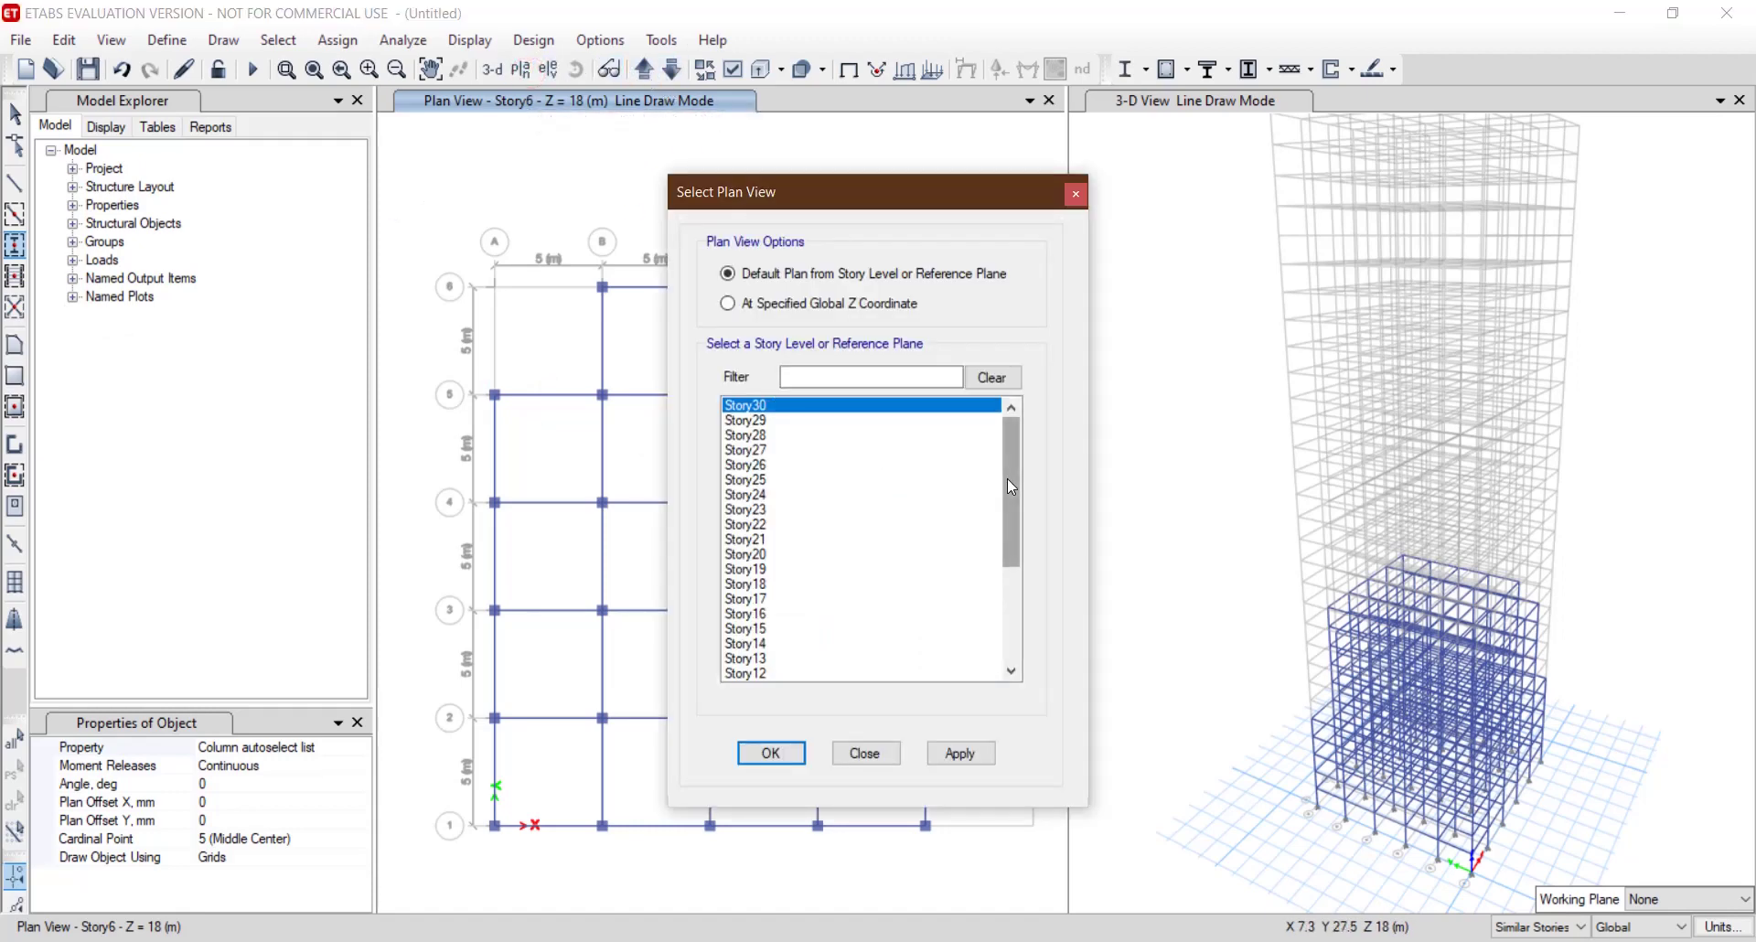
{"action": "left_click_drag", "start_coordinate": [1007, 480], "coordinate": [1007, 544]}
{"action": "left_click", "coordinate": [755, 584]}
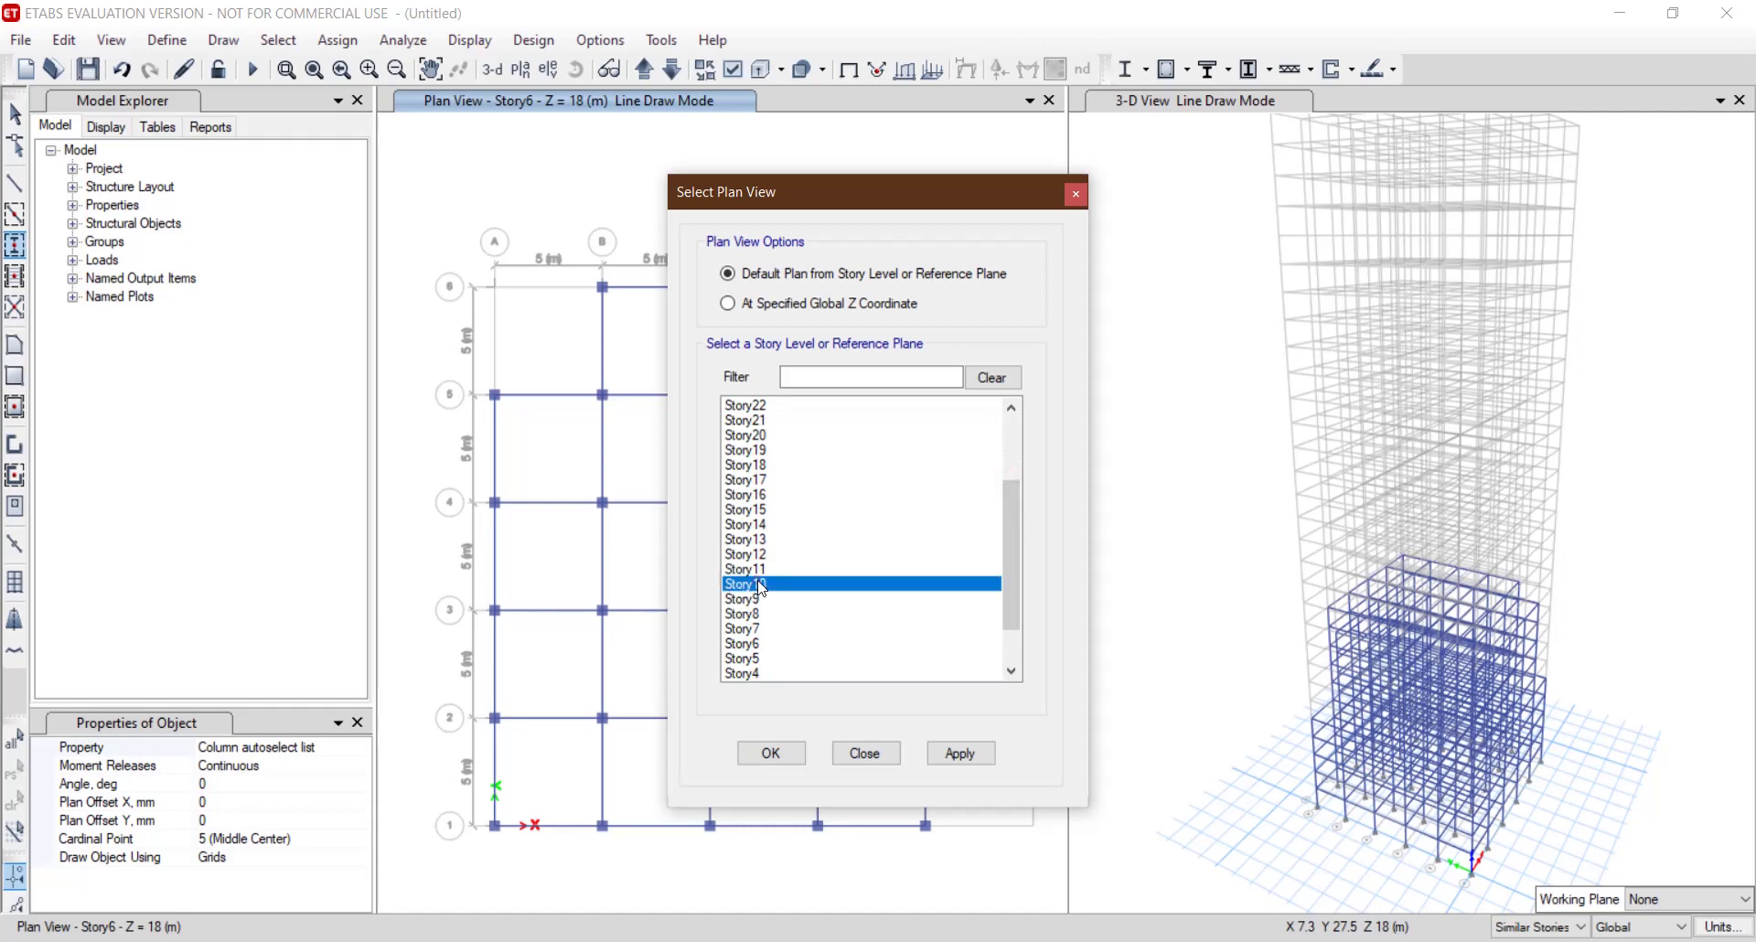
{"action": "left_click", "coordinate": [951, 754]}
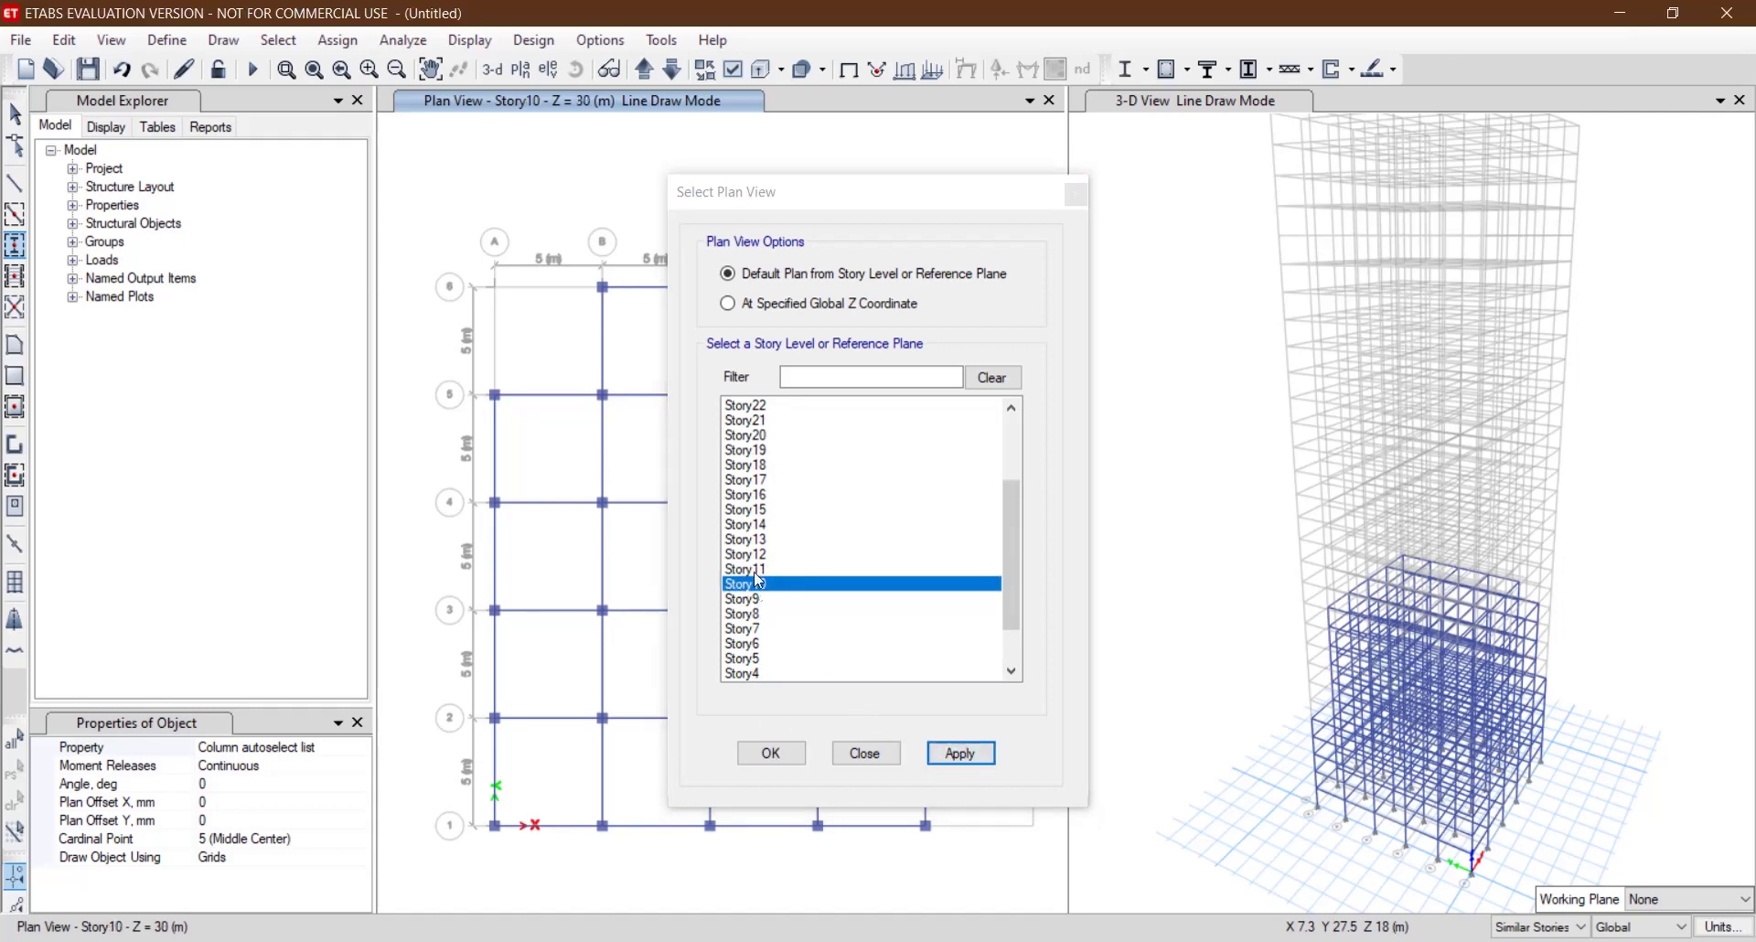
{"action": "left_click", "coordinate": [755, 568]}
{"action": "left_click", "coordinate": [955, 753]}
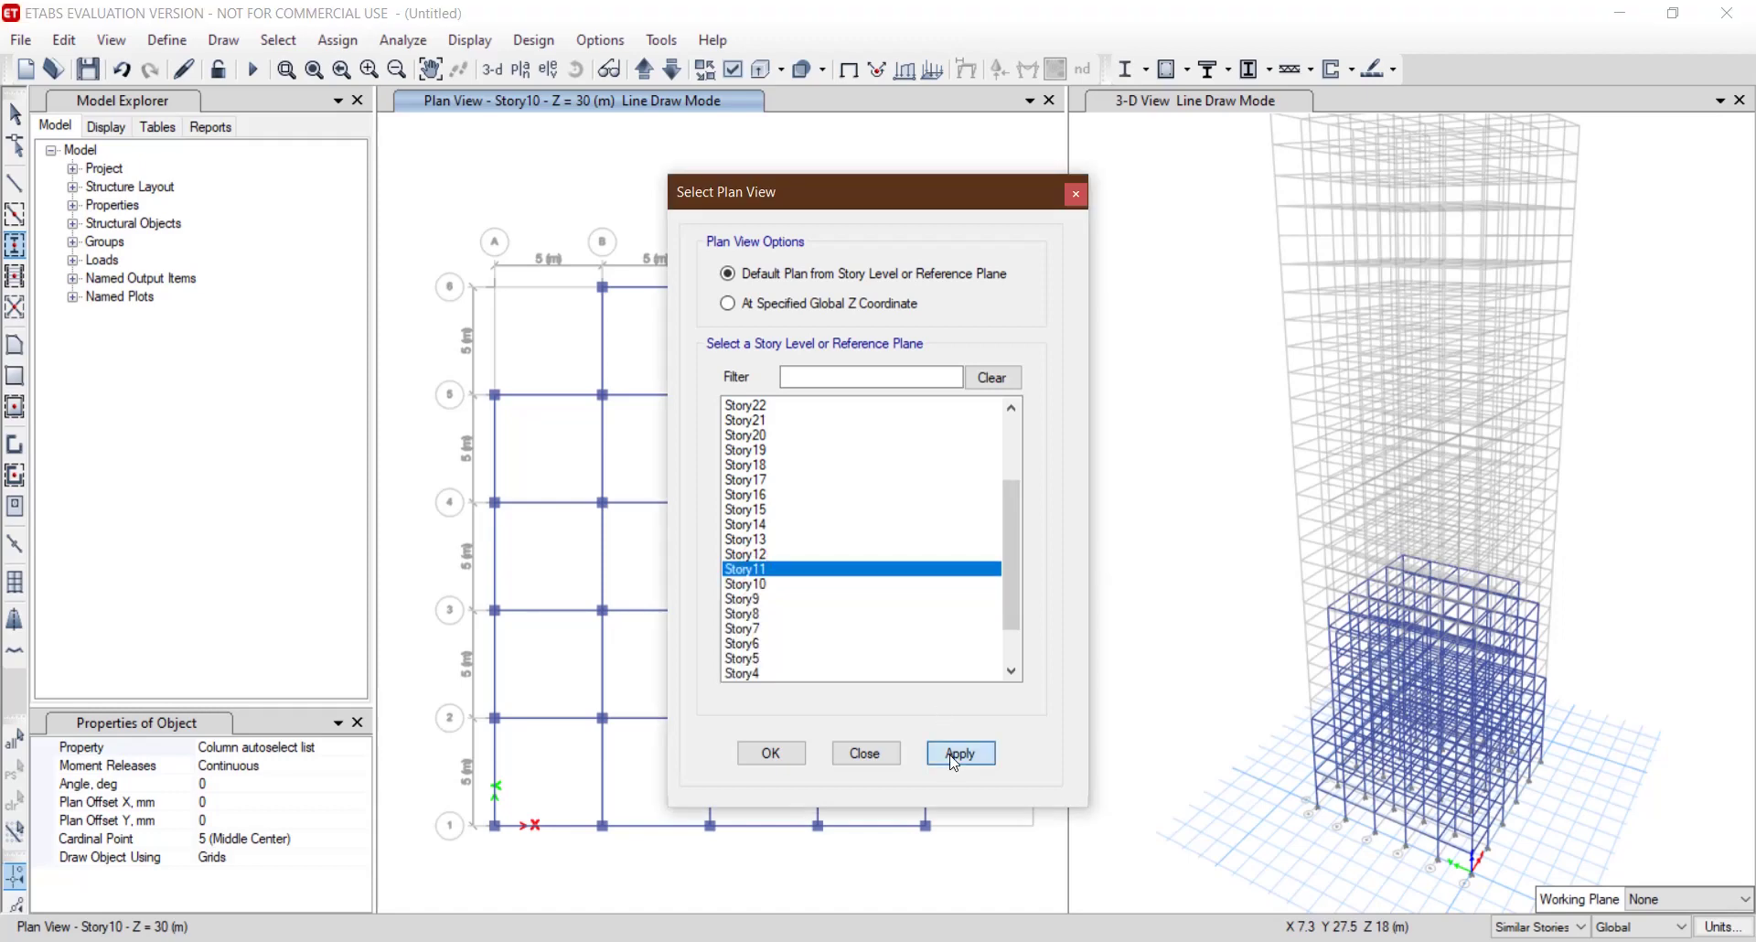
{"action": "left_click", "coordinate": [771, 754]}
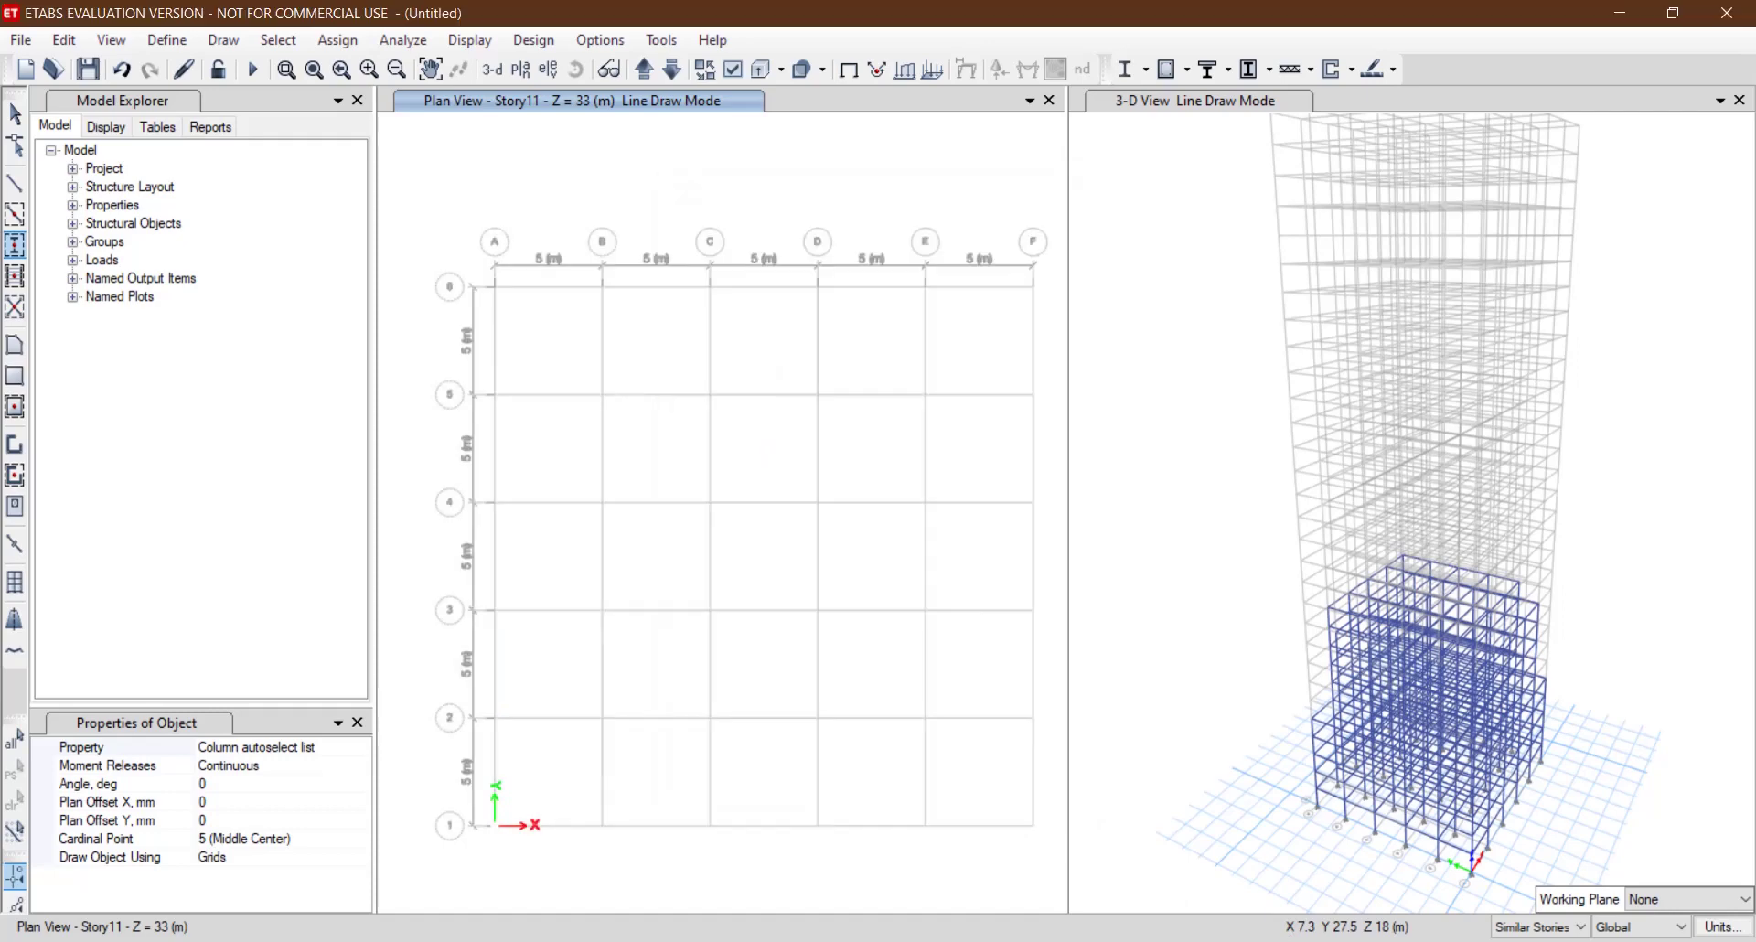
{"action": "key", "text": "alt+Tab"}
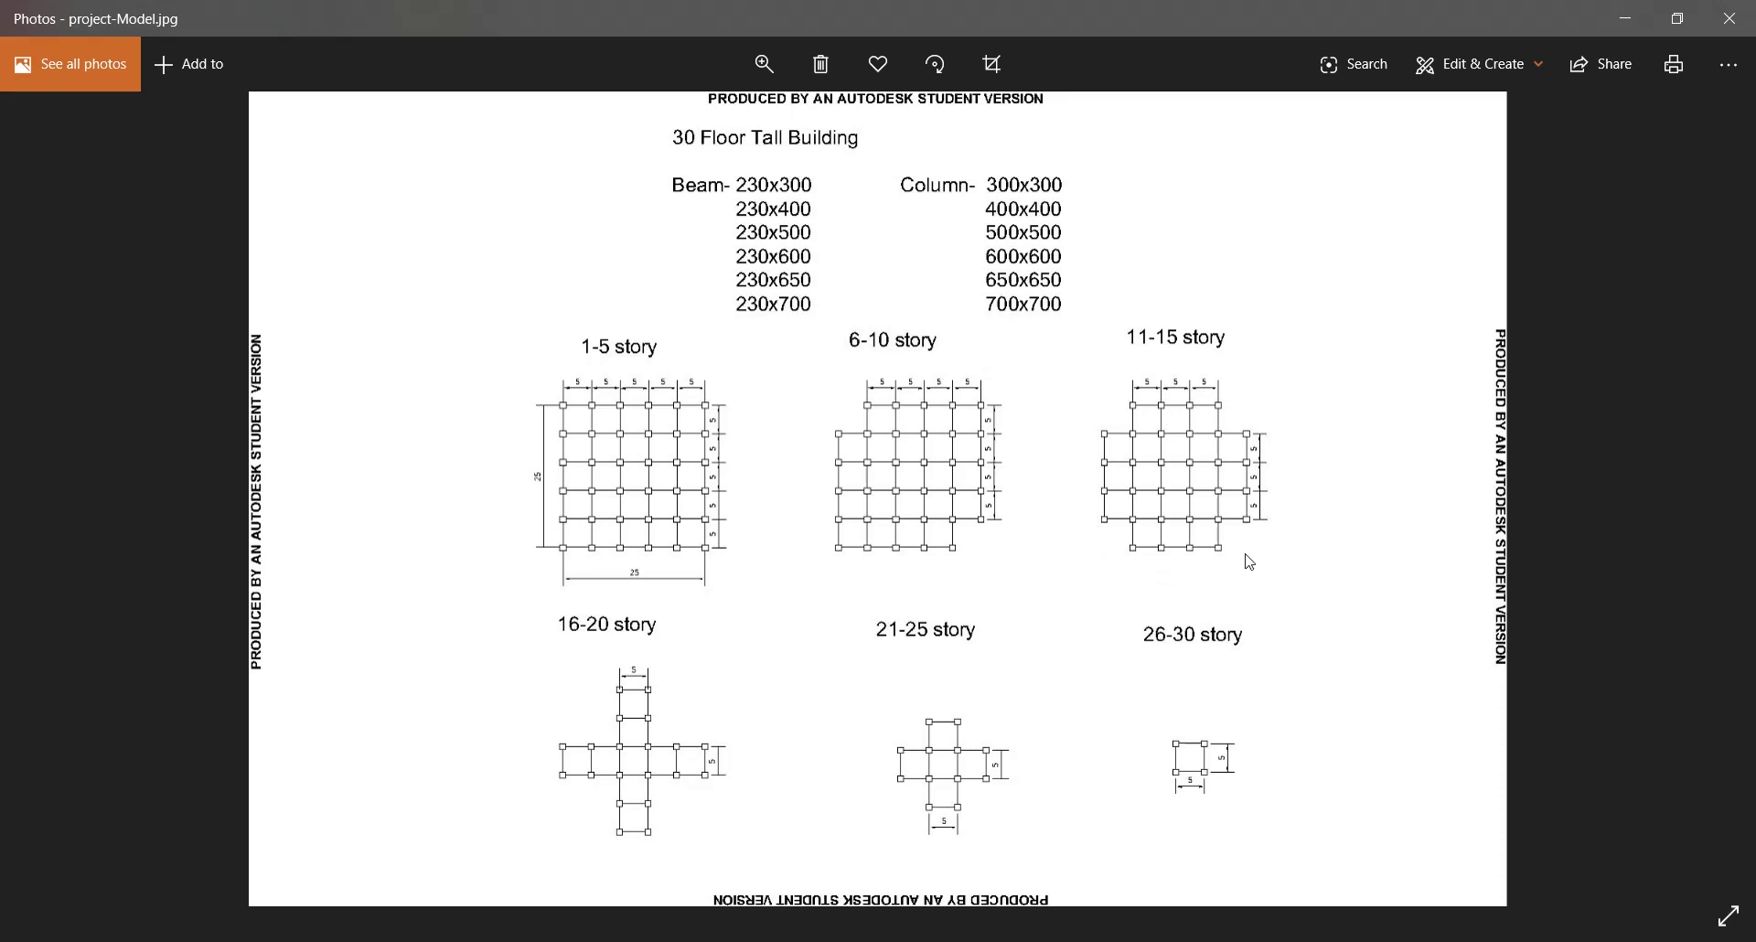
{"action": "left_click", "coordinate": [1625, 18]}
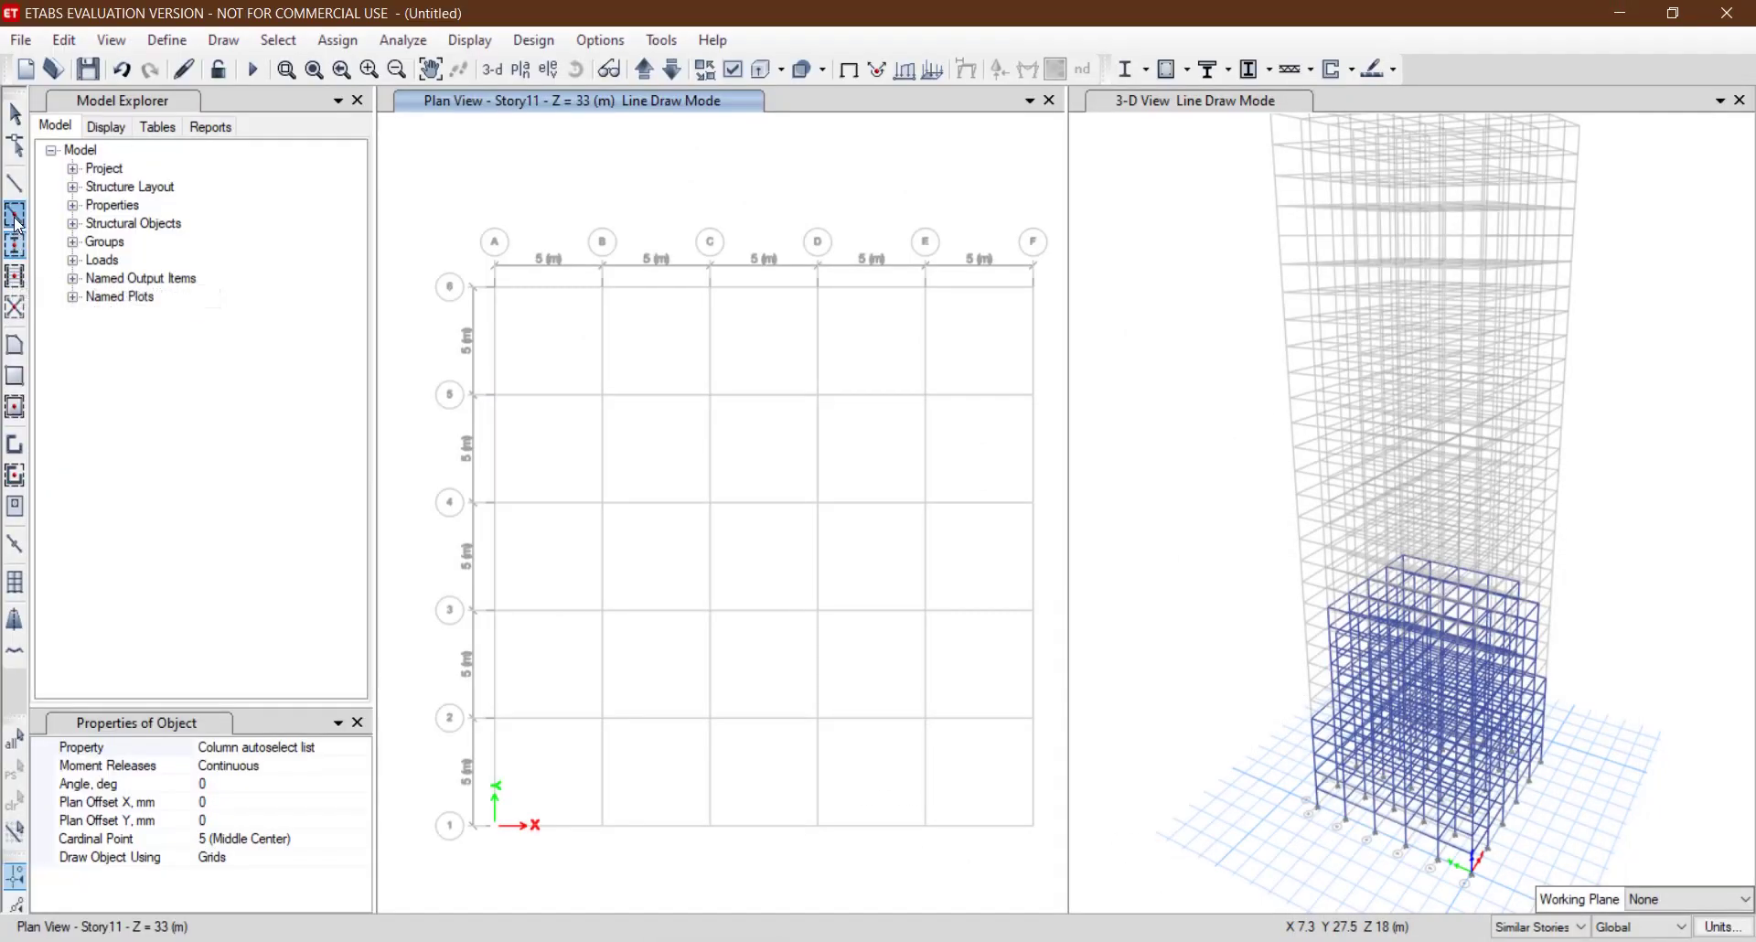
Quick draw Beam autoselect beams and Column autoselect list columns on Story11 for Similar Stories, leaving out the four outer corners of the grid.
{"action": "left_click", "coordinate": [15, 214]}
{"action": "mouse_move", "coordinate": [423, 368]}
{"action": "left_mouse_down"}
{"action": "mouse_move", "coordinate": [897, 700]}
{"action": "mouse_move", "coordinate": [1047, 757]}
{"action": "left_mouse_up"}
{"action": "left_click_drag", "start_coordinate": [563, 190], "coordinate": [966, 901]}
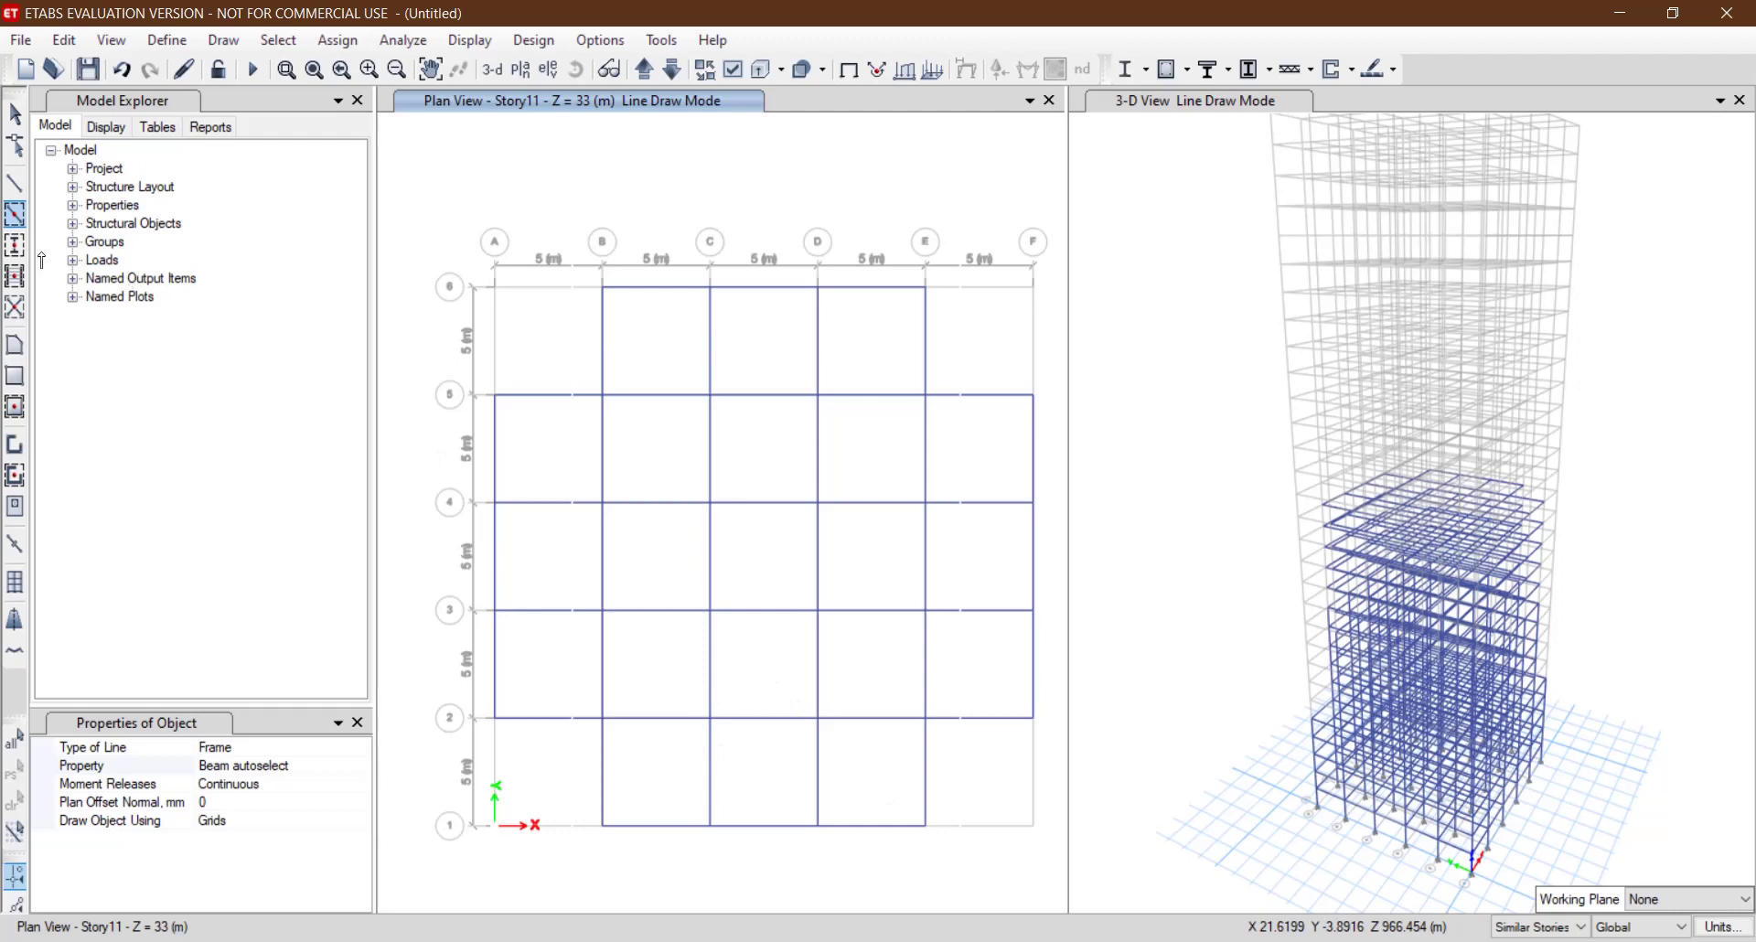
{"action": "left_click", "coordinate": [15, 244]}
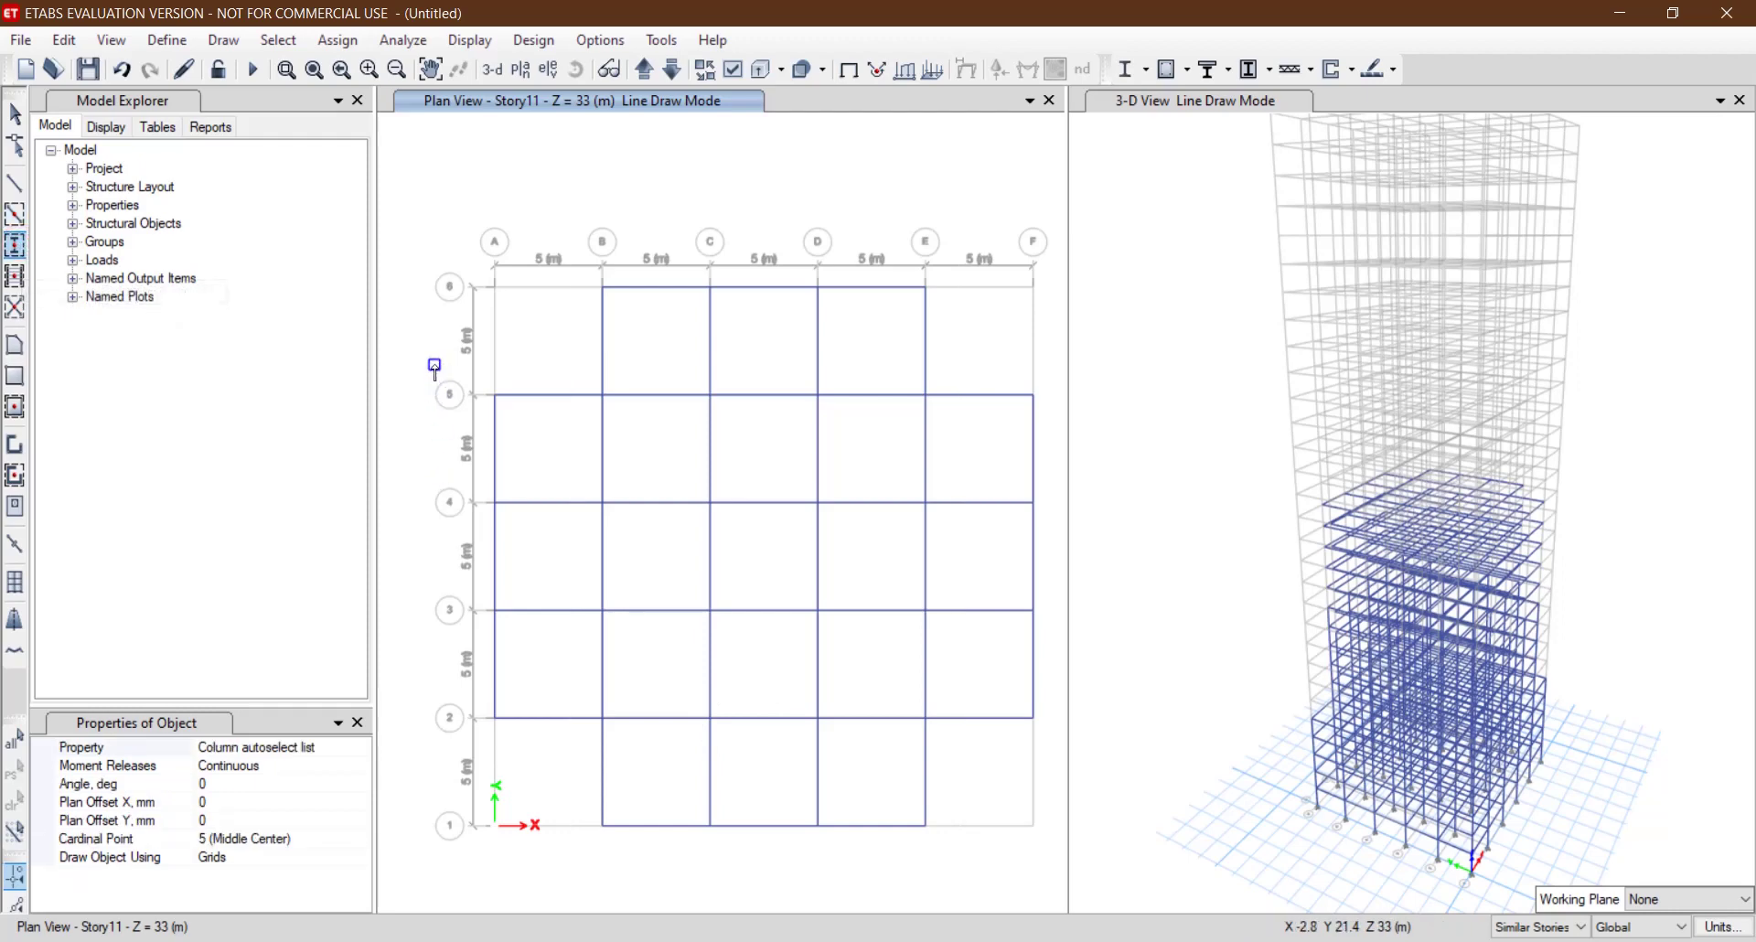
{"action": "left_click_drag", "start_coordinate": [434, 365], "coordinate": [1056, 736]}
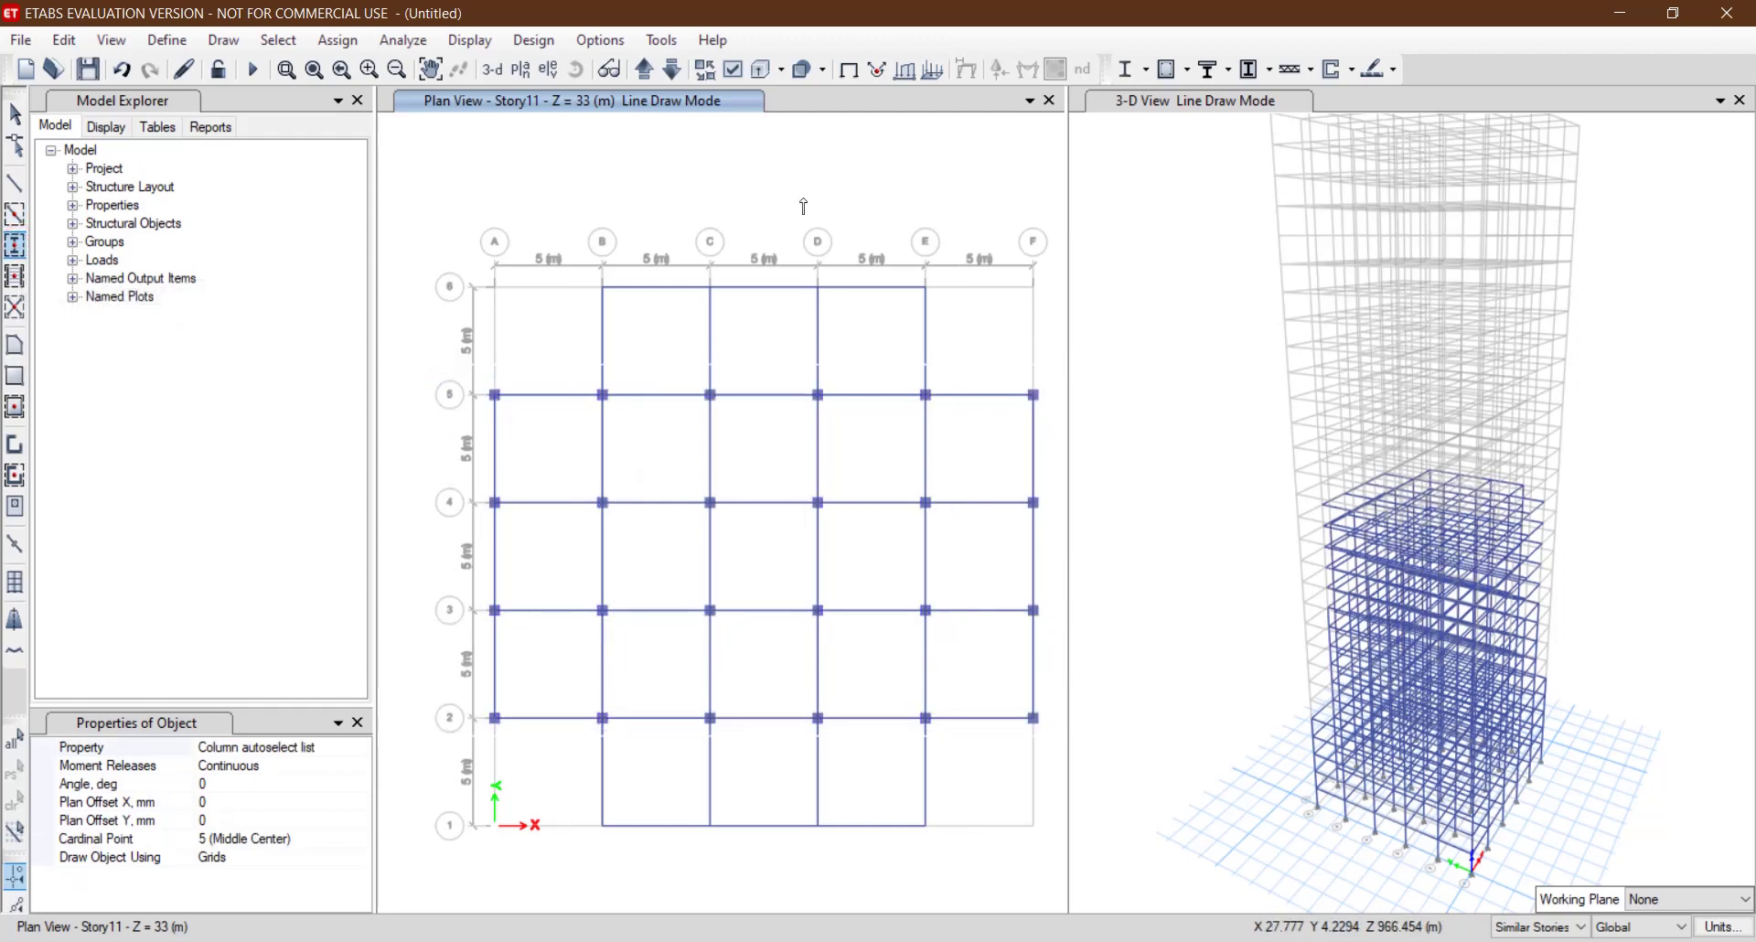
{"action": "left_click_drag", "start_coordinate": [972, 132], "coordinate": [574, 882]}
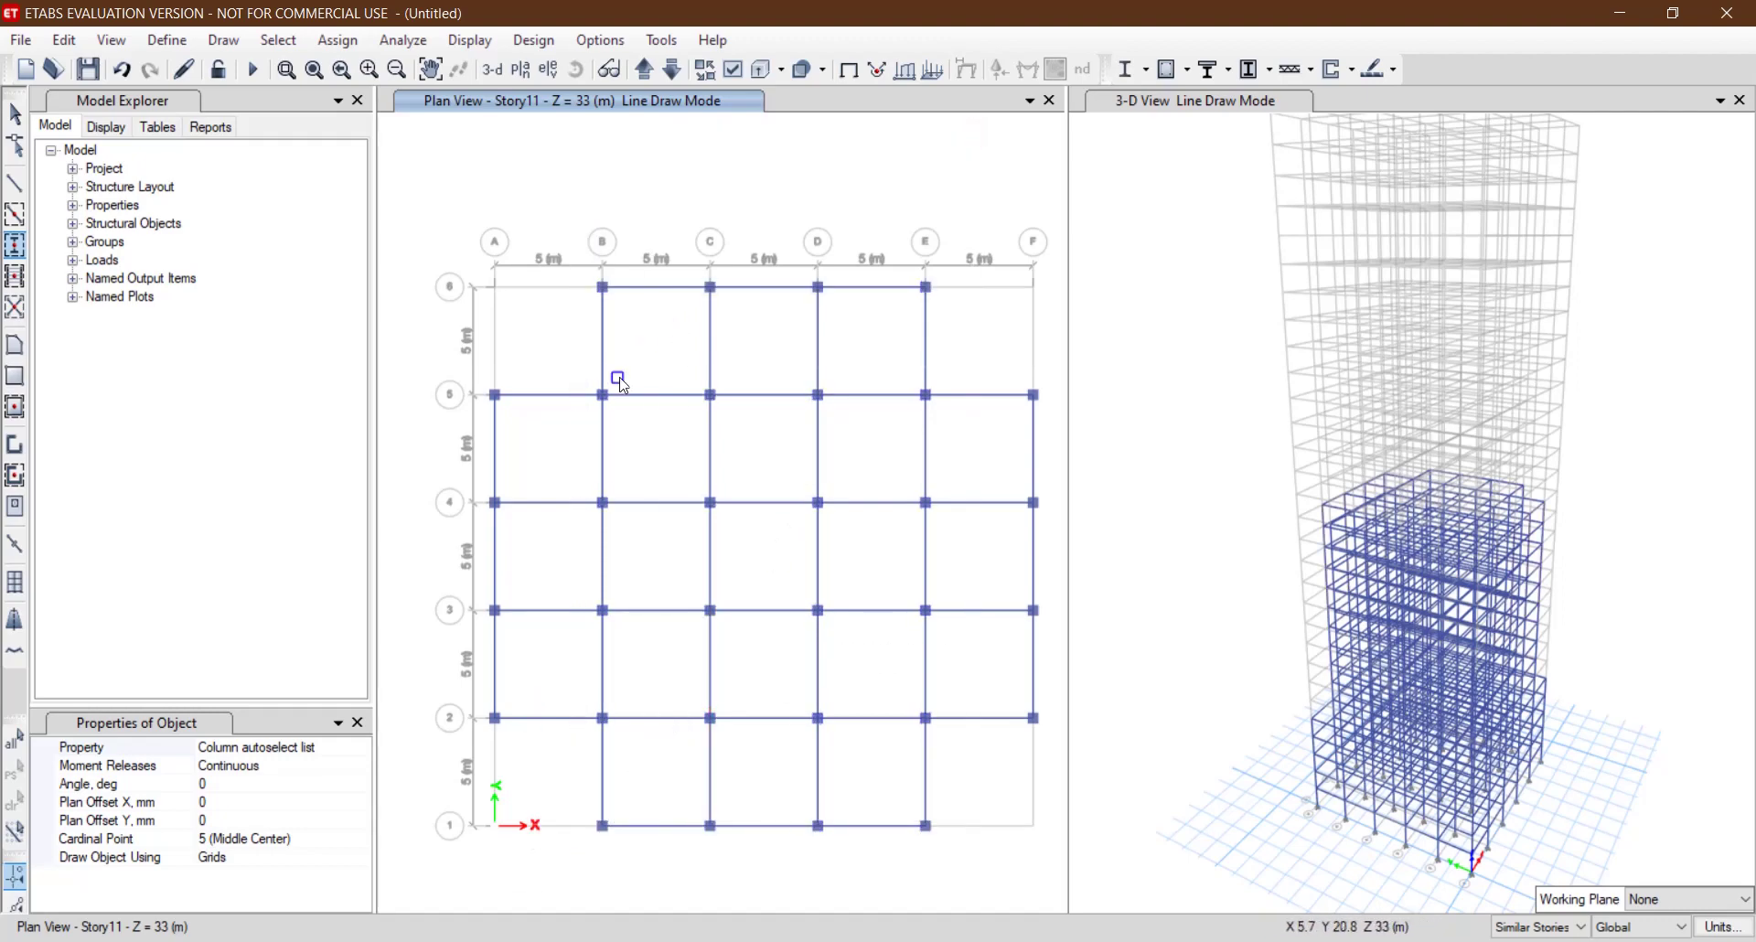
Set the plan view to Story16, and check the 16-20 story layout on the project drawing in Photos before returning to ETABS.
{"action": "left_click", "coordinate": [524, 73]}
{"action": "left_click_drag", "start_coordinate": [1006, 508], "coordinate": [1013, 541]}
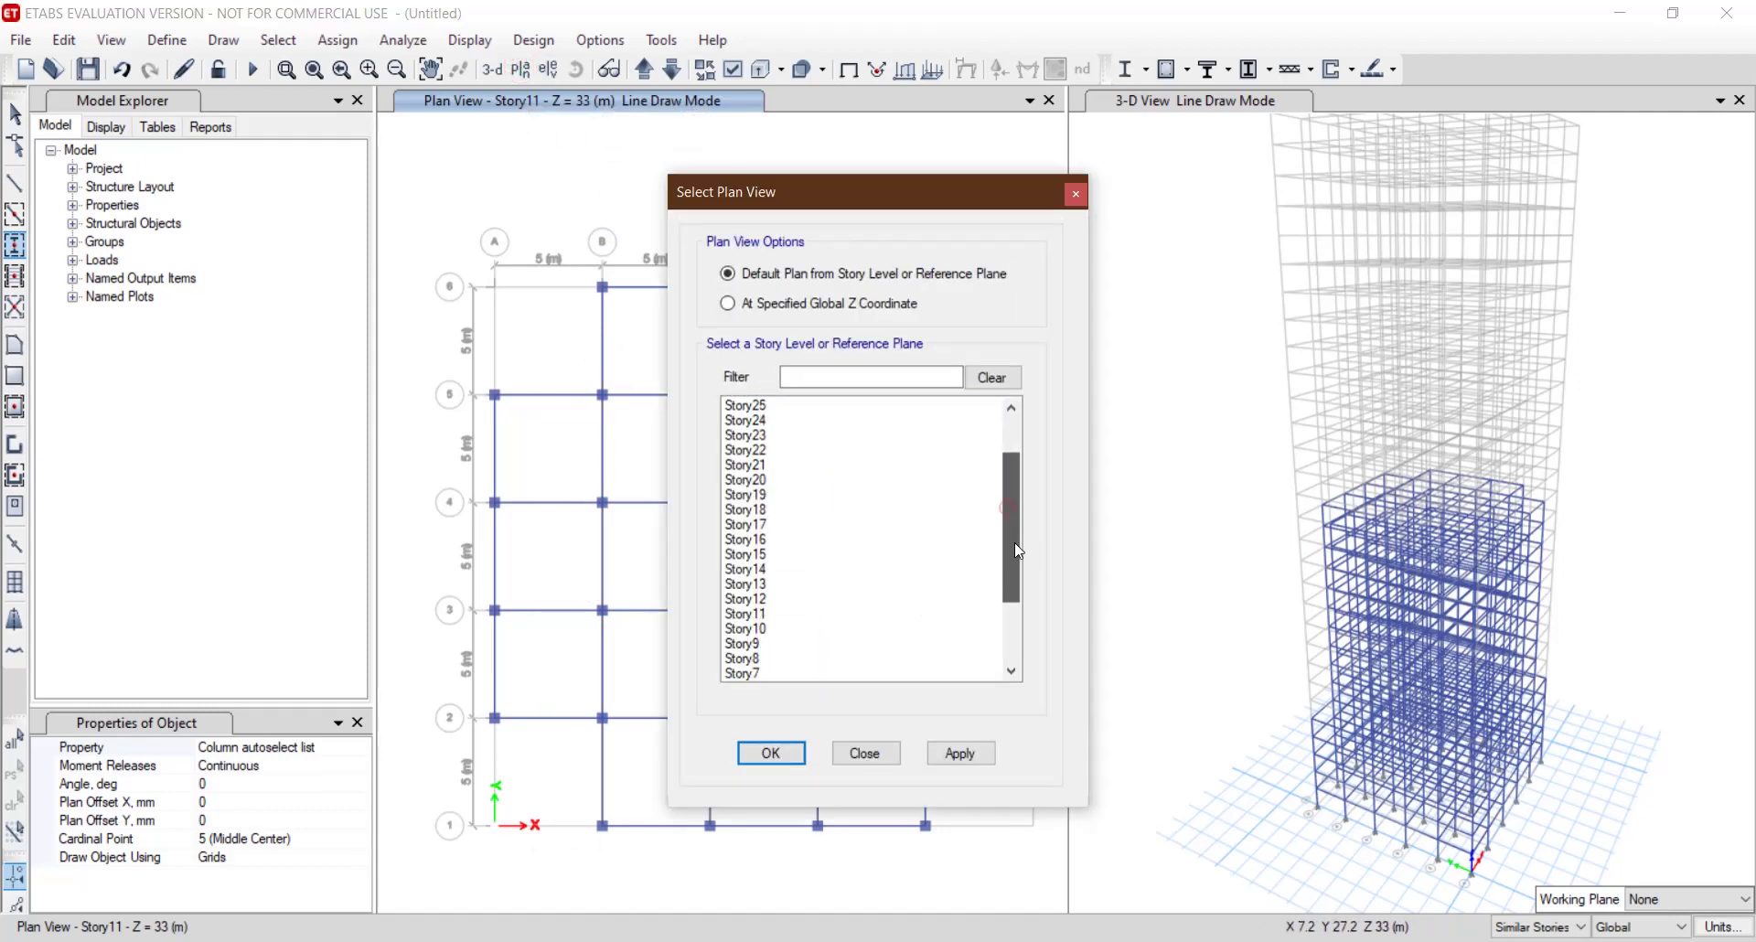
{"action": "left_click", "coordinate": [767, 542]}
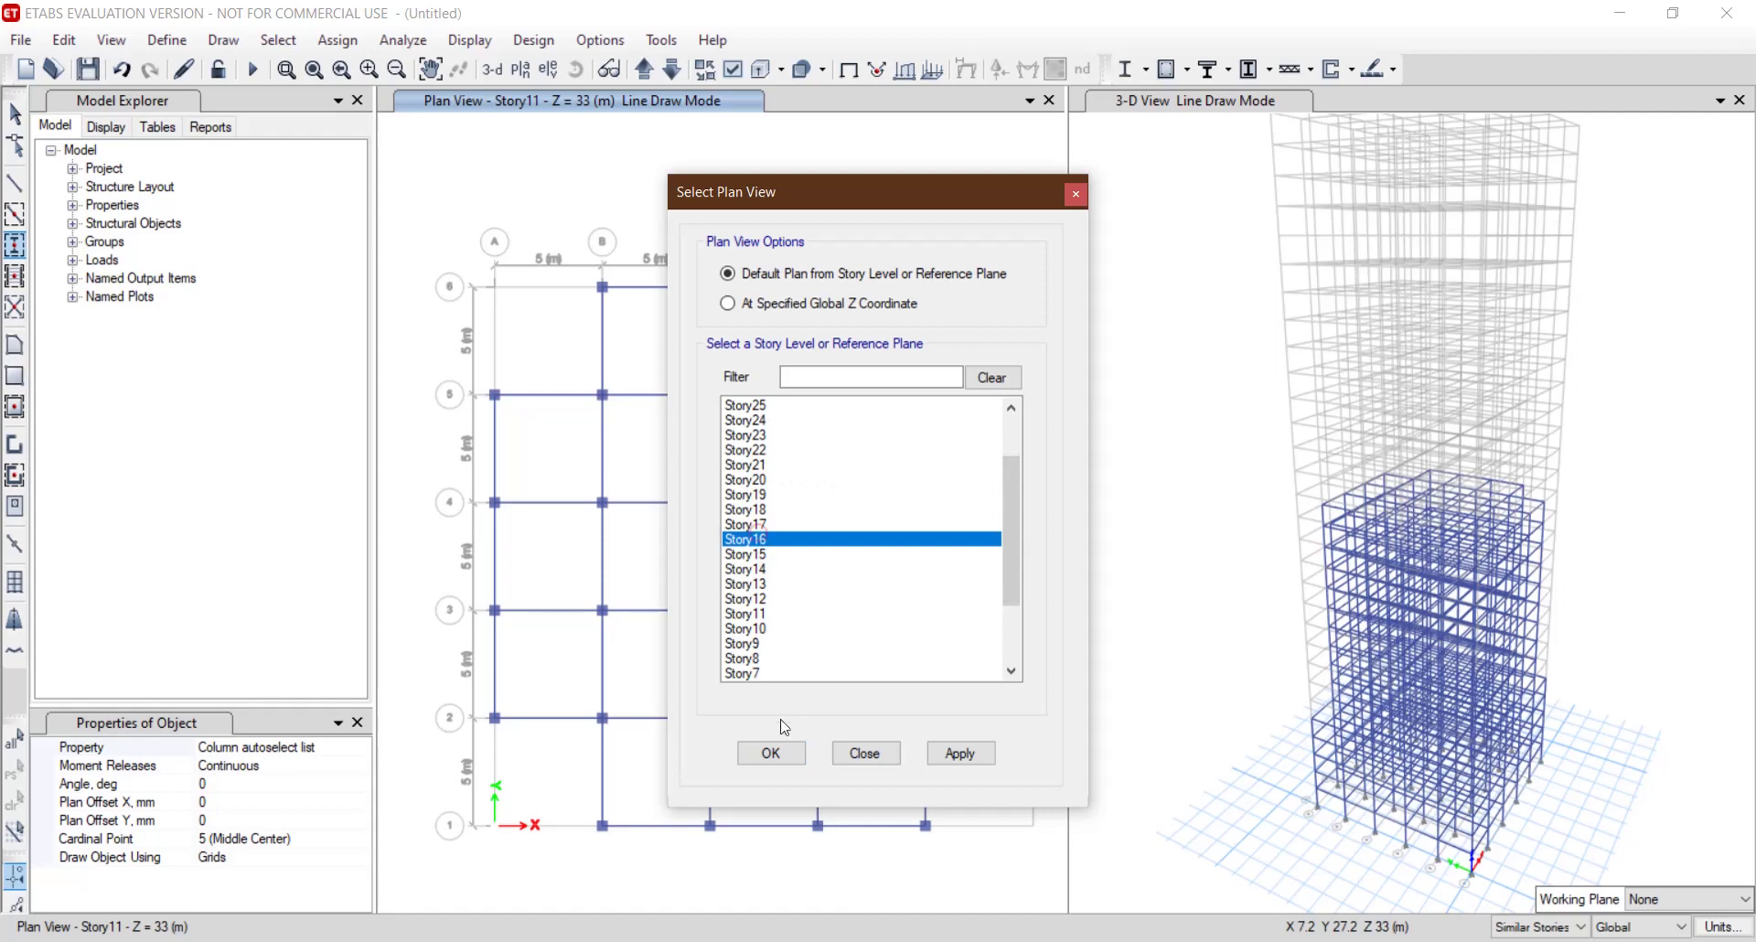
{"action": "left_click", "coordinate": [778, 748]}
{"action": "key", "text": "alt+Tab"}
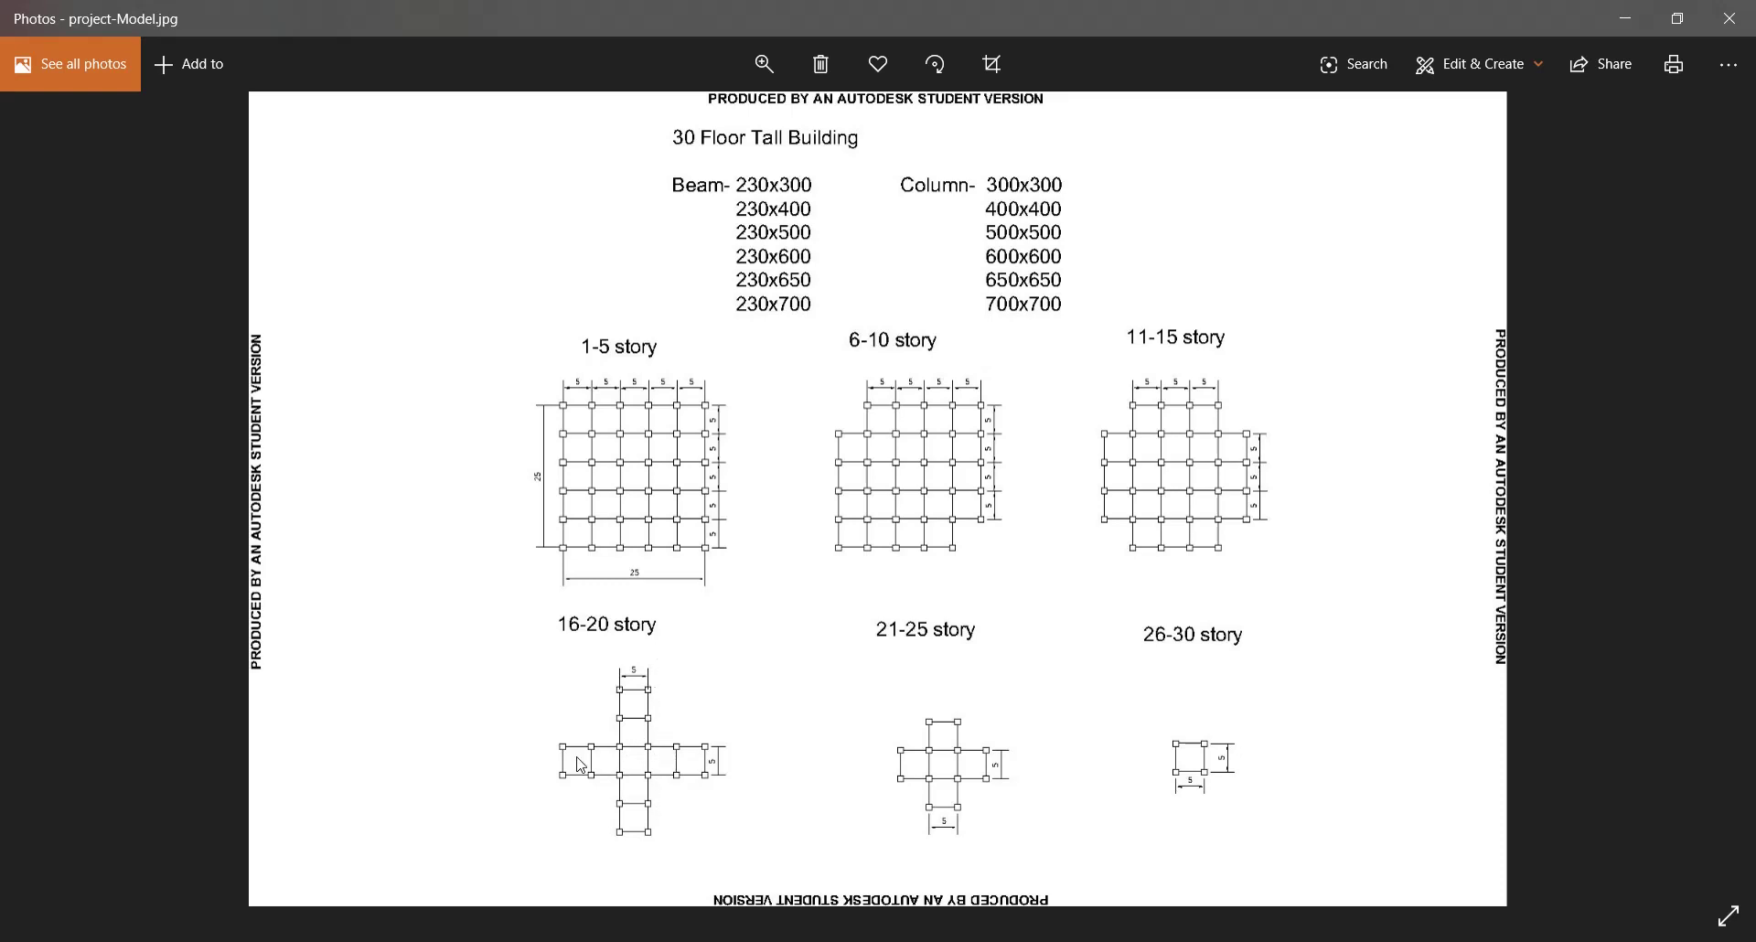
{"action": "left_click", "coordinate": [1625, 19]}
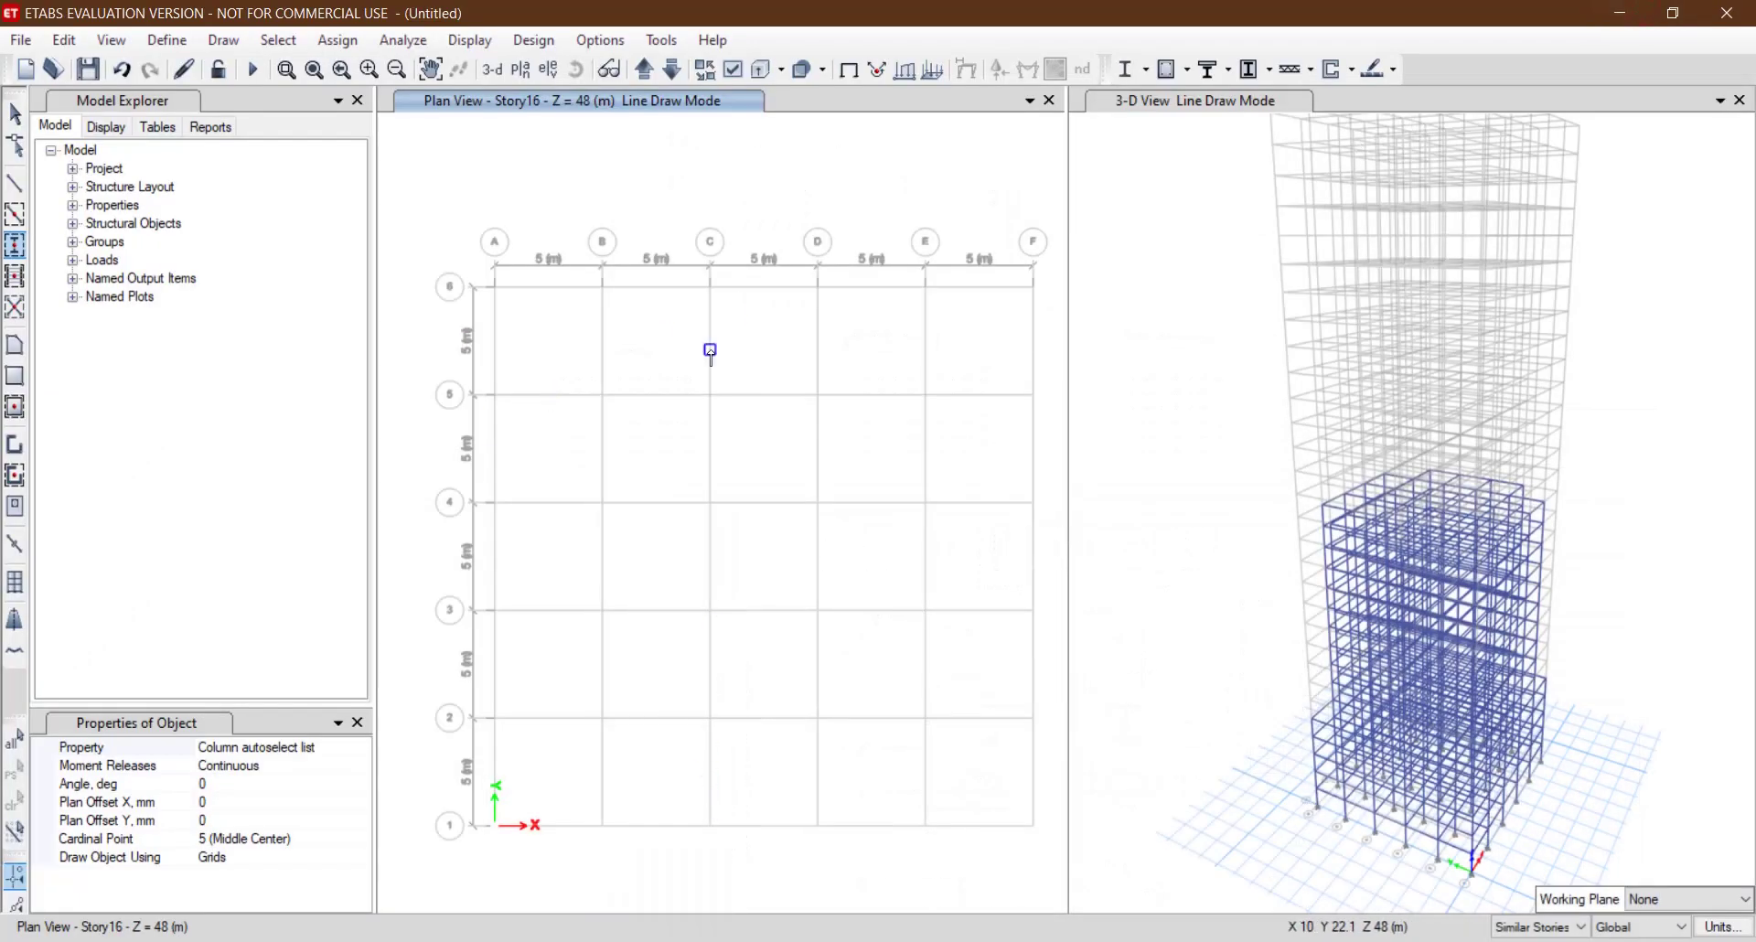
Quick draw Column autoselect list columns and Beam autoselect beams on Story16 in a cross along grids C-D and 3-4, for Similar Stories.
{"action": "left_click_drag", "start_coordinate": [697, 230], "coordinate": [860, 874]}
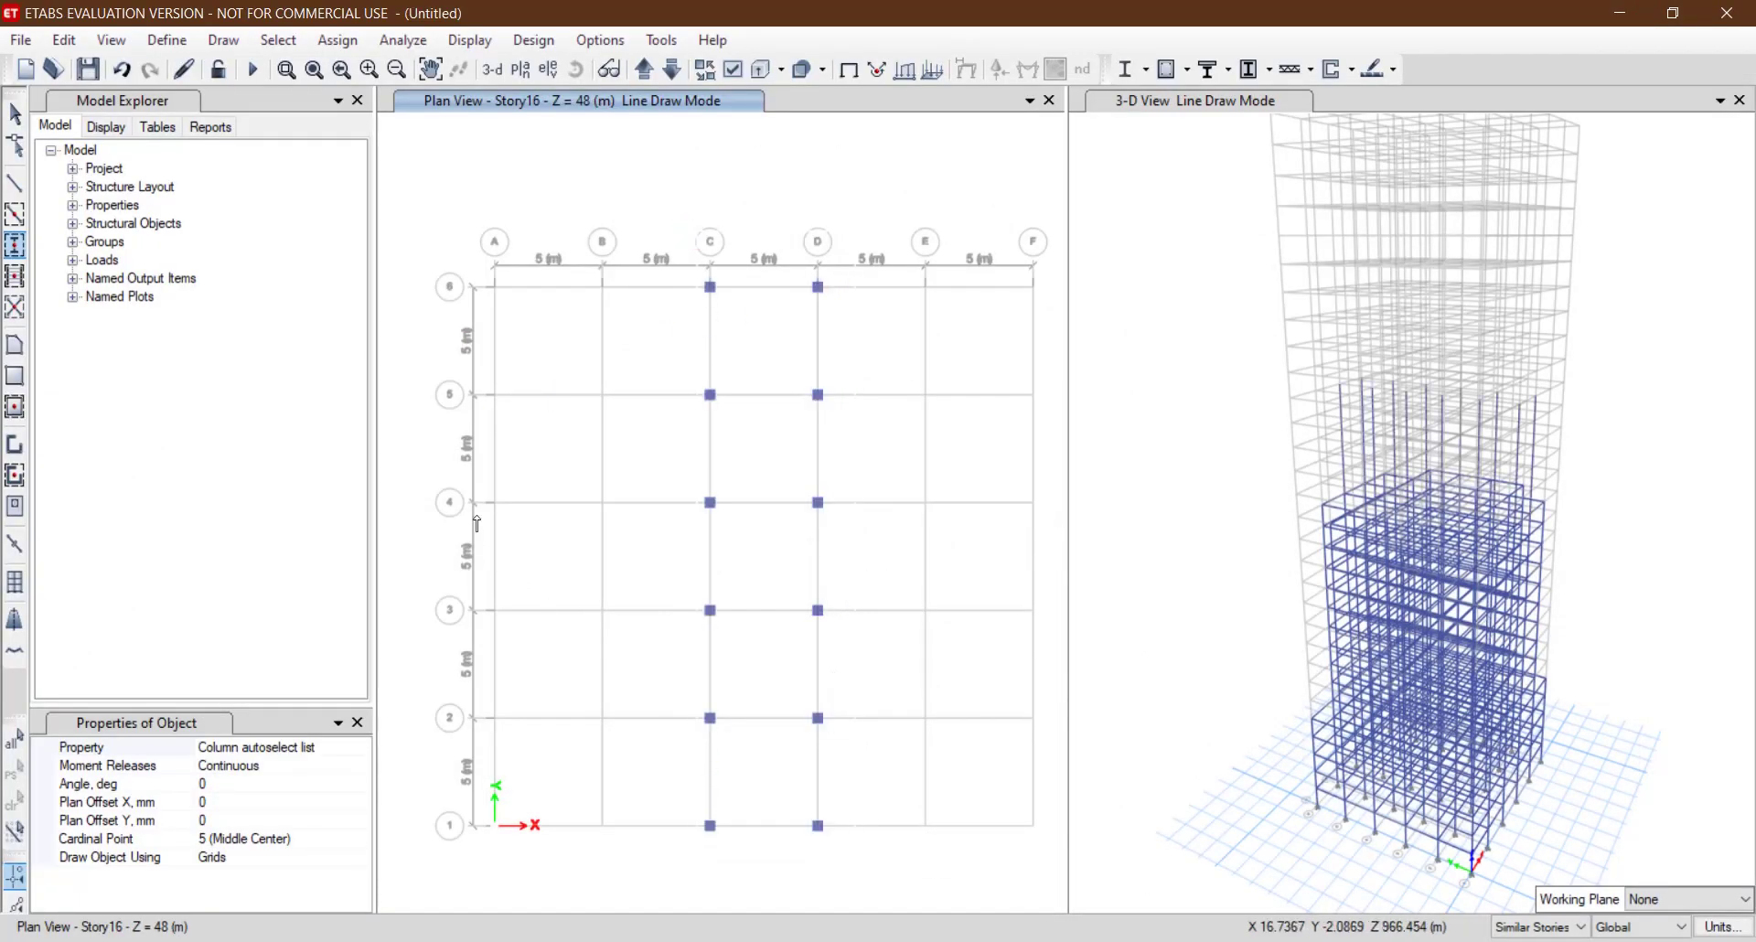
{"action": "left_click_drag", "start_coordinate": [464, 464], "coordinate": [1065, 637]}
{"action": "left_click", "coordinate": [15, 214]}
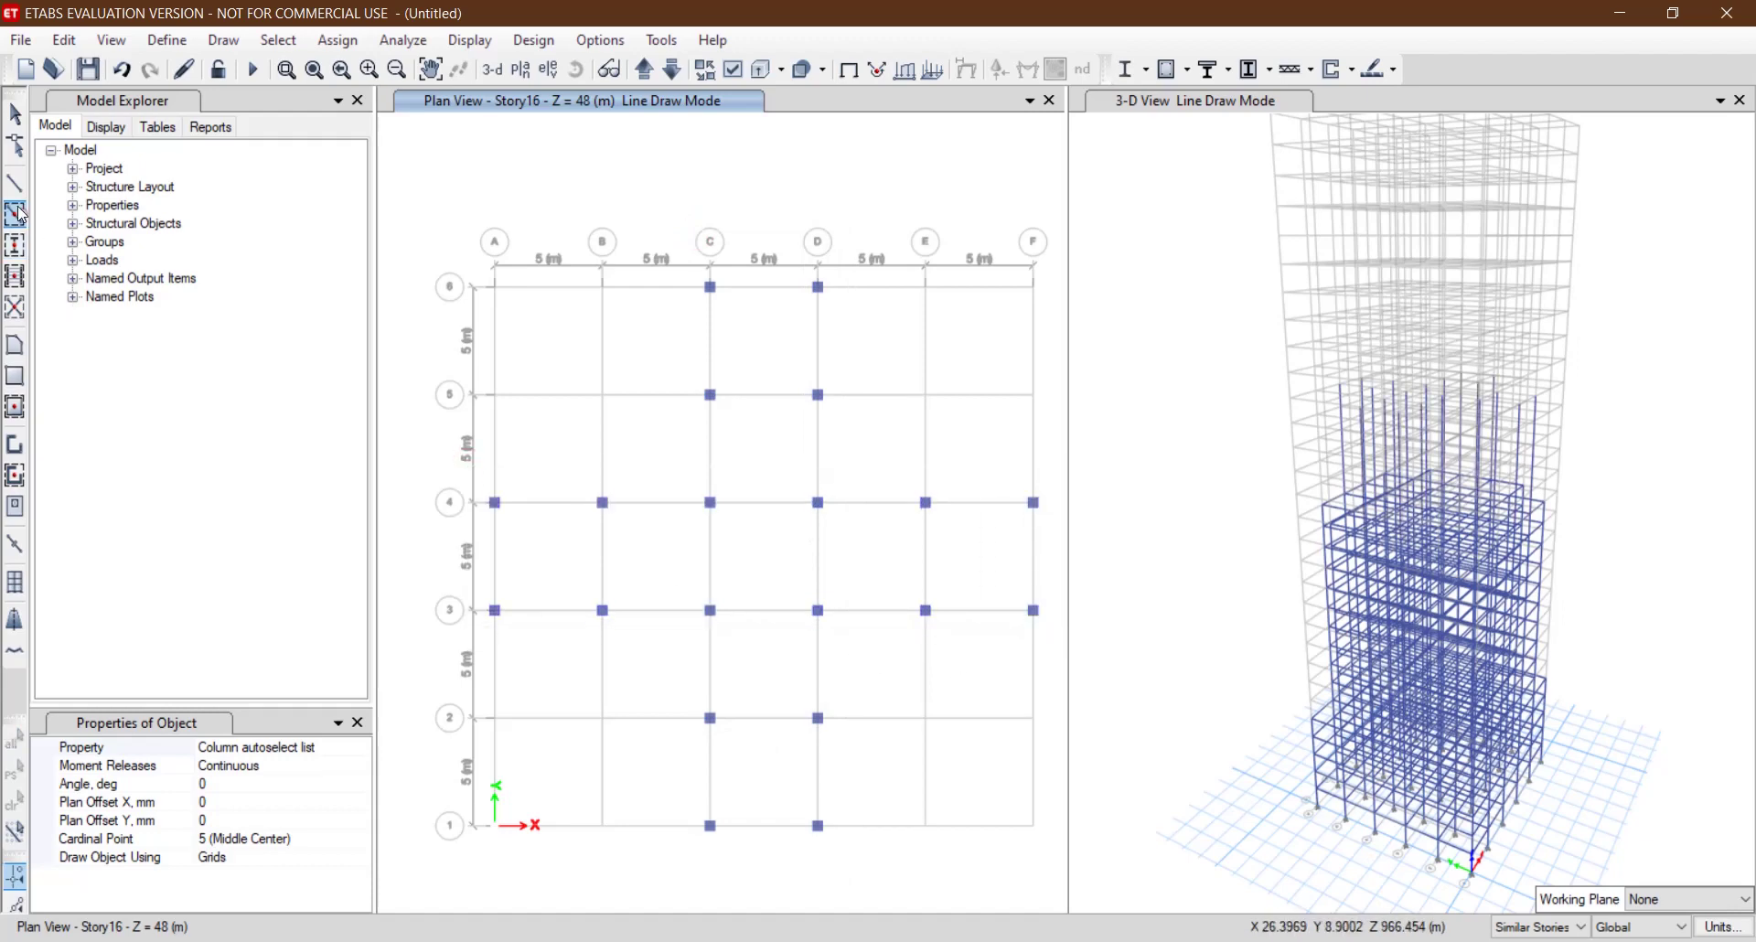
{"action": "left_click_drag", "start_coordinate": [427, 446], "coordinate": [1006, 678]}
{"action": "left_click", "coordinate": [1024, 596]}
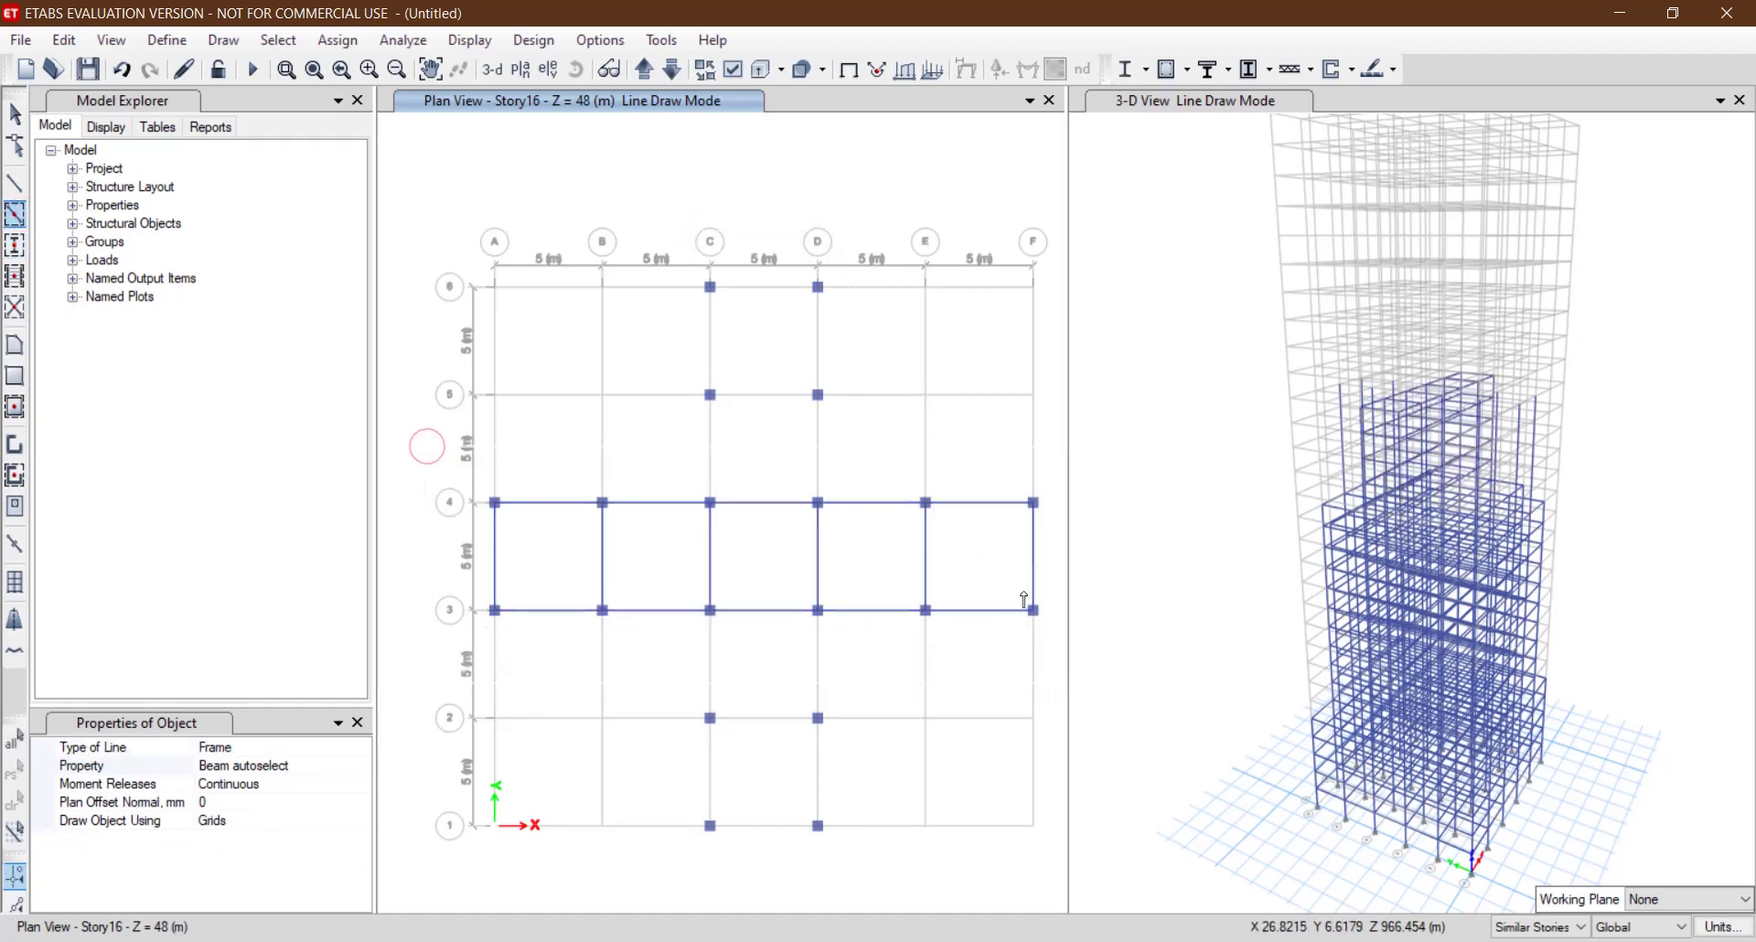
{"action": "left_click_drag", "start_coordinate": [878, 161], "coordinate": [658, 885]}
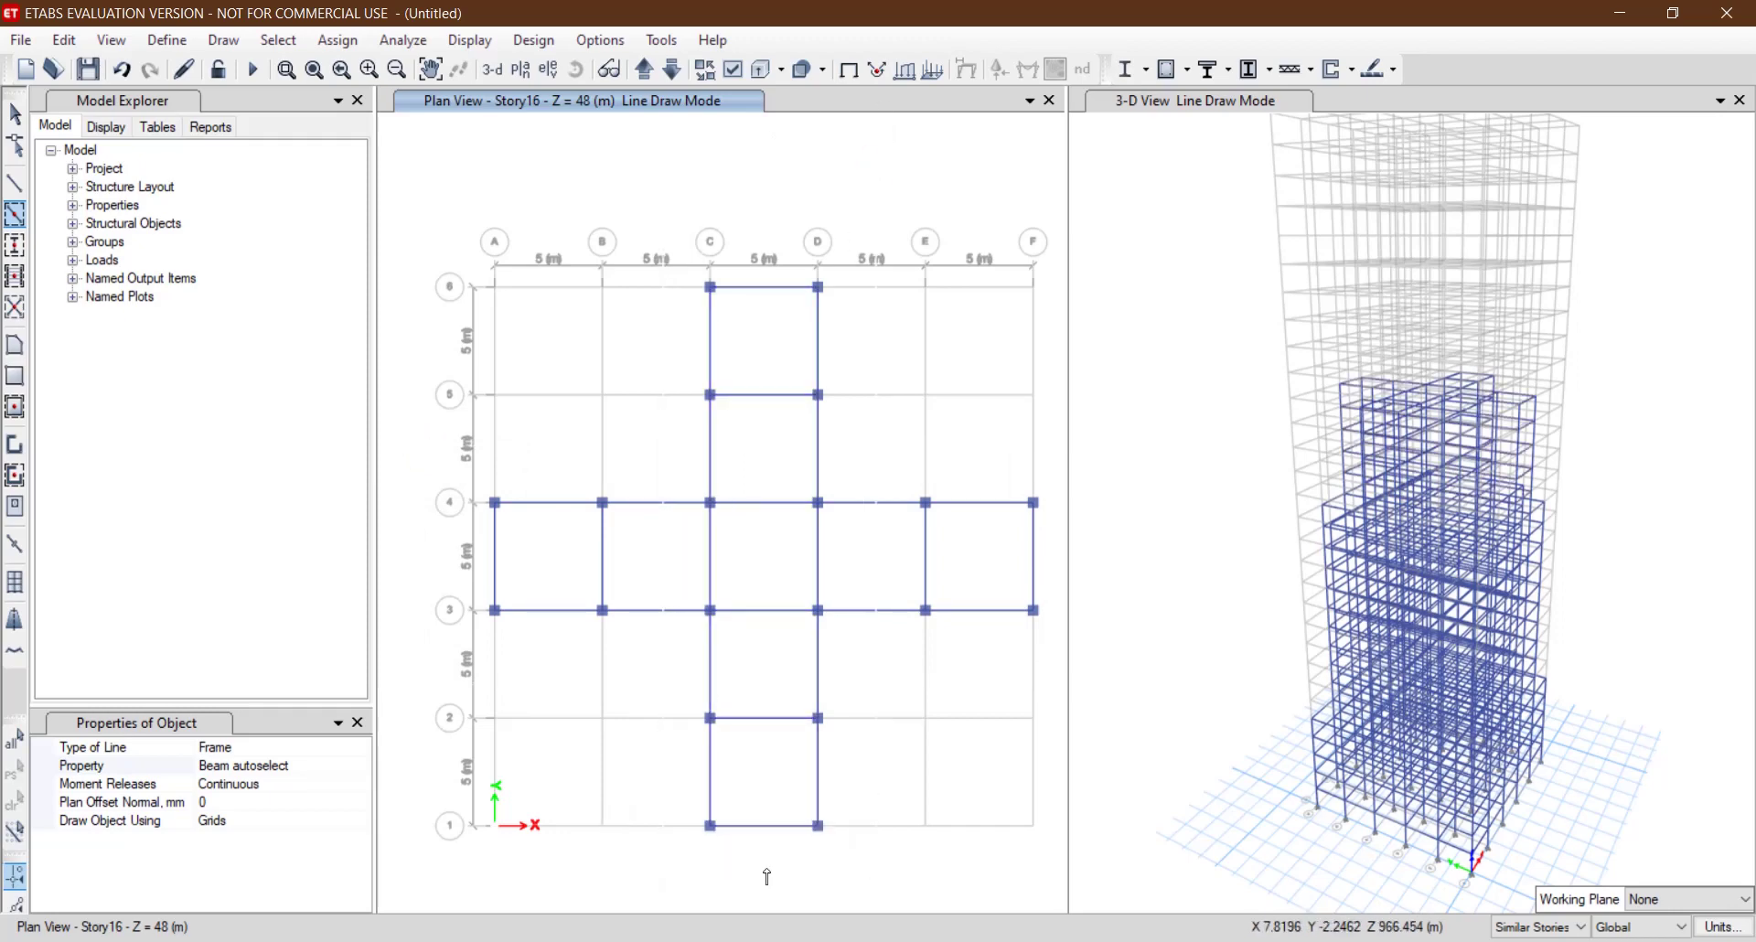
Set the plan view to Story21, and check the 21-25 story layout on the project drawing in Photos before returning to ETABS.
{"action": "left_click", "coordinate": [520, 69]}
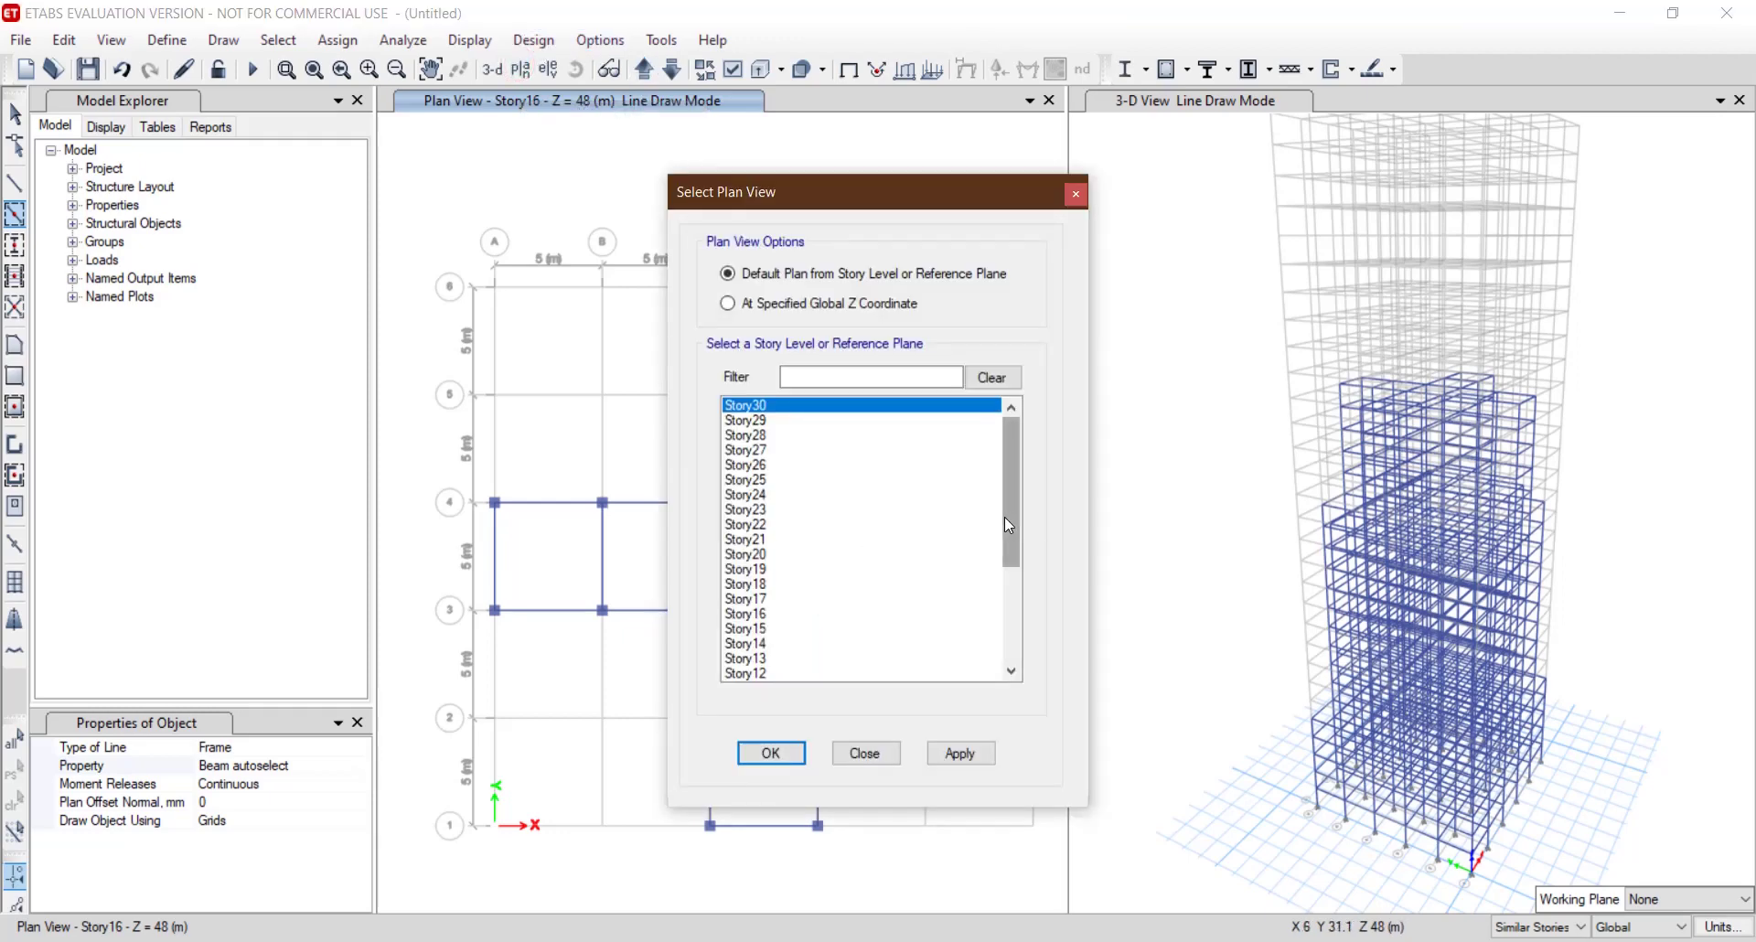
{"action": "left_click_drag", "start_coordinate": [1008, 524], "coordinate": [1027, 565]}
{"action": "left_click", "coordinate": [774, 450]}
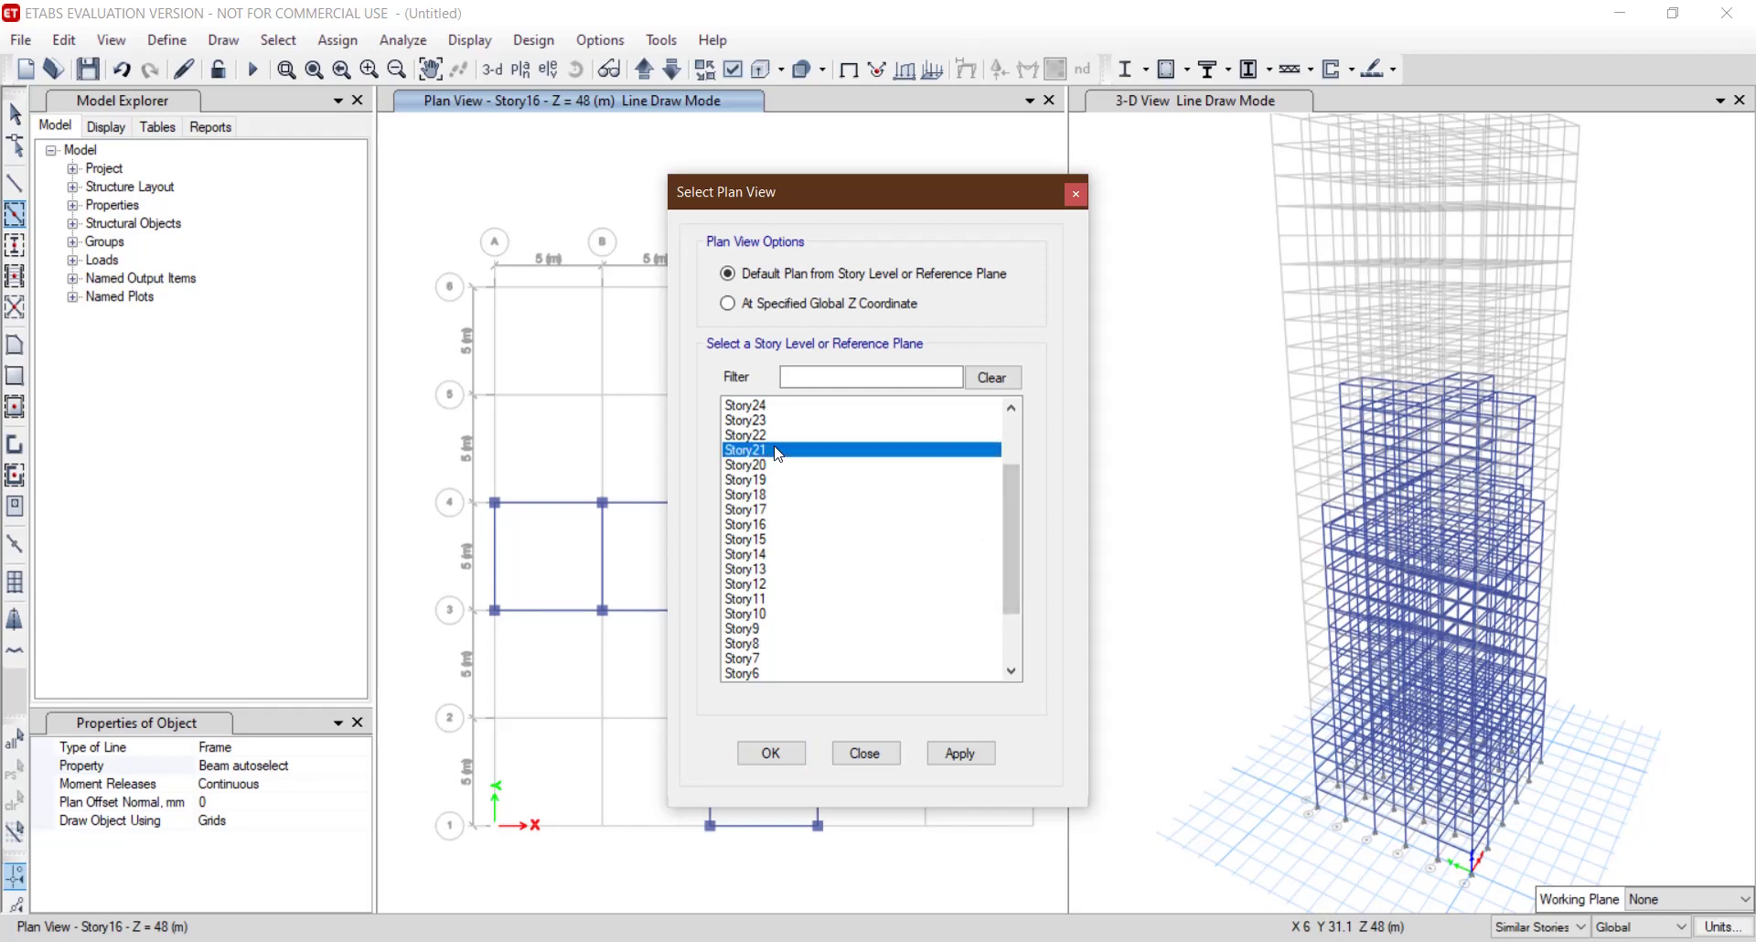
{"action": "left_click", "coordinate": [796, 753]}
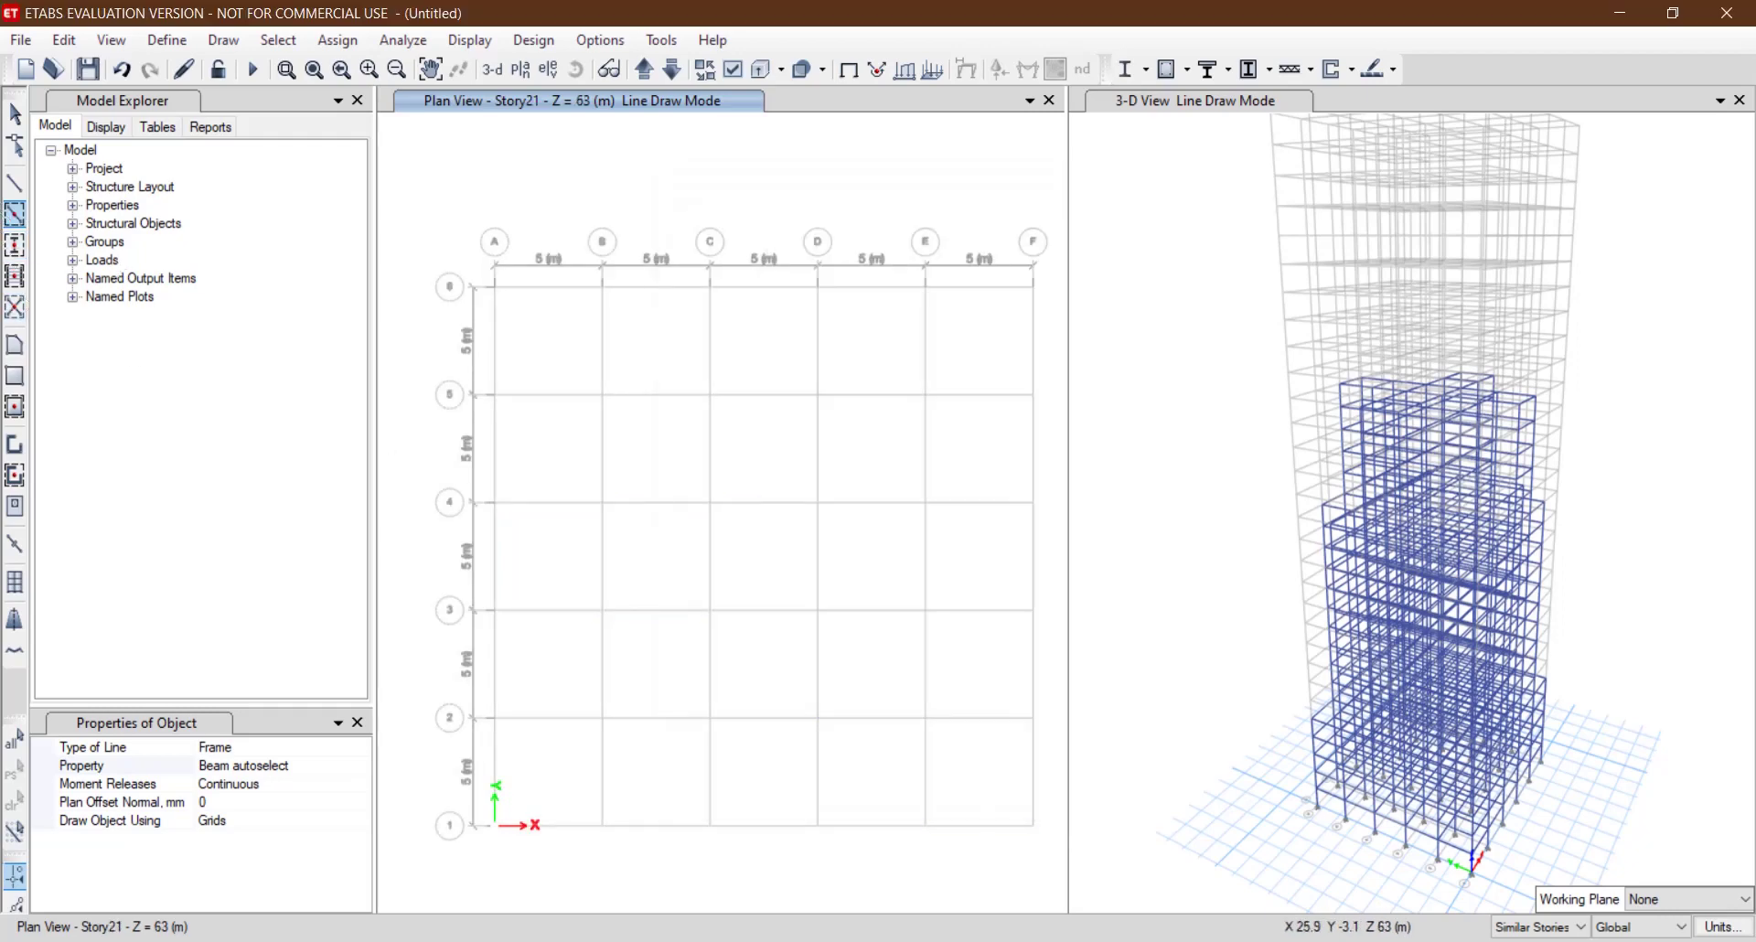
{"action": "key", "text": "alt+Tab"}
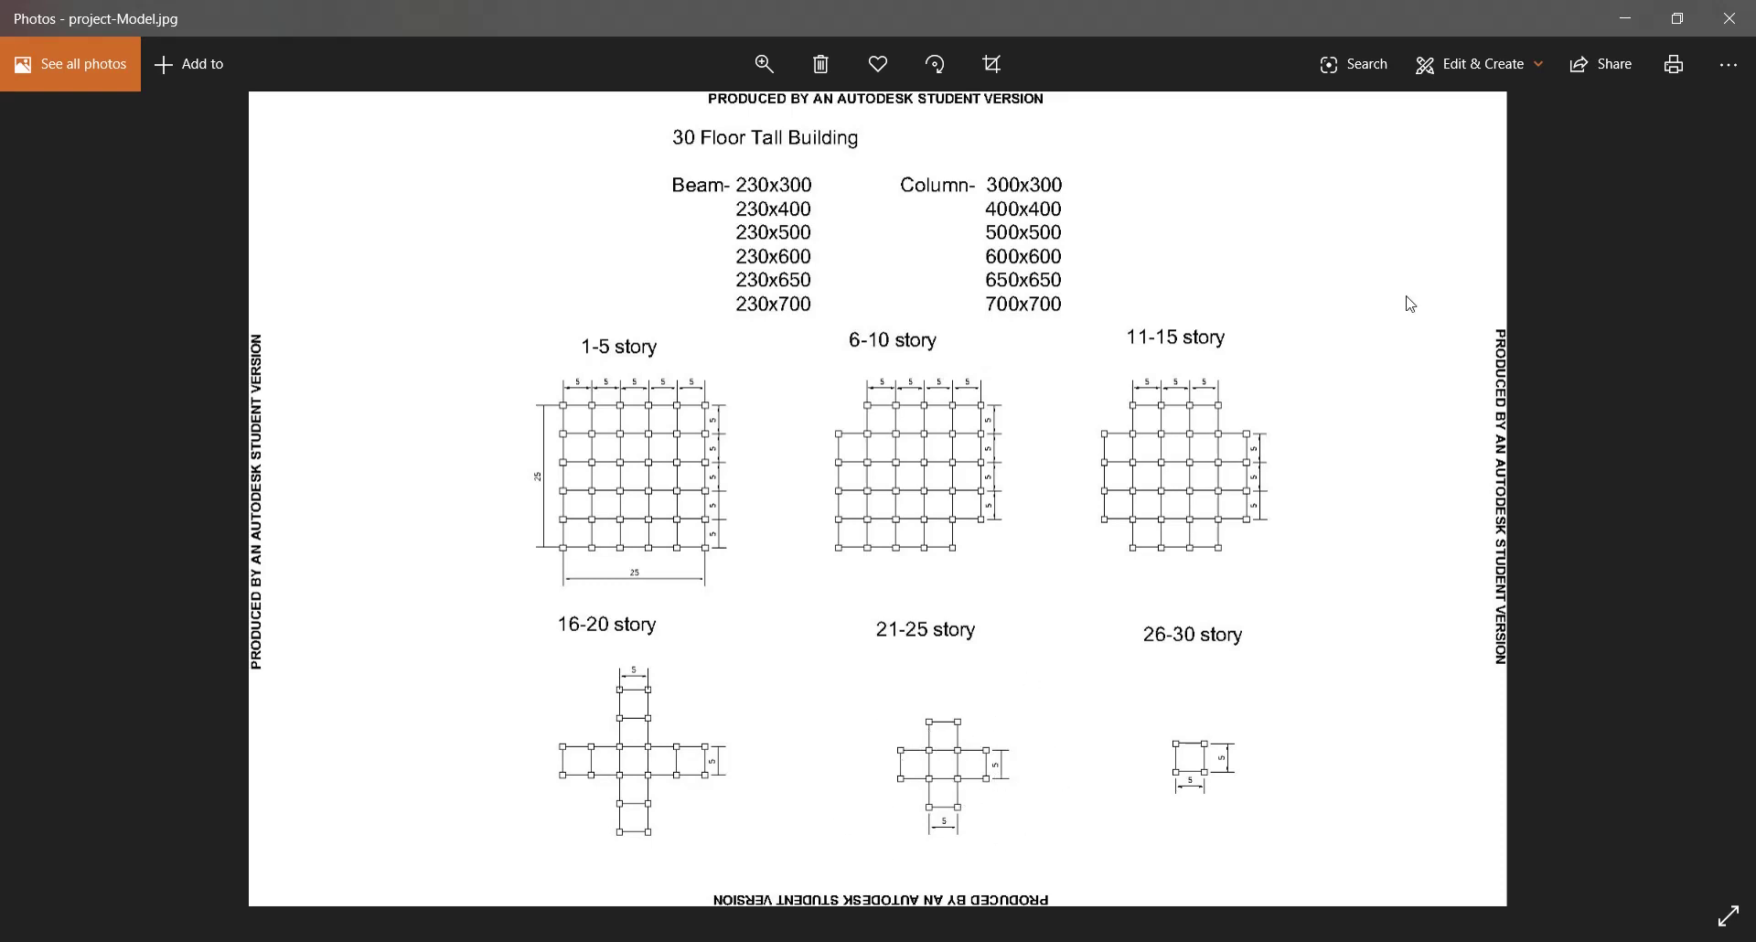
{"action": "left_click", "coordinate": [1625, 19]}
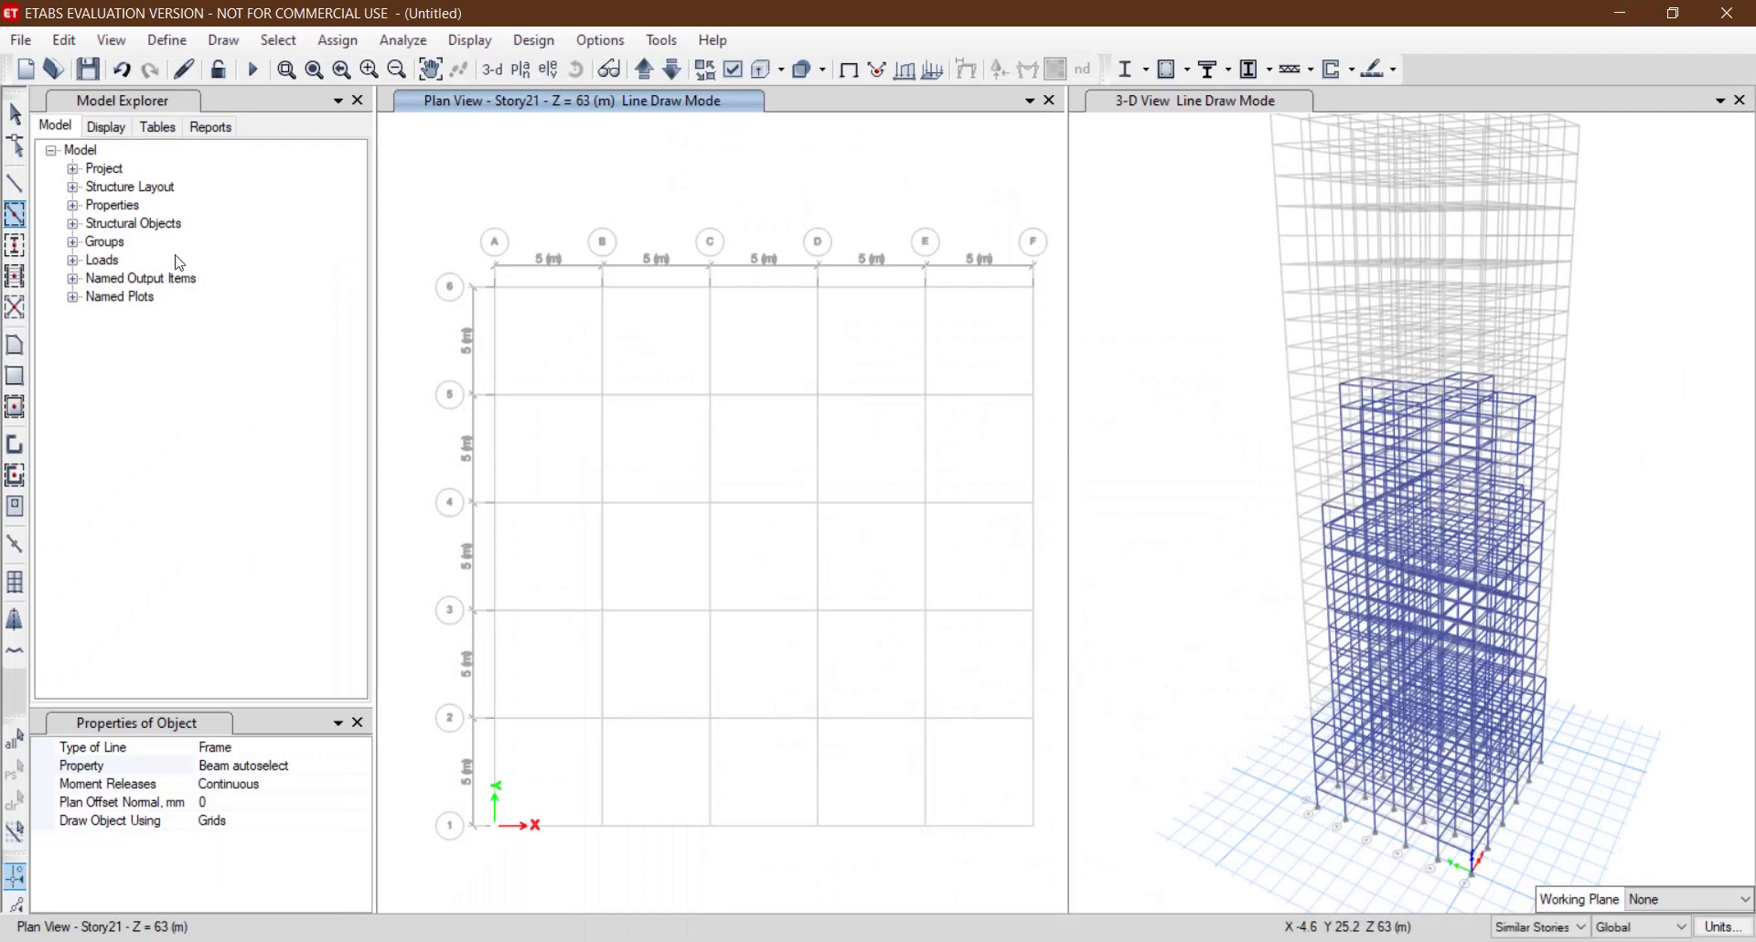
Quick draw Beam autoselect beams and Column autoselect list columns on Story21 in a cross spanning grids B-E and 2-5, for Similar Stories.
{"action": "left_click_drag", "start_coordinate": [585, 478], "coordinate": [939, 688]}
{"action": "left_click_drag", "start_coordinate": [848, 347], "coordinate": [692, 761]}
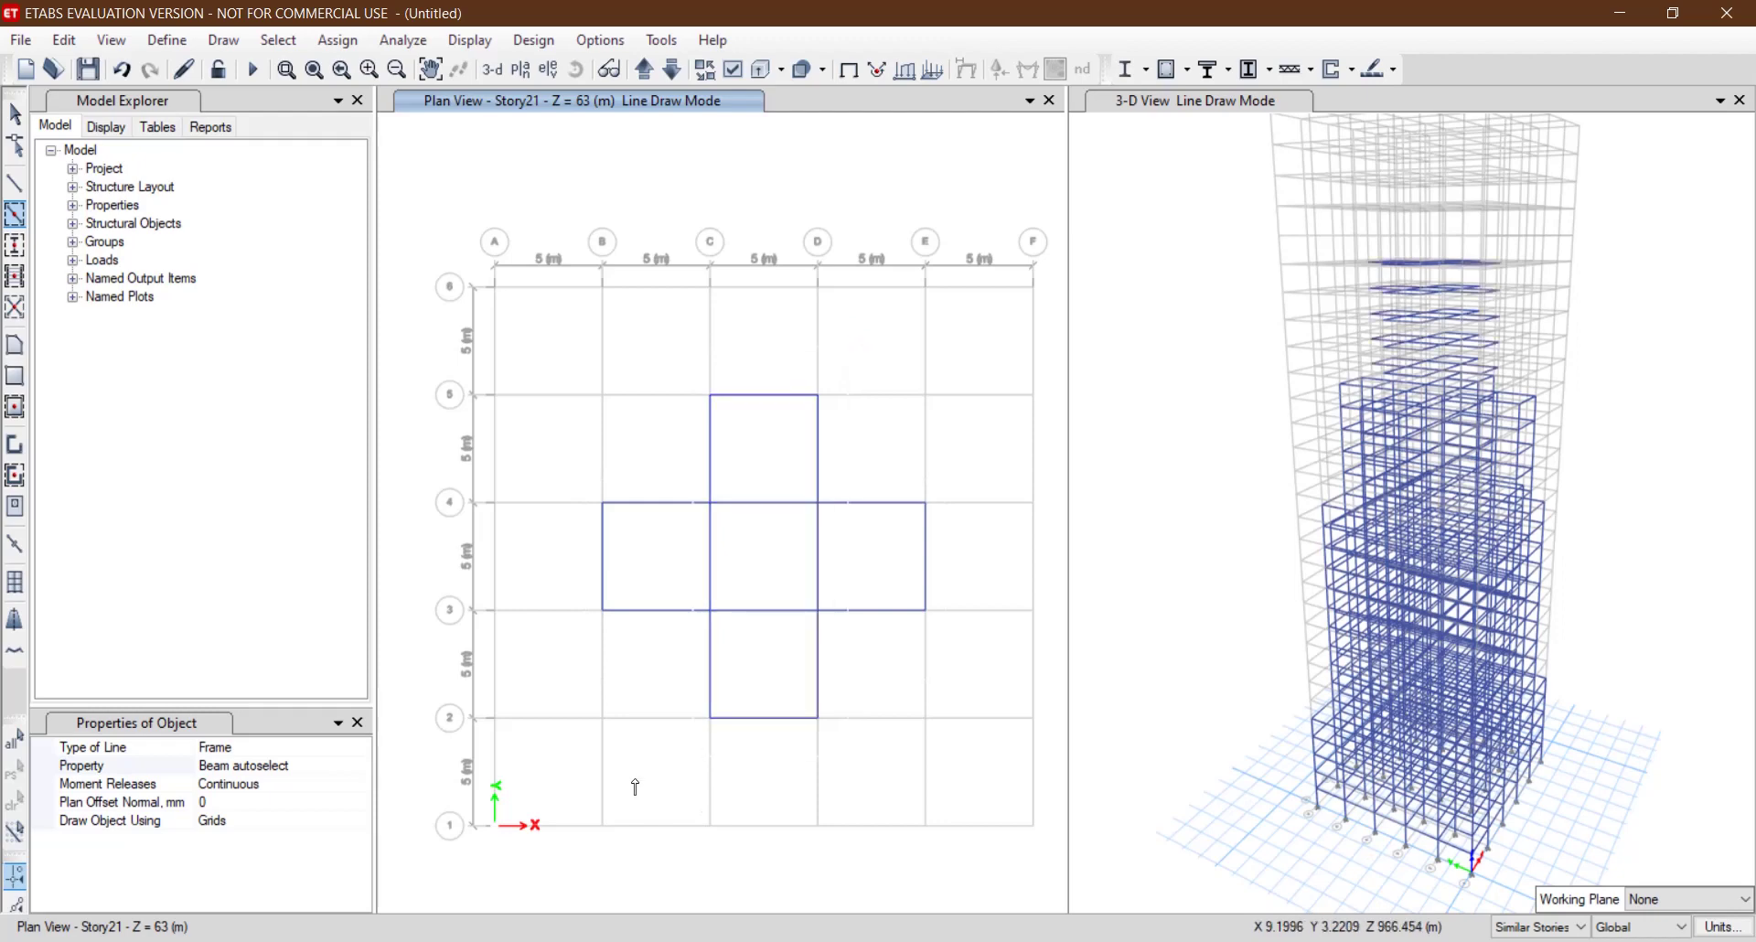
{"action": "left_click", "coordinate": [15, 245]}
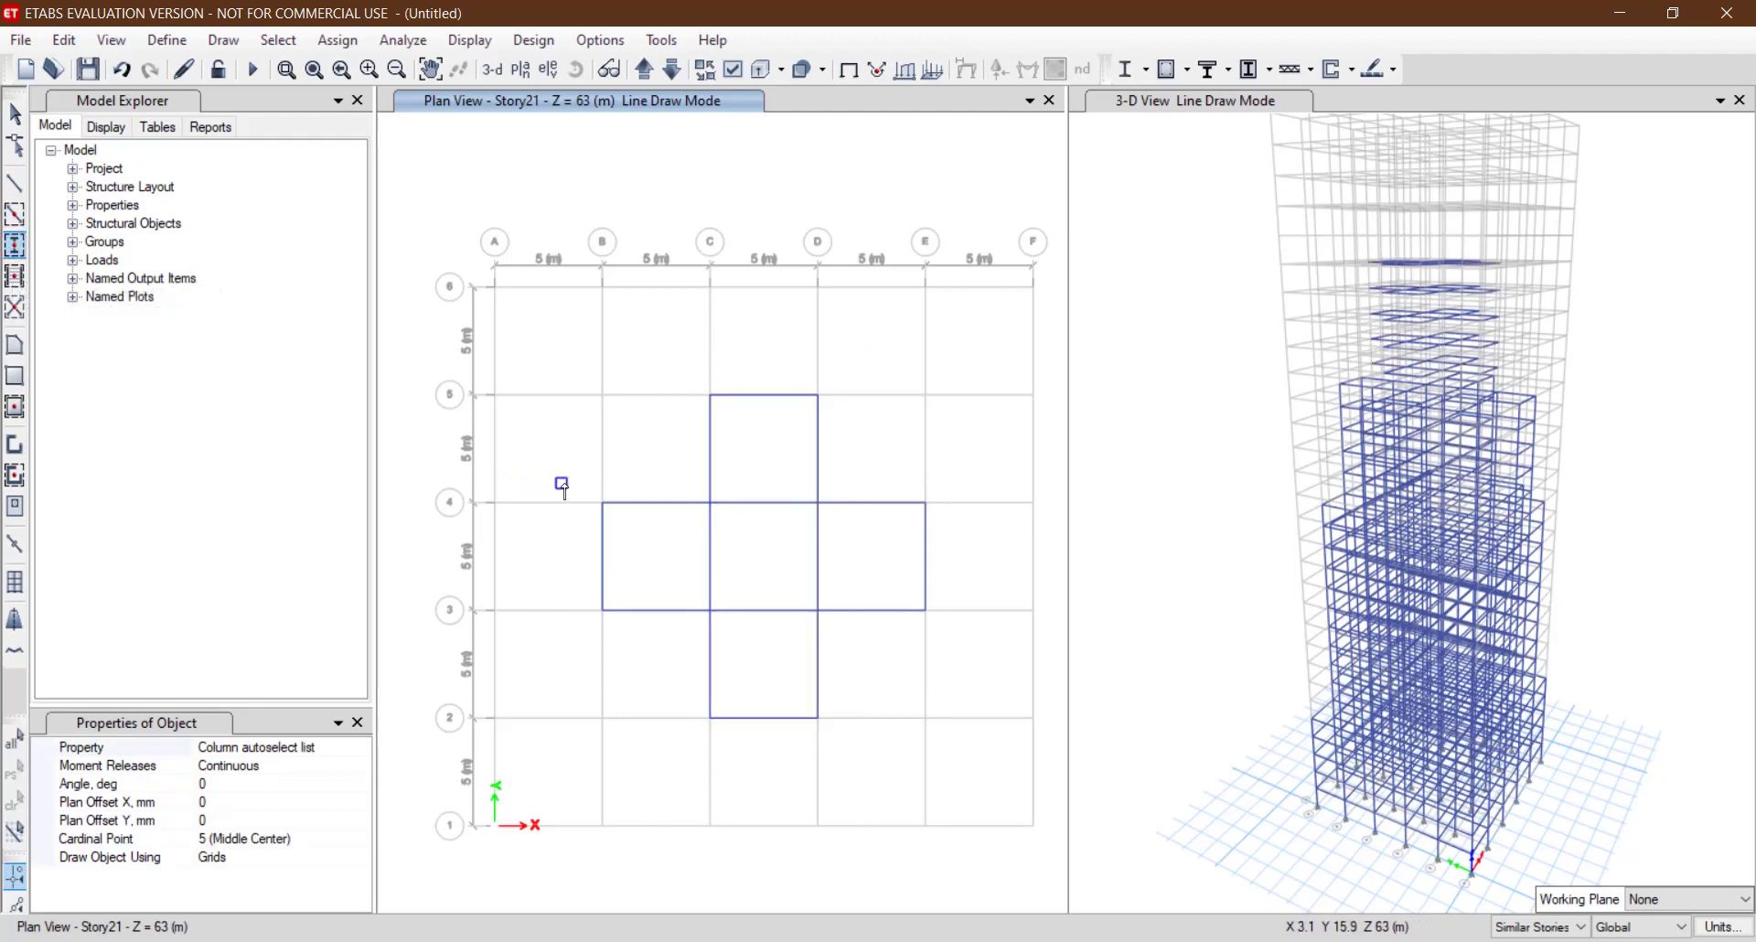
{"action": "left_click_drag", "start_coordinate": [563, 484], "coordinate": [1029, 679]}
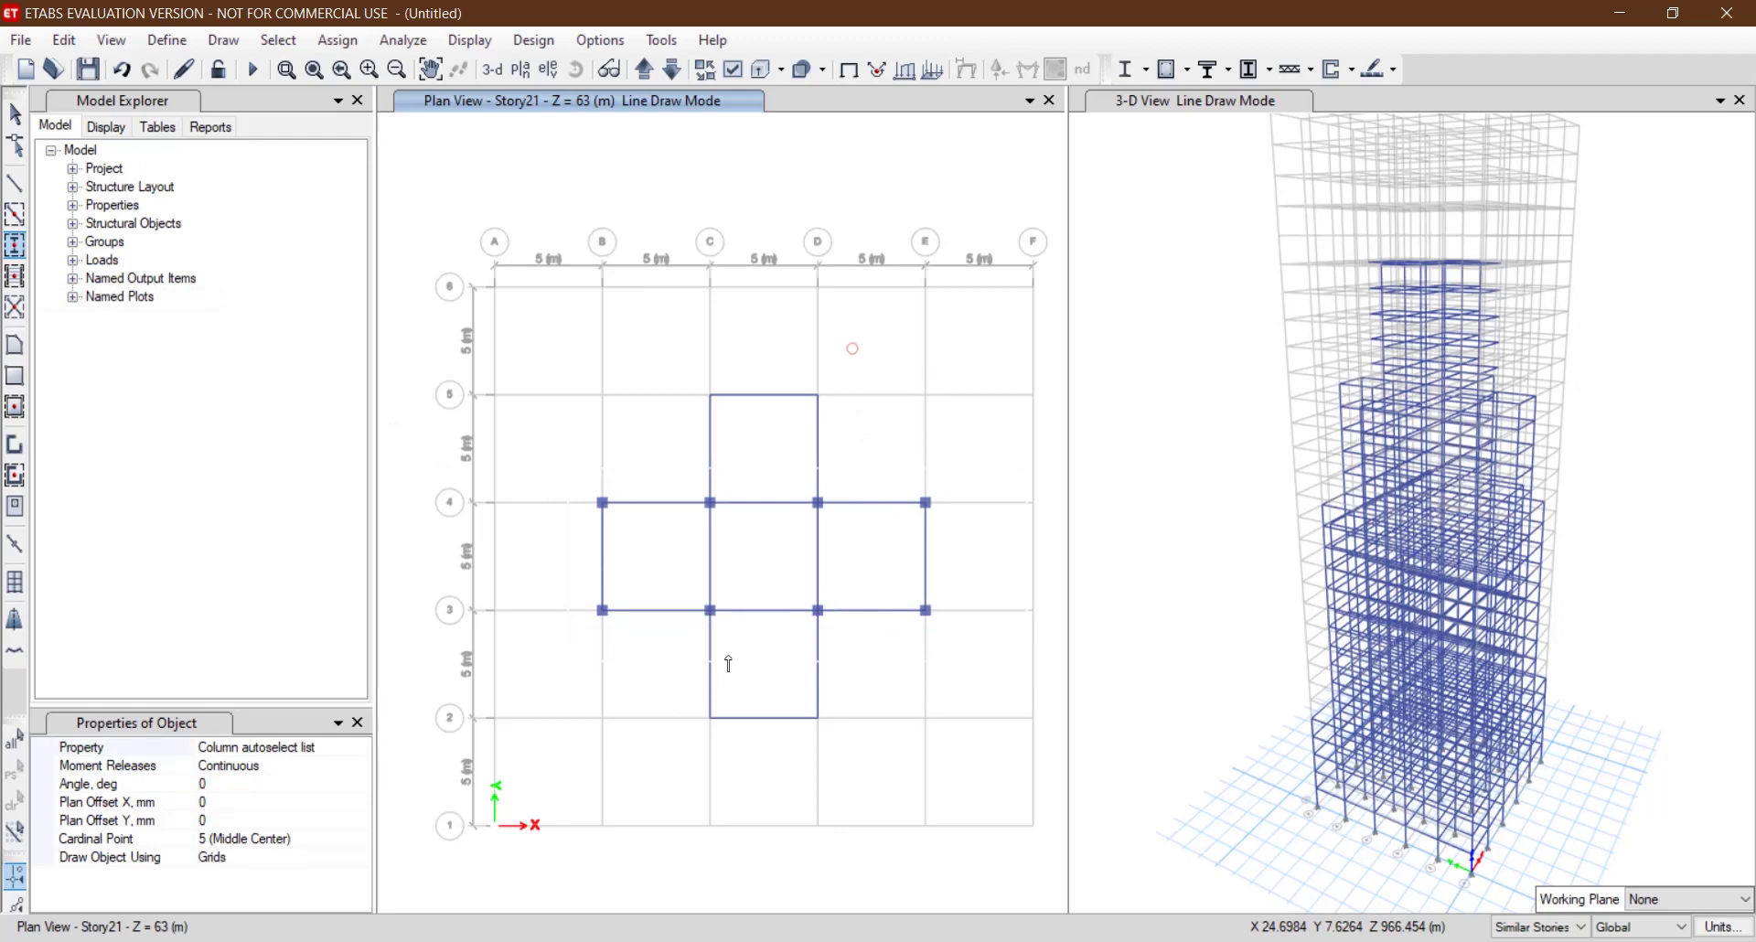
{"action": "left_click_drag", "start_coordinate": [729, 663], "coordinate": [687, 757]}
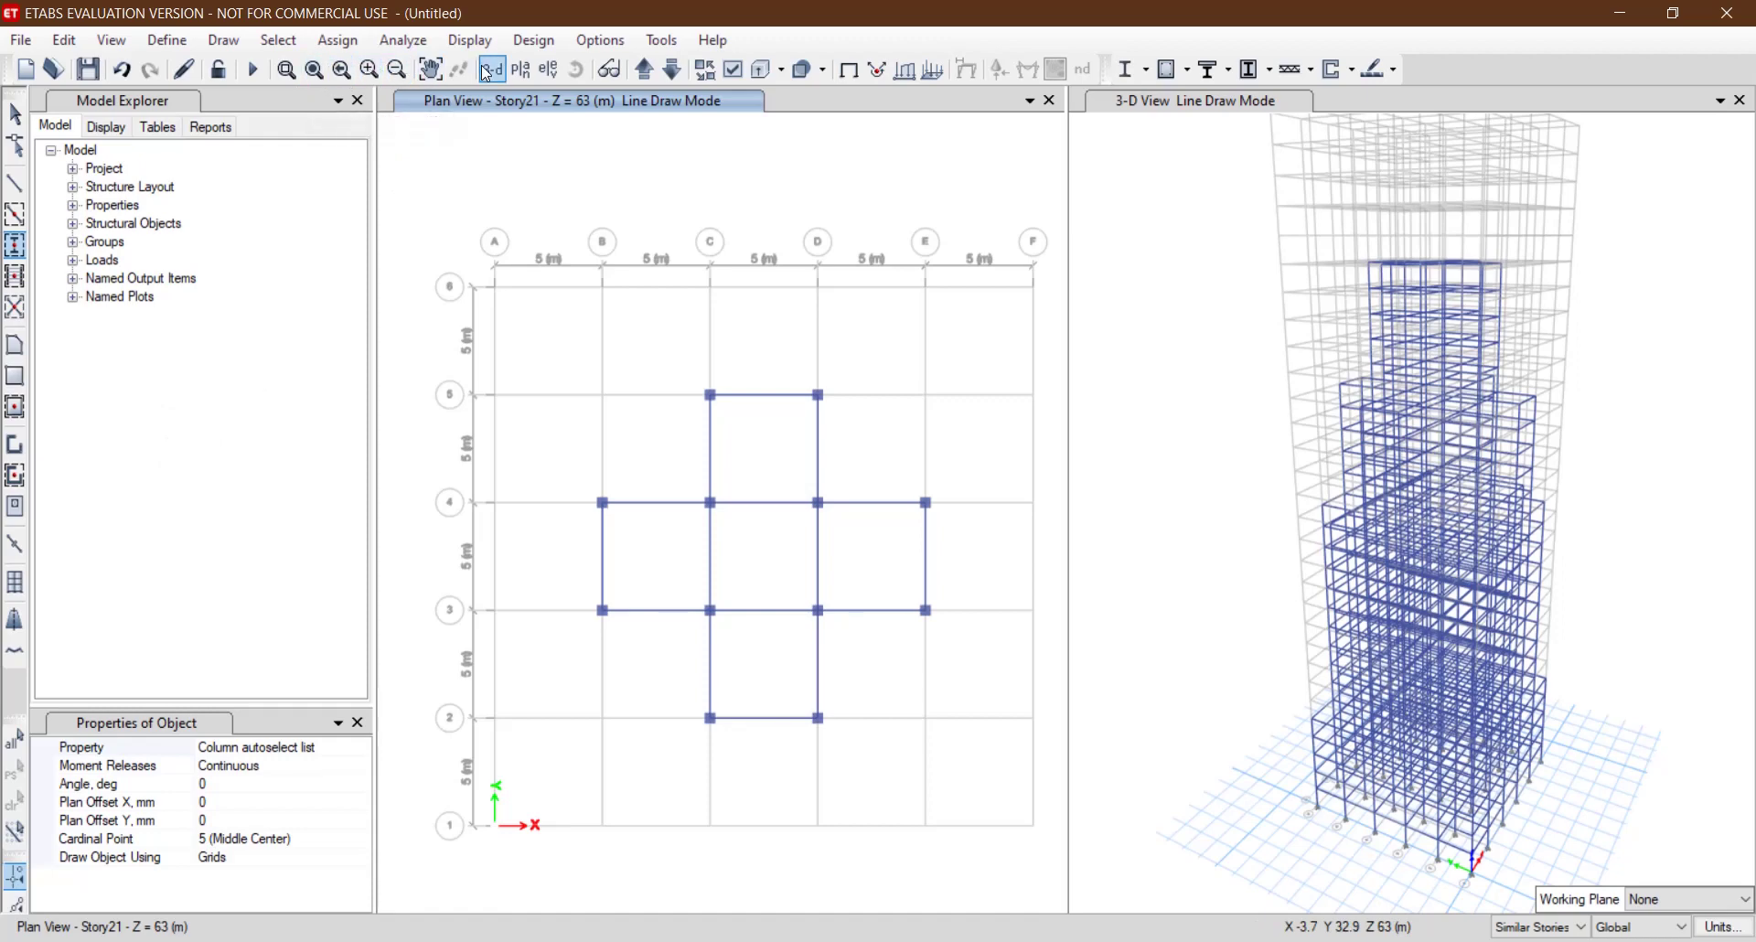
Set the plan view to Story26, and check the 26-30 story layout on the project drawing in Photos before returning to ETABS.
{"action": "left_click", "coordinate": [519, 71]}
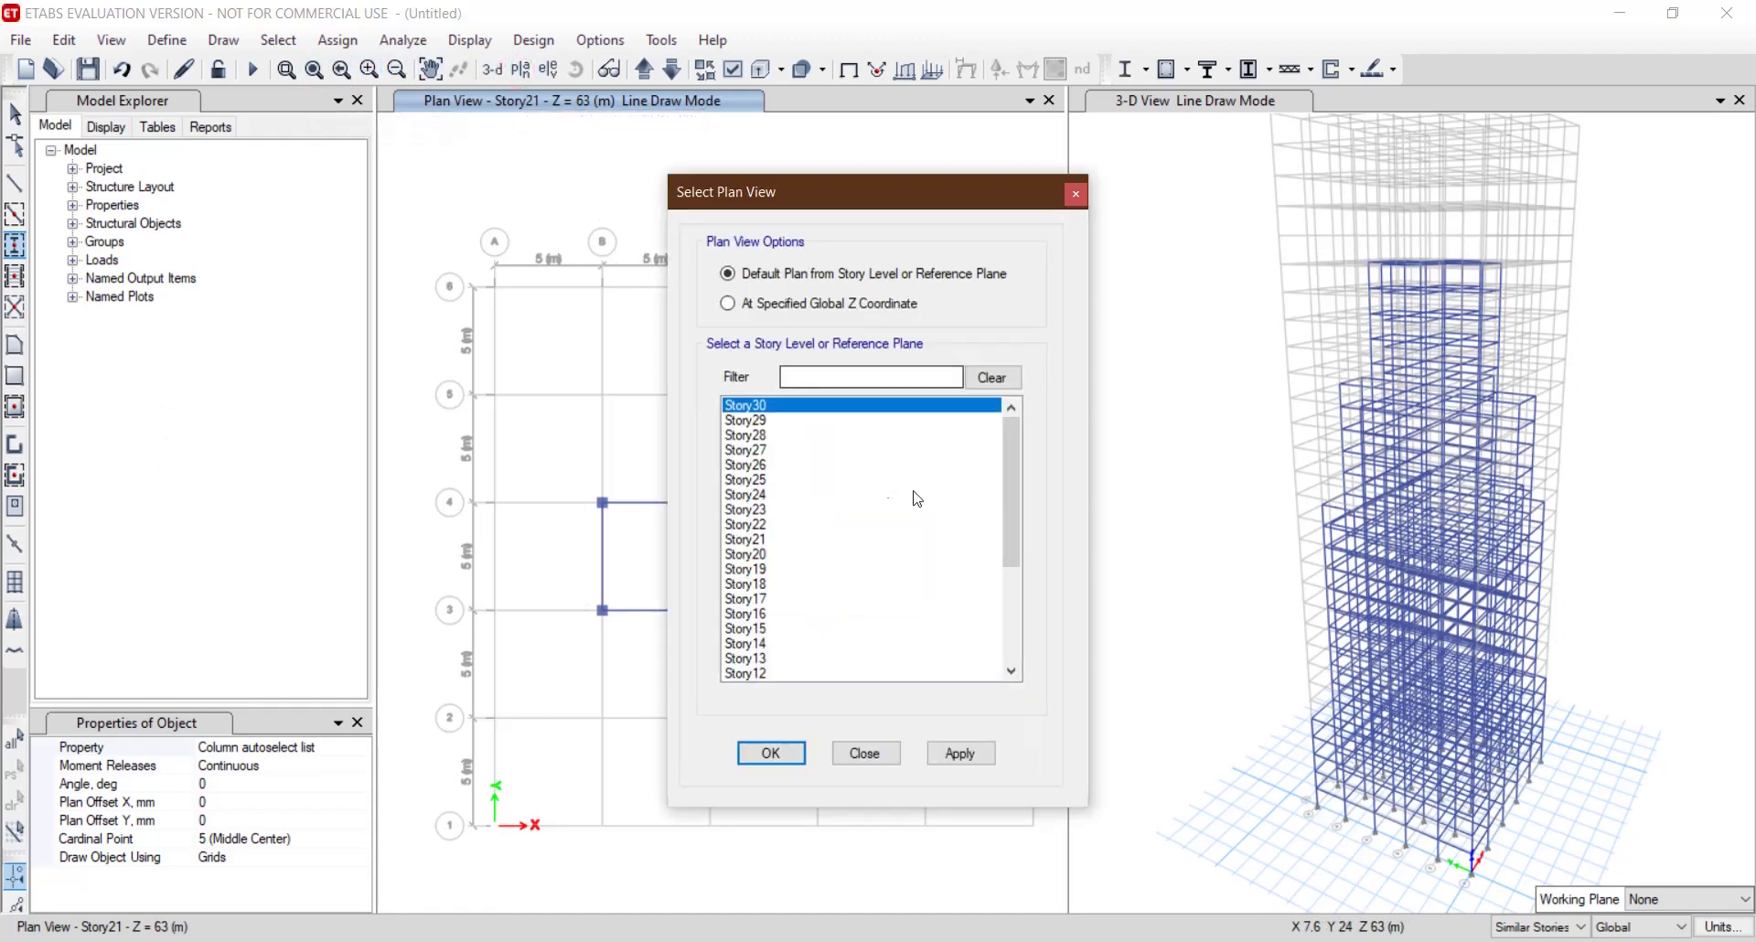
{"action": "left_click", "coordinate": [745, 466]}
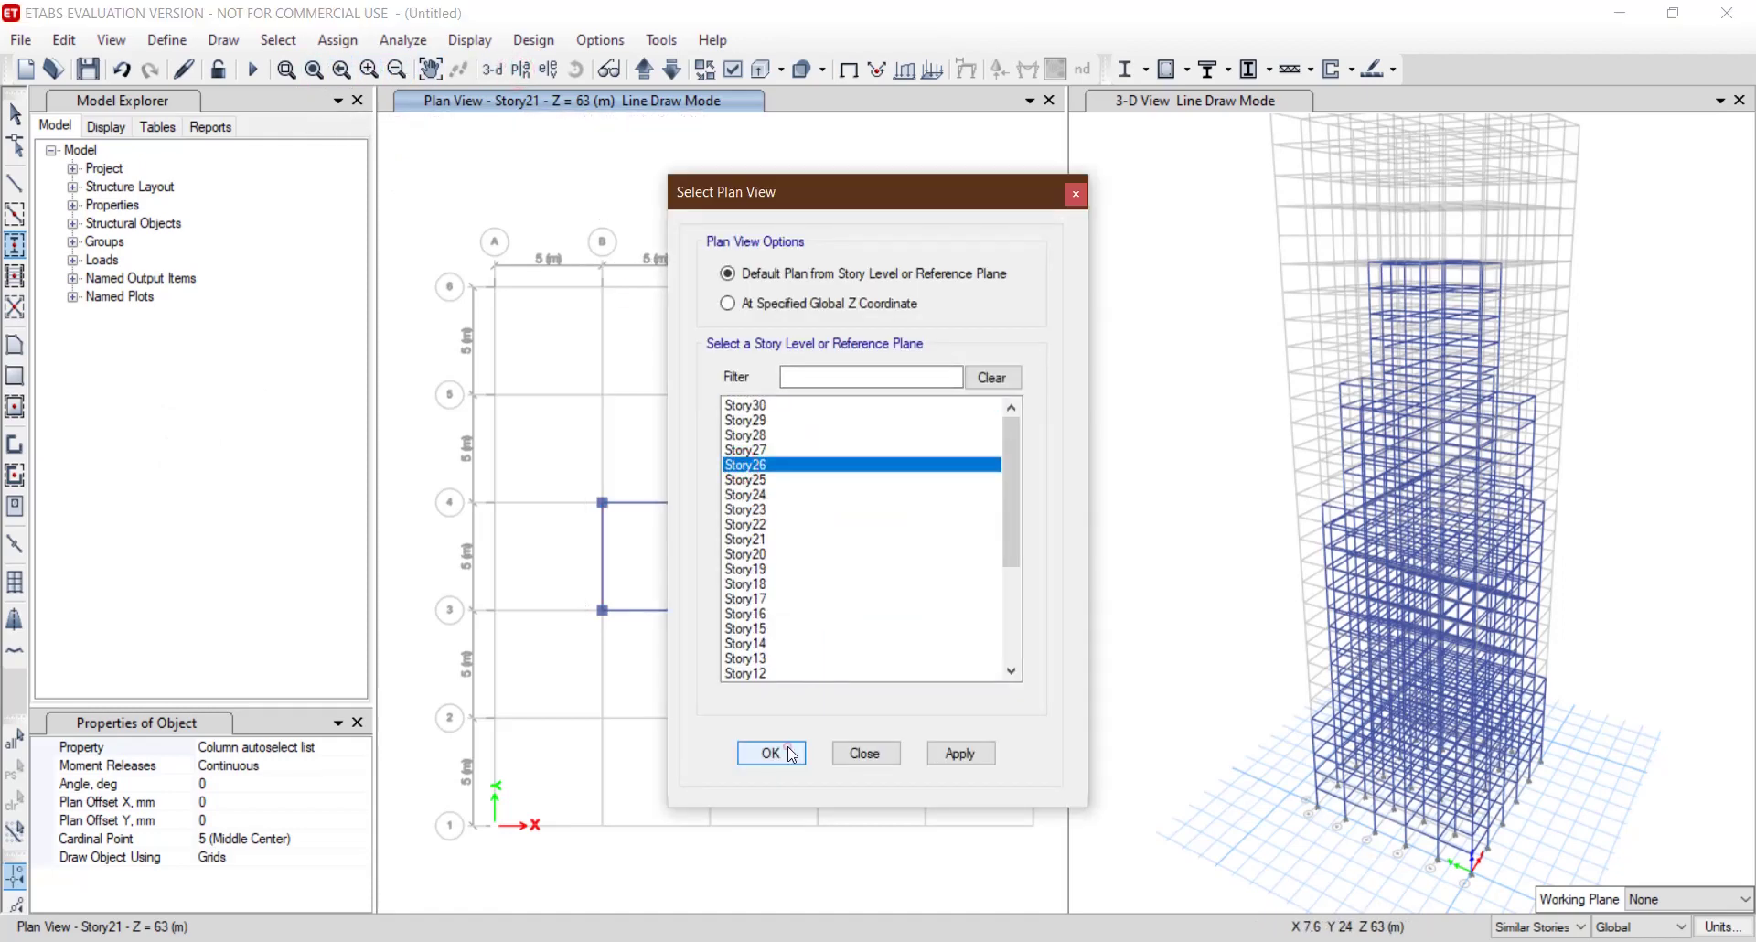
{"action": "left_click", "coordinate": [792, 754]}
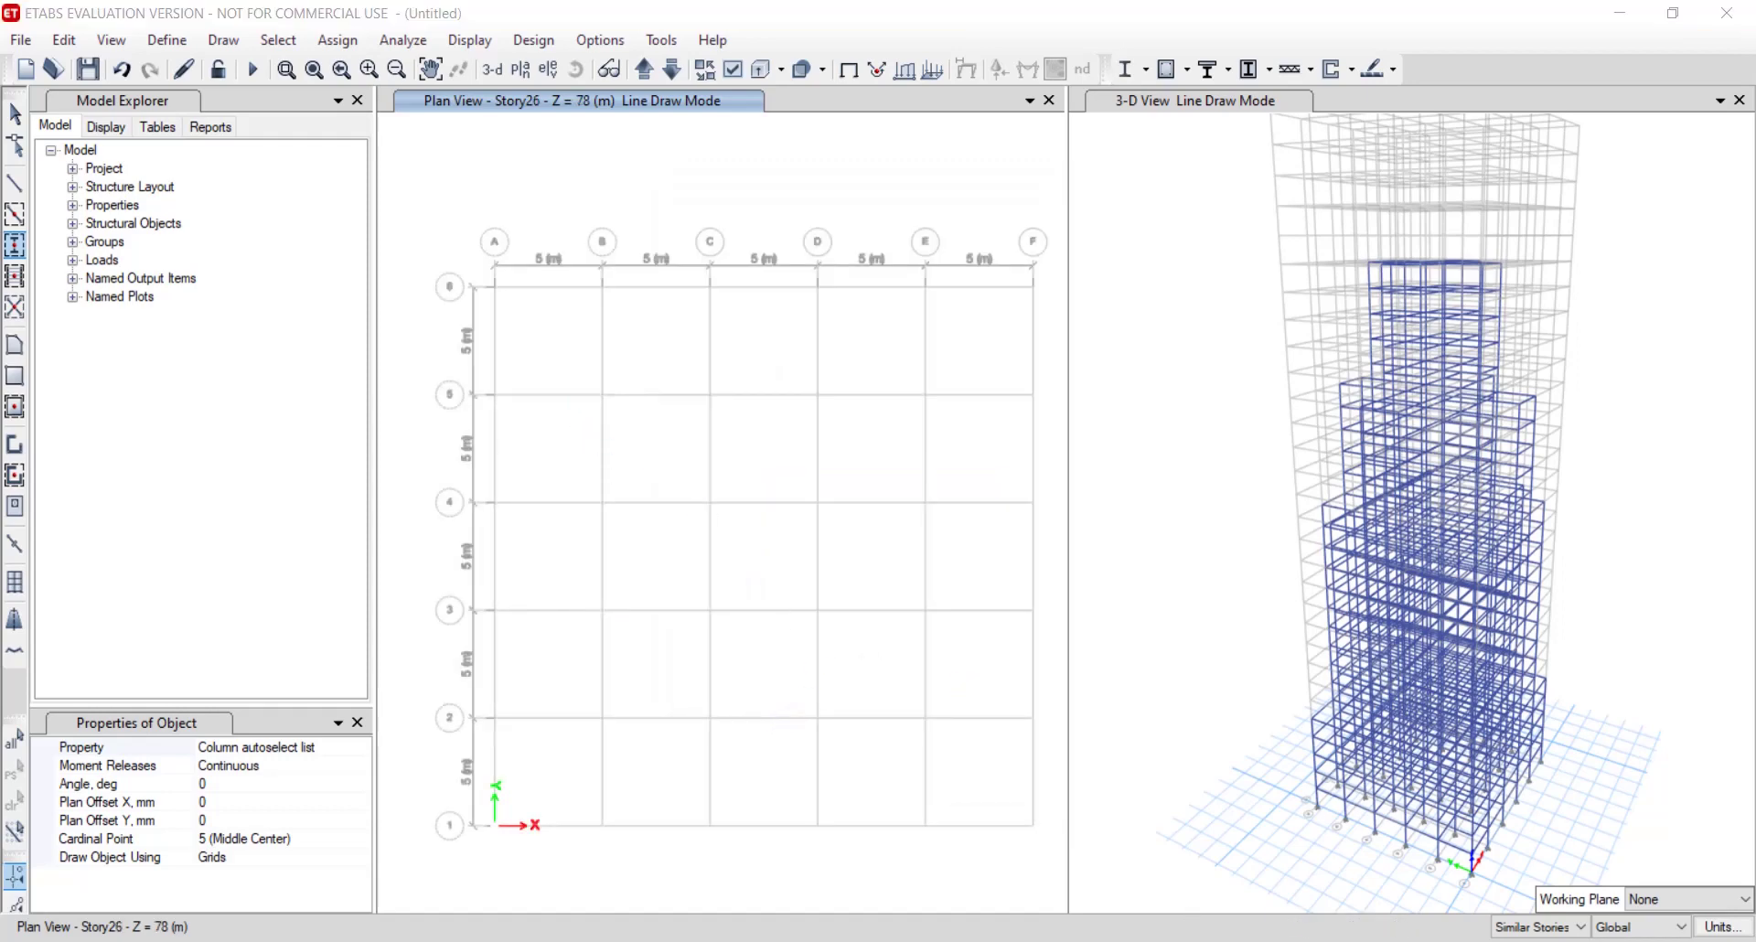
{"action": "key", "text": "alt+Tab"}
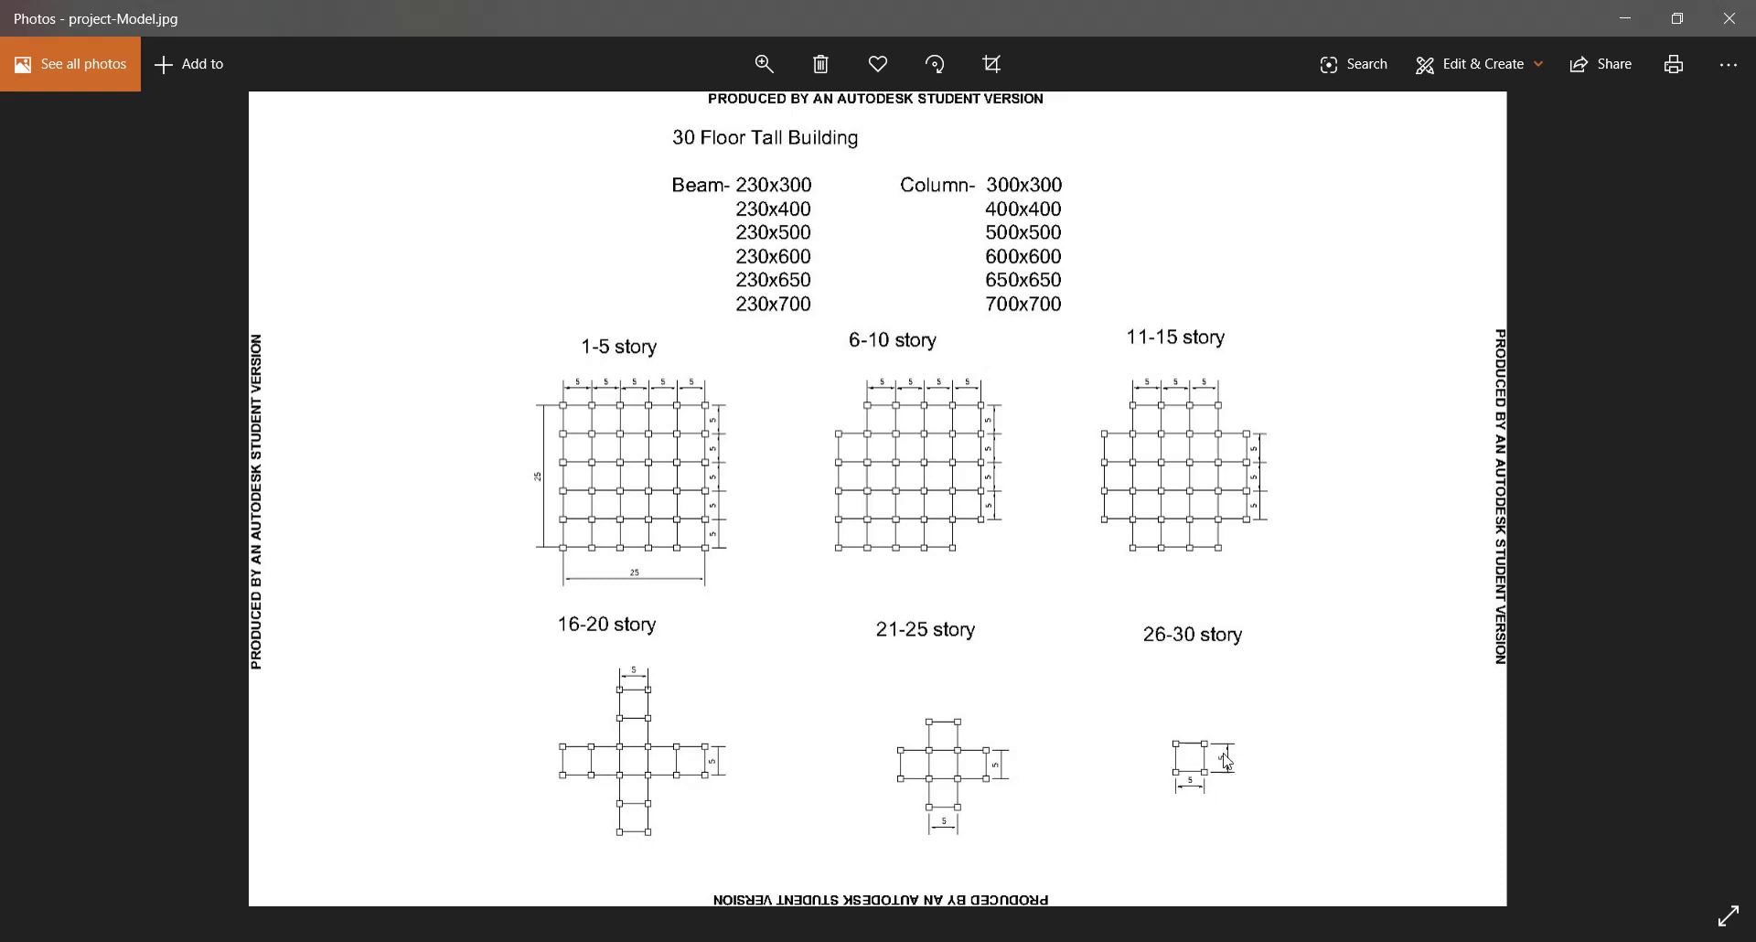
{"action": "left_click", "coordinate": [1626, 21]}
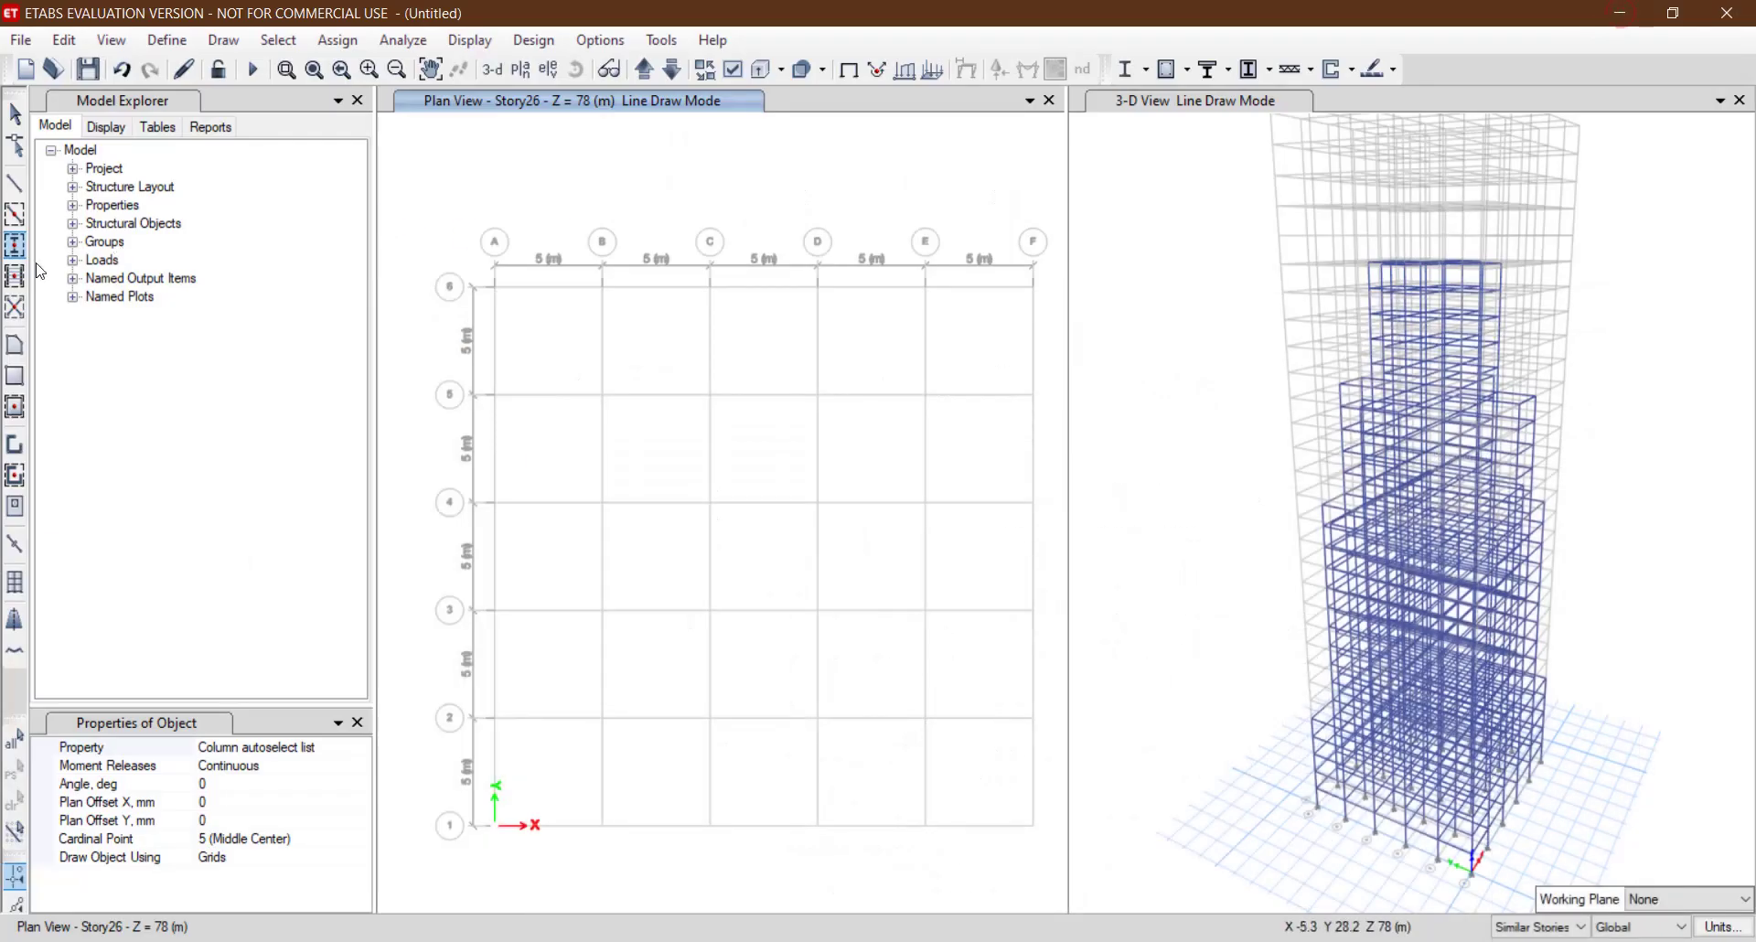
Quick draw Column autoselect list columns and Beam autoselect beams around the single bay C-D/3-4 on Story26, for Similar Stories.
{"action": "left_click_drag", "start_coordinate": [686, 484], "coordinate": [856, 651]}
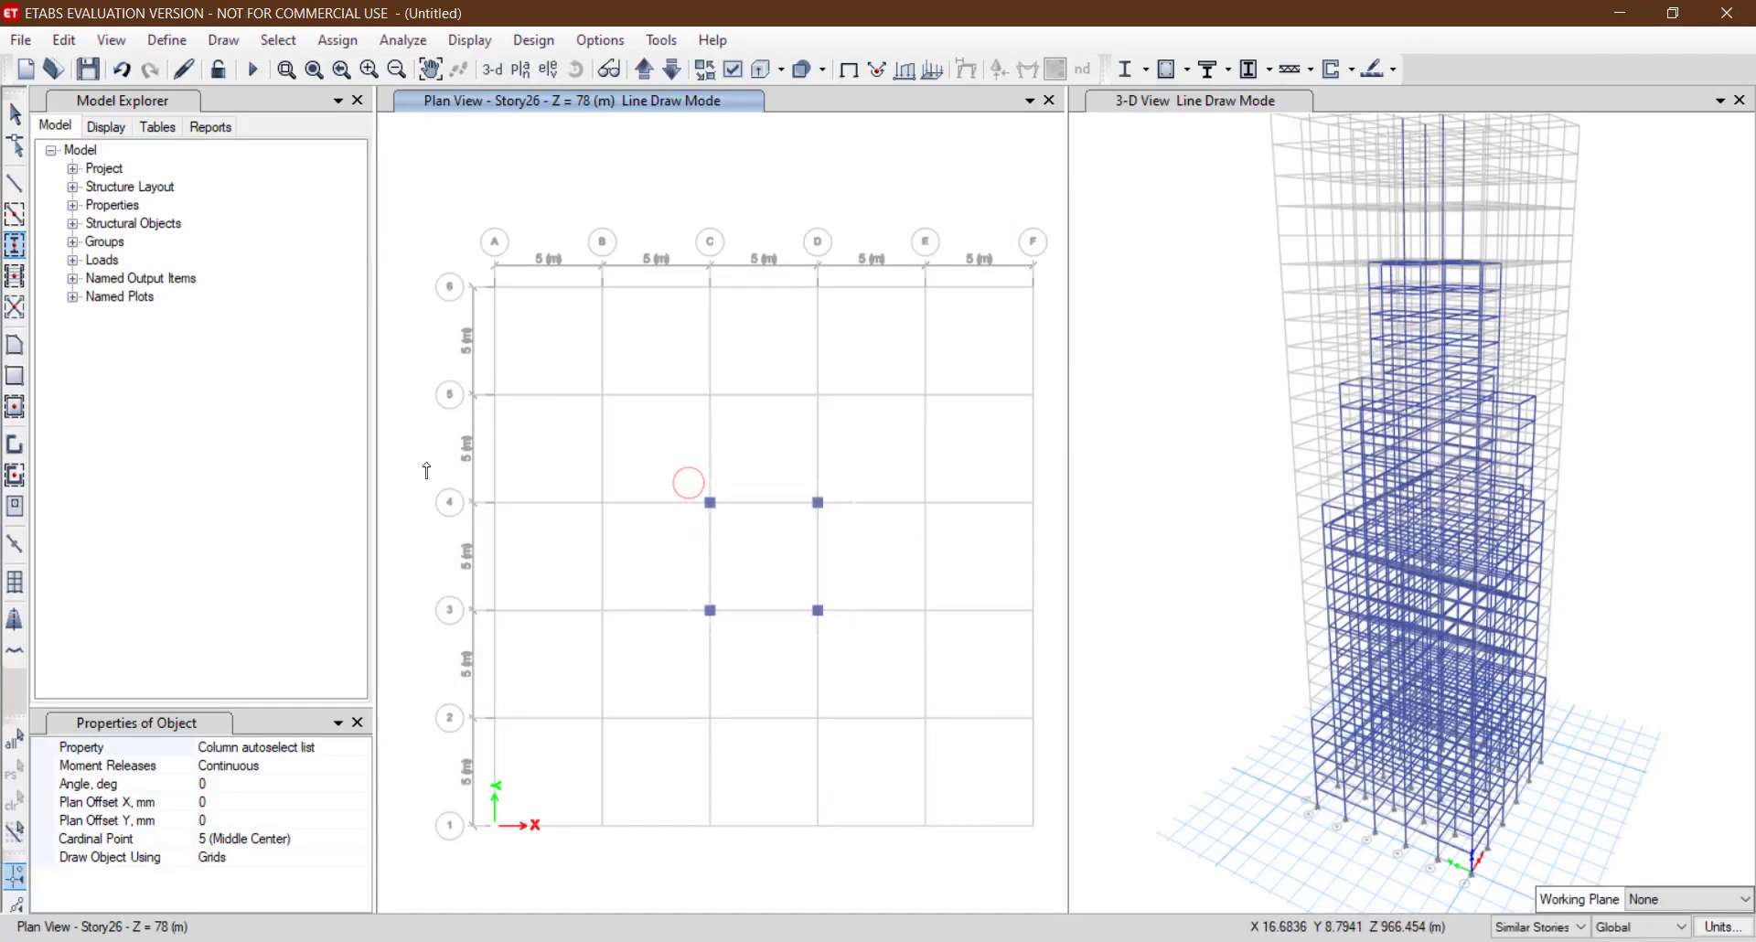
{"action": "left_click", "coordinate": [15, 213]}
{"action": "mouse_move", "coordinate": [667, 464]}
{"action": "left_mouse_down"}
{"action": "mouse_move", "coordinate": [869, 688]}
{"action": "mouse_move", "coordinate": [849, 678]}
{"action": "left_mouse_up"}
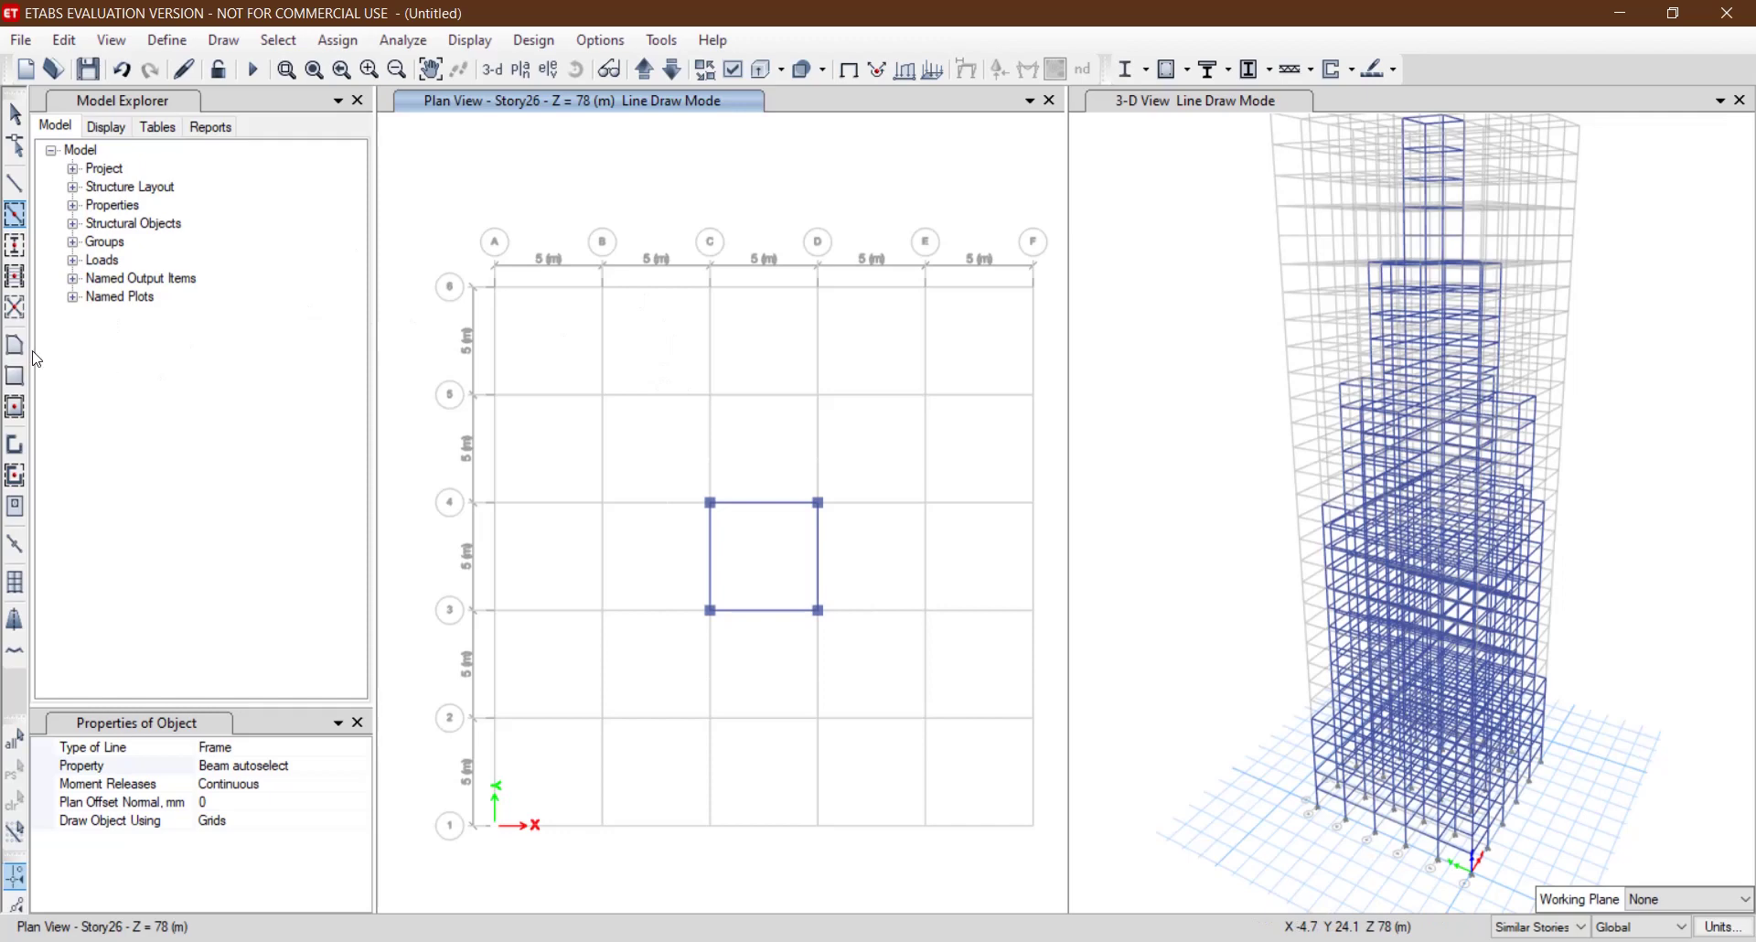
Quick draw a Slab 150 floor in bay C-D/3-4 on Story26, for Similar Stories.
{"action": "left_click", "coordinate": [13, 410]}
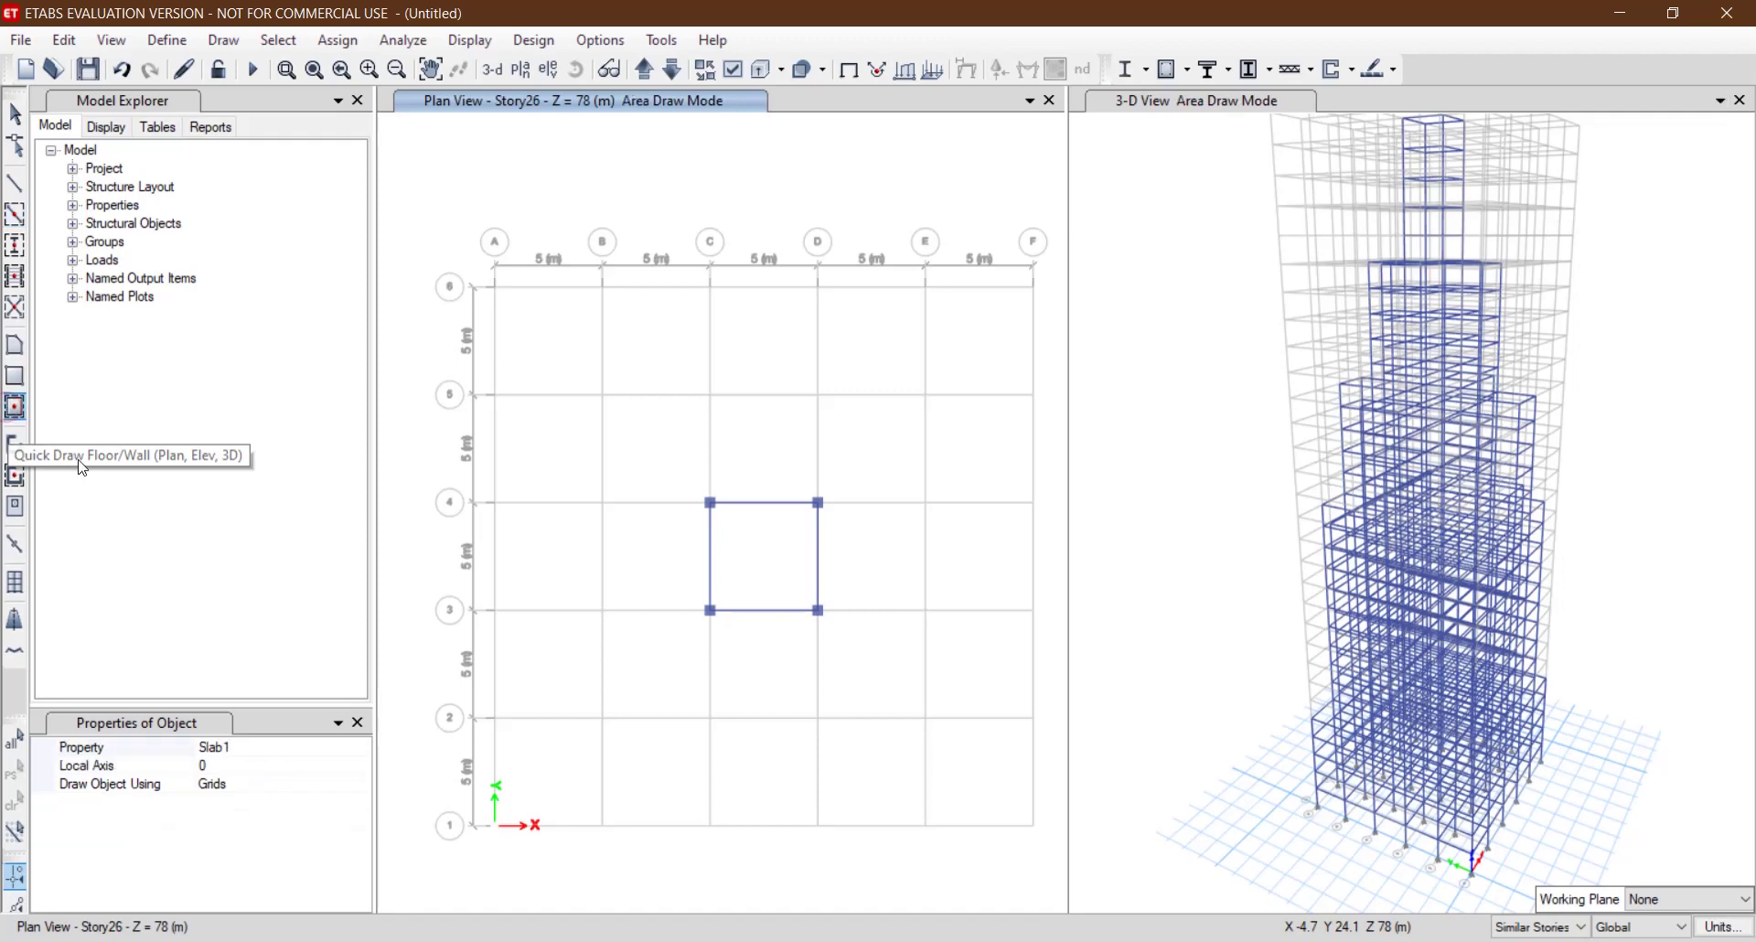
{"action": "left_click", "coordinate": [247, 761]}
{"action": "left_click", "coordinate": [243, 752]}
{"action": "left_click", "coordinate": [250, 828]}
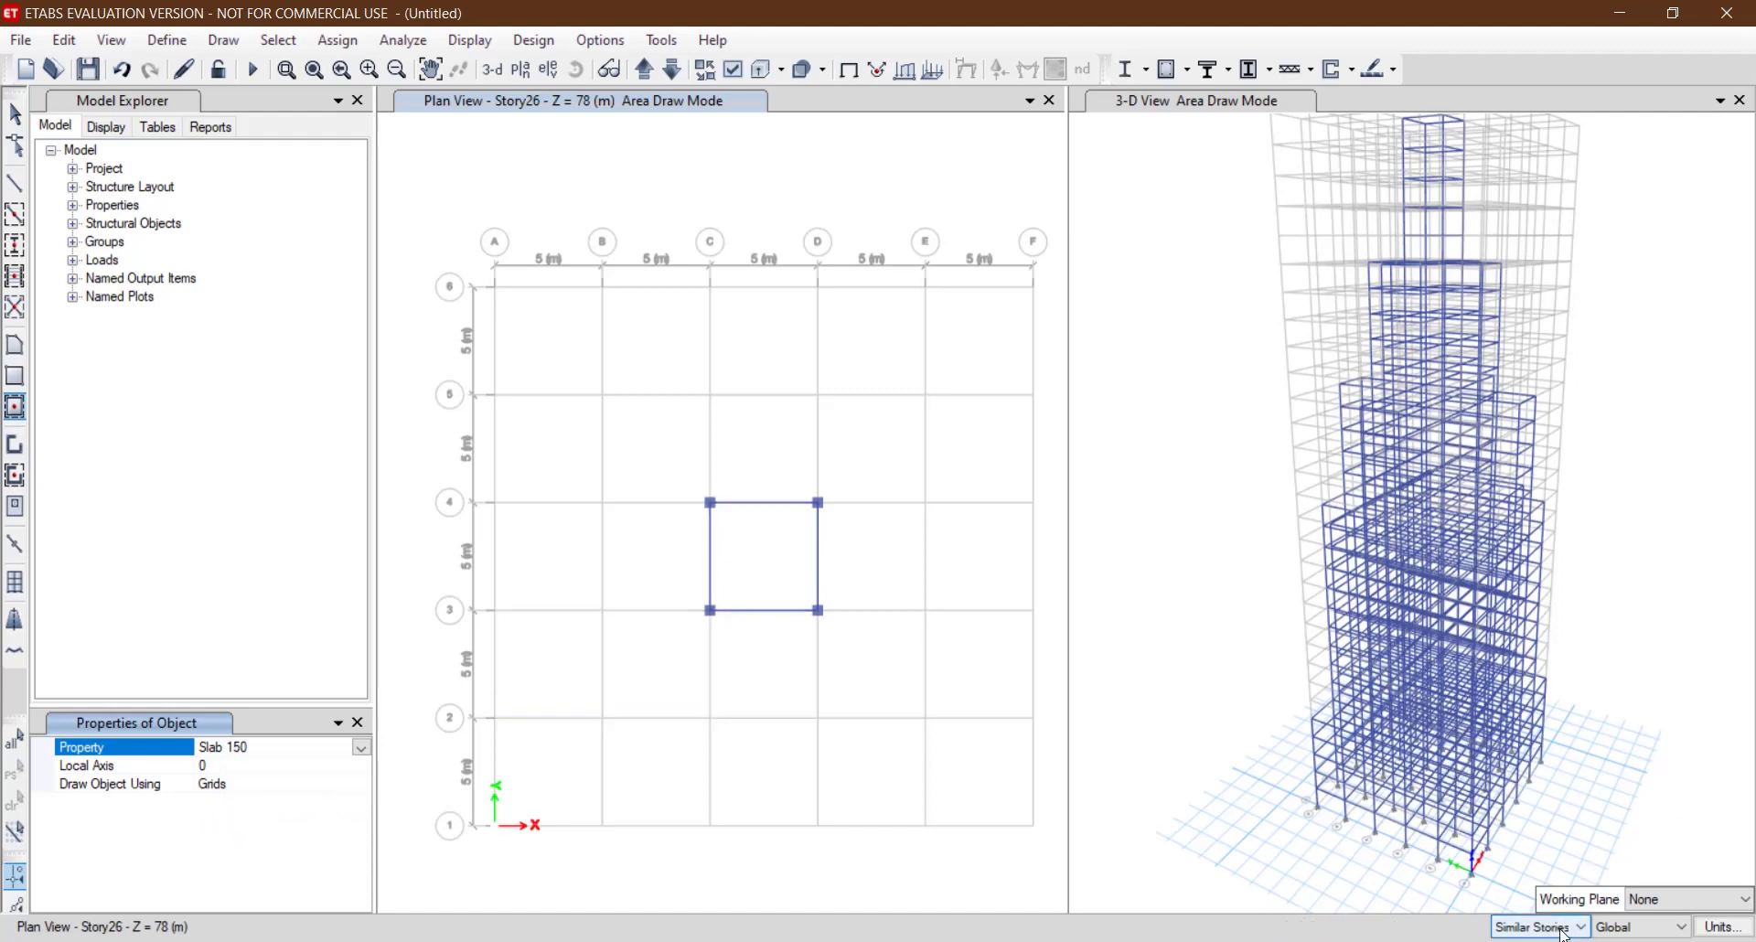
{"action": "left_click", "coordinate": [799, 586]}
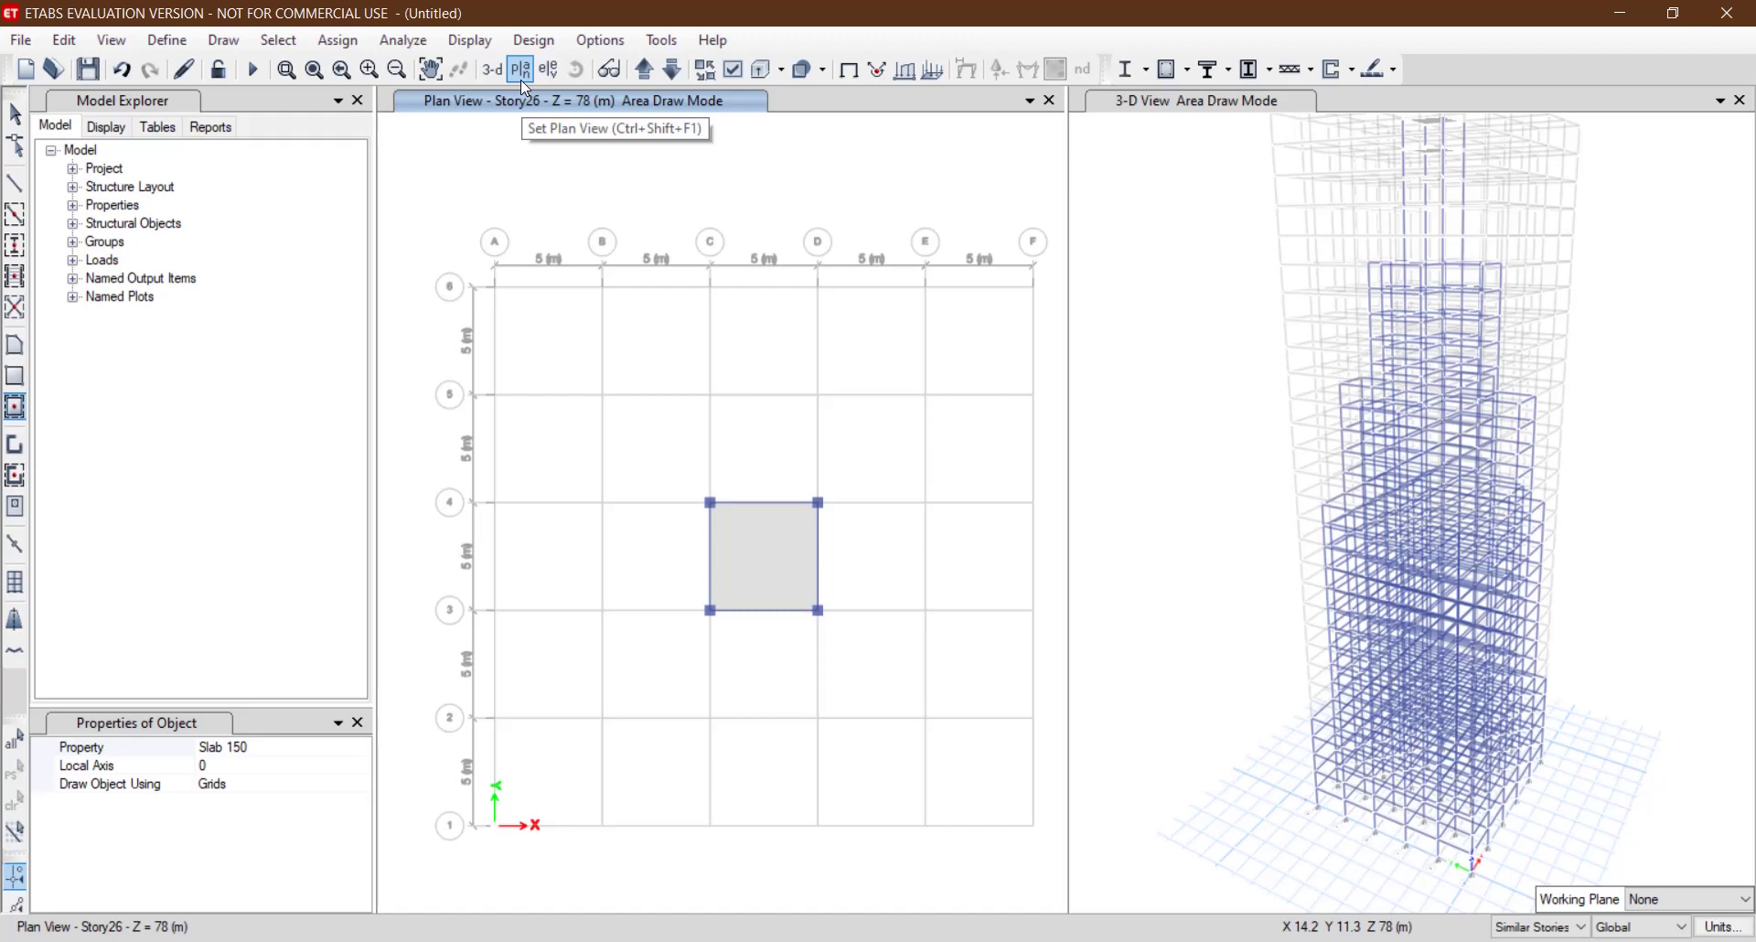
Set the plan view to Story25 and quick draw Slab 150 floors in all five bays of the cross, moving the plan selection dialog aside.
{"action": "left_click", "coordinate": [521, 81]}
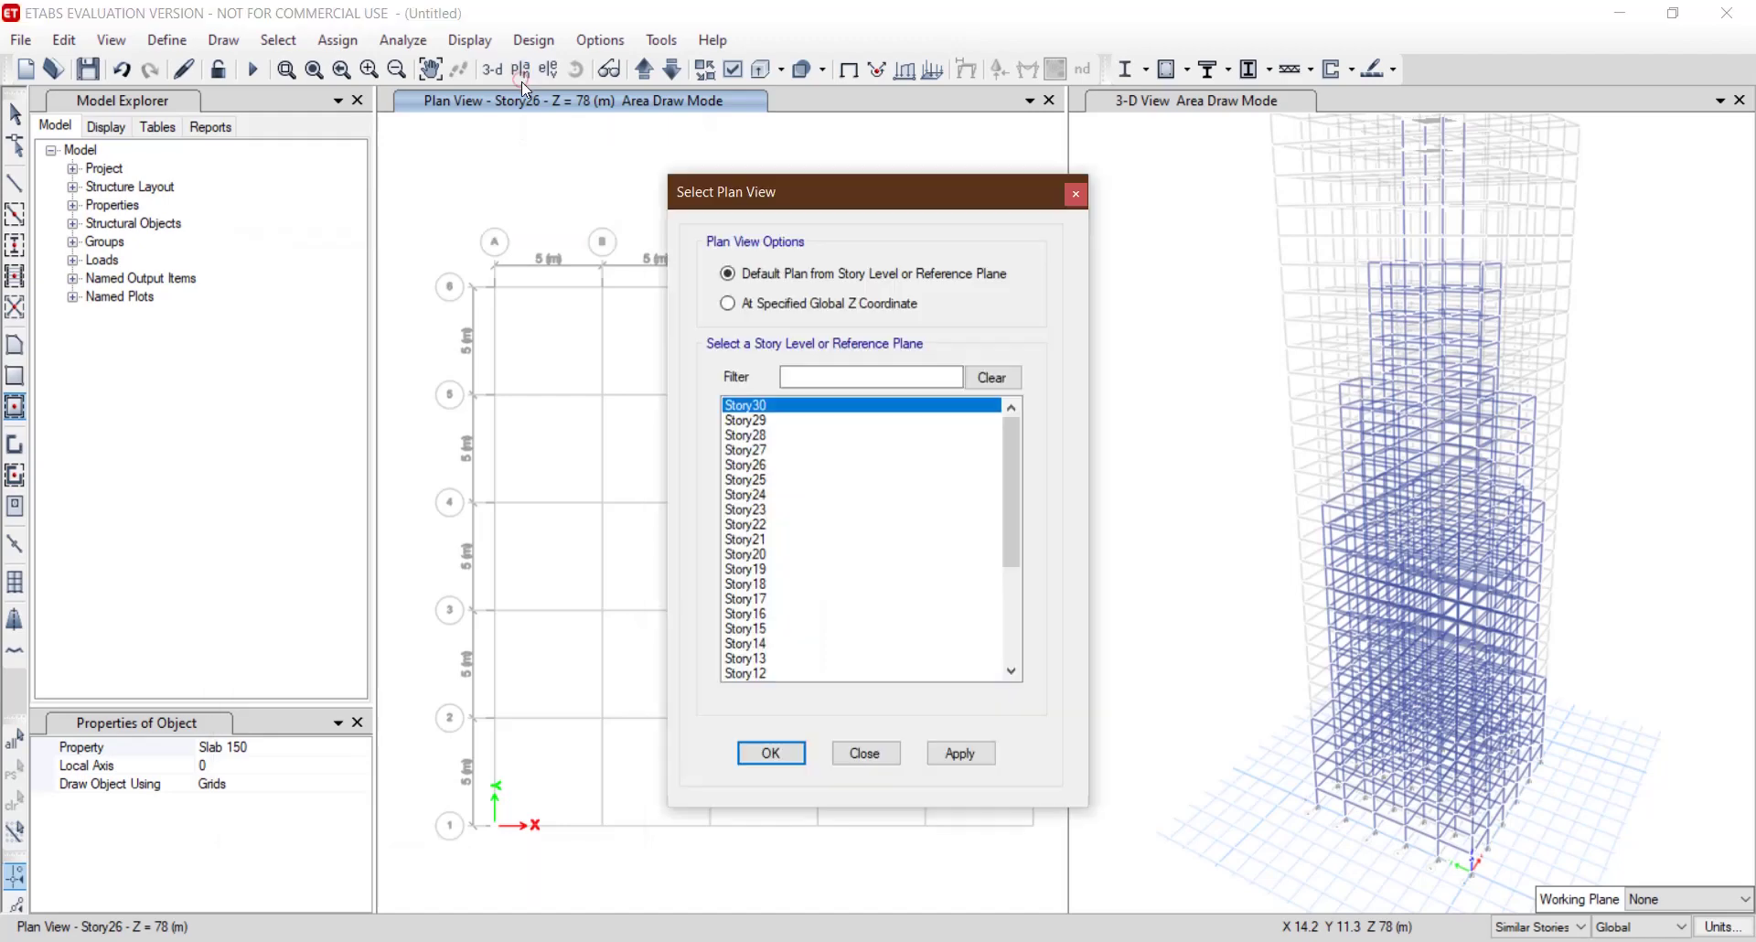
{"action": "left_click", "coordinate": [756, 480]}
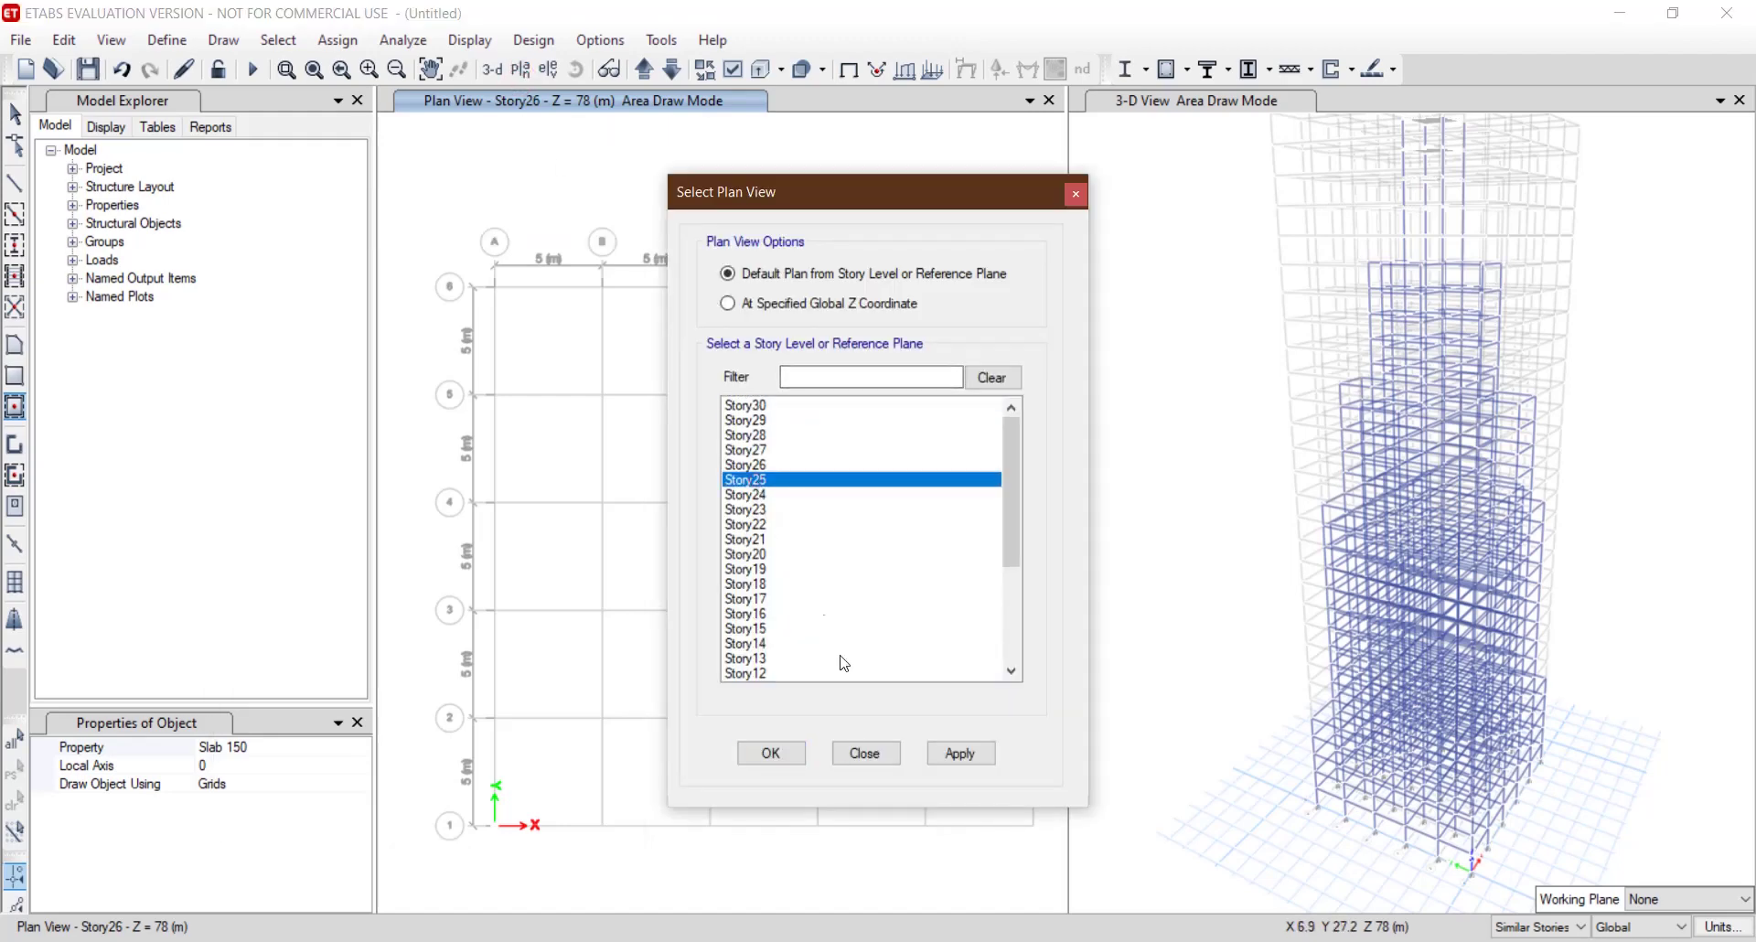
{"action": "left_click", "coordinate": [958, 764]}
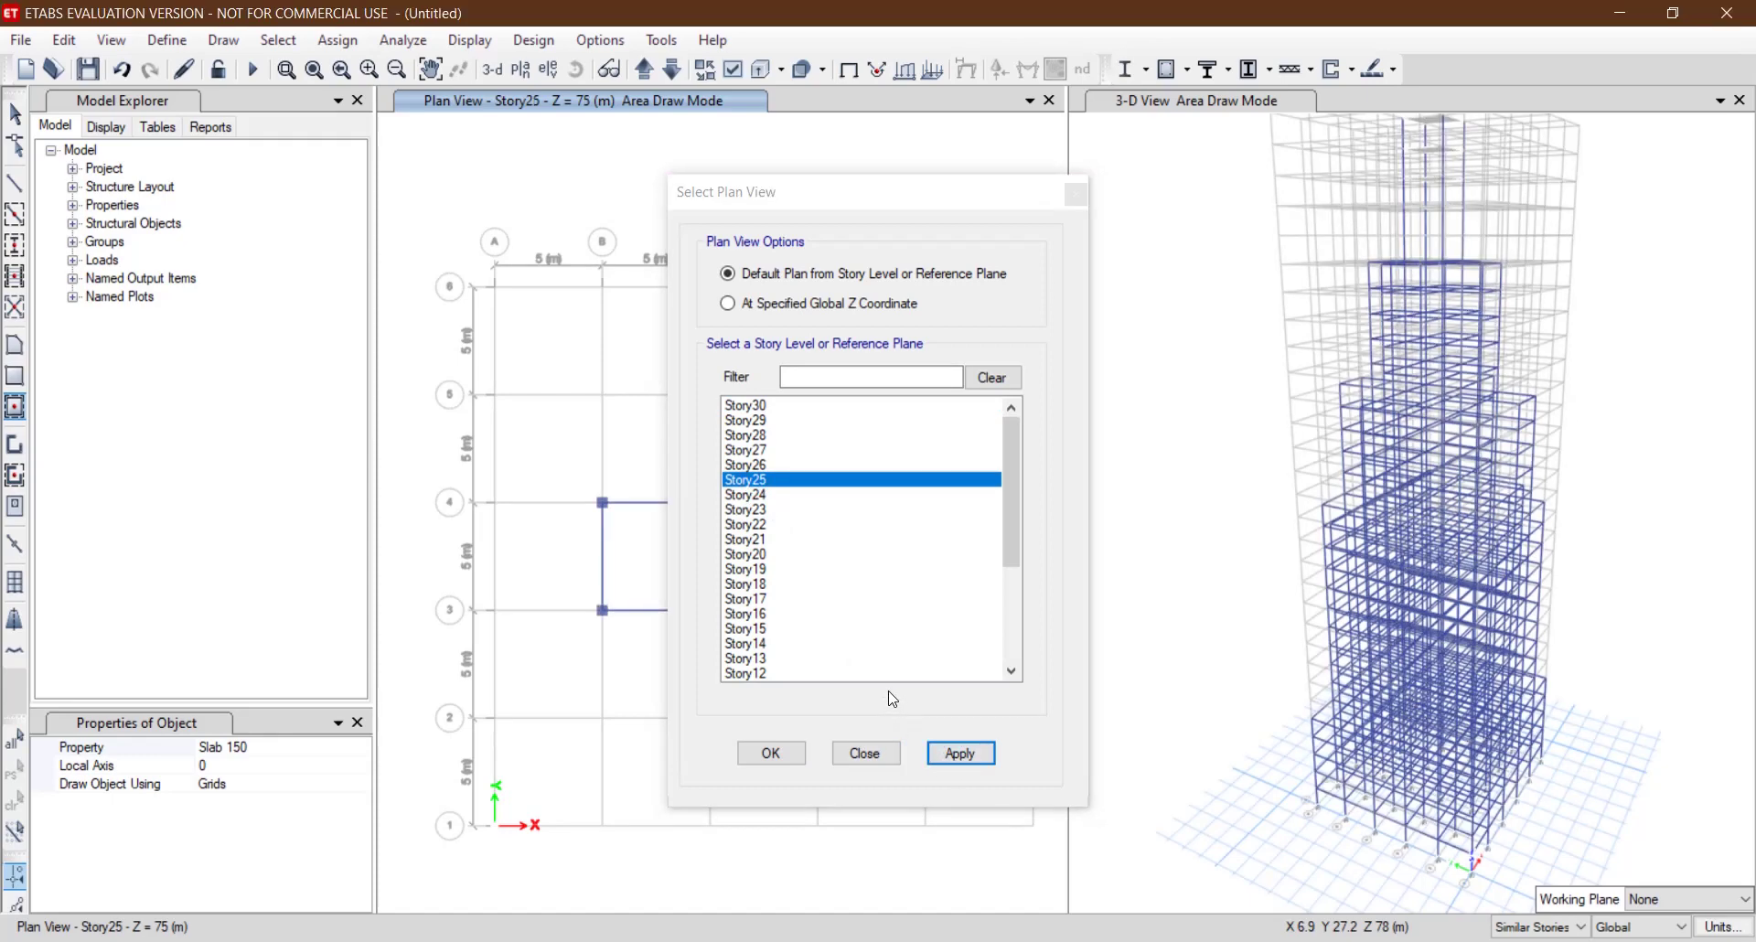
{"action": "left_click_drag", "start_coordinate": [881, 200], "coordinate": [1434, 83]}
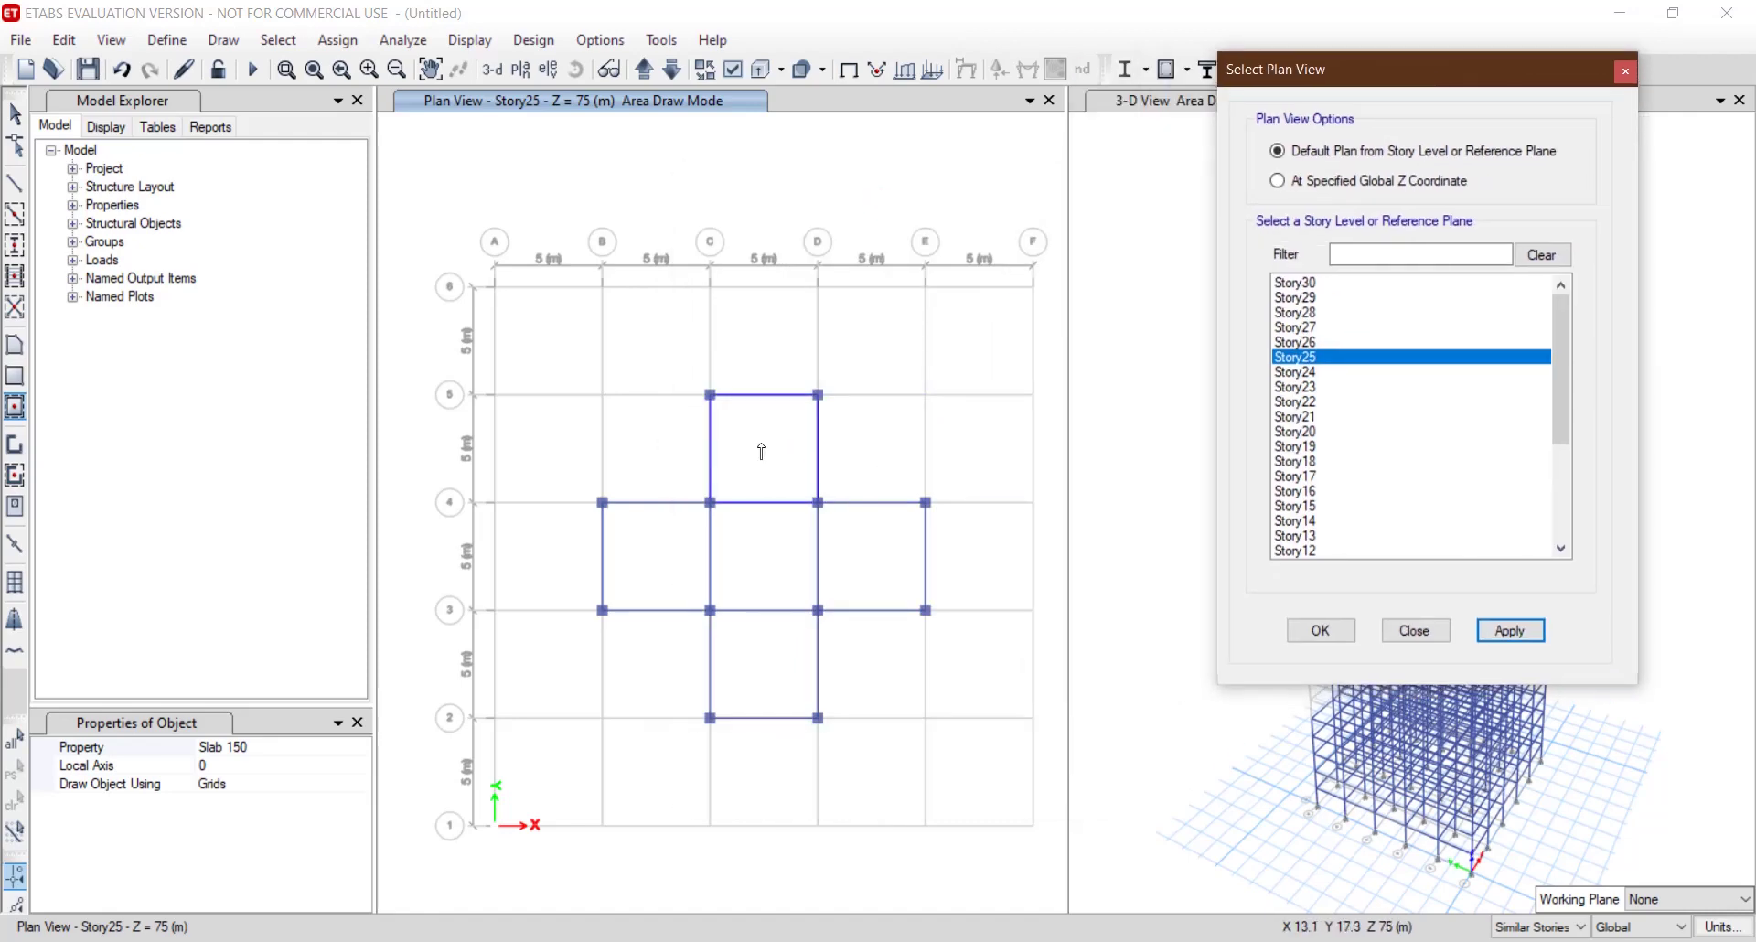
{"action": "left_click_drag", "start_coordinate": [689, 355], "coordinate": [900, 814]}
{"action": "left_click", "coordinate": [648, 560]}
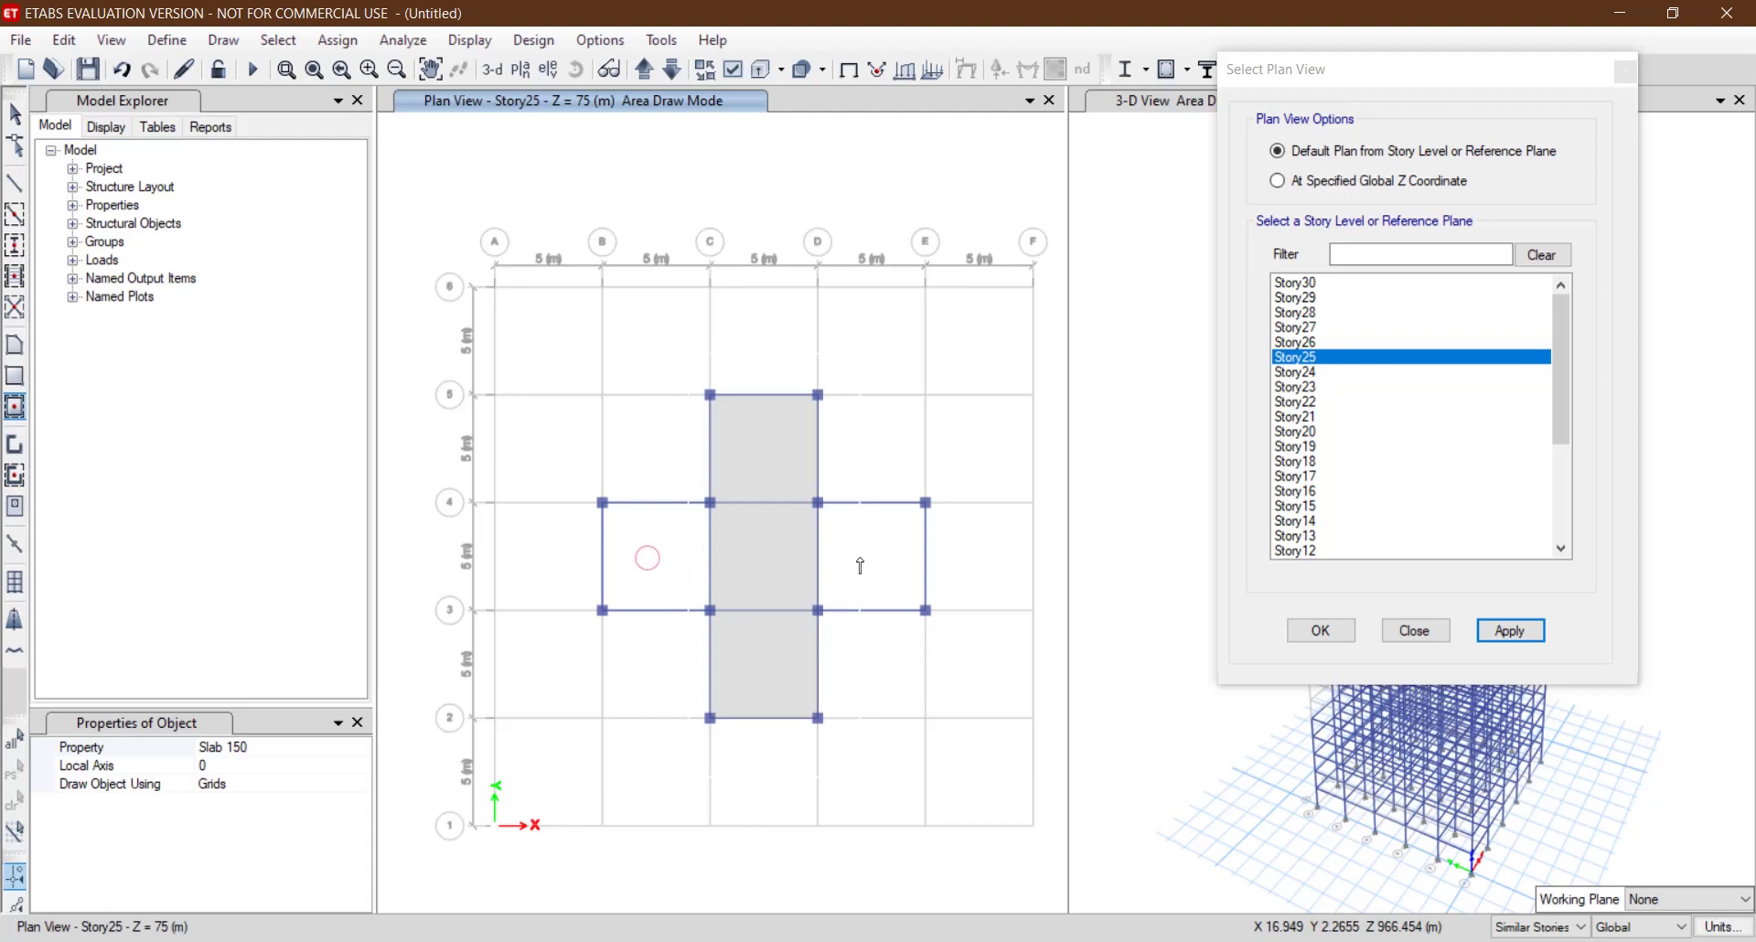
{"action": "left_click", "coordinate": [857, 558]}
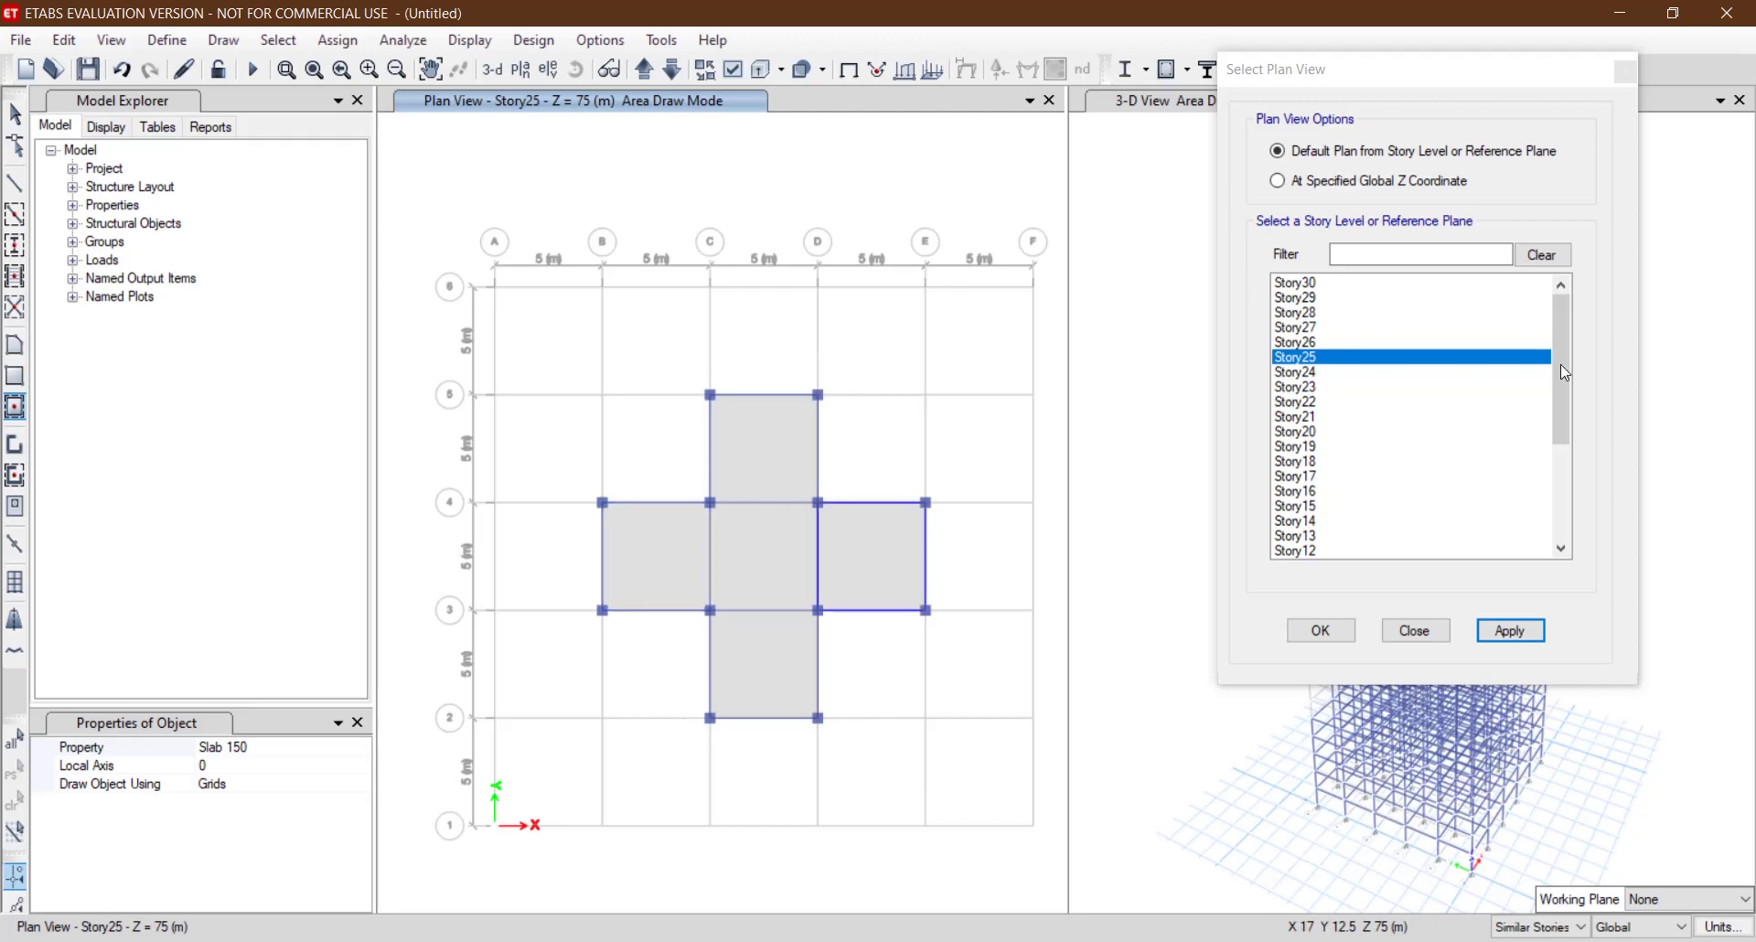
Set the plan view to Story20 and quick draw Slab 150 floors in all bays of the cross along grids C-D and 3-4.
{"action": "left_click_drag", "start_coordinate": [1565, 372], "coordinate": [1568, 404]}
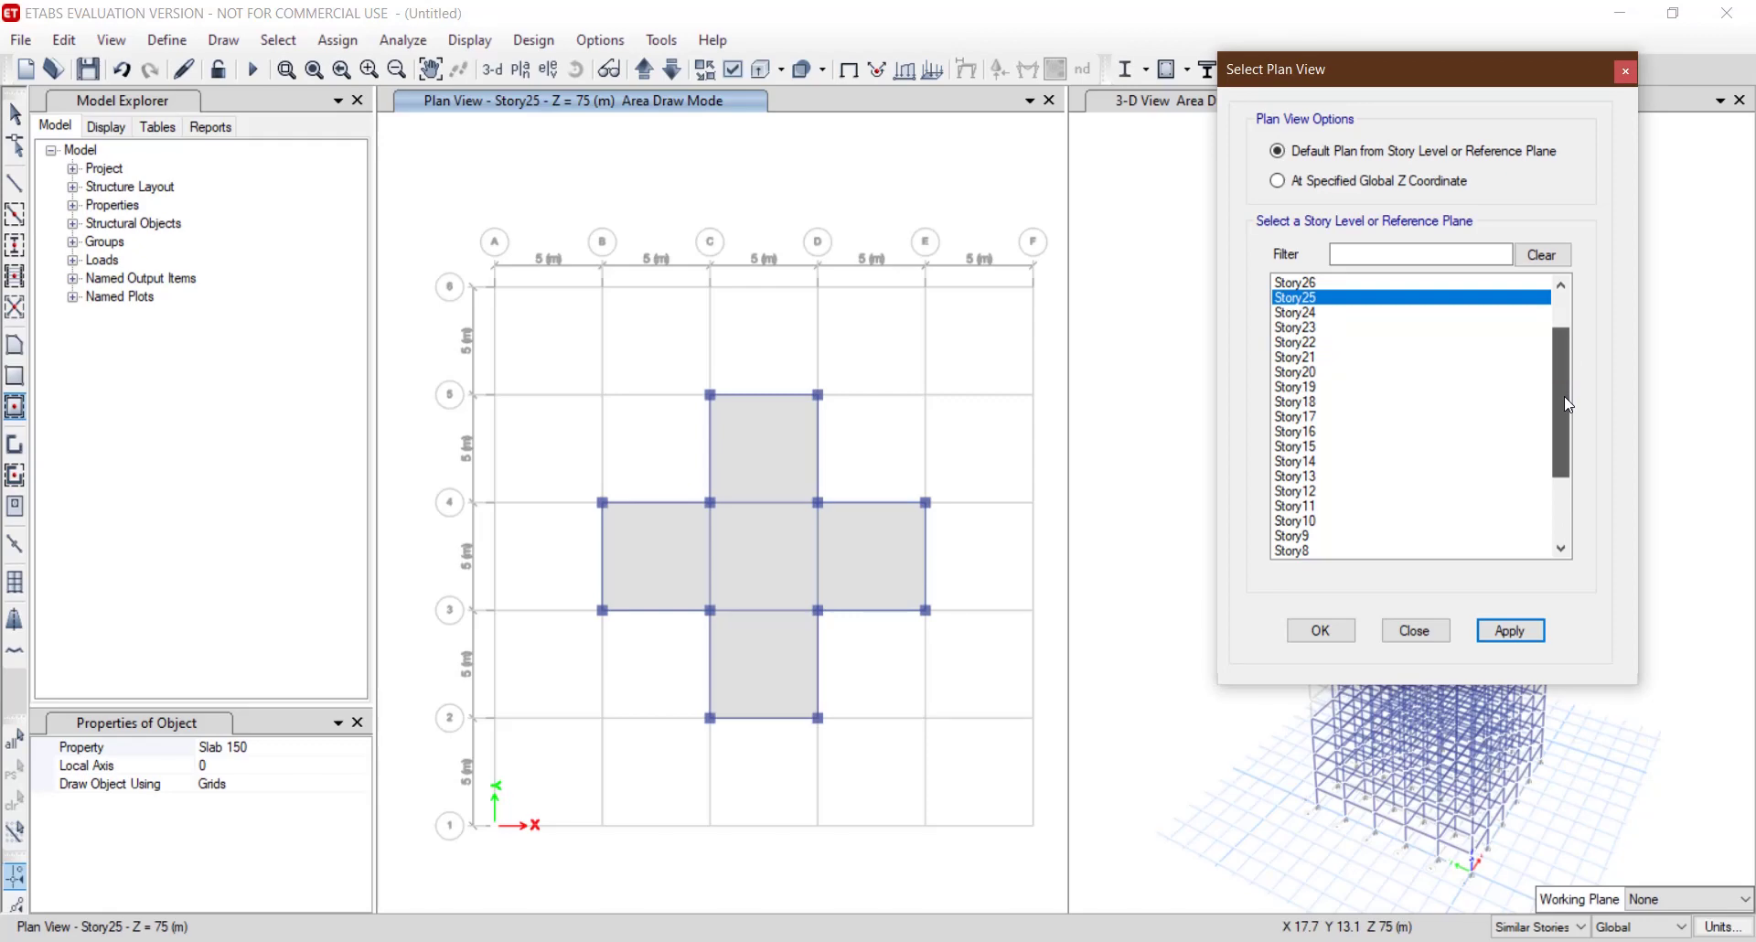
{"action": "left_click", "coordinate": [1317, 372]}
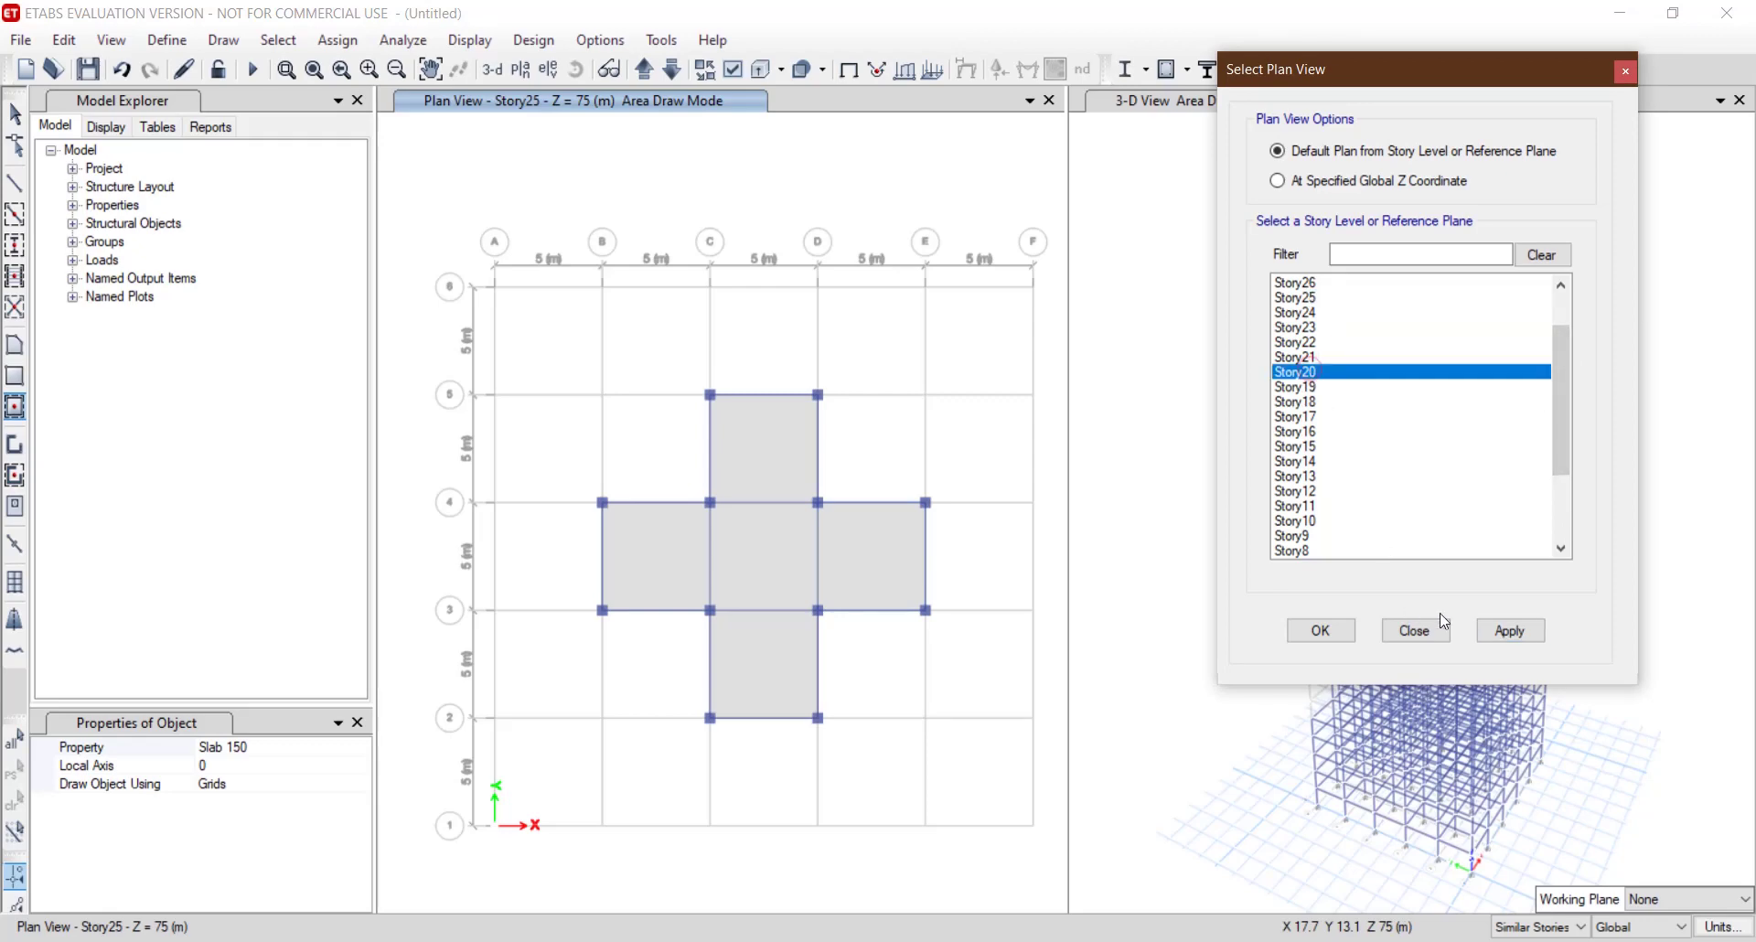
{"action": "left_click", "coordinate": [1513, 631]}
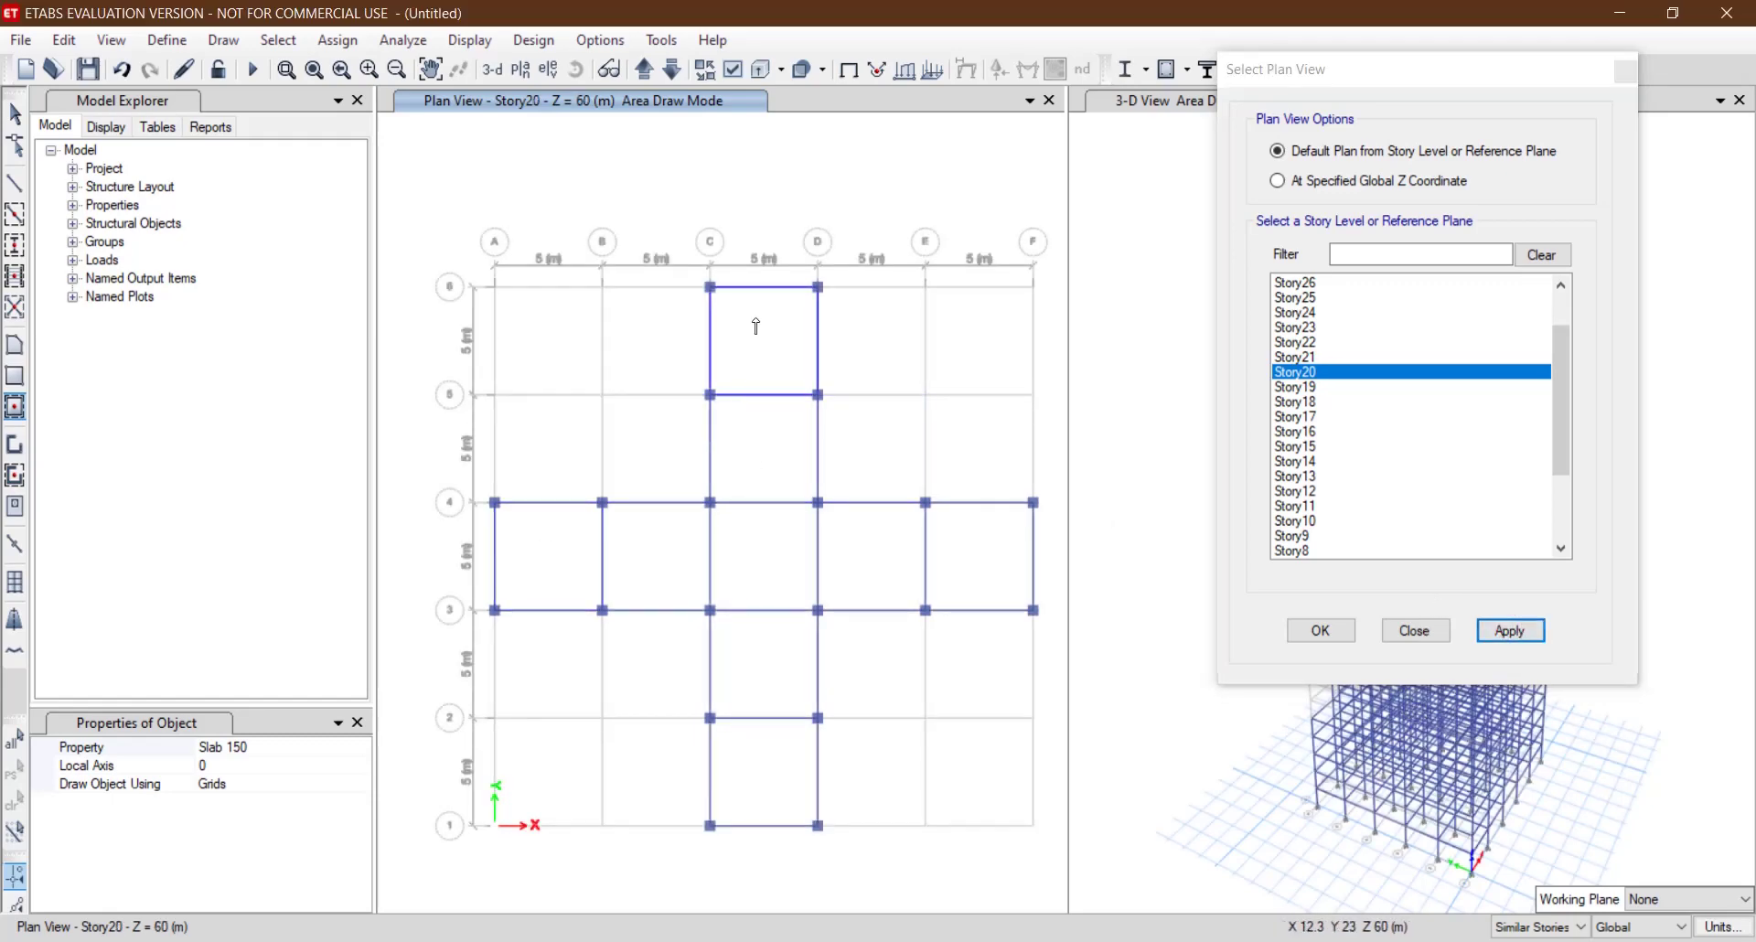
{"action": "left_click_drag", "start_coordinate": [699, 235], "coordinate": [899, 802]}
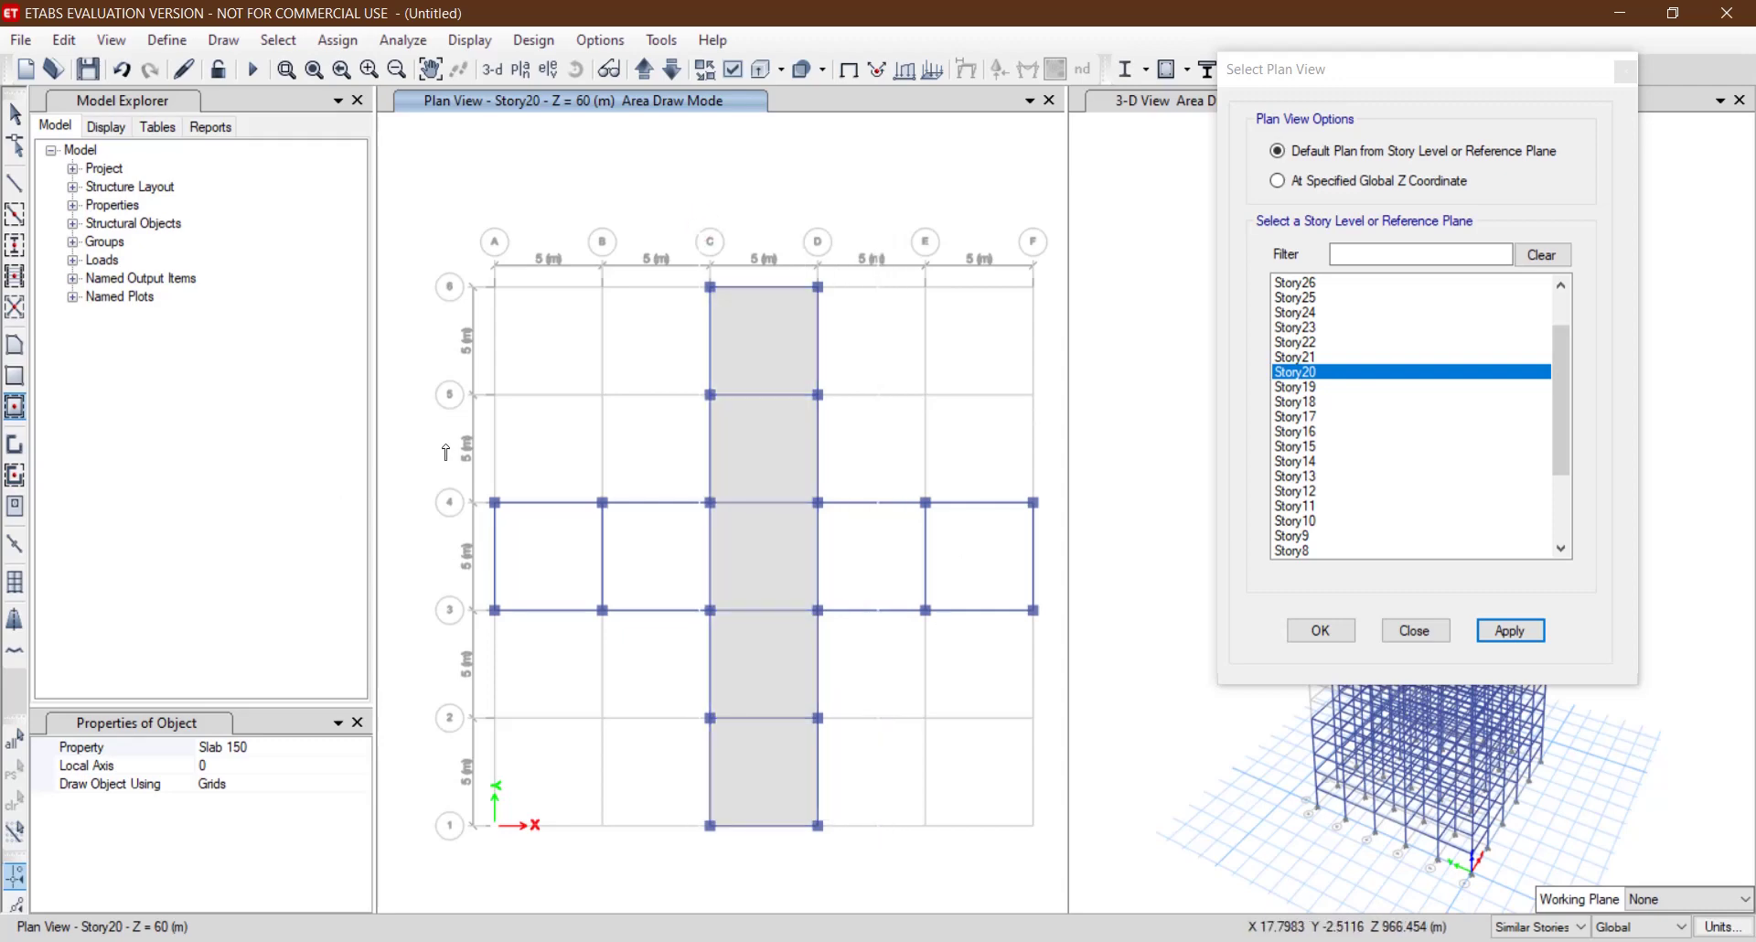
{"action": "left_click_drag", "start_coordinate": [445, 446], "coordinate": [1065, 621]}
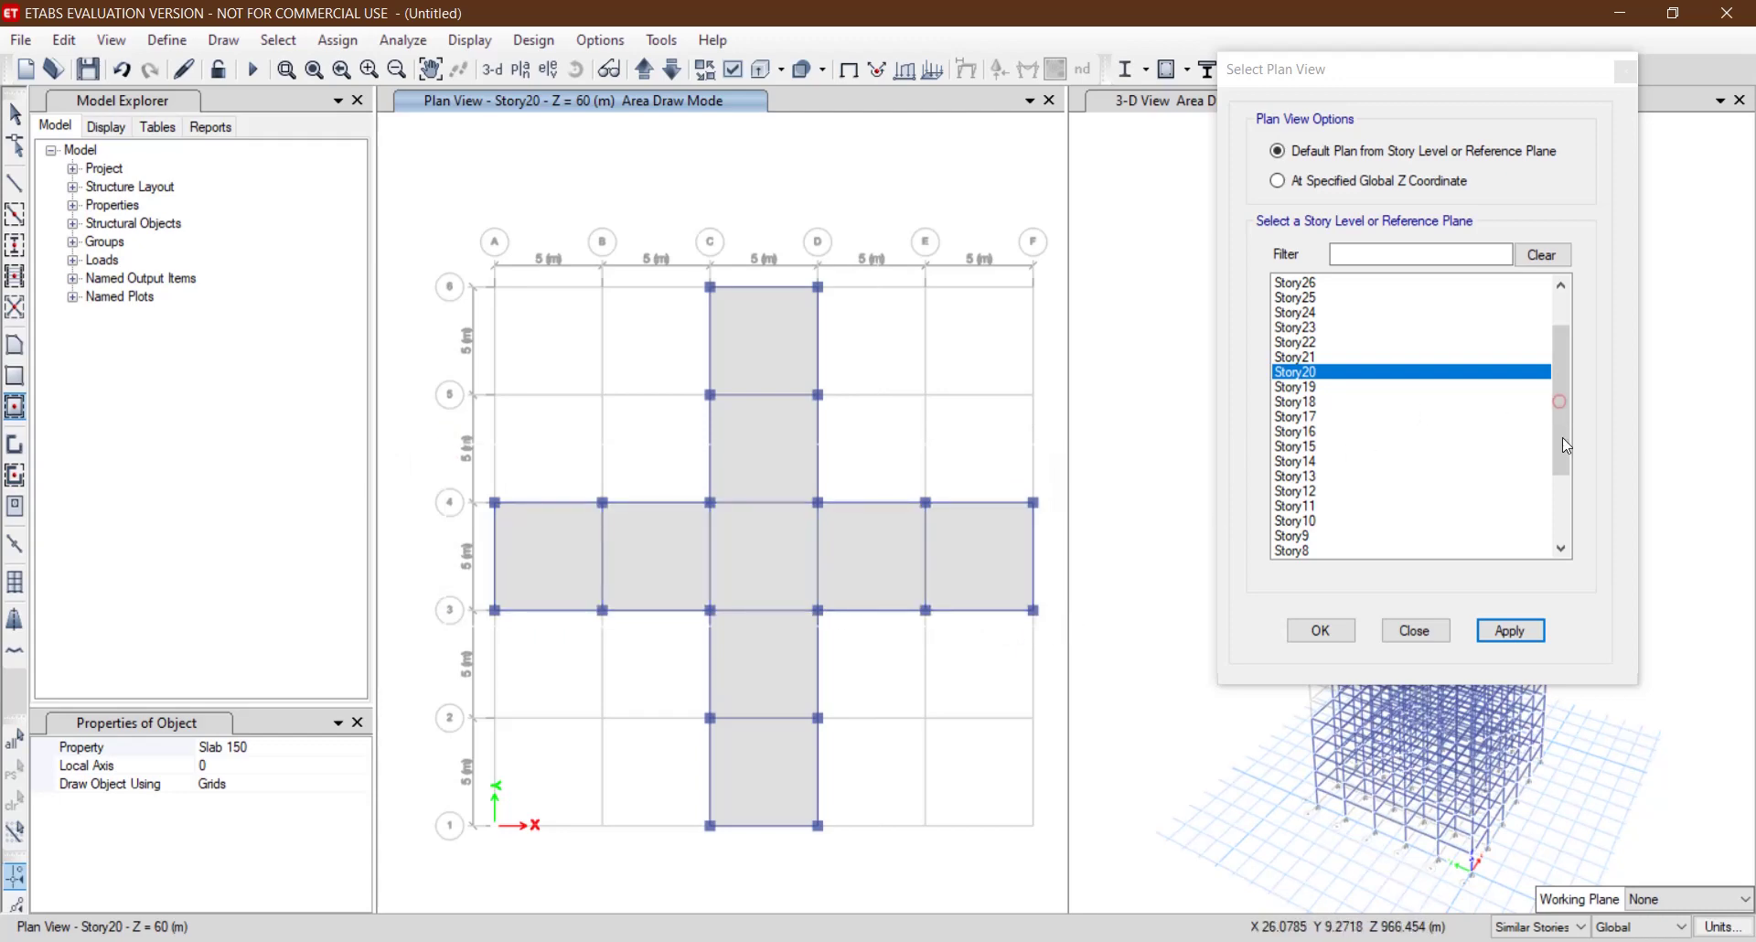
Set the plan view to Story15 and quick draw Slab 150 floors in every bay except the four corner bays.
{"action": "left_click_drag", "start_coordinate": [1563, 445], "coordinate": [1564, 485]}
{"action": "left_click", "coordinate": [1297, 372]}
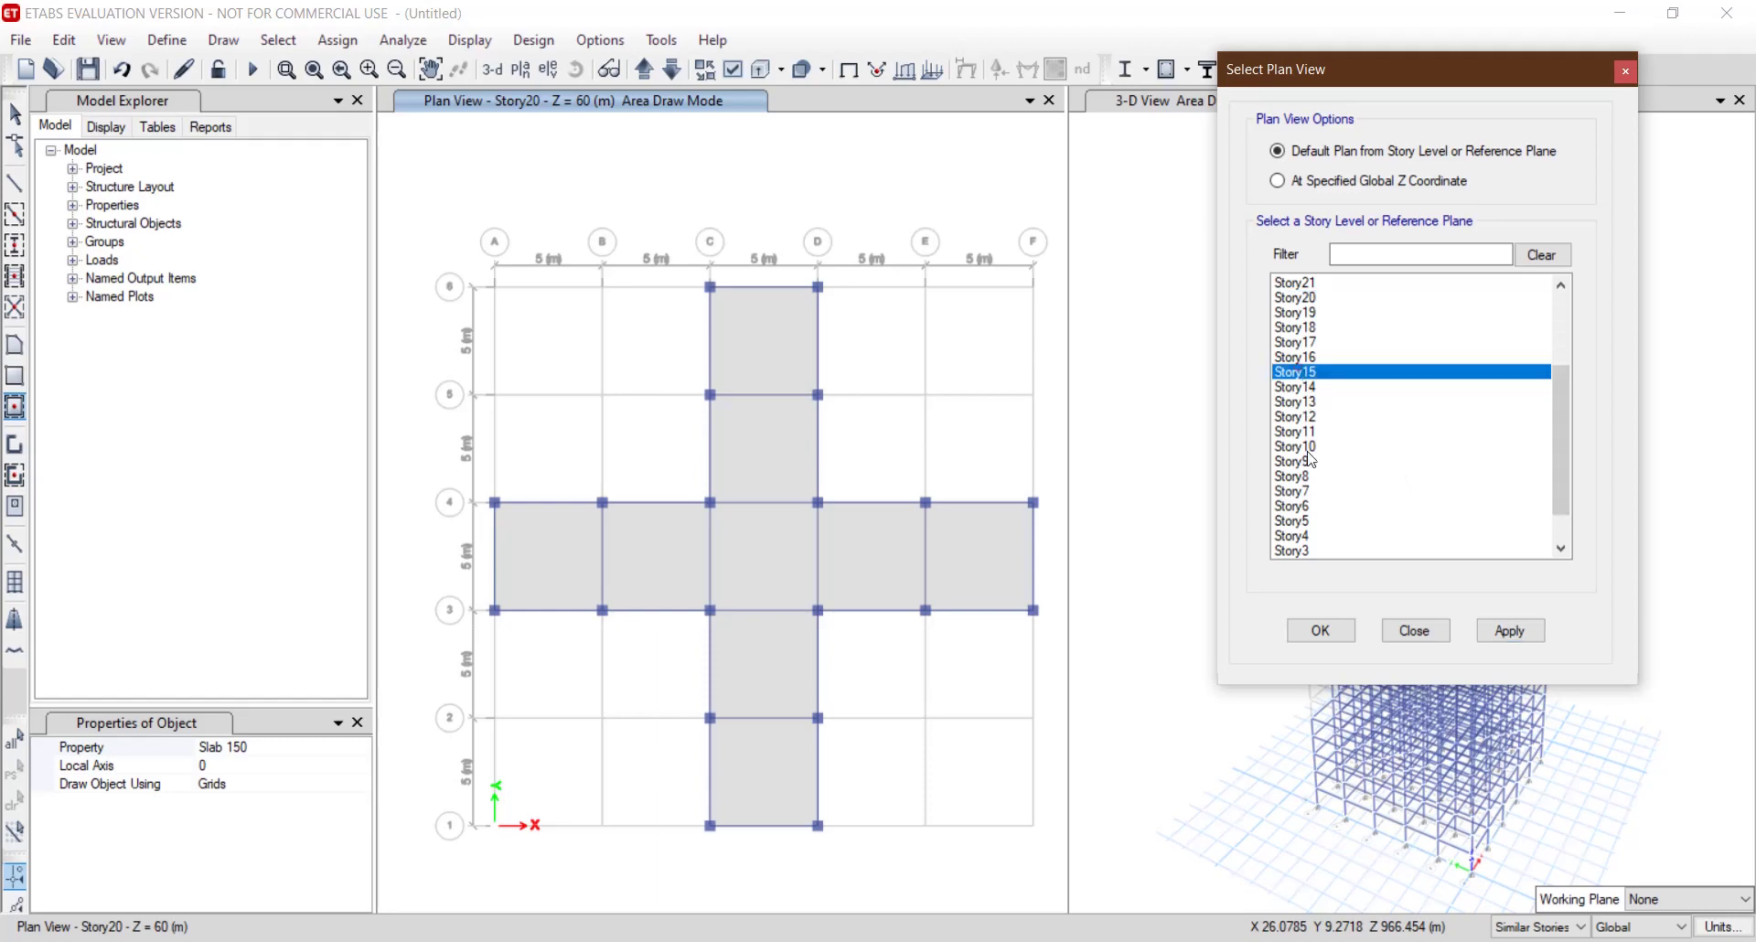
{"action": "left_click", "coordinate": [1525, 630]}
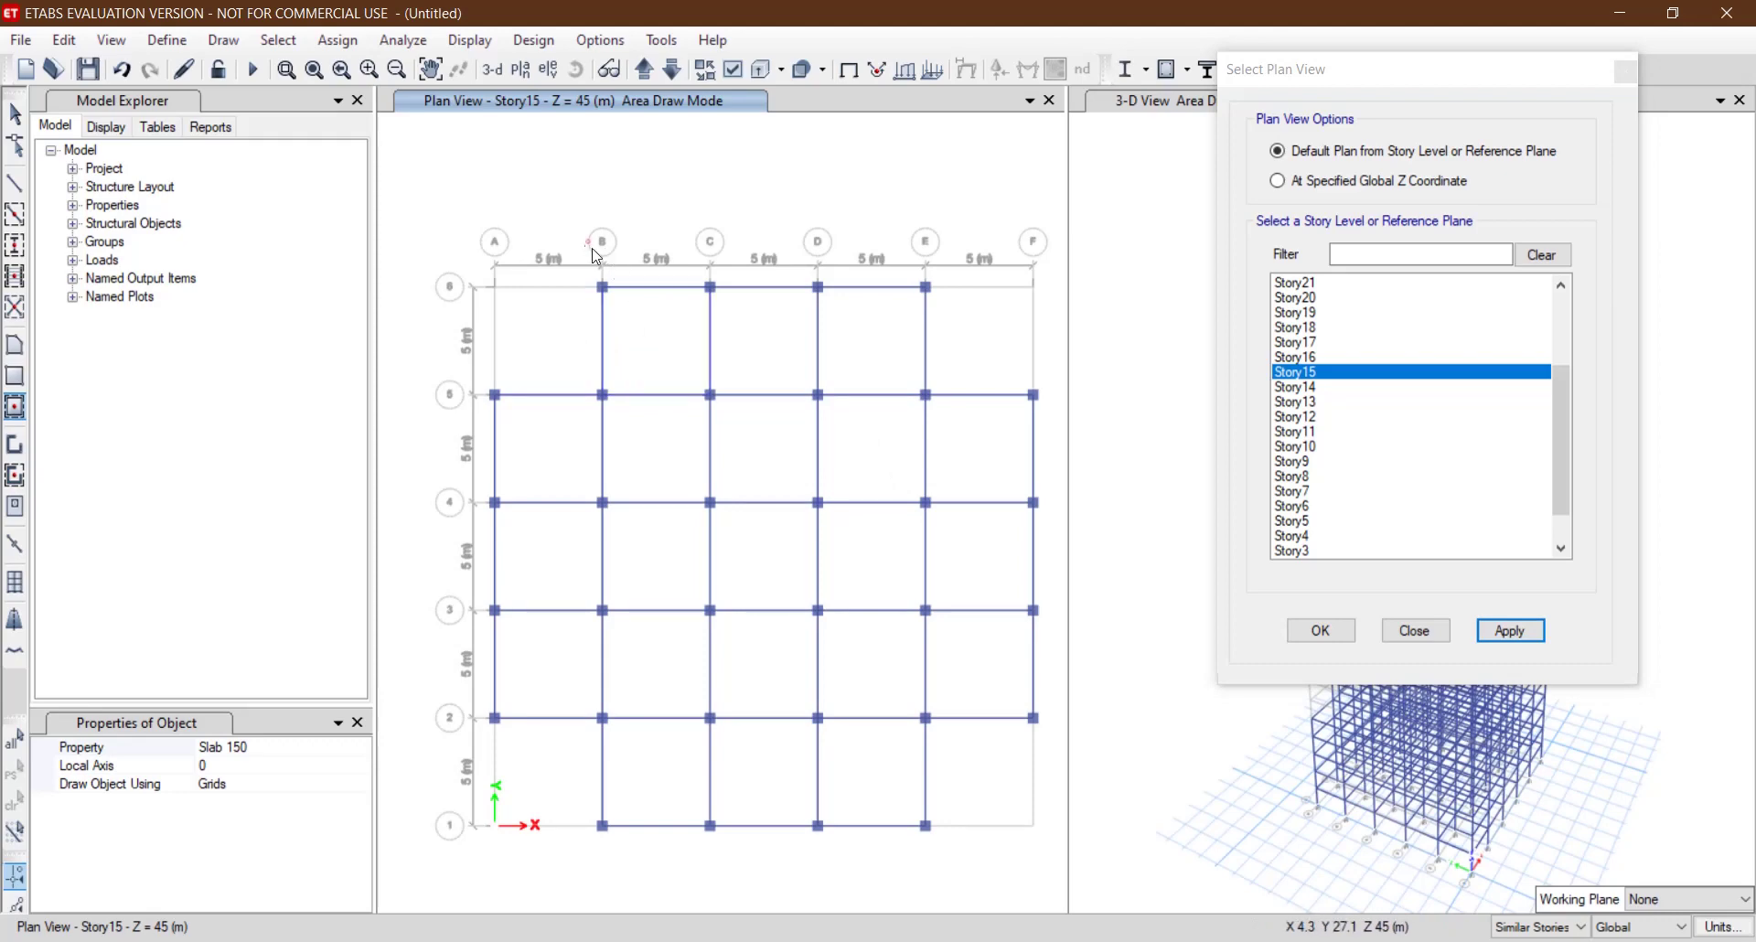
{"action": "mouse_move", "coordinate": [596, 256]}
{"action": "left_mouse_down"}
{"action": "mouse_move", "coordinate": [870, 882]}
{"action": "mouse_move", "coordinate": [943, 874]}
{"action": "left_mouse_up"}
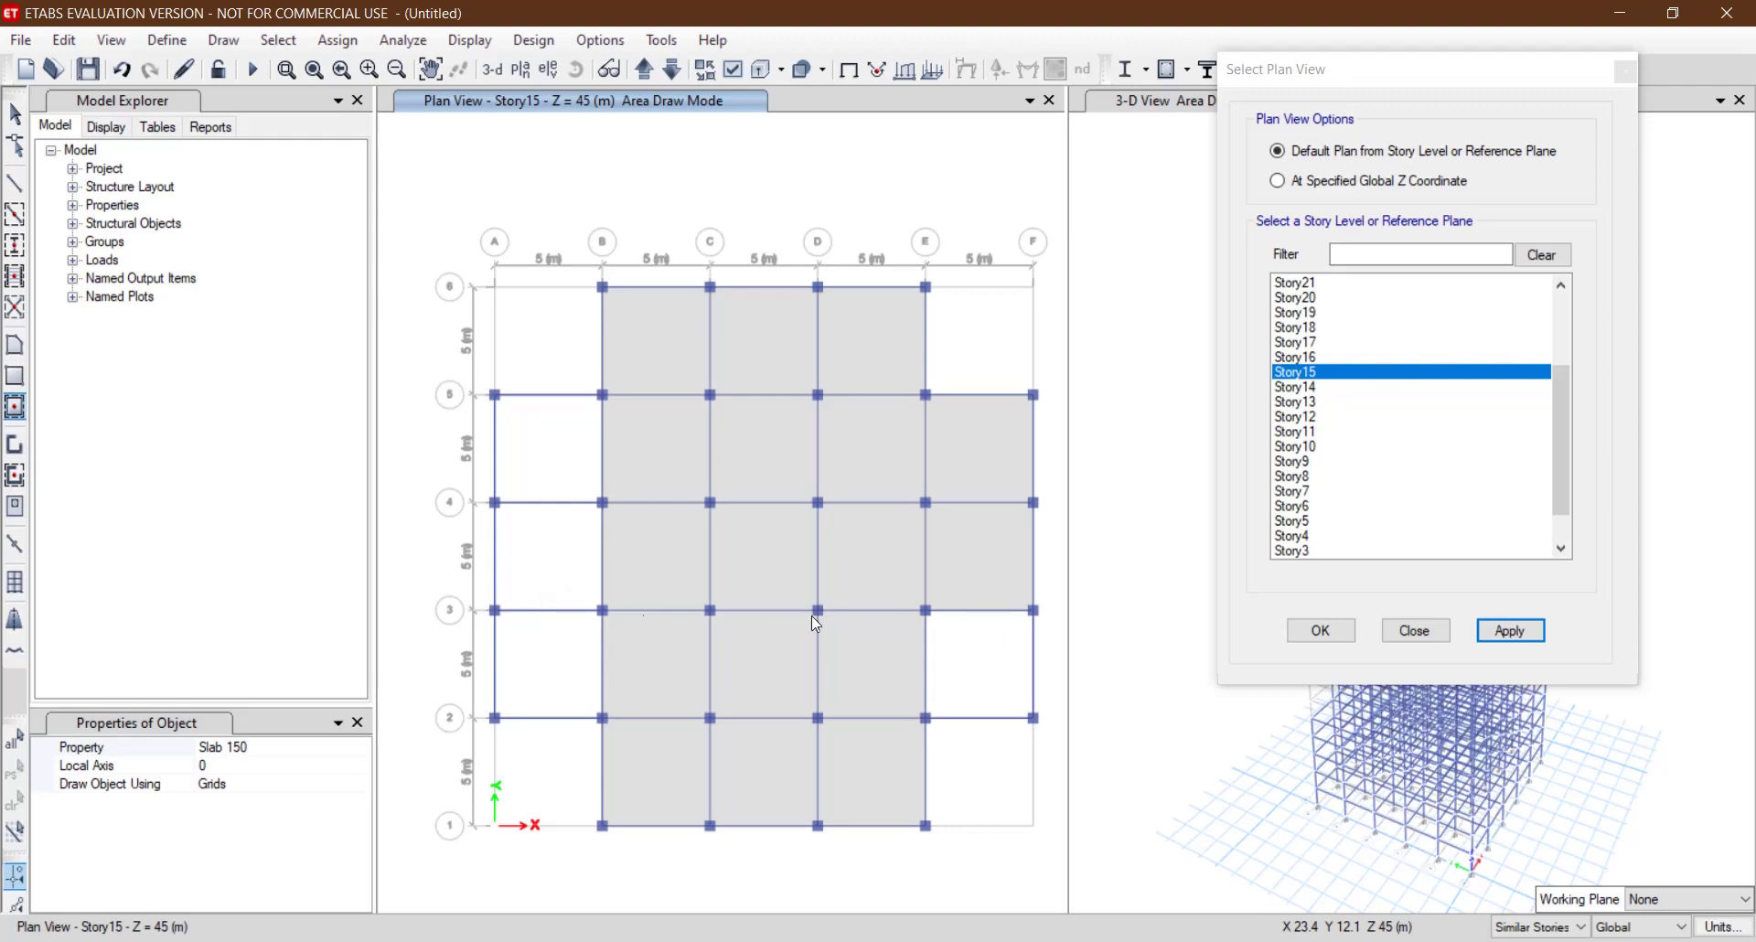
{"action": "left_click", "coordinate": [978, 636]}
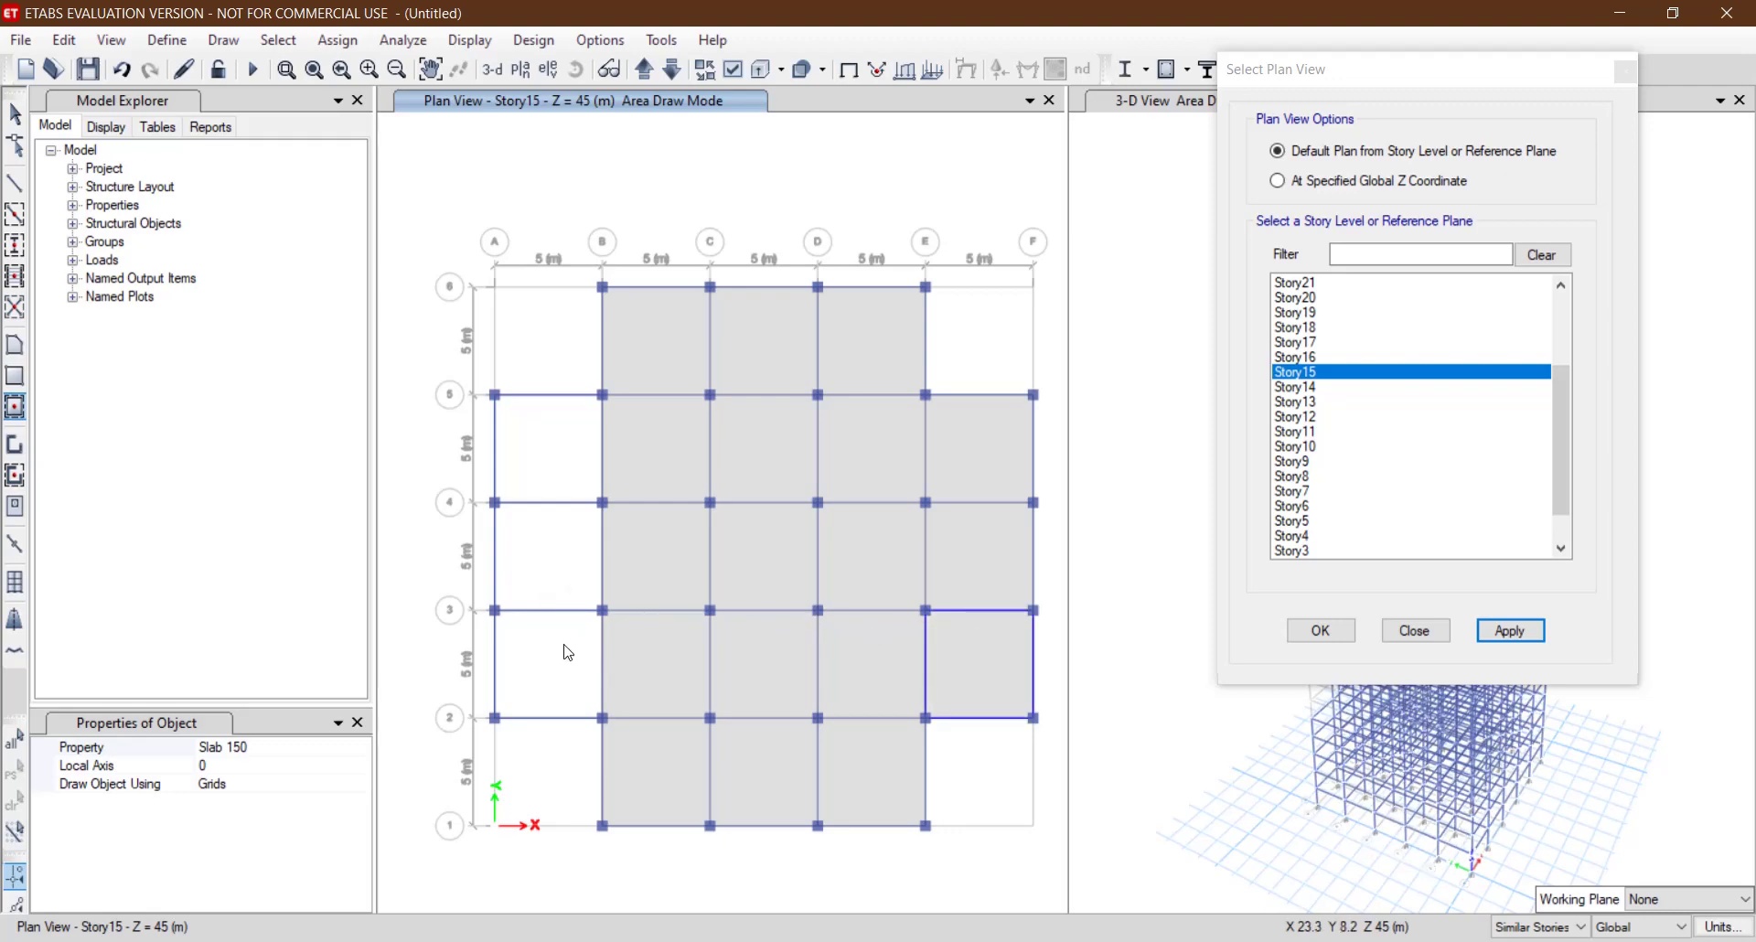
{"action": "left_click", "coordinate": [519, 431]}
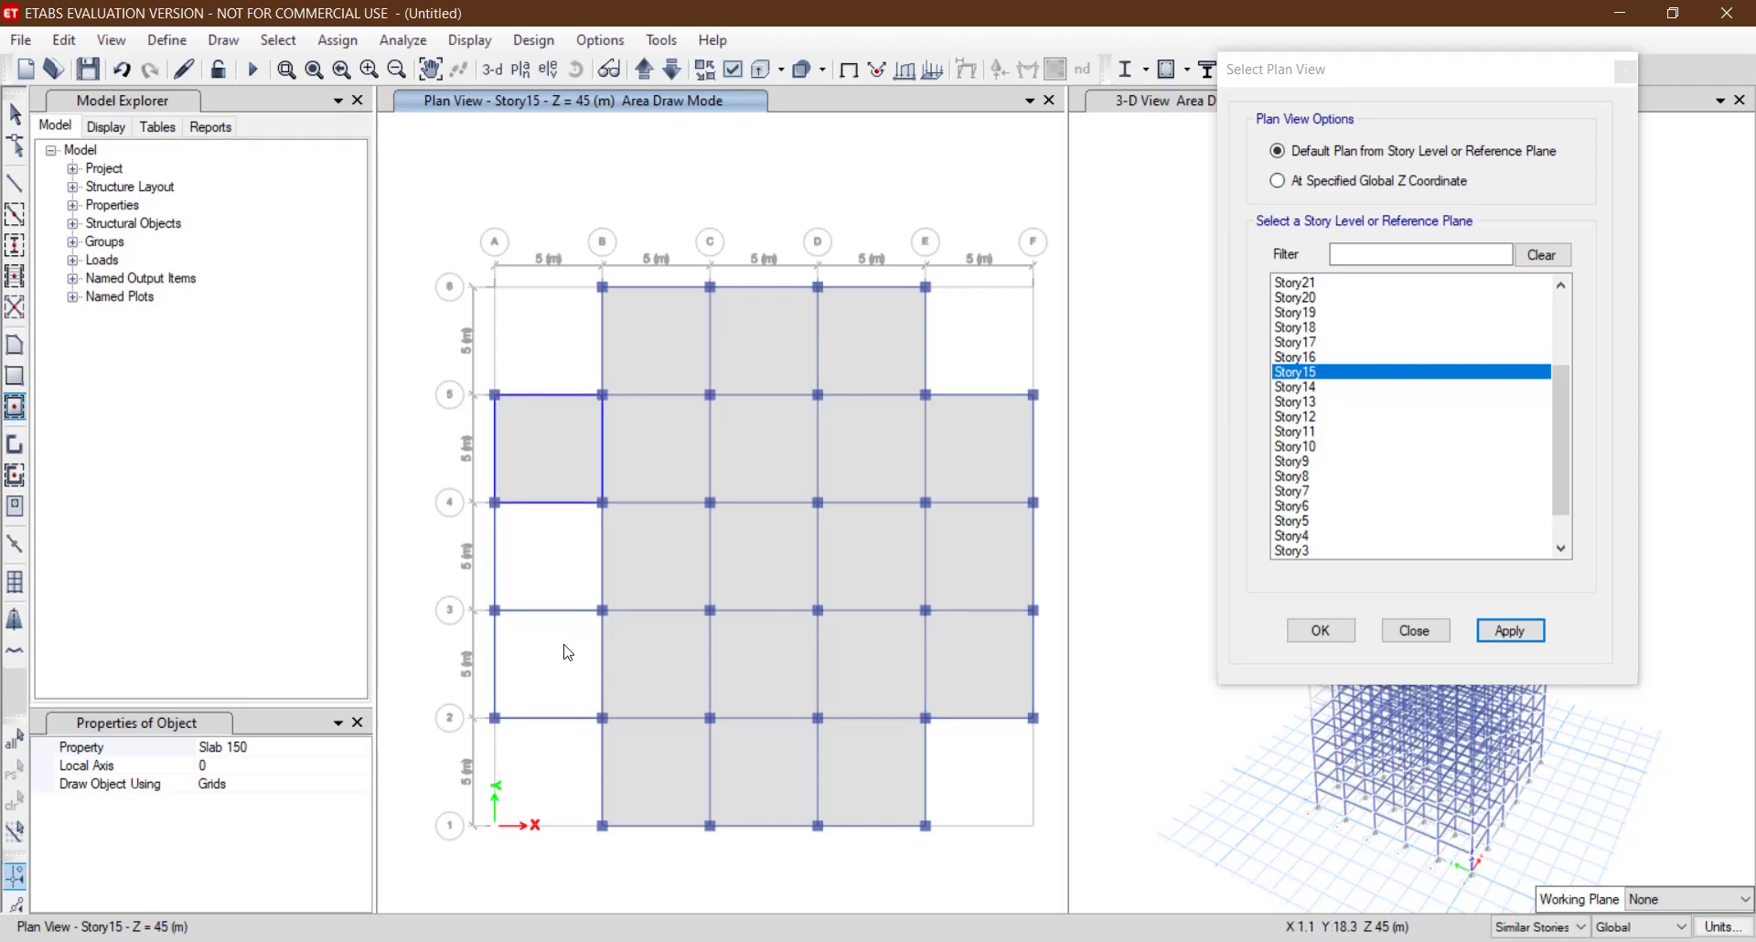
{"action": "left_click", "coordinate": [549, 564]}
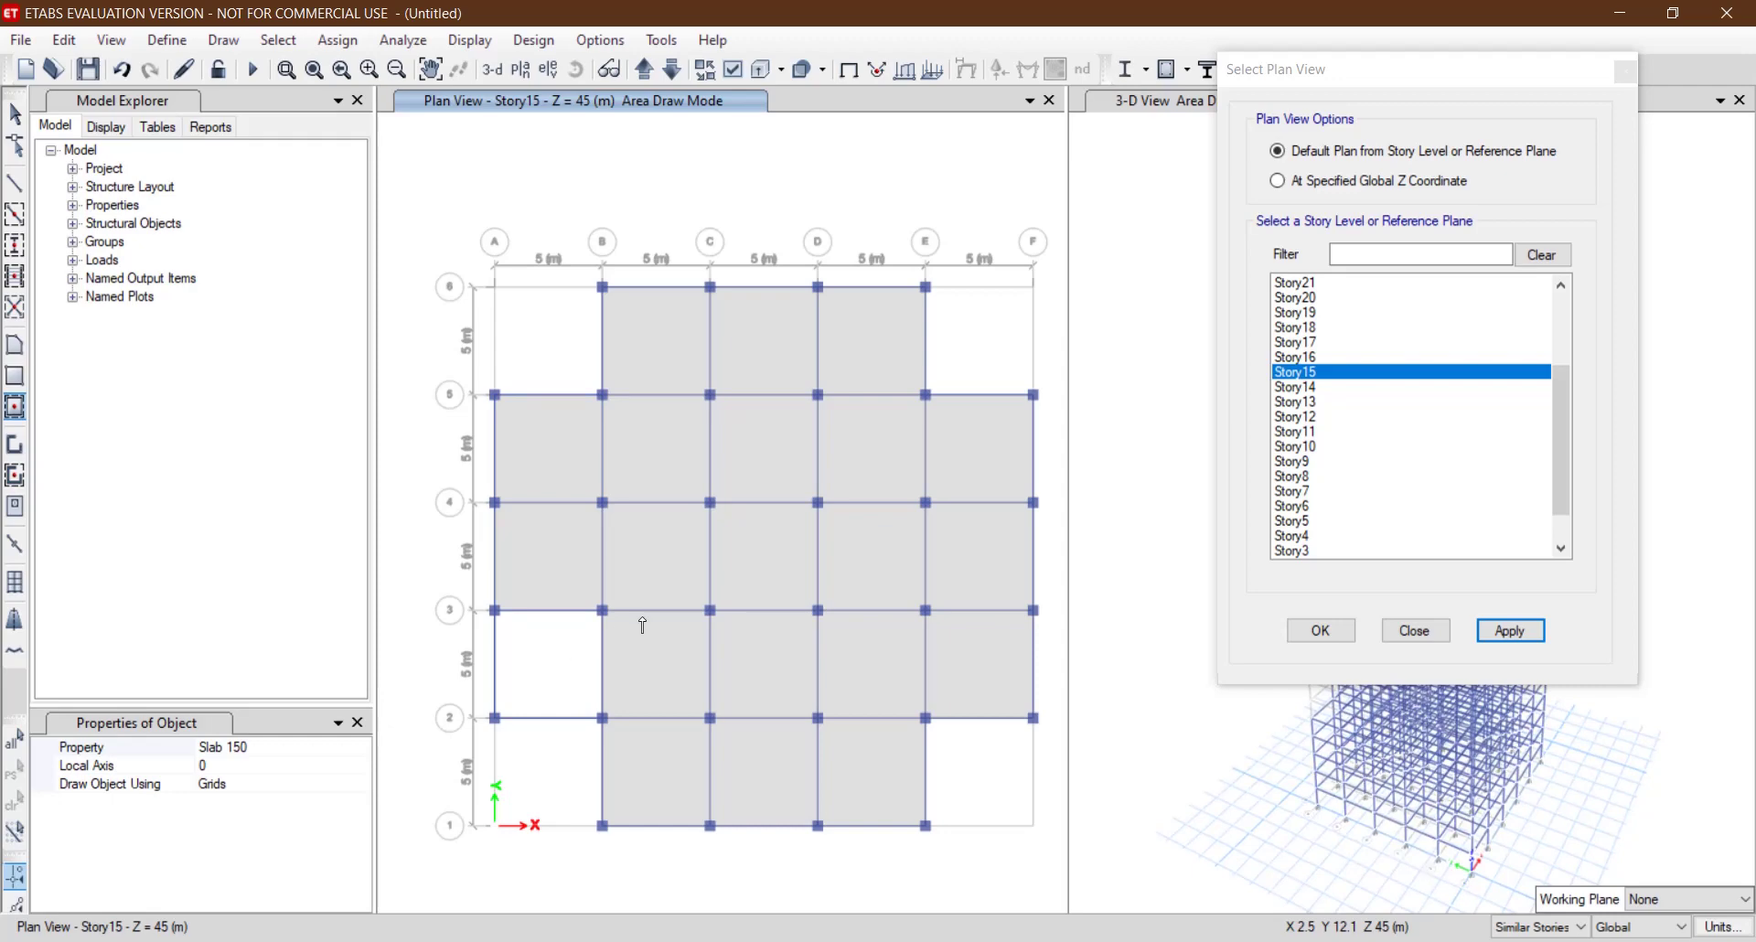
{"action": "left_click", "coordinate": [550, 655]}
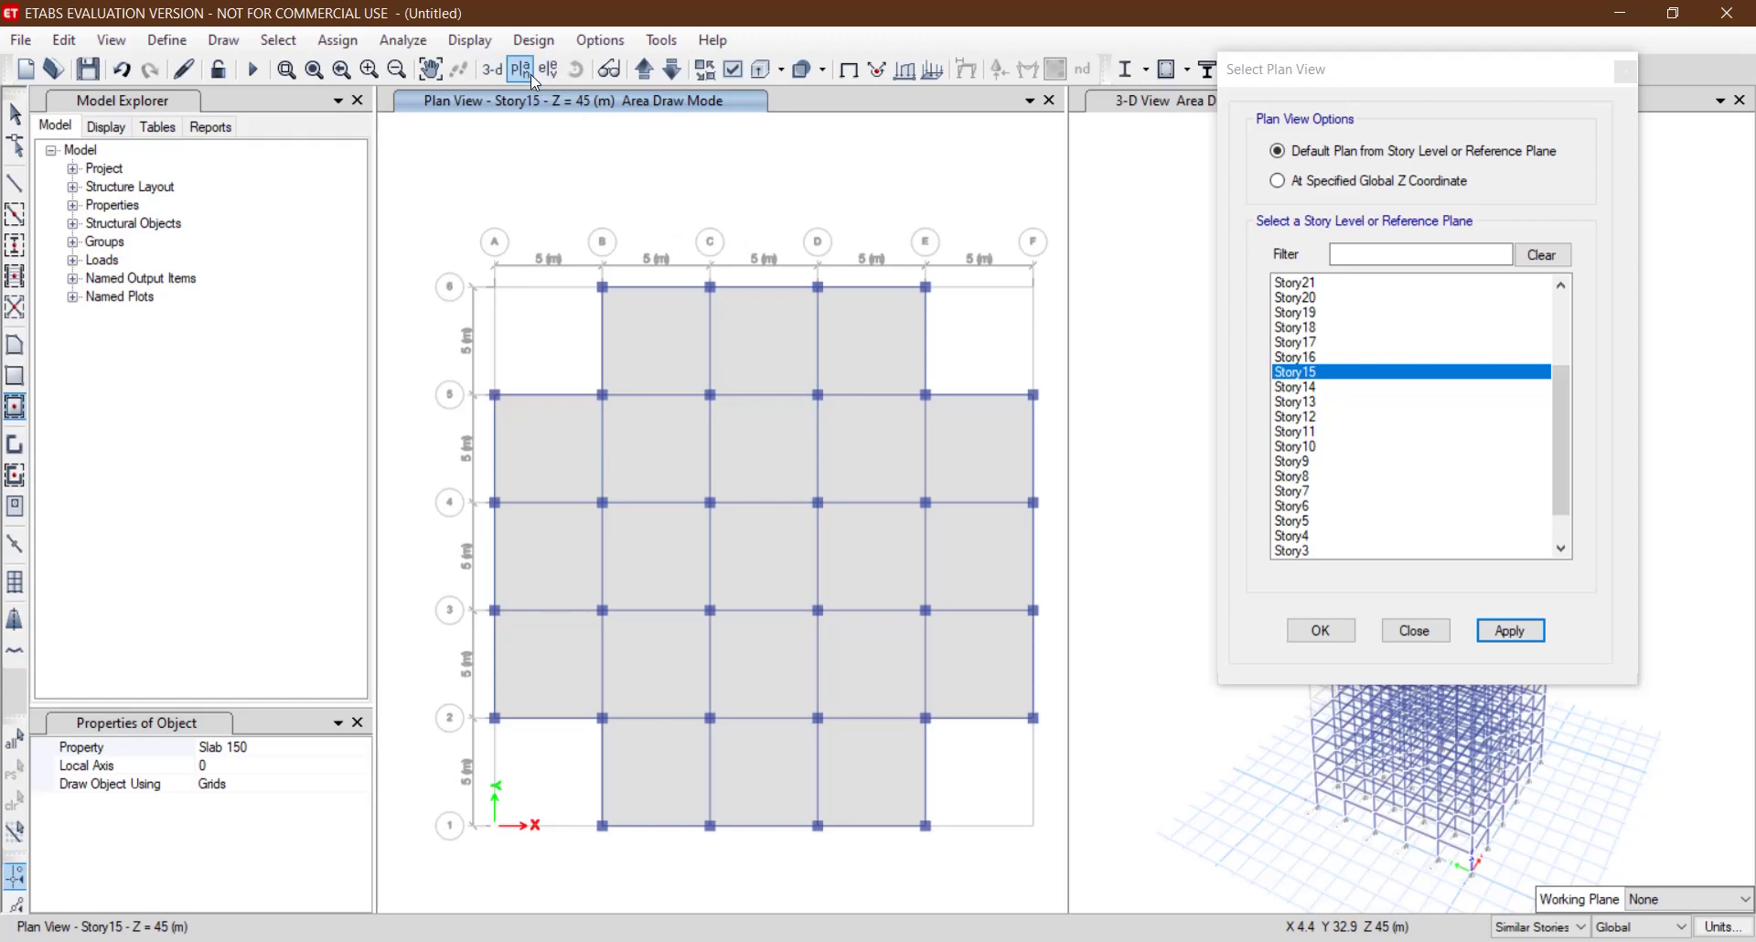
Set the plan view to Story10 and quick draw Slab 150 floors in every bay except A-B/5-6 and E-F/1-2.
{"action": "left_click_drag", "start_coordinate": [1549, 422], "coordinate": [1558, 447]}
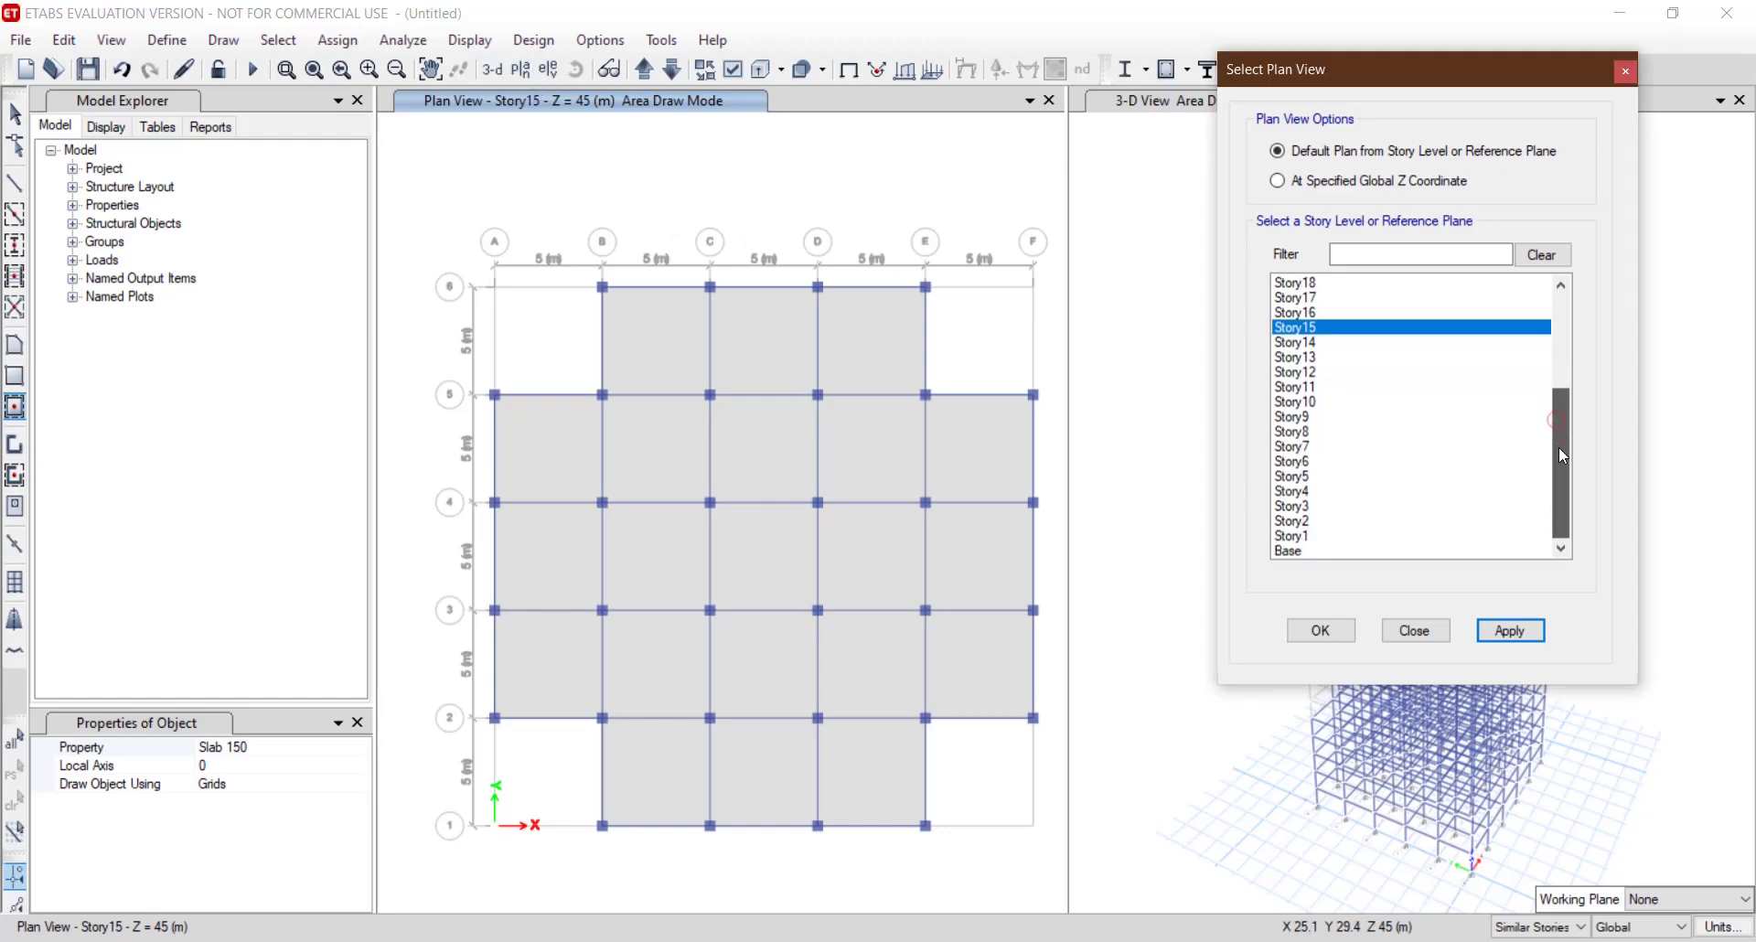
{"action": "left_click", "coordinate": [1307, 403]}
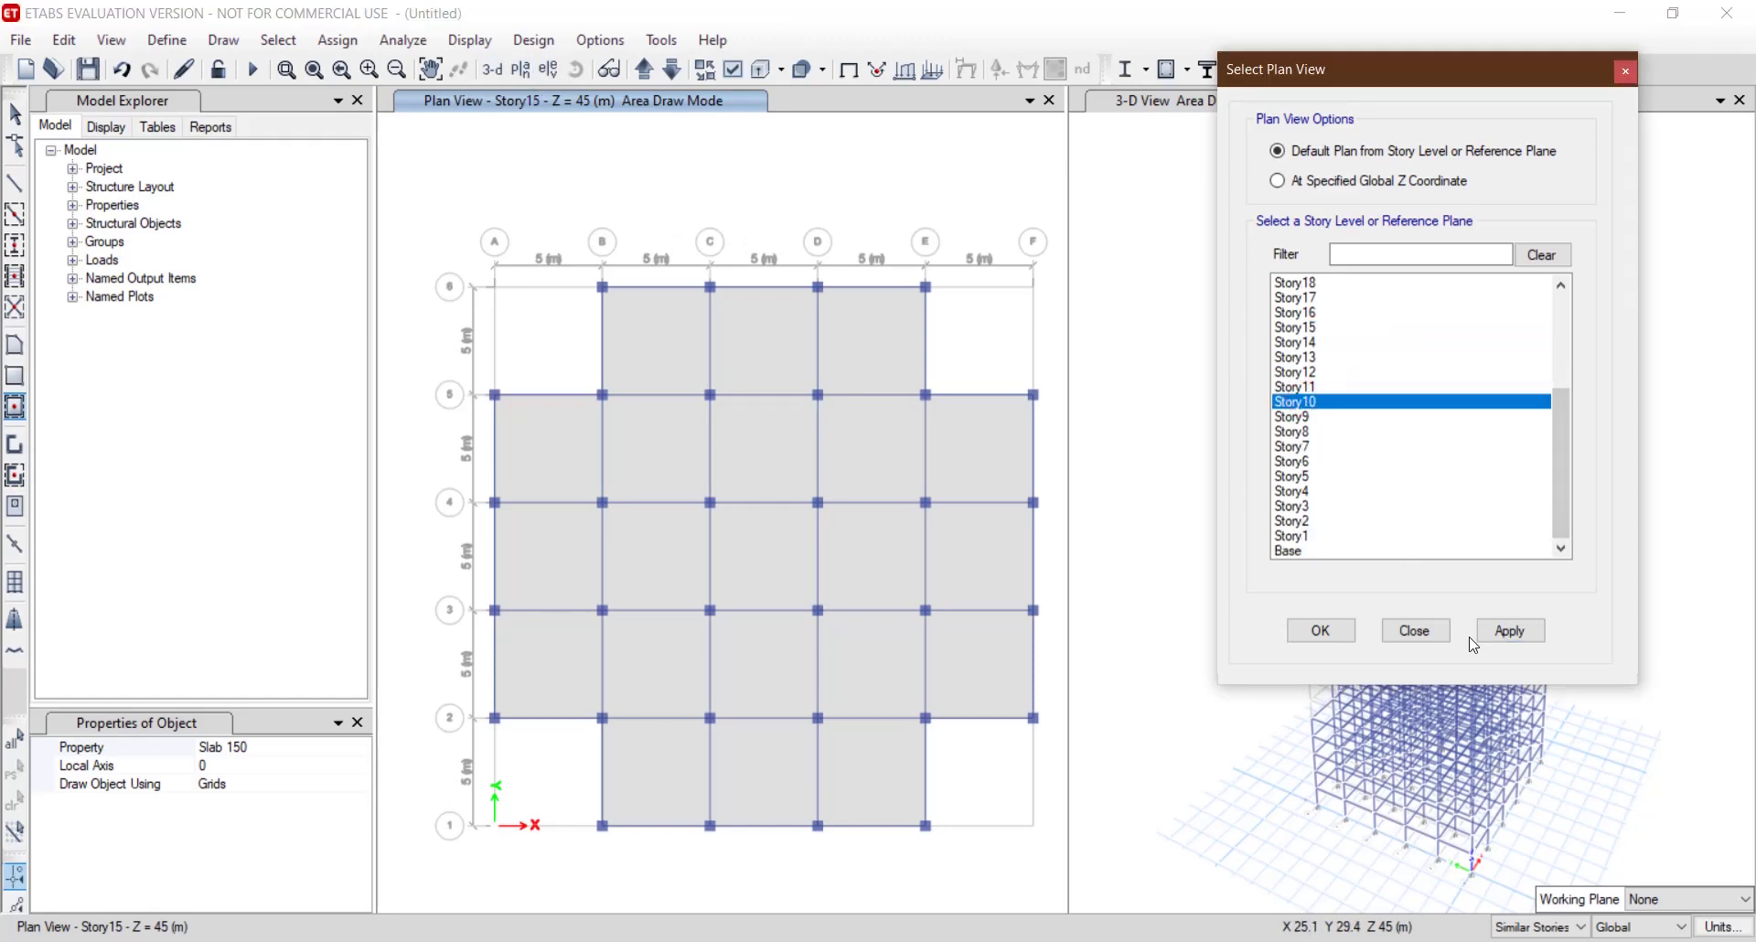
{"action": "left_click", "coordinate": [1505, 630]}
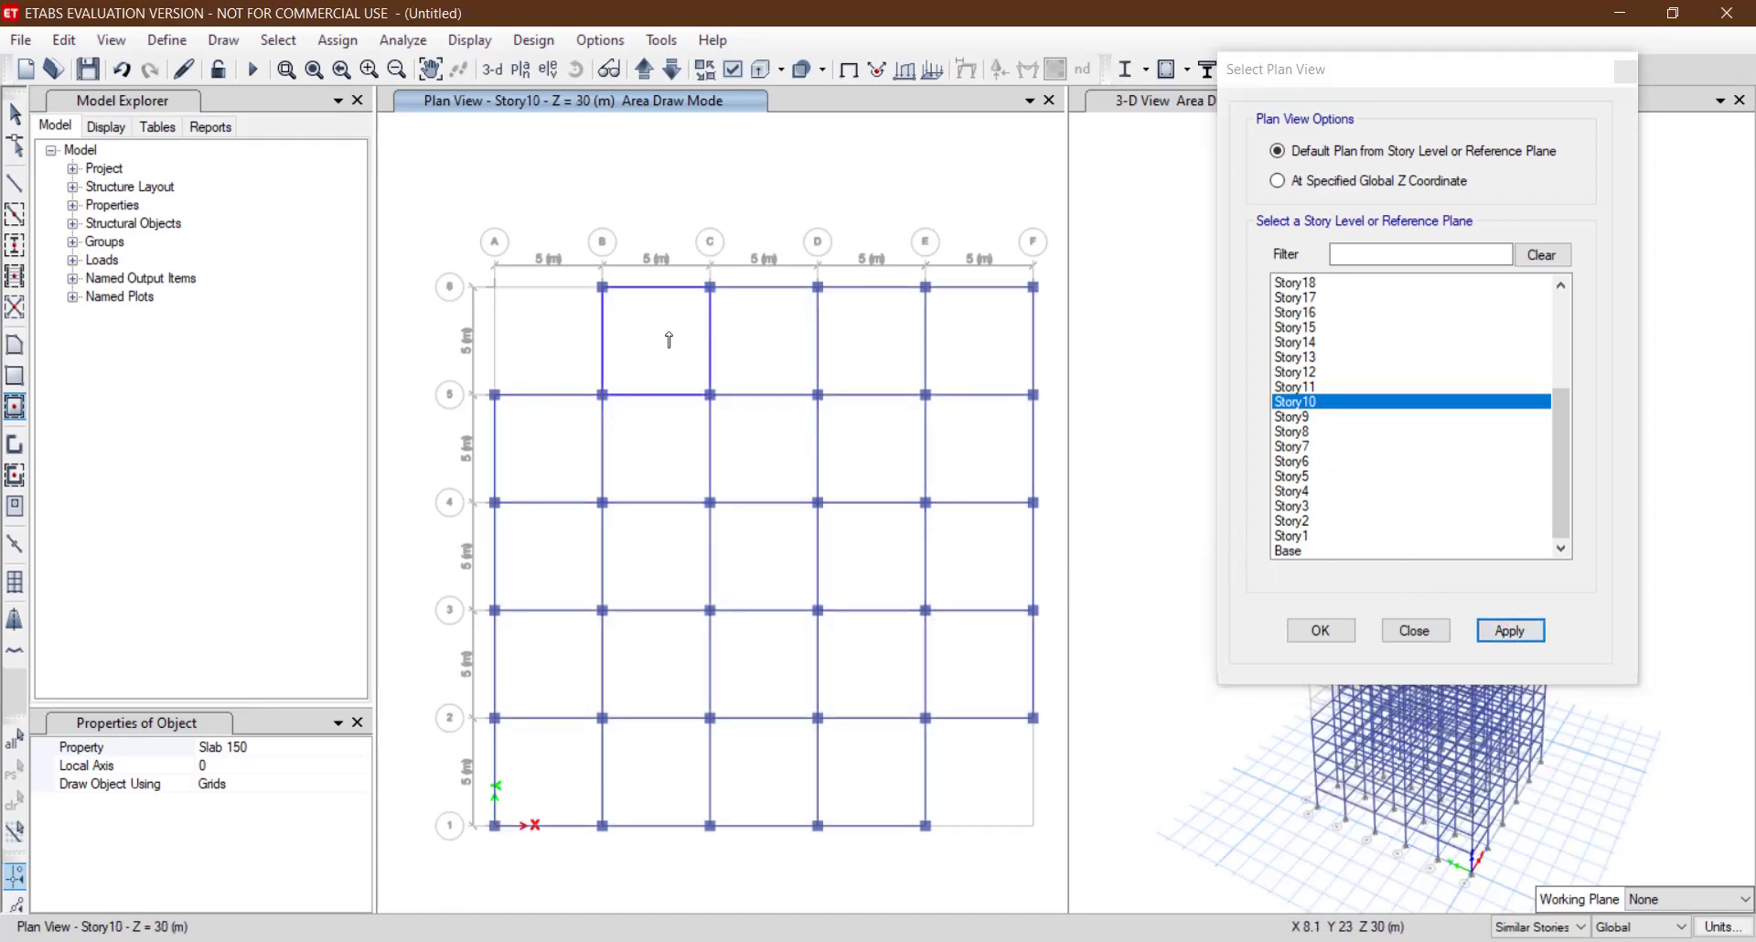
{"action": "left_click_drag", "start_coordinate": [583, 220], "coordinate": [956, 912]}
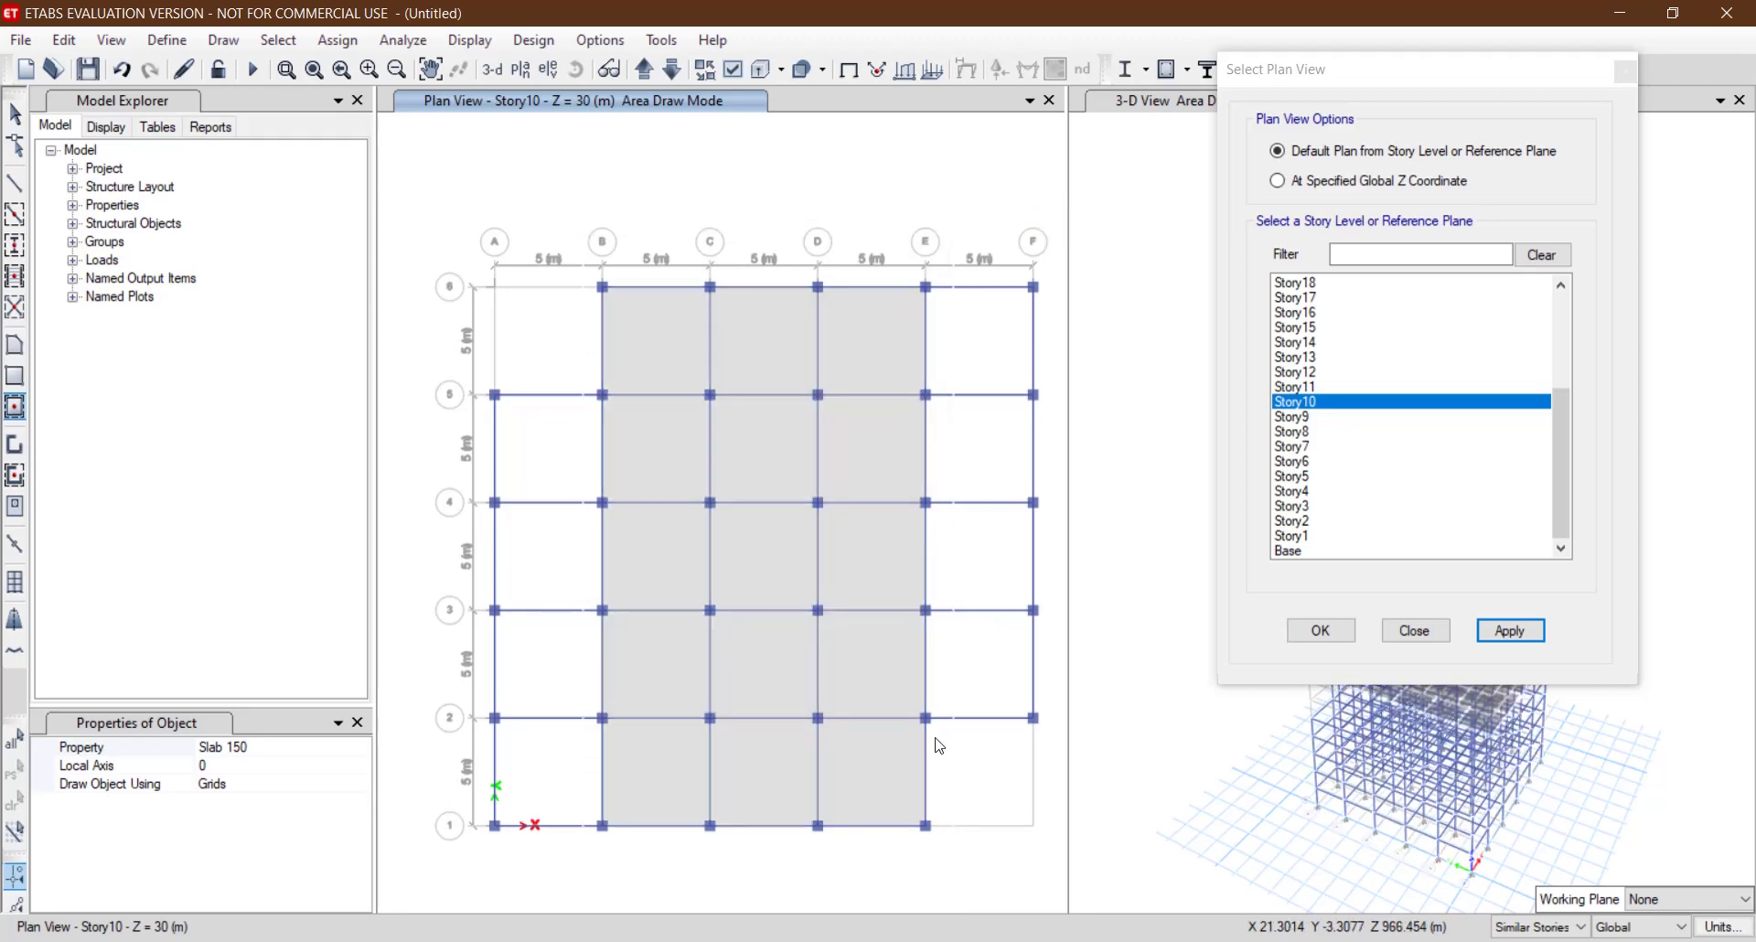
{"action": "left_click_drag", "start_coordinate": [1054, 220], "coordinate": [919, 750]}
{"action": "left_click_drag", "start_coordinate": [907, 750], "coordinate": [900, 732]}
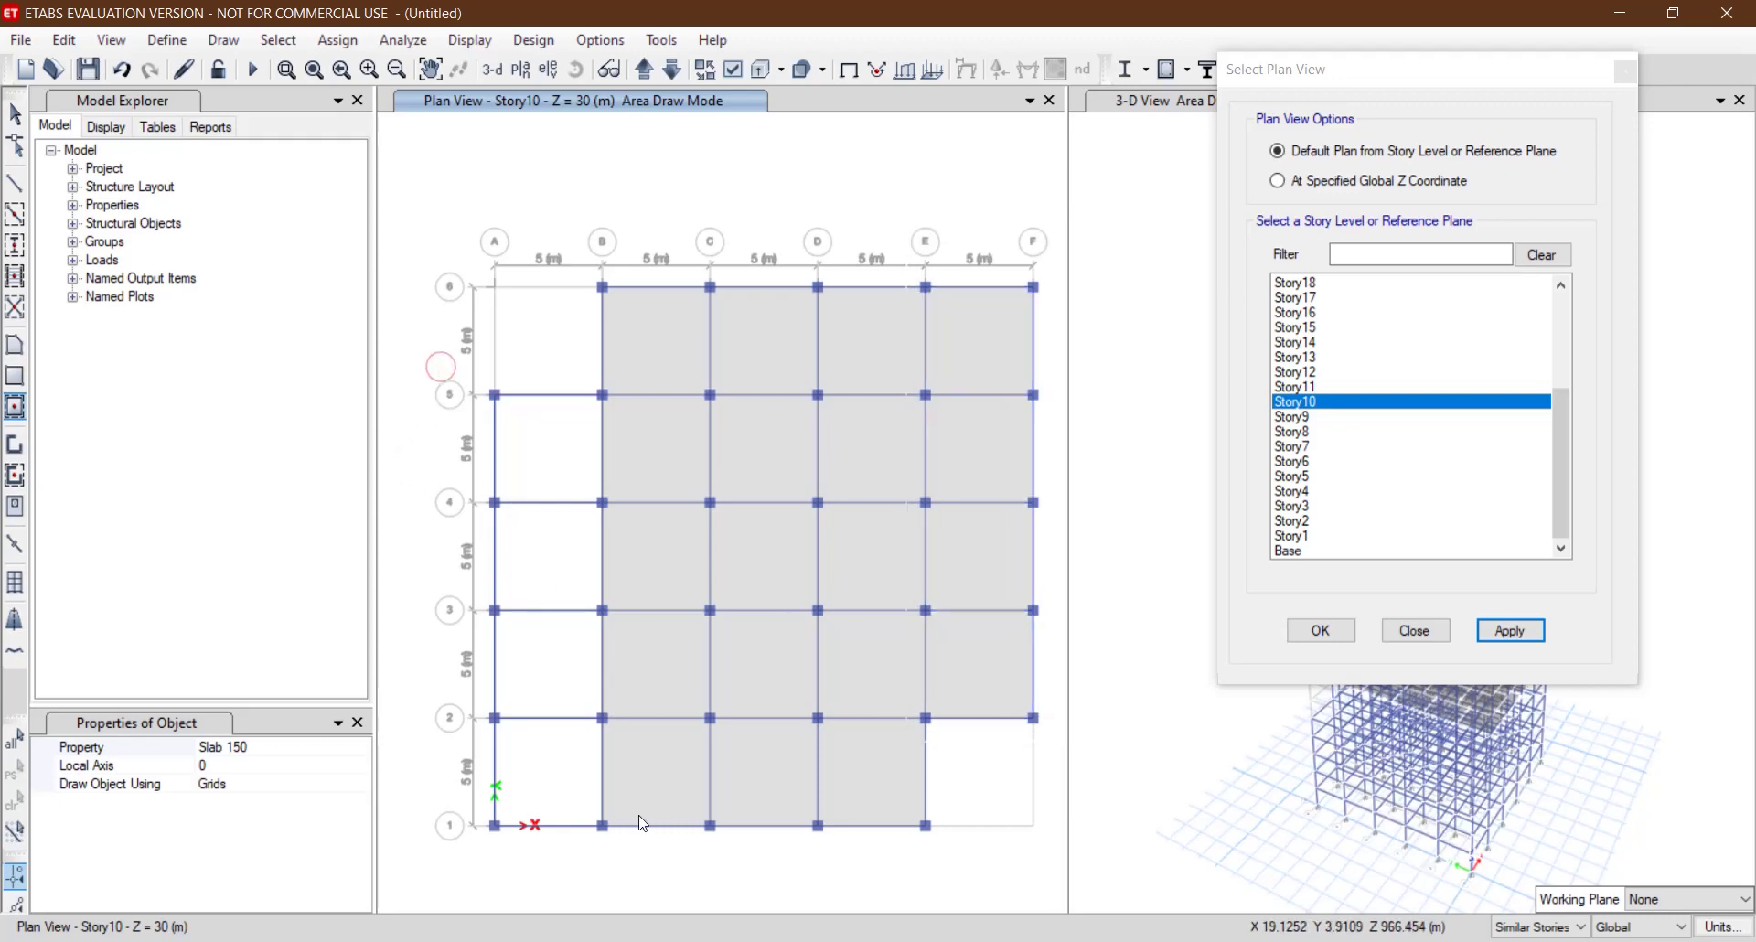
{"action": "left_click_drag", "start_coordinate": [440, 367], "coordinate": [626, 851]}
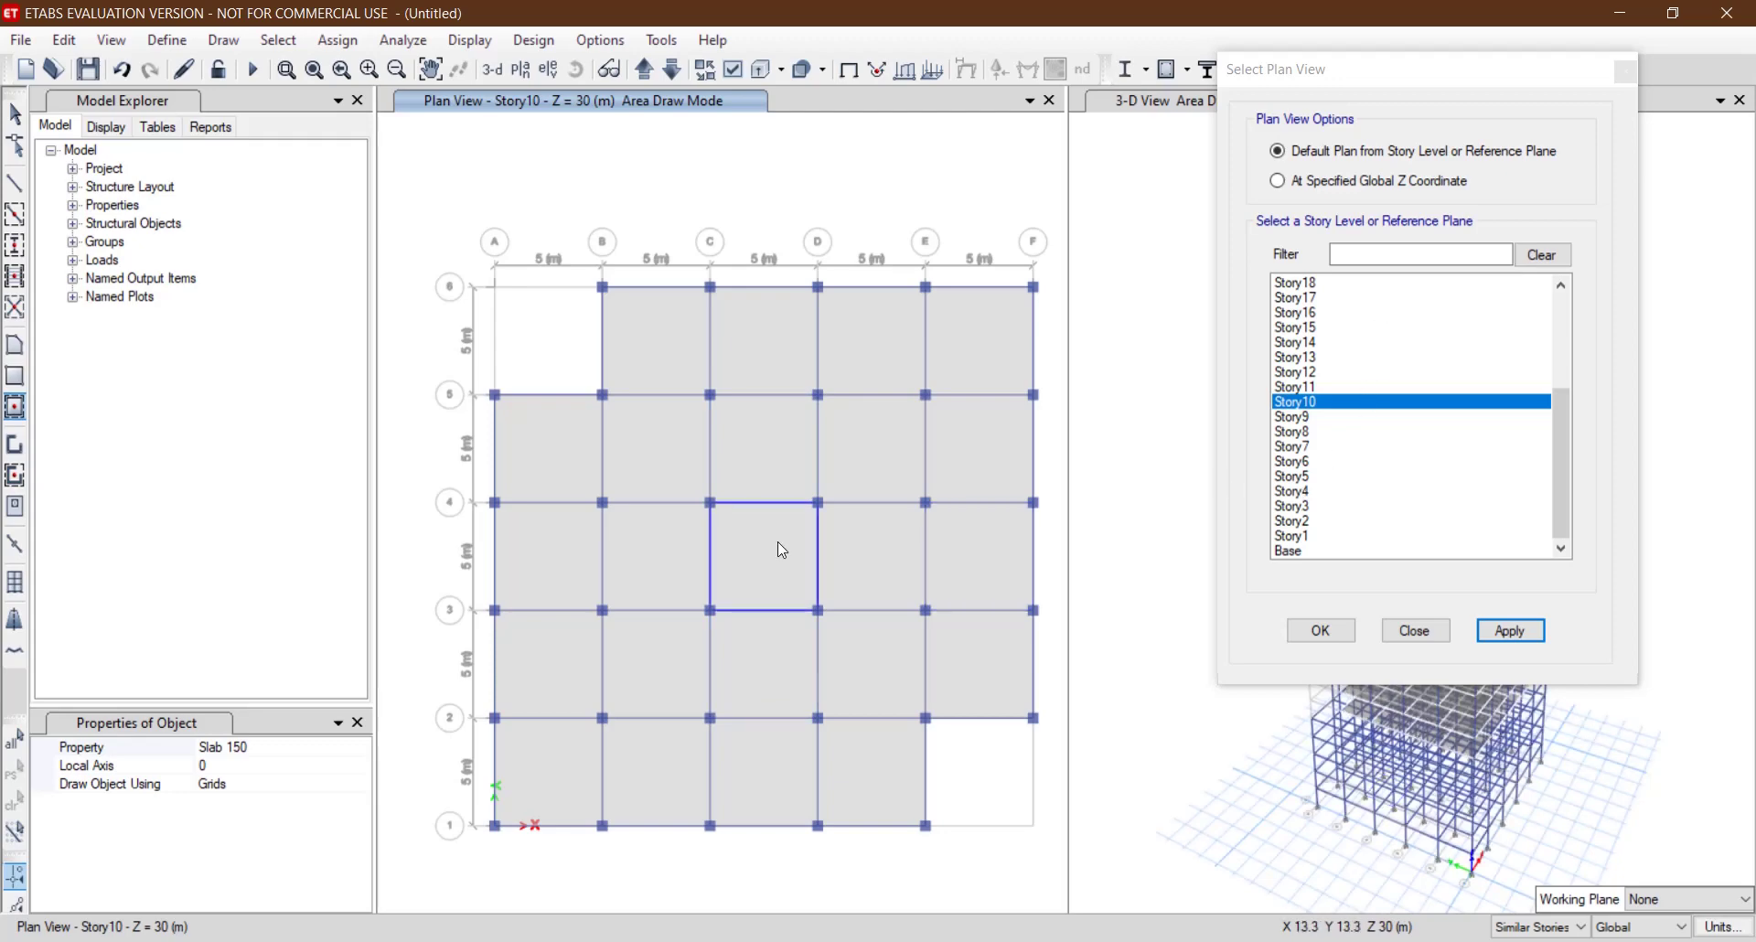
Set the plan view to Story5 and quick draw Slab 150 floors in all bays of the grid, then leave drawing mode.
{"action": "left_click", "coordinate": [1560, 458]}
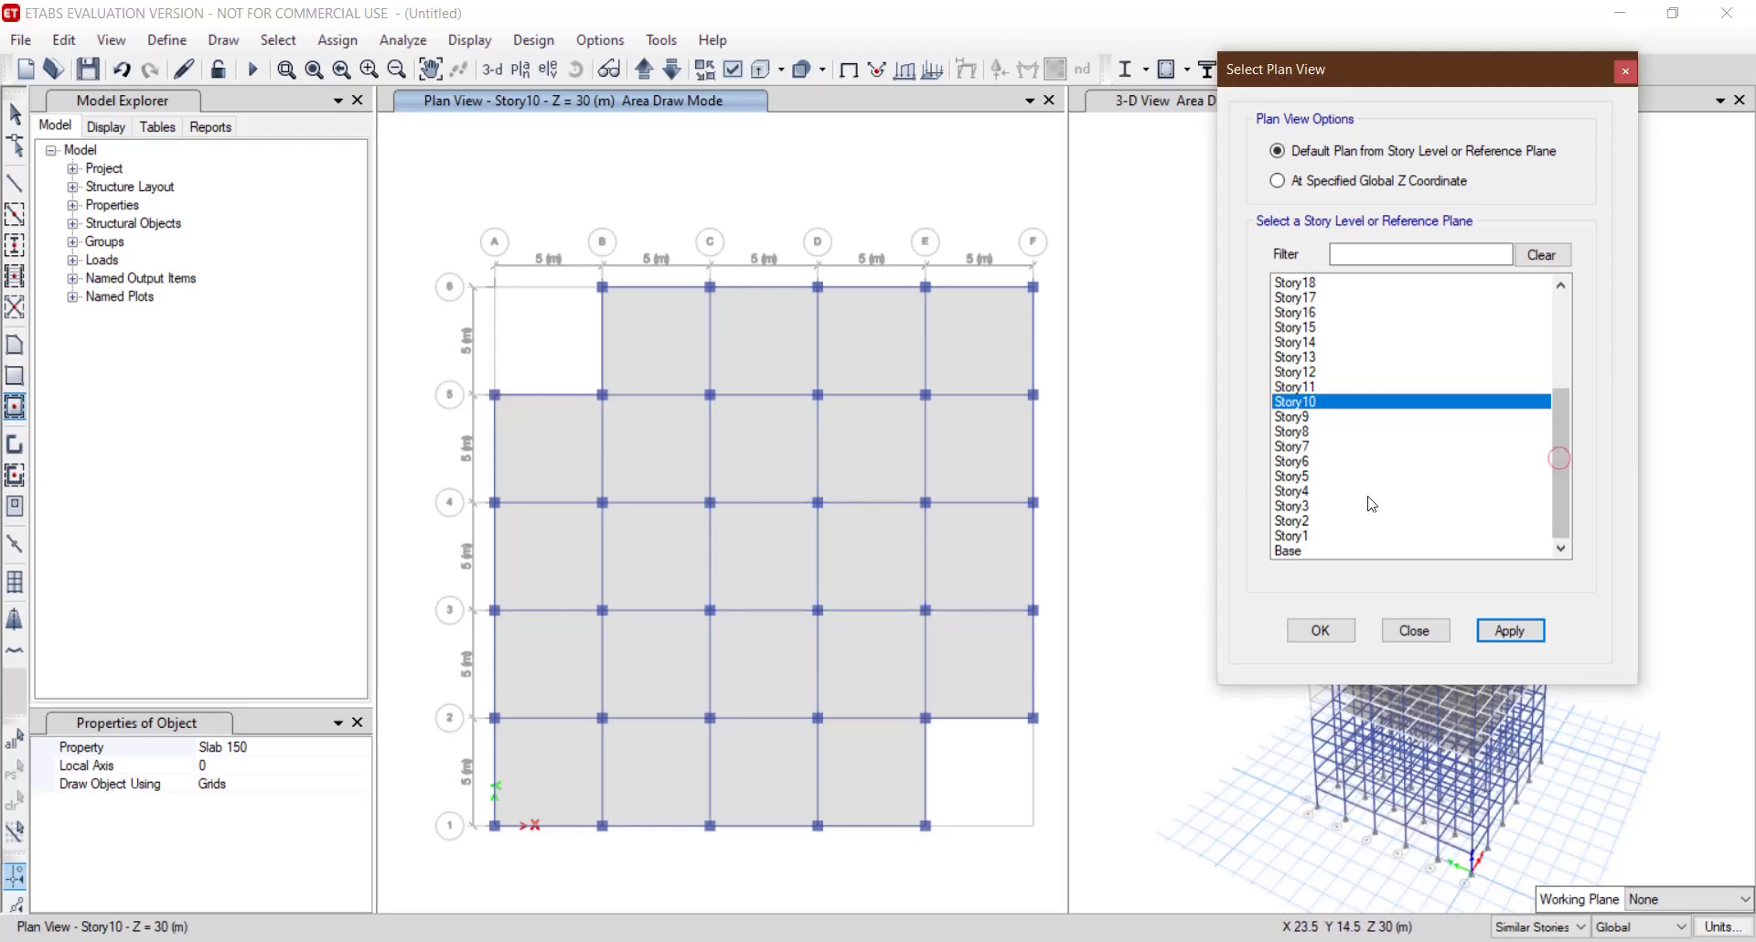
{"action": "left_click", "coordinate": [1315, 477]}
{"action": "left_click", "coordinate": [1491, 631]}
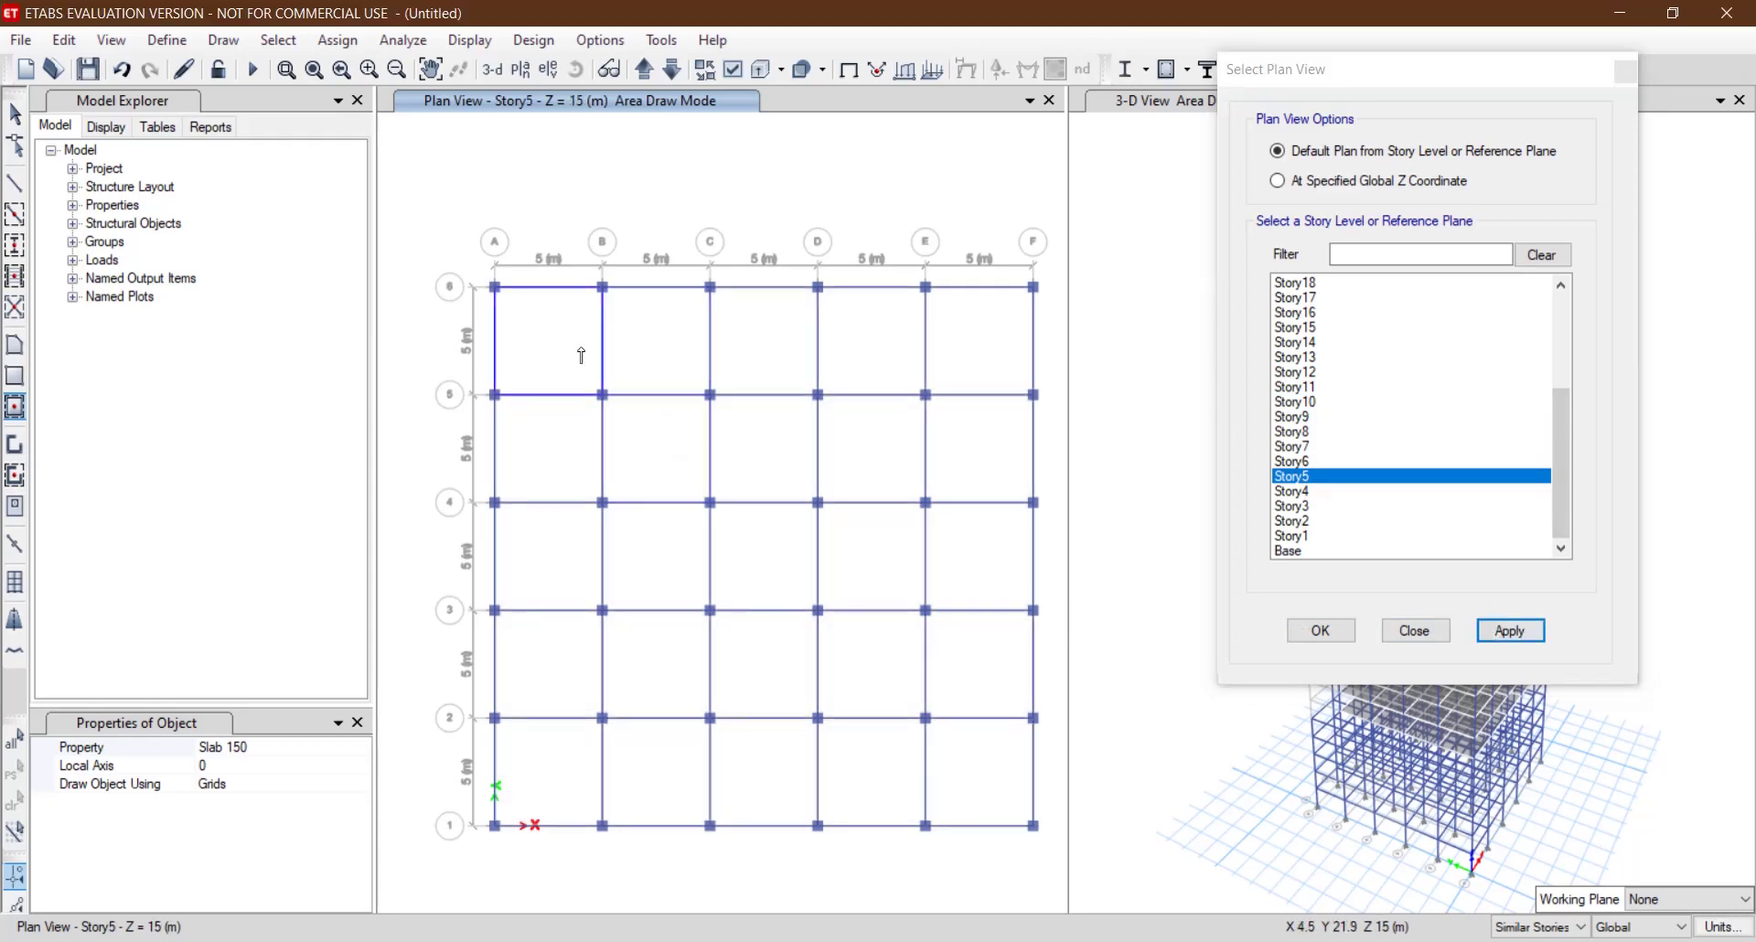
{"action": "left_click_drag", "start_coordinate": [528, 341], "coordinate": [1056, 878]}
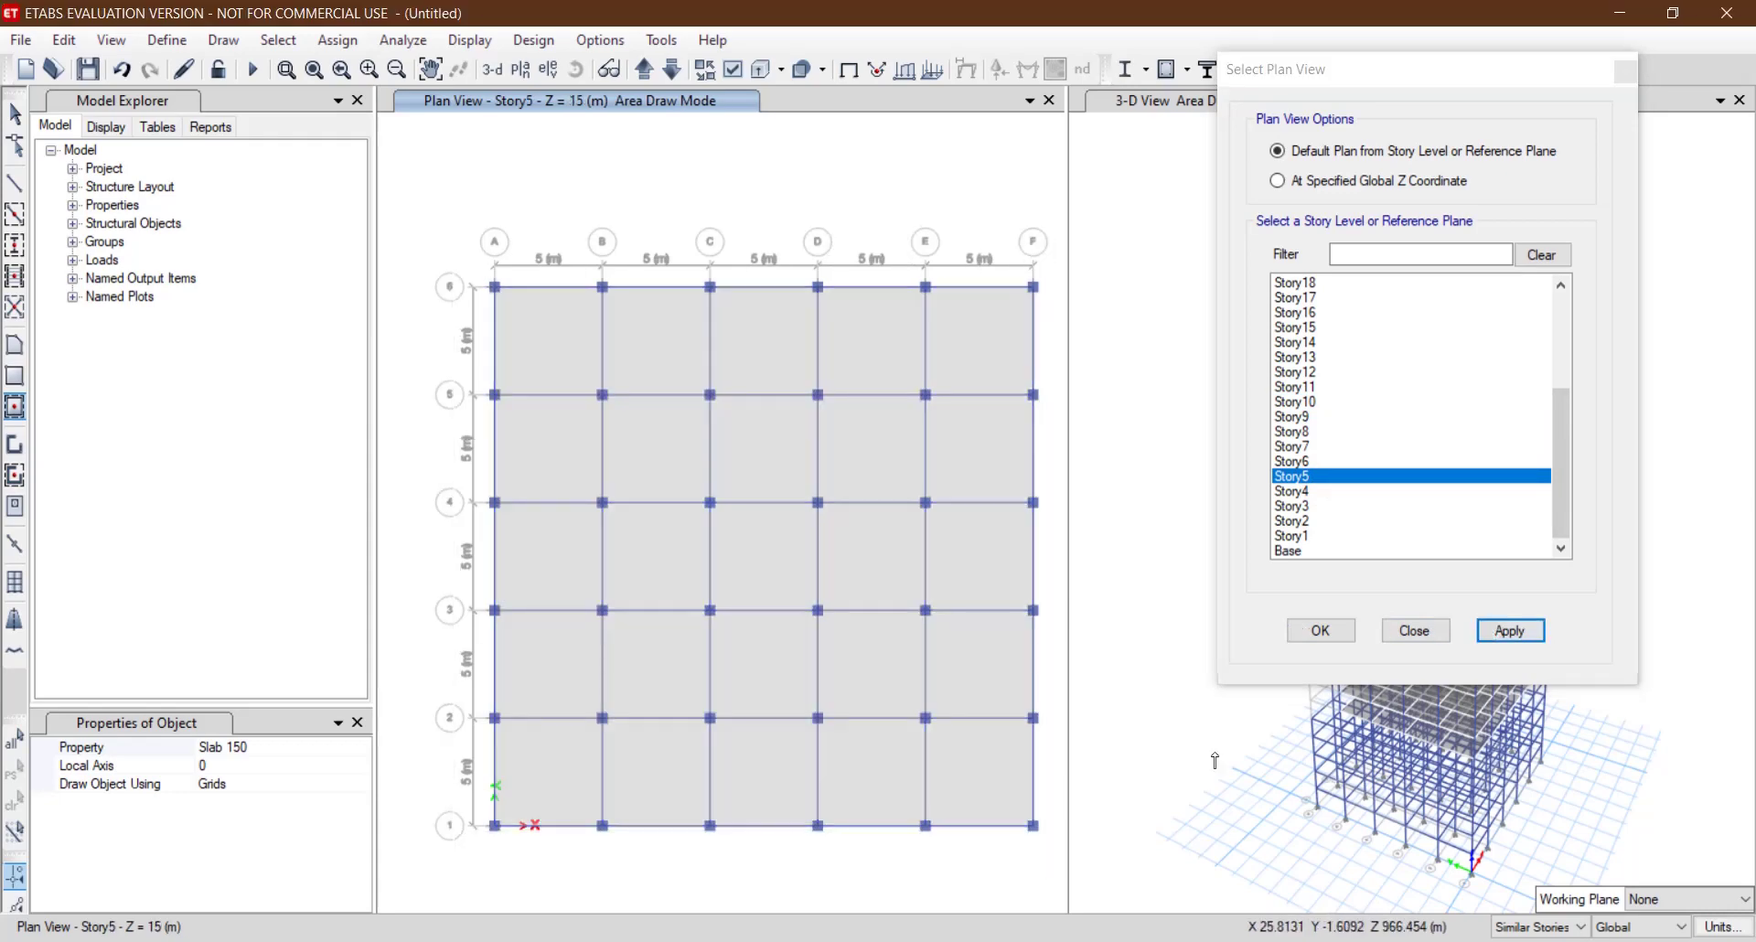
{"action": "left_click", "coordinate": [1318, 633]}
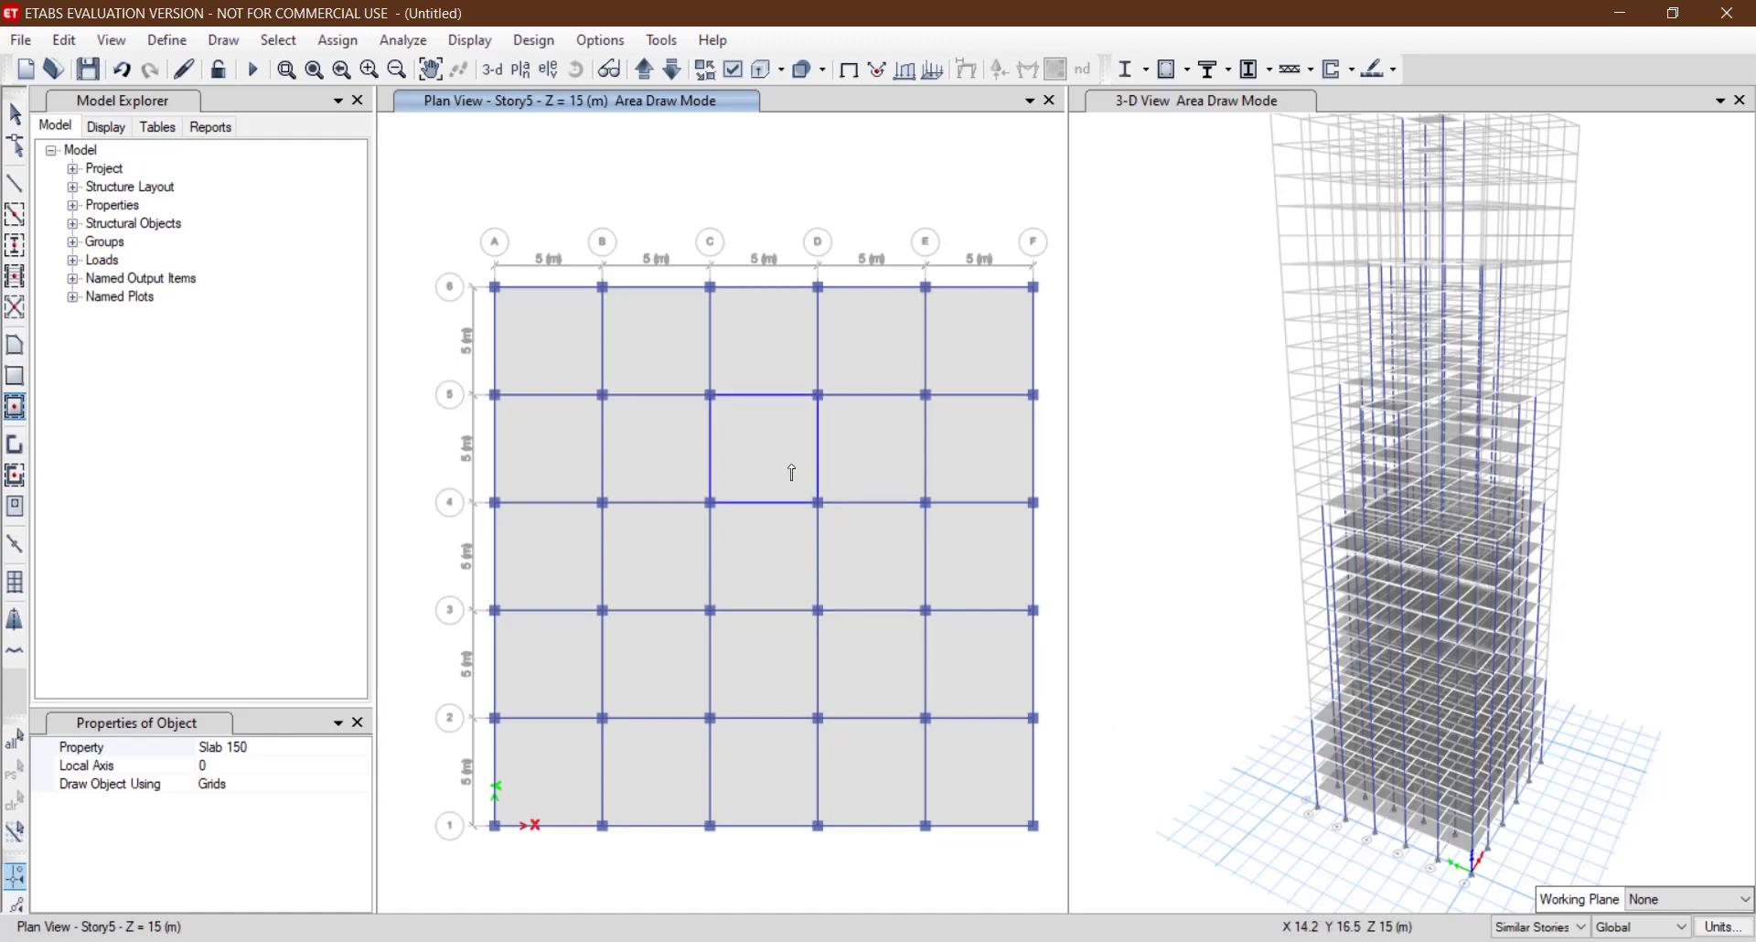
{"action": "left_click", "coordinate": [15, 114]}
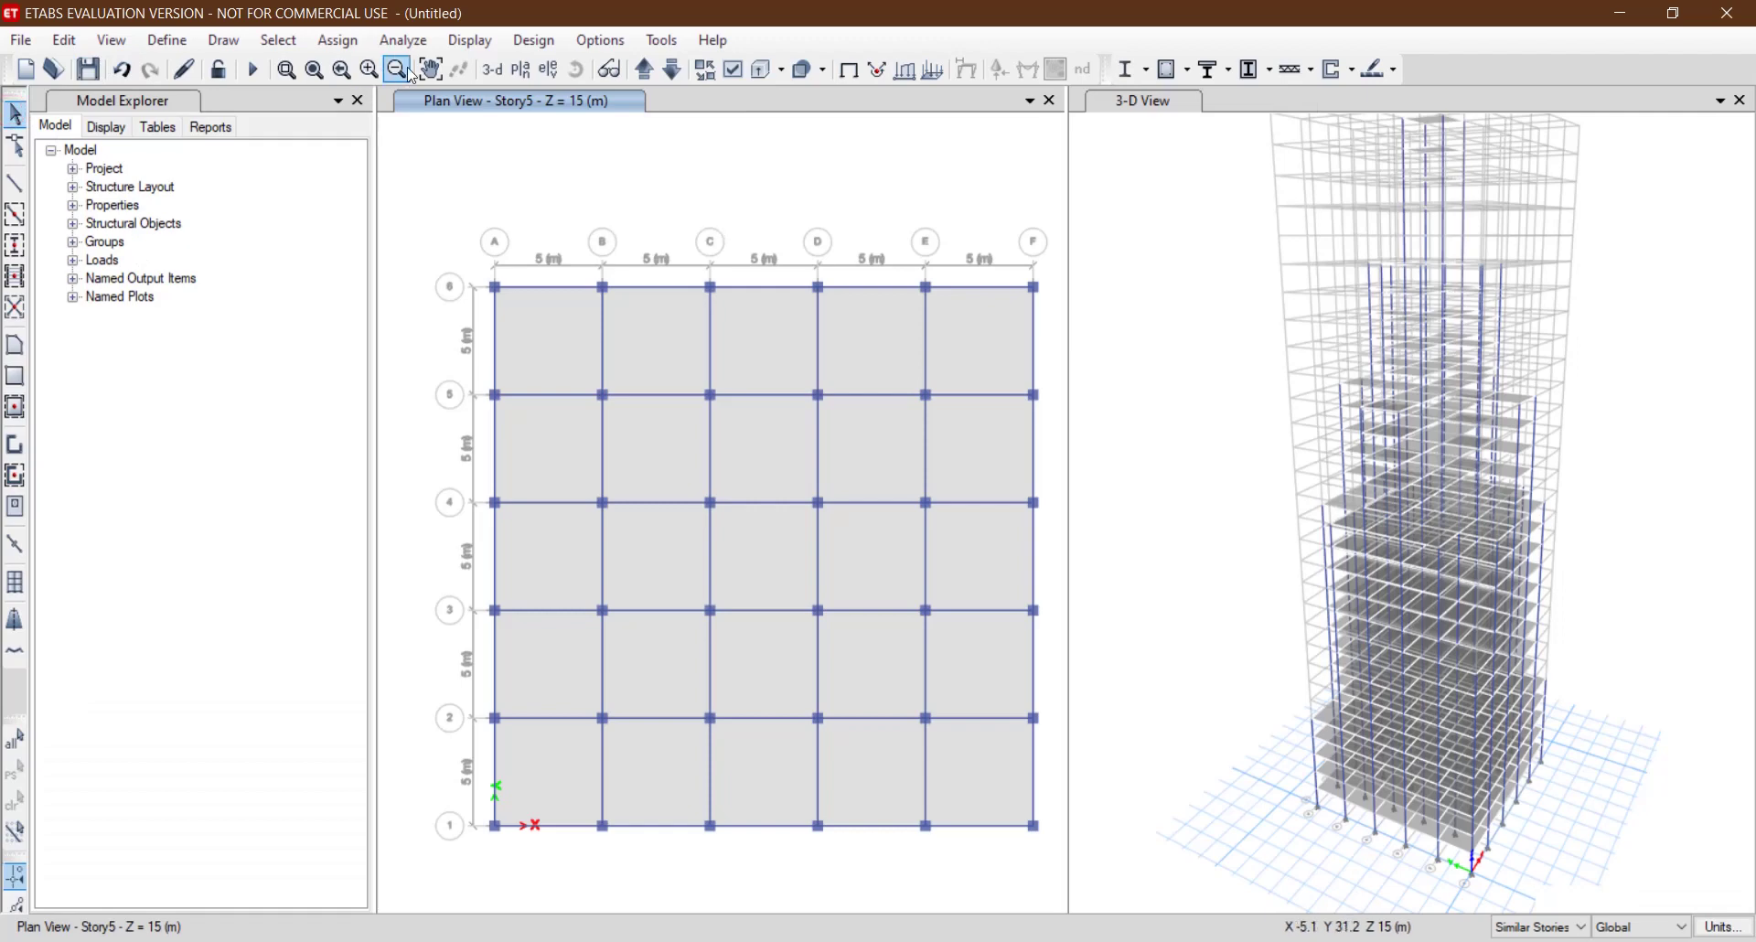
Set the plan view to Base and switch the story scope to One Story.
{"action": "left_click", "coordinate": [521, 69]}
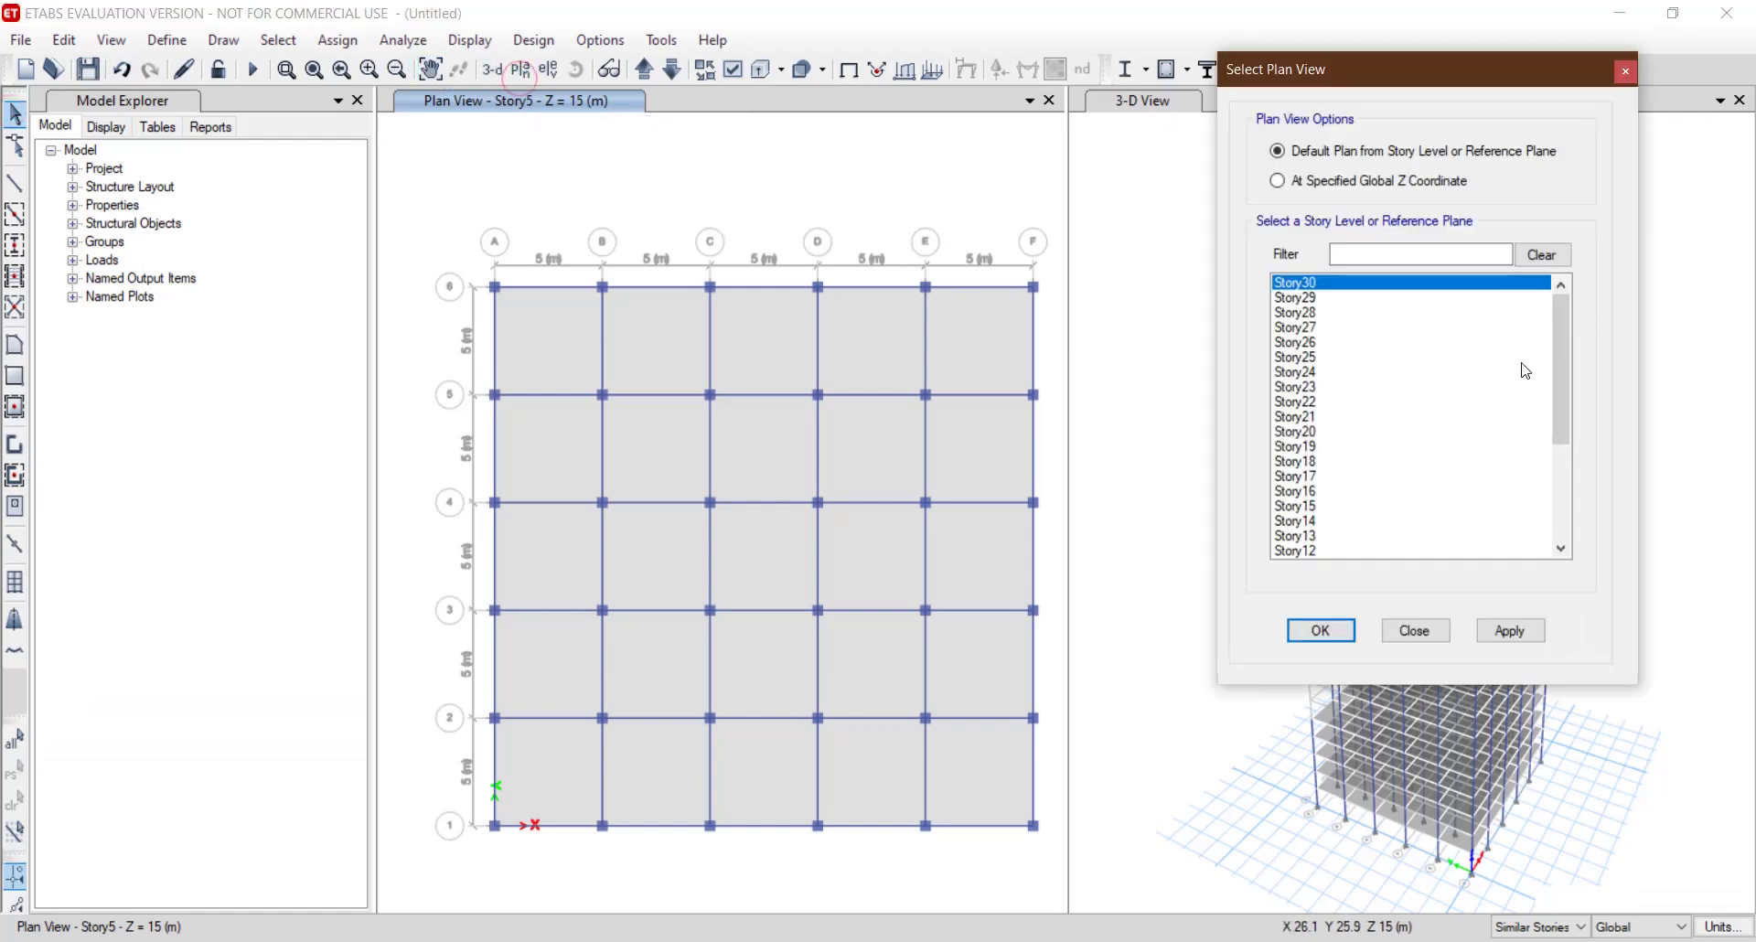
{"action": "left_click", "coordinate": [1561, 366]}
{"action": "left_click", "coordinate": [640, 15]}
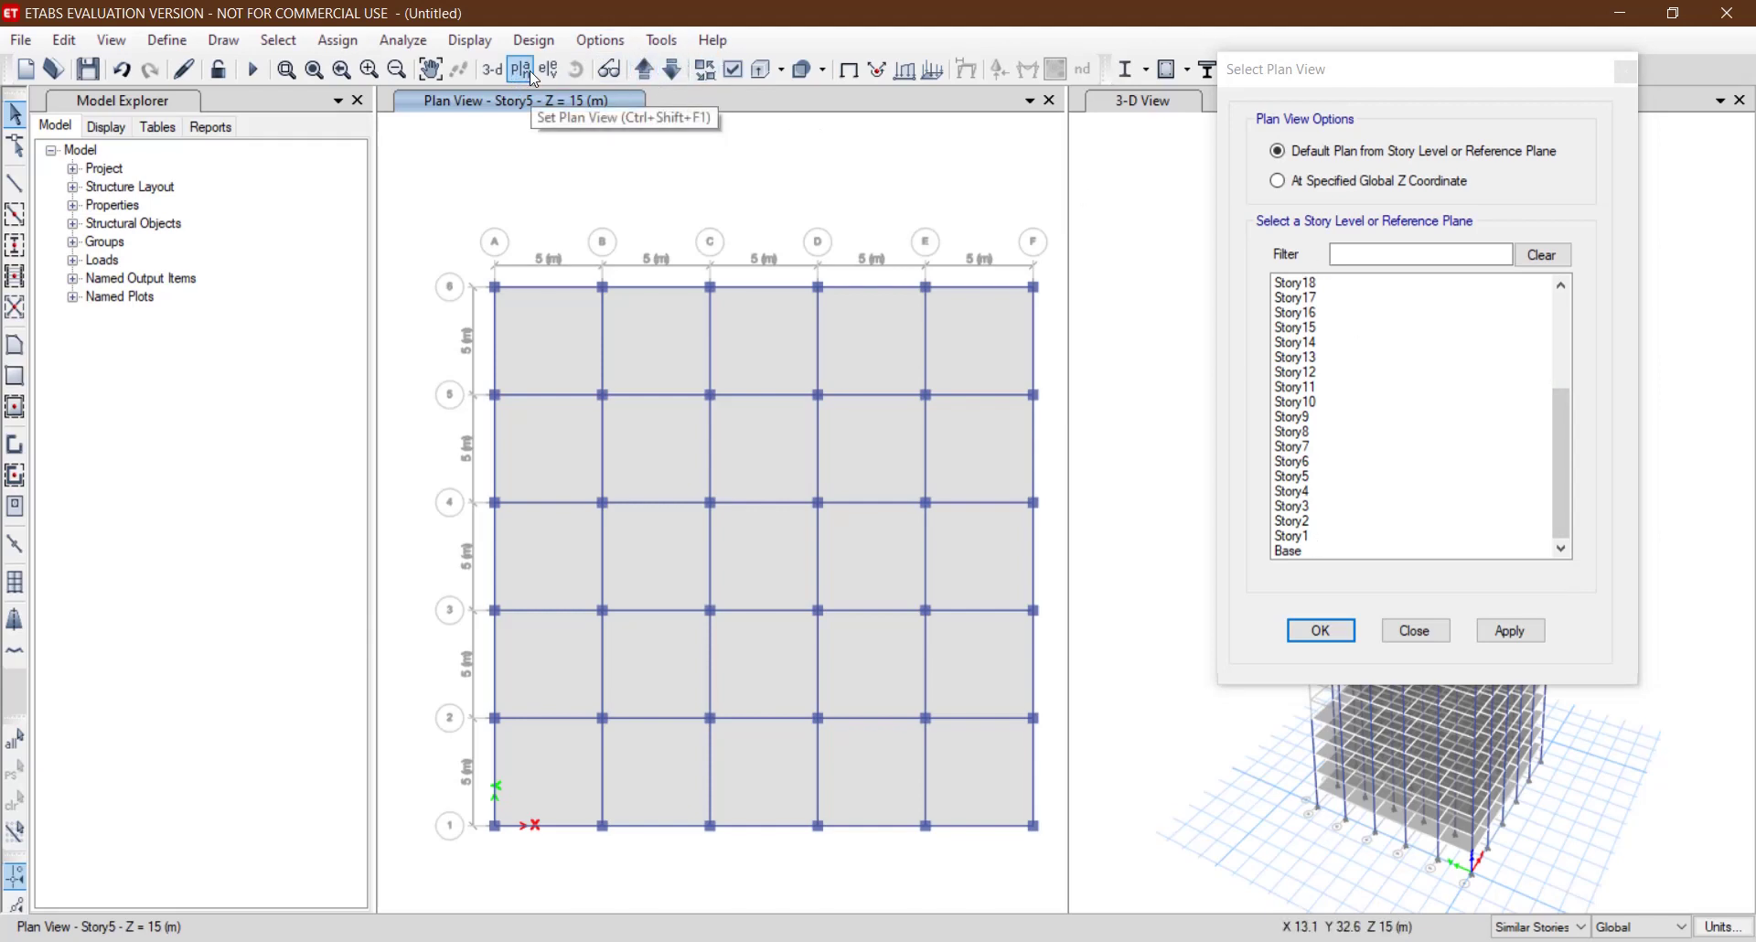
{"action": "left_click", "coordinate": [1287, 550]}
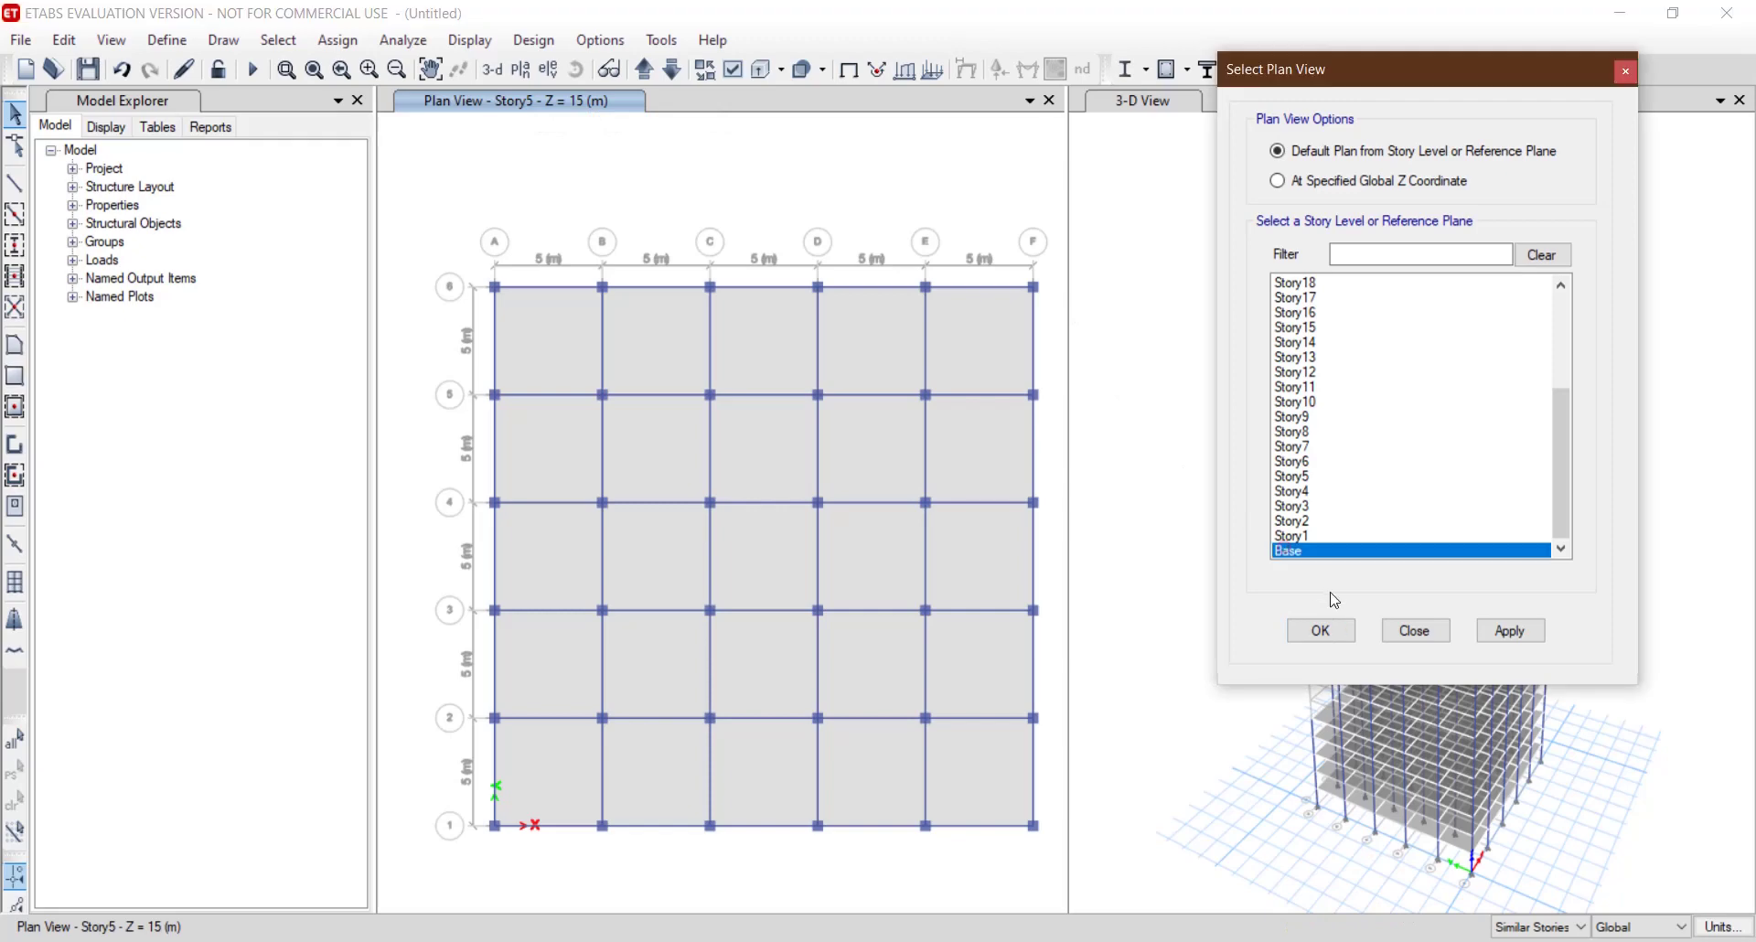
{"action": "left_click", "coordinate": [1348, 629]}
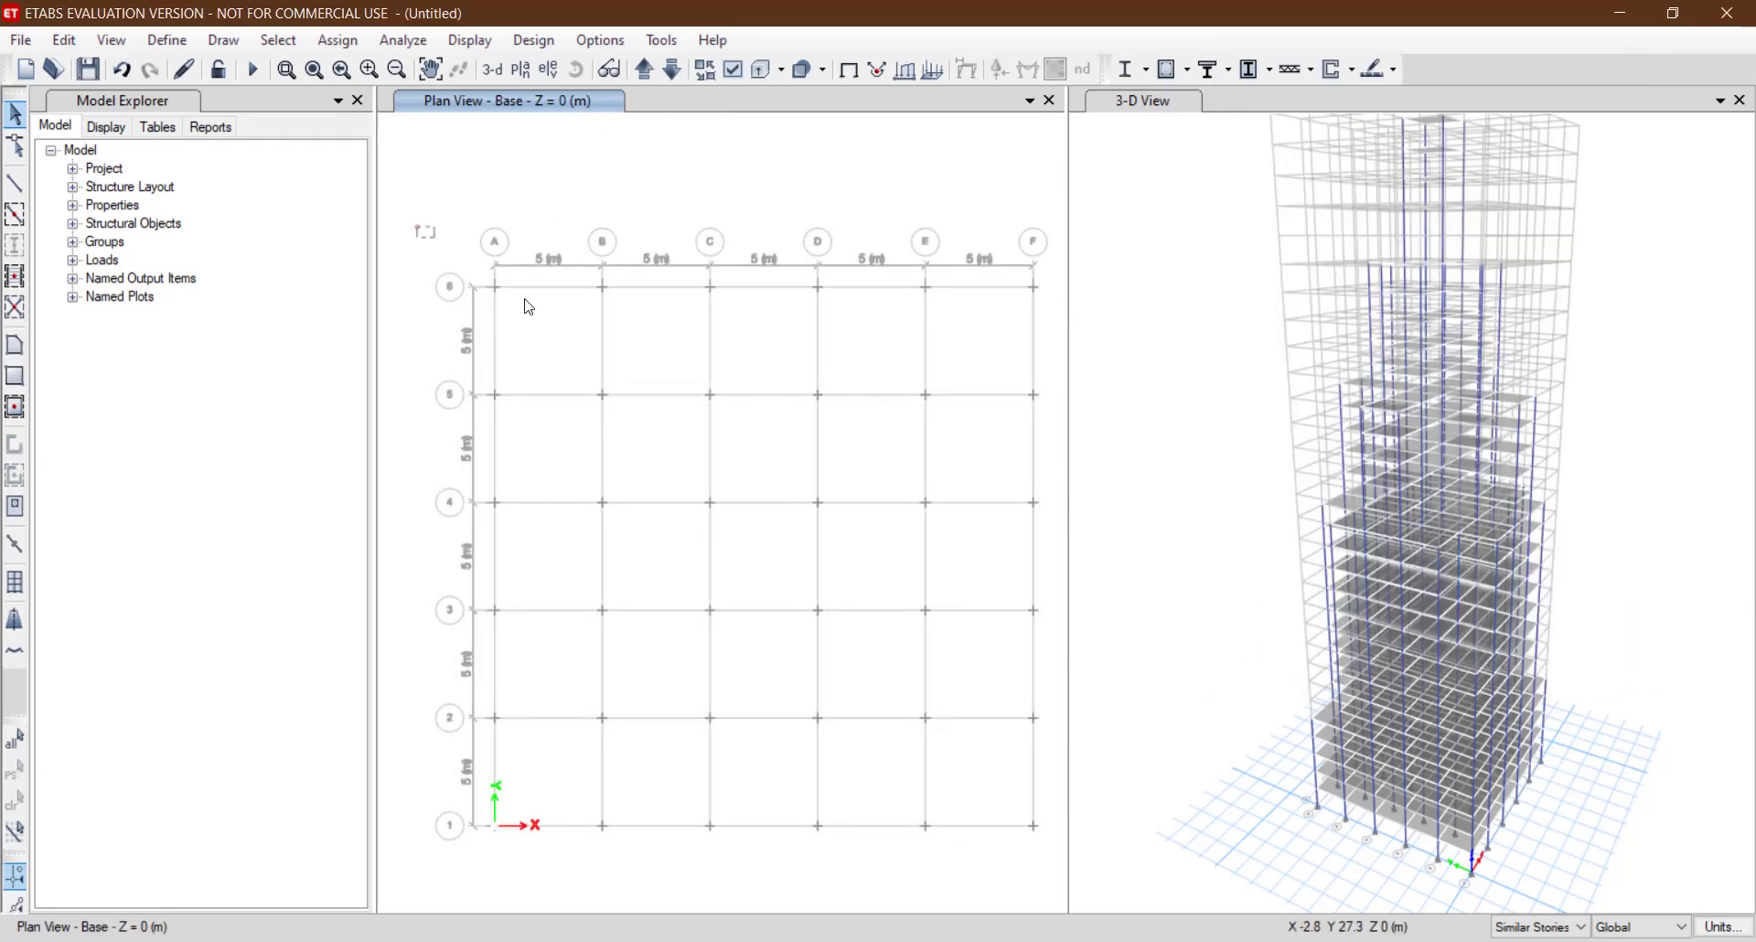
{"action": "left_click_drag", "start_coordinate": [525, 299], "coordinate": [522, 162]}
{"action": "scroll", "coordinate": [1555, 926], "scroll_direction": "up", "scroll_amount": 2}
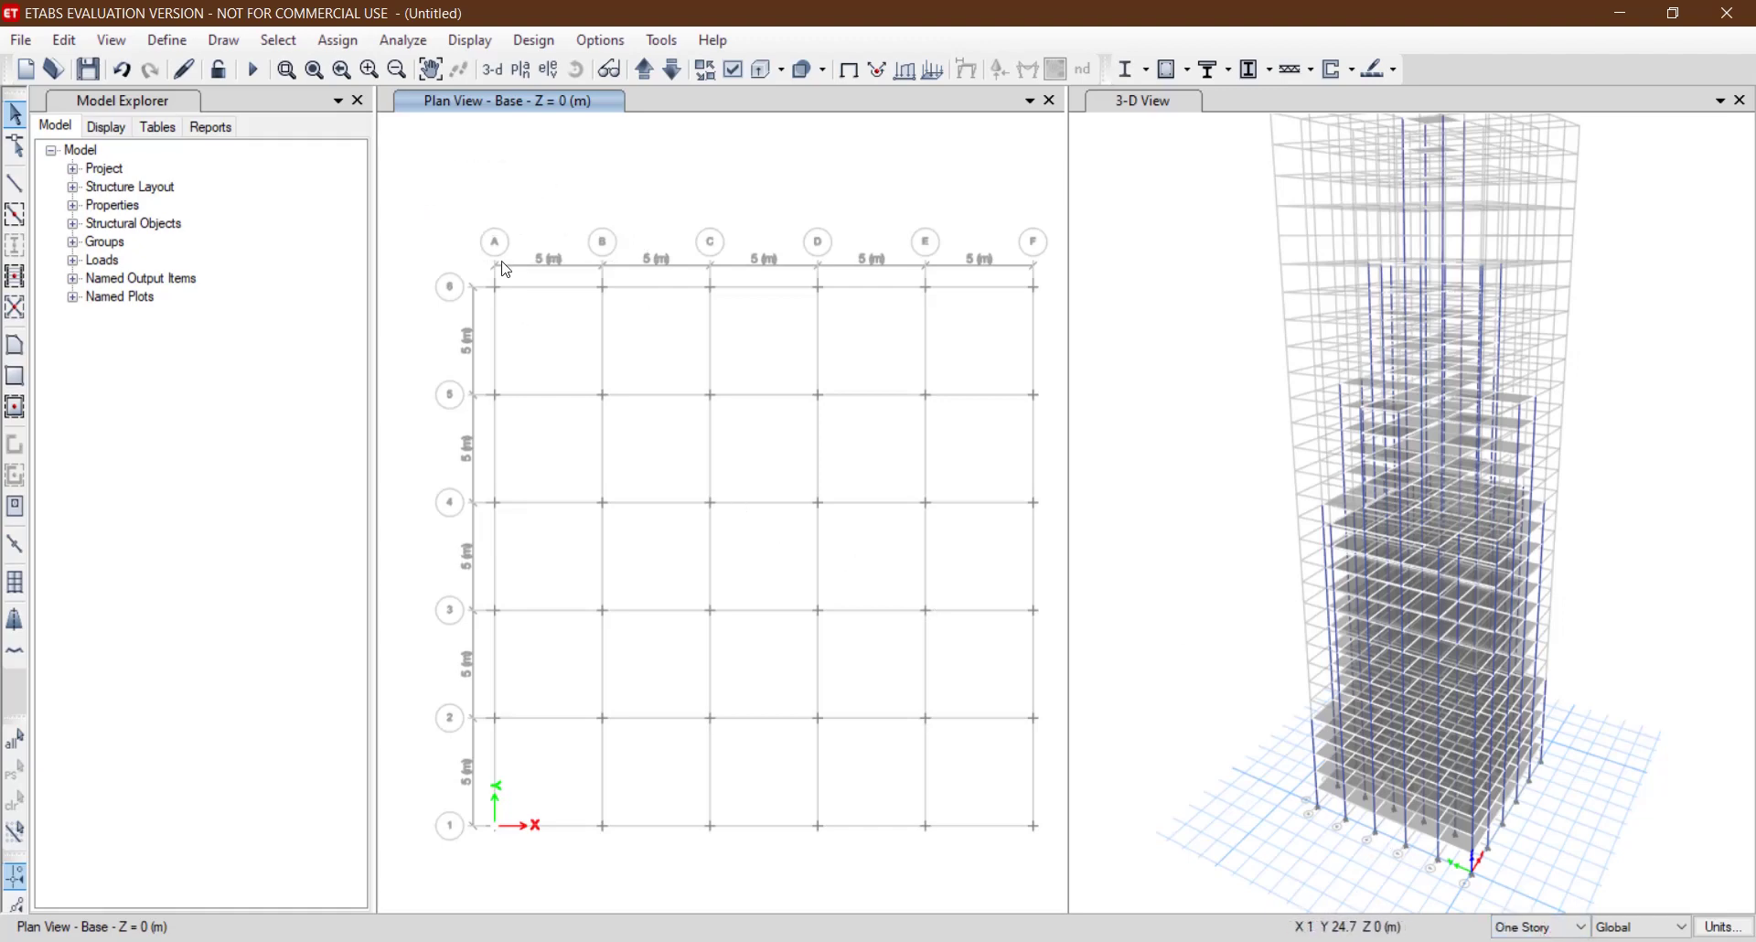
Select all joints on the Base level and assign fixed restraints to them.
{"action": "left_click_drag", "start_coordinate": [456, 229], "coordinate": [1058, 865]}
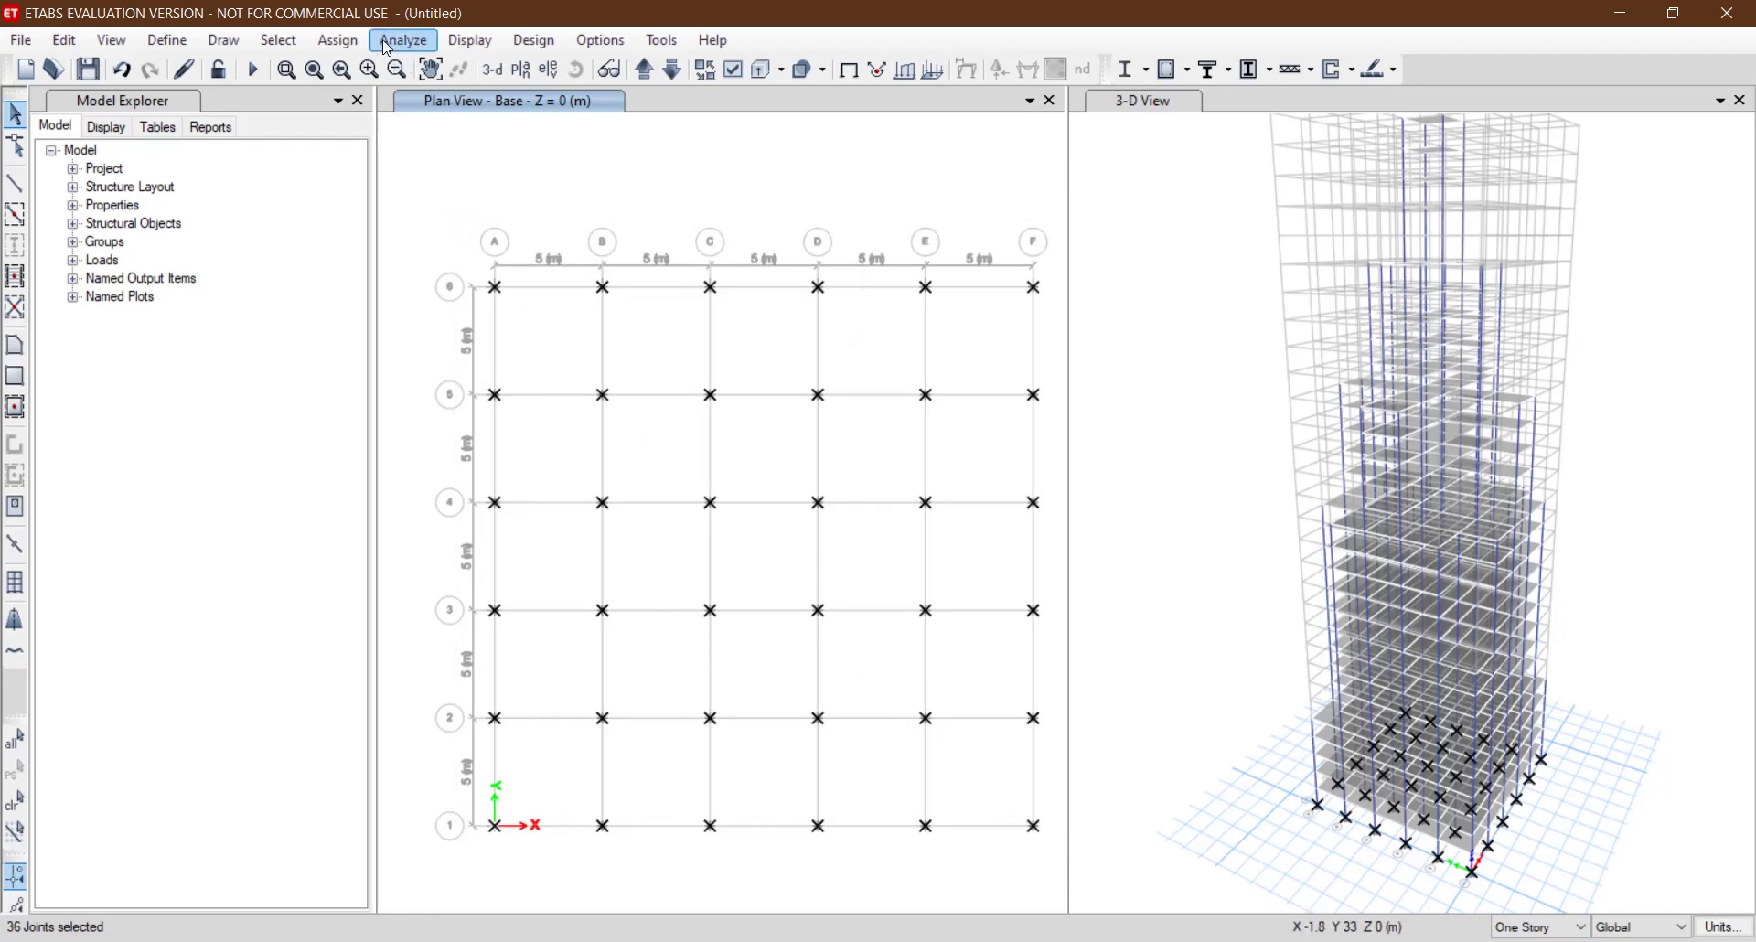
{"action": "left_click", "coordinate": [338, 40]}
{"action": "mouse_move", "coordinate": [375, 82]}
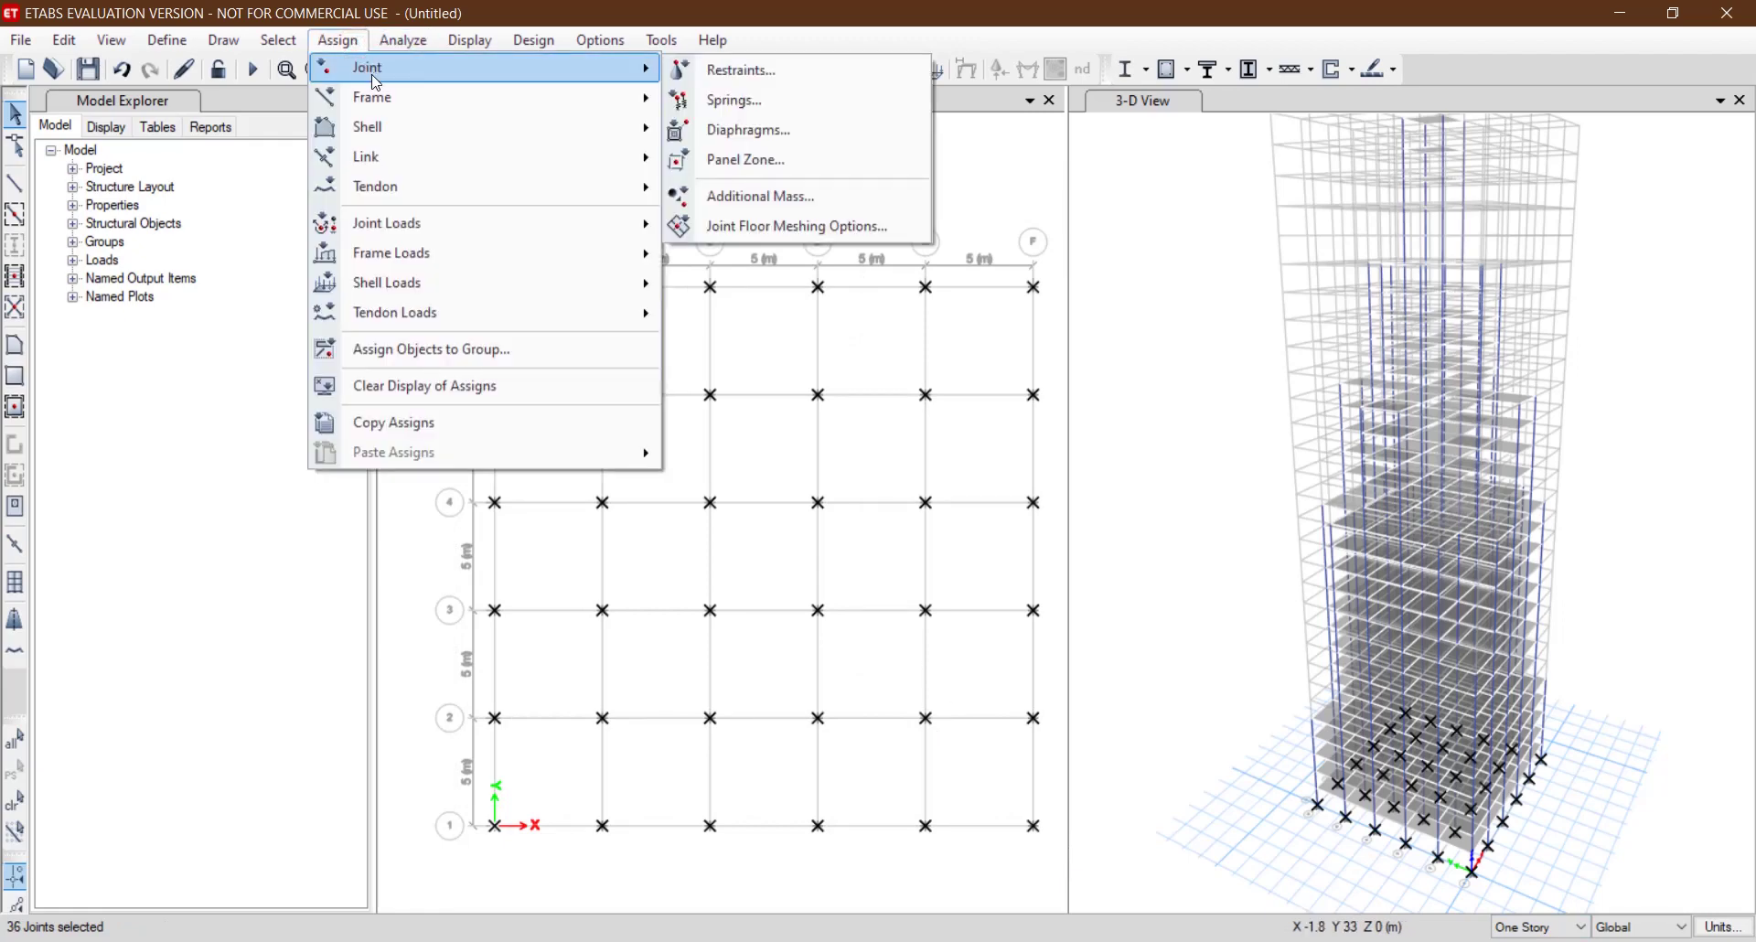
{"action": "left_click", "coordinate": [736, 73]}
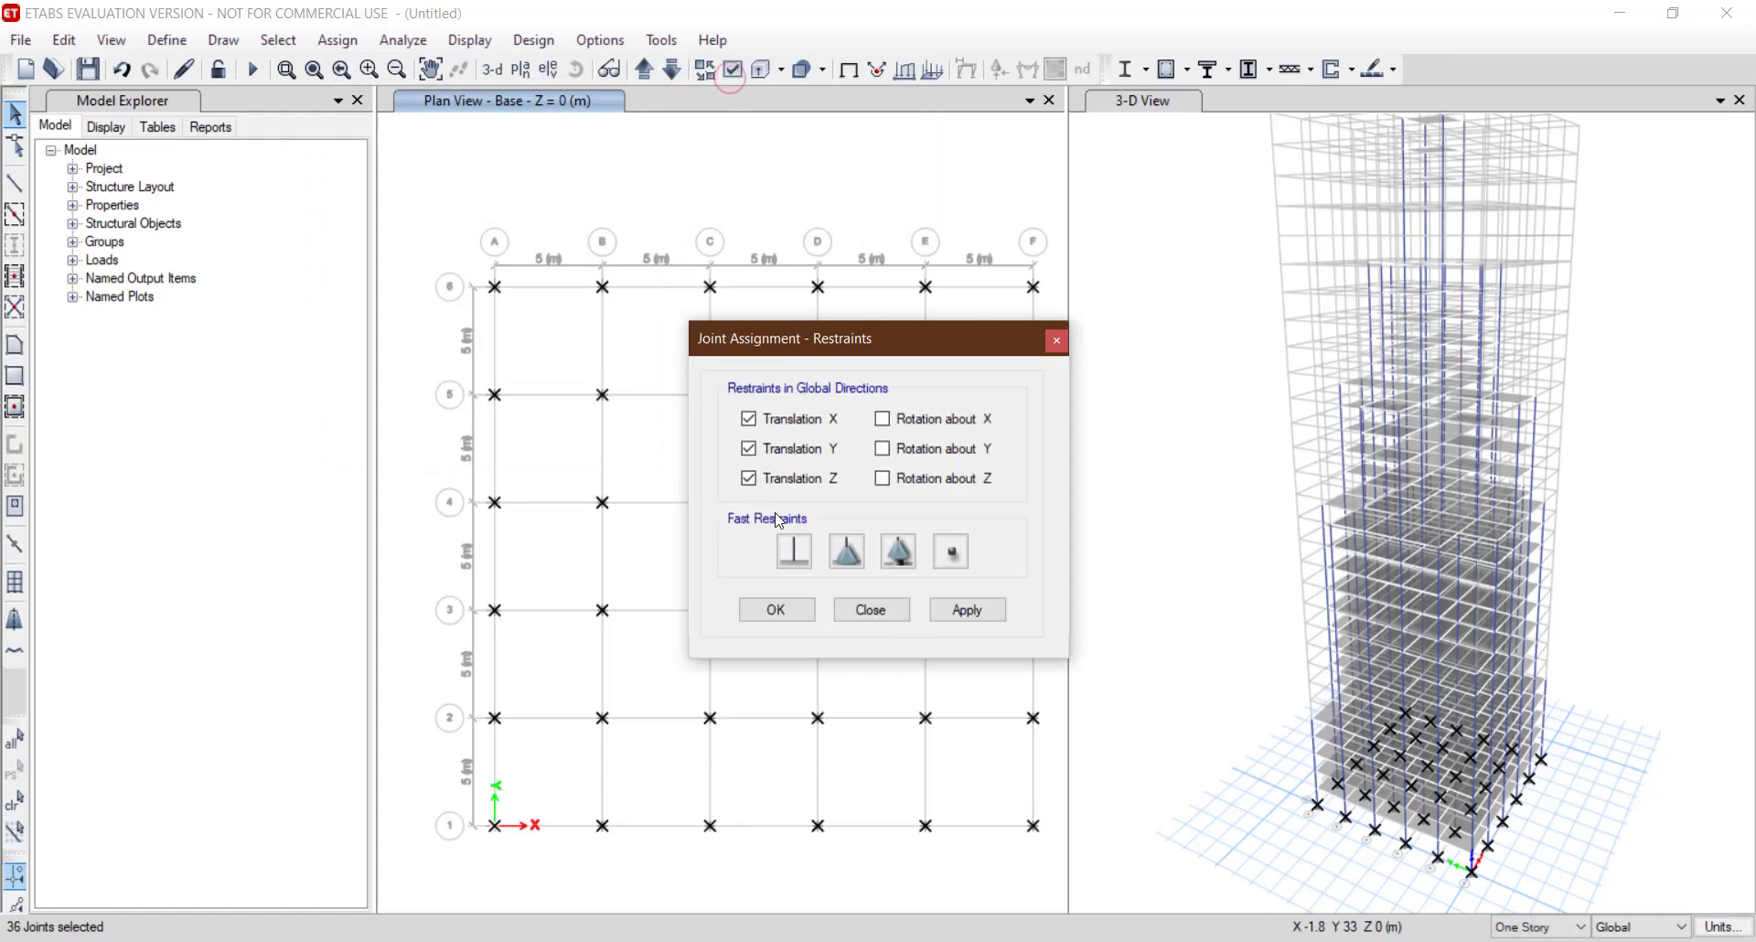
{"action": "left_click", "coordinate": [794, 554]}
{"action": "left_click", "coordinate": [776, 610]}
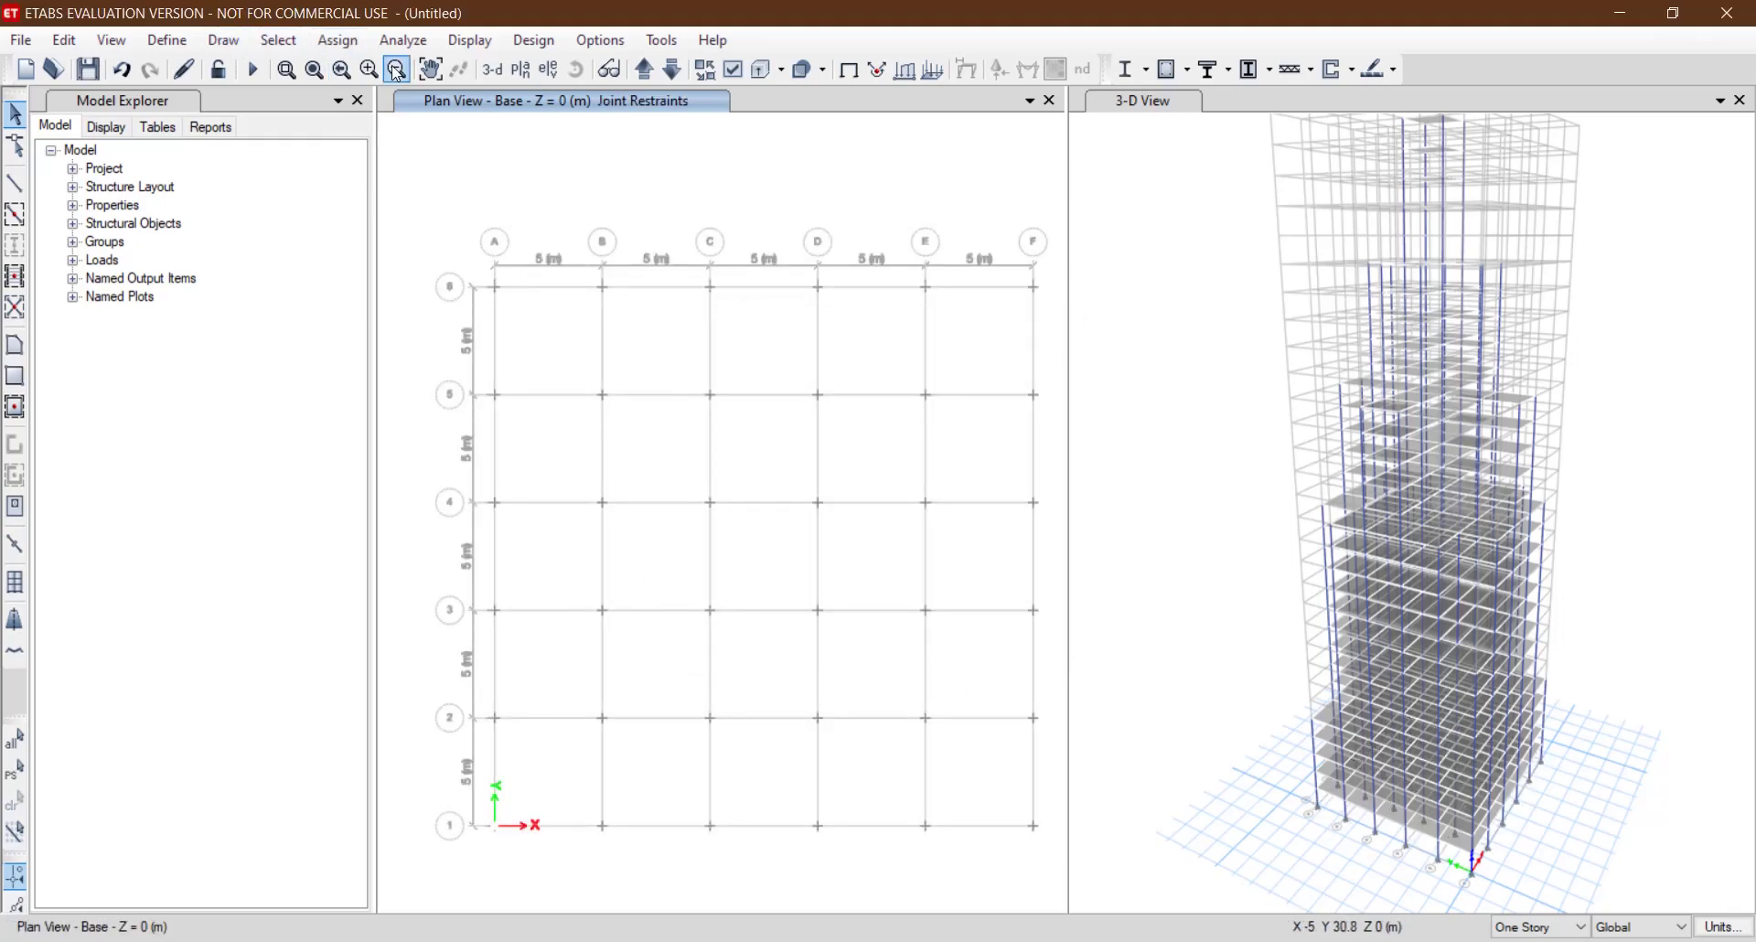
Move the plan view up to Story1, set the scope to All Stories, and select the slabs in the row between grids 5 and 6.
{"action": "left_click", "coordinate": [644, 68]}
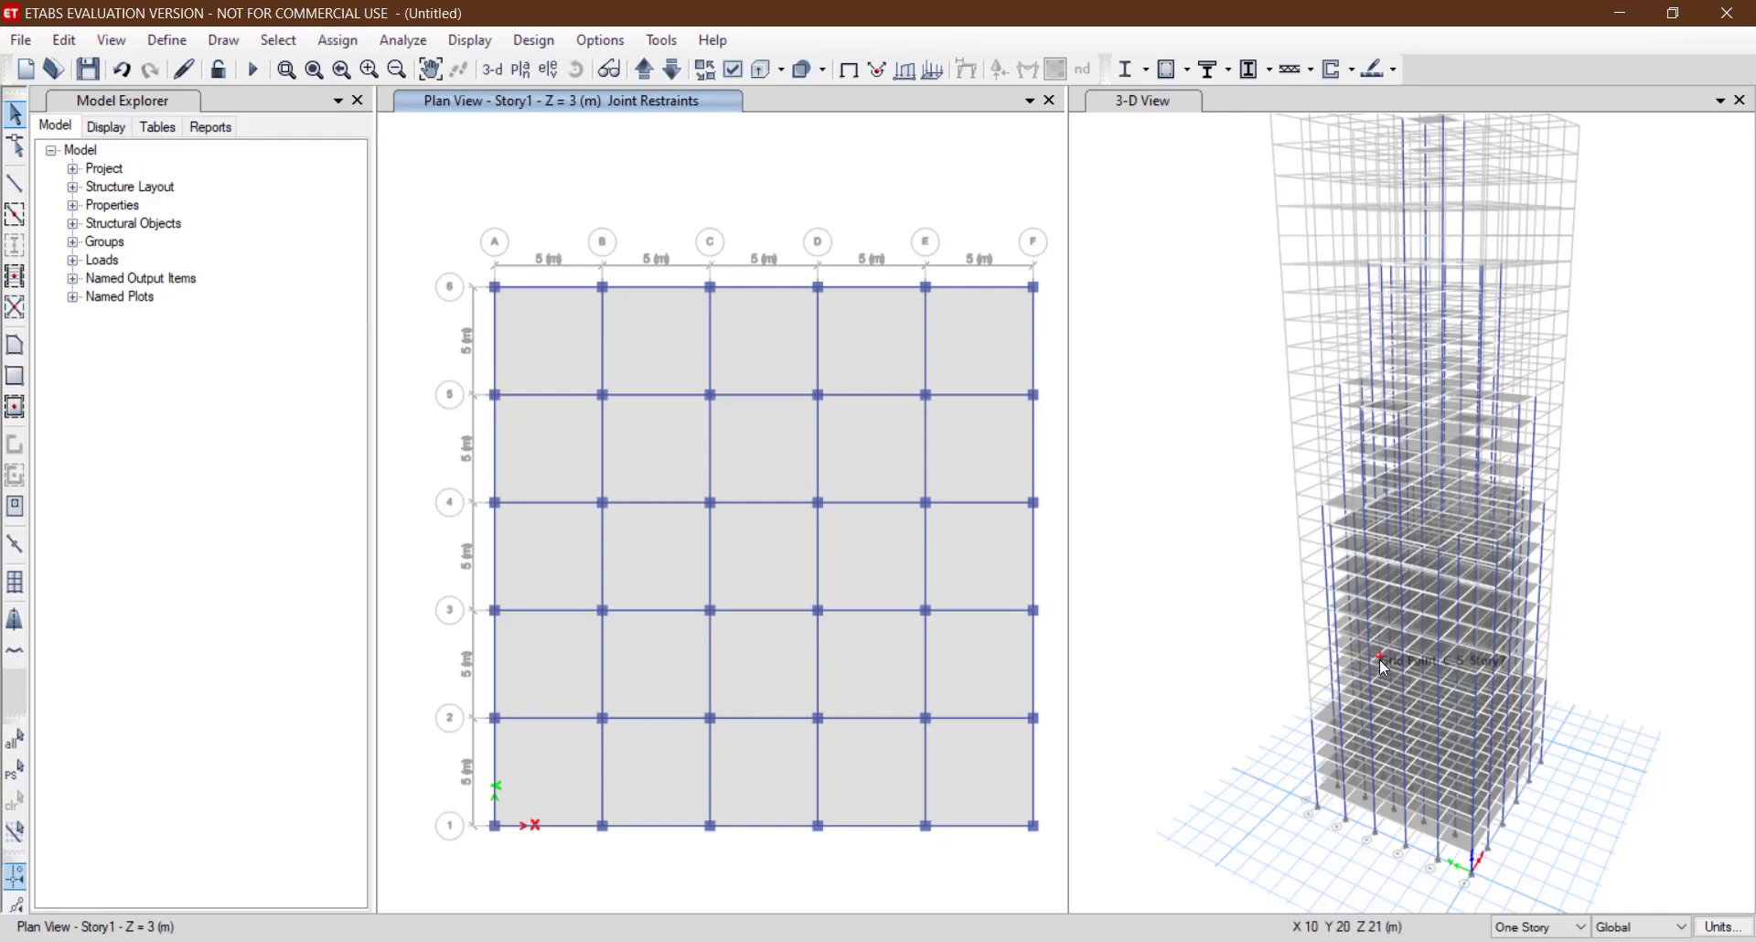
{"action": "left_click", "coordinate": [1547, 927]}
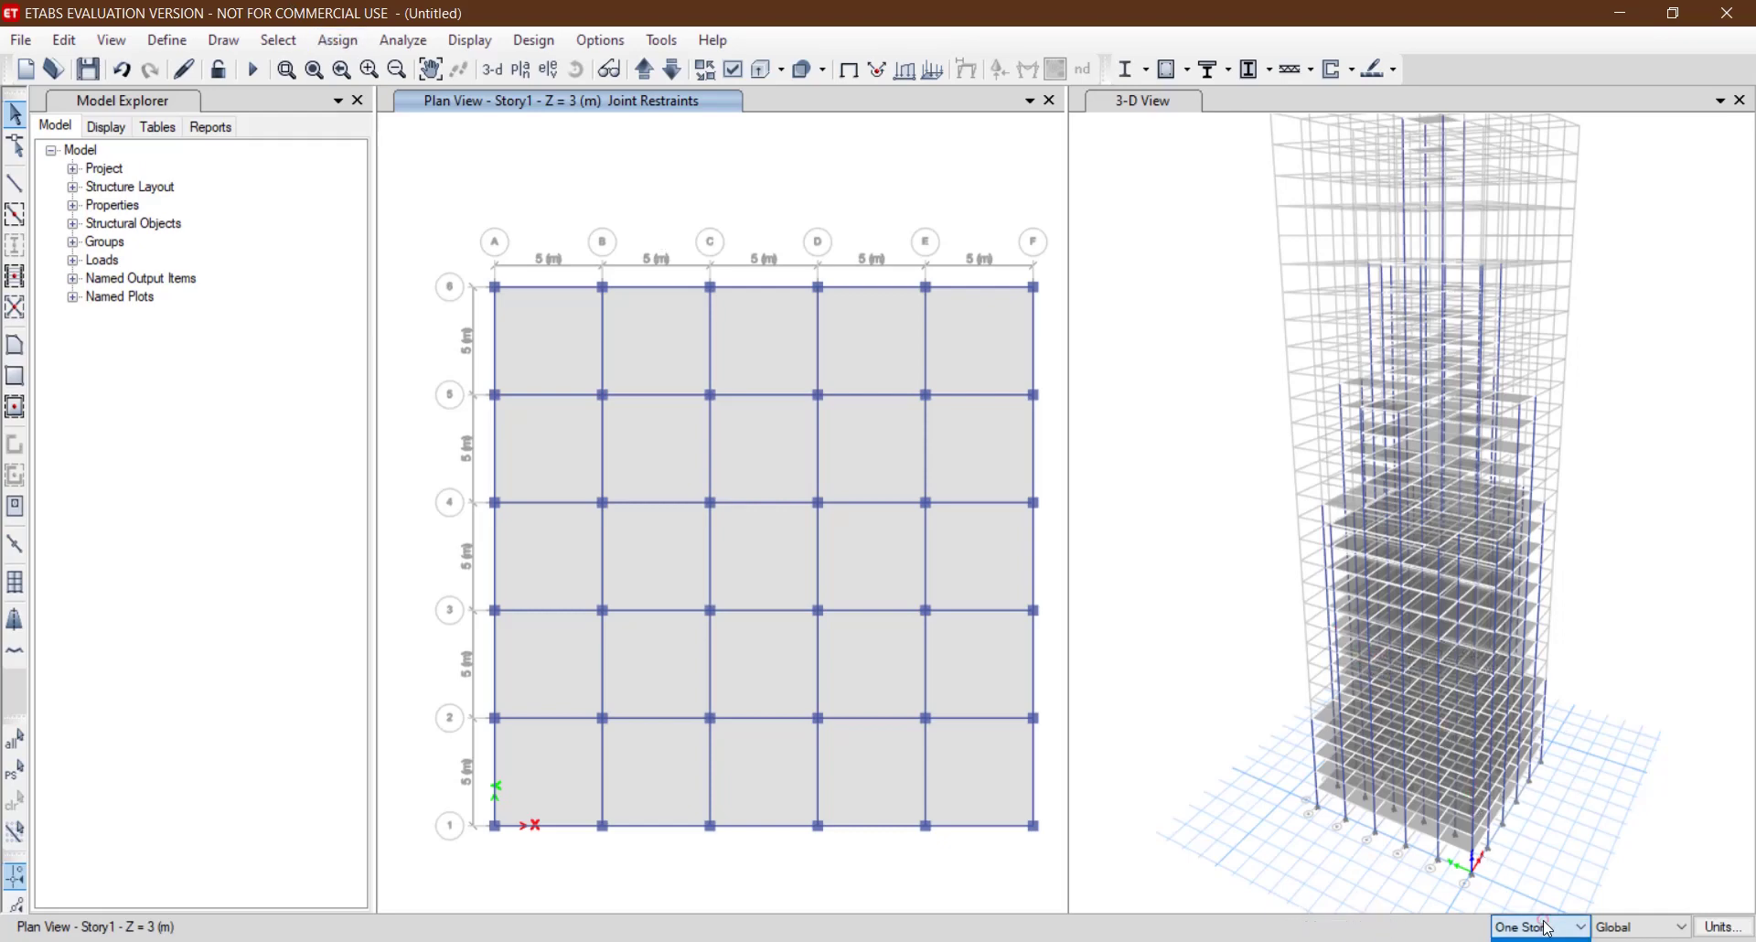
{"action": "left_click", "coordinate": [1533, 941]}
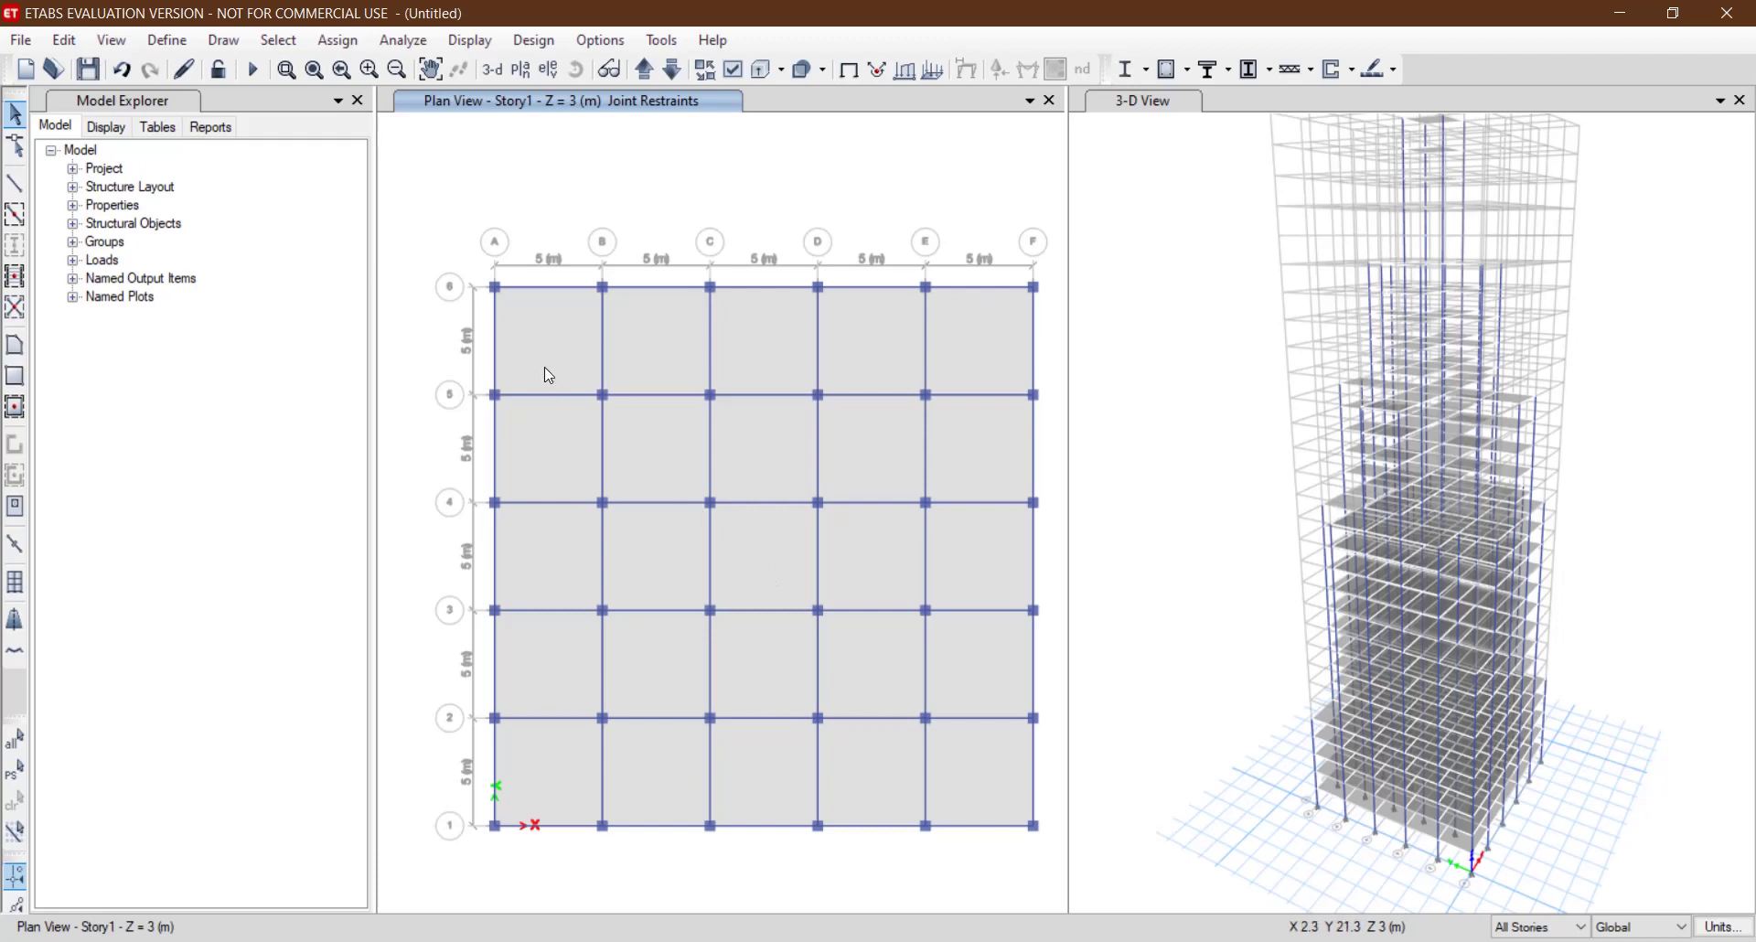
{"action": "left_click", "coordinate": [535, 320]}
{"action": "left_click", "coordinate": [664, 343]}
{"action": "left_click", "coordinate": [784, 353]}
{"action": "left_click", "coordinate": [915, 358]}
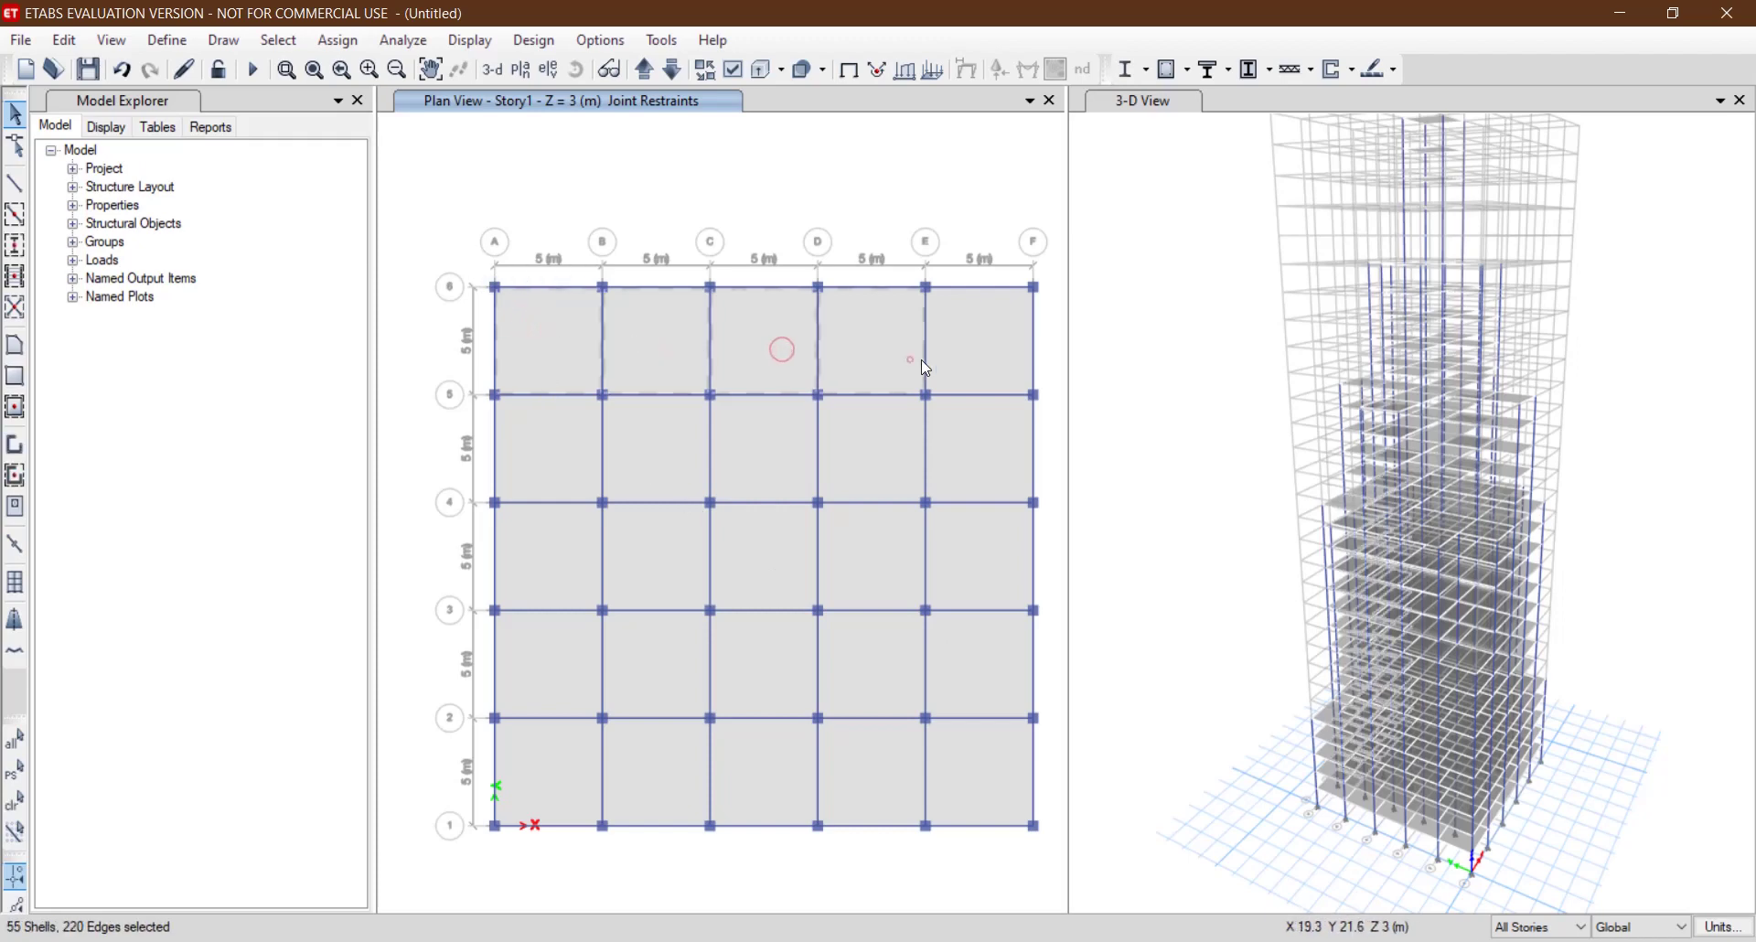
{"action": "left_click", "coordinate": [957, 359]}
Select the slabs between grids 4 and 5 plus the A-B slab between grids 3 and 4, and deselect the stray beams.
{"action": "left_click", "coordinate": [966, 447]}
{"action": "left_click", "coordinate": [852, 470]}
{"action": "left_click", "coordinate": [737, 454]}
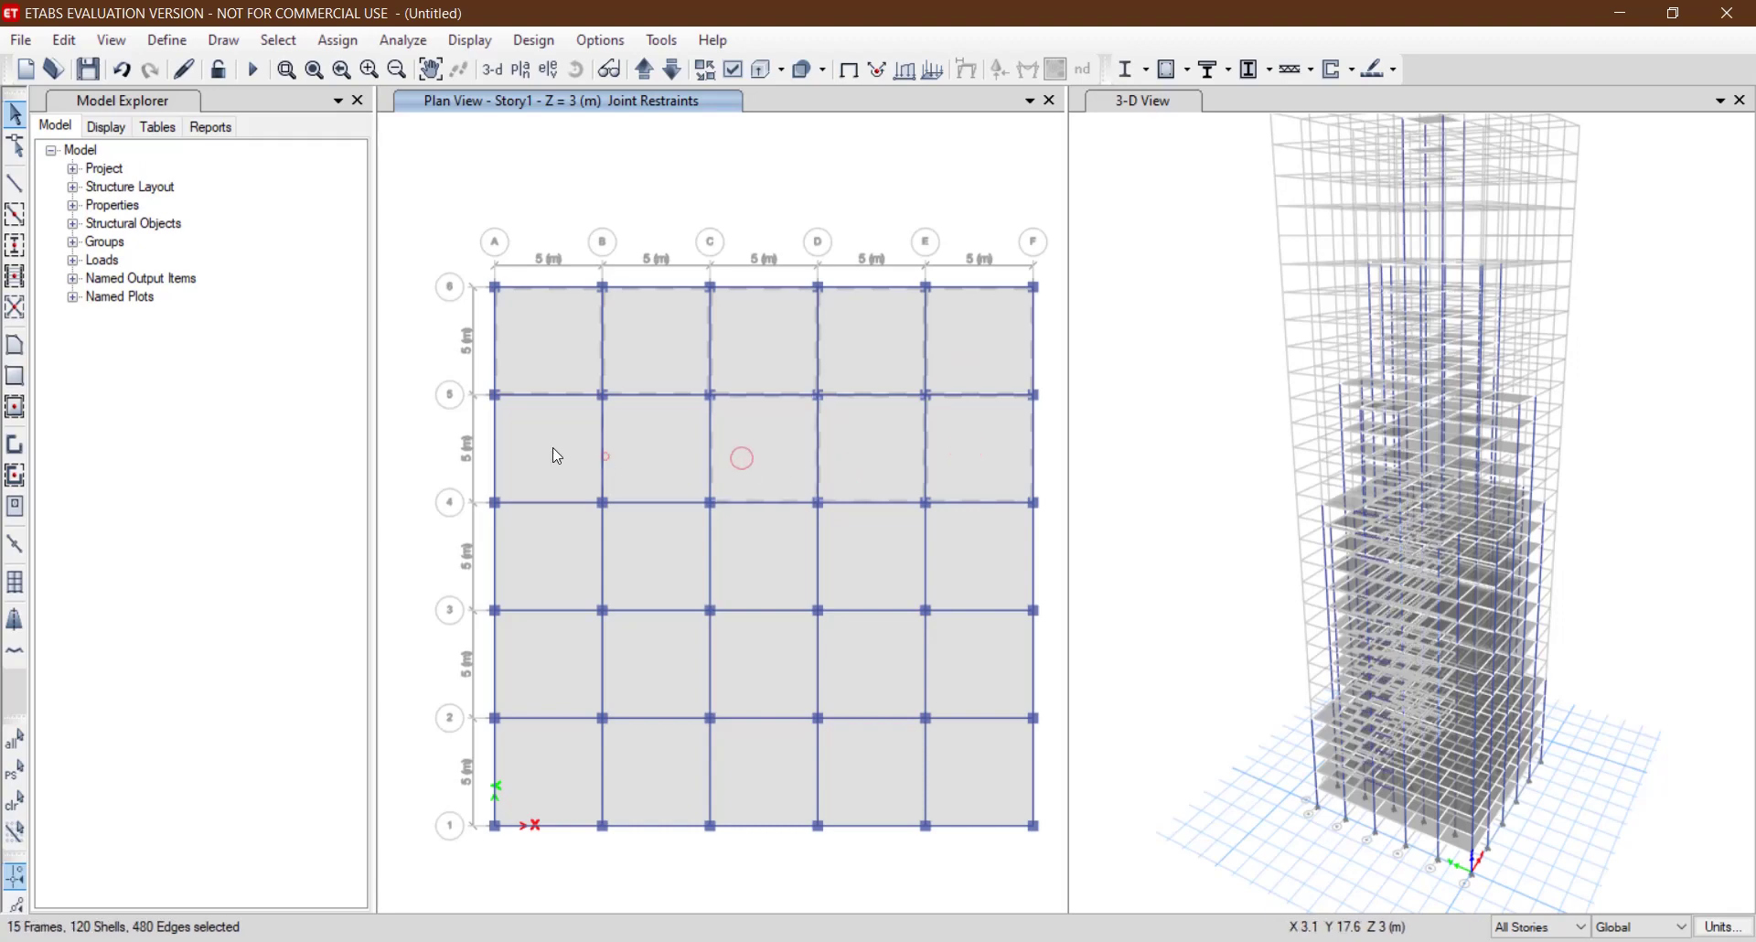
{"action": "left_click", "coordinate": [607, 454]}
{"action": "left_click", "coordinate": [533, 448]}
{"action": "left_click", "coordinate": [549, 550]}
{"action": "left_click", "coordinate": [671, 445]}
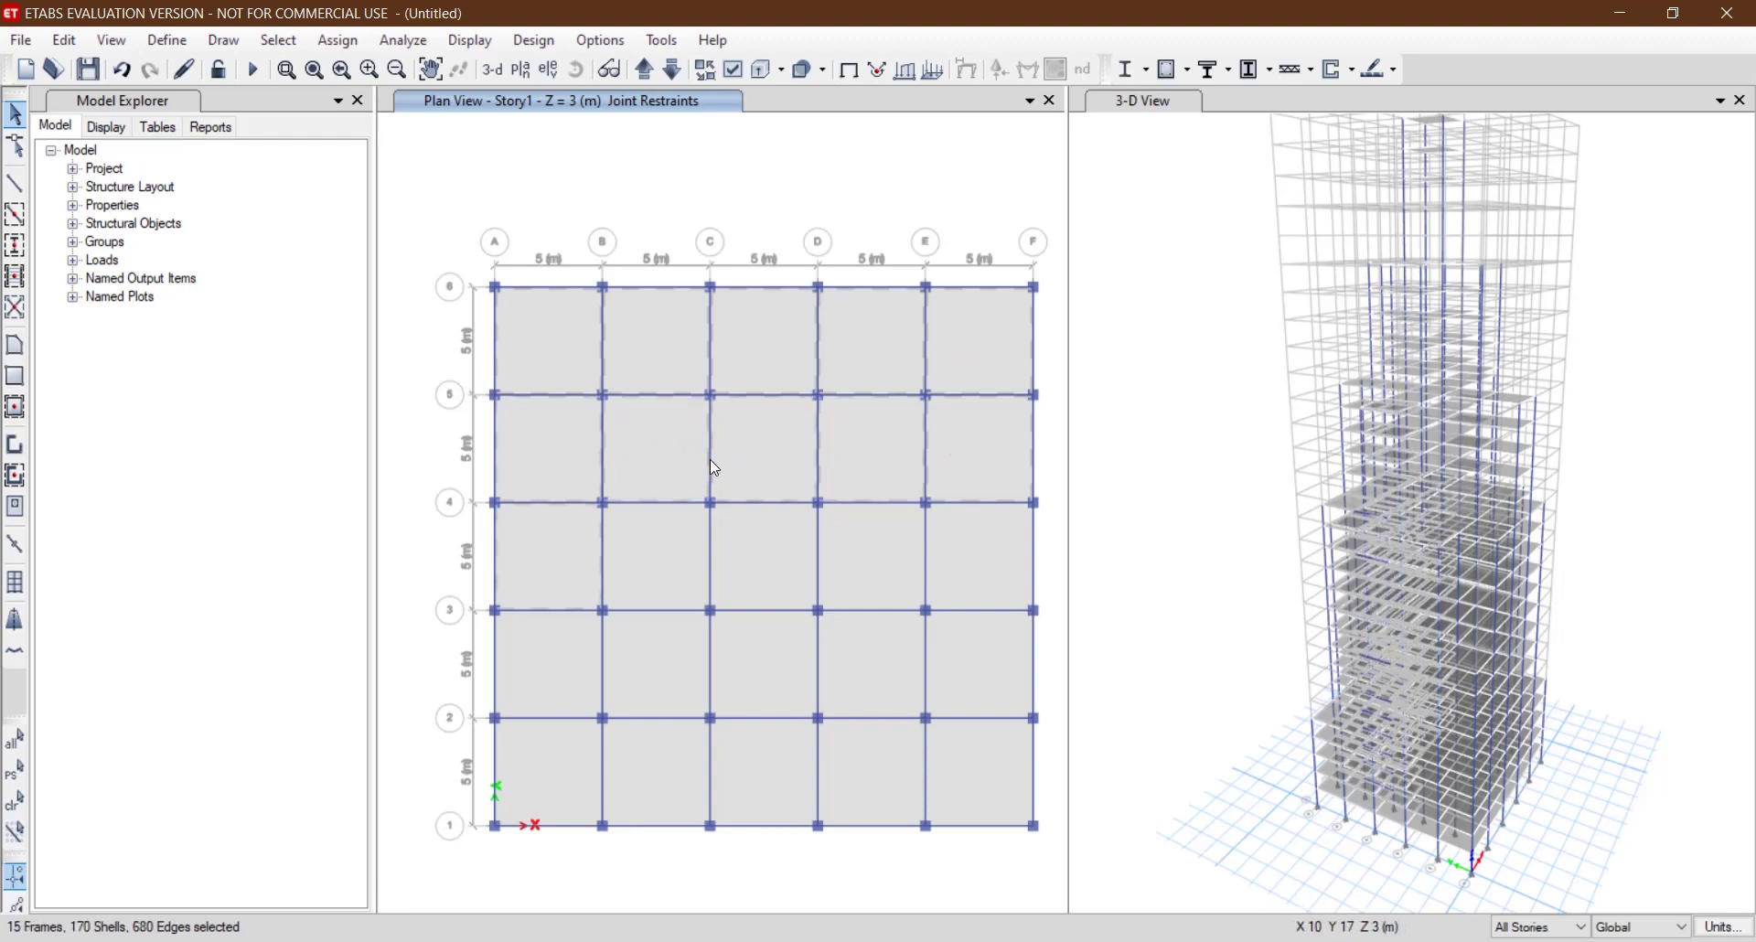
{"action": "left_click", "coordinate": [711, 459]}
{"action": "left_click", "coordinate": [710, 459]}
{"action": "left_click", "coordinate": [601, 461]}
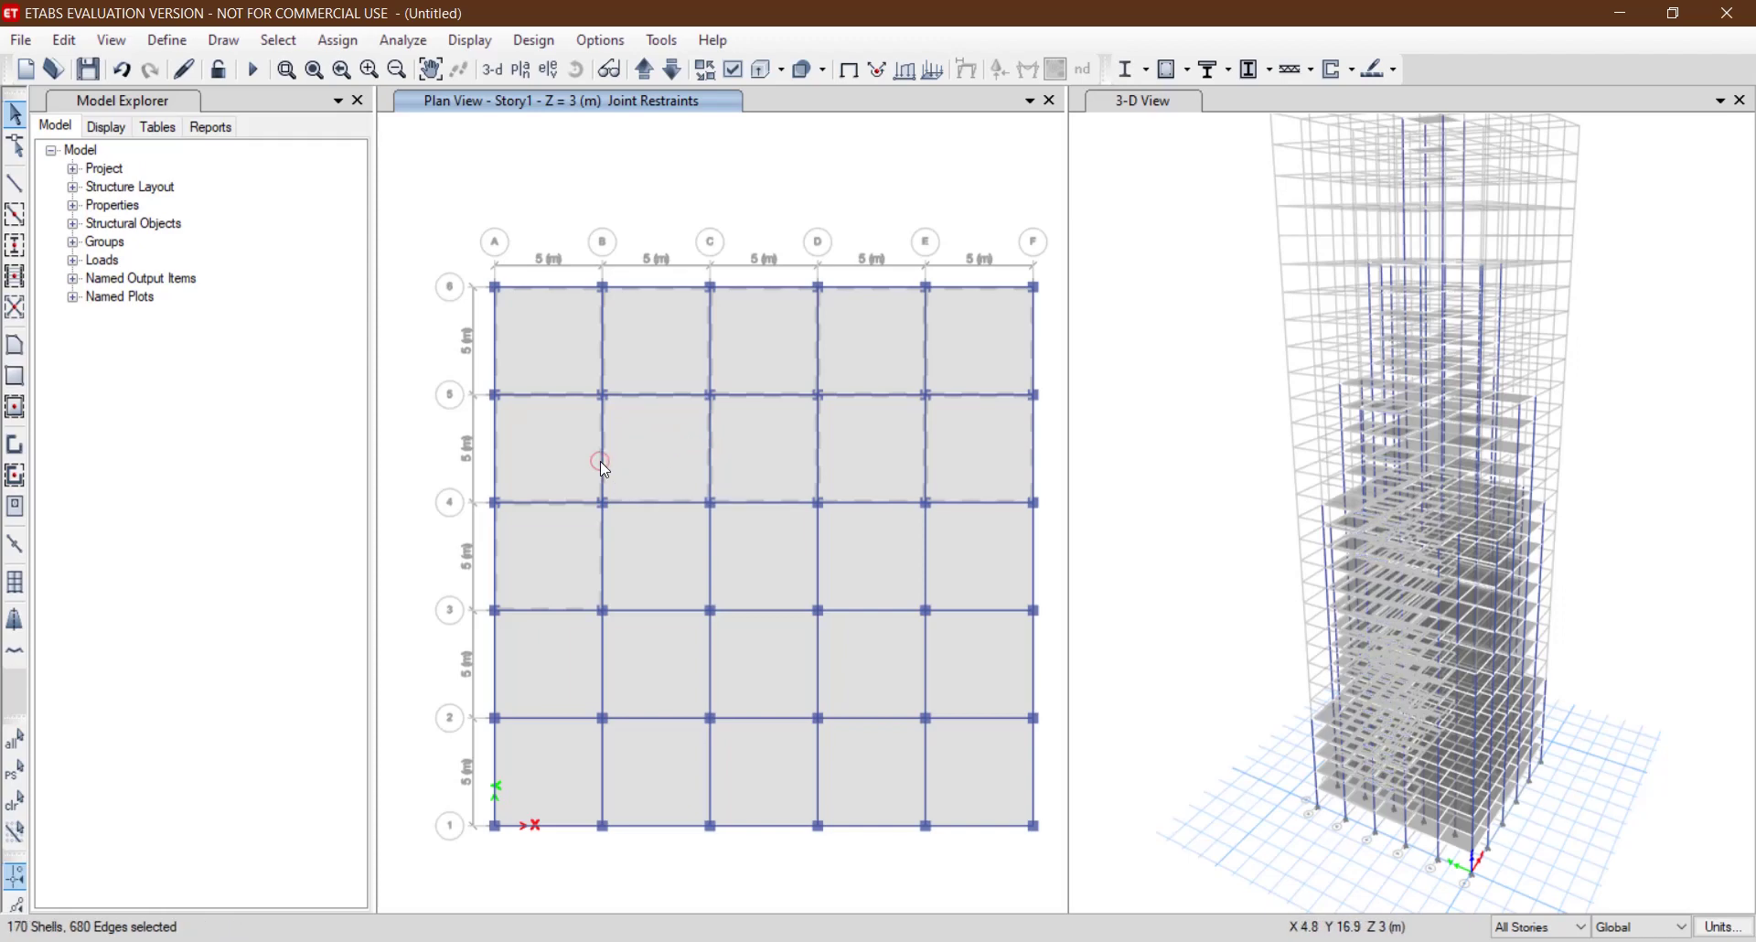
Add the remaining slabs from grid B to F in the row between grids 3 and 4 to the selection.
{"action": "left_click", "coordinate": [661, 560]}
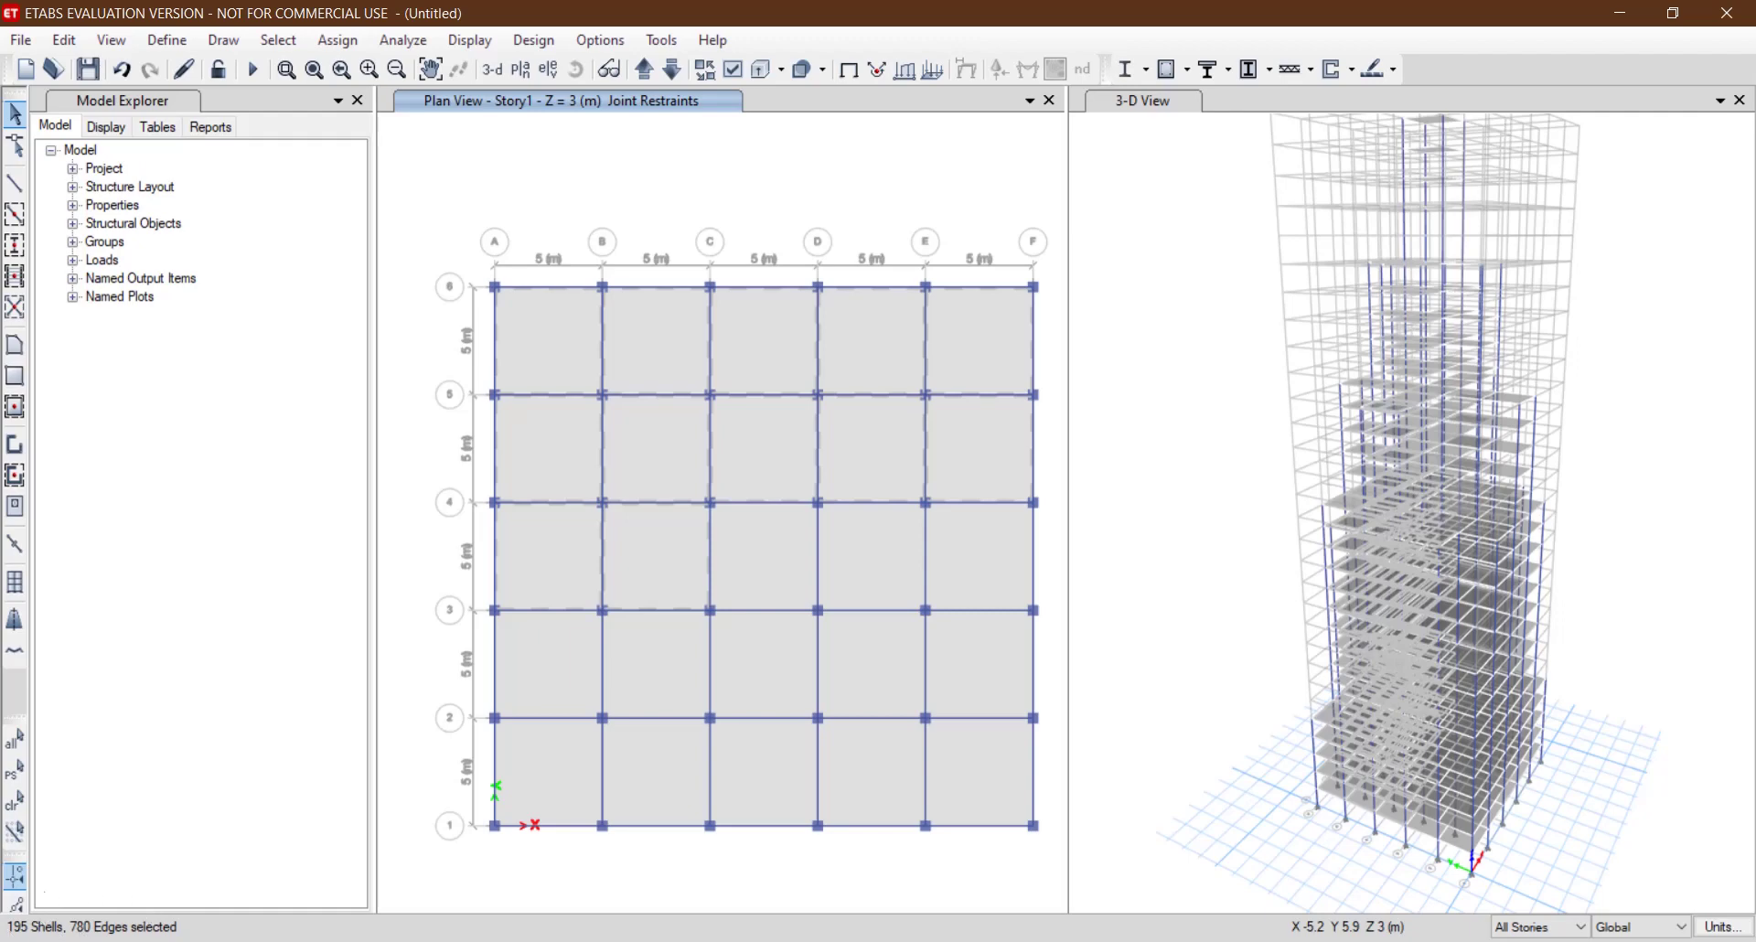
{"action": "left_click", "coordinate": [772, 557]}
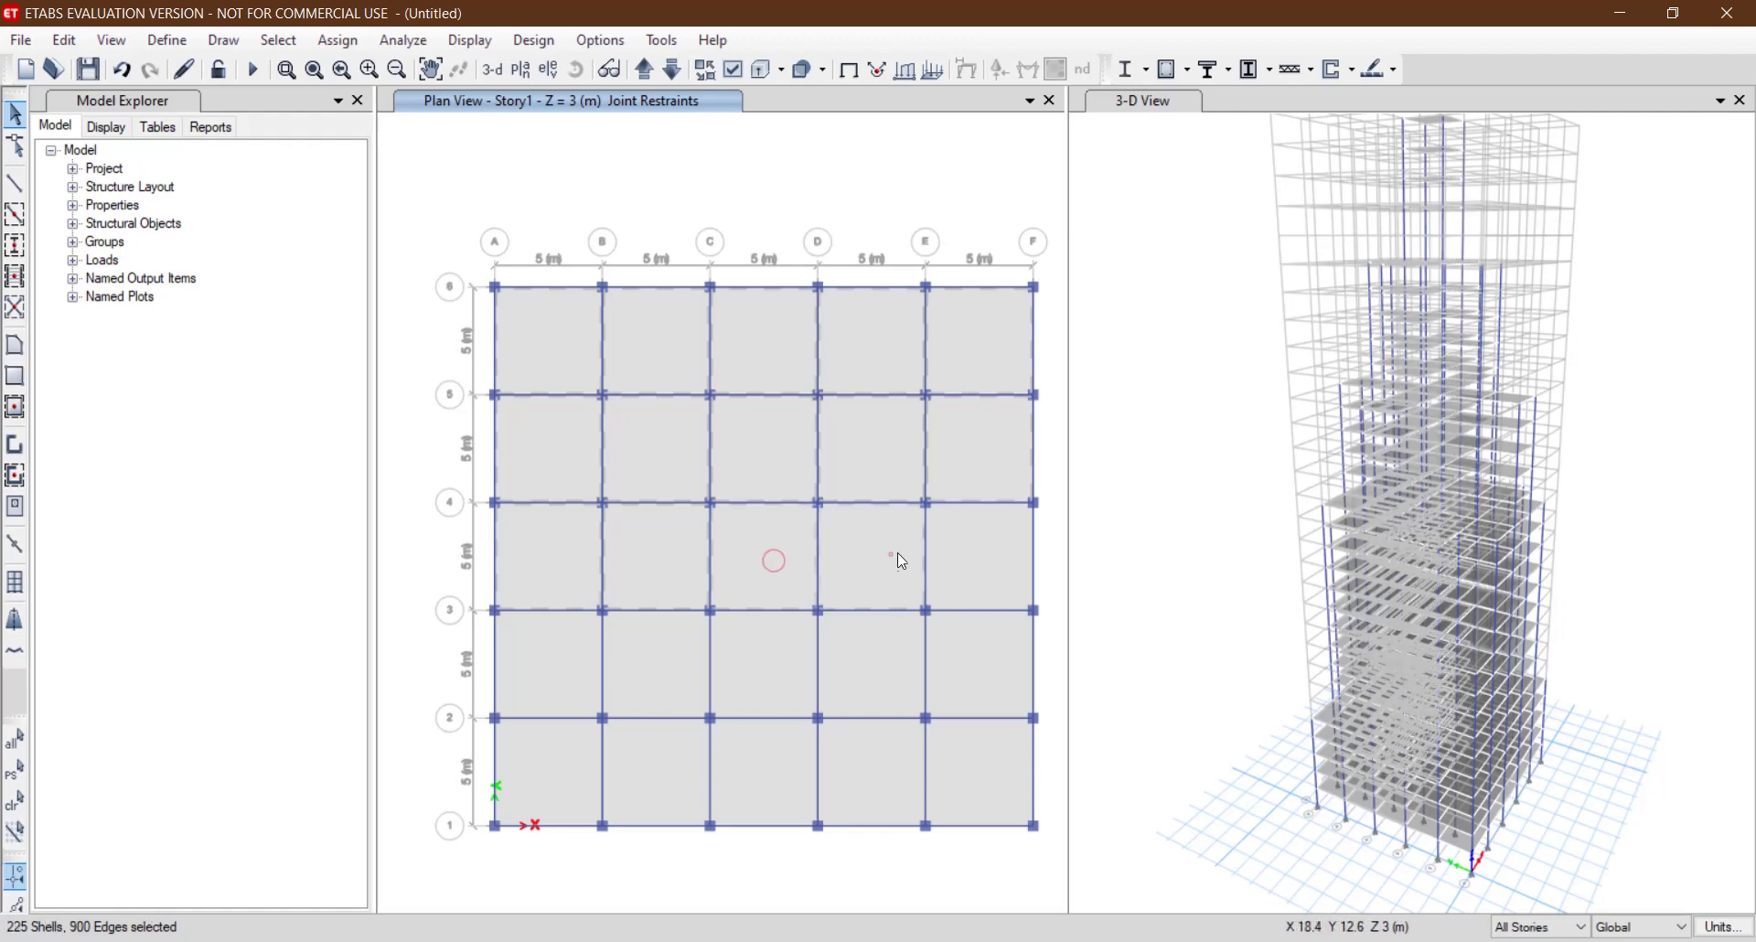
{"action": "left_click", "coordinate": [891, 554]}
{"action": "left_click", "coordinate": [988, 548]}
Add all five slabs in the row between grids 2 and 3 to the selection.
{"action": "left_click", "coordinate": [973, 644]}
{"action": "left_click", "coordinate": [866, 666]}
{"action": "left_click", "coordinate": [777, 671]}
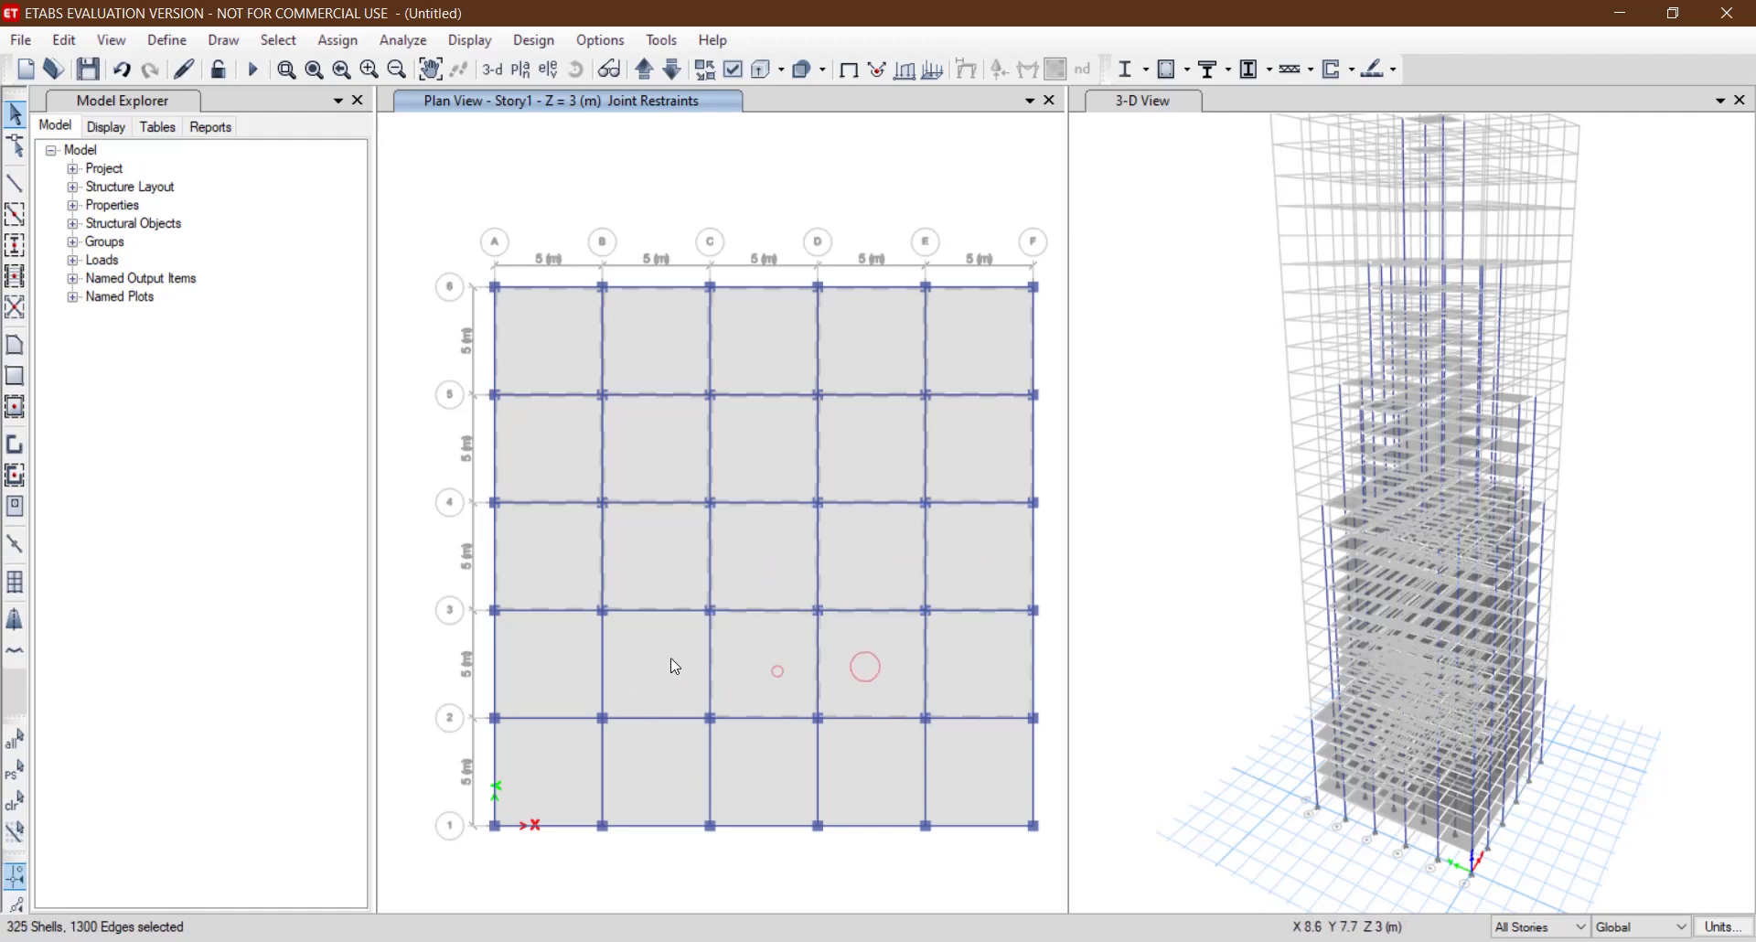
{"action": "left_click", "coordinate": [670, 657]}
{"action": "left_click", "coordinate": [523, 648]}
Complete the slab selection with all five bays in the row between grids 1 and 2.
{"action": "left_click", "coordinate": [549, 743]}
{"action": "left_click", "coordinate": [680, 759]}
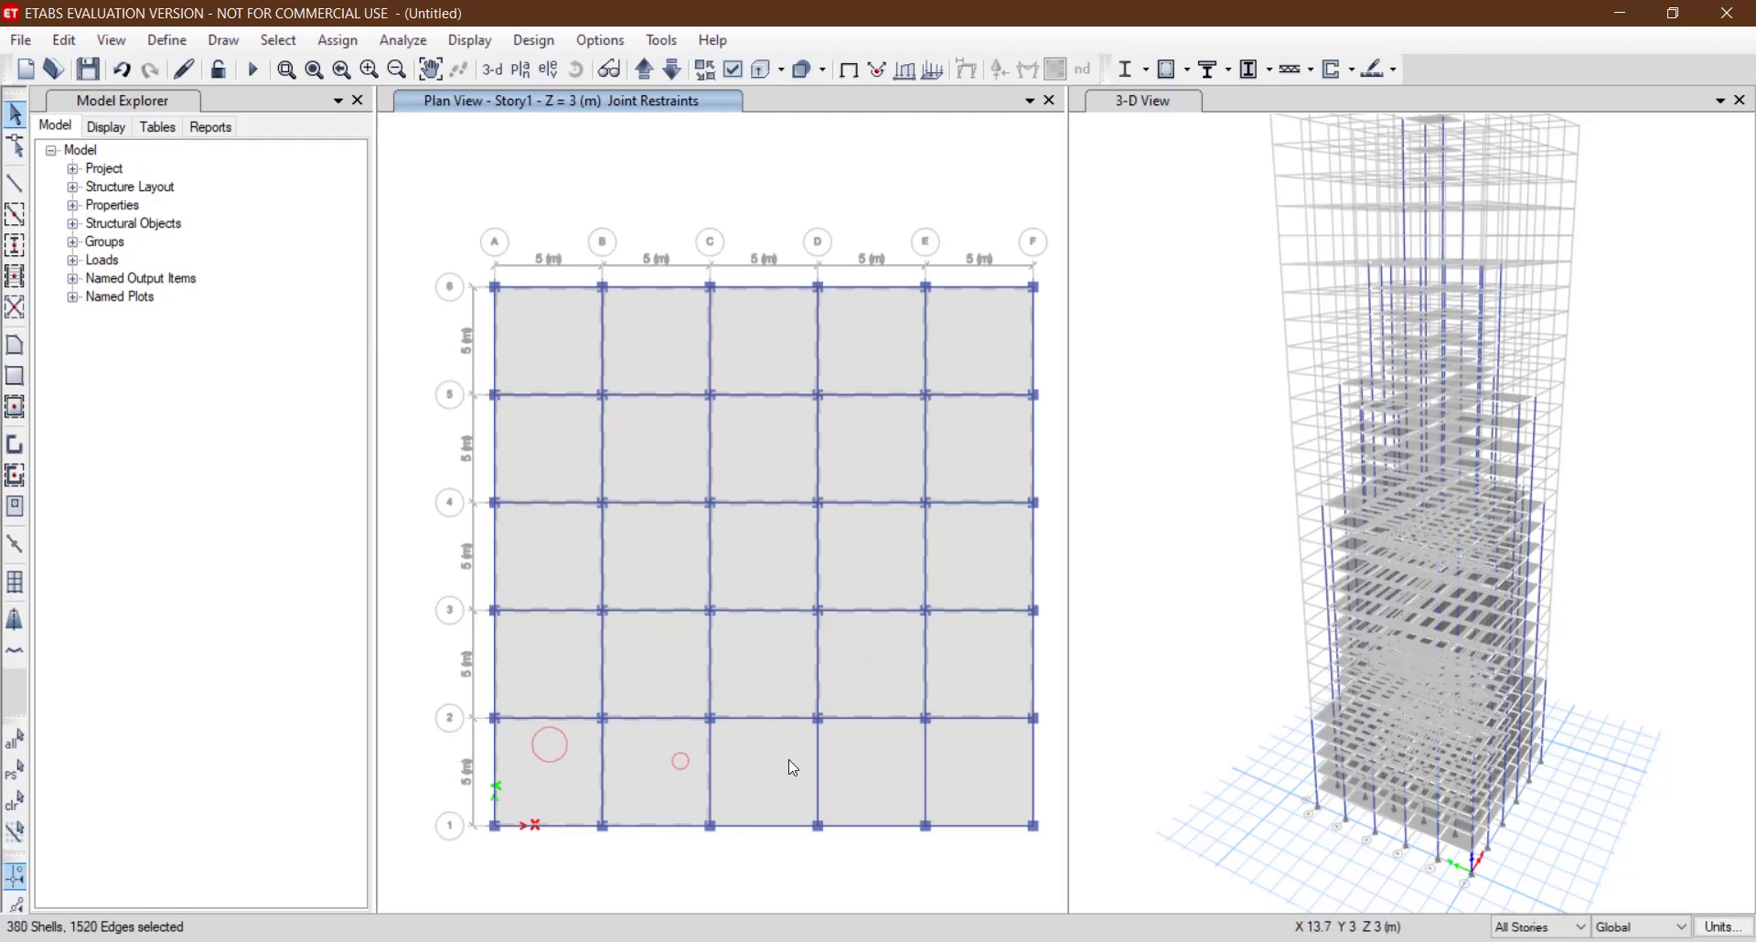
{"action": "left_click", "coordinate": [798, 763]}
{"action": "left_click", "coordinate": [881, 760]}
{"action": "left_click", "coordinate": [959, 767]}
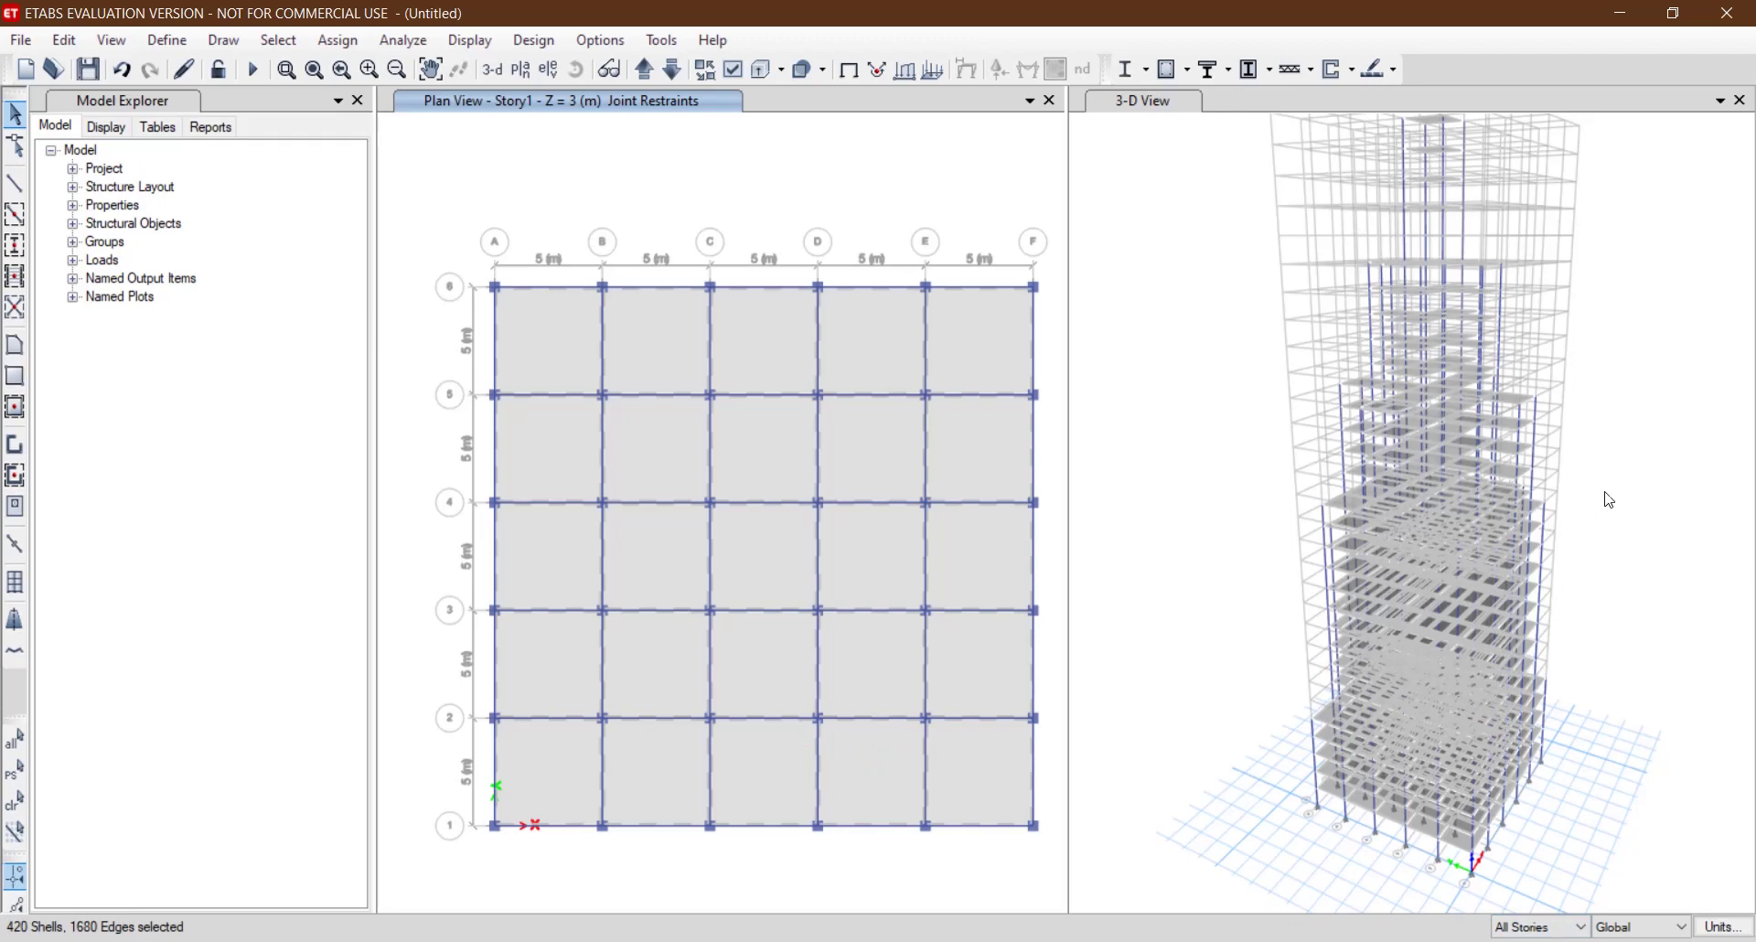
Assign a uniform shell load of 2 kN/m² in the gravity direction to the selected slabs under the Dead load pattern.
{"action": "middle_click_drag", "start_coordinate": [1604, 492], "coordinate": [1544, 564], "text": "shift"}
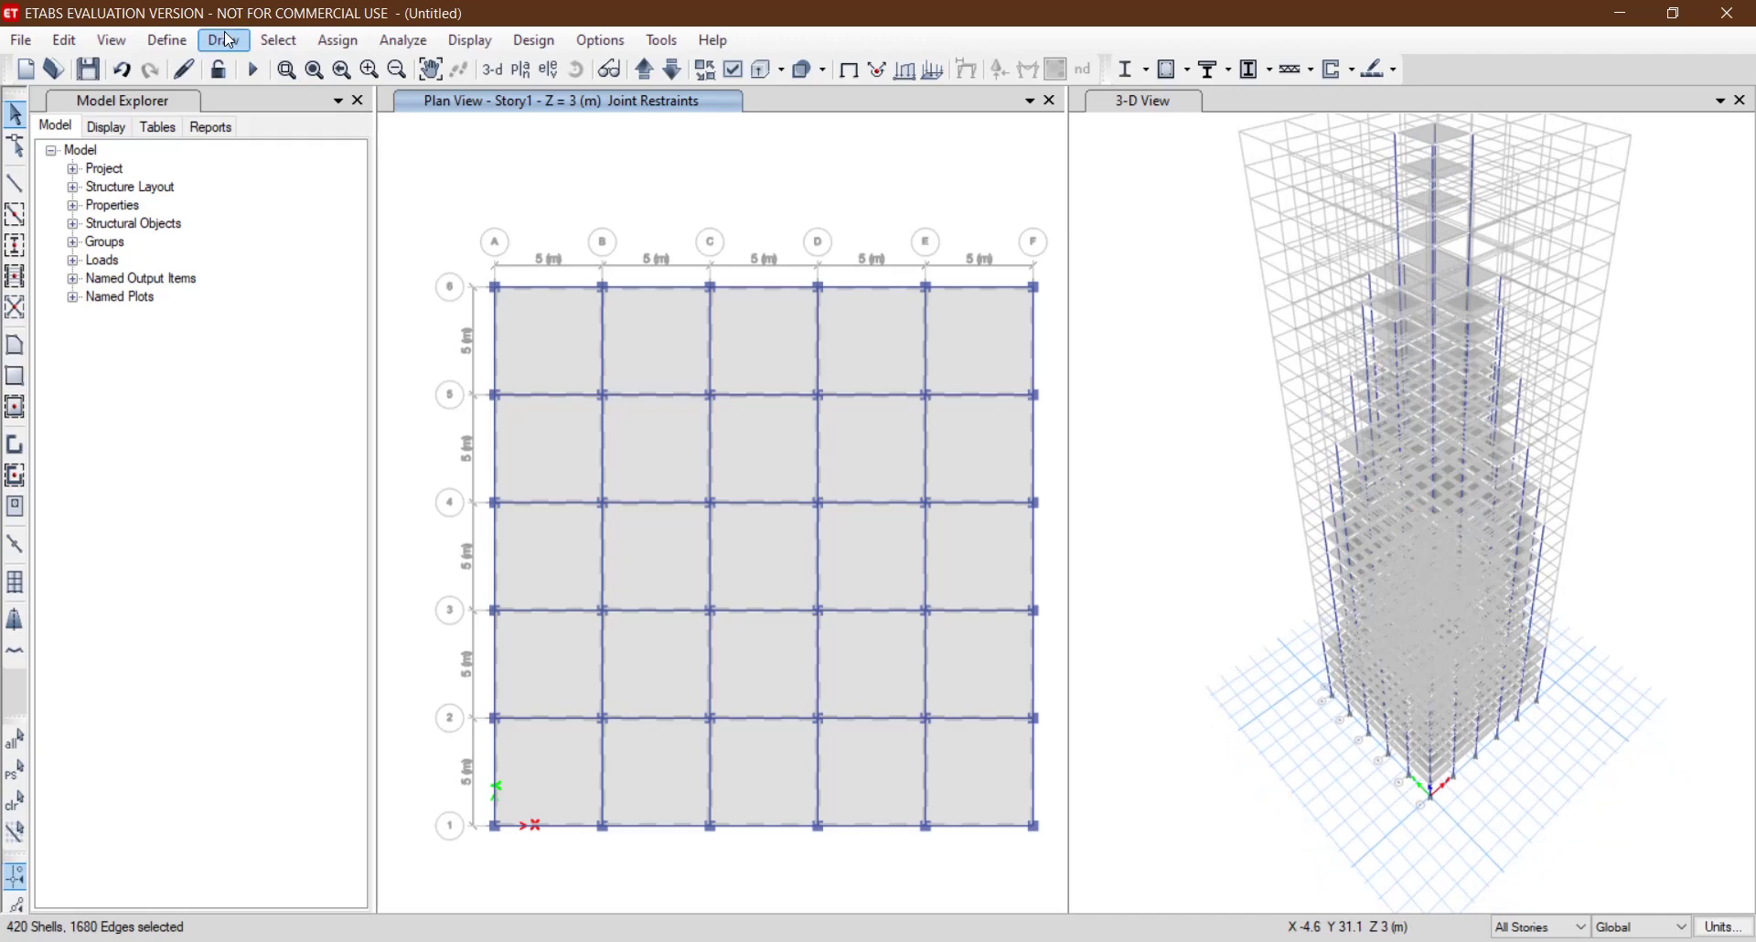
{"action": "left_click", "coordinate": [337, 44]}
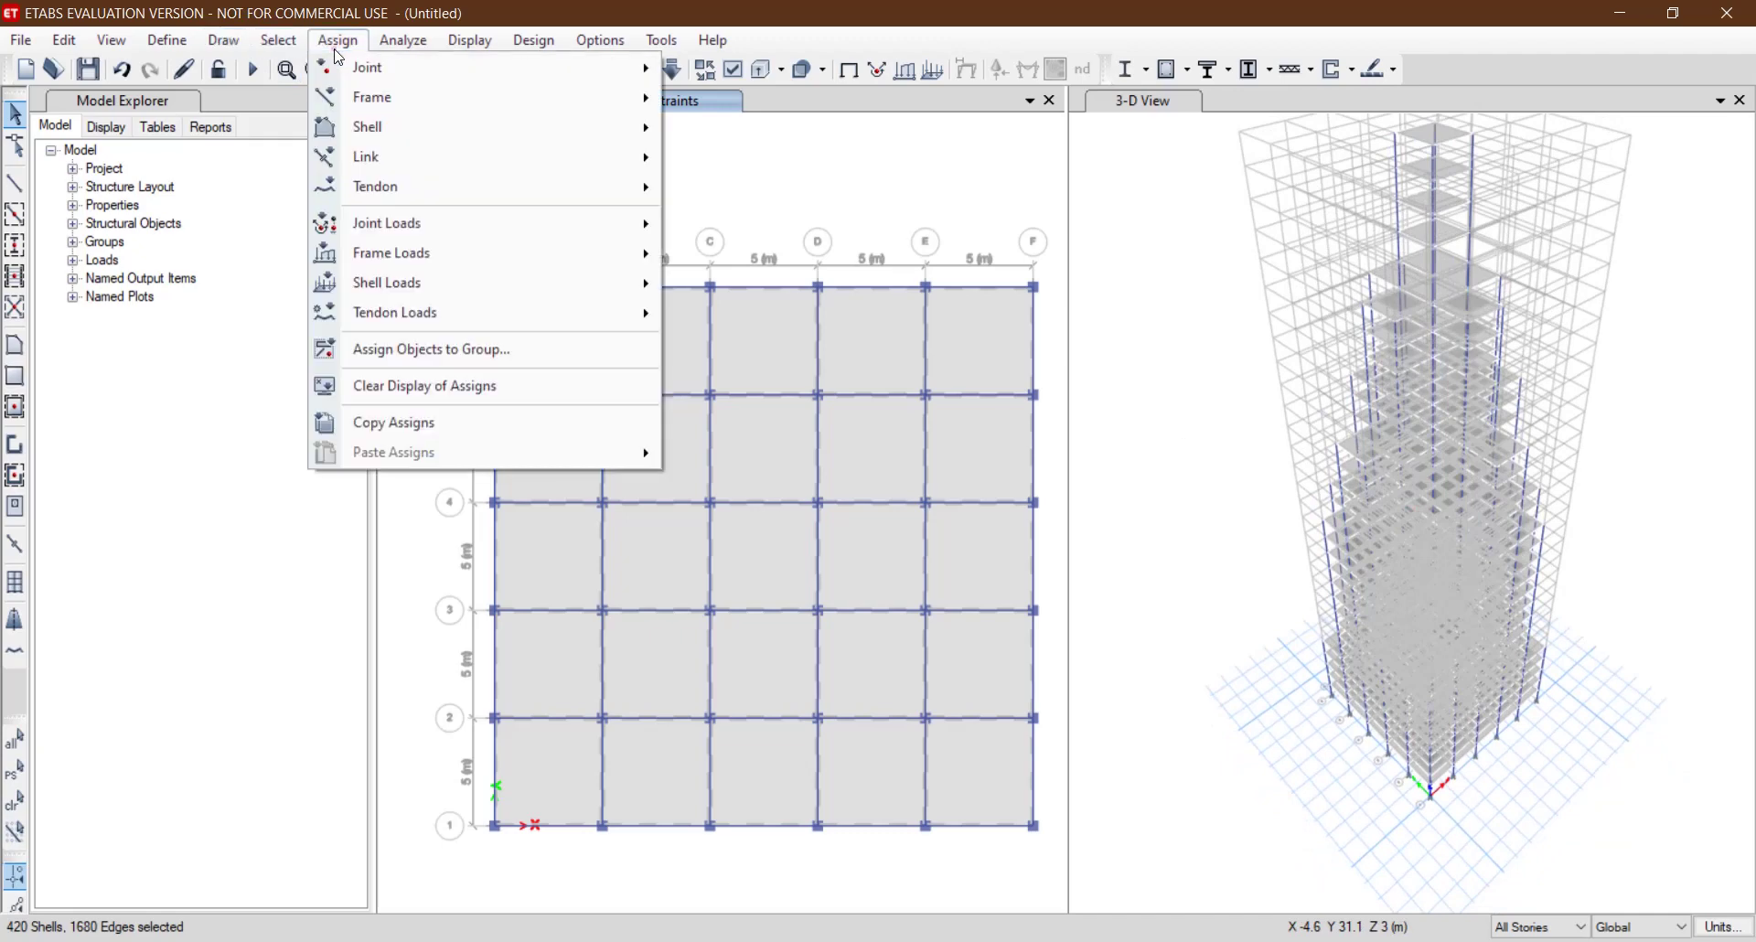
{"action": "mouse_move", "coordinate": [549, 288]}
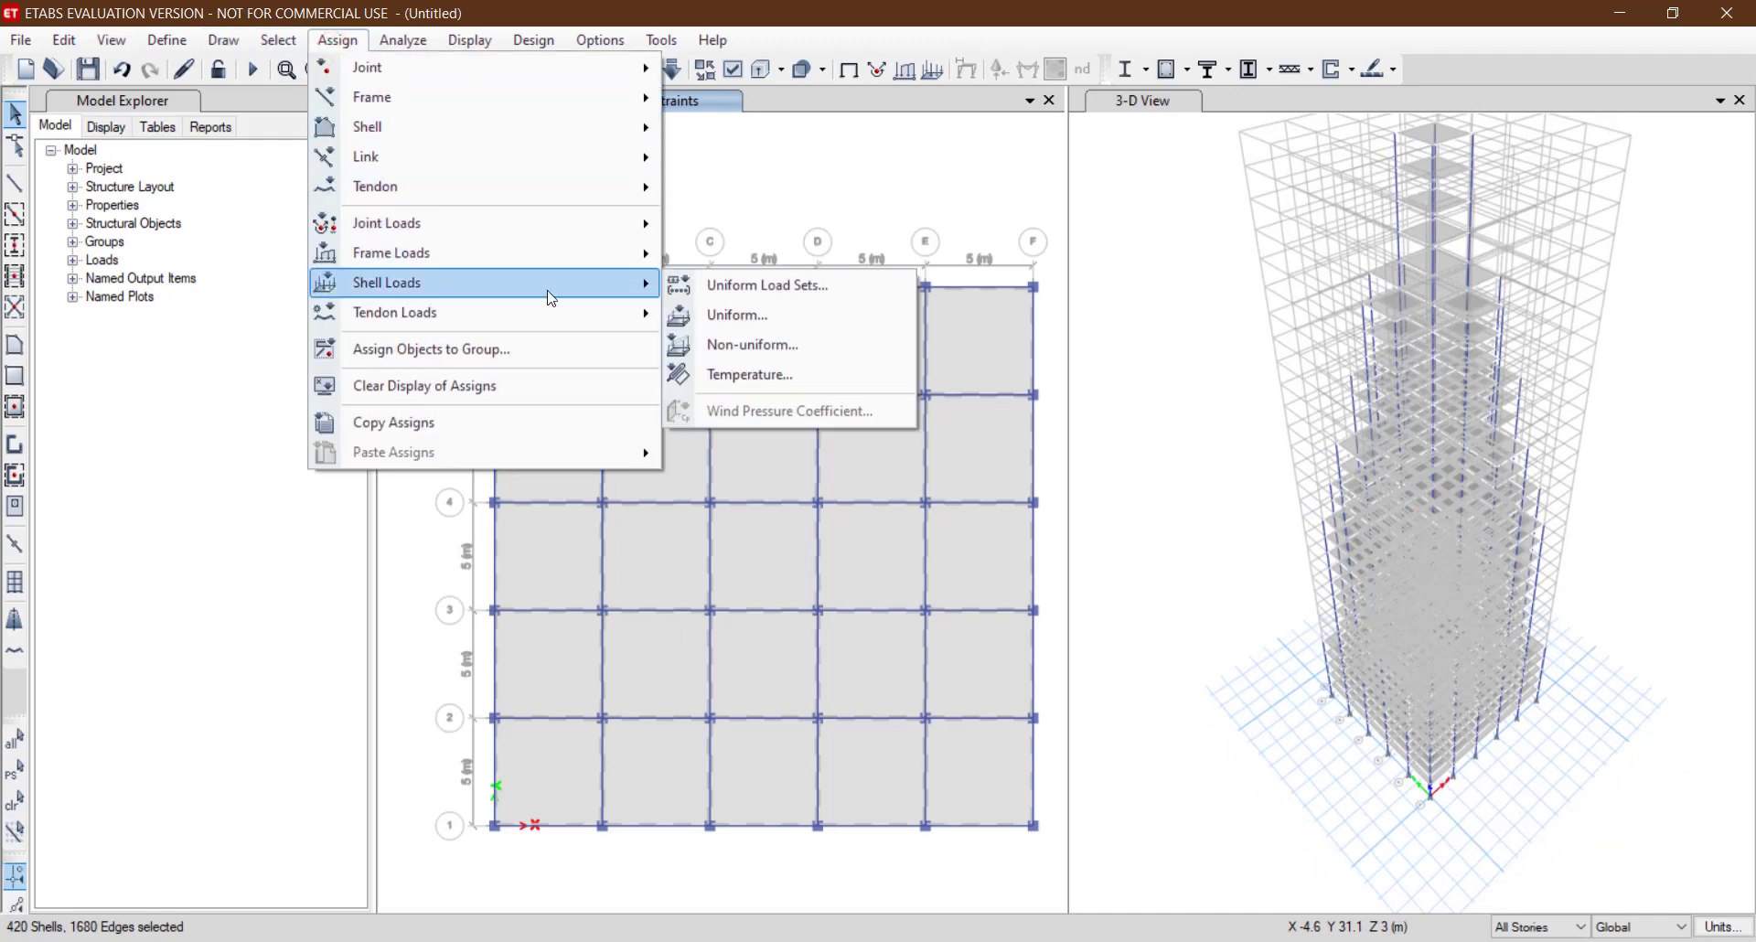
{"action": "left_click", "coordinate": [790, 320]}
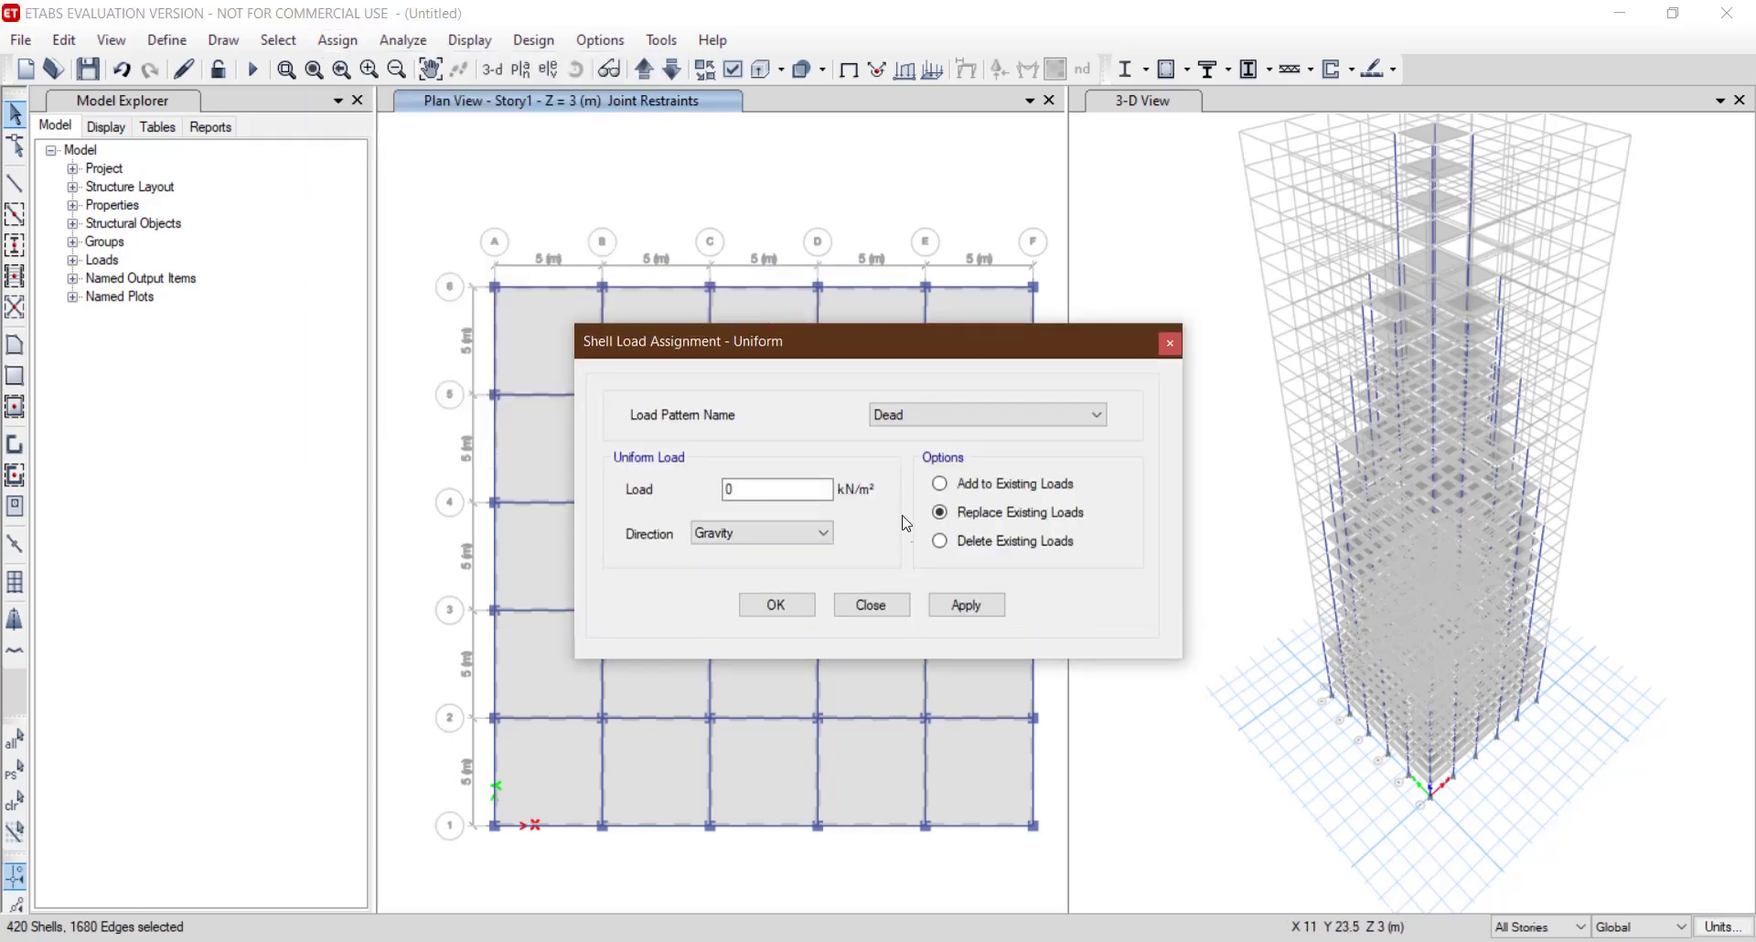
{"action": "double_click", "coordinate": [768, 489]}
{"action": "left_click", "coordinate": [998, 609]}
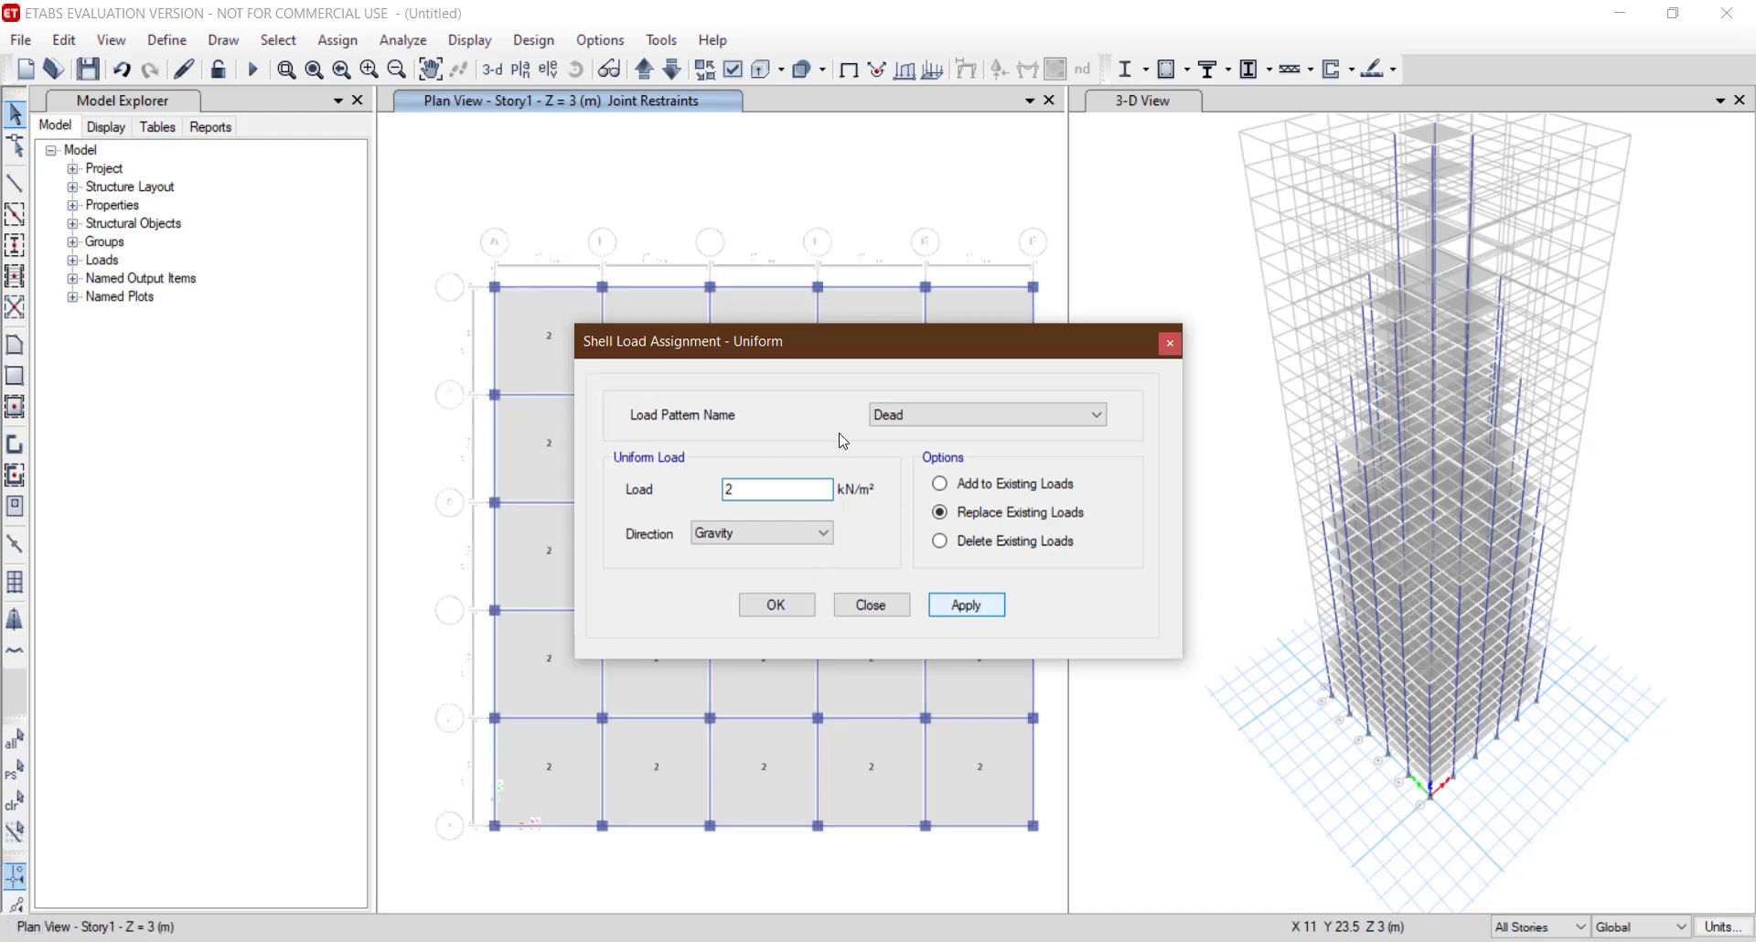
Switch the uniform shell load assignment to the Live load pattern with a load of 2 kN/m².
{"action": "left_click_drag", "start_coordinate": [821, 353], "coordinate": [976, 330]}
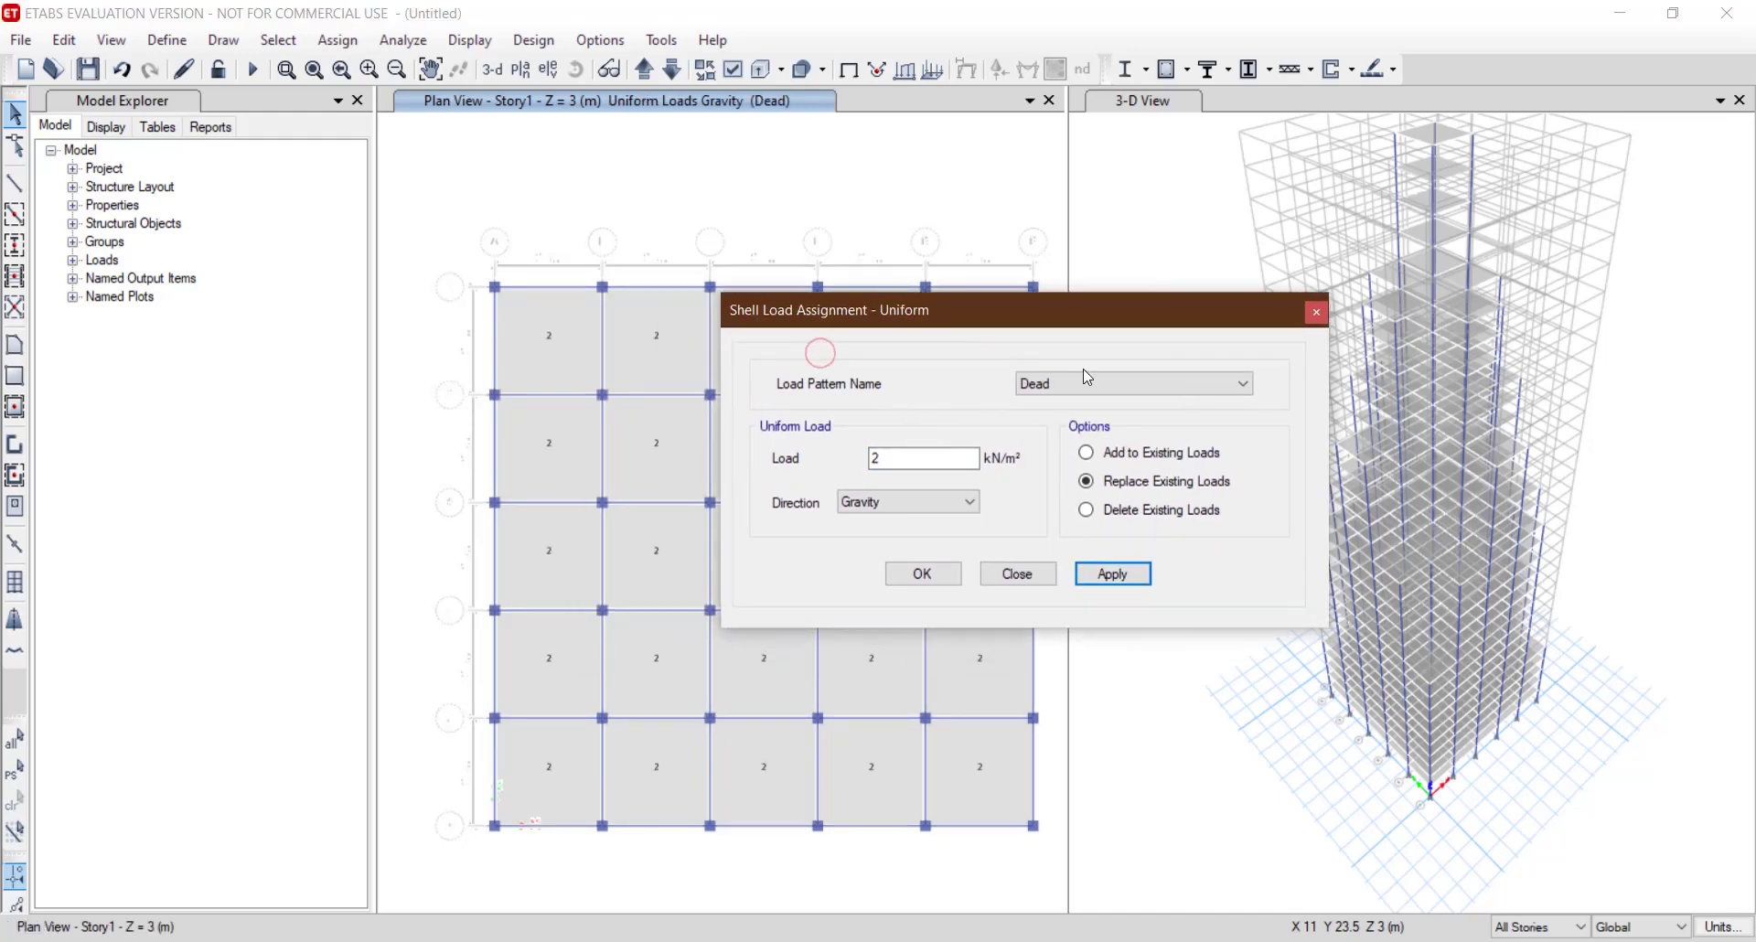
{"action": "left_click", "coordinate": [1088, 383]}
{"action": "left_click", "coordinate": [1109, 428]}
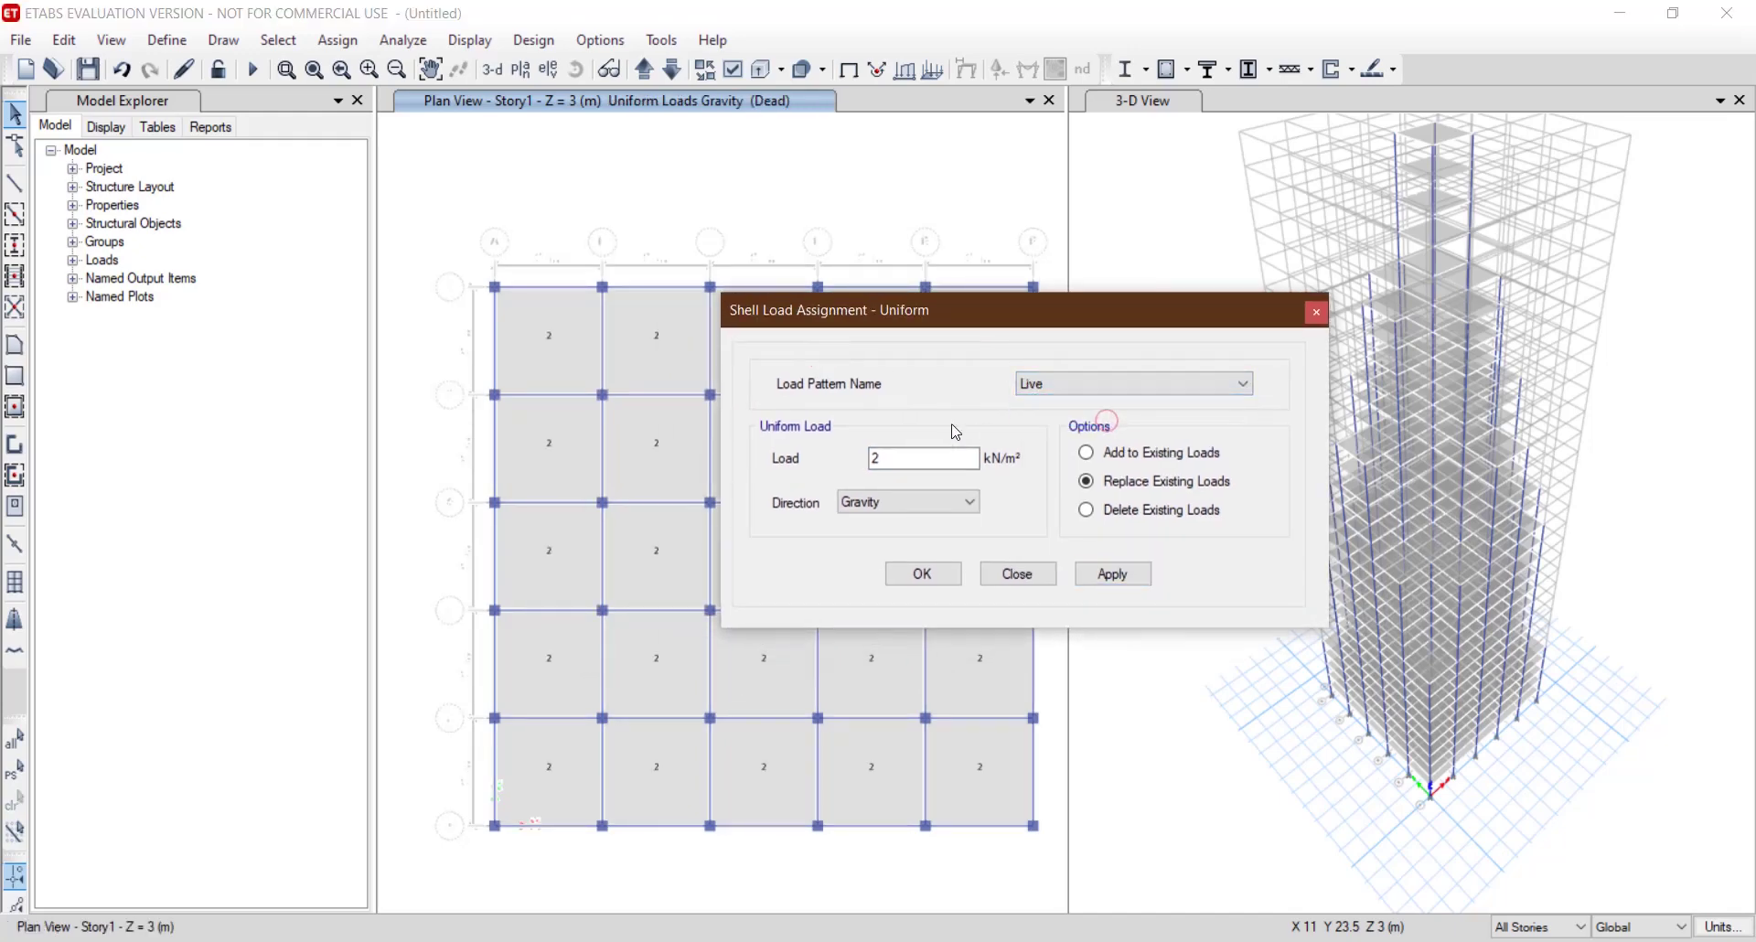
{"action": "double_click", "coordinate": [872, 460]}
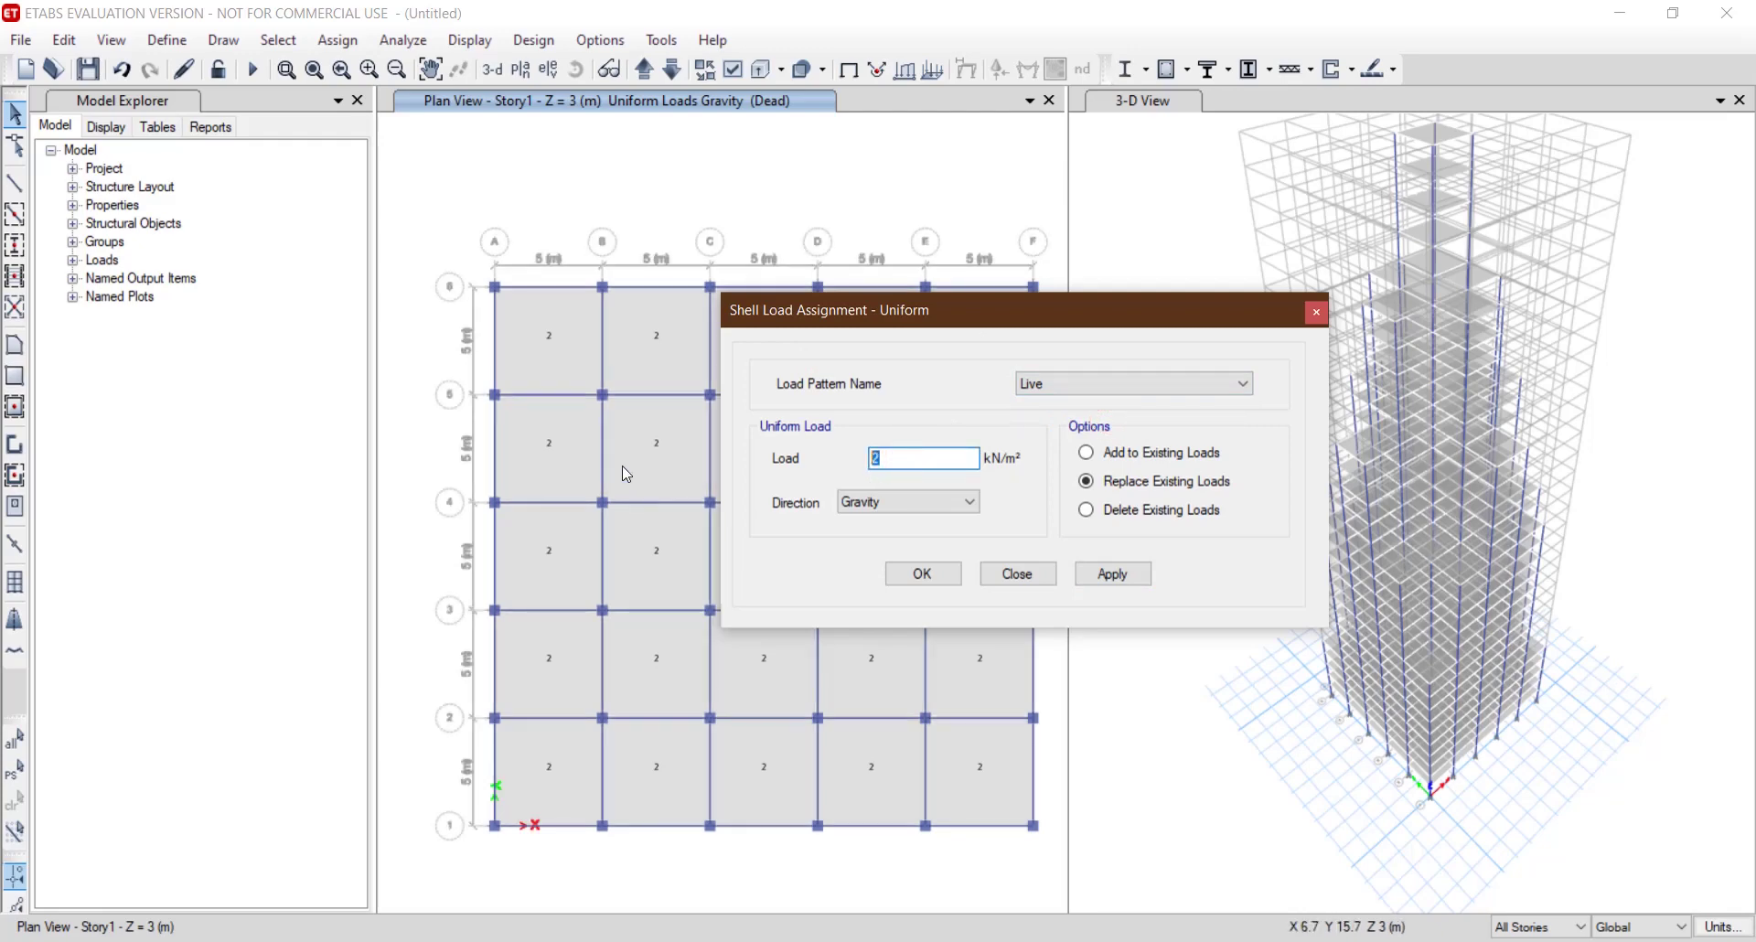
Select all five slabs between grids 5 and 6, moving the load assignment dialog clear of the plan.
{"action": "left_click", "coordinate": [542, 326]}
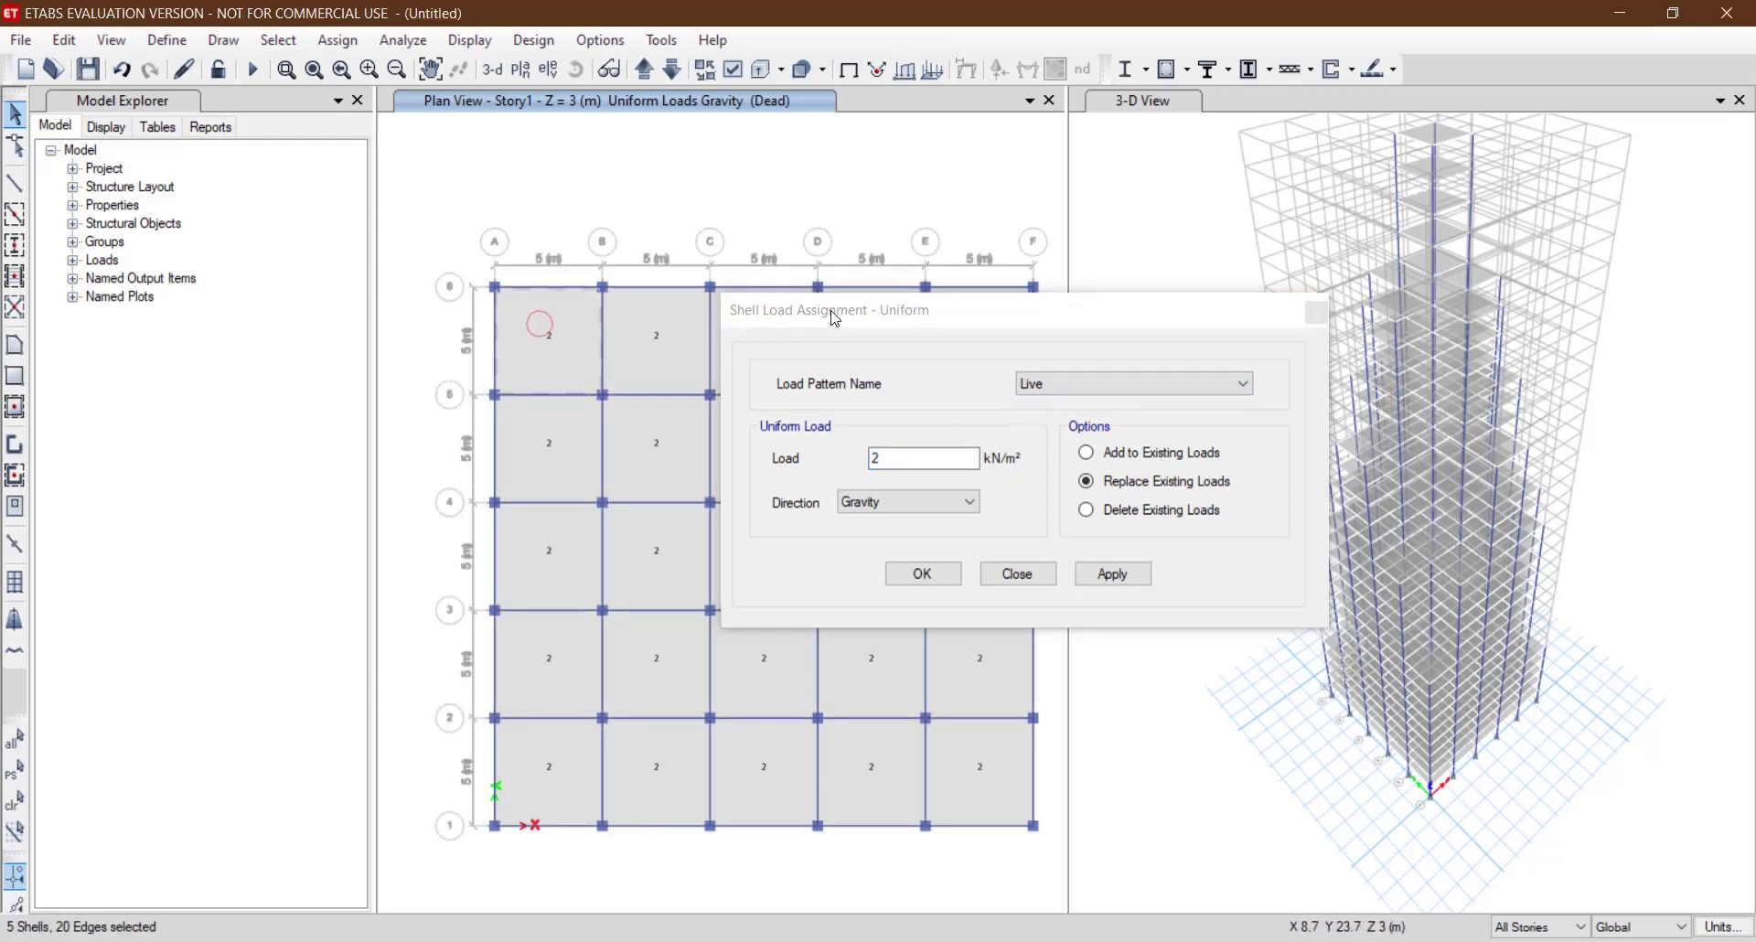
{"action": "left_click", "coordinate": [646, 329]}
{"action": "left_click_drag", "start_coordinate": [912, 318], "coordinate": [1324, 253]}
{"action": "left_click", "coordinate": [795, 335]}
{"action": "left_click", "coordinate": [871, 340]}
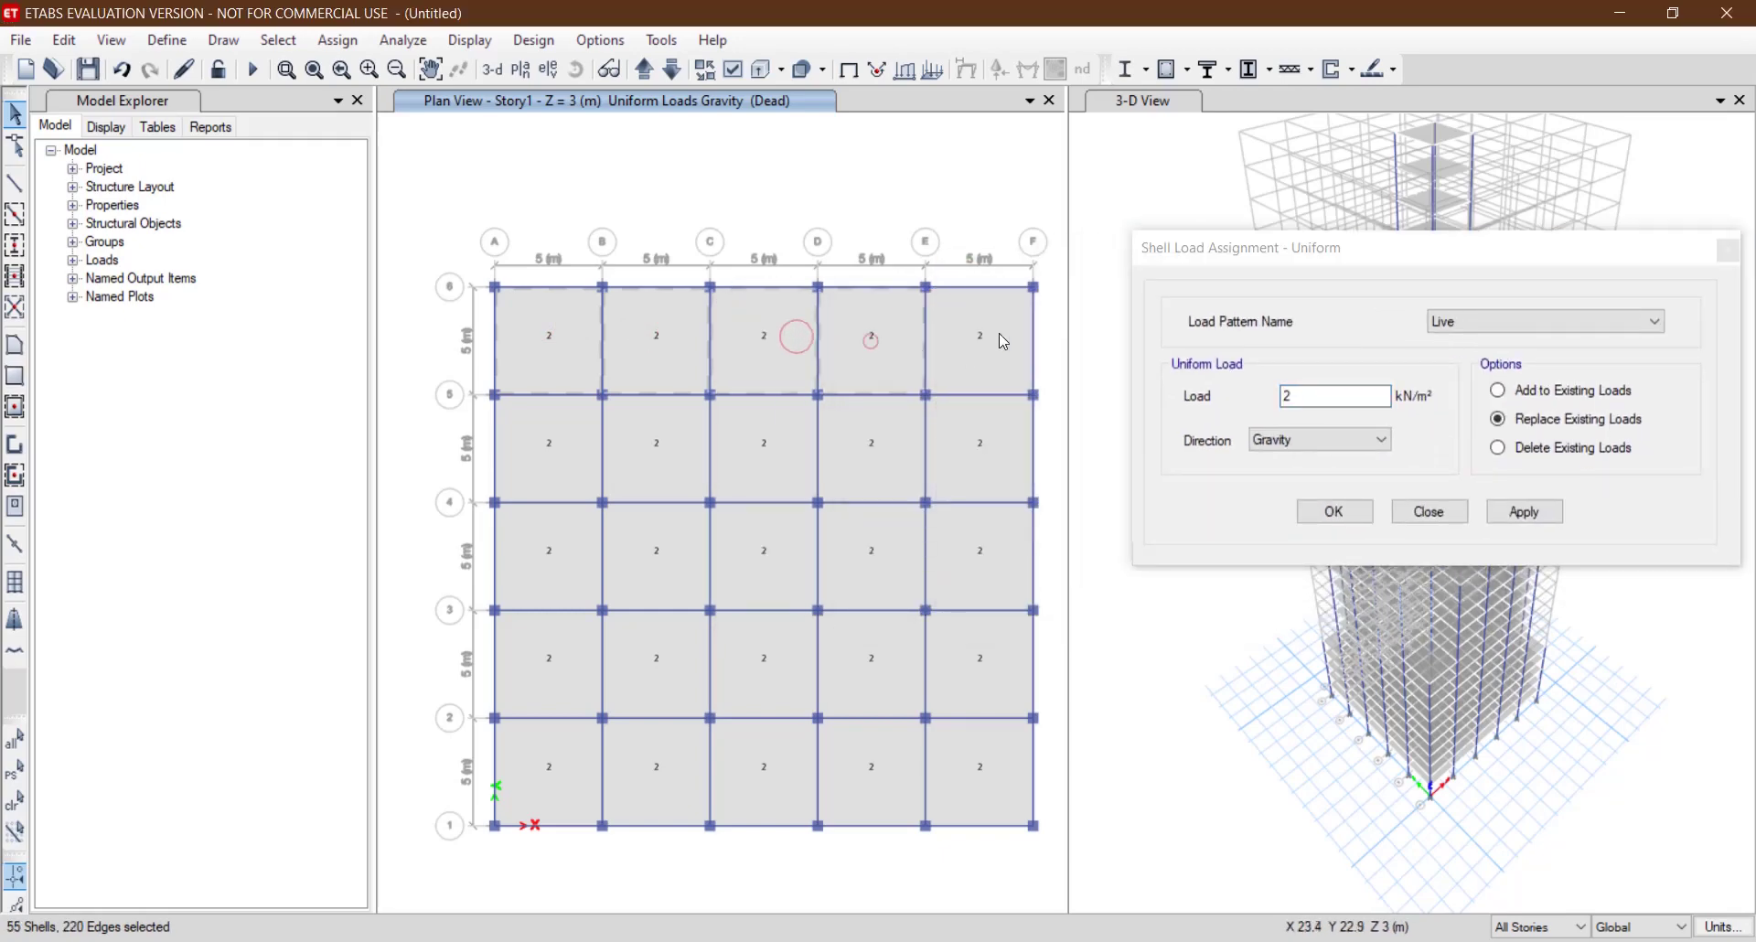
{"action": "left_click", "coordinate": [999, 333]}
Add the slabs in the two rows between grids 3 and 5 to the selection and deselect the stray beam on grid E.
{"action": "left_click", "coordinate": [962, 441]}
{"action": "left_click", "coordinate": [853, 443]}
{"action": "left_click", "coordinate": [721, 443]}
{"action": "left_click", "coordinate": [656, 442]}
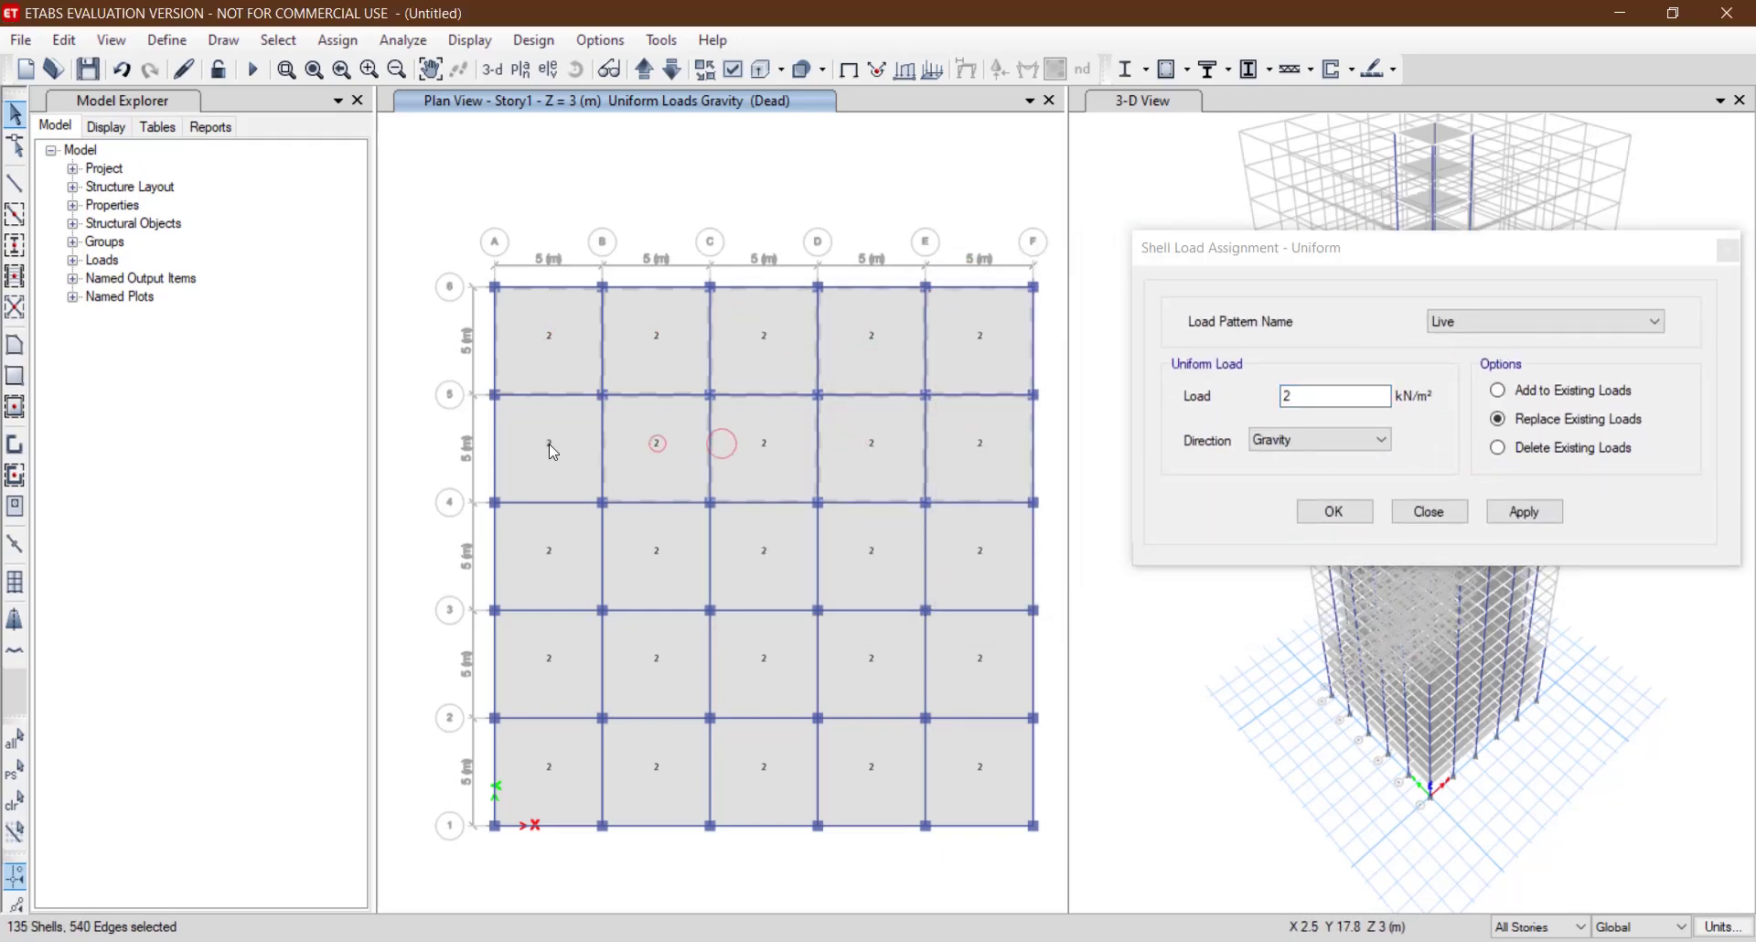
{"action": "left_click", "coordinate": [549, 442]}
{"action": "left_click", "coordinate": [538, 546]}
{"action": "left_click", "coordinate": [656, 560]}
{"action": "left_click", "coordinate": [788, 561]}
{"action": "left_click", "coordinate": [920, 562]}
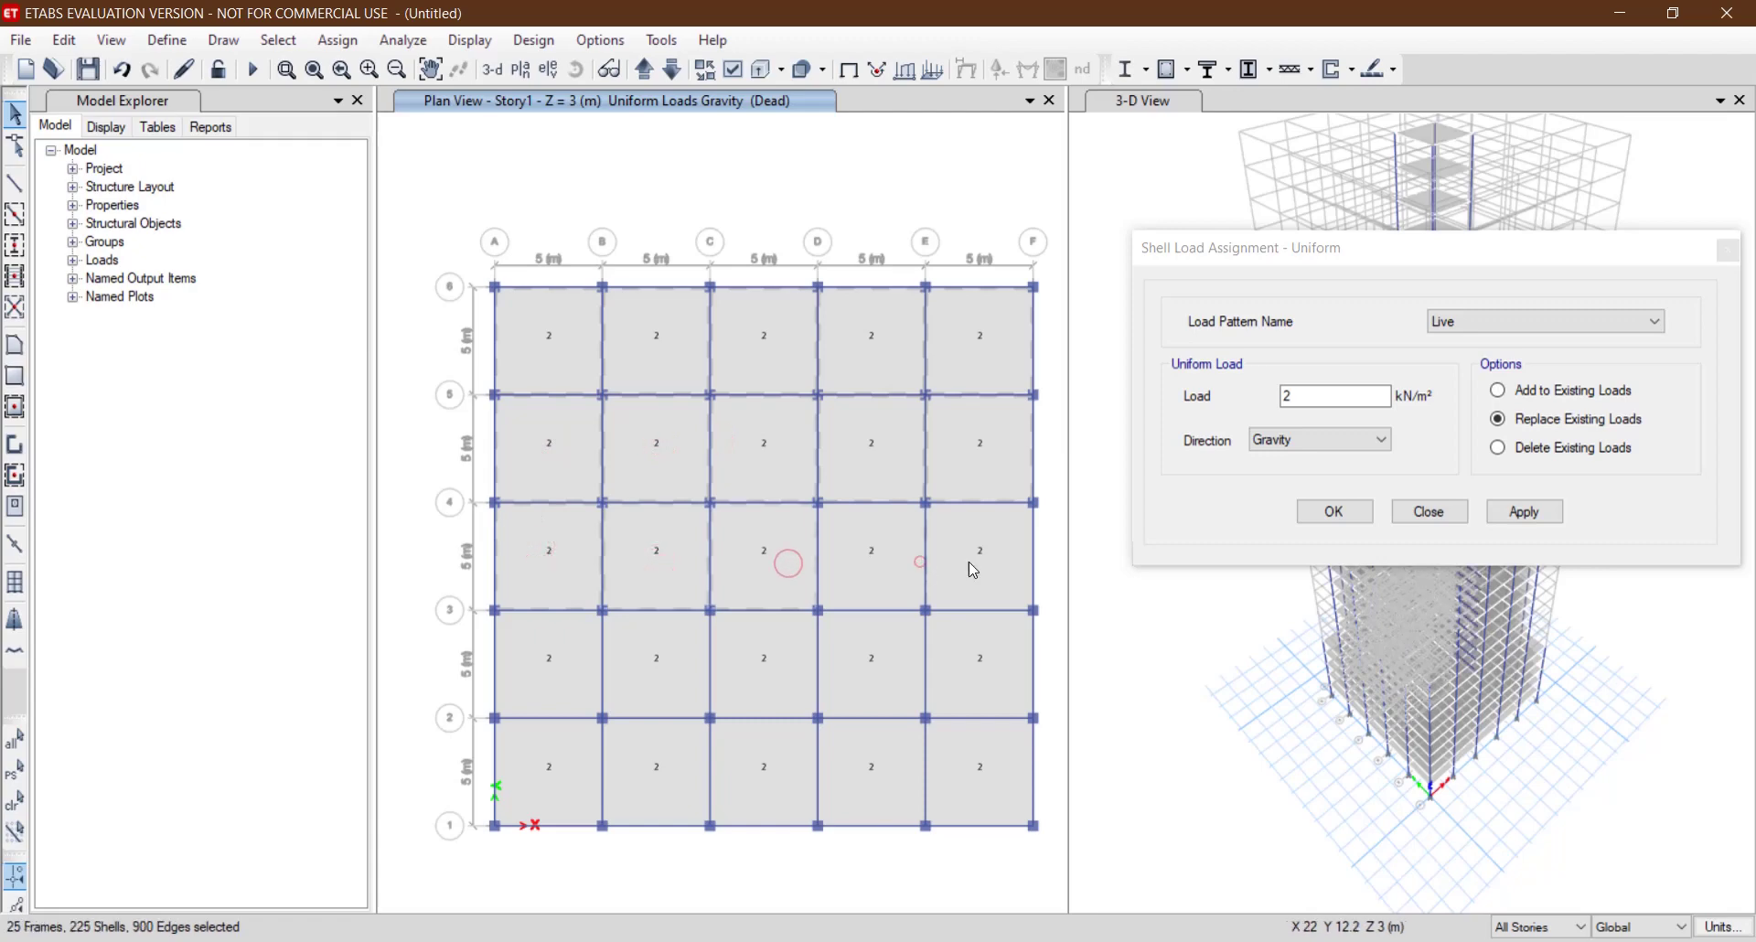
{"action": "left_click", "coordinate": [969, 562]}
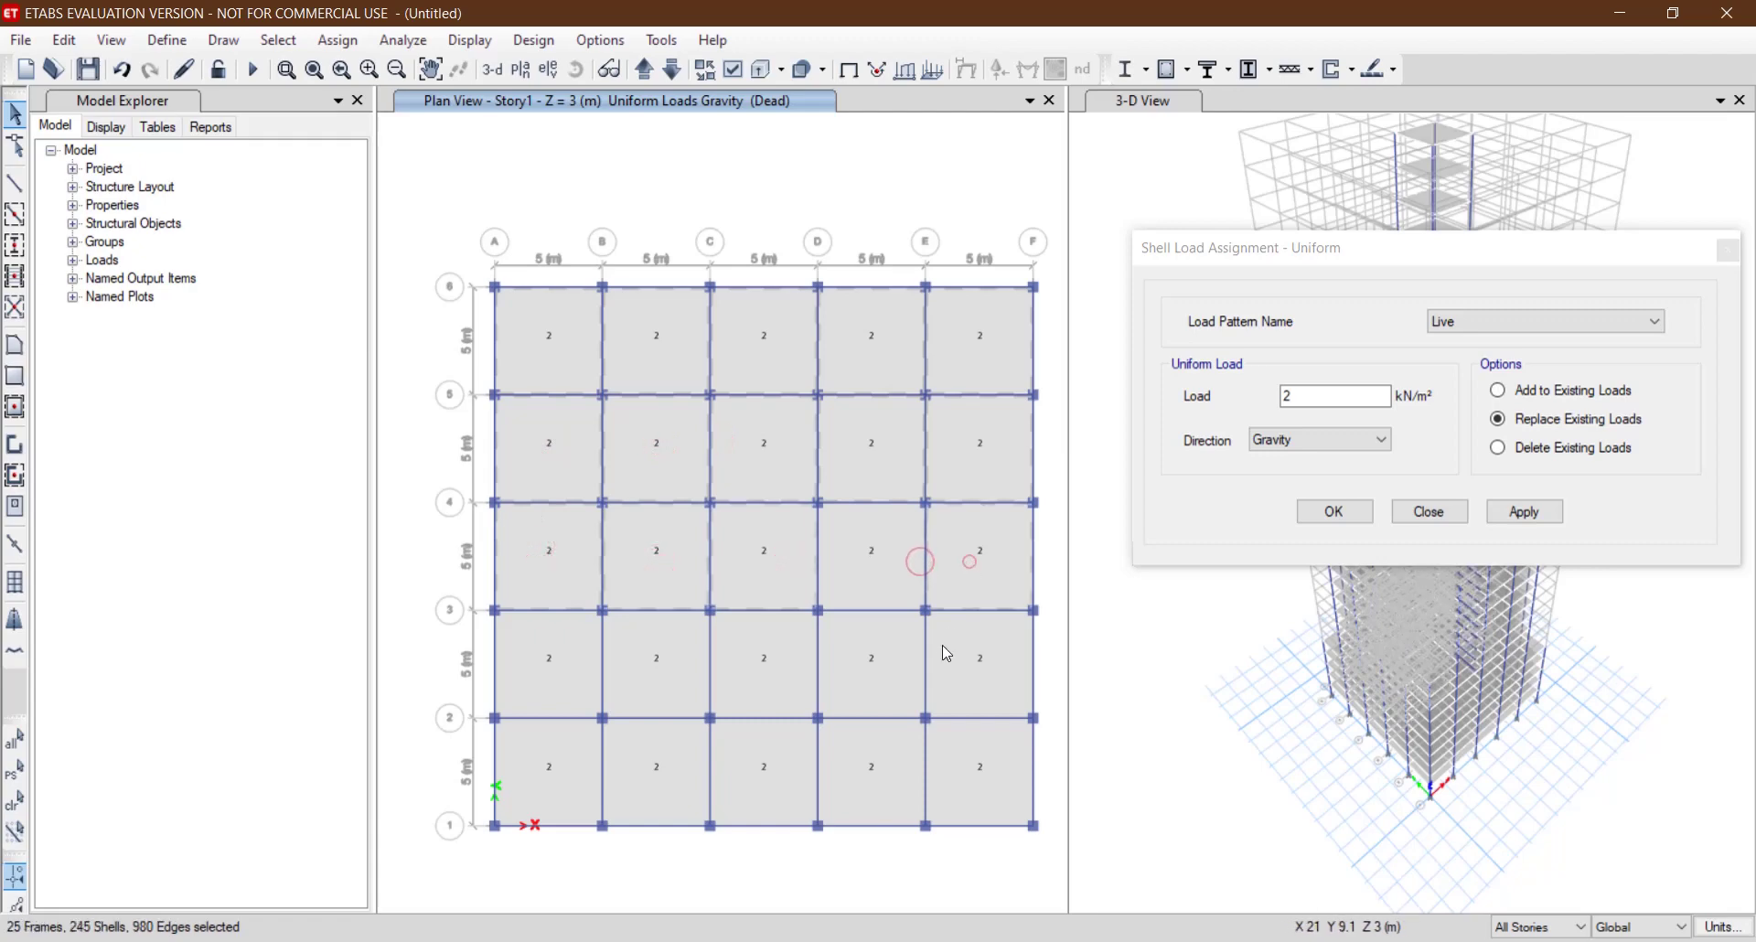
{"action": "left_click", "coordinate": [921, 575]}
Extend the live load selection with the five slabs in the row between grids 2 and 3.
{"action": "left_click", "coordinate": [984, 667]}
{"action": "left_click", "coordinate": [883, 672]}
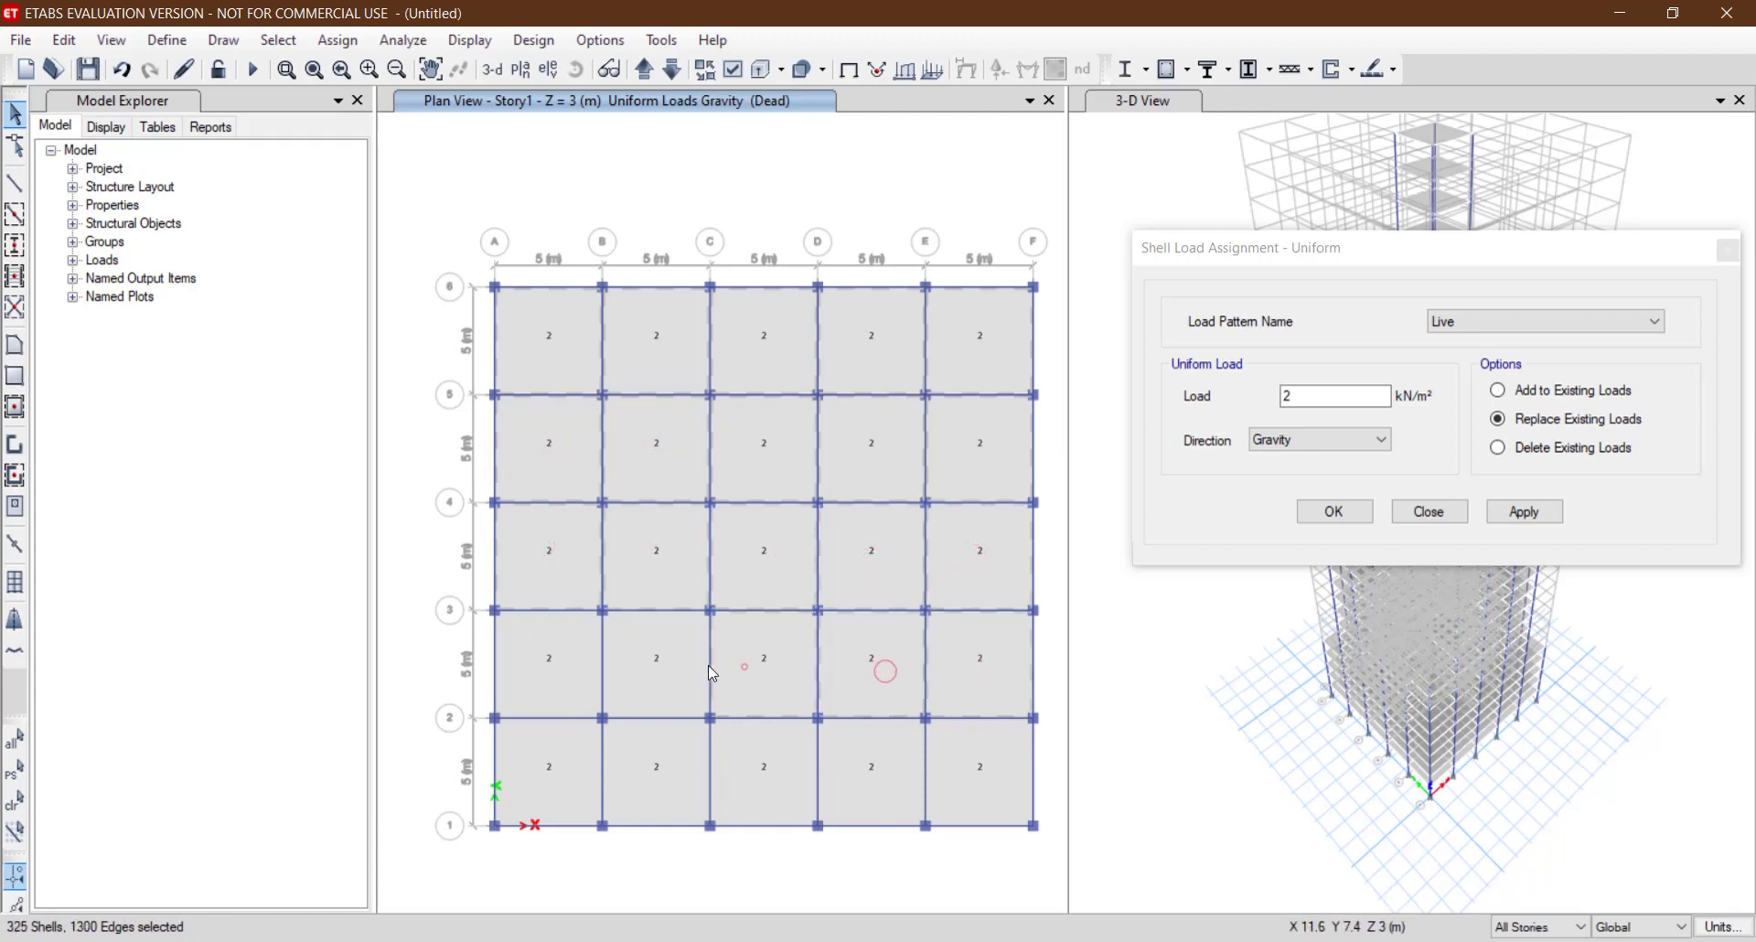
{"action": "left_click", "coordinate": [745, 667]}
{"action": "left_click", "coordinate": [645, 658]}
{"action": "left_click", "coordinate": [552, 653]}
Select the slabs between grids 1 and 2 and apply the 2 kN/m² Live load to all selected slabs.
{"action": "left_click", "coordinate": [690, 756]}
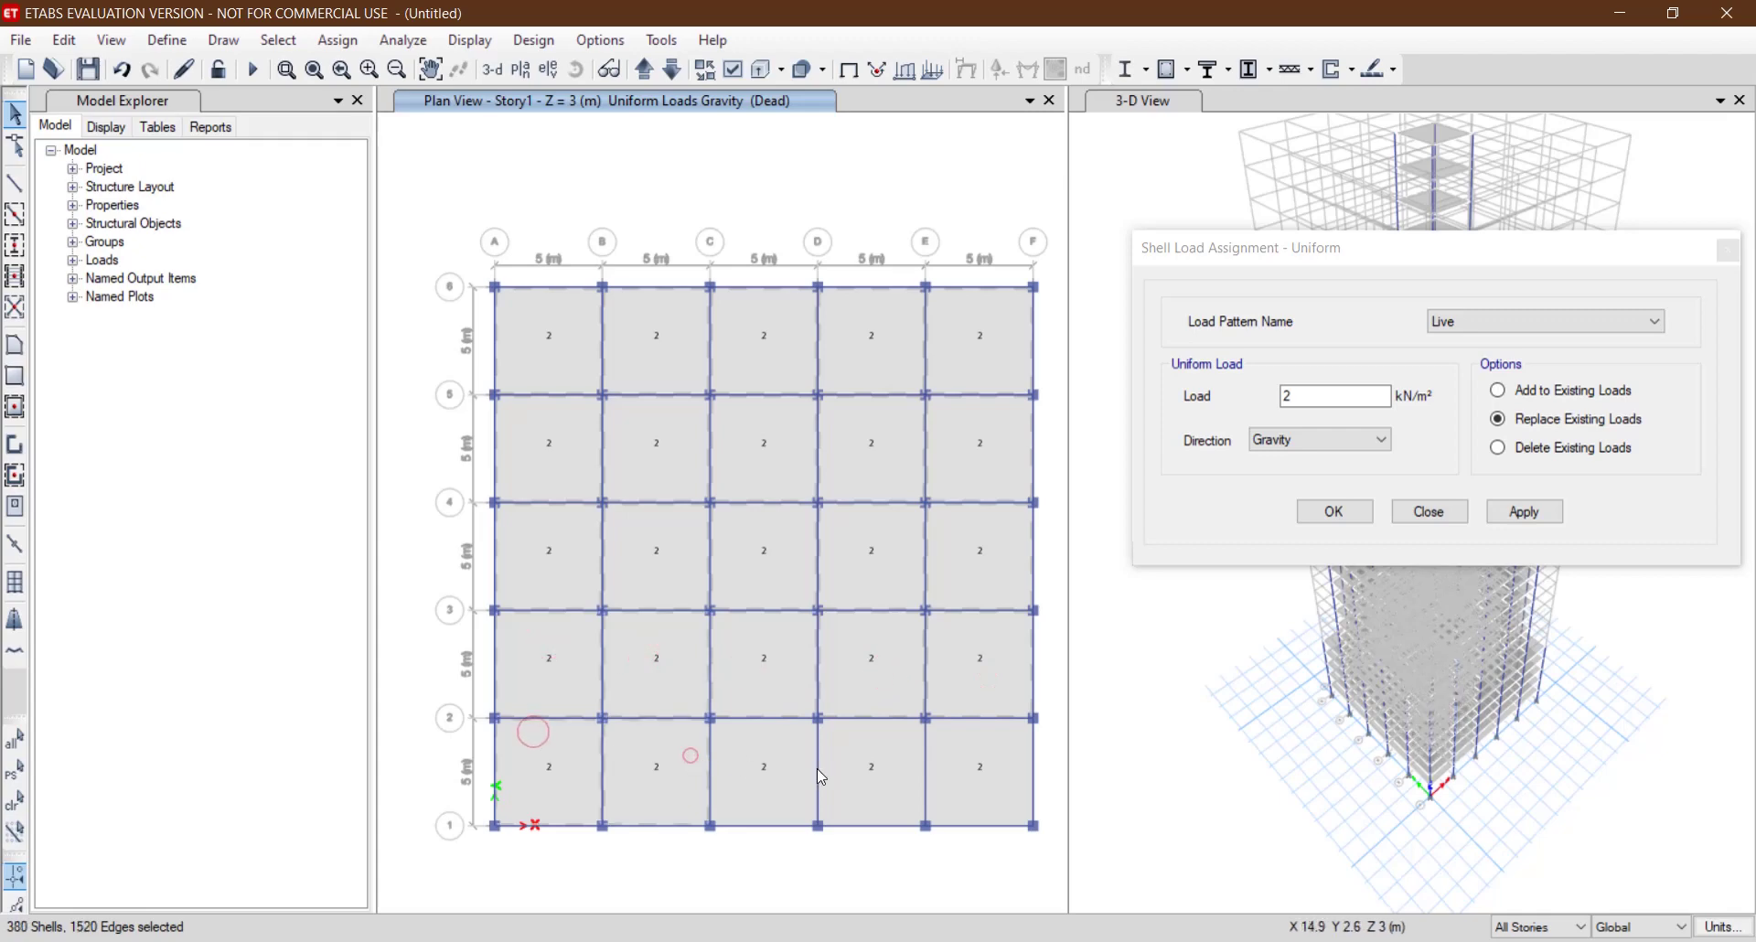
{"action": "left_click", "coordinate": [816, 769]}
{"action": "left_click", "coordinate": [818, 777]}
{"action": "left_click", "coordinate": [769, 766]}
{"action": "left_click", "coordinate": [988, 762]}
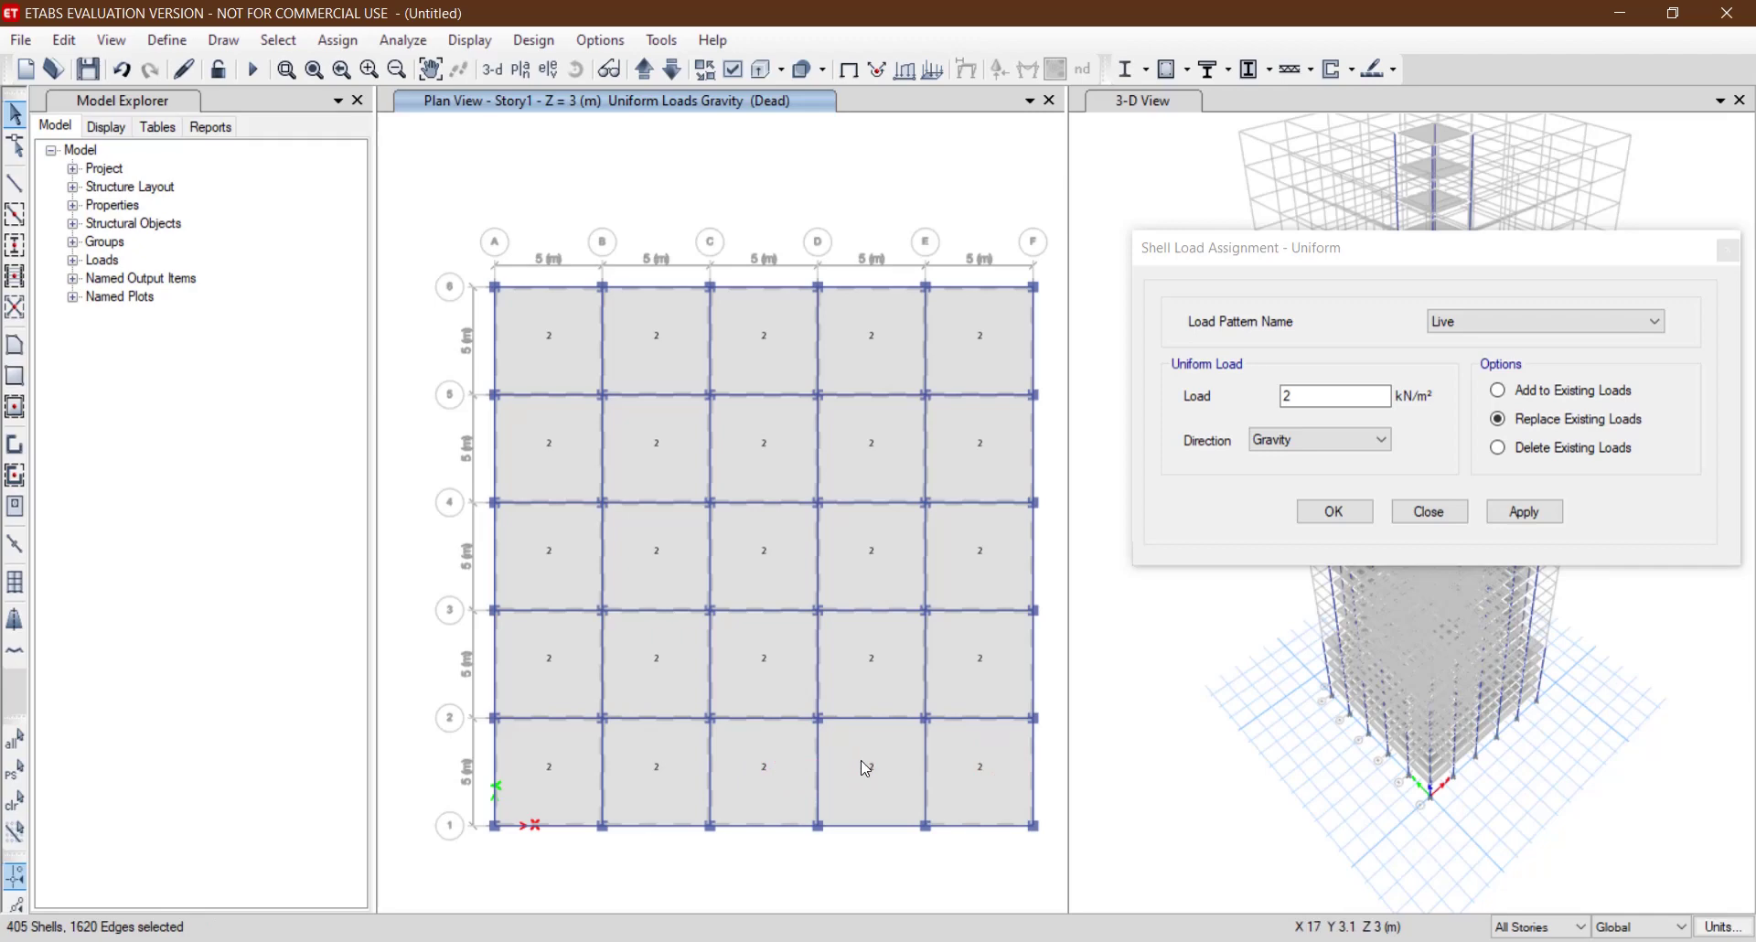
{"action": "left_click", "coordinate": [1522, 504]}
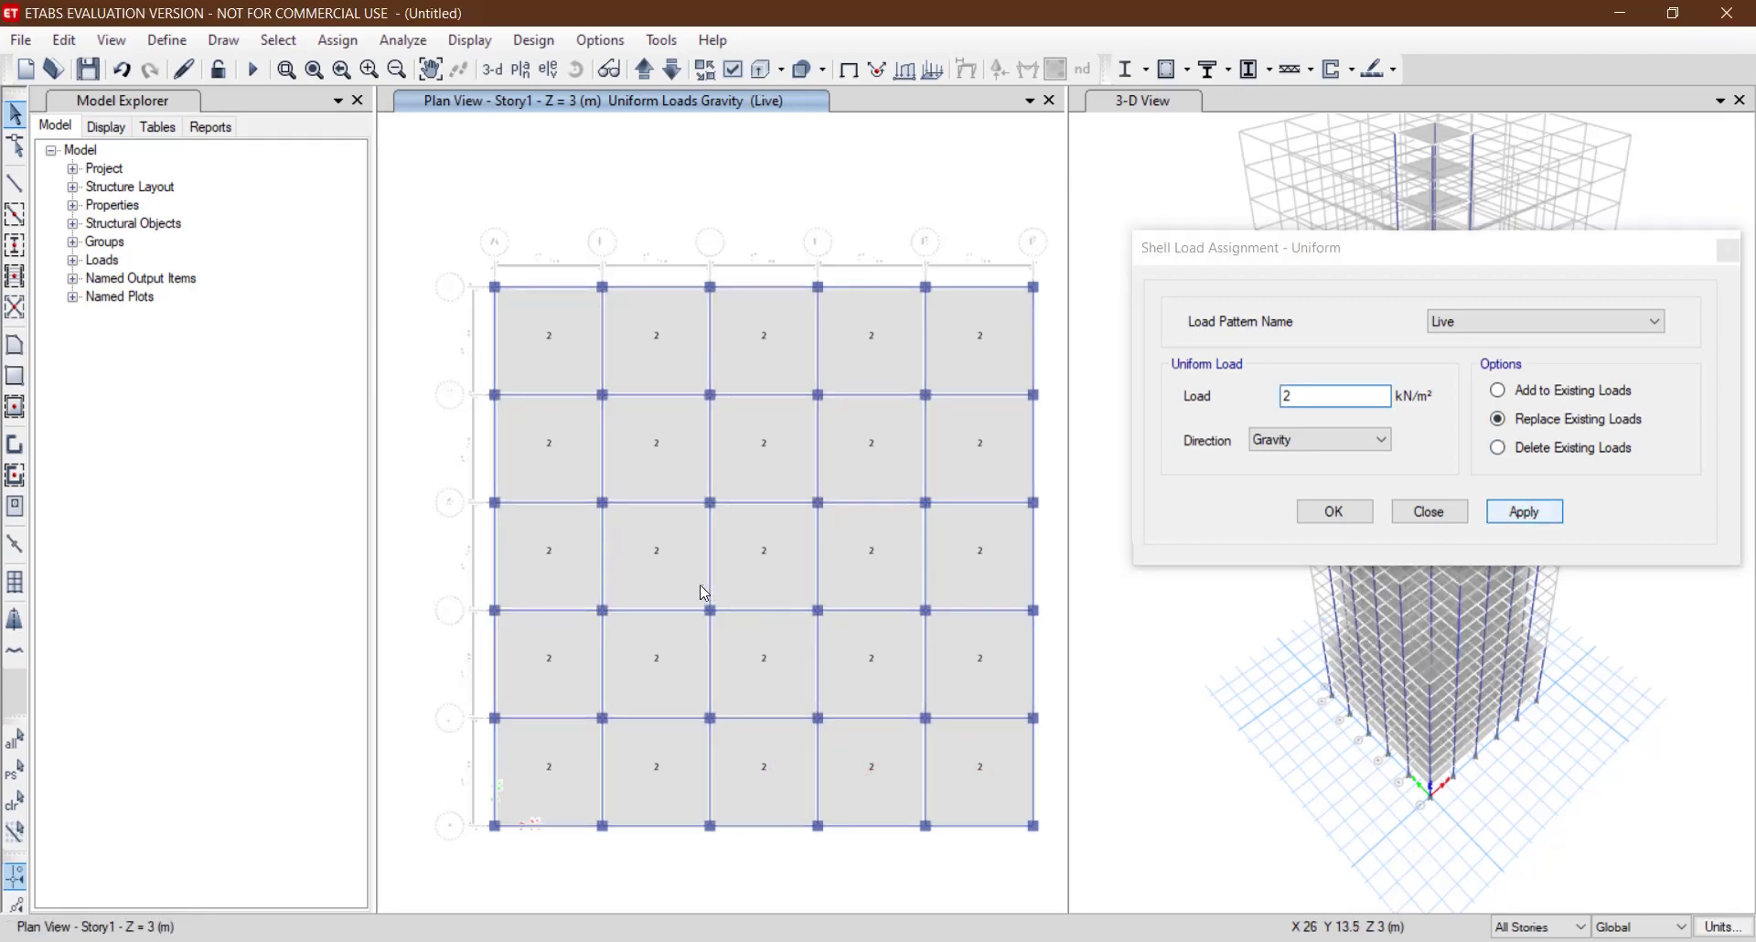
Check the loads assigned to the Story1 slab between grids B-C and 3-4, and close the shell load assignment.
{"action": "right_click", "coordinate": [645, 556]}
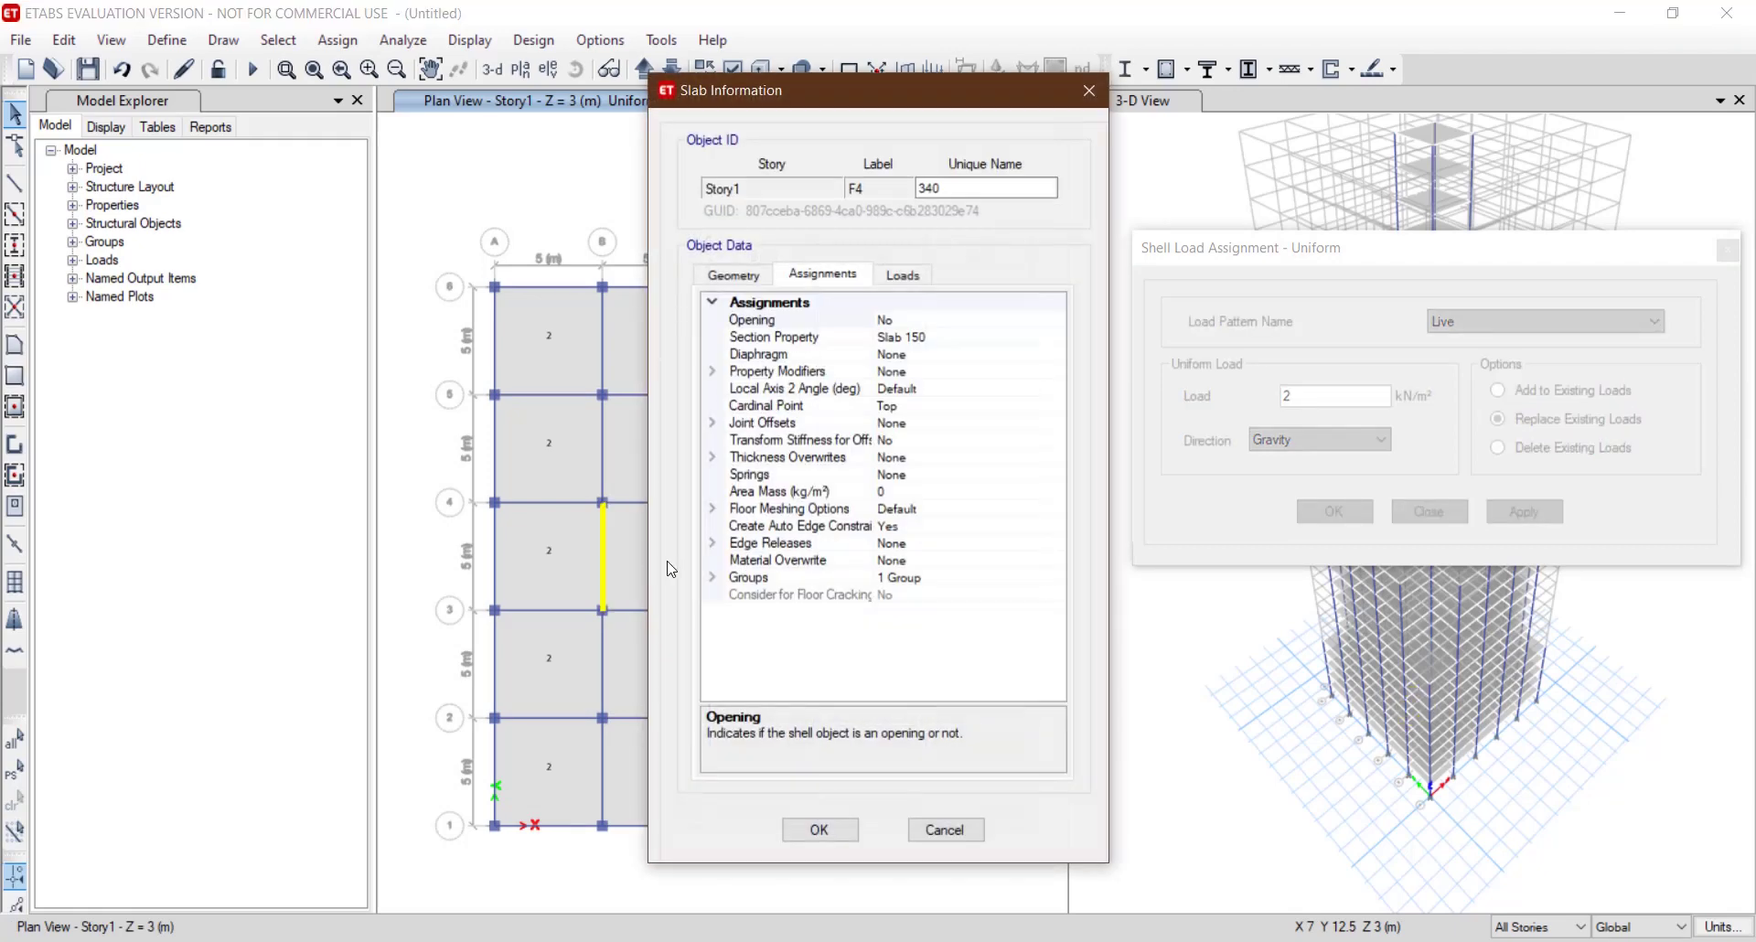
{"action": "left_click", "coordinate": [901, 275]}
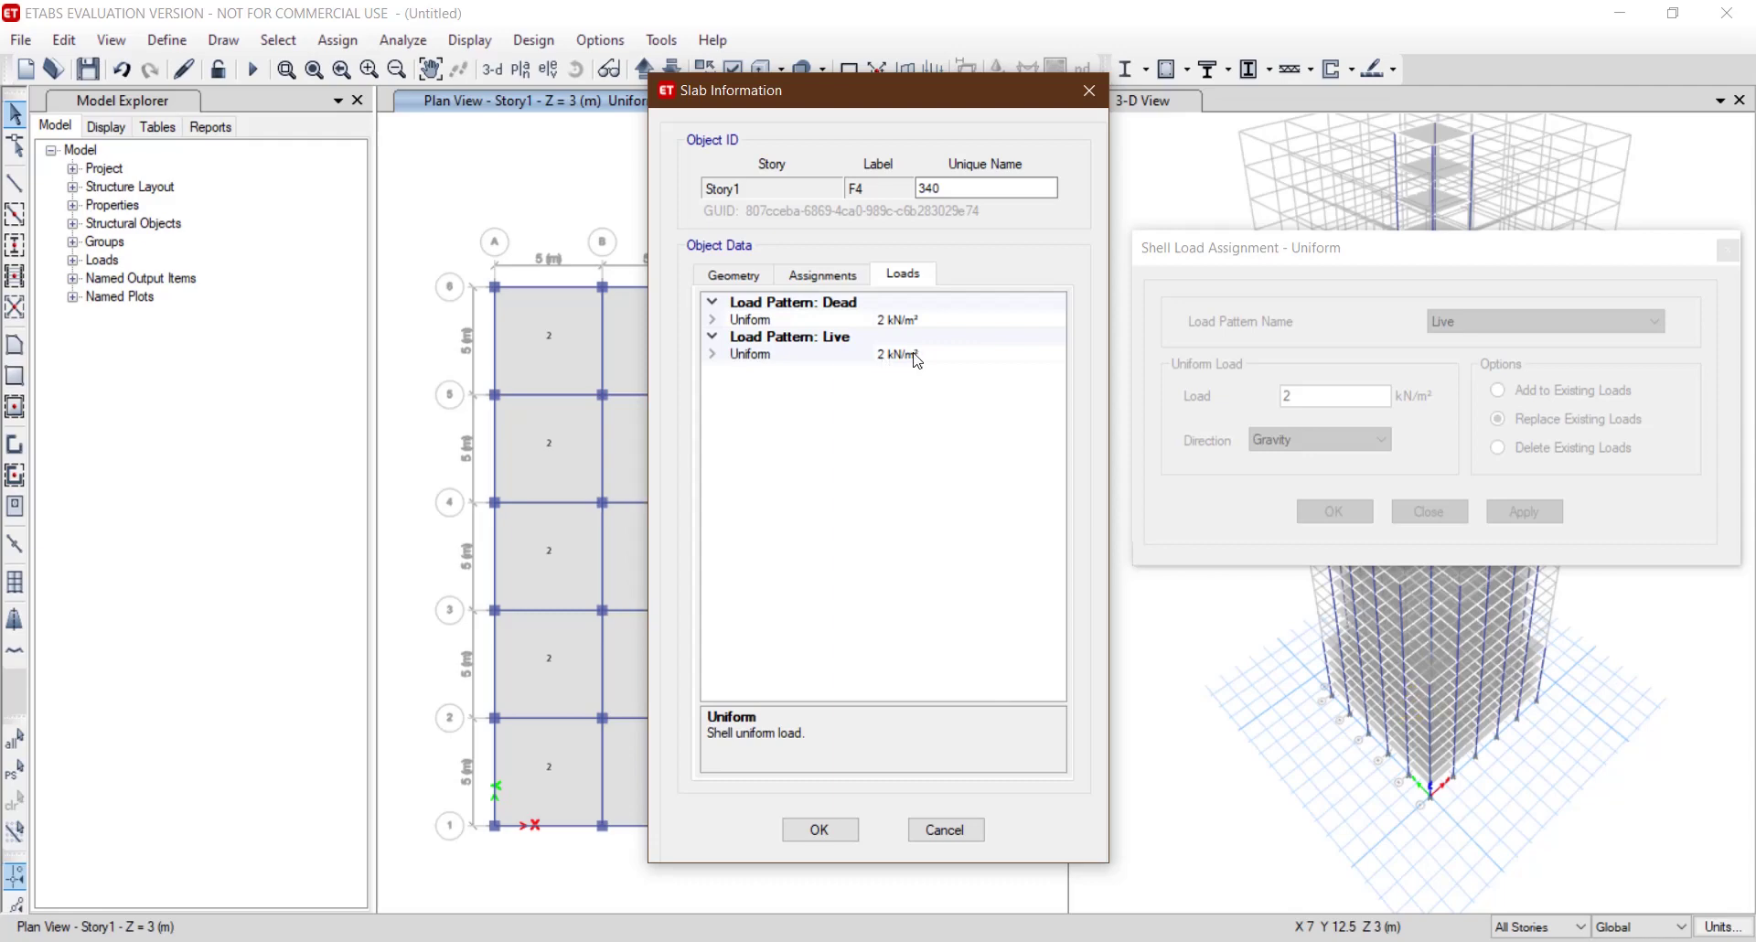
{"action": "left_click", "coordinate": [840, 833]}
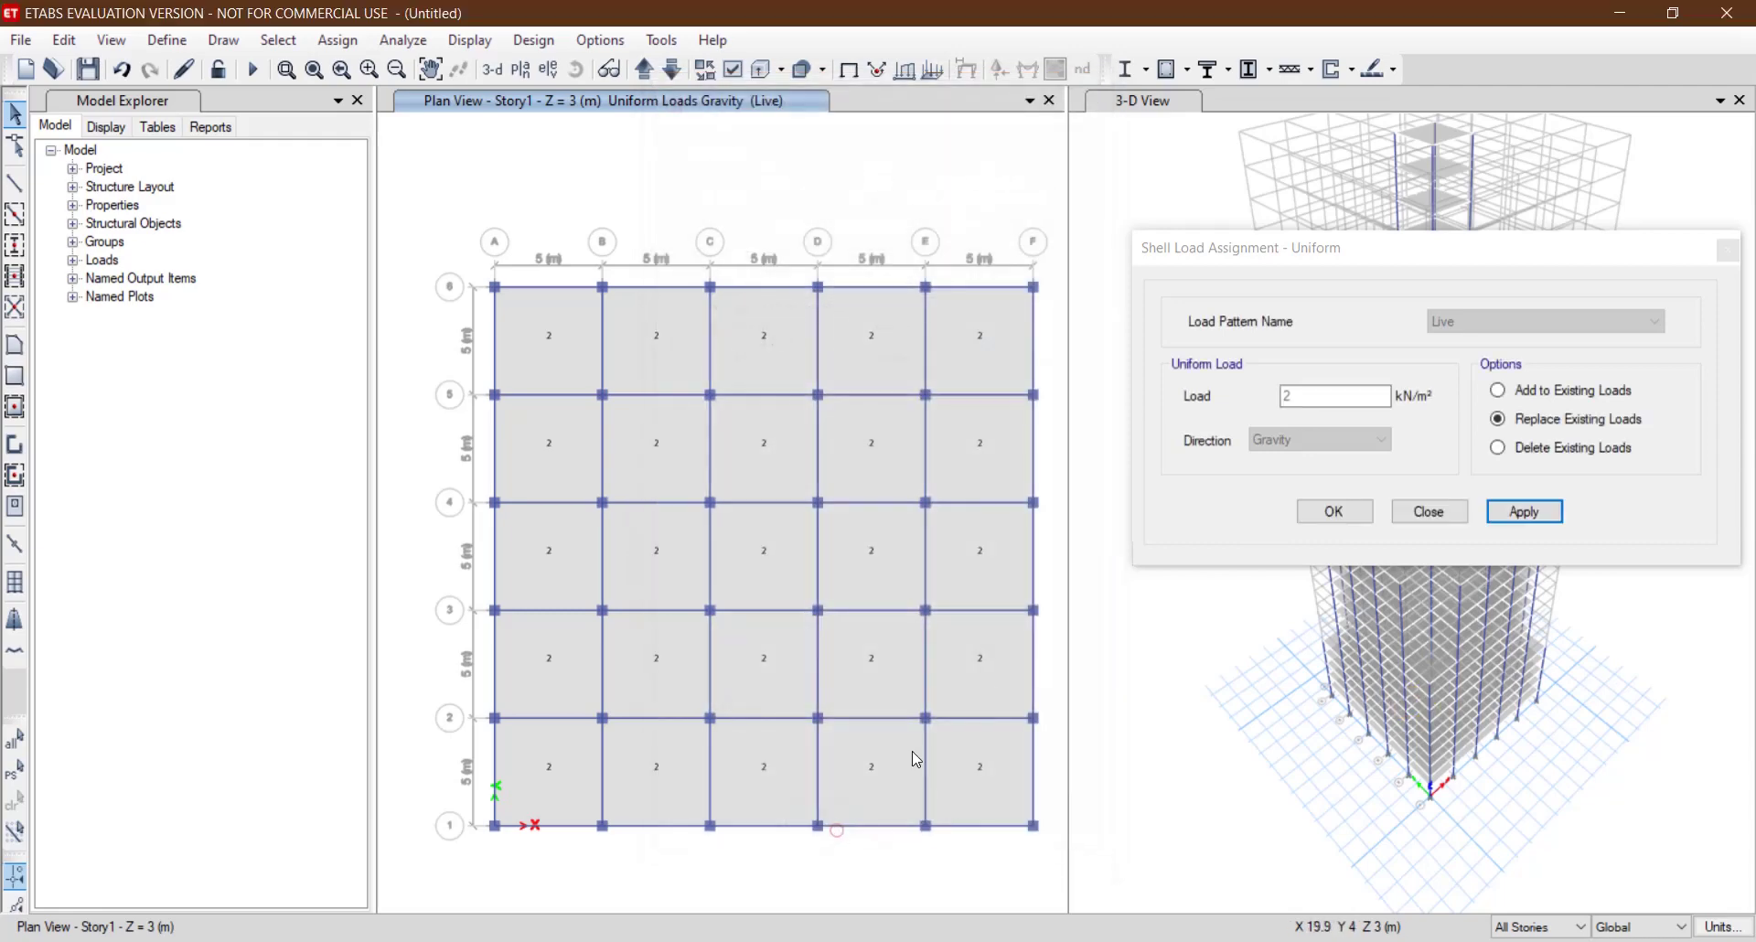
{"action": "left_click", "coordinate": [1318, 514]}
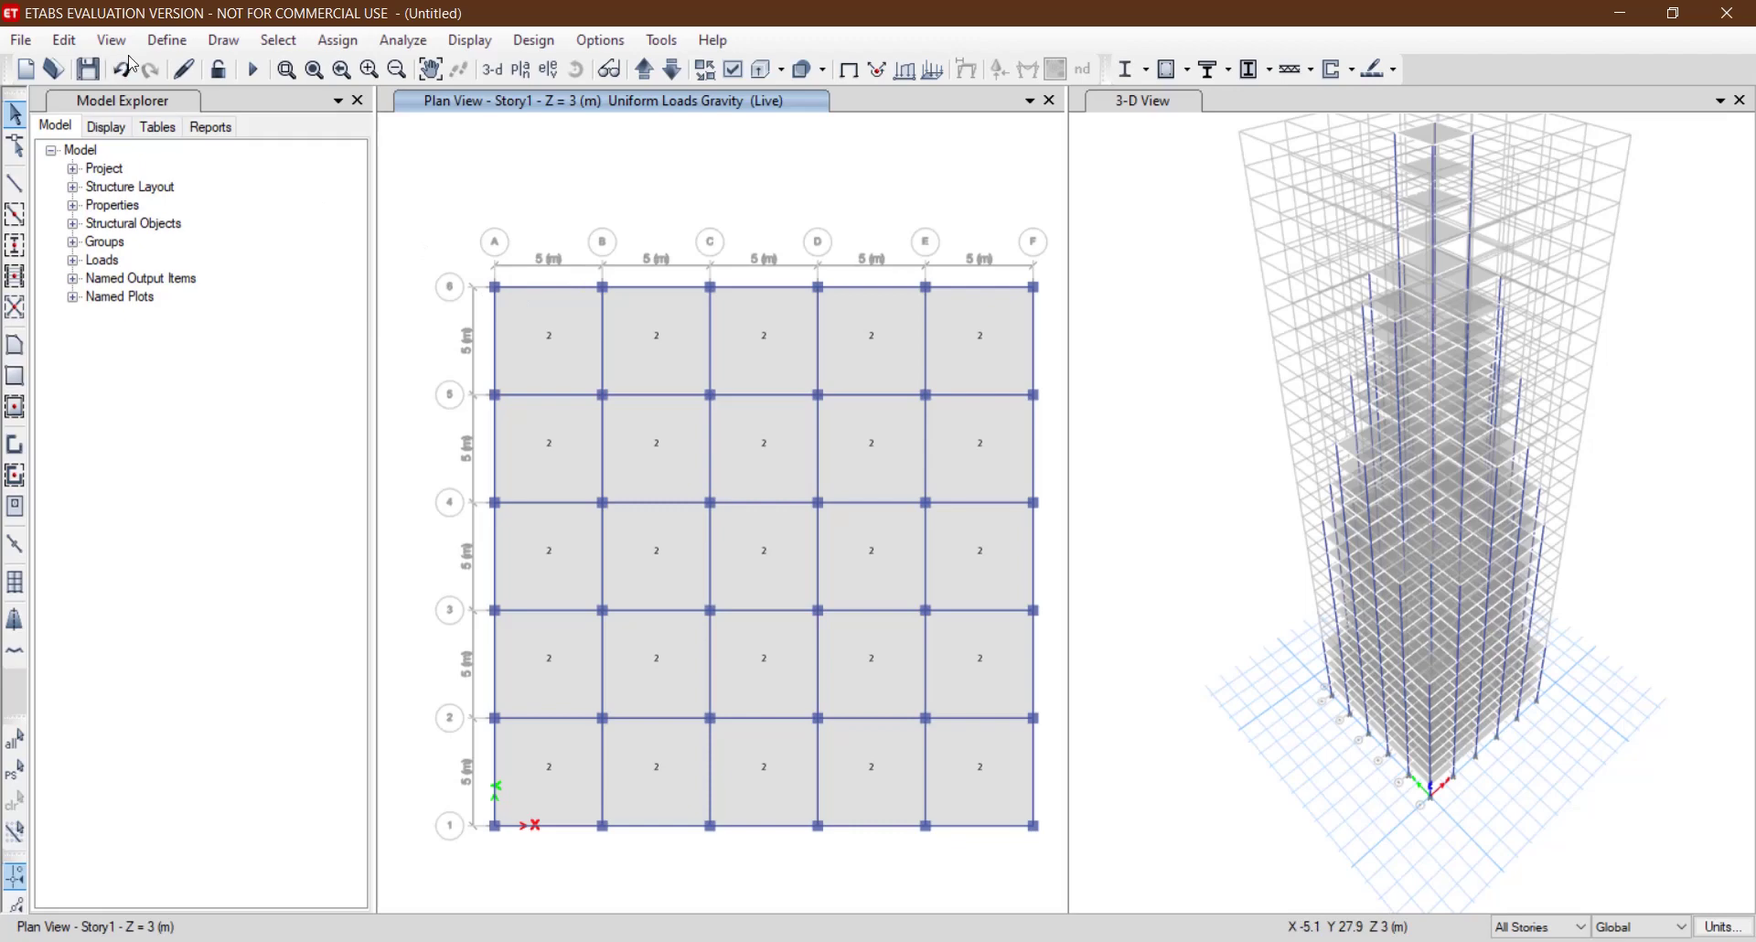
Define a new load pattern named Wind of type Wind with the Indian IS 875:2015 auto lateral load.
{"action": "left_click", "coordinate": [167, 42]}
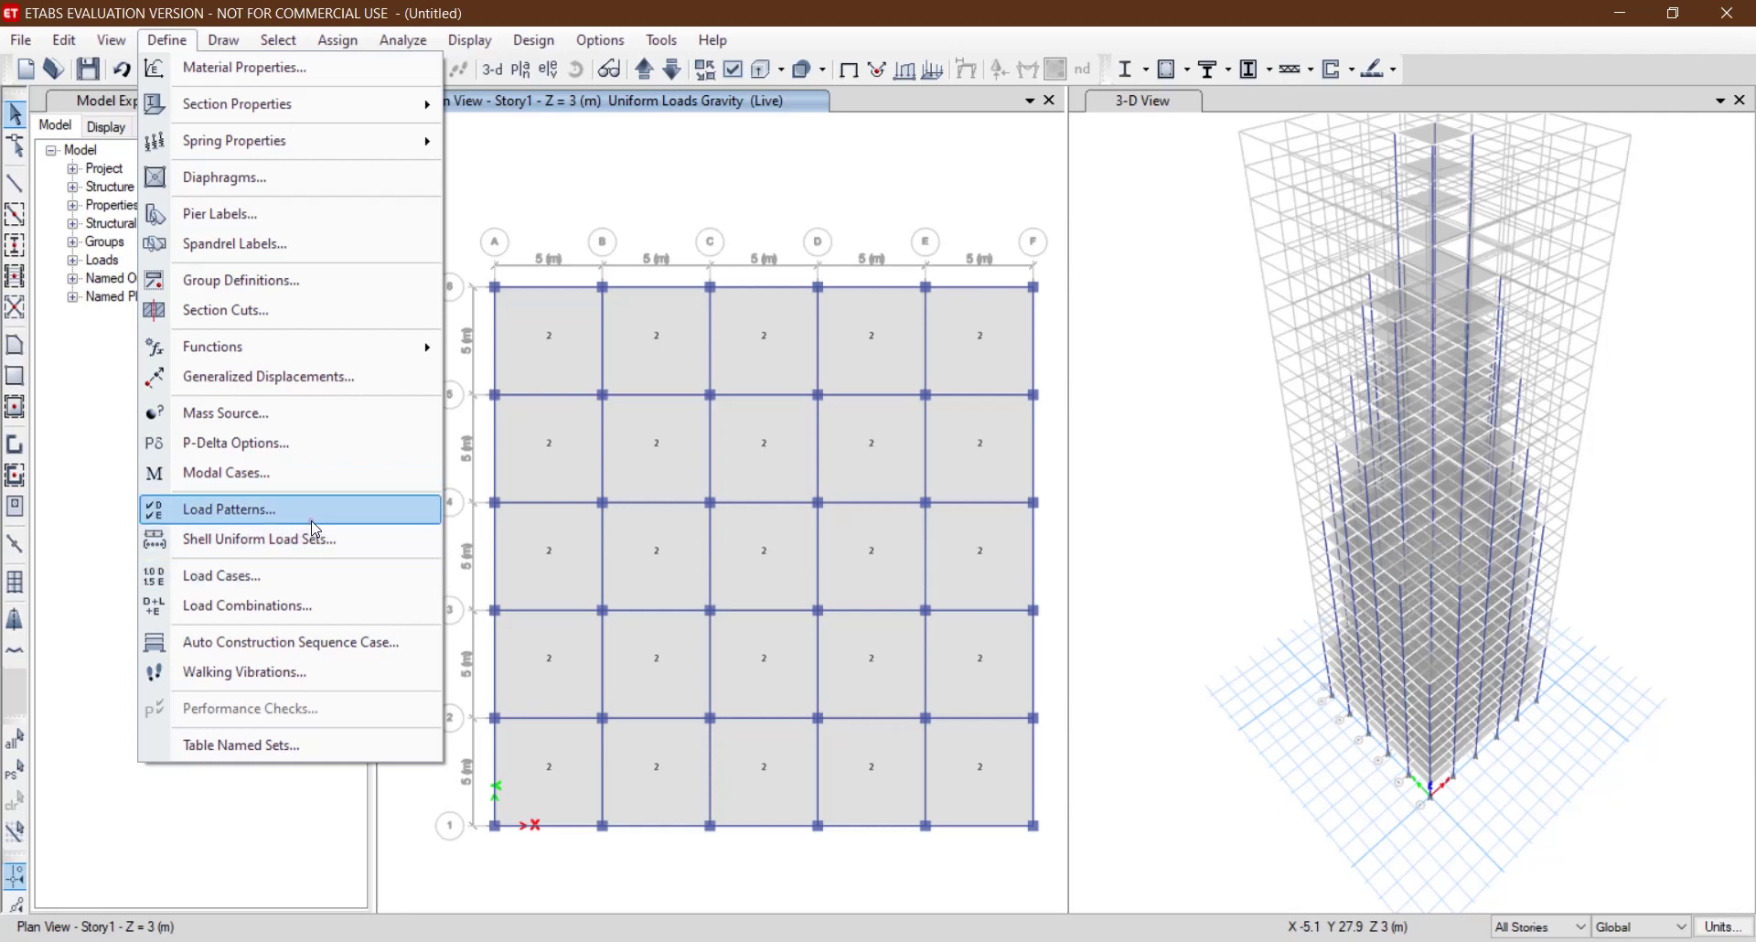
{"action": "left_click", "coordinate": [229, 509]}
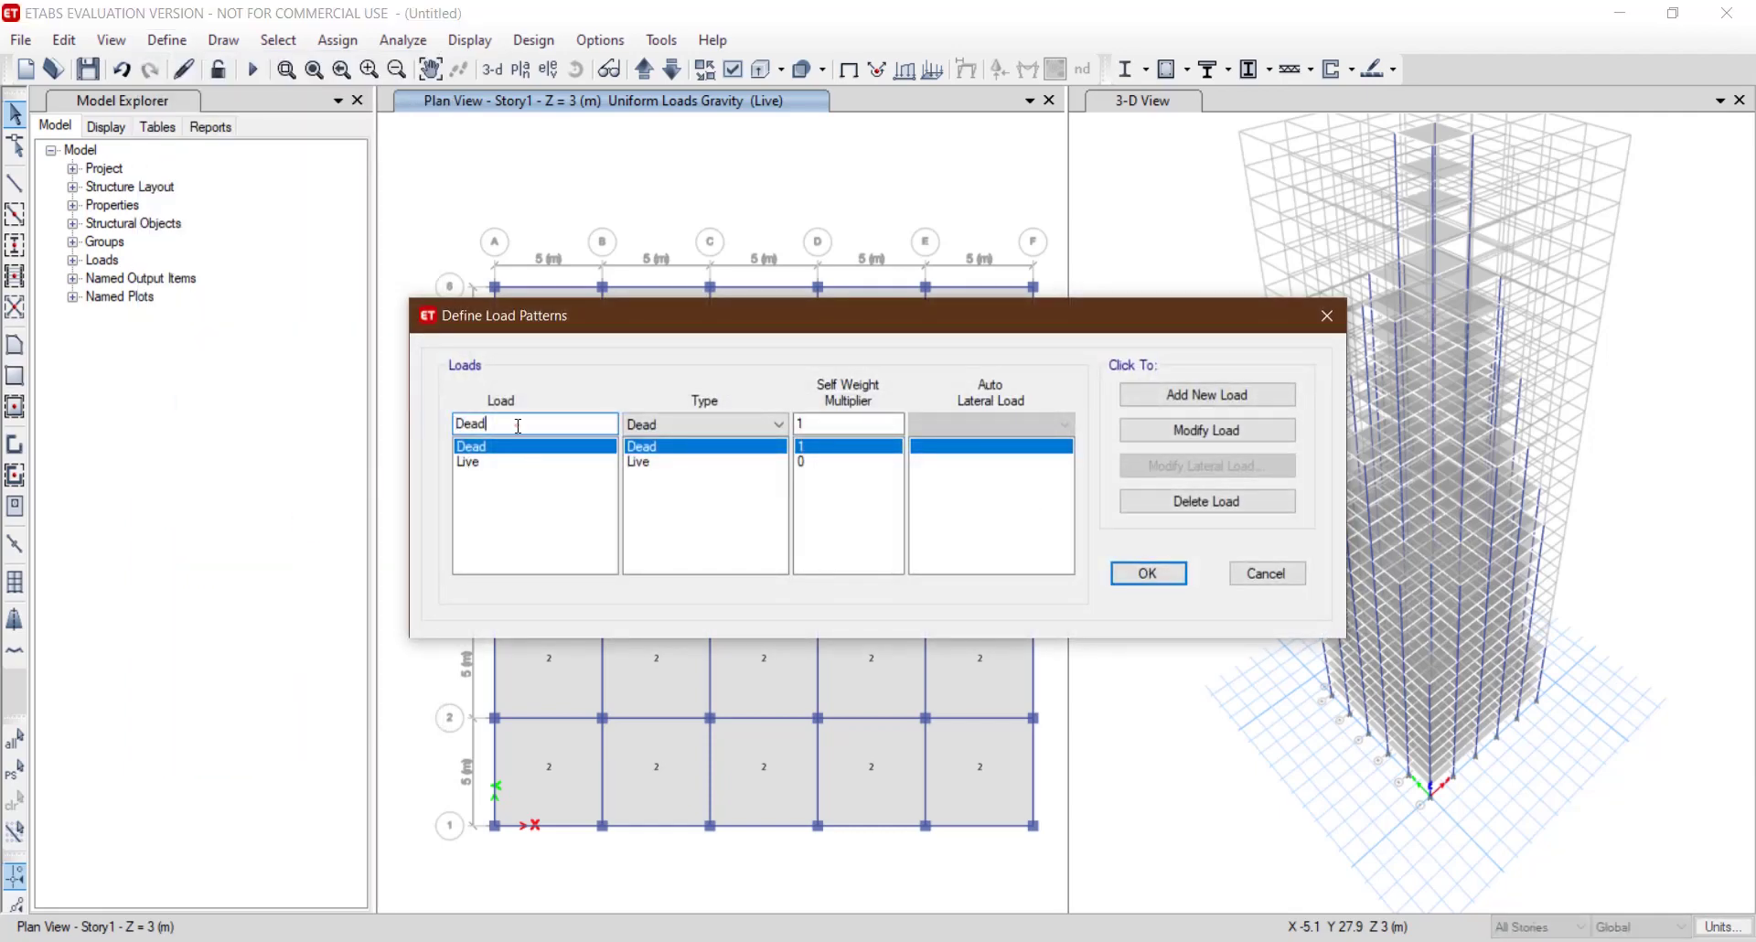
{"action": "double_click", "coordinate": [517, 426]}
{"action": "type", "text": "Wind"}
{"action": "left_click", "coordinate": [776, 424]}
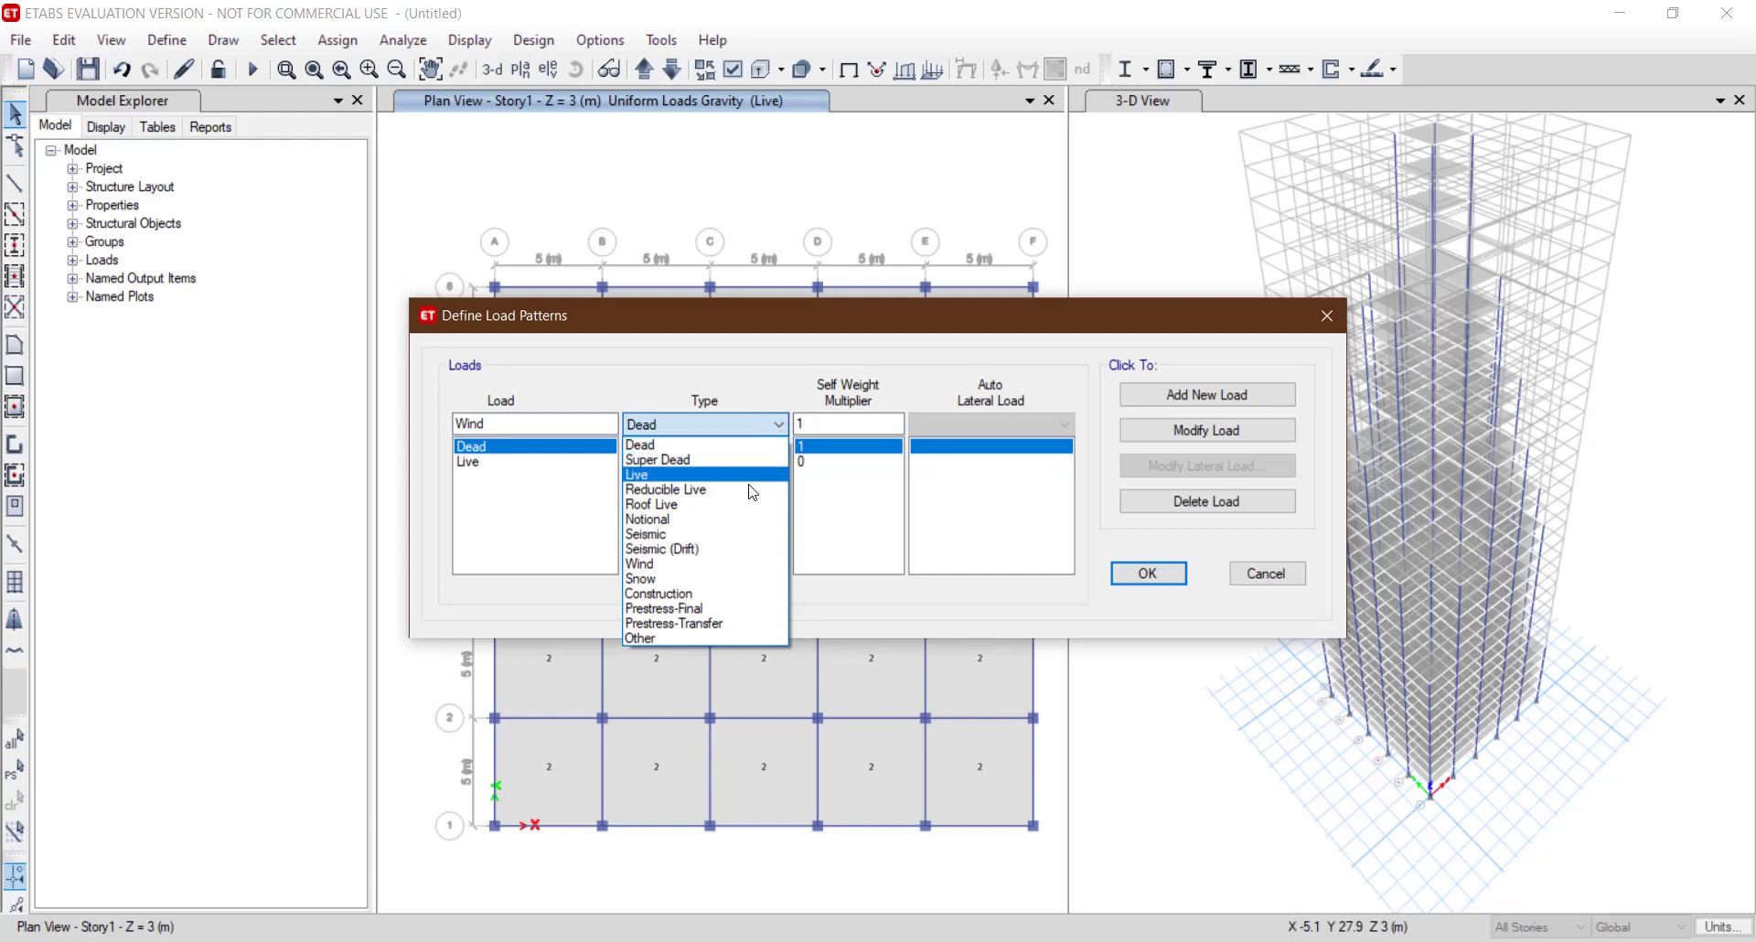
{"action": "left_click", "coordinate": [751, 565]}
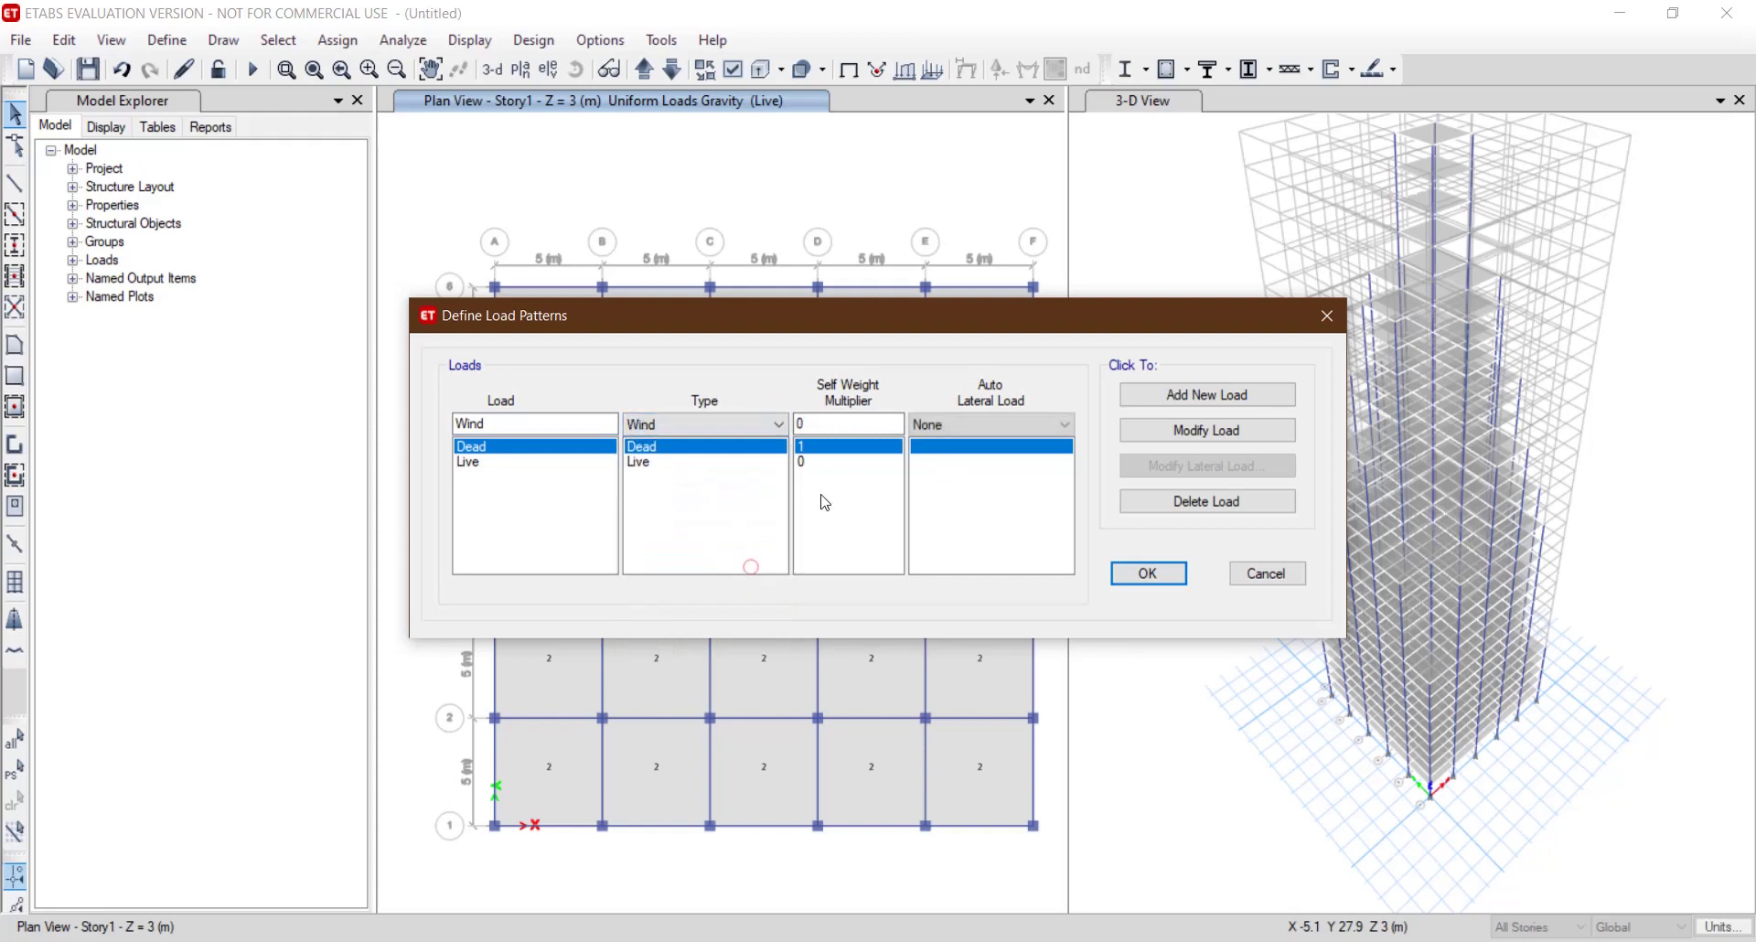
{"action": "left_click", "coordinate": [966, 432]}
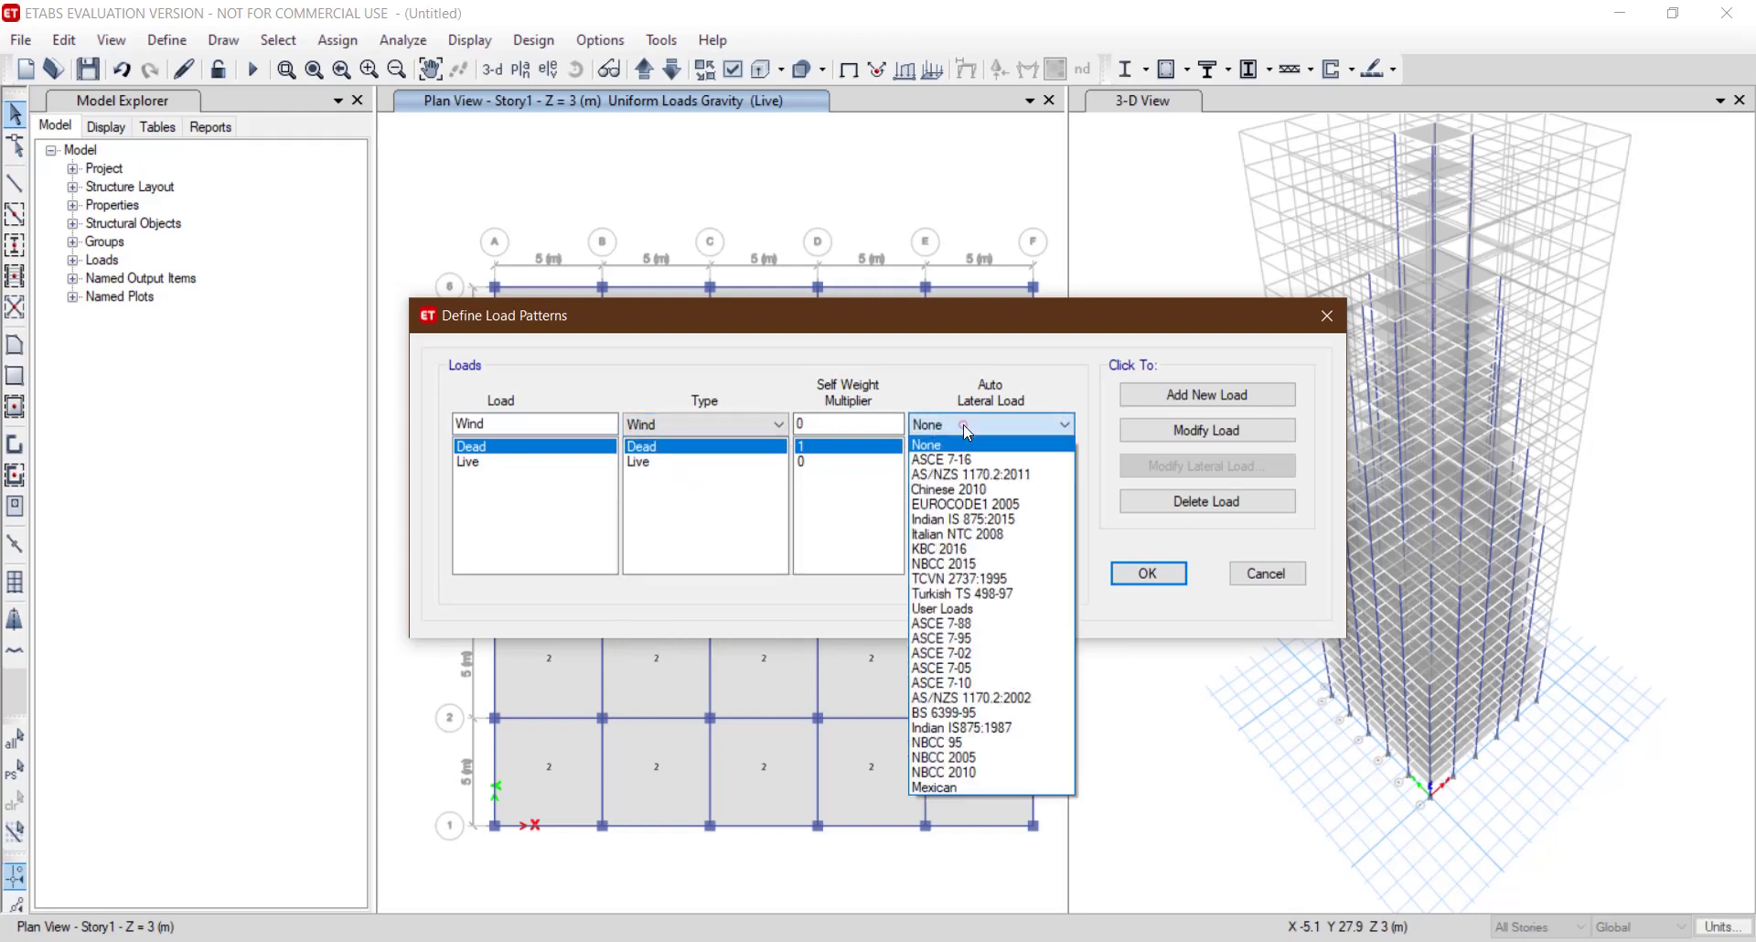
{"action": "left_click", "coordinate": [969, 518]}
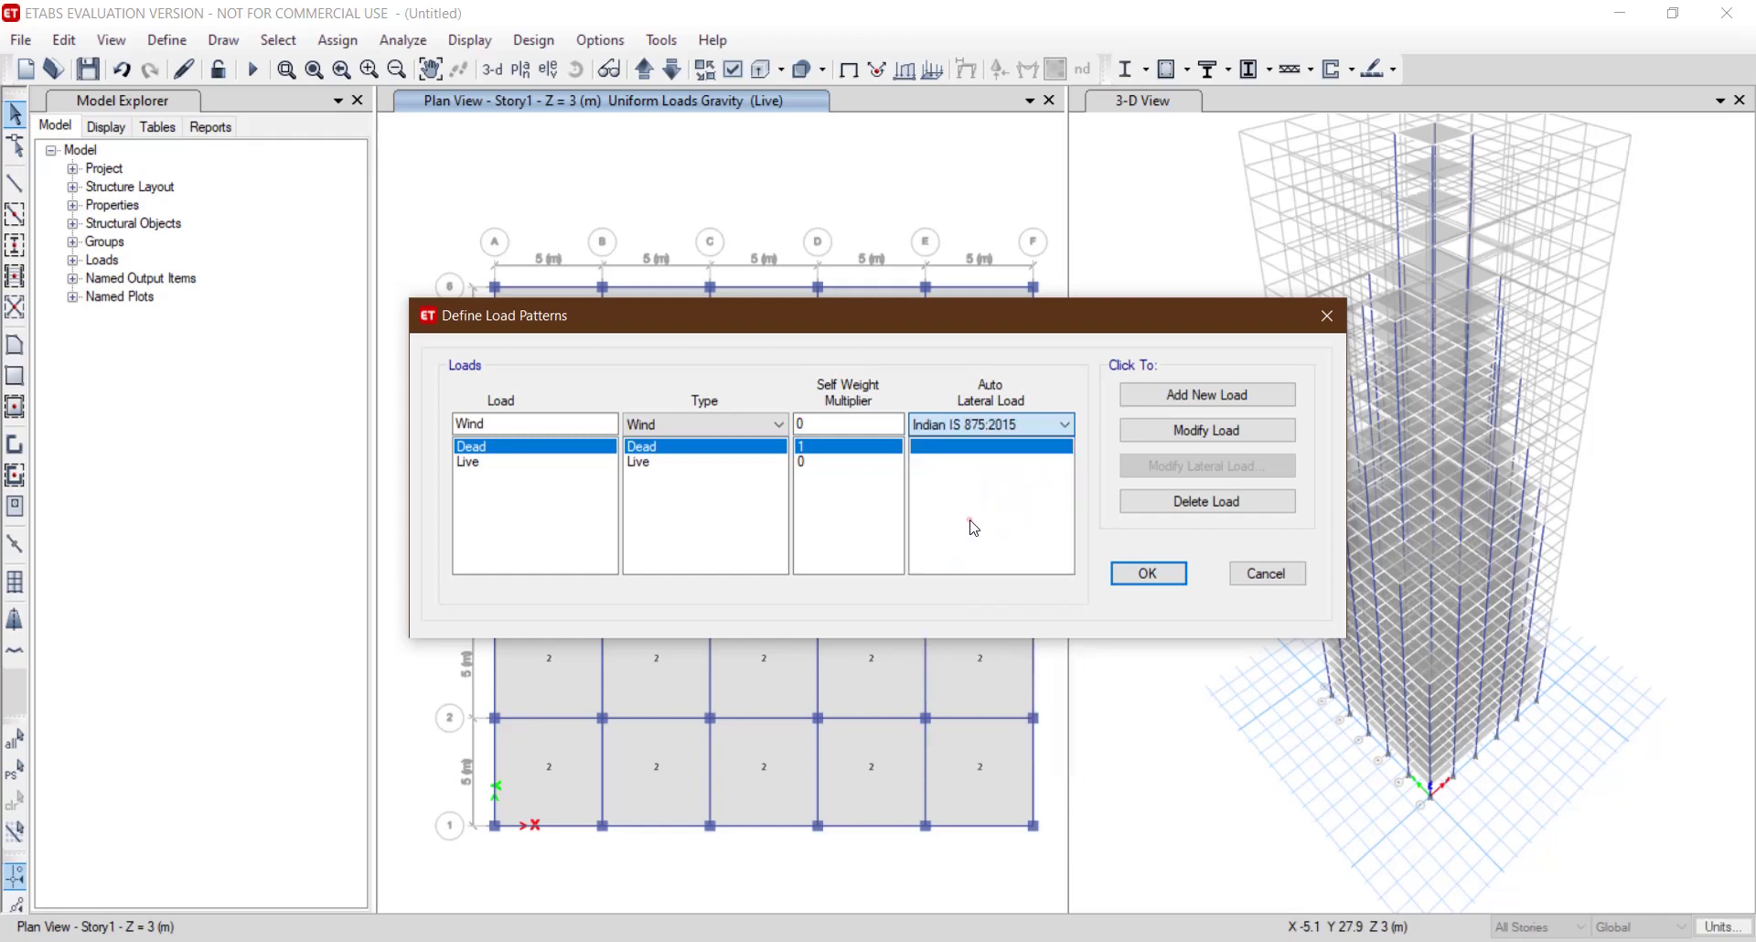
{"action": "left_click", "coordinate": [1129, 402]}
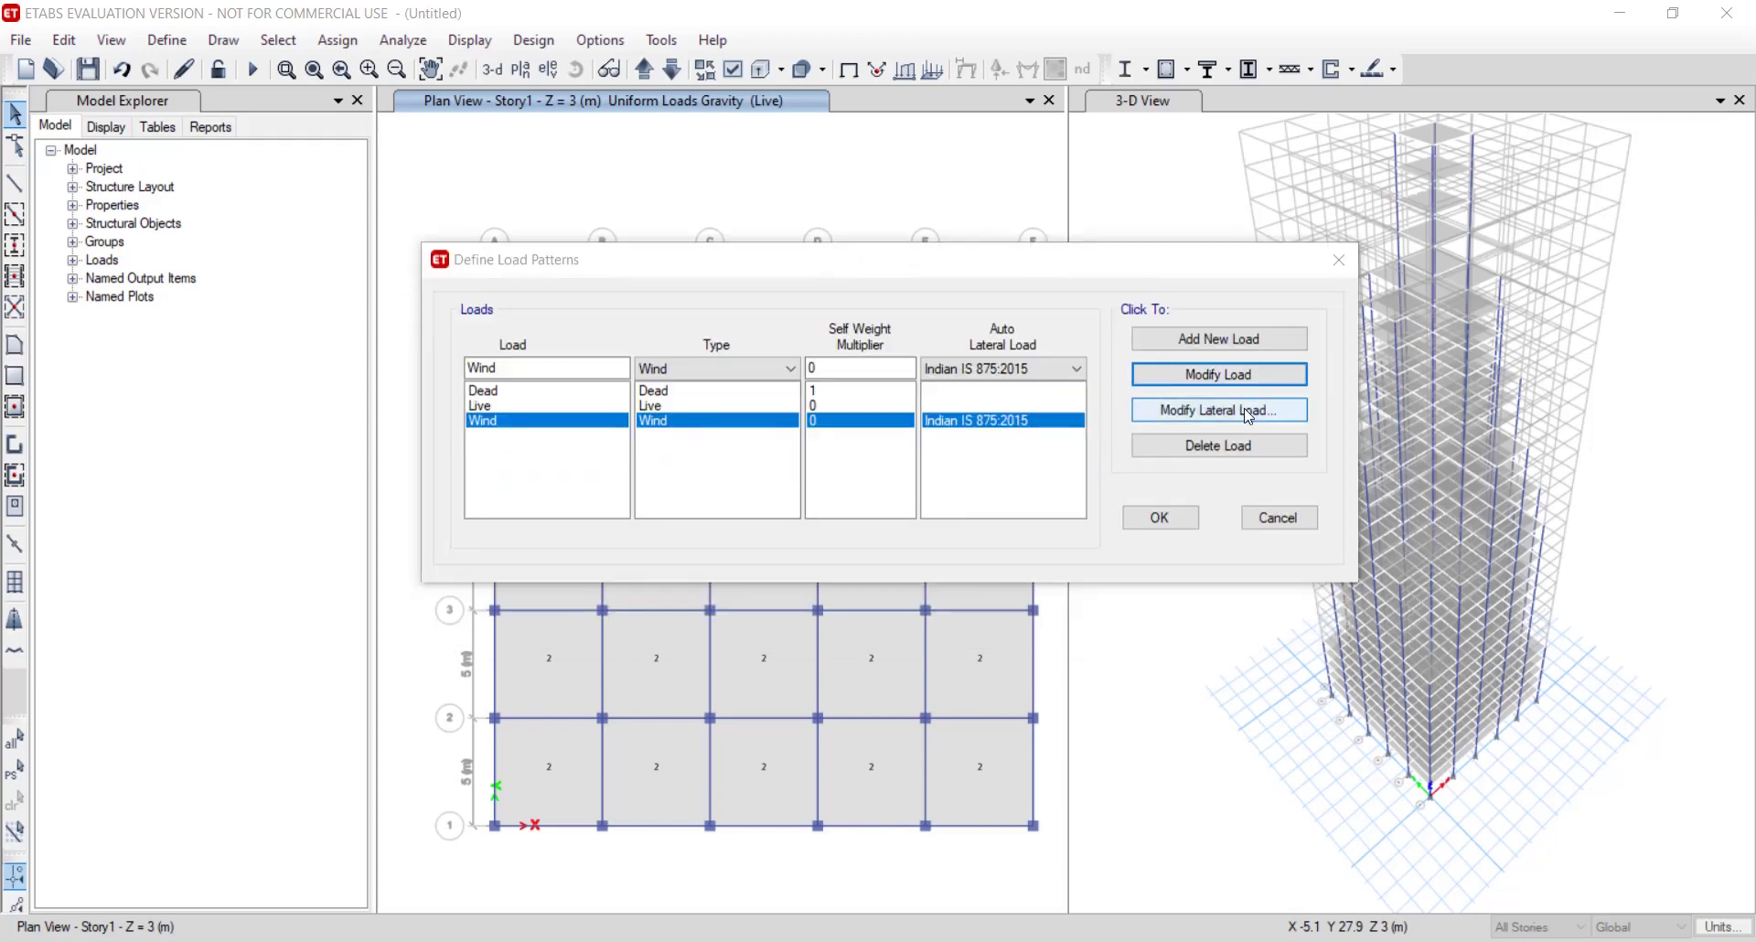
Consult the basic wind speed map in the IS 875 Part 3 PDF and set the Wind pattern's wind speed to 44 m/s.
{"action": "left_click", "coordinate": [1249, 413]}
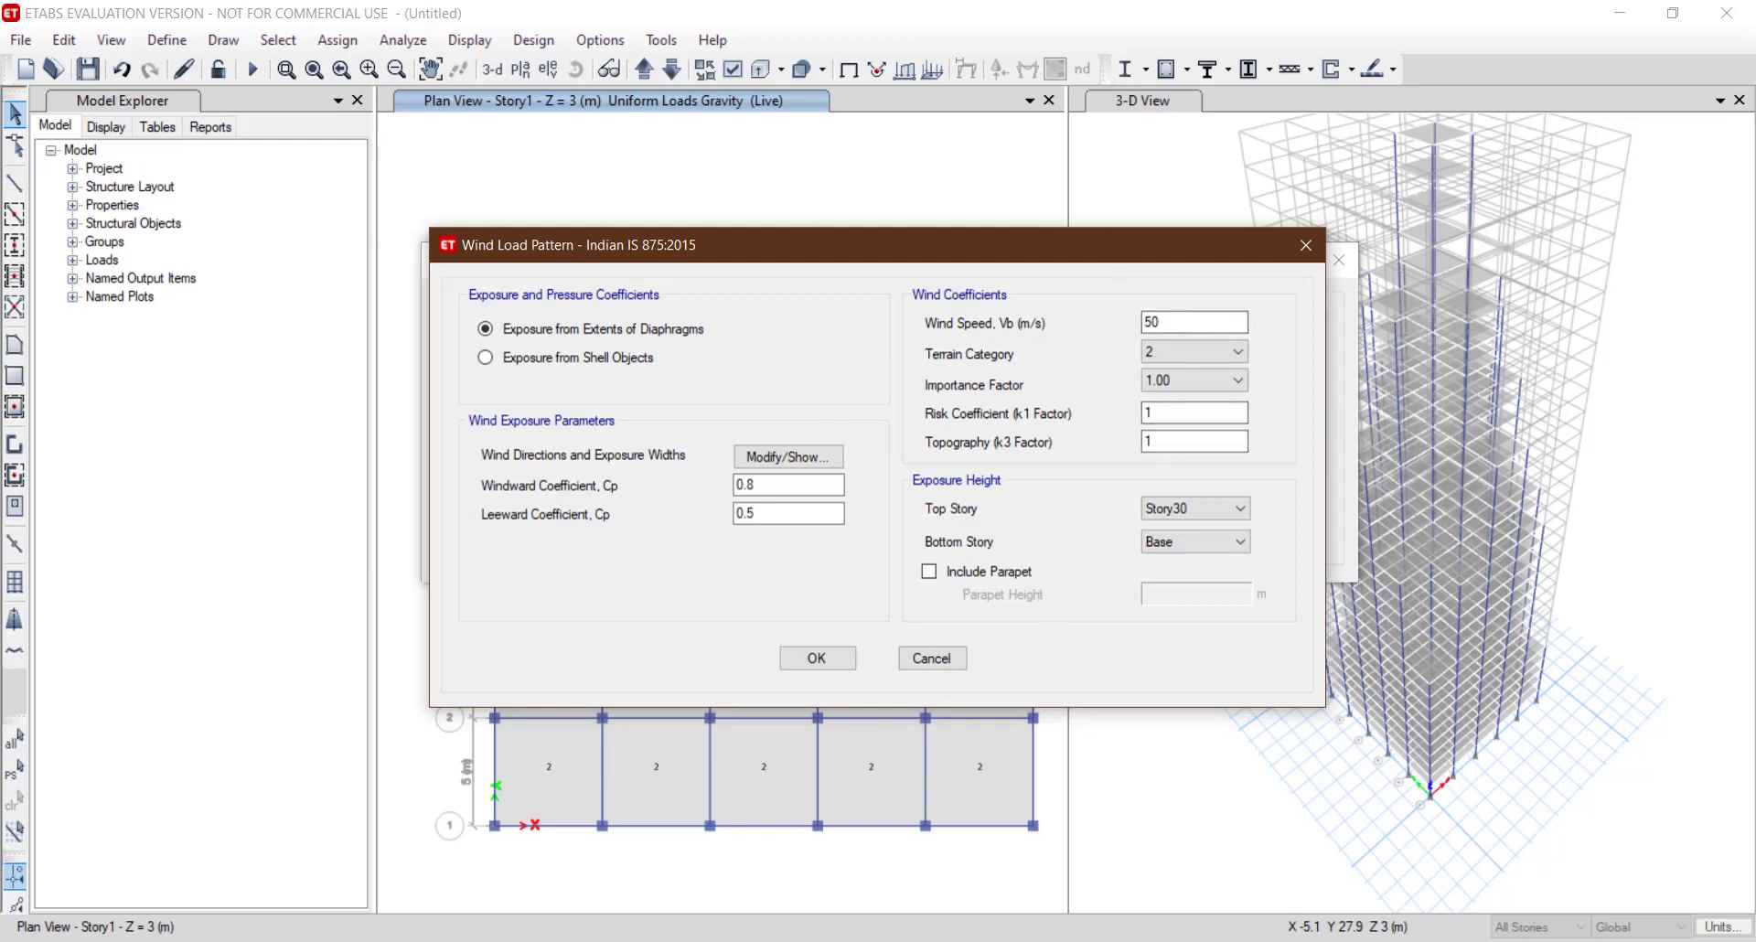
{"action": "left_click", "coordinate": [1152, 868]}
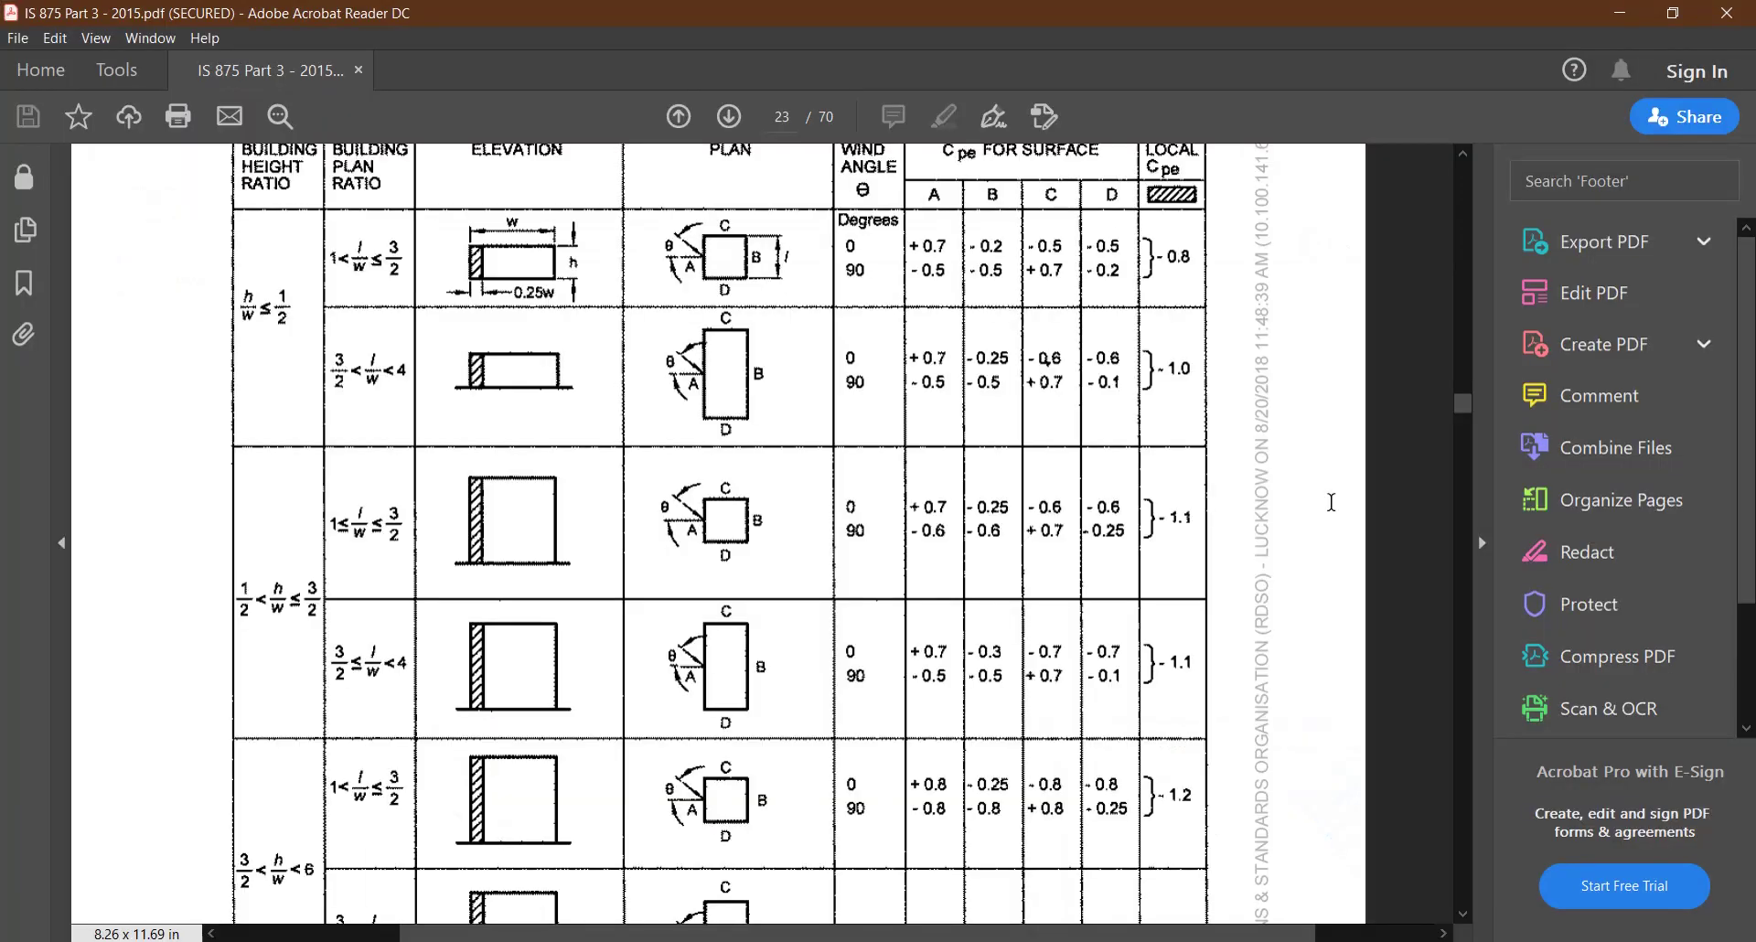
{"action": "left_click_drag", "start_coordinate": [1466, 404], "coordinate": [1486, 328]}
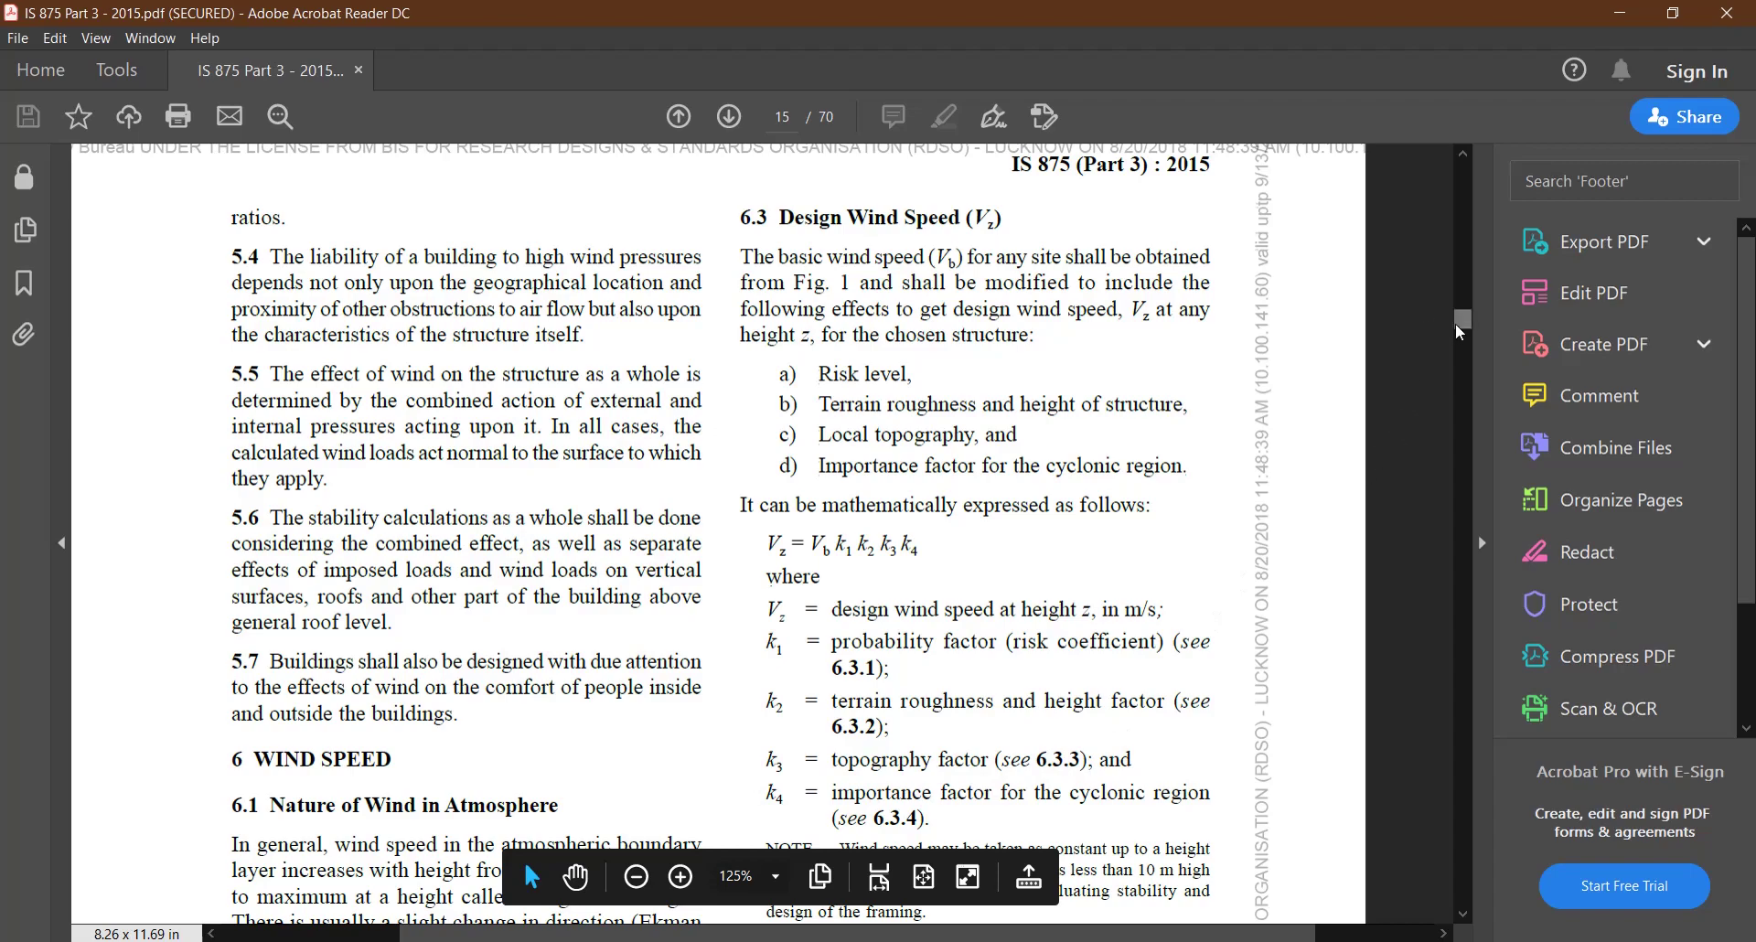
{"action": "left_click_drag", "start_coordinate": [1461, 331], "coordinate": [1466, 347]}
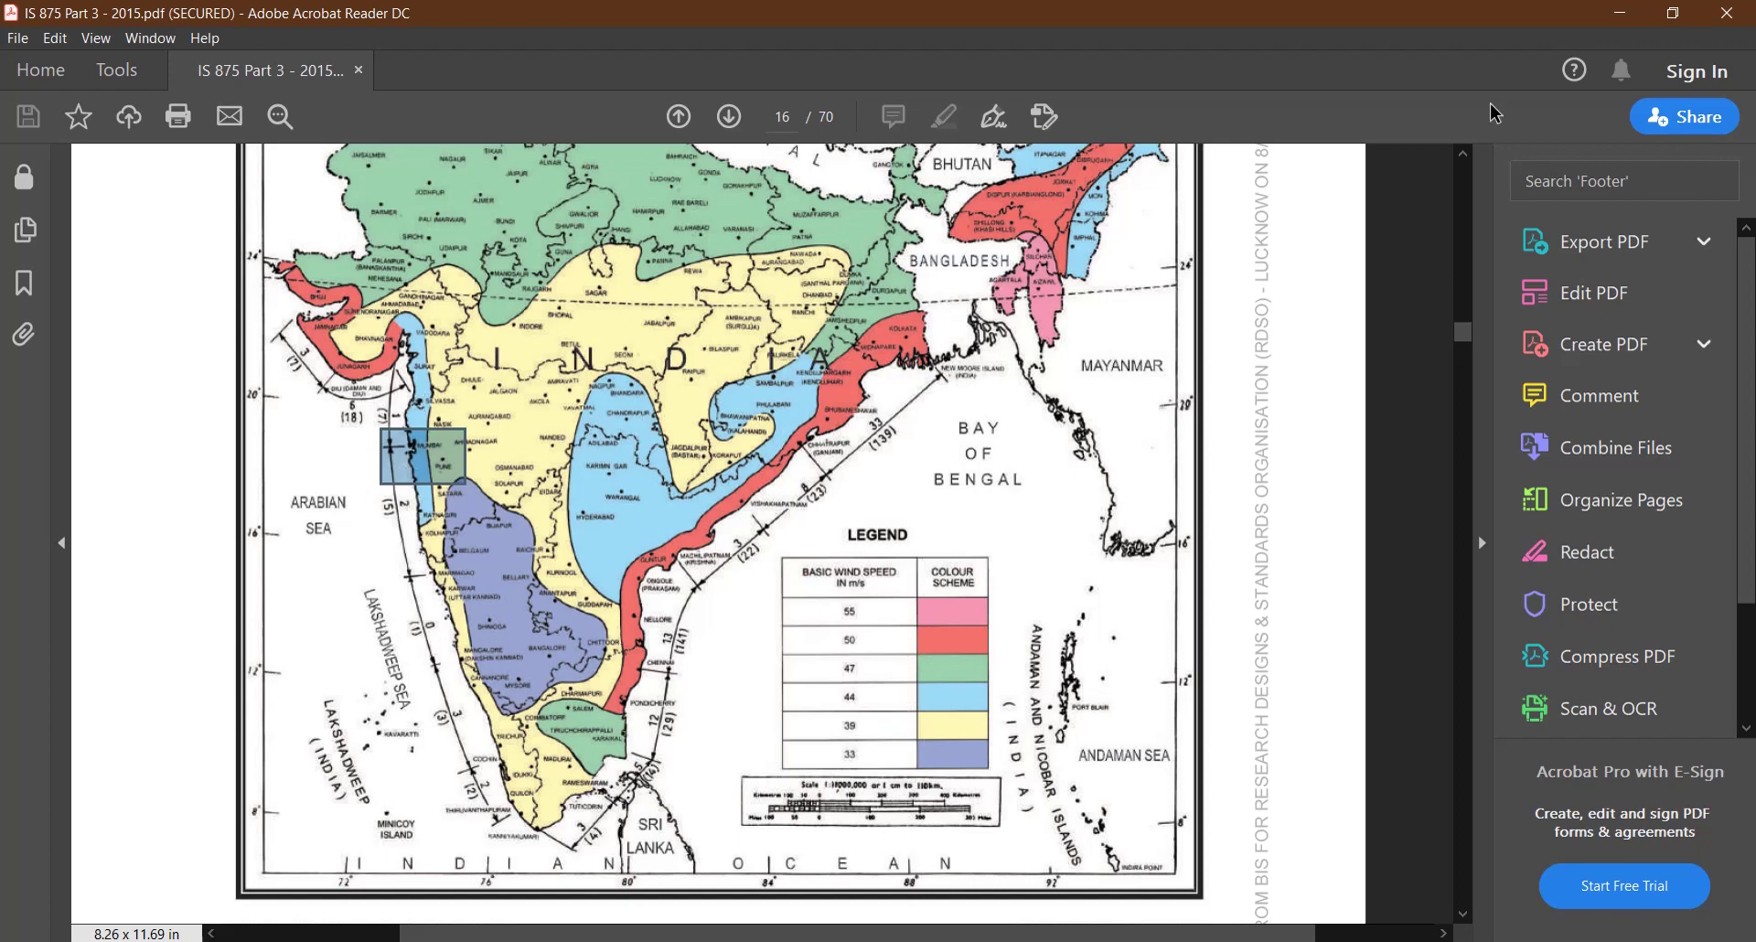
{"action": "left_click", "coordinate": [1618, 14]}
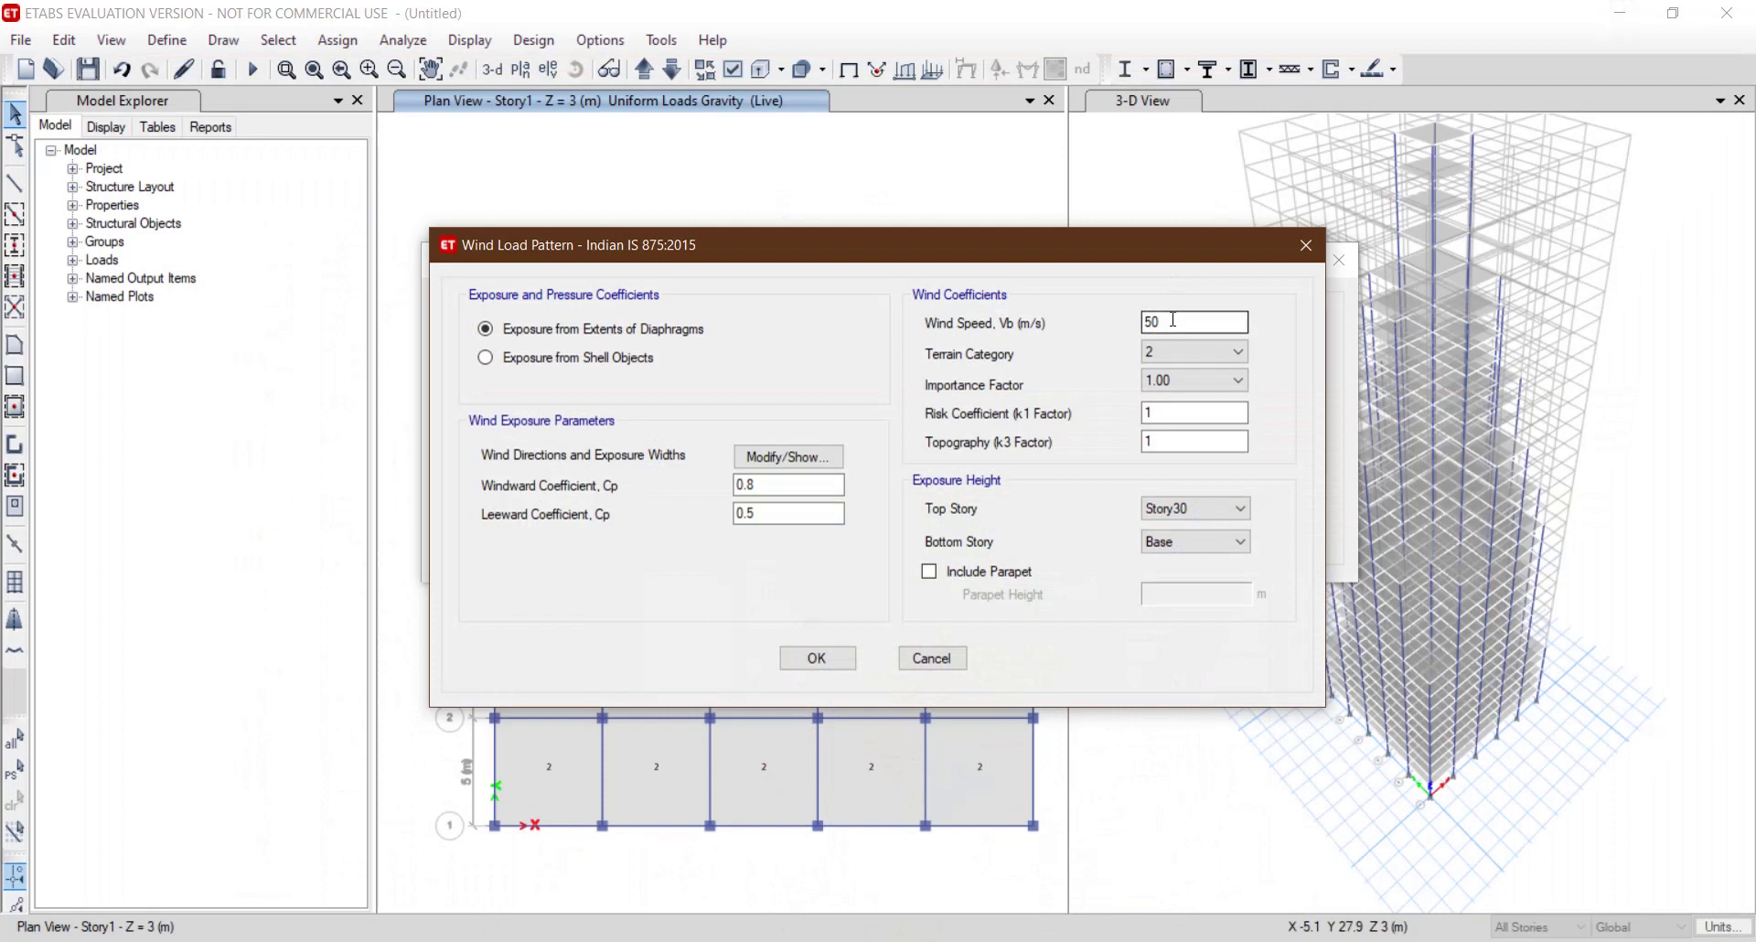
{"action": "left_click_drag", "start_coordinate": [1167, 321], "coordinate": [1124, 319]}
{"action": "type", "text": "44"}
Read the terrain category definitions in clause 6.3.2 of the IS 875 PDF and set the Wind pattern's terrain category to 3.
{"action": "key", "text": "alt+Tab"}
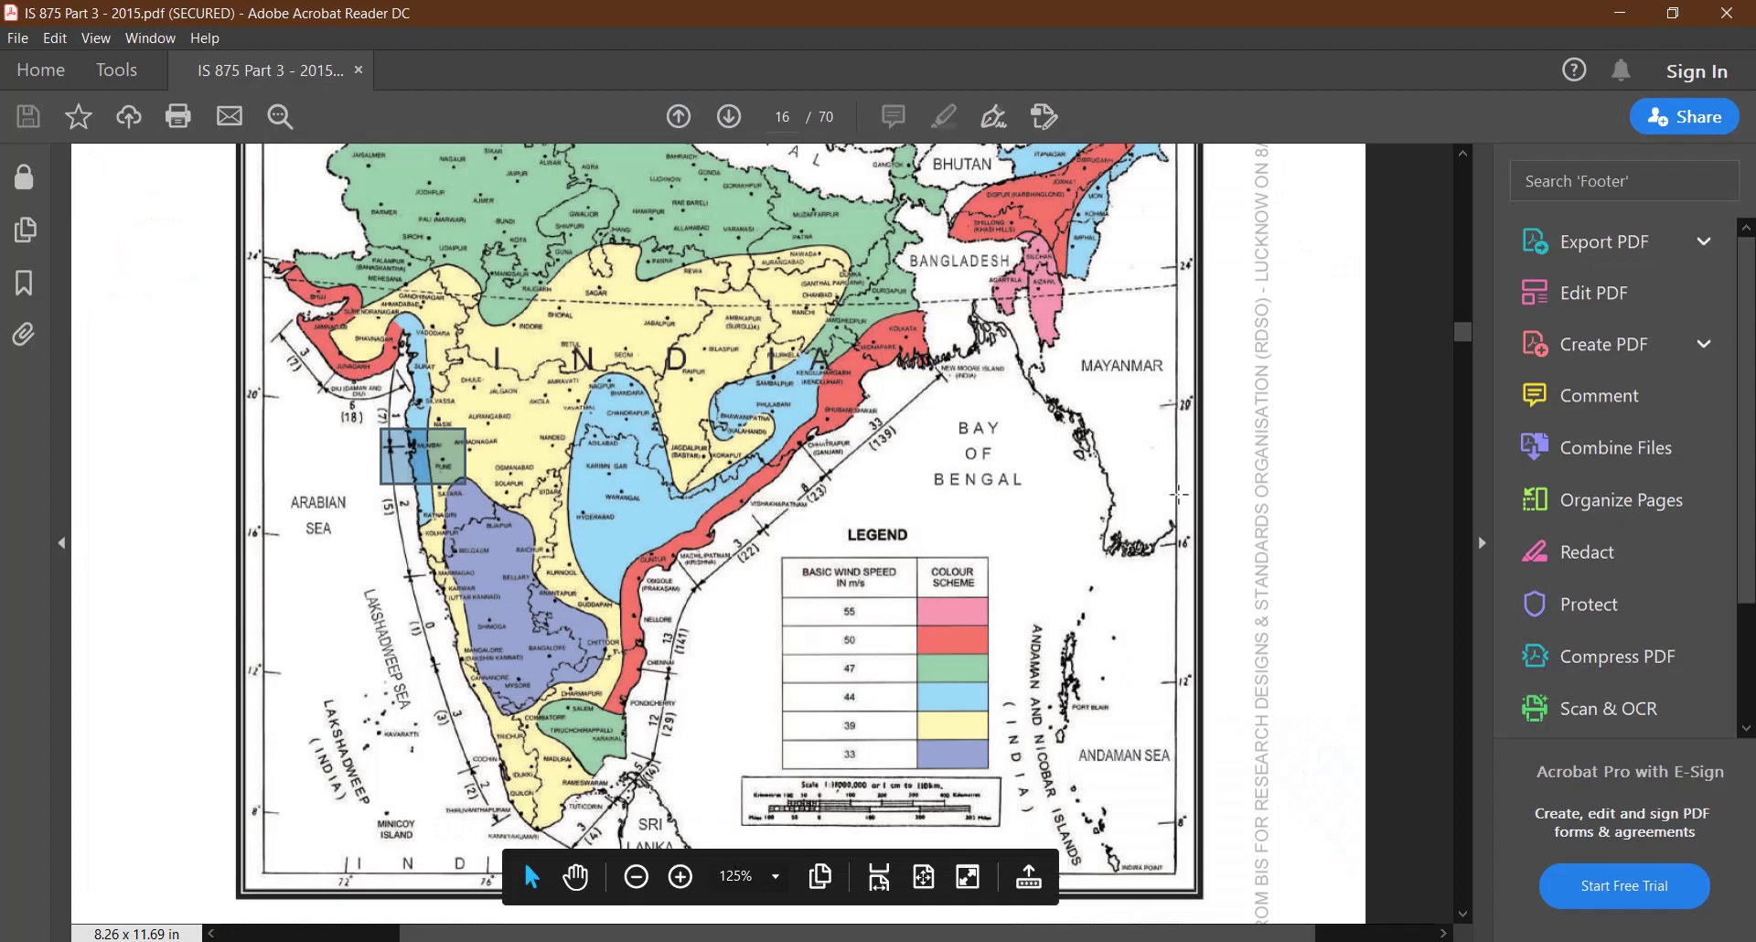
{"action": "left_click", "coordinate": [1460, 346]}
{"action": "left_click_drag", "start_coordinate": [1461, 341], "coordinate": [1469, 335]}
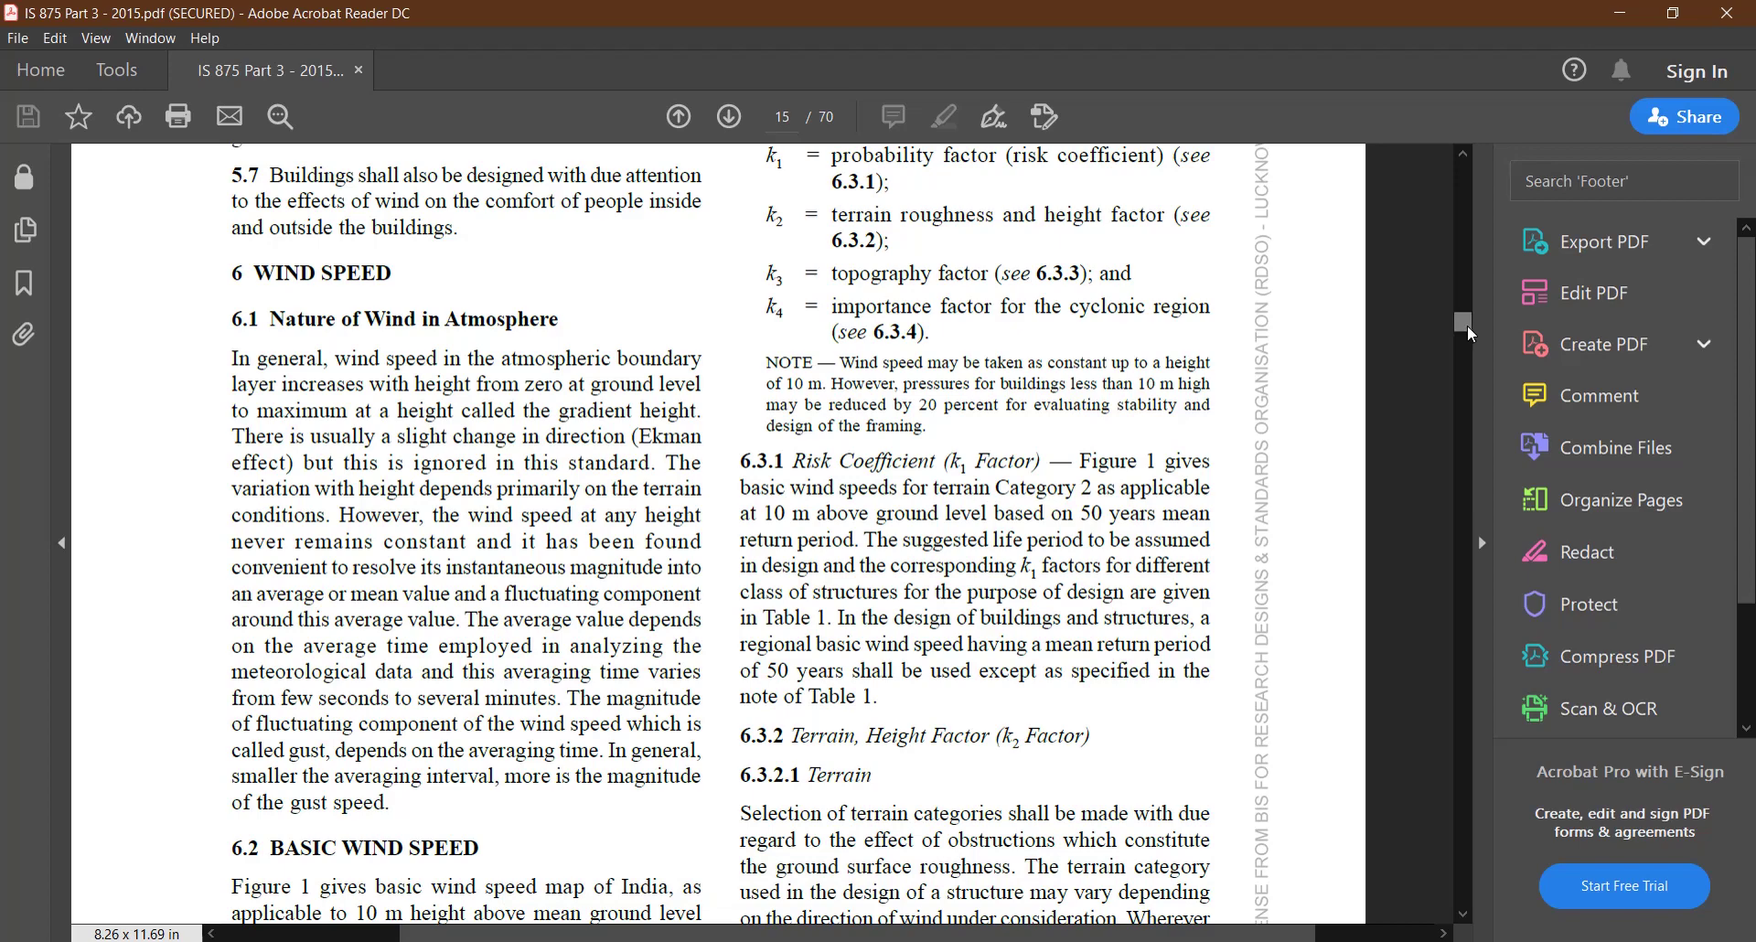
{"action": "left_click_drag", "start_coordinate": [1469, 329], "coordinate": [1469, 331]}
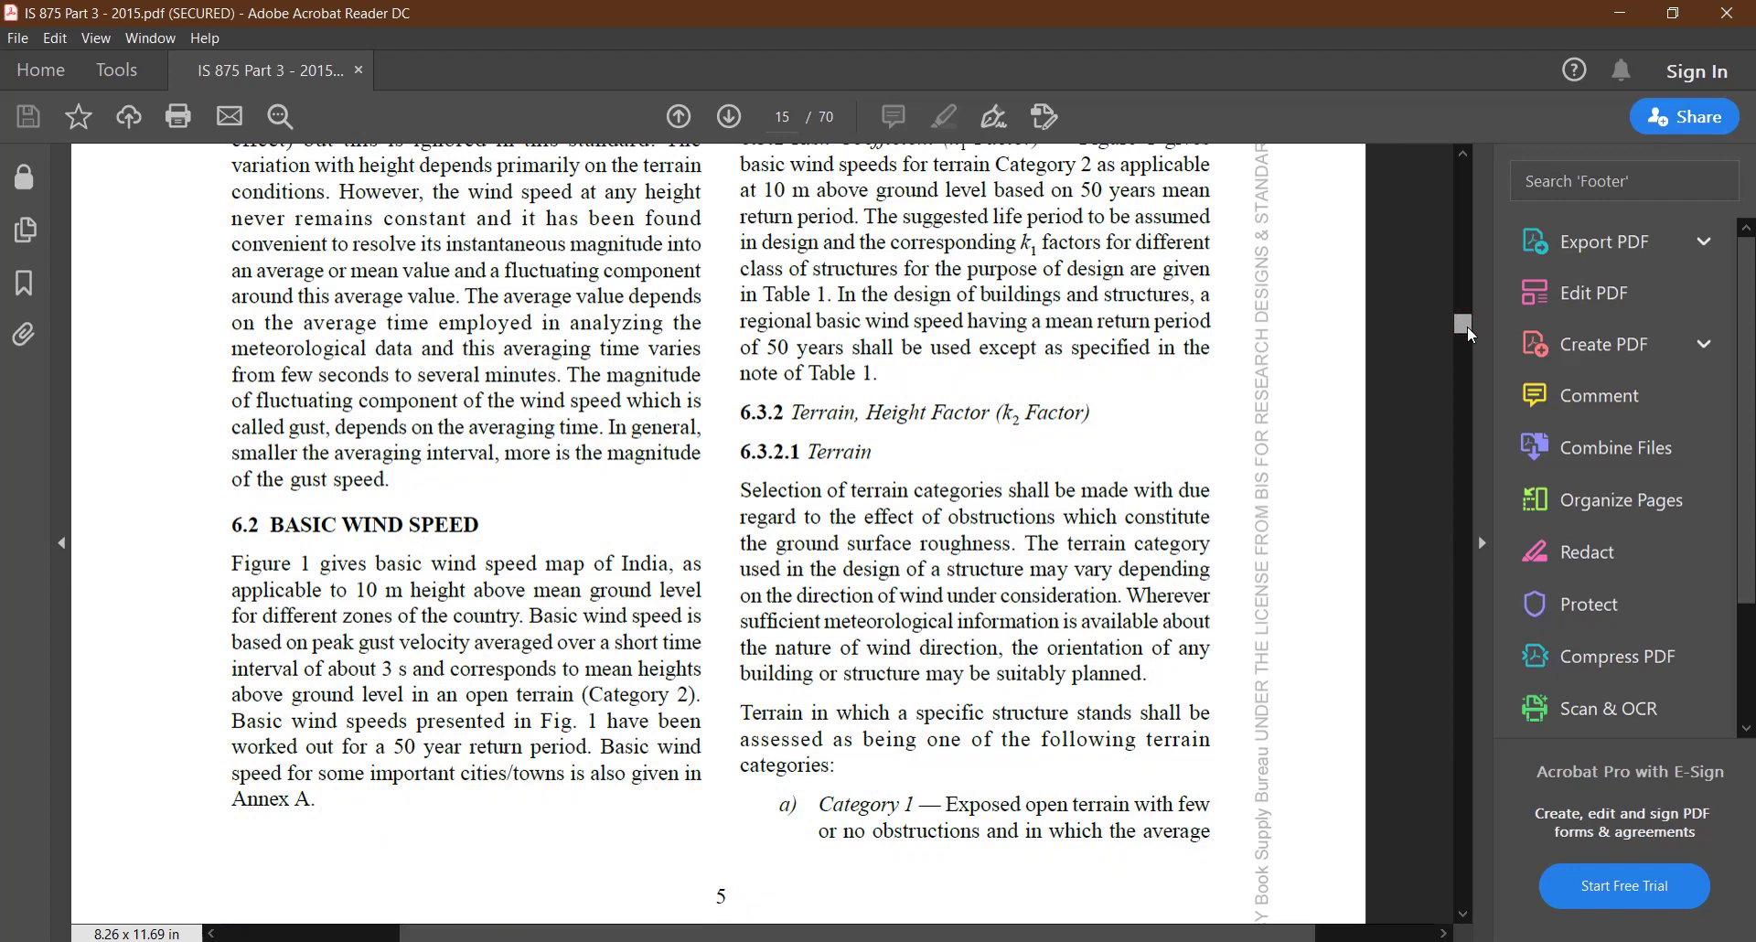
{"action": "left_click_drag", "start_coordinate": [1469, 332], "coordinate": [1478, 352]}
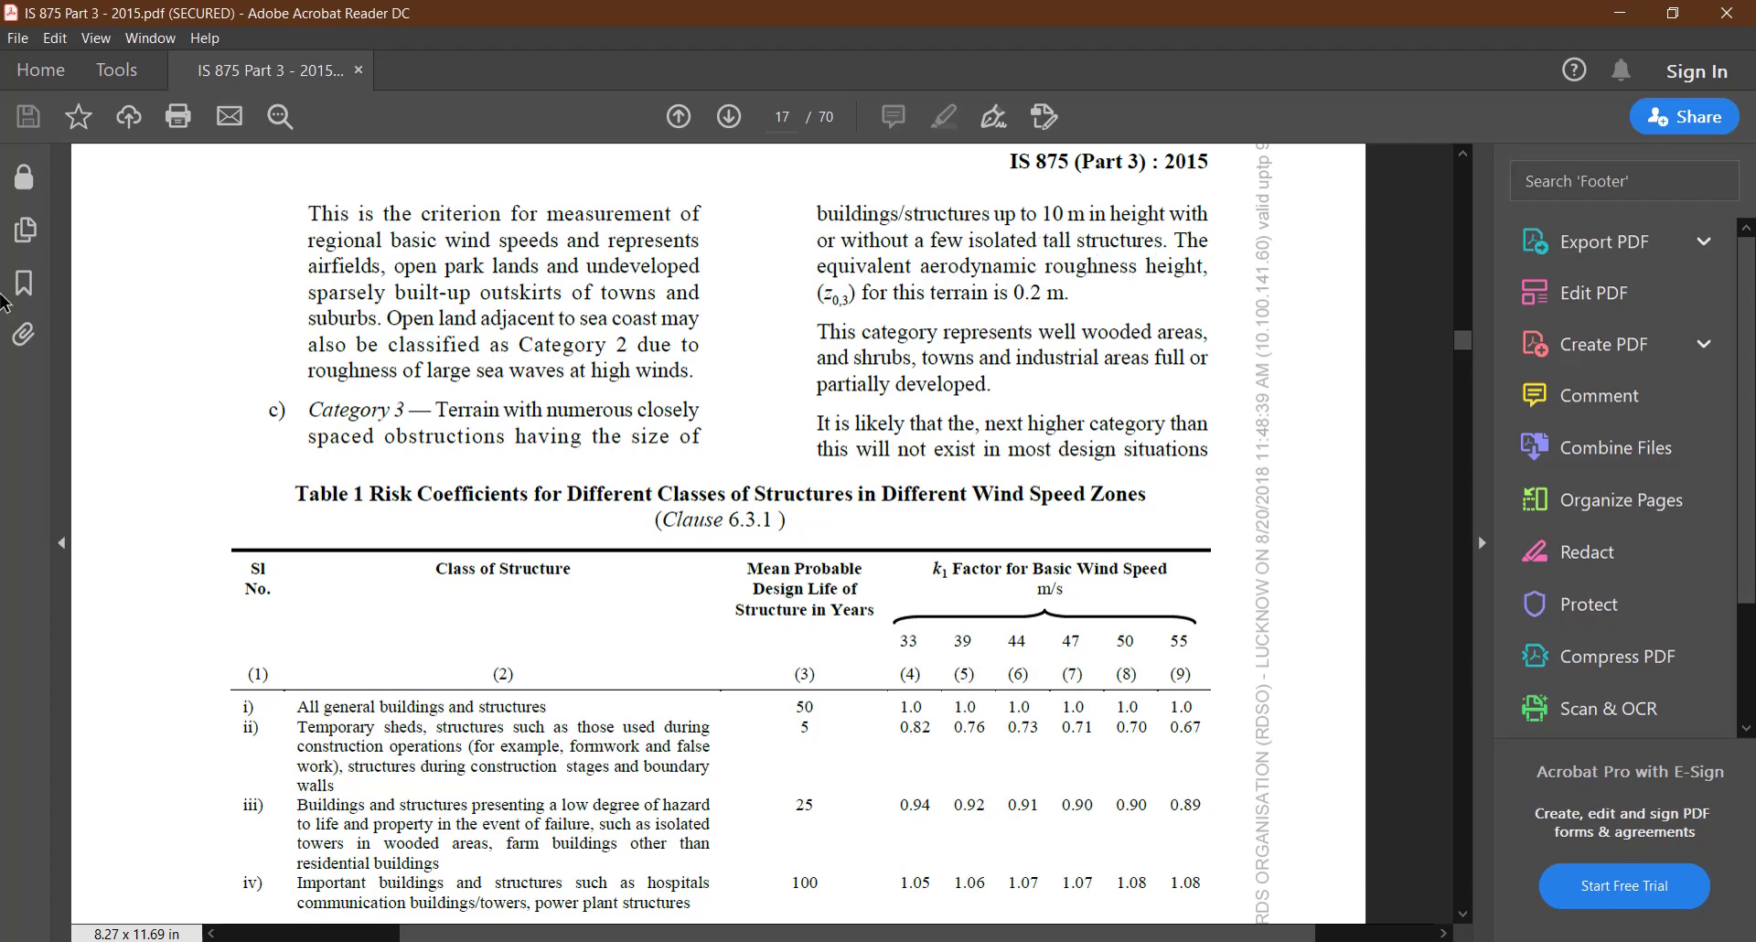
{"action": "left_click", "coordinate": [1620, 13]}
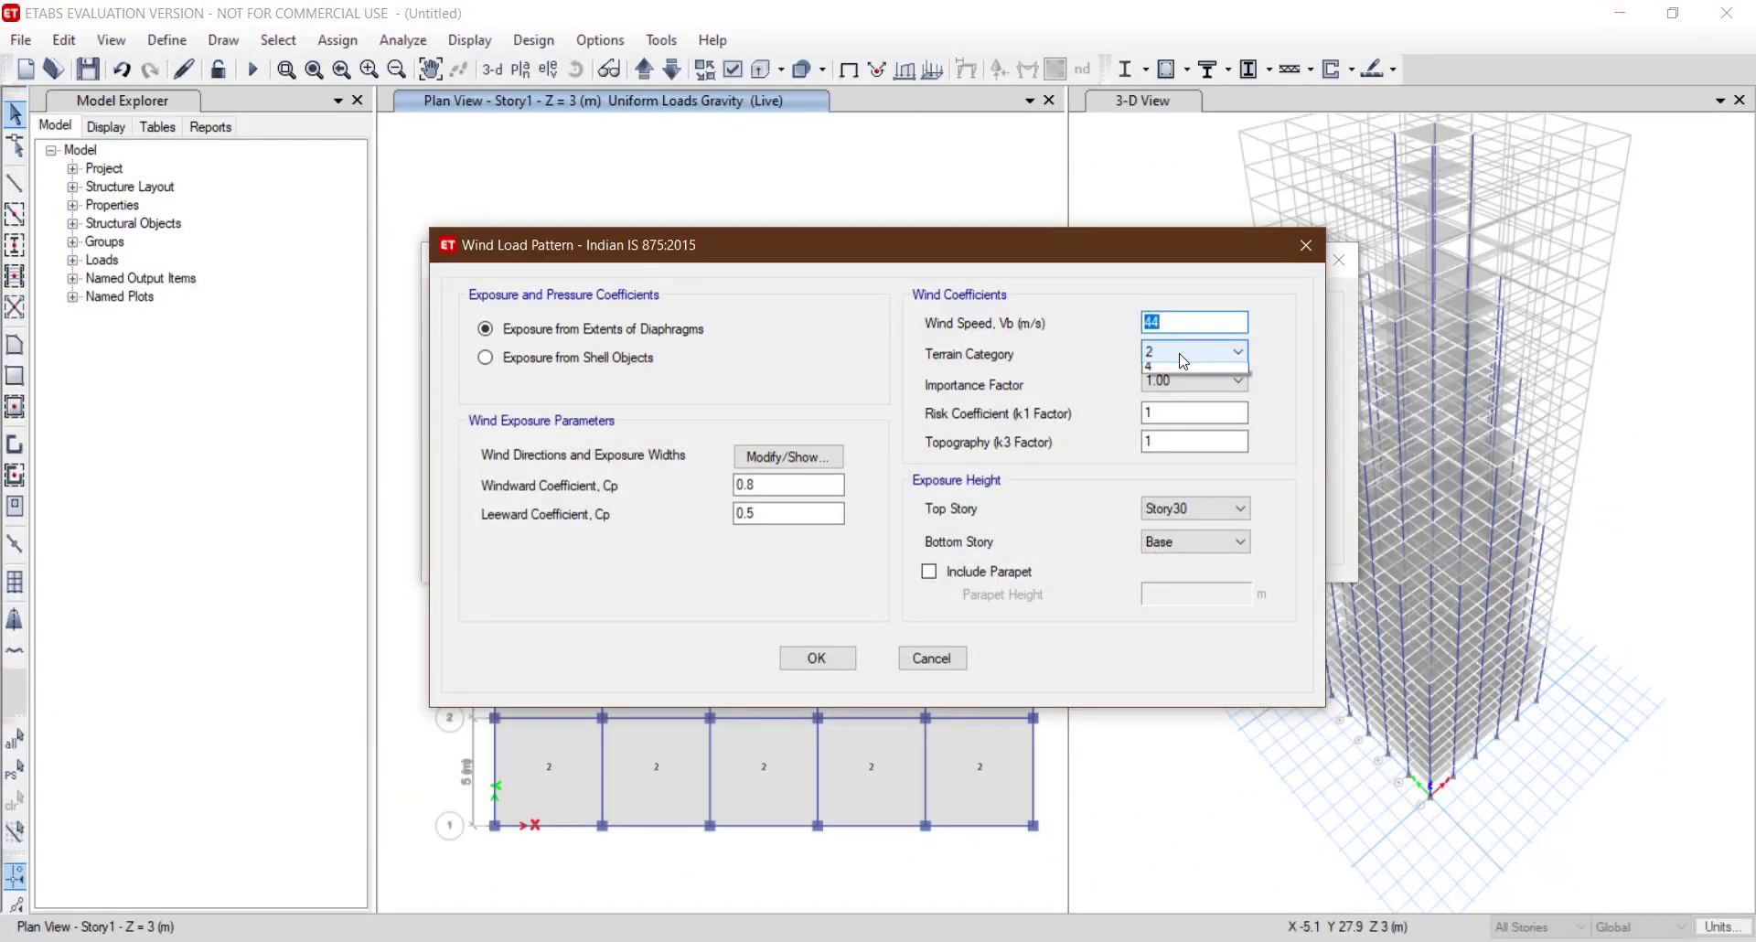
{"action": "left_click", "coordinate": [1179, 355]}
{"action": "left_click", "coordinate": [1200, 404]}
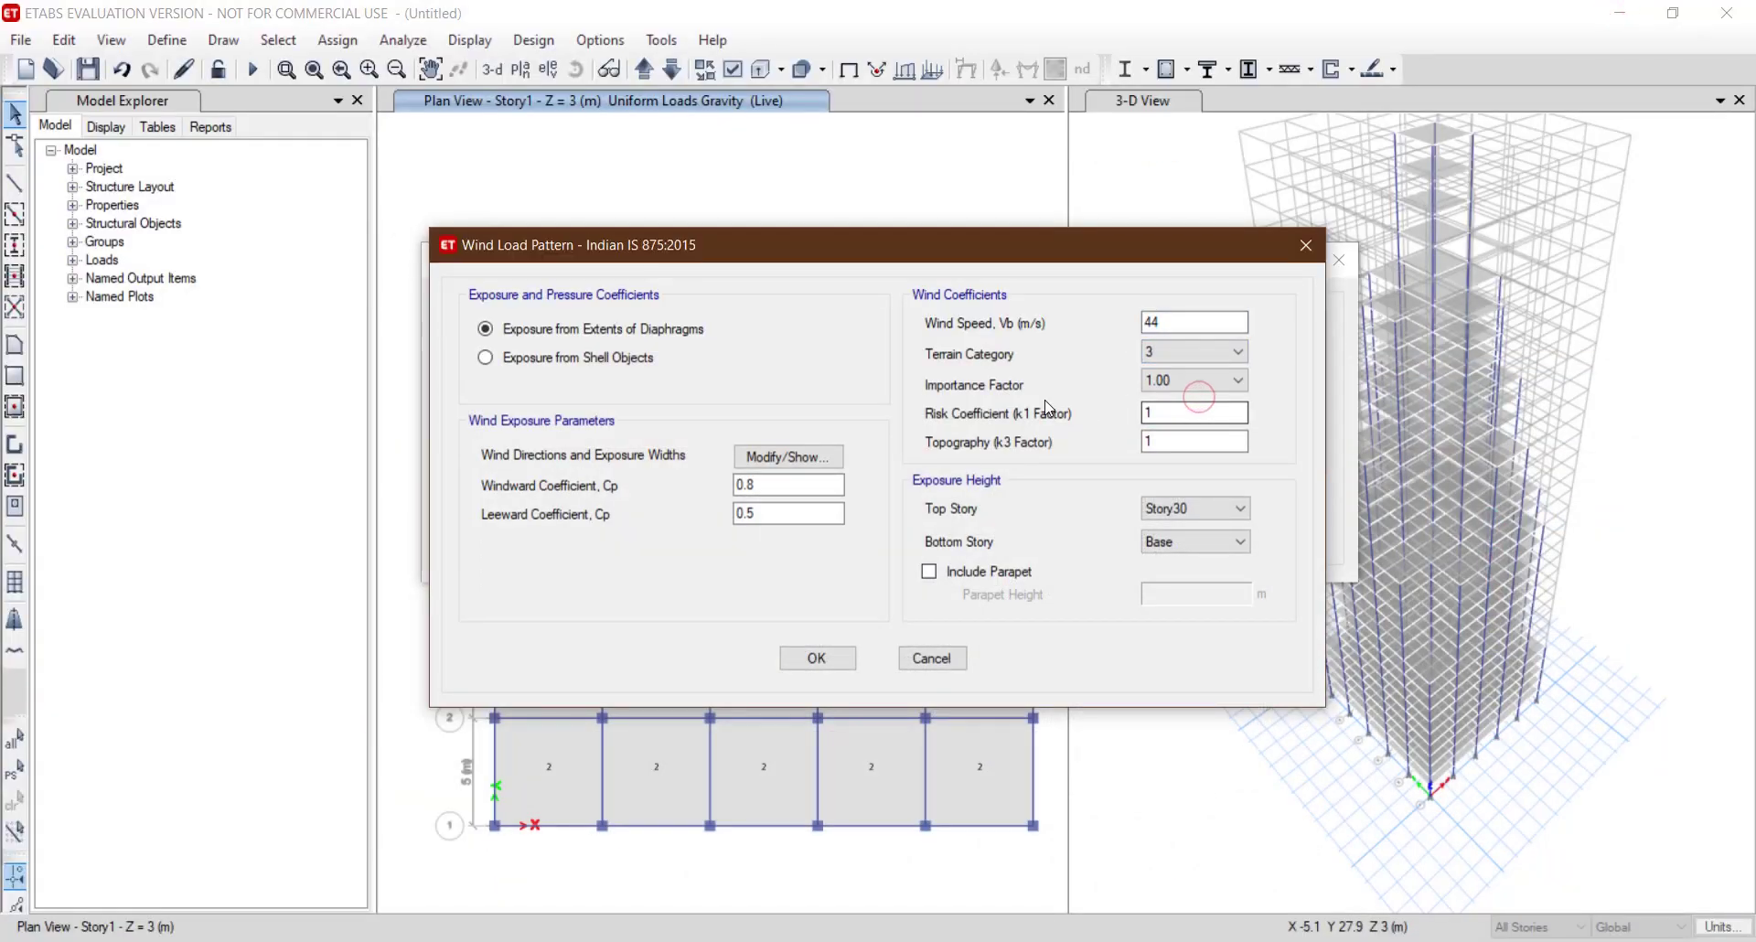
Look up the importance factor k4 for cyclonic regions in the IS 875 PDF in Acrobat Reader.
{"action": "left_click", "coordinate": [1230, 941]}
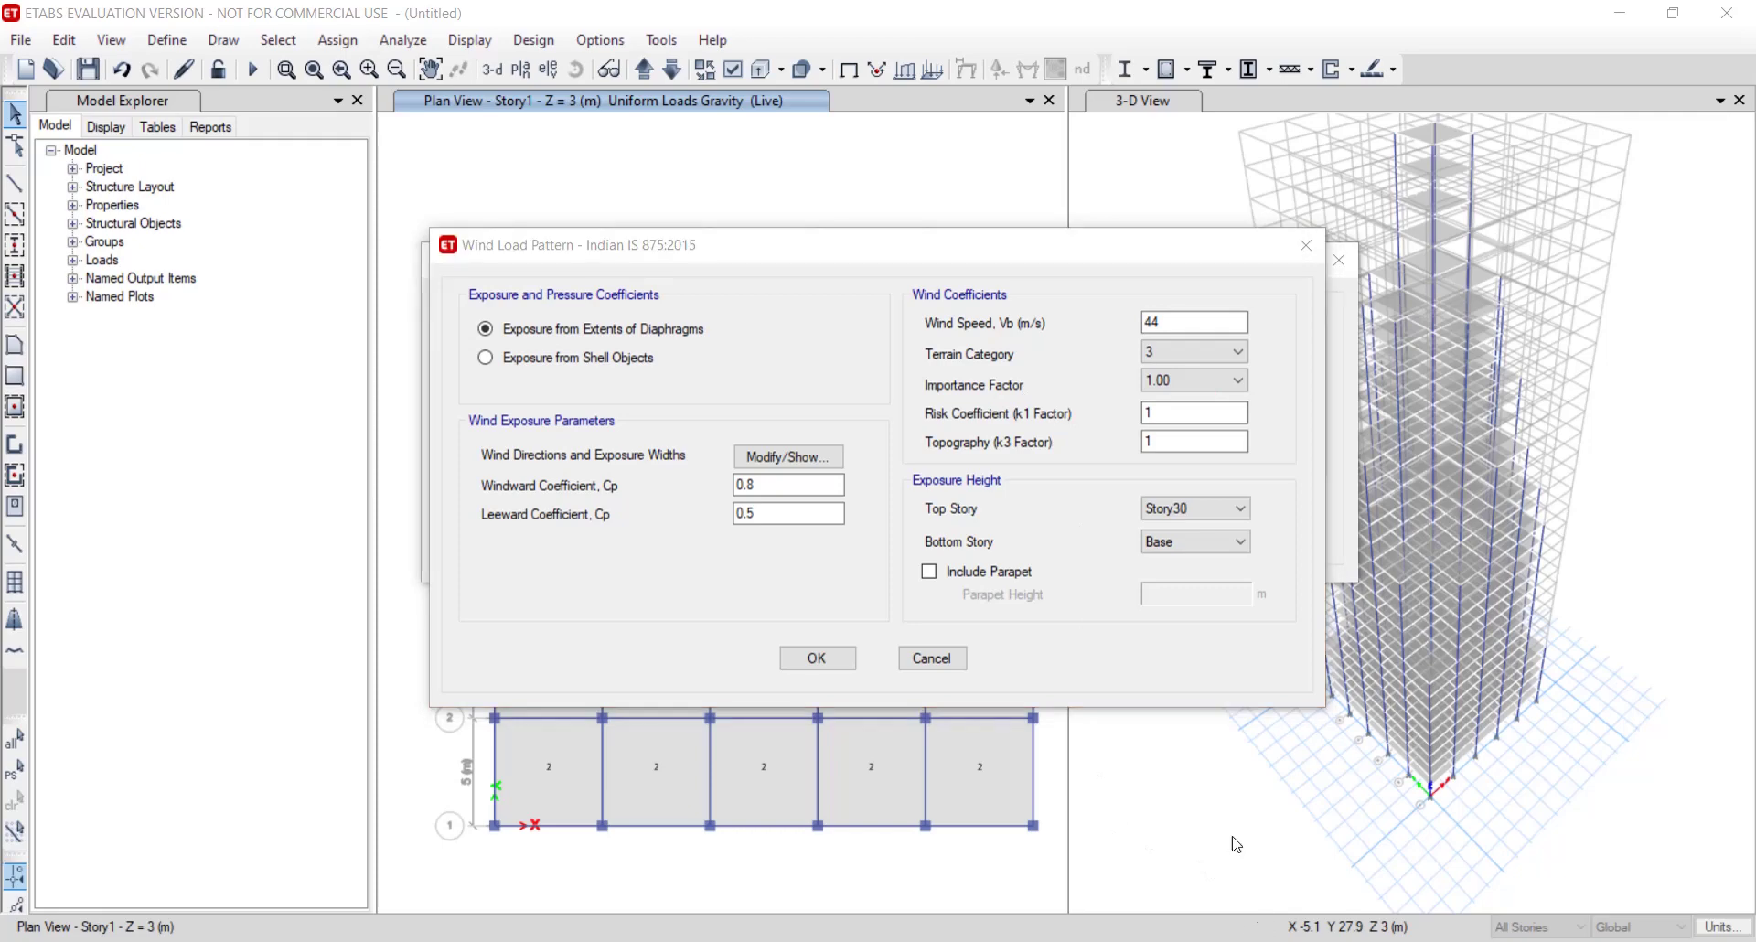
{"action": "left_click", "coordinate": [1161, 809]}
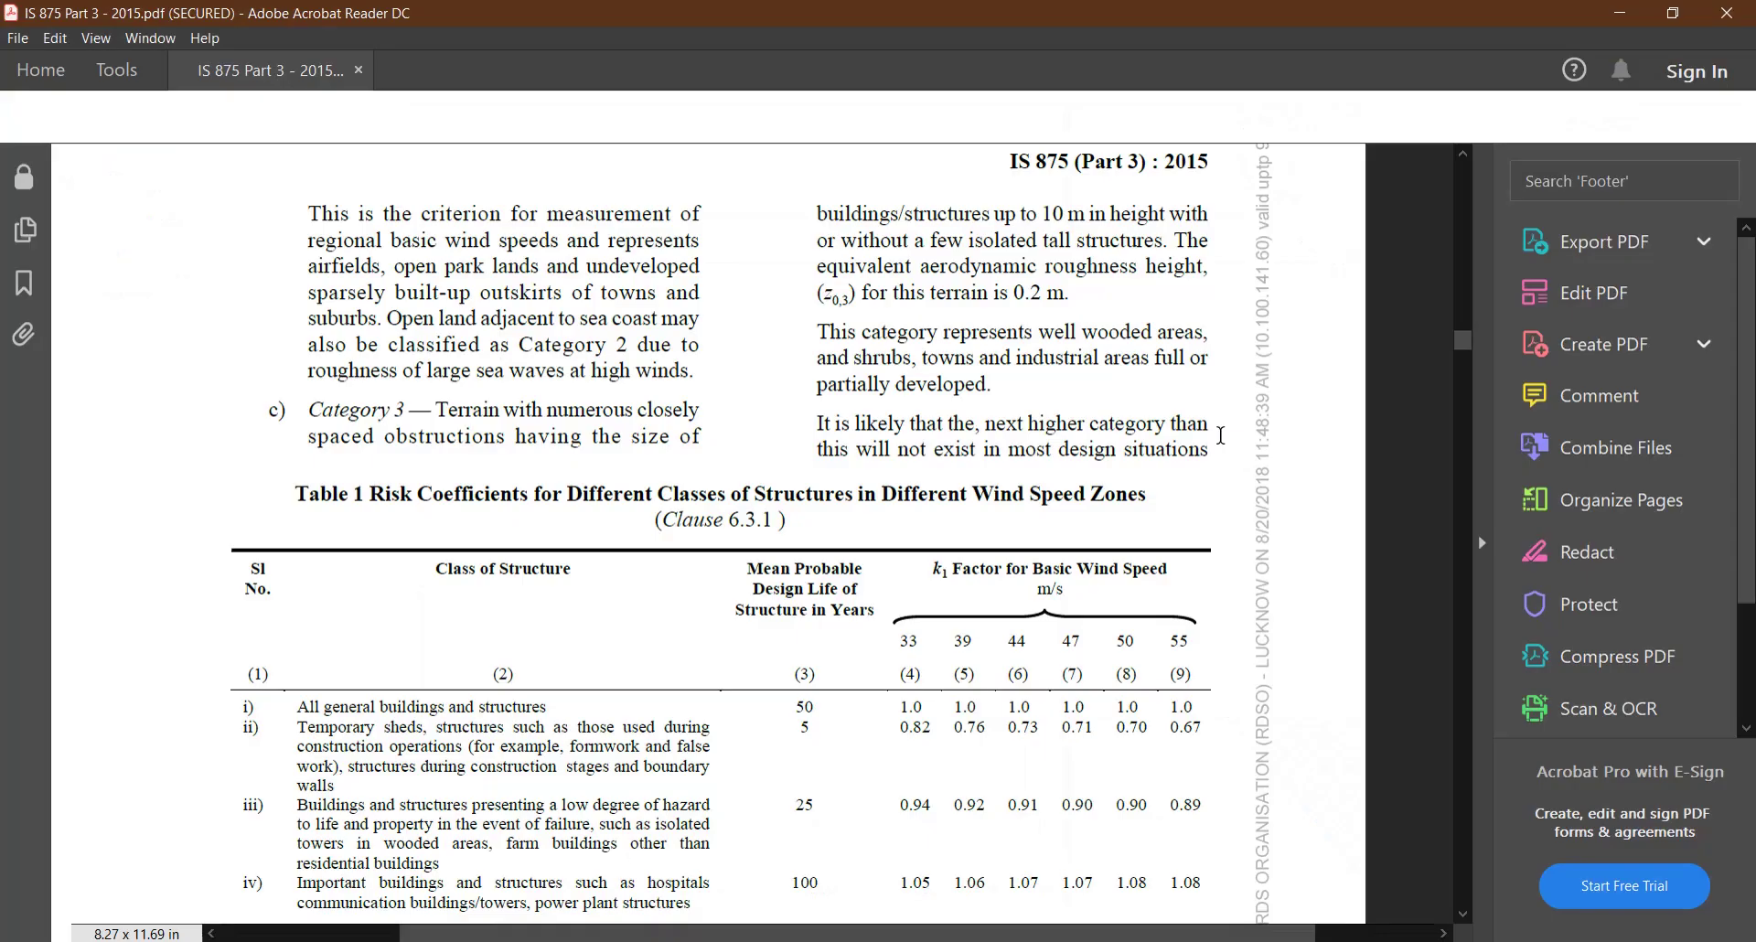
{"action": "mouse_move", "coordinate": [1462, 346]}
{"action": "left_mouse_down"}
{"action": "mouse_move", "coordinate": [1468, 451]}
{"action": "mouse_move", "coordinate": [1478, 365]}
{"action": "left_mouse_up"}
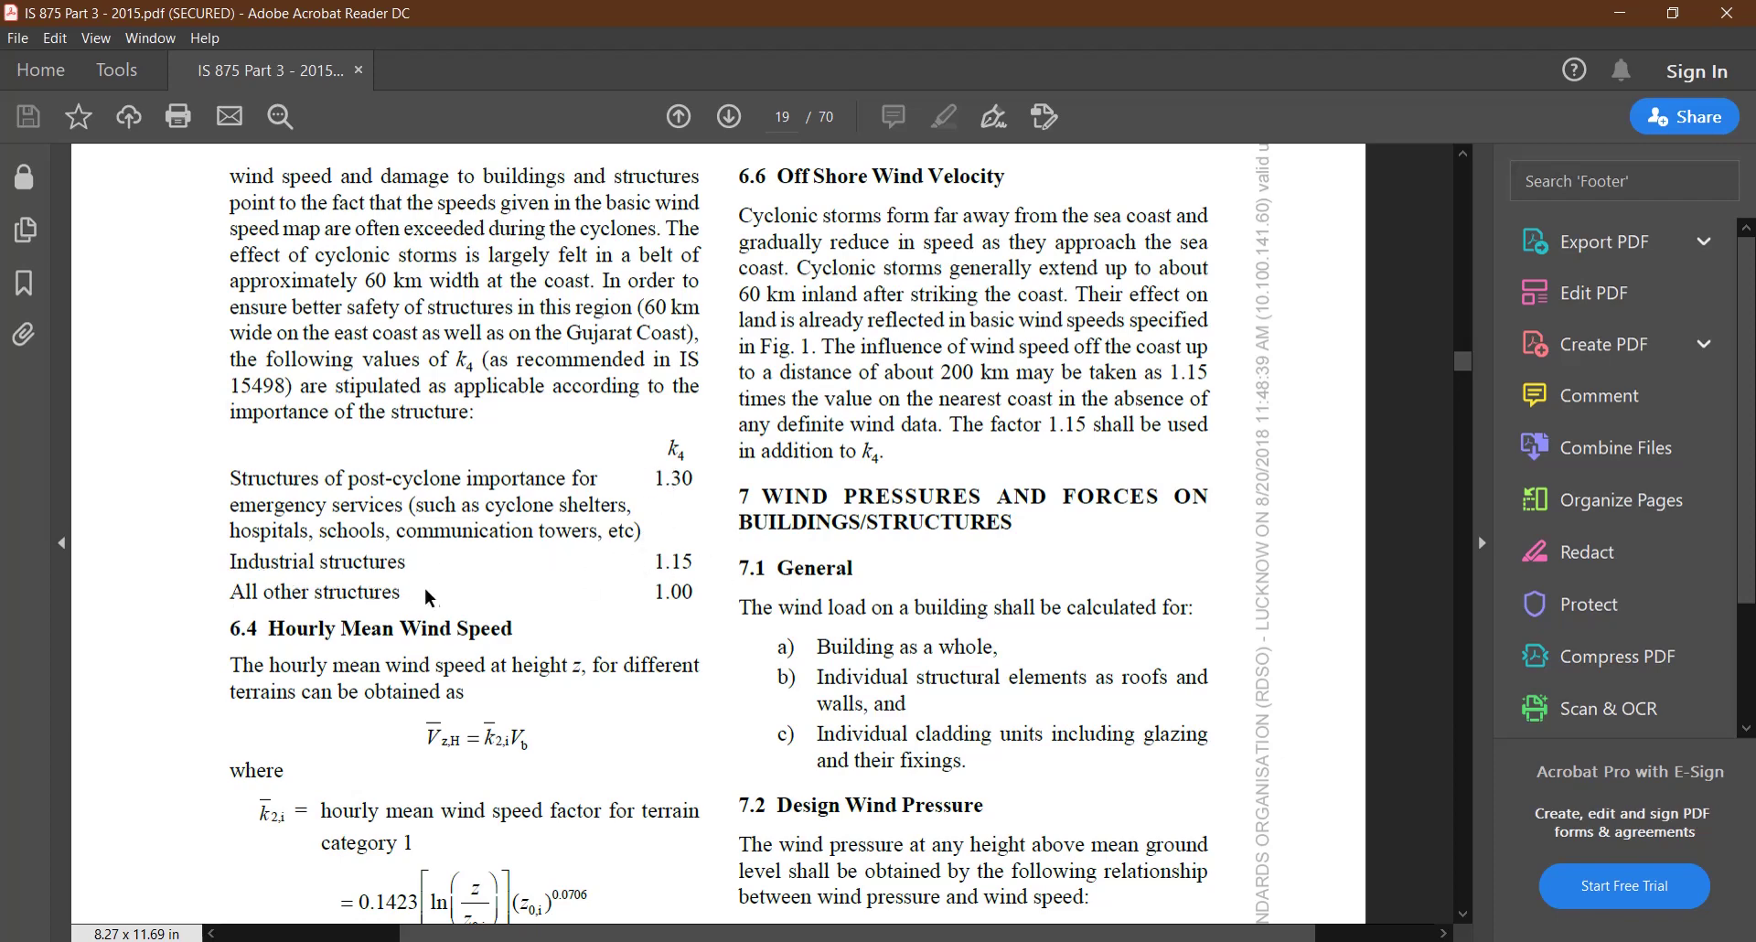
{"action": "left_click", "coordinate": [1637, 13]}
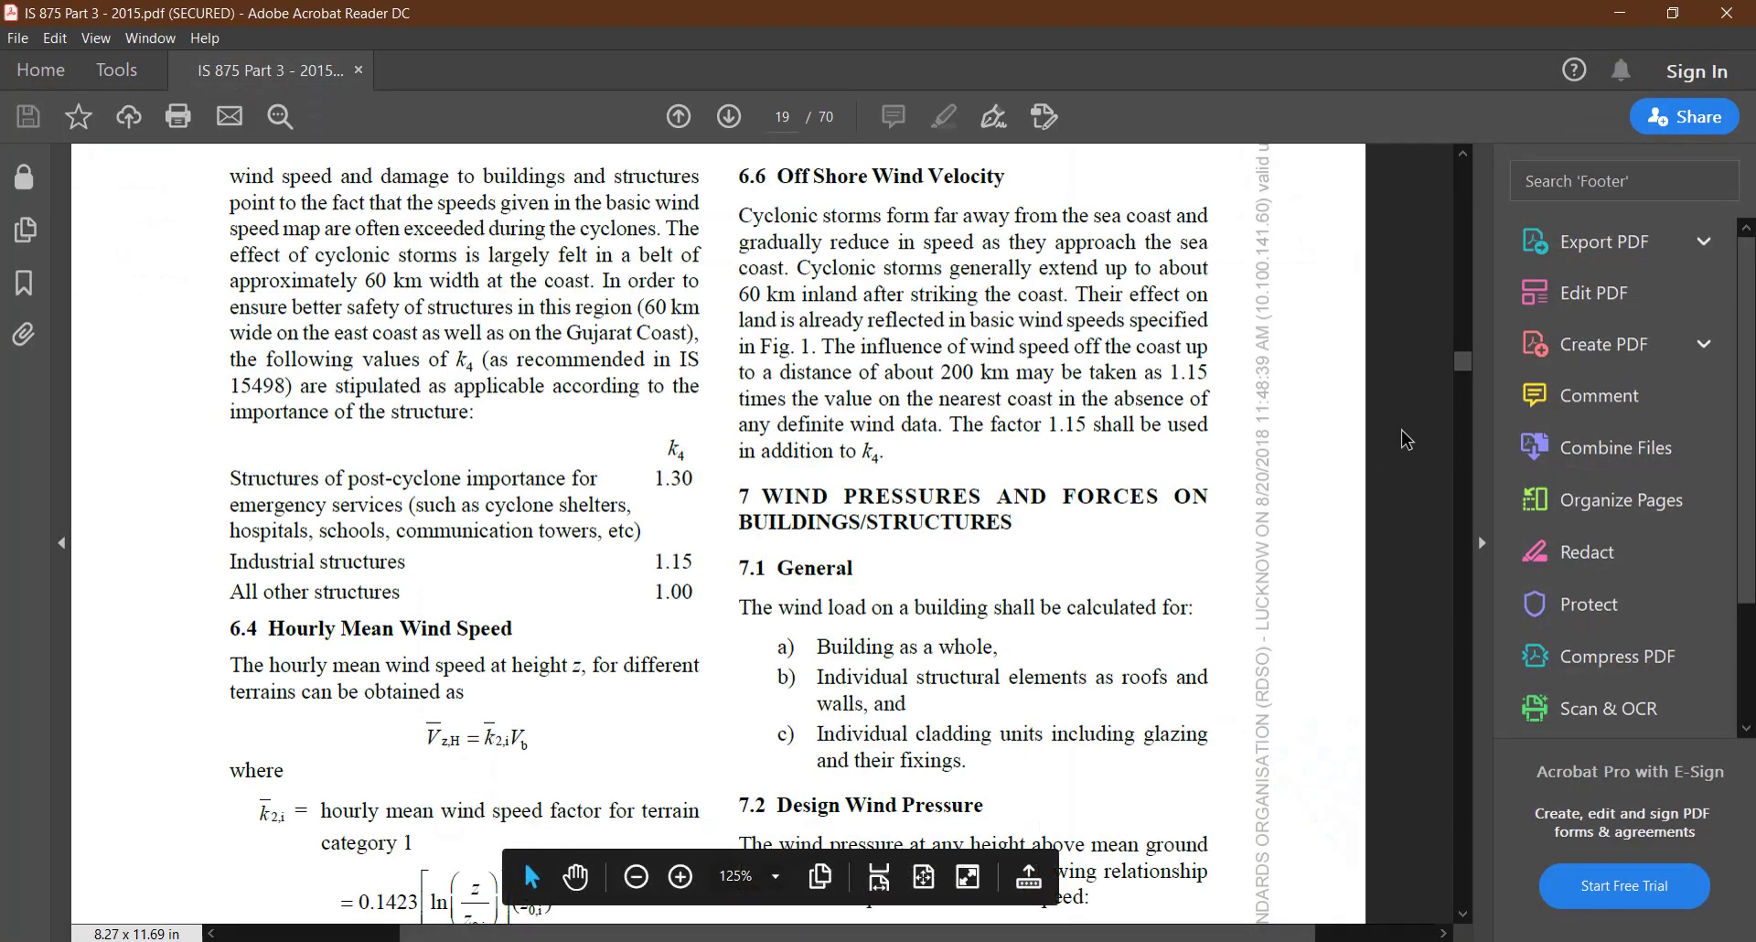
Look up the k1 risk coefficient in Table 1 of IS 875 and compare it with the ETABS Risk Coefficient field.
{"action": "left_click_drag", "start_coordinate": [1449, 373], "coordinate": [1468, 329]}
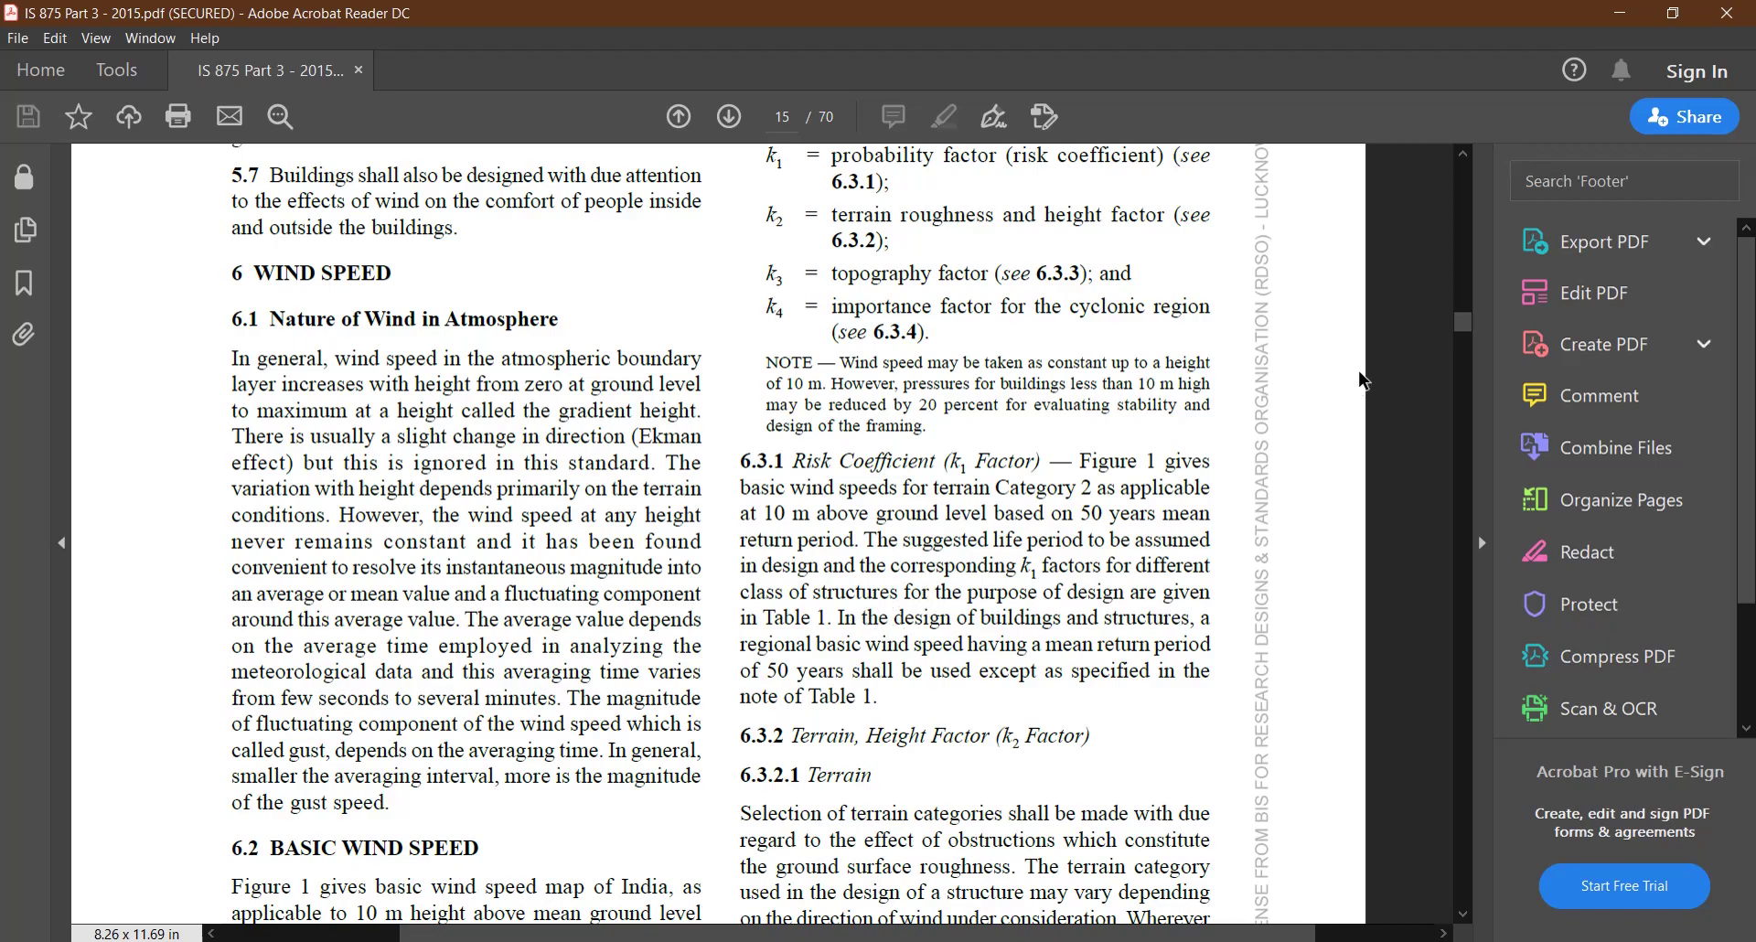
{"action": "left_click_drag", "start_coordinate": [1460, 326], "coordinate": [1464, 347]}
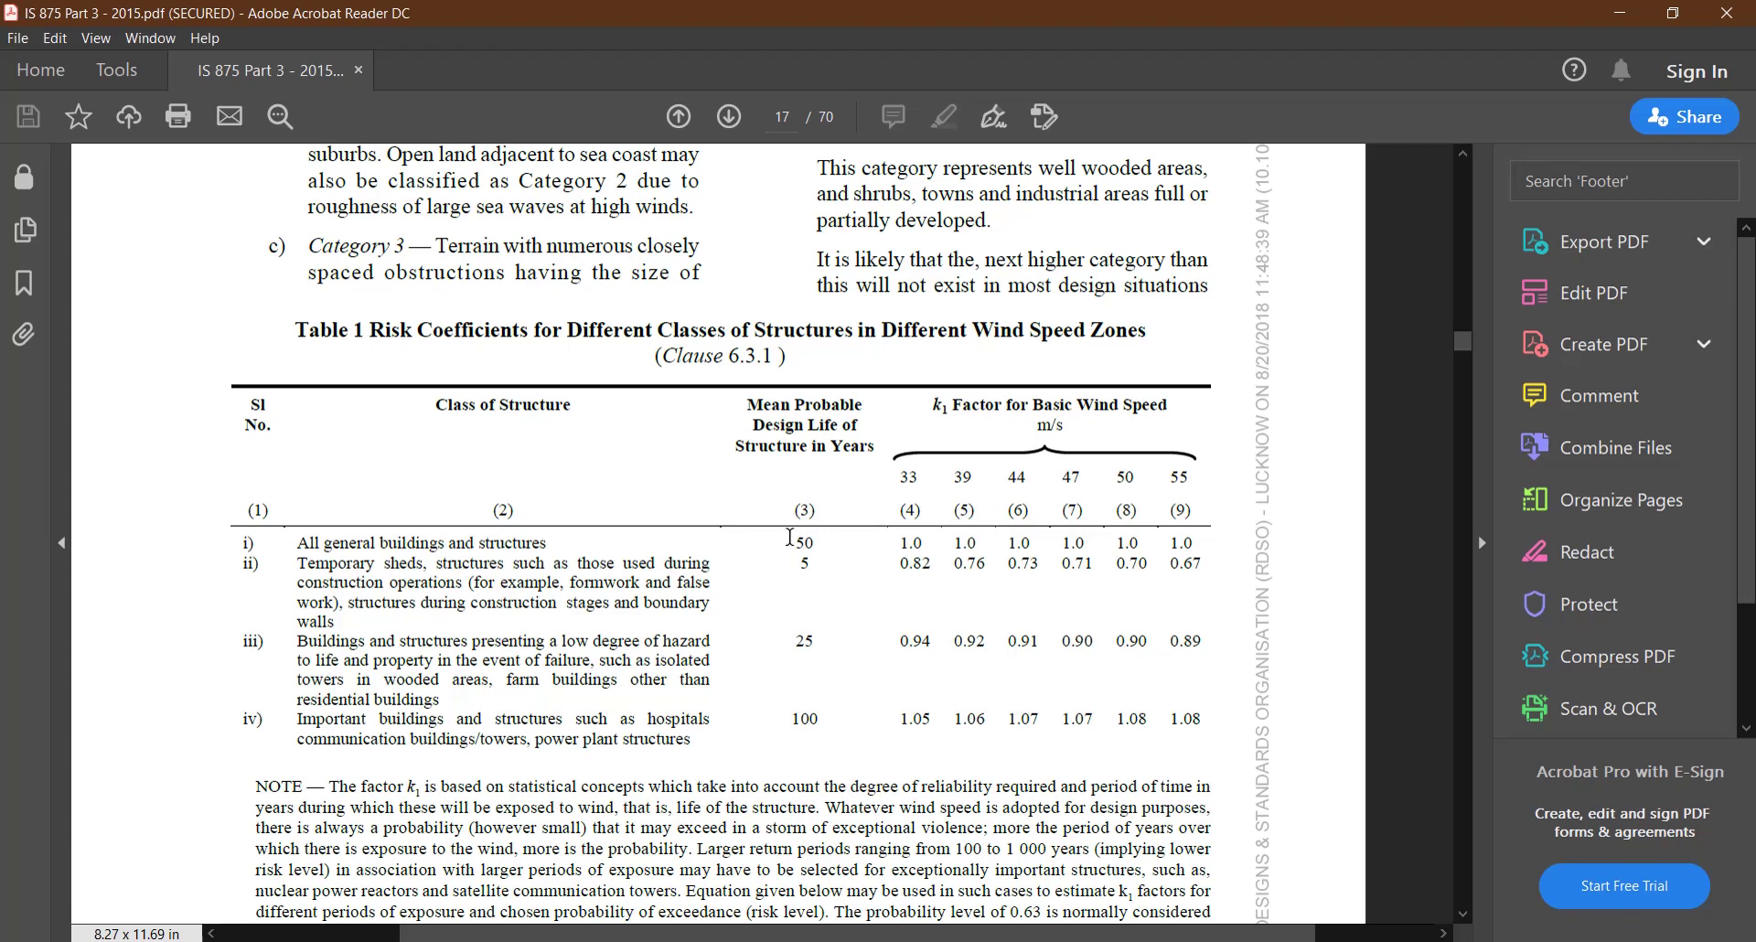
{"action": "left_click", "coordinate": [1619, 12]}
{"action": "left_click", "coordinate": [1171, 410]}
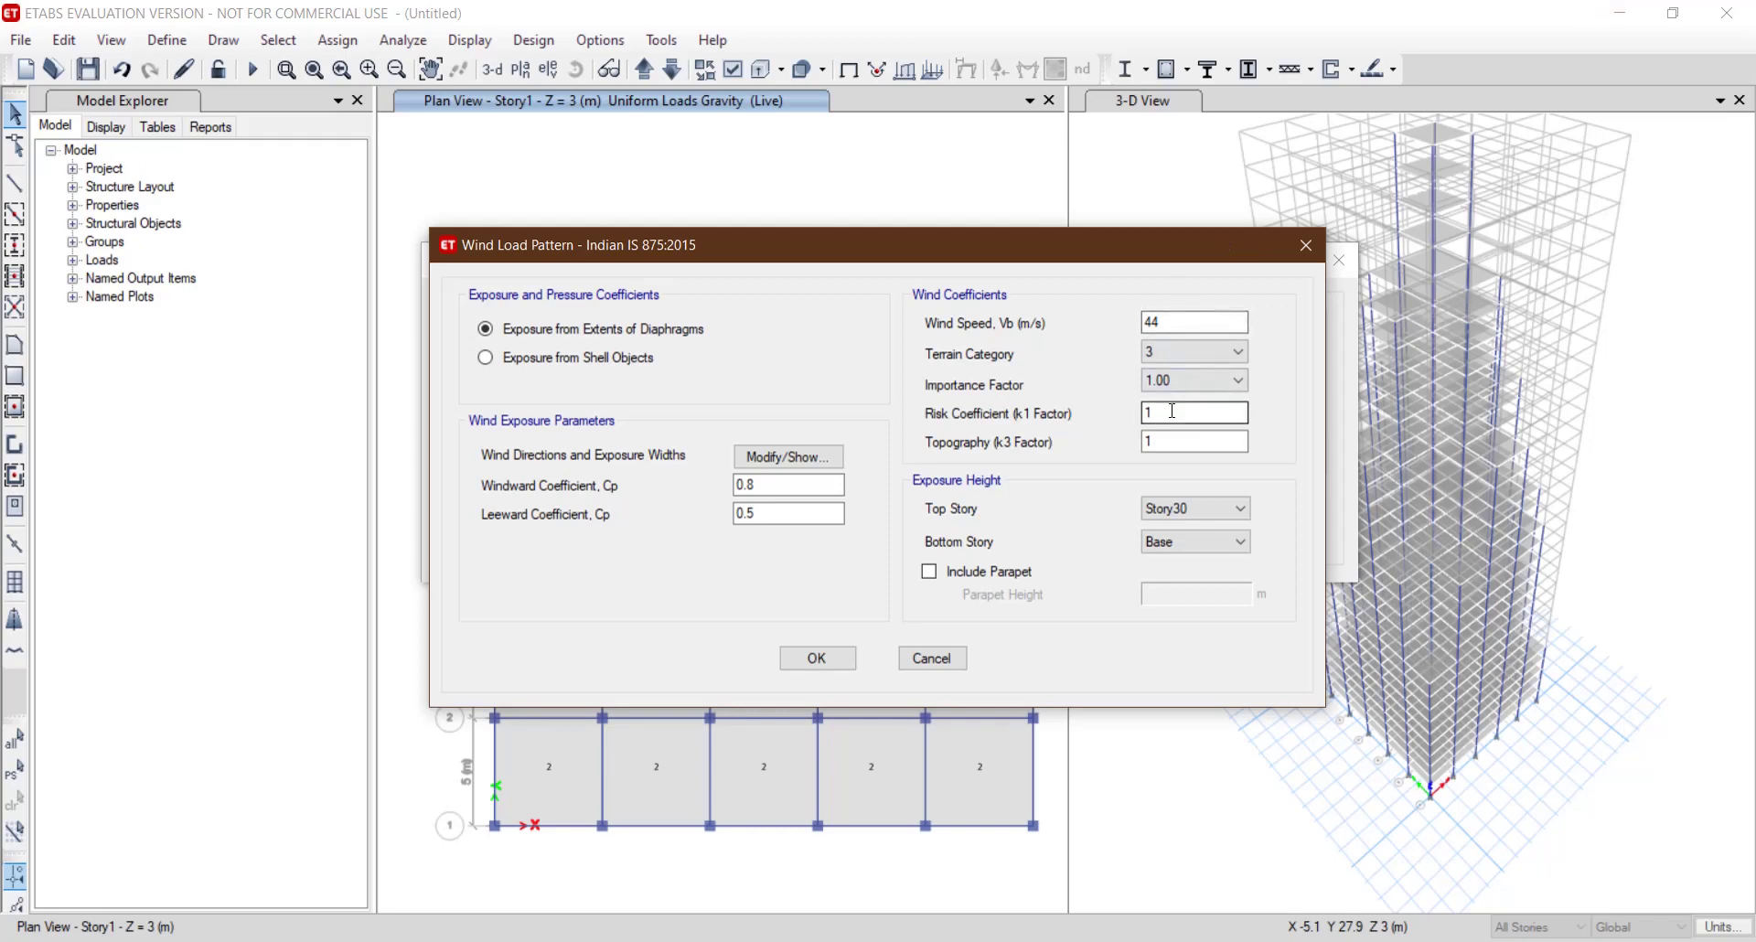
{"action": "double_click", "coordinate": [1171, 410]}
Check the topography k3 factor in clause 6.3.3 of IS 875, and accept the wind load parameters and load pattern definitions.
{"action": "left_click", "coordinate": [1275, 941]}
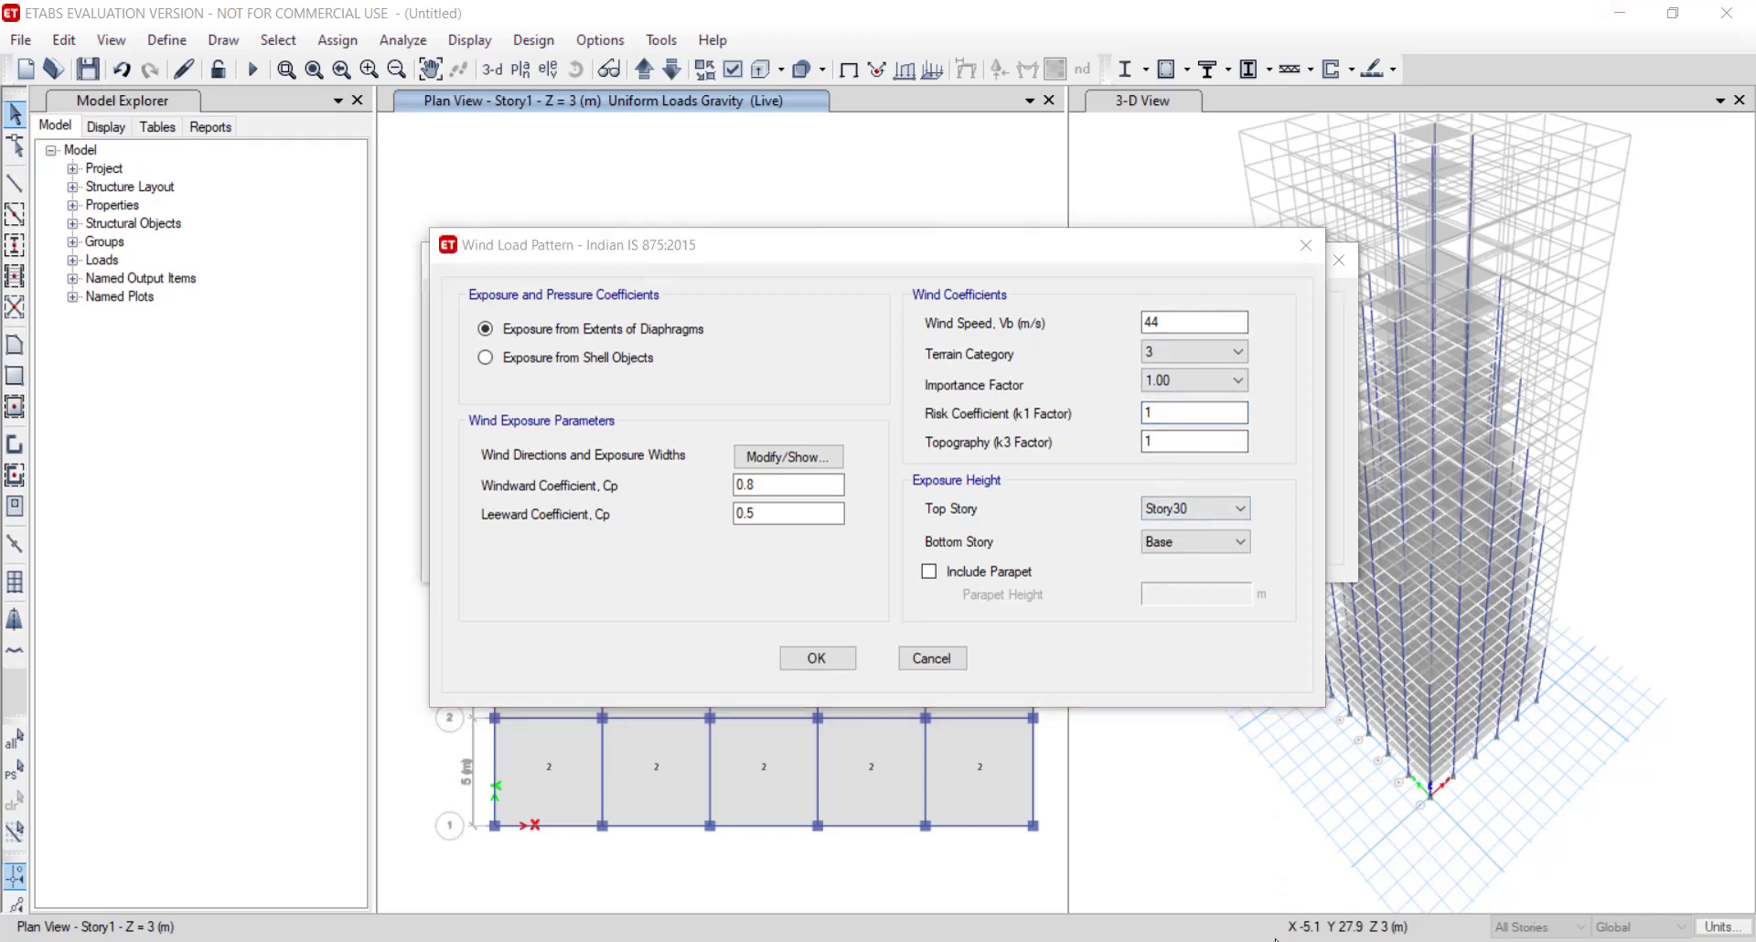
{"action": "left_click", "coordinate": [1276, 940]}
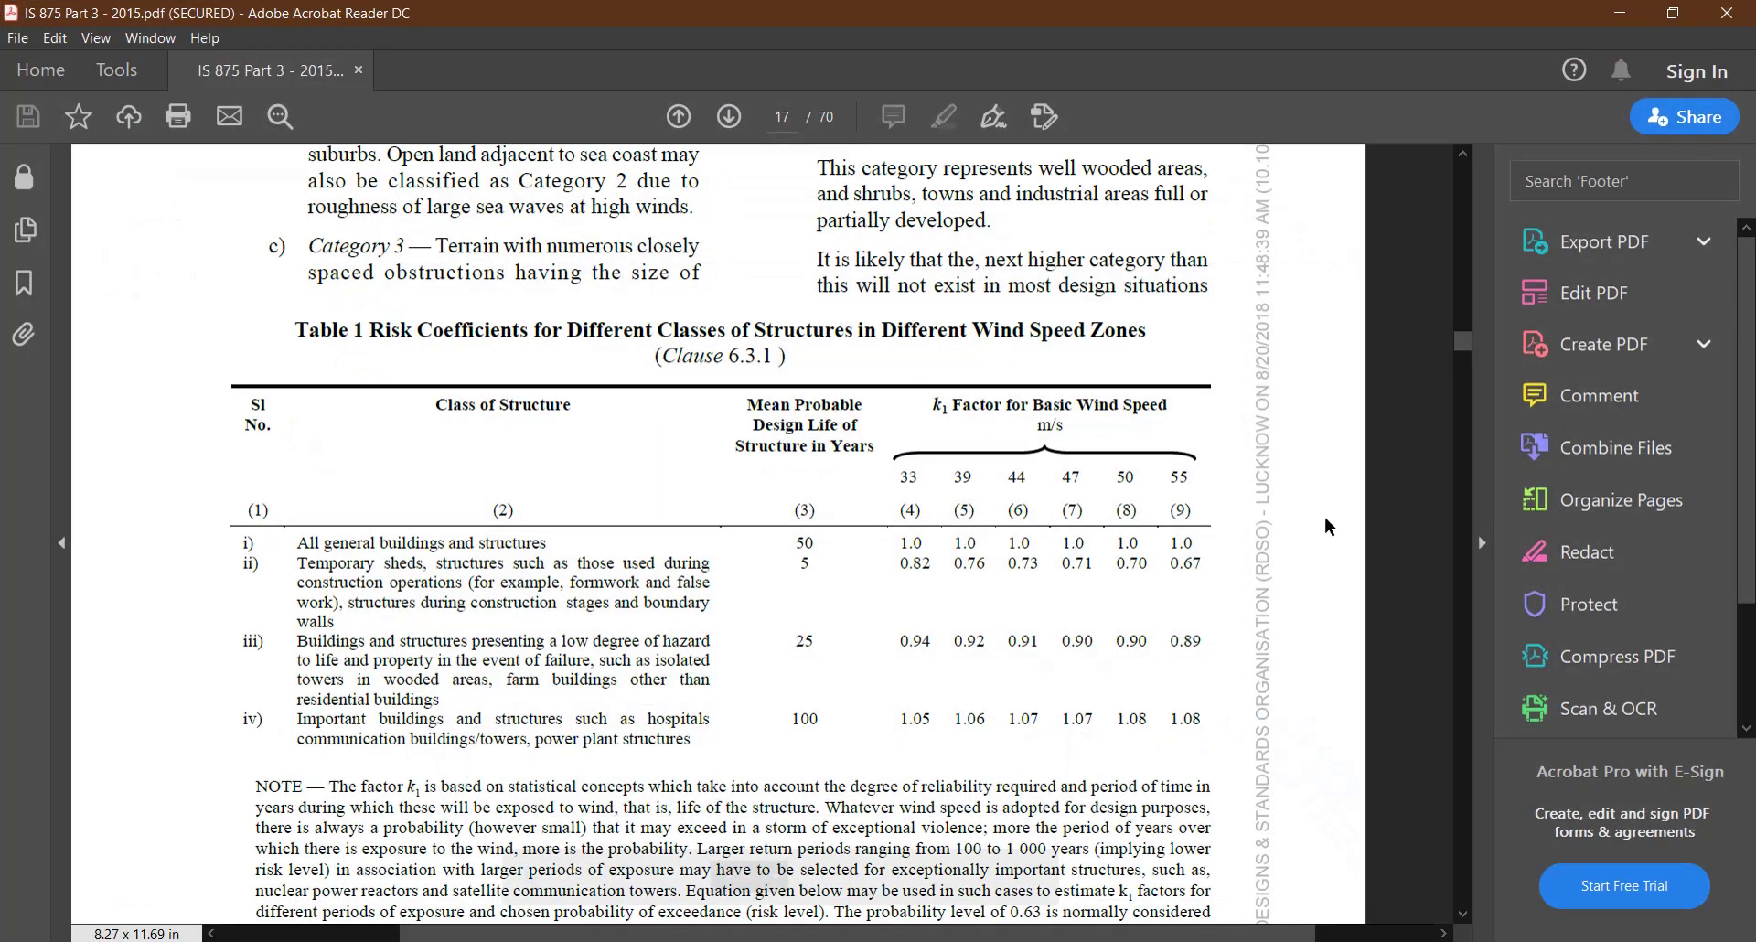
{"action": "left_click_drag", "start_coordinate": [1462, 348], "coordinate": [1471, 328]}
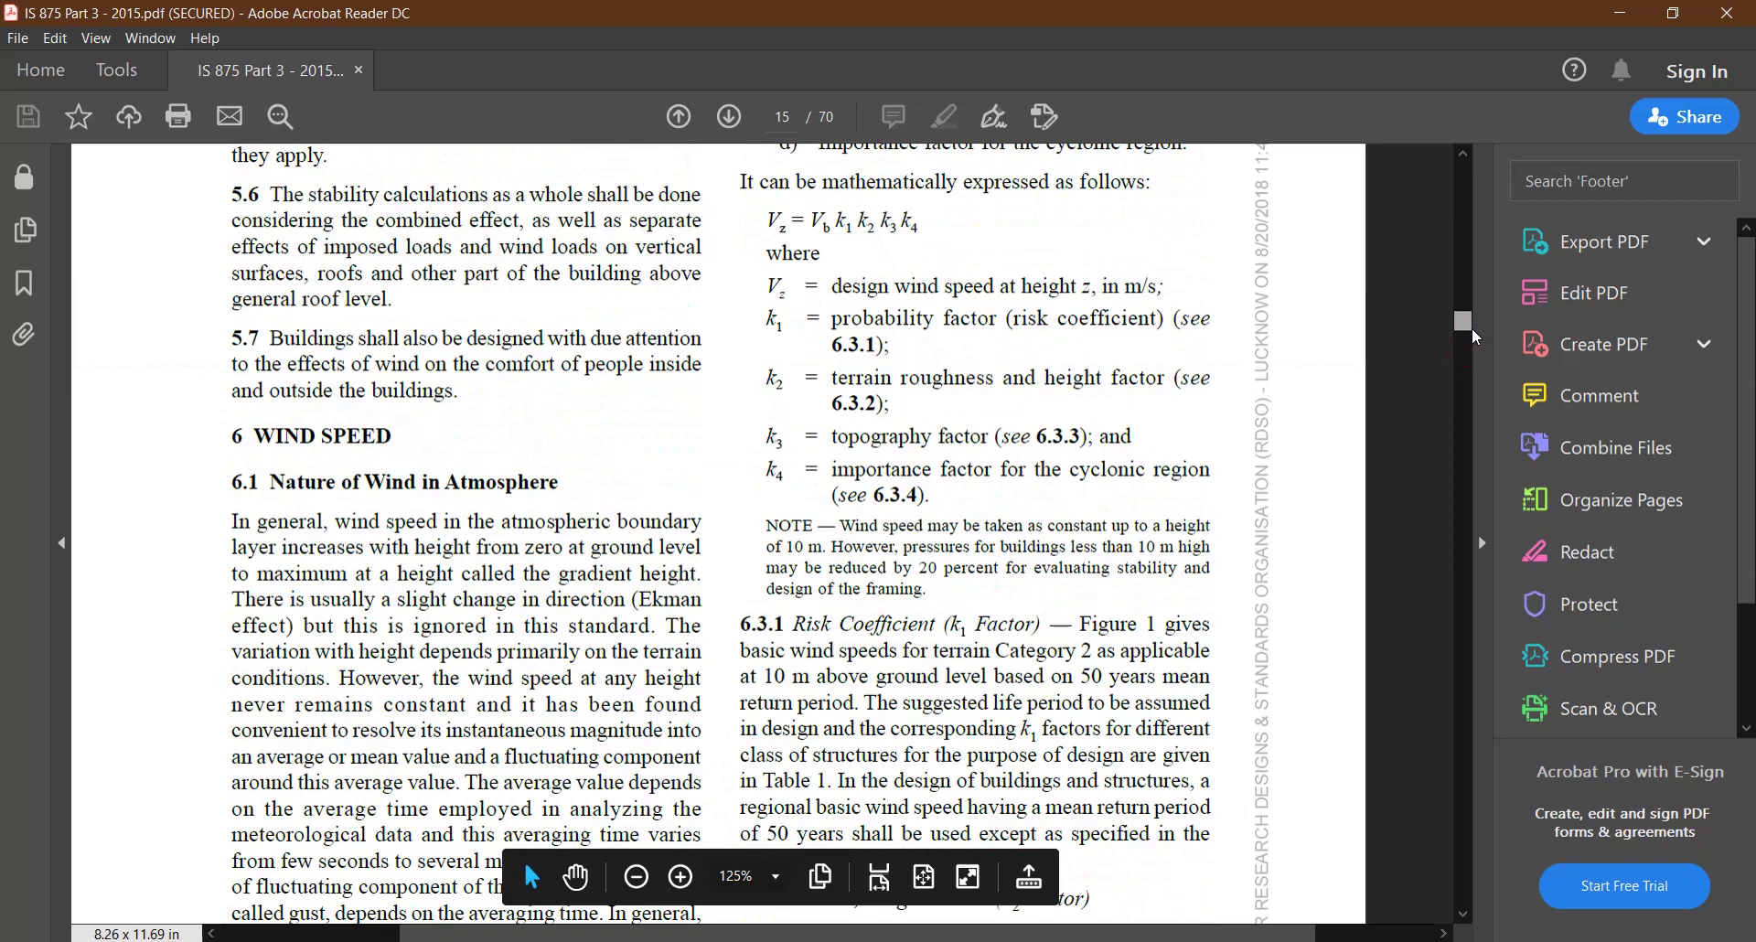
{"action": "left_click_drag", "start_coordinate": [1472, 329], "coordinate": [1473, 362]}
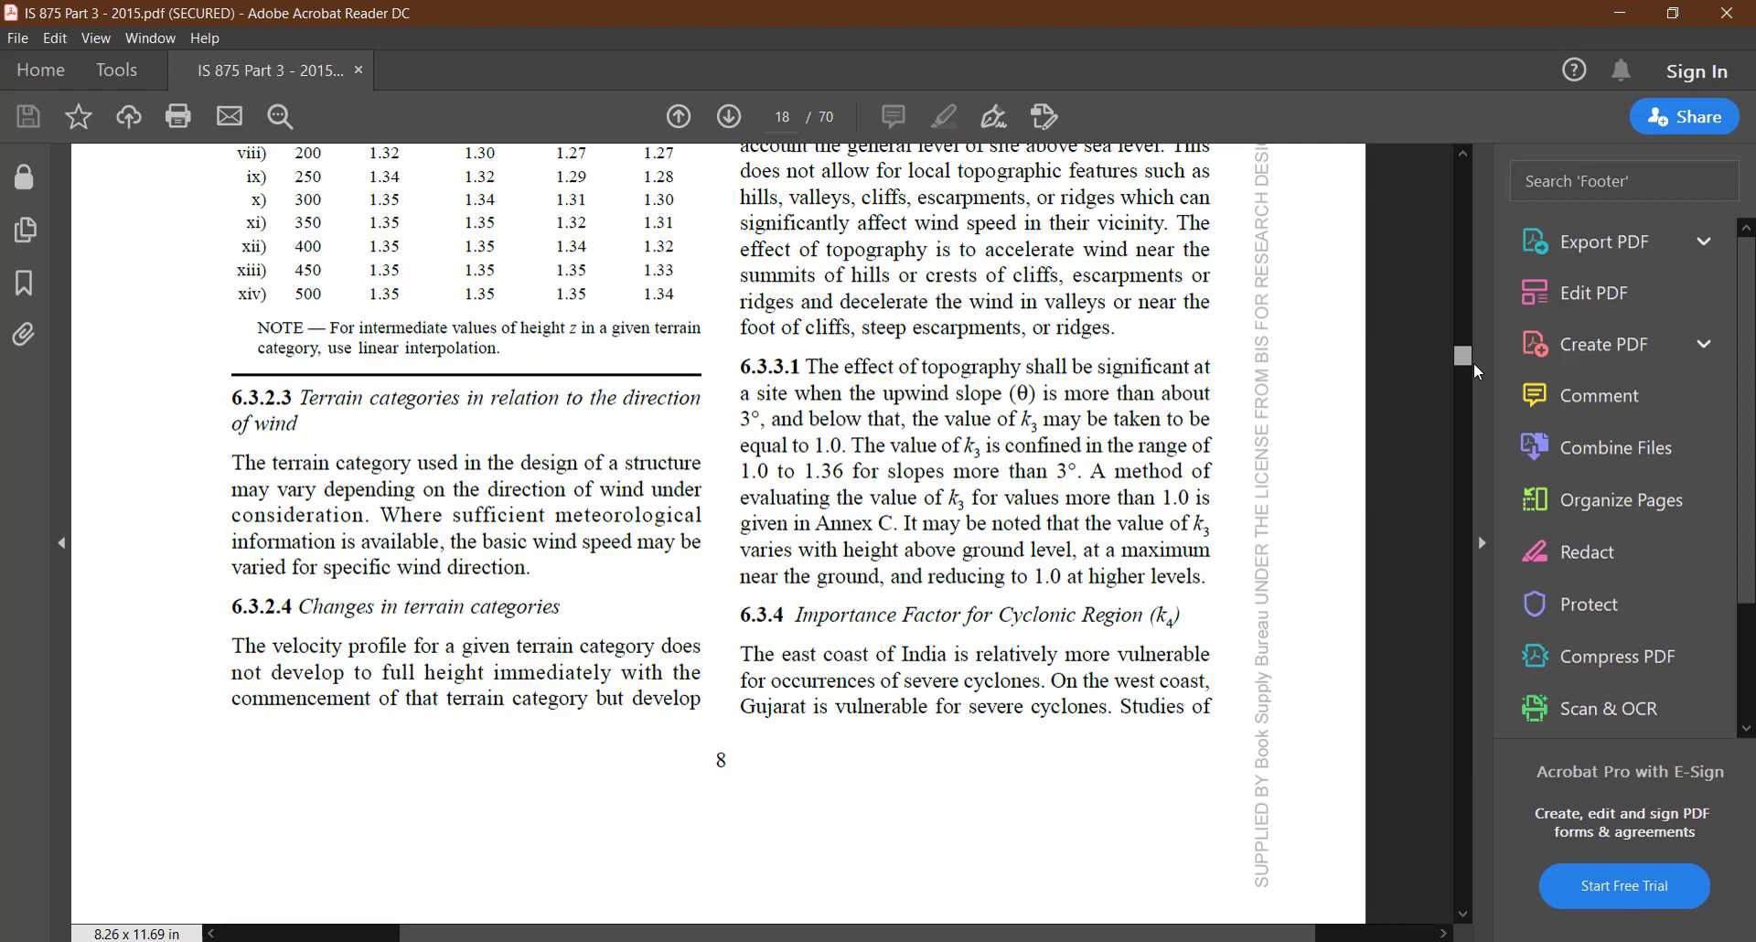
{"action": "left_click_drag", "start_coordinate": [1473, 362], "coordinate": [1474, 360]}
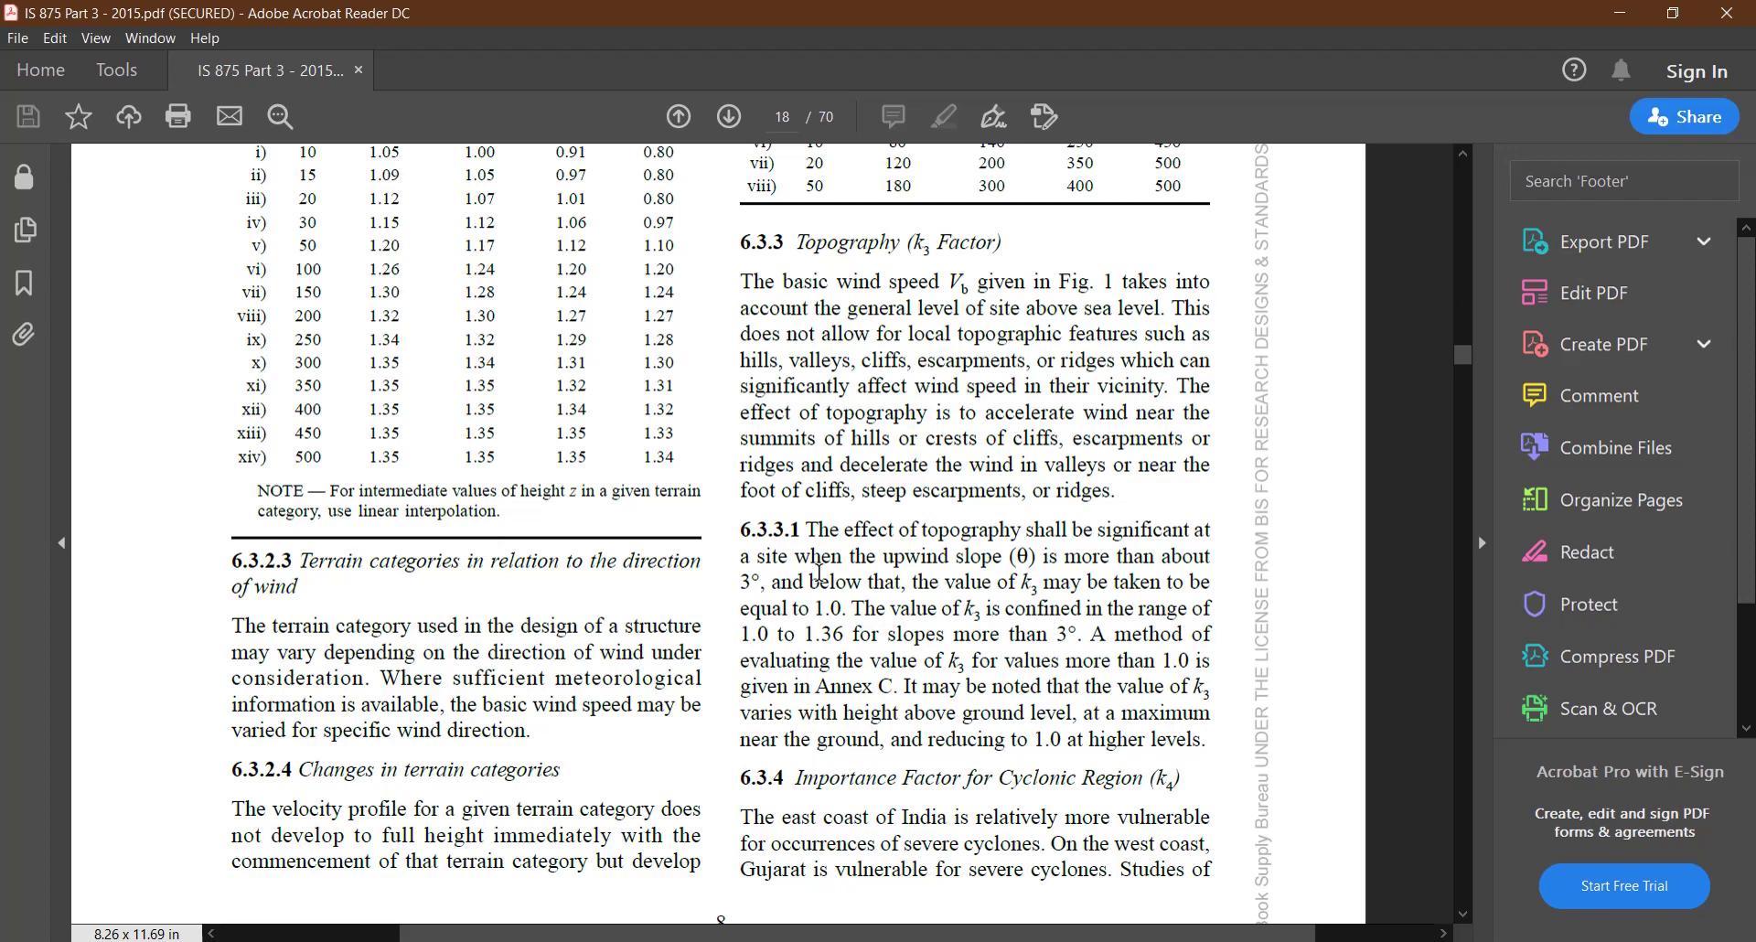
{"action": "left_click", "coordinate": [1620, 12]}
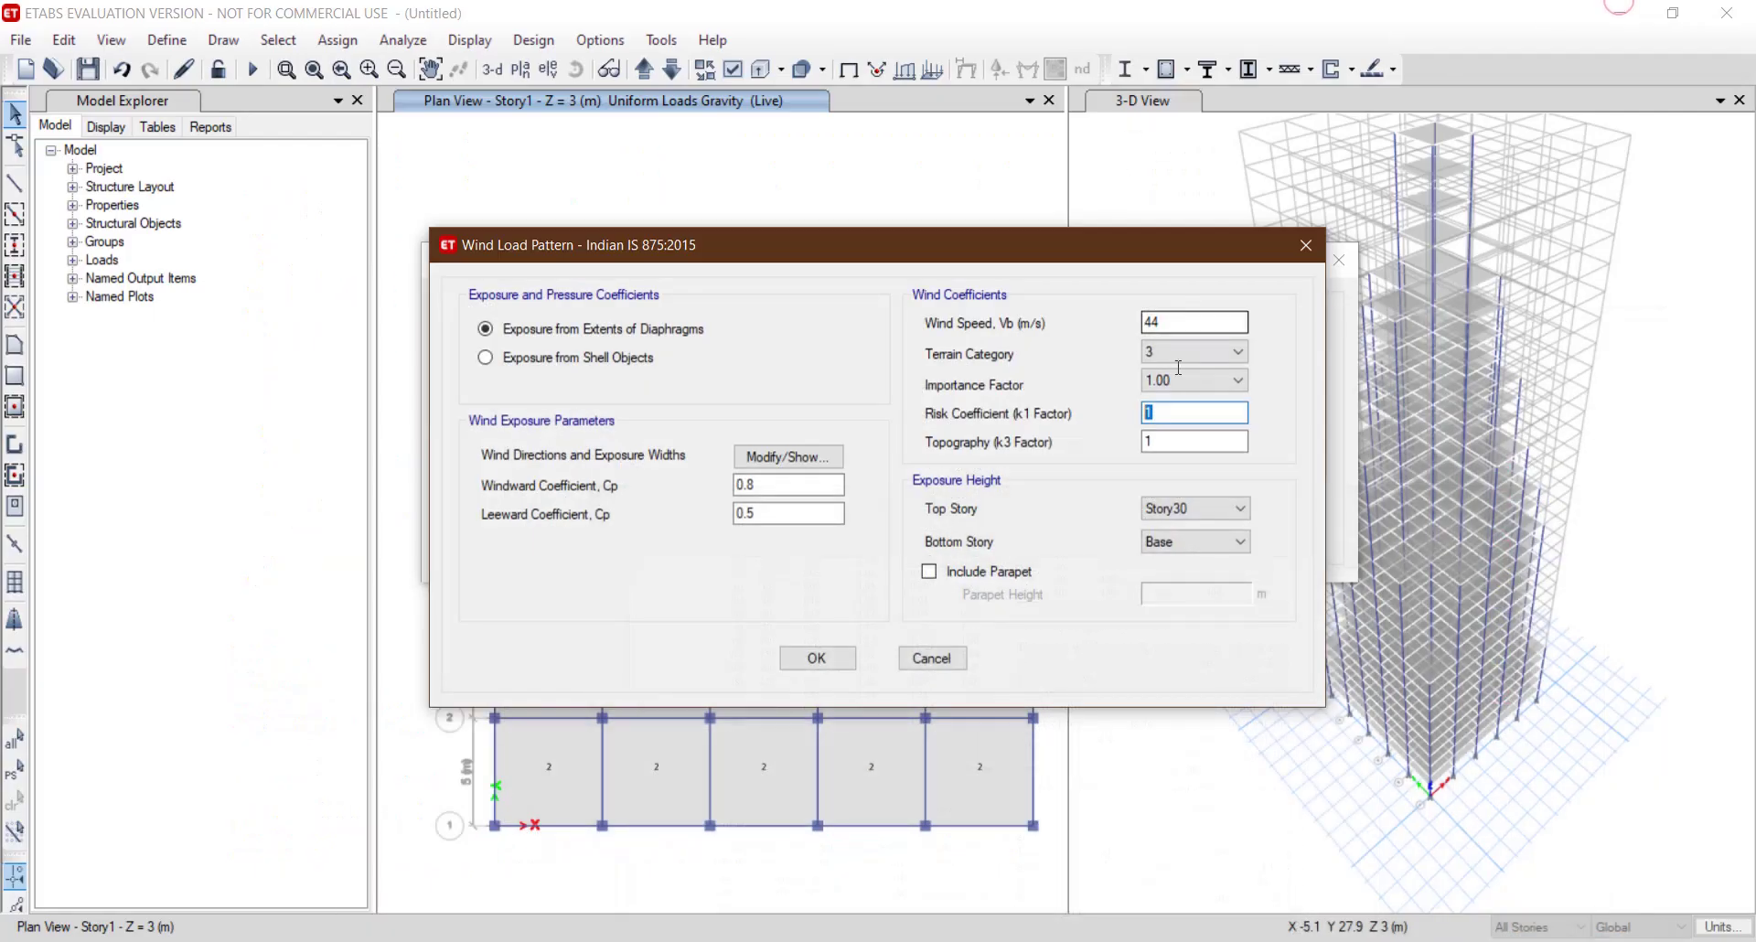
{"action": "double_click", "coordinate": [1181, 439]}
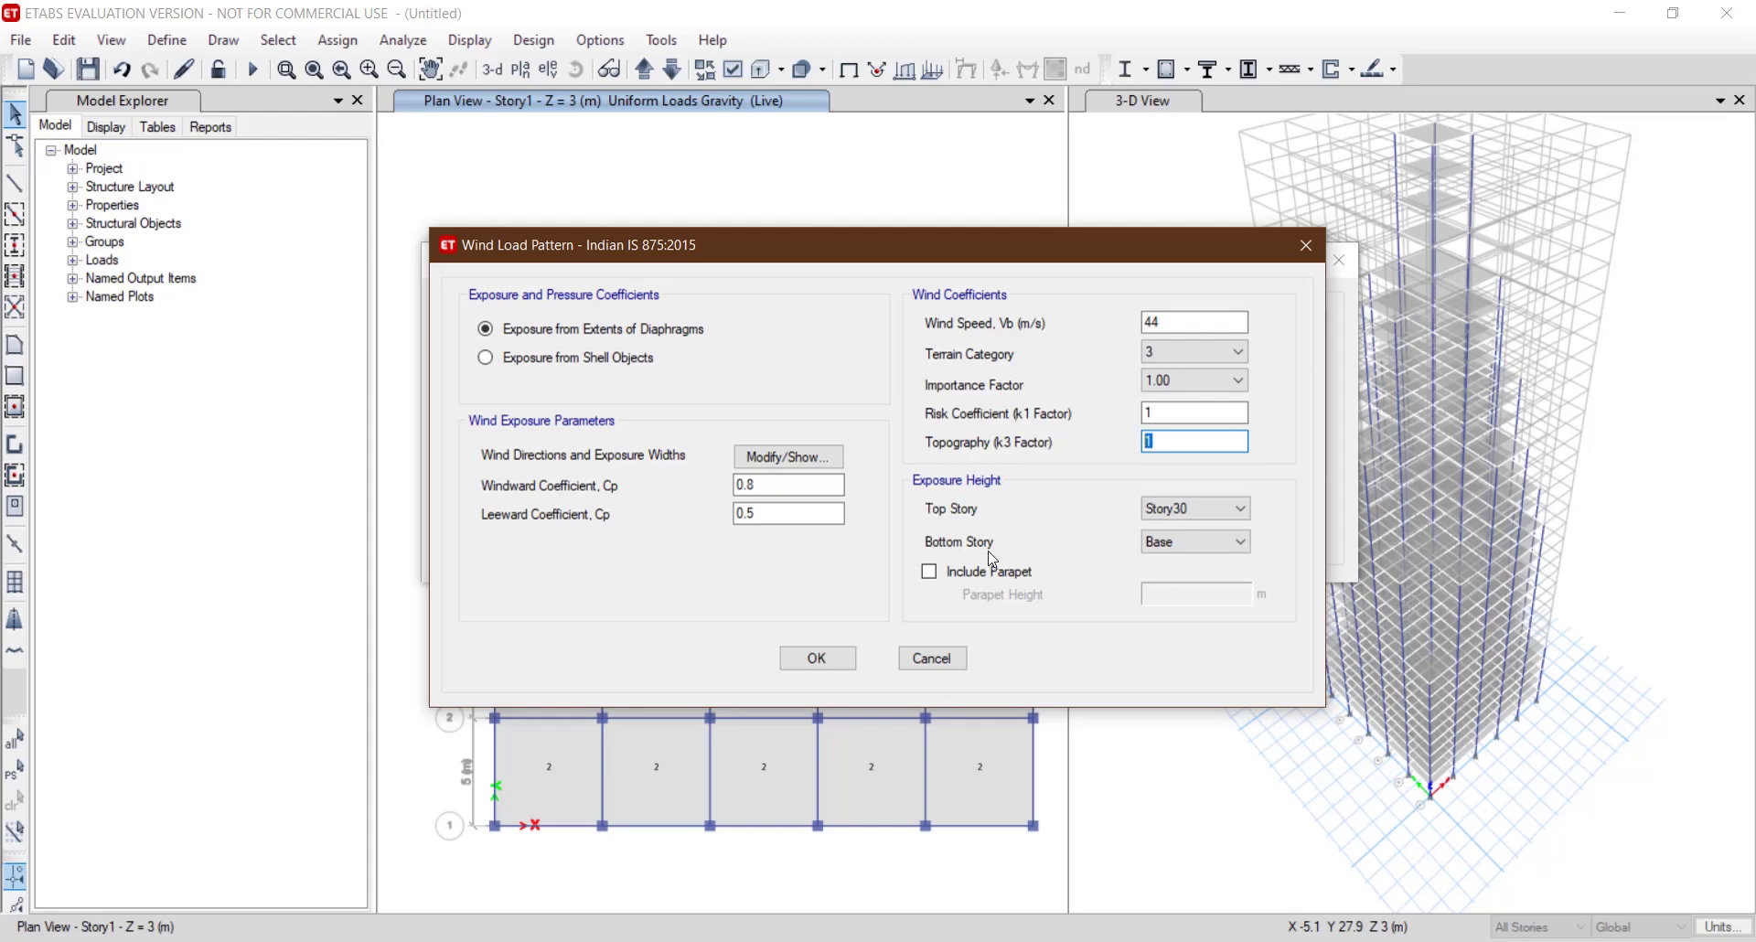
{"action": "left_click", "coordinate": [817, 658]}
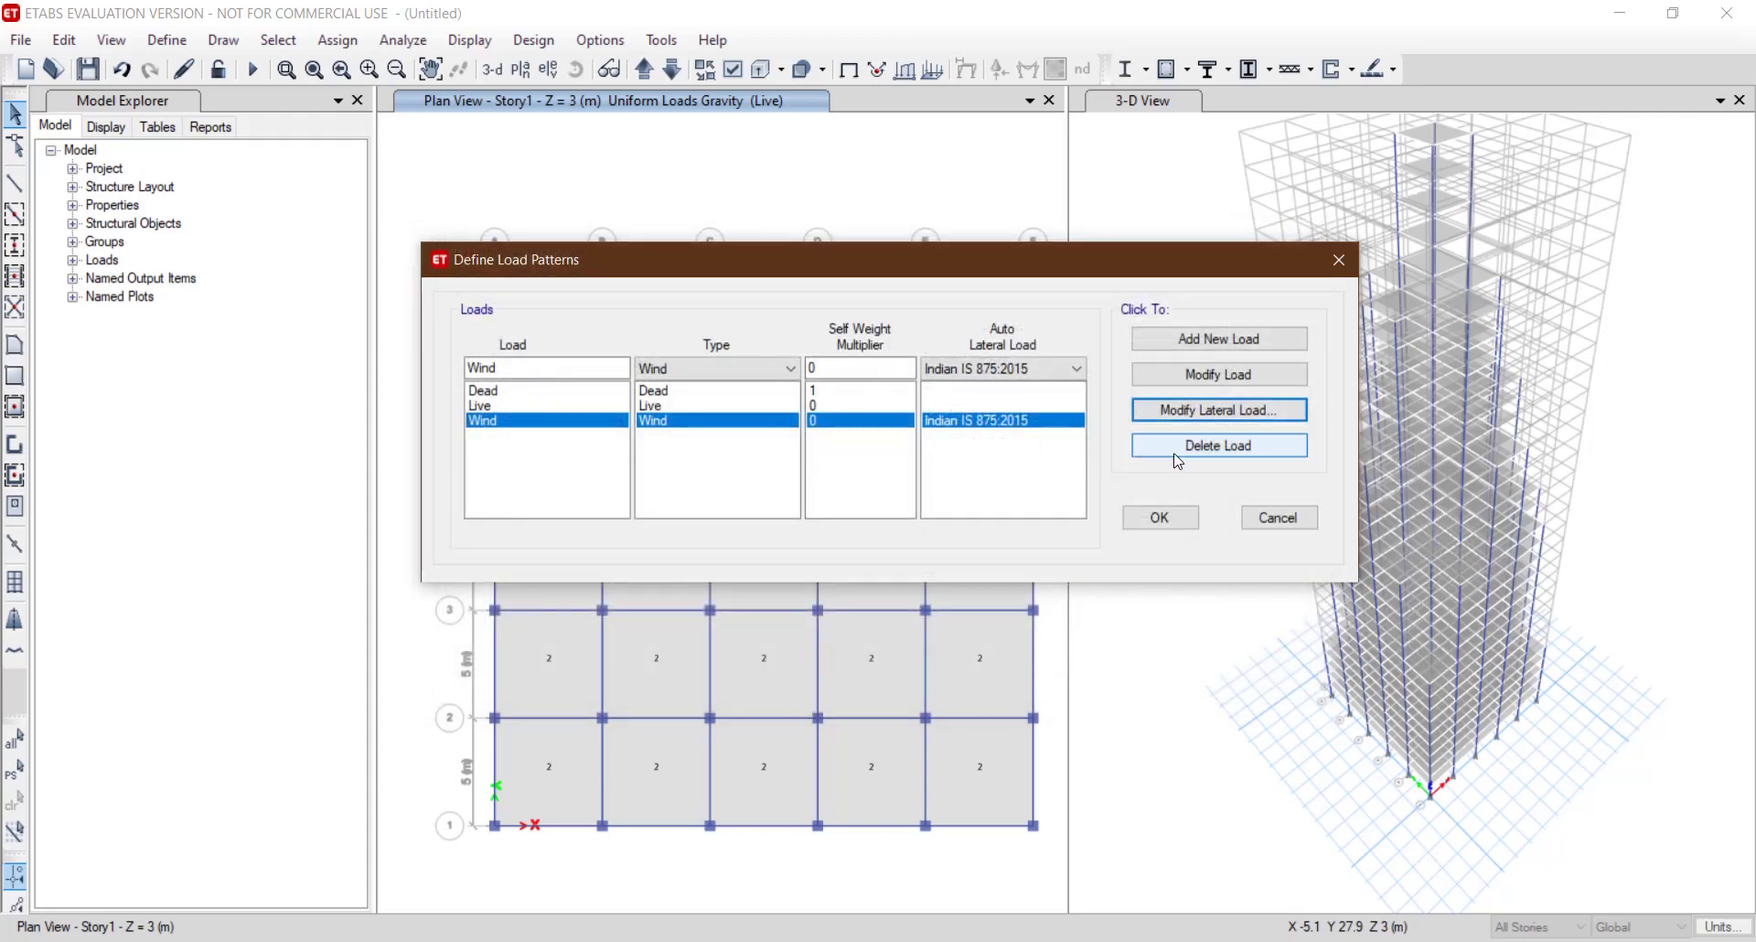
{"action": "left_click", "coordinate": [1154, 518]}
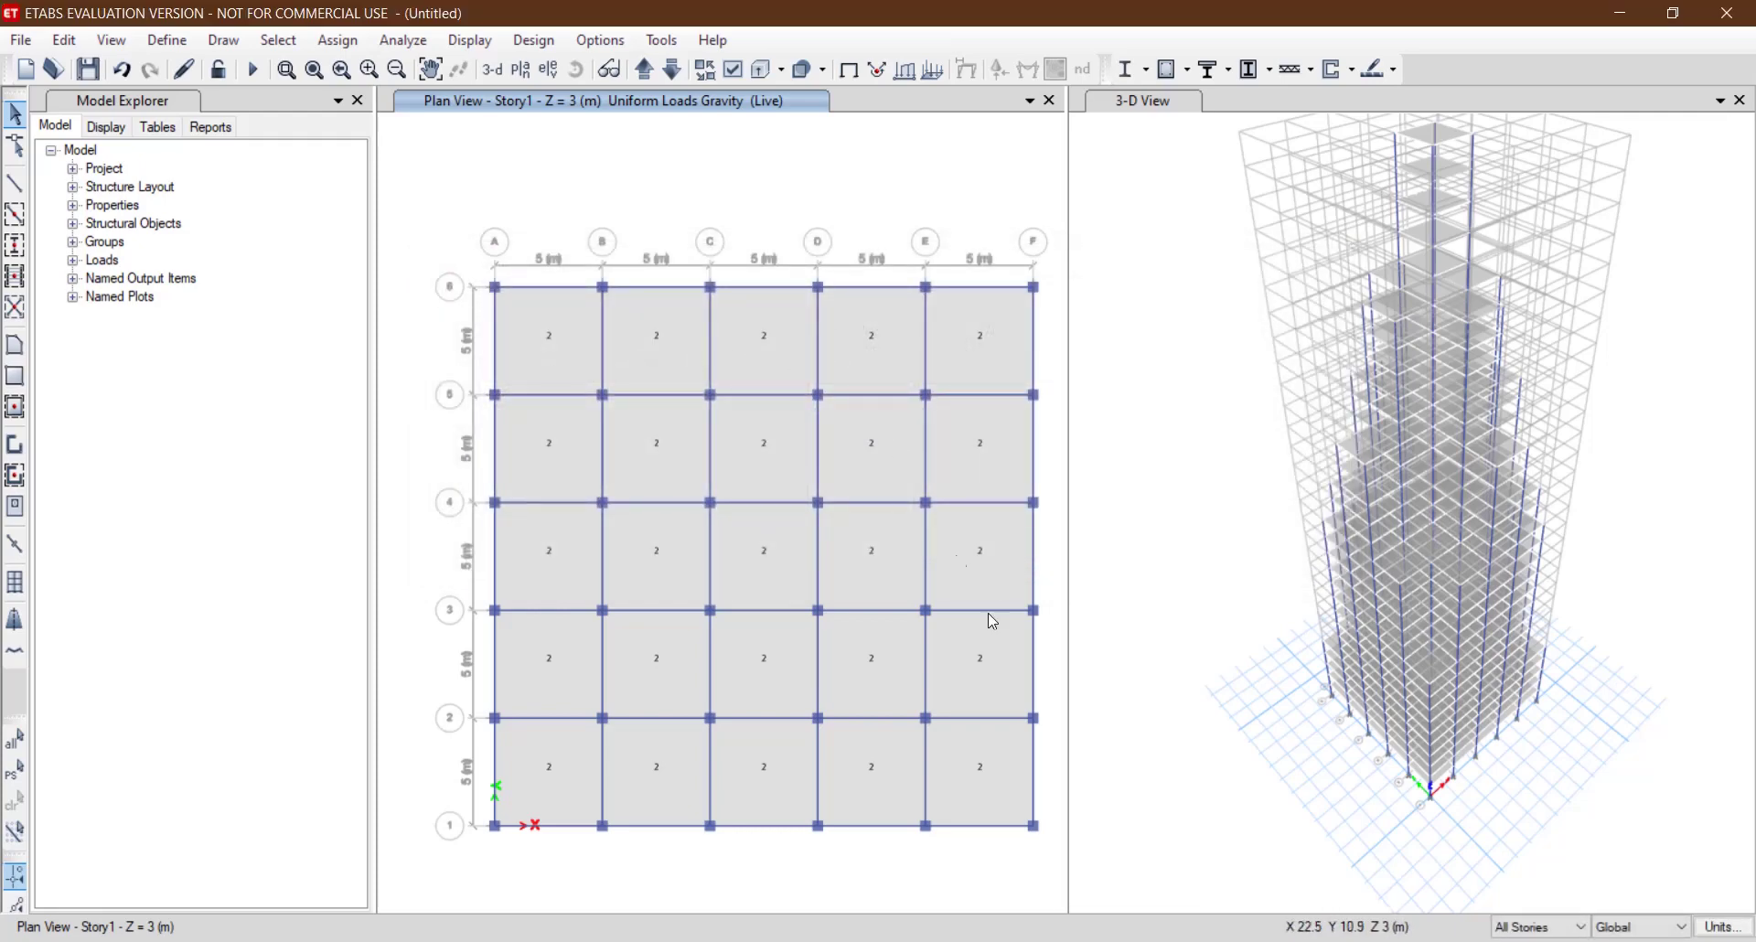
Review the floor plans in the project-Model.jpg drawing and find the external pressure coefficient (Cpe) table for walls in the IS 875 PDF.
{"action": "mouse_move", "coordinate": [1216, 941]}
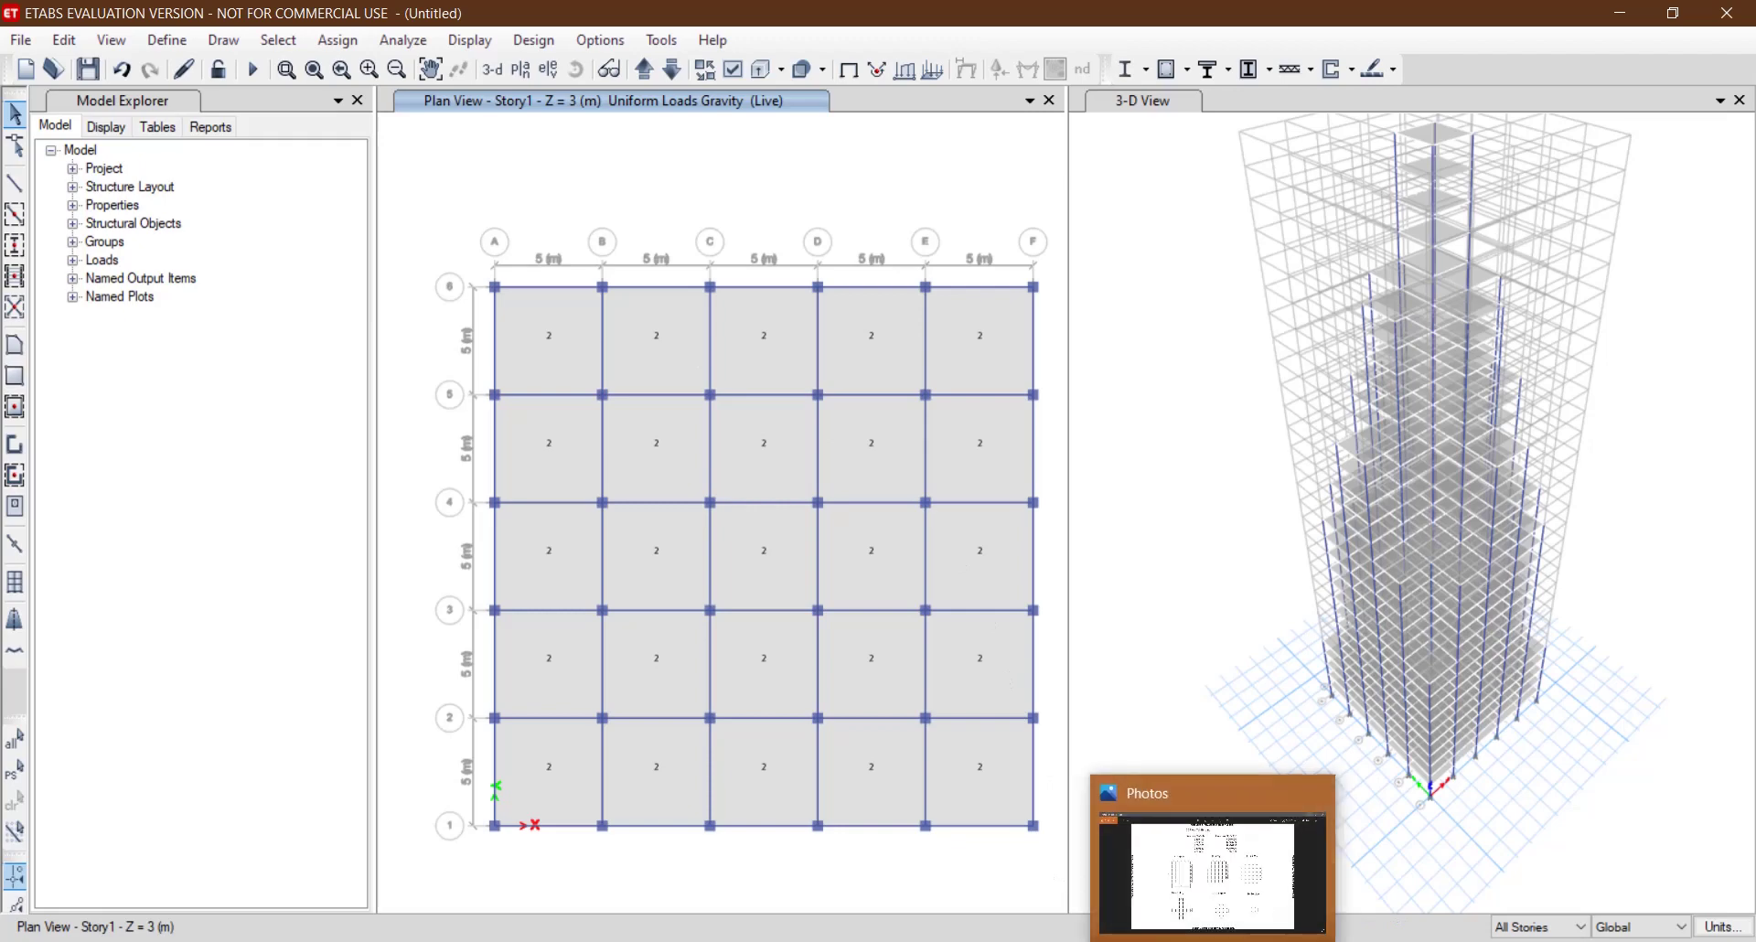
{"action": "left_click", "coordinate": [1209, 873]}
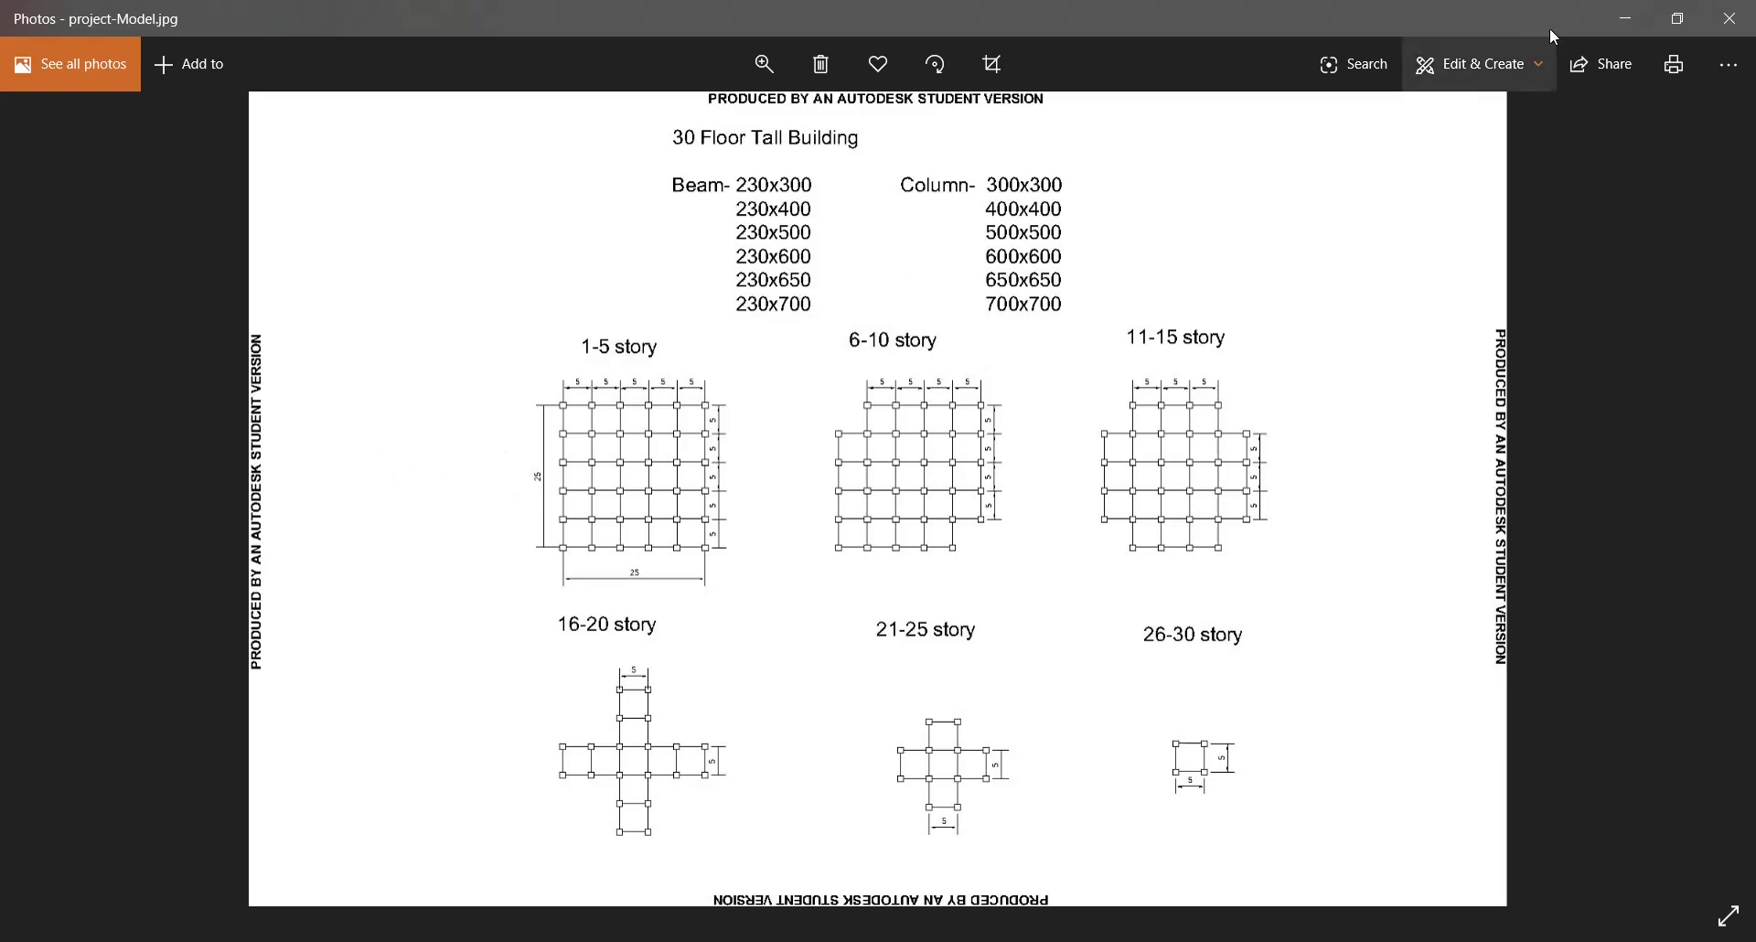
{"action": "left_click", "coordinate": [1626, 18]}
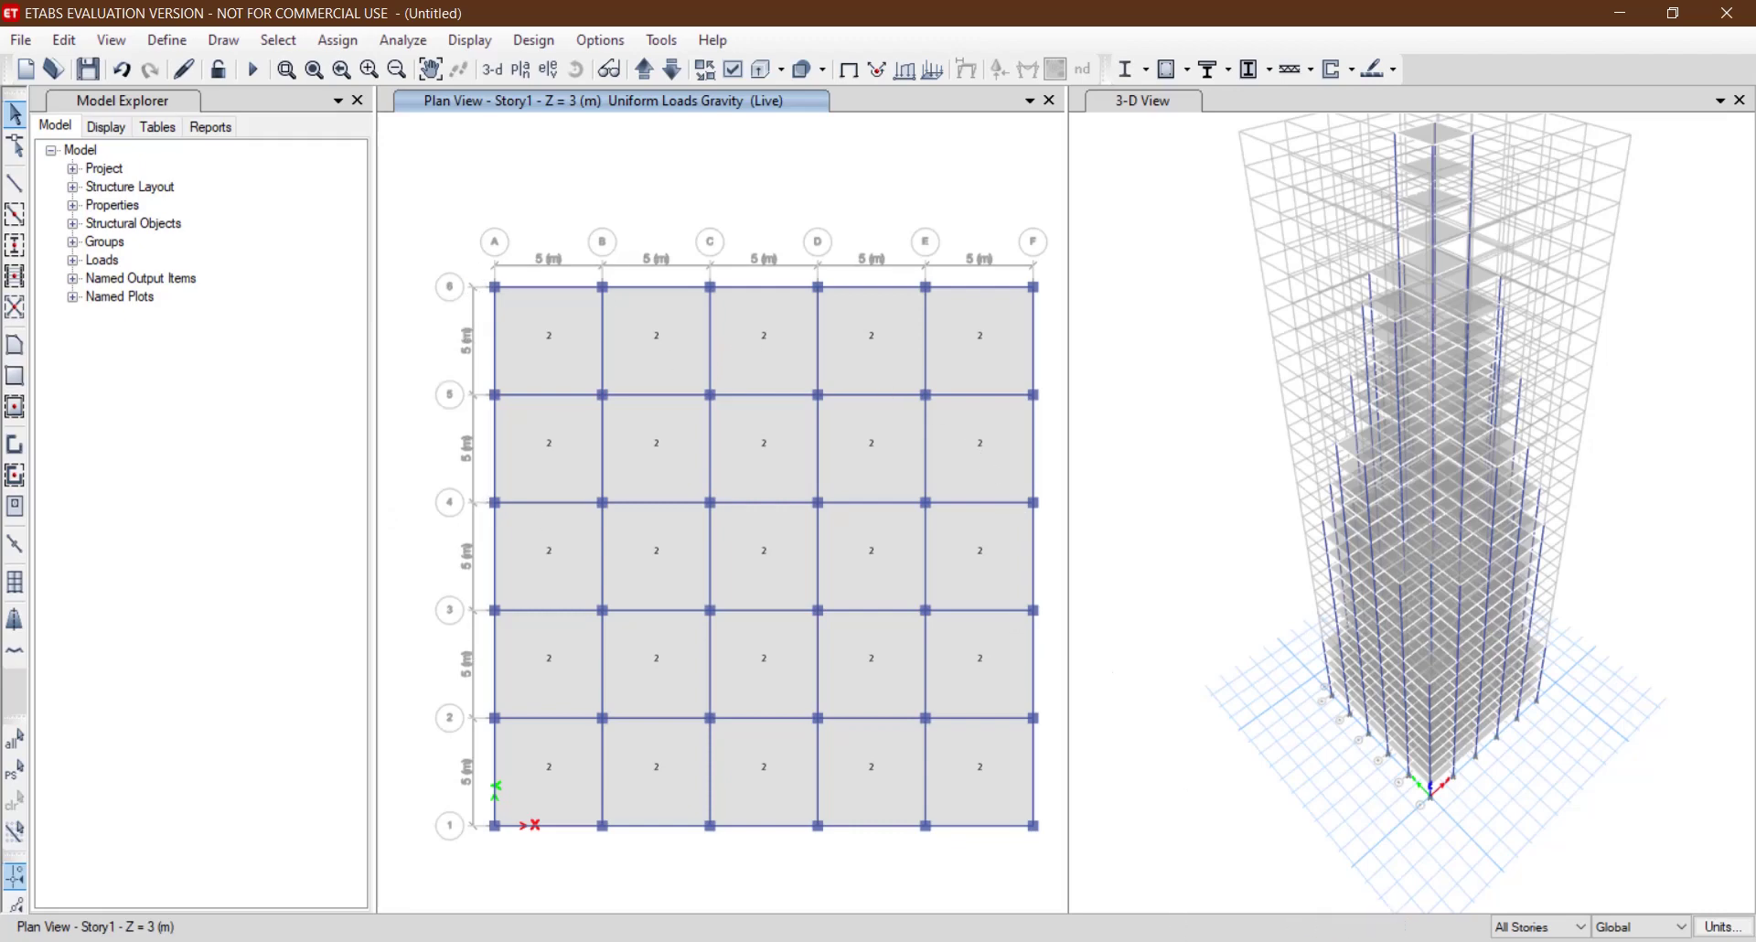
{"action": "key", "text": "alt+Tab"}
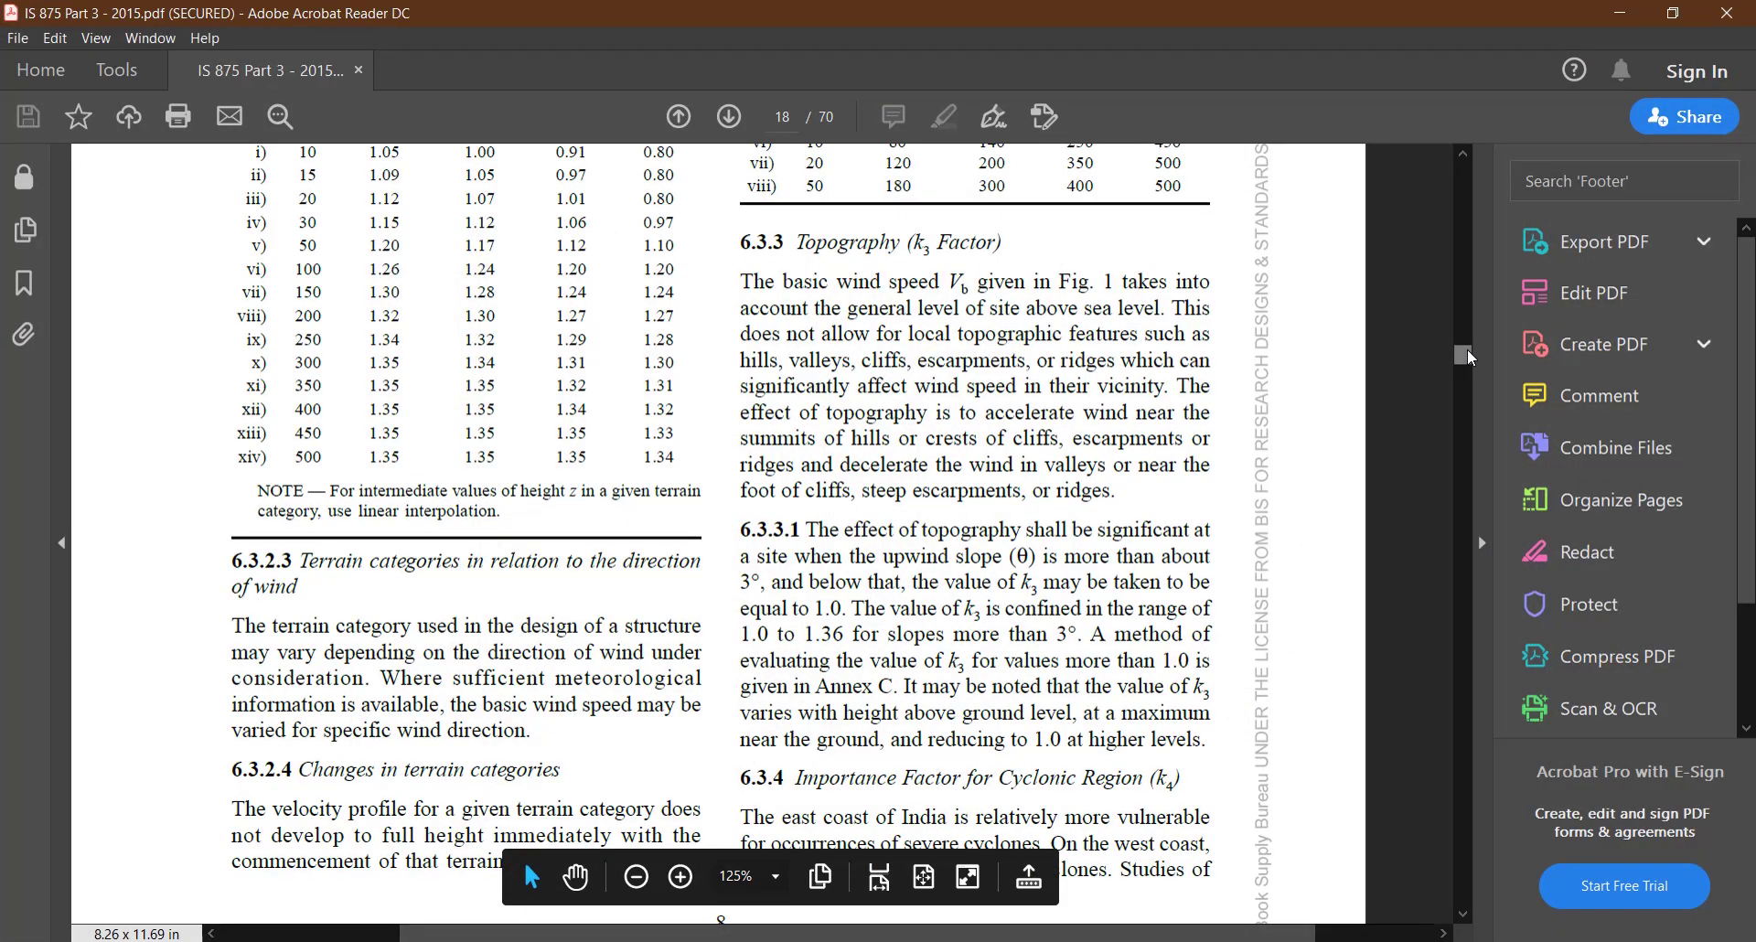
{"action": "left_click_drag", "start_coordinate": [1467, 350], "coordinate": [1479, 398]}
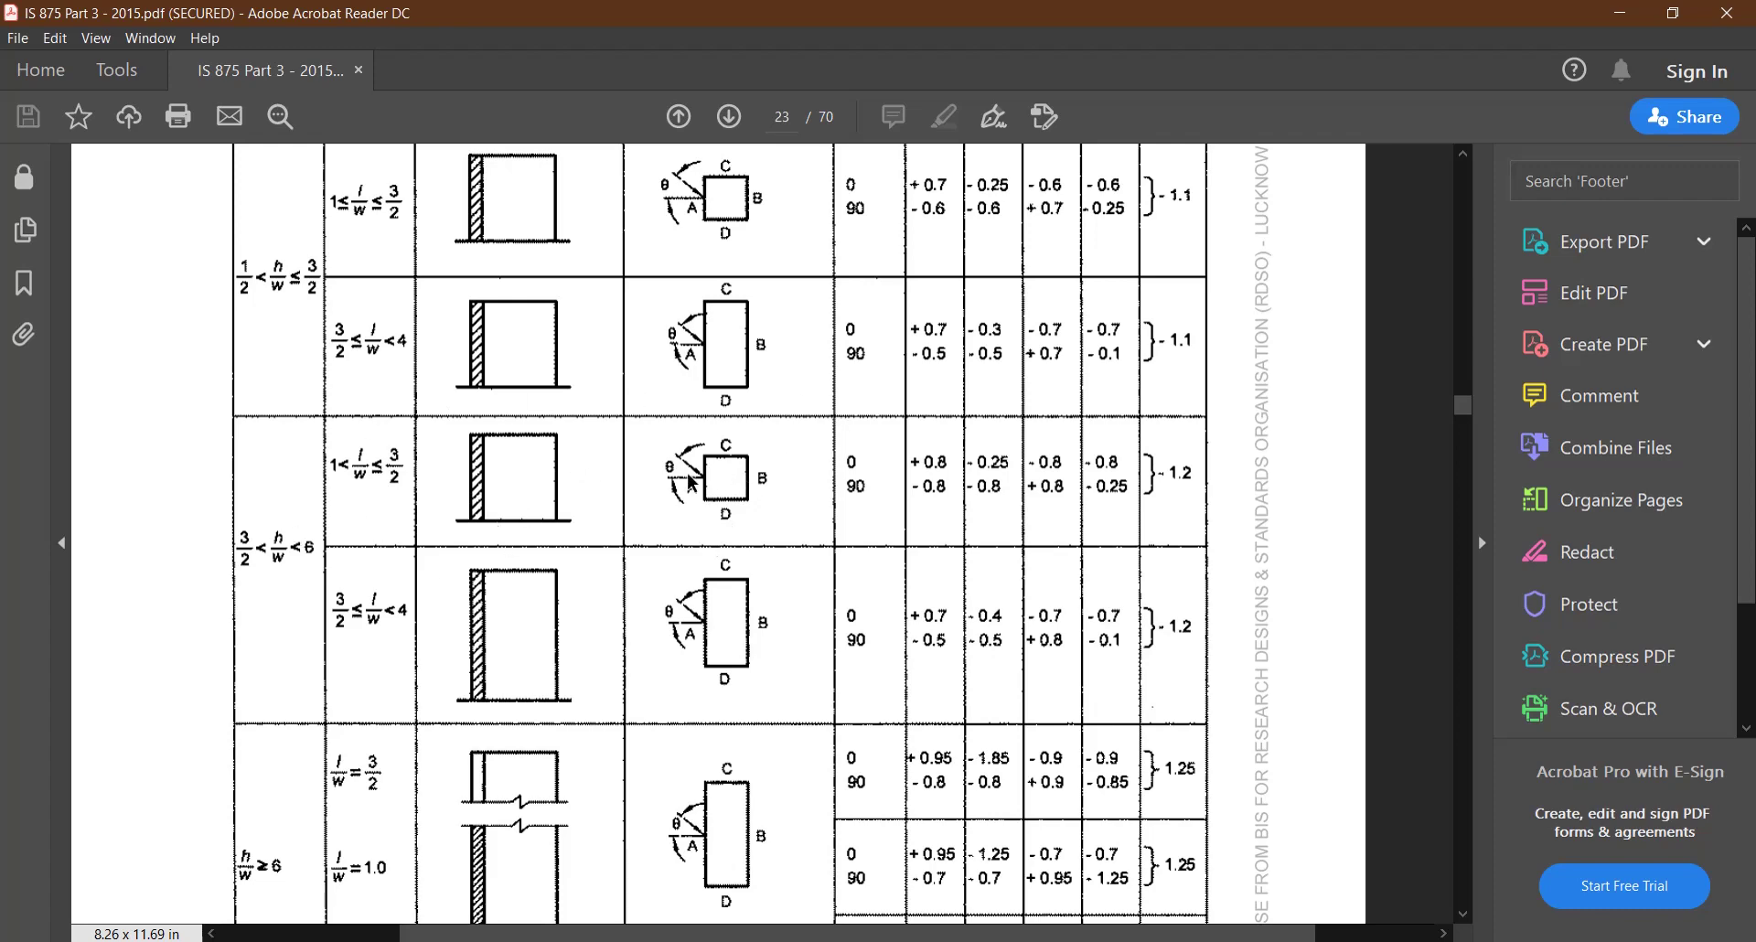
Look up the external pressure coefficients for building surfaces A to D in the IS 875 table and return to ETABS.
{"action": "left_click_drag", "start_coordinate": [1458, 412], "coordinate": [1462, 407]}
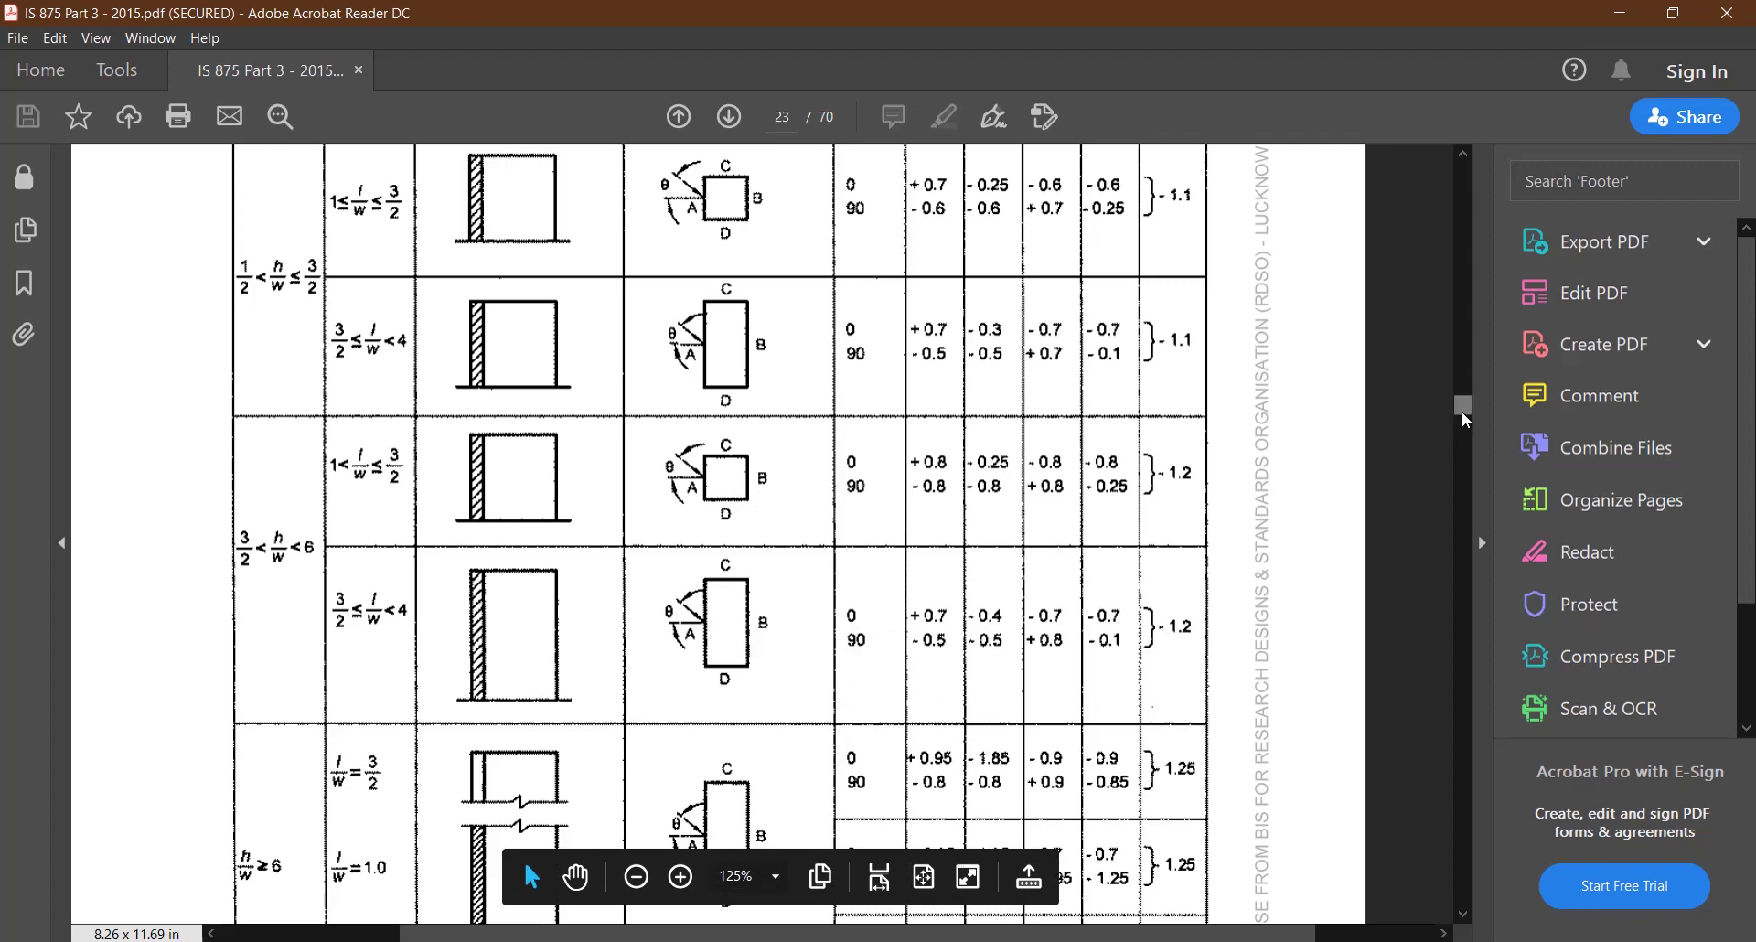
{"action": "scroll", "coordinate": [1461, 410], "scroll_direction": "up", "scroll_amount": 5}
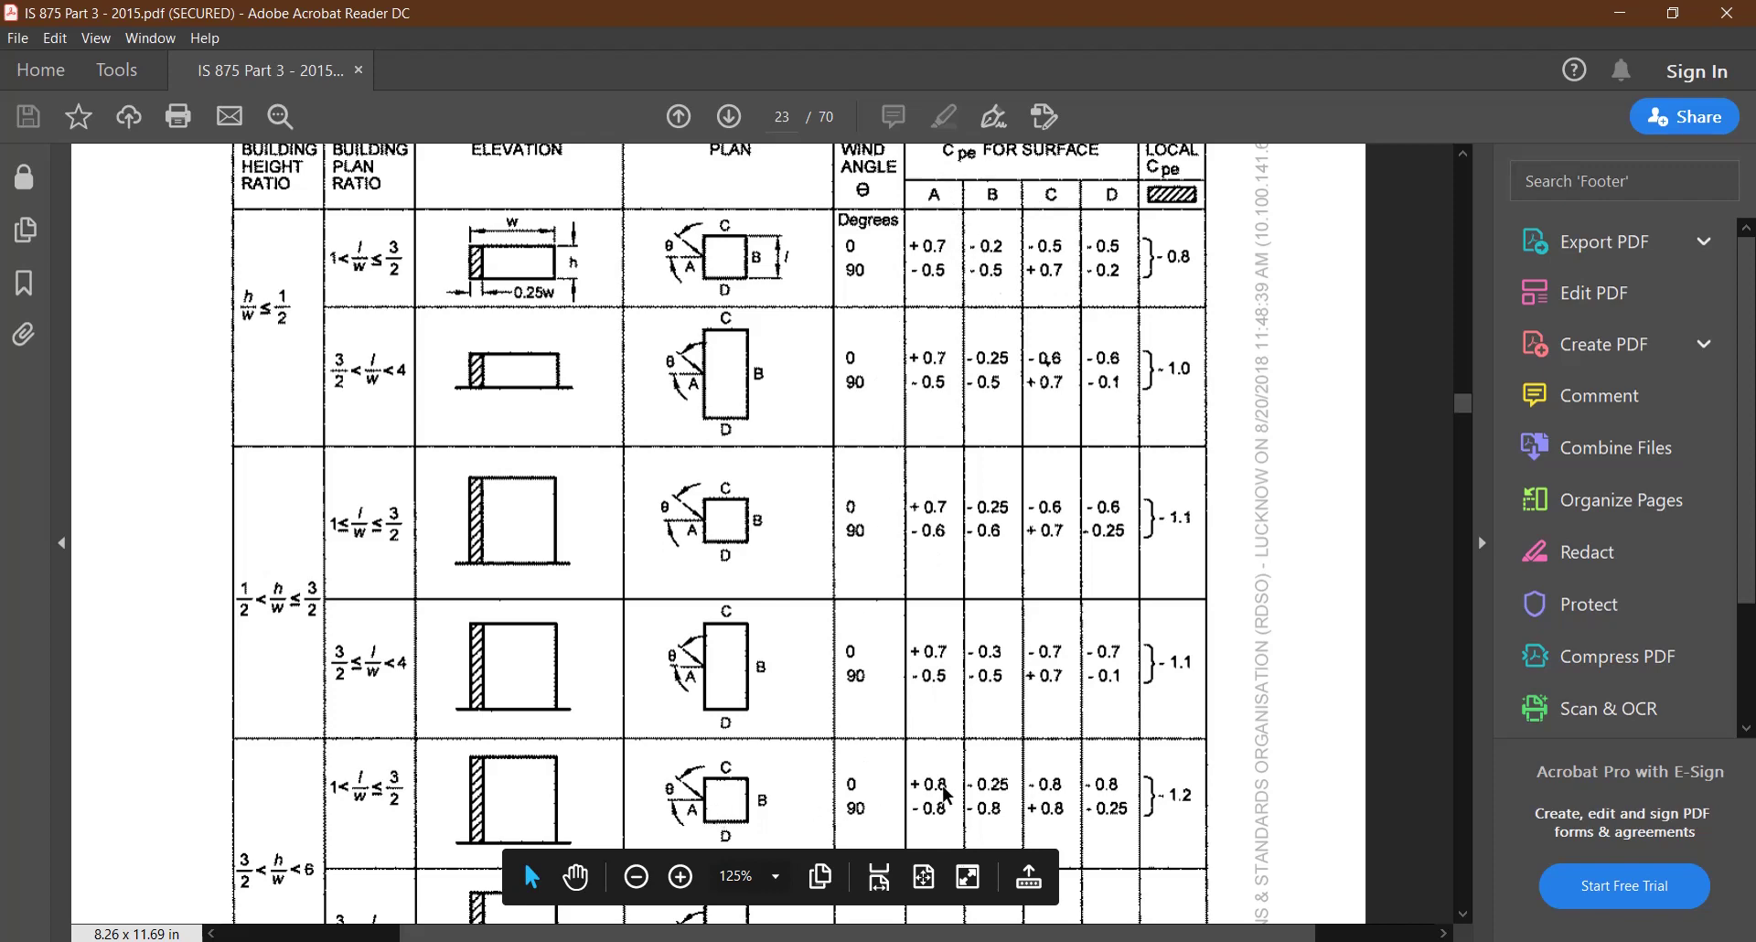
{"action": "left_click", "coordinate": [1620, 13]}
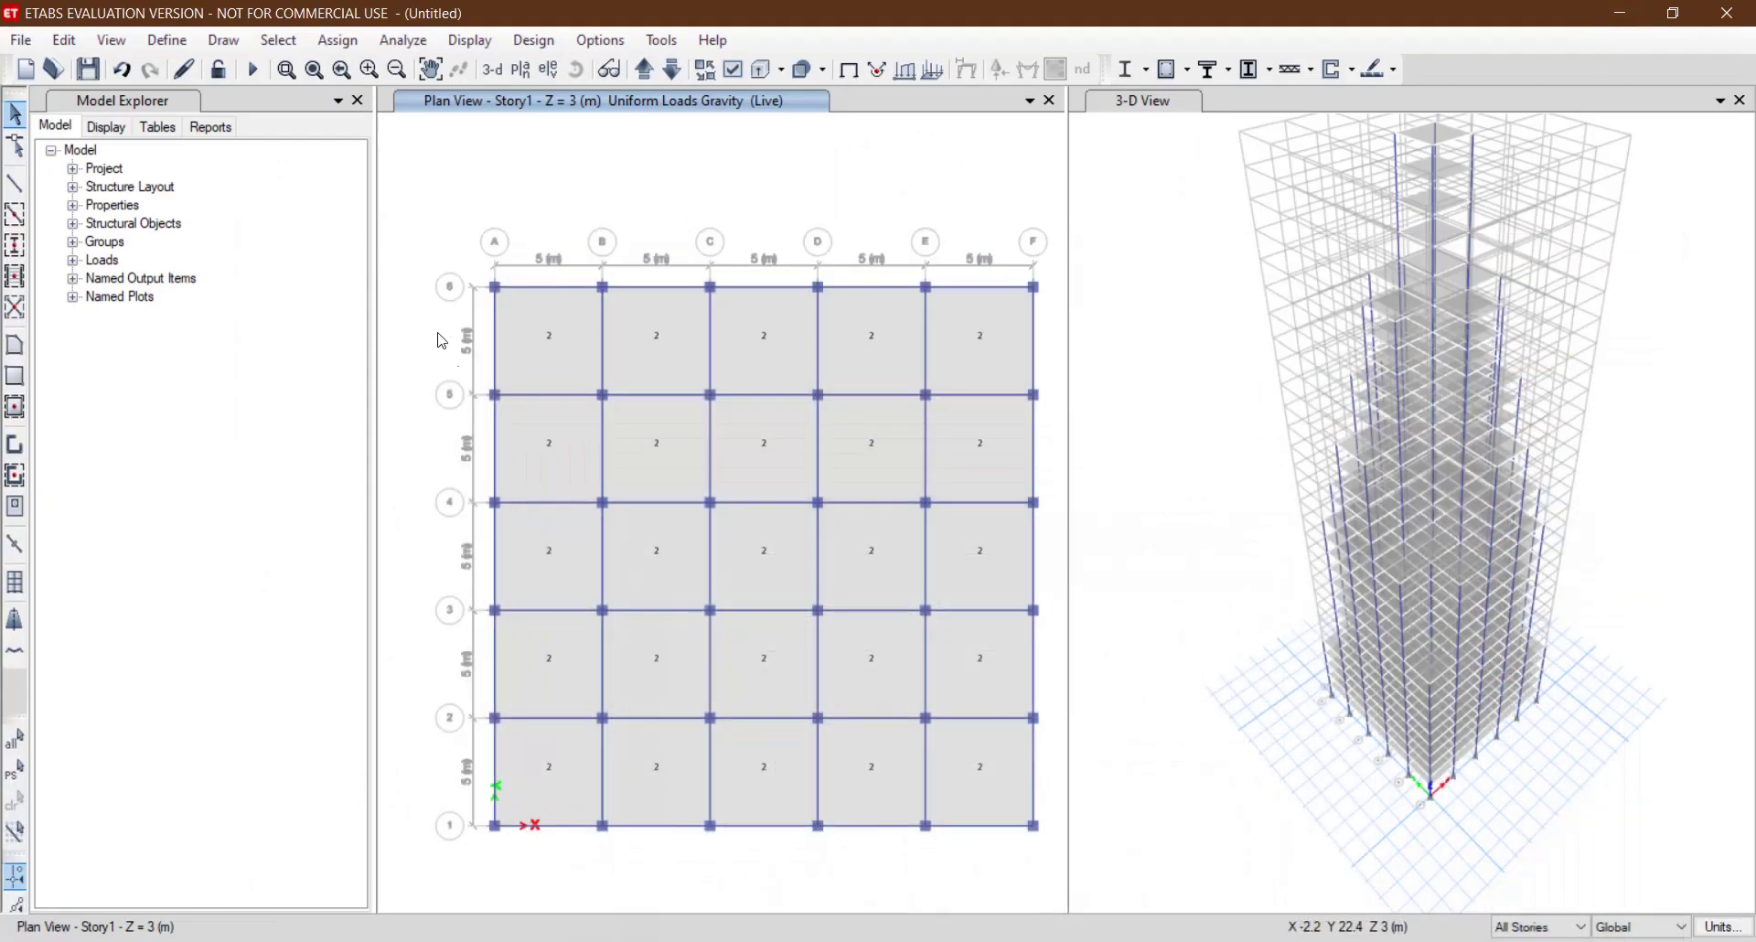
Display the elevation along grid A and set the story selection mode to Similar Stories.
{"action": "left_click", "coordinate": [549, 68]}
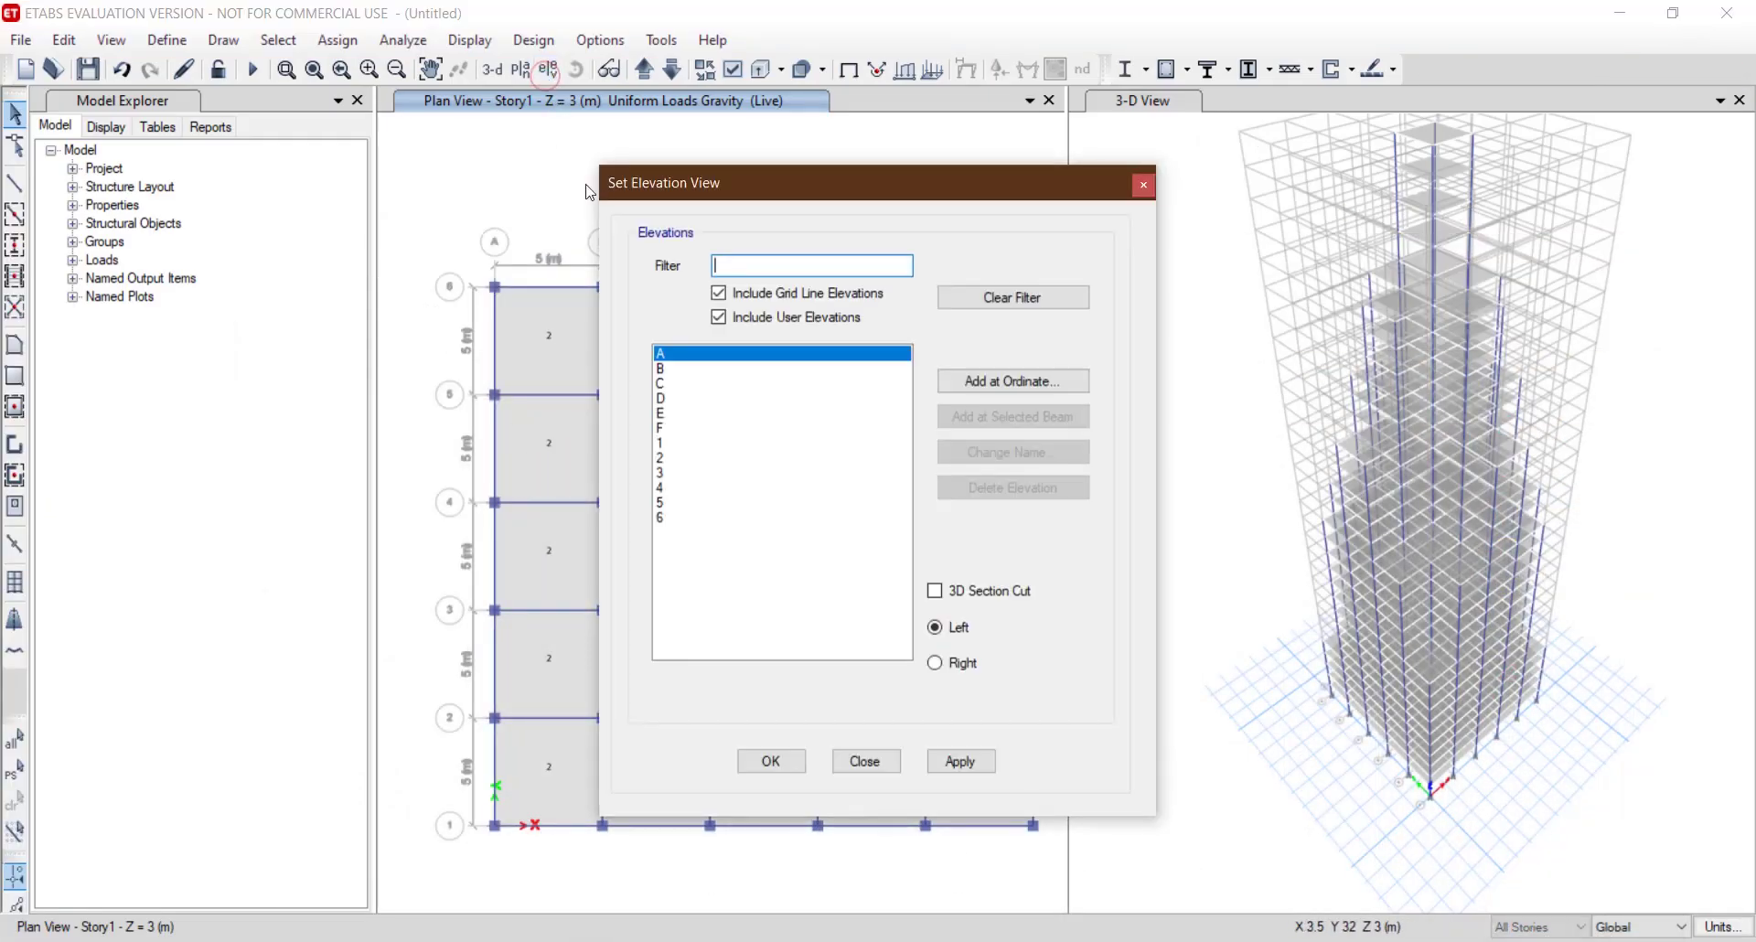
{"action": "left_click", "coordinate": [771, 761]}
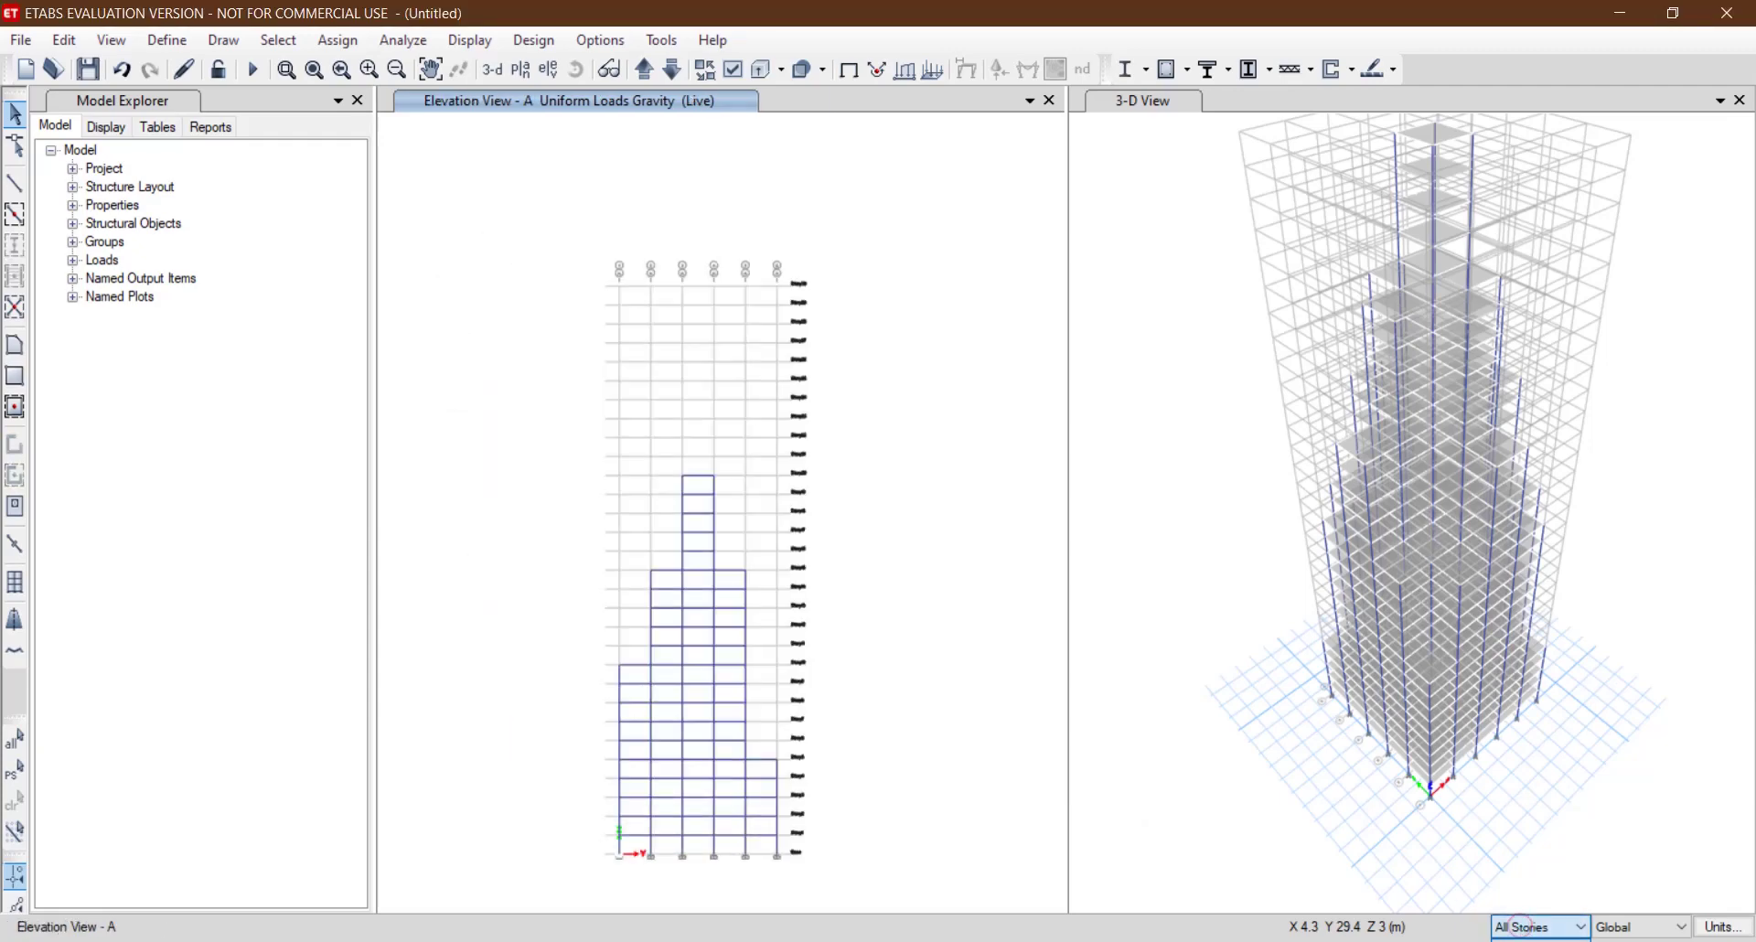
{"action": "scroll", "coordinate": [1540, 927], "scroll_direction": "down", "scroll_amount": 1}
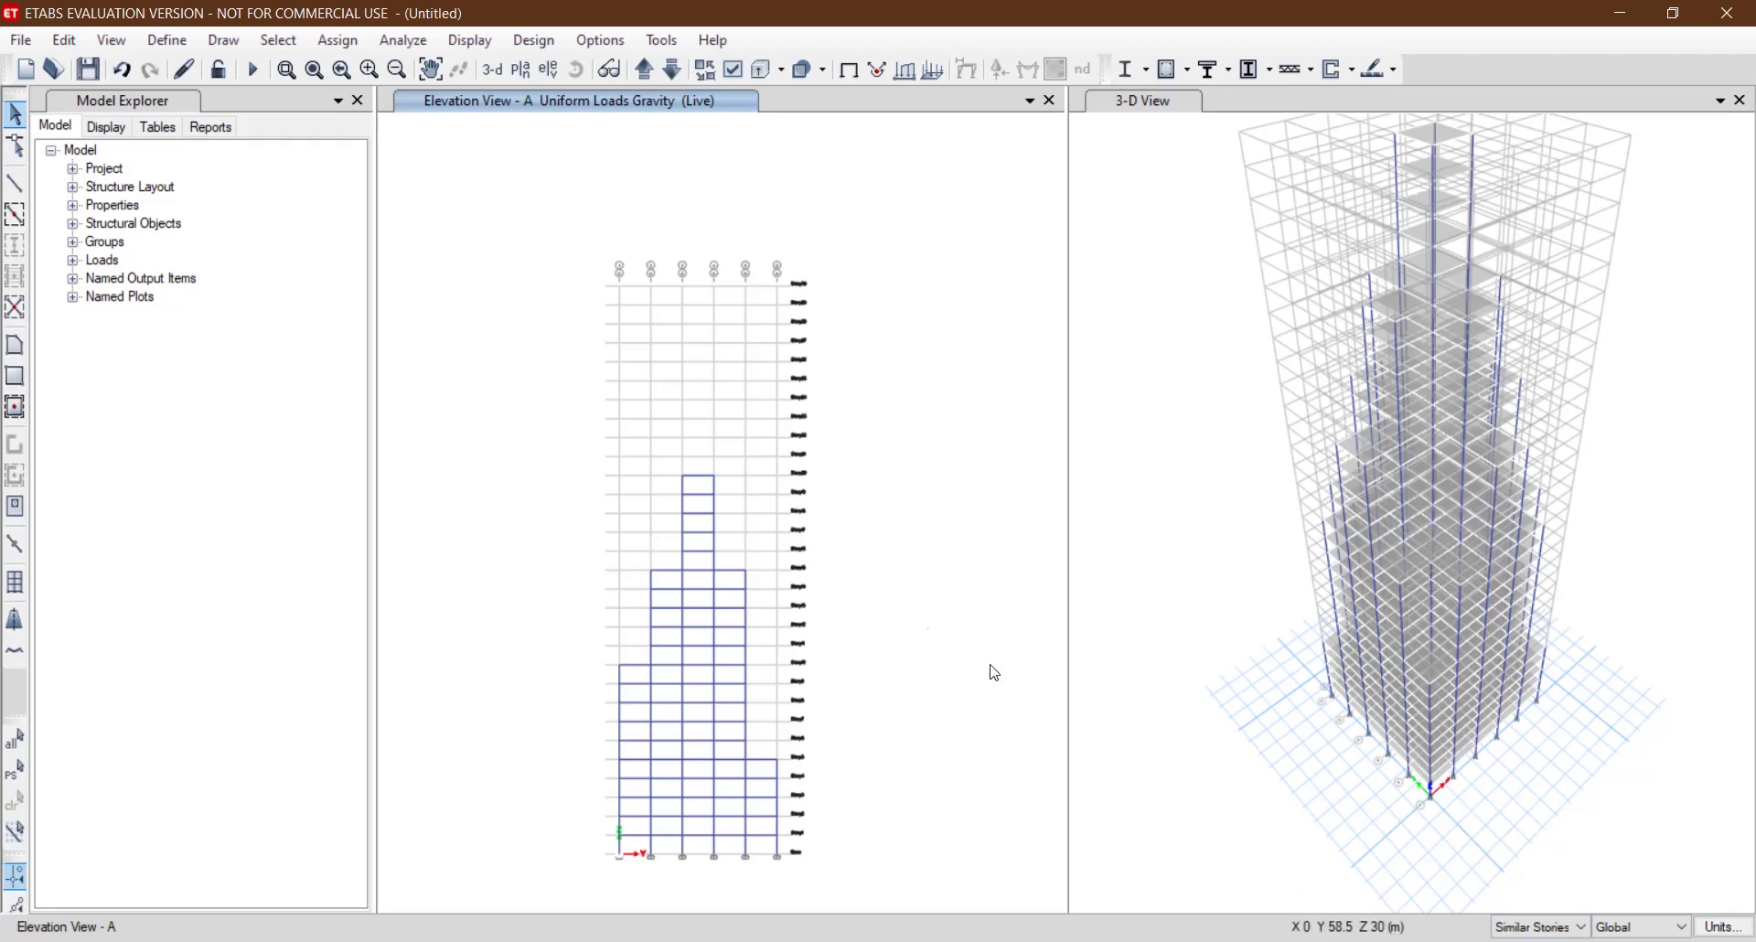
Auto-draw cladding around the whole building using the floors.
{"action": "left_click", "coordinate": [195, 43]}
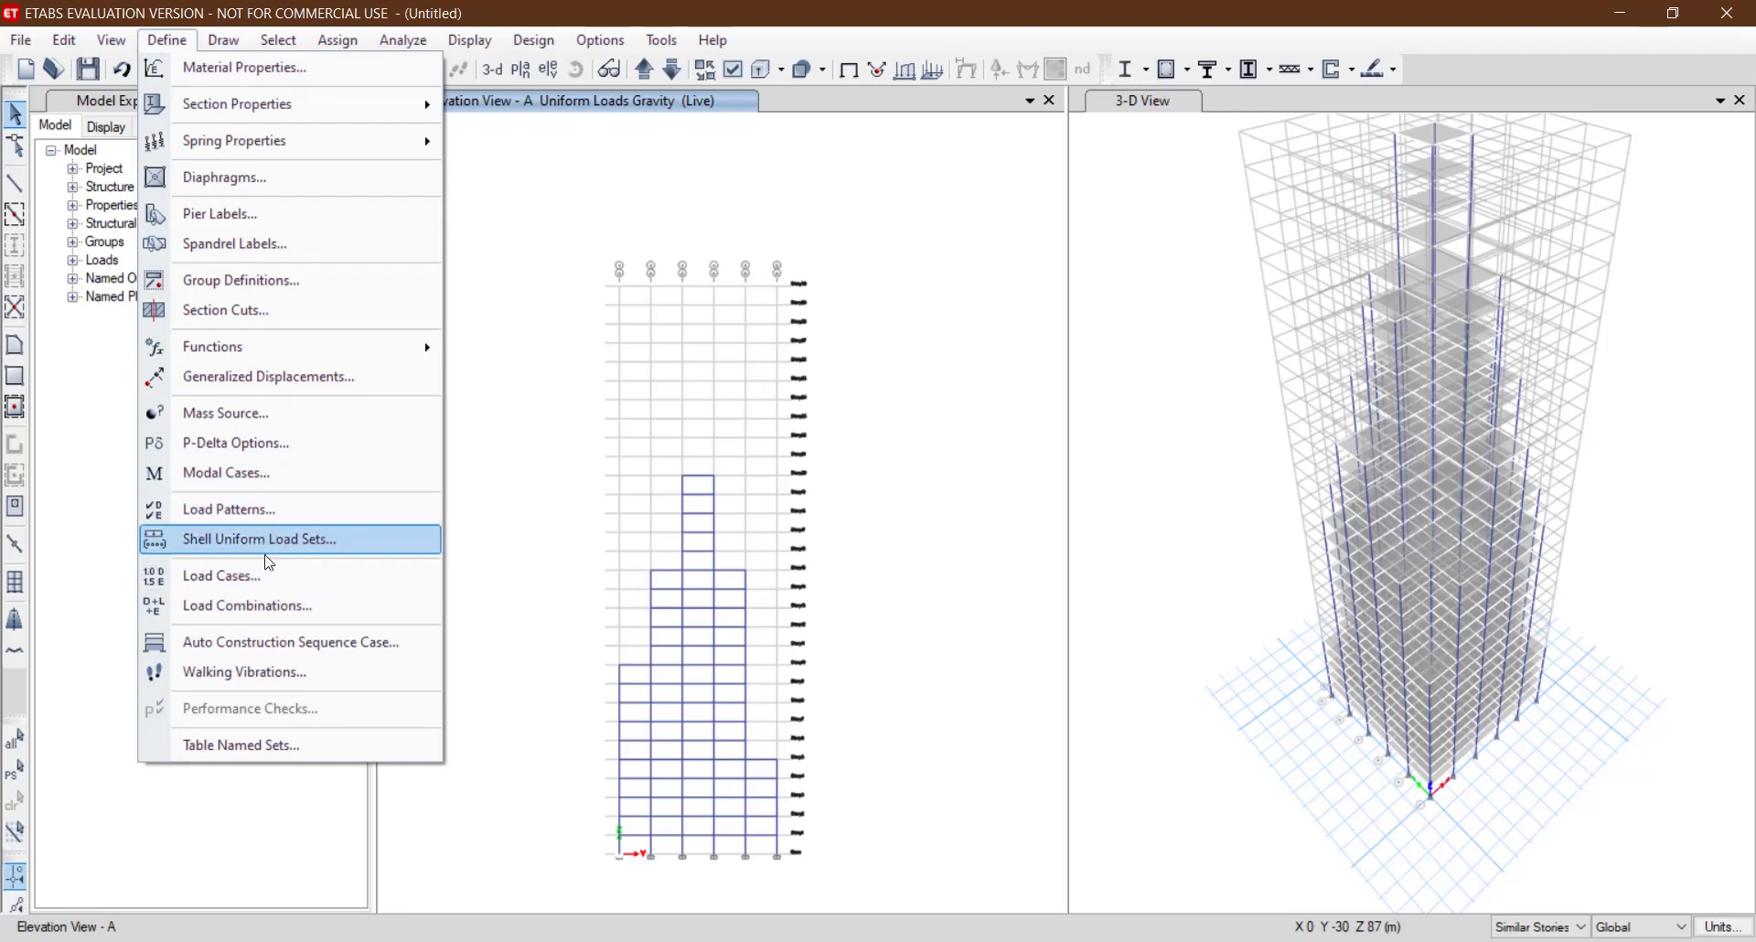
{"action": "left_click", "coordinate": [225, 40]}
{"action": "left_click", "coordinate": [224, 40]}
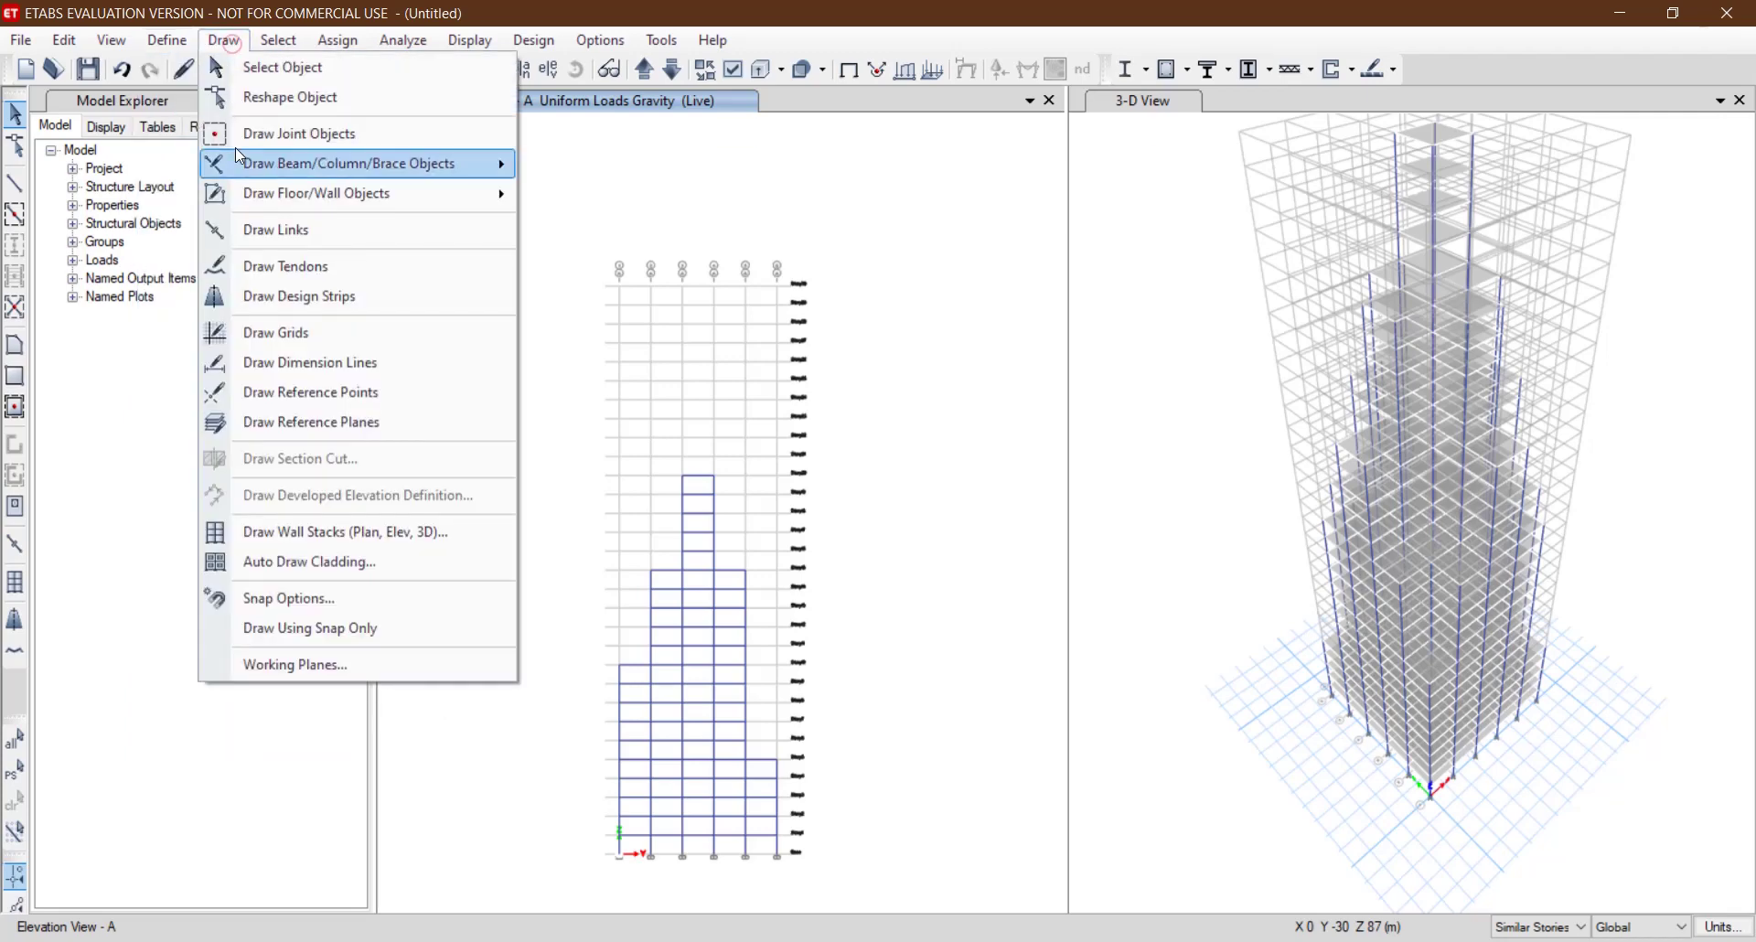
{"action": "left_click", "coordinate": [297, 563]}
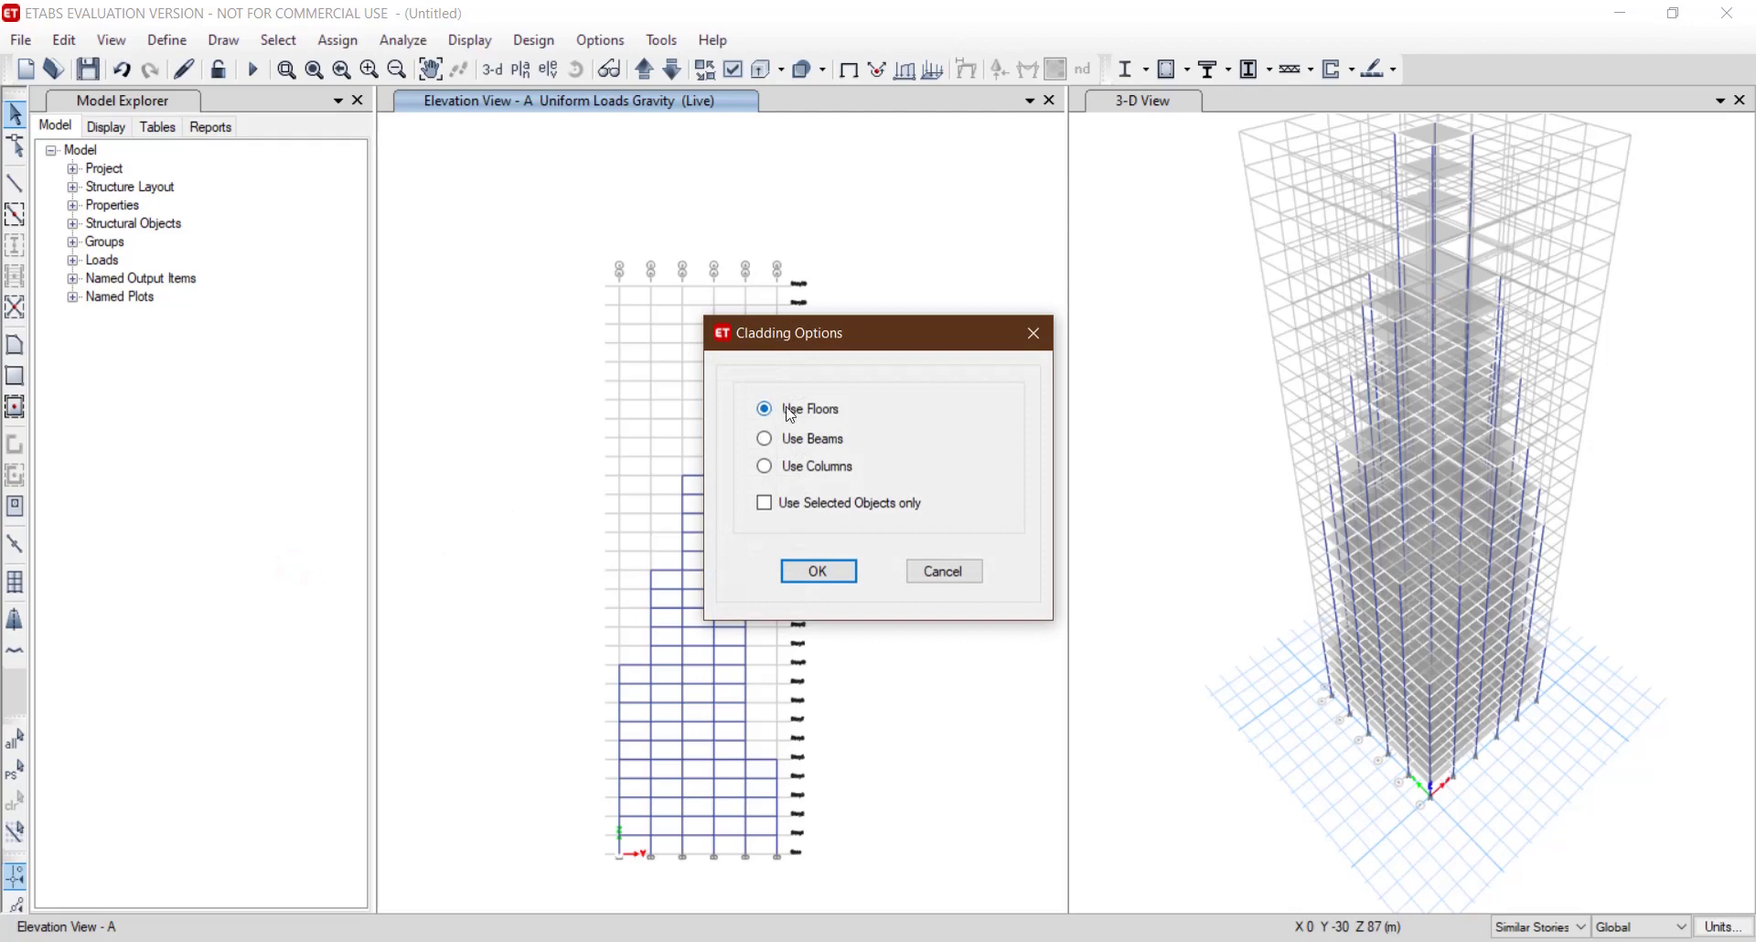
{"action": "left_click", "coordinate": [819, 578]}
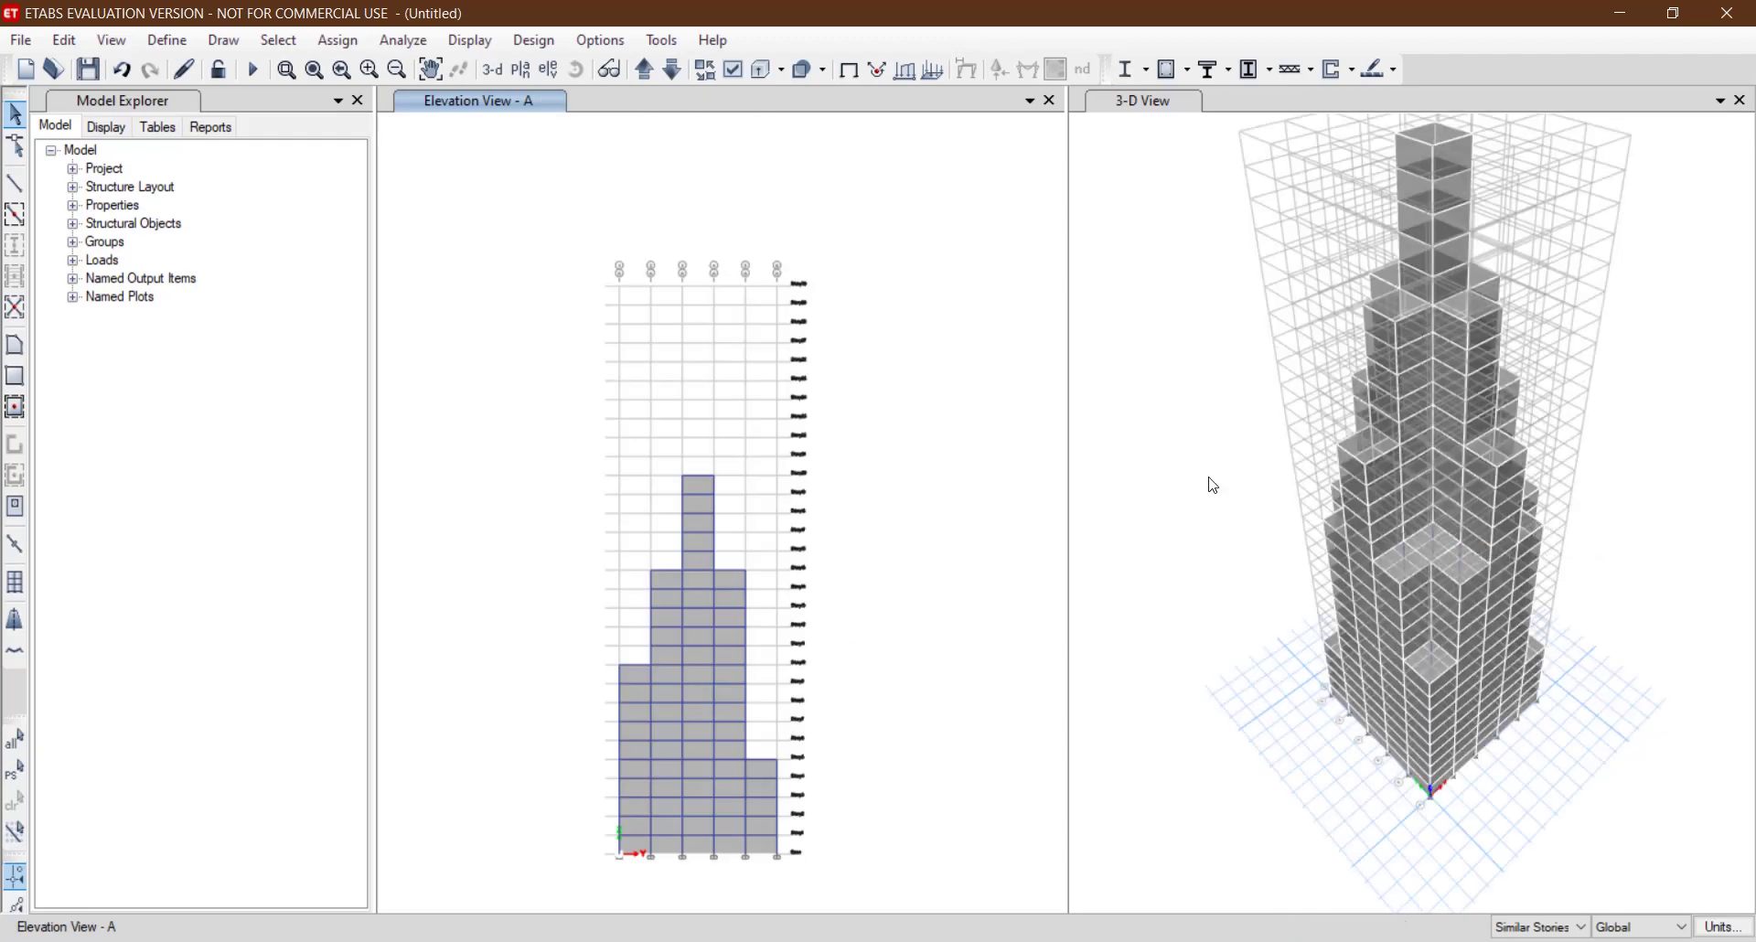
Display the Story1 plan, keeping the plan view selection dialog open.
{"action": "left_click", "coordinate": [521, 70]}
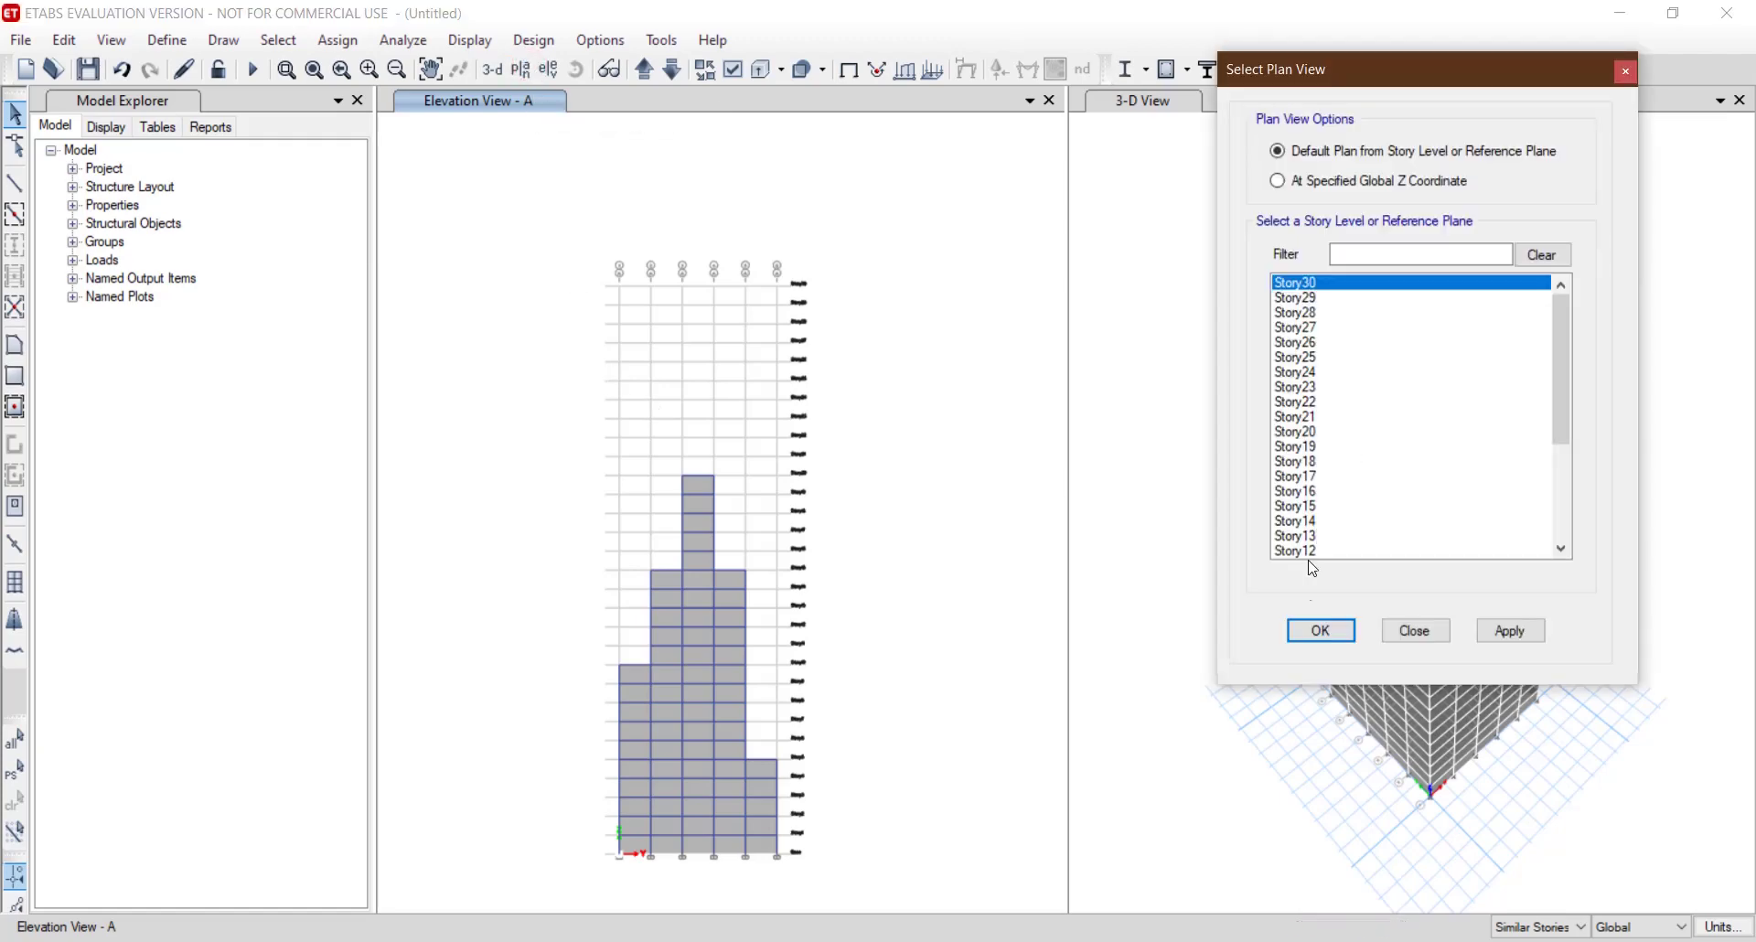
{"action": "scroll", "coordinate": [1566, 370], "scroll_direction": "down", "scroll_amount": 4}
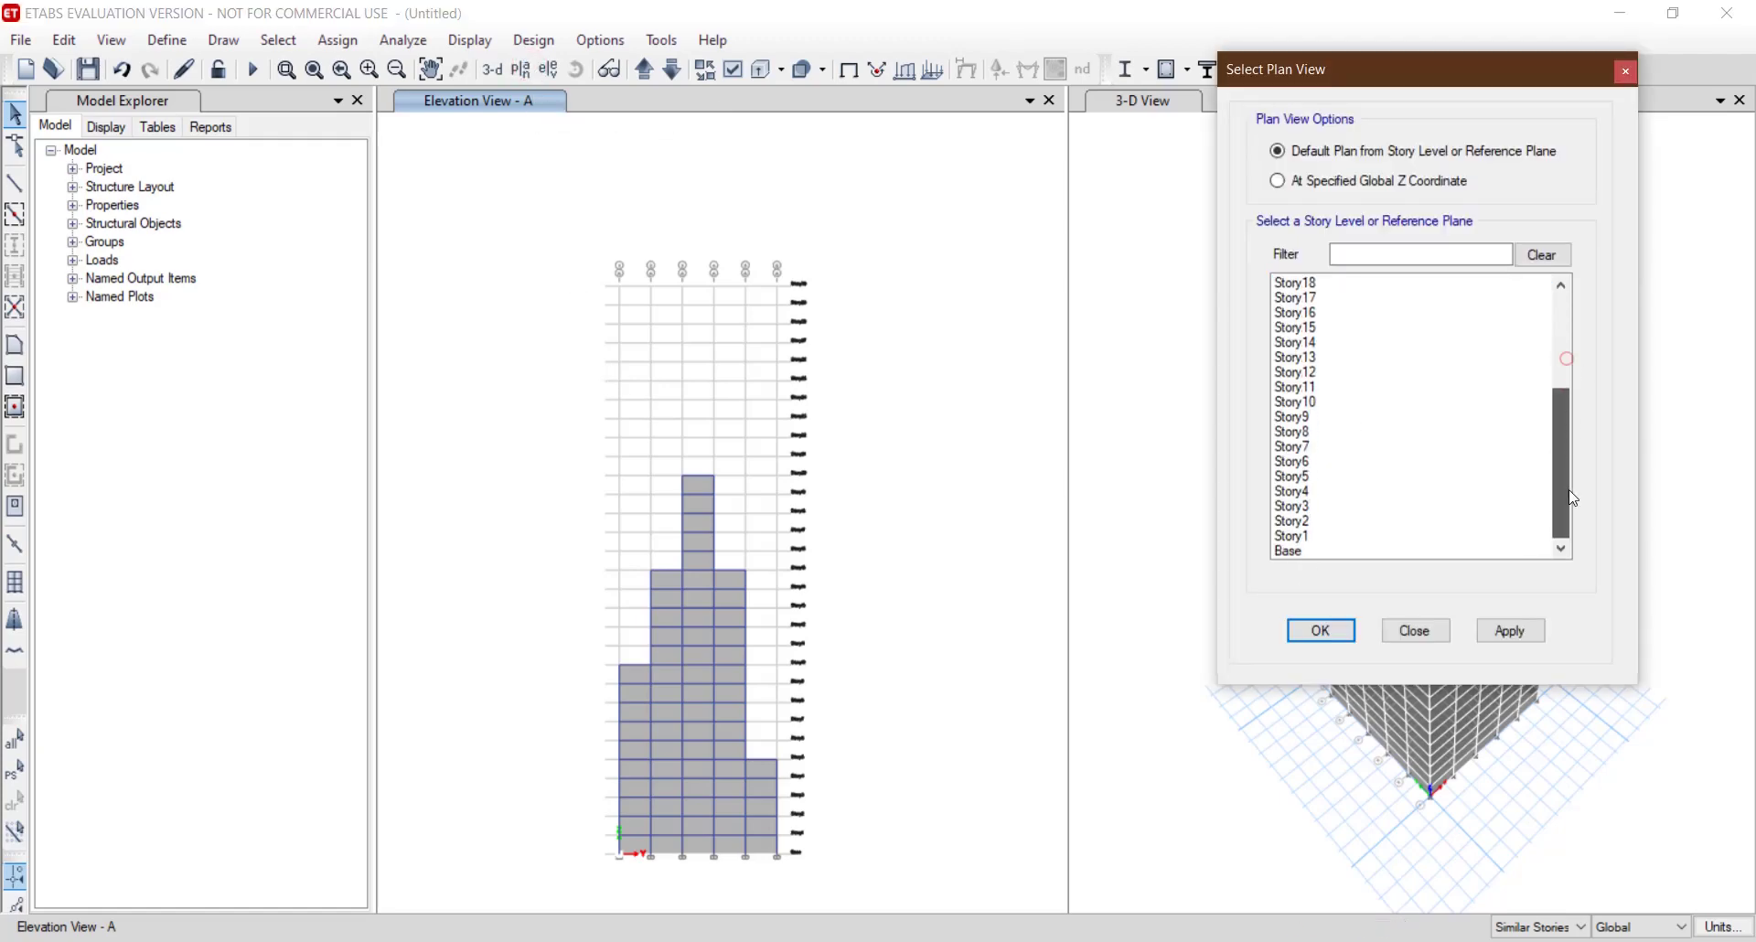
{"action": "left_click", "coordinate": [1303, 538]}
{"action": "left_click", "coordinate": [1508, 630]}
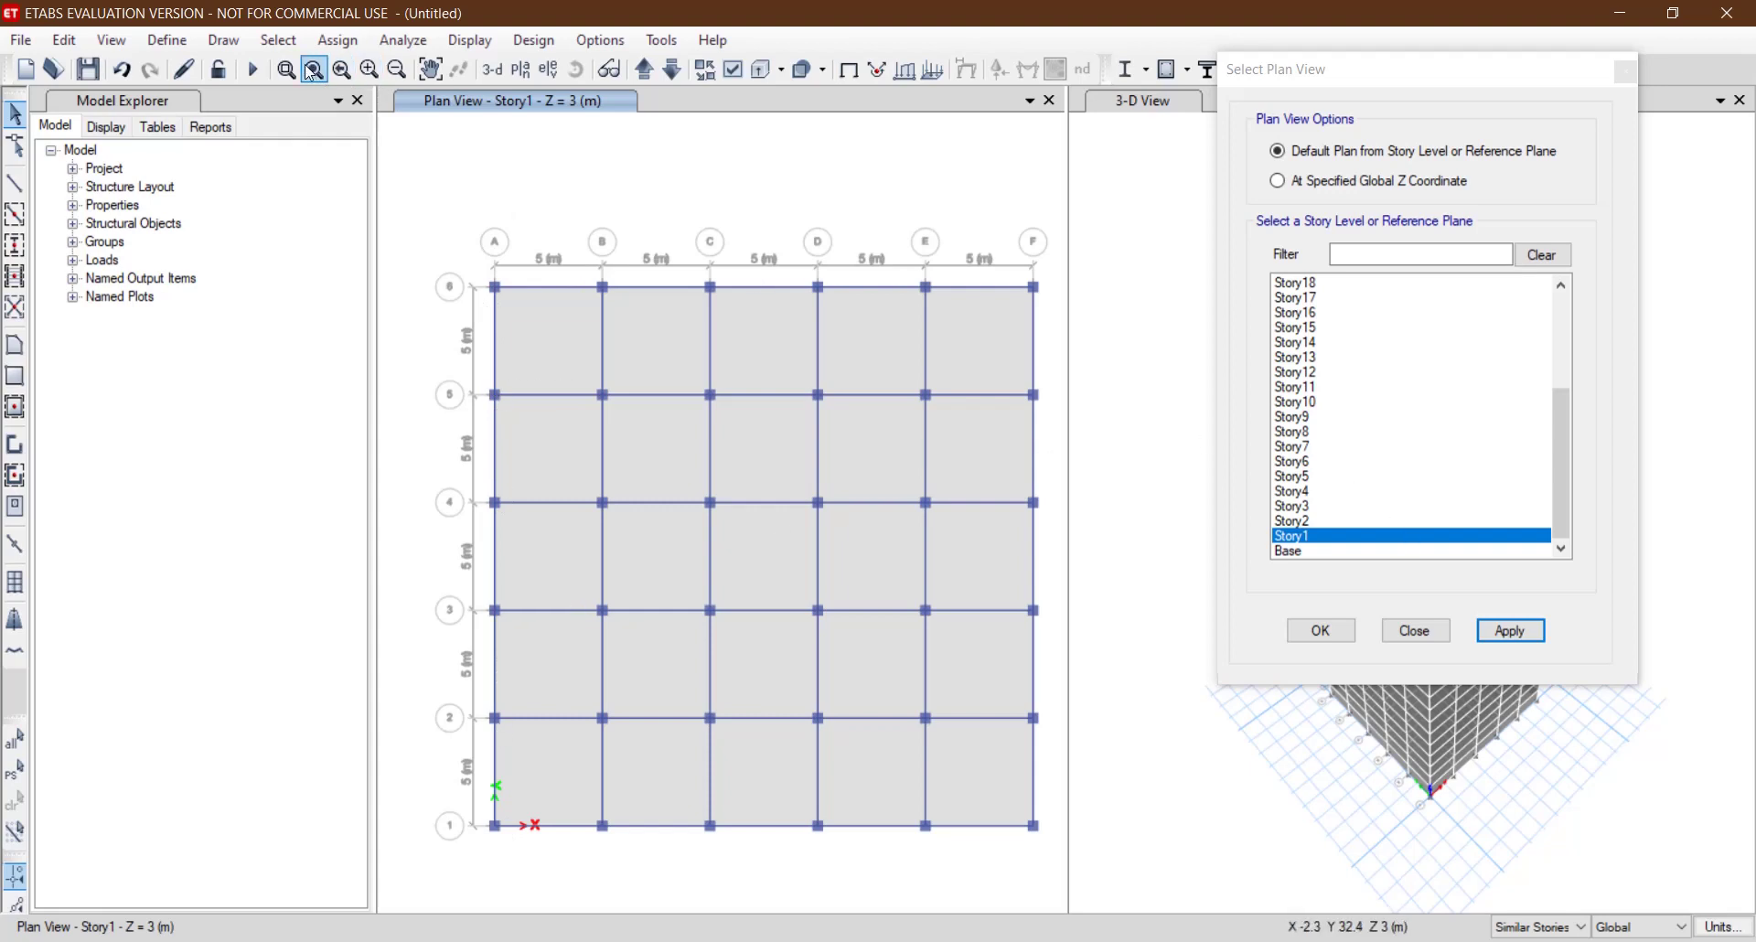
Display the elevation along grid A and move its selection dialog clear of the model.
{"action": "left_click", "coordinate": [555, 73]}
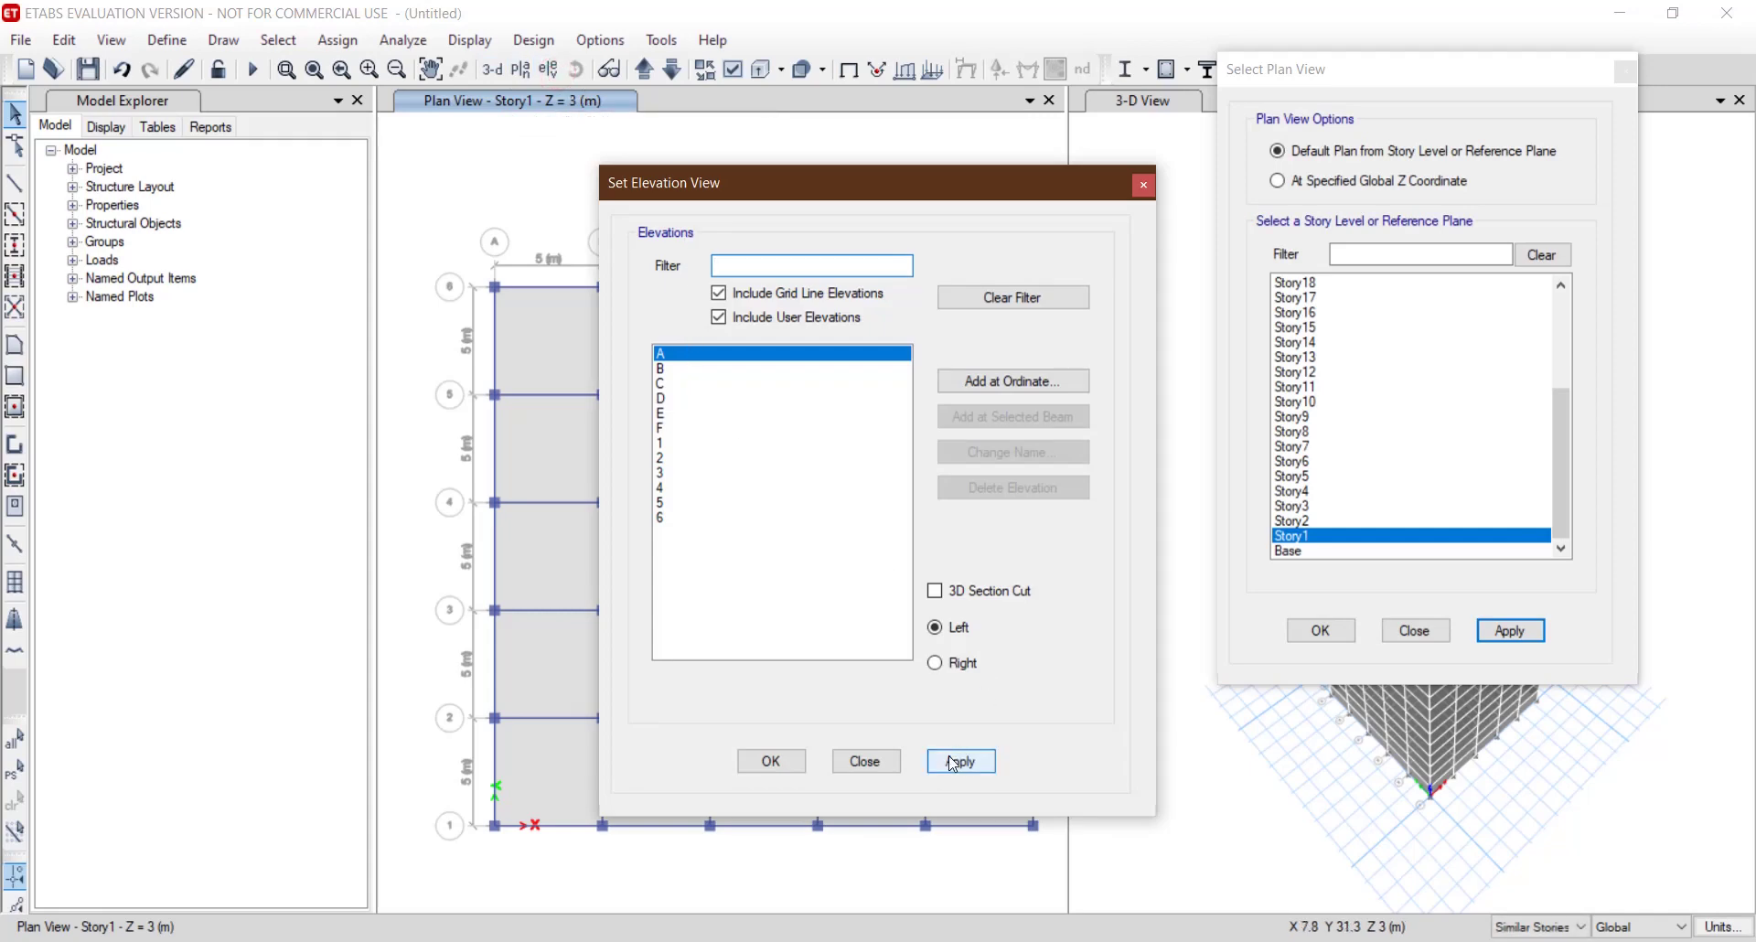
{"action": "left_click", "coordinate": [951, 762]}
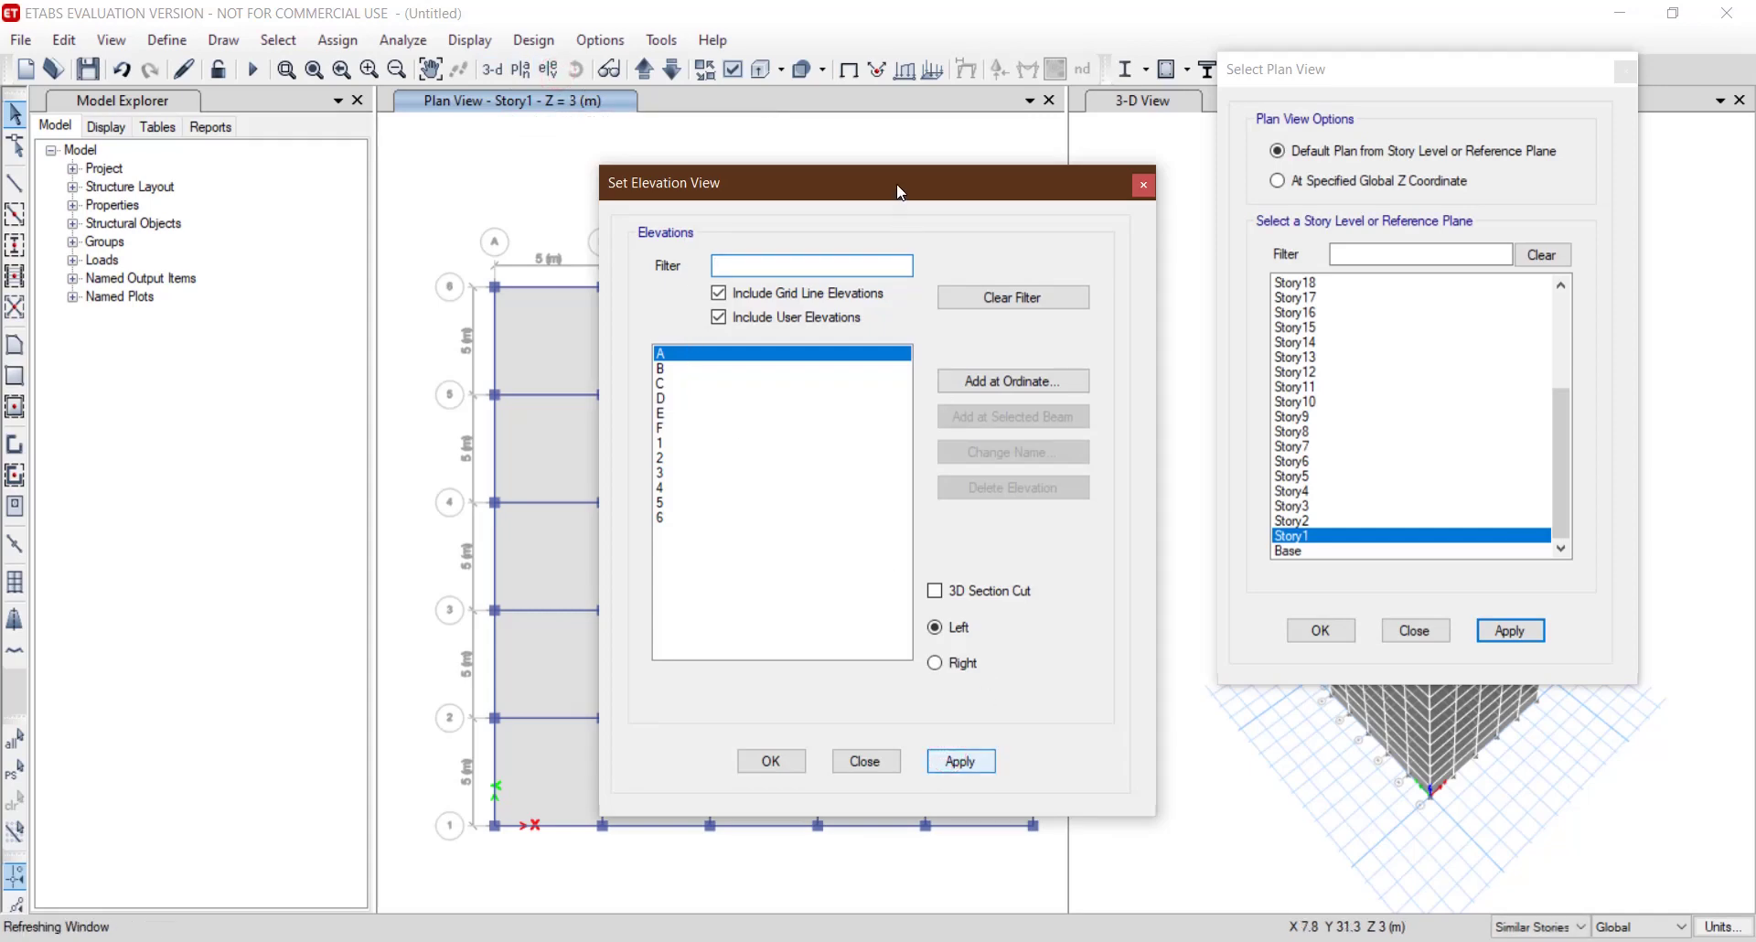
{"action": "left_click_drag", "start_coordinate": [896, 183], "coordinate": [1253, 174]}
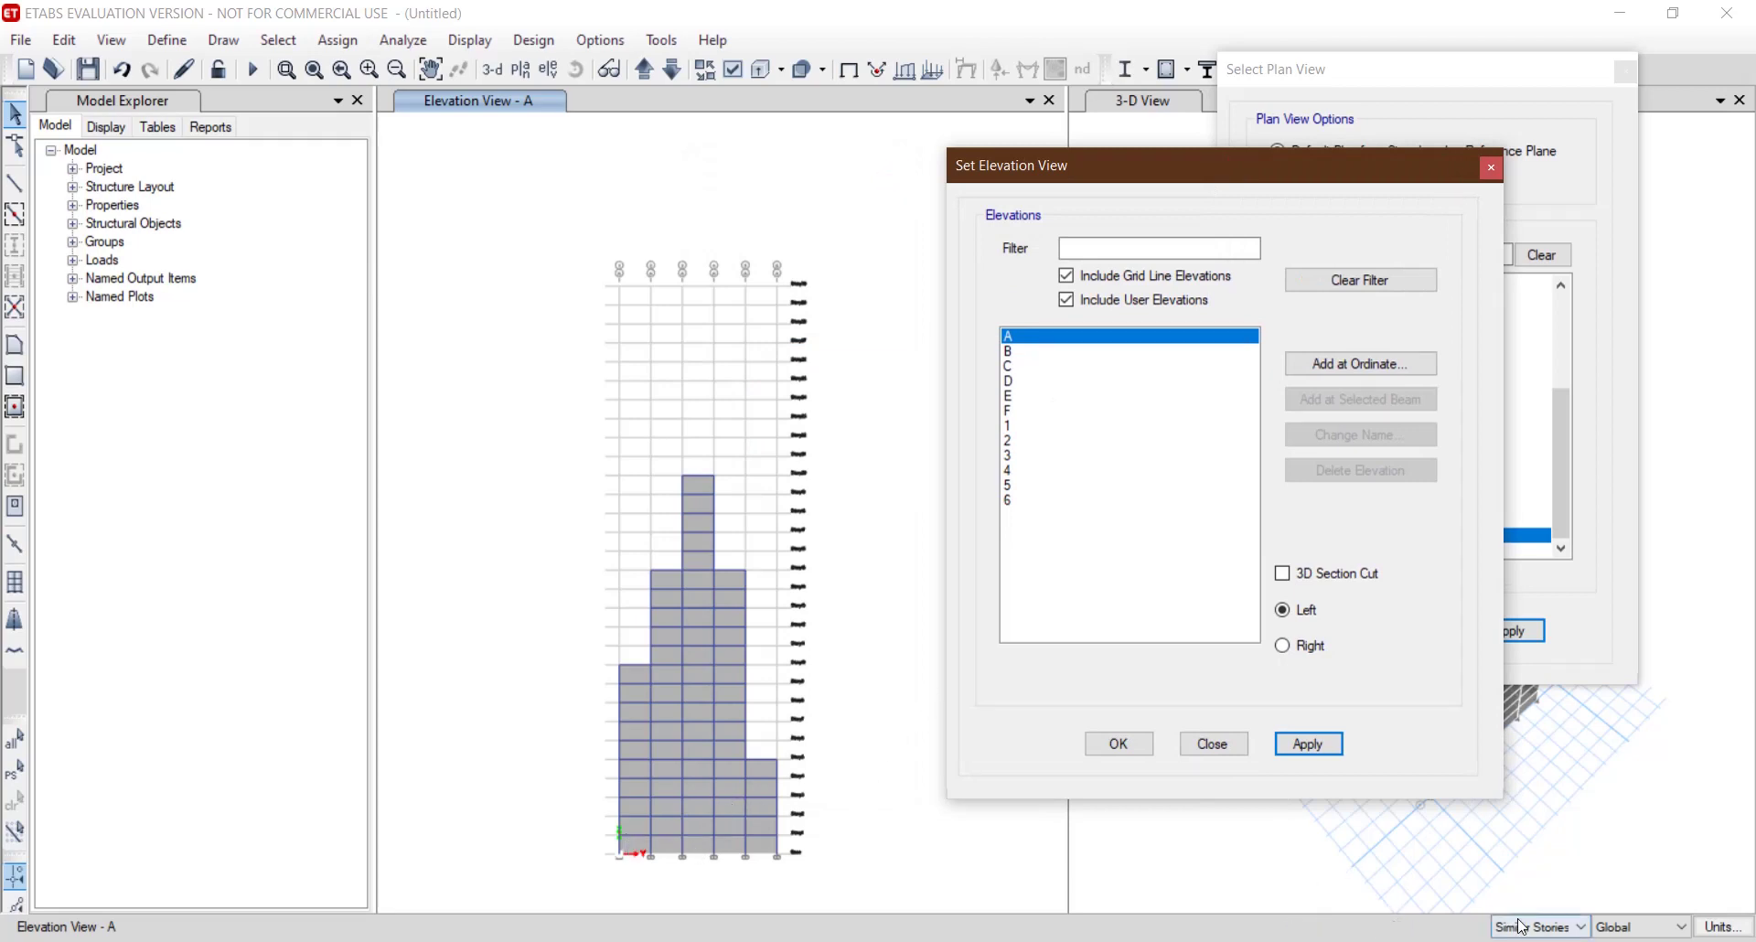
Assign a windward pressure coefficient of 0.8 for the Wind pattern to elevation A's five lowest-story cladding panels and their similar stories, replacing existing loads.
{"action": "left_click", "coordinate": [635, 842]}
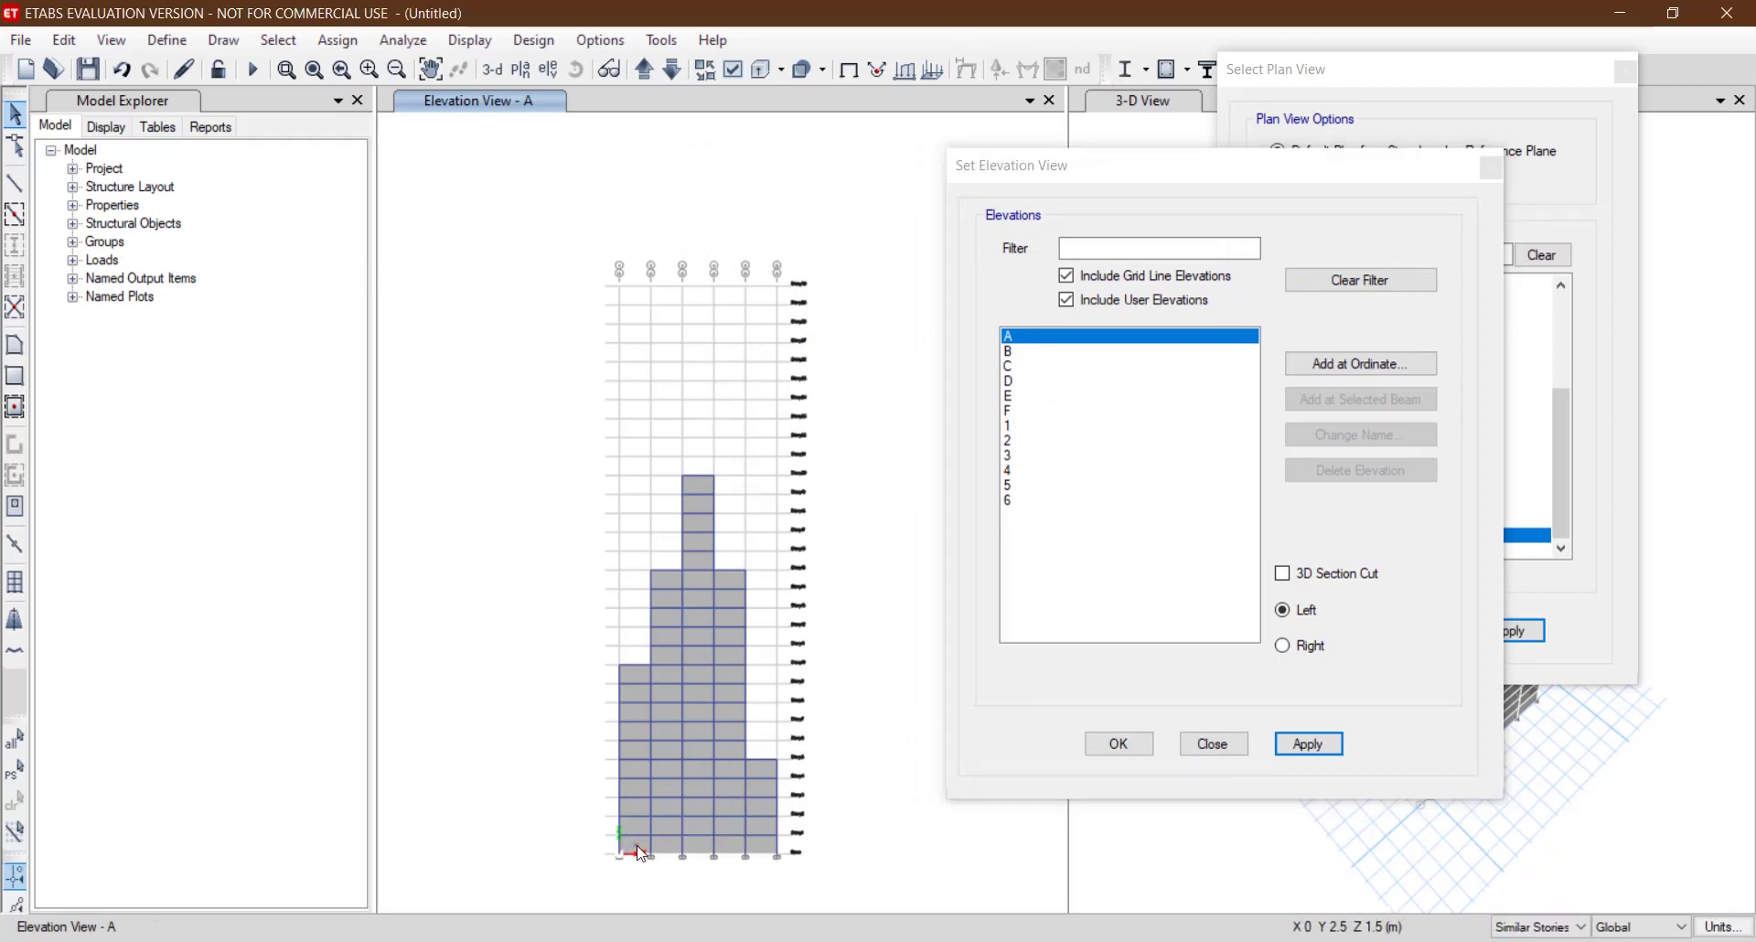
{"action": "left_click", "coordinate": [671, 846]}
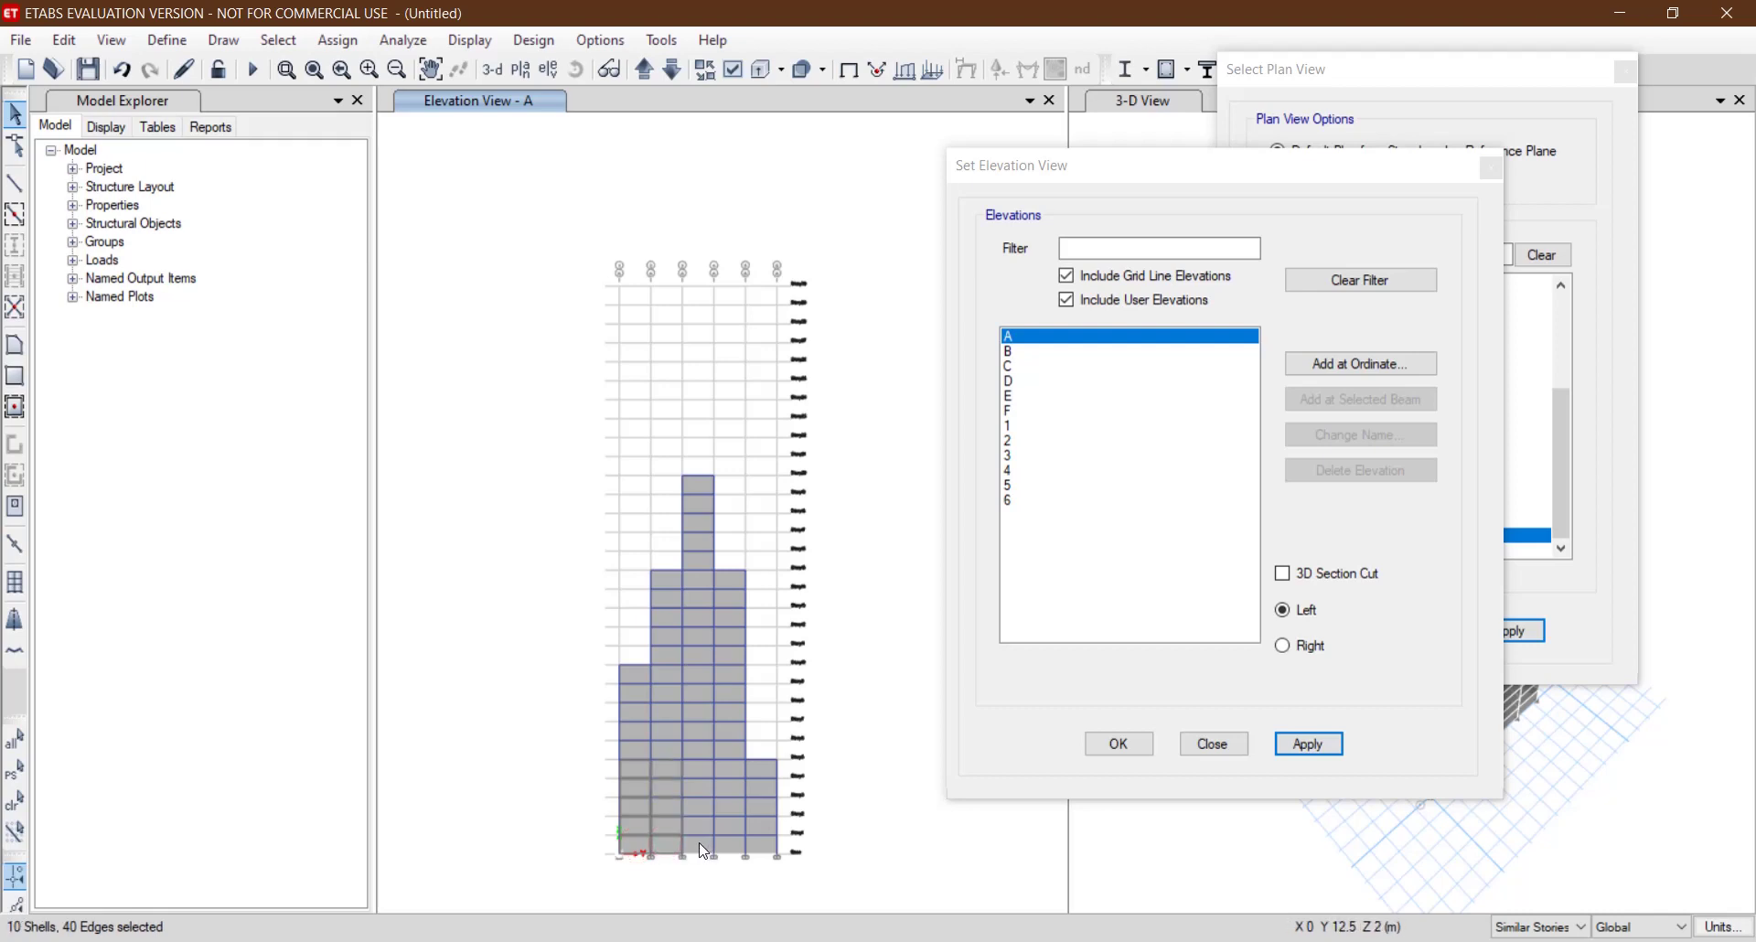
{"action": "left_click", "coordinate": [698, 840]}
{"action": "left_click", "coordinate": [728, 840]}
{"action": "left_click", "coordinate": [760, 843]}
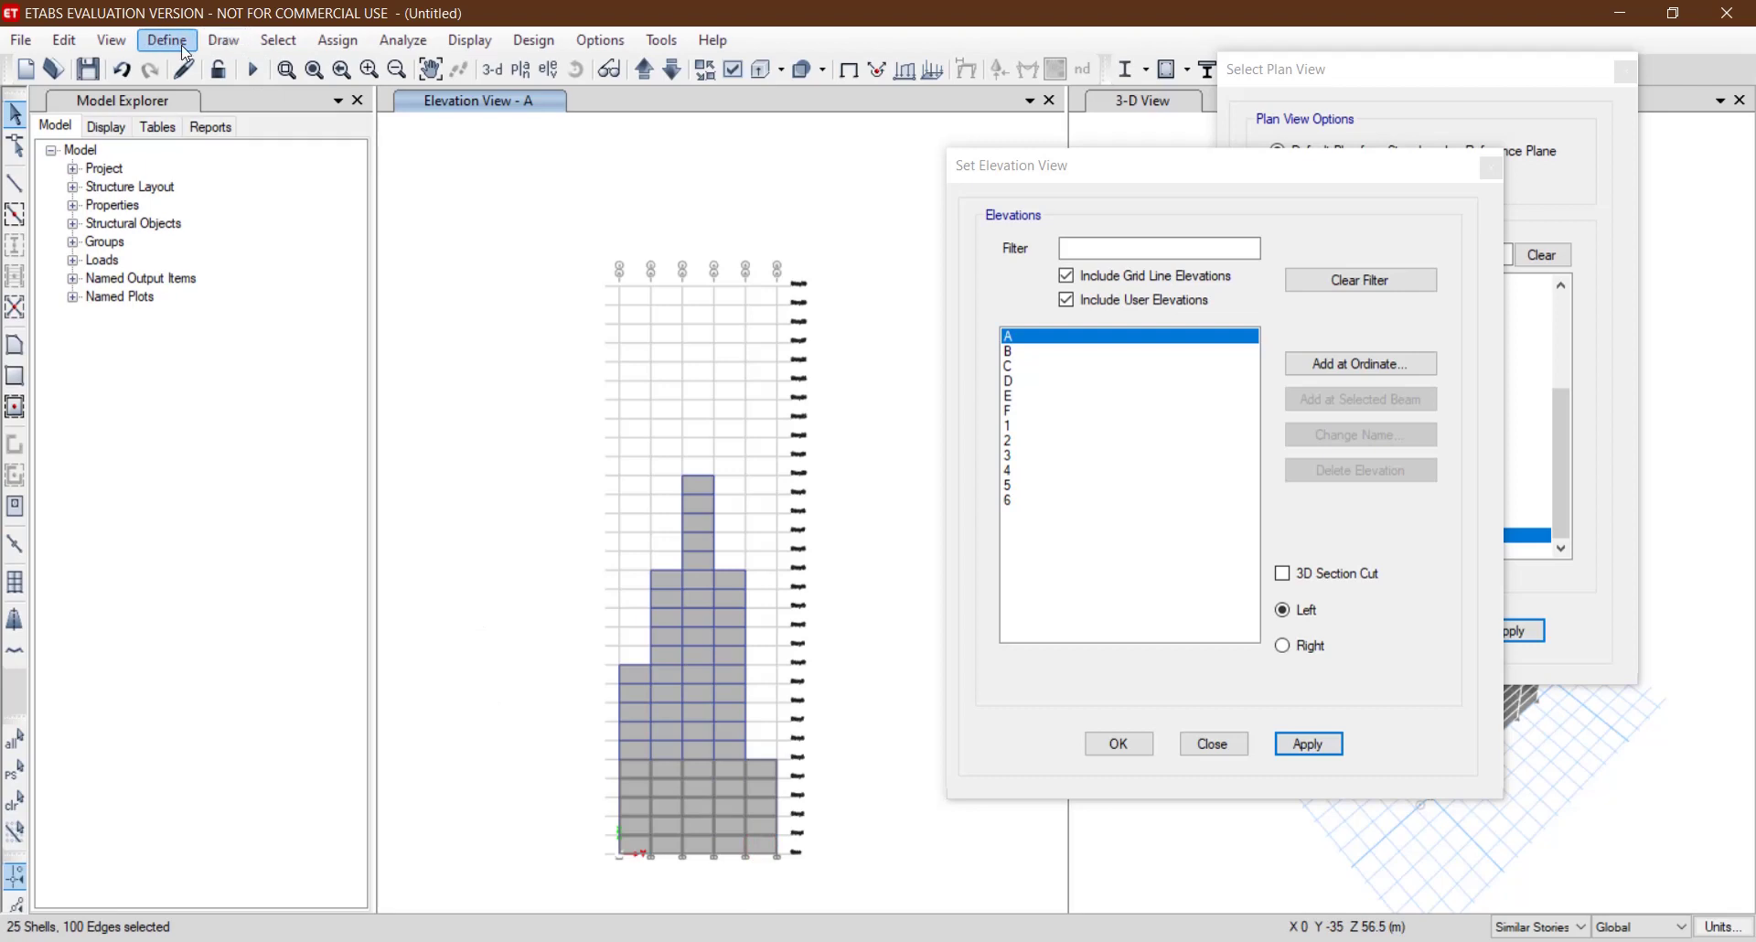
{"action": "left_click", "coordinate": [335, 40]}
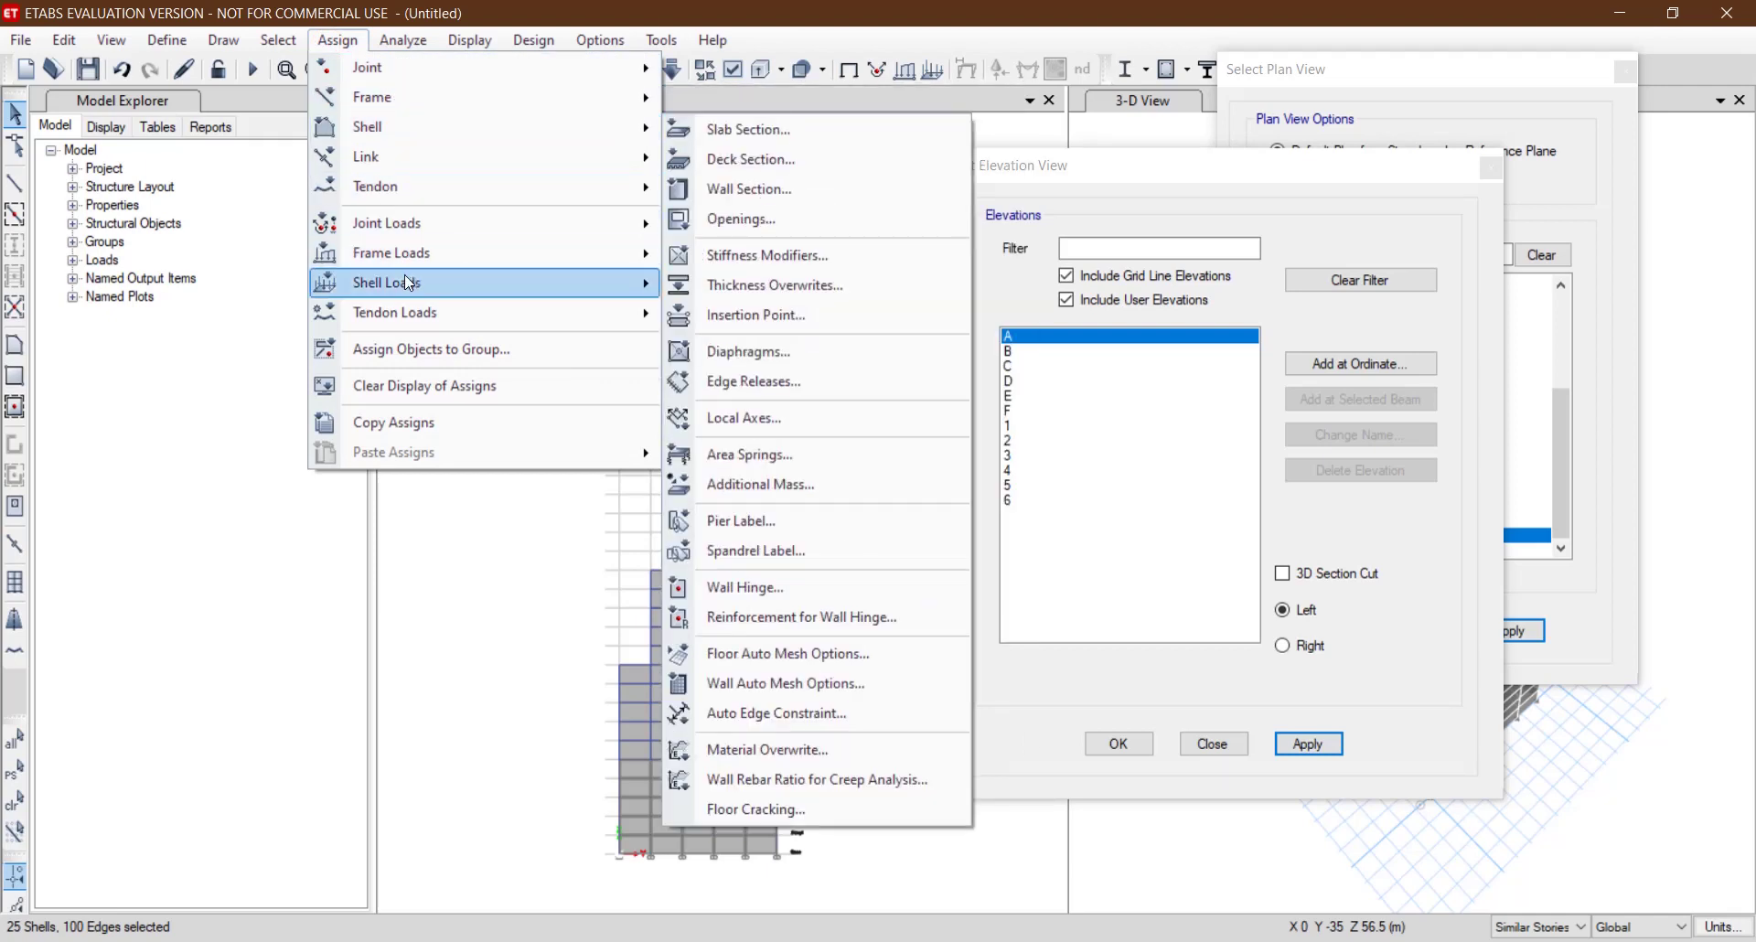
{"action": "mouse_move", "coordinate": [408, 282]}
{"action": "left_click", "coordinate": [750, 402]}
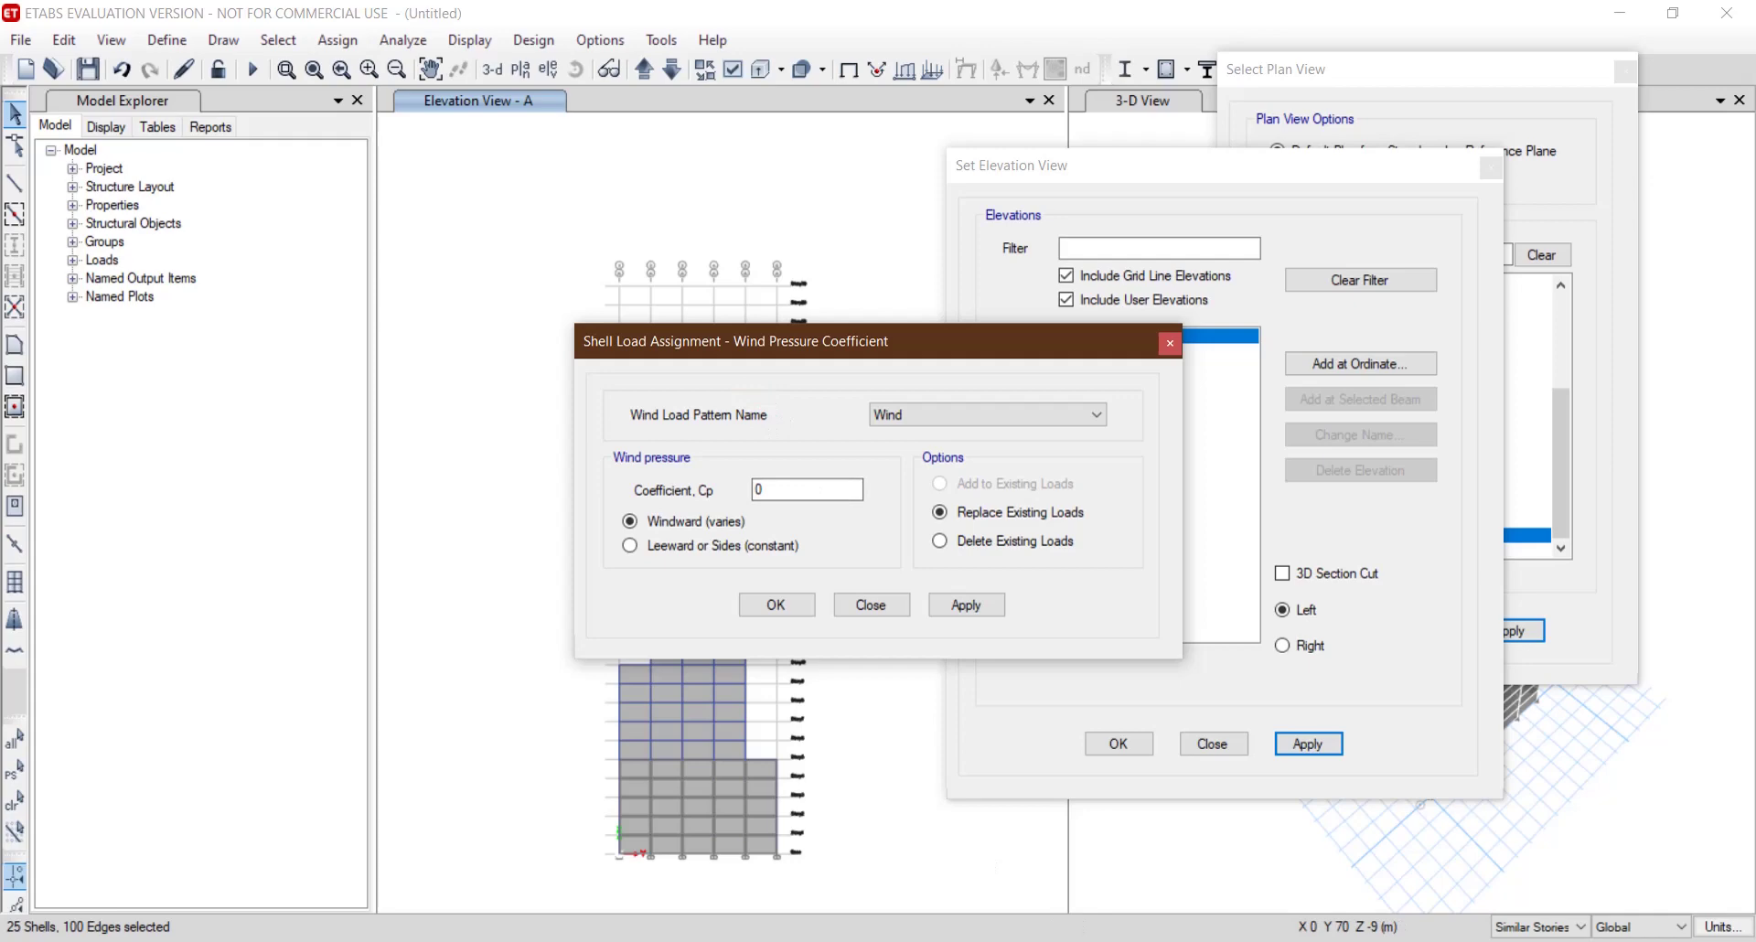
{"action": "mouse_move", "coordinate": [1156, 941]}
{"action": "left_click", "coordinate": [1156, 869]}
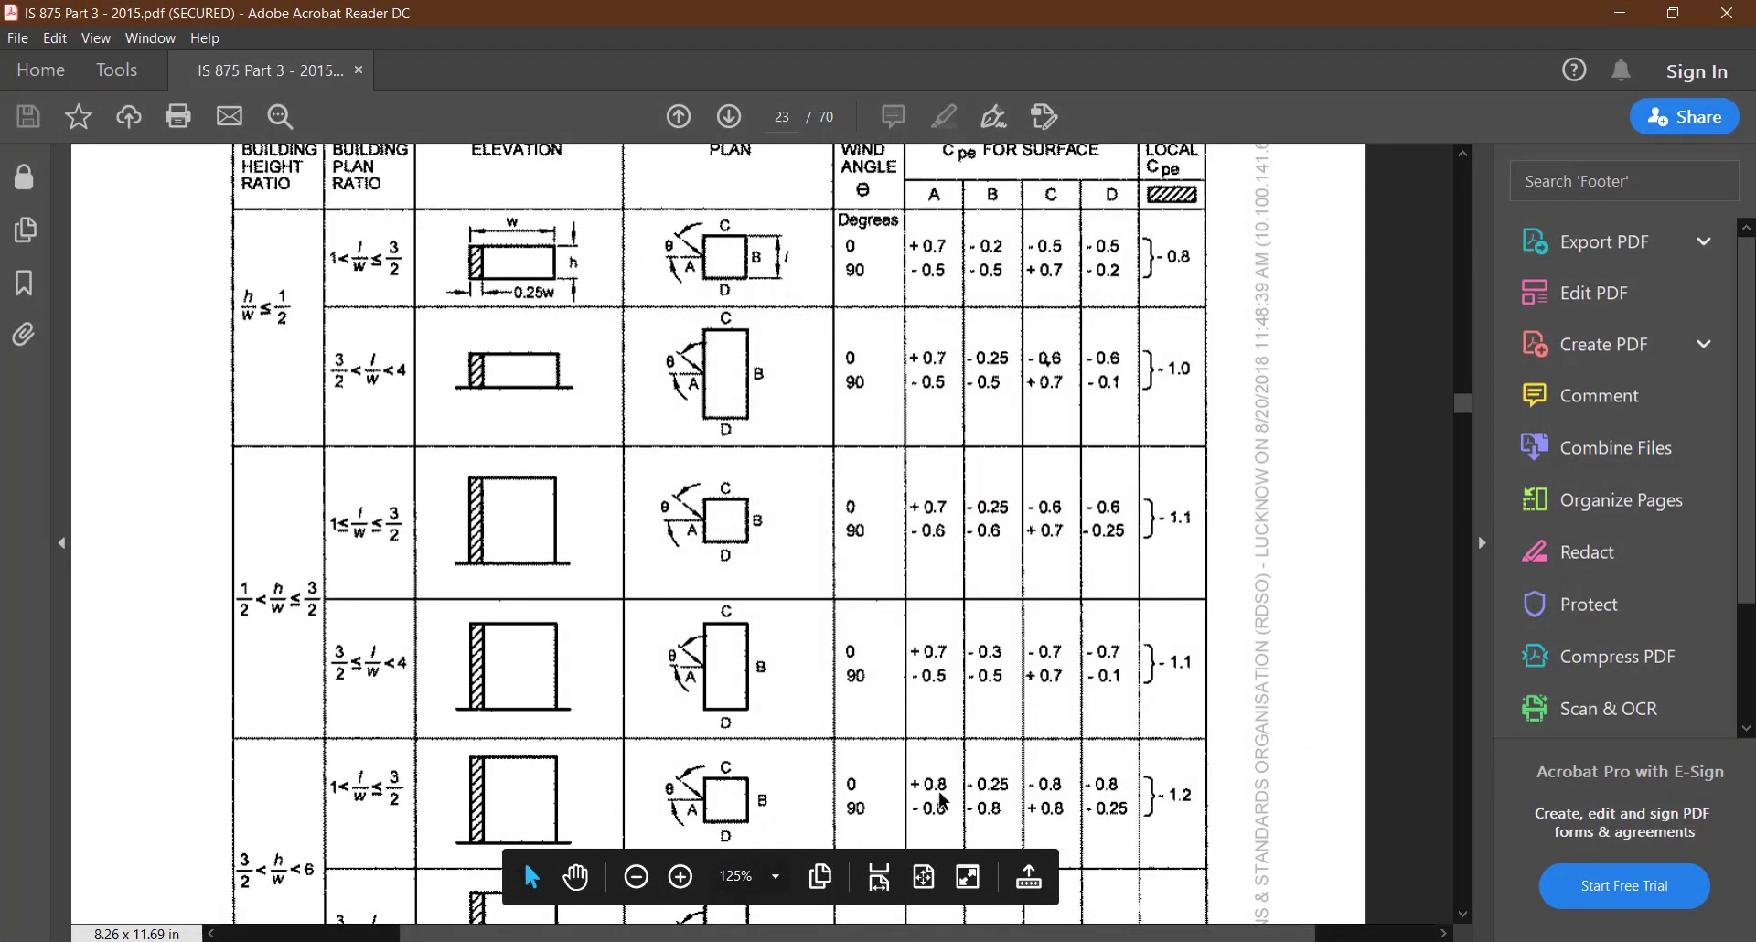
{"action": "left_click", "coordinate": [1620, 13]}
{"action": "left_click", "coordinate": [782, 485]}
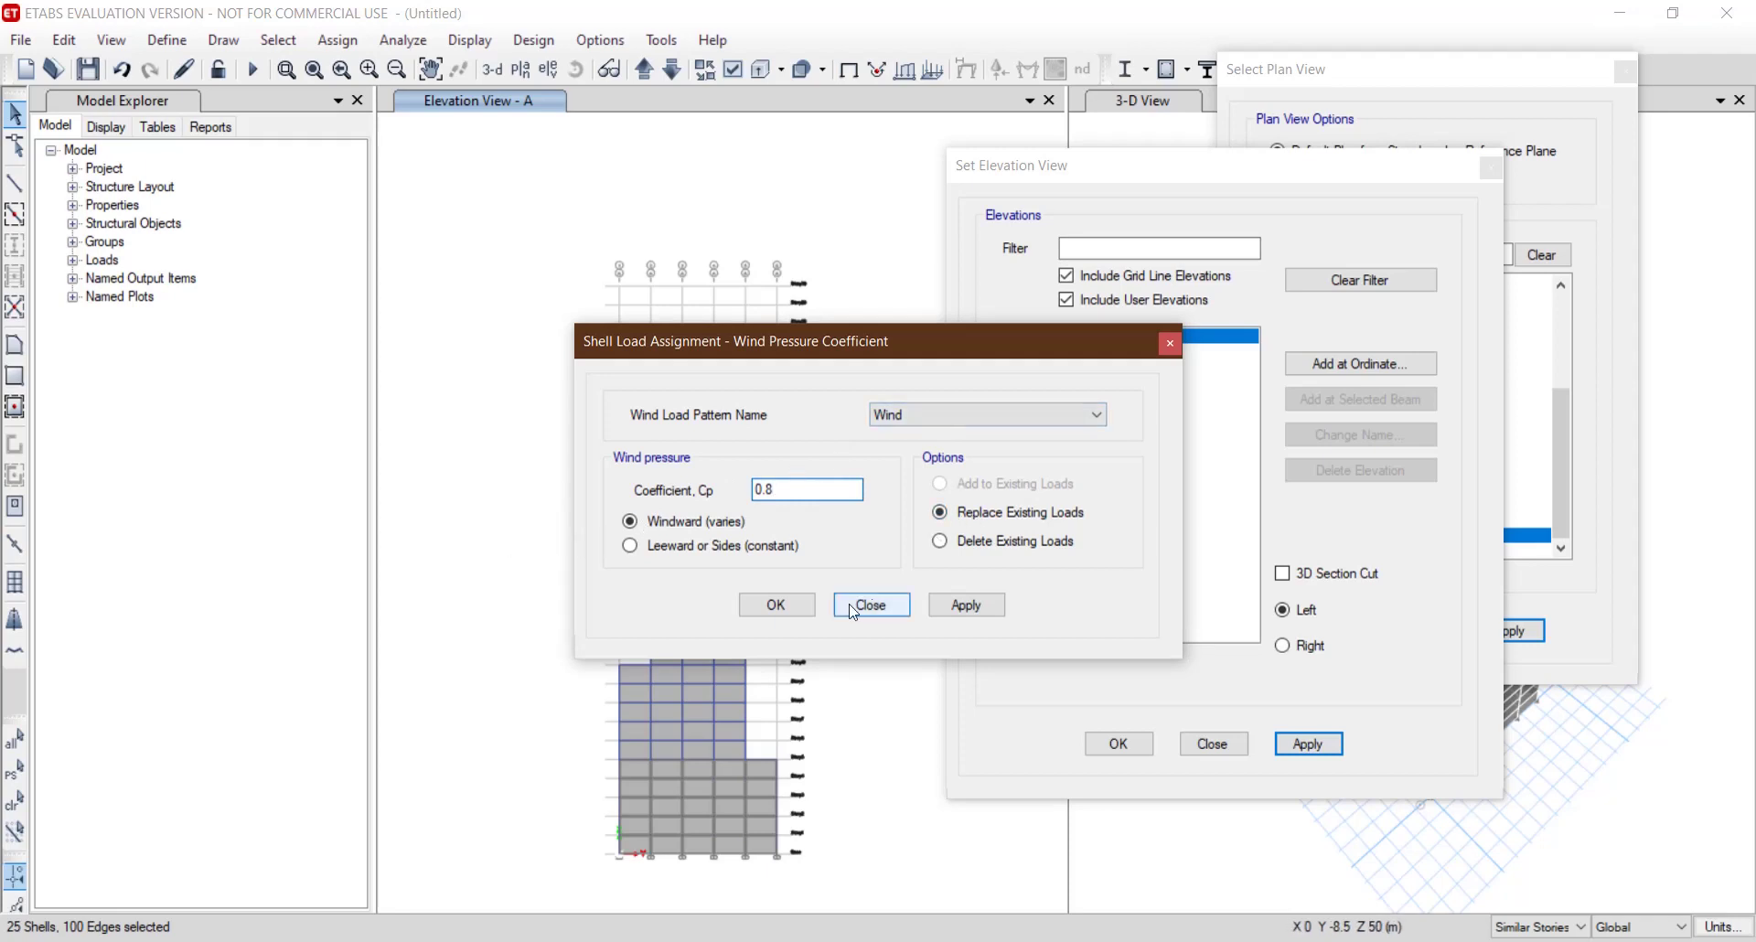
{"action": "left_click", "coordinate": [952, 605]}
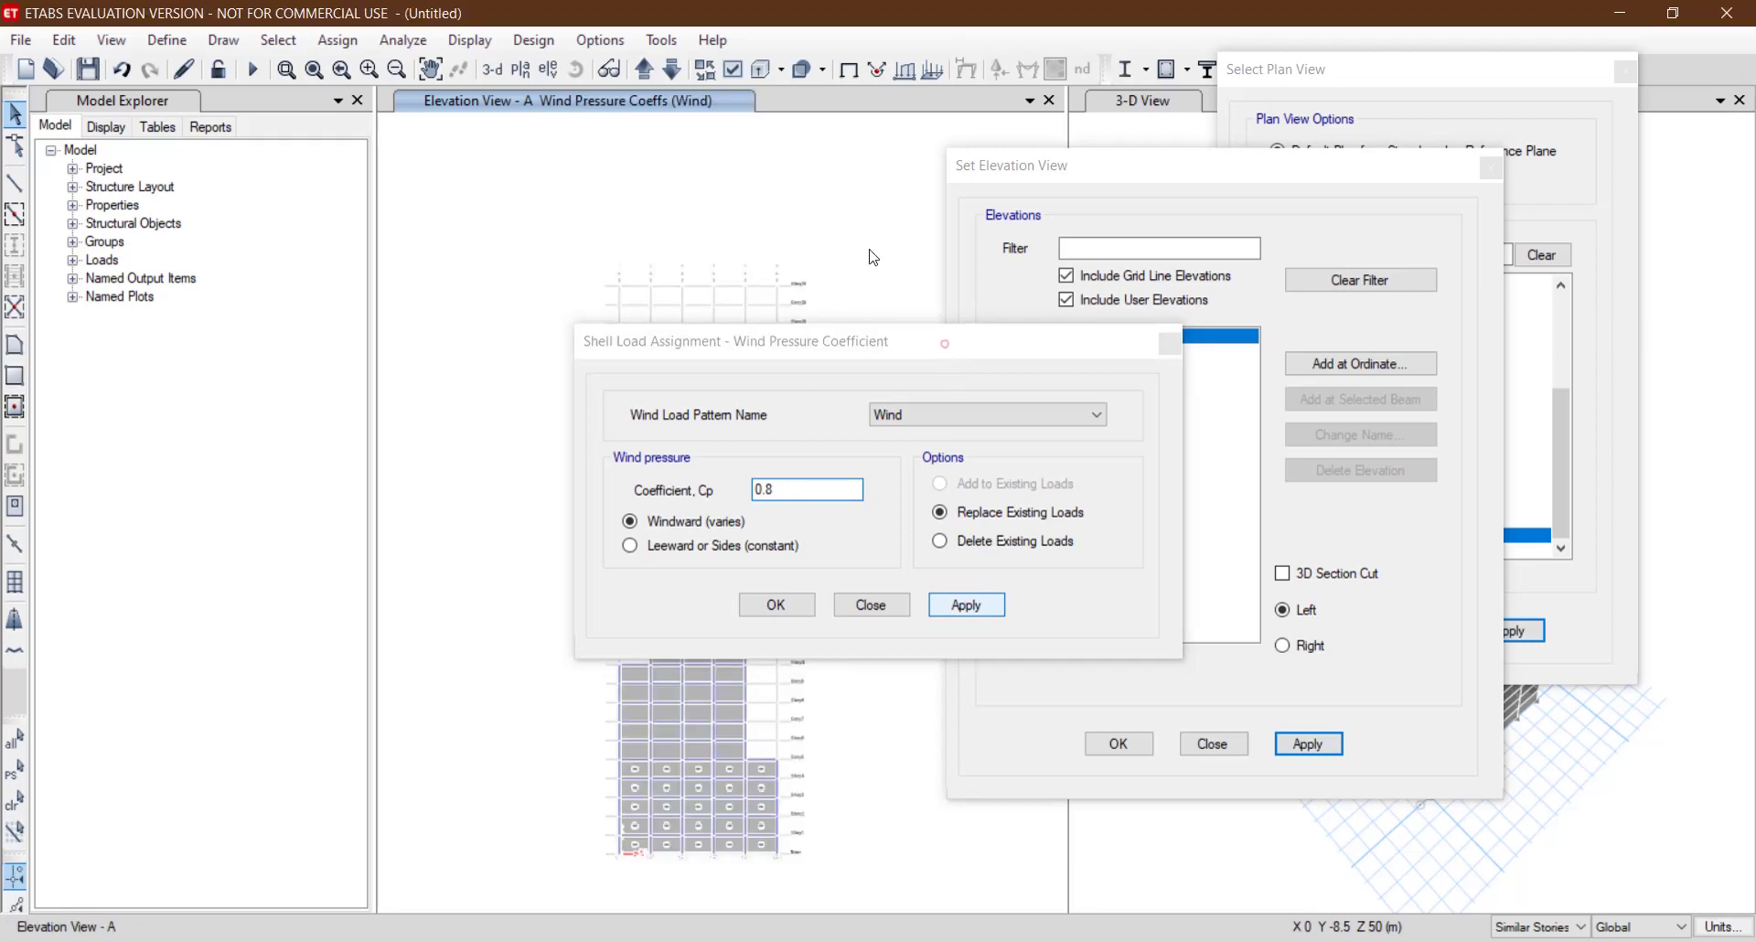
{"action": "left_click_drag", "start_coordinate": [869, 341], "coordinate": [618, 109]}
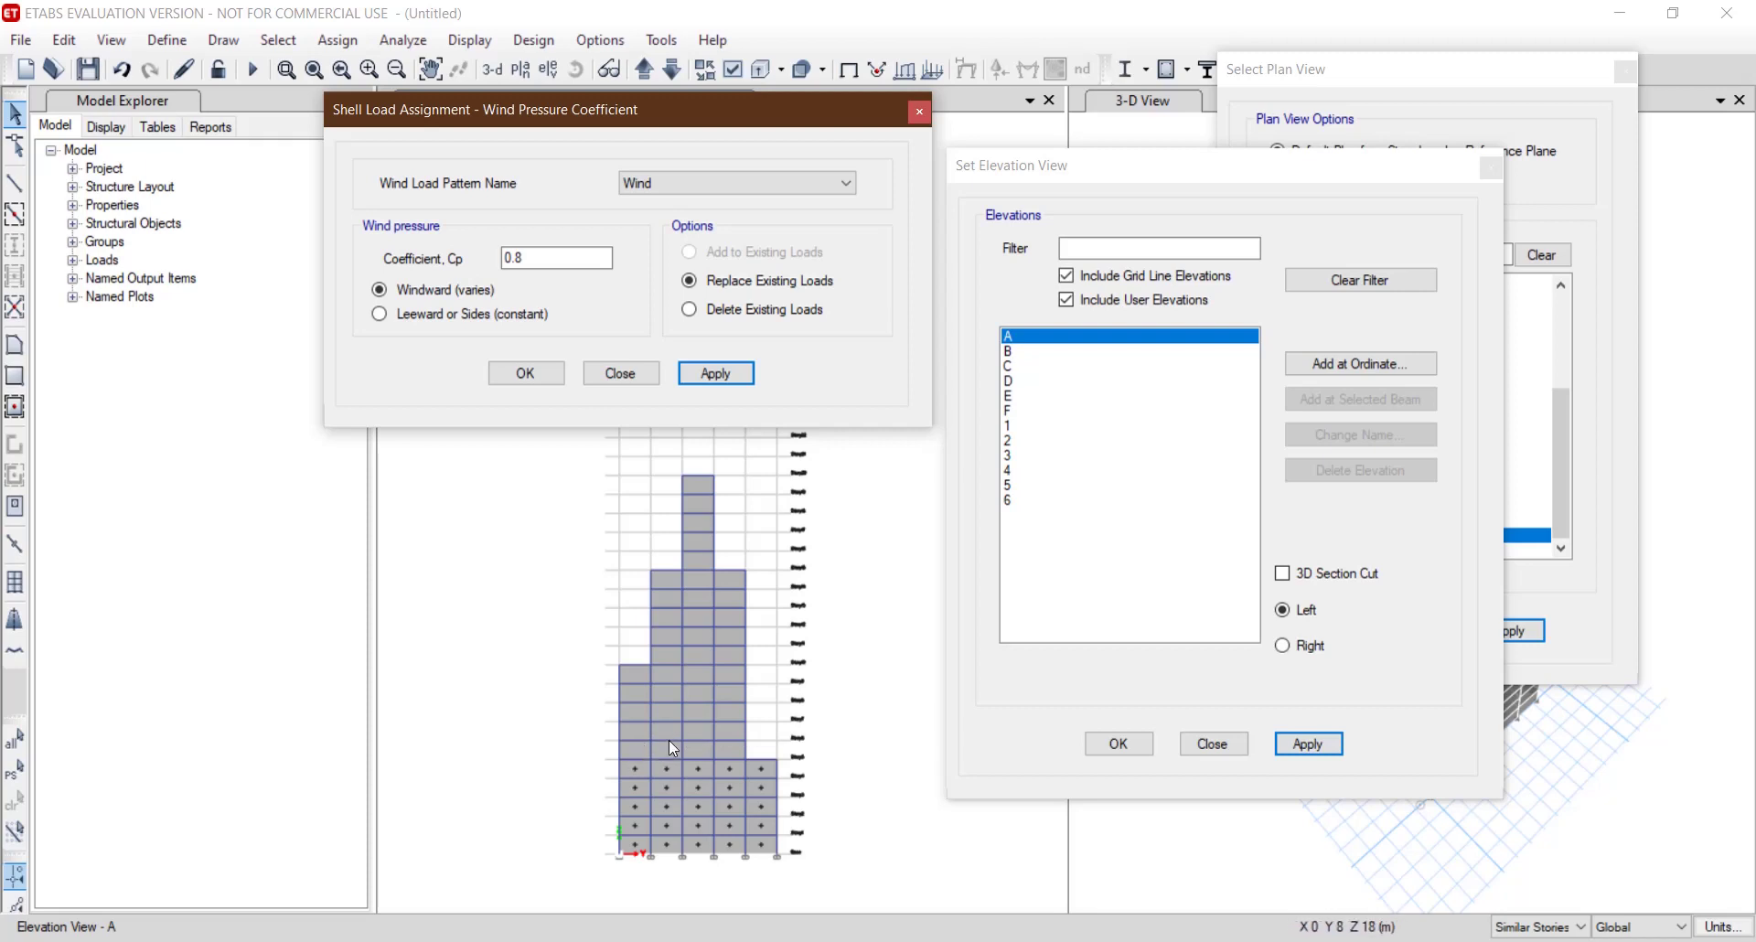
Display the Story1 plan and examine the wind coefficients assigned along grid A.
{"action": "left_click", "coordinate": [1556, 927]}
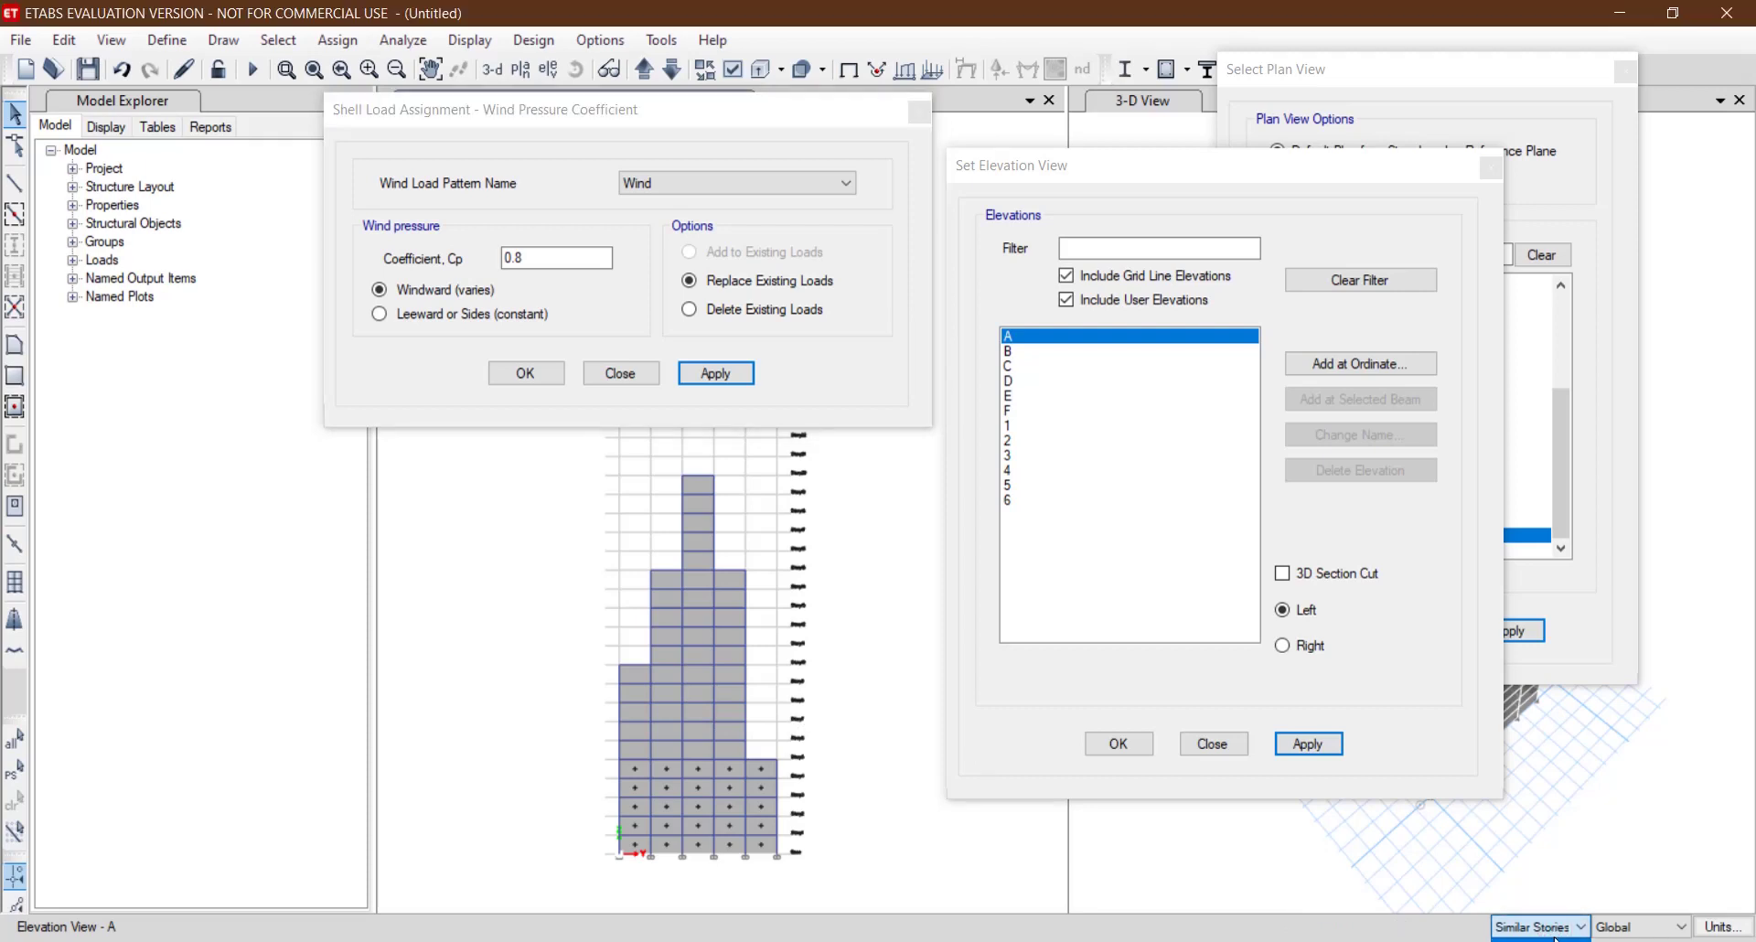
{"action": "left_click", "coordinate": [1257, 178]}
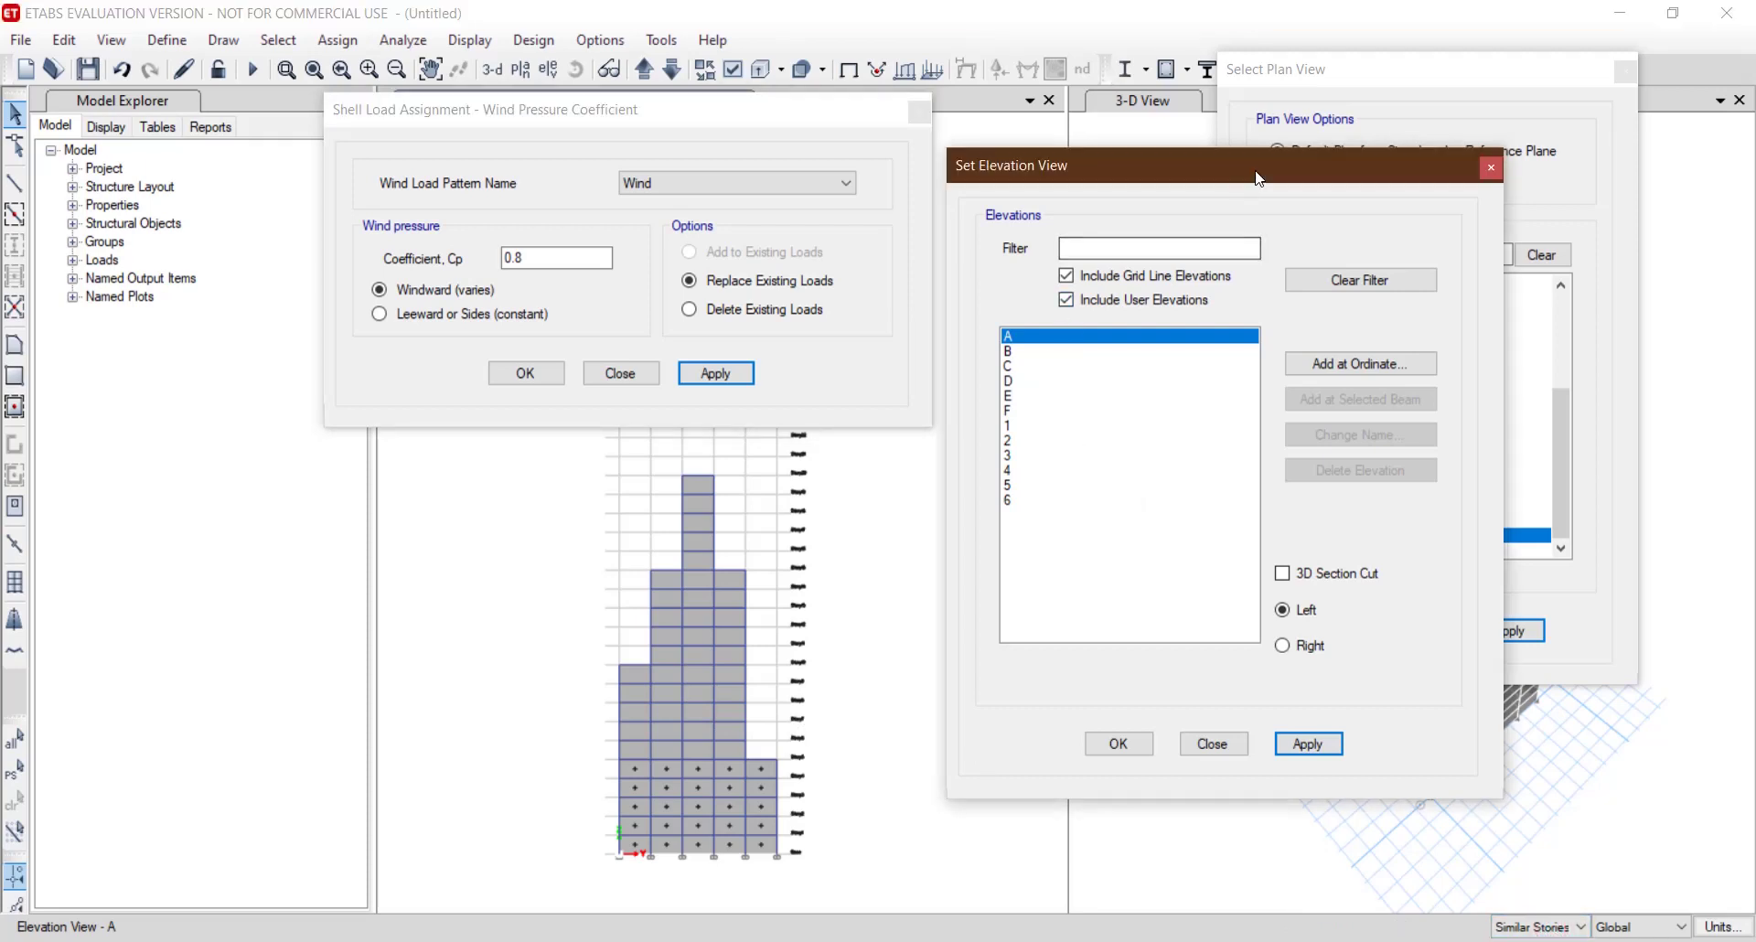
{"action": "left_click_drag", "start_coordinate": [1257, 178], "coordinate": [1276, 759]}
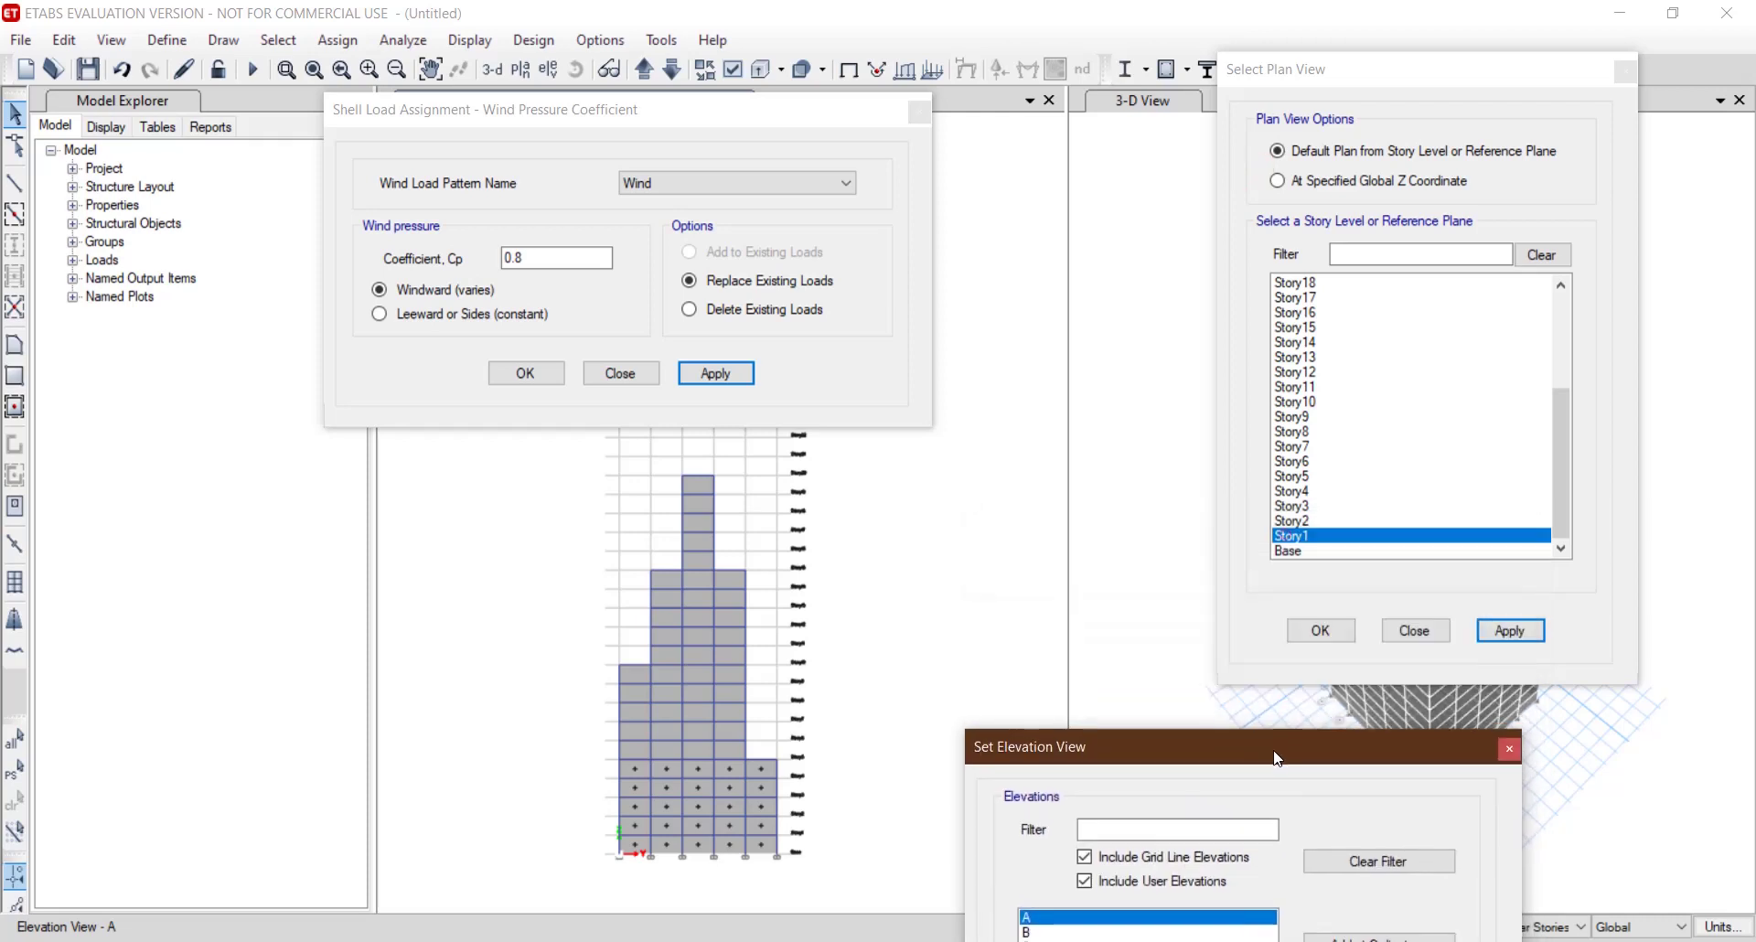
{"action": "left_click", "coordinate": [1315, 536]}
{"action": "left_click", "coordinate": [1493, 630]}
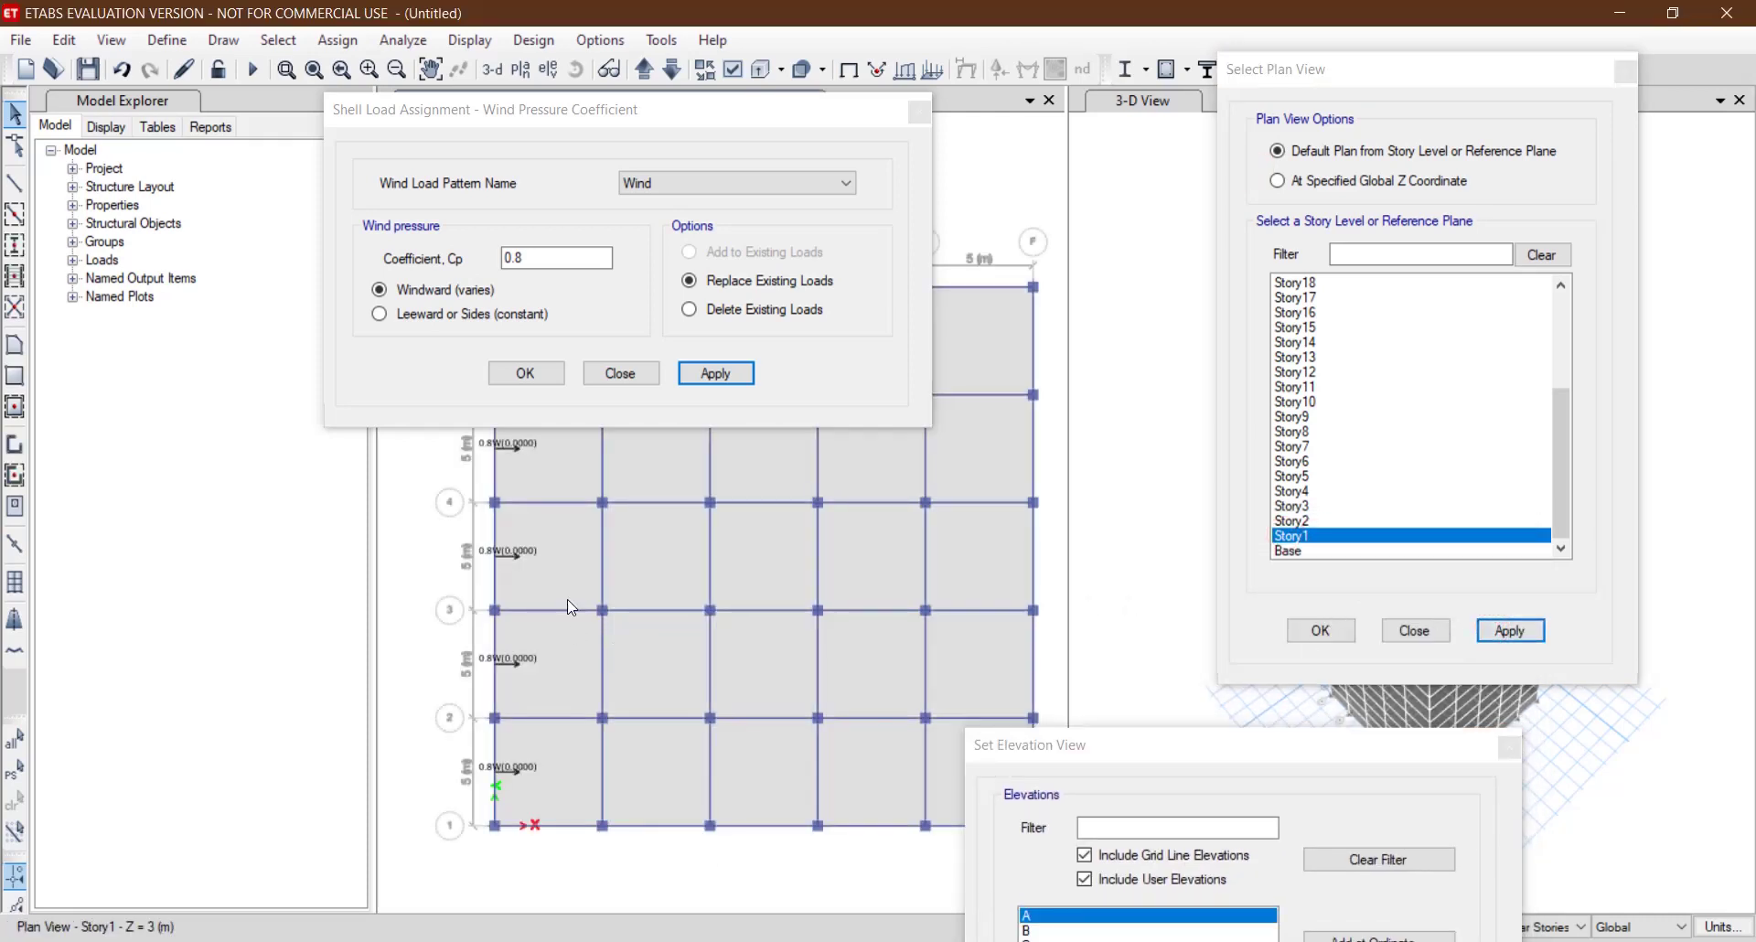
{"action": "middle_click_drag", "start_coordinate": [596, 587], "coordinate": [639, 765]}
{"action": "middle_click_drag", "start_coordinate": [627, 611], "coordinate": [753, 559]}
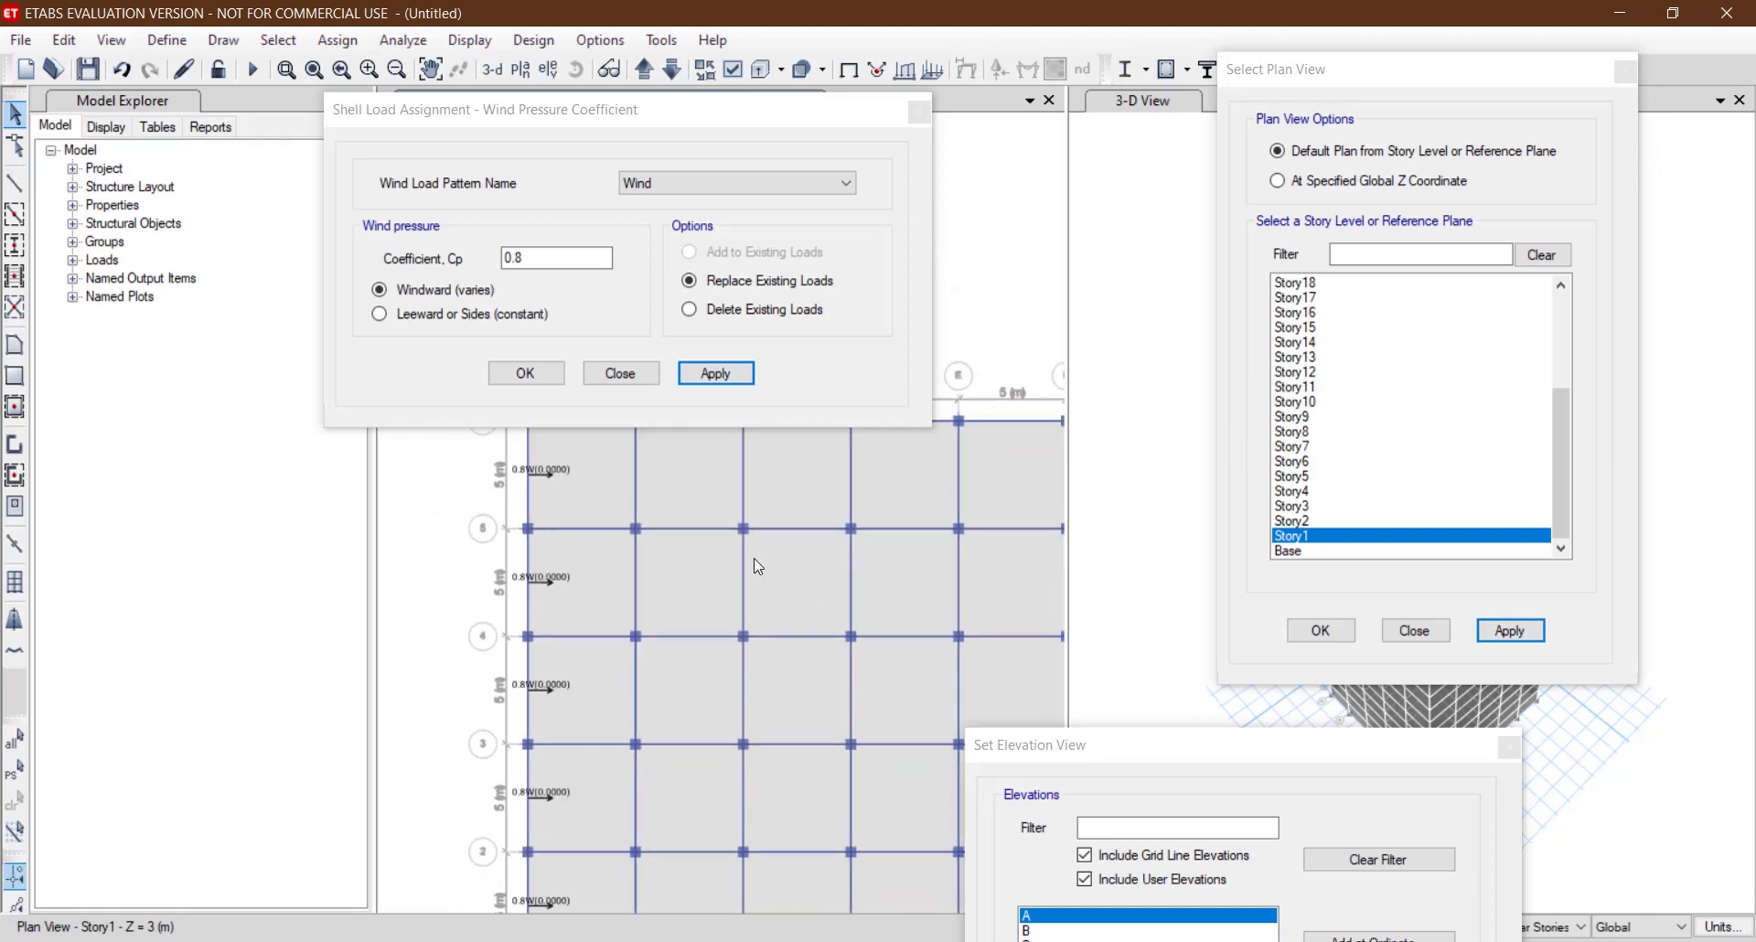
Examine the cladding on the elevation along grid B and return to elevation A.
{"action": "left_click_drag", "start_coordinate": [1166, 732], "coordinate": [1187, 143]}
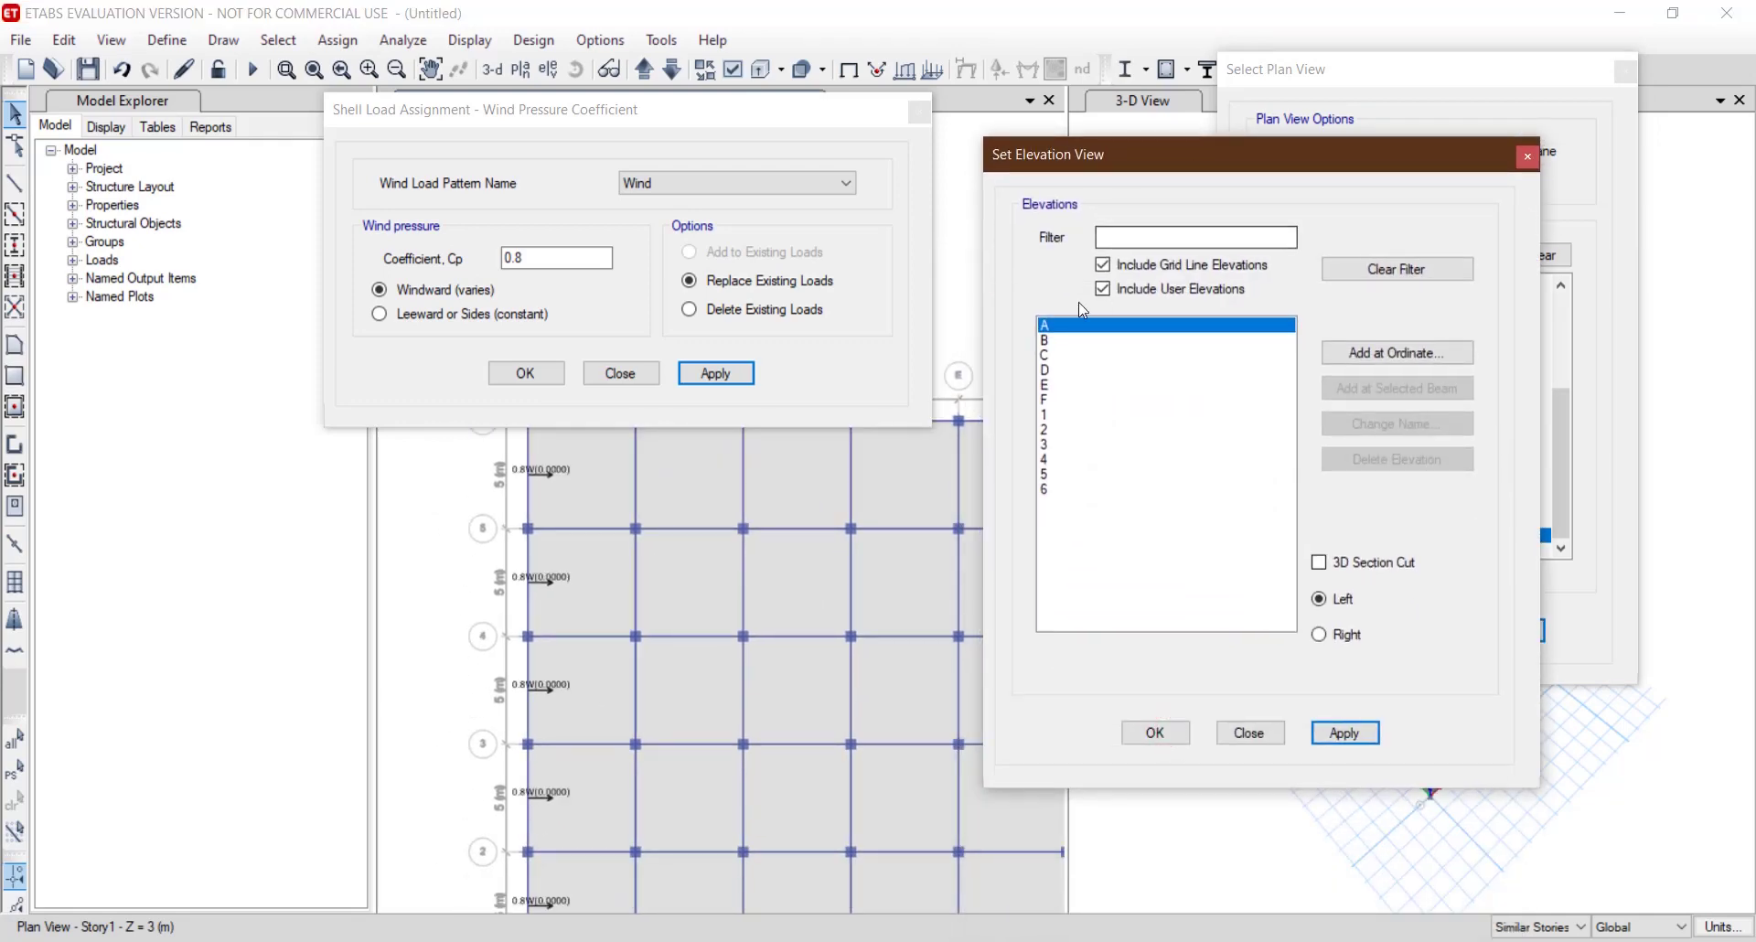
{"action": "left_click", "coordinate": [1051, 344]}
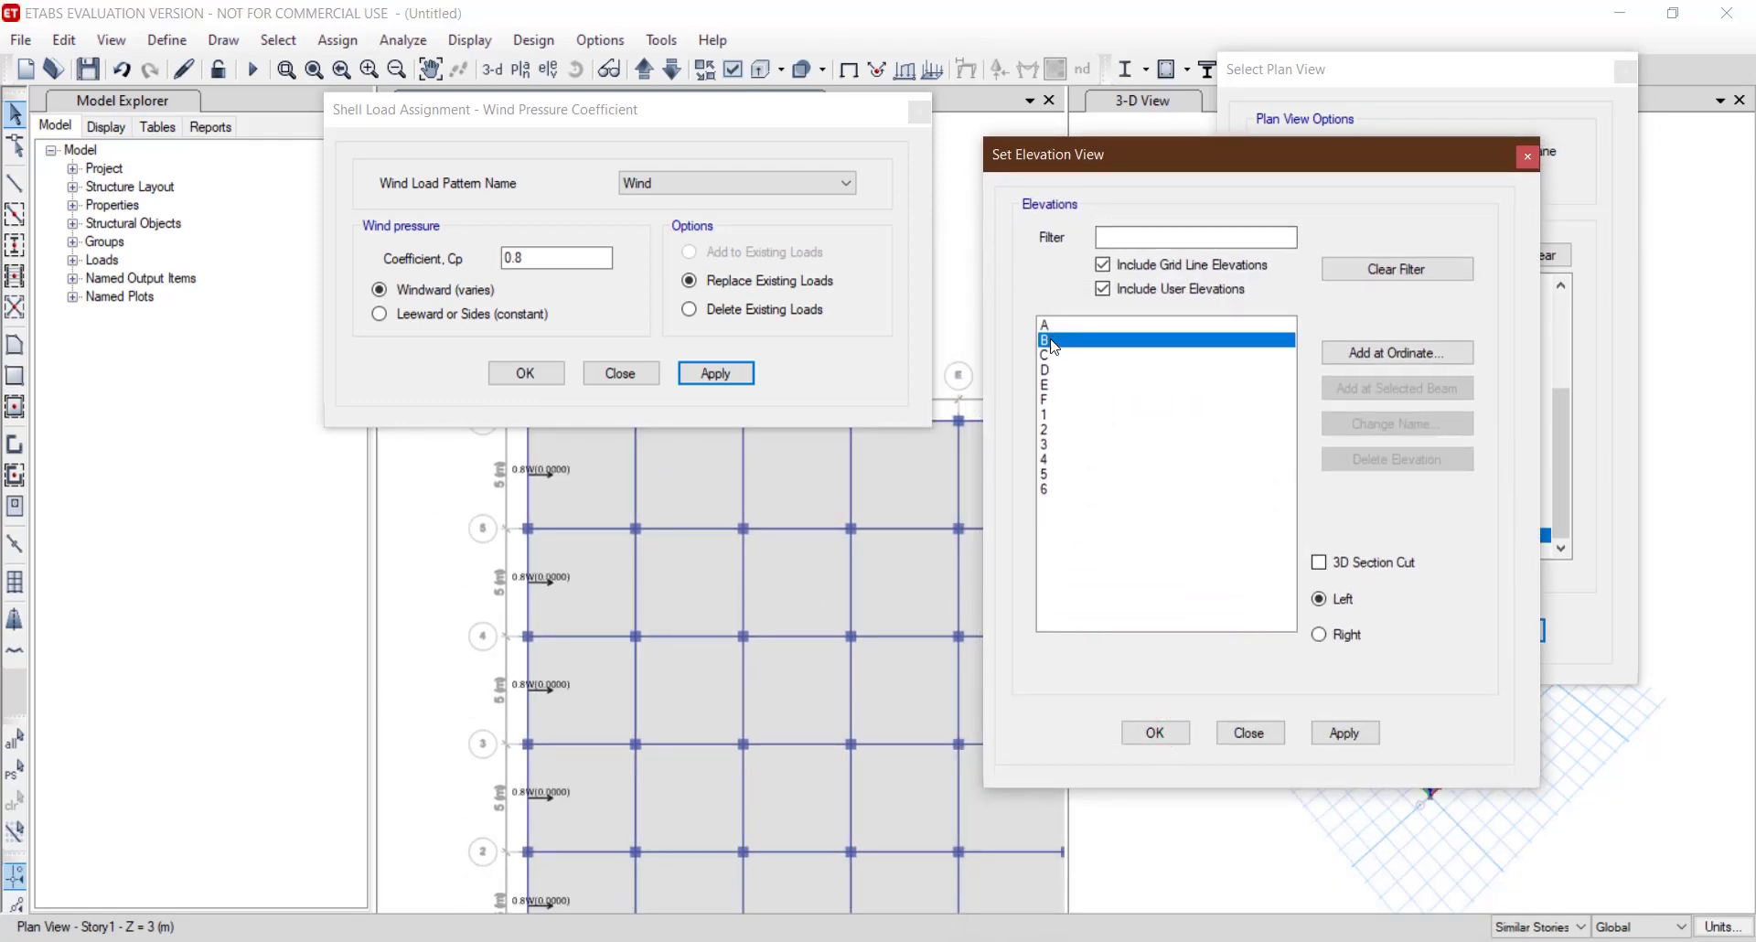
{"action": "left_click", "coordinate": [1334, 733]}
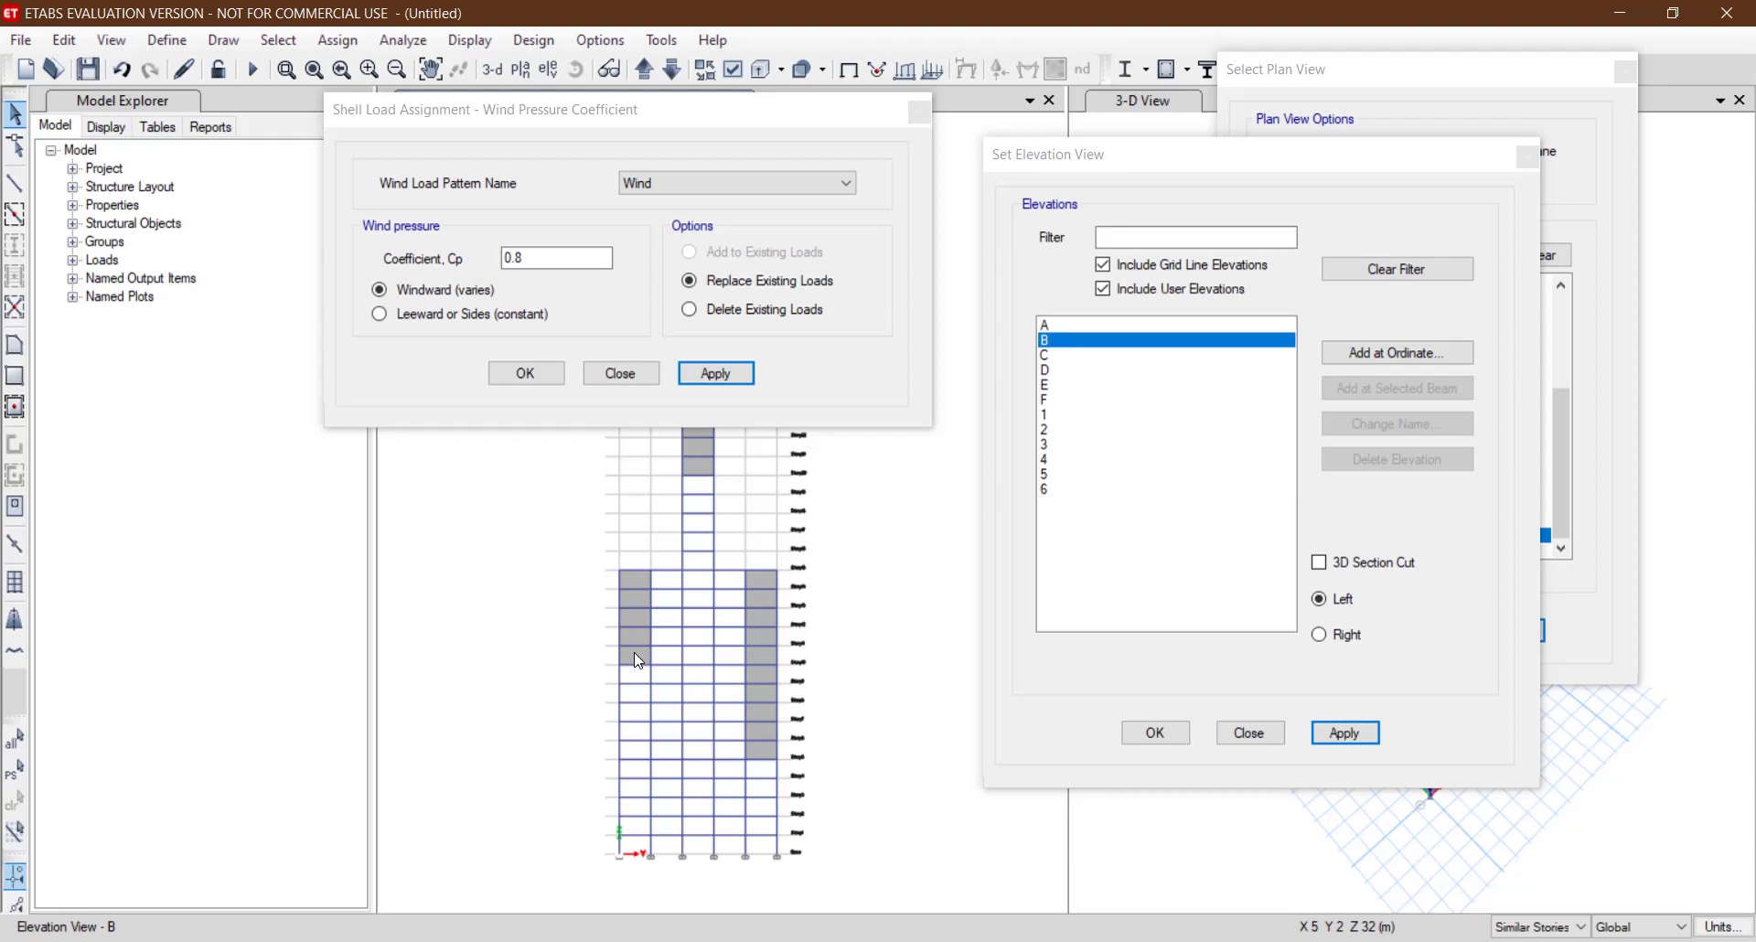
{"action": "left_click", "coordinate": [1079, 325]}
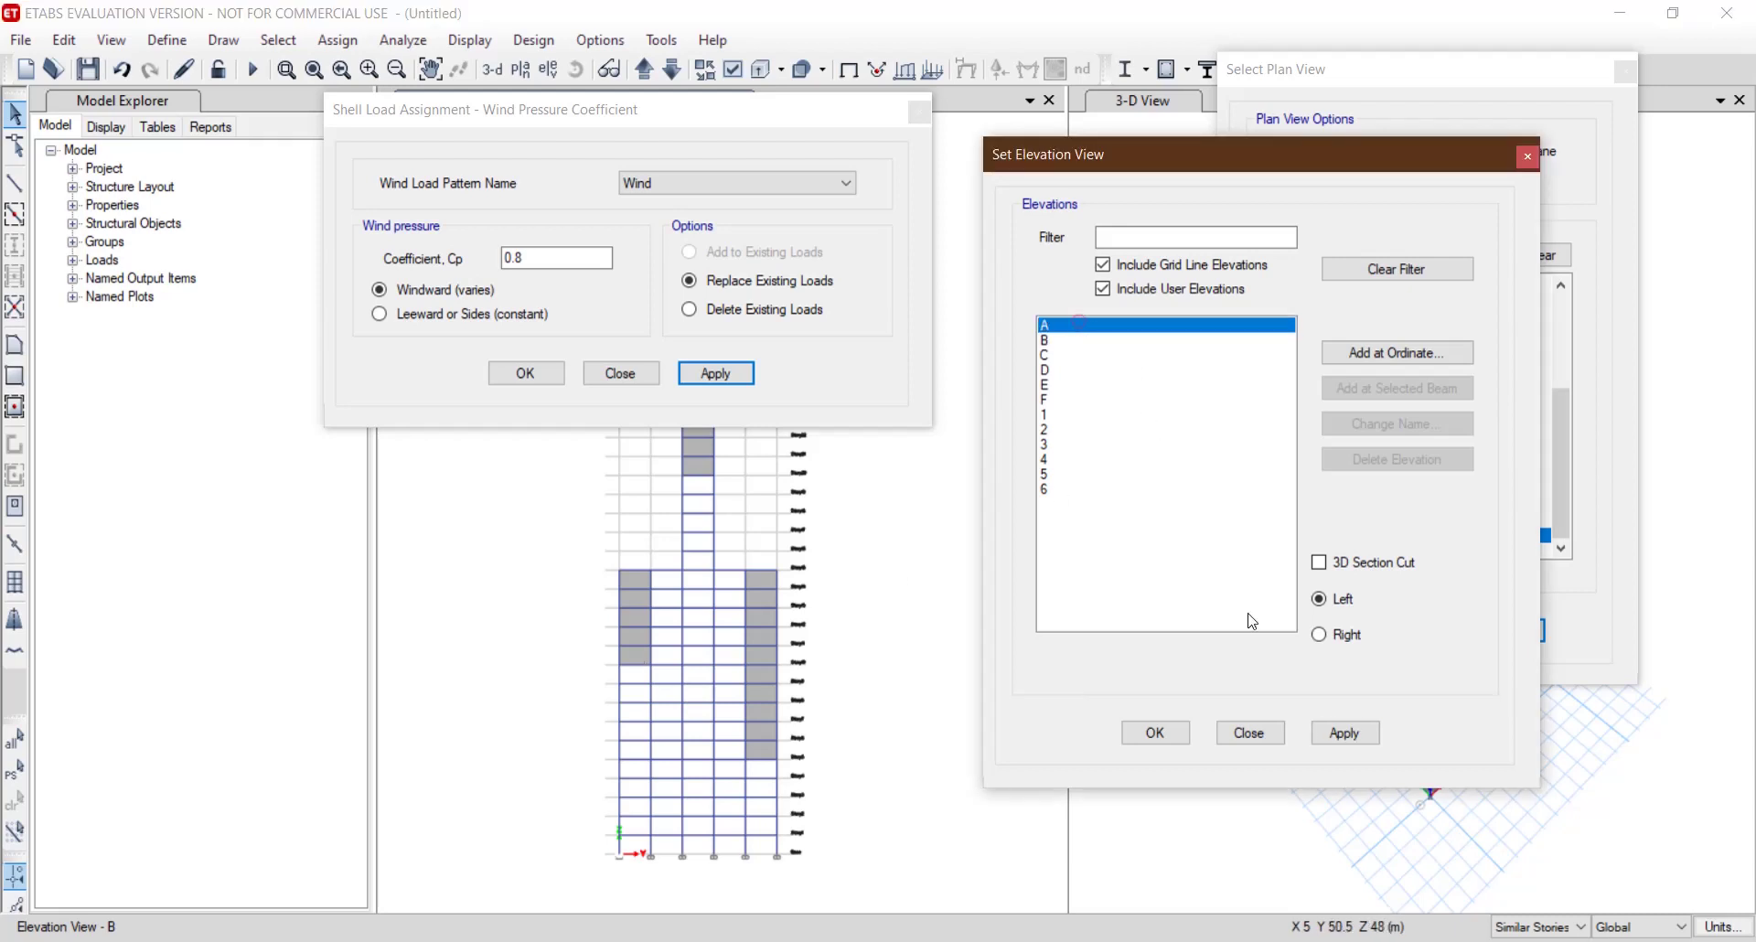
{"action": "left_click", "coordinate": [1352, 733]}
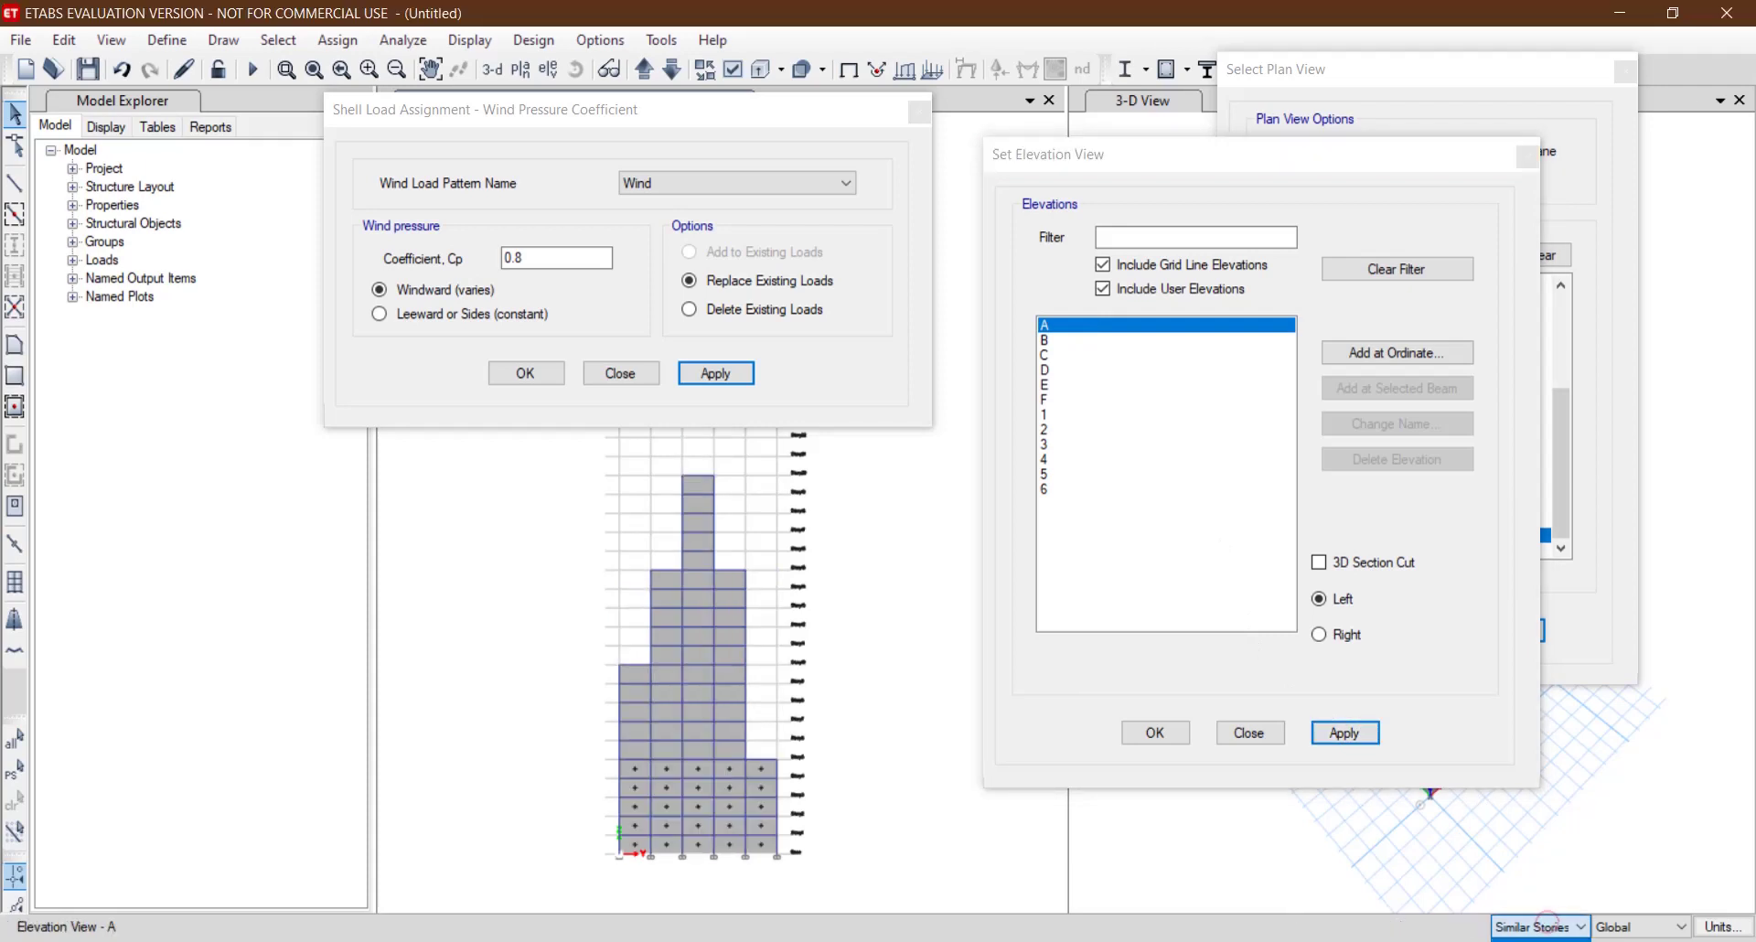
Make selections affect all stories and assign a windward coefficient of 0.8 to elevation A's remaining upper cladding panels, replacing existing loads.
{"action": "left_click", "coordinate": [1521, 940]}
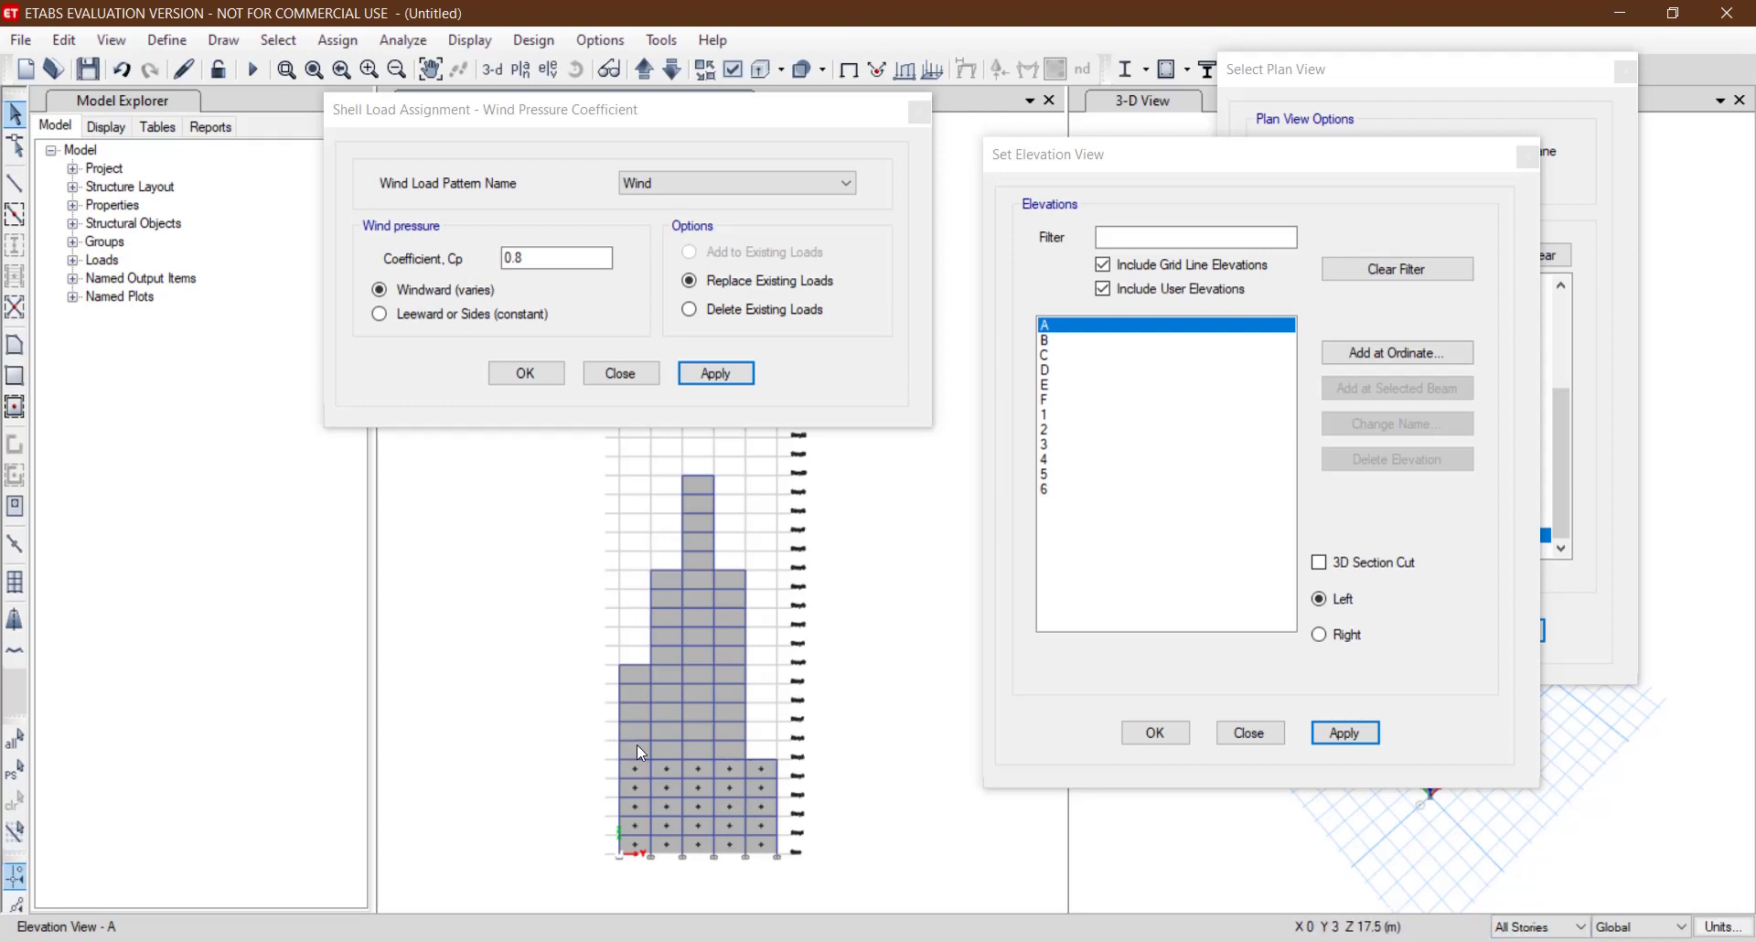
{"action": "left_click", "coordinate": [668, 748]}
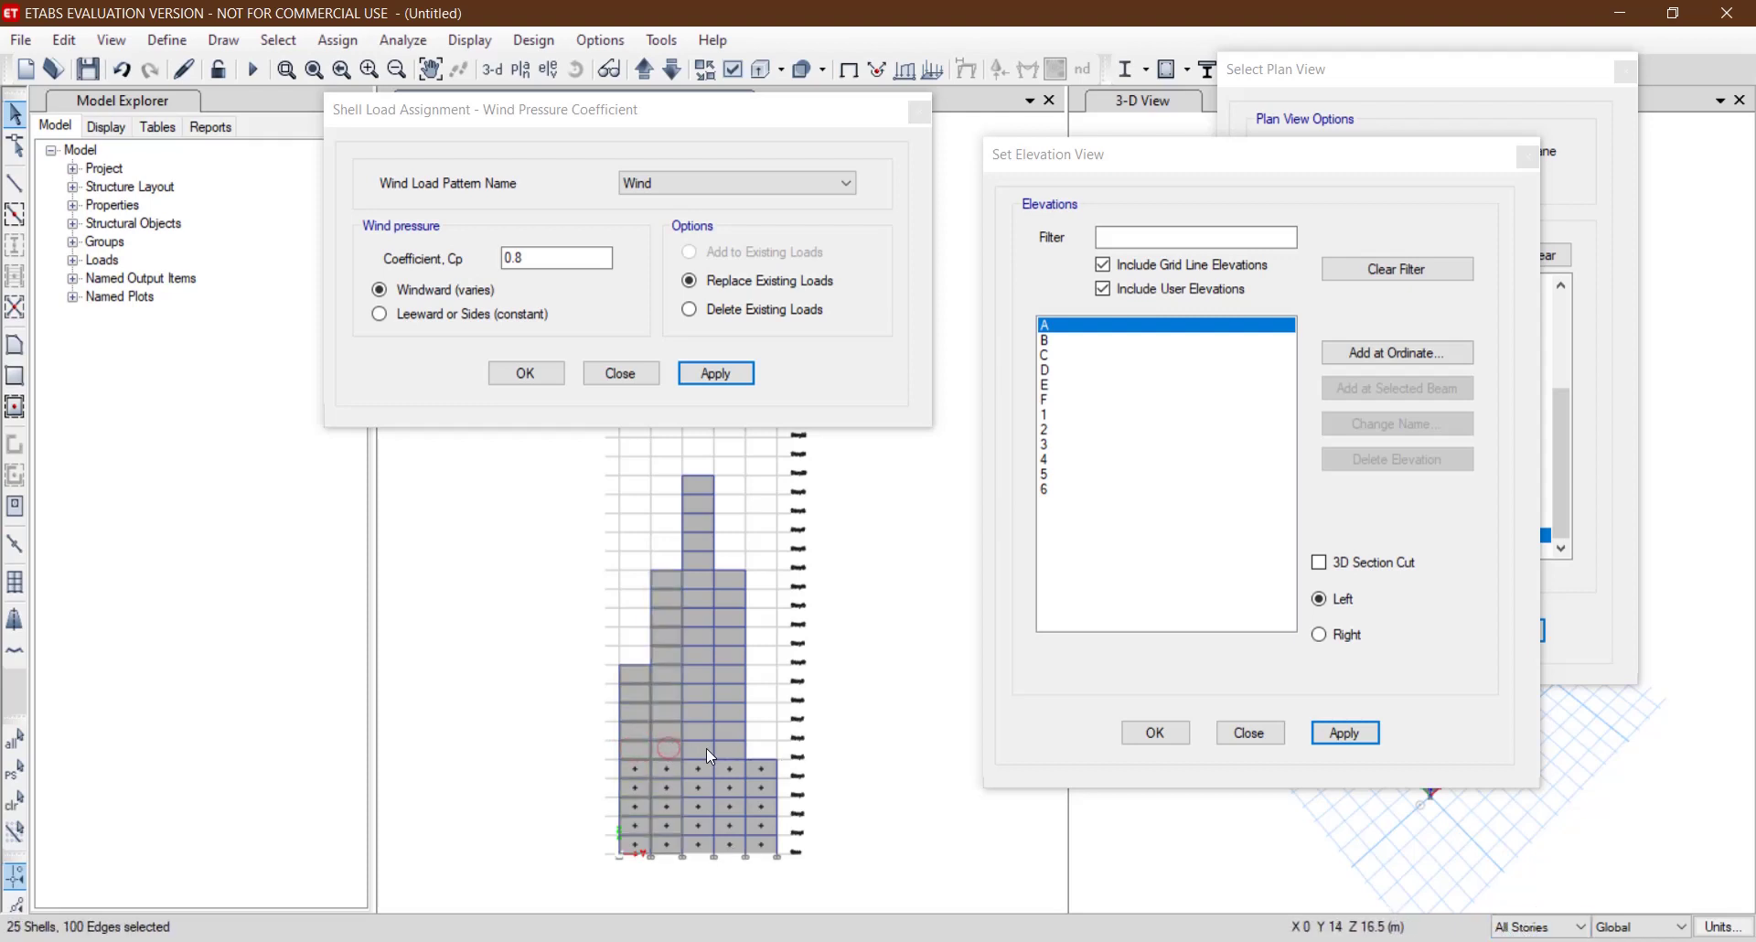
{"action": "left_click", "coordinate": [706, 748]}
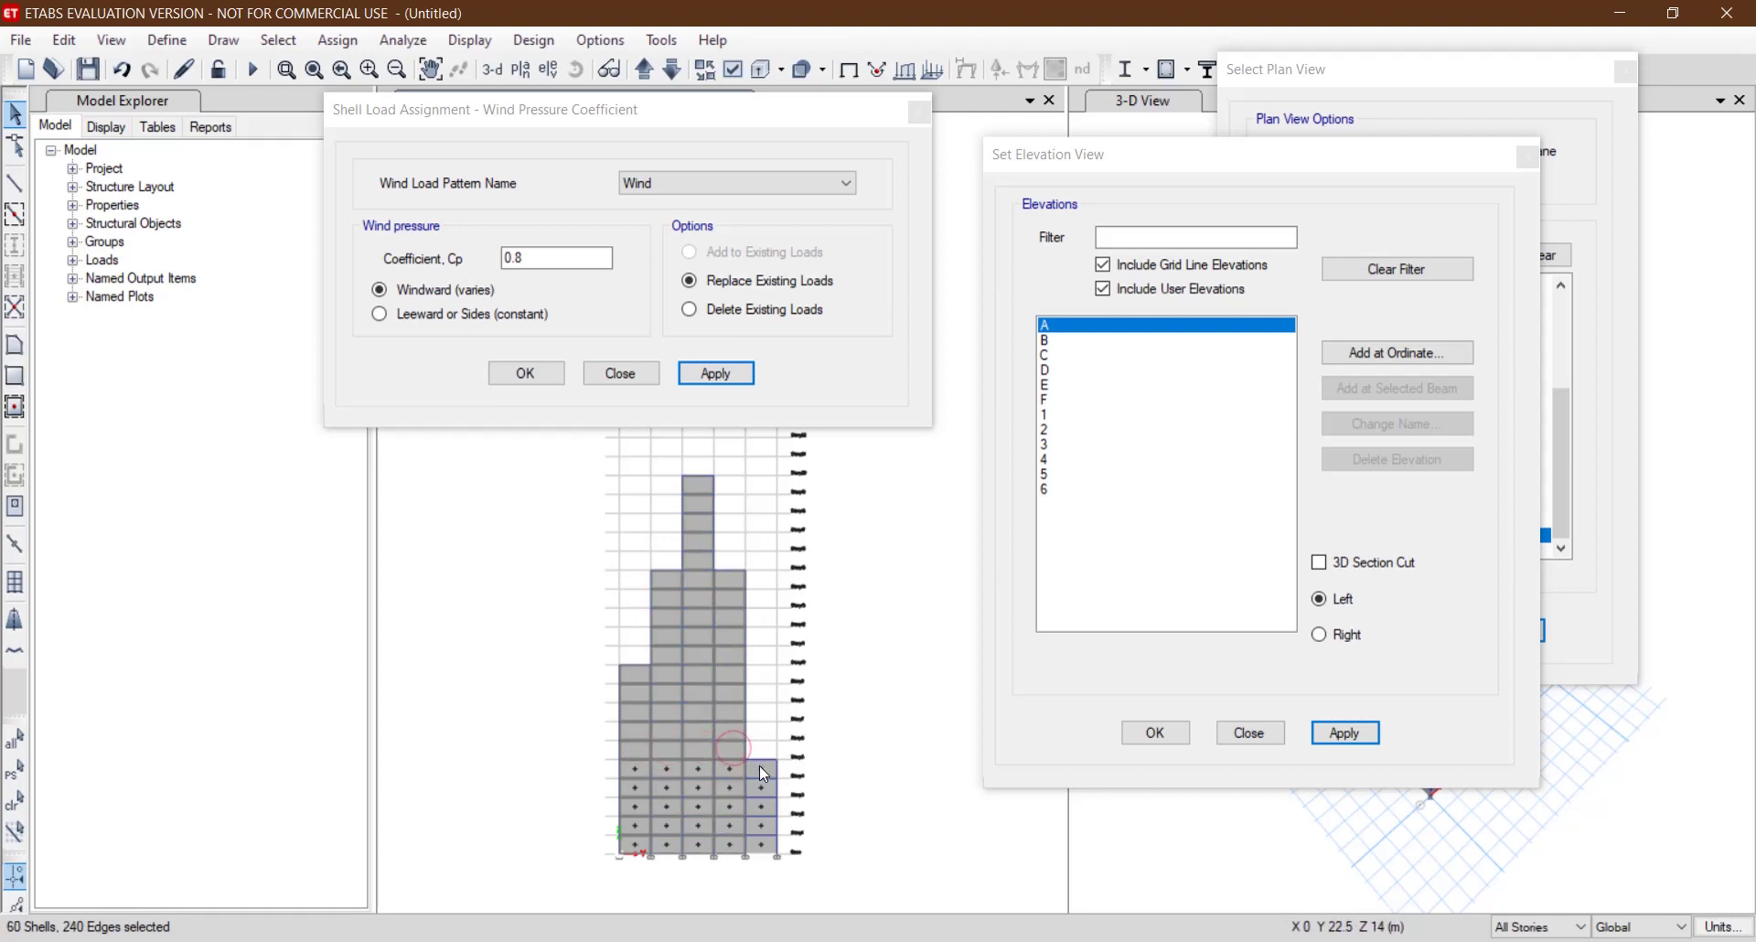
{"action": "left_click", "coordinate": [759, 765]}
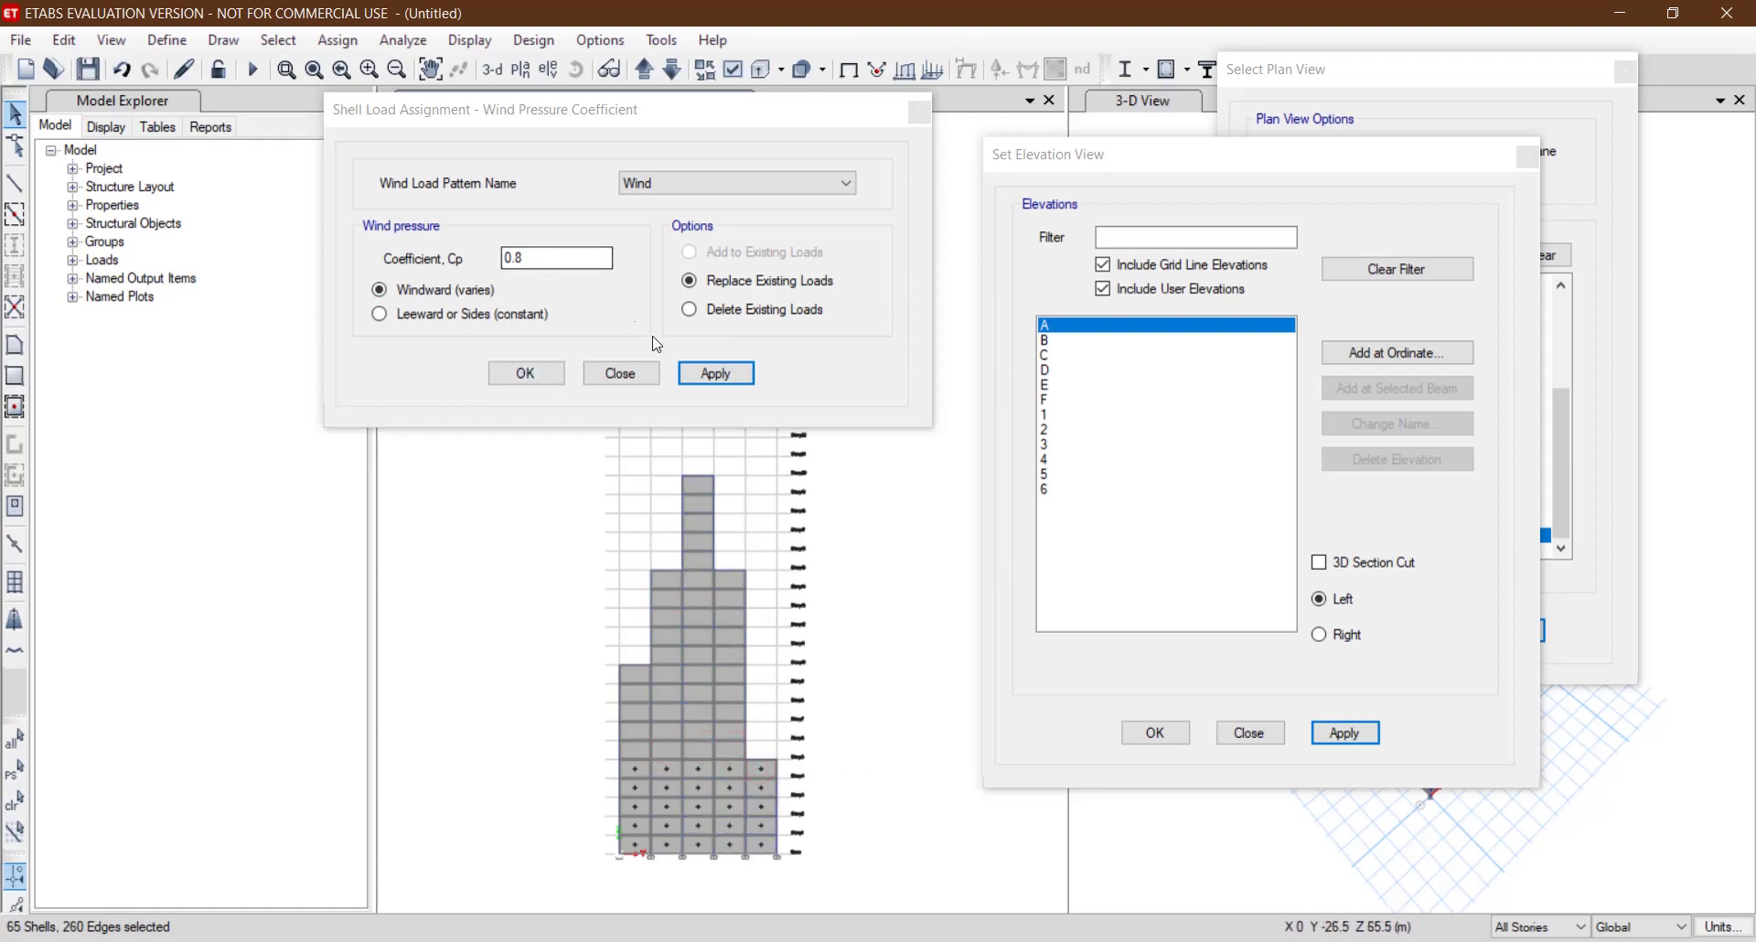
{"action": "left_click", "coordinate": [695, 383]}
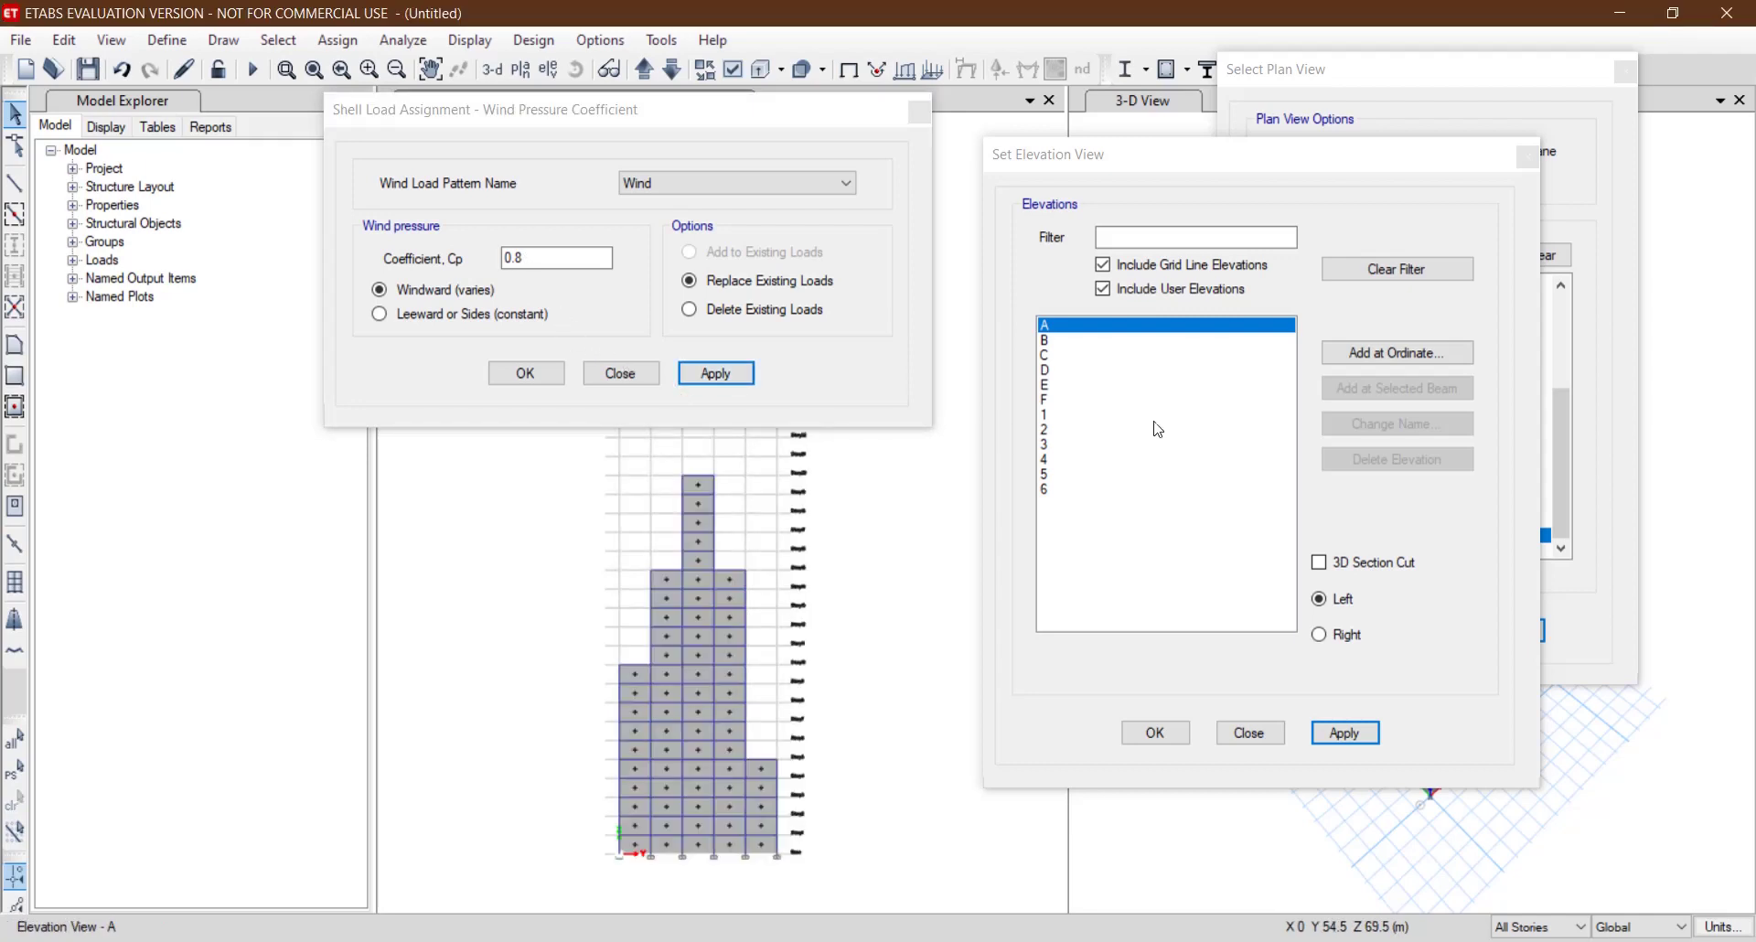
Display the elevation along grid B and assign its cladding panels a windward coefficient of 0.8 for the Wind pattern.
{"action": "left_click", "coordinate": [1064, 341]}
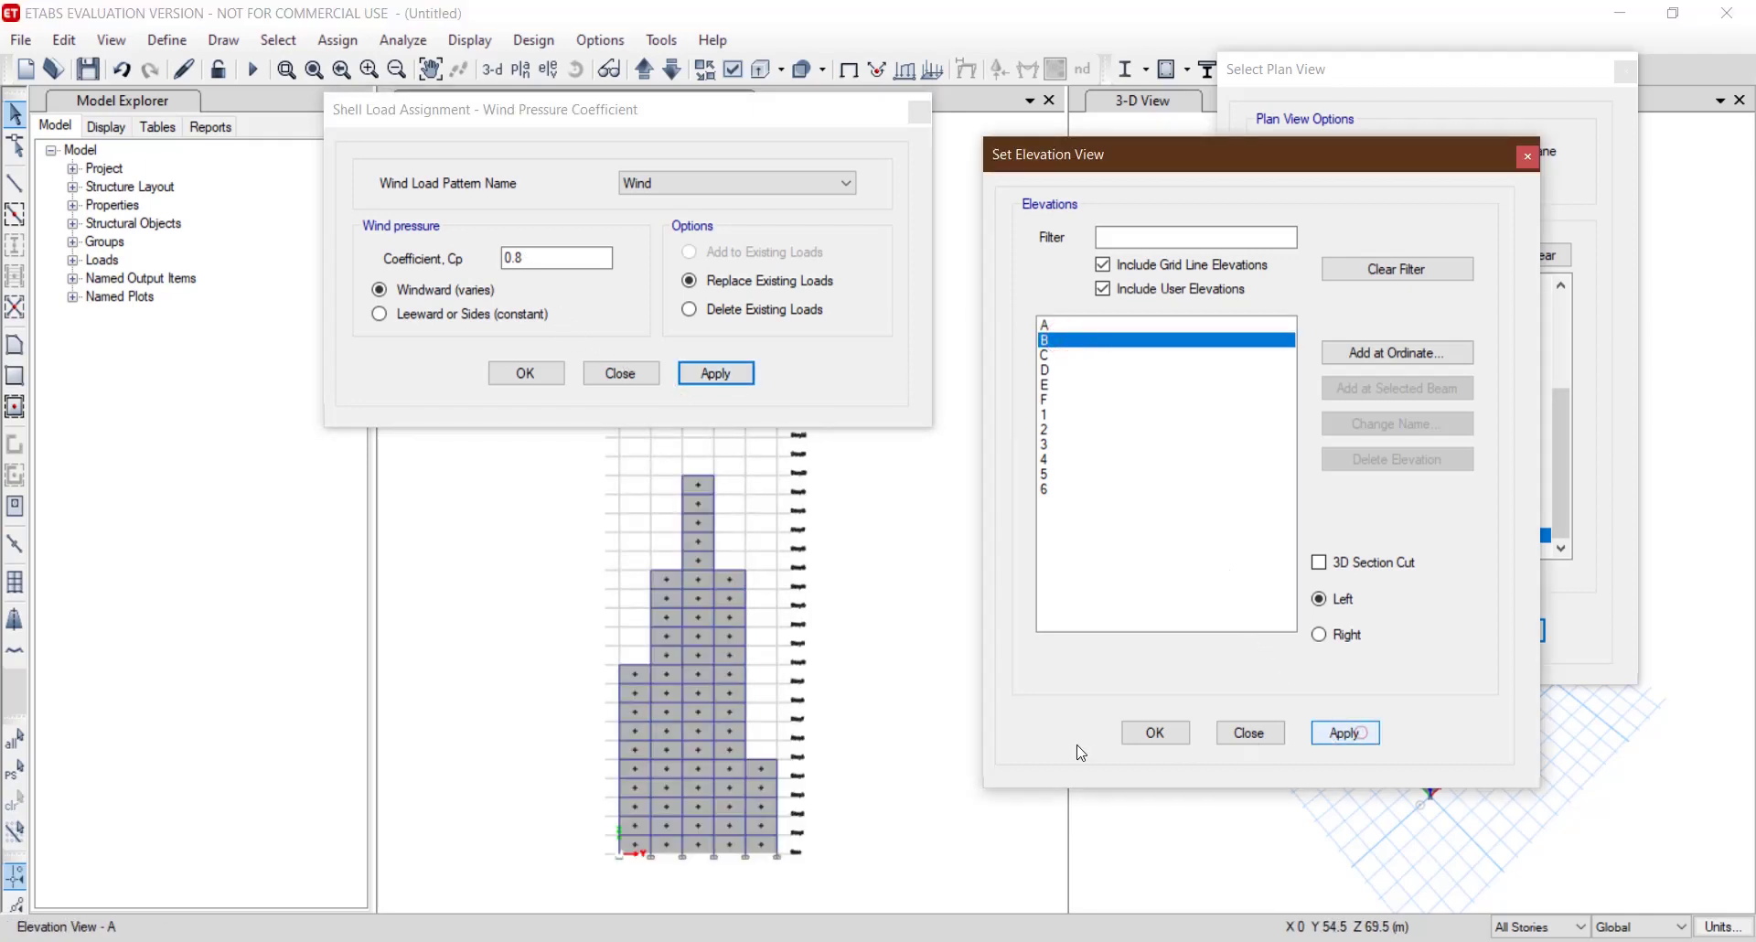
{"action": "left_click", "coordinate": [1344, 733]}
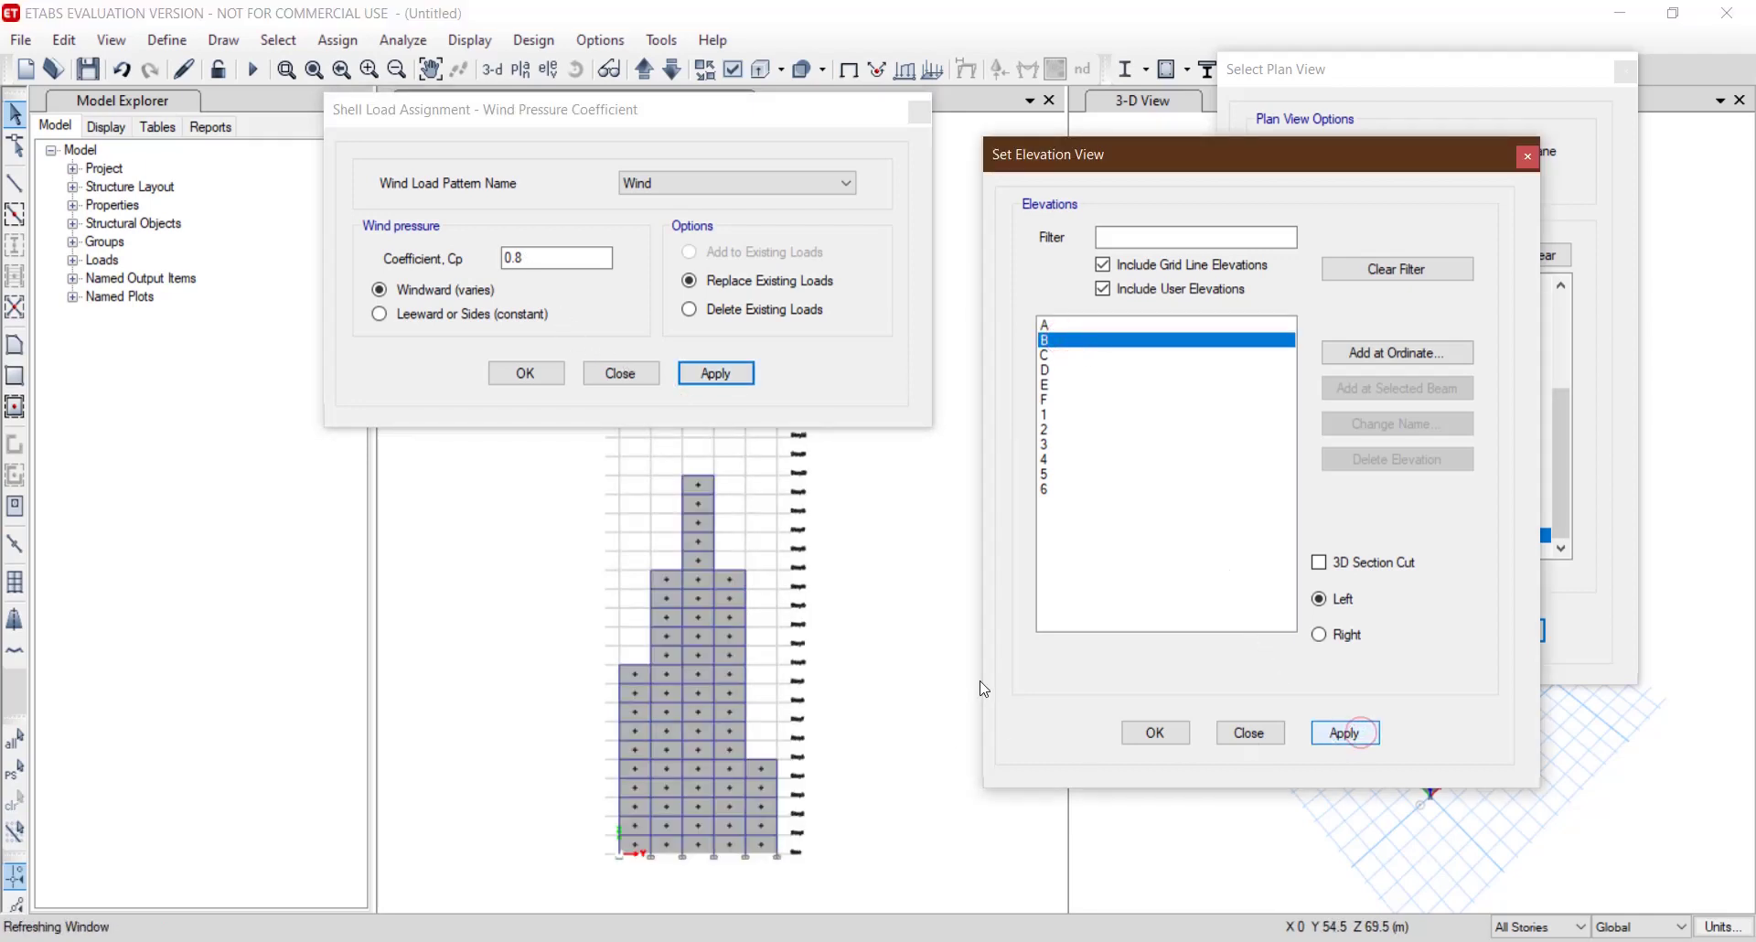
{"action": "left_click", "coordinate": [636, 655]}
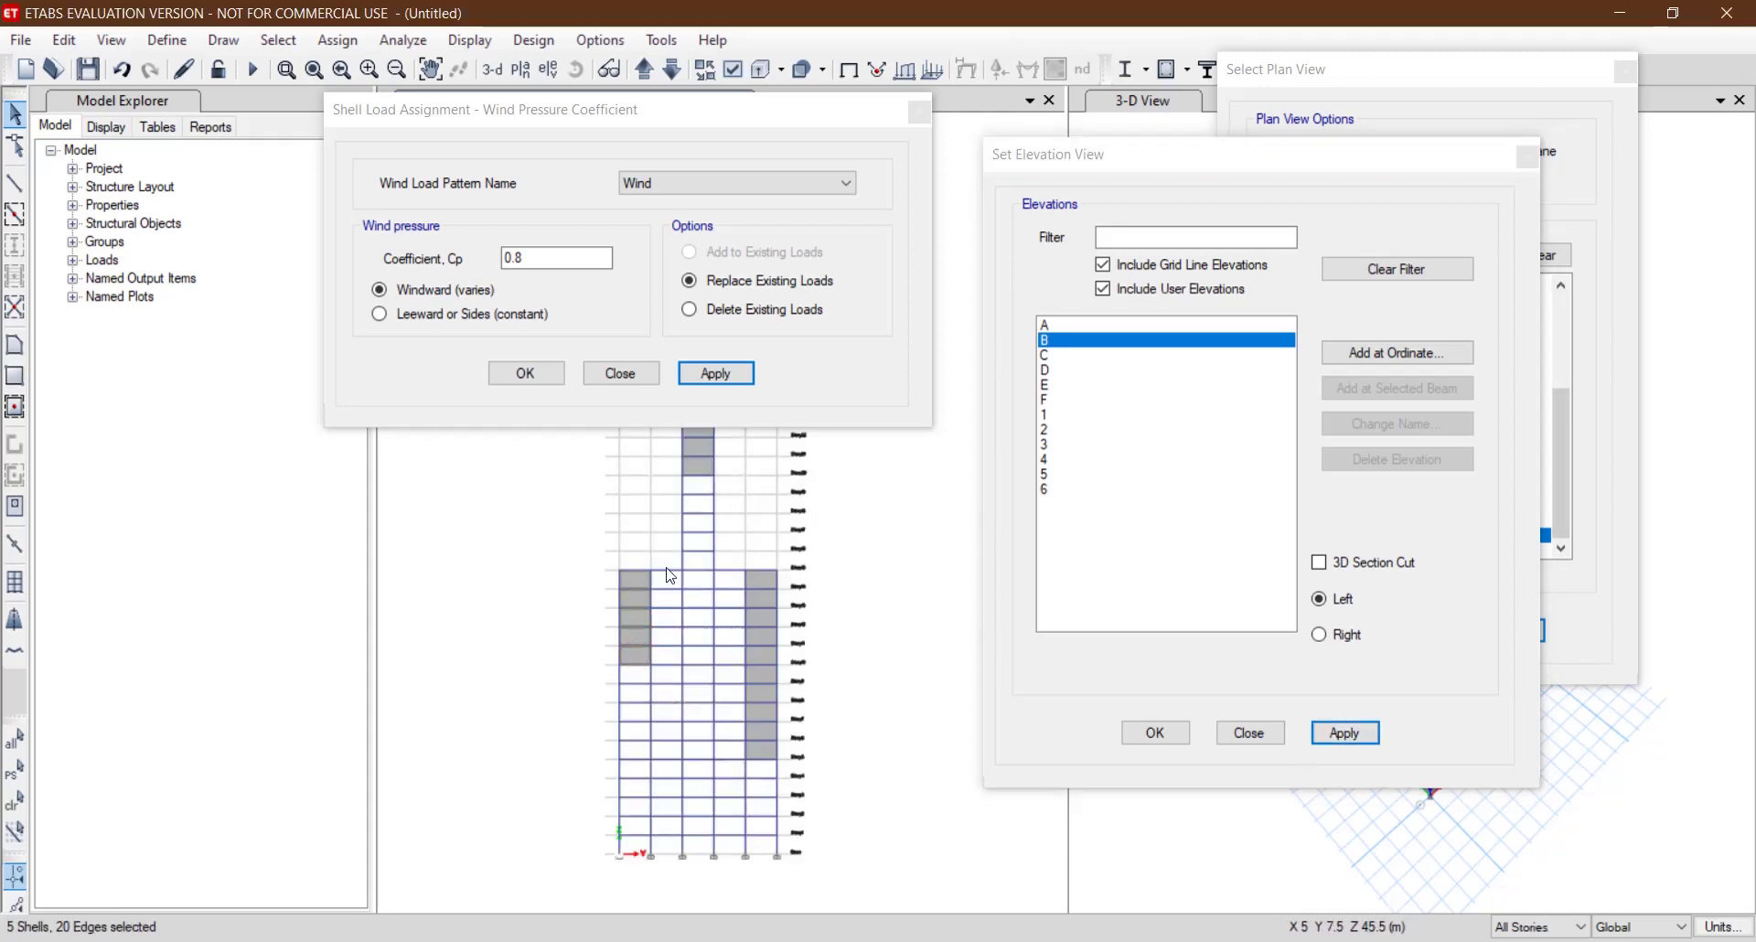
{"action": "left_click", "coordinate": [760, 714]}
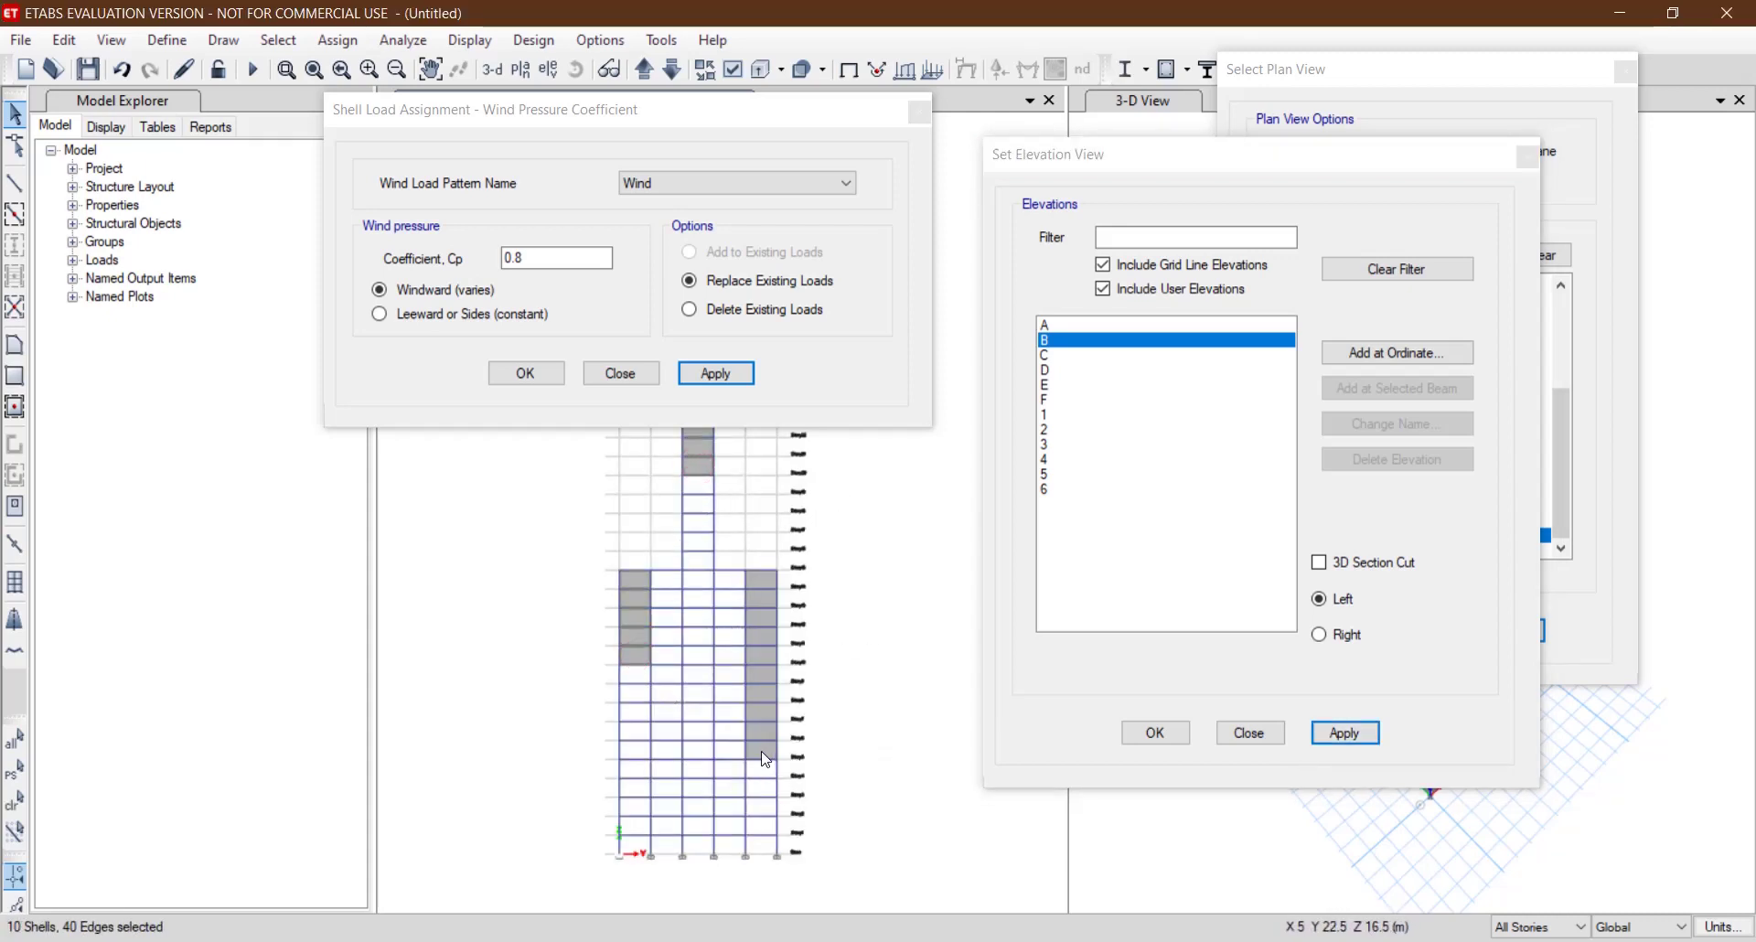
{"action": "left_click", "coordinate": [761, 752]}
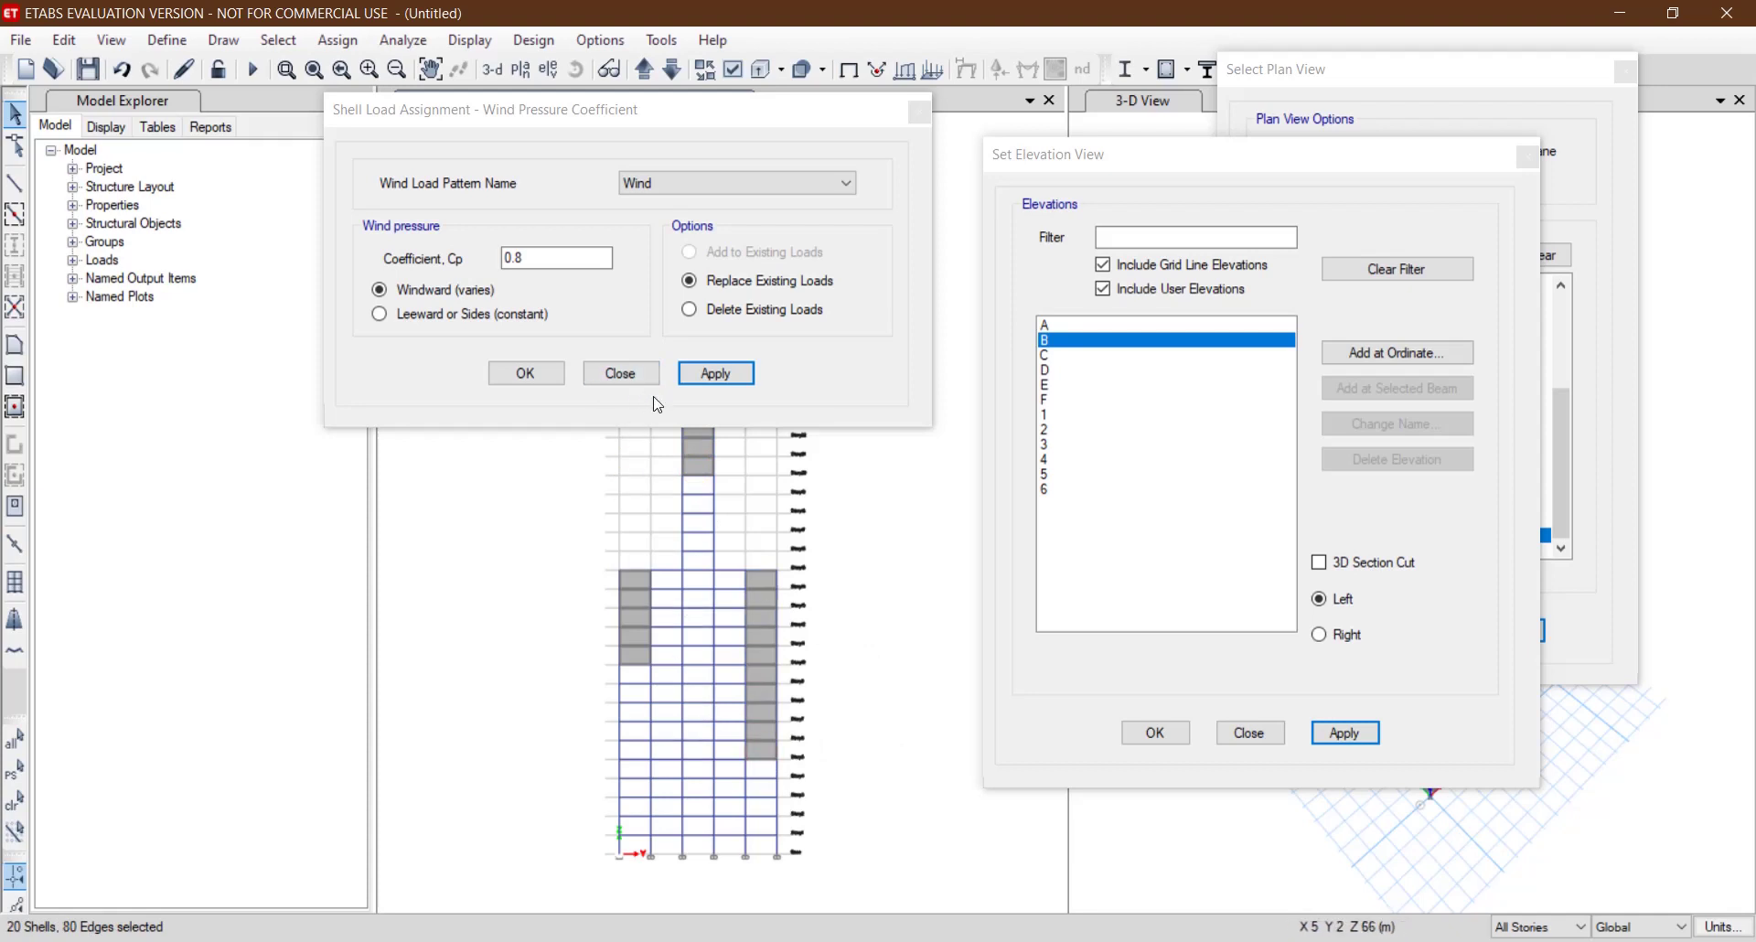
{"action": "left_click", "coordinate": [716, 373]}
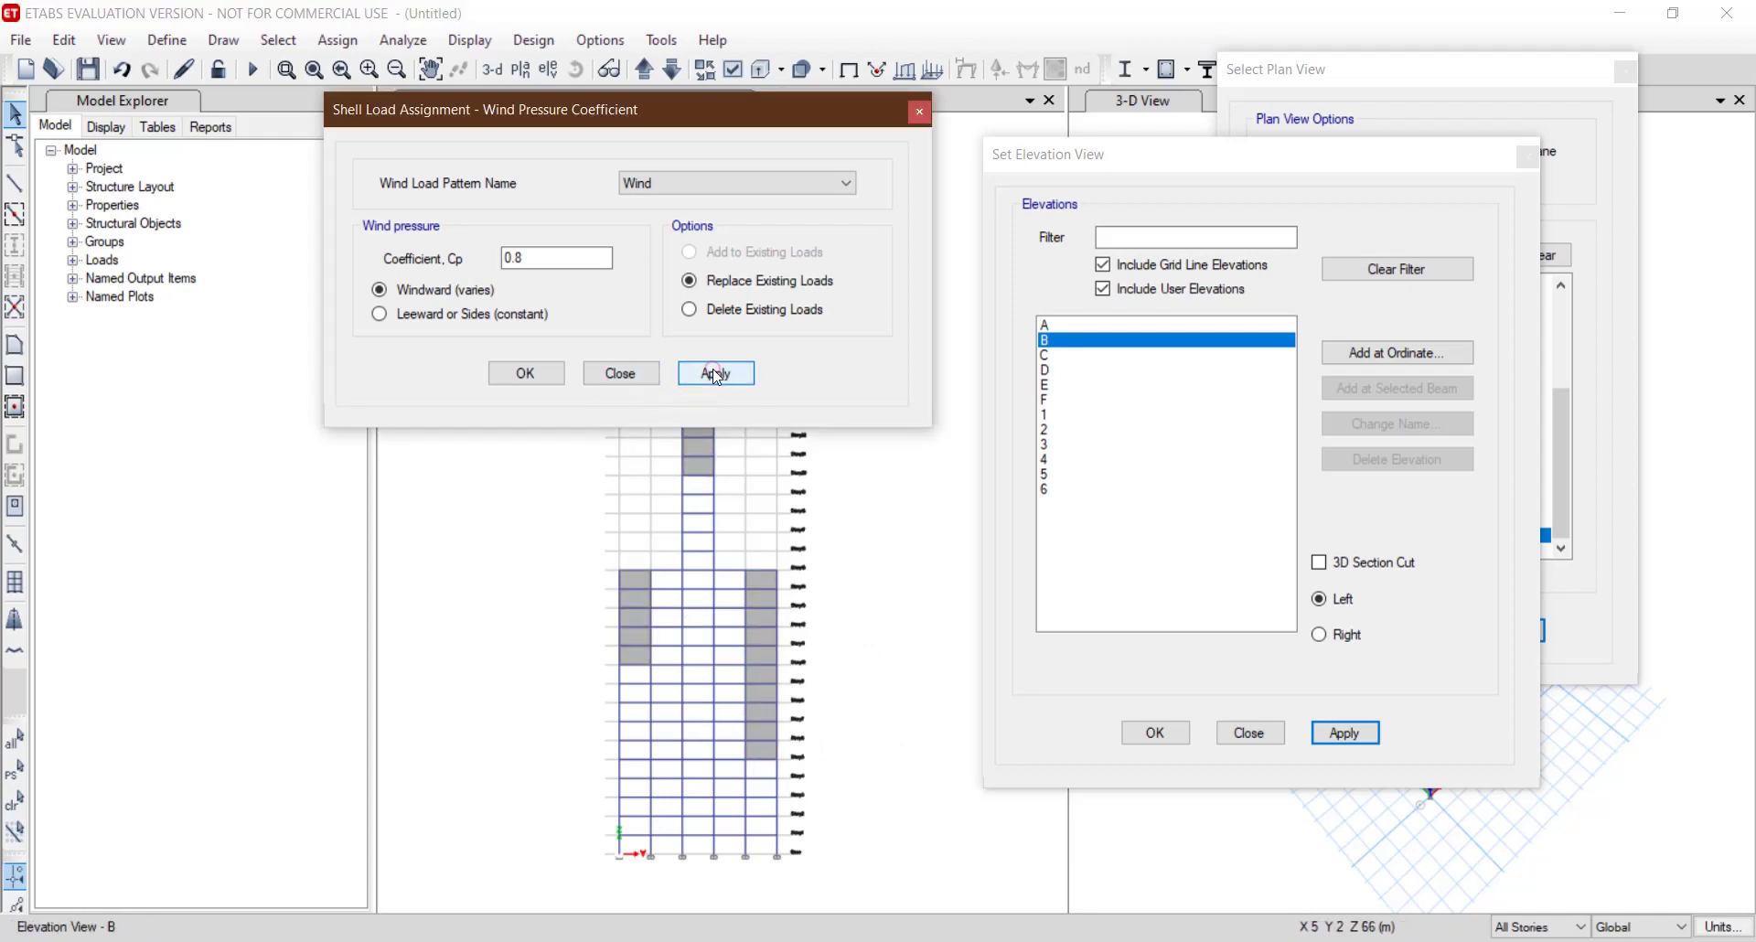
Display the elevation along grid C and assign all its cladding panels a windward coefficient of 0.8, moving the load dialog clear of the model.
{"action": "left_click", "coordinate": [1066, 355]}
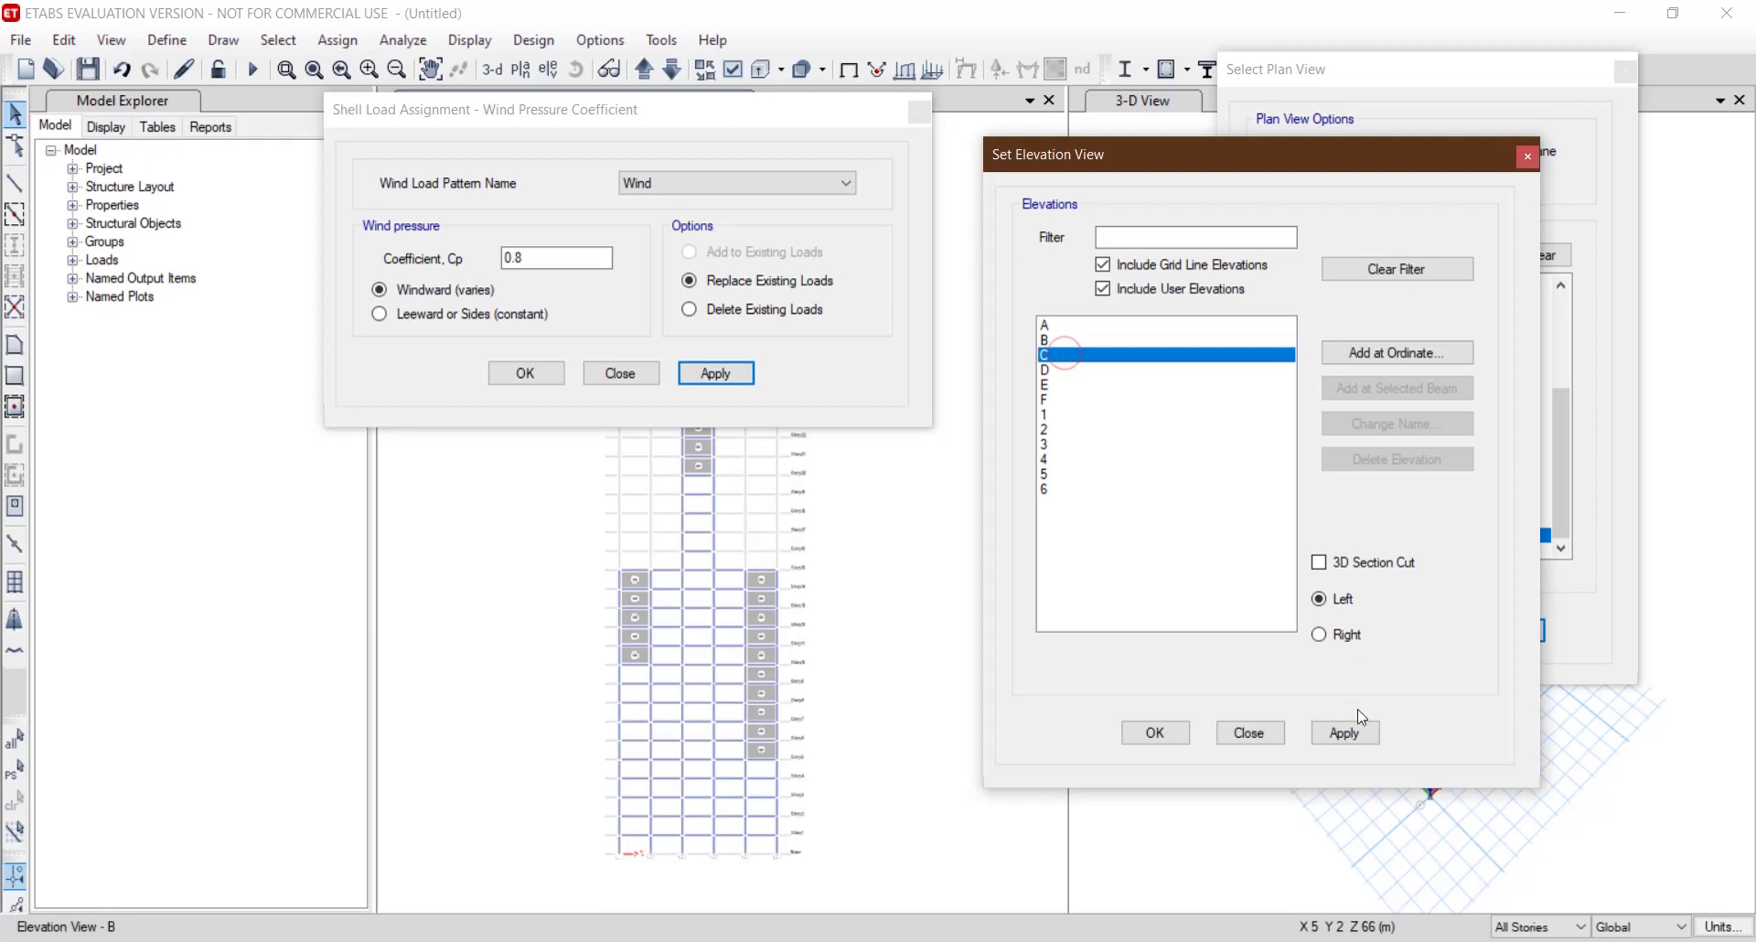
{"action": "left_click", "coordinate": [1344, 733]}
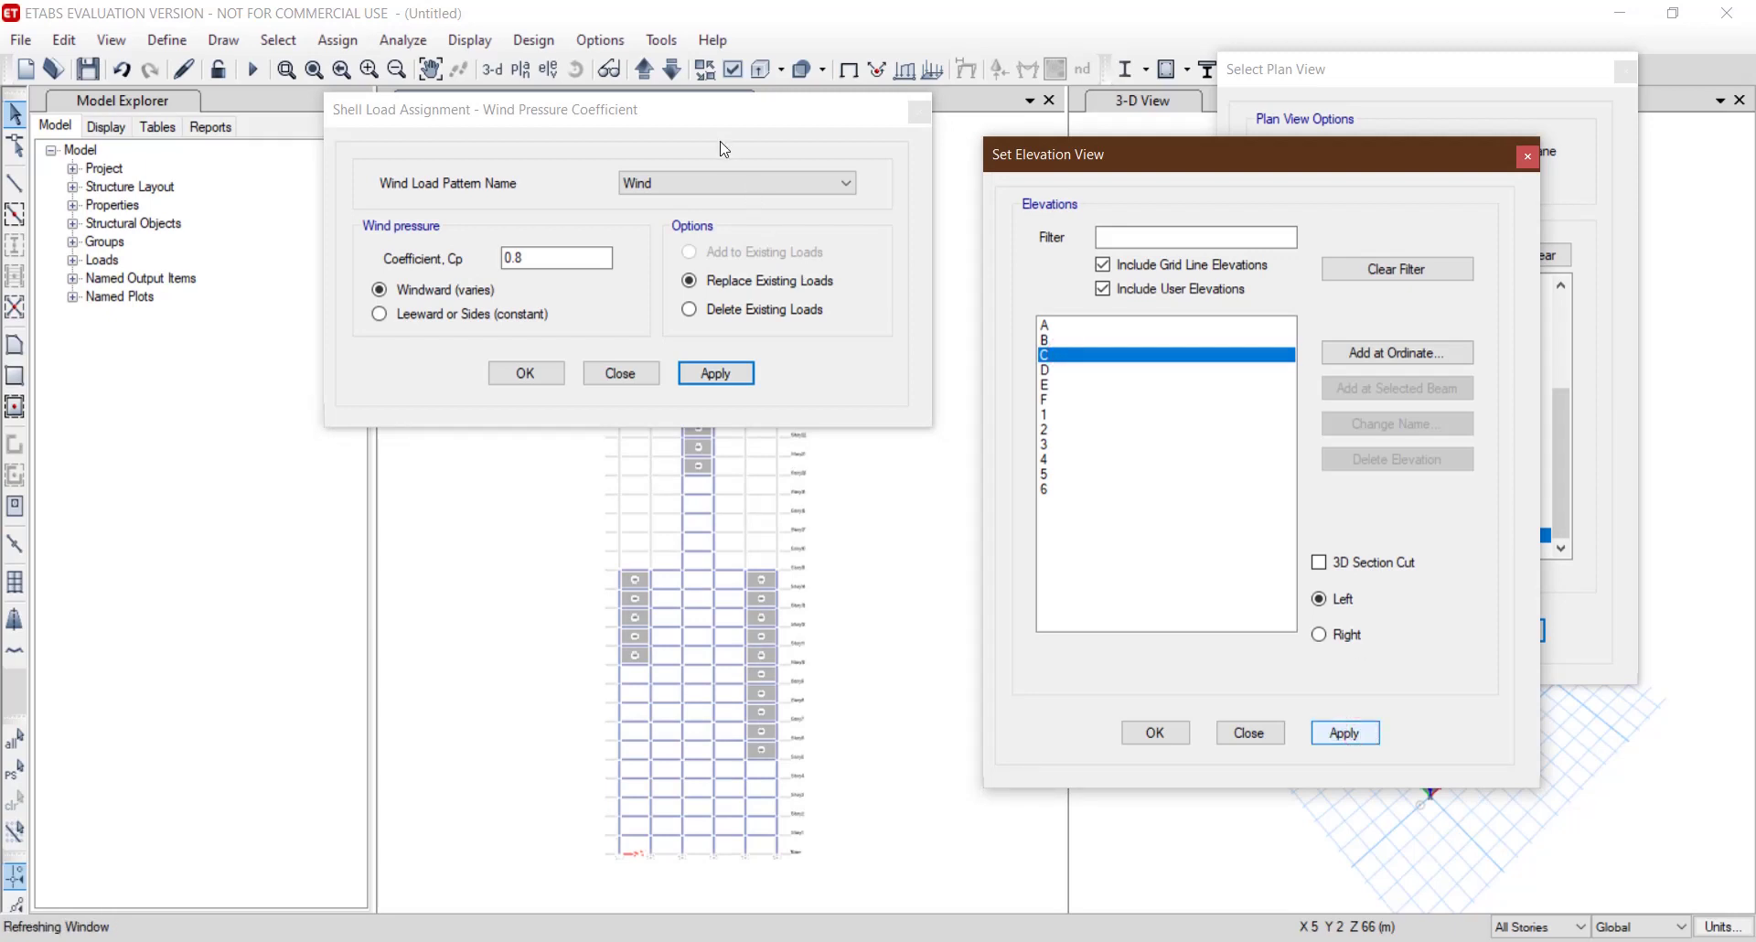
{"action": "left_click_drag", "start_coordinate": [689, 103], "coordinate": [405, 10]}
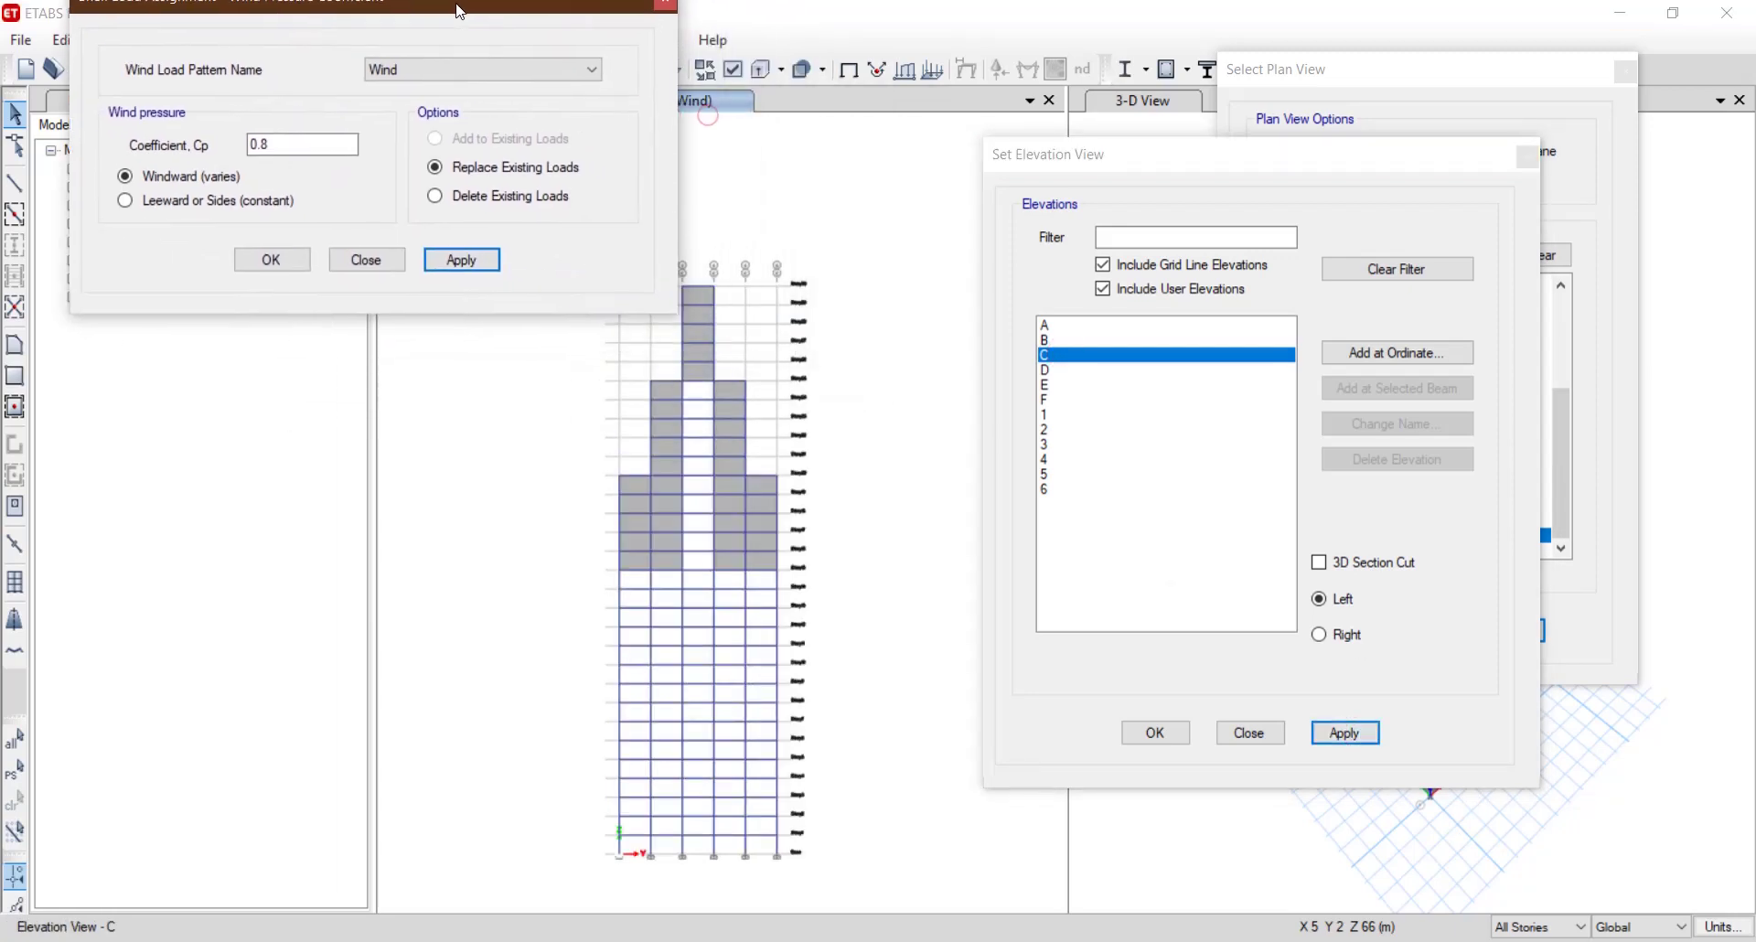
{"action": "left_click", "coordinate": [638, 556]}
{"action": "left_click", "coordinate": [664, 560]}
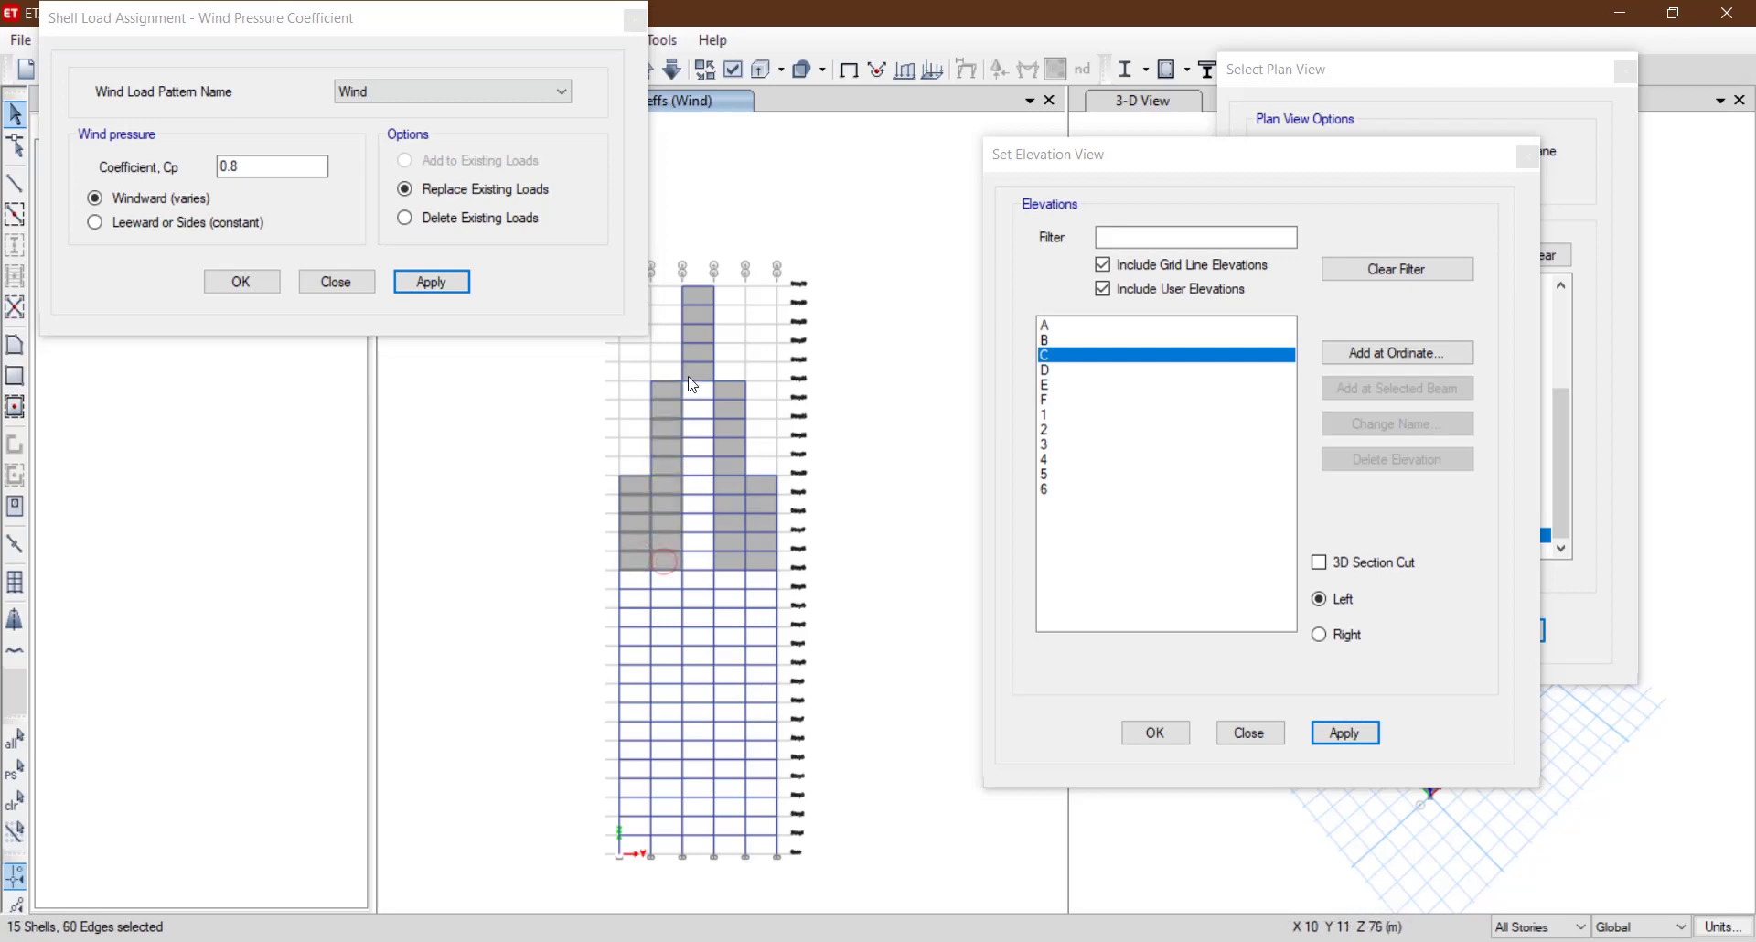
{"action": "left_click", "coordinate": [733, 558]}
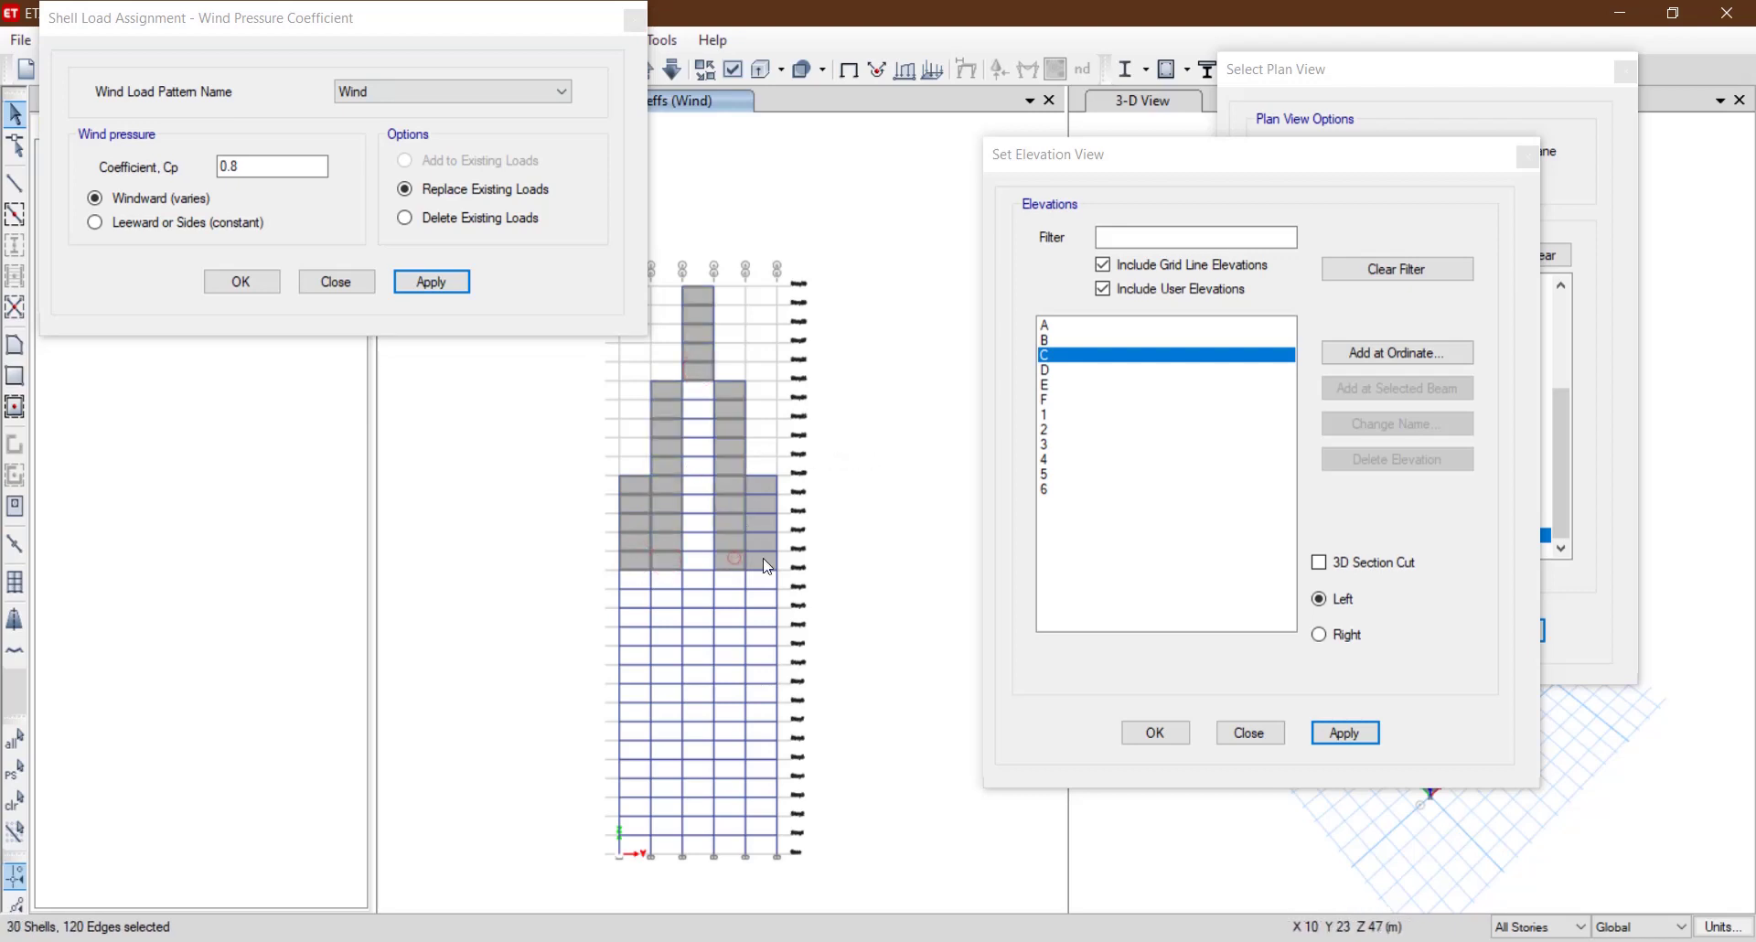
{"action": "left_click", "coordinate": [1325, 731]}
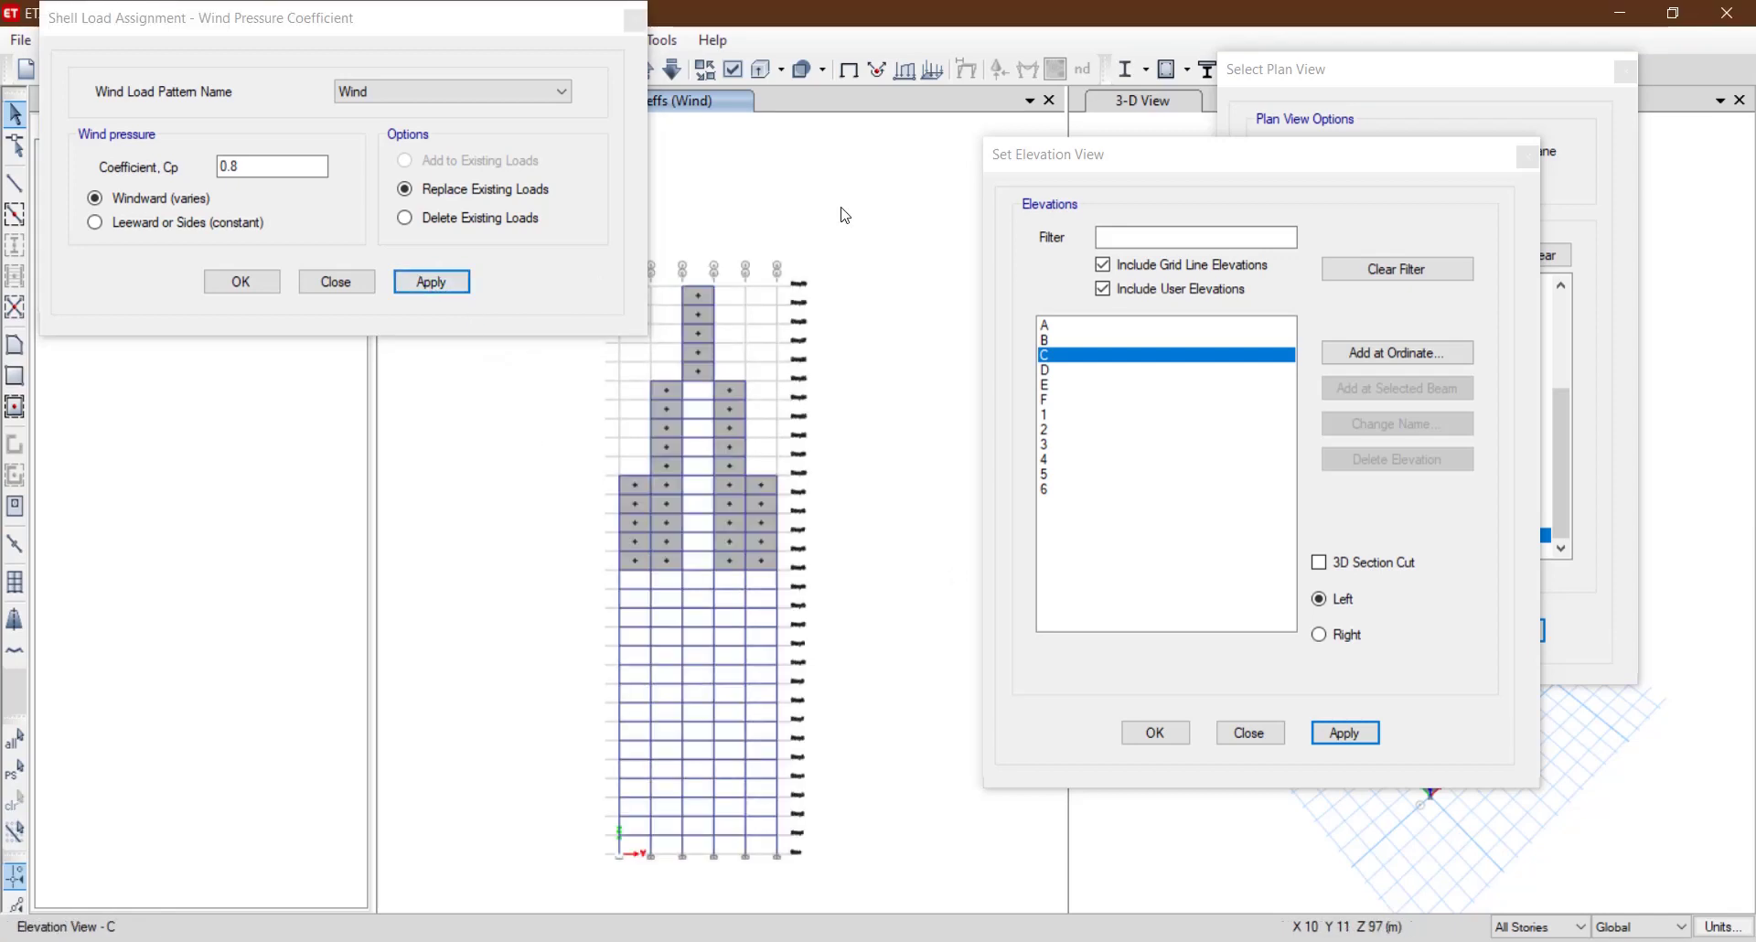
Display the Story1 plan and examine its wind coefficients alongside the external pressure coefficient table in IS 875 Part 3 in Acrobat Reader.
{"action": "left_click_drag", "start_coordinate": [1280, 151], "coordinate": [913, 142]}
{"action": "left_click", "coordinate": [1507, 630]}
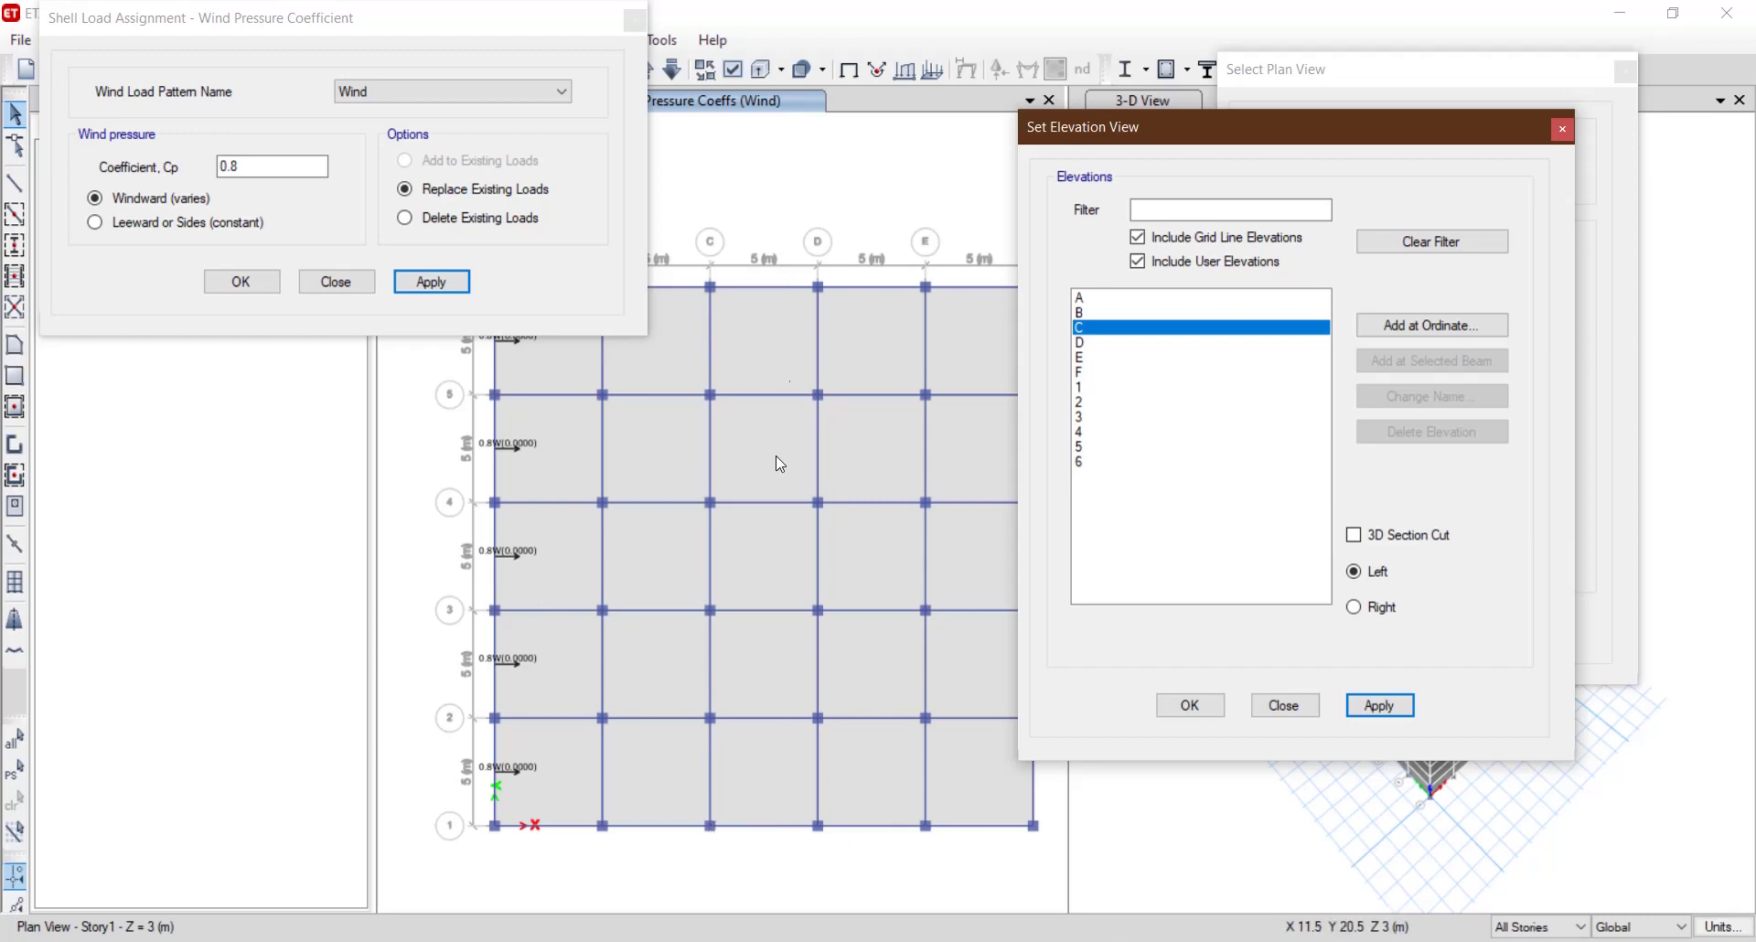
{"action": "key", "text": "alt+Tab"}
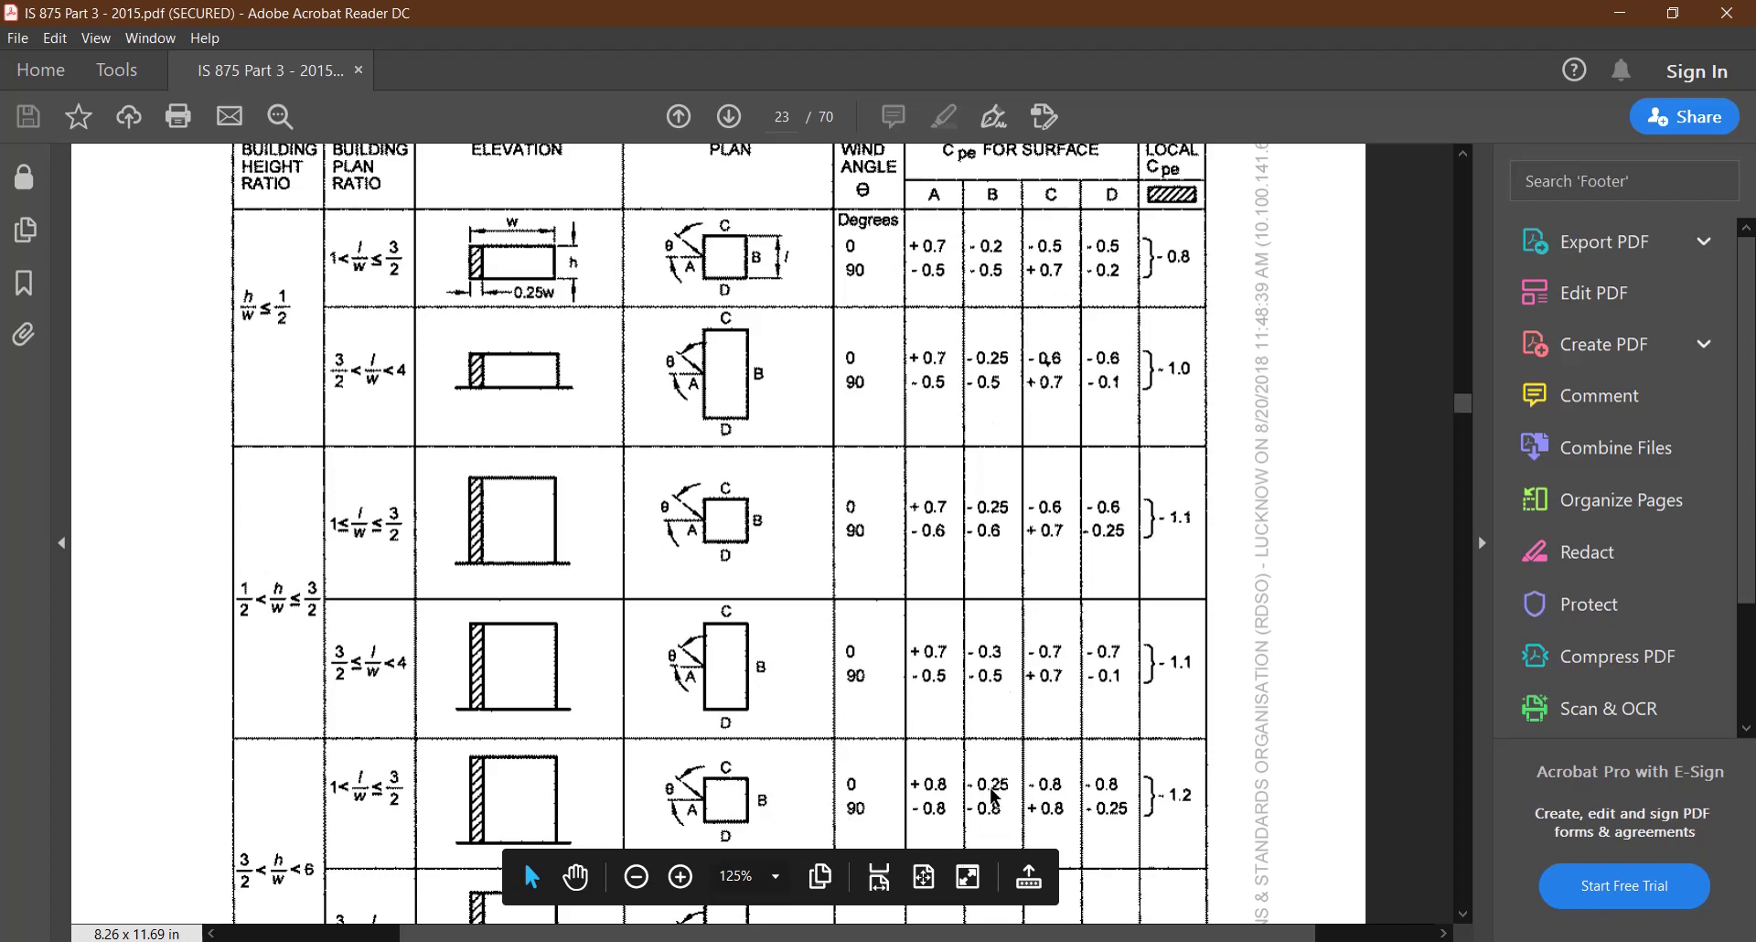
{"action": "left_click", "coordinate": [1620, 13]}
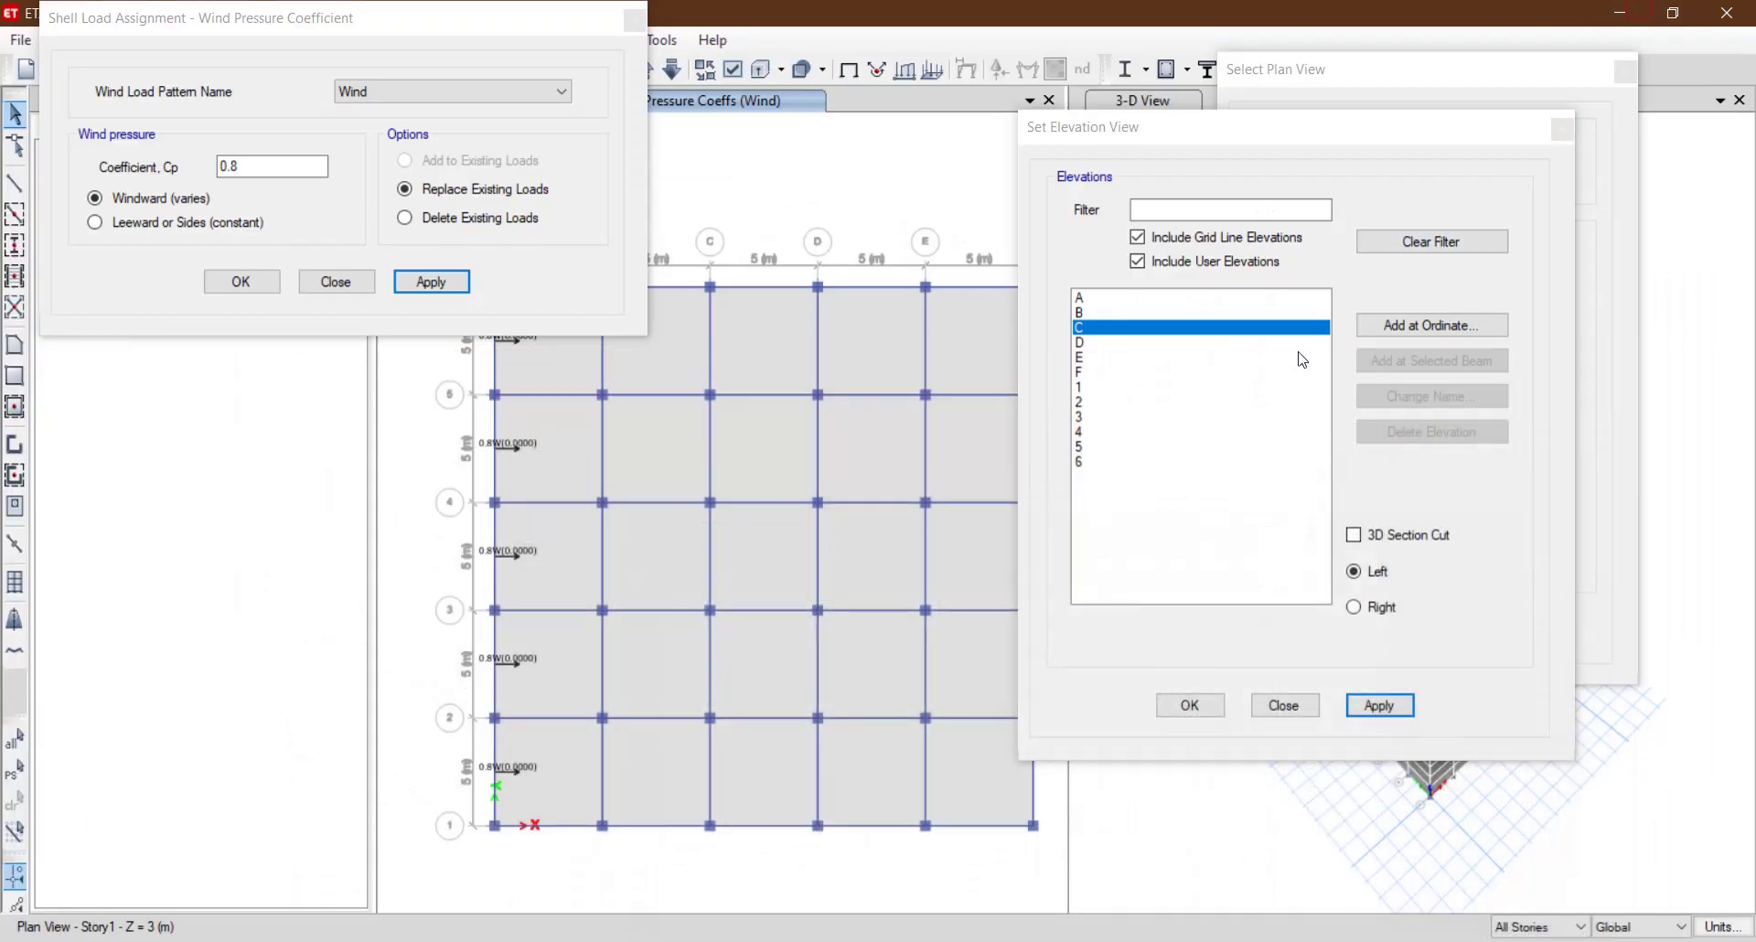
{"action": "left_click_drag", "start_coordinate": [1327, 131], "coordinate": [1516, 96]}
{"action": "left_click", "coordinate": [1417, 549]}
{"action": "left_click", "coordinate": [1509, 630]}
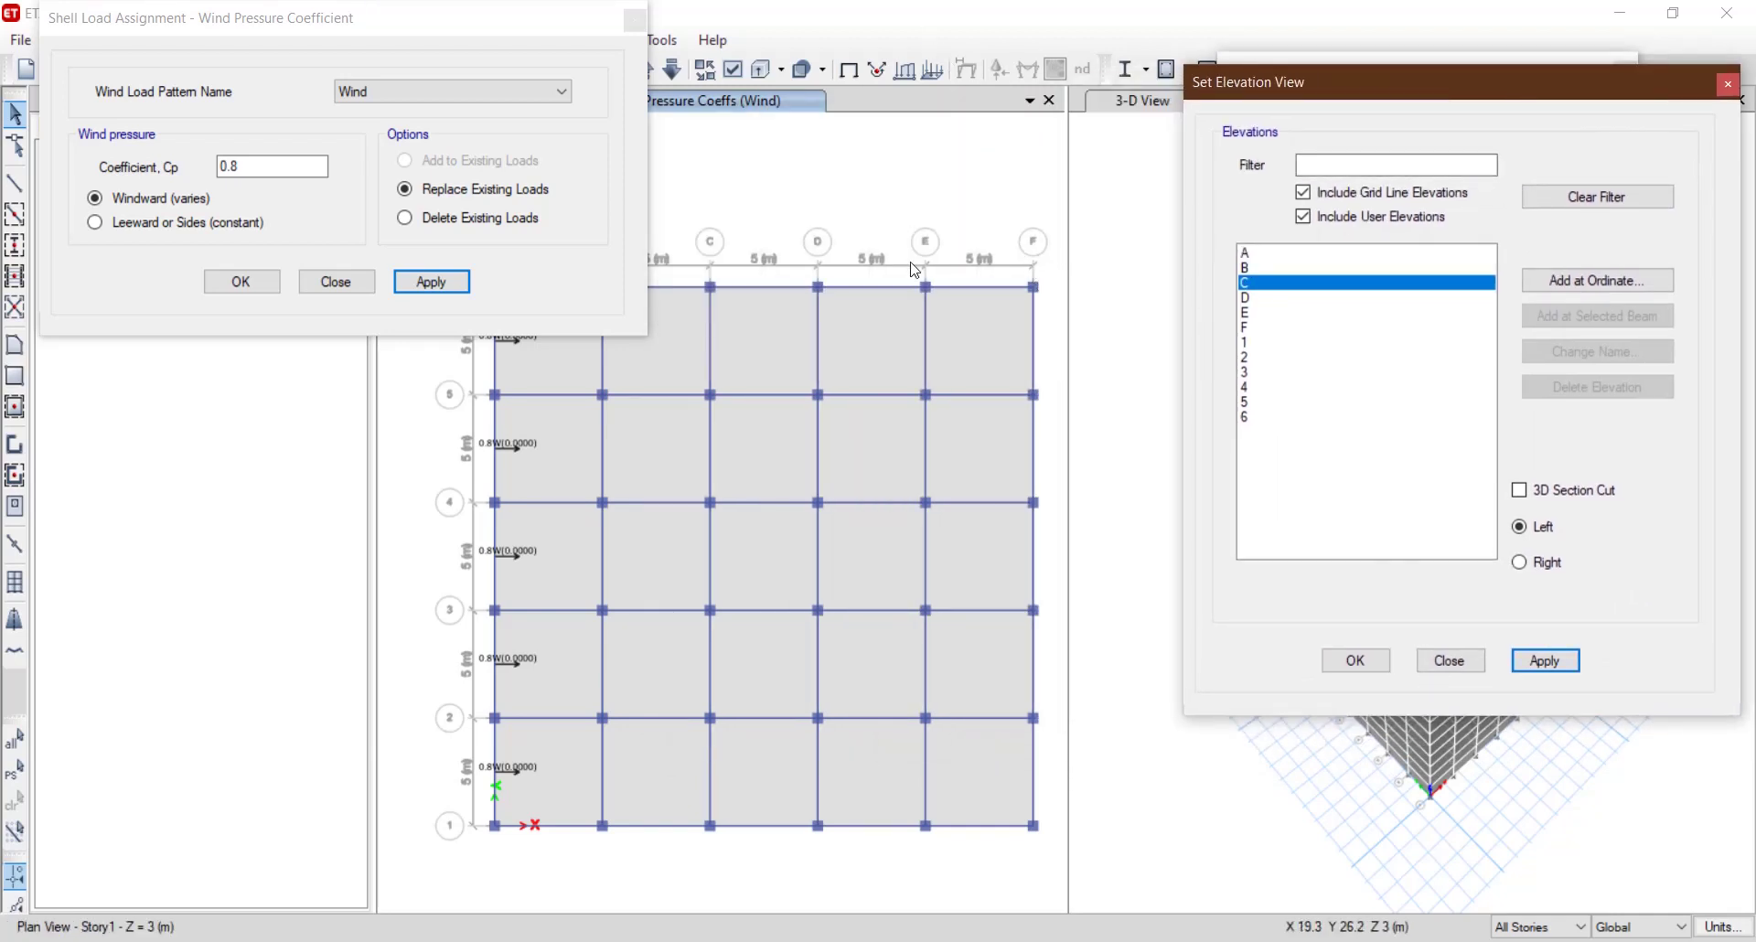
Display the elevation along grid D and set the wind pressure coefficient to -0.25, checking it against the IS 875 Part 3 table.
{"action": "left_click", "coordinate": [1254, 299]}
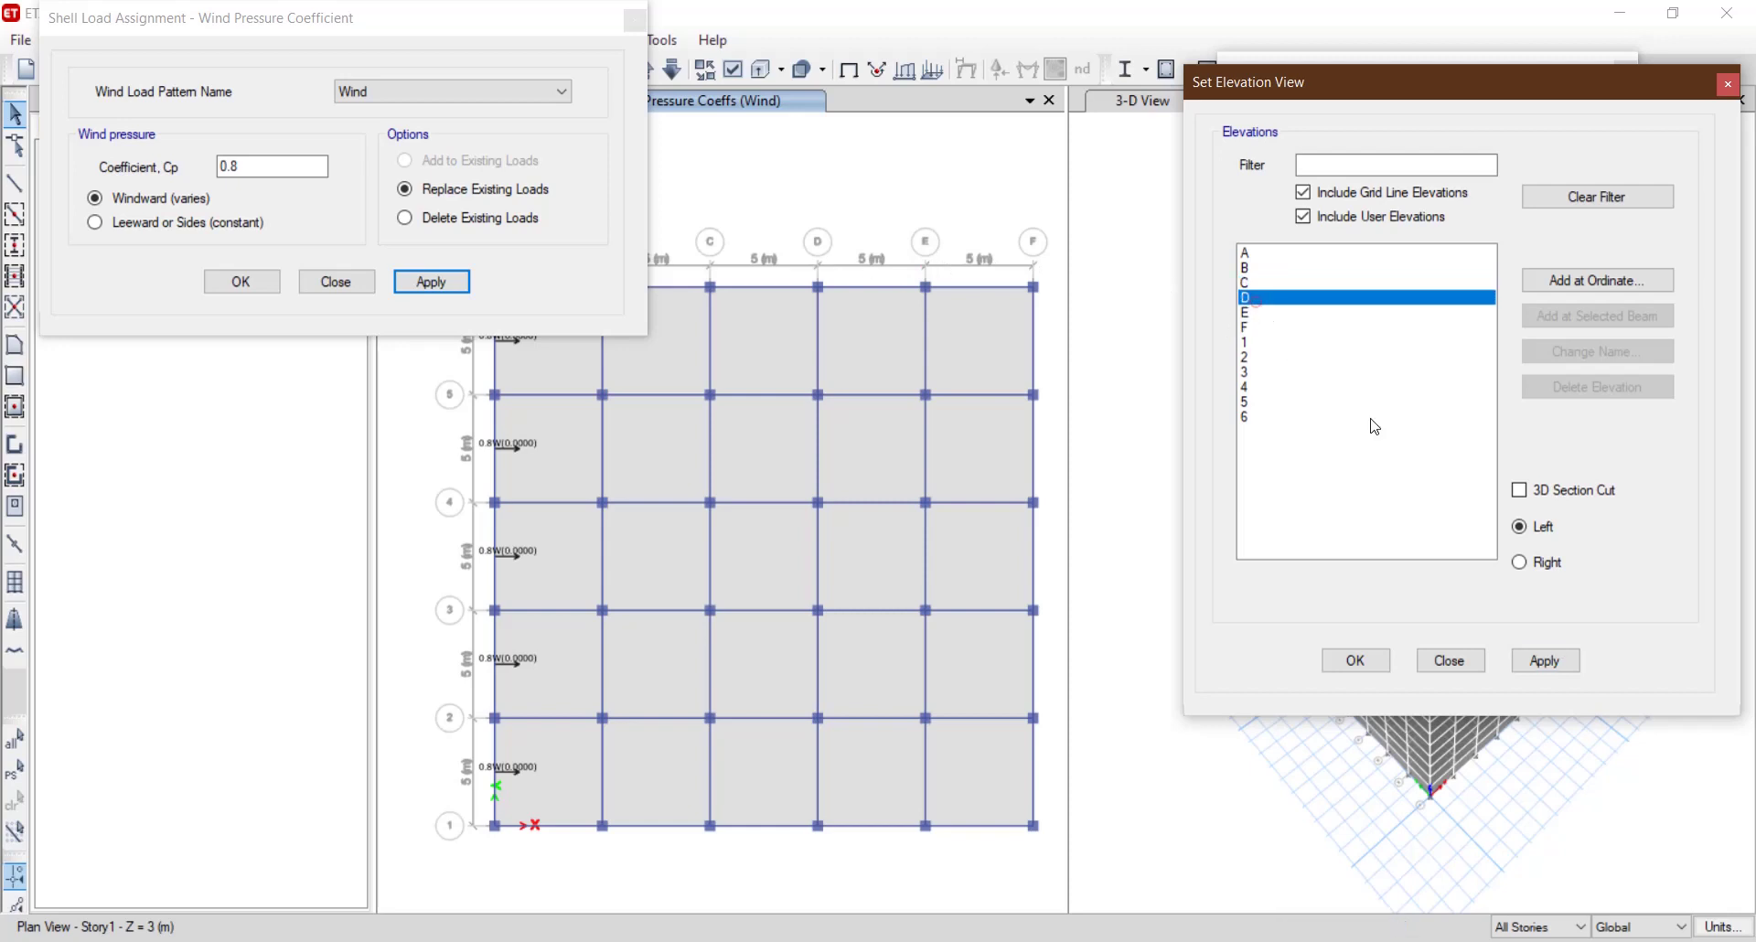
{"action": "left_click", "coordinate": [1566, 669]}
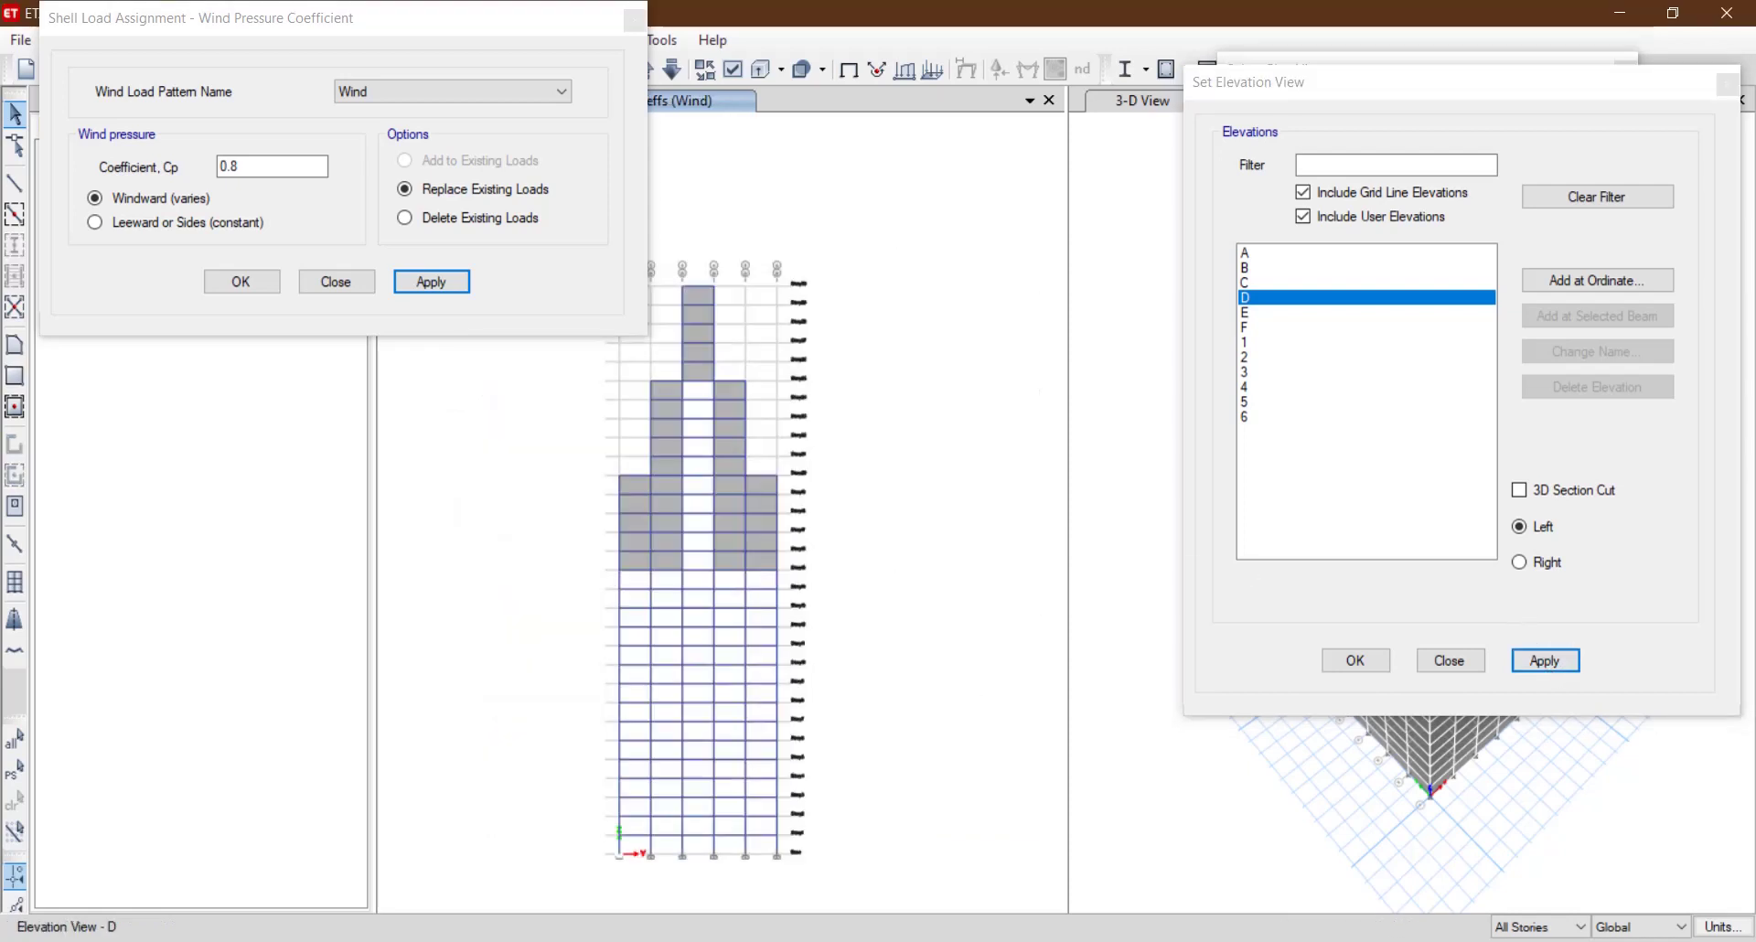
{"action": "left_click", "coordinate": [269, 168]}
{"action": "left_click_drag", "start_coordinate": [268, 167], "coordinate": [207, 177]}
{"action": "type", "text": "-"}
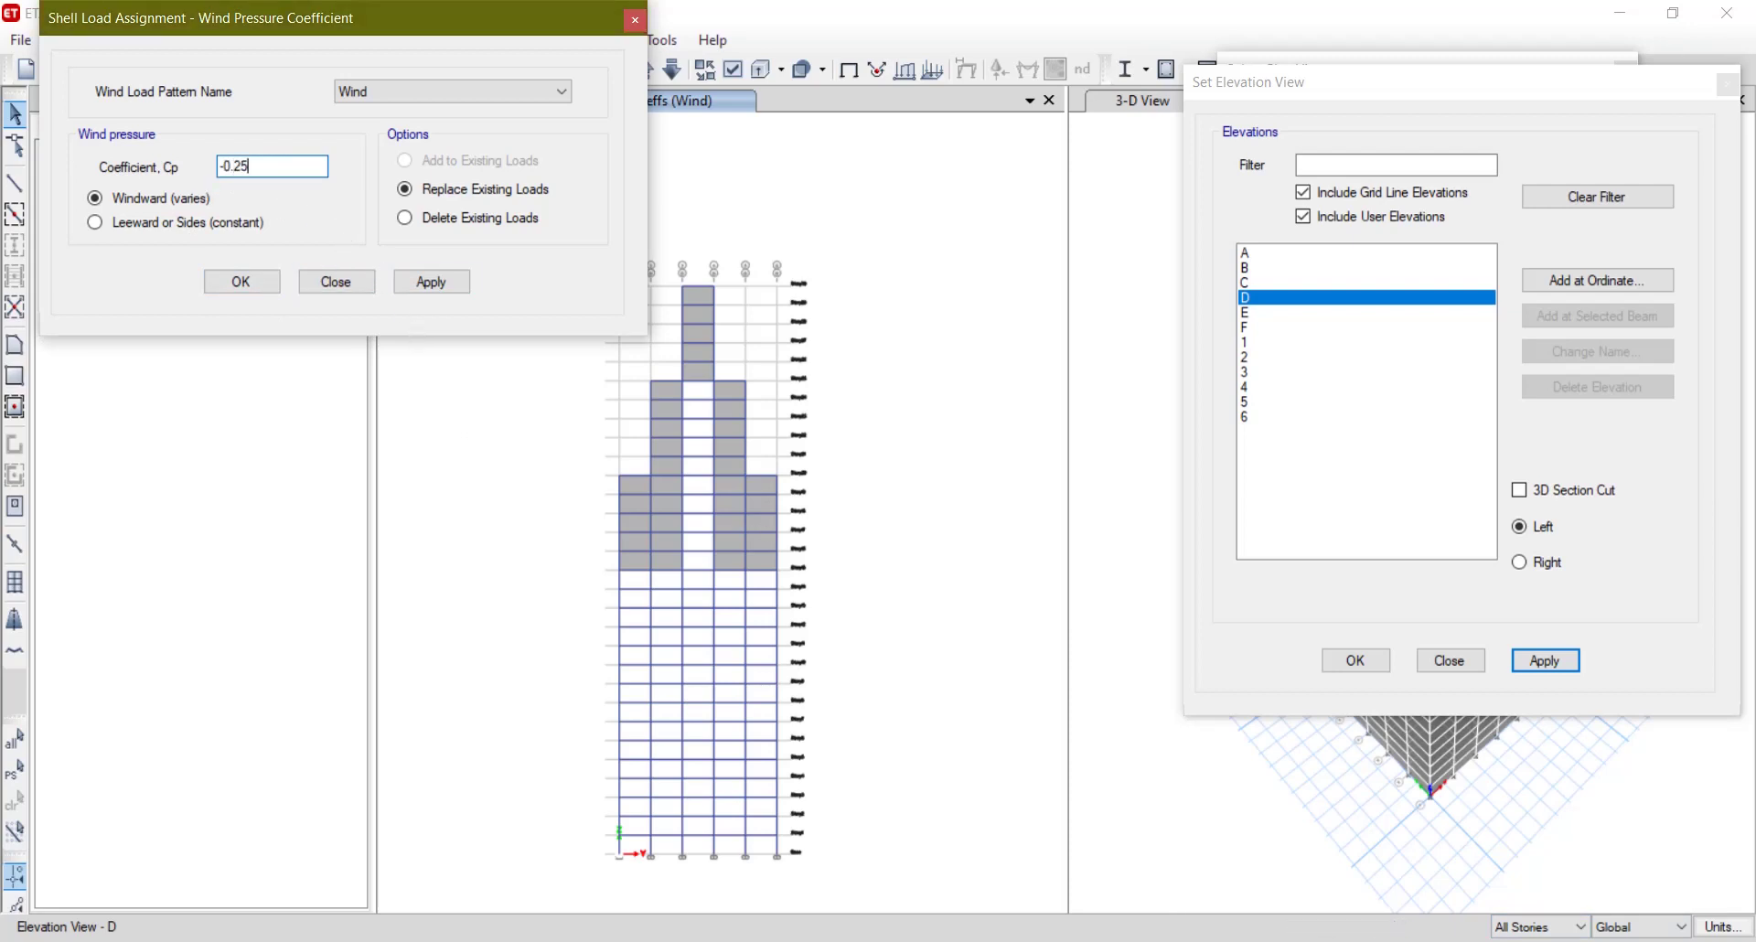
{"action": "key", "text": "alt+Tab"}
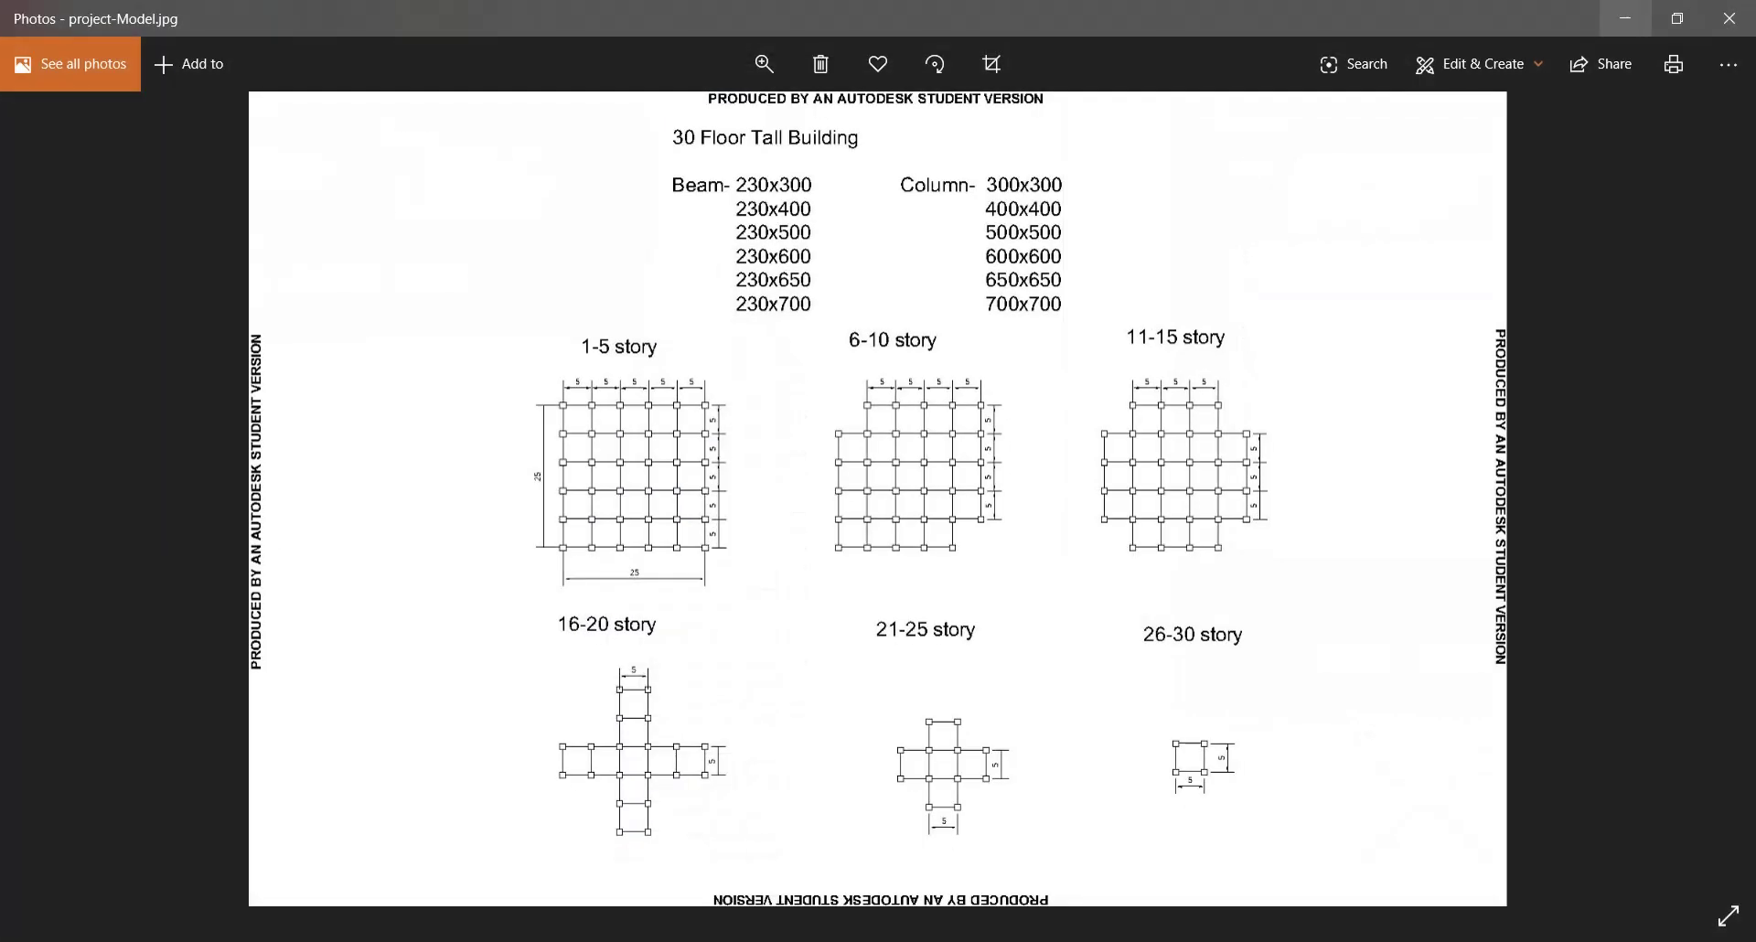
{"action": "key", "text": "alt+Tab"}
{"action": "key", "text": "alt+Tab"}
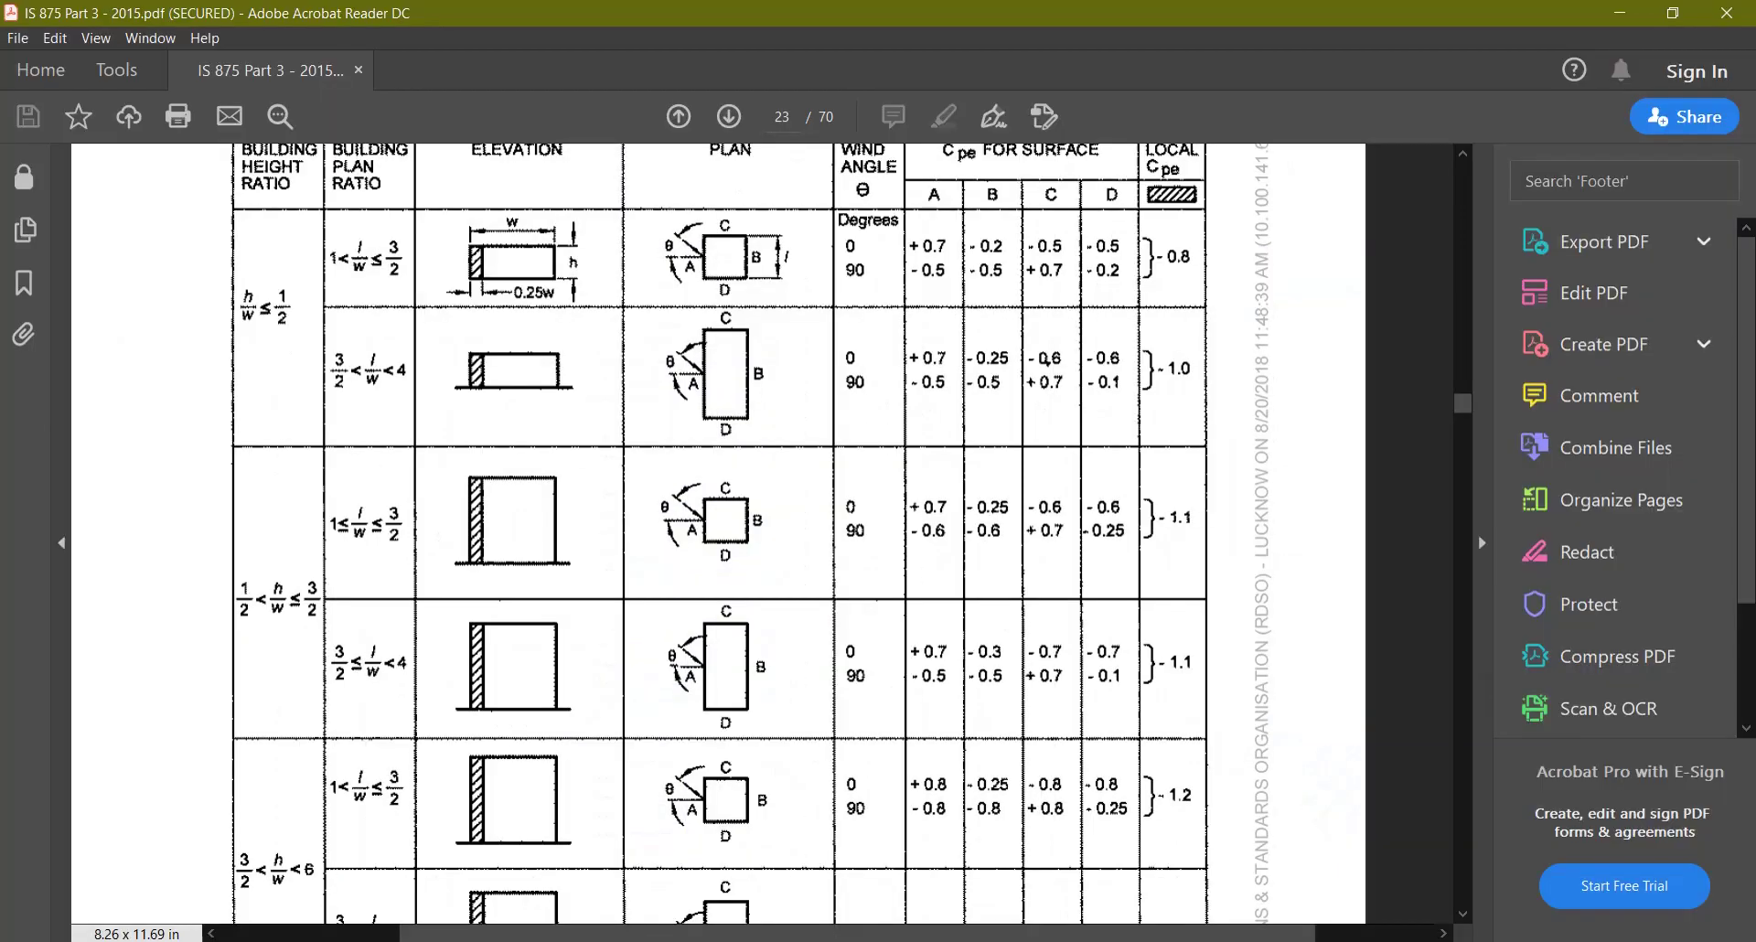
{"action": "key", "text": "alt+Tab"}
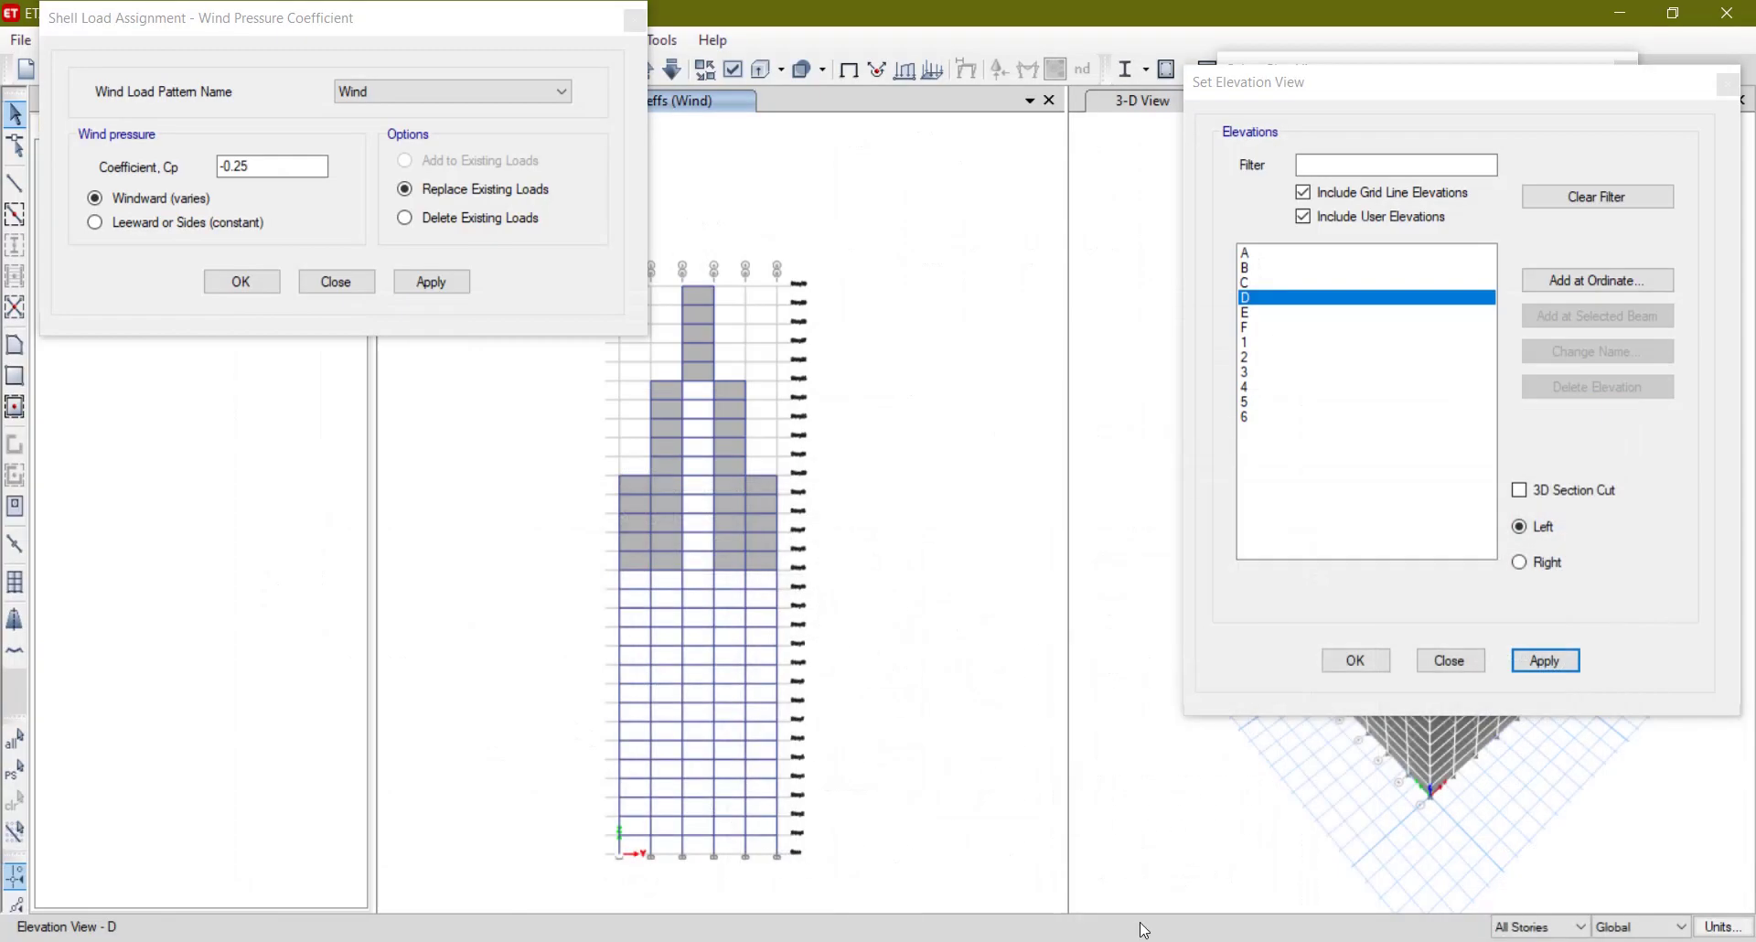
Assign the -0.25 windward coefficient for the Wind pattern to all cladding panels on elevation D, replacing existing loads.
{"action": "left_click", "coordinate": [637, 558]}
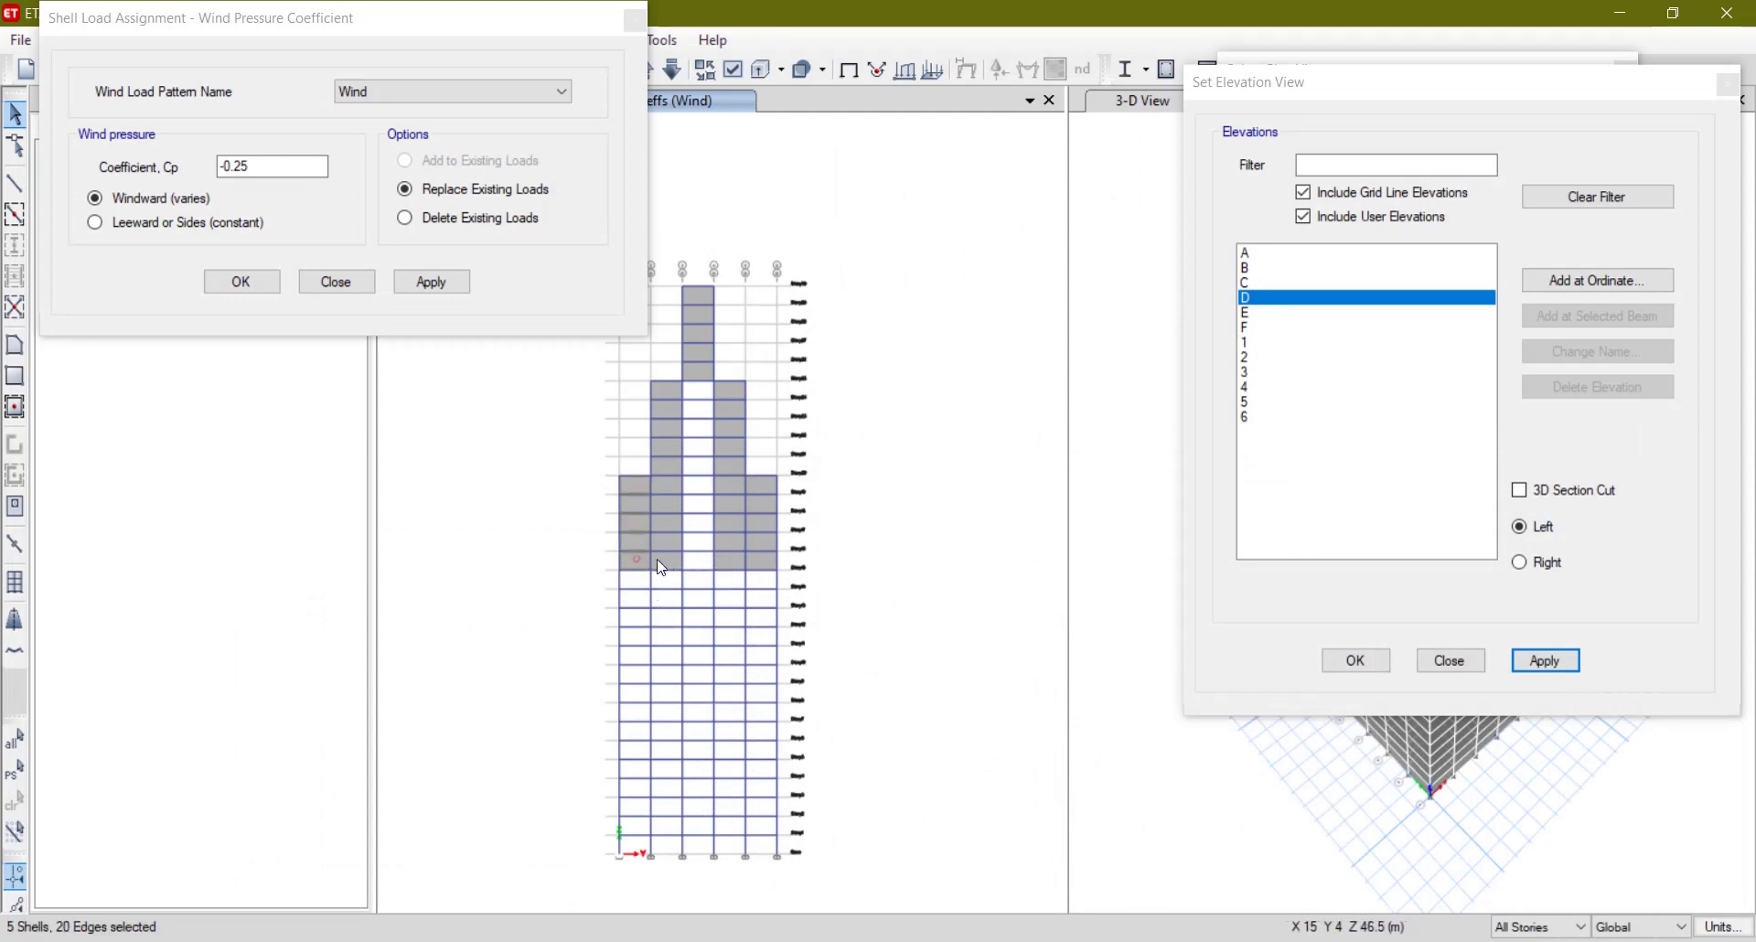
{"action": "left_click", "coordinate": [664, 560]}
{"action": "left_click", "coordinate": [706, 375]}
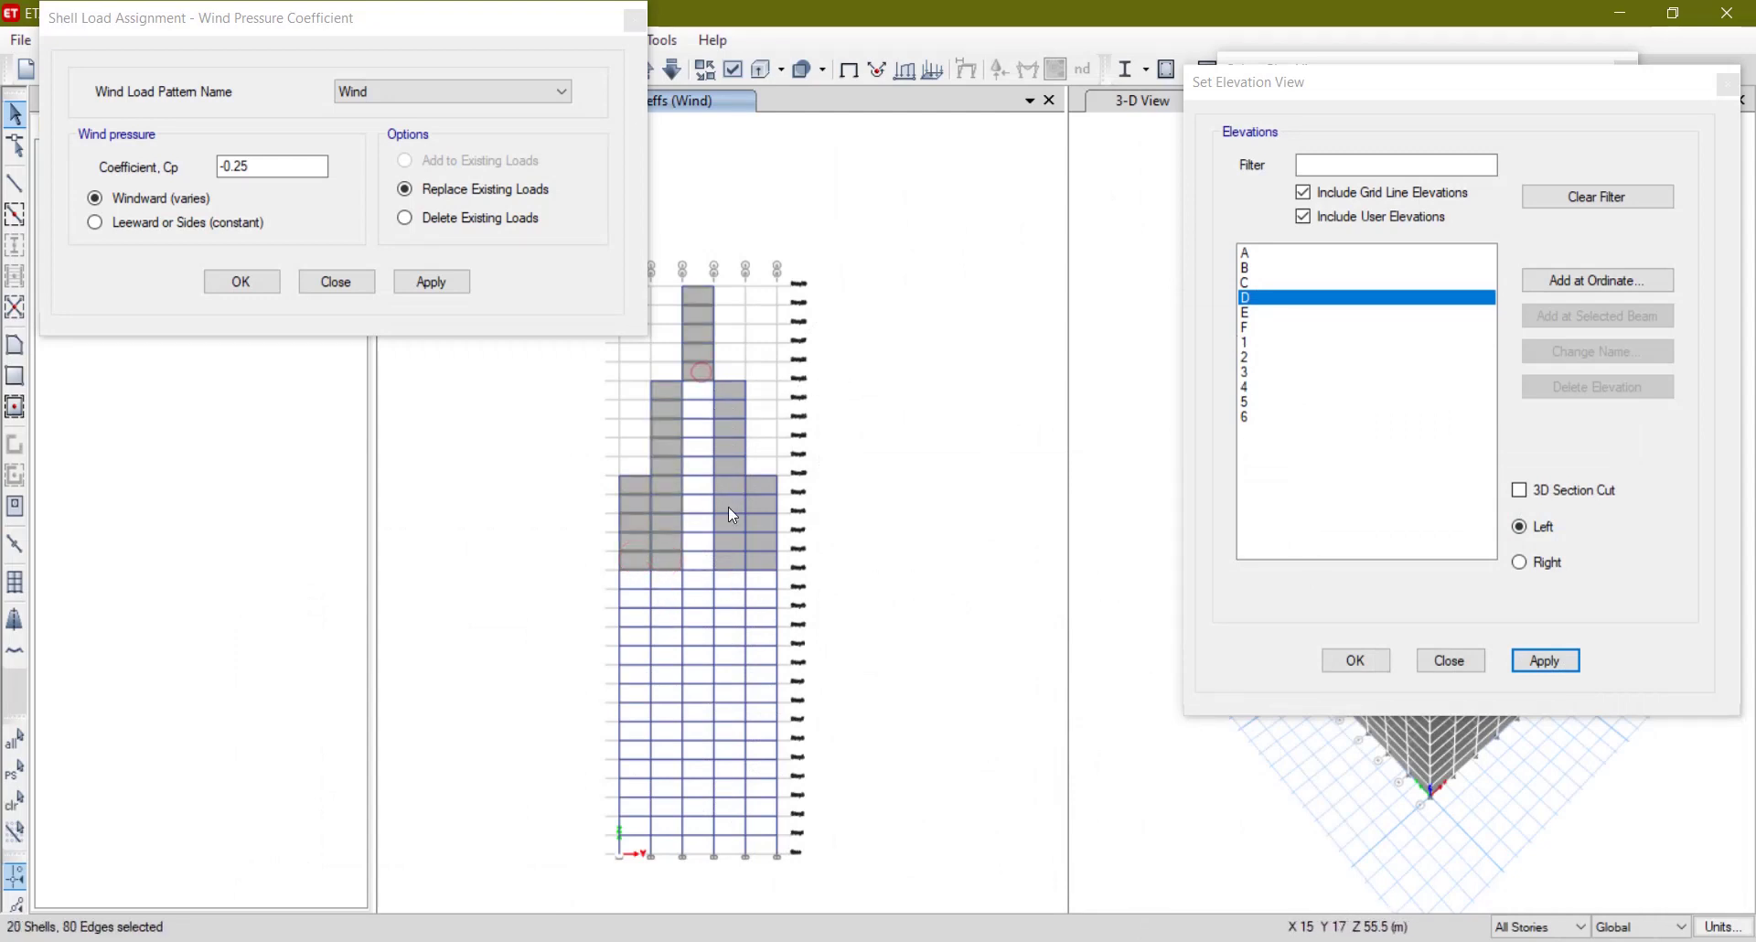
{"action": "left_click", "coordinate": [761, 556]}
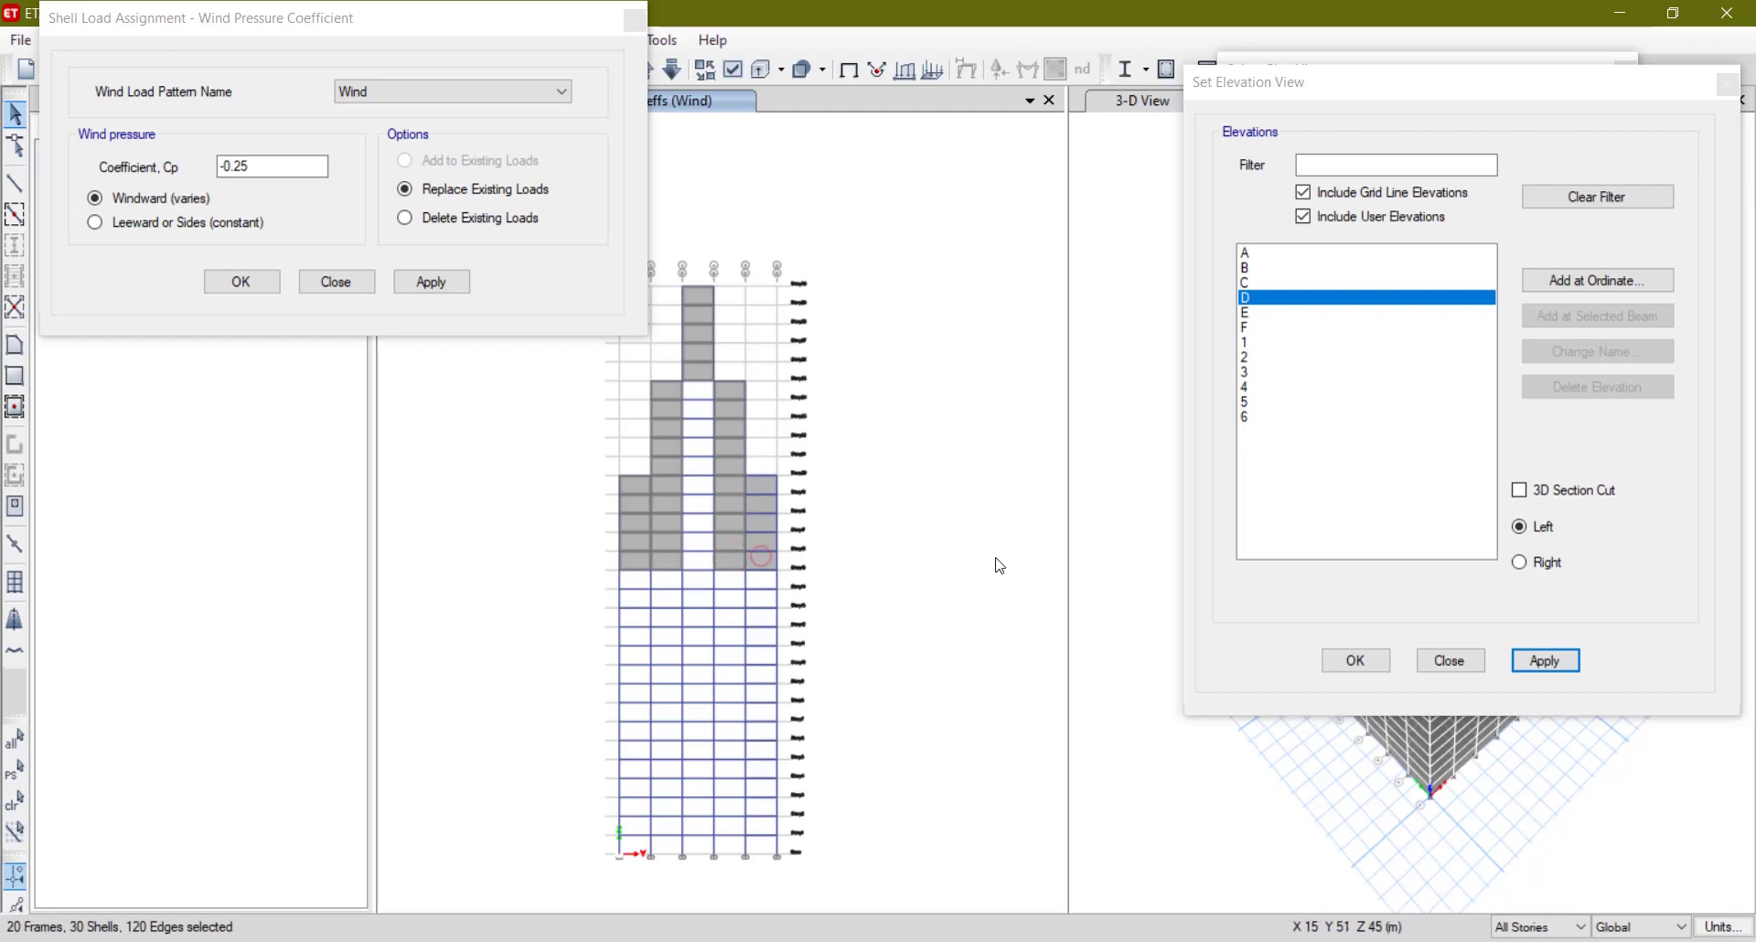
{"action": "left_click", "coordinate": [417, 286]}
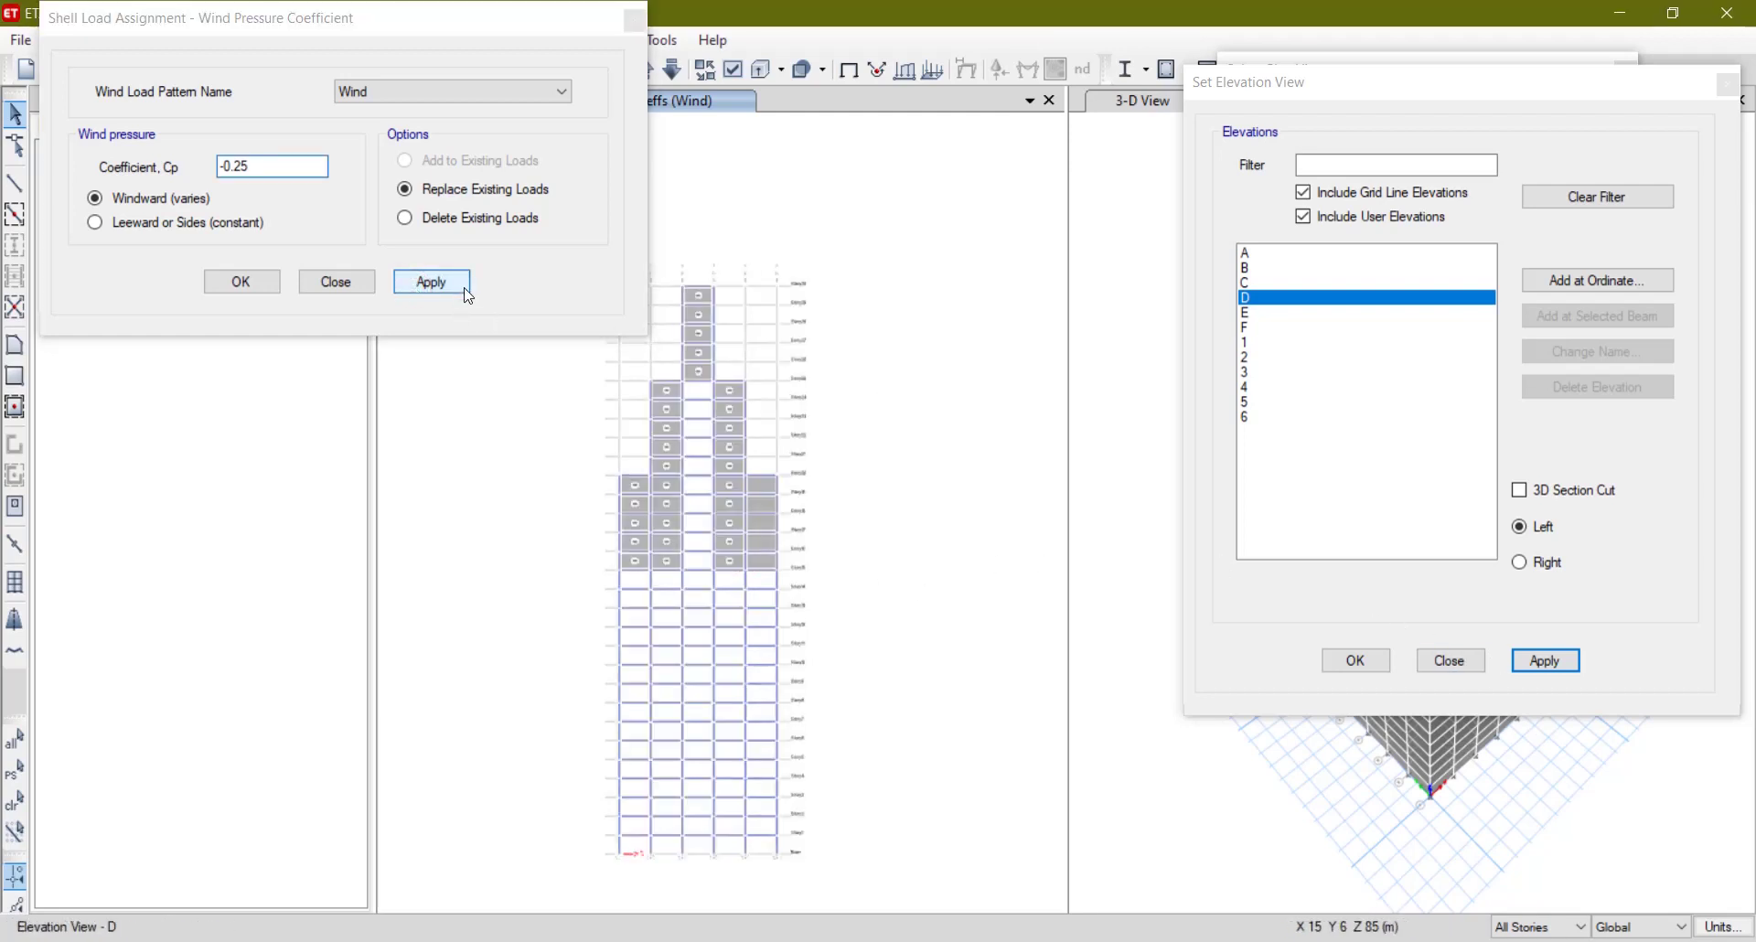
{"action": "left_click", "coordinate": [760, 483]}
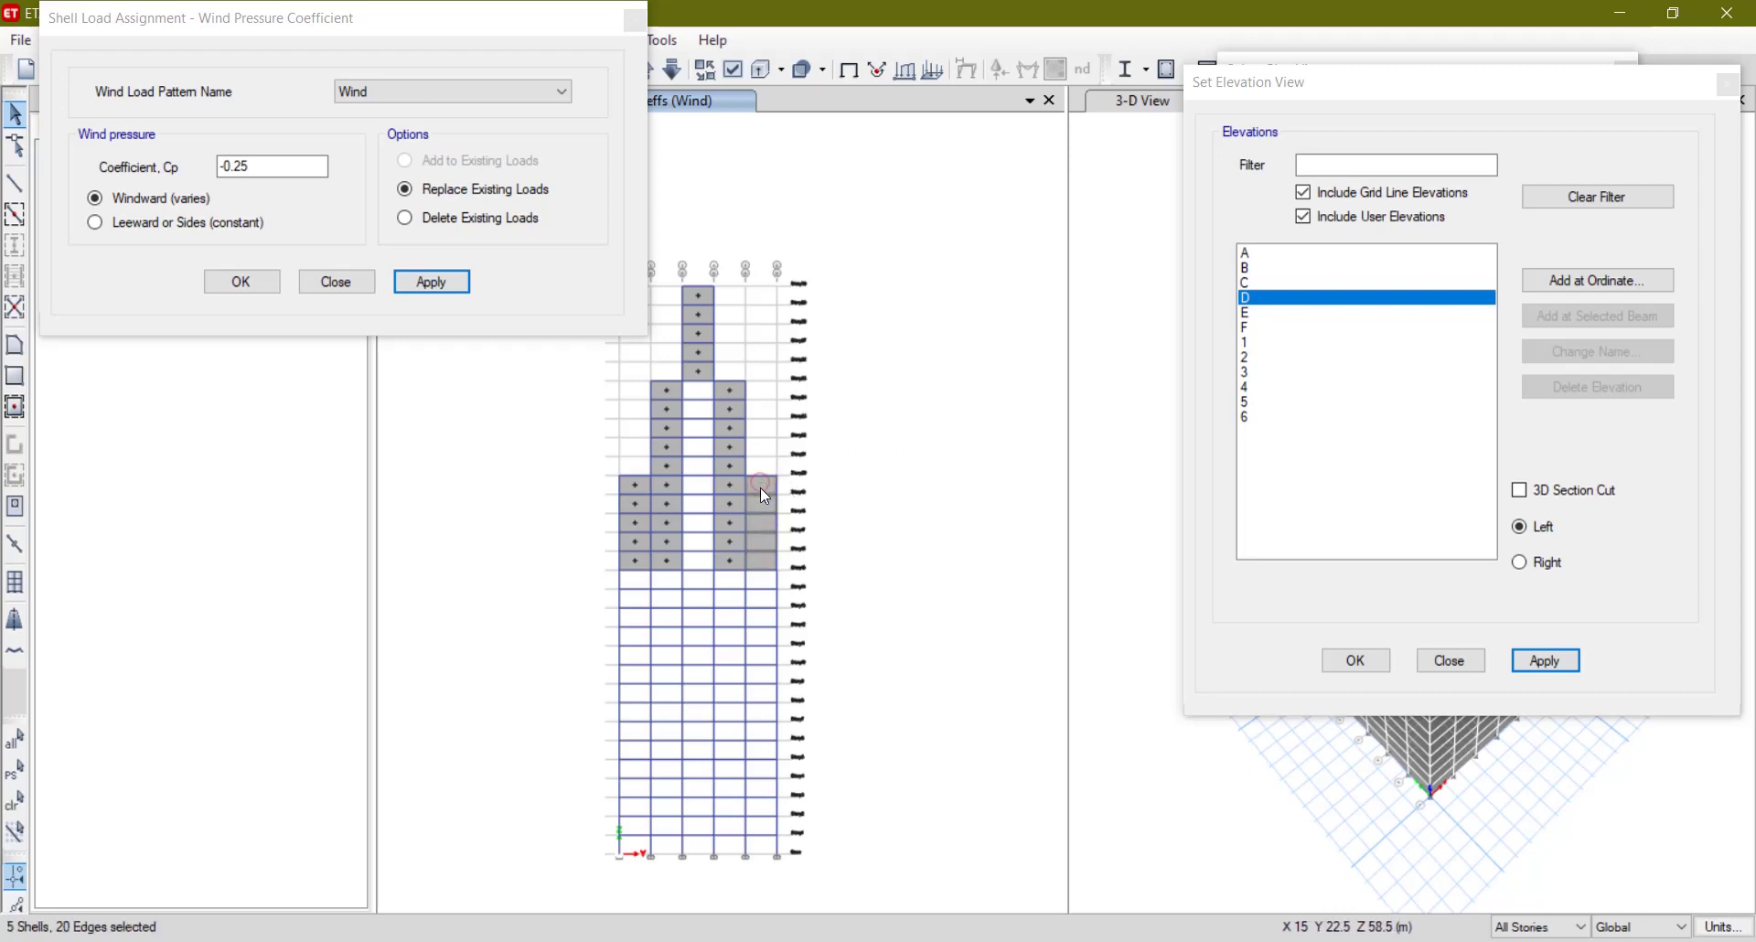
{"action": "left_click", "coordinate": [439, 285]}
{"action": "left_click", "coordinate": [435, 282]}
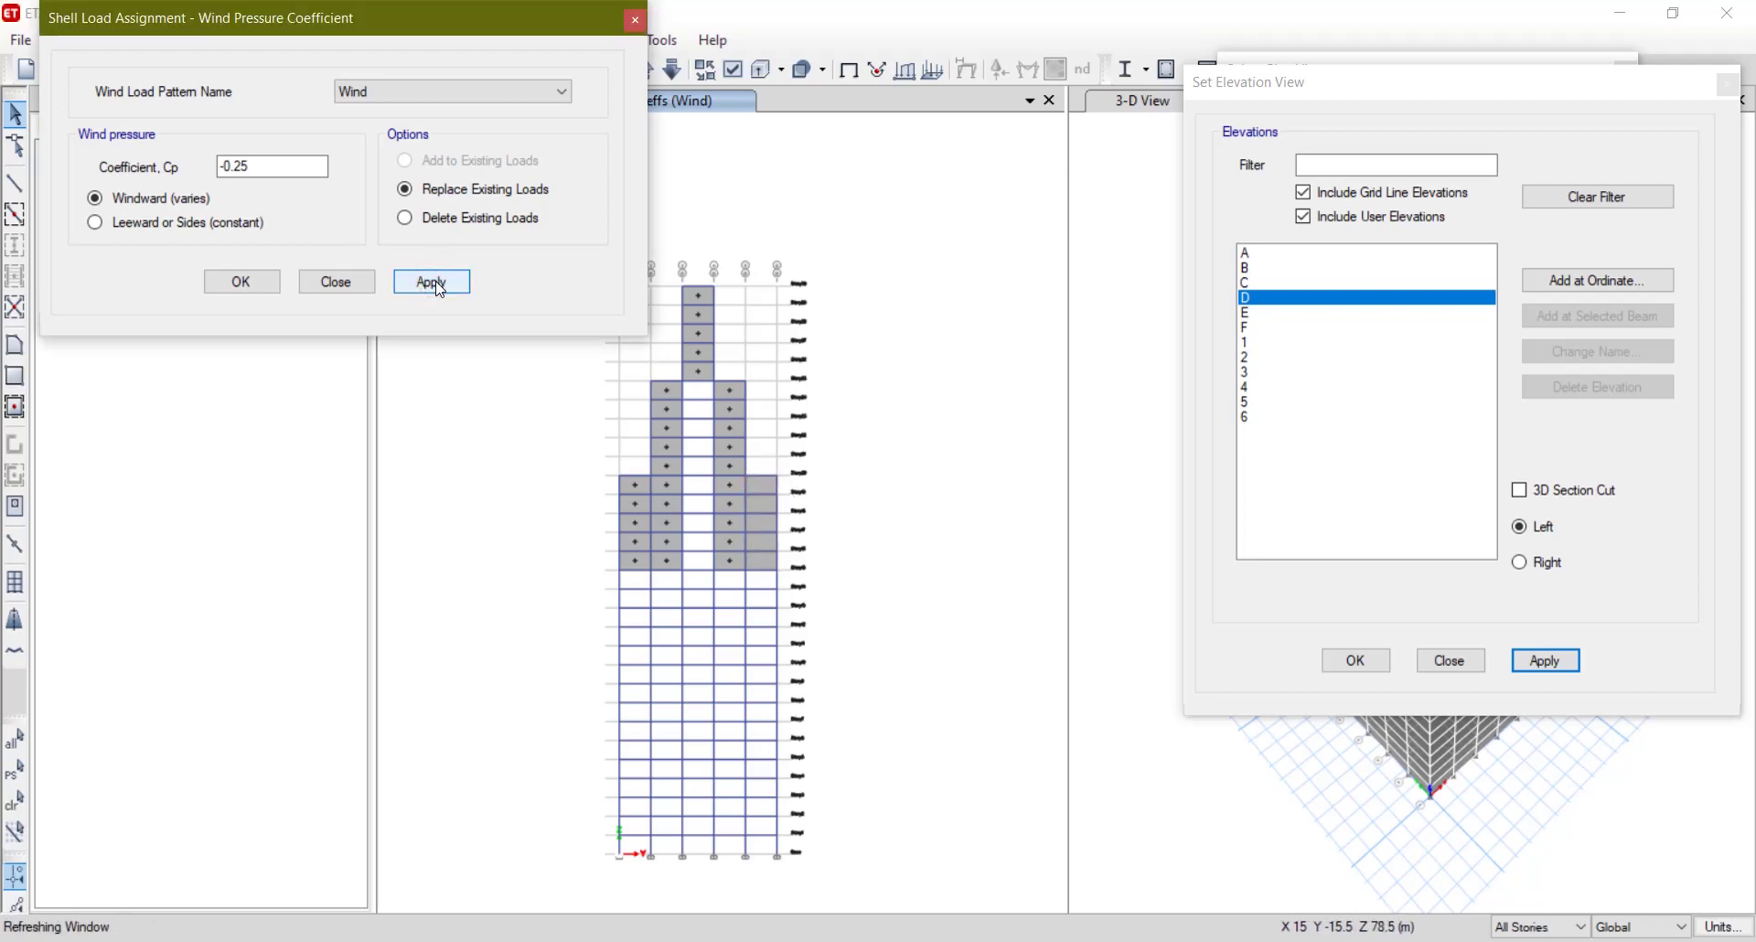
Display the elevation along grid E and assign all its cladding panels a windward wind coefficient of -0.25.
{"action": "left_click", "coordinate": [1246, 312]}
{"action": "left_click", "coordinate": [1544, 666]}
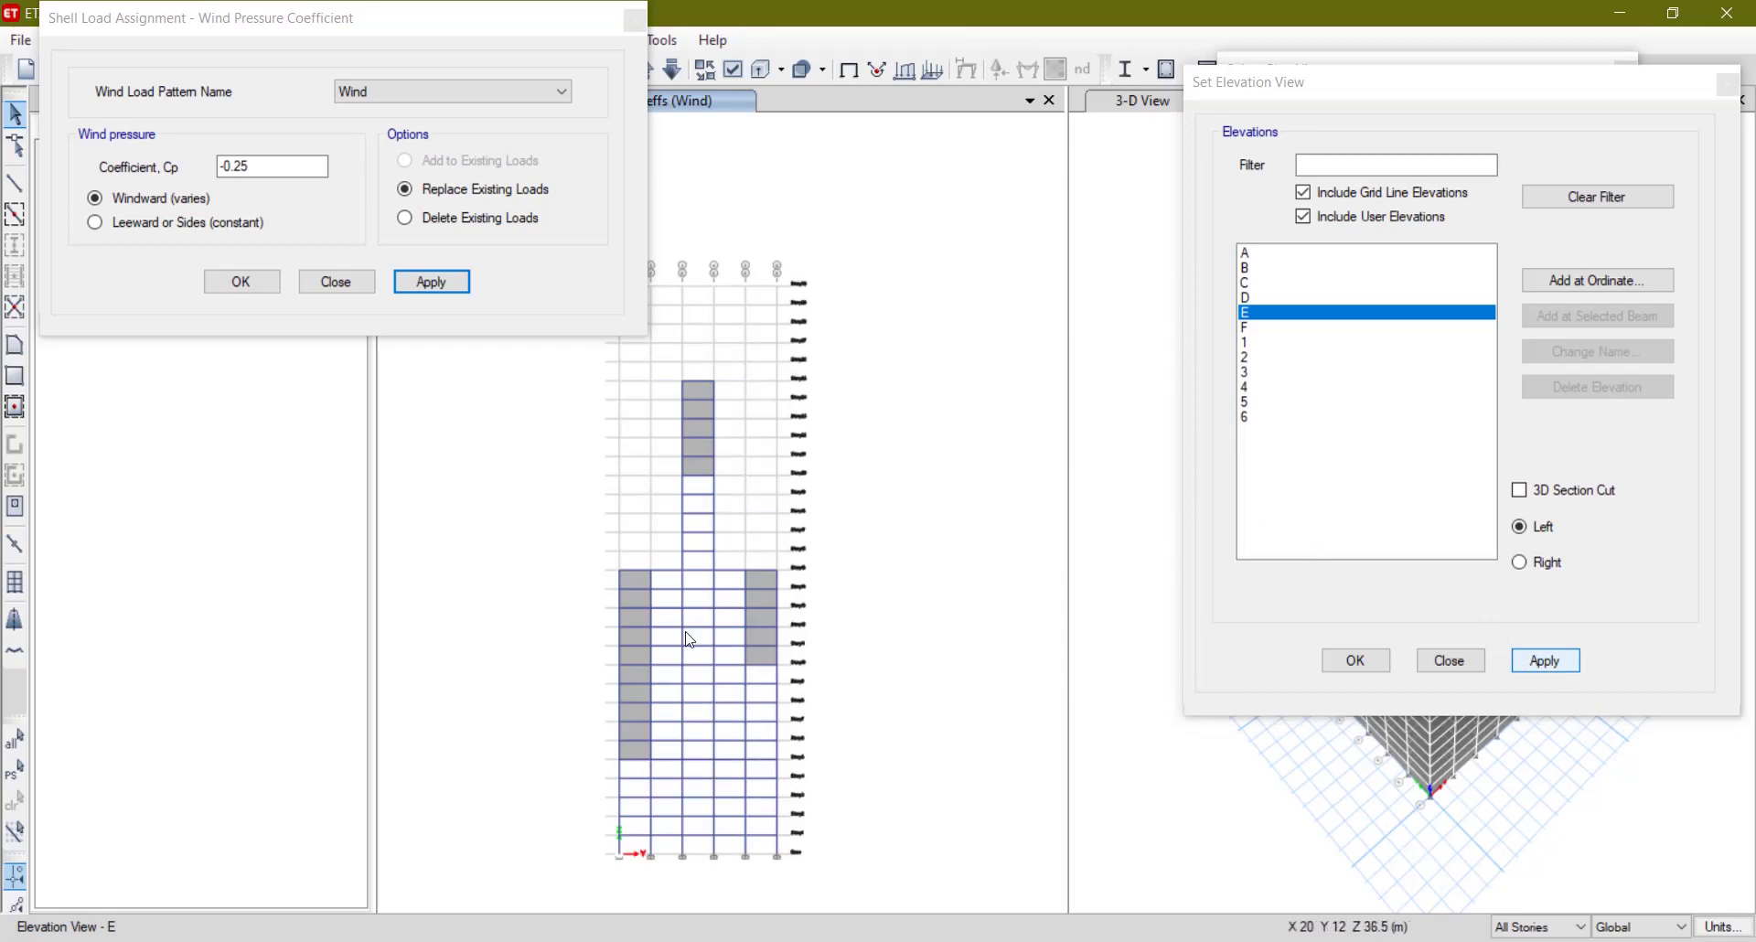
{"action": "left_click", "coordinate": [628, 577]}
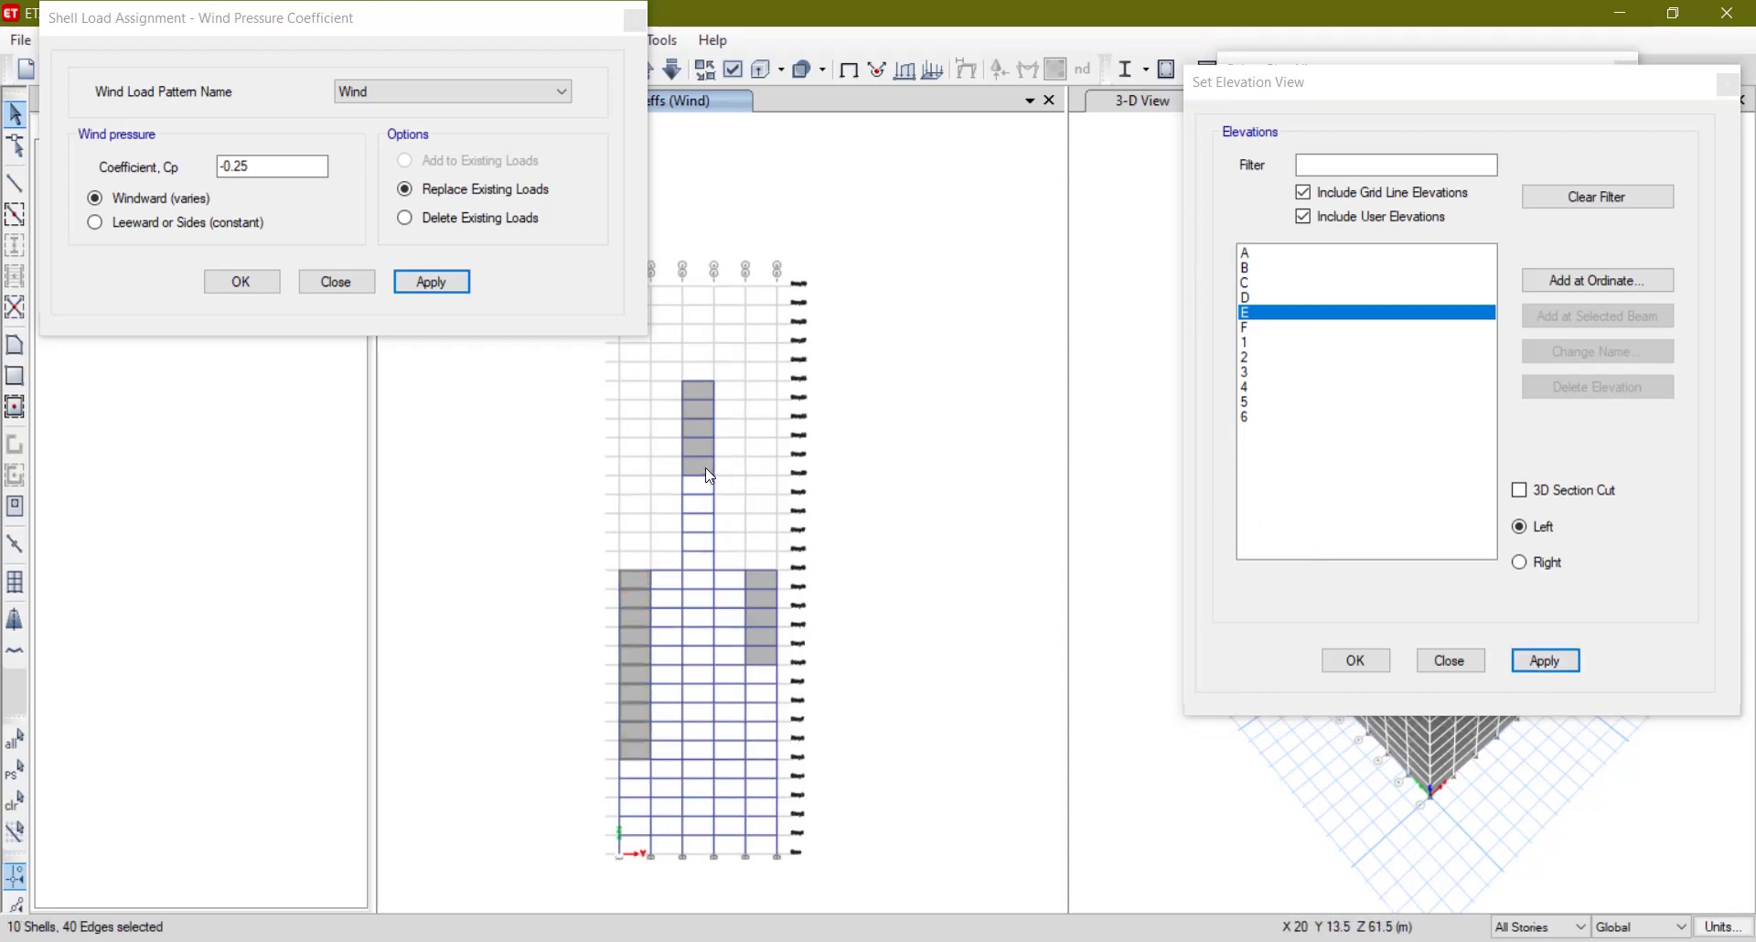
{"action": "left_click", "coordinate": [767, 578]}
{"action": "left_click", "coordinate": [459, 289]}
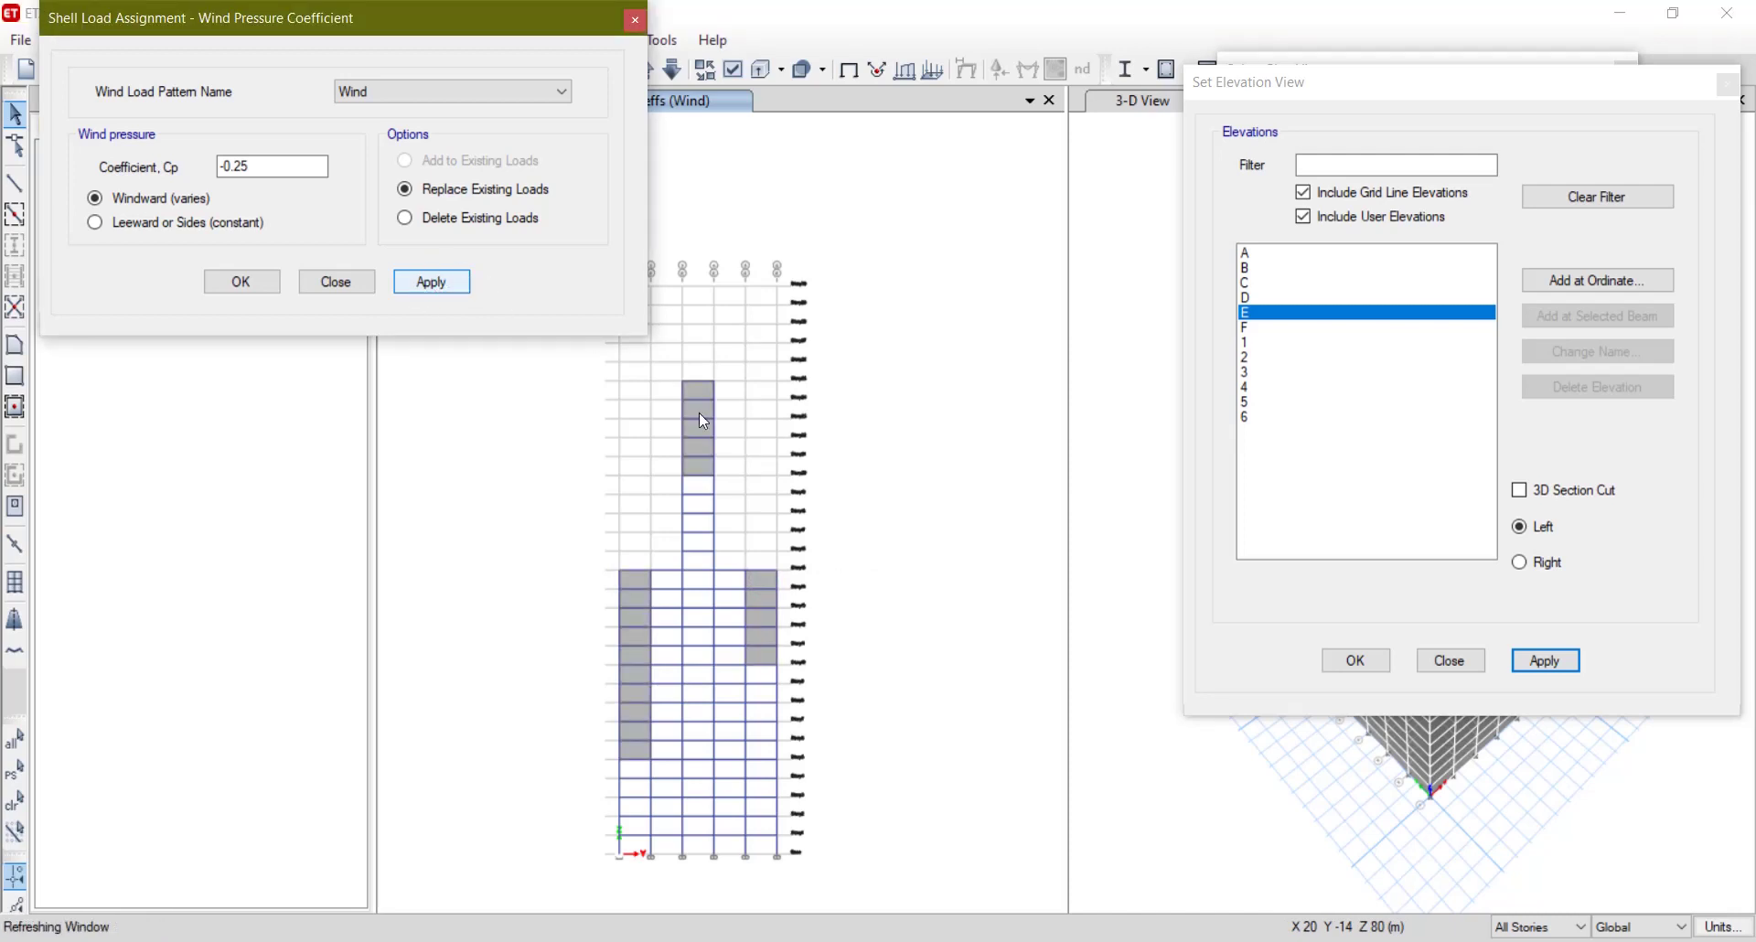
Display the elevation along grid F and assign all its cladding panels a Leeward or Sides (constant) coefficient of -0.25 for the Wind pattern.
{"action": "left_click", "coordinate": [1249, 329]}
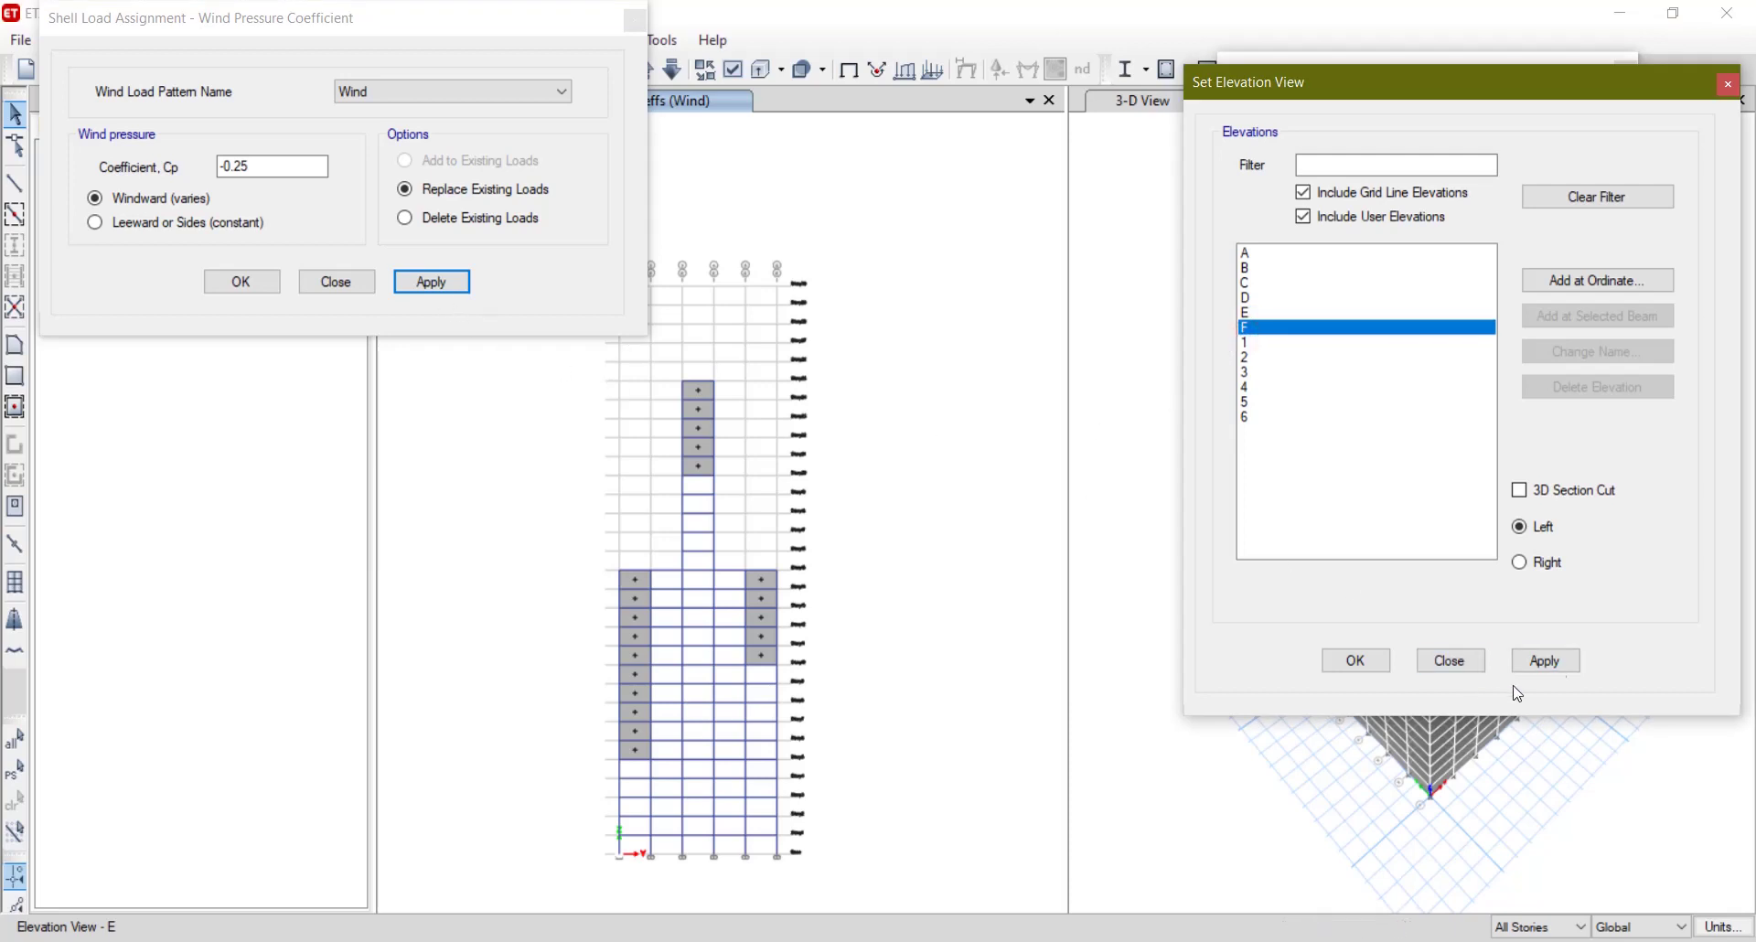
{"action": "left_click", "coordinate": [1544, 661]}
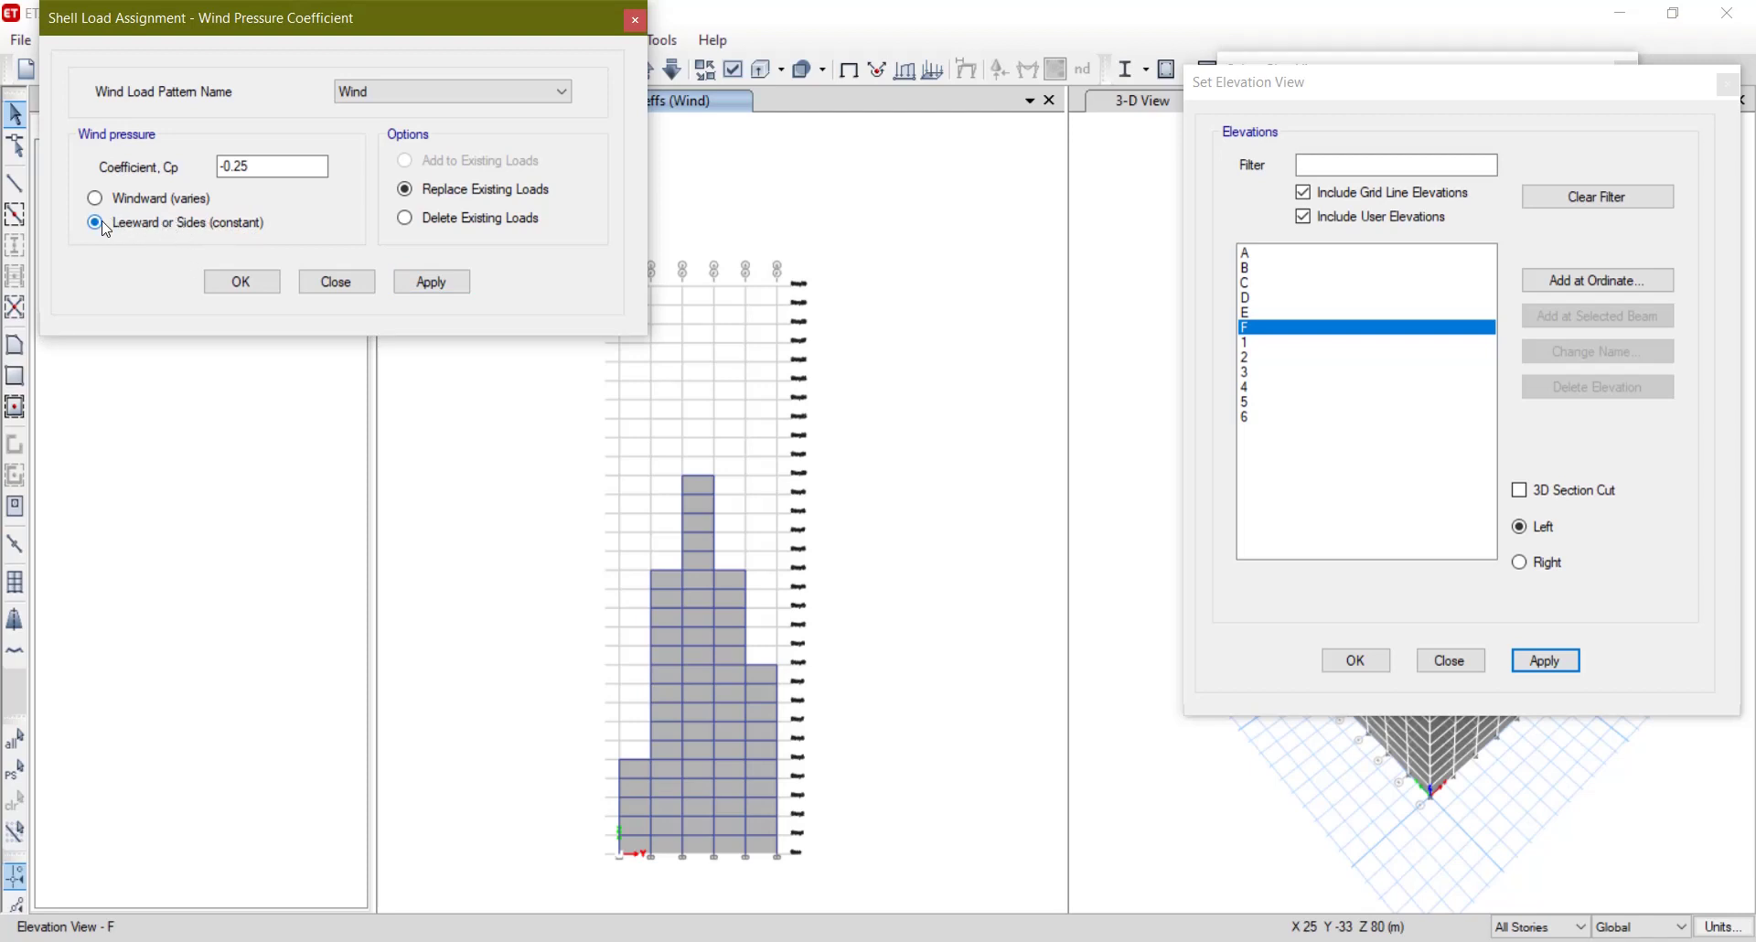
{"action": "left_click", "coordinate": [642, 841]}
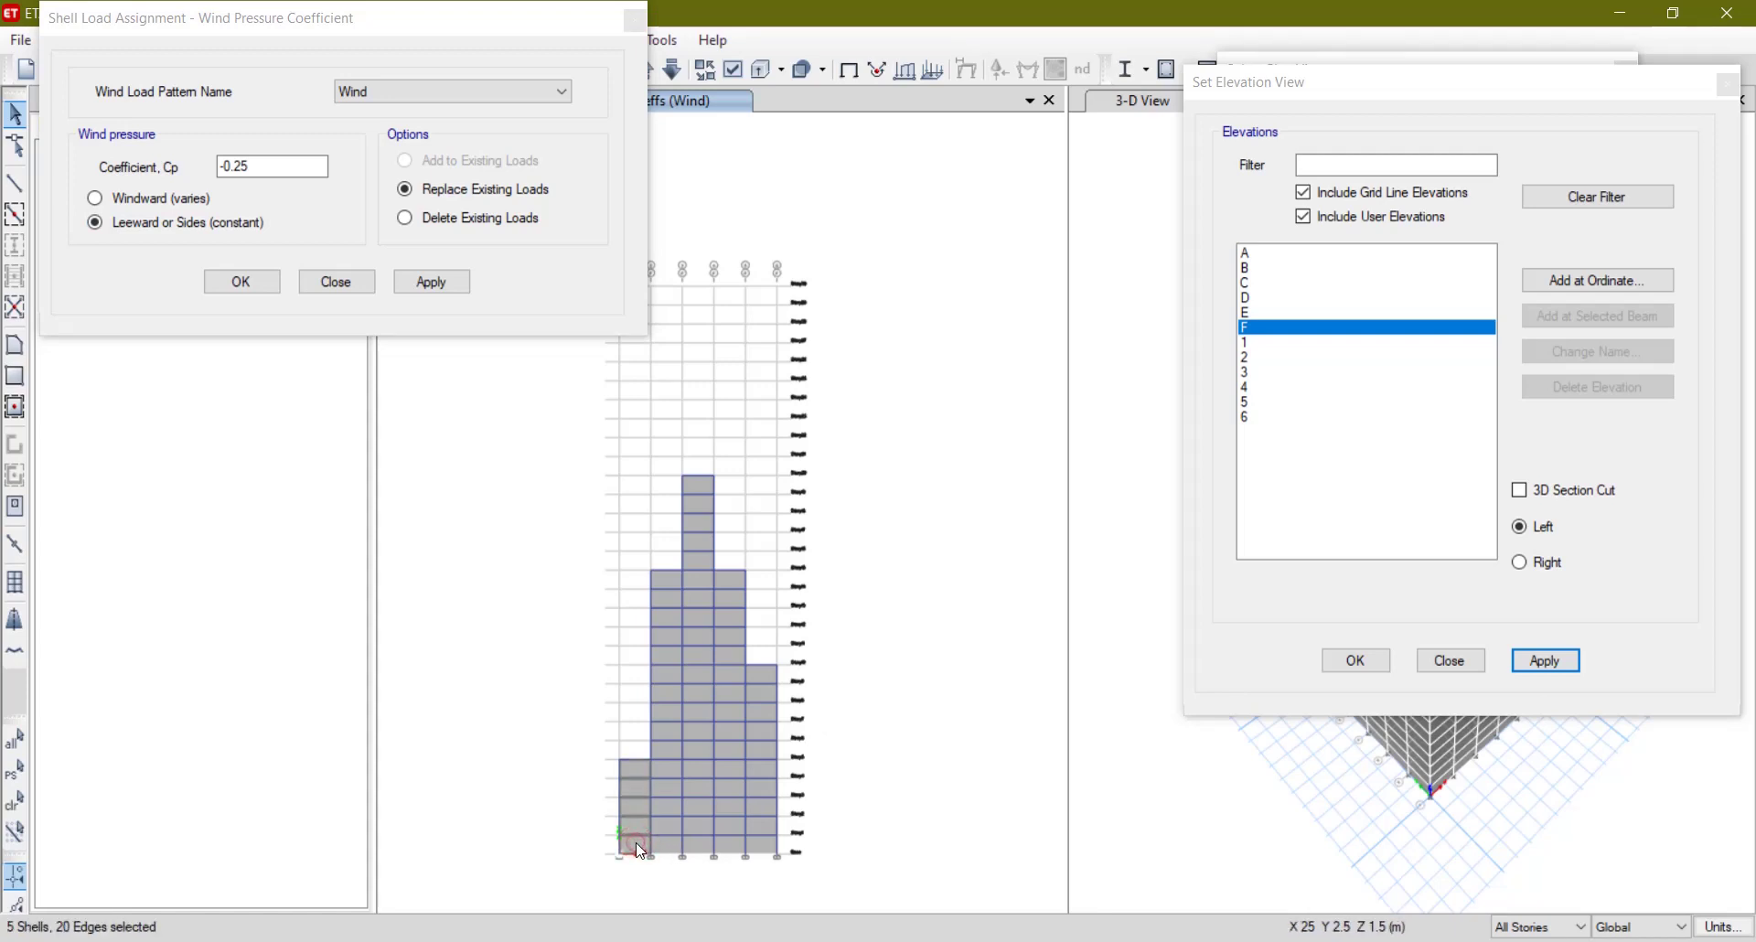
{"action": "left_click", "coordinate": [637, 844]}
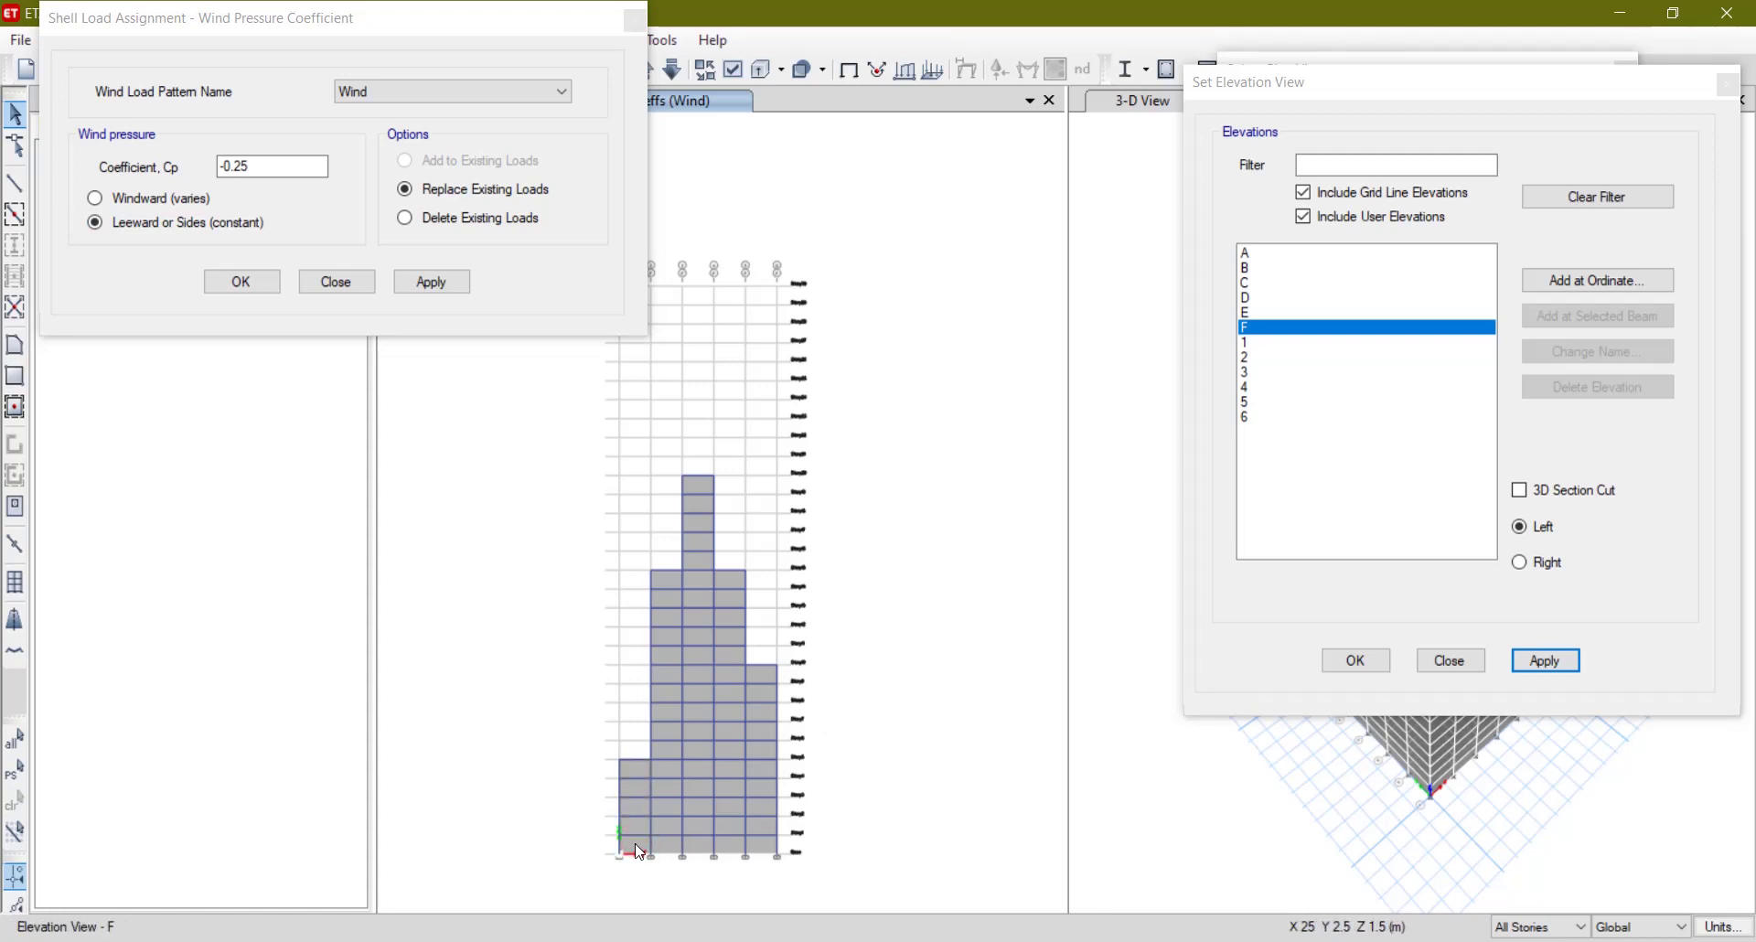
{"action": "left_click", "coordinate": [635, 843]}
{"action": "left_click", "coordinate": [676, 851]}
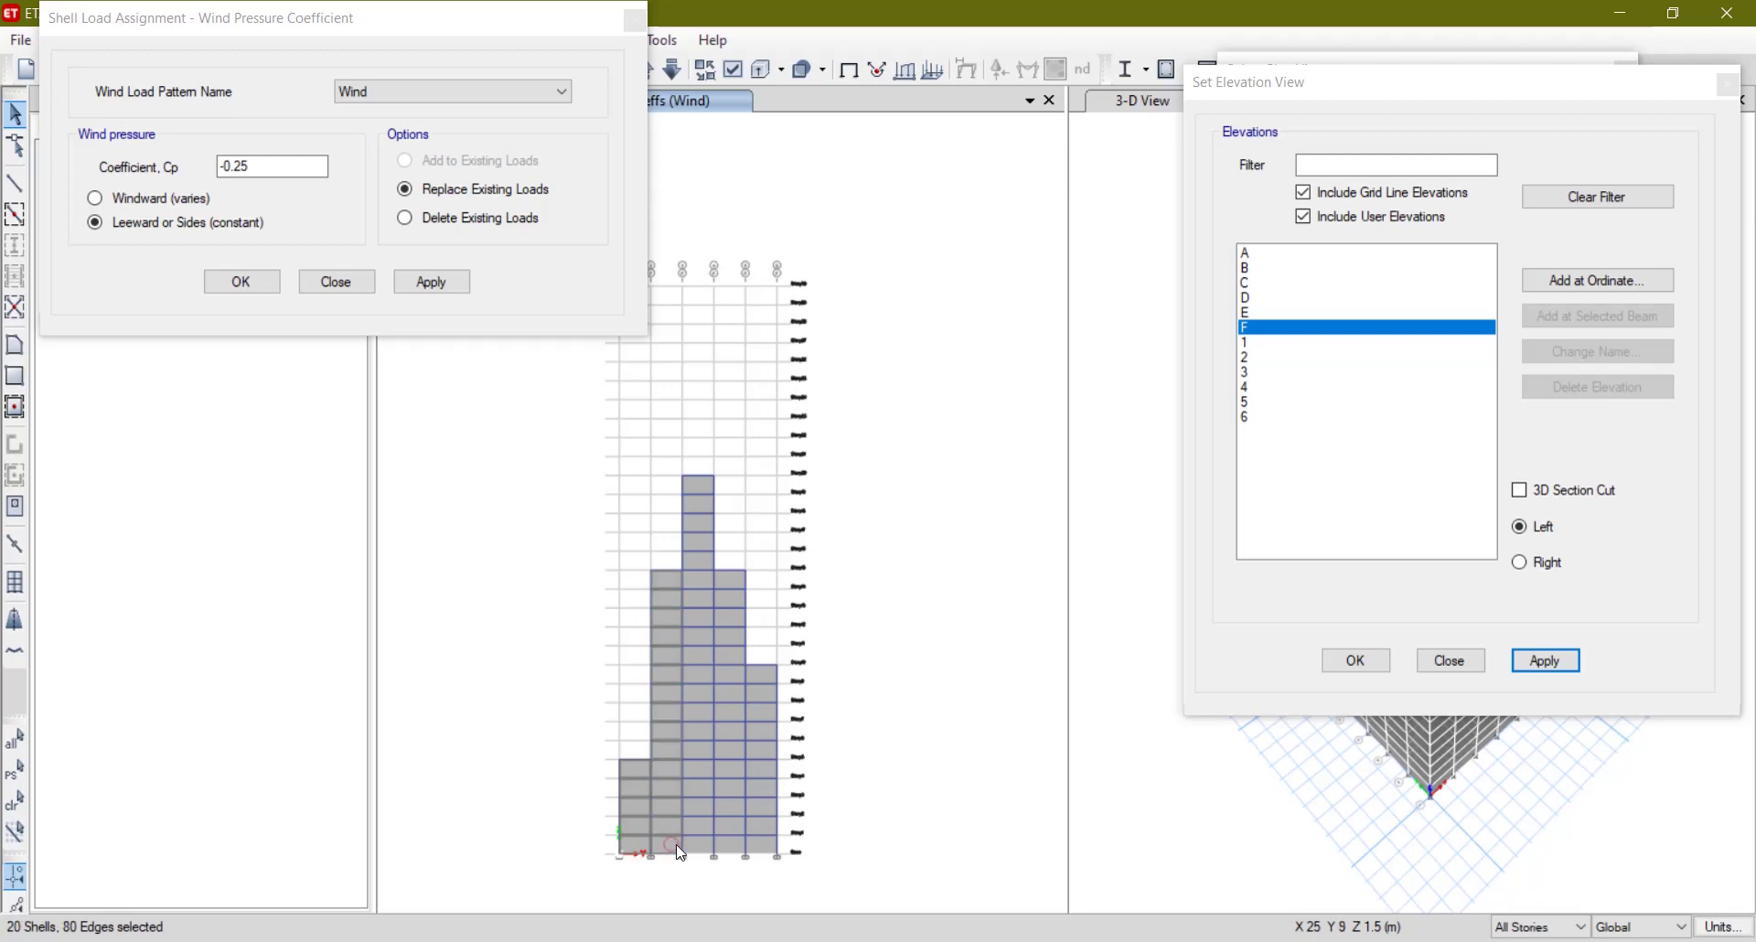
{"action": "left_click", "coordinate": [700, 846]}
{"action": "left_click", "coordinate": [737, 842]}
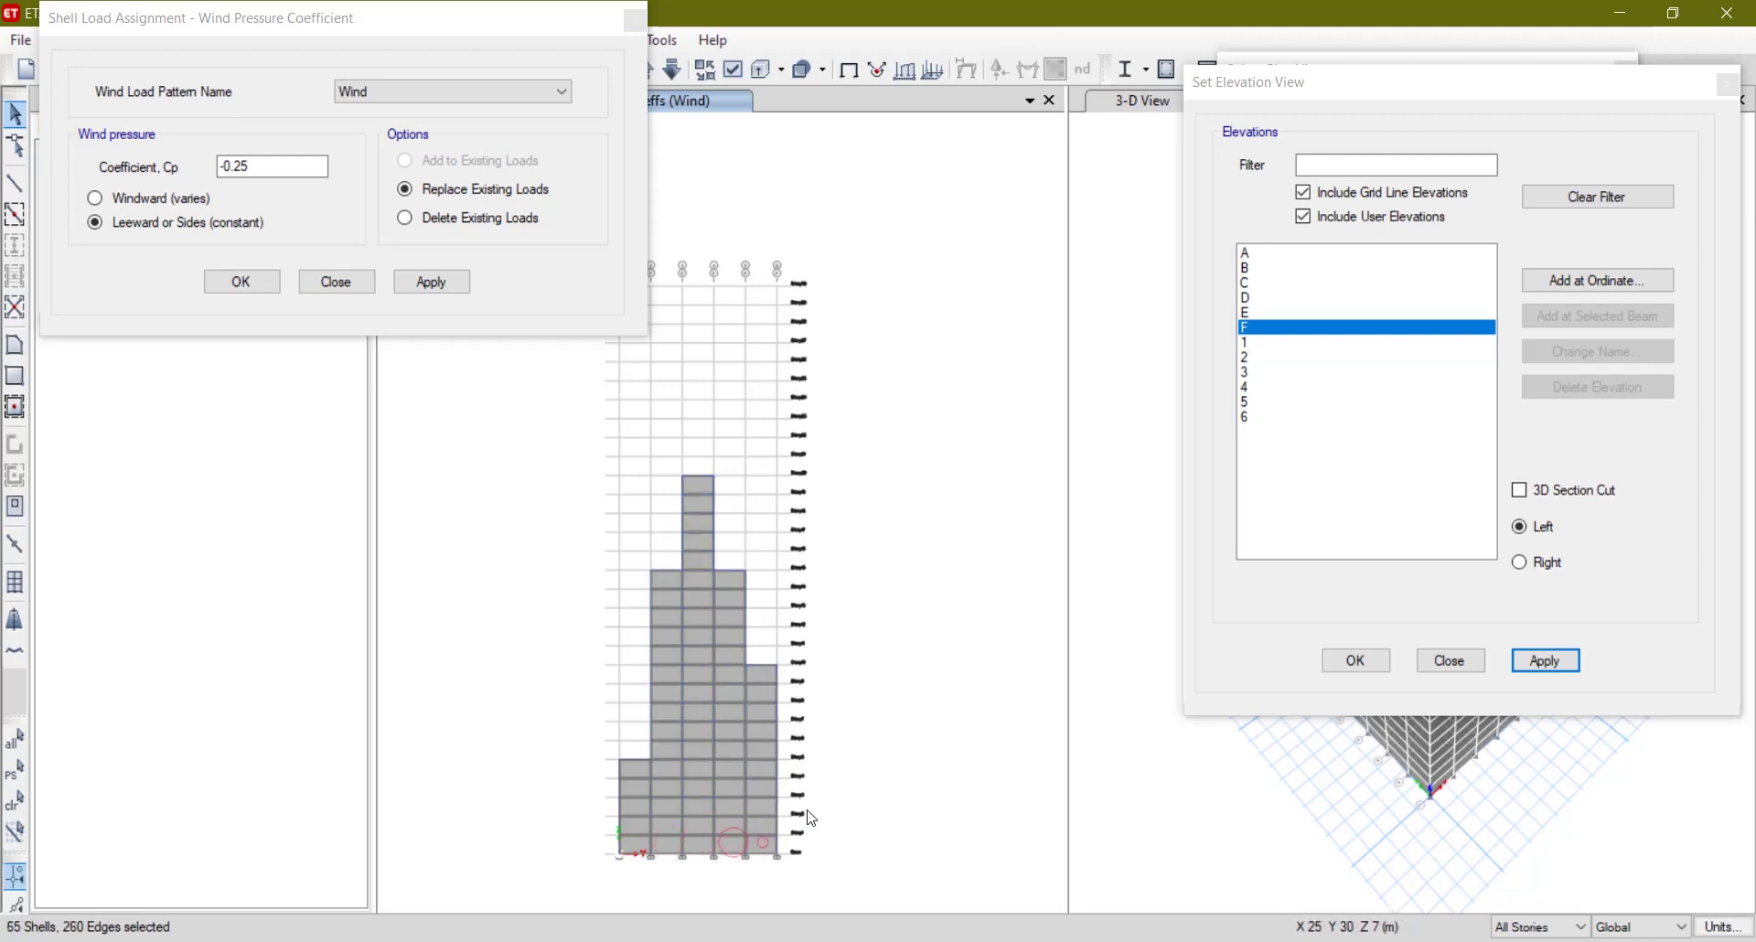
{"action": "left_click", "coordinate": [464, 290]}
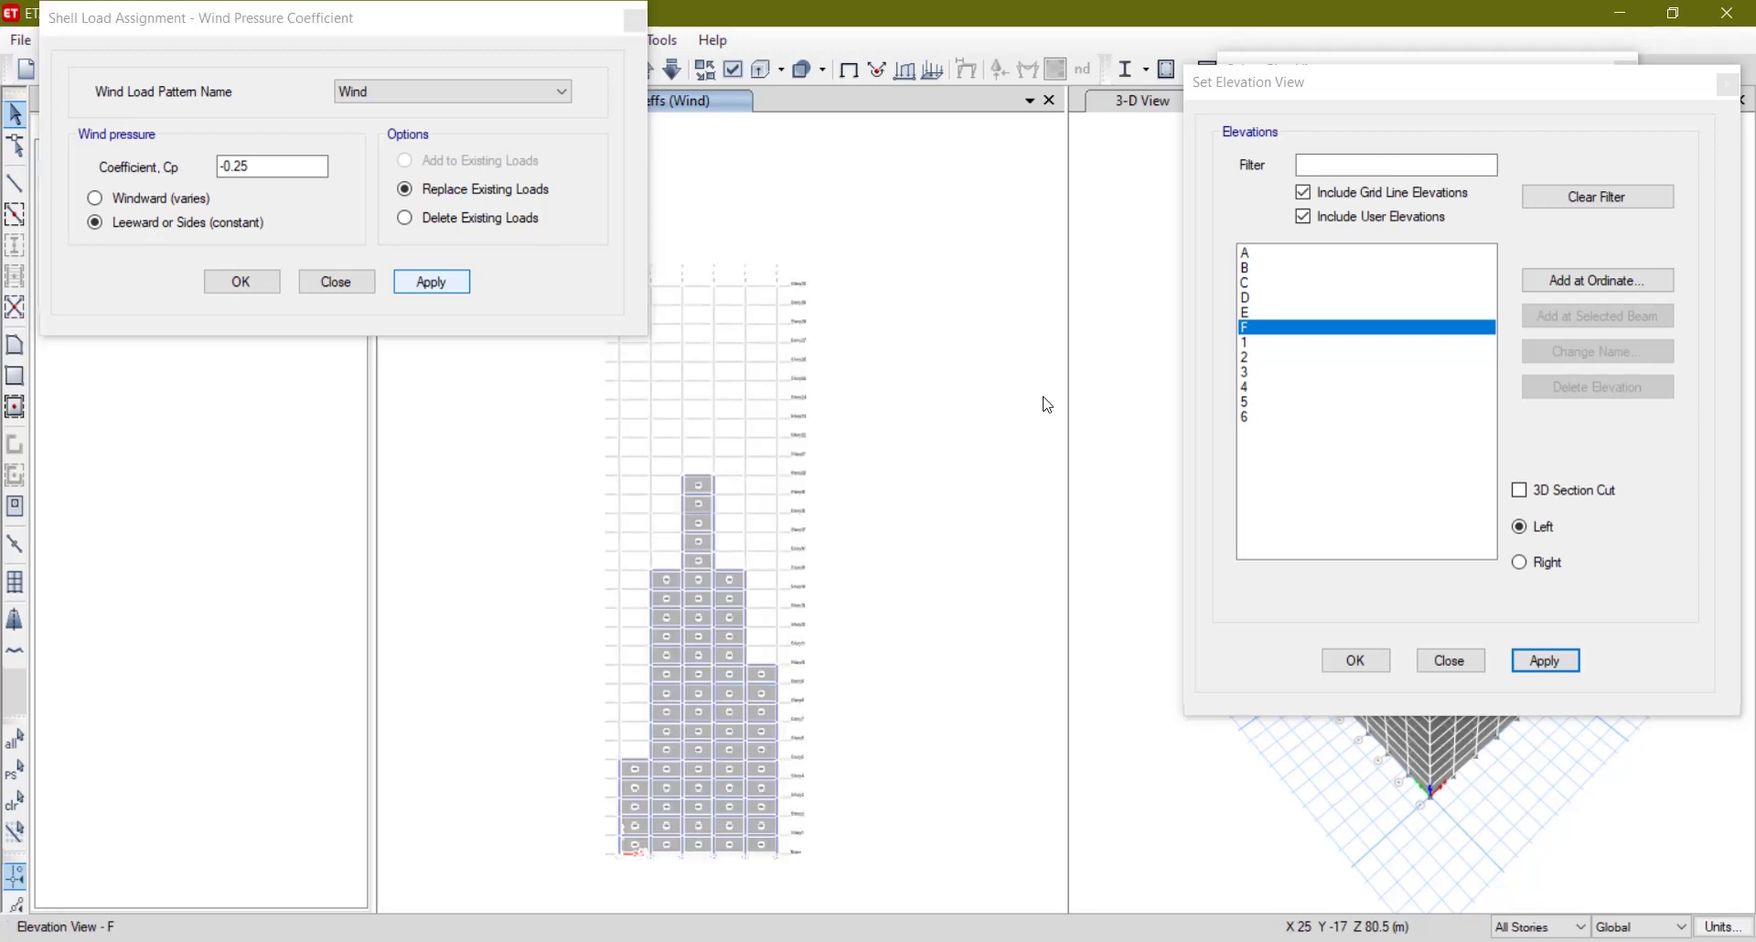
Return to the elevation along grid E and replace the coefficient on all its cladding panels with -0.25 as Leeward or Sides.
{"action": "left_click", "coordinate": [1260, 312]}
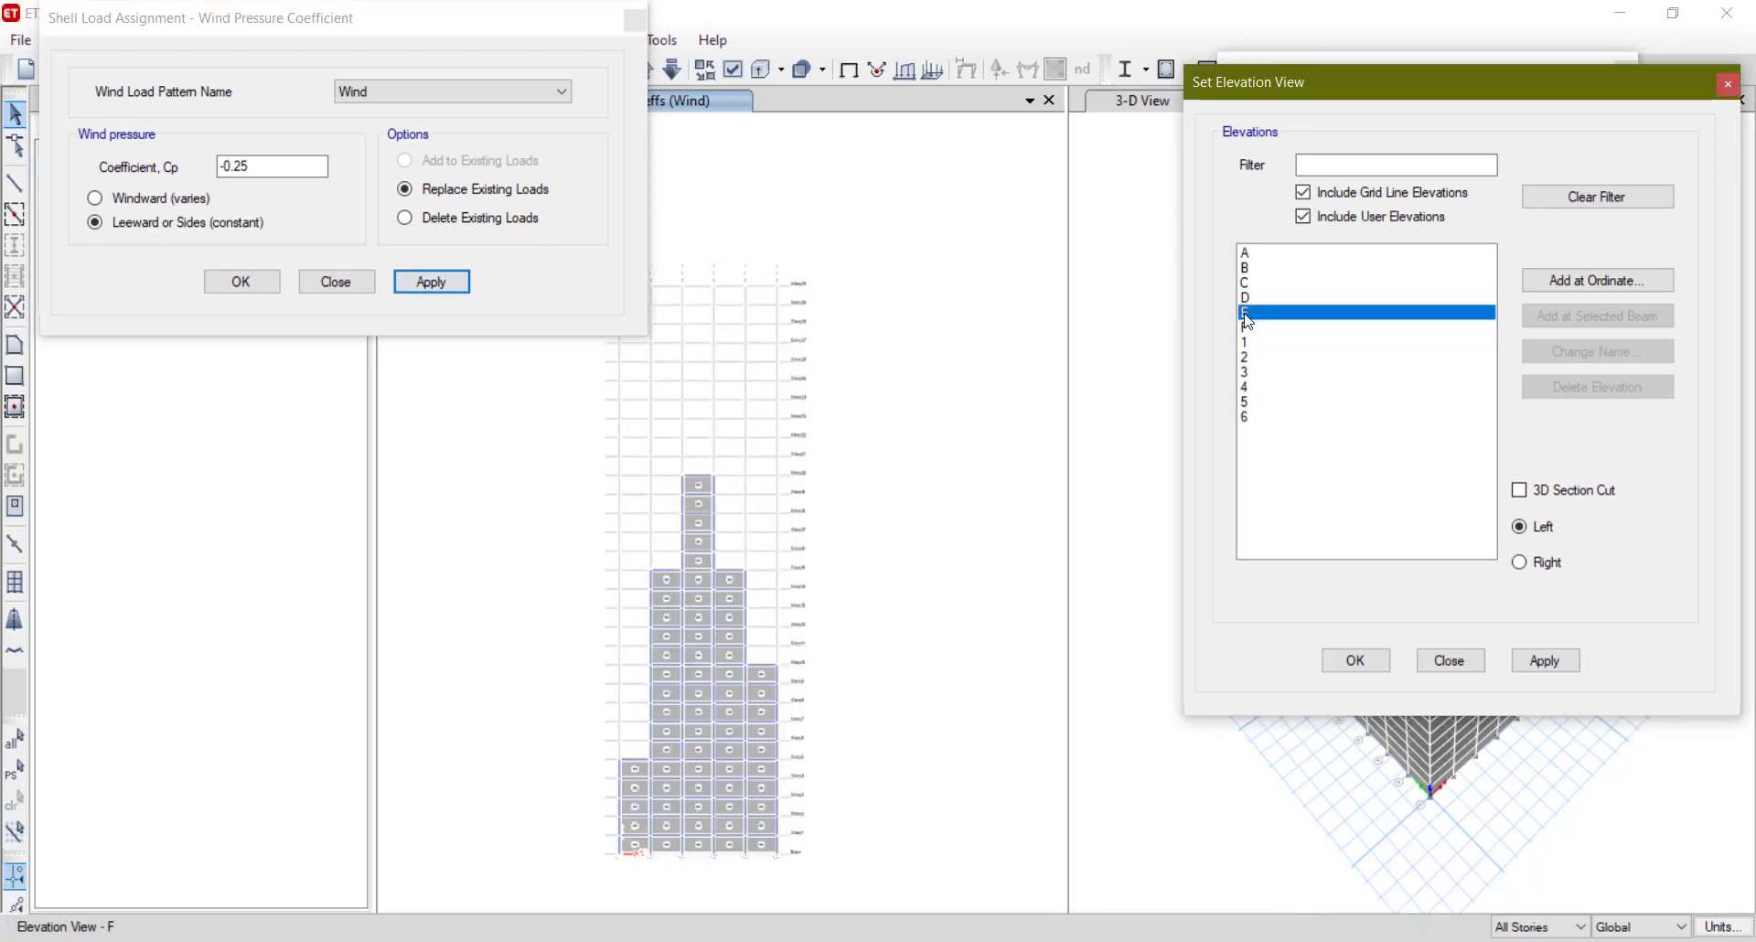
{"action": "left_click", "coordinate": [1542, 660]}
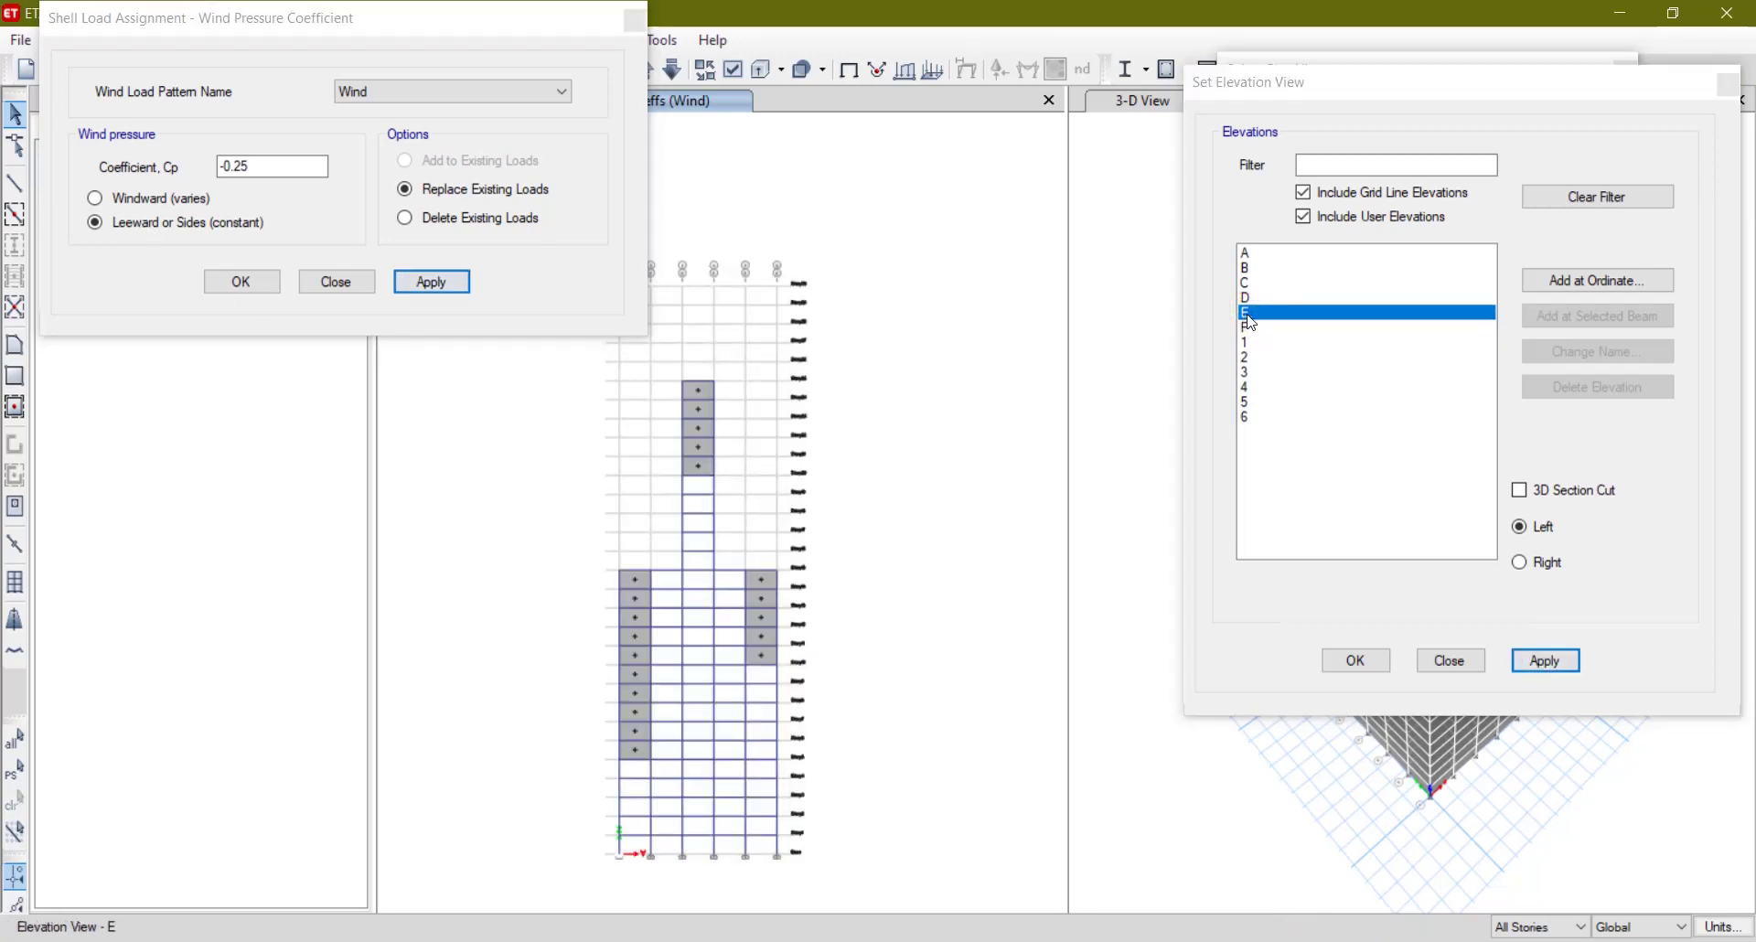
{"action": "left_click", "coordinate": [635, 750]}
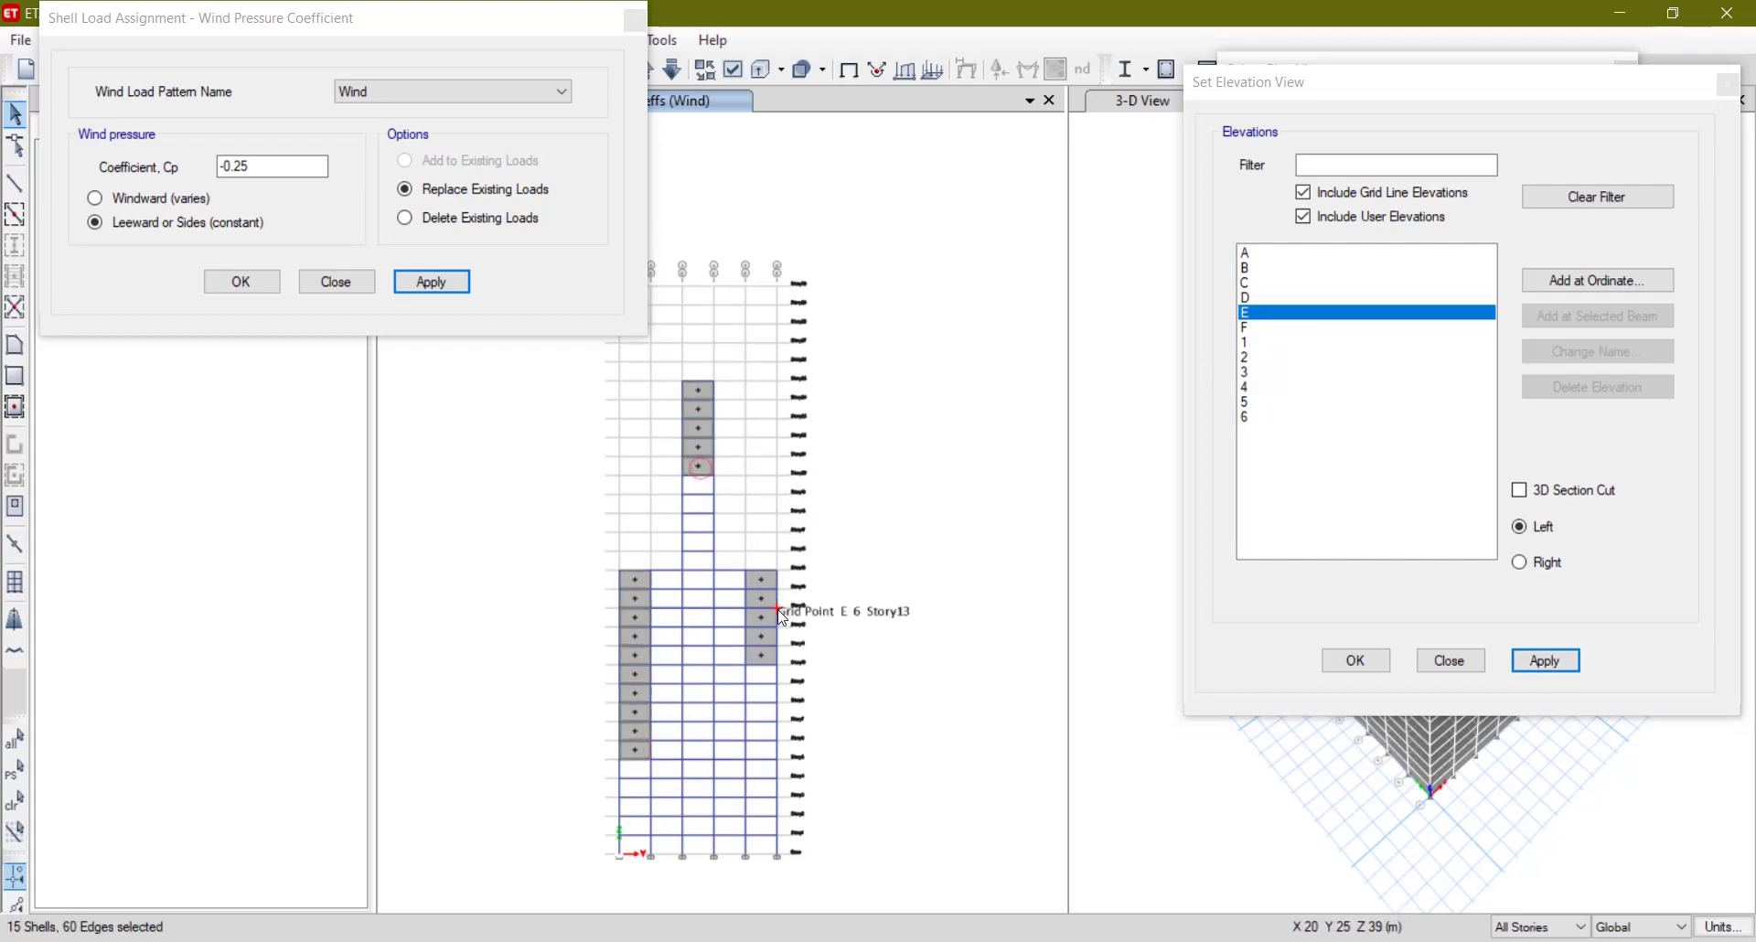
{"action": "left_click", "coordinate": [765, 655]}
{"action": "left_click", "coordinate": [450, 281]}
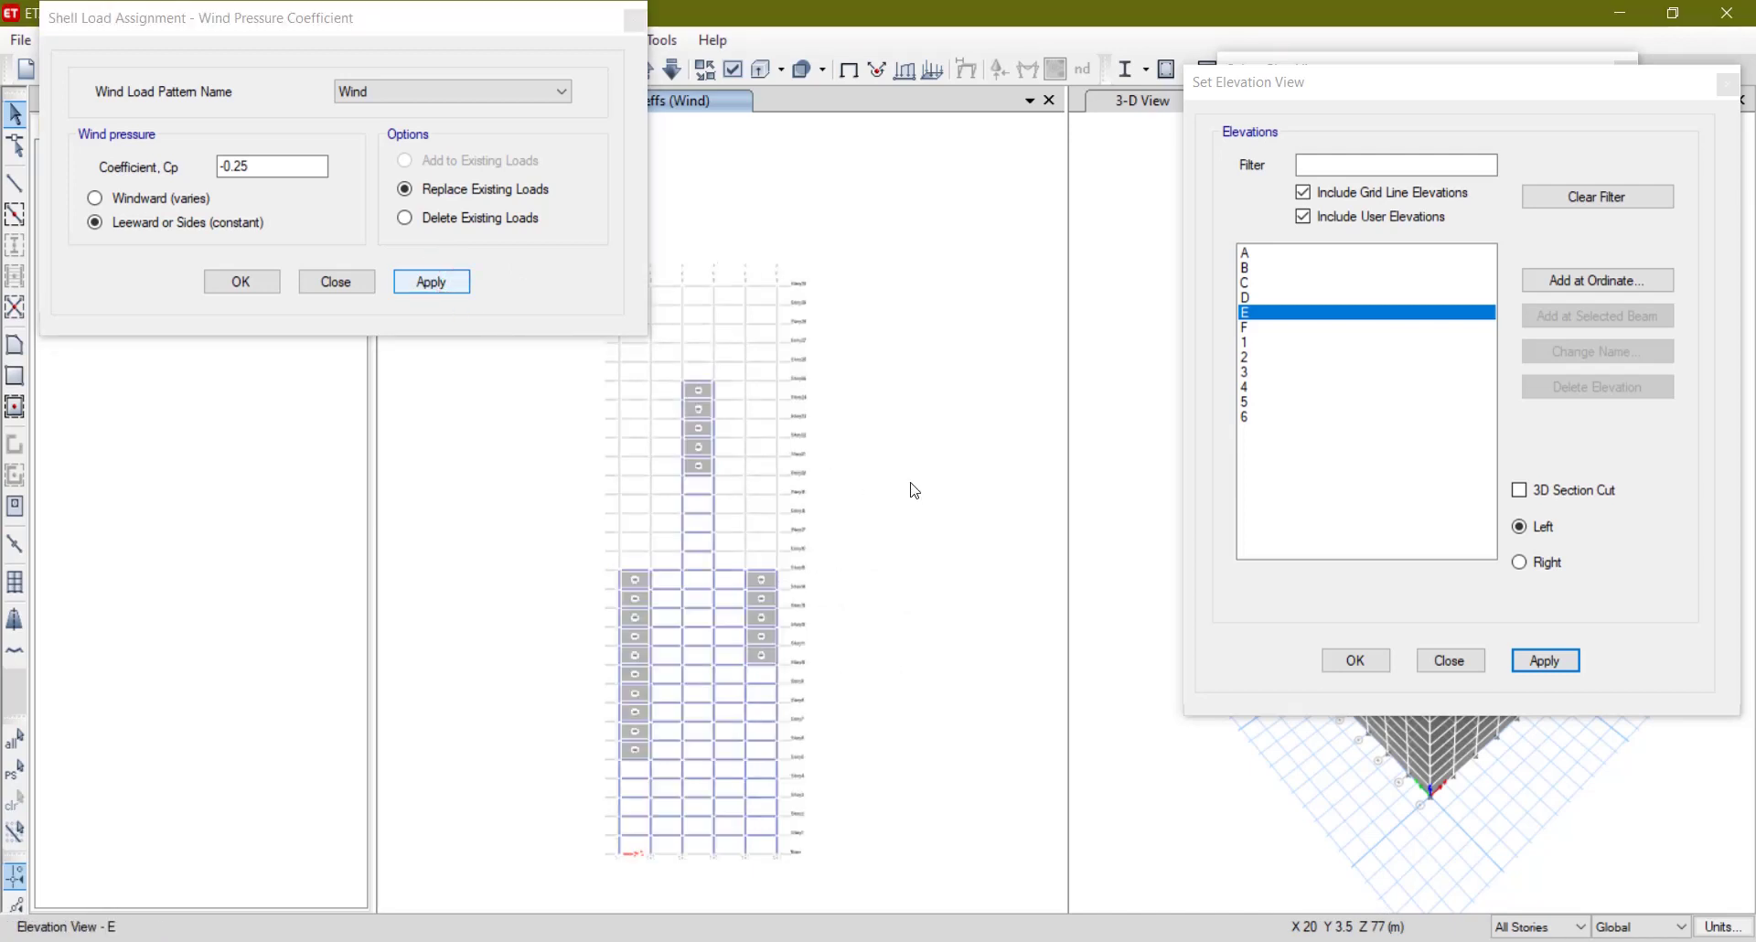
Return to the elevation along grid D and replace the coefficient on all its cladding panels with -0.25 as Leeward or Sides.
{"action": "left_click", "coordinate": [1253, 298]}
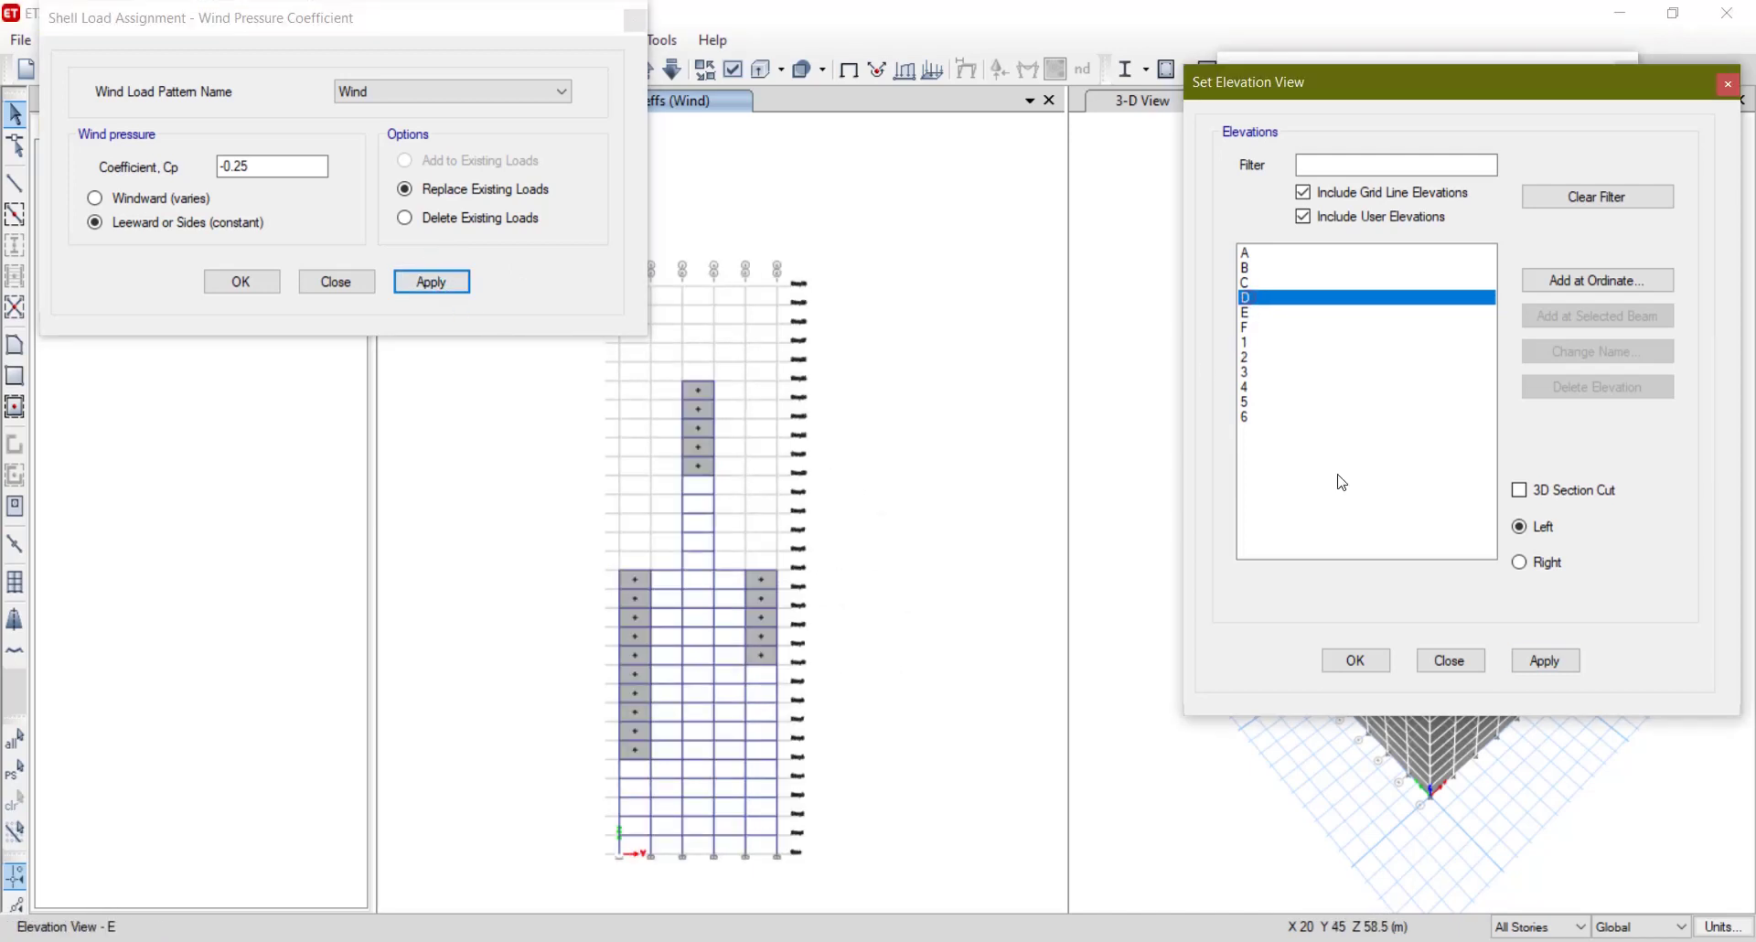
{"action": "left_click", "coordinate": [1545, 659]}
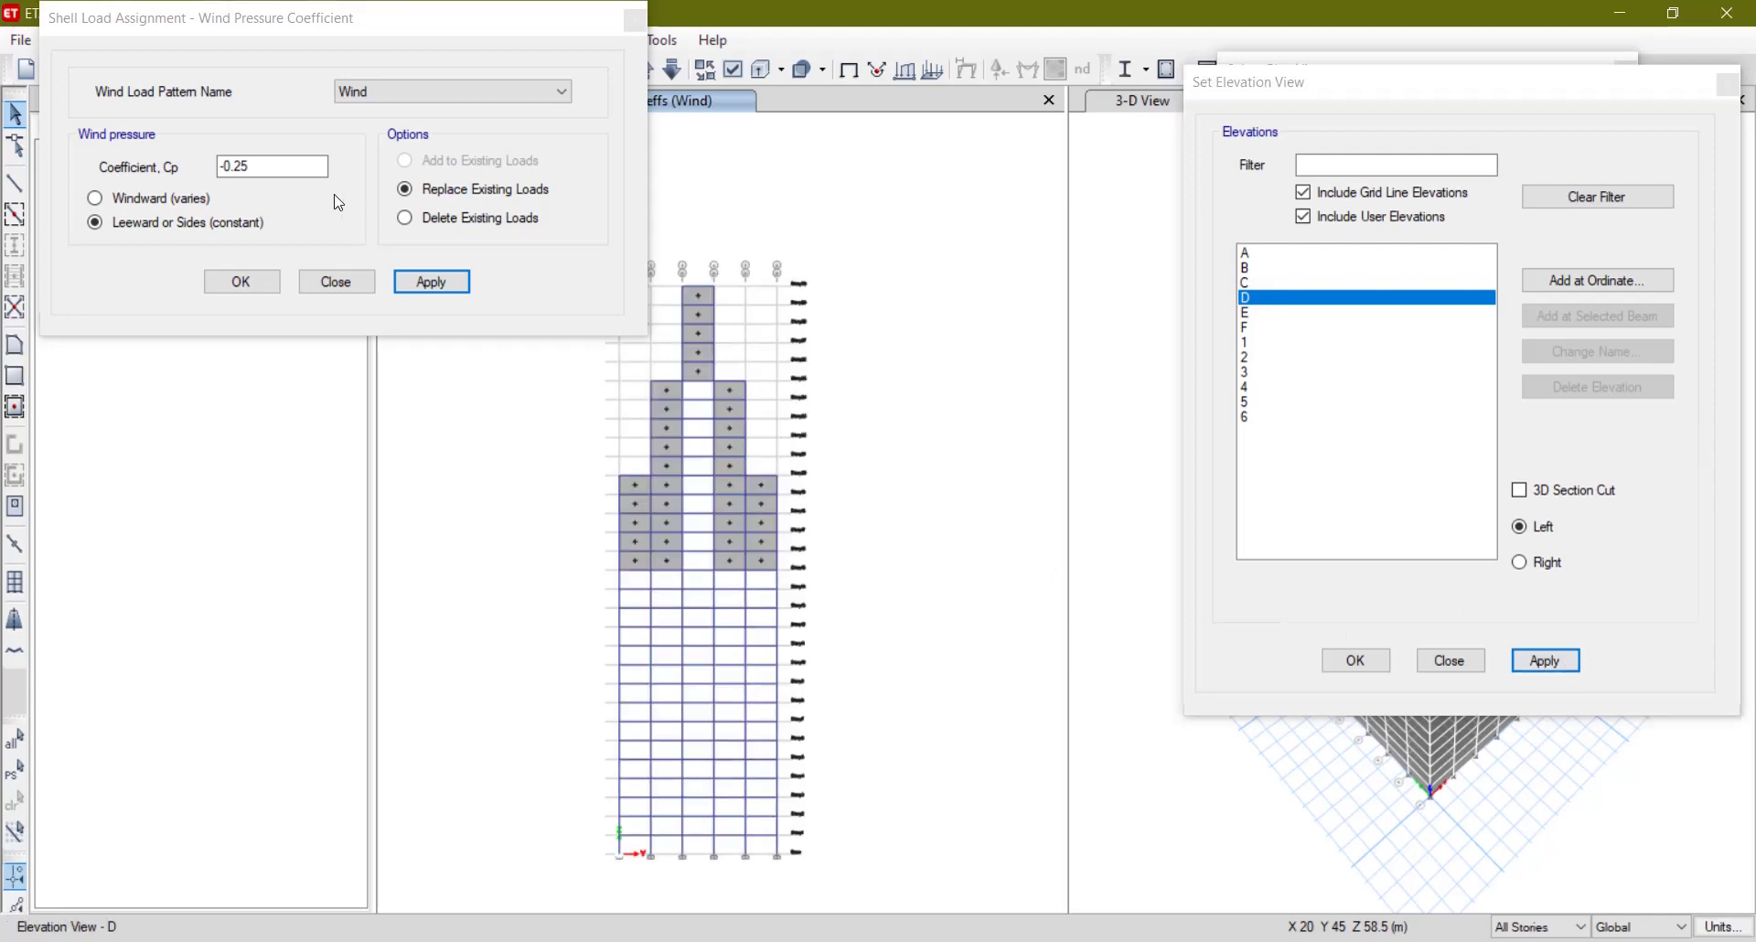
{"action": "left_click", "coordinate": [632, 561]}
{"action": "left_click", "coordinate": [665, 561]}
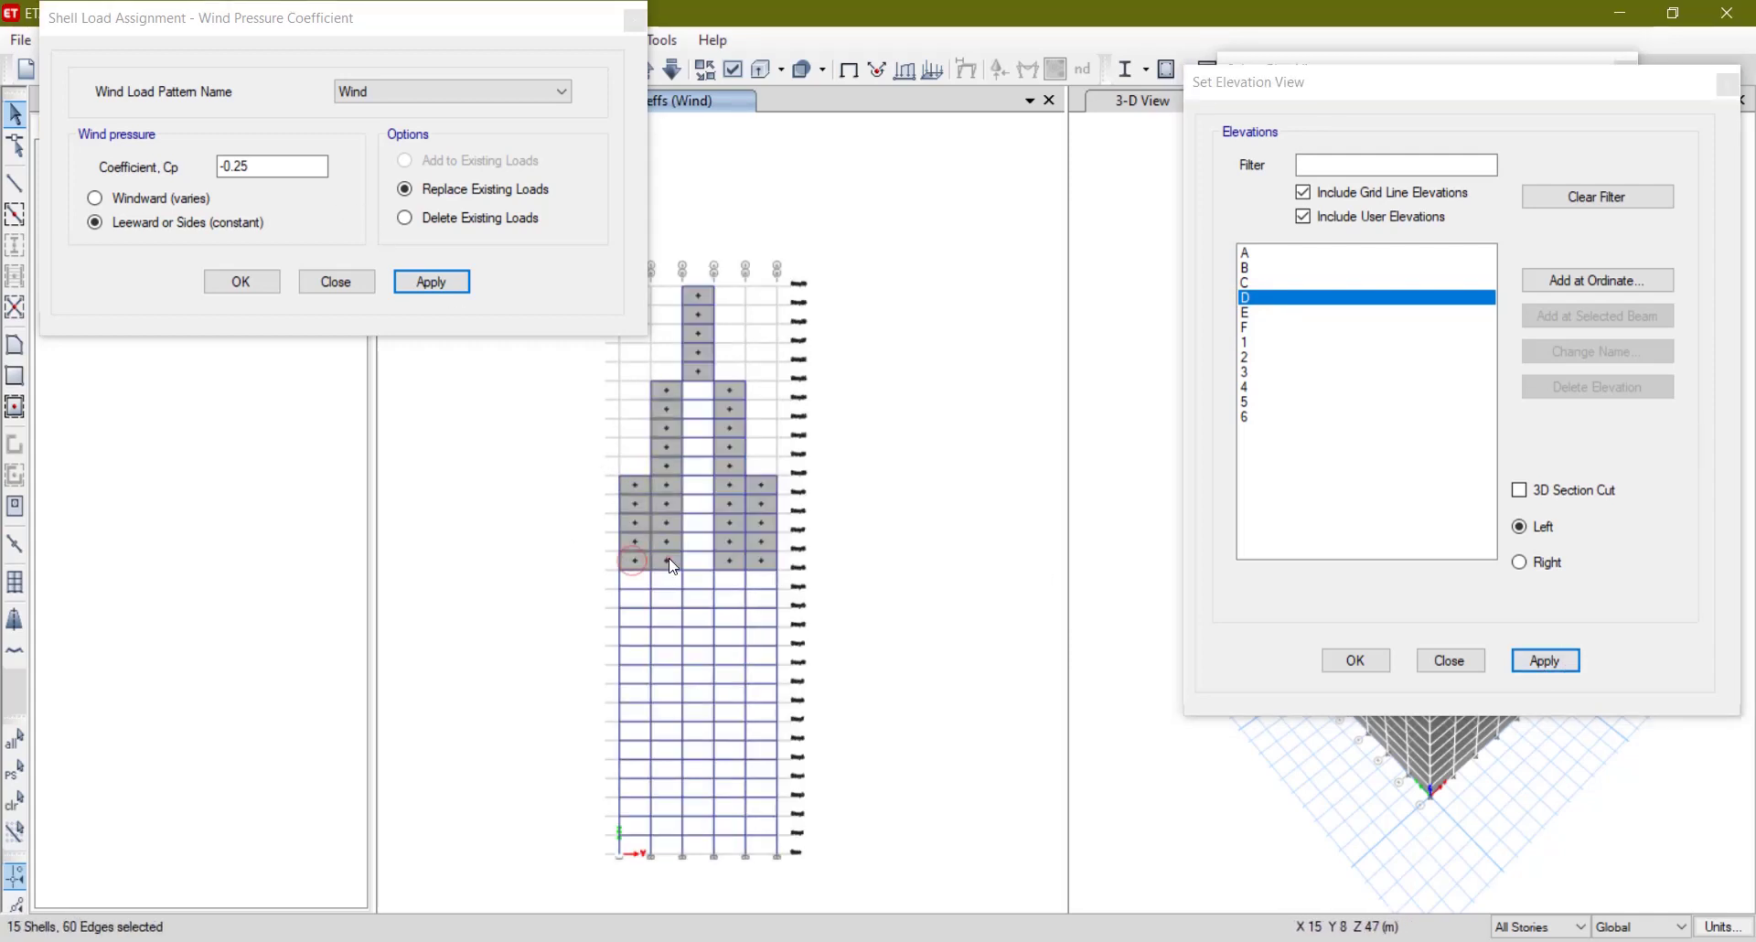
{"action": "left_click", "coordinate": [697, 370]}
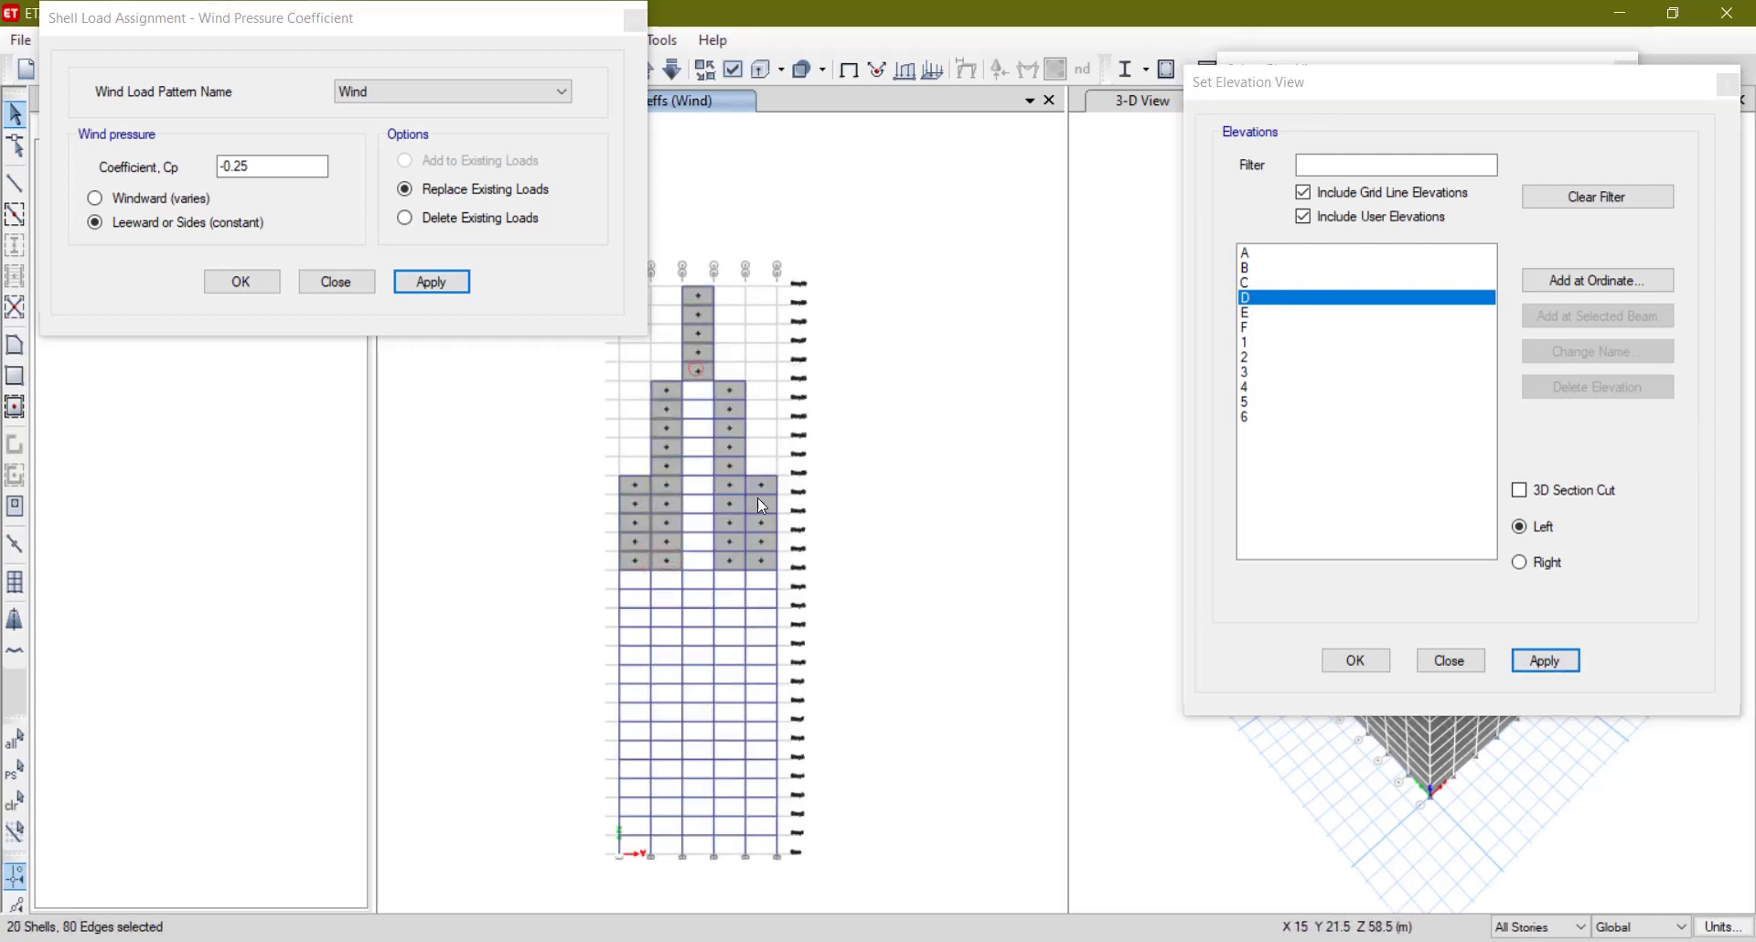
{"action": "left_click", "coordinate": [732, 556]}
{"action": "left_click", "coordinate": [770, 561]}
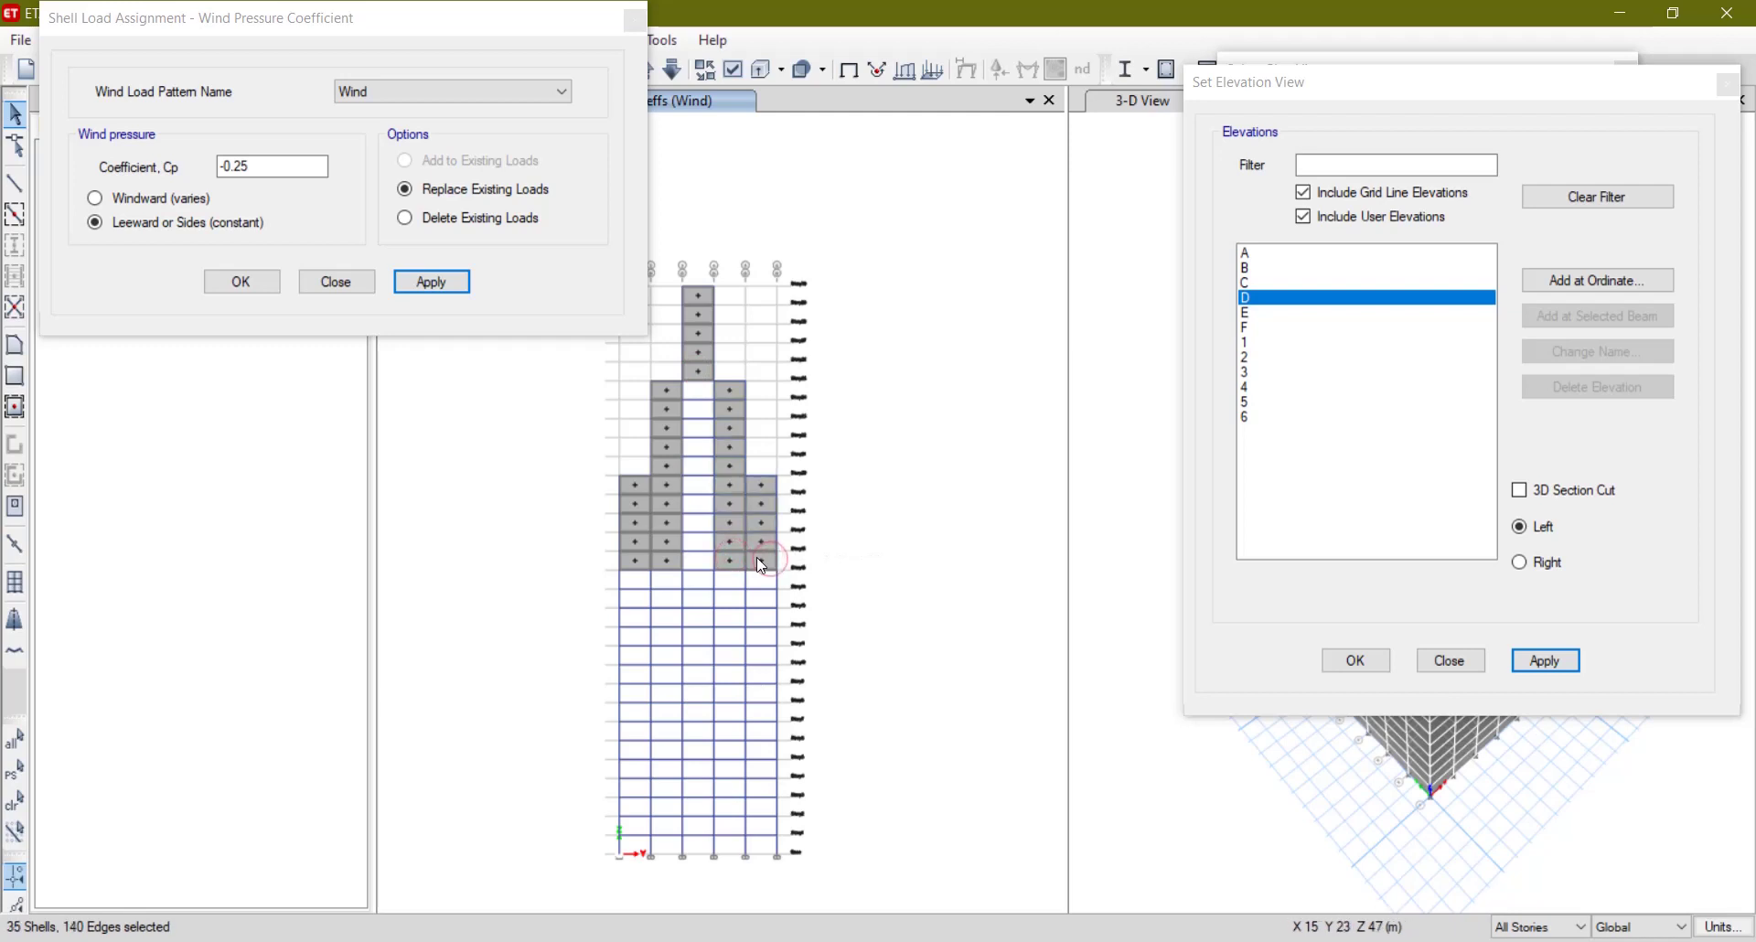
{"action": "left_click", "coordinate": [413, 287]}
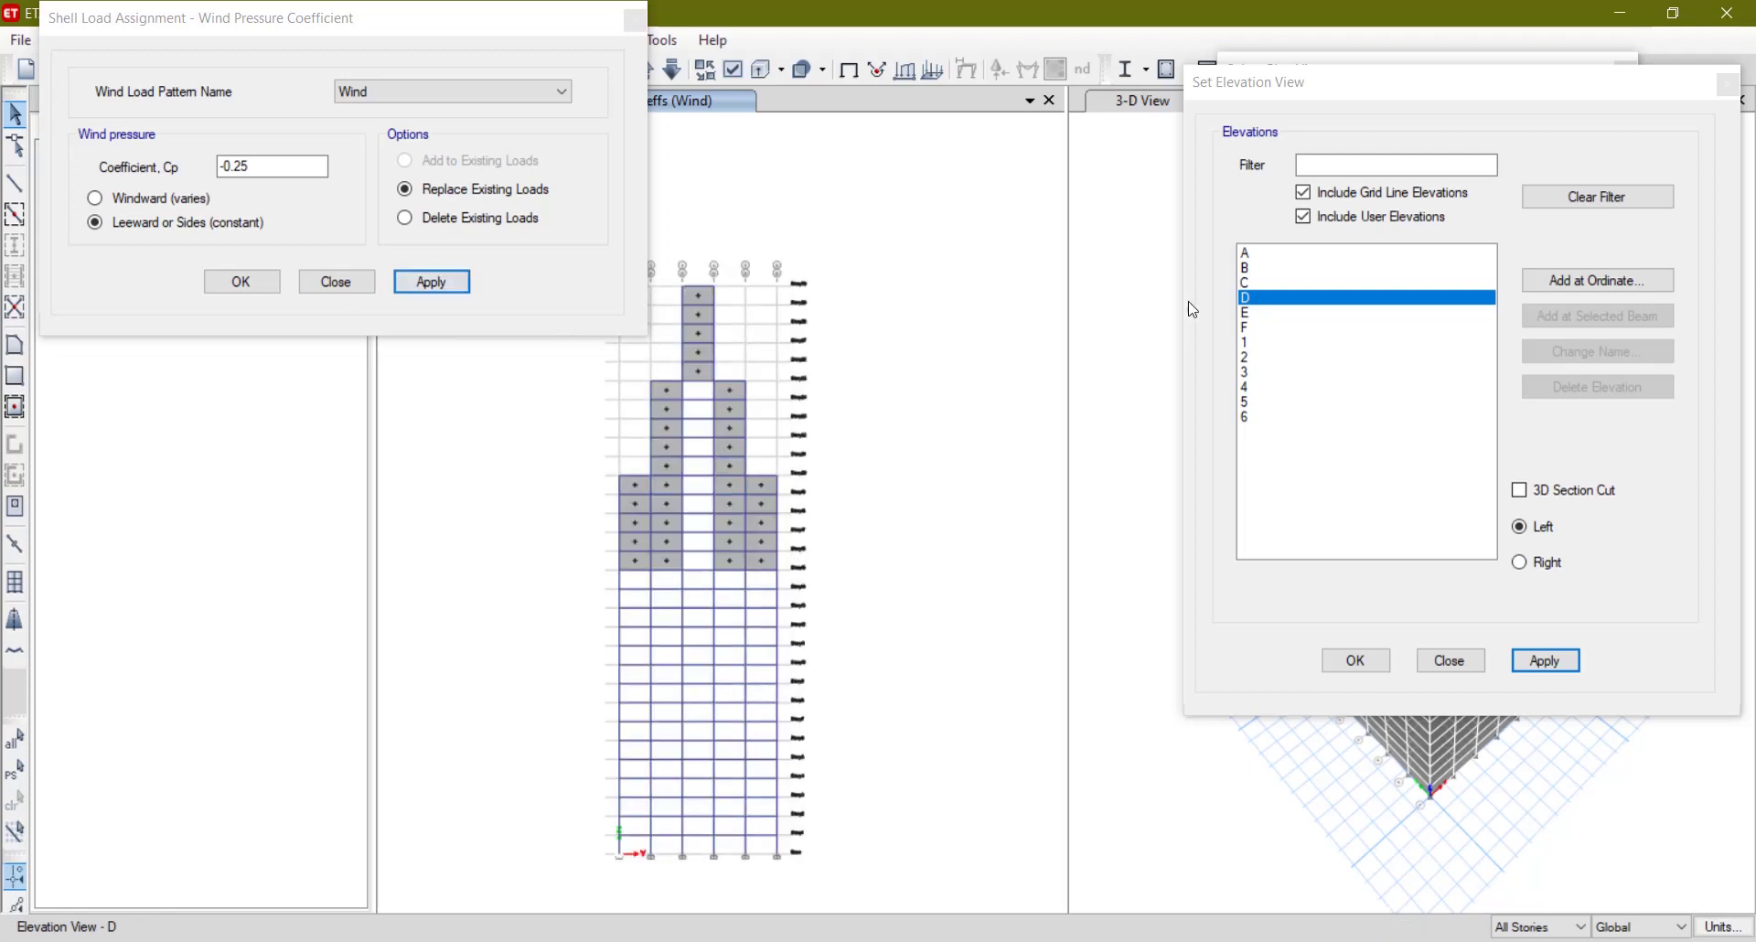
Display the Story1 plan and examine its wind coefficients, checking the side-face values in the IS 875 Part 3 table in Acrobat Reader.
{"action": "left_click", "coordinate": [1246, 313]}
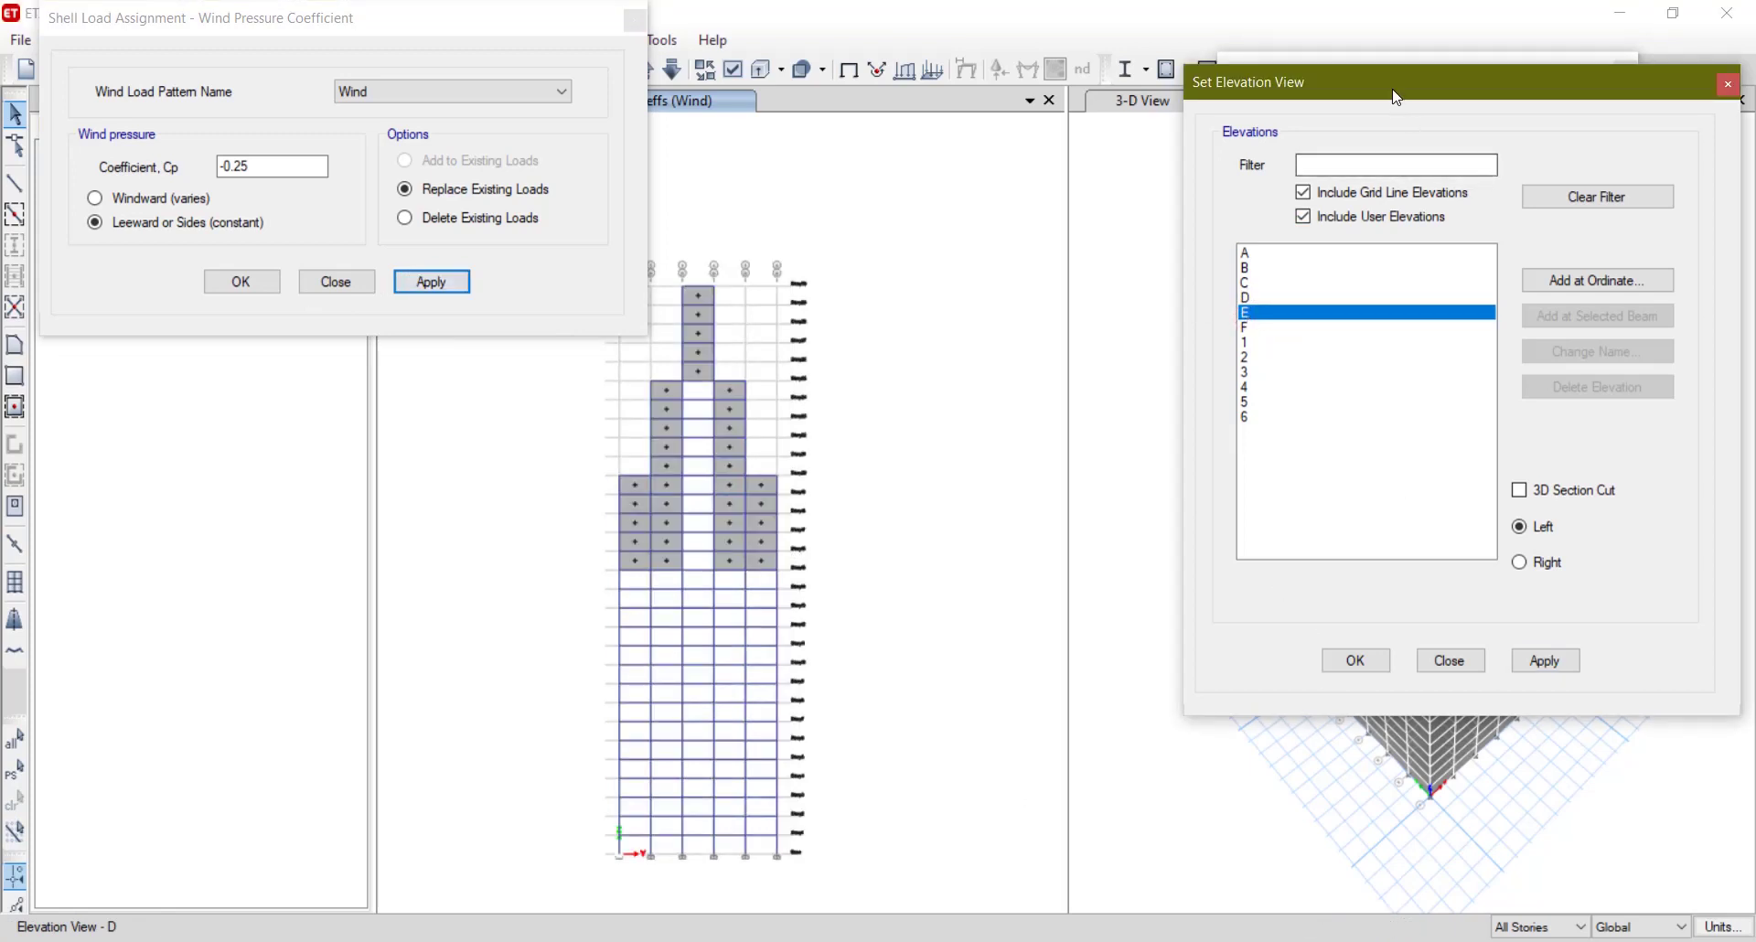
{"action": "left_click_drag", "start_coordinate": [1323, 97], "coordinate": [739, 168]}
{"action": "left_click", "coordinate": [1516, 628]}
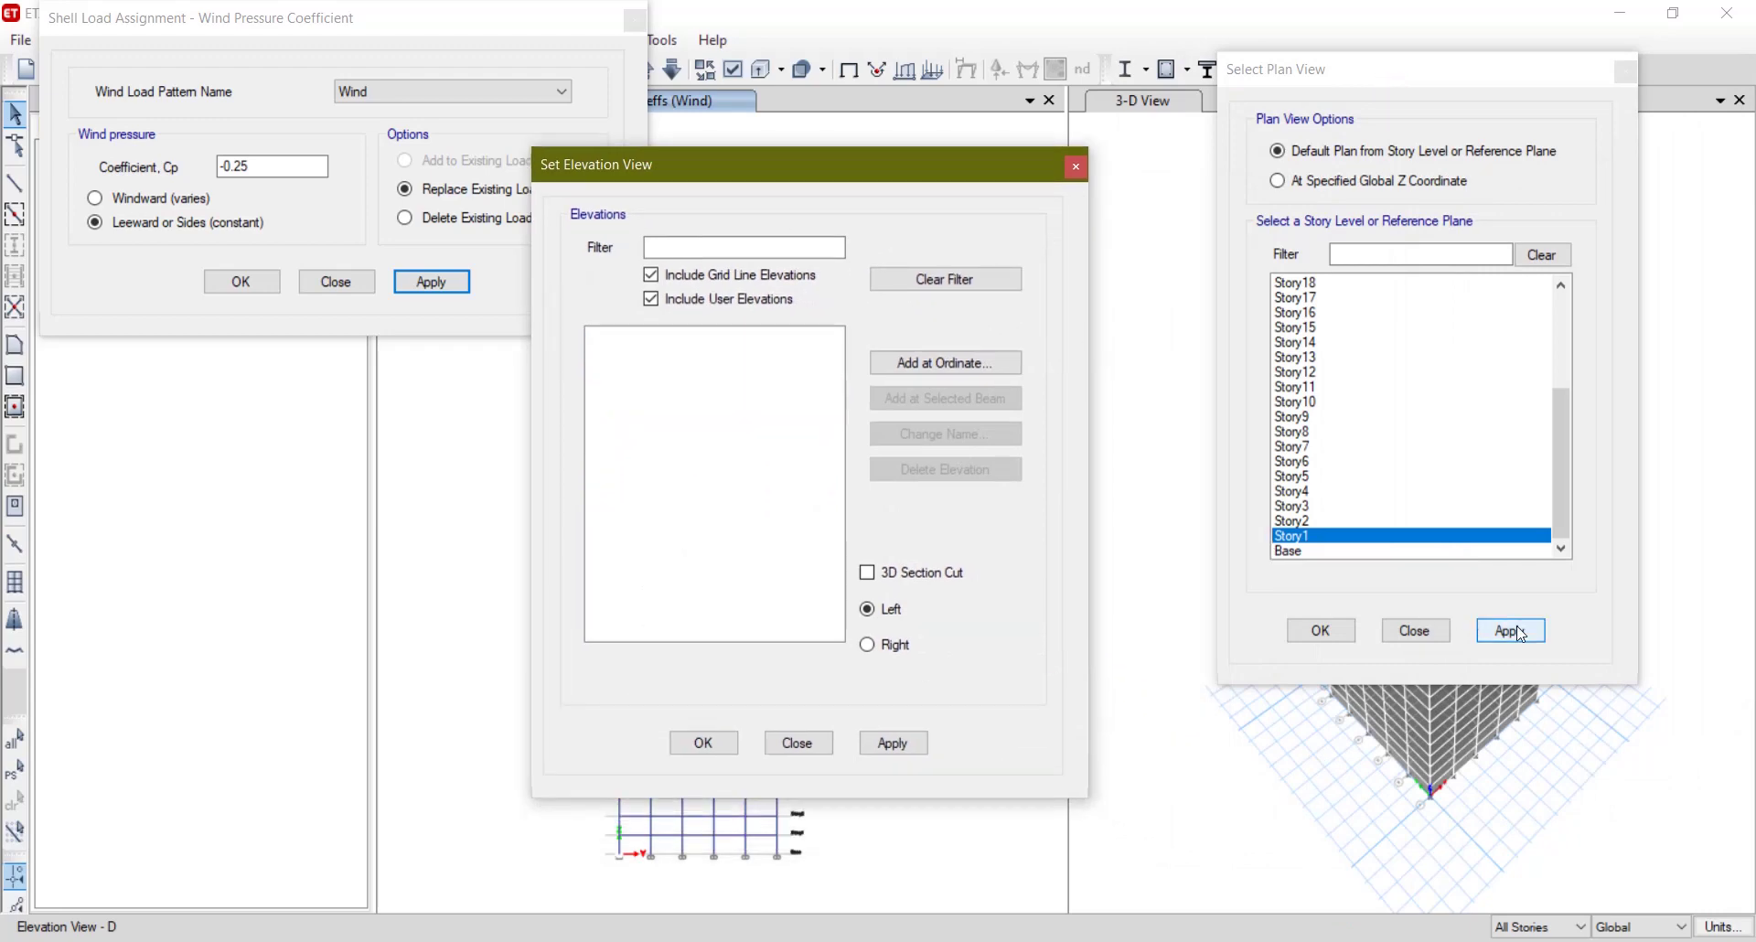
{"action": "left_click_drag", "start_coordinate": [888, 165], "coordinate": [1568, 72]}
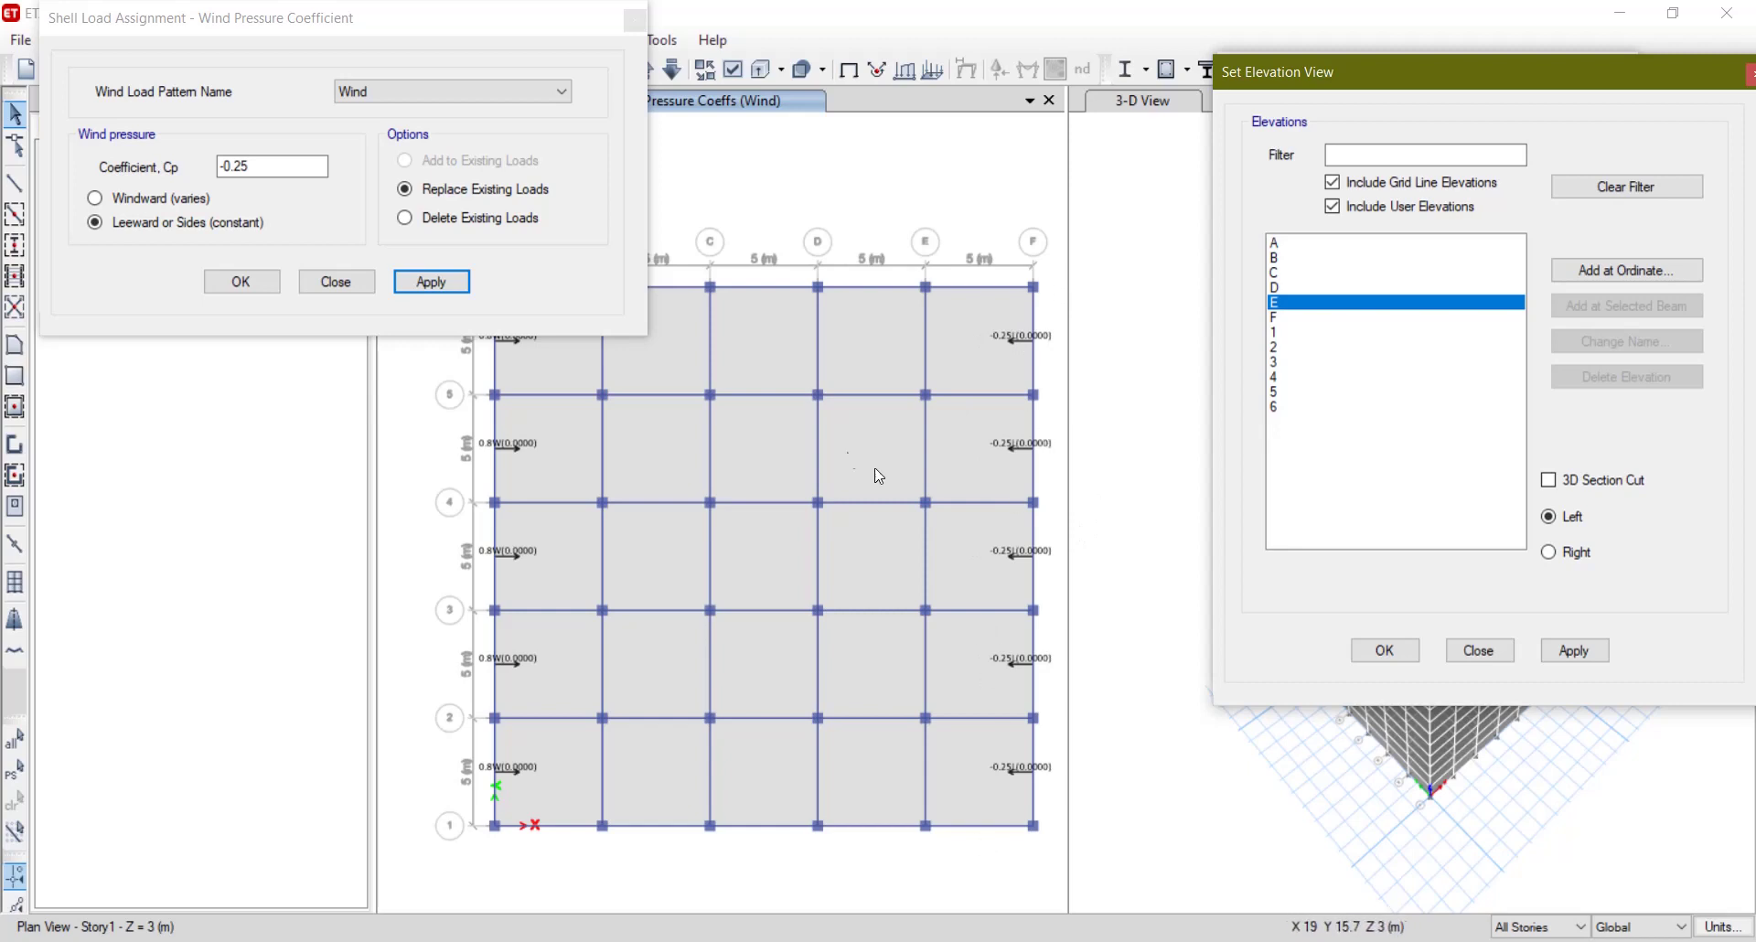
{"action": "mouse_move", "coordinate": [665, 401]}
{"action": "middle_mouse_down"}
{"action": "mouse_move", "coordinate": [779, 572]}
{"action": "mouse_move", "coordinate": [677, 582]}
{"action": "middle_mouse_up"}
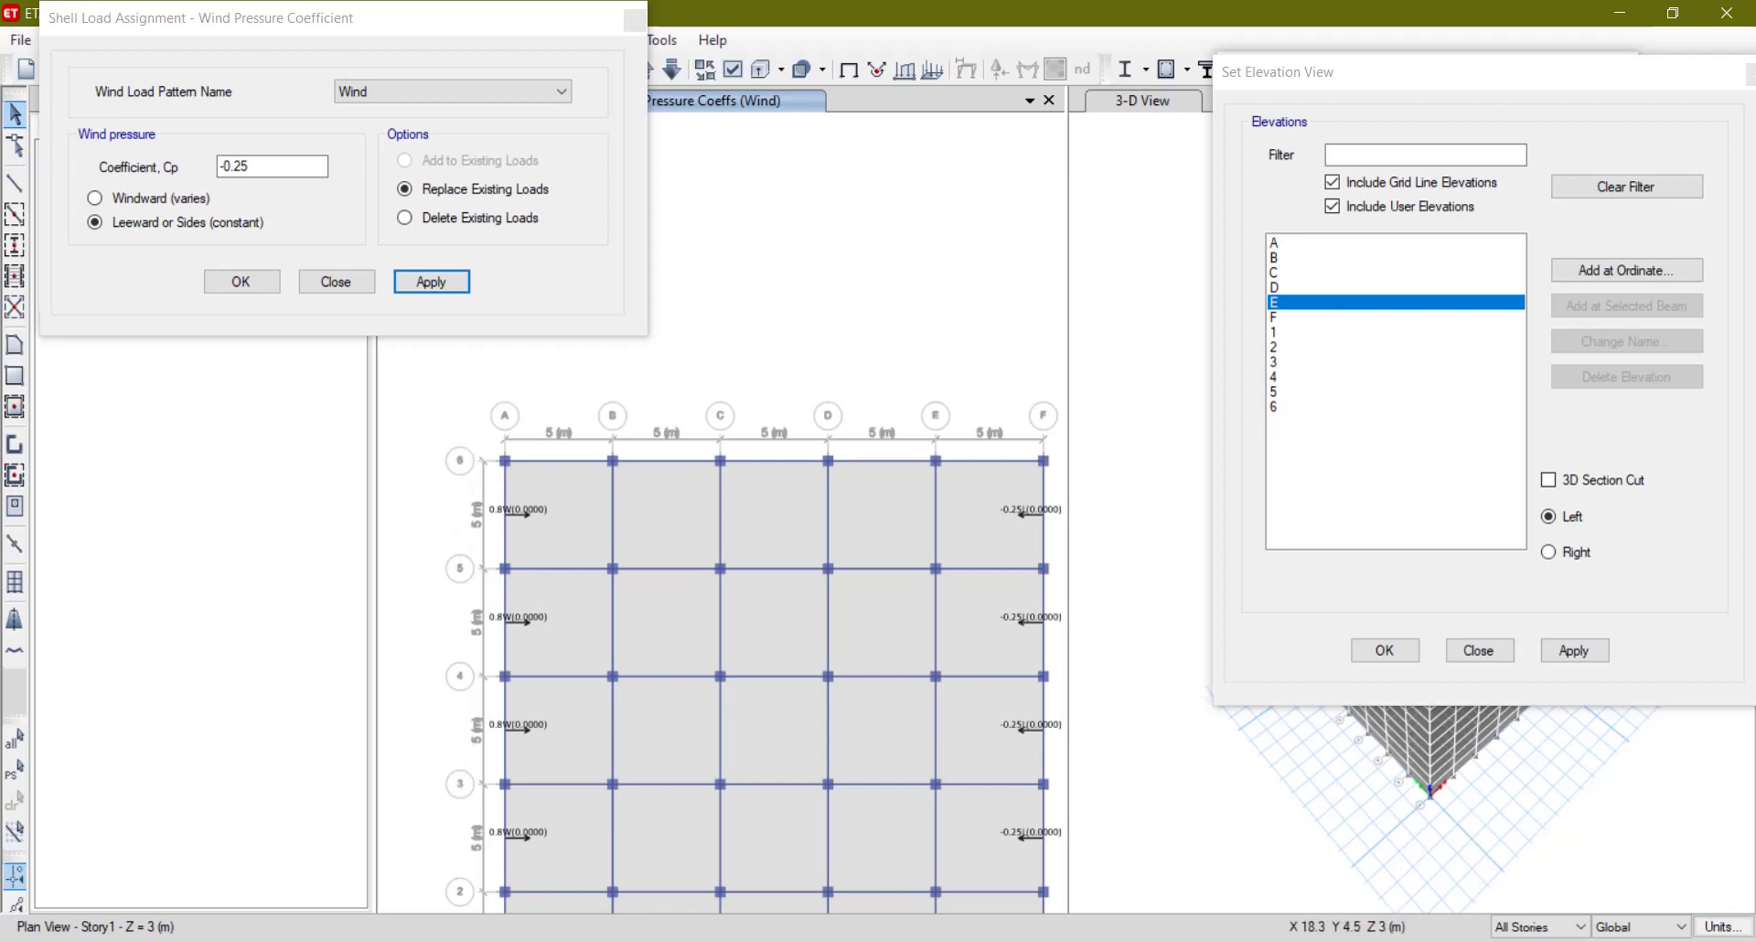
{"action": "key", "text": "alt+Tab"}
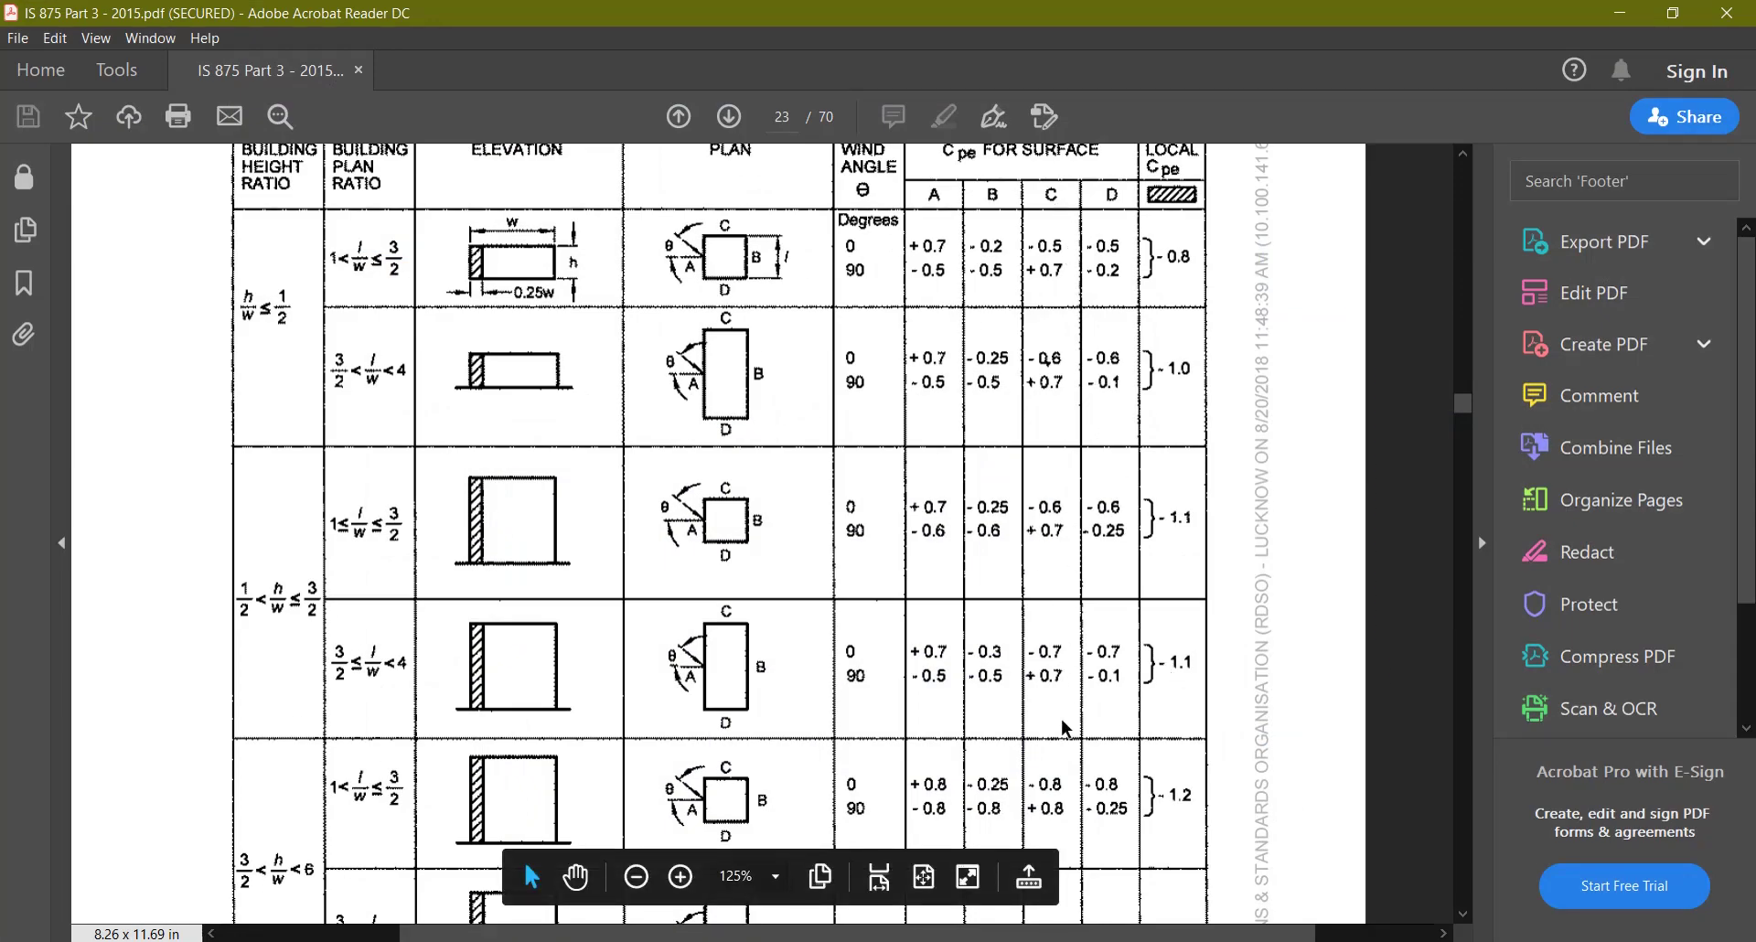
{"action": "left_click", "coordinate": [1619, 13]}
Set the coefficient to -0.8, display the elevation along grid 6 and assign it to all cladding panels there as Leeward or Sides.
{"action": "left_click", "coordinate": [249, 167]}
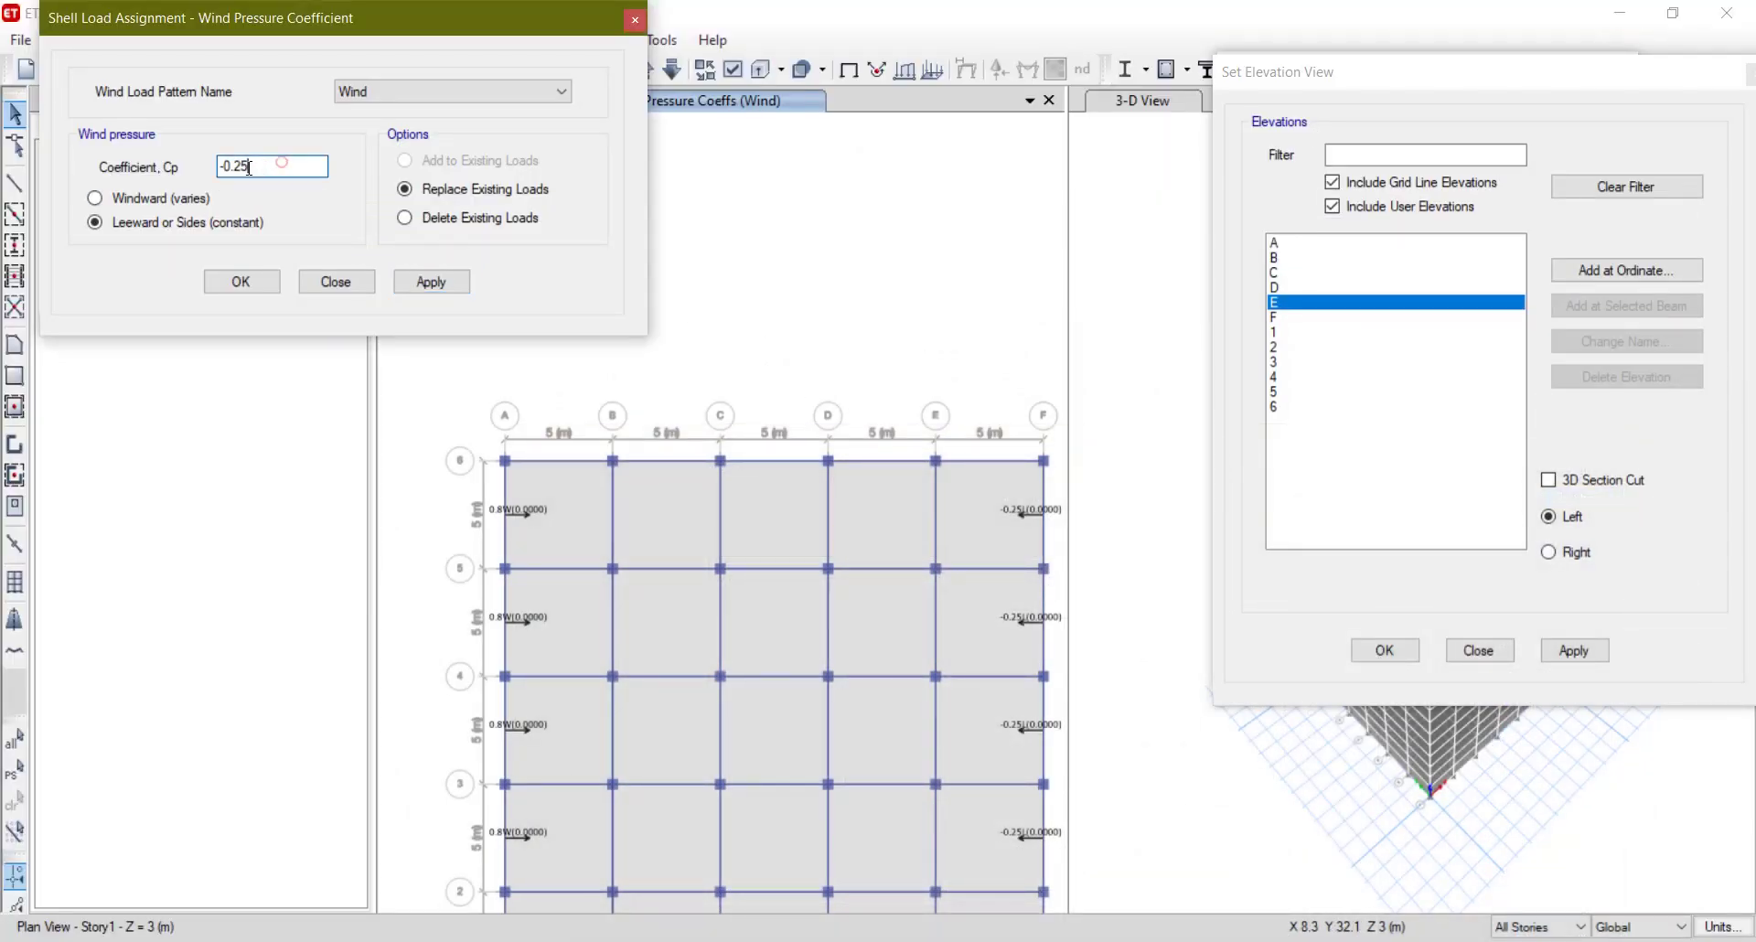
{"action": "left_click_drag", "start_coordinate": [249, 167], "coordinate": [196, 171]}
{"action": "type", "text": "-0"}
{"action": "left_click", "coordinate": [1297, 406]}
{"action": "left_click", "coordinate": [1573, 650]}
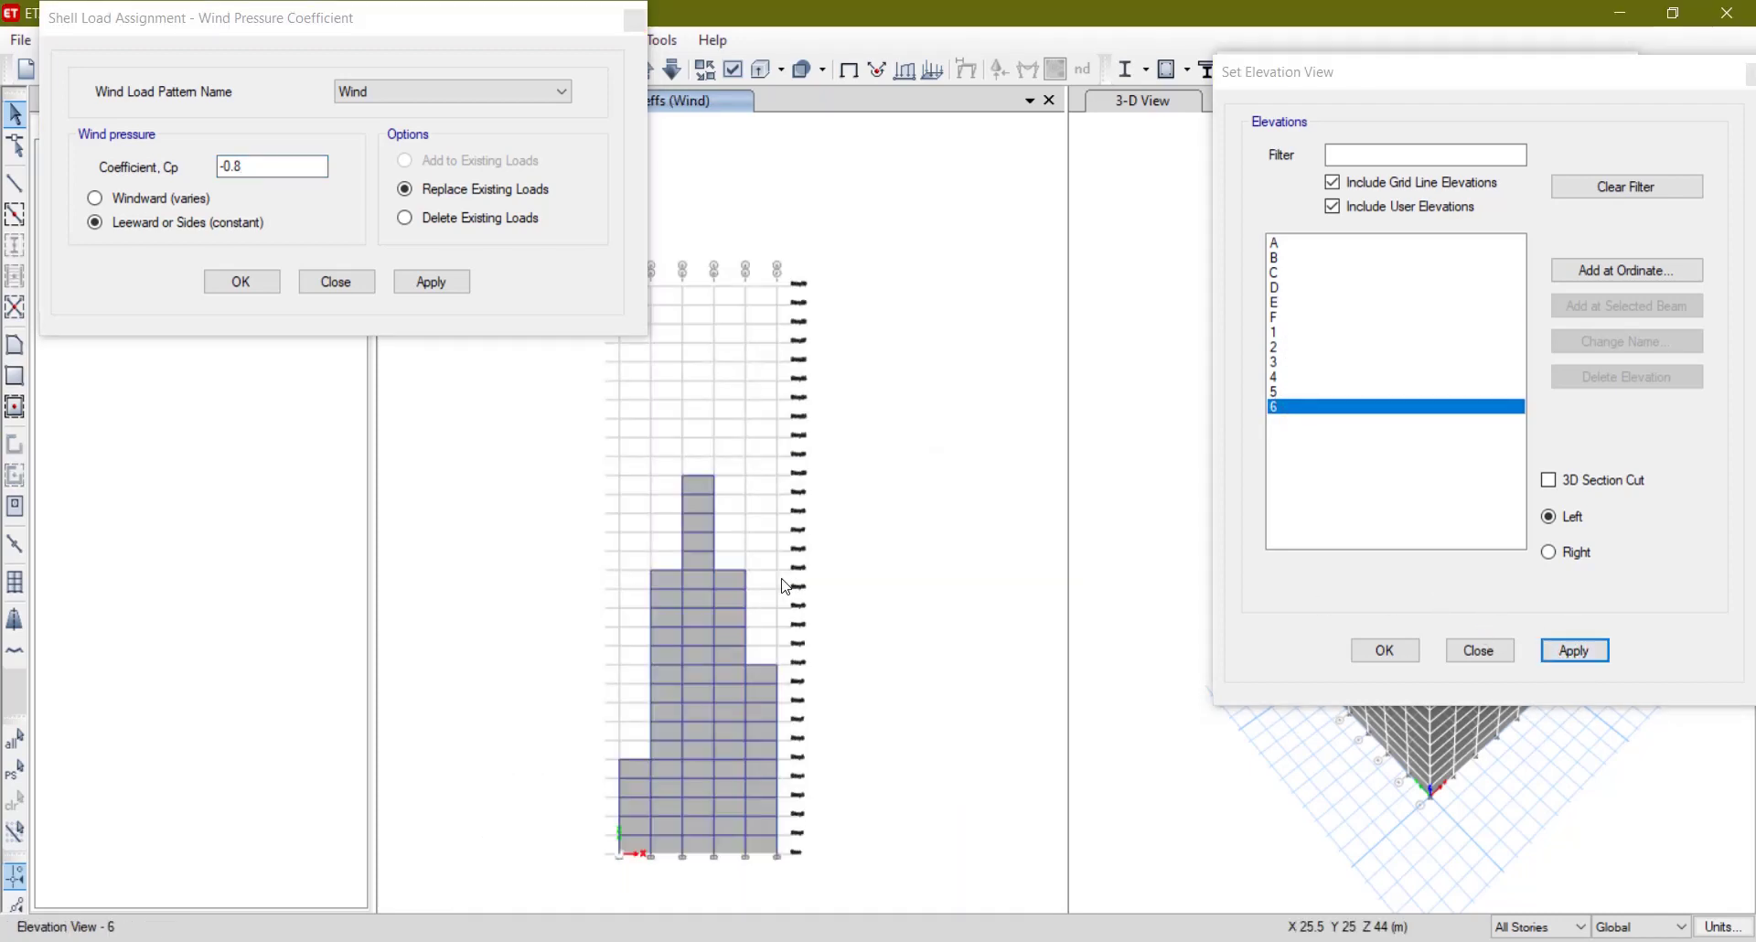
{"action": "left_click", "coordinate": [638, 841]}
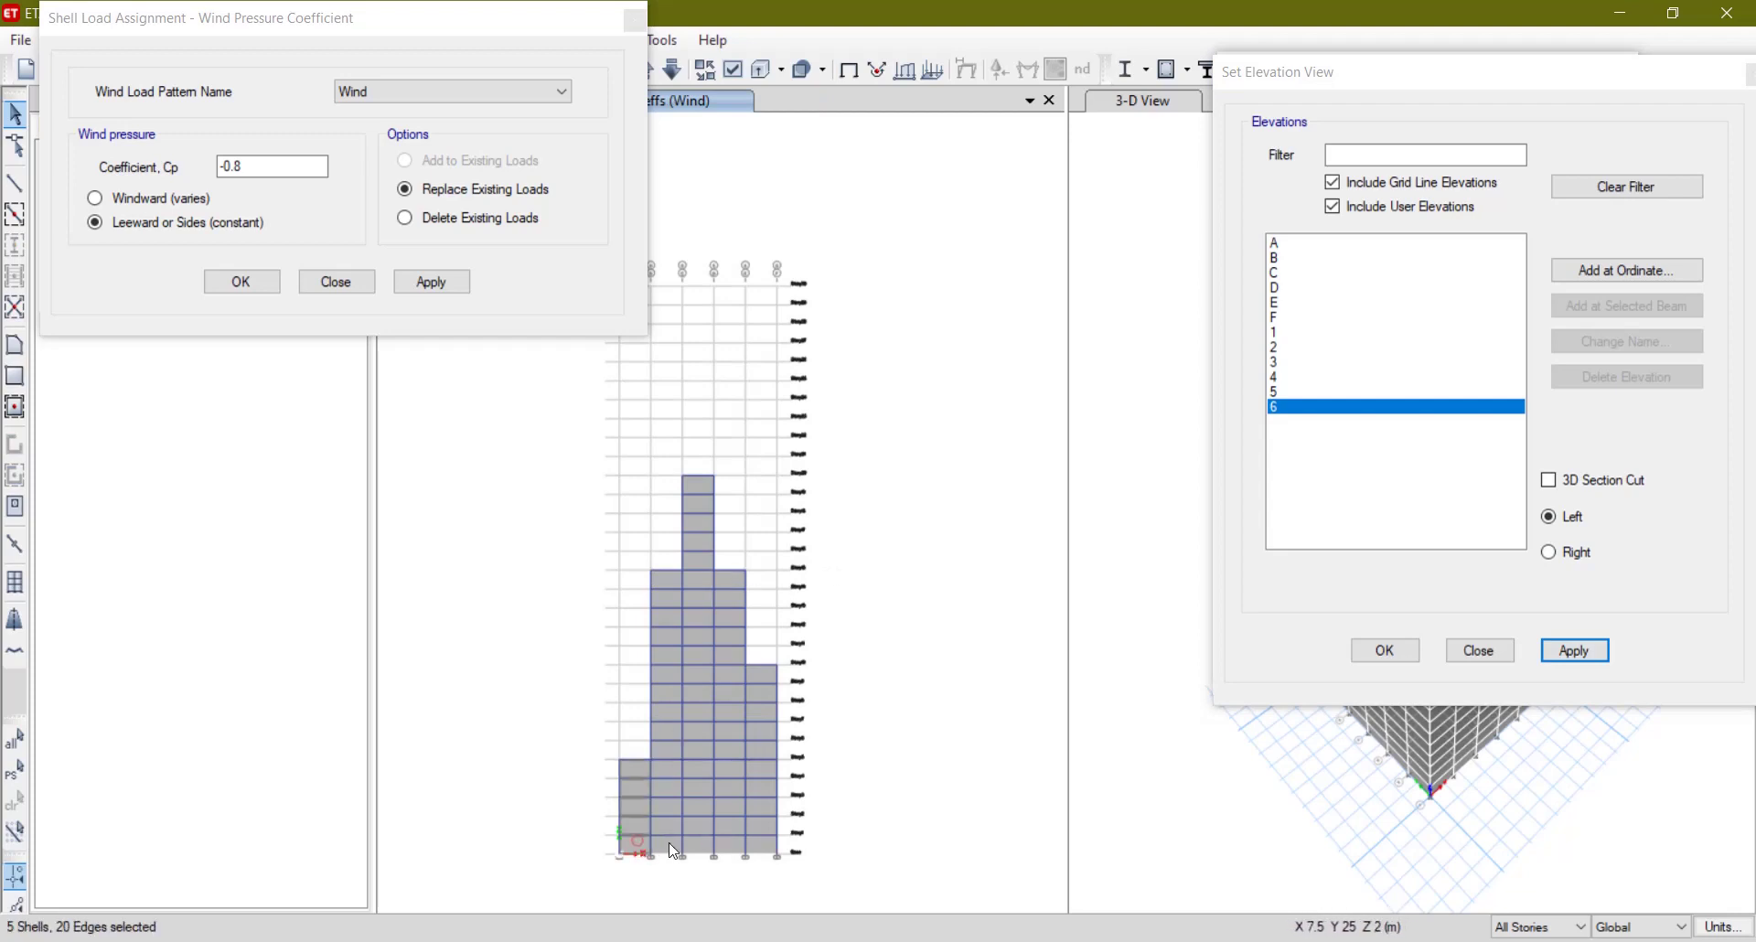
{"action": "left_click", "coordinate": [681, 827]}
{"action": "left_click", "coordinate": [704, 841]}
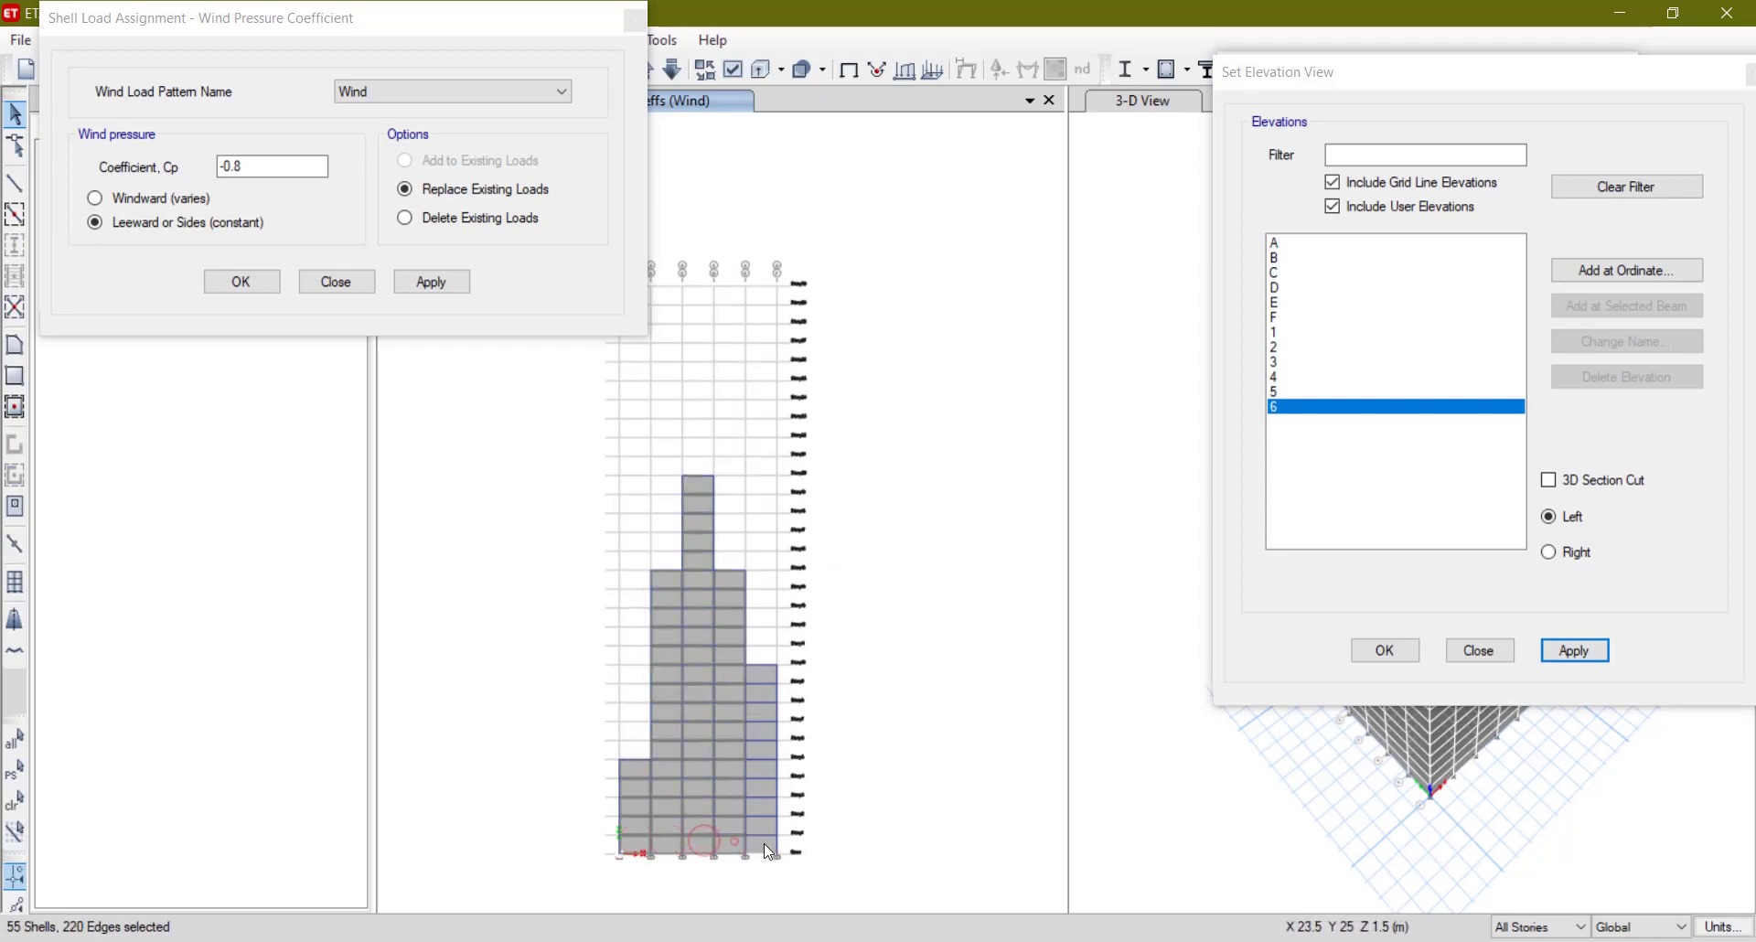
{"action": "left_click", "coordinate": [765, 843]}
{"action": "left_click", "coordinate": [399, 280]}
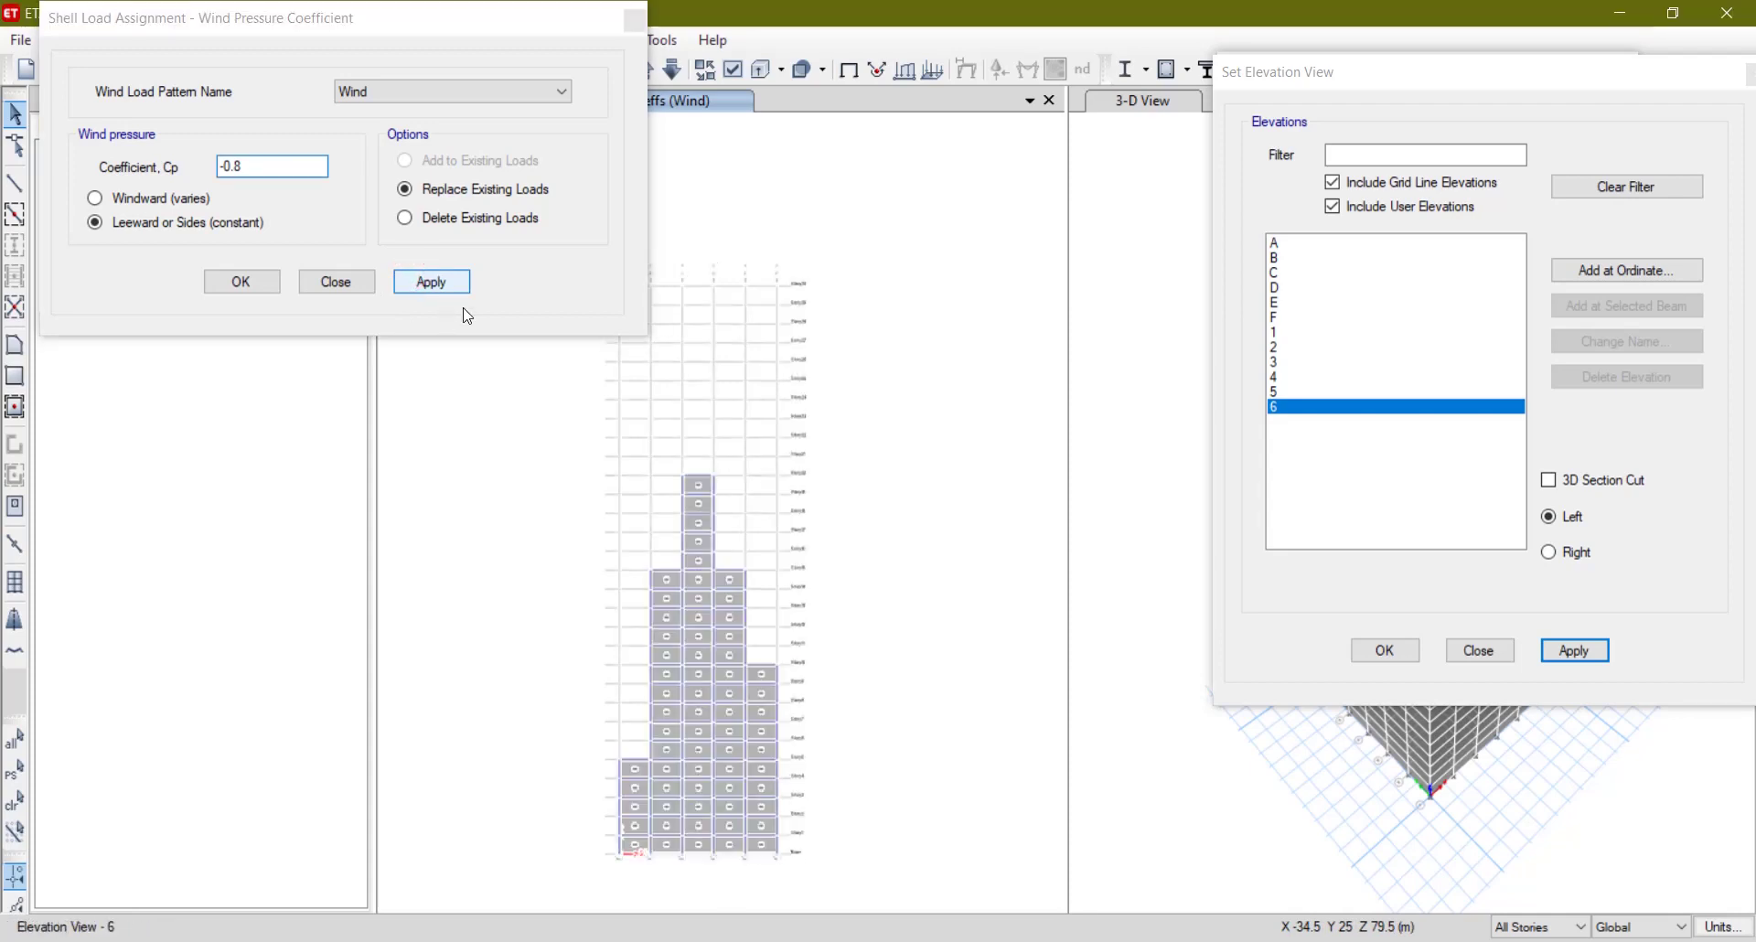
Display the elevation along grid 5 and assign all its cladding panels the -0.8 Leeward or Sides coefficient.
{"action": "left_click", "coordinate": [1285, 391]}
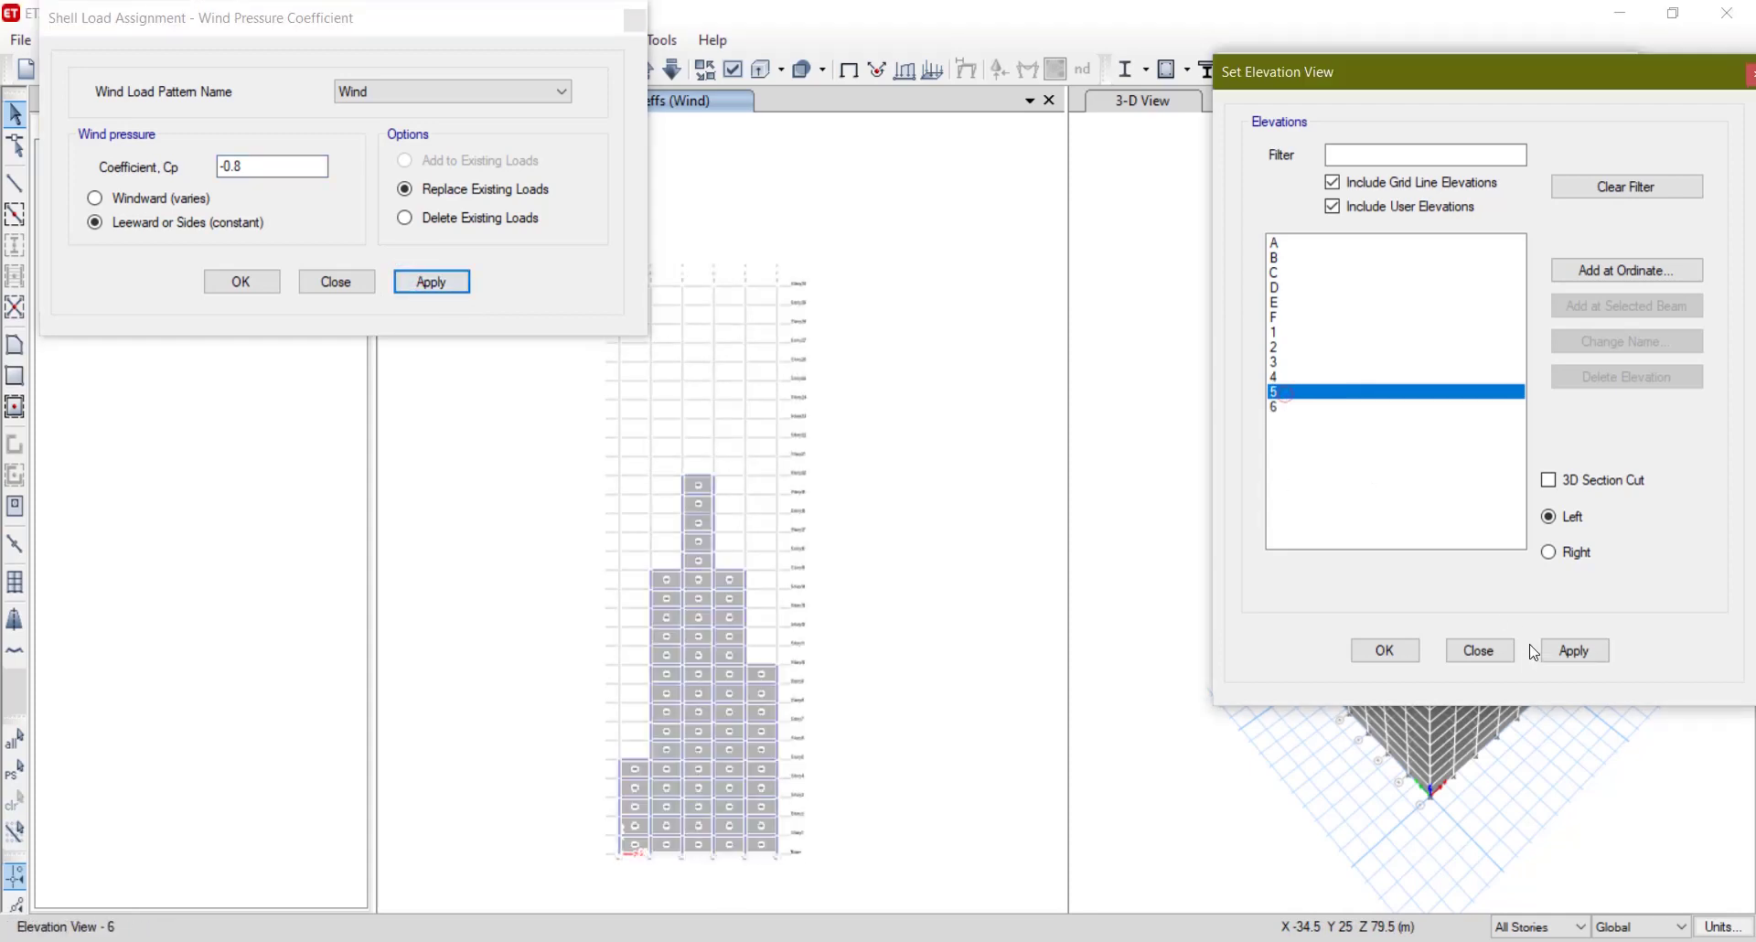
{"action": "left_click", "coordinate": [1574, 650]}
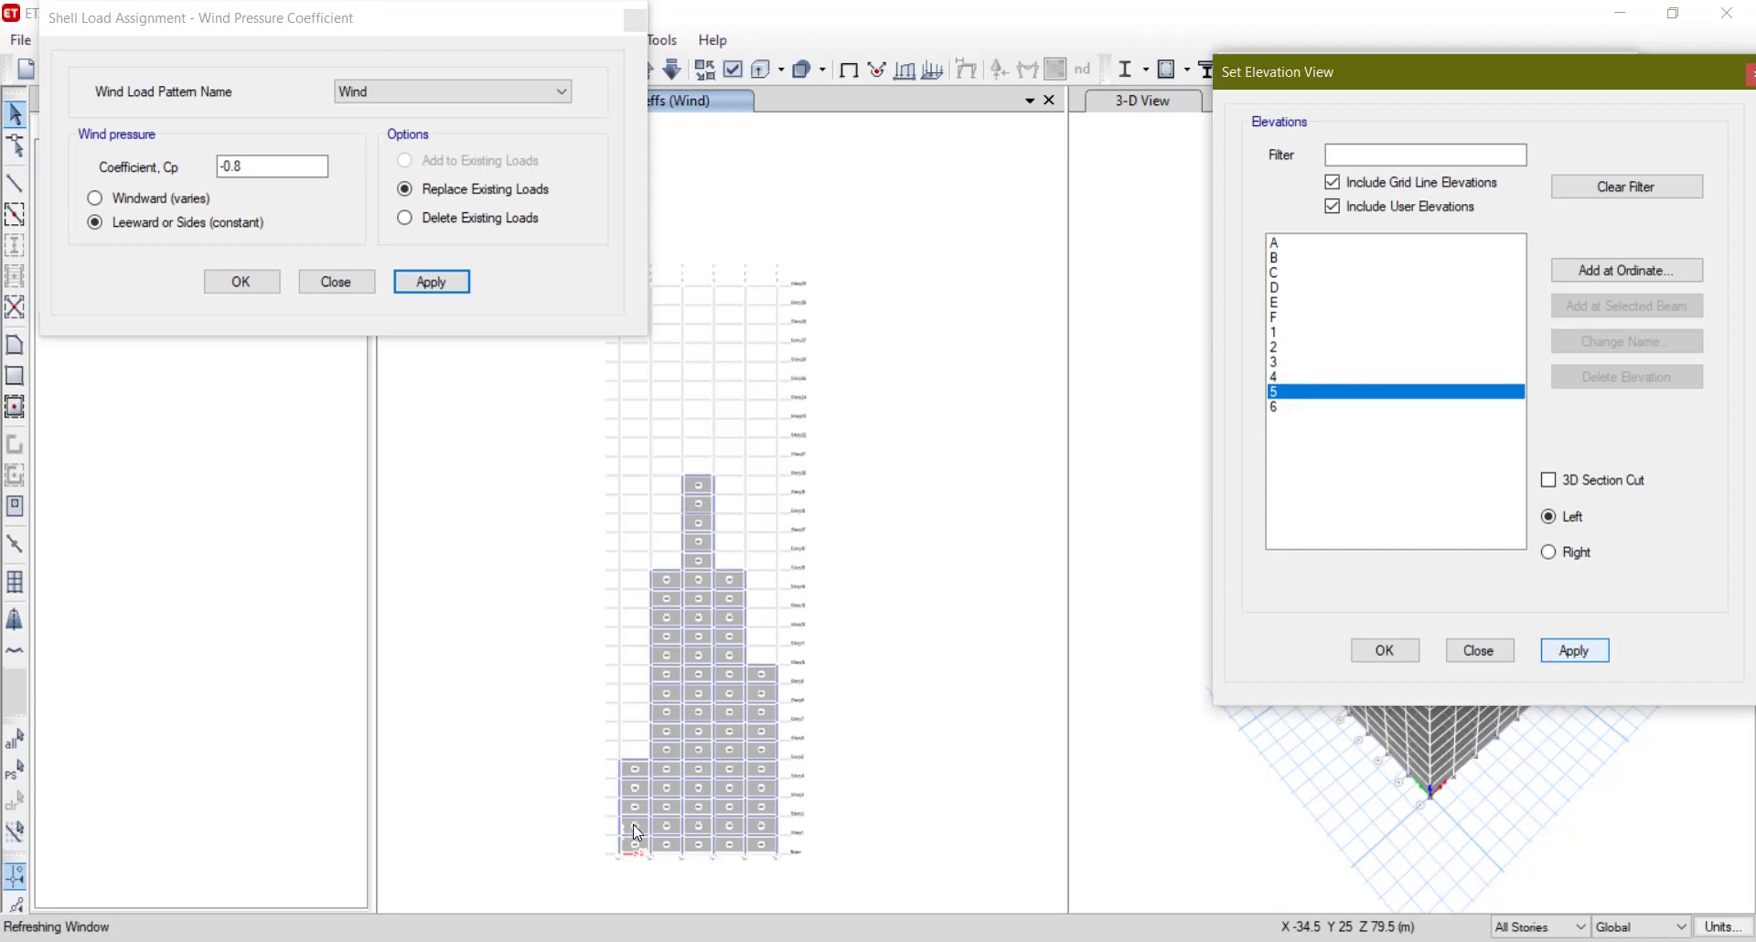
{"action": "left_click", "coordinate": [699, 467]}
{"action": "left_click", "coordinate": [757, 660]}
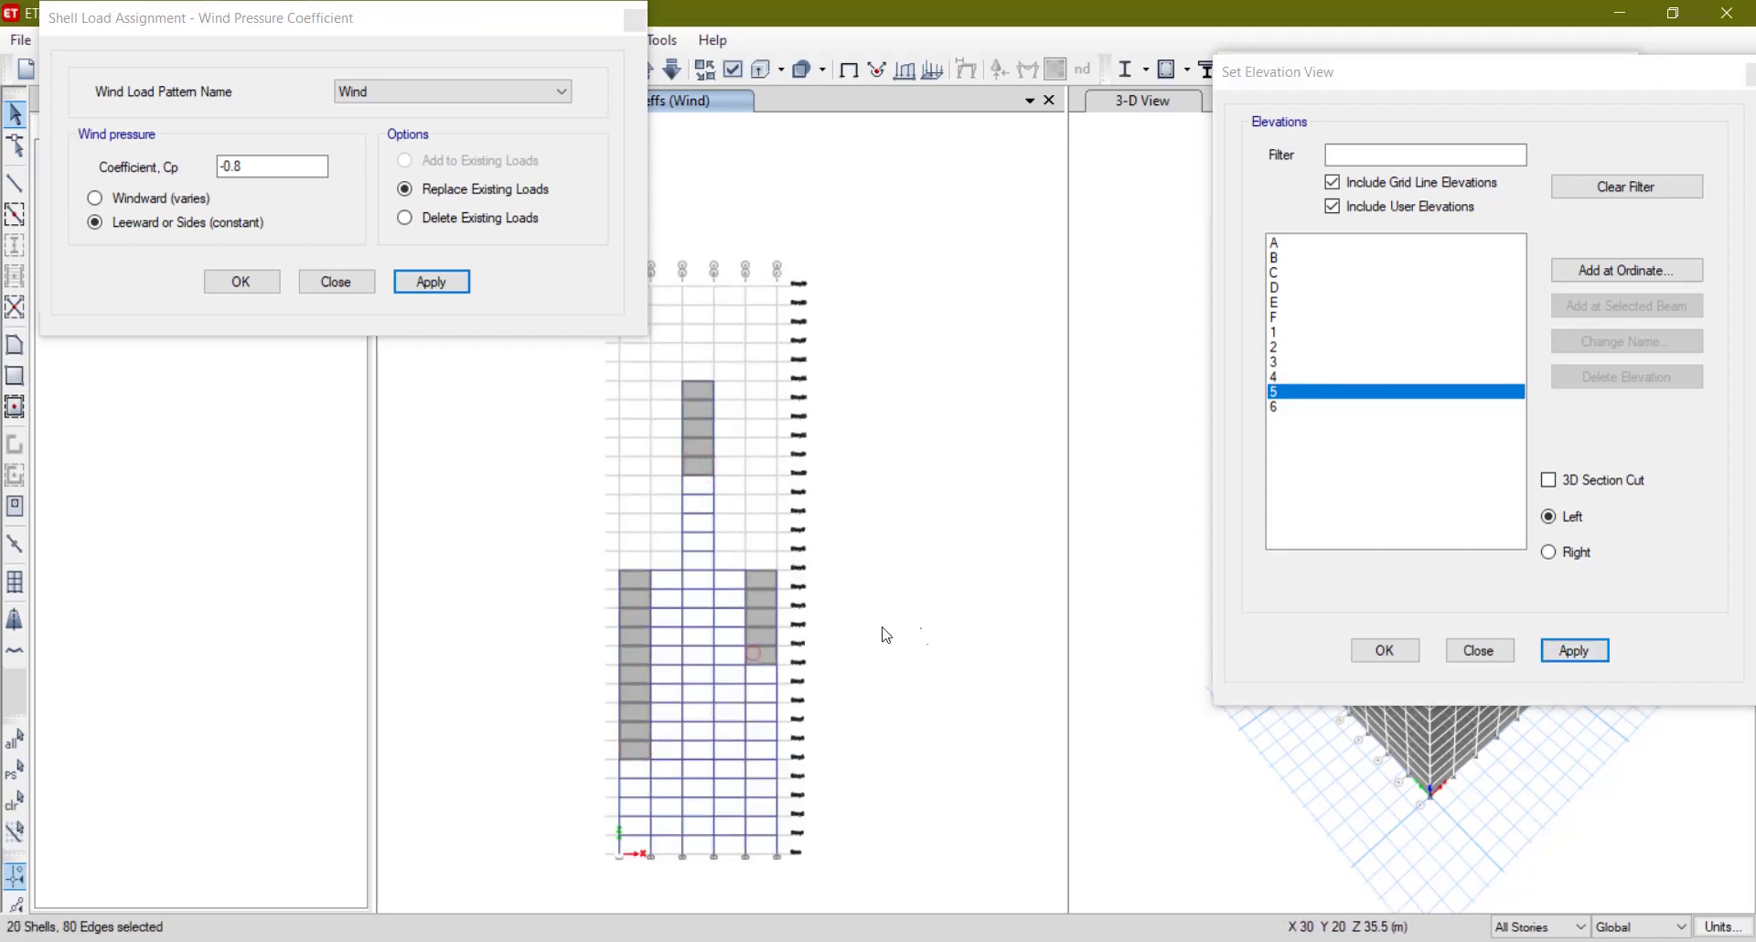
{"action": "left_click", "coordinate": [407, 283]}
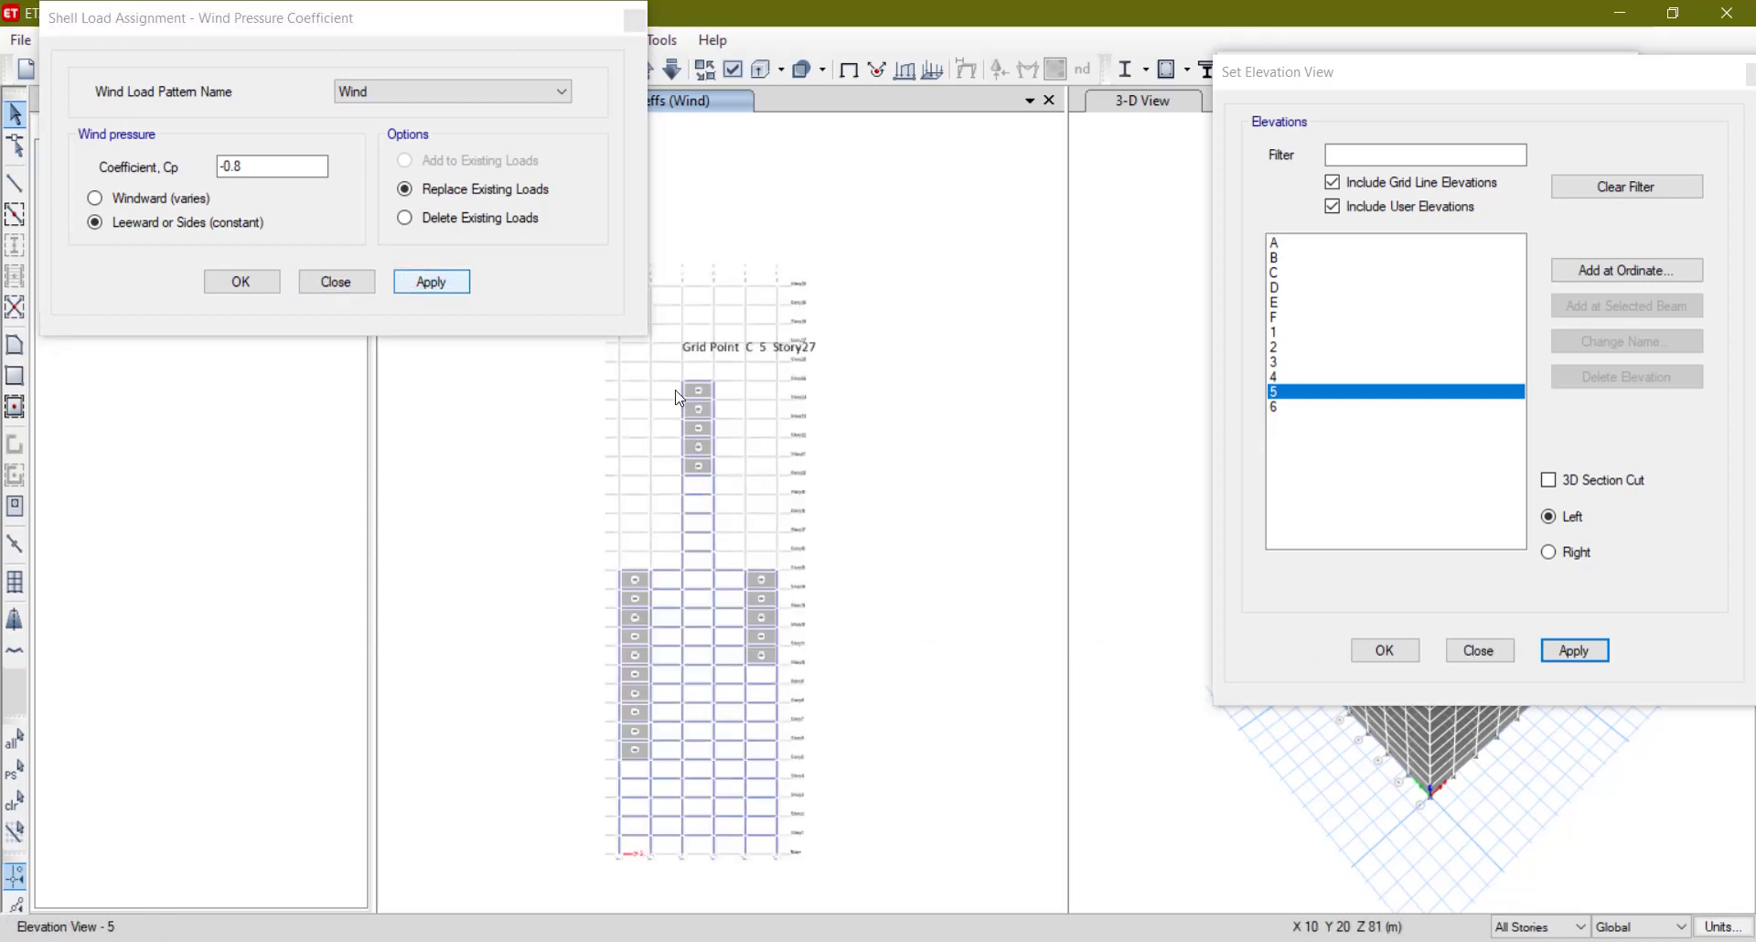
Display the elevation along grid 4 and assign all its cladding panels the -0.8 Leeward or Sides coefficient.
{"action": "left_click", "coordinate": [1278, 376]}
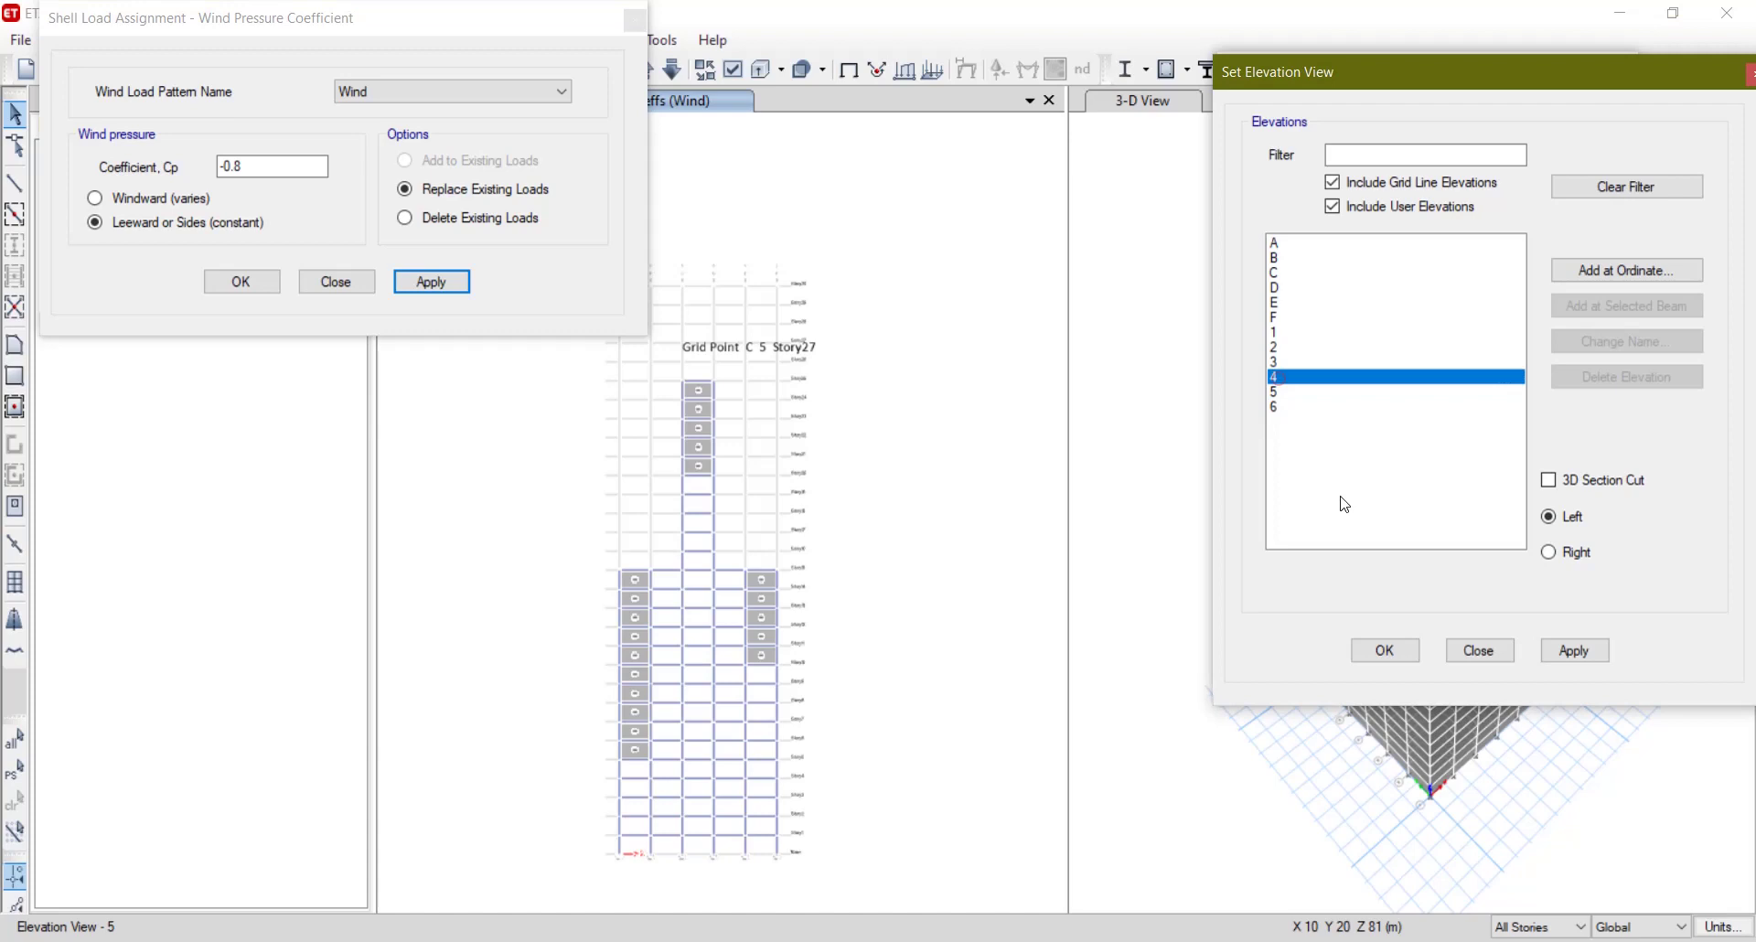
{"action": "left_click", "coordinate": [1573, 649]}
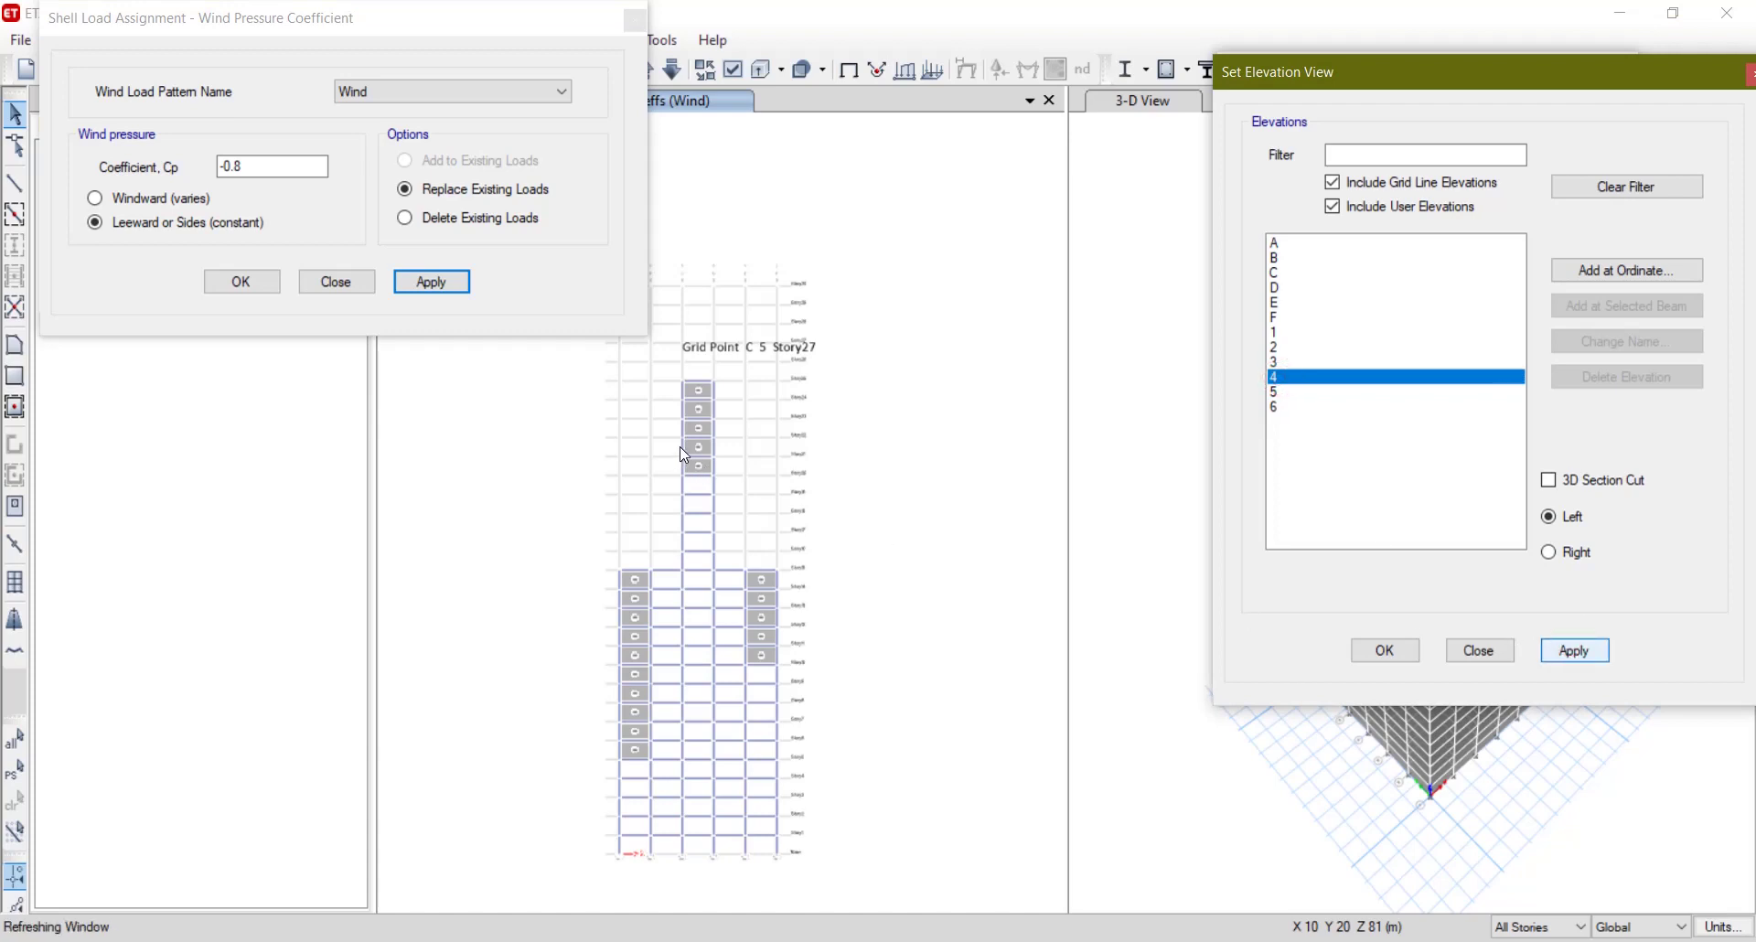
{"action": "left_click", "coordinate": [661, 553]}
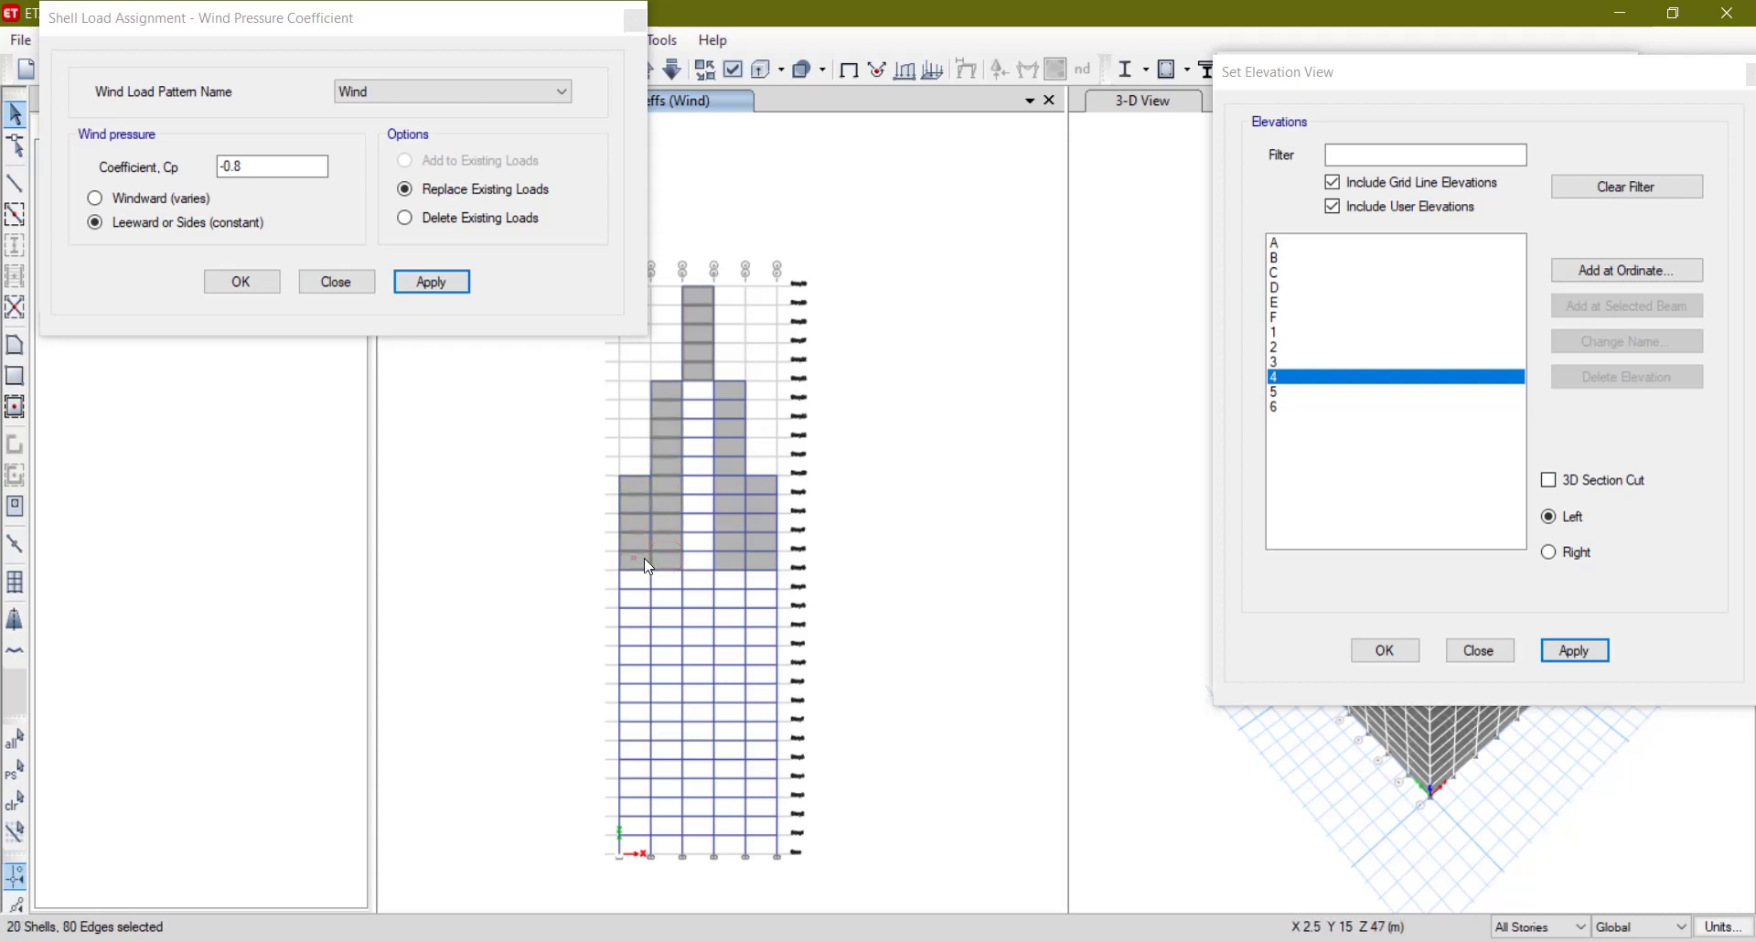
{"action": "left_click", "coordinate": [739, 558]}
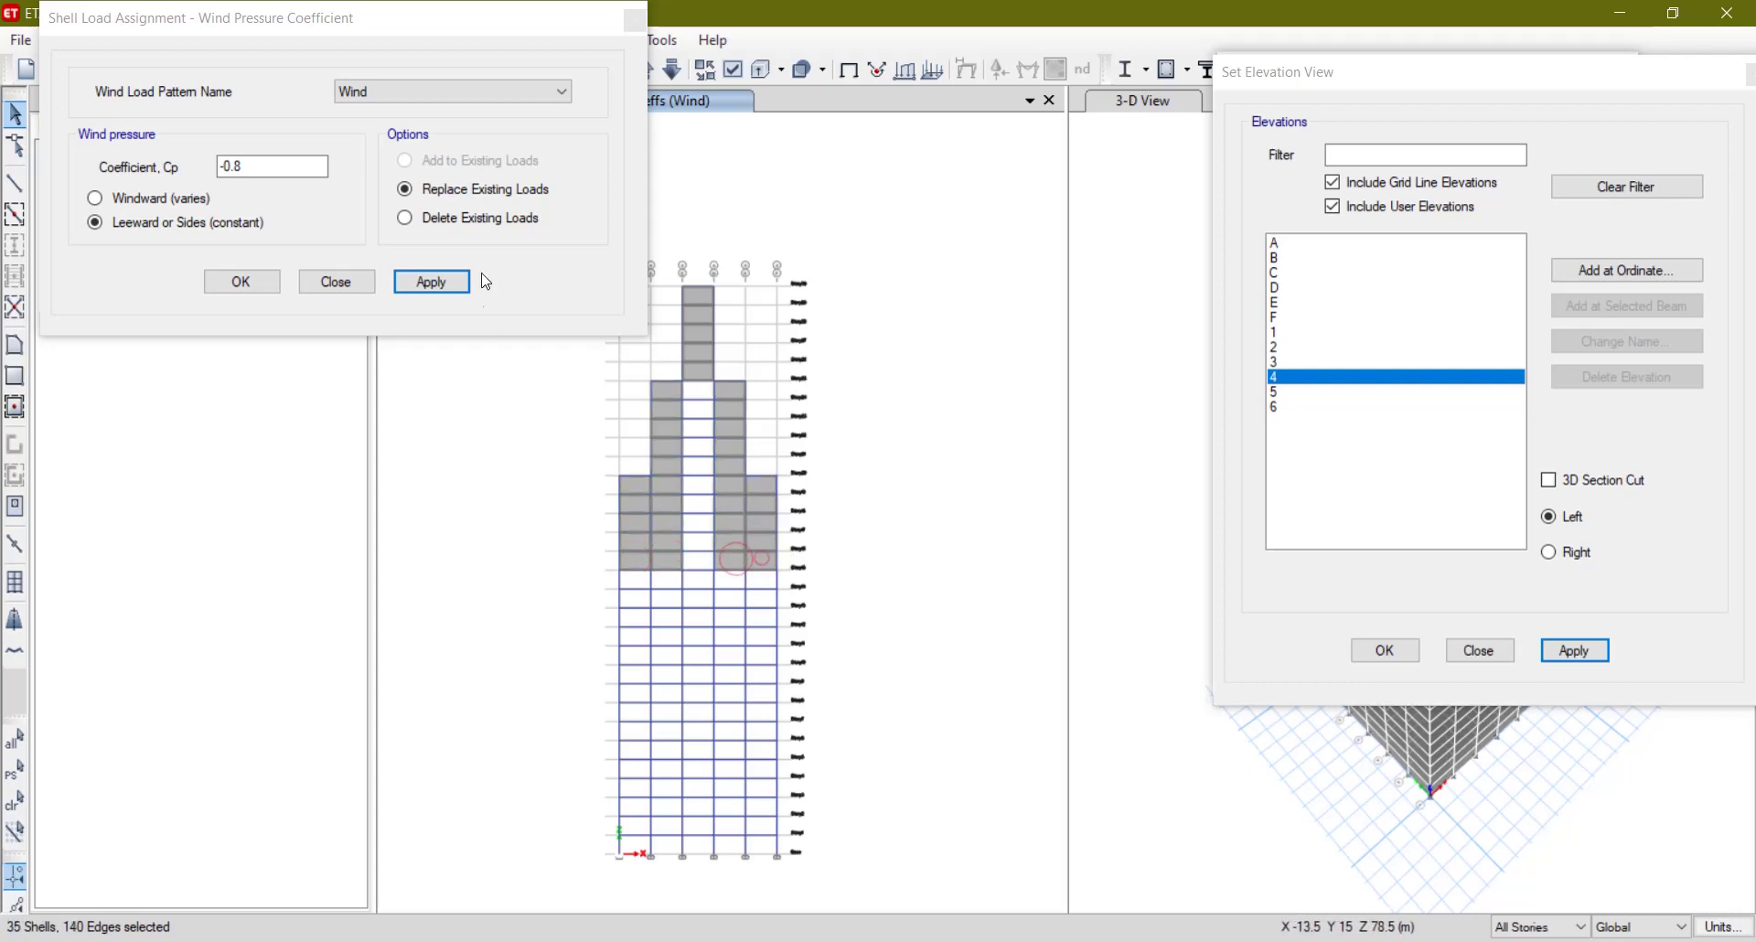
{"action": "left_click", "coordinate": [416, 286]}
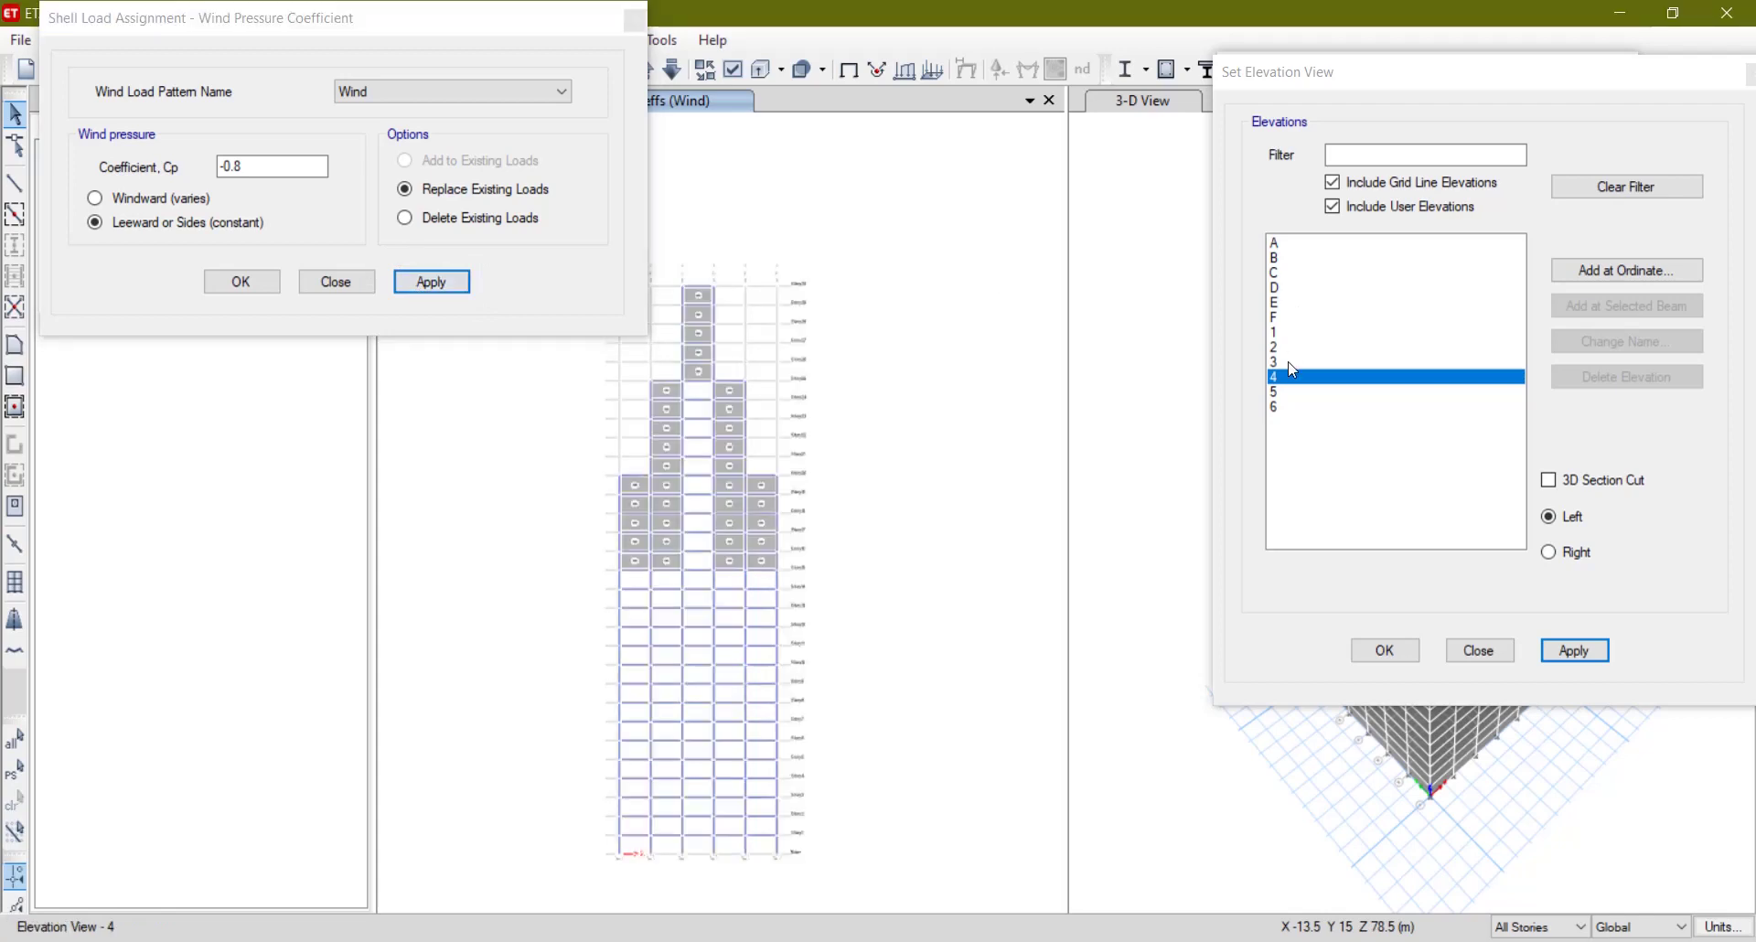
Display the Story1 plan and compare its wind coefficients with the IS 875 Part 3 table in Acrobat Reader.
{"action": "left_click_drag", "start_coordinate": [1429, 75], "coordinate": [768, 22]}
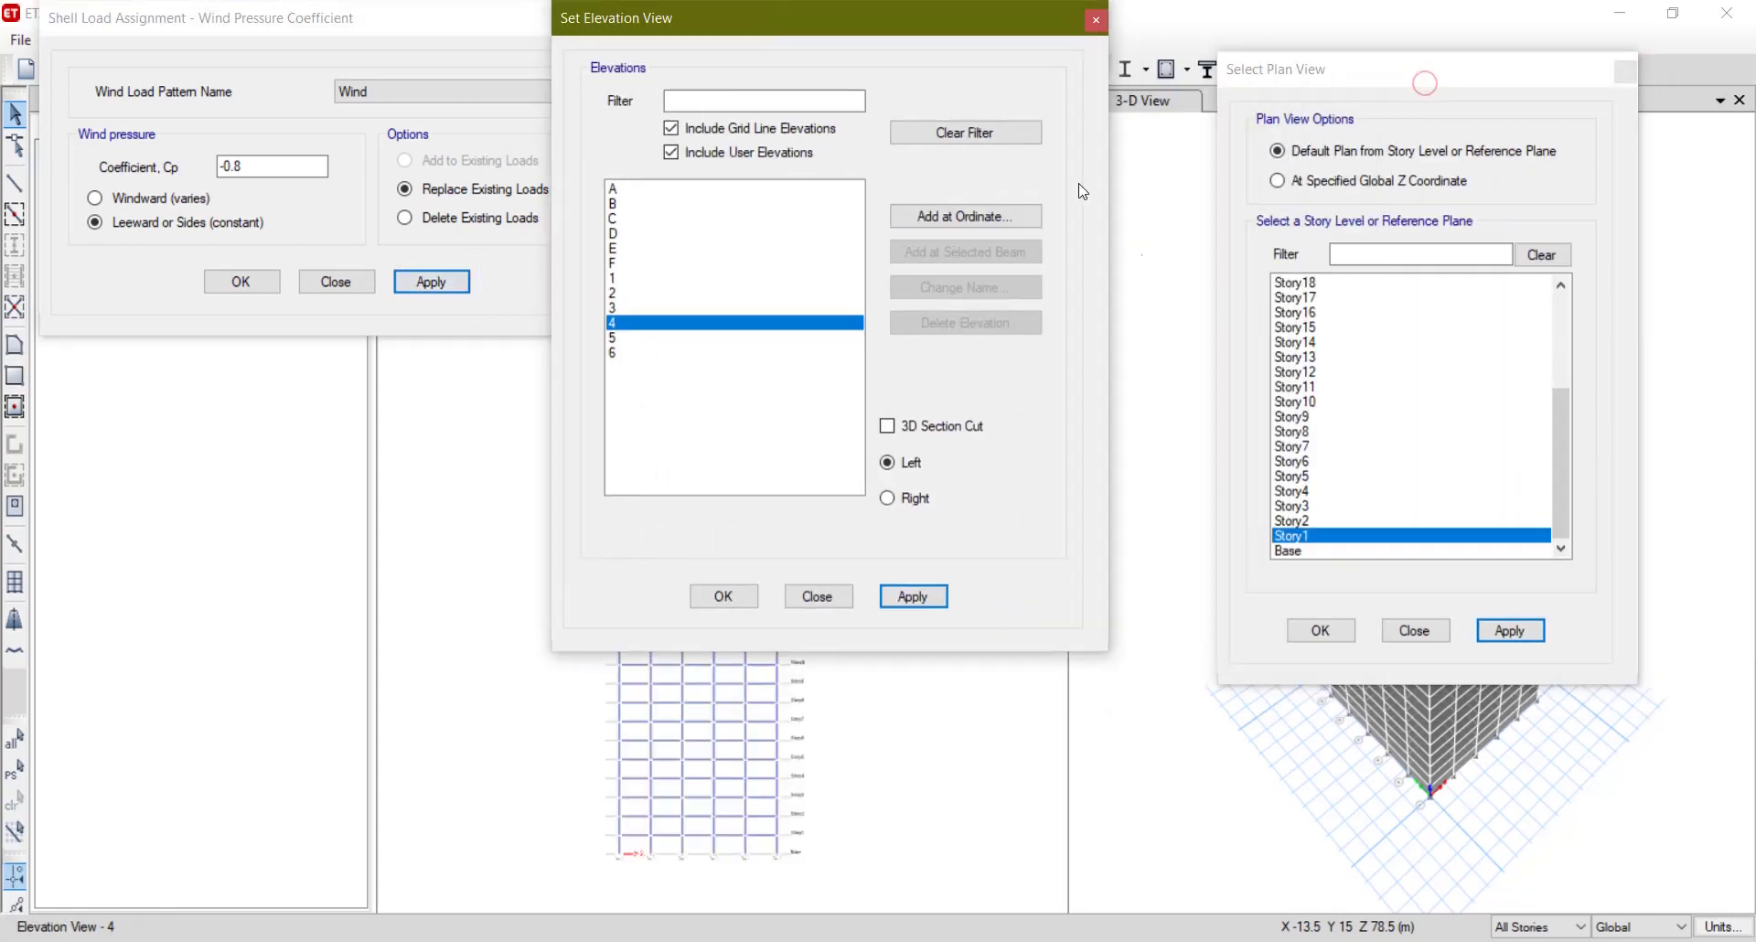
{"action": "left_click", "coordinate": [1504, 631]}
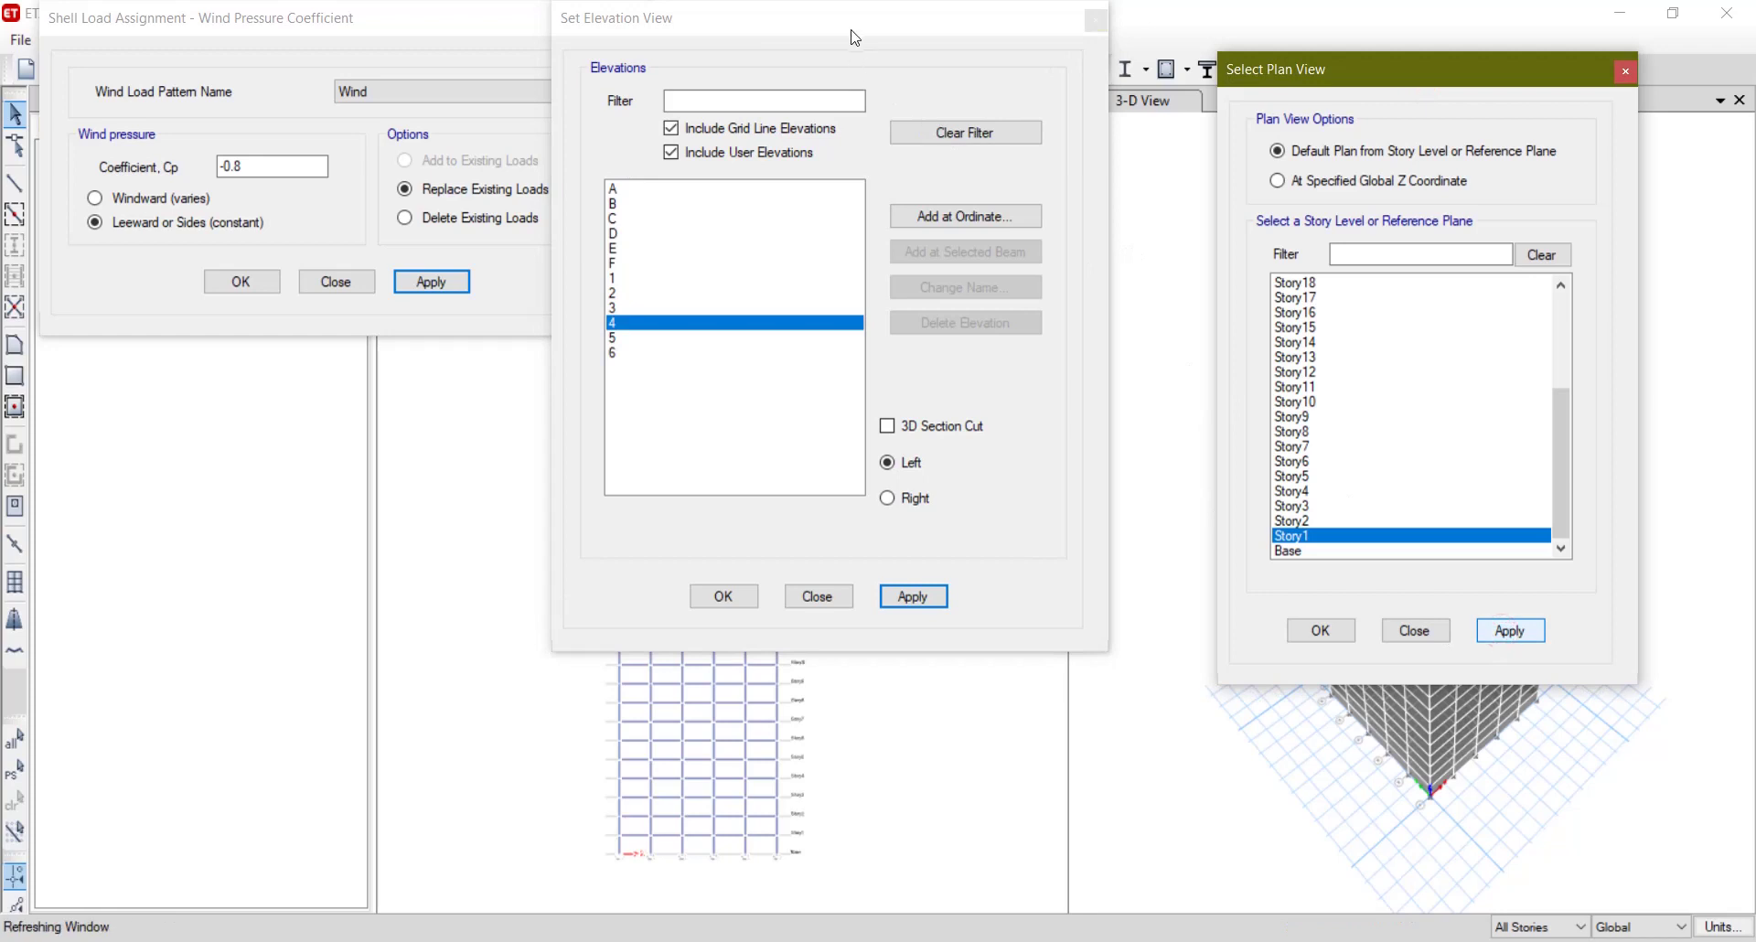
{"action": "left_click_drag", "start_coordinate": [848, 24], "coordinate": [1465, 71]}
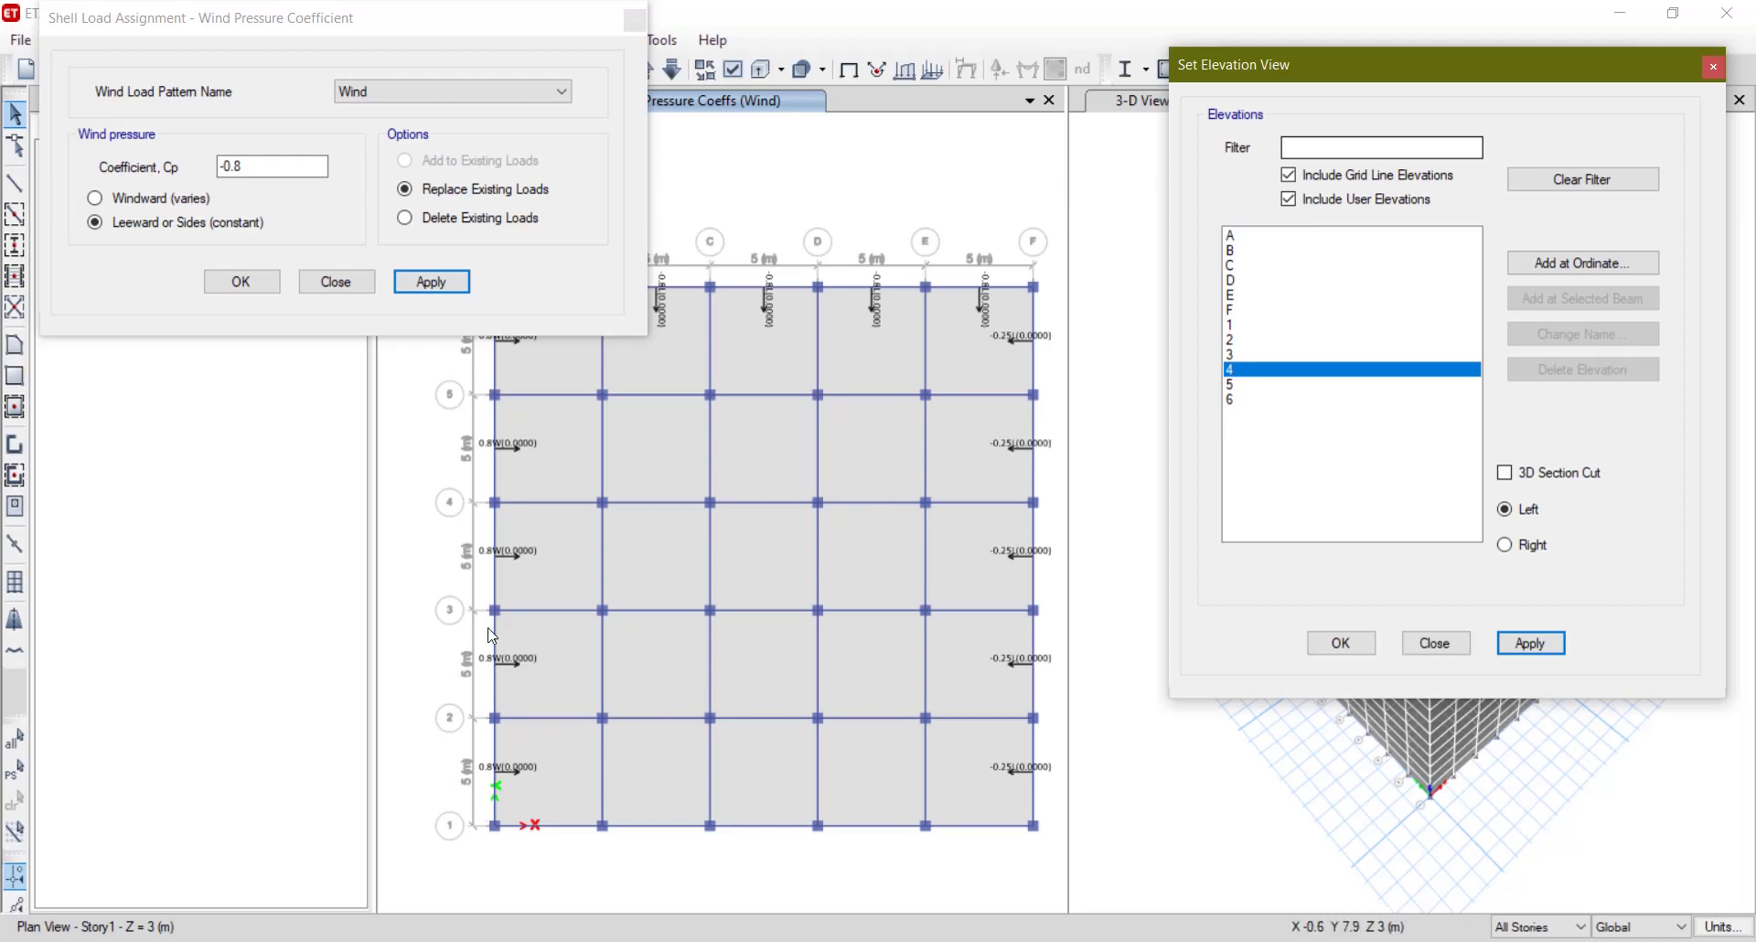
{"action": "key", "text": "alt+Tab"}
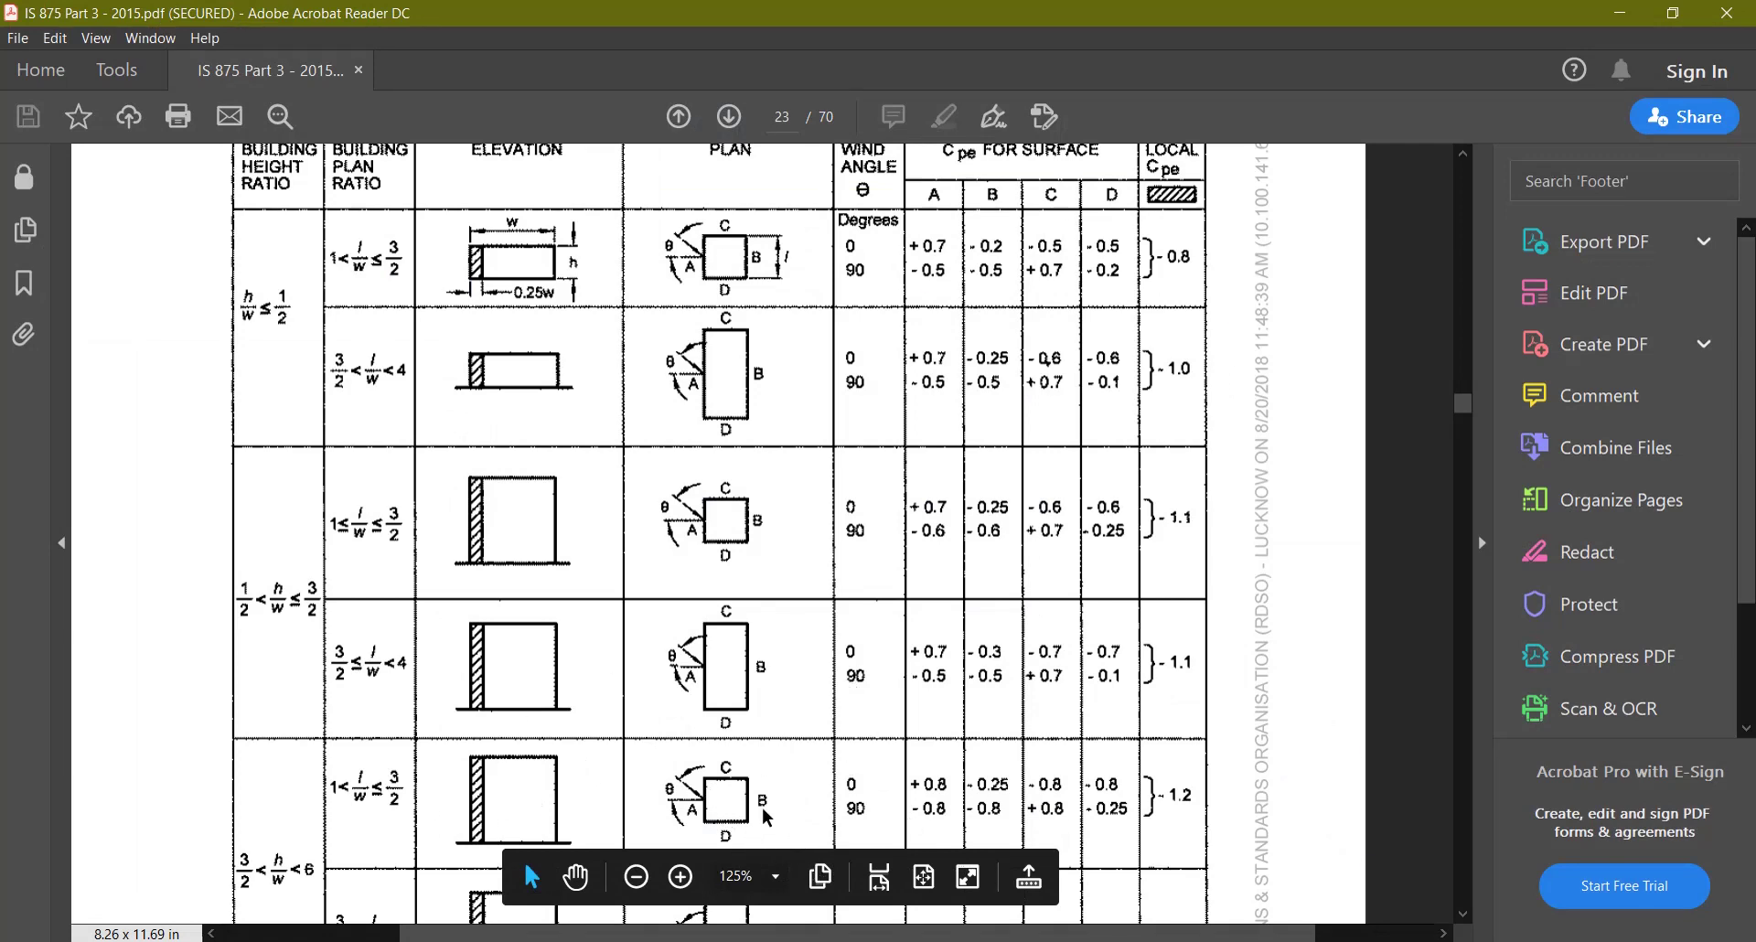
{"action": "left_click", "coordinate": [1619, 13]}
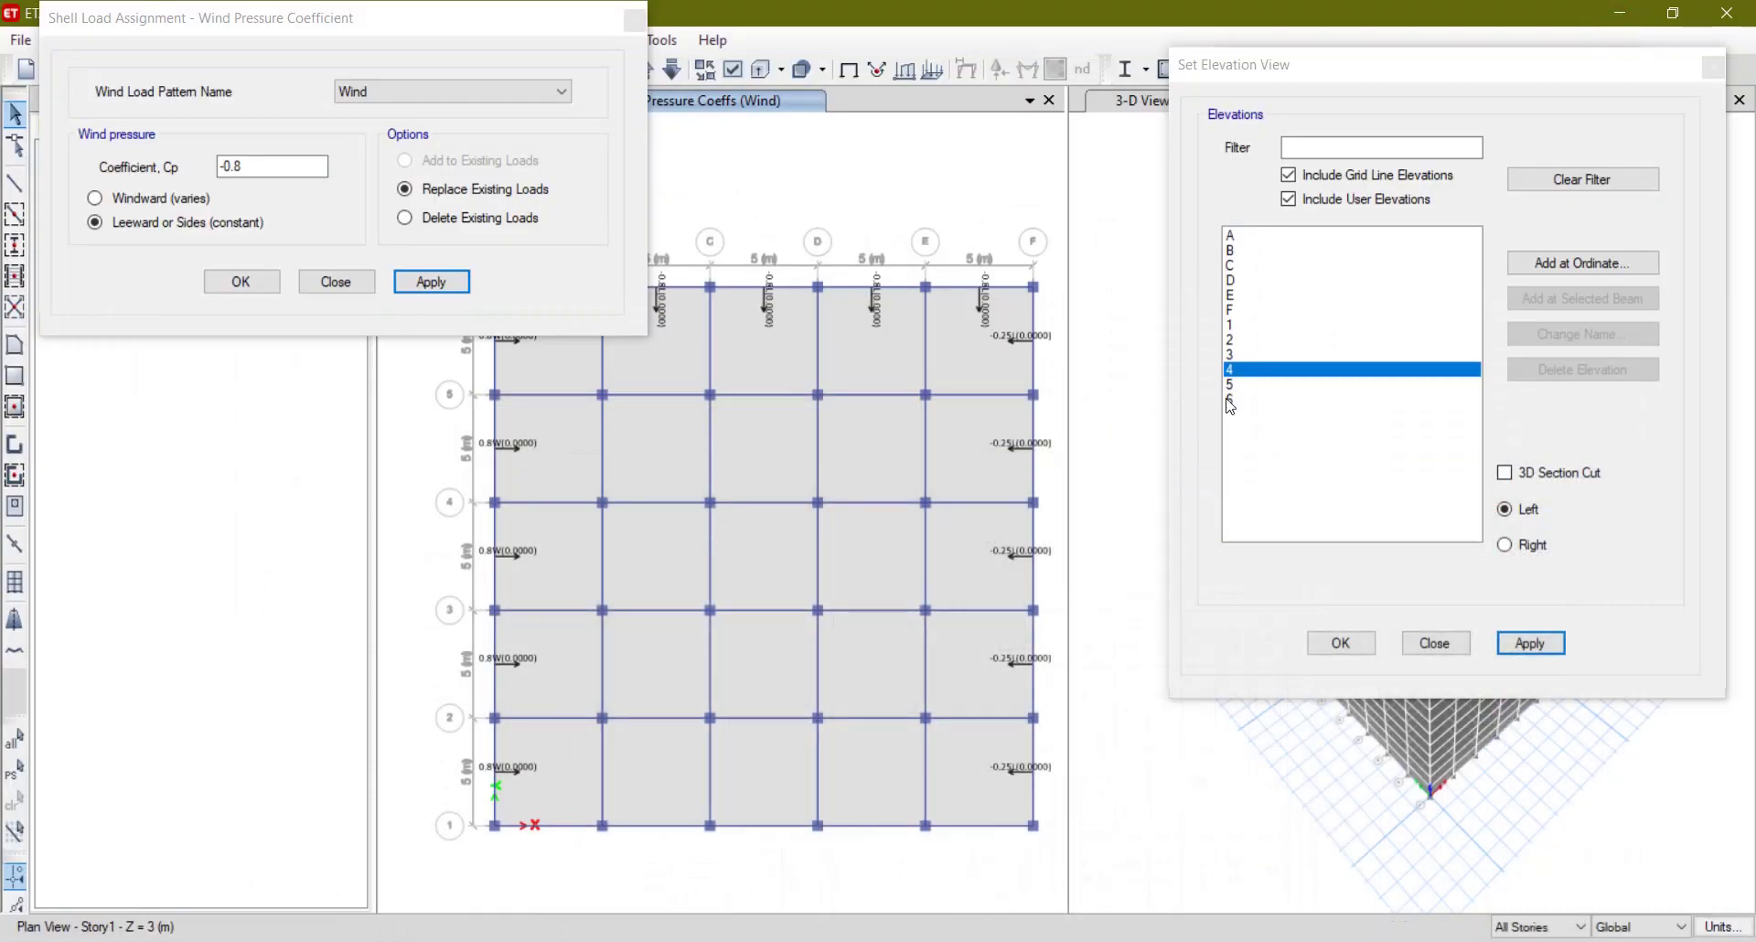
Display the elevation along grid 1 and check the coefficient for that side face in the IS 875 Part 3 table.
{"action": "left_click", "coordinate": [1234, 356]}
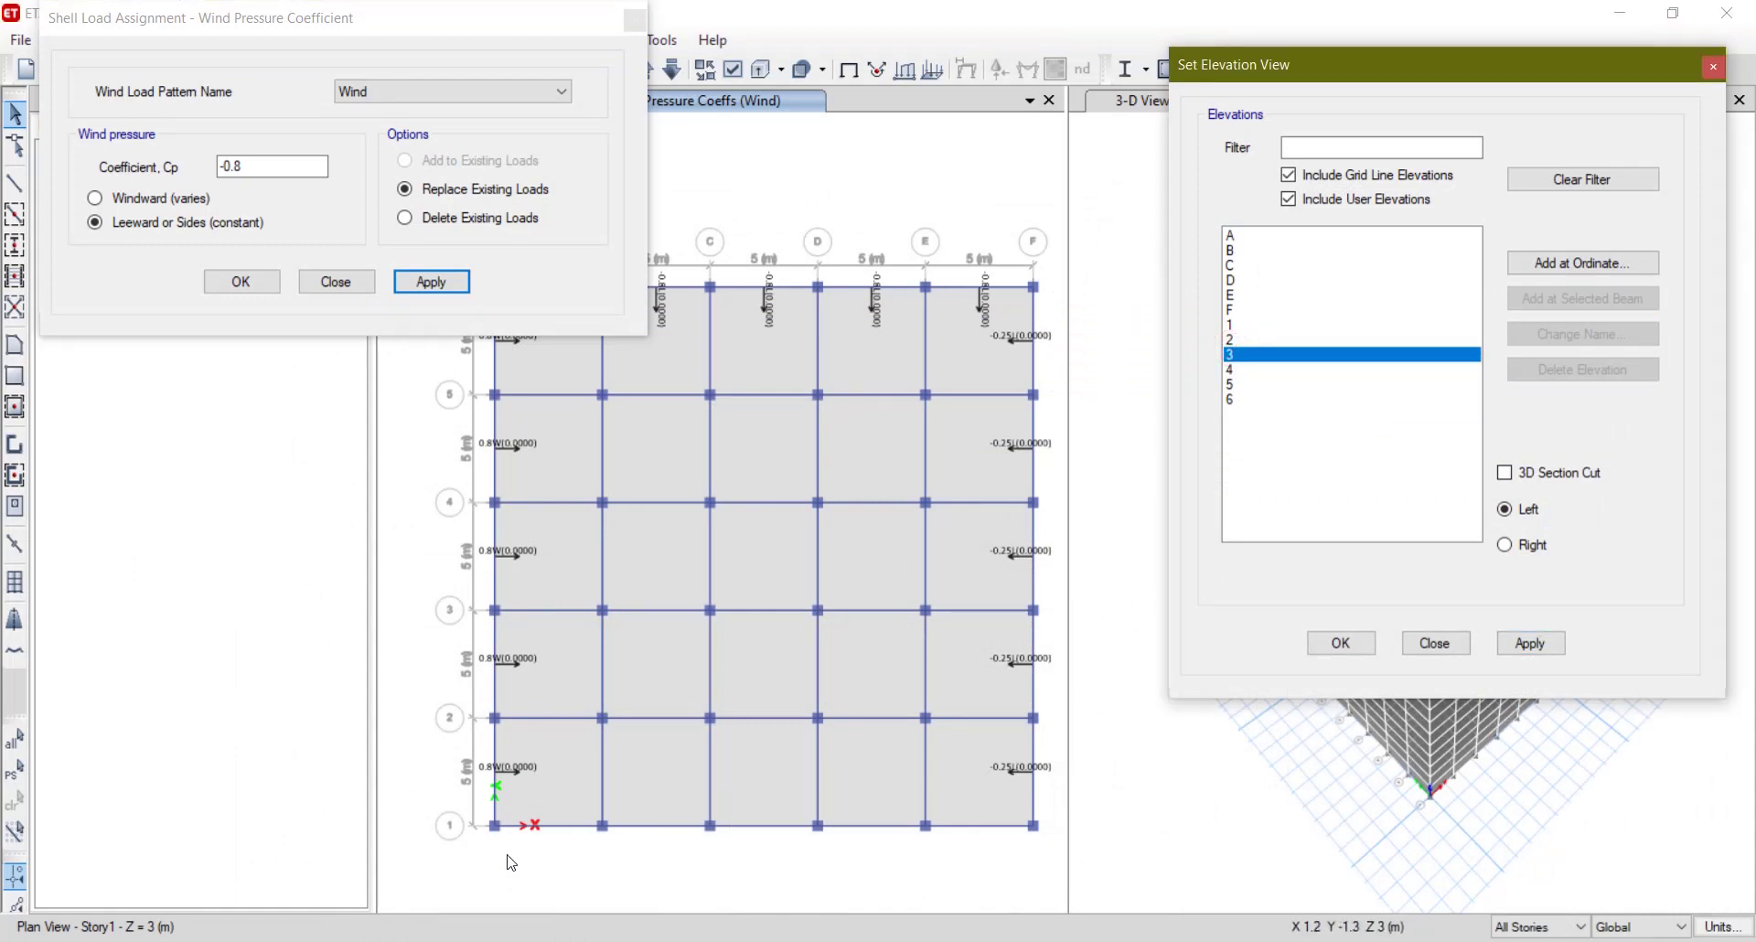
{"action": "left_click", "coordinate": [1256, 328]}
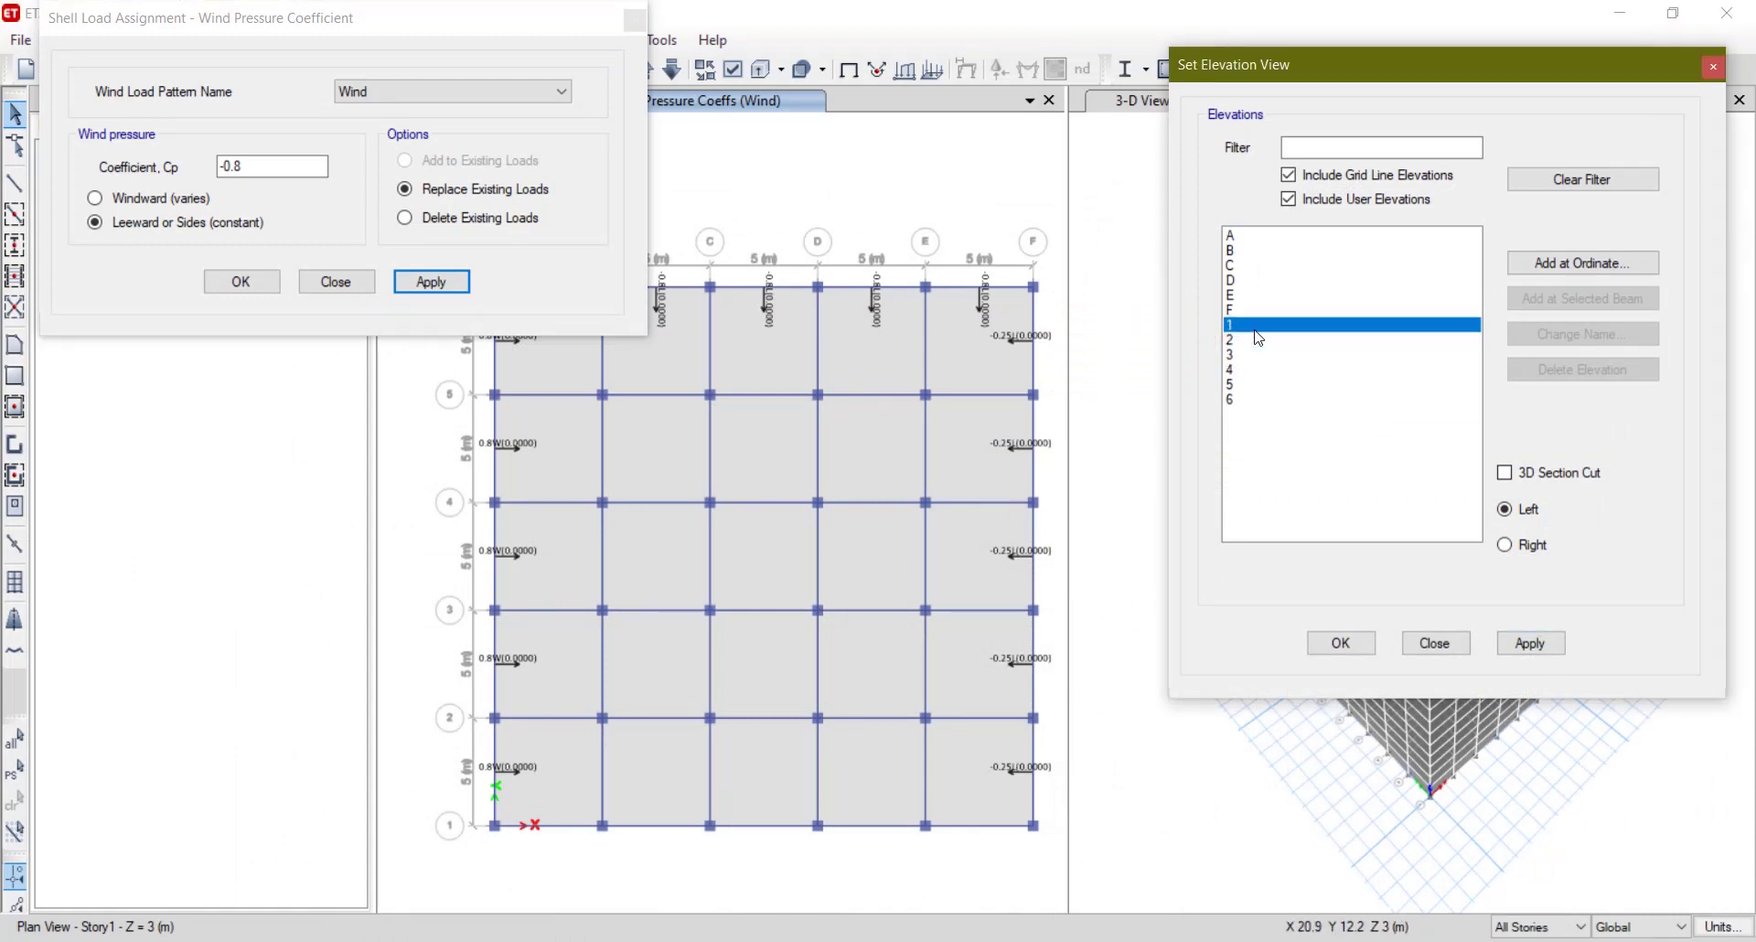
{"action": "left_click", "coordinate": [1521, 651]}
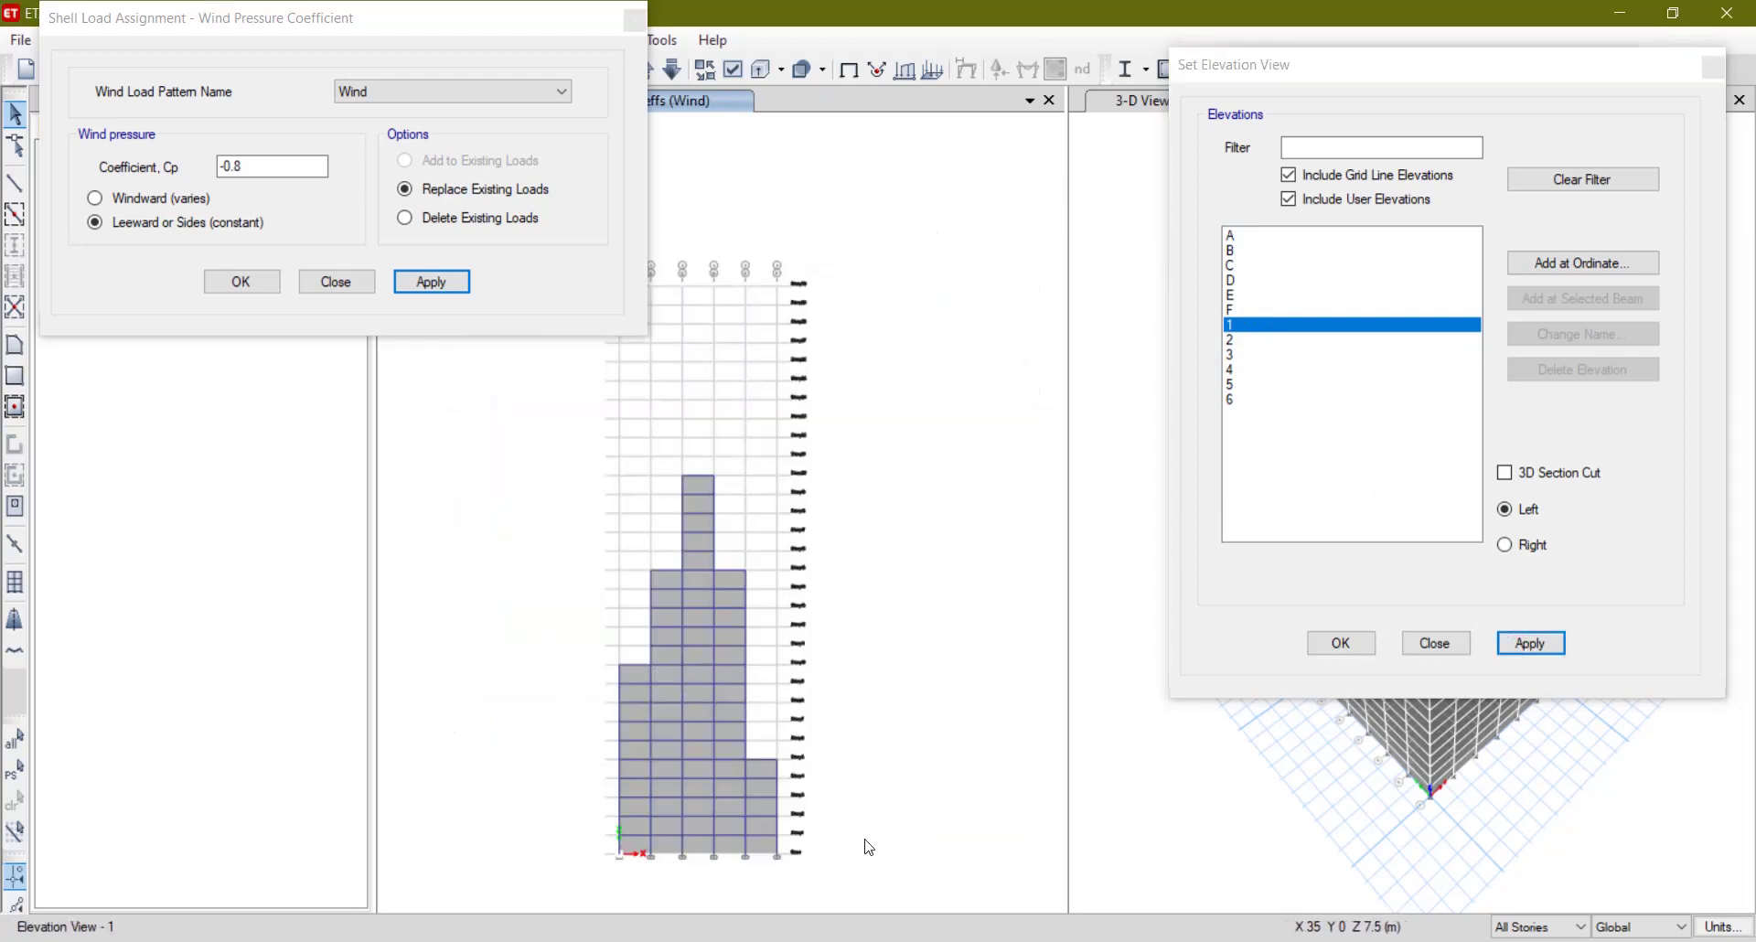
{"action": "key", "text": "alt+Tab"}
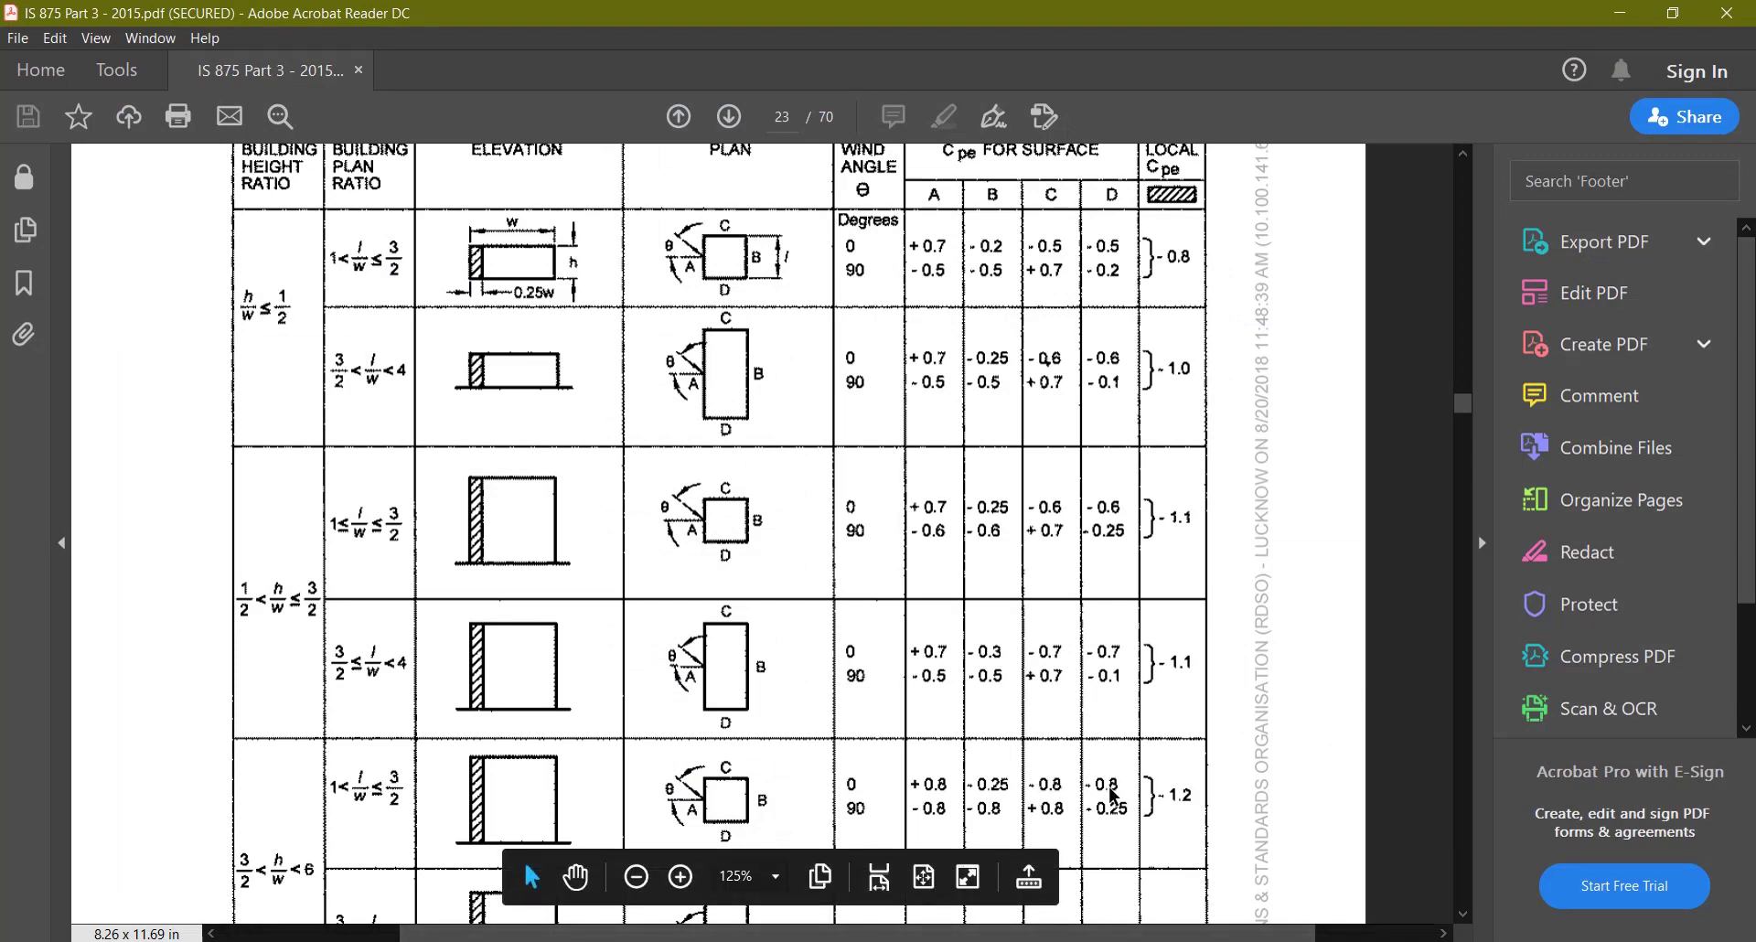
{"action": "left_click", "coordinate": [1155, 941]}
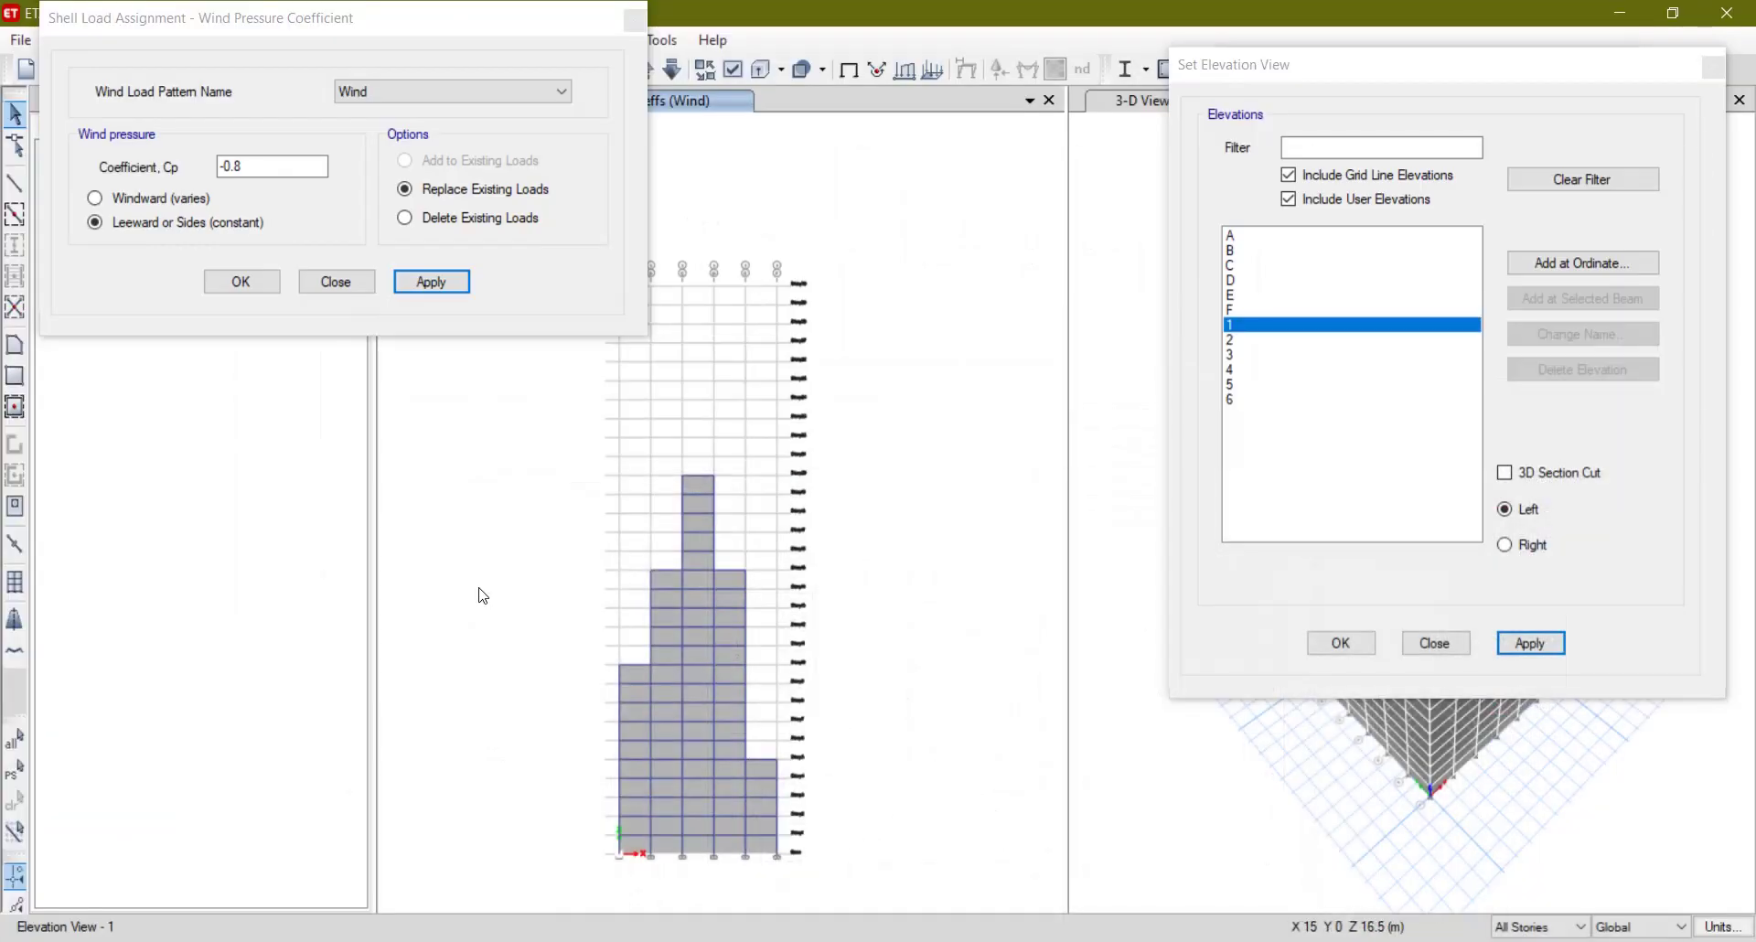
Assign the -0.8 Leeward or Sides coefficient to all cladding panels on the grid 1 elevation.
{"action": "left_click", "coordinate": [166, 221]}
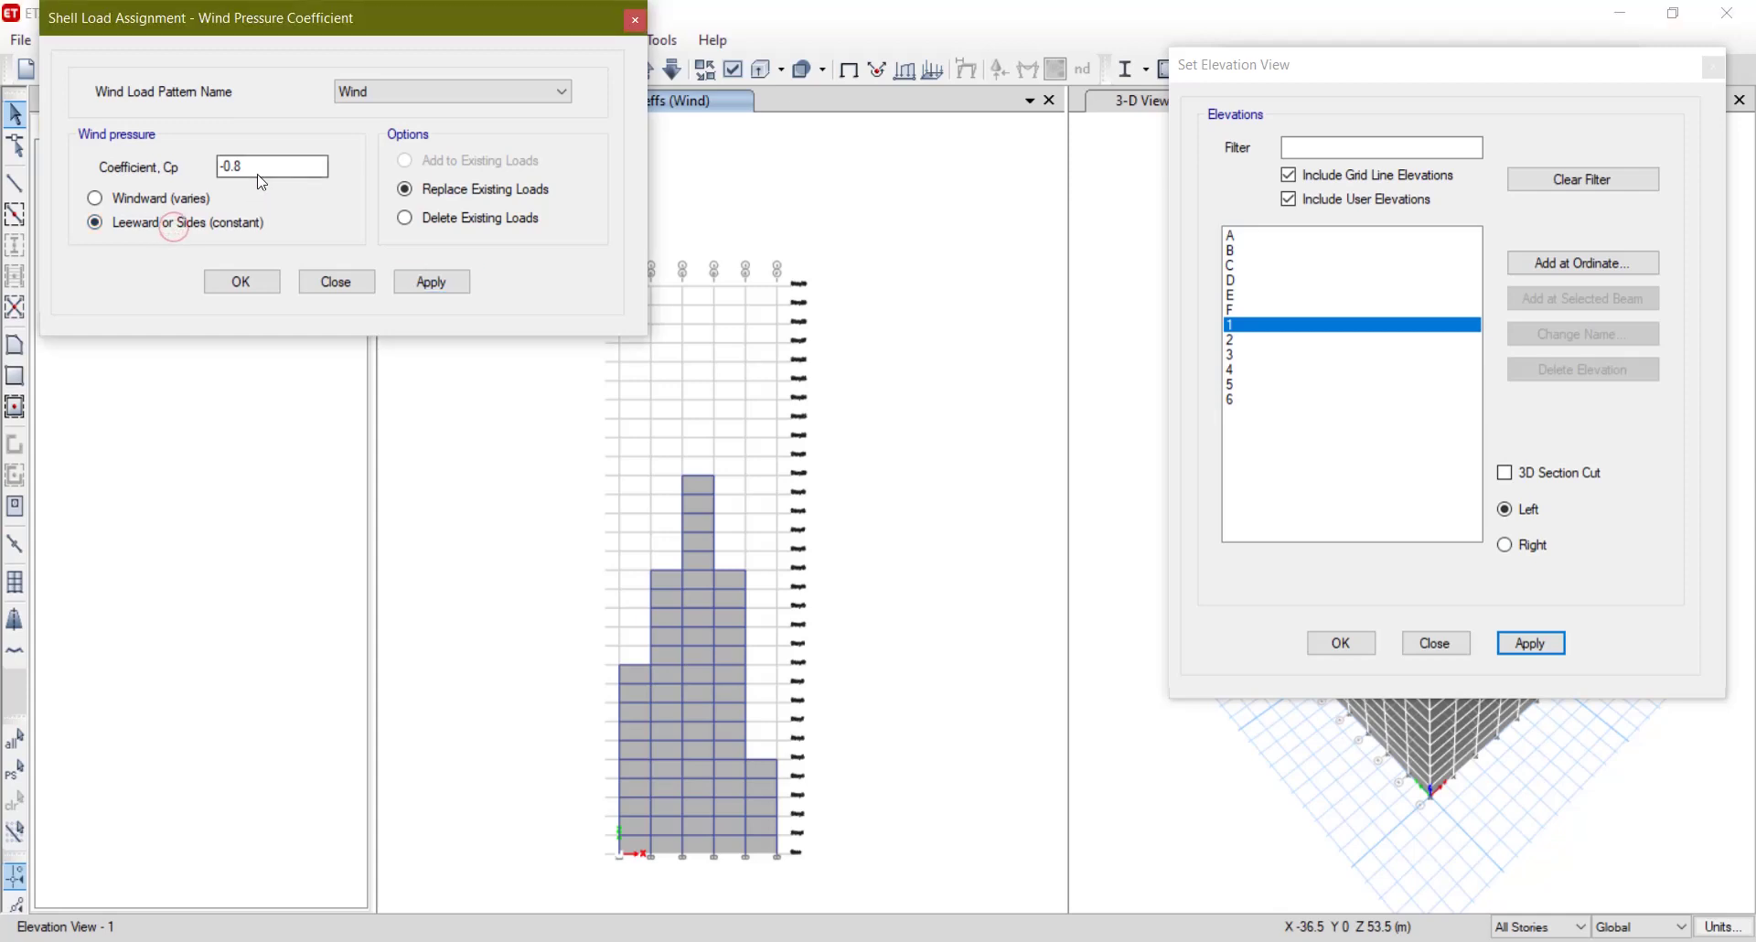
{"action": "left_click", "coordinate": [638, 842]}
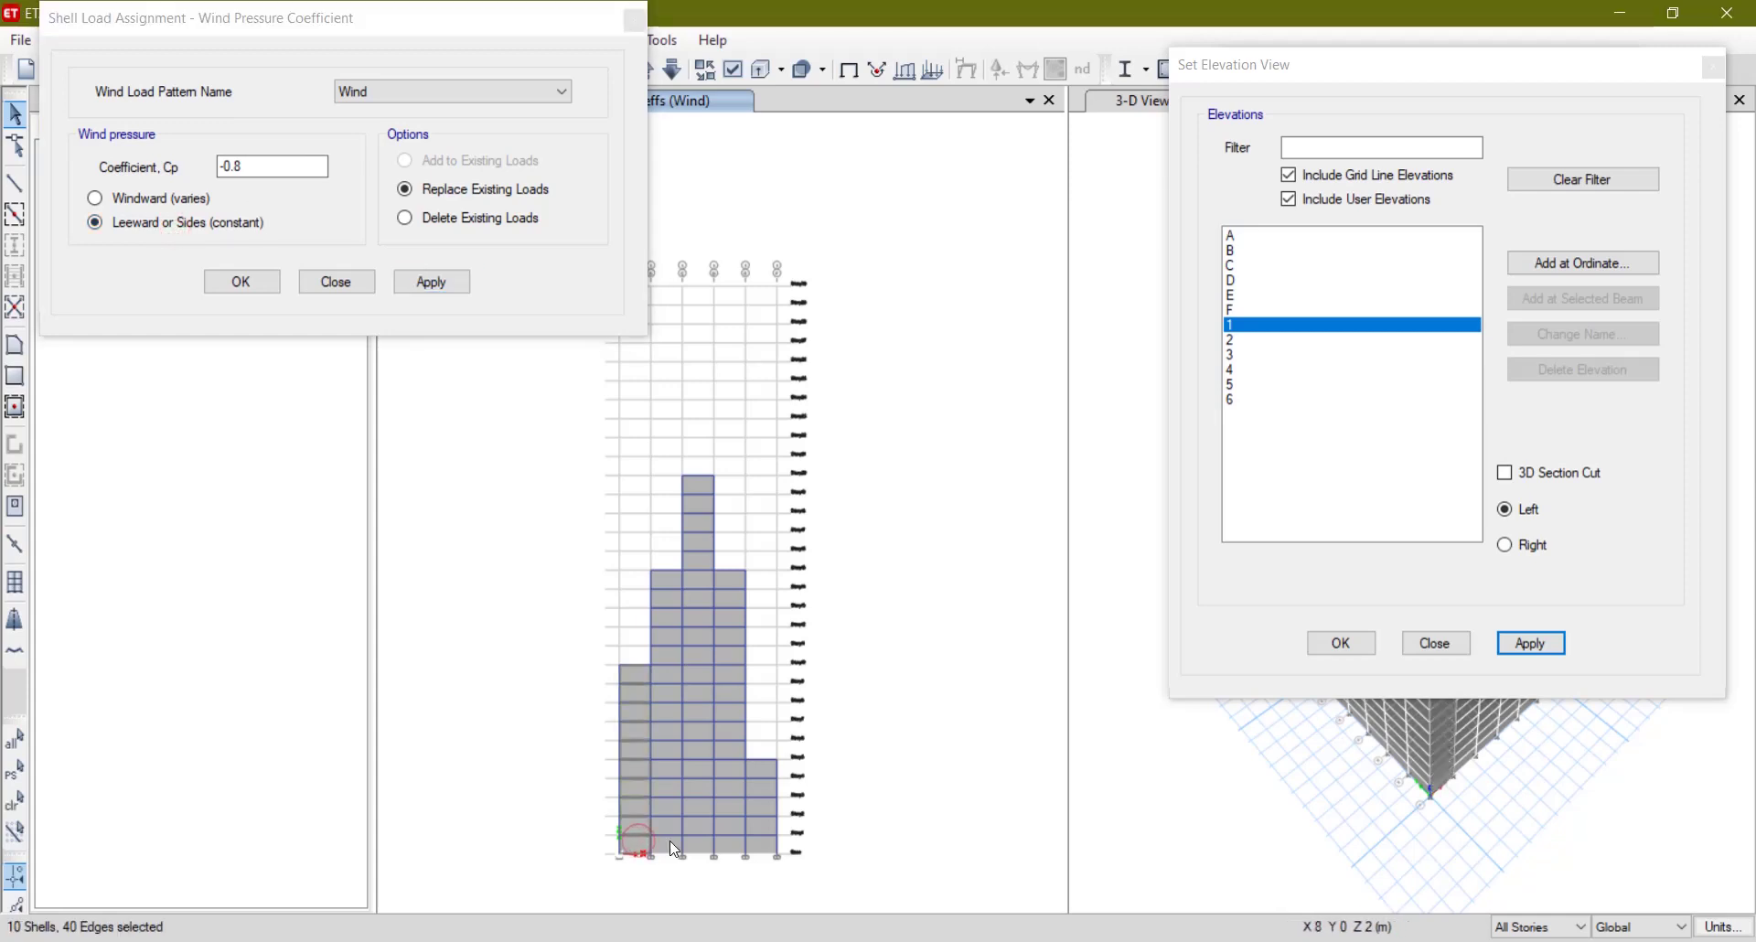
{"action": "left_click", "coordinate": [699, 845]}
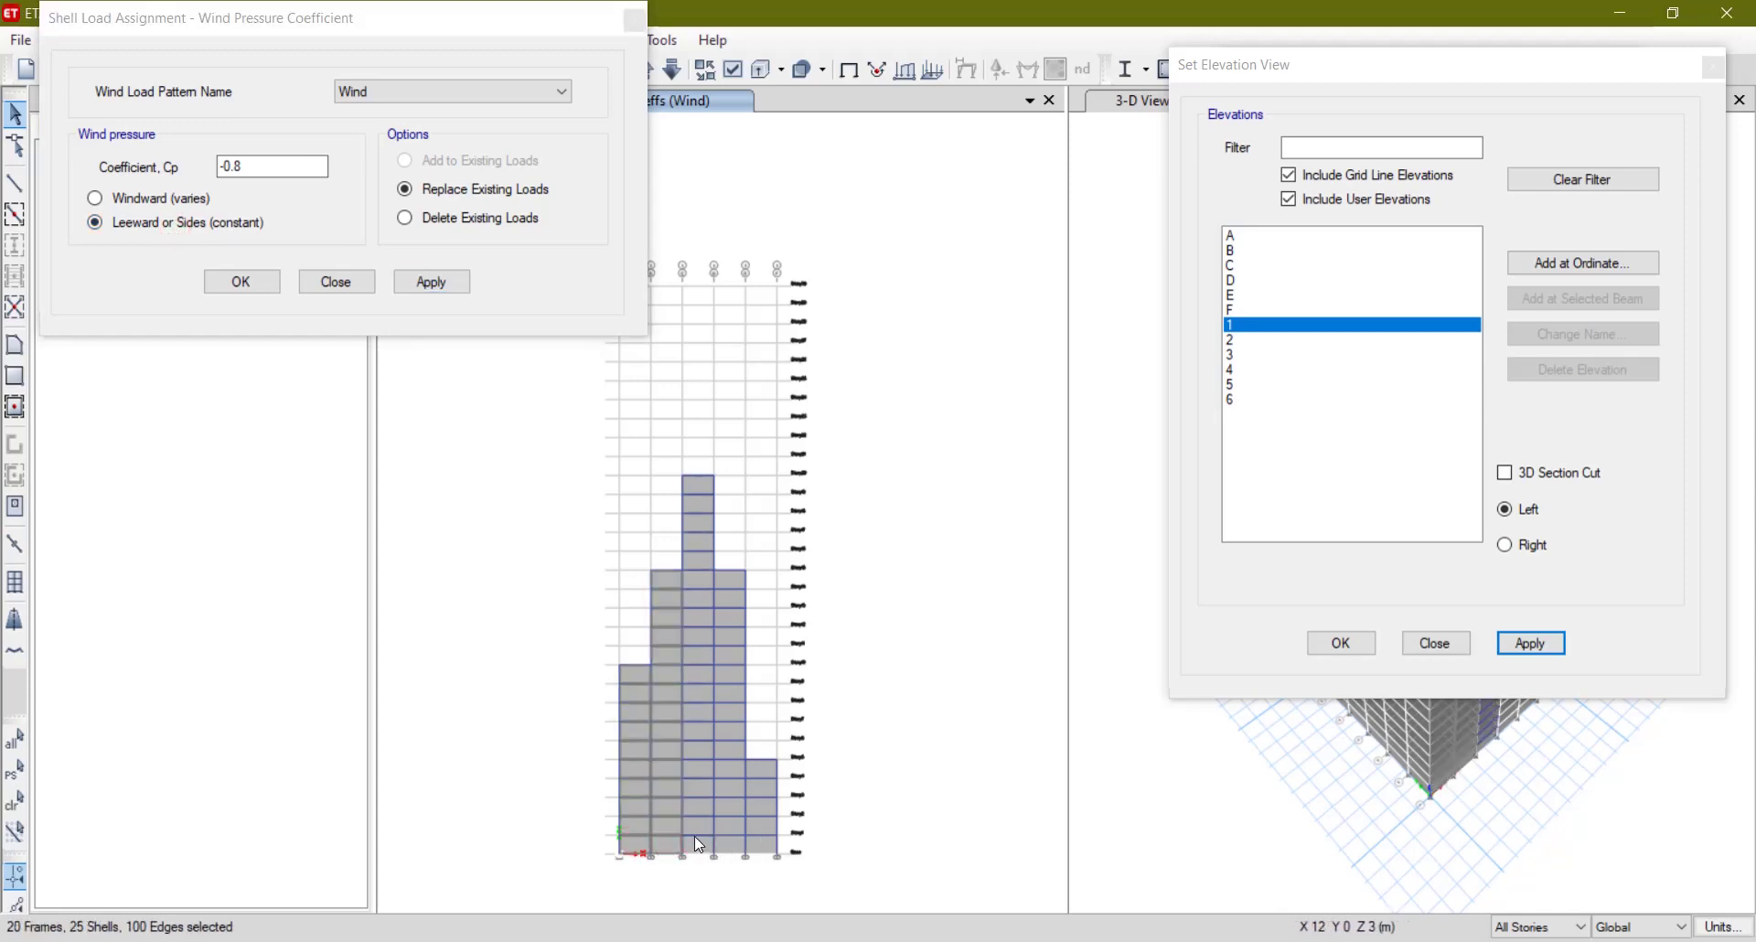
{"action": "left_click", "coordinate": [694, 836]}
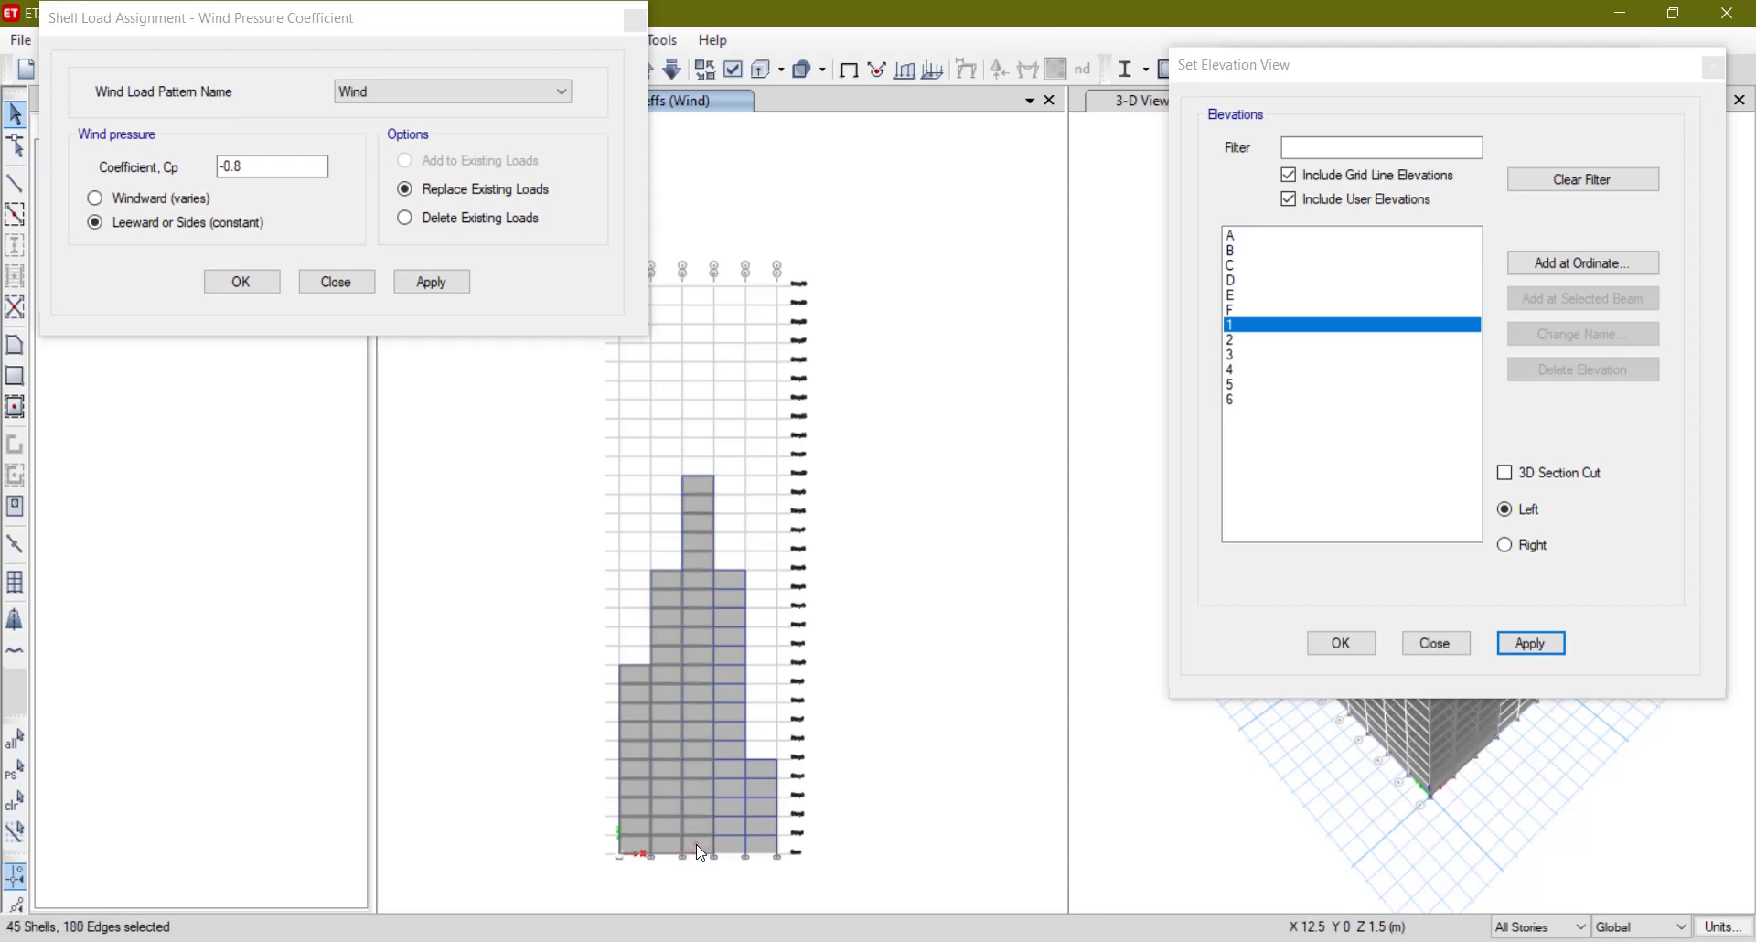
{"action": "left_click", "coordinate": [731, 853]}
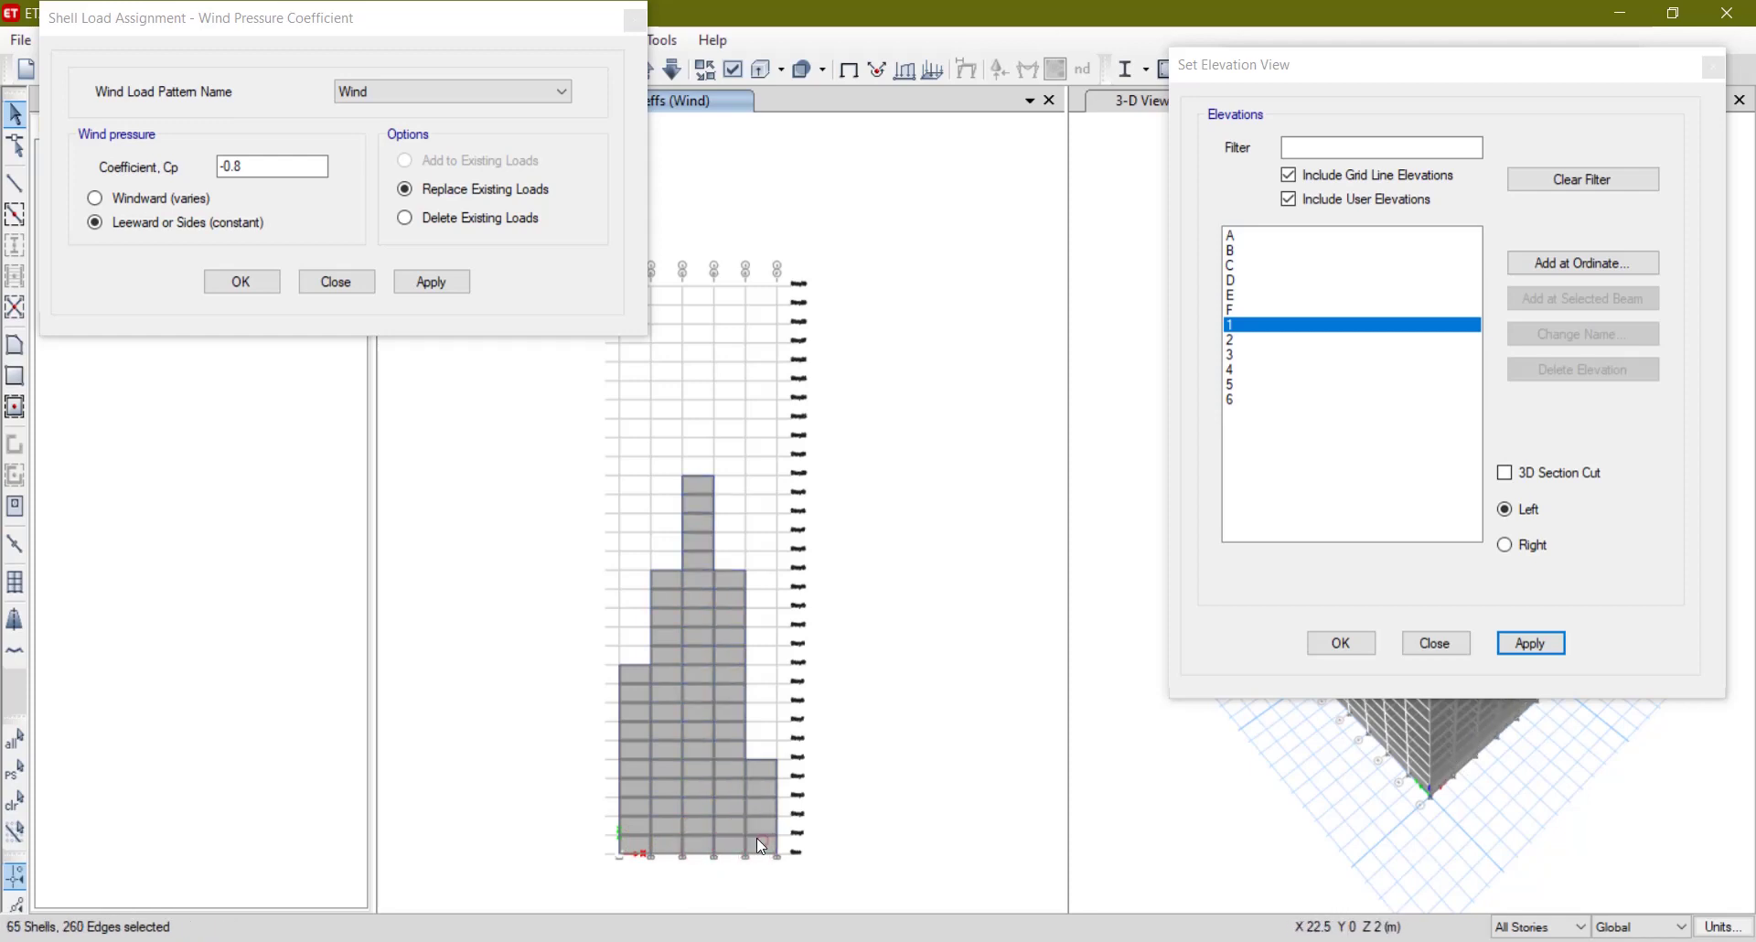
{"action": "left_click", "coordinate": [755, 837]}
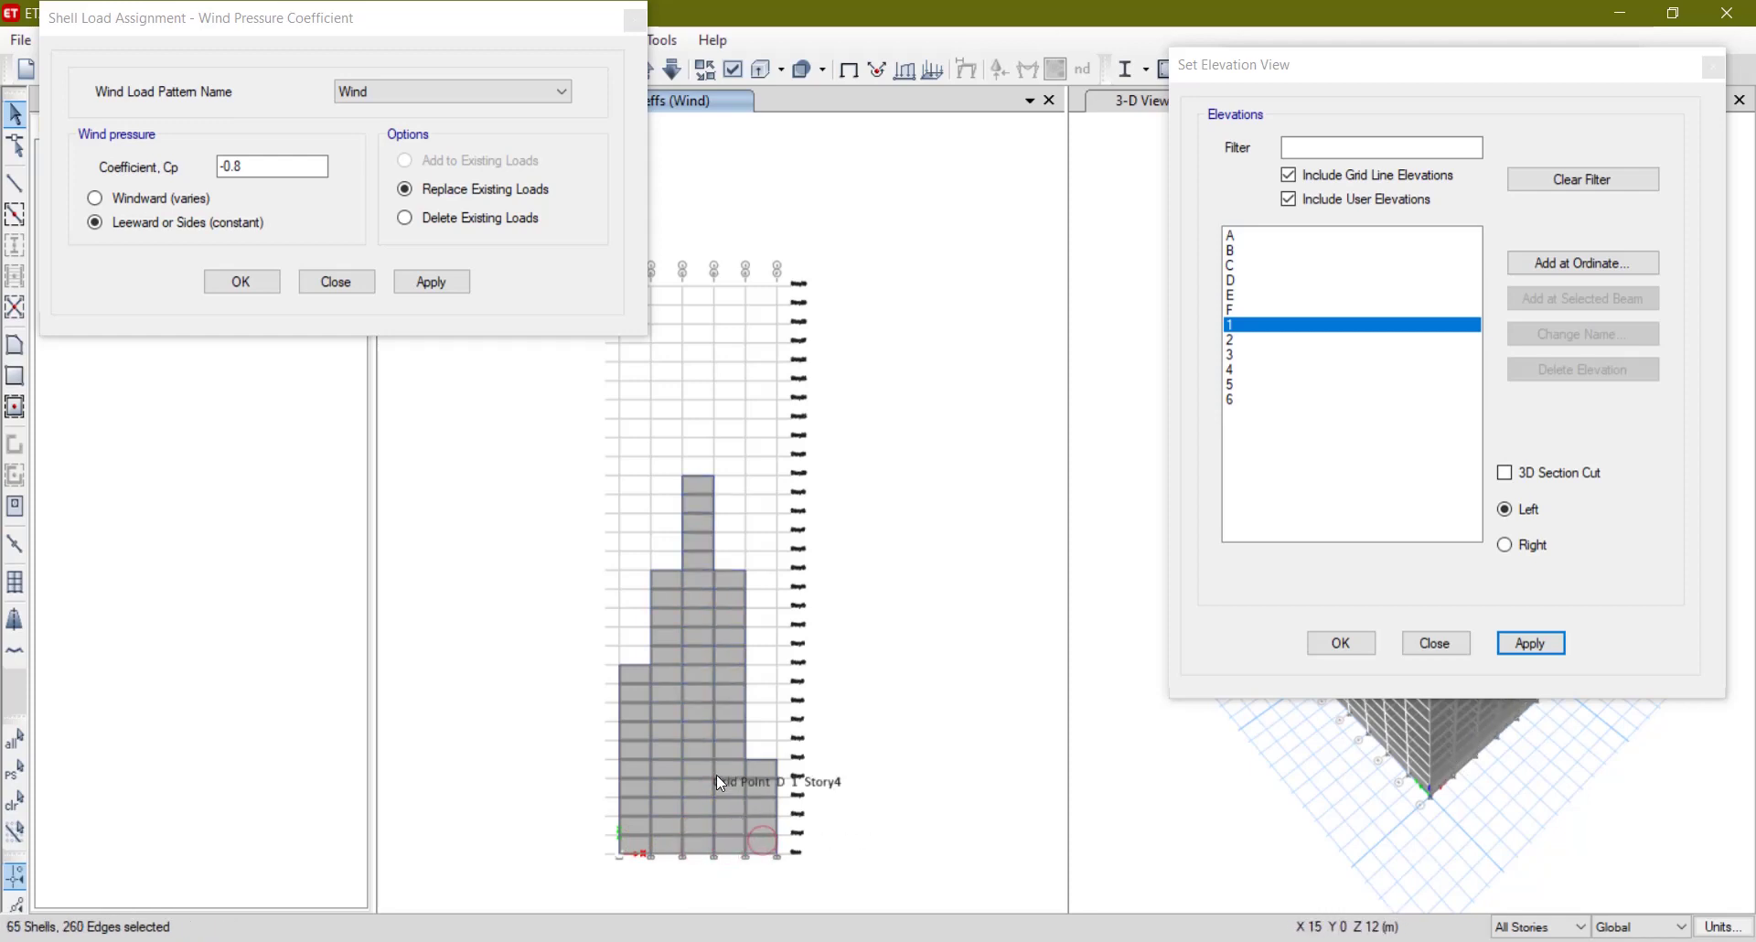
{"action": "left_click", "coordinate": [446, 283]}
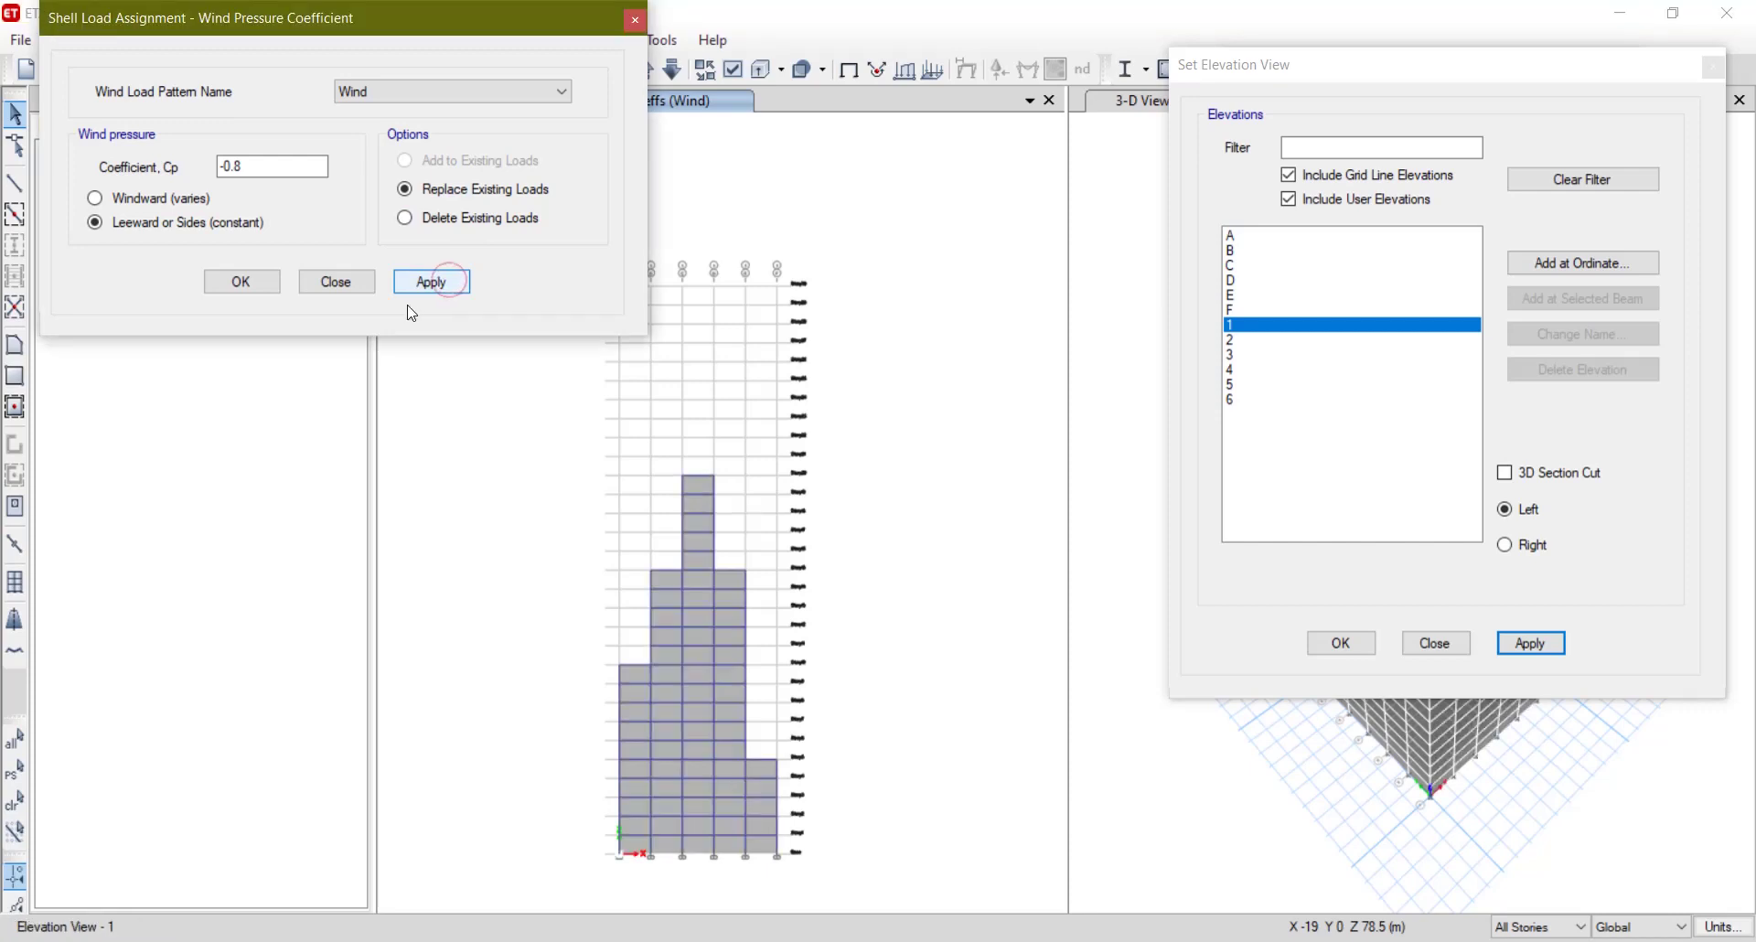
Display the elevation along grid 2 and assign all its cladding panels the -0.8 Leeward or Sides coefficient.
{"action": "left_click", "coordinate": [1242, 344]}
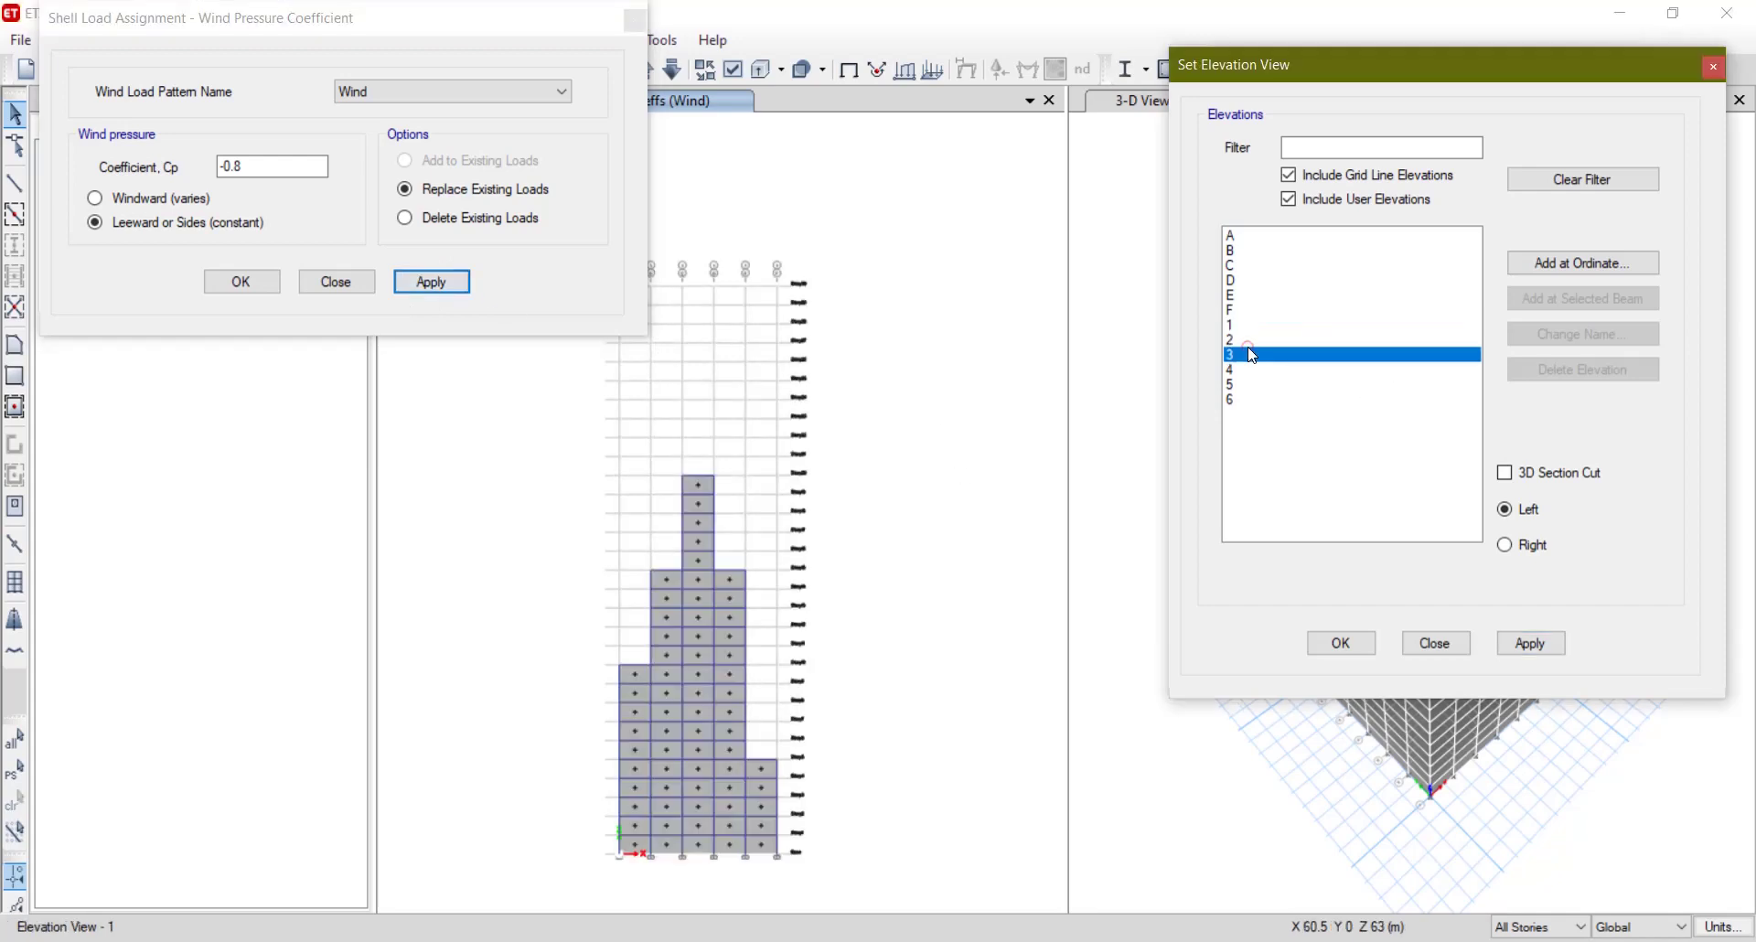
{"action": "left_click", "coordinate": [1529, 642]}
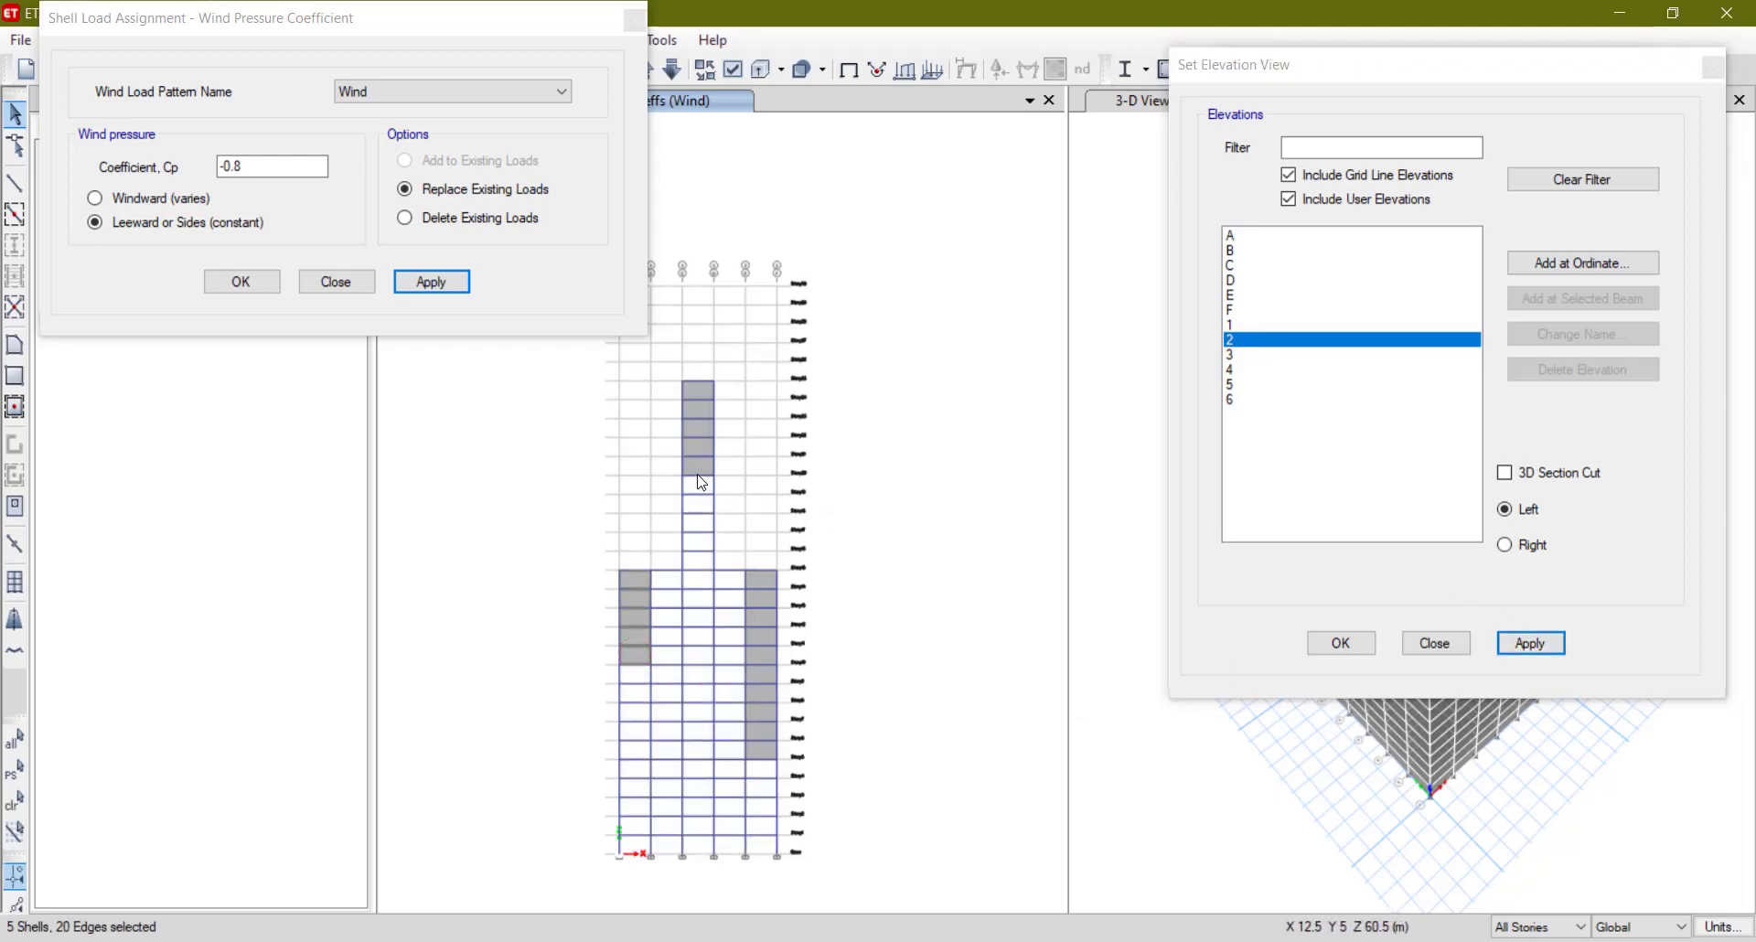
{"action": "left_click", "coordinate": [766, 748]}
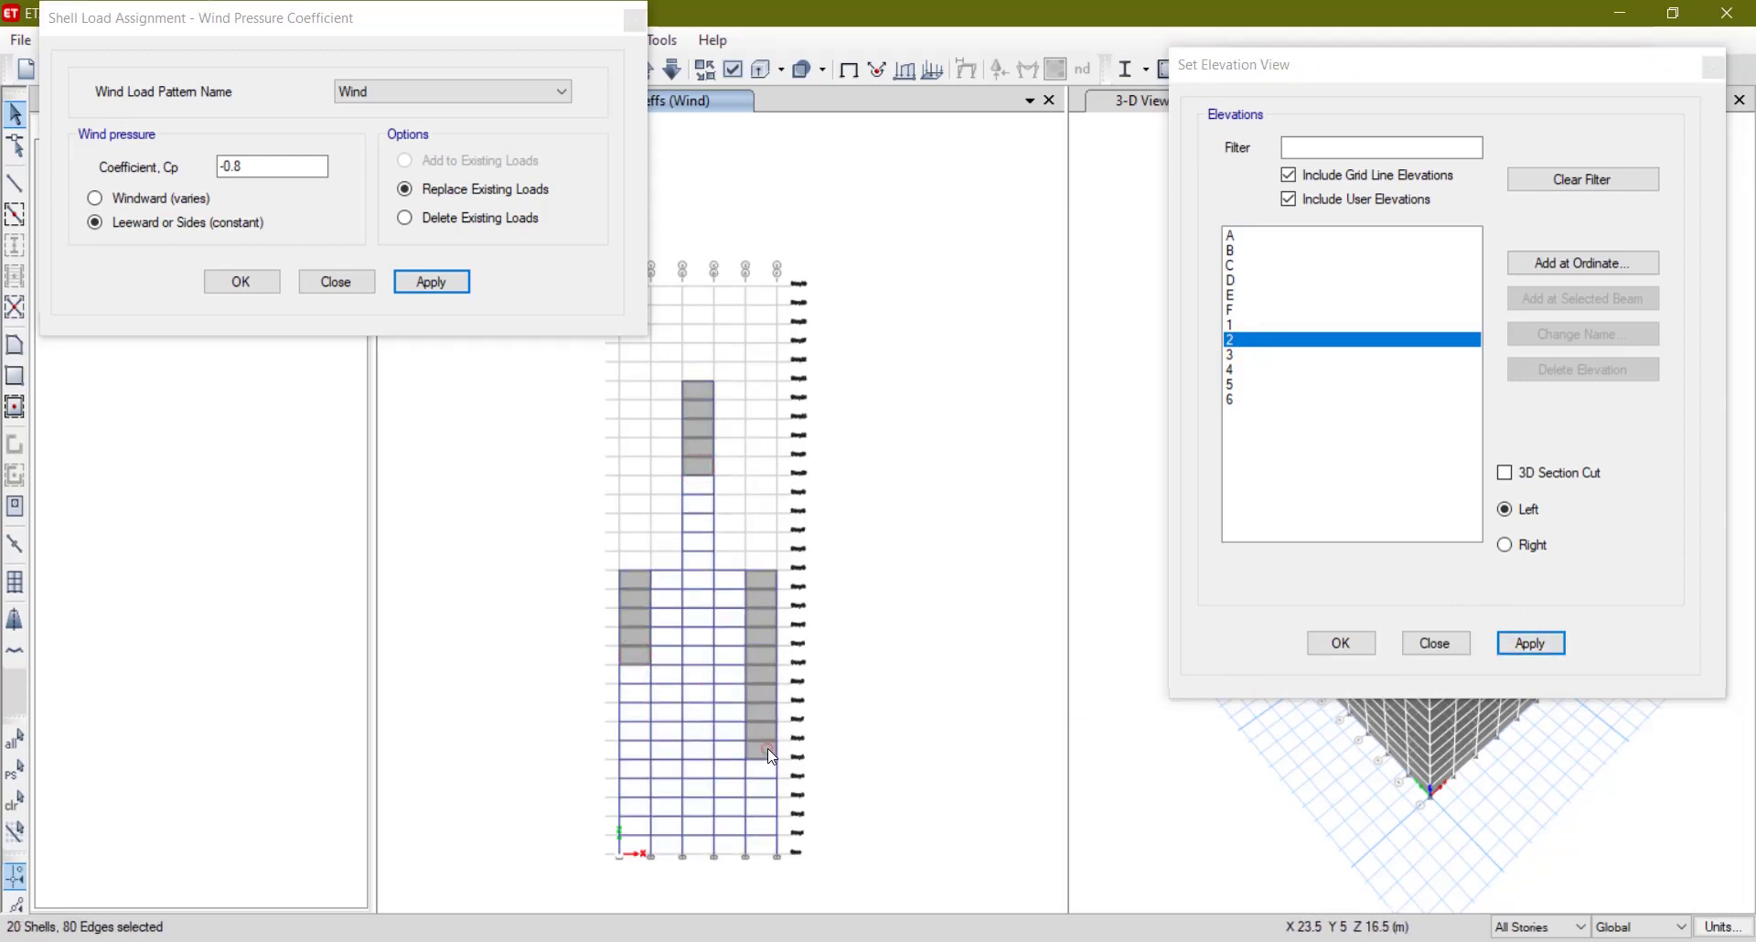
{"action": "left_click", "coordinate": [452, 283]}
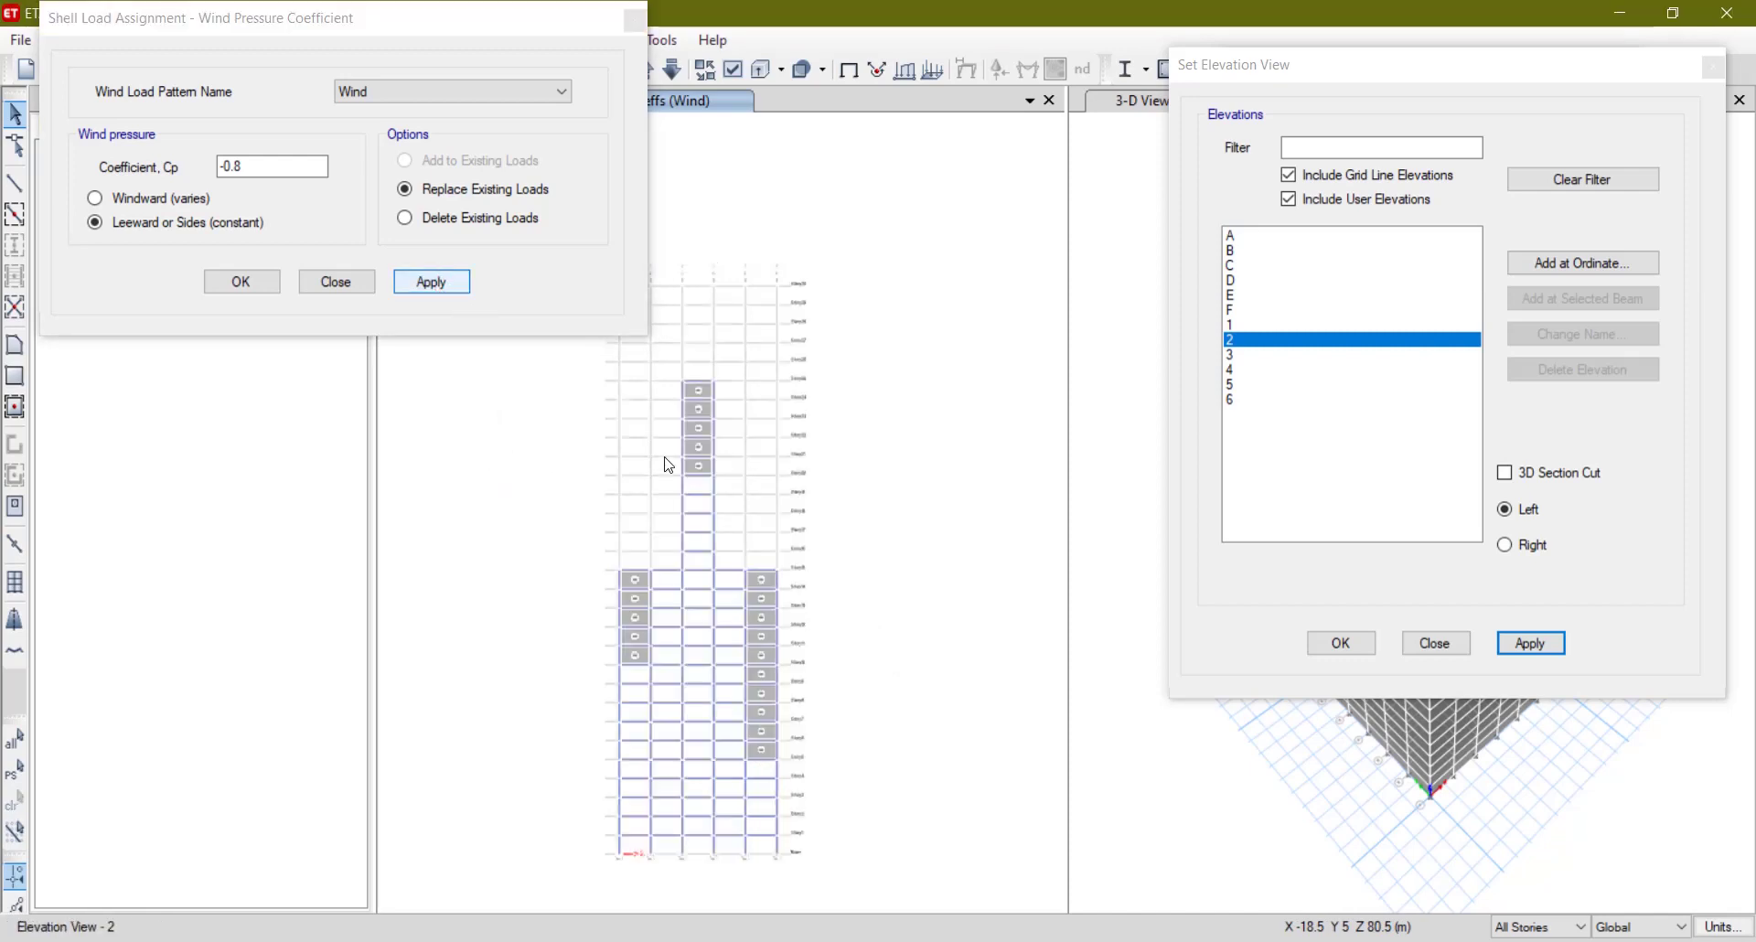
Display the elevation along grid 3 and assign all its cladding panels the -0.8 Leeward or Sides coefficient.
{"action": "left_click", "coordinate": [1249, 357]}
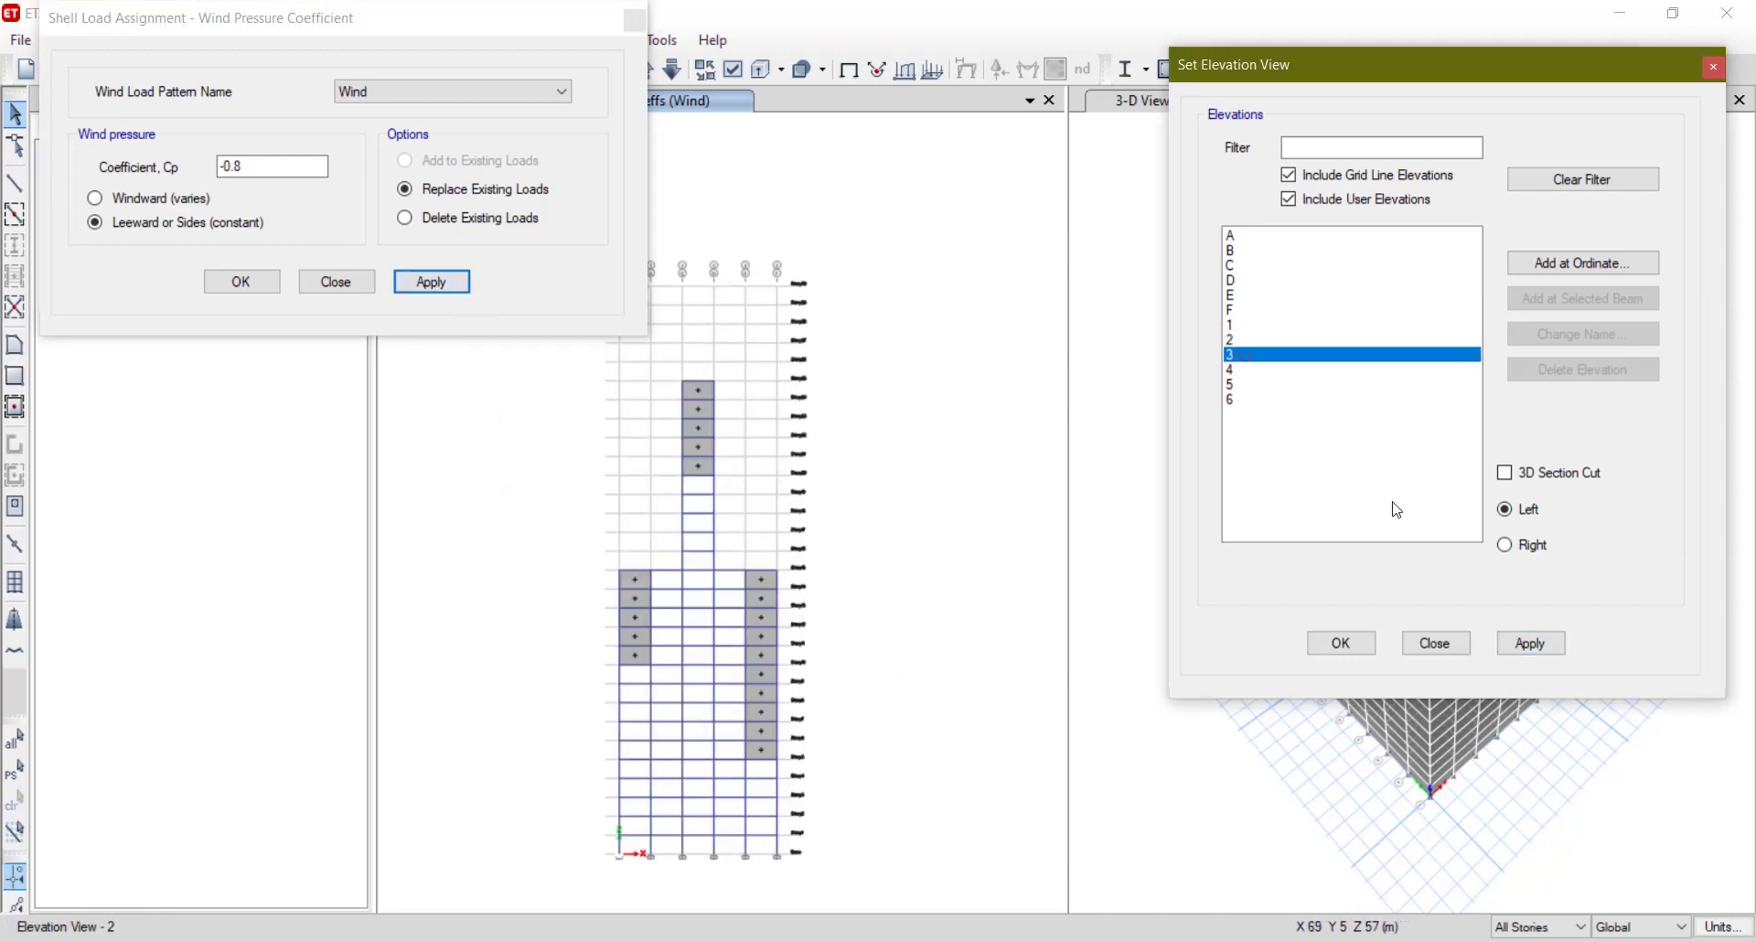
{"action": "left_click", "coordinate": [1530, 642]}
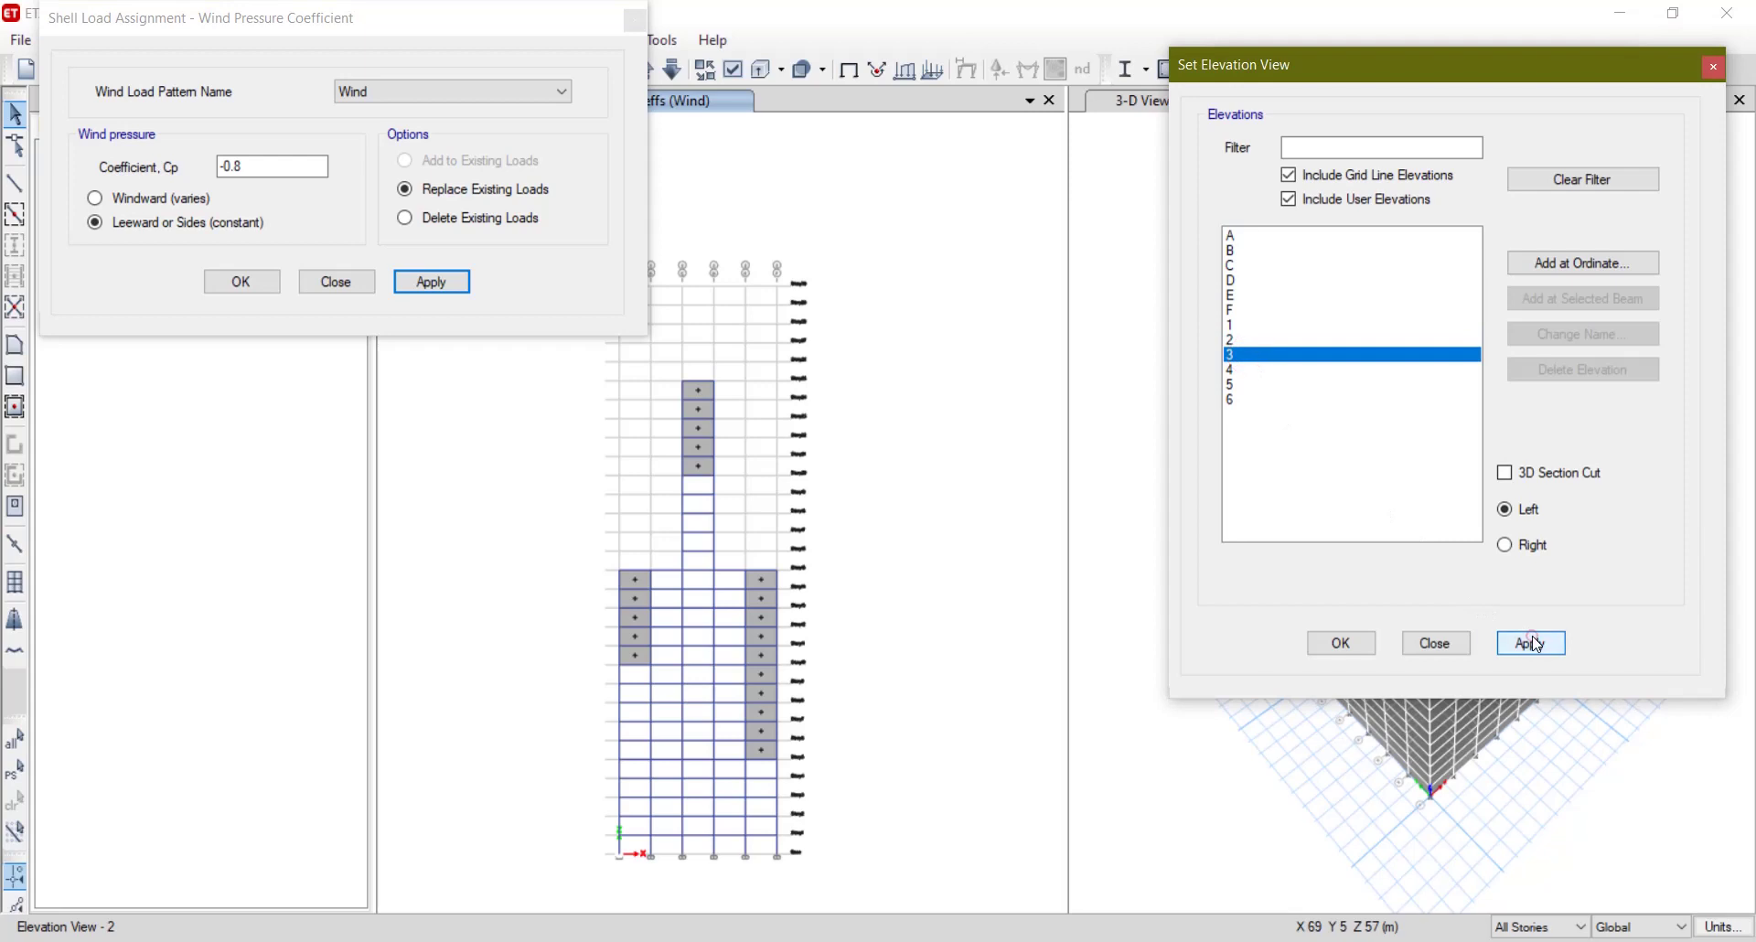
{"action": "left_click", "coordinate": [636, 559]}
{"action": "left_click", "coordinate": [669, 558]}
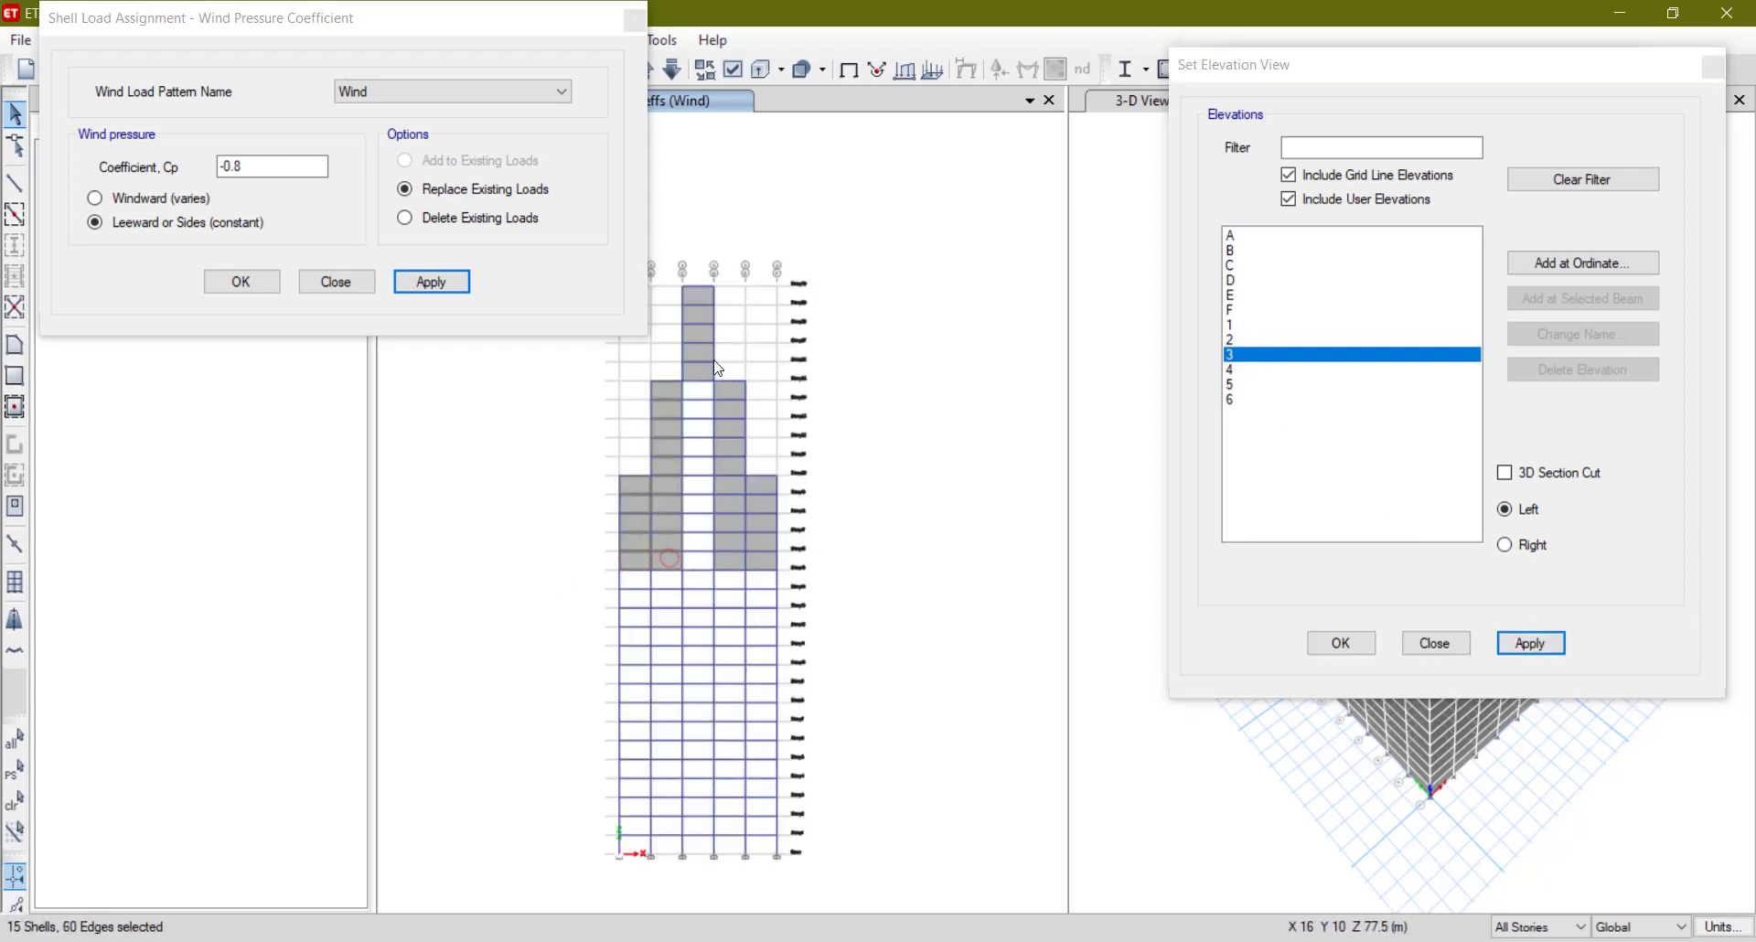
{"action": "left_click", "coordinate": [700, 366]}
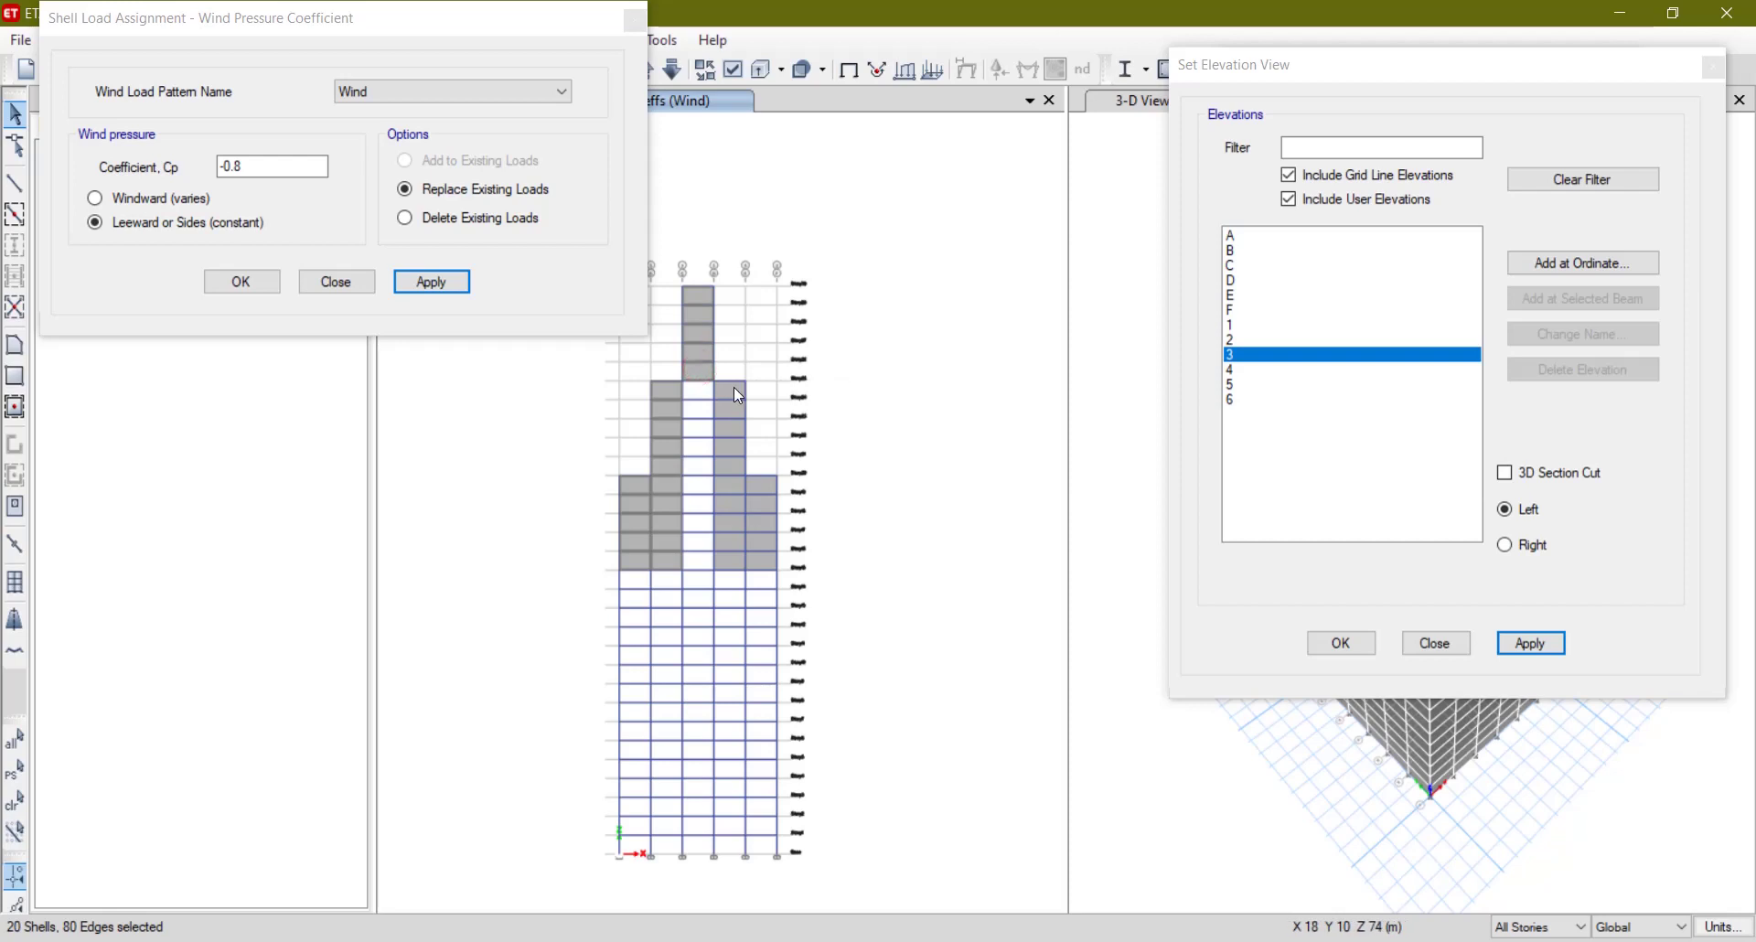
{"action": "left_click", "coordinate": [734, 387]}
{"action": "left_click", "coordinate": [759, 558]}
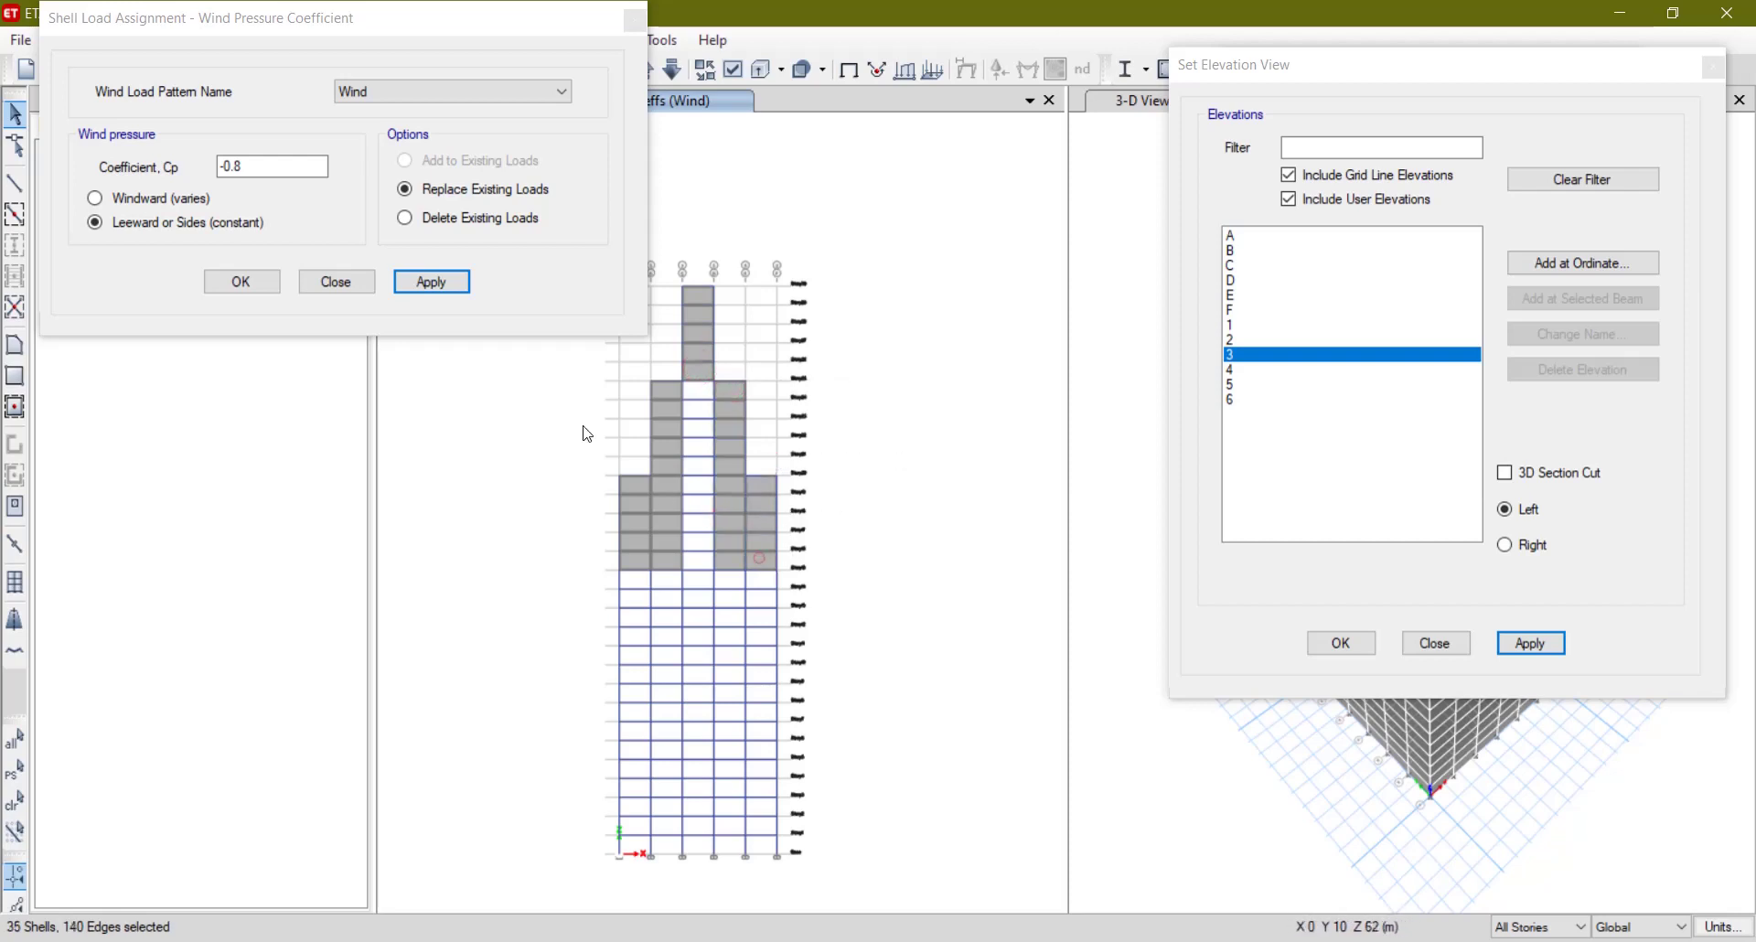
{"action": "left_click", "coordinate": [448, 290]}
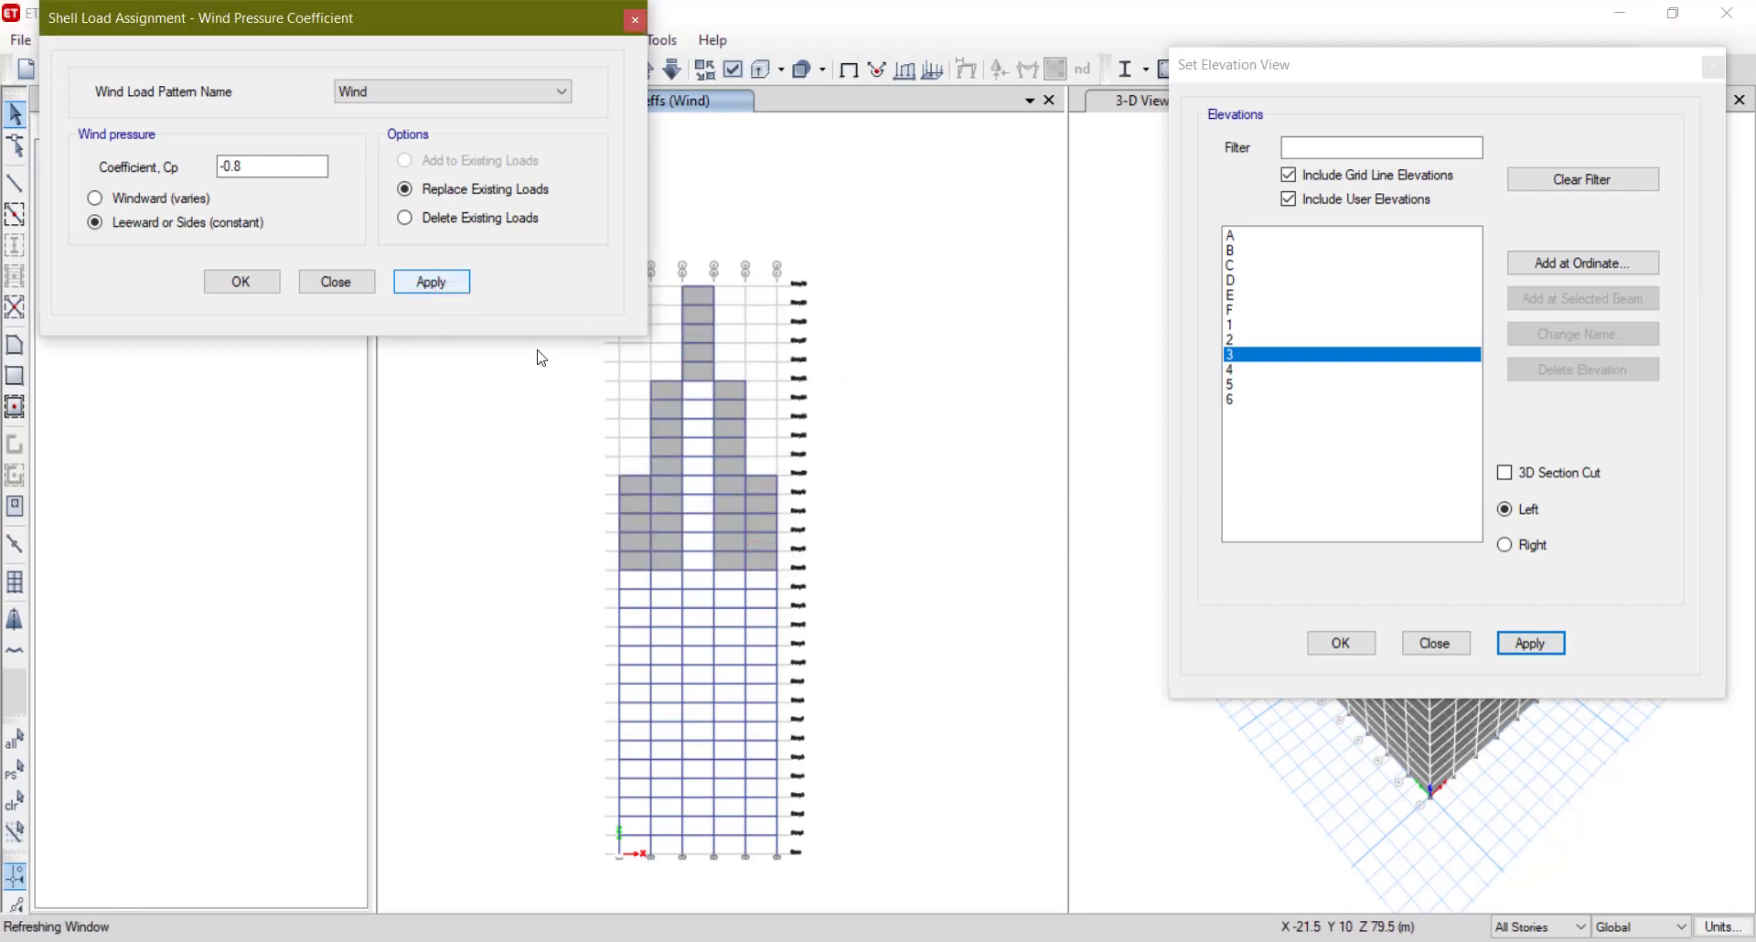
Return to the elevation along grid 2 to review the coefficients on its cladding panels, and close the elevation selection.
{"action": "left_click", "coordinate": [1235, 339]}
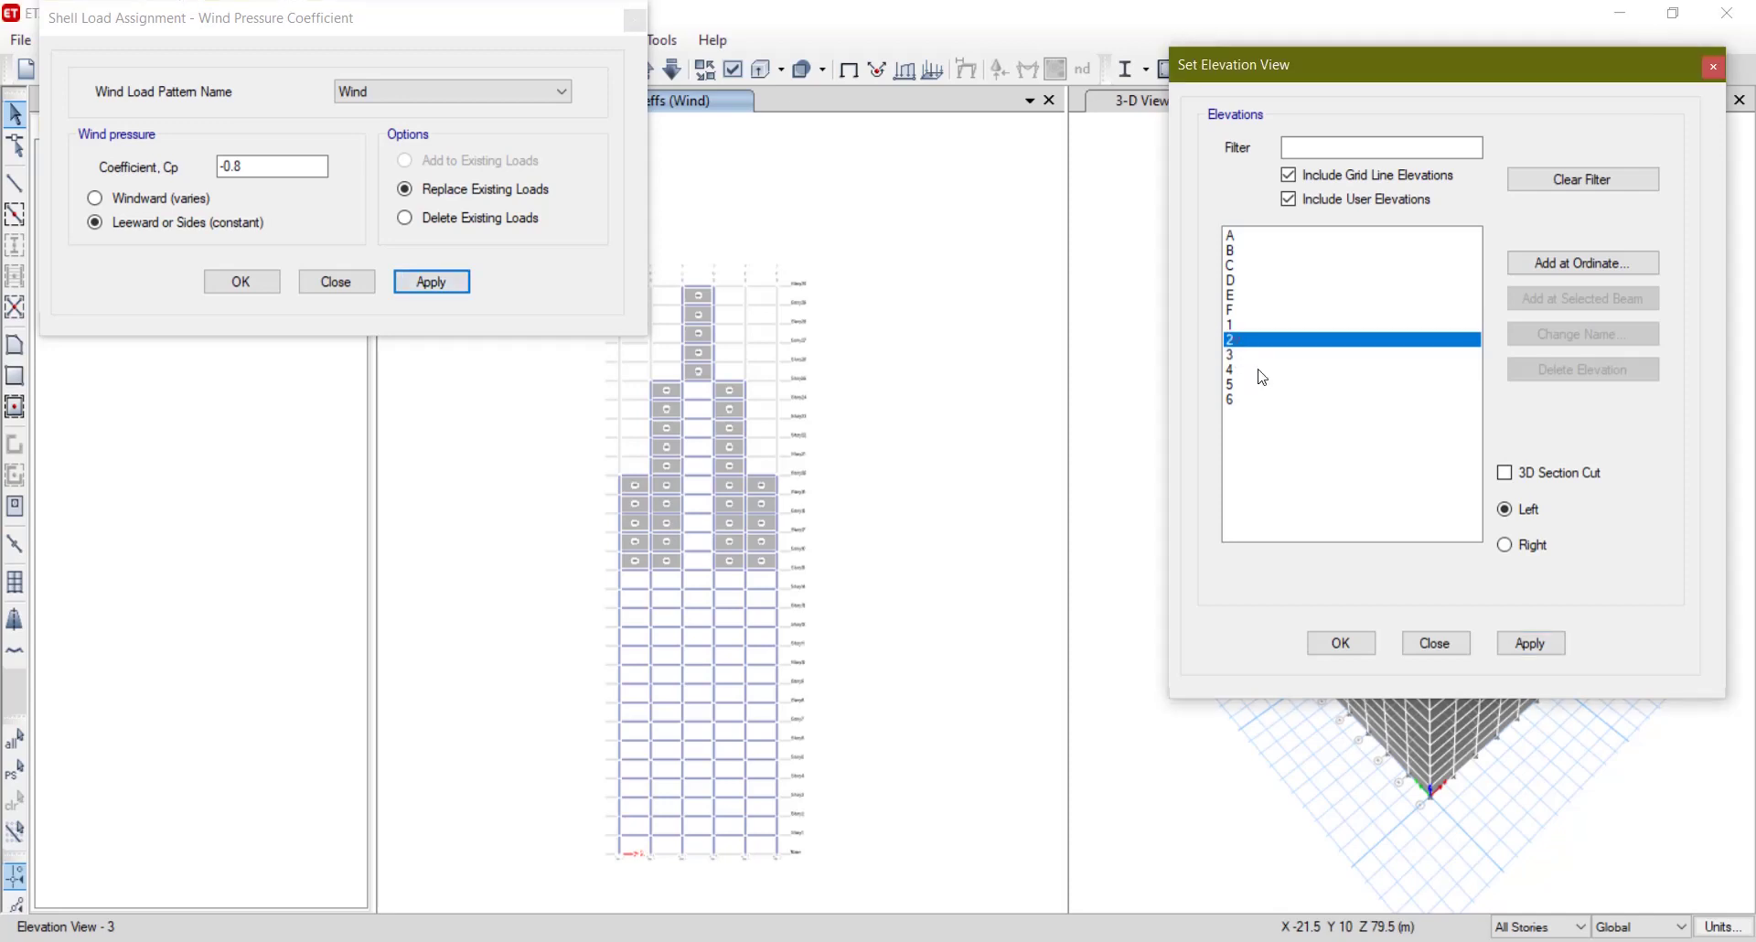
{"action": "left_click", "coordinate": [1529, 643]}
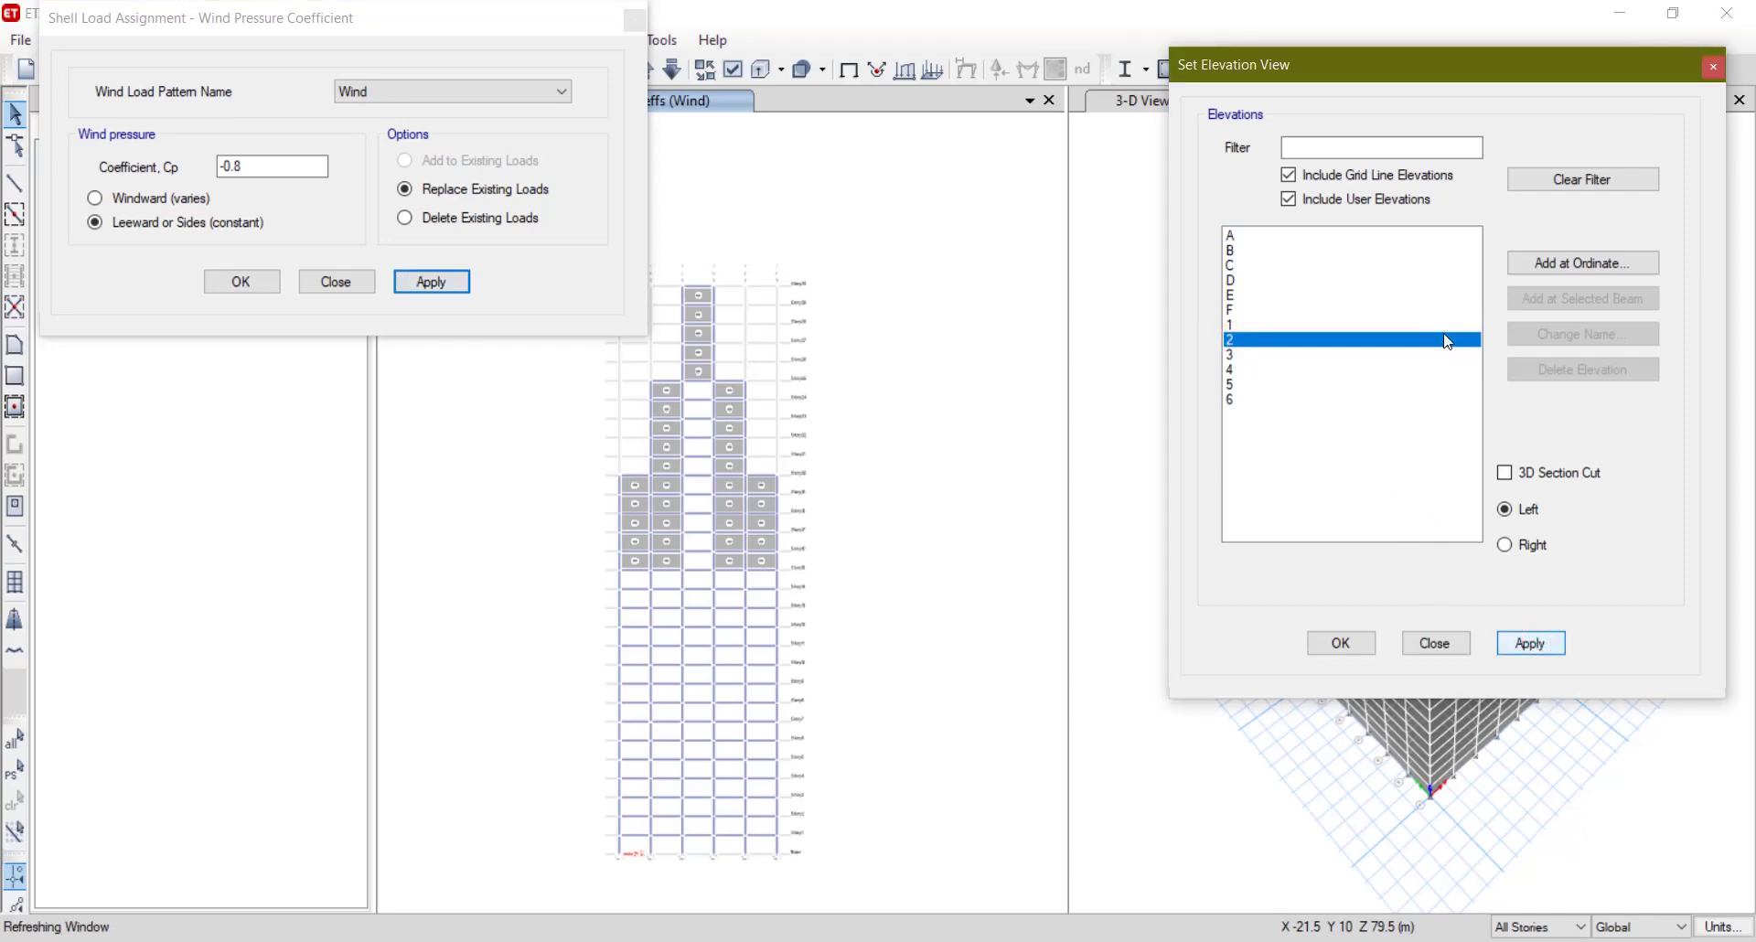
{"action": "left_click_drag", "start_coordinate": [1492, 82], "coordinate": [1206, 221]}
{"action": "left_click", "coordinate": [1429, 208]}
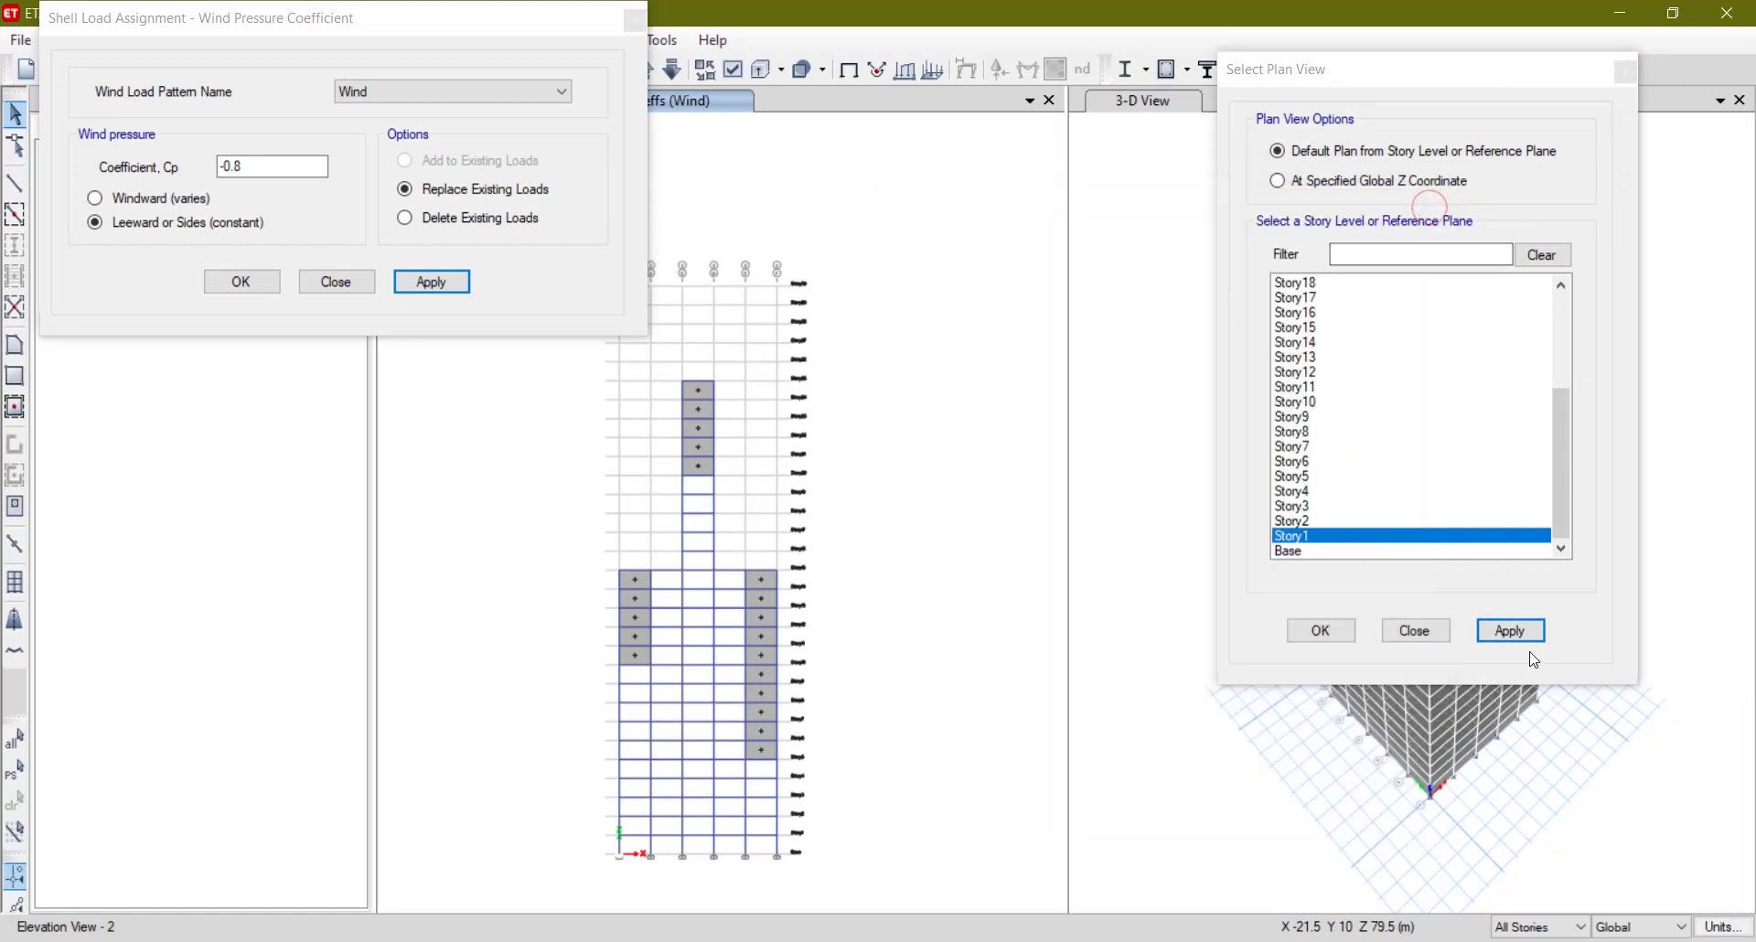
Display the Story1 plan view, and close the wind pressure coefficient assignment and the plan selection.
{"action": "left_click", "coordinate": [1507, 631]}
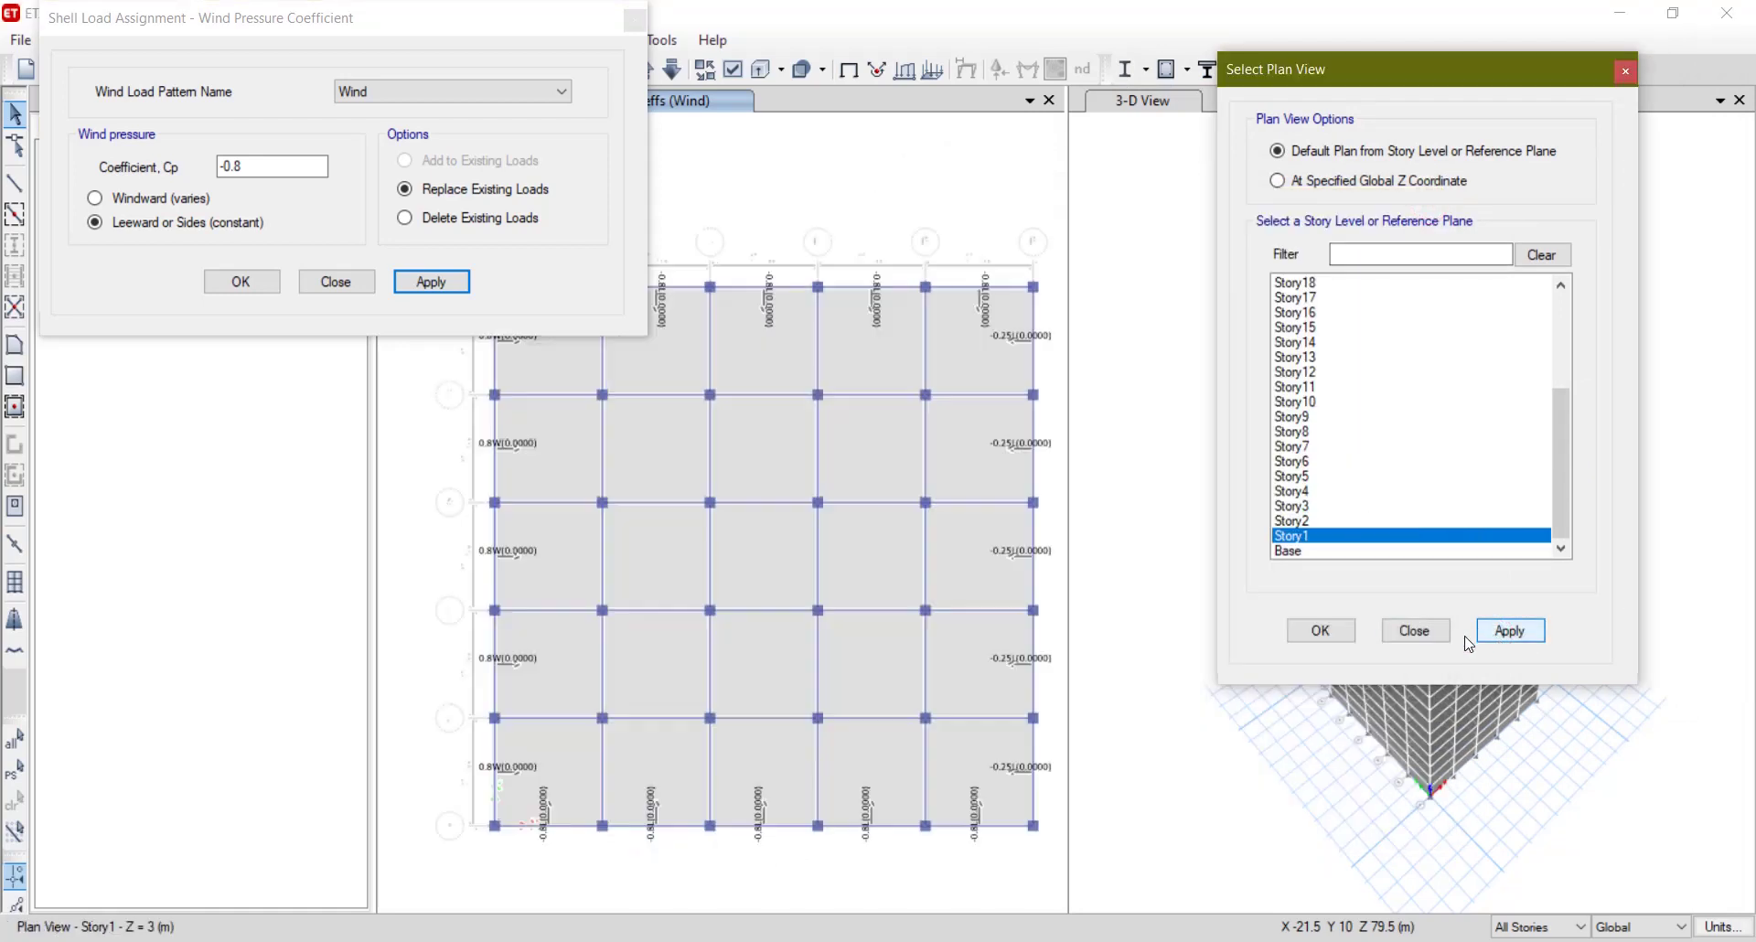
{"action": "left_click", "coordinate": [303, 274]}
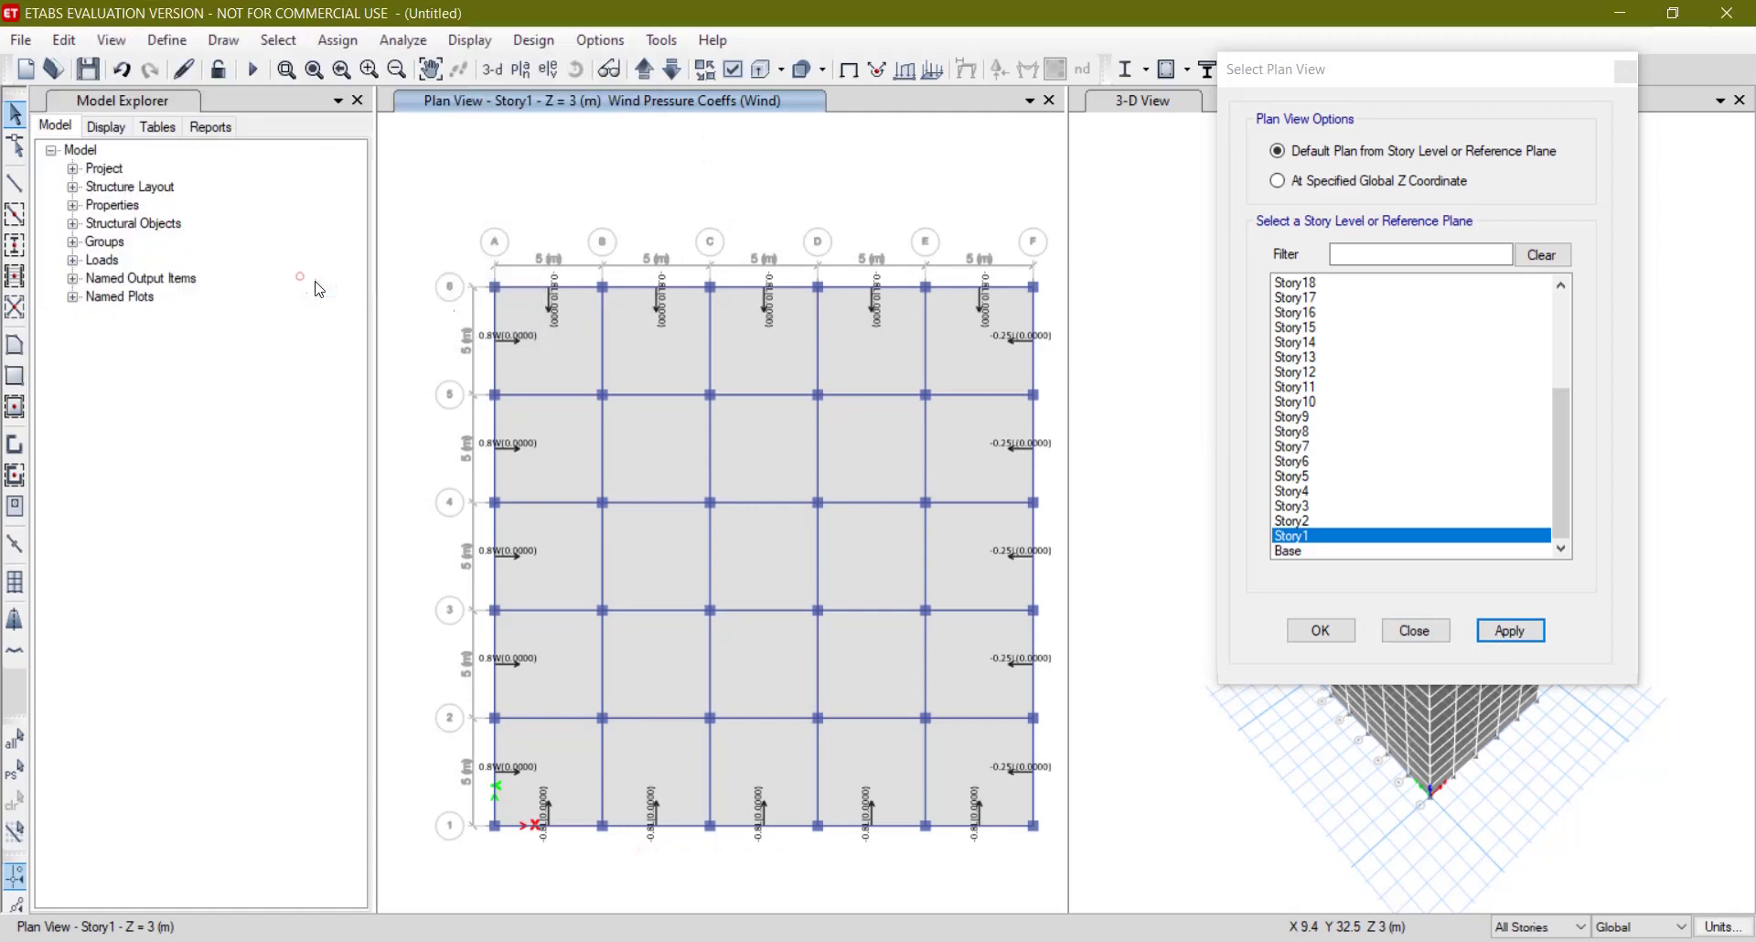
{"action": "left_click", "coordinate": [1408, 629]}
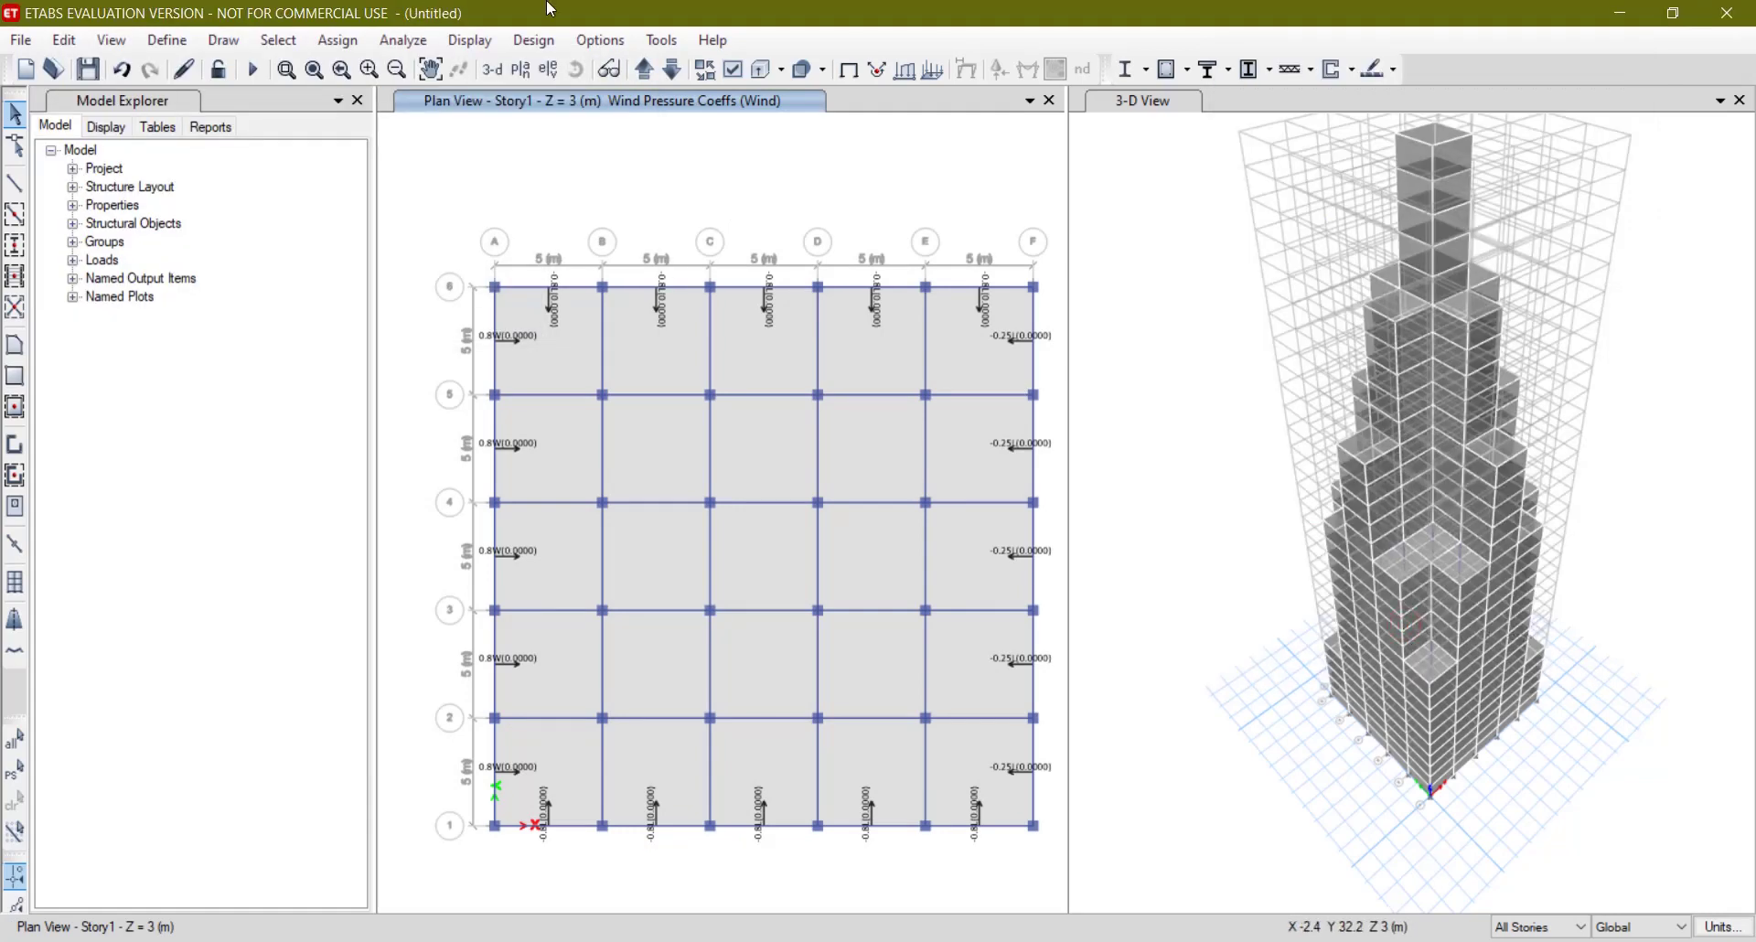
Move up through the plan views story by story to examine the wind pressure coefficients on the building's perimeter, ending back on Story1.
{"action": "left_click", "coordinate": [645, 71]}
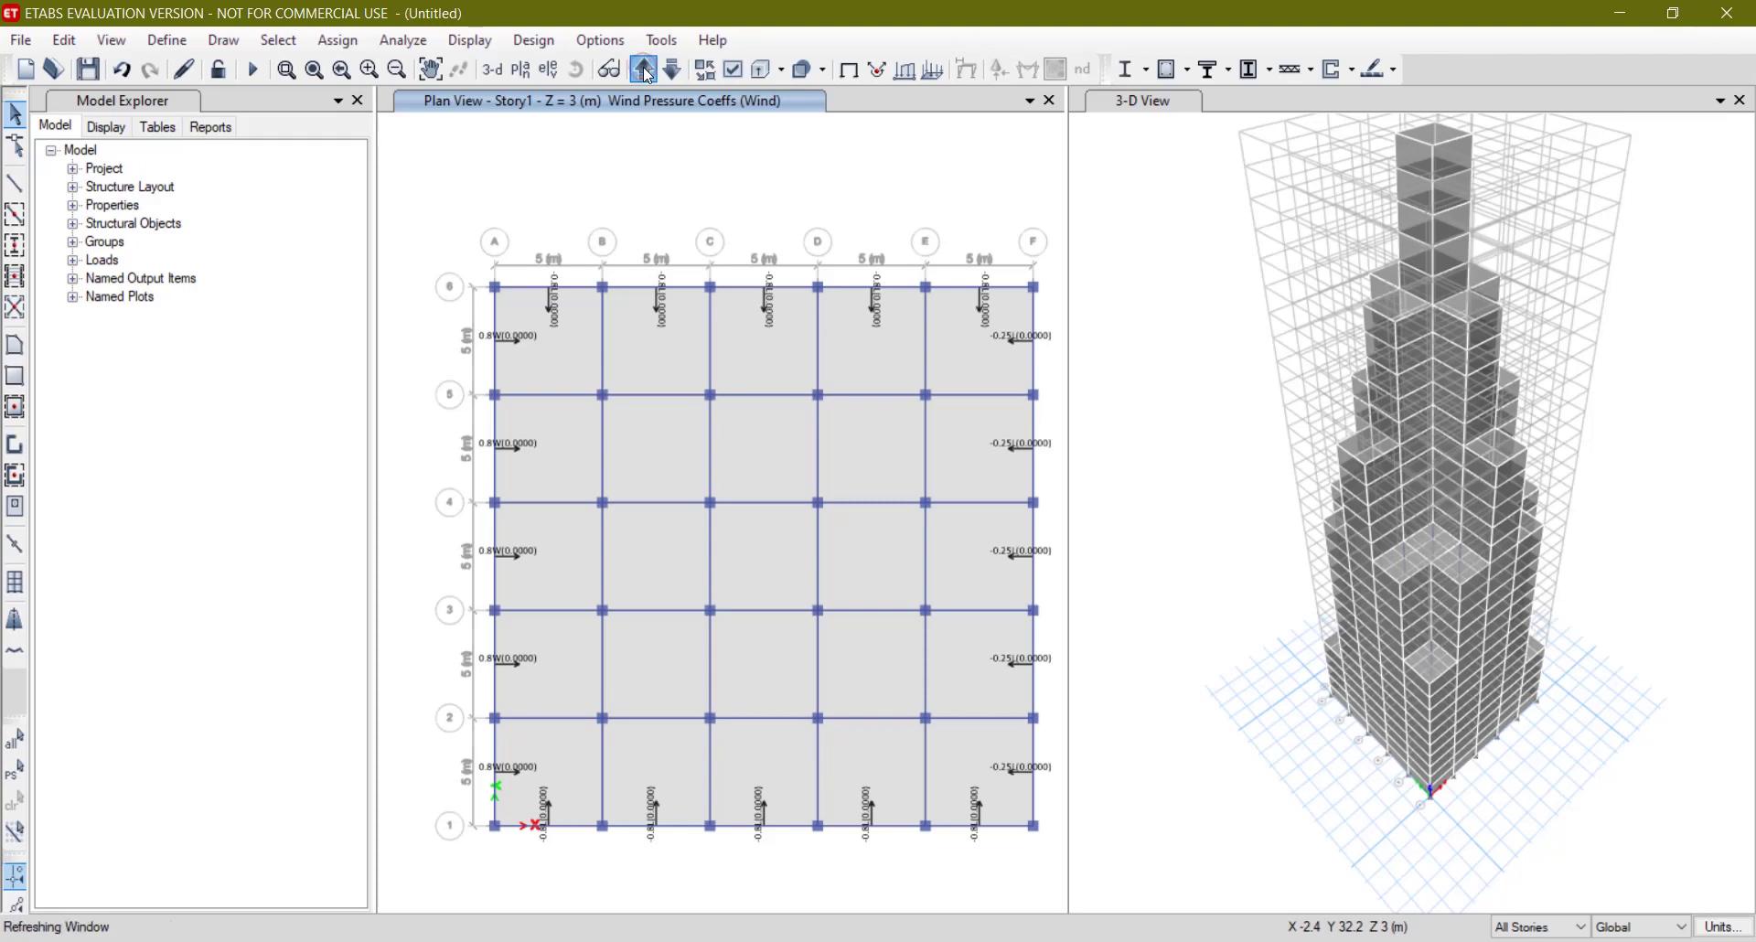
{"action": "left_click", "coordinate": [644, 71]}
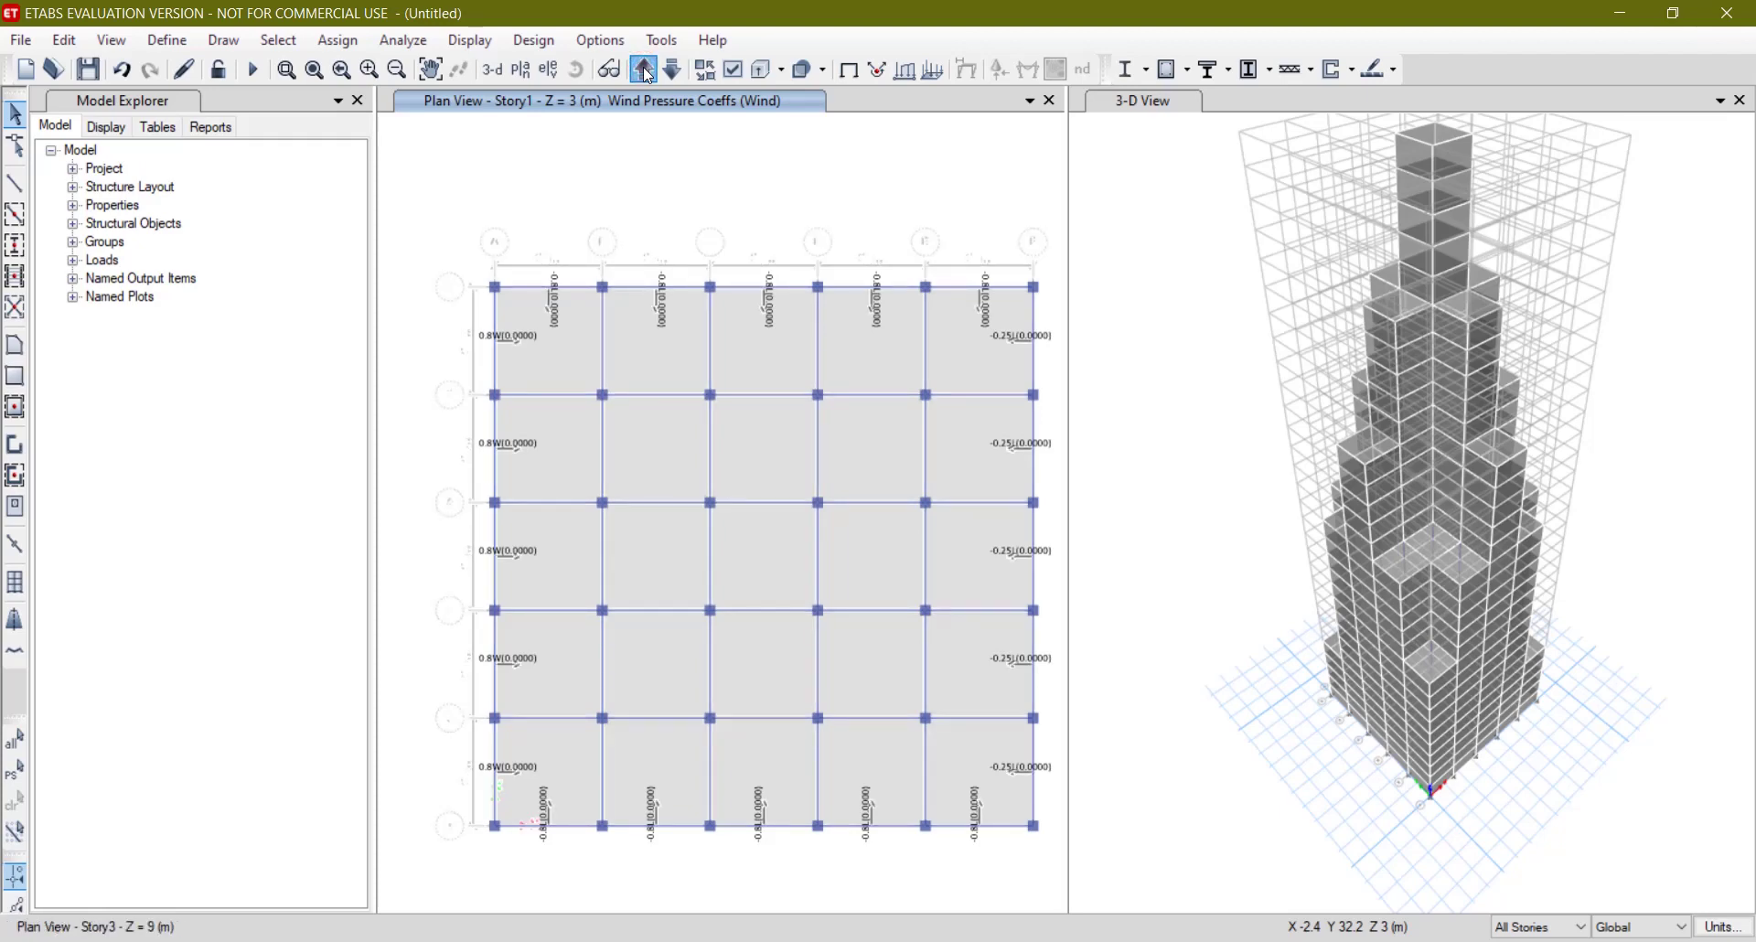
{"action": "left_click", "coordinate": [646, 73]}
{"action": "left_click", "coordinate": [645, 72]}
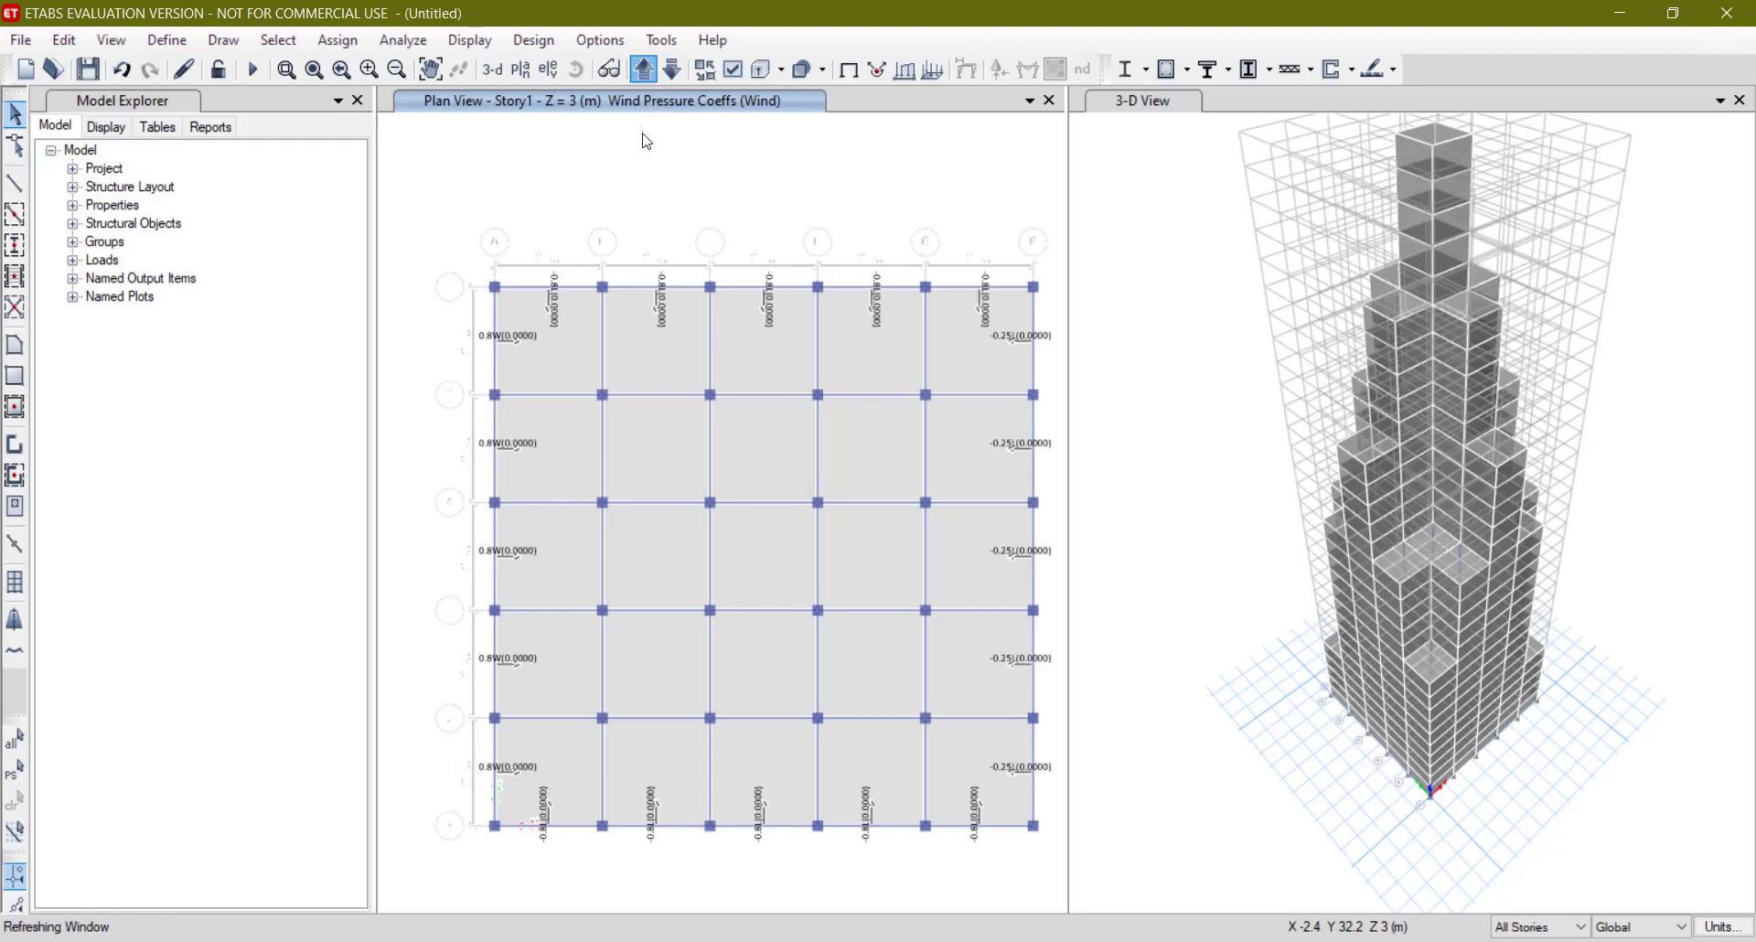
{"action": "left_click", "coordinate": [644, 78]}
{"action": "left_click", "coordinate": [642, 75]}
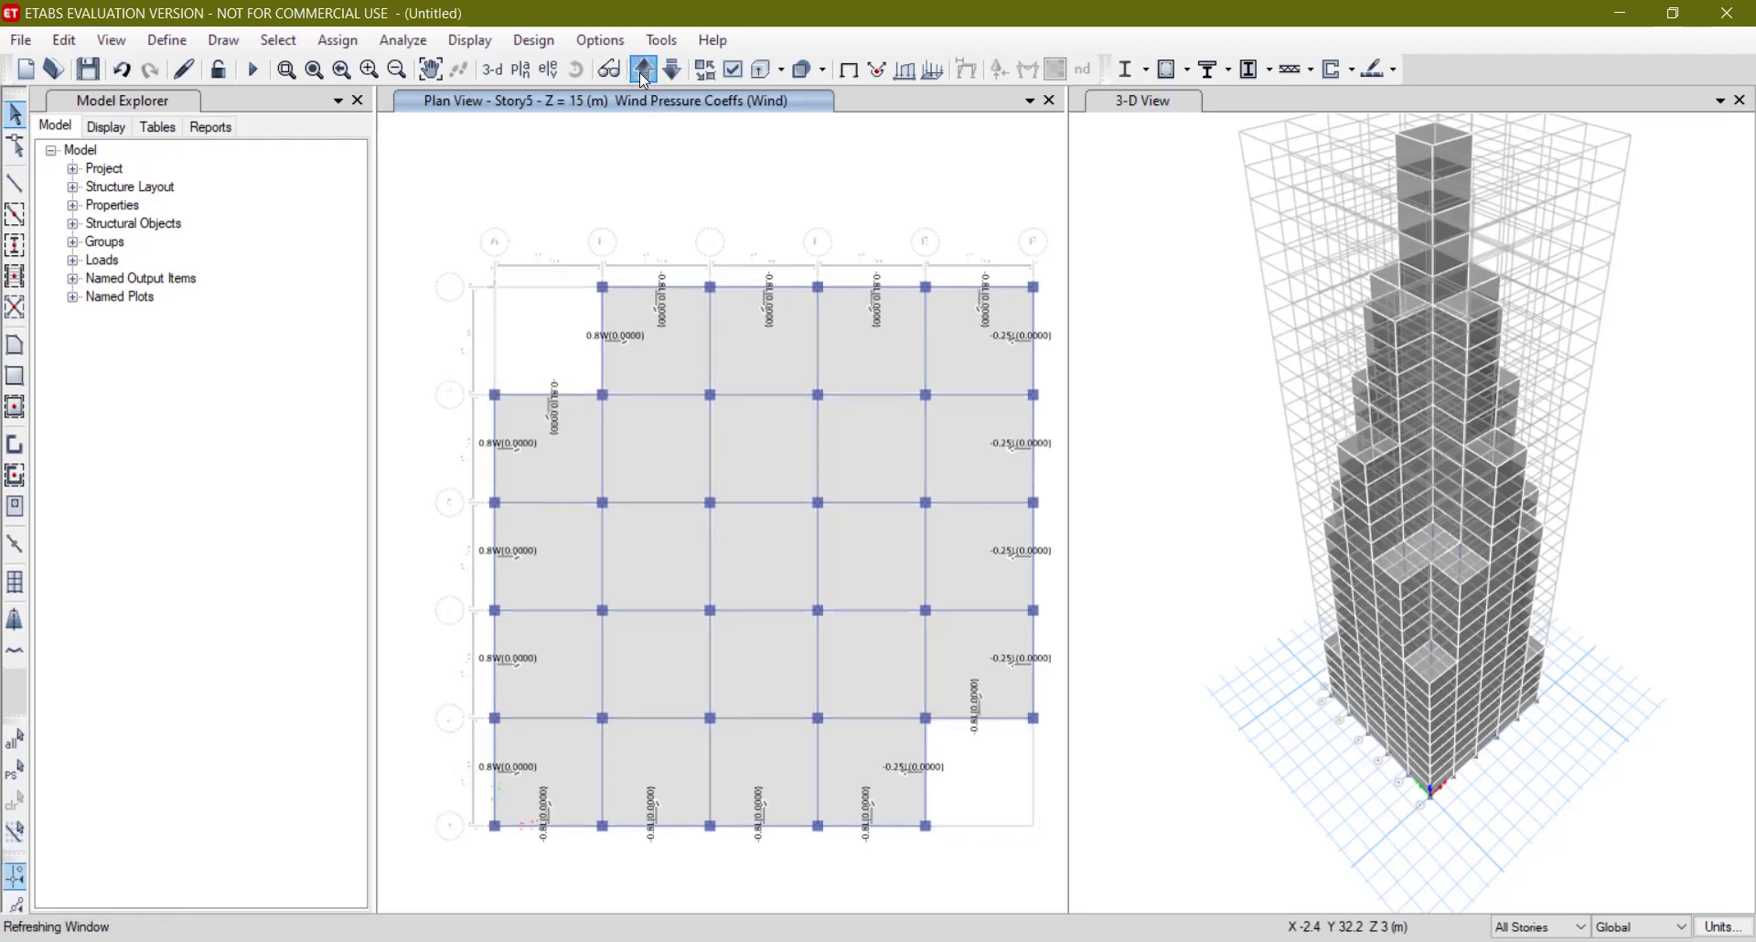
{"action": "left_click", "coordinate": [644, 77]}
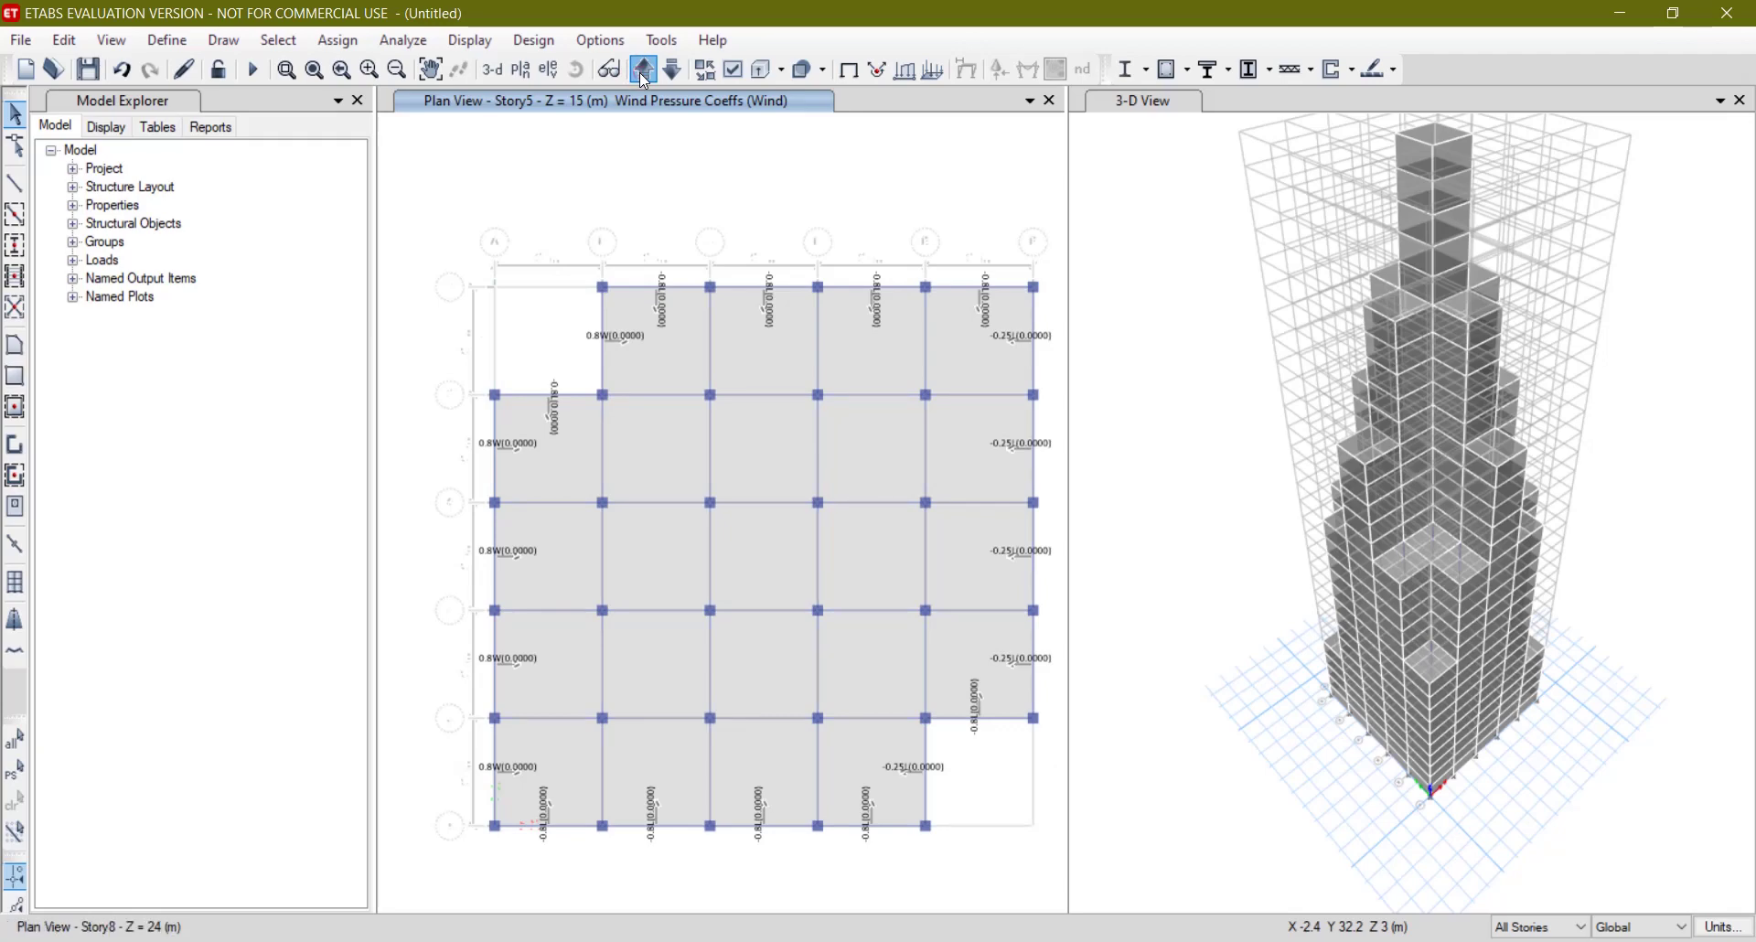
{"action": "left_click", "coordinate": [644, 77]}
{"action": "left_click", "coordinate": [644, 77]}
{"action": "left_click", "coordinate": [644, 77]}
{"action": "left_click", "coordinate": [644, 77]}
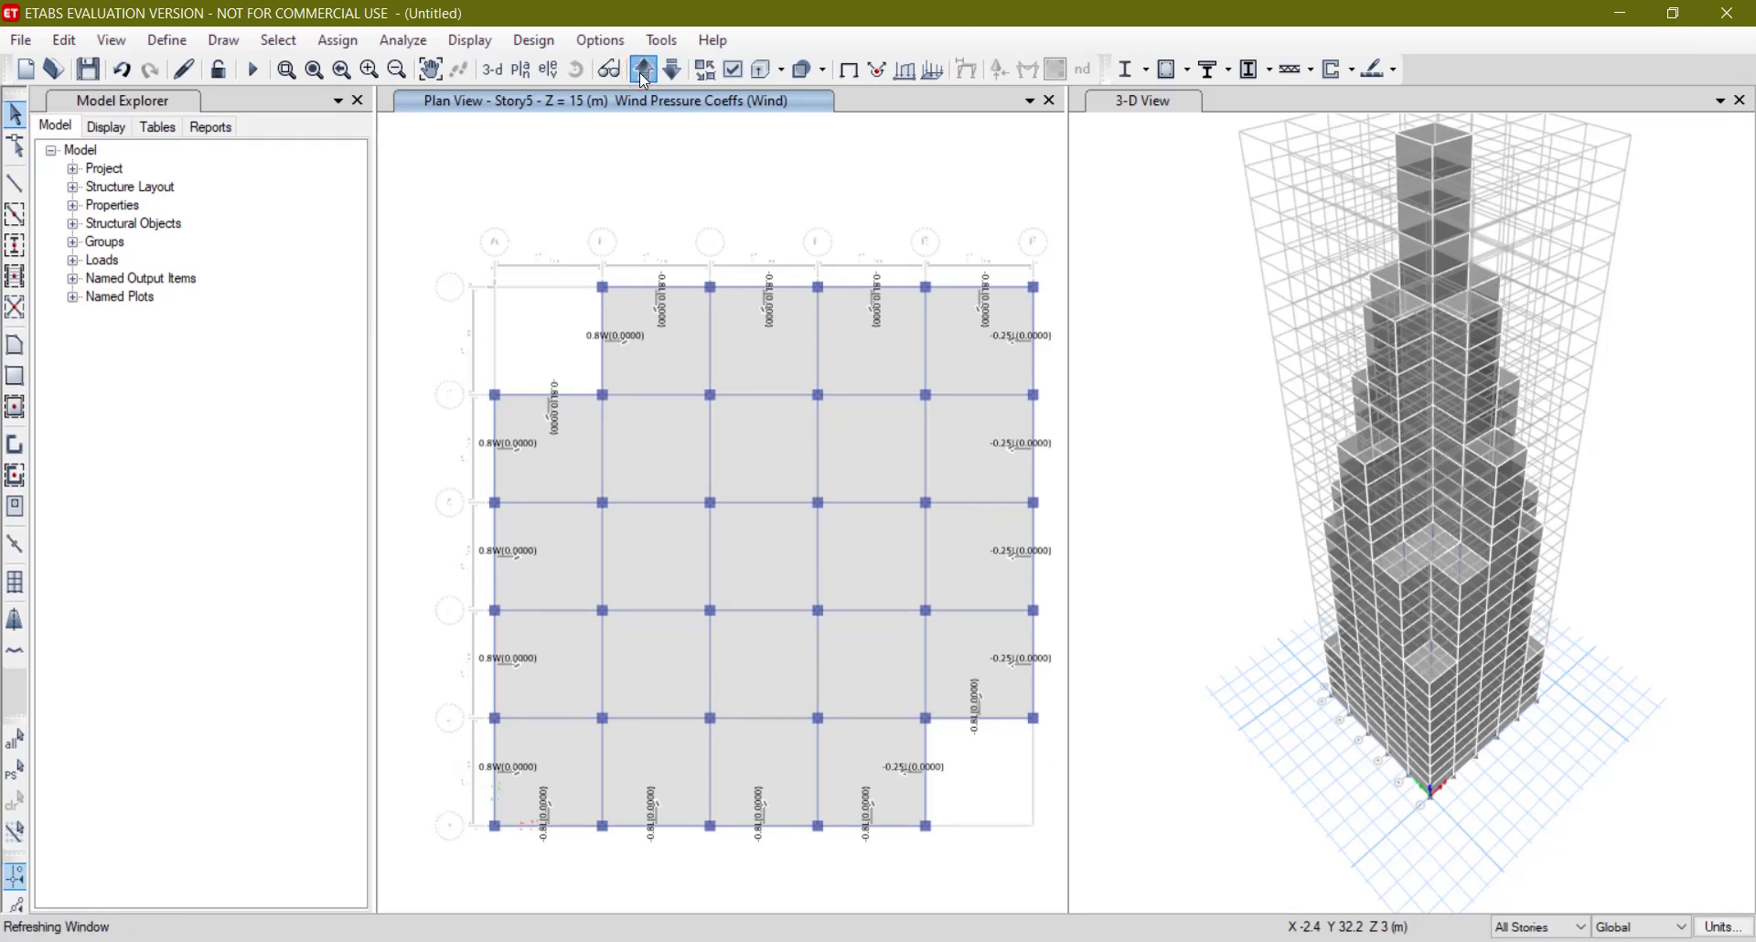
{"action": "left_click", "coordinate": [643, 77]}
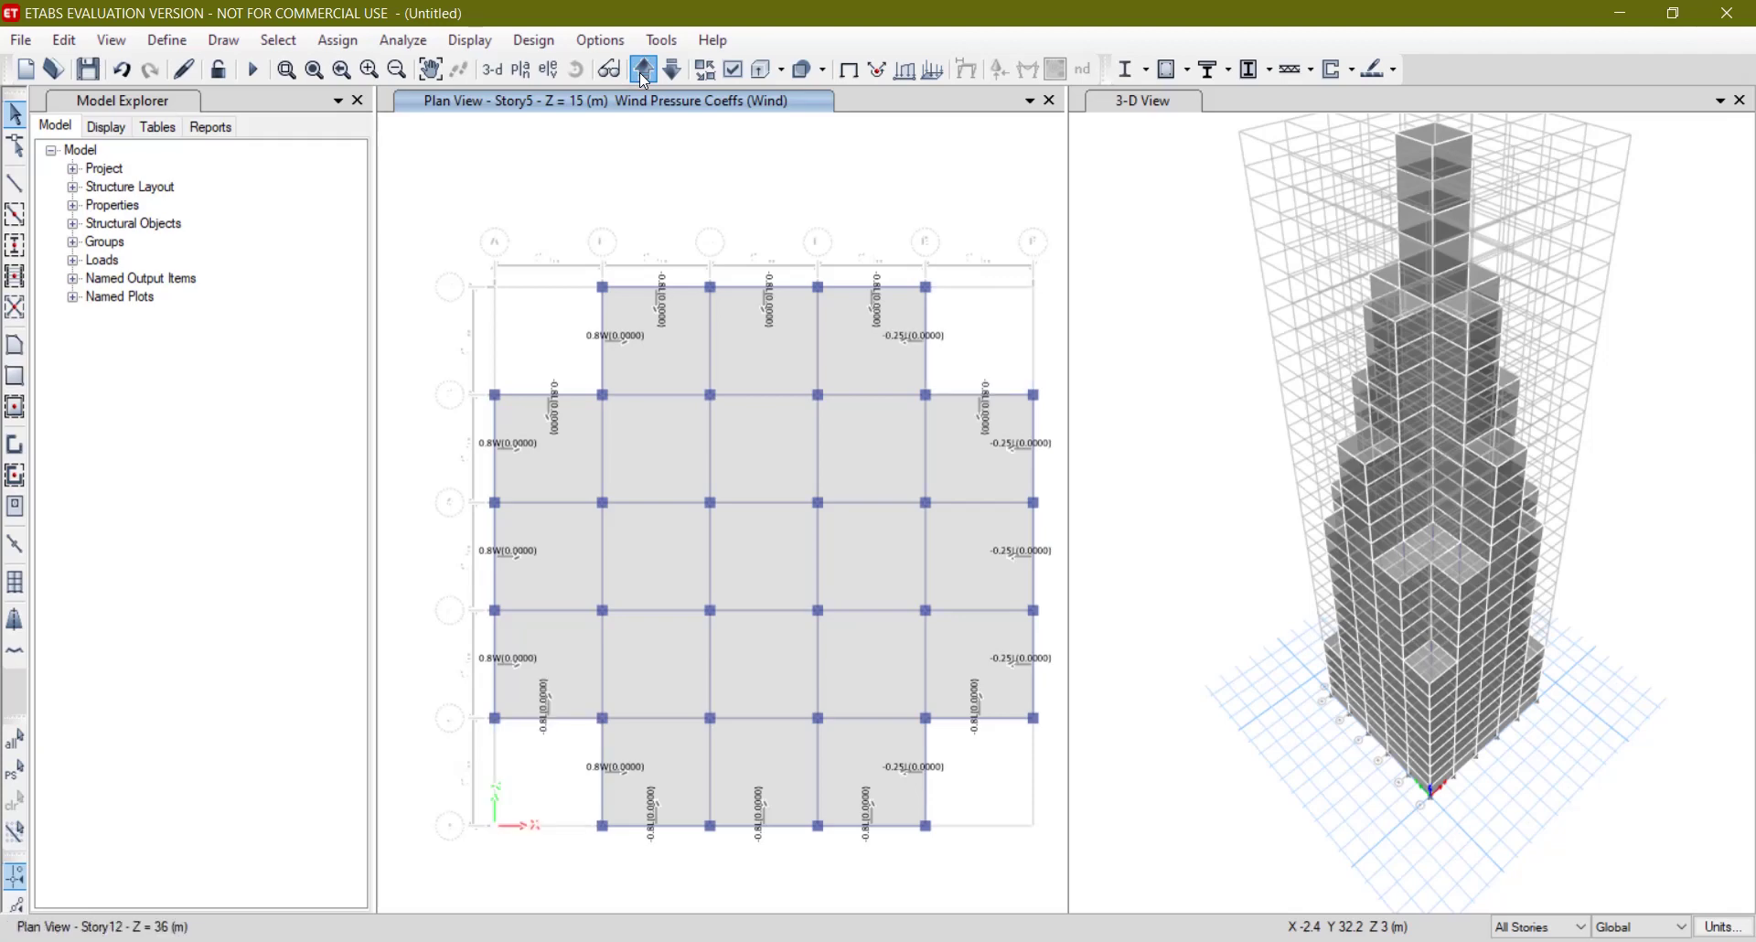
{"action": "left_click", "coordinate": [644, 77]}
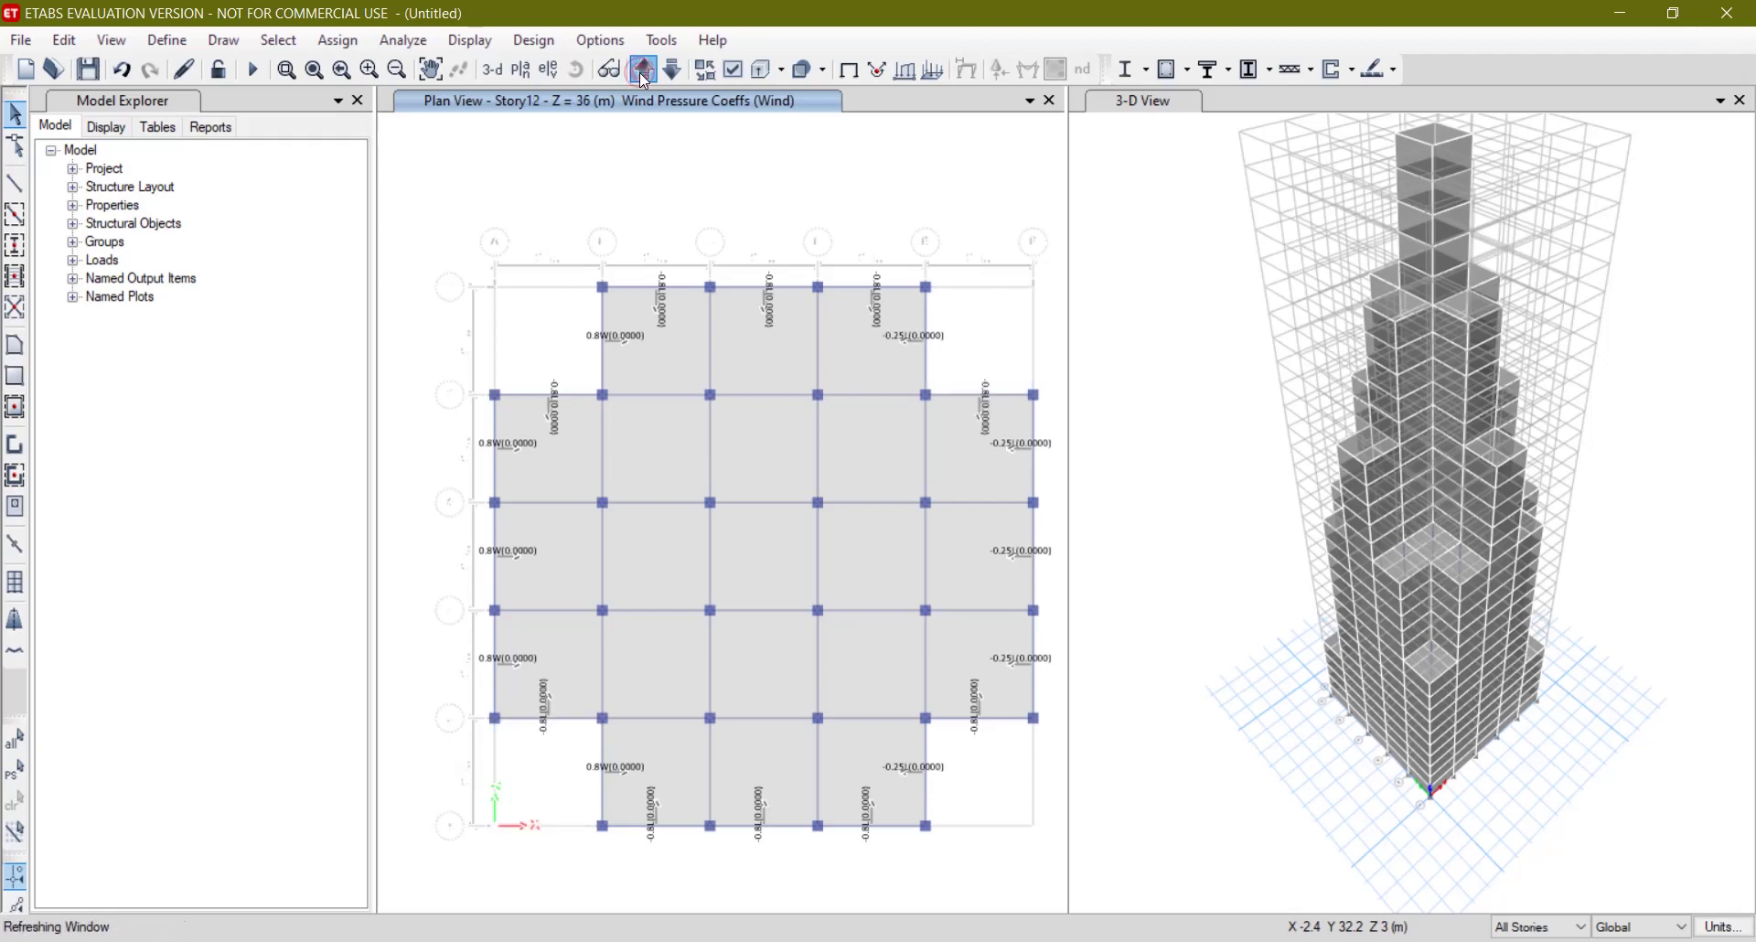
{"action": "left_click", "coordinate": [644, 77]}
{"action": "left_click", "coordinate": [644, 77]}
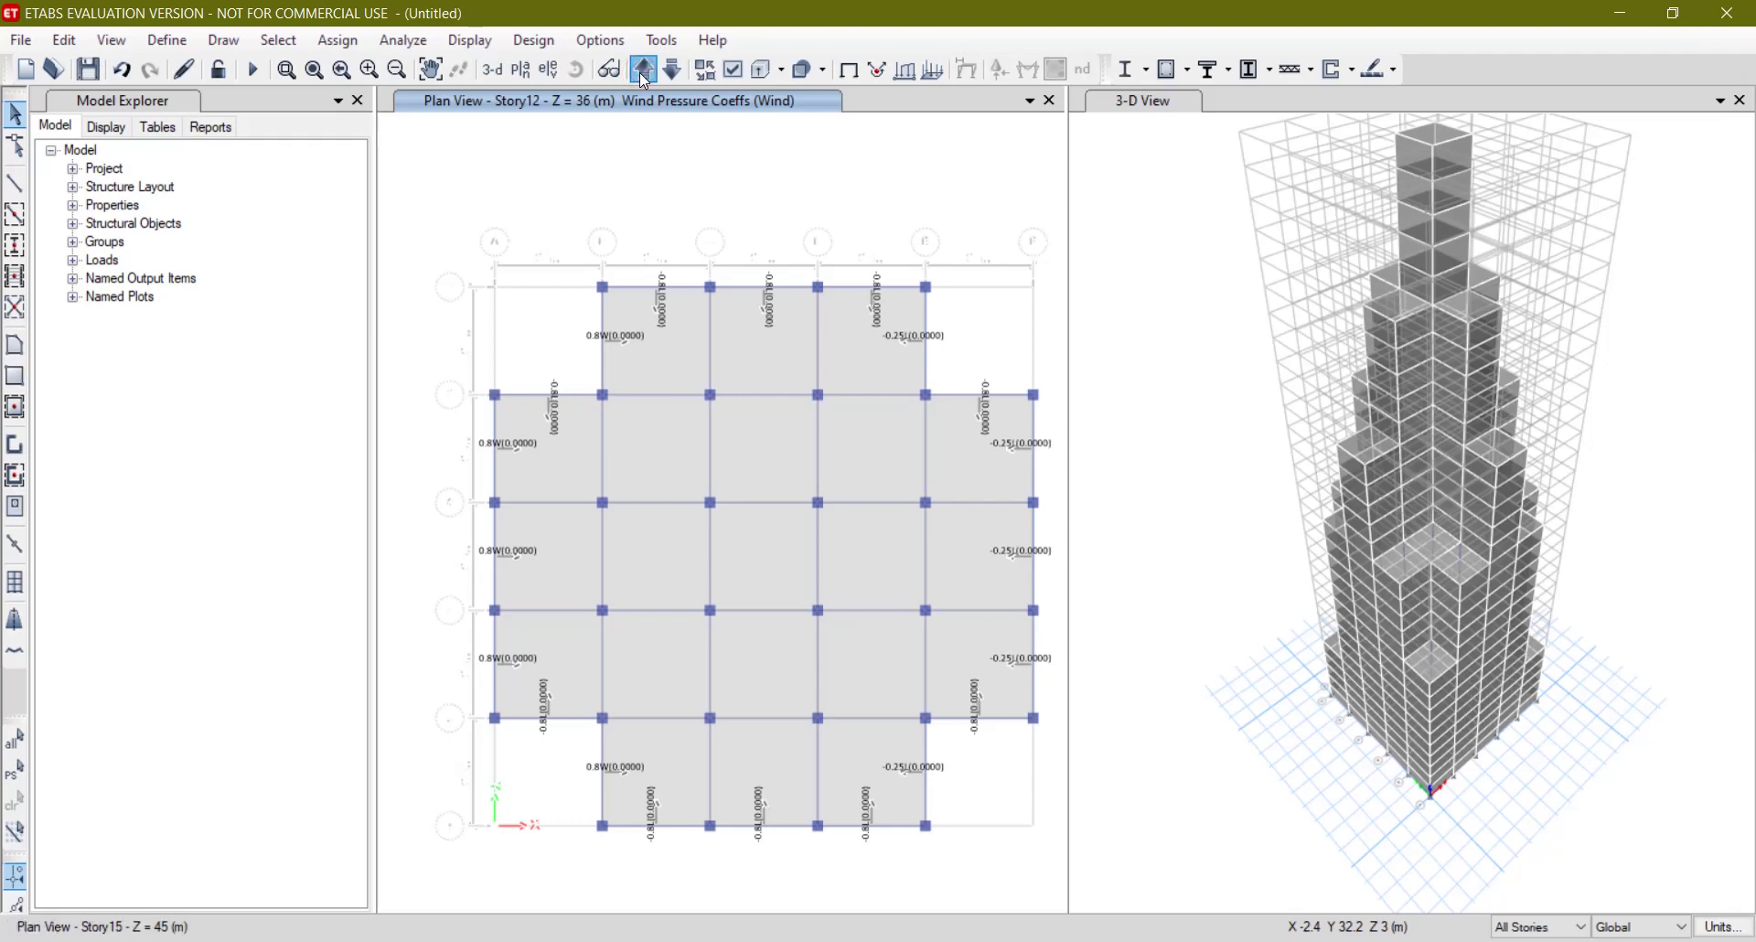
{"action": "left_click", "coordinate": [643, 77]}
{"action": "left_click", "coordinate": [643, 77]}
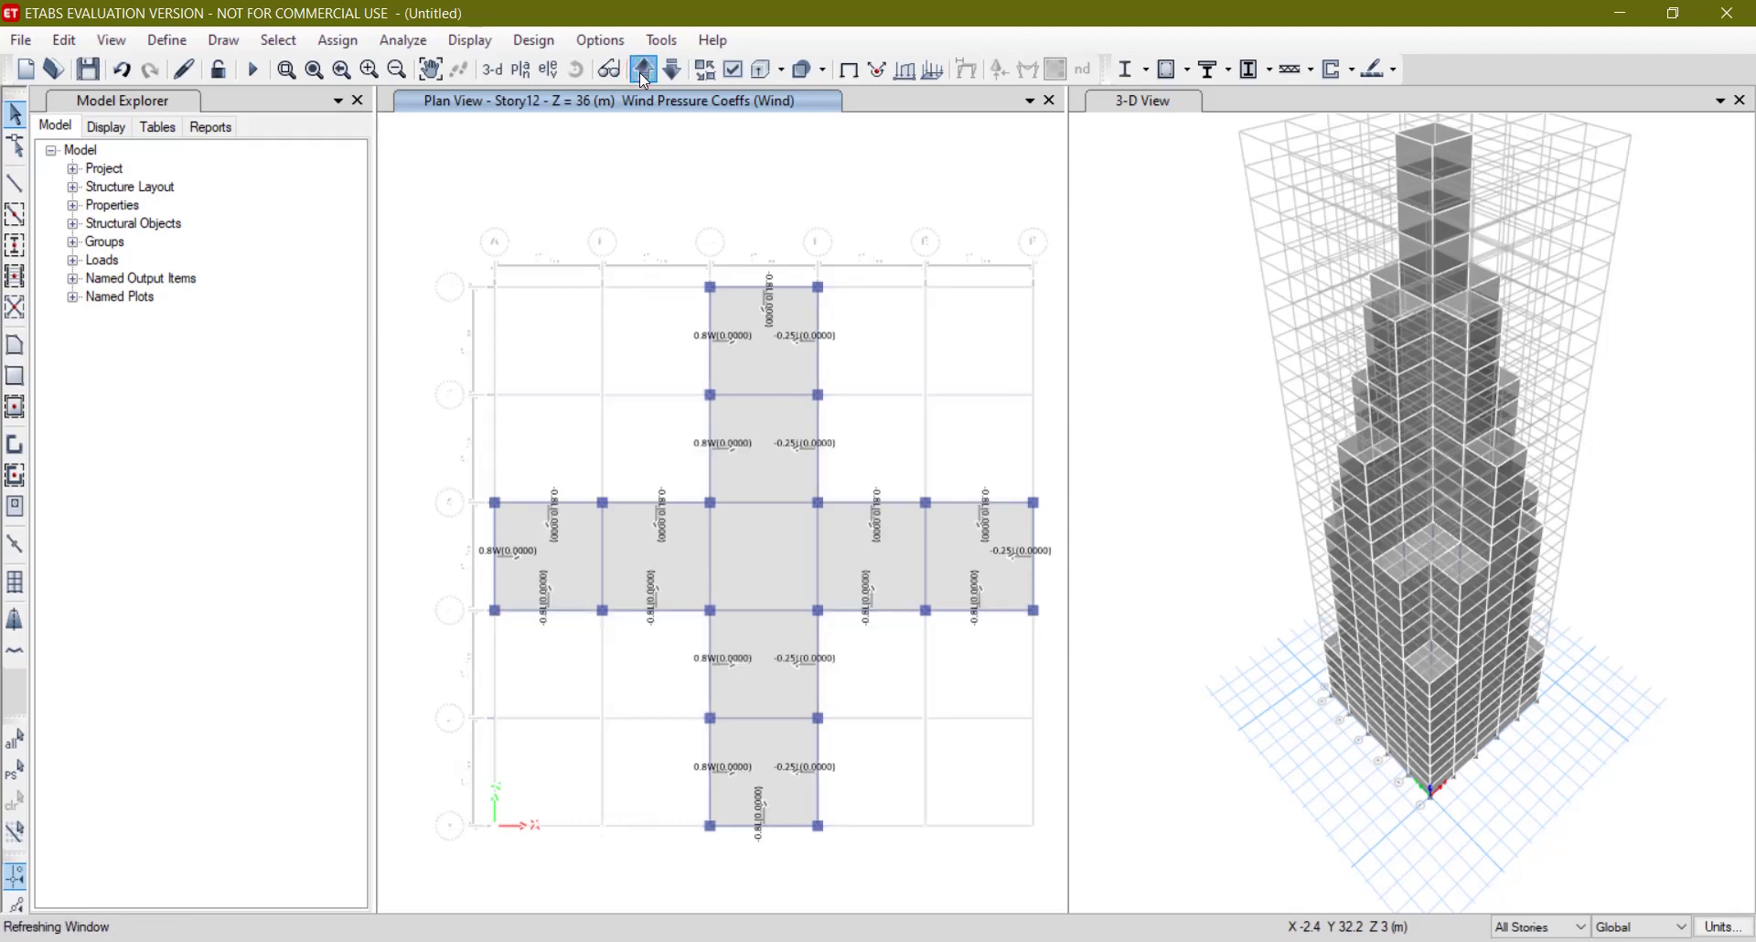
{"action": "left_click", "coordinate": [643, 76]}
{"action": "left_click", "coordinate": [640, 74]}
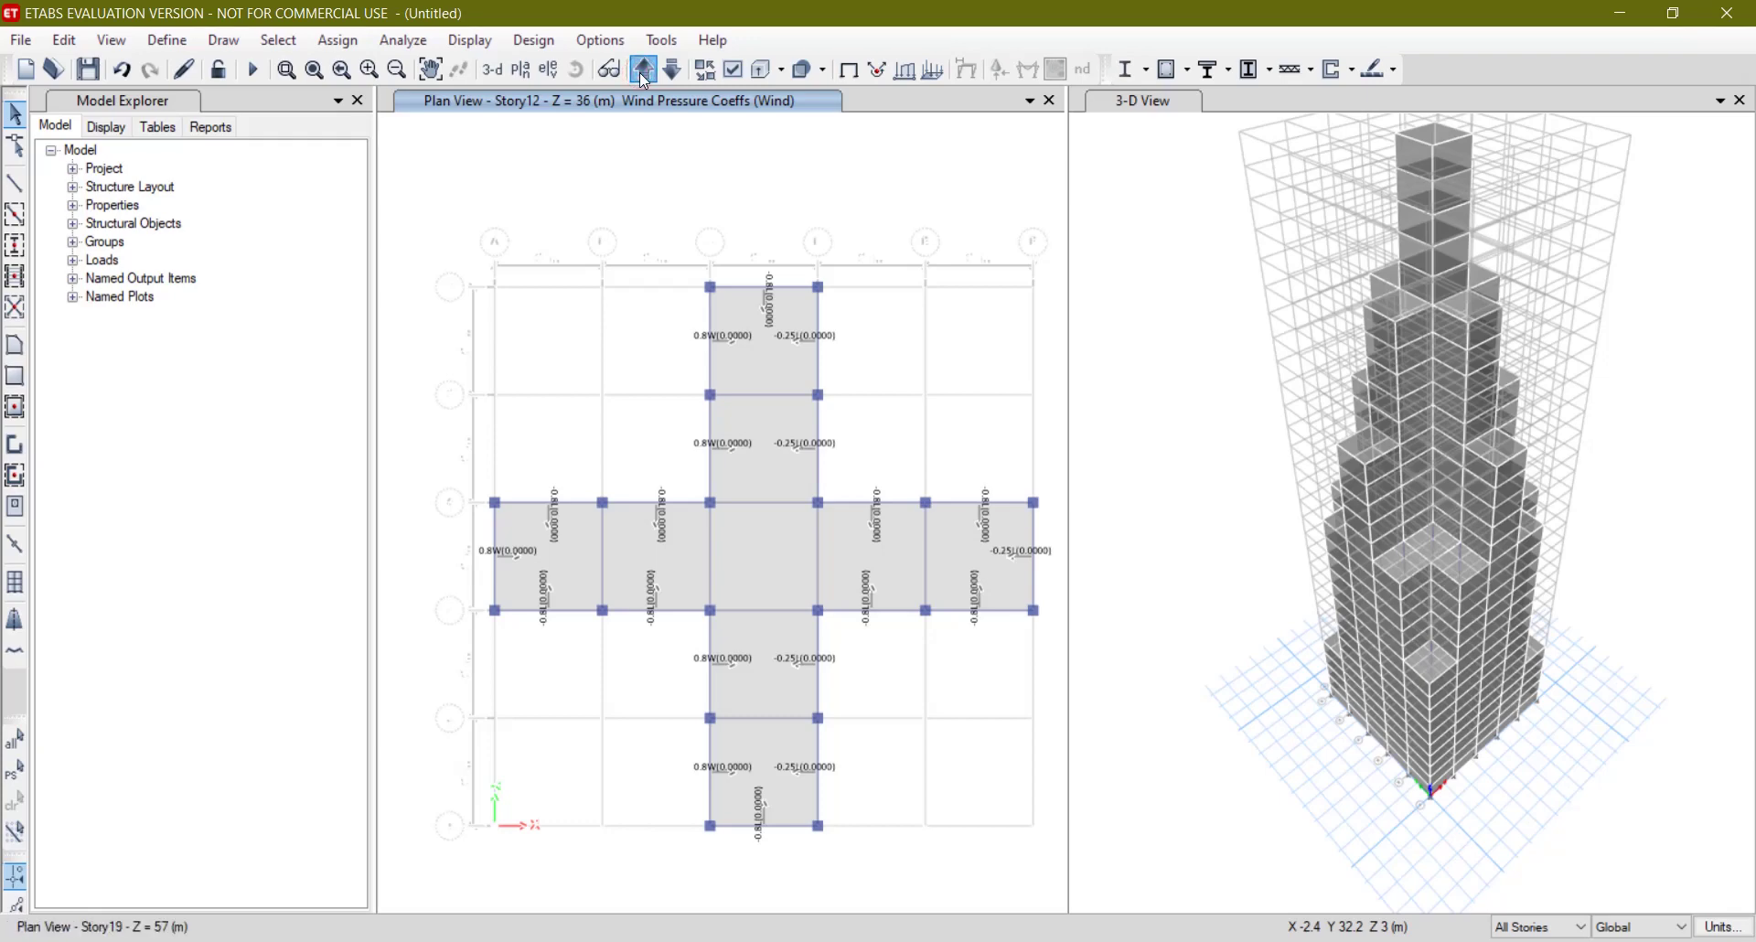
{"action": "left_click", "coordinate": [640, 73]}
{"action": "left_click", "coordinate": [644, 77]}
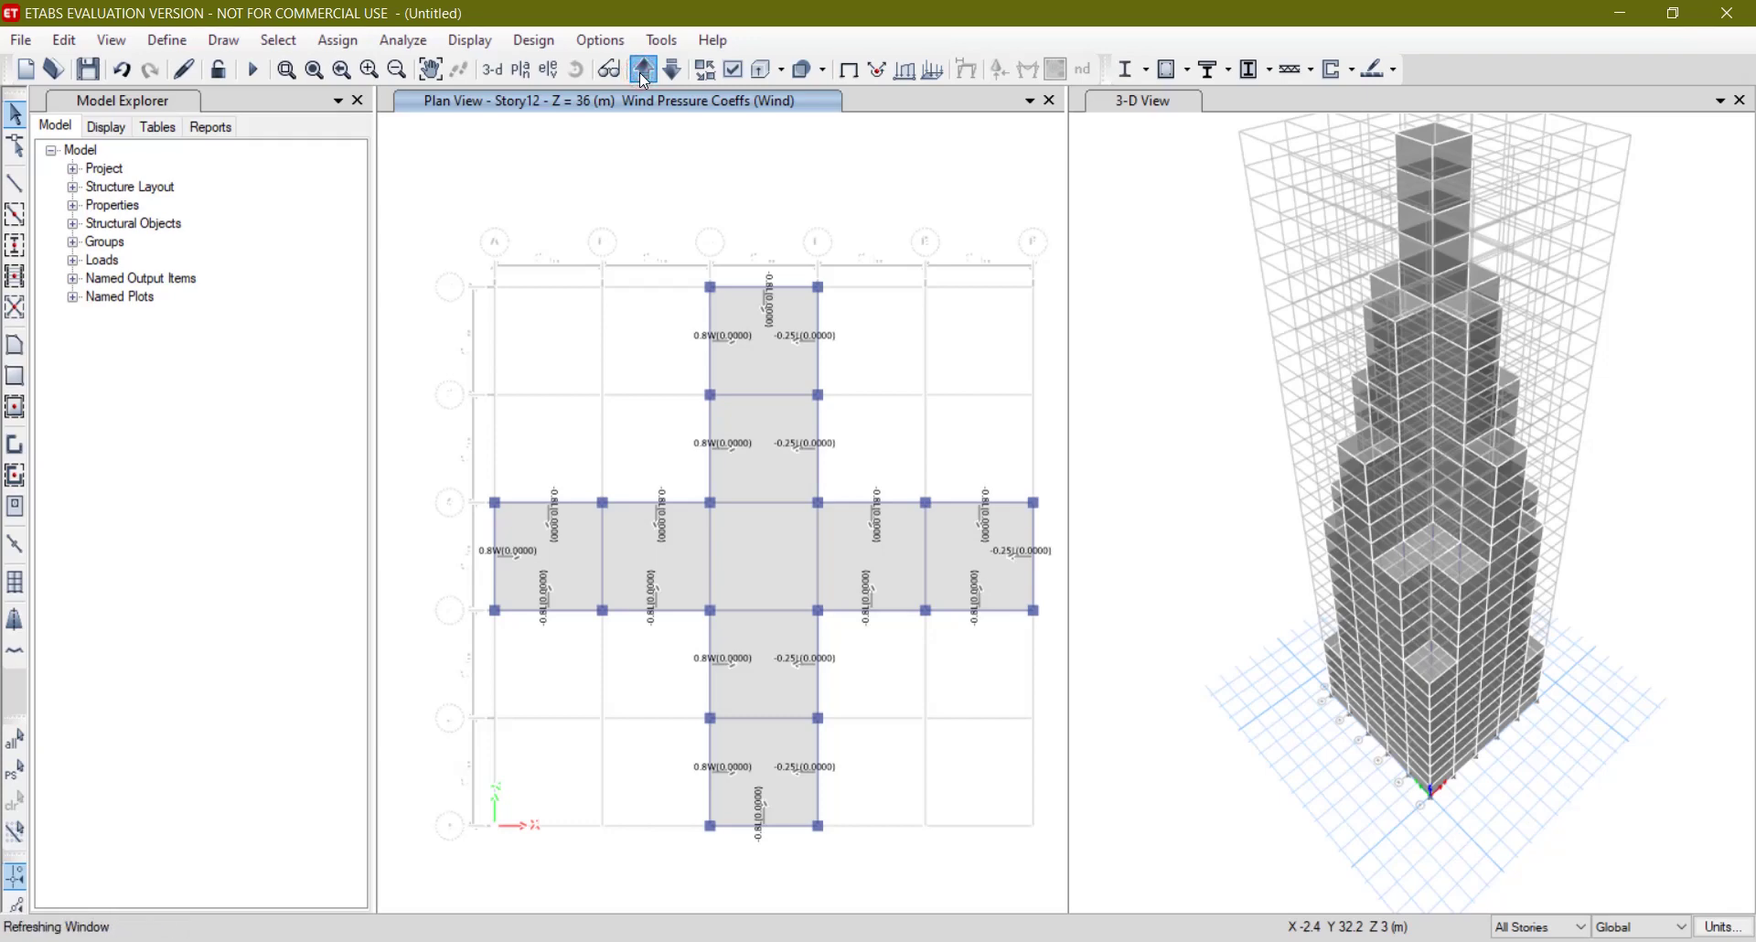
{"action": "left_click", "coordinate": [644, 77]}
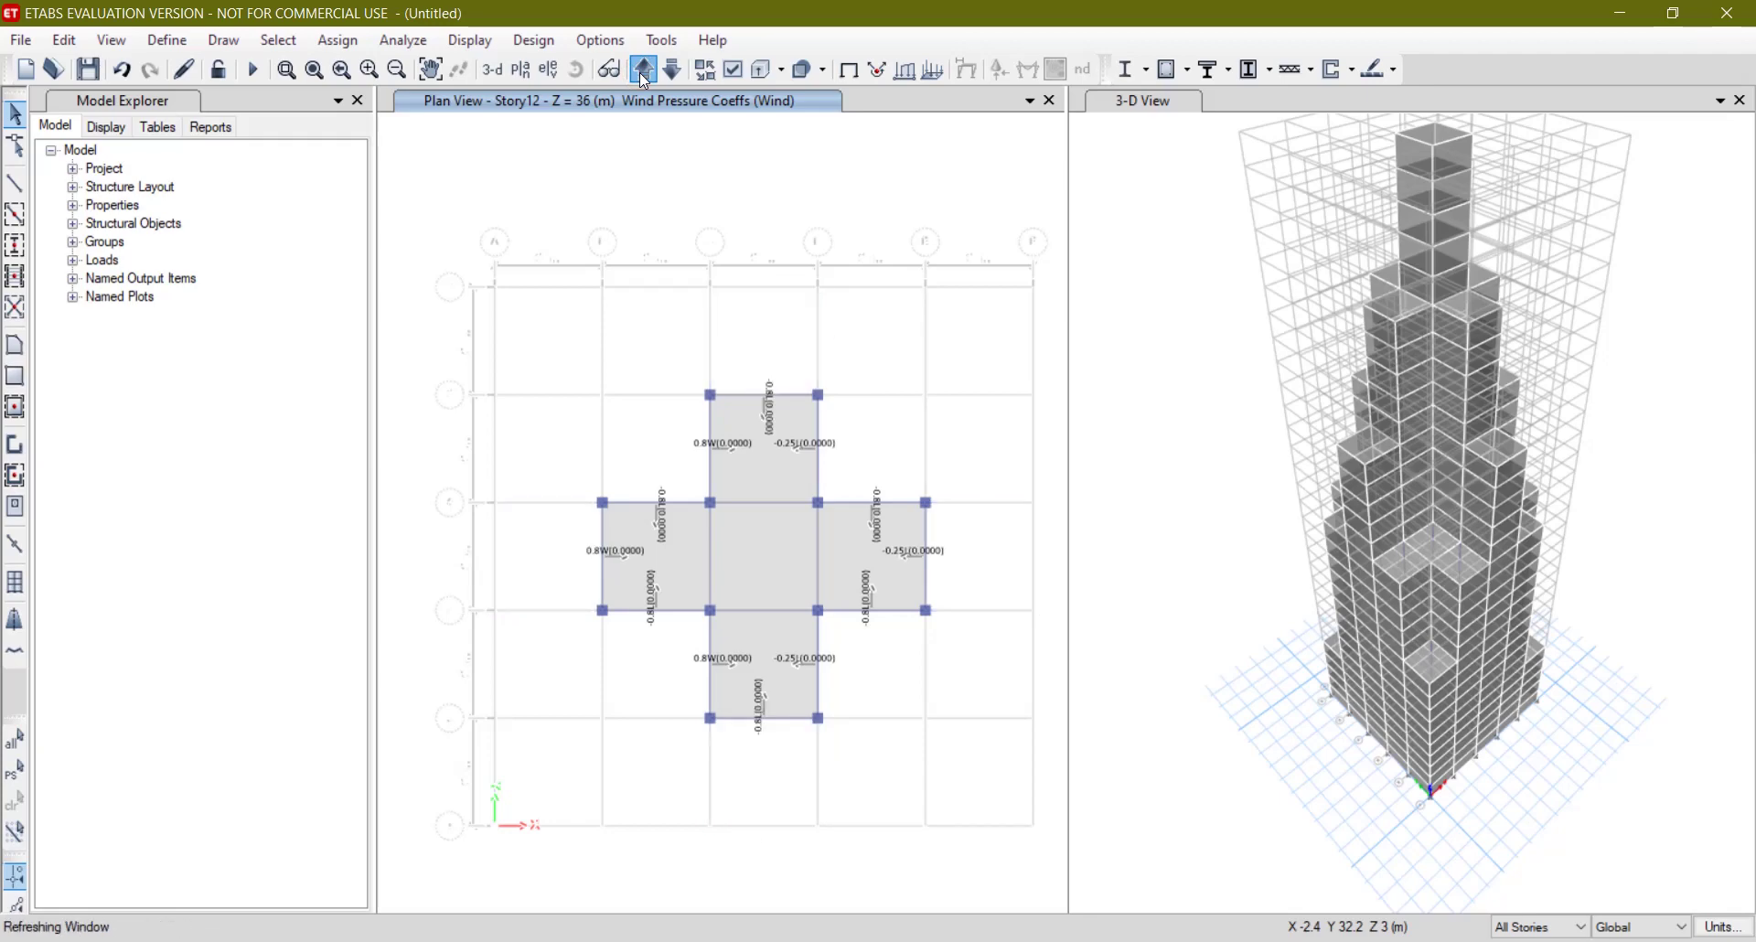
{"action": "left_click", "coordinate": [644, 77]}
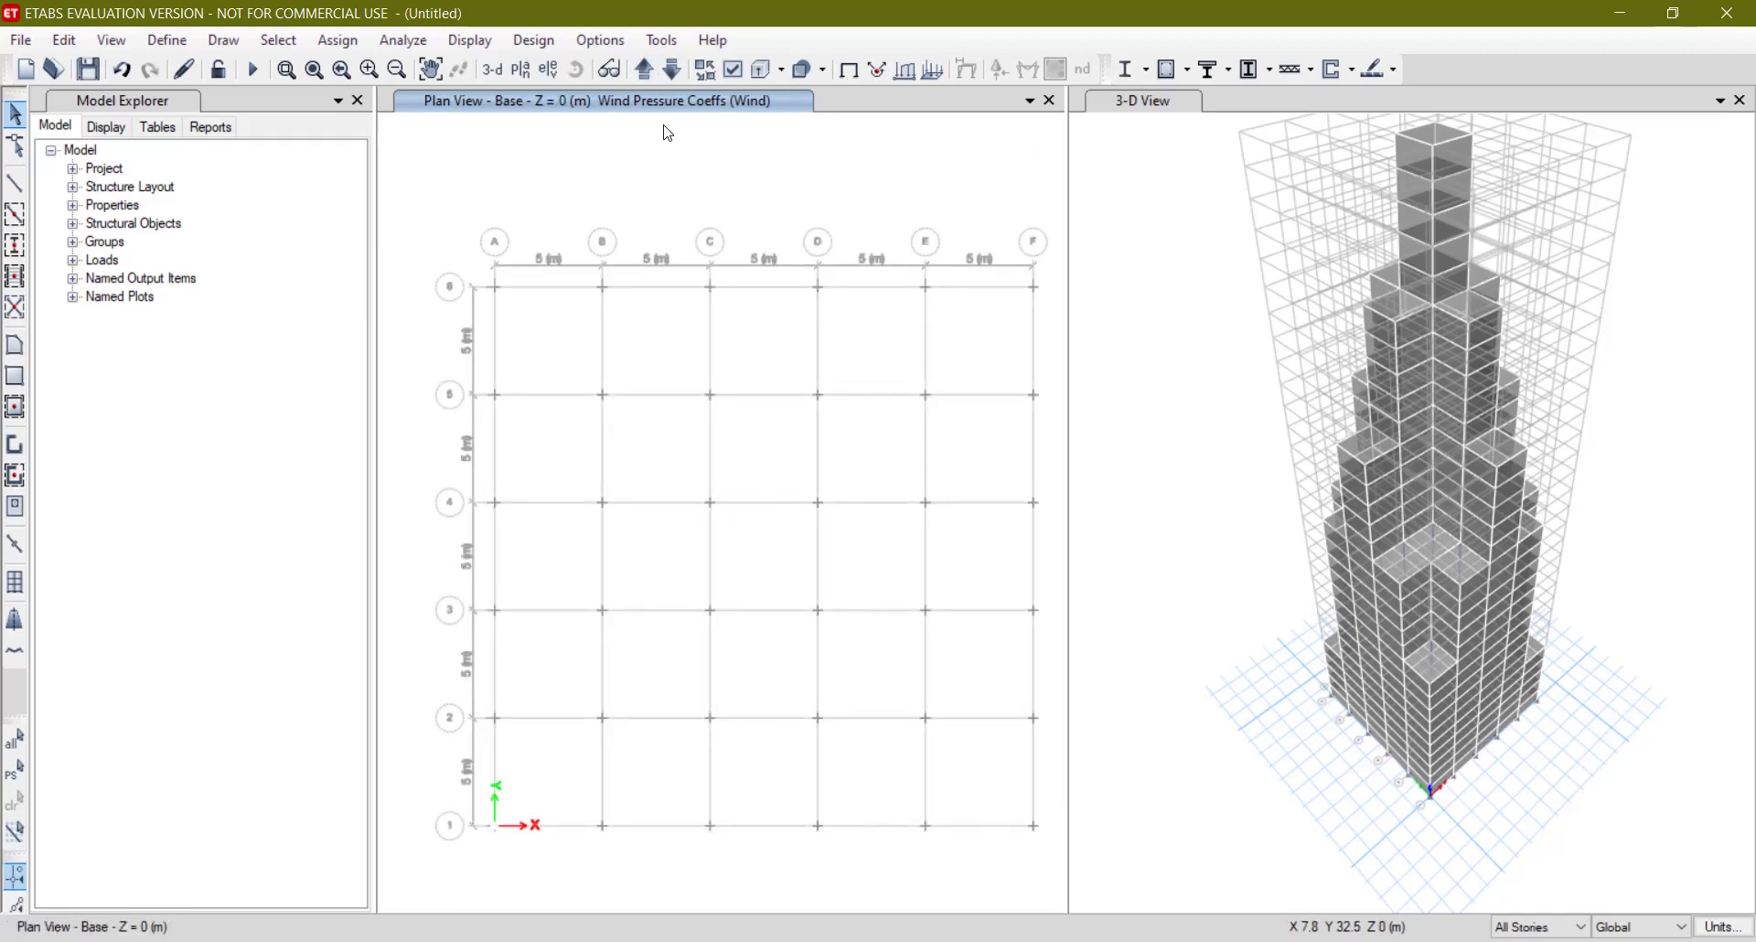
{"action": "left_click", "coordinate": [653, 79]}
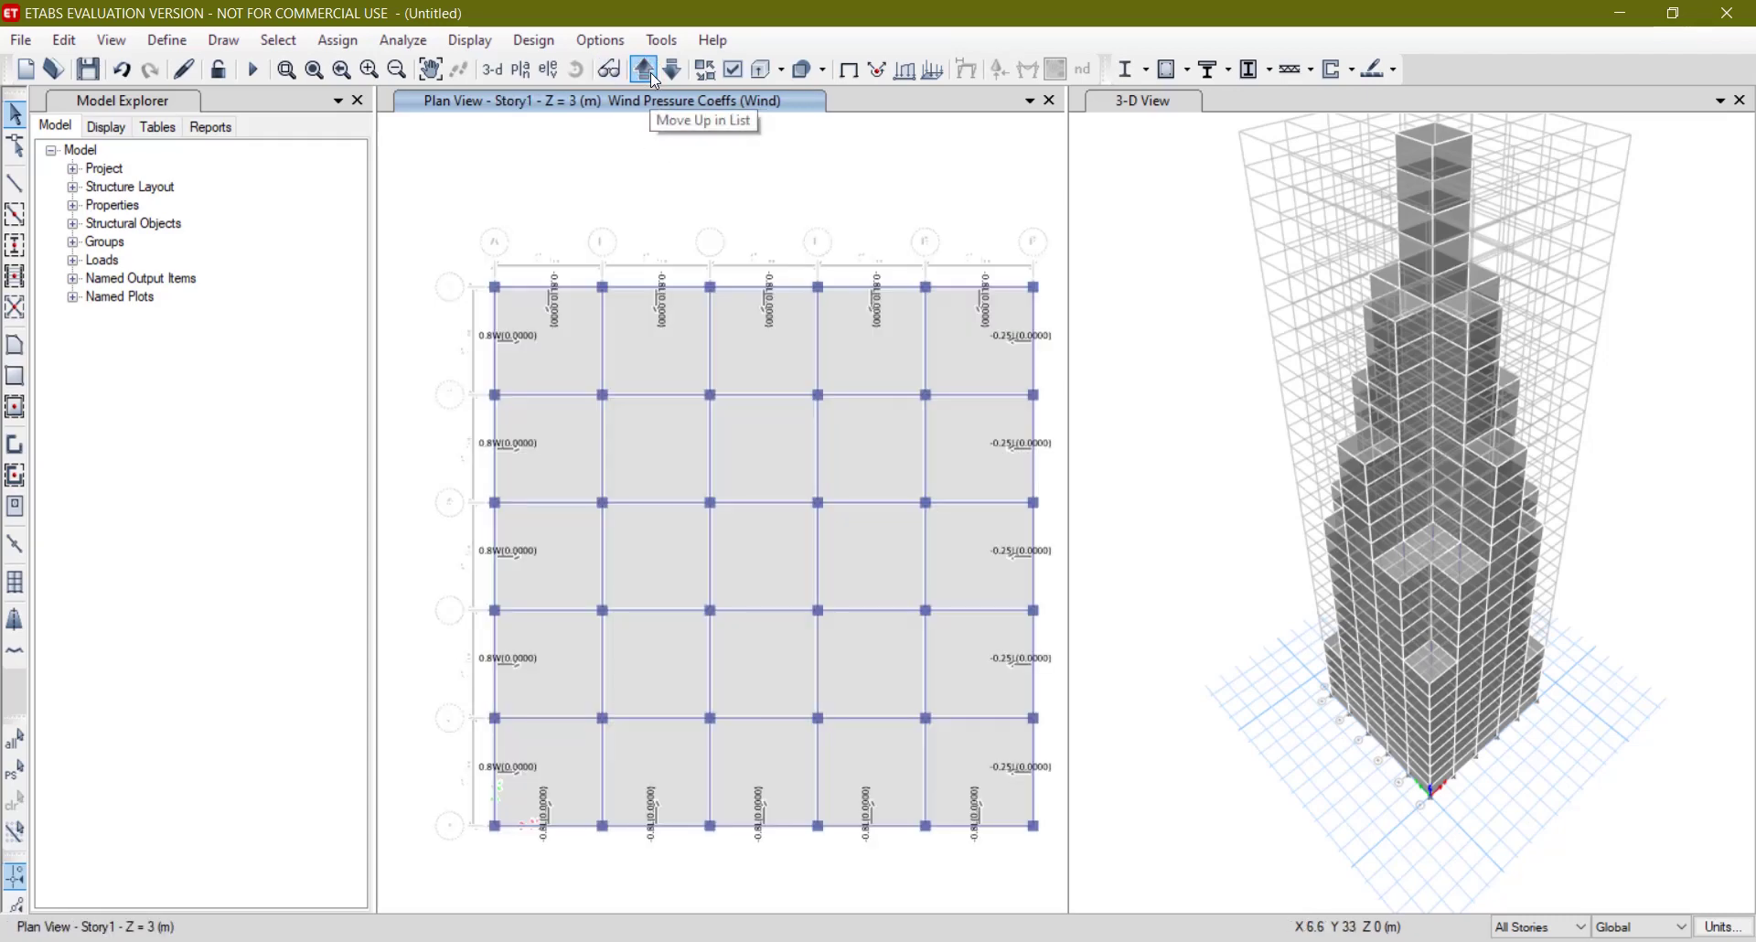
Run the analysis, saving the model as "applying wind load" in the Project folder on the Desktop.
{"action": "left_click", "coordinate": [251, 72]}
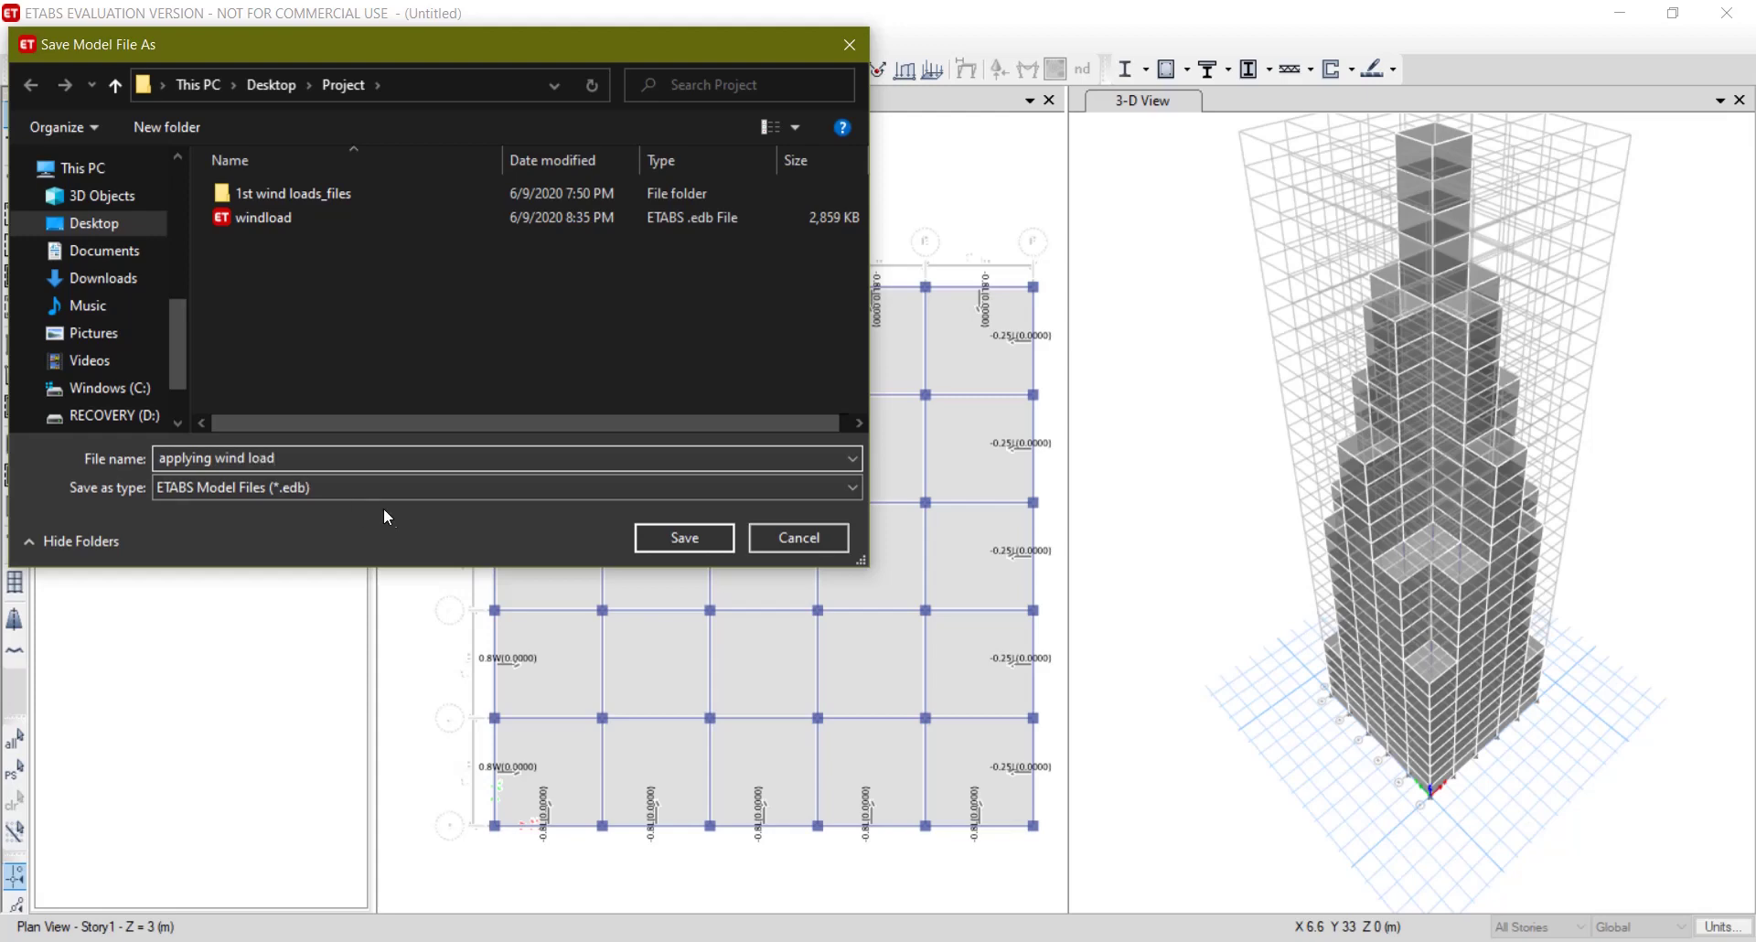
{"action": "left_click", "coordinate": [715, 537]}
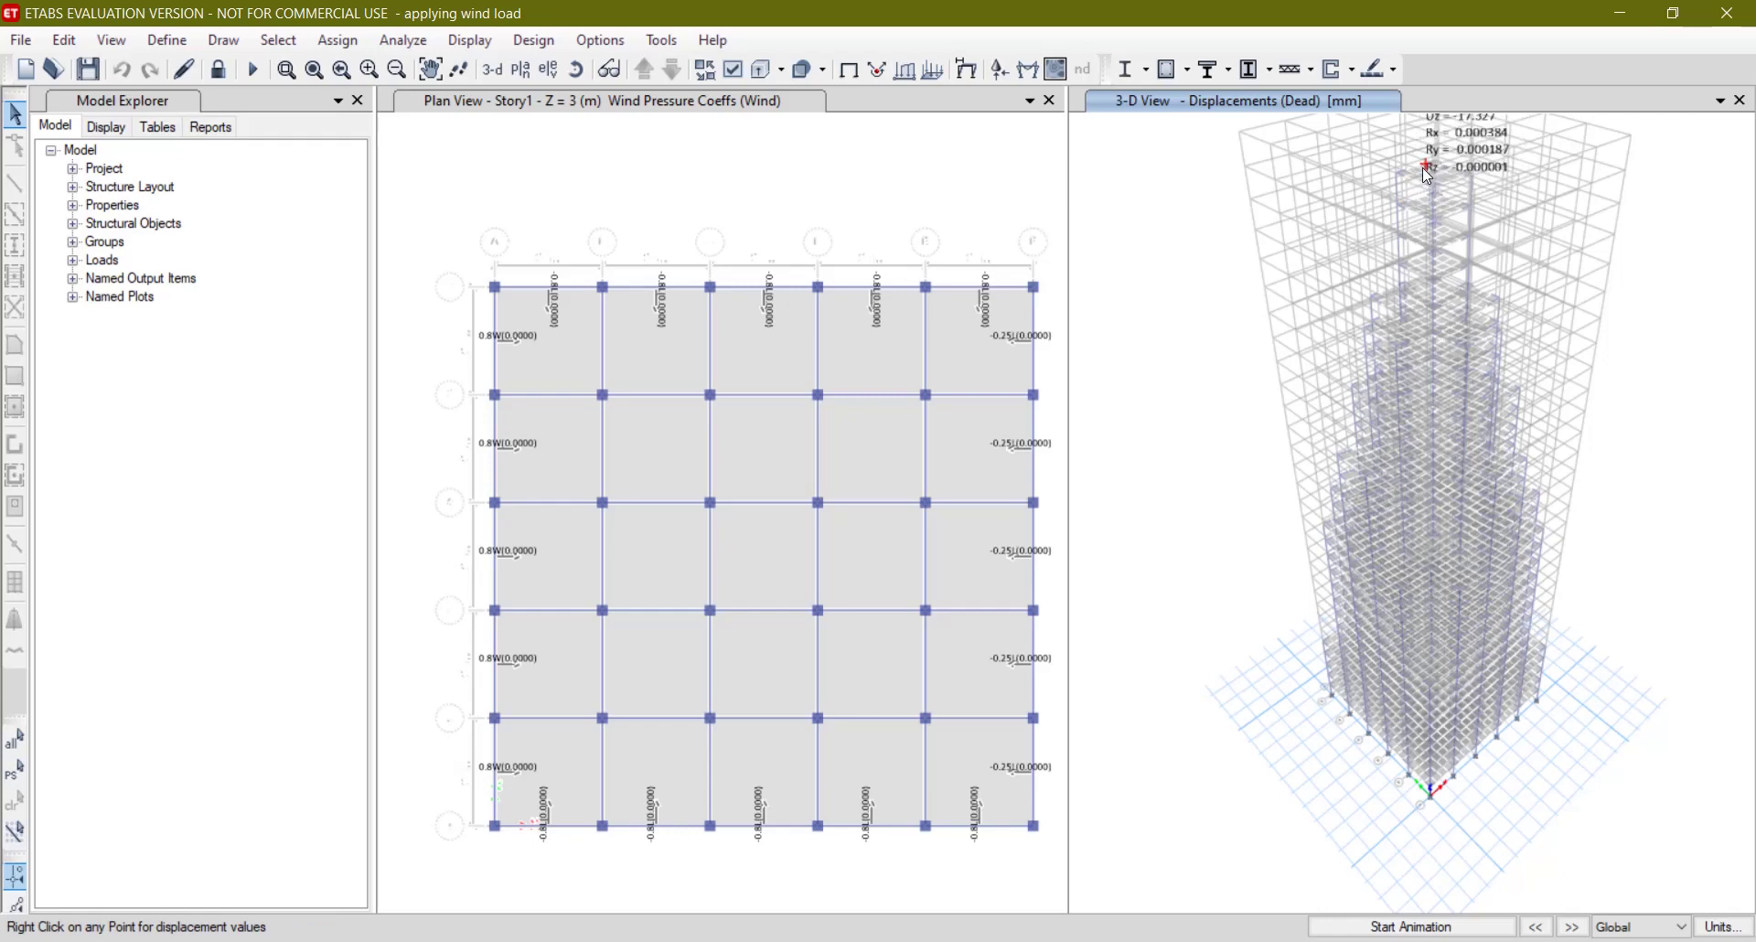
{"action": "middle_click_drag", "start_coordinate": [1423, 167], "coordinate": [1328, 352]}
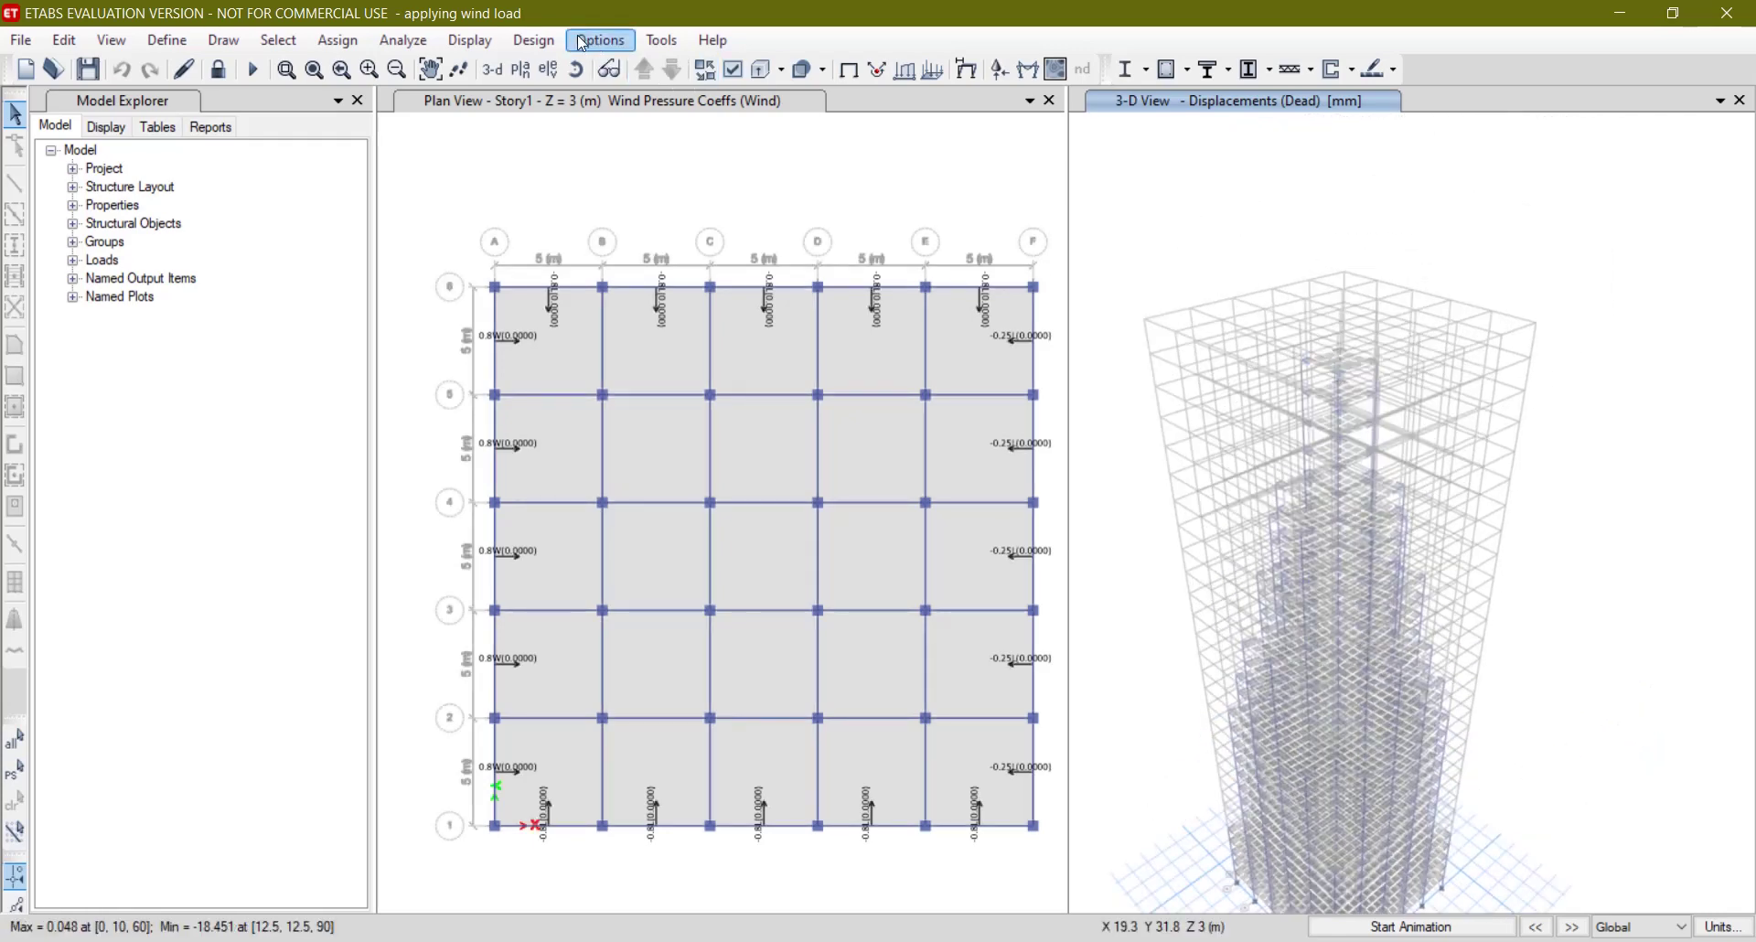
Display the frames' filled Moment 3-3 diagram for the Dead case in the 3-D view and examine the tower's upper stories.
{"action": "left_click", "coordinate": [406, 42]}
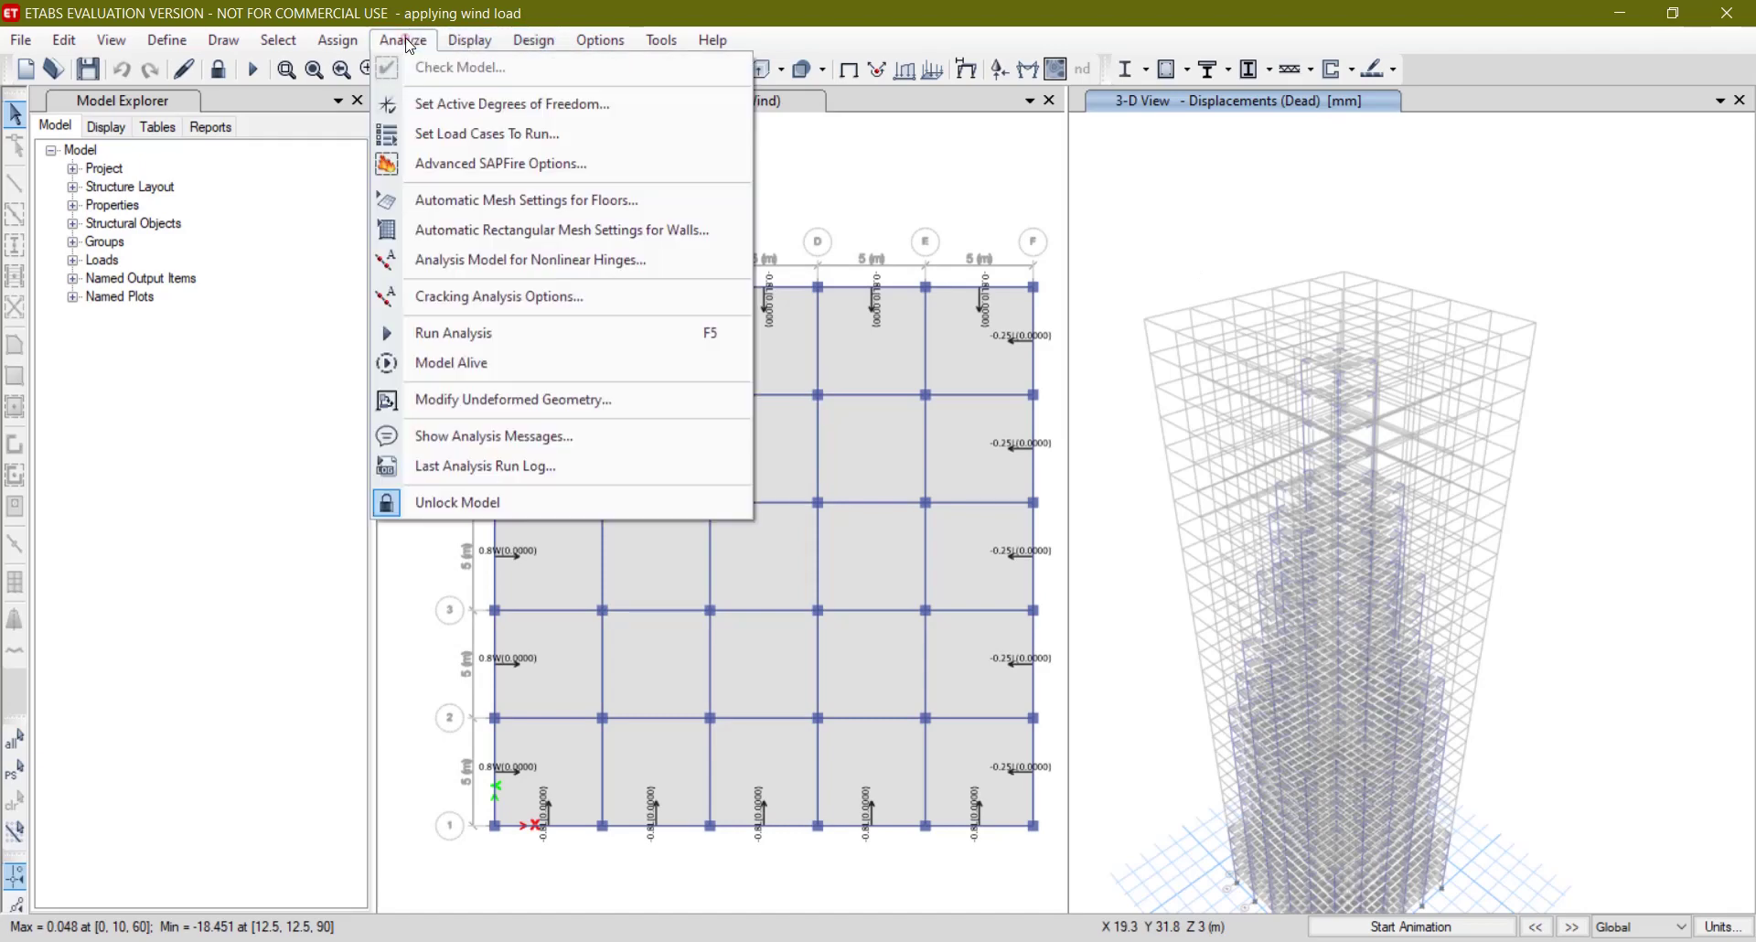
{"action": "left_click", "coordinate": [469, 42]}
{"action": "left_click", "coordinate": [468, 42]}
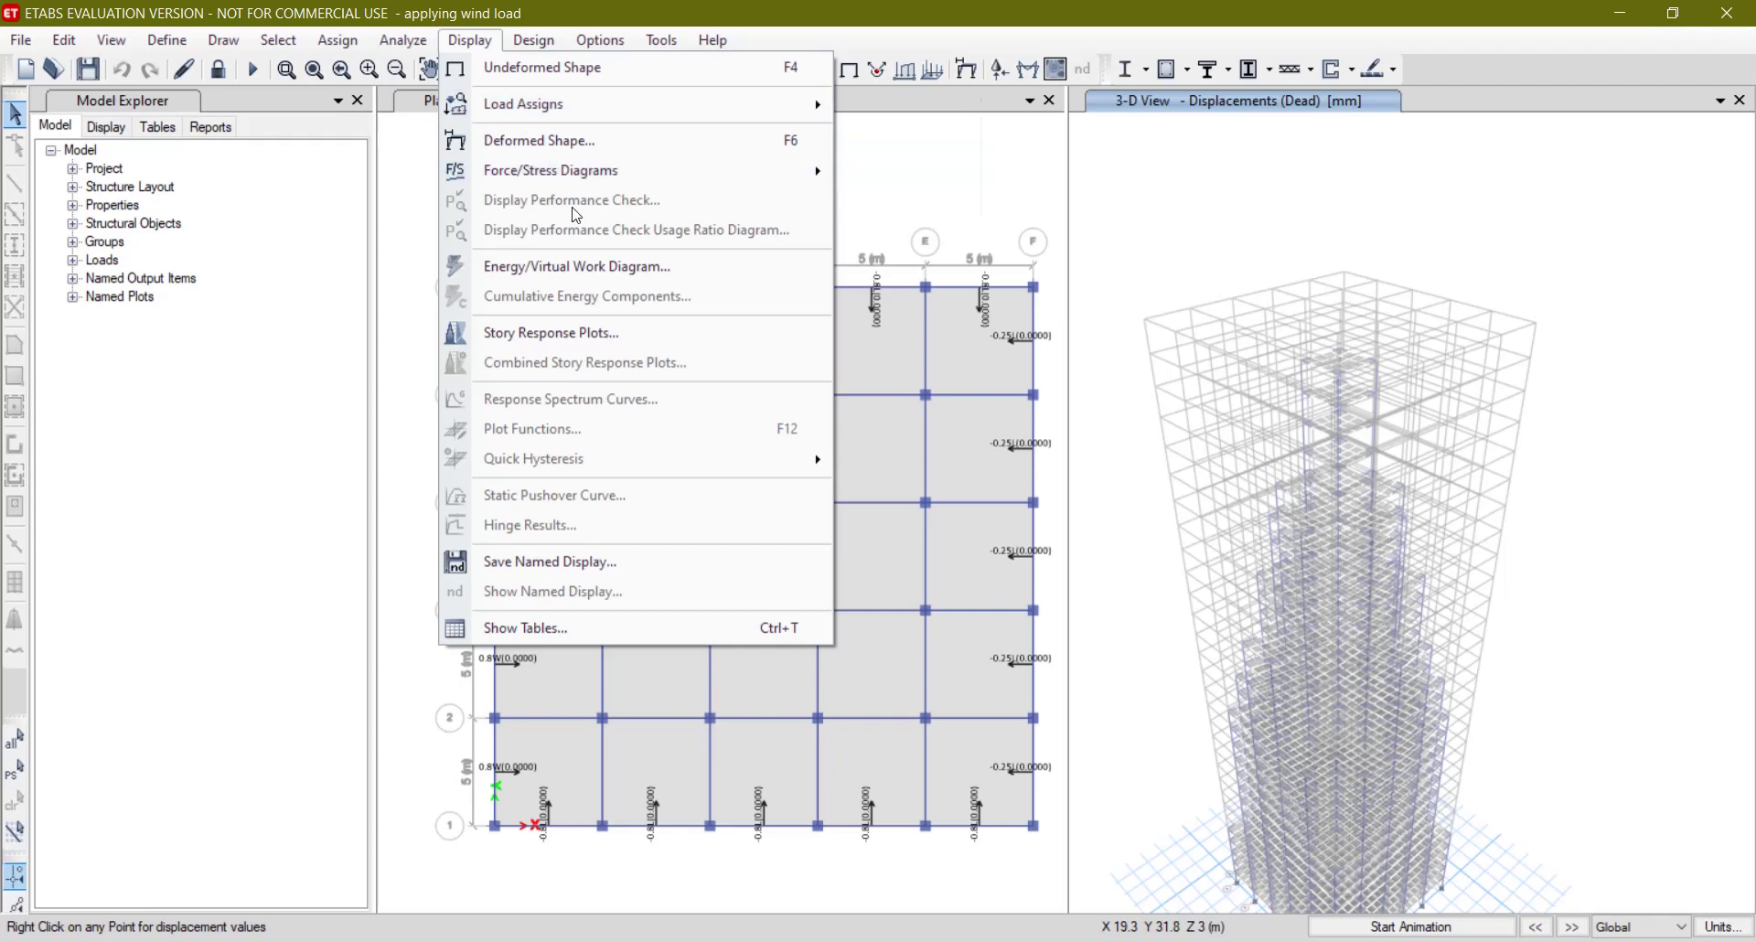
{"action": "mouse_move", "coordinate": [584, 172]}
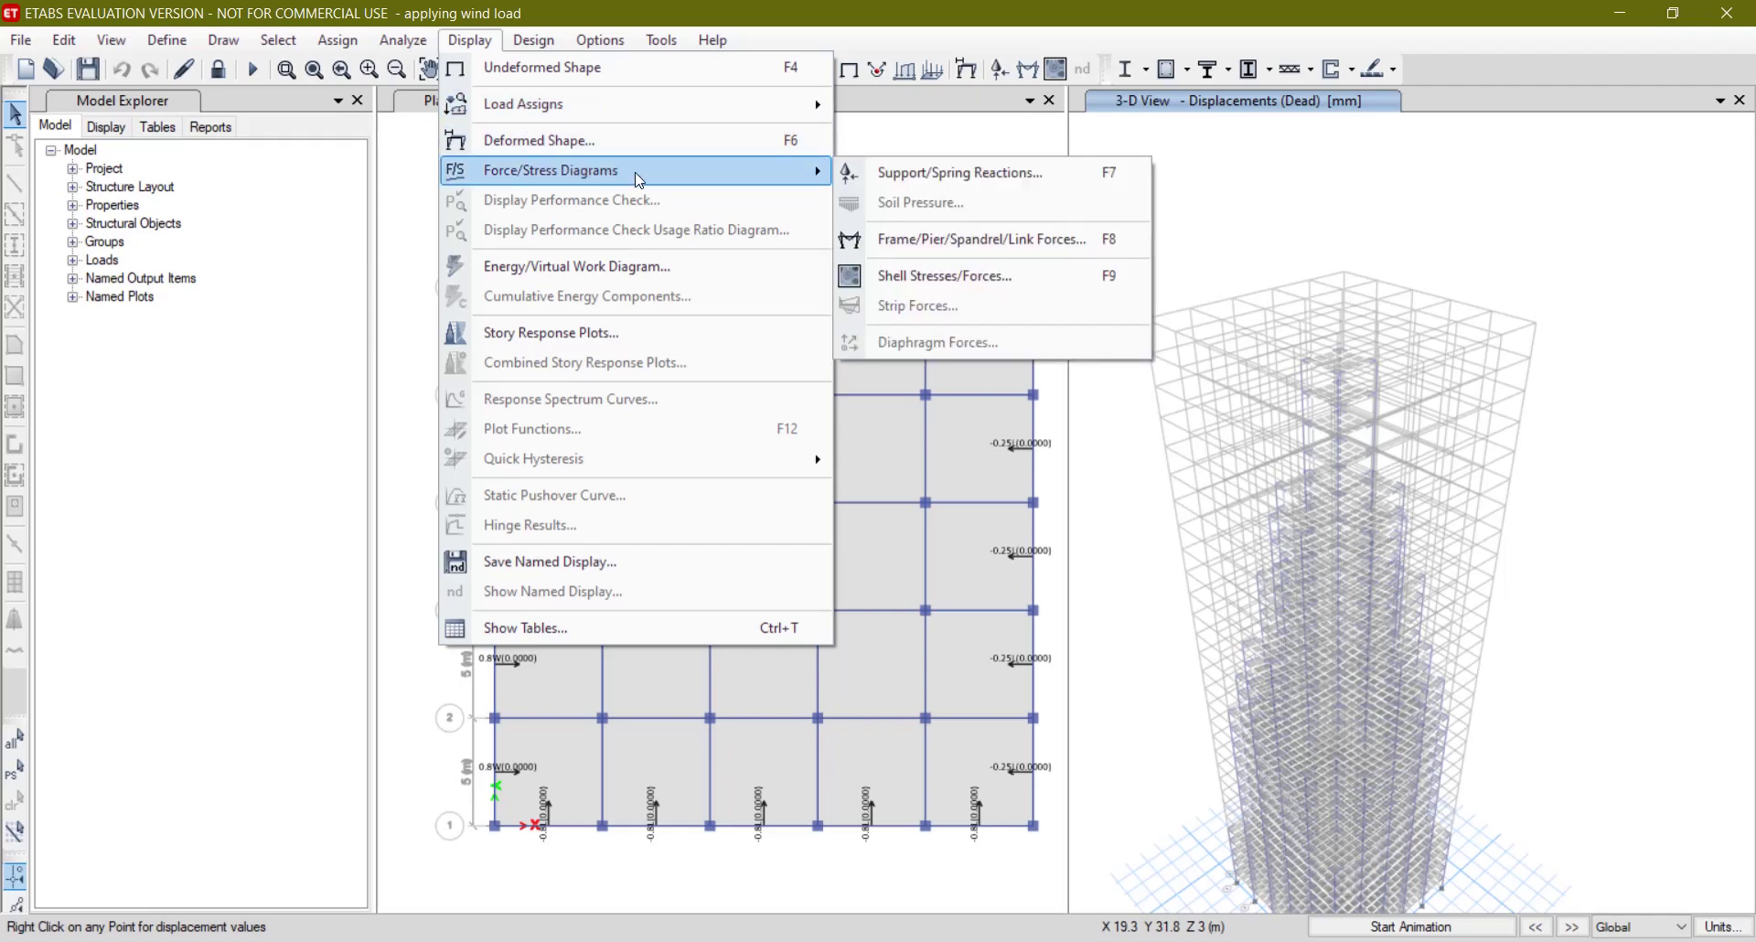
{"action": "left_click", "coordinate": [926, 239]}
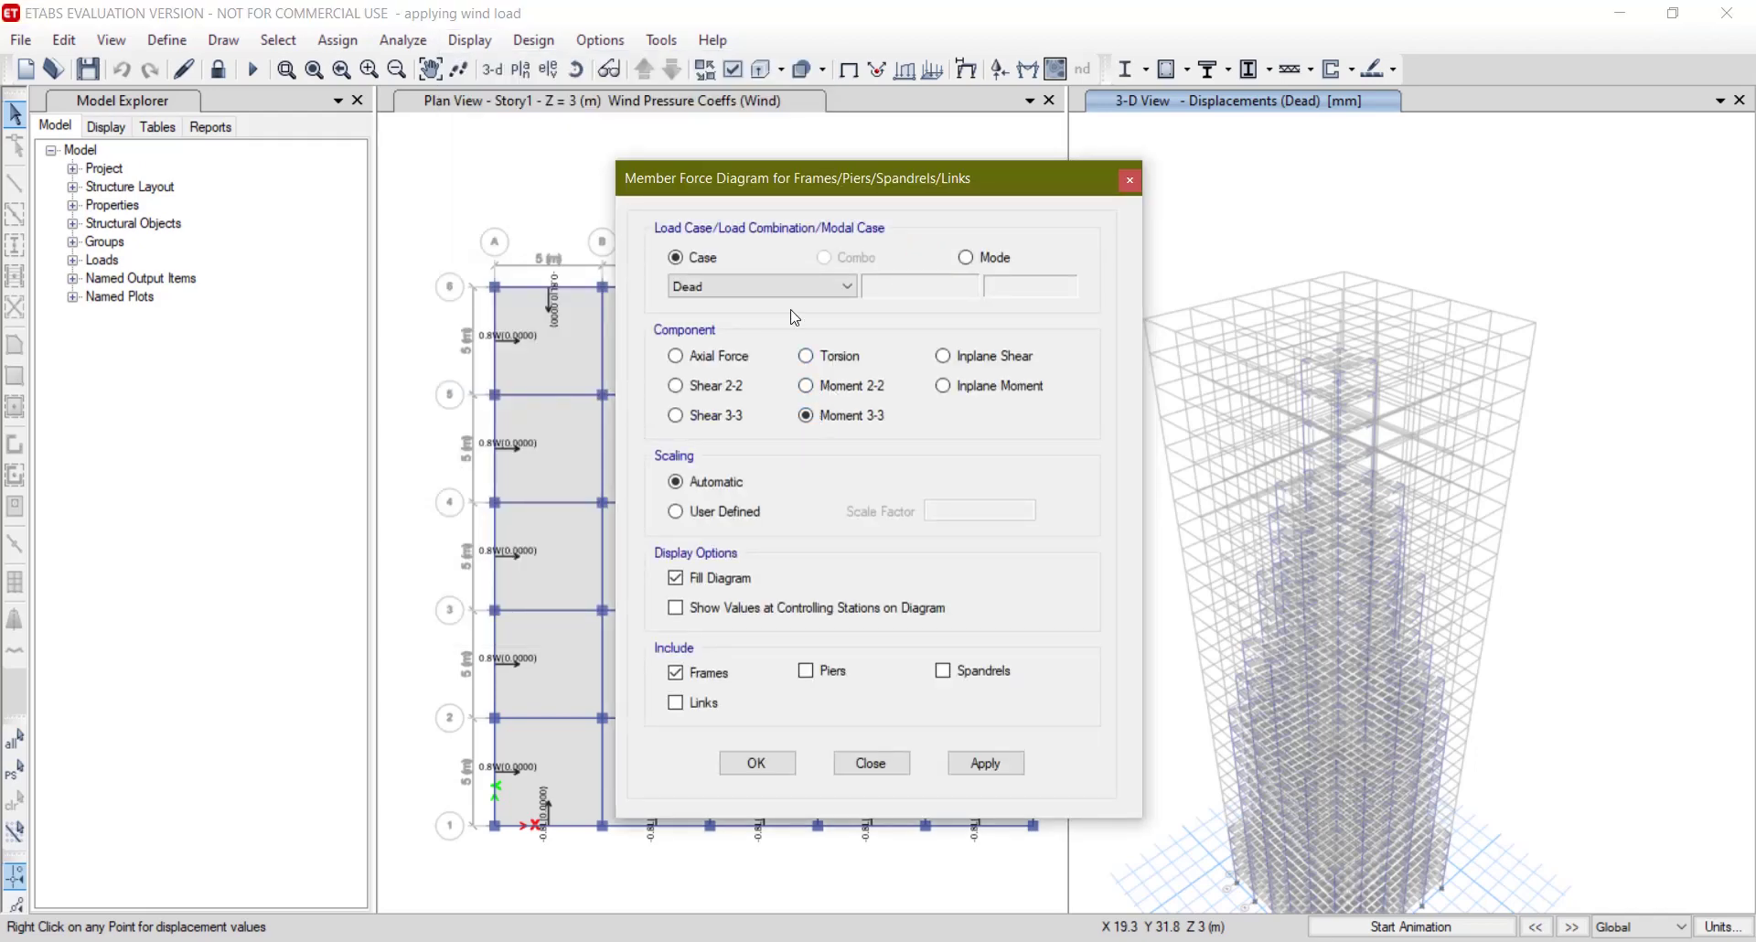
{"action": "left_click", "coordinate": [985, 763]}
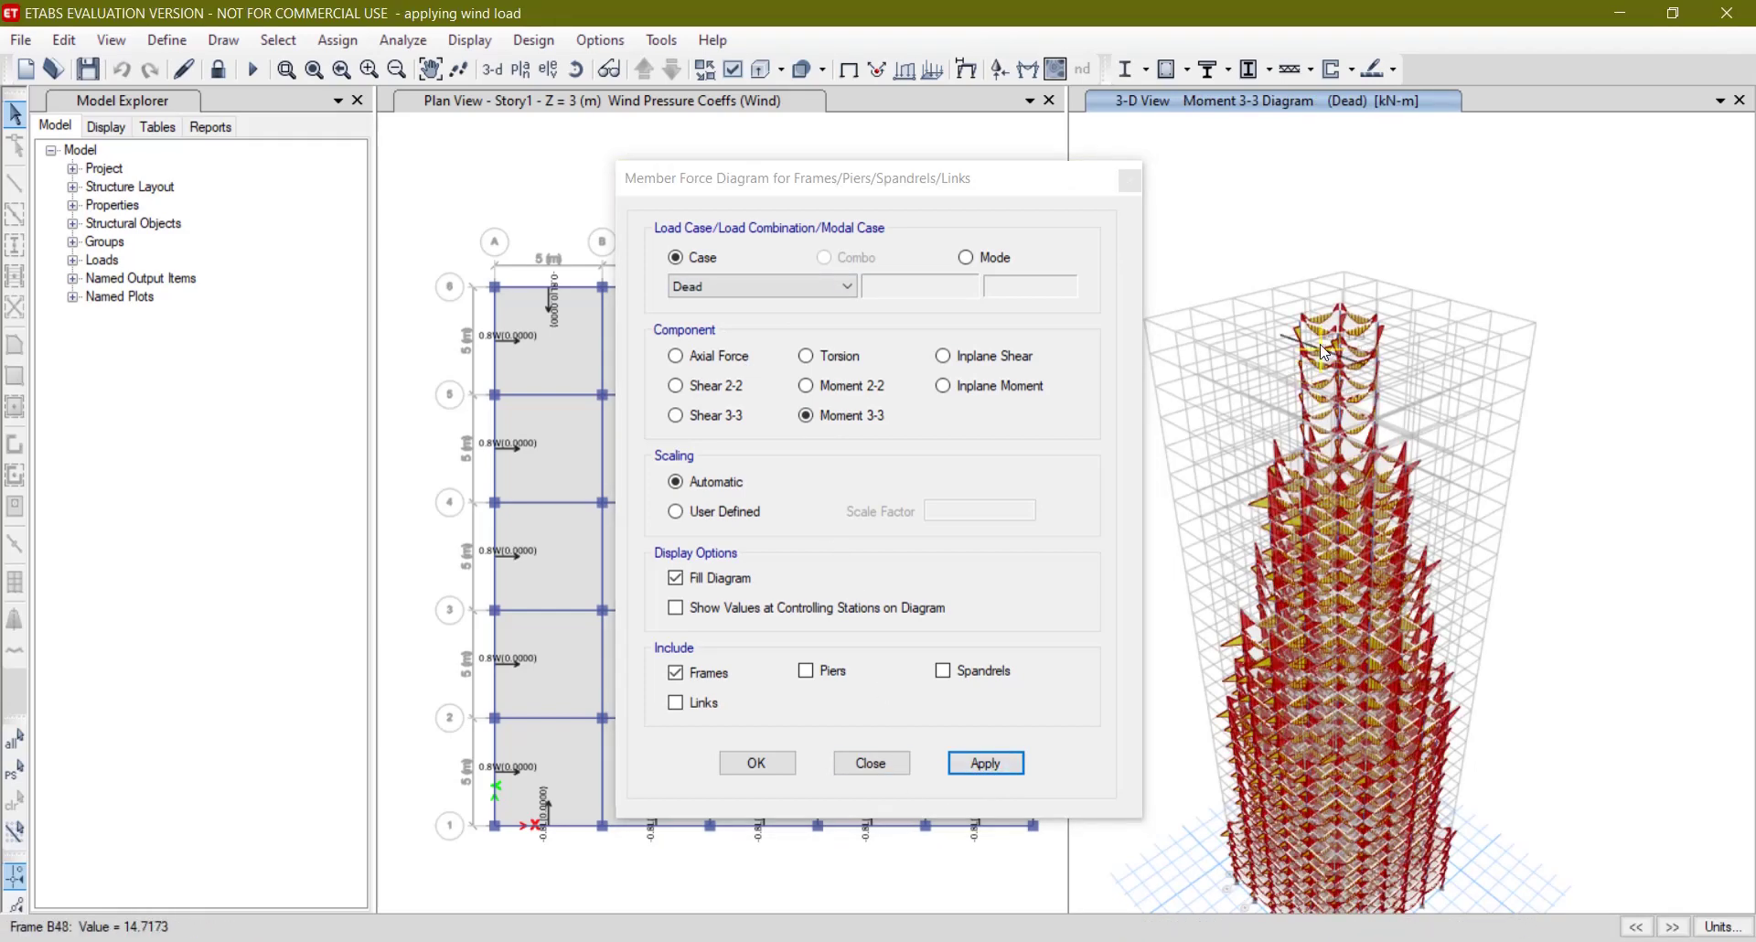
{"action": "scroll", "coordinate": [1313, 327], "scroll_direction": "up", "scroll_amount": 2}
{"action": "scroll", "coordinate": [1315, 321], "scroll_direction": "up", "scroll_amount": 3}
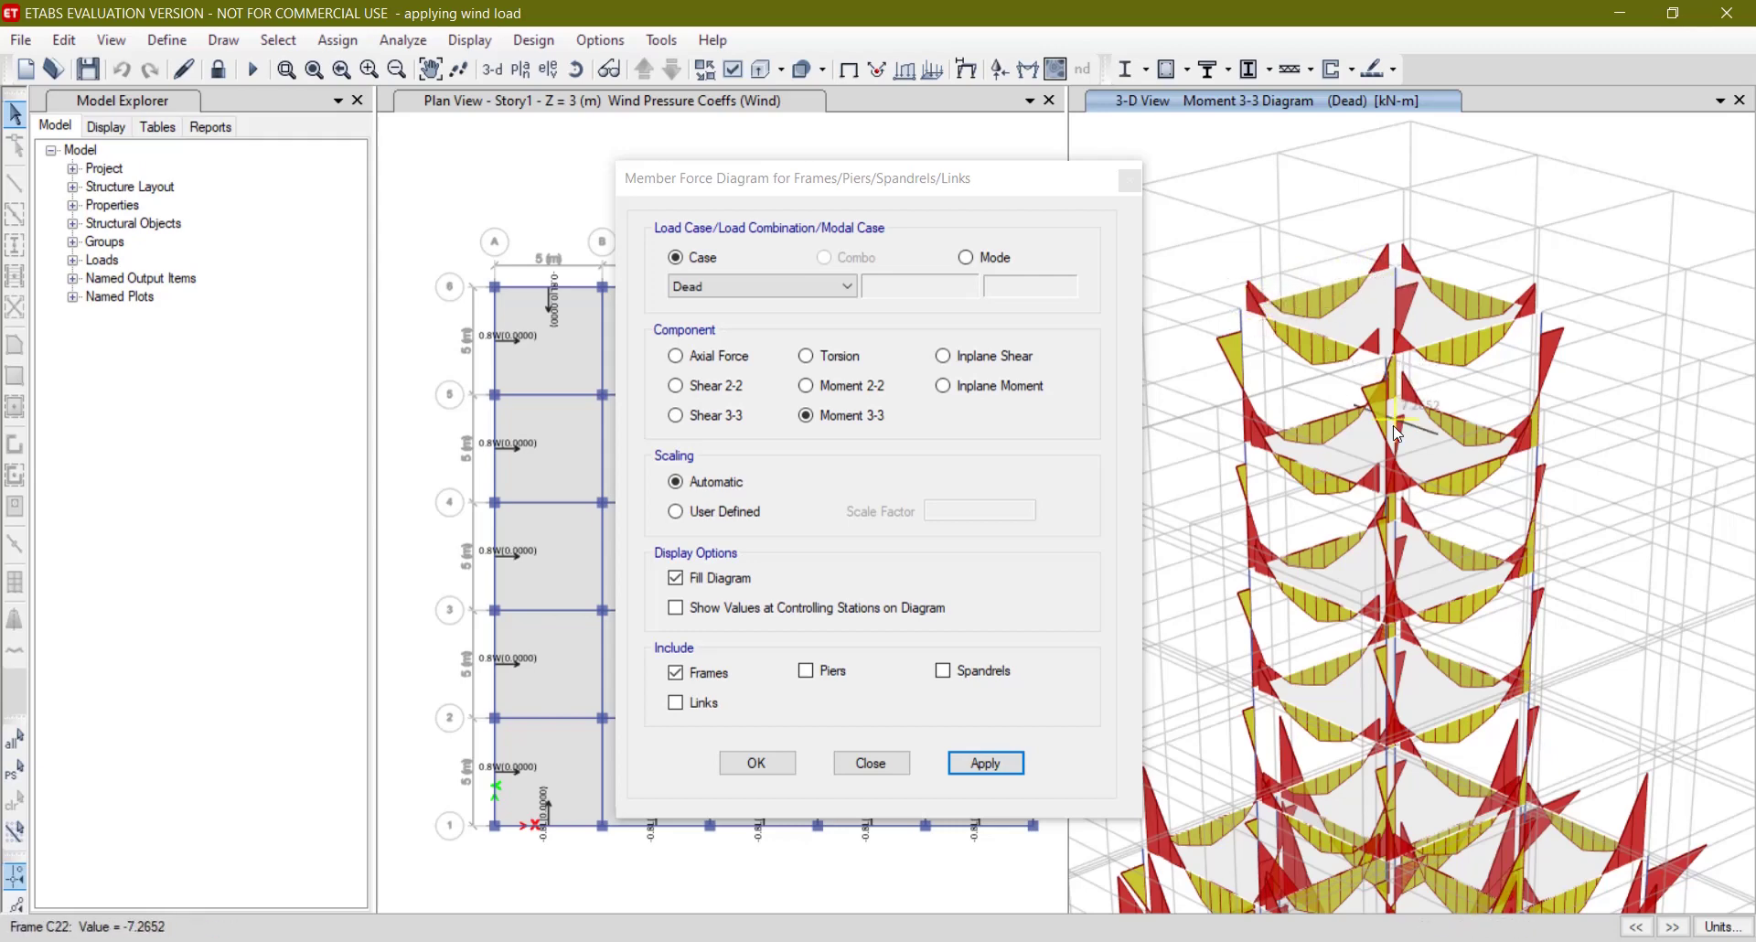
Display the frames' Shear 2-2 diagram for the Dead case in the 3-D view, checking the available load cases.
{"action": "left_click", "coordinate": [711, 388]}
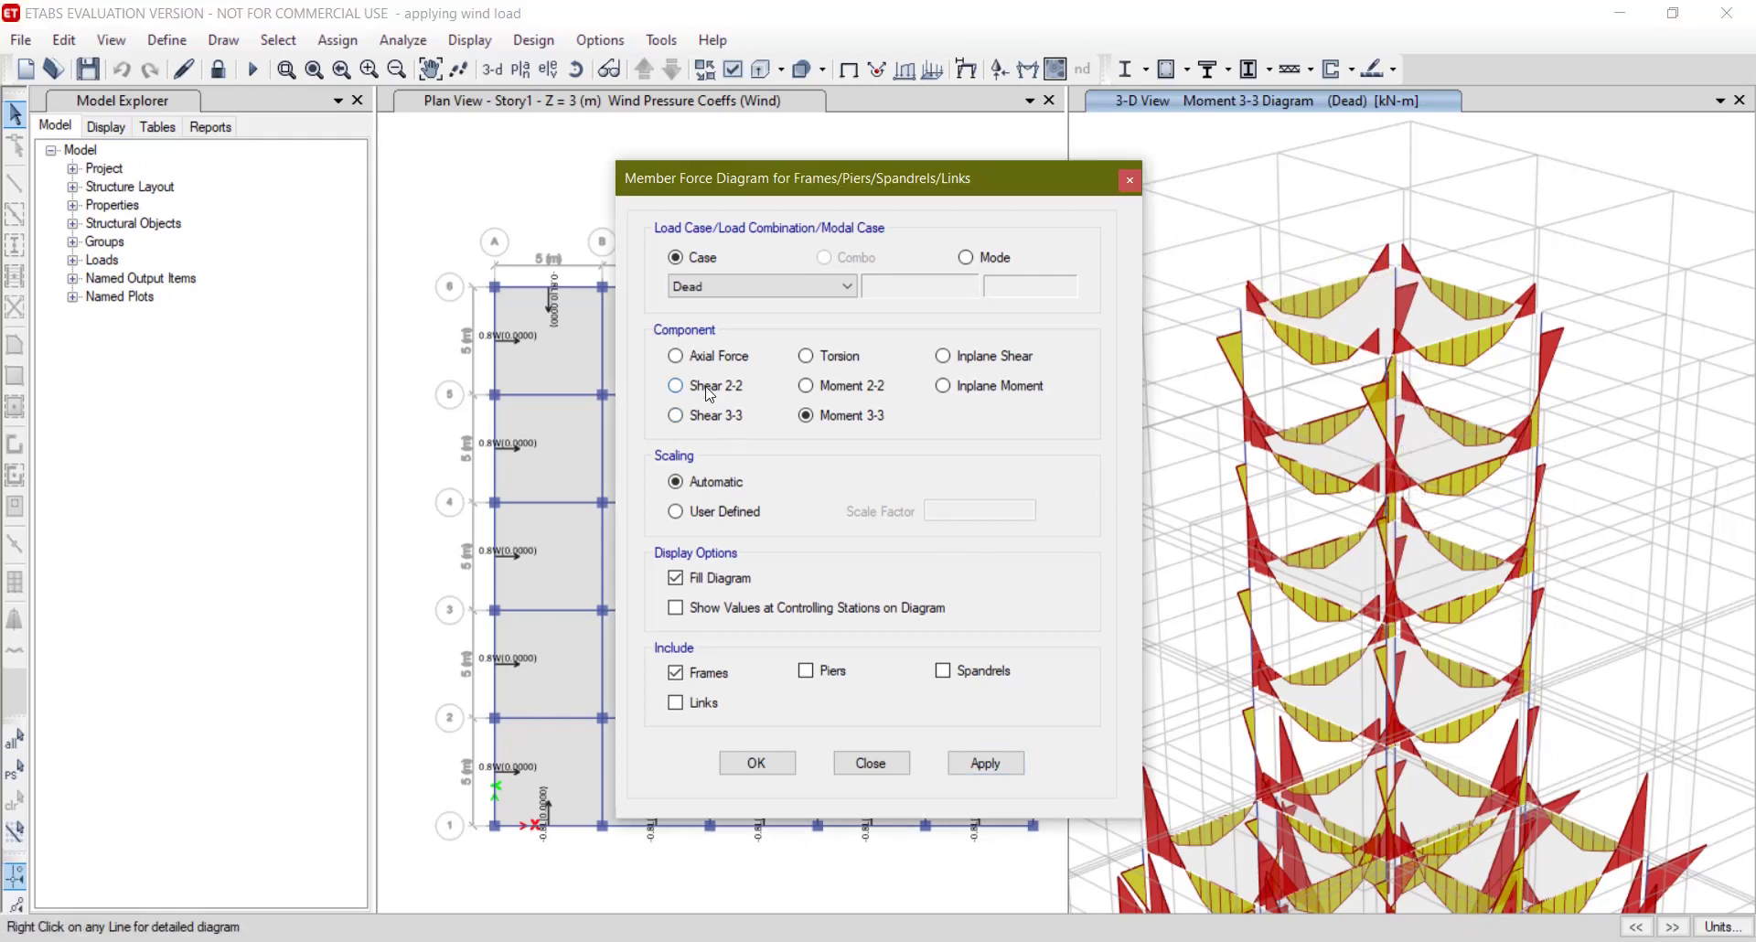
{"action": "left_click", "coordinate": [985, 763]}
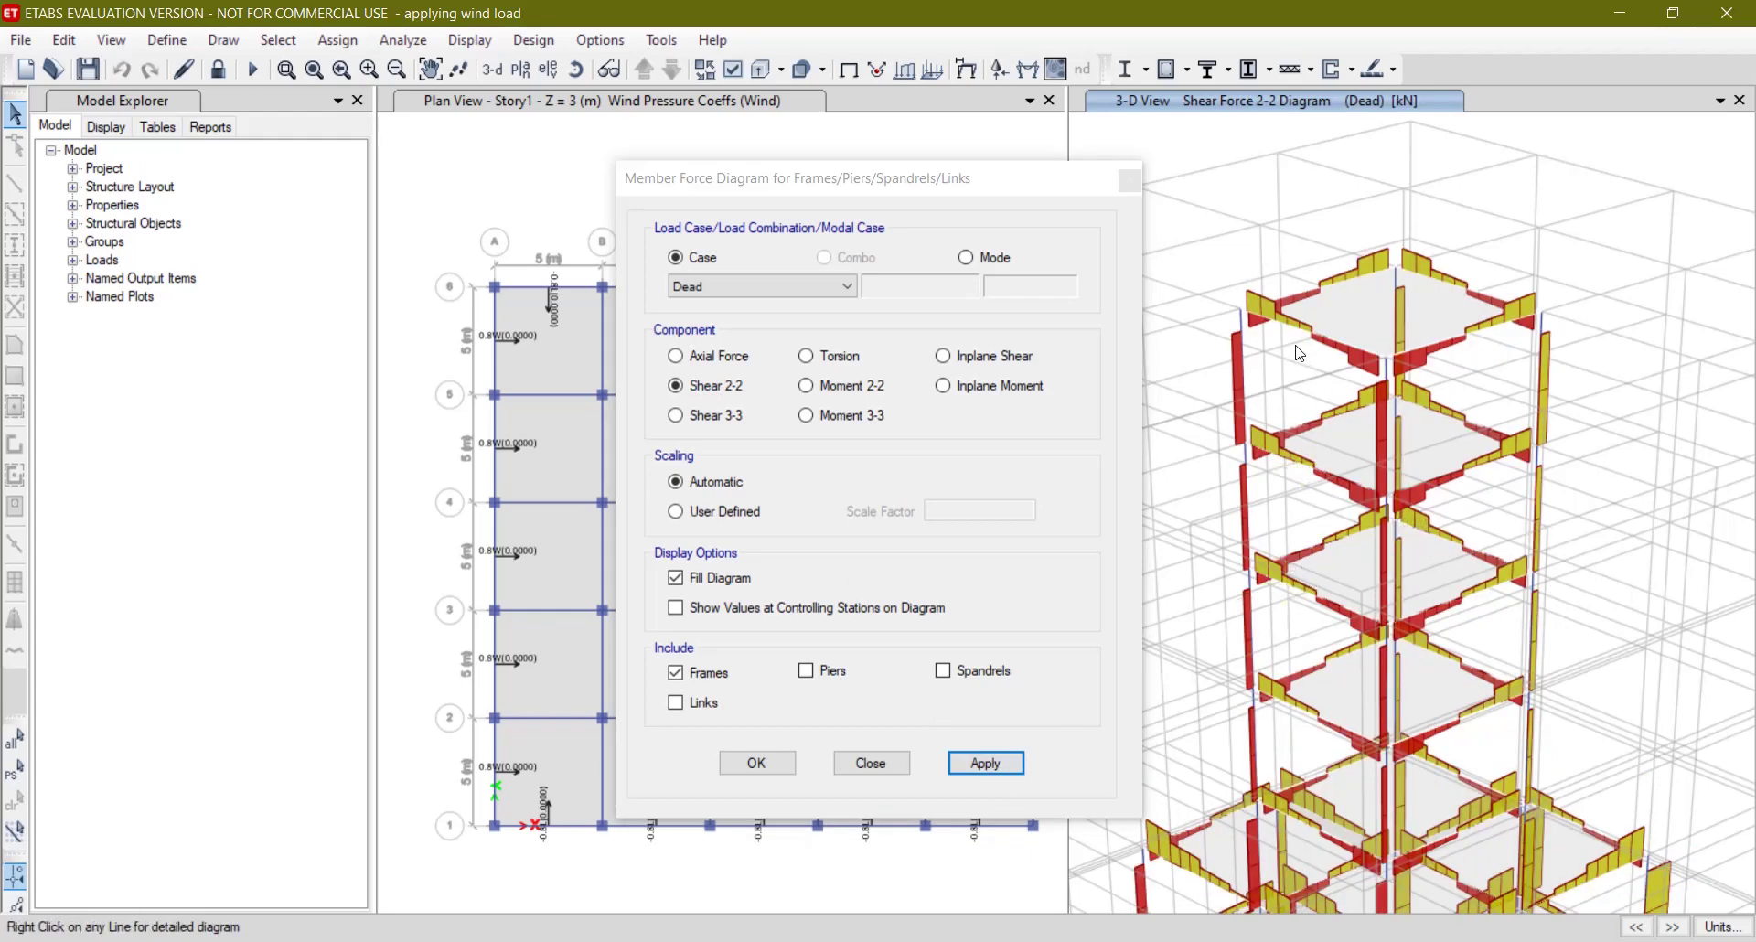
{"action": "mouse_move", "coordinate": [1335, 344]}
{"action": "left_click", "coordinate": [814, 288]}
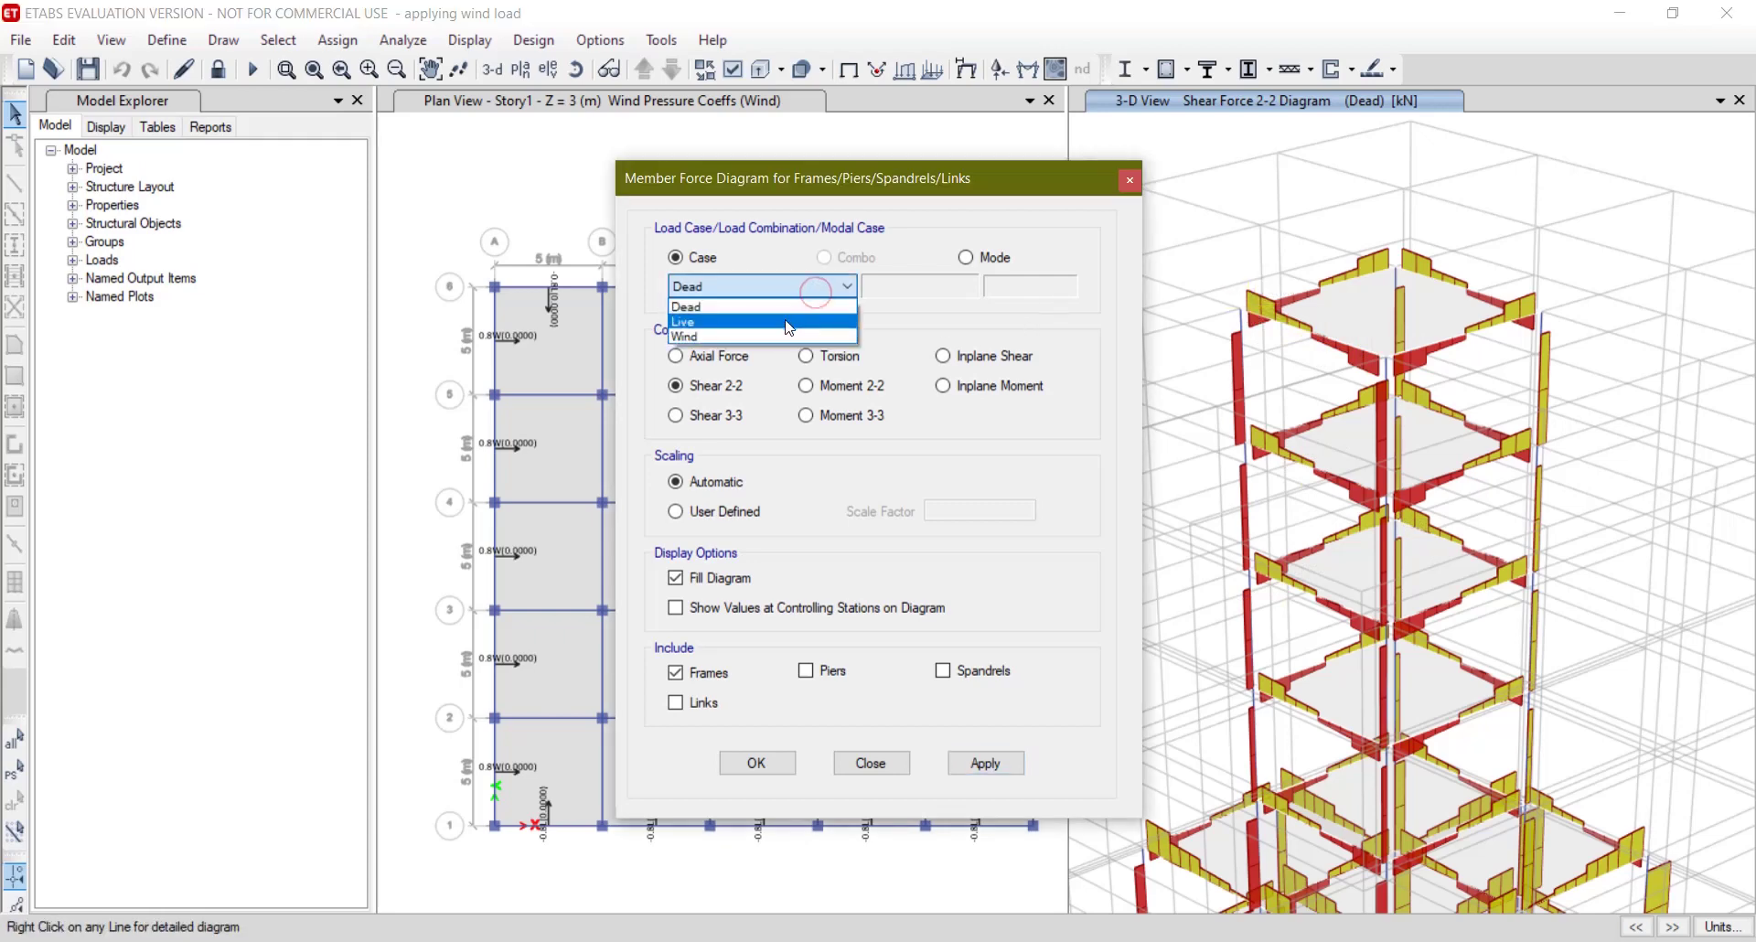
{"action": "left_click", "coordinate": [783, 287]}
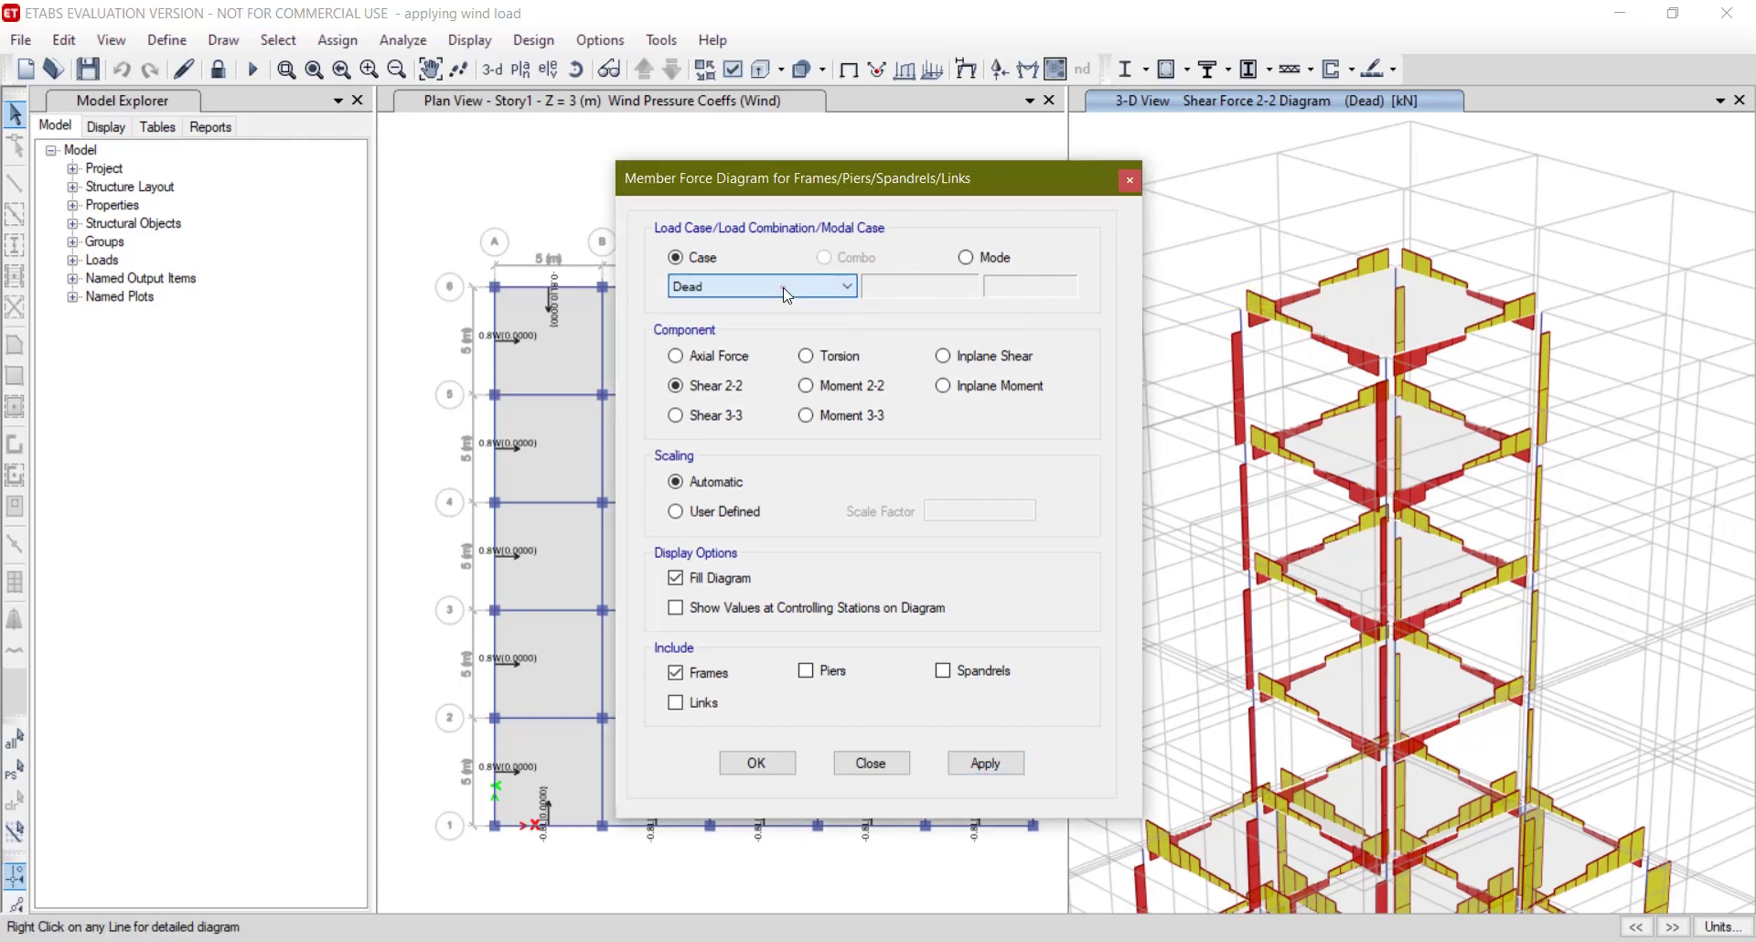
{"action": "left_click", "coordinate": [967, 258]}
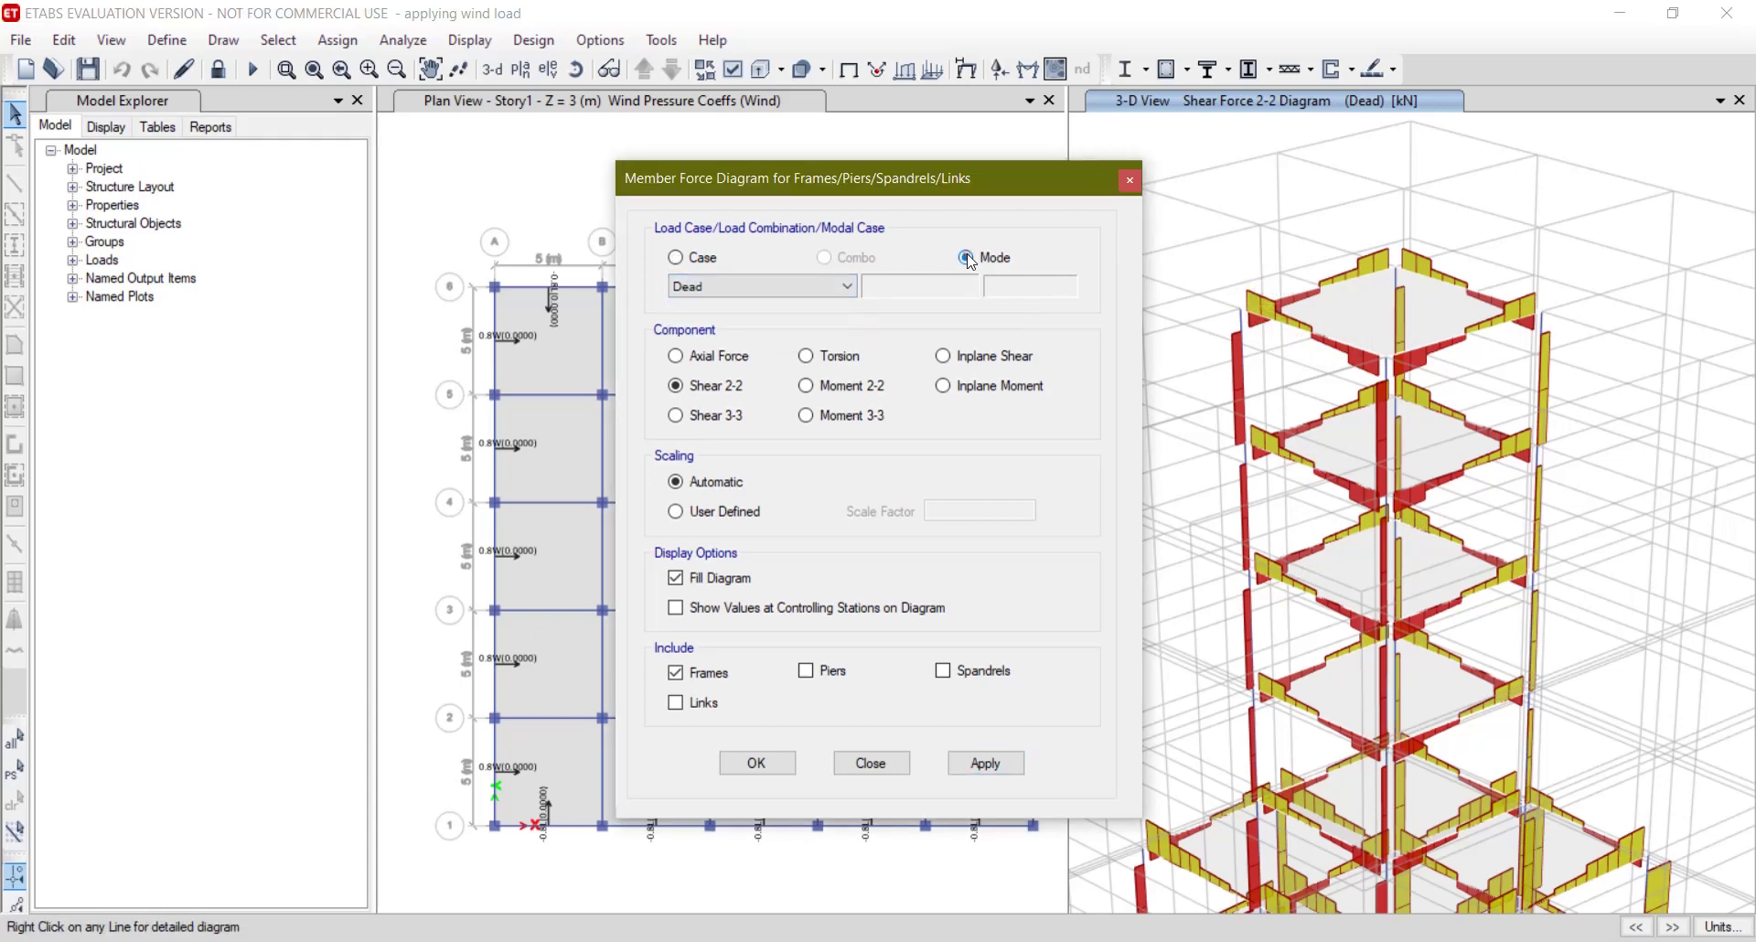
{"action": "left_click", "coordinate": [697, 259]}
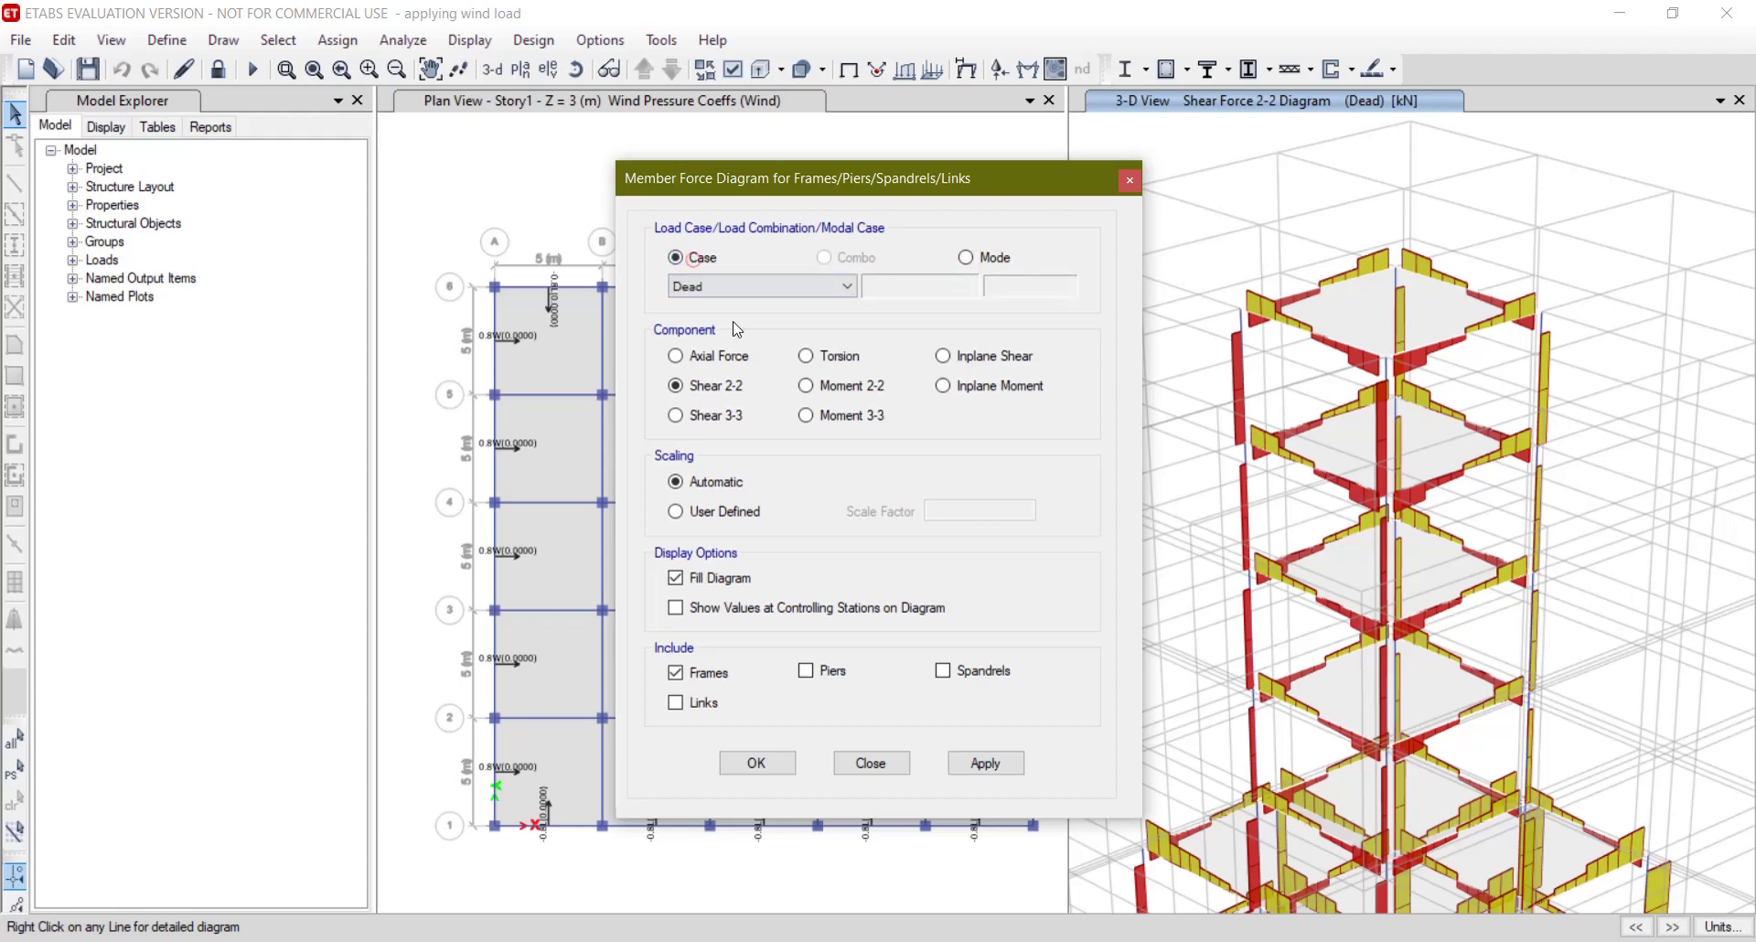
{"action": "left_click", "coordinate": [759, 767]}
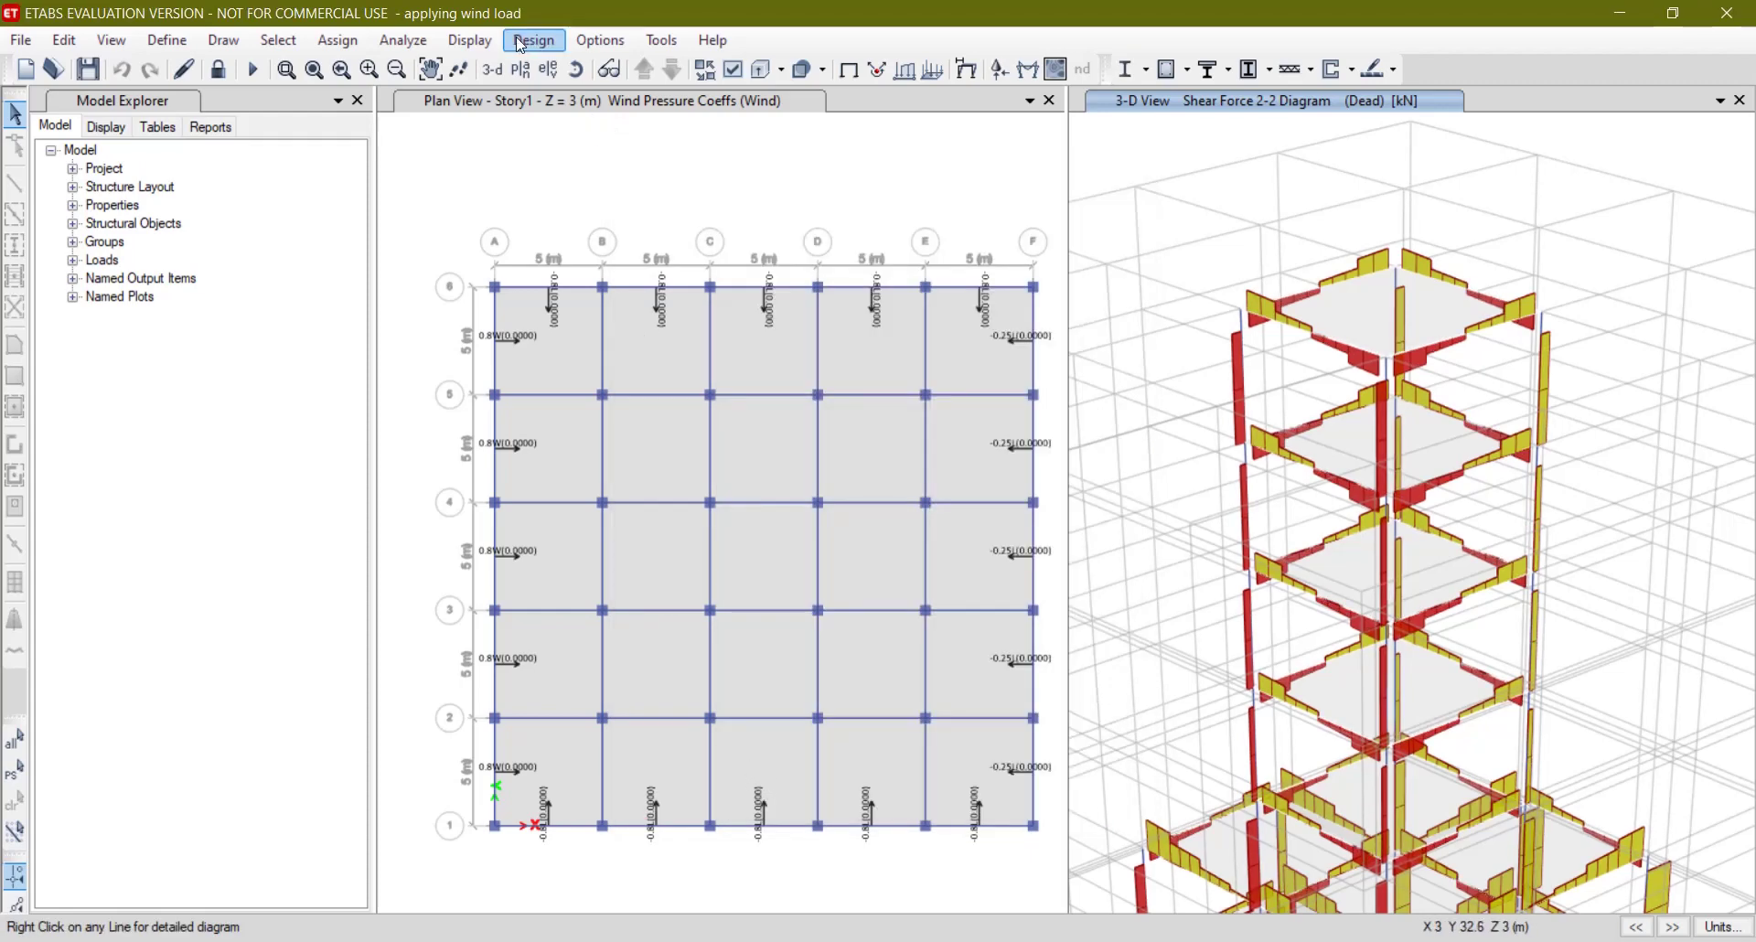
Open a story response plot of maximum story displacement and set its load case to Wind.
{"action": "left_click", "coordinate": [469, 40]}
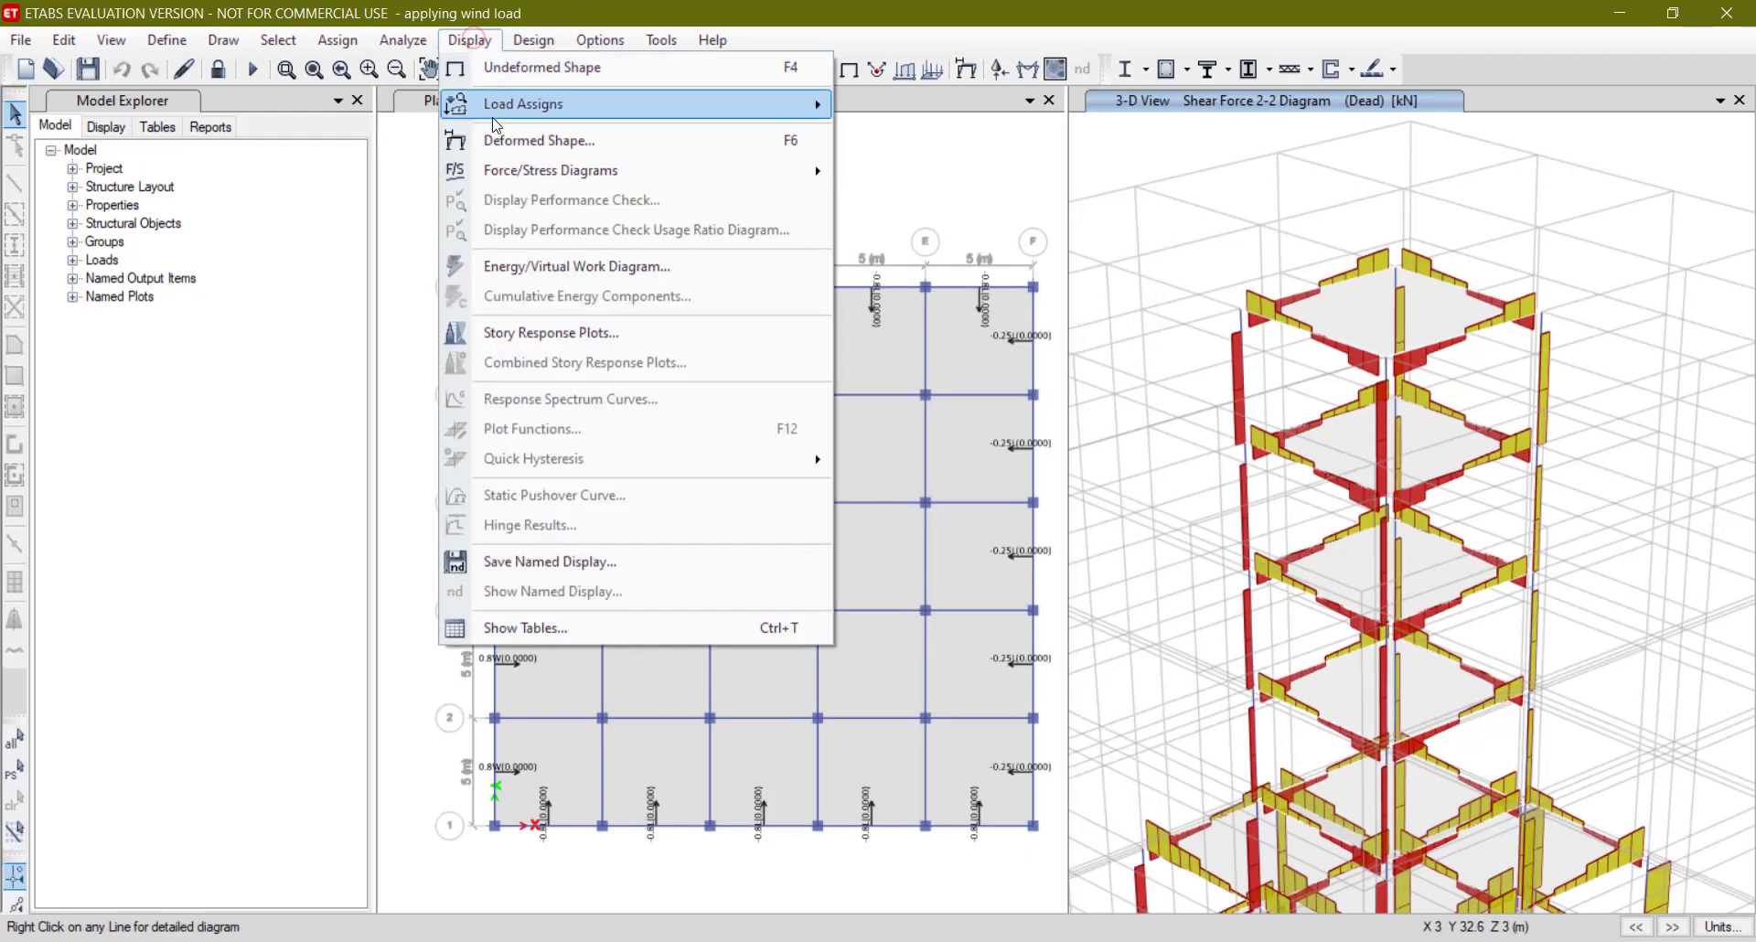
{"action": "left_click", "coordinate": [559, 335]}
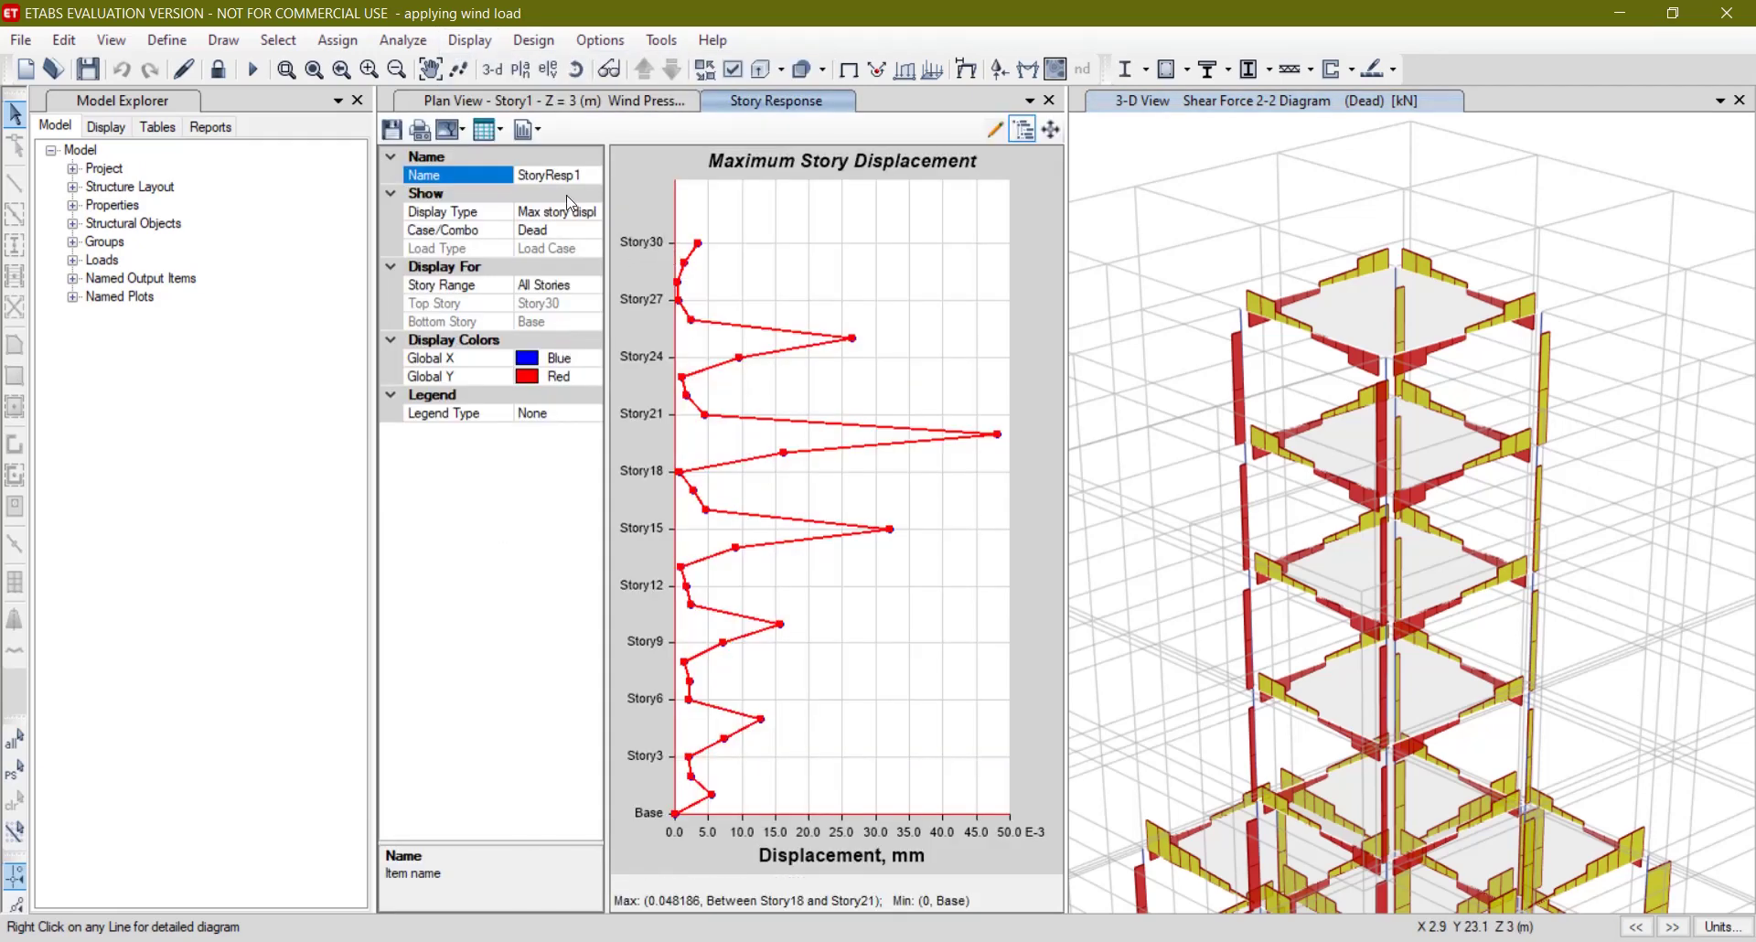
{"action": "left_click", "coordinate": [563, 219]}
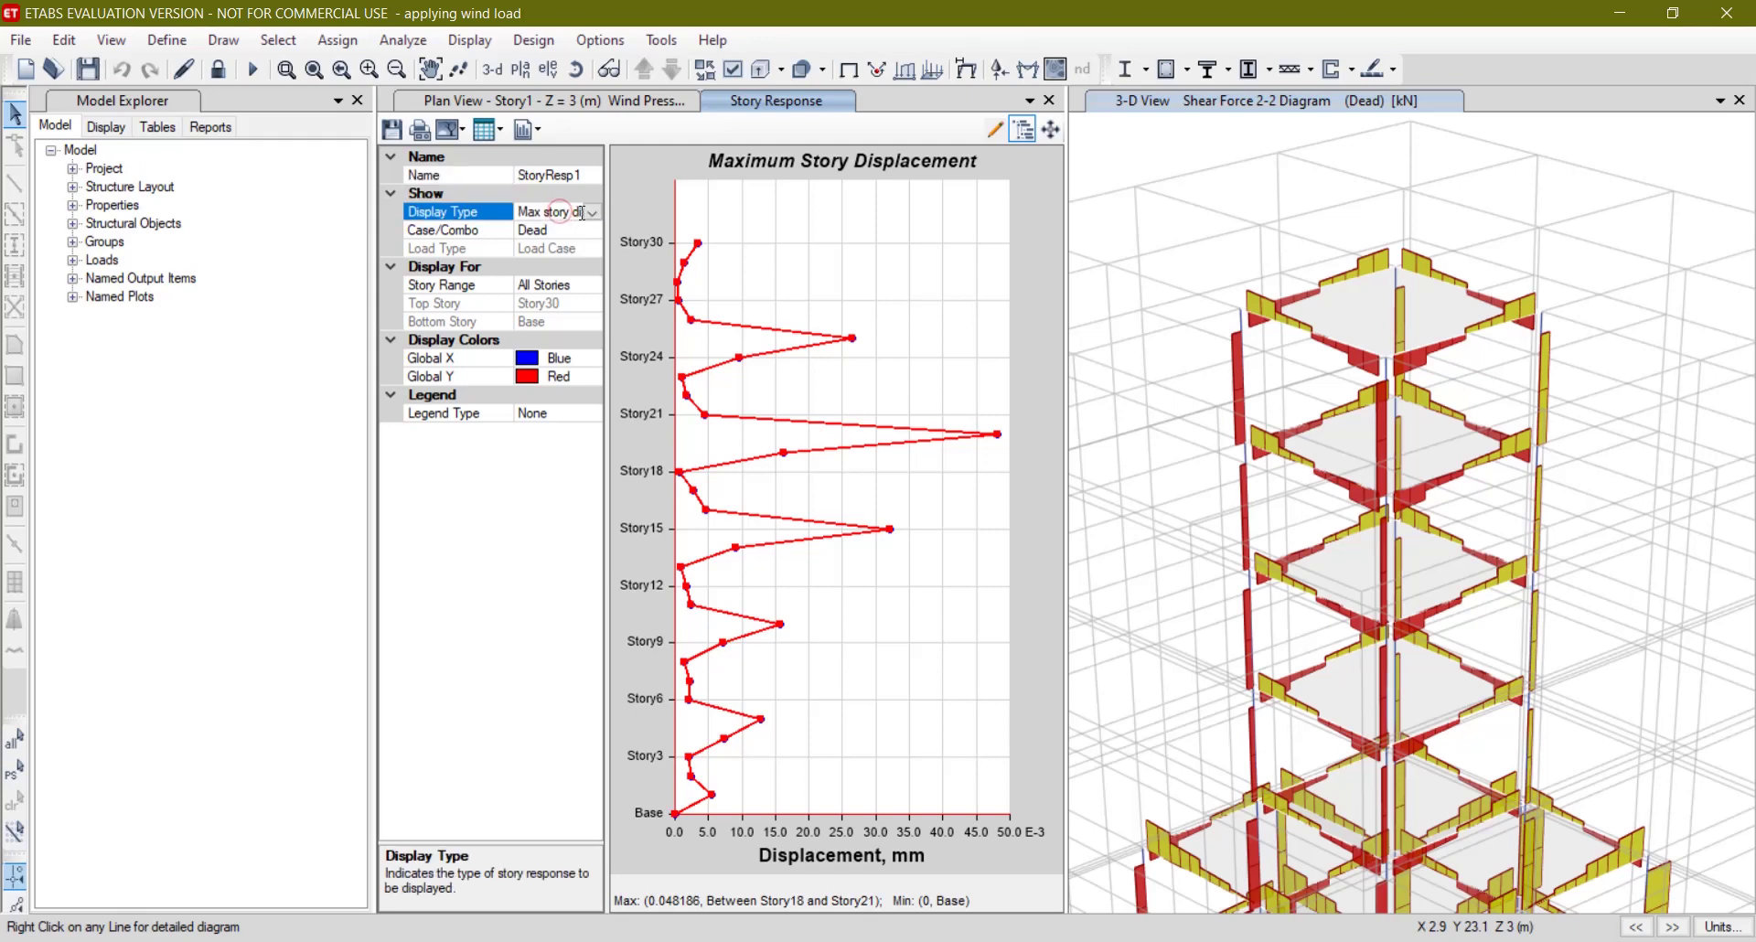
{"action": "left_click", "coordinate": [591, 211]}
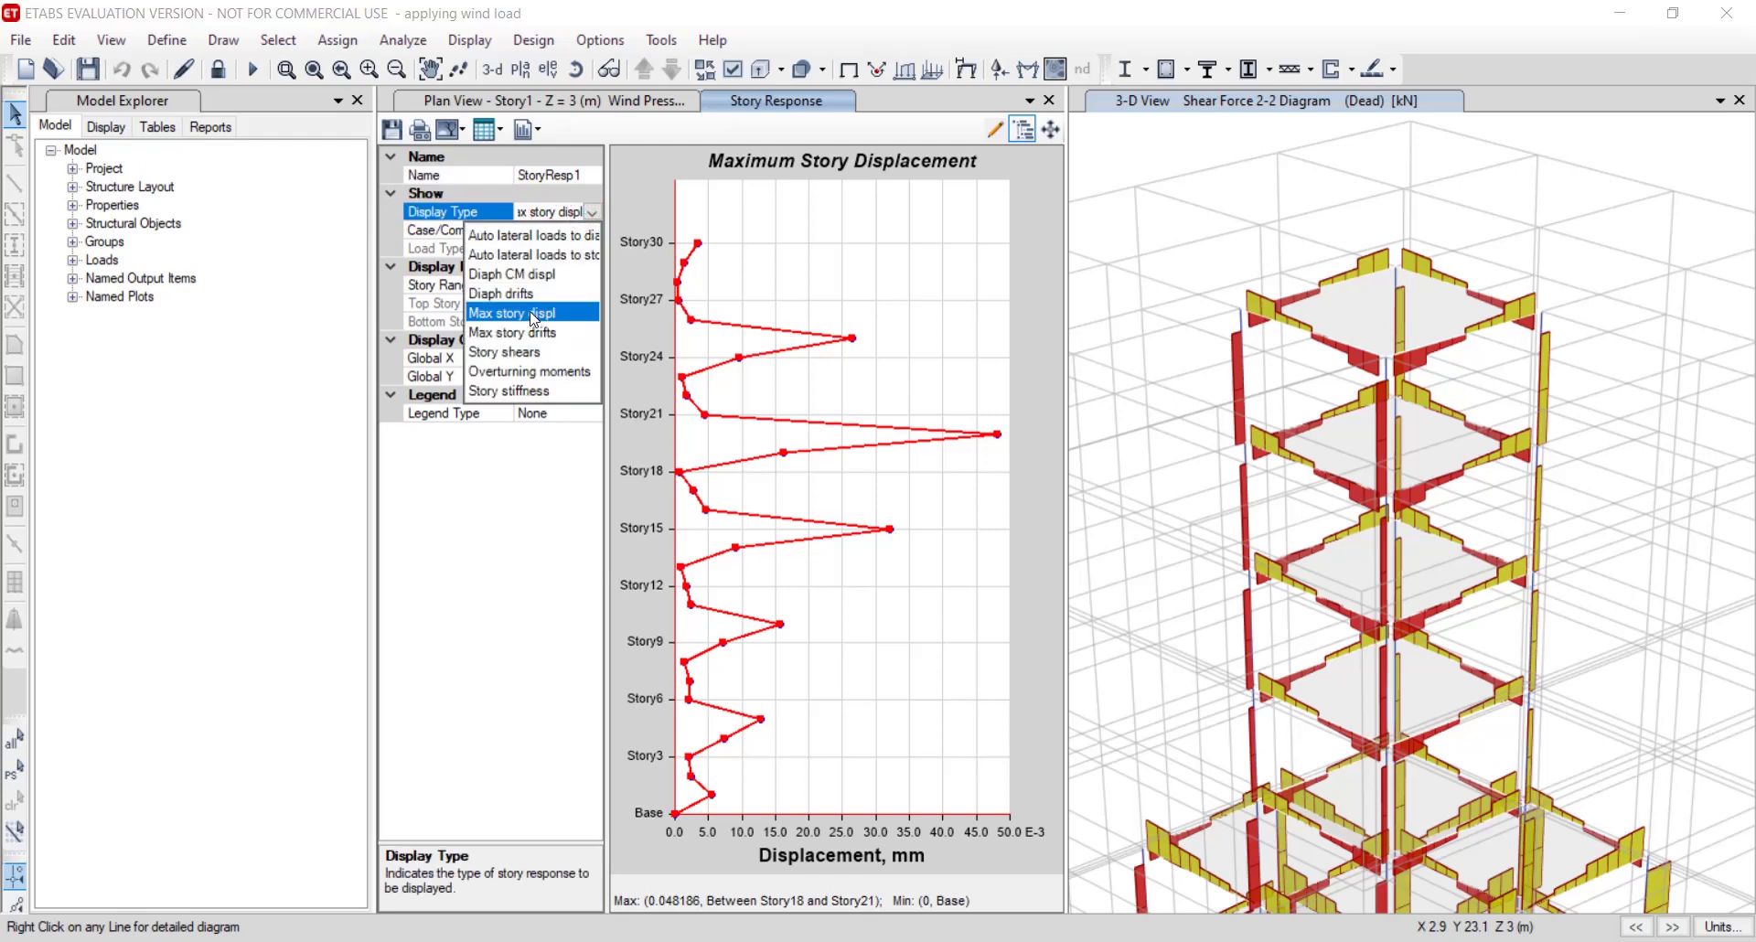
{"action": "left_click", "coordinate": [535, 314]}
{"action": "left_click", "coordinate": [547, 232]}
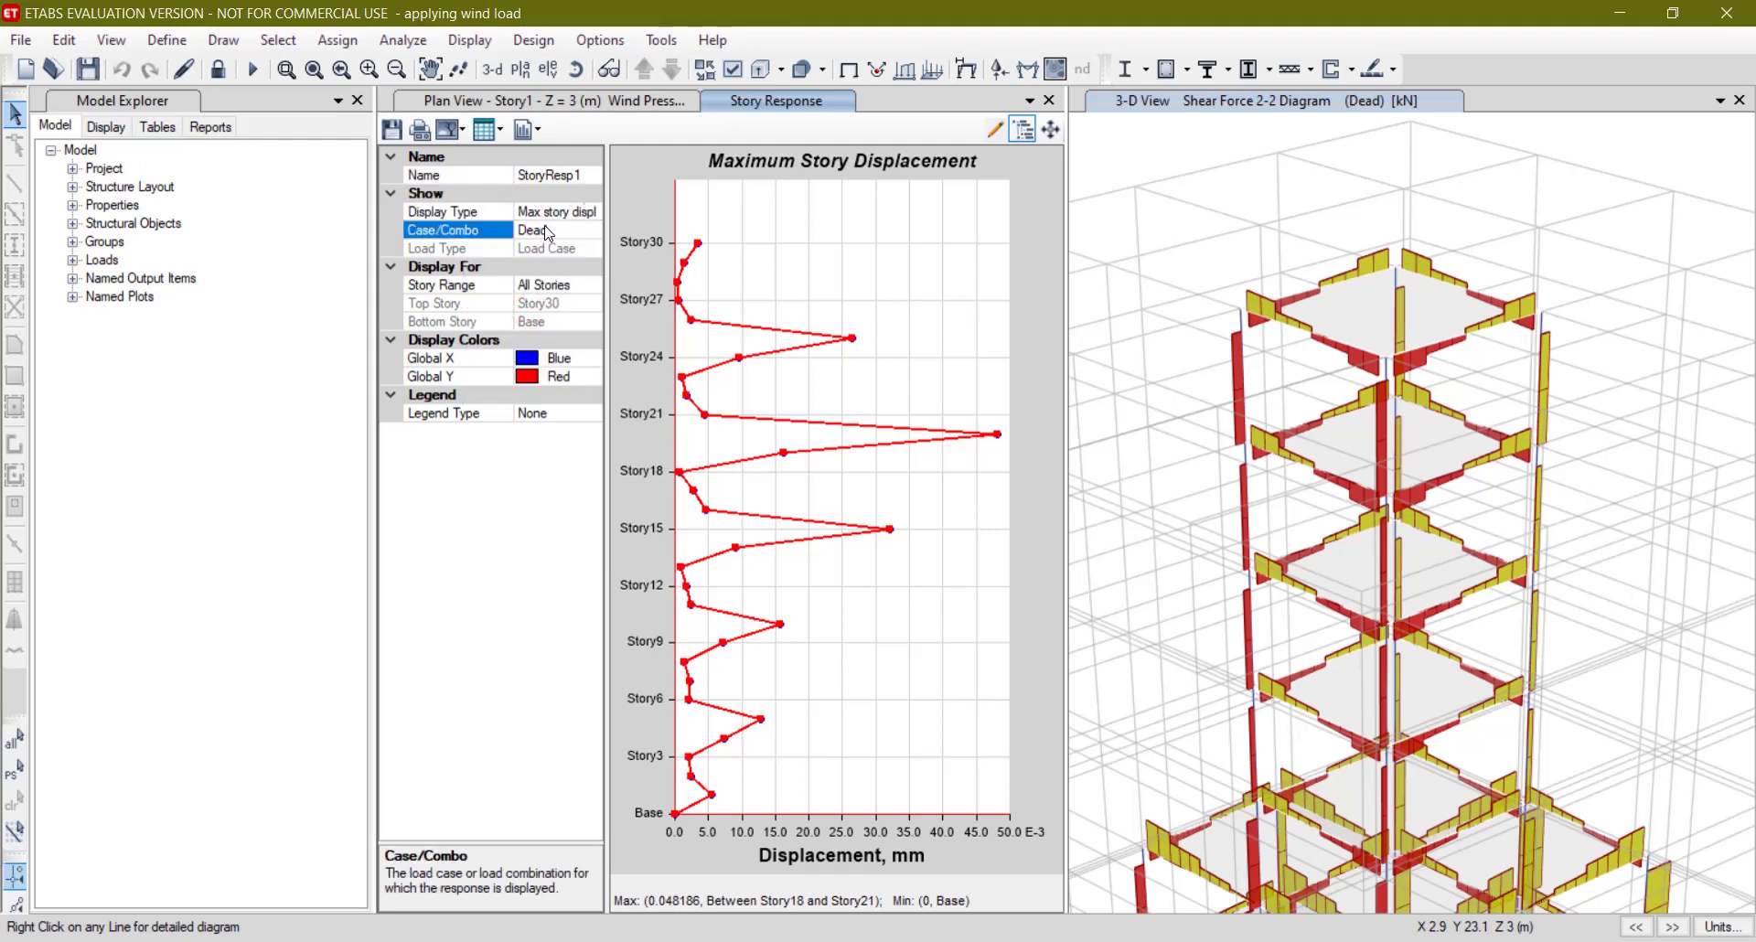
{"action": "left_click", "coordinate": [590, 231]}
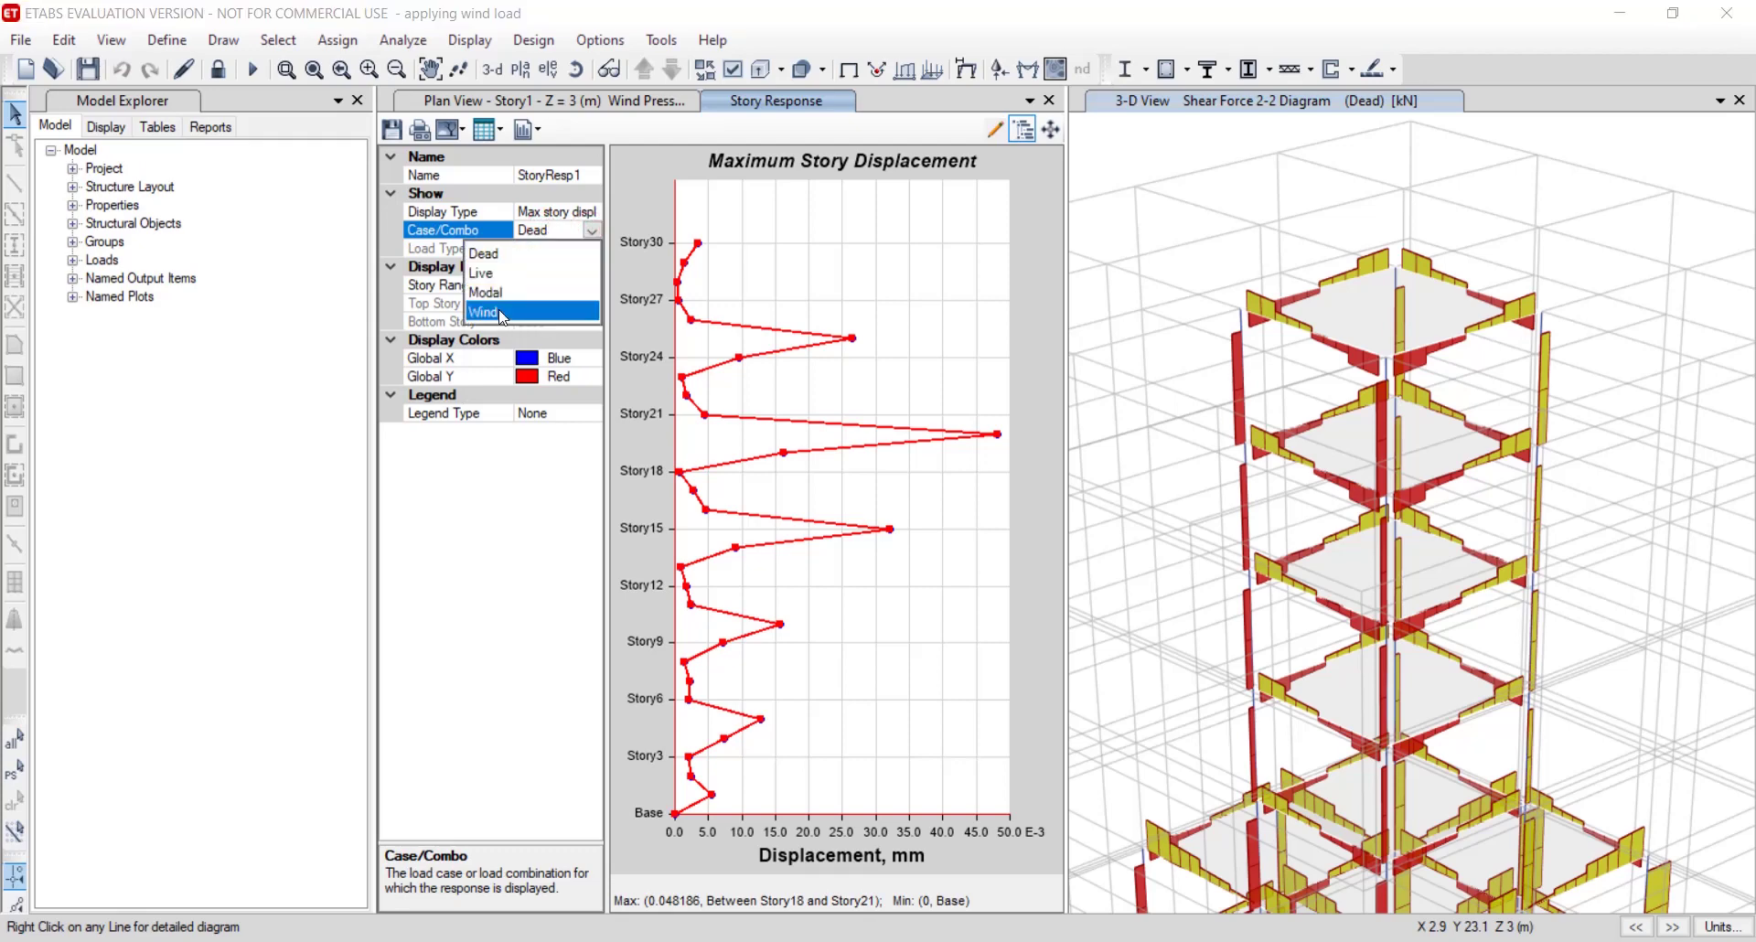
{"action": "left_click", "coordinate": [502, 314]}
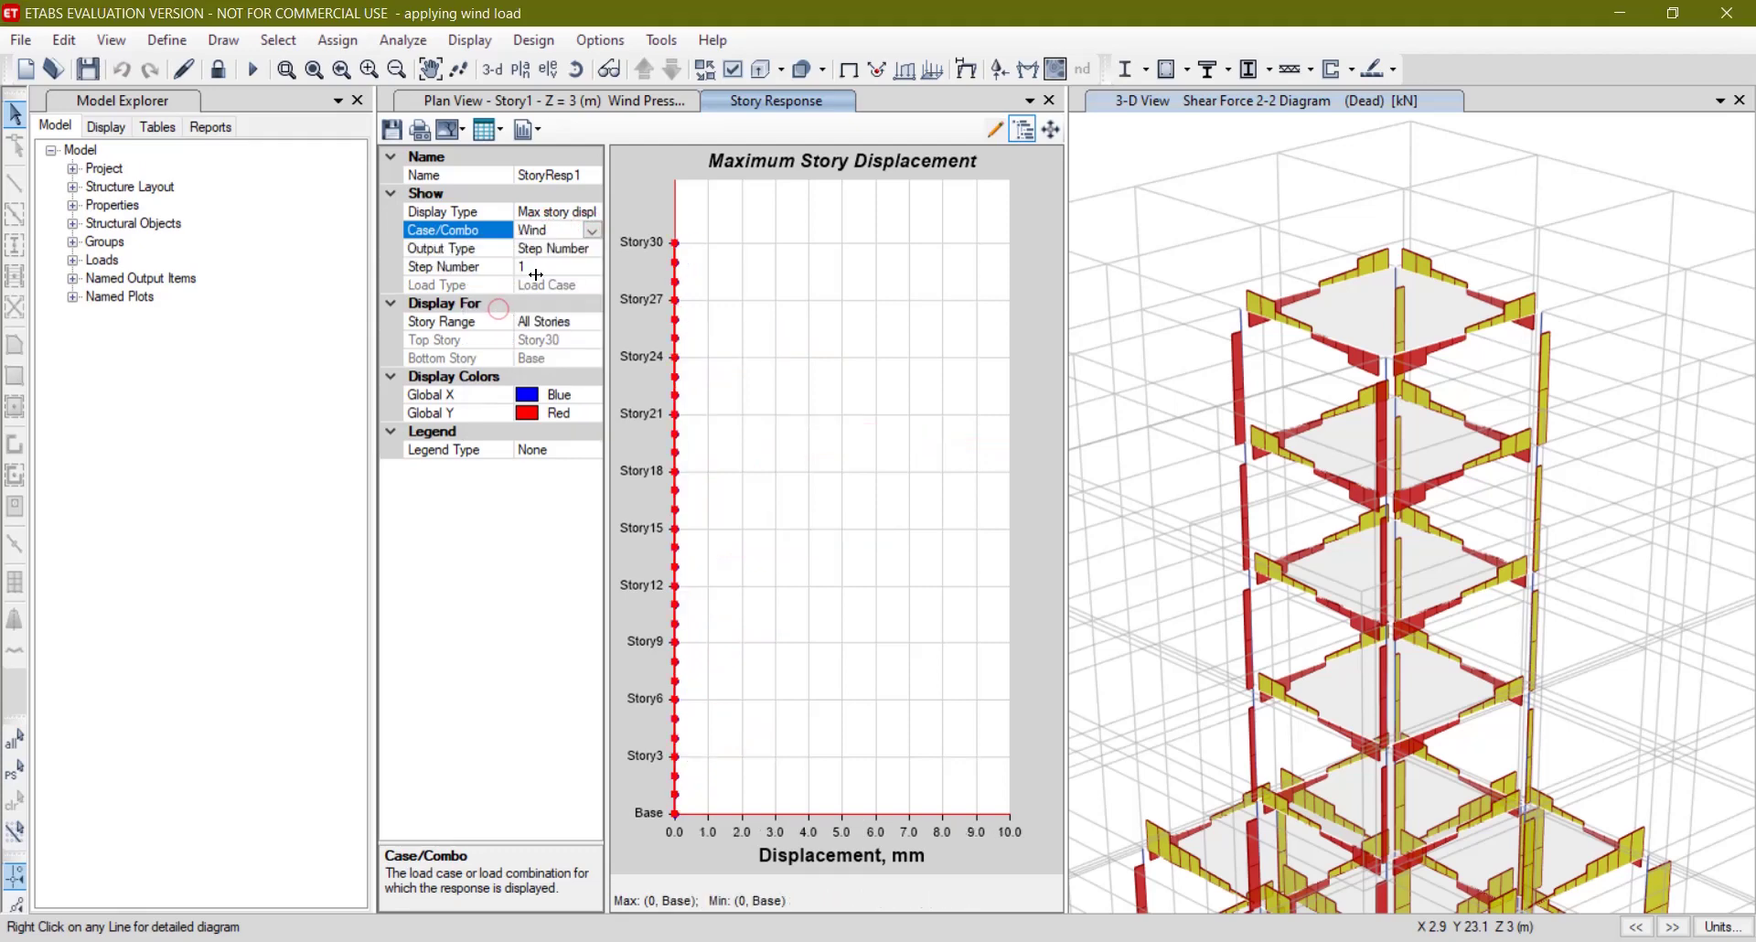
Compare the maximum story displacement plots for the Modal, Live and Dead cases, and close the story response plot.
{"action": "left_click", "coordinate": [592, 230]}
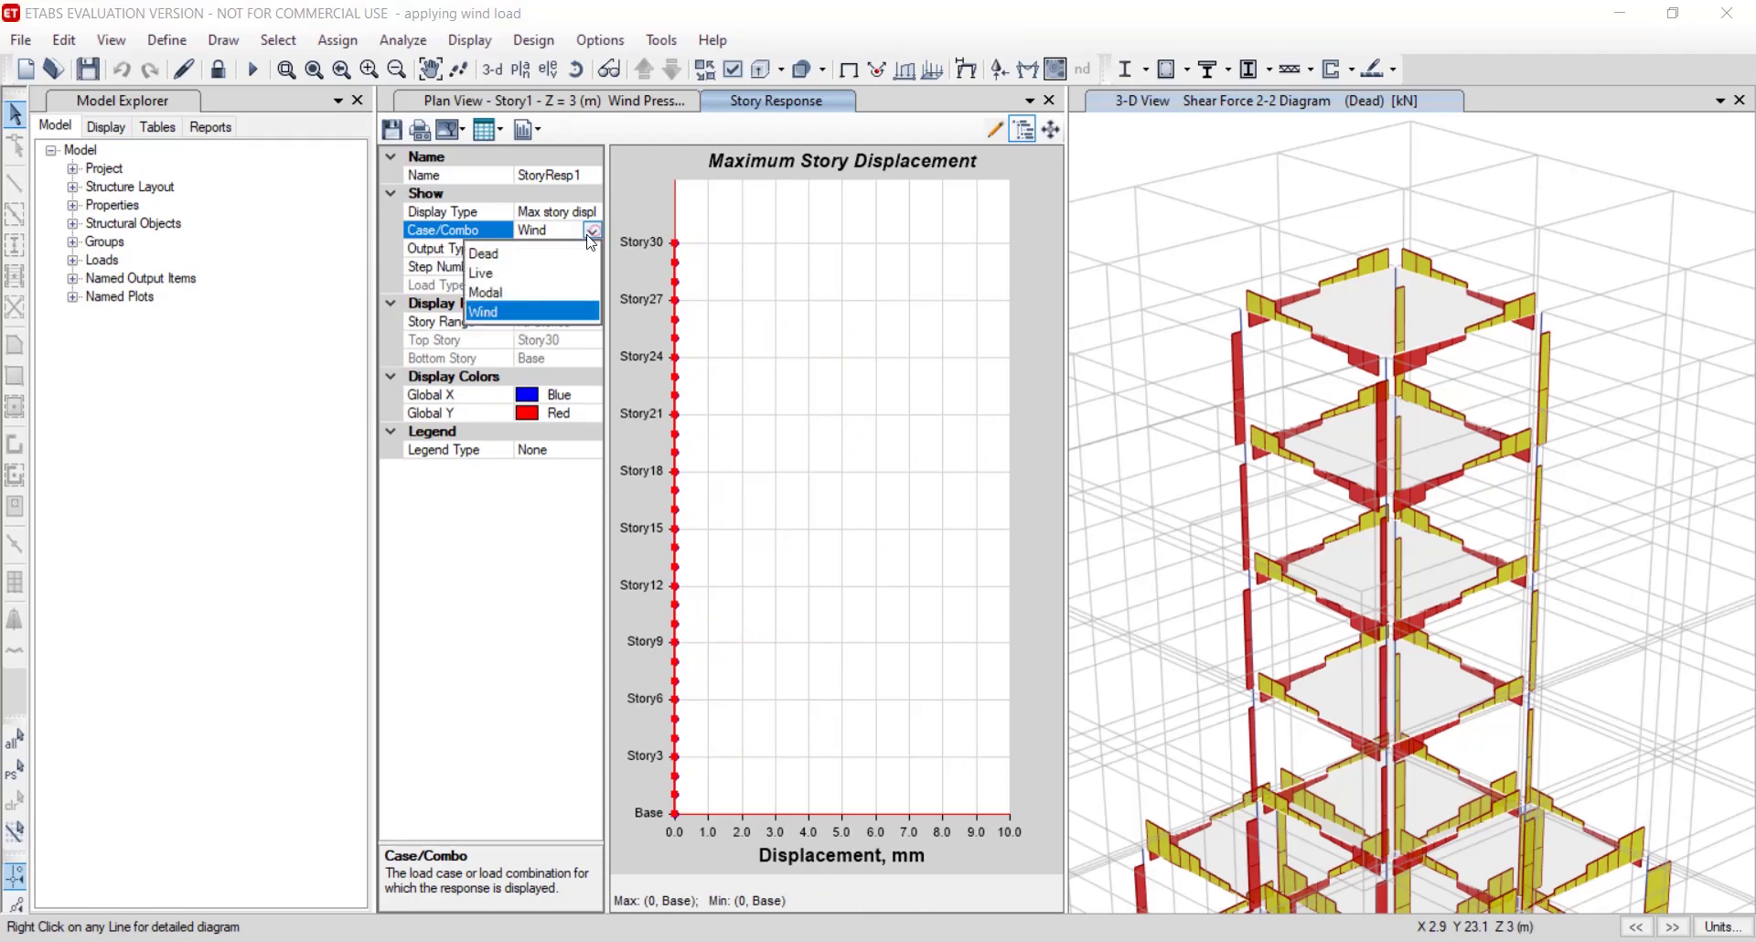
{"action": "left_click", "coordinate": [503, 293]}
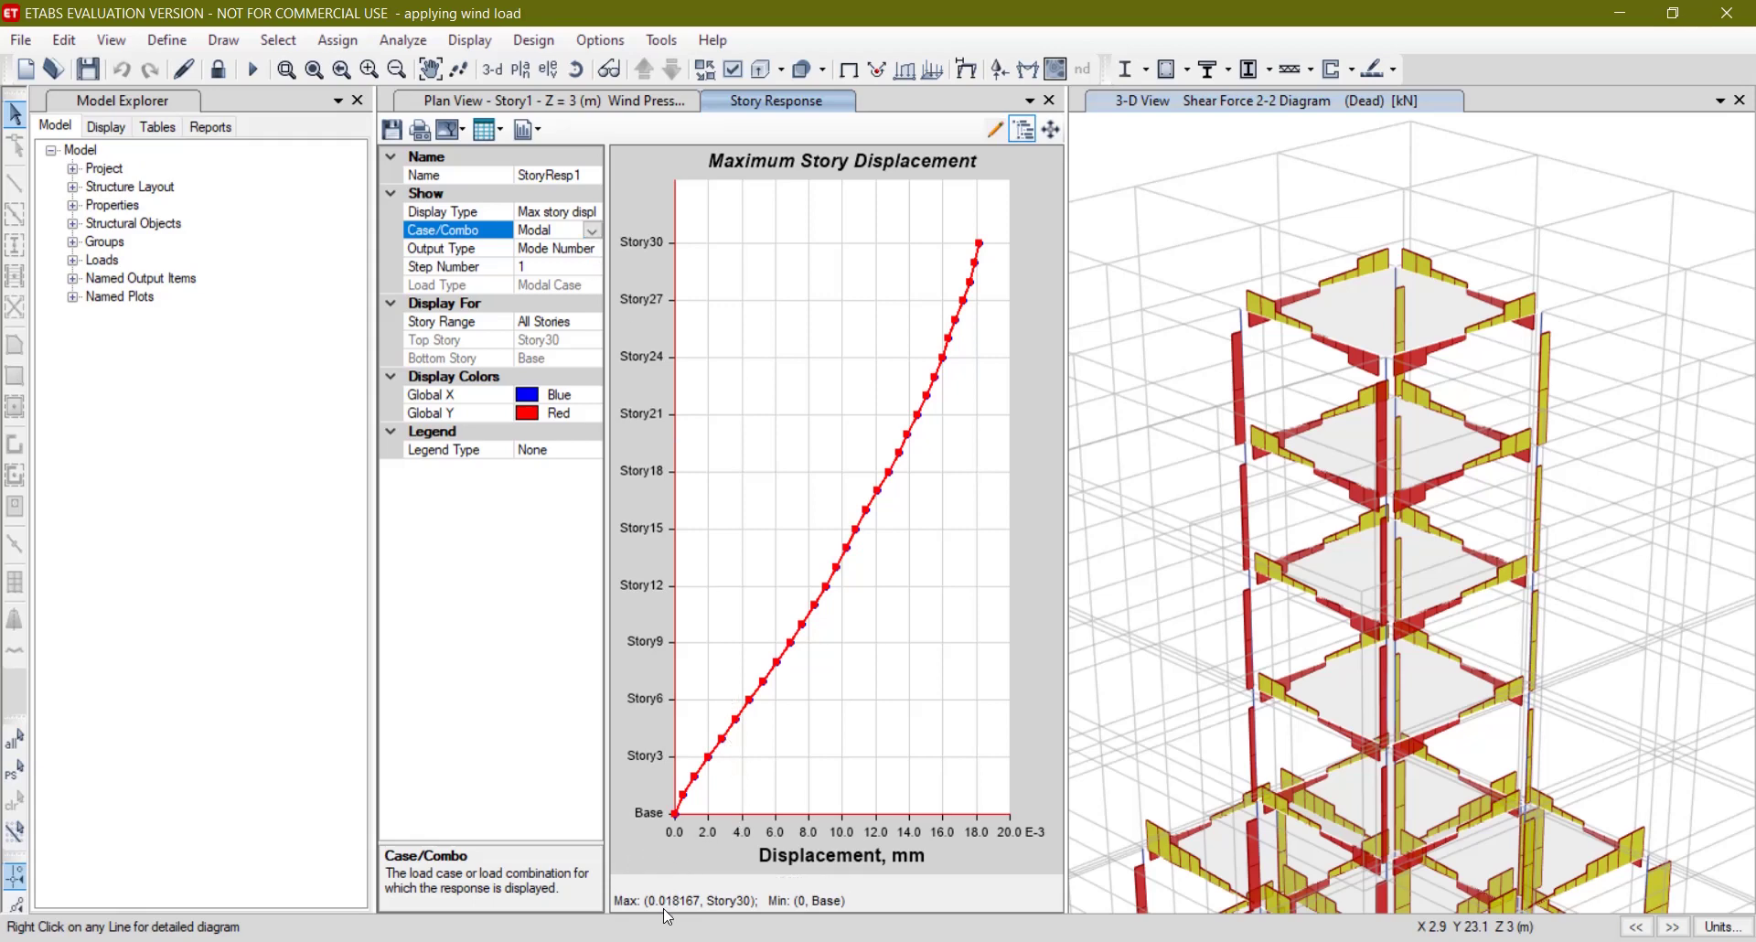
{"action": "left_click", "coordinate": [591, 230]}
{"action": "left_click", "coordinate": [533, 273]}
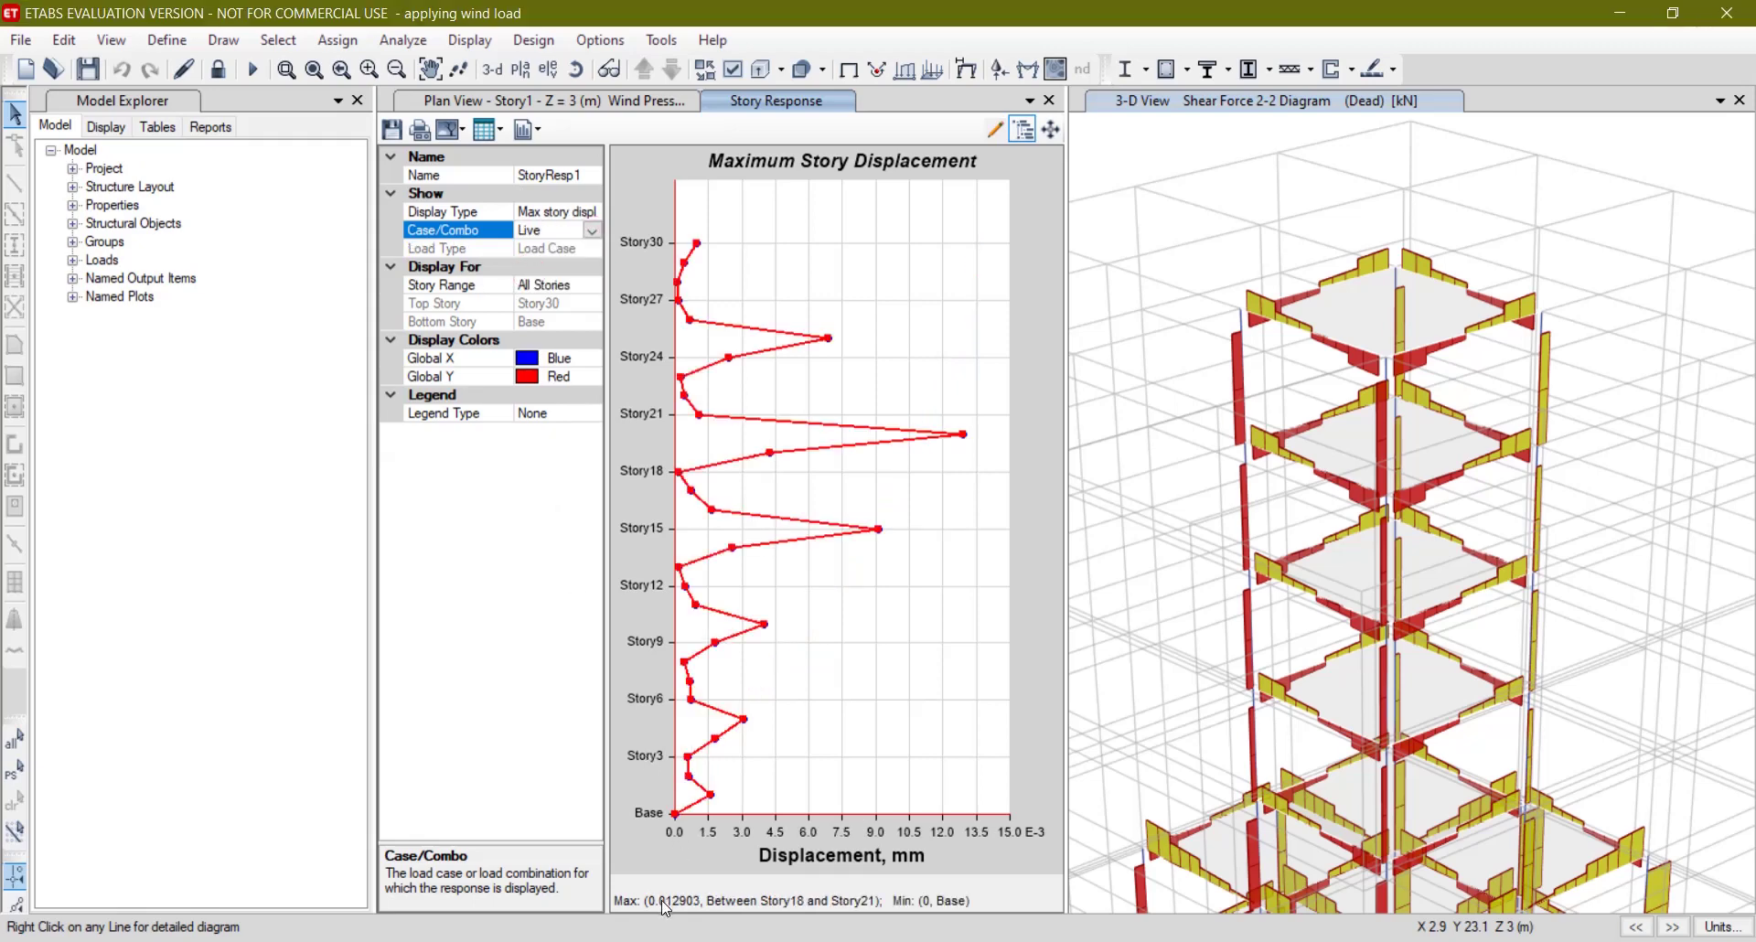
{"action": "left_click", "coordinate": [591, 230]}
{"action": "left_click", "coordinate": [535, 254]}
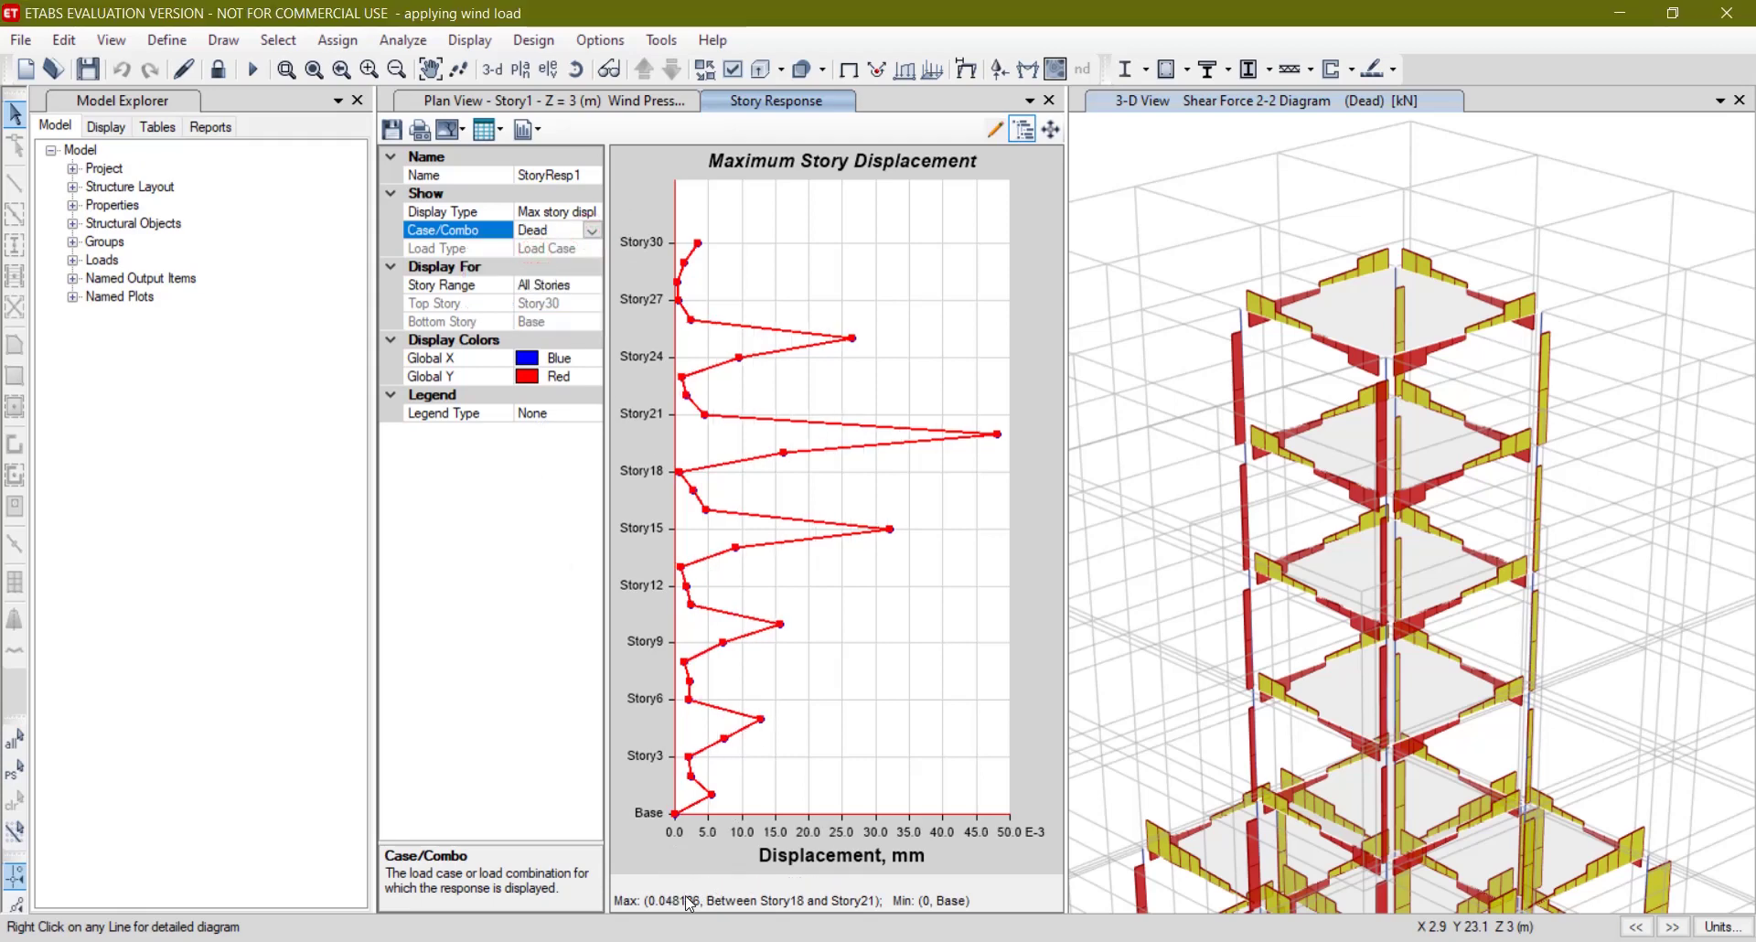
{"action": "left_click", "coordinate": [1048, 102]}
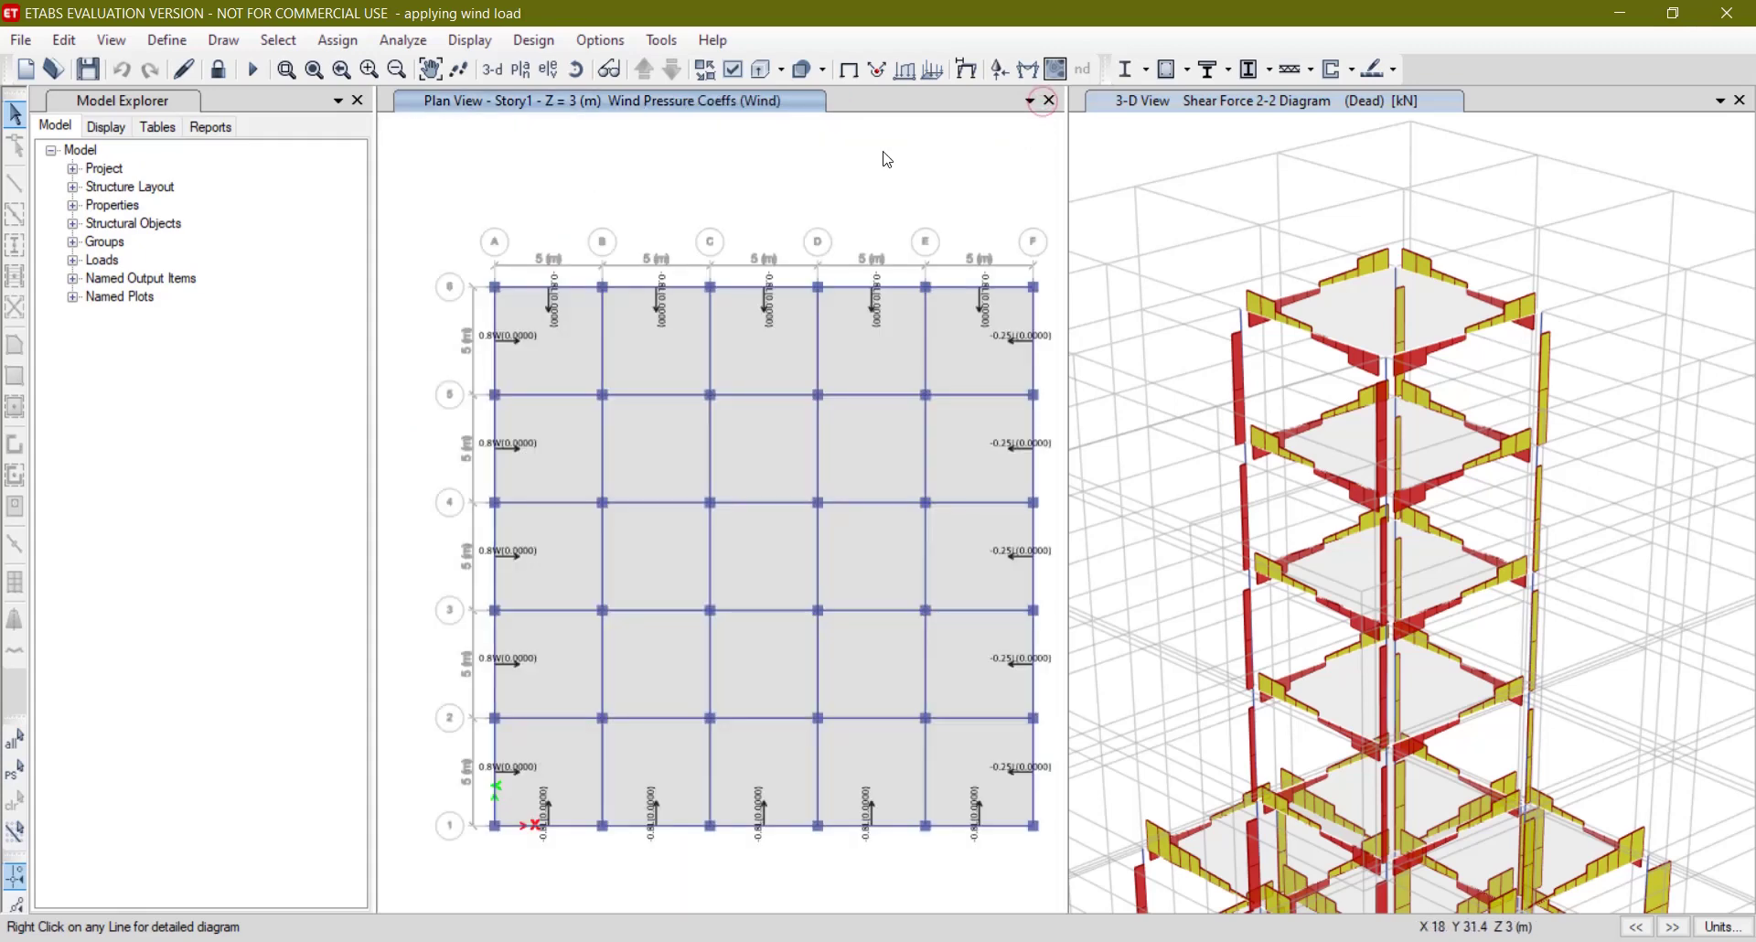
Review the concrete frame design preferences for IS 456:2000 and accept them as they are.
{"action": "left_click", "coordinate": [515, 49]}
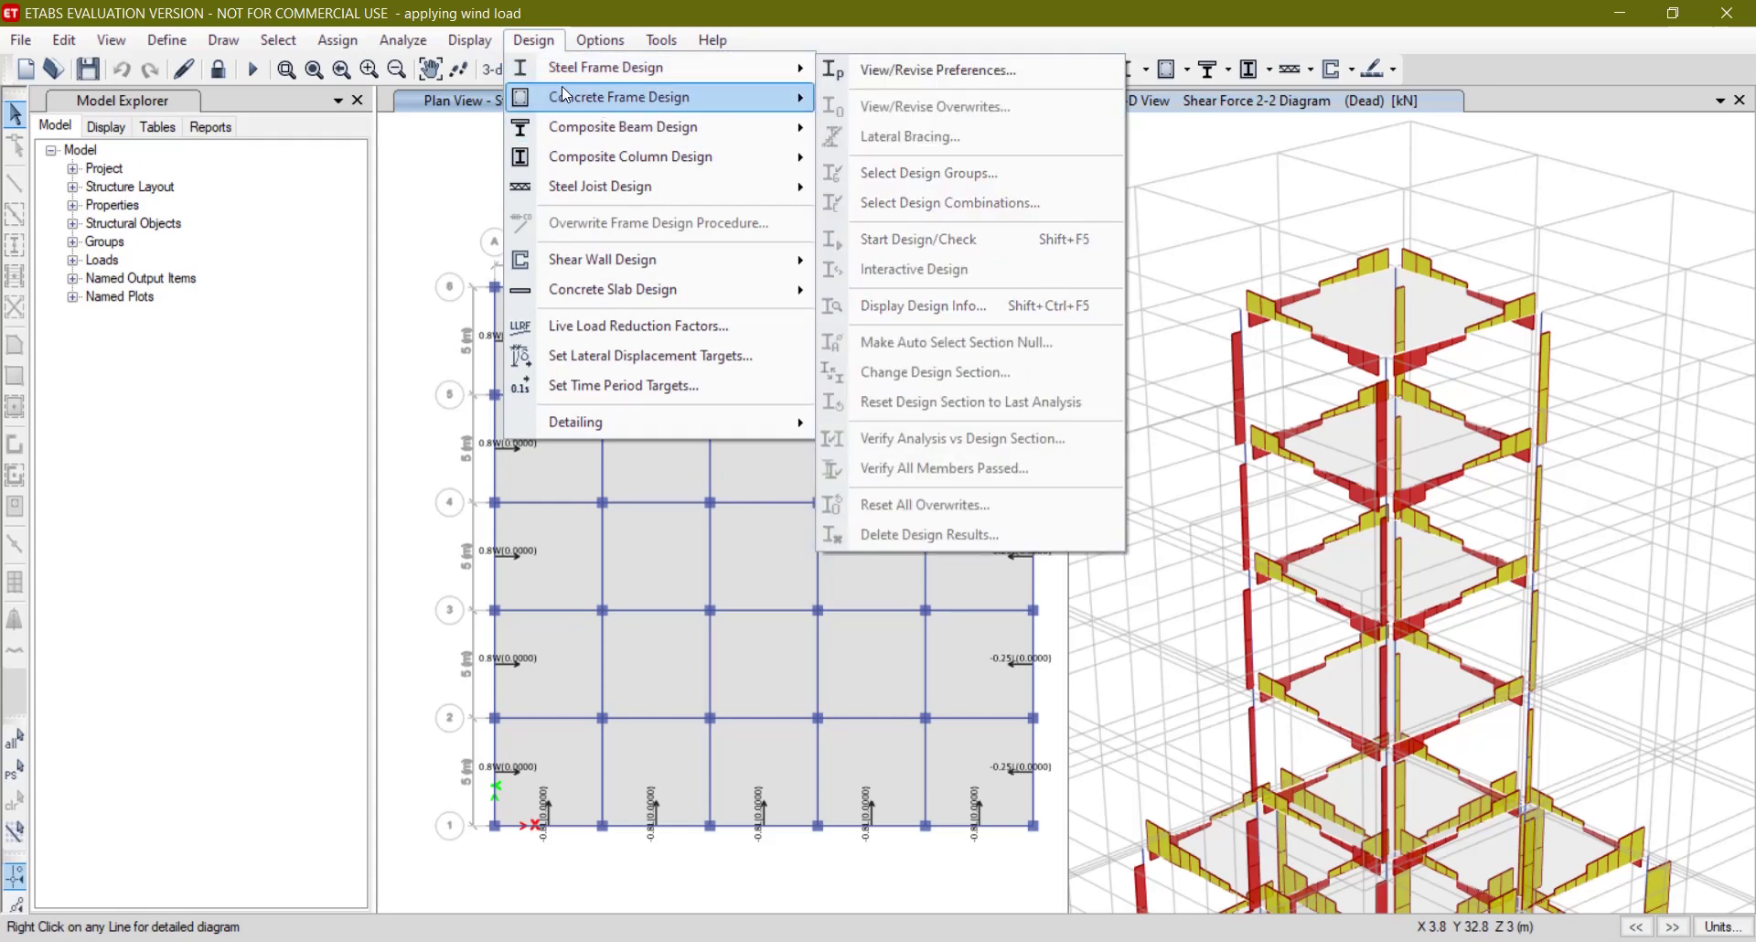
{"action": "mouse_move", "coordinate": [569, 92]}
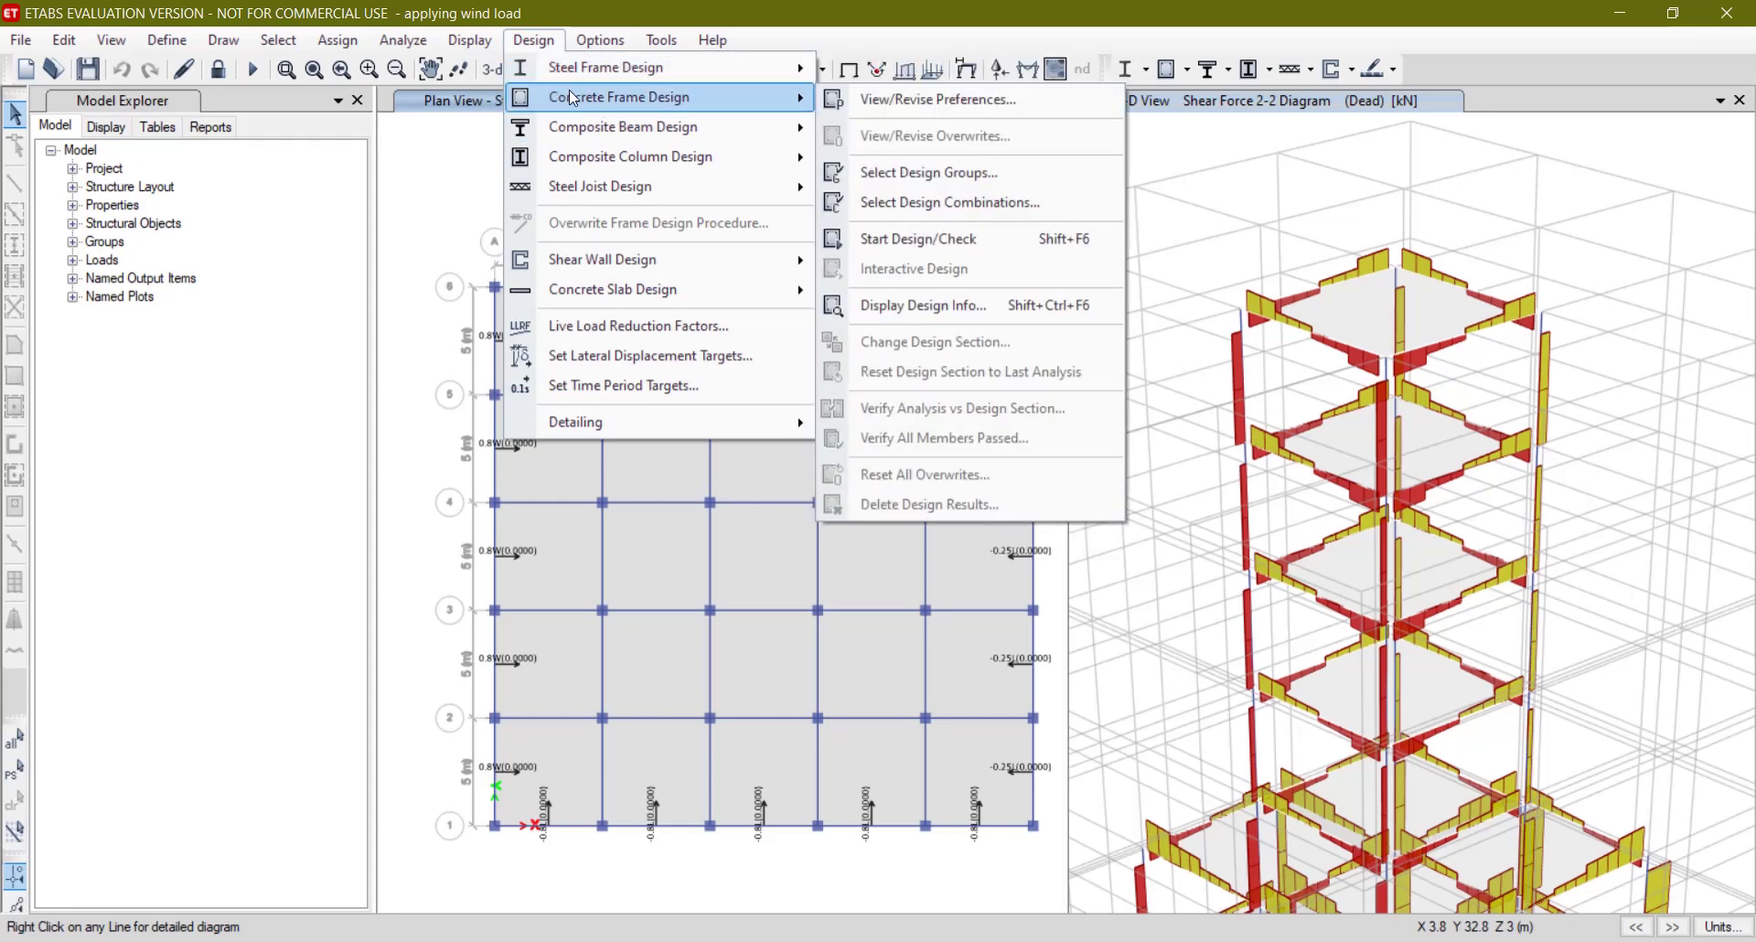
{"action": "left_click", "coordinate": [886, 100]}
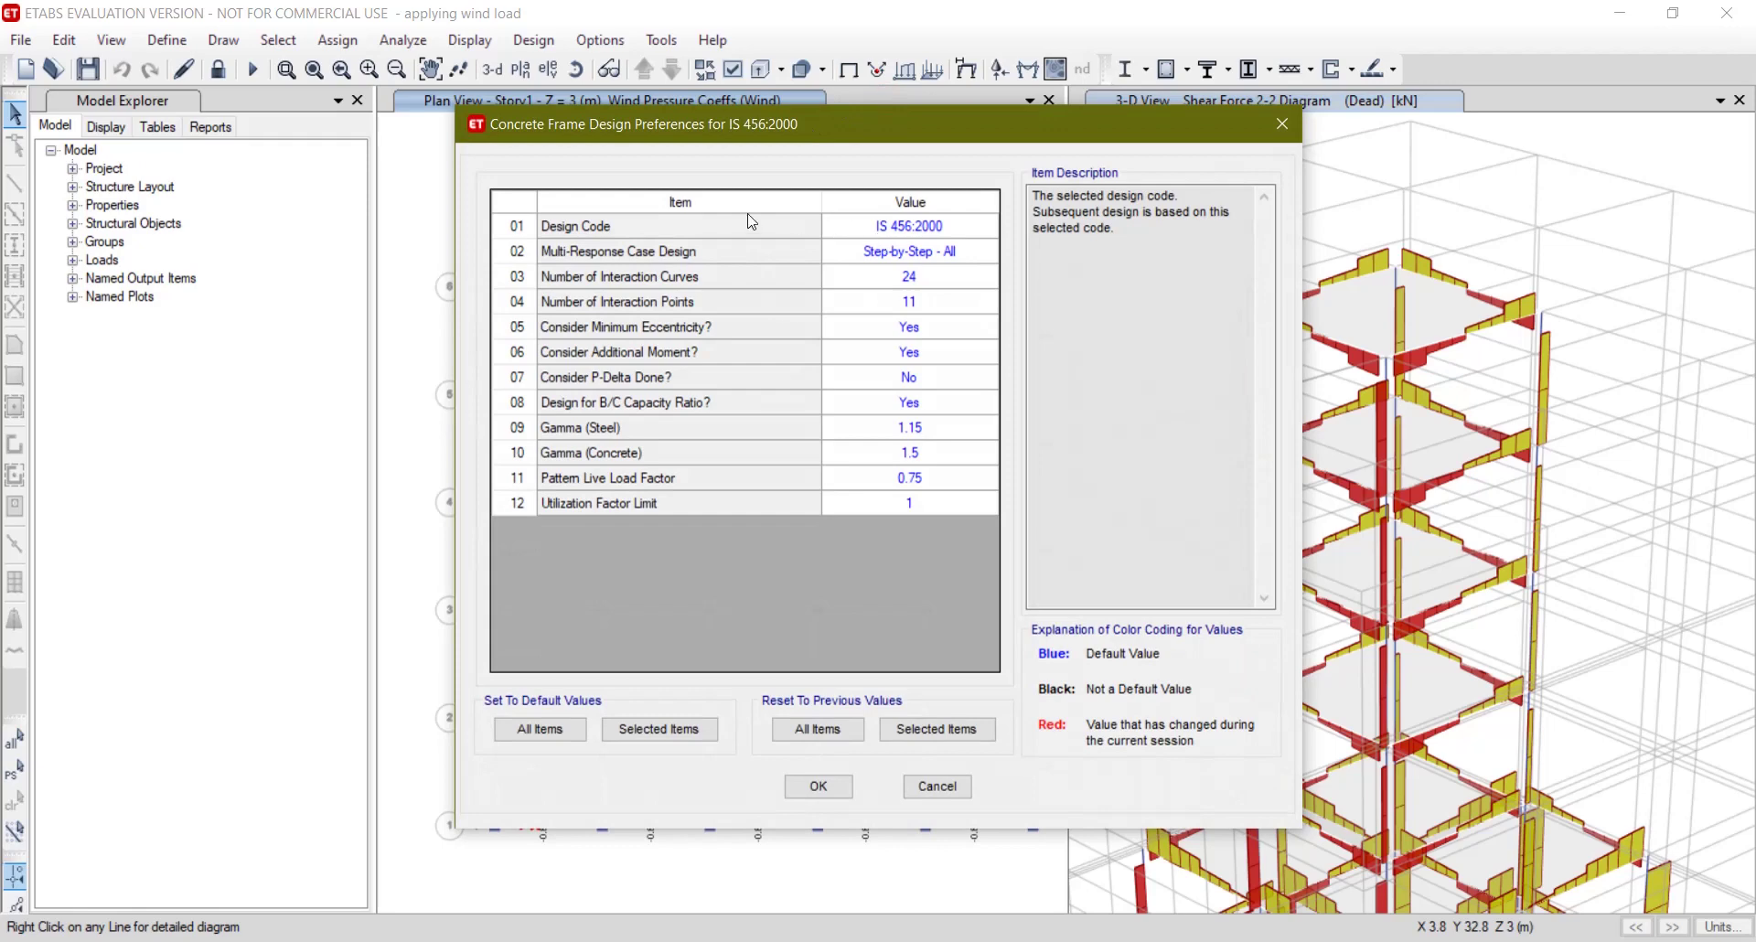
{"action": "left_click", "coordinate": [818, 786]}
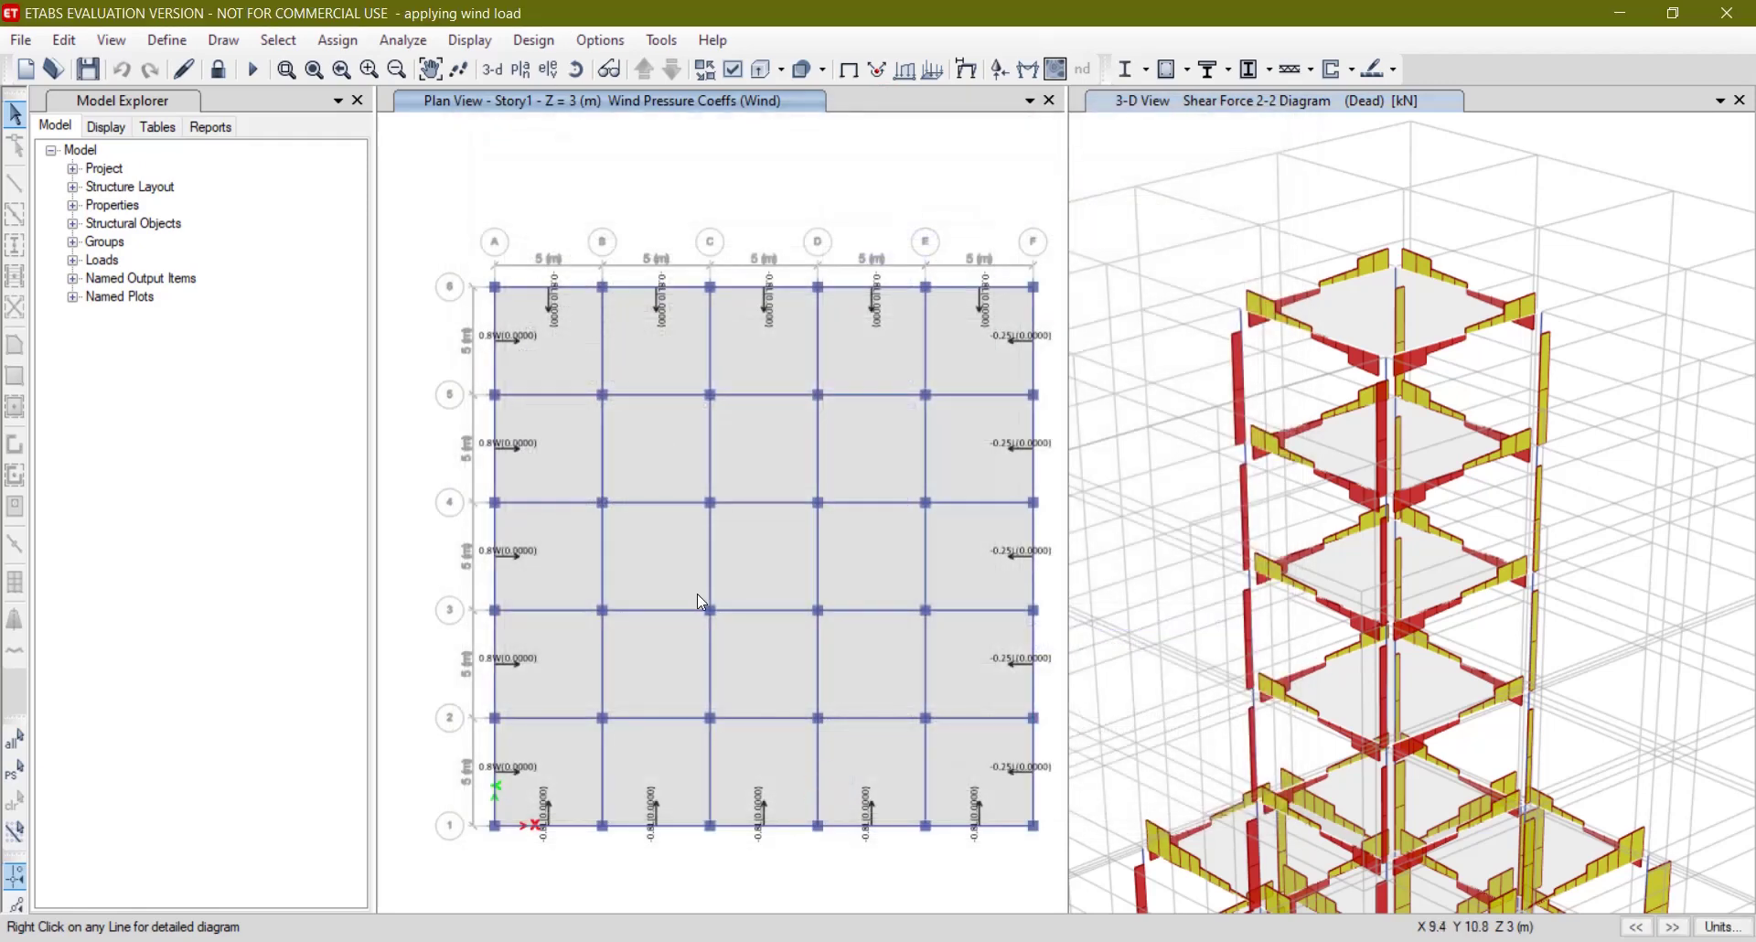
Start the concrete frame design check and consult the beam and column size list in the Photos reference drawing.
{"action": "left_click", "coordinate": [533, 40]}
{"action": "mouse_move", "coordinate": [580, 109]}
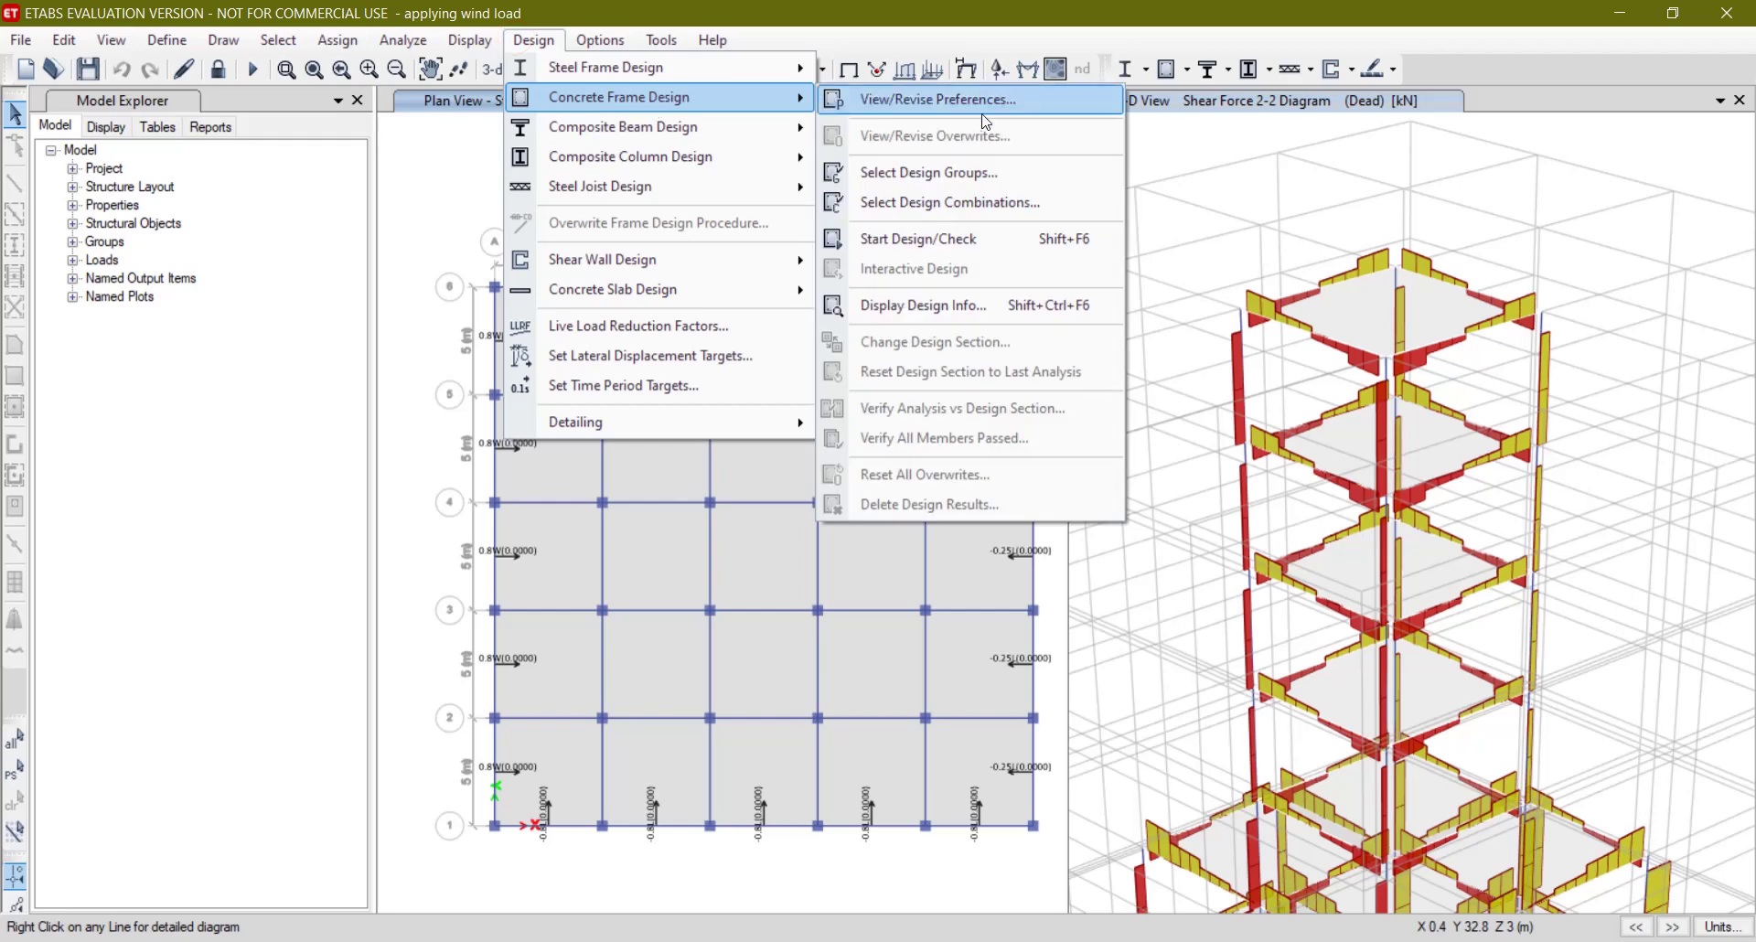
{"action": "left_click", "coordinate": [1001, 238]}
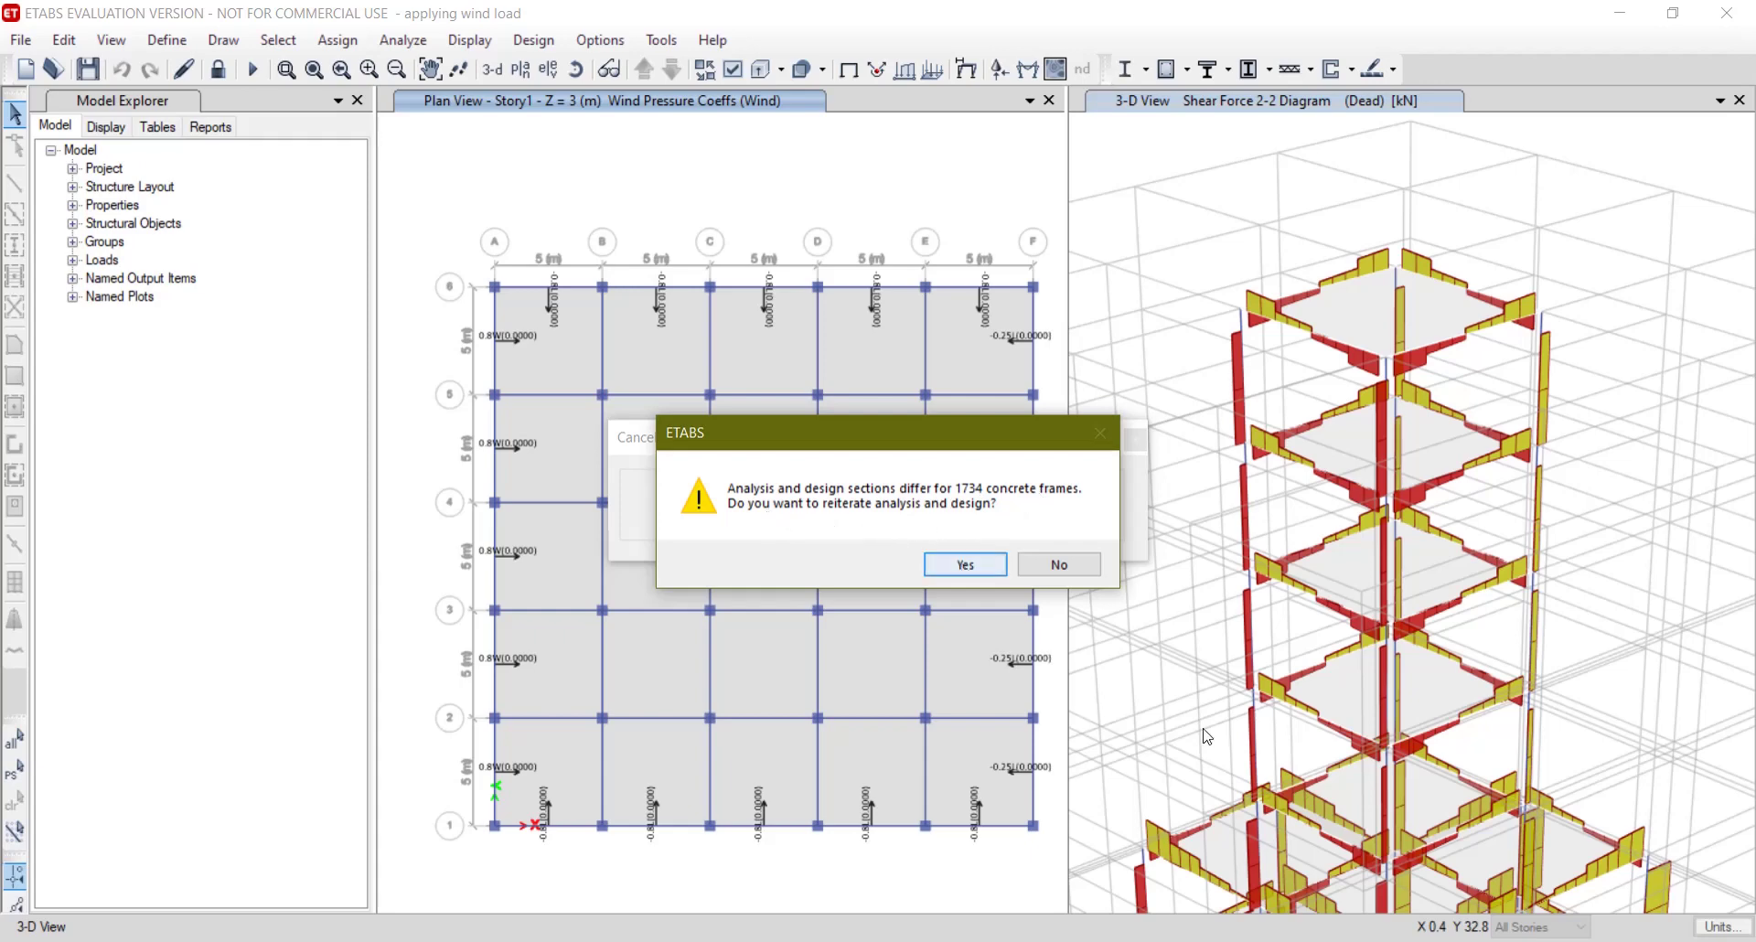
{"action": "mouse_move", "coordinate": [1213, 940]}
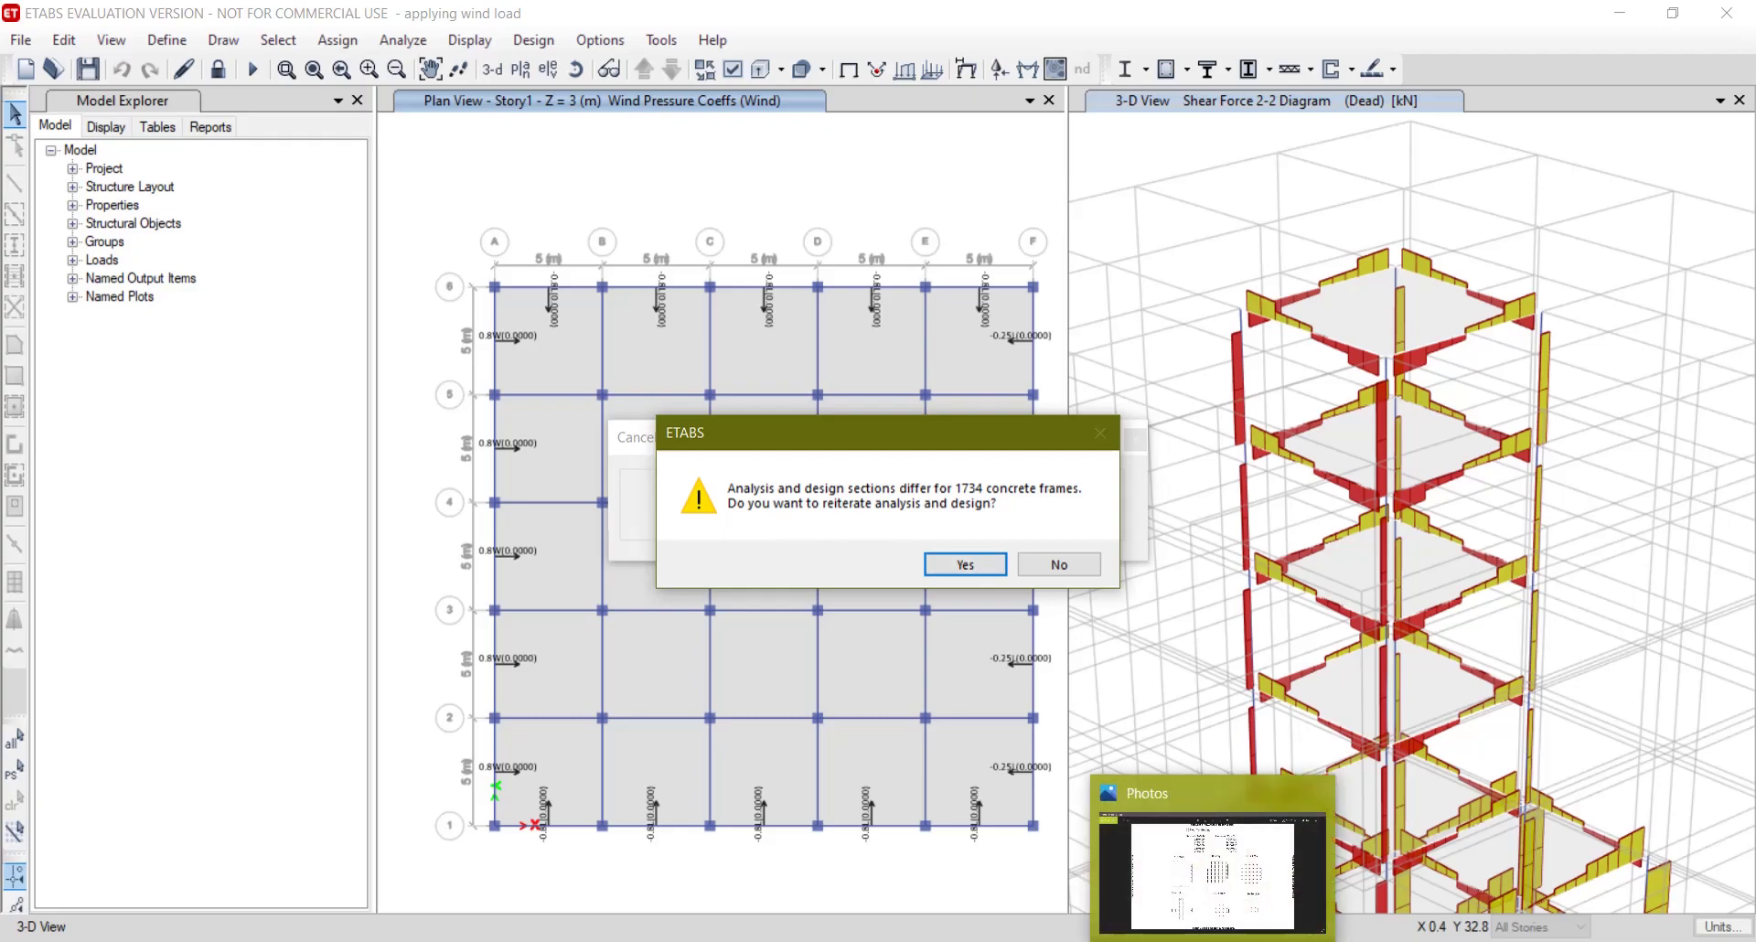
{"action": "left_click", "coordinate": [1221, 843]}
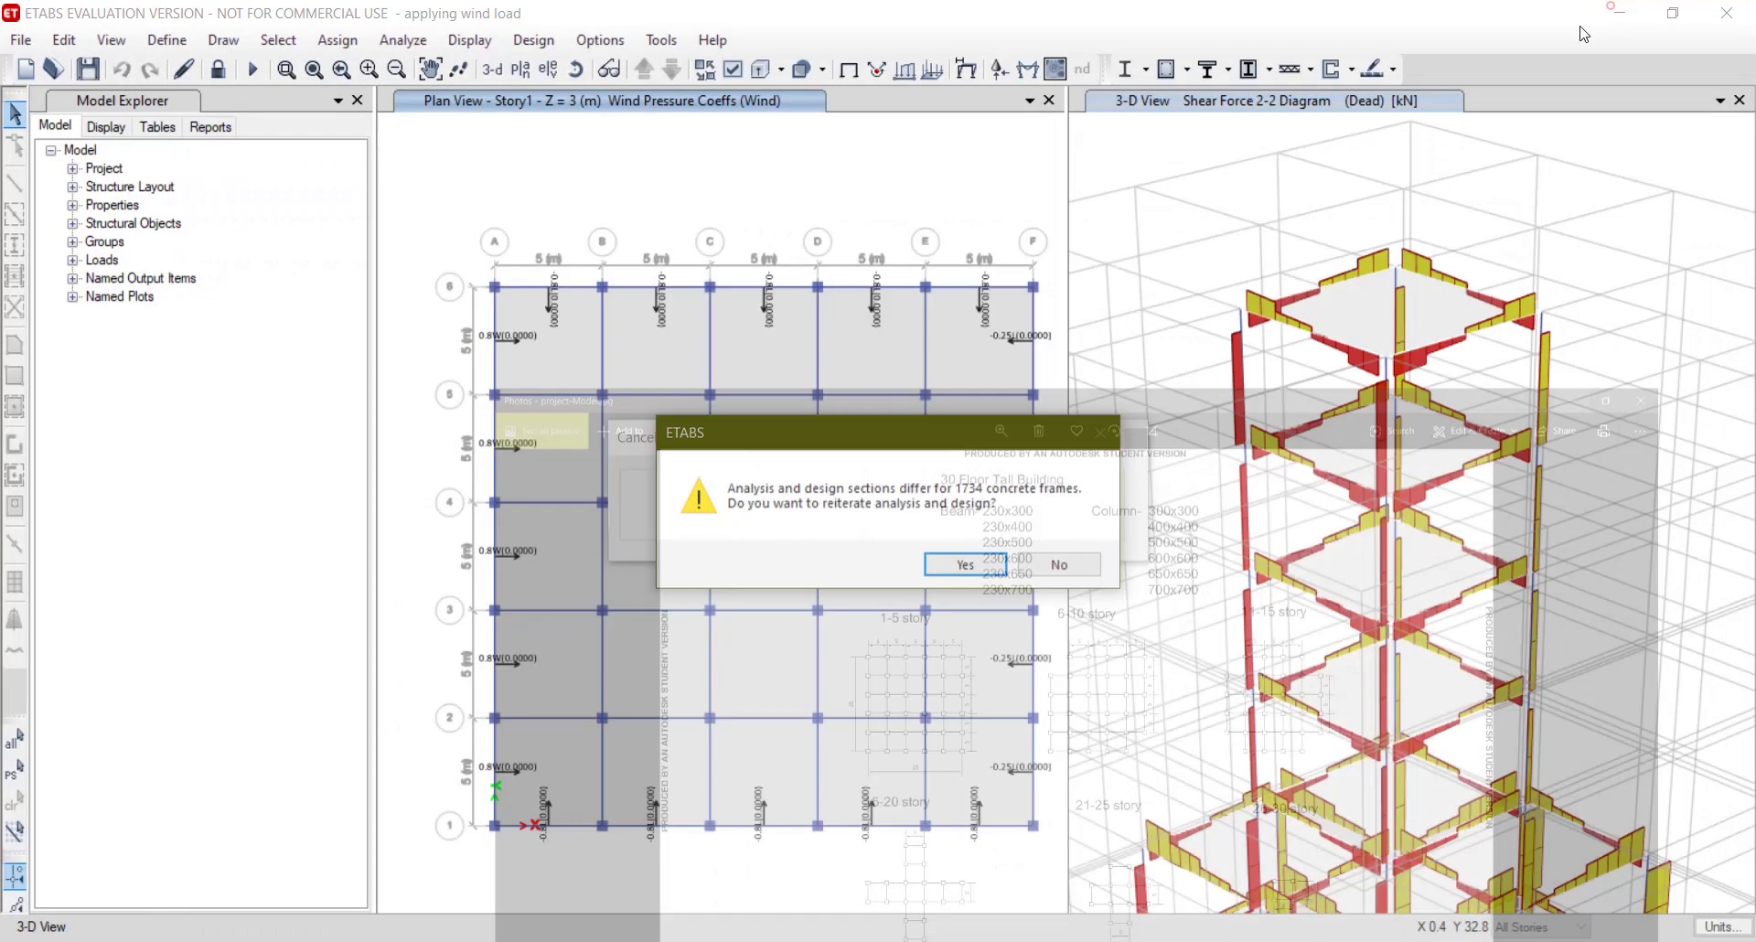
{"action": "left_click", "coordinate": [1625, 18]}
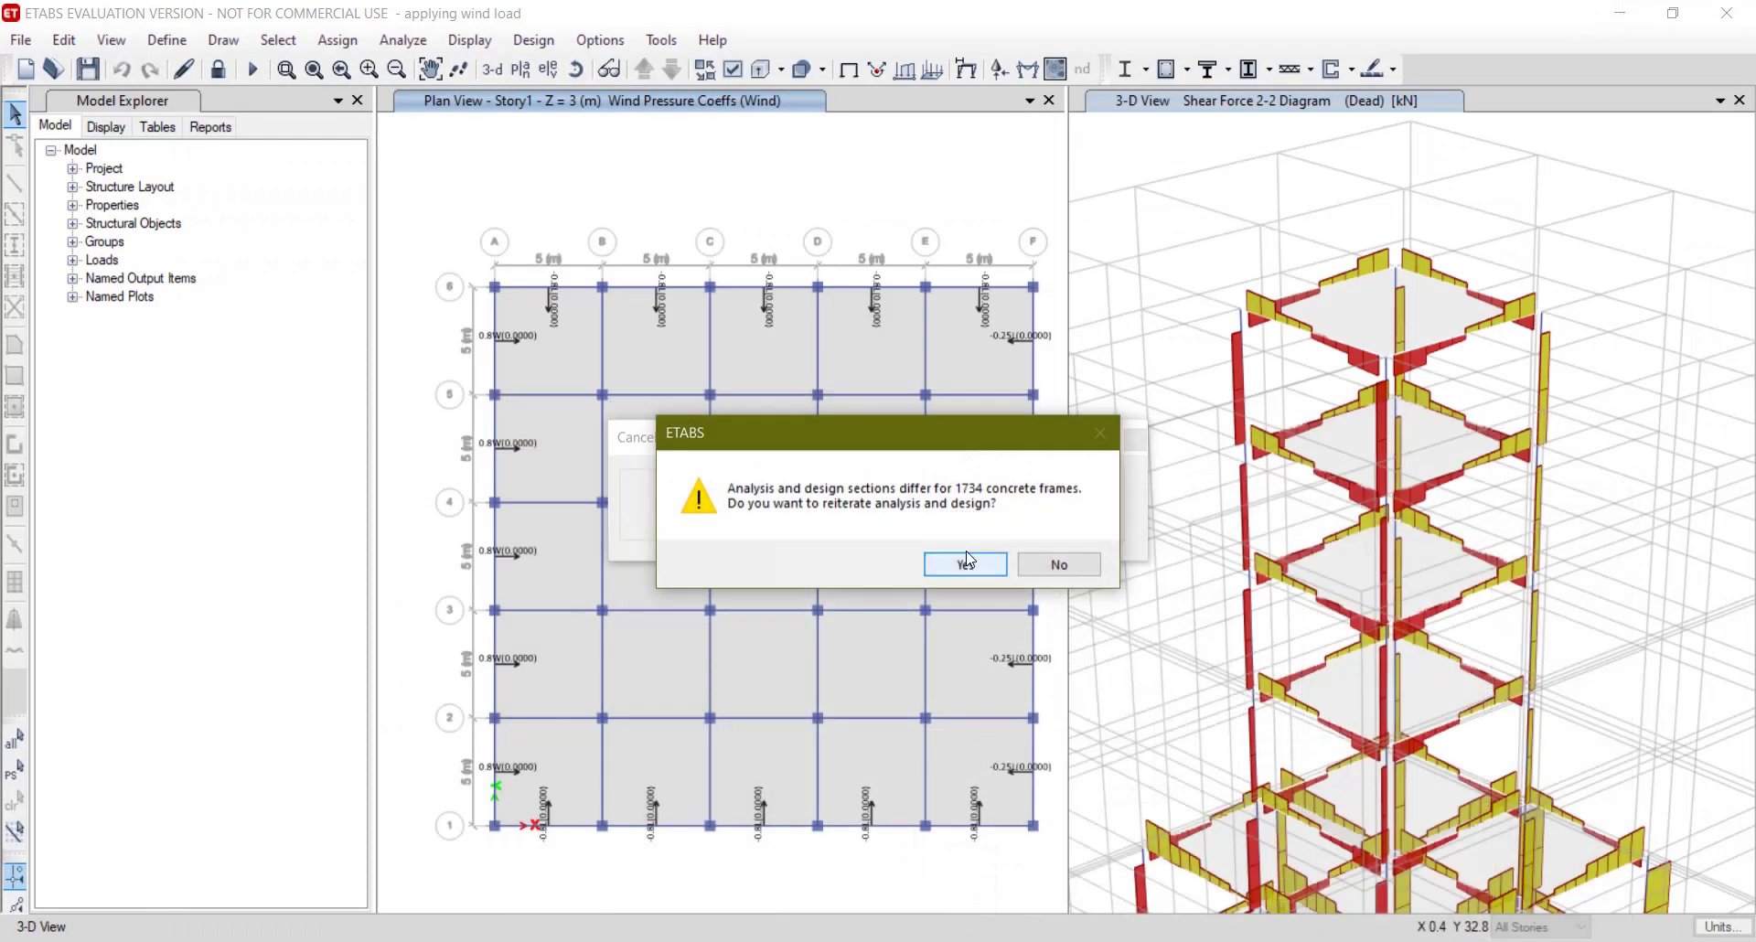
Reiterate analysis and design for all differing concrete sections until the check completes, and examine the longitudinal reinforcing in the 3-D view.
{"action": "left_click", "coordinate": [966, 562]}
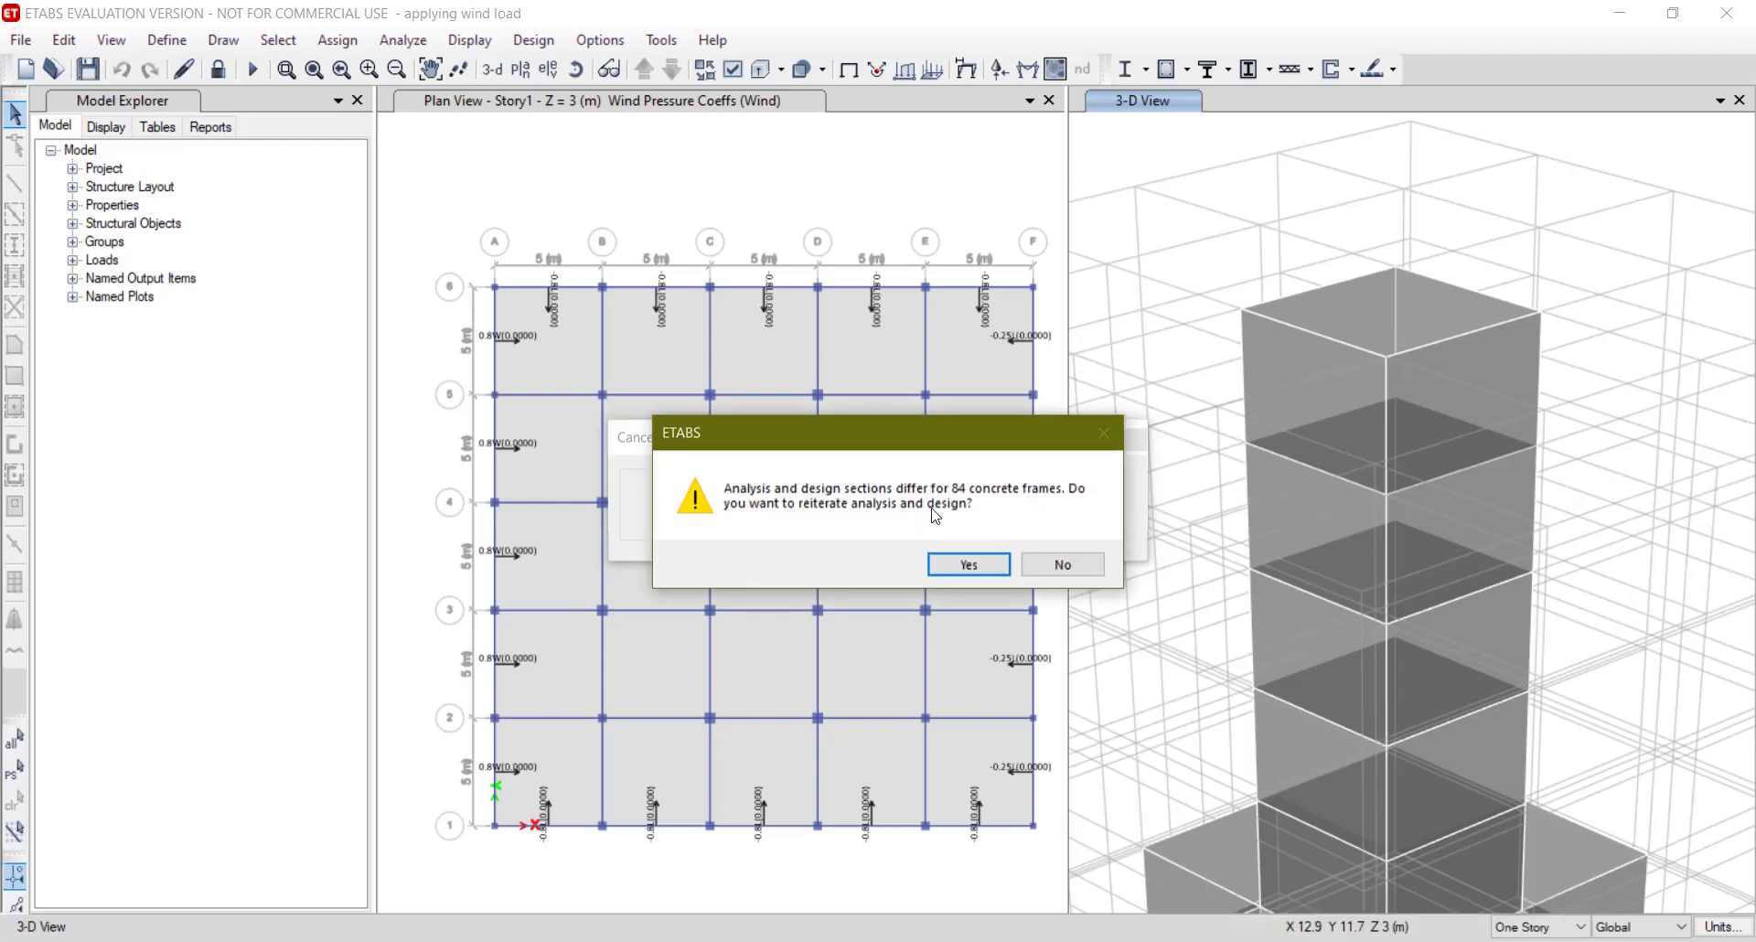
{"action": "left_click", "coordinate": [969, 564]}
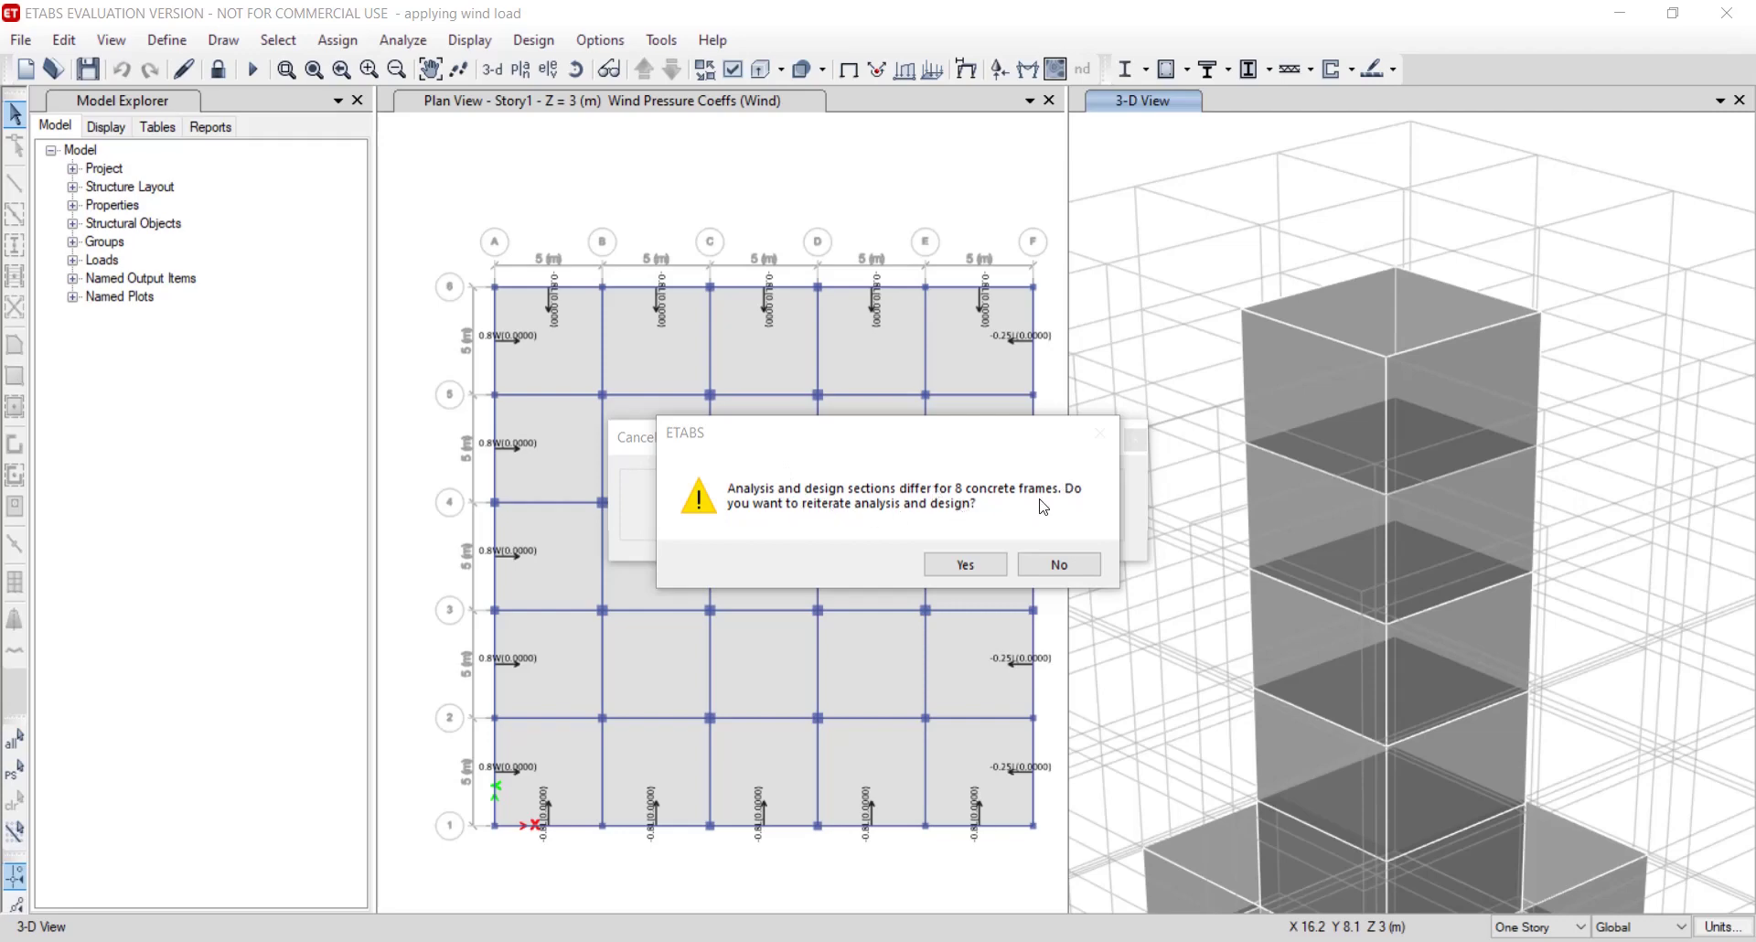
{"action": "left_click", "coordinate": [966, 564]}
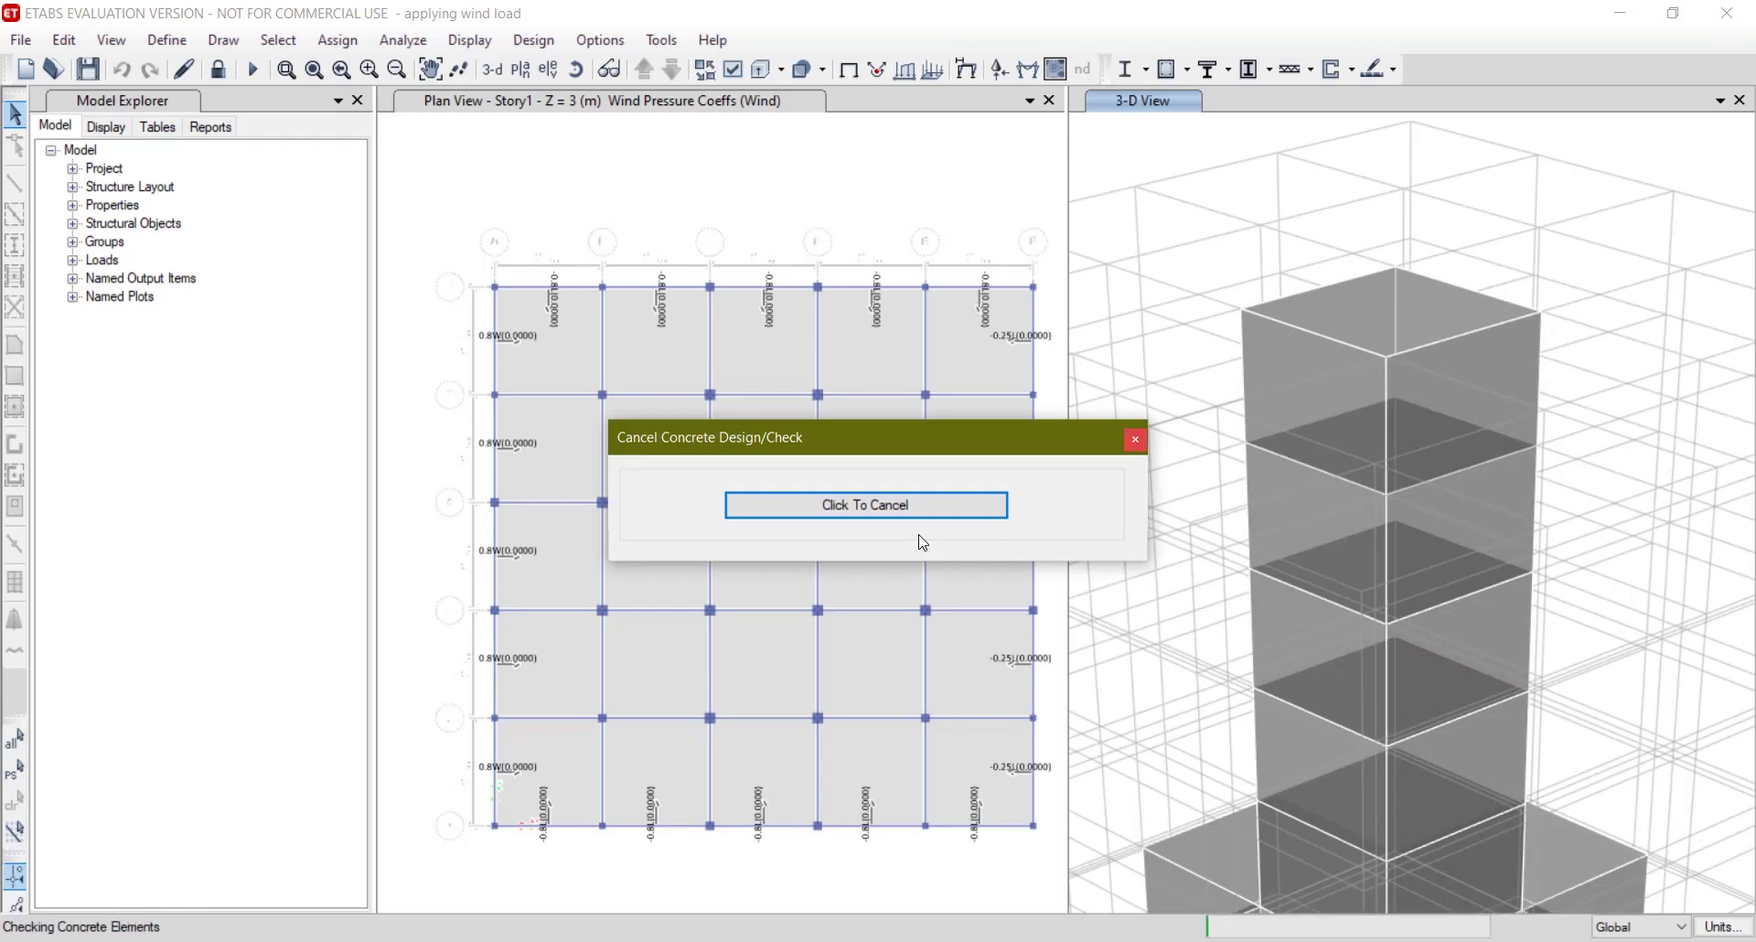
{"action": "left_click", "coordinate": [960, 564]}
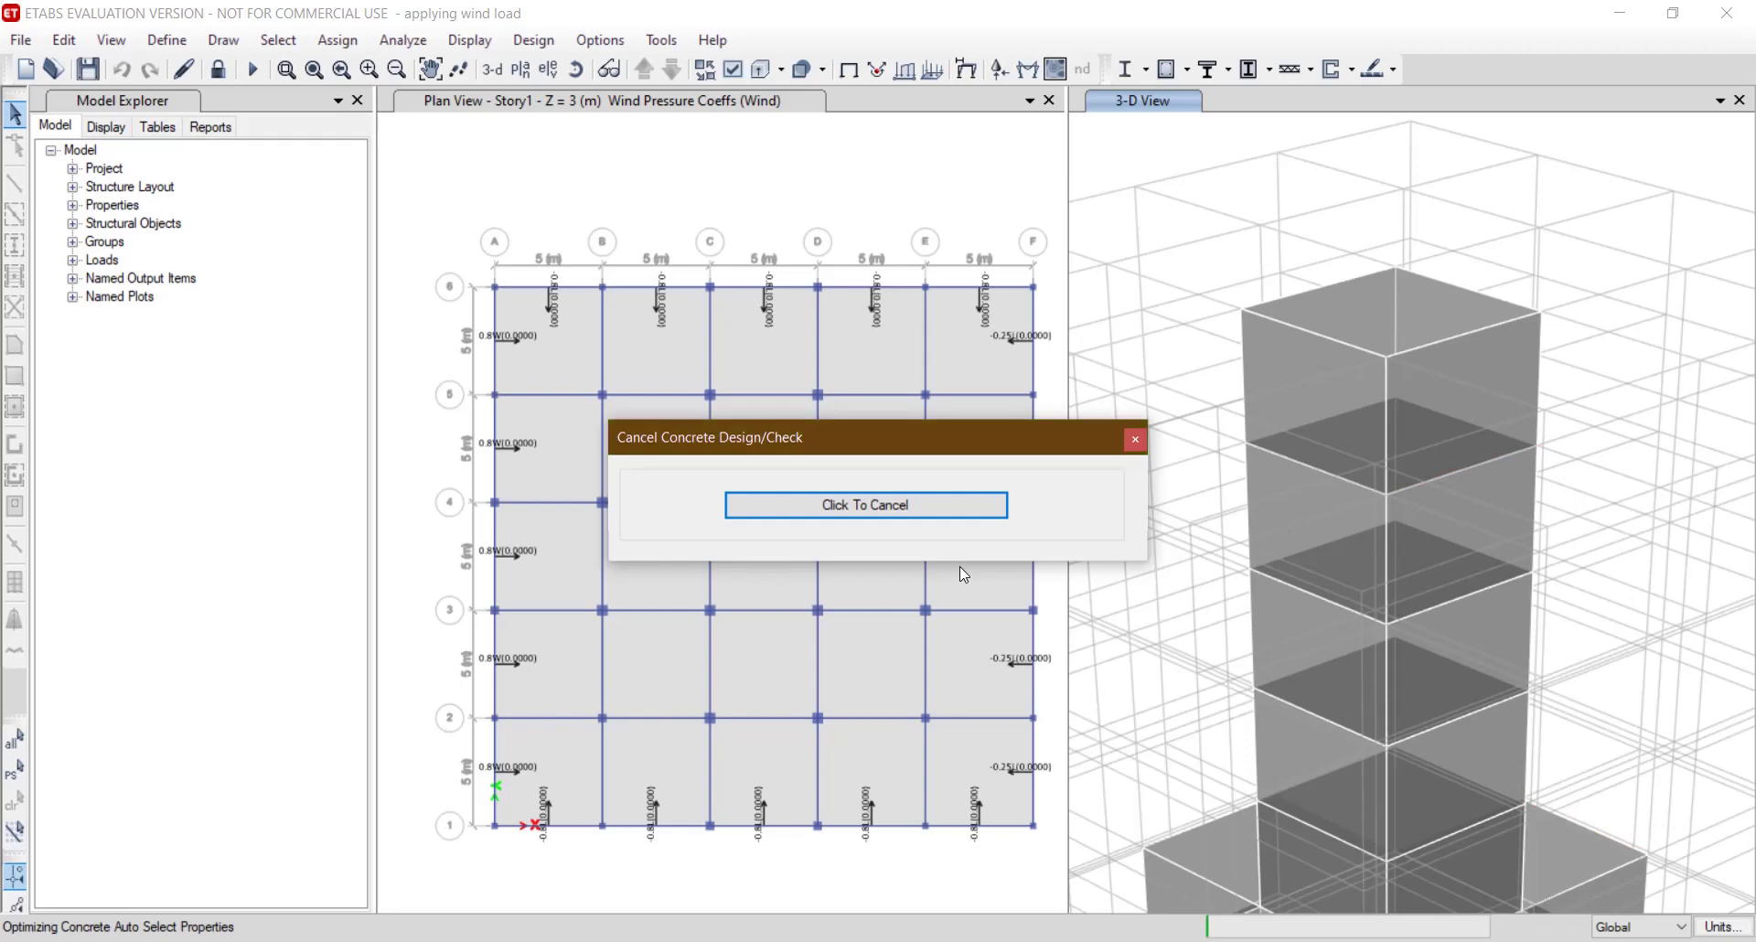
{"action": "left_click", "coordinate": [961, 562]}
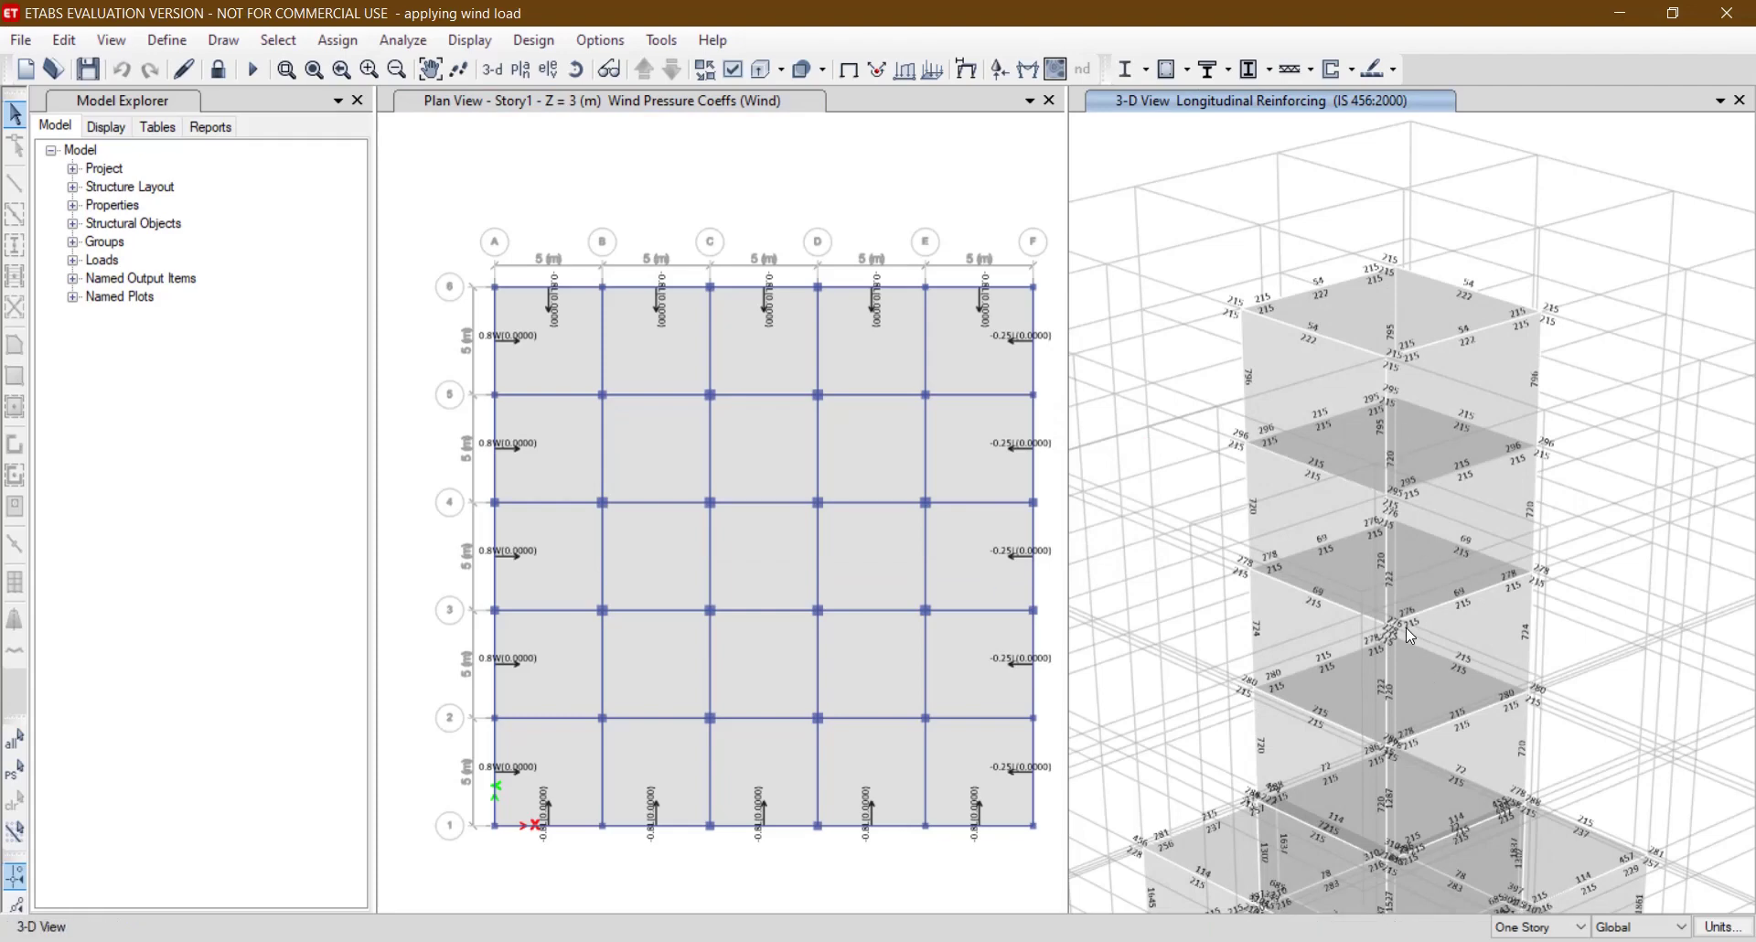
{"action": "scroll", "coordinate": [1390, 563], "scroll_direction": "up", "scroll_amount": 6}
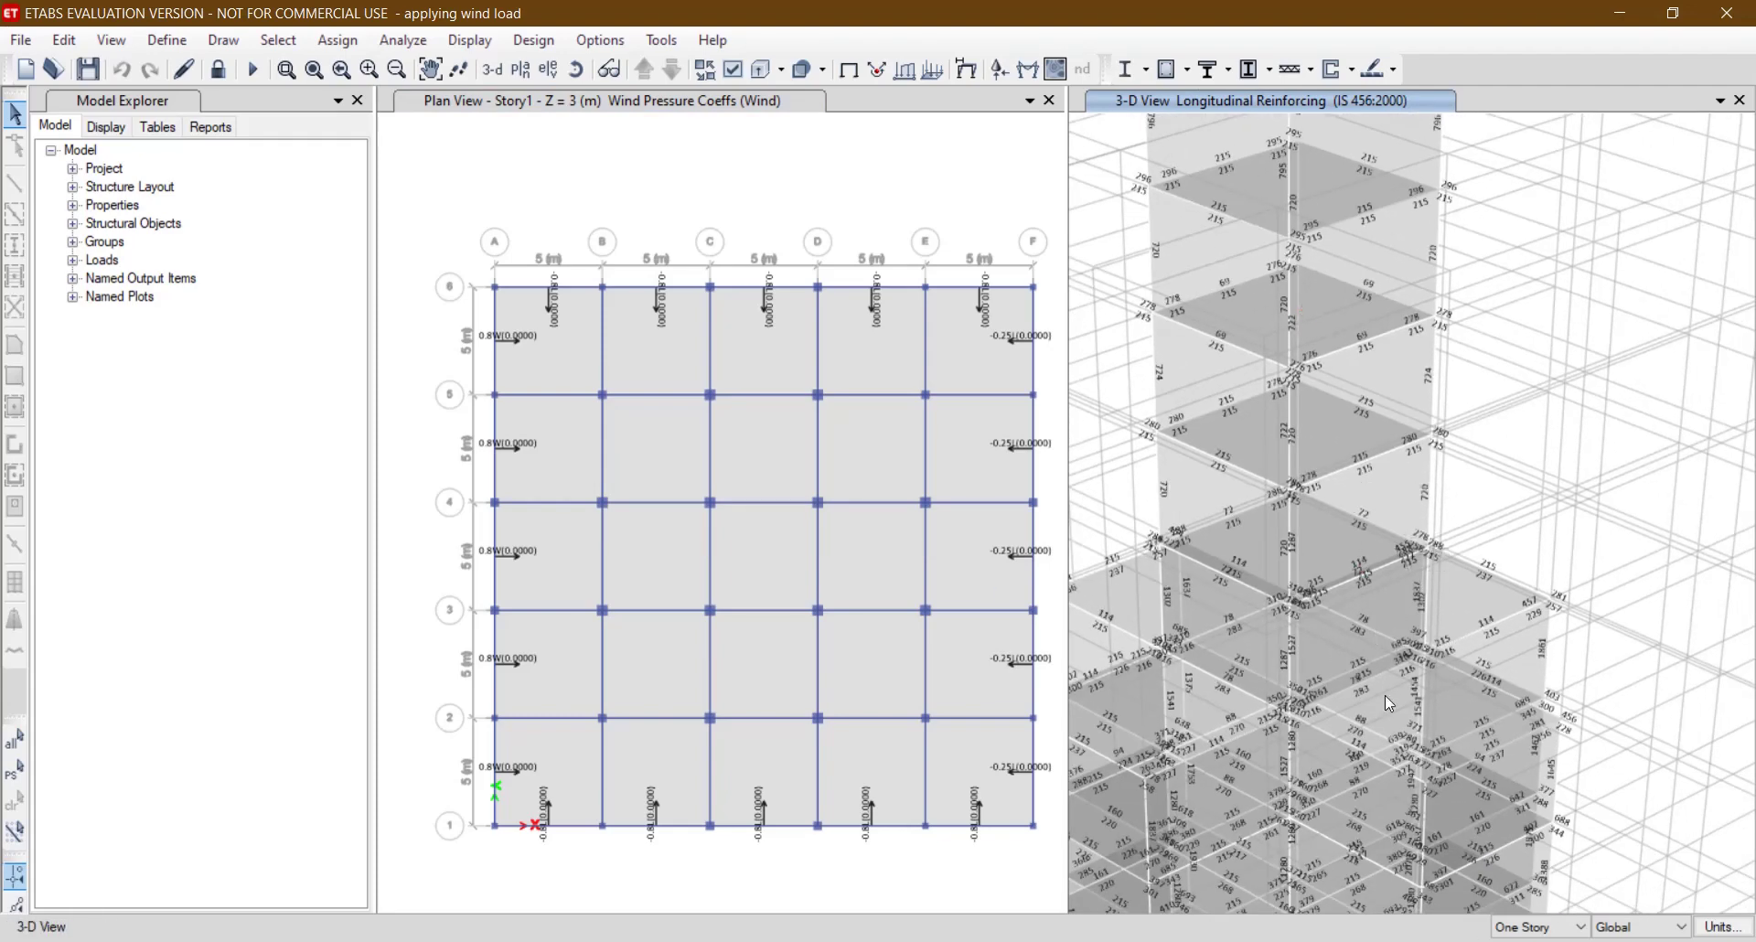
{"action": "scroll", "coordinate": [1147, 356], "scroll_direction": "up", "scroll_amount": 5}
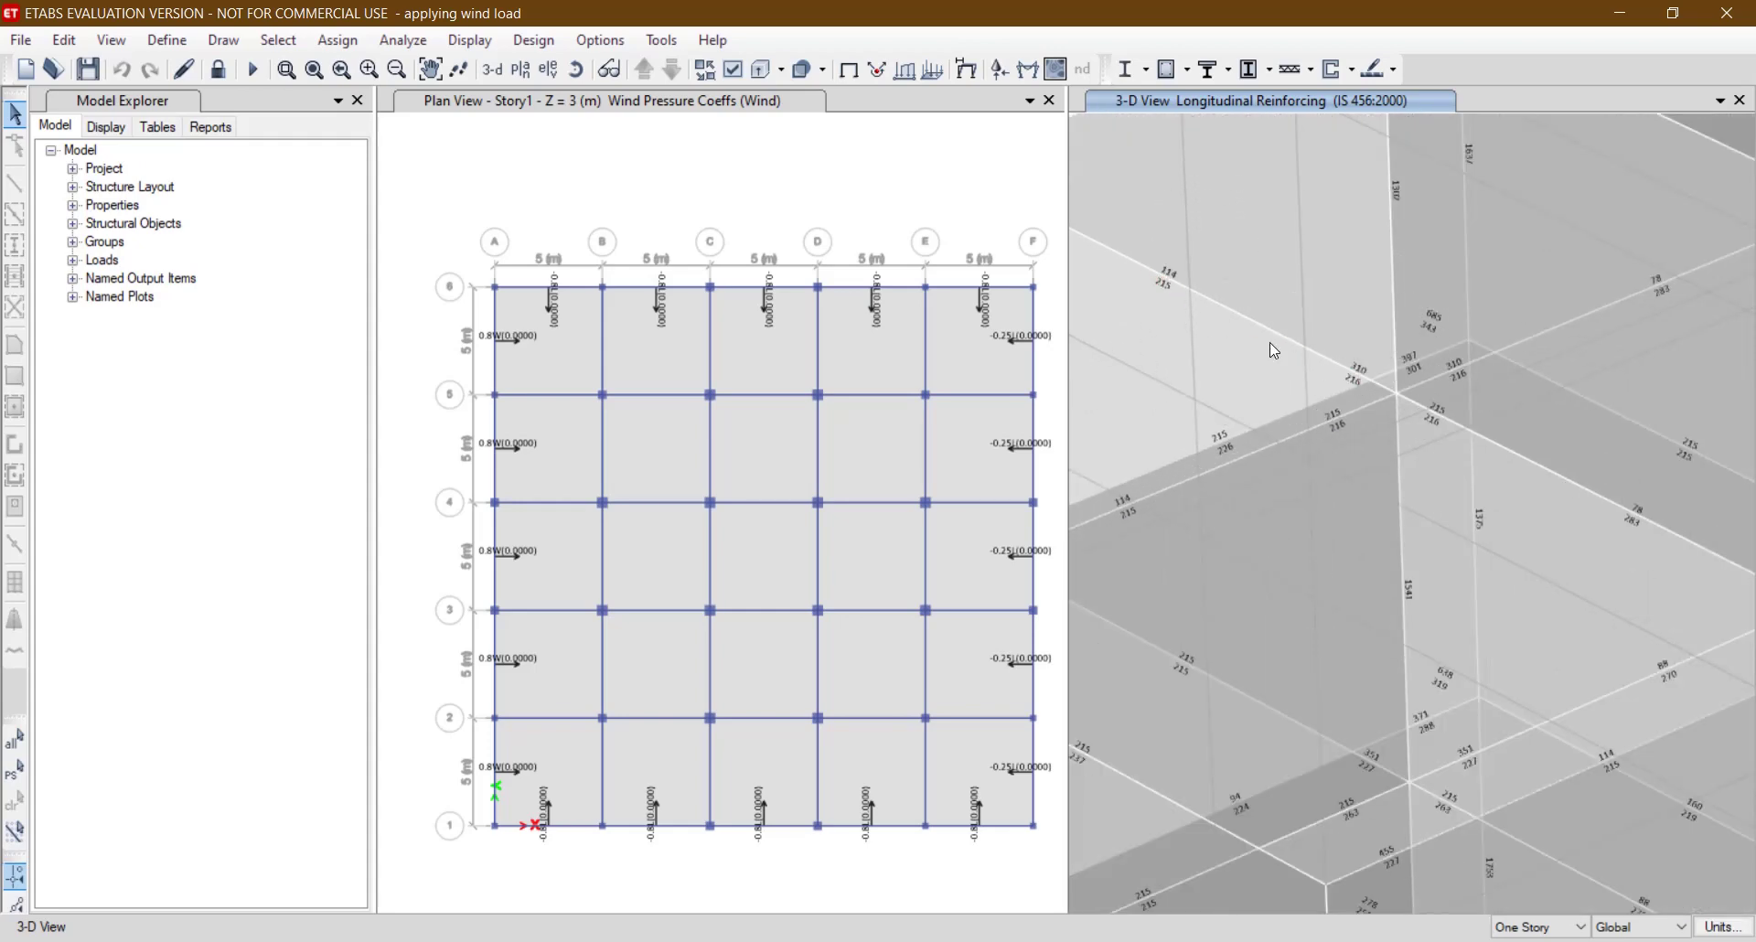
{"action": "scroll", "coordinate": [1285, 344], "scroll_direction": "down", "scroll_amount": 4}
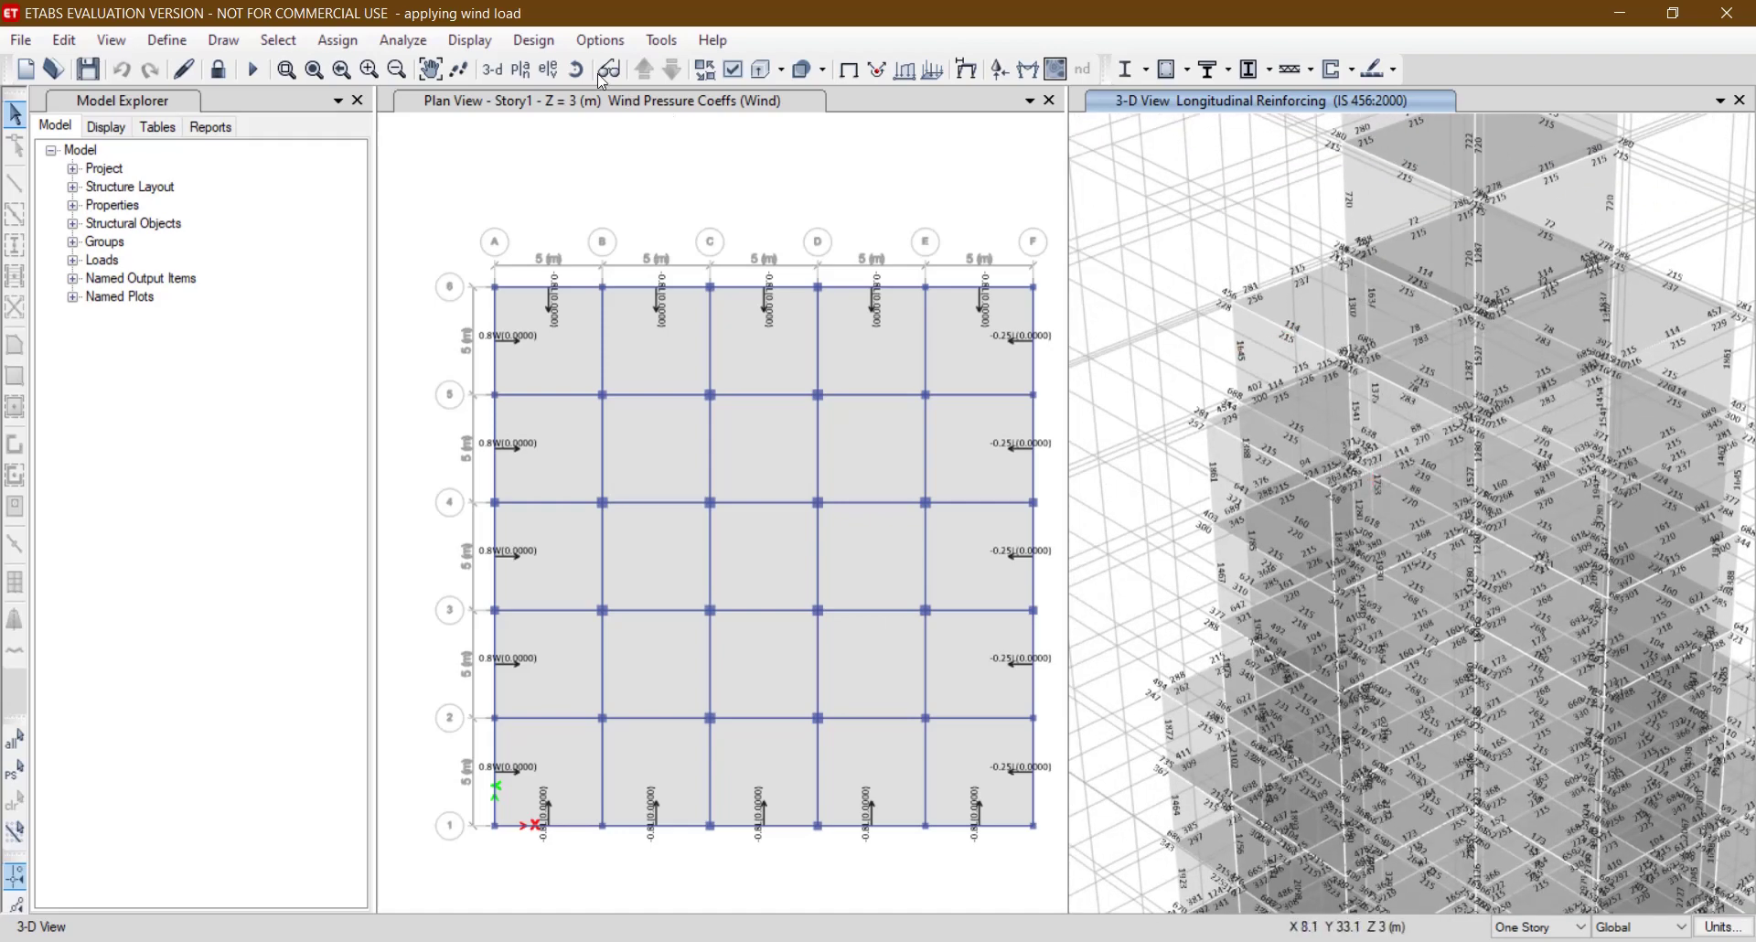
Verify whether all concrete members passed the design, select the frames that failed, and examine where they are in the 3-D view.
{"action": "left_click", "coordinate": [457, 47]}
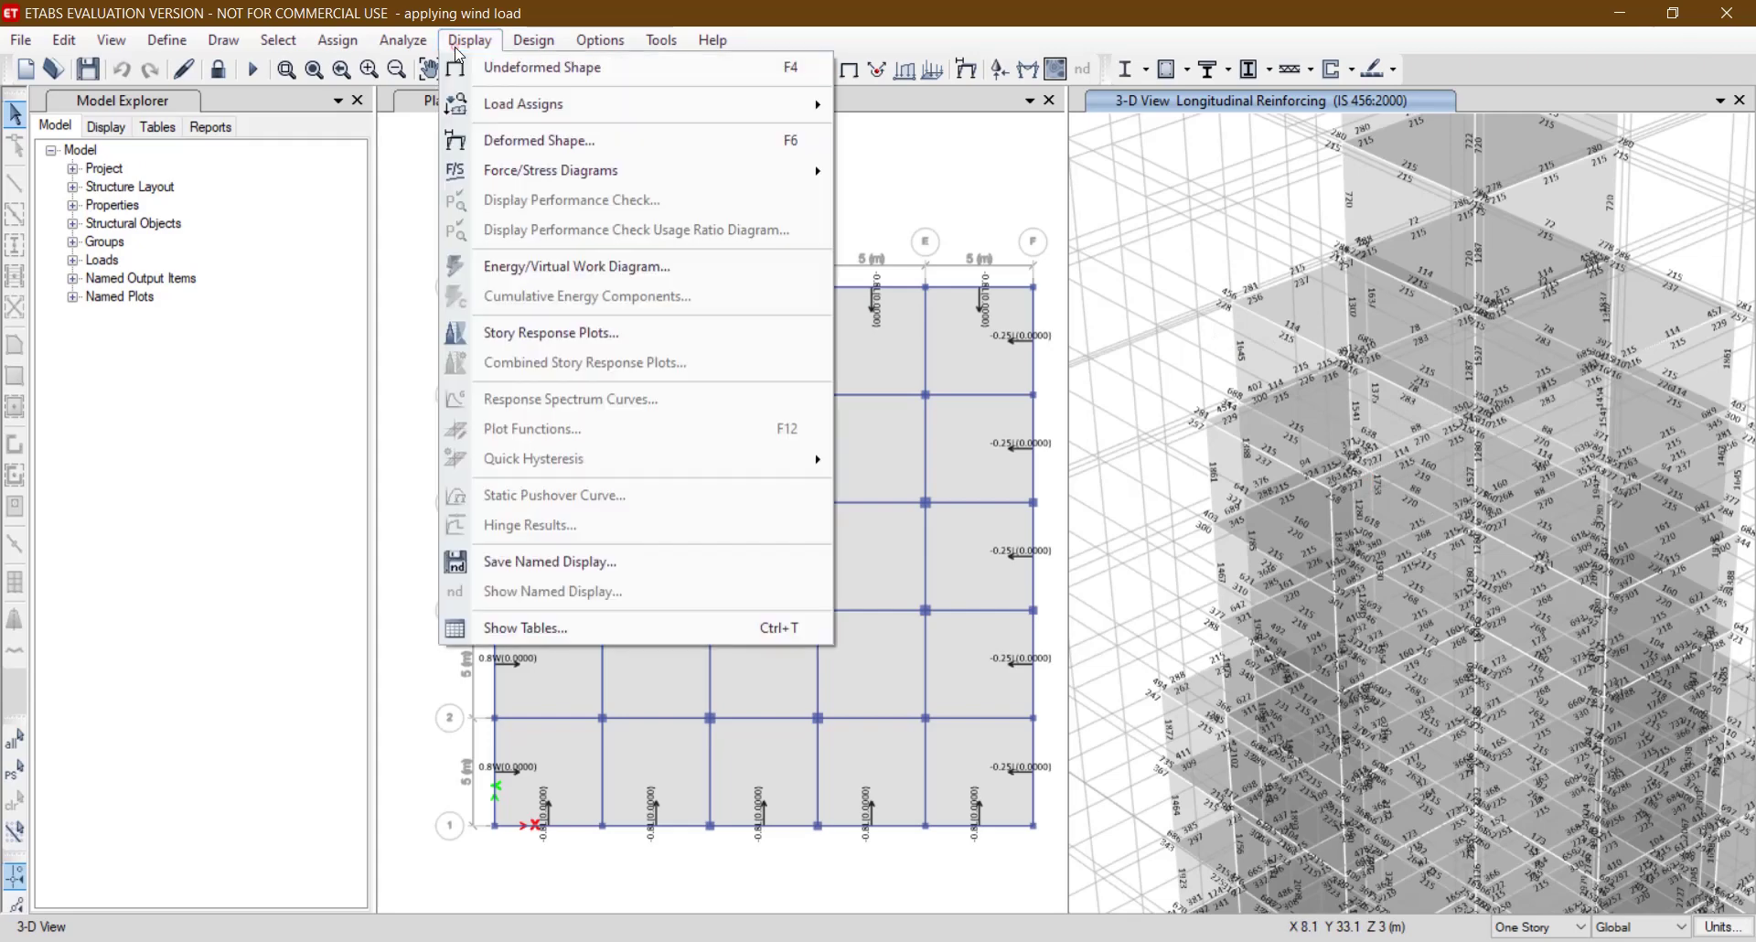
{"action": "left_click", "coordinate": [462, 44]}
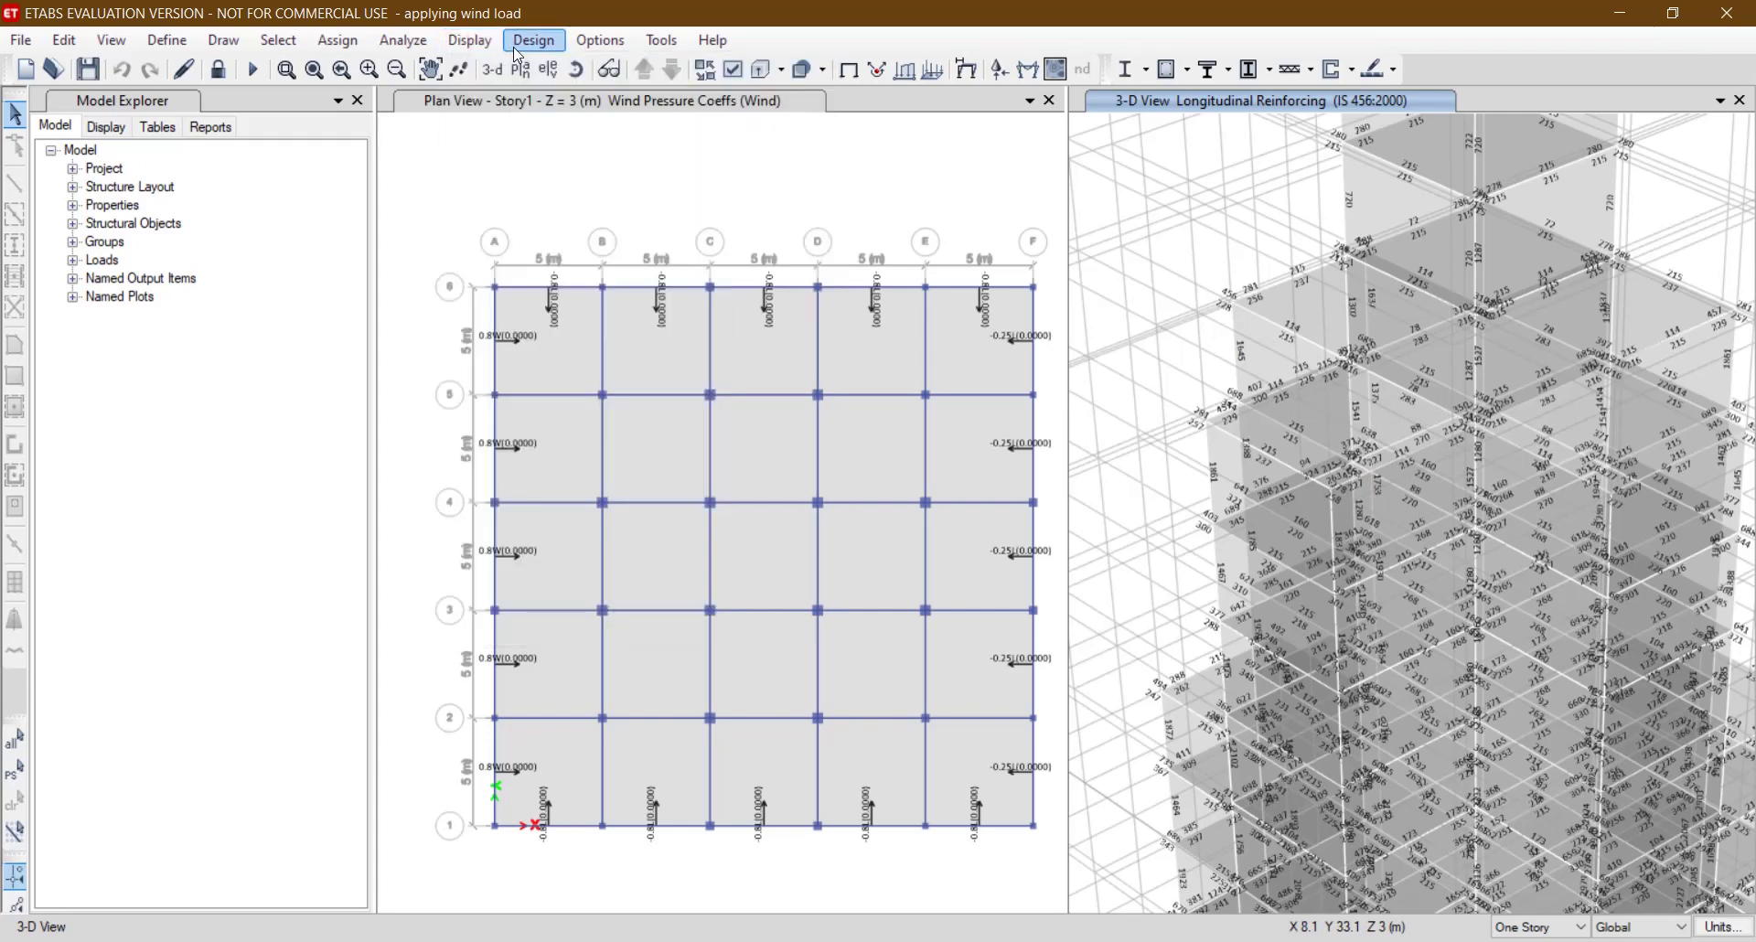
{"action": "left_click", "coordinate": [521, 42]}
{"action": "mouse_move", "coordinate": [539, 95]}
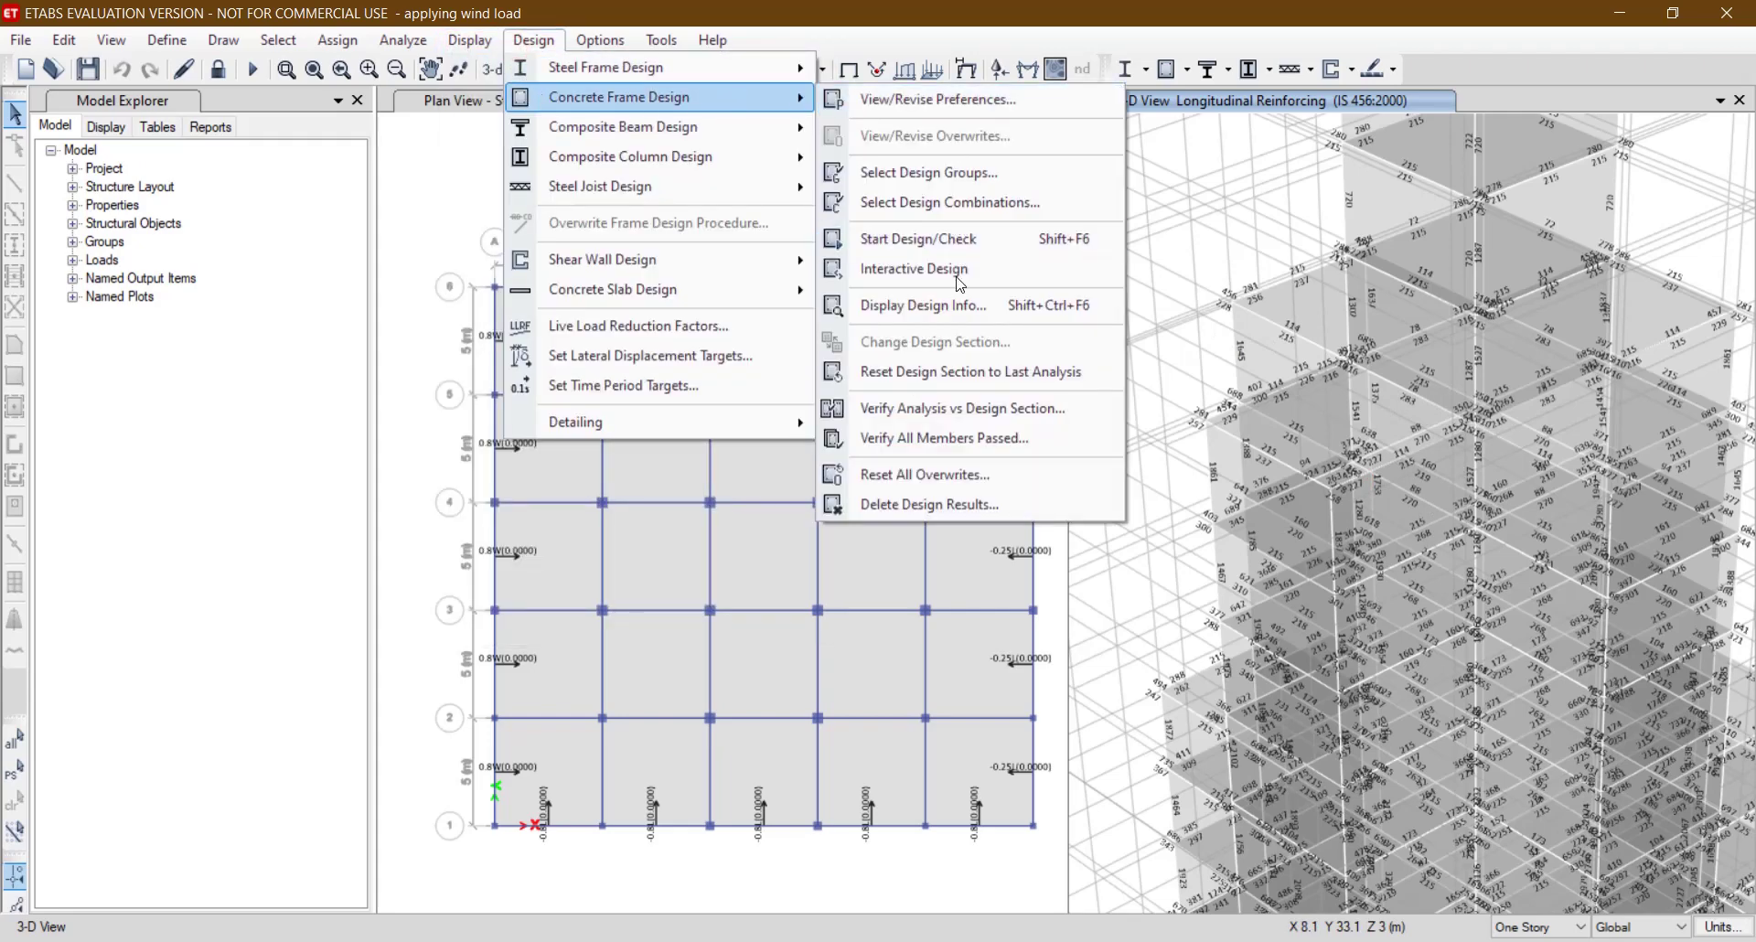
{"action": "left_click", "coordinate": [963, 436]}
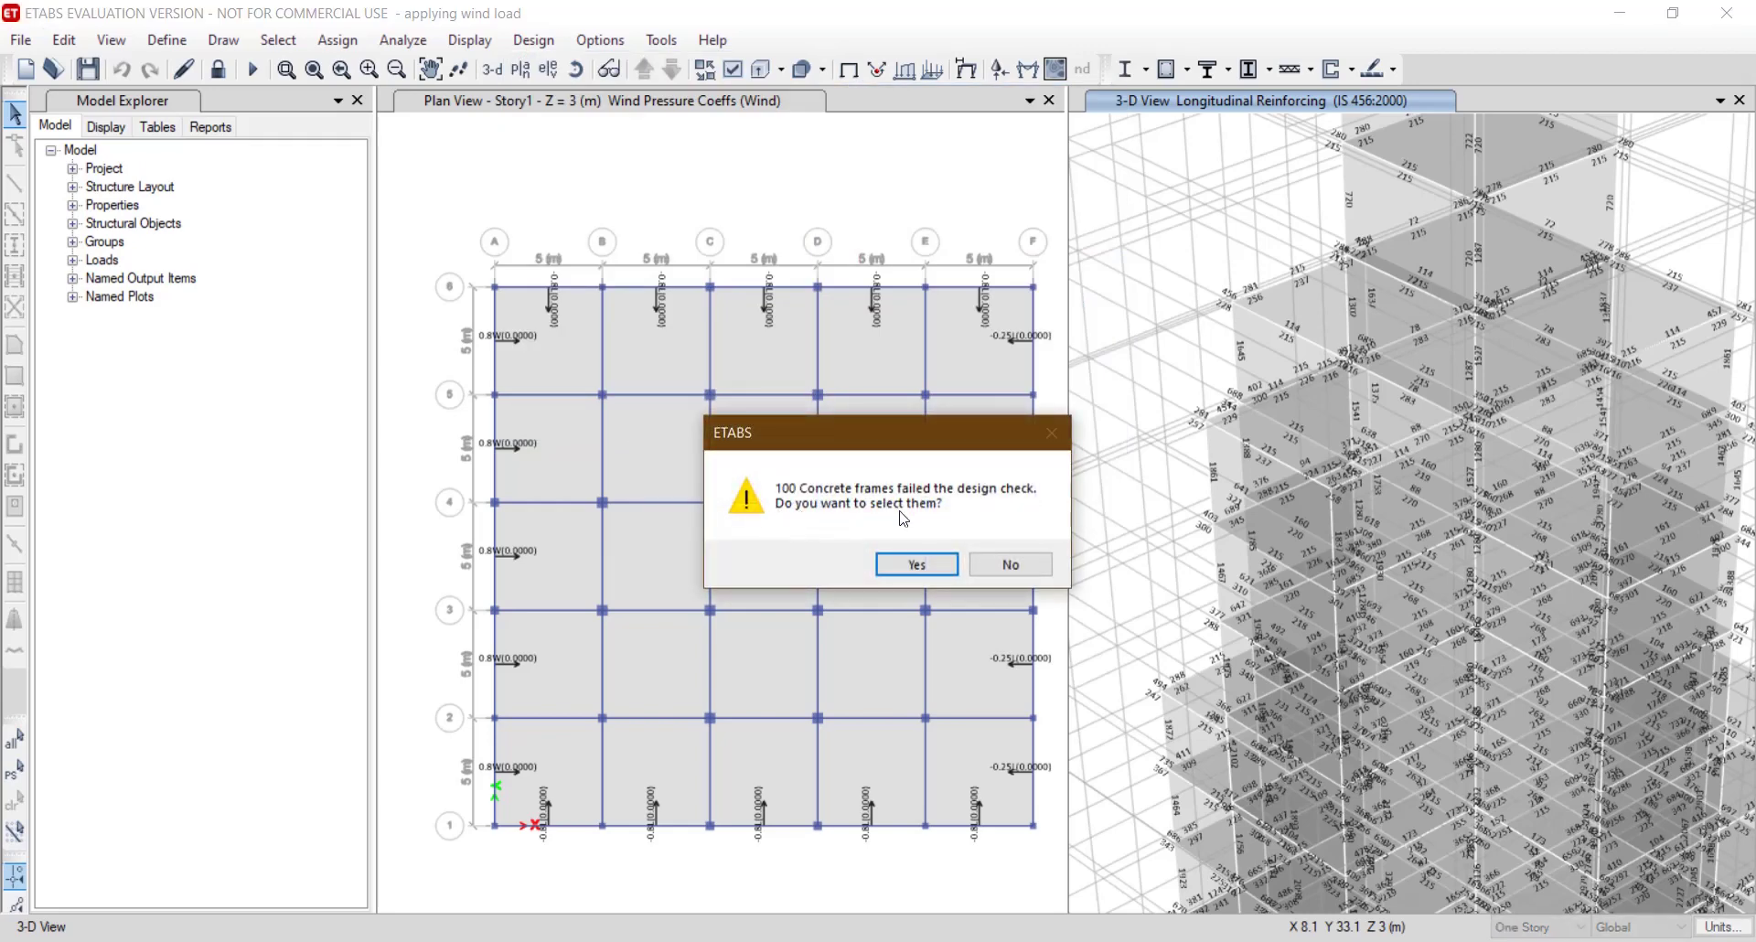
{"action": "left_click", "coordinate": [916, 565]}
{"action": "middle_click_drag", "start_coordinate": [1463, 642], "coordinate": [1312, 430]}
{"action": "middle_click_drag", "start_coordinate": [1303, 550], "coordinate": [1430, 231]}
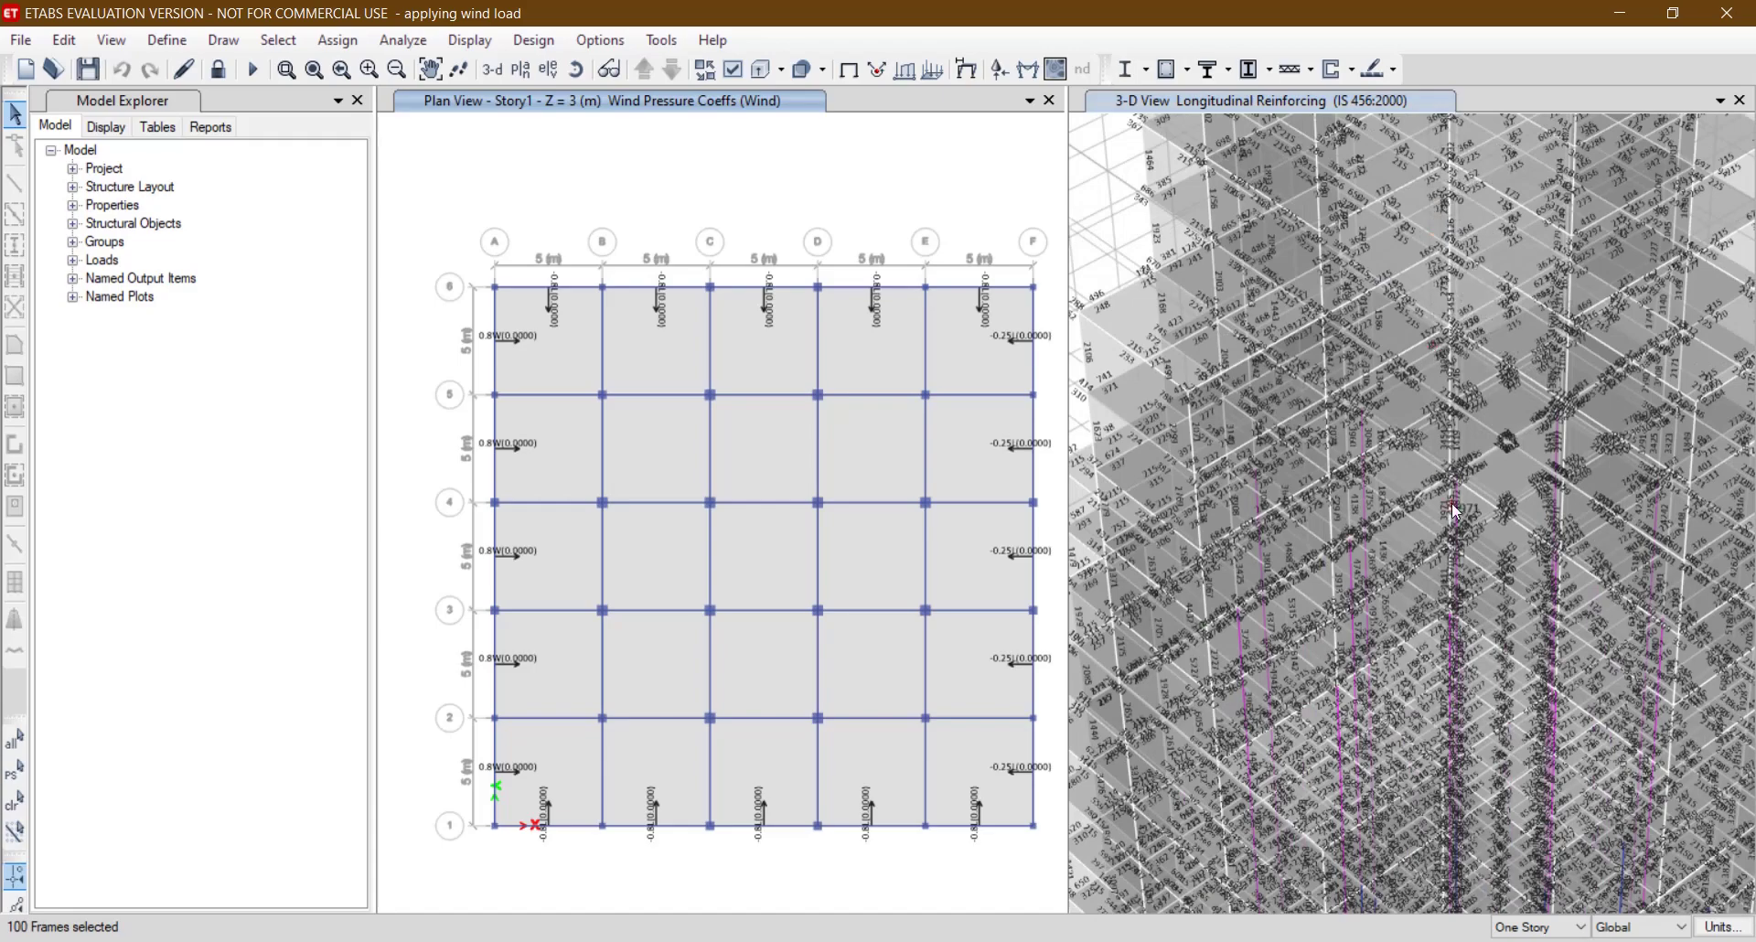
{"action": "middle_click_drag", "start_coordinate": [1453, 502], "coordinate": [1348, 276]}
{"action": "middle_click_drag", "start_coordinate": [1357, 471], "coordinate": [1344, 210]}
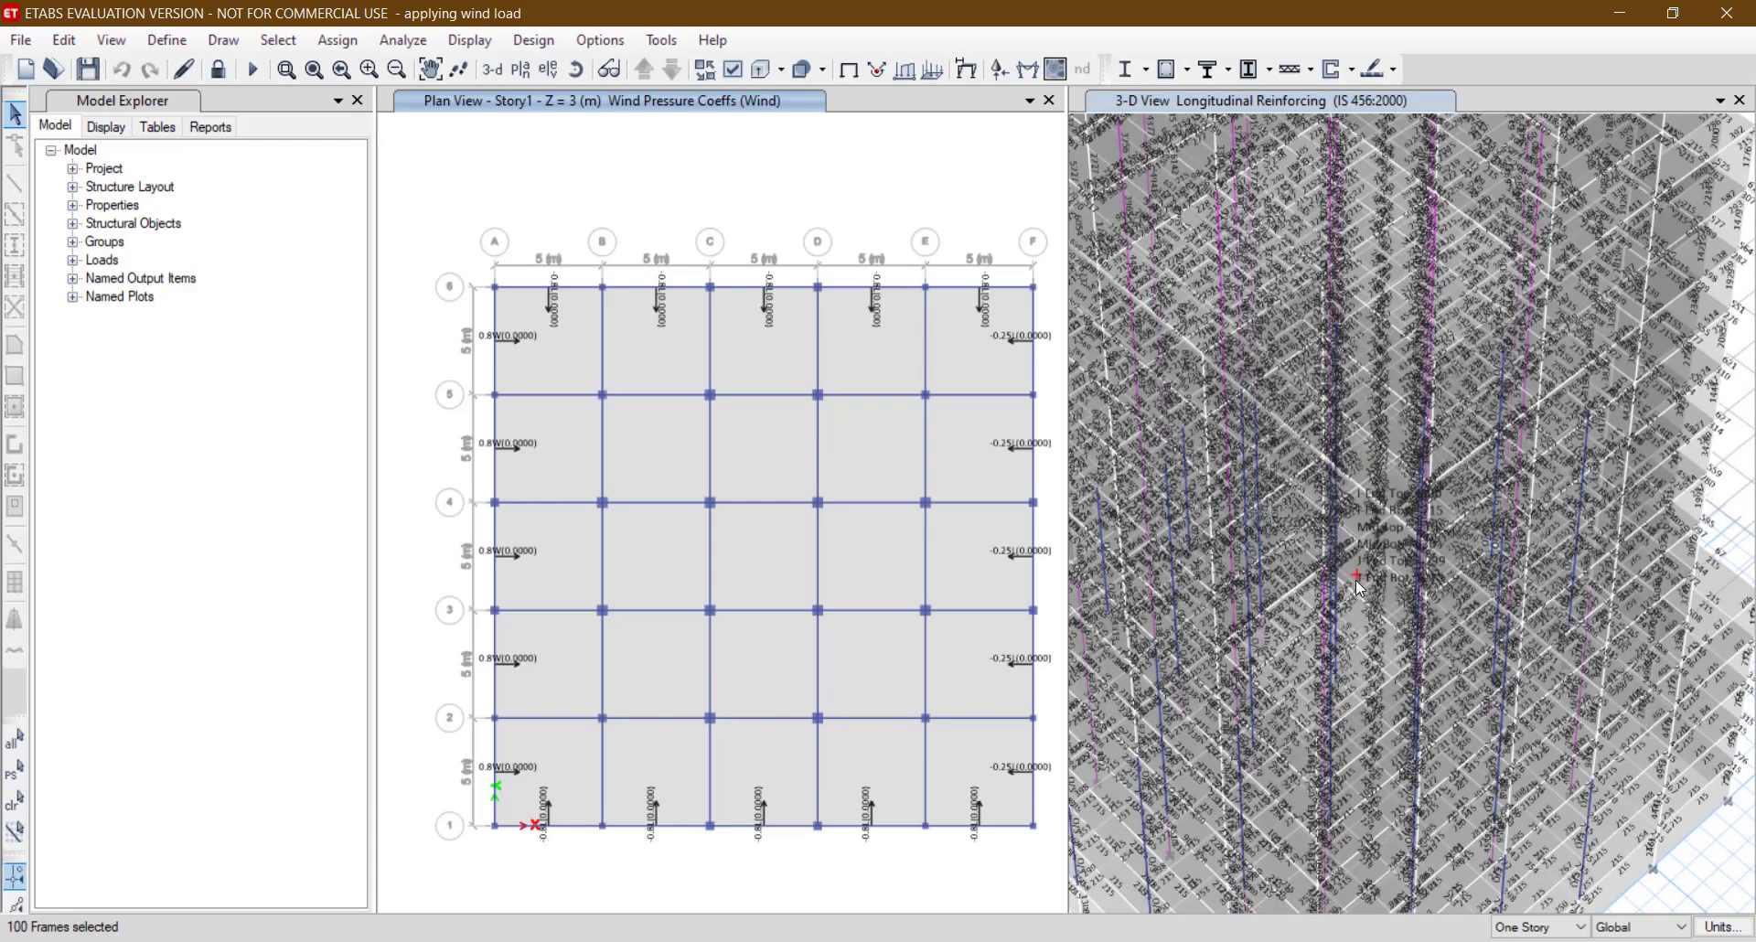
Examine the failed concrete columns and their longitudinal reinforcing up close in the 3-D view.
{"action": "scroll", "coordinate": [1351, 546], "scroll_direction": "up", "scroll_amount": 3}
{"action": "scroll", "coordinate": [1331, 518], "scroll_direction": "down", "scroll_amount": 5}
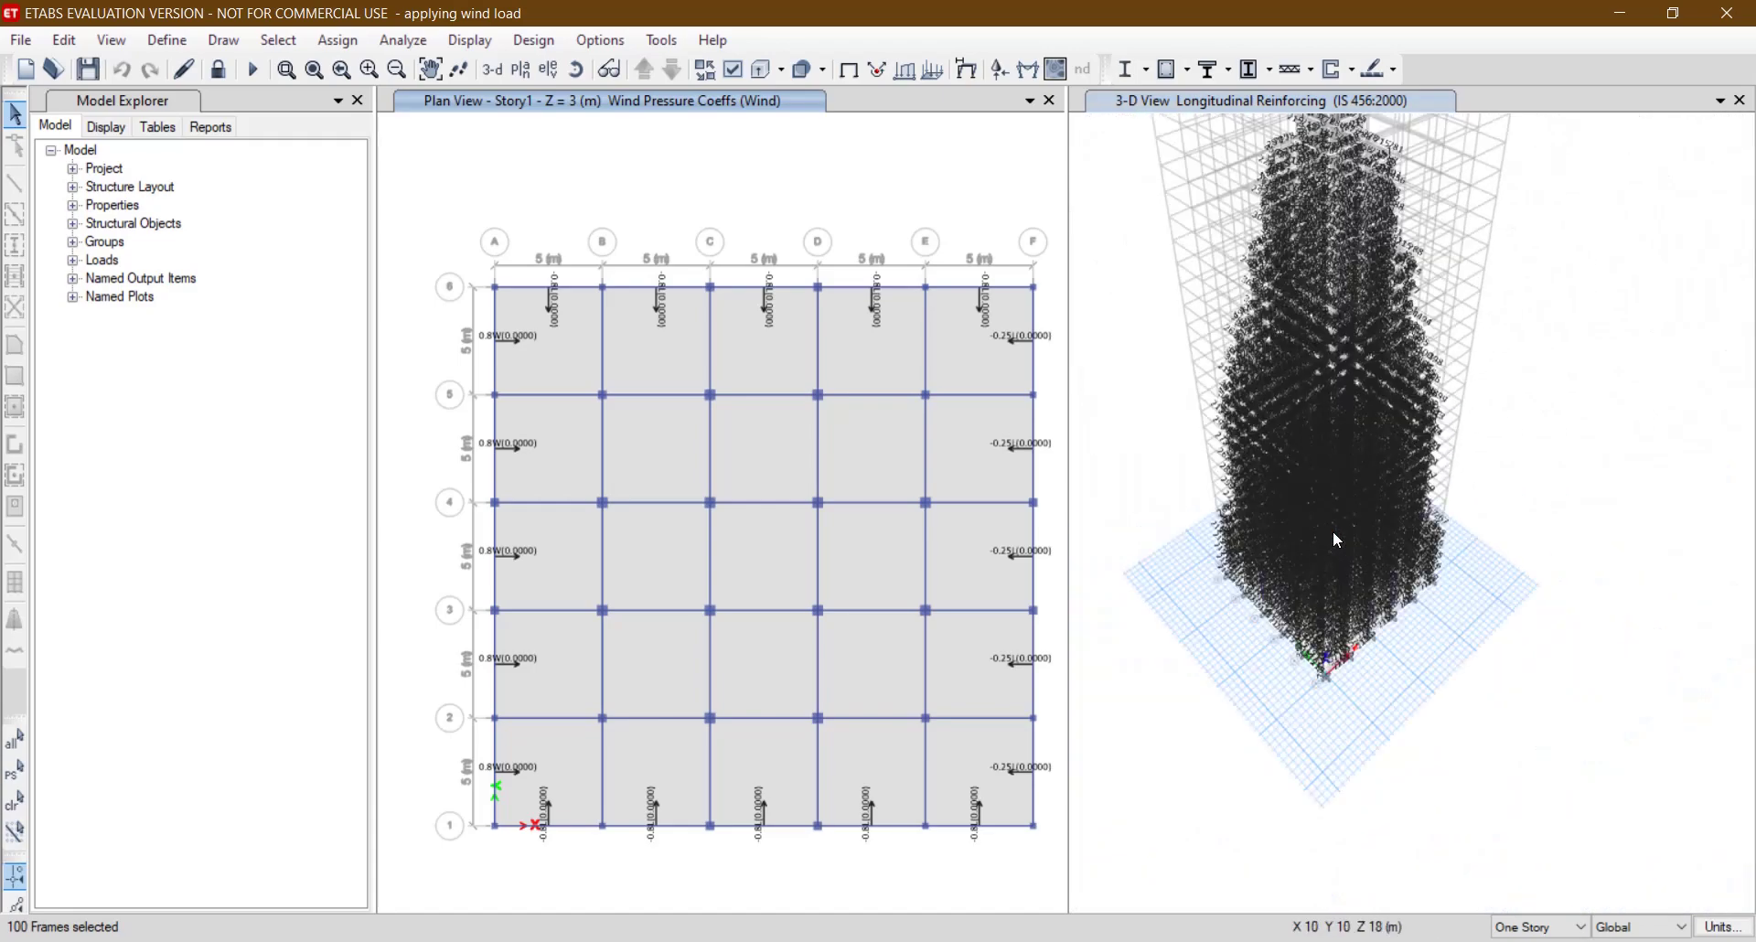
{"action": "scroll", "coordinate": [1335, 514], "scroll_direction": "up", "scroll_amount": 5}
{"action": "middle_click_drag", "start_coordinate": [1335, 505], "coordinate": [1293, 387], "text": "shift"}
{"action": "middle_click_drag", "start_coordinate": [1304, 513], "coordinate": [1299, 446], "text": "shift"}
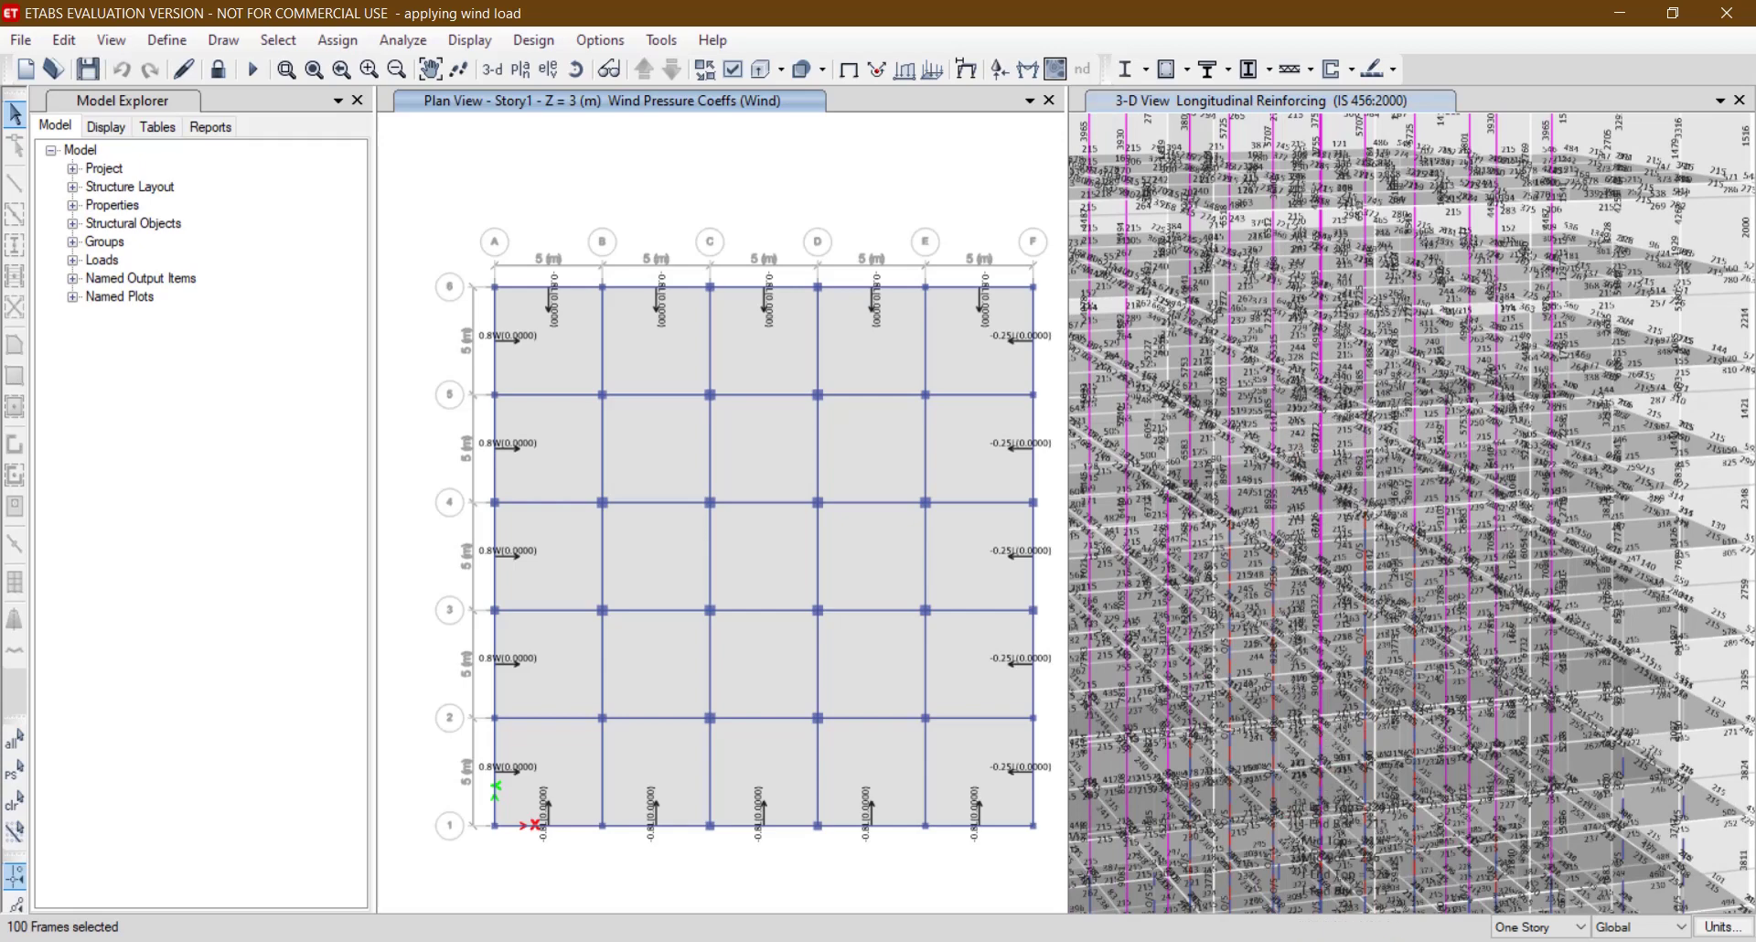
{"action": "mouse_move", "coordinate": [1212, 941]}
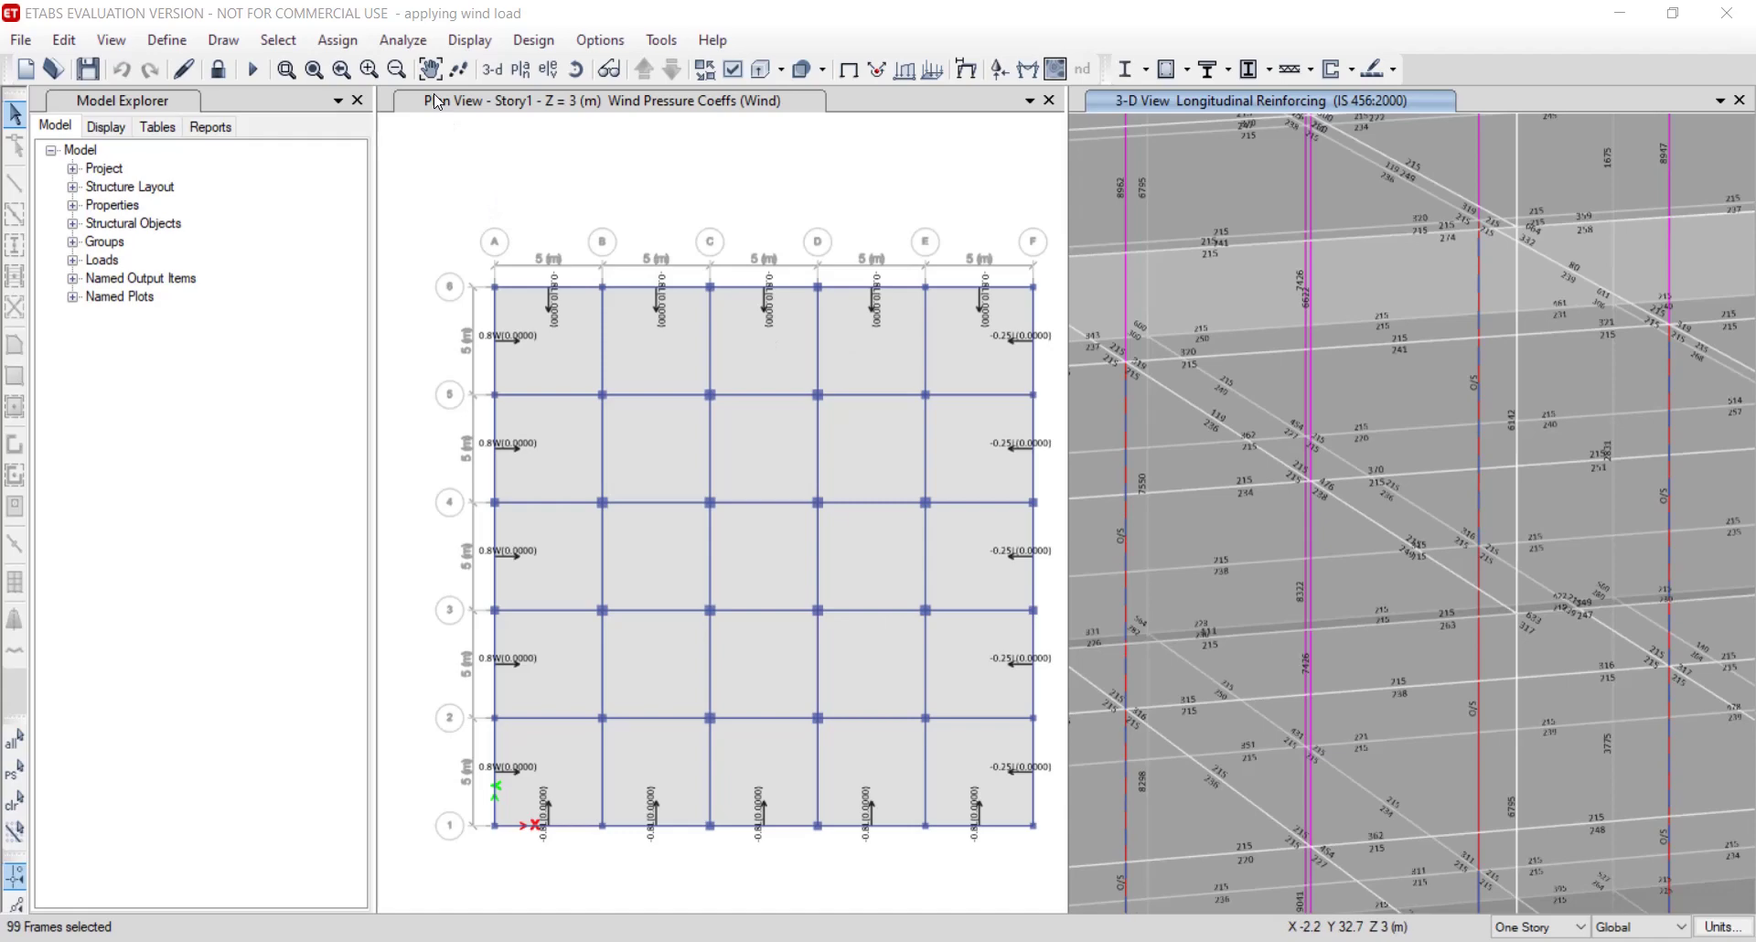
{"action": "left_click", "coordinate": [538, 41]}
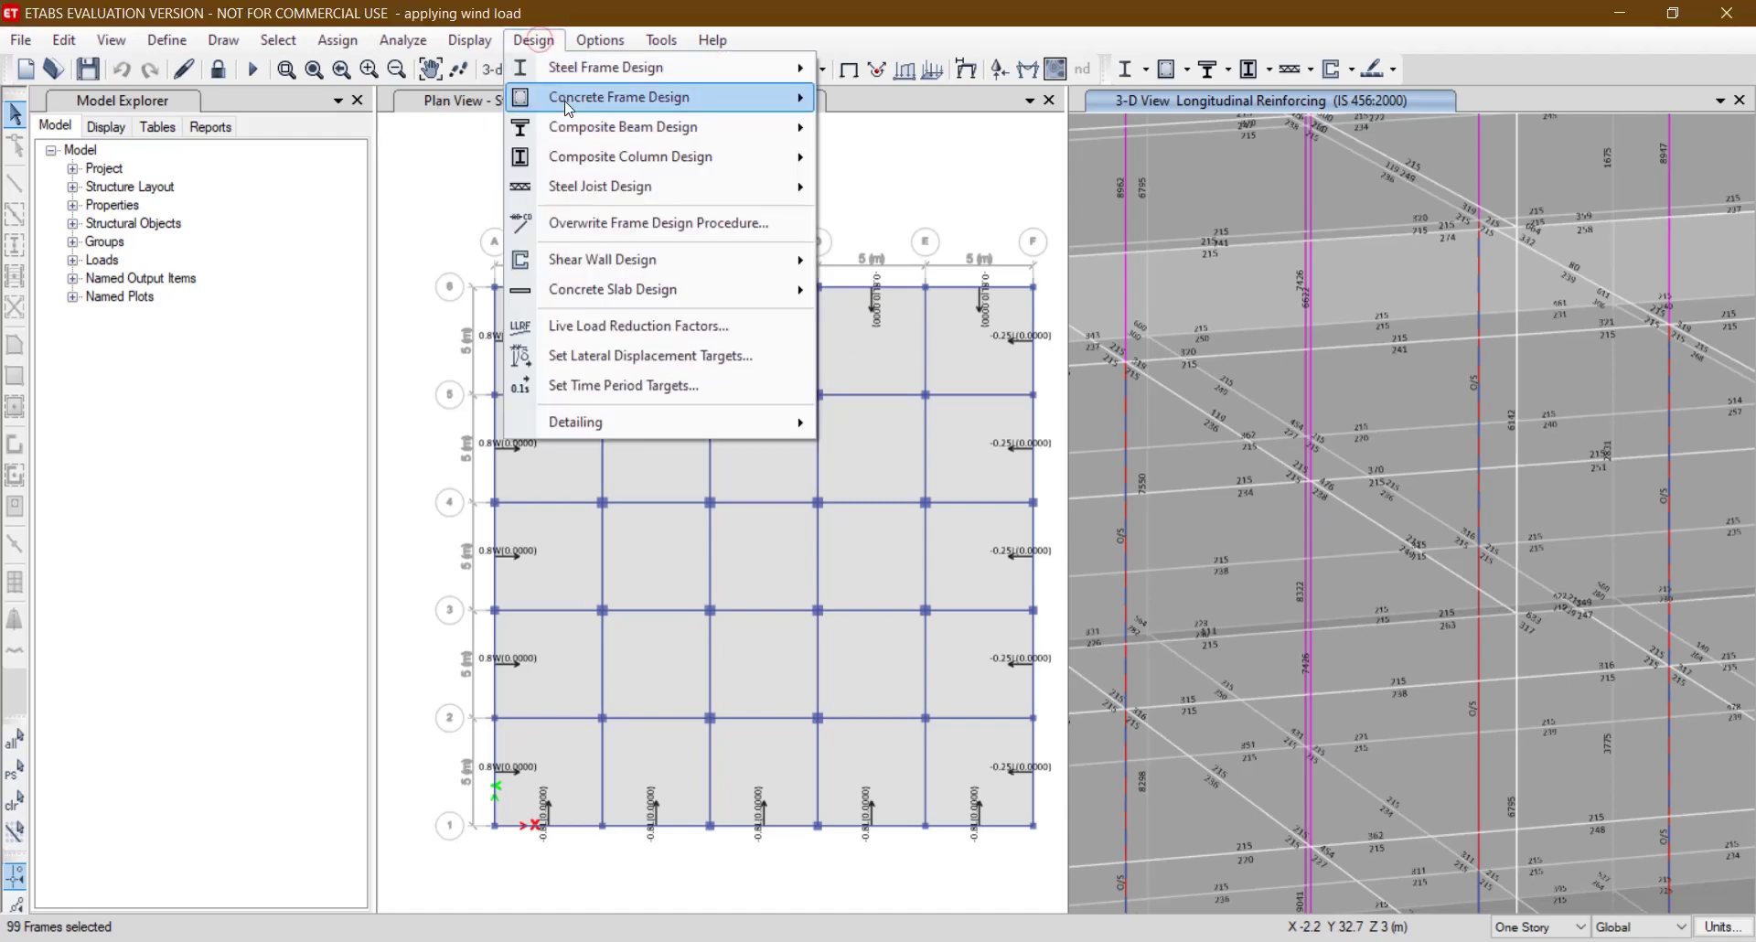
{"action": "mouse_move", "coordinate": [567, 108]}
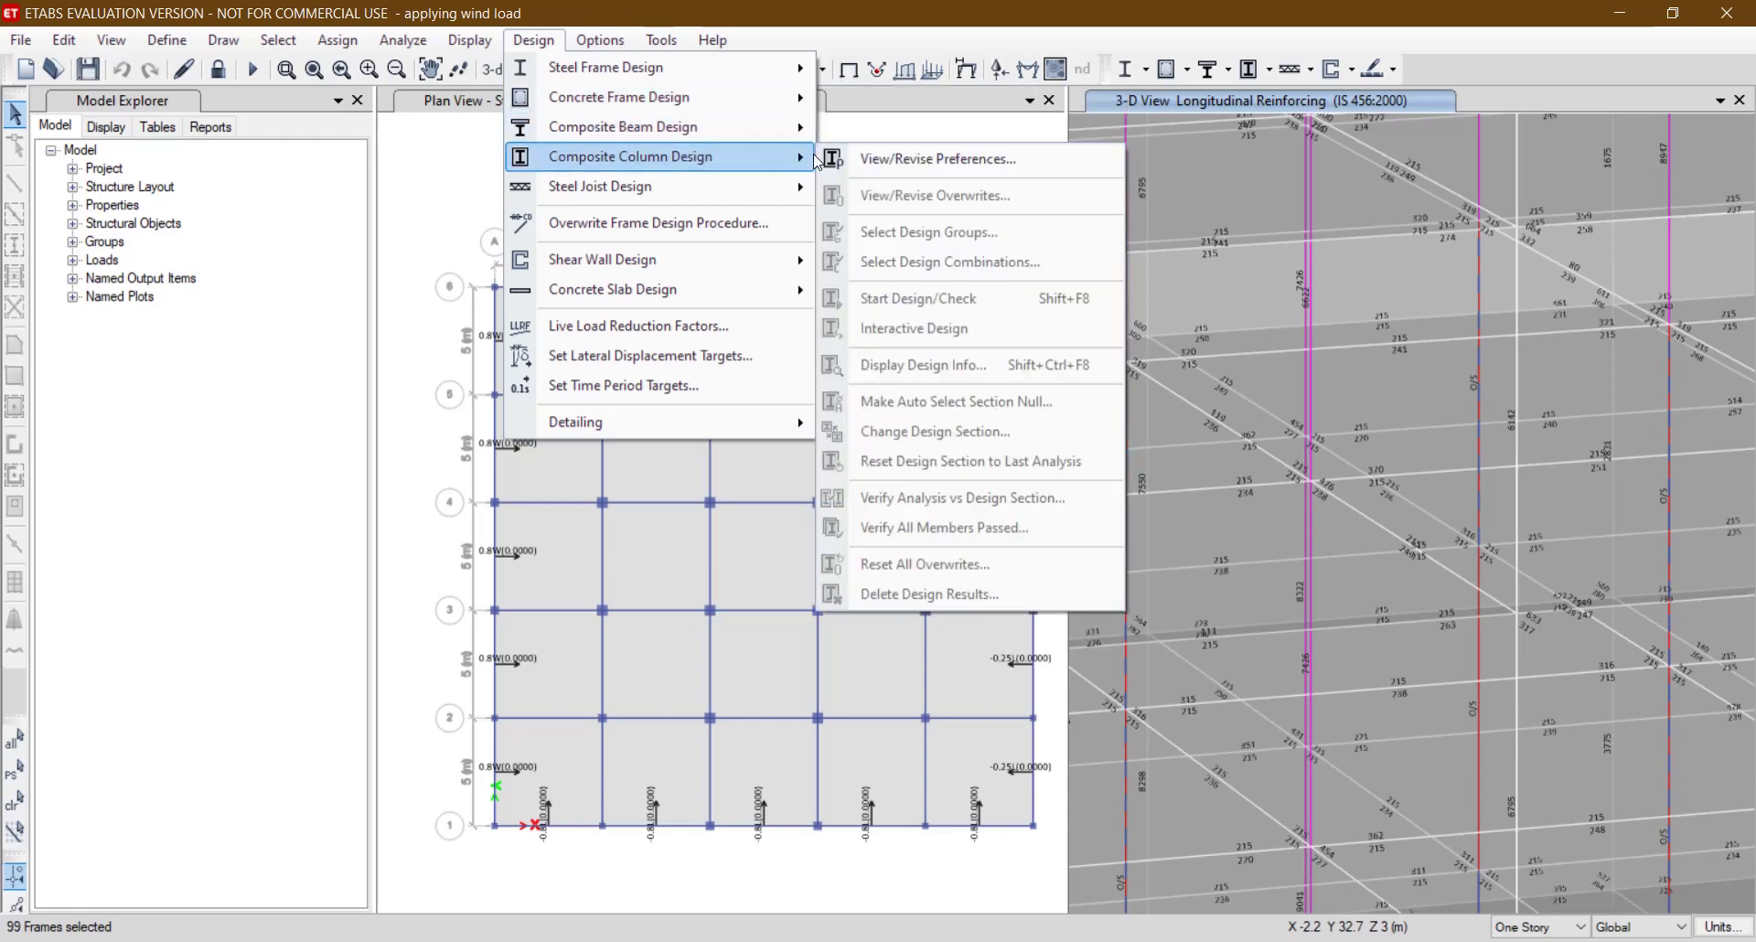
{"action": "mouse_move", "coordinate": [682, 78]}
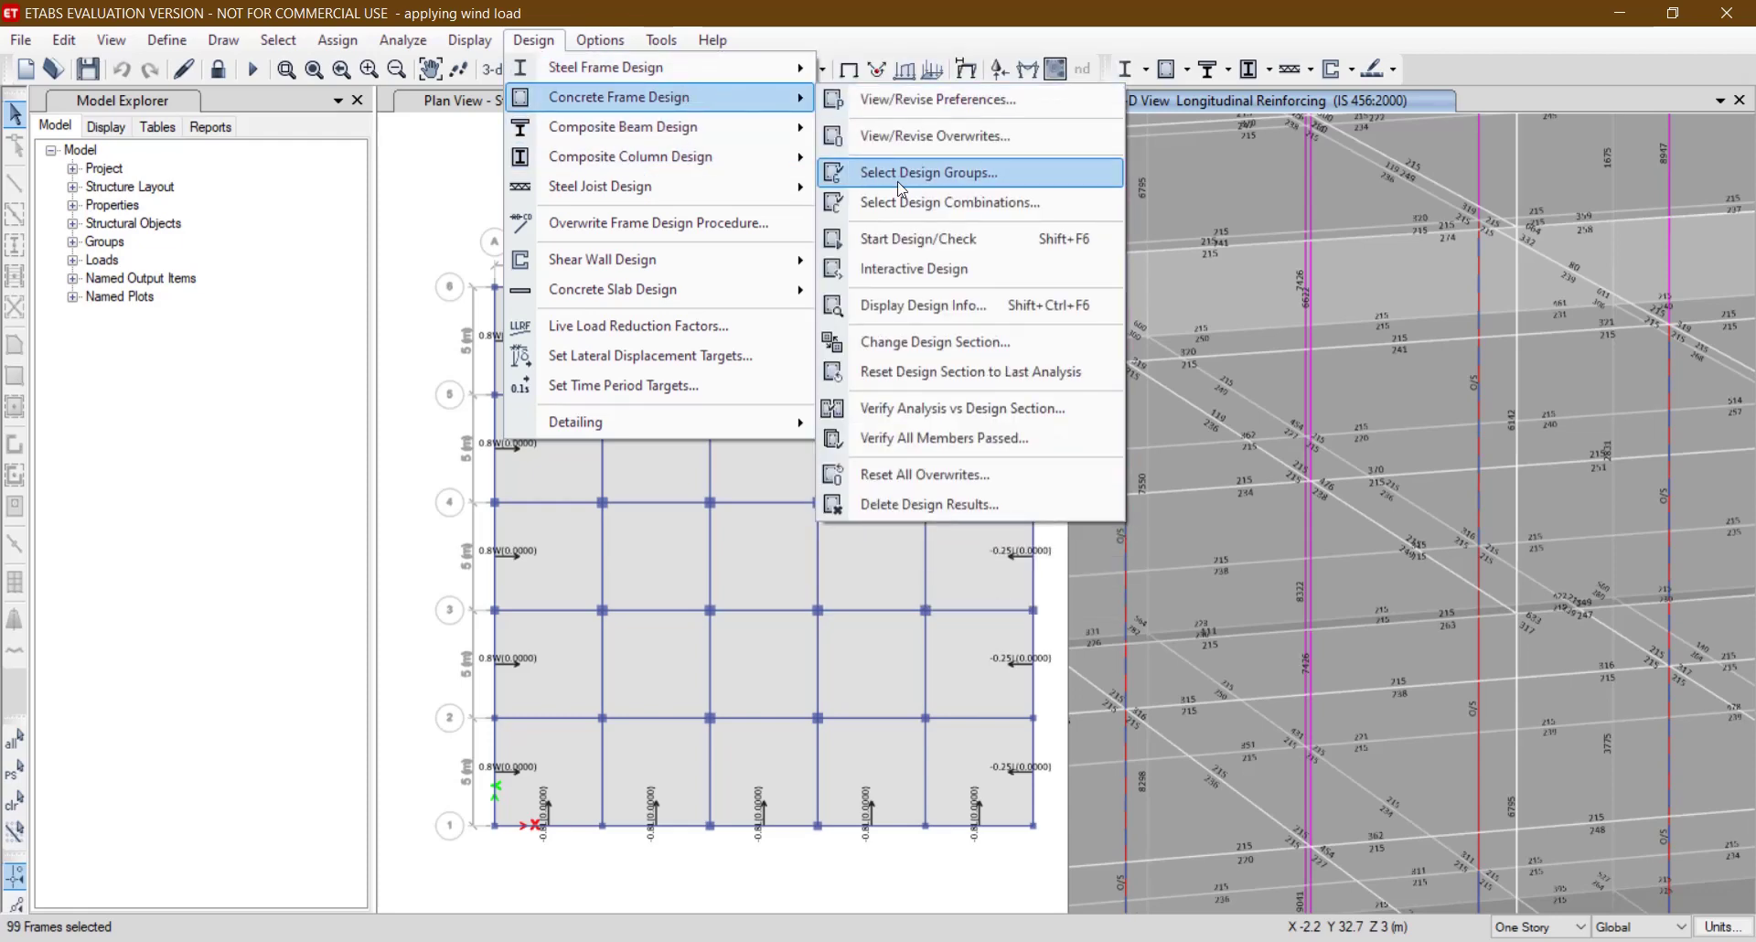
{"action": "left_click", "coordinate": [889, 241]}
Review the section data of the C 300x300 column in the frame section definitions and close it without changes.
{"action": "left_click", "coordinate": [211, 43]}
{"action": "left_click", "coordinate": [182, 39]}
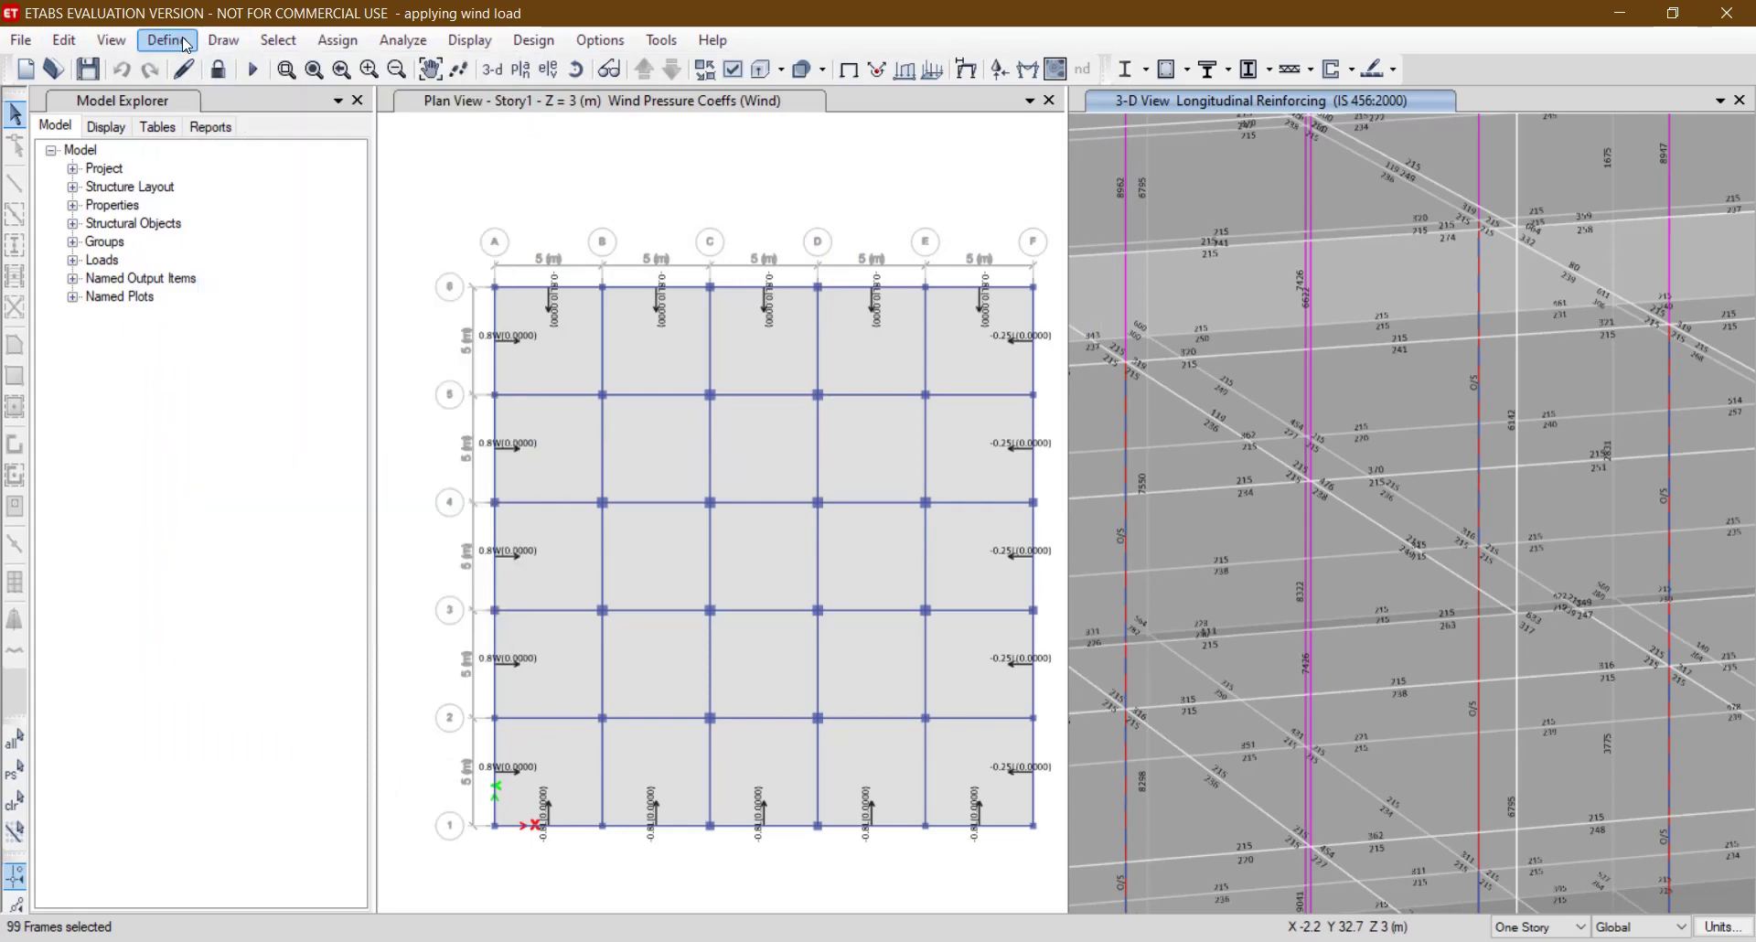
{"action": "left_click", "coordinate": [181, 39]}
{"action": "mouse_move", "coordinate": [274, 104]}
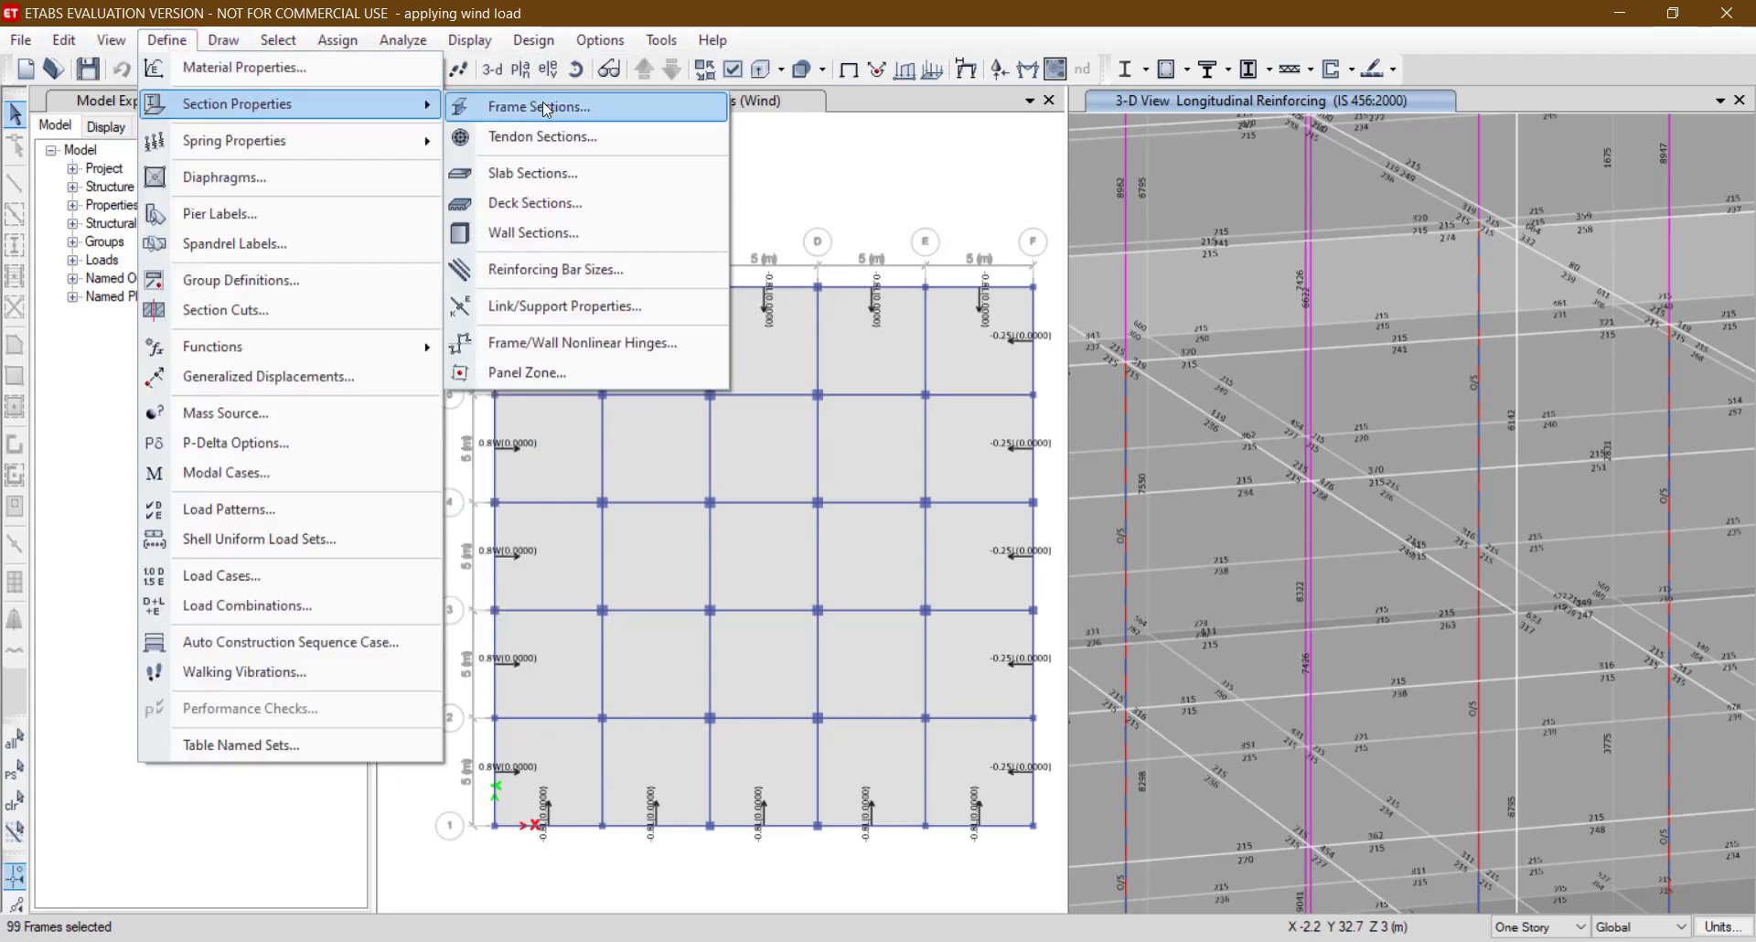
{"action": "left_click", "coordinate": [541, 101]}
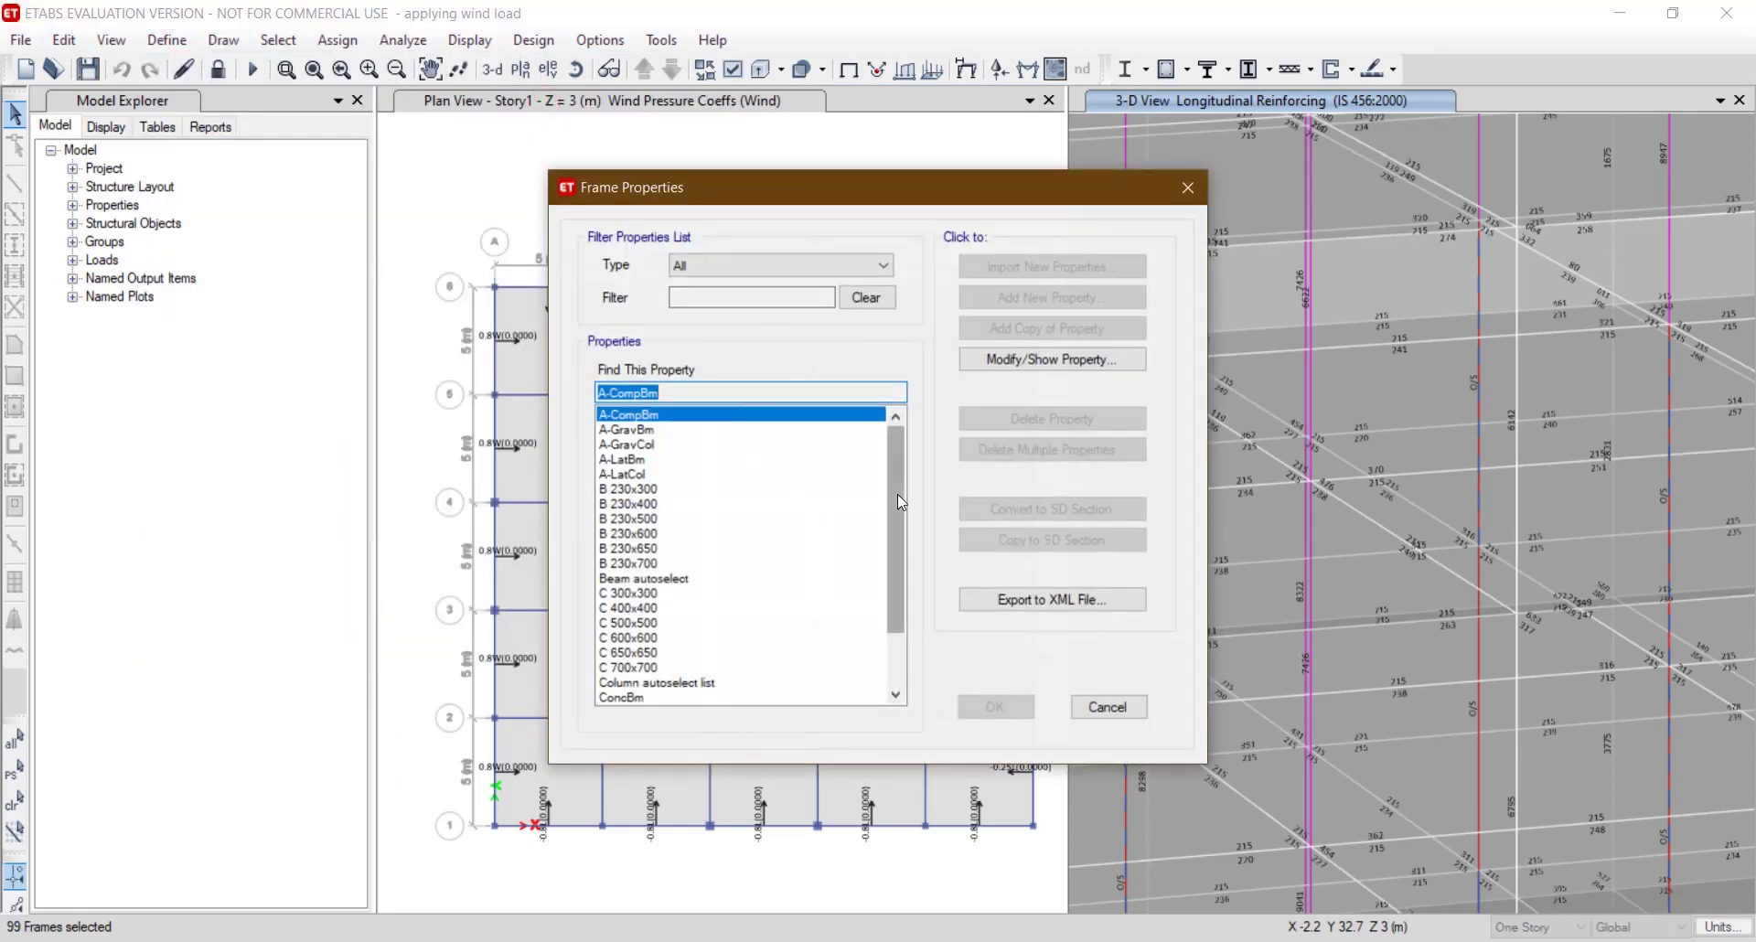
{"action": "left_click_drag", "start_coordinate": [897, 494], "coordinate": [897, 547]}
{"action": "left_click", "coordinate": [640, 518]}
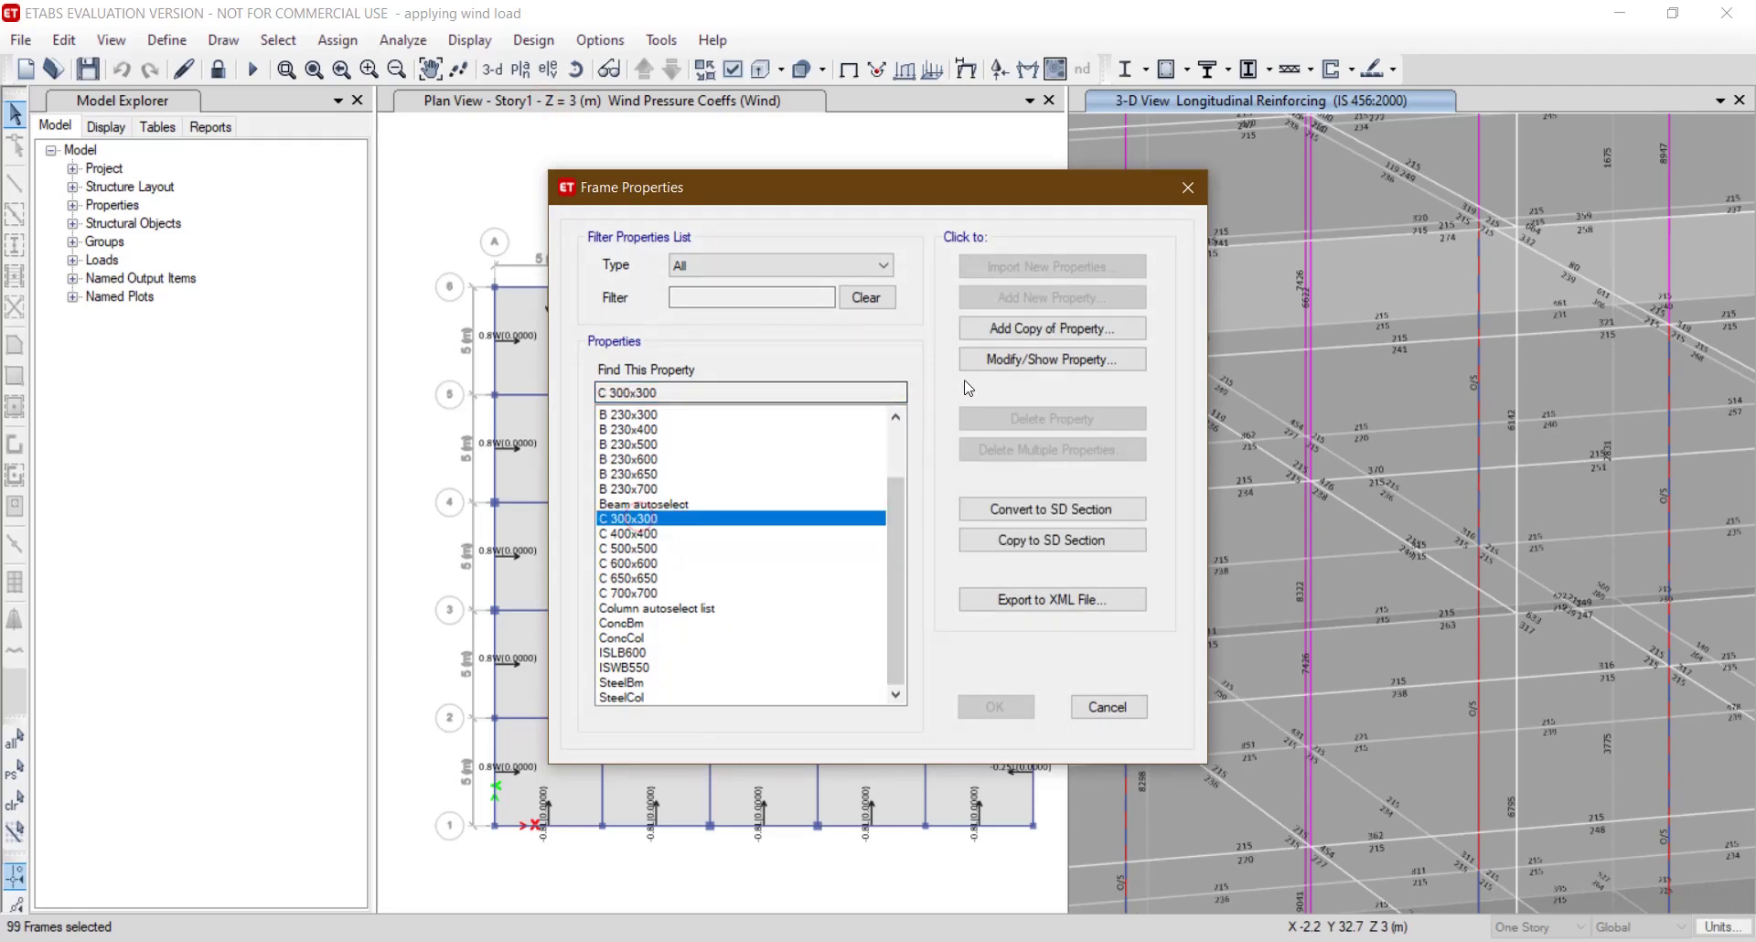
{"action": "left_click", "coordinate": [1057, 361]}
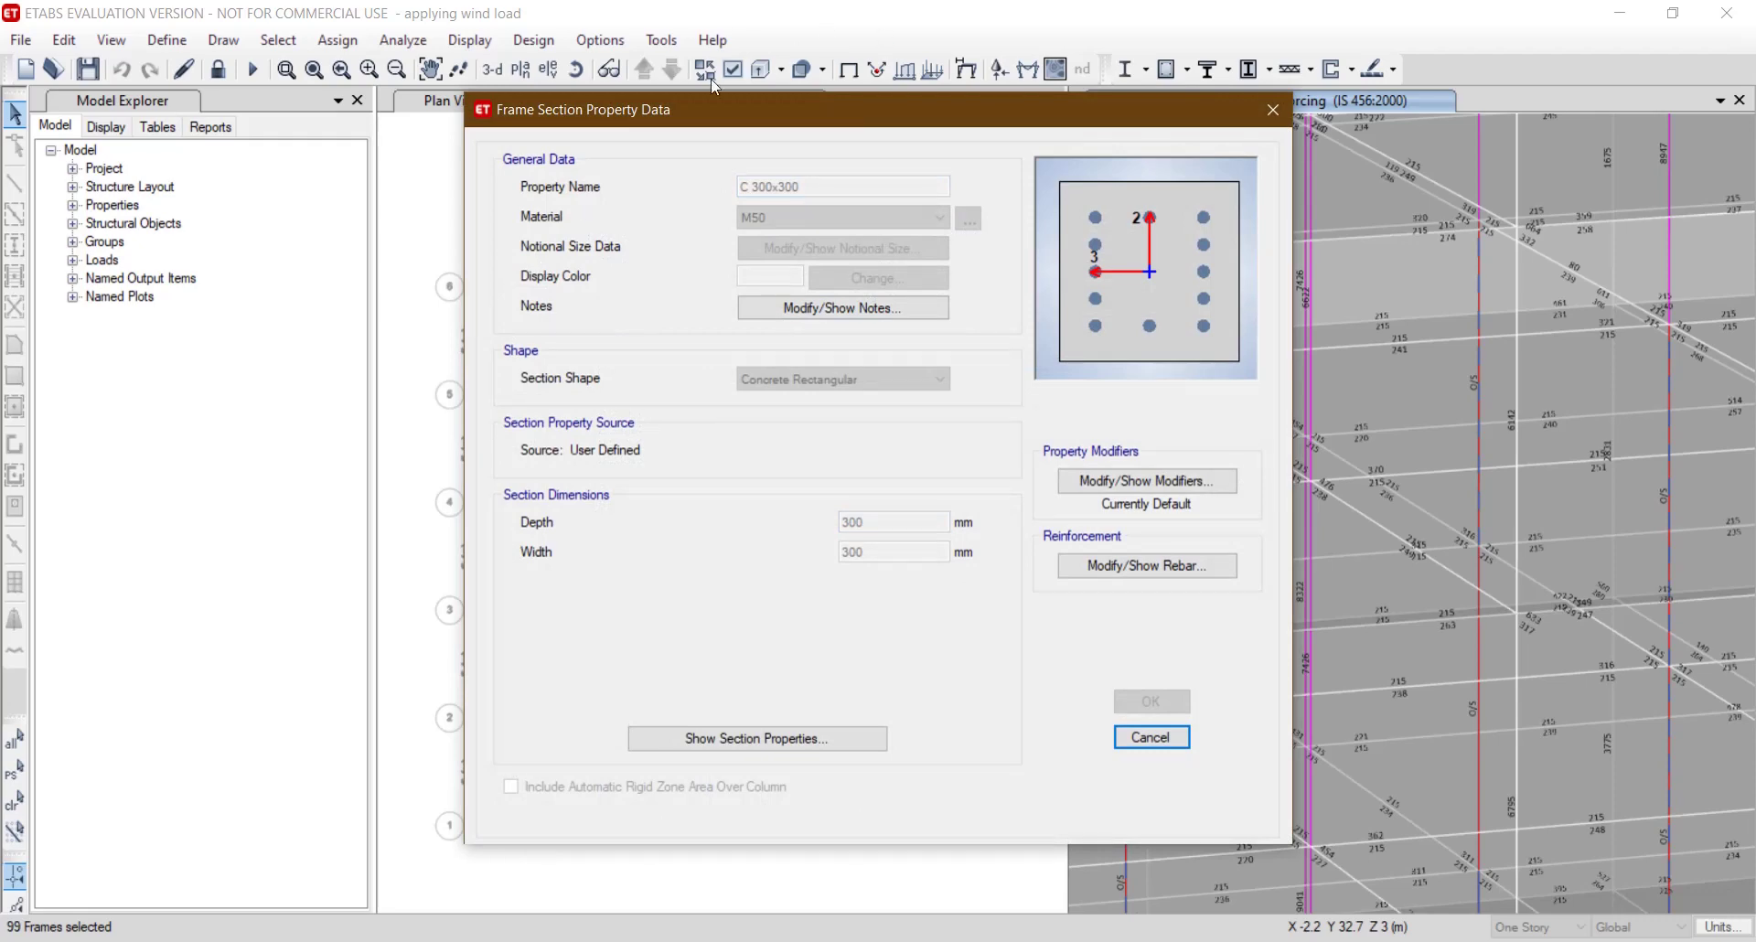
{"action": "left_click", "coordinate": [1143, 738]}
{"action": "left_click", "coordinate": [1109, 708]}
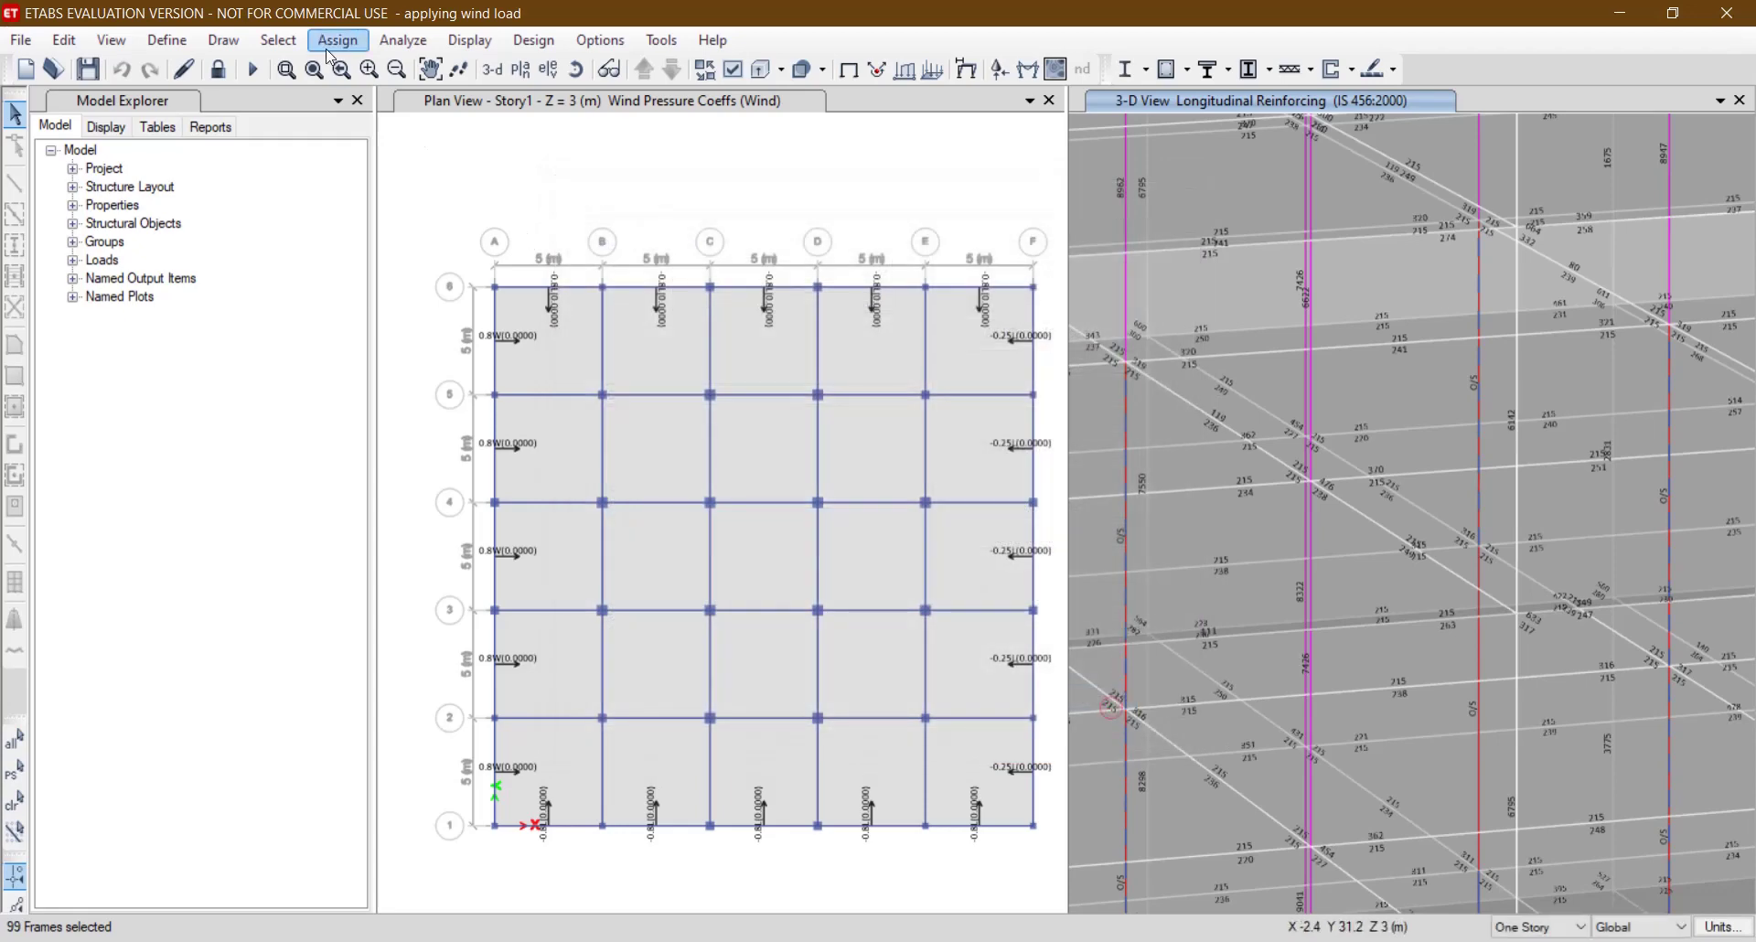
Unlock the model, accepting deletion of the analysis results, and review the reinforcement data of the B 230x300 beam section.
{"action": "left_click", "coordinate": [218, 70]}
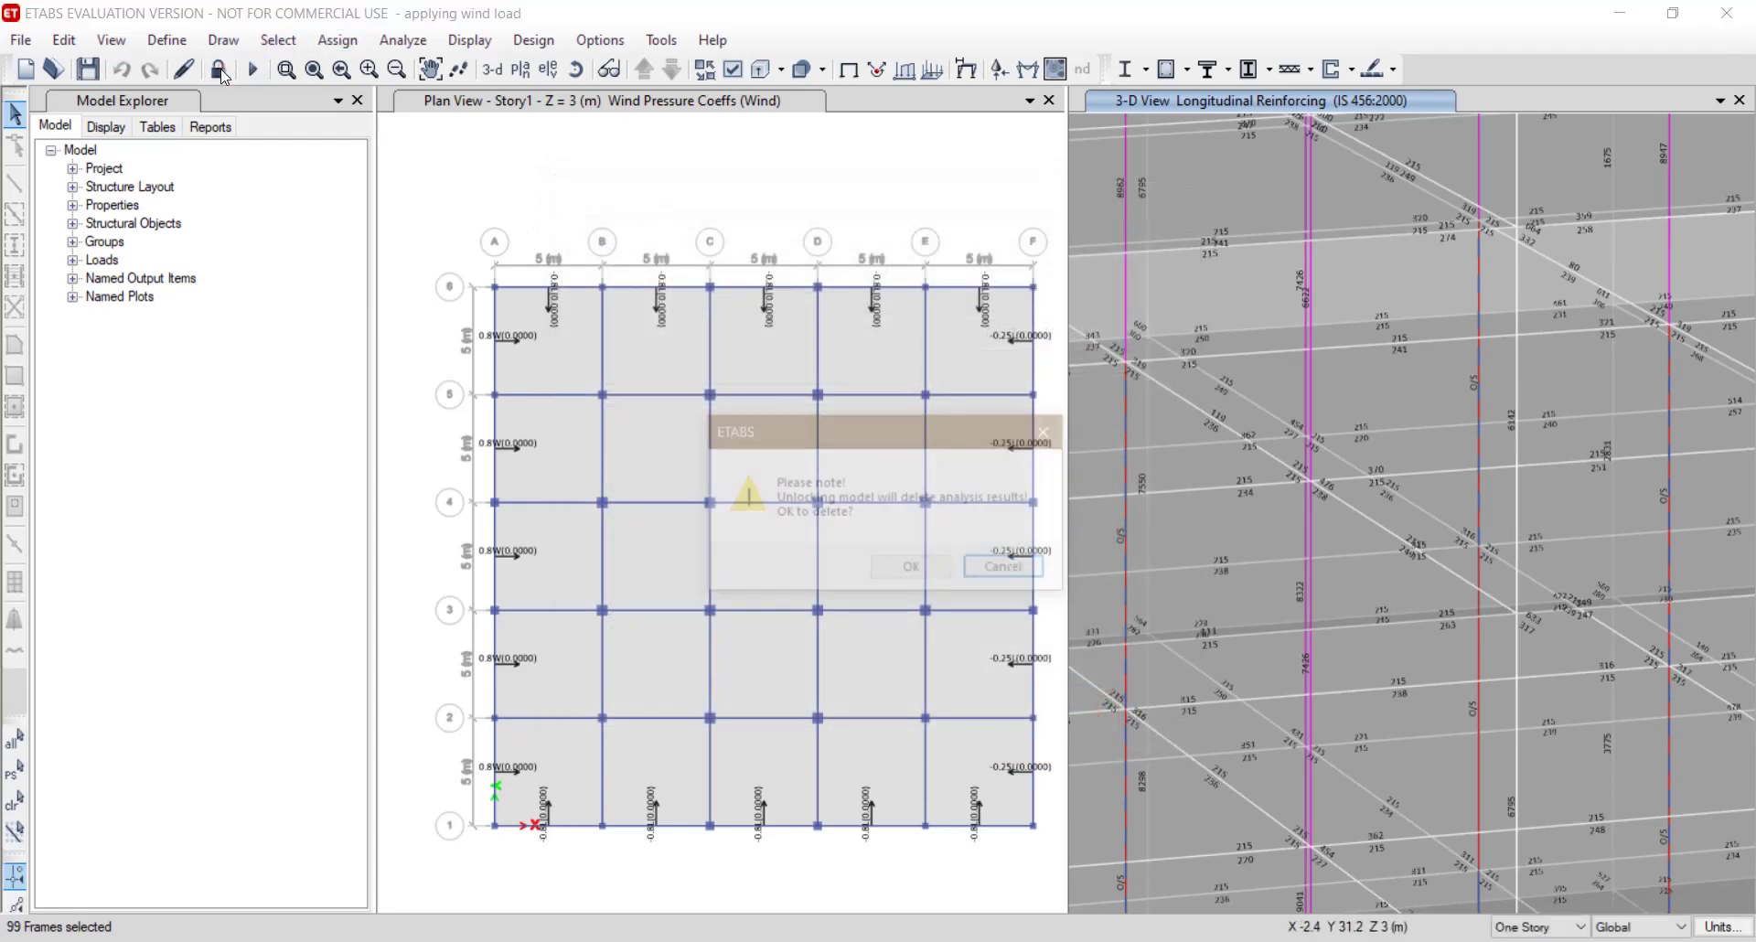
{"action": "left_click", "coordinate": [911, 566]}
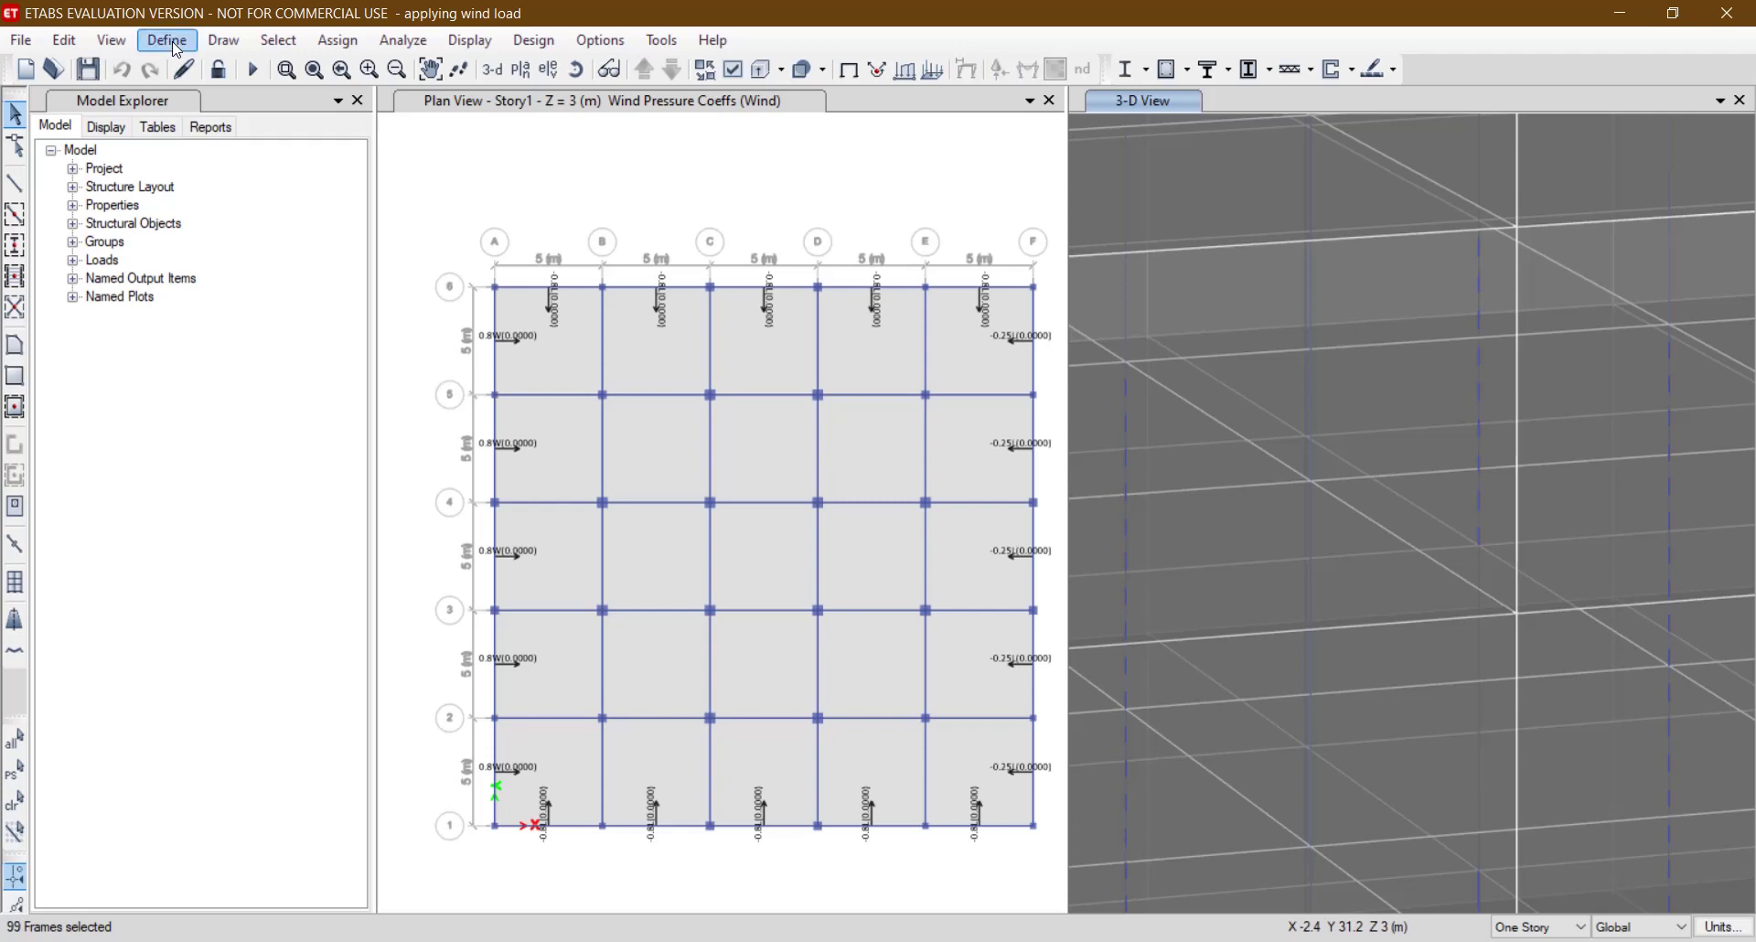
{"action": "left_click", "coordinate": [167, 41]}
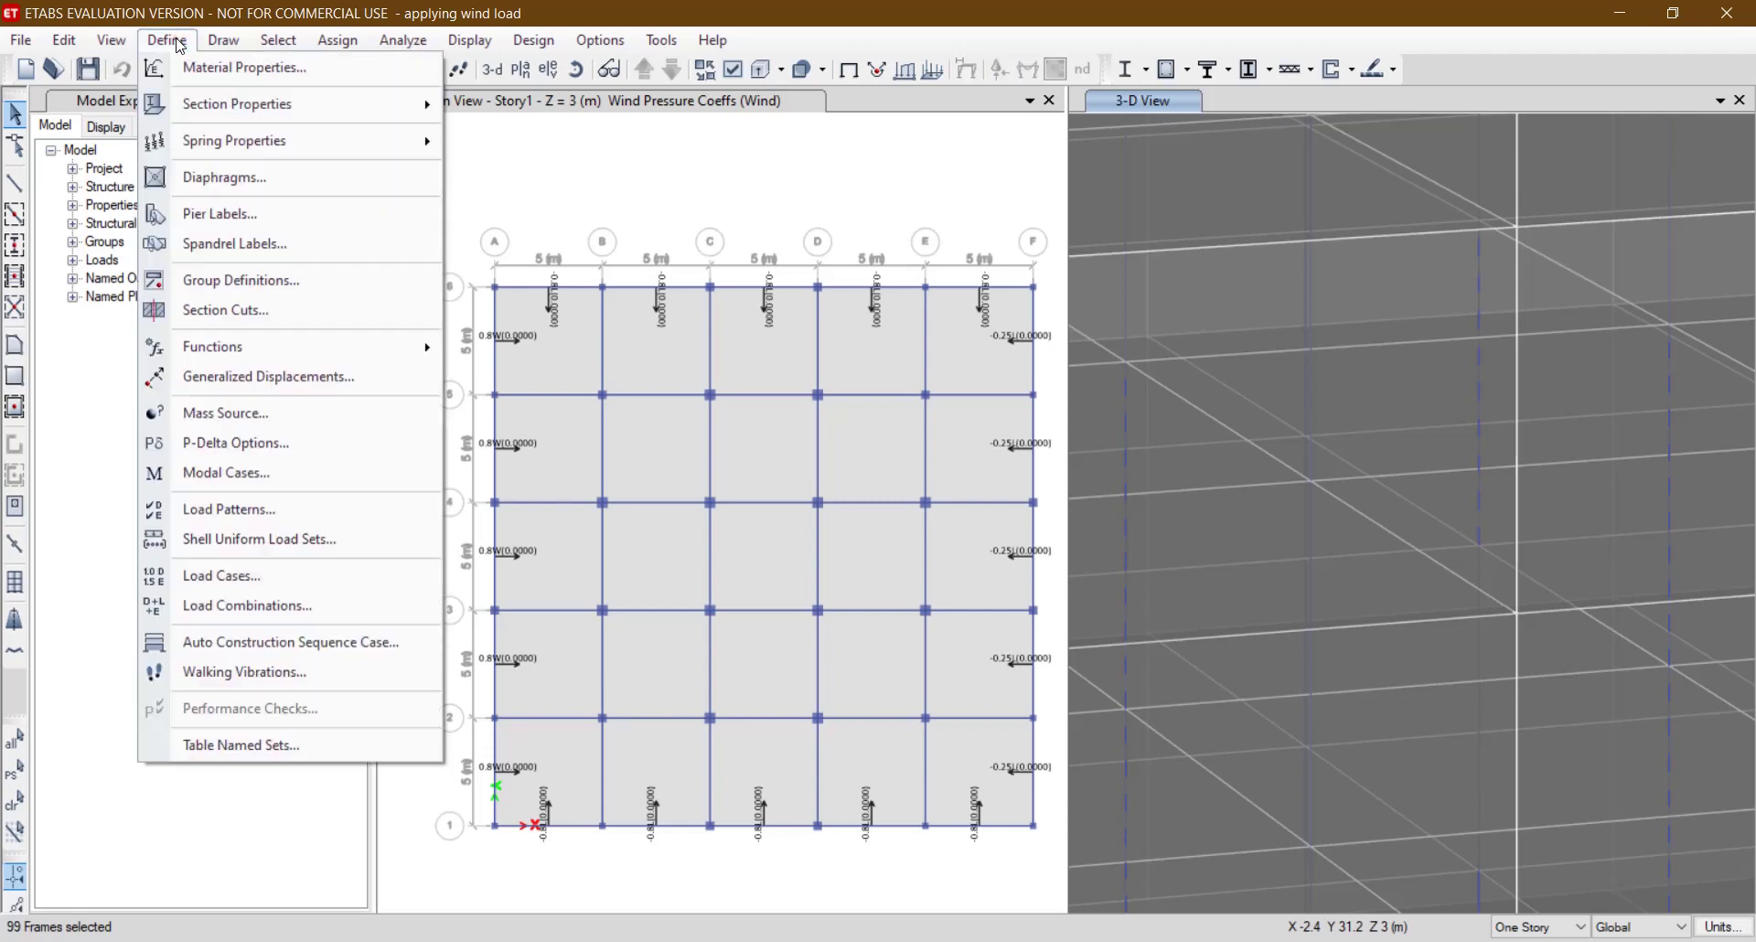
{"action": "mouse_move", "coordinate": [218, 102]}
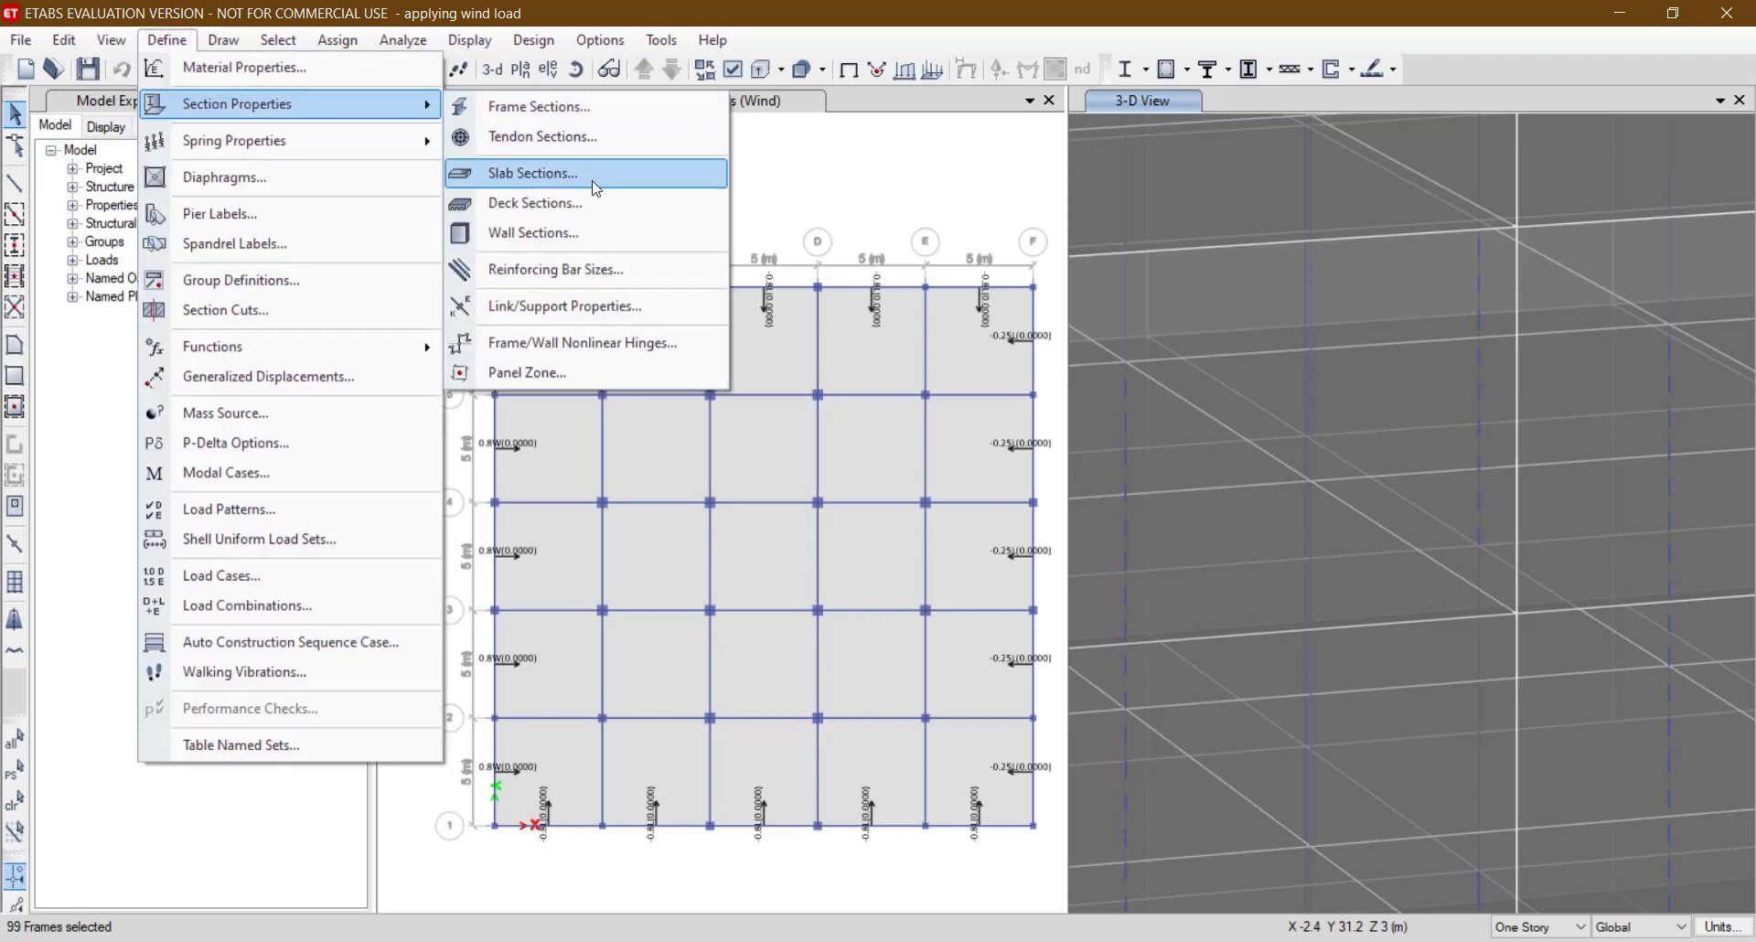
{"action": "left_click", "coordinate": [516, 108]}
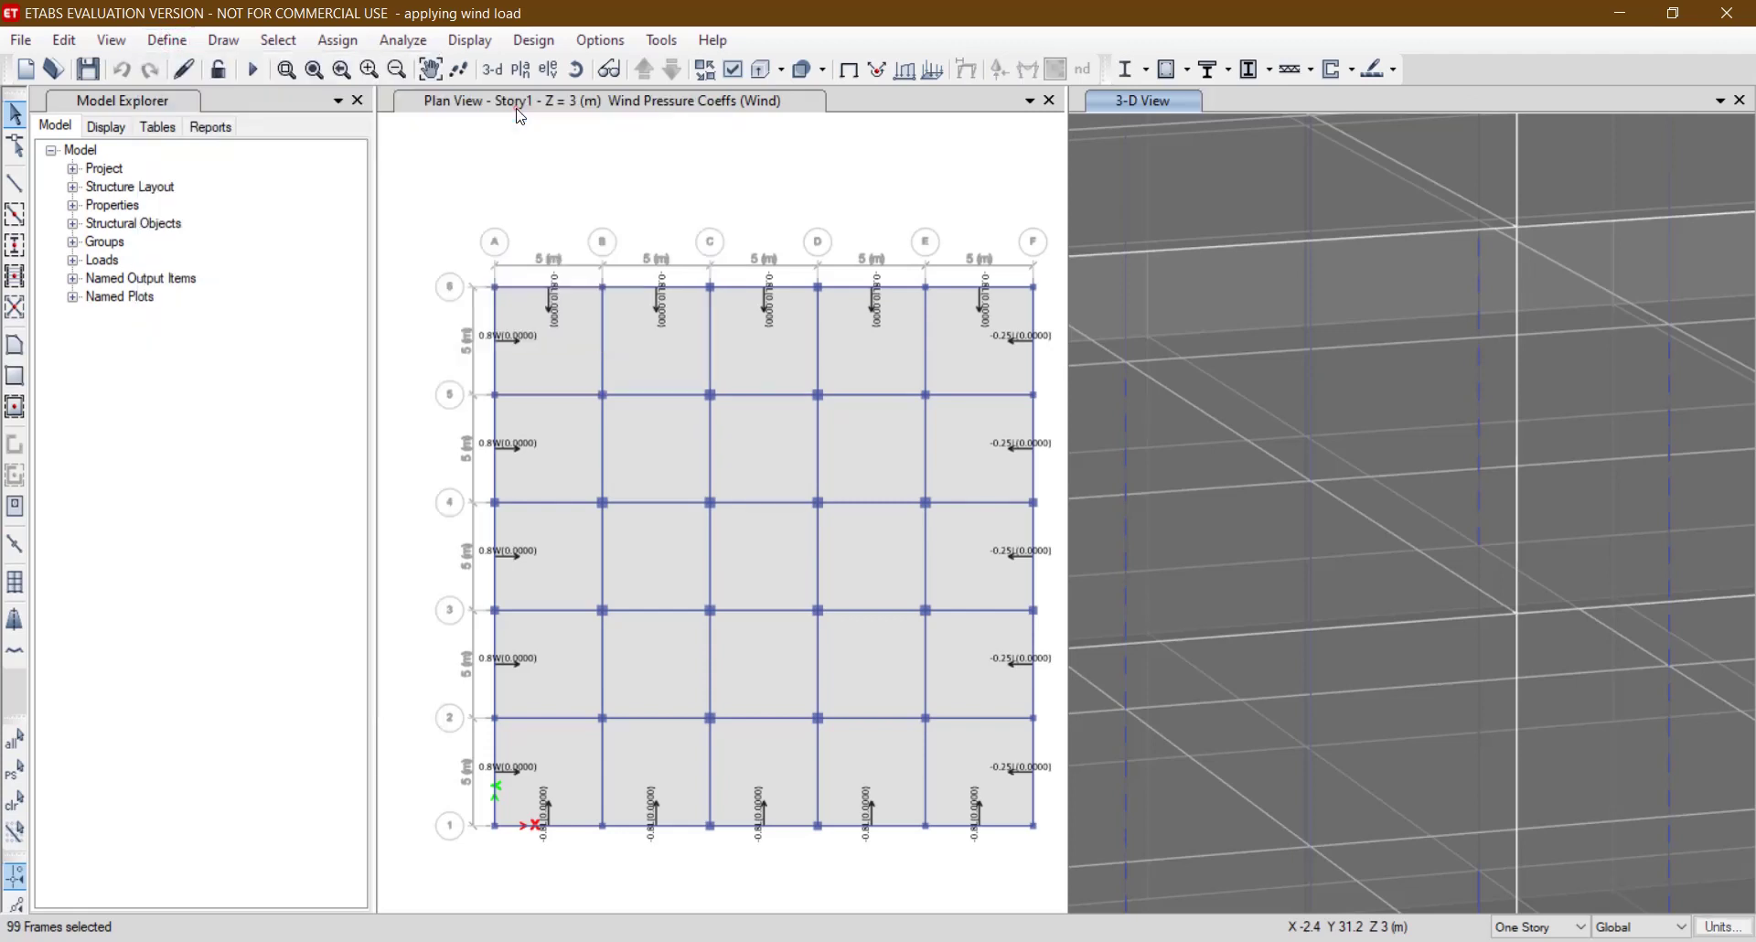
{"action": "left_click", "coordinate": [646, 494]}
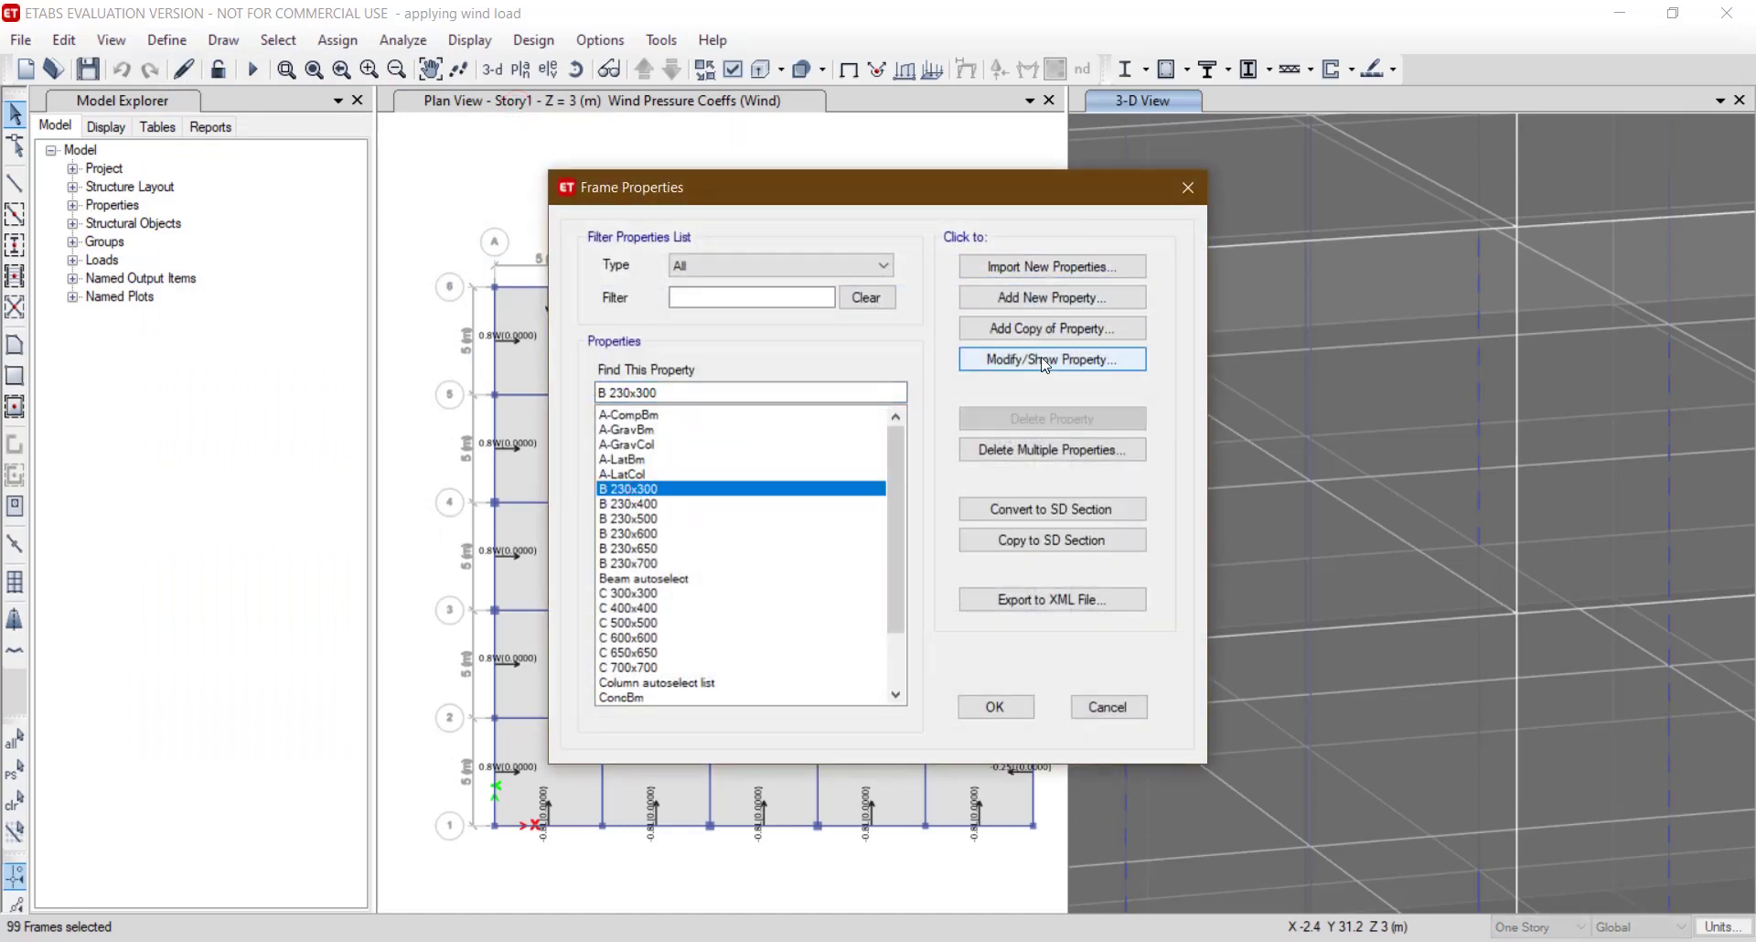
{"action": "left_click", "coordinate": [1045, 361]}
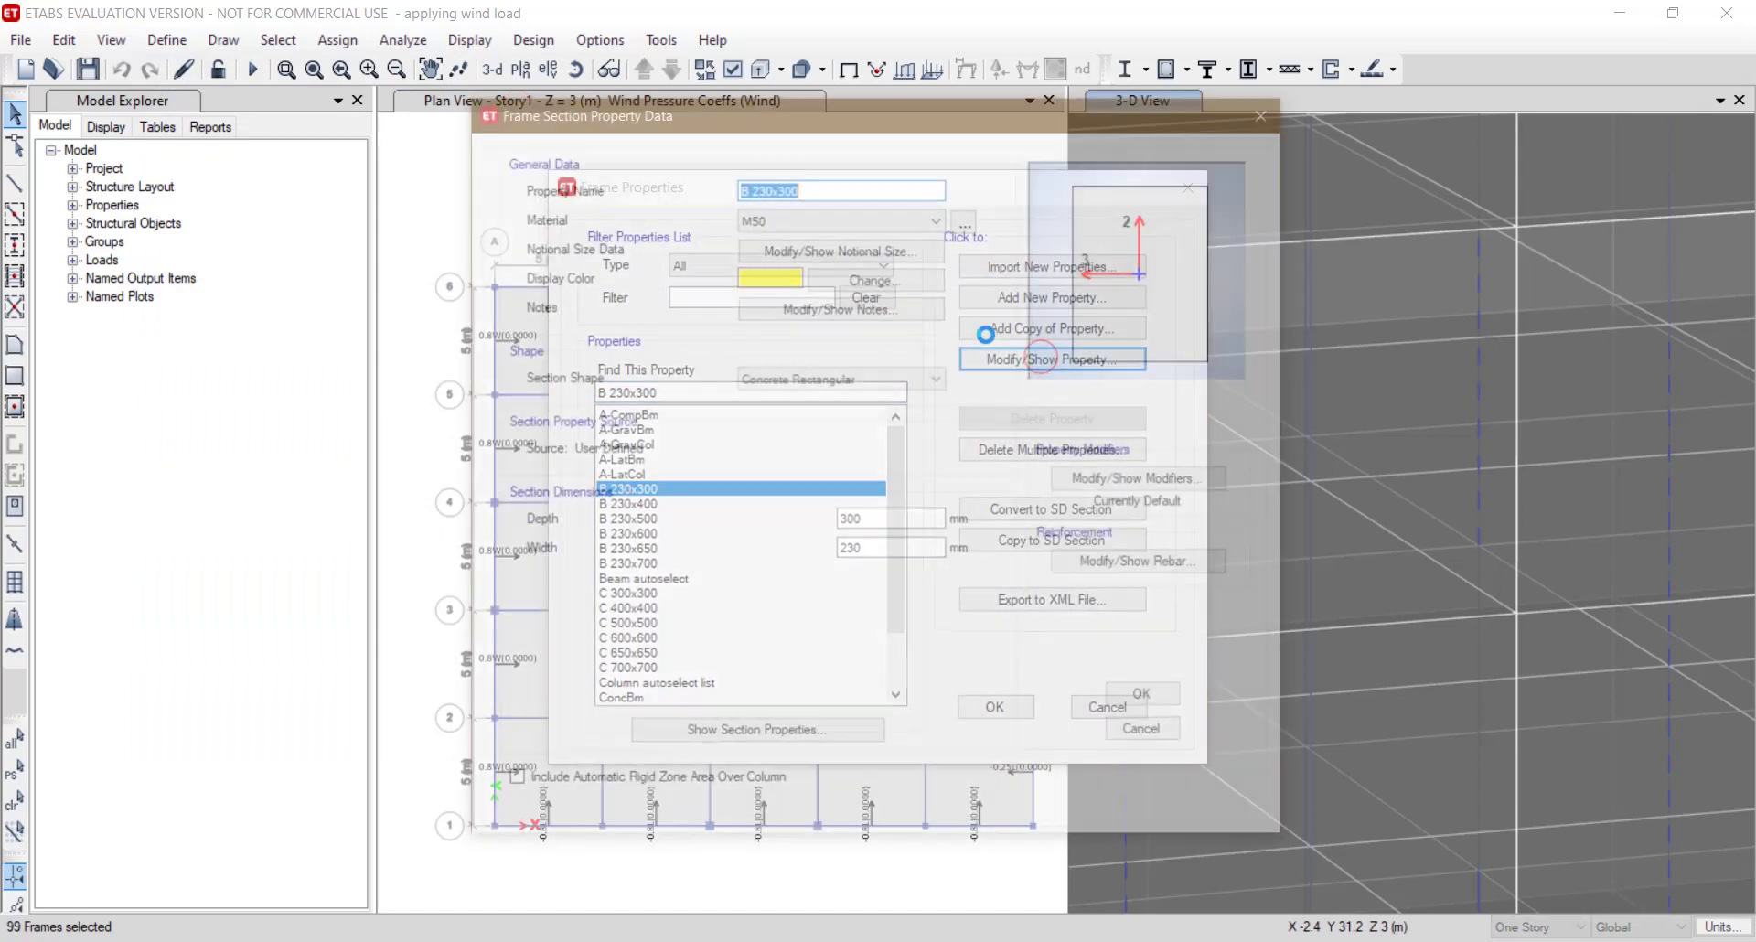
{"action": "left_click", "coordinate": [1163, 566]}
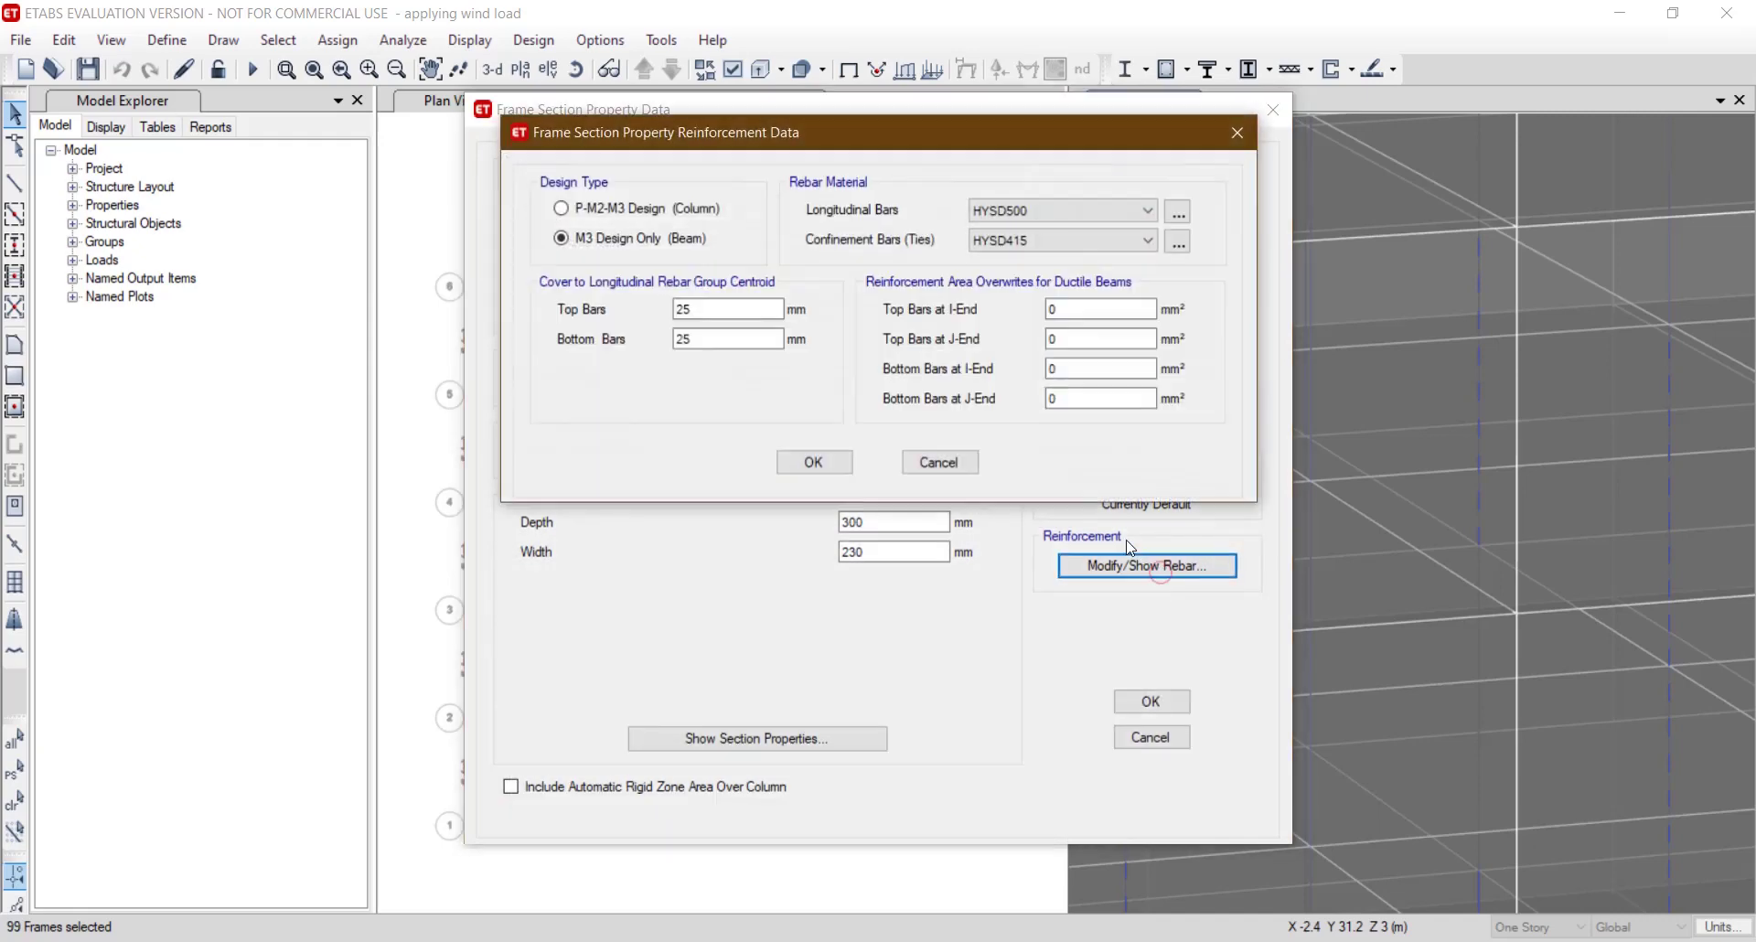
{"action": "left_click", "coordinate": [1236, 132]}
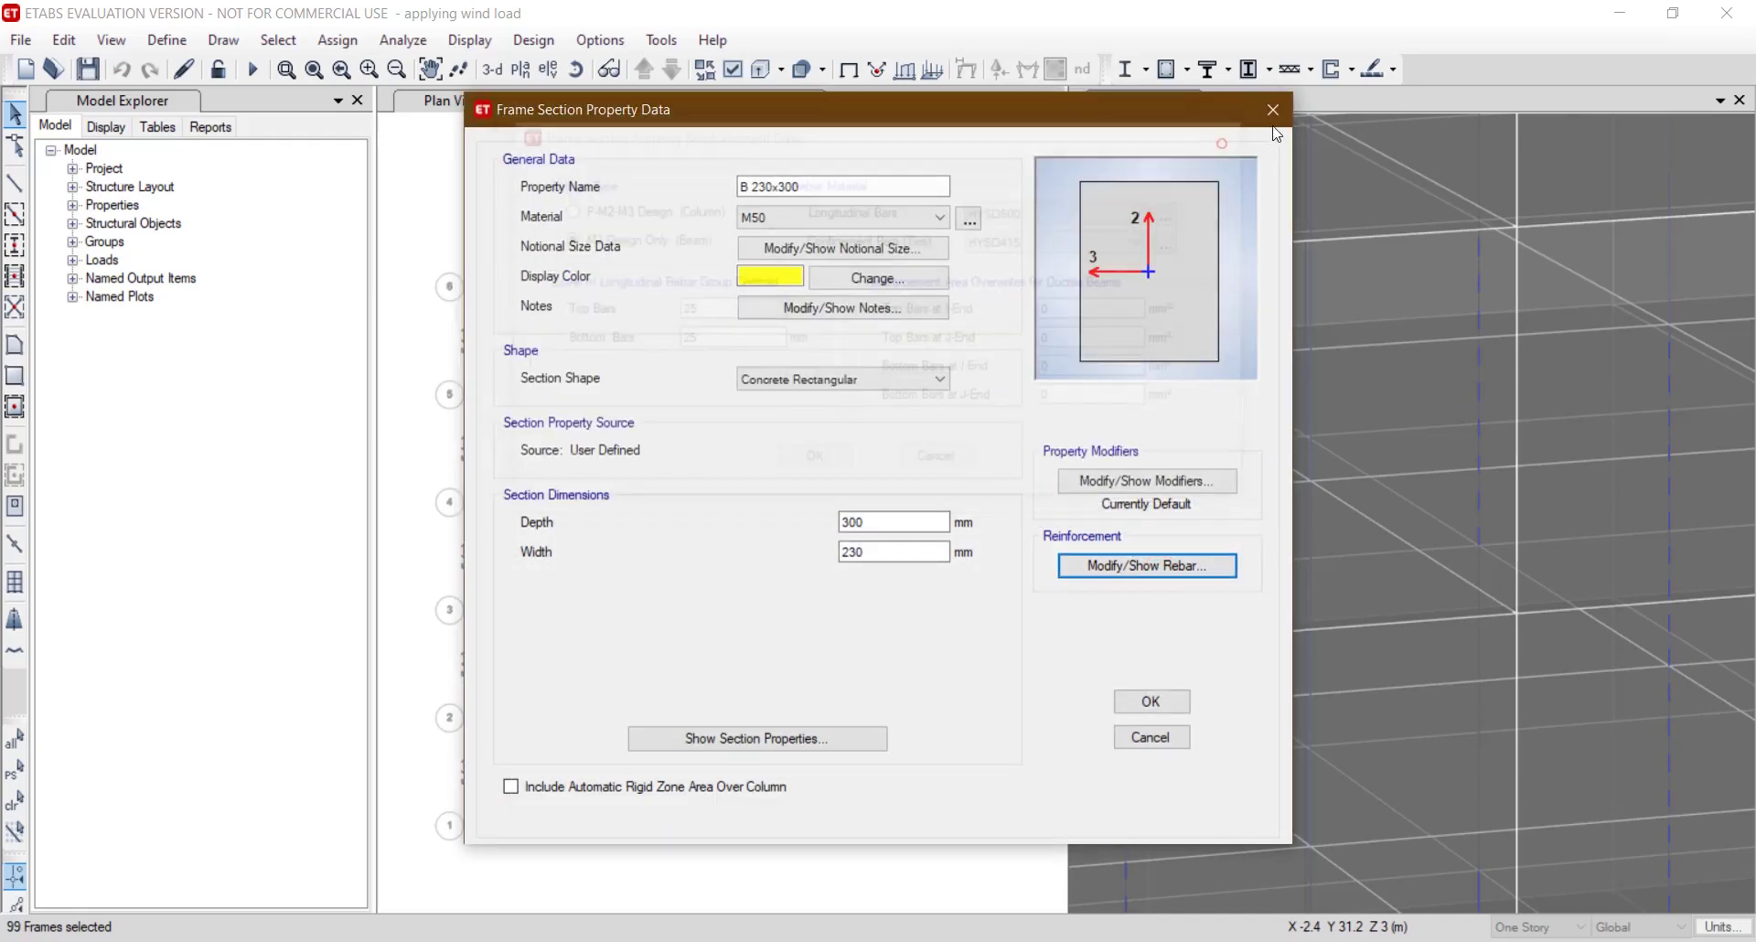
{"action": "left_click", "coordinate": [1273, 109]}
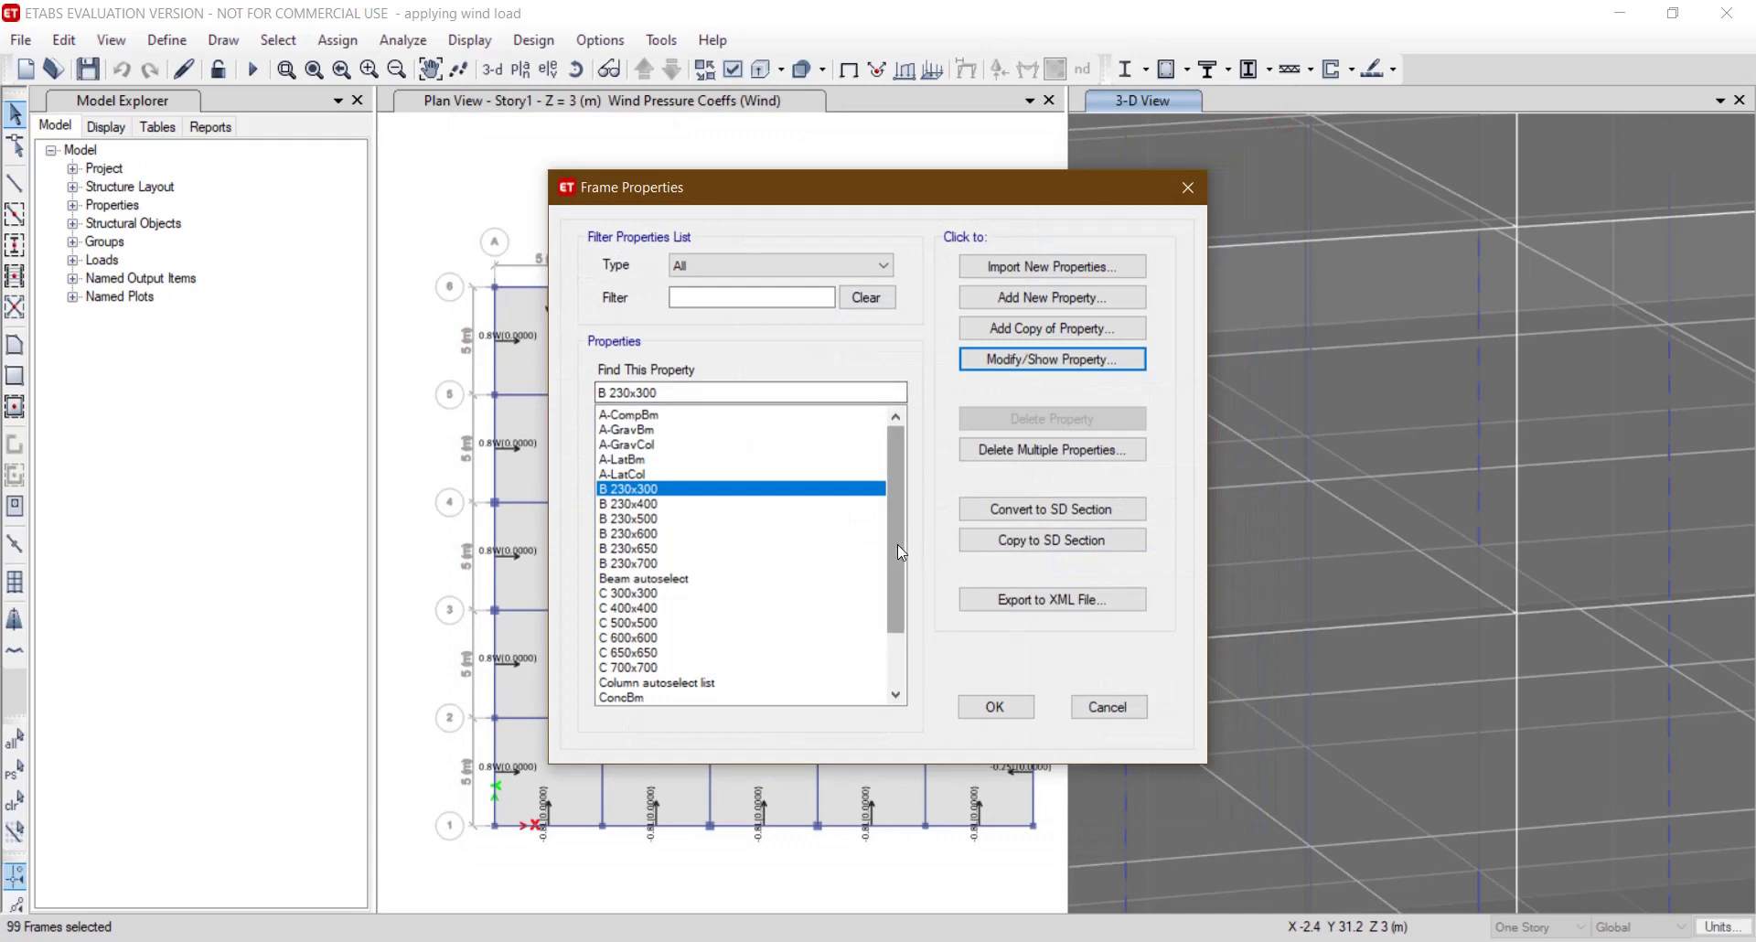
Set the C 700x700 column section's longitudinal and corner bars to size 25 and its confinement bars to size 12.
{"action": "scroll", "coordinate": [897, 545], "scroll_direction": "down", "scroll_amount": 2}
{"action": "left_click", "coordinate": [627, 594]}
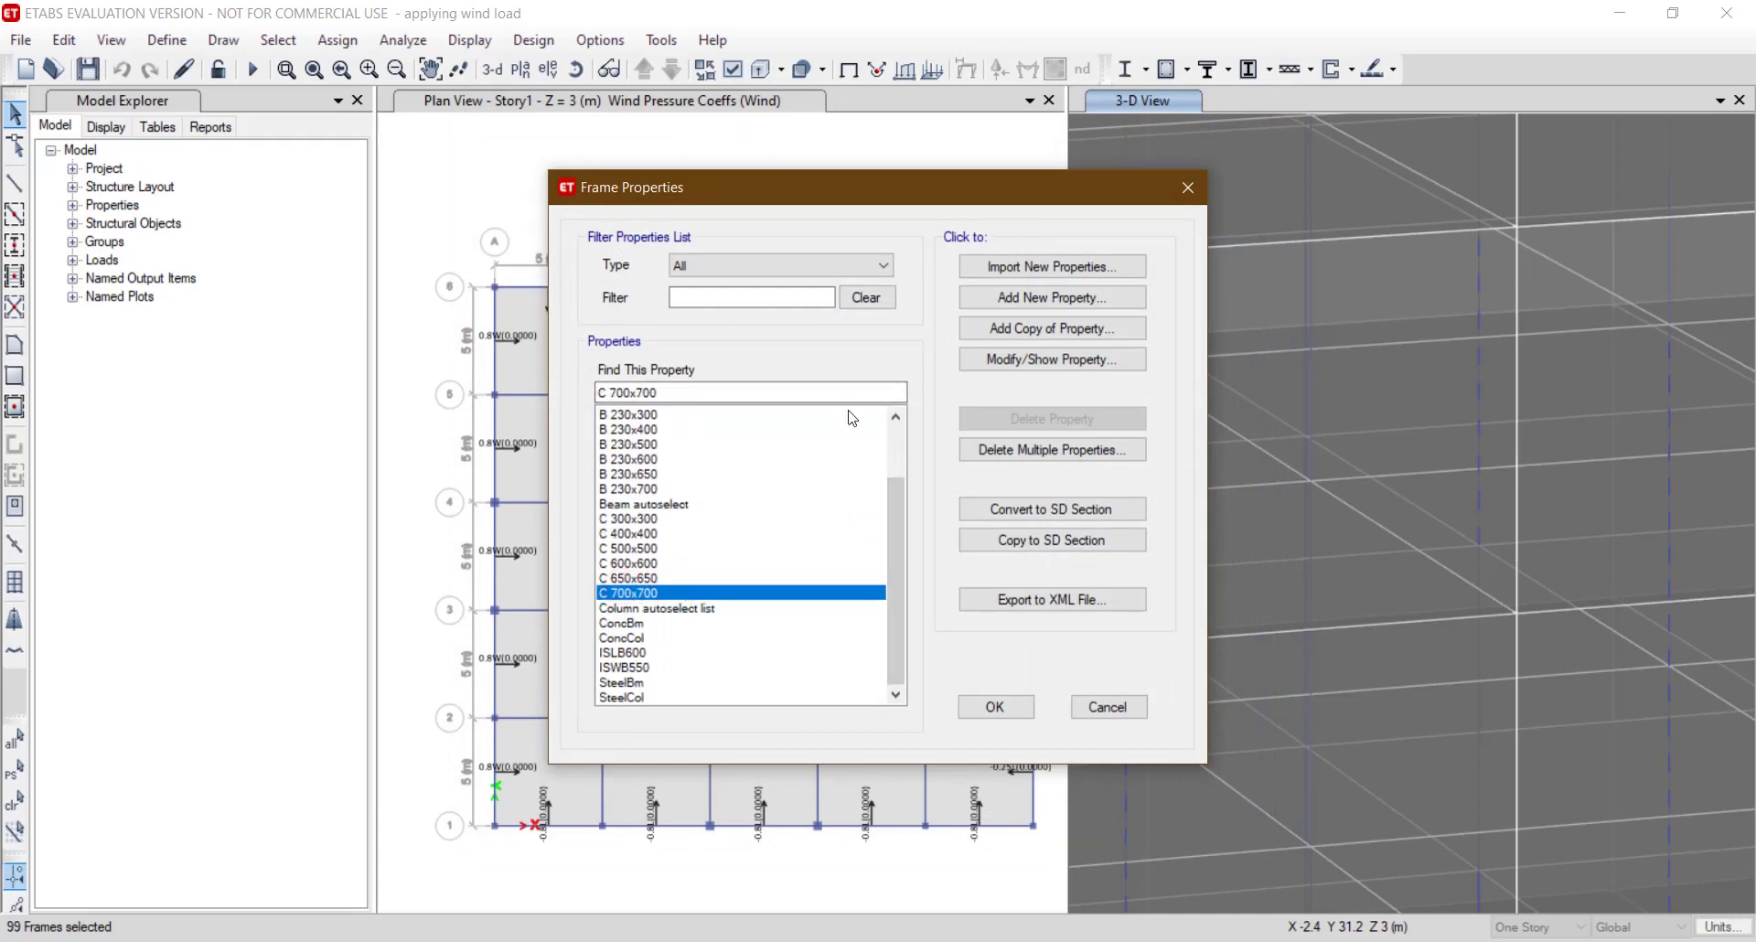
{"action": "left_click", "coordinate": [1024, 360]}
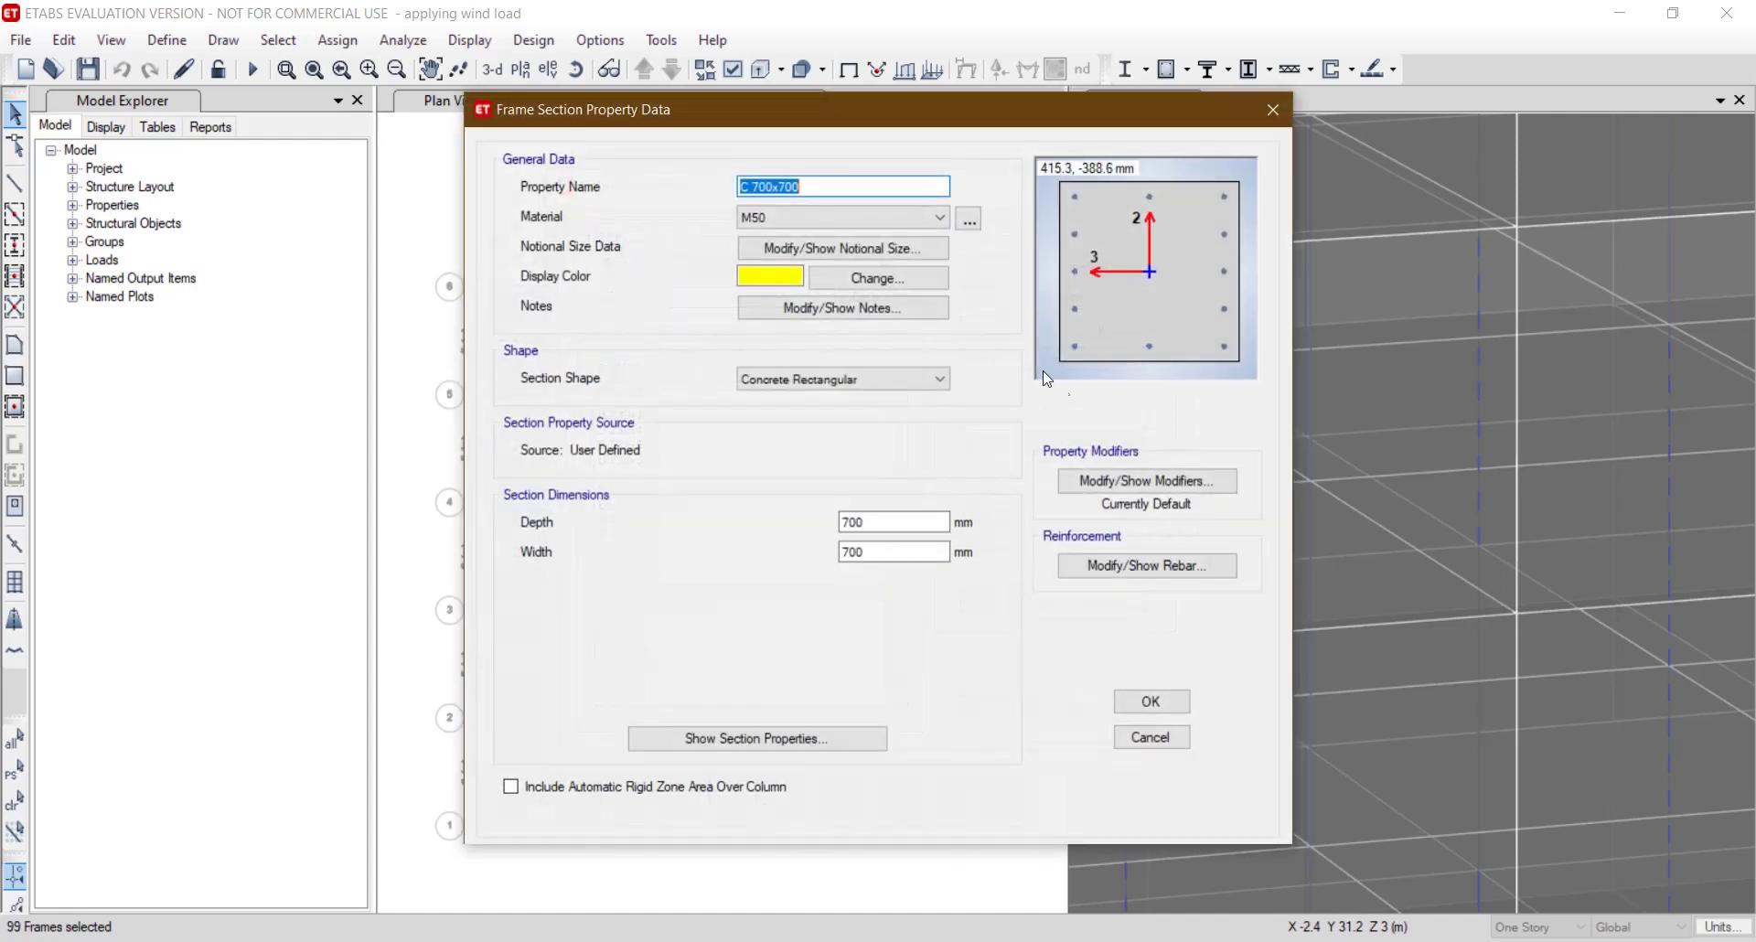
{"action": "left_click", "coordinate": [1150, 564]}
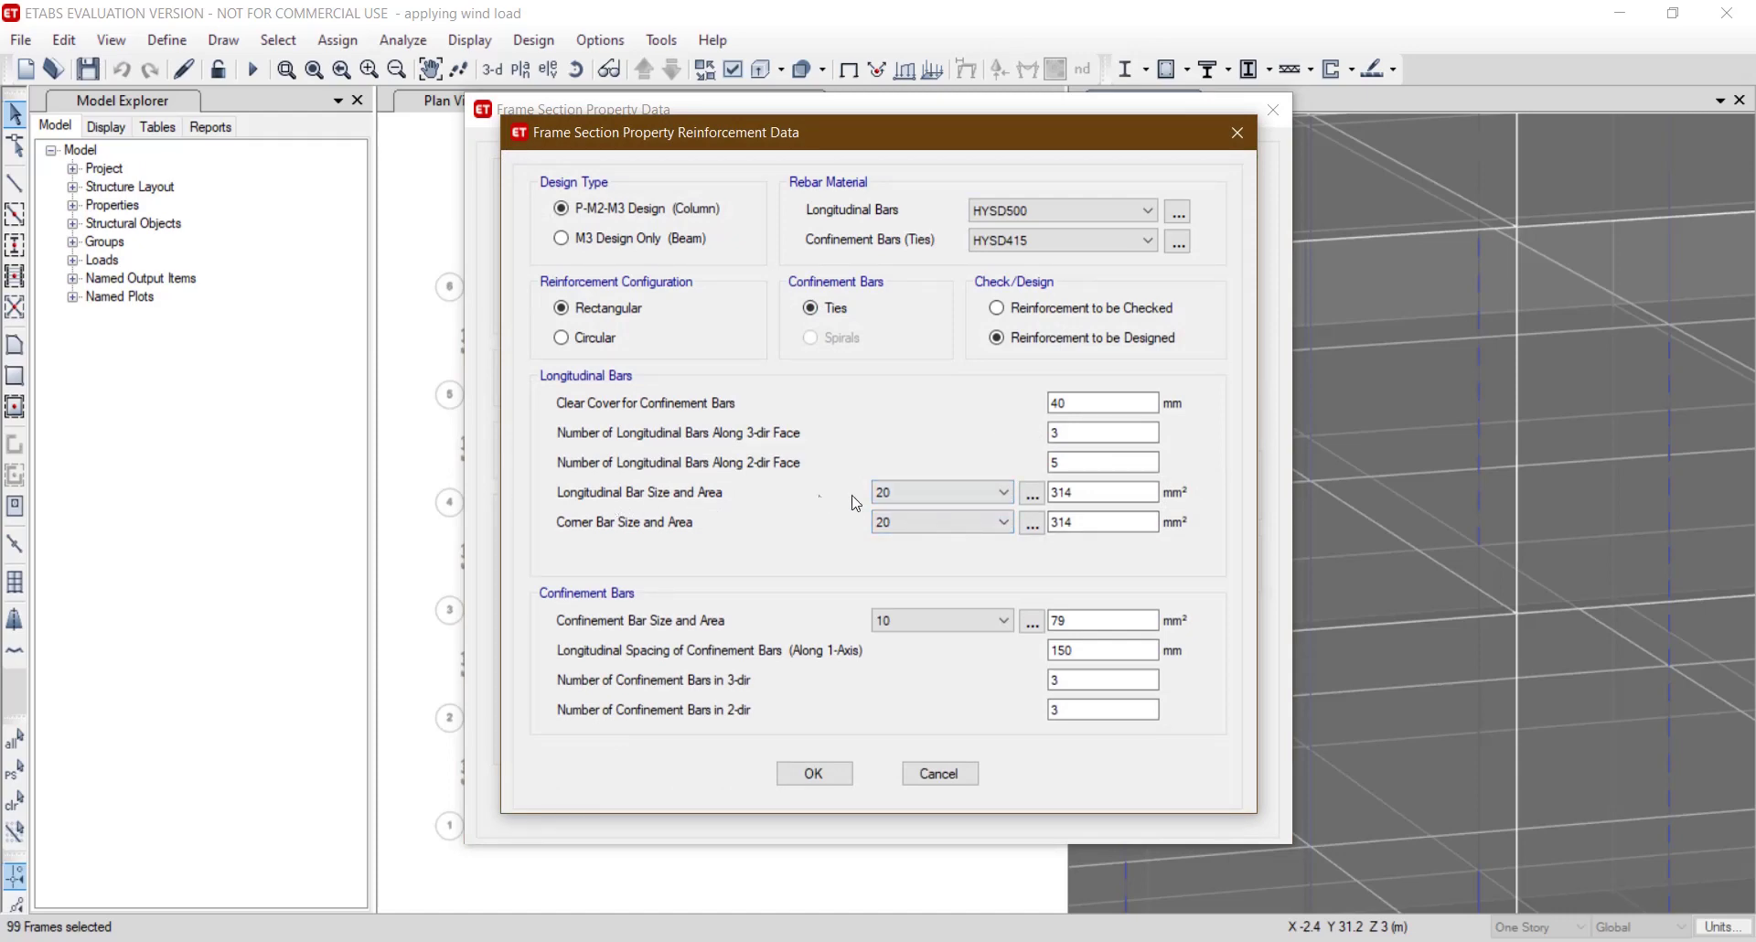
{"action": "left_click", "coordinate": [966, 498]}
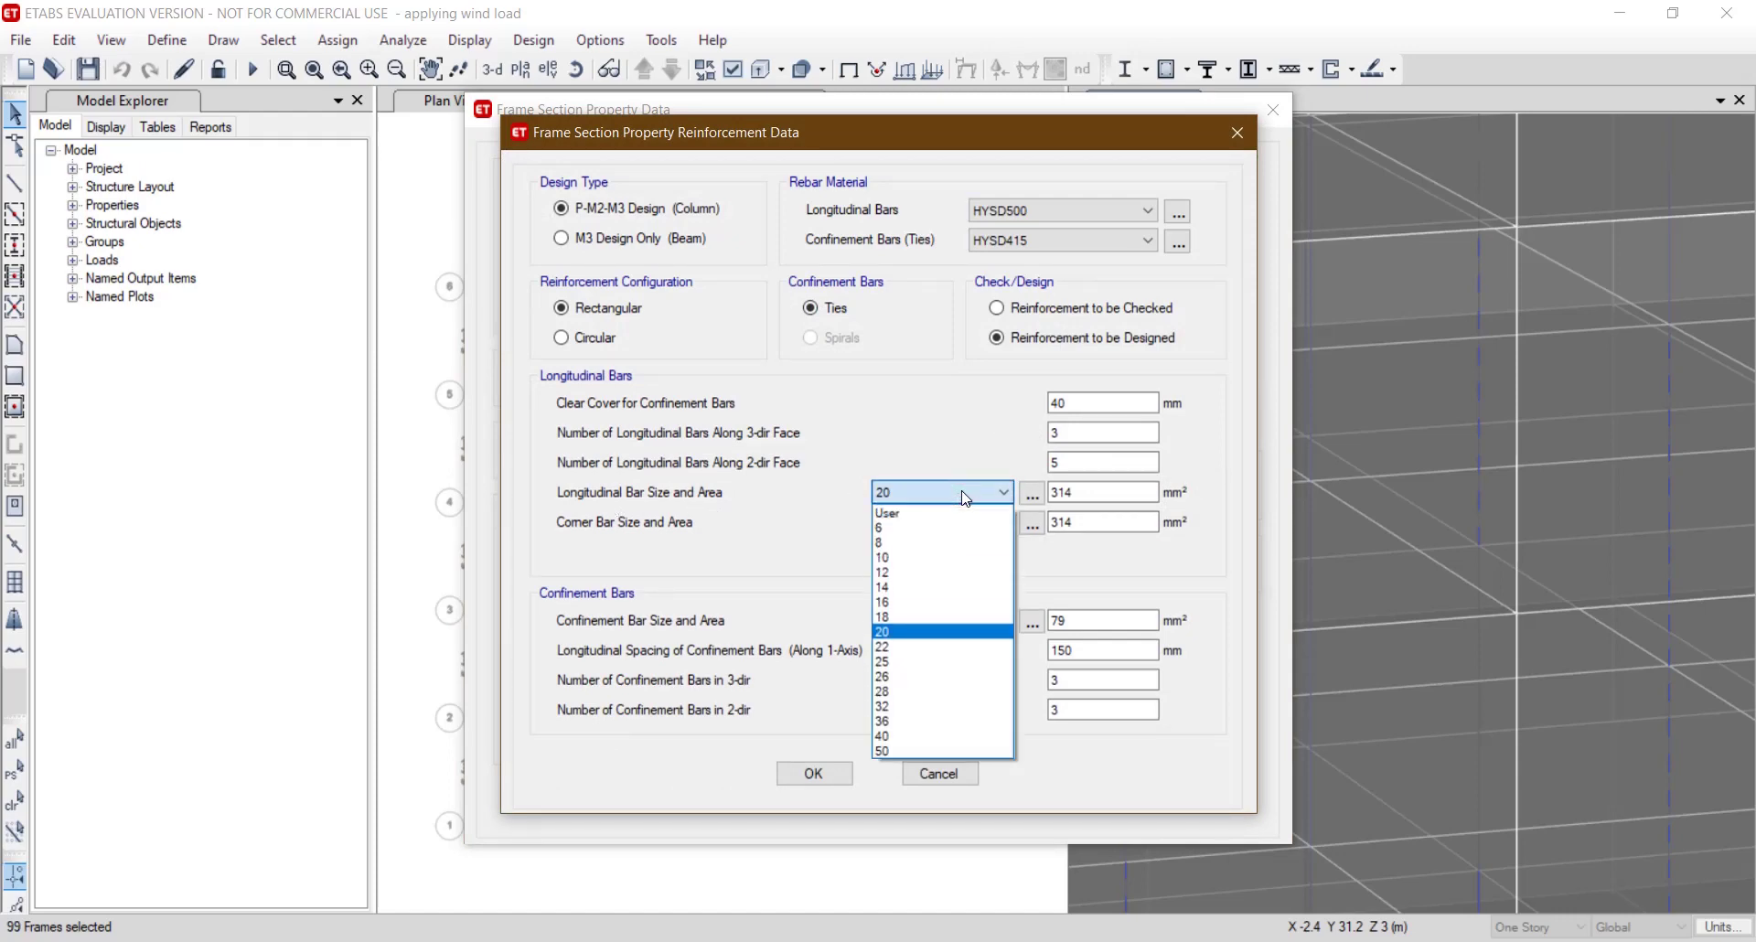
{"action": "left_click", "coordinate": [937, 661]}
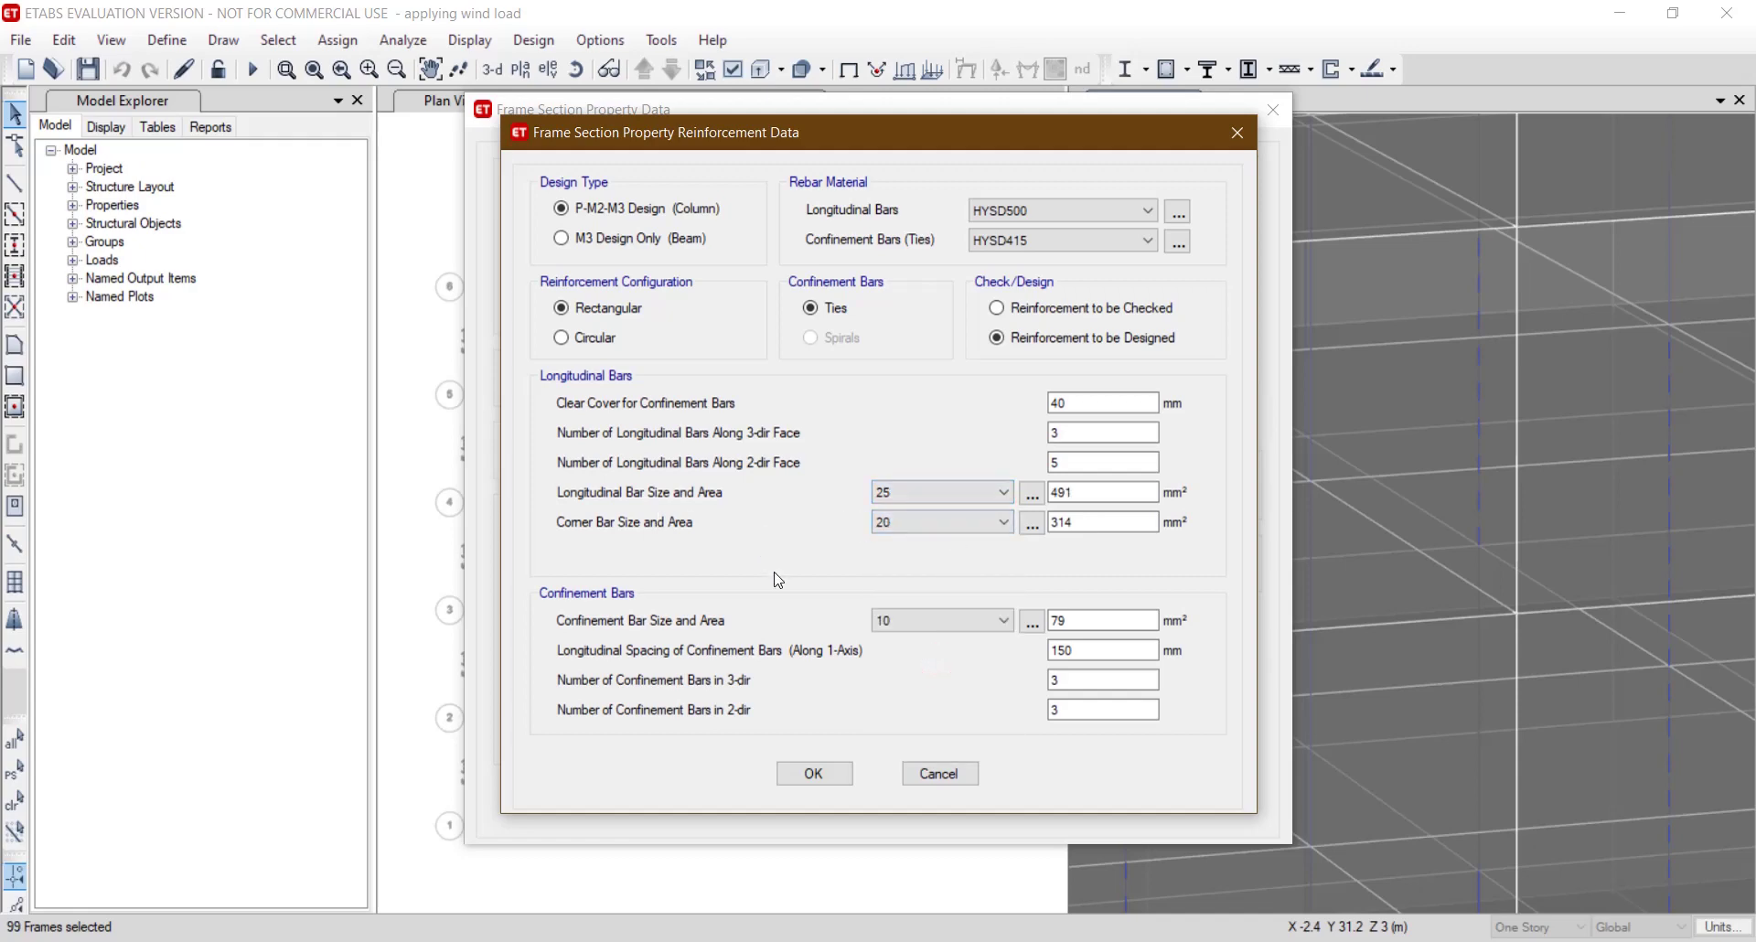
{"action": "left_click", "coordinate": [945, 521]}
{"action": "left_click", "coordinate": [911, 693]}
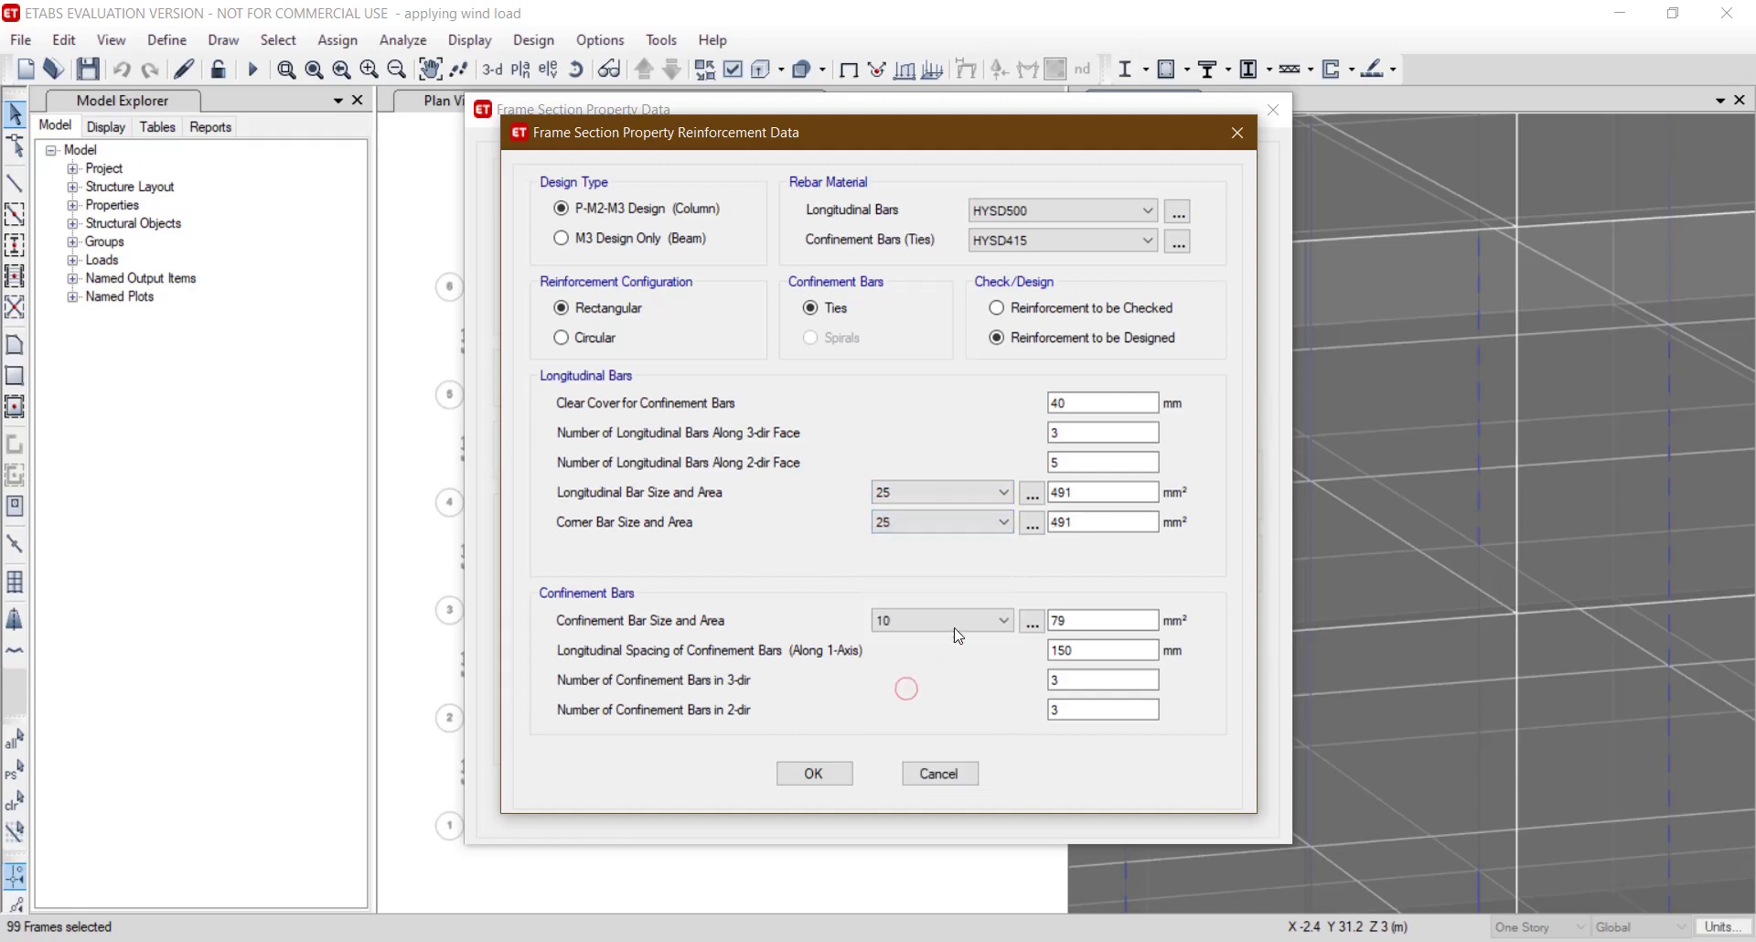
{"action": "left_click", "coordinate": [953, 618]}
{"action": "left_click", "coordinate": [915, 699]}
{"action": "left_click", "coordinate": [823, 776]}
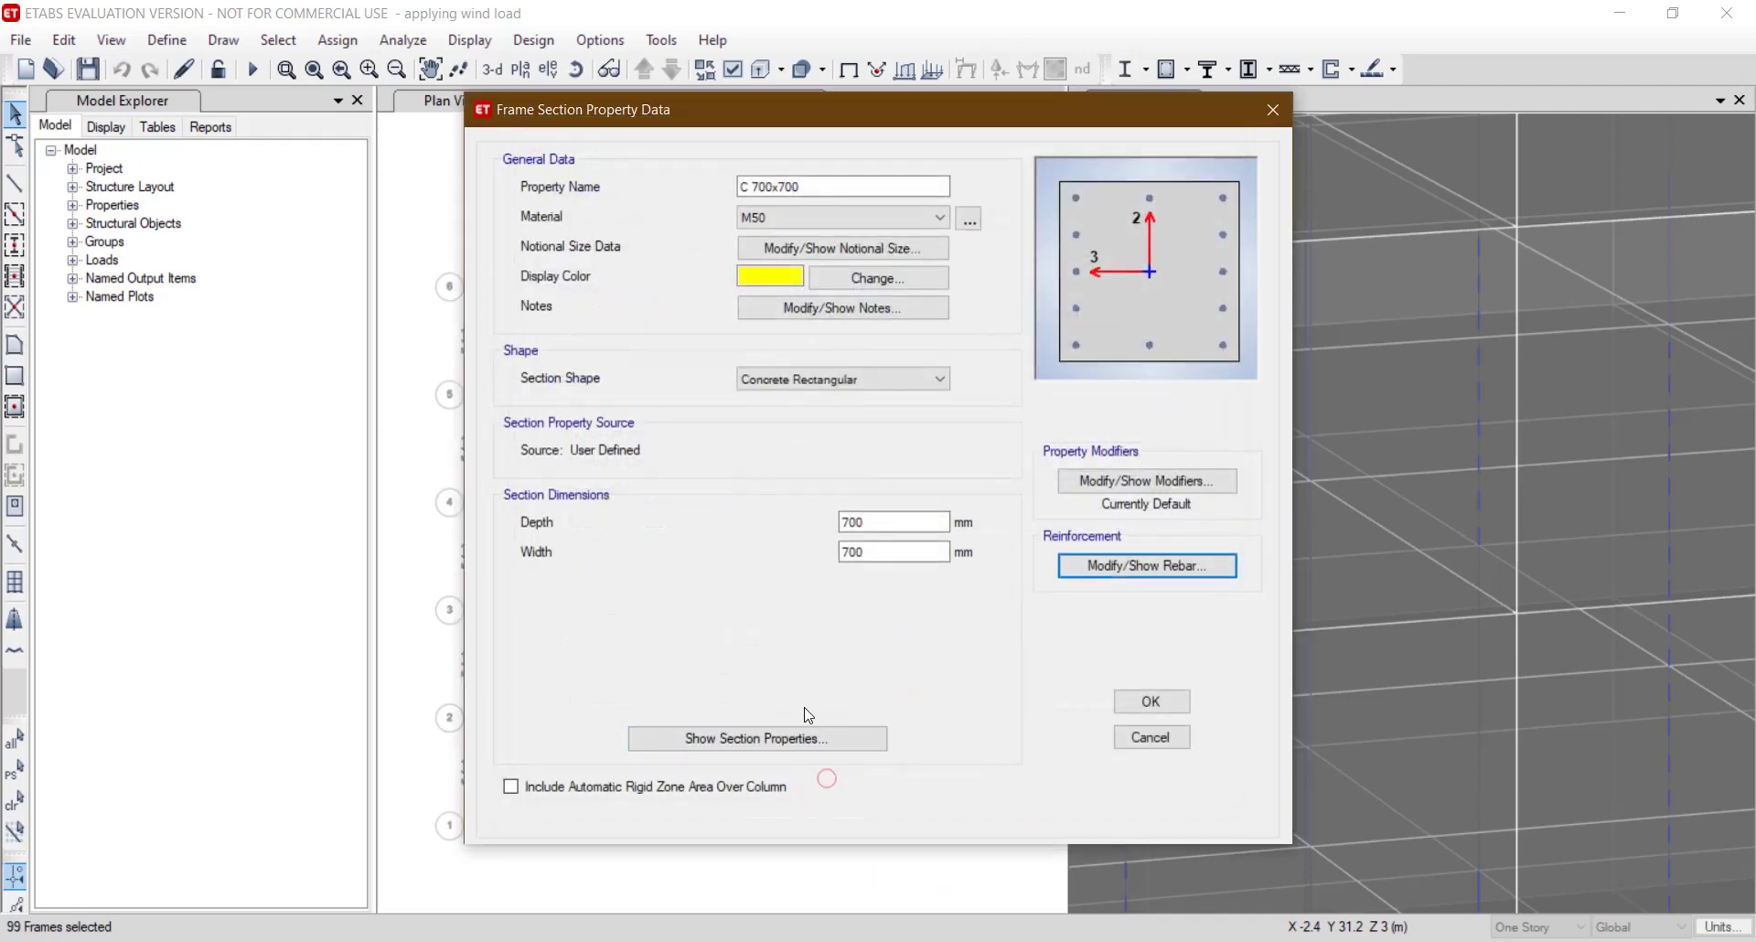
{"action": "left_click", "coordinate": [1154, 704]}
Set the C 650x650 column section's longitudinal and corner bars to size 25 and its confinement bars to size 12.
{"action": "left_click", "coordinate": [641, 653]}
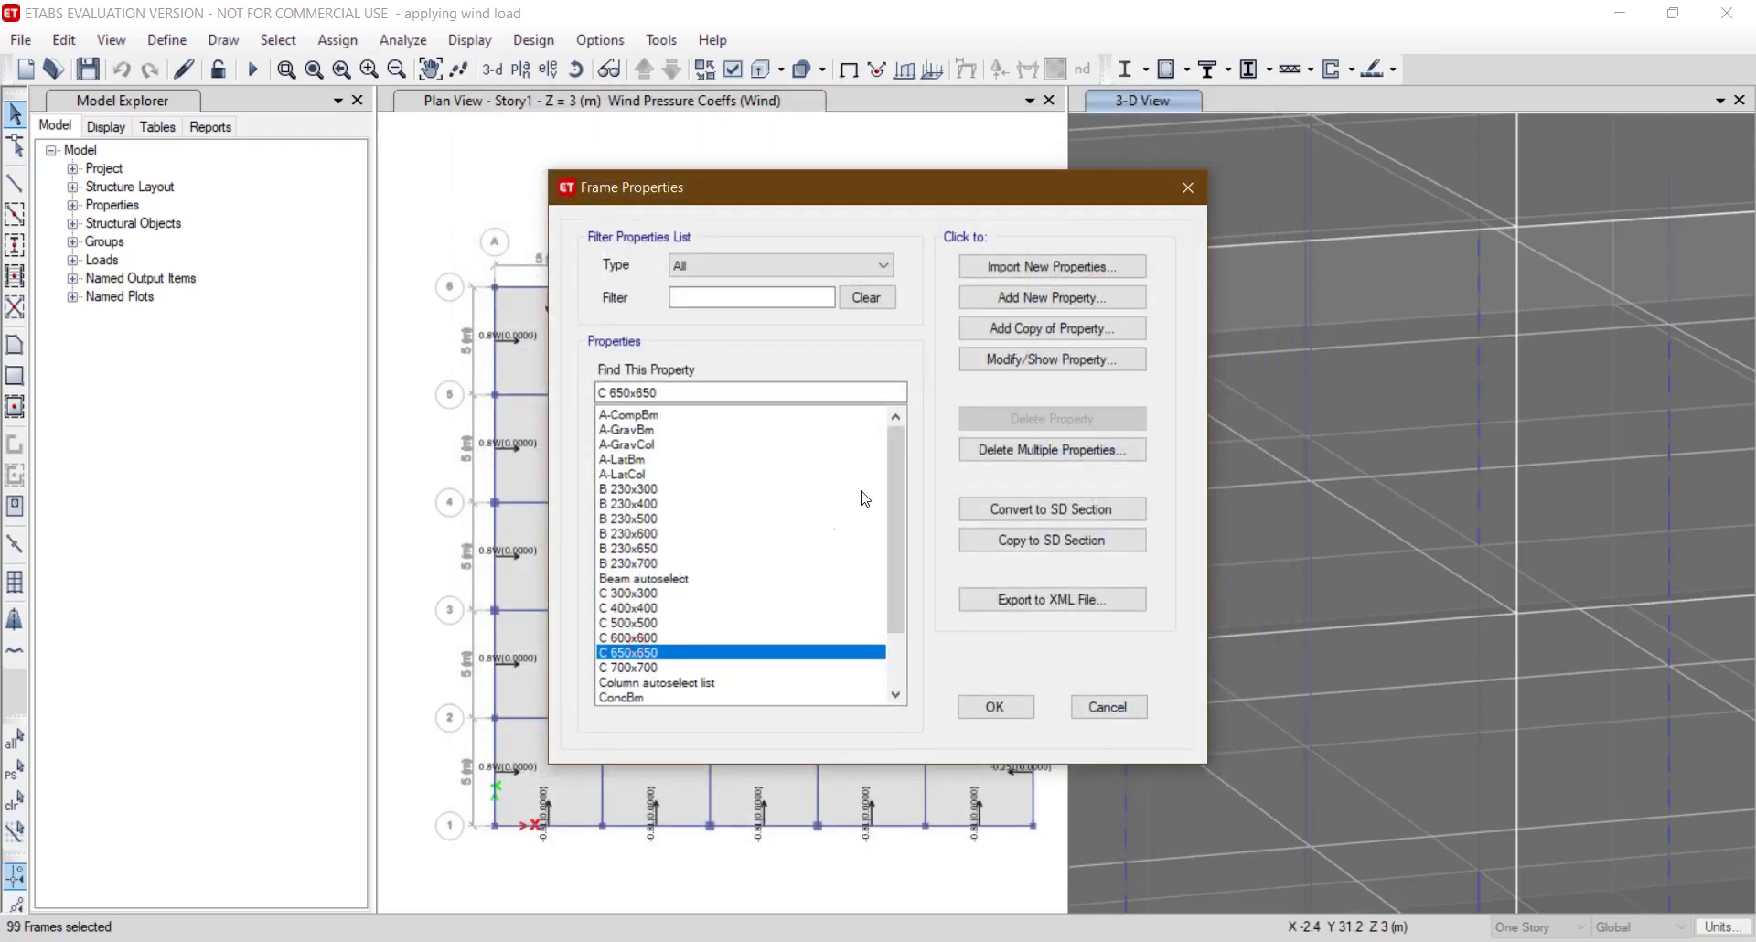
{"action": "left_click", "coordinate": [1091, 357]}
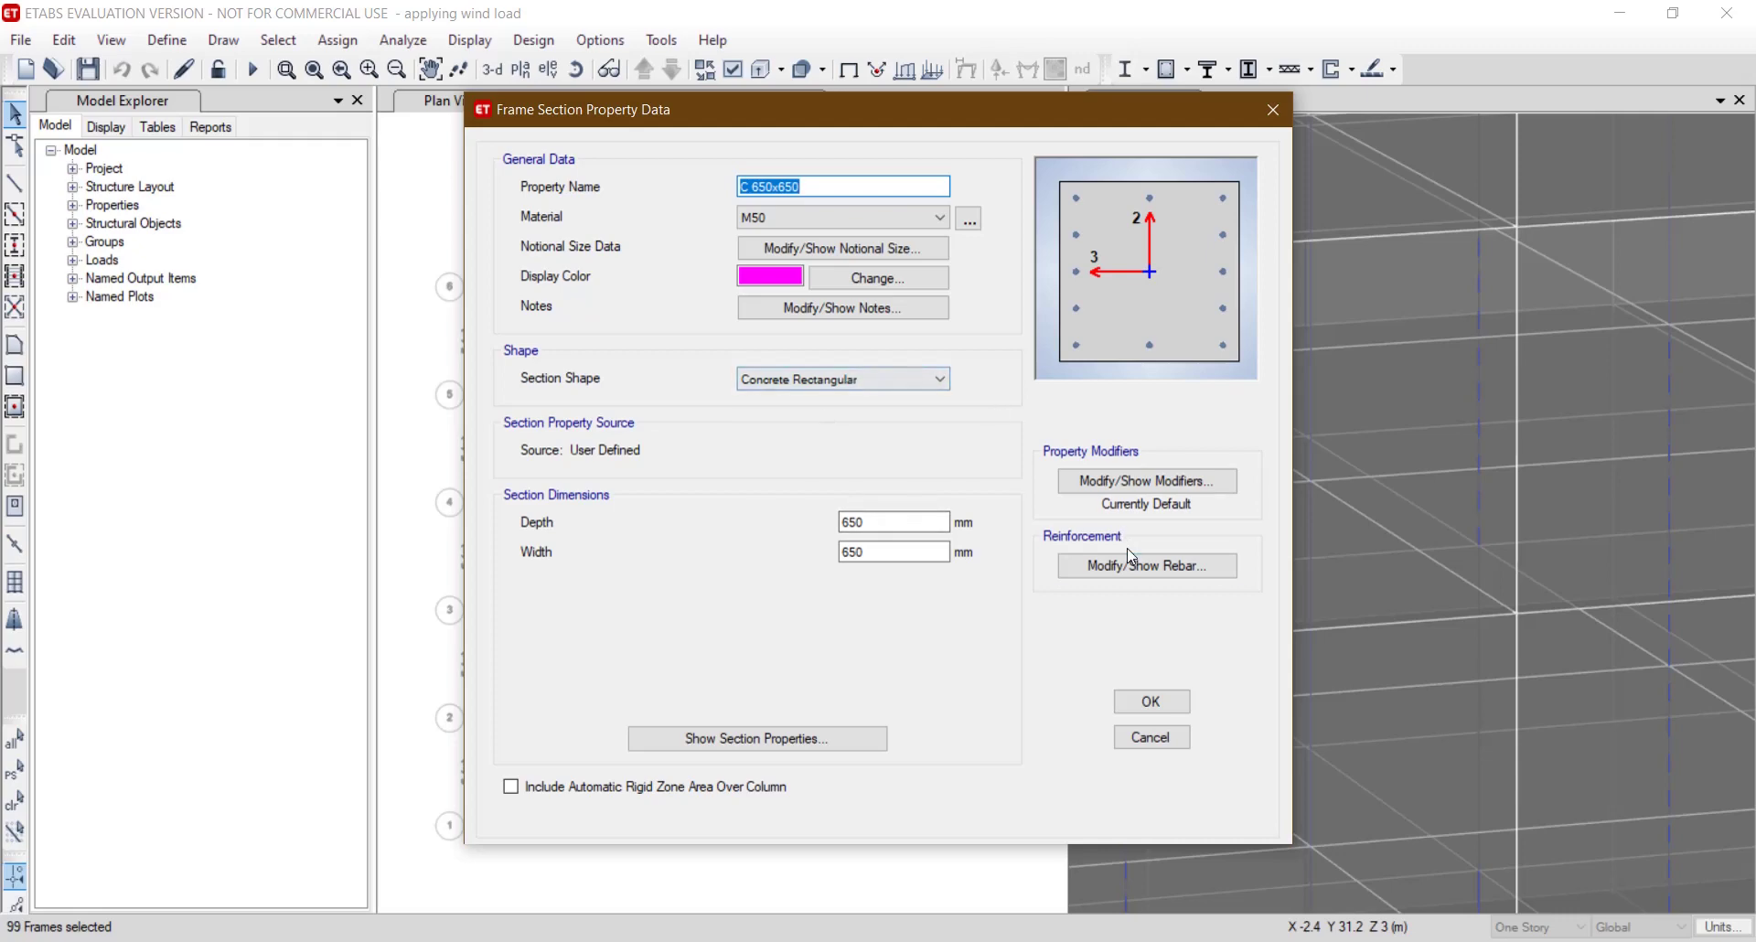
{"action": "left_click", "coordinate": [1131, 560]}
{"action": "left_click", "coordinate": [967, 494]}
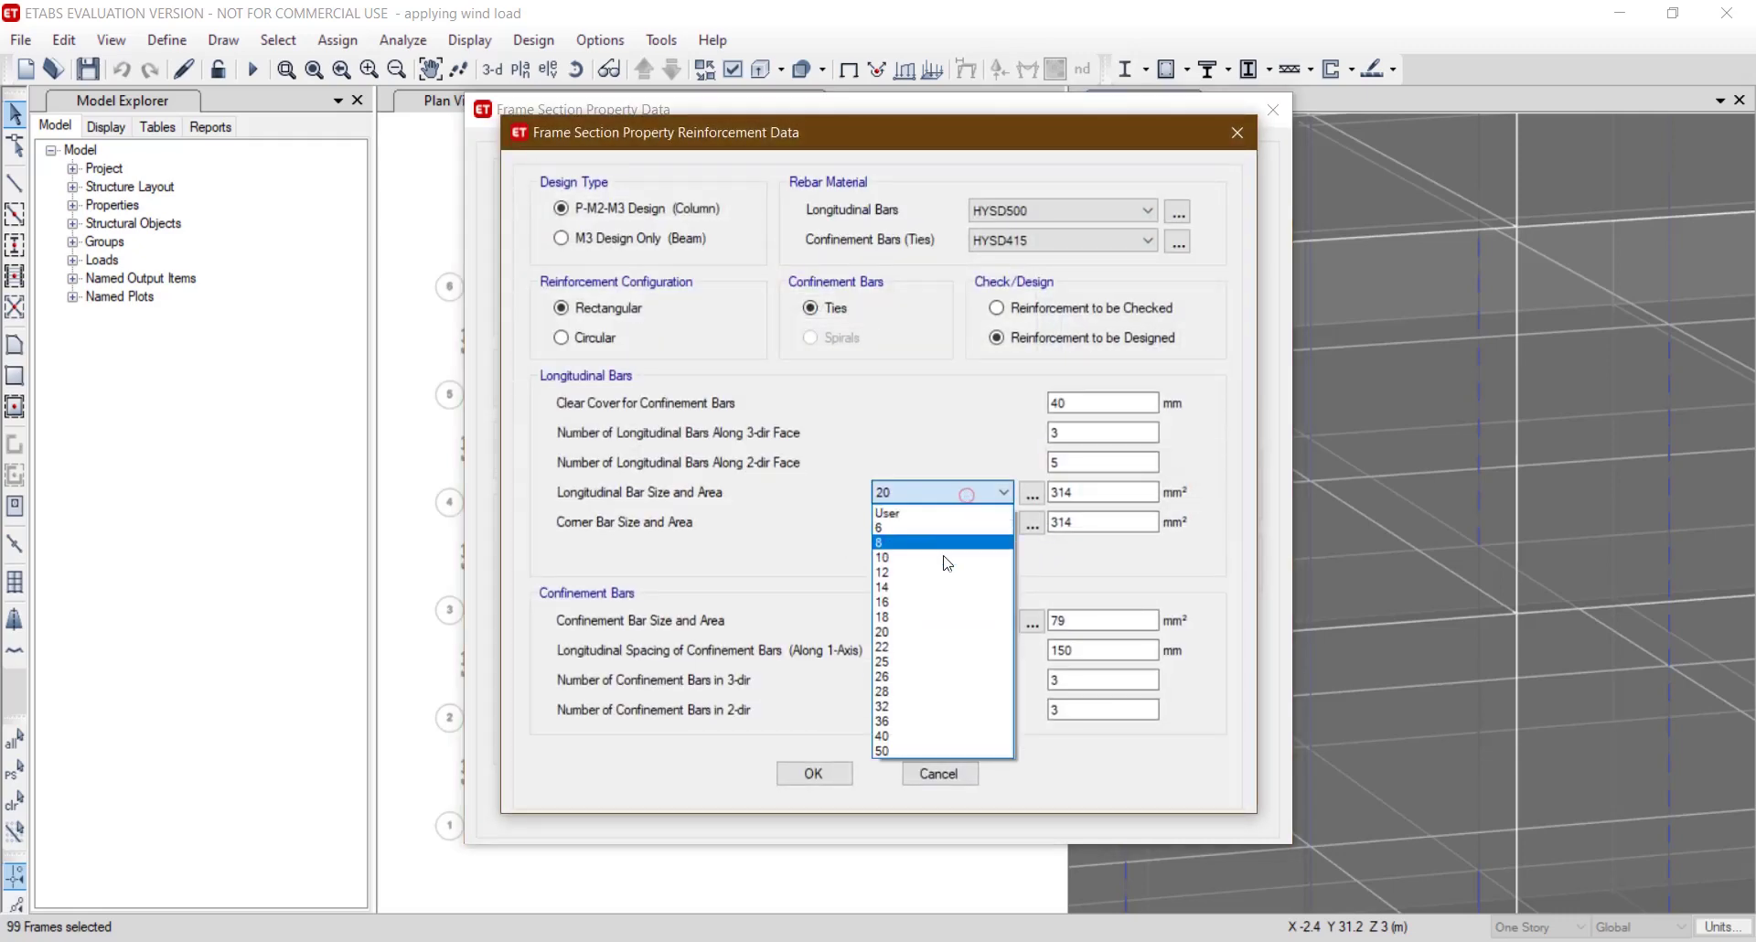
{"action": "left_click", "coordinate": [924, 660]}
{"action": "left_click", "coordinate": [955, 522]}
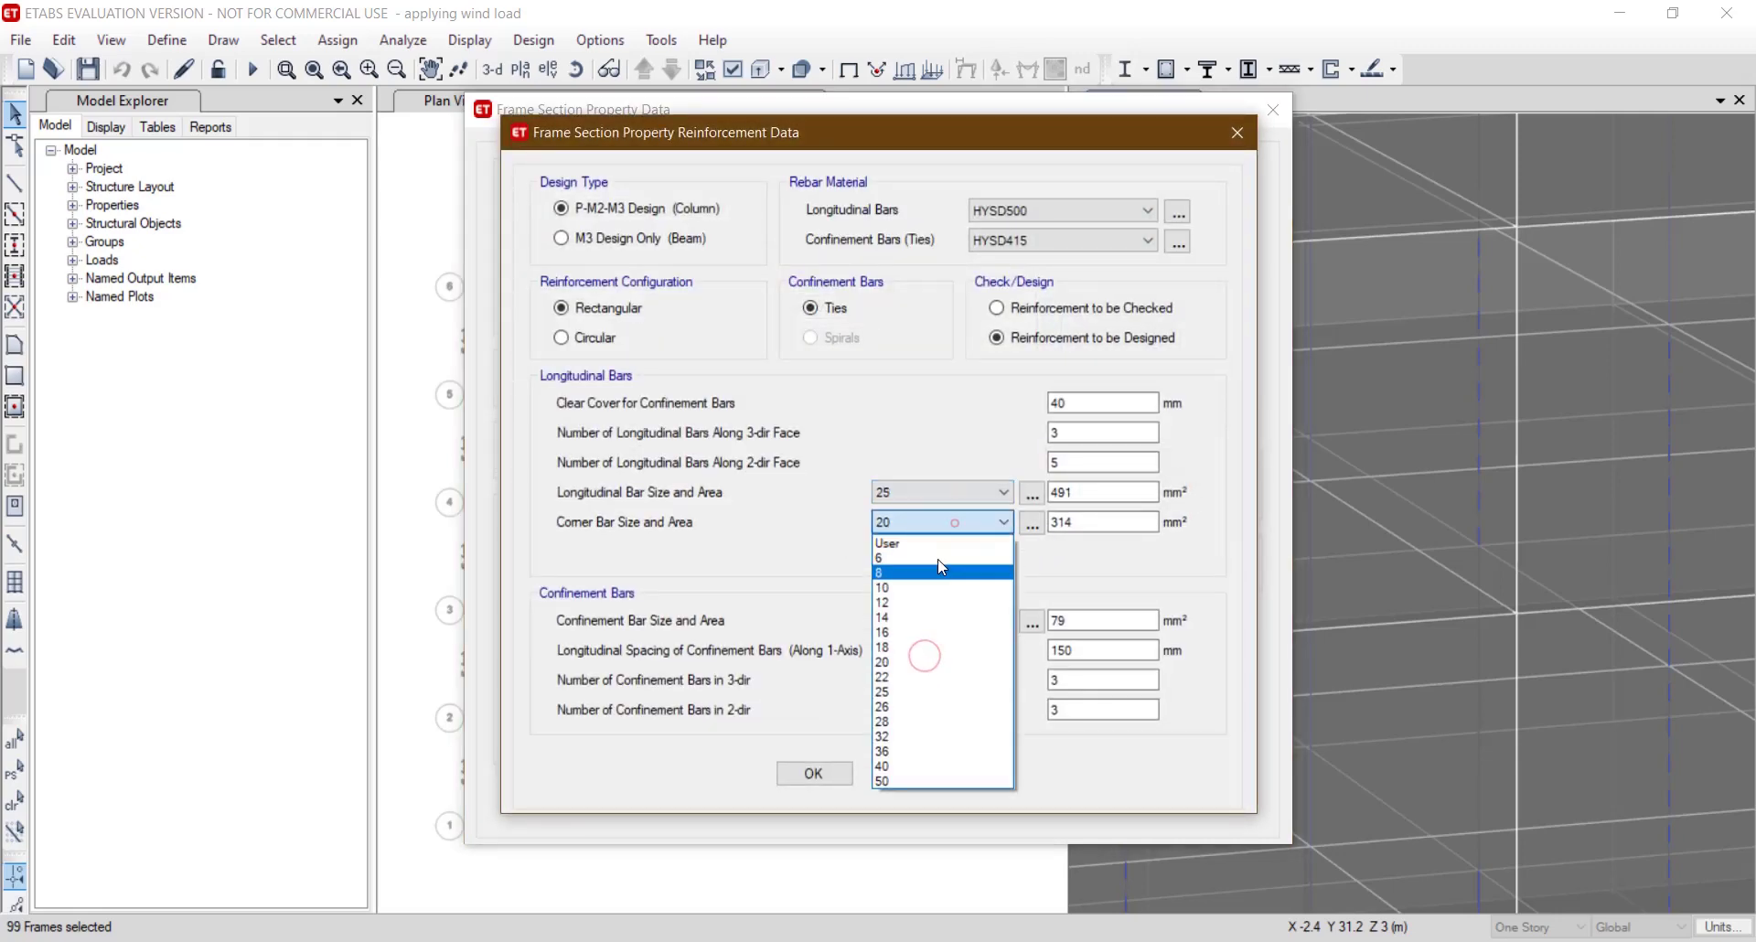
{"action": "left_click", "coordinate": [914, 692]}
{"action": "left_click", "coordinate": [945, 624]}
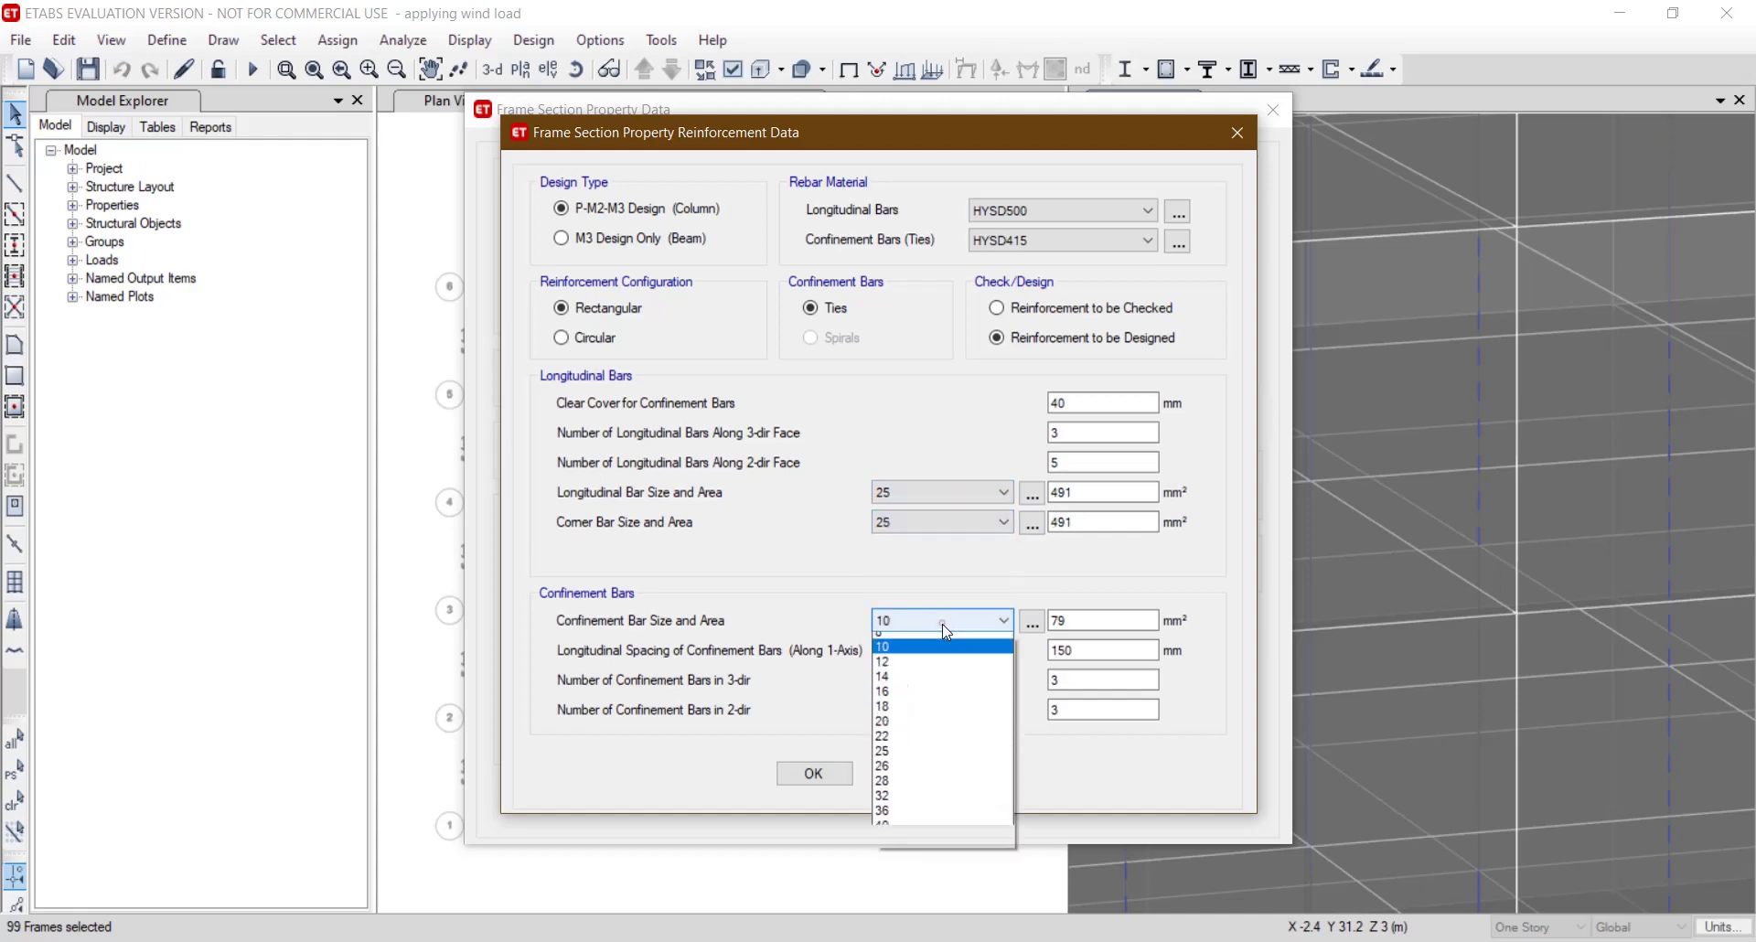
{"action": "left_click", "coordinate": [919, 661]}
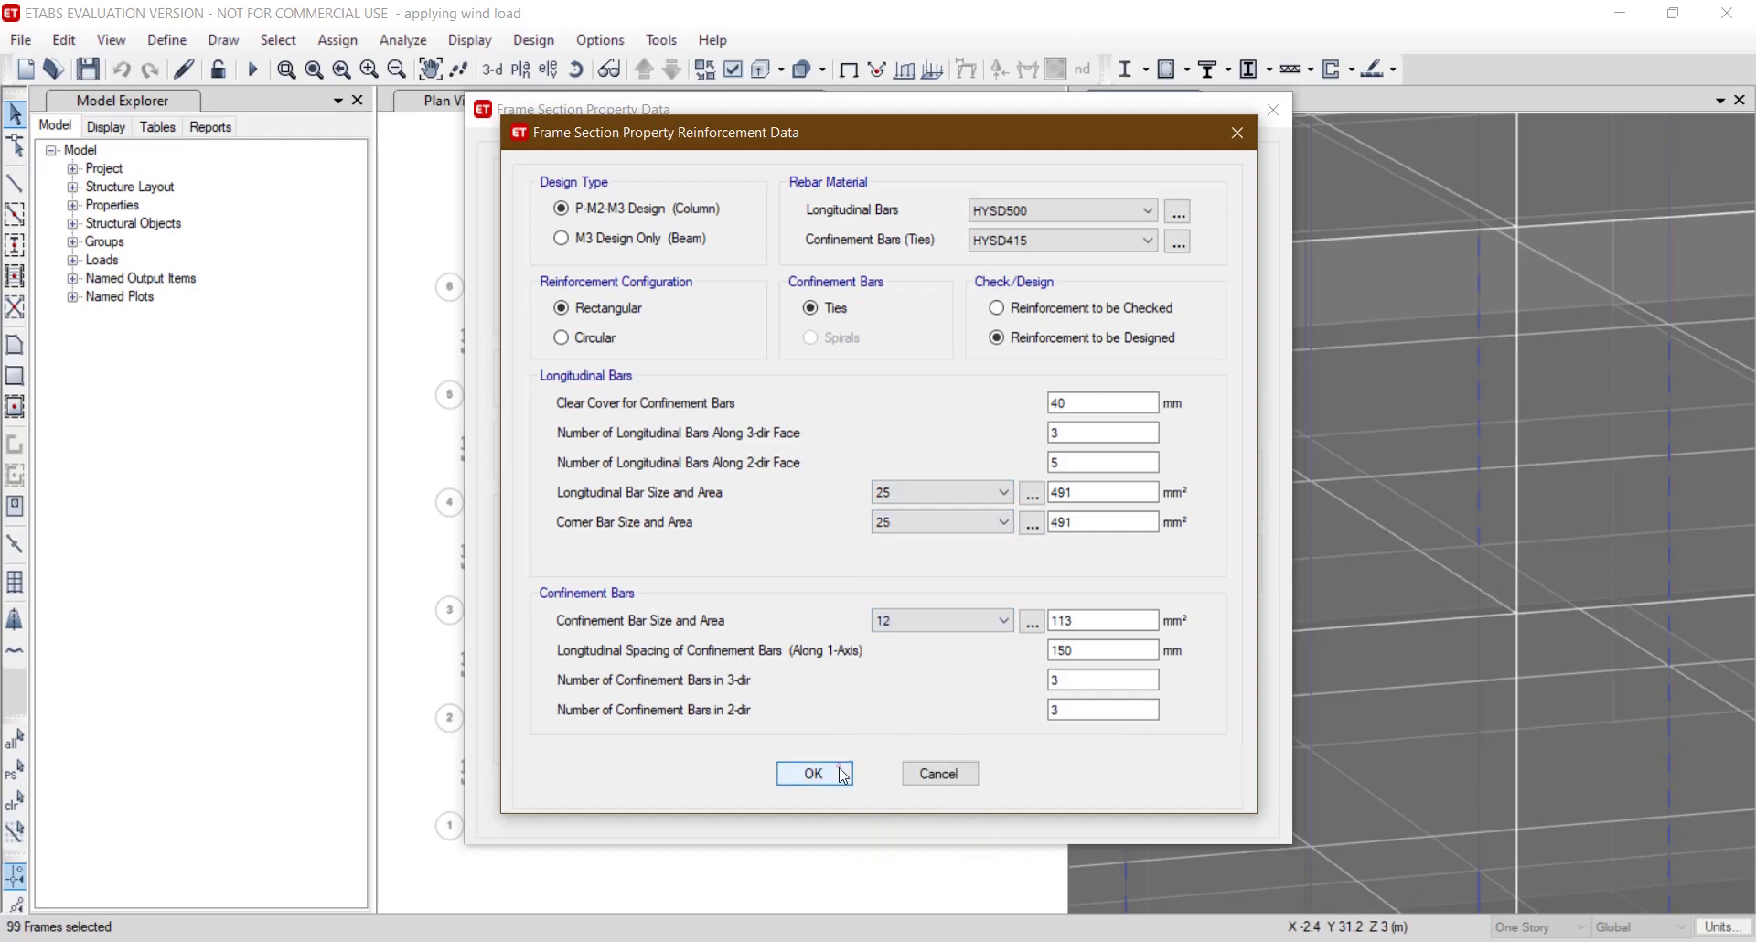
{"action": "left_click", "coordinate": [842, 774]}
{"action": "left_click", "coordinate": [1145, 701]}
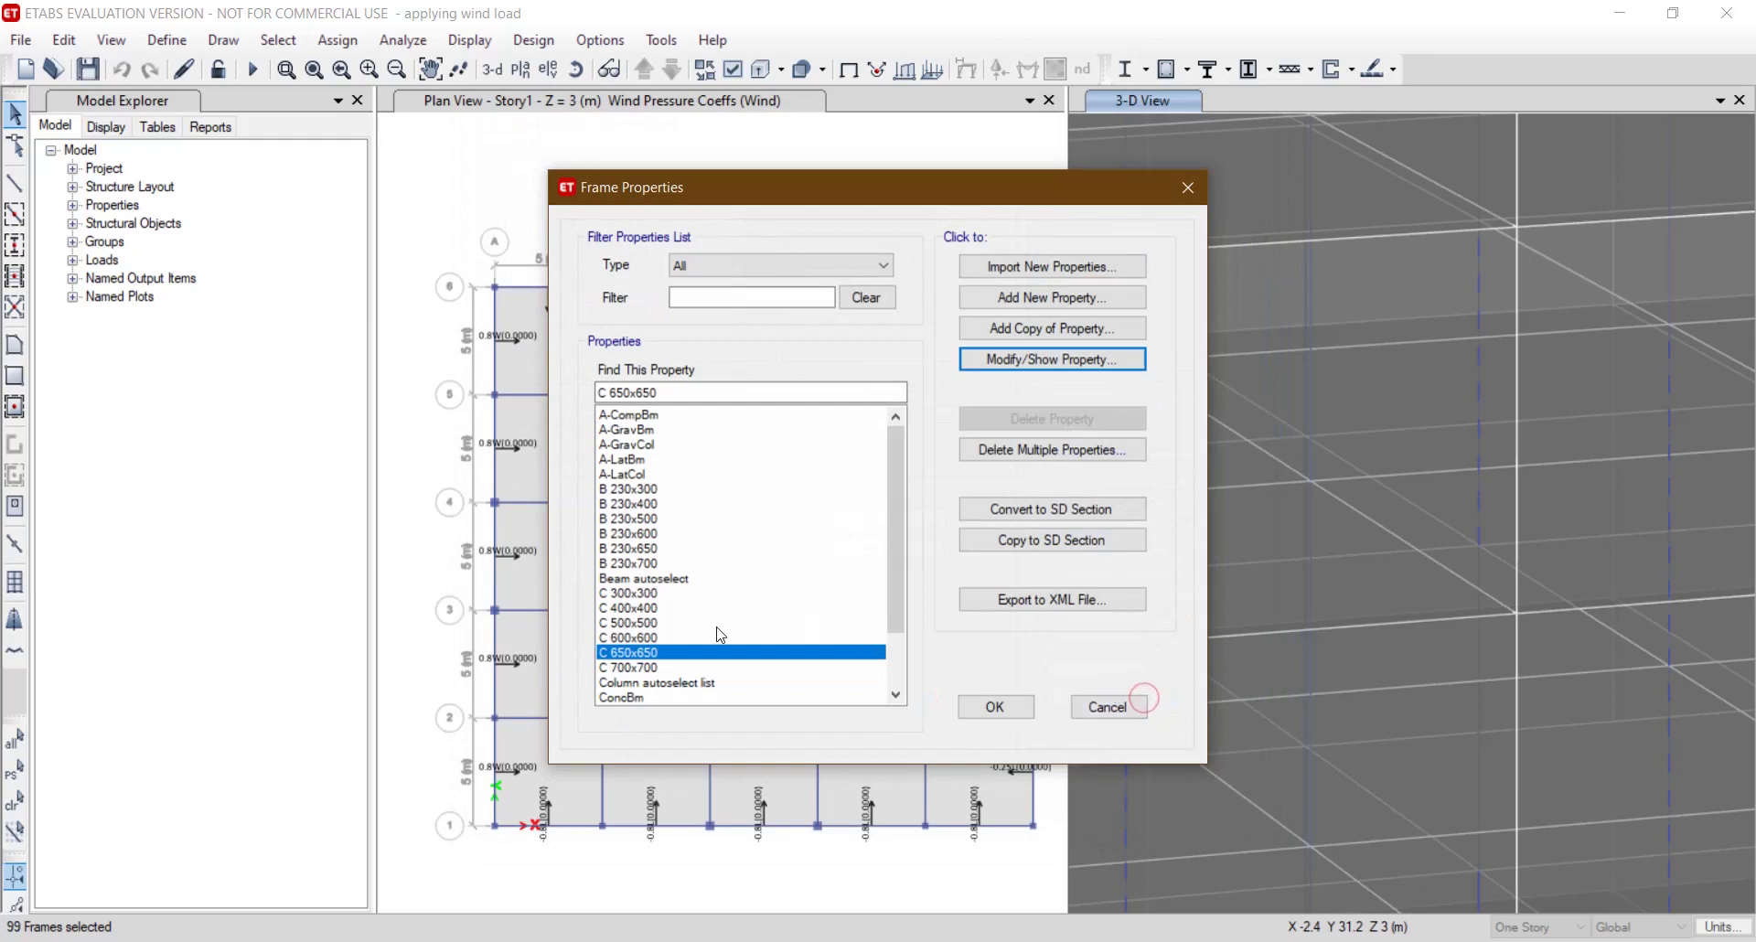
Set the C 600x600 column section's longitudinal and corner bars to size 25 and its confinement bars to size 12.
{"action": "left_click", "coordinate": [655, 638]}
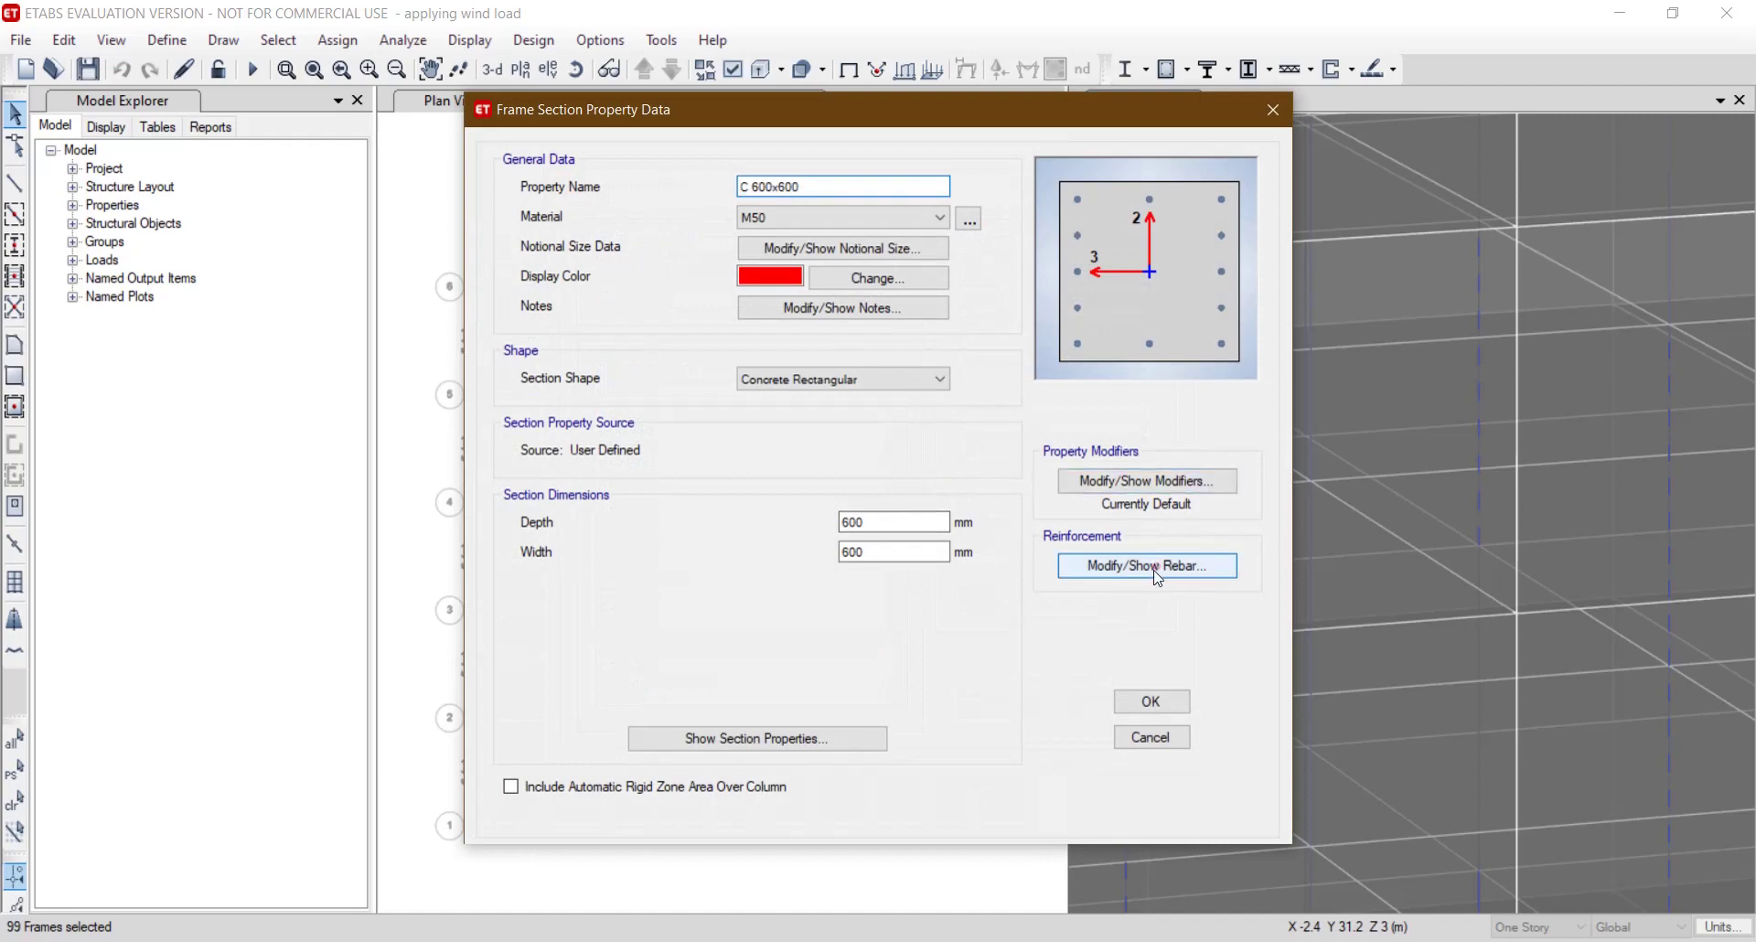
{"action": "left_click", "coordinate": [1157, 566]}
{"action": "left_click", "coordinate": [952, 495]}
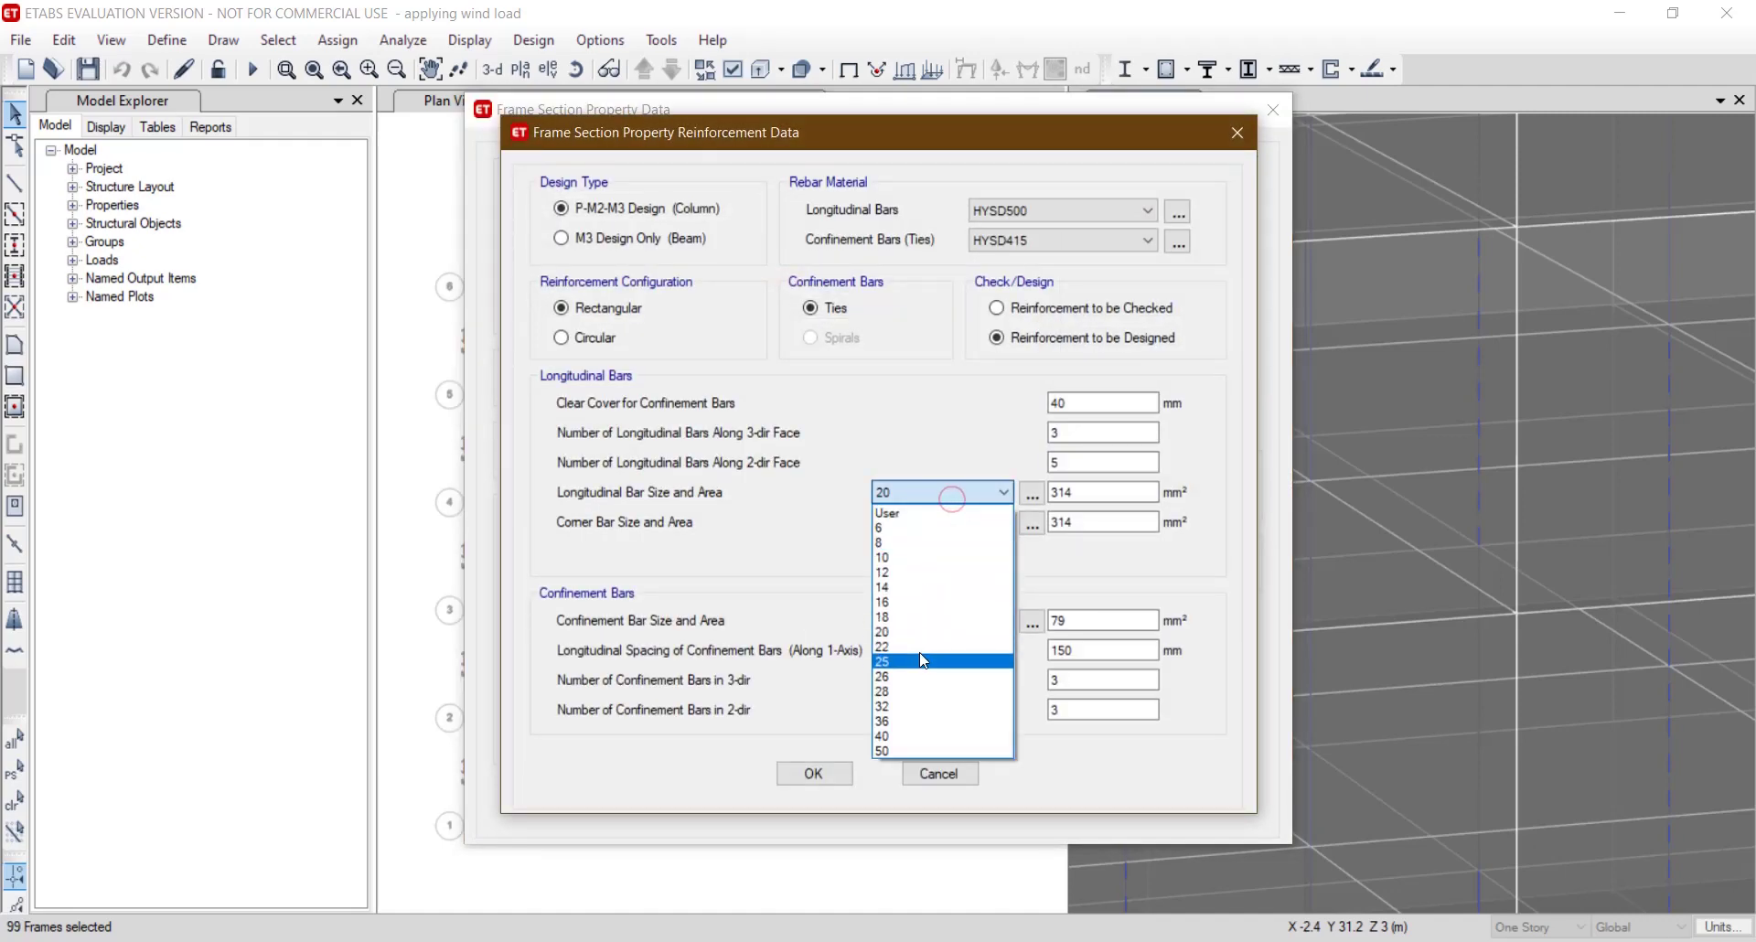
{"action": "left_click", "coordinate": [922, 660]}
{"action": "left_click", "coordinate": [942, 522]}
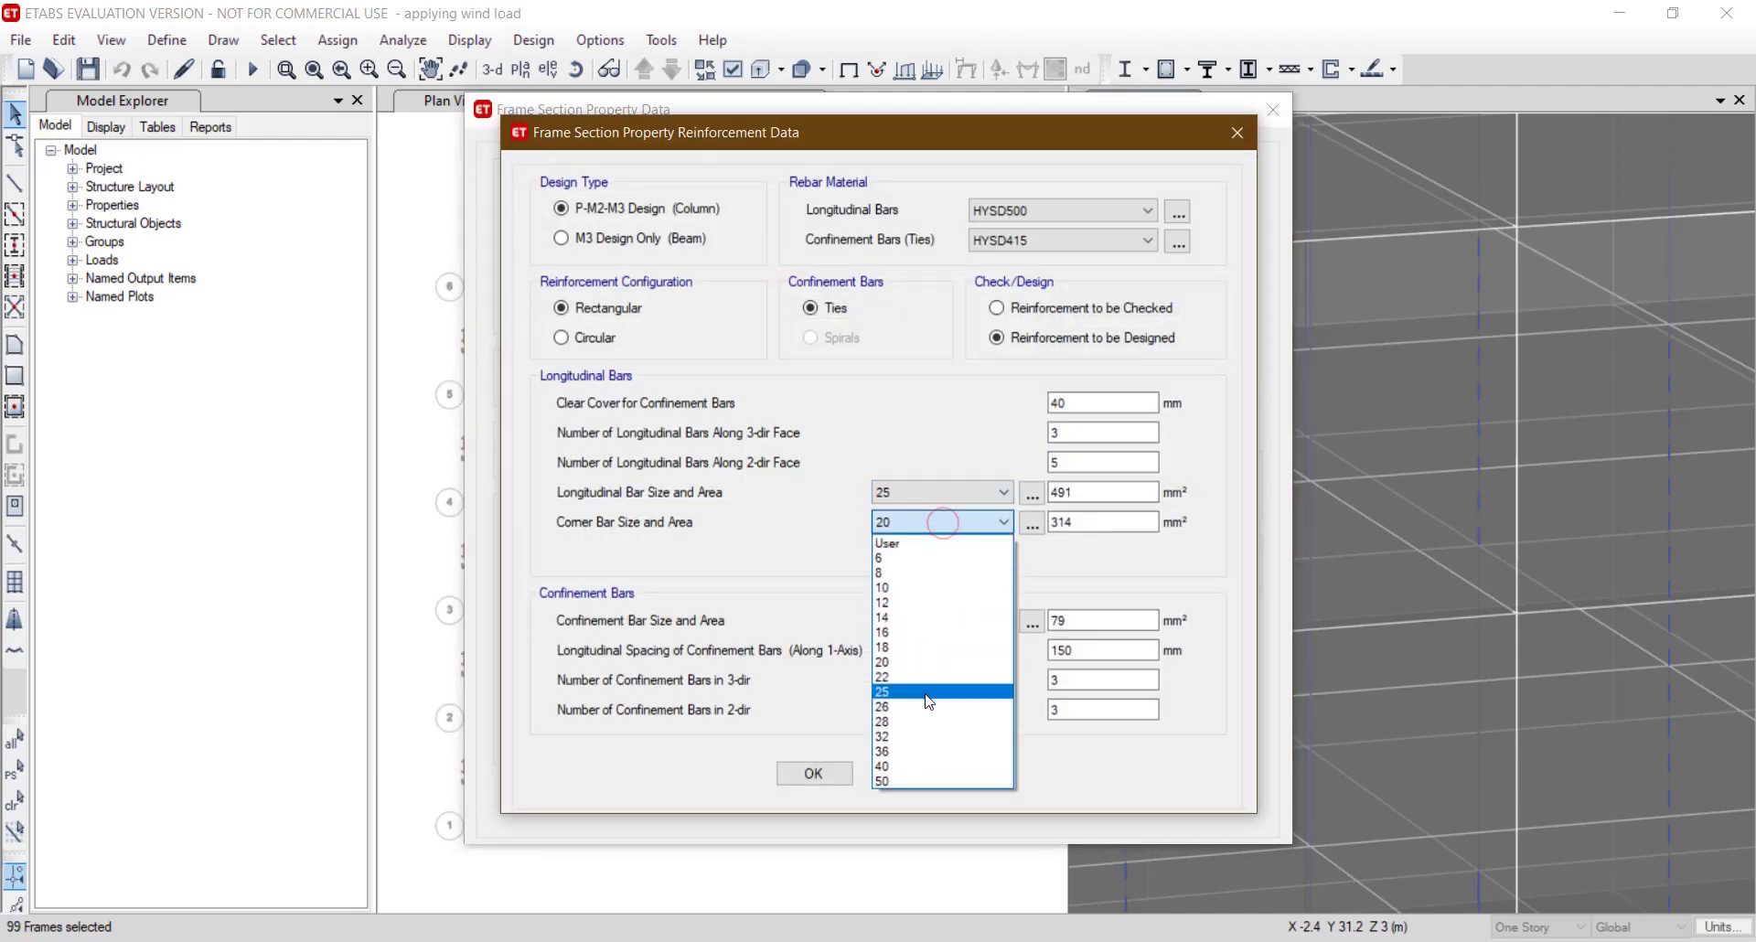
{"action": "left_click", "coordinate": [928, 693]}
{"action": "left_click", "coordinate": [937, 620]}
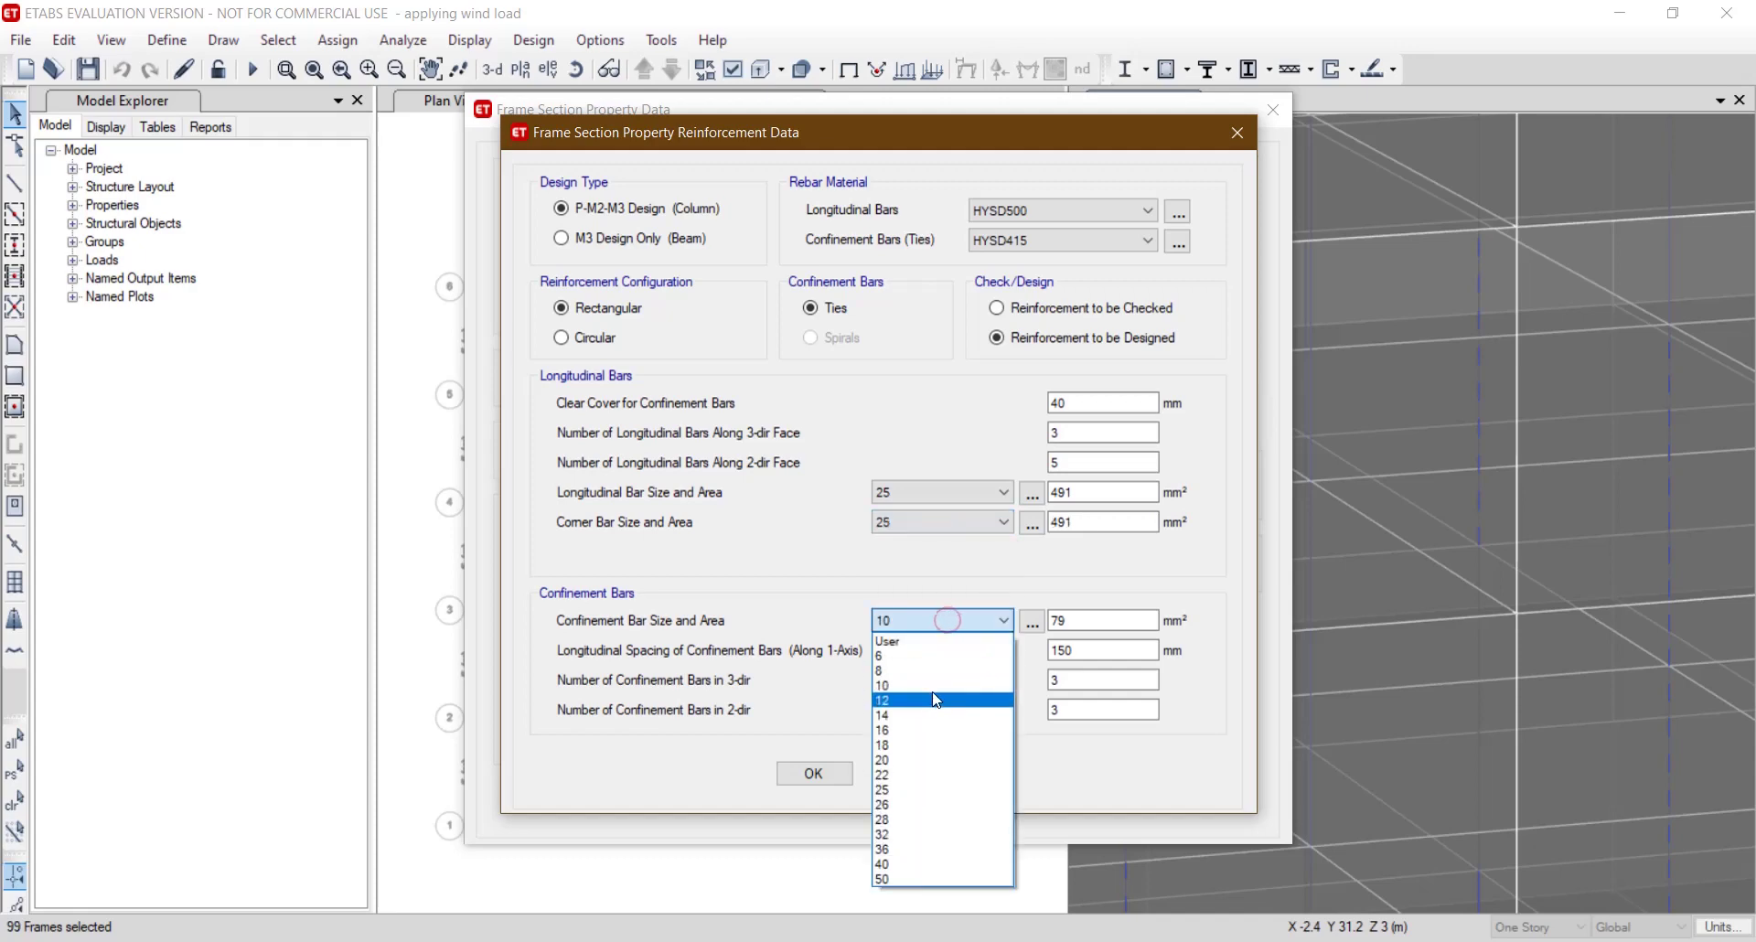
{"action": "left_click", "coordinate": [933, 695]}
{"action": "left_click", "coordinate": [815, 771]}
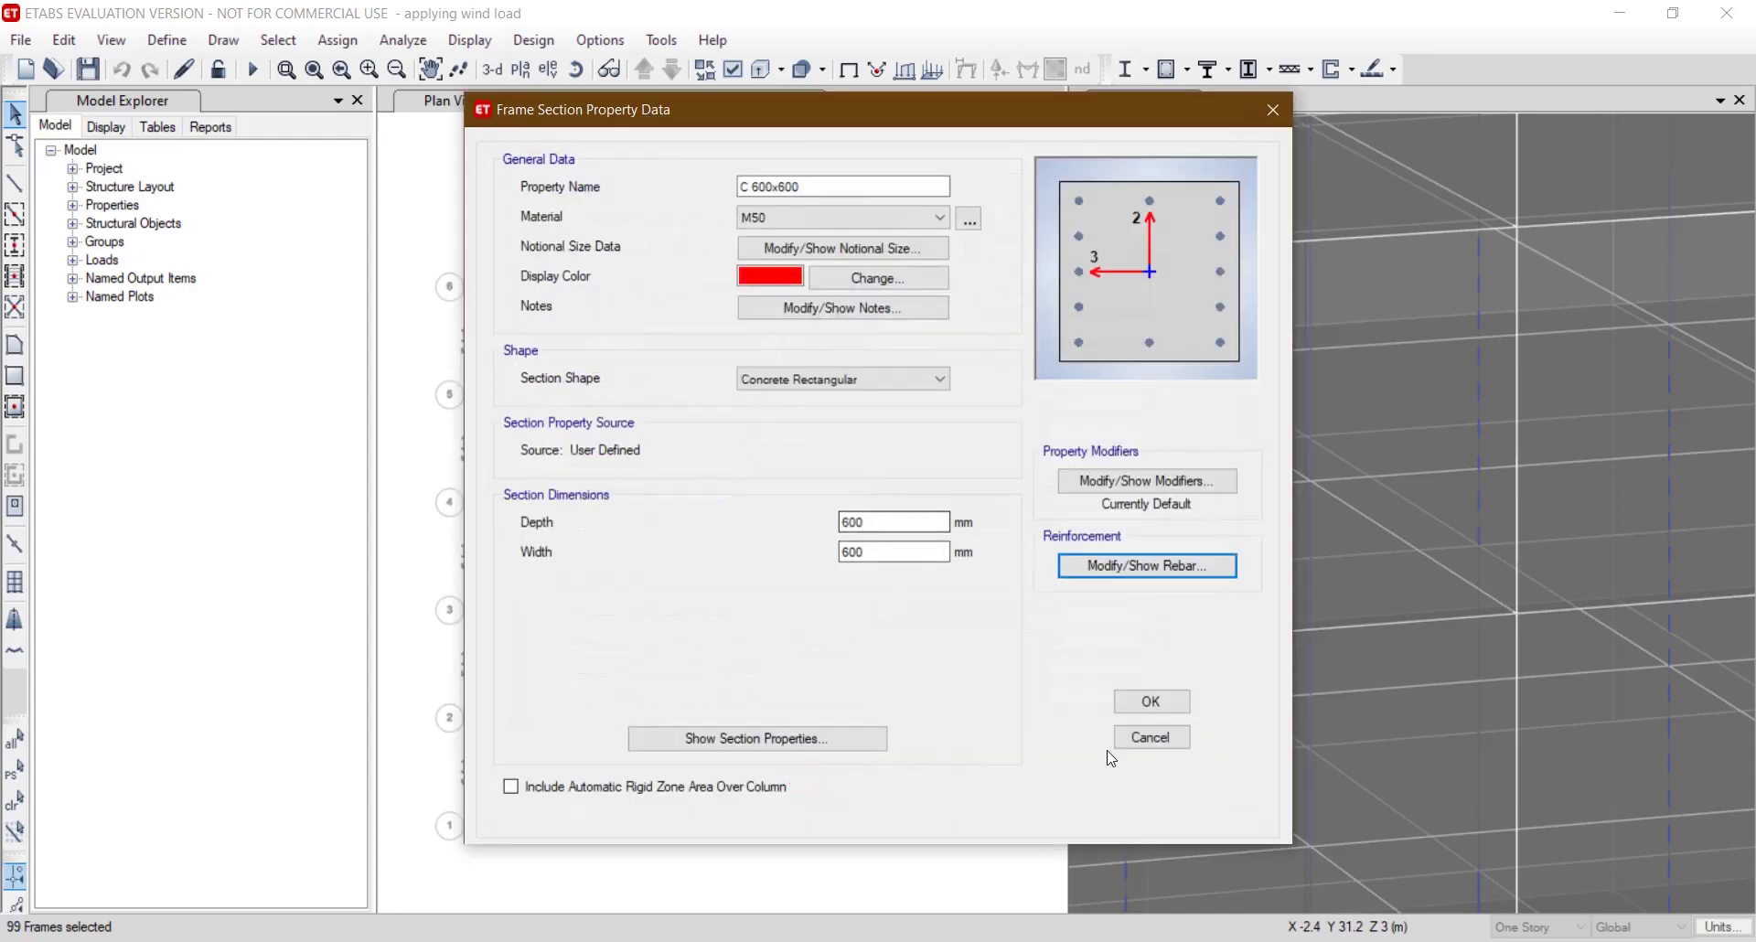
{"action": "left_click", "coordinate": [1116, 697]}
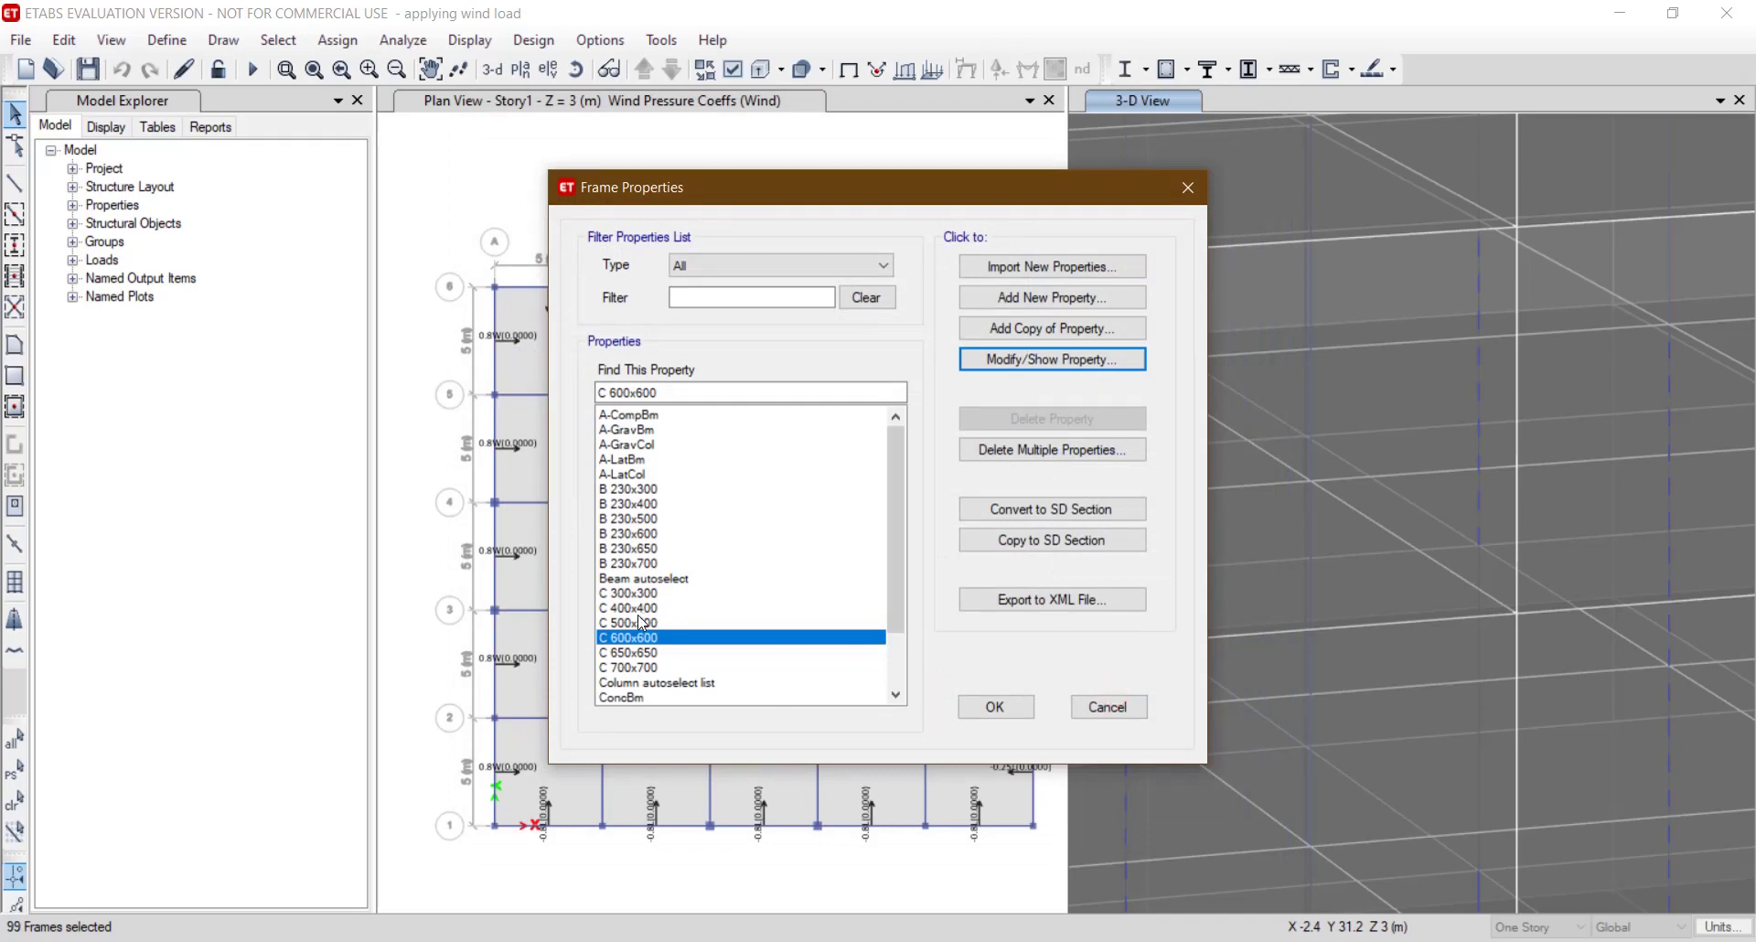
Set the C 500x500 column section's longitudinal and corner bars to size 25 and its confinement bars to size 12.
{"action": "left_click", "coordinate": [643, 623]}
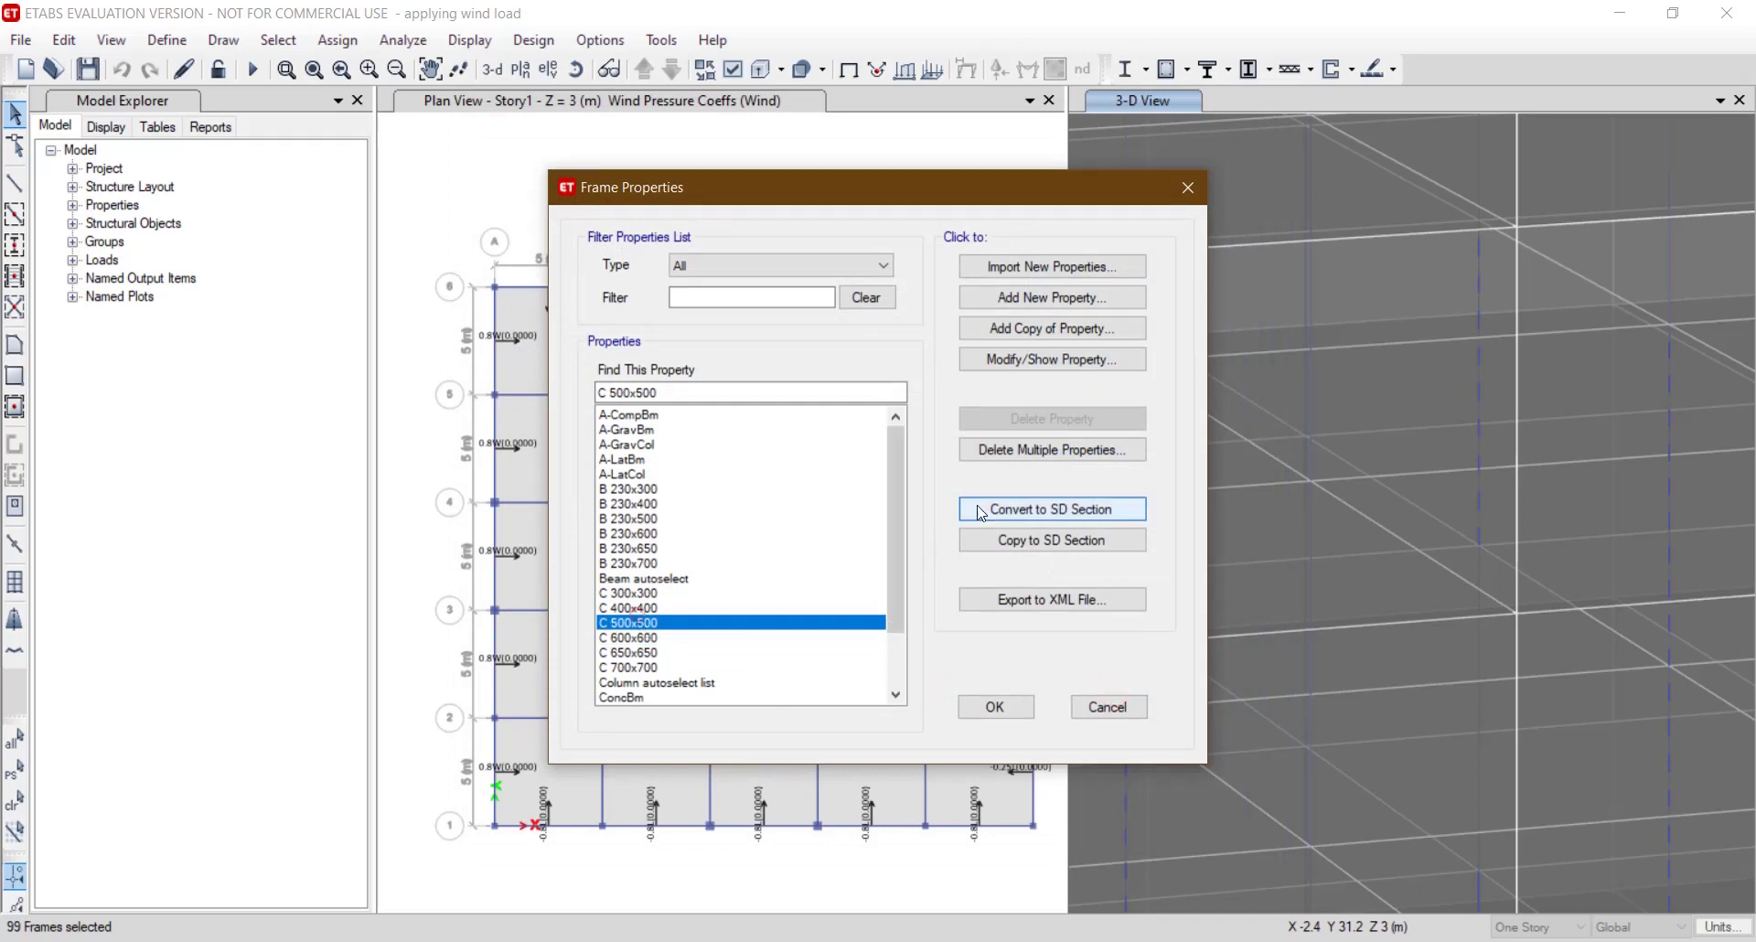
{"action": "left_click", "coordinate": [997, 370]}
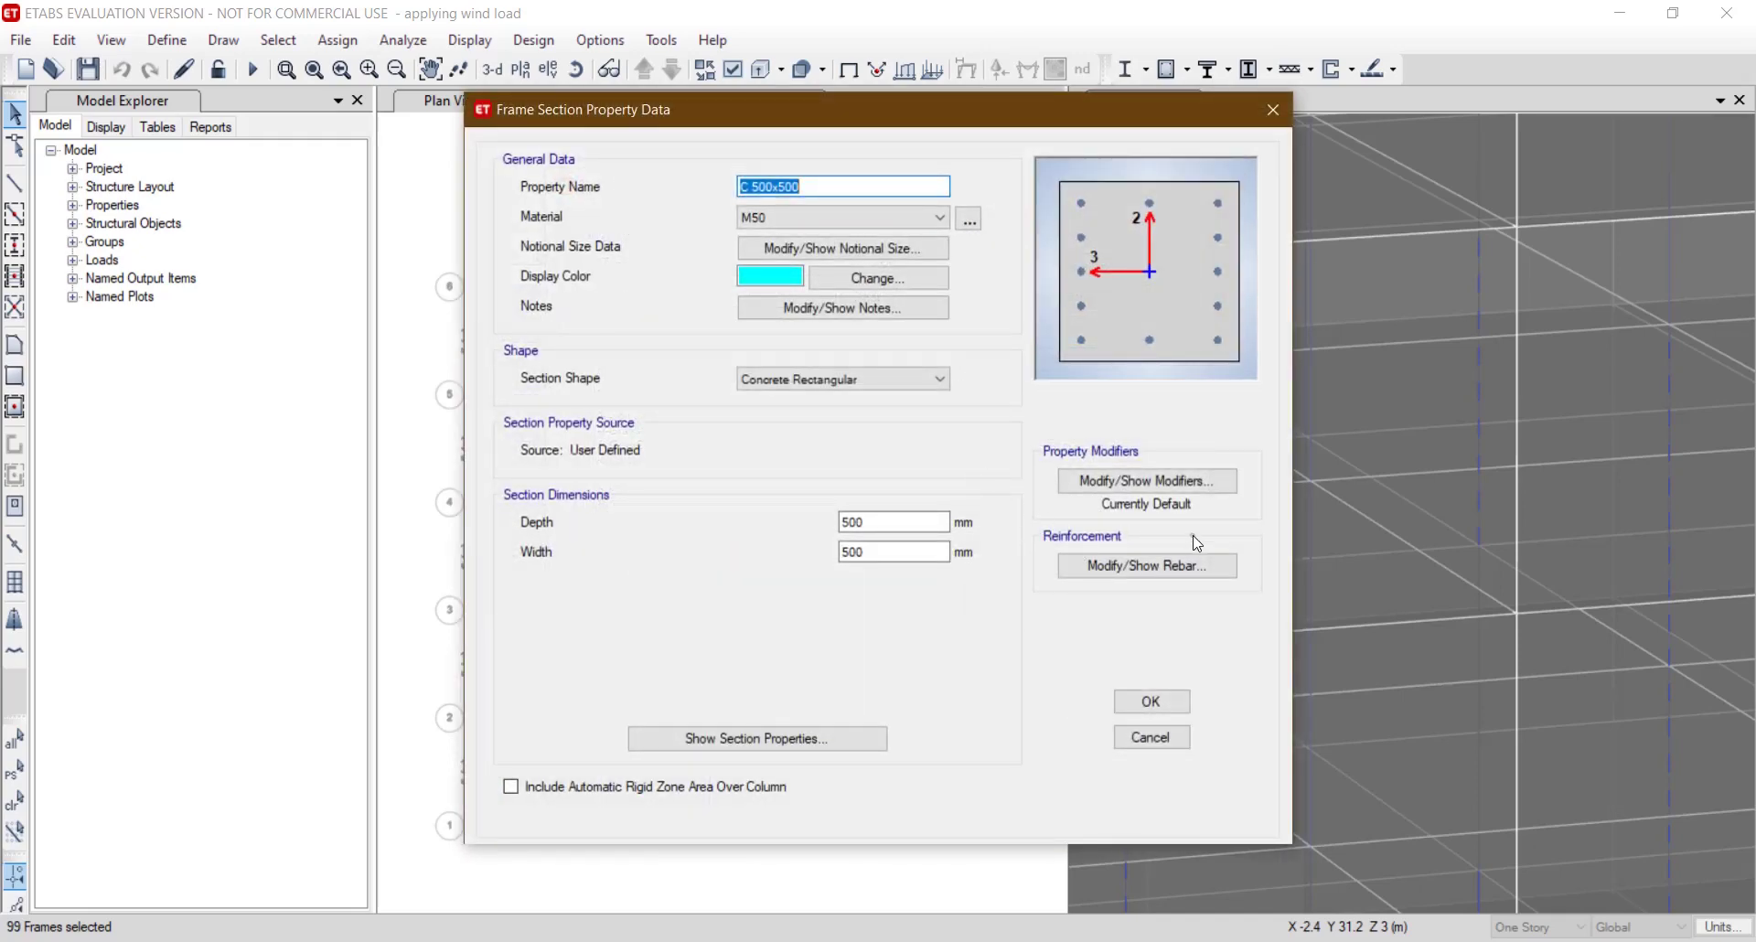
{"action": "left_click", "coordinate": [1193, 562]}
{"action": "left_click", "coordinate": [942, 496]}
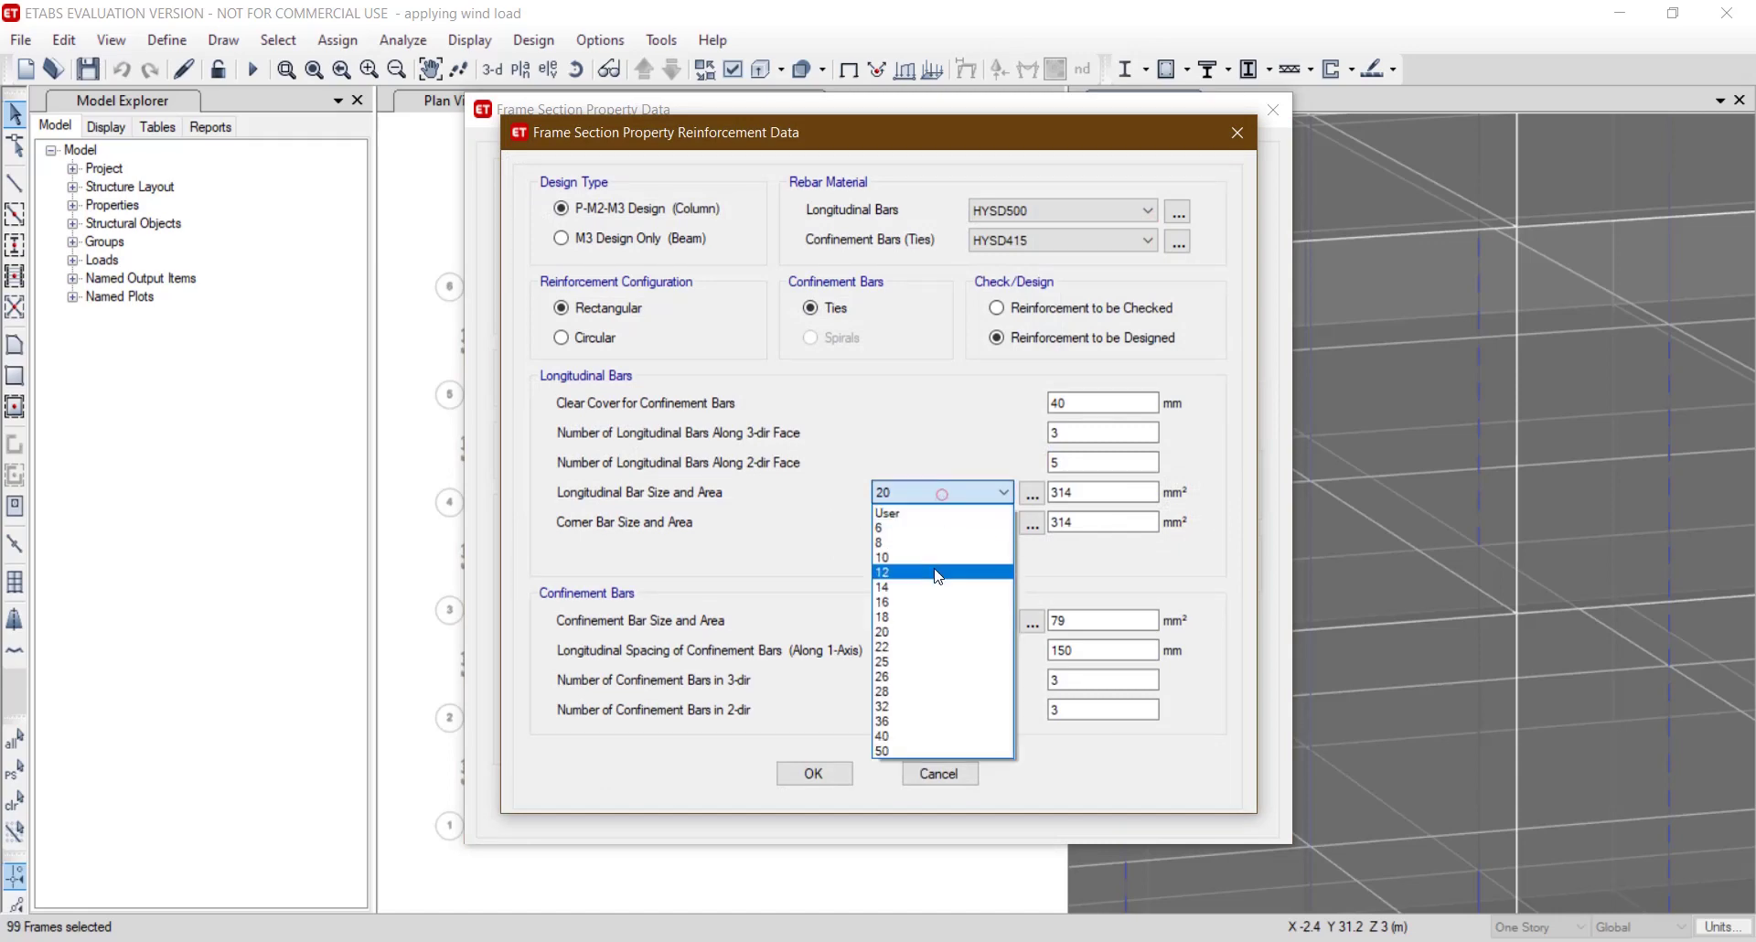
{"action": "left_click", "coordinate": [922, 666]}
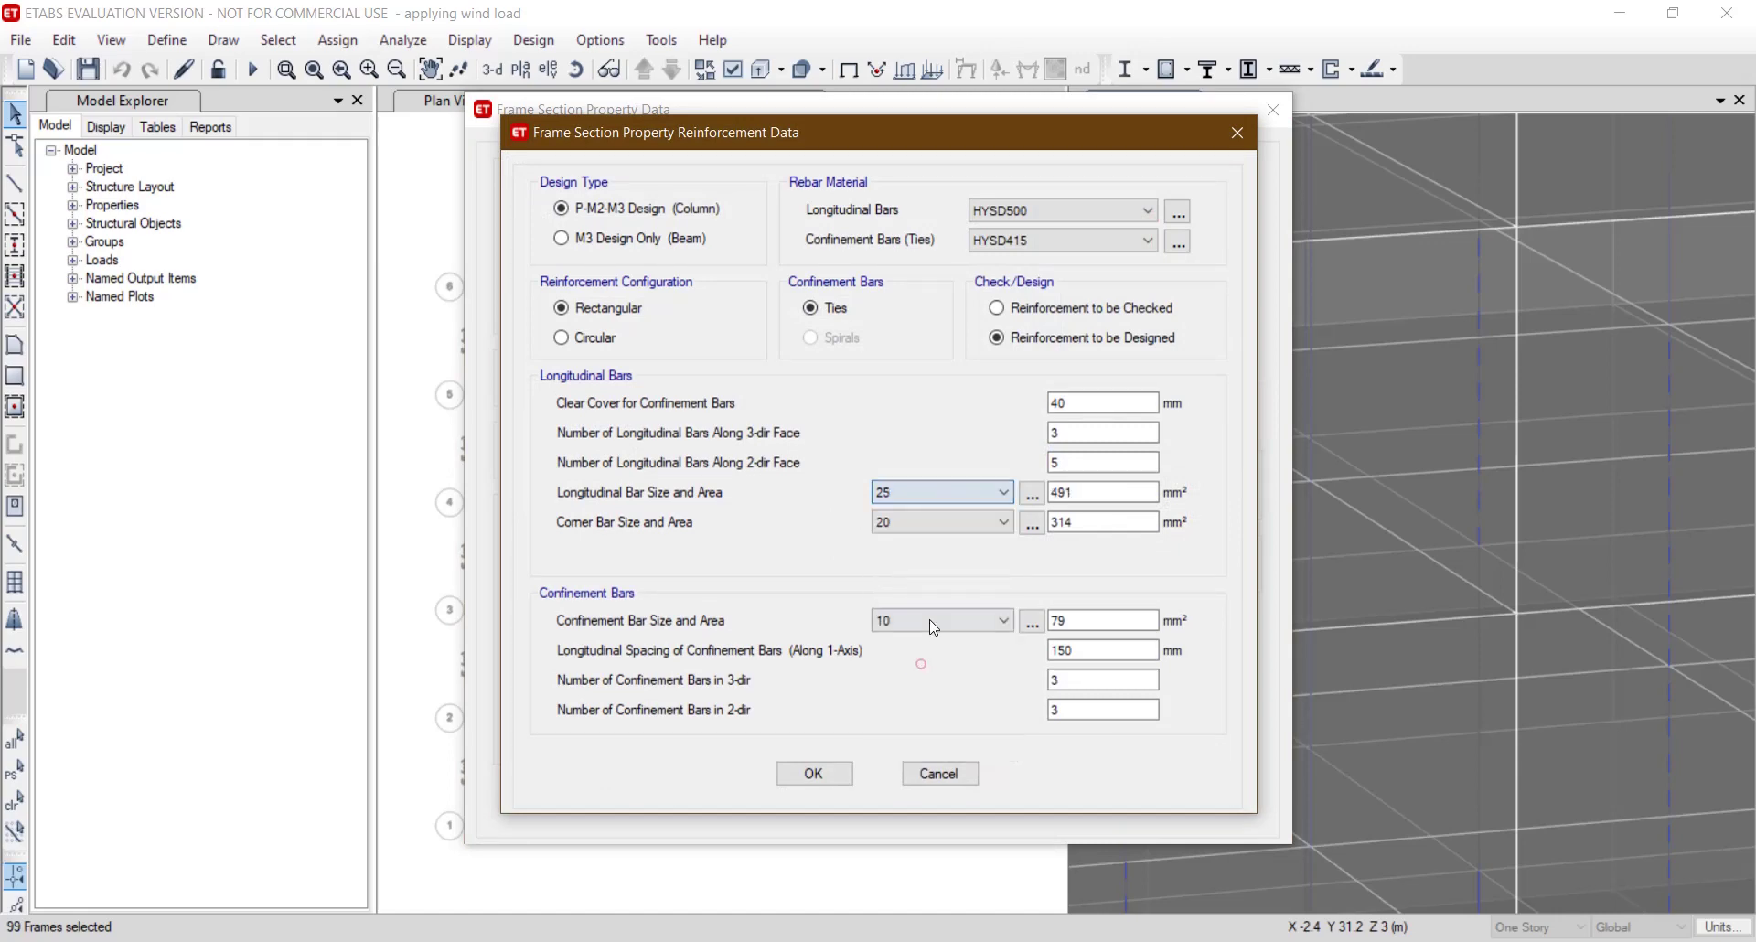
{"action": "left_click", "coordinate": [942, 522]}
{"action": "left_click", "coordinate": [942, 708]}
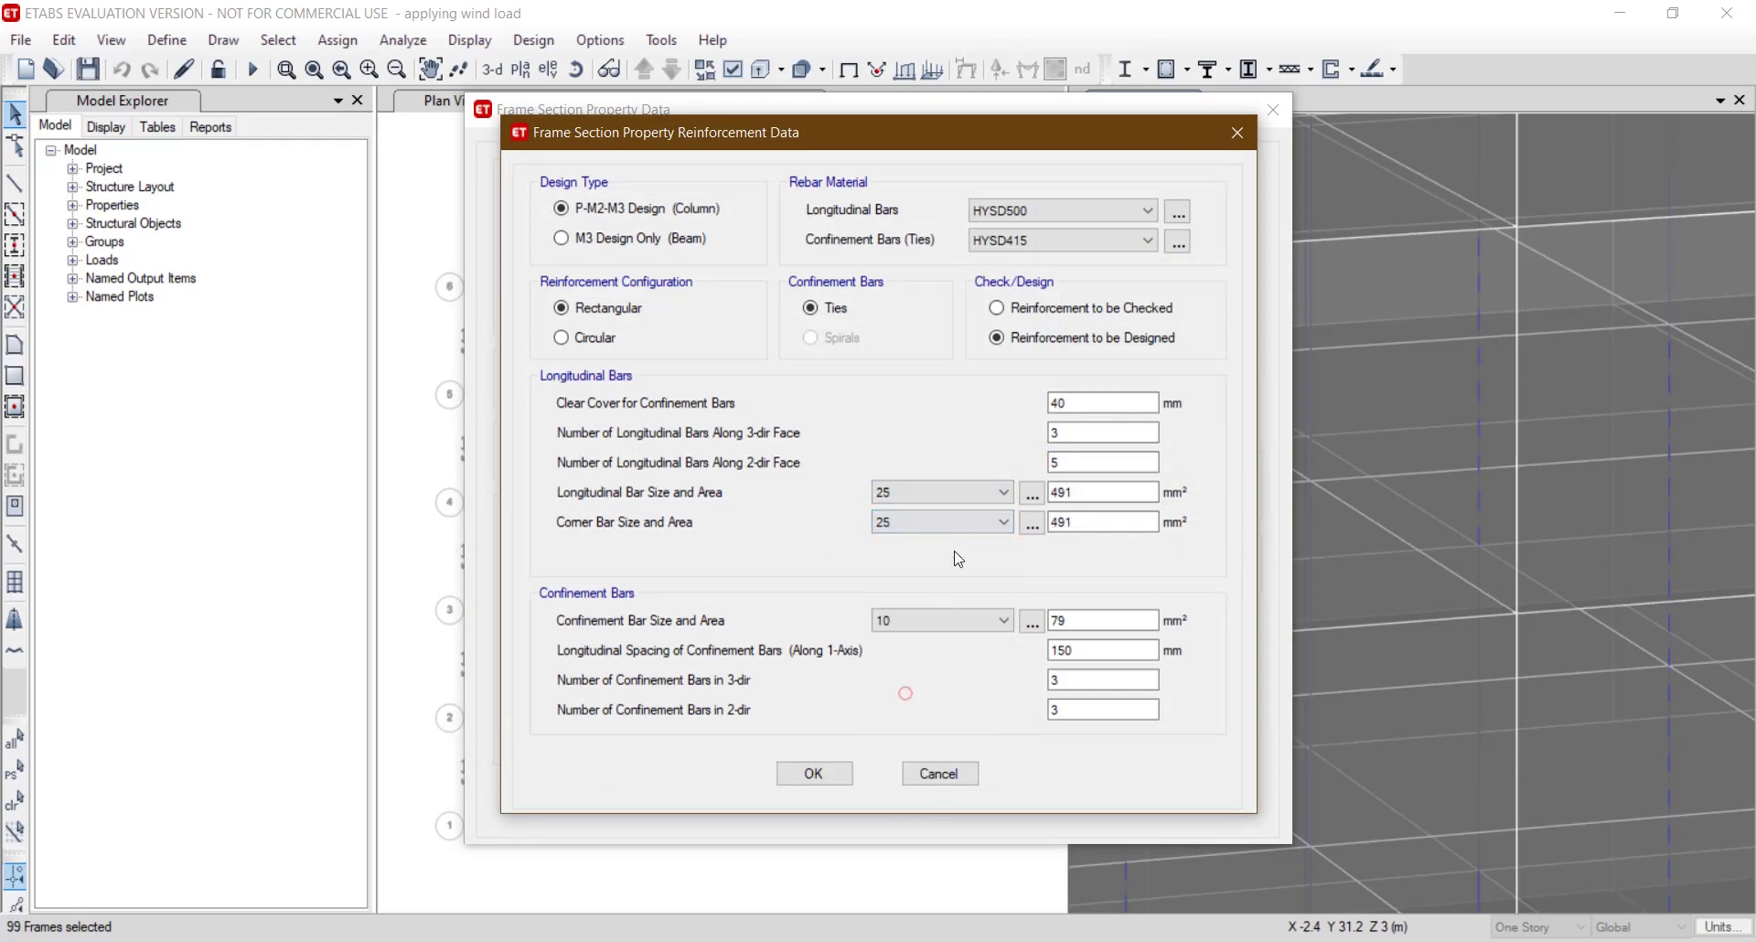
{"action": "left_click", "coordinate": [945, 628]}
{"action": "left_click", "coordinate": [933, 695]}
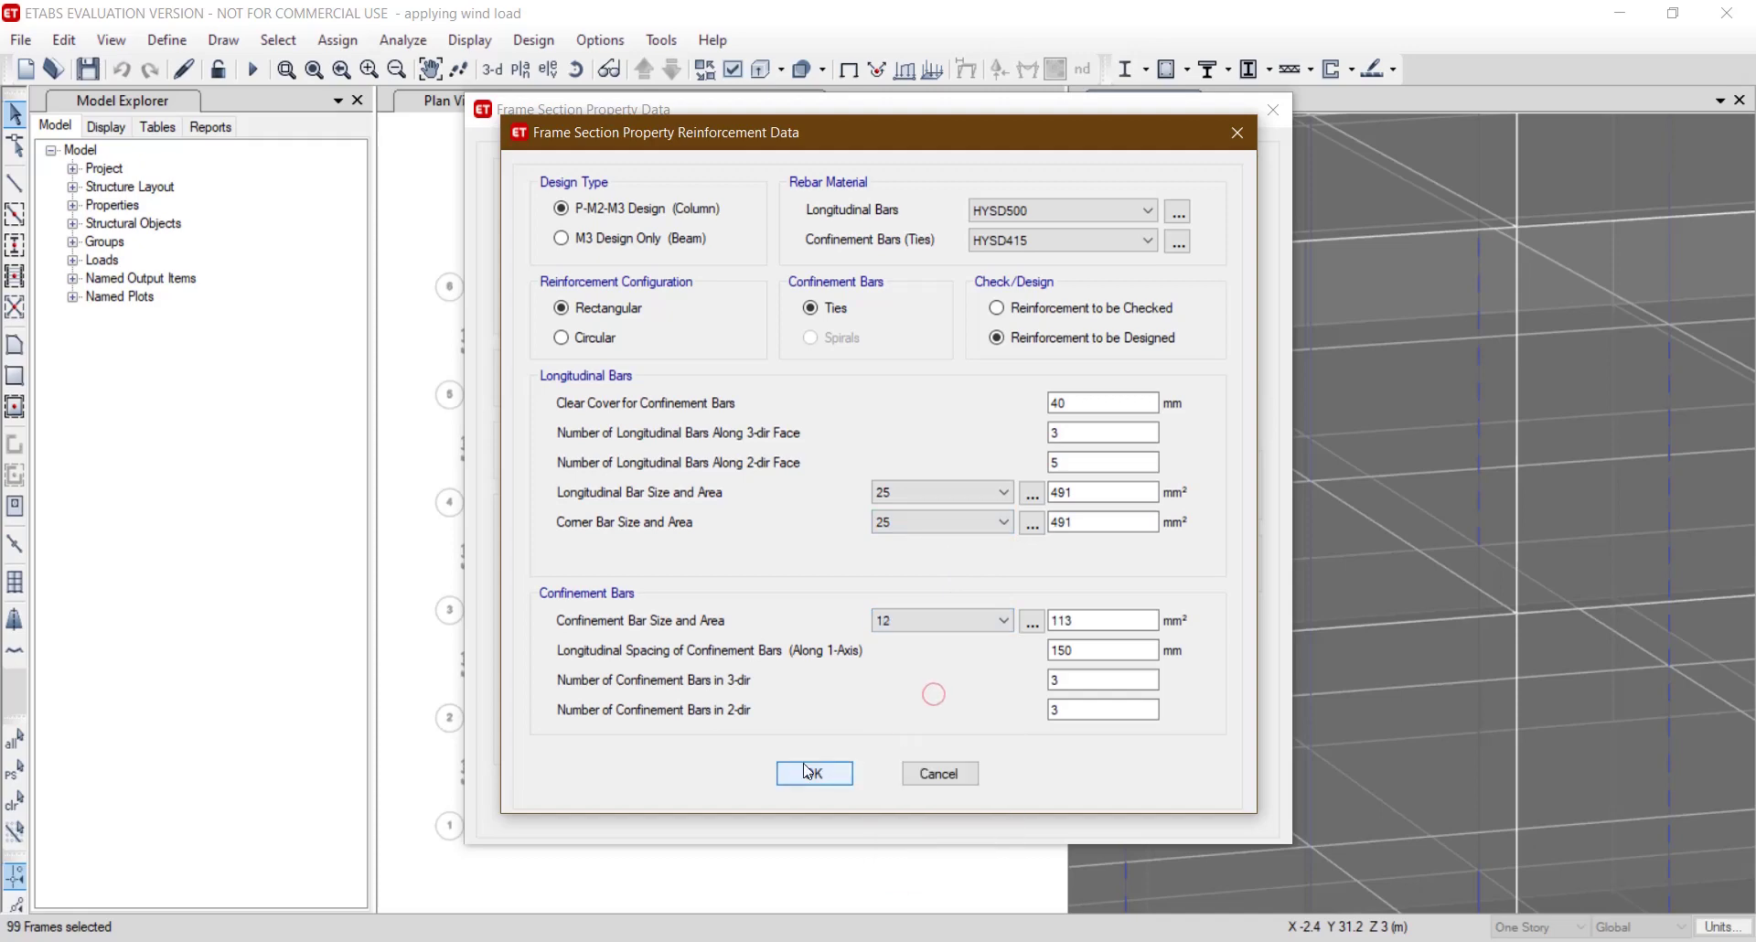
{"action": "left_click", "coordinate": [807, 773]}
{"action": "left_click", "coordinate": [1139, 700]}
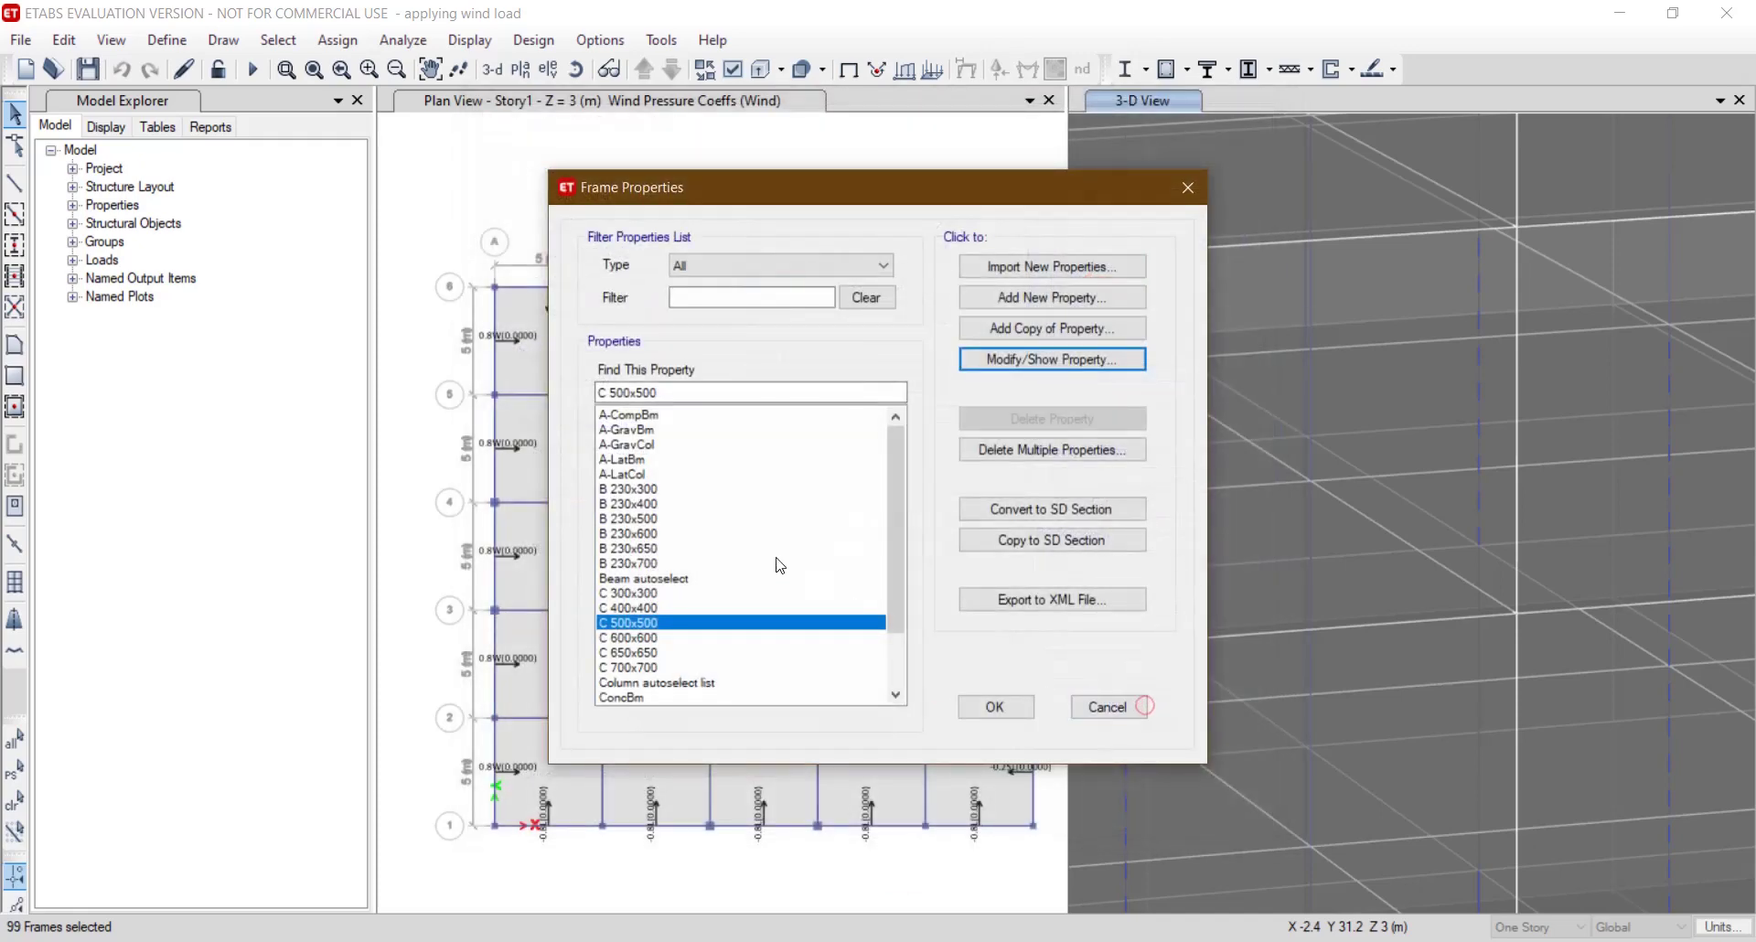
Set the C 400x400 column section's longitudinal and corner bars to size 25 and its confinement bars to size 12.
{"action": "left_click", "coordinate": [694, 608]}
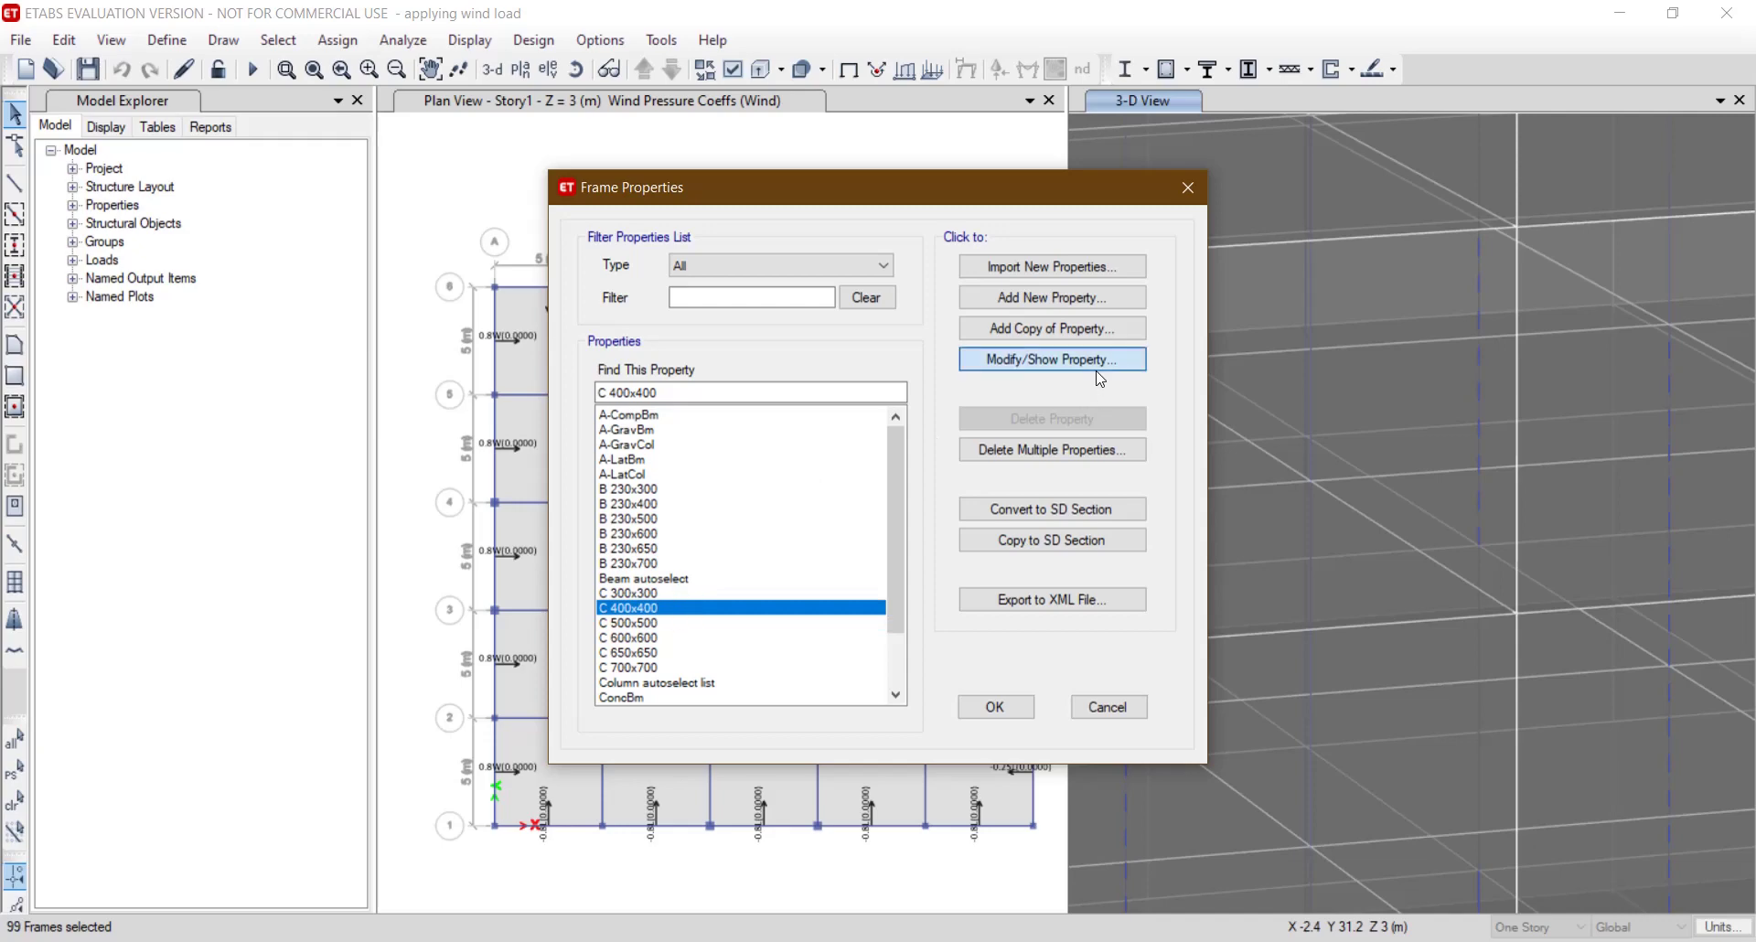
{"action": "left_click", "coordinate": [1095, 364]}
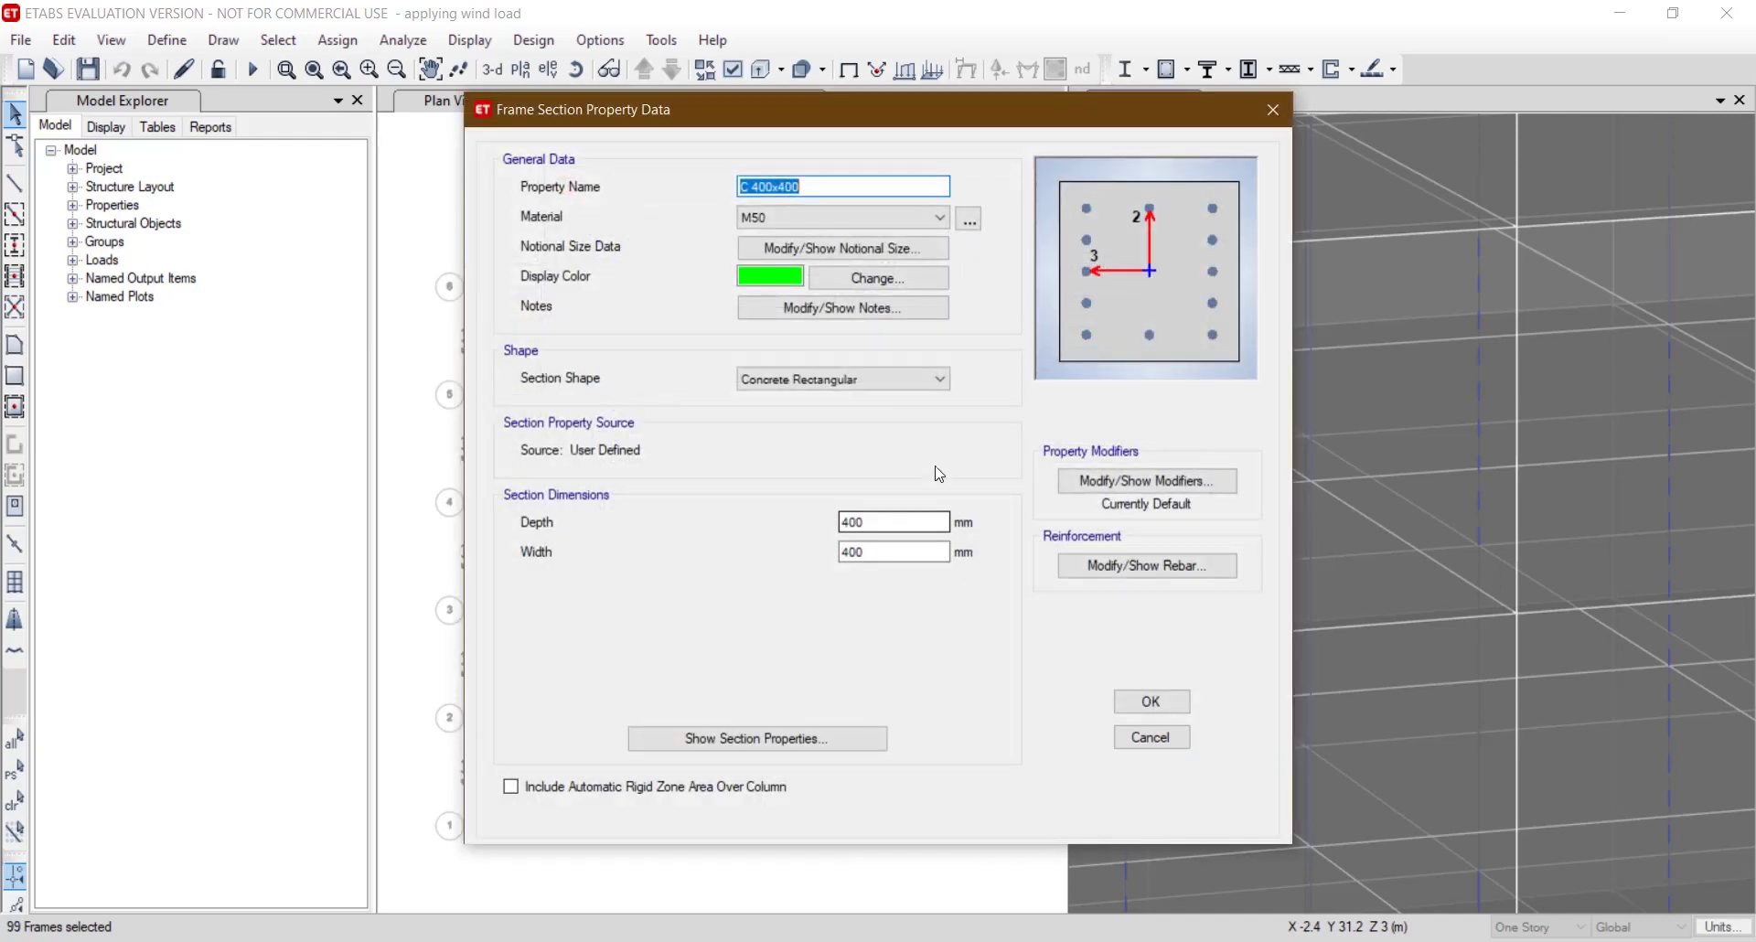
{"action": "left_click", "coordinate": [1108, 567]}
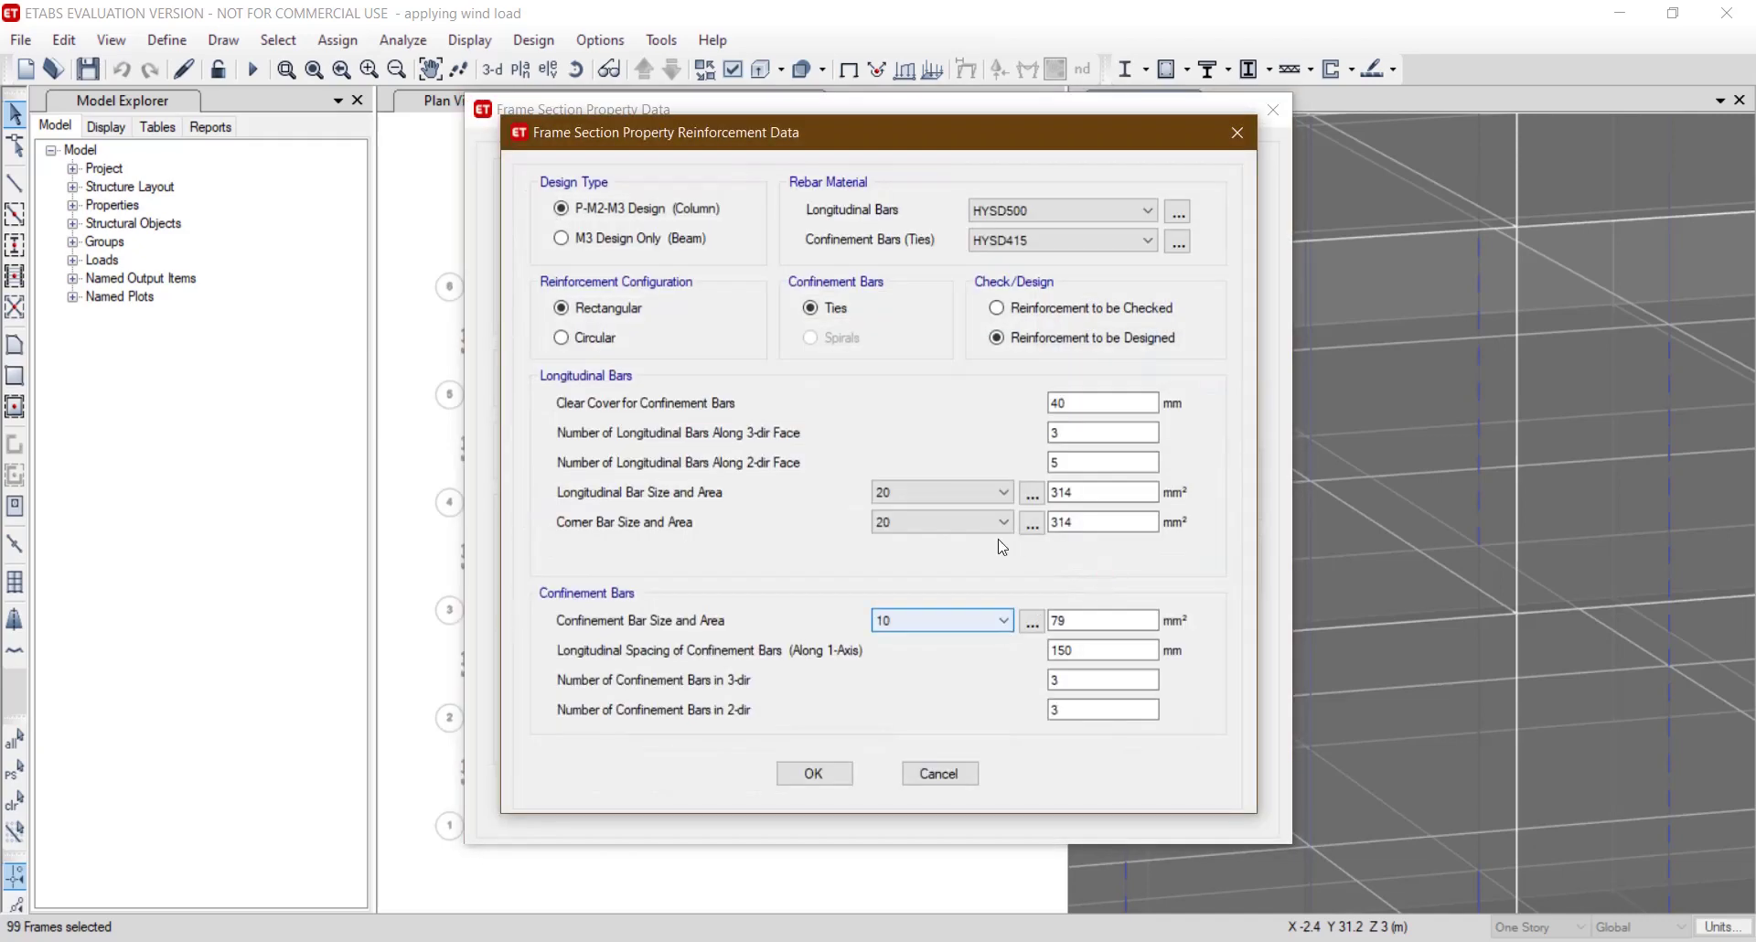
{"action": "left_click", "coordinate": [967, 494]}
{"action": "left_click", "coordinate": [919, 661]}
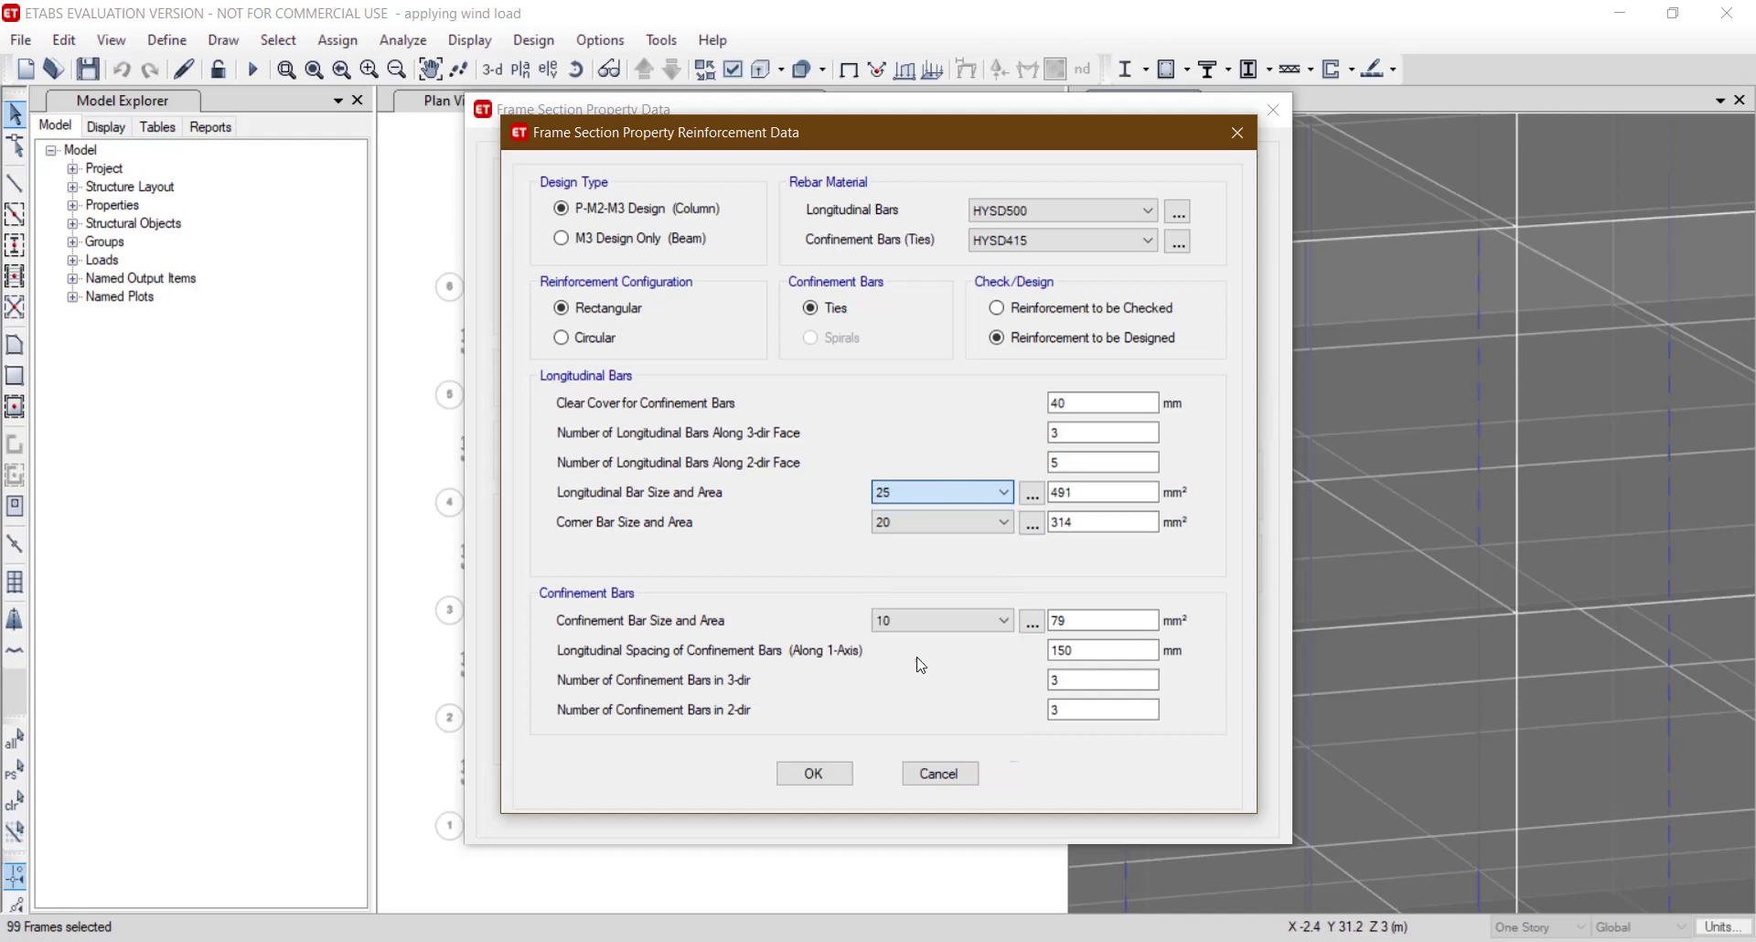
{"action": "left_click", "coordinate": [926, 524]}
{"action": "left_click", "coordinate": [900, 691]}
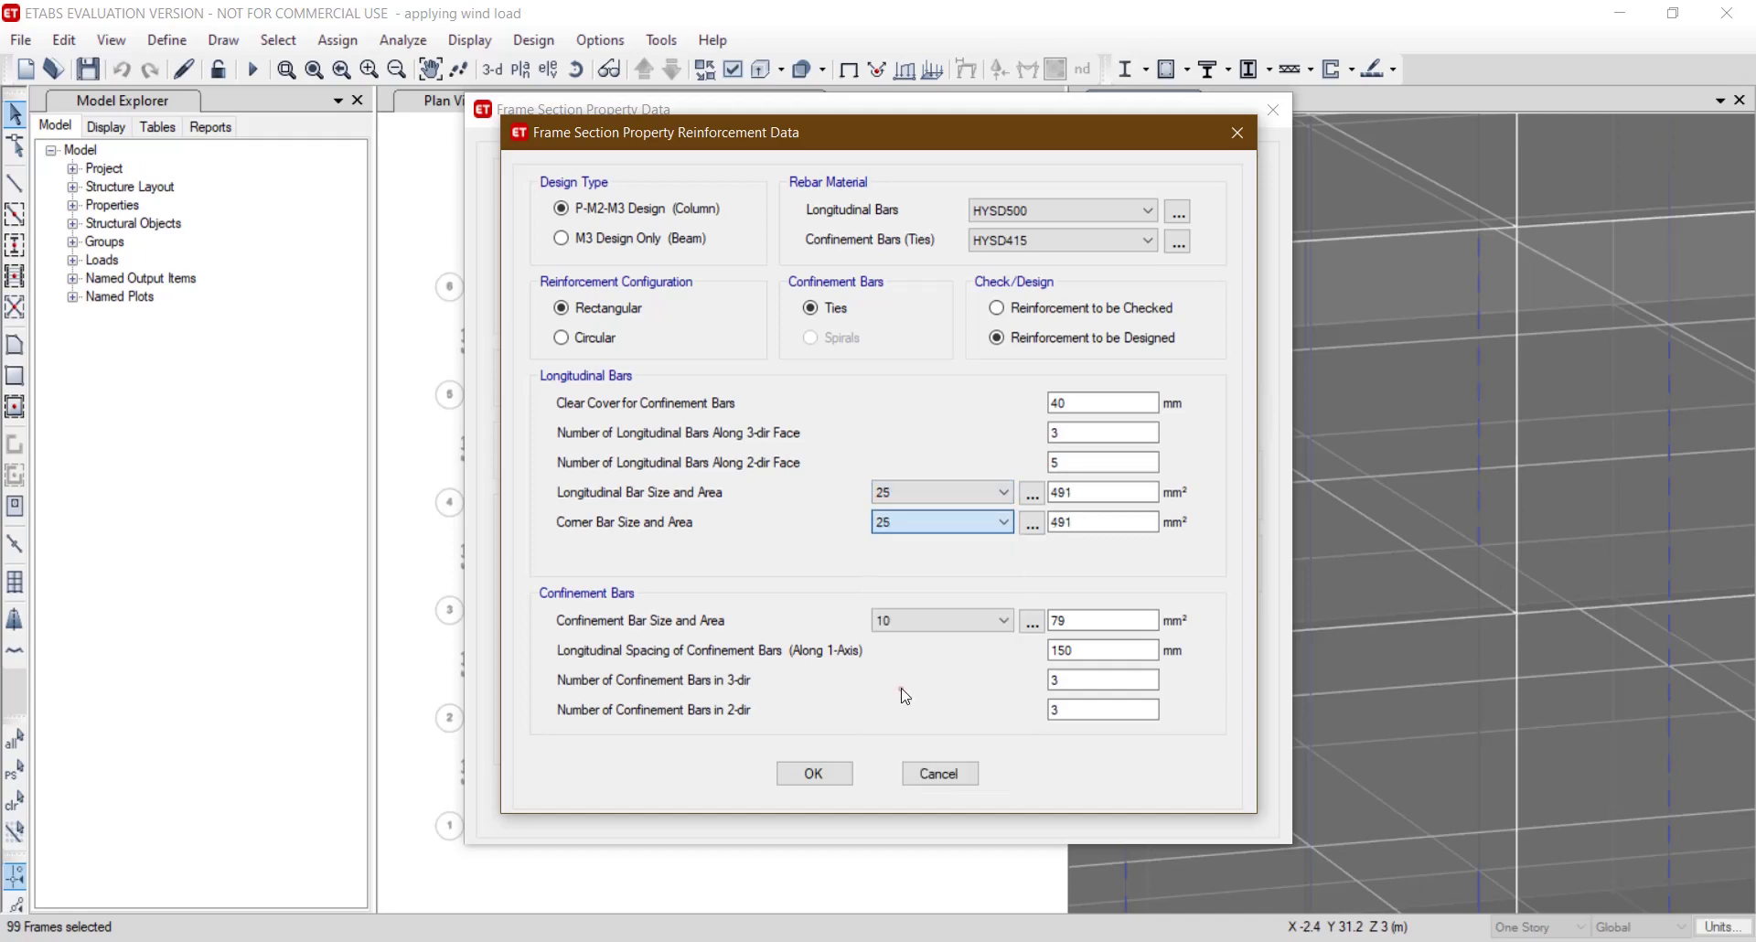
{"action": "left_click", "coordinate": [938, 614]}
{"action": "left_click", "coordinate": [917, 699]}
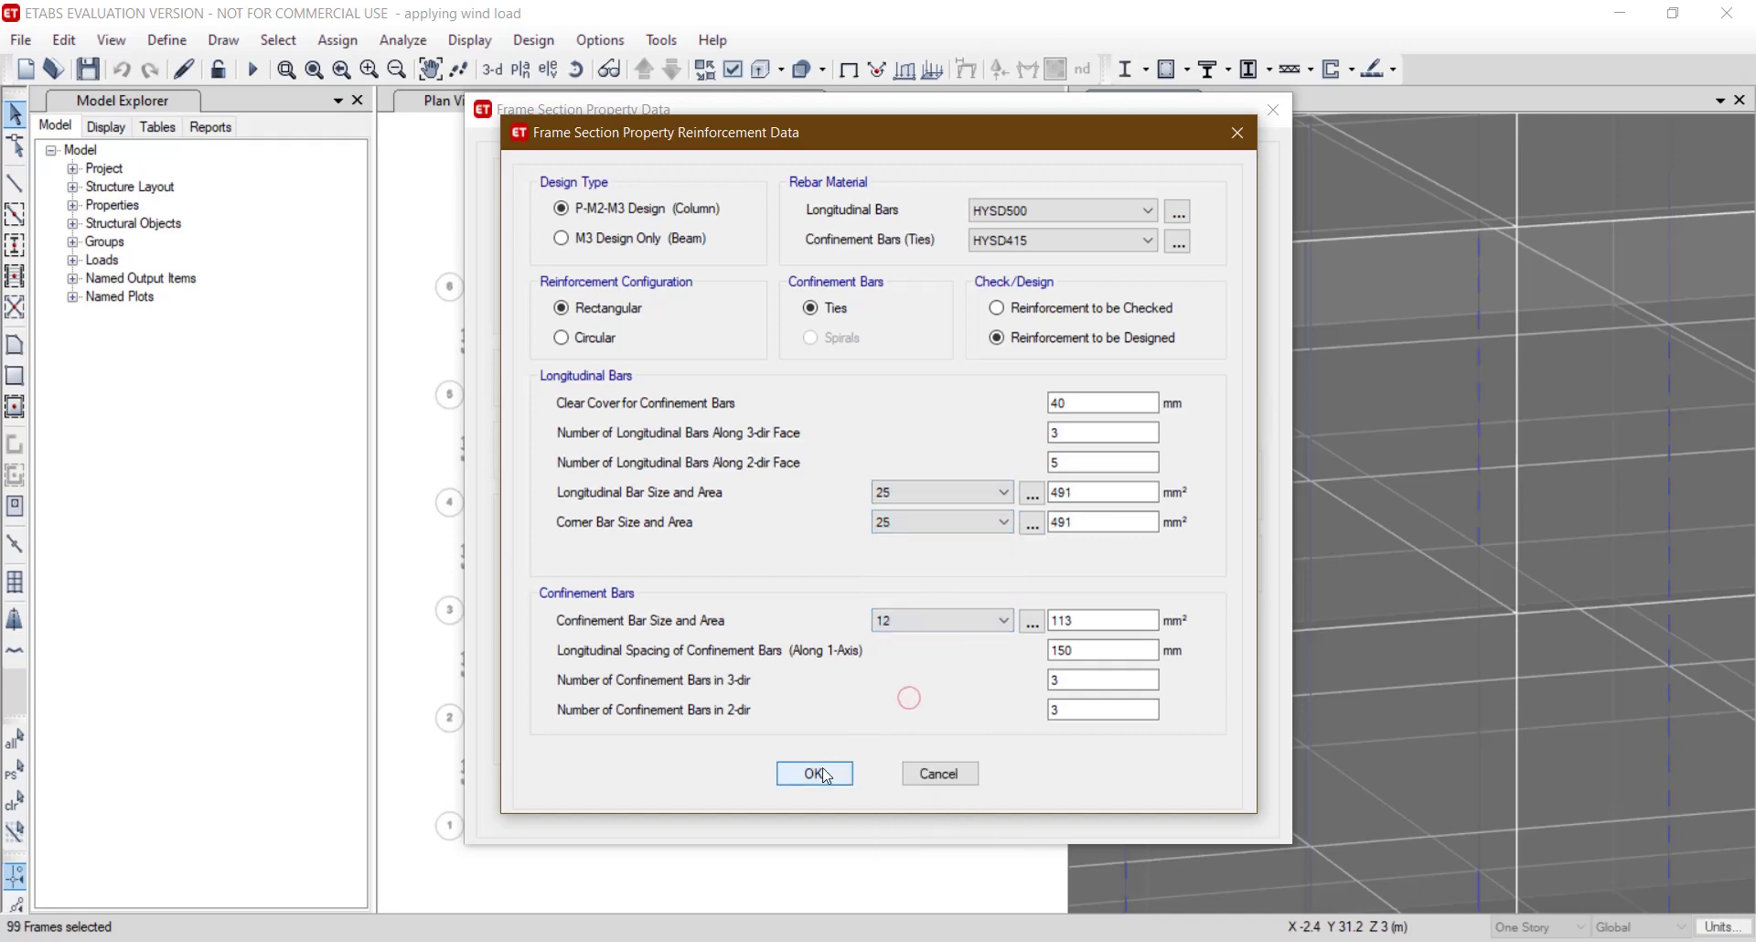
{"action": "left_click", "coordinate": [817, 771]}
{"action": "left_click", "coordinate": [1151, 709]}
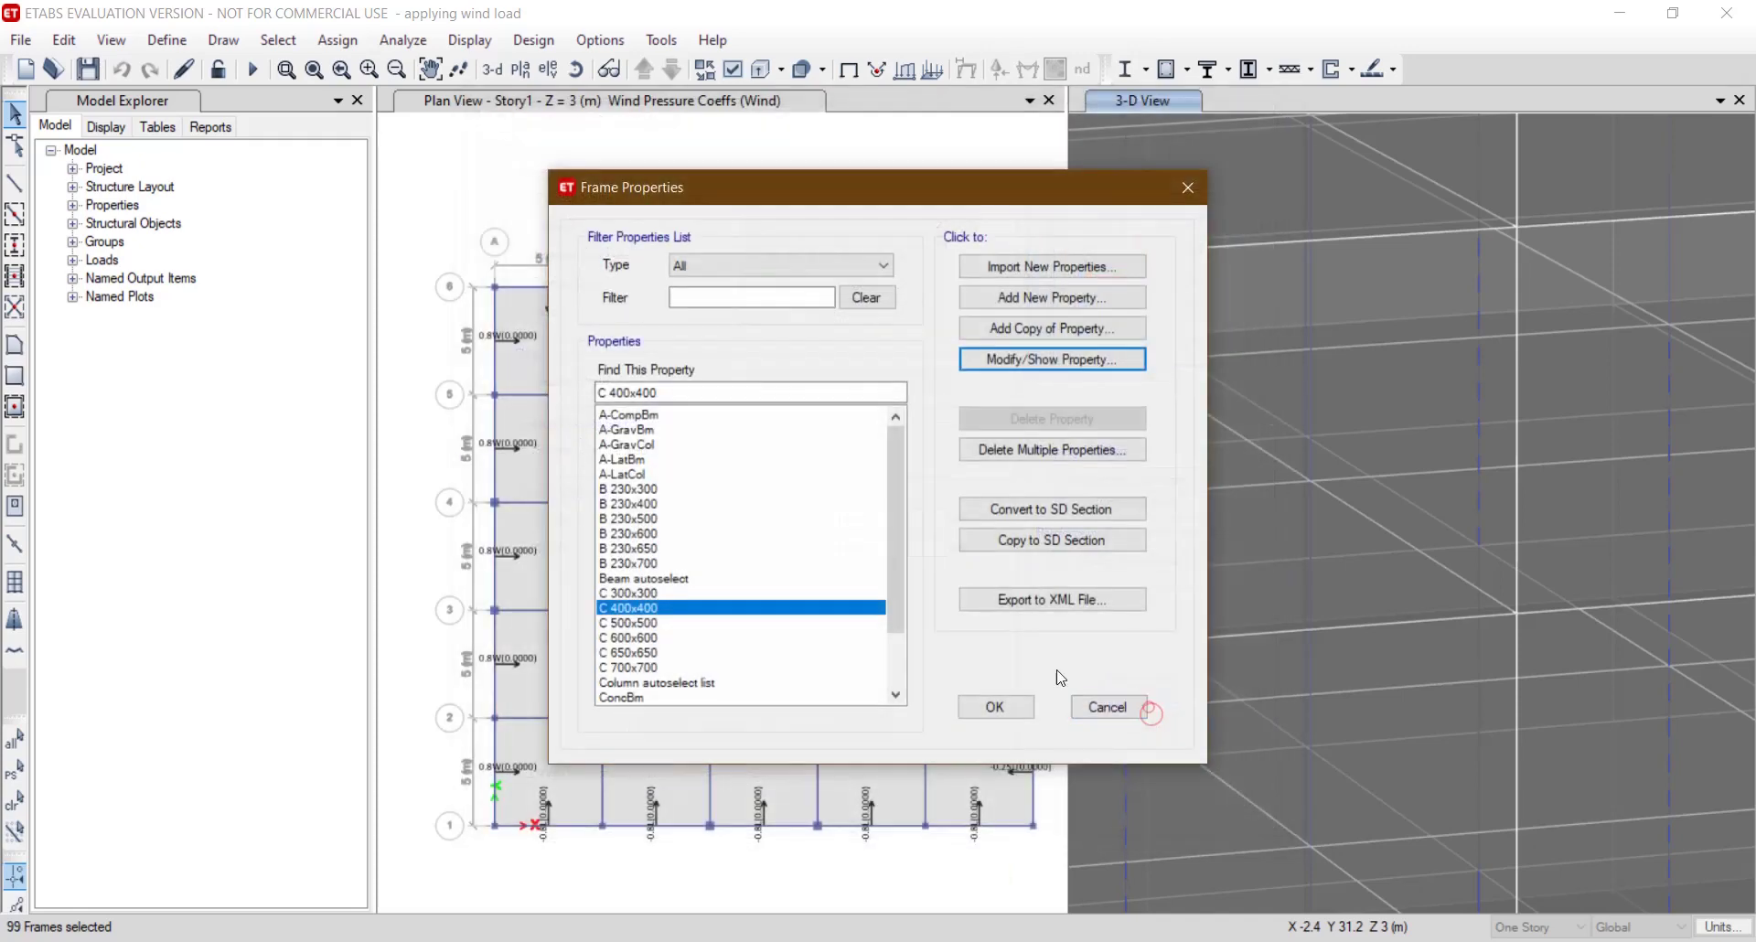
Set the C 300x300 column section's longitudinal and corner bars to size 25 and its confinement bars to size 12.
{"action": "left_click", "coordinate": [727, 593]}
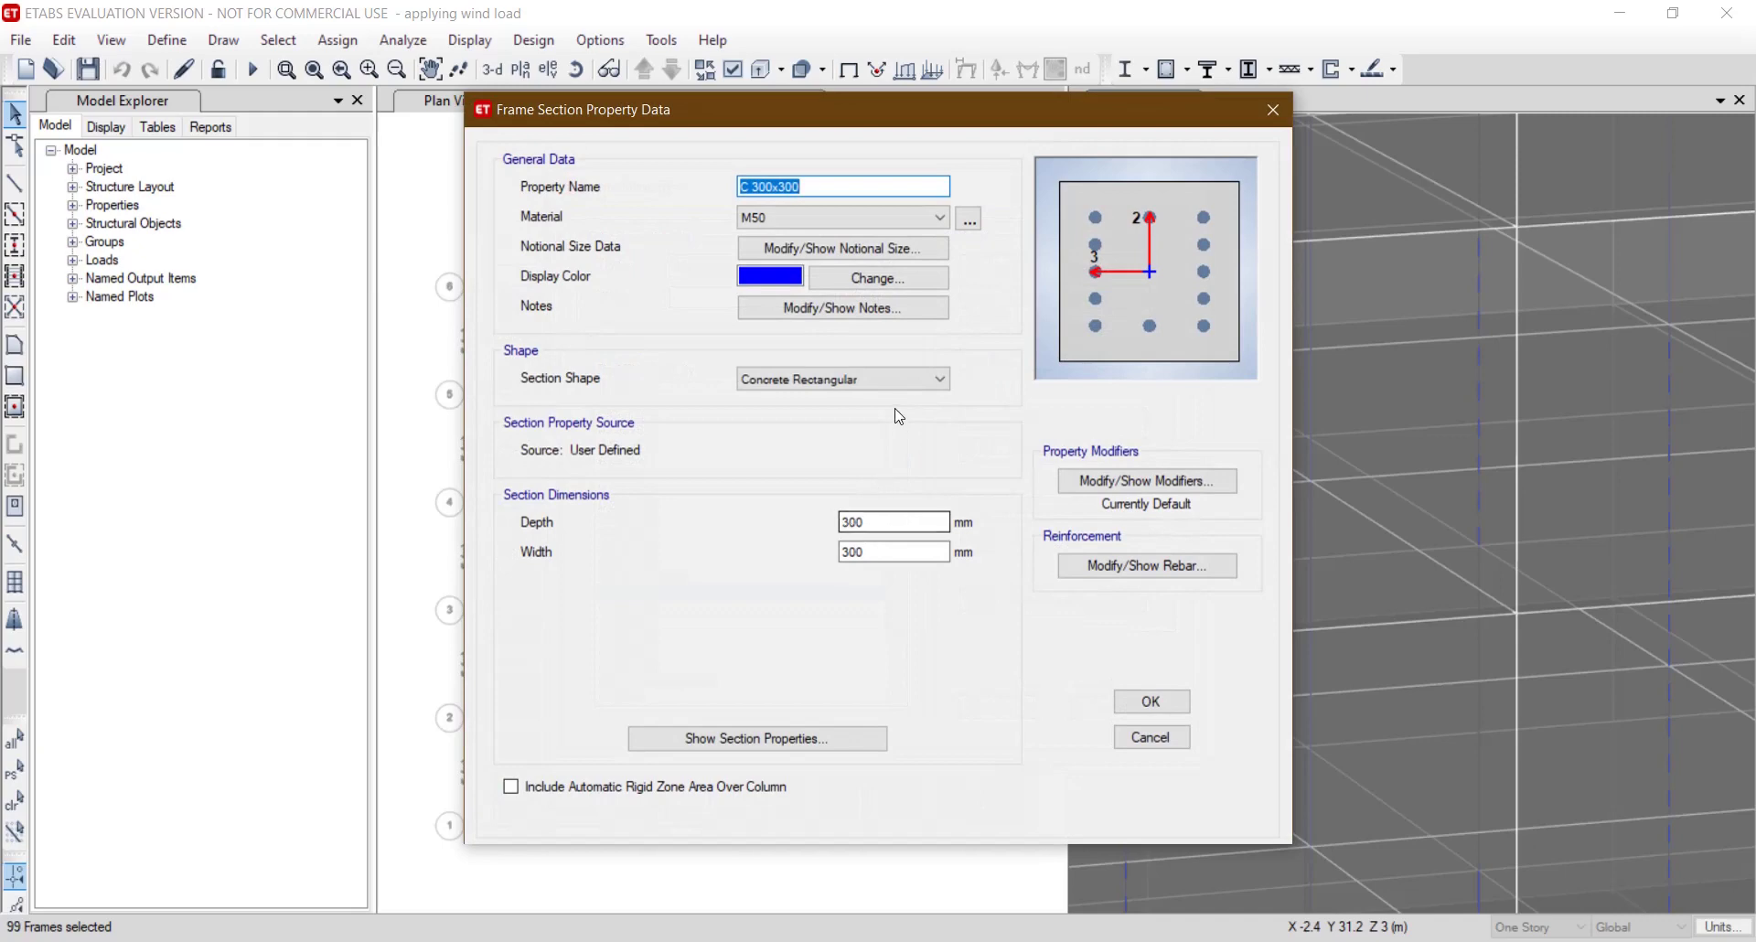
{"action": "left_click", "coordinate": [1145, 565]}
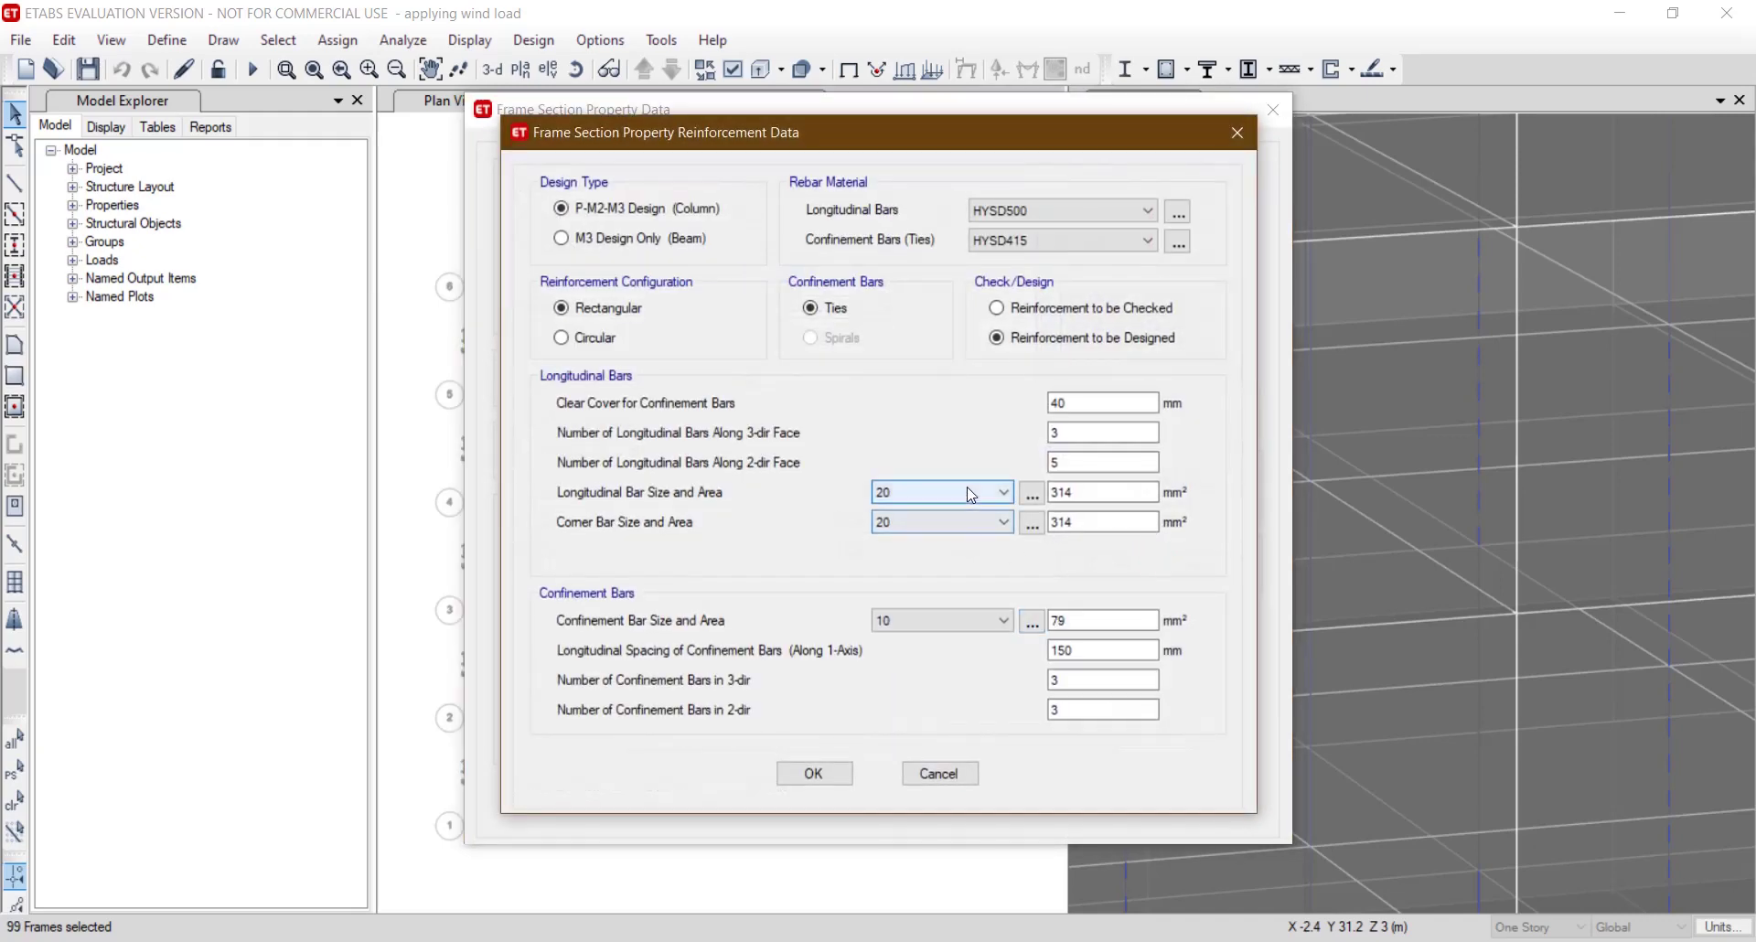
{"action": "left_click", "coordinate": [971, 494]}
{"action": "left_click", "coordinate": [897, 658]}
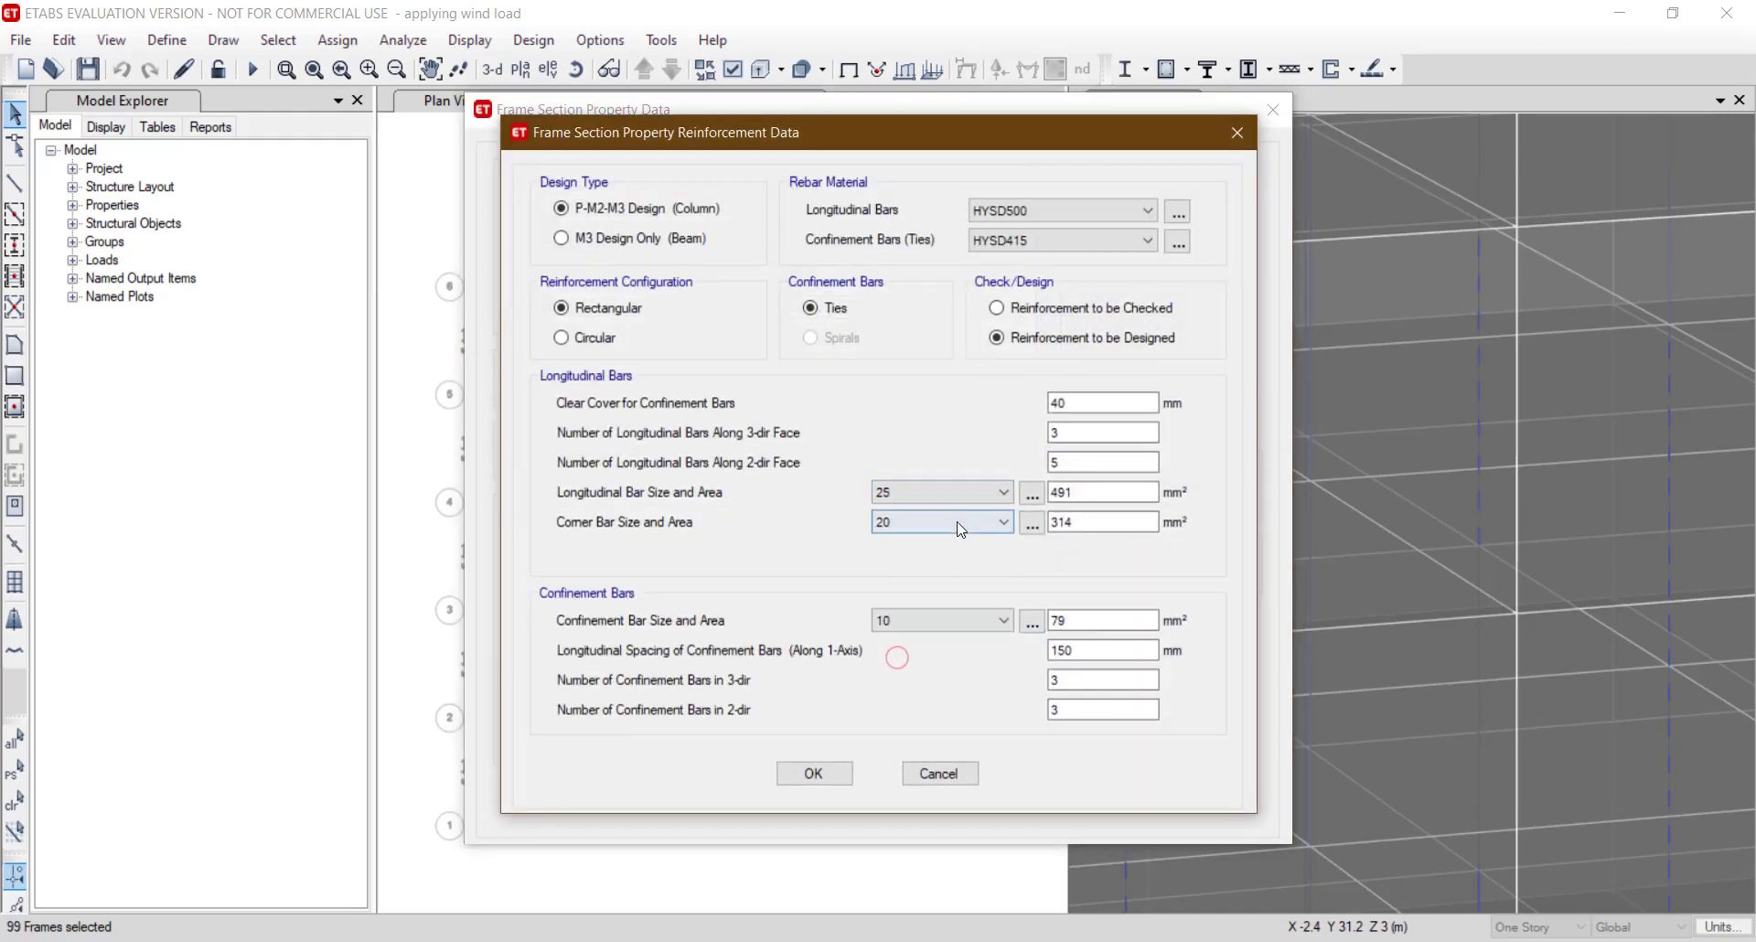
{"action": "left_click", "coordinate": [961, 528]}
{"action": "left_click", "coordinate": [924, 687]}
{"action": "left_click", "coordinate": [951, 622]}
{"action": "left_click", "coordinate": [910, 698]}
{"action": "left_click", "coordinate": [801, 776]}
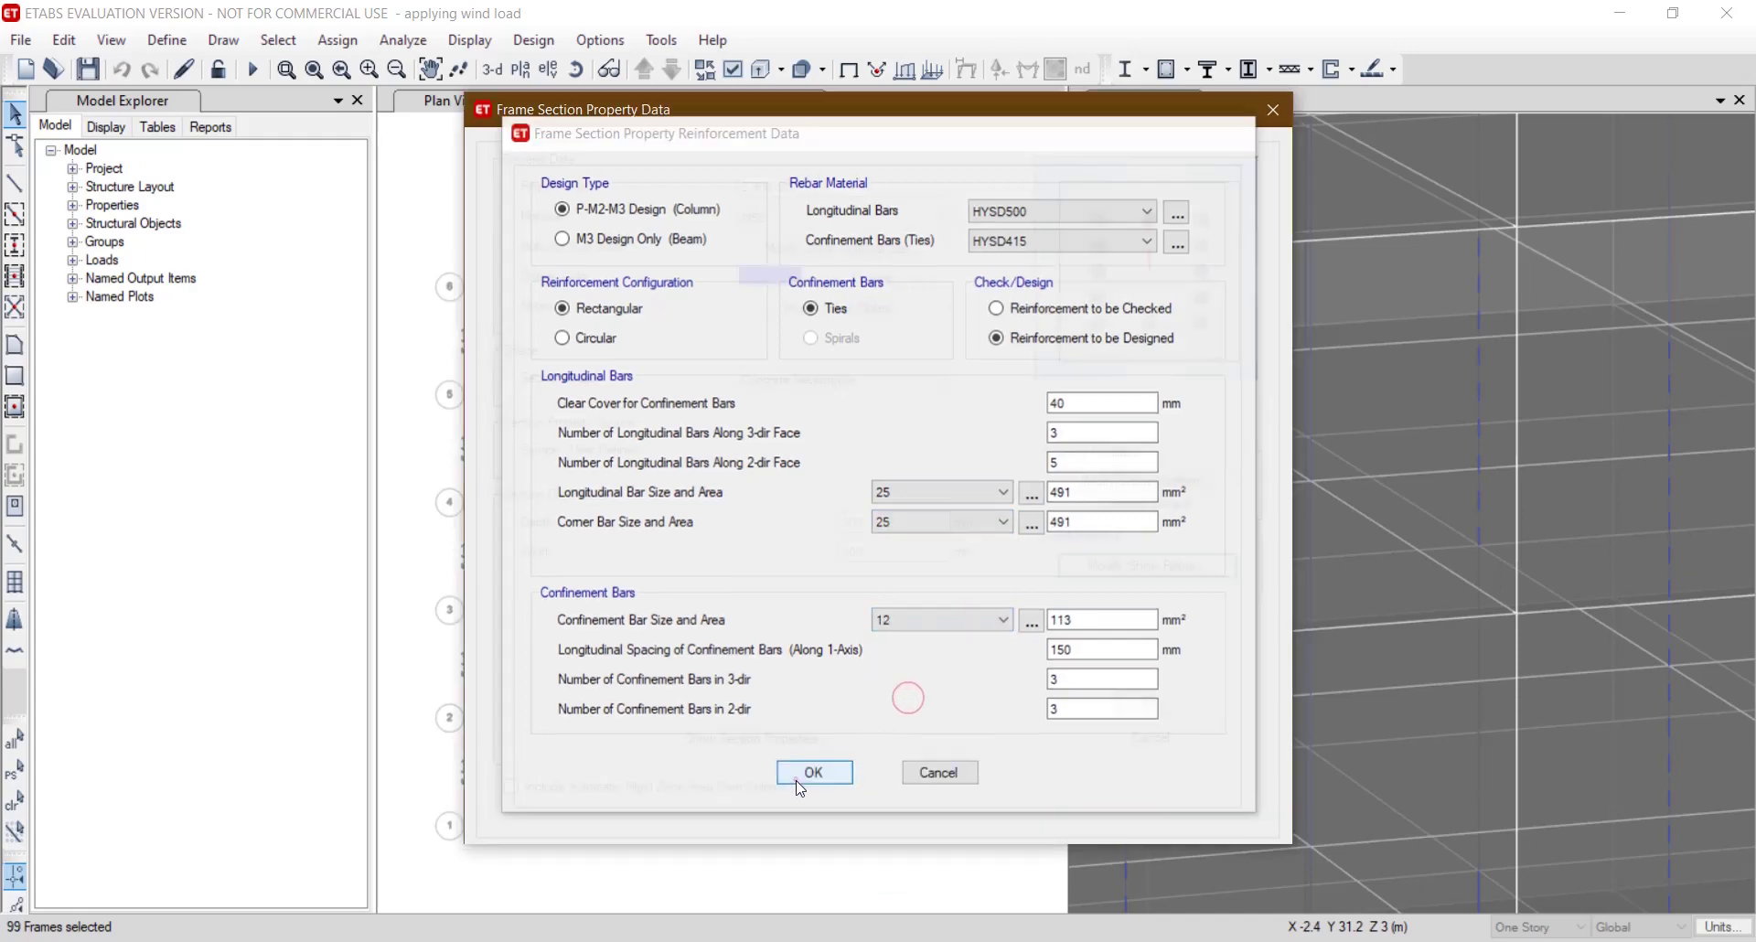
{"action": "left_click", "coordinate": [1150, 704]}
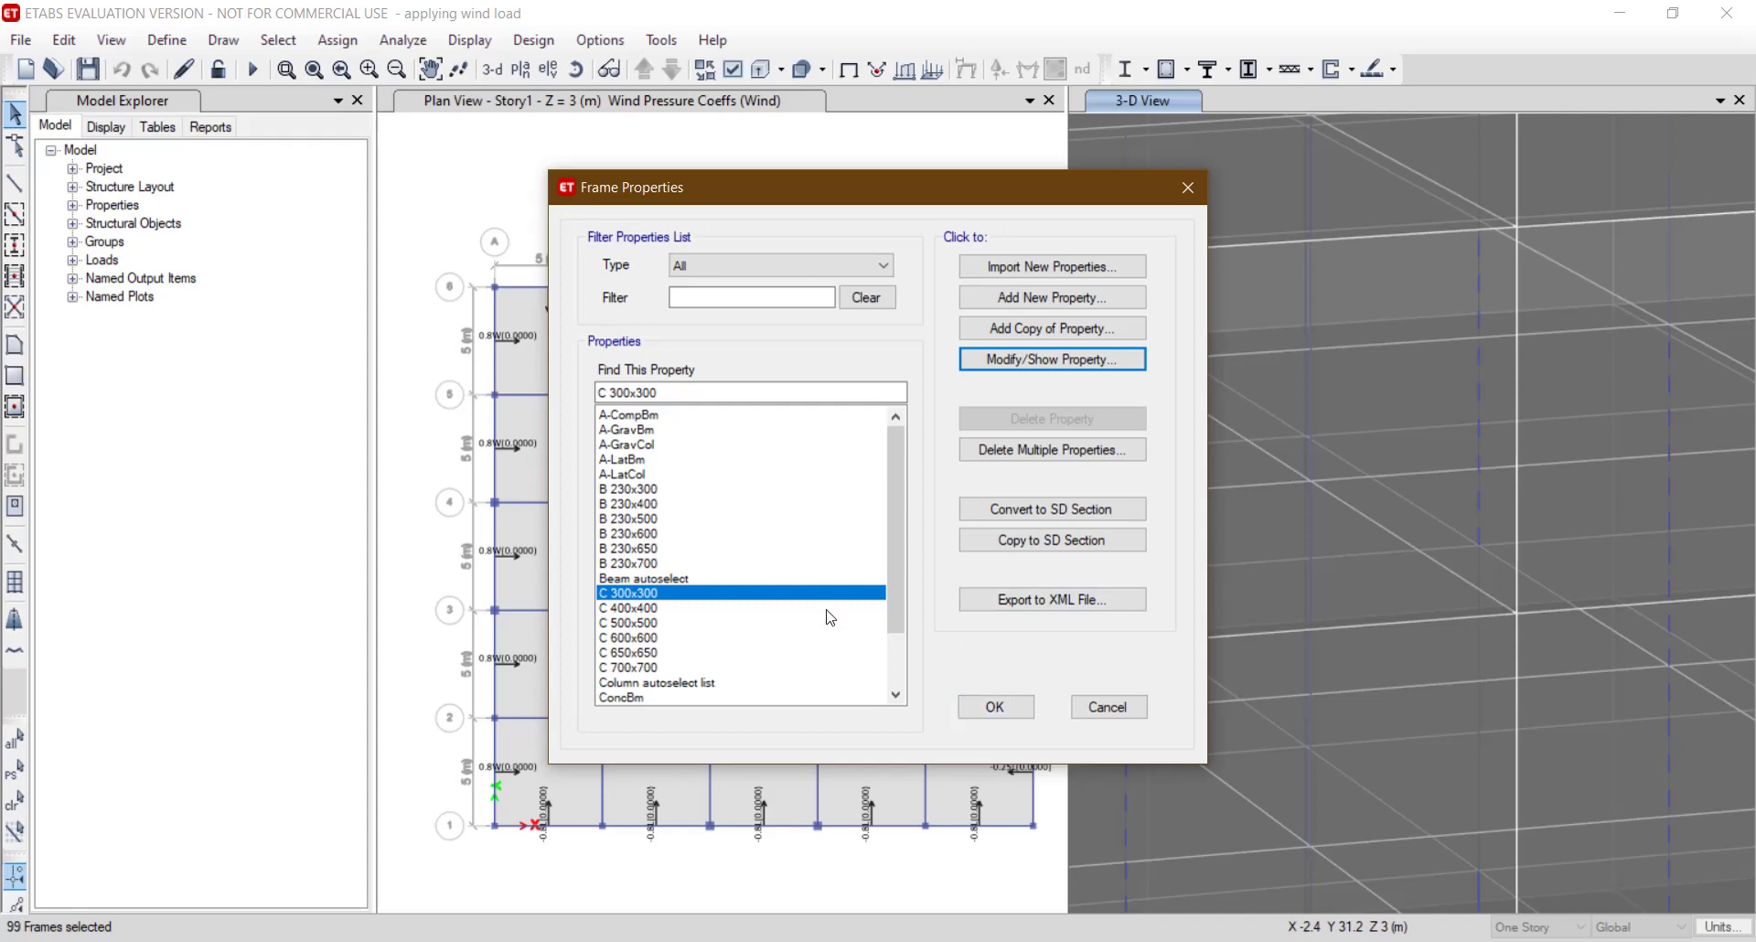
Create a copy of the C 700x700 column section named C 1000x1000 with depth and width of 1000 mm, keeping its reinforcement settings.
{"action": "scroll", "coordinate": [895, 549], "scroll_direction": "down", "scroll_amount": 1}
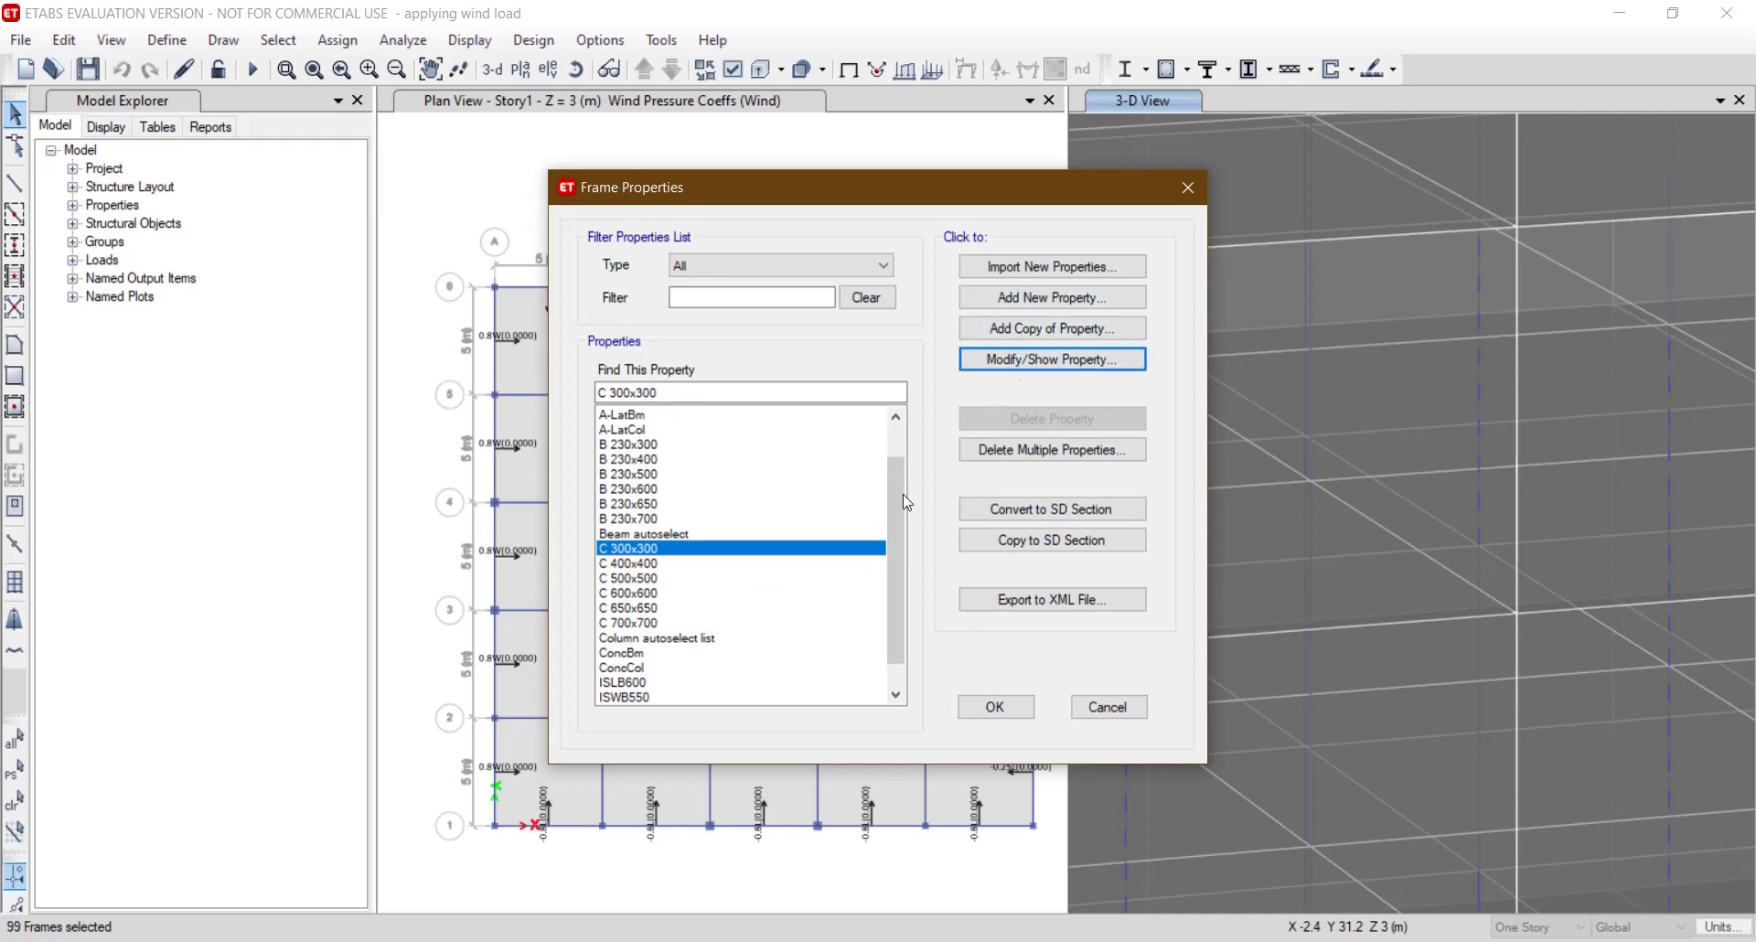
{"action": "left_click", "coordinate": [603, 624]}
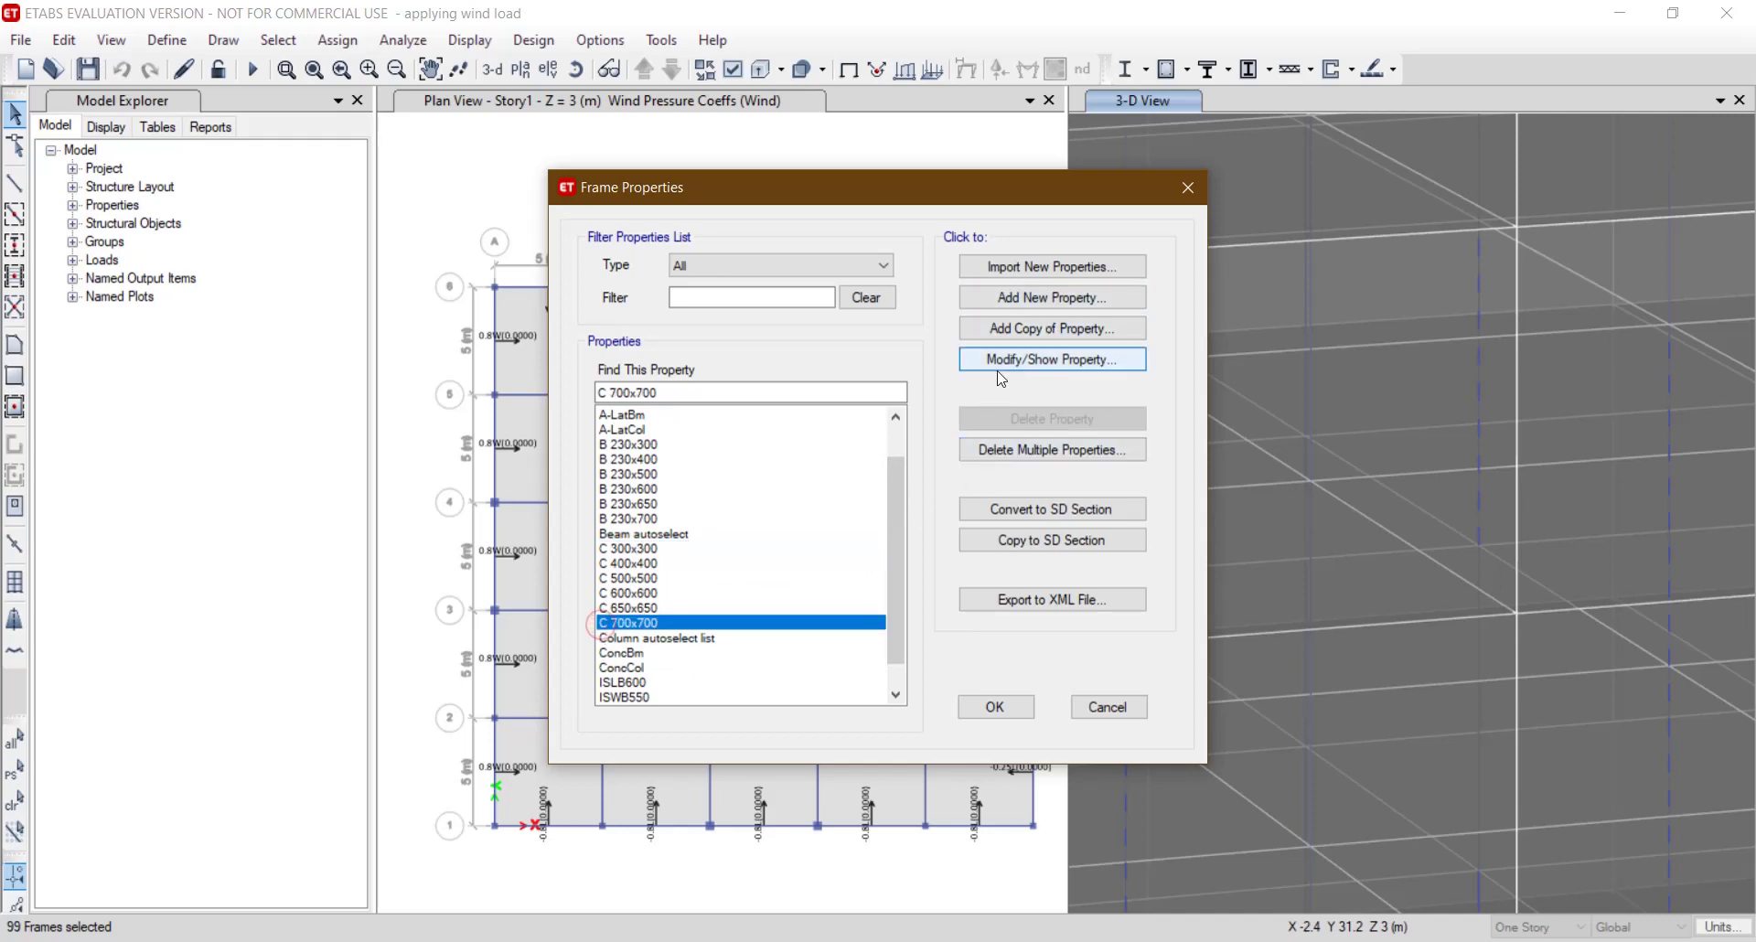
{"action": "left_click", "coordinate": [1008, 329]}
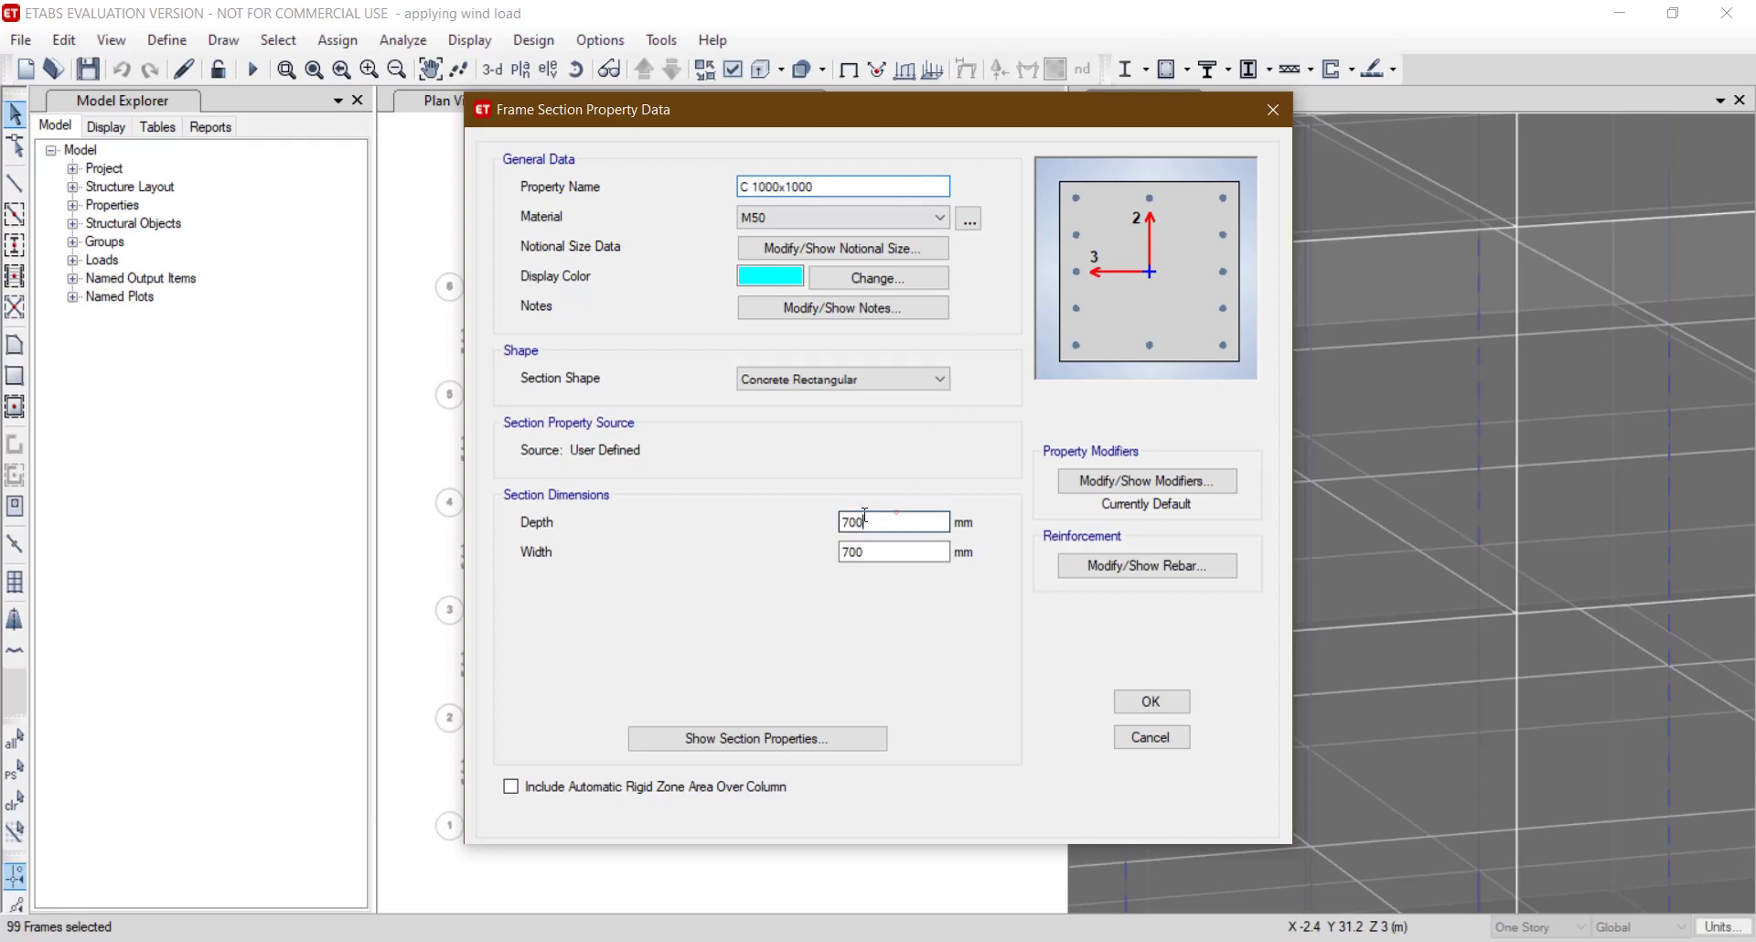
{"action": "left_click_drag", "start_coordinate": [896, 513], "coordinate": [787, 515]}
{"action": "left_click_drag", "start_coordinate": [888, 556], "coordinate": [827, 553]}
{"action": "type", "text": "1000"}
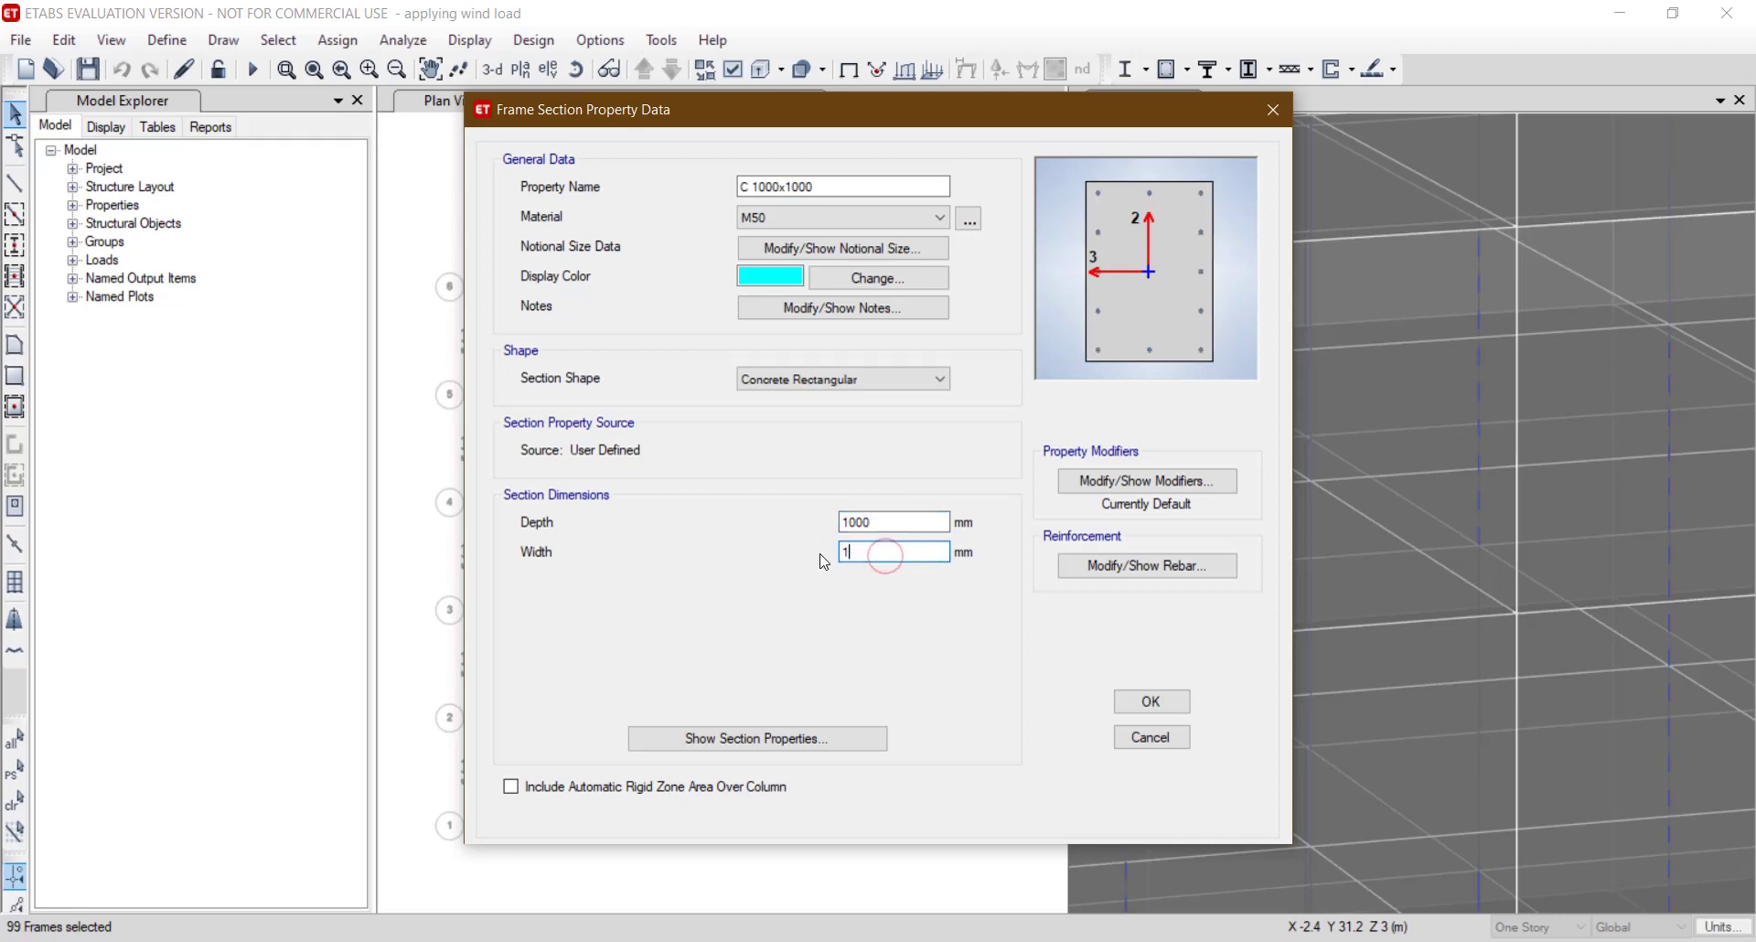
{"action": "left_click", "coordinate": [1152, 567]}
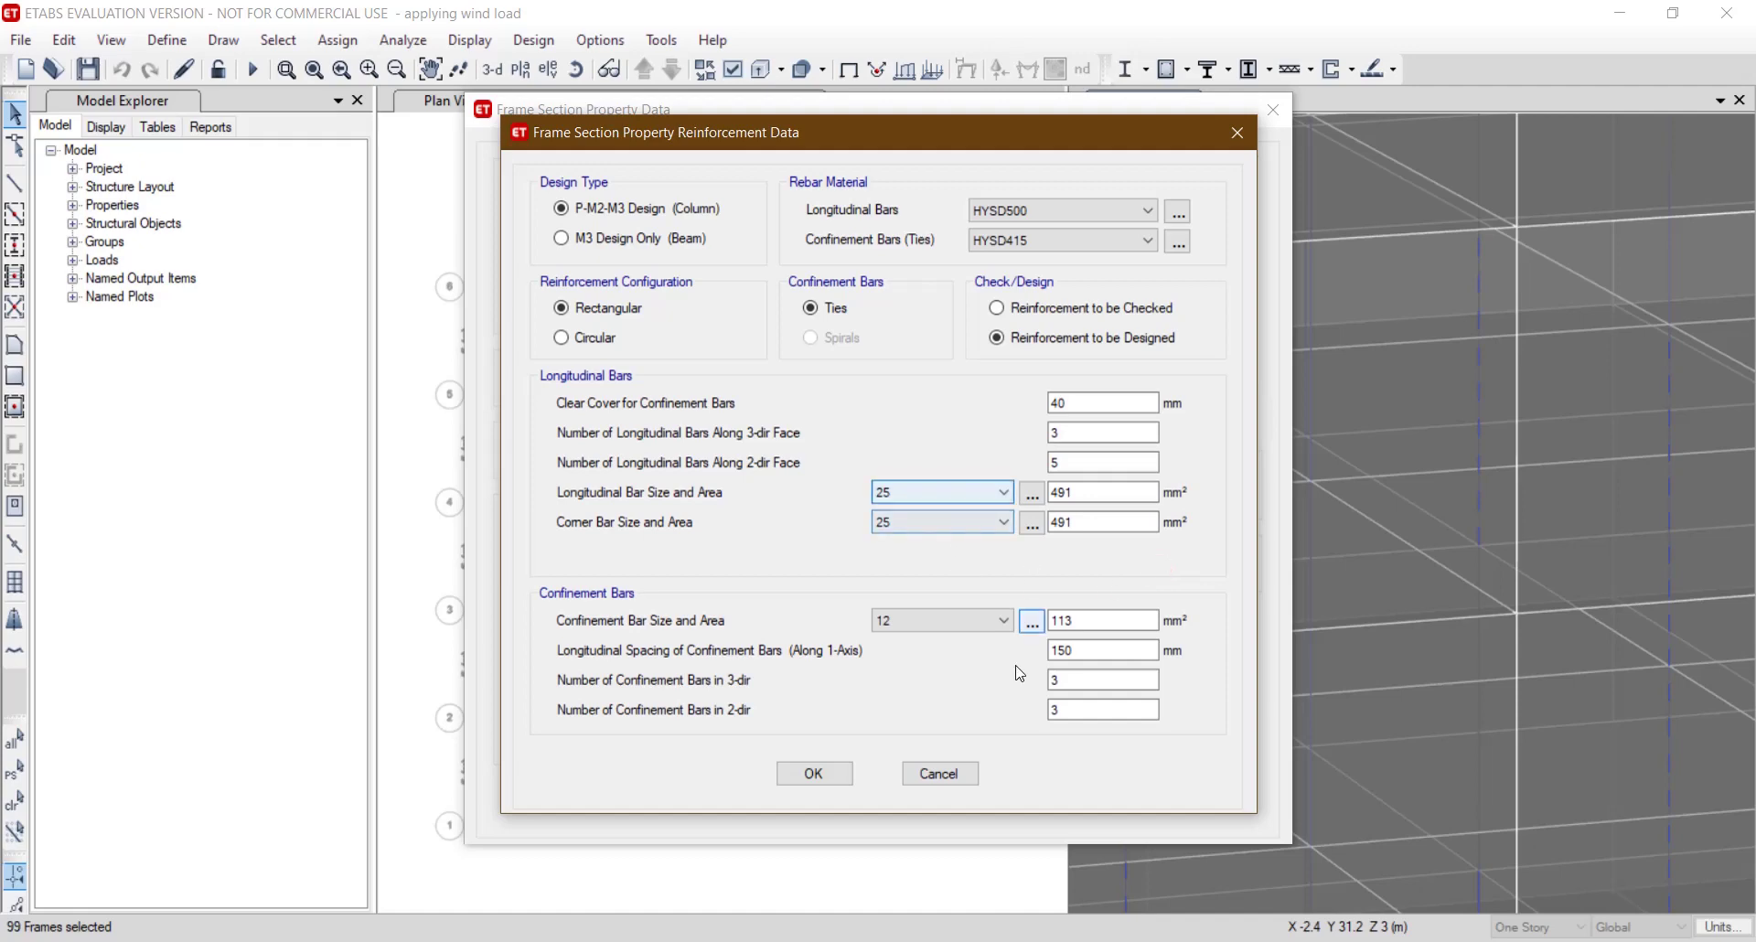
{"action": "left_click", "coordinate": [813, 773]}
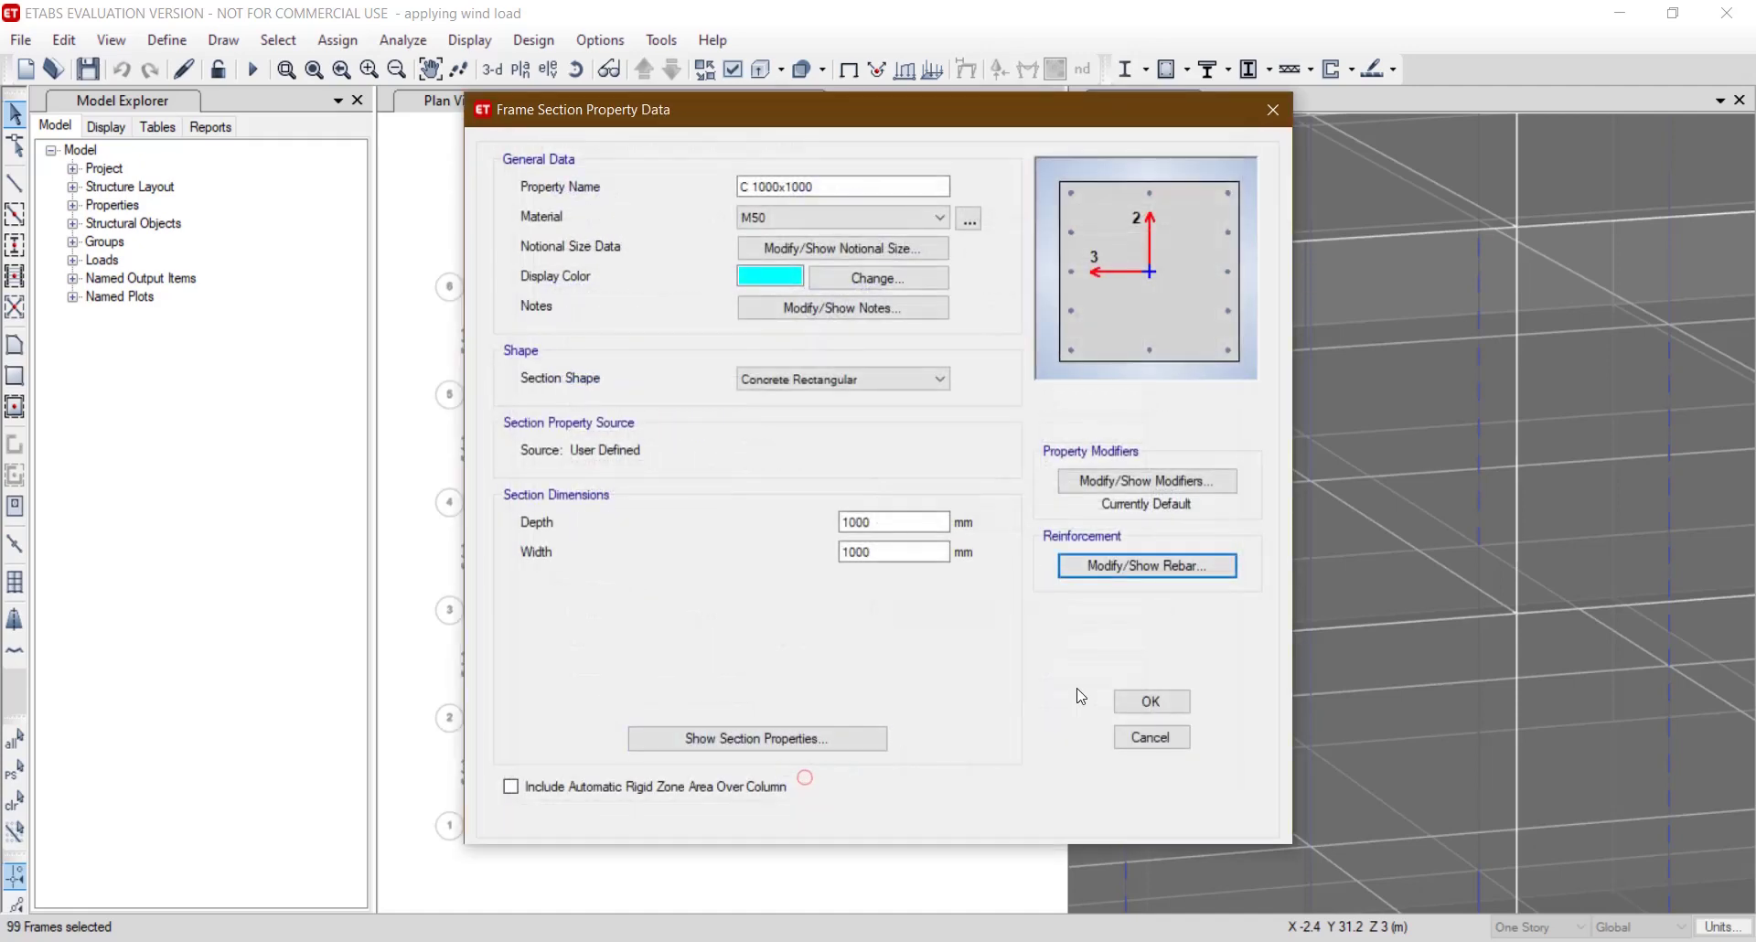
{"action": "left_click", "coordinate": [1123, 703]}
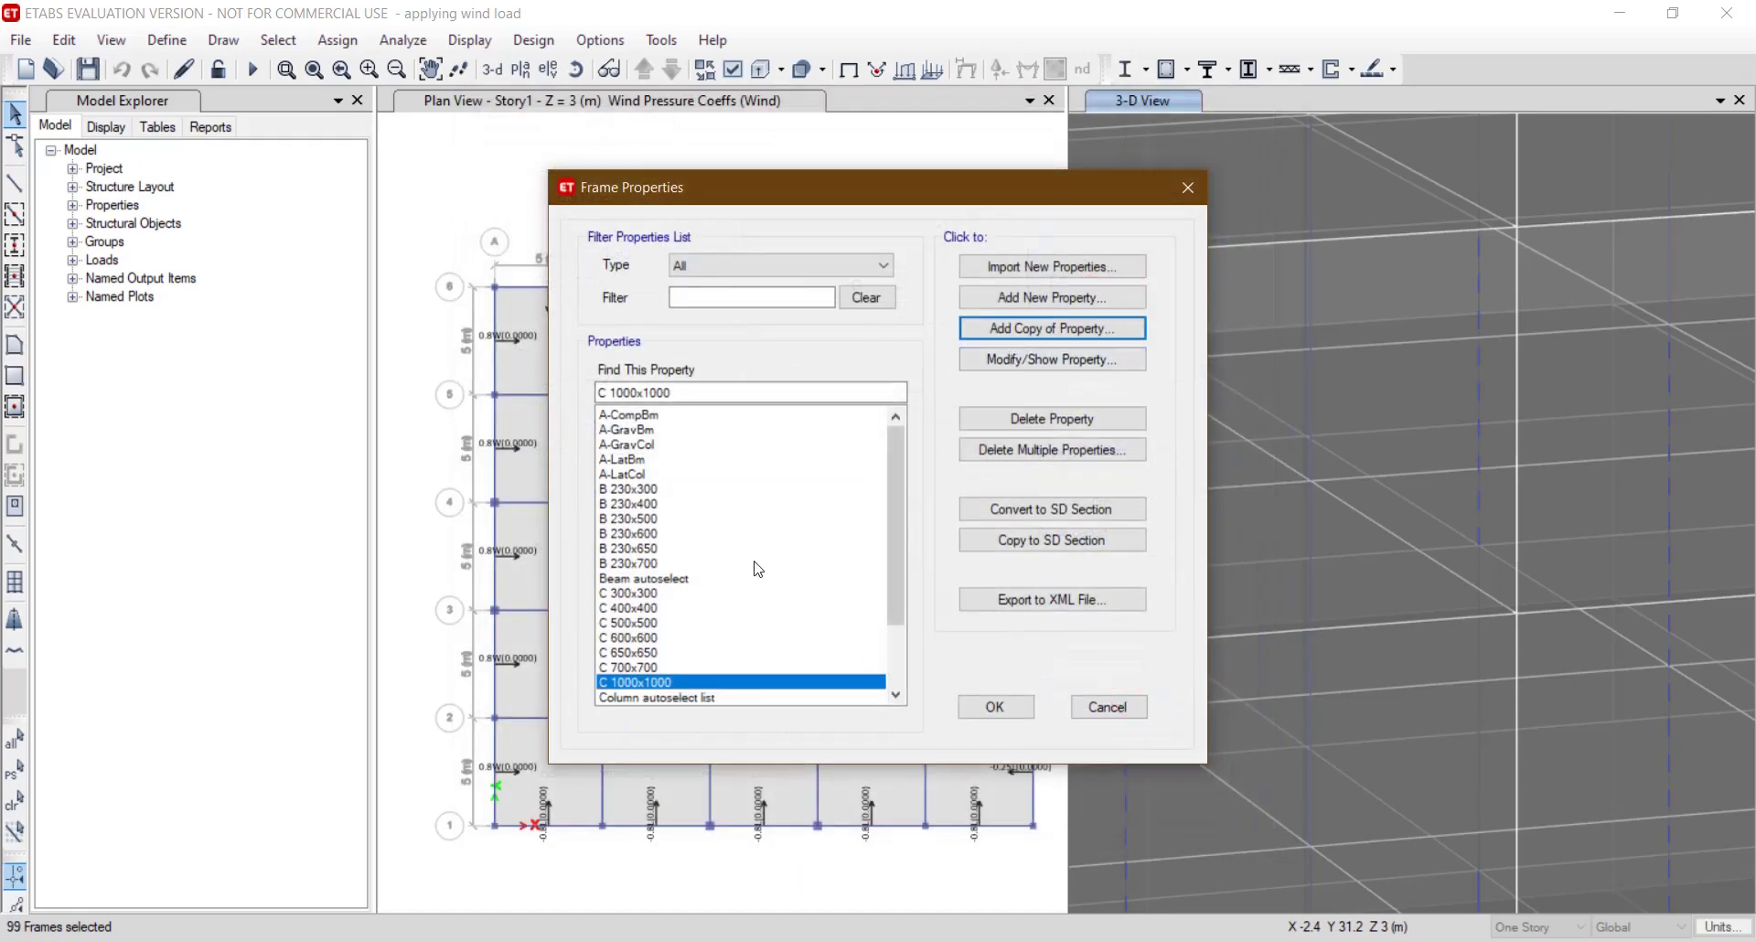
Add the C 1000x1000 section to the Column autoselect list and accept the frame property changes.
{"action": "left_click_drag", "start_coordinate": [900, 593], "coordinate": [901, 638]}
{"action": "left_click", "coordinate": [721, 652]}
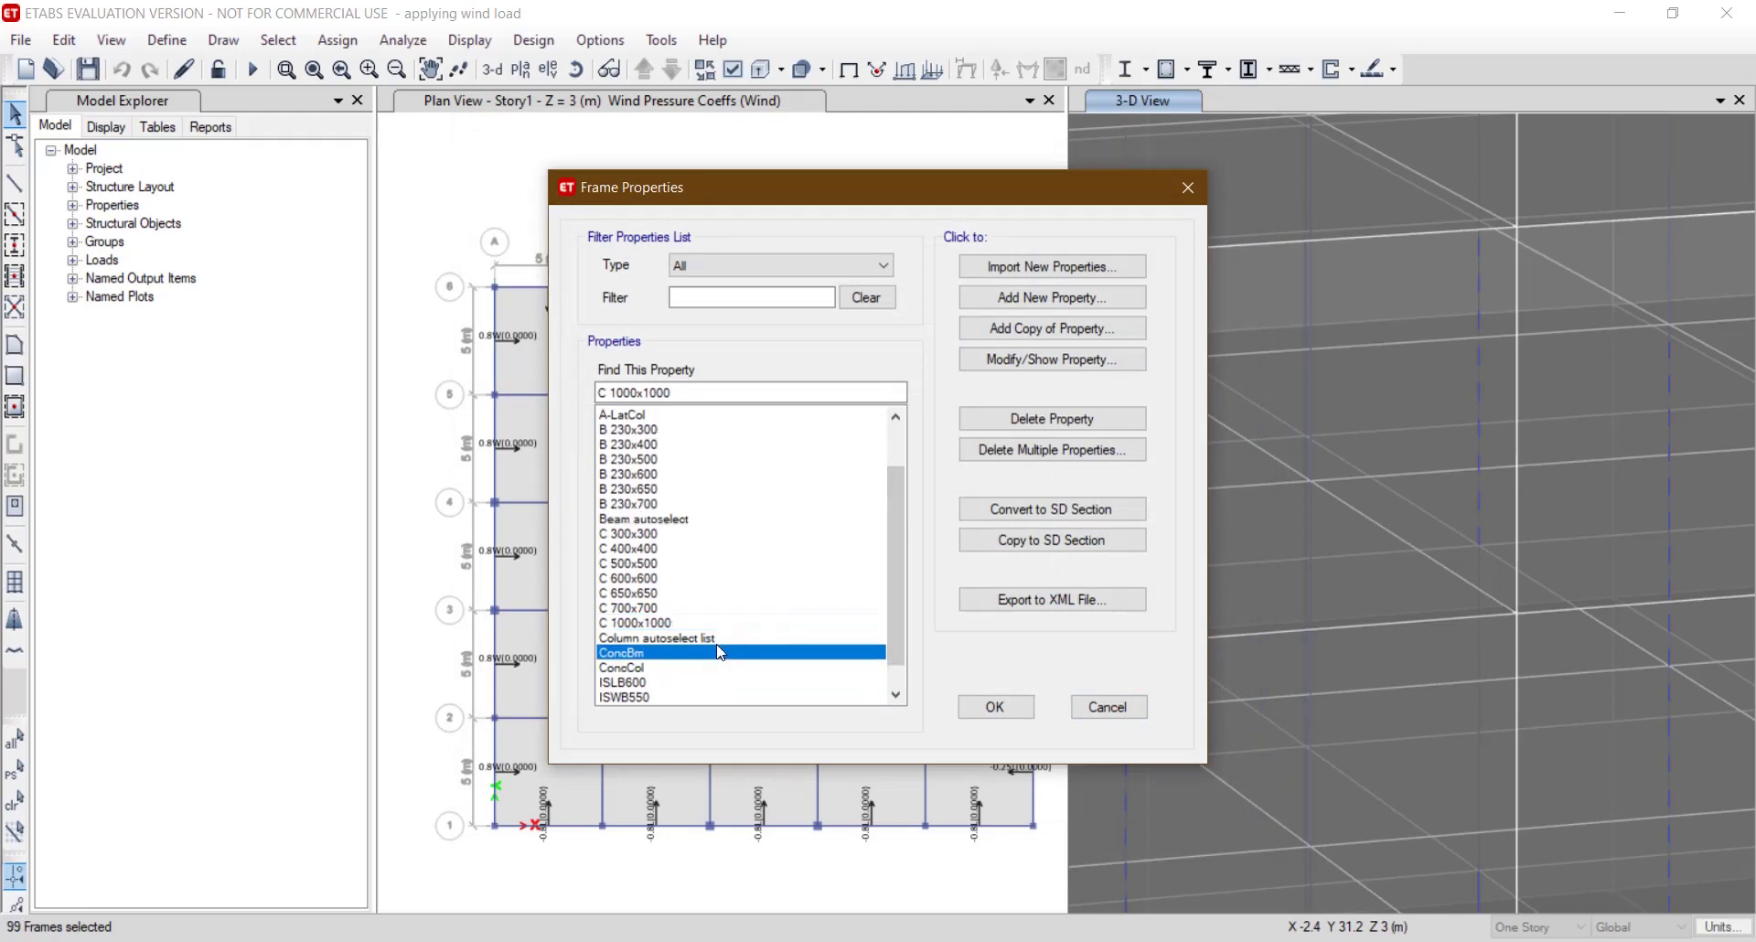
{"action": "left_click", "coordinate": [706, 638]}
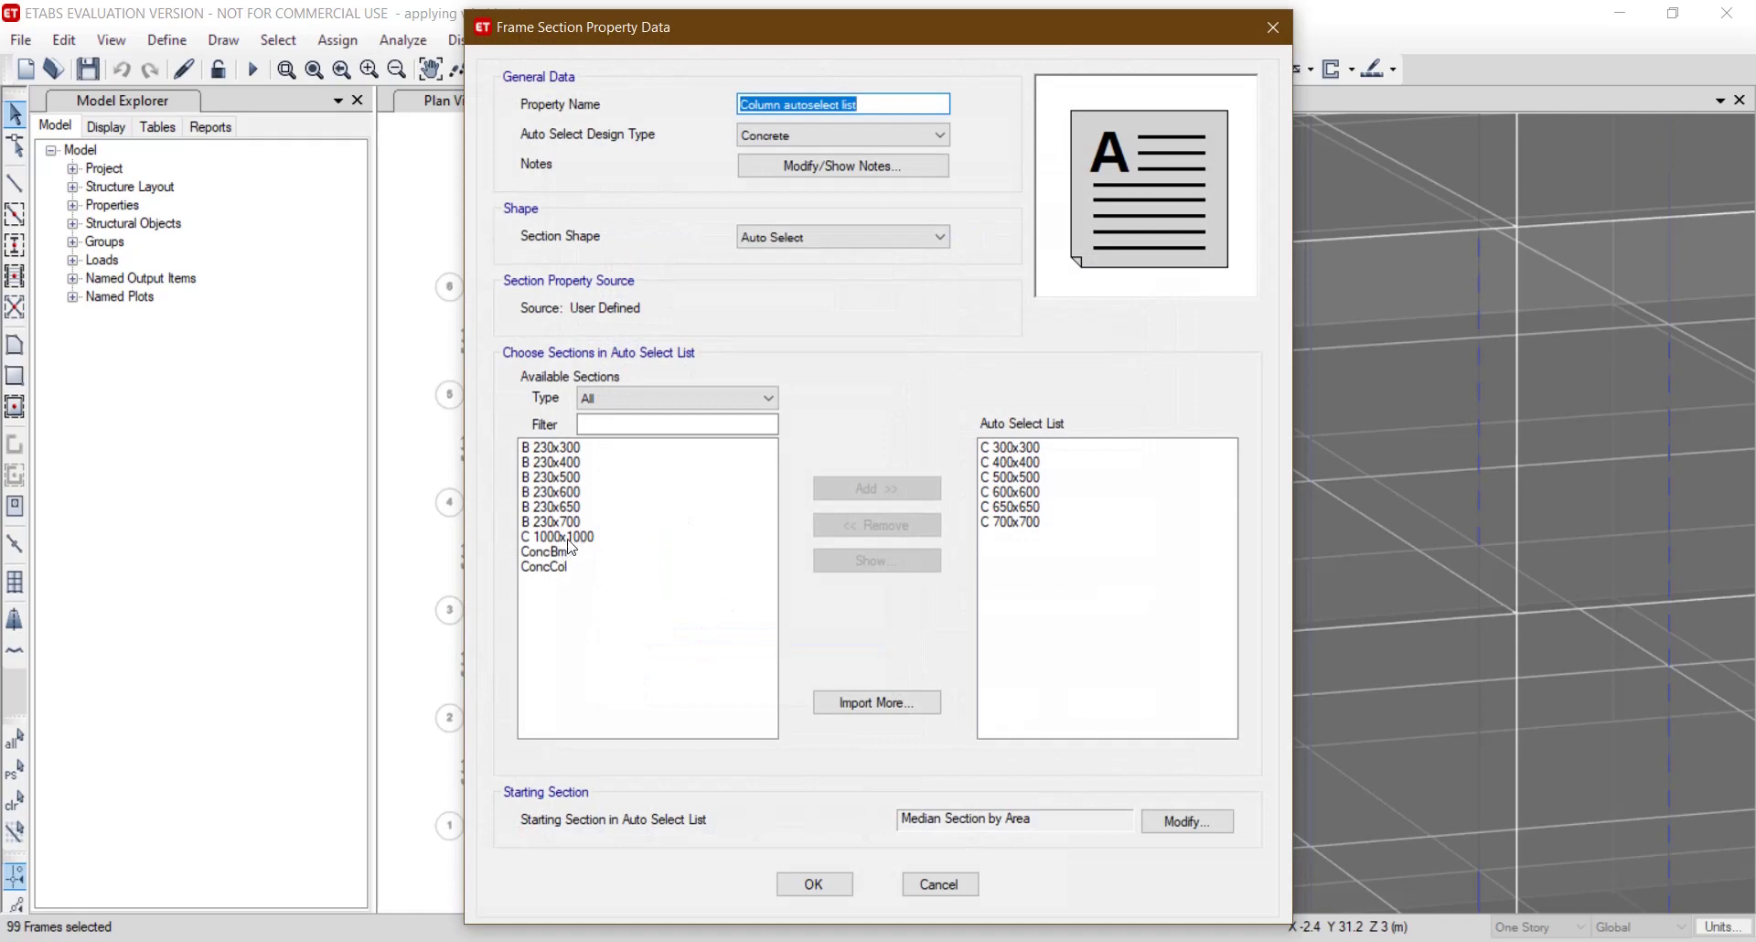
{"action": "left_click", "coordinate": [568, 540]}
{"action": "left_click", "coordinate": [886, 490]}
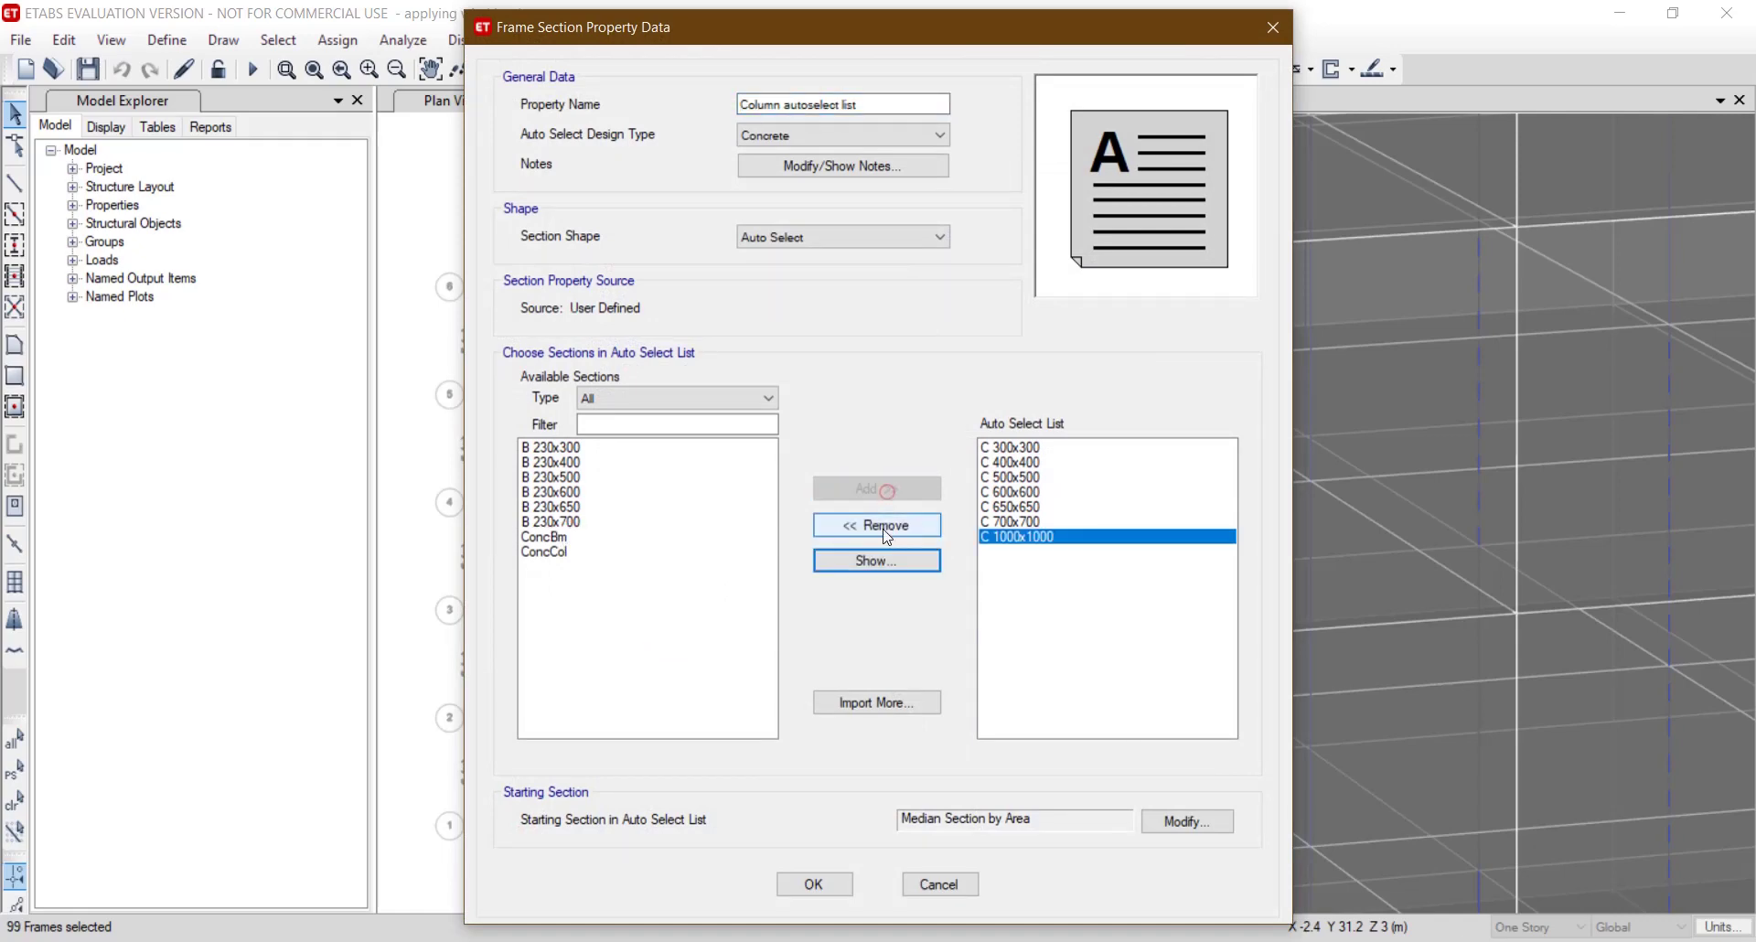
{"action": "left_click", "coordinate": [847, 880]}
{"action": "left_click", "coordinate": [997, 709]}
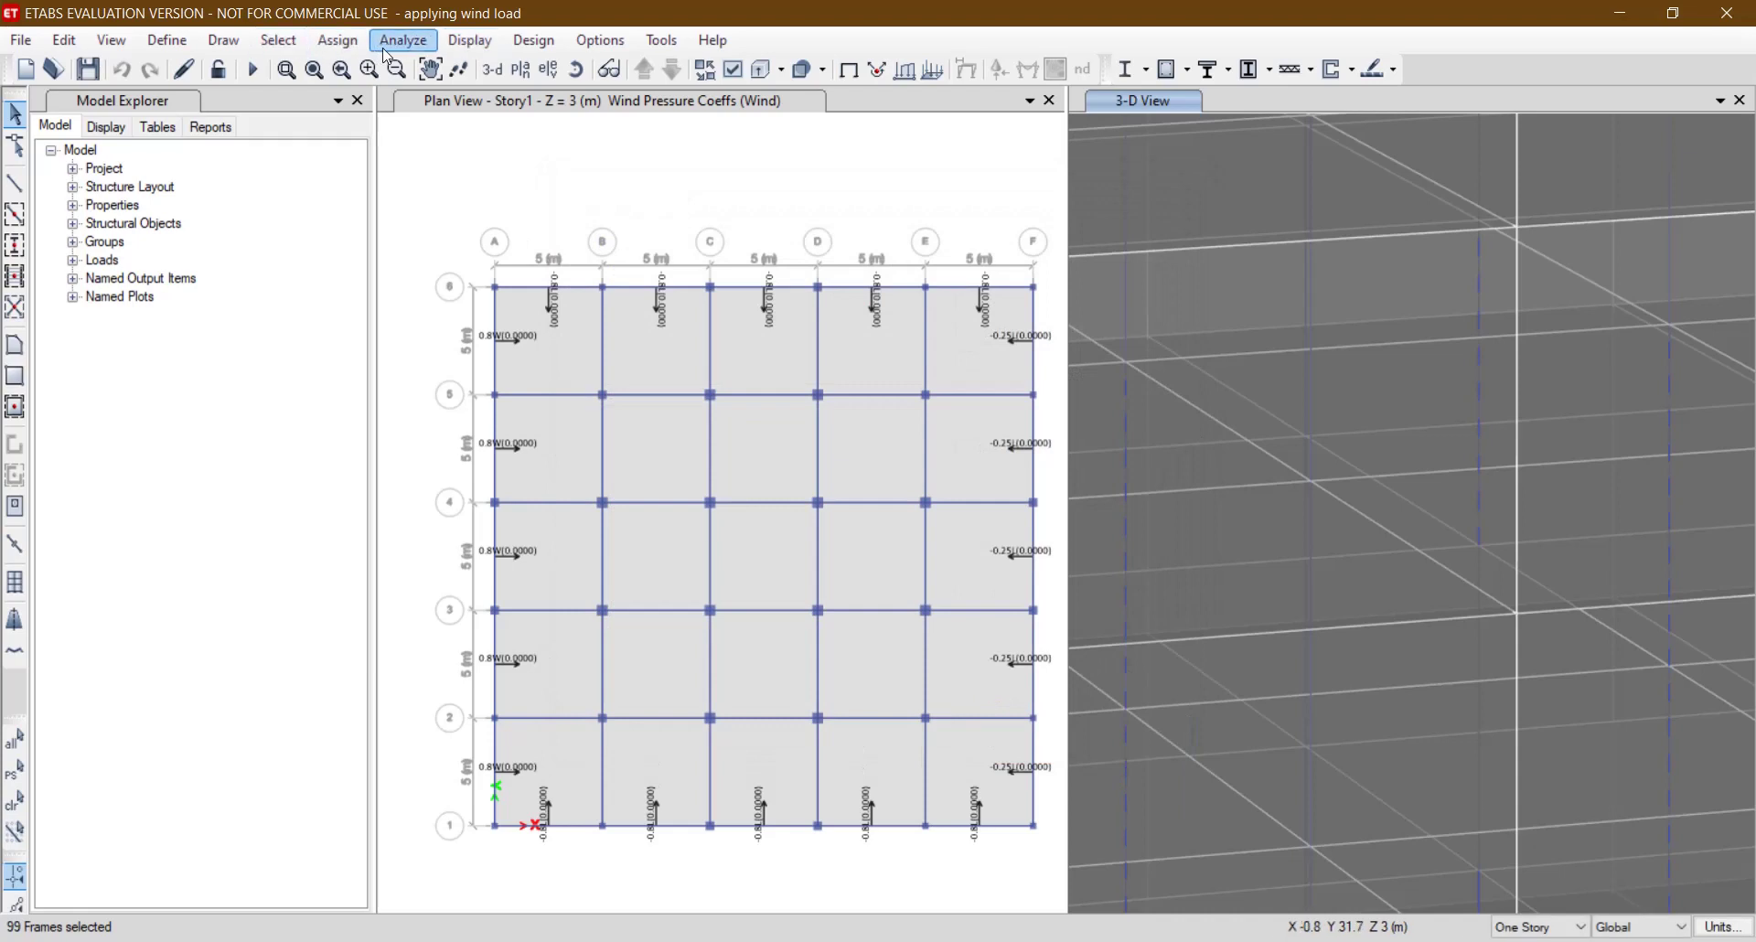
Run the analysis of the model and start the concrete frame design check.
{"action": "left_click", "coordinate": [252, 73]}
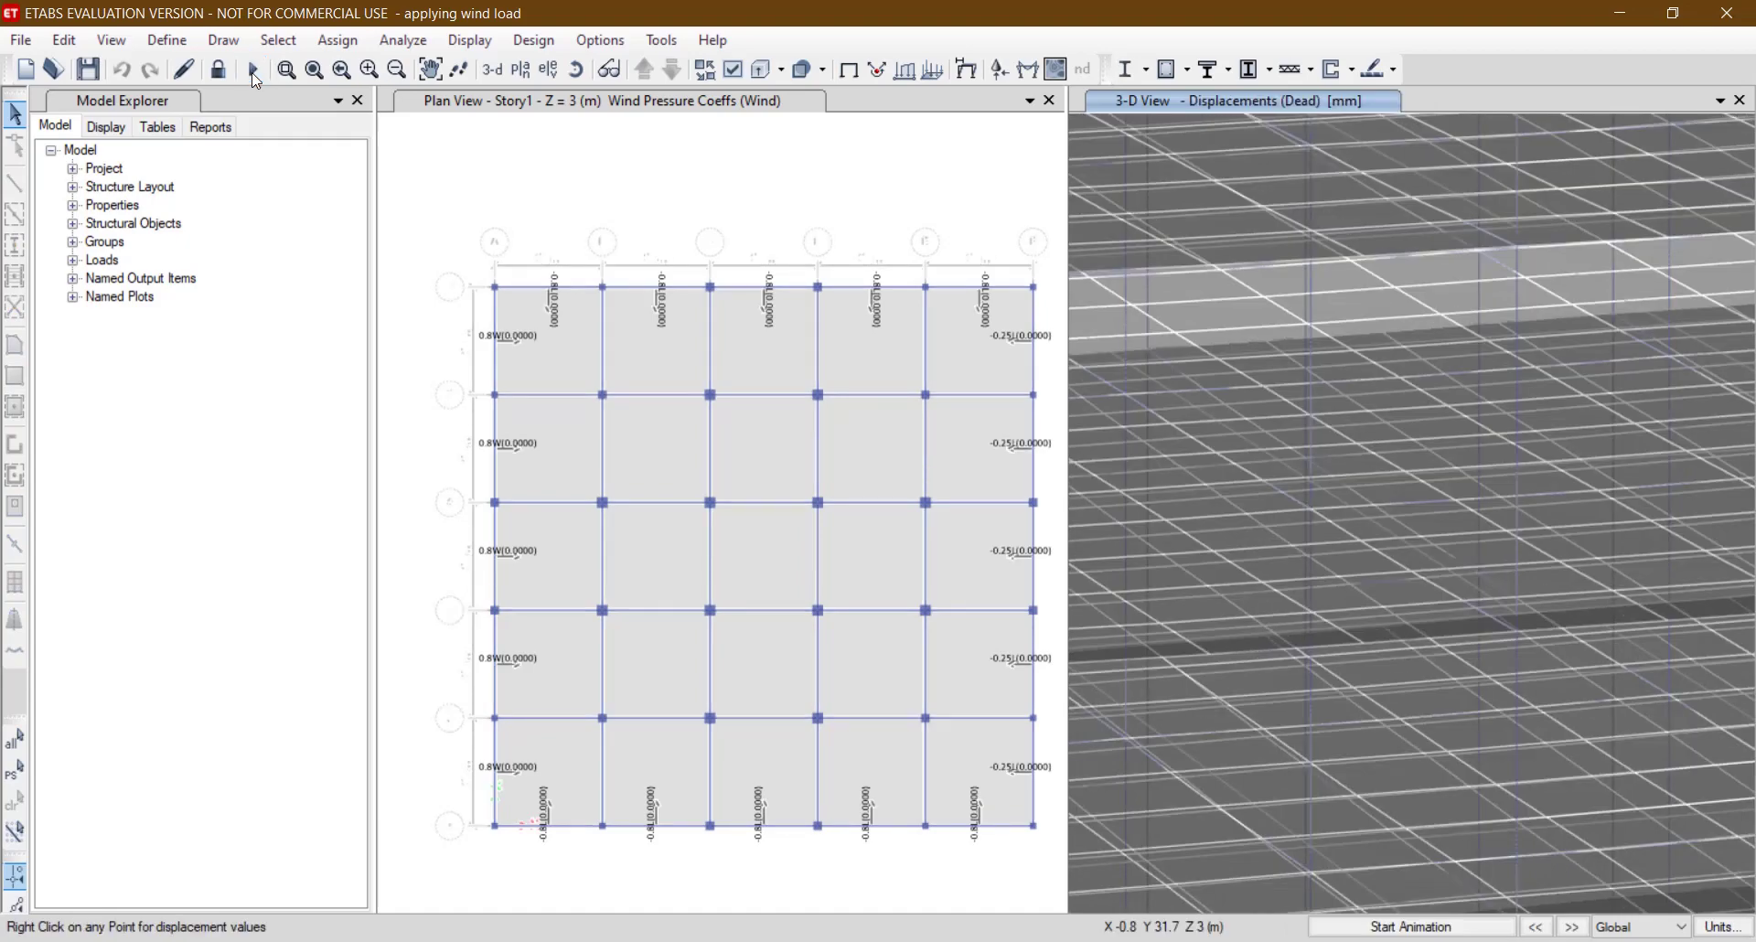
{"action": "scroll", "coordinate": [1550, 272], "scroll_direction": "down", "scroll_amount": 5}
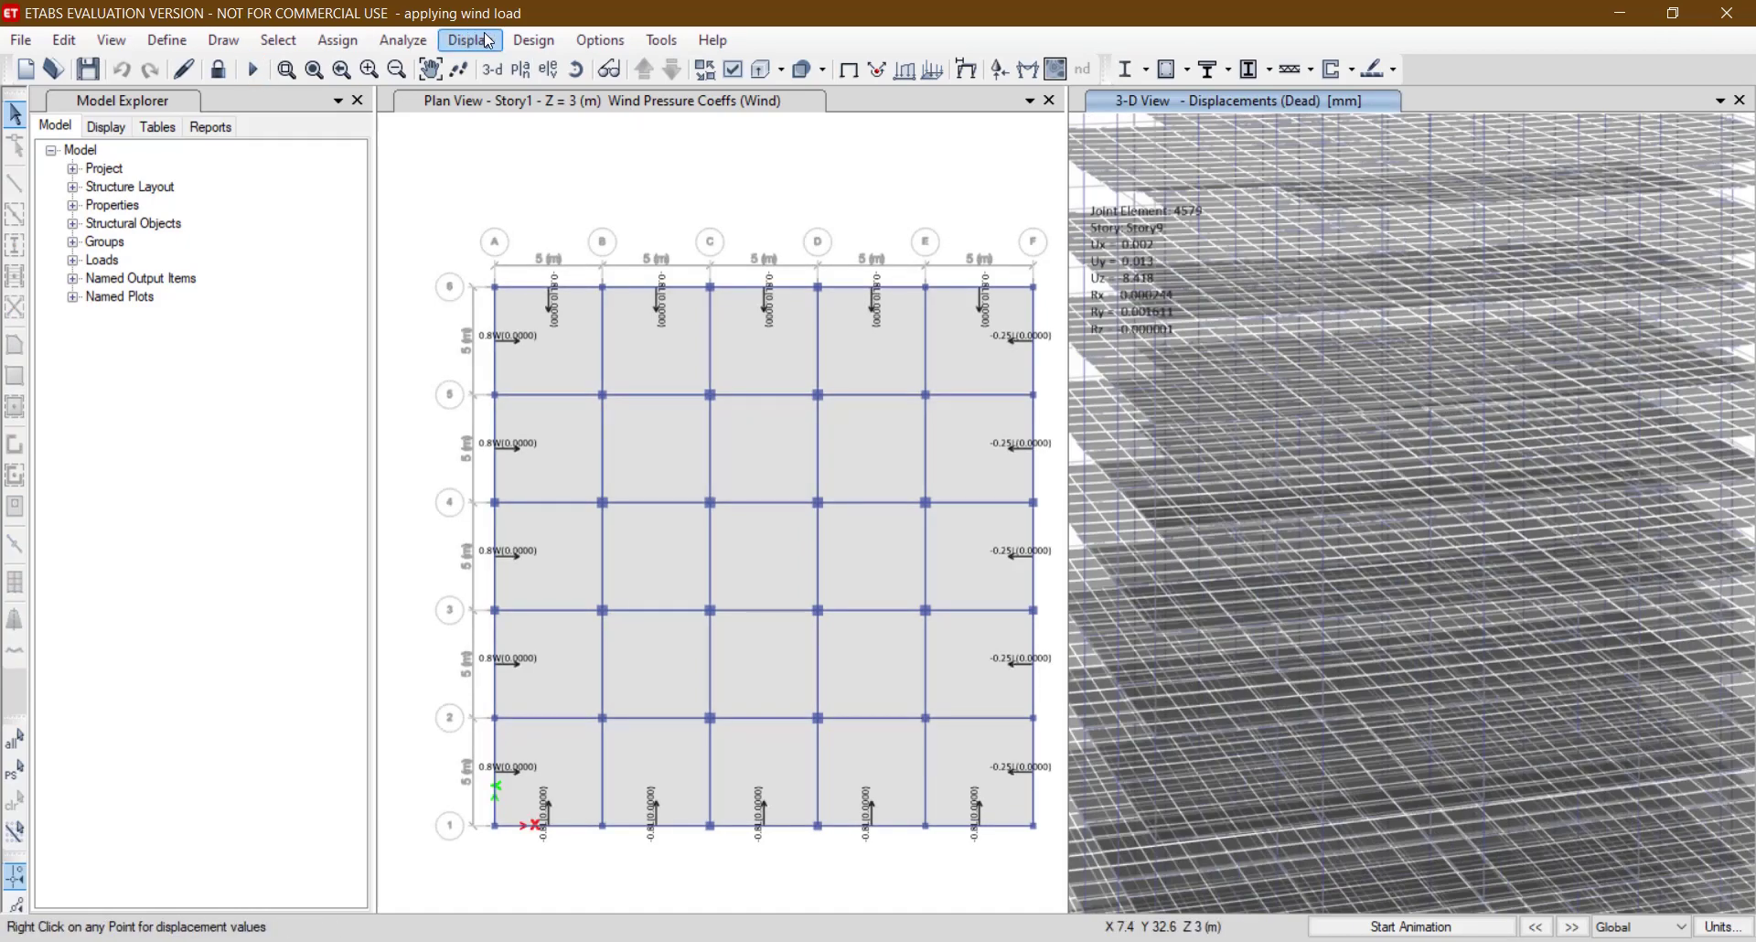
{"action": "left_click", "coordinate": [533, 40]}
{"action": "mouse_move", "coordinate": [586, 95]}
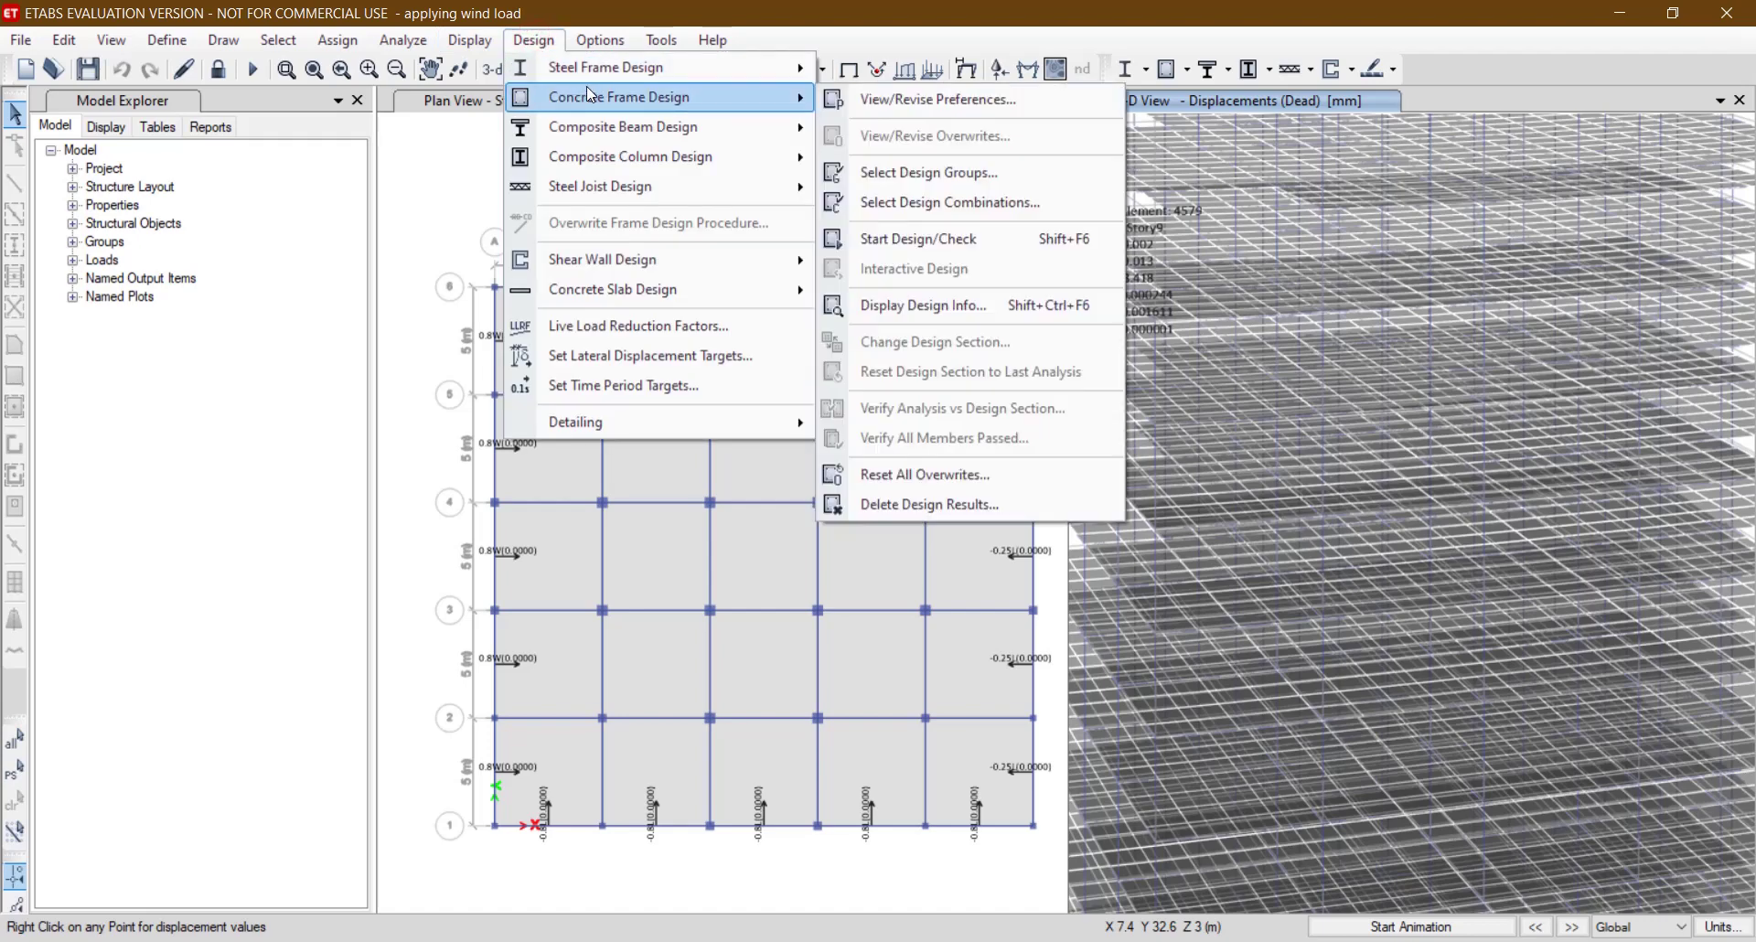
{"action": "left_click", "coordinate": [923, 241]}
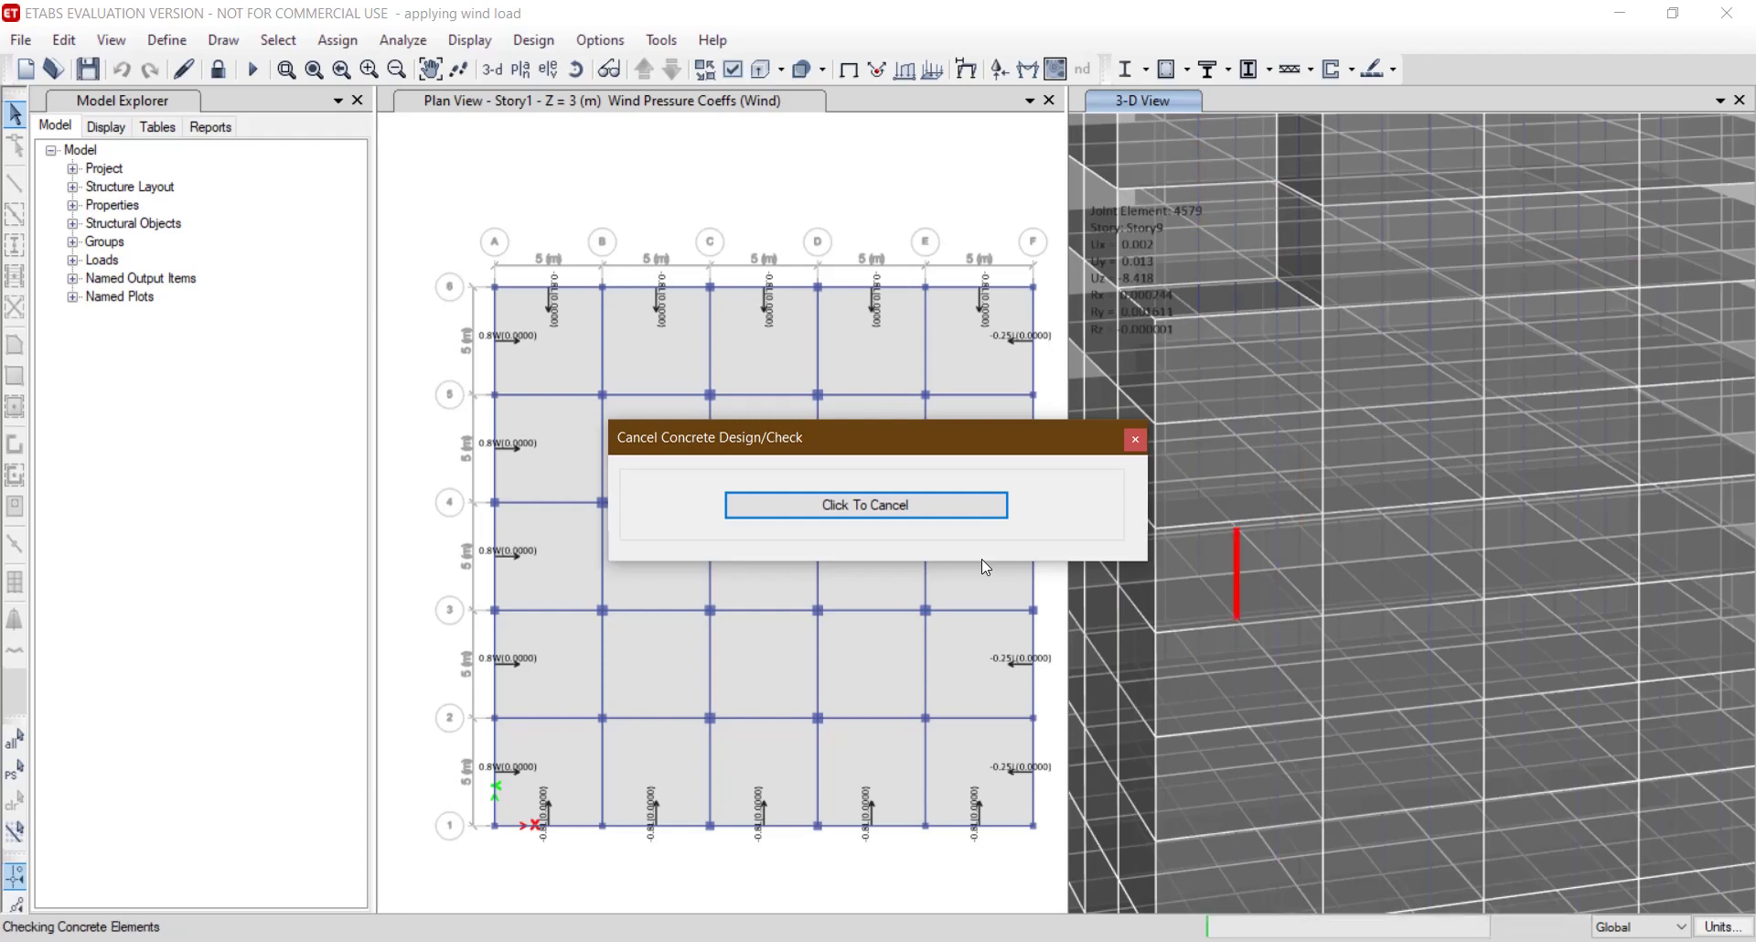
{"action": "left_click", "coordinate": [983, 565]}
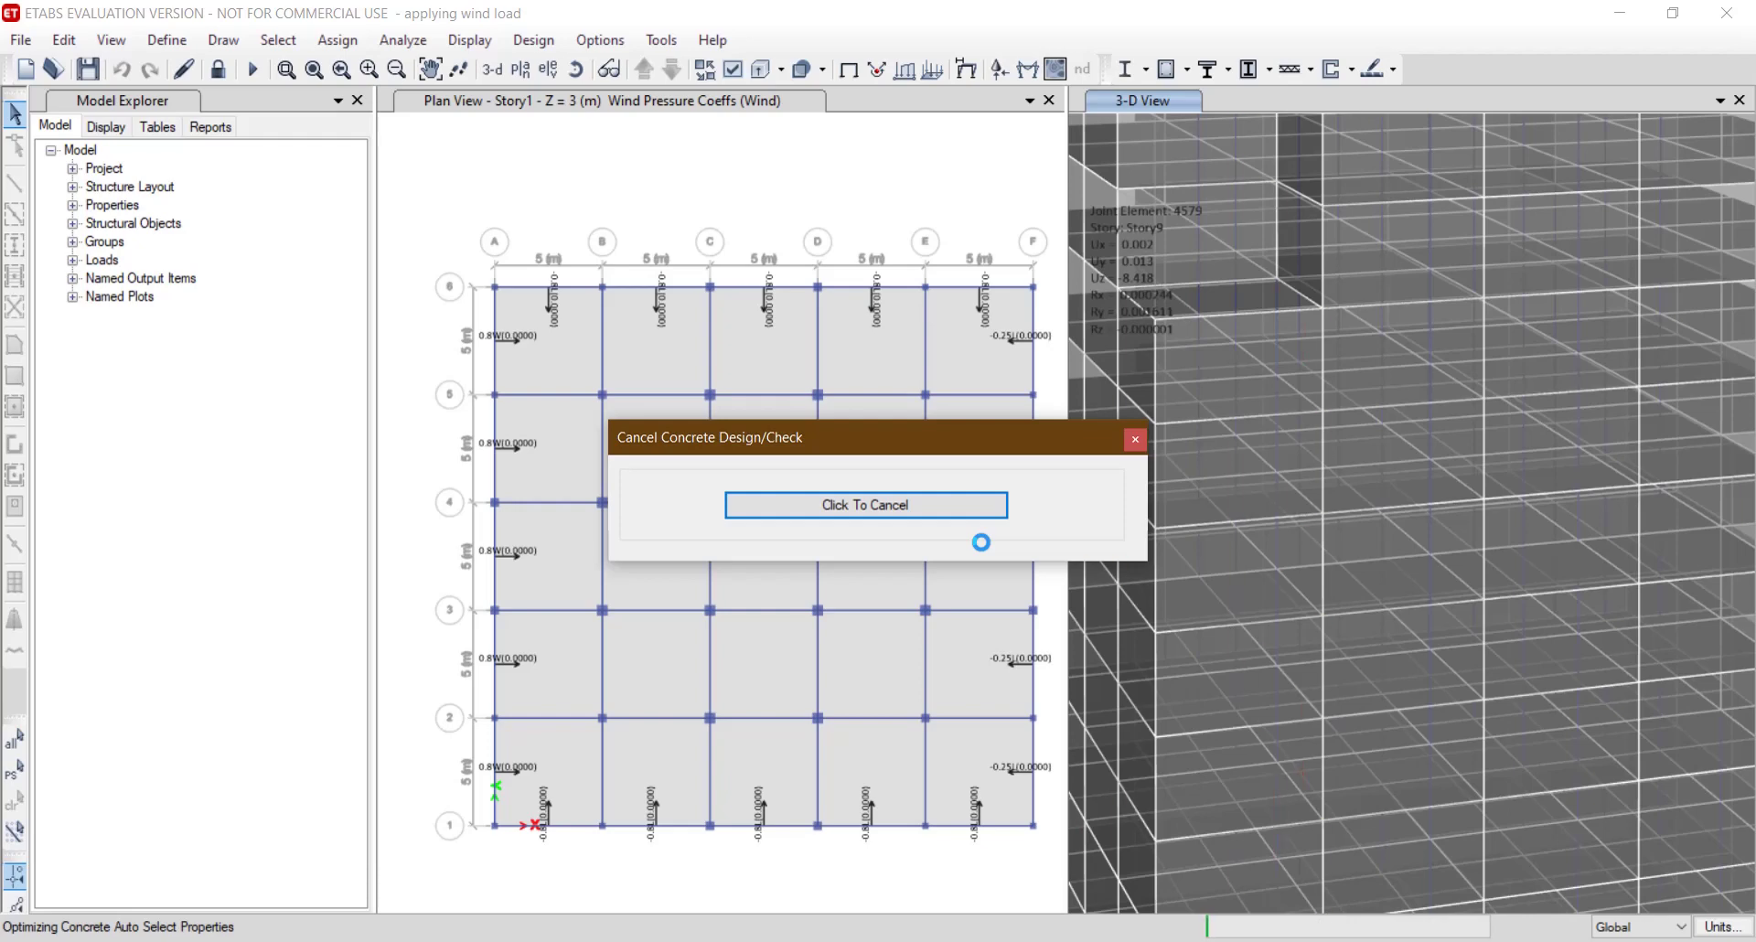
{"action": "left_click", "coordinate": [981, 561]}
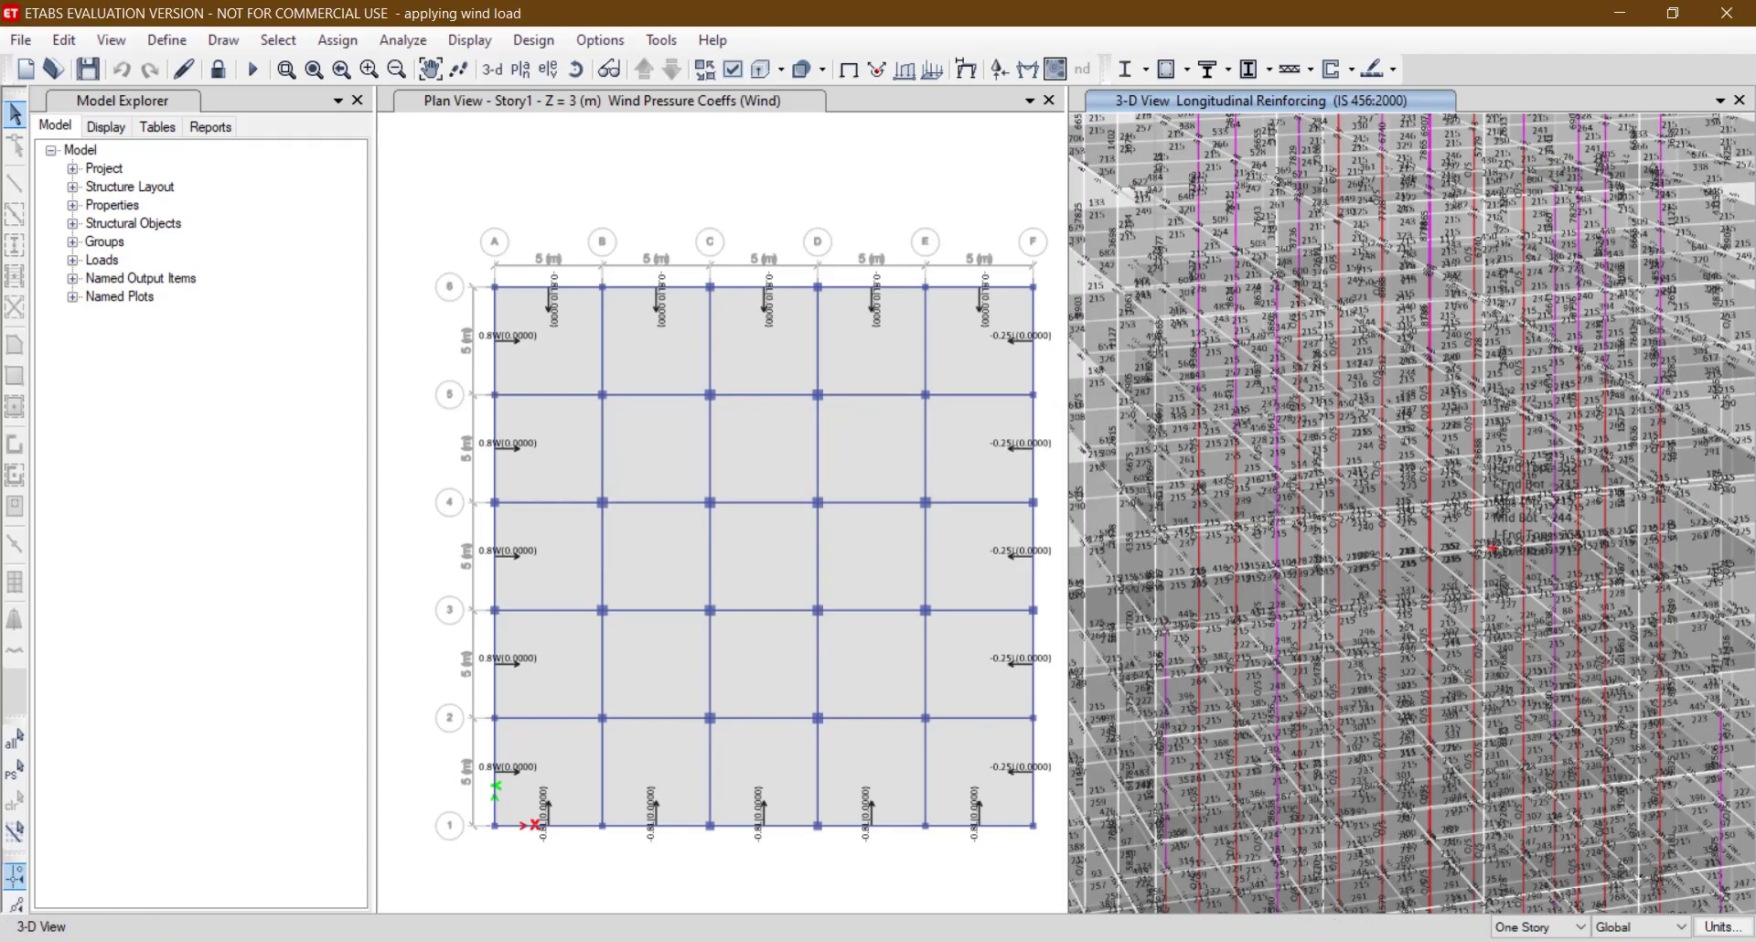
Examine the longitudinal reinforcing results across the building and the design details of column C14 on Story9.
{"action": "scroll", "coordinate": [1446, 556], "scroll_direction": "up", "scroll_amount": 5}
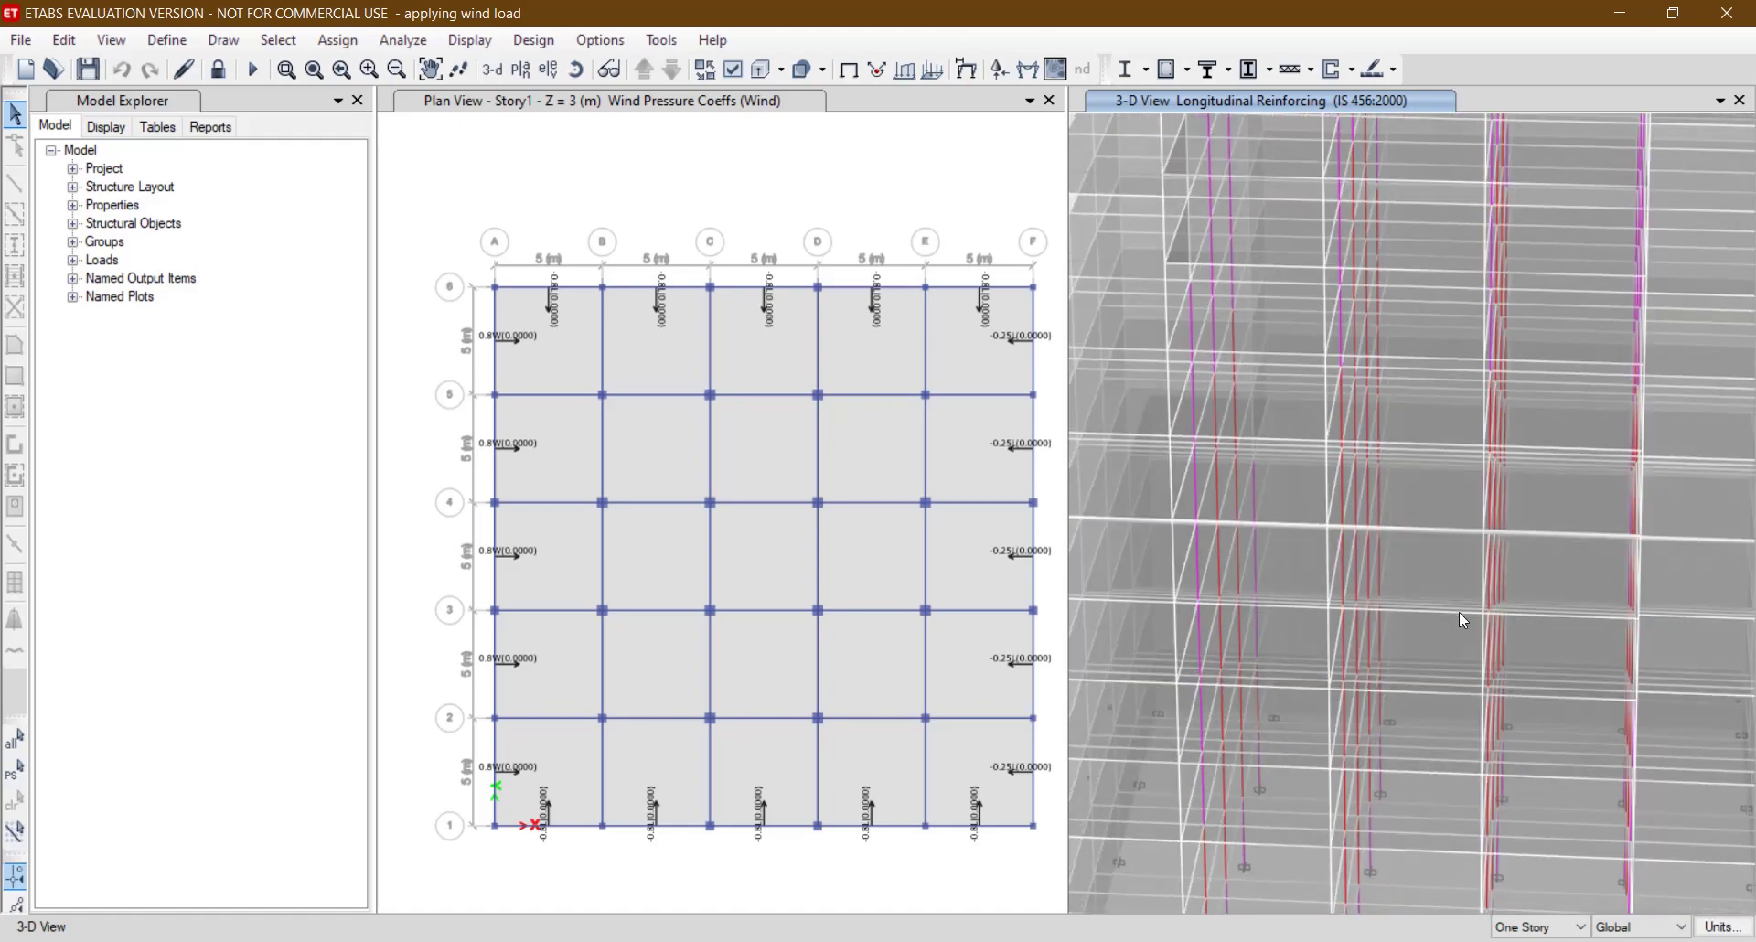
{"action": "scroll", "coordinate": [1509, 605], "scroll_direction": "up", "scroll_amount": 4}
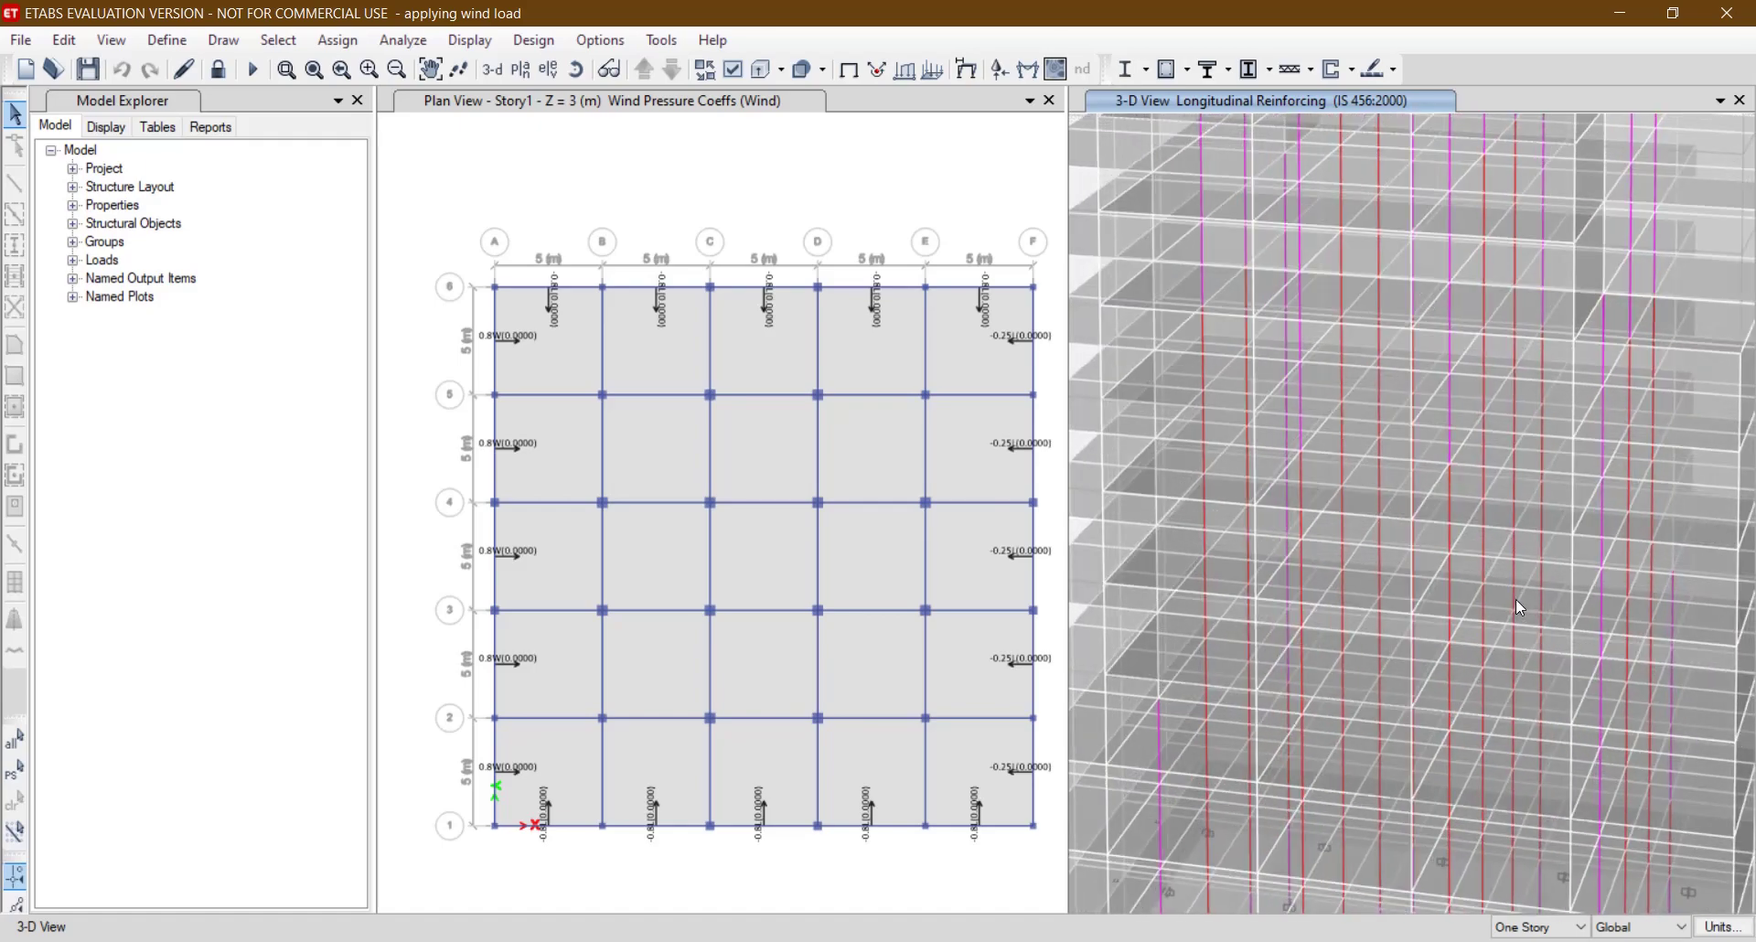
{"action": "scroll", "coordinate": [1483, 590], "scroll_direction": "down", "scroll_amount": 6}
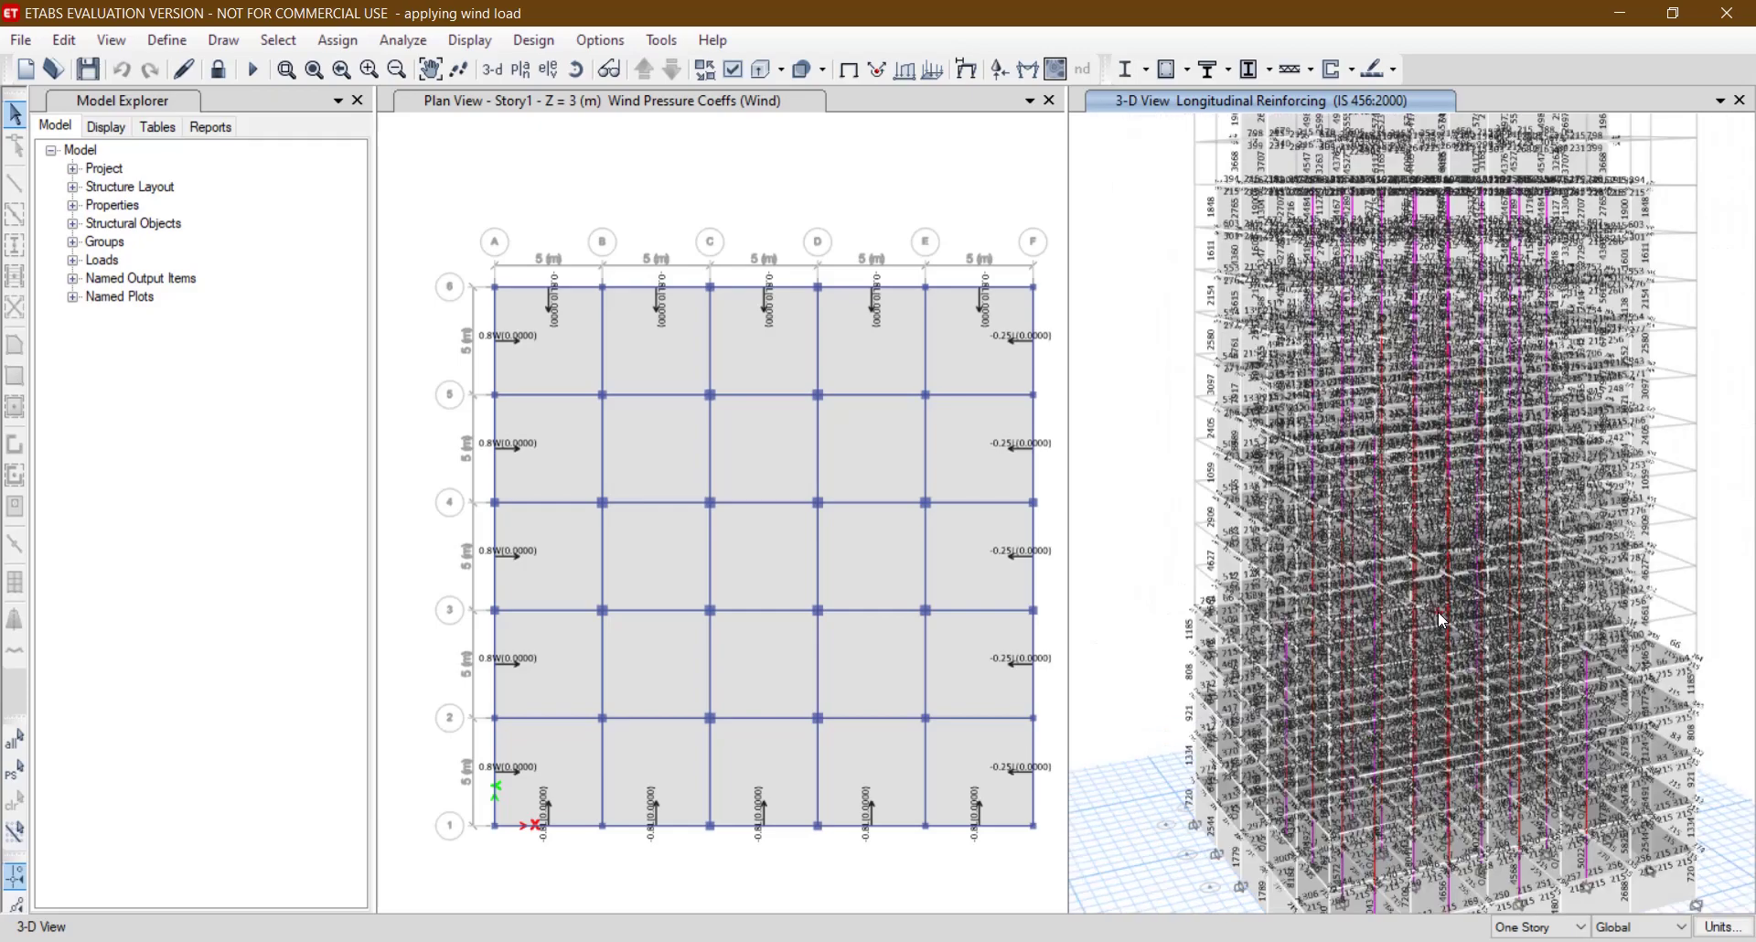
{"action": "scroll", "coordinate": [1438, 611], "scroll_direction": "up", "scroll_amount": 5}
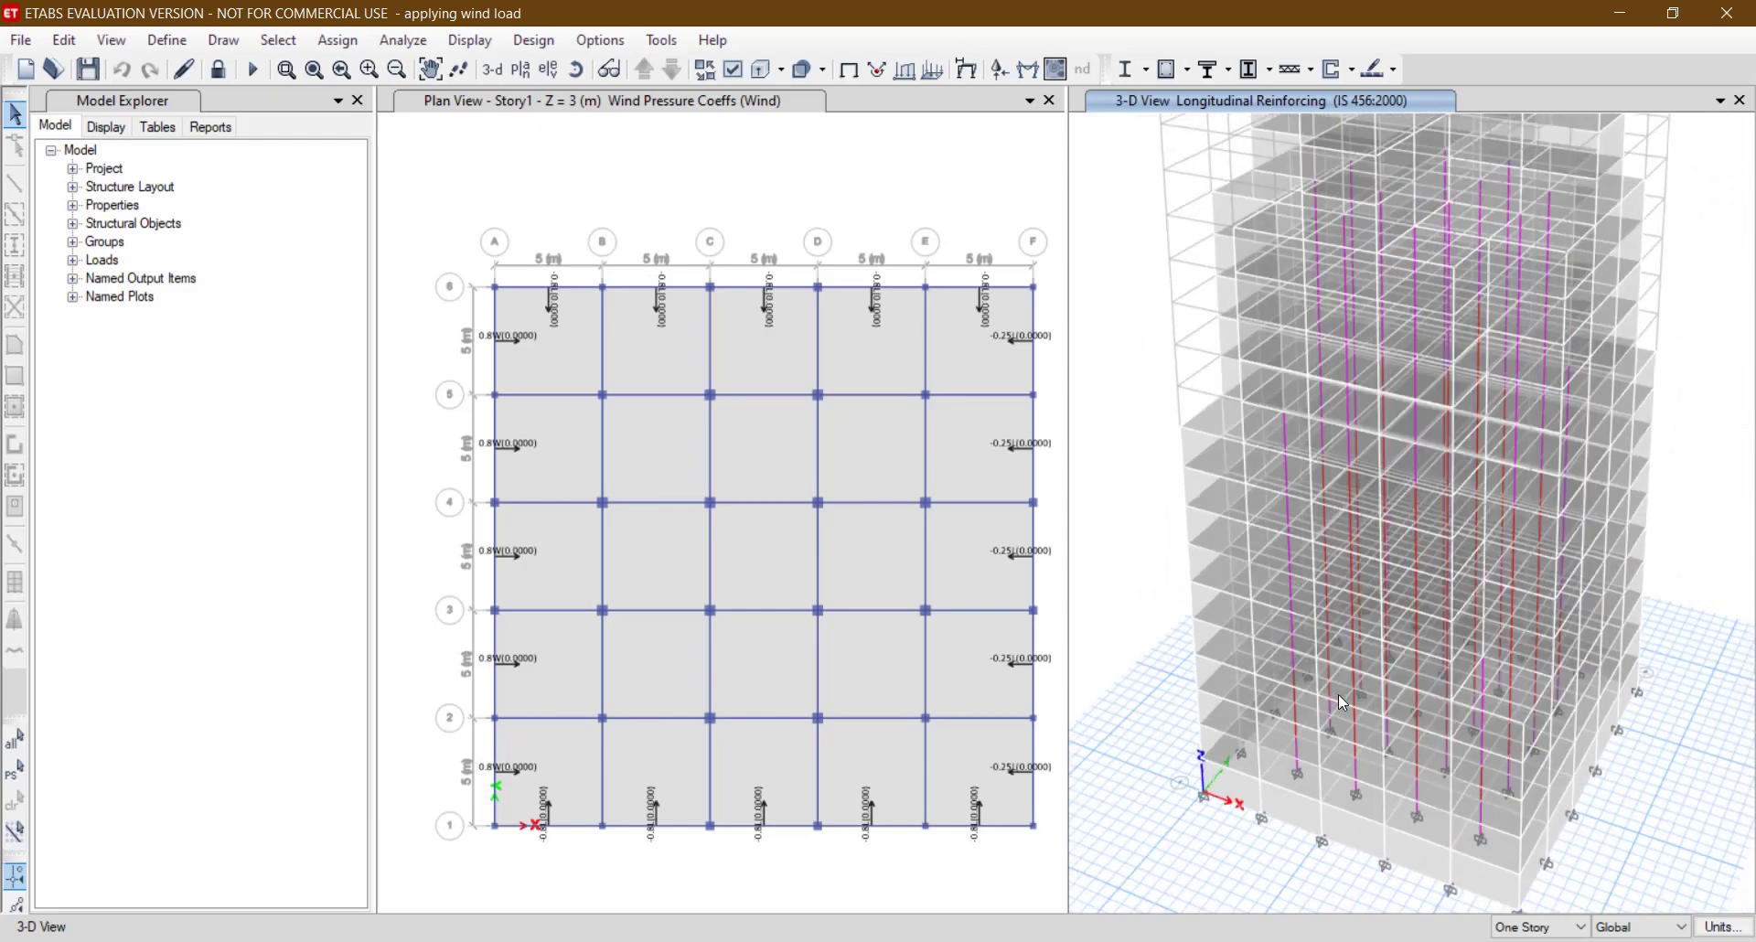
{"action": "scroll", "coordinate": [1384, 640], "scroll_direction": "down", "scroll_amount": 5}
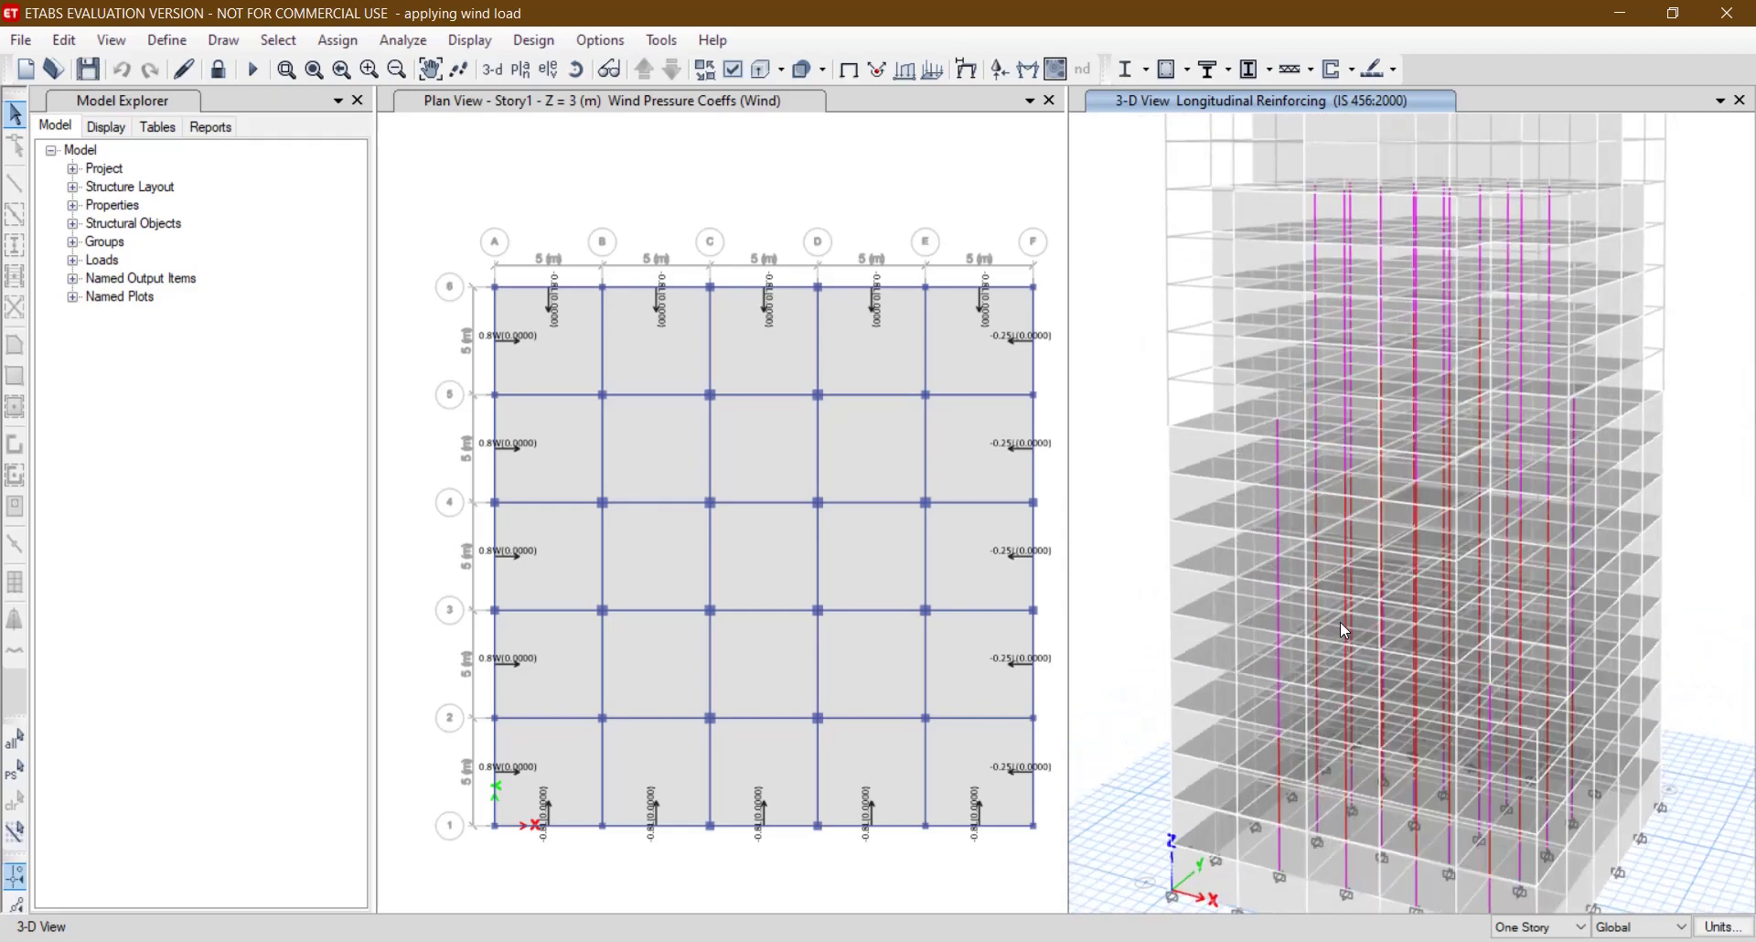
{"action": "scroll", "coordinate": [1341, 499], "scroll_direction": "up", "scroll_amount": 4}
{"action": "left_click", "coordinate": [1348, 542]}
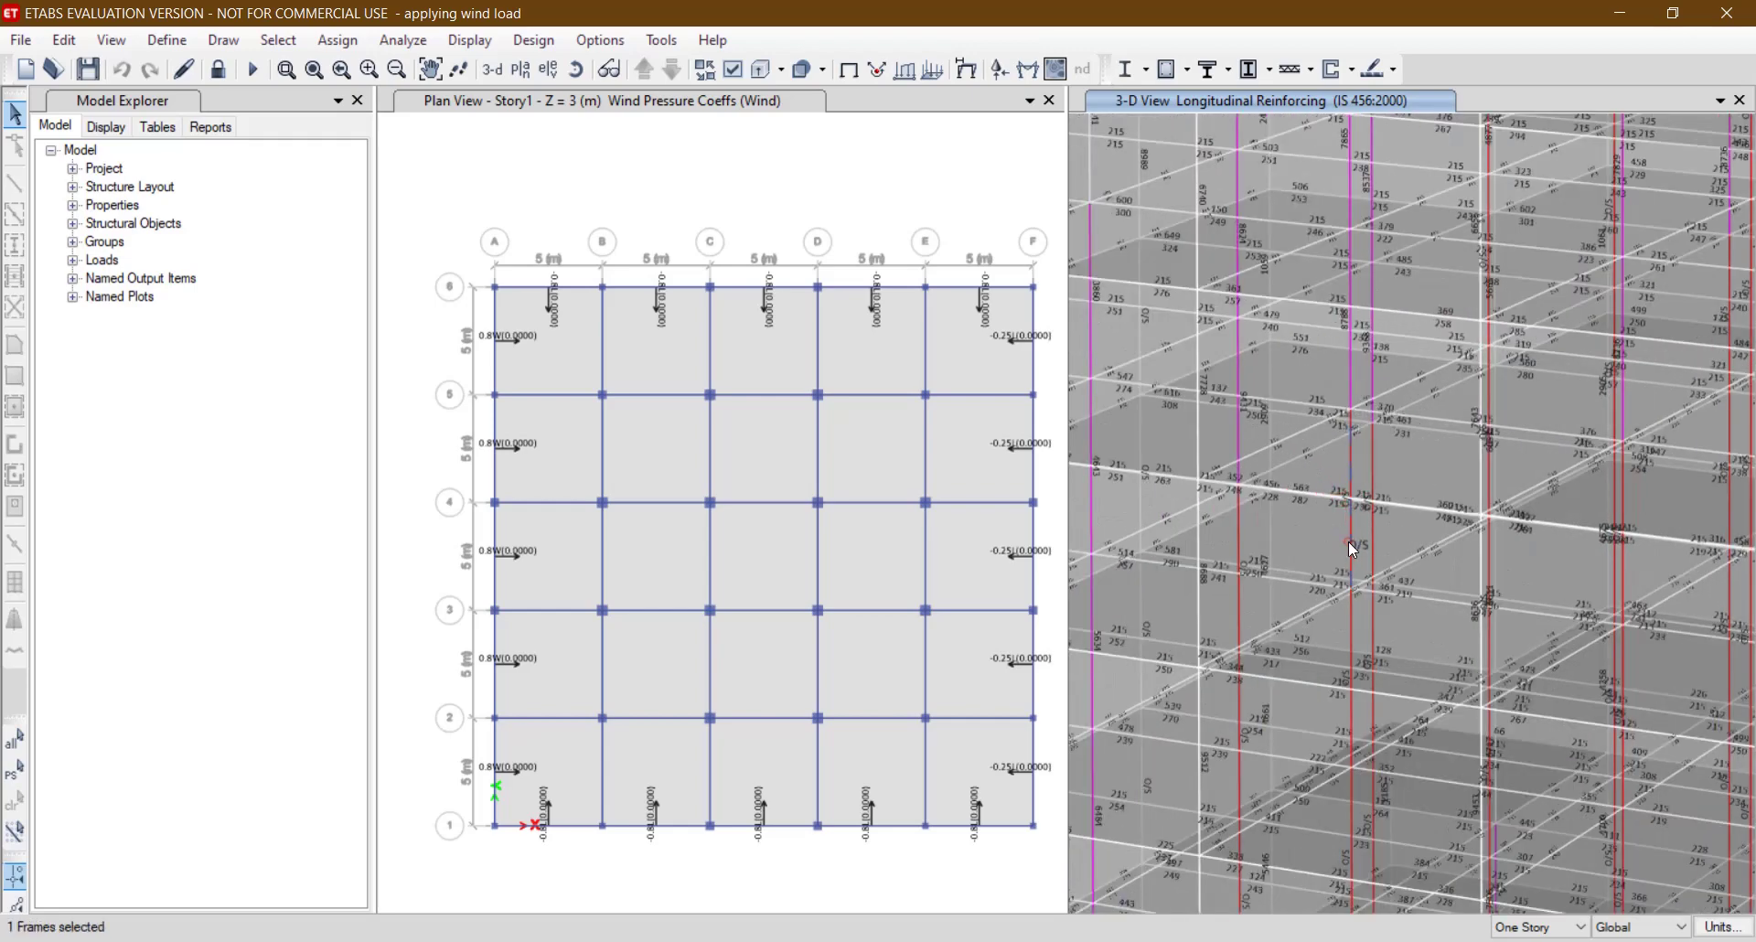
{"action": "right_click", "coordinate": [1348, 541]}
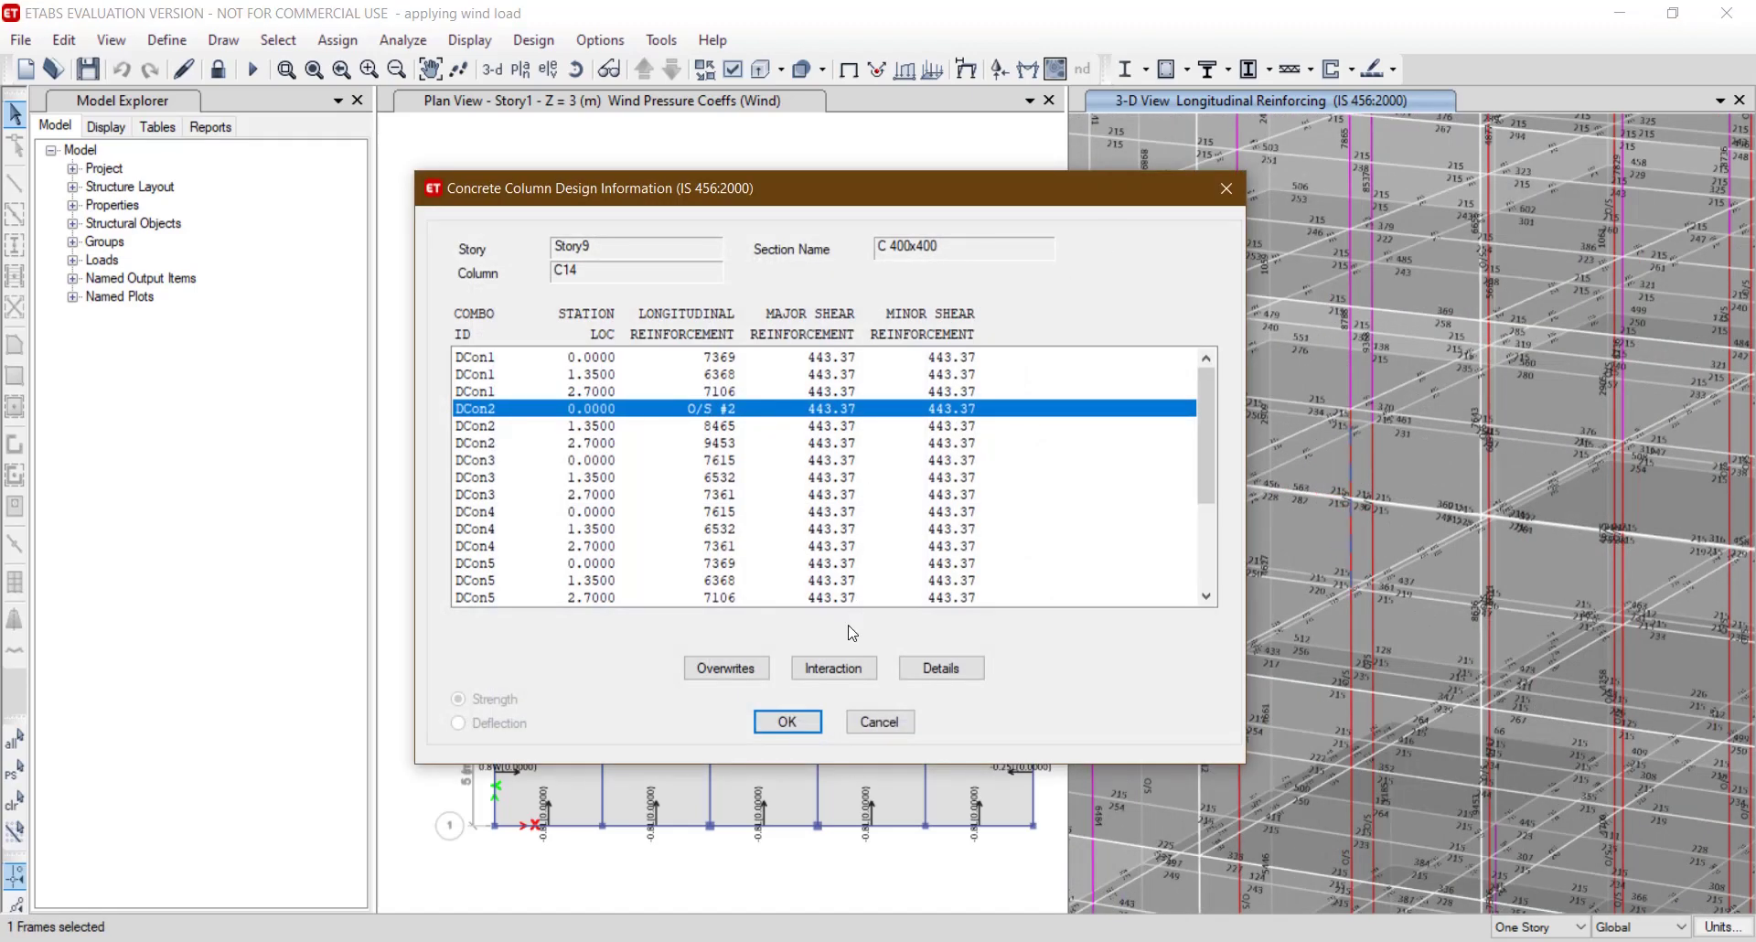
{"action": "left_click", "coordinate": [920, 668]}
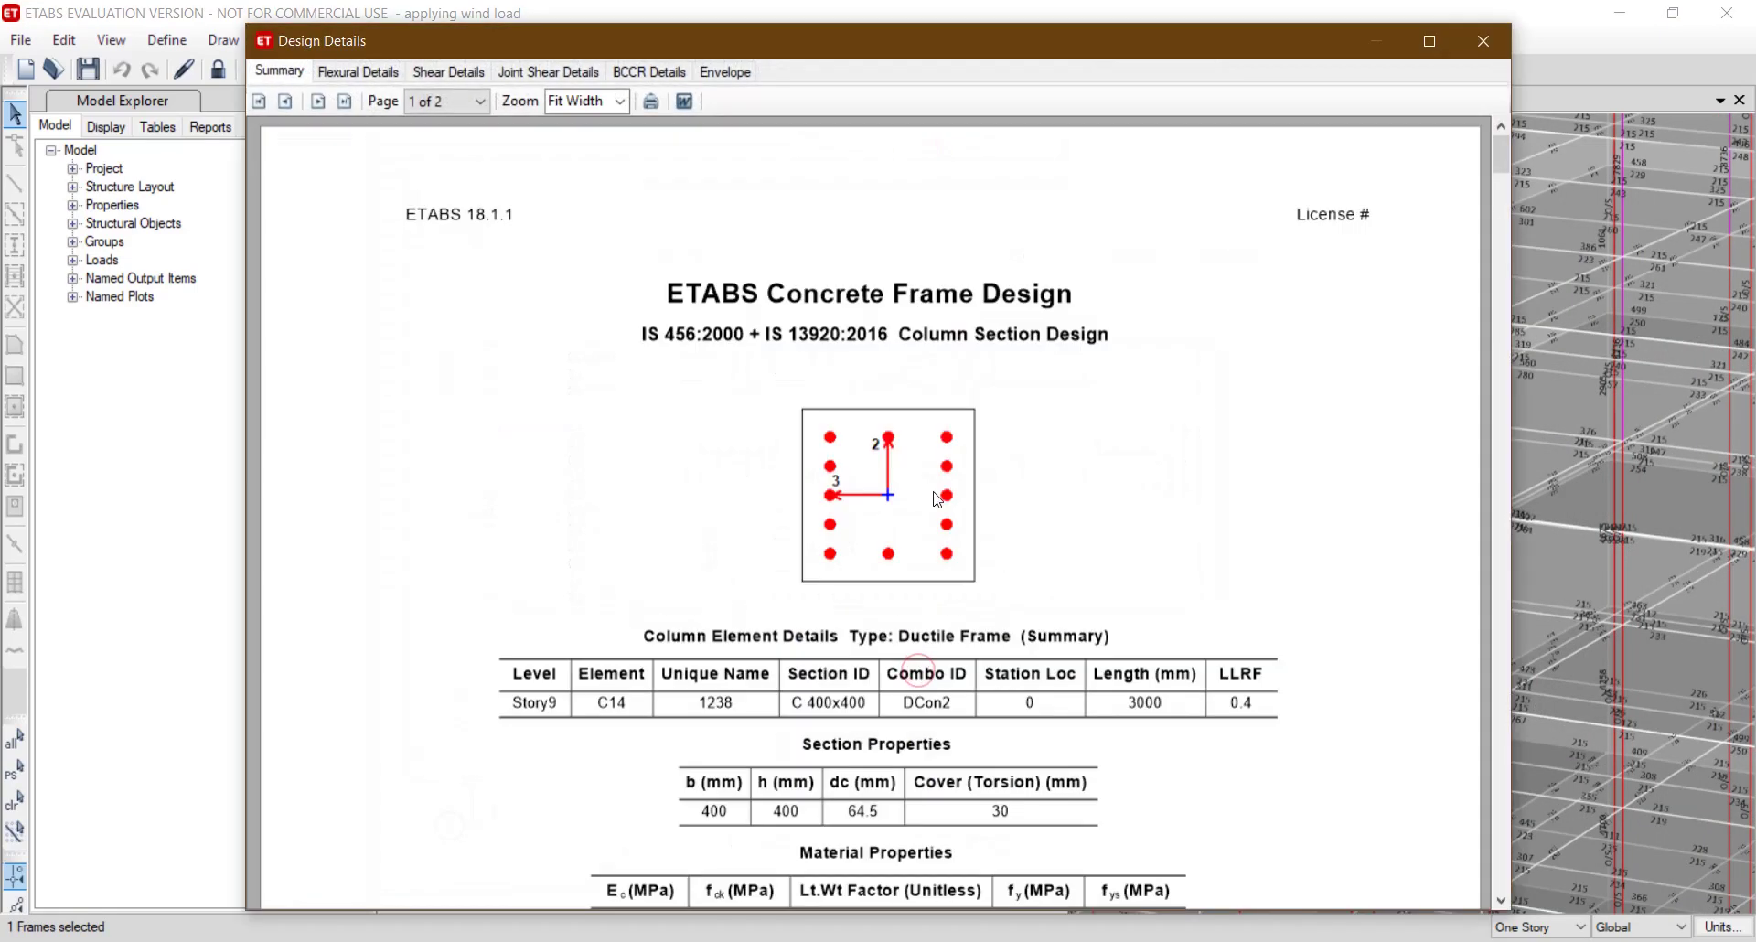
{"action": "left_click", "coordinate": [1483, 40]}
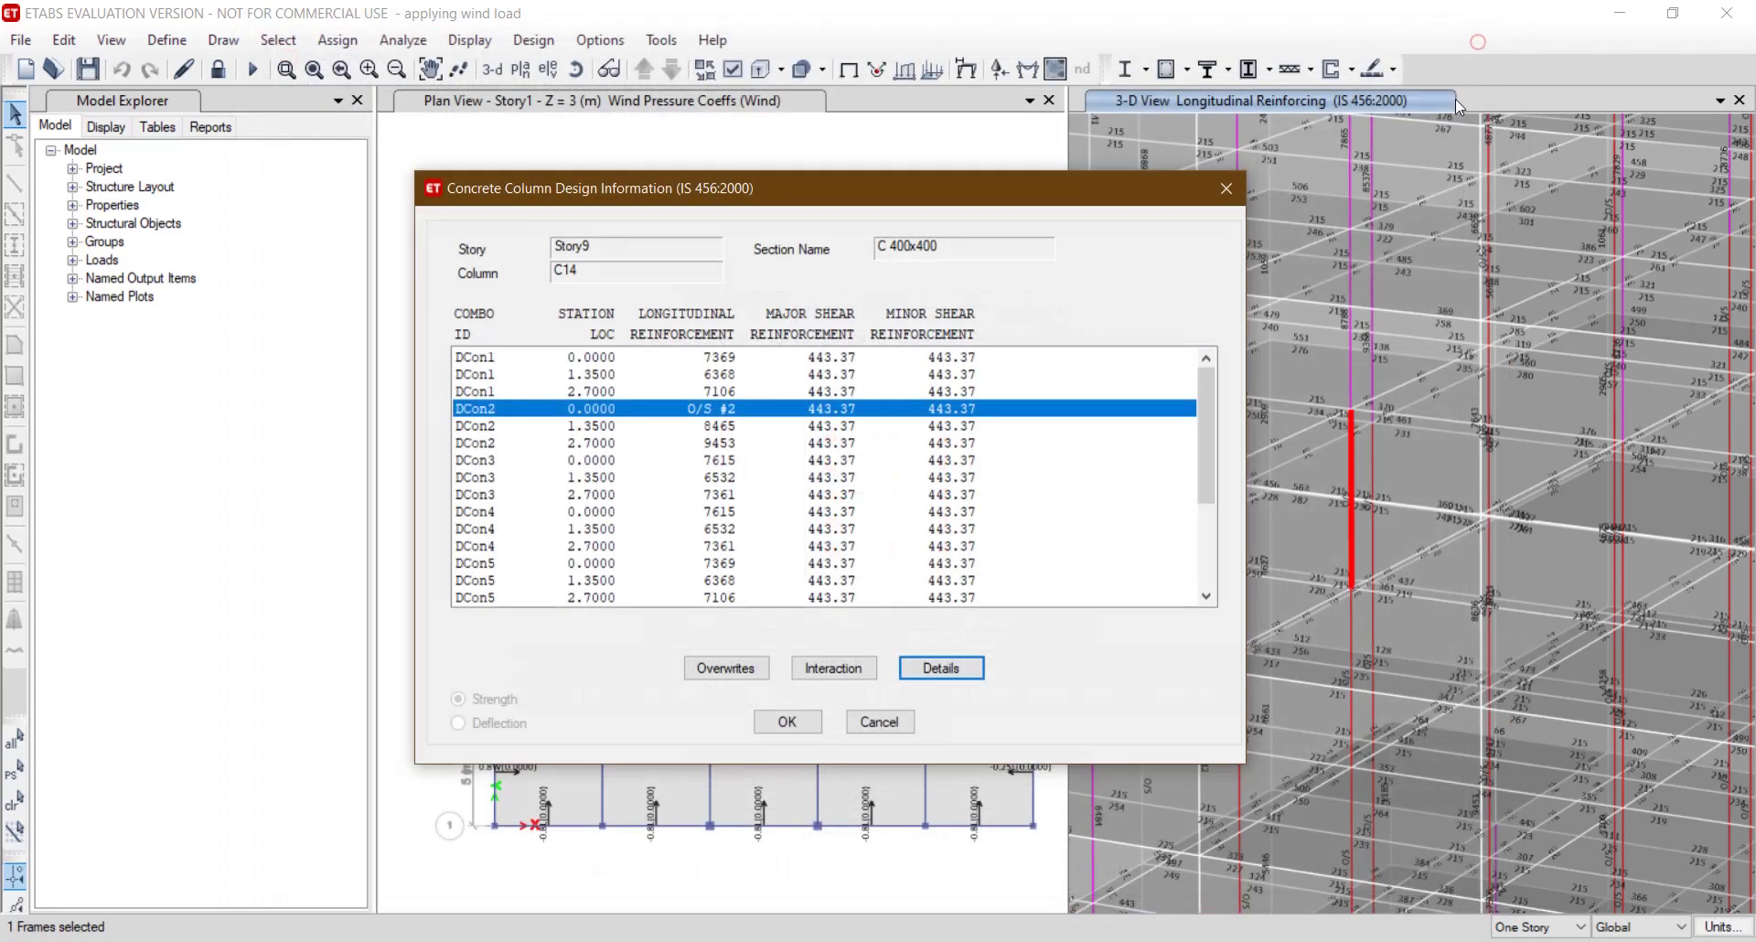
{"action": "left_click", "coordinate": [1221, 196]}
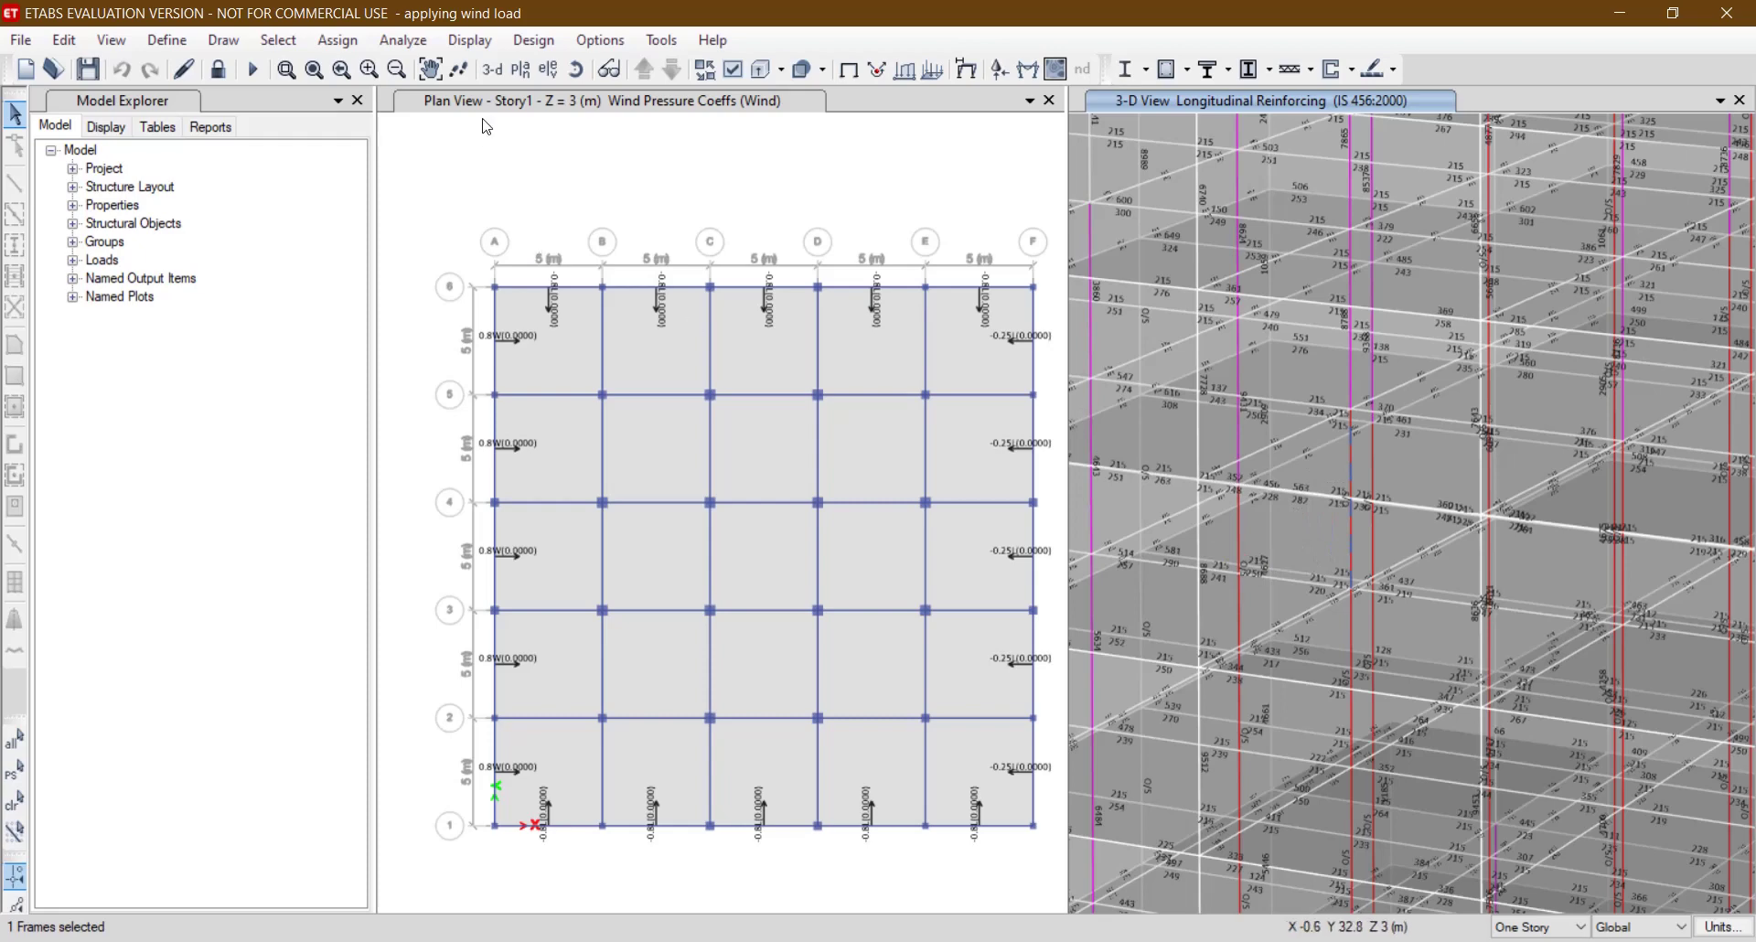
Verify whether all members passed the concrete frame design and select the failed ones.
{"action": "scroll", "coordinate": [1505, 563], "scroll_direction": "down", "scroll_amount": 3}
{"action": "middle_click_drag", "start_coordinate": [1532, 606], "coordinate": [1346, 591]}
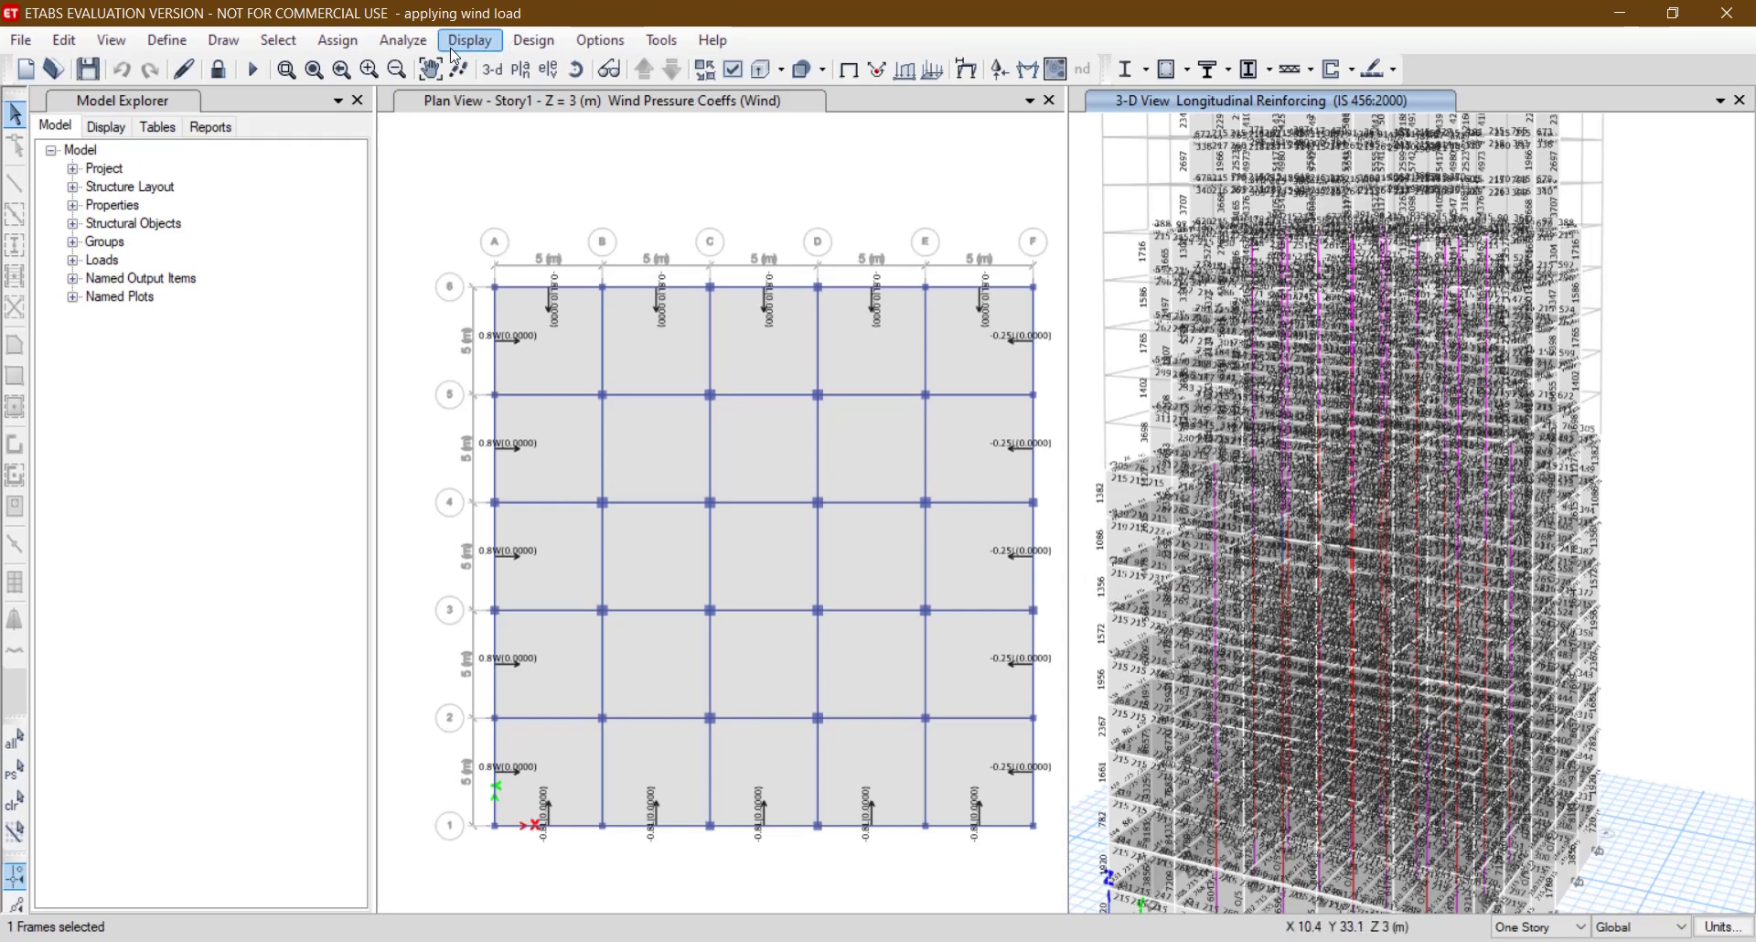
{"action": "left_click", "coordinate": [534, 40]}
{"action": "left_click", "coordinate": [560, 86]}
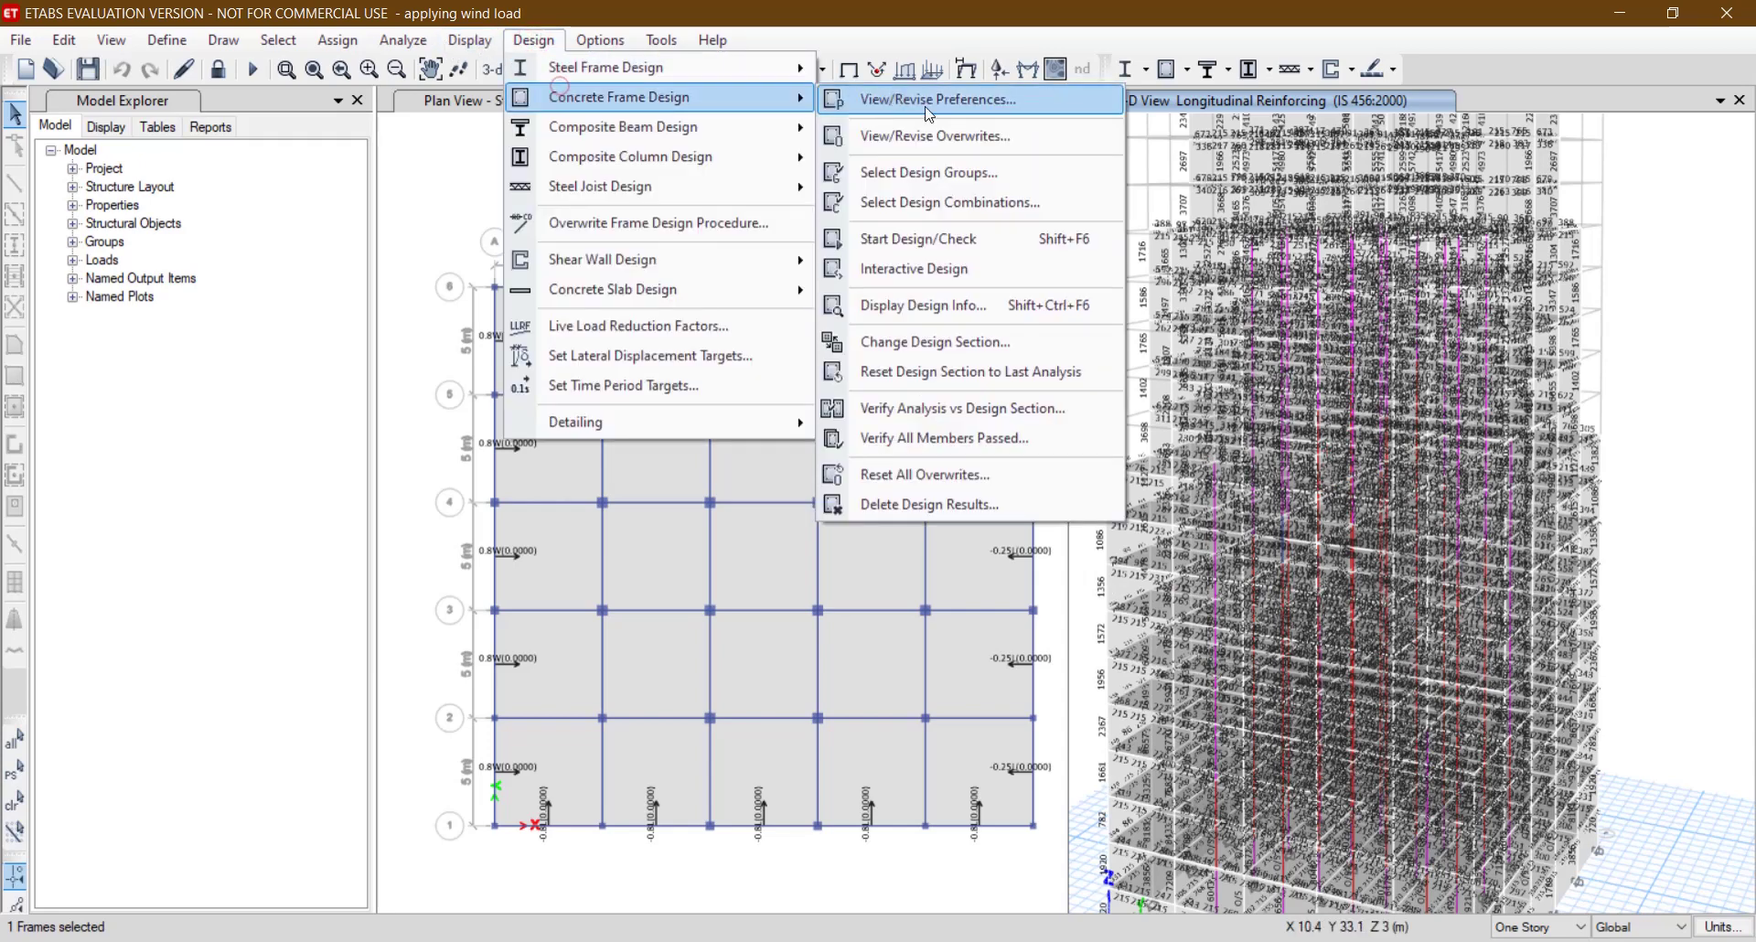
{"action": "left_click", "coordinate": [930, 434]}
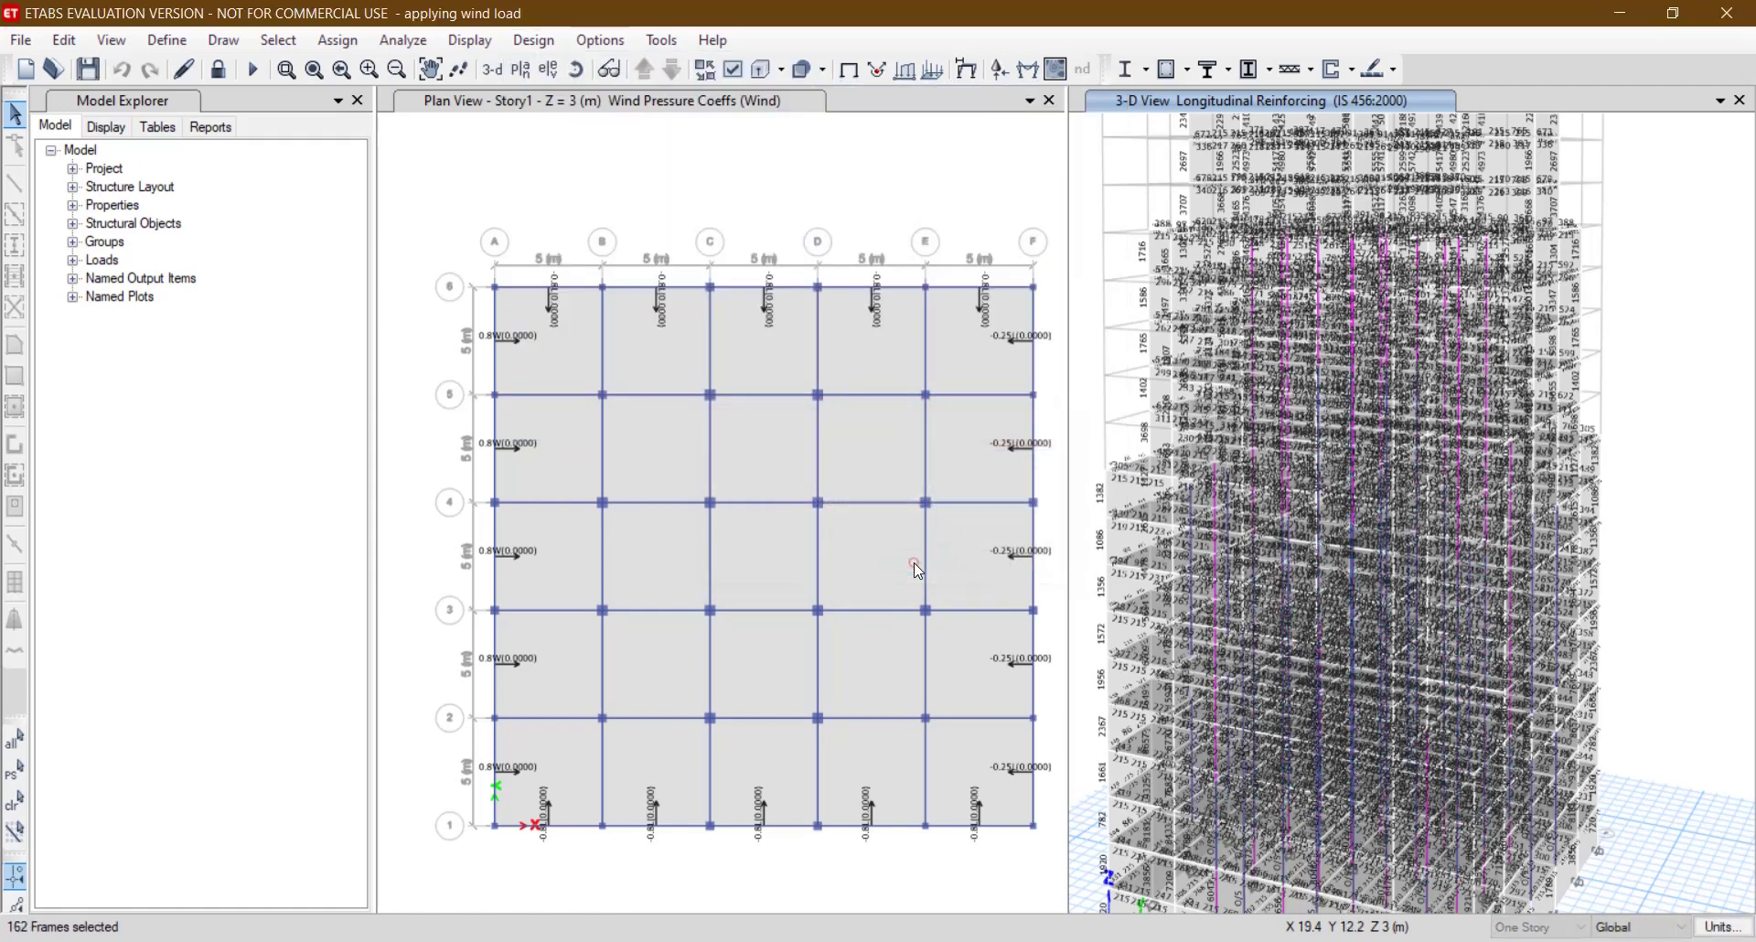
{"action": "left_click", "coordinate": [917, 566]}
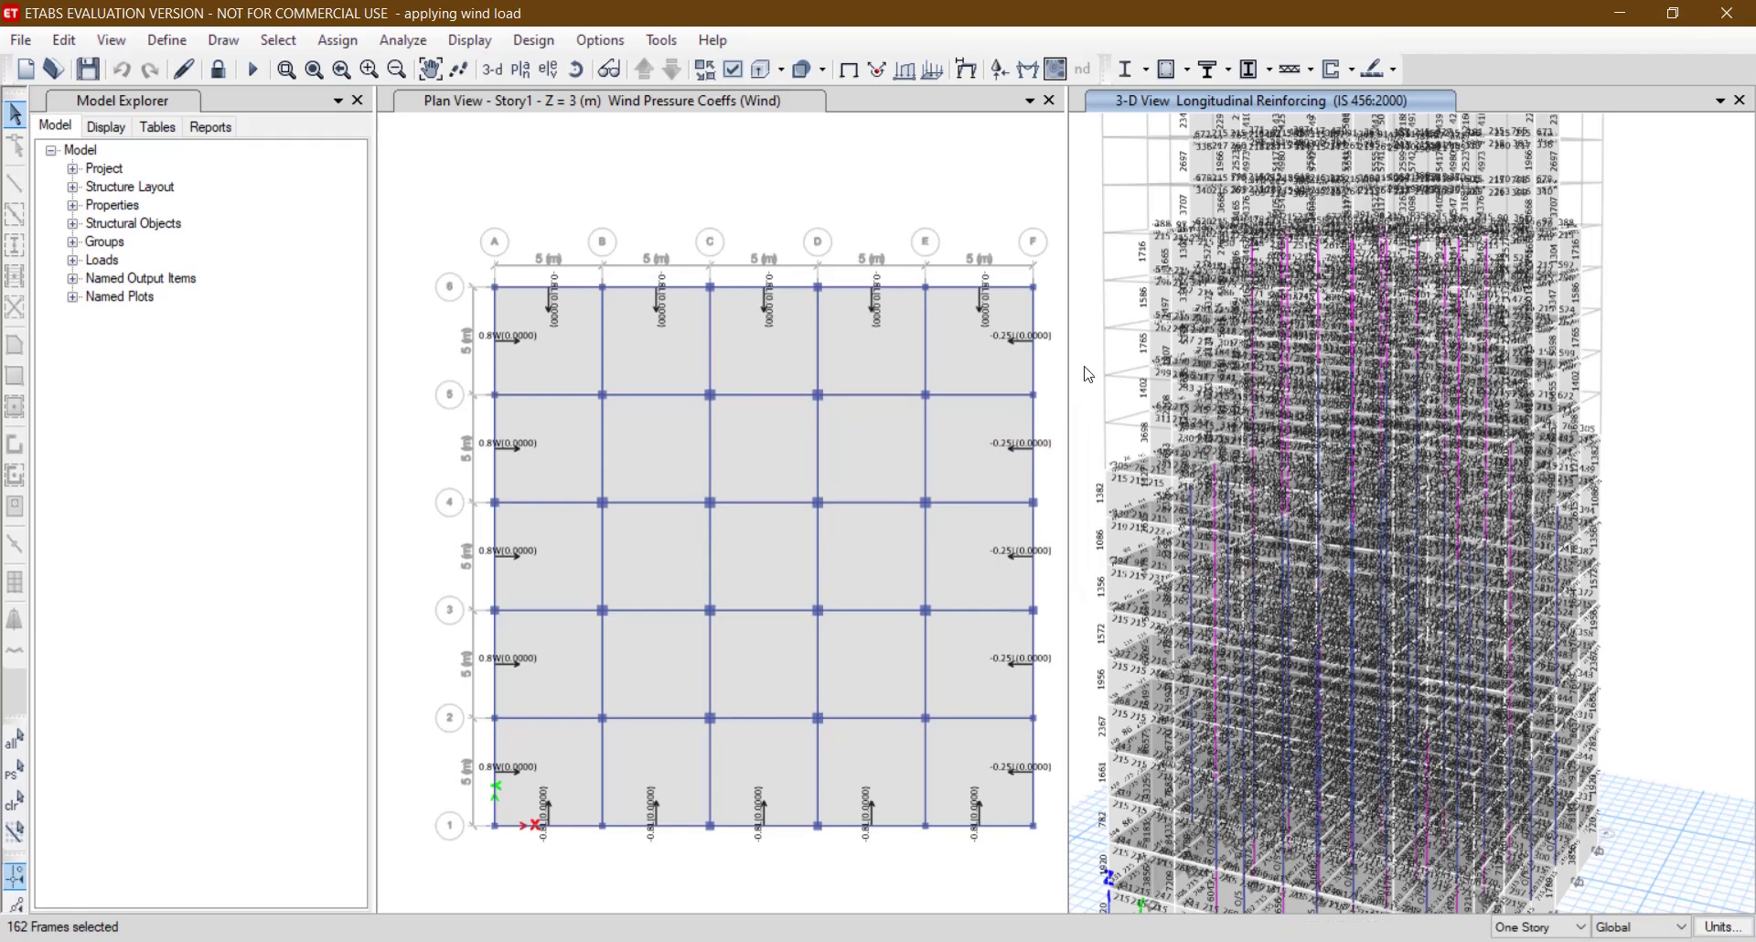
Unlock the model and accept deleting its analysis results.
{"action": "left_click", "coordinate": [213, 77]}
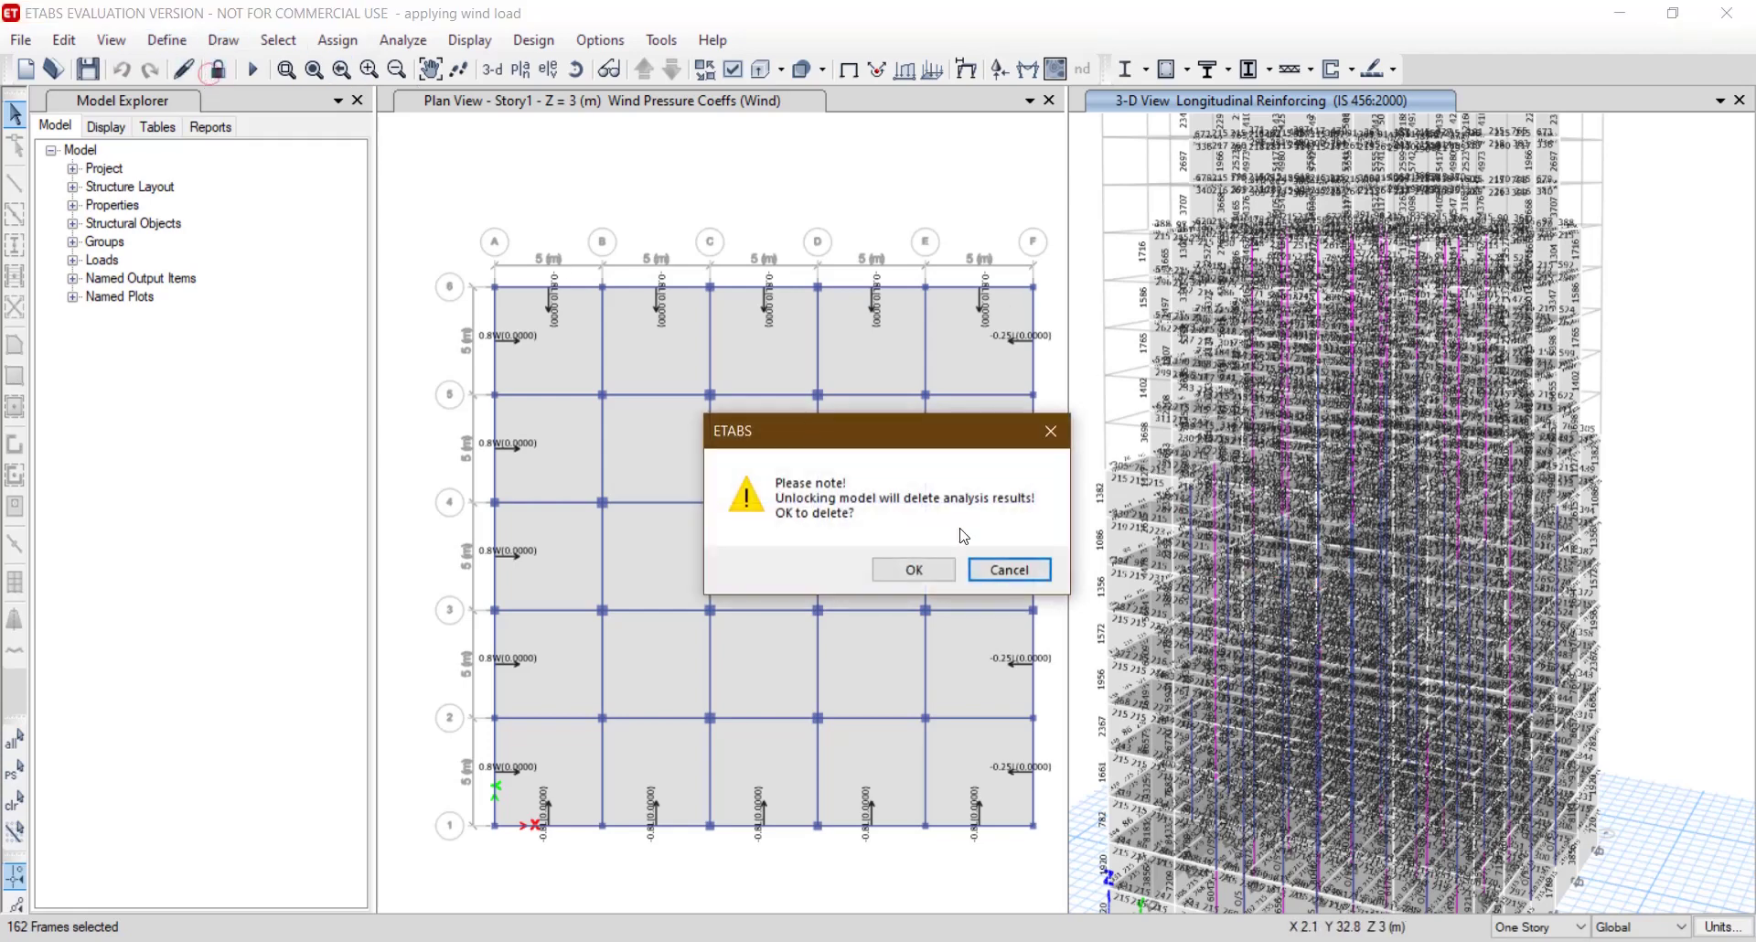
{"action": "left_click", "coordinate": [917, 572]}
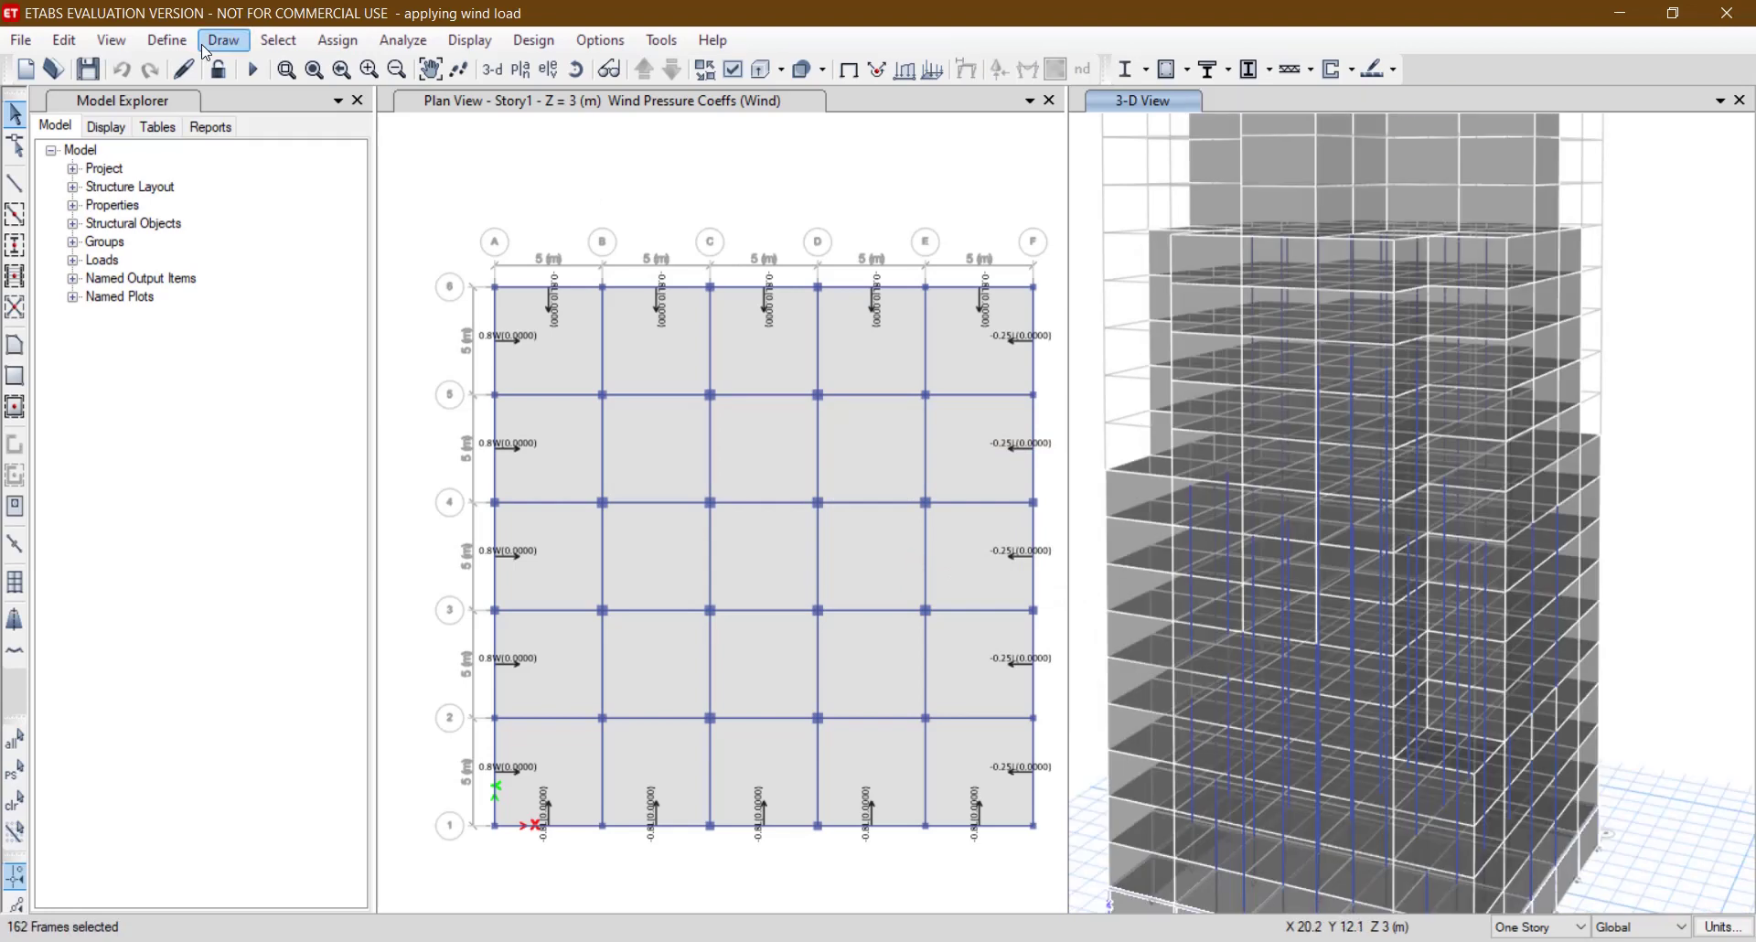
{"action": "left_click", "coordinate": [183, 41]}
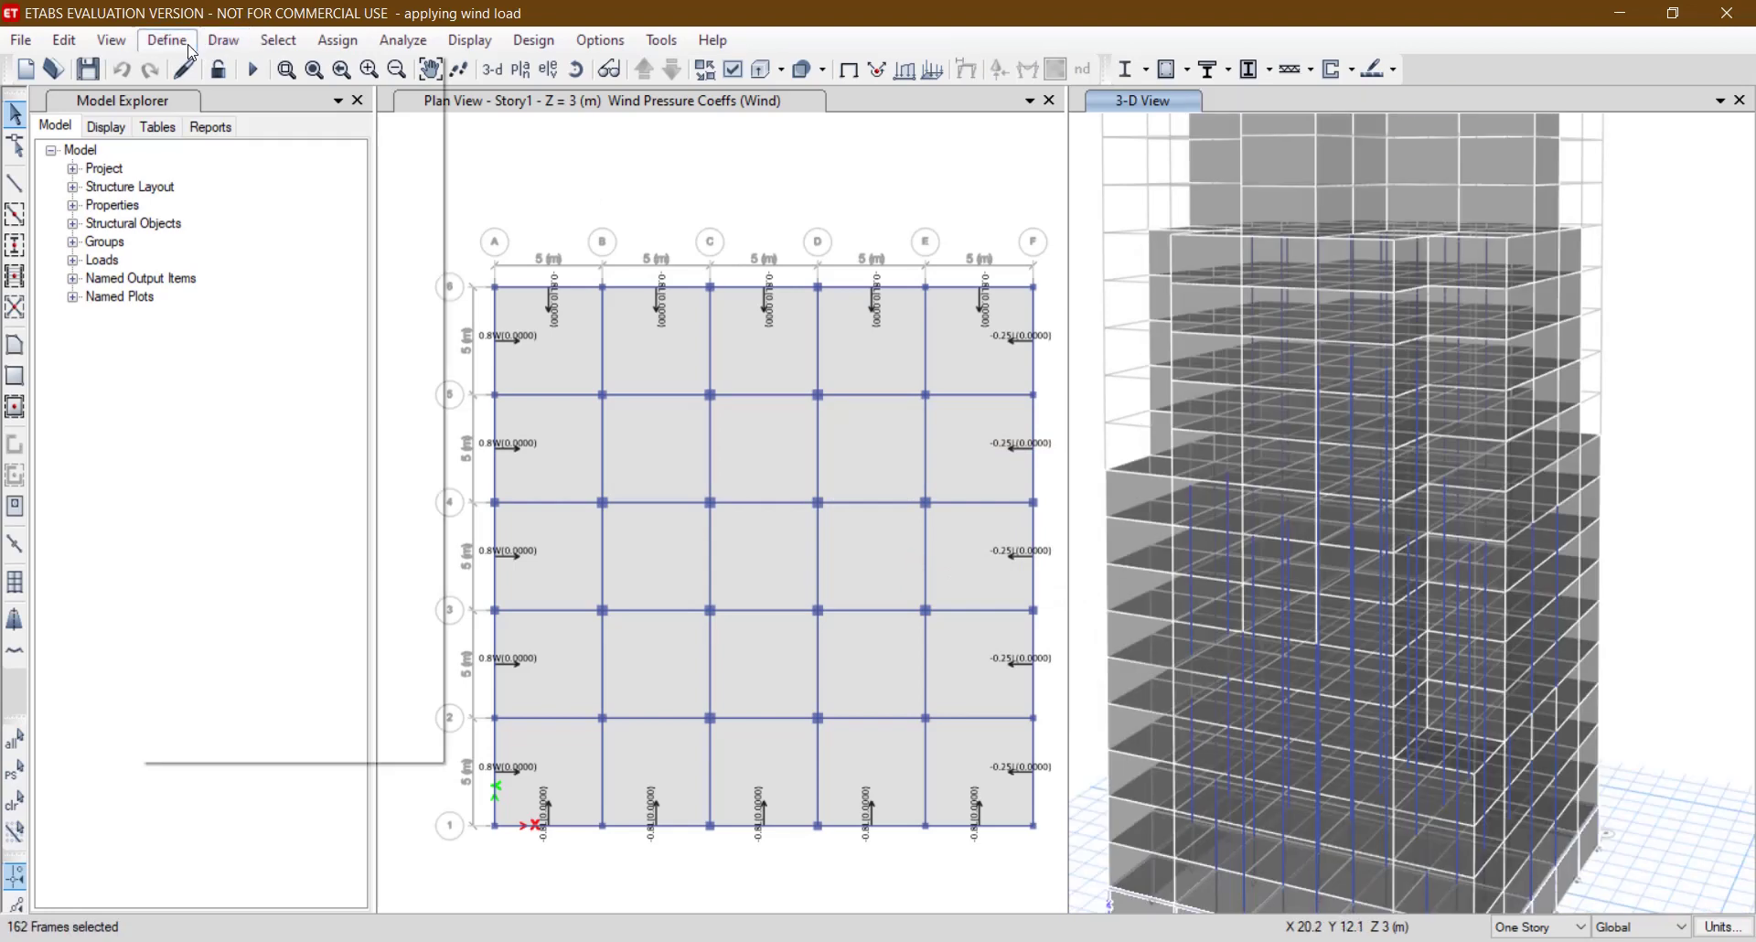
{"action": "mouse_move", "coordinate": [212, 100]}
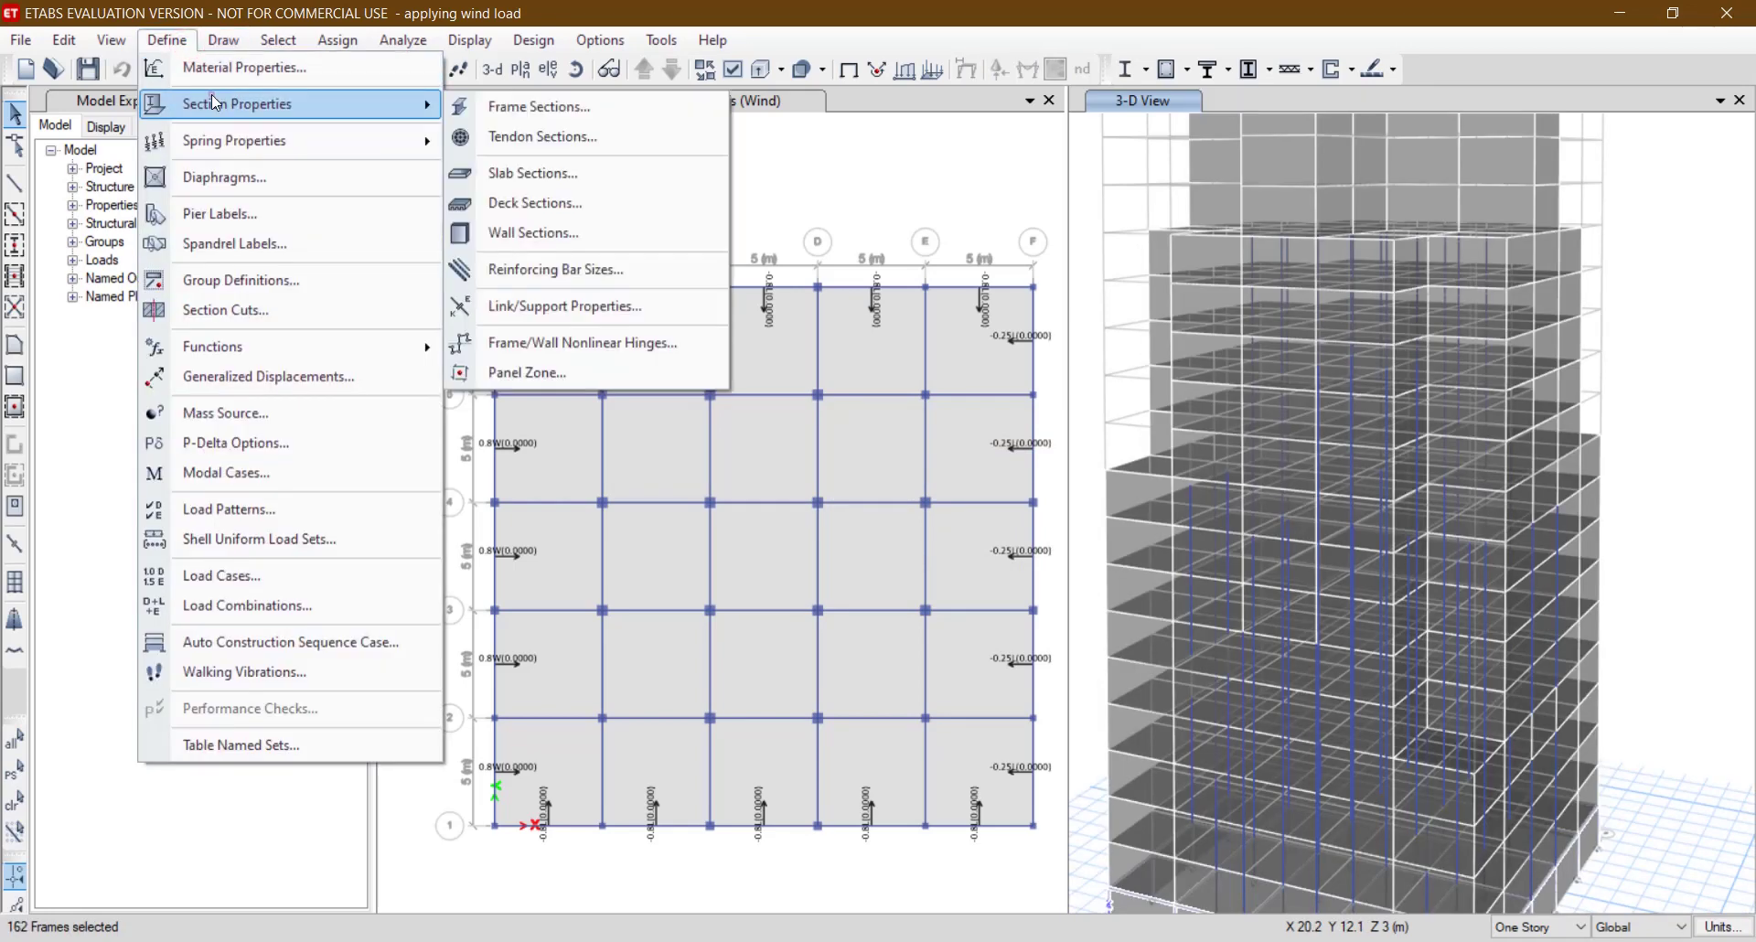
{"action": "left_click", "coordinate": [466, 102]}
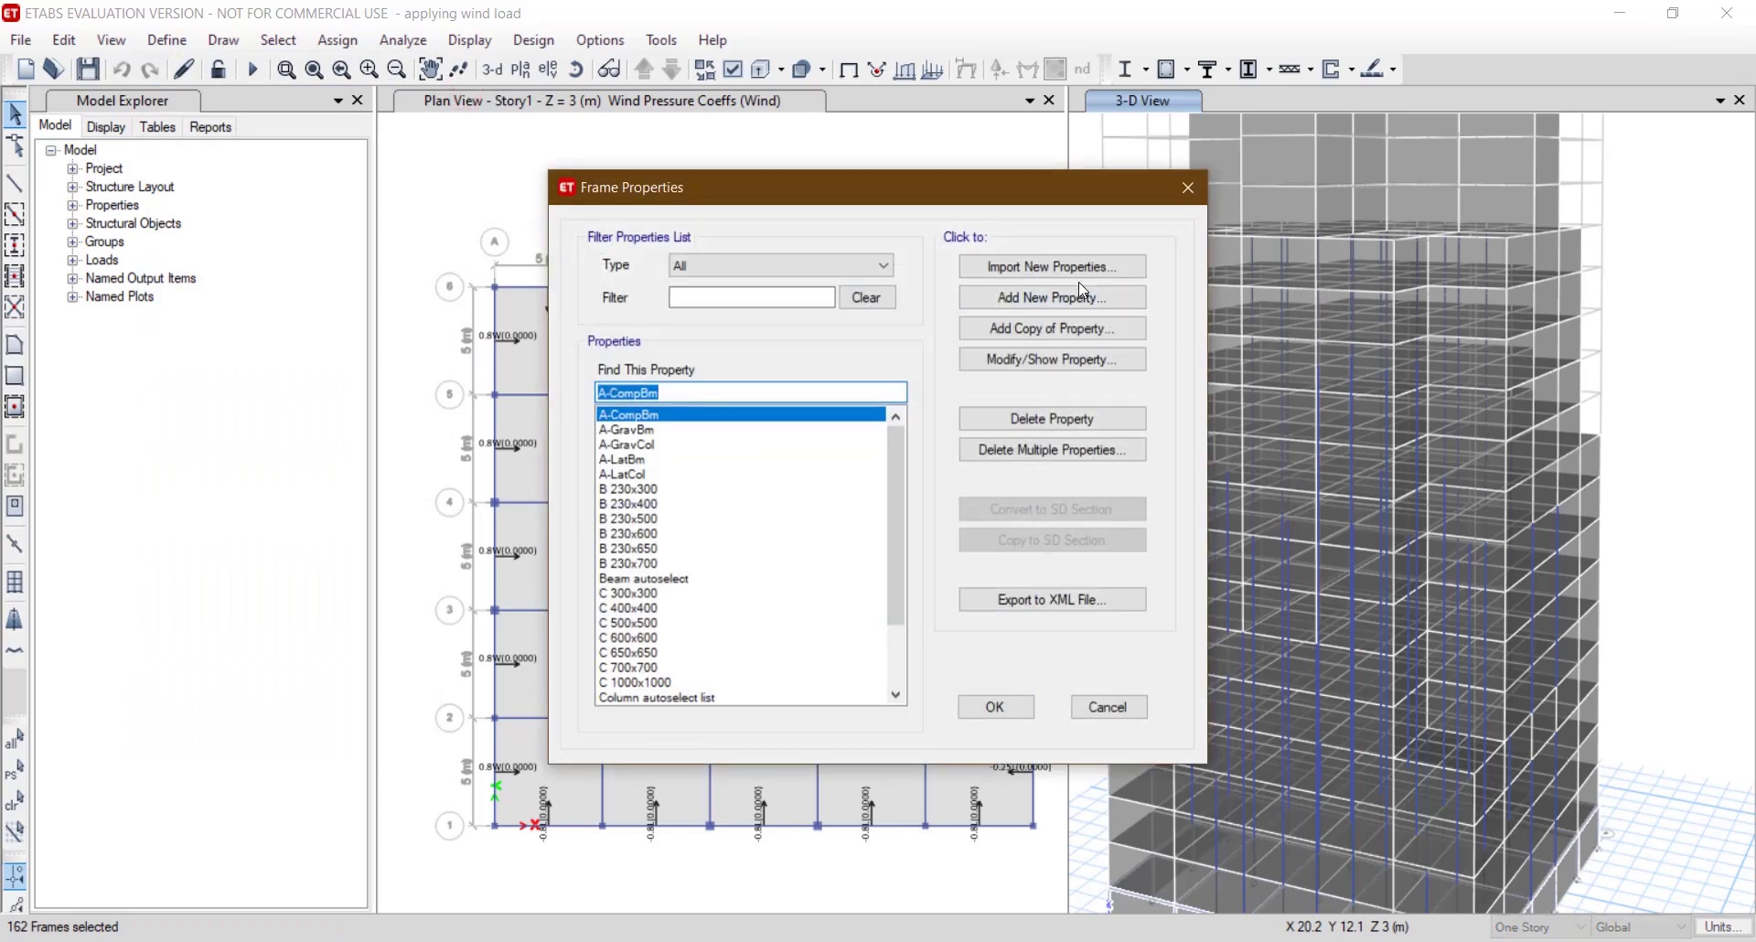
{"action": "left_click", "coordinate": [1188, 188]}
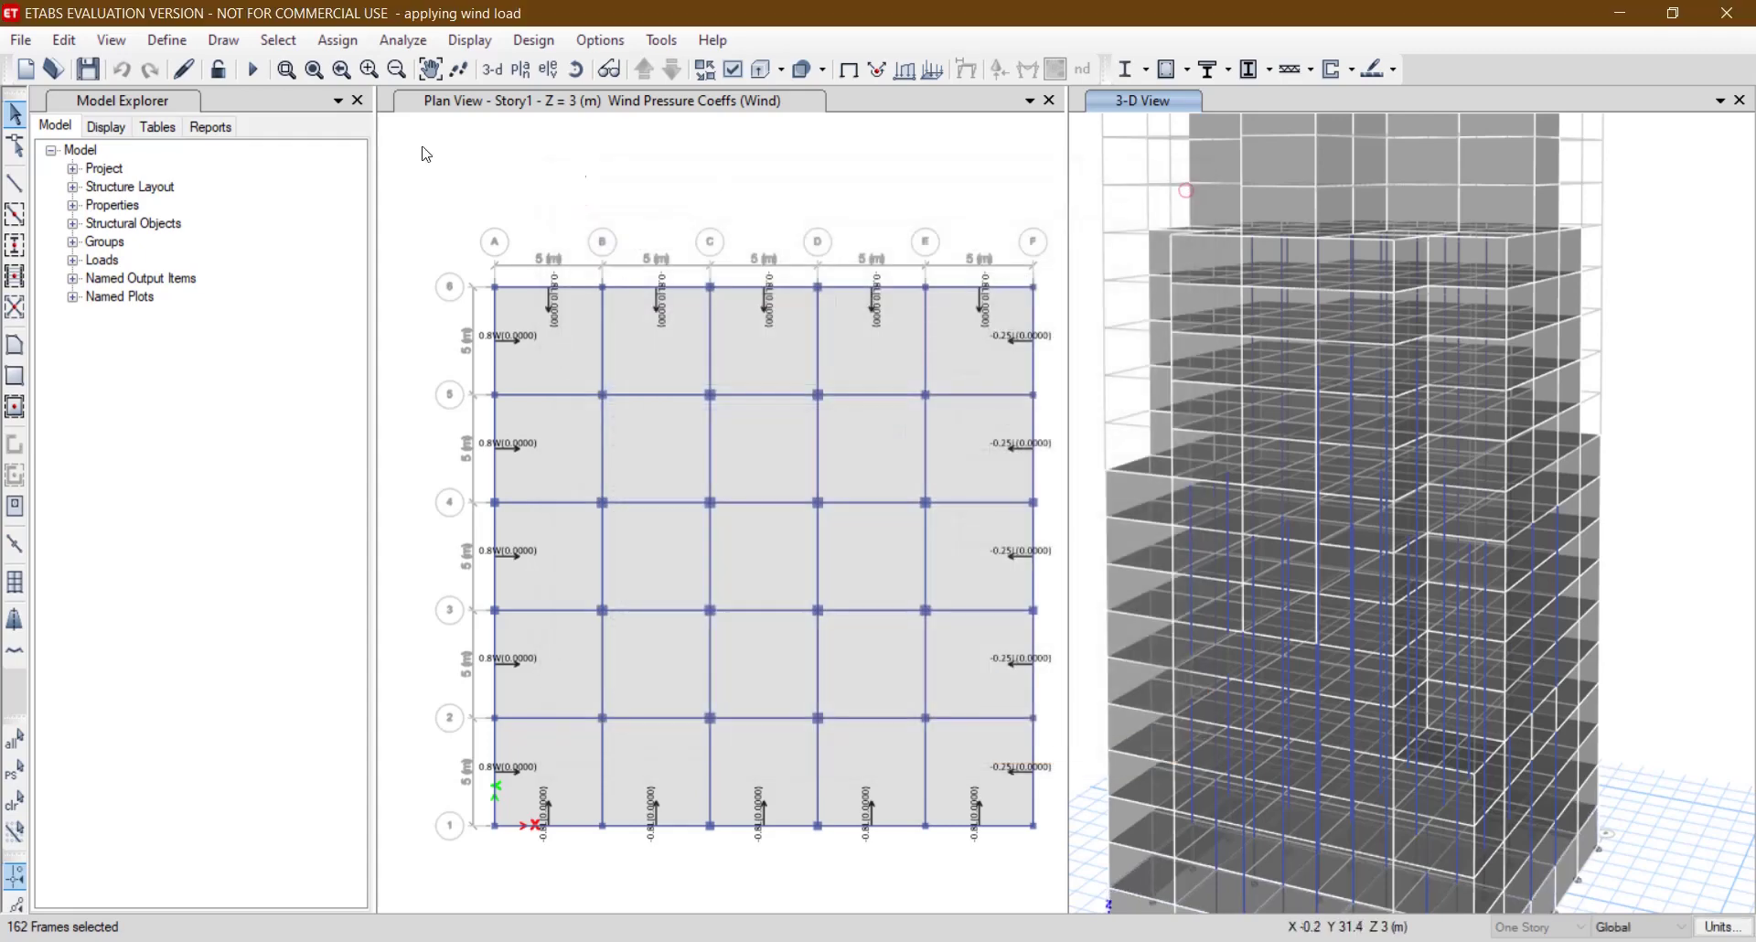
From the section assignment of the selected failed frames, start a new rectangular concrete section with material M50.
{"action": "left_click", "coordinate": [338, 44]}
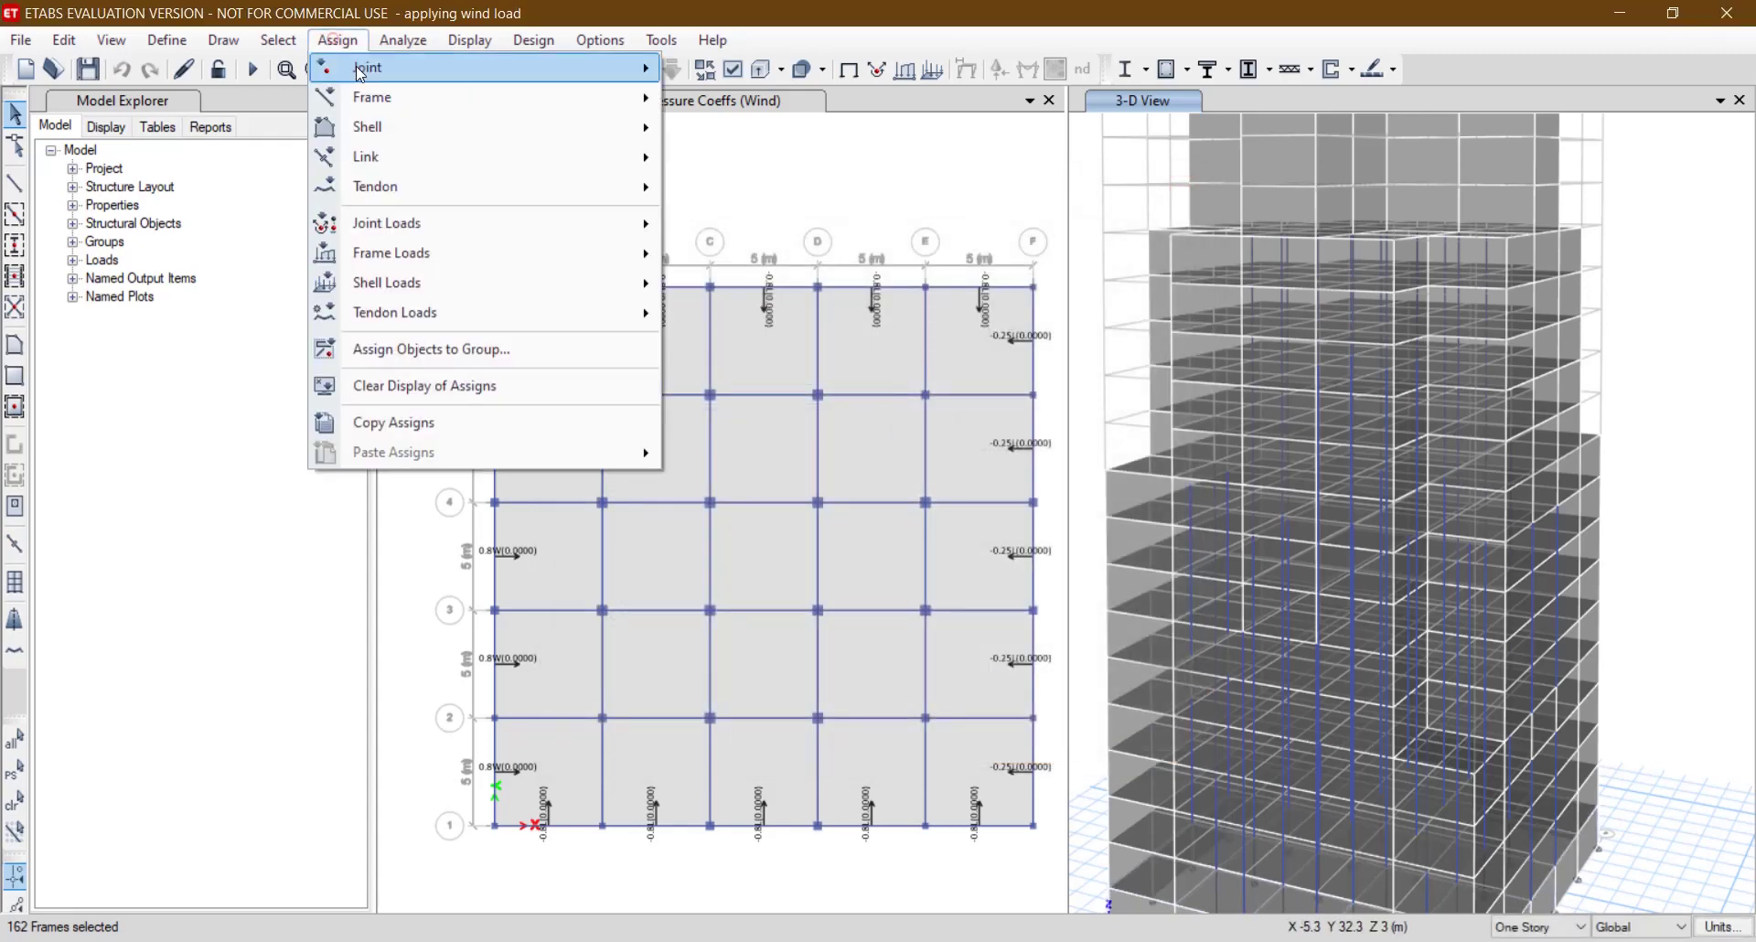
{"action": "mouse_move", "coordinate": [368, 96]}
{"action": "left_click", "coordinate": [732, 98]}
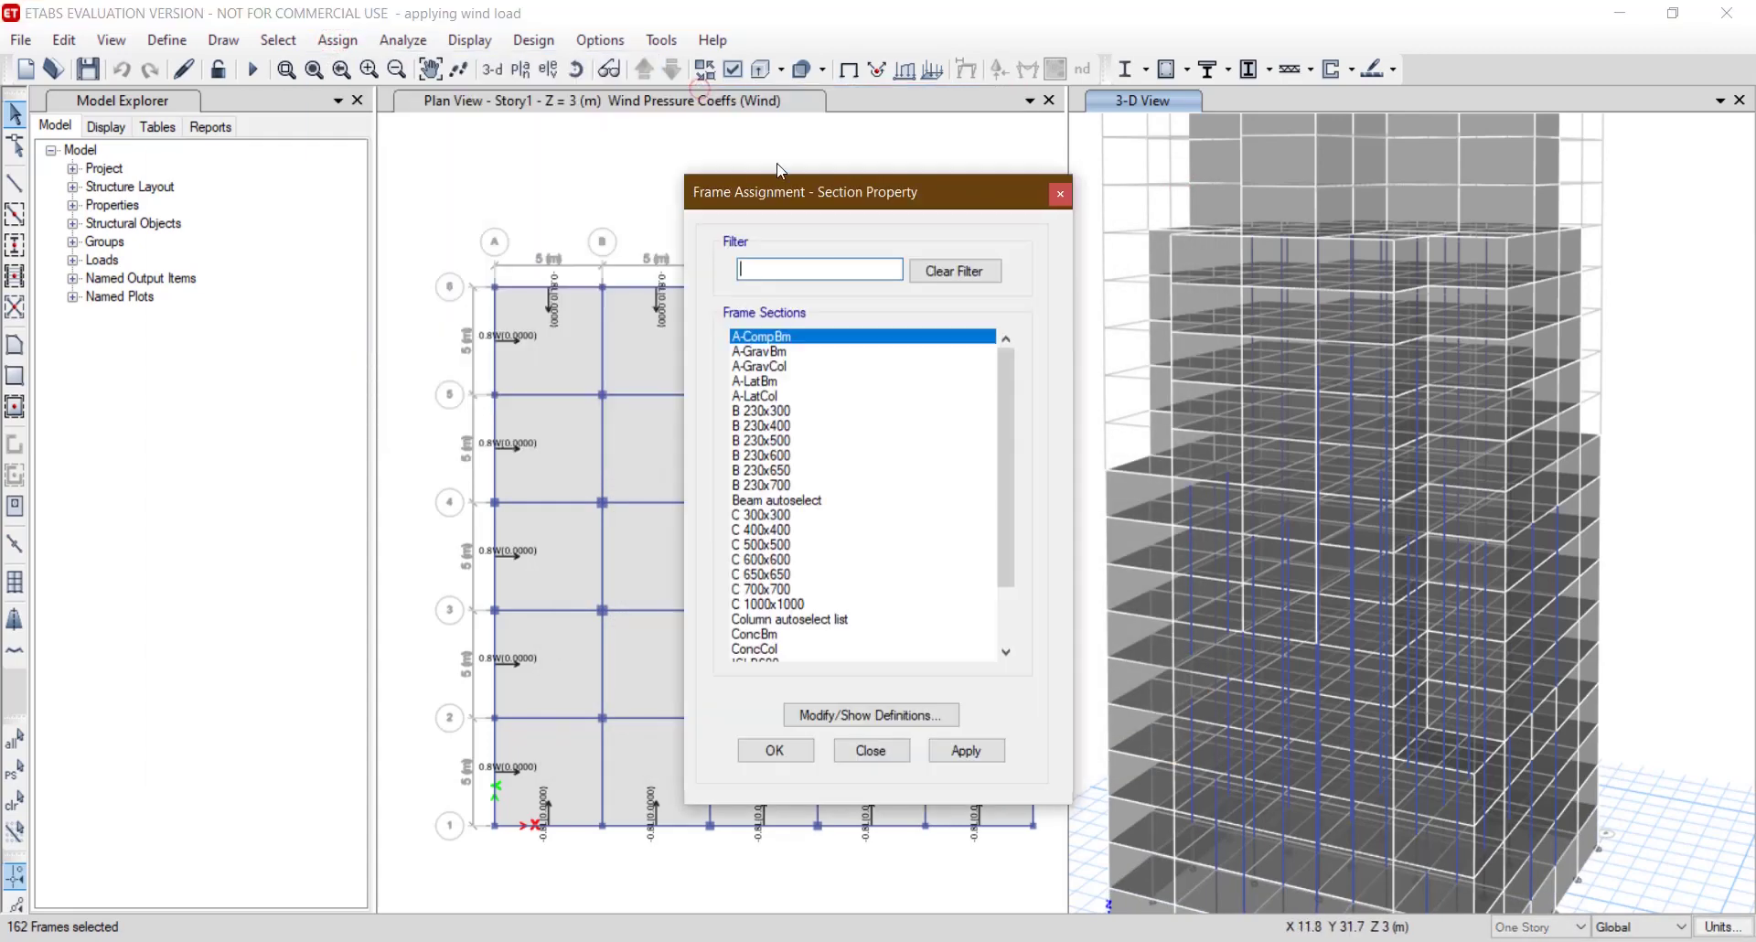
{"action": "left_click", "coordinate": [912, 718]}
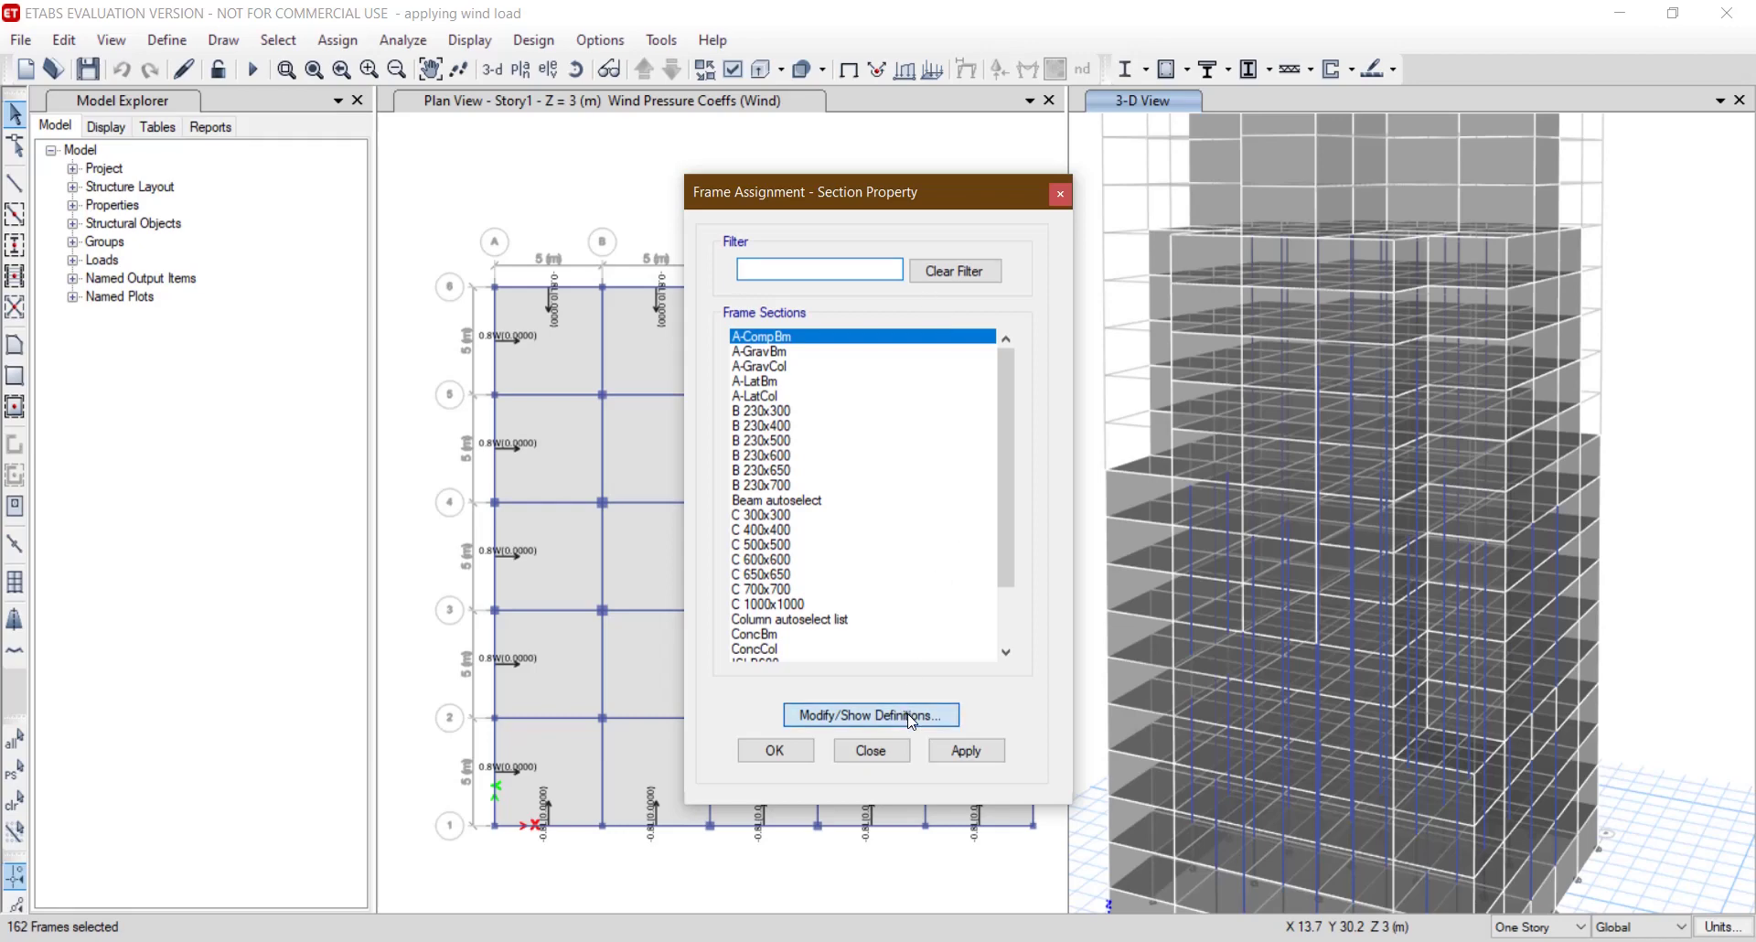
{"action": "left_click", "coordinate": [1051, 297]}
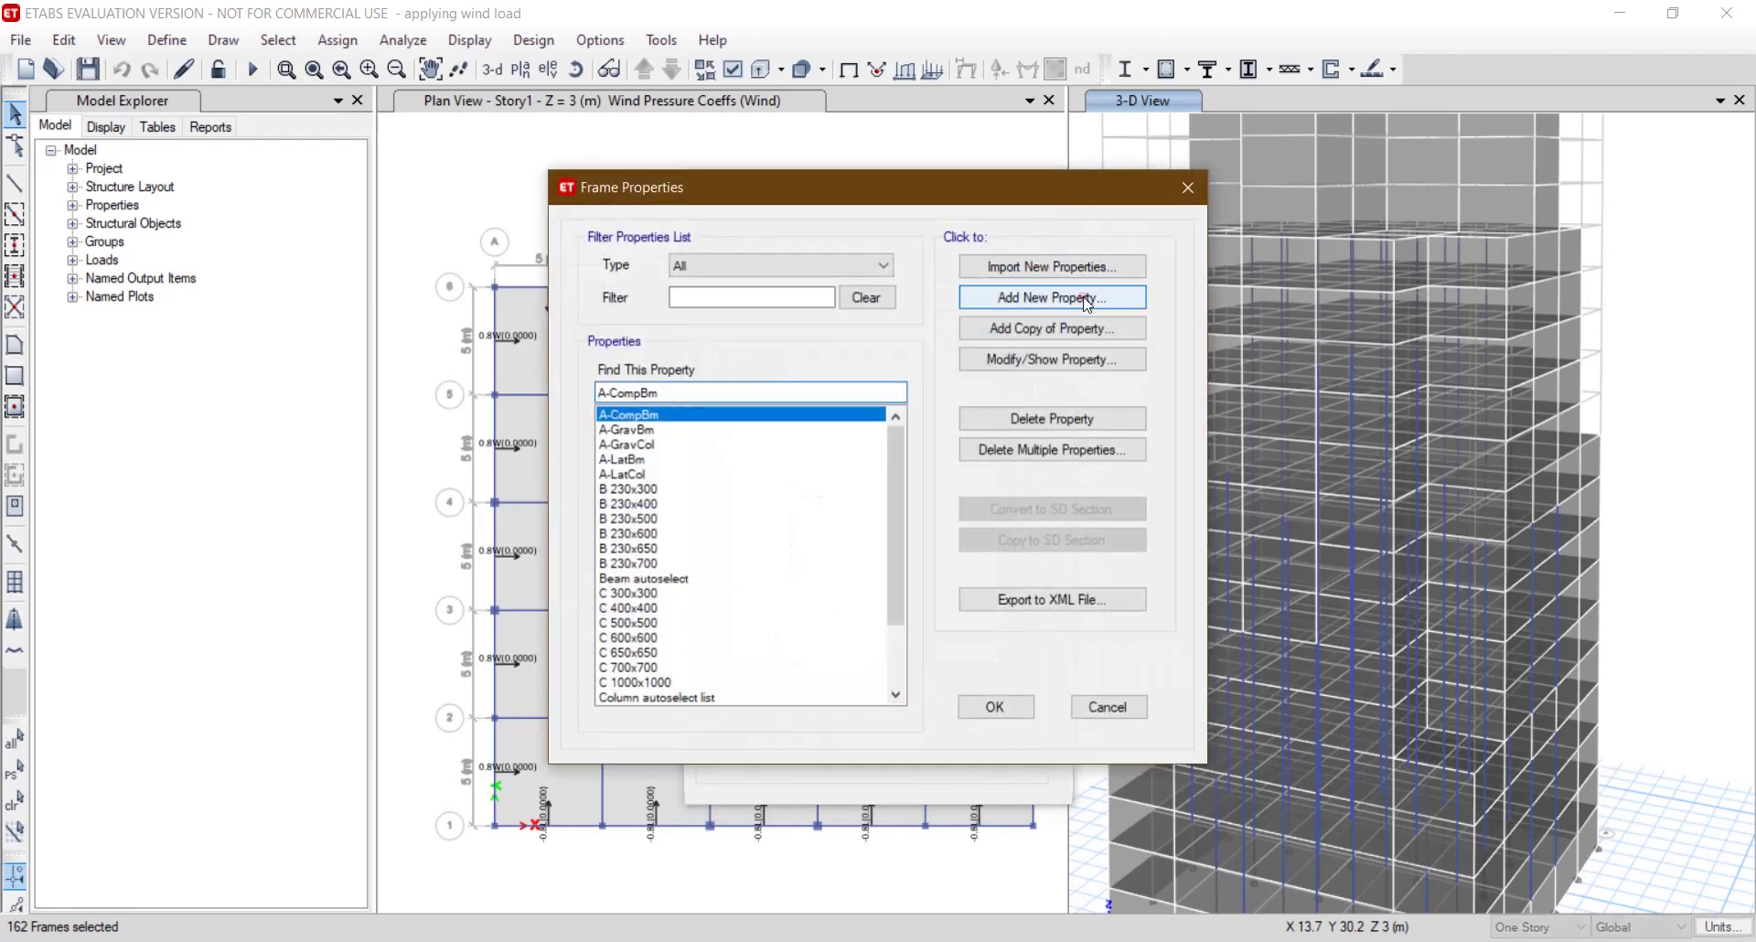
{"action": "left_click", "coordinate": [476, 406]}
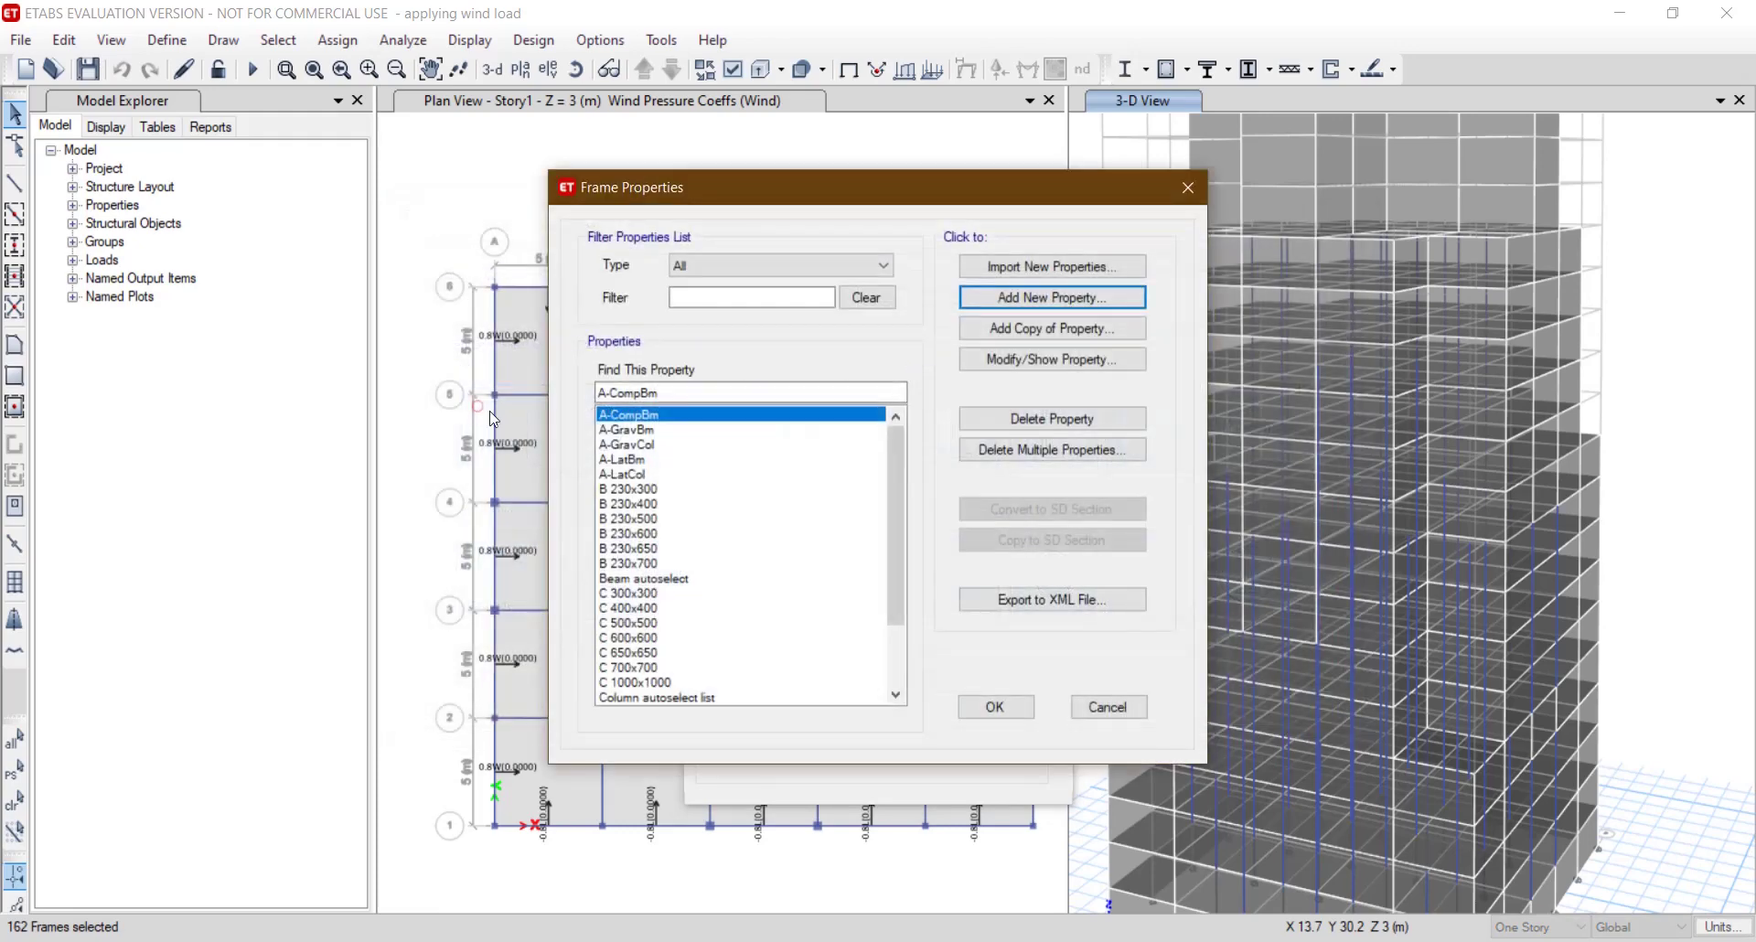
{"action": "left_click", "coordinate": [889, 219]}
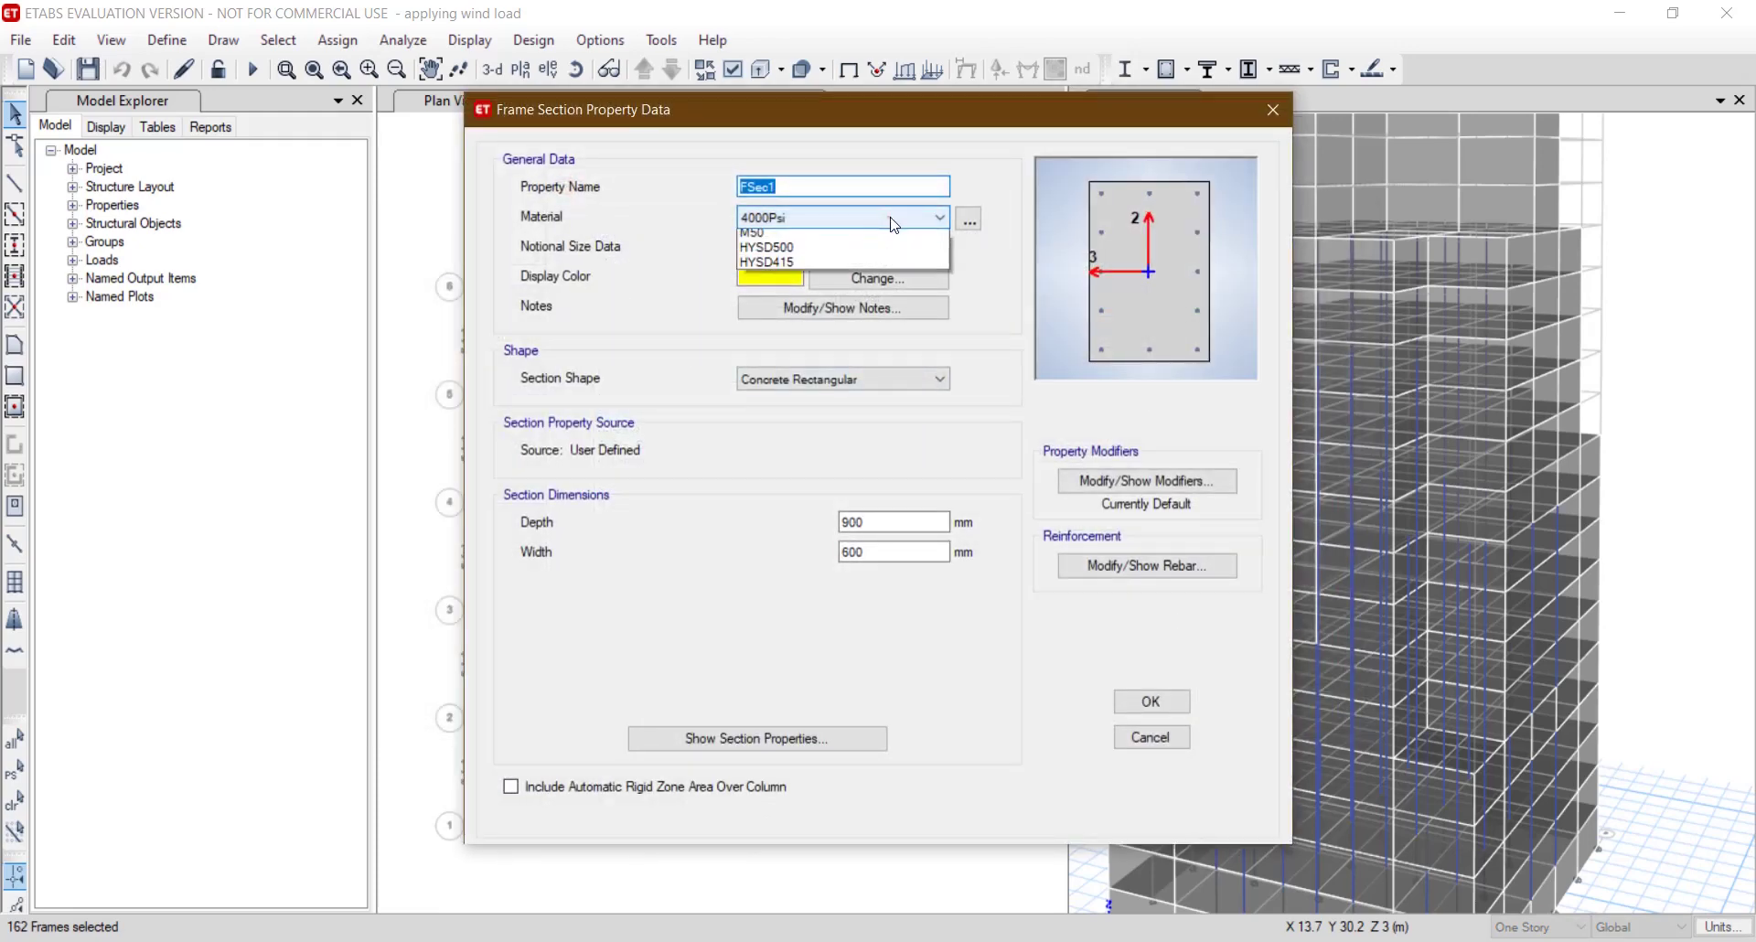
{"action": "left_click", "coordinate": [887, 296]}
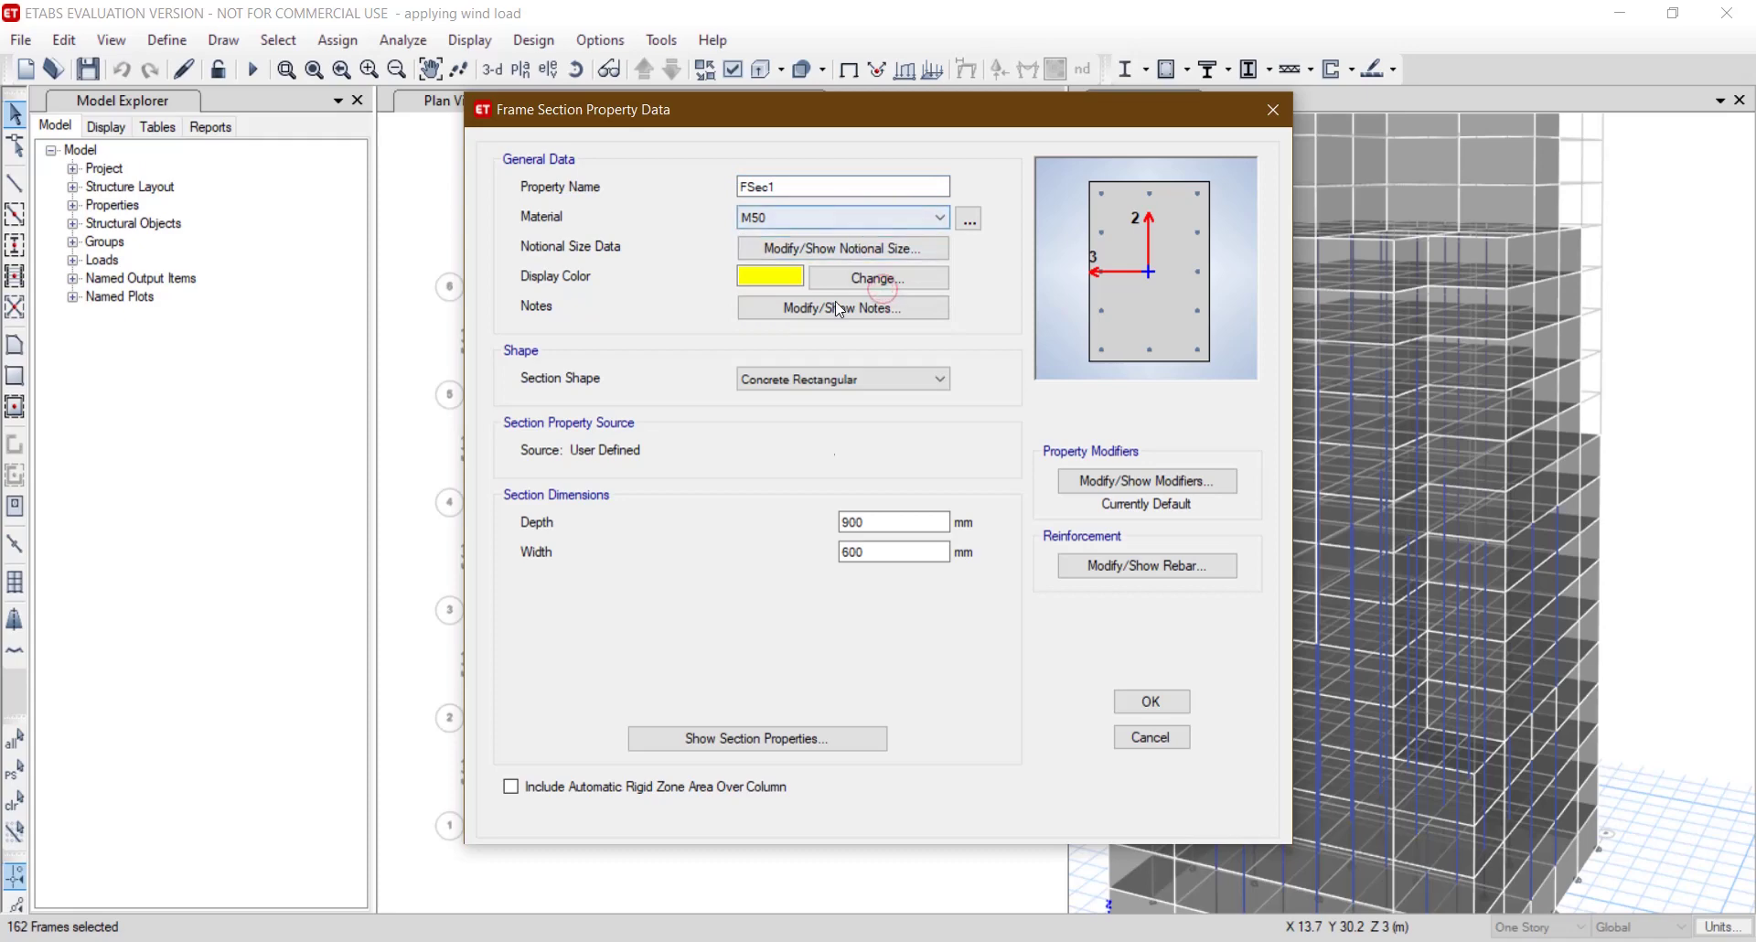
Set the new section's depth and width to 1000 mm and name it C 1000x1000.
{"action": "double_click", "coordinate": [914, 524]}
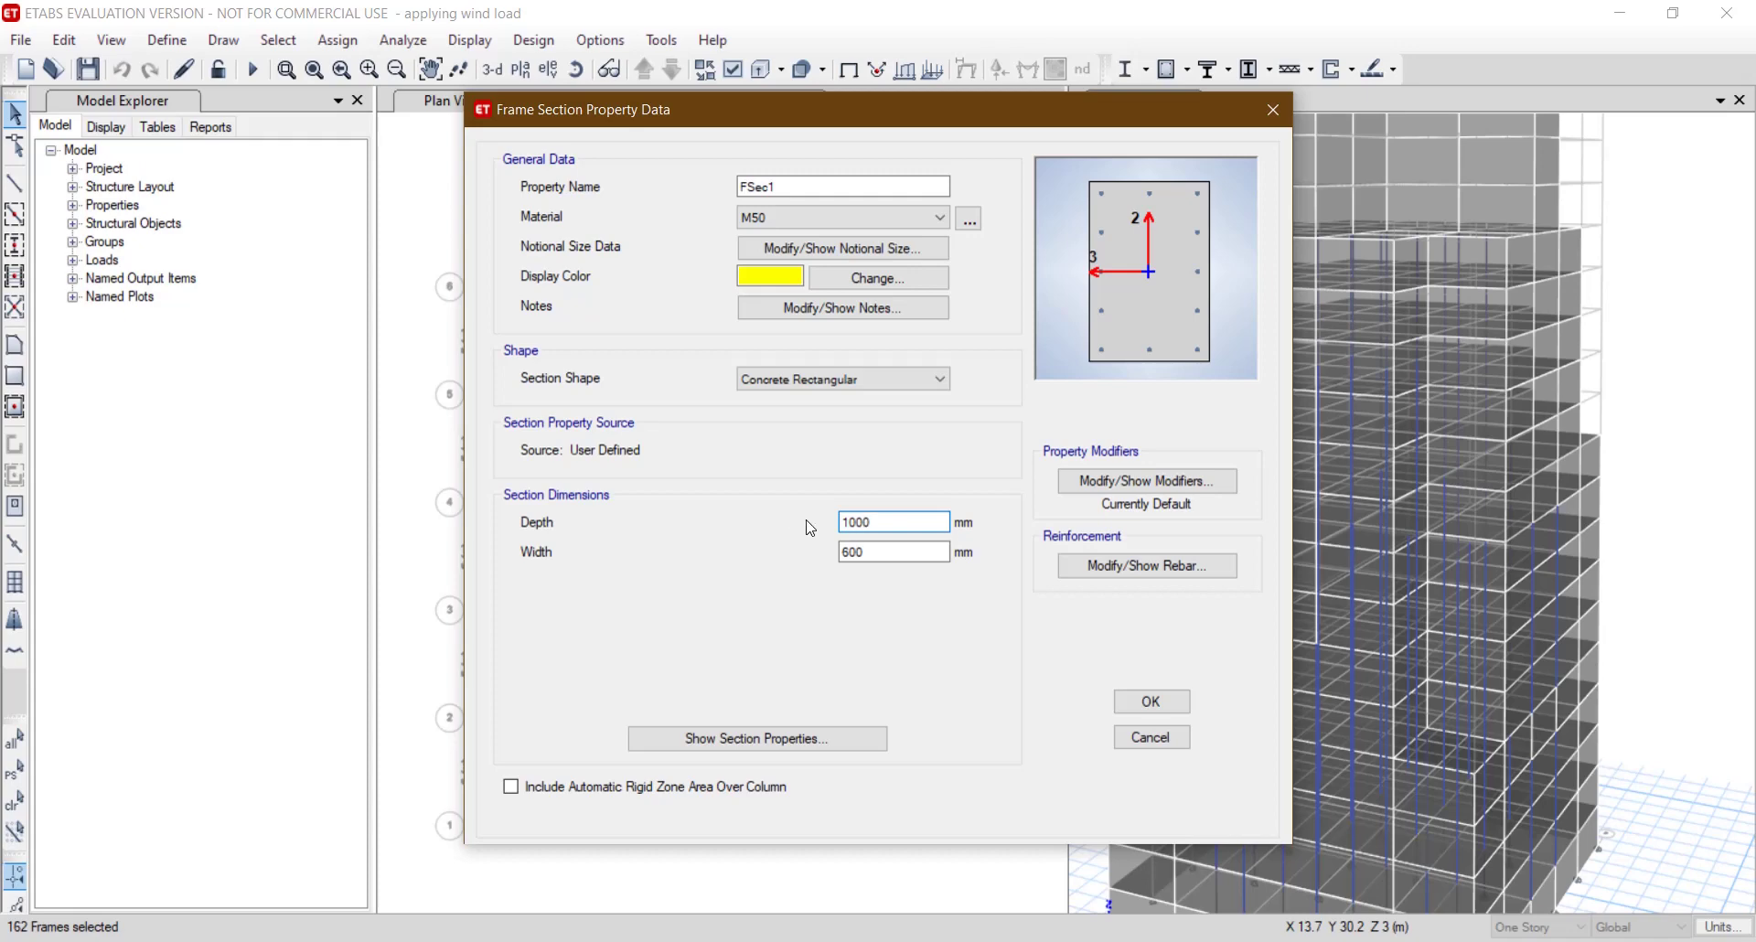
{"action": "double_click", "coordinate": [896, 552]}
{"action": "type", "text": "10"}
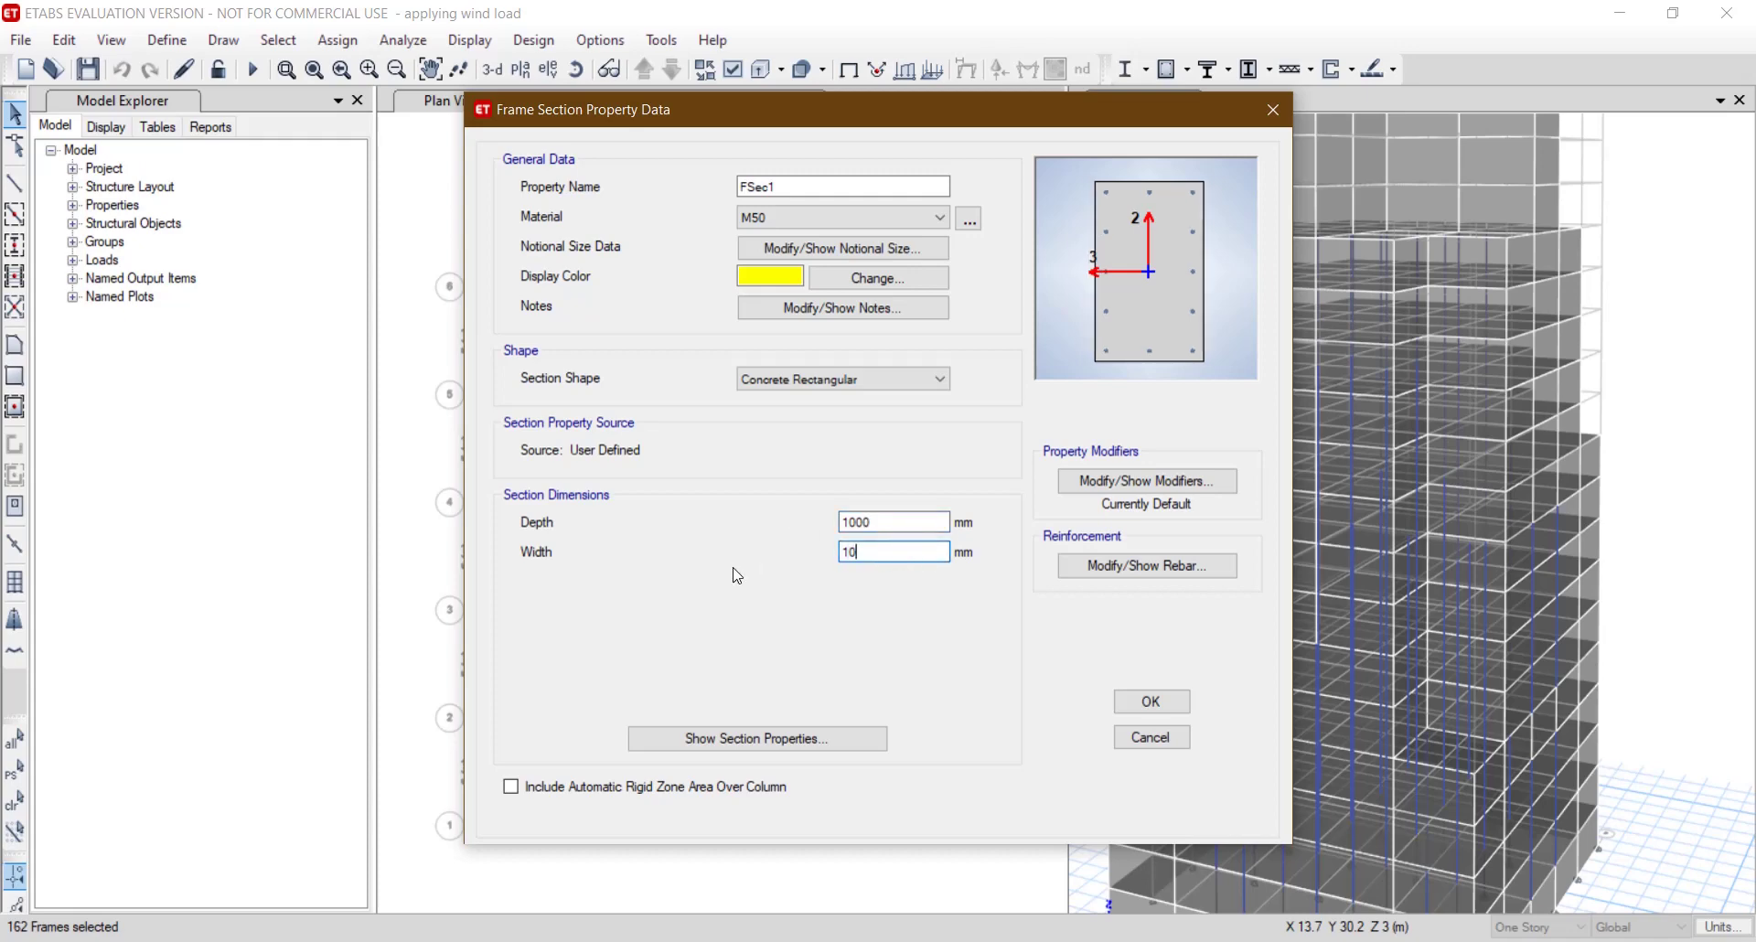
{"action": "double_click", "coordinate": [835, 185]}
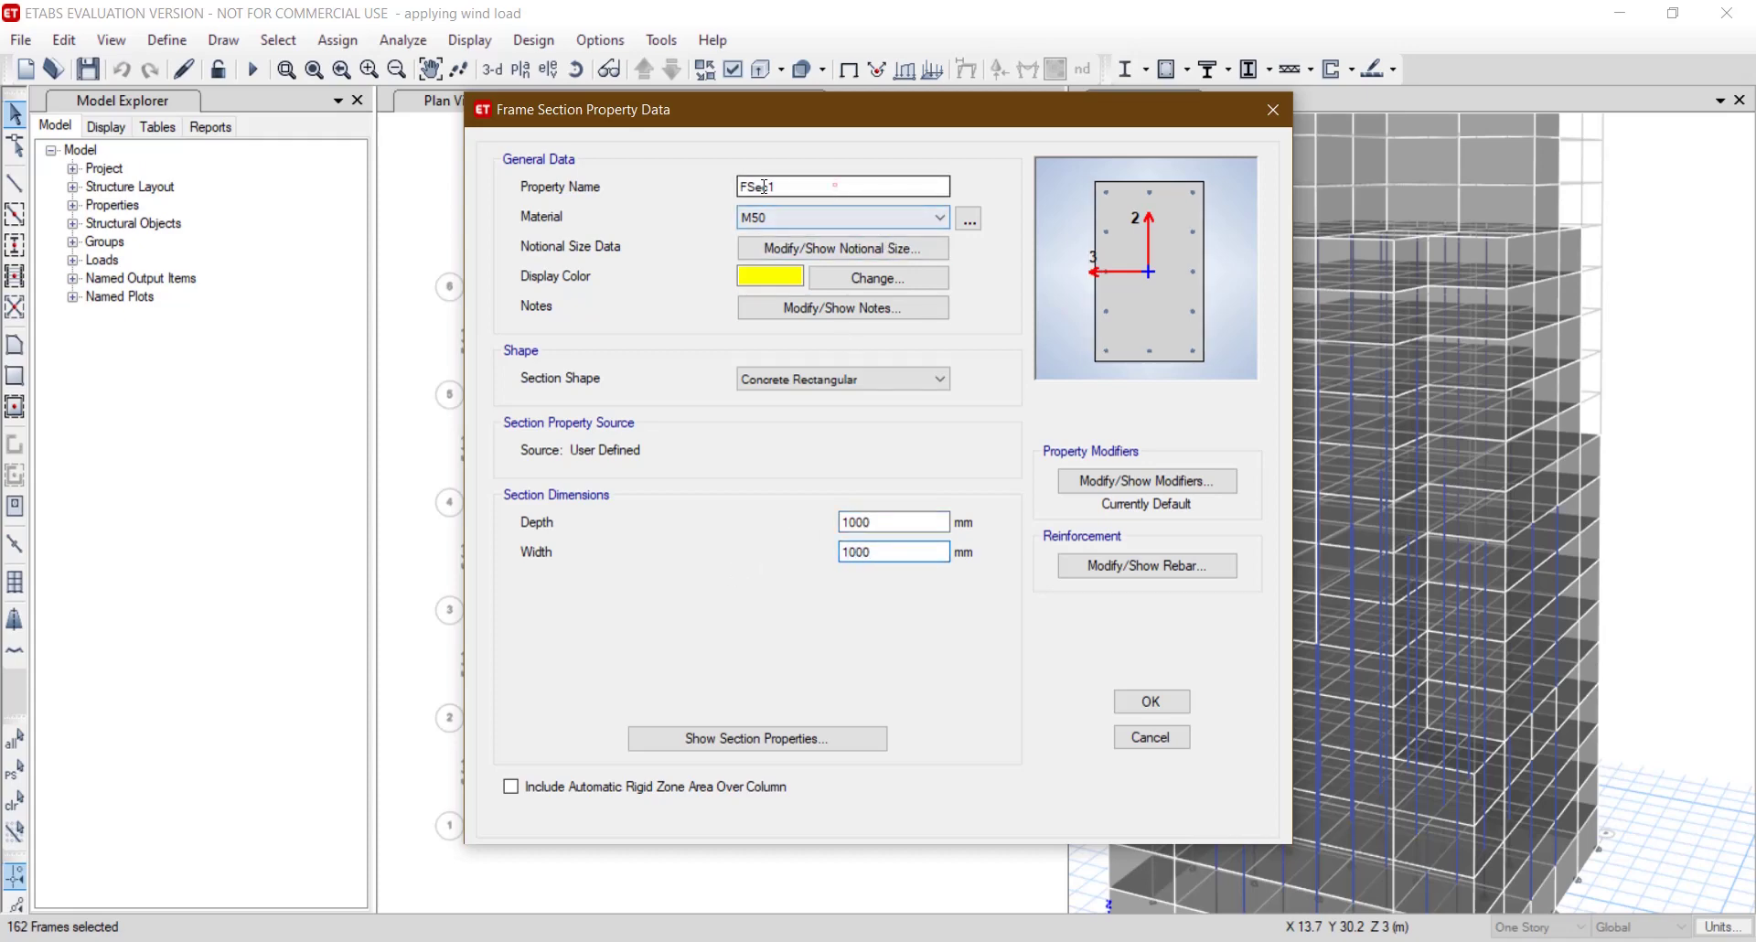
{"action": "type", "text": "C 1000x1000"}
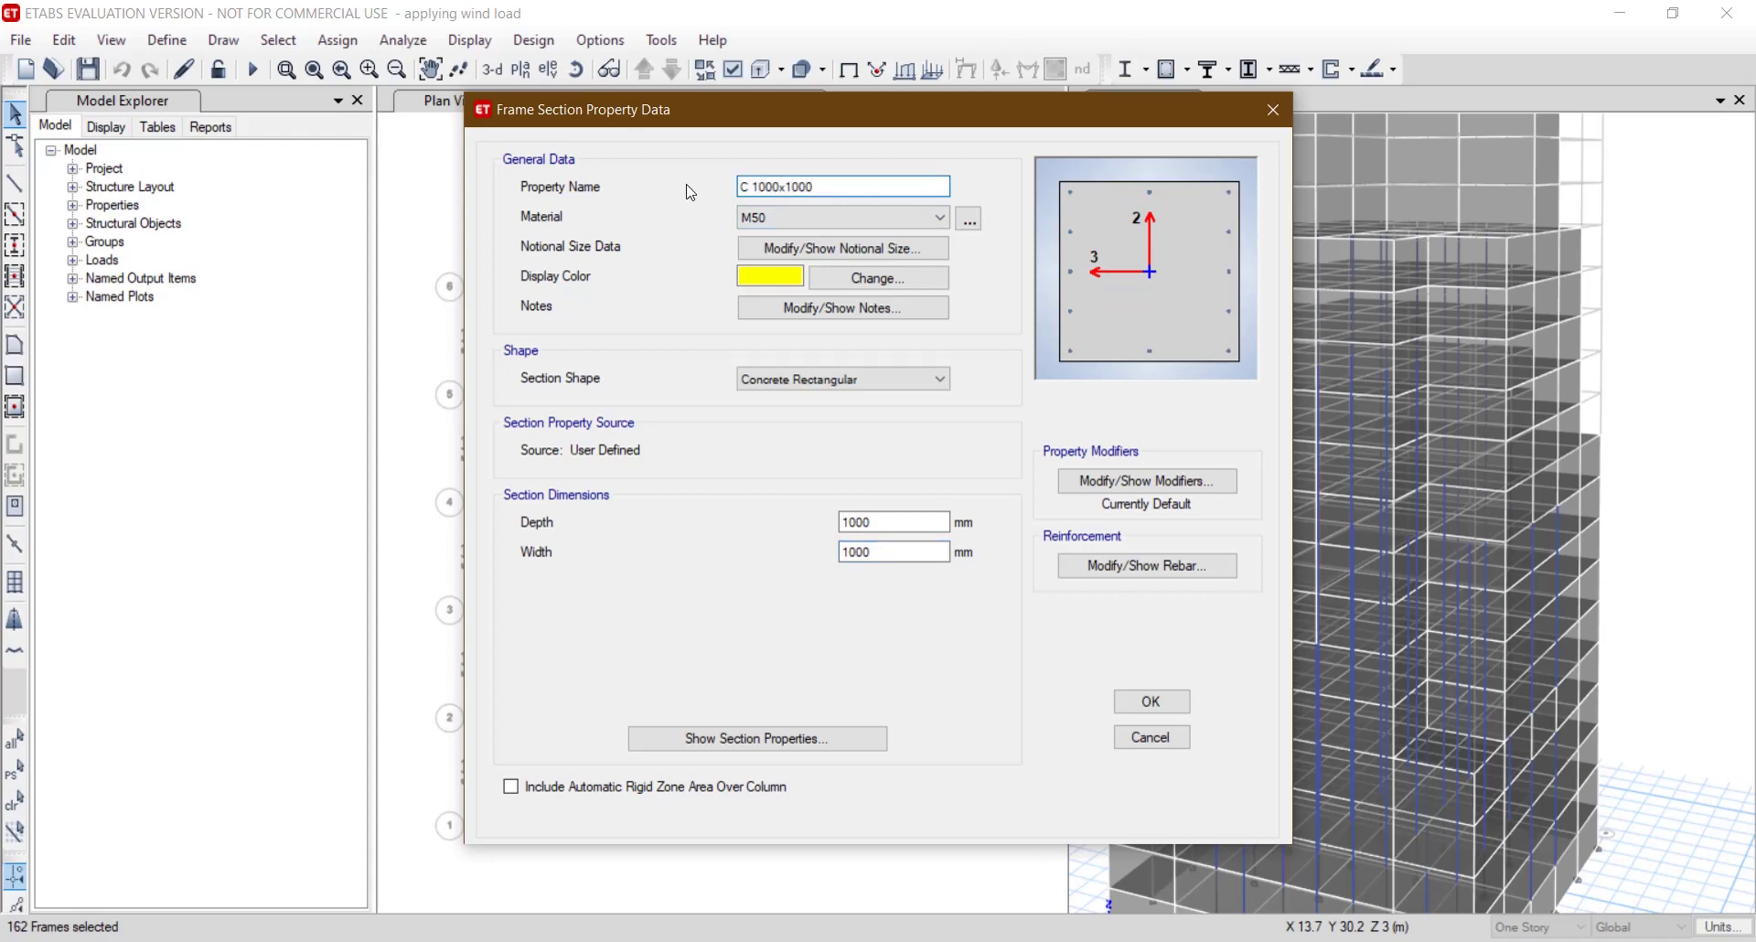
Set the section's rebar materials to HYSD500 for longitudinal bars and HYSD415 for ties.
{"action": "left_click", "coordinate": [1130, 567]}
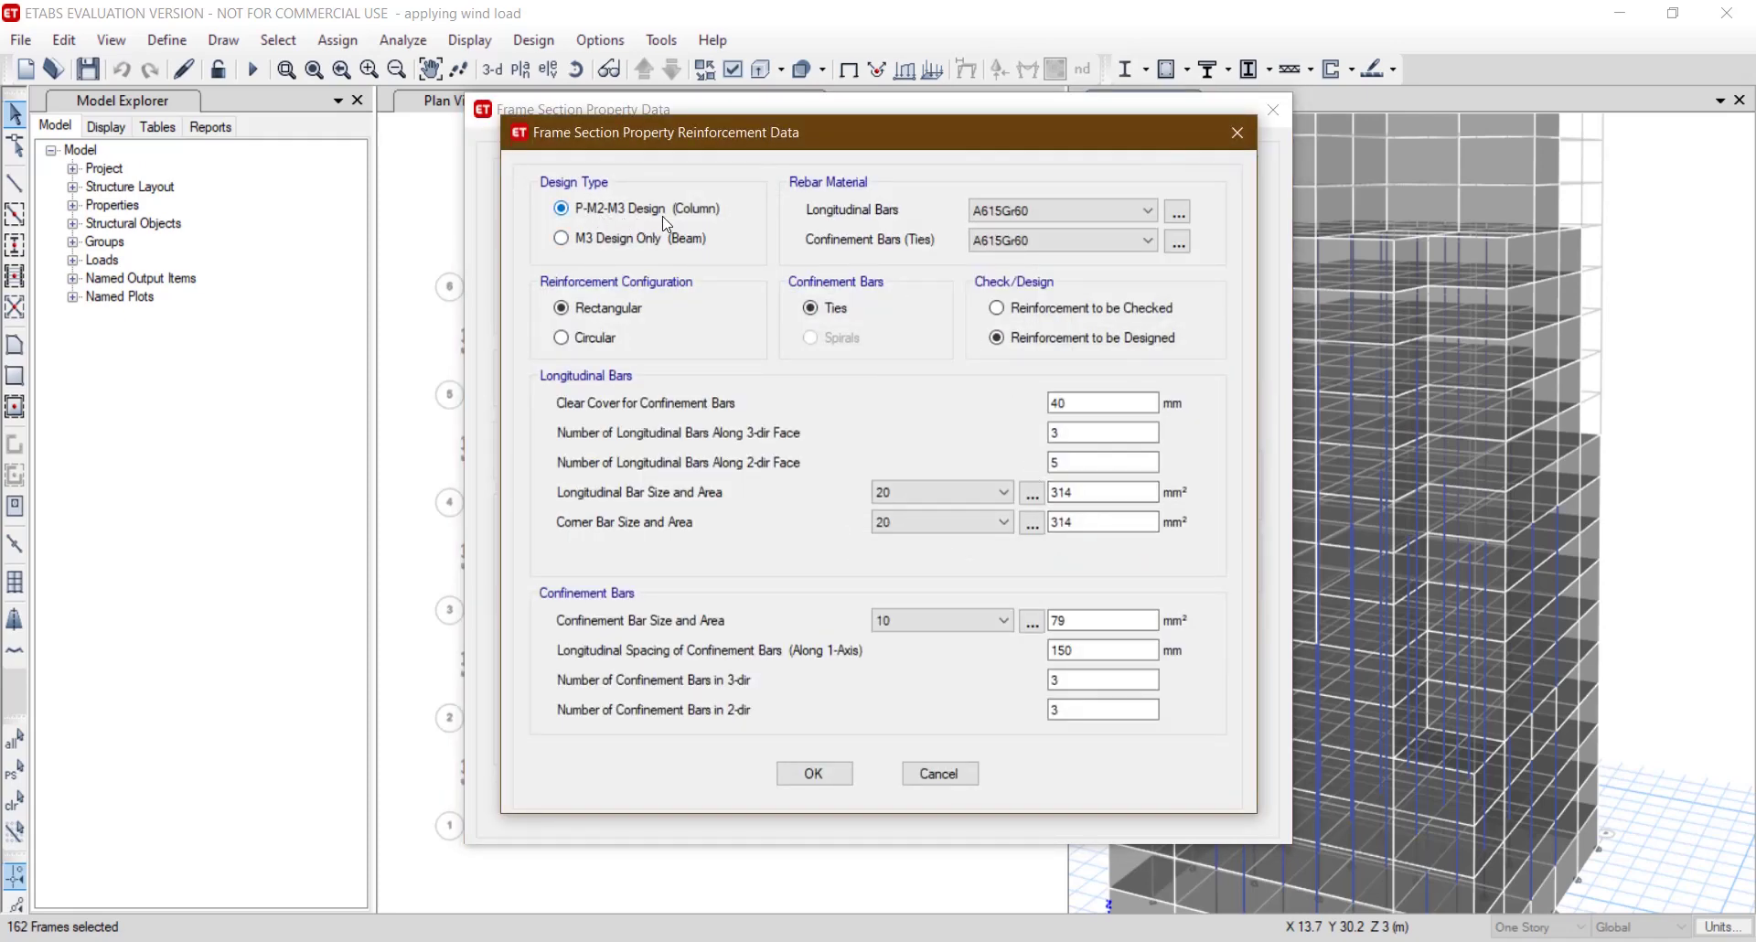
{"action": "left_click", "coordinate": [1036, 214]}
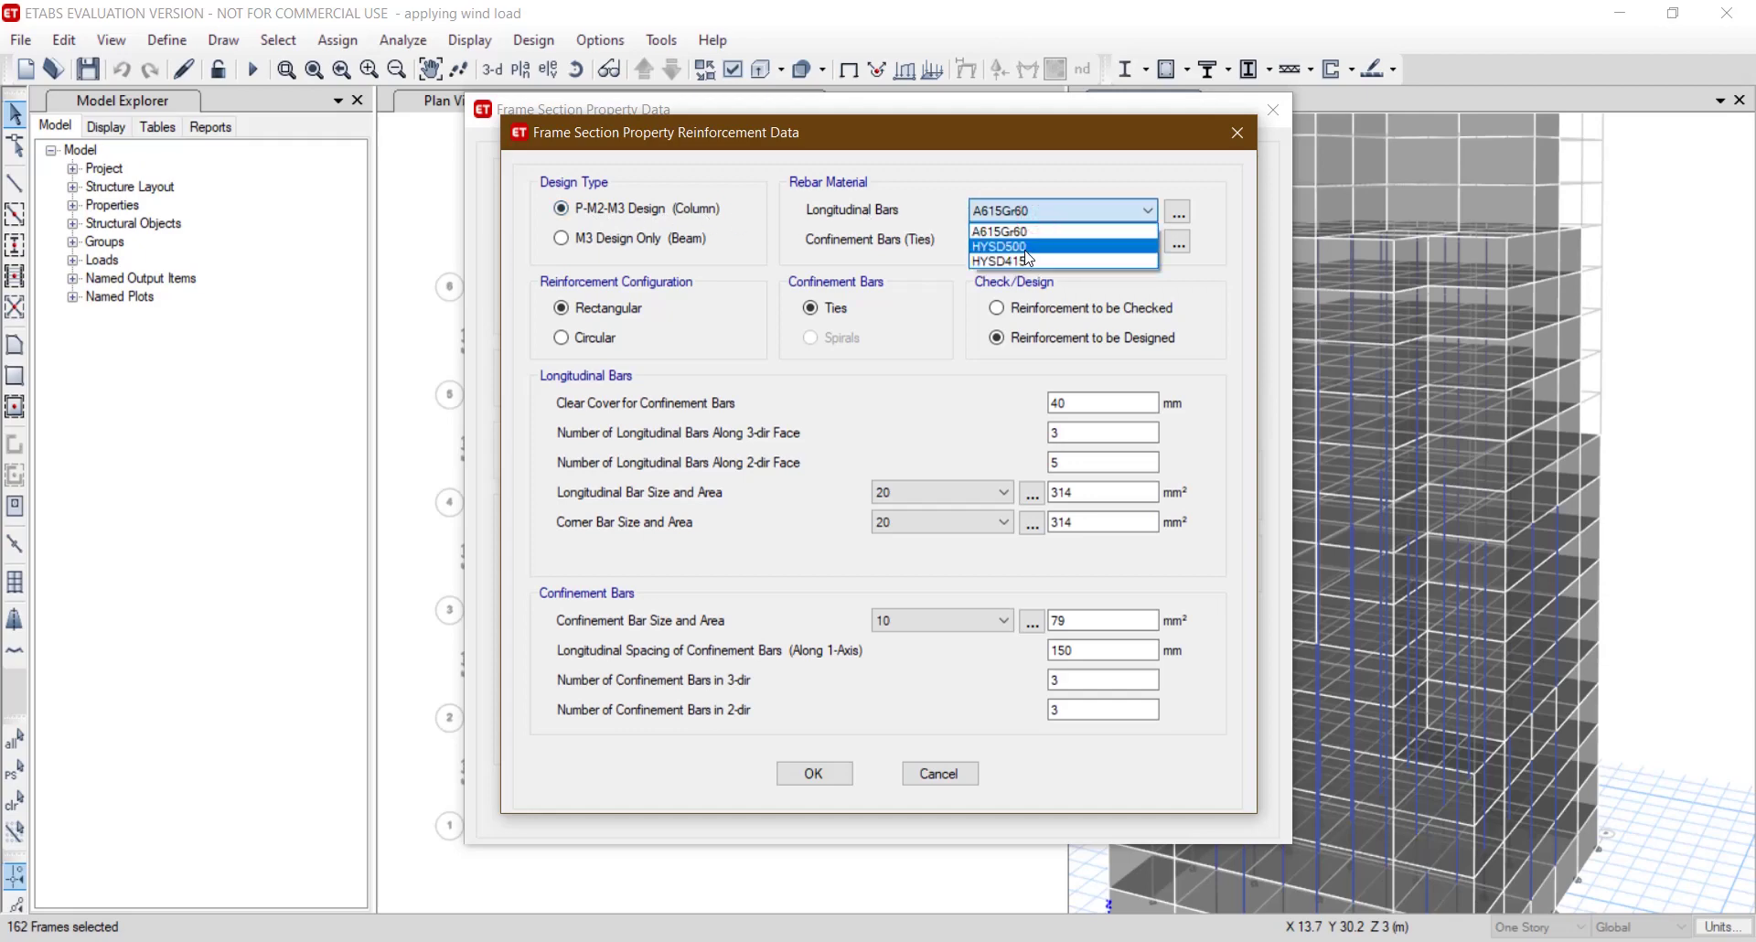
{"action": "left_click", "coordinate": [1019, 246]}
{"action": "left_click", "coordinate": [1025, 239]}
{"action": "left_click", "coordinate": [1029, 290]}
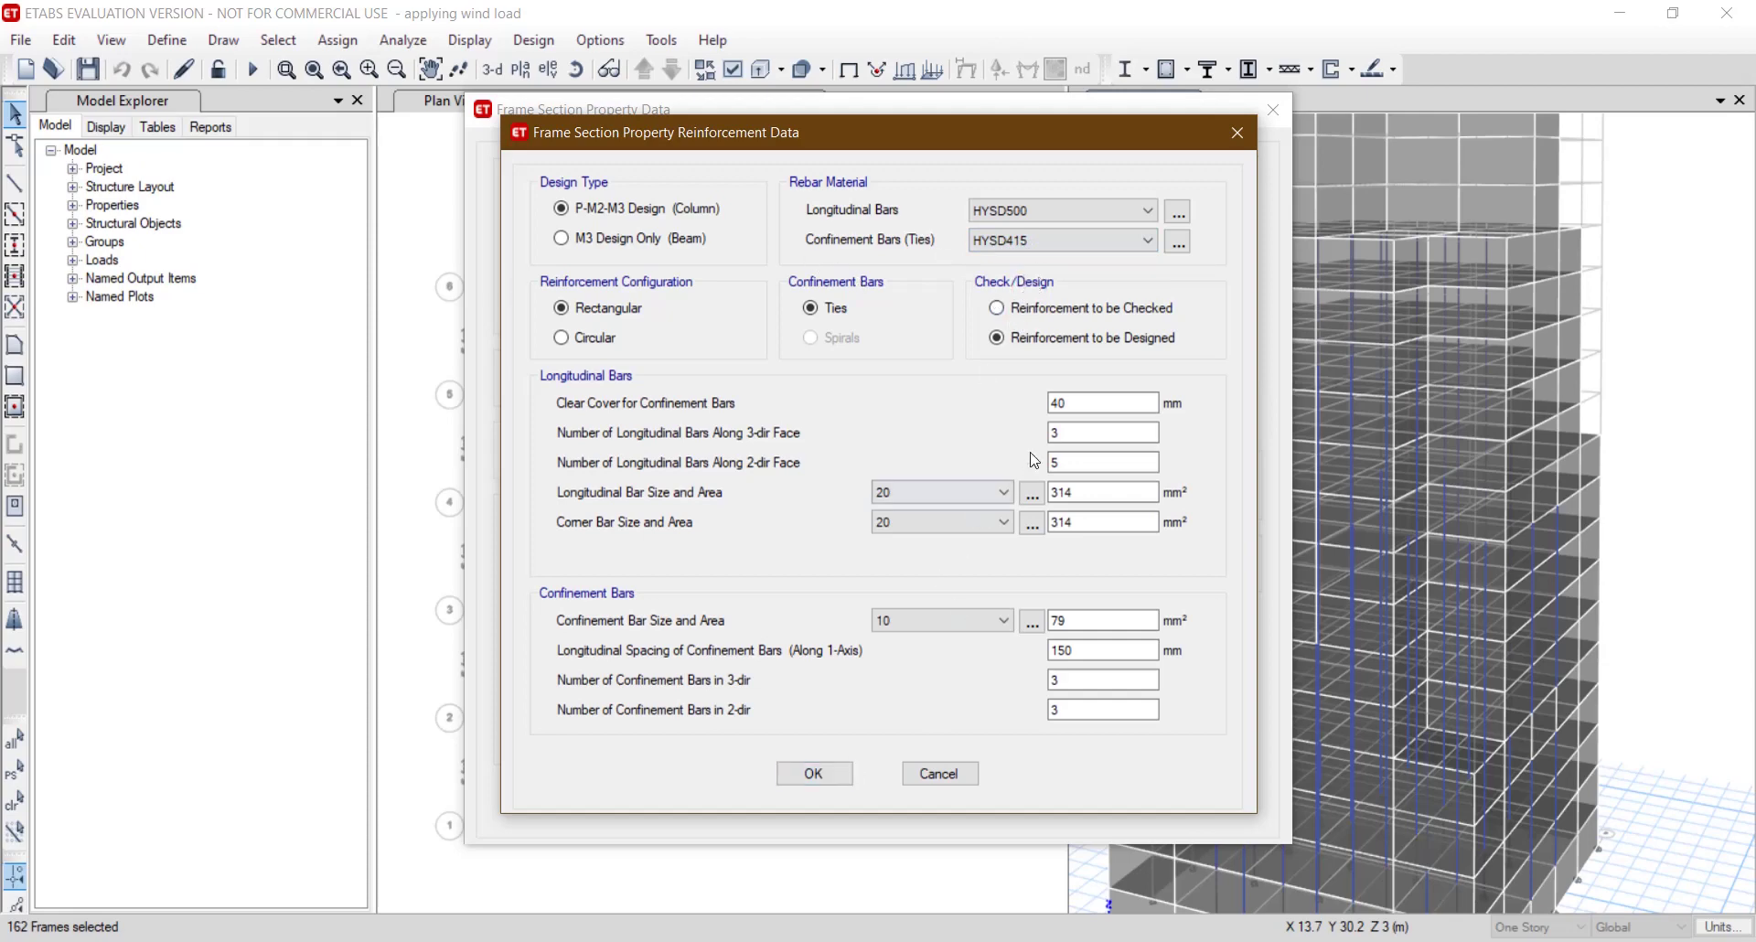
Set the longitudinal and corner bar sizes to 25 and the confinement bar size to 12, and accept the reinforcement data.
{"action": "left_click", "coordinate": [1003, 492]}
{"action": "left_click", "coordinate": [935, 669]}
{"action": "left_click", "coordinate": [914, 527]}
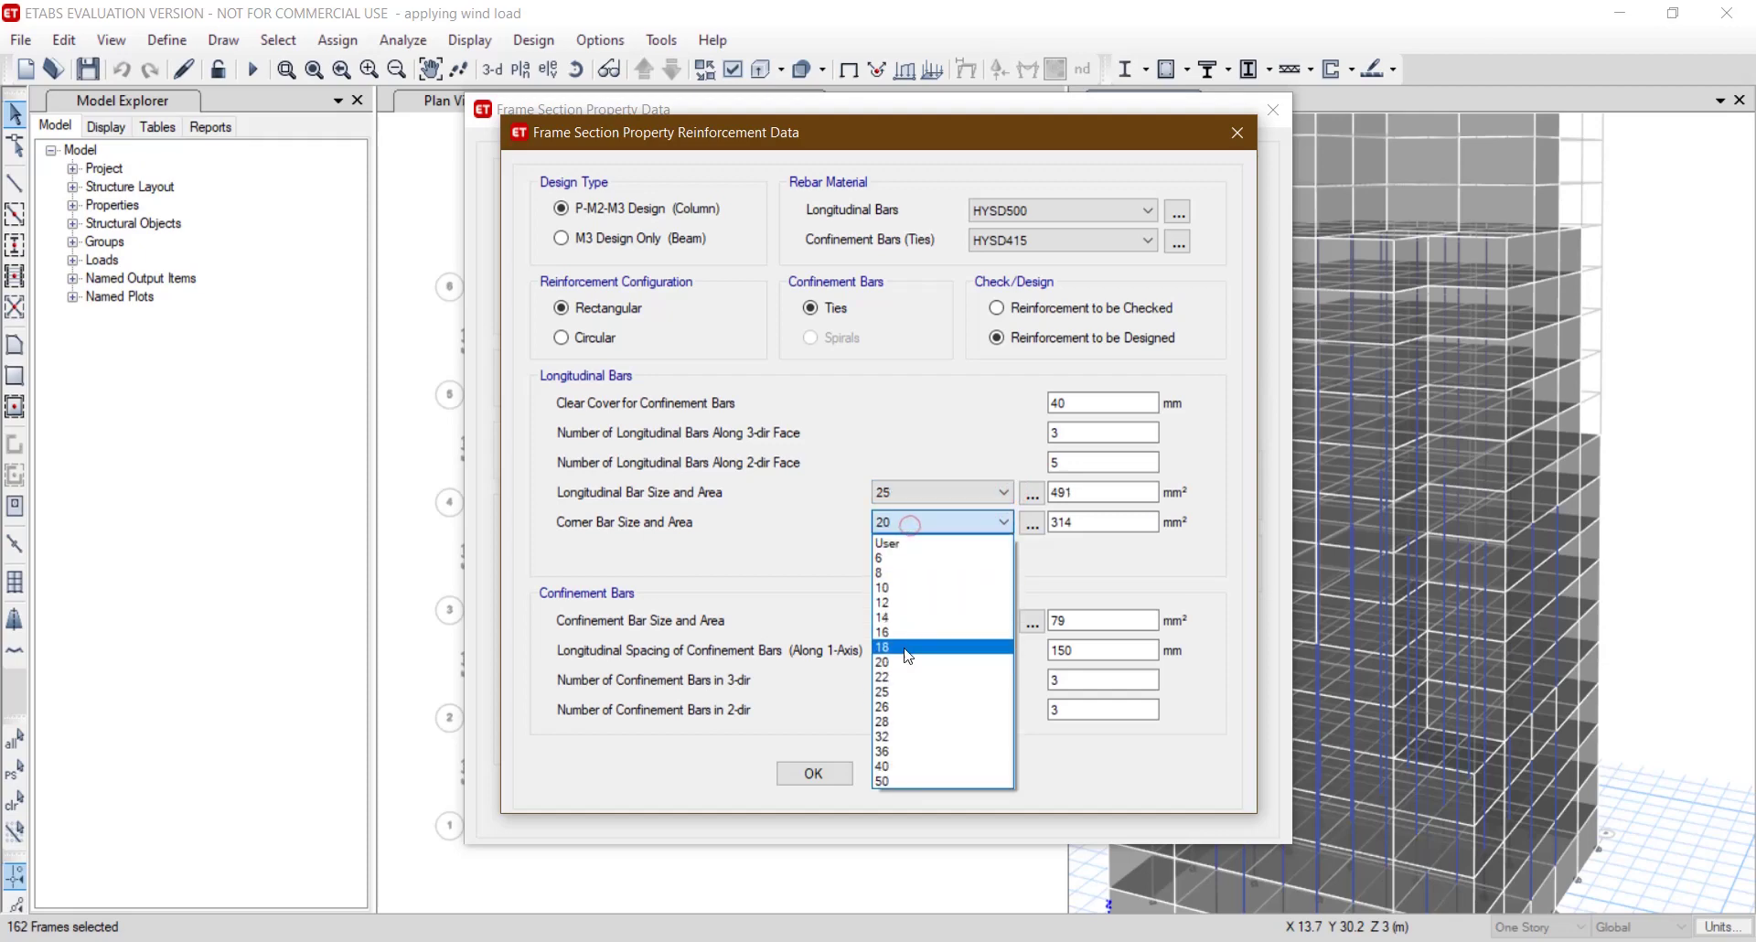
{"action": "left_click", "coordinate": [901, 698]}
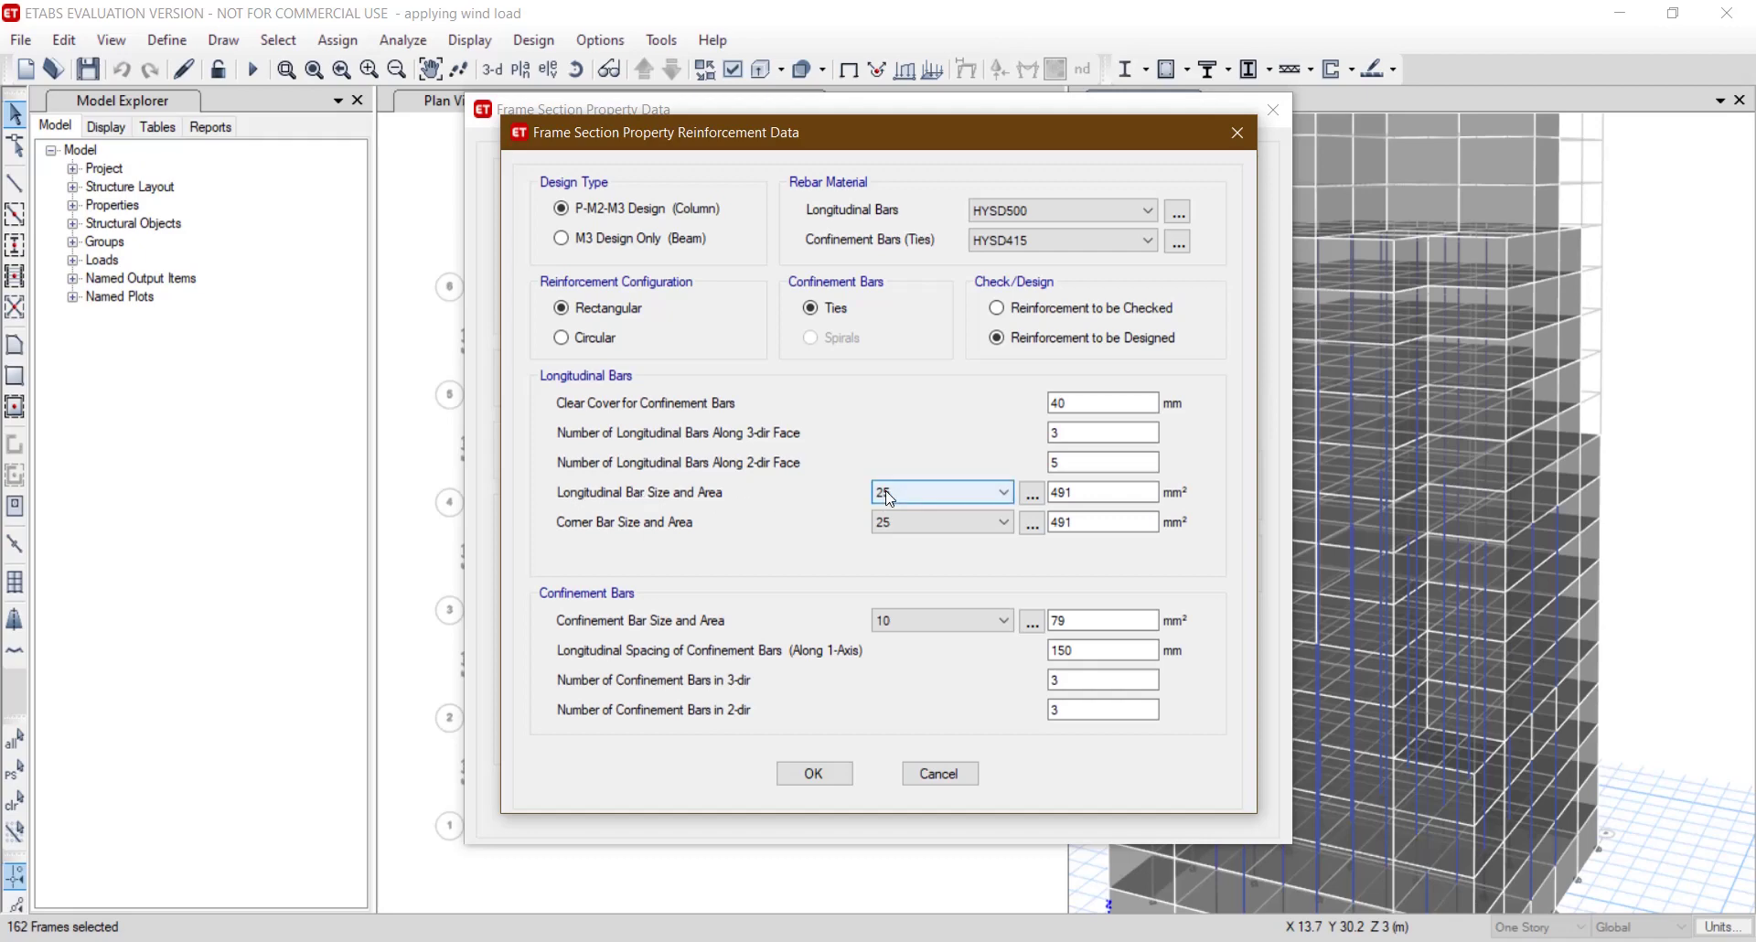
{"action": "left_click", "coordinate": [938, 620]}
{"action": "left_click", "coordinate": [971, 699]}
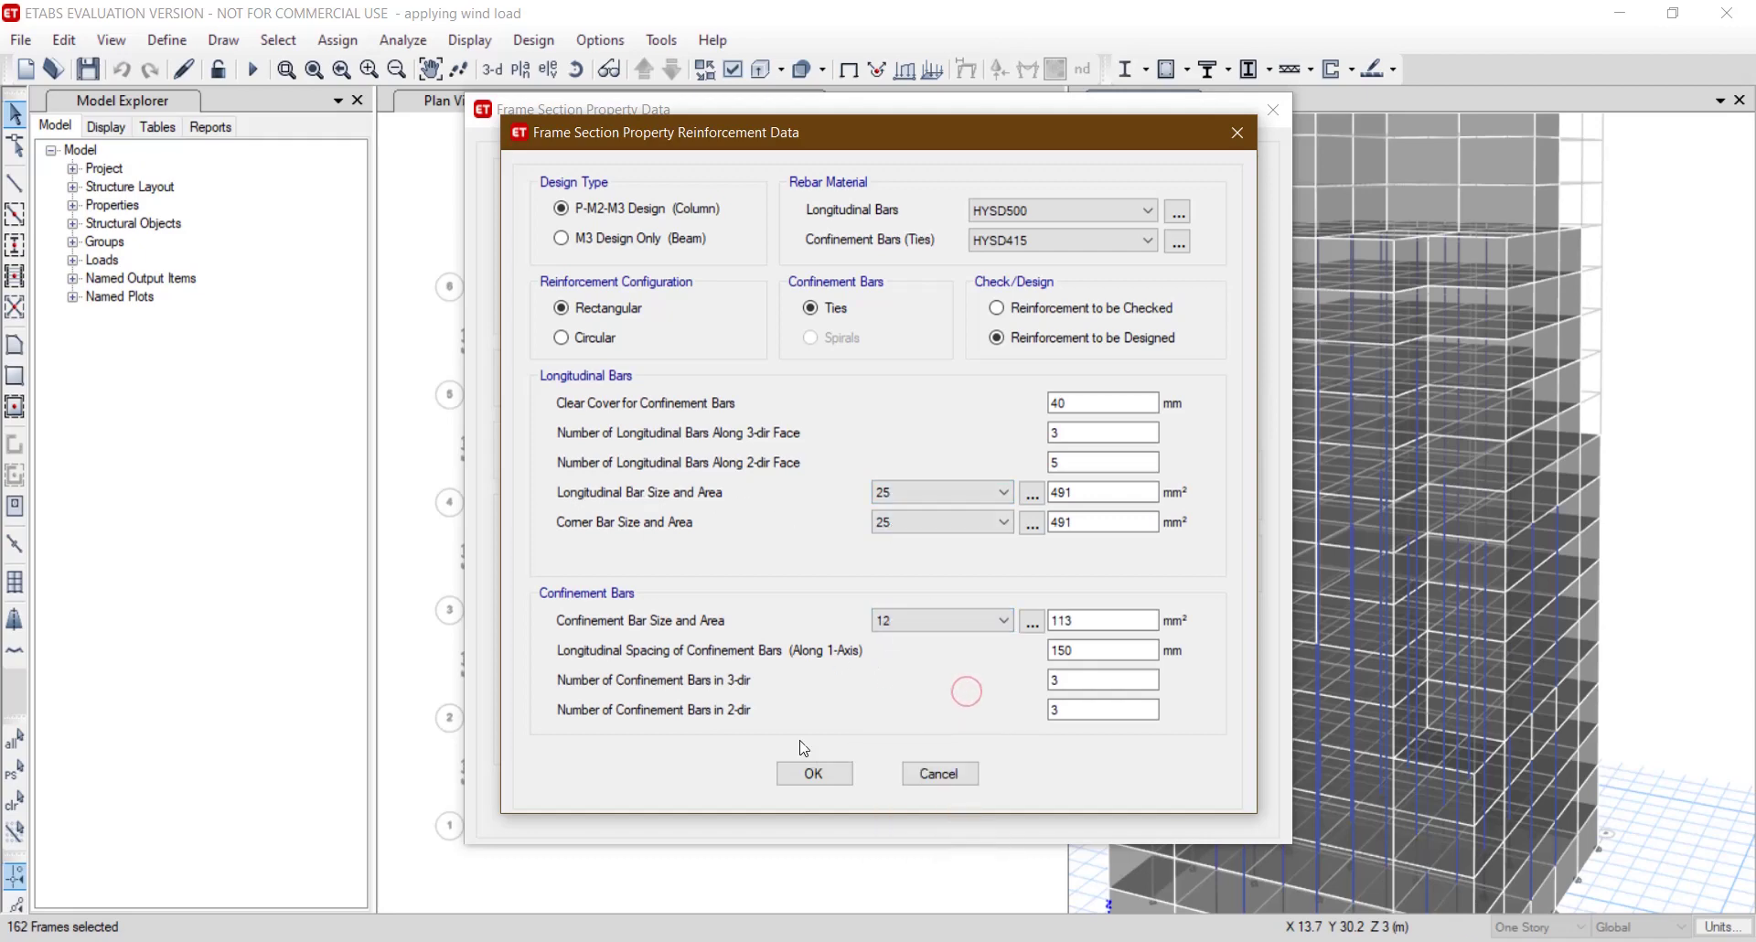
{"action": "left_click", "coordinate": [812, 773]}
Resize the new section to 2000 mm depth and width, rename it C 2000x2000, and save it.
{"action": "left_click", "coordinate": [1145, 704]}
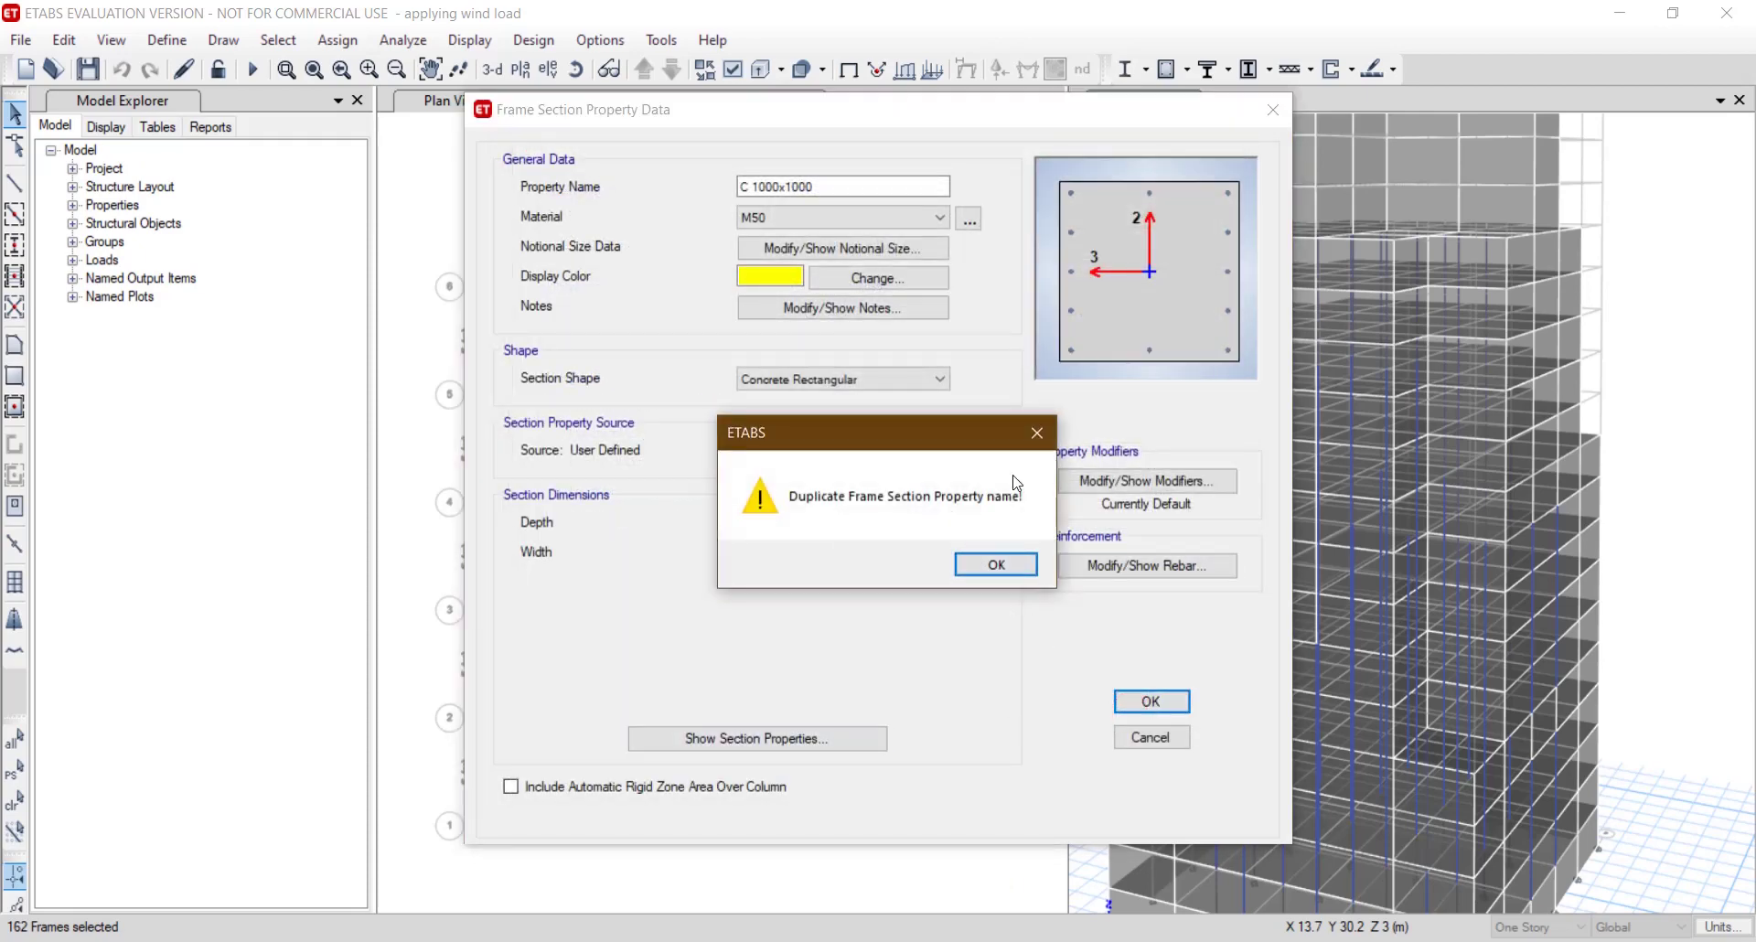
{"action": "left_click", "coordinate": [1044, 421]}
{"action": "left_click_drag", "start_coordinate": [953, 133], "coordinate": [1484, 47]}
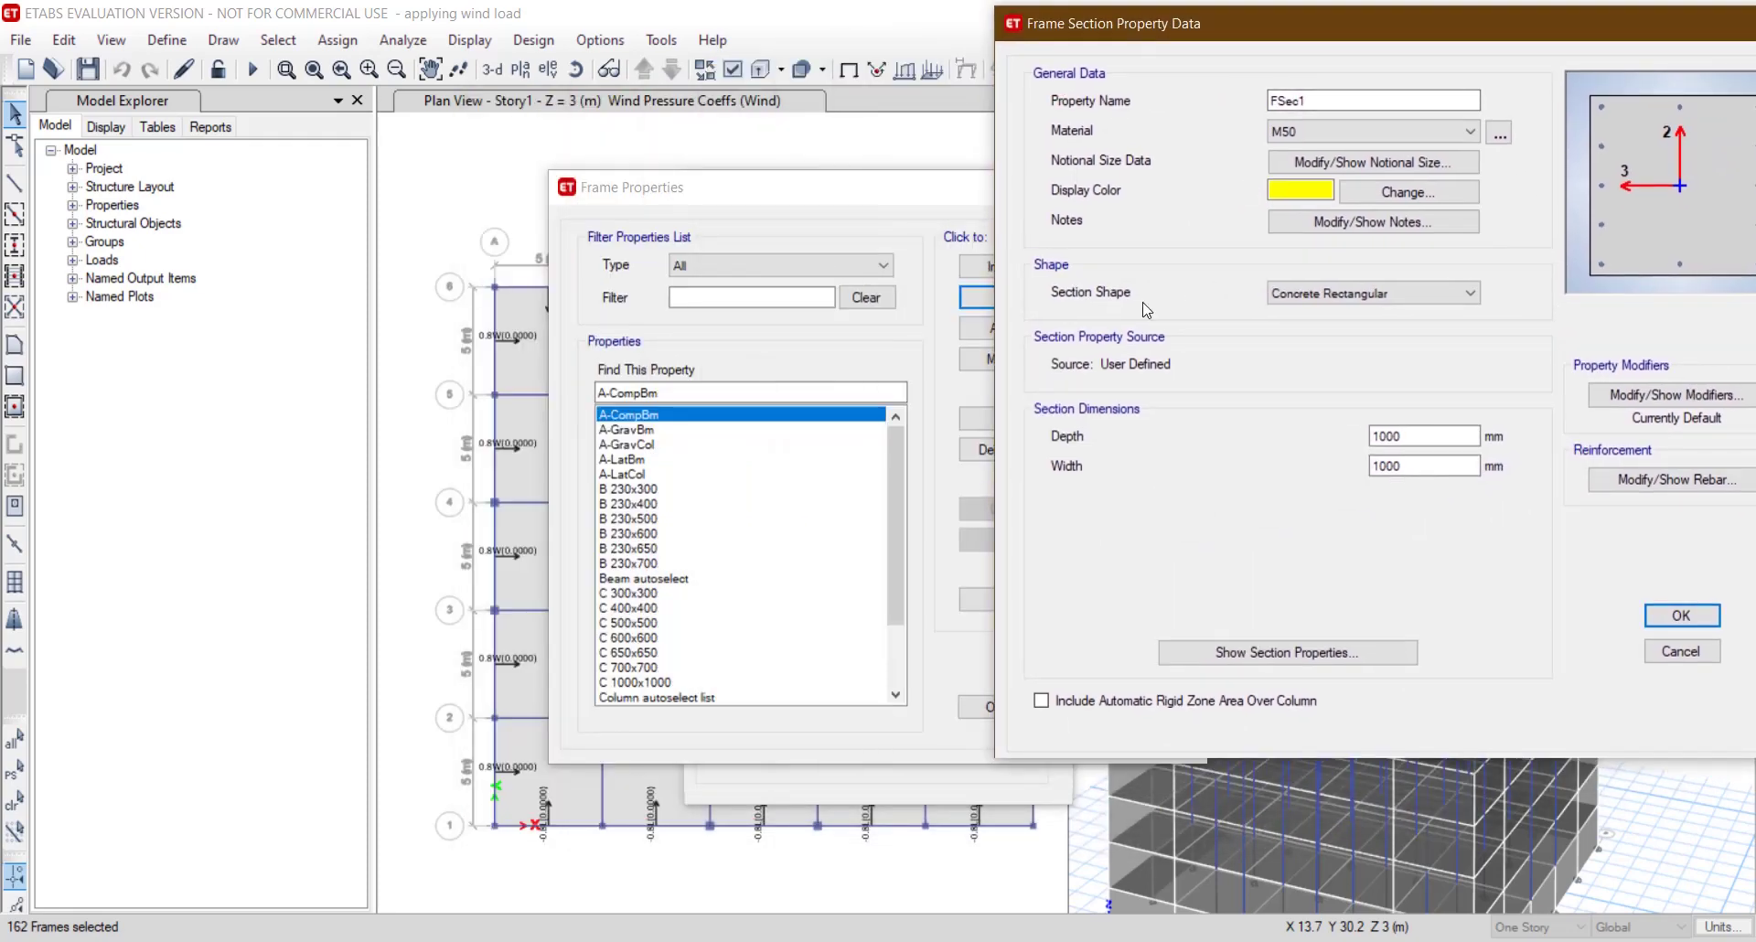
{"action": "double_click", "coordinate": [1414, 436]}
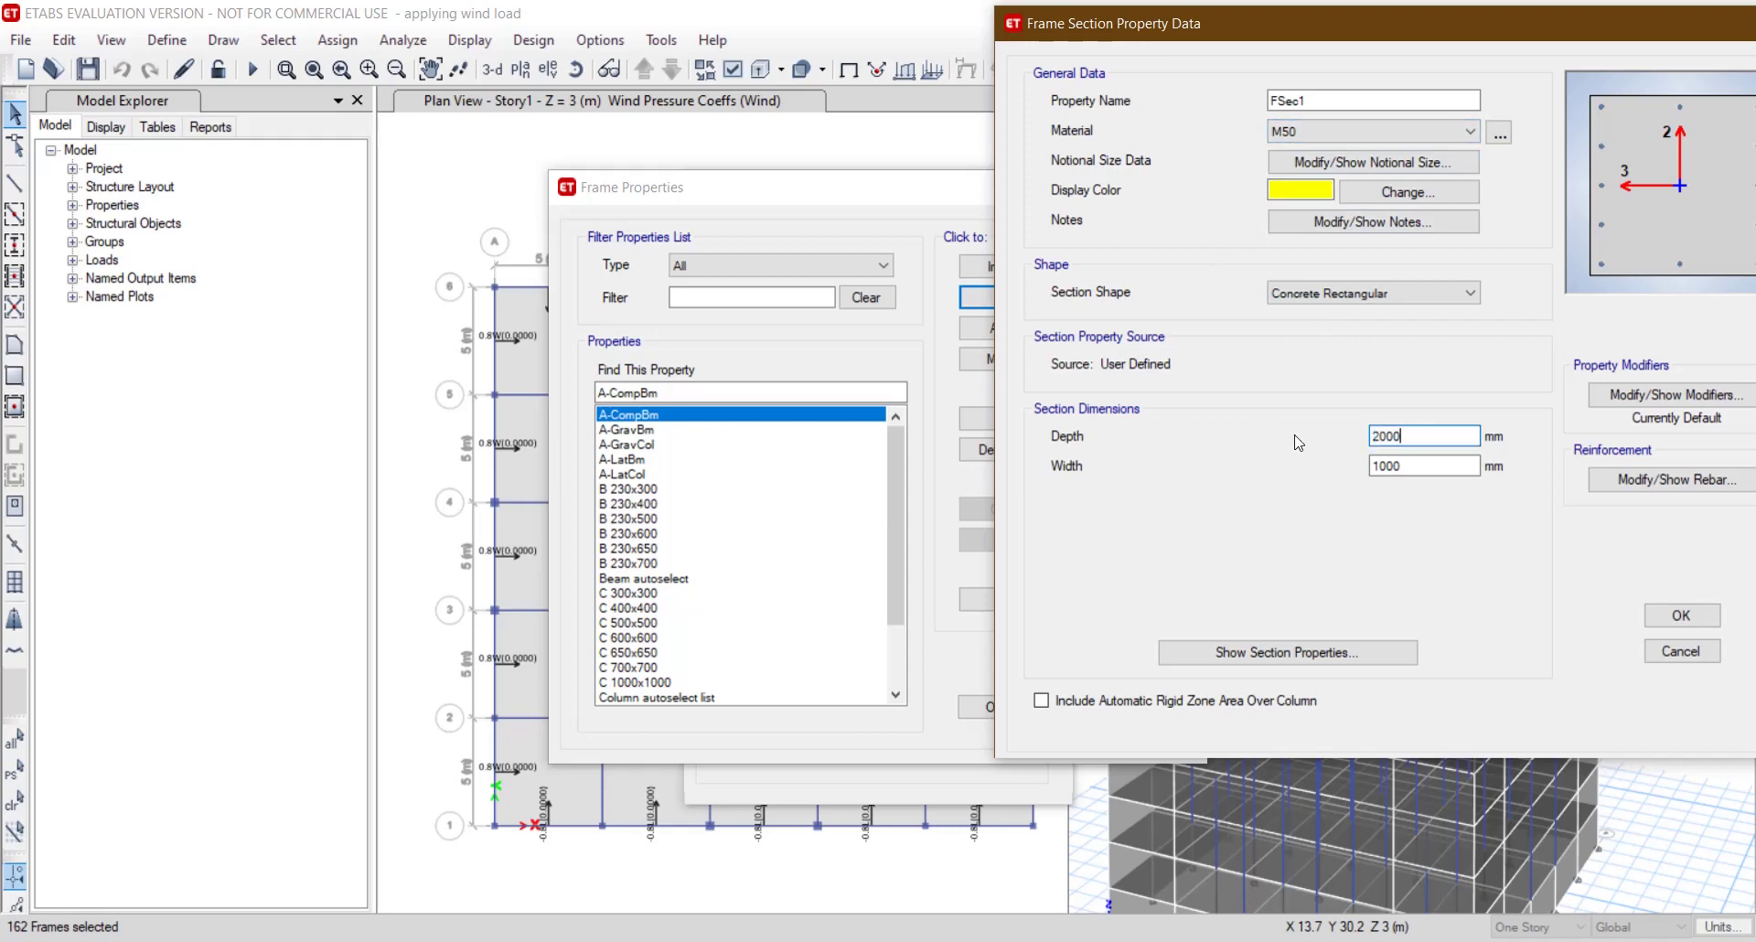
{"action": "double_click", "coordinate": [1440, 468]}
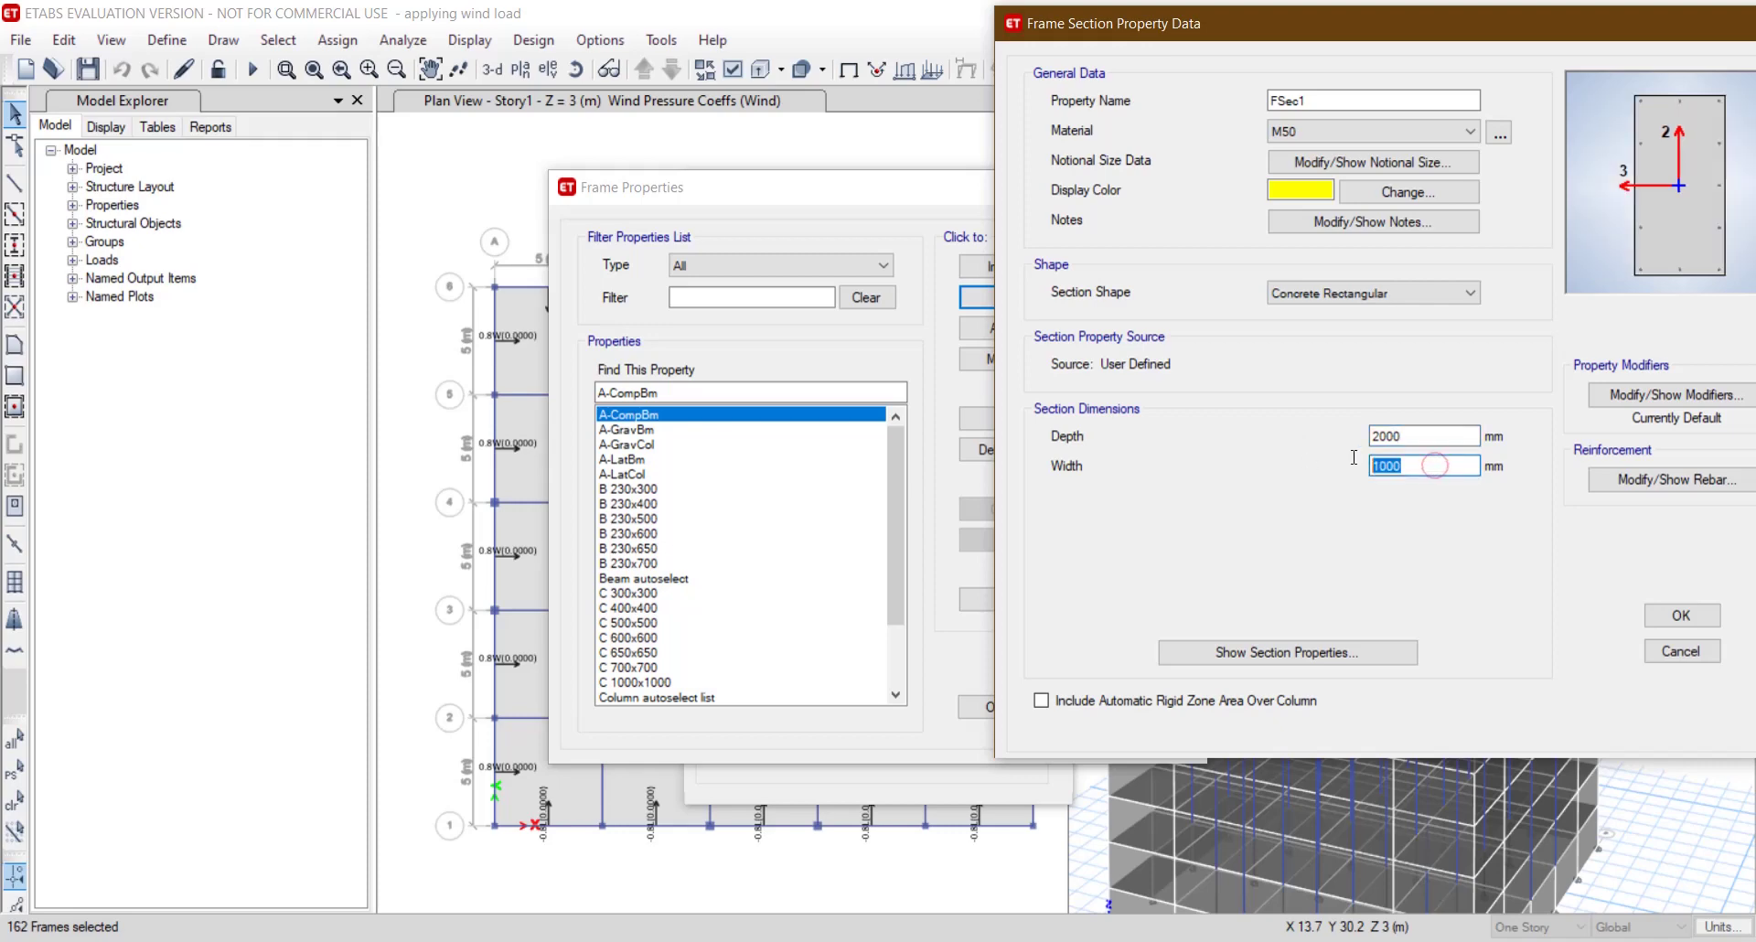
{"action": "type", "text": "20"}
{"action": "double_click", "coordinate": [1358, 100]}
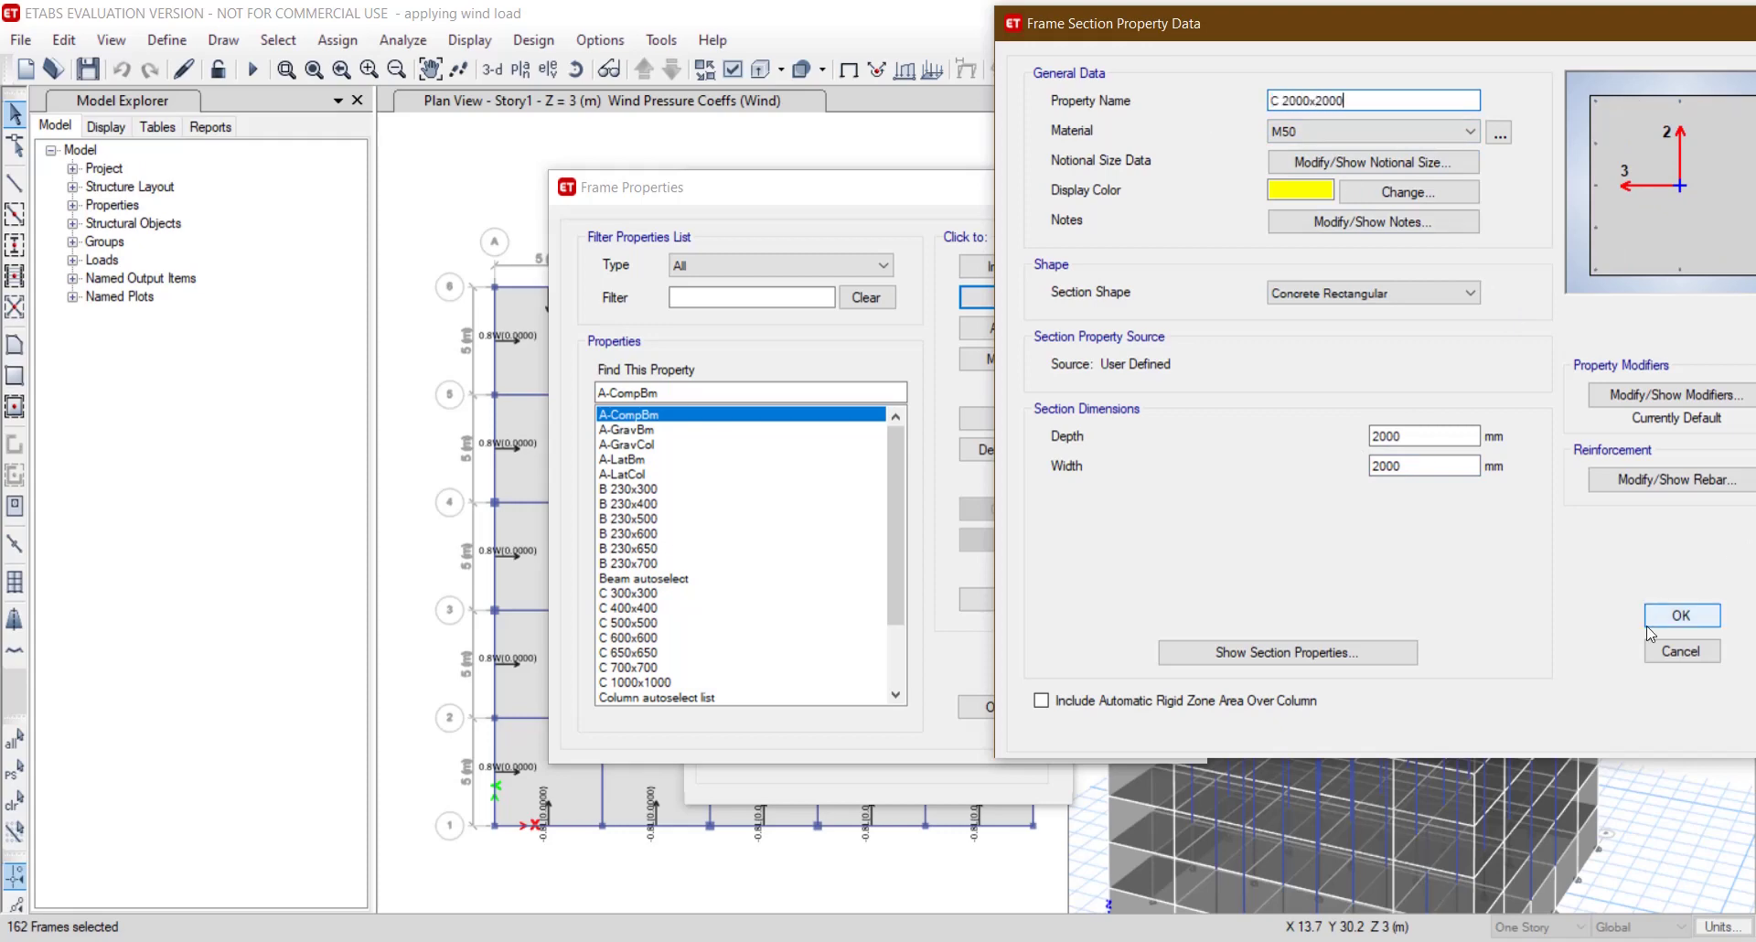
{"action": "left_click", "coordinate": [1681, 614]}
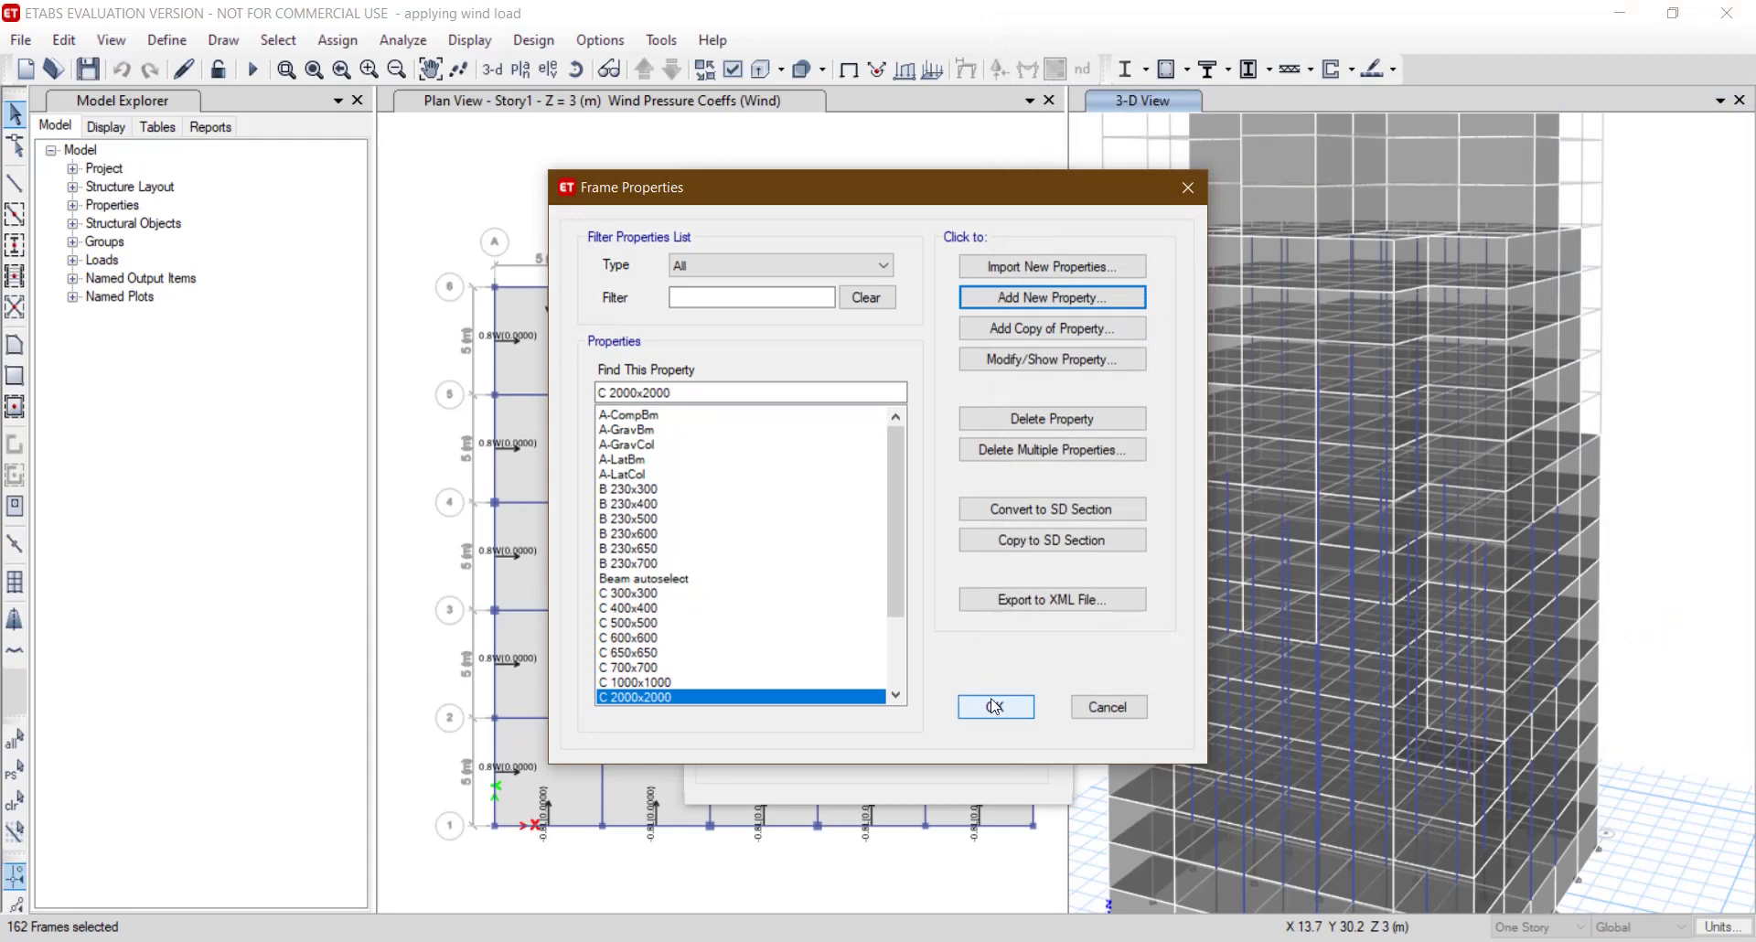
Accept the frame properties and assign the C 2000x2000 section to the selected failed frames.
{"action": "left_click", "coordinate": [997, 707]}
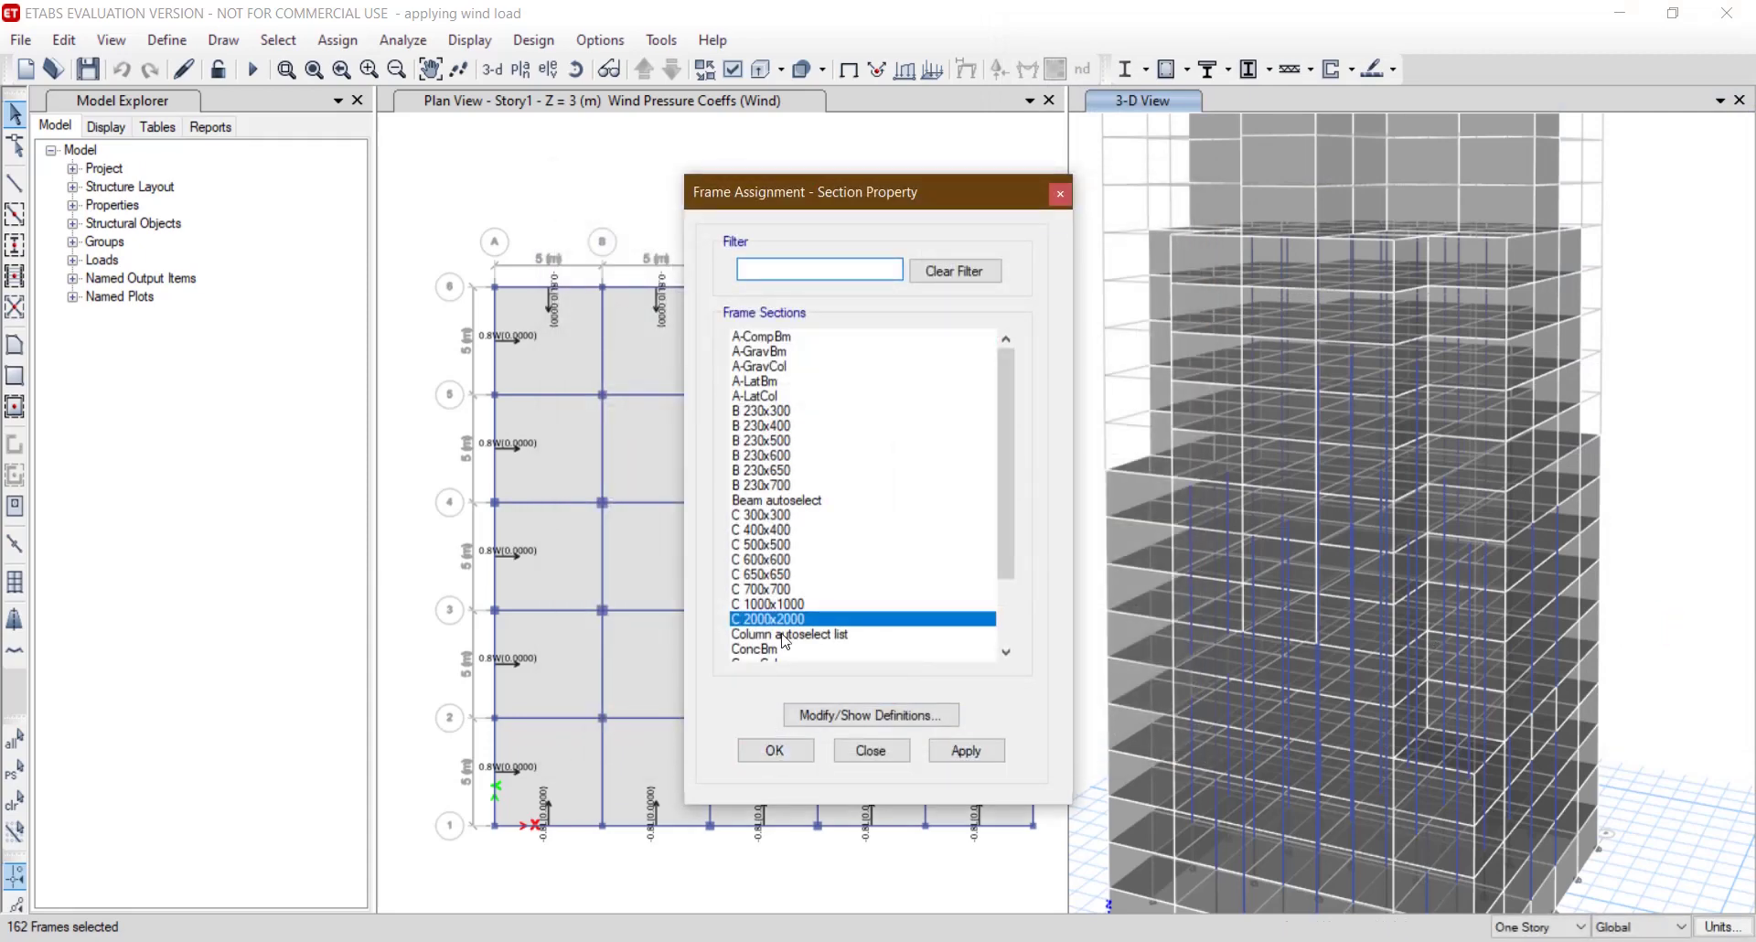
{"action": "left_click", "coordinate": [777, 750]}
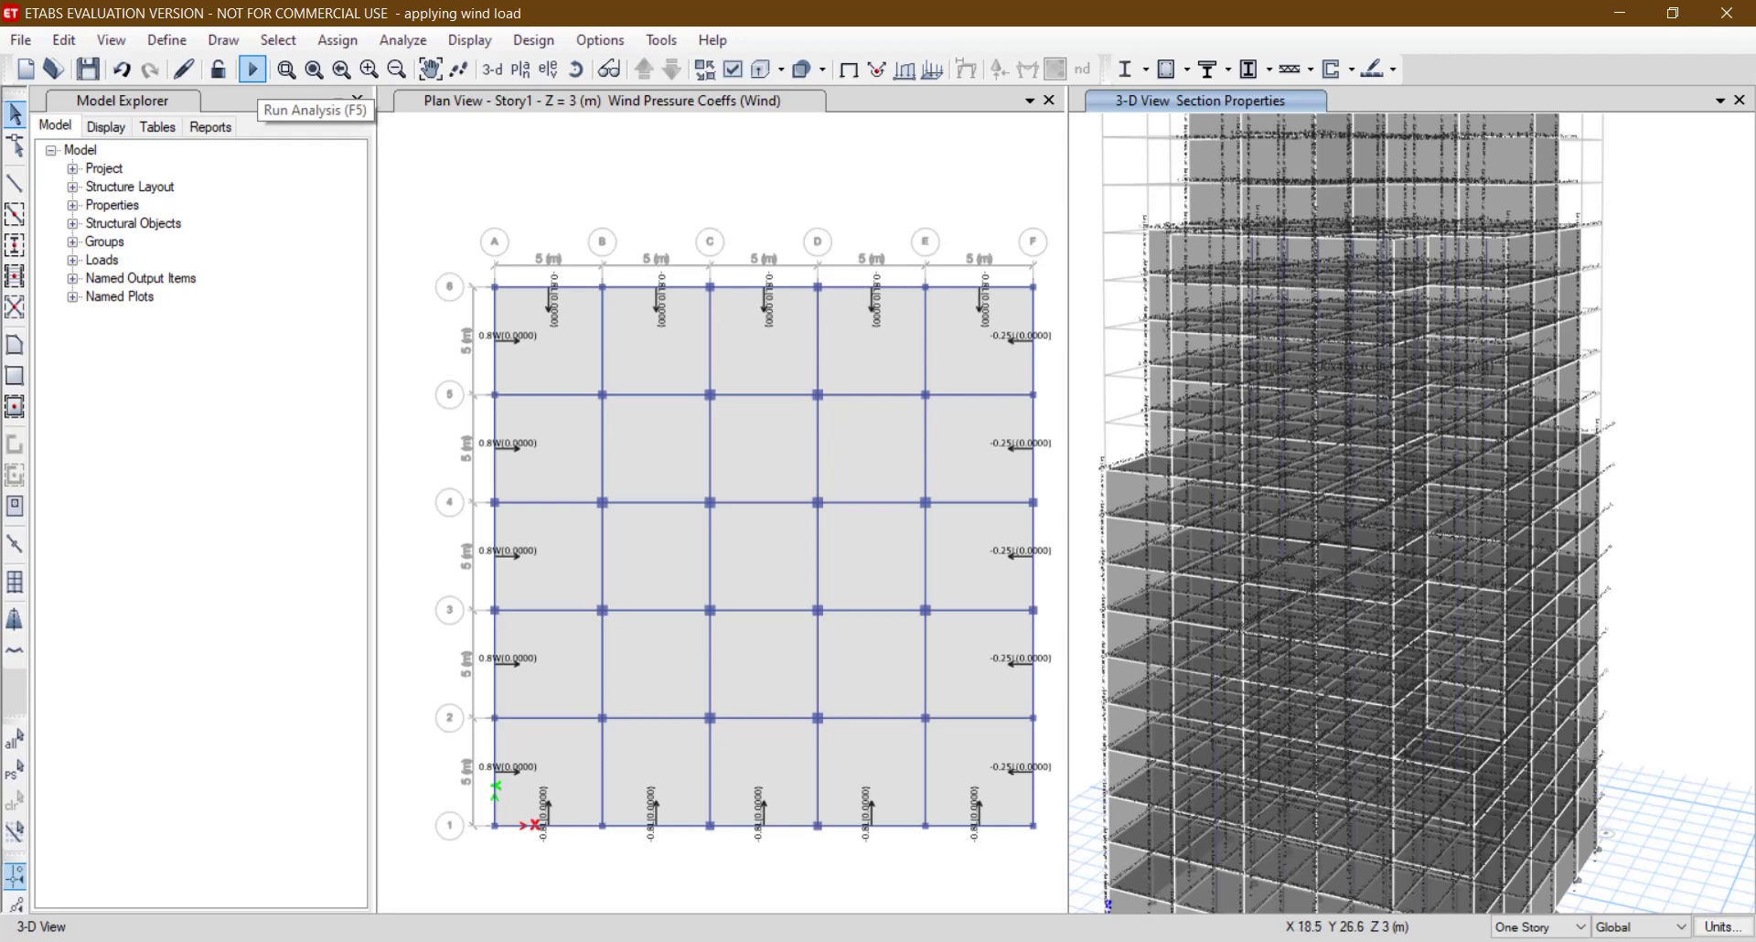
Run the analysis and the concrete frame design check with the enlarged columns.
{"action": "left_click", "coordinate": [265, 66]}
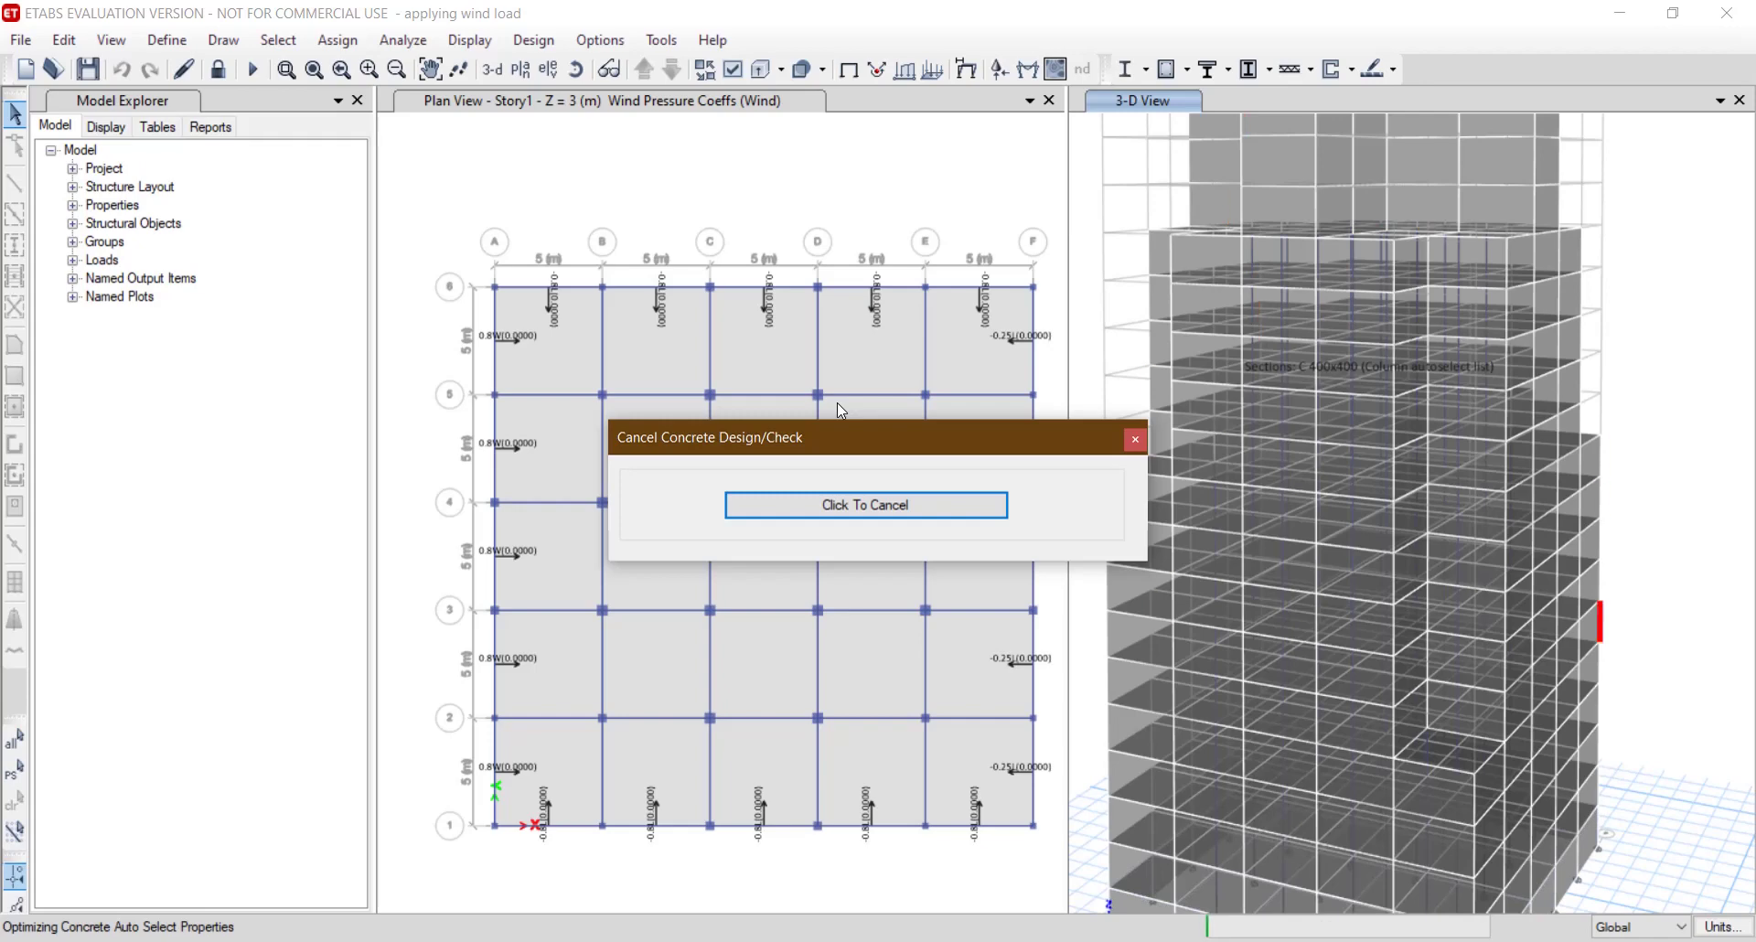
{"action": "left_click", "coordinate": [958, 563]}
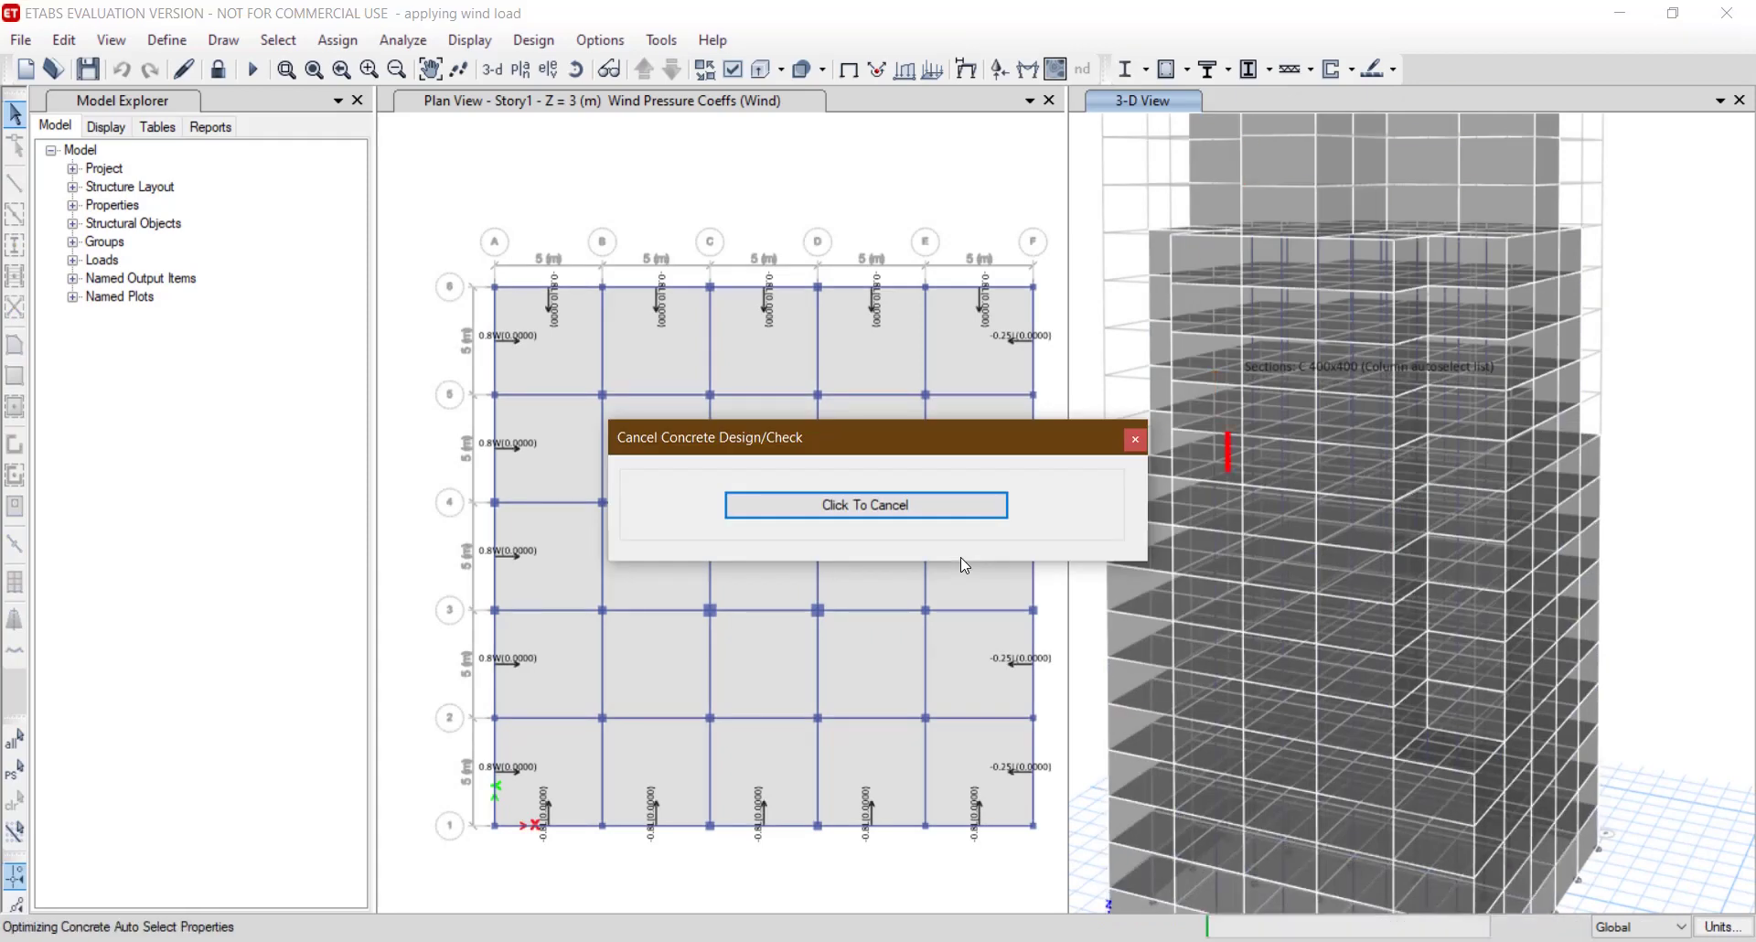
{"action": "left_click", "coordinate": [960, 561]}
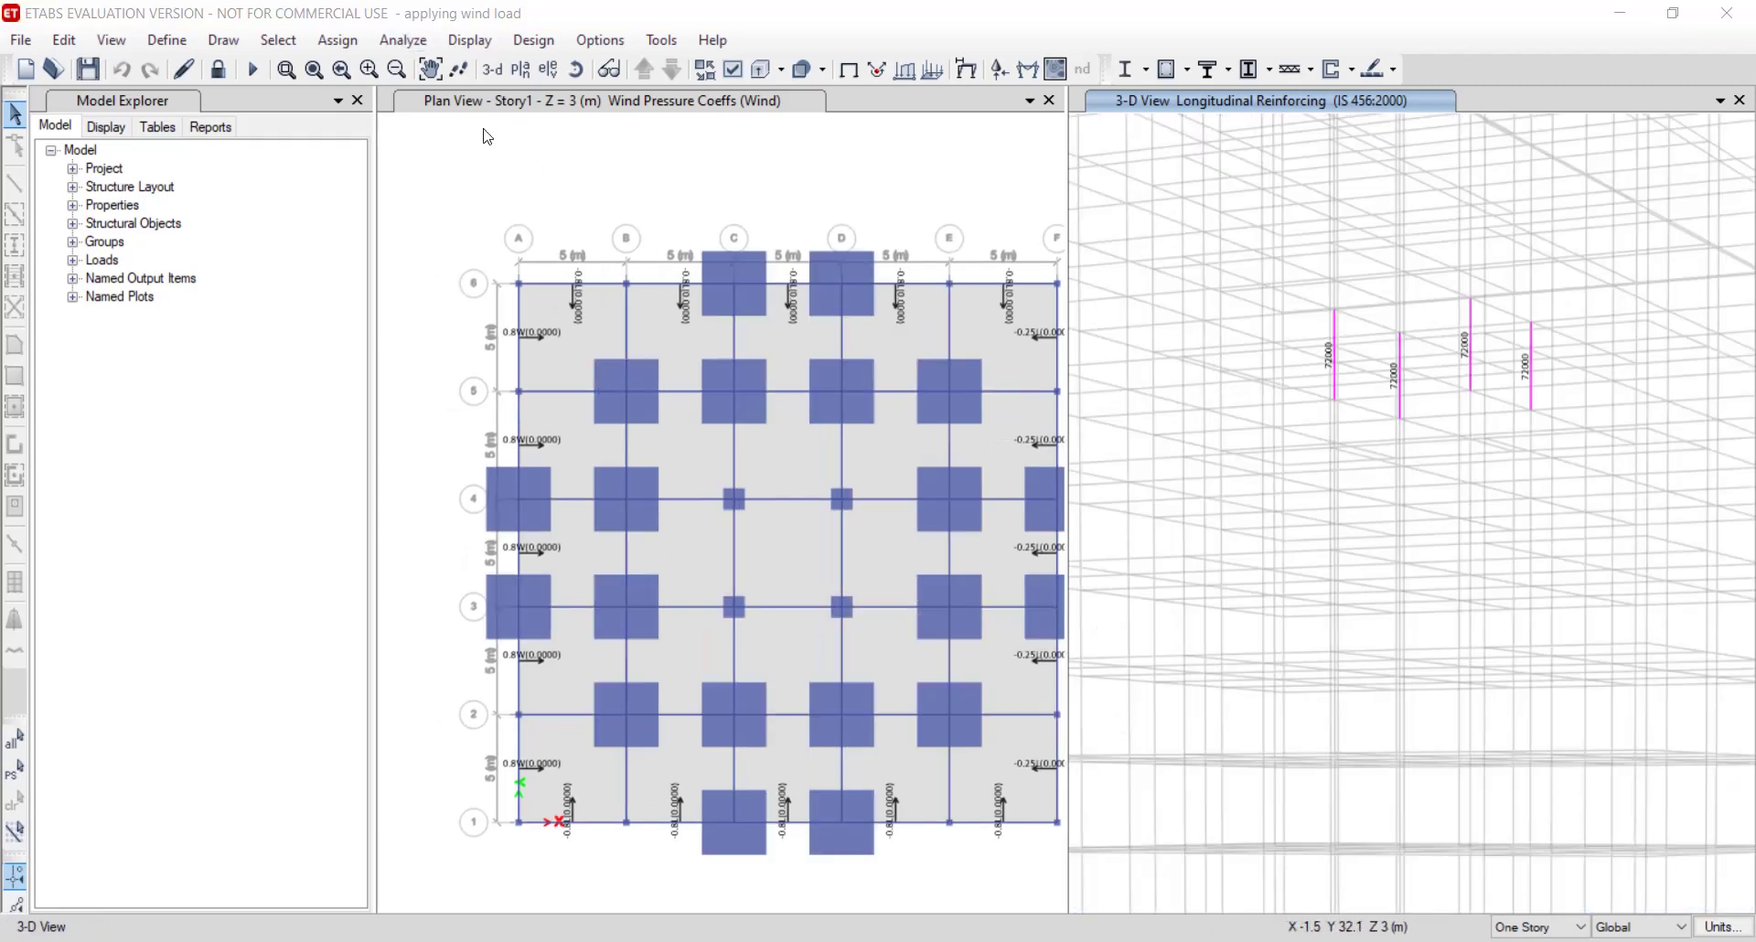
{"action": "left_click", "coordinate": [167, 41]}
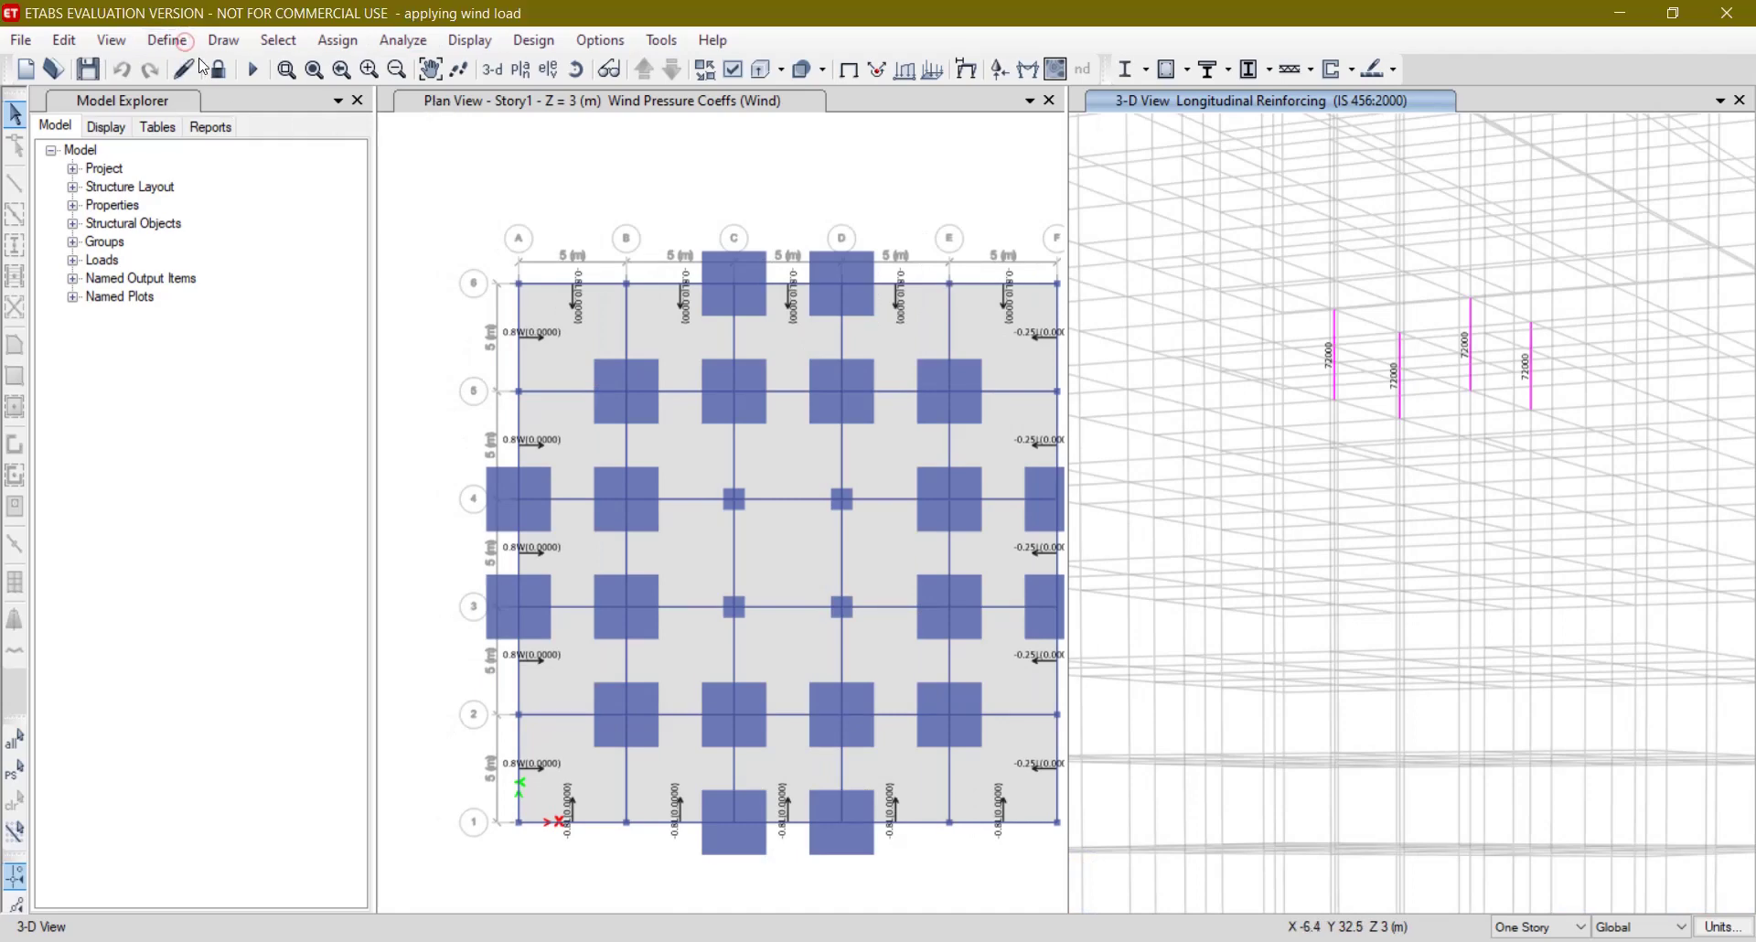
Look through the list of defined frame section properties and leave it without changes.
{"action": "left_click", "coordinate": [171, 41]}
{"action": "mouse_move", "coordinate": [217, 102]}
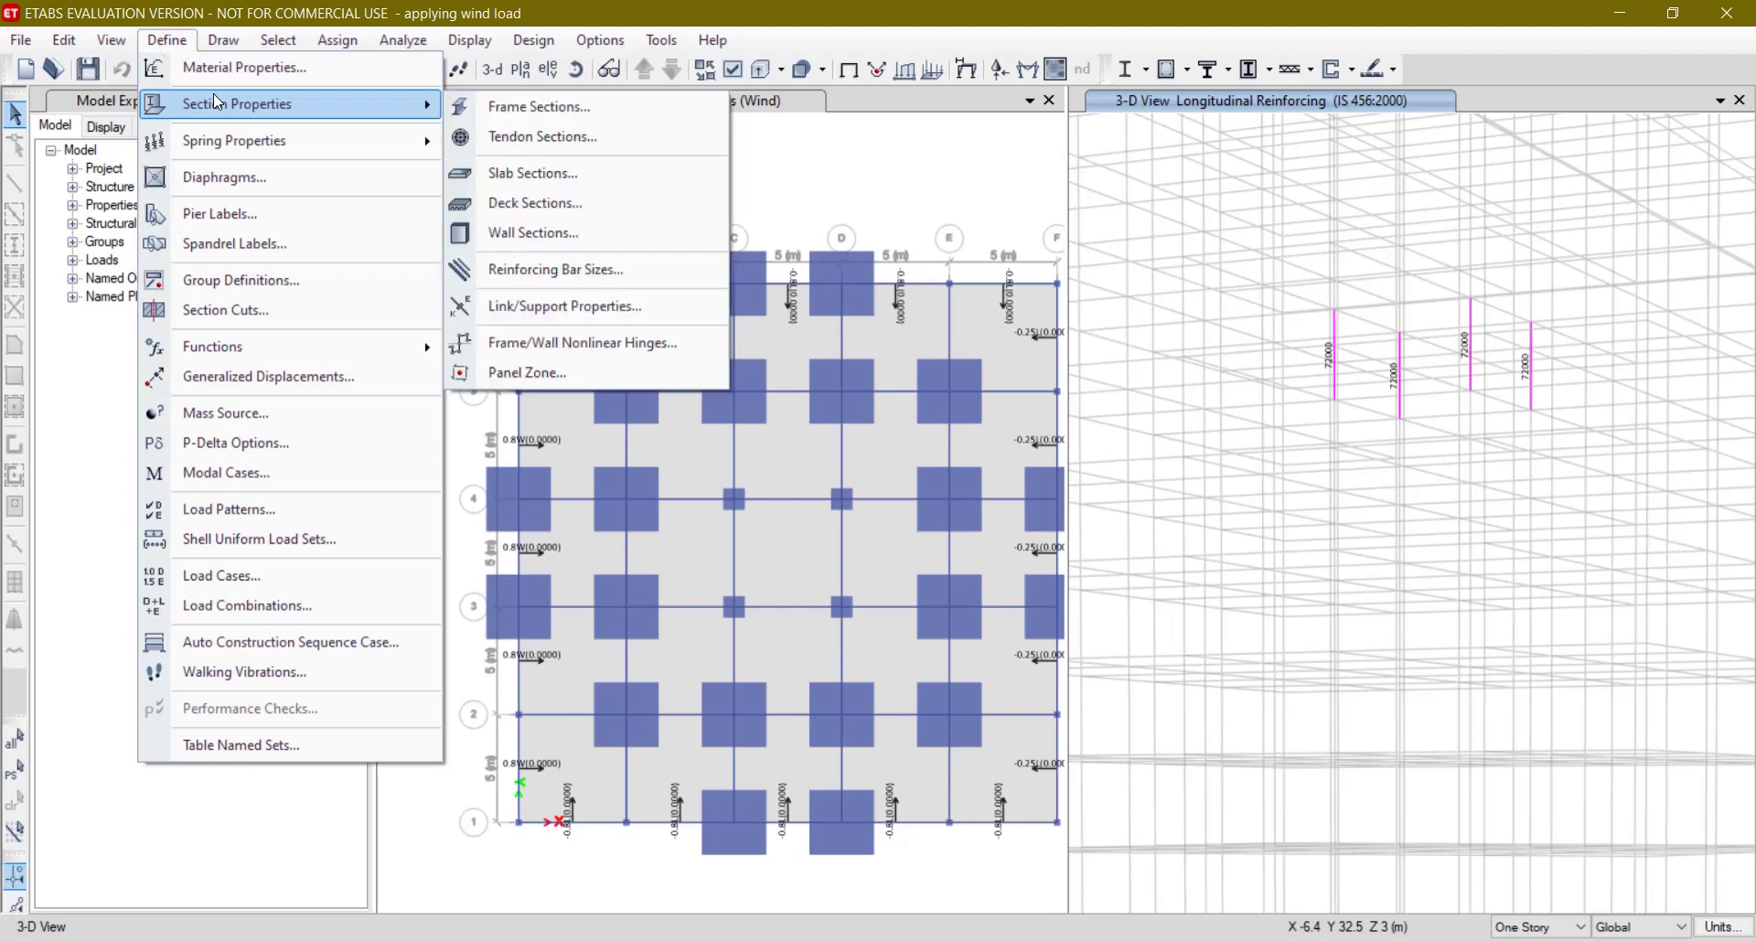
{"action": "left_click", "coordinate": [476, 107]}
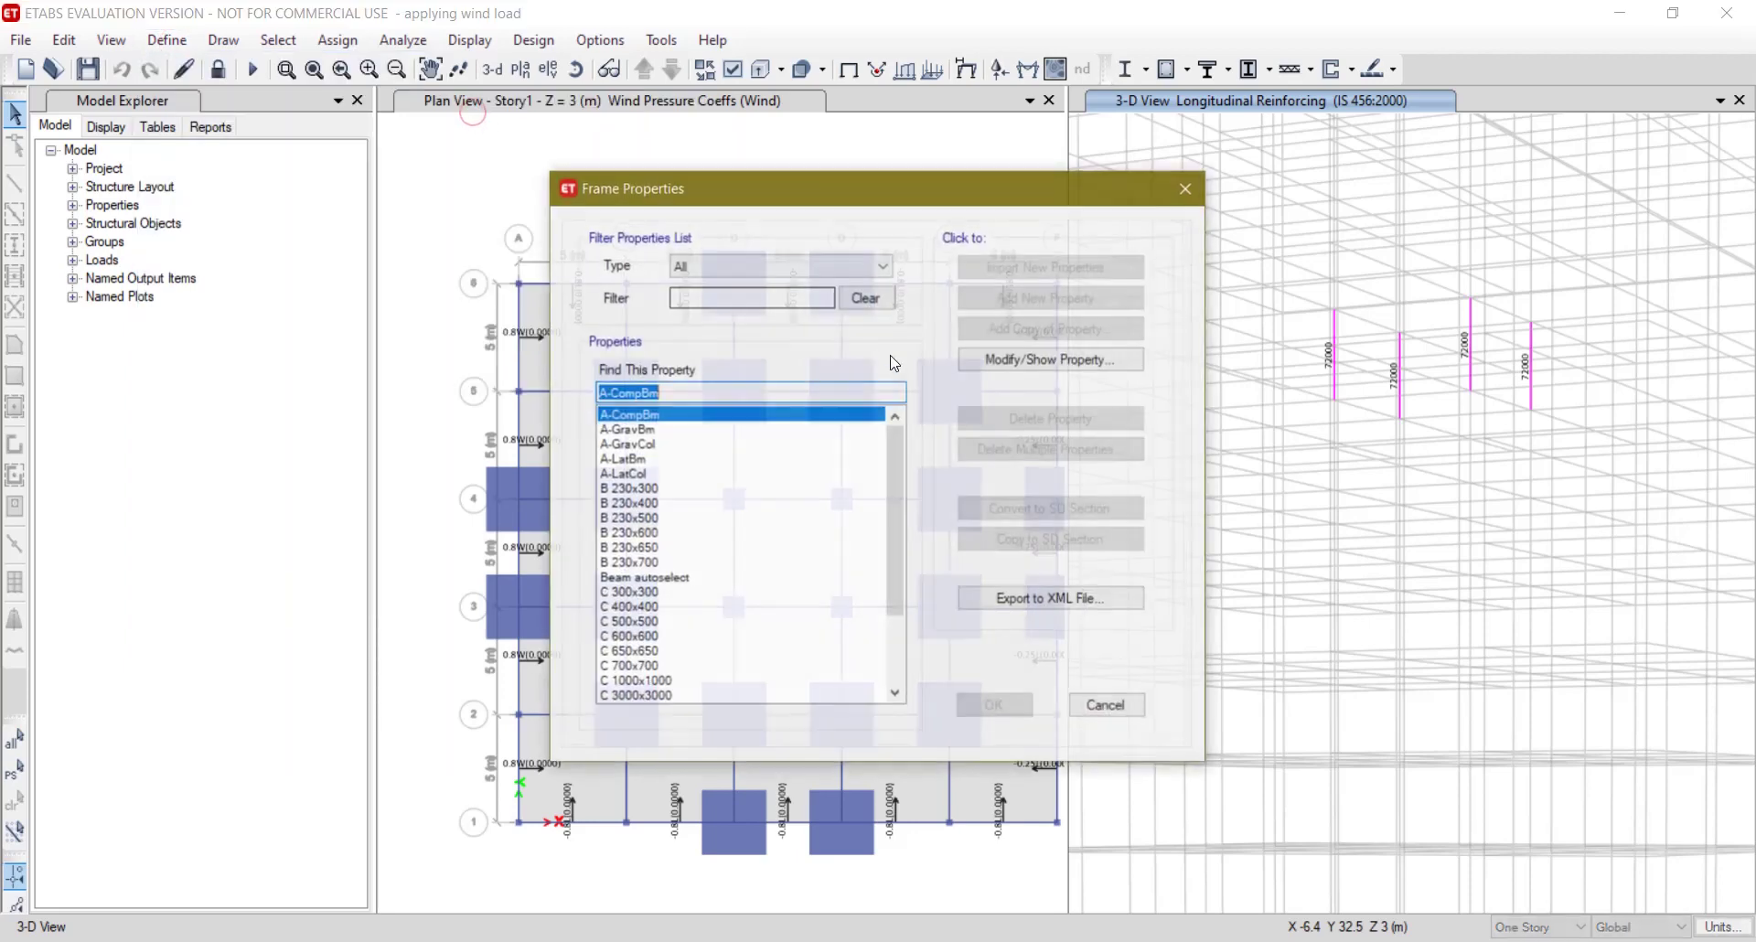
{"action": "left_click_drag", "start_coordinate": [900, 476], "coordinate": [892, 527]}
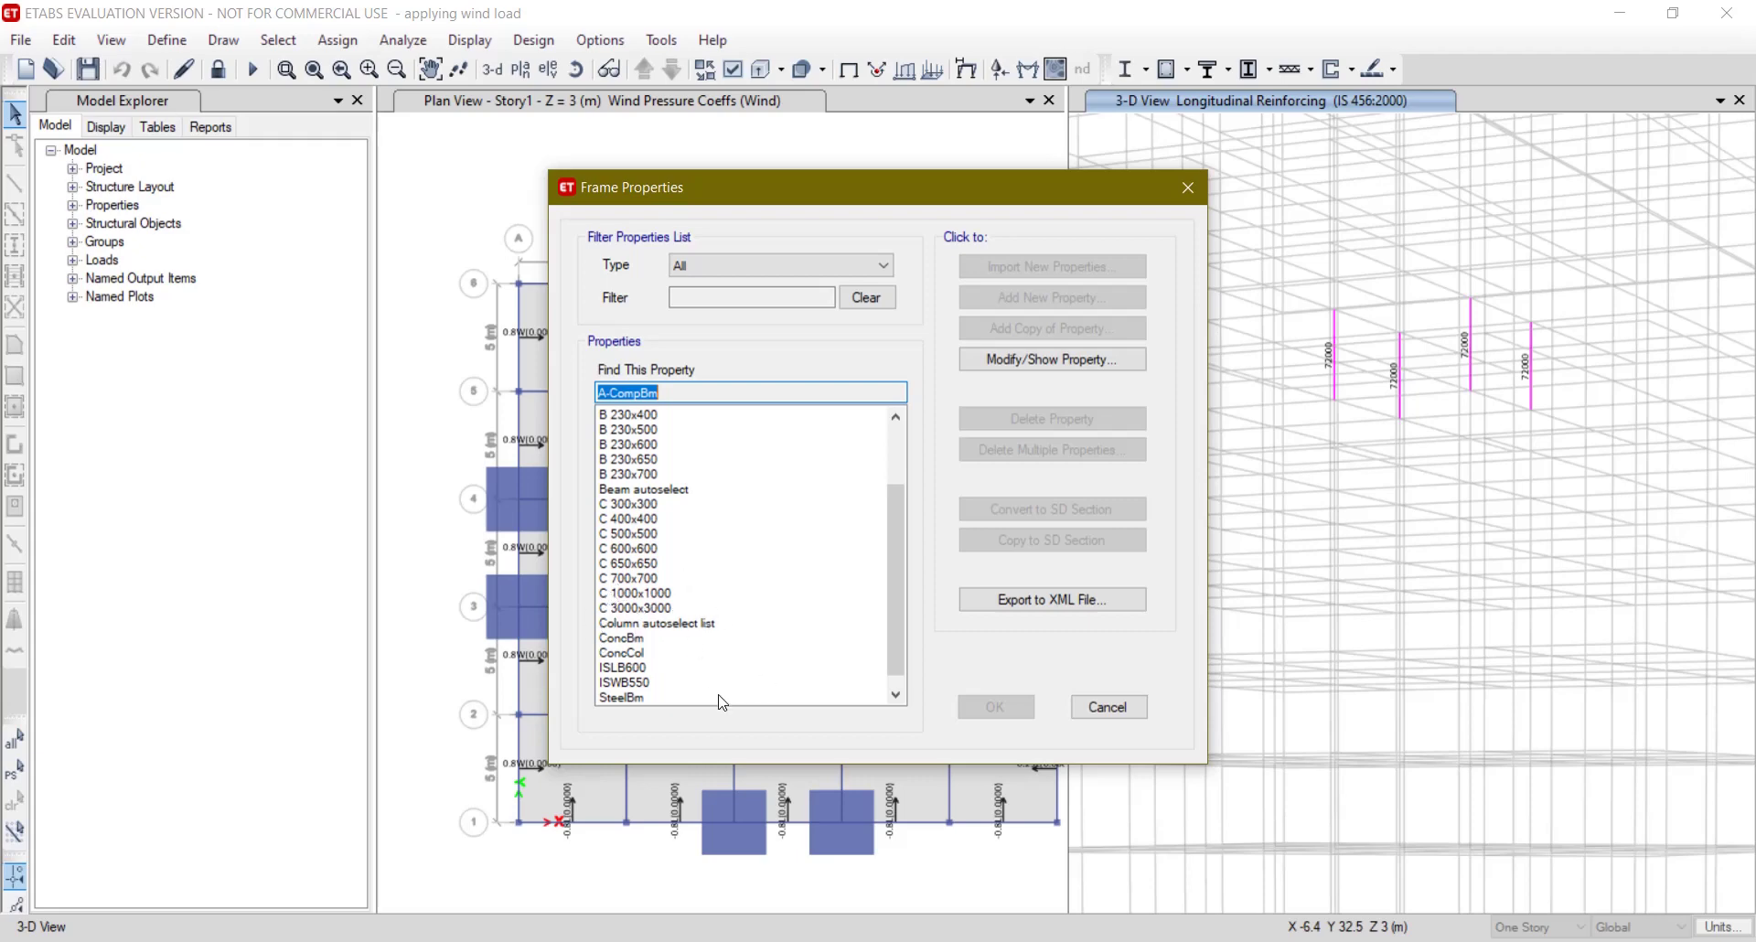
{"action": "left_click", "coordinate": [1107, 707]}
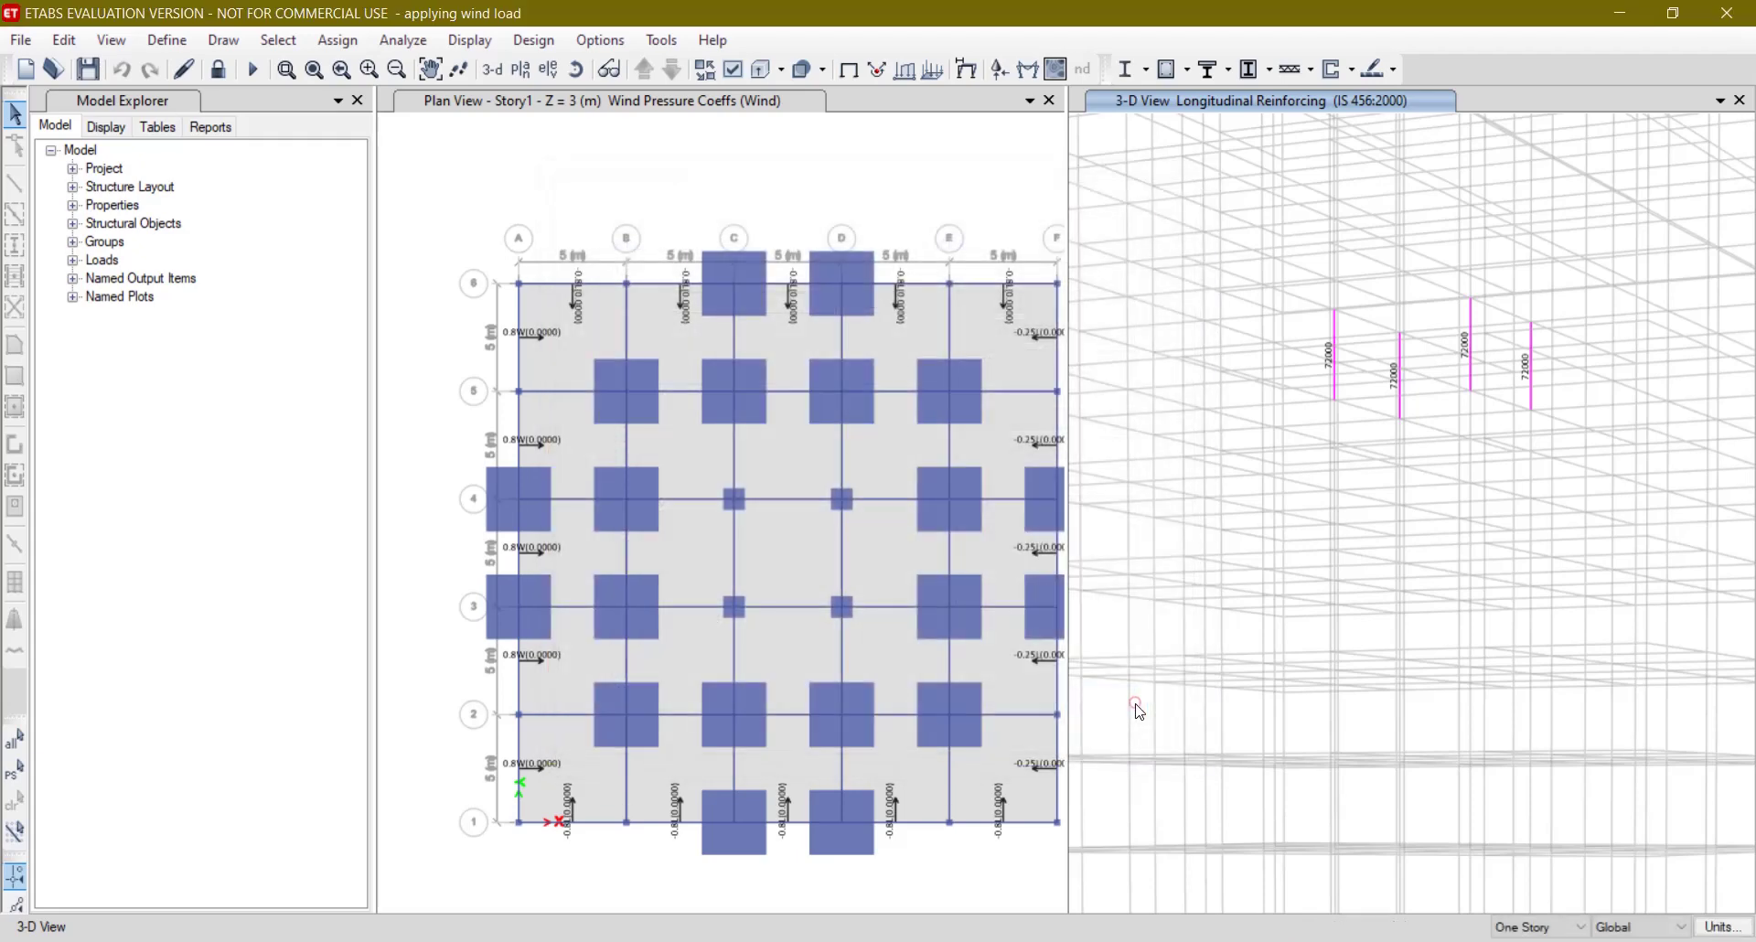
Restore the visibility of all objects in the 3-D longitudinal reinforcing view.
{"action": "middle_click_drag", "start_coordinate": [913, 427], "coordinate": [855, 428]}
{"action": "right_click", "coordinate": [1261, 461]}
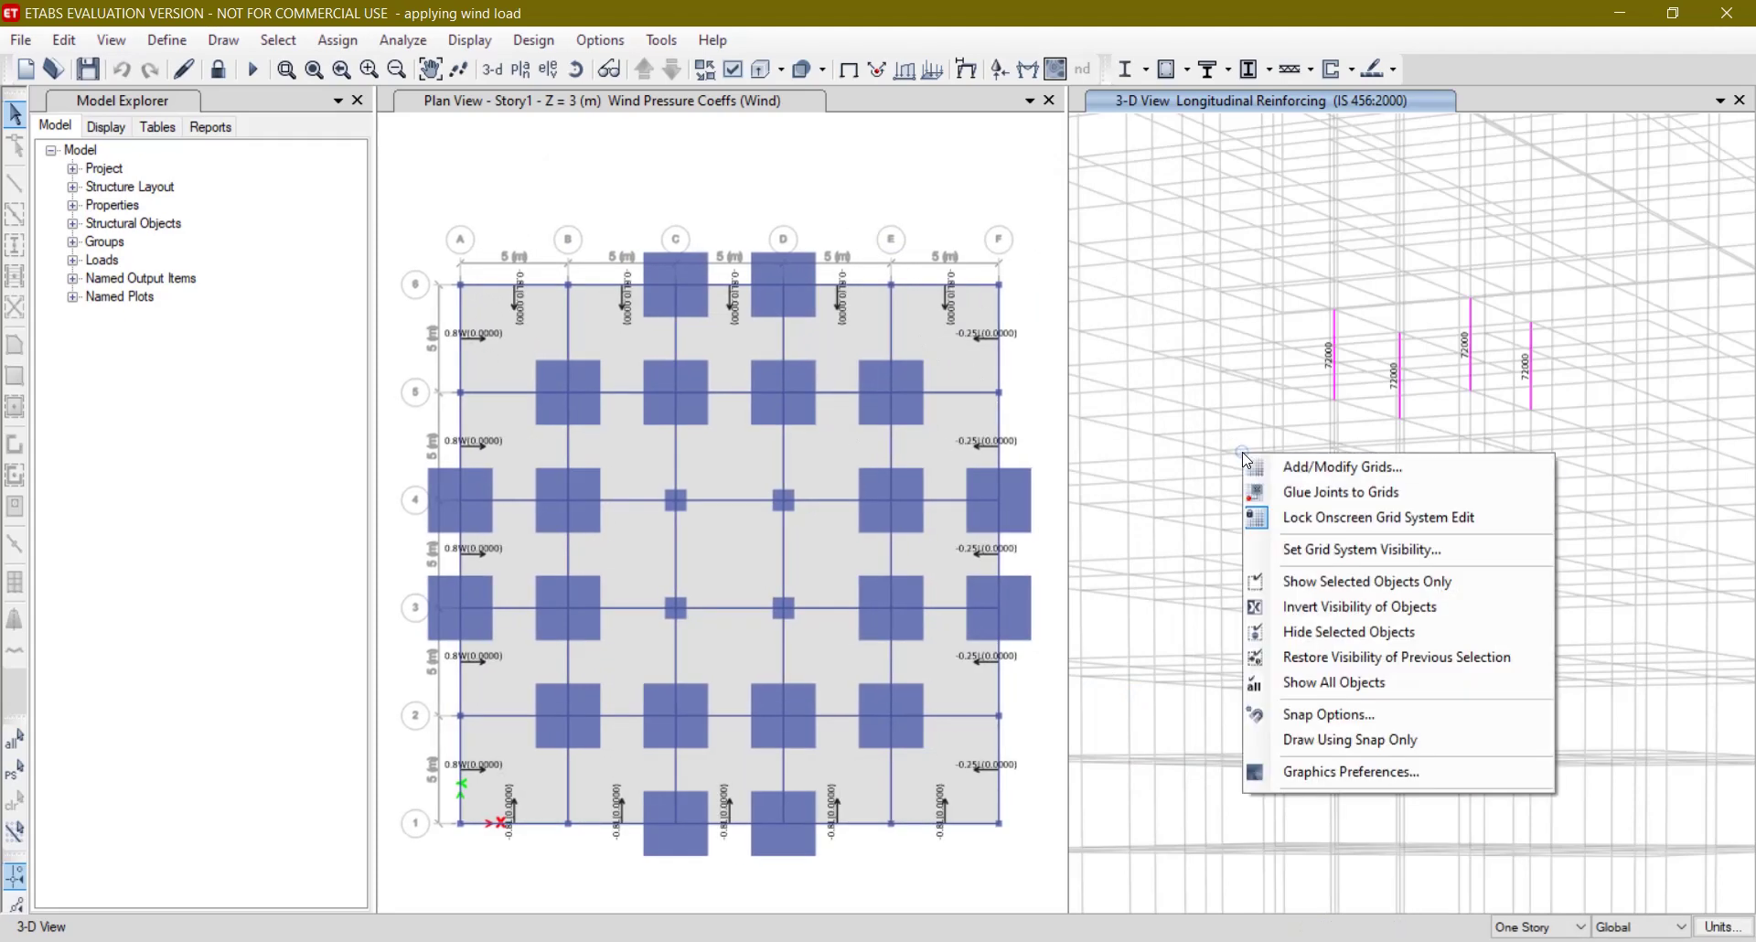
{"action": "left_click", "coordinate": [1334, 590]}
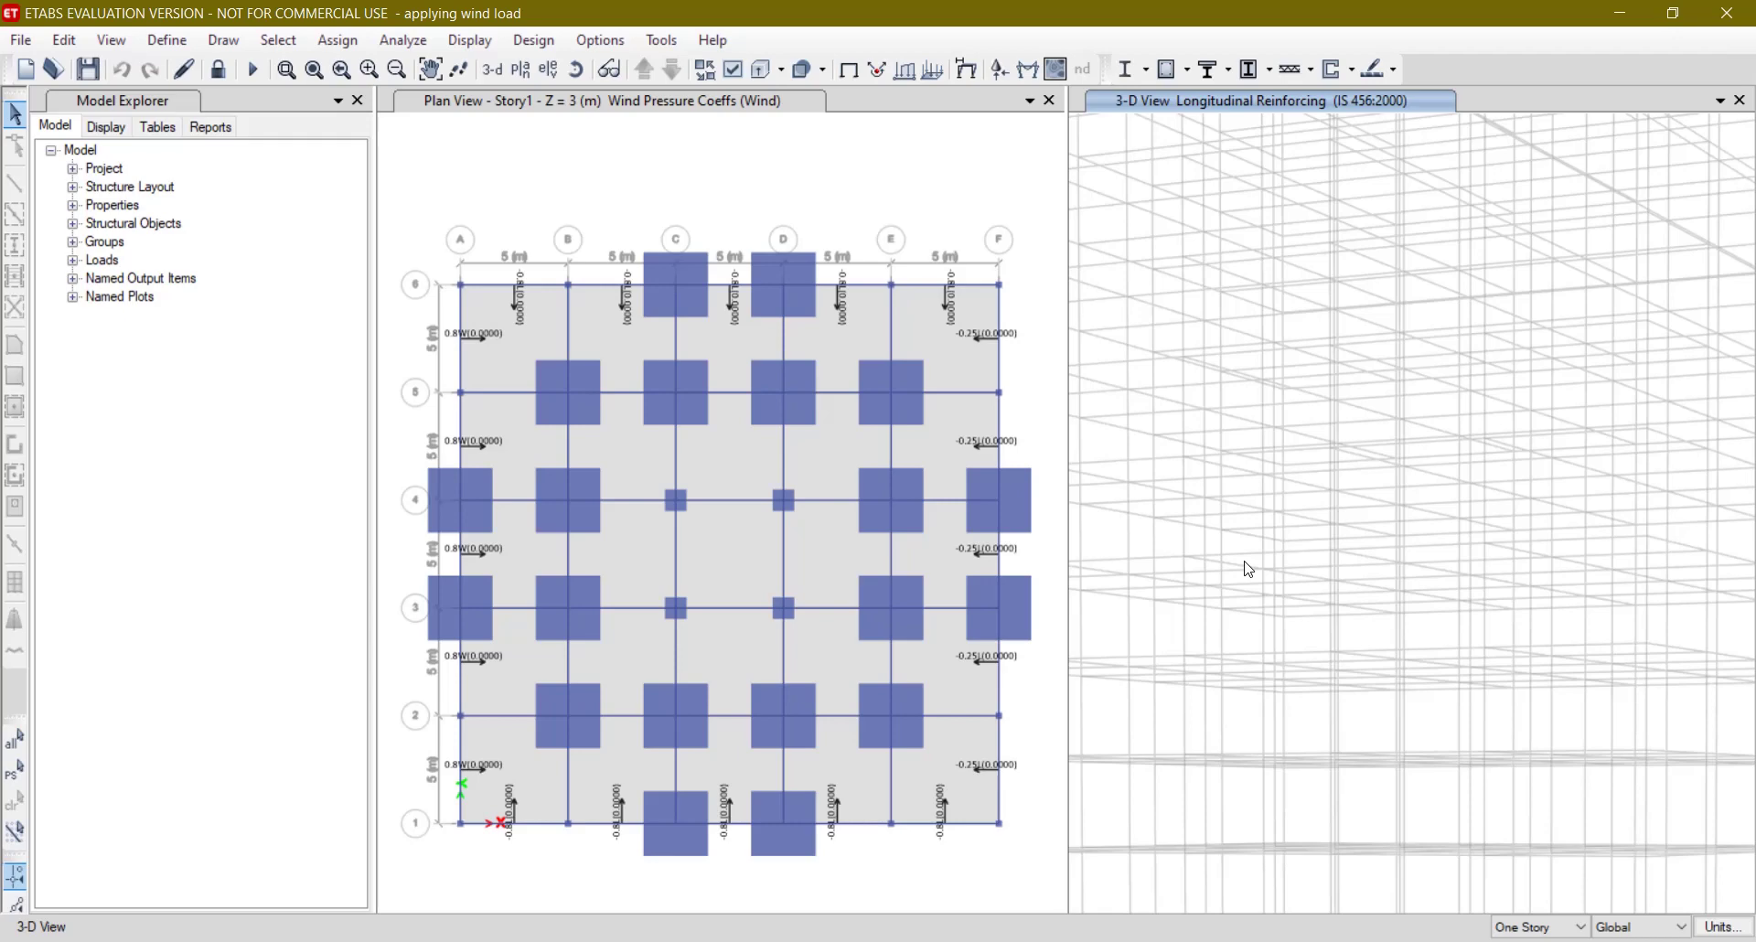
{"action": "scroll", "coordinate": [1251, 553], "scroll_direction": "down", "scroll_amount": 3}
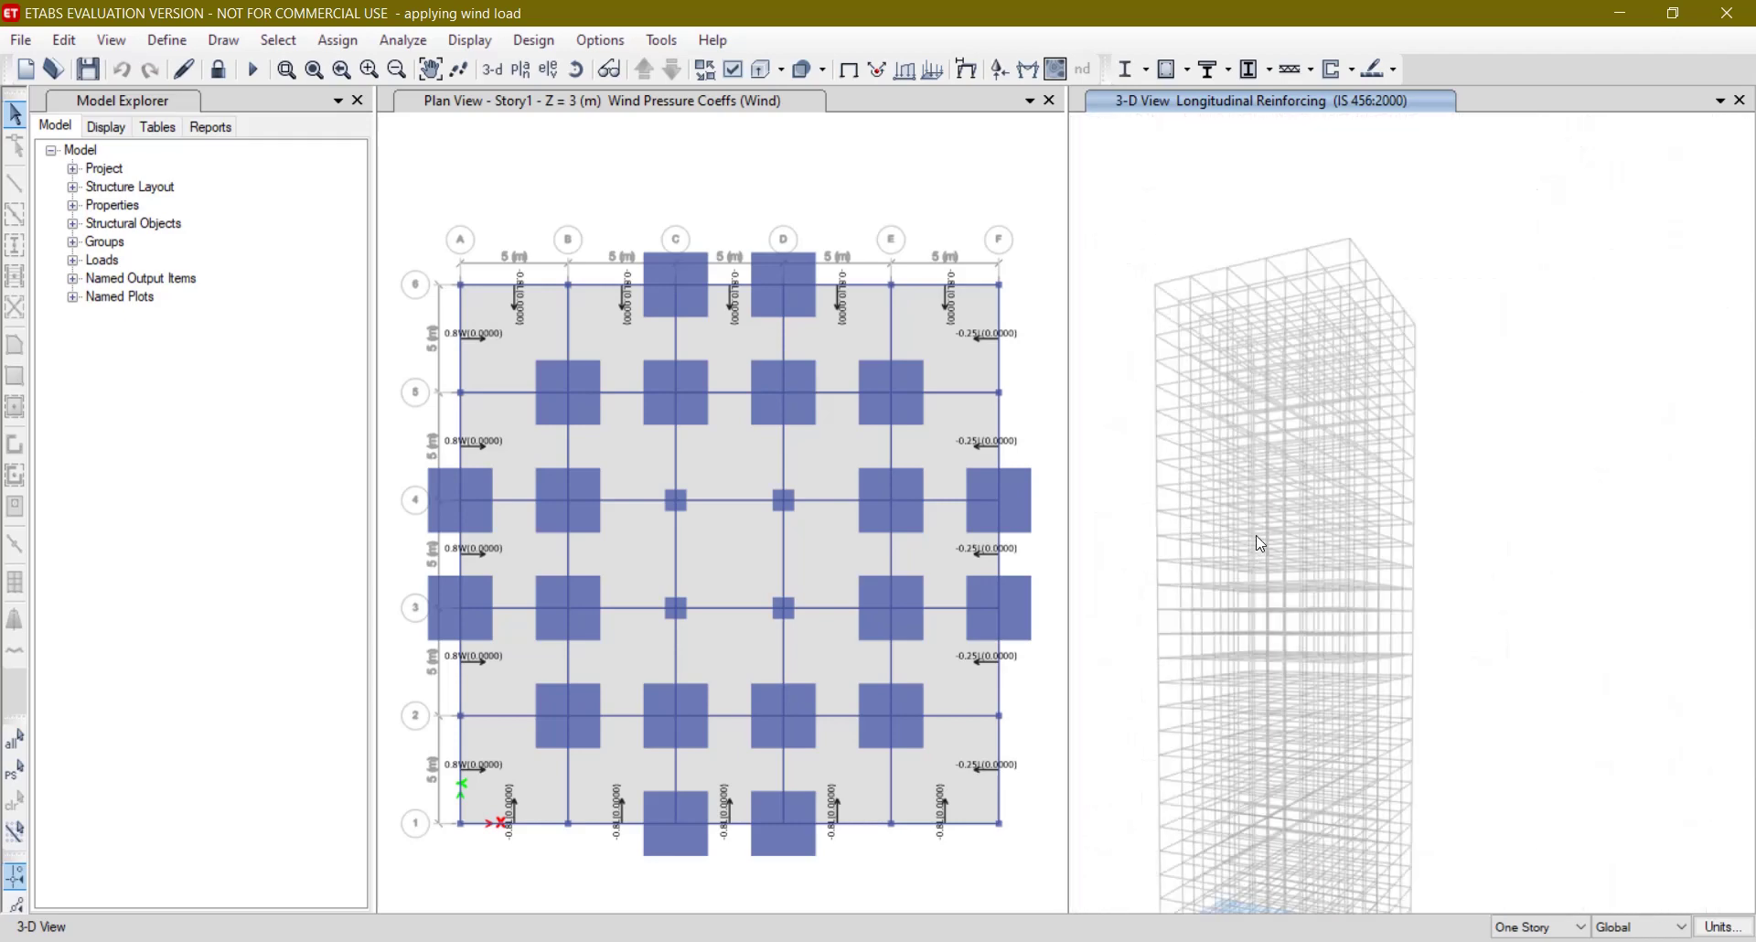
{"action": "right_click", "coordinate": [1438, 490]}
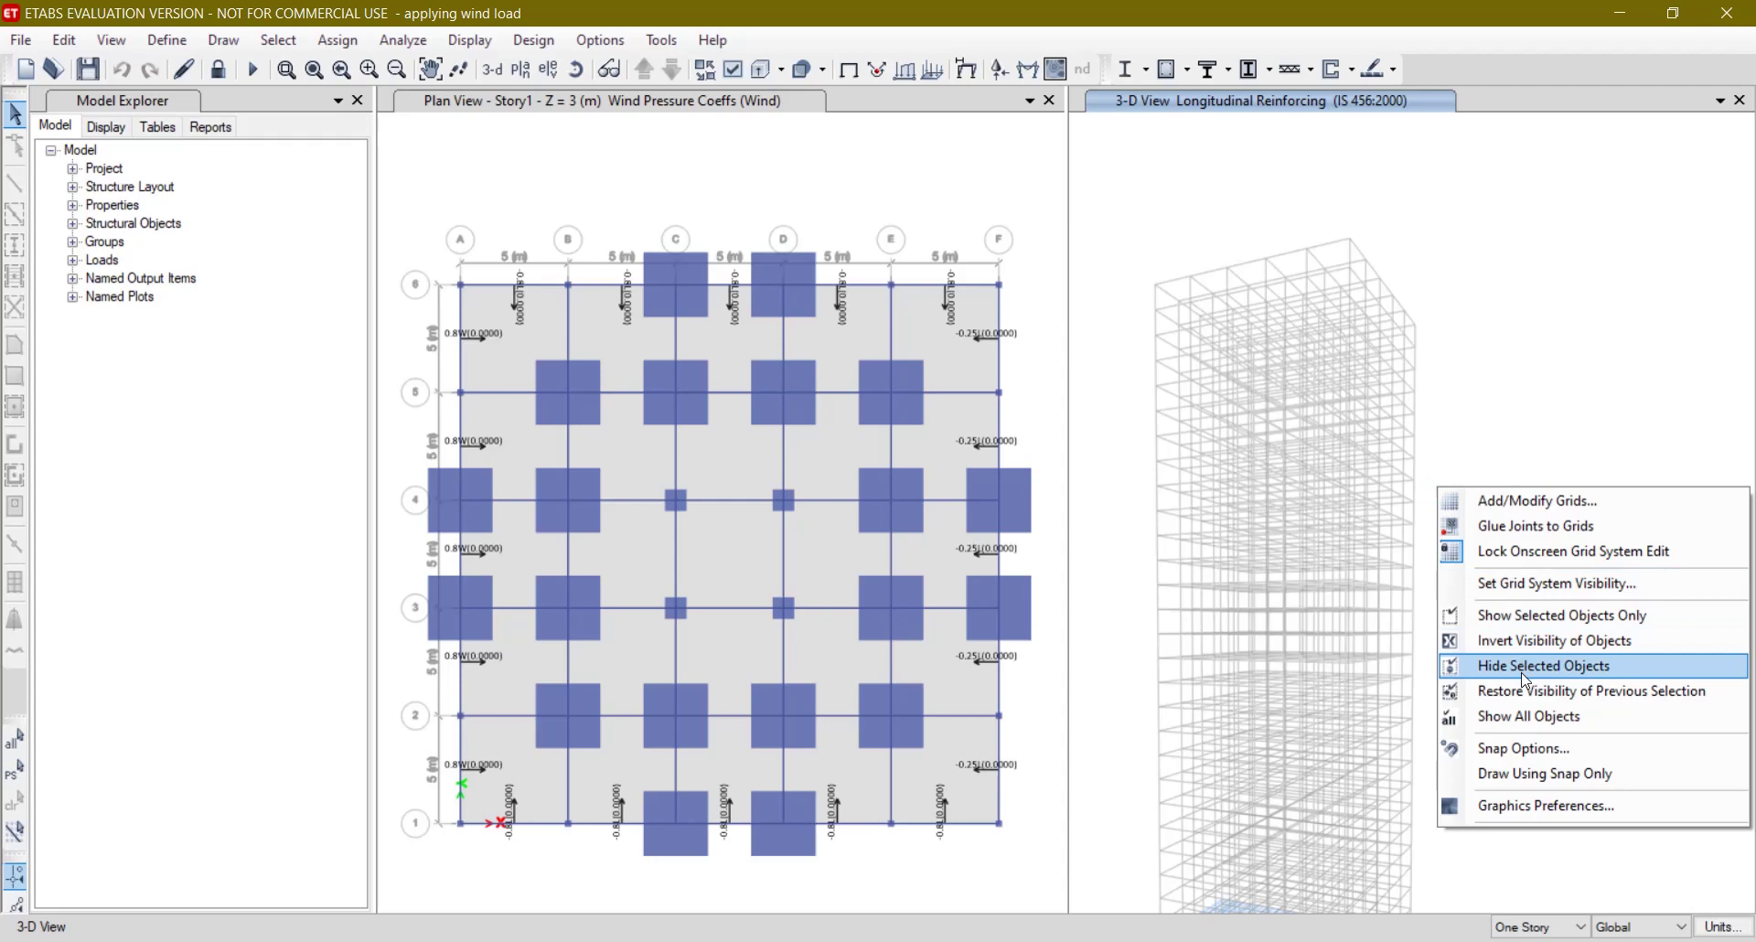
{"action": "left_click", "coordinate": [1533, 713]}
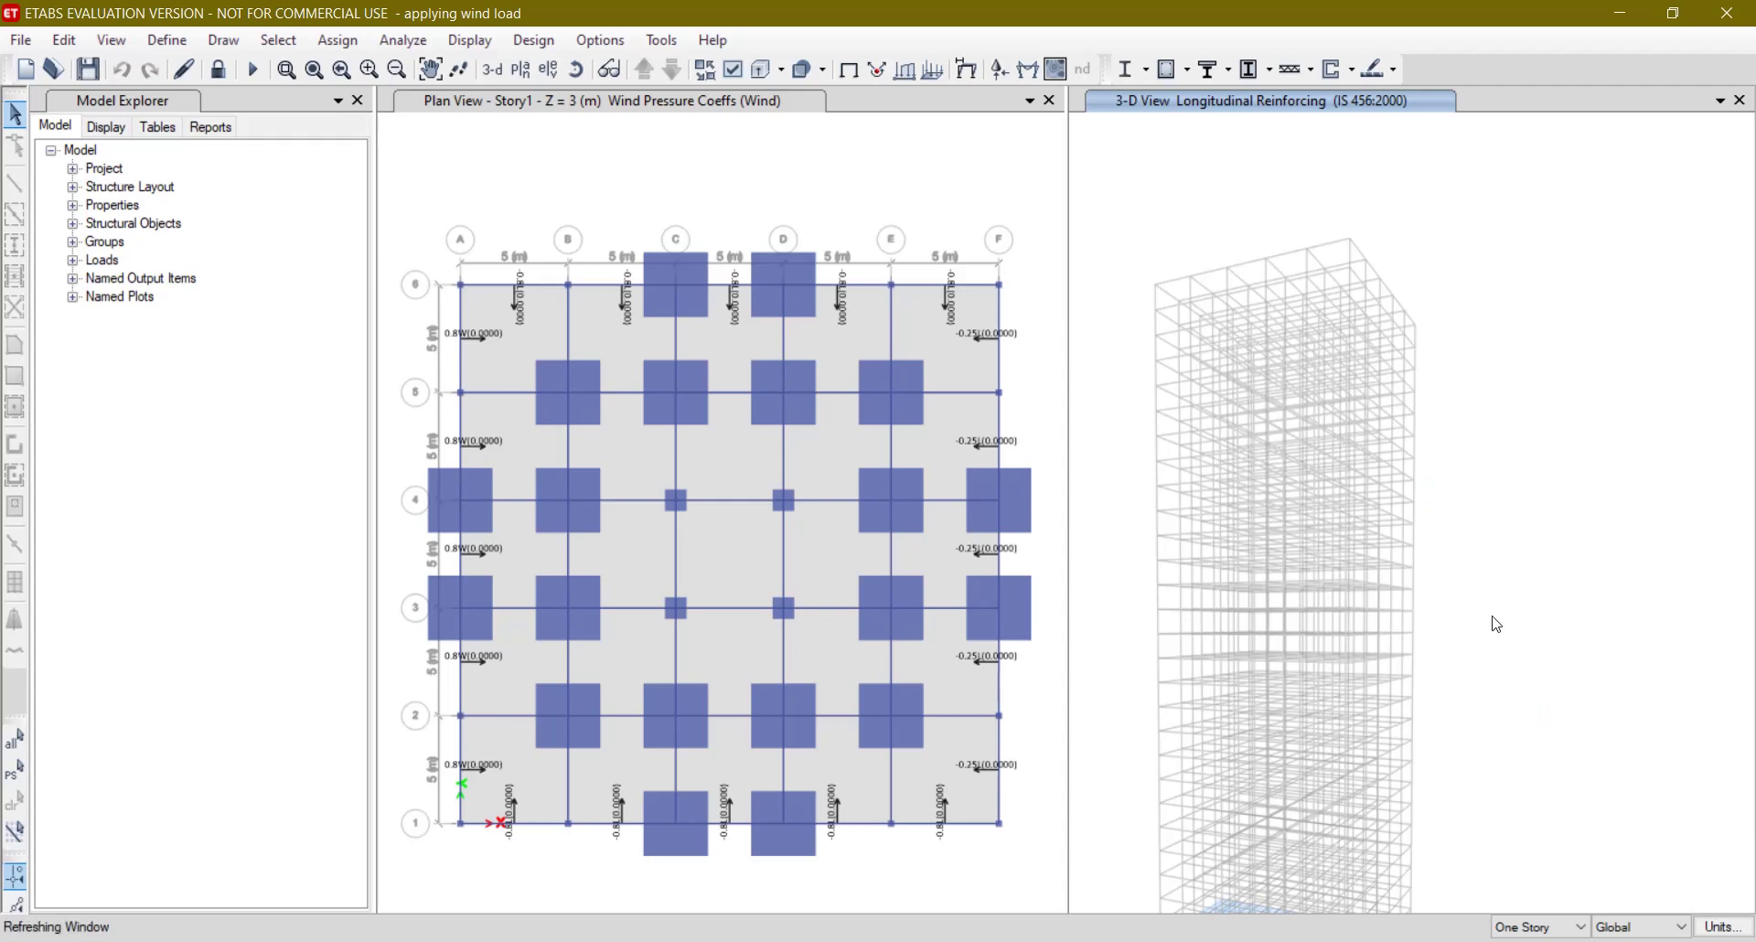
{"action": "middle_click_drag", "start_coordinate": [1445, 546], "coordinate": [1515, 350]}
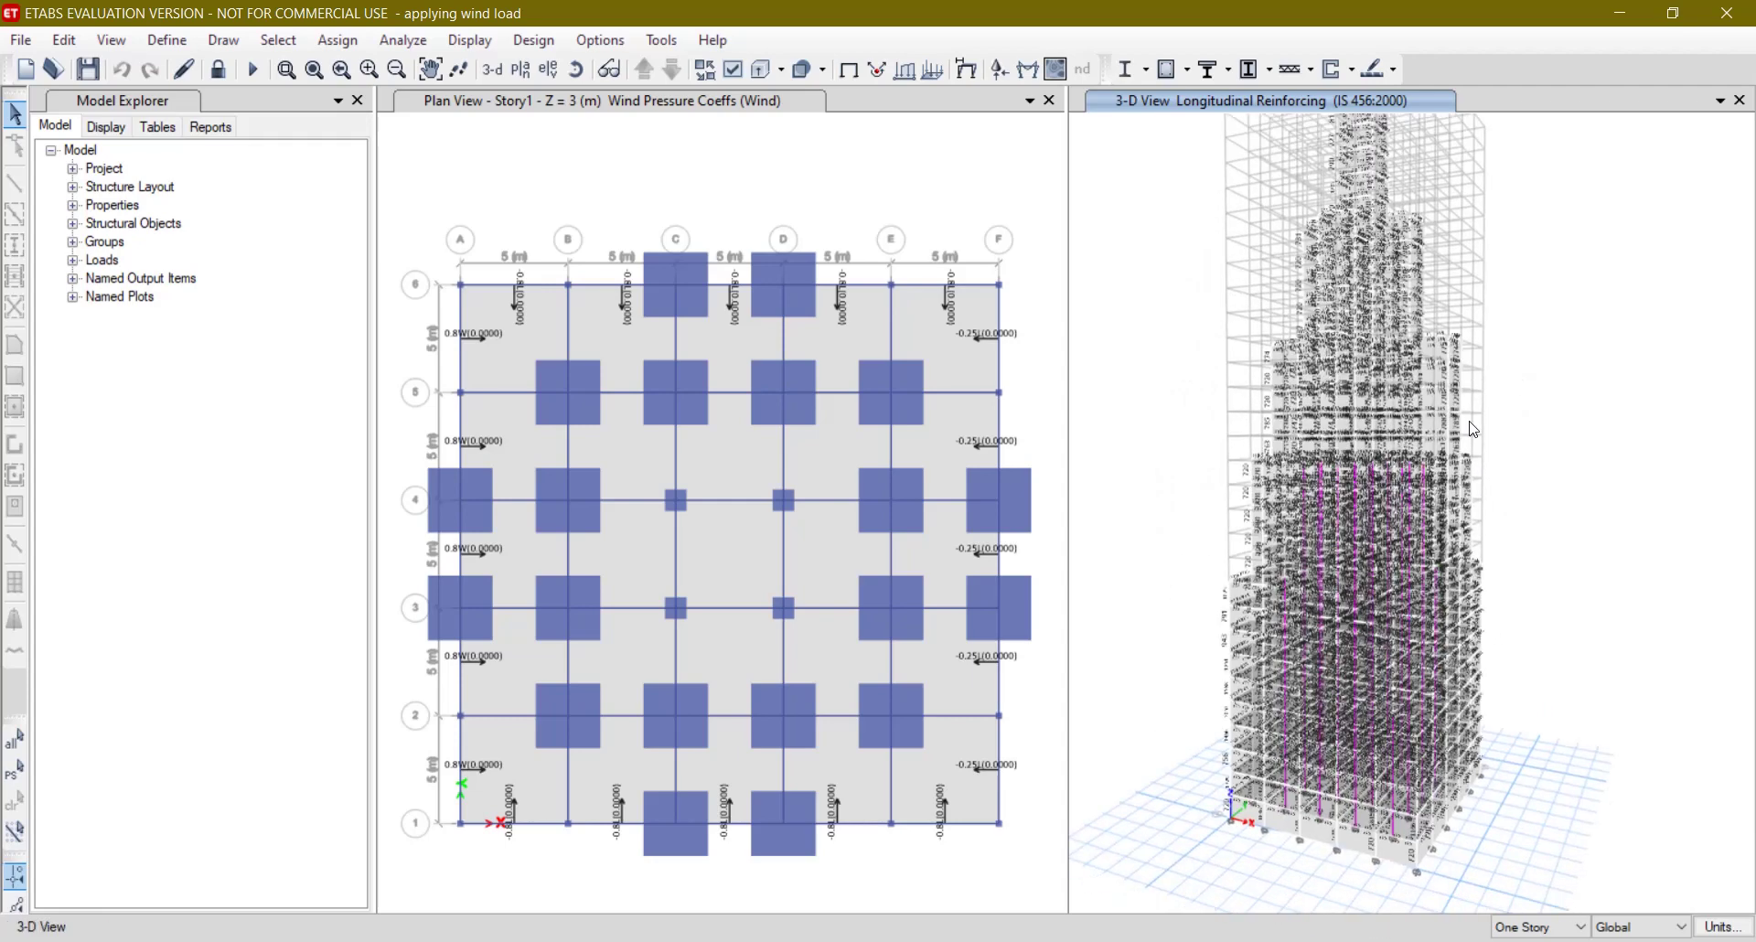
Examine the concrete column design information of column C2 on Story15 and read through its detailed design summary.
{"action": "scroll", "coordinate": [1296, 620], "scroll_direction": "up", "scroll_amount": 5}
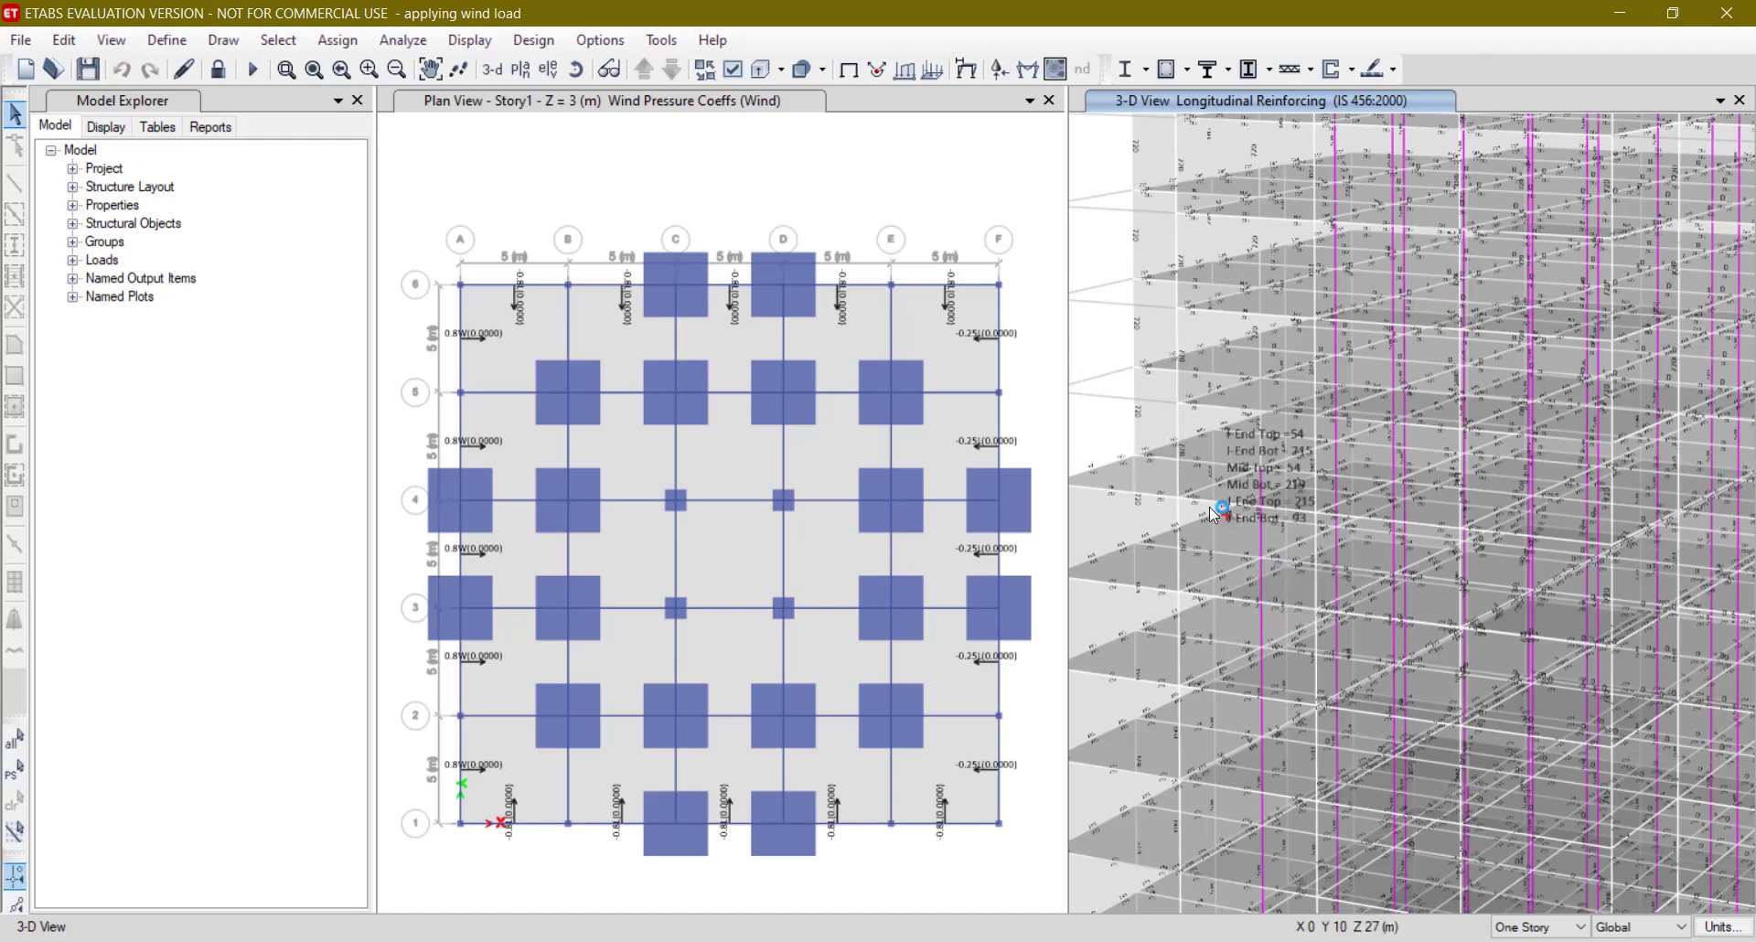
{"action": "scroll", "coordinate": [1255, 473], "scroll_direction": "up", "scroll_amount": 5}
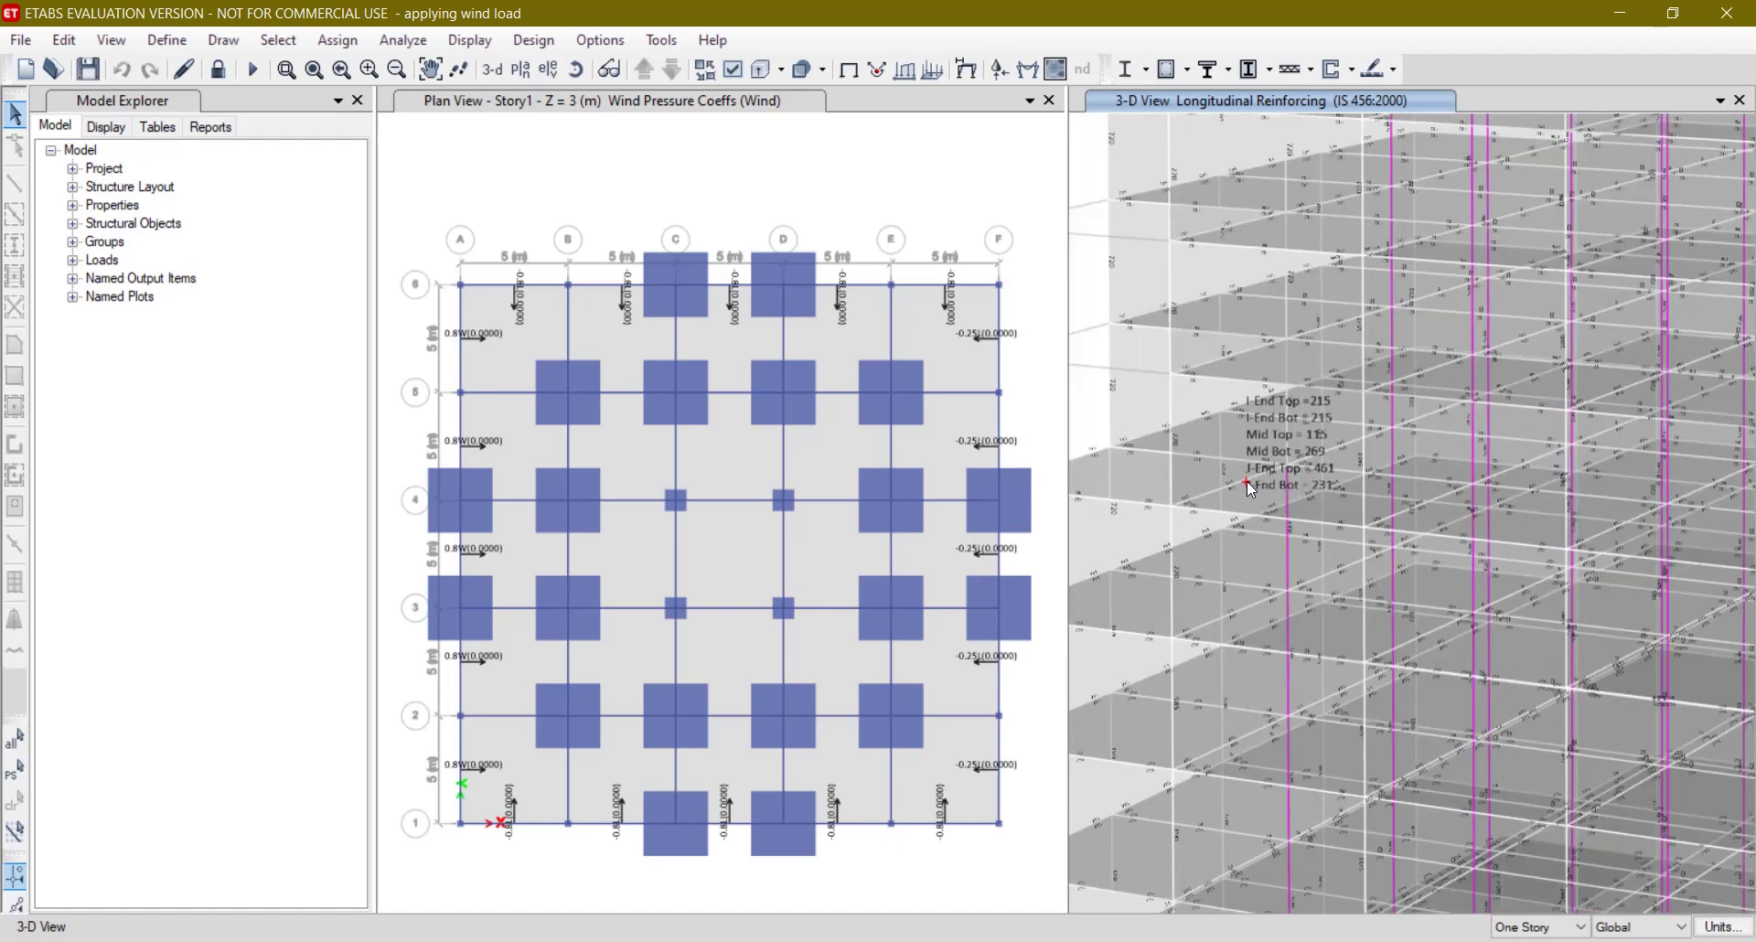
{"action": "scroll", "coordinate": [1248, 481], "scroll_direction": "down", "scroll_amount": 8}
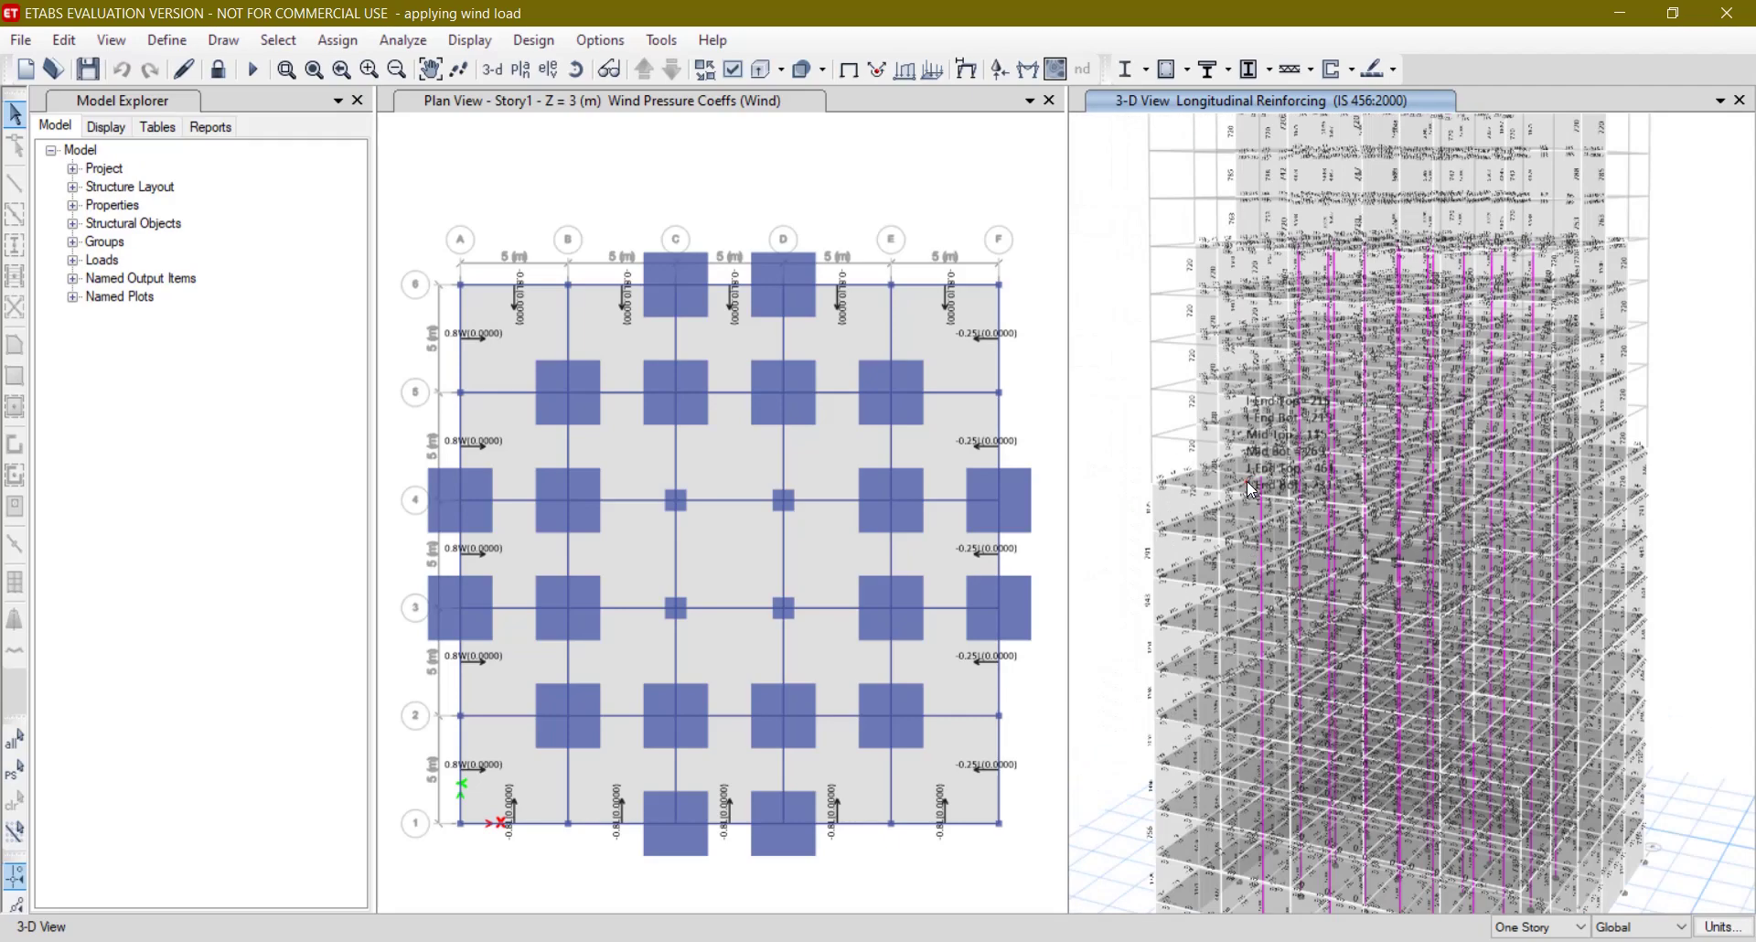
{"action": "right_click", "coordinate": [1198, 267]}
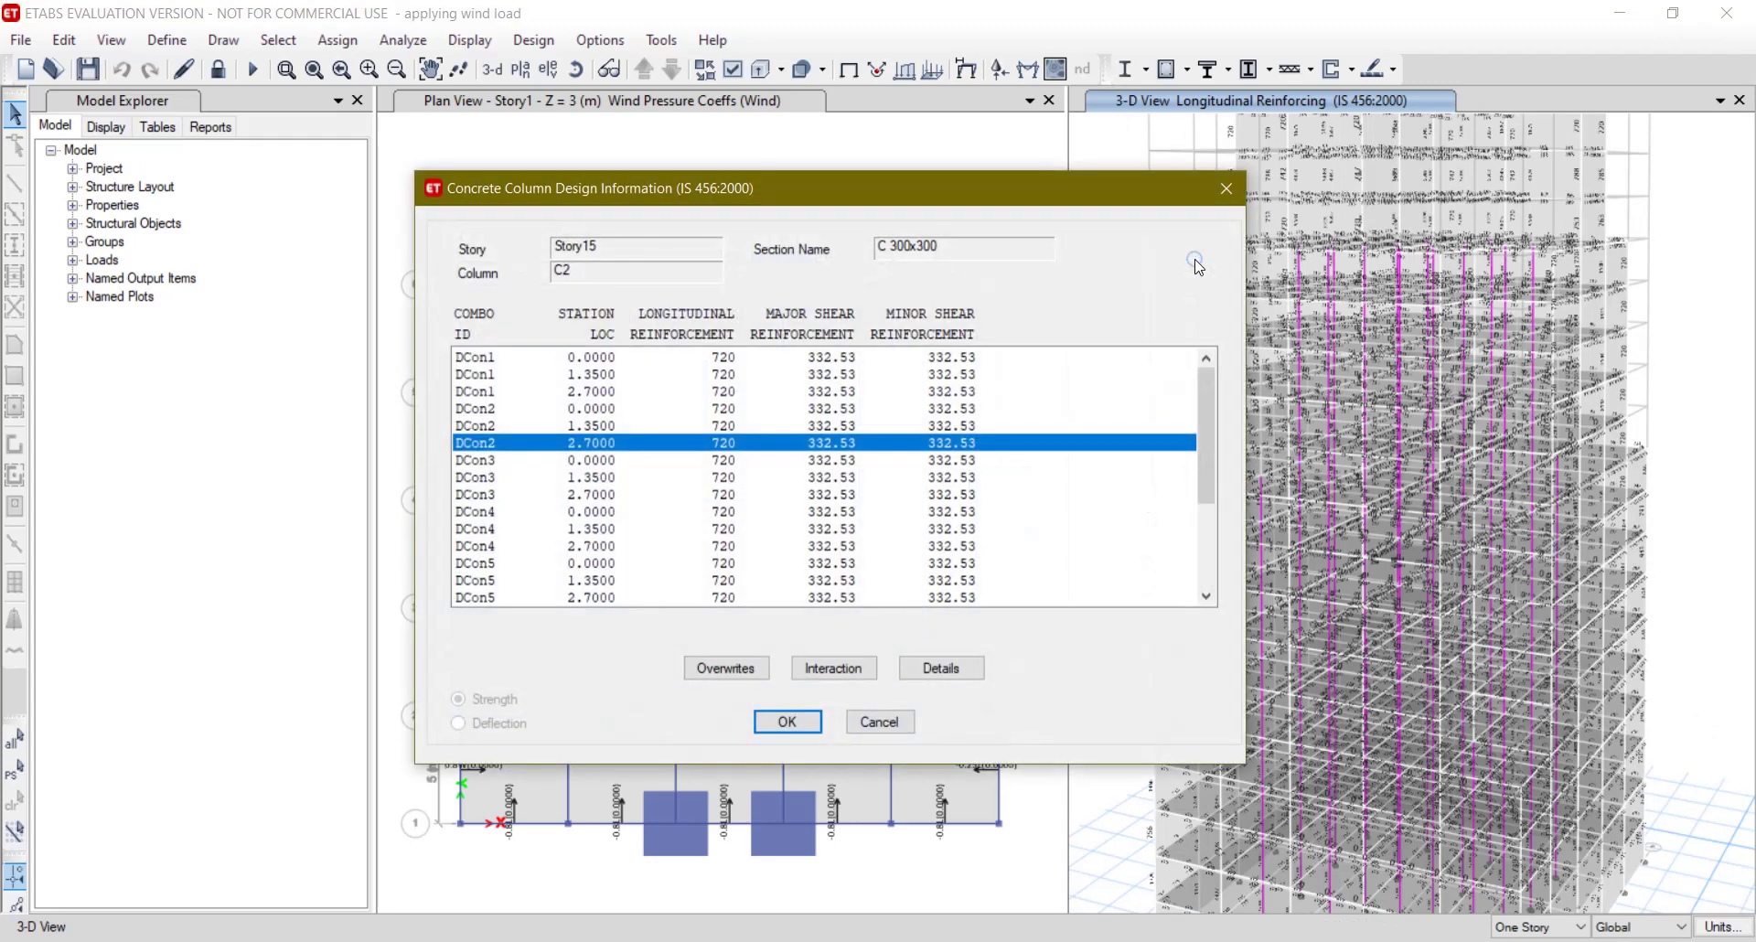
{"action": "left_click", "coordinate": [928, 672]}
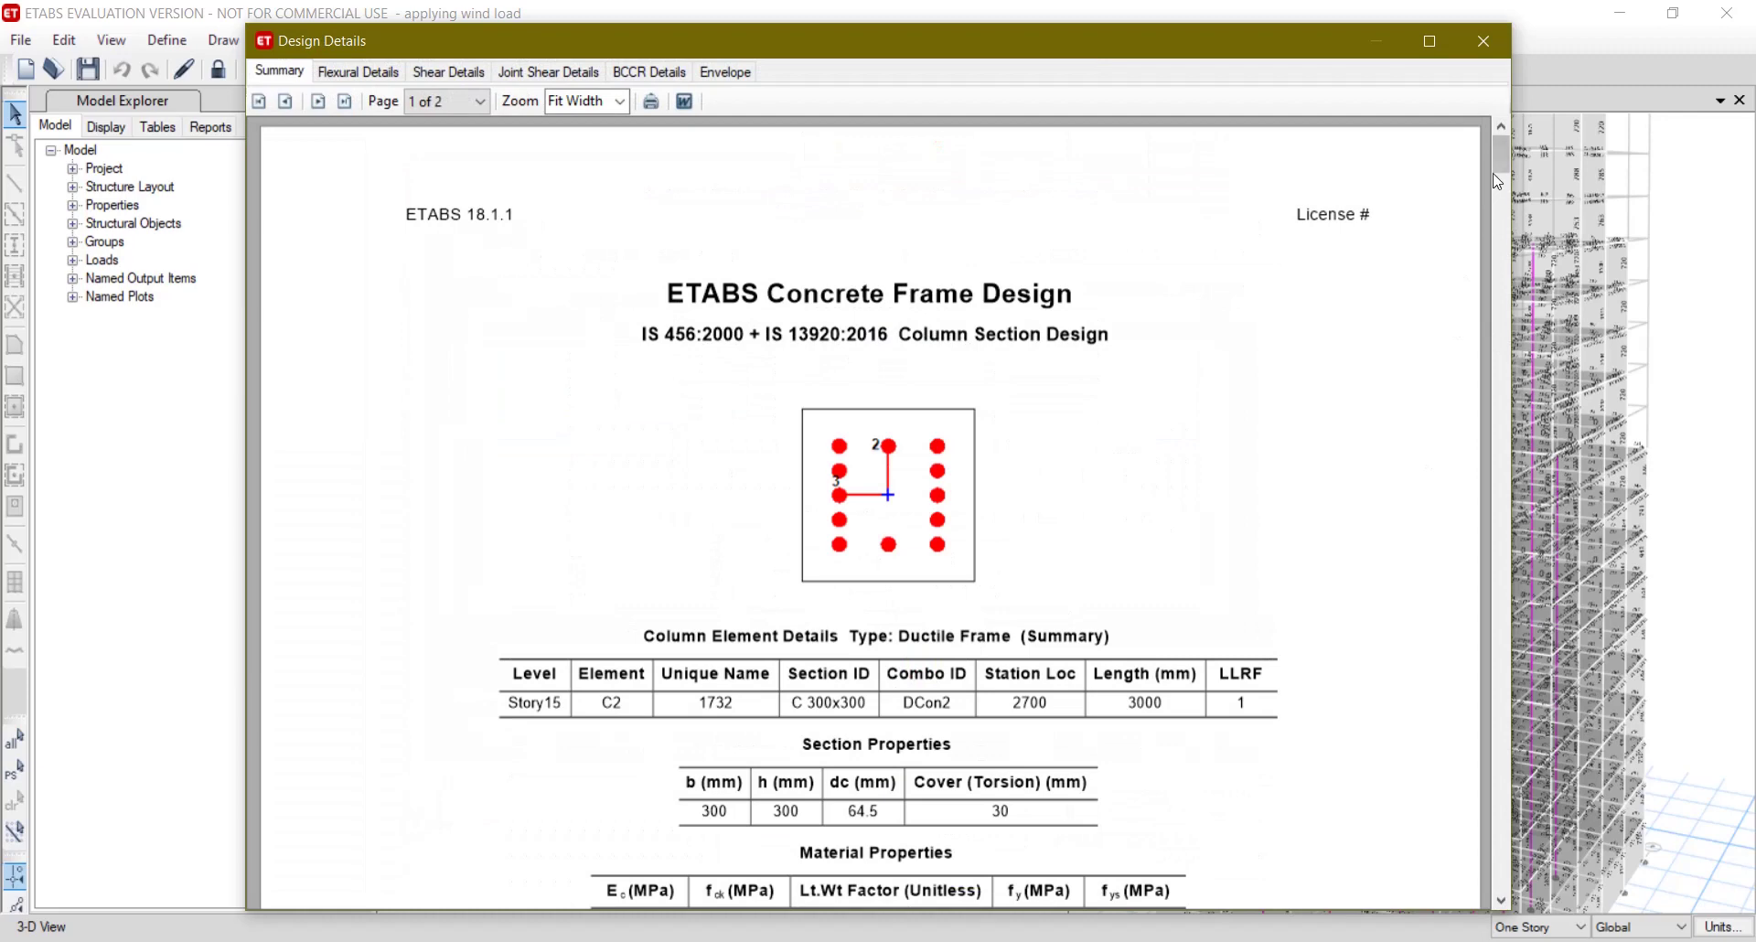
{"action": "left_click_drag", "start_coordinate": [1497, 178], "coordinate": [1499, 794]}
{"action": "left_click", "coordinate": [1479, 33]}
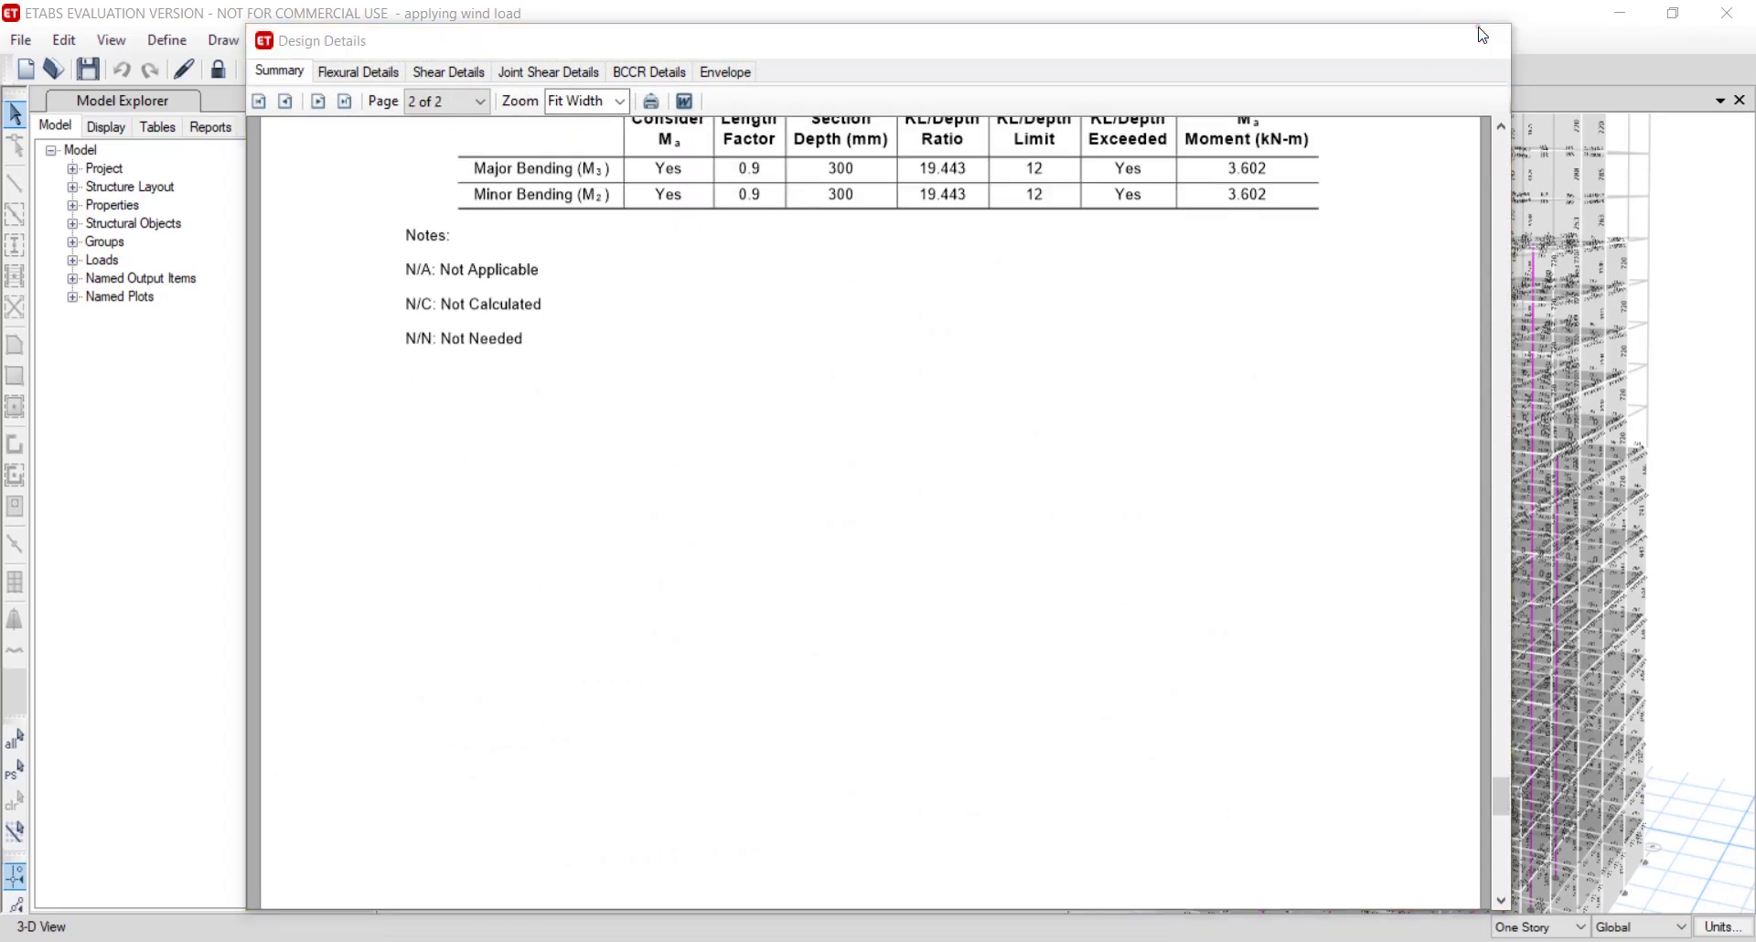
{"action": "left_click", "coordinate": [1226, 188]}
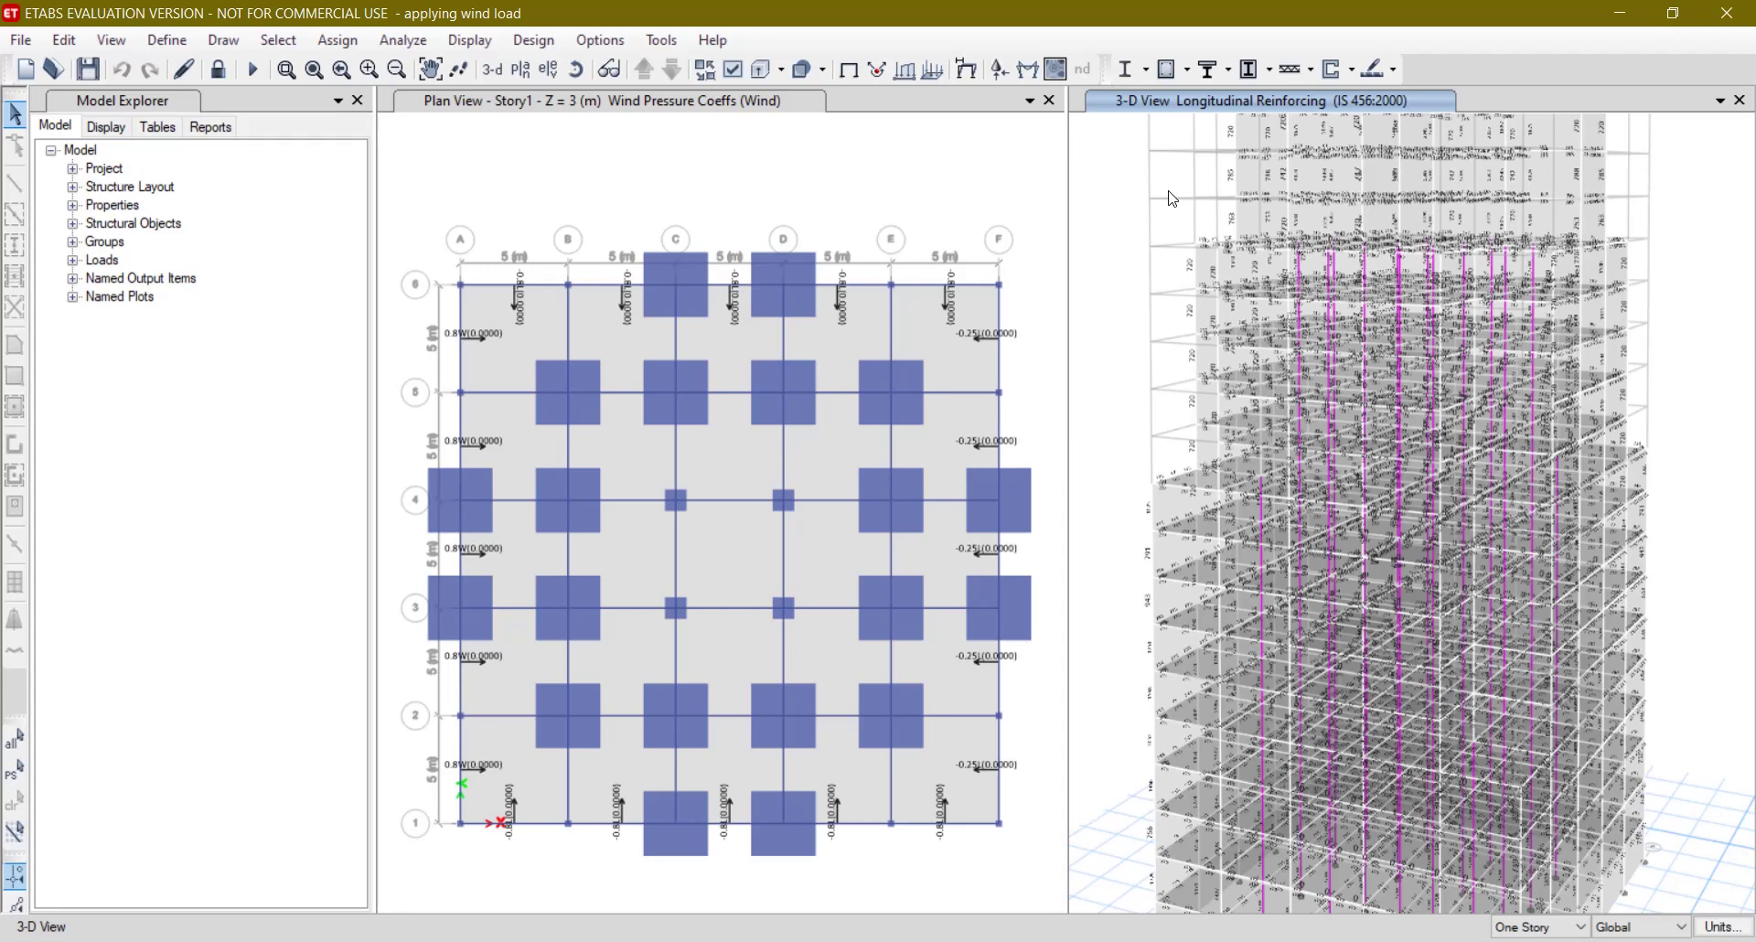
Generate the Summary Report and browse its story forces, base reactions and story drifts tables.
{"action": "left_click", "coordinate": [202, 128]}
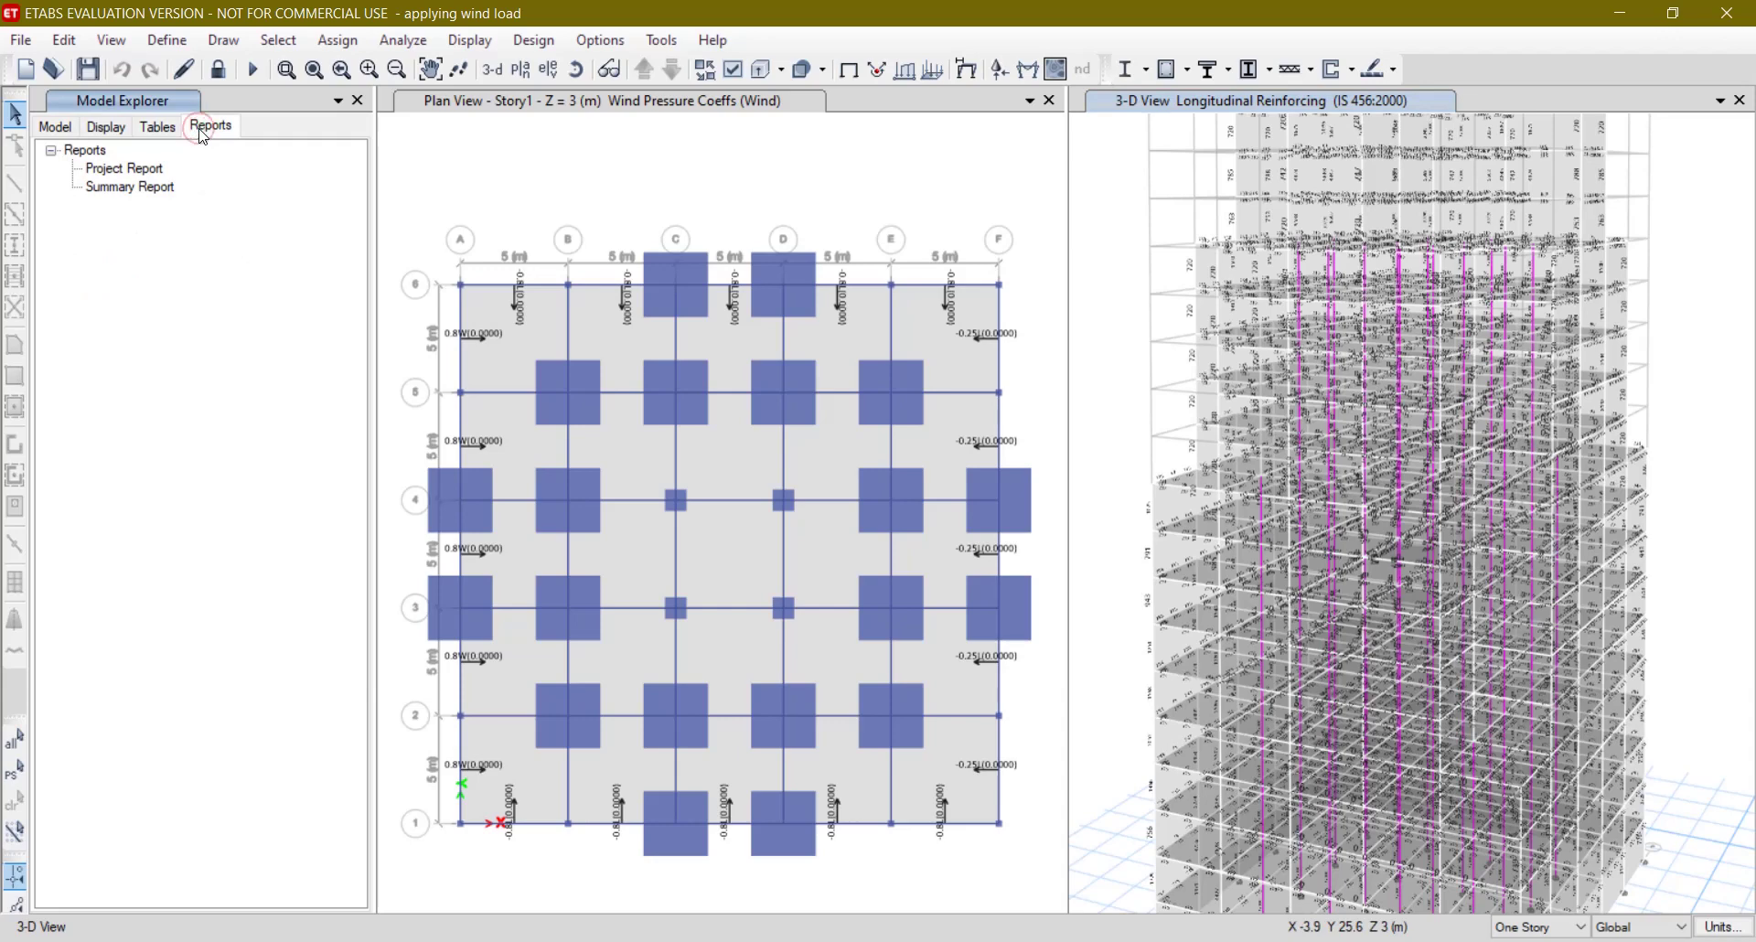
{"action": "left_click", "coordinate": [144, 189]}
{"action": "double_click", "coordinate": [141, 187]}
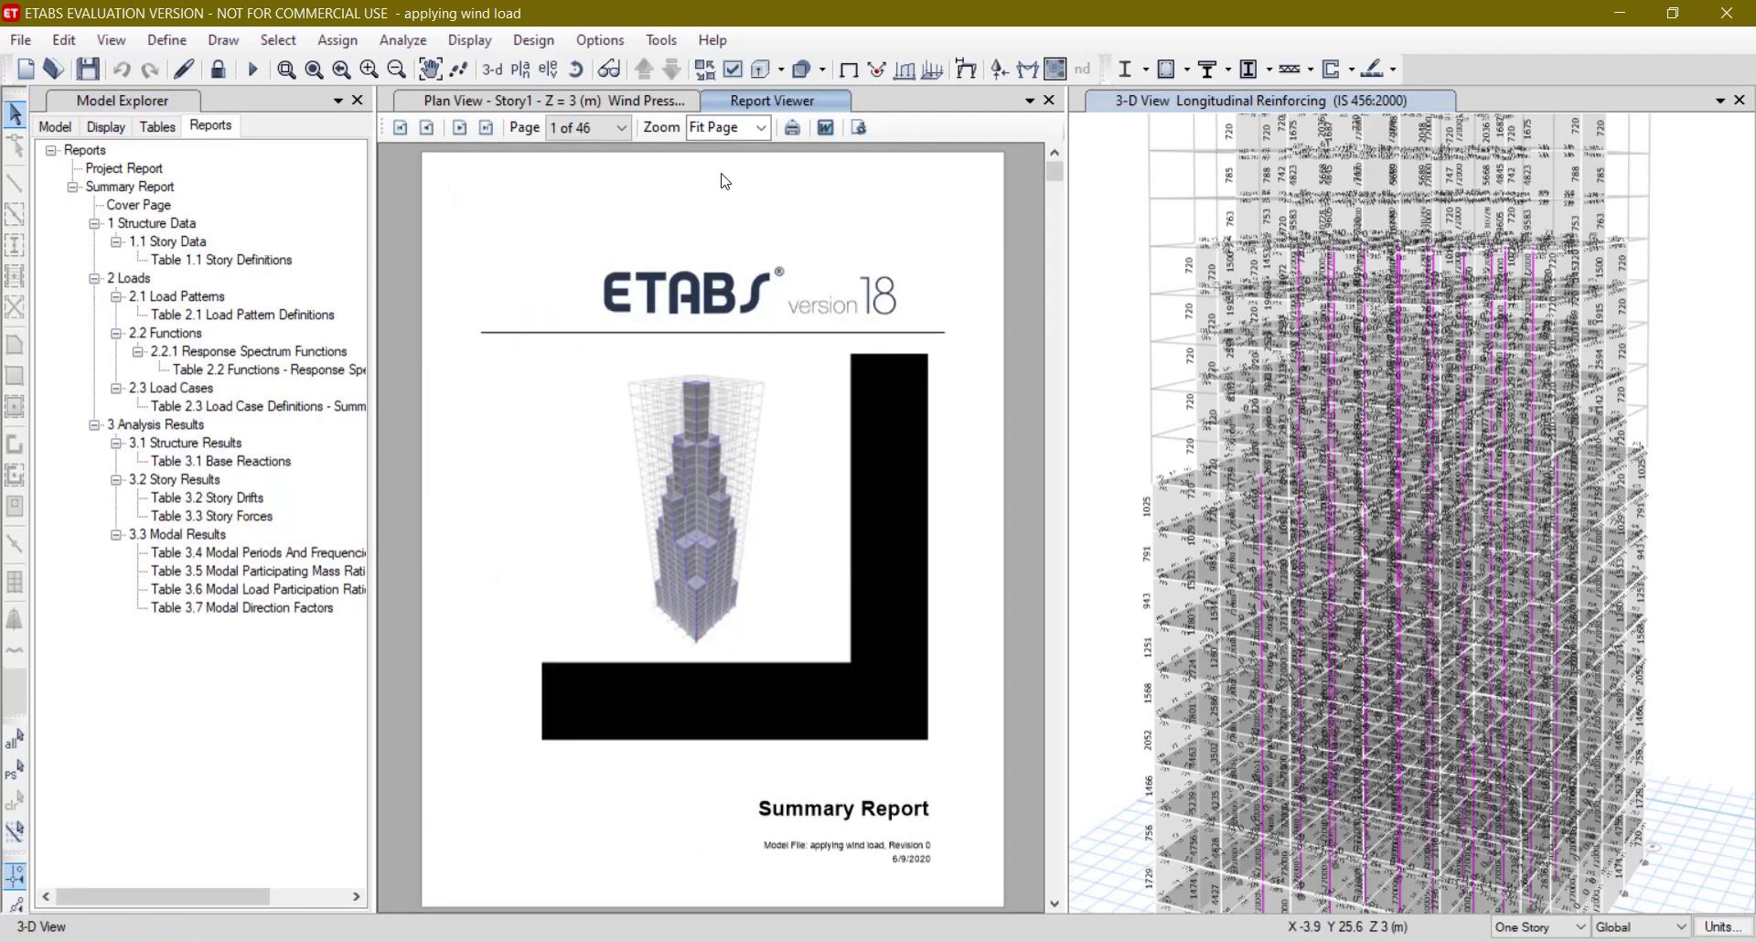
{"action": "left_click_drag", "start_coordinate": [1055, 172], "coordinate": [1053, 510]}
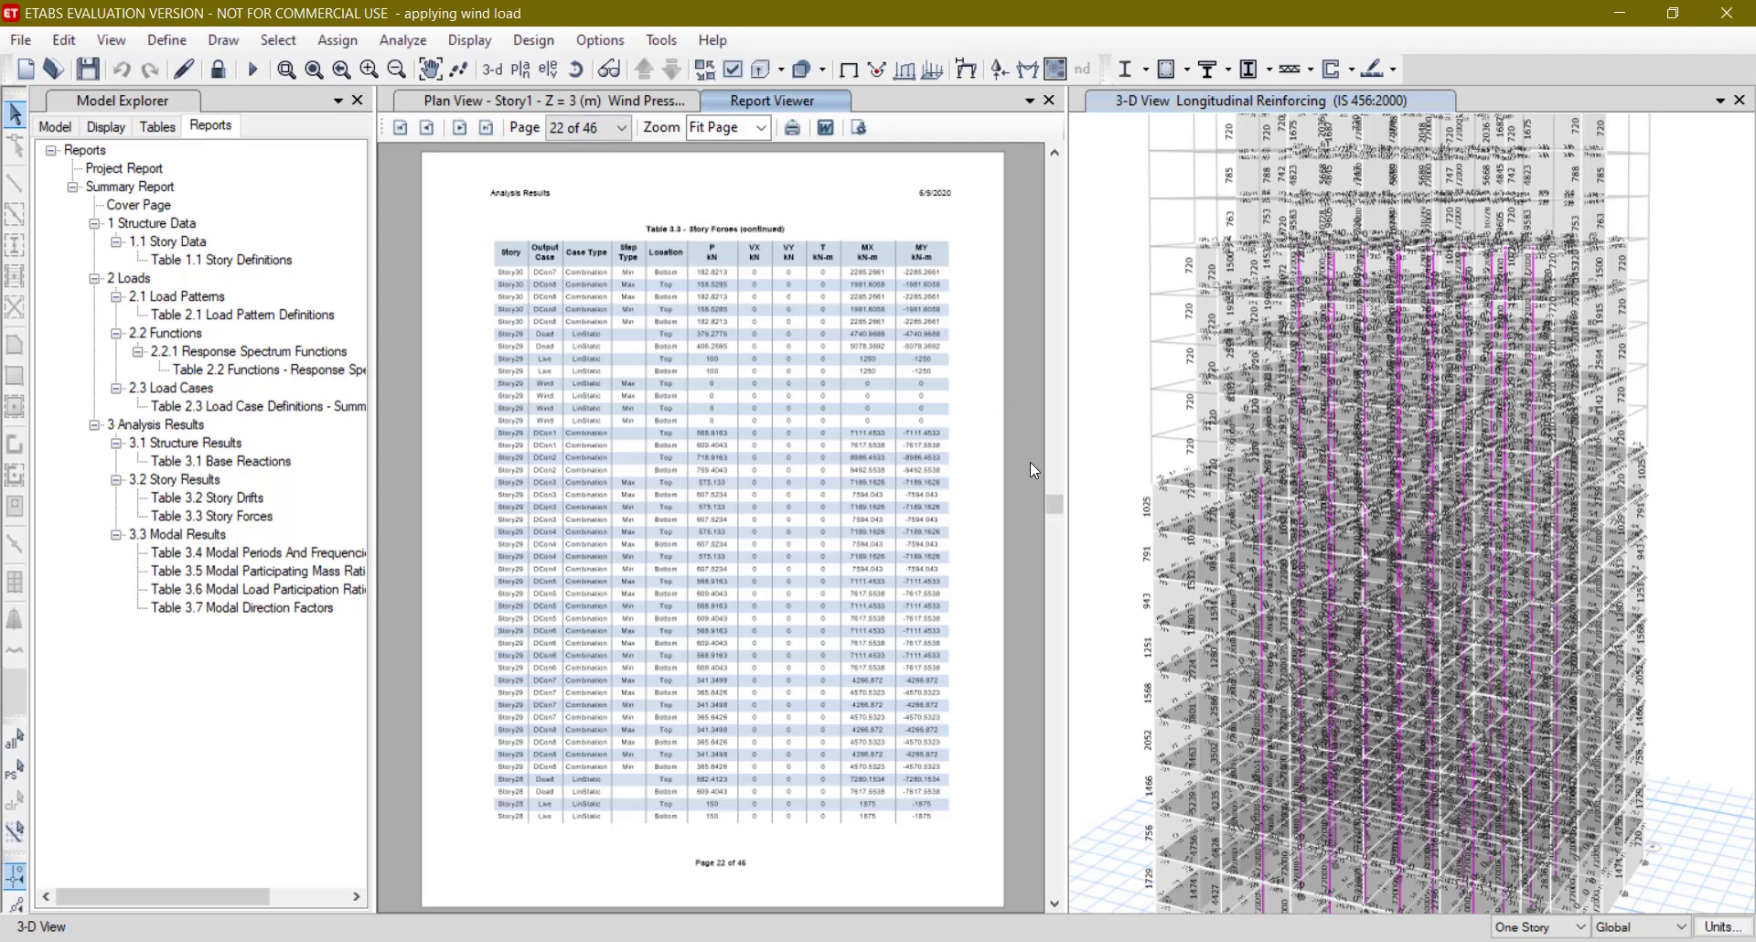
{"action": "left_click_drag", "start_coordinate": [1055, 504], "coordinate": [1025, 212]}
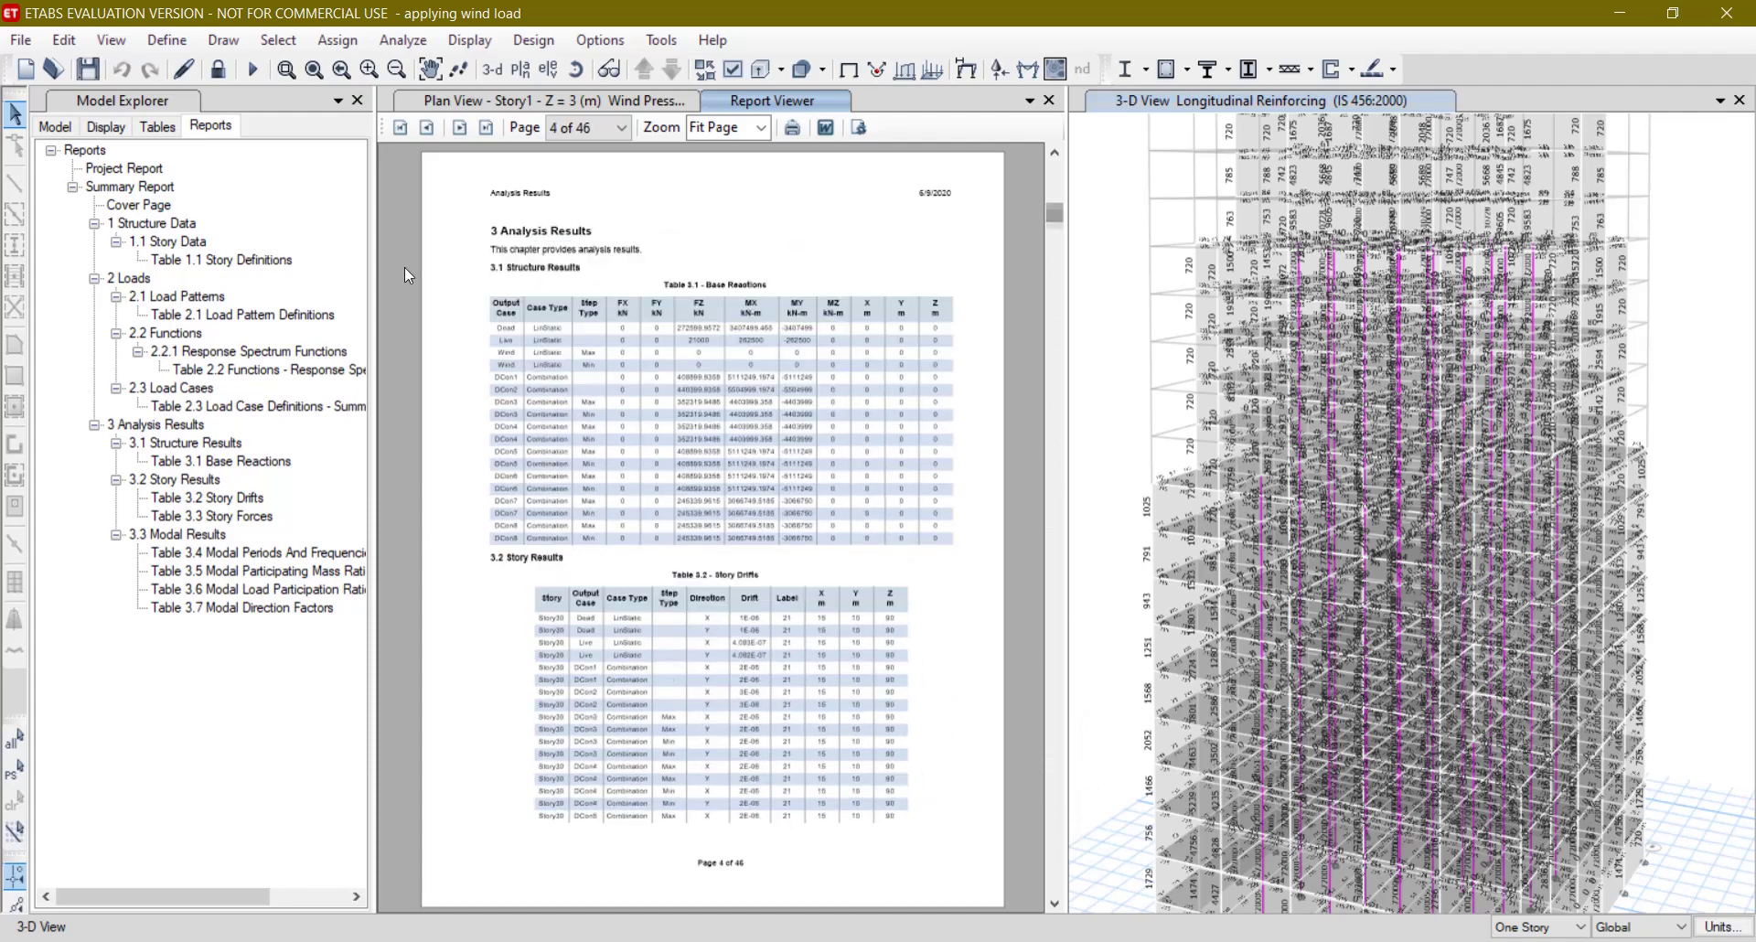
Generate the Project Report and browse its load pattern definitions and uniform area load assignments.
{"action": "left_click", "coordinate": [97, 170]}
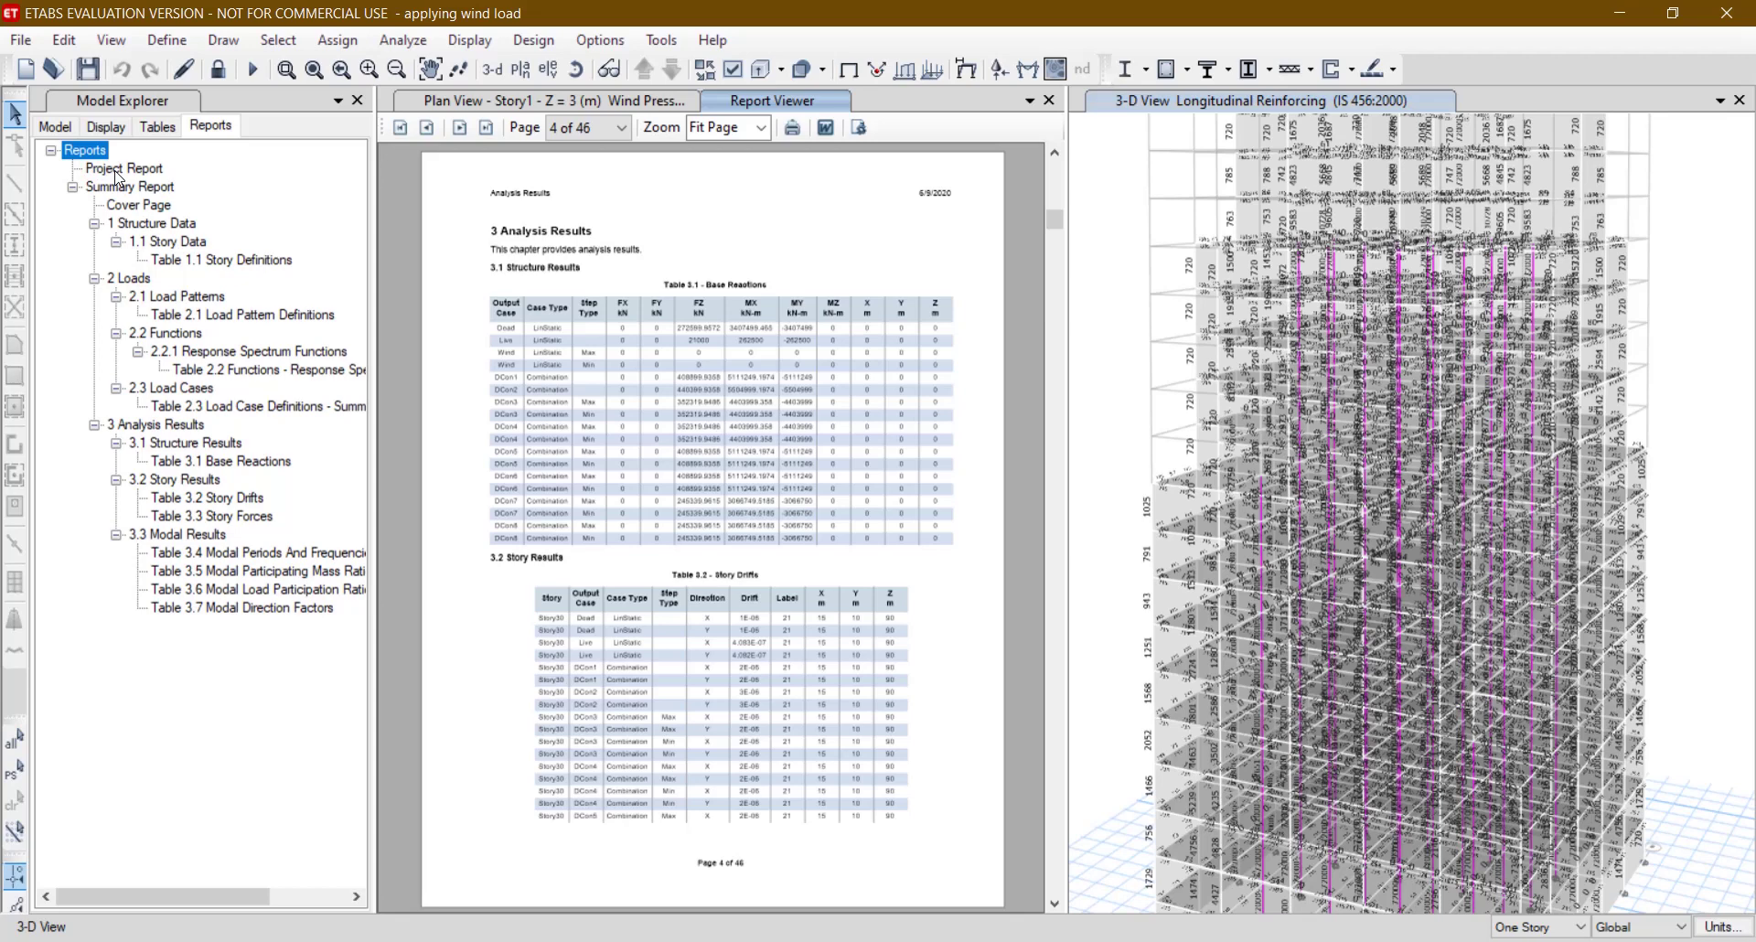
{"action": "left_click", "coordinate": [117, 169]}
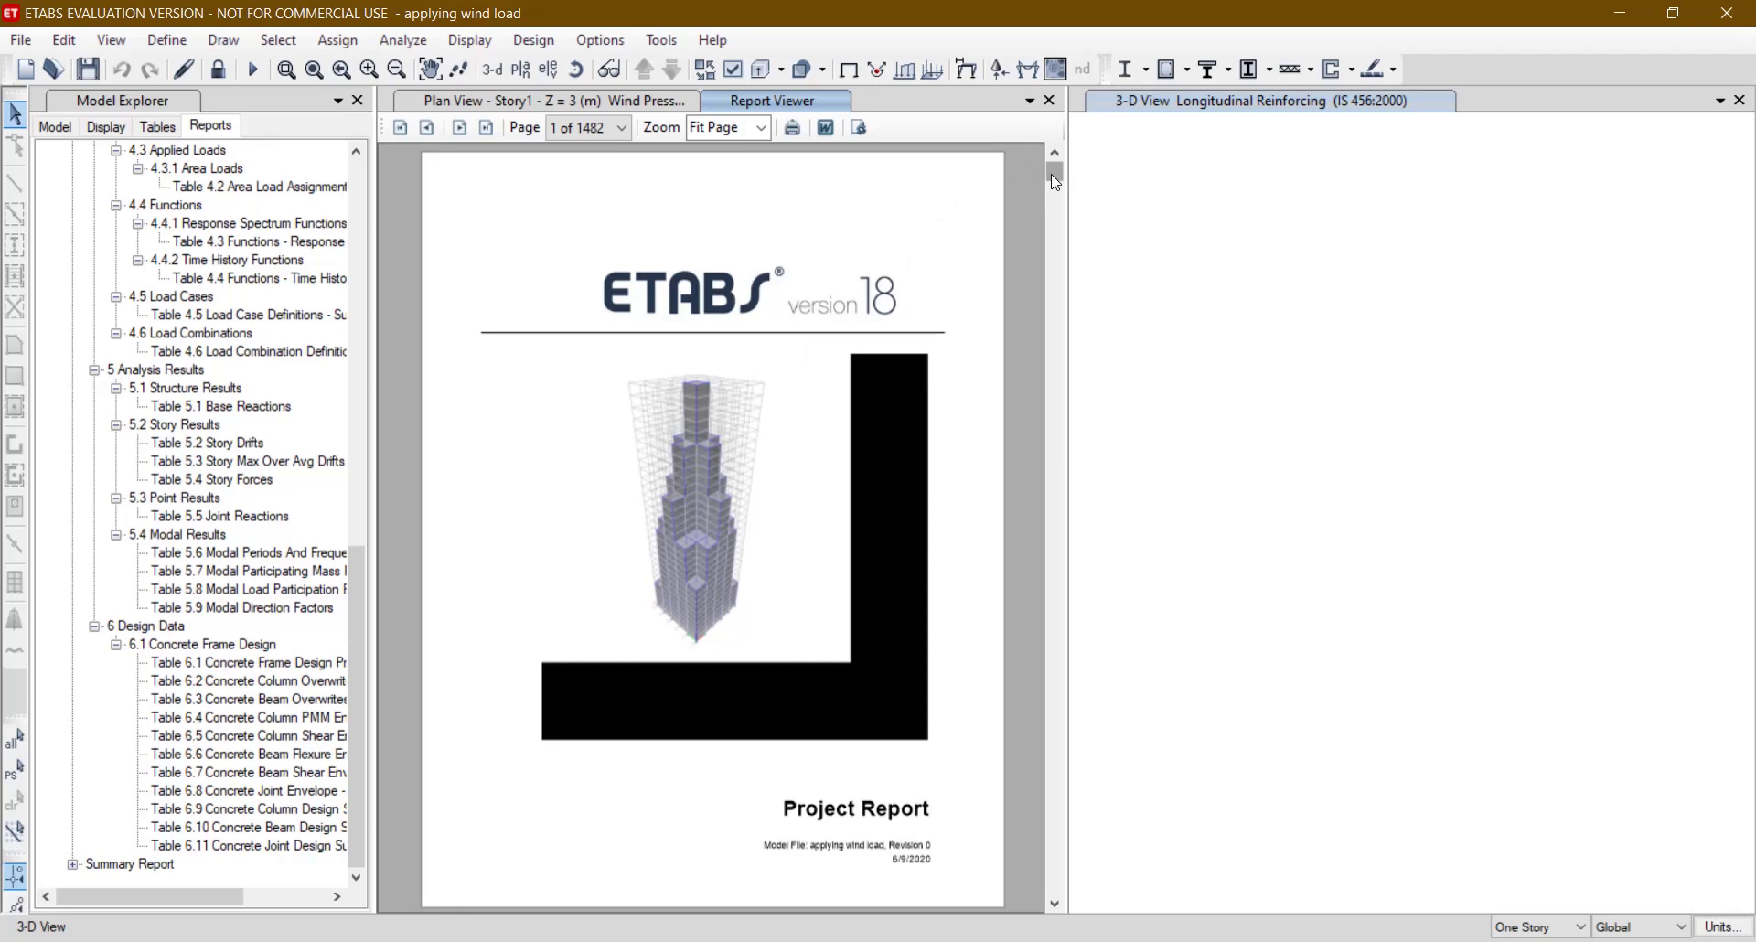
{"action": "left_click_drag", "start_coordinate": [1056, 181], "coordinate": [1058, 236]}
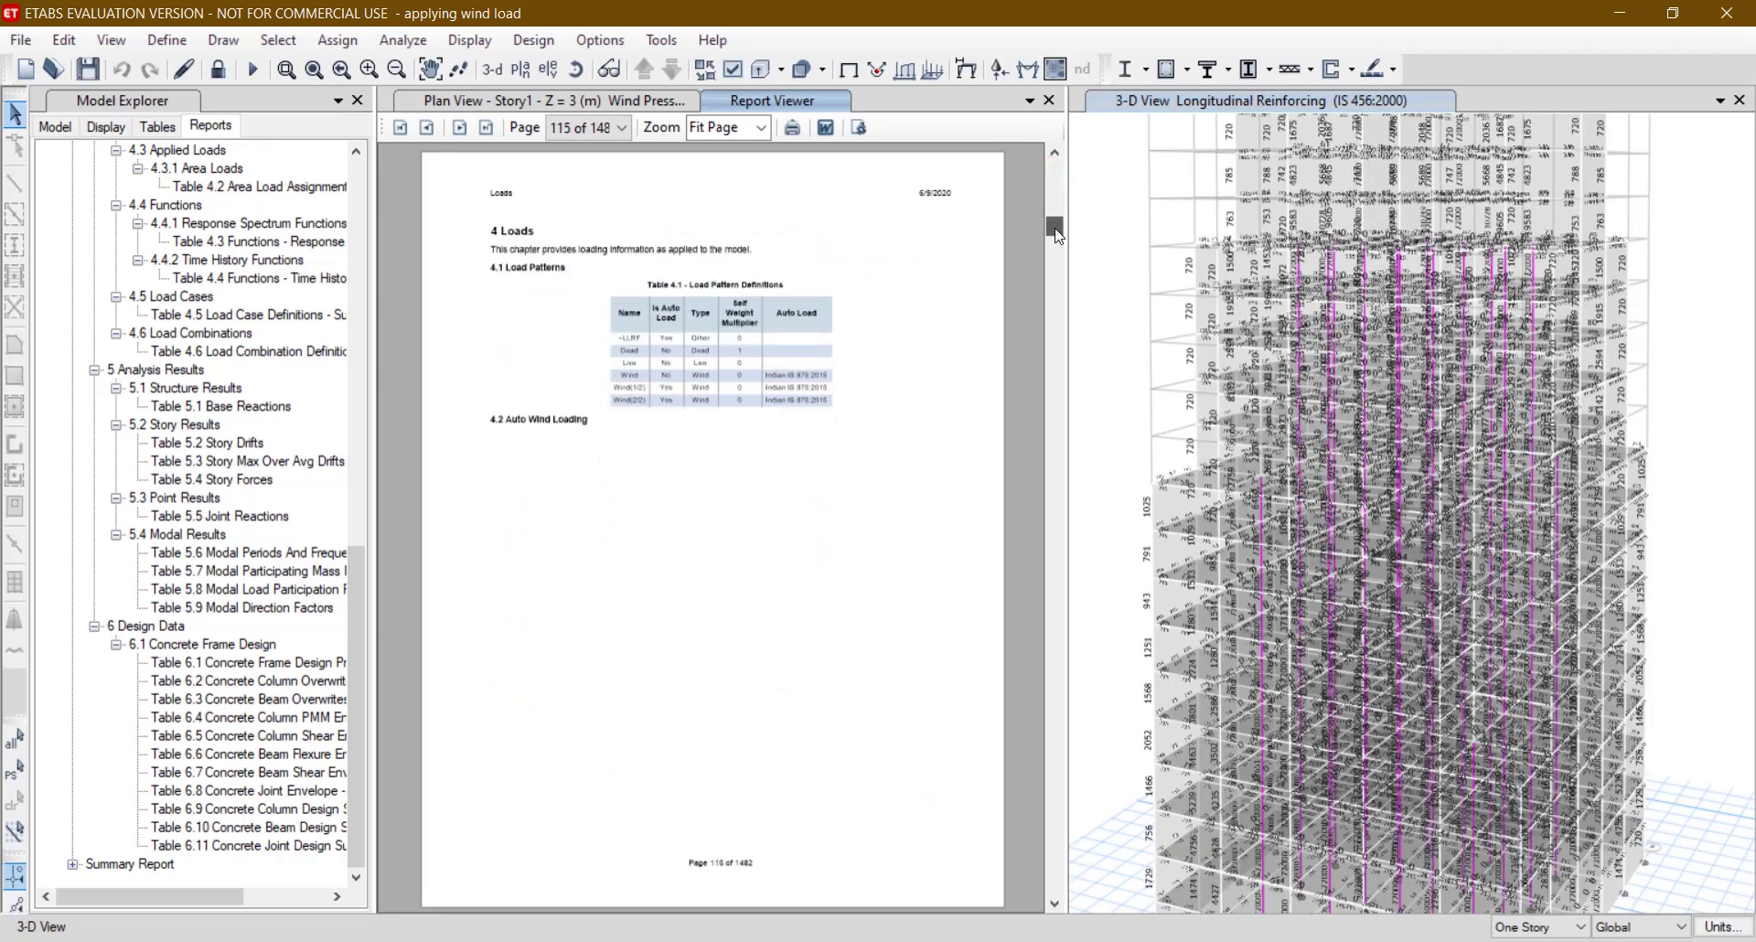
{"action": "left_click_drag", "start_coordinate": [1058, 236], "coordinate": [1059, 241]}
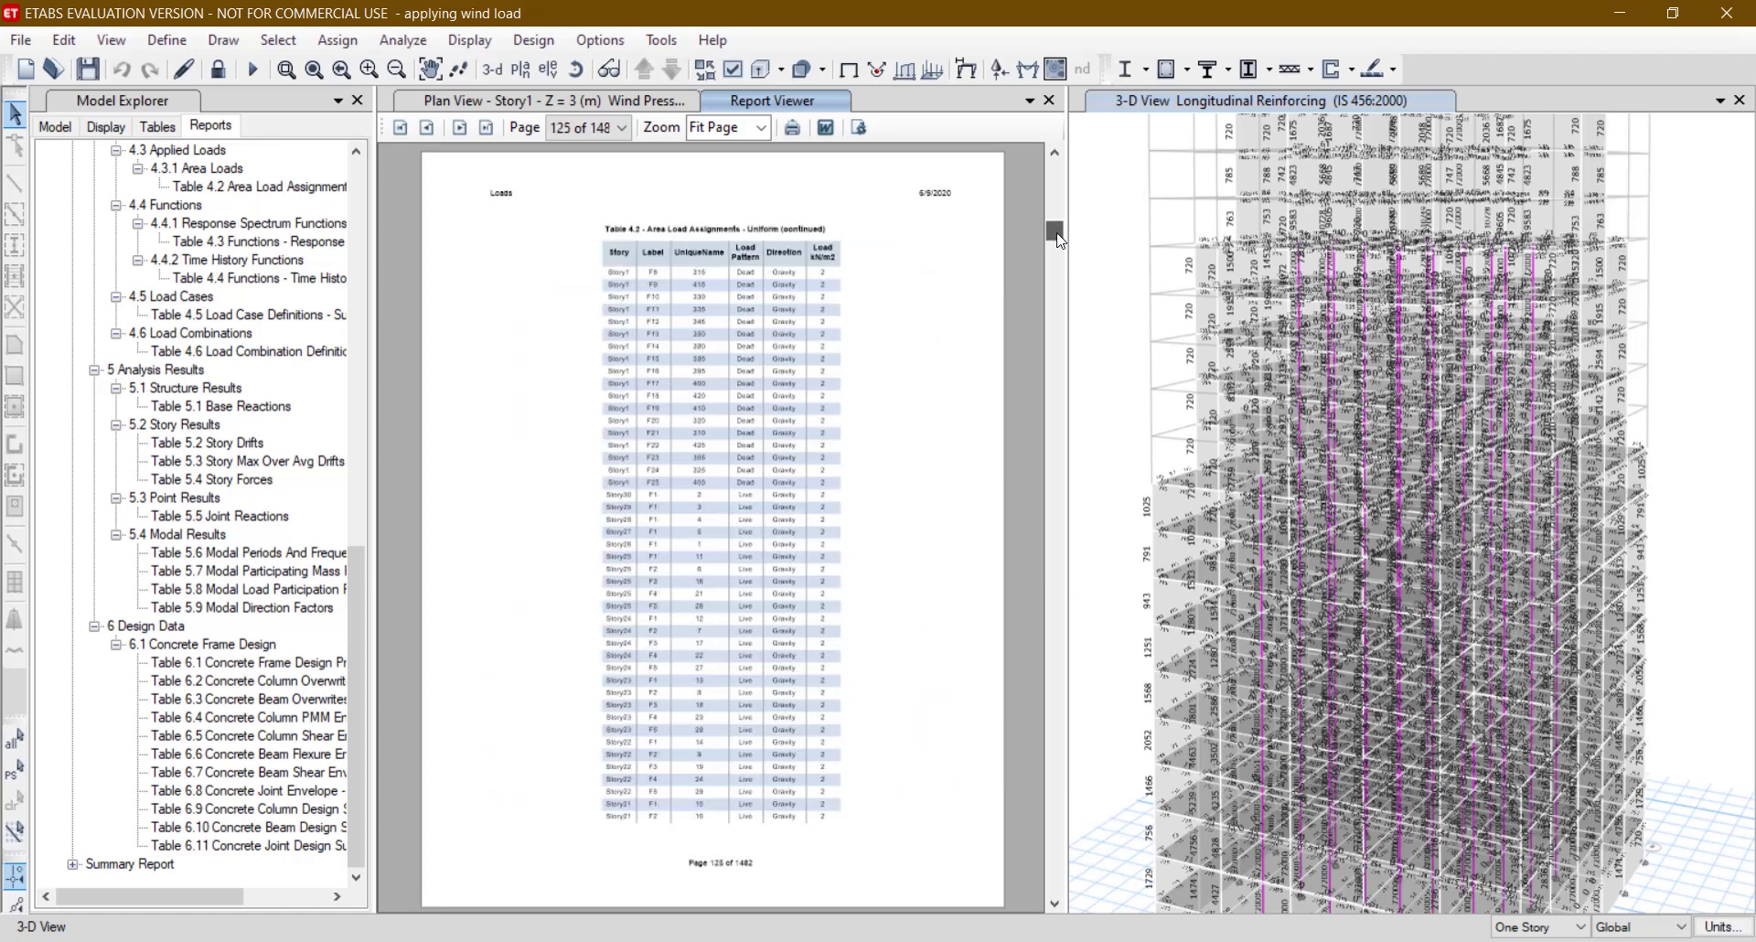
Set the report zoom to 100% and look through the Concrete Beam Design Summary tables.
{"action": "left_click", "coordinate": [758, 128]}
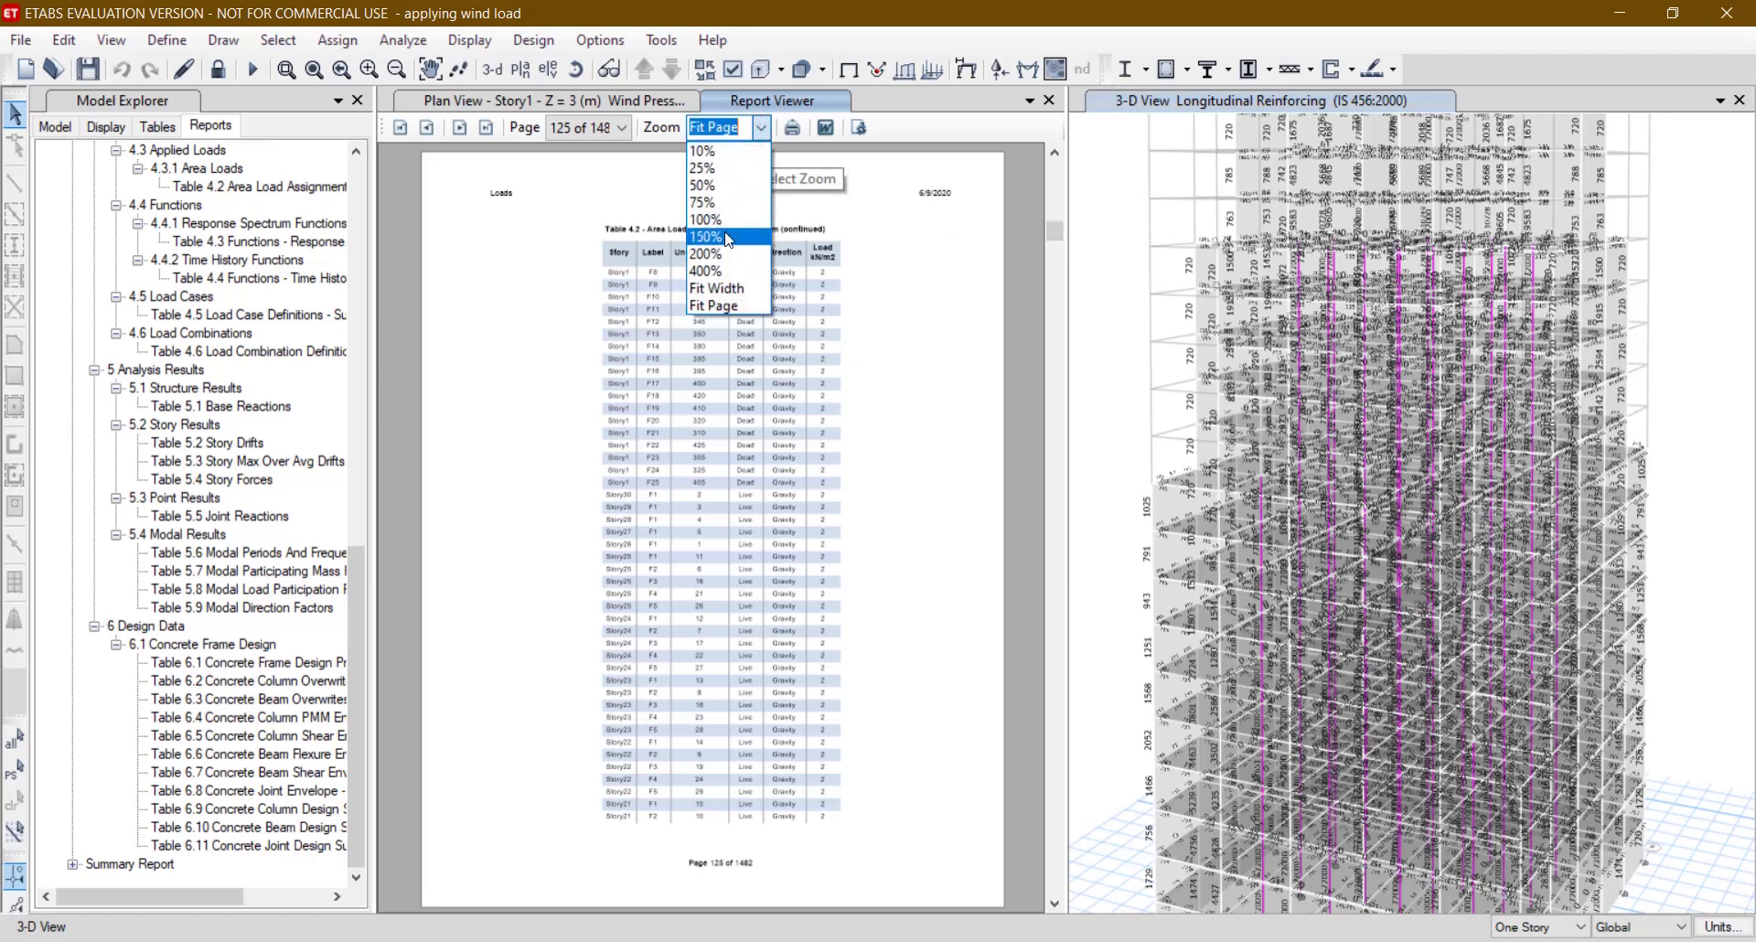
{"action": "left_click", "coordinate": [724, 221]}
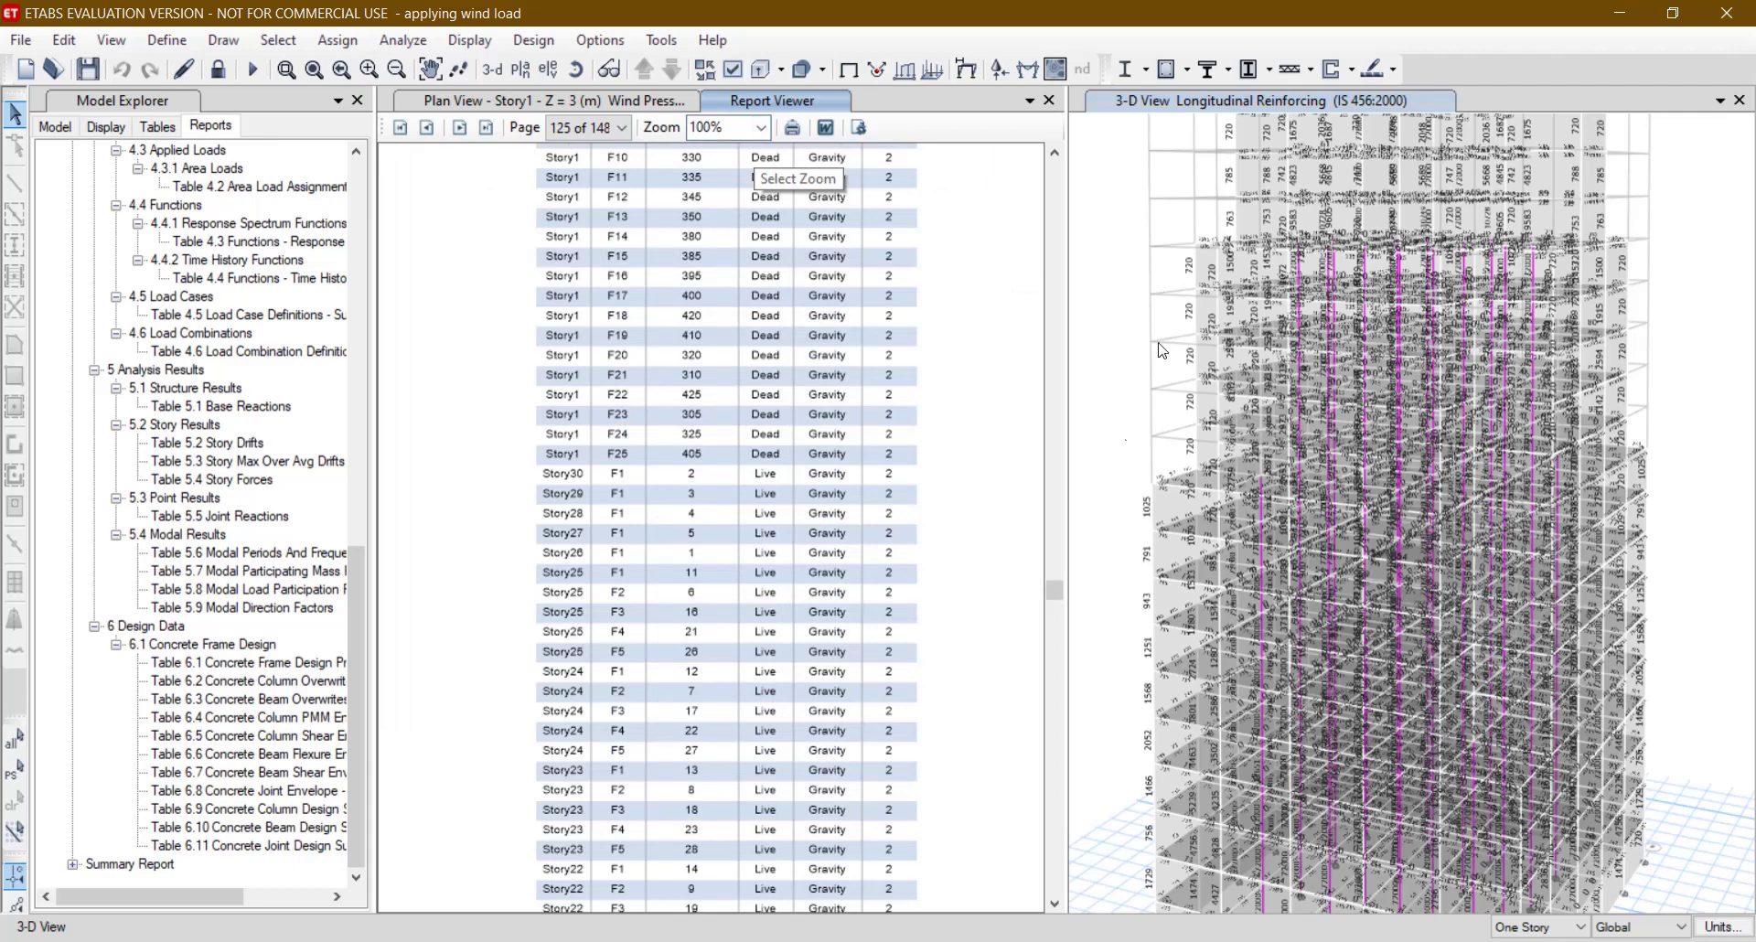
{"action": "left_click_drag", "start_coordinate": [1050, 597], "coordinate": [1063, 552]}
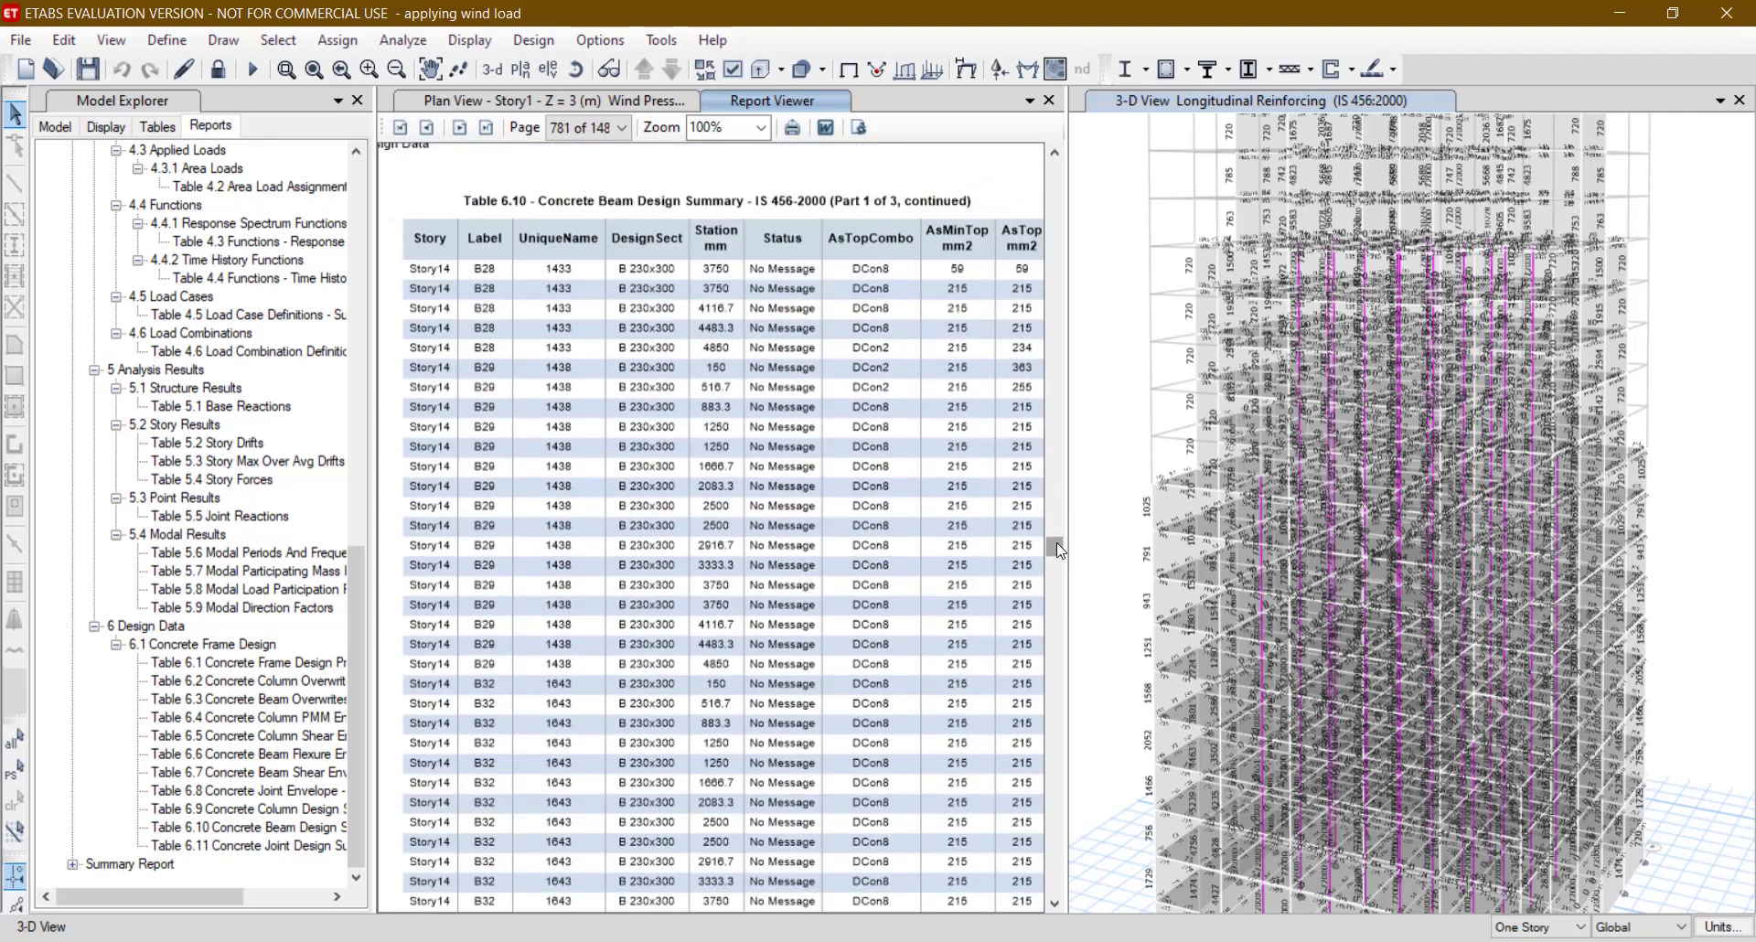
{"action": "left_click_drag", "start_coordinate": [1056, 541], "coordinate": [1059, 687]}
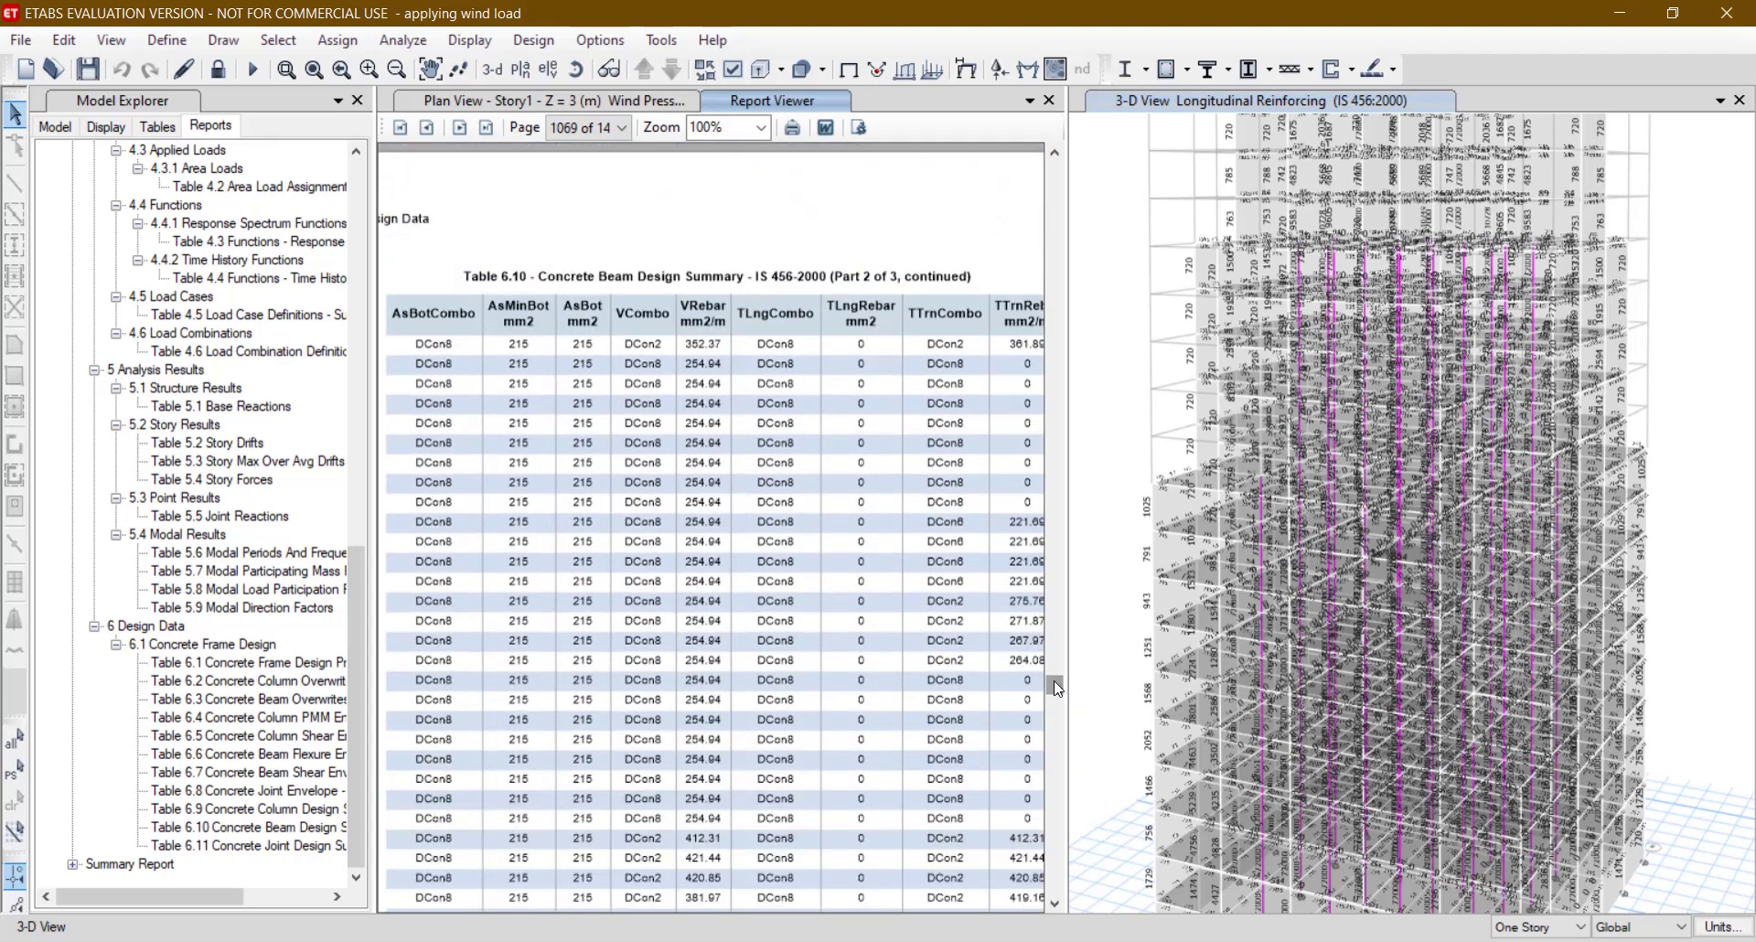